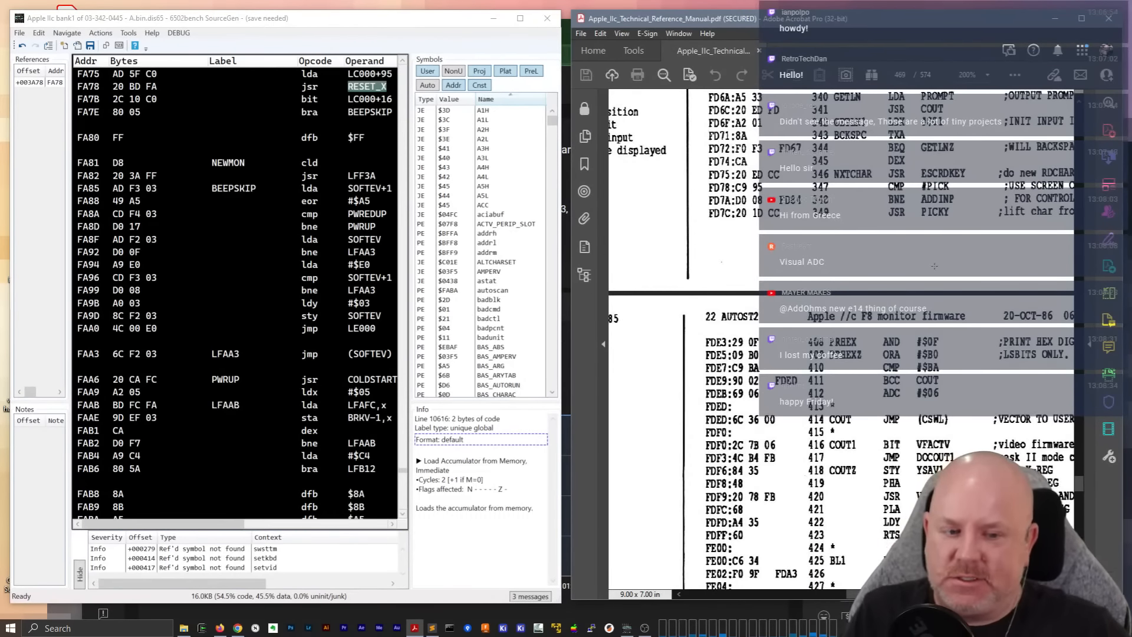
Maximize the Apple IIc technical reference manual and read the F8 monitor firmware listing on listing pages 85 and 86
{"action": "key", "text": "super+Up"}
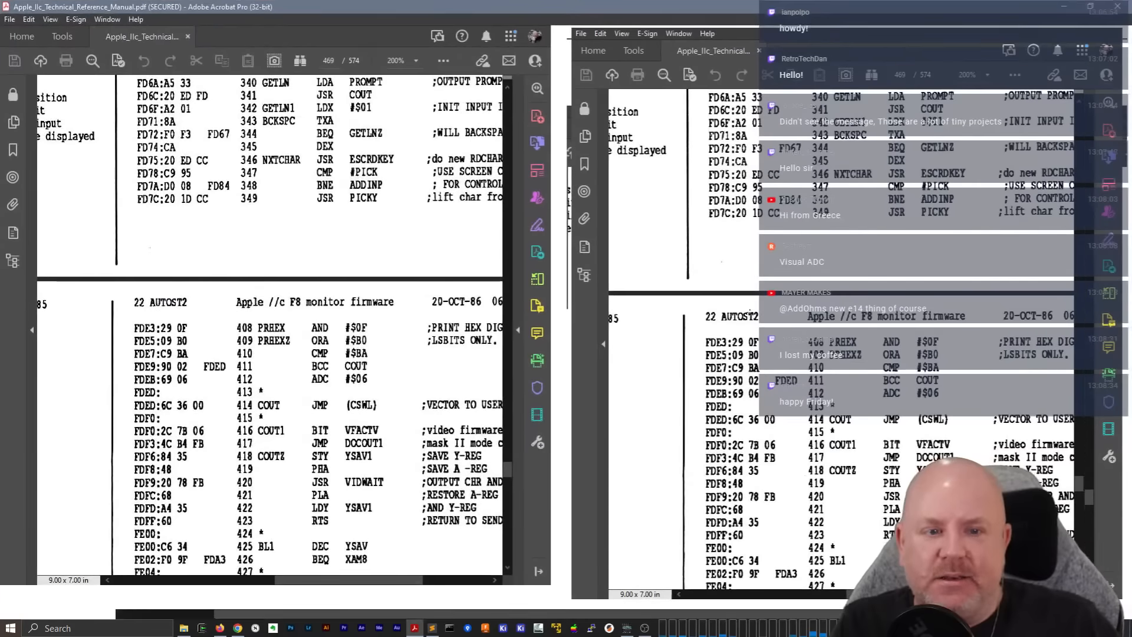
{"action": "scroll", "coordinate": [661, 380], "scroll_direction": "down", "scroll_amount": 5}
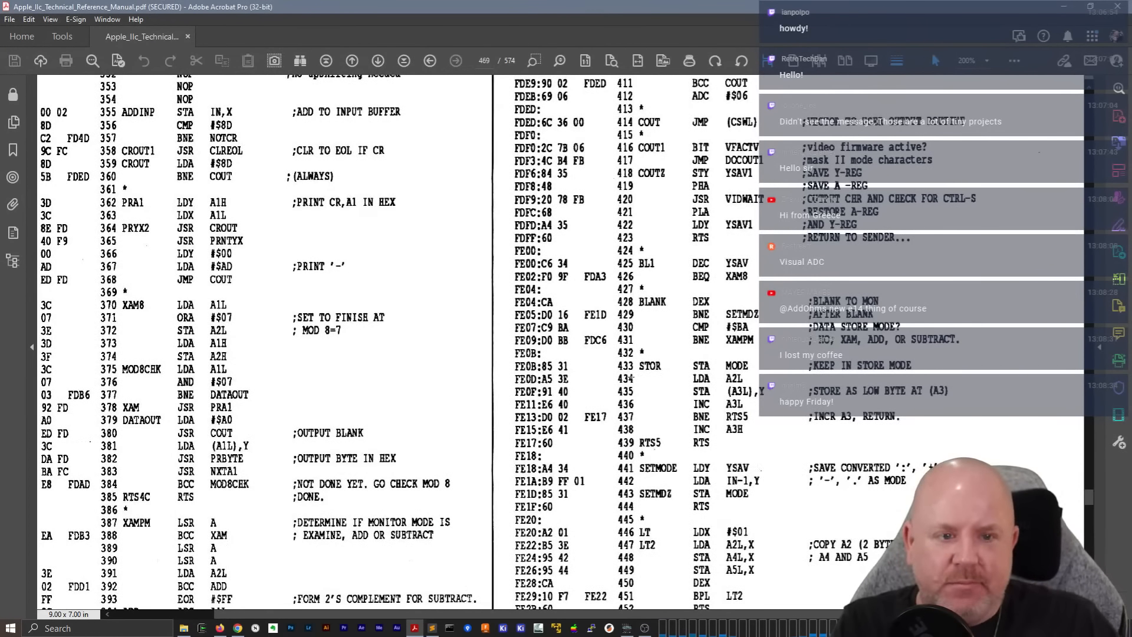
{"action": "scroll", "coordinate": [724, 276], "scroll_direction": "up", "scroll_amount": 2}
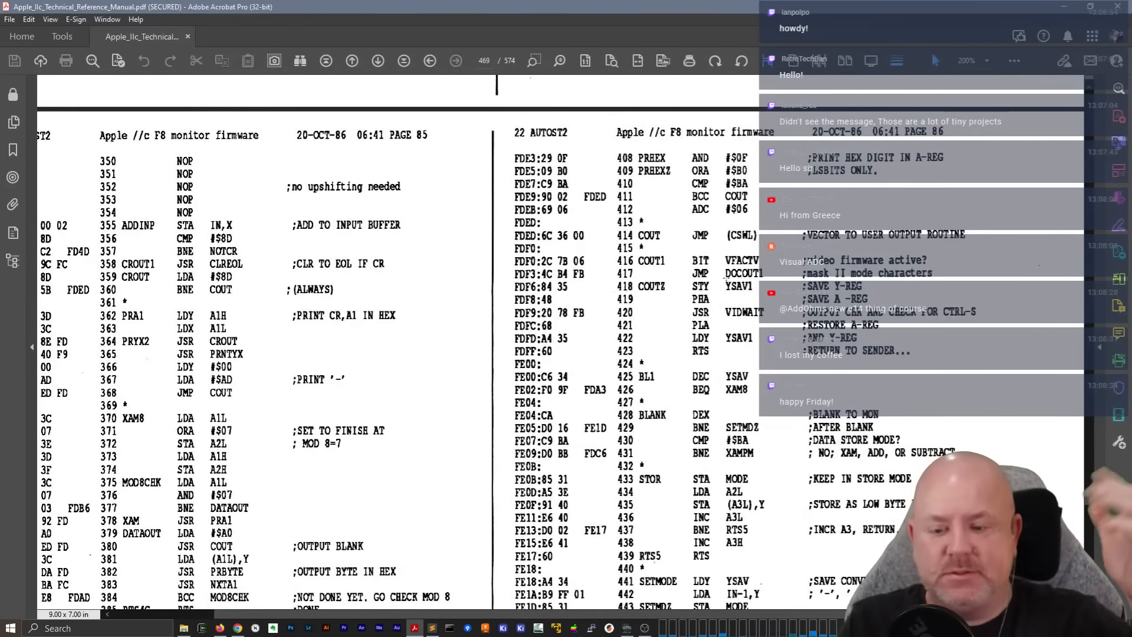
{"action": "scroll", "coordinate": [507, 341], "scroll_direction": "down", "scroll_amount": 3}
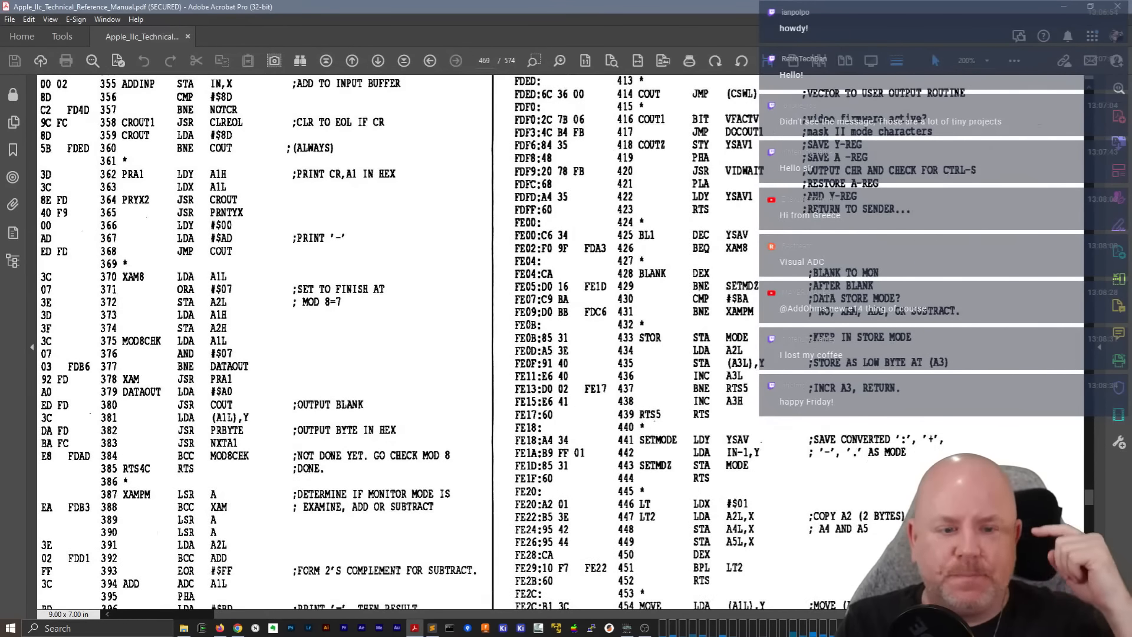
{"action": "scroll", "coordinate": [507, 342], "scroll_direction": "down", "scroll_amount": 4}
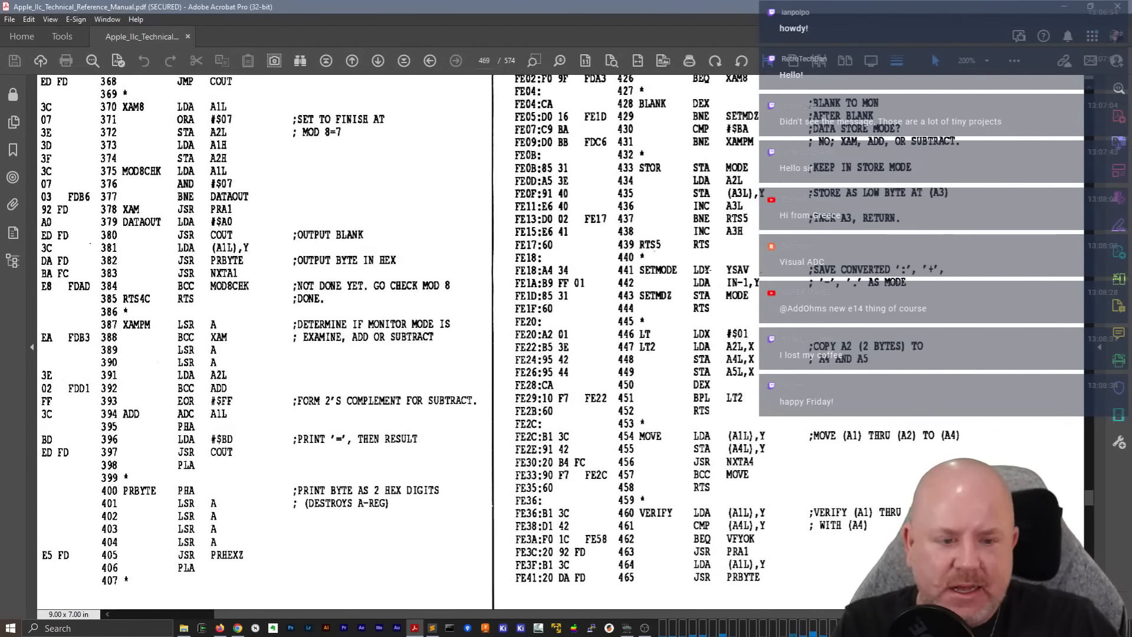
{"action": "scroll", "coordinate": [707, 270], "scroll_direction": "down", "scroll_amount": 2}
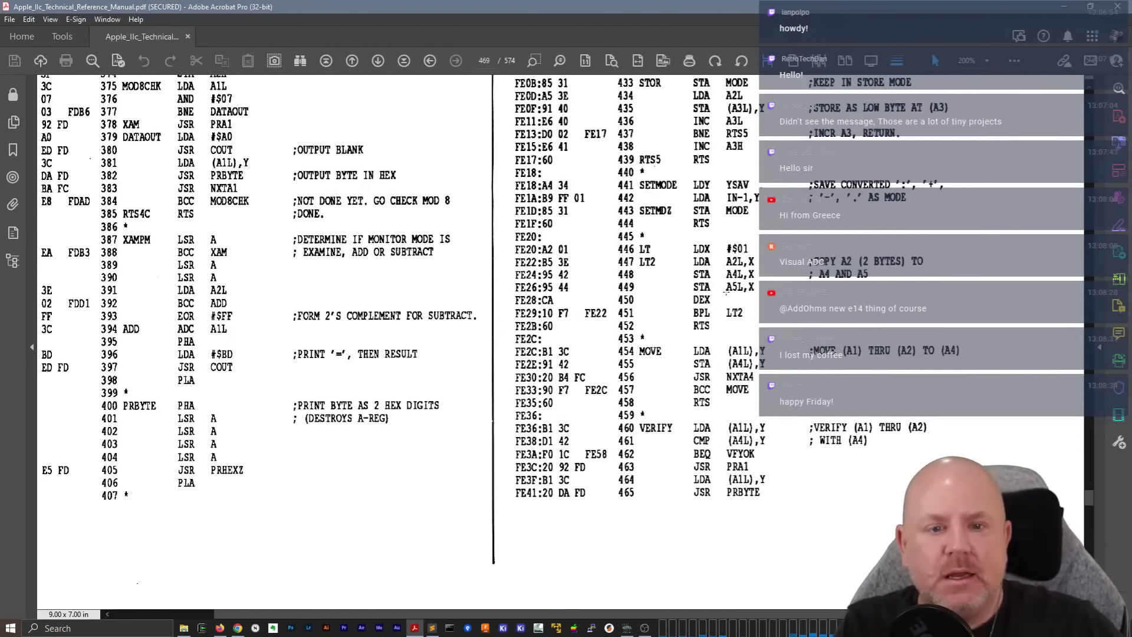
{"action": "scroll", "coordinate": [726, 291], "scroll_direction": "down", "scroll_amount": 1}
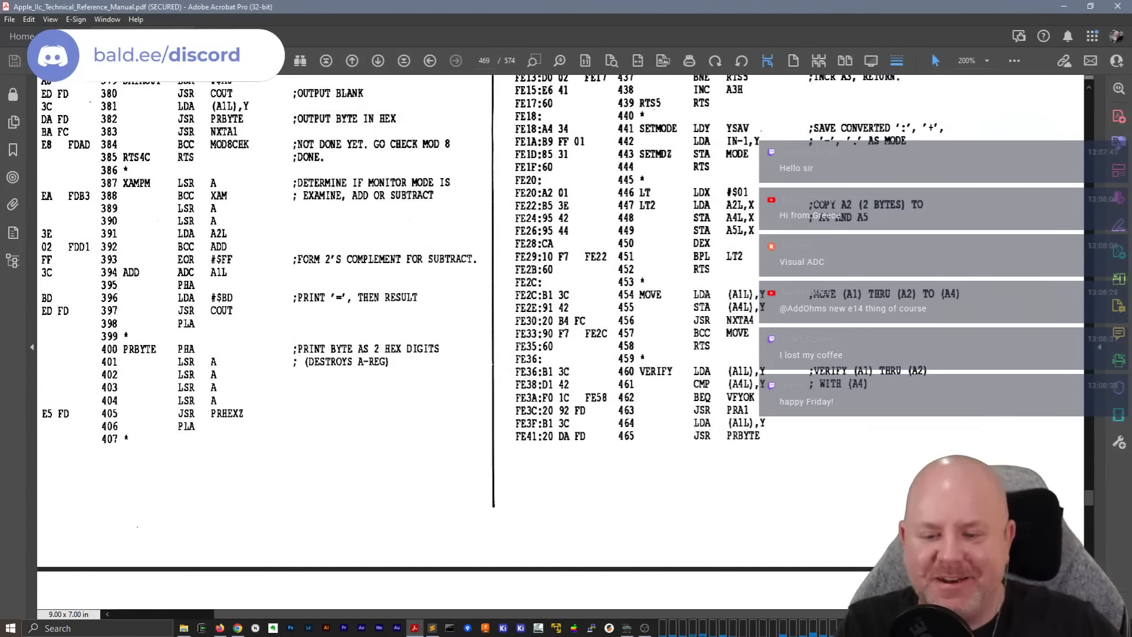
{"action": "scroll", "coordinate": [709, 280], "scroll_direction": "down", "scroll_amount": 6}
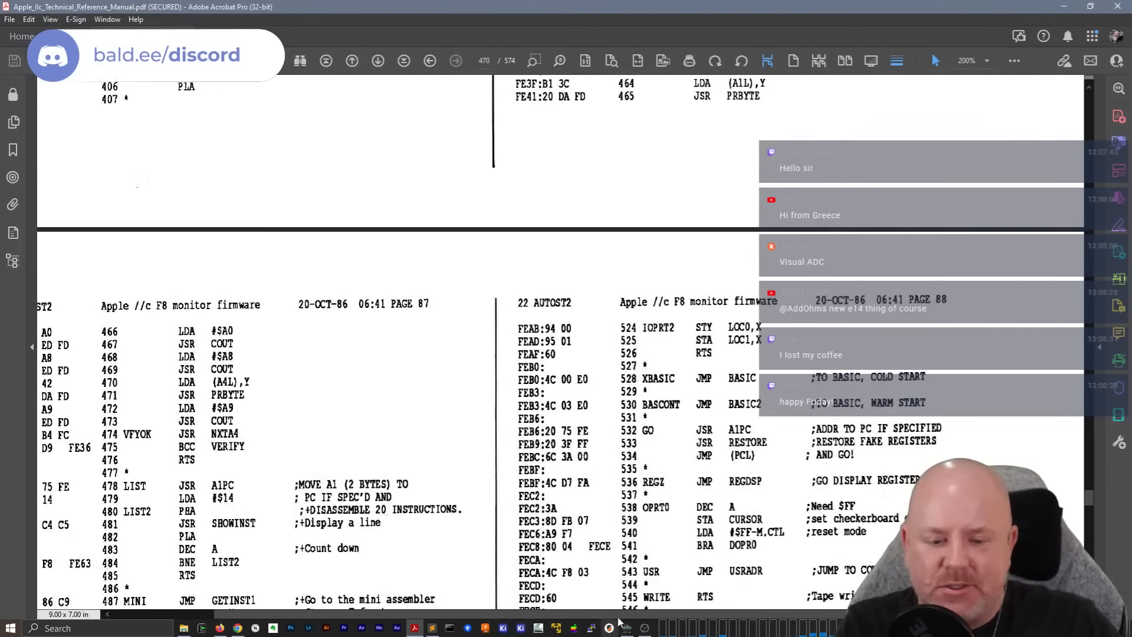
Examine the F8 monitor firmware code on listing page 87, including its address column, down to the SETVID and IOPRT routines
{"action": "left_click_drag", "start_coordinate": [601, 614], "coordinate": [486, 614]}
{"action": "scroll", "coordinate": [421, 454], "scroll_direction": "down", "scroll_amount": 2}
{"action": "scroll", "coordinate": [421, 455], "scroll_direction": "down", "scroll_amount": 3}
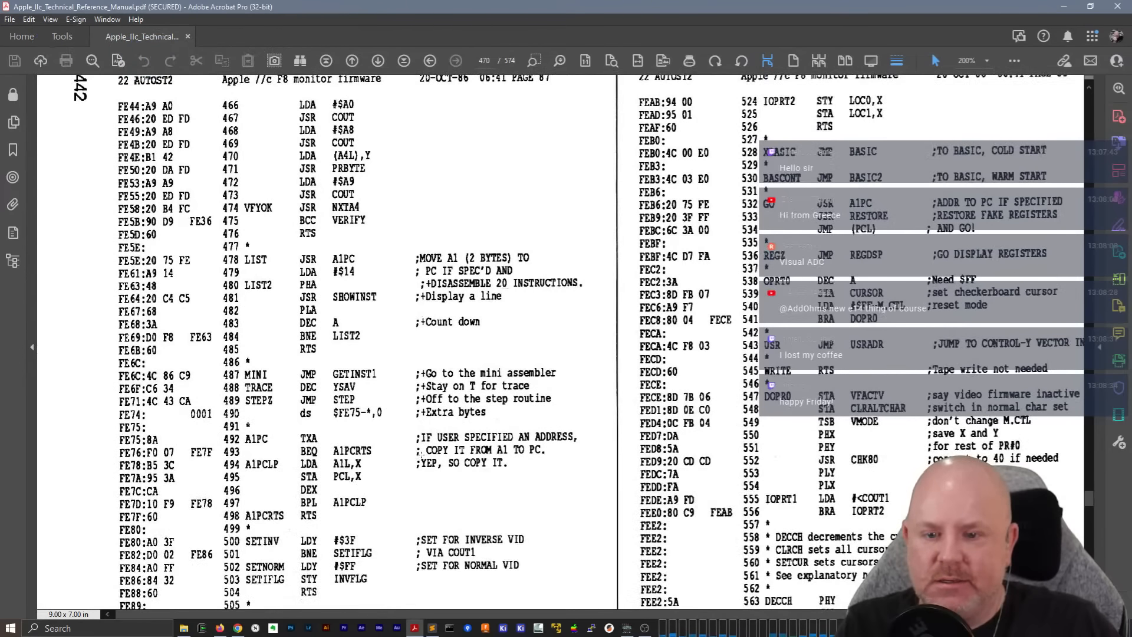
{"action": "scroll", "coordinate": [420, 452], "scroll_direction": "down", "scroll_amount": 2}
{"action": "scroll", "coordinate": [421, 453], "scroll_direction": "down", "scroll_amount": 2}
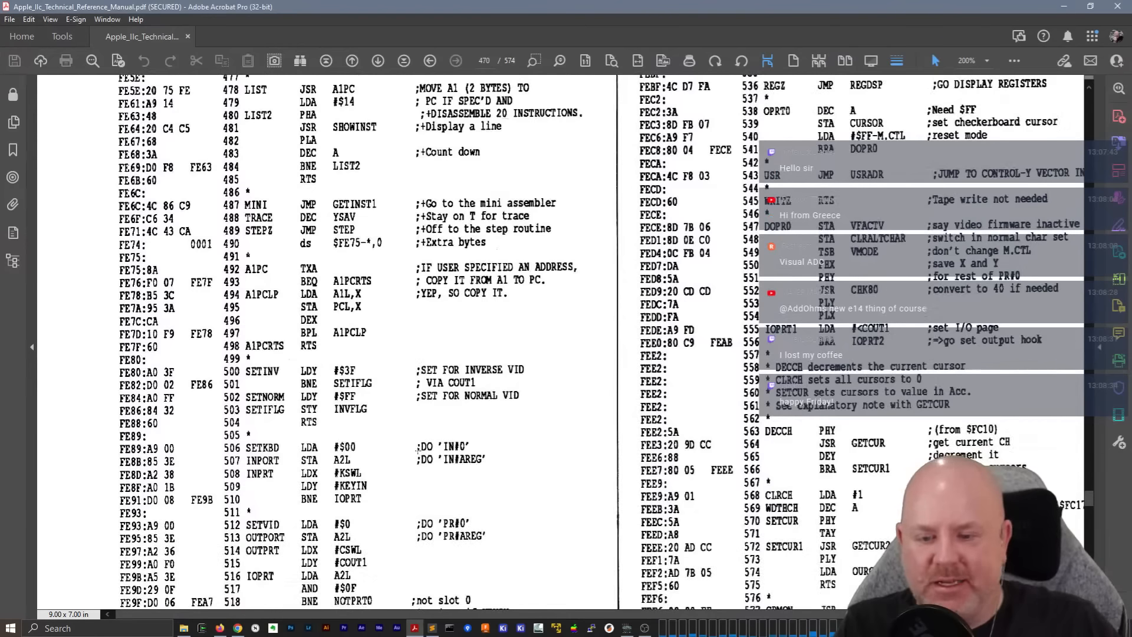
{"action": "scroll", "coordinate": [391, 449], "scroll_direction": "down", "scroll_amount": 3}
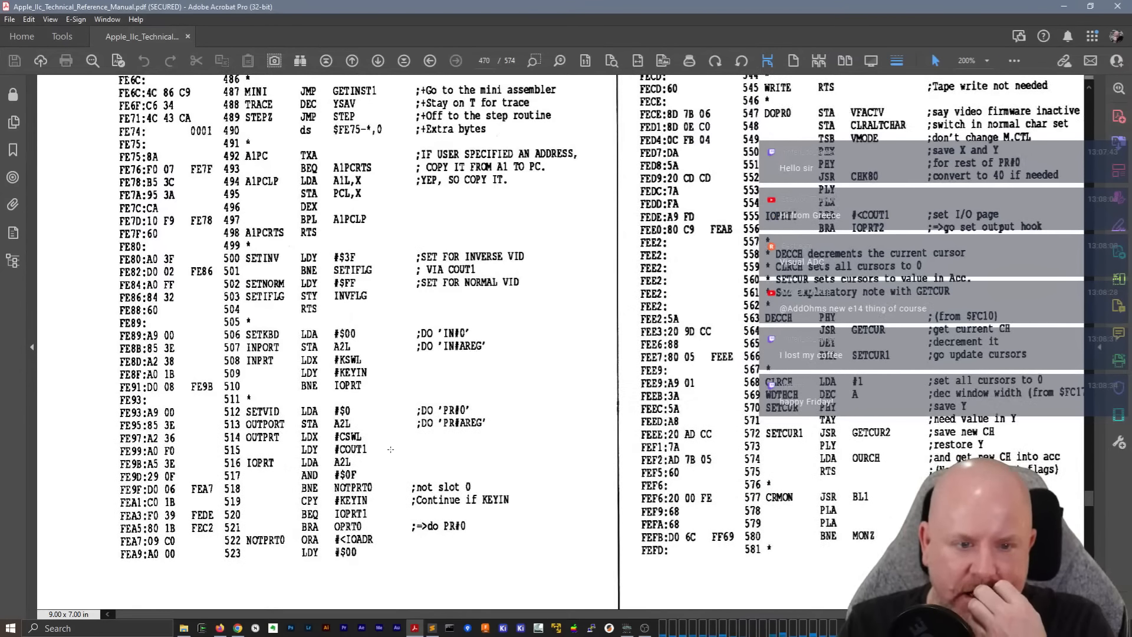
{"action": "scroll", "coordinate": [522, 460], "scroll_direction": "up", "scroll_amount": 4}
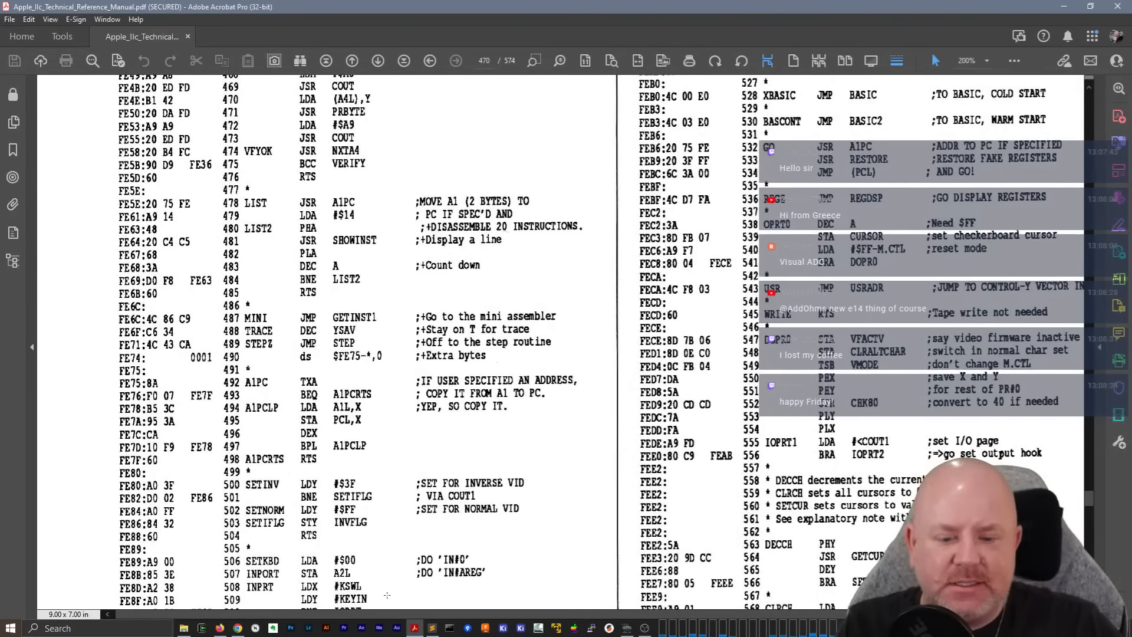
Read the F8 monitor firmware routines on listing page 88, from IOPRT2 through CRMON
{"action": "left_click_drag", "start_coordinate": [389, 614], "coordinate": [488, 614]}
{"action": "scroll", "coordinate": [492, 501], "scroll_direction": "up", "scroll_amount": 4}
{"action": "scroll", "coordinate": [493, 501], "scroll_direction": "down", "scroll_amount": 2}
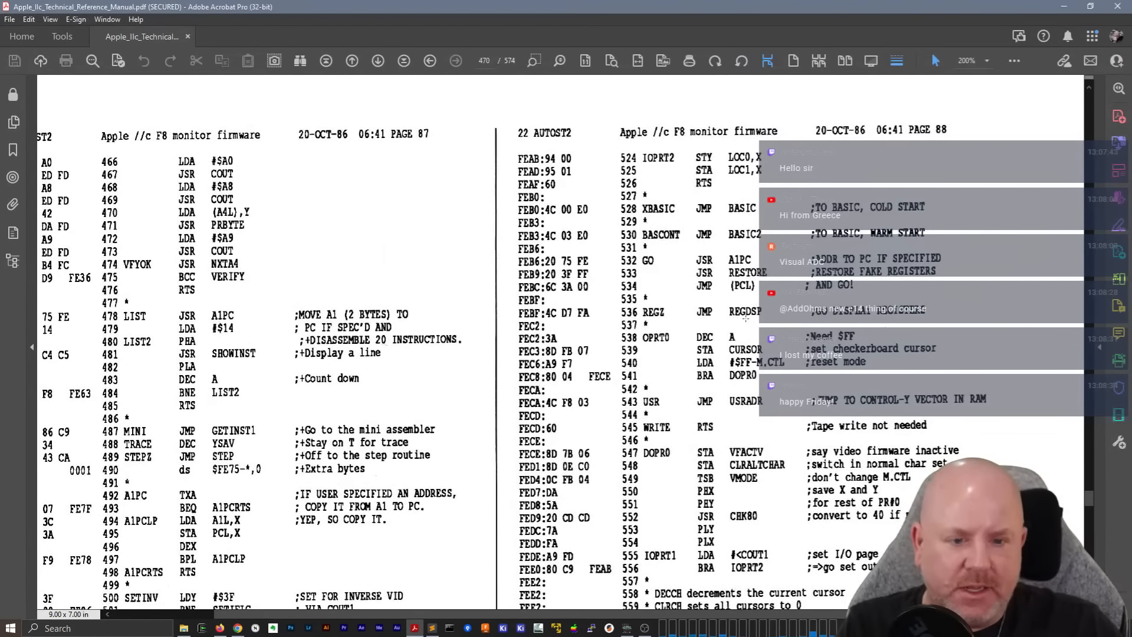
{"action": "scroll", "coordinate": [792, 273], "scroll_direction": "down", "scroll_amount": 3}
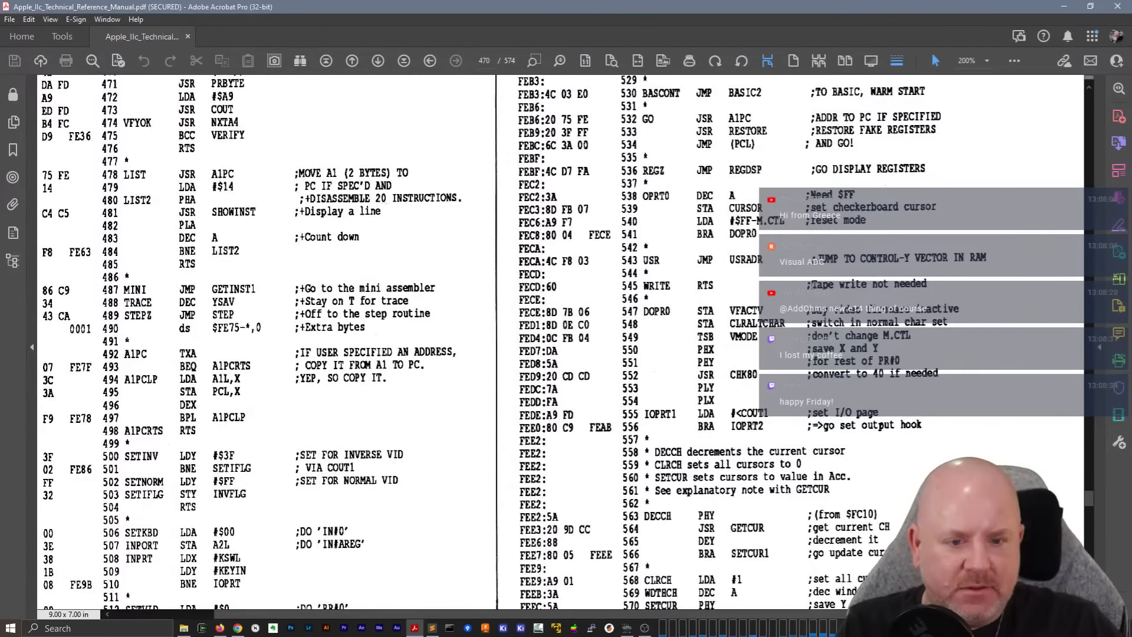
{"action": "scroll", "coordinate": [560, 342], "scroll_direction": "up", "scroll_amount": 2}
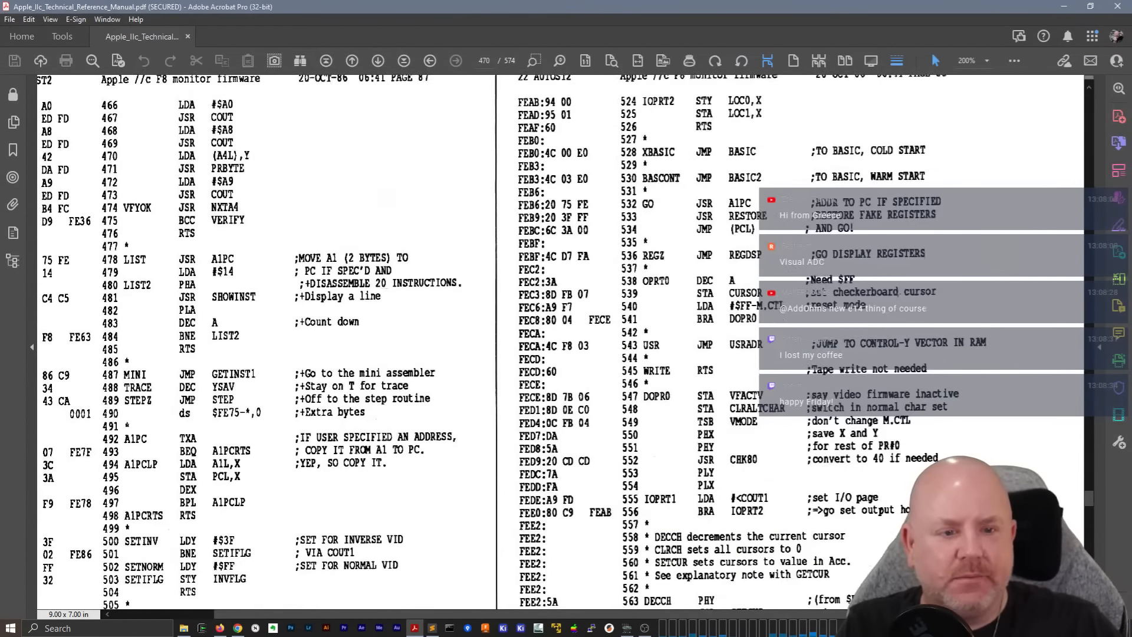
{"action": "scroll", "coordinate": [894, 293], "scroll_direction": "up", "scroll_amount": 1}
{"action": "scroll", "coordinate": [894, 293], "scroll_direction": "down", "scroll_amount": 5}
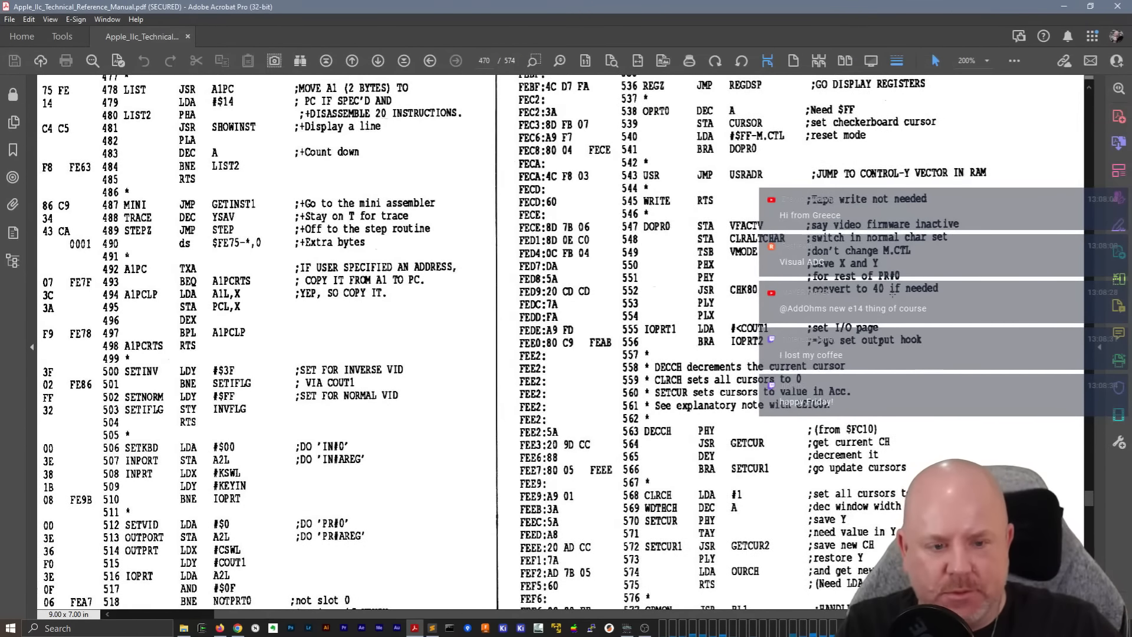
{"action": "scroll", "coordinate": [894, 293], "scroll_direction": "down", "scroll_amount": 1}
{"action": "scroll", "coordinate": [893, 294], "scroll_direction": "down", "scroll_amount": 1}
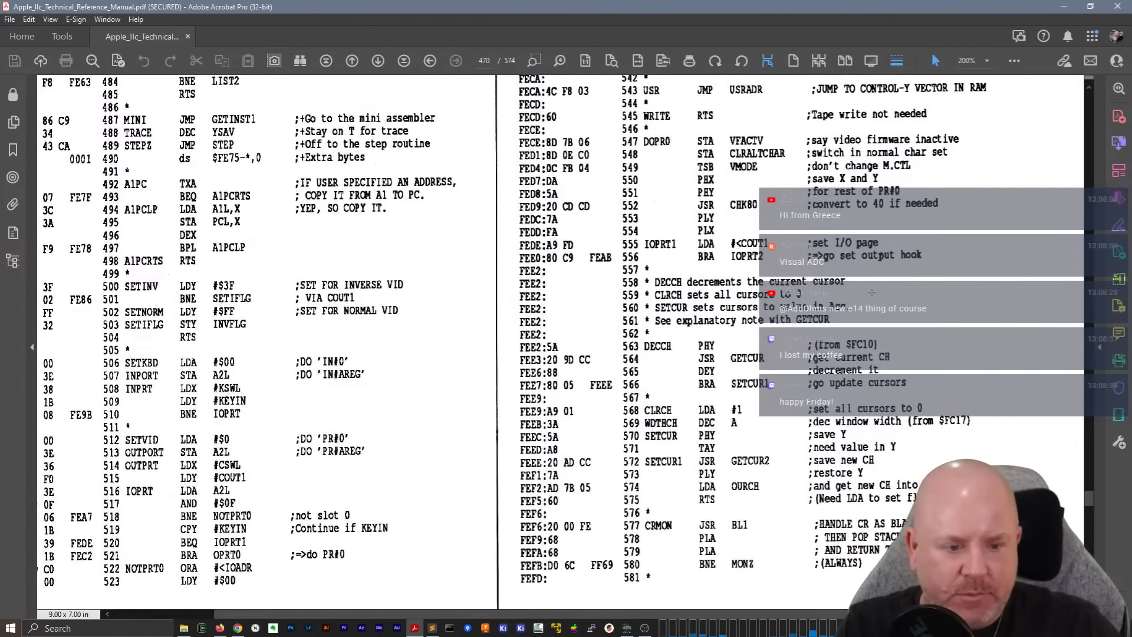
Review listing pages 89 to 94, covering the opcode tables, monitor command table, interrupt vectors and start of ROM bank 2
{"action": "scroll", "coordinate": [871, 291], "scroll_direction": "down", "scroll_amount": 10}
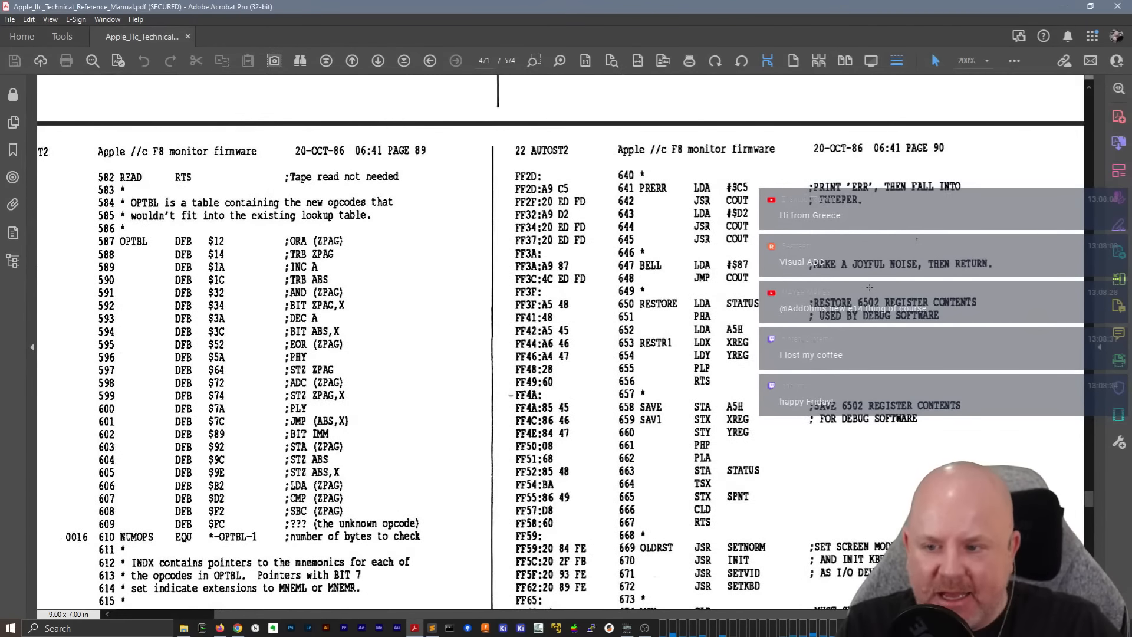
{"action": "scroll", "coordinate": [869, 287], "scroll_direction": "down", "scroll_amount": 10}
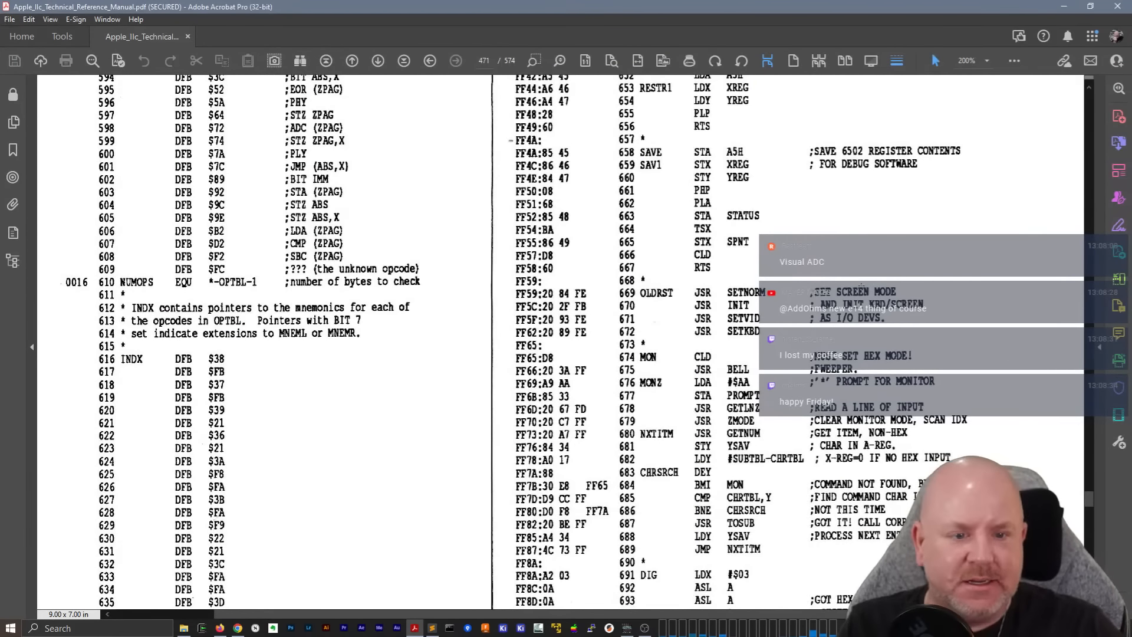
{"action": "scroll", "coordinate": [862, 287], "scroll_direction": "down", "scroll_amount": 6}
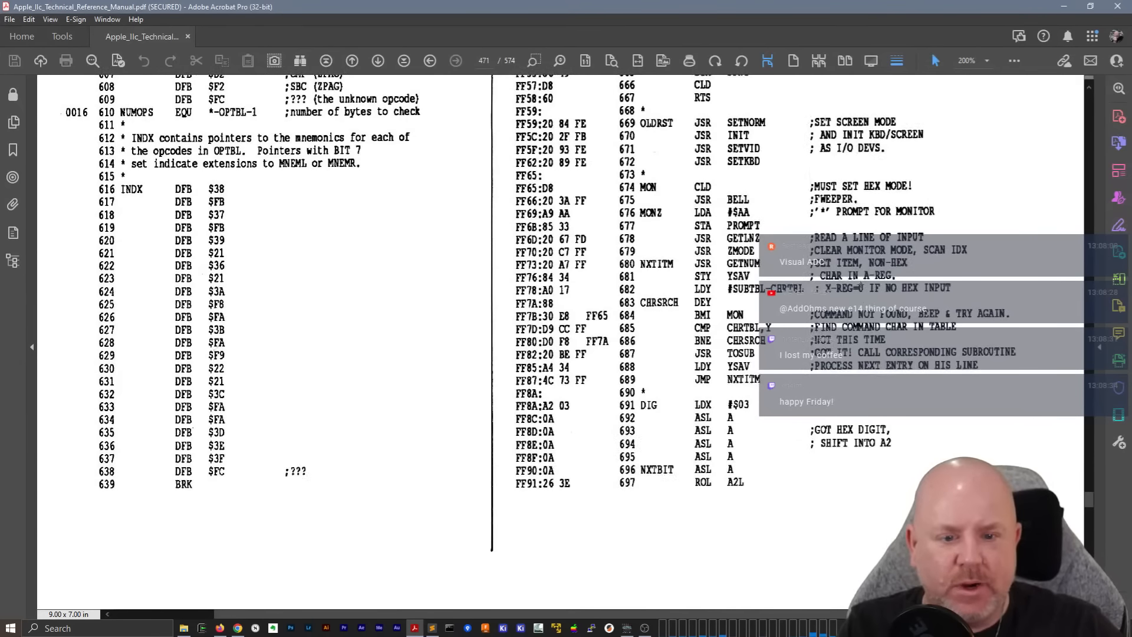
{"action": "scroll", "coordinate": [860, 284], "scroll_direction": "down", "scroll_amount": 15}
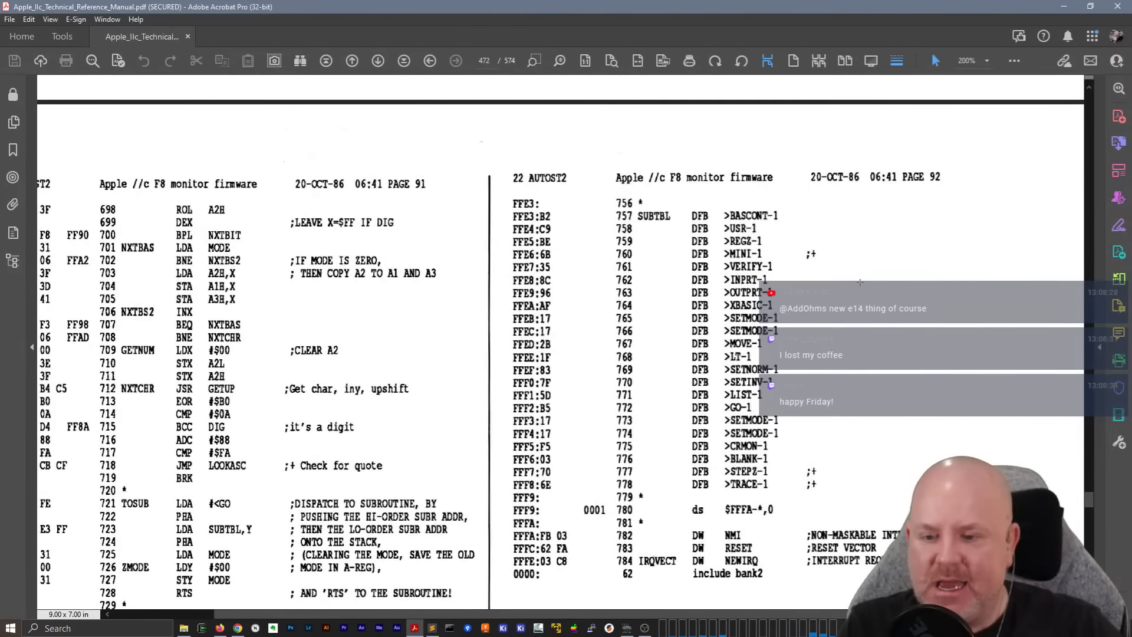
{"action": "scroll", "coordinate": [860, 283], "scroll_direction": "down", "scroll_amount": 5}
{"action": "scroll", "coordinate": [860, 283], "scroll_direction": "down", "scroll_amount": 6}
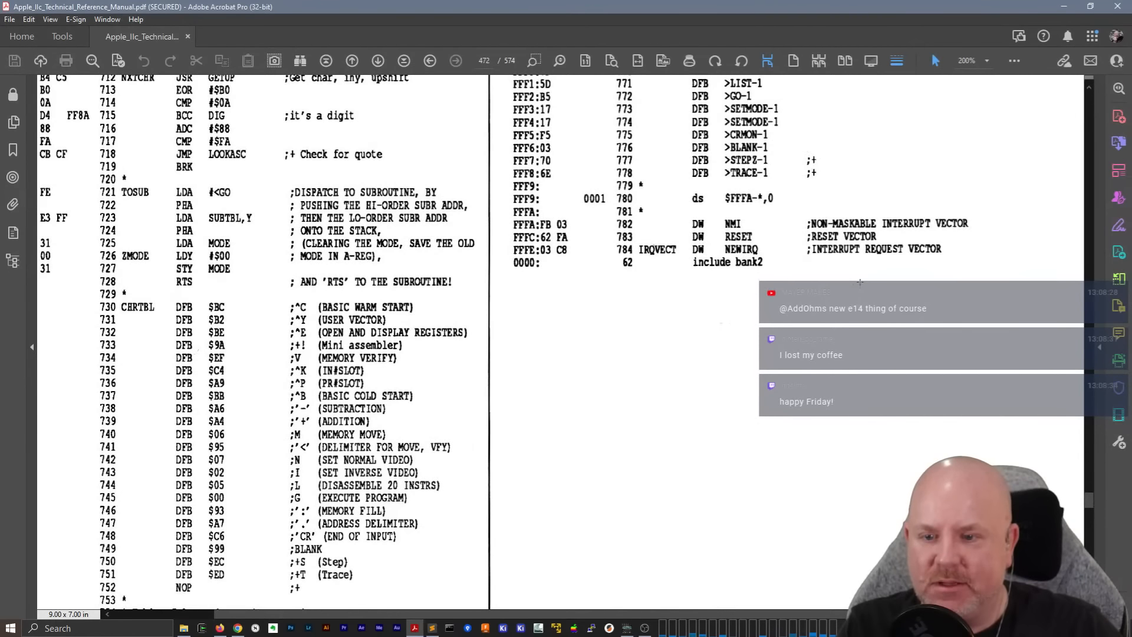
{"action": "scroll", "coordinate": [861, 282], "scroll_direction": "down", "scroll_amount": 8}
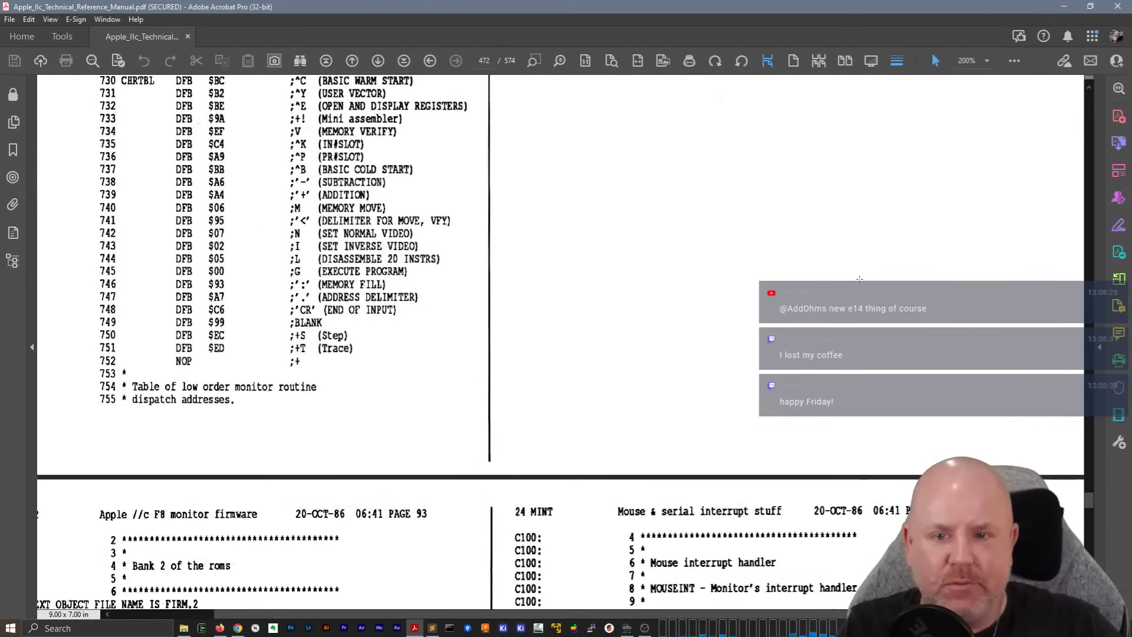
{"action": "scroll", "coordinate": [860, 279], "scroll_direction": "down", "scroll_amount": 7}
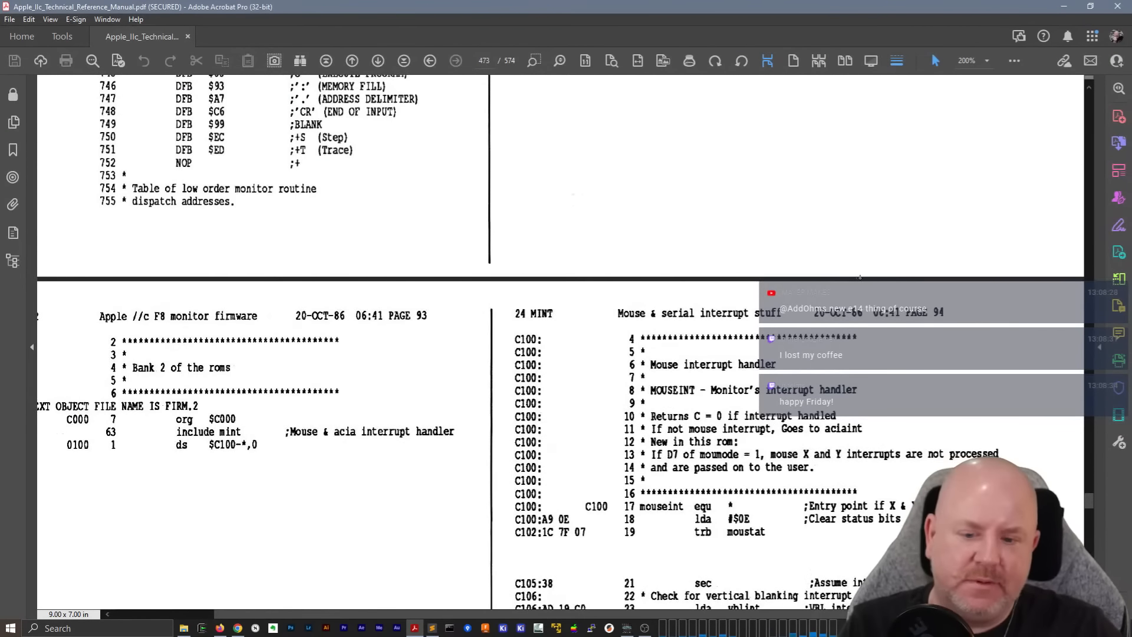
{"action": "scroll", "coordinate": [859, 279], "scroll_direction": "up", "scroll_amount": 20}
{"action": "scroll", "coordinate": [835, 254], "scroll_direction": "up", "scroll_amount": 20}
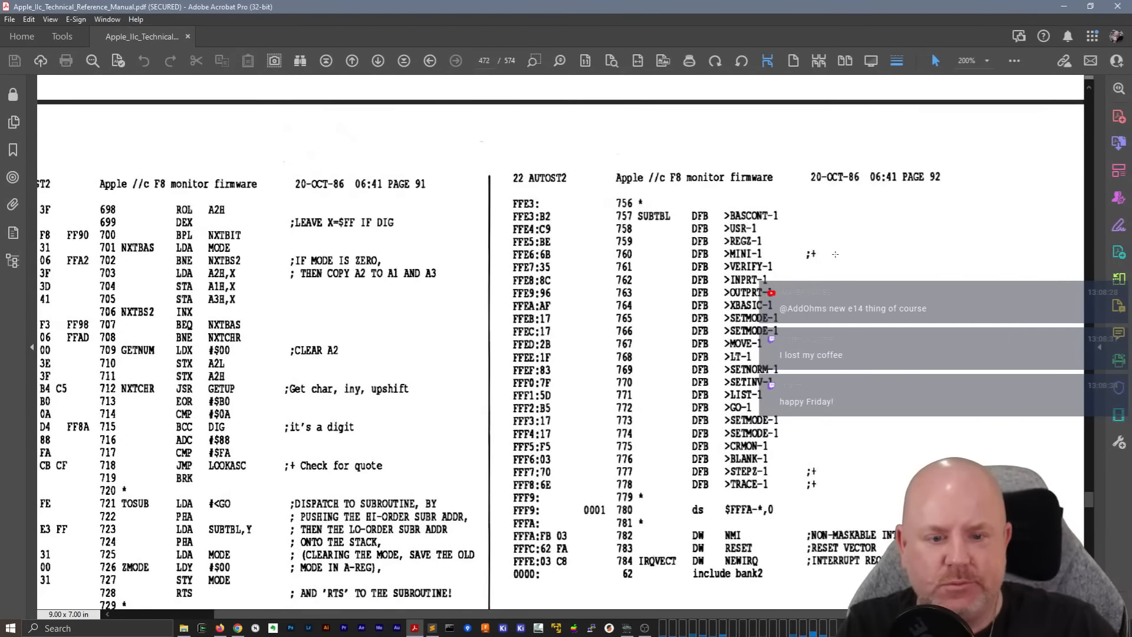
Open the older Apple_IIc_Technical_Reference_Manual entry dated Feb 16 from the recent files
{"action": "left_click", "coordinate": [10, 19]}
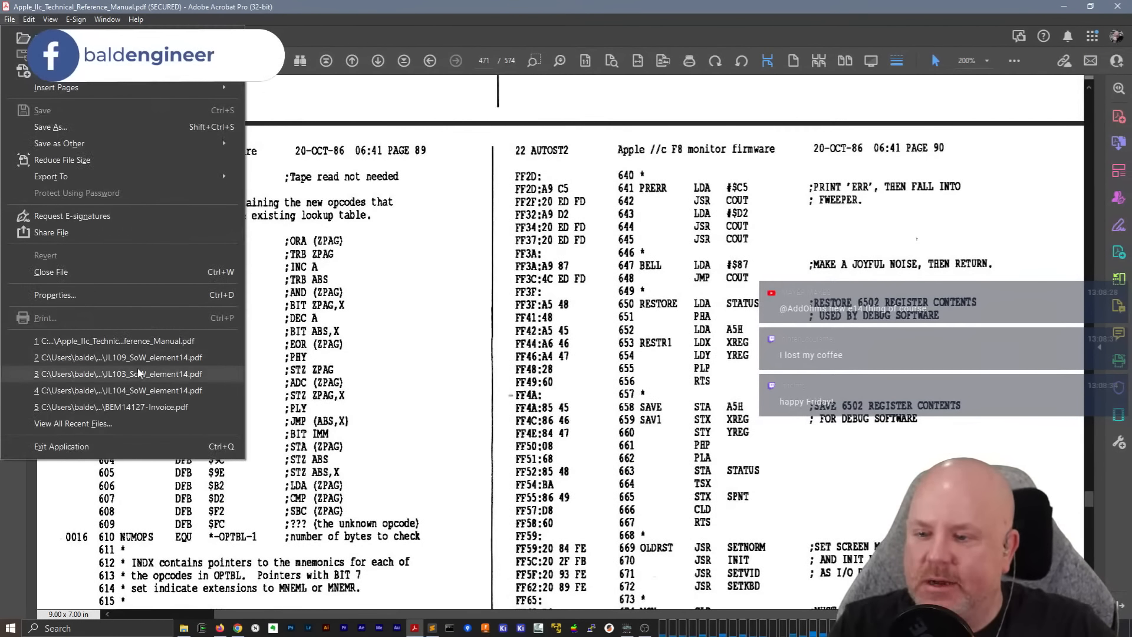
{"action": "left_click", "coordinate": [140, 347]}
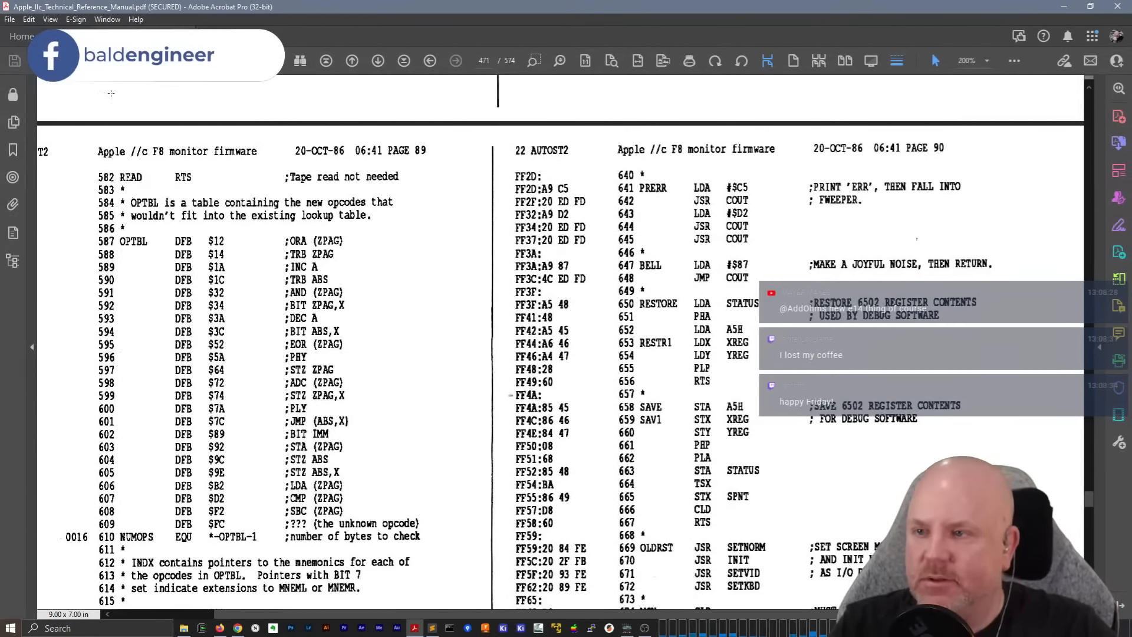
{"action": "left_click", "coordinate": [22, 35]}
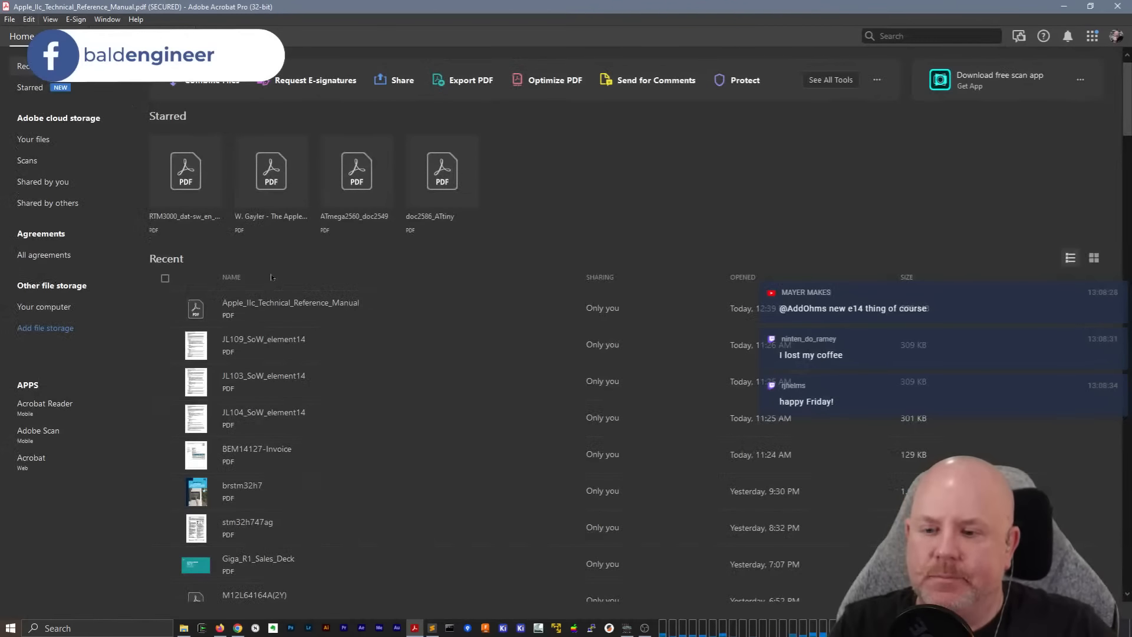
{"action": "scroll", "coordinate": [327, 504], "scroll_direction": "down", "scroll_amount": 8}
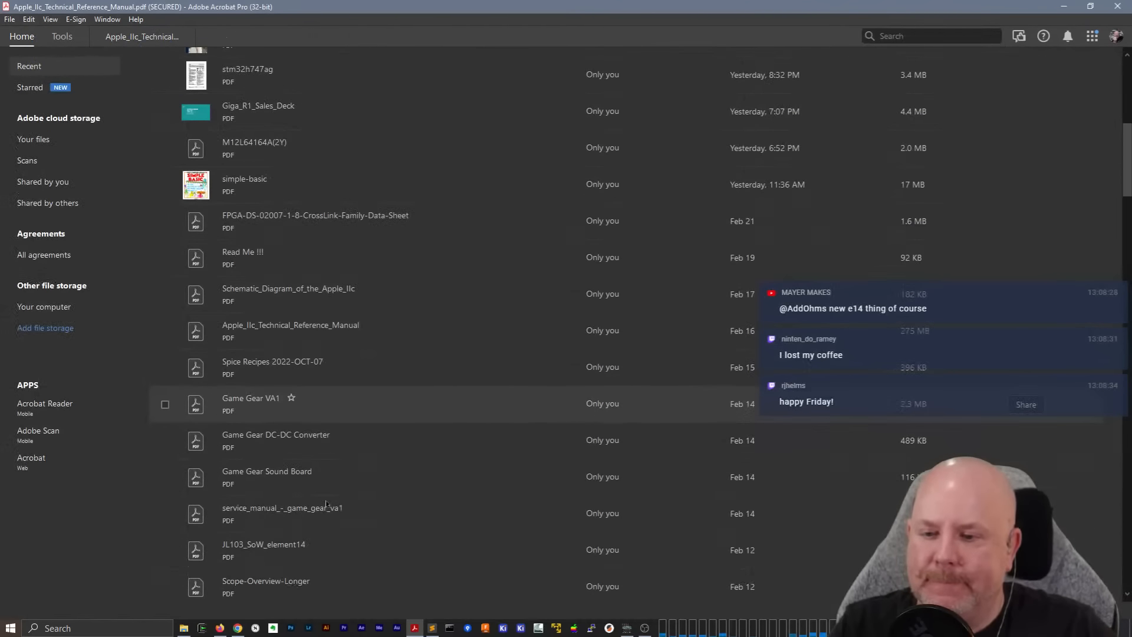
{"action": "scroll", "coordinate": [326, 504], "scroll_direction": "down", "scroll_amount": 2}
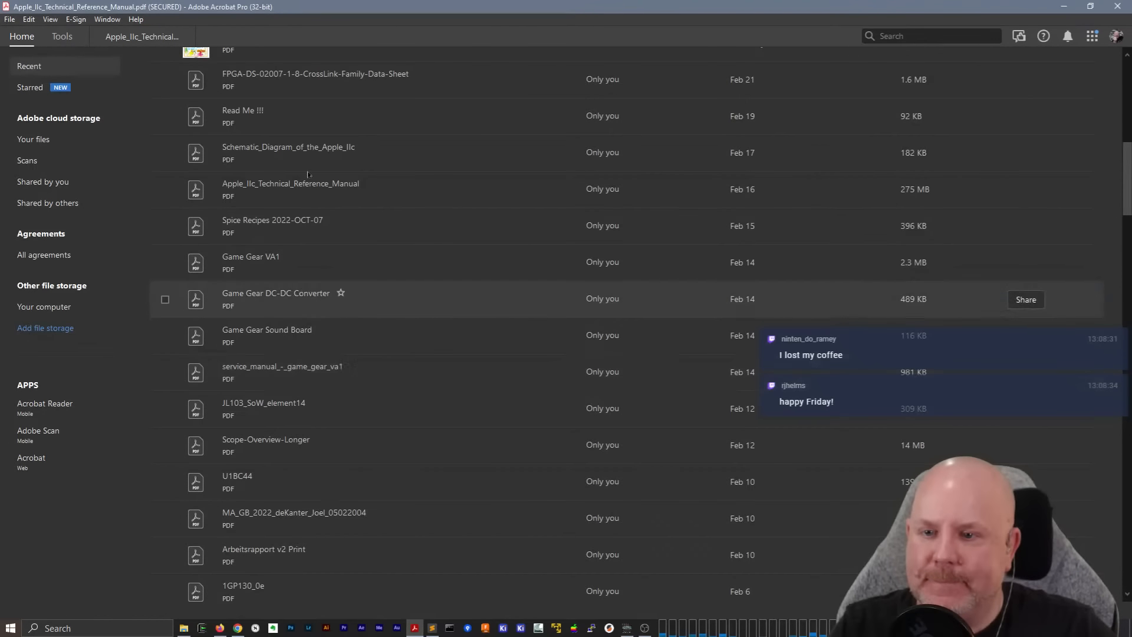
{"action": "double_click", "coordinate": [306, 188]}
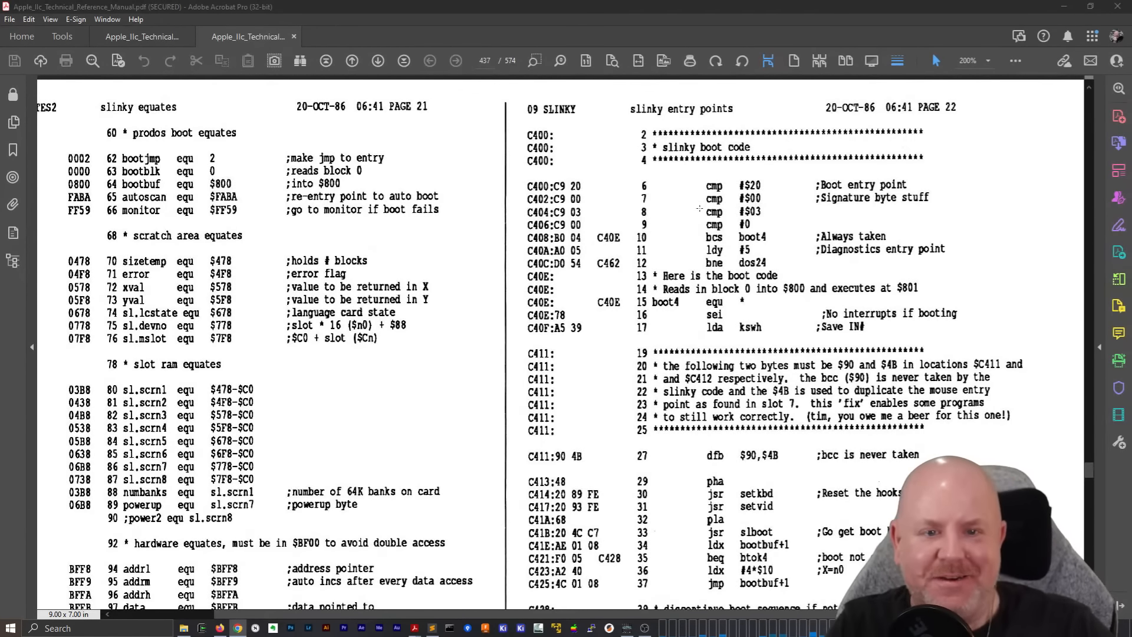
Examine the slinky equates and slinky boot code entry points on listing pages 21 and 22
{"action": "scroll", "coordinate": [695, 266], "scroll_direction": "down", "scroll_amount": 1}
{"action": "scroll", "coordinate": [694, 266], "scroll_direction": "up", "scroll_amount": 1}
{"action": "left_click", "coordinate": [695, 266]}
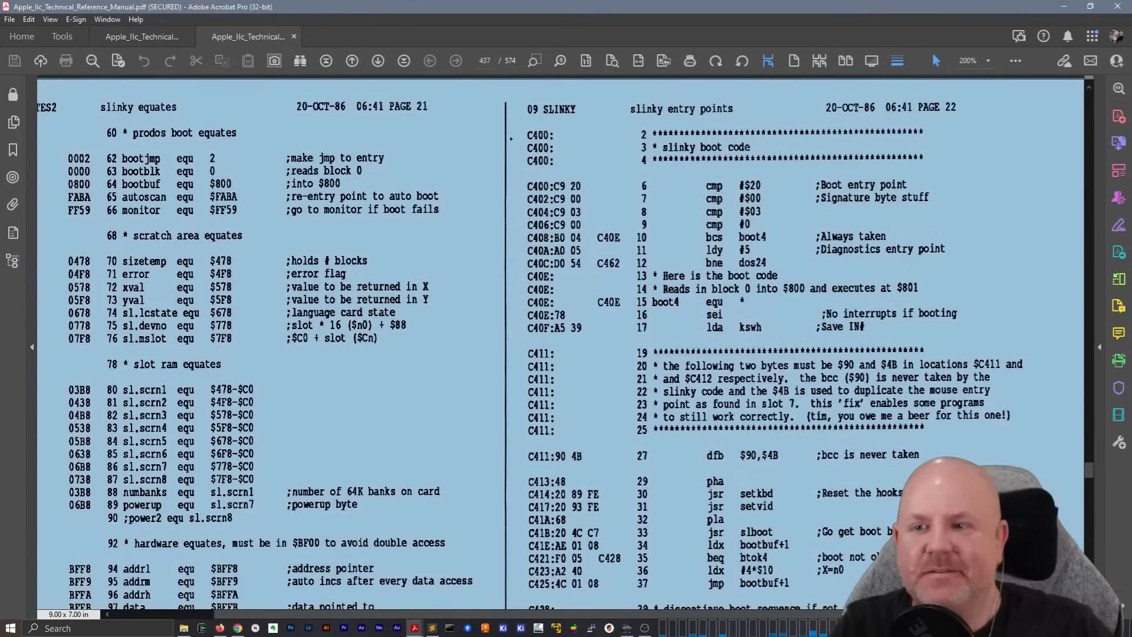
{"action": "left_click", "coordinate": [520, 170]}
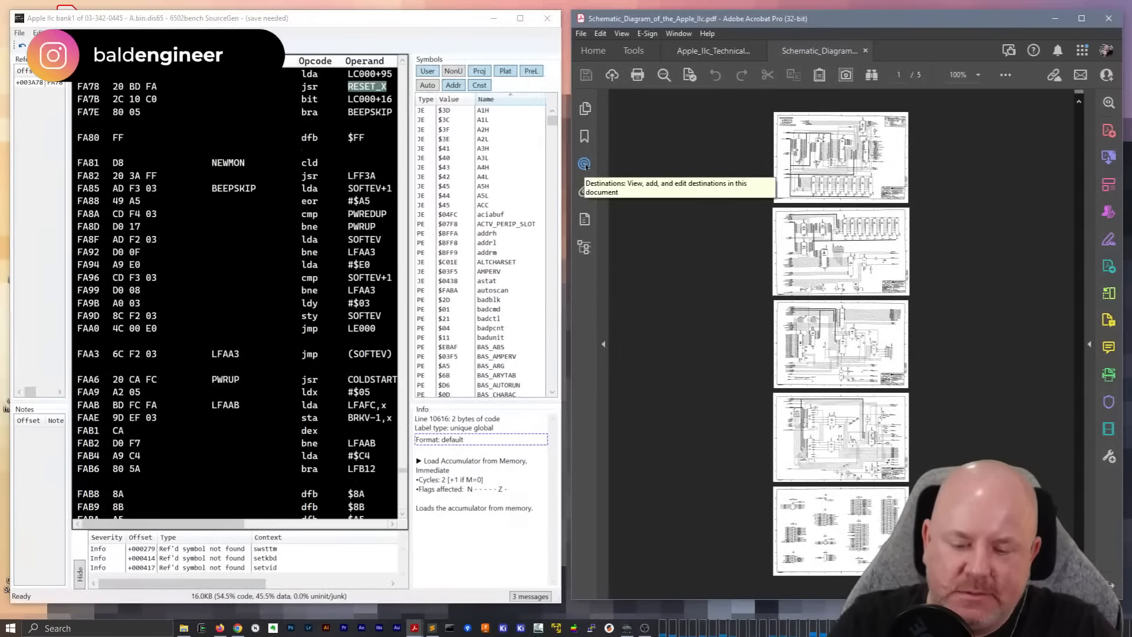
Zoom the Apple IIc schematic PDF to 400% and view page 2
{"action": "left_click", "coordinate": [979, 77]}
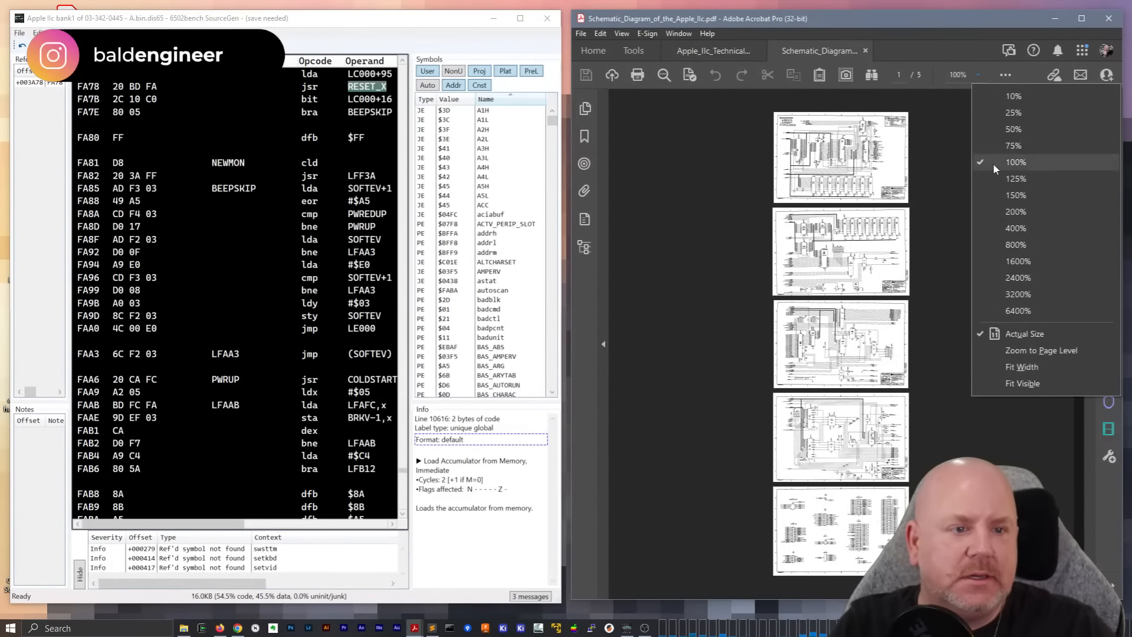
{"action": "left_click", "coordinate": [1002, 212]}
{"action": "left_click", "coordinate": [977, 74]}
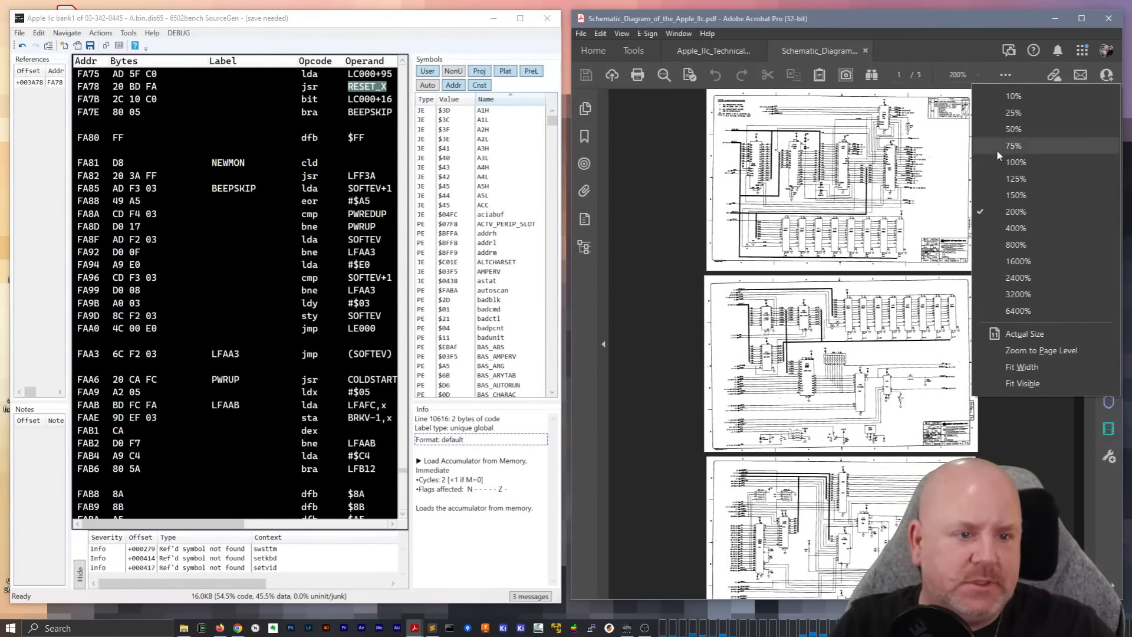
{"action": "left_click", "coordinate": [1021, 233]}
{"action": "scroll", "coordinate": [867, 356], "scroll_direction": "down", "scroll_amount": 5}
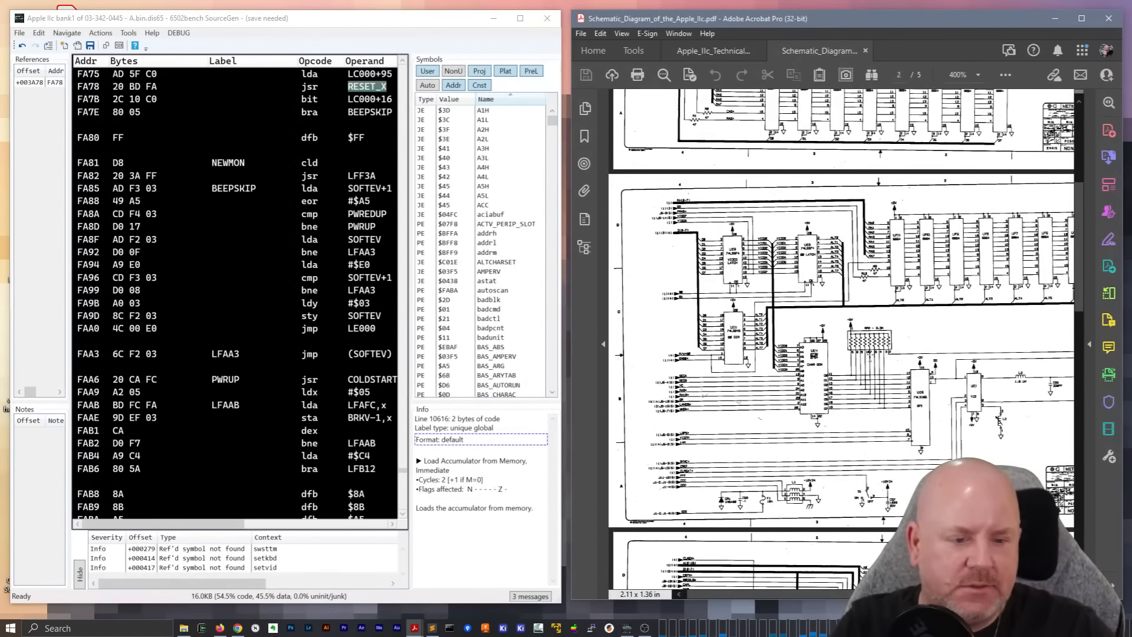
Switch to the KiCad project manager and move its window fully into view on the desktop
{"action": "left_click", "coordinate": [520, 627]}
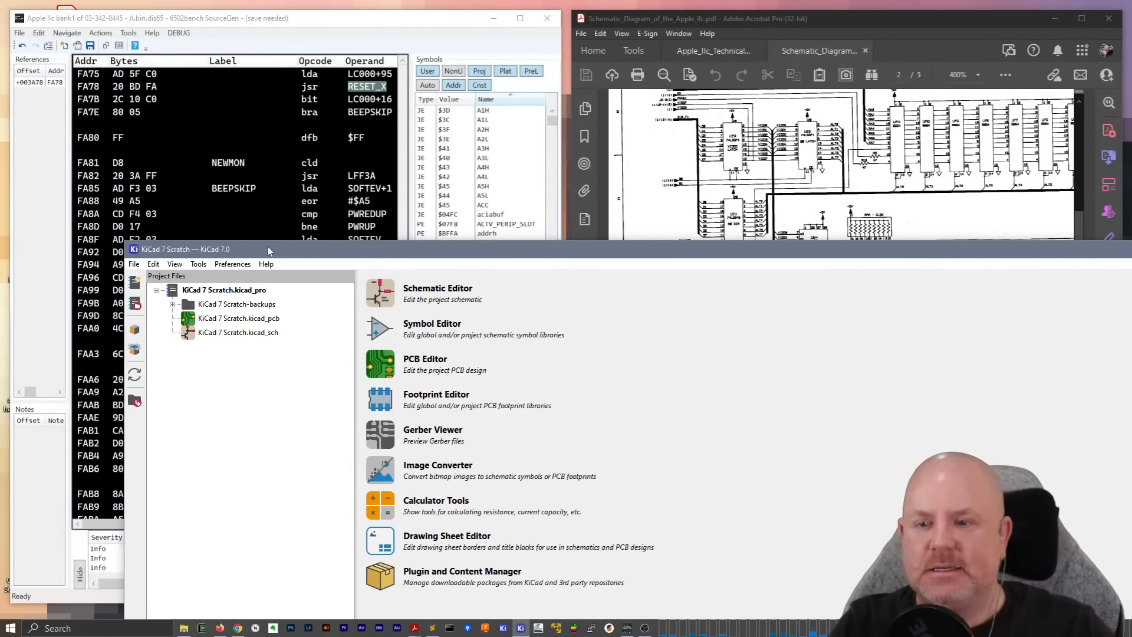
{"action": "left_click_drag", "start_coordinate": [125, 243], "coordinate": [549, 419]}
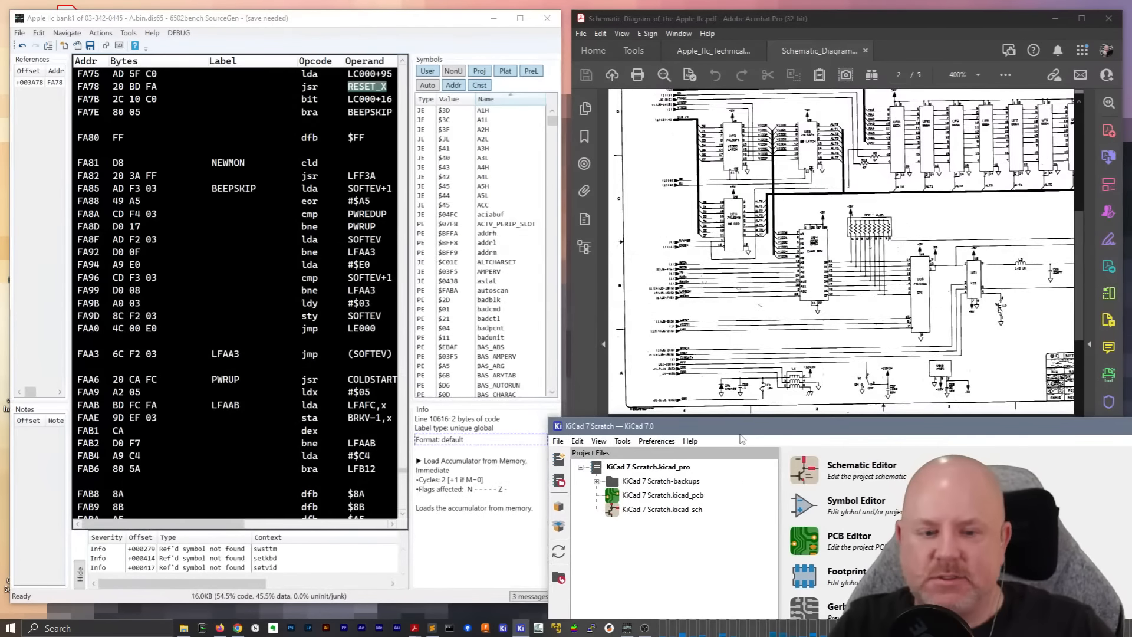
{"action": "left_click_drag", "start_coordinate": [743, 430], "coordinate": [377, 93]}
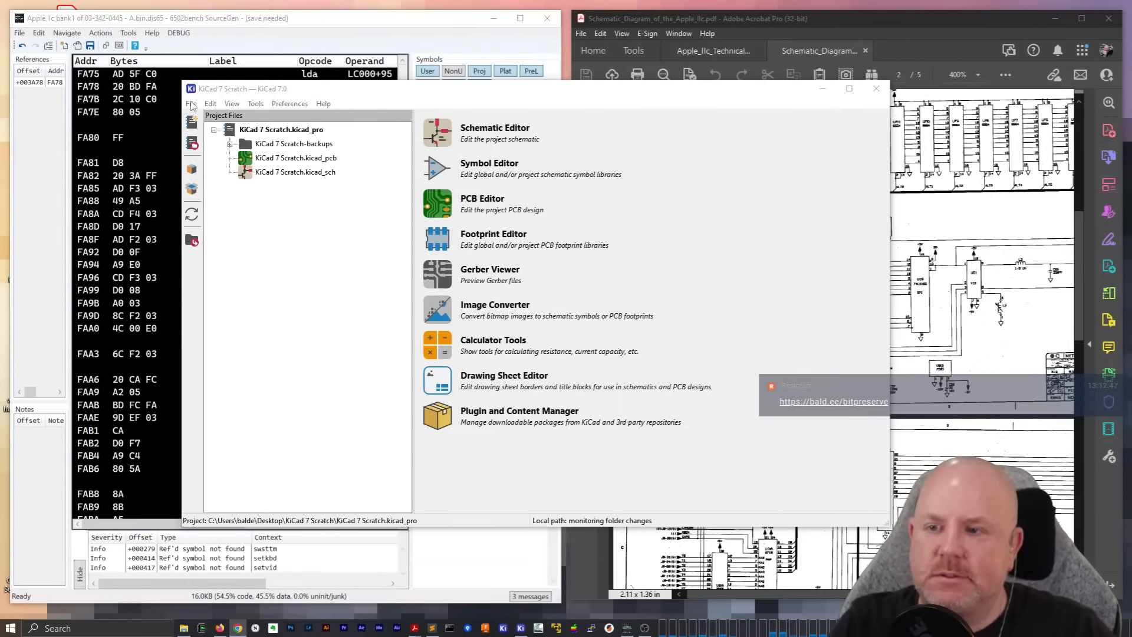
Start opening an existing project and browse to the Apple folder under Projects, GitHub, bit-preserve
{"action": "left_click", "coordinate": [191, 104]}
{"action": "left_click", "coordinate": [232, 173]}
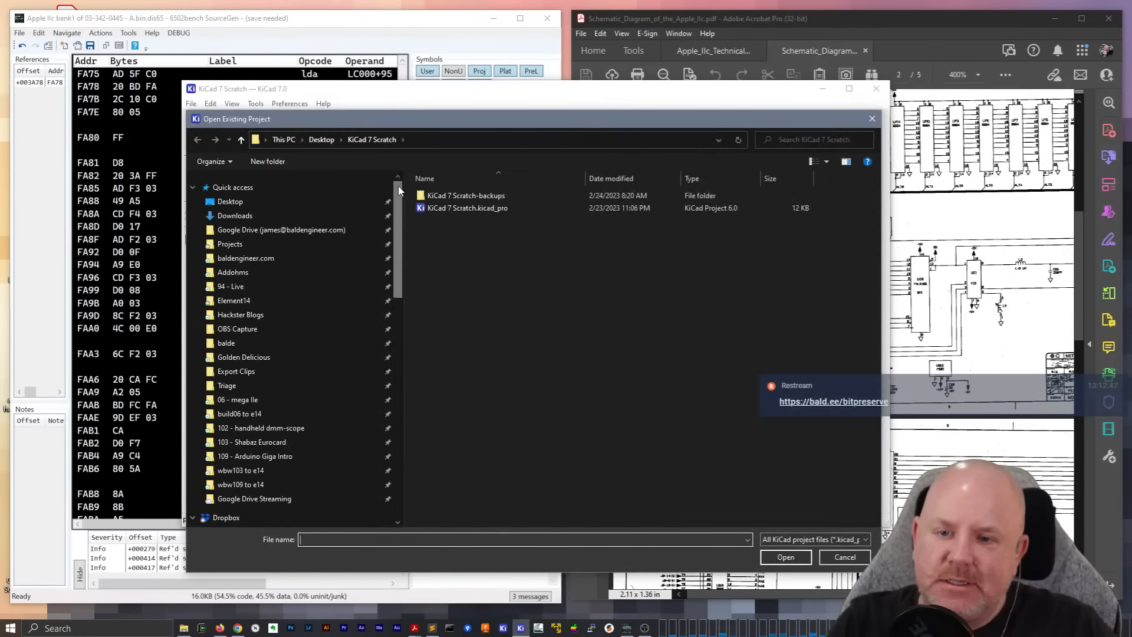
{"action": "left_click", "coordinate": [253, 358]}
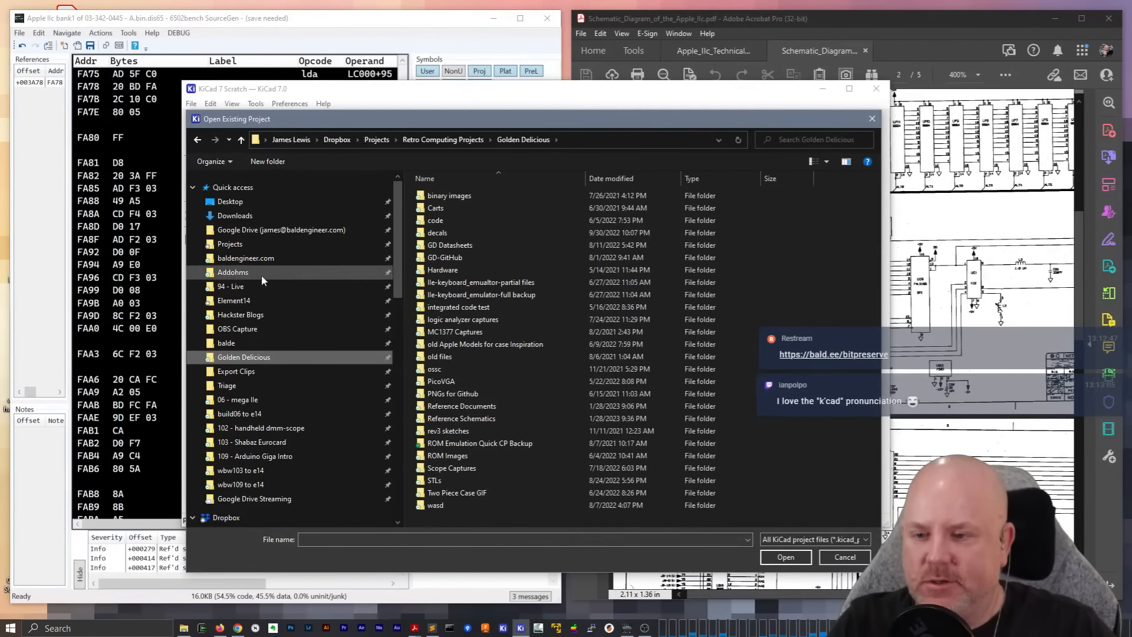
{"action": "left_click", "coordinate": [369, 244]}
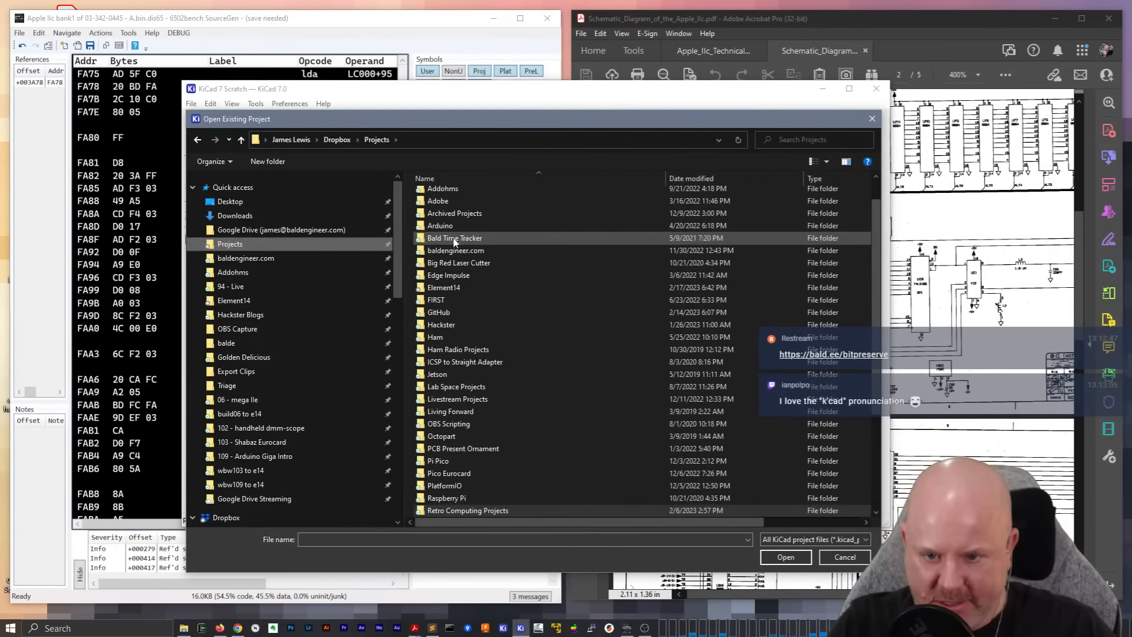
{"action": "double_click", "coordinate": [445, 312]}
{"action": "double_click", "coordinate": [462, 199]}
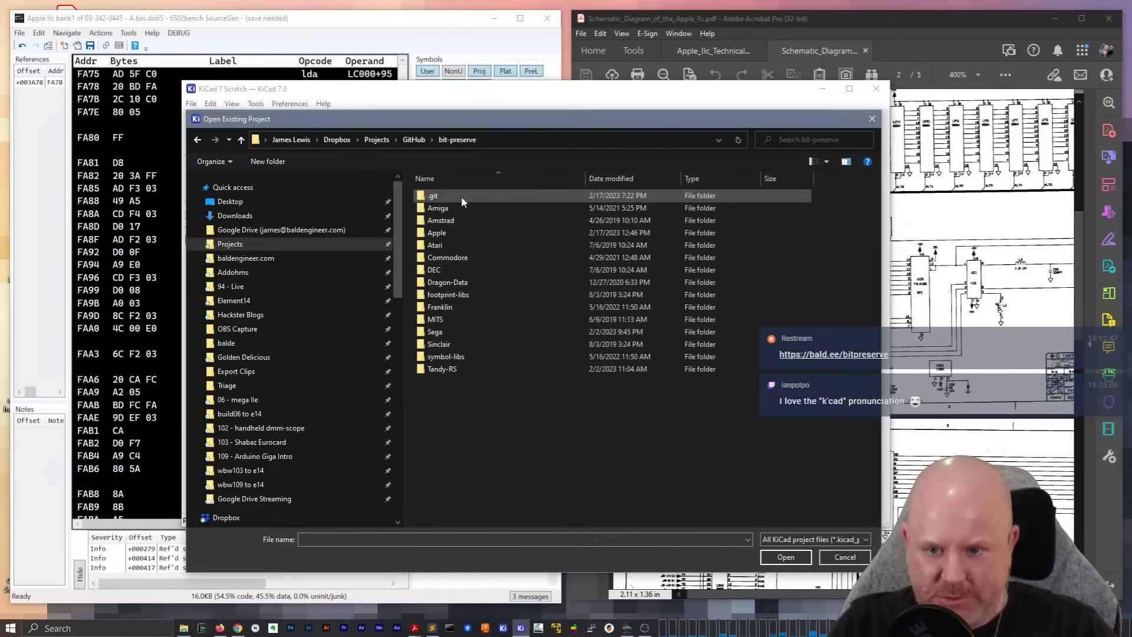
{"action": "double_click", "coordinate": [453, 234]}
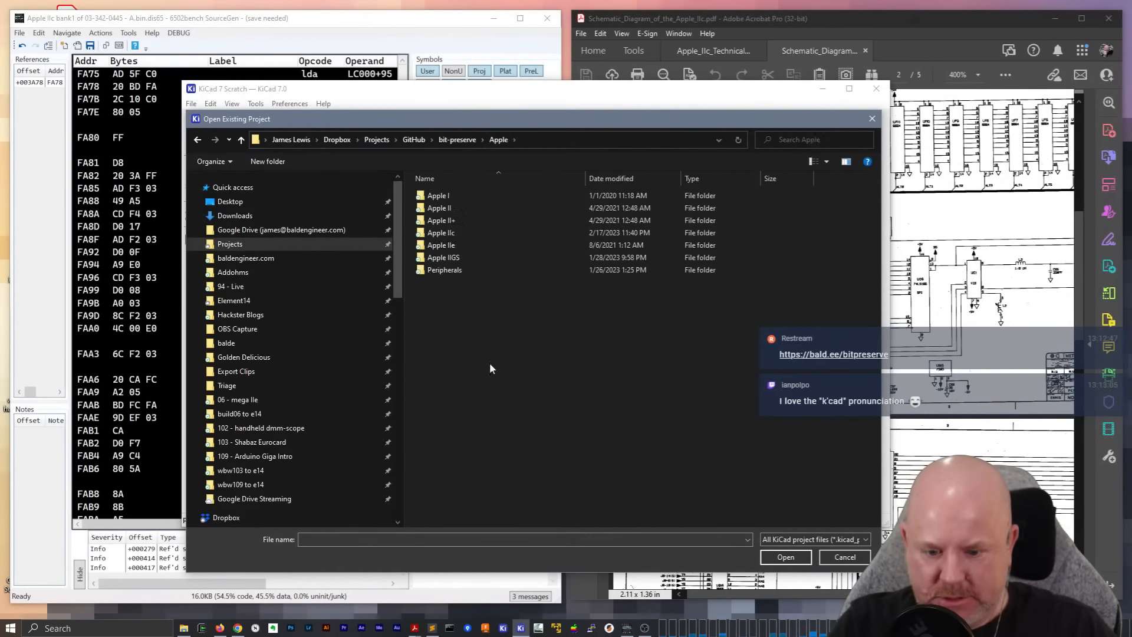
Check the IIc-baldengineer branch of the bit-preserve repository in the Git client, then return to KiCad's project selection
{"action": "left_click", "coordinate": [469, 626]}
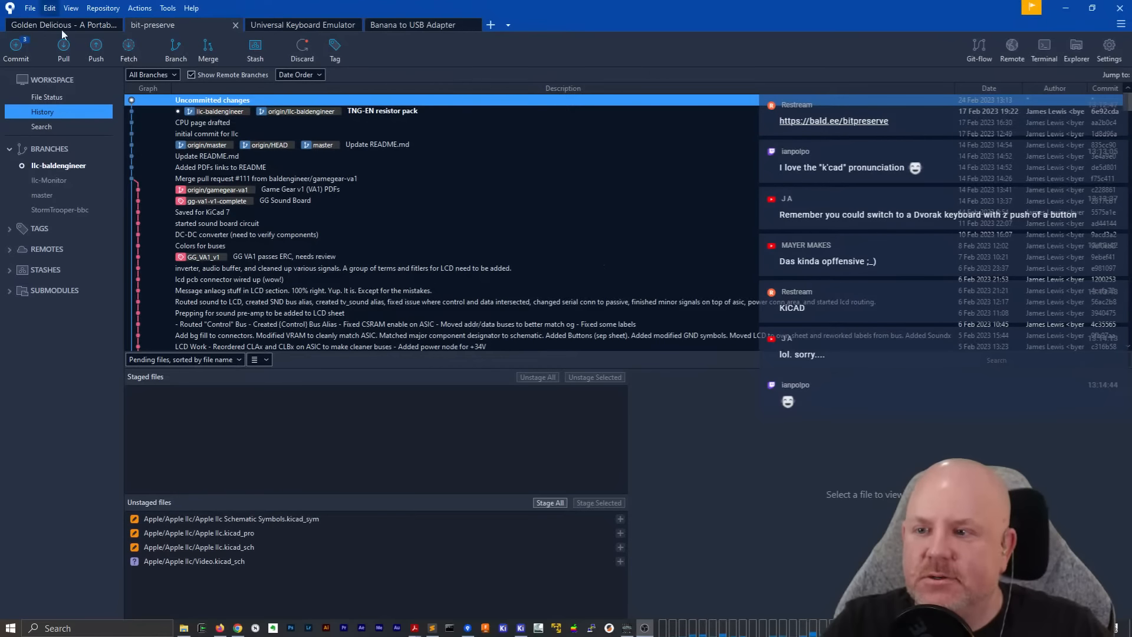
{"action": "left_click", "coordinate": [70, 168]}
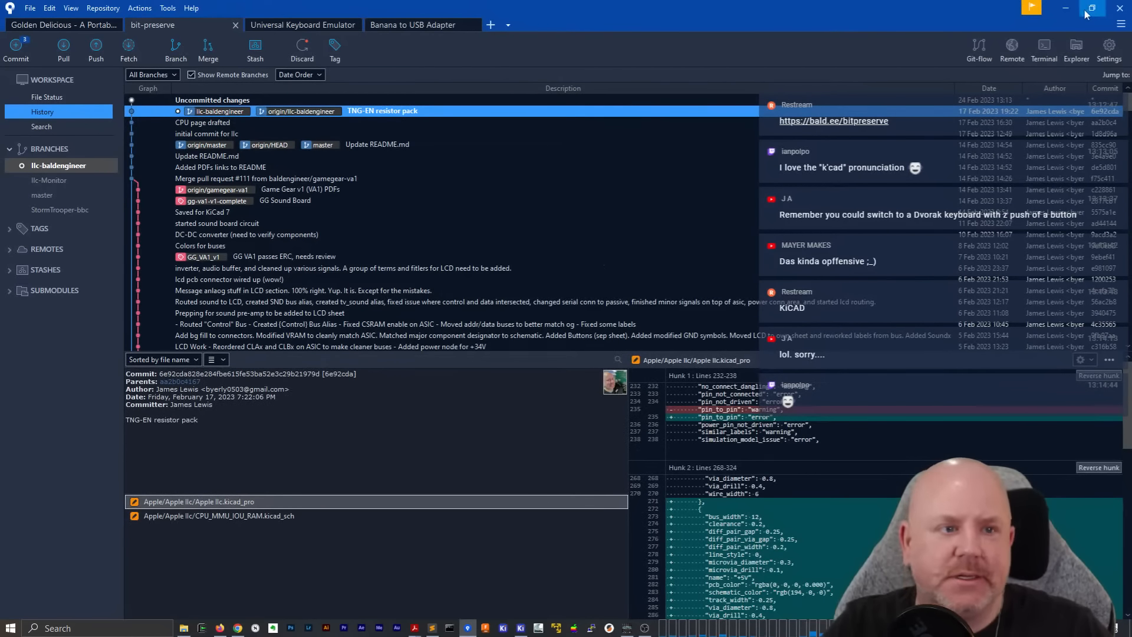
{"action": "left_click", "coordinate": [1065, 9]}
{"action": "left_click", "coordinate": [458, 454]}
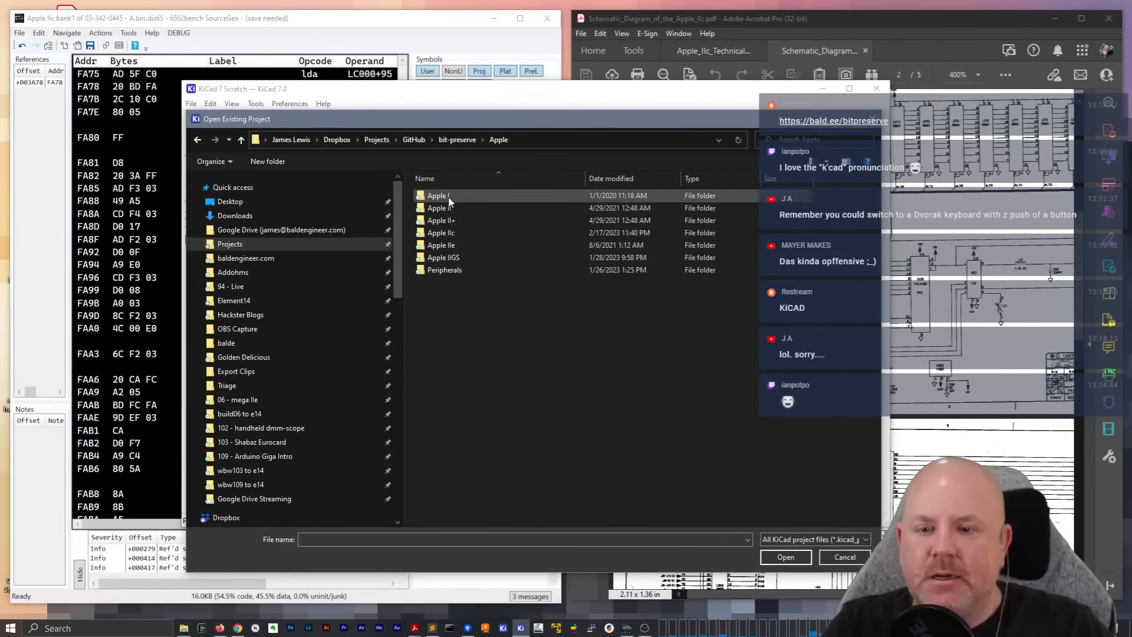
Open the project Apple IIc.kicad_pro from the Apple IIc folder and load its Apple IIc.kicad_sch schematic
{"action": "double_click", "coordinate": [443, 233]}
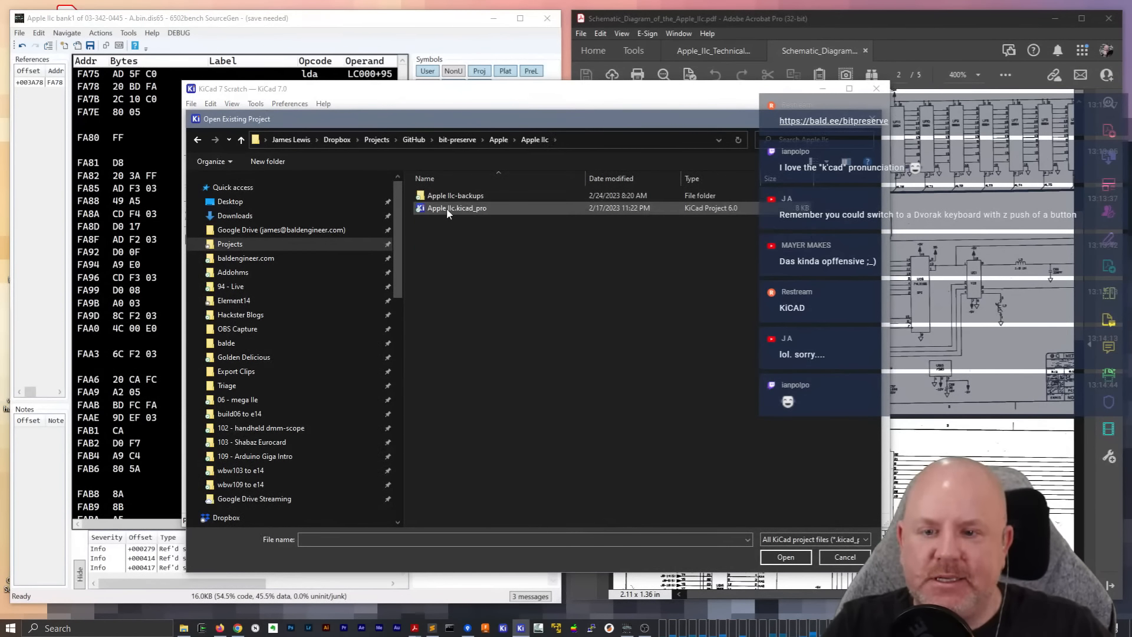
{"action": "double_click", "coordinate": [447, 207]}
{"action": "double_click", "coordinate": [285, 163]}
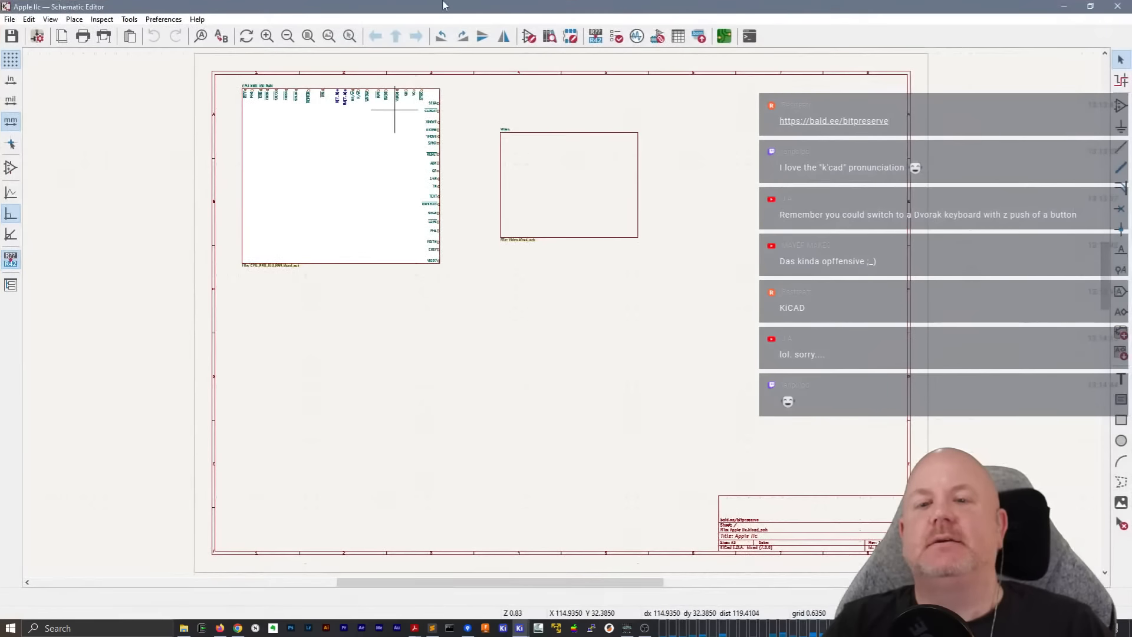
{"action": "double_click", "coordinate": [444, 5]}
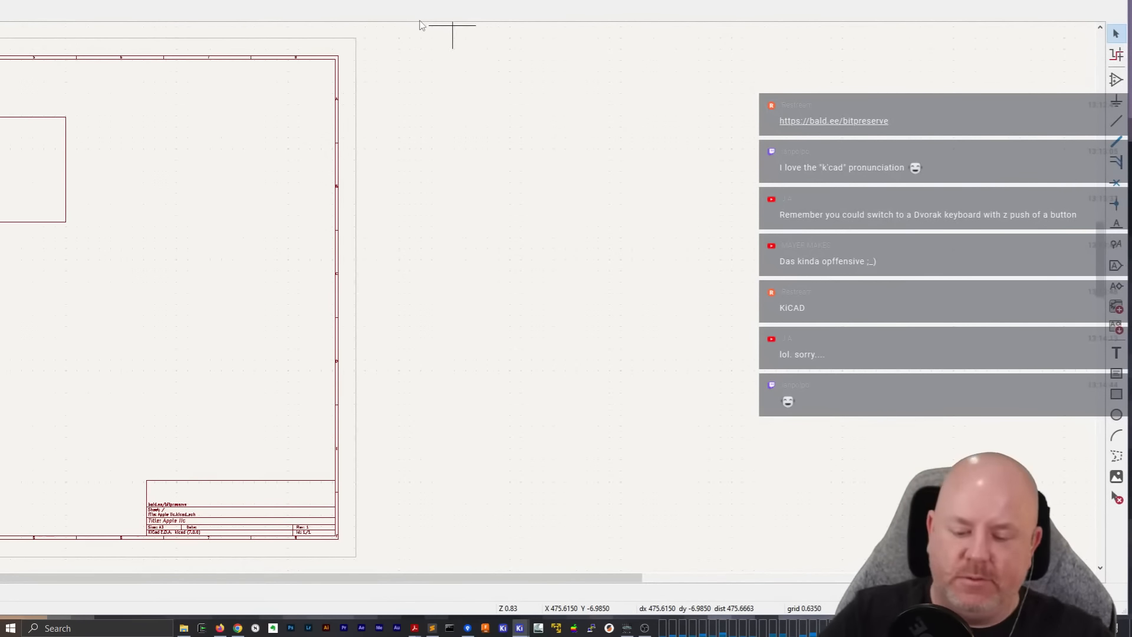
{"action": "key", "text": "super+Left"}
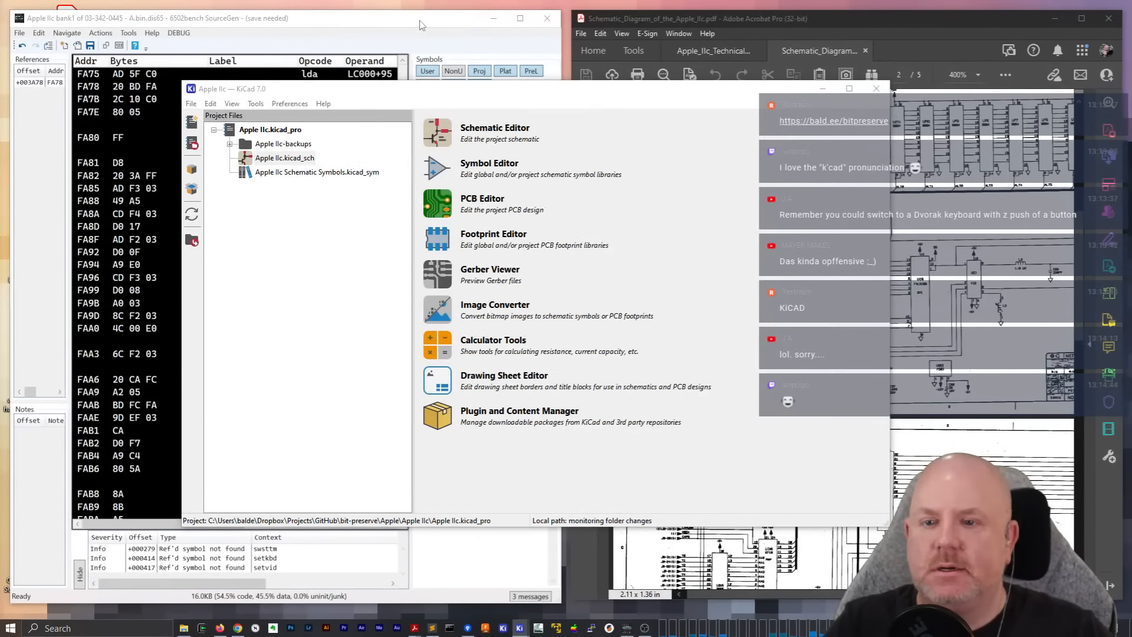
{"action": "key", "text": "super+Right"}
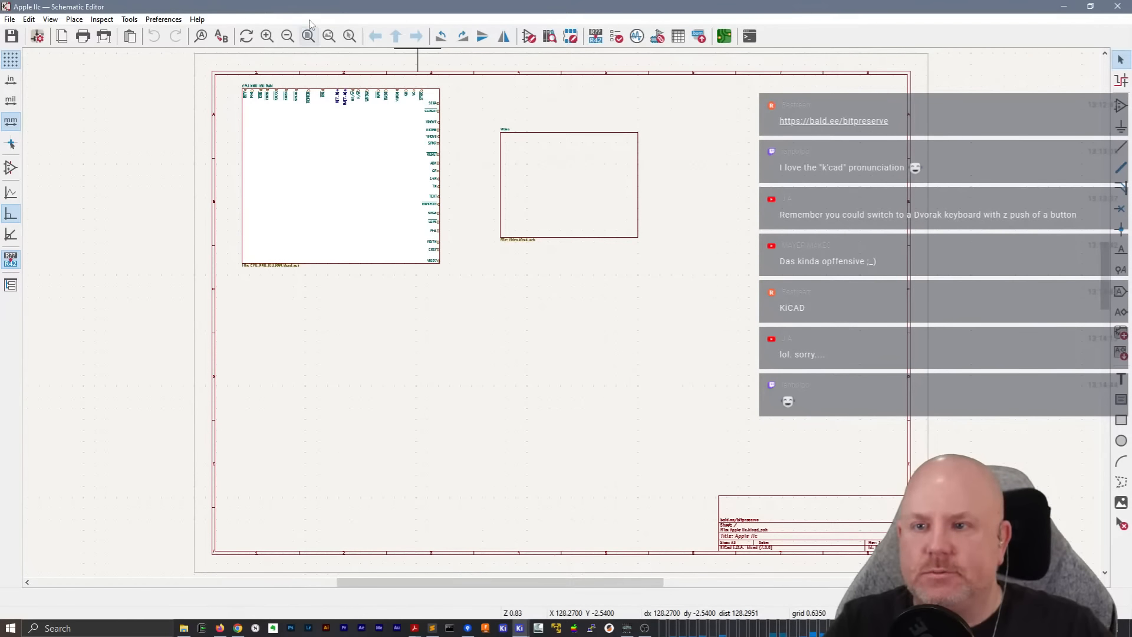
Restore the maximized Schematic Editor window, shrink it and place it beside the schematic PDF
{"action": "double_click", "coordinate": [310, 9]}
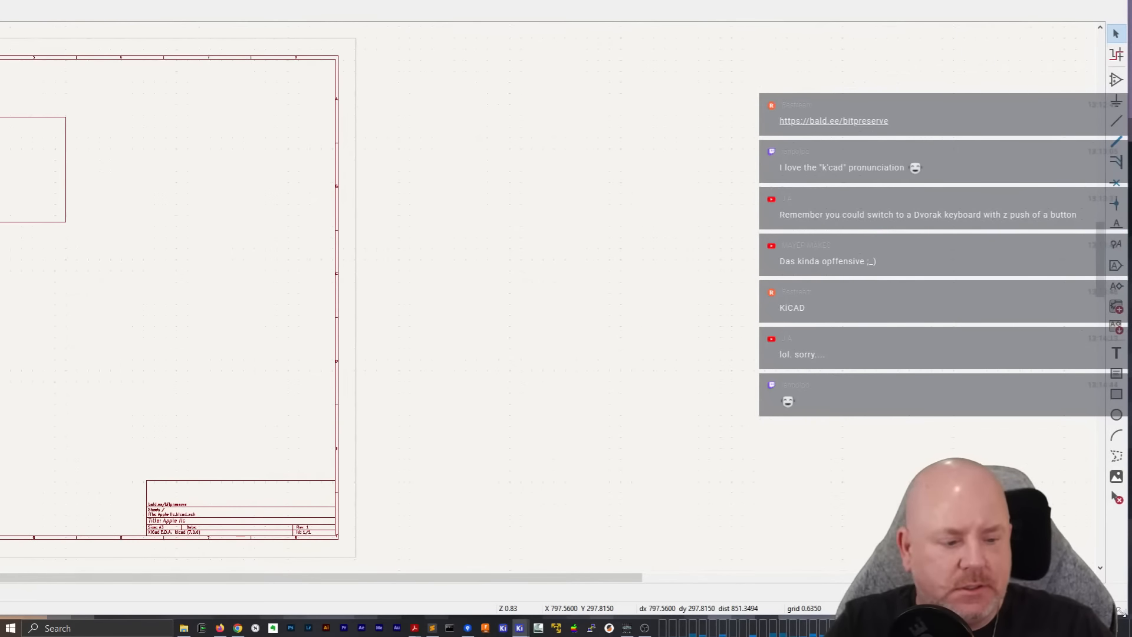
{"action": "left_click_drag", "start_coordinate": [1124, 613], "coordinate": [0, 177]}
{"action": "left_click_drag", "start_coordinate": [914, 636], "coordinate": [869, 121]}
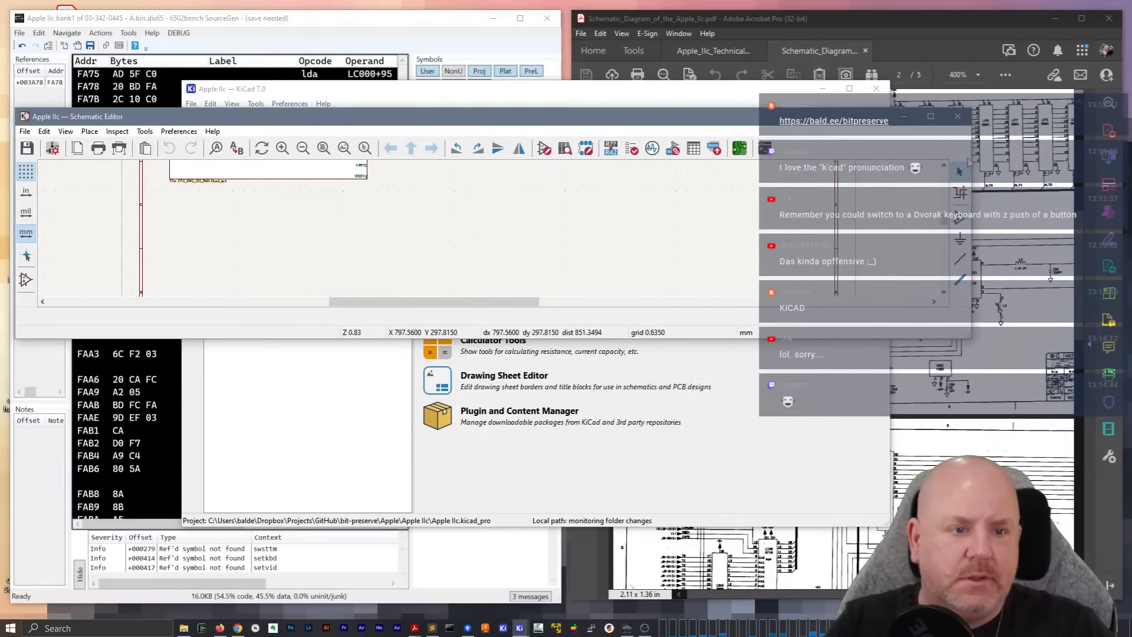
{"action": "left_click_drag", "start_coordinate": [971, 224], "coordinate": [316, 224]}
{"action": "left_click_drag", "start_coordinate": [172, 120], "coordinate": [304, 65]}
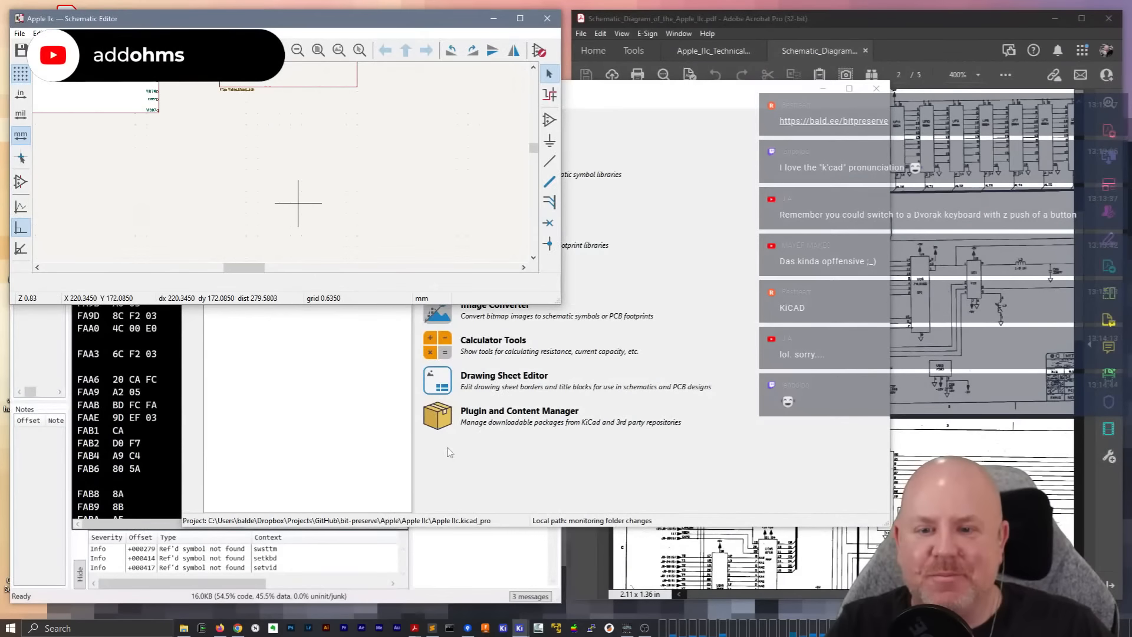
Clear away the SourceGen disassembly window and enlarge the Schematic Editor to nearly full screen height beside the PDF
{"action": "left_click", "coordinate": [451, 597]}
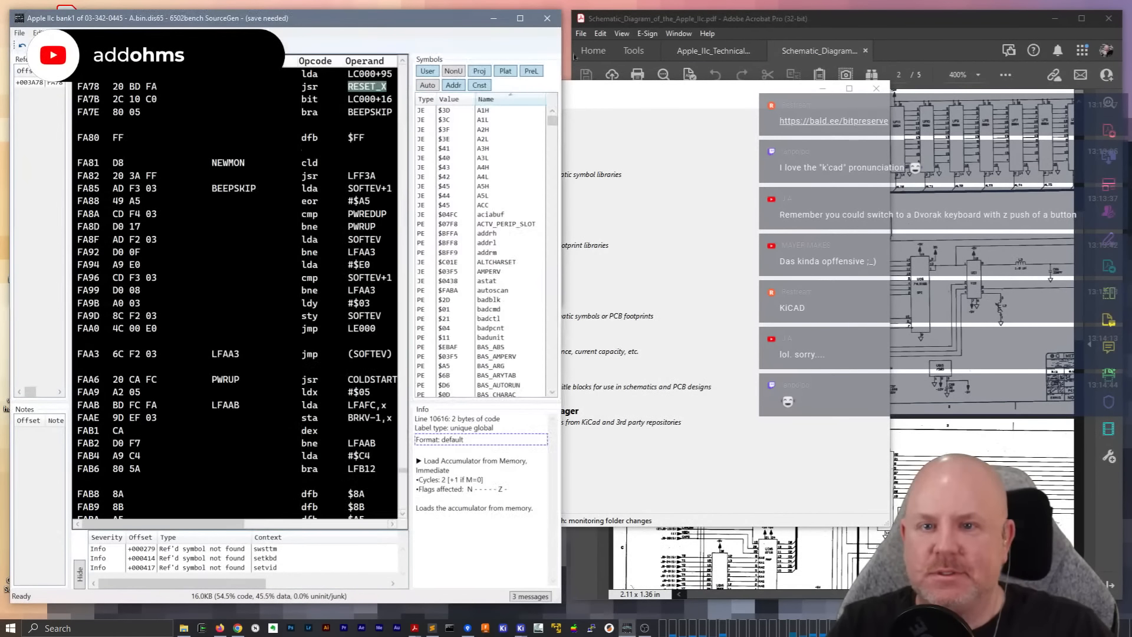
{"action": "left_click", "coordinate": [547, 18]}
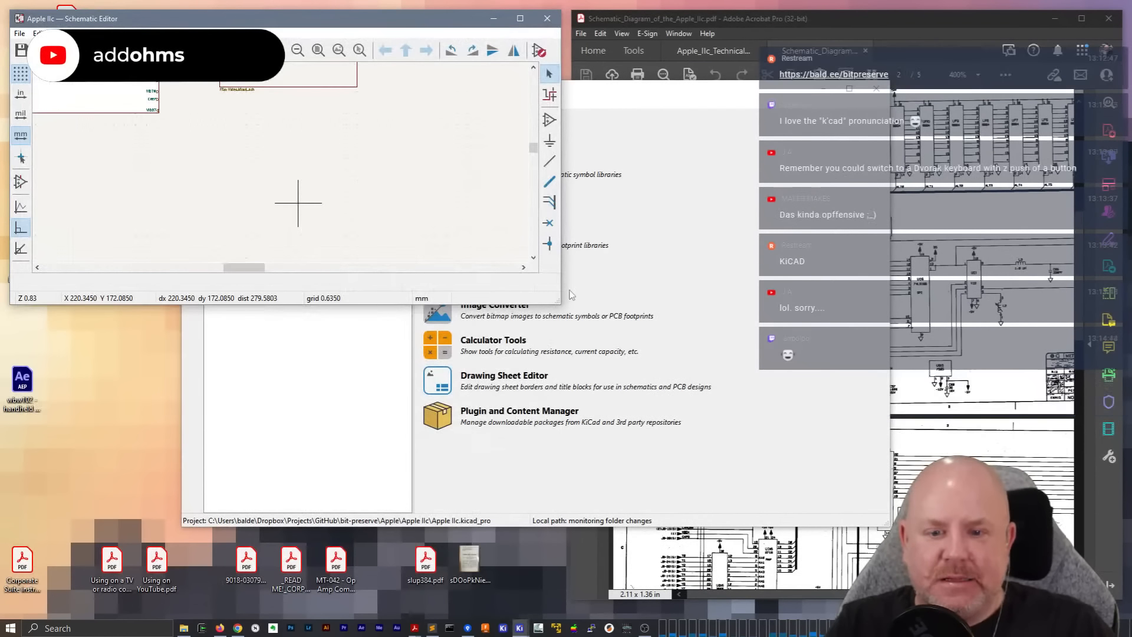
{"action": "left_click_drag", "start_coordinate": [560, 302], "coordinate": [604, 615]}
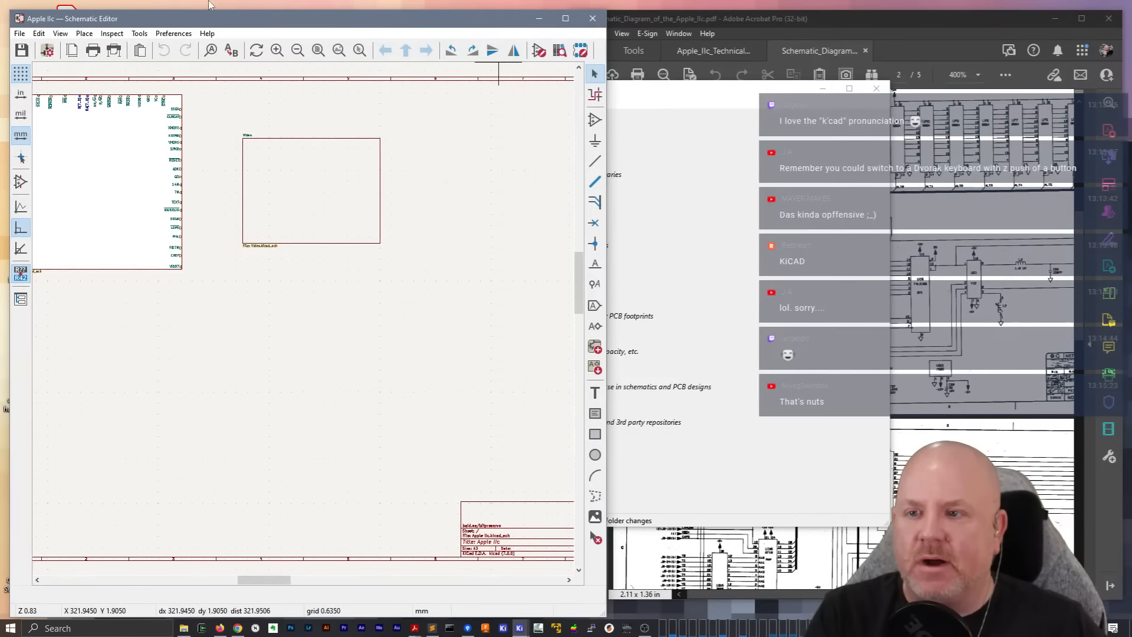
Look over the root sheet, inspect the CPU MMU IOU RAM subsheet and return to the root sheet
{"action": "left_click", "coordinate": [18, 37]}
{"action": "left_click", "coordinate": [72, 20]}
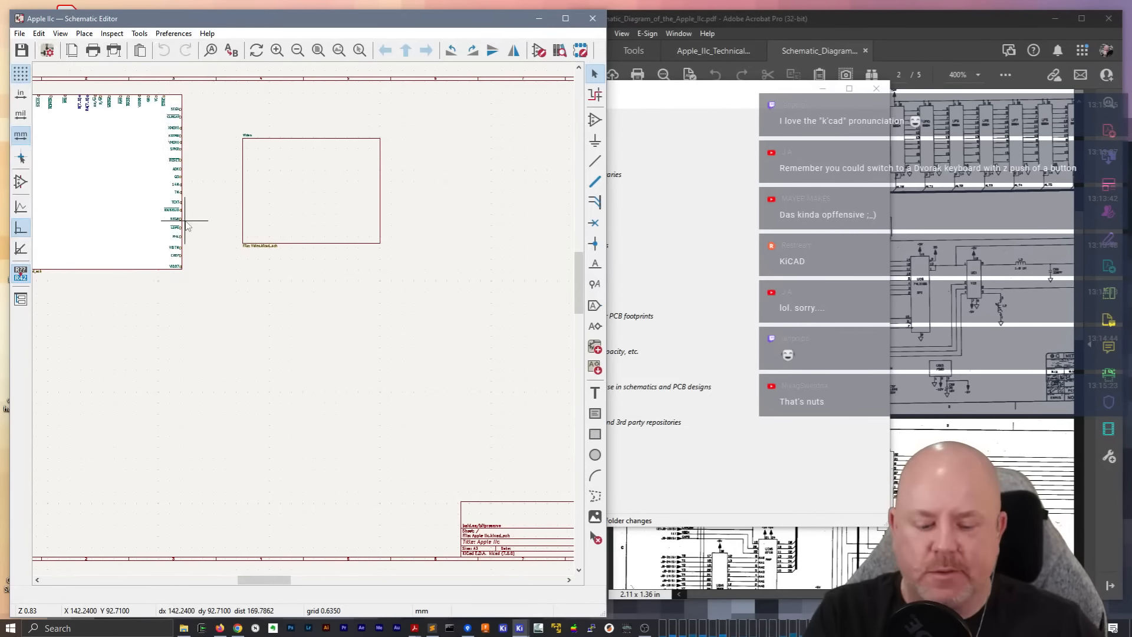
{"action": "scroll", "coordinate": [236, 239], "scroll_direction": "up", "scroll_amount": 3}
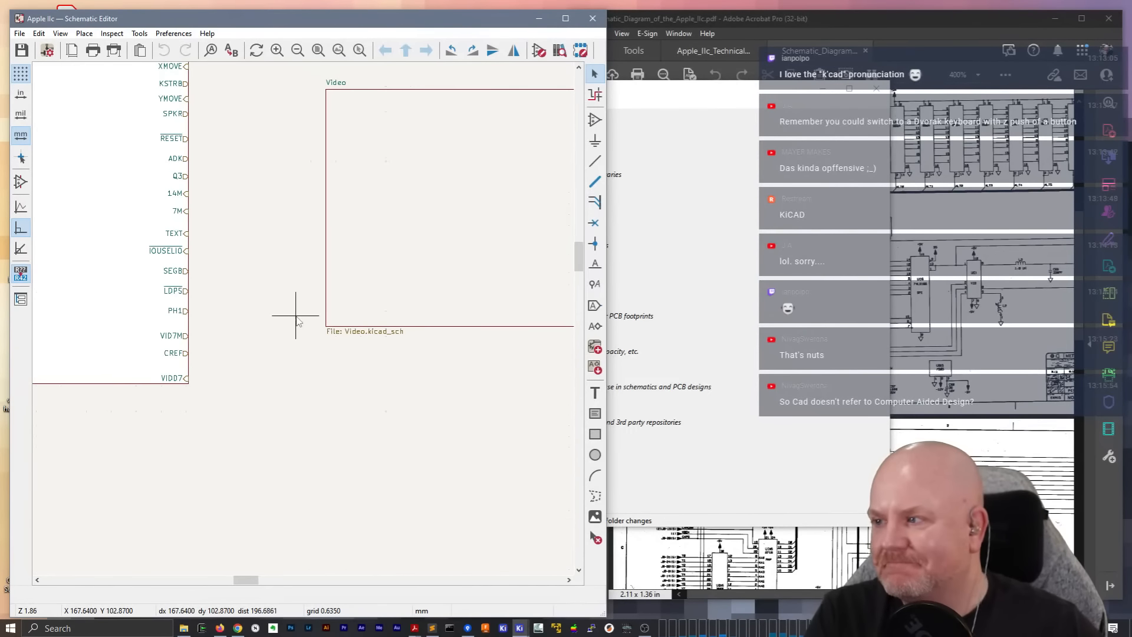
{"action": "scroll", "coordinate": [297, 322], "scroll_direction": "down", "scroll_amount": 2}
{"action": "middle_click_drag", "start_coordinate": [410, 341], "coordinate": [412, 340]}
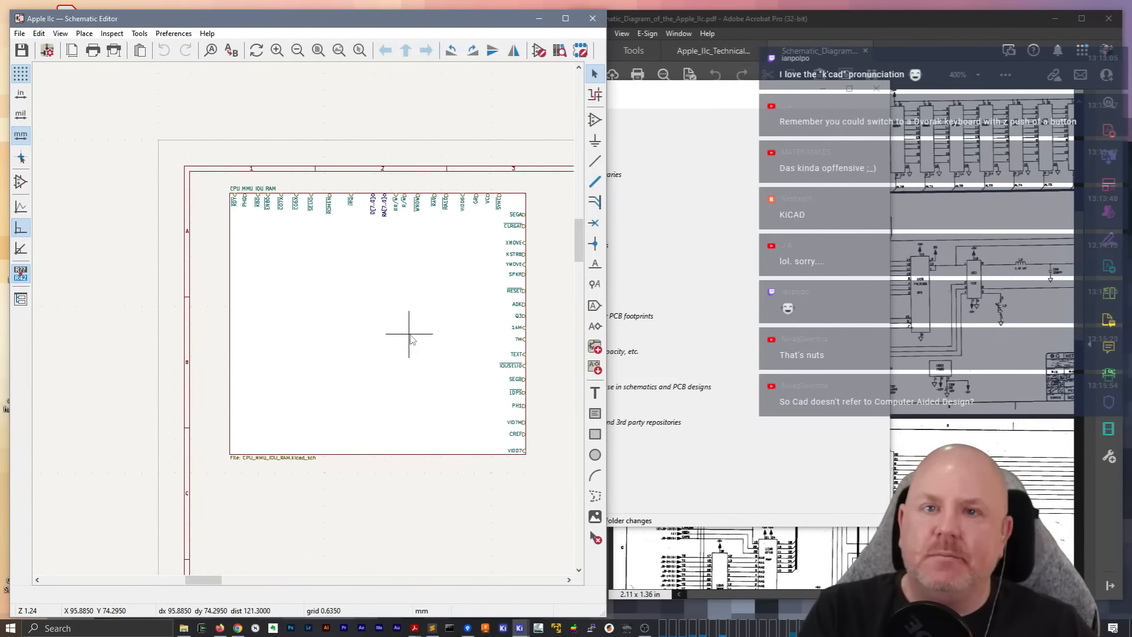
{"action": "middle_click_drag", "start_coordinate": [384, 306], "coordinate": [295, 299]}
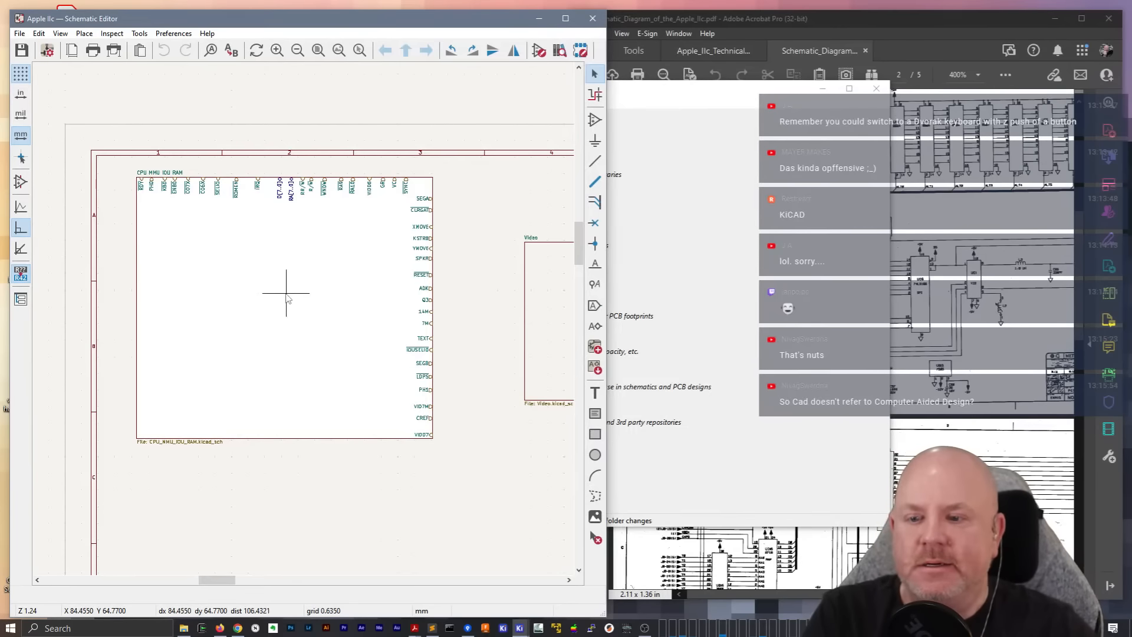
{"action": "double_click", "coordinate": [255, 294]}
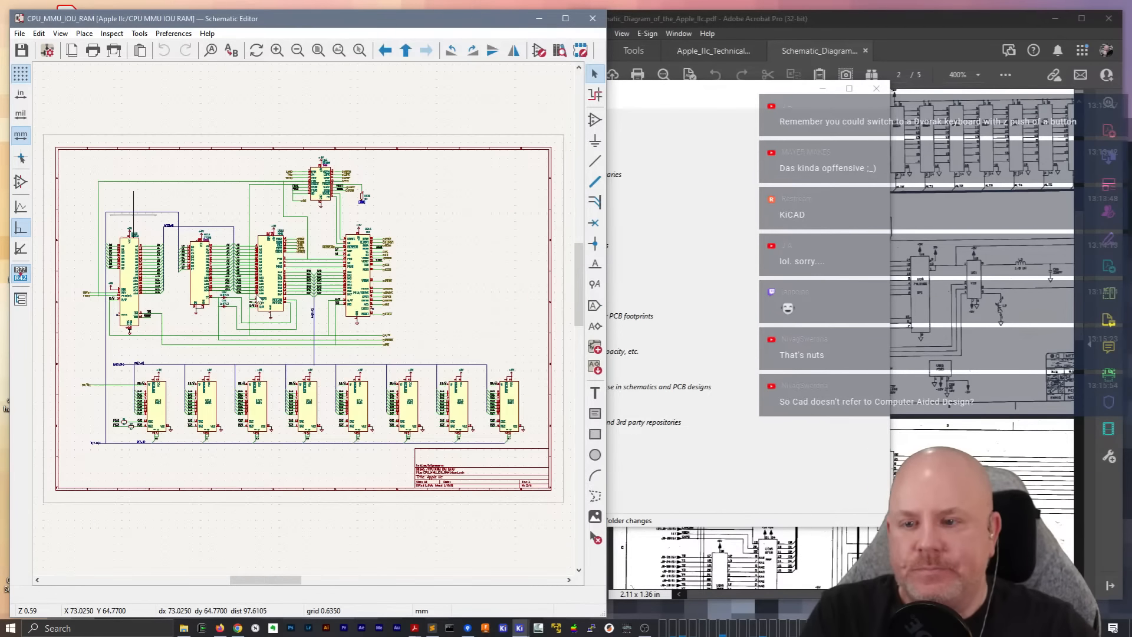
{"action": "right_click", "coordinate": [403, 217]}
{"action": "left_click", "coordinate": [430, 224]}
Open the Video subsheet from the root schematic
{"action": "middle_click_drag", "start_coordinate": [241, 255], "coordinate": [157, 236]}
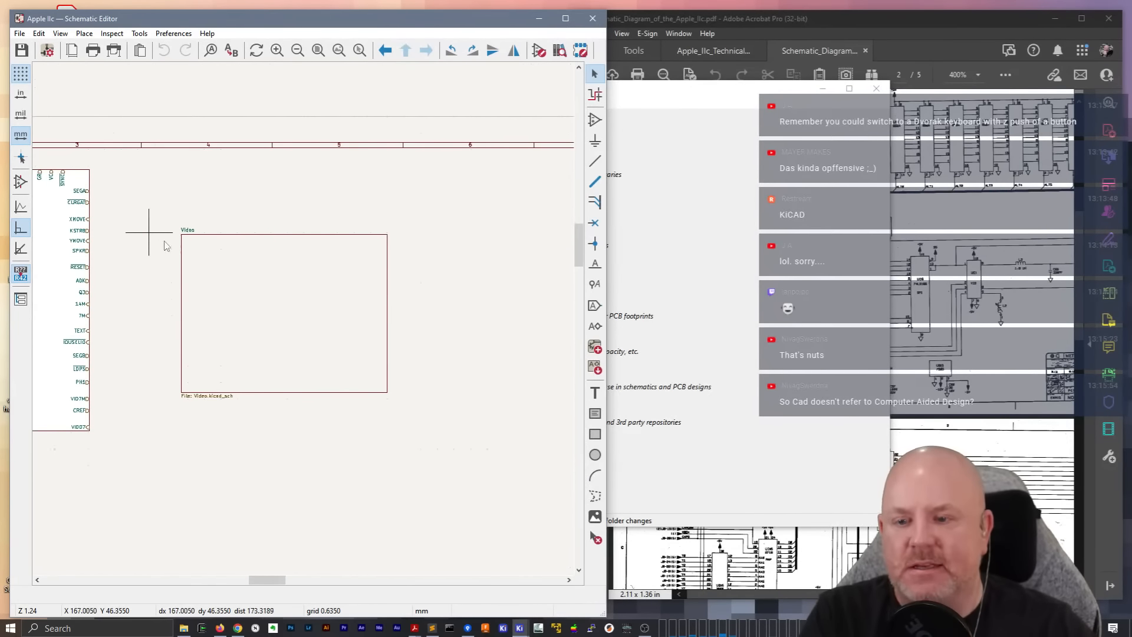
{"action": "double_click", "coordinate": [298, 295]}
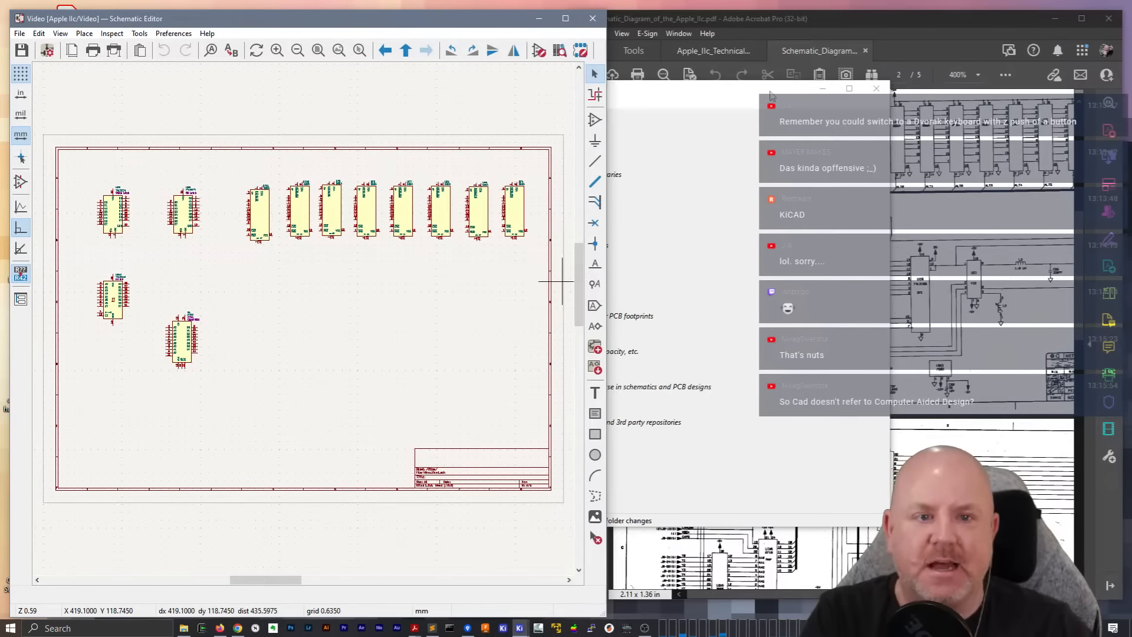
Minimize the KiCad project manager to uncover the Apple IIc schematic PDF and zoom page 2 to 800%
{"action": "left_click", "coordinate": [771, 92]}
{"action": "left_click", "coordinate": [823, 89]}
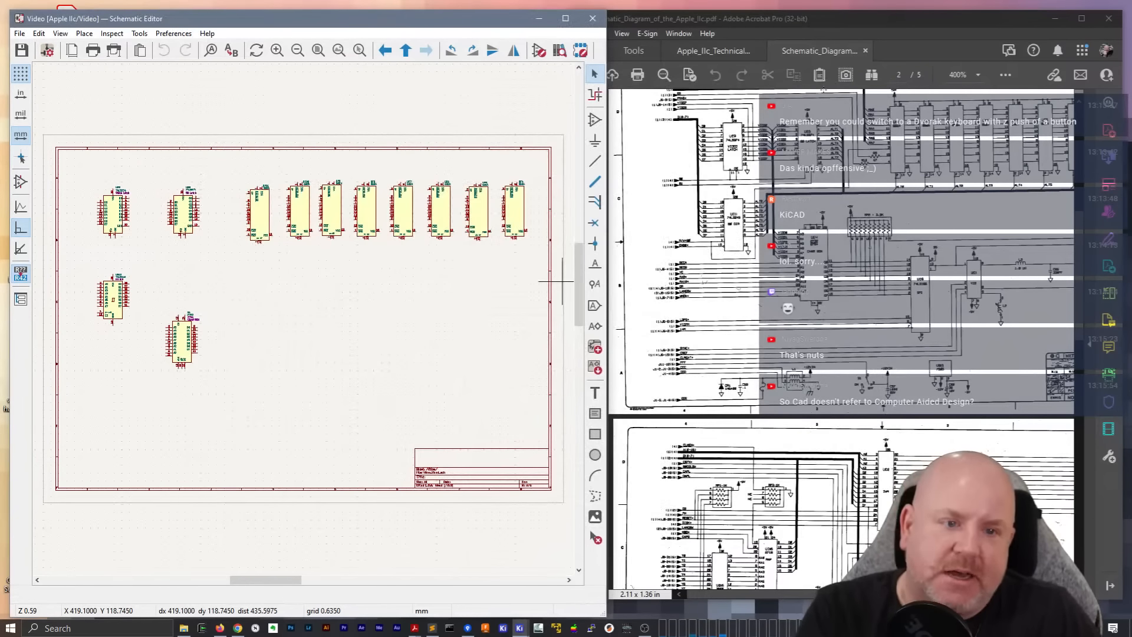
{"action": "left_click", "coordinate": [978, 76]}
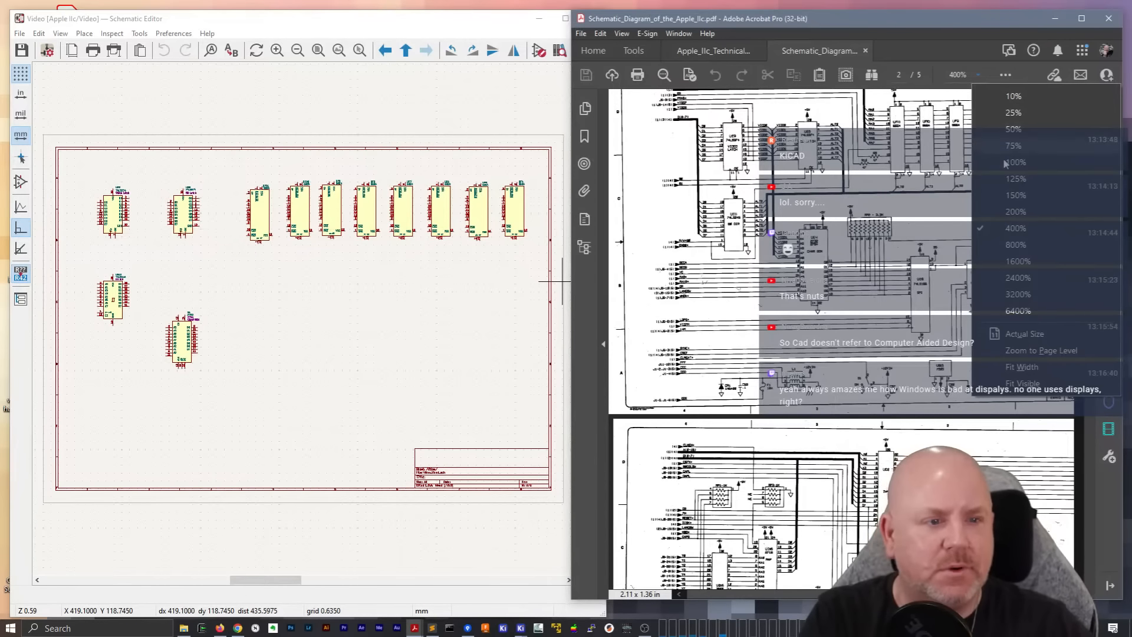
{"action": "left_click", "coordinate": [1015, 244]}
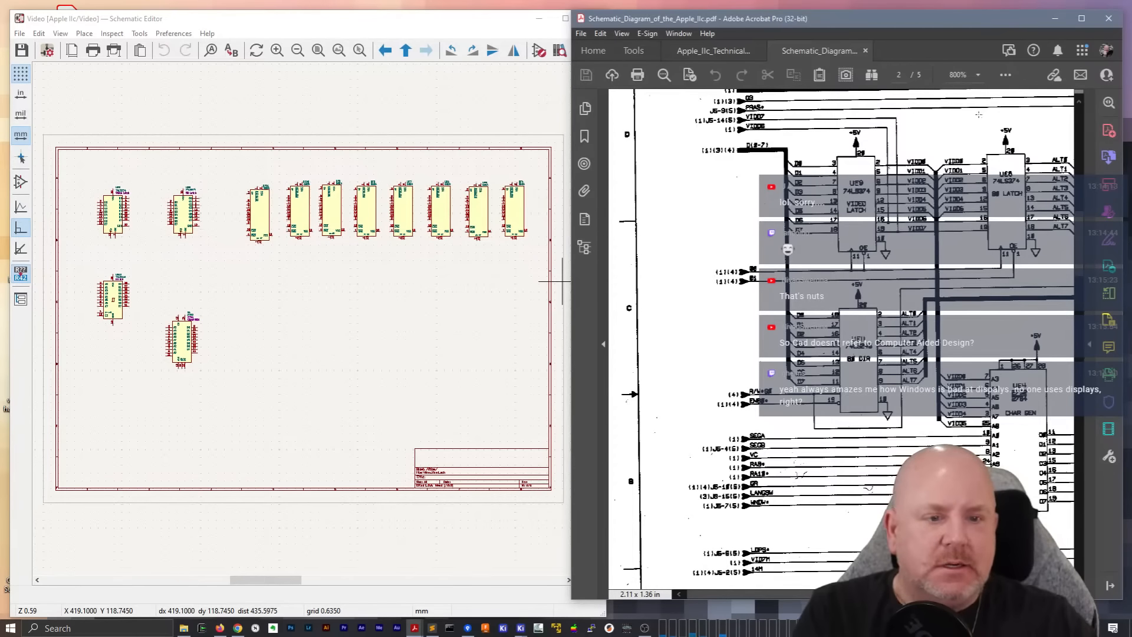
Return to the root sheet and open the CPU MMU IOU RAM subsheet
{"action": "right_click", "coordinate": [322, 326]}
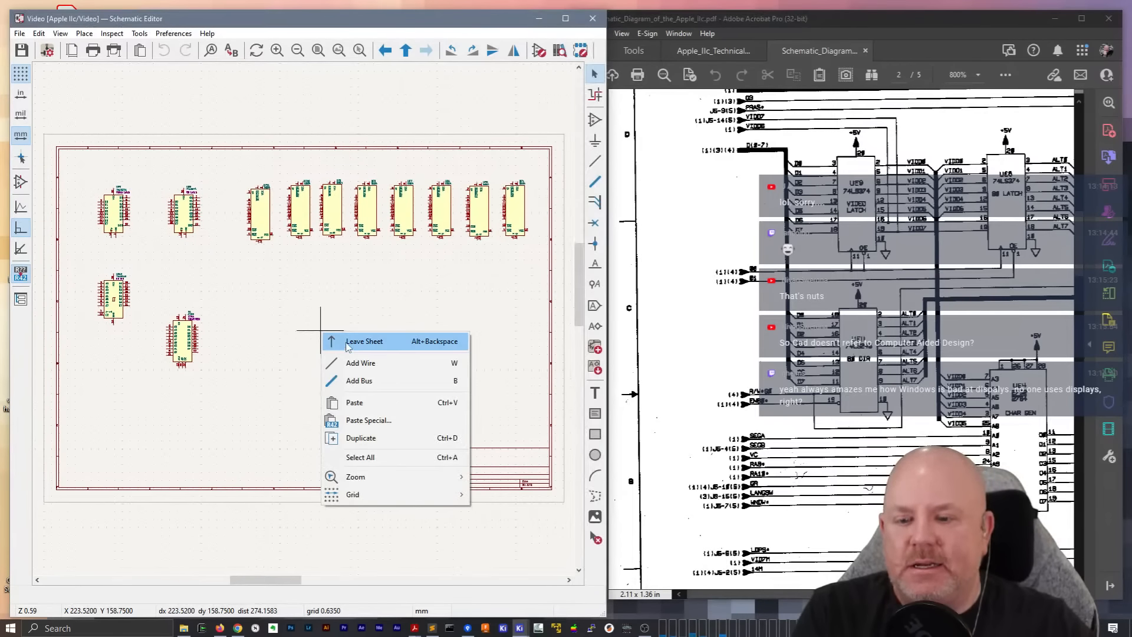
{"action": "left_click", "coordinate": [353, 339]}
{"action": "middle_click_drag", "start_coordinate": [139, 187], "coordinate": [354, 180]}
{"action": "double_click", "coordinate": [181, 247]}
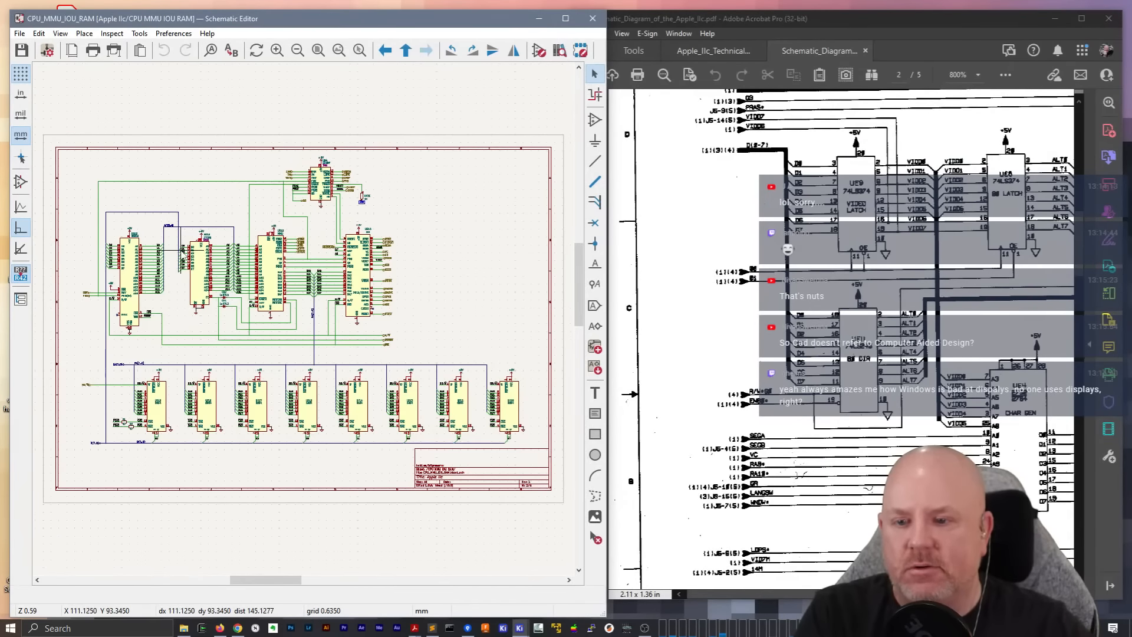
Examine how the CPU, ROM, MMU, IOU and RAM chips are wired with buses and labels on the CPU MMU IOU RAM sheet
{"action": "scroll", "coordinate": [251, 354], "scroll_direction": "up", "scroll_amount": 3}
{"action": "scroll", "coordinate": [263, 230], "scroll_direction": "down", "scroll_amount": 3}
{"action": "scroll", "coordinate": [235, 274], "scroll_direction": "up", "scroll_amount": 3}
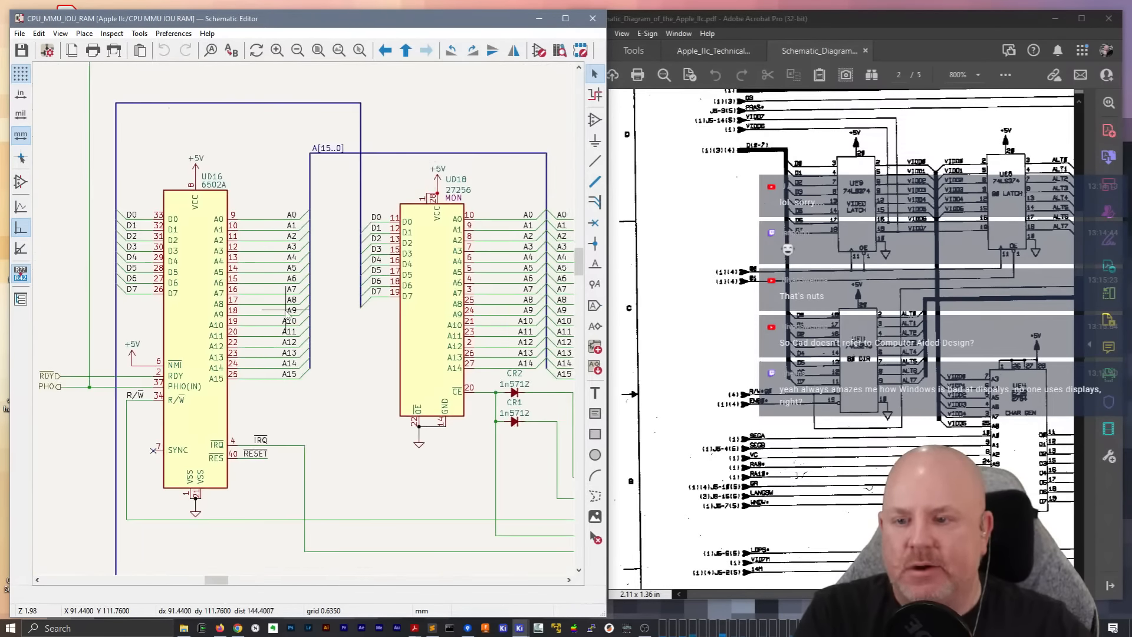
{"action": "scroll", "coordinate": [284, 308], "scroll_direction": "down", "scroll_amount": 1}
{"action": "middle_click_drag", "start_coordinate": [480, 274], "coordinate": [207, 237]}
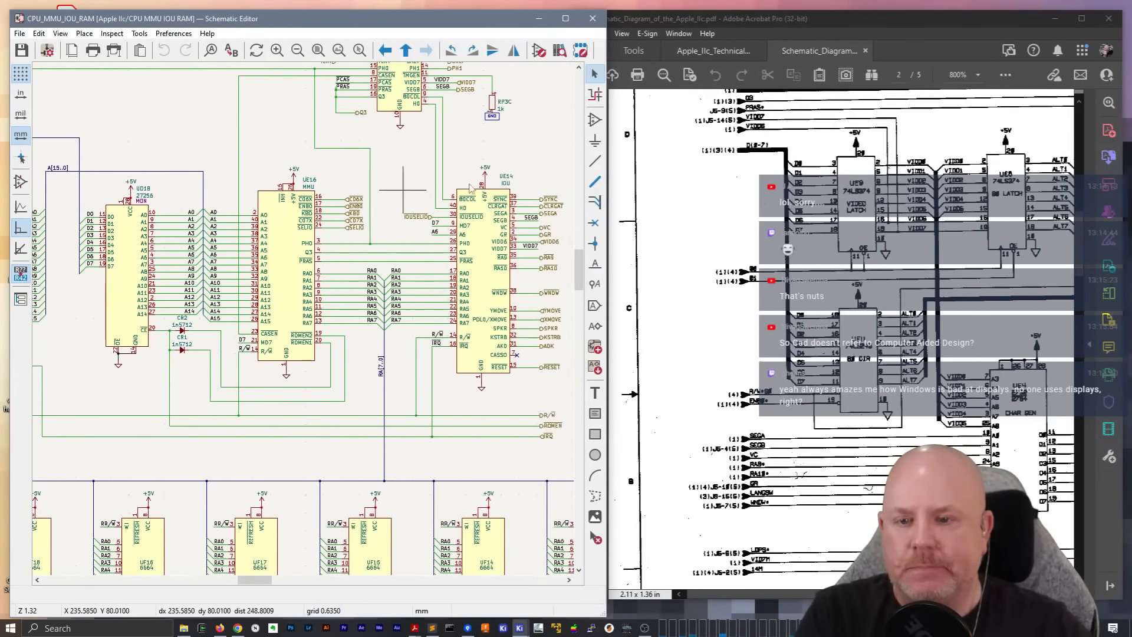
{"action": "middle_click_drag", "start_coordinate": [505, 190], "coordinate": [334, 125]}
{"action": "middle_click_drag", "start_coordinate": [263, 399], "coordinate": [446, 386]}
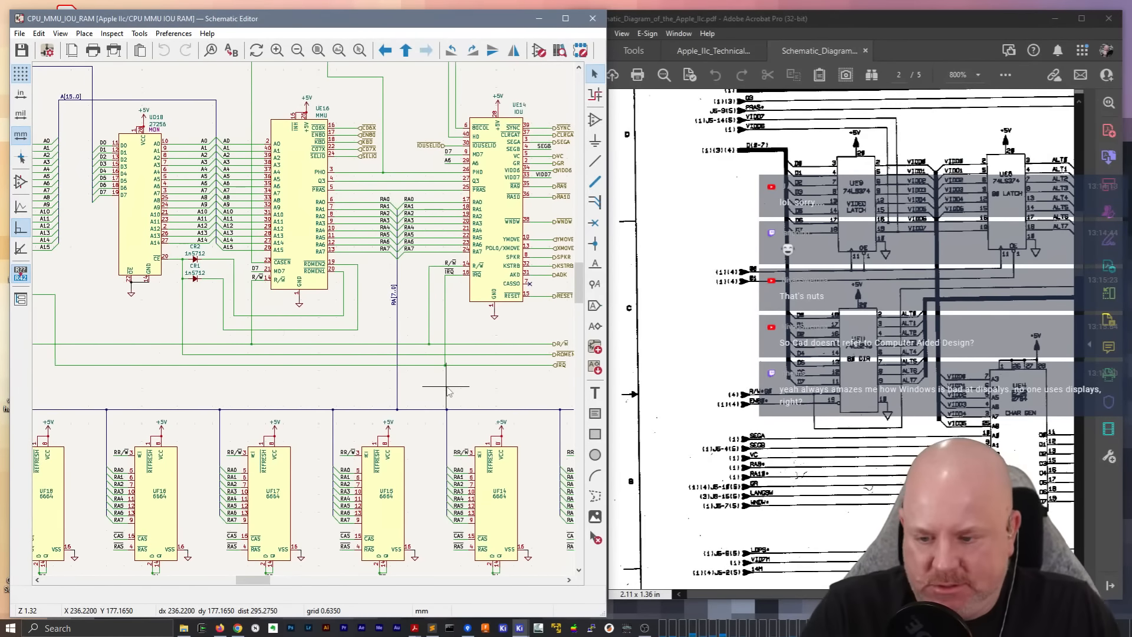
{"action": "middle_click_drag", "start_coordinate": [270, 346], "coordinate": [423, 282]}
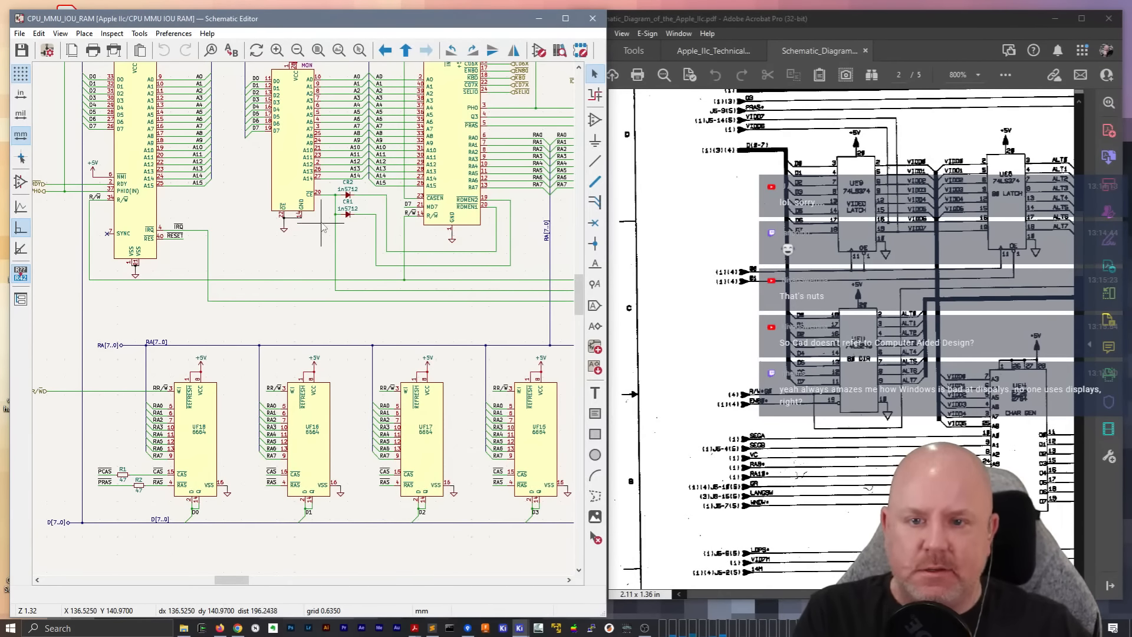
{"action": "scroll", "coordinate": [311, 251], "scroll_direction": "down", "scroll_amount": 2}
{"action": "middle_click_drag", "start_coordinate": [388, 305], "coordinate": [270, 279]}
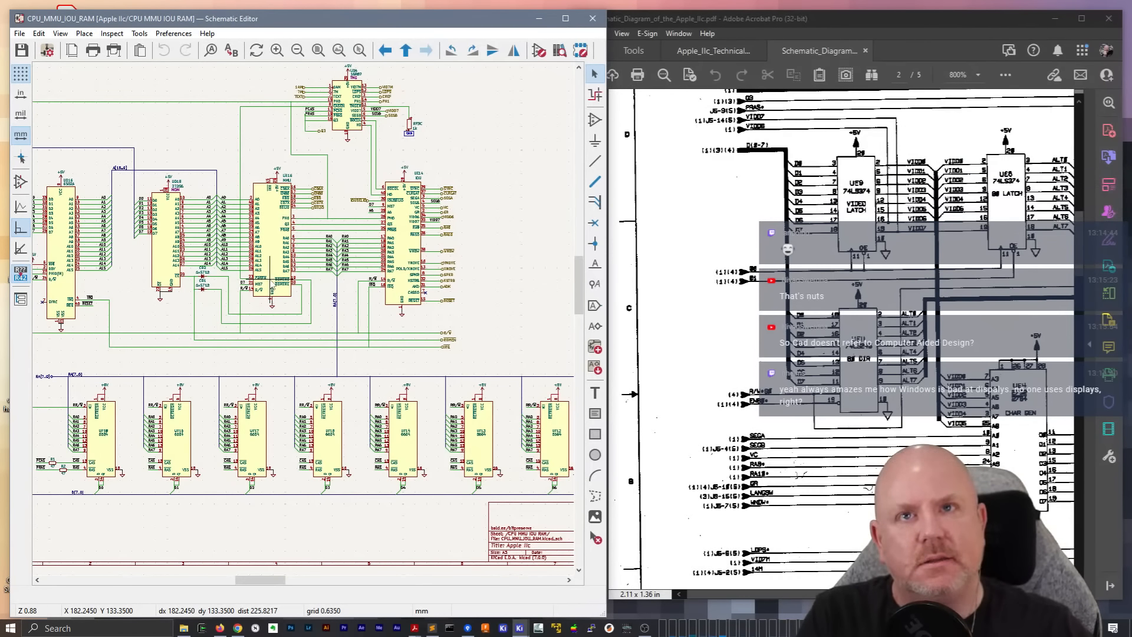
Go back to the root sheet and reopen the Video subsheet
{"action": "right_click", "coordinate": [475, 141]}
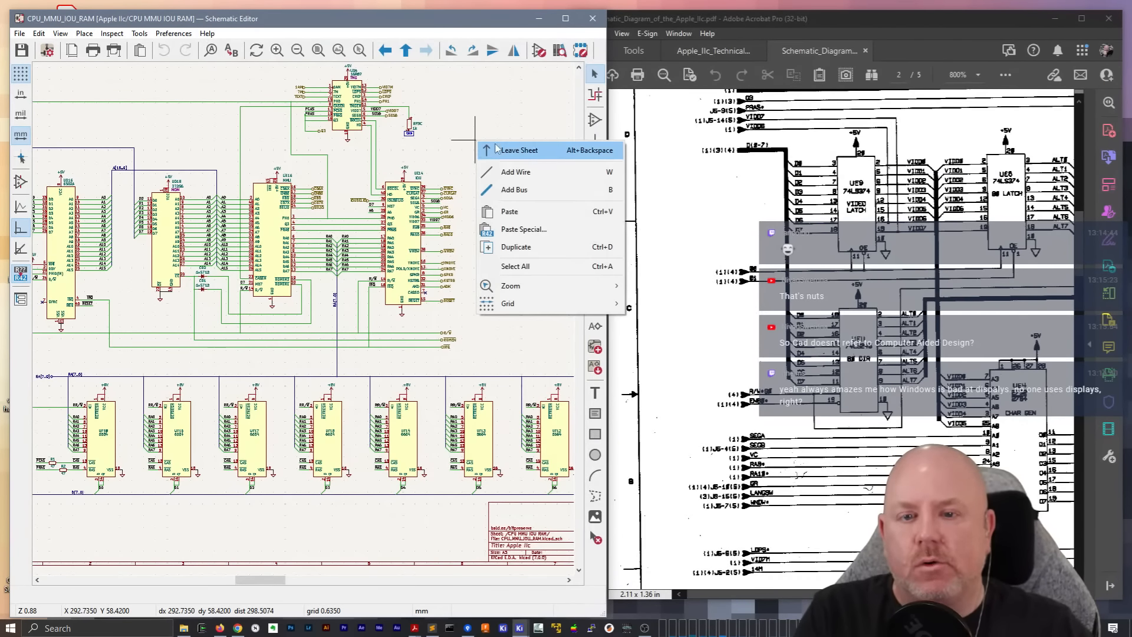
{"action": "left_click", "coordinate": [501, 150]}
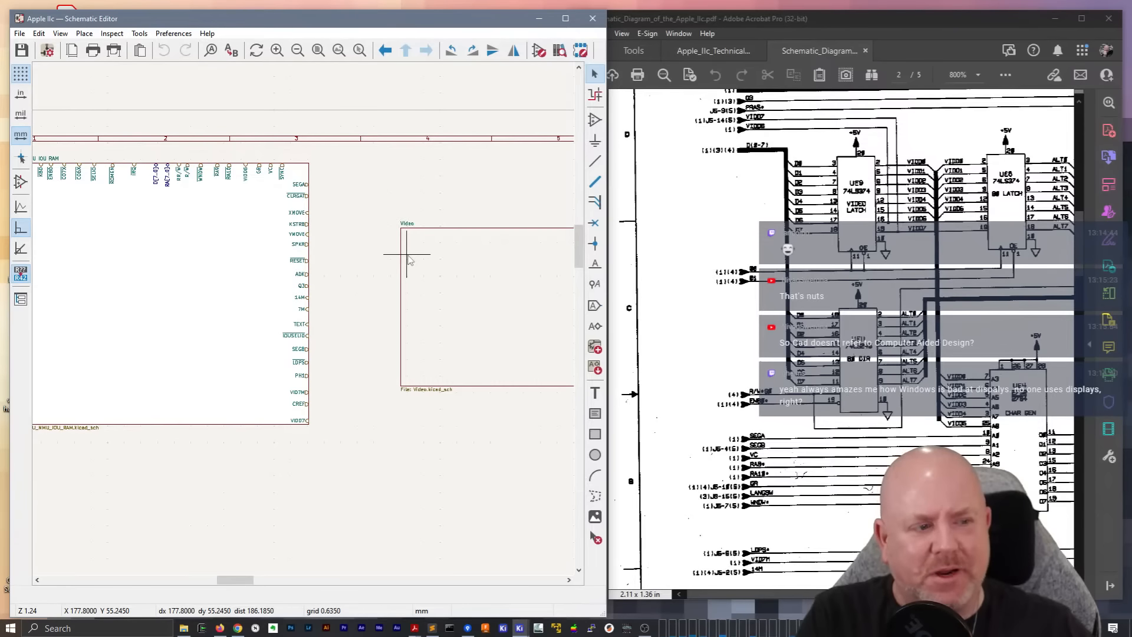
{"action": "double_click", "coordinate": [222, 262]}
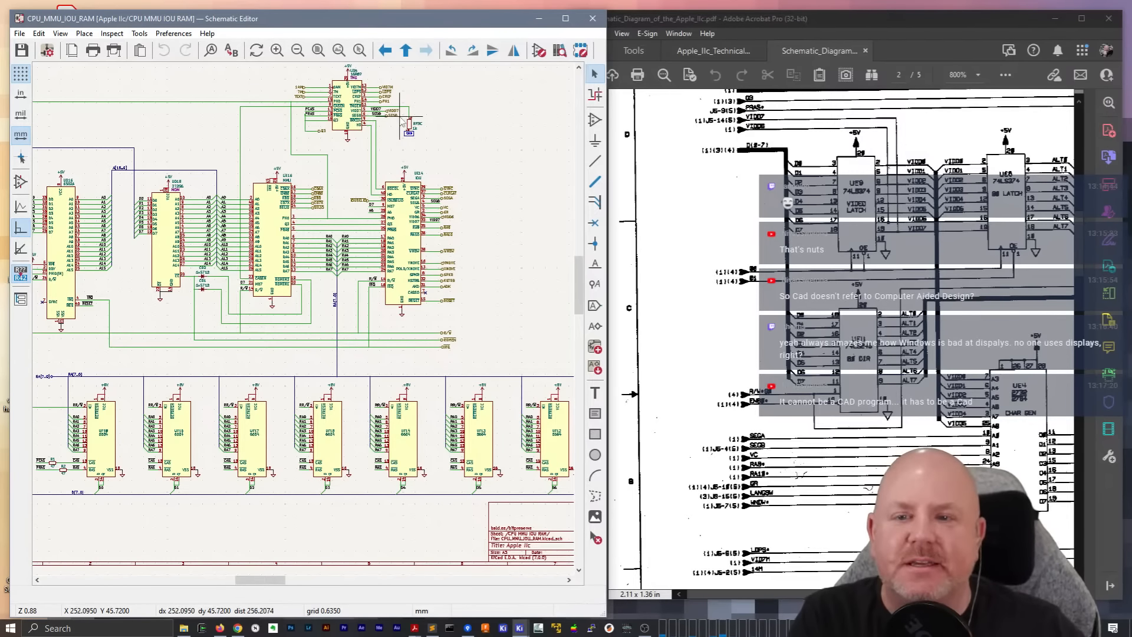
{"action": "right_click", "coordinate": [467, 146]}
{"action": "left_click", "coordinate": [489, 154]}
{"action": "double_click", "coordinate": [454, 272]}
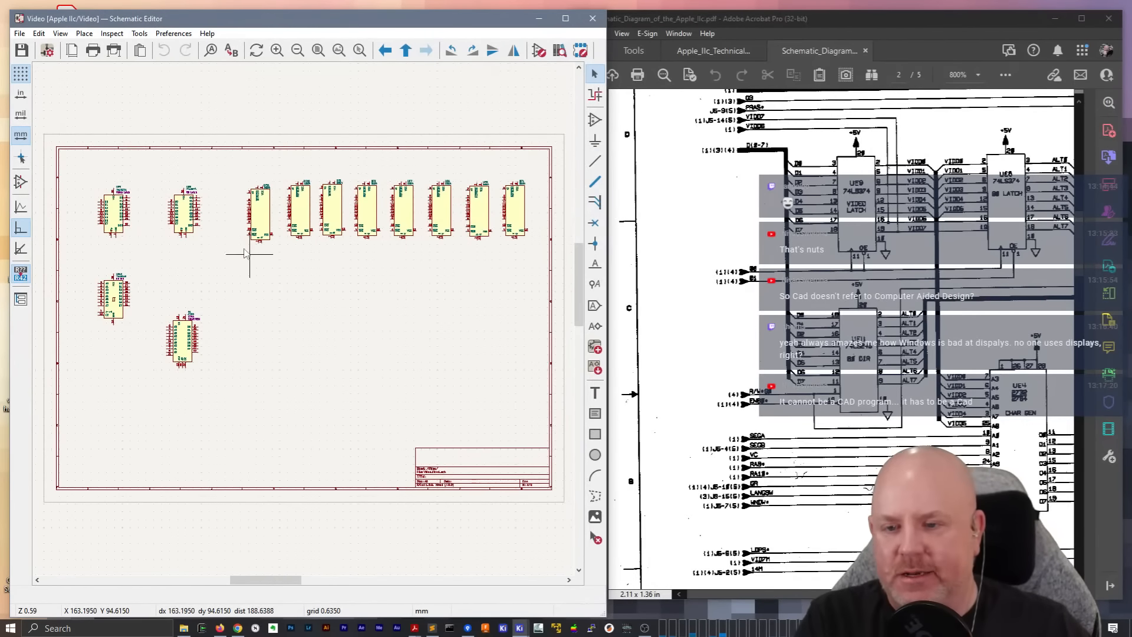
Move RAM chip UF11 up slightly on the Video sheet to line it up with the row of other 6664 chips
{"action": "scroll", "coordinate": [303, 321], "scroll_direction": "up", "scroll_amount": 5}
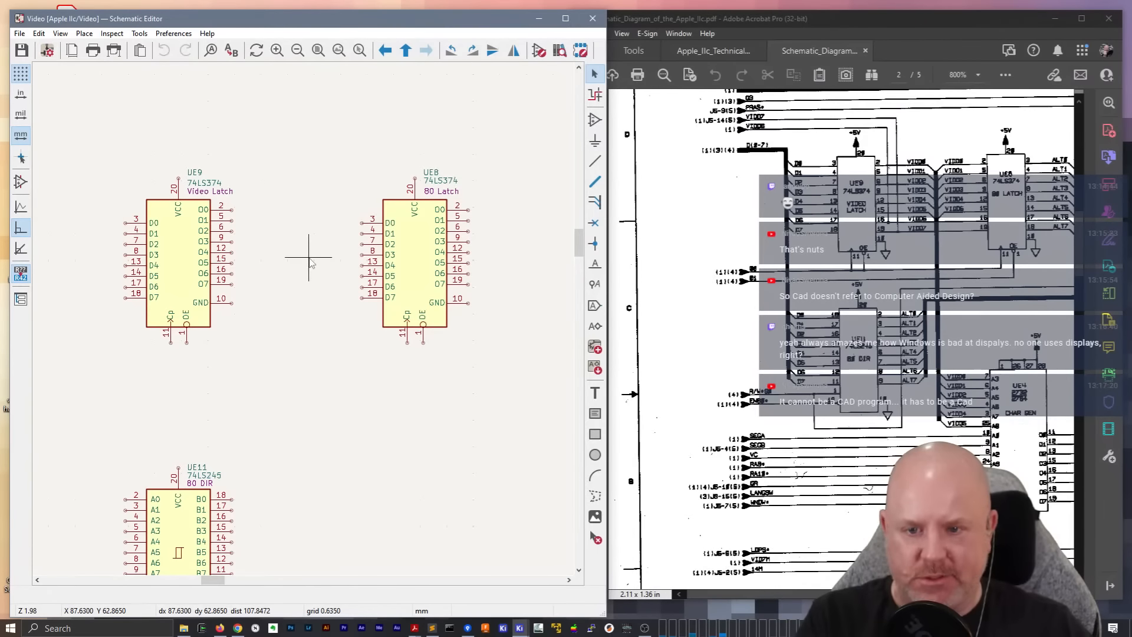
{"action": "middle_click_drag", "start_coordinate": [308, 259], "coordinate": [273, 242]}
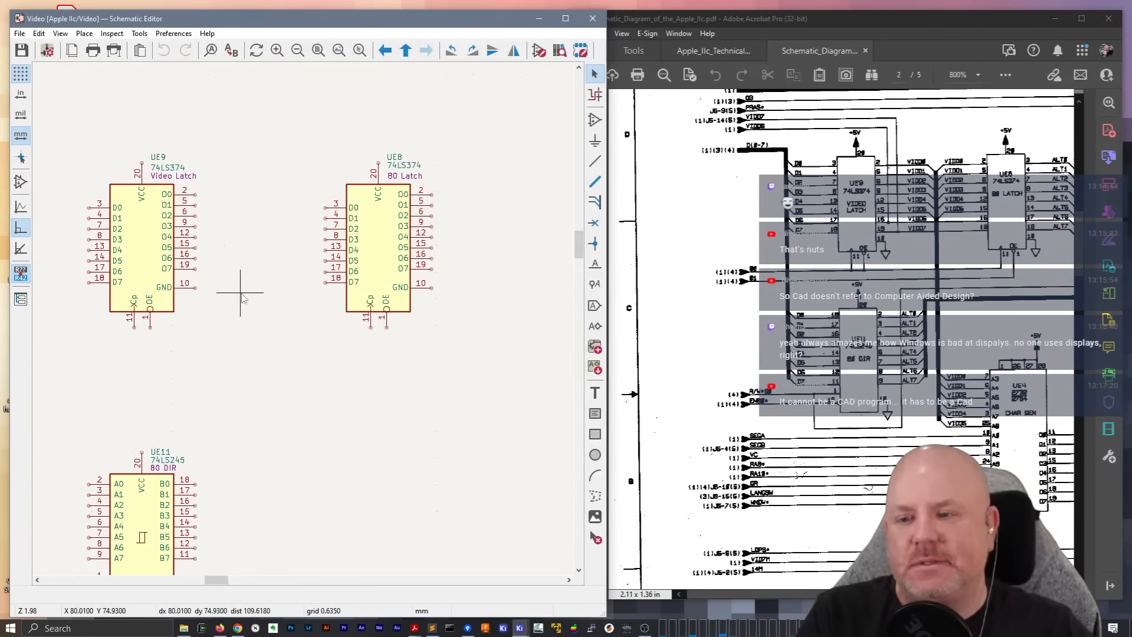
{"action": "scroll", "coordinate": [303, 316], "scroll_direction": "down", "scroll_amount": 4}
{"action": "scroll", "coordinate": [173, 314], "scroll_direction": "up", "scroll_amount": 2}
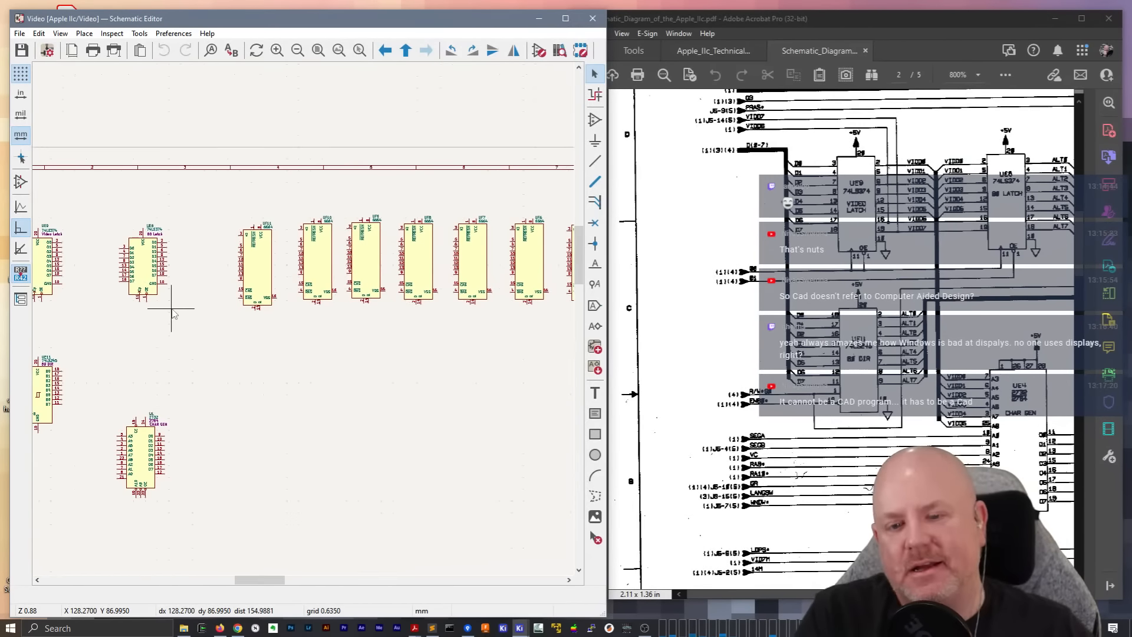
{"action": "middle_click_drag", "start_coordinate": [422, 322], "coordinate": [304, 330]}
{"action": "left_click", "coordinate": [137, 250]}
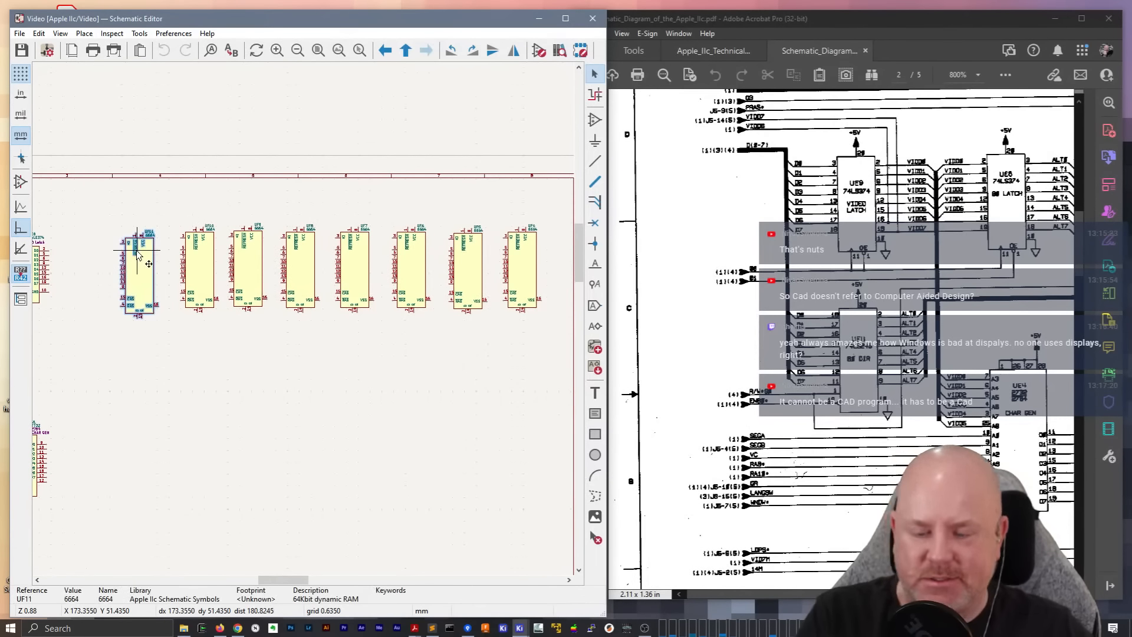
{"action": "left_click_drag", "start_coordinate": [137, 251], "coordinate": [121, 251]}
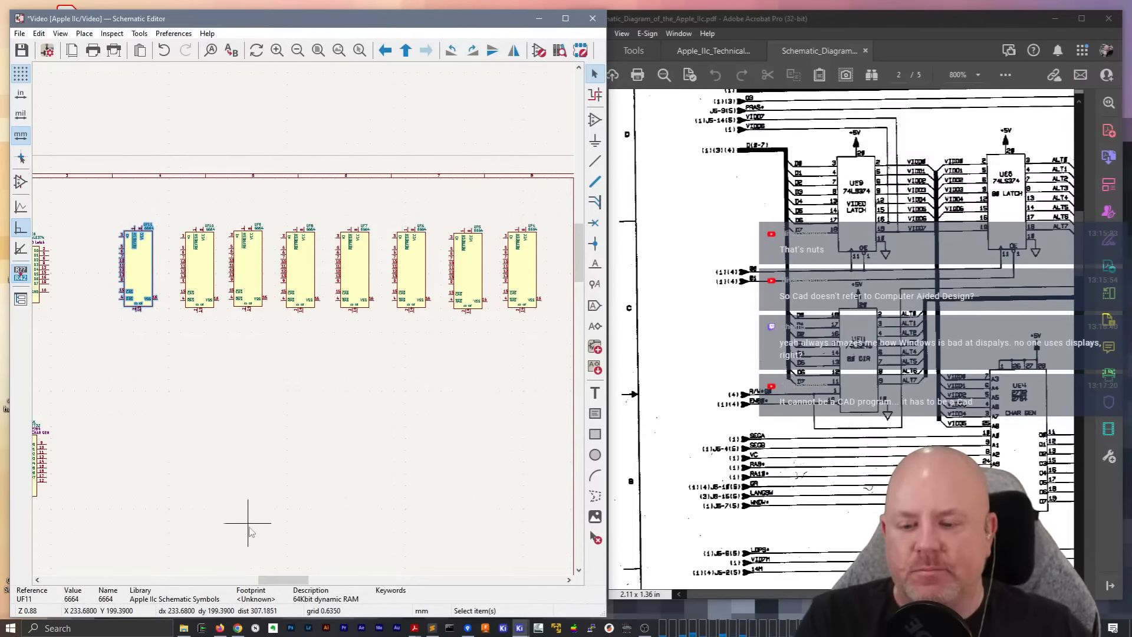
{"action": "scroll", "coordinate": [265, 504], "scroll_direction": "down", "scroll_amount": 2}
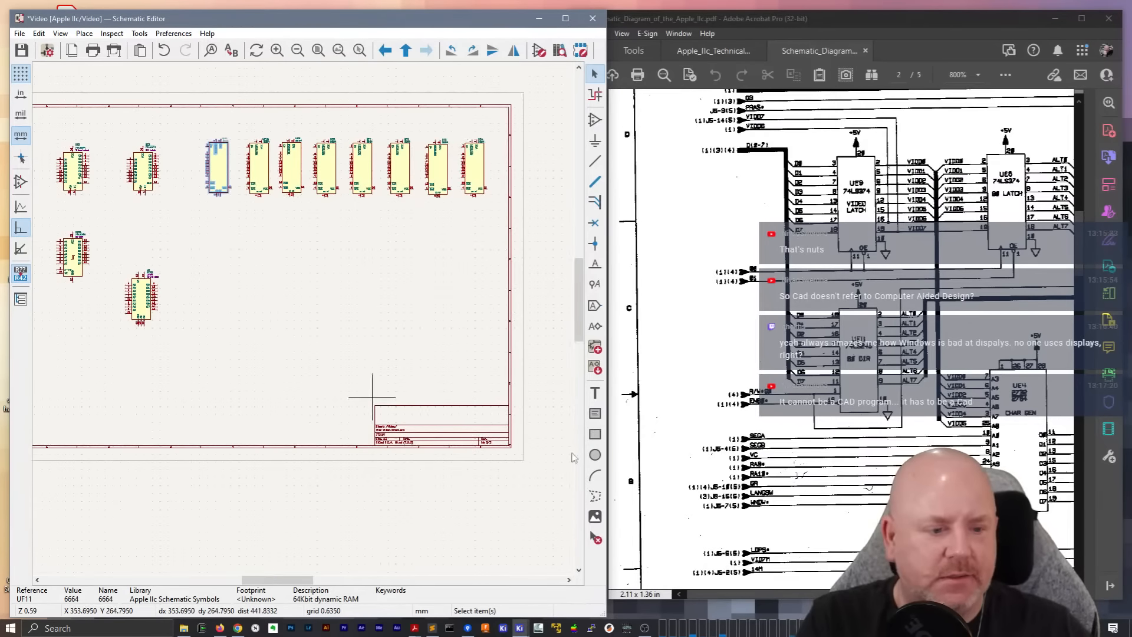
Compare the latches and the 6664 RAM row on page 2 of the schematic PDF with the chips placed on the Video sheet
{"action": "left_click_drag", "start_coordinate": [826, 594], "coordinate": [872, 594]}
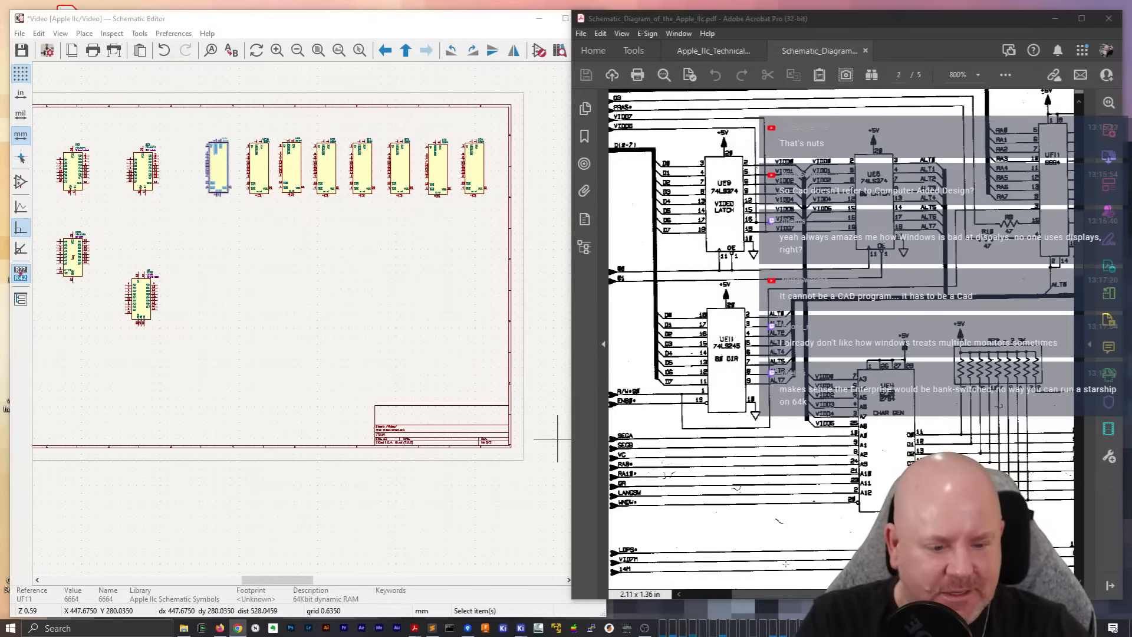
{"action": "left_click", "coordinate": [784, 600]}
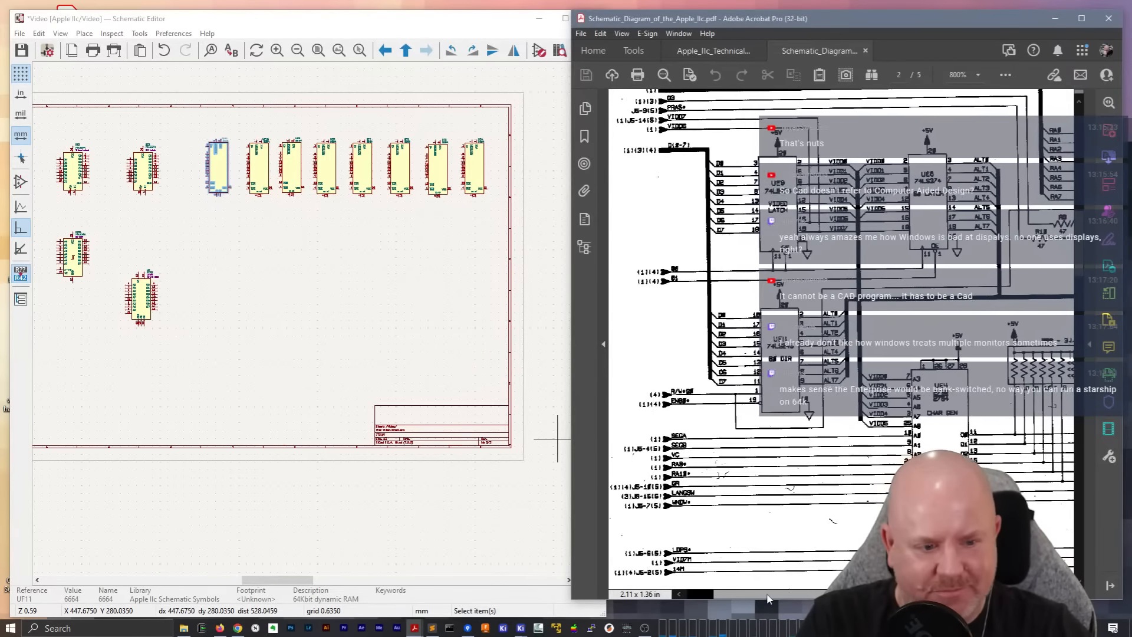
{"action": "left_click_drag", "start_coordinate": [847, 594], "coordinate": [939, 596]}
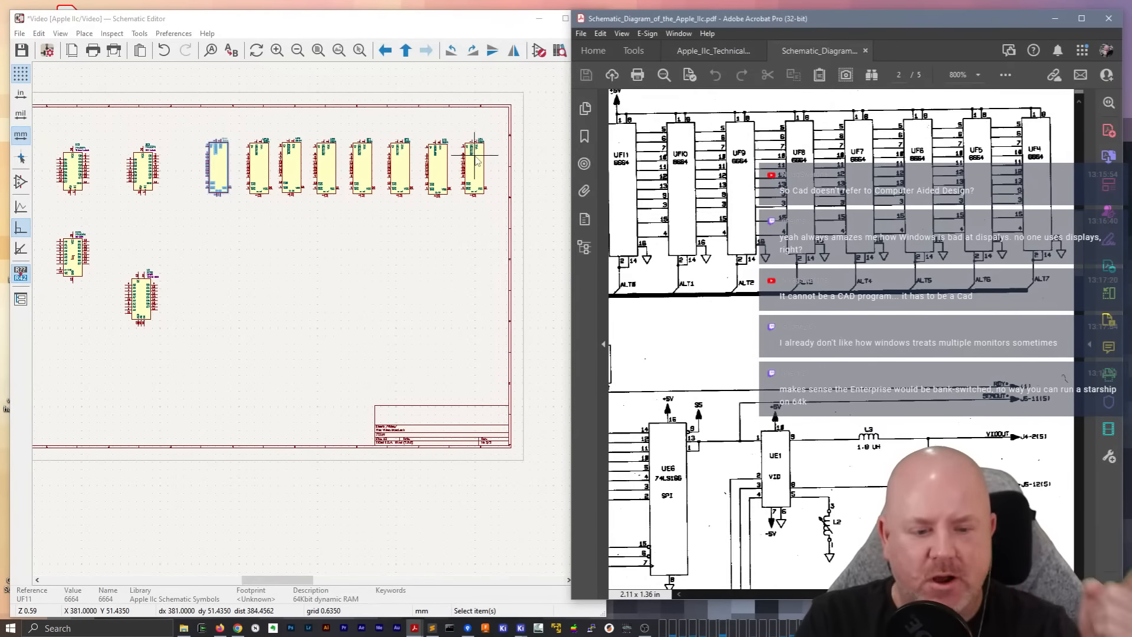
{"action": "left_click_drag", "start_coordinate": [941, 594], "coordinate": [784, 595]}
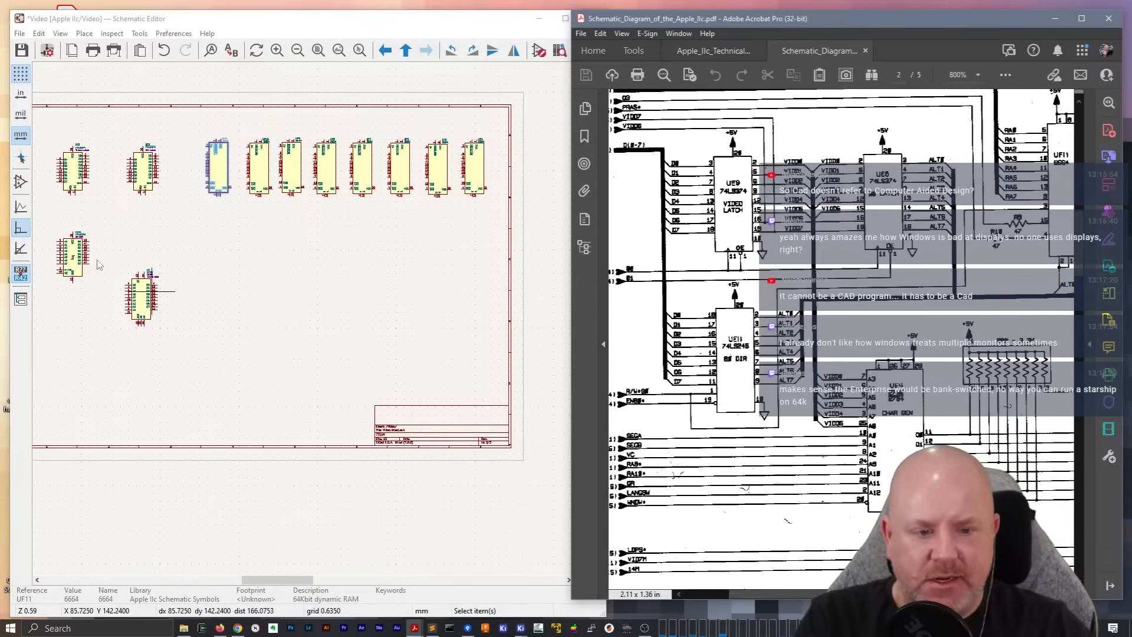
Zoom the PDF to 1600% and show its UE4 CHAR GEN chip beside an enlarged view of U1 on the Video sheet
{"action": "scroll", "coordinate": [140, 302], "scroll_direction": "up", "scroll_amount": 6}
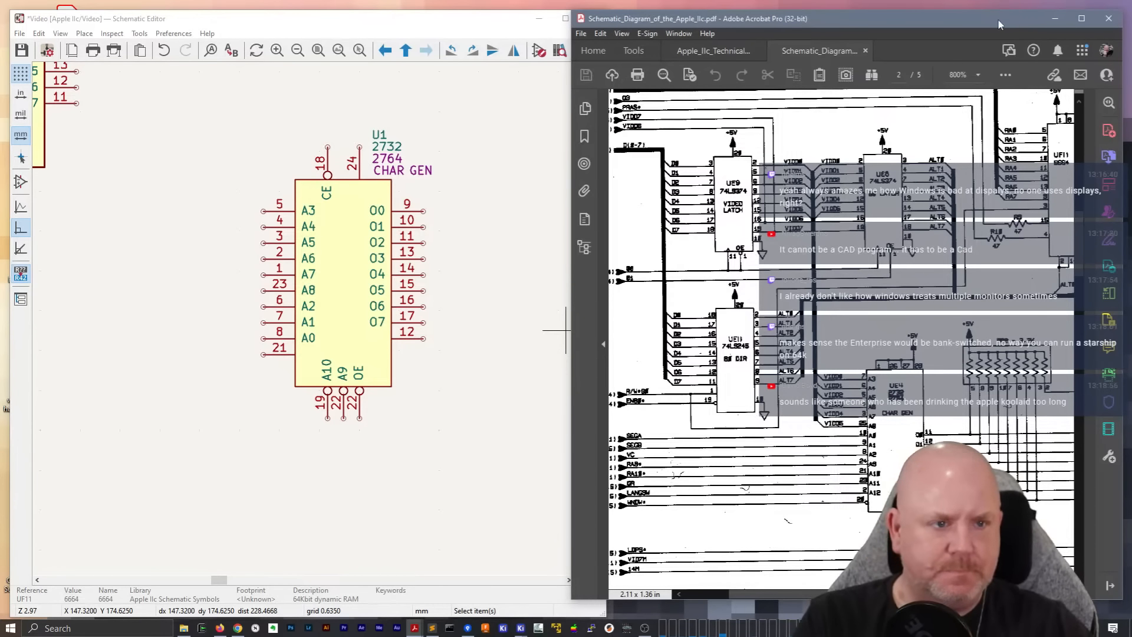
{"action": "left_click", "coordinate": [979, 79]}
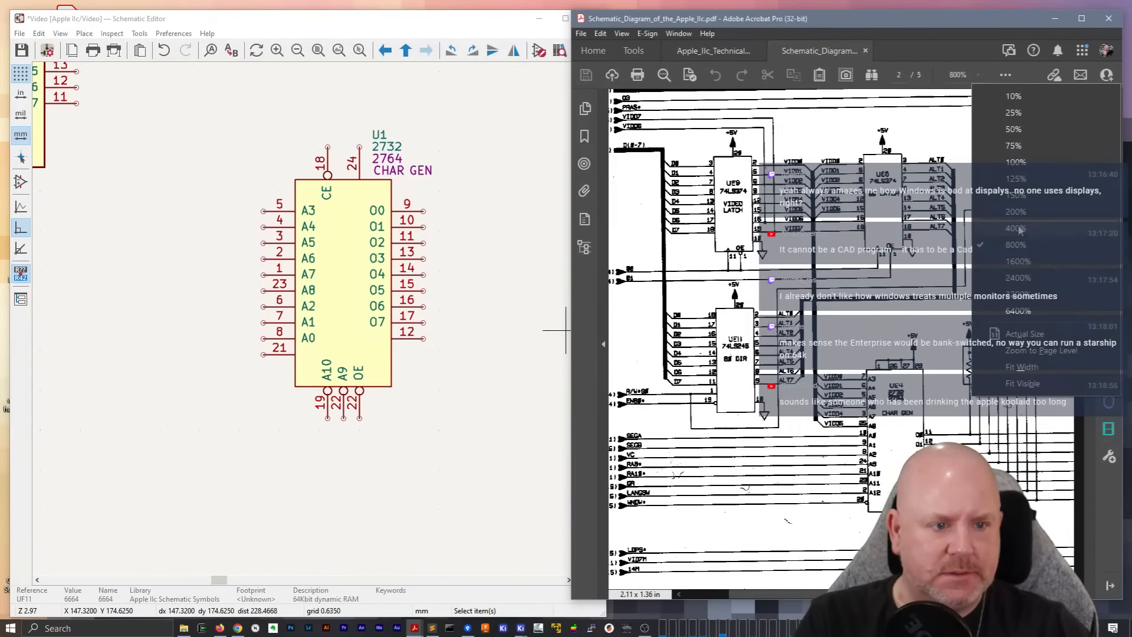
{"action": "left_click", "coordinate": [1023, 264]}
{"action": "scroll", "coordinate": [964, 410], "scroll_direction": "down", "scroll_amount": 1}
{"action": "scroll", "coordinate": [964, 410], "scroll_direction": "down", "scroll_amount": 6}
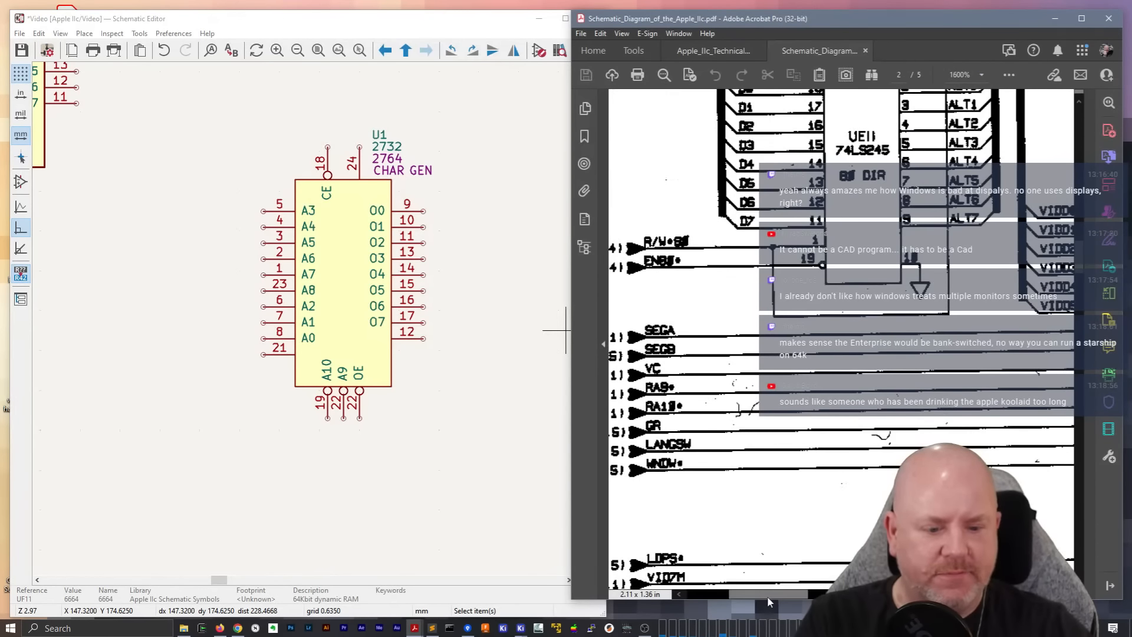
{"action": "left_click_drag", "start_coordinate": [767, 595], "coordinate": [831, 595]}
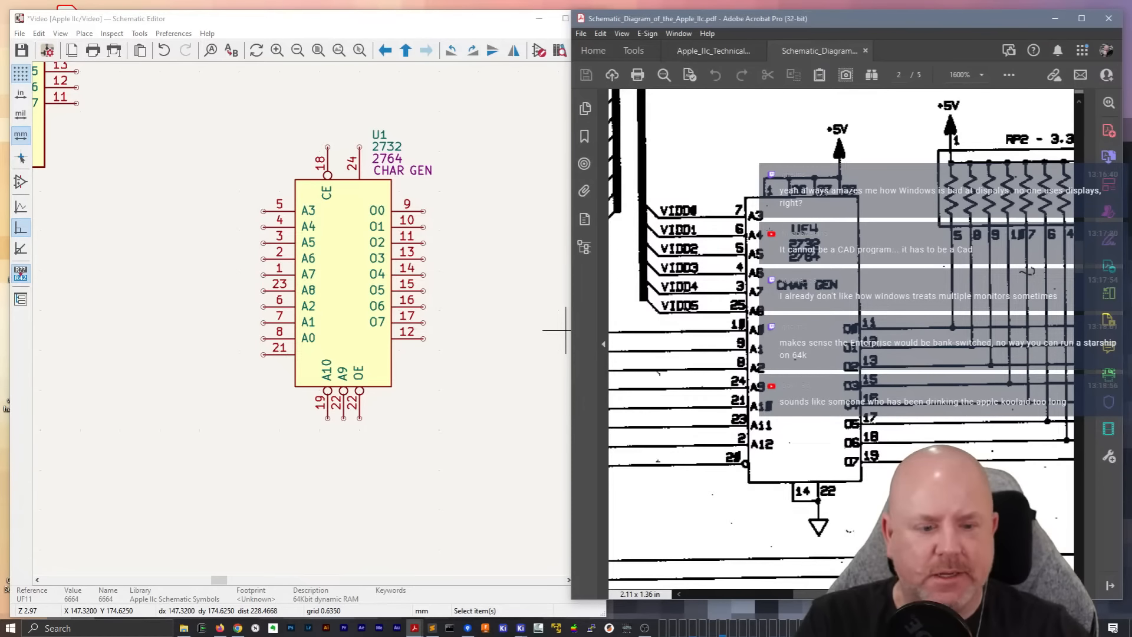
{"action": "left_click", "coordinate": [454, 299]}
{"action": "left_click", "coordinate": [326, 270]}
{"action": "double_click", "coordinate": [326, 270]}
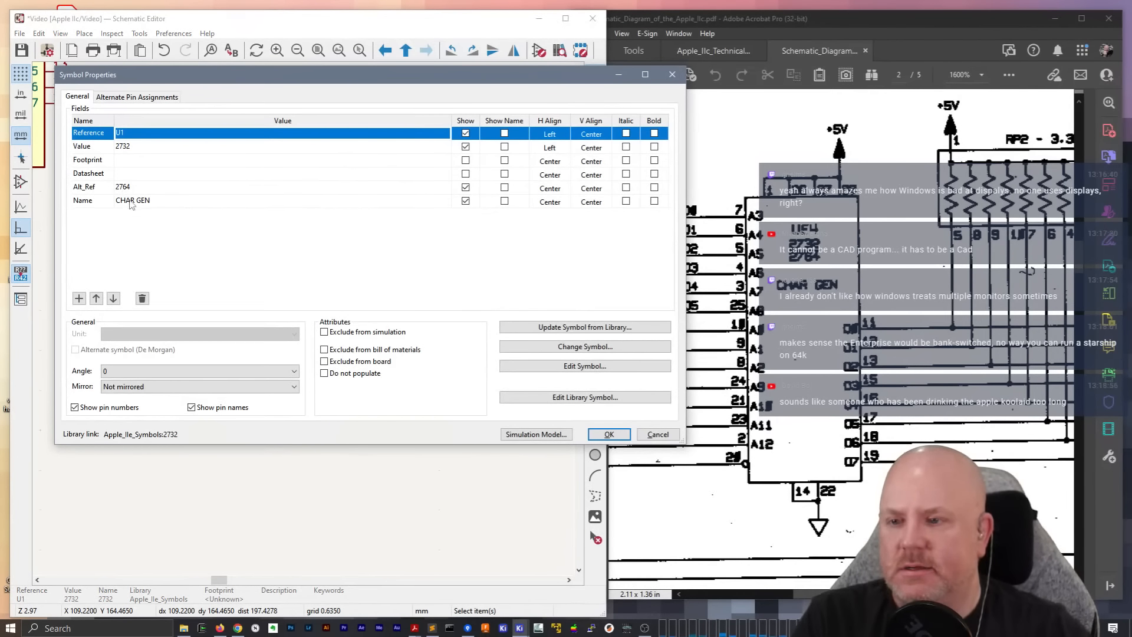
{"action": "left_click", "coordinate": [606, 356]}
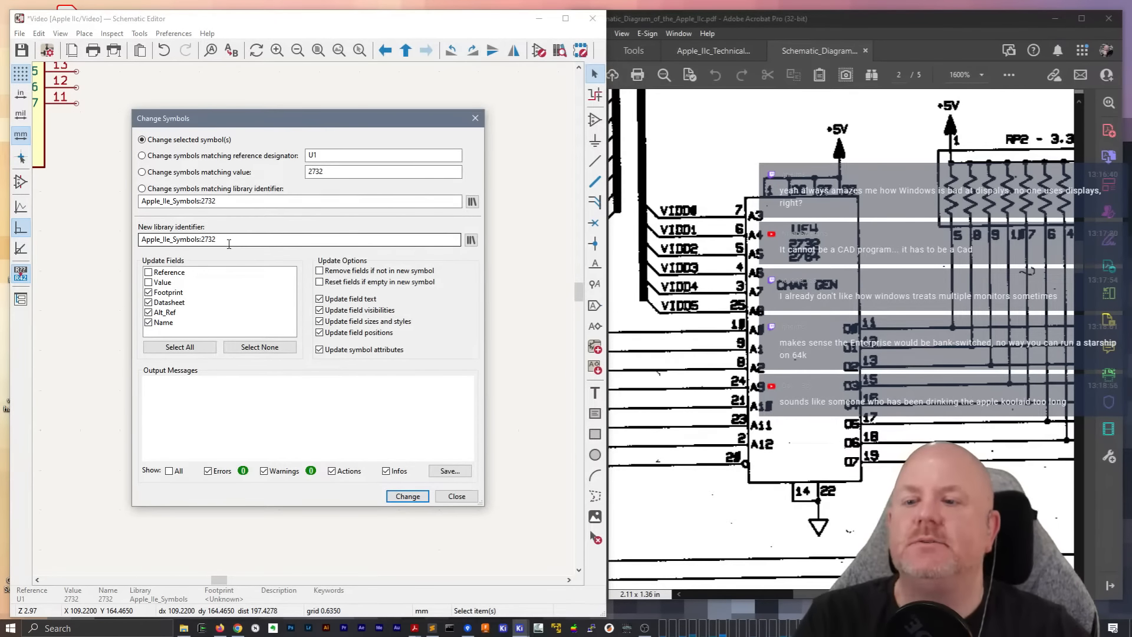
{"action": "key", "text": "Escape"}
{"action": "right_click", "coordinate": [333, 234]}
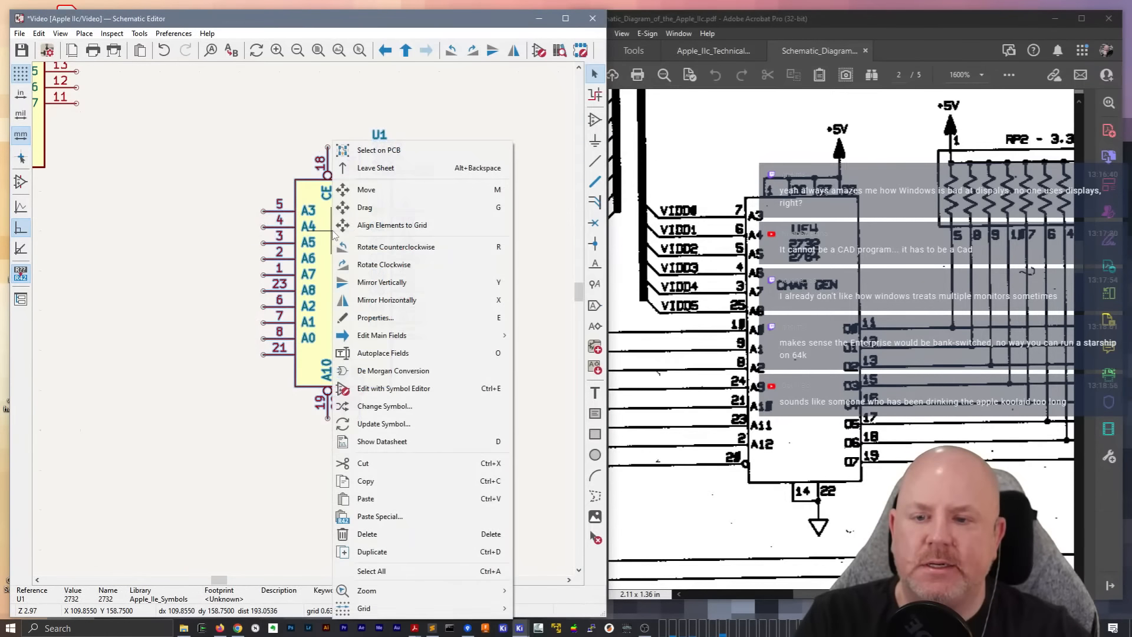
{"action": "left_click", "coordinate": [309, 233]}
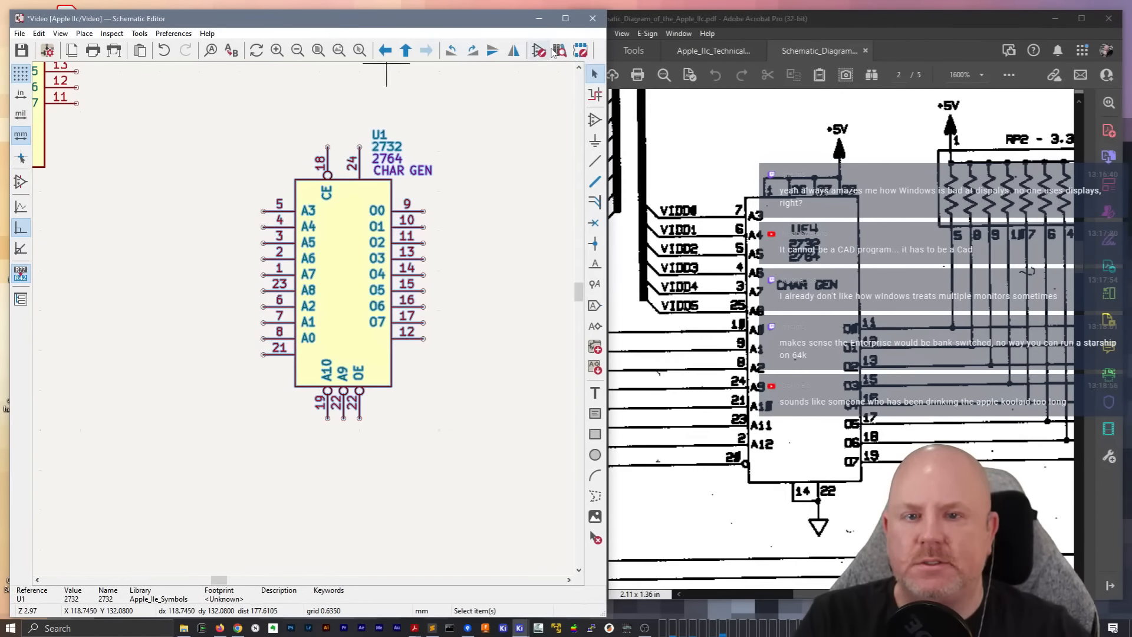
Start adding a symbol near U1, and reposition and shrink the Choose Symbol dialog until it fits on the screen
{"action": "key", "text": "a"}
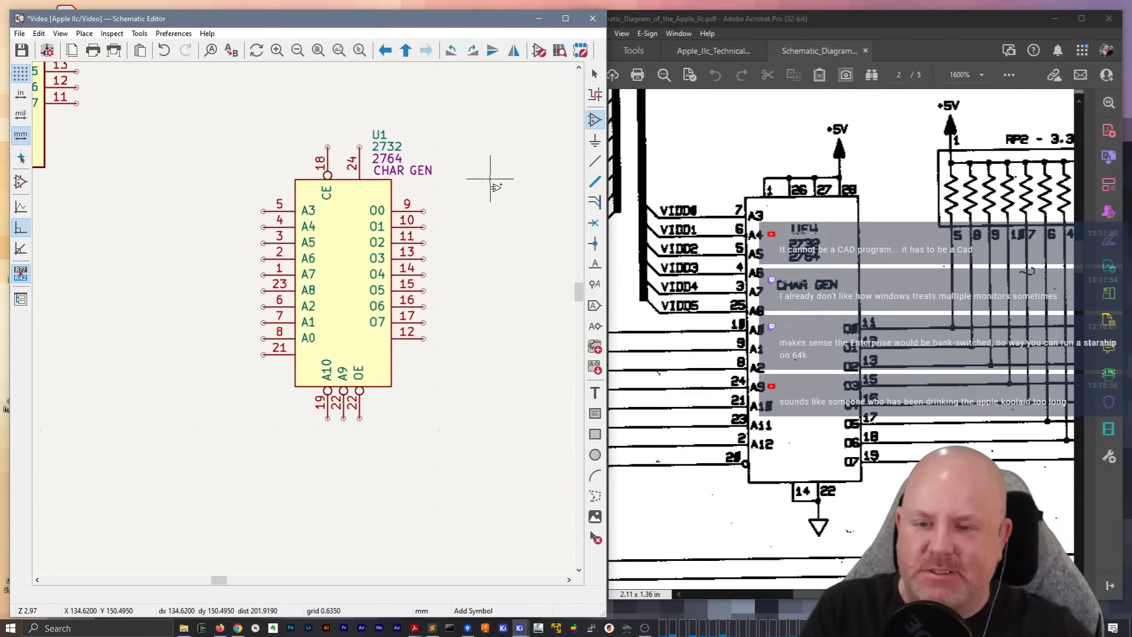
{"action": "left_click", "coordinate": [490, 179]}
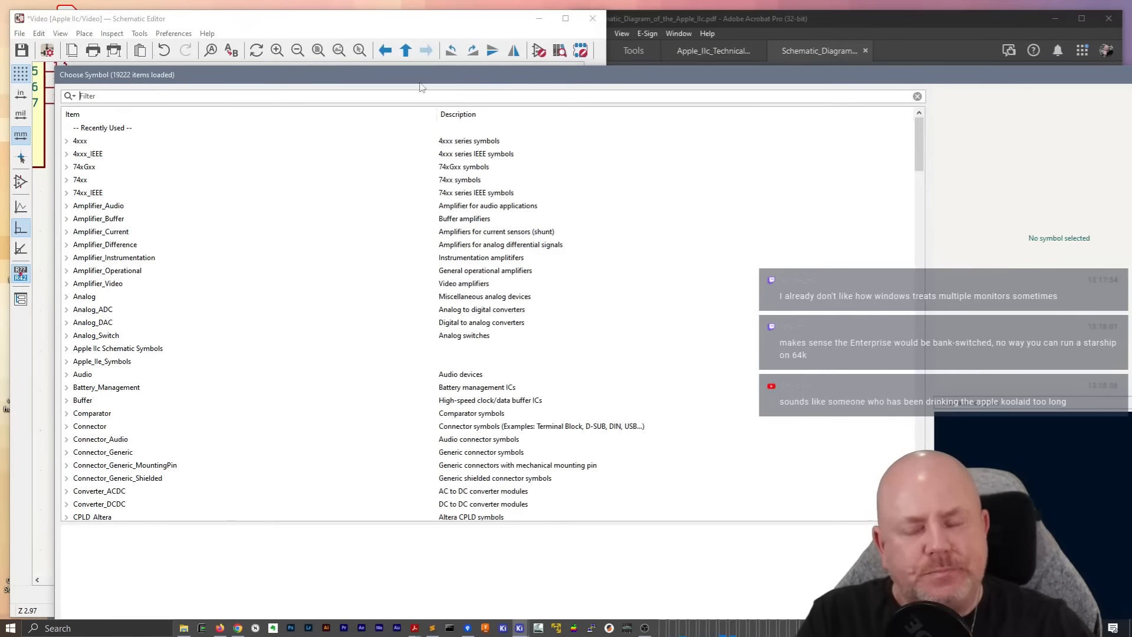
{"action": "left_click_drag", "start_coordinate": [410, 79], "coordinate": [421, 47]}
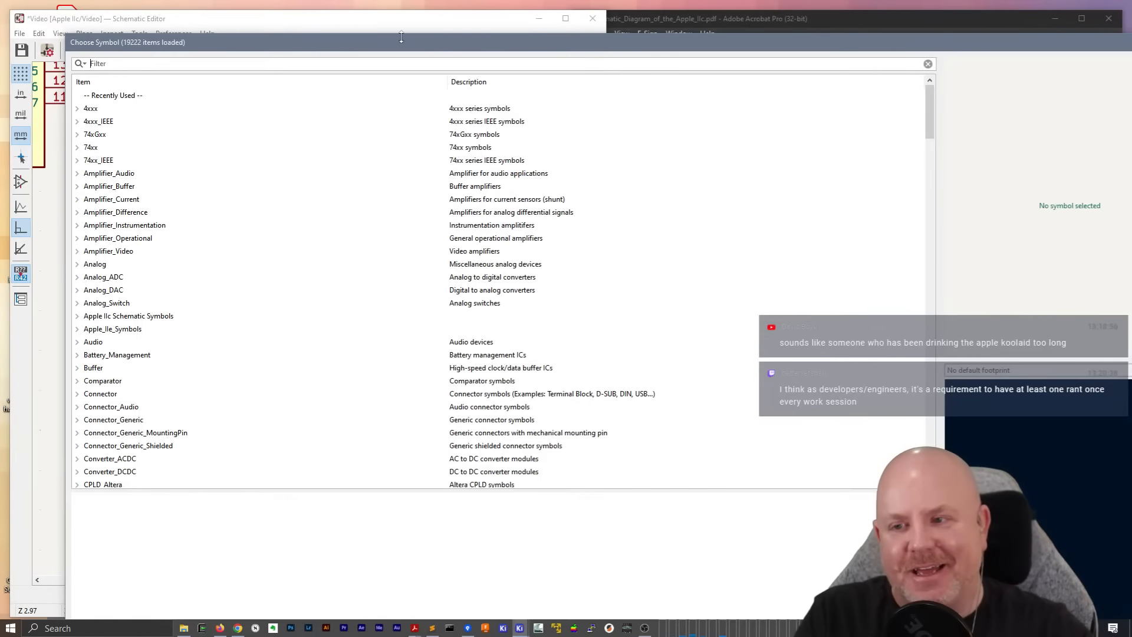
{"action": "left_click_drag", "start_coordinate": [68, 37], "coordinate": [237, 202]}
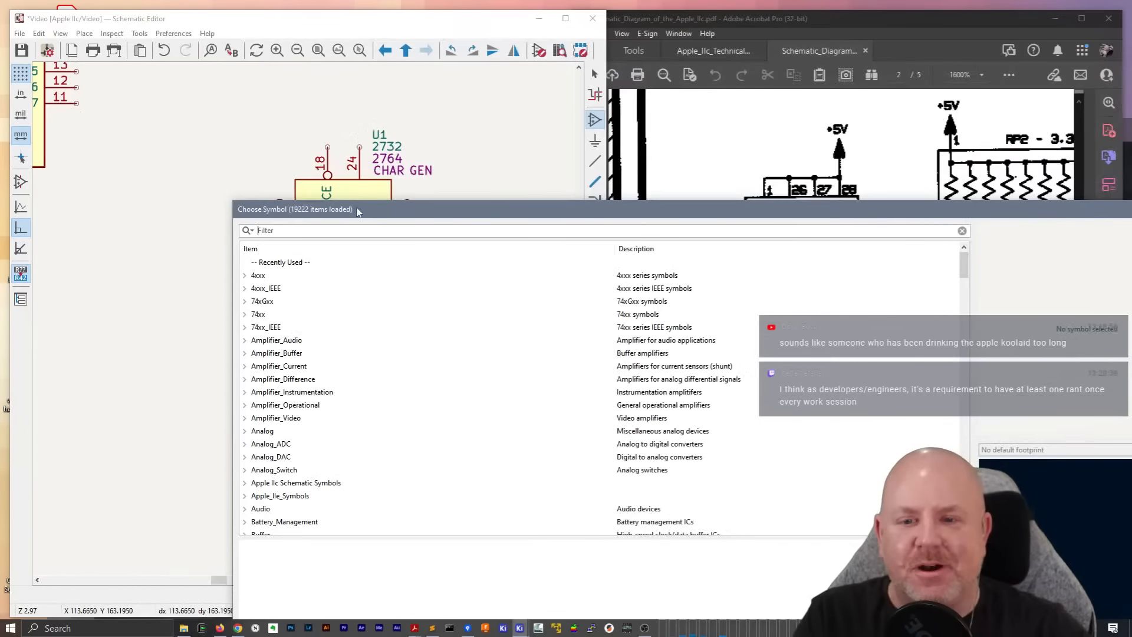
{"action": "left_click_drag", "start_coordinate": [356, 207], "coordinate": [291, 144]}
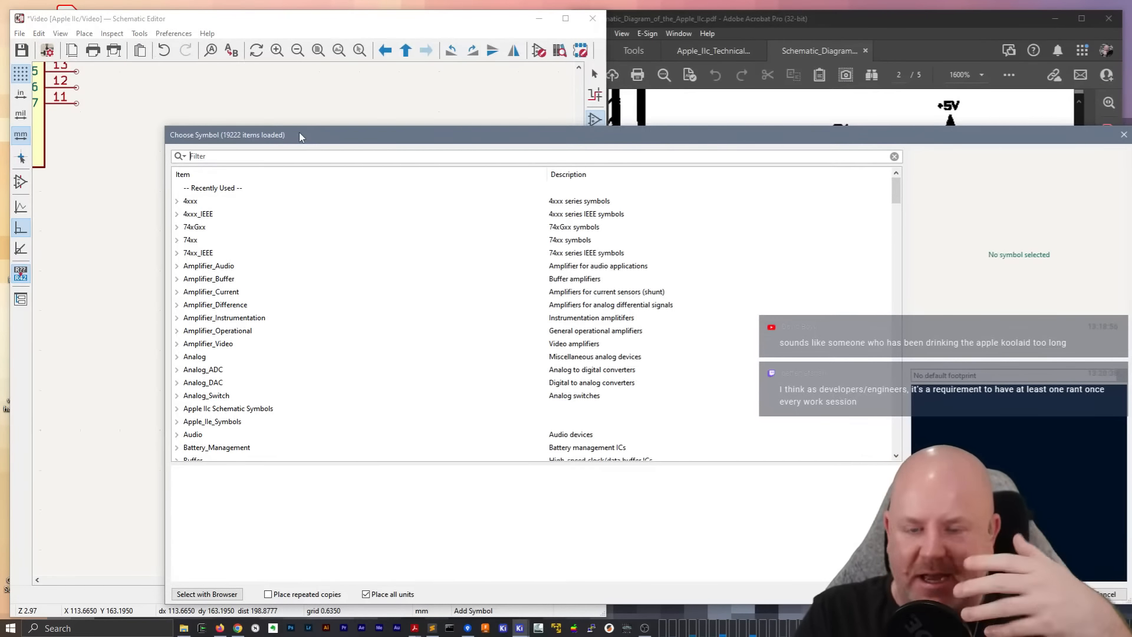
{"action": "left_click_drag", "start_coordinate": [299, 135], "coordinate": [160, 48]}
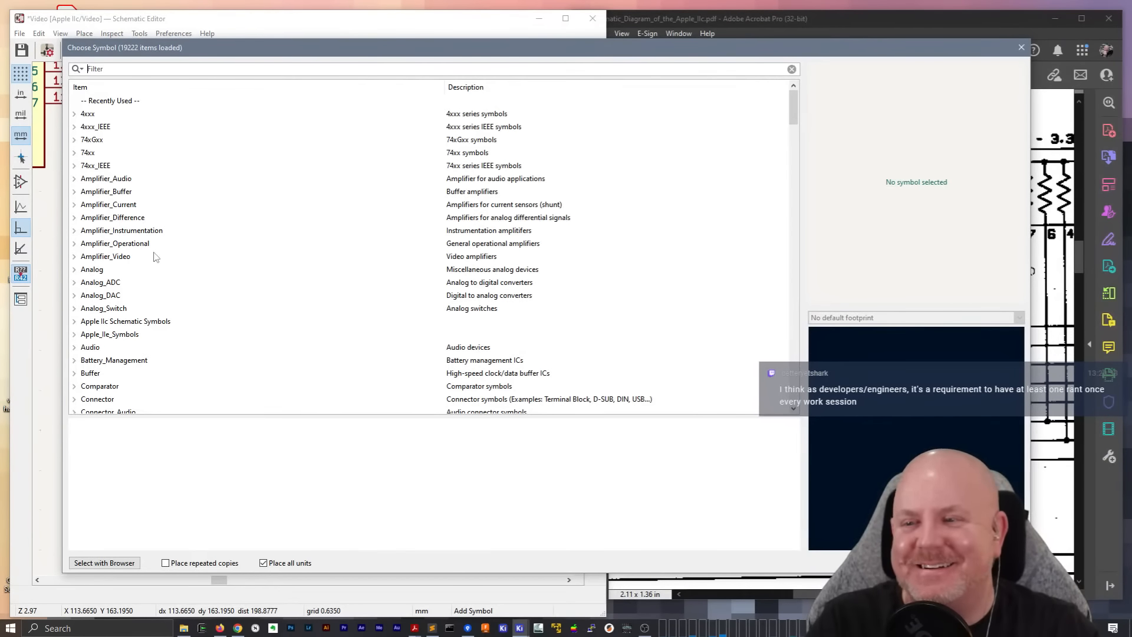
Look through the list of symbol libraries for the one holding the character generator ROM
{"action": "scroll", "coordinate": [148, 242], "scroll_direction": "down", "scroll_amount": 10}
{"action": "scroll", "coordinate": [149, 245], "scroll_direction": "down", "scroll_amount": 15}
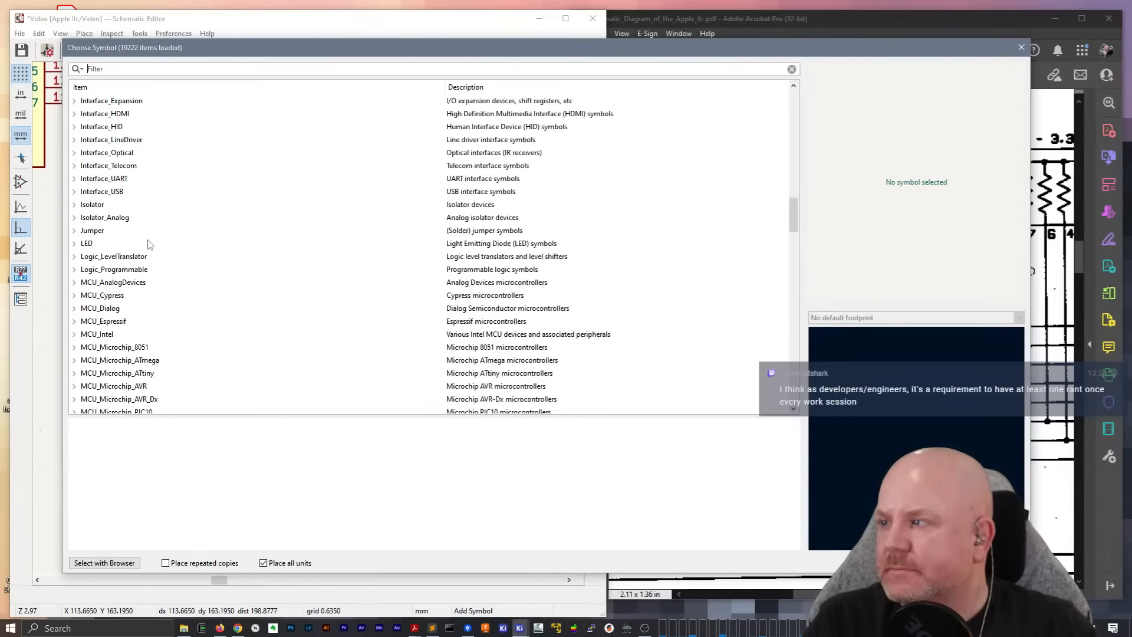
{"action": "scroll", "coordinate": [149, 245], "scroll_direction": "down", "scroll_amount": 2}
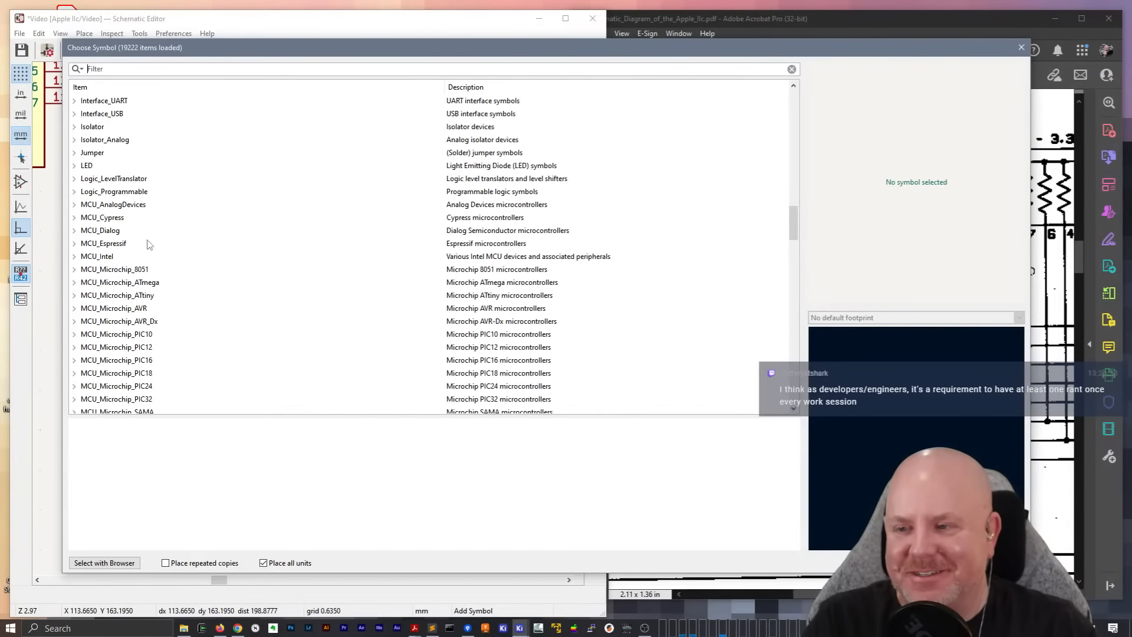
{"action": "scroll", "coordinate": [141, 242], "scroll_direction": "up", "scroll_amount": 2}
{"action": "scroll", "coordinate": [141, 242], "scroll_direction": "up", "scroll_amount": 4}
{"action": "scroll", "coordinate": [141, 239], "scroll_direction": "down", "scroll_amount": 20}
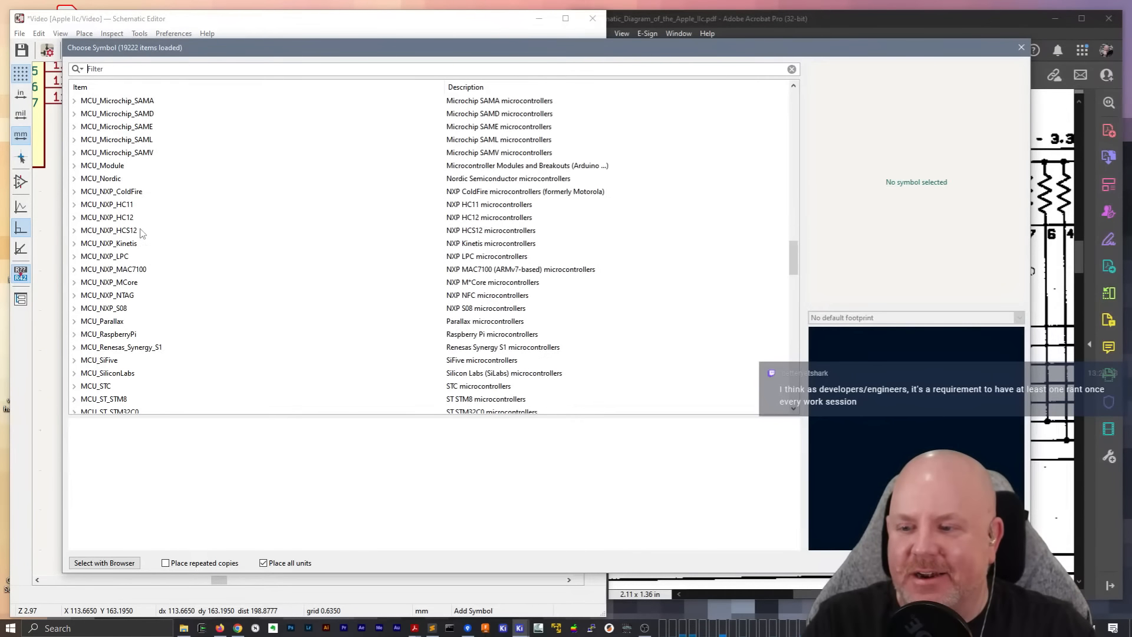
{"action": "scroll", "coordinate": [141, 231], "scroll_direction": "down", "scroll_amount": 10}
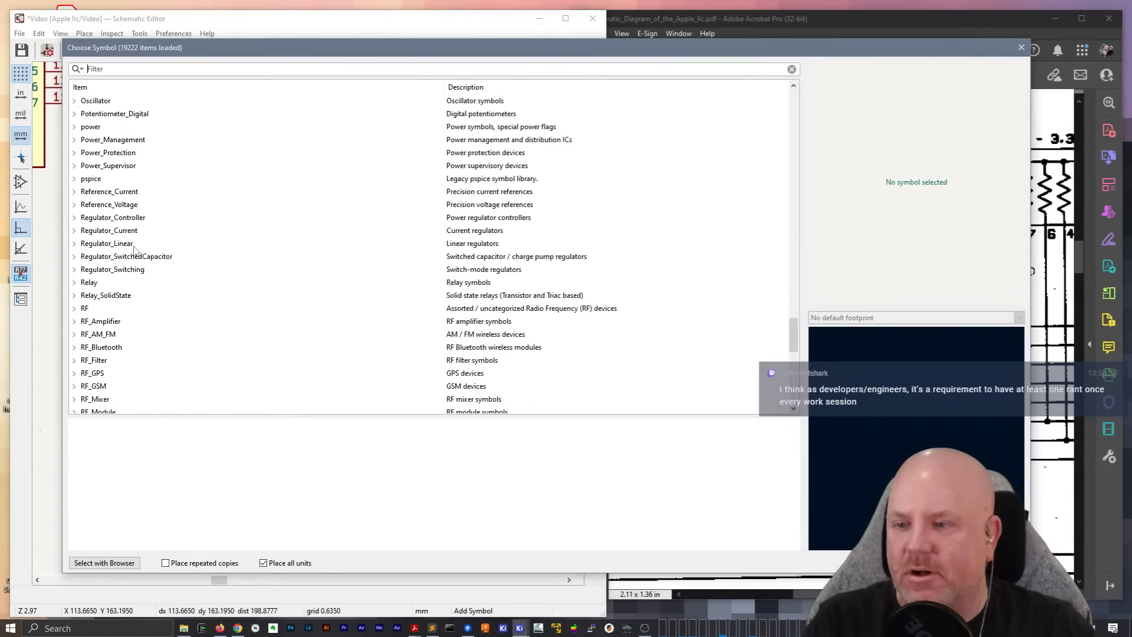
{"action": "scroll", "coordinate": [136, 248], "scroll_direction": "up", "scroll_amount": 2}
{"action": "scroll", "coordinate": [138, 236], "scroll_direction": "up", "scroll_amount": 3}
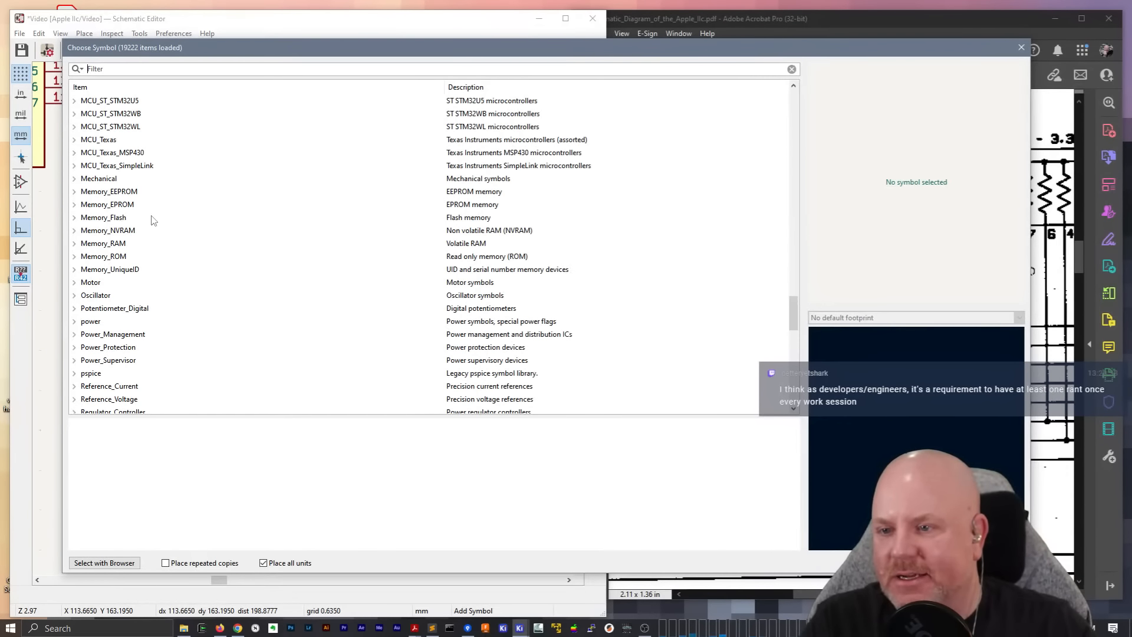
{"action": "scroll", "coordinate": [152, 220], "scroll_direction": "down", "scroll_amount": 6}
{"action": "scroll", "coordinate": [152, 219], "scroll_direction": "up", "scroll_amount": 20}
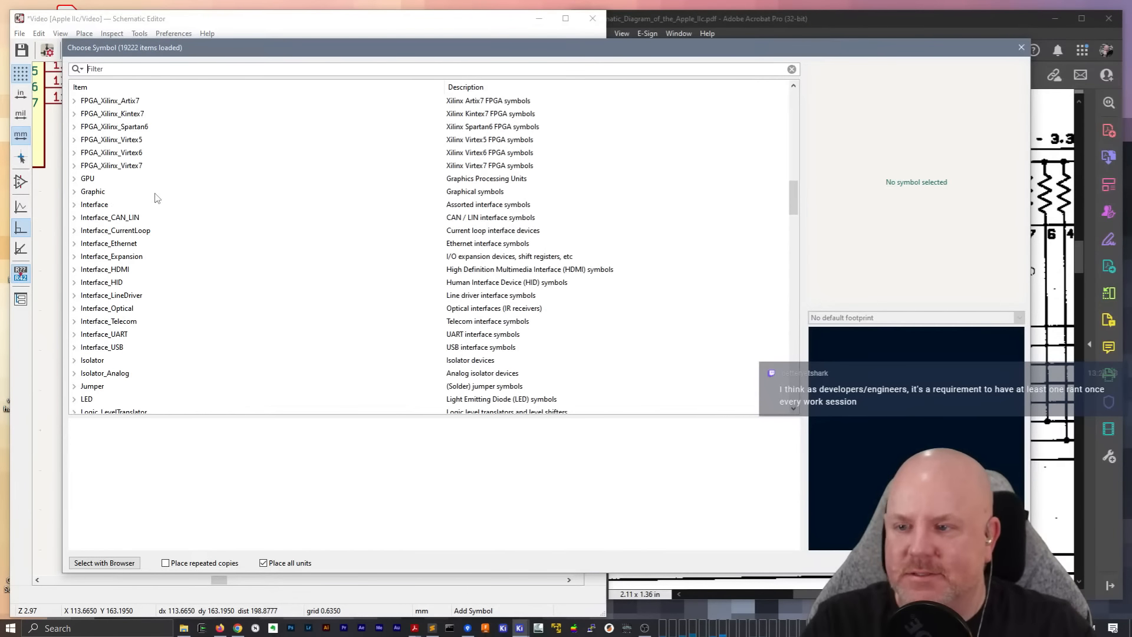
{"action": "scroll", "coordinate": [157, 197], "scroll_direction": "up", "scroll_amount": 15}
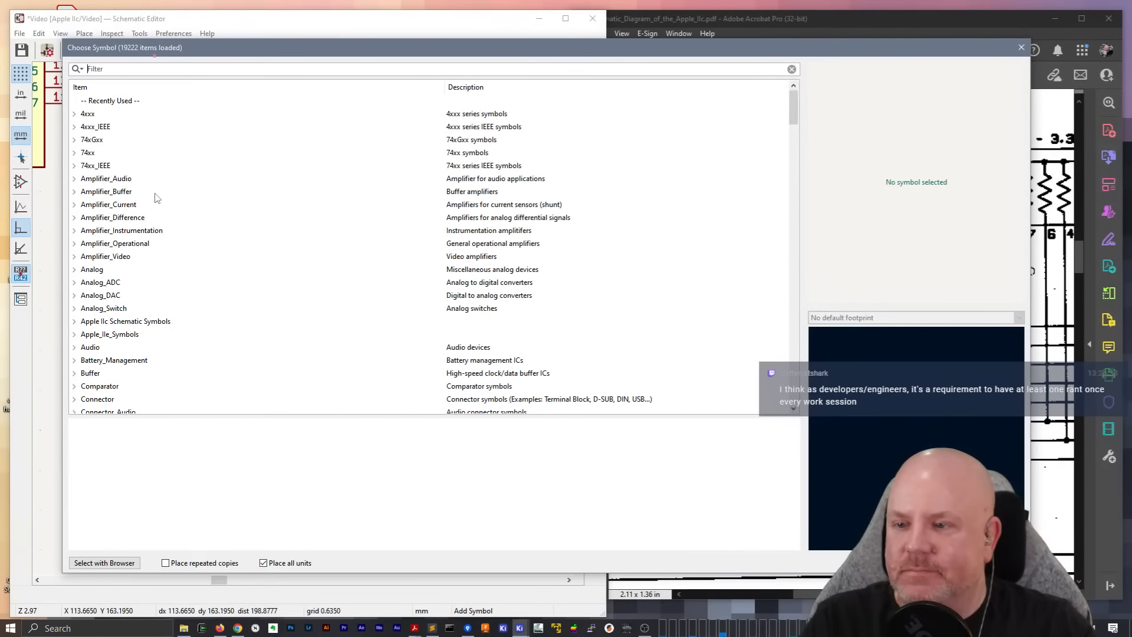
{"action": "scroll", "coordinate": [157, 198], "scroll_direction": "down", "scroll_amount": 4}
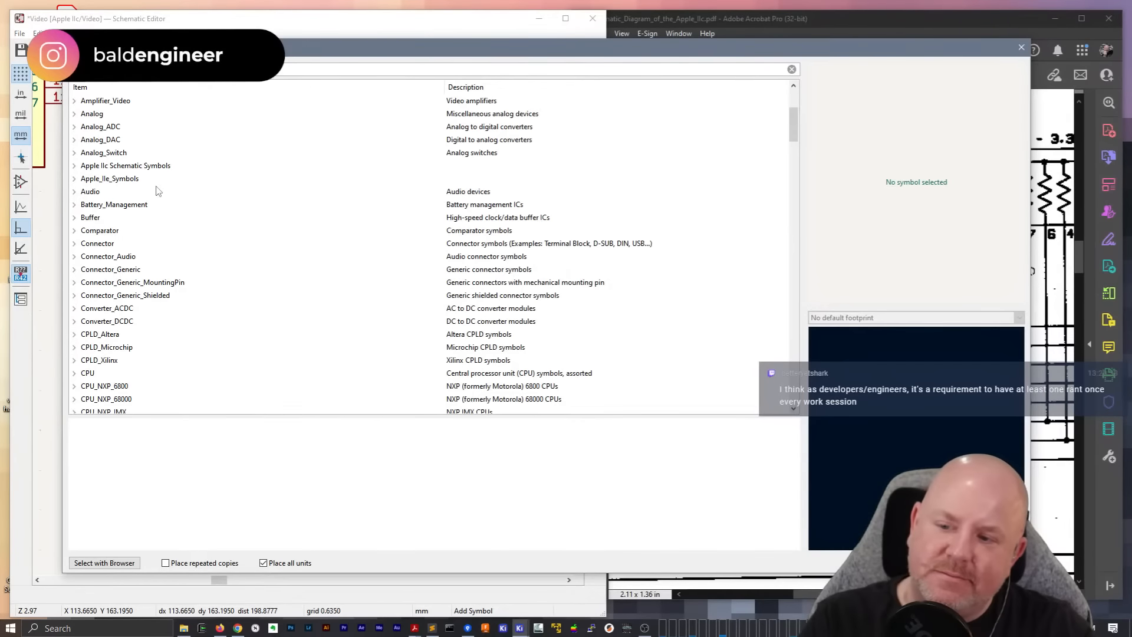
{"action": "scroll", "coordinate": [156, 191], "scroll_direction": "down", "scroll_amount": 3}
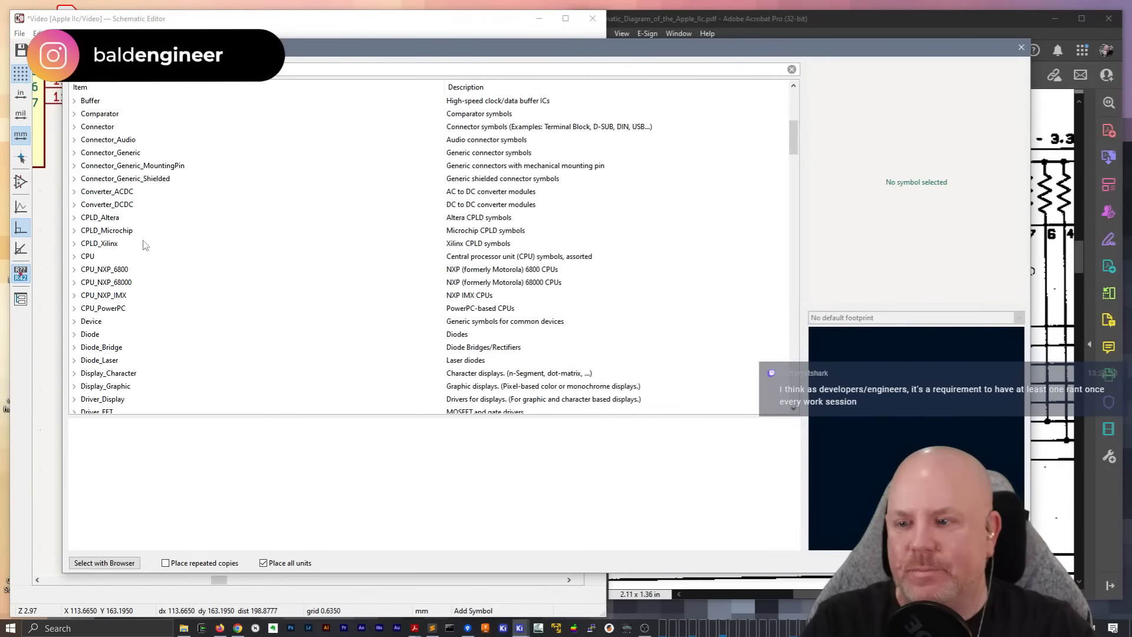
{"action": "scroll", "coordinate": [177, 258], "scroll_direction": "down", "scroll_amount": 4}
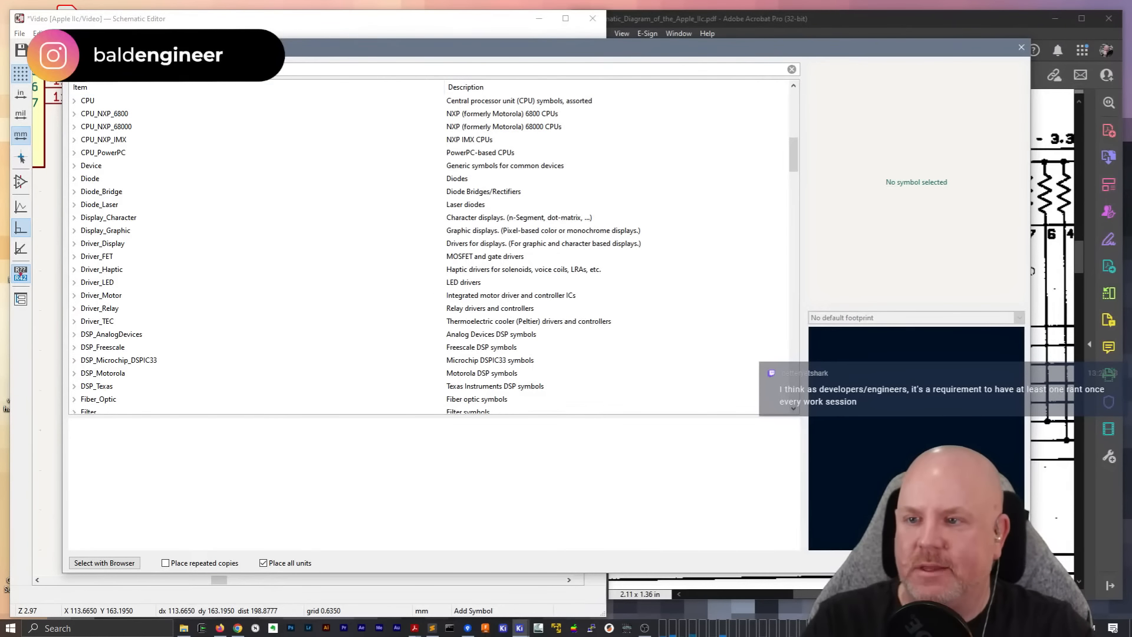
Filter the symbol list by IIc, examine the Apple IIc Schematic Symbols library, and clear the filter
{"action": "type", "text": "IIc"}
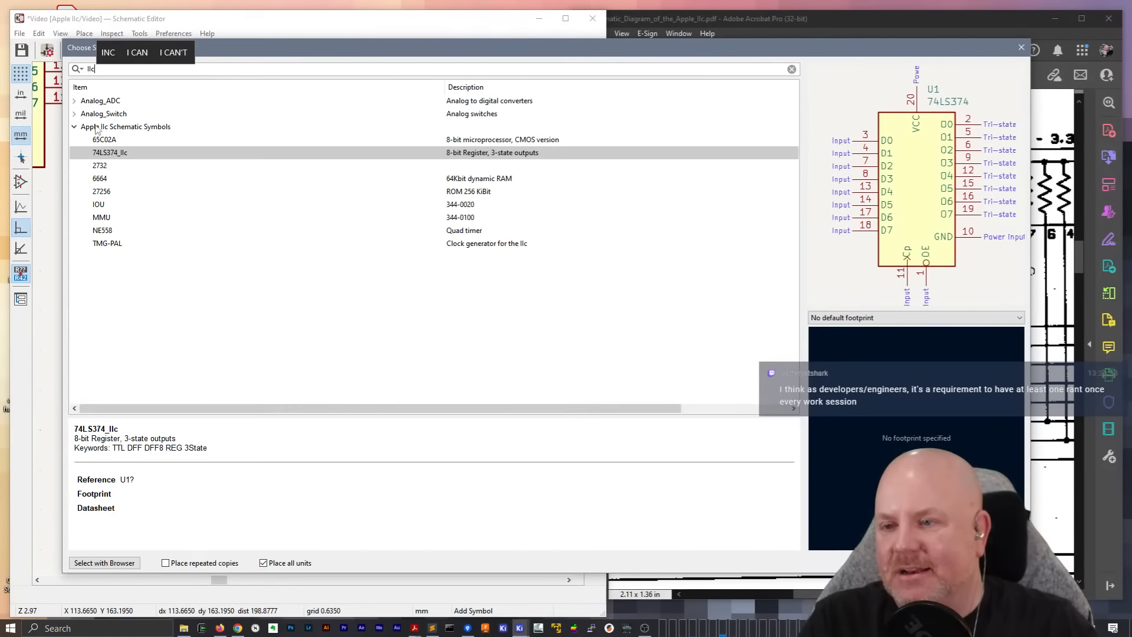
{"action": "left_click", "coordinate": [96, 127]}
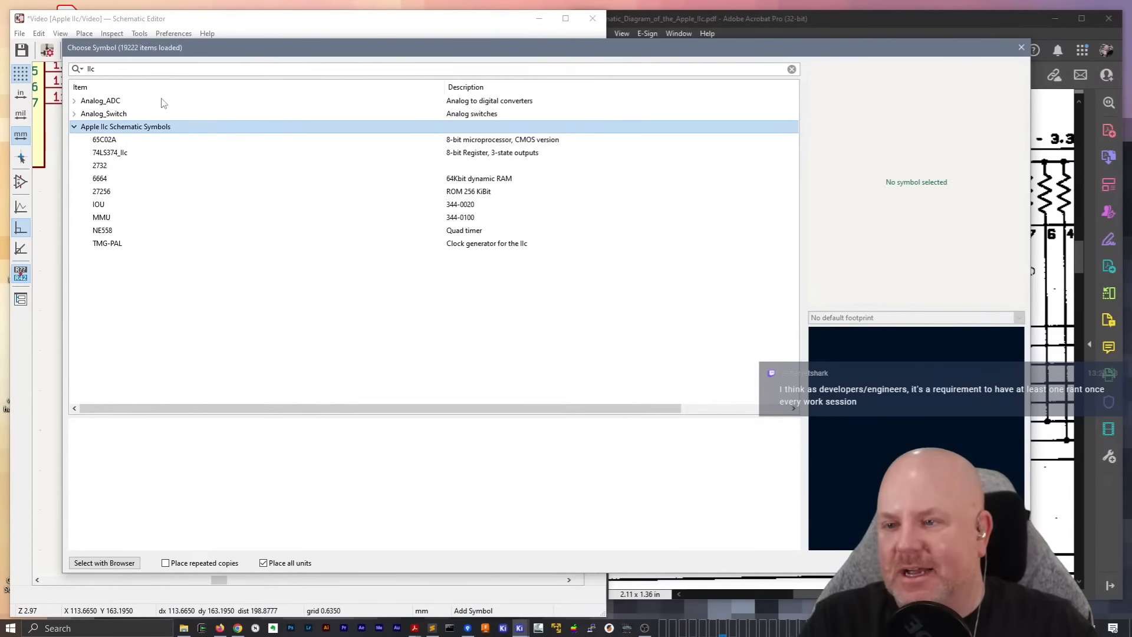
{"action": "left_click", "coordinate": [112, 68]}
{"action": "key", "text": "BackSpace"}
{"action": "key", "text": "BackSpace"}
{"action": "key", "text": "BackSpace"}
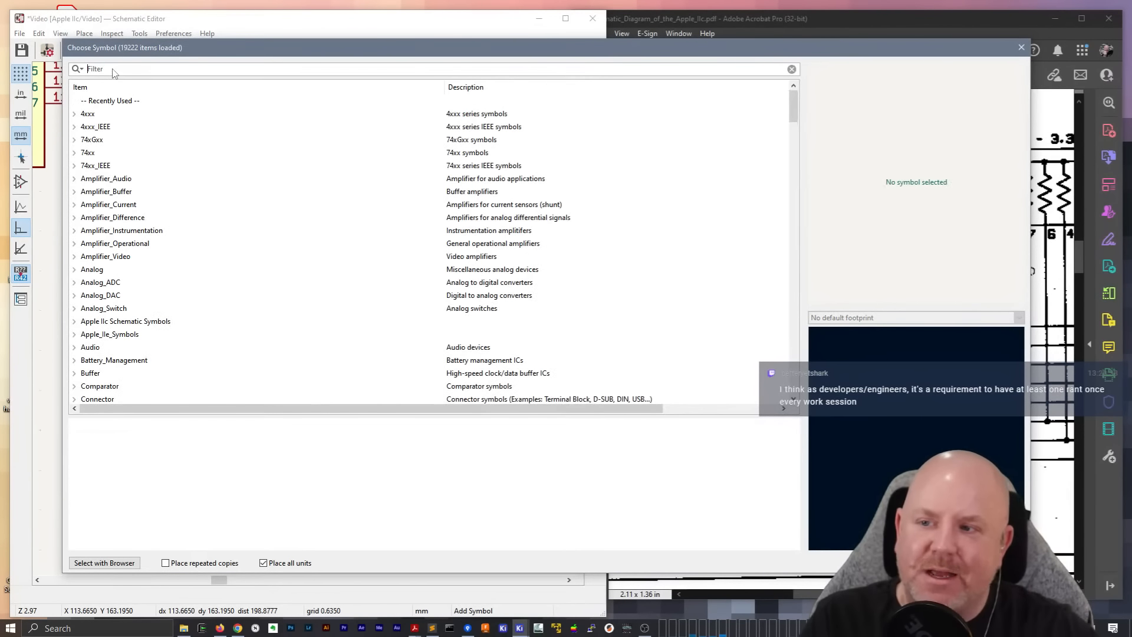
Preview the 2732 and 6664 symbols in the Apple IIc Schematic Symbols library and leave symbol placement without adding one
{"action": "scroll", "coordinate": [182, 271], "scroll_direction": "down", "scroll_amount": 2}
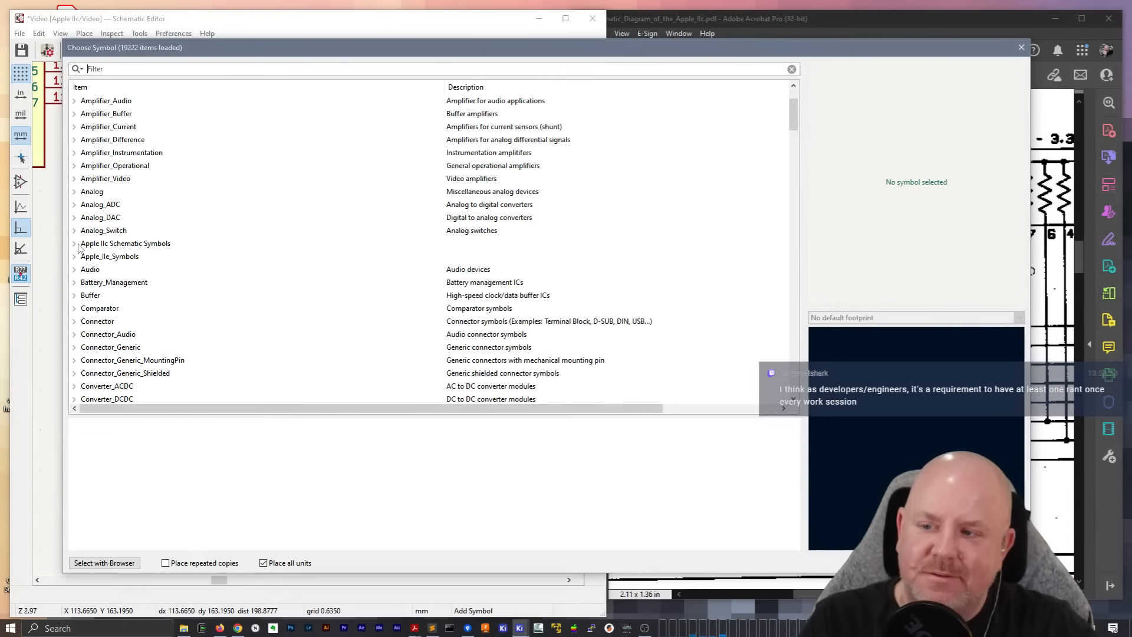
{"action": "left_click", "coordinate": [75, 243]}
{"action": "left_click", "coordinate": [116, 284]}
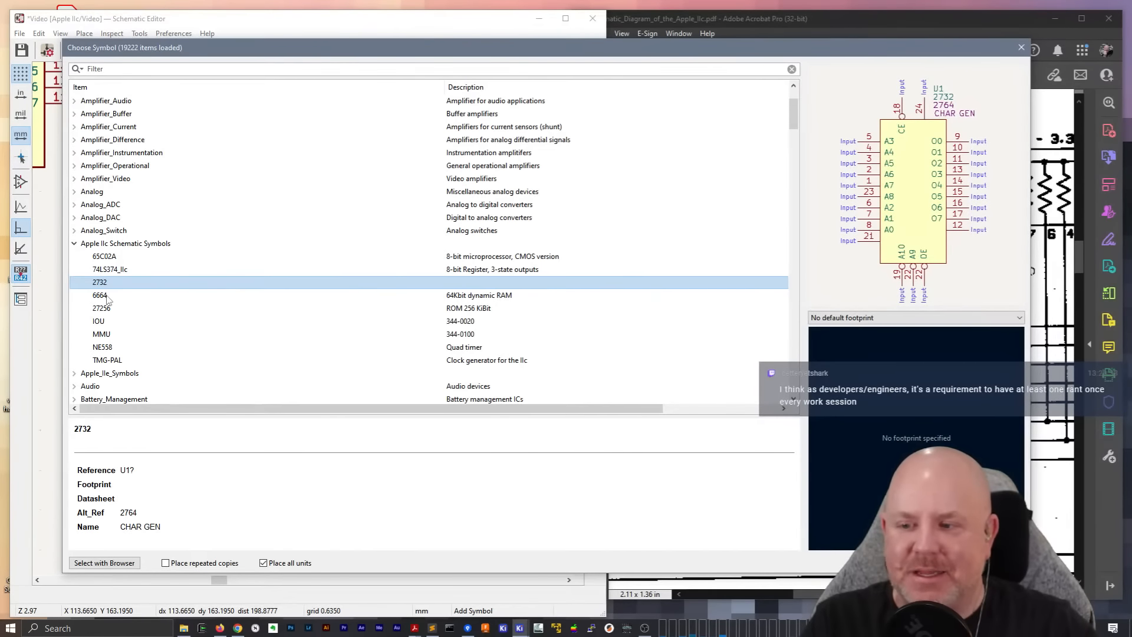
{"action": "left_click", "coordinate": [107, 295]}
{"action": "left_click", "coordinate": [105, 286]}
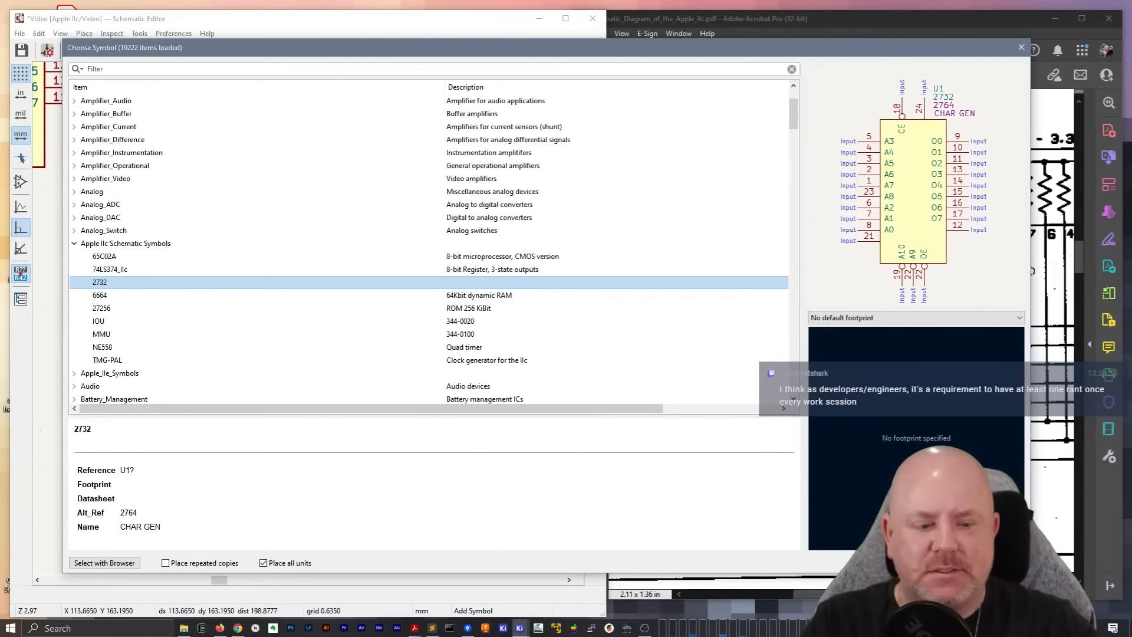
{"action": "key", "text": "Return"}
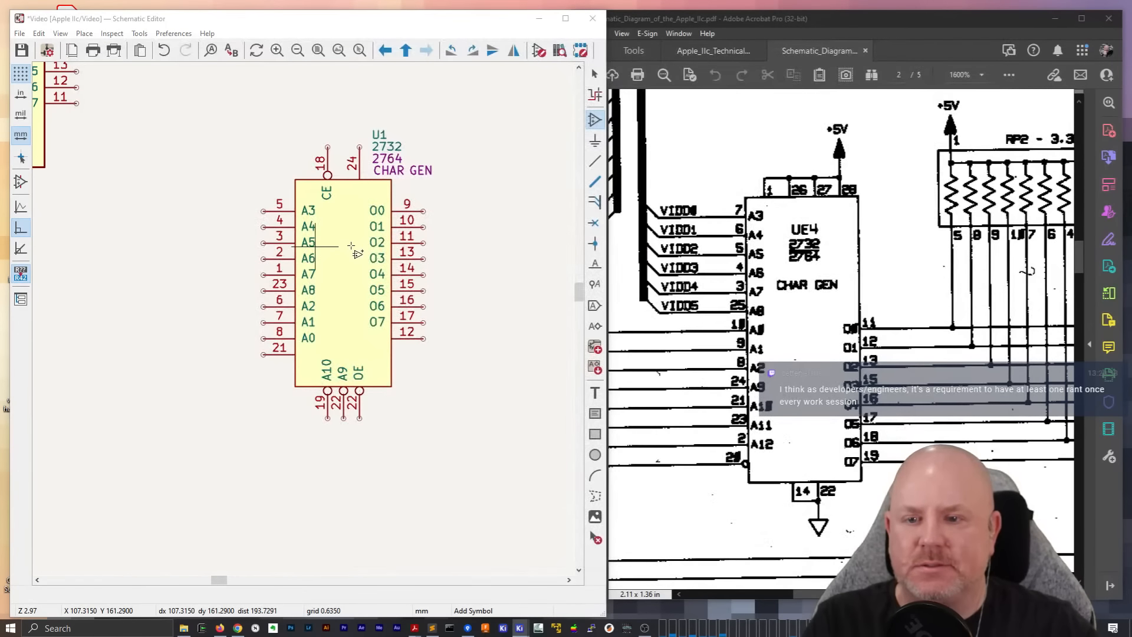
{"action": "key", "text": "Escape"}
{"action": "key", "text": "Escape"}
Change U1's symbol on the Video sheet to 2732 from the Apple IIc Schematic Symbols library
{"action": "double_click", "coordinate": [355, 255]}
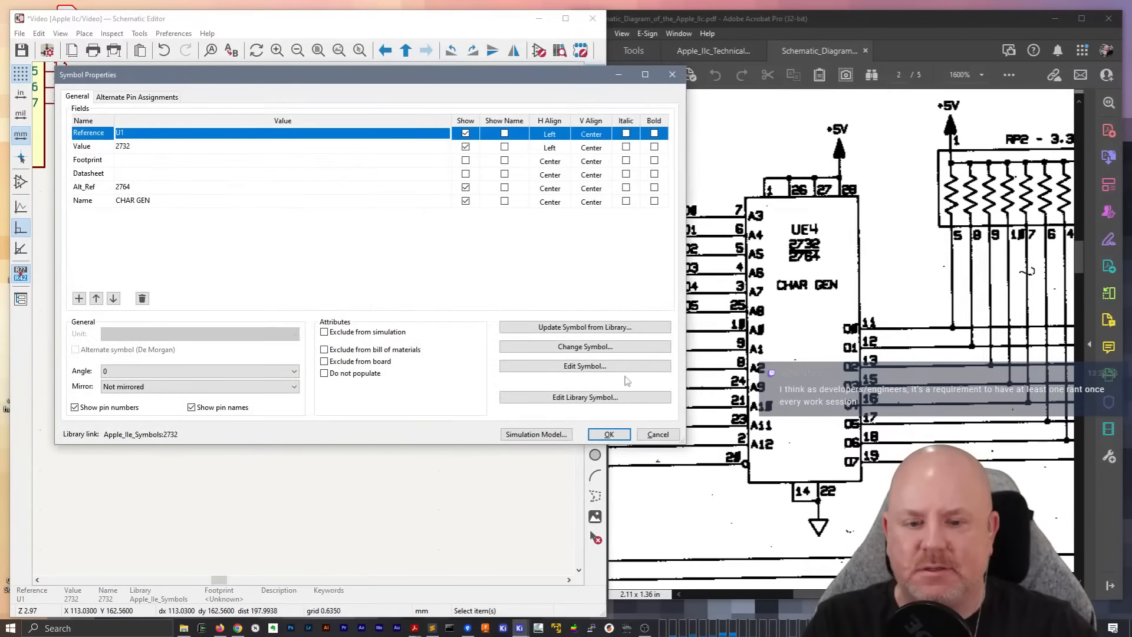
{"action": "left_click", "coordinate": [595, 347]}
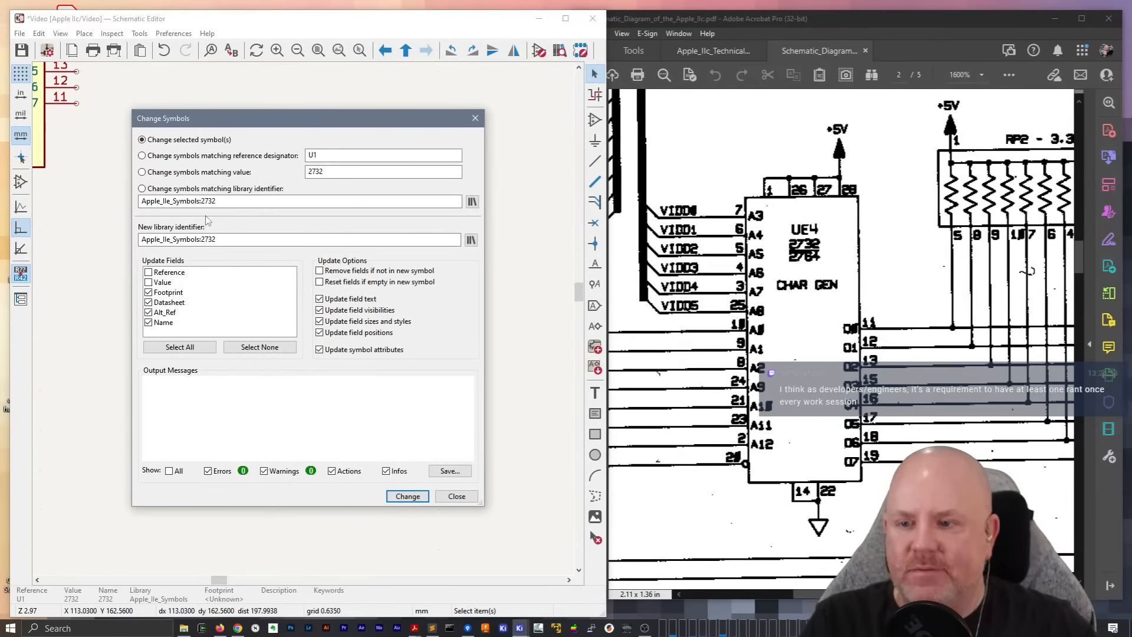
{"action": "left_click", "coordinate": [471, 240]}
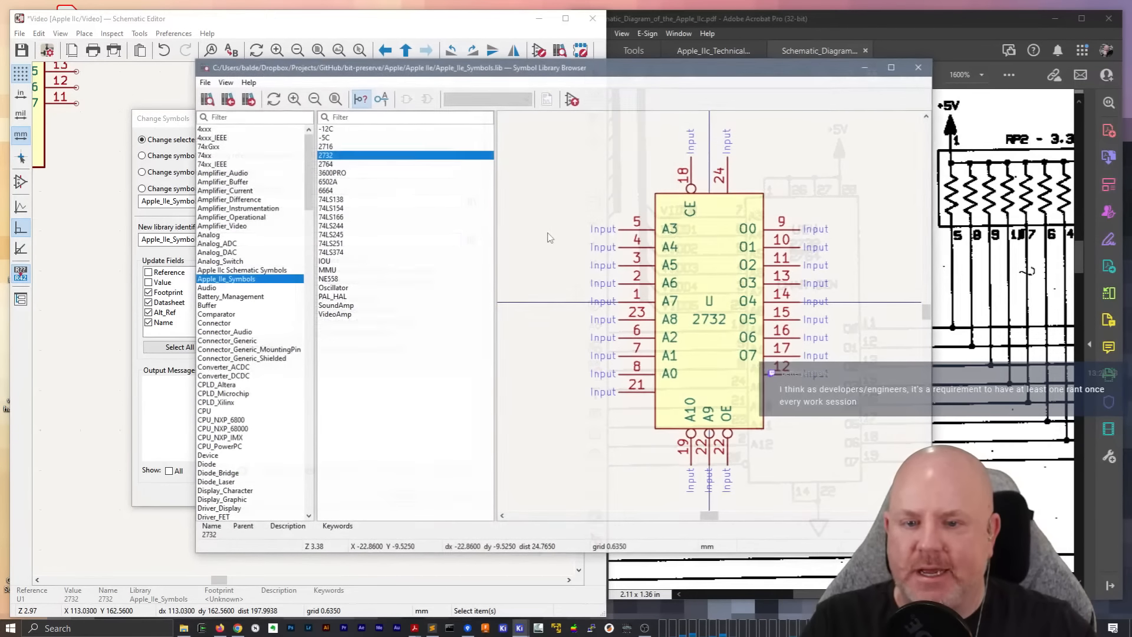
{"action": "left_click_drag", "start_coordinate": [469, 69], "coordinate": [400, 58]}
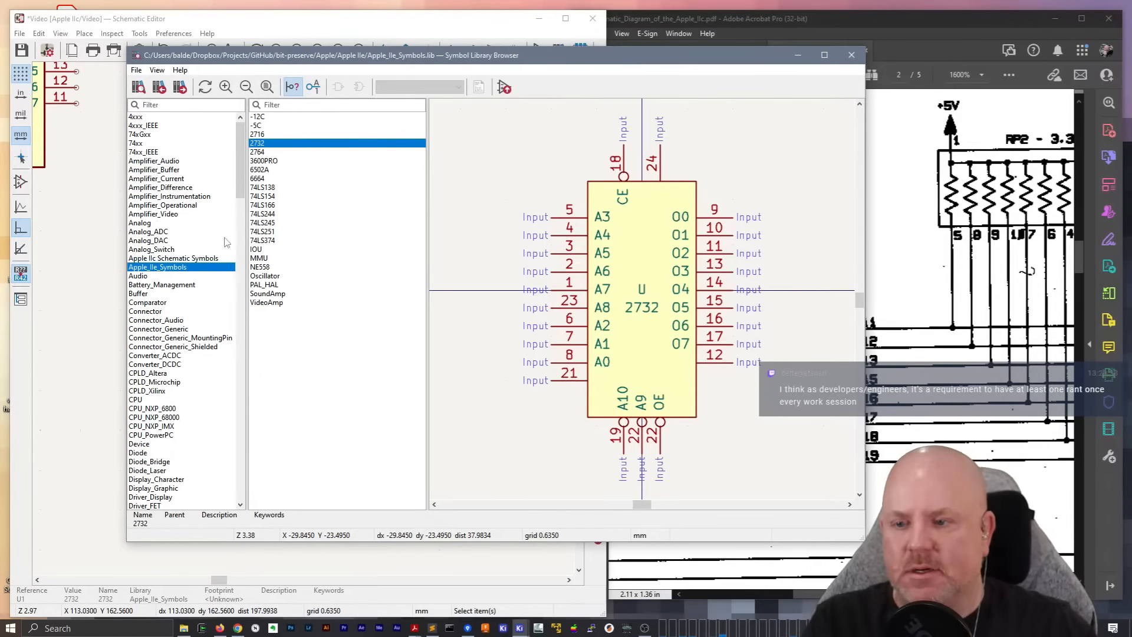
{"action": "left_click", "coordinate": [198, 258]}
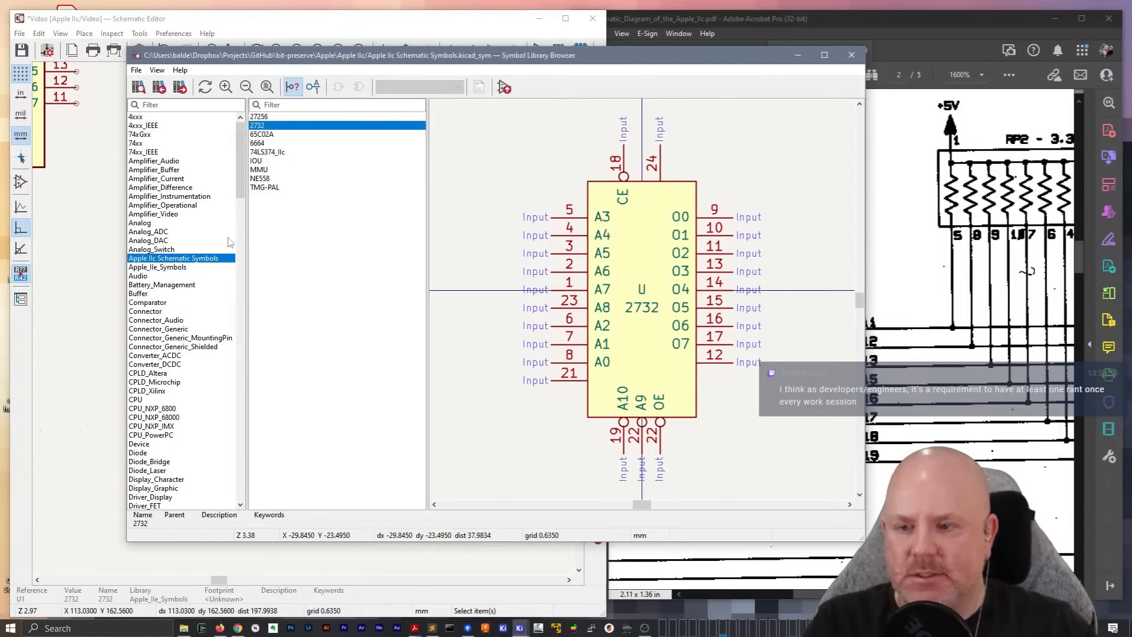
{"action": "double_click", "coordinate": [264, 127]}
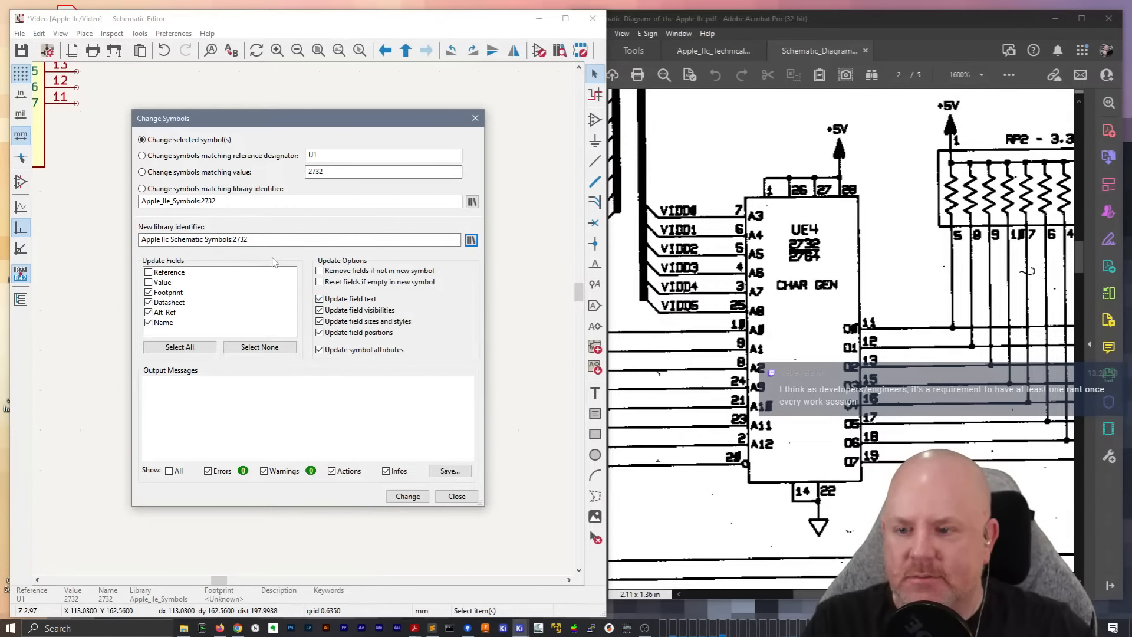
{"action": "left_click", "coordinate": [407, 496]}
{"action": "left_click", "coordinate": [457, 496]}
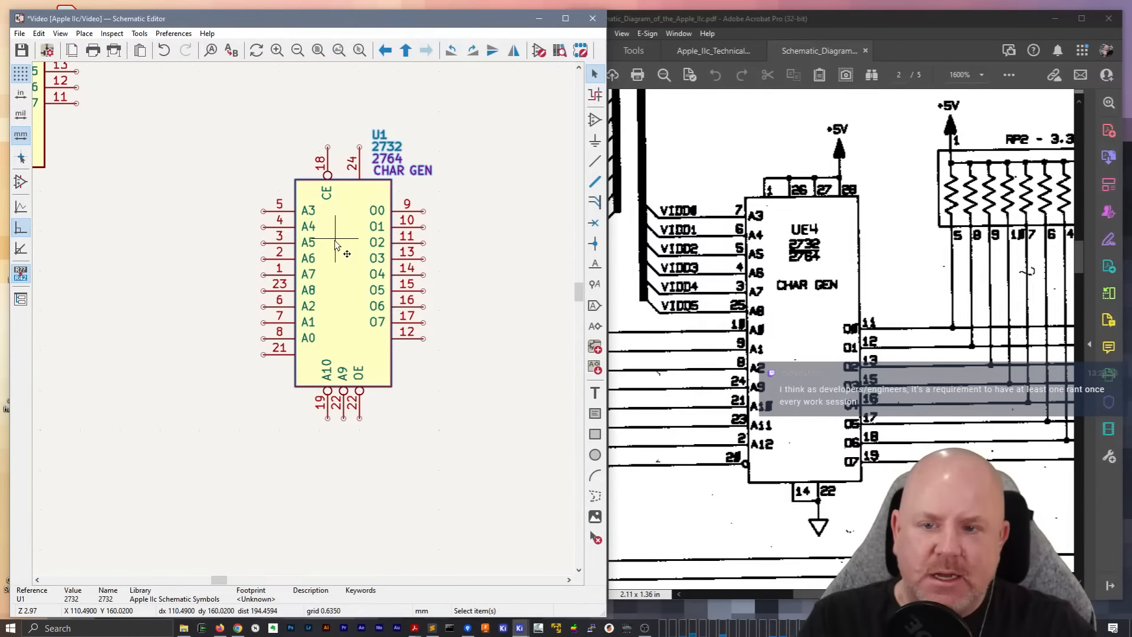
{"action": "left_click", "coordinate": [478, 215]}
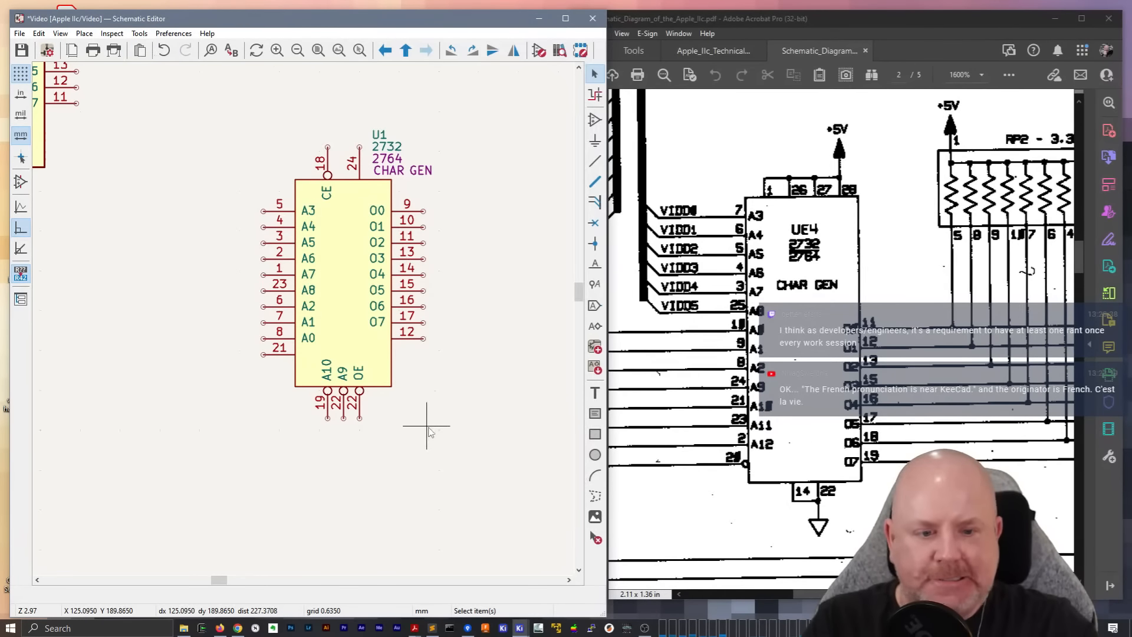
{"action": "double_click", "coordinate": [345, 305]}
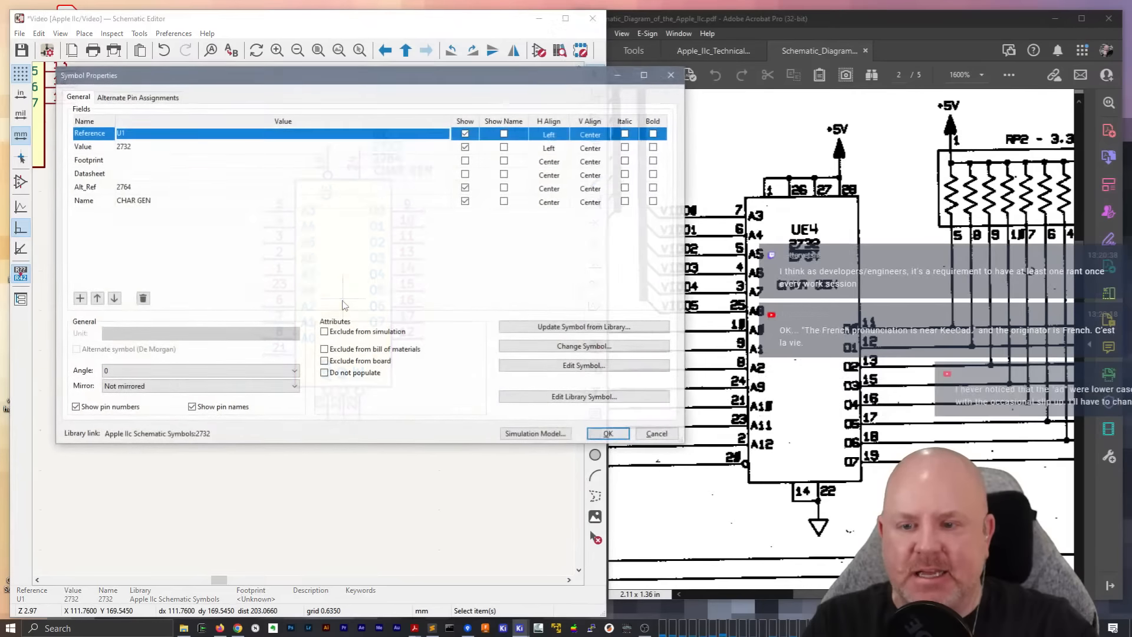
{"action": "left_click", "coordinate": [574, 346]}
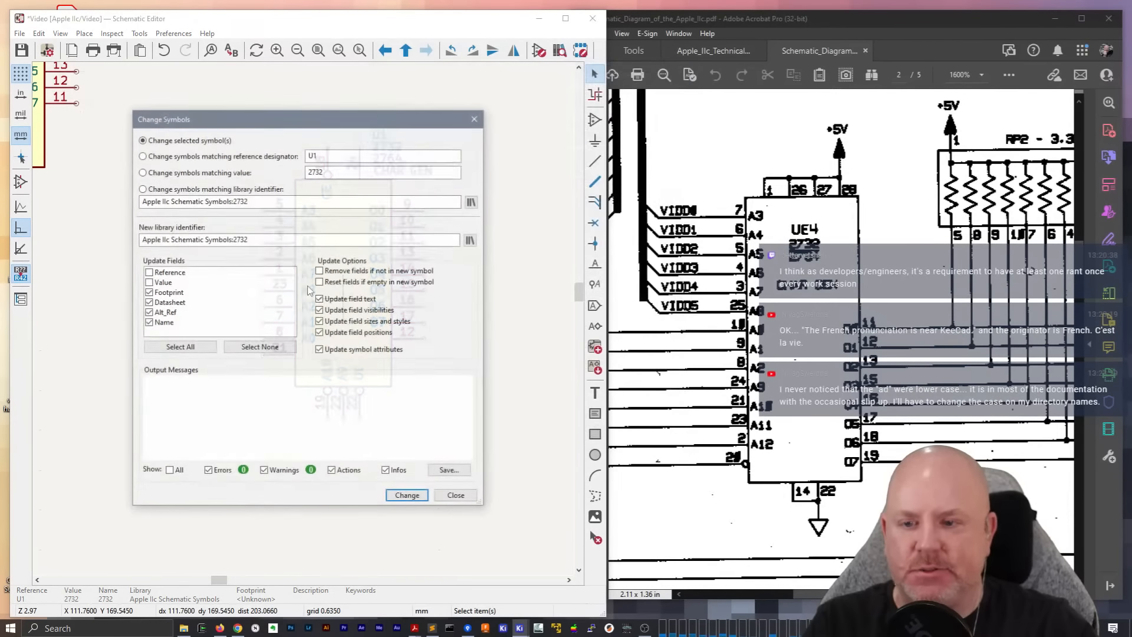
{"action": "key", "text": "Escape"}
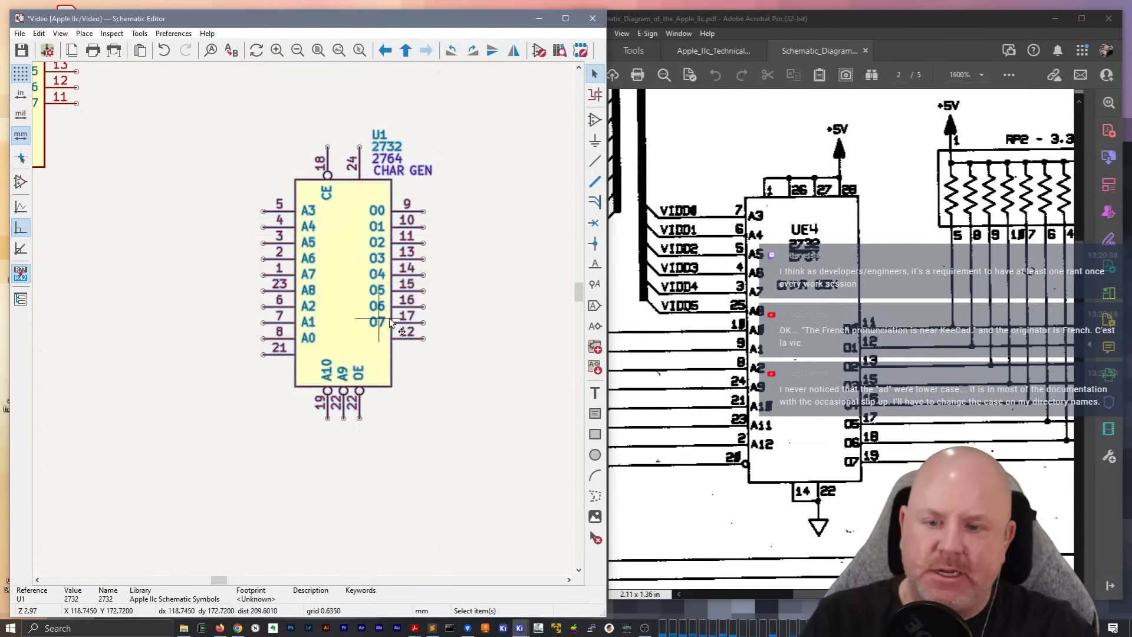
Open U1's 2732 library symbol in the Symbol Editor and resize the window to sit beside the schematic PDF
{"action": "double_click", "coordinate": [358, 300]}
{"action": "left_click", "coordinate": [528, 398]}
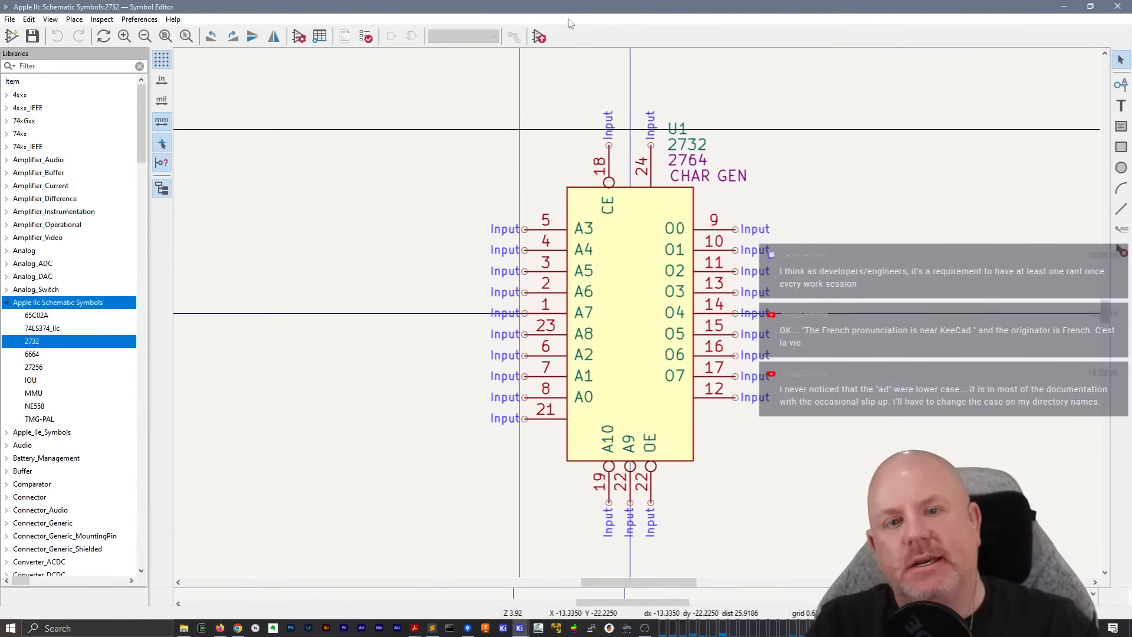
{"action": "left_click_drag", "start_coordinate": [566, 7], "coordinate": [430, 103]}
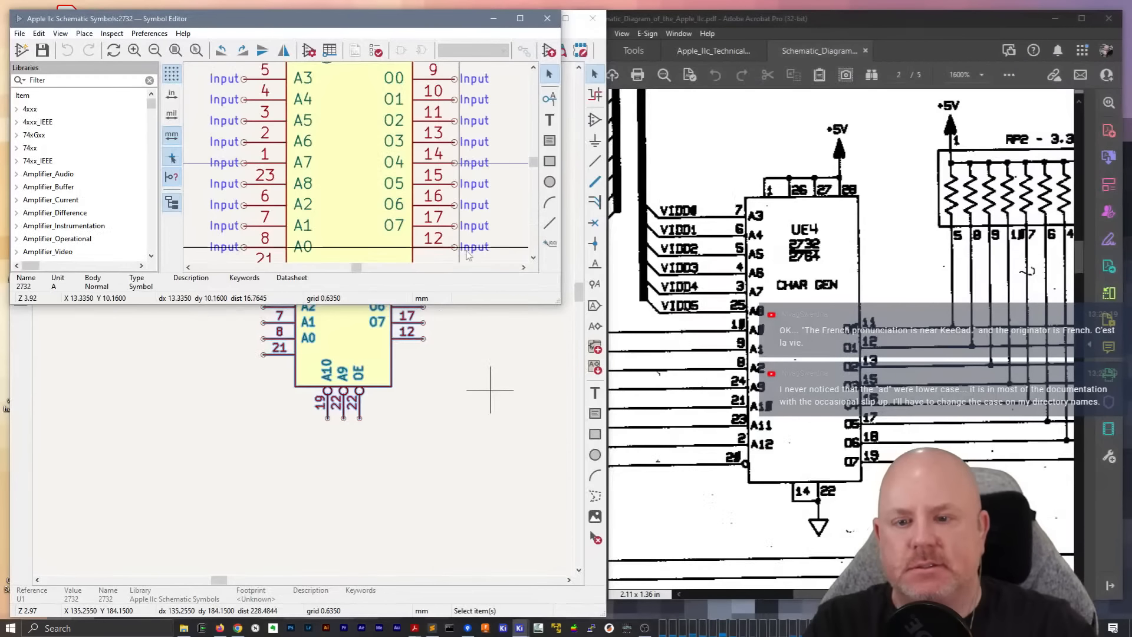
{"action": "left_click_drag", "start_coordinate": [560, 303], "coordinate": [605, 607]}
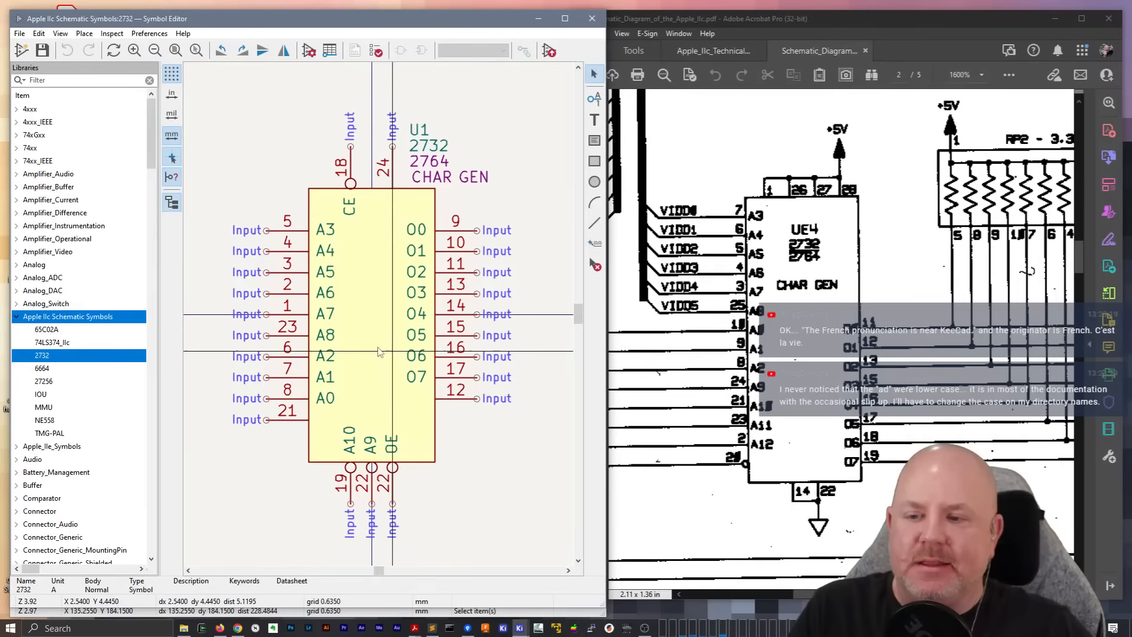
{"action": "mouse_move", "coordinate": [357, 331]}
{"action": "middle_mouse_down"}
{"action": "mouse_move", "coordinate": [380, 313]}
{"action": "mouse_move", "coordinate": [358, 315]}
{"action": "middle_mouse_up"}
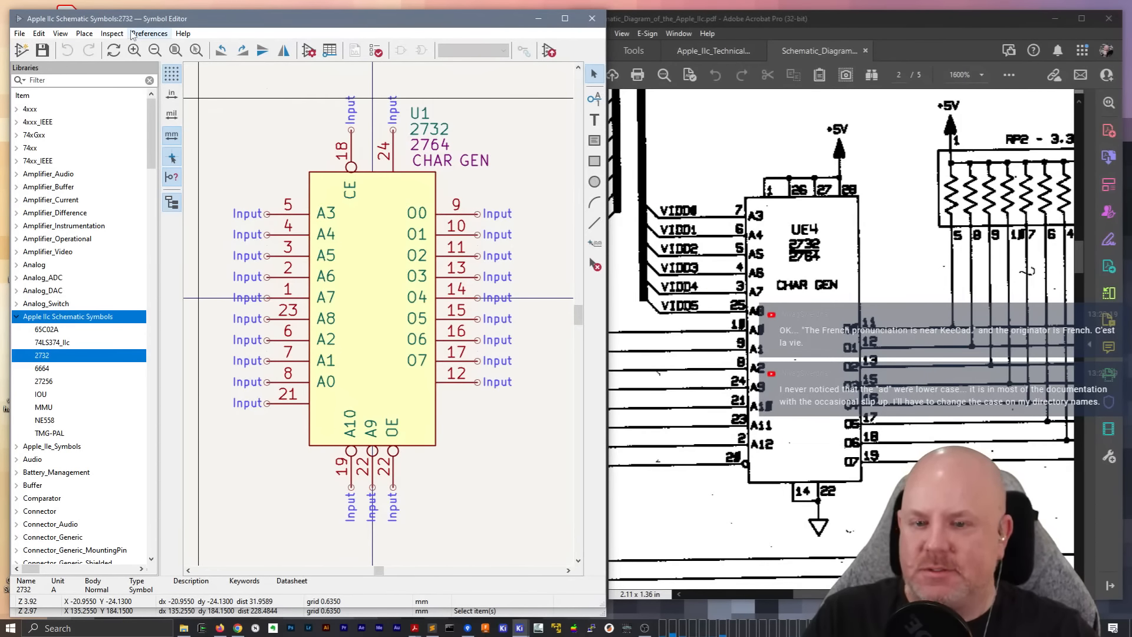
Hide the symbol tree in the Symbol Editor to give the 2732 drawing more room
{"action": "left_click", "coordinate": [151, 81]}
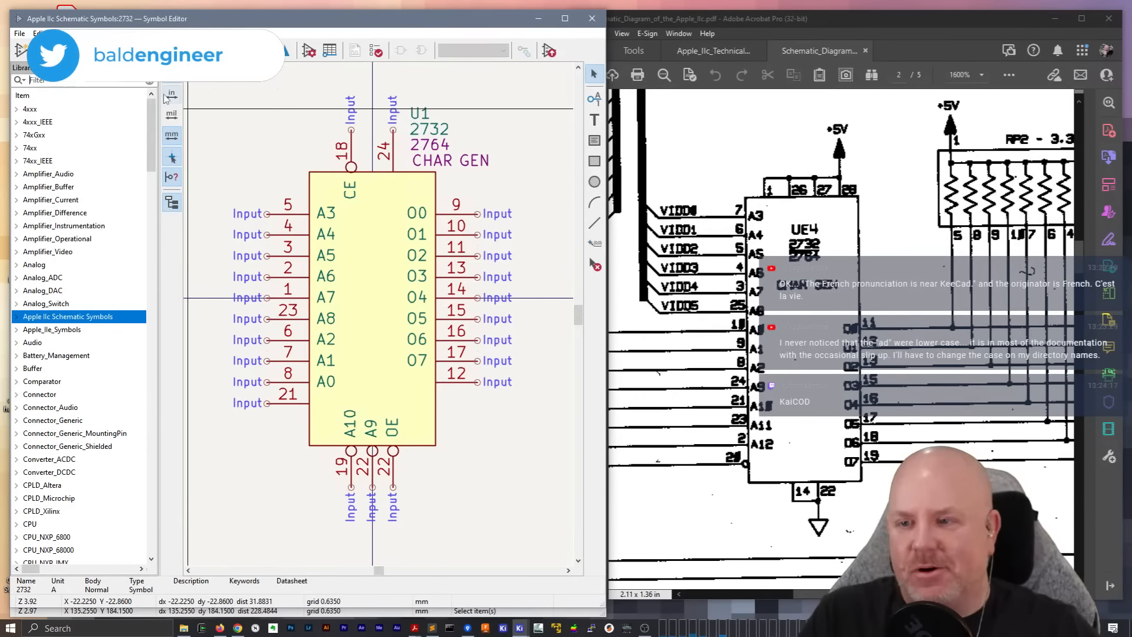
{"action": "left_click", "coordinate": [59, 34]}
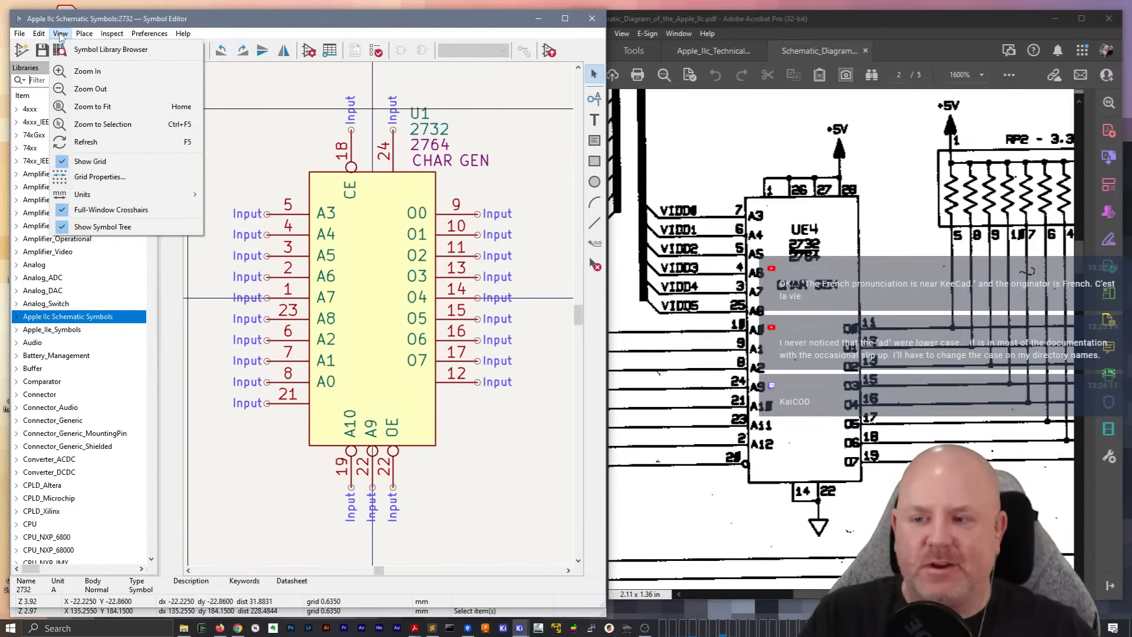
{"action": "left_click", "coordinate": [127, 227]}
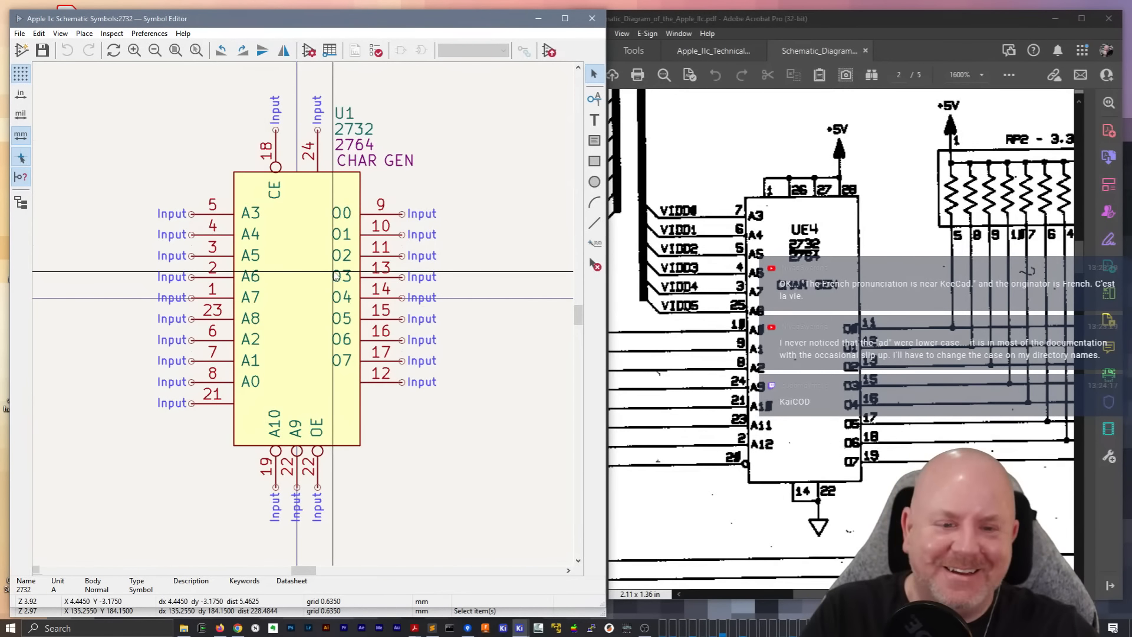
Rotate pin 1 (A7) to vertical and move it to the symbol body's upper edge beside CE
{"action": "left_click", "coordinate": [218, 298]}
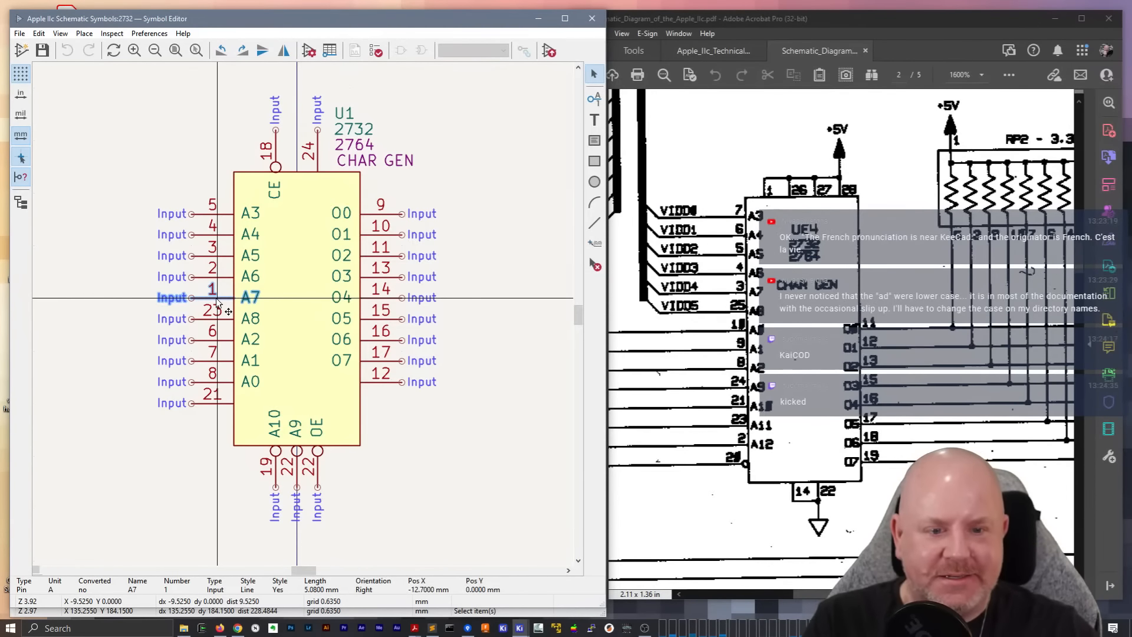
{"action": "key", "text": "m"}
{"action": "key", "text": "r"}
{"action": "key", "text": "r"}
{"action": "key", "text": "r"}
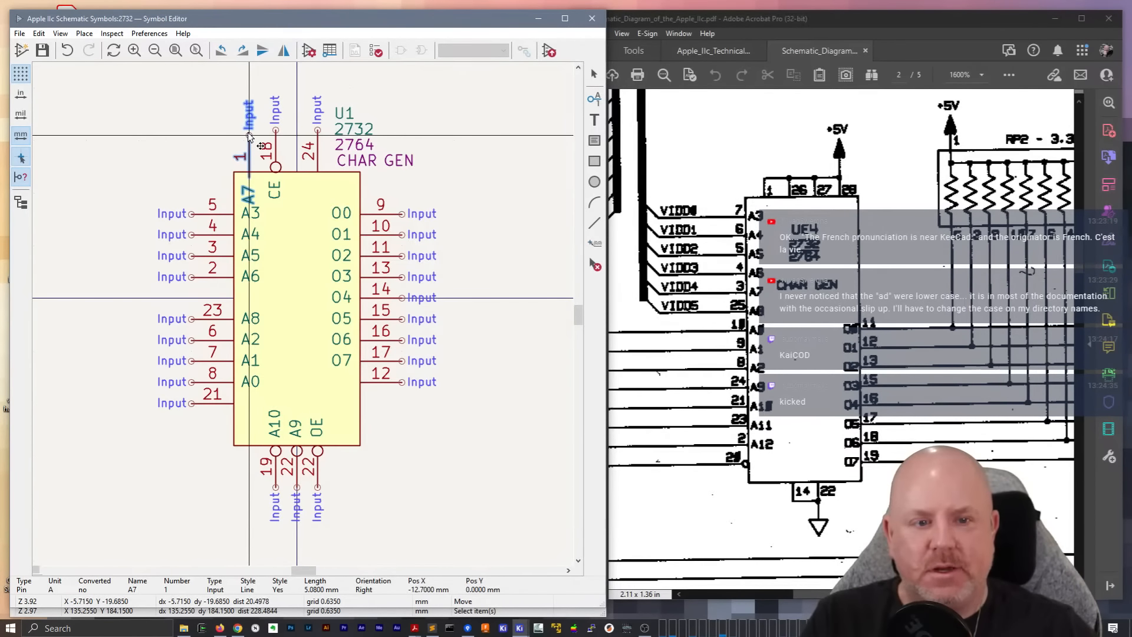
{"action": "left_click", "coordinate": [249, 135]}
Move pin 18 (CE) to the body's left side below pin 21 and rotate it to horizontal
{"action": "left_click", "coordinate": [277, 153]}
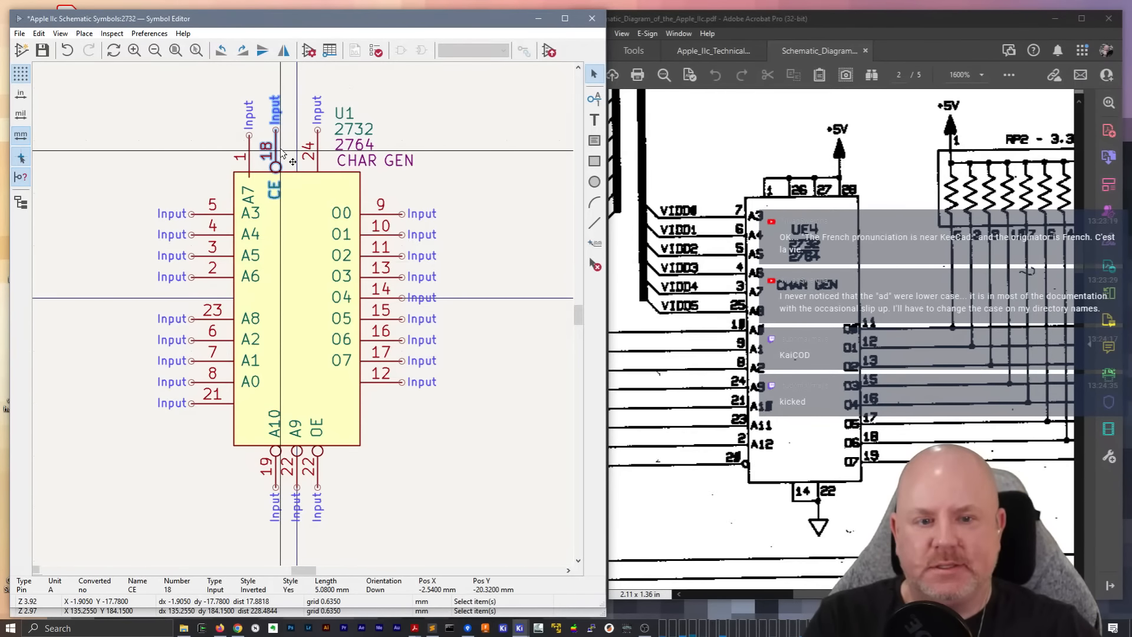
{"action": "left_click_drag", "start_coordinate": [281, 150], "coordinate": [203, 432]}
{"action": "key", "text": "r"}
{"action": "key", "text": "r"}
{"action": "key", "text": "r"}
{"action": "key", "text": "r"}
{"action": "key", "text": "r"}
{"action": "key", "text": "r"}
{"action": "key", "text": "r"}
{"action": "key", "text": "r"}
{"action": "key", "text": "r"}
{"action": "scroll", "coordinate": [203, 432], "scroll_direction": "down", "scroll_amount": 2}
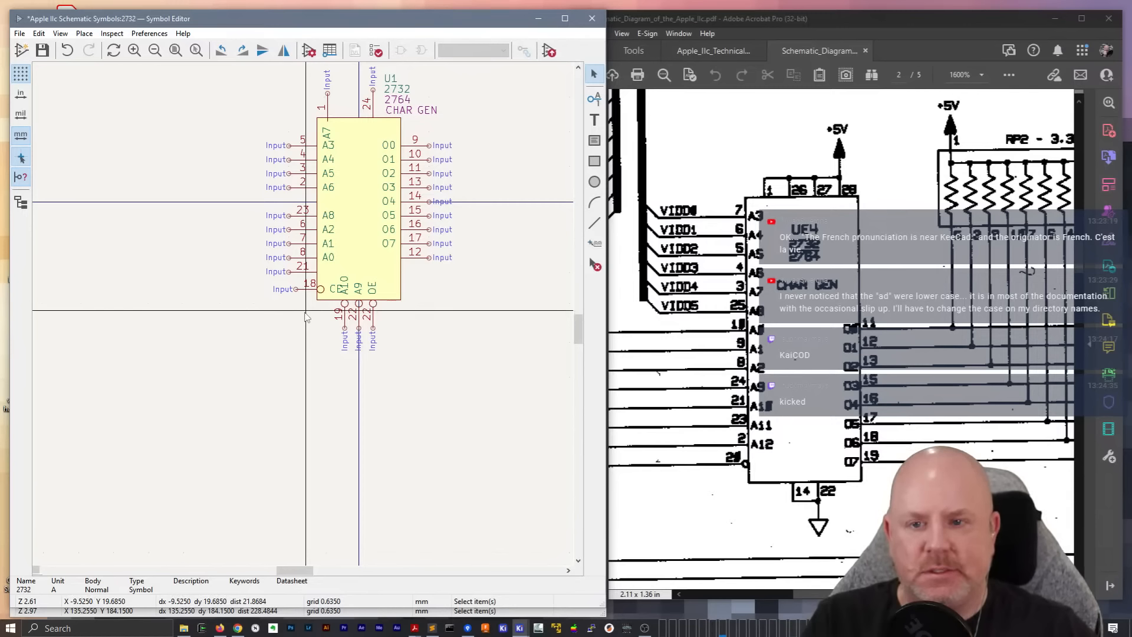
Move pins A10, A9 and OE clear of the body and extend the body's lower edge well below CE
{"action": "left_click_drag", "start_coordinate": [397, 338], "coordinate": [442, 317]}
{"action": "left_click", "coordinate": [378, 339]}
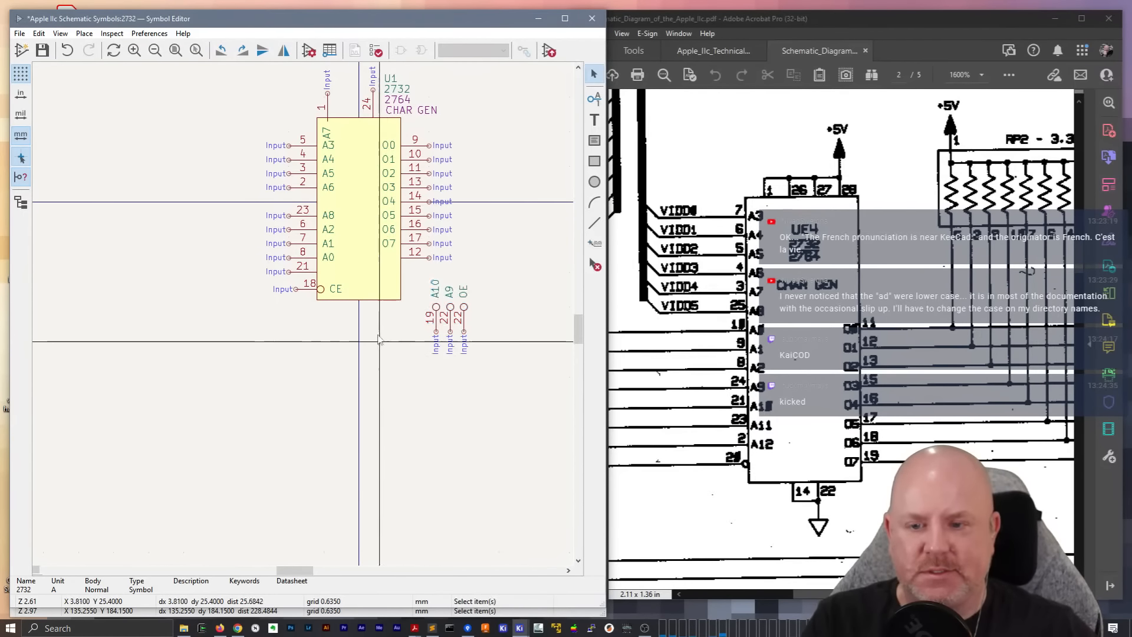
{"action": "left_click", "coordinate": [366, 300]}
{"action": "left_click_drag", "start_coordinate": [359, 301], "coordinate": [353, 398]}
{"action": "left_click", "coordinate": [233, 346]}
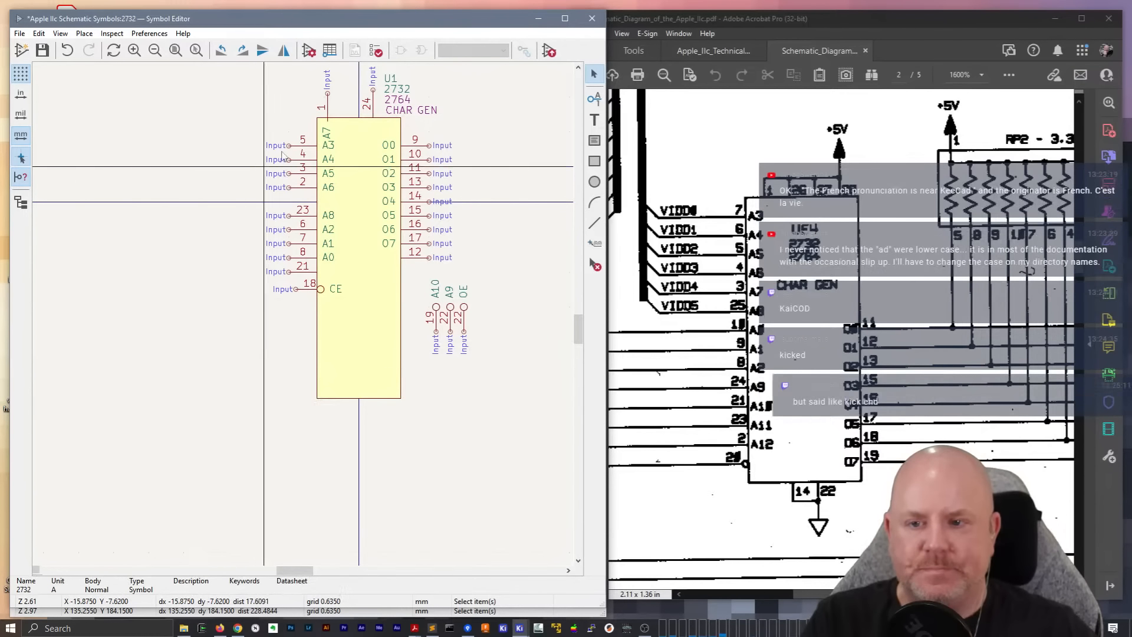
Move pin 1 (A7) away from the body into the empty space to its left
{"action": "left_click", "coordinate": [328, 100]}
{"action": "left_click_drag", "start_coordinate": [328, 100], "coordinate": [192, 153]}
{"action": "left_click", "coordinate": [241, 237]}
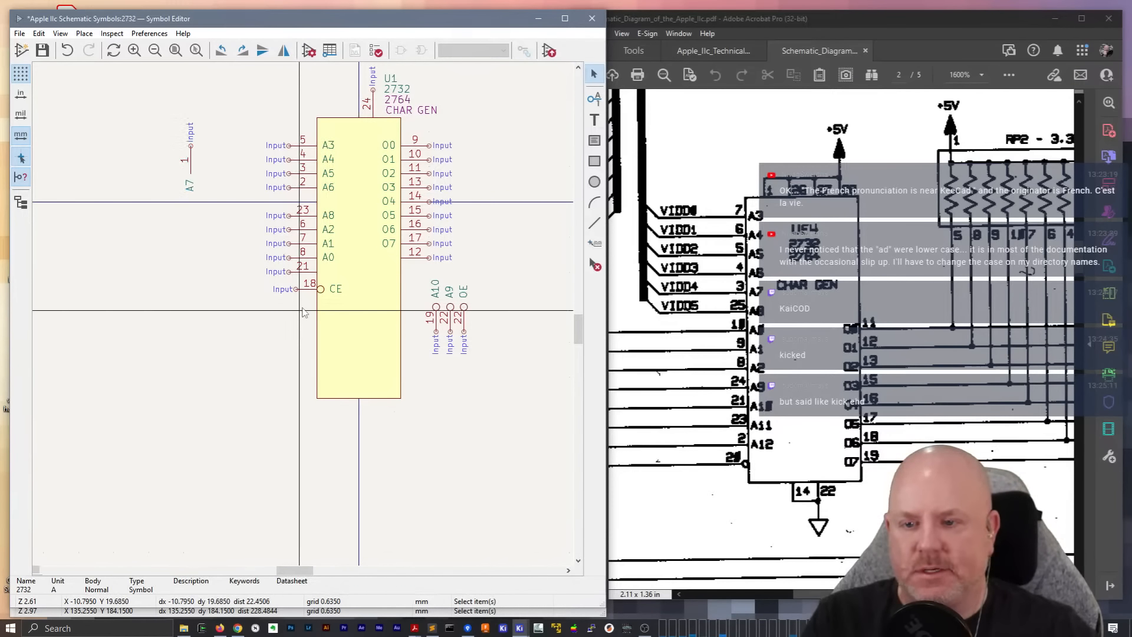
{"action": "left_click_drag", "start_coordinate": [300, 310], "coordinate": [301, 208]}
{"action": "left_click", "coordinate": [235, 242]}
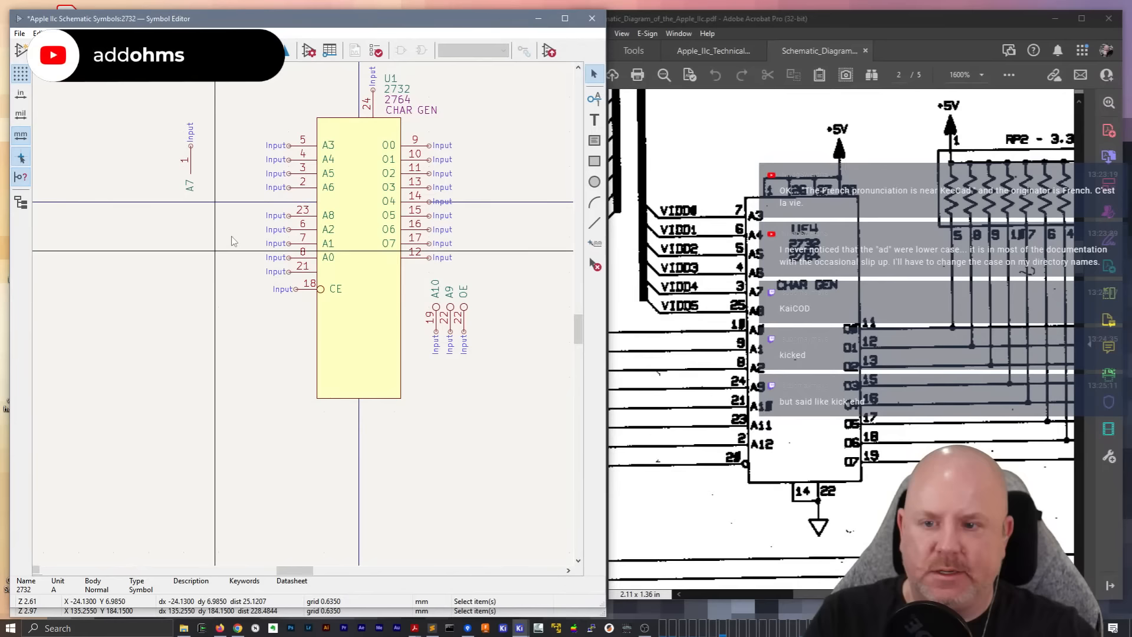
Open the pin table, replace the names of pins 1 and 2 with ~, and enlarge the table
{"action": "left_click", "coordinate": [330, 50]}
{"action": "left_click_drag", "start_coordinate": [204, 230], "coordinate": [224, 121]}
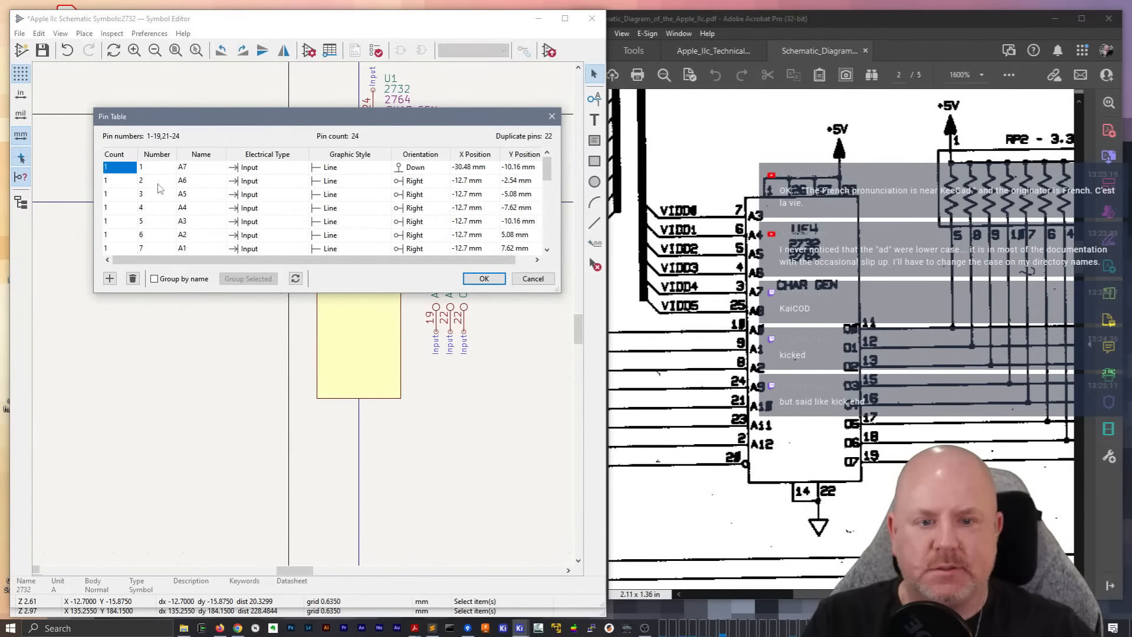
{"action": "left_click", "coordinate": [195, 166]}
{"action": "type", "text": "~"}
{"action": "key", "text": "Return"}
{"action": "type", "text": "~"}
{"action": "left_click", "coordinate": [195, 170]}
{"action": "type", "text": "~"}
{"action": "left_click_drag", "start_coordinate": [564, 295], "coordinate": [579, 562]}
Add three pins to the table and define the last one as number 28, name VCC, electrical type Power input
{"action": "left_click", "coordinate": [110, 544]}
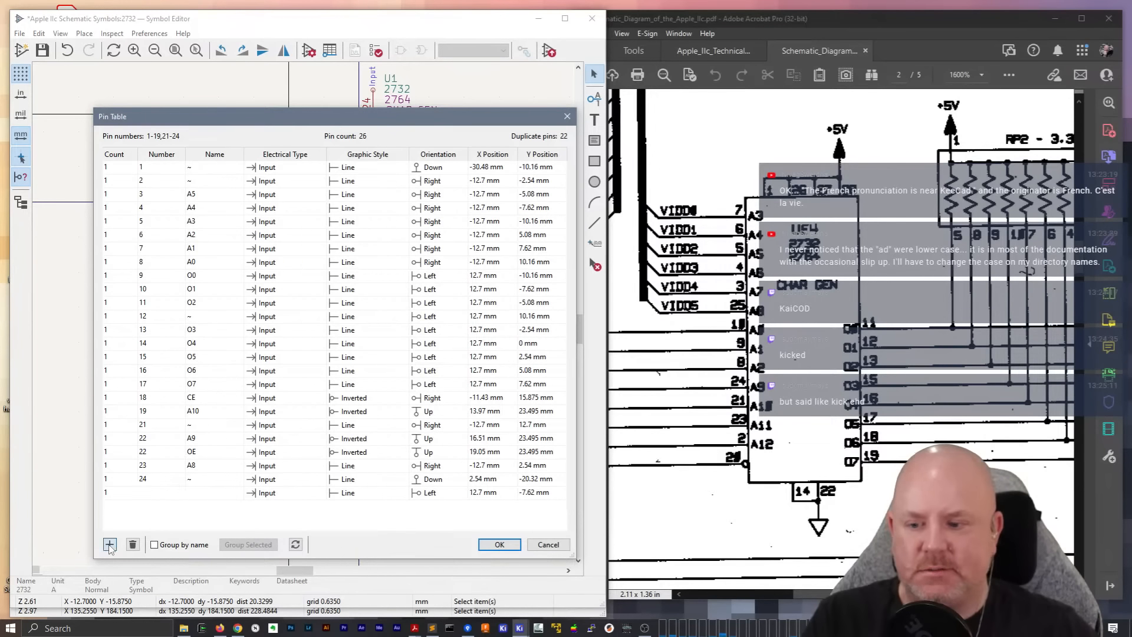
{"action": "left_click", "coordinate": [109, 545]}
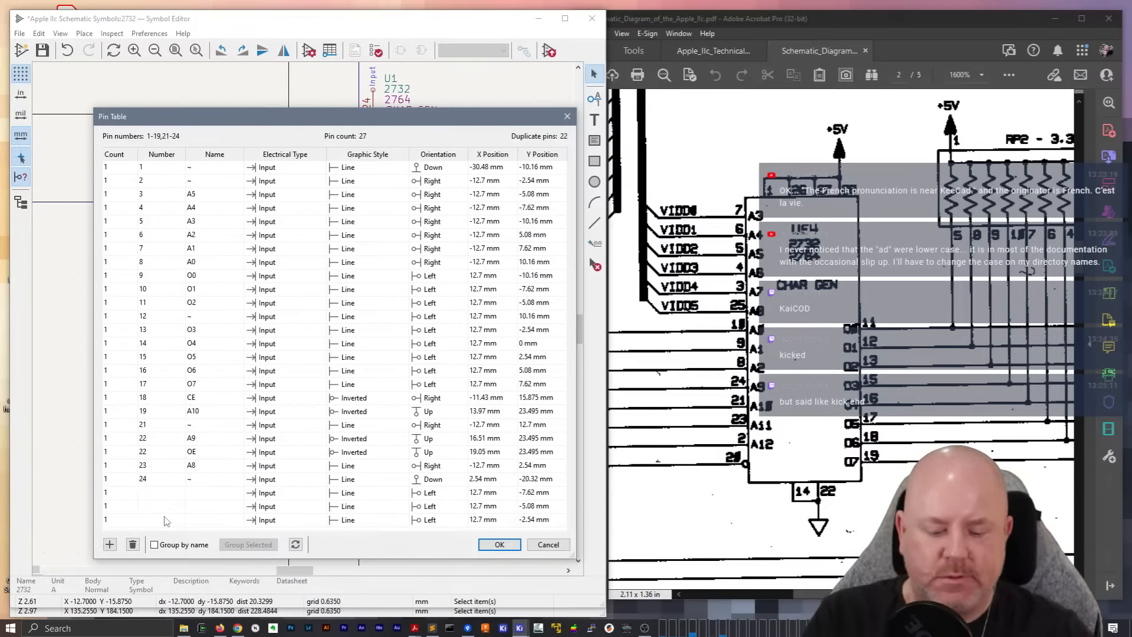
{"action": "type", "text": "28"}
{"action": "key", "text": "Tab"}
{"action": "type", "text": "VCC"}
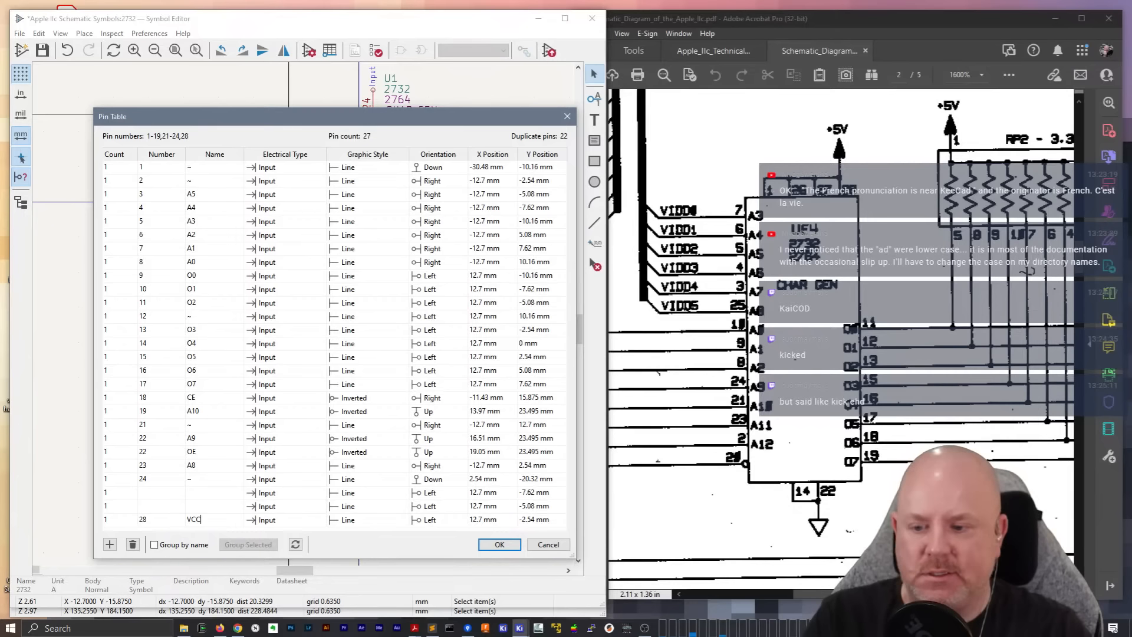
{"action": "key", "text": "Tab"}
{"action": "left_click", "coordinate": [311, 520]}
{"action": "left_click", "coordinate": [283, 456]}
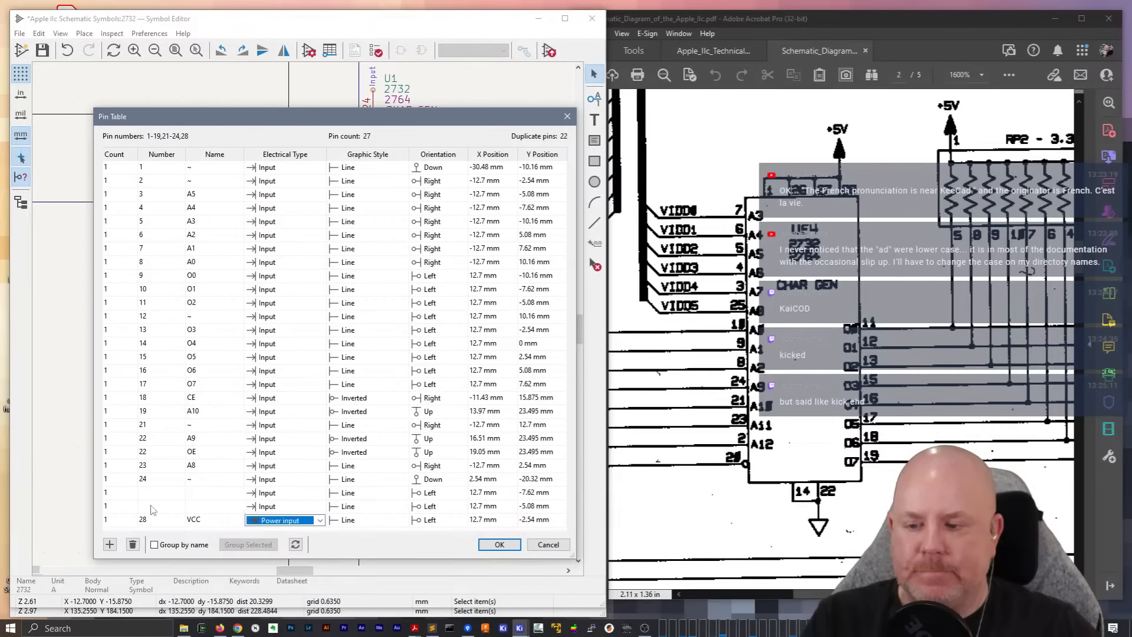
Number the two remaining blank pin rows 25 and 26
{"action": "left_click", "coordinate": [163, 492]}
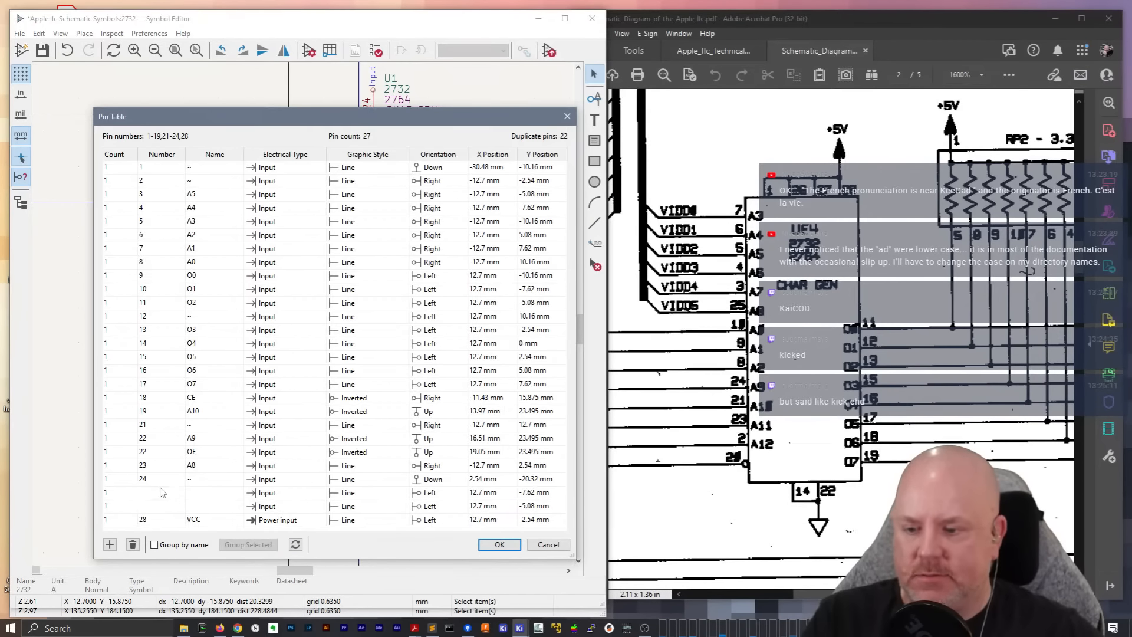
{"action": "key", "text": "Tab"}
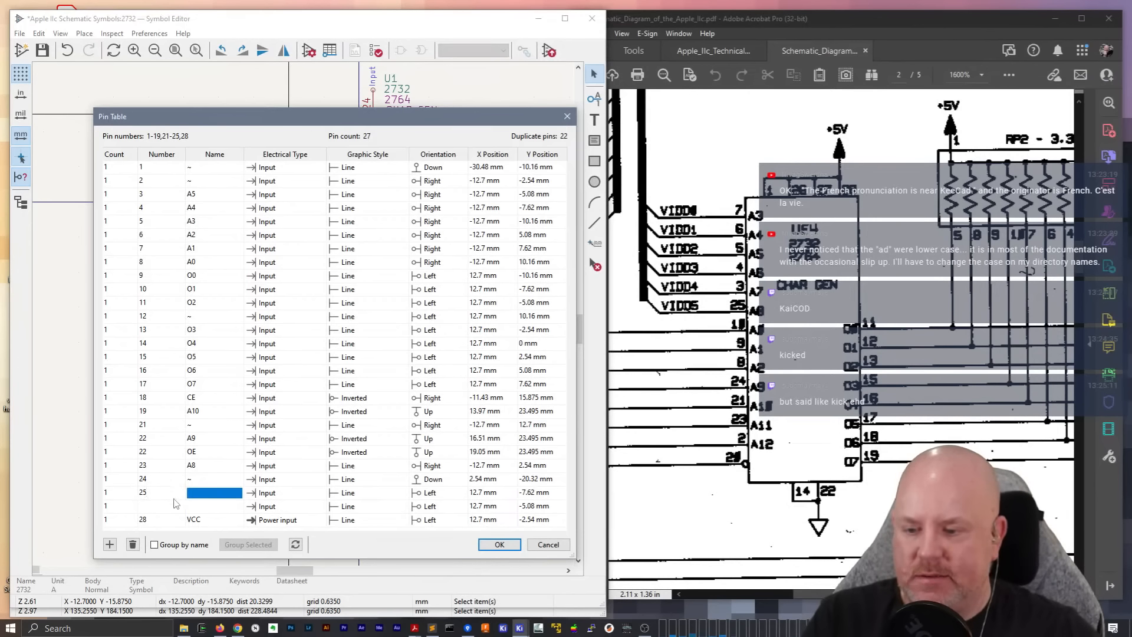
{"action": "left_click", "coordinate": [173, 506]}
{"action": "type", "text": "26"}
Add one more pin row named VCC and renumber the existing VCC pin as 27
{"action": "left_click", "coordinate": [109, 544]}
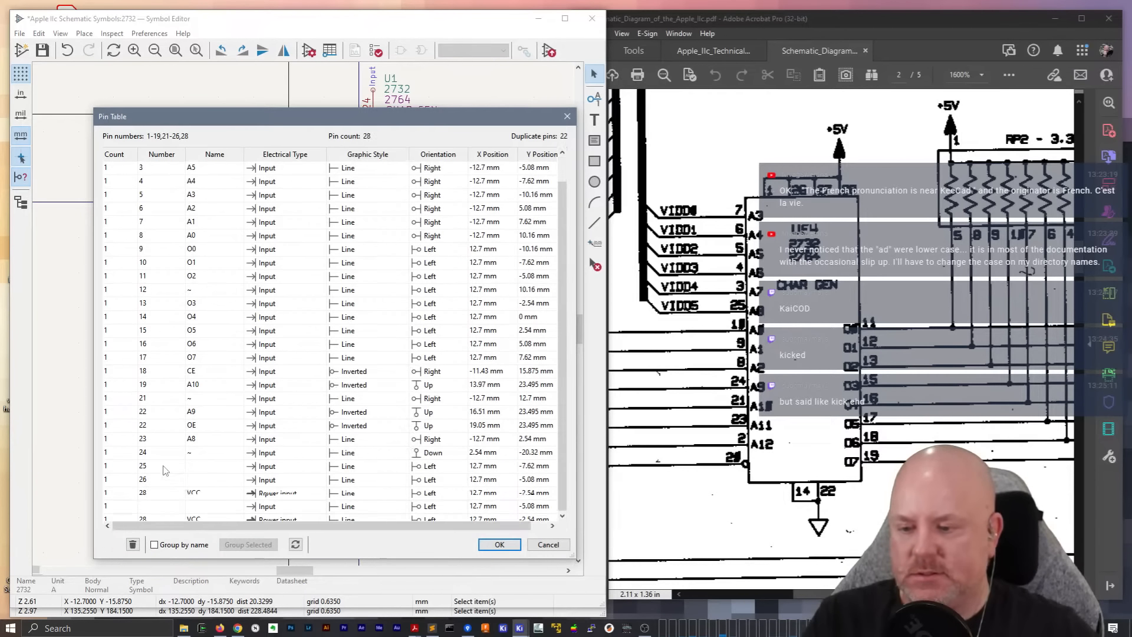
{"action": "double_click", "coordinate": [142, 493]}
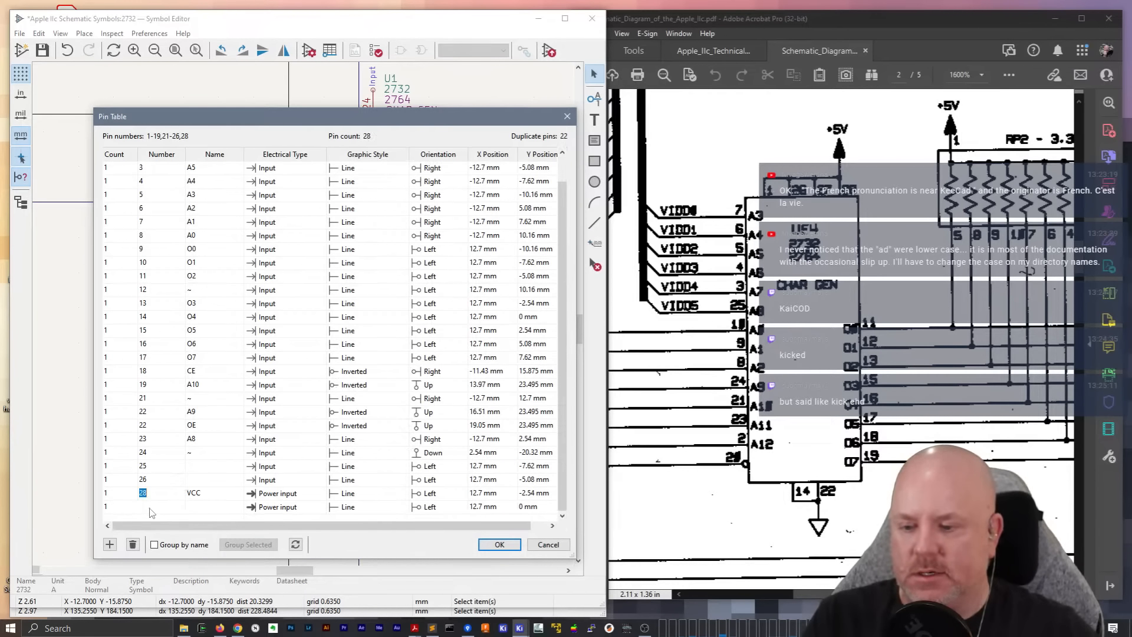
{"action": "type", "text": "27"}
{"action": "left_click", "coordinate": [144, 507]}
{"action": "type", "text": "287"}
{"action": "key", "text": "Tab"}
{"action": "type", "text": "VCC"}
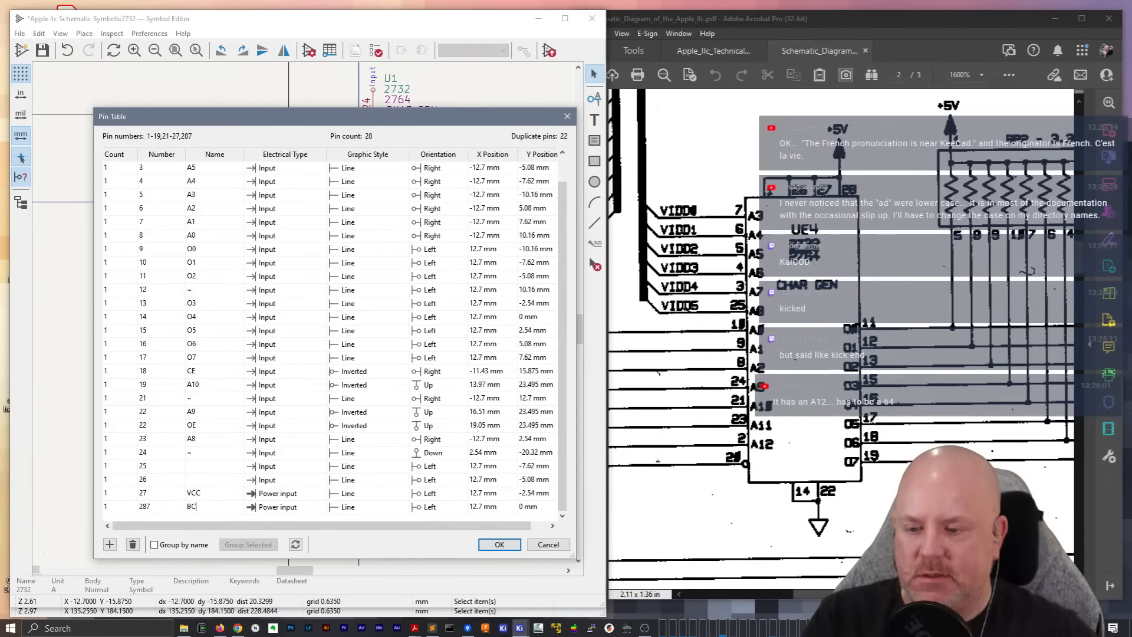
Set pin 27 to type Input with an empty name, and correct the VCC power pin's number to 28
{"action": "left_click", "coordinate": [294, 494]}
{"action": "left_click", "coordinate": [295, 494]}
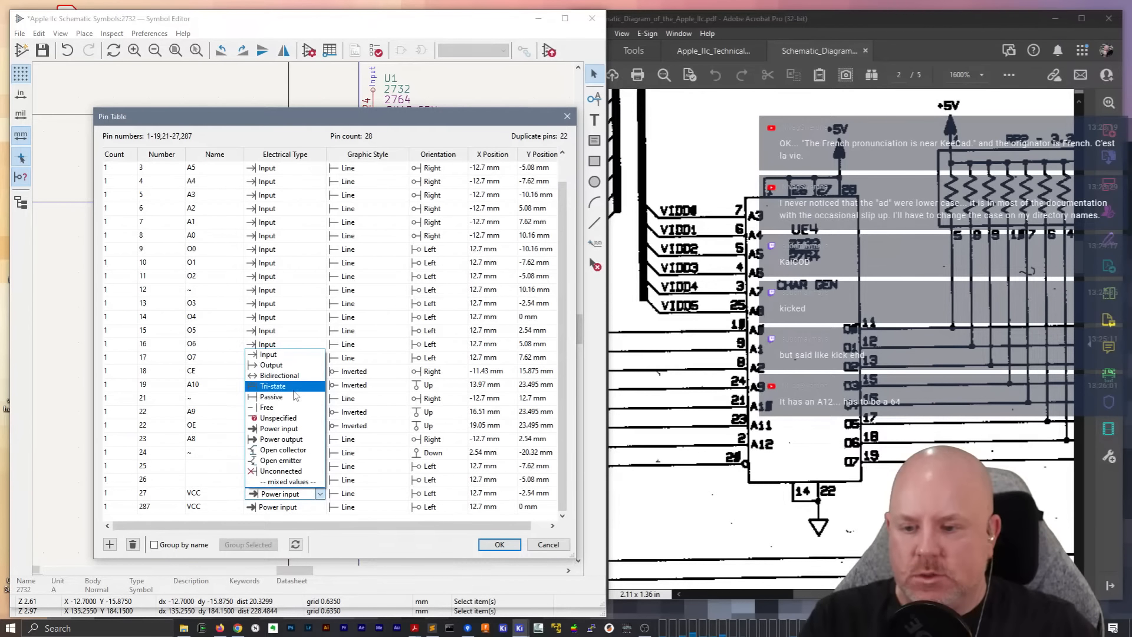
{"action": "left_click", "coordinate": [289, 357]}
{"action": "double_click", "coordinate": [203, 495]}
{"action": "key", "text": "BackSpace"}
{"action": "left_click", "coordinate": [175, 508]}
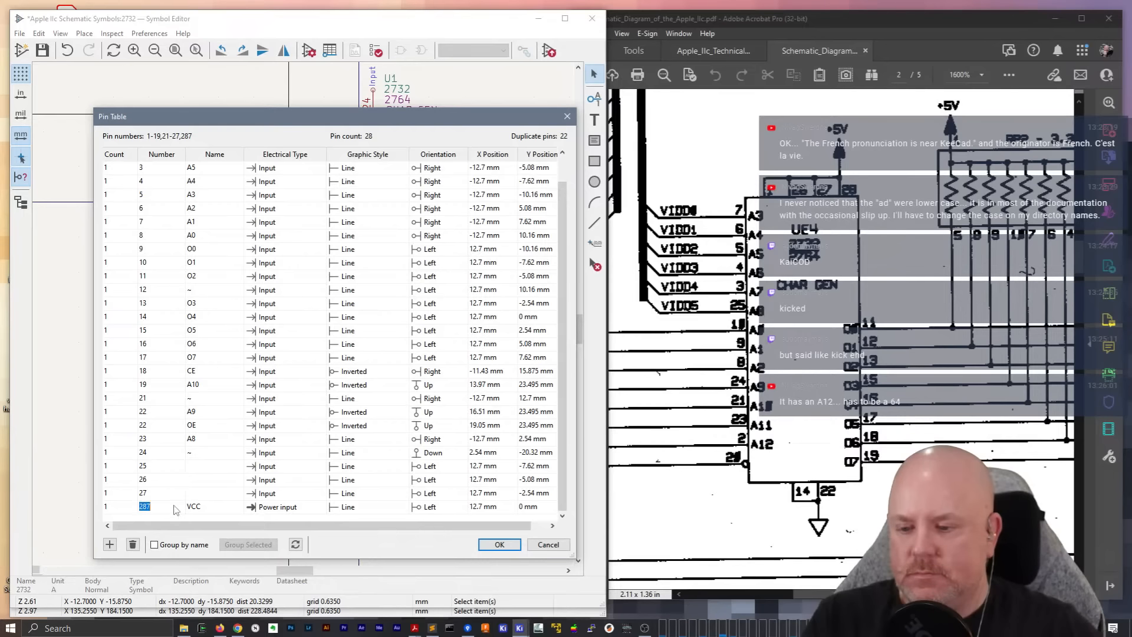
{"action": "type", "text": "28"}
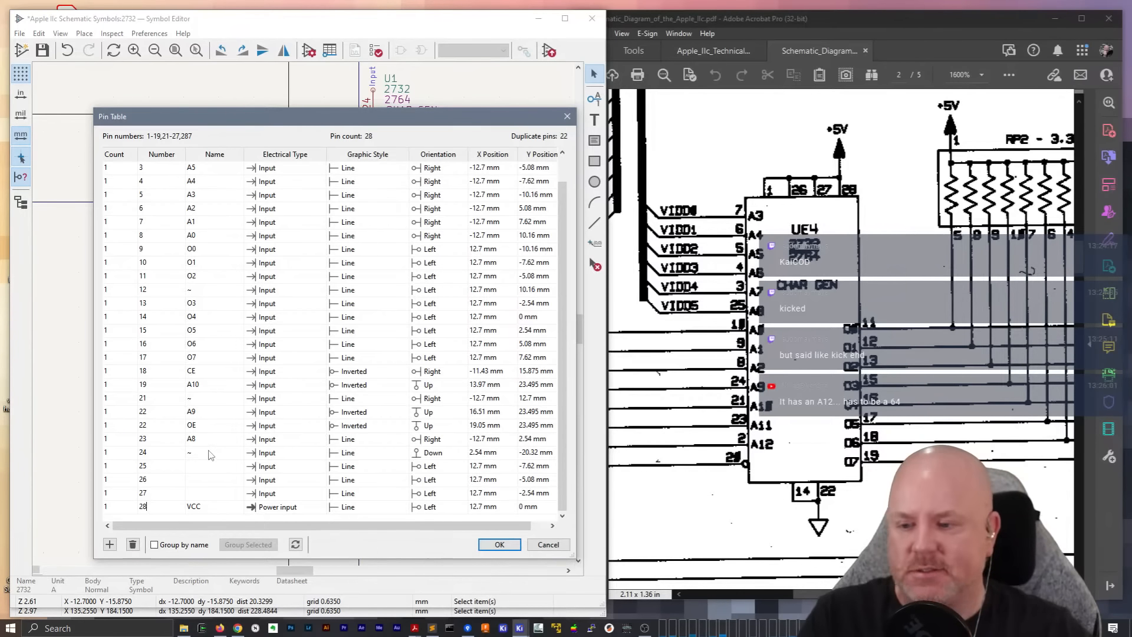
Rename pin 14 as GND and set its electrical type to Power input
{"action": "double_click", "coordinate": [192, 319]}
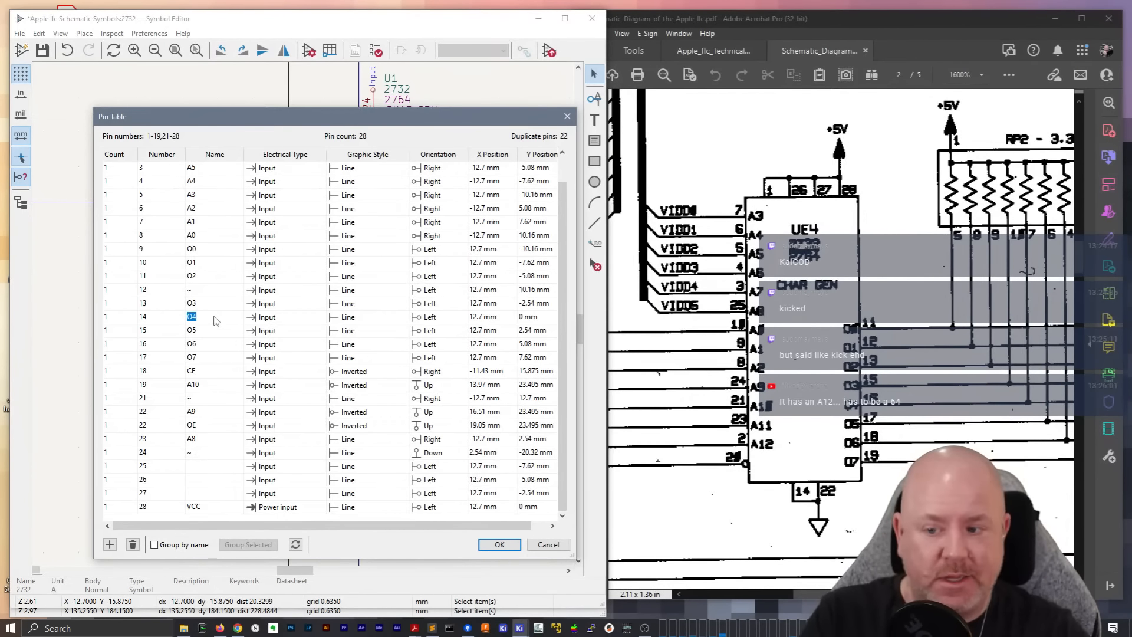
{"action": "type", "text": "GND"}
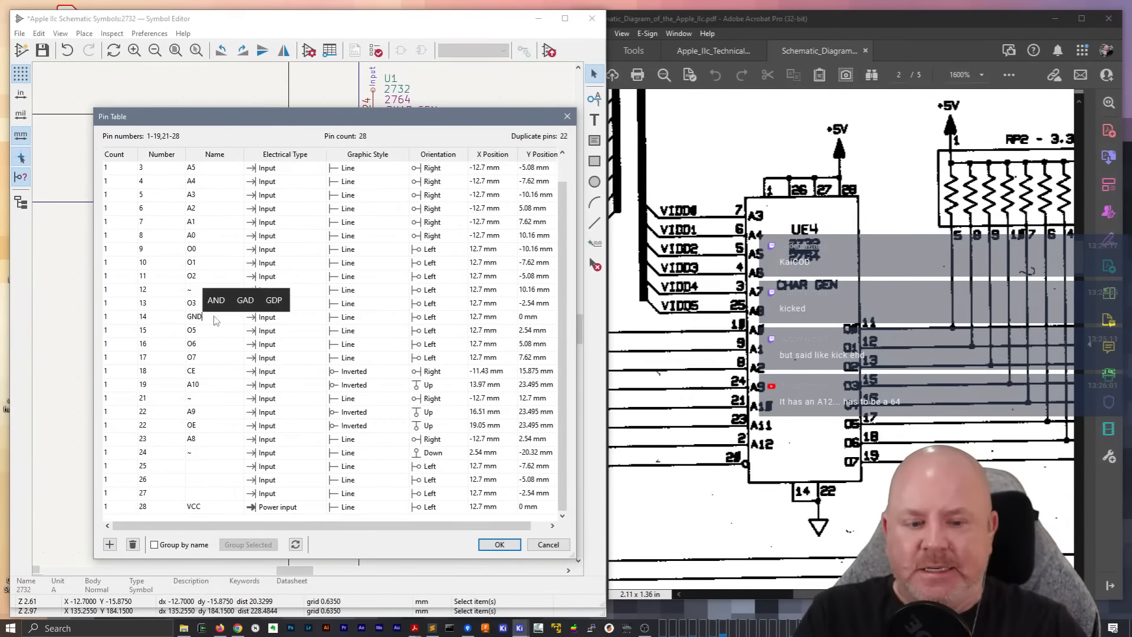
{"action": "left_click", "coordinate": [301, 319]}
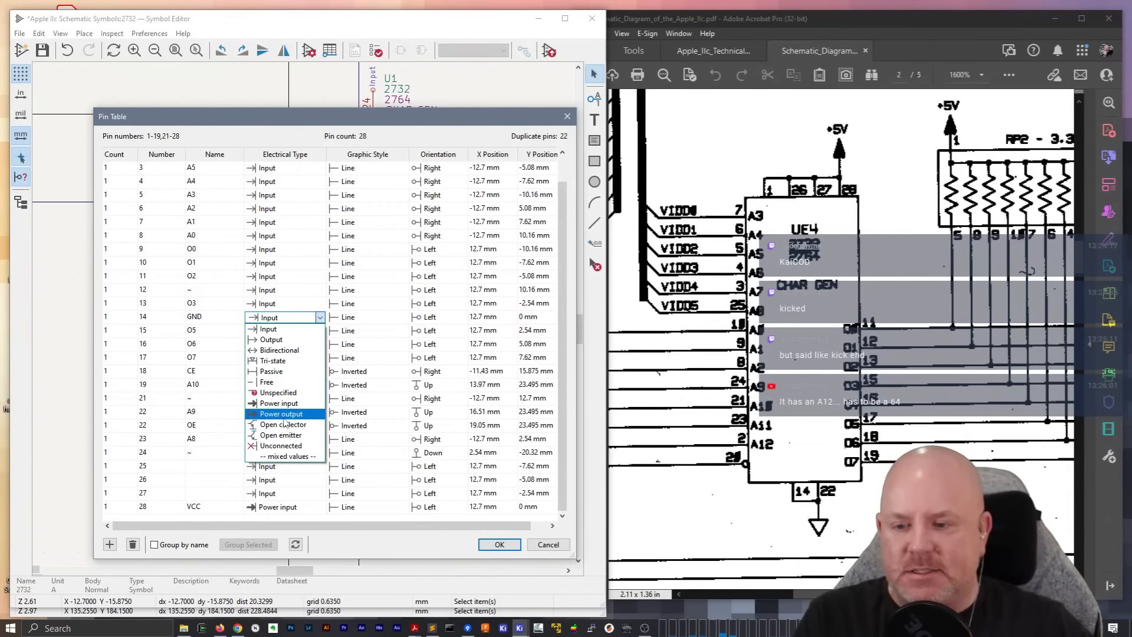
{"action": "left_click", "coordinate": [266, 405]}
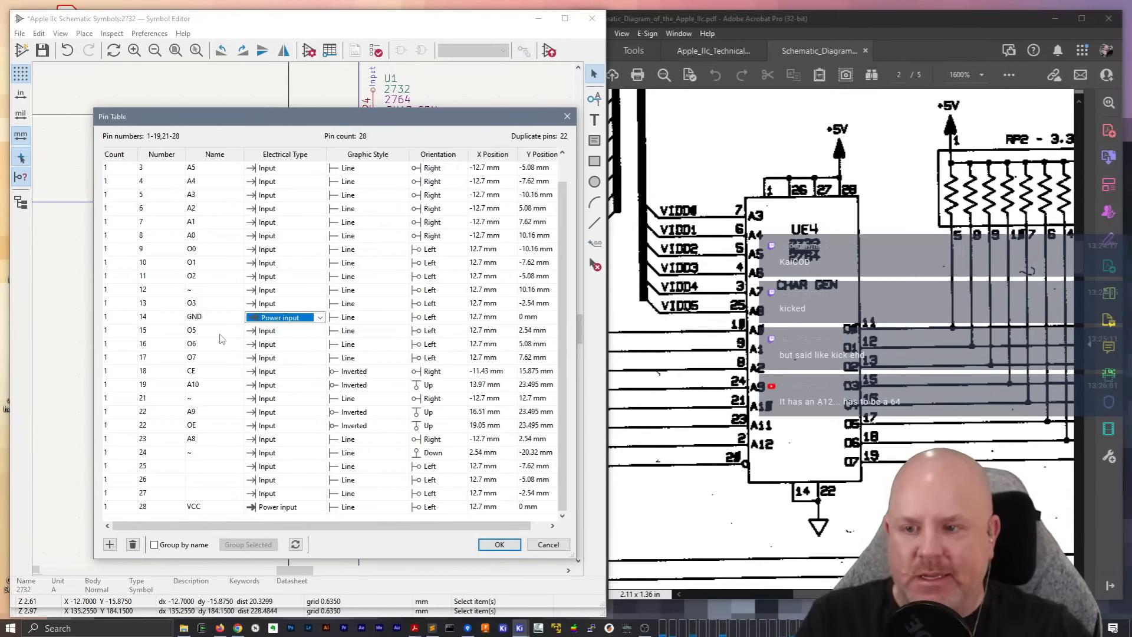
Rename pin 7 as A3 in the pin table
{"action": "scroll", "coordinate": [223, 337], "scroll_direction": "up", "scroll_amount": 1}
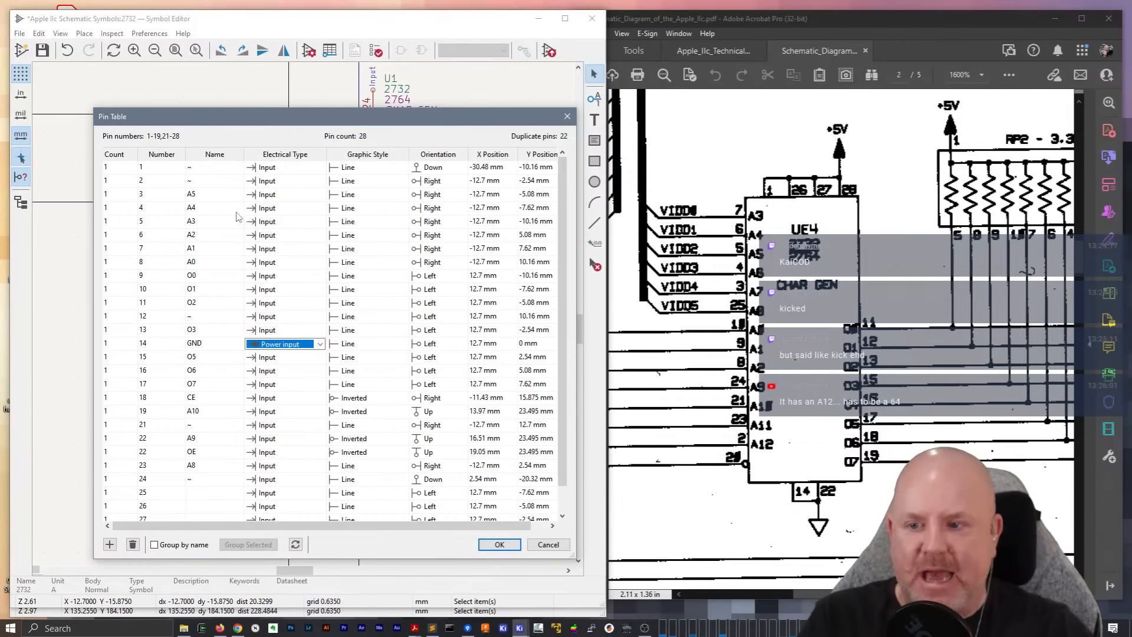
{"action": "left_click", "coordinate": [210, 250]}
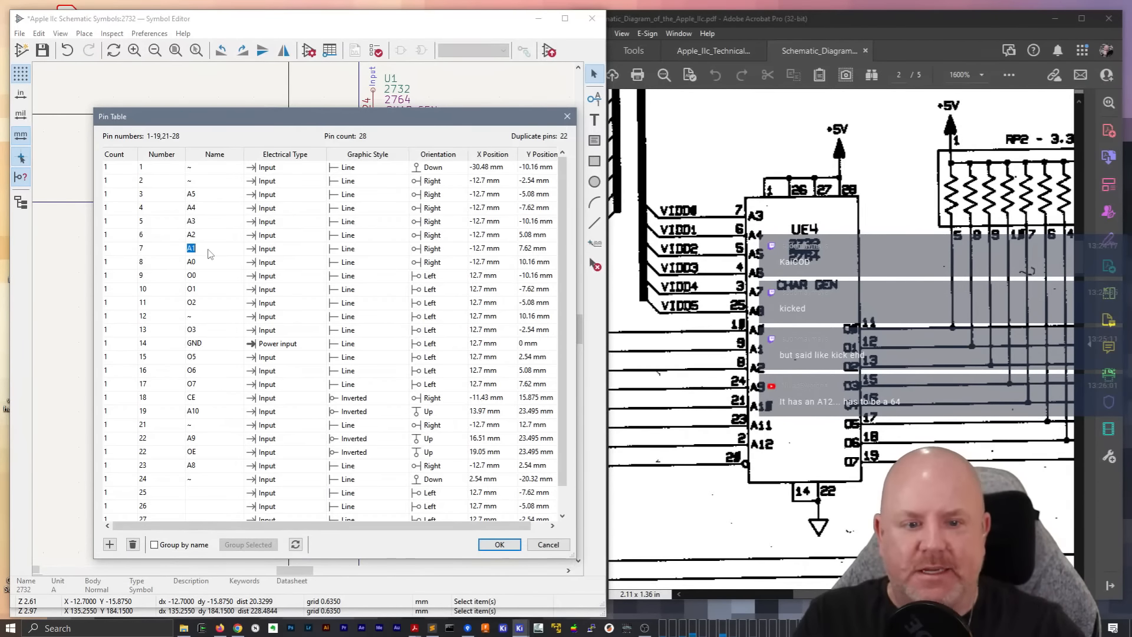
{"action": "type", "text": "A3"}
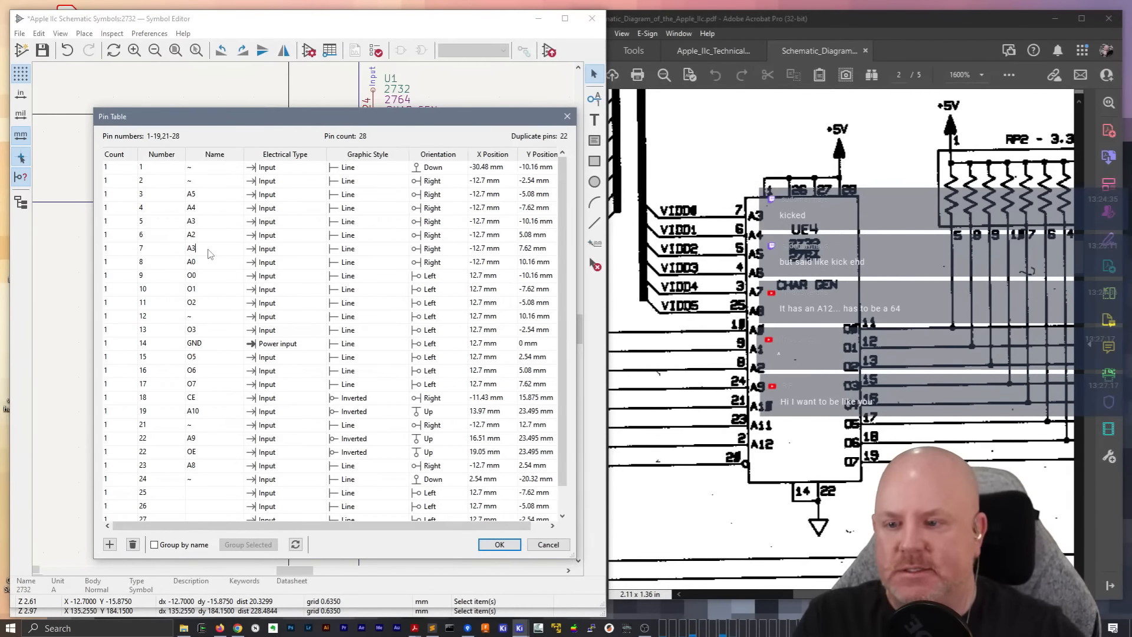
Clear the names of pins 3 through 24 in the pin table
{"action": "left_click", "coordinate": [216, 204]}
{"action": "key", "text": "BackSpace"}
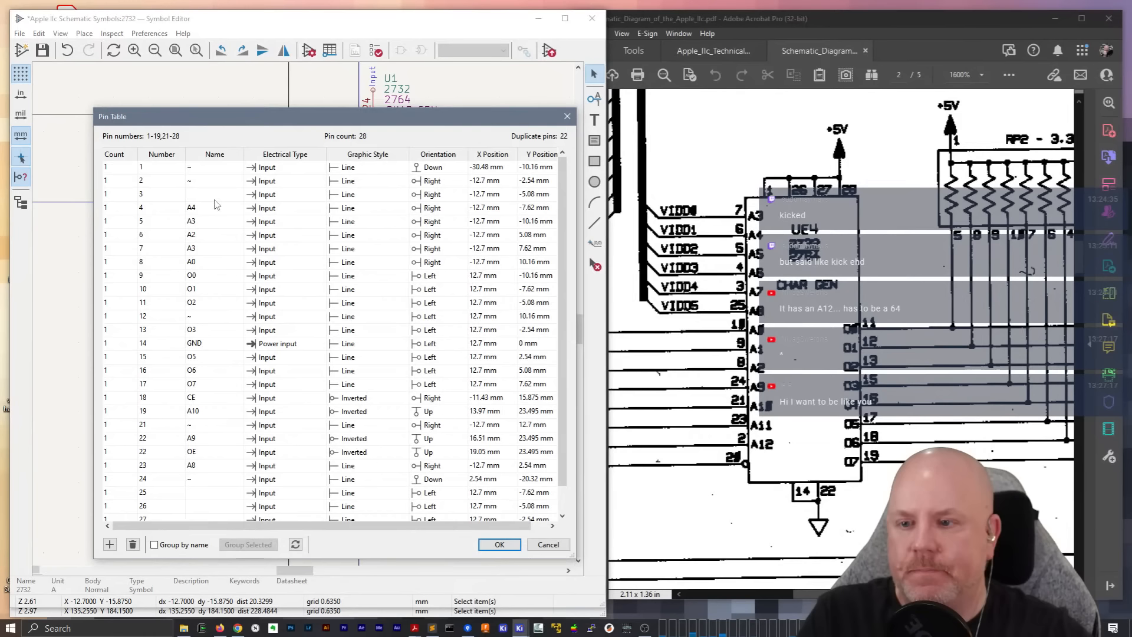
{"action": "key", "text": "Tab"}
{"action": "left_click", "coordinate": [220, 200]}
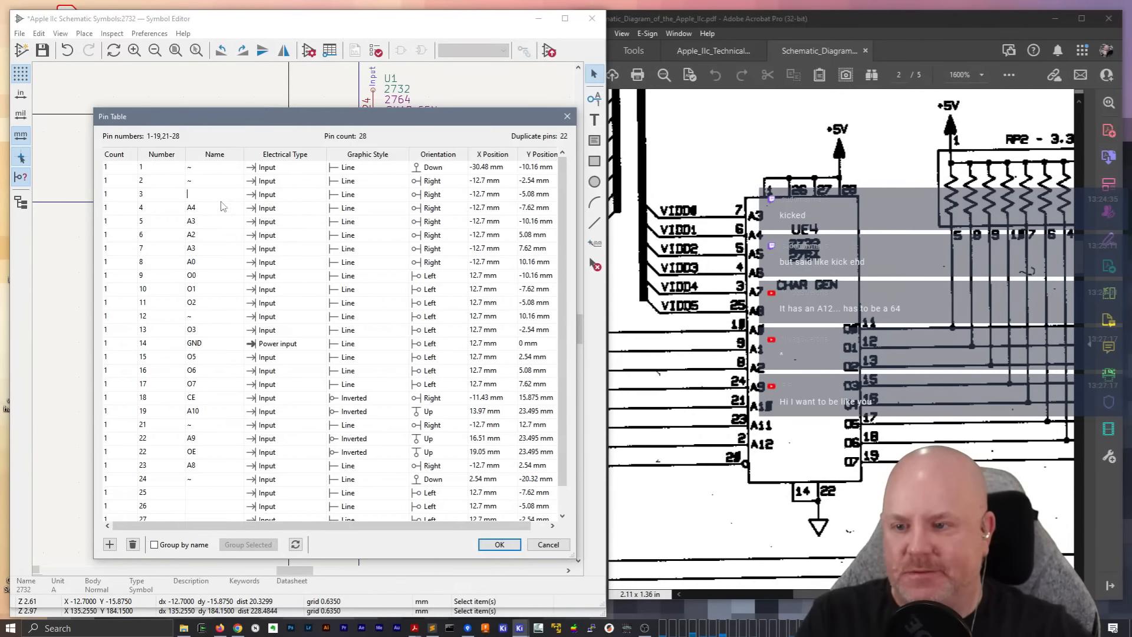
{"action": "left_click", "coordinate": [221, 201]}
{"action": "left_click", "coordinate": [221, 203]}
{"action": "key", "text": "BackSpace"}
{"action": "key", "text": "Down"}
{"action": "key", "text": "BackSpace"}
{"action": "key", "text": "Down"}
{"action": "key", "text": "BackSpace"}
{"action": "key", "text": "Down"}
{"action": "key", "text": "BackSpace"}
{"action": "key", "text": "Down"}
{"action": "key", "text": "BackSpace"}
{"action": "key", "text": "Down"}
{"action": "key", "text": "BackSpace"}
{"action": "key", "text": "Down"}
{"action": "key", "text": "BackSpace"}
{"action": "key", "text": "Down"}
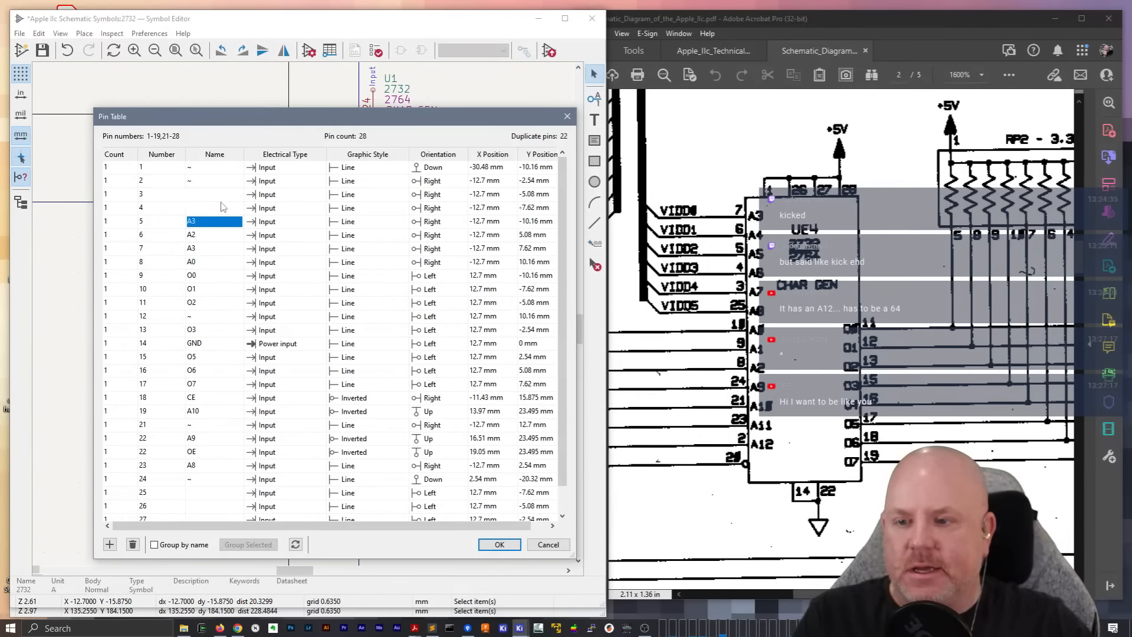
{"action": "key", "text": "BackSpace"}
{"action": "key", "text": "Down"}
{"action": "key", "text": "BackSpace"}
{"action": "key", "text": "Down"}
{"action": "key", "text": "BackSpace"}
{"action": "key", "text": "Down"}
{"action": "key", "text": "BackSpace"}
{"action": "key", "text": "Down"}
{"action": "key", "text": "BackSpace"}
{"action": "key", "text": "Down"}
{"action": "key", "text": "BackSpace"}
{"action": "key", "text": "Down"}
{"action": "key", "text": "BackSpace"}
{"action": "key", "text": "Down"}
{"action": "key", "text": "BackSpace"}
{"action": "key", "text": "Down"}
{"action": "key", "text": "BackSpace"}
{"action": "key", "text": "Down"}
{"action": "key", "text": "BackSpace"}
{"action": "key", "text": "Down"}
{"action": "key", "text": "BackSpace"}
{"action": "key", "text": "Down"}
{"action": "key", "text": "BackSpace"}
{"action": "key", "text": "Down"}
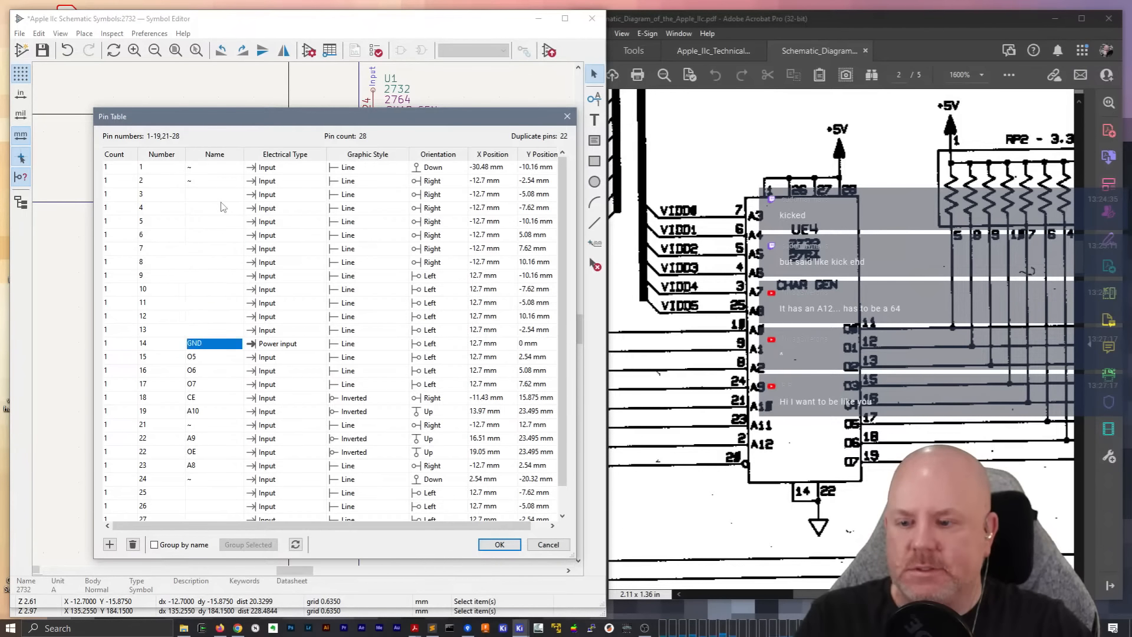
{"action": "key", "text": "BackSpace"}
{"action": "key", "text": "Down"}
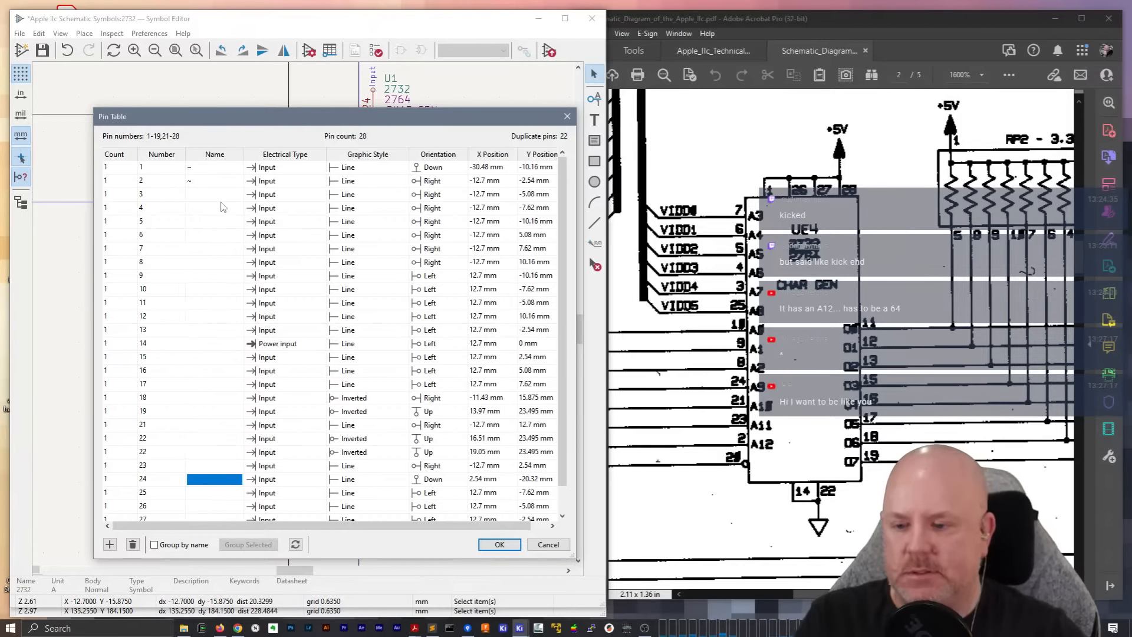
Name pin 14 GND again in the pin table
{"action": "left_click", "coordinate": [204, 343]}
{"action": "type", "text": "GND"}
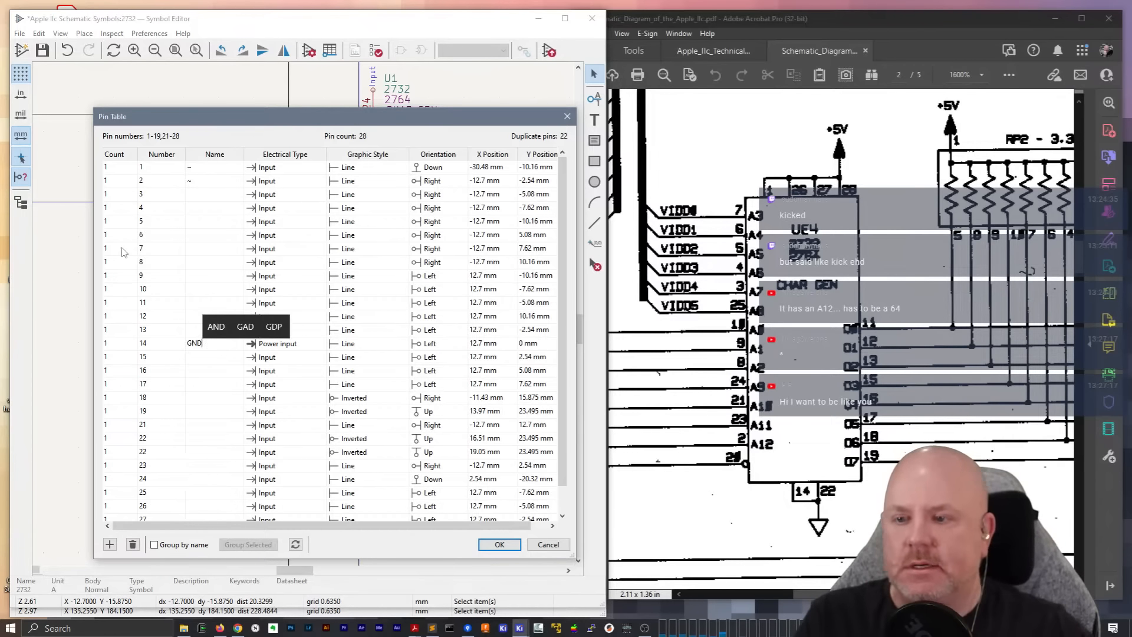
{"action": "left_click", "coordinate": [210, 198]}
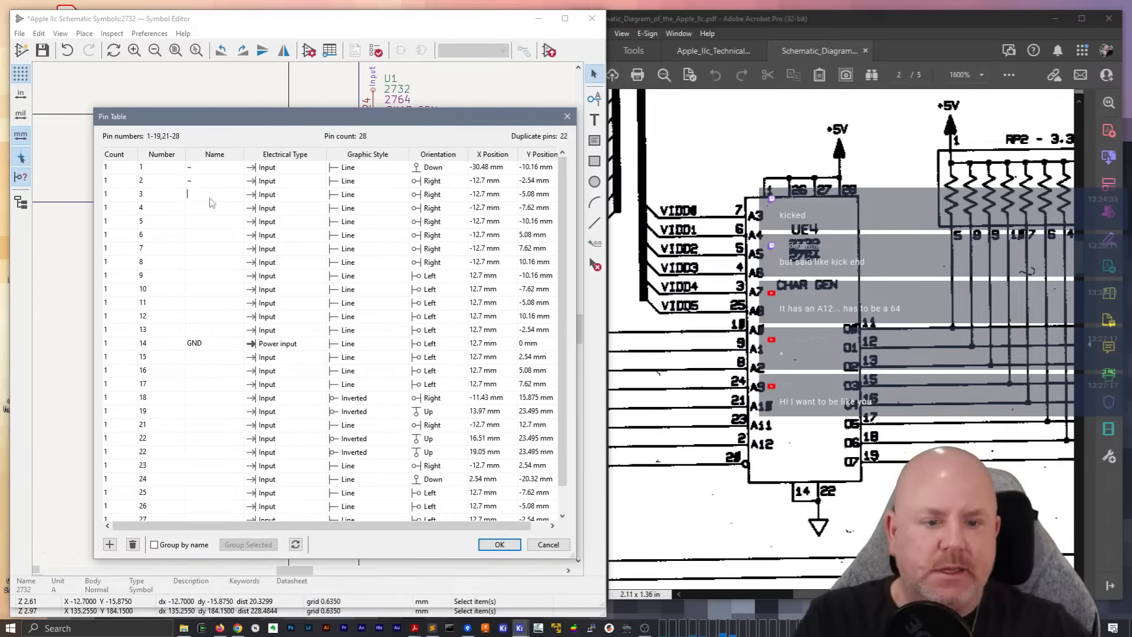
Name pins 7, 6, 5, 4 and 3 as A3, A4, A5, A6 and A7 in the pin table
{"action": "left_click", "coordinate": [201, 250]}
{"action": "type", "text": "A3"}
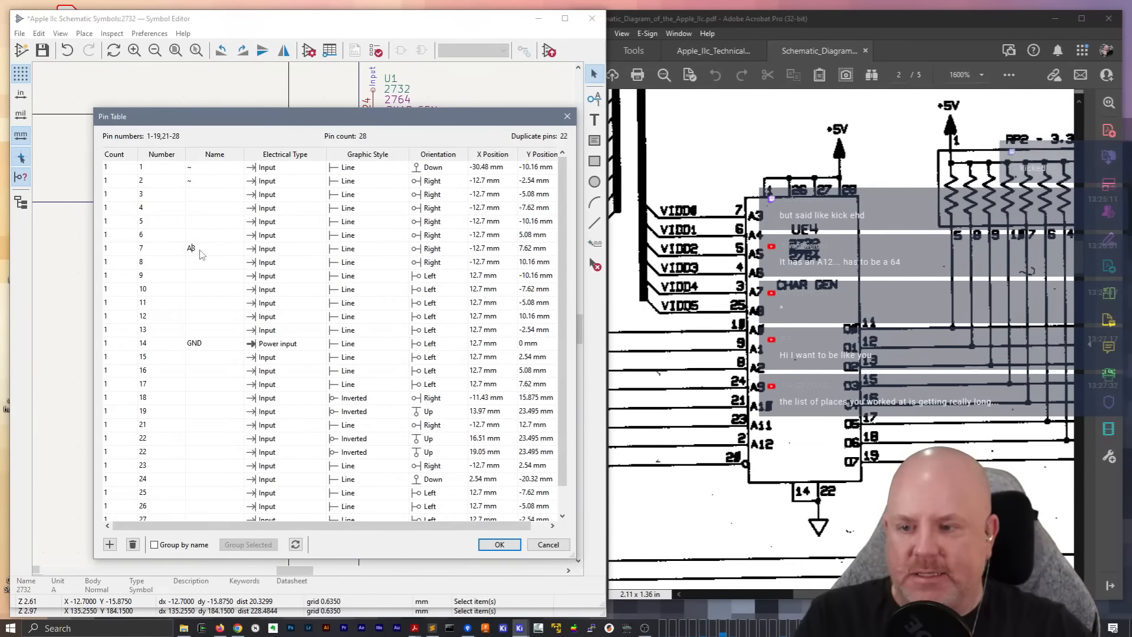
{"action": "left_click", "coordinate": [198, 235]}
{"action": "type", "text": "A4"}
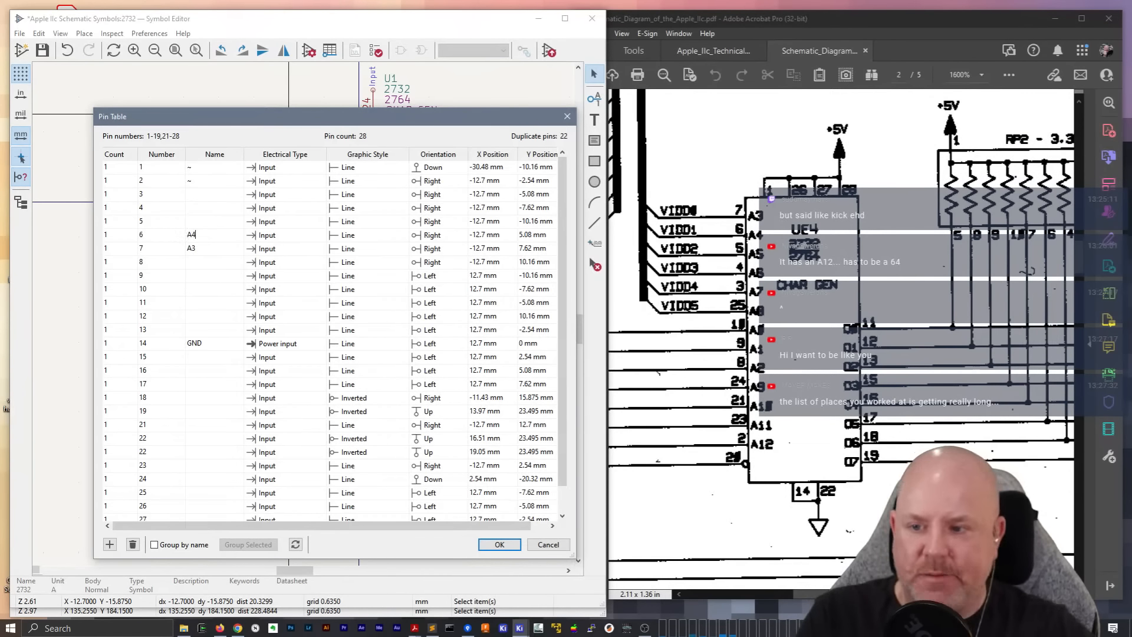
{"action": "left_click", "coordinate": [206, 225]}
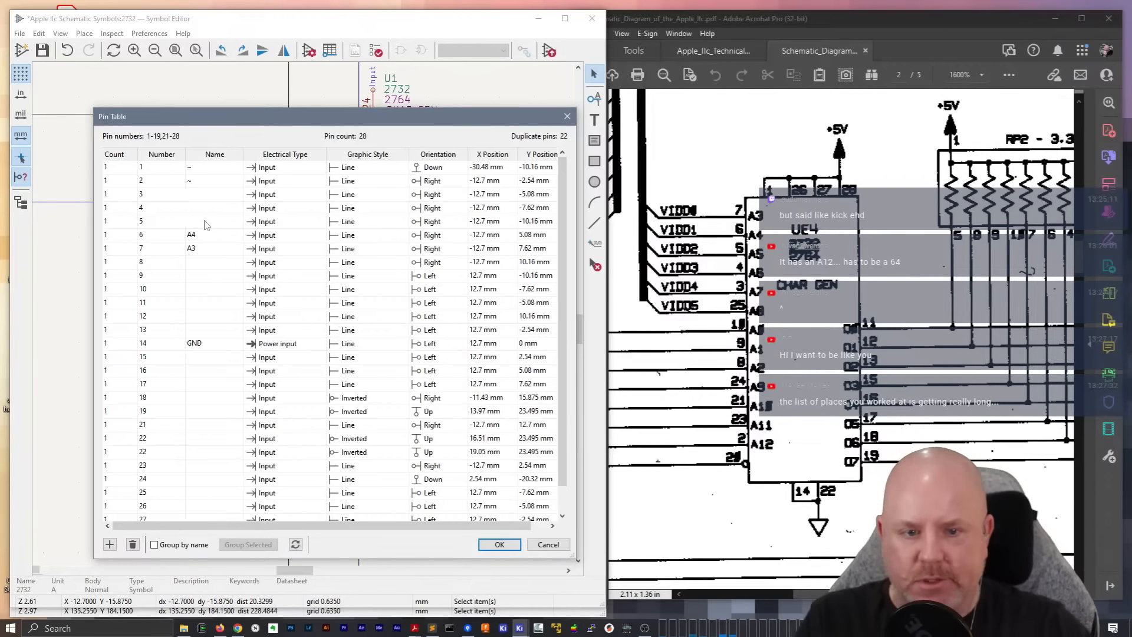
{"action": "type", "text": "A5"}
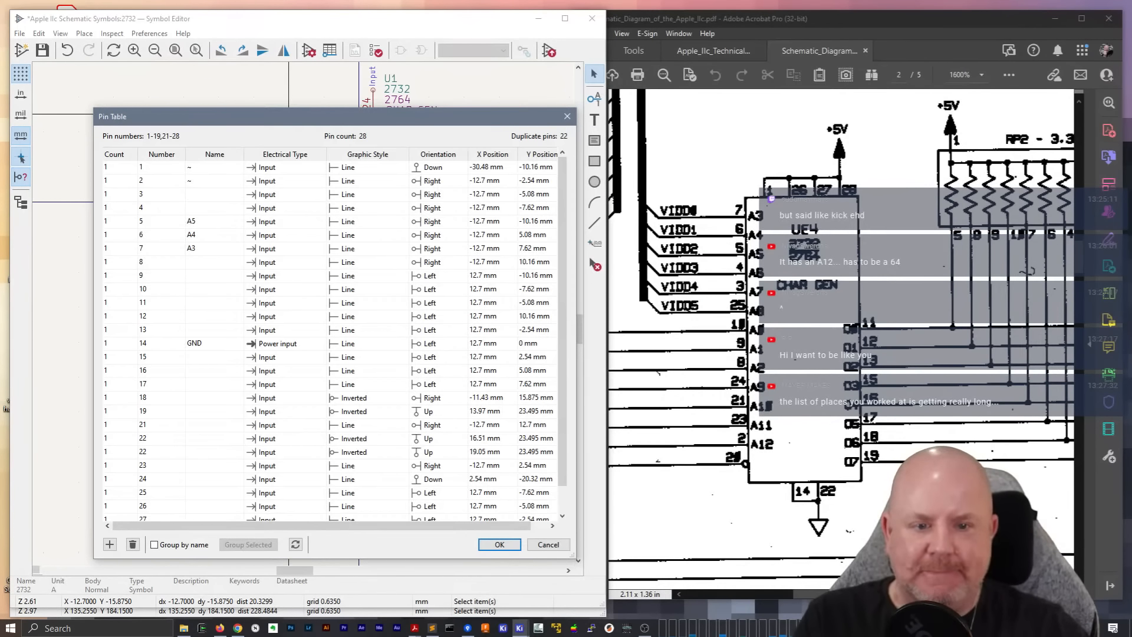
{"action": "left_click", "coordinate": [201, 211]}
{"action": "type", "text": "A6"}
{"action": "left_click", "coordinate": [205, 199]}
{"action": "type", "text": "A7"}
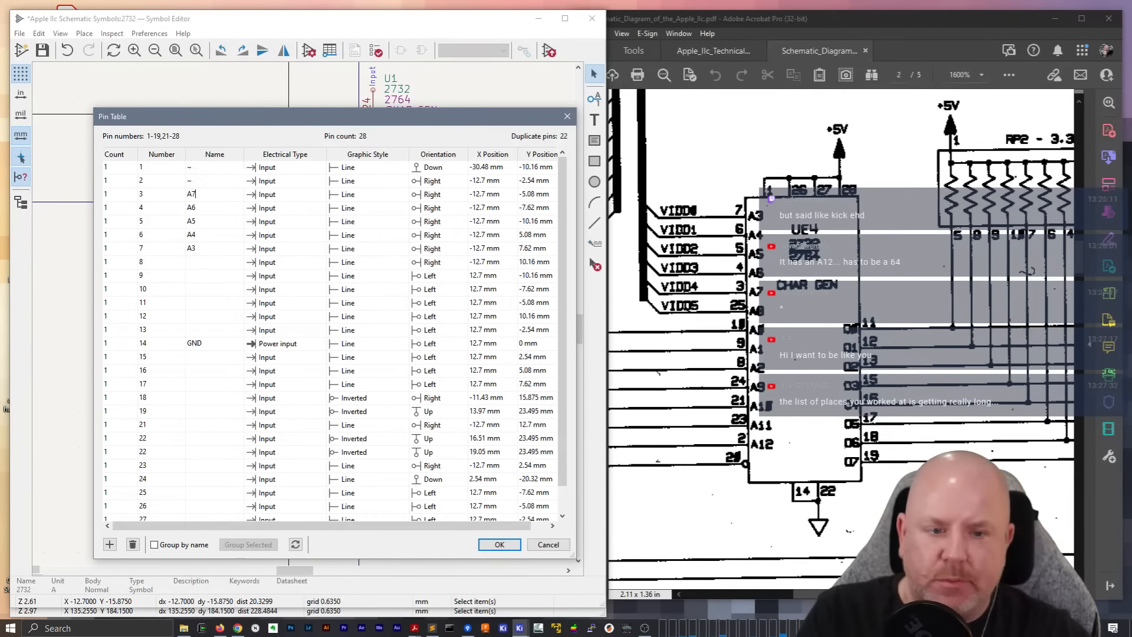
Name pin 9 A1, pin 25 A8 and pin 8 A2 in the pin table
{"action": "left_click", "coordinate": [197, 264]}
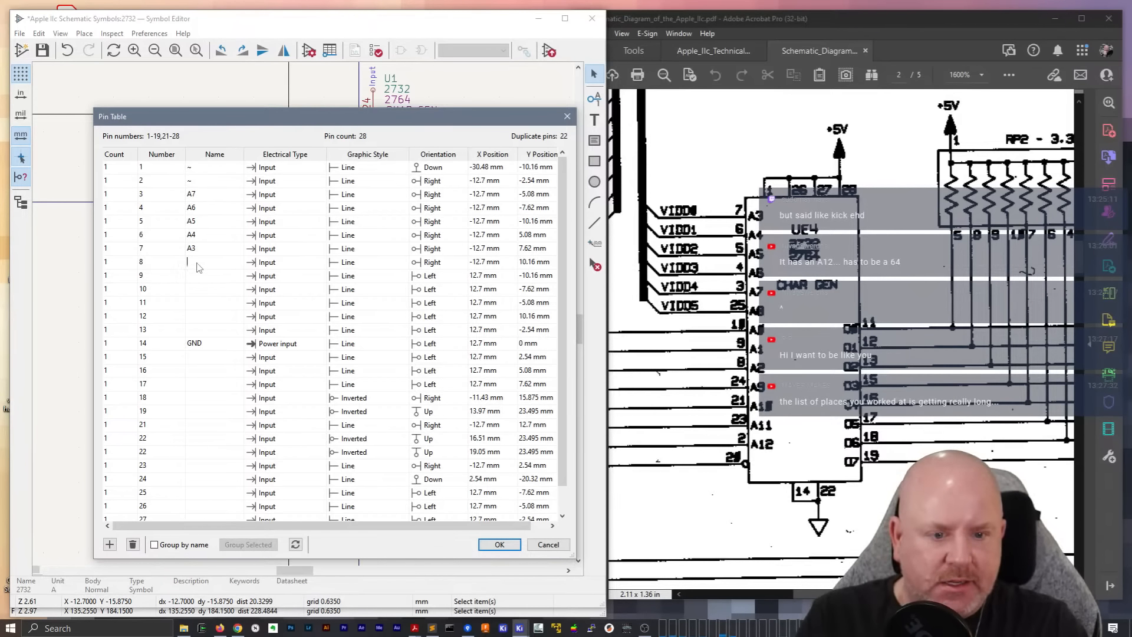
{"action": "type", "text": "25"}
{"action": "left_click", "coordinate": [196, 277]}
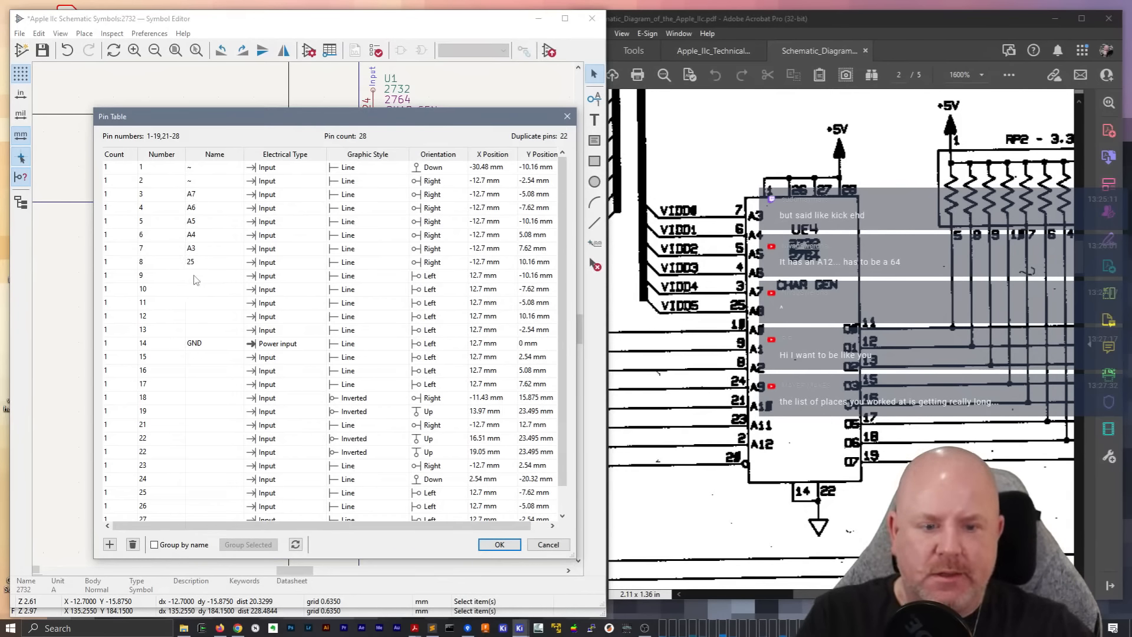
{"action": "type", "text": "A1"}
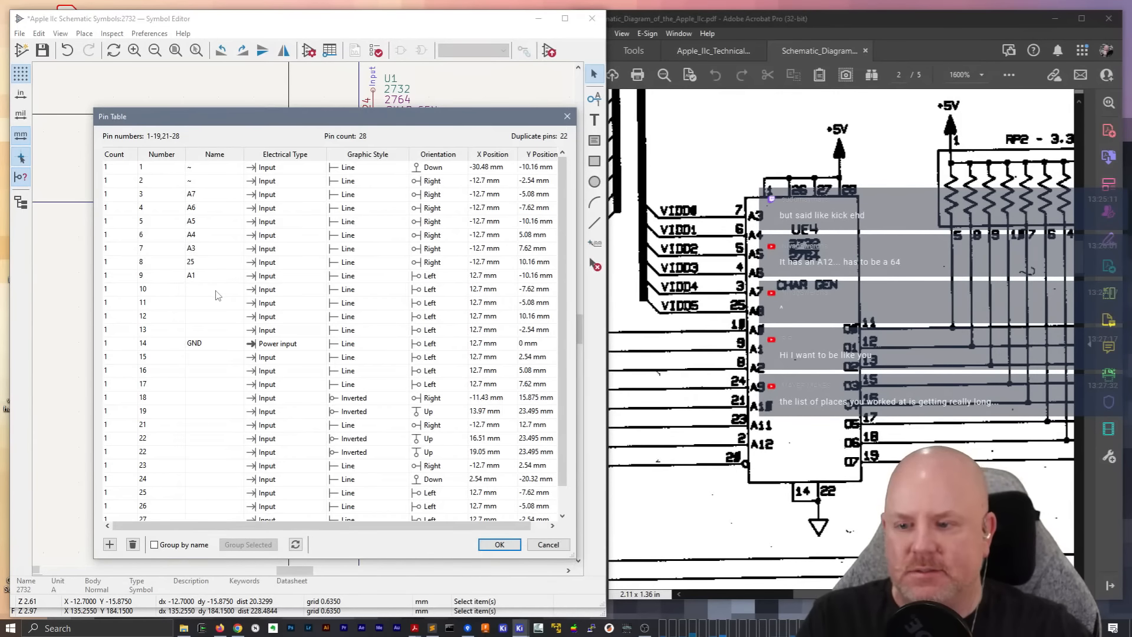
{"action": "double_click", "coordinate": [198, 264]}
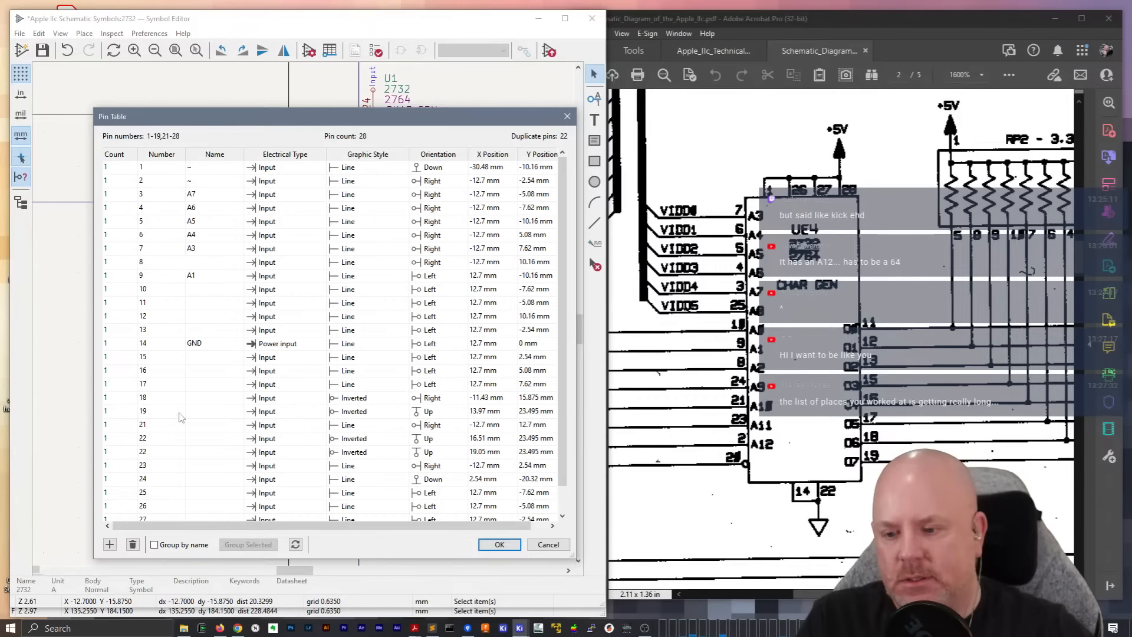
{"action": "double_click", "coordinate": [208, 496]}
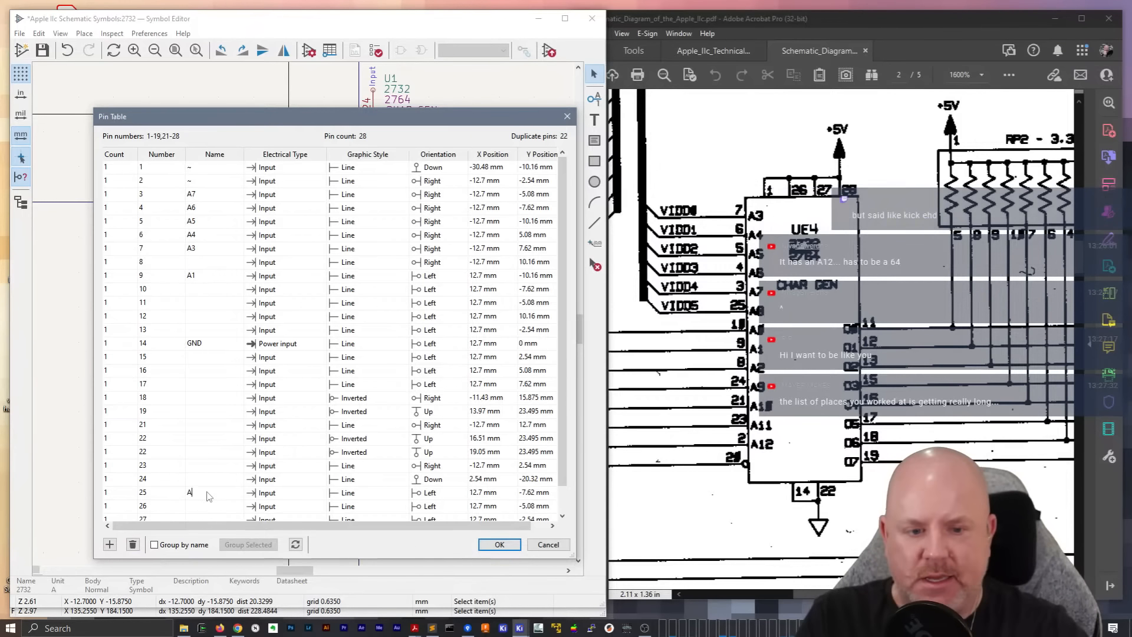
{"action": "type", "text": "A8"}
{"action": "left_click", "coordinate": [206, 263]}
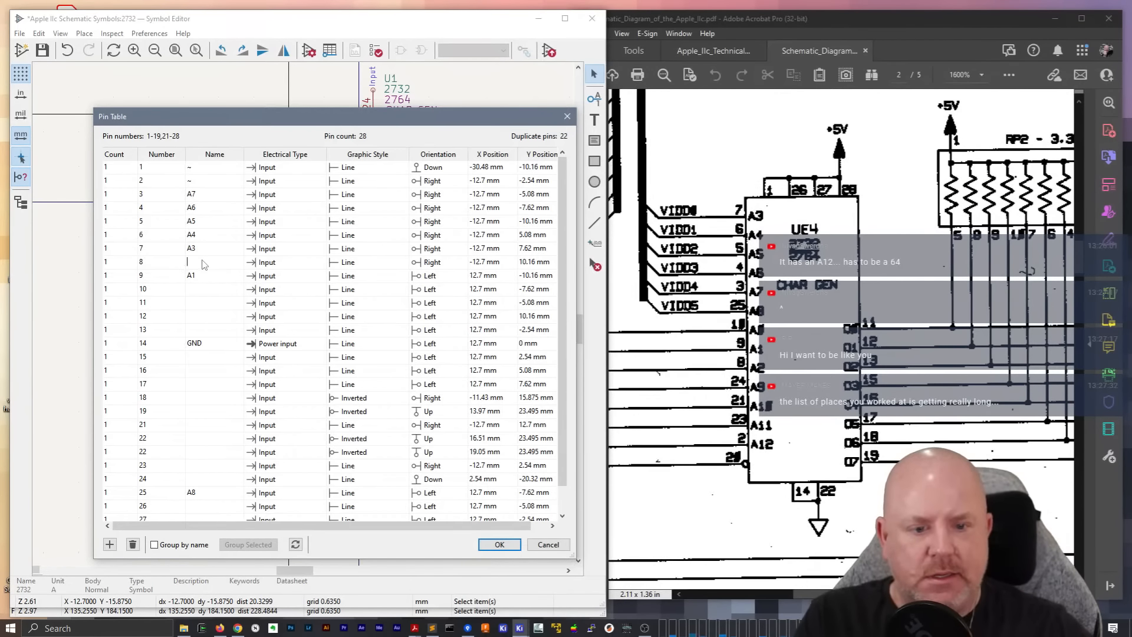
{"action": "type", "text": "A2"}
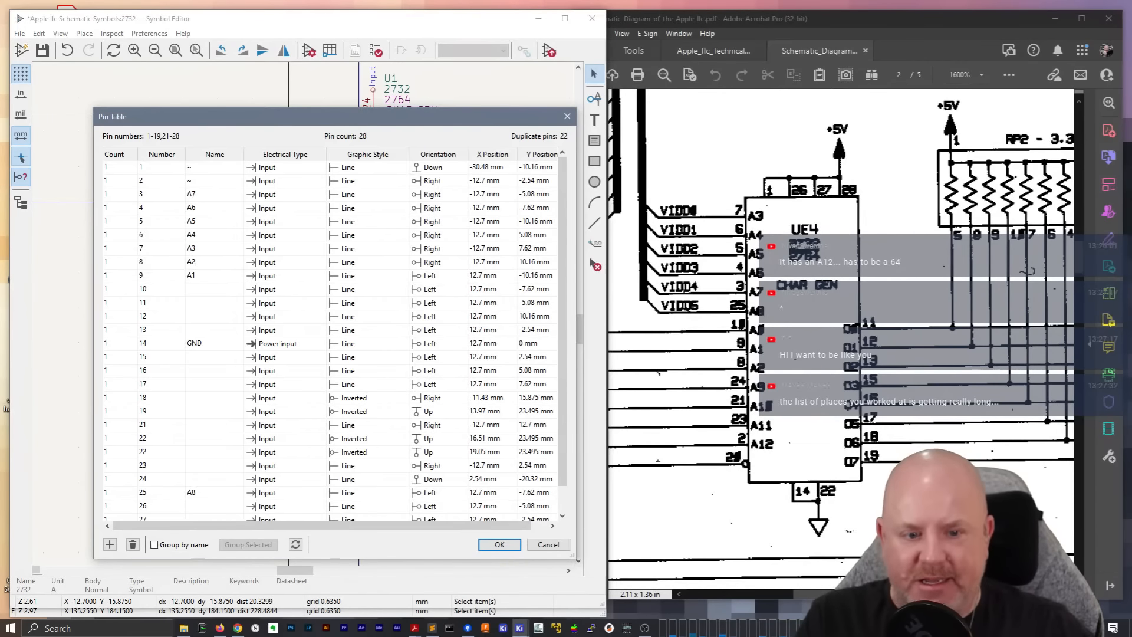
{"action": "left_click", "coordinate": [190, 275]}
{"action": "type", "text": "A1"}
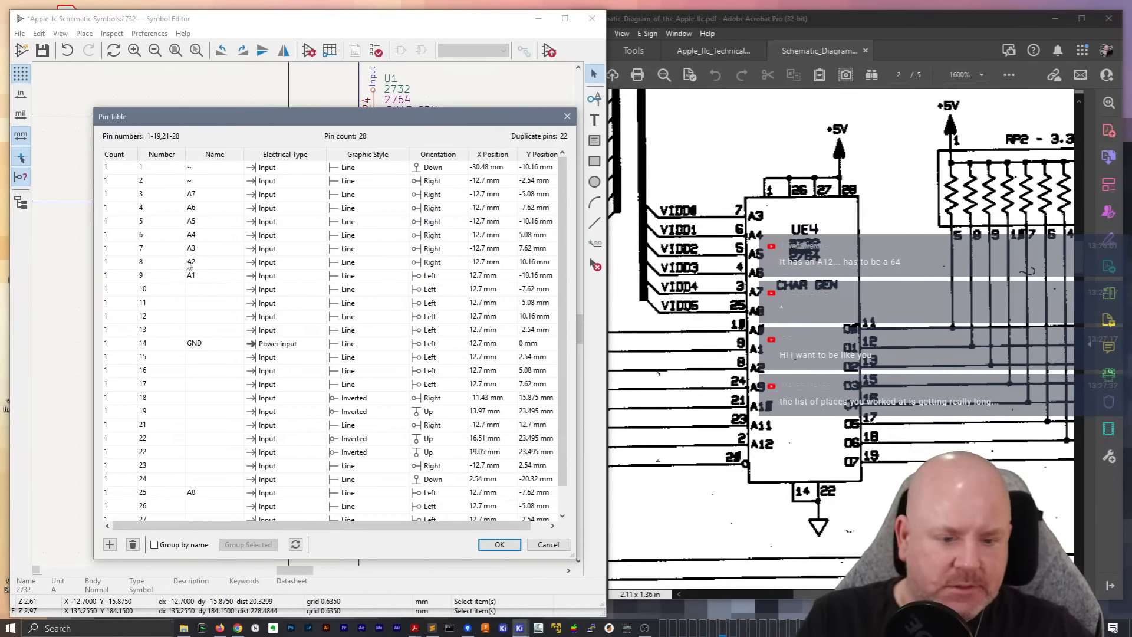
Name pin 2 A12, pin 23 A11, pin 21 A10 and pin 10 A0 in the pin table
{"action": "double_click", "coordinate": [194, 182]}
{"action": "type", "text": "A12"}
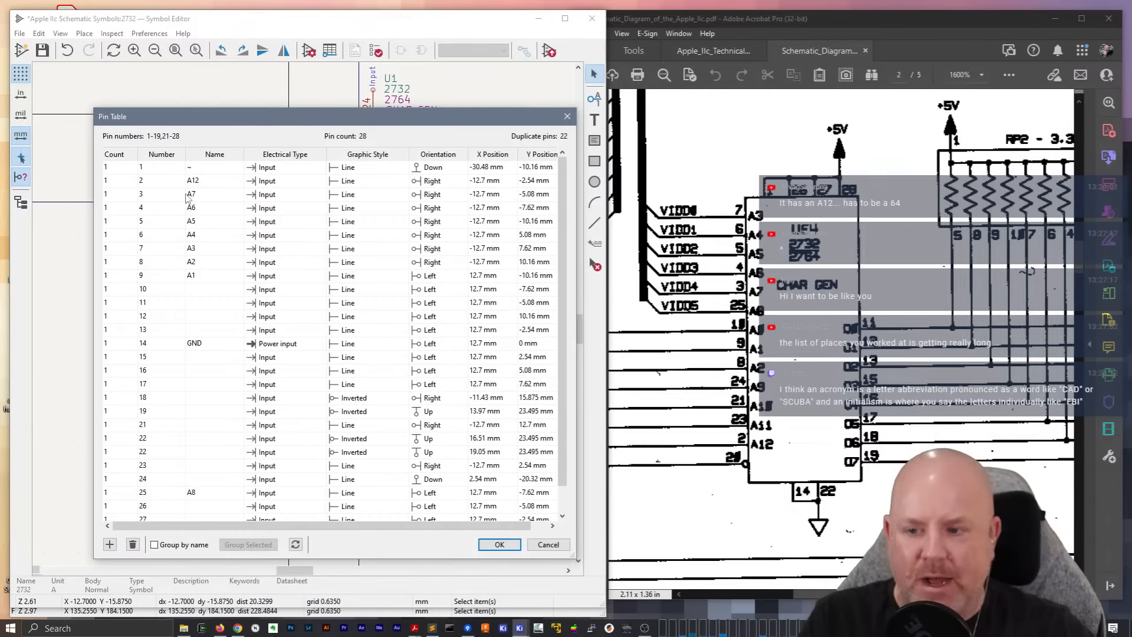
{"action": "left_click", "coordinate": [199, 467]}
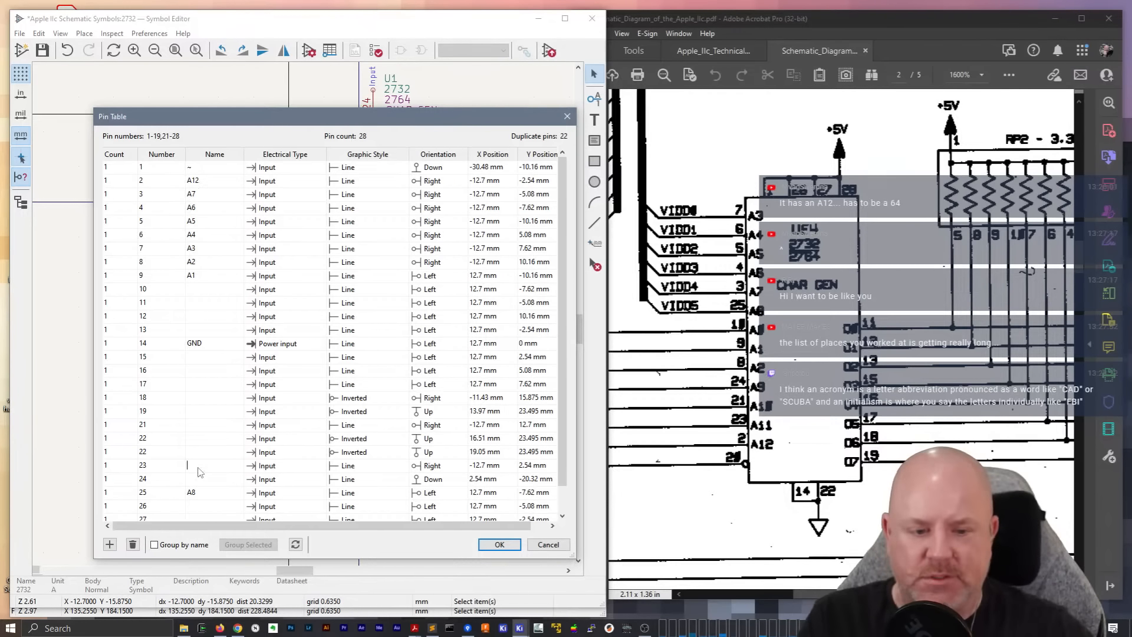
{"action": "type", "text": "A"}
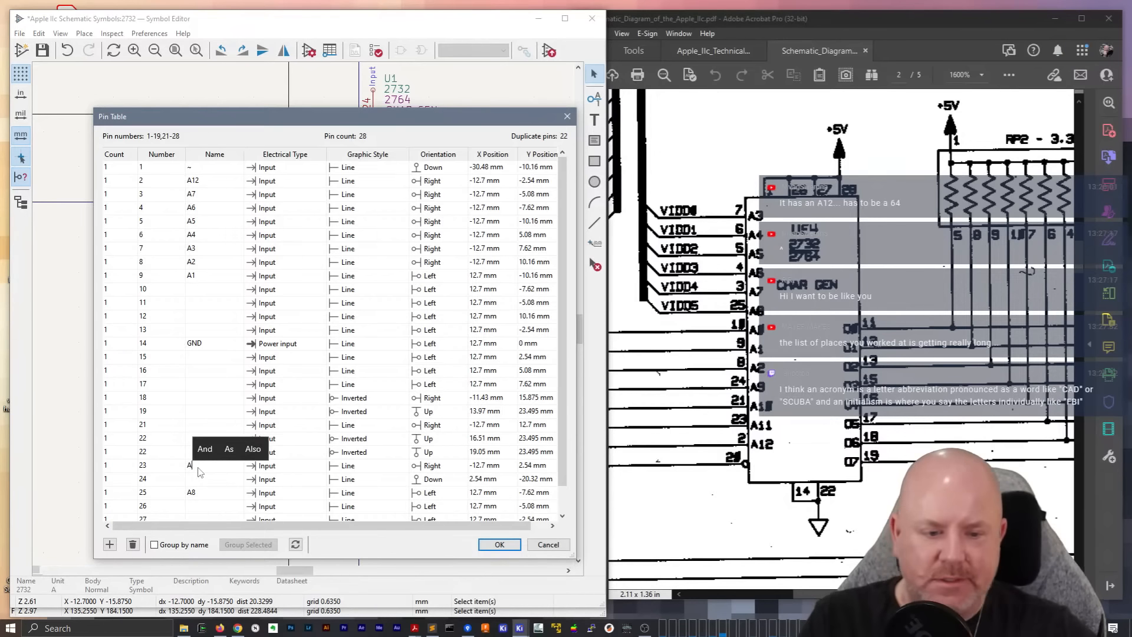
{"action": "type", "text": "11"}
{"action": "left_click", "coordinate": [192, 453]}
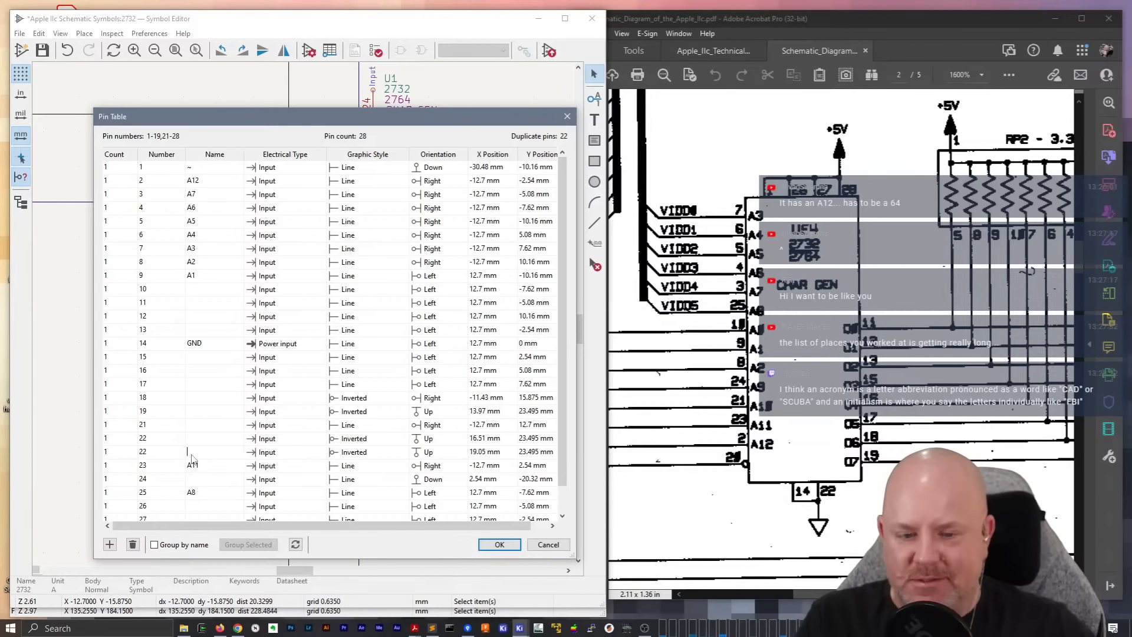
{"action": "left_click", "coordinate": [203, 426]}
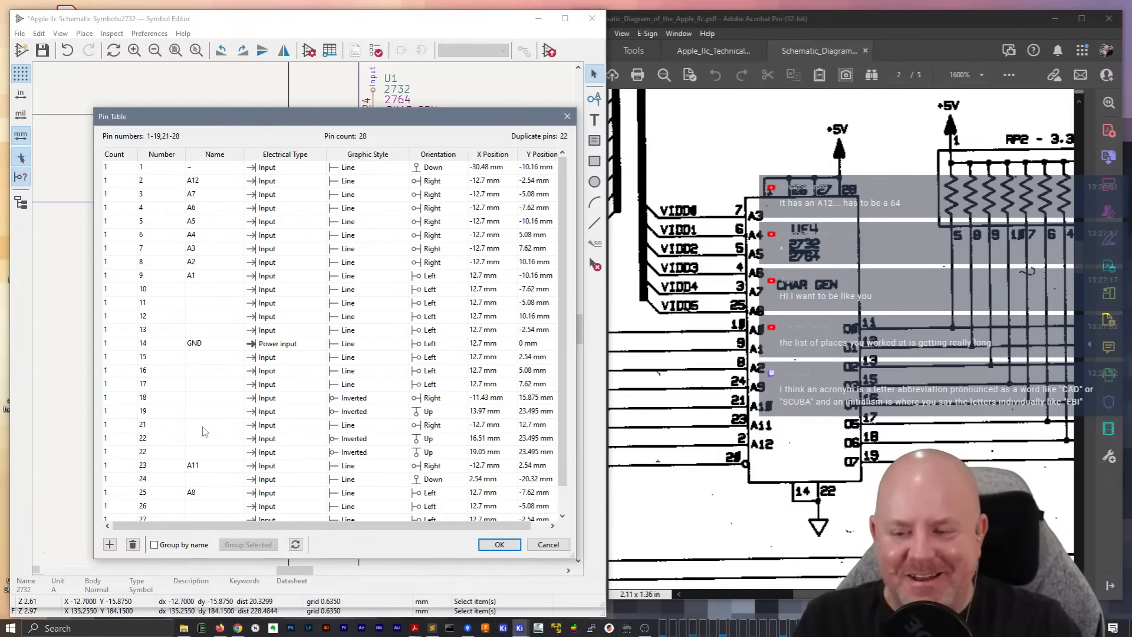
{"action": "type", "text": "A10"}
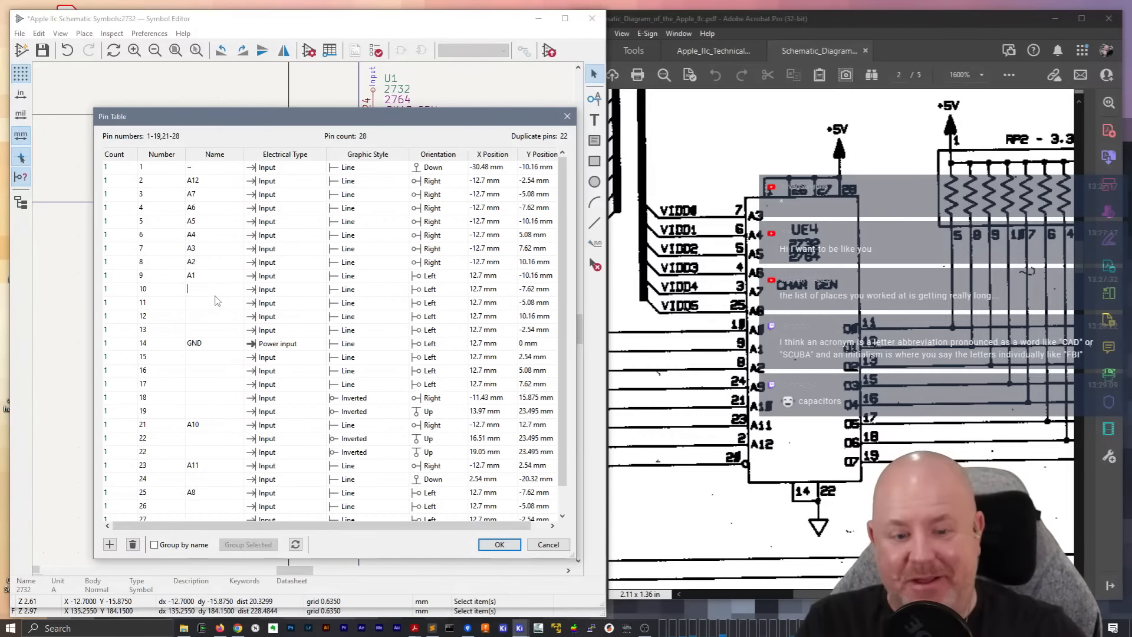
{"action": "type", "text": "A0"}
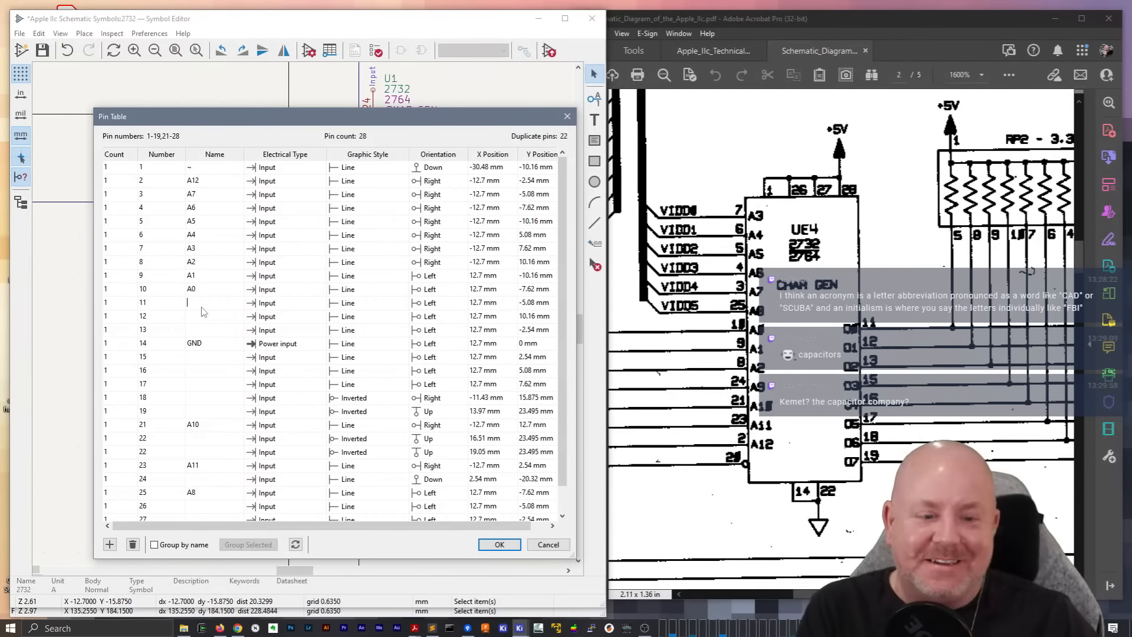
Name data pins 11, 12, 13 and 15 as D0, D1, D2 and D3
{"action": "type", "text": "D0"}
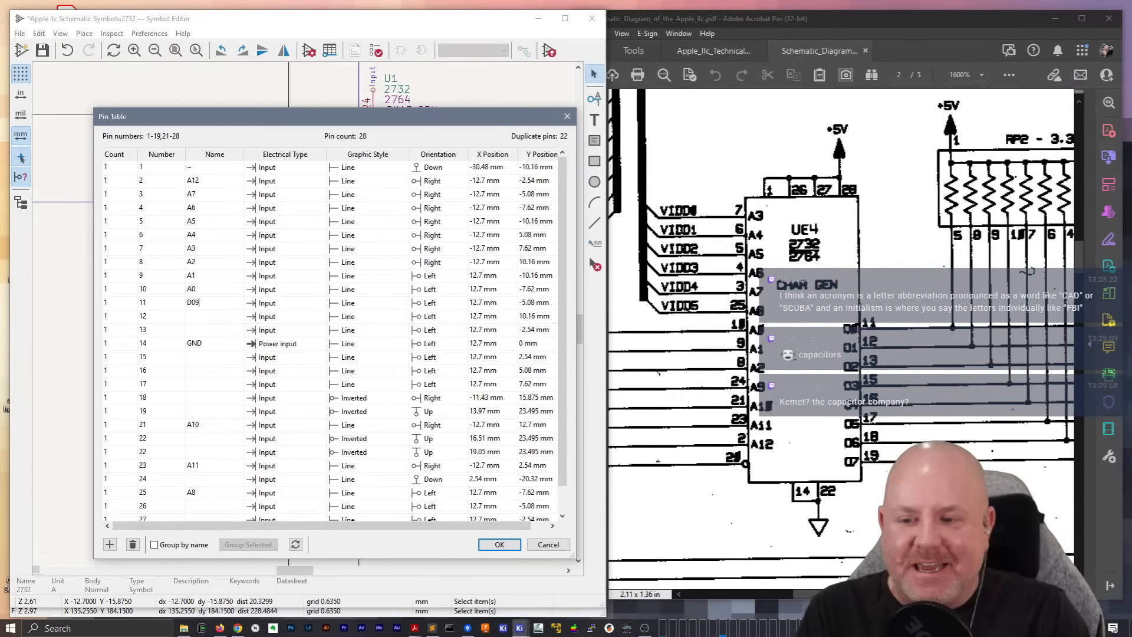
{"action": "left_click", "coordinate": [206, 317]}
{"action": "type", "text": "D1"}
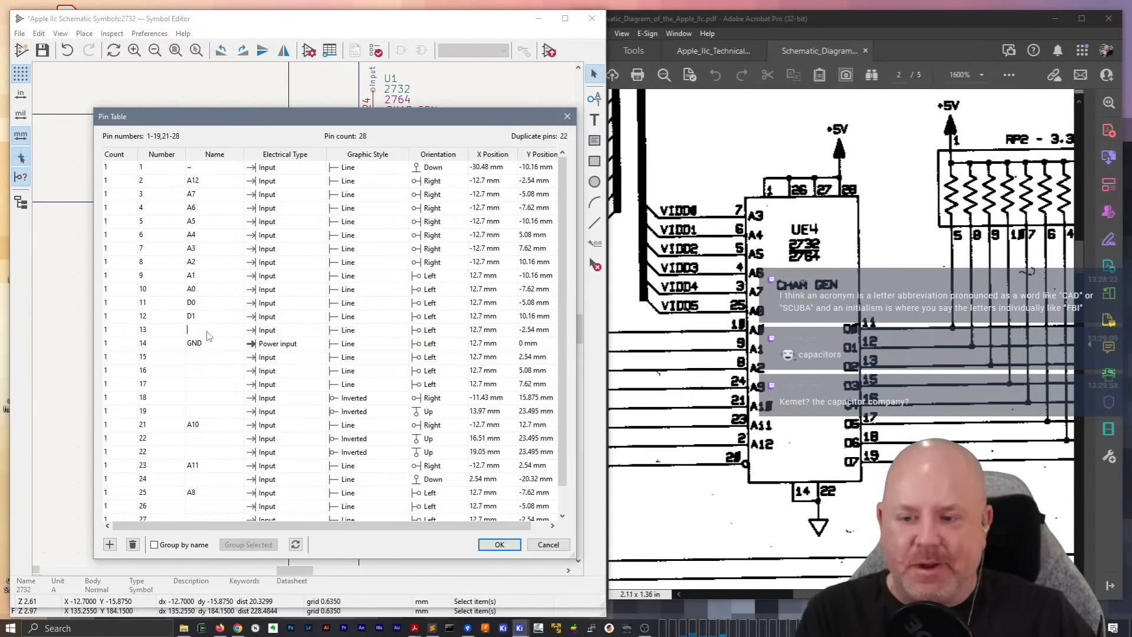
{"action": "left_click", "coordinate": [206, 331]}
{"action": "type", "text": "D"}
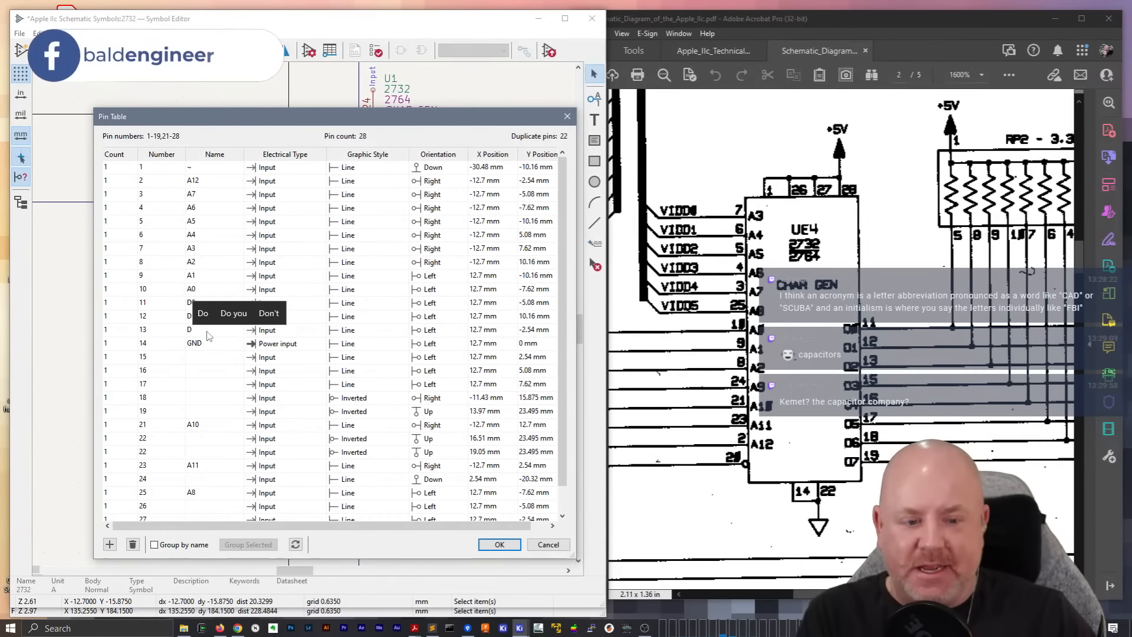
{"action": "type", "text": "2"}
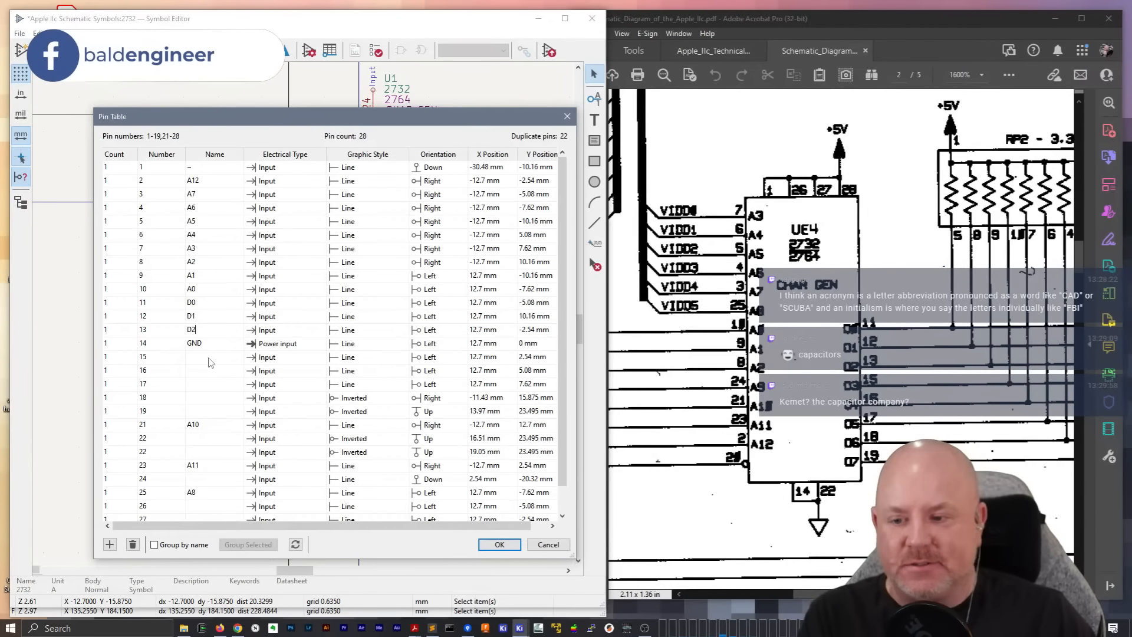
{"action": "left_click", "coordinate": [211, 360]}
{"action": "type", "text": "D"}
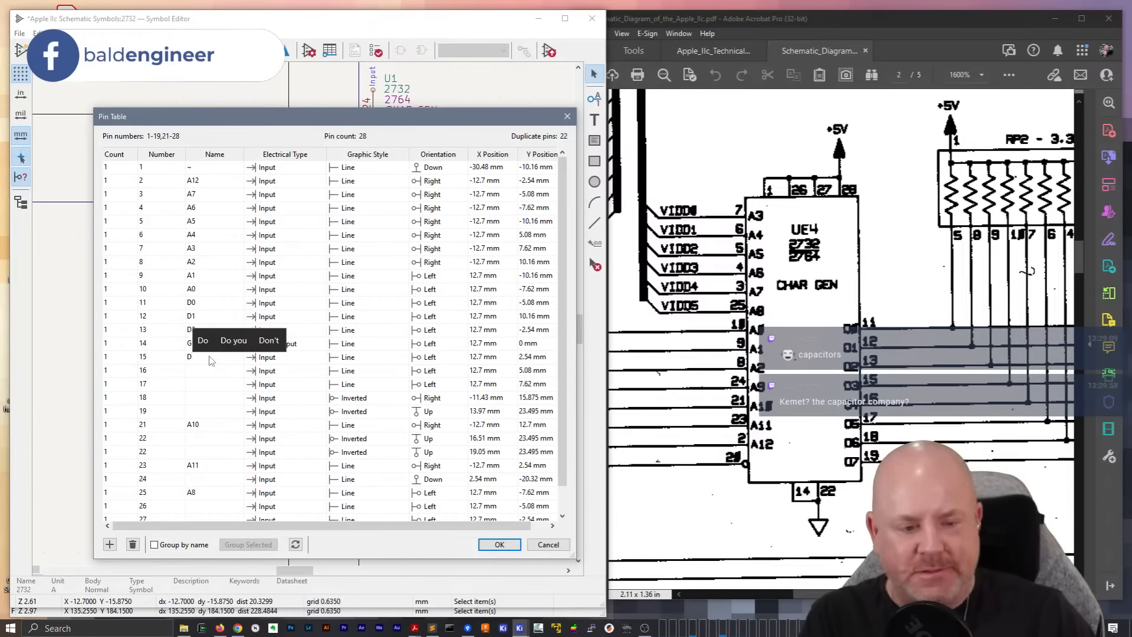
{"action": "type", "text": "3"}
Name data pins 16, 17, 18 and 19 as D4, D5, D6 and D7
{"action": "left_click", "coordinate": [210, 374]}
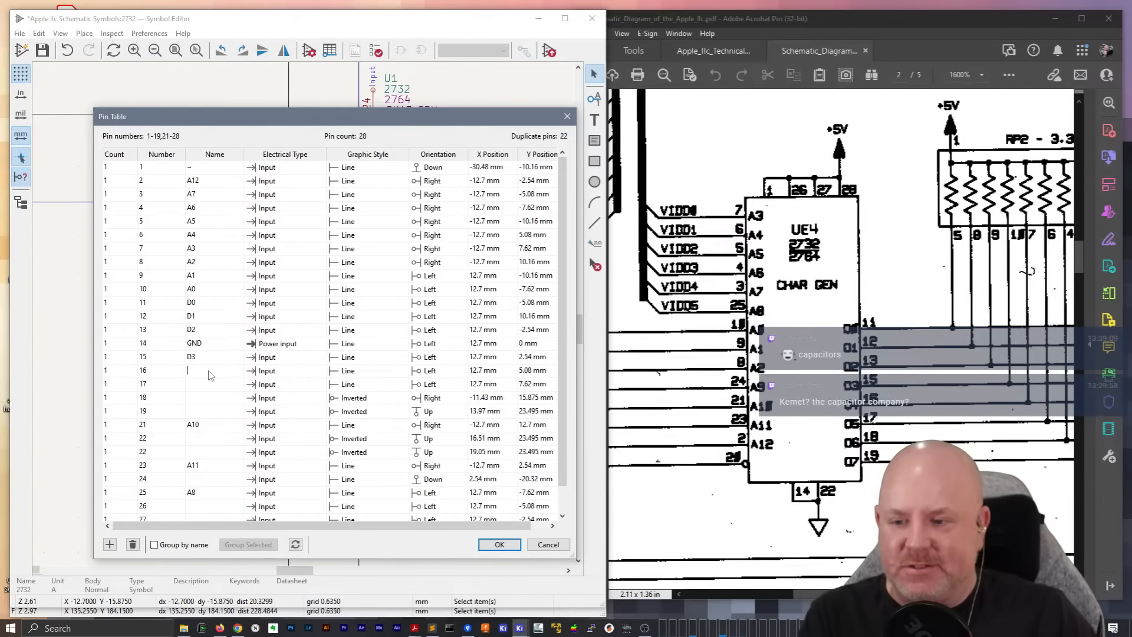
{"action": "type", "text": "D4"}
{"action": "left_click", "coordinate": [205, 389]}
{"action": "type", "text": "D"}
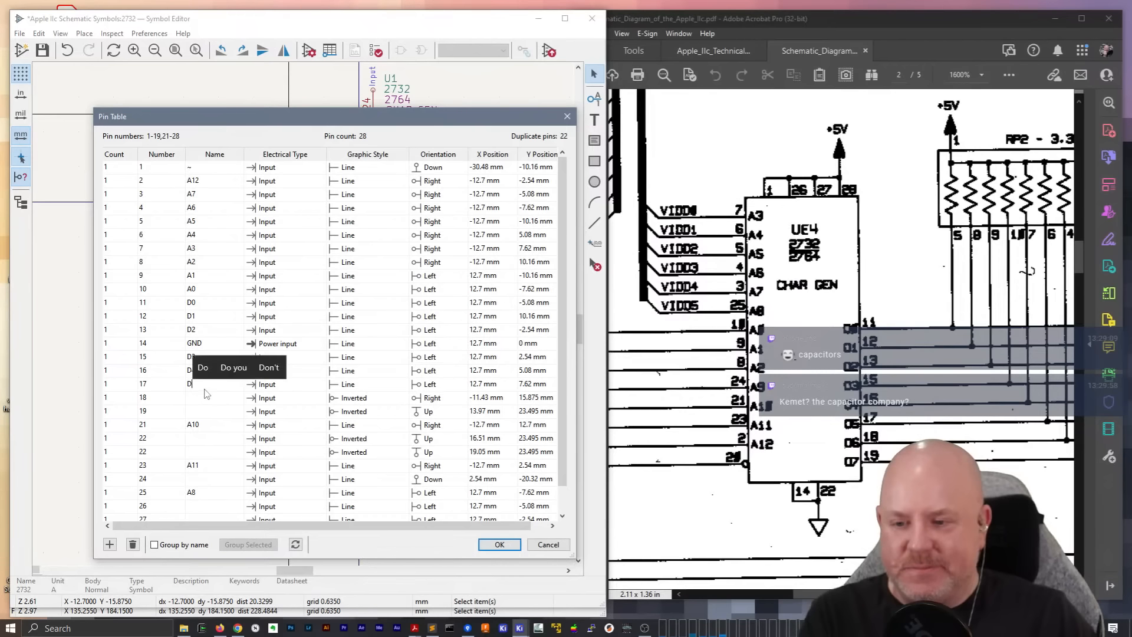
{"action": "type", "text": "5"}
{"action": "left_click", "coordinate": [207, 398]}
{"action": "type", "text": "D6"}
{"action": "left_click", "coordinate": [214, 413]}
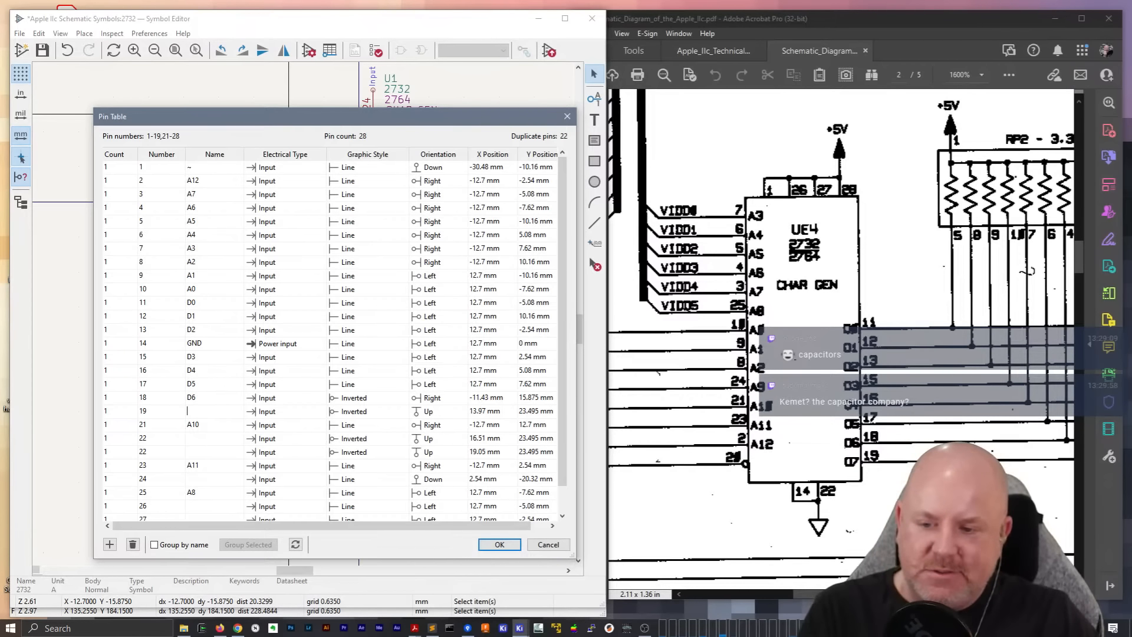
{"action": "type", "text": "D7"}
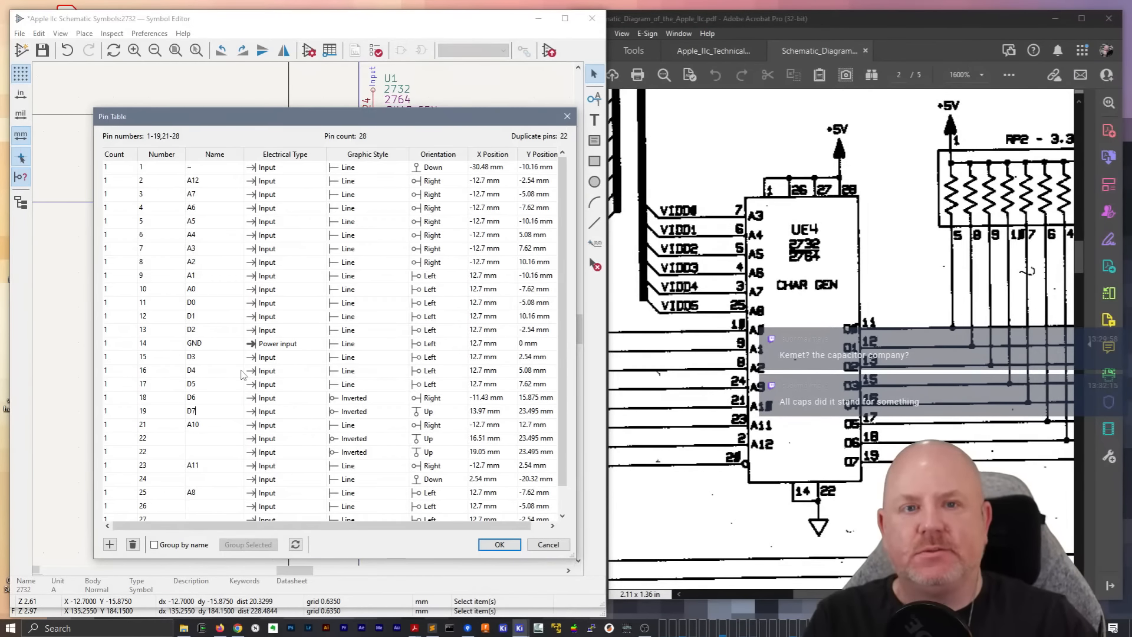
Open the name of the first pin 22 entry for editing
{"action": "left_click", "coordinate": [207, 441]}
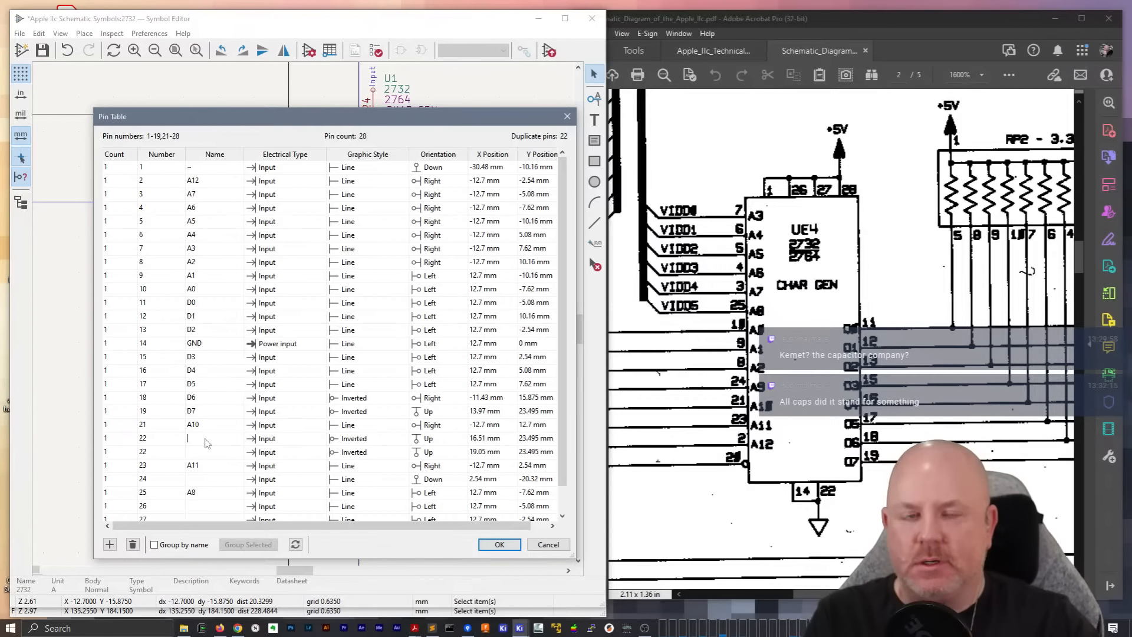
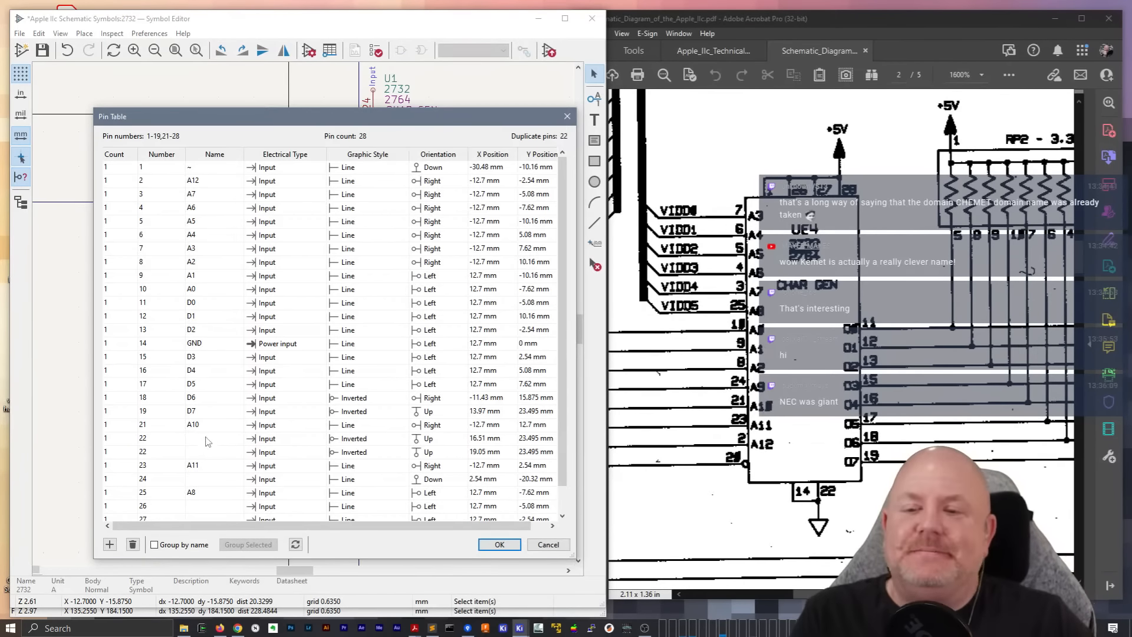
{"action": "scroll", "coordinate": [224, 445], "scroll_direction": "down", "scroll_amount": 1}
{"action": "left_click", "coordinate": [224, 446]}
{"action": "left_click", "coordinate": [224, 452]}
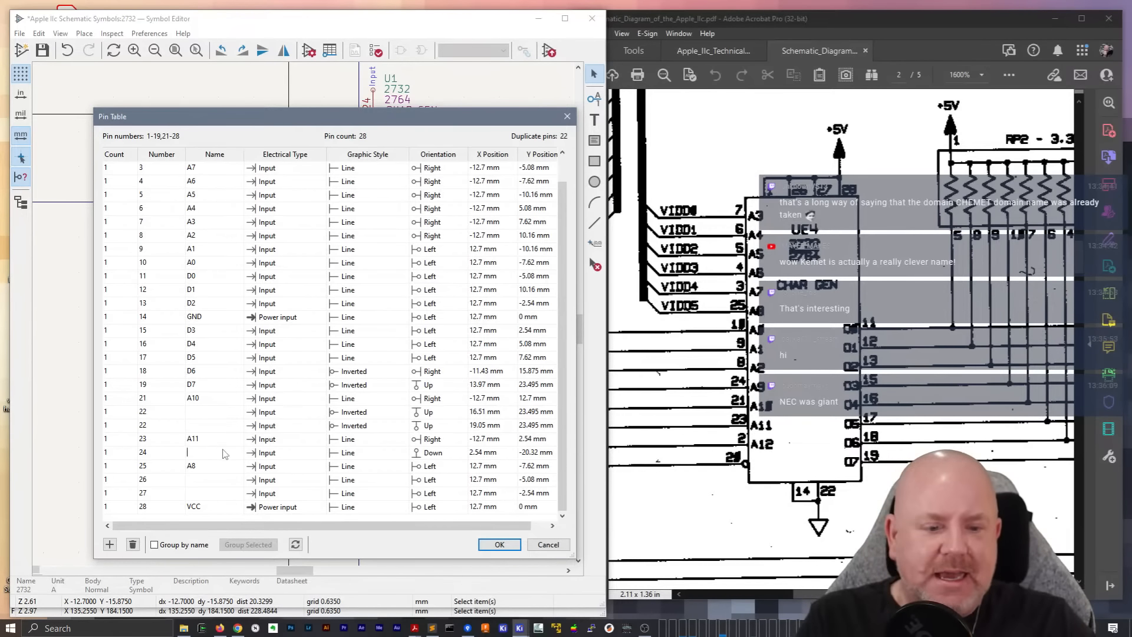
{"action": "scroll", "coordinate": [235, 404], "scroll_direction": "up", "scroll_amount": 1}
{"action": "scroll", "coordinate": [238, 402], "scroll_direction": "down", "scroll_amount": 1}
{"action": "left_click", "coordinate": [210, 506]}
{"action": "left_click", "coordinate": [207, 493]}
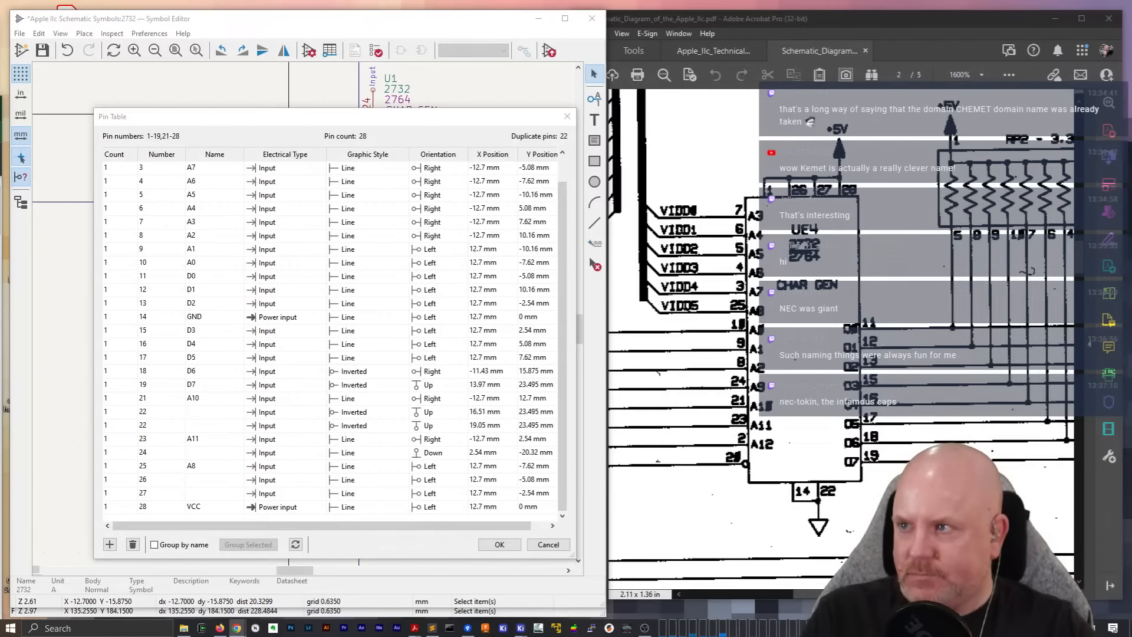
Bring up the 2764 datasheet in the browser beside the pin table and enlarge its DIP Pin Connections figure to 150%
{"action": "left_click_drag", "start_coordinate": [0, 277], "coordinate": [762, 51]}
{"action": "scroll", "coordinate": [963, 327], "scroll_direction": "down", "scroll_amount": 10}
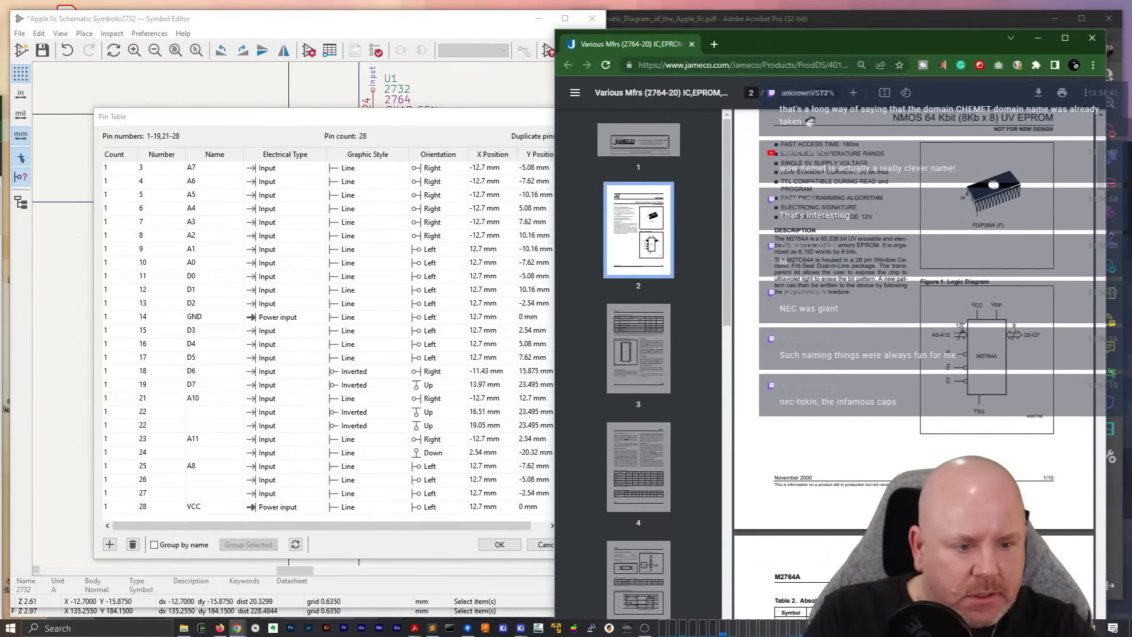
{"action": "left_click", "coordinate": [853, 93]}
{"action": "left_click", "coordinate": [854, 93]}
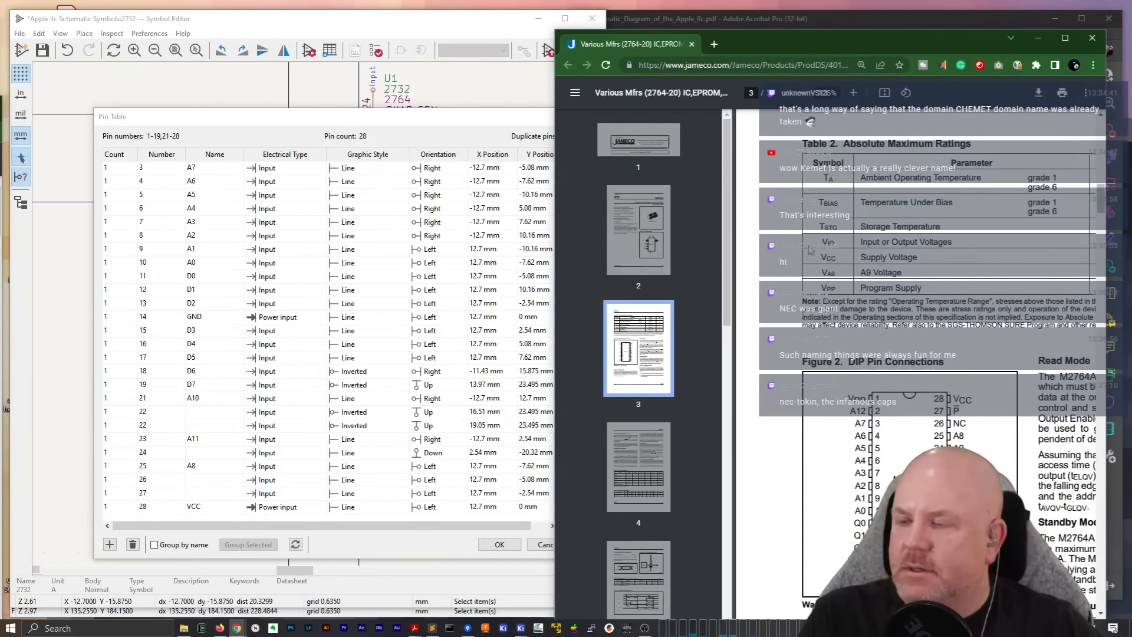
{"action": "scroll", "coordinate": [886, 404], "scroll_direction": "down", "scroll_amount": 5}
{"action": "scroll", "coordinate": [836, 395], "scroll_direction": "up", "scroll_amount": 2}
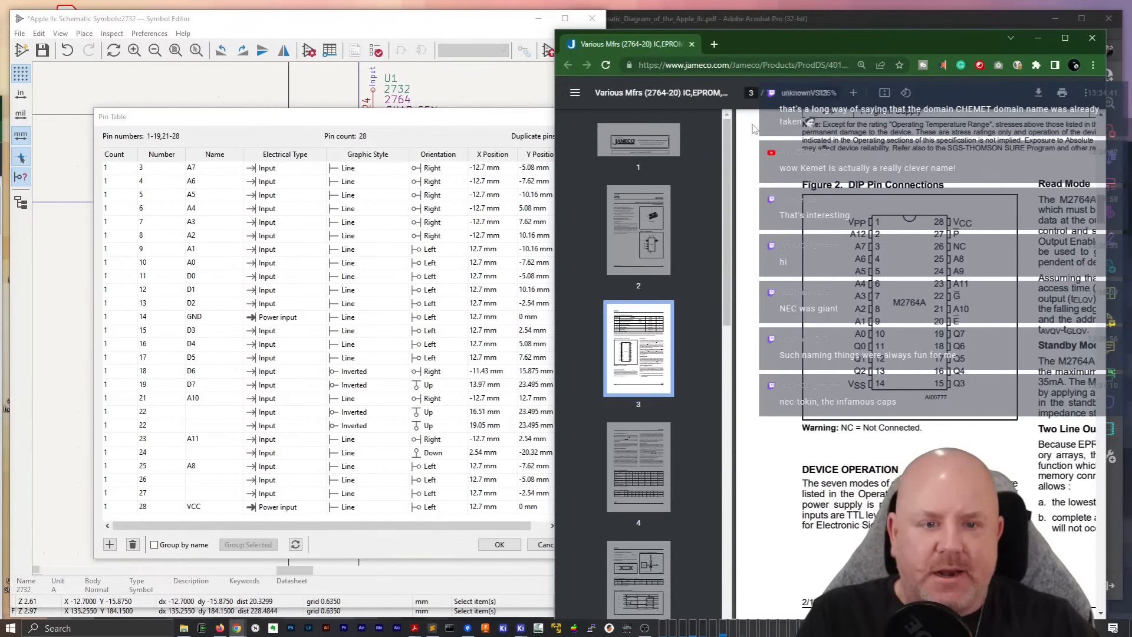
{"action": "left_click_drag", "start_coordinate": [555, 217], "coordinate": [609, 218]}
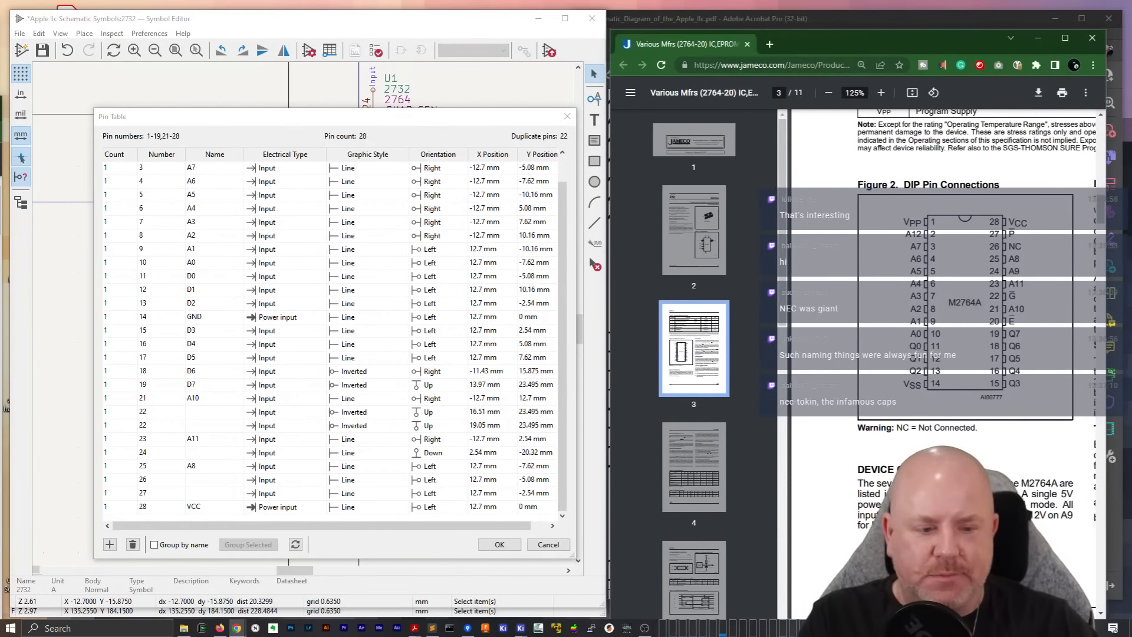
{"action": "left_click", "coordinate": [881, 92]}
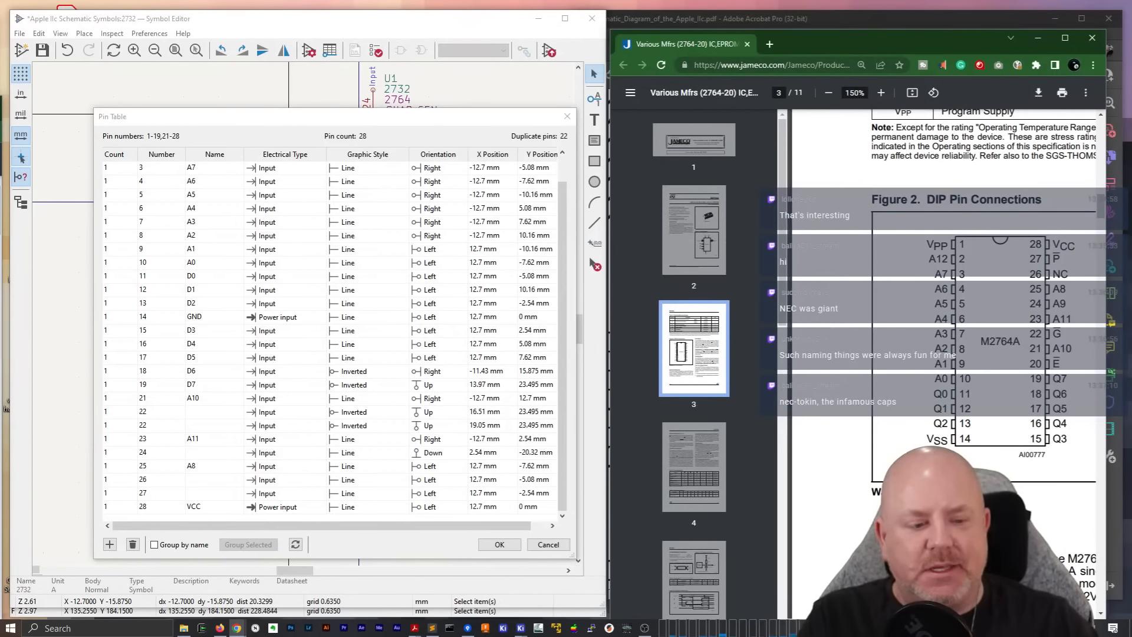
{"action": "scroll", "coordinate": [944, 363], "scroll_direction": "right", "scroll_amount": 1}
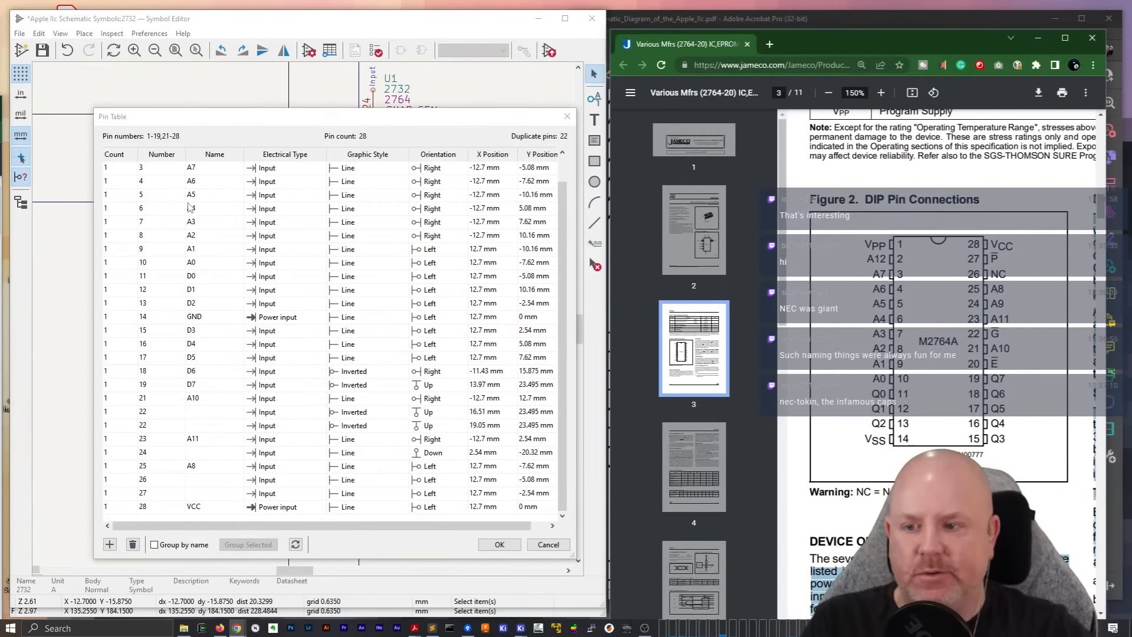
Add a pin numbered 20 to the pin table, name it ~{CE} and set its electrical type to Input
{"action": "scroll", "coordinate": [188, 206], "scroll_direction": "up", "scroll_amount": 1}
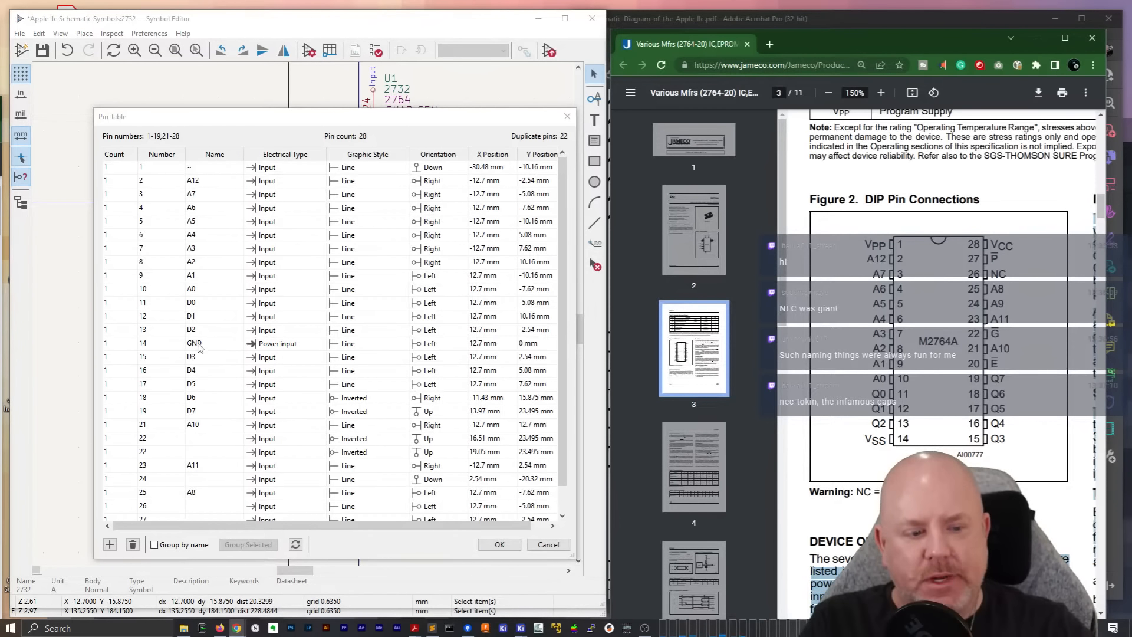
{"action": "scroll", "coordinate": [198, 417], "scroll_direction": "down", "scroll_amount": 1}
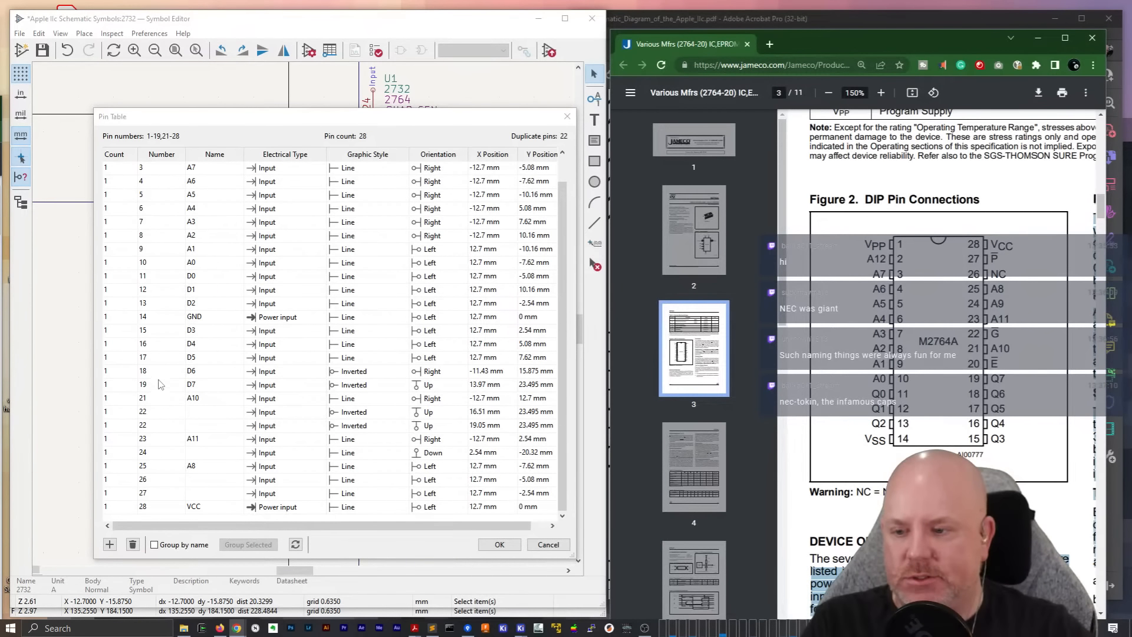
{"action": "scroll", "coordinate": [166, 254], "scroll_direction": "up", "scroll_amount": 1}
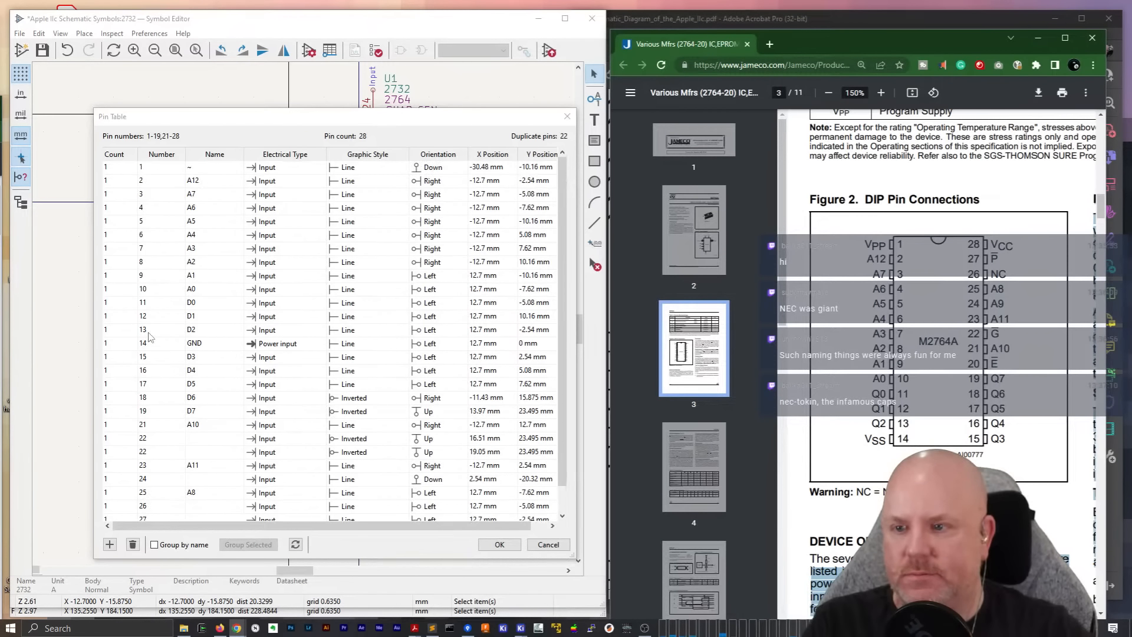
{"action": "scroll", "coordinate": [150, 339], "scroll_direction": "down", "scroll_amount": 1}
{"action": "left_click", "coordinate": [109, 545]}
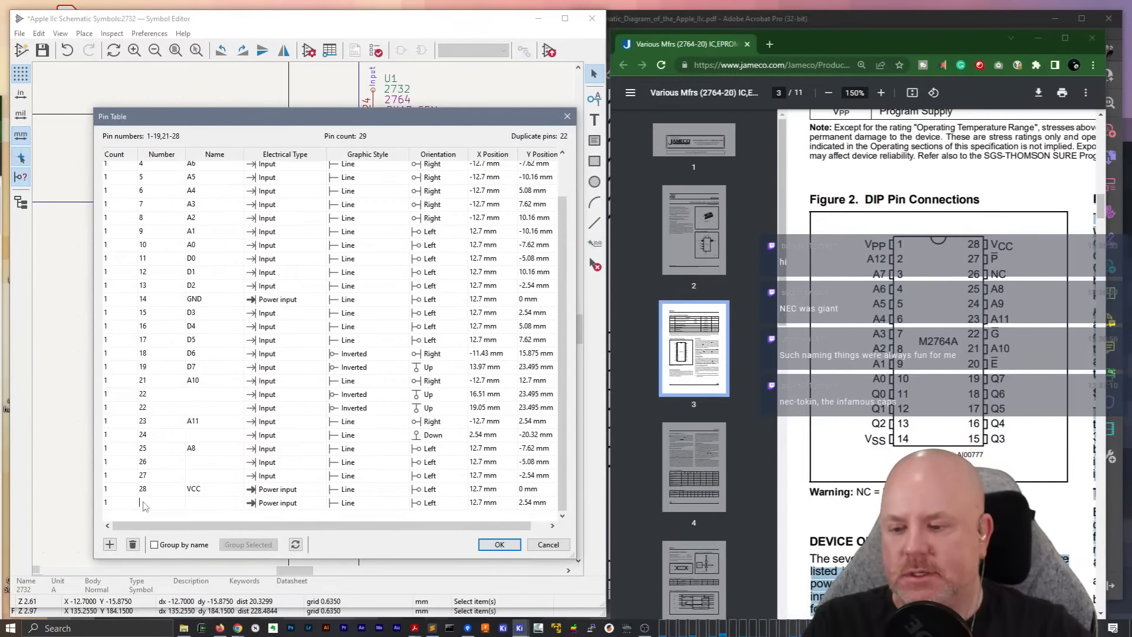
{"action": "type", "text": "20"}
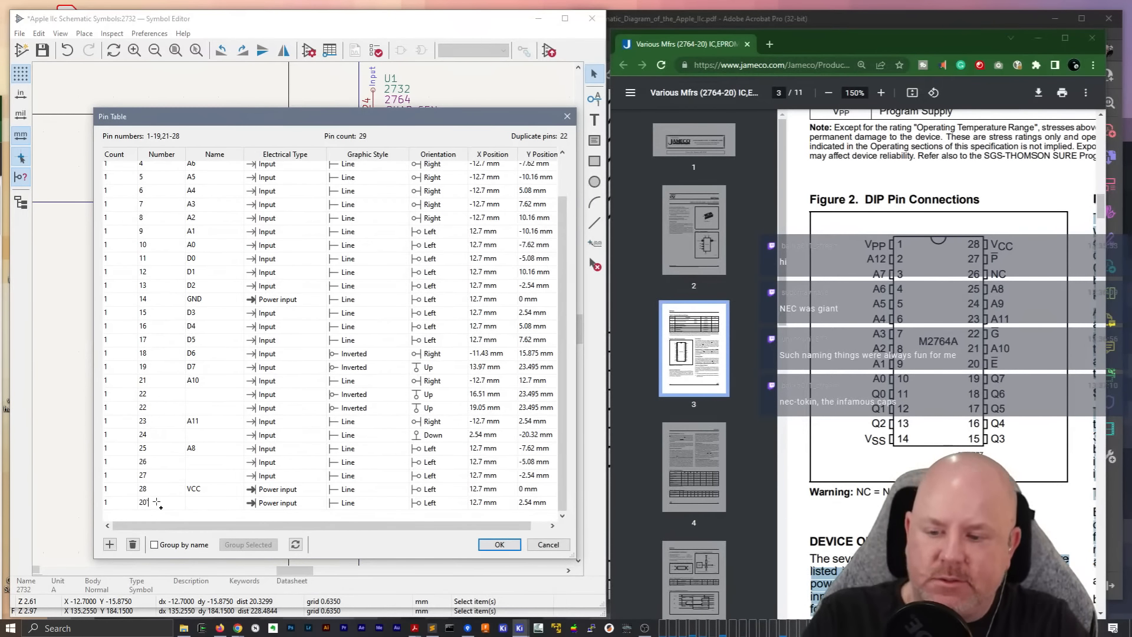
{"action": "left_click", "coordinate": [191, 505]}
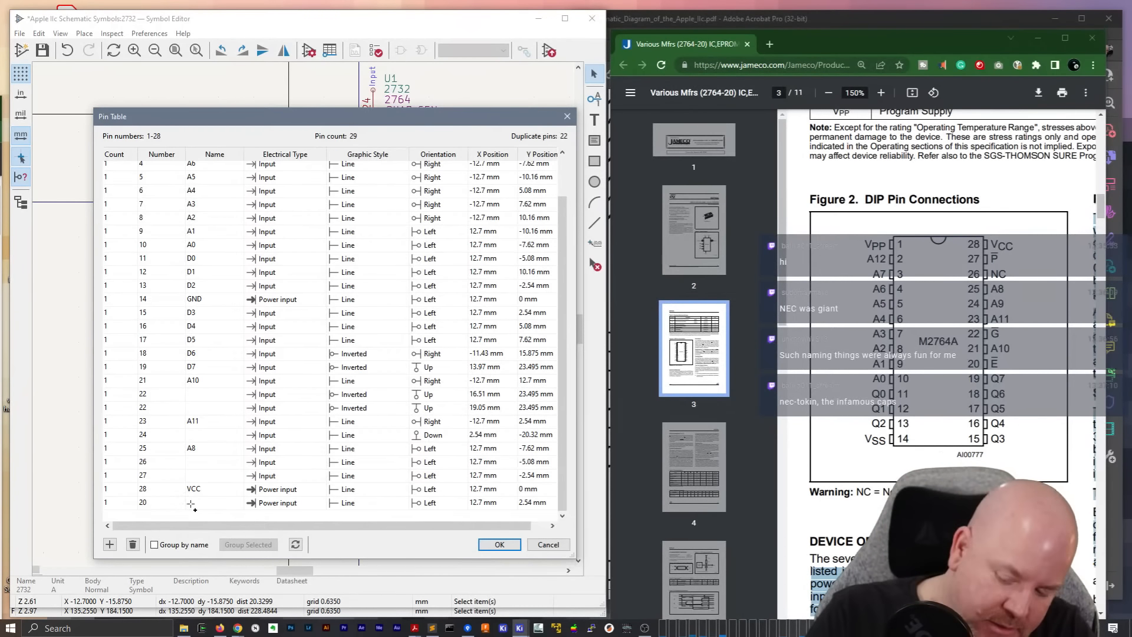
{"action": "type", "text": "~{"}
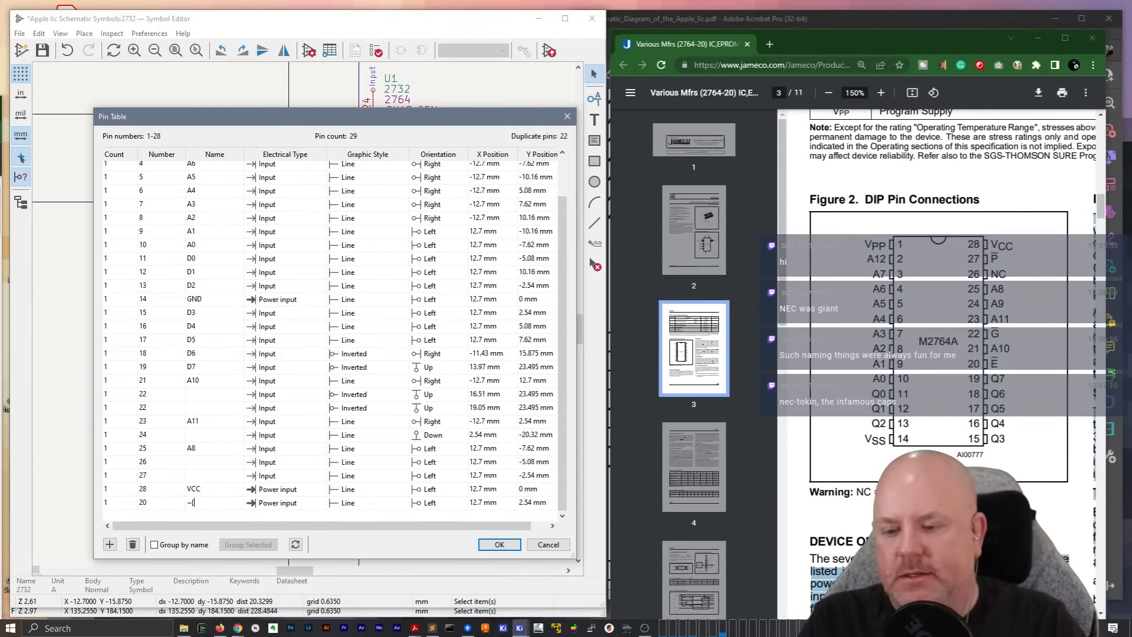
{"action": "type", "text": "CE}"}
{"action": "left_click", "coordinate": [266, 505]}
{"action": "left_click", "coordinate": [265, 504]}
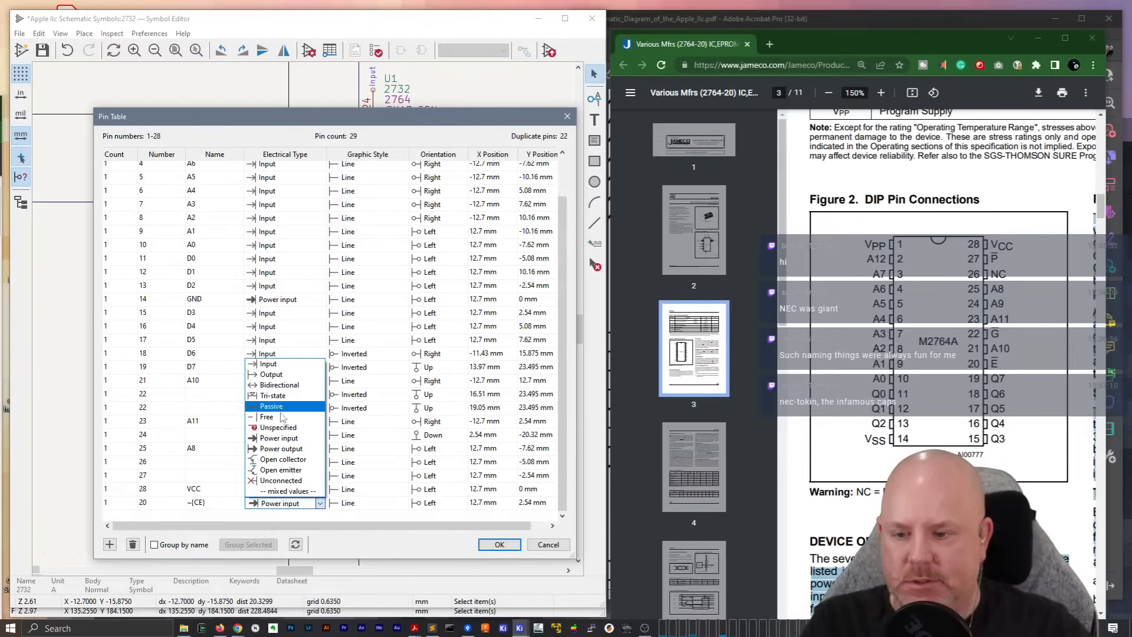
{"action": "left_click", "coordinate": [273, 365]}
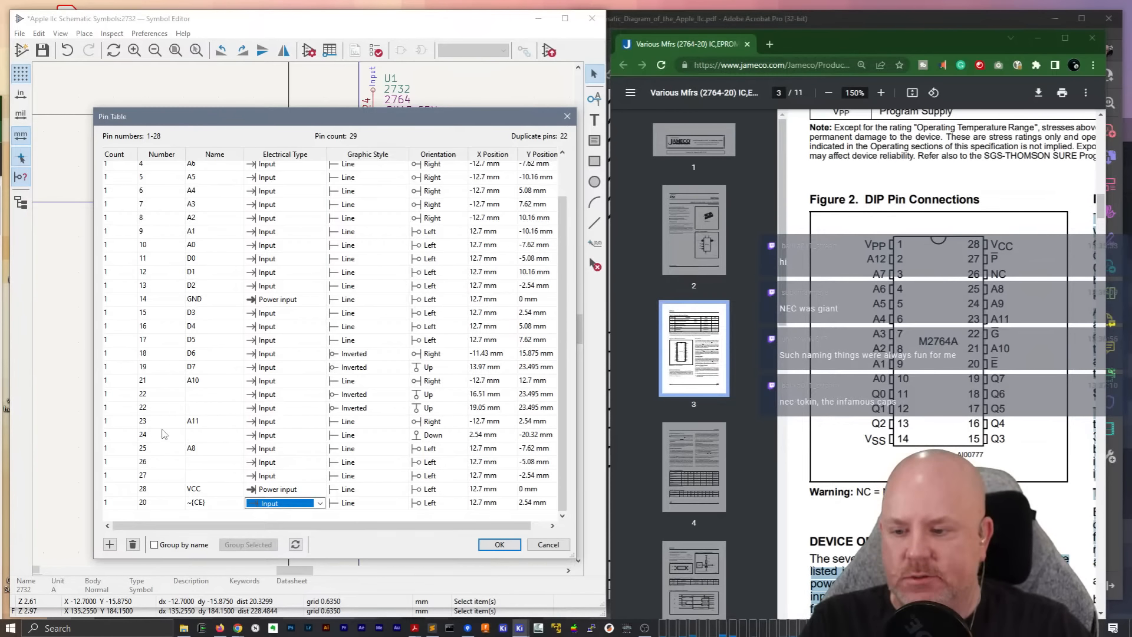
Delete the second pin 22 entry and name the remaining pin 22 ~{OE}
{"action": "left_click", "coordinate": [106, 408]}
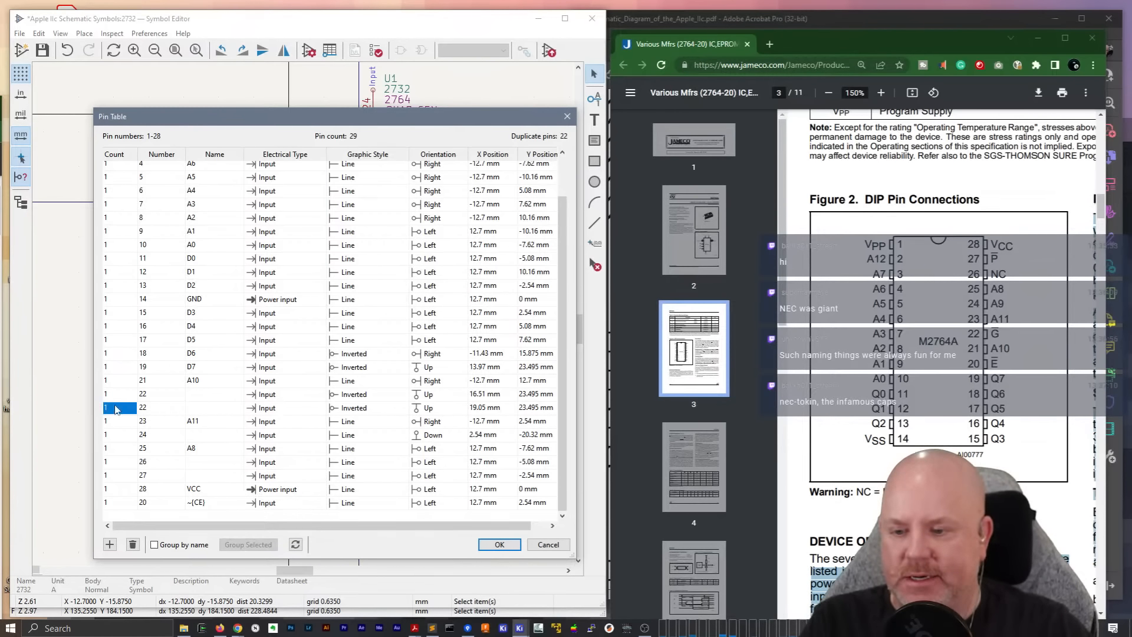
{"action": "left_click", "coordinate": [132, 545]}
{"action": "left_click", "coordinate": [190, 412]}
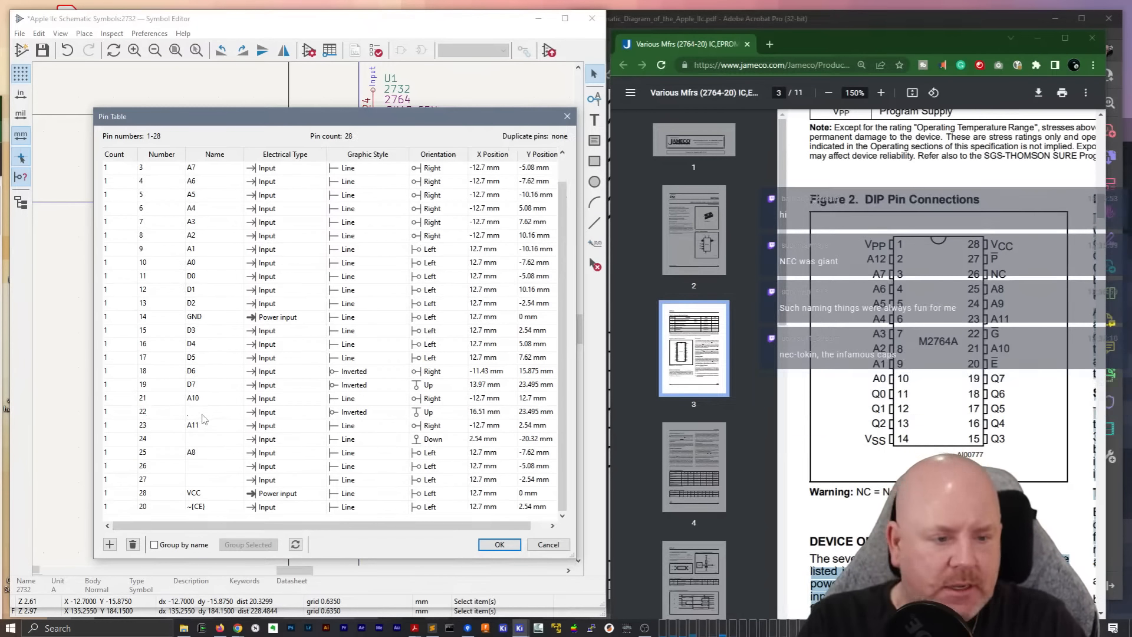
{"action": "type", "text": "~{O"}
{"action": "key", "text": "BackSpace"}
{"action": "key", "text": "BackSpace"}
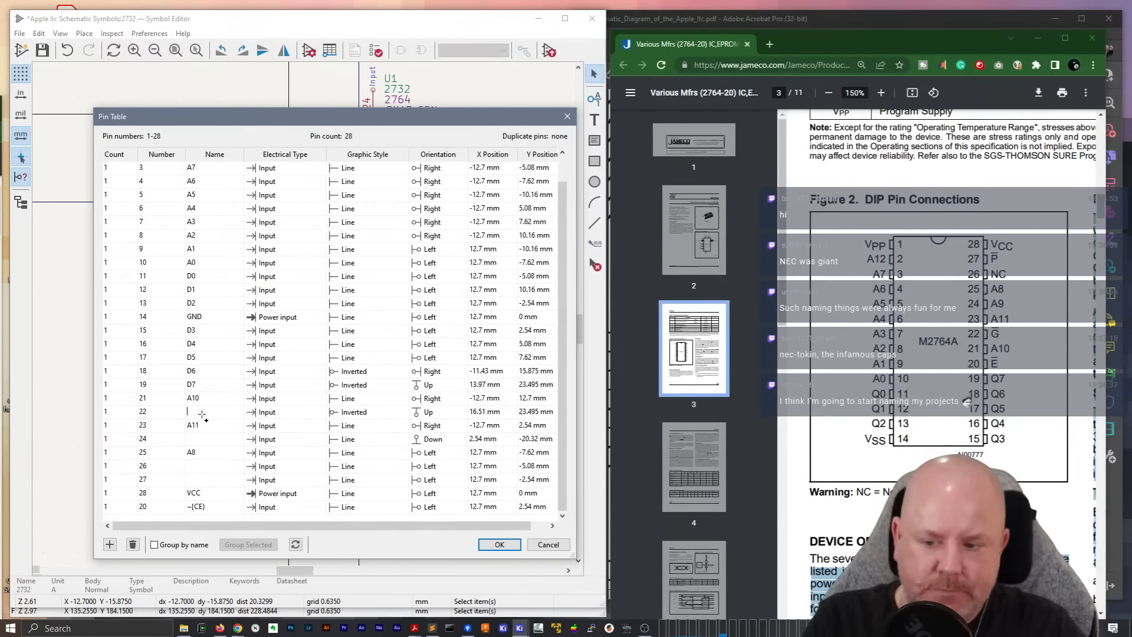
{"action": "type", "text": "{OE}"}
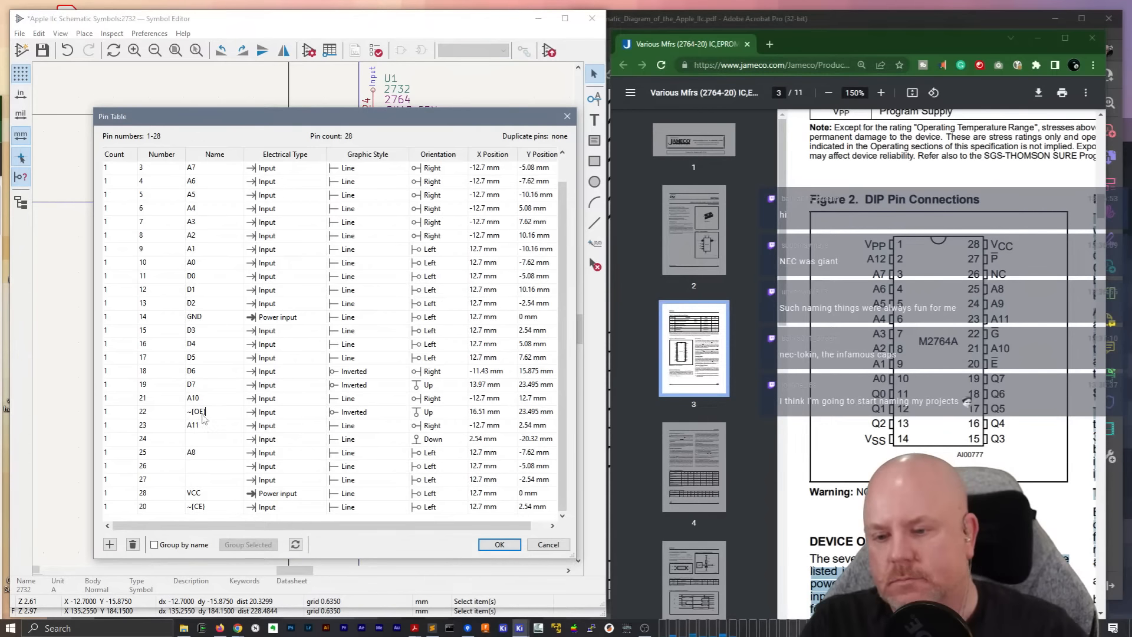
{"action": "left_click", "coordinate": [300, 414]}
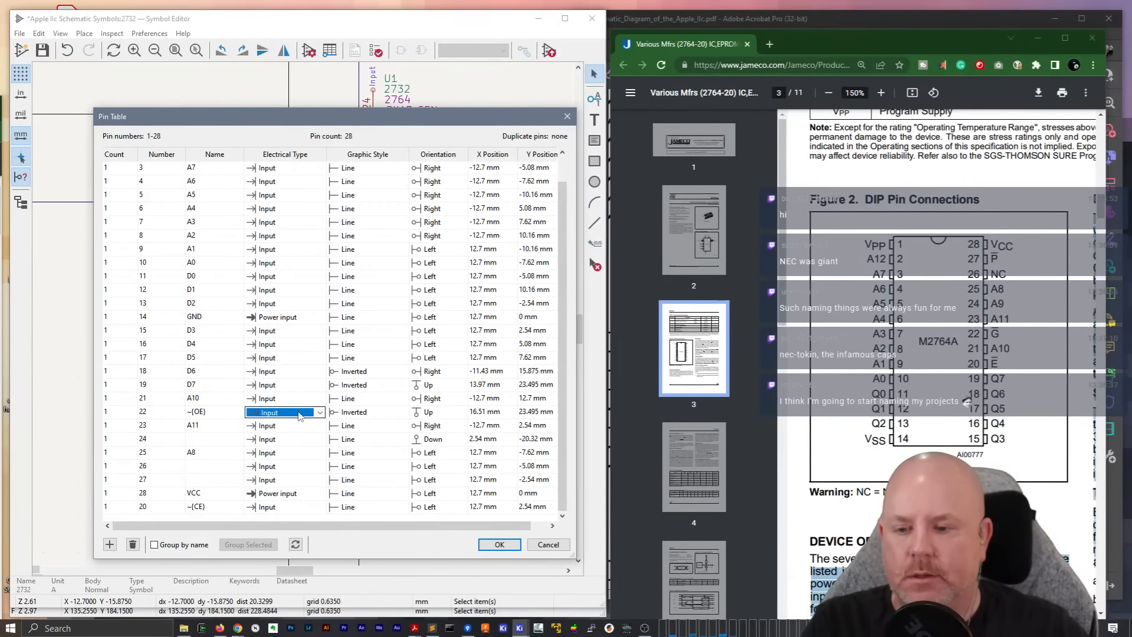
{"action": "left_click", "coordinate": [220, 418]}
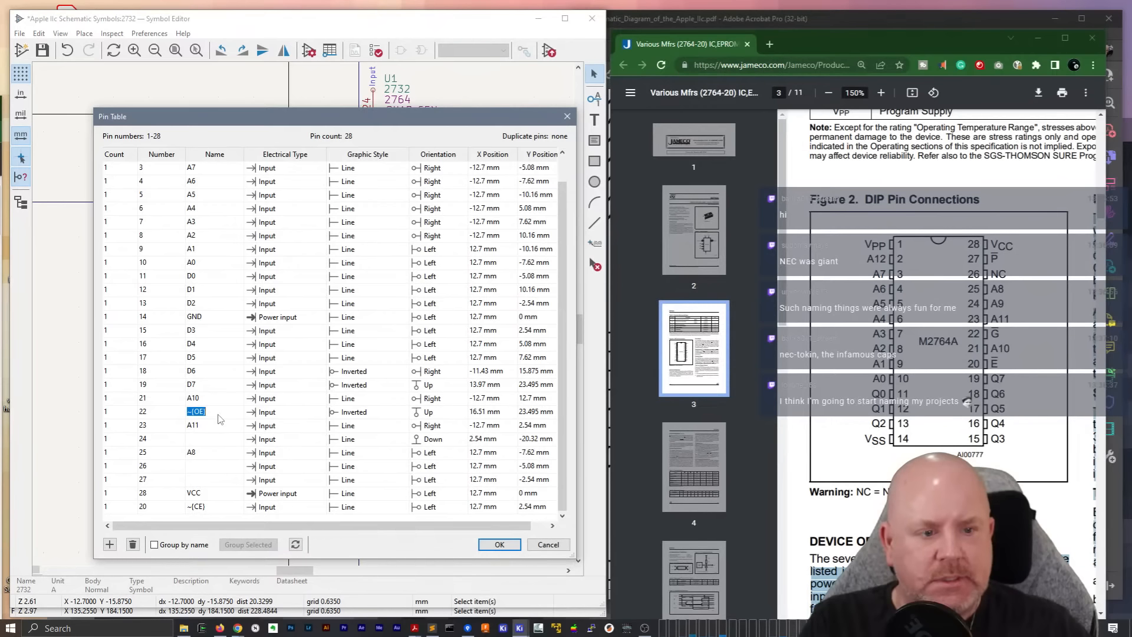
Enter ~ as the name of pin 27 in the pin table
{"action": "scroll", "coordinate": [219, 411], "scroll_direction": "up", "scroll_amount": 1}
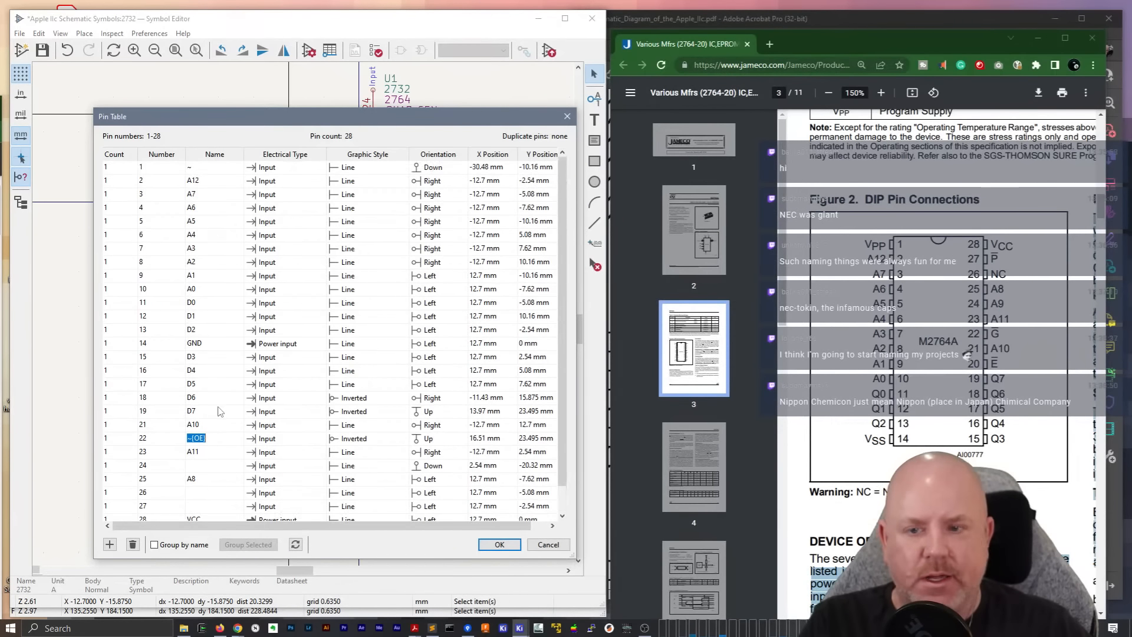
{"action": "scroll", "coordinate": [220, 411], "scroll_direction": "down", "scroll_amount": 1}
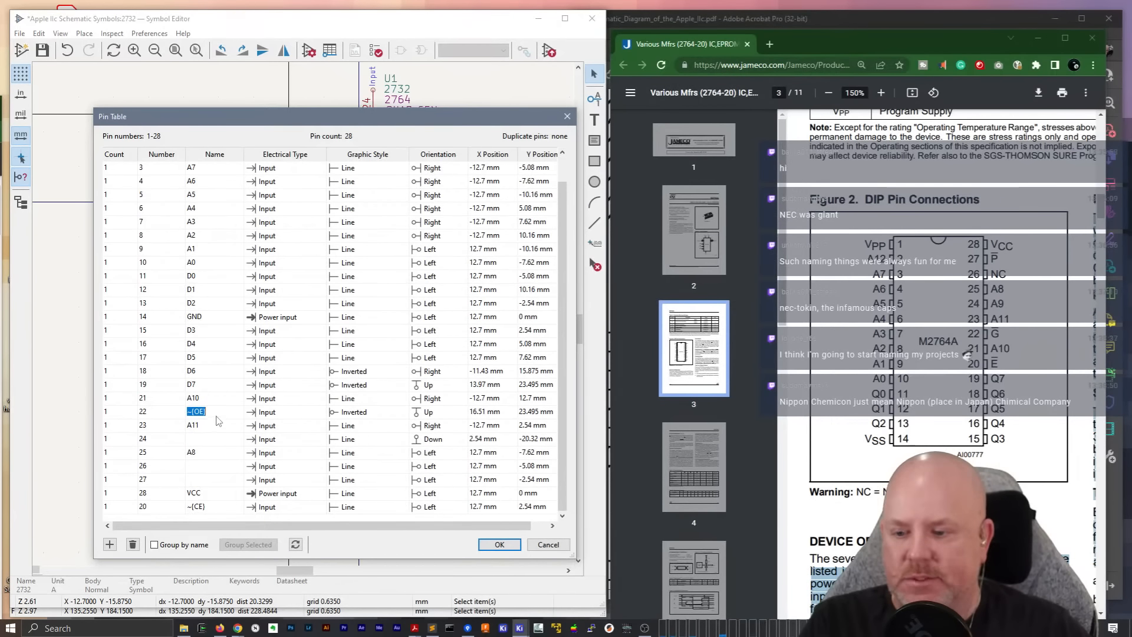
{"action": "left_click", "coordinate": [205, 479]}
{"action": "type", "text": "~"}
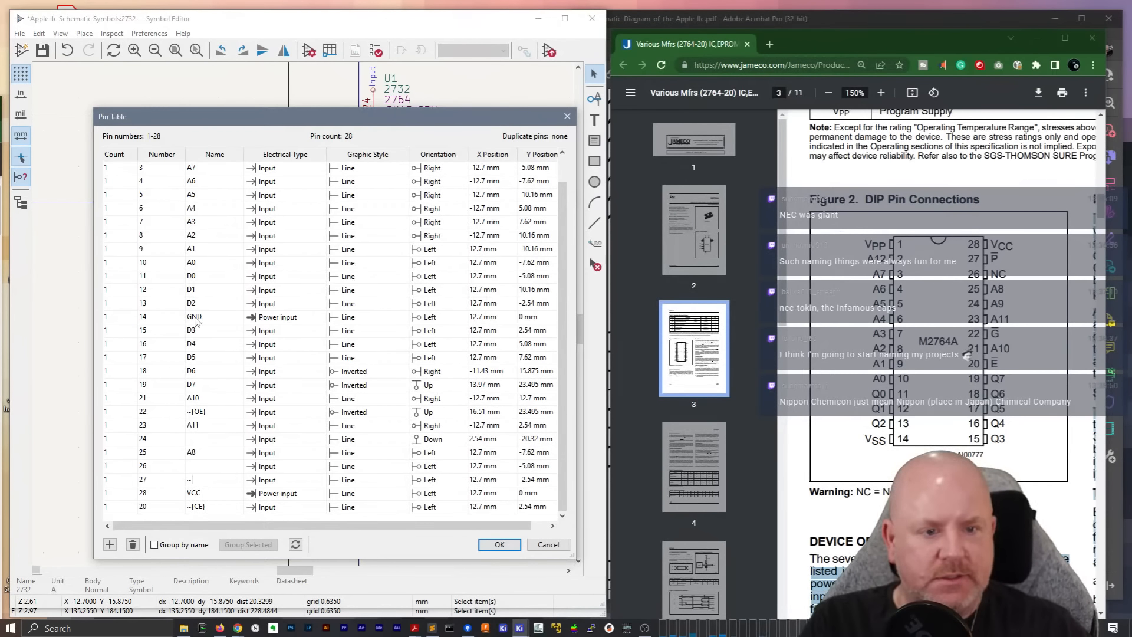
Name pin 24 A9 and pin 26 NC, and set pin 26's electrical type to Unconnected
{"action": "scroll", "coordinate": [198, 322], "scroll_direction": "up", "scroll_amount": 1}
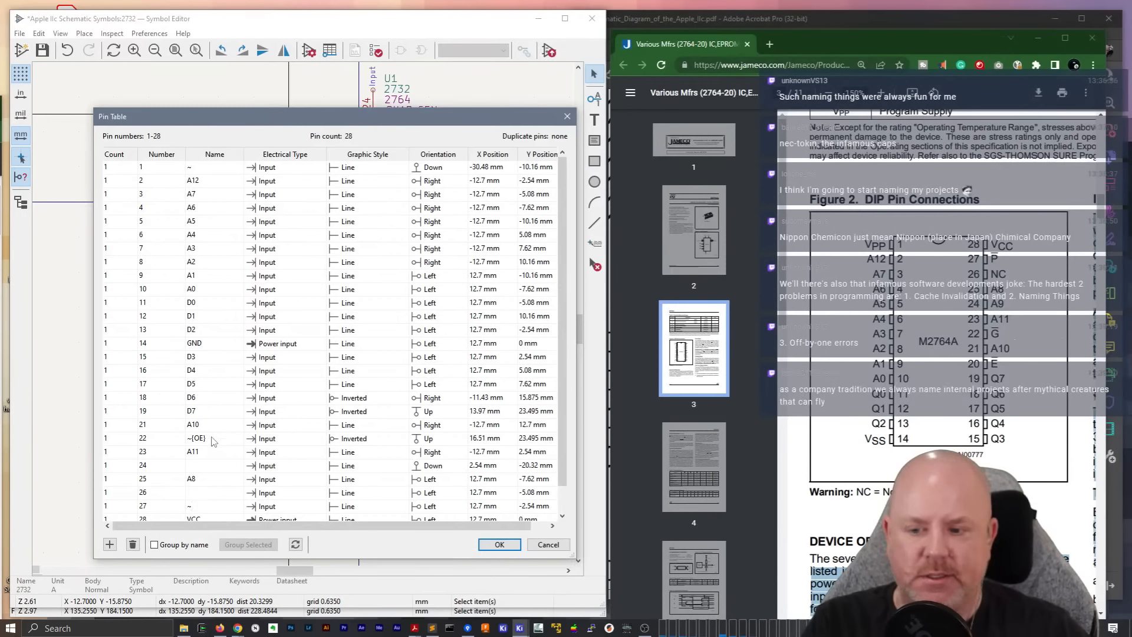
{"action": "left_click", "coordinate": [214, 470]}
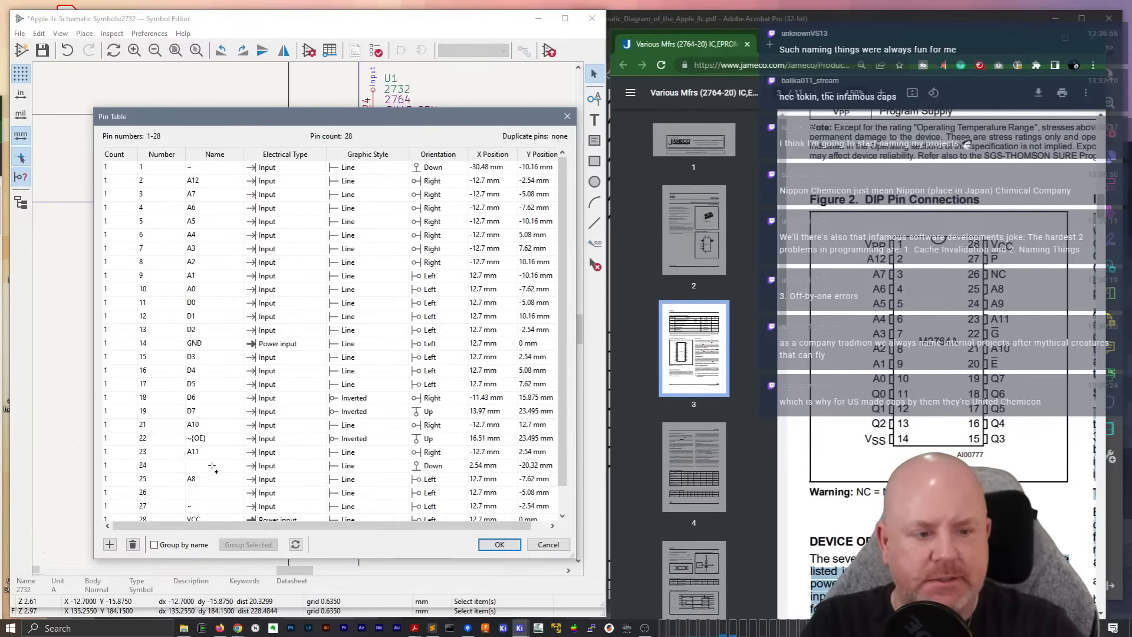
{"action": "type", "text": "A9"}
{"action": "left_click", "coordinate": [200, 491]}
{"action": "type", "text": "NC"}
{"action": "left_click", "coordinate": [255, 493]}
{"action": "left_click", "coordinate": [255, 493]}
{"action": "left_click", "coordinate": [248, 482]}
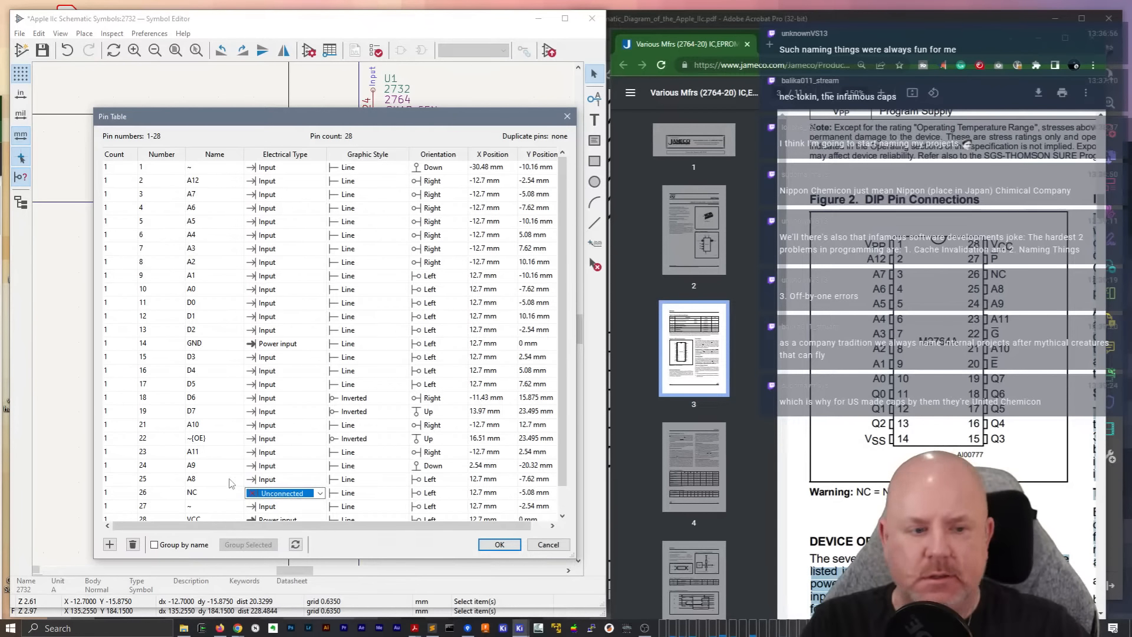
Re-enter ~ as pin 27's name and apply the pin table changes to the symbol
{"action": "scroll", "coordinate": [220, 479], "scroll_direction": "down", "scroll_amount": 1}
{"action": "left_click", "coordinate": [217, 480]}
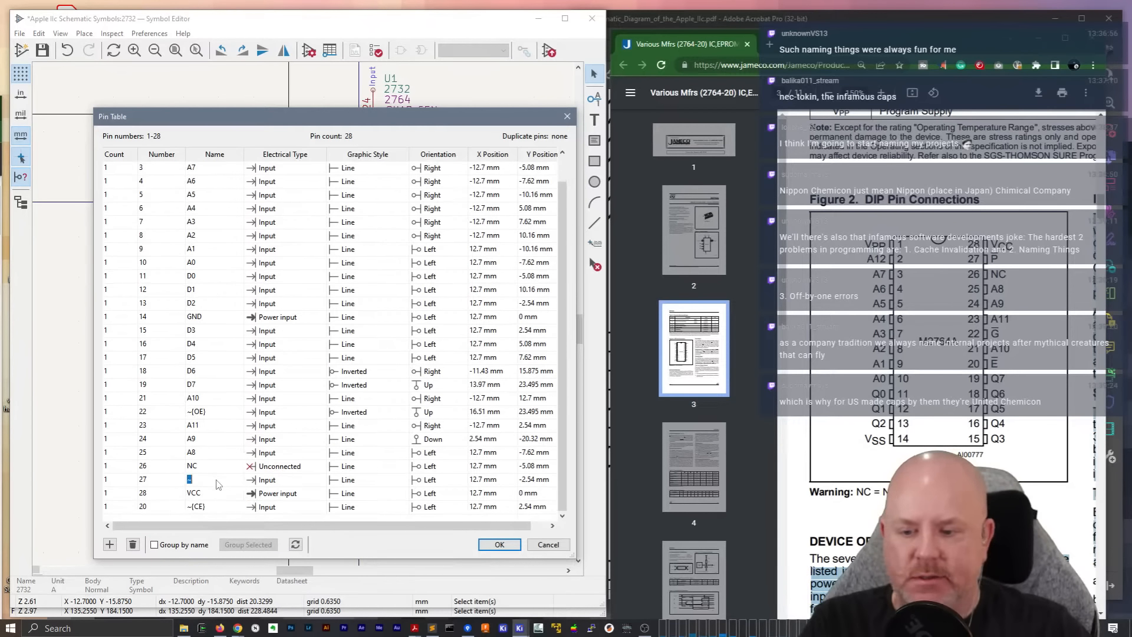
{"action": "key", "text": "BackSpace"}
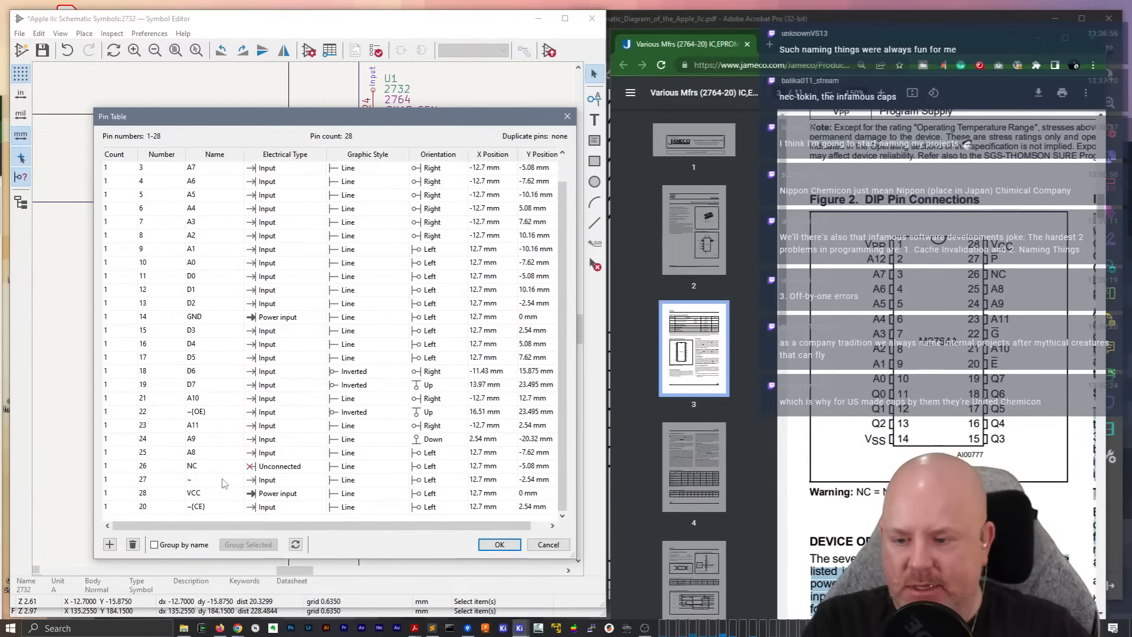
{"action": "type", "text": "~"}
{"action": "left_click", "coordinate": [213, 494]}
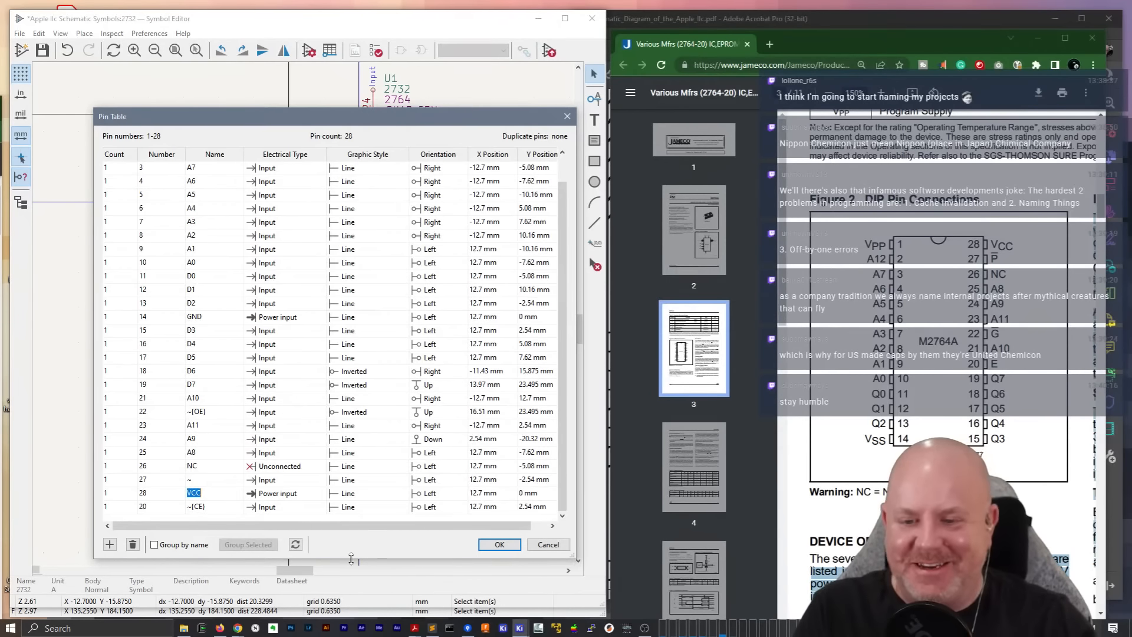
{"action": "left_click", "coordinate": [508, 549]}
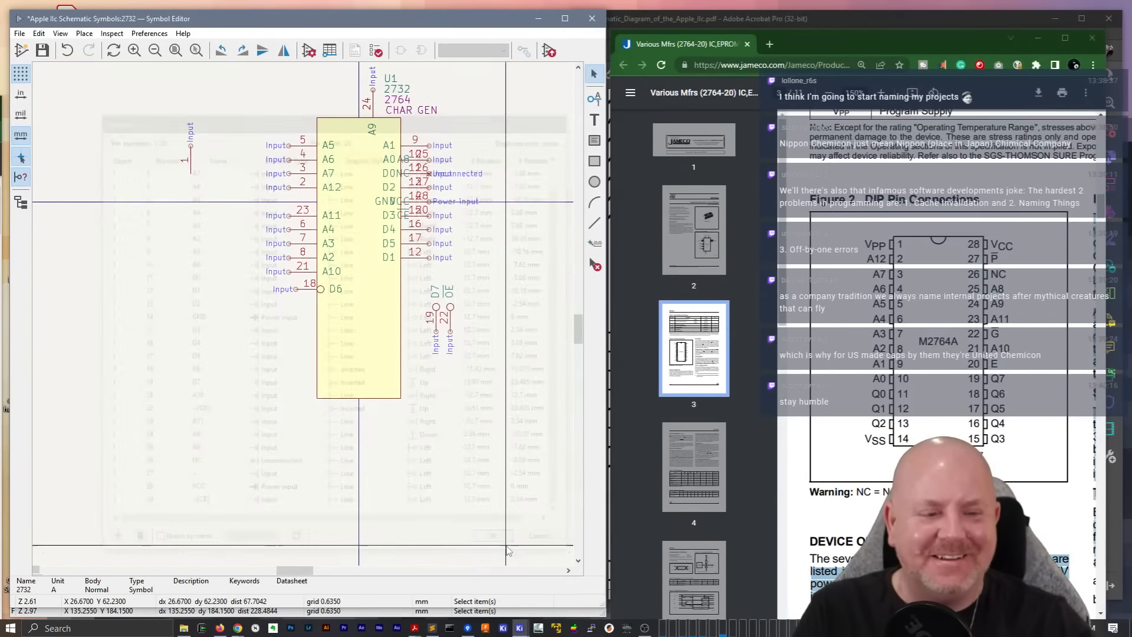
{"action": "middle_click_drag", "start_coordinate": [453, 257], "coordinate": [383, 348]}
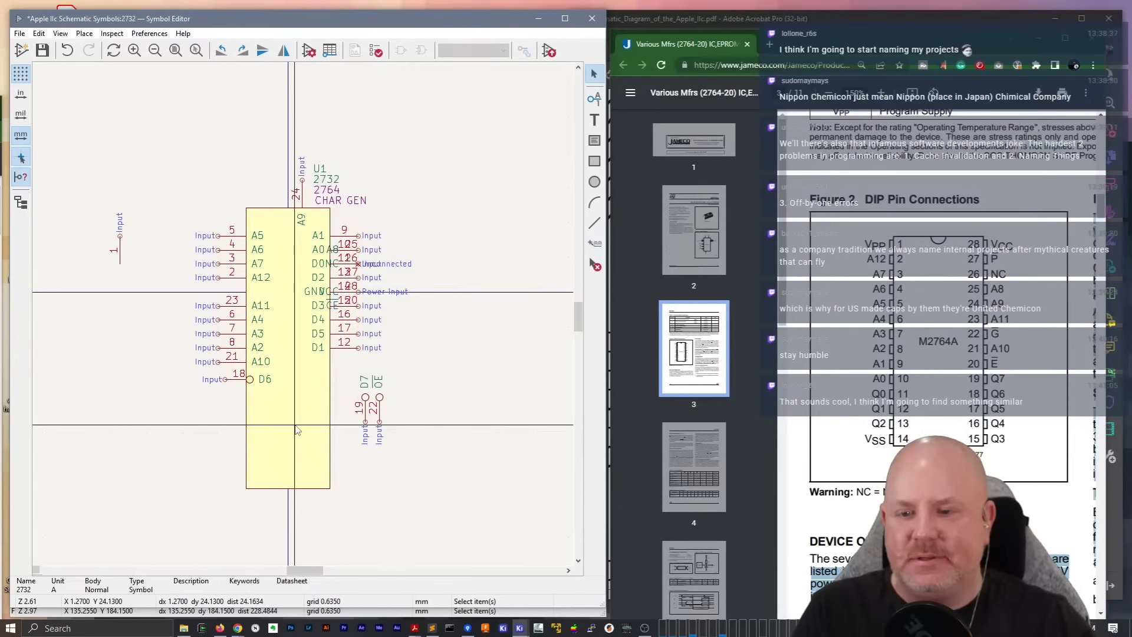
{"action": "middle_click_drag", "start_coordinate": [200, 439], "coordinate": [192, 370]}
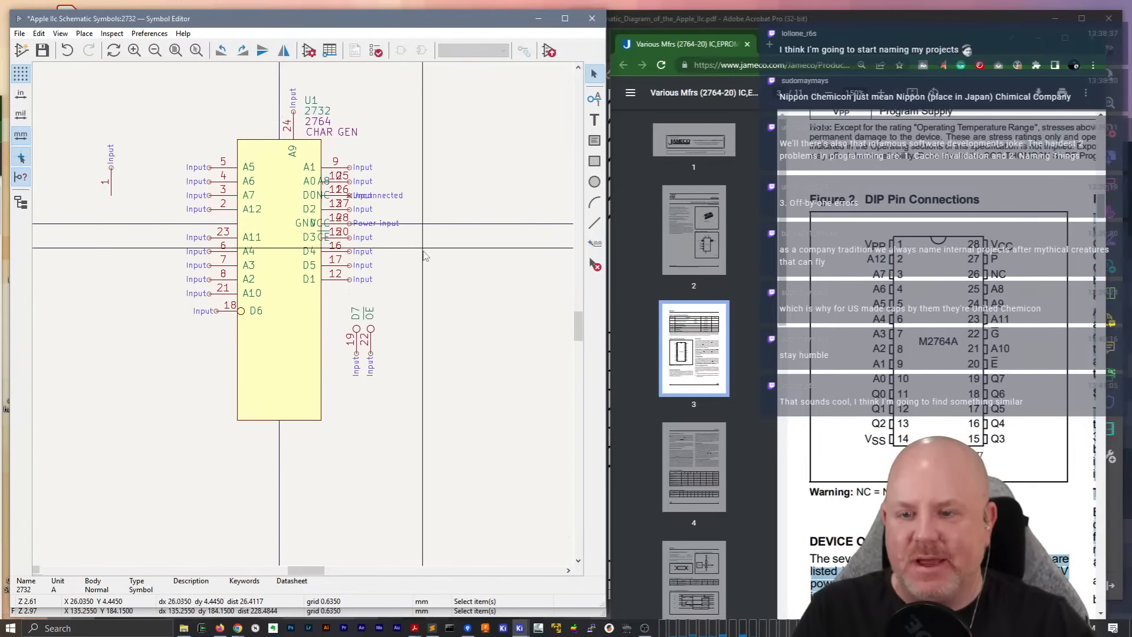
Move both side groups of pins and the D7 and ~{OE} pins clear of the symbol body, into the empty area beside it
{"action": "left_click_drag", "start_coordinate": [392, 289], "coordinate": [336, 164]}
{"action": "left_click_drag", "start_coordinate": [350, 281], "coordinate": [501, 274]}
{"action": "left_click", "coordinate": [460, 380]}
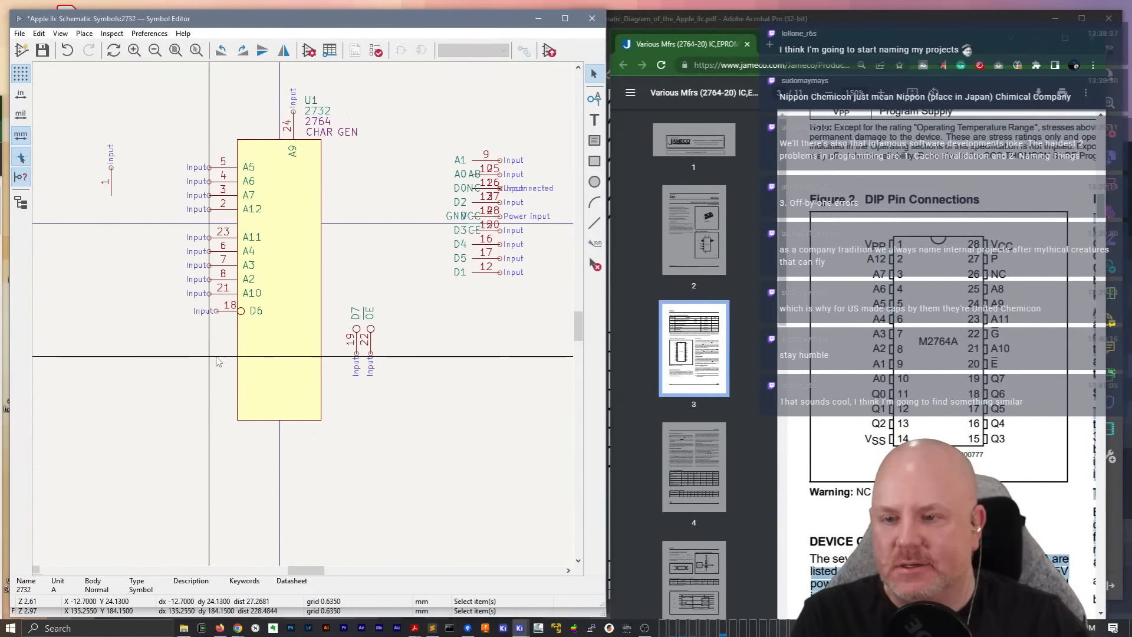
{"action": "left_click_drag", "start_coordinate": [223, 357], "coordinate": [201, 128]}
{"action": "left_click_drag", "start_coordinate": [221, 293], "coordinate": [519, 469]}
{"action": "left_click_drag", "start_coordinate": [394, 405], "coordinate": [335, 306]}
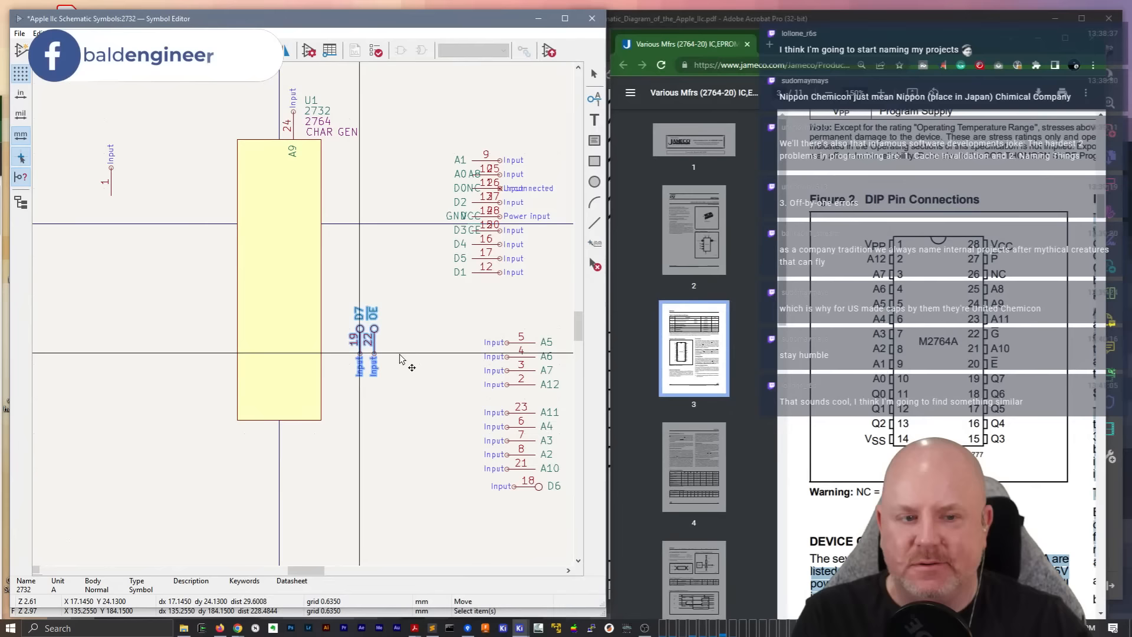
{"action": "left_click_drag", "start_coordinate": [357, 353], "coordinate": [437, 398]}
{"action": "left_click", "coordinate": [407, 313]}
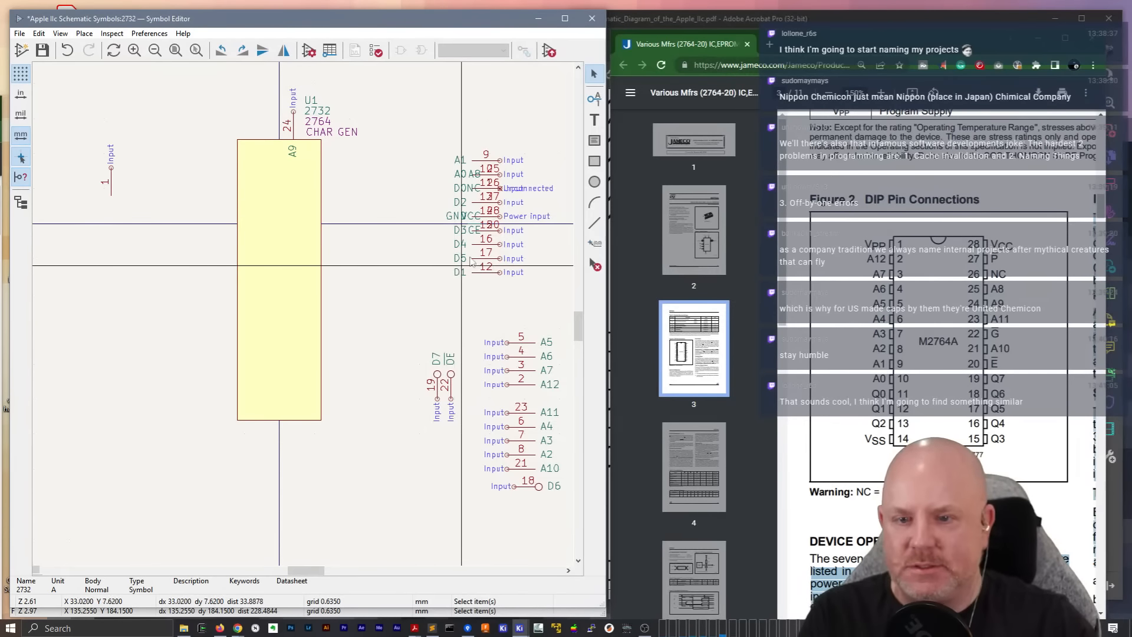
Following the schematic PDF, place pin 1 on the body's top edge and pin 24 (A9) on its left edge
{"action": "left_click", "coordinate": [111, 177]}
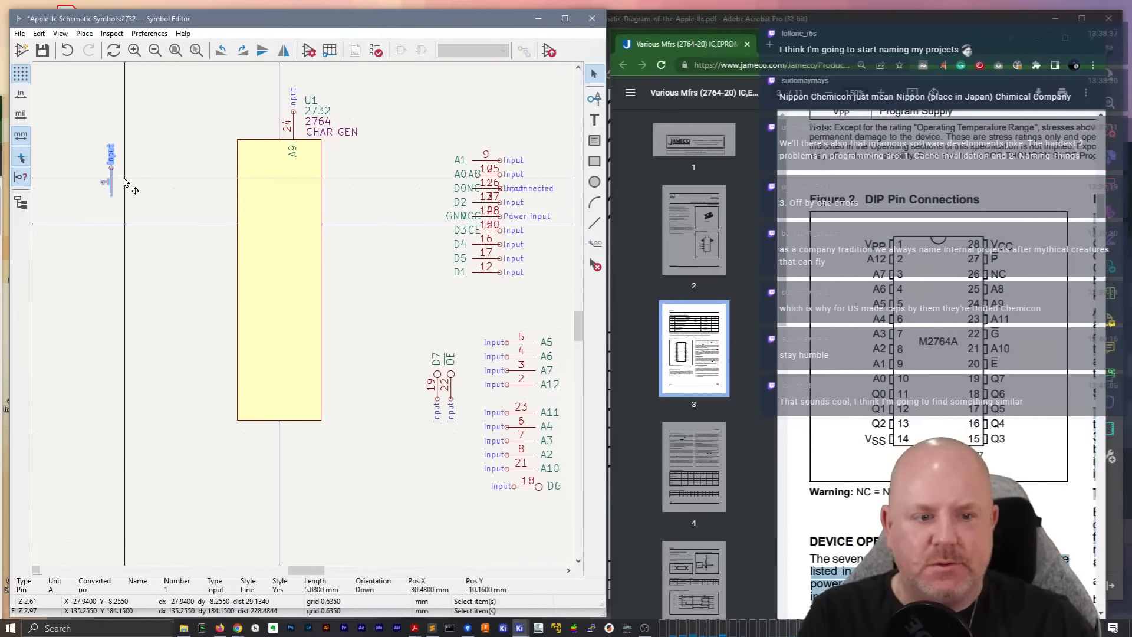
{"action": "key", "text": "alt+Tab"}
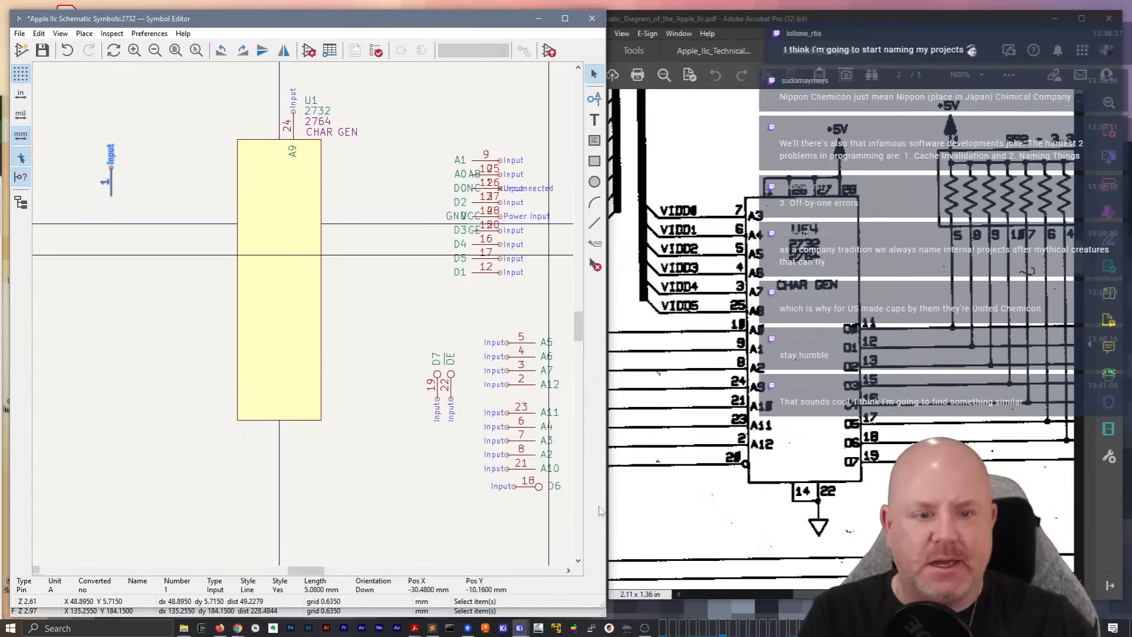
{"action": "left_click_drag", "start_coordinate": [110, 183], "coordinate": [255, 114]}
{"action": "left_click", "coordinate": [298, 136]}
{"action": "left_click_drag", "start_coordinate": [297, 137], "coordinate": [206, 361]}
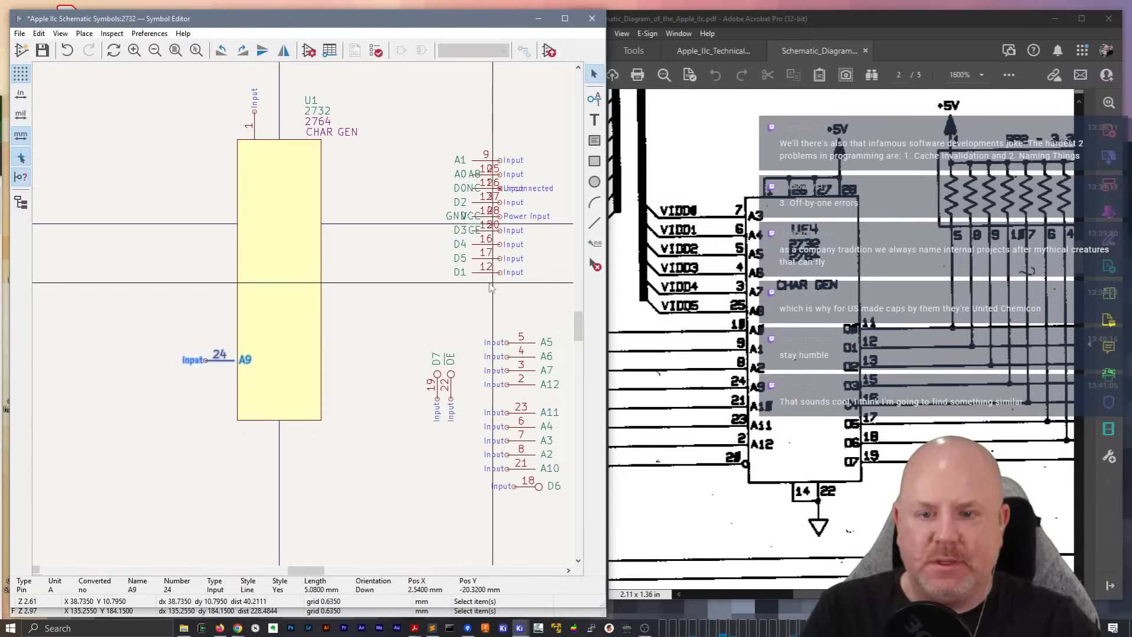
Pull pins 9, 10, 11, 25 and 26 out of the overlapping pin stack beside the body
{"action": "left_click_drag", "start_coordinate": [432, 140], "coordinate": [465, 206]}
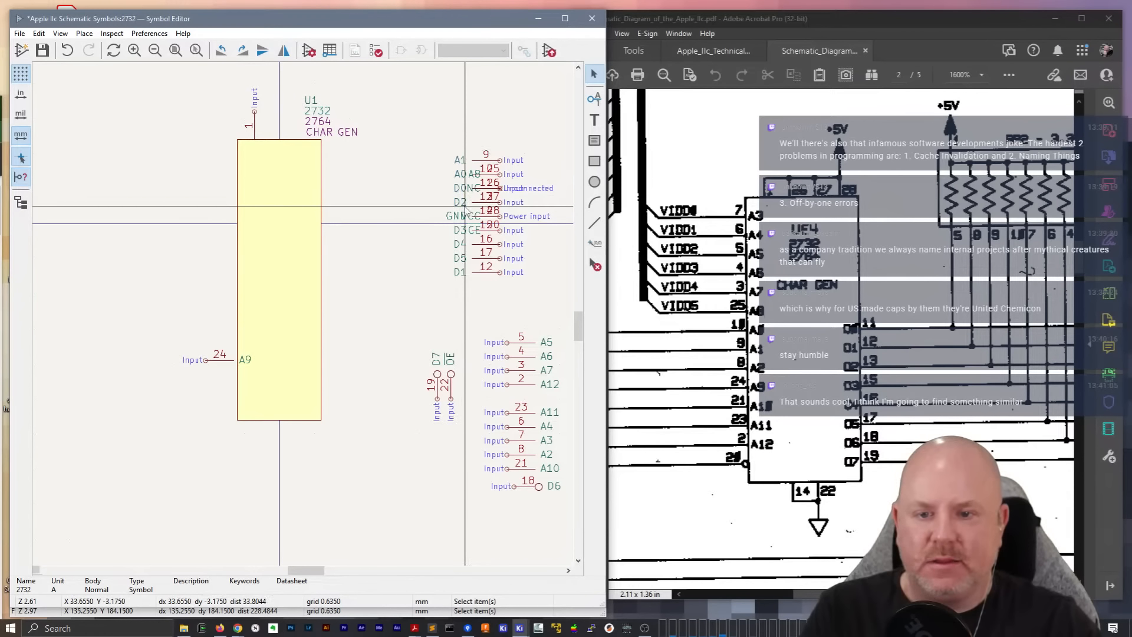
{"action": "left_click_drag", "start_coordinate": [440, 146], "coordinate": [474, 207]}
{"action": "left_click_drag", "start_coordinate": [470, 135], "coordinate": [444, 174]}
{"action": "left_click", "coordinate": [472, 175]}
Rotate pin 28 (VCC) upright and place it on the body's top edge
{"action": "left_click", "coordinate": [499, 216]}
{"action": "left_click_drag", "start_coordinate": [500, 216], "coordinate": [297, 127]}
{"action": "key", "text": "r"}
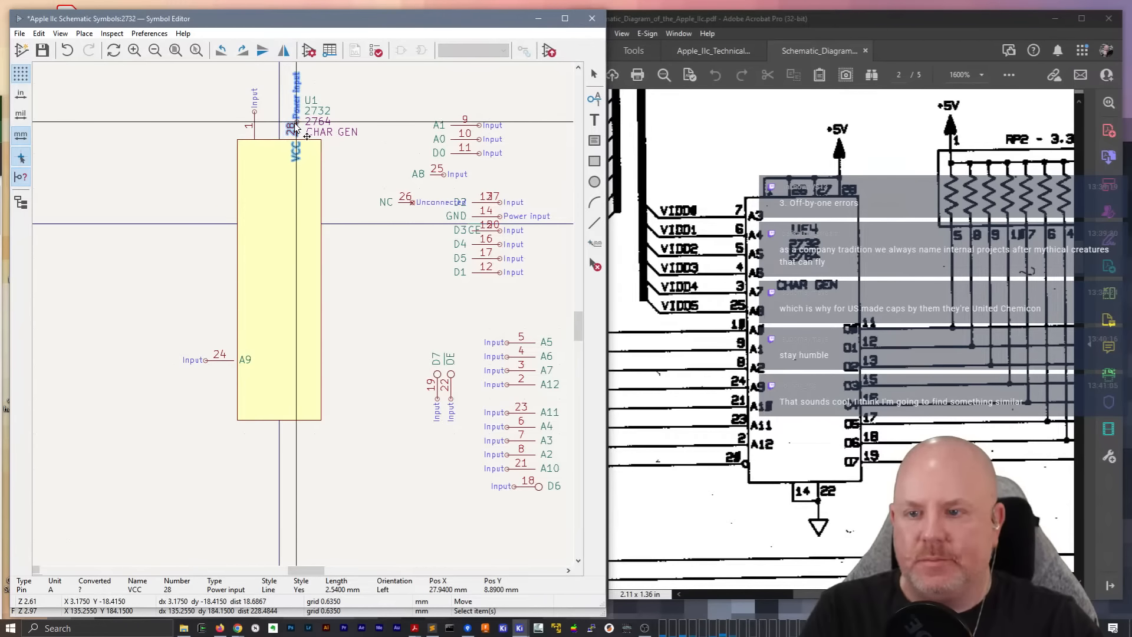
{"action": "left_click", "coordinate": [297, 128]}
Rotate pin 14 (GND) to point down and place it on the body's bottom edge
{"action": "left_click", "coordinate": [481, 222]}
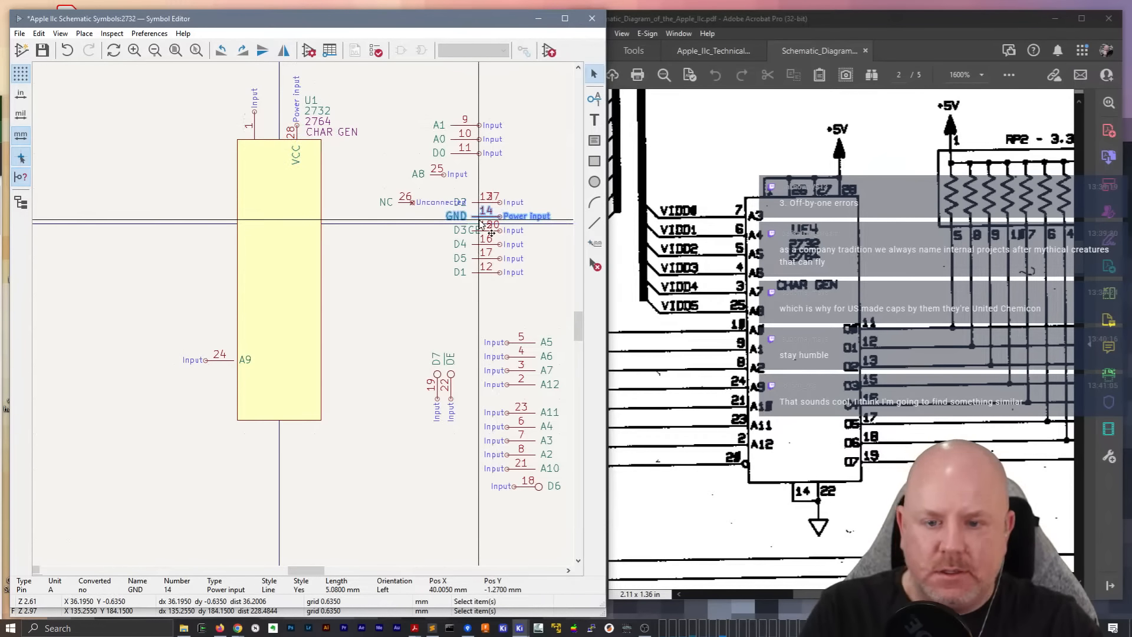
{"action": "key", "text": "m"}
{"action": "key", "text": "r"}
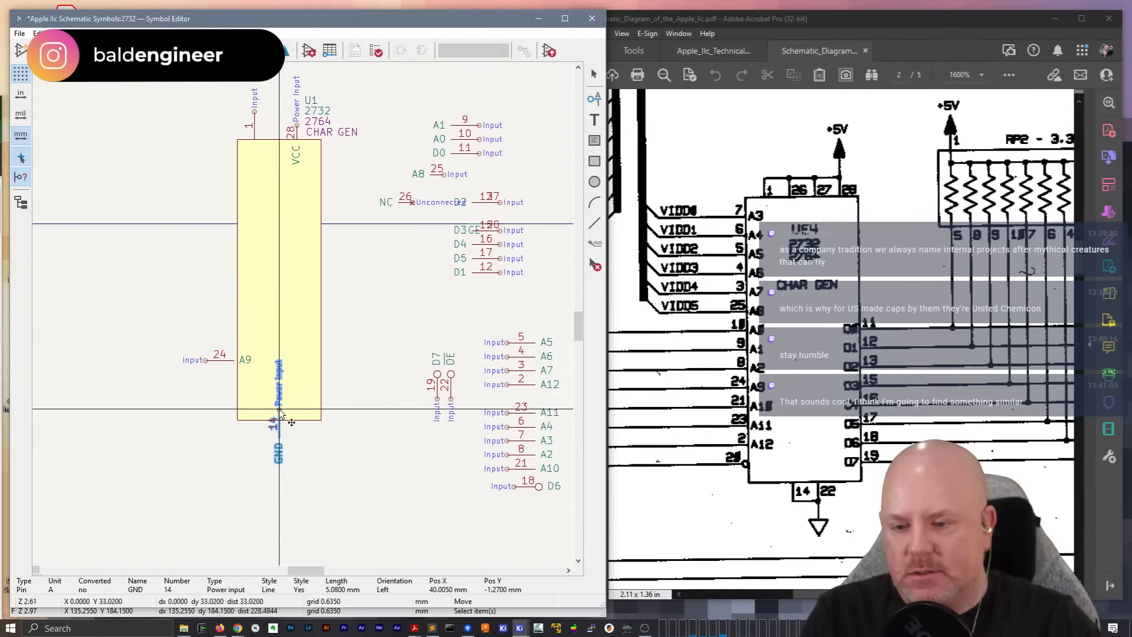
{"action": "key", "text": "r"}
{"action": "key", "text": "r"}
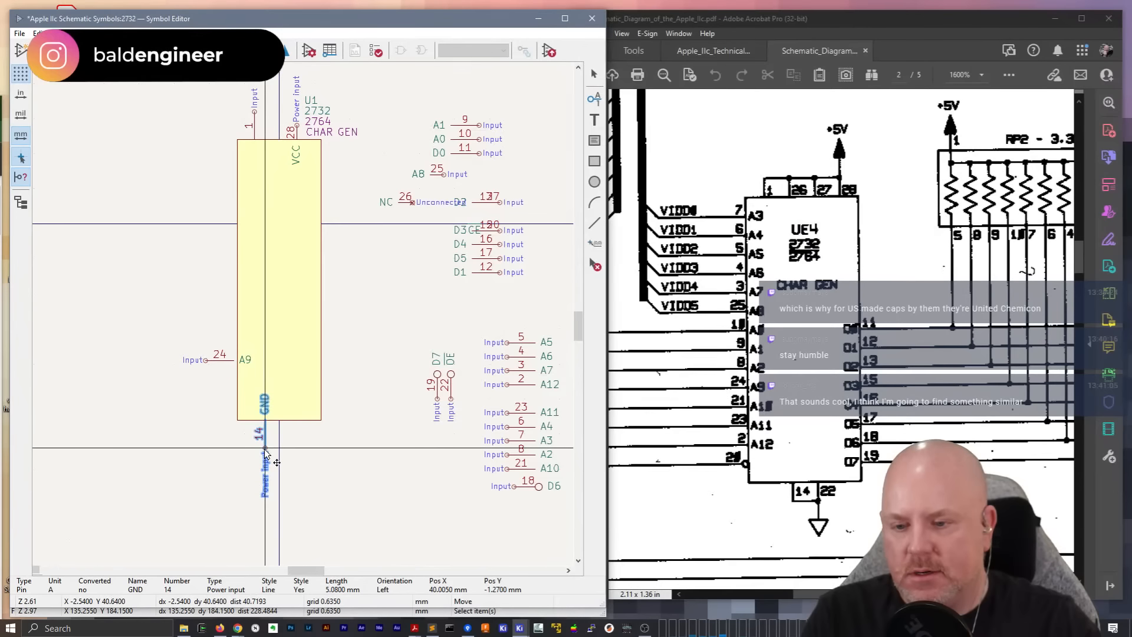
{"action": "left_click", "coordinate": [265, 449]}
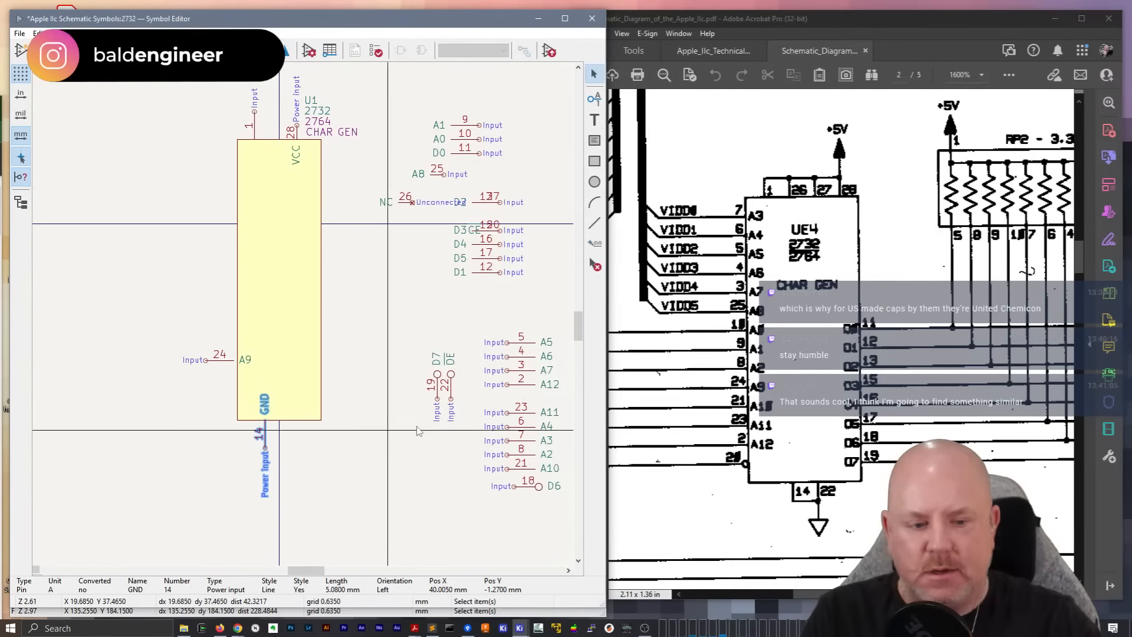
Mirror pin 20 (~{CE}) and place it on the body's left edge below pin 24
{"action": "left_click", "coordinate": [489, 230]}
{"action": "key", "text": "m"}
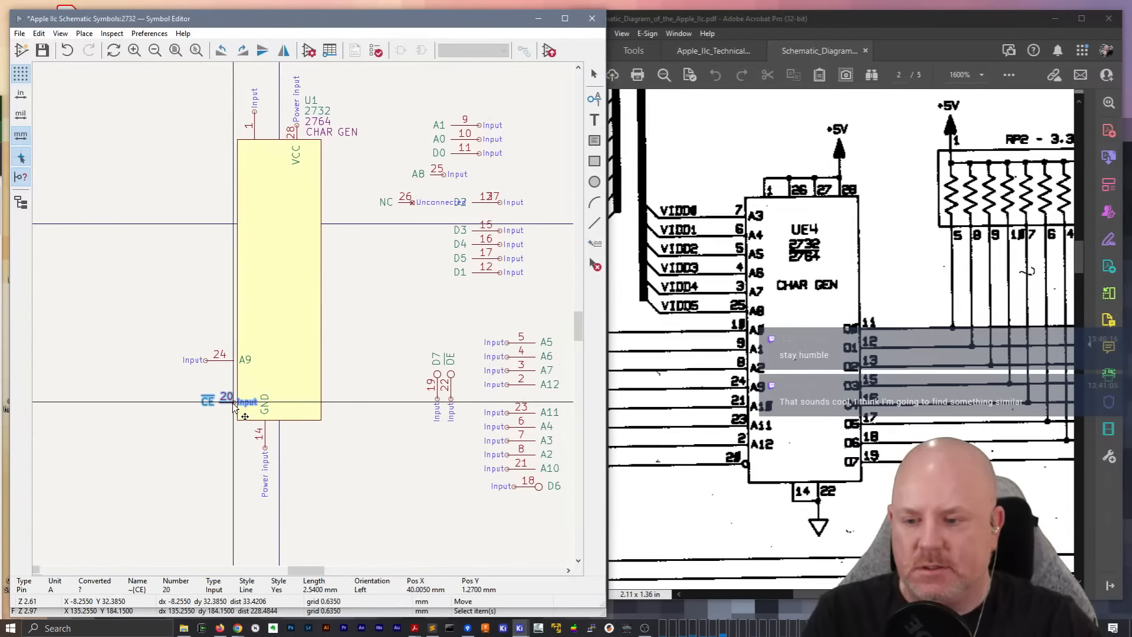
{"action": "key", "text": "x"}
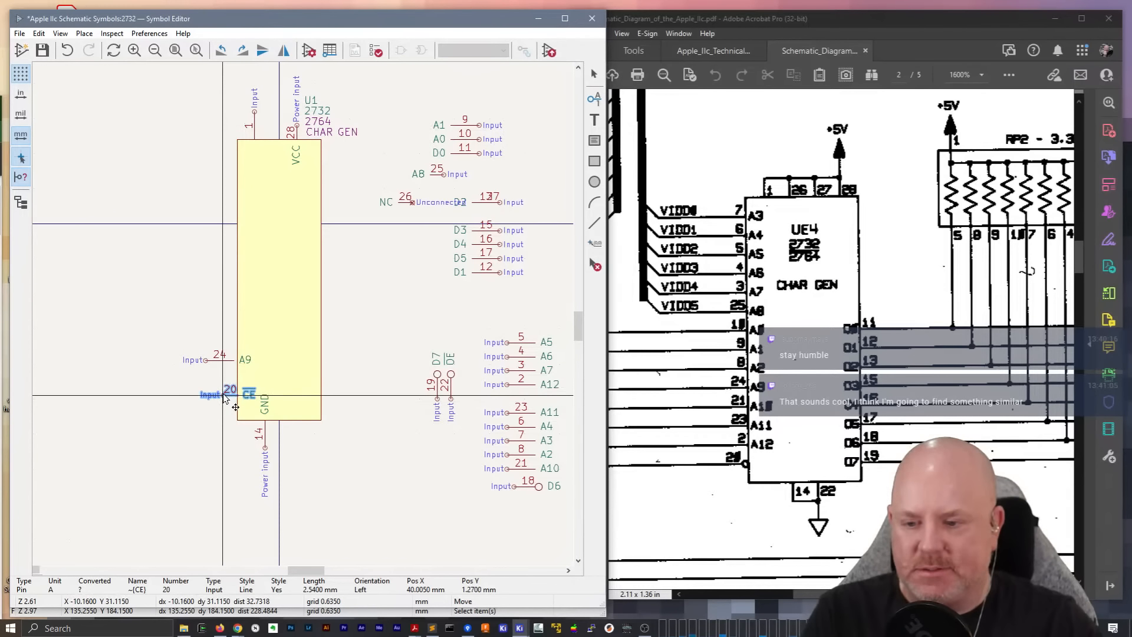
{"action": "left_click", "coordinate": [224, 394]}
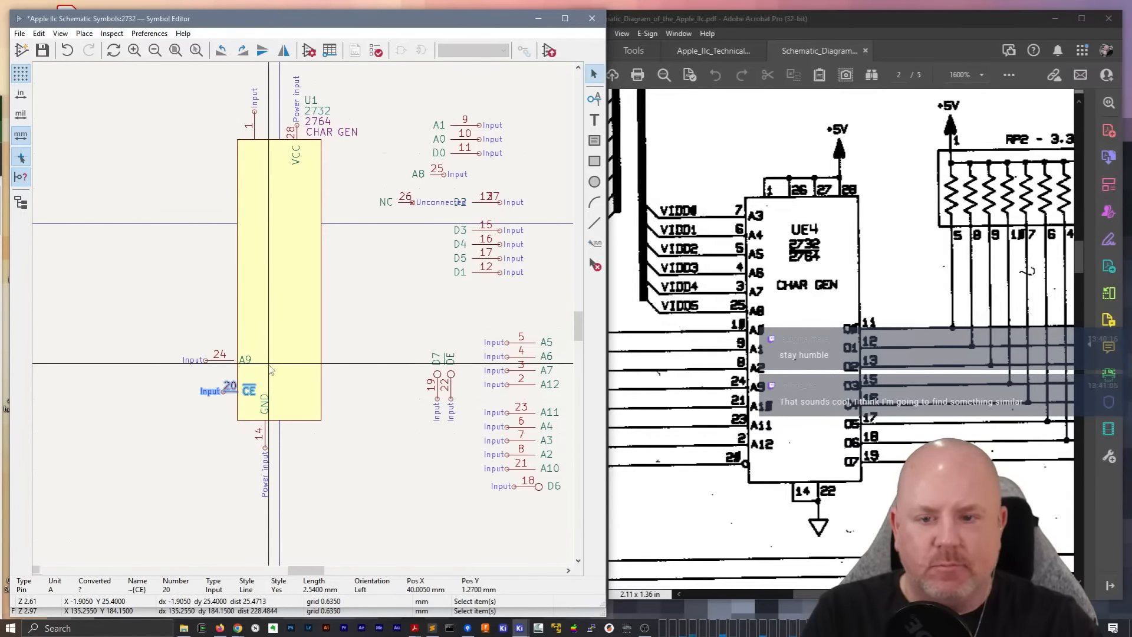
{"action": "left_click_drag", "start_coordinate": [492, 287], "coordinate": [430, 255]}
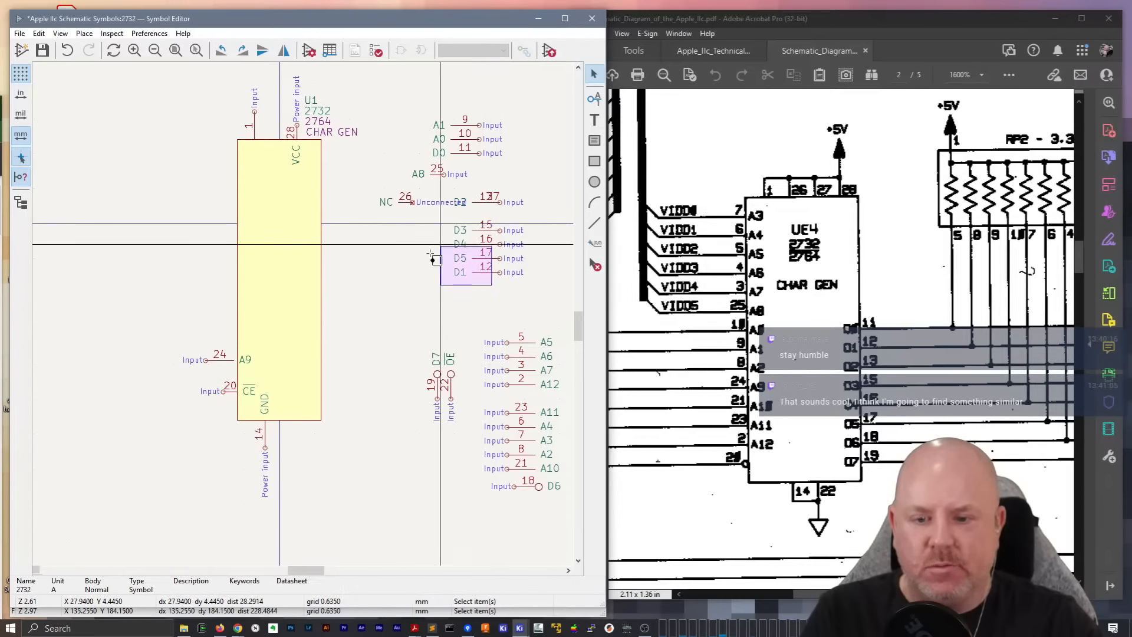
Flip pin 22 (~{OE}) by 180 degrees and place it at the body's bottom edge beside the GND pin
{"action": "left_click", "coordinate": [451, 394]}
{"action": "left_click_drag", "start_coordinate": [452, 397], "coordinate": [293, 421]}
{"action": "key", "text": "r"}
{"action": "key", "text": "r"}
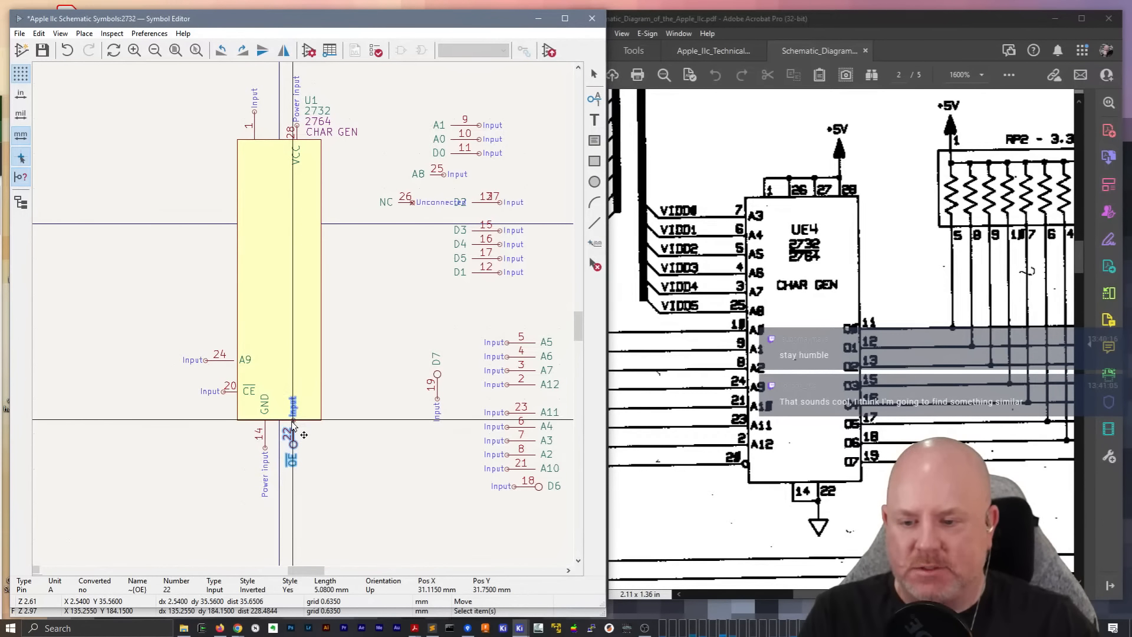
{"action": "left_click", "coordinate": [293, 421]}
{"action": "left_click", "coordinate": [369, 443]}
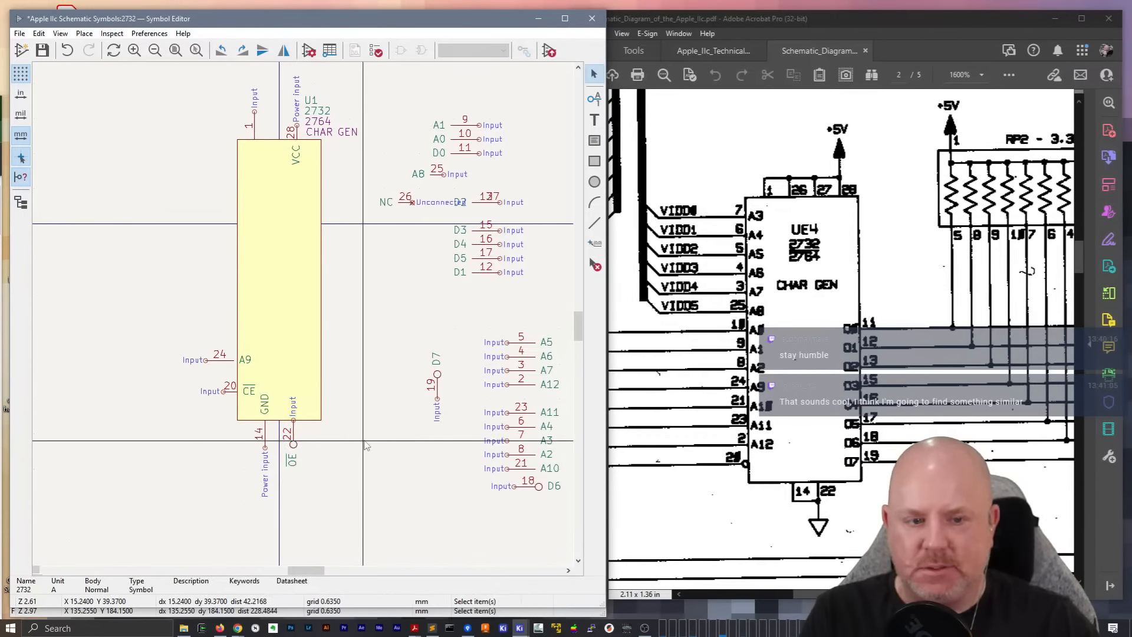
Examine in the schematic PDF how CHAR GEN chip UE4 connects to resistor pack RP2 and the 74LS166 UE6
{"action": "scroll", "coordinate": [842, 336], "scroll_direction": "down", "scroll_amount": 2}
{"action": "scroll", "coordinate": [842, 336], "scroll_direction": "up", "scroll_amount": 2}
{"action": "left_click_drag", "start_coordinate": [834, 594], "coordinate": [890, 594]}
{"action": "scroll", "coordinate": [886, 498], "scroll_direction": "down", "scroll_amount": 5}
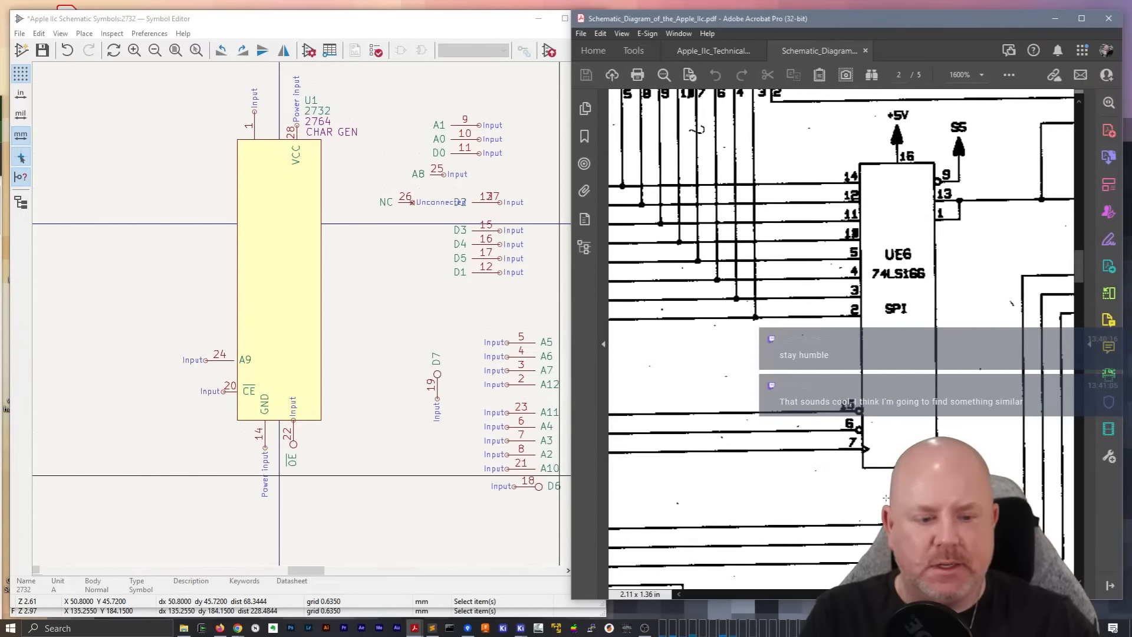
{"action": "scroll", "coordinate": [885, 498], "scroll_direction": "up", "scroll_amount": 5}
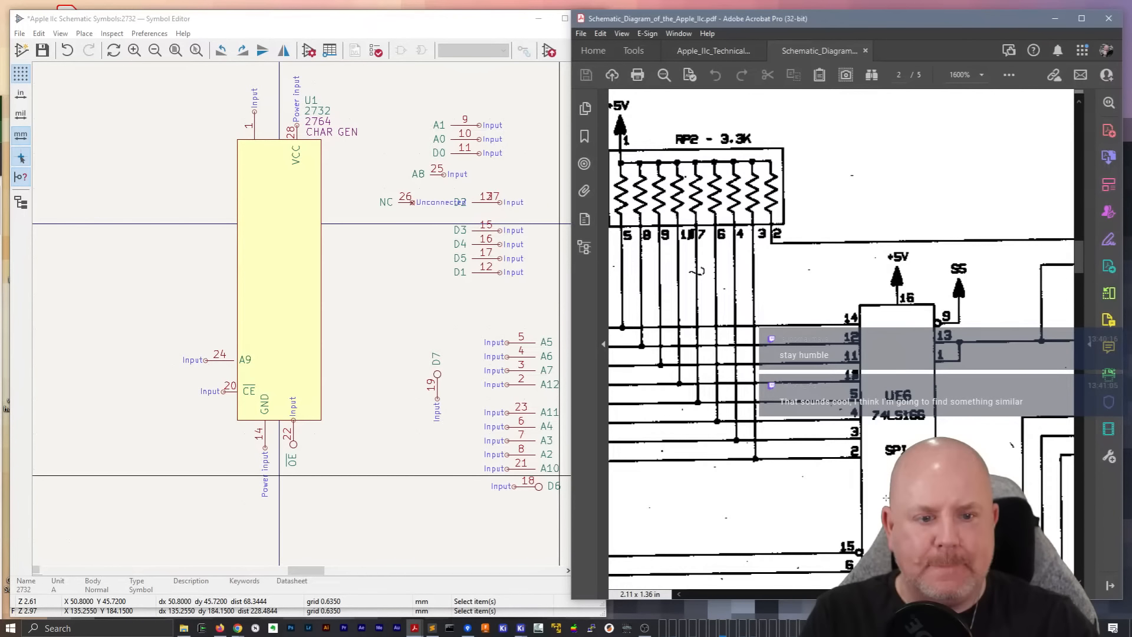
{"action": "left_click_drag", "start_coordinate": [890, 594], "coordinate": [835, 593]}
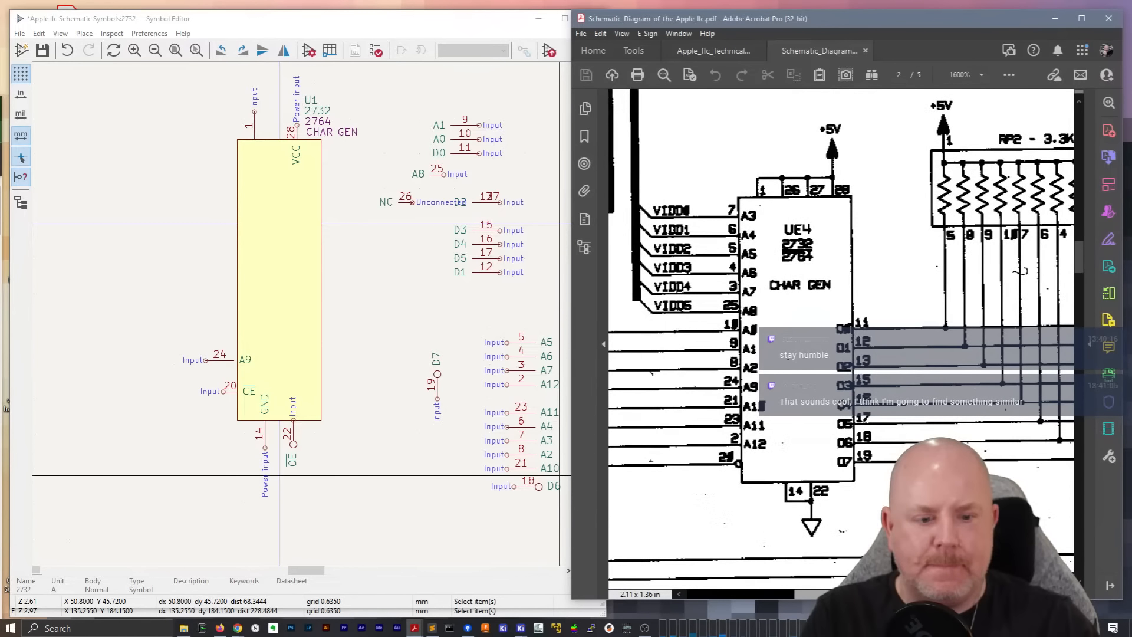
{"action": "left_click_drag", "start_coordinate": [834, 594], "coordinate": [881, 593]}
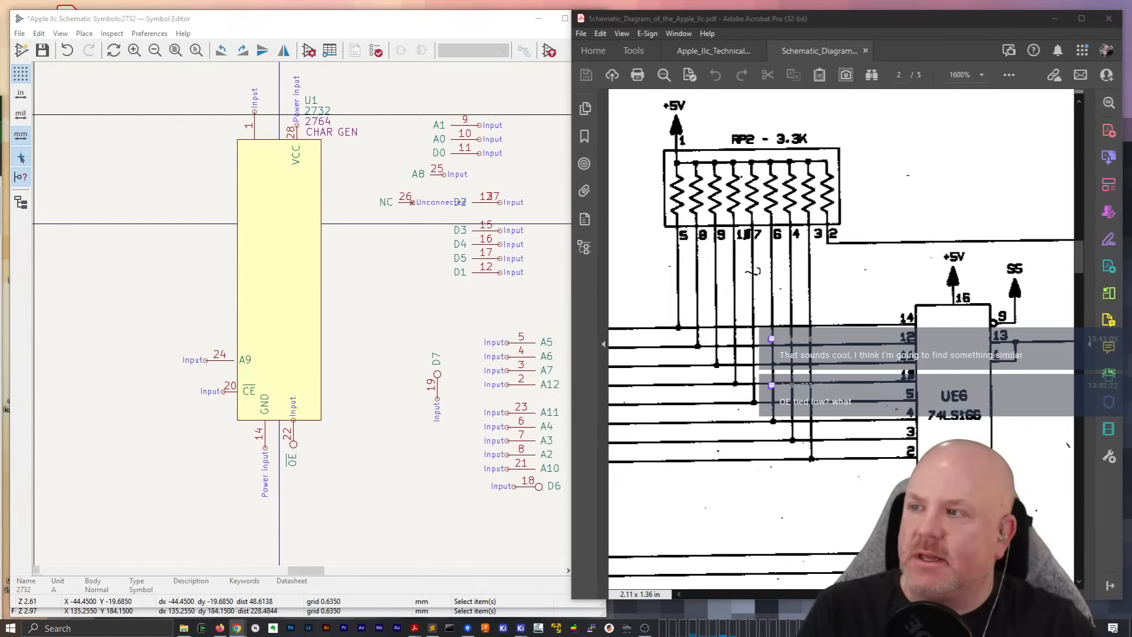
{"action": "key", "text": "alt+Tab"}
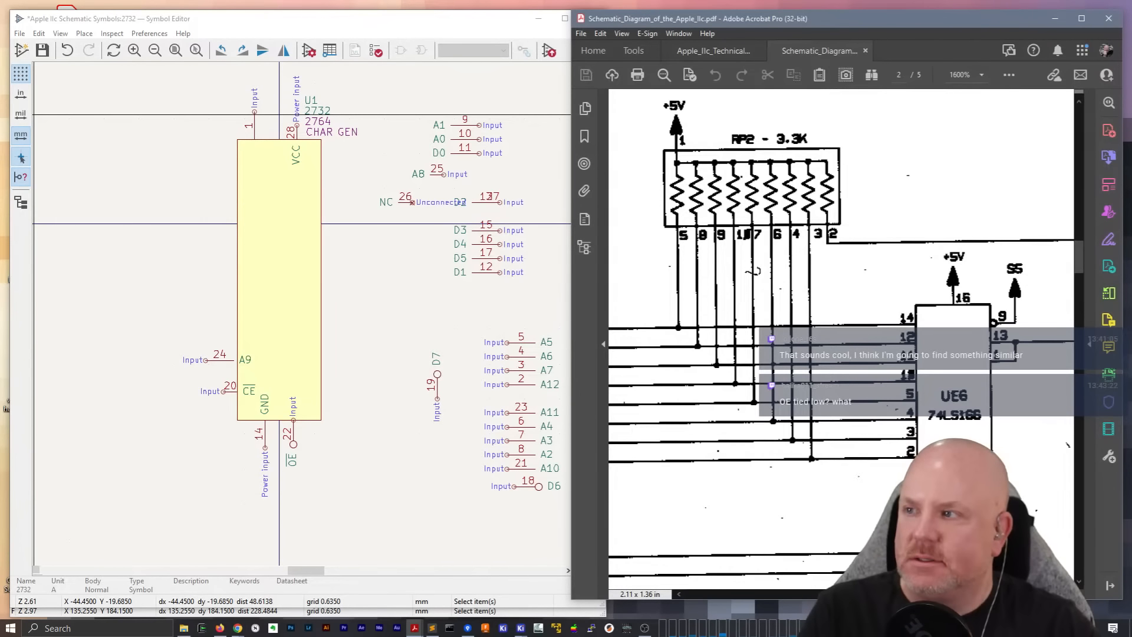
{"action": "key", "text": "alt+Tab"}
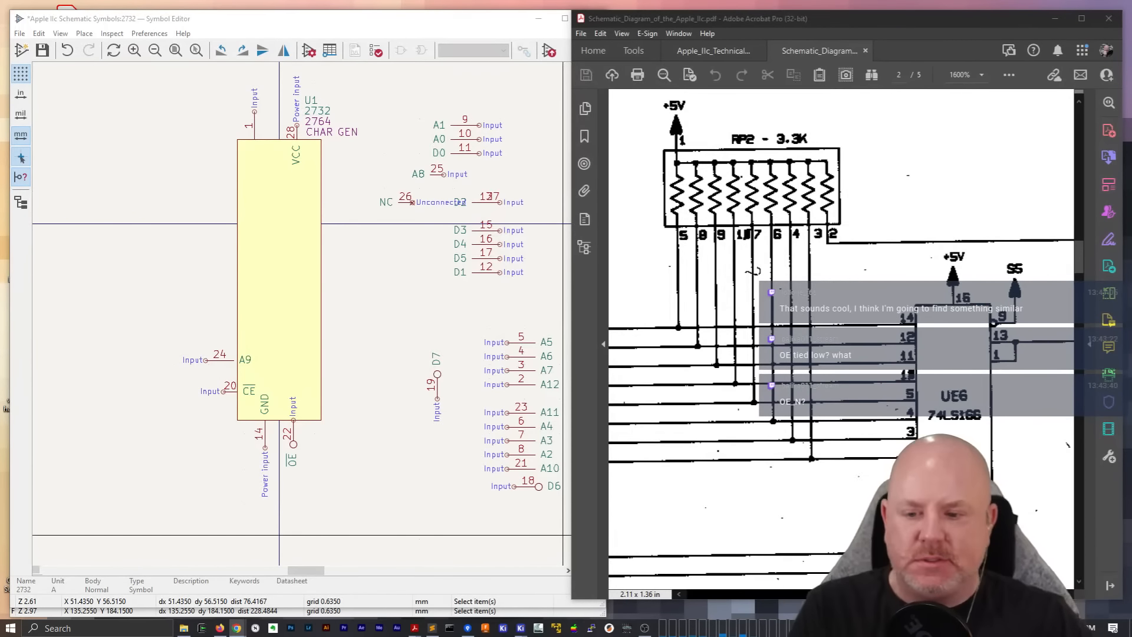
Rotate pin 22 (~{OE}) back by 180 degrees and reposition it so its inversion bubble meets the body's bottom edge
{"action": "left_click", "coordinate": [293, 431]}
{"action": "key", "text": "r"}
{"action": "key", "text": "r"}
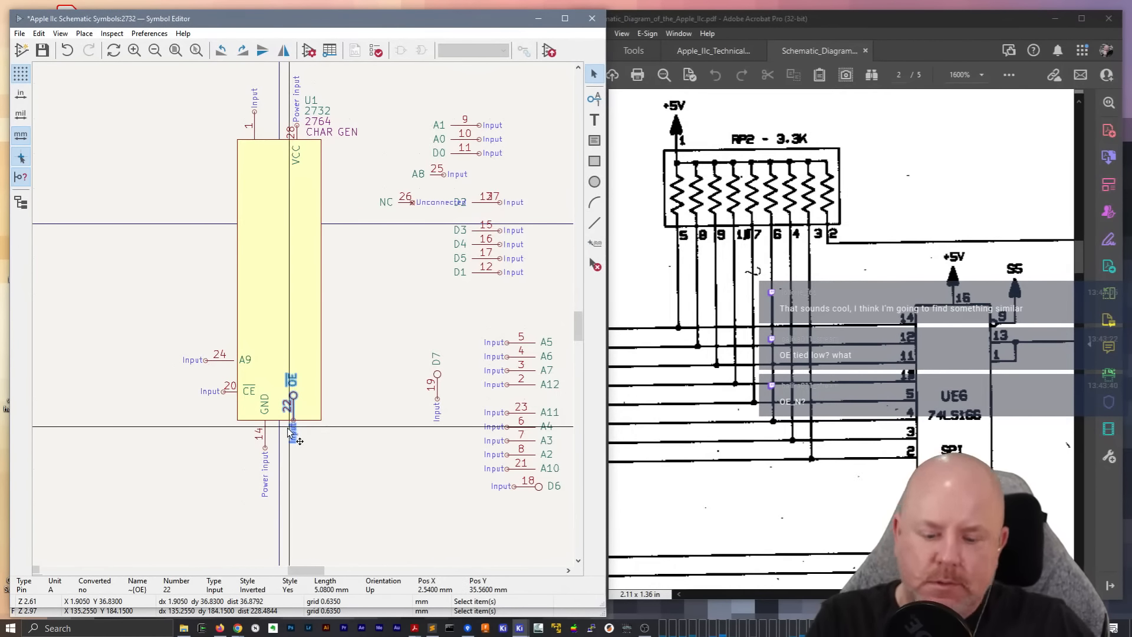
{"action": "key", "text": "m"}
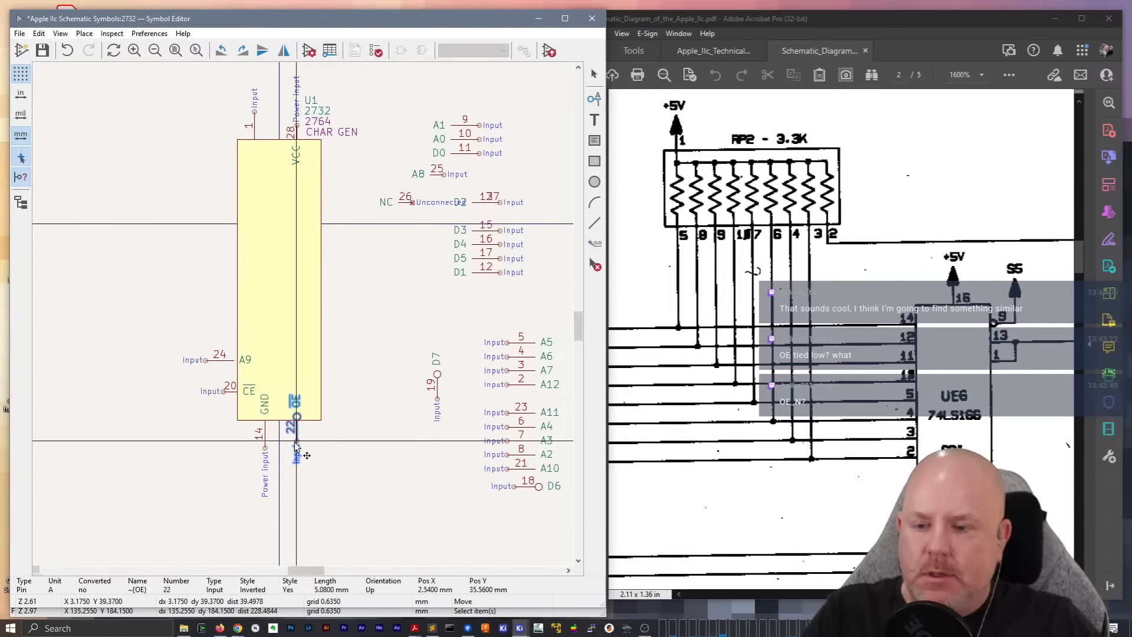
{"action": "left_click", "coordinate": [293, 439]}
{"action": "left_click", "coordinate": [377, 462]}
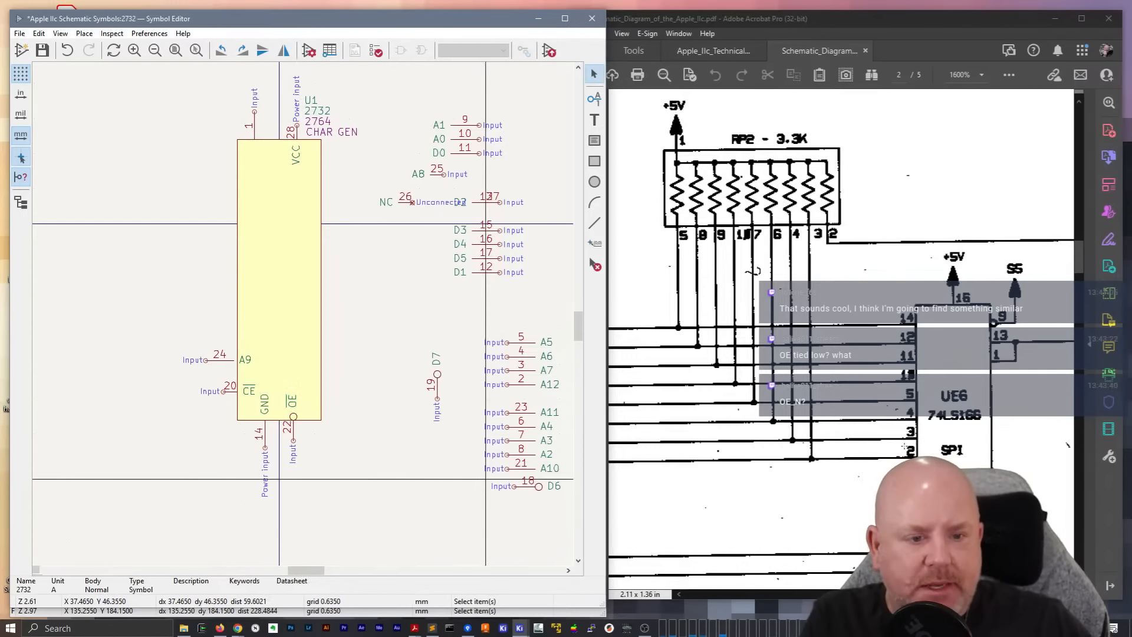
Examine the 74LS166 UE6, the VID chip UE1 and the video output lines in the schematic PDF, then return to UE4
{"action": "mouse_move", "coordinate": [898, 594]}
{"action": "left_mouse_down"}
{"action": "mouse_move", "coordinate": [850, 594]}
{"action": "mouse_move", "coordinate": [895, 594]}
{"action": "left_mouse_up"}
{"action": "scroll", "coordinate": [952, 434], "scroll_direction": "down", "scroll_amount": 2}
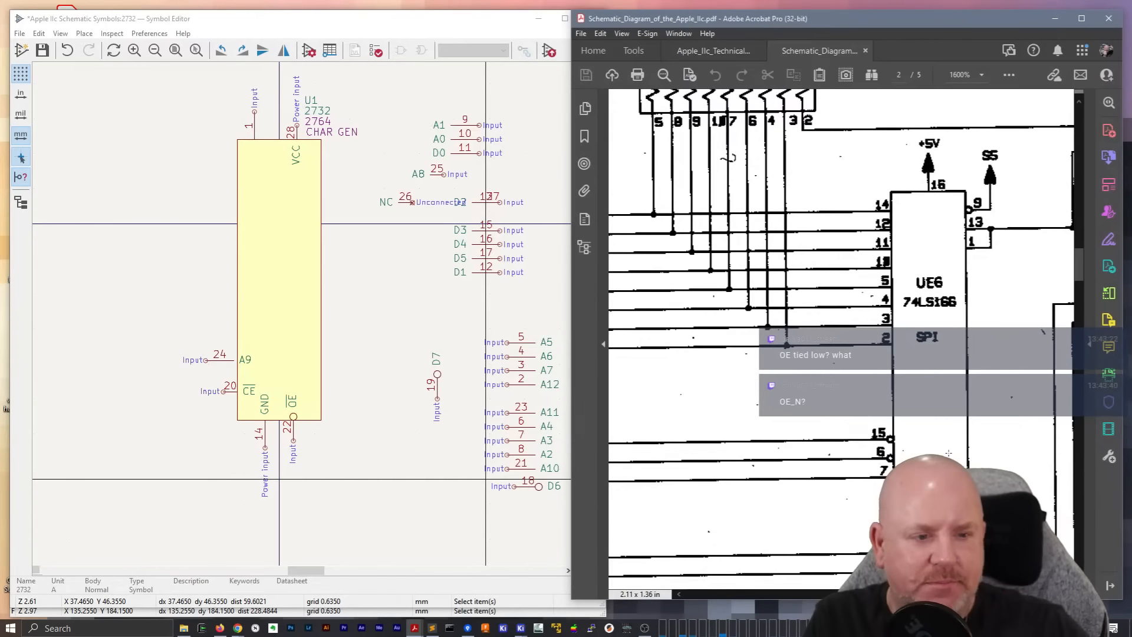
{"action": "mouse_move", "coordinate": [895, 594]}
{"action": "left_mouse_down"}
{"action": "mouse_move", "coordinate": [1017, 594]}
{"action": "mouse_move", "coordinate": [884, 594]}
{"action": "mouse_move", "coordinate": [910, 594]}
{"action": "left_mouse_up"}
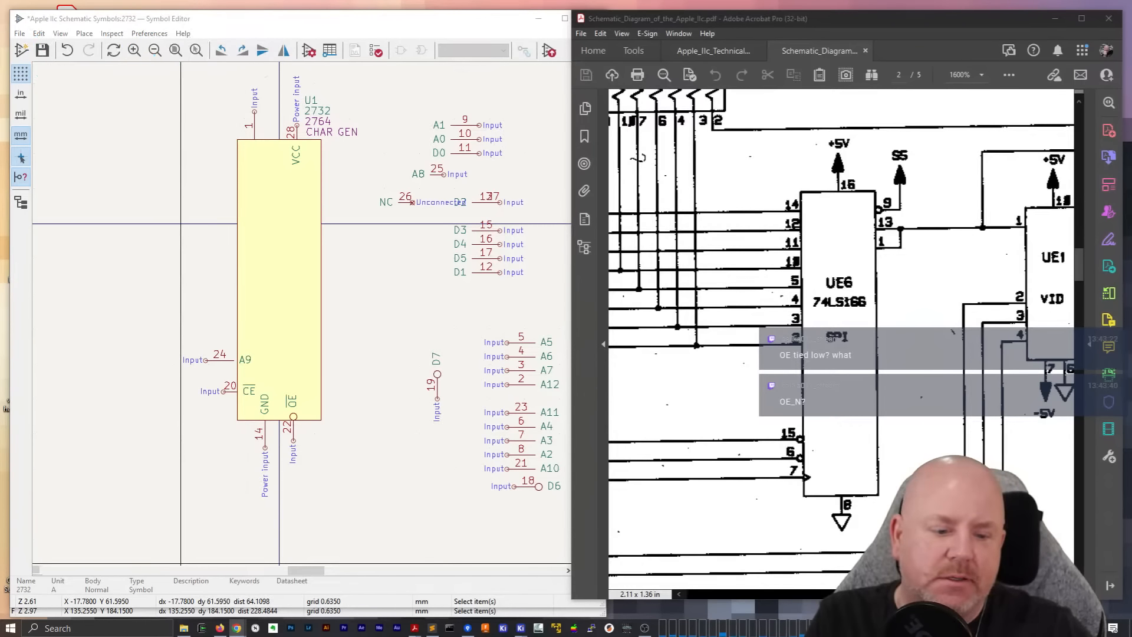
{"action": "scroll", "coordinate": [767, 236], "scroll_direction": "right", "scroll_amount": 2}
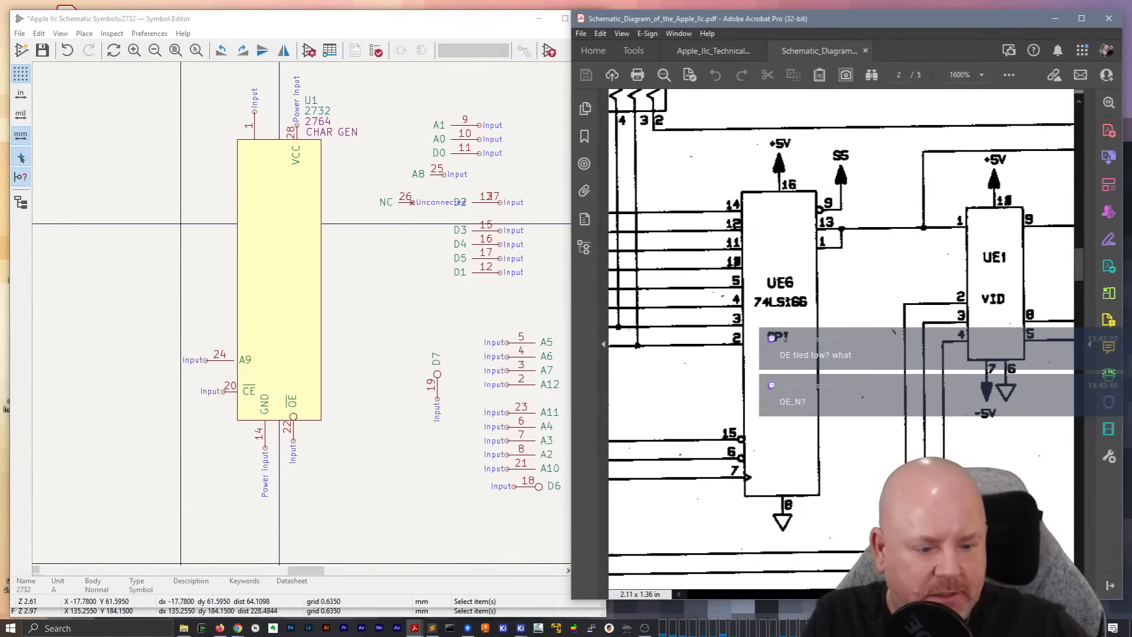
{"action": "scroll", "coordinate": [842, 533], "scroll_direction": "right", "scroll_amount": 10}
{"action": "scroll", "coordinate": [973, 278], "scroll_direction": "right", "scroll_amount": 1}
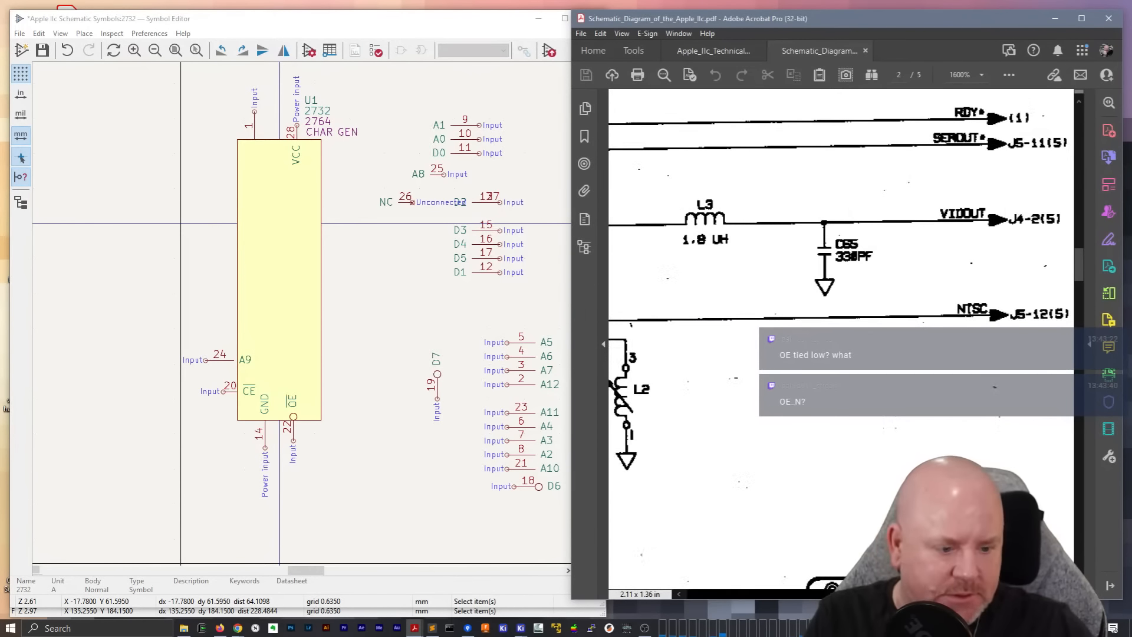
{"action": "scroll", "coordinate": [982, 411], "scroll_direction": "left", "scroll_amount": 10}
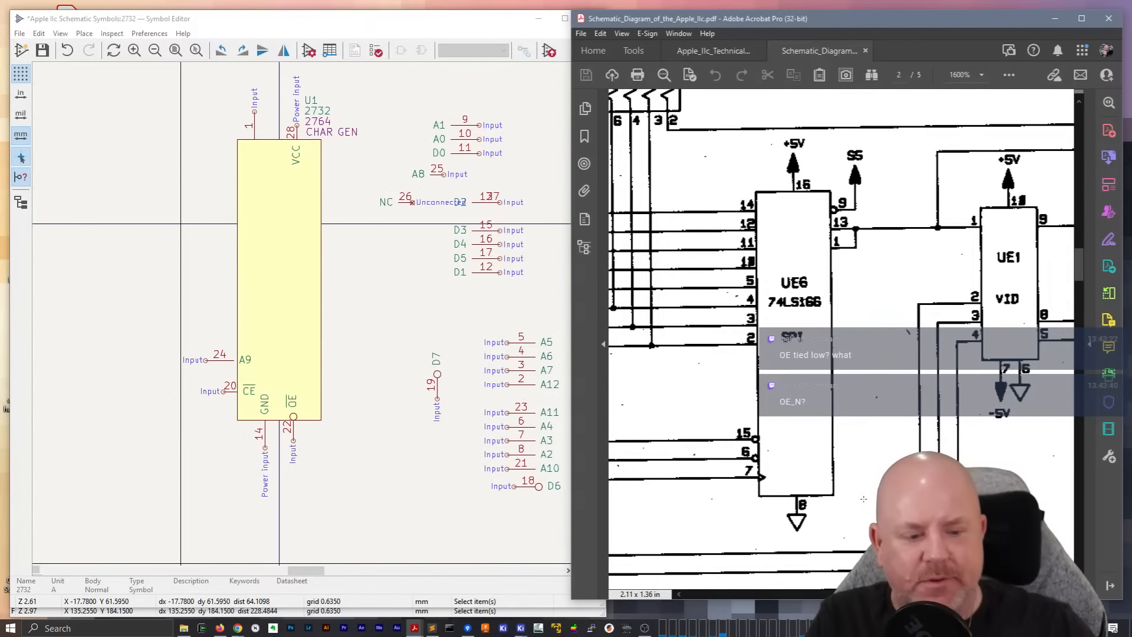
{"action": "scroll", "coordinate": [842, 295], "scroll_direction": "left", "scroll_amount": 5}
{"action": "scroll", "coordinate": [842, 294], "scroll_direction": "left", "scroll_amount": 5}
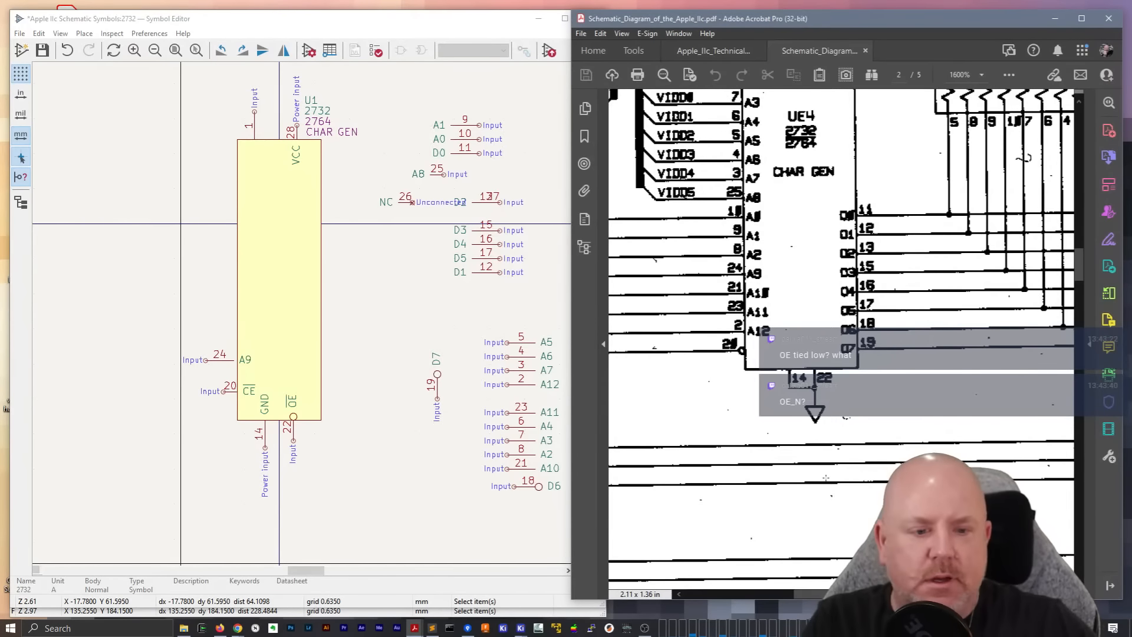
{"action": "scroll", "coordinate": [847, 417], "scroll_direction": "up", "scroll_amount": 6}
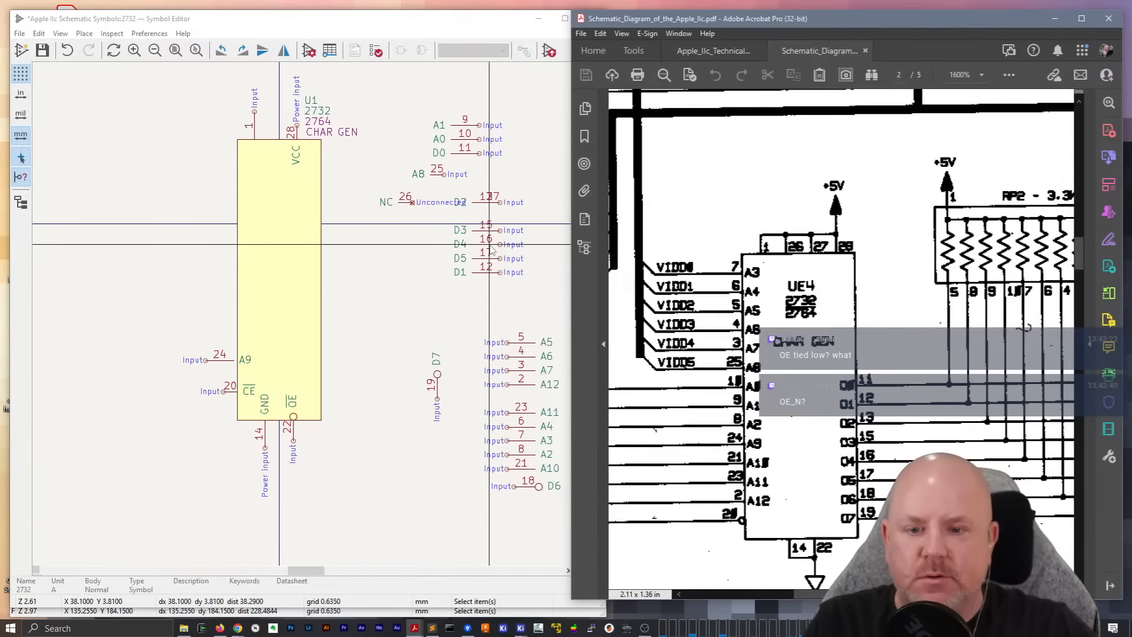
Rotate pin 19 (D7) to horizontal with its connection end facing outward and place it low on the body's right edge
{"action": "left_click", "coordinate": [440, 399]}
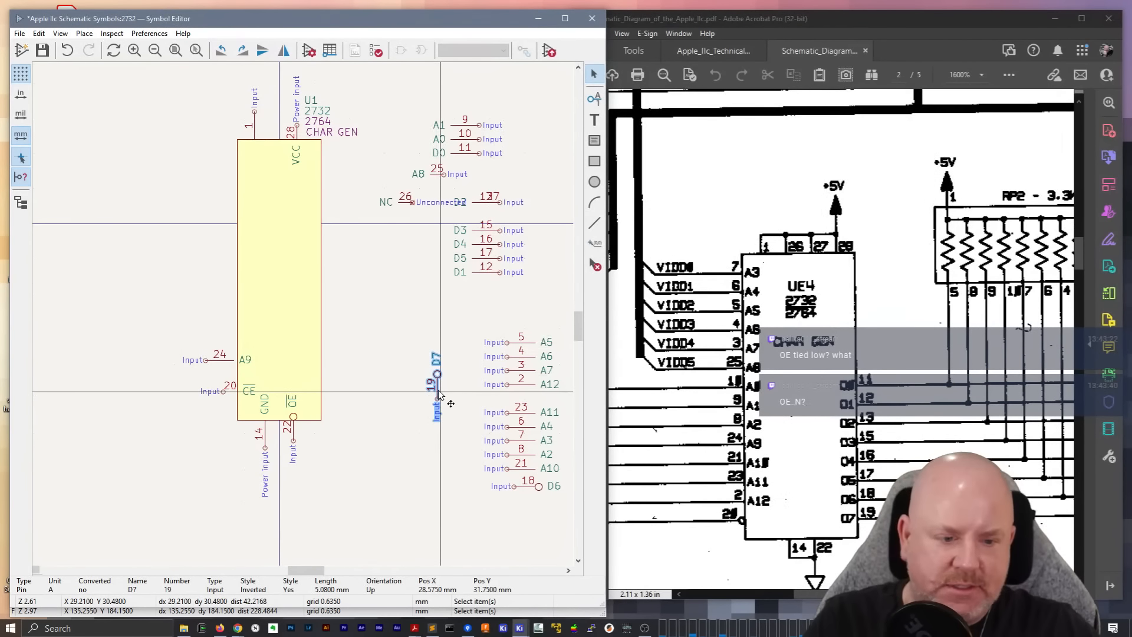
{"action": "key", "text": "m"}
{"action": "key", "text": "r"}
{"action": "key", "text": "r"}
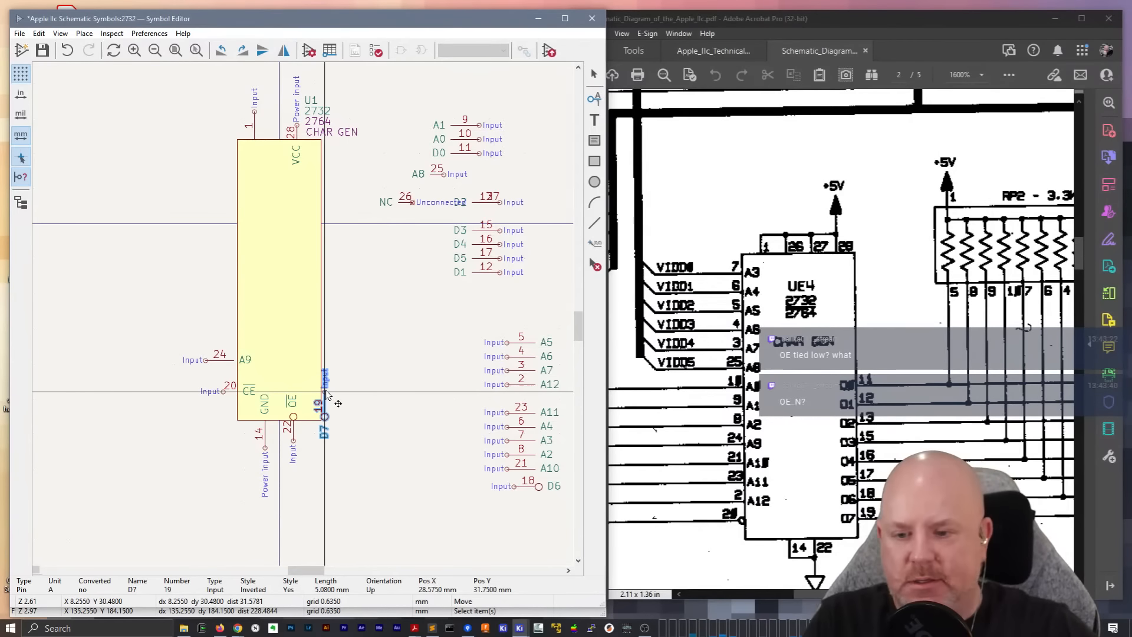
{"action": "key", "text": "r"}
{"action": "key", "text": "r"}
{"action": "key", "text": "r"}
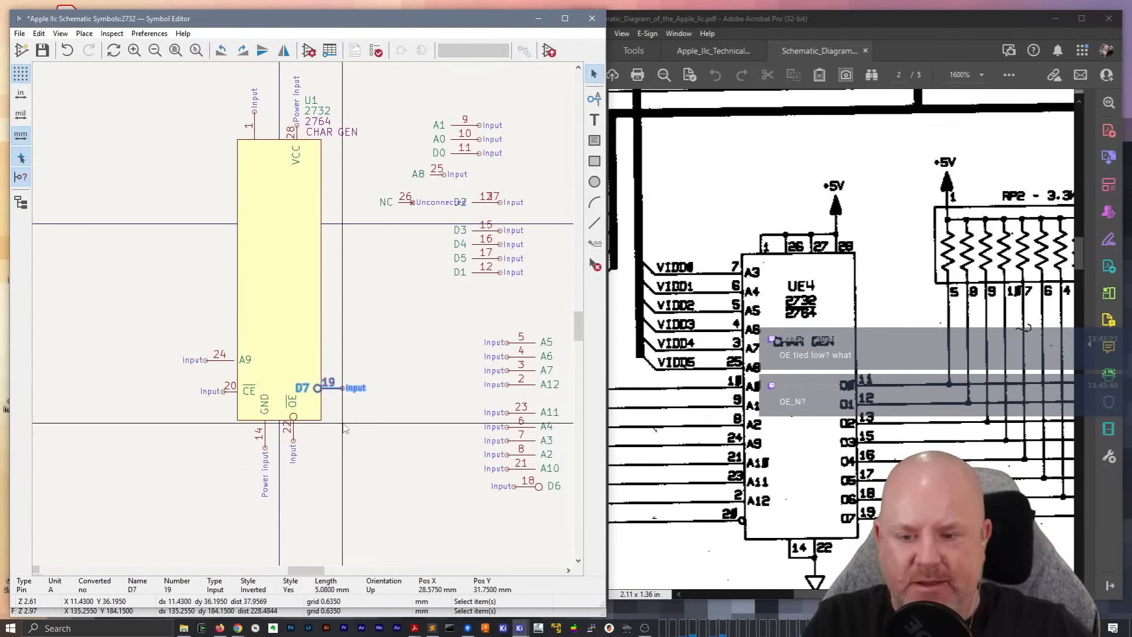
{"action": "left_click", "coordinate": [341, 394]}
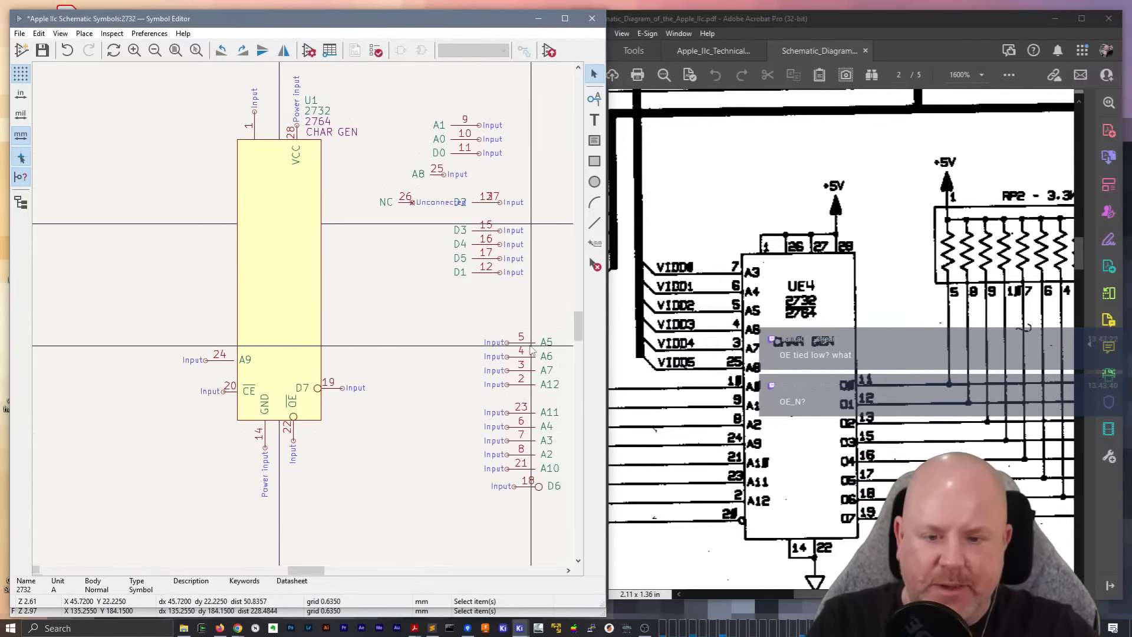
Rotate pin 18 (D6) by 180 degrees and place it on the body's right edge directly above D7
{"action": "left_click", "coordinate": [524, 486]}
{"action": "key", "text": "m"}
{"action": "key", "text": "r"}
{"action": "key", "text": "r"}
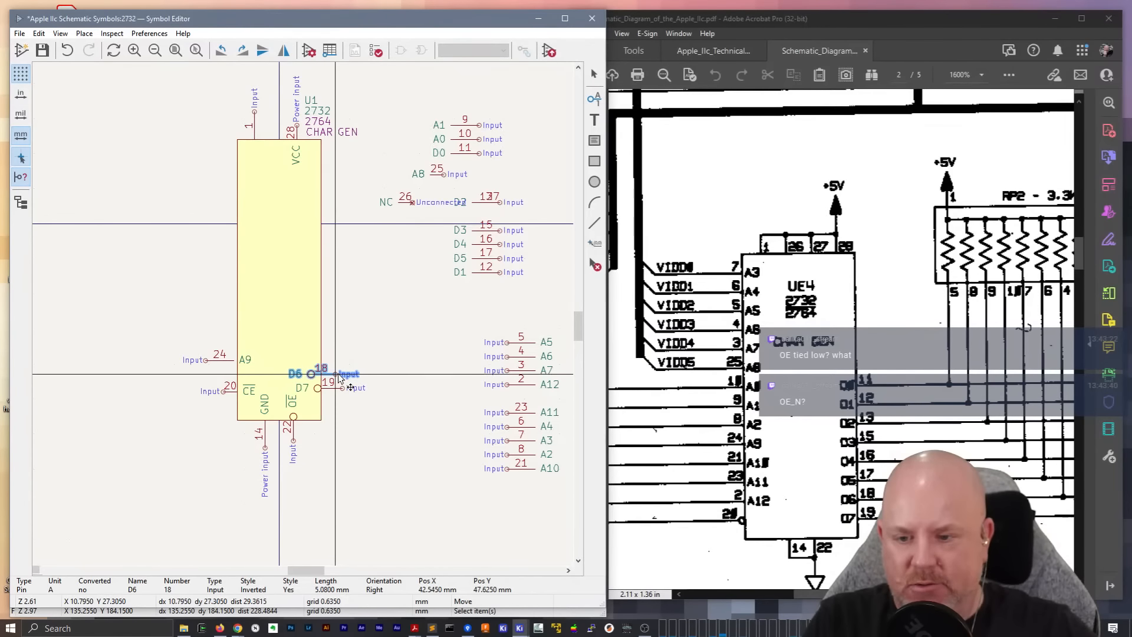
{"action": "left_click", "coordinate": [343, 375]}
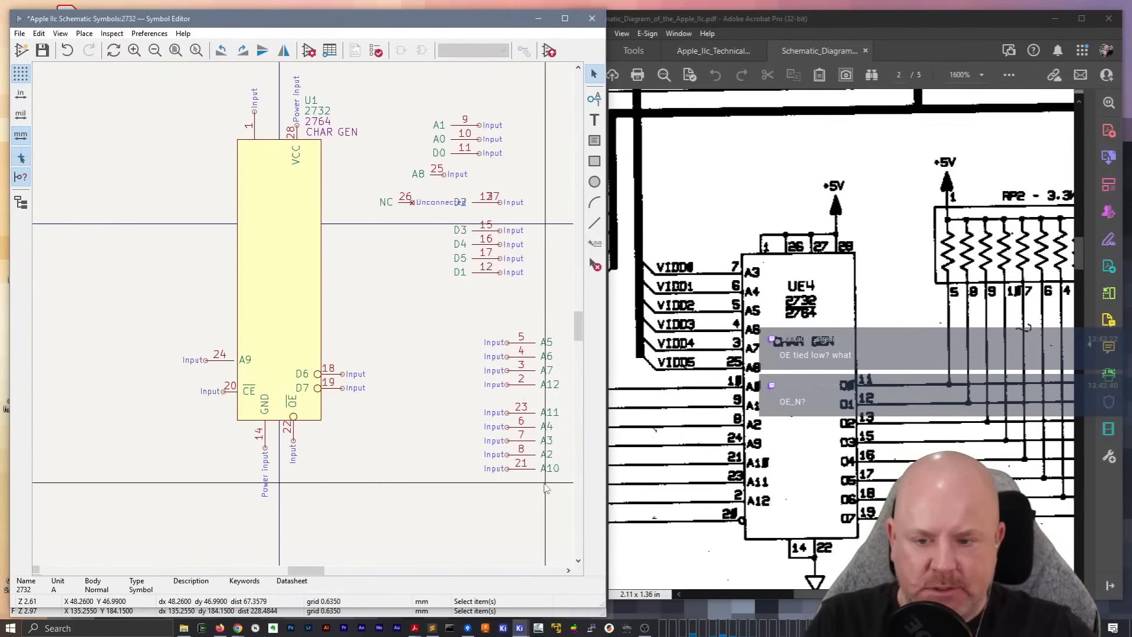
Stack pins 17 (D5), 16 (D4) and 15 (D3) upward on the body's right edge above D6
{"action": "left_click", "coordinate": [488, 258]}
{"action": "key", "text": "m"}
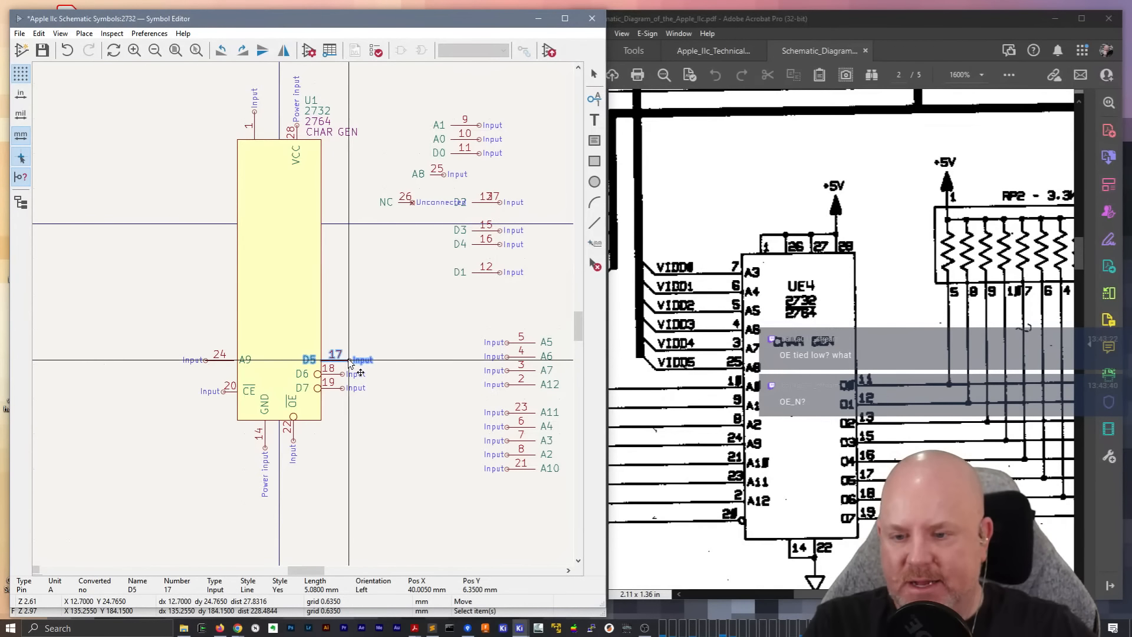
{"action": "left_click", "coordinate": [349, 361]}
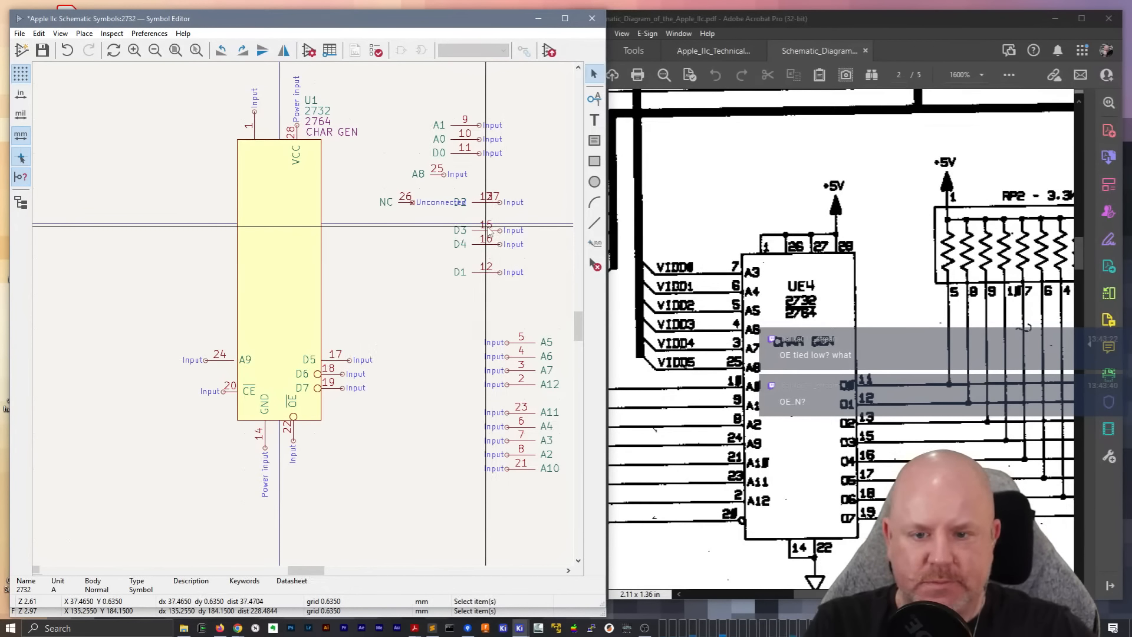
{"action": "left_click", "coordinate": [487, 243]}
{"action": "key", "text": "m"}
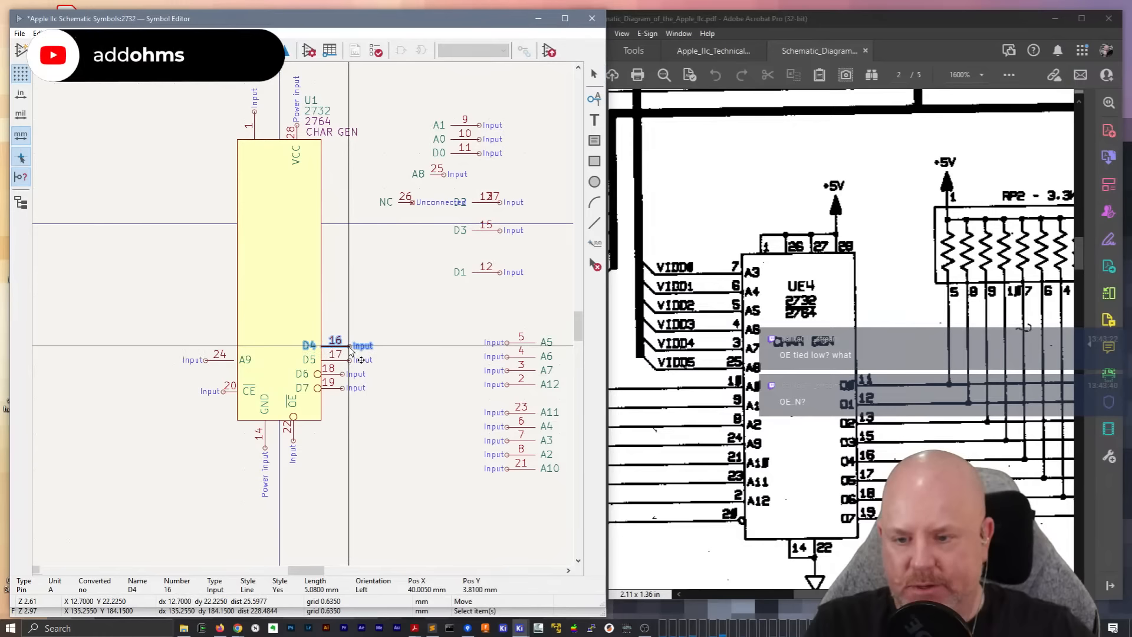
{"action": "left_click", "coordinate": [349, 346]}
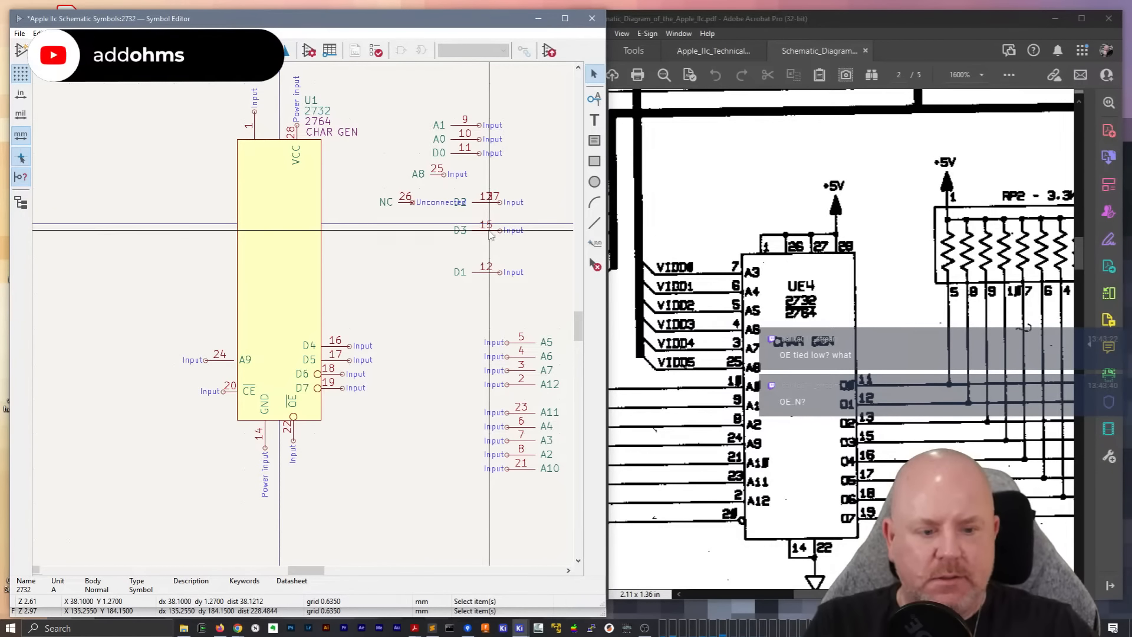
{"action": "key", "text": "m"}
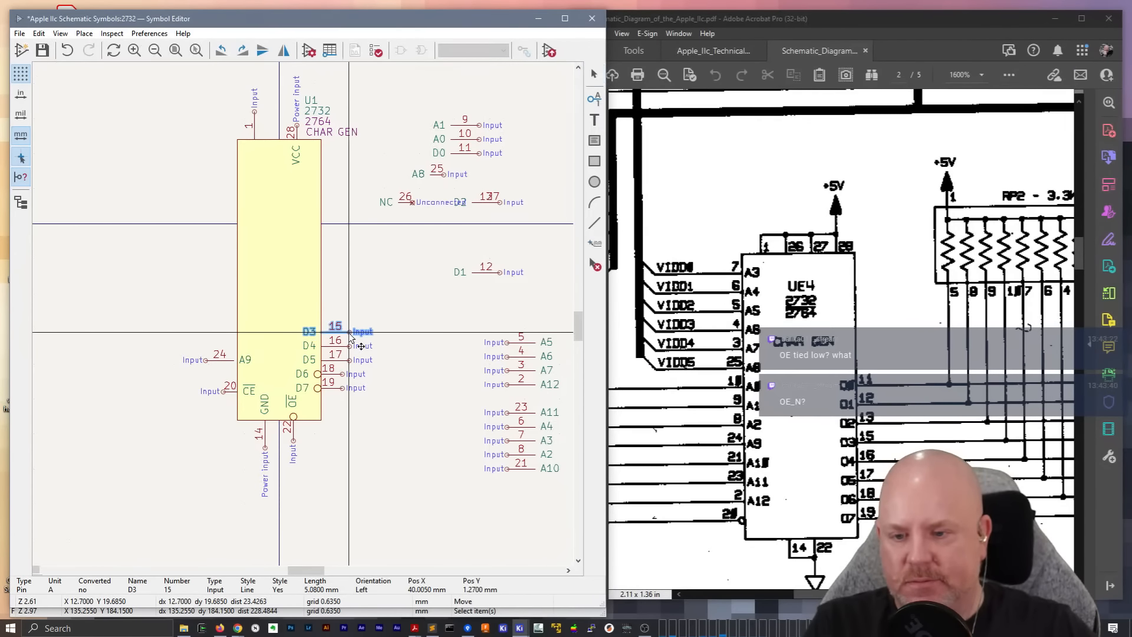
{"action": "left_click", "coordinate": [349, 332]}
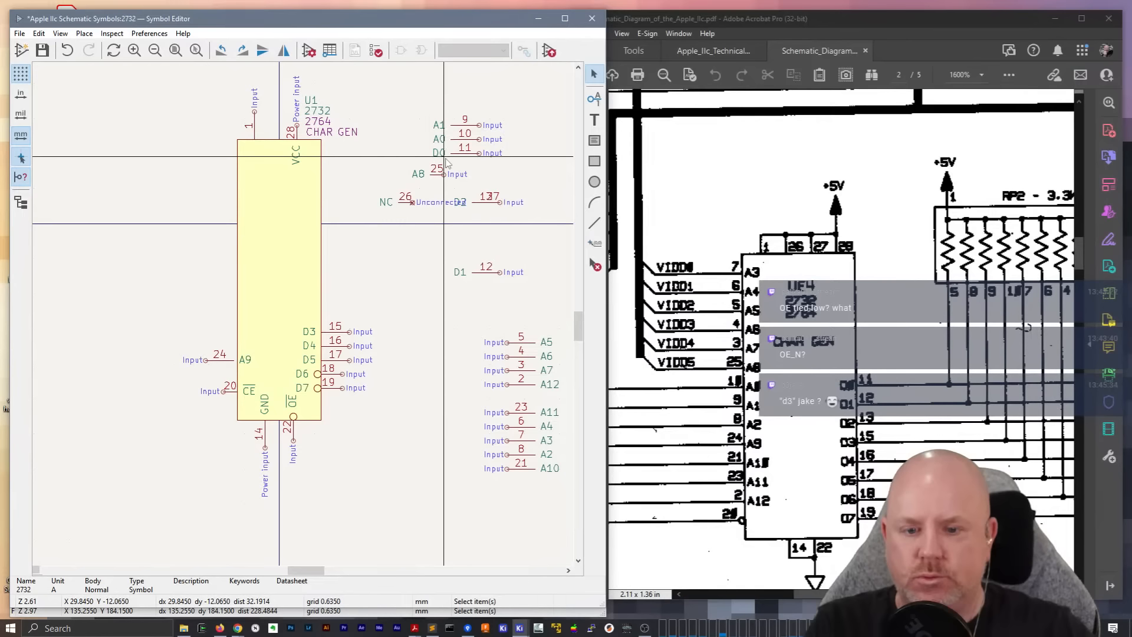
Move pin 27 off the overlapping pin 13 and place pin 13 (D2) on the body above D3
{"action": "left_click", "coordinate": [496, 273]}
{"action": "left_click", "coordinate": [490, 204]}
{"action": "key", "text": "m"}
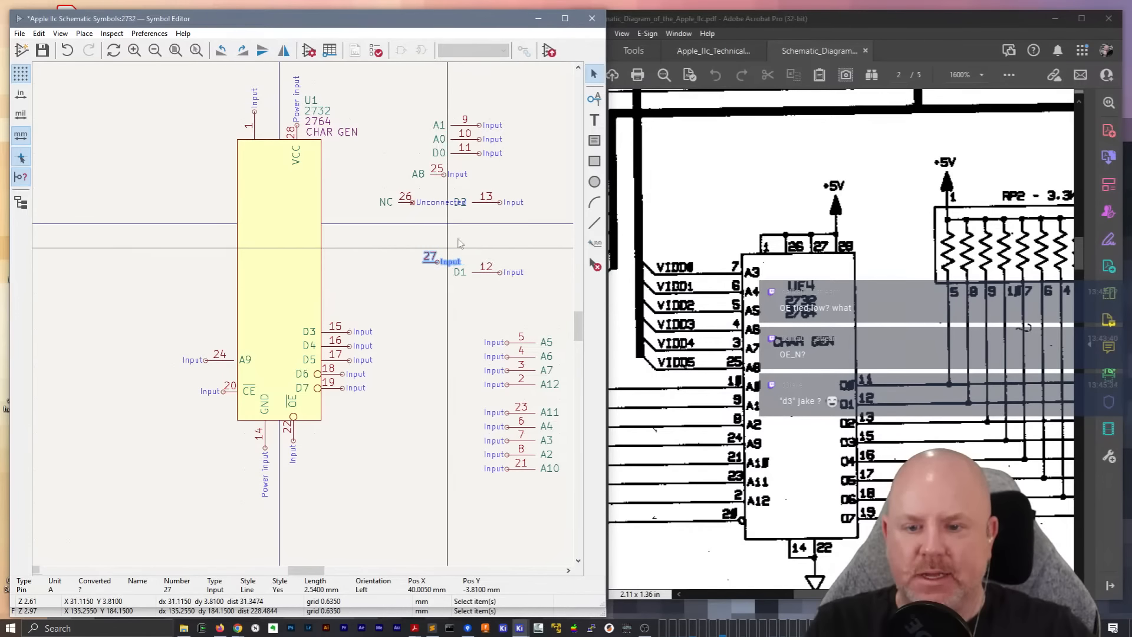
{"action": "left_click", "coordinate": [350, 321]}
Rotate pin 27 to vertical and place it on the body's top edge between pins 1 and 28
{"action": "left_click", "coordinate": [432, 266]}
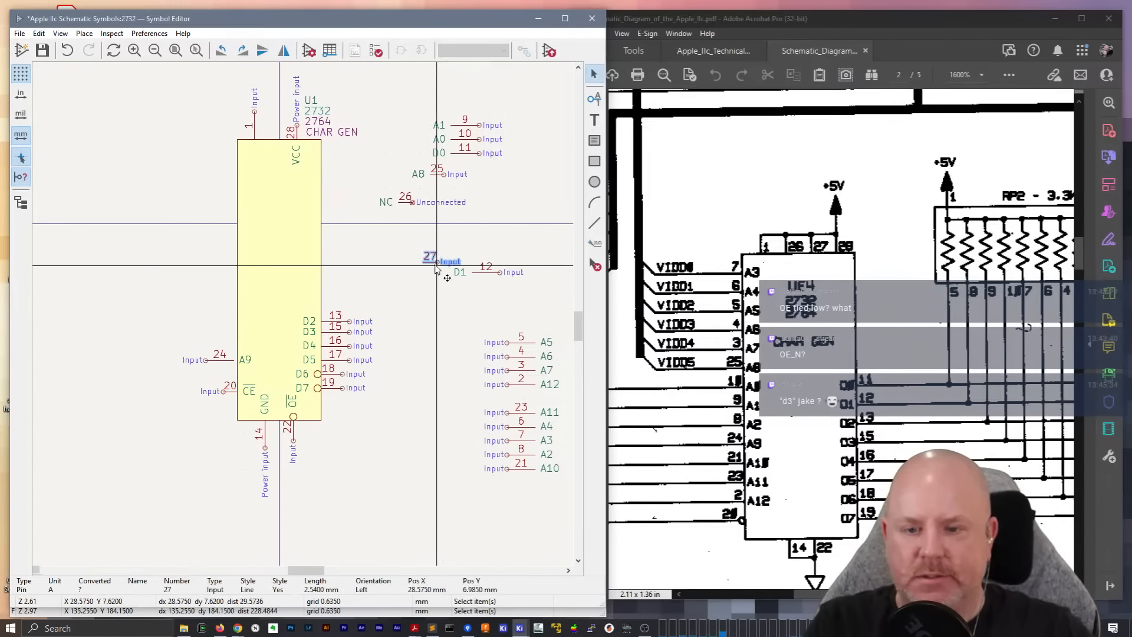
{"action": "key", "text": "m"}
{"action": "key", "text": "r"}
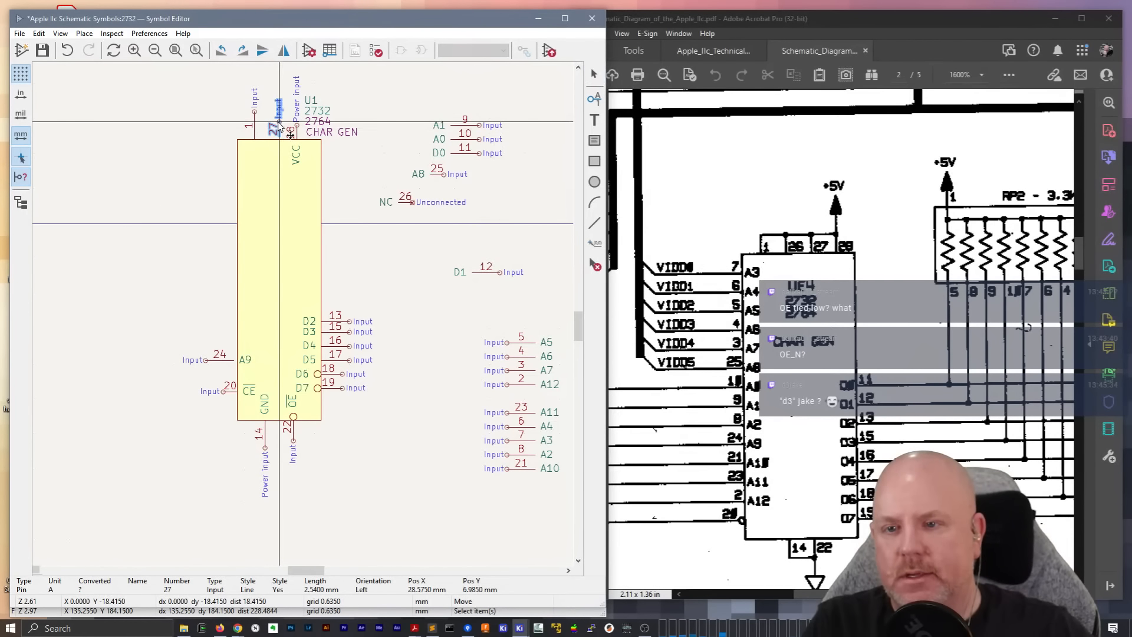
{"action": "left_click", "coordinate": [278, 127]}
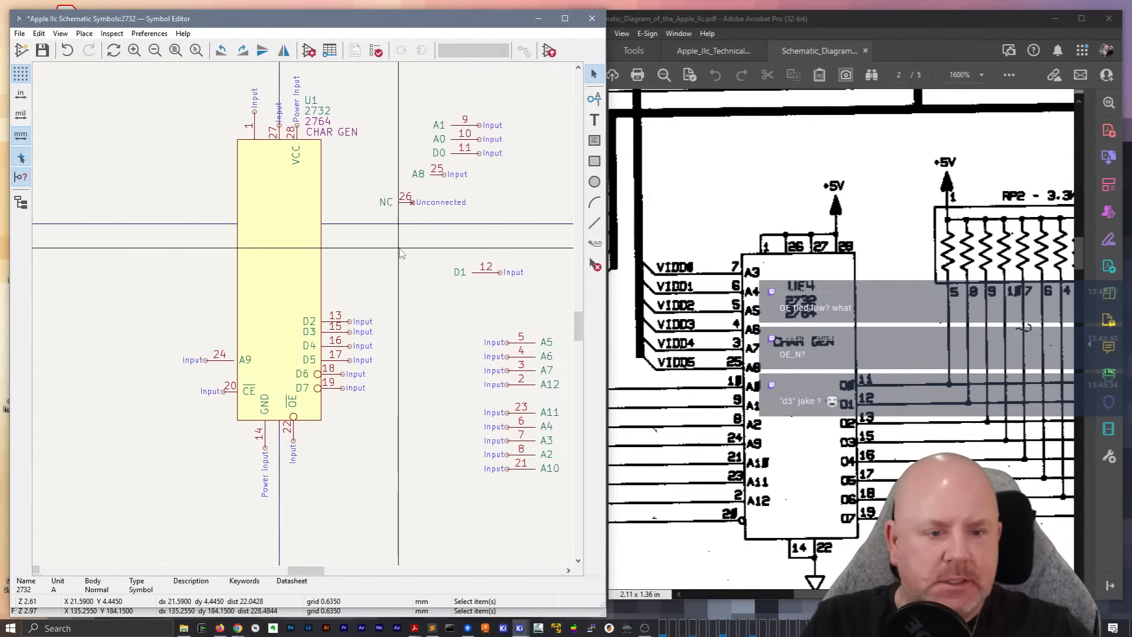
Place pins 12 (D1) and 11 (D0) on the body's right edge above D2
{"action": "left_click", "coordinate": [493, 284]}
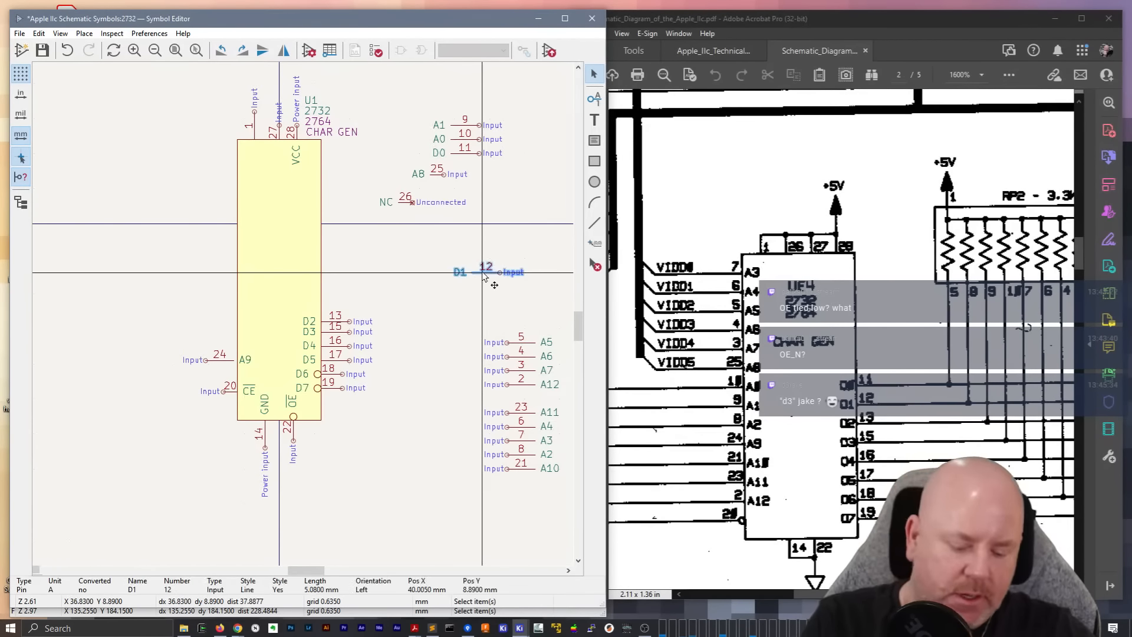
{"action": "key", "text": "m"}
{"action": "left_click", "coordinate": [349, 307]}
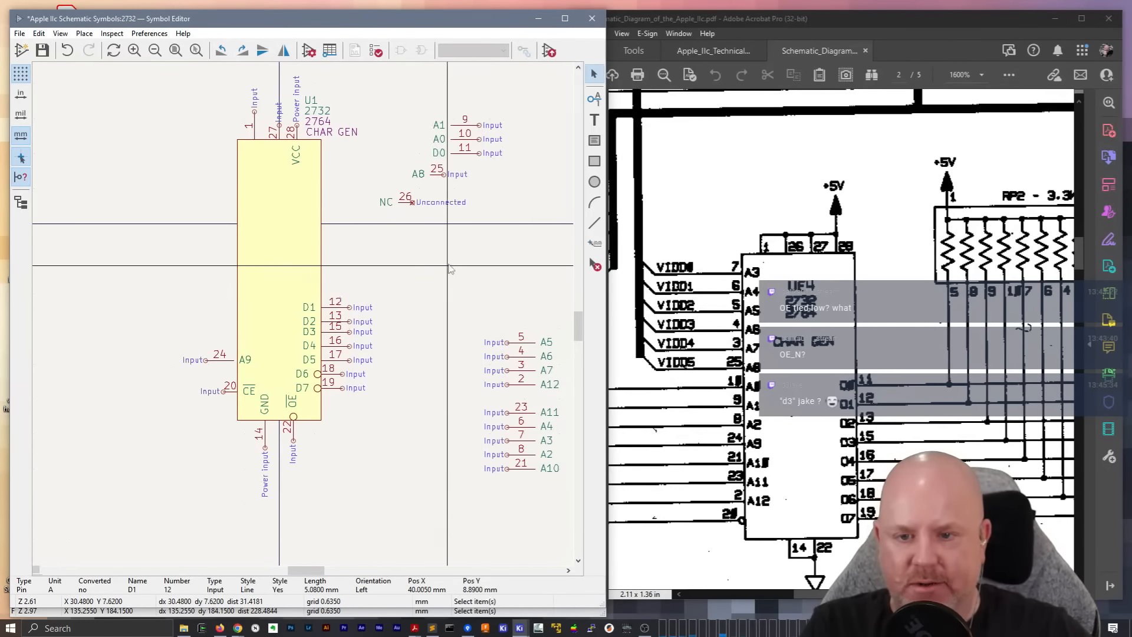
{"action": "left_click", "coordinate": [470, 155]}
{"action": "key", "text": "m"}
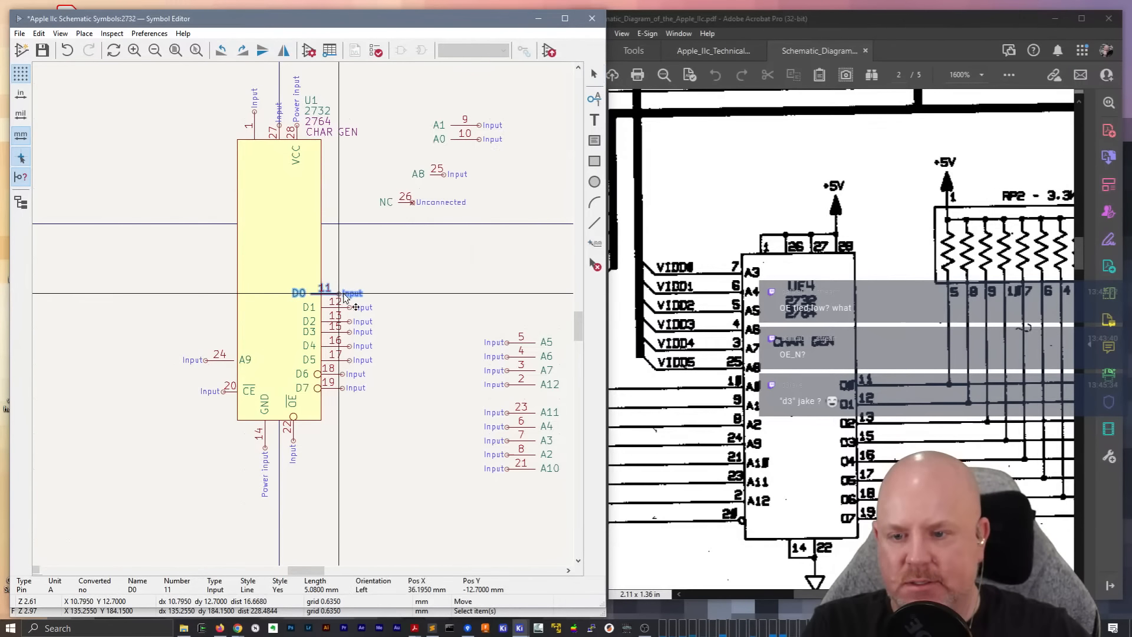
{"action": "scroll", "coordinate": [412, 368], "scroll_direction": "up", "scroll_amount": 2}
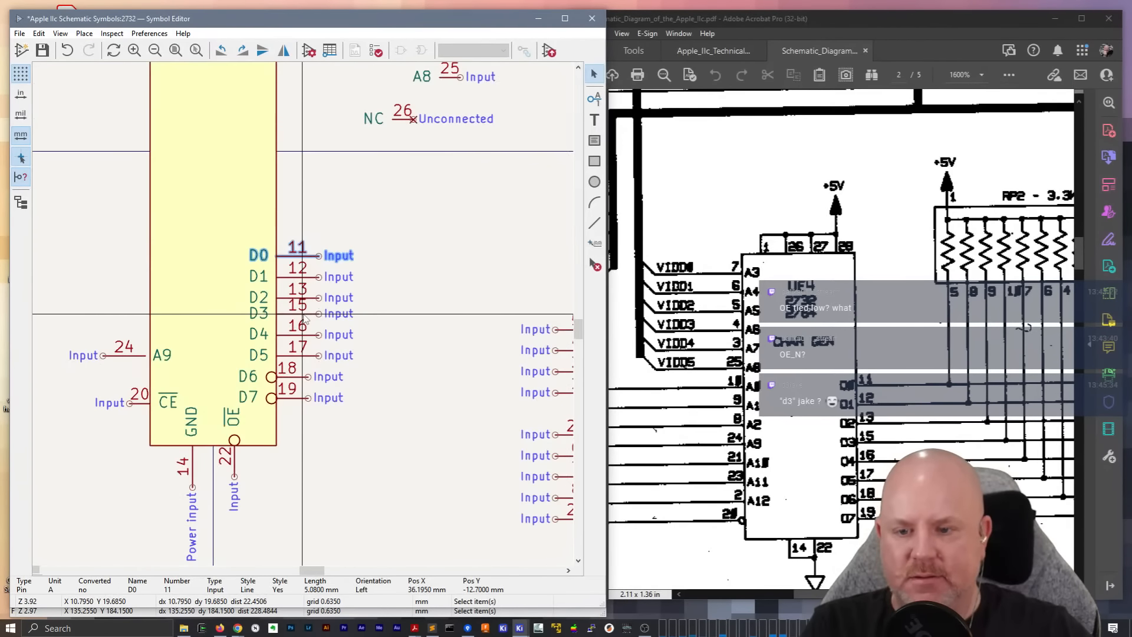
{"action": "left_click", "coordinate": [403, 342]}
Shift pins D0 to D7 up along the body's right edge, giving D0 through D6 an even 2.54 mm spacing
{"action": "left_click_drag", "start_coordinate": [311, 255], "coordinate": [318, 229]}
{"action": "left_click_drag", "start_coordinate": [318, 276], "coordinate": [319, 254]}
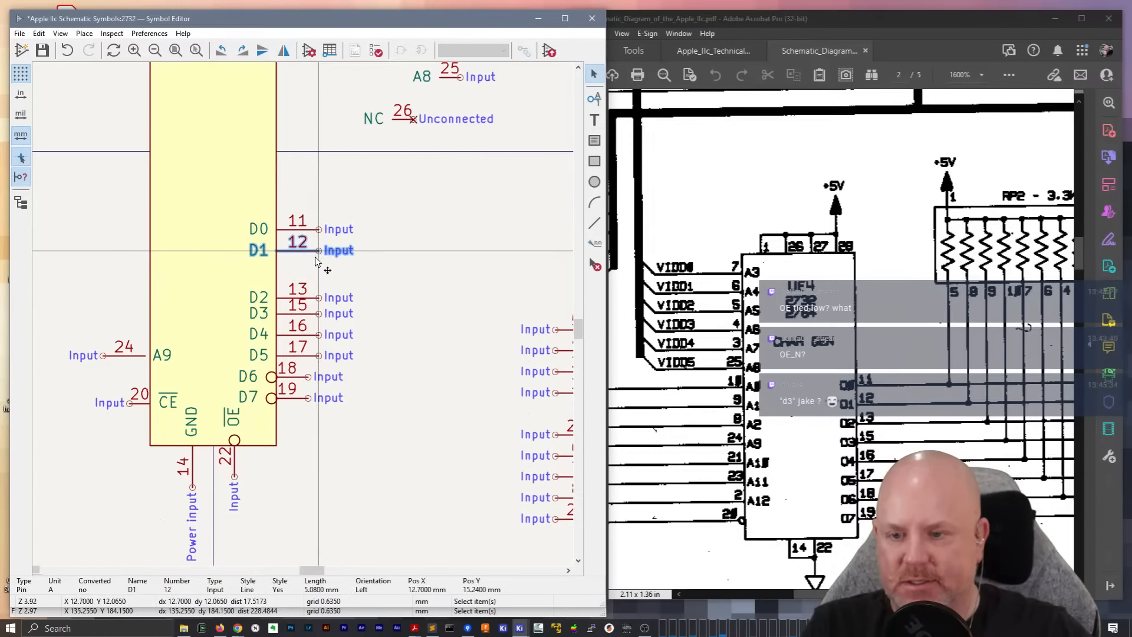
{"action": "left_click_drag", "start_coordinate": [318, 297], "coordinate": [319, 272]}
{"action": "left_click_drag", "start_coordinate": [319, 313], "coordinate": [319, 291]}
{"action": "left_click_drag", "start_coordinate": [318, 334], "coordinate": [318, 309]}
{"action": "left_click_drag", "start_coordinate": [317, 355], "coordinate": [317, 334]}
{"action": "left_click_drag", "start_coordinate": [308, 376], "coordinate": [308, 355]}
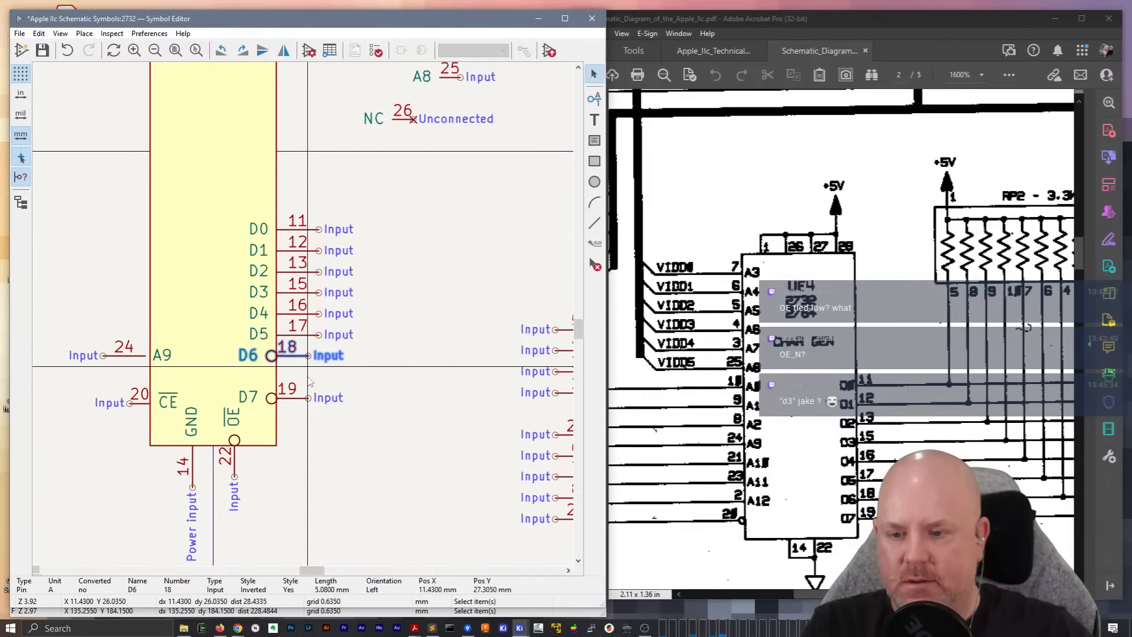
{"action": "left_click_drag", "start_coordinate": [307, 397], "coordinate": [308, 382]}
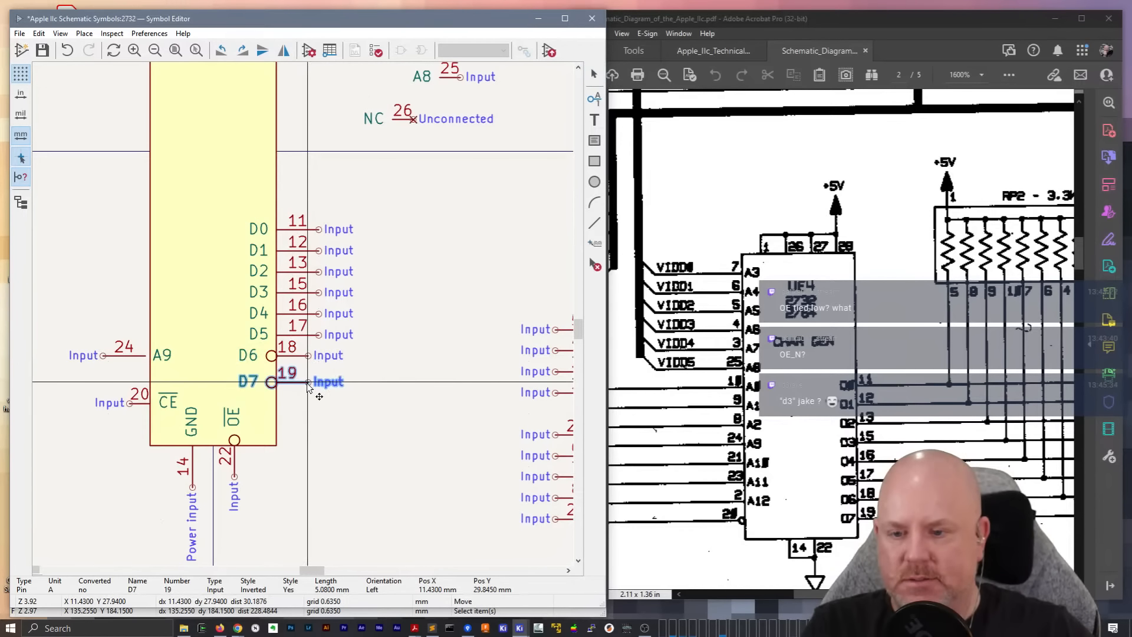
{"action": "left_click", "coordinate": [308, 382]}
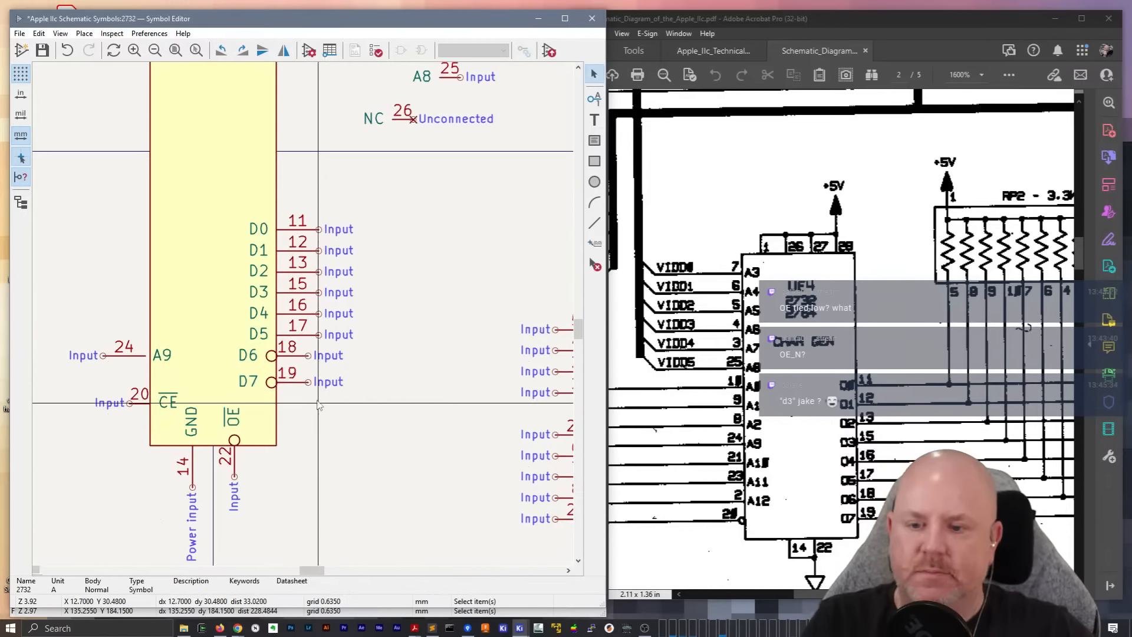
Change the graphic style of pins 18 (D6) and 19 (D7) to Line
{"action": "double_click", "coordinate": [296, 365]}
{"action": "left_click", "coordinate": [255, 270]}
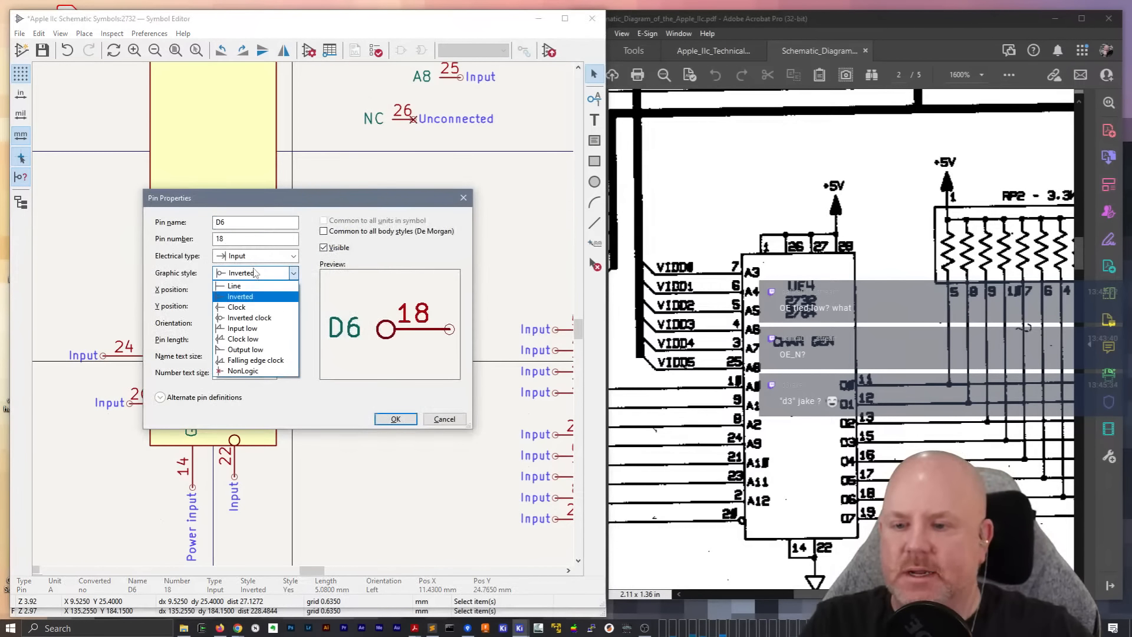
{"action": "left_click", "coordinate": [247, 283]}
{"action": "left_click", "coordinate": [395, 419]}
{"action": "left_click", "coordinate": [294, 389]}
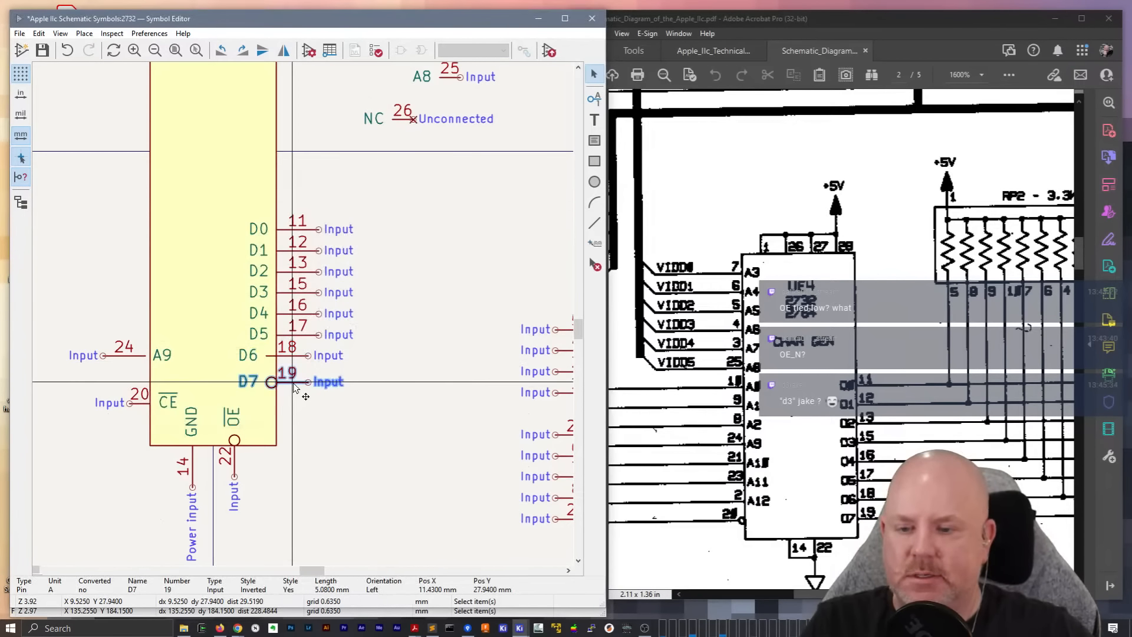
{"action": "double_click", "coordinate": [294, 384]}
{"action": "left_click", "coordinate": [254, 259]}
{"action": "left_click", "coordinate": [253, 271]}
{"action": "left_click", "coordinate": [254, 273]}
{"action": "left_click", "coordinate": [257, 286]}
{"action": "left_click", "coordinate": [377, 419]}
Align the D6 and D7 pins with the other data pins at the body edge and move D7 up to match their spacing
{"action": "left_click_drag", "start_coordinate": [351, 430], "coordinate": [319, 384]}
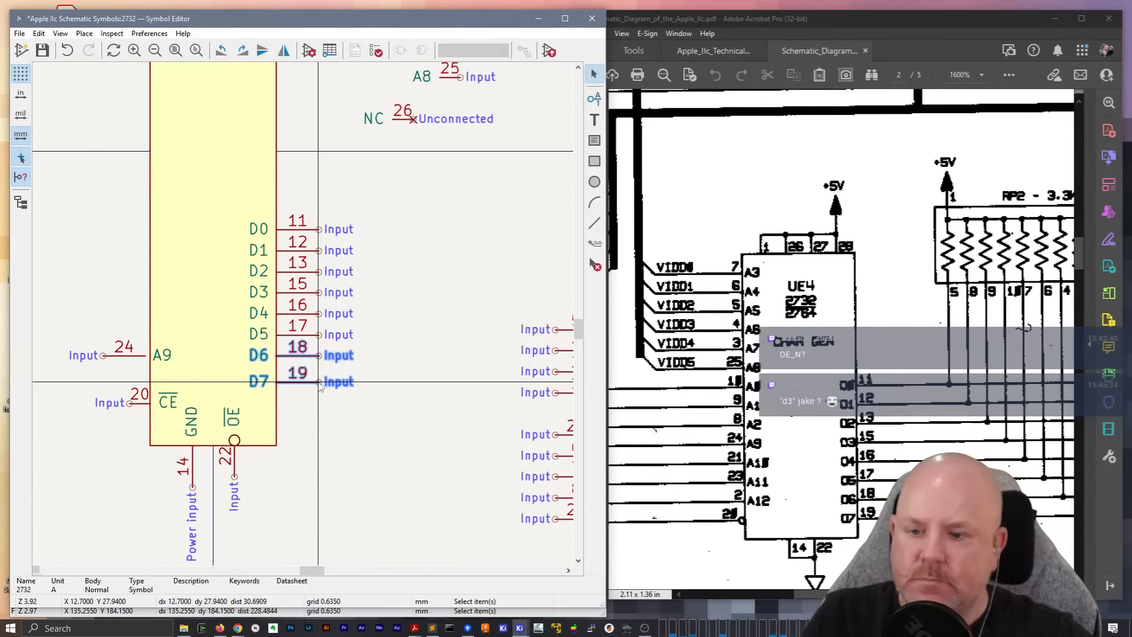
{"action": "left_click", "coordinate": [407, 410]}
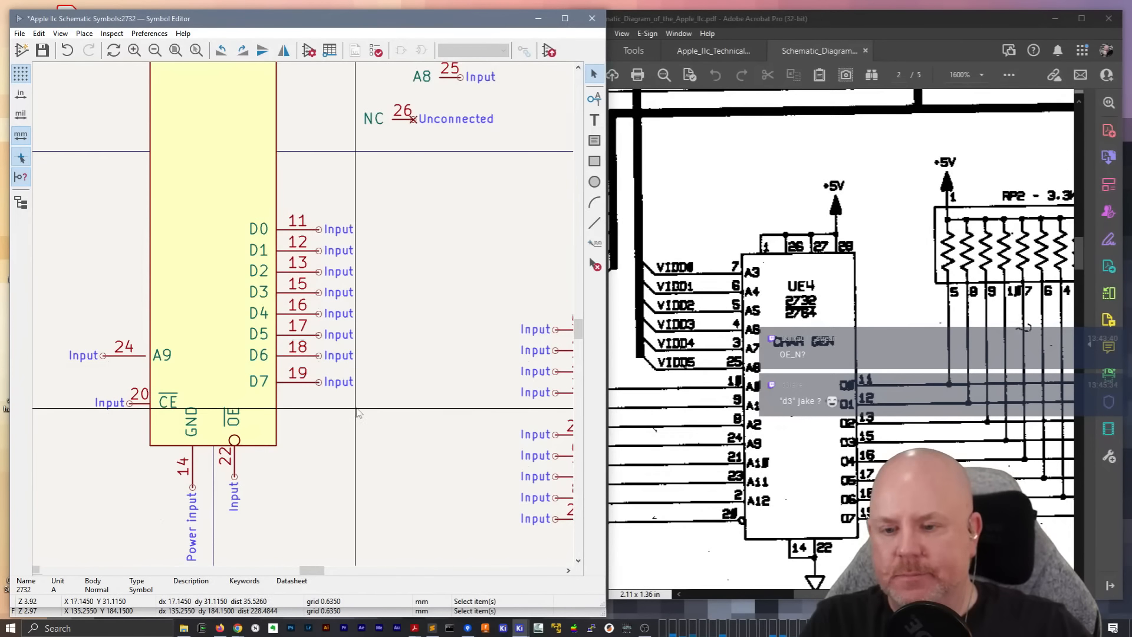
{"action": "left_click", "coordinate": [296, 383]}
{"action": "left_click_drag", "start_coordinate": [296, 383], "coordinate": [296, 379]}
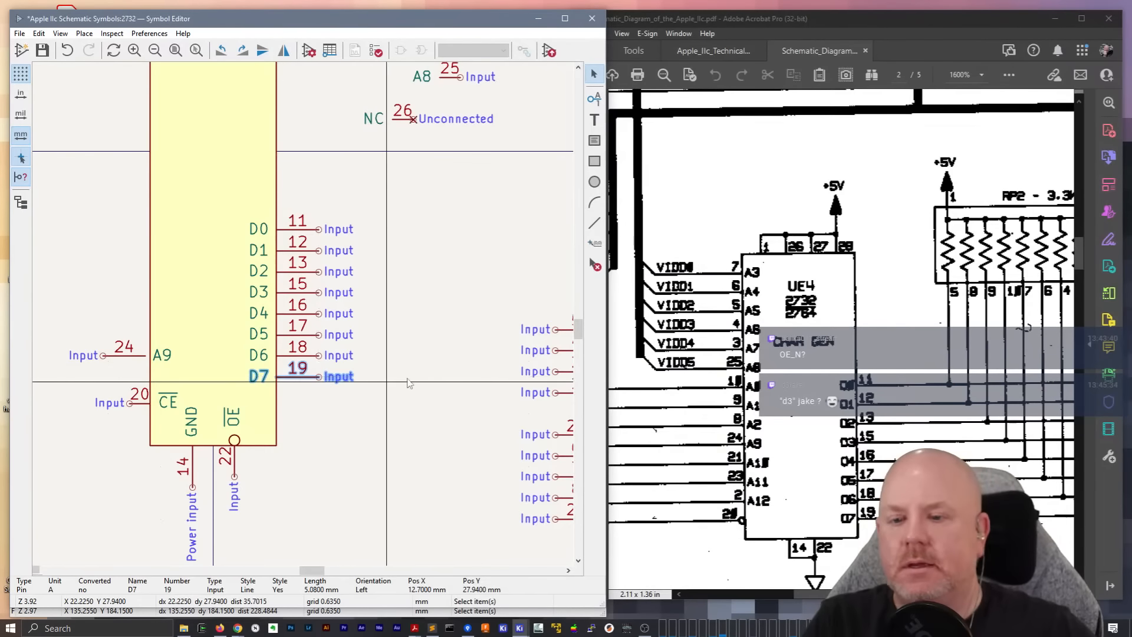
Cut data pins D0 to D7 from the symbol and paste their definitions into a Sublime Text document
{"action": "left_click_drag", "start_coordinate": [394, 420], "coordinate": [298, 205]}
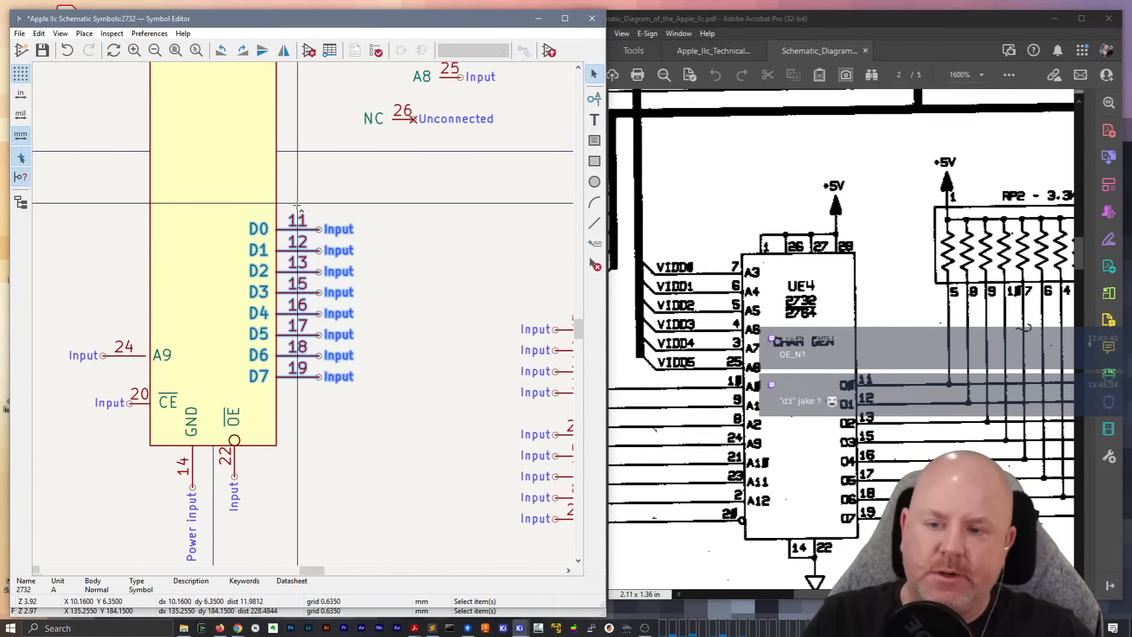
{"action": "key", "text": "Delete"}
{"action": "key", "text": "super"}
{"action": "type", "text": "subl"}
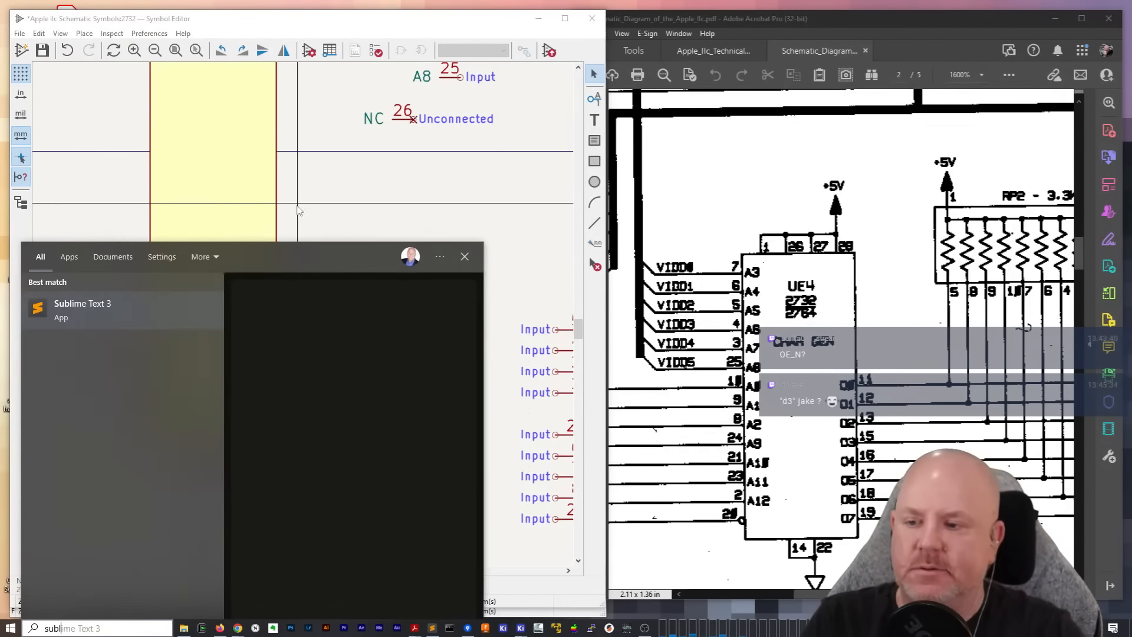
{"action": "key", "text": "Return"}
{"action": "key", "text": "ctrl+v"}
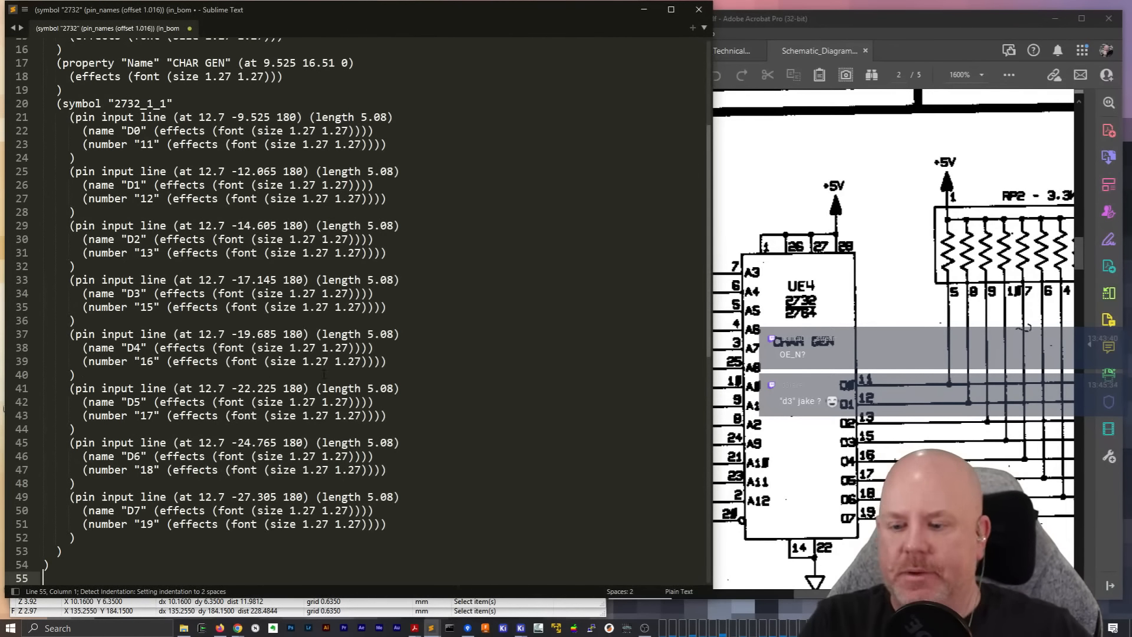
Try replacing every "pin input" with "pin tri-state" in the copied data pin definitions
{"action": "key", "text": "ctrl+h"}
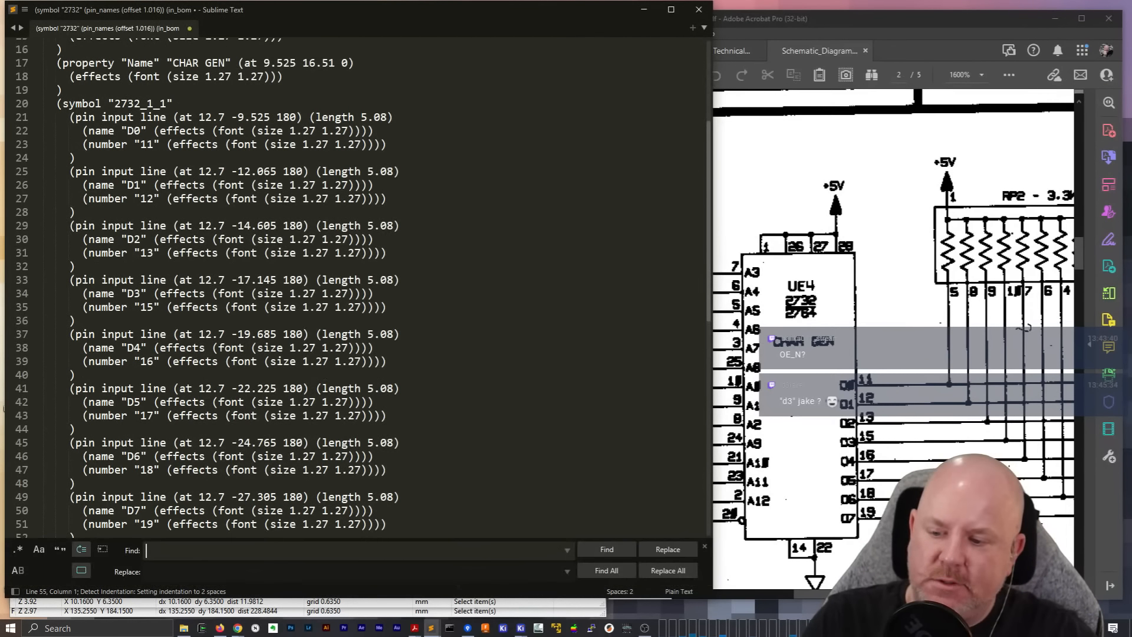
{"action": "type", "text": "pin input"}
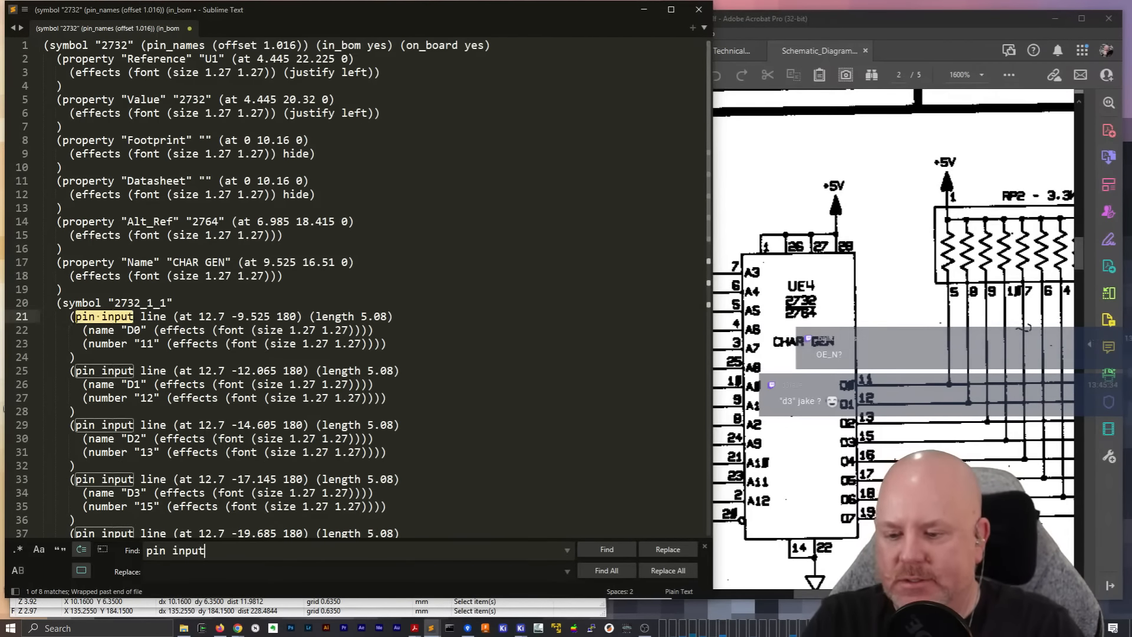
{"action": "key", "text": "Tab"}
{"action": "type", "text": "p"}
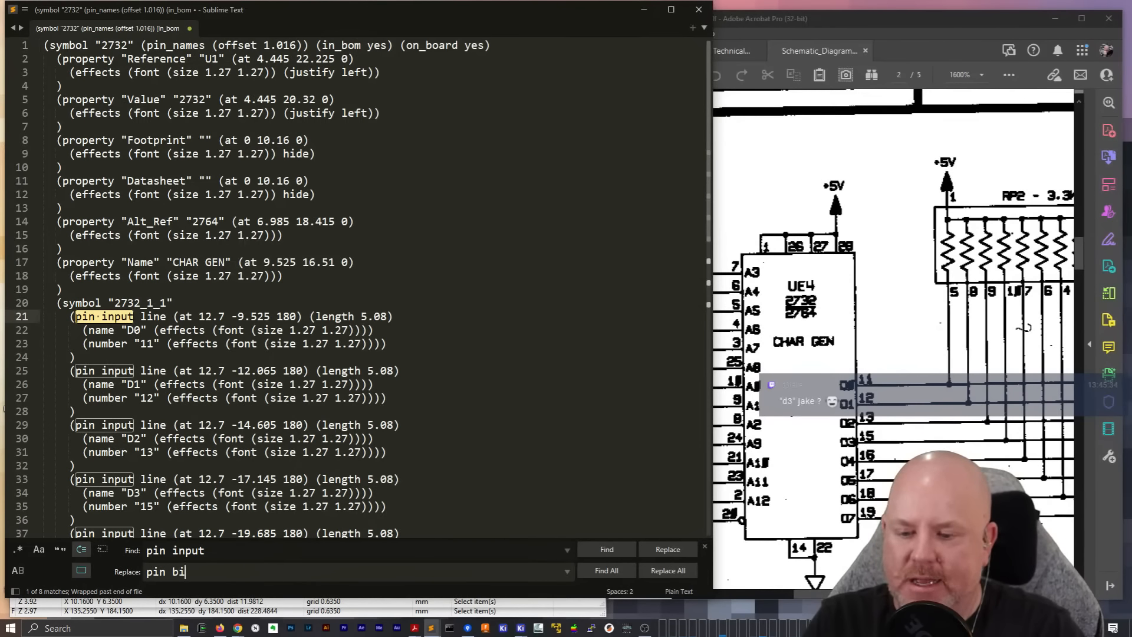
{"action": "type", "text": "in bidirectional"}
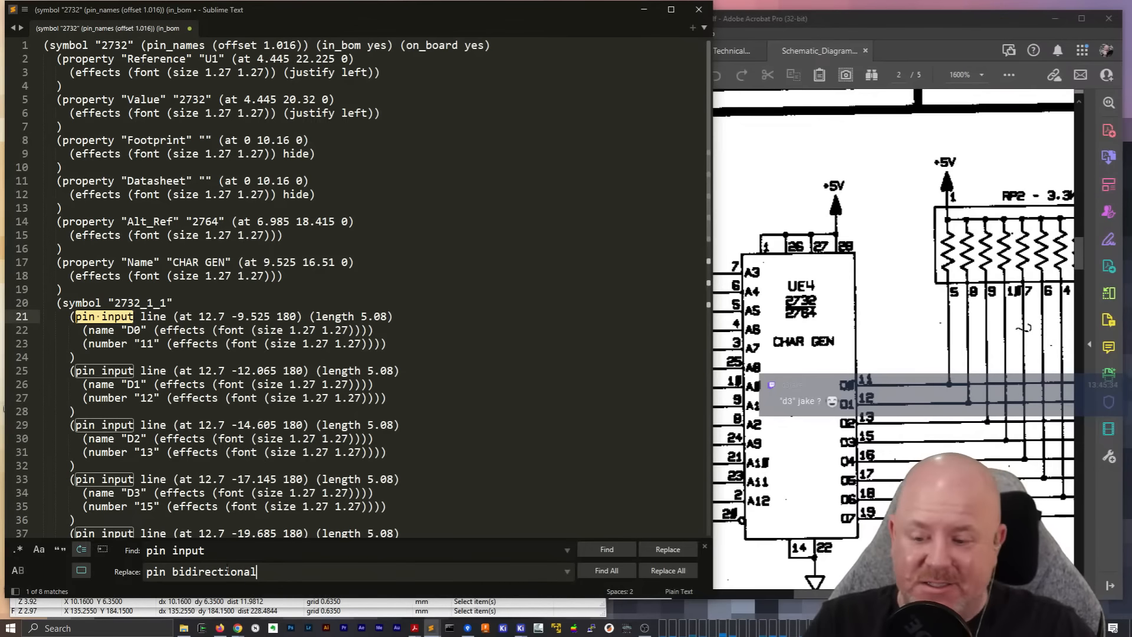
{"action": "double_click", "coordinate": [226, 571]}
{"action": "type", "text": "tri-st"}
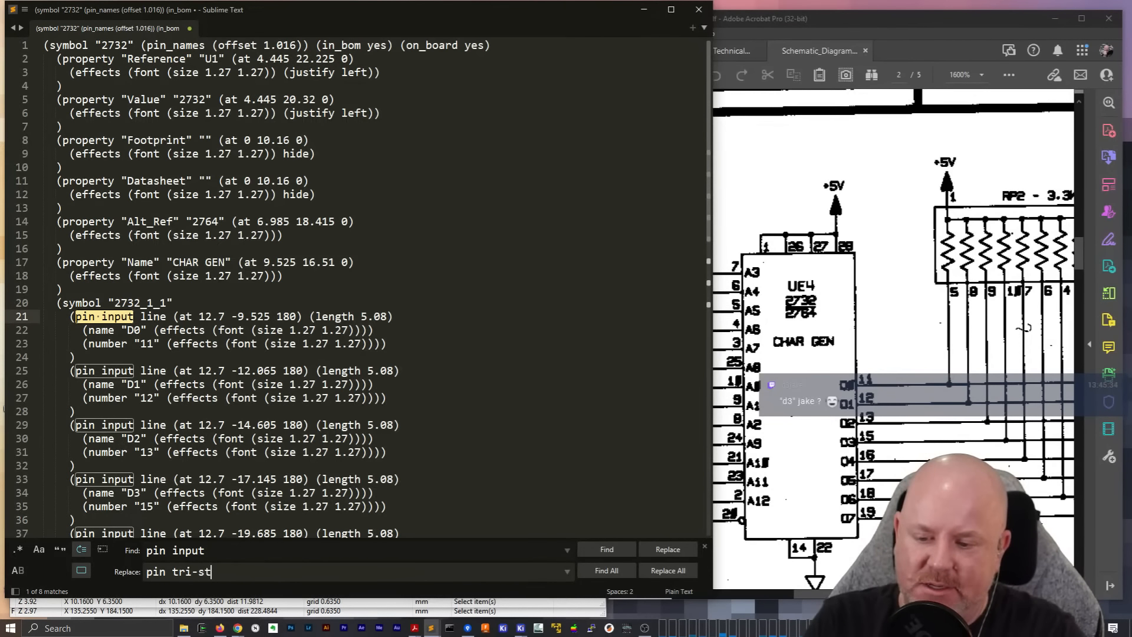
{"action": "type", "text": "ate"}
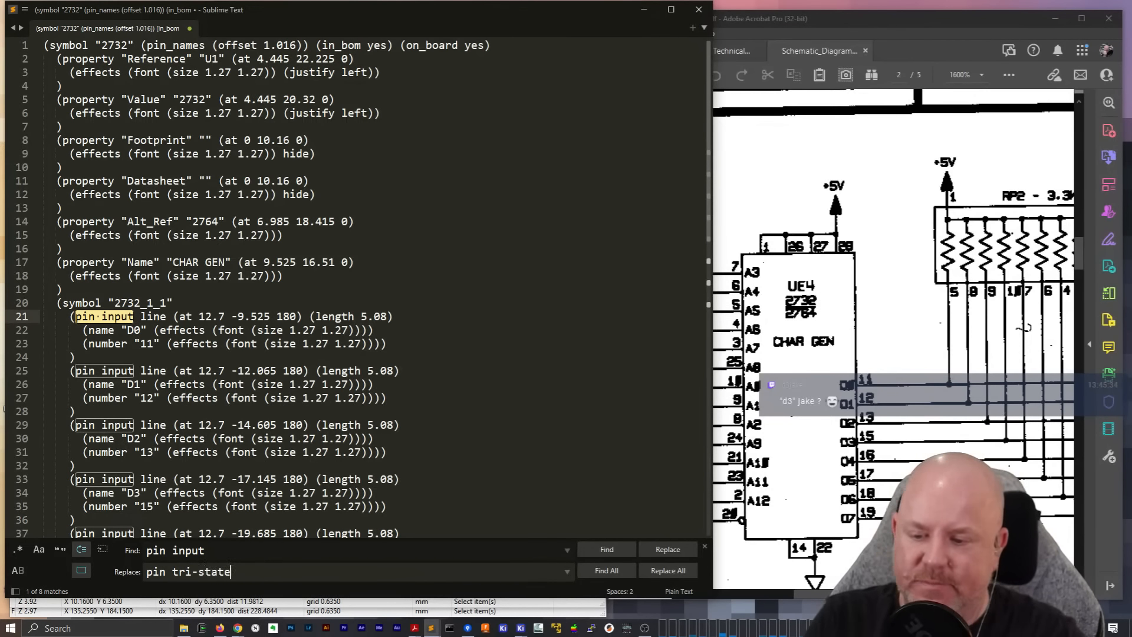
{"action": "left_click", "coordinate": [668, 571]}
Try to cut the edited definitions from Sublime Text and paste them back into the 2732 symbol in KiCad's Symbol Editor
{"action": "key", "text": "ctrl+a"}
{"action": "key", "text": "ctrl+x"}
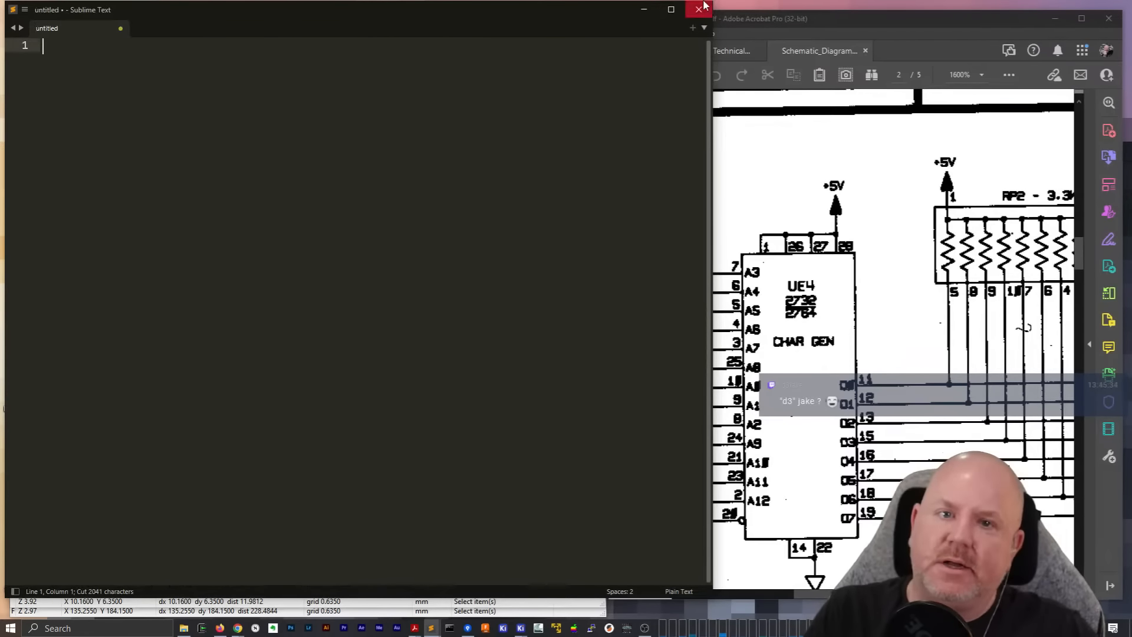
{"action": "left_click", "coordinate": [643, 10]}
{"action": "key", "text": "ctrl+v"}
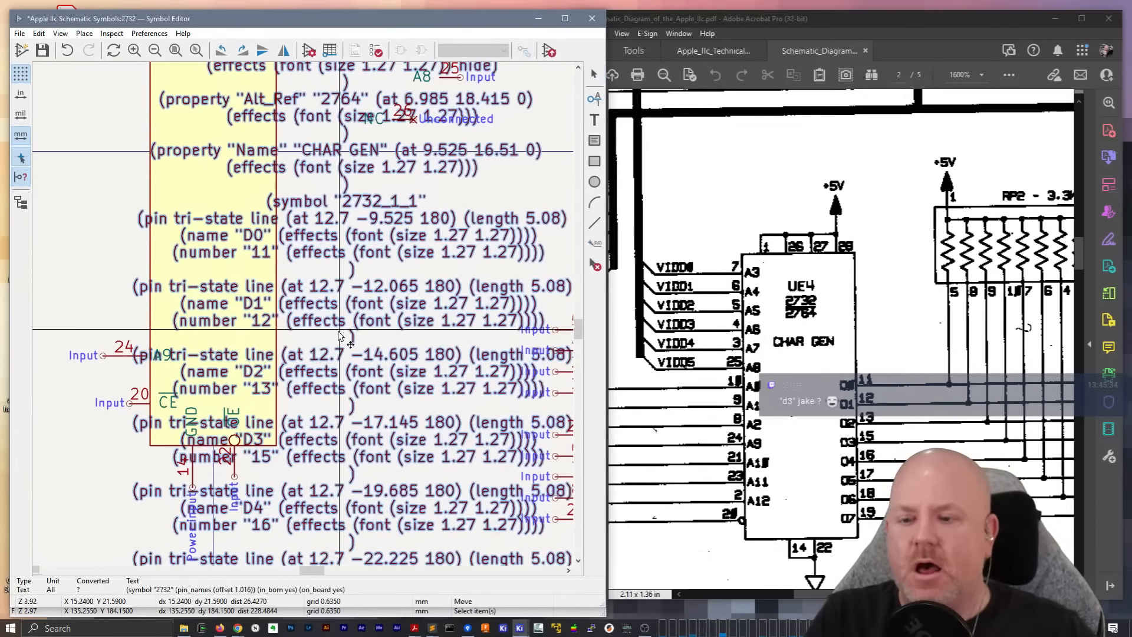
{"action": "left_click", "coordinate": [339, 335]}
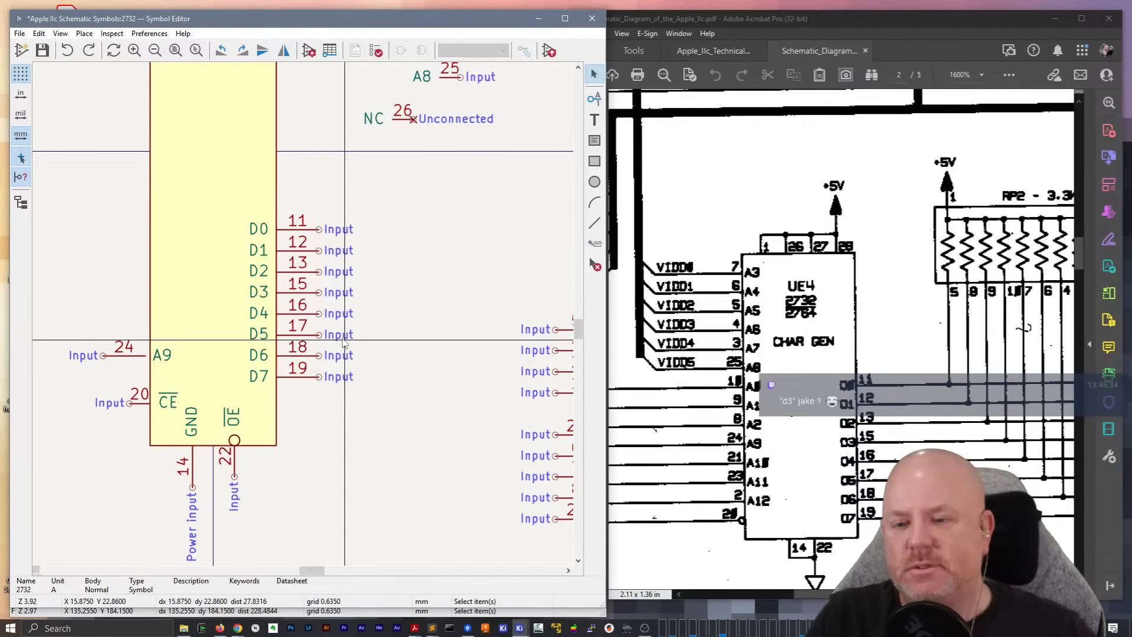
Set the electrical type of pin 11 (D0) to Tri-state
{"action": "left_click", "coordinate": [313, 338]}
{"action": "left_click", "coordinate": [462, 277]}
{"action": "double_click", "coordinate": [311, 234]}
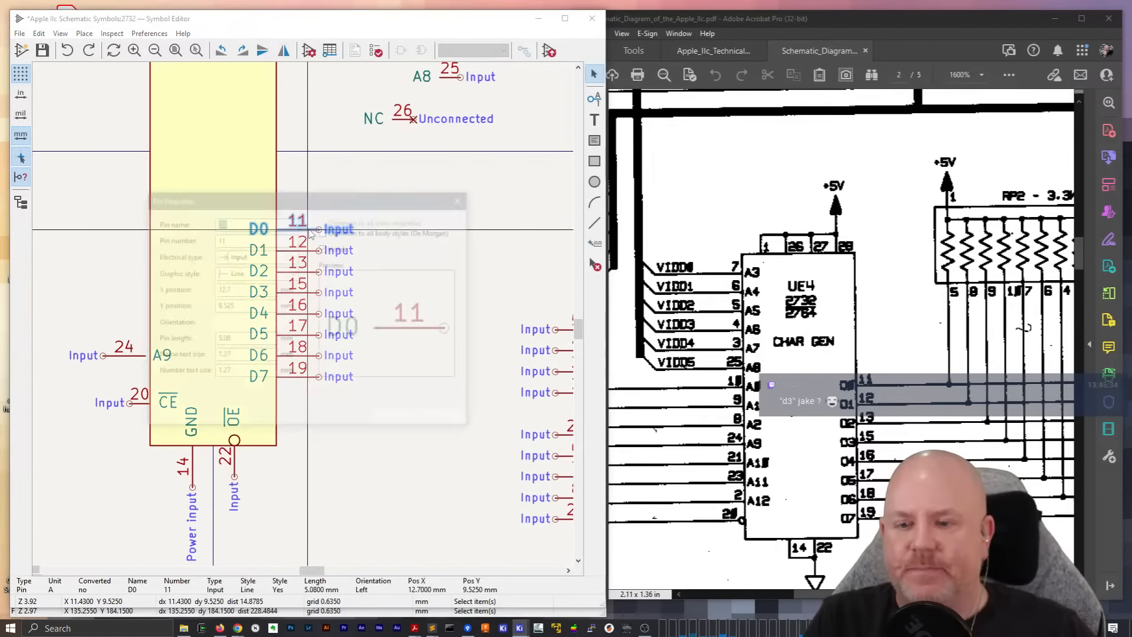
{"action": "left_click", "coordinate": [252, 260]}
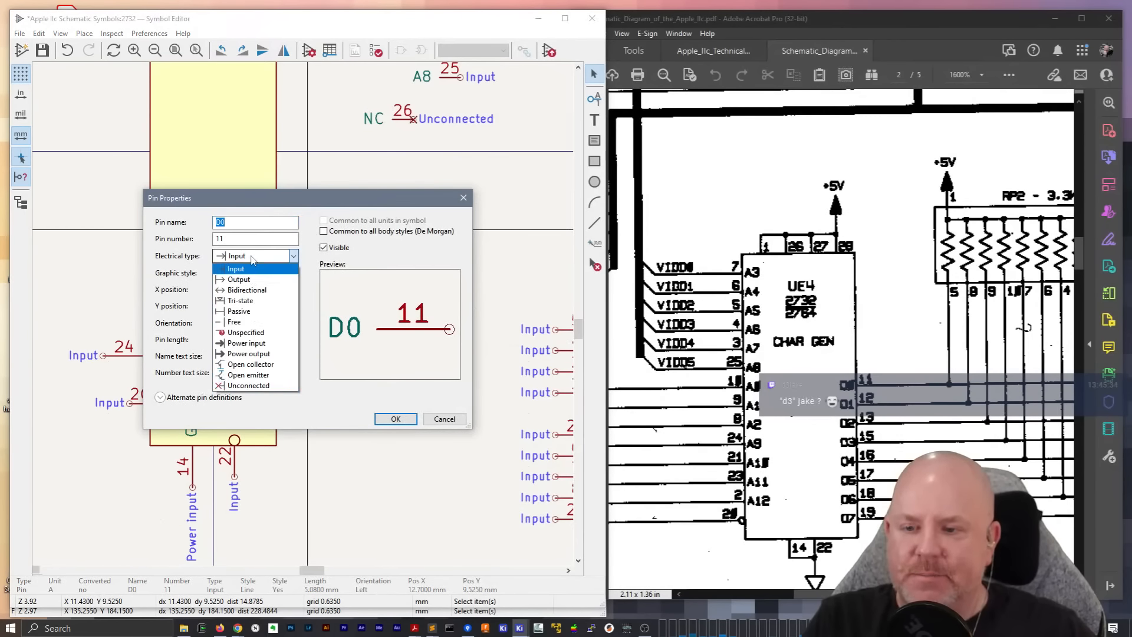
{"action": "left_click", "coordinate": [243, 301]}
{"action": "left_click", "coordinate": [391, 418]}
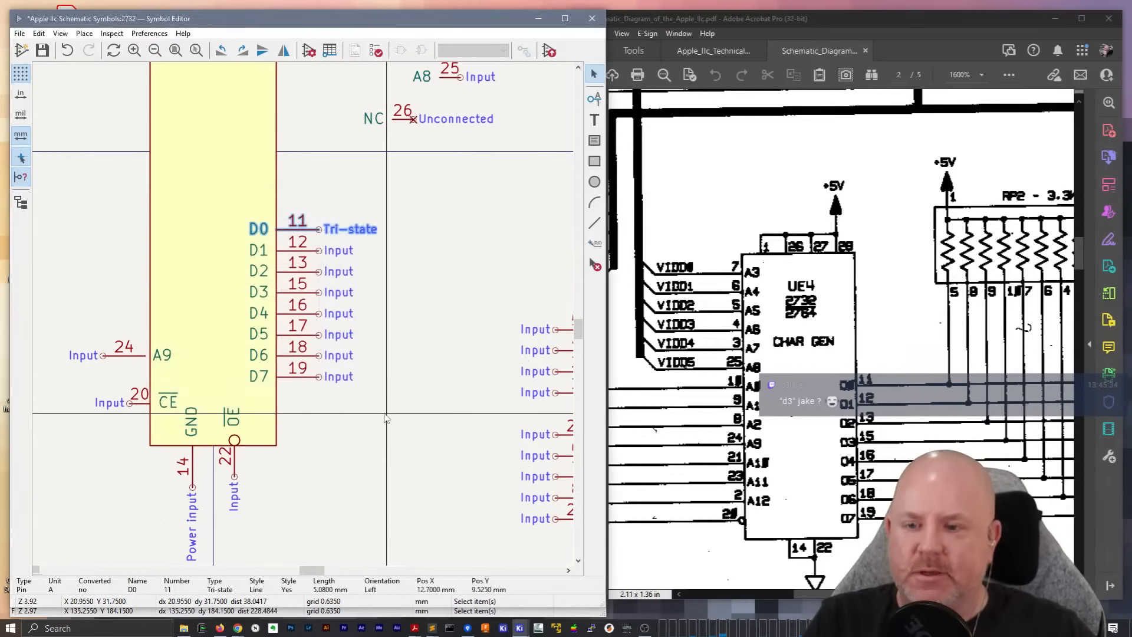
Cut data pins D0 to D7 from the symbol and paste their definitions into the empty Sublime Text document
{"action": "left_click", "coordinate": [407, 413]}
{"action": "left_click_drag", "start_coordinate": [409, 430], "coordinate": [302, 195]}
{"action": "key", "text": "ctrl+c"}
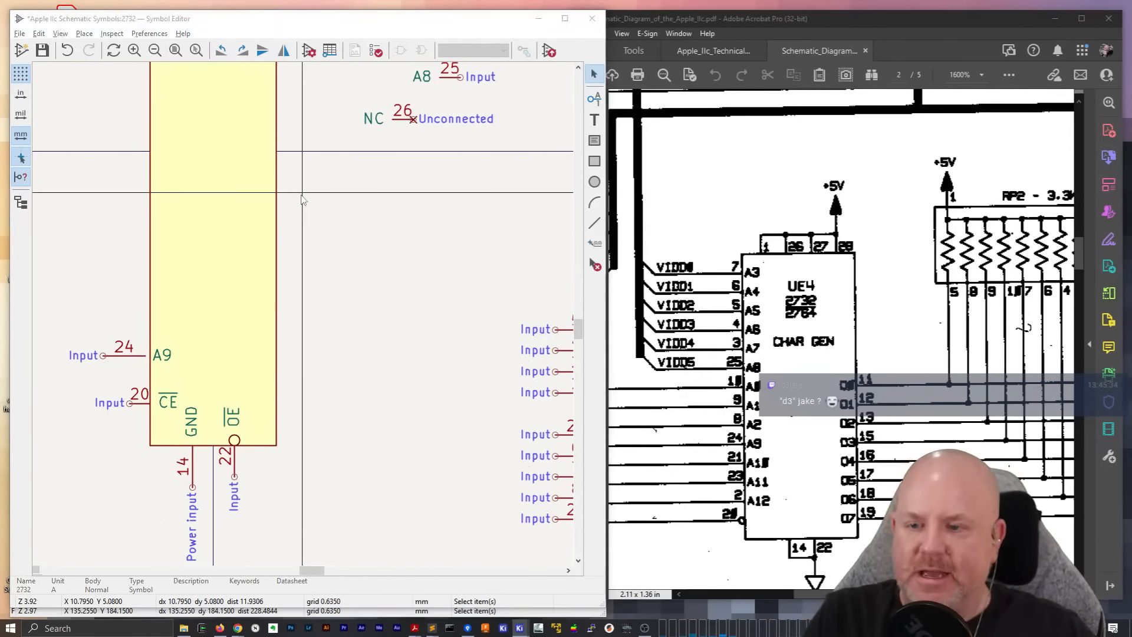
{"action": "key", "text": "alt+Tab"}
{"action": "key", "text": "ctrl+v"}
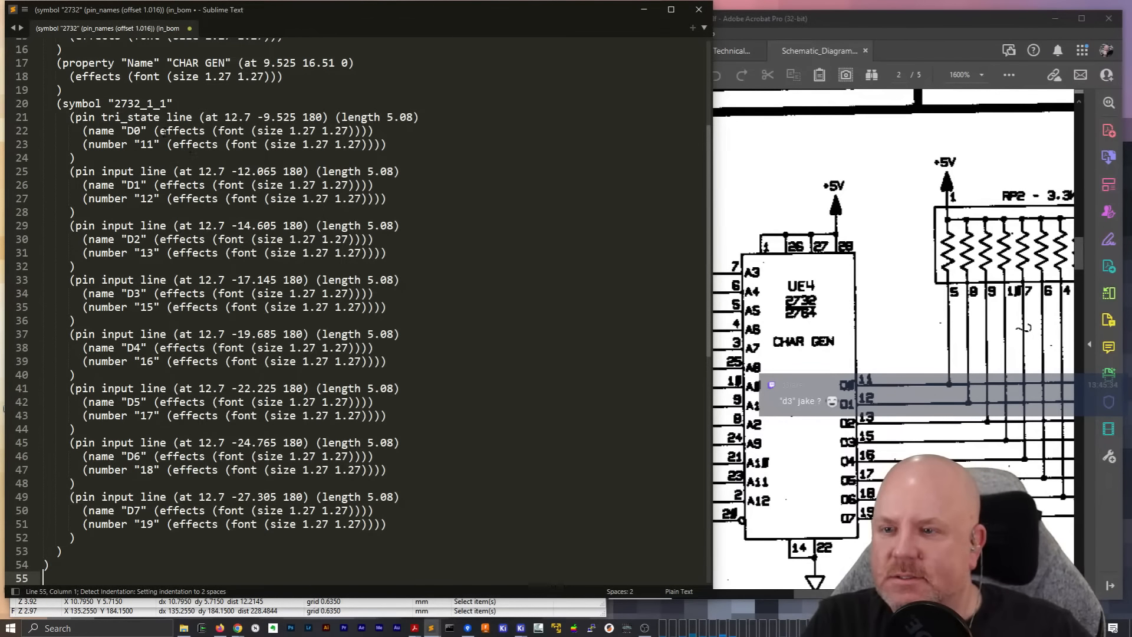
Replace every "pin input" with "pin tri_state" in the pasted pin definitions
{"action": "key", "text": "ctrl+h"}
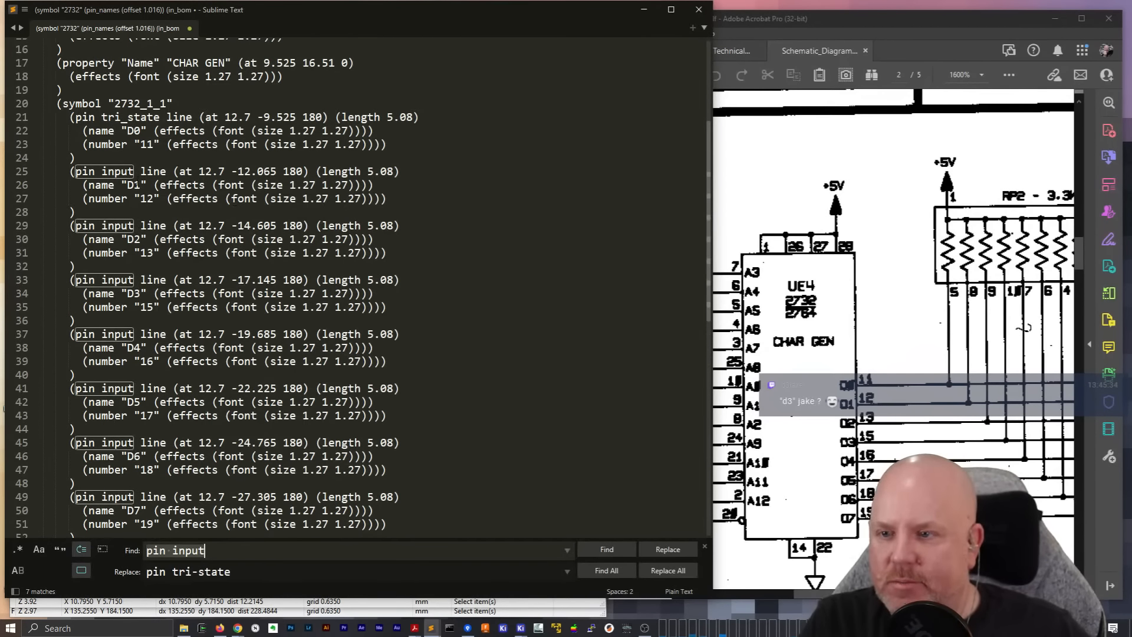
{"action": "left_click", "coordinate": [199, 572]}
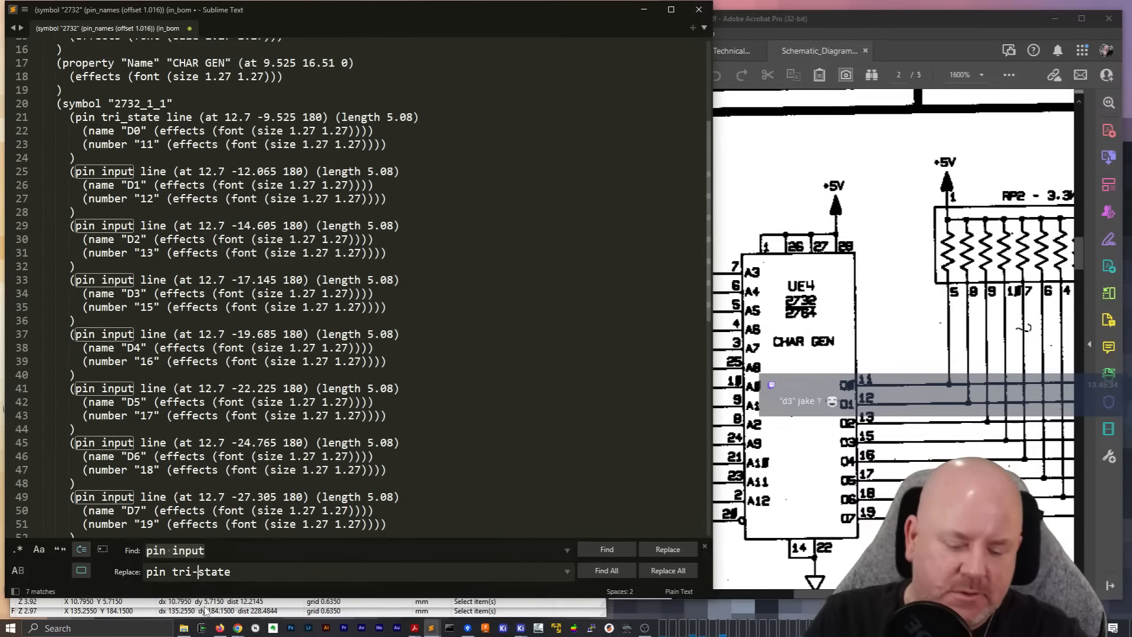
{"action": "key", "text": "BackSpace"}
{"action": "type", "text": "_"}
{"action": "left_click", "coordinate": [668, 570]}
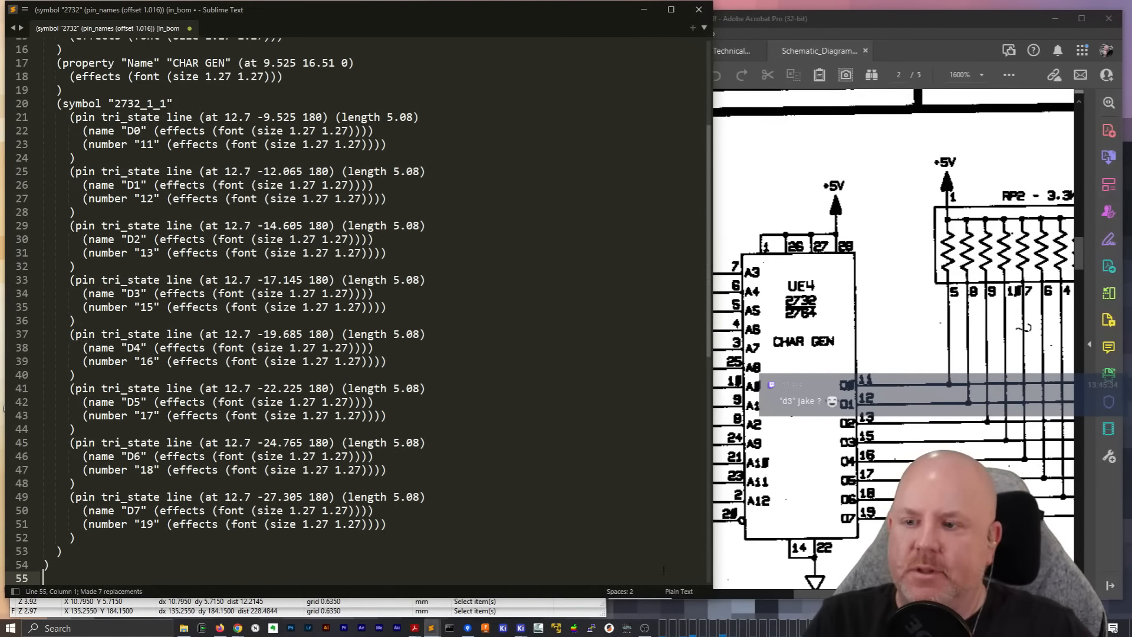
Cut the edited definitions, paste the pins back onto the 2732 body's right edge in the Symbol Editor, and save
{"action": "key", "text": "ctrl+a"}
{"action": "key", "text": "ctrl+x"}
{"action": "key", "text": "alt+Tab"}
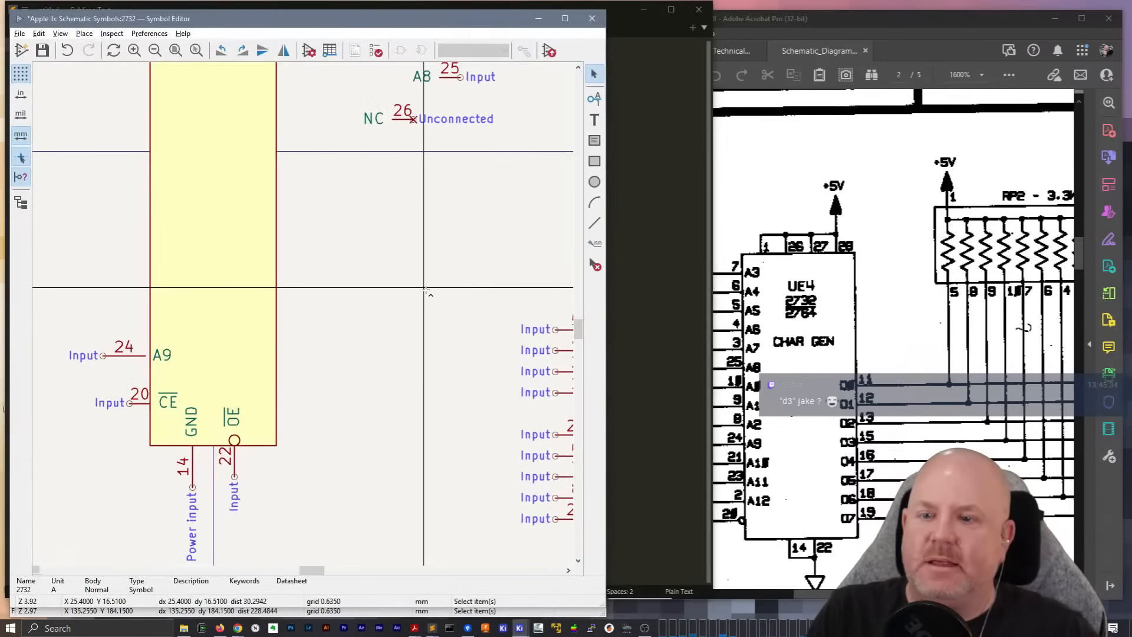
{"action": "key", "text": "ctrl+v"}
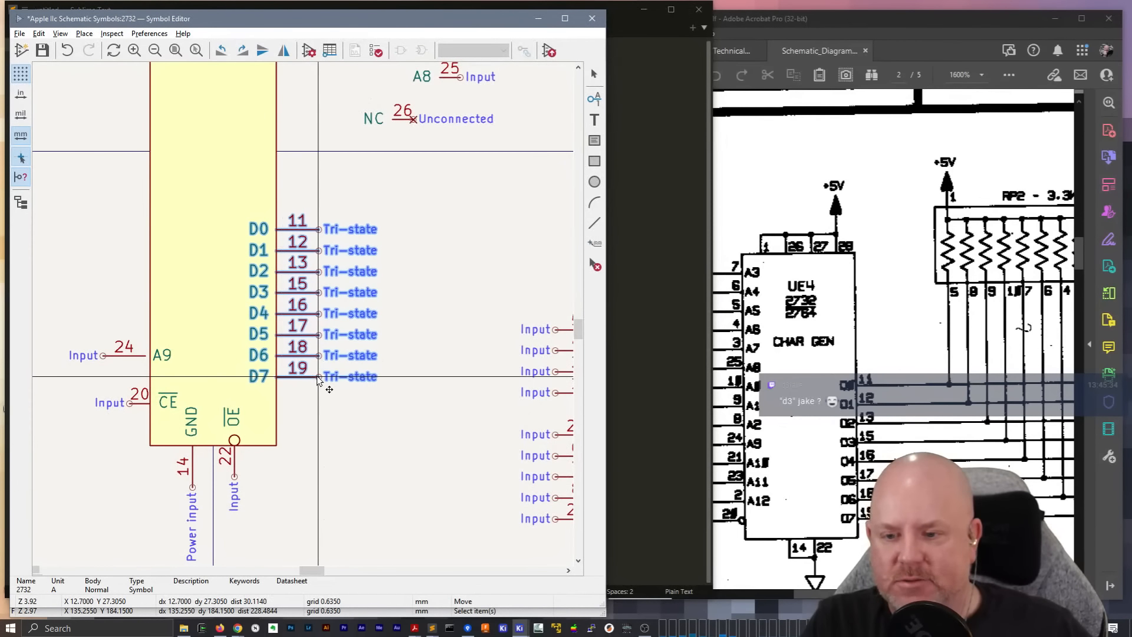
{"action": "left_click", "coordinate": [319, 382]}
{"action": "key", "text": "ctrl+s"}
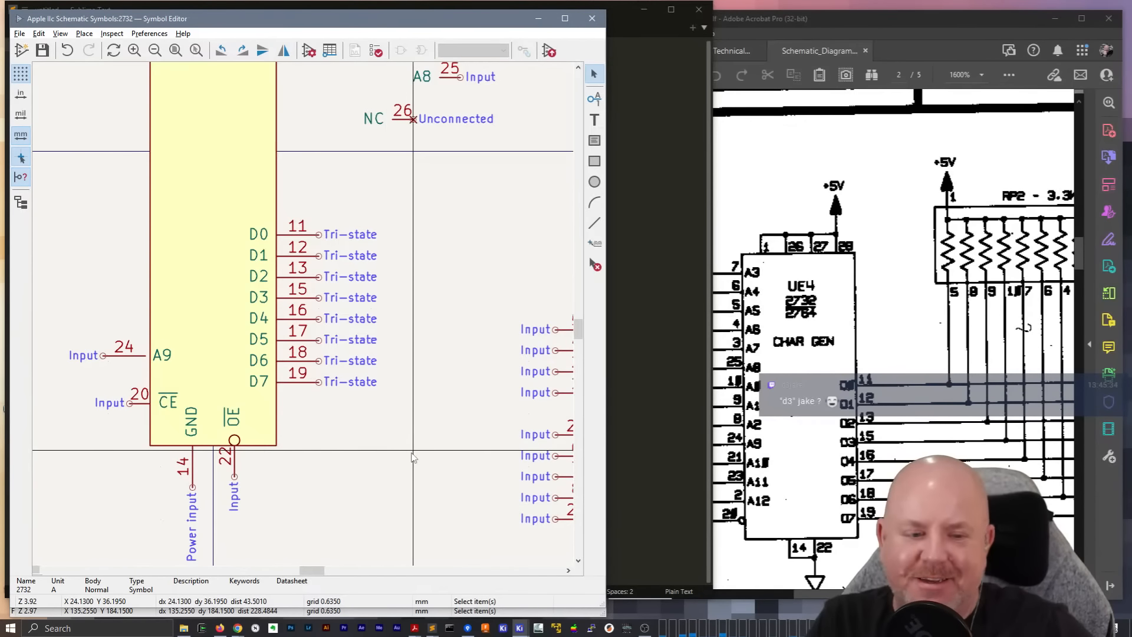
Move the OE pin (22) down so its inversion circle sits just outside the body's lower edge
{"action": "scroll", "coordinate": [384, 264], "scroll_direction": "up", "scroll_amount": 3}
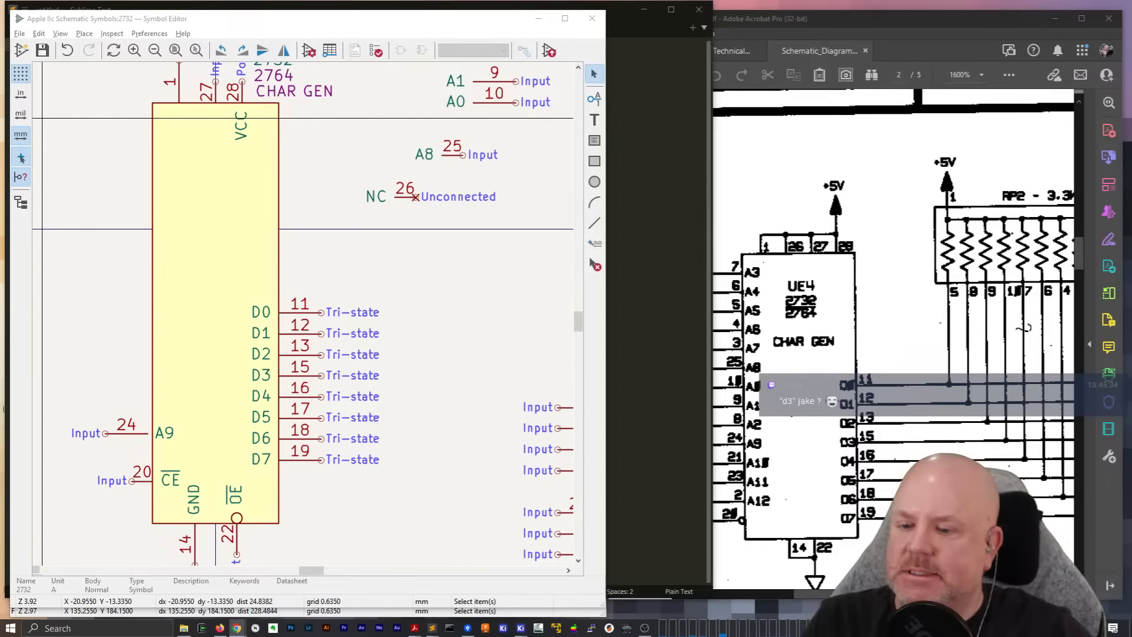
{"action": "left_click", "coordinate": [417, 349]}
{"action": "middle_click_drag", "start_coordinate": [409, 494], "coordinate": [393, 375]}
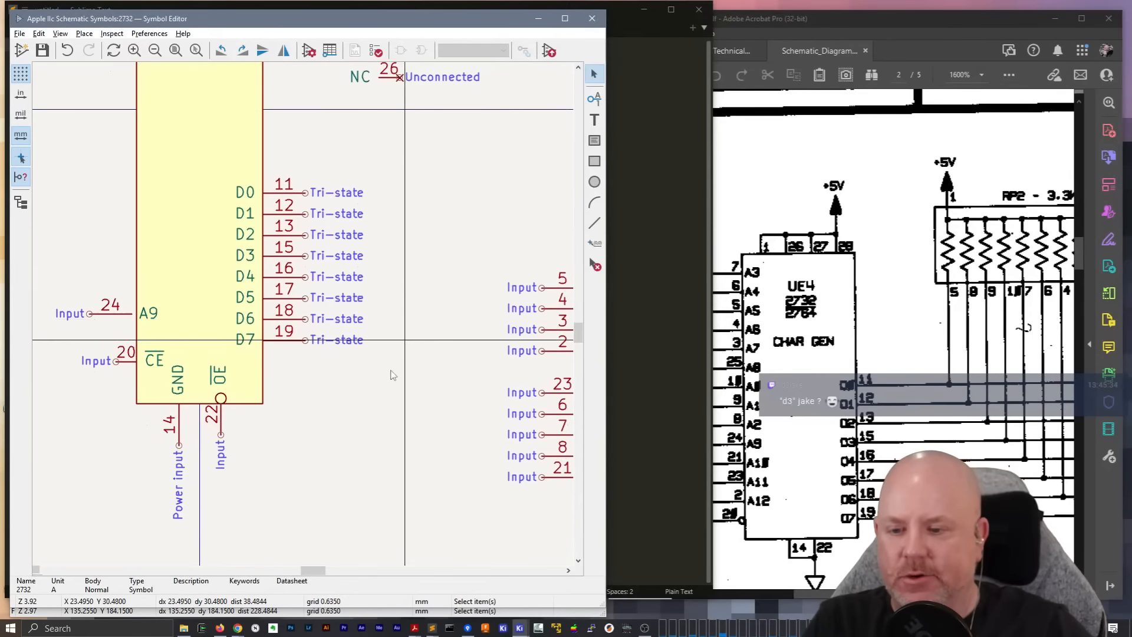
{"action": "left_click", "coordinate": [224, 422]}
{"action": "left_click_drag", "start_coordinate": [224, 422], "coordinate": [221, 448]}
{"action": "left_click", "coordinate": [264, 429]}
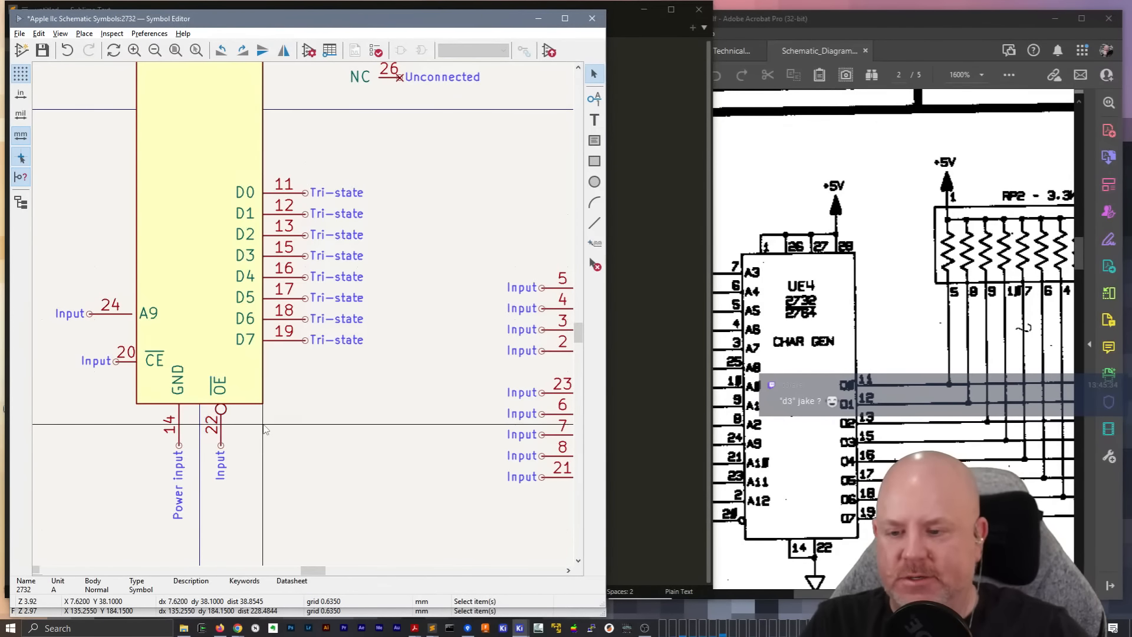
Move address pins A3, A4 and A5 onto the upper part of the body's left edge, evenly spaced in that order
{"action": "scroll", "coordinate": [355, 416], "scroll_direction": "down", "scroll_amount": 3}
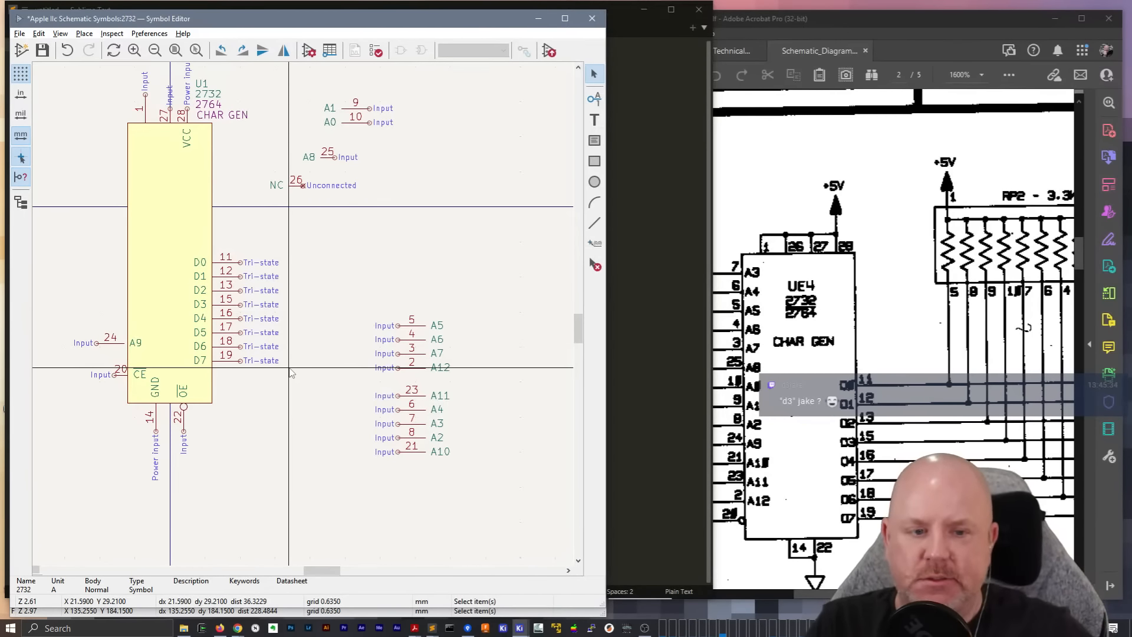
{"action": "middle_click_drag", "start_coordinate": [260, 412], "coordinate": [299, 420]}
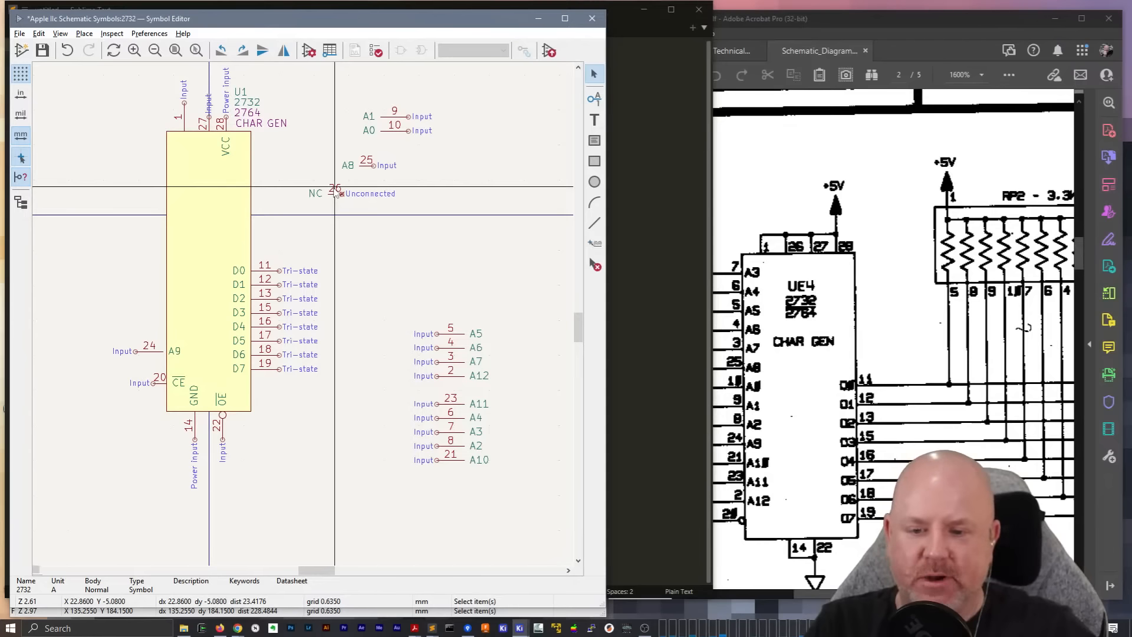
{"action": "left_click", "coordinate": [454, 434]}
{"action": "key", "text": "m"}
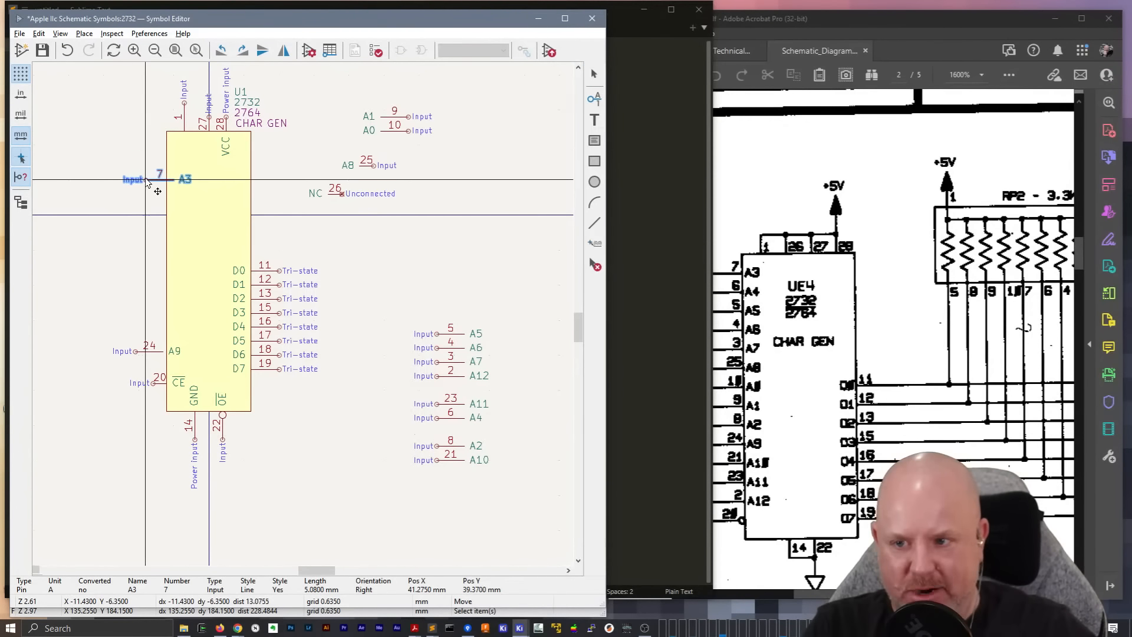
{"action": "left_click", "coordinate": [139, 175]}
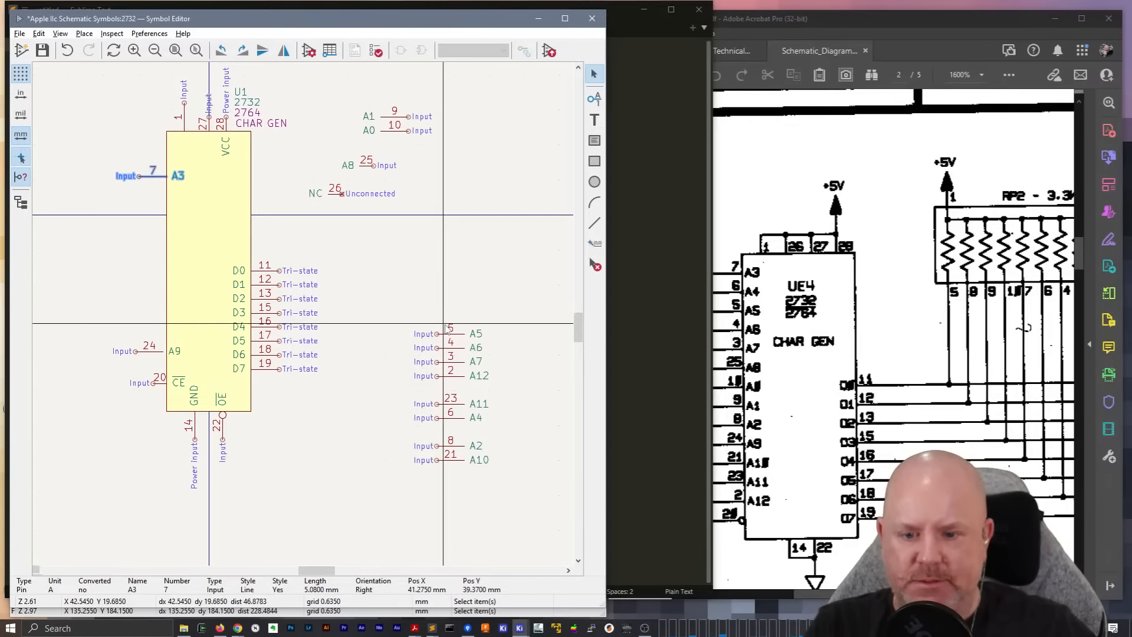
{"action": "left_click_drag", "start_coordinate": [447, 416], "coordinate": [140, 192]}
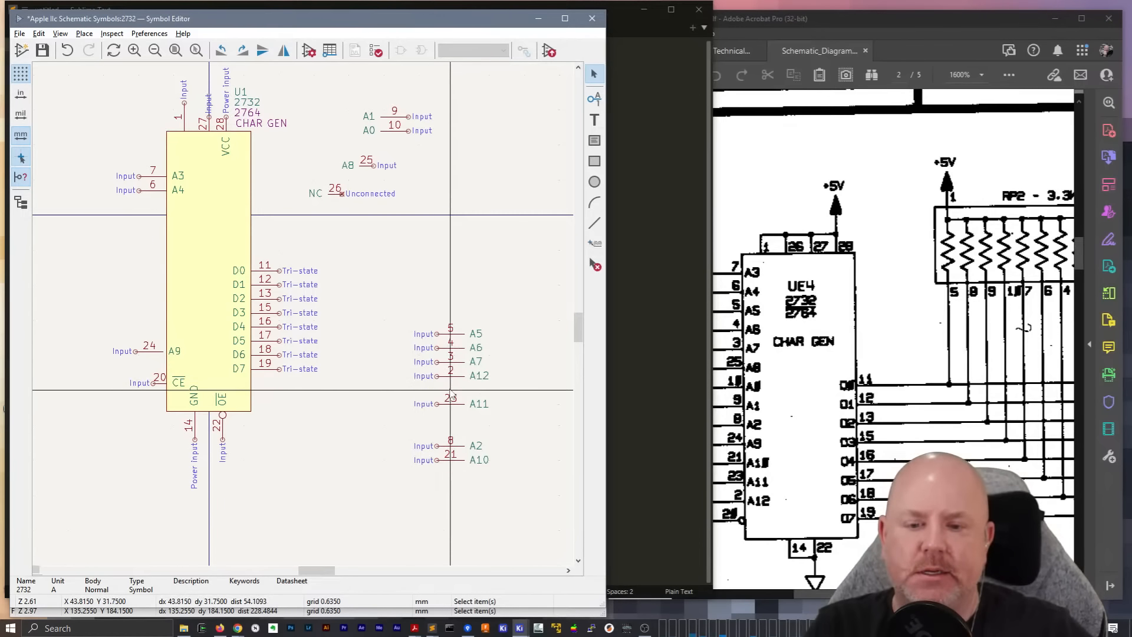
{"action": "left_click", "coordinate": [453, 336]}
{"action": "key", "text": "m"}
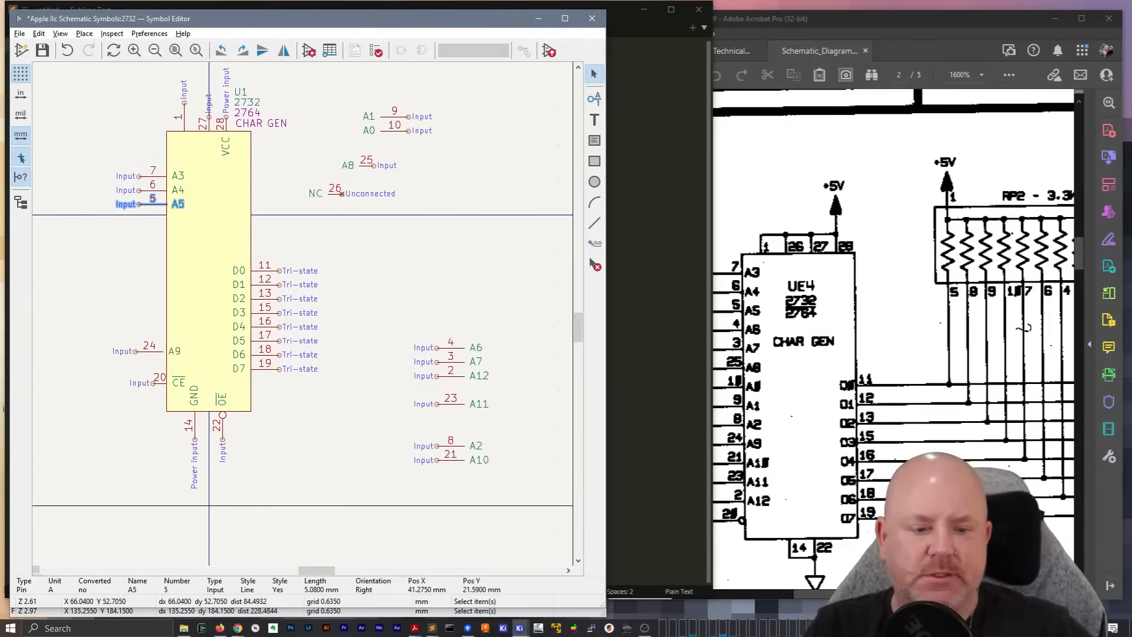
Check the UE4 pin order in the reference schematic and move pins A6 and A7 onto the left edge directly below A5
{"action": "scroll", "coordinate": [893, 339], "scroll_direction": "down", "scroll_amount": 5}
{"action": "left_click_drag", "start_coordinate": [862, 594], "coordinate": [840, 581]}
{"action": "scroll", "coordinate": [929, 405], "scroll_direction": "up", "scroll_amount": 2}
{"action": "scroll", "coordinate": [929, 405], "scroll_direction": "up", "scroll_amount": 2}
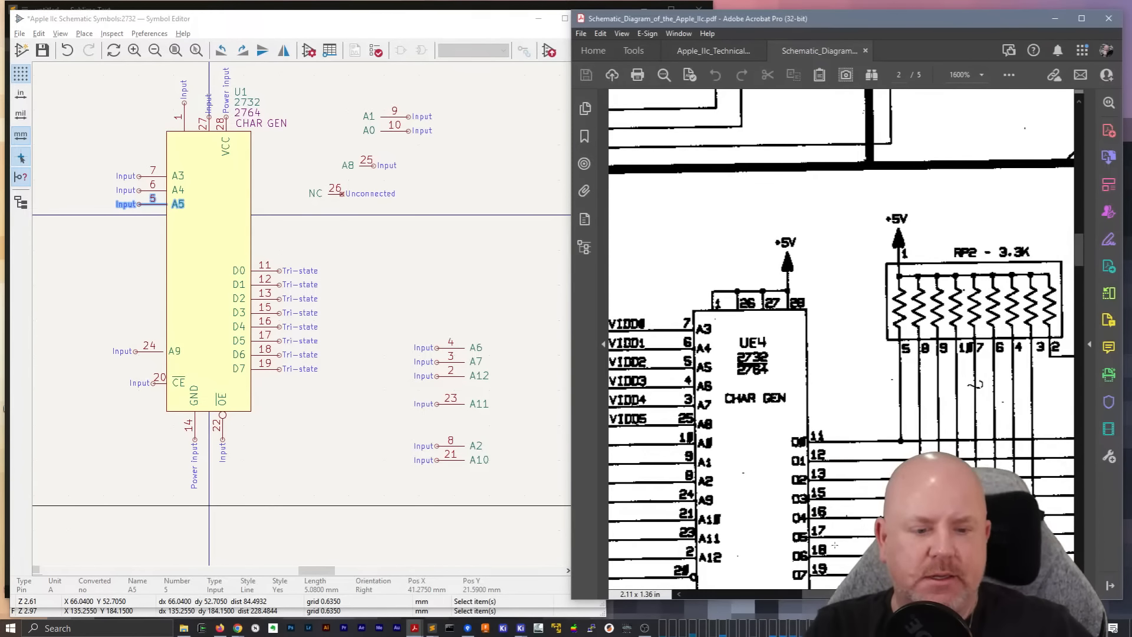
{"action": "scroll", "coordinate": [842, 339], "scroll_direction": "down", "scroll_amount": 1}
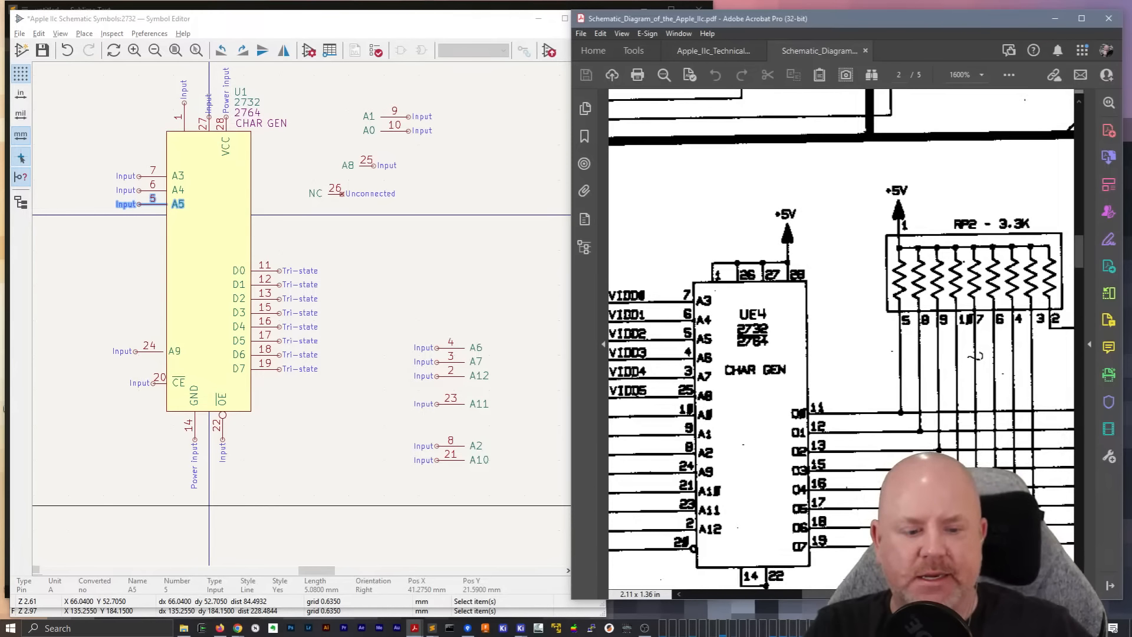
{"action": "scroll", "coordinate": [842, 339], "scroll_direction": "left", "scroll_amount": 1}
{"action": "left_click", "coordinate": [395, 276]}
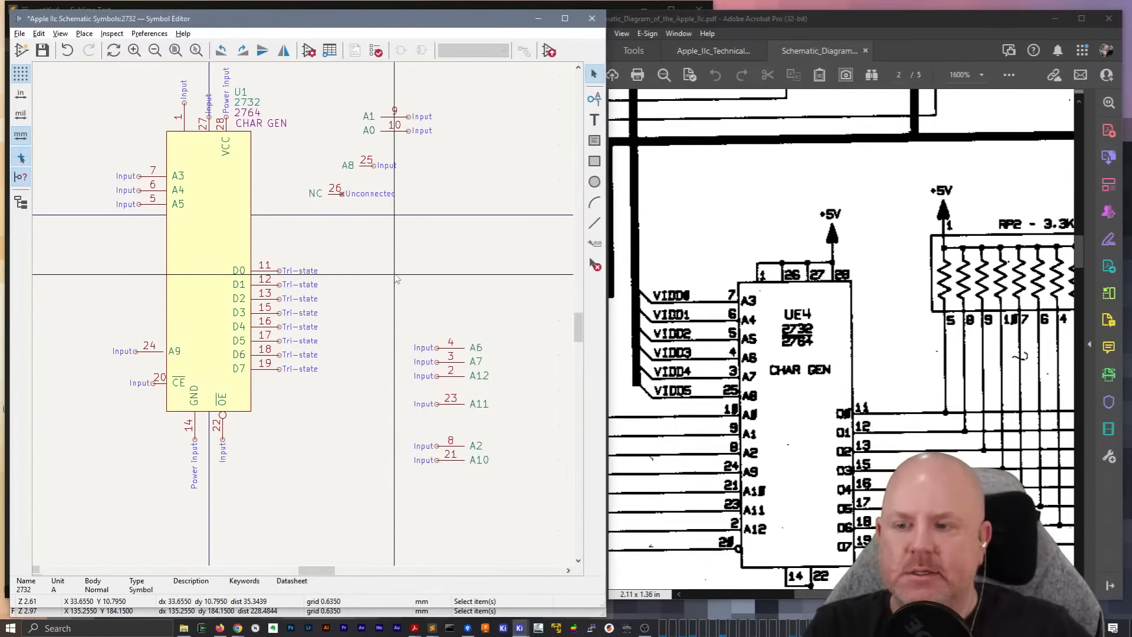
{"action": "left_click_drag", "start_coordinate": [437, 347], "coordinate": [139, 221]}
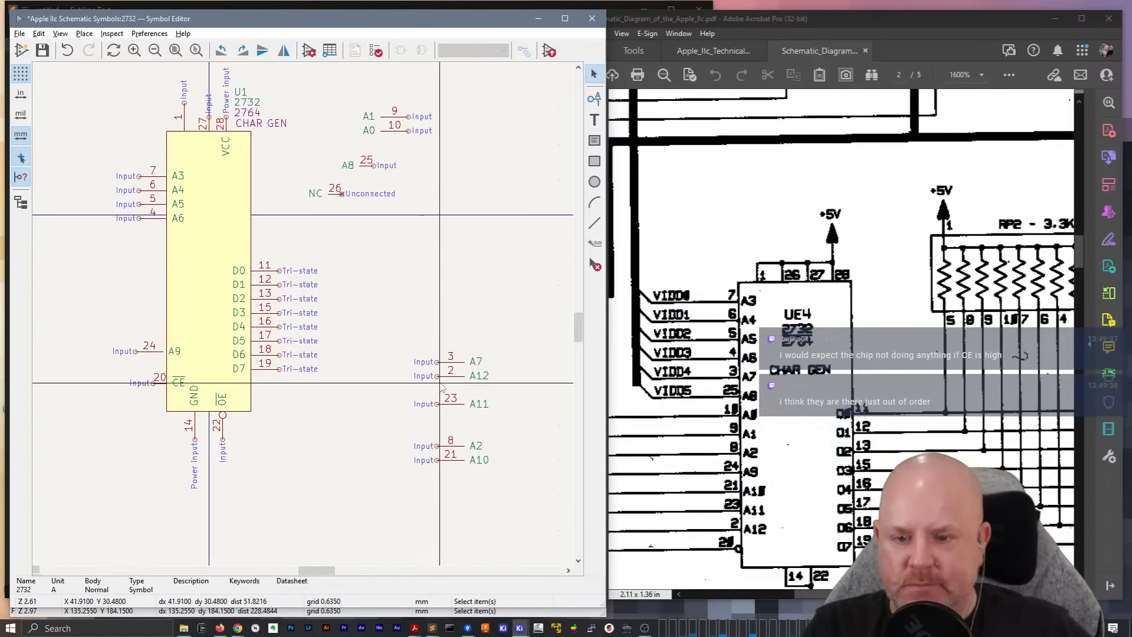
{"action": "left_click_drag", "start_coordinate": [438, 362], "coordinate": [140, 235]}
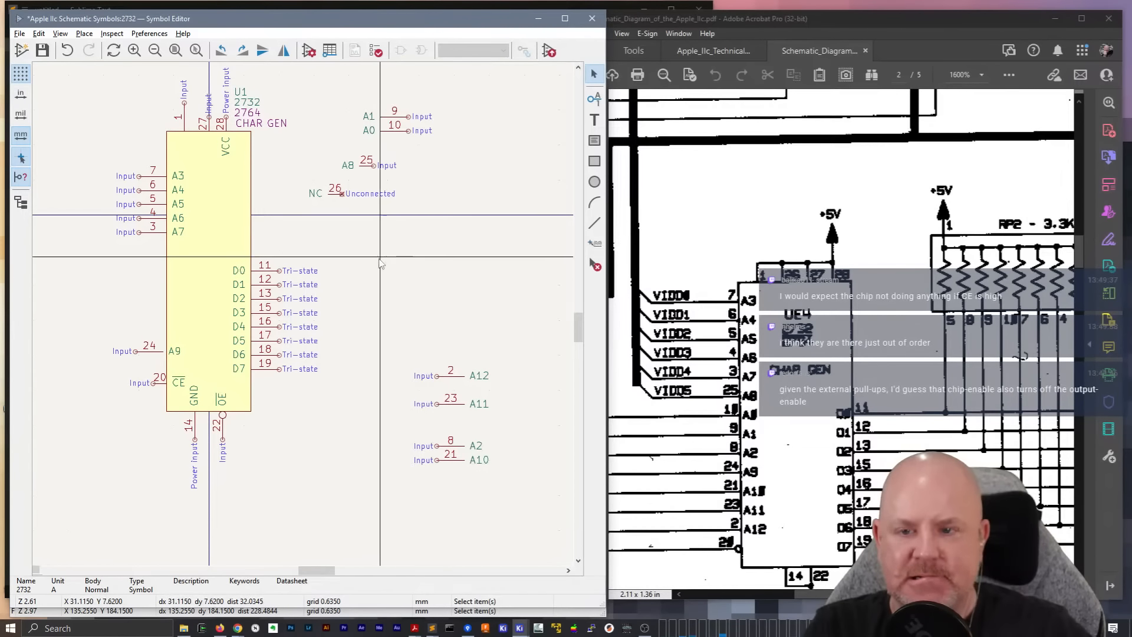
{"action": "middle_click_drag", "start_coordinate": [373, 223], "coordinate": [385, 246]}
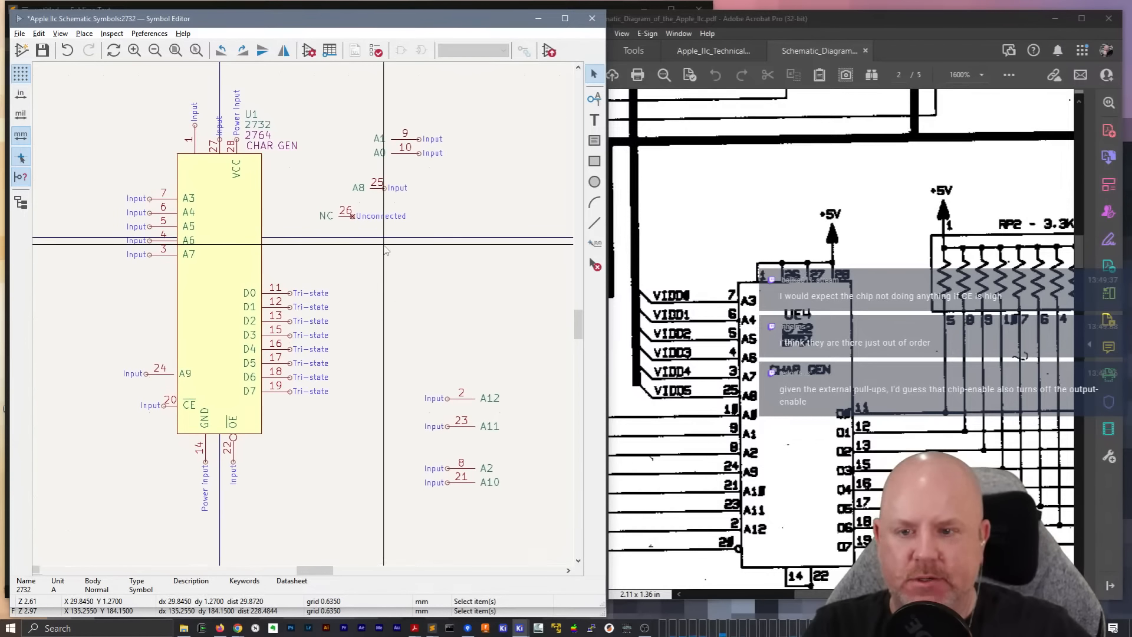
Move address pins A0, A1 and A2 onto the body's left edge directly below A7, evenly spaced in that order
{"action": "key", "text": "m"}
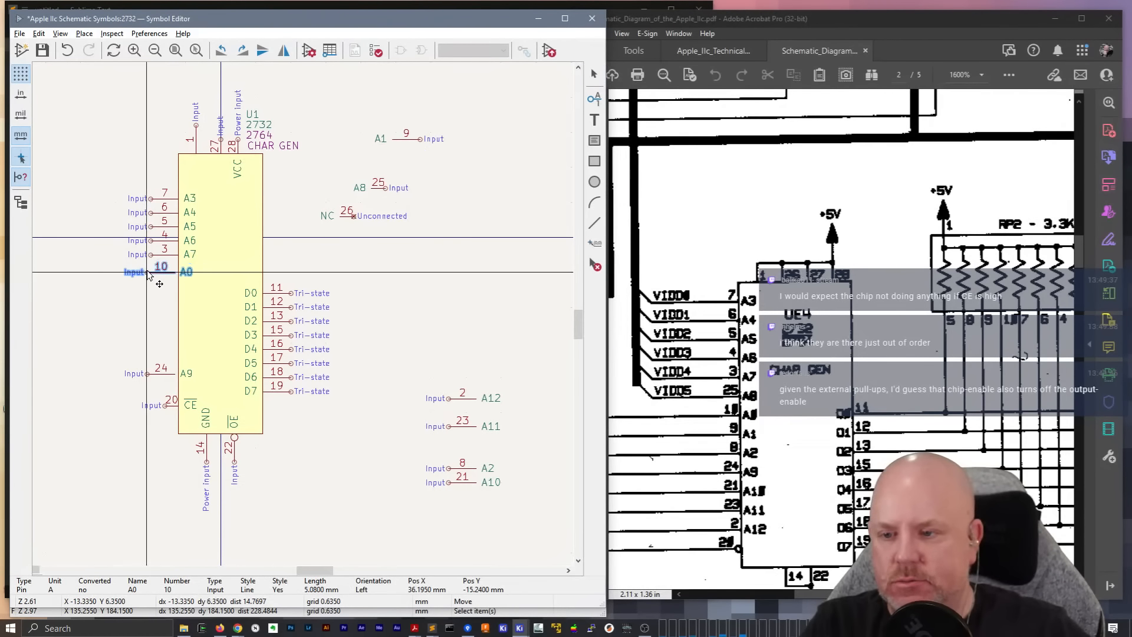
{"action": "left_click", "coordinate": [151, 268]}
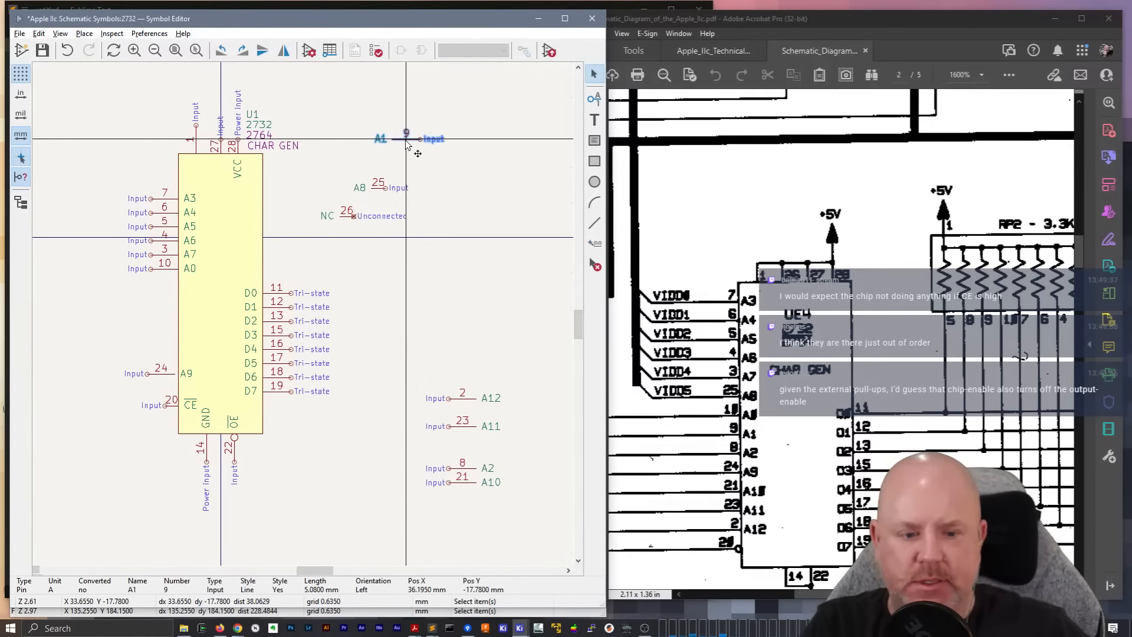
{"action": "key", "text": "m"}
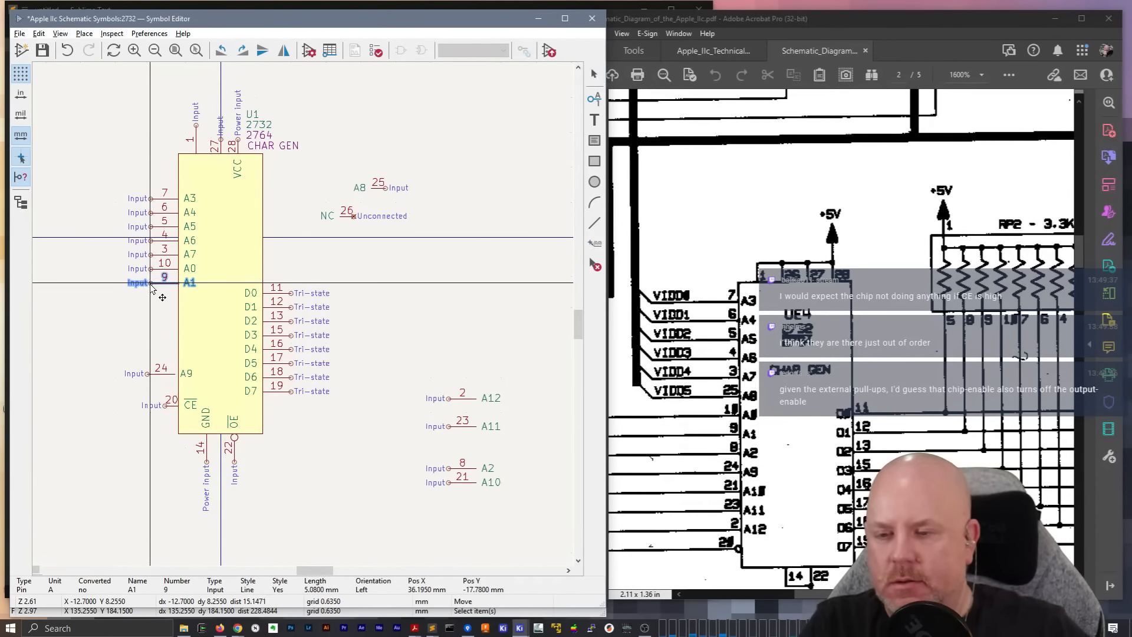
{"action": "left_click", "coordinate": [152, 286]}
{"action": "left_click", "coordinate": [468, 469]}
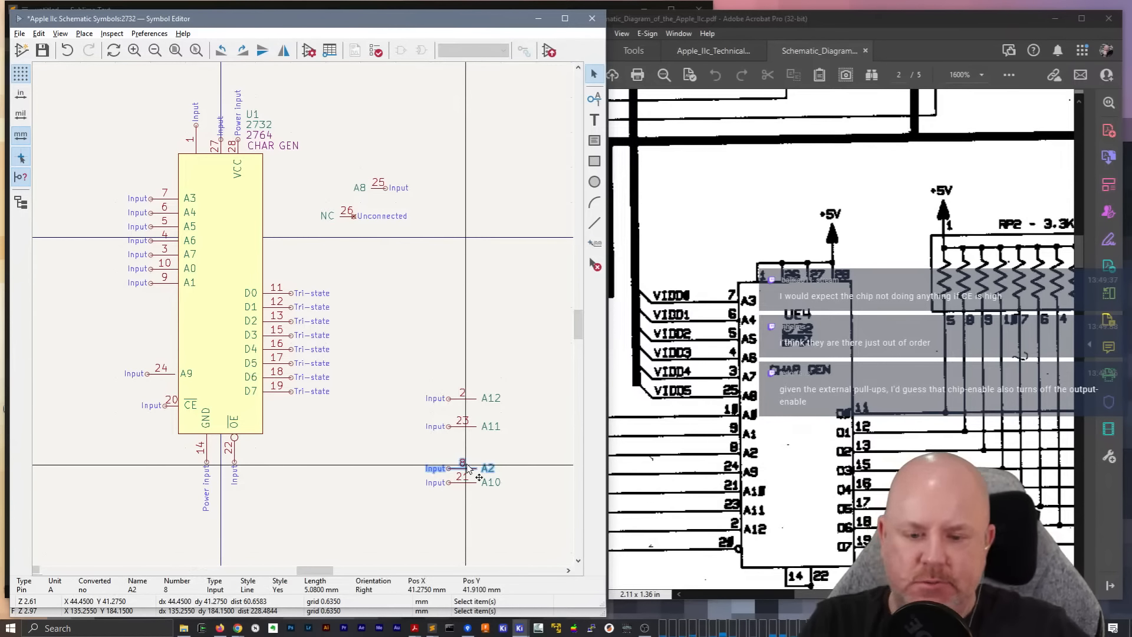
{"action": "key", "text": "m"}
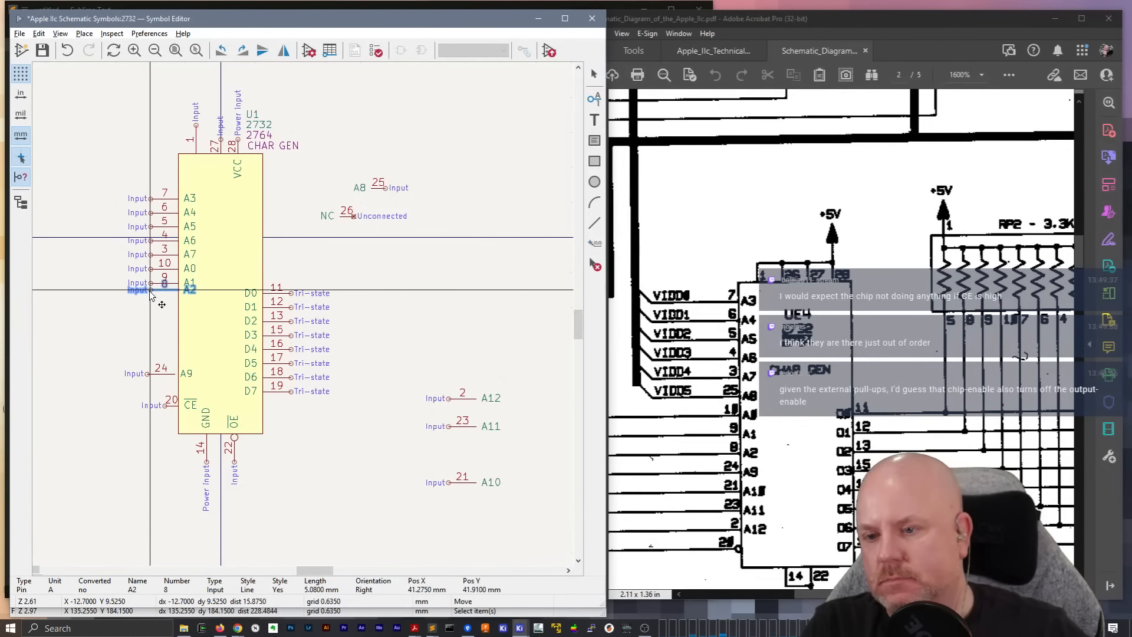
{"action": "left_click", "coordinate": [151, 300]}
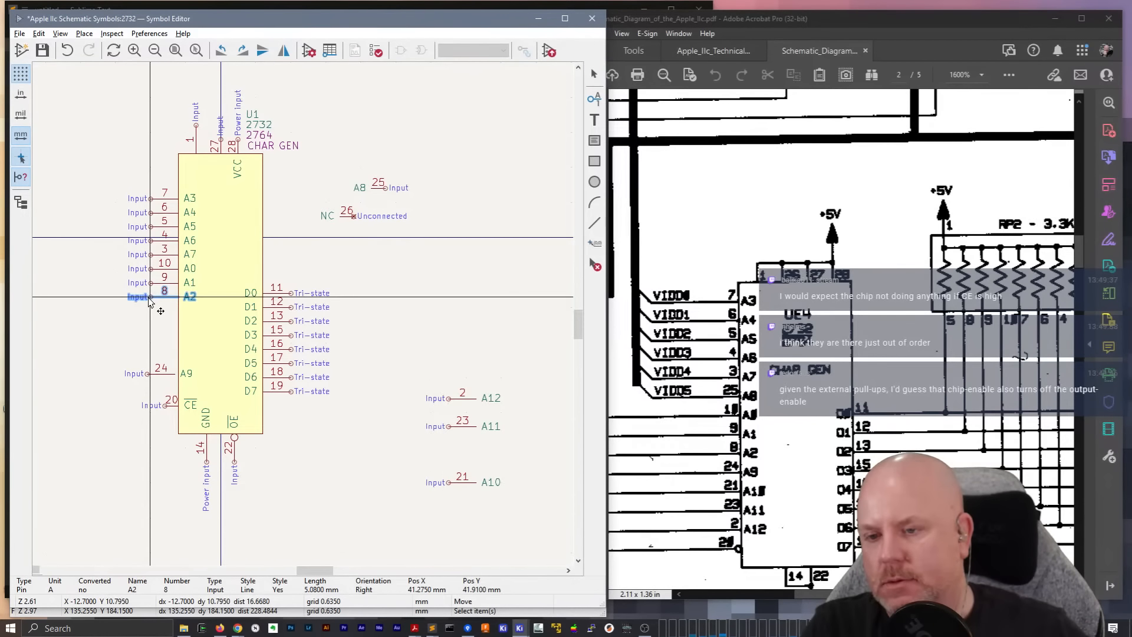
{"action": "left_click", "coordinate": [520, 313]}
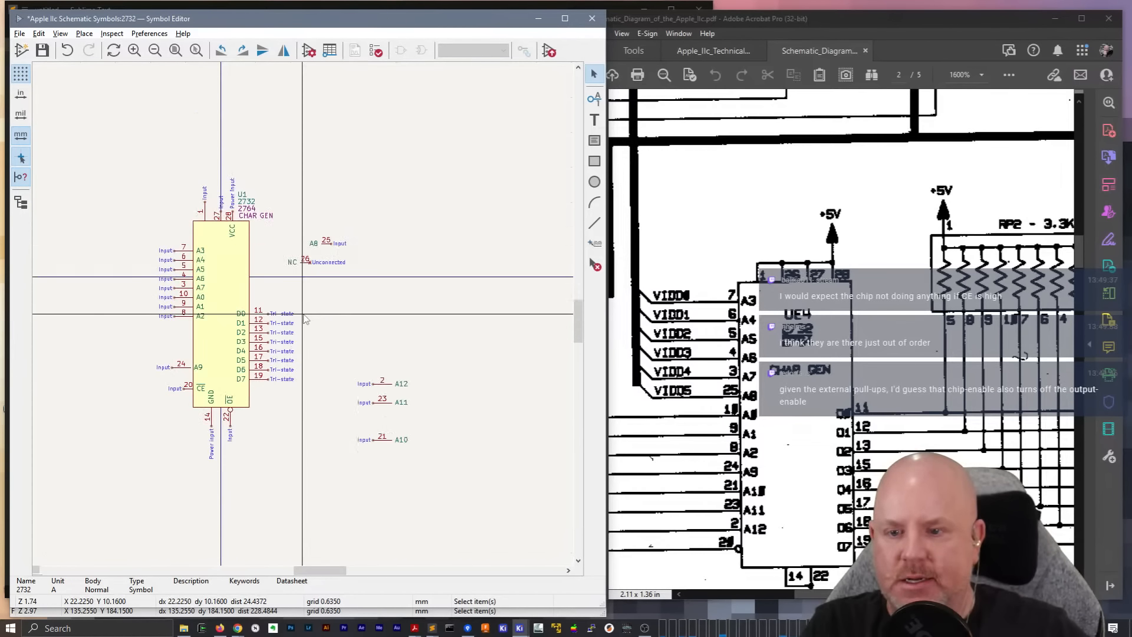
Move pins A9, A10, A11 and A12 onto the body's left edge directly below A2, evenly spaced in that order
{"action": "scroll", "coordinate": [305, 318], "scroll_direction": "up", "scroll_amount": 2}
{"action": "scroll", "coordinate": [303, 314], "scroll_direction": "down", "scroll_amount": 2}
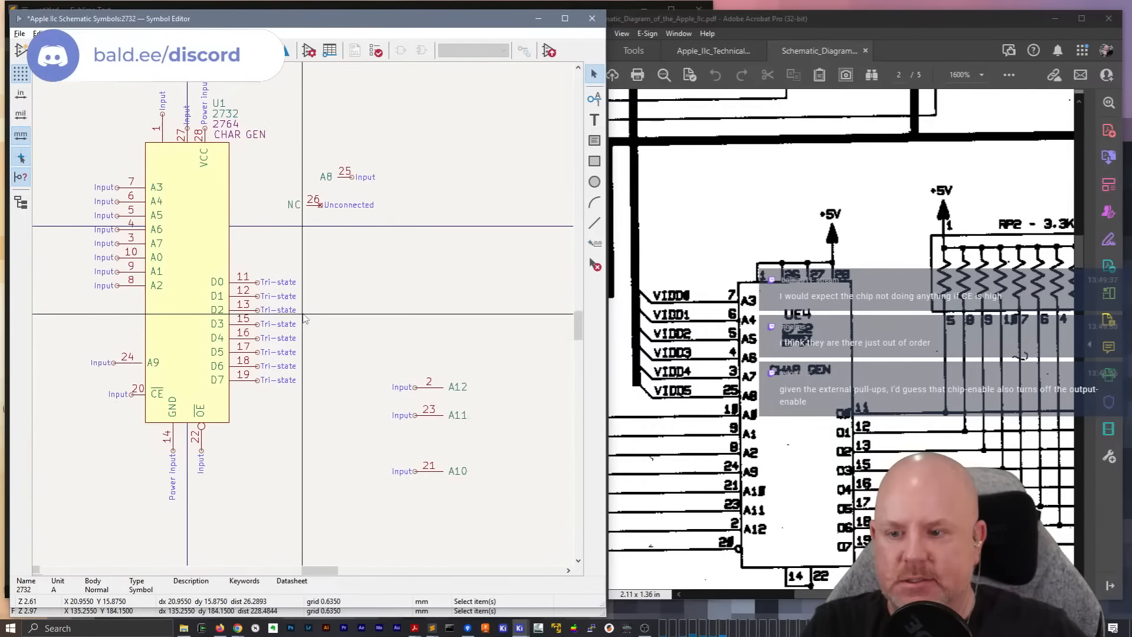
{"action": "middle_click_drag", "start_coordinate": [316, 242], "coordinate": [406, 257]}
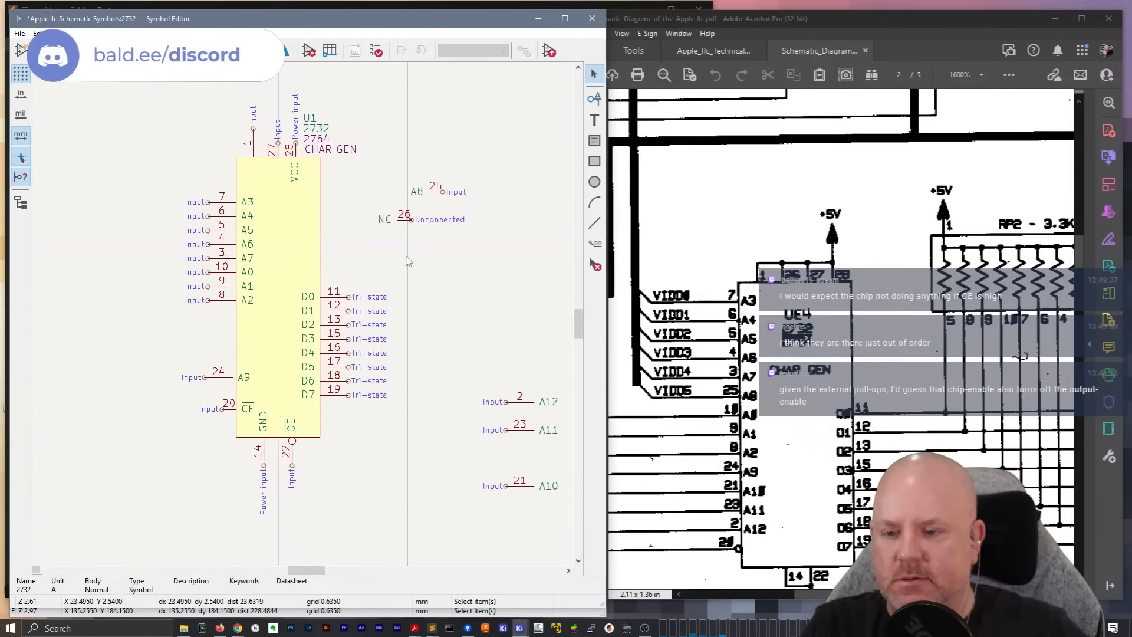
{"action": "left_click", "coordinate": [212, 377]}
{"action": "left_click_drag", "start_coordinate": [213, 377], "coordinate": [208, 317]}
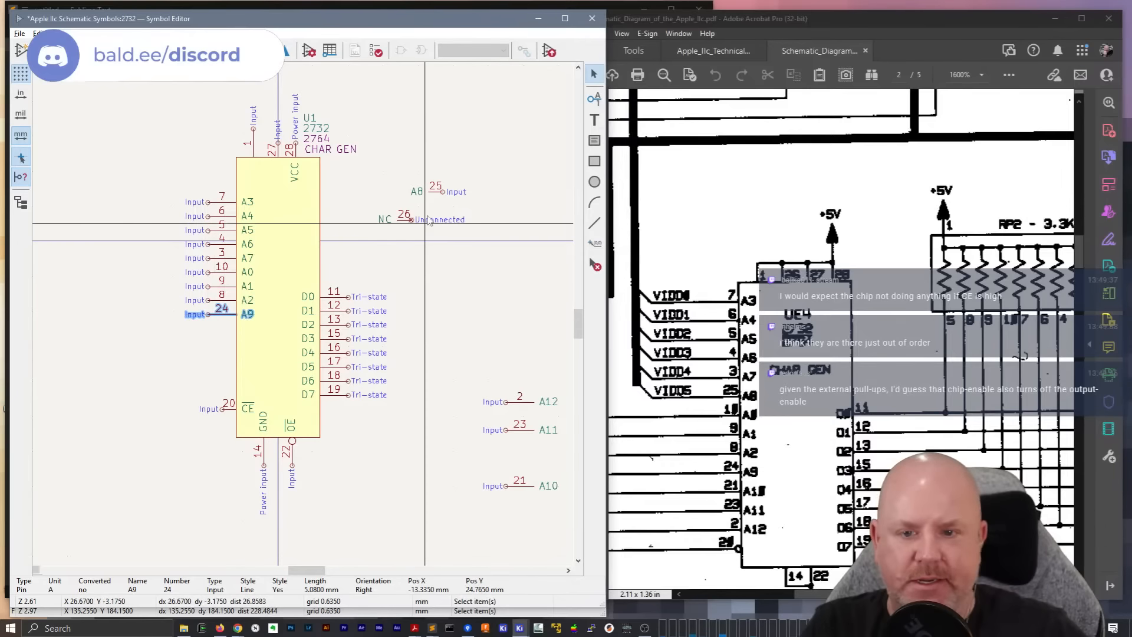
{"action": "left_click_drag", "start_coordinate": [506, 486], "coordinate": [209, 329]}
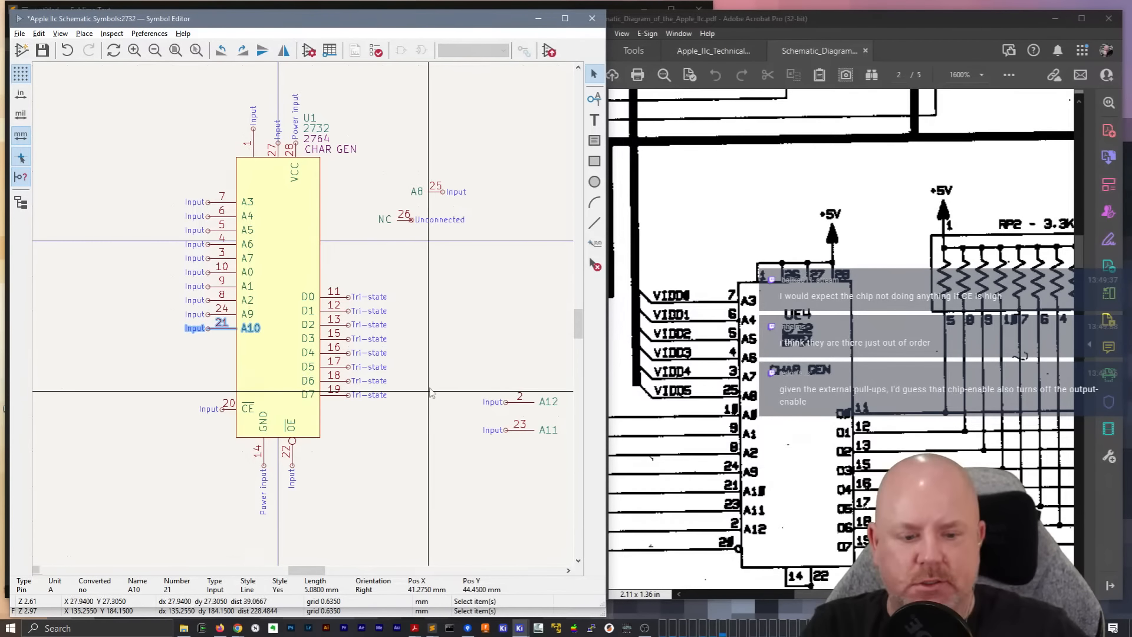
{"action": "left_click_drag", "start_coordinate": [514, 429], "coordinate": [209, 342]}
{"action": "left_click_drag", "start_coordinate": [528, 410], "coordinate": [210, 357]}
{"action": "left_click", "coordinate": [485, 341]}
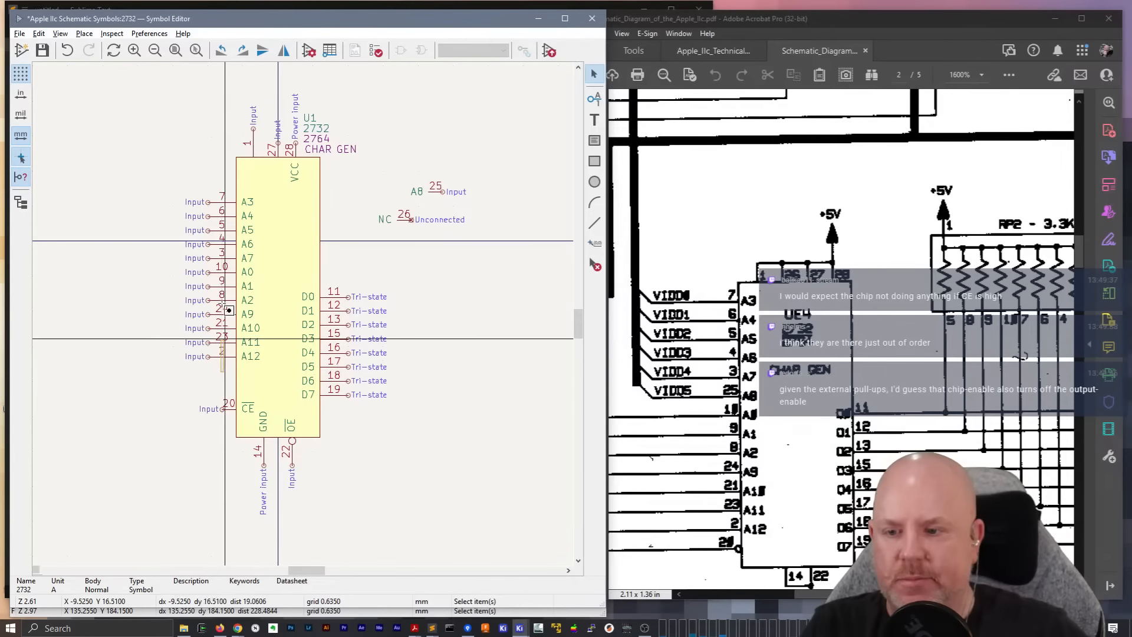
Shift the whole column of address pins from A3 to A12 slightly down along the body's left edge
{"action": "left_click_drag", "start_coordinate": [223, 304], "coordinate": [202, 184]}
{"action": "key", "text": "m"}
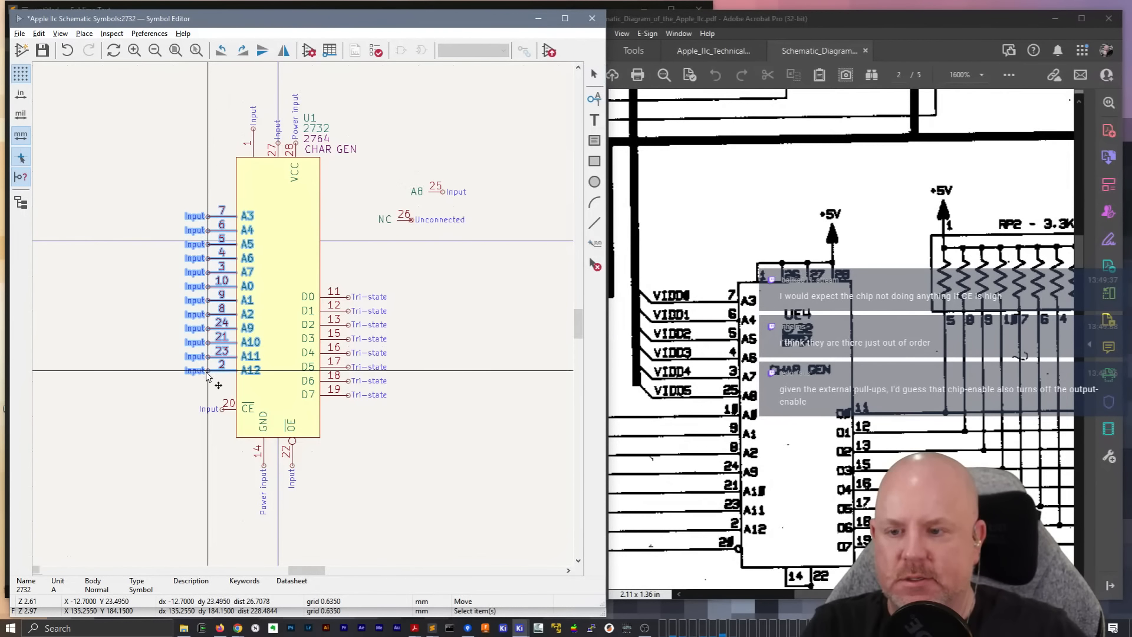
{"action": "left_click", "coordinate": [208, 368]}
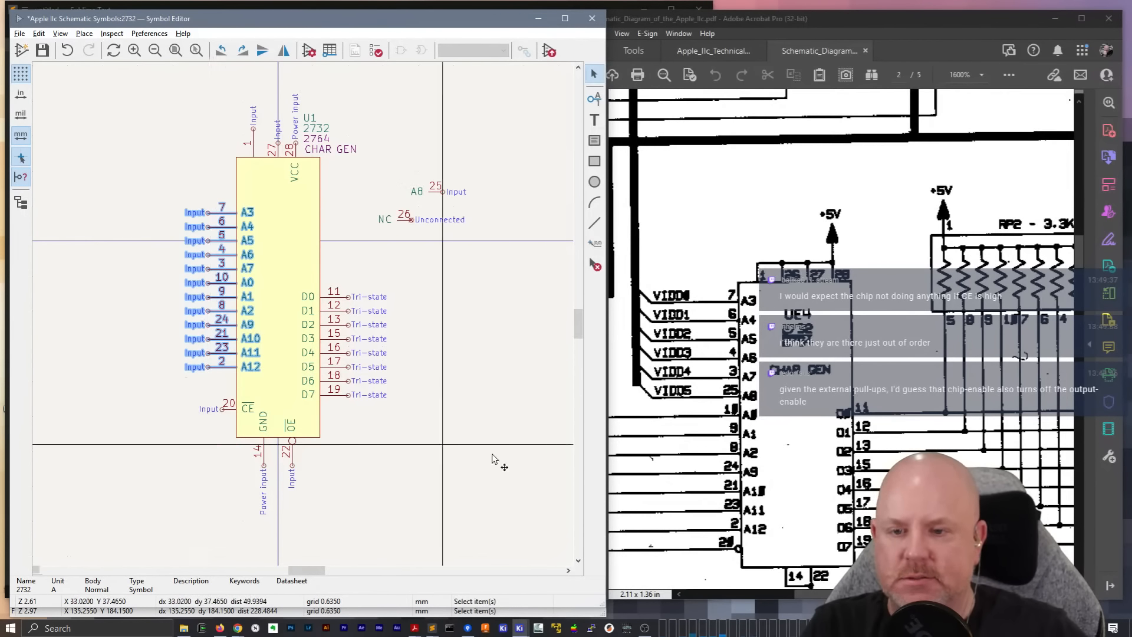
{"action": "left_click", "coordinate": [493, 454]}
Move the NC pin (26) onto the body's right edge below D7 and nudge the GND pin (14) slightly right
{"action": "key", "text": "m"}
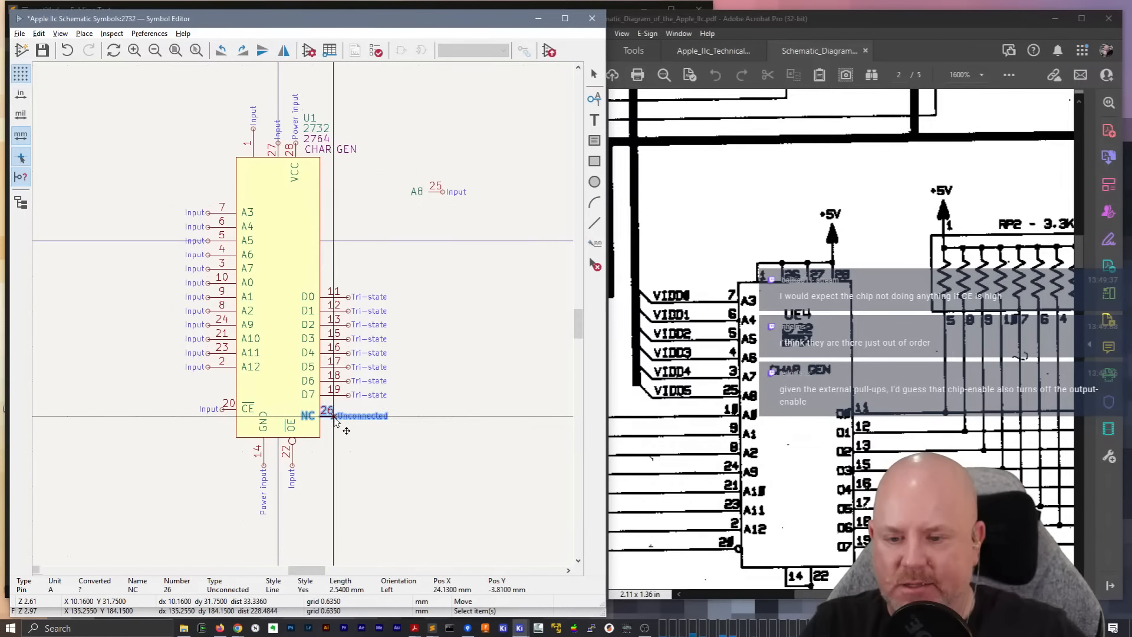
{"action": "left_click", "coordinate": [334, 417]}
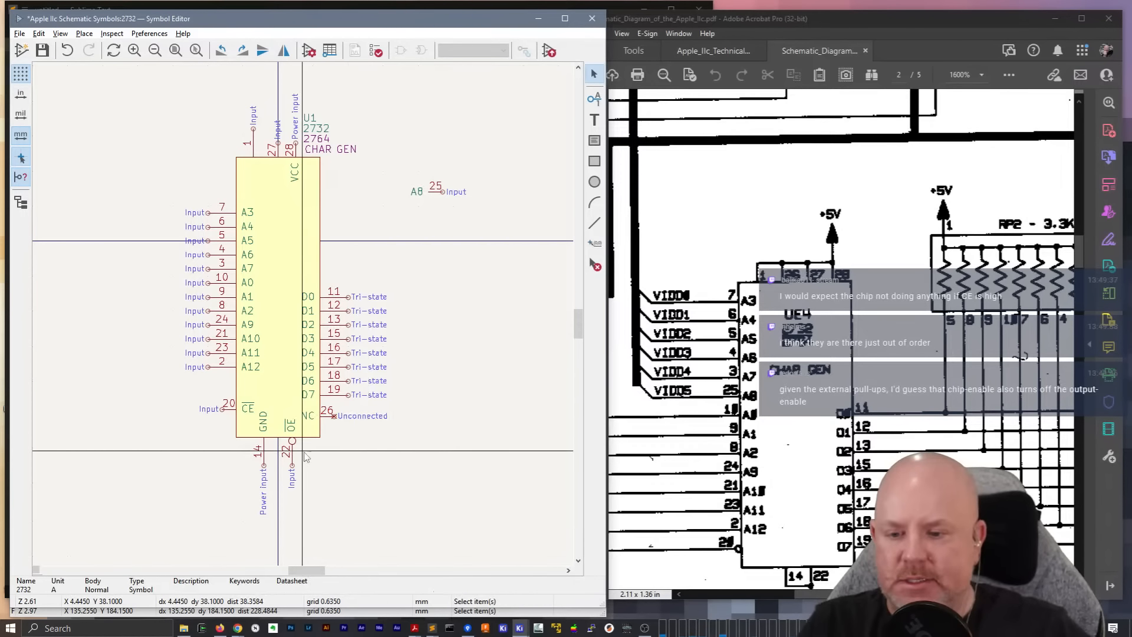
{"action": "left_click", "coordinate": [264, 454]}
{"action": "key", "text": "m"}
{"action": "left_click", "coordinate": [266, 465]}
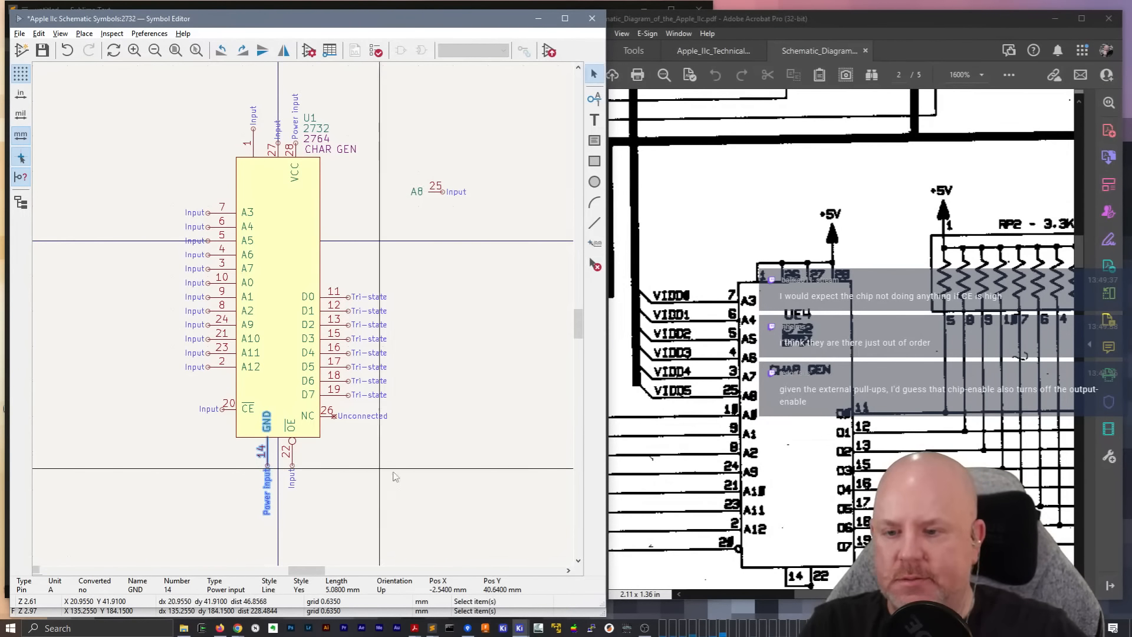
{"action": "left_click", "coordinate": [415, 473]}
Rotate pin A8 (25) by 180 degrees and place it just left of the address pin column, level with A0
{"action": "left_click", "coordinate": [437, 195]}
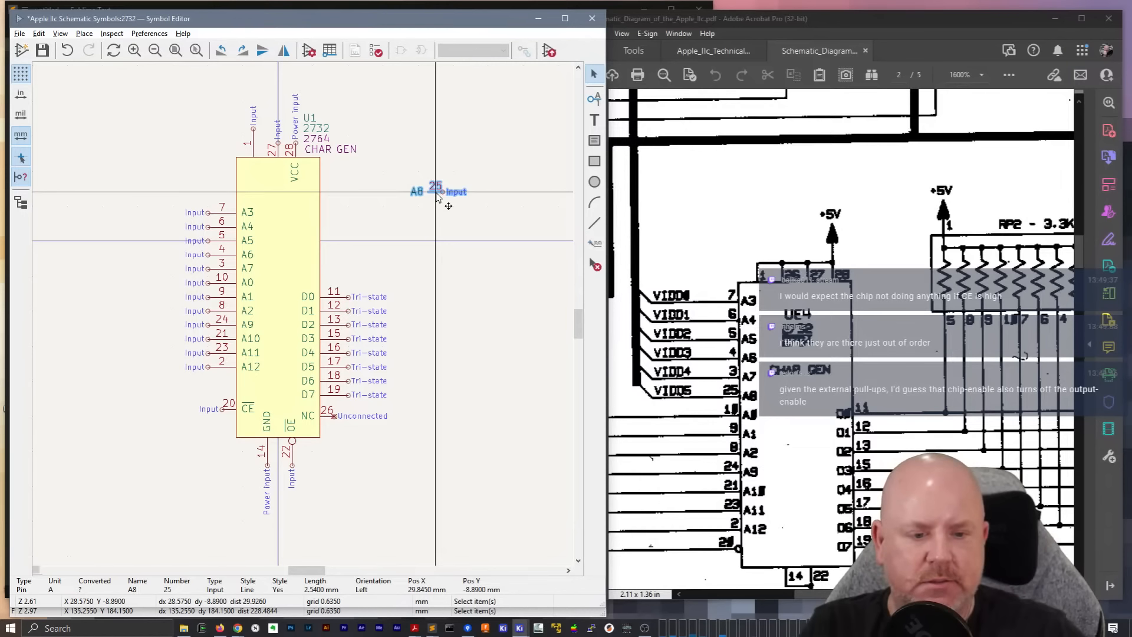
{"action": "key", "text": "m"}
{"action": "key", "text": "r"}
{"action": "key", "text": "r"}
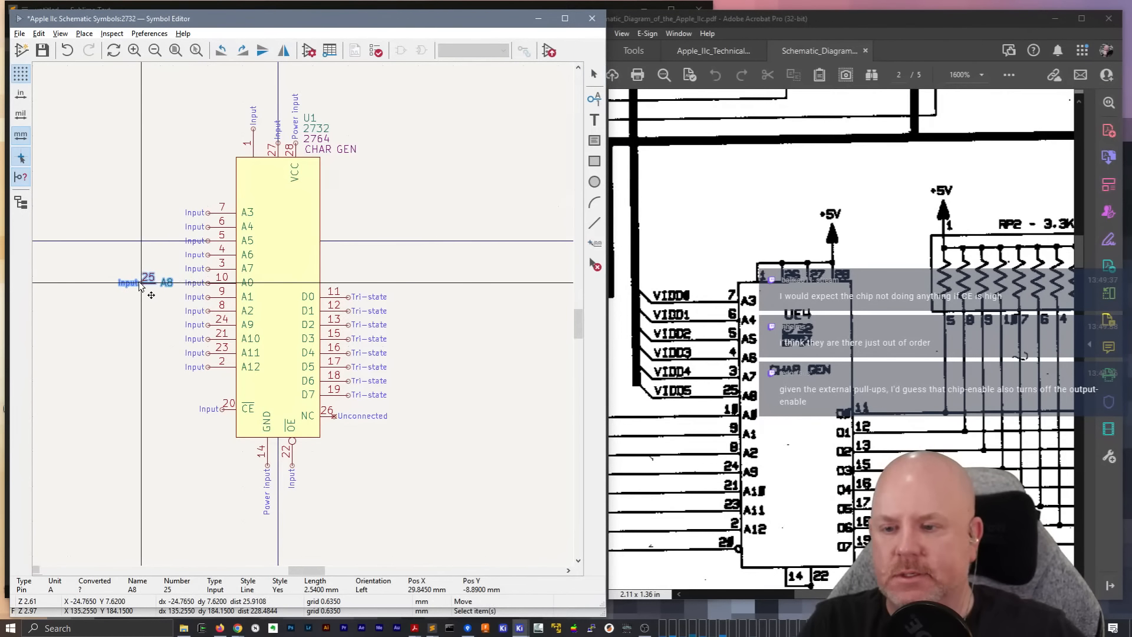
{"action": "left_click", "coordinate": [140, 285]}
Shift pins A3 to A7 up to open a gap above A0, and move A8 into that gap at the body's edge
{"action": "left_click_drag", "start_coordinate": [163, 184], "coordinate": [265, 231]}
{"action": "left_click_drag", "start_coordinate": [169, 191], "coordinate": [272, 275]}
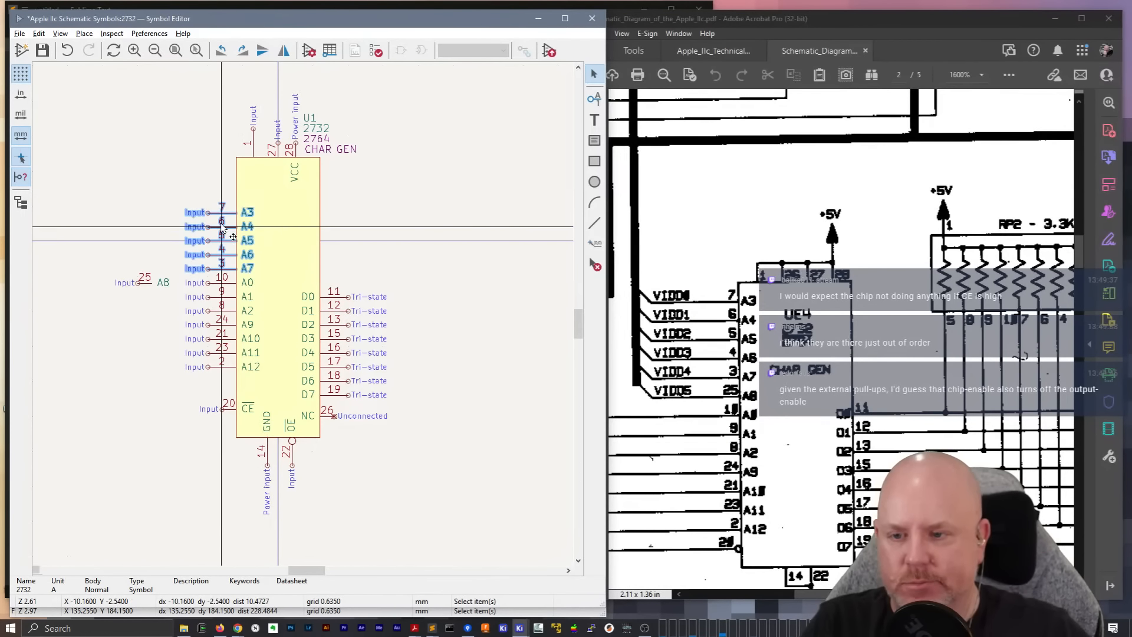
{"action": "key", "text": "m"}
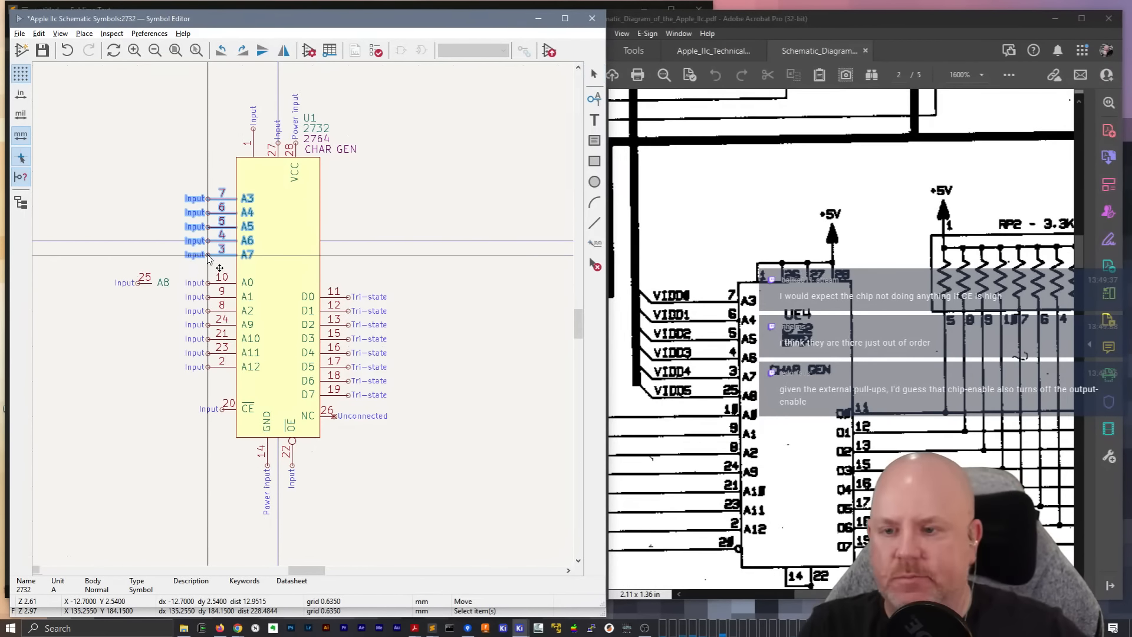
{"action": "left_click", "coordinate": [207, 234]}
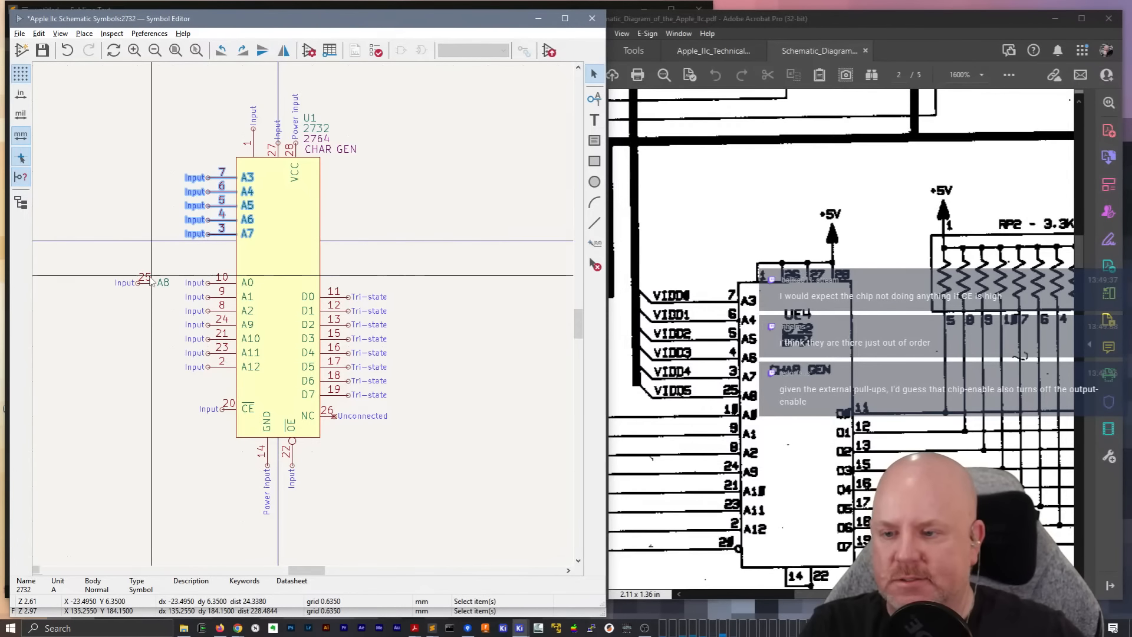
{"action": "key", "text": "m"}
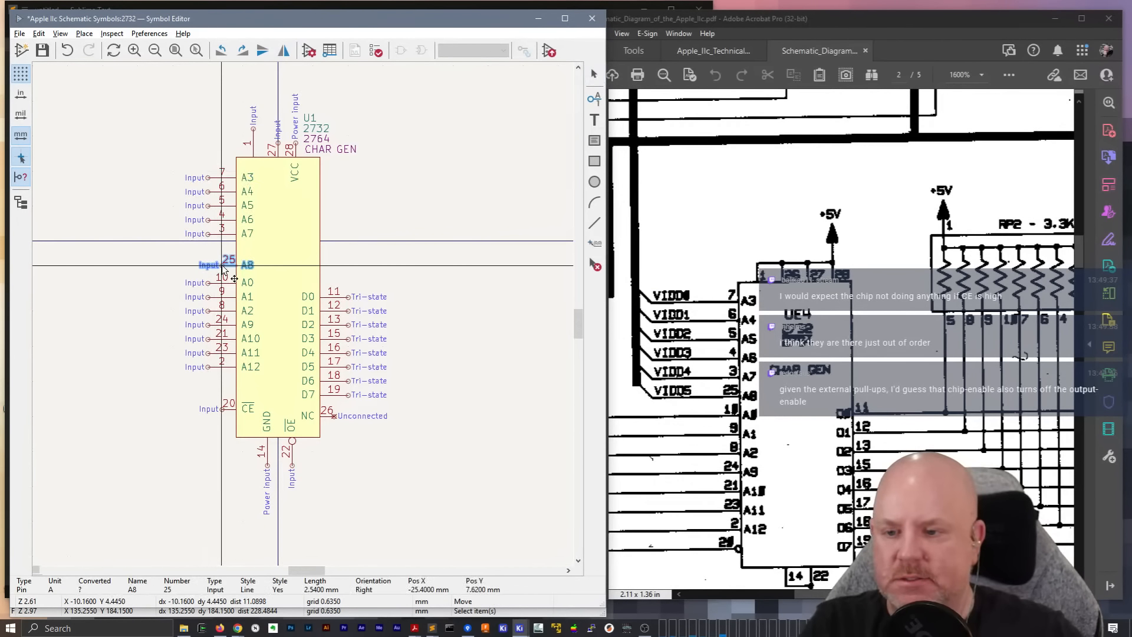
{"action": "left_click", "coordinate": [222, 268]}
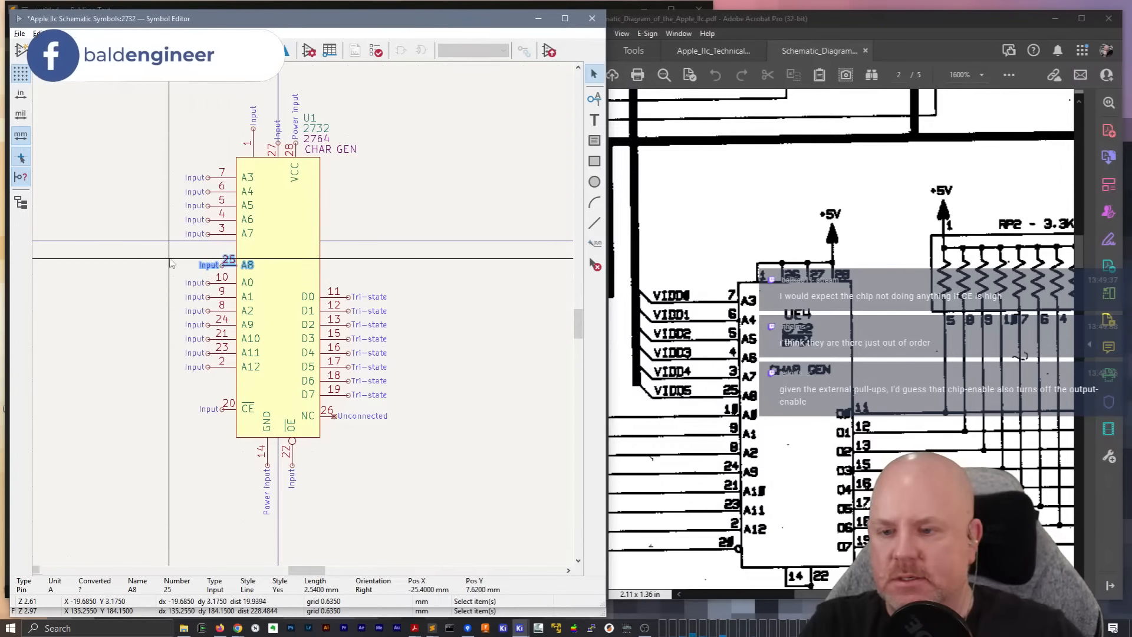
Set pin A8's length to 5.08 mm and align it with the address column directly above A0
{"action": "double_click", "coordinate": [231, 266]}
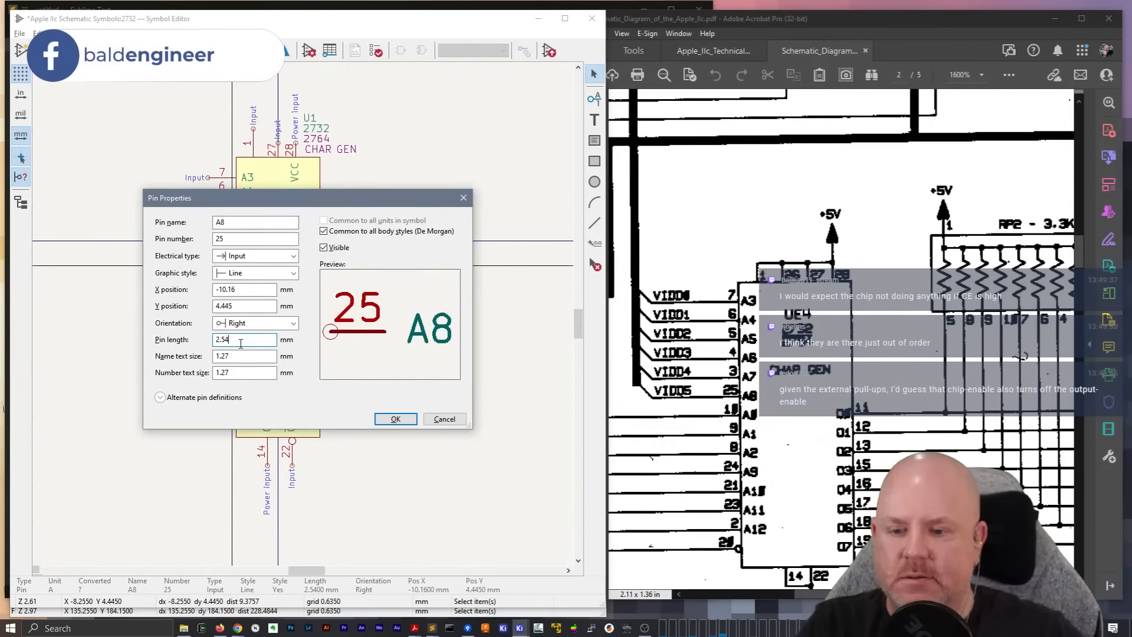
{"action": "type", "text": "2"}
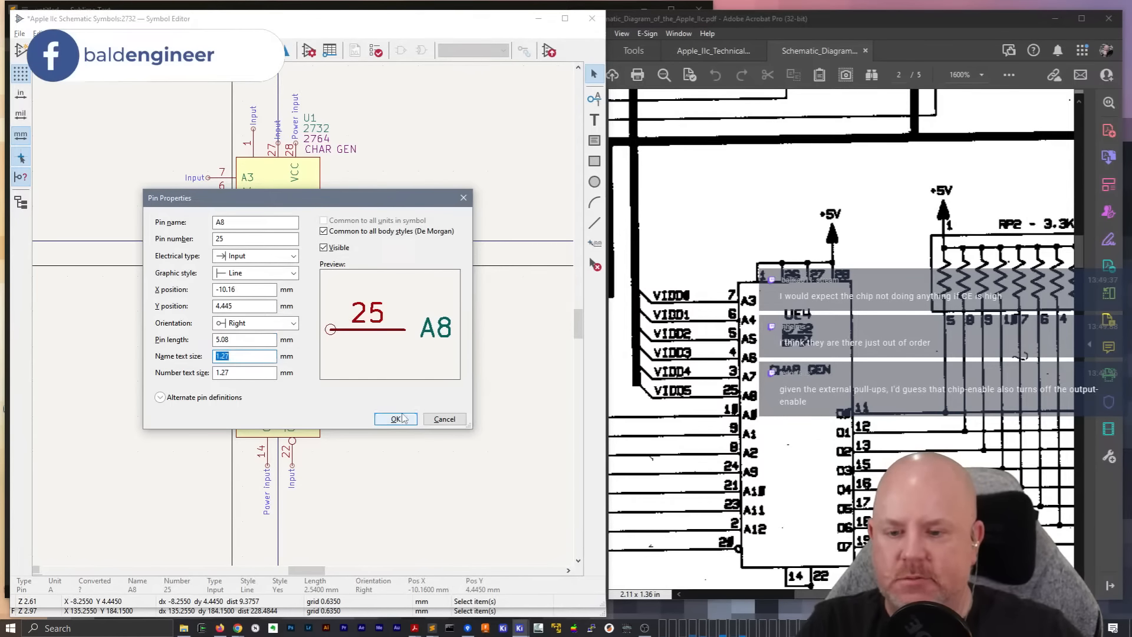
{"action": "key", "text": "Return"}
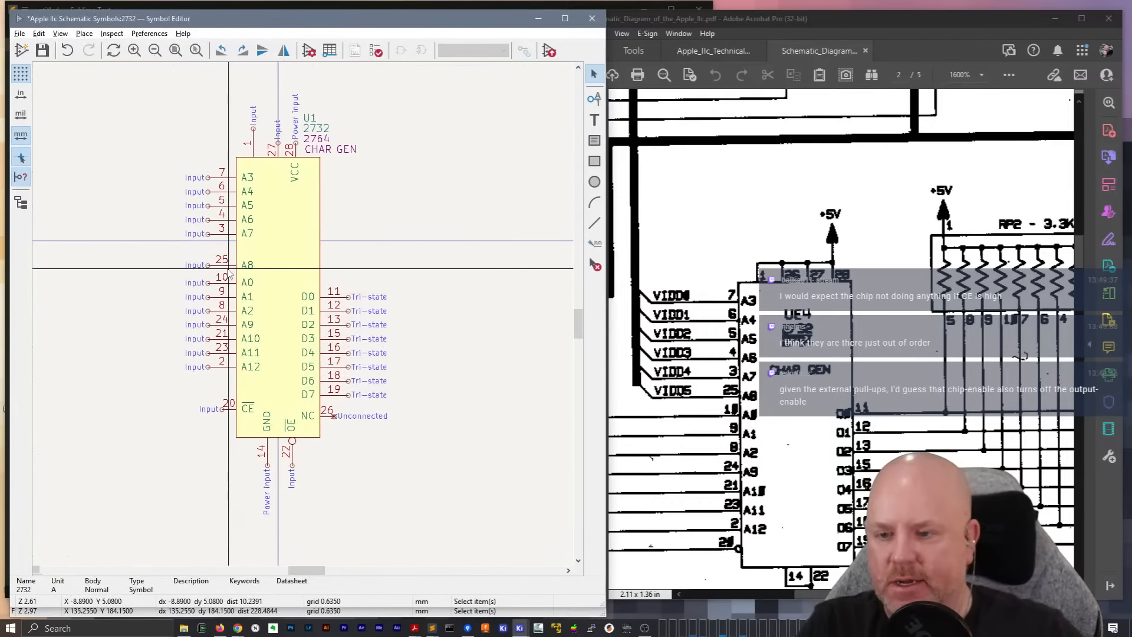
{"action": "key", "text": "m"}
{"action": "left_click", "coordinate": [208, 269]}
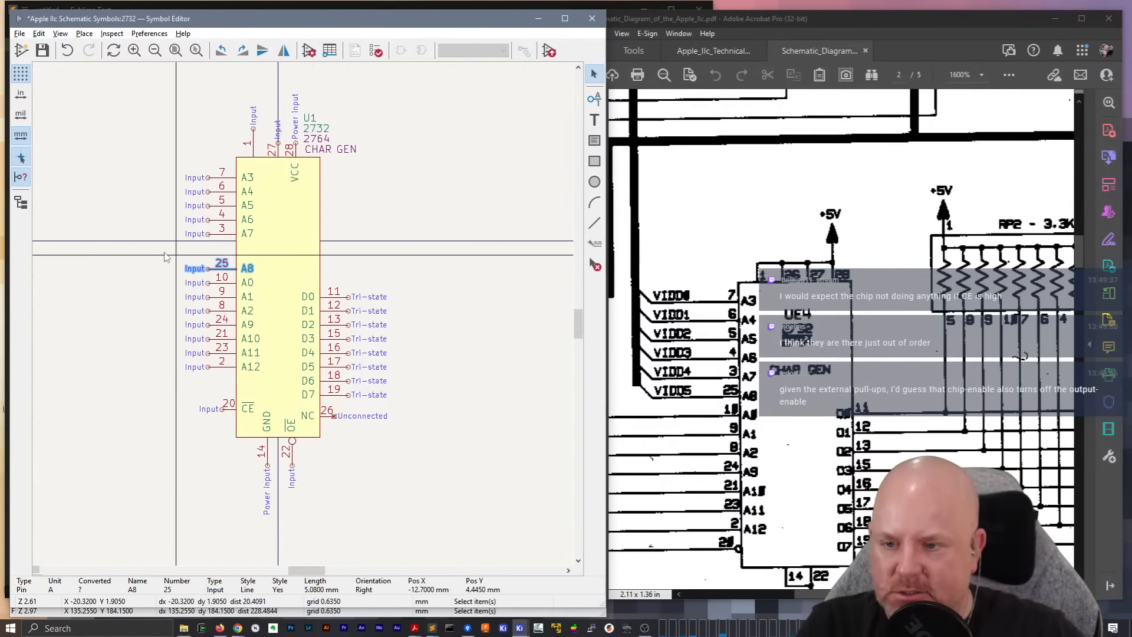
{"action": "left_click", "coordinate": [169, 248]}
Move pins A3 to A7 back down so A7 sits directly above A8 with even spacing, and save the symbol
{"action": "left_click_drag", "start_coordinate": [224, 248], "coordinate": [208, 144]}
{"action": "key", "text": "m"}
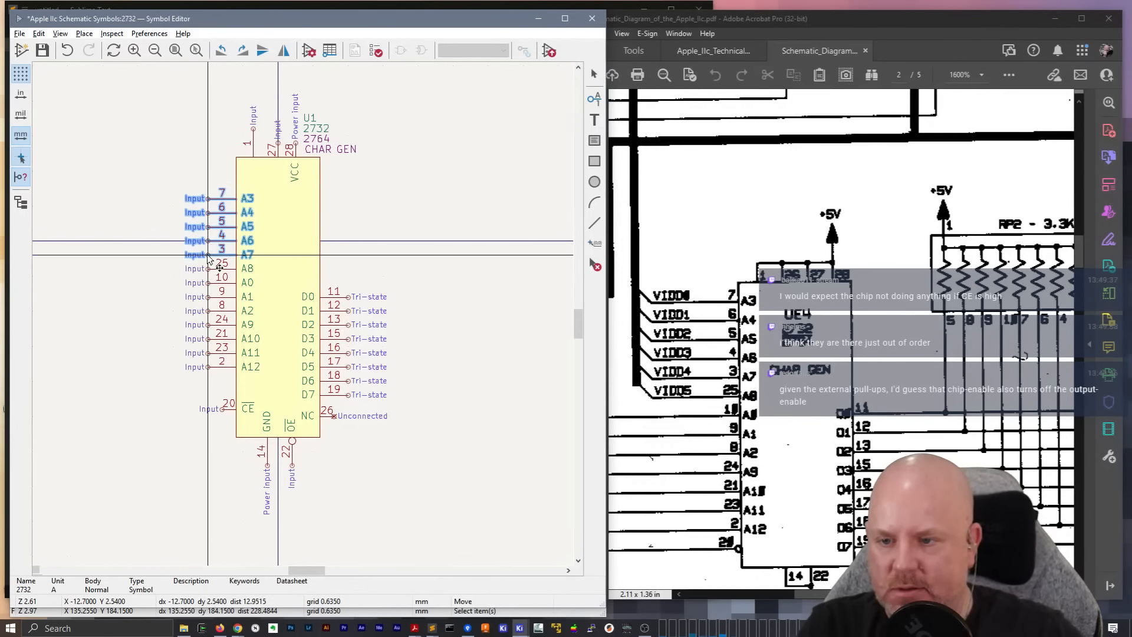
{"action": "left_click", "coordinate": [209, 260]}
{"action": "left_click", "coordinate": [98, 406]}
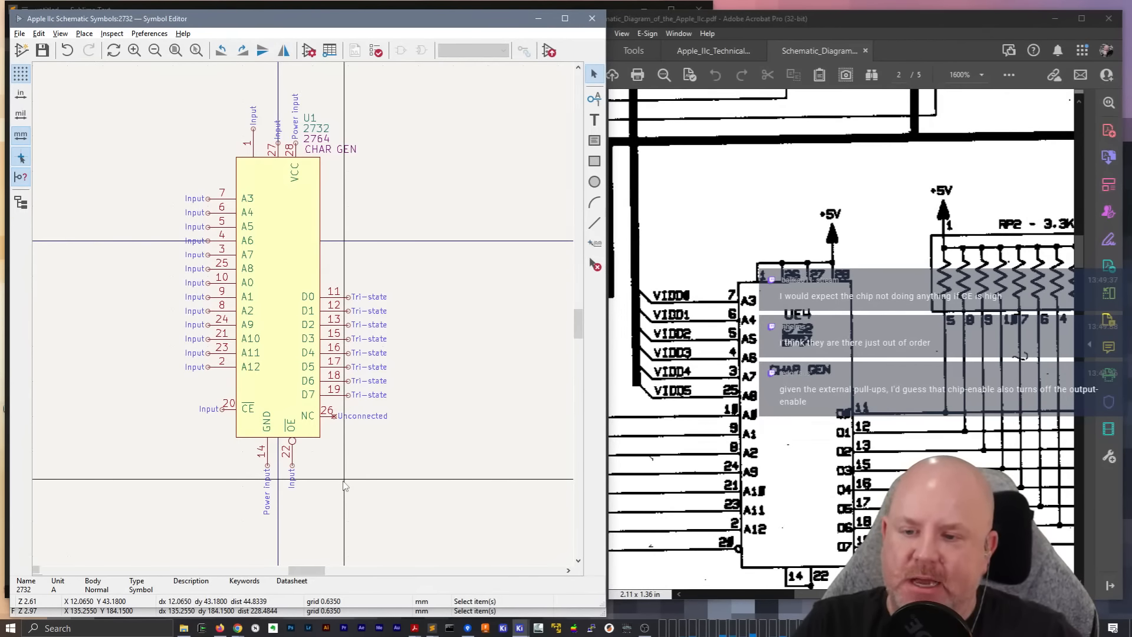
{"action": "left_click", "coordinate": [302, 281]}
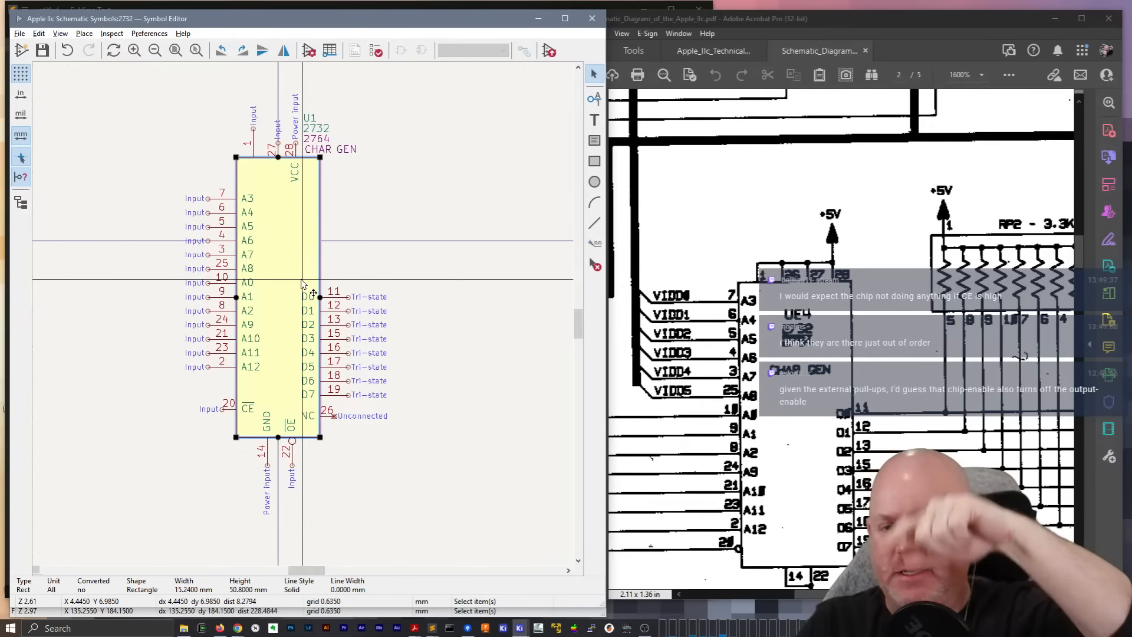
{"action": "left_click", "coordinate": [221, 200]}
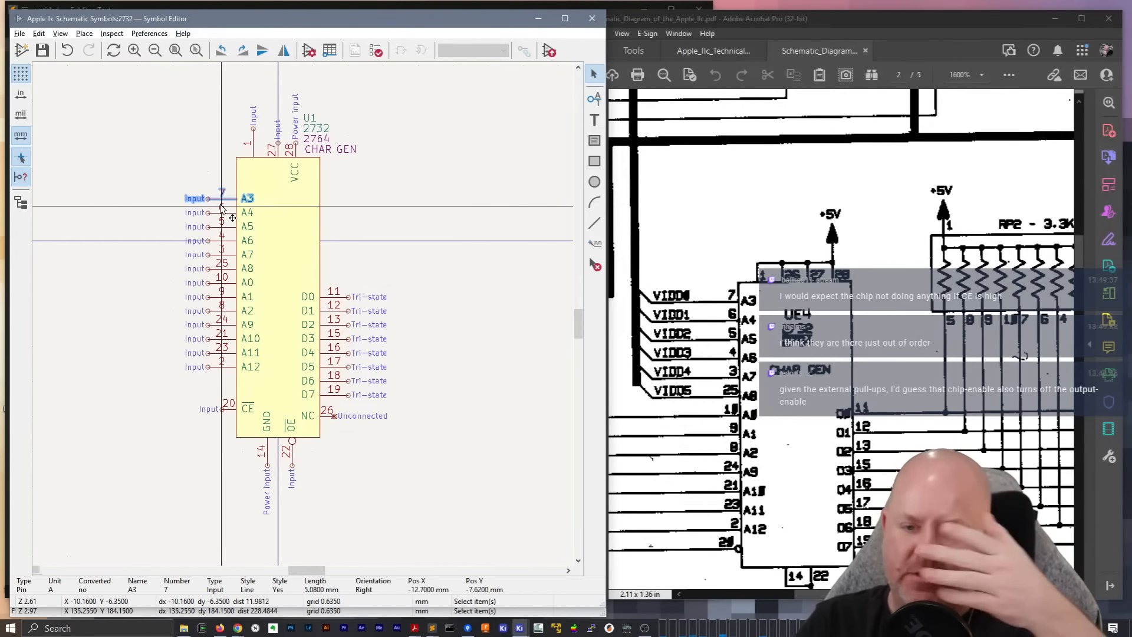
{"action": "left_click", "coordinate": [226, 340]}
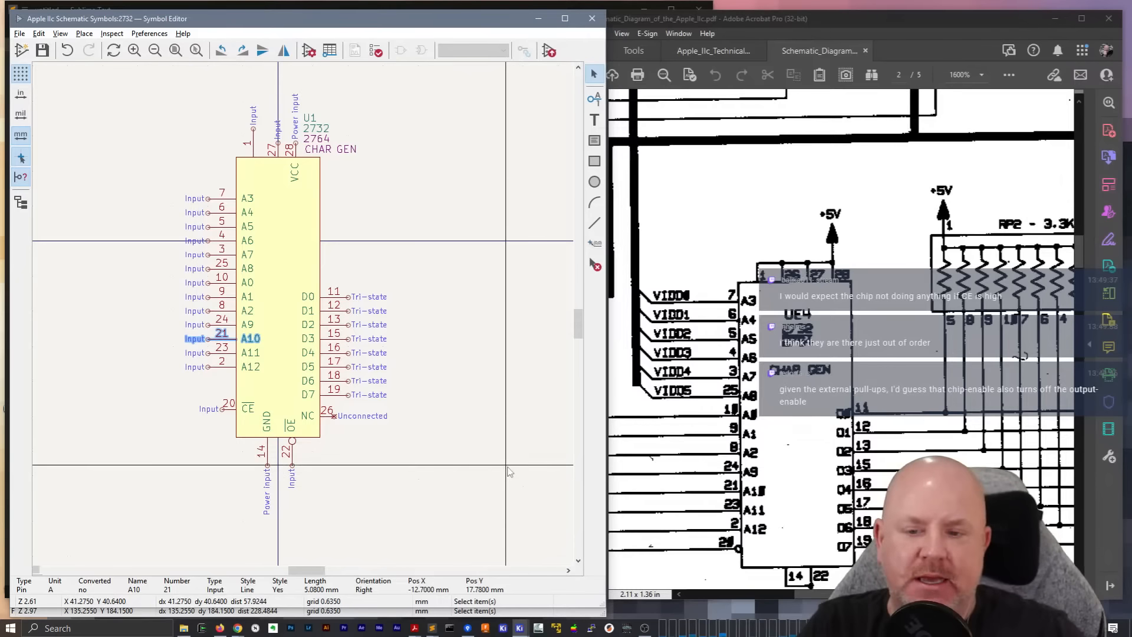
Move data pins D0 to D7 up as a group so that D0 sits near the level of A6
{"action": "left_click_drag", "start_coordinate": [343, 404], "coordinate": [339, 294]}
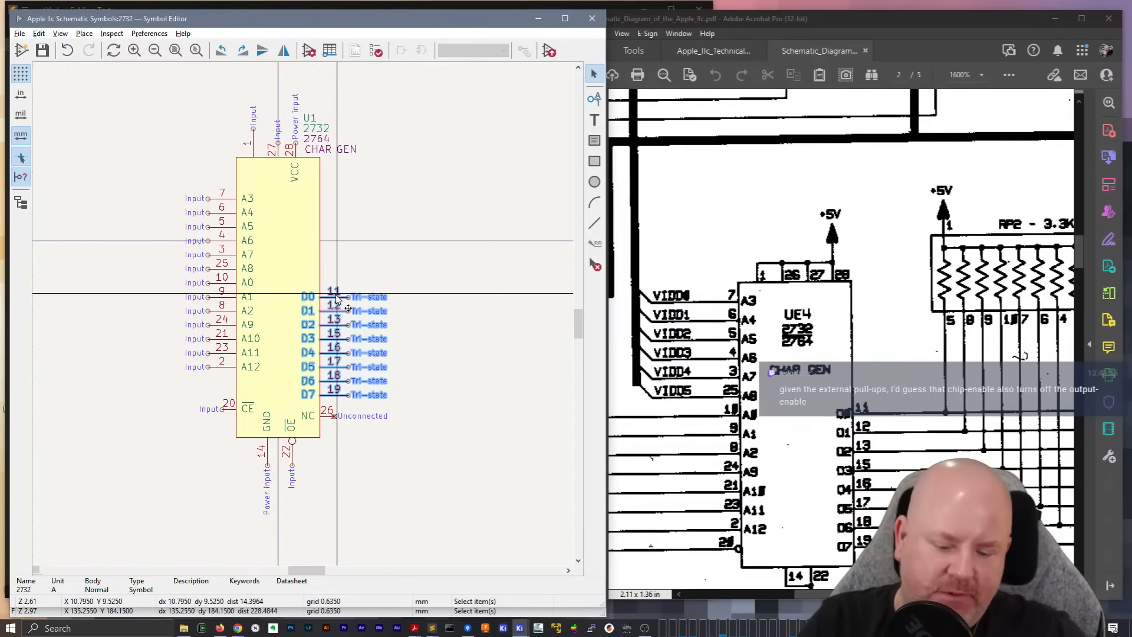
{"action": "key", "text": "m"}
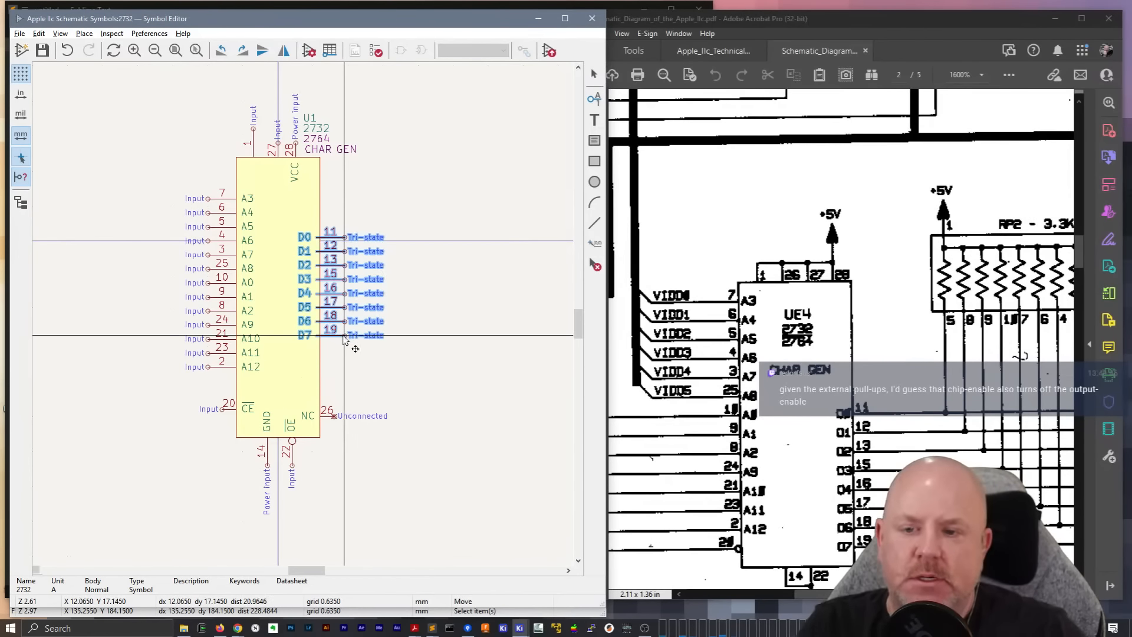
{"action": "left_click", "coordinate": [348, 334]}
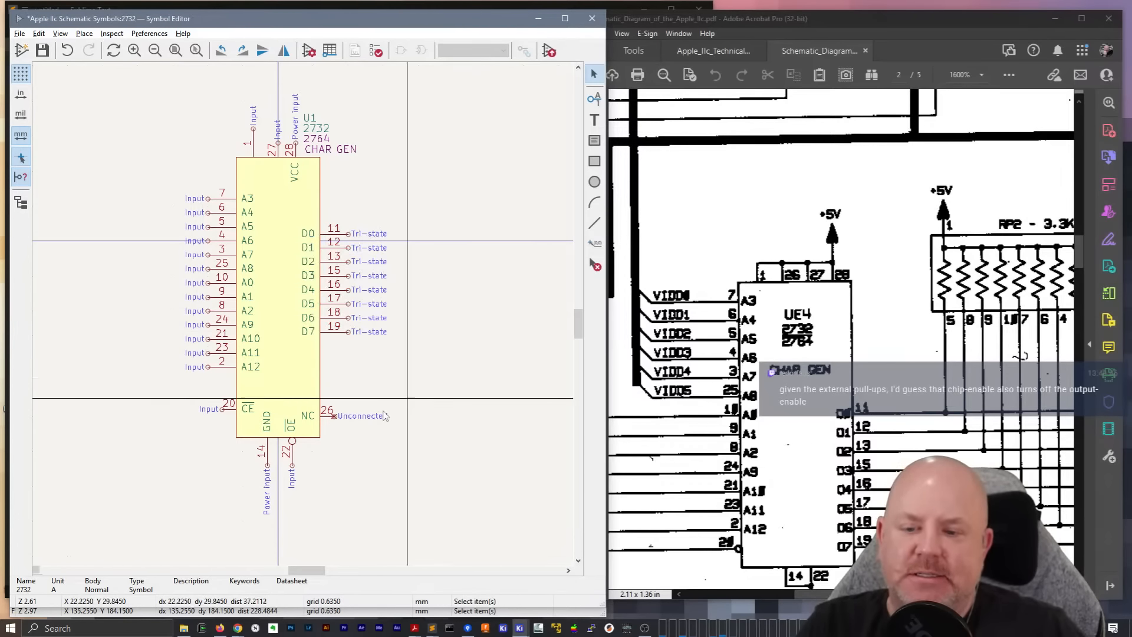
Move NC pin 26 and CE pin 20 up, closer to the data and address pin columns
{"action": "left_click", "coordinate": [330, 416]}
{"action": "left_click_drag", "start_coordinate": [330, 415], "coordinate": [330, 380]}
{"action": "left_click_drag", "start_coordinate": [231, 414], "coordinate": [213, 186]}
{"action": "left_click", "coordinate": [224, 392]}
Cut address pins A0 to A12 into Sublime Text and replace every "pin input" with "pin tri_state" in their definitions
{"action": "key", "text": "Delete"}
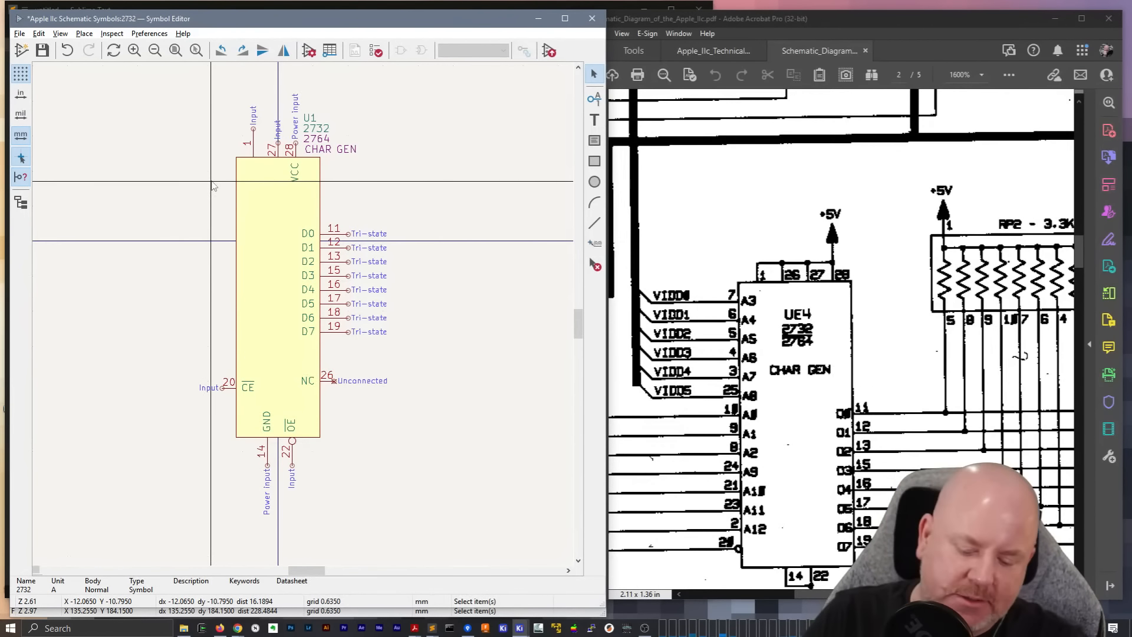
{"action": "mouse_move", "coordinate": [432, 628]}
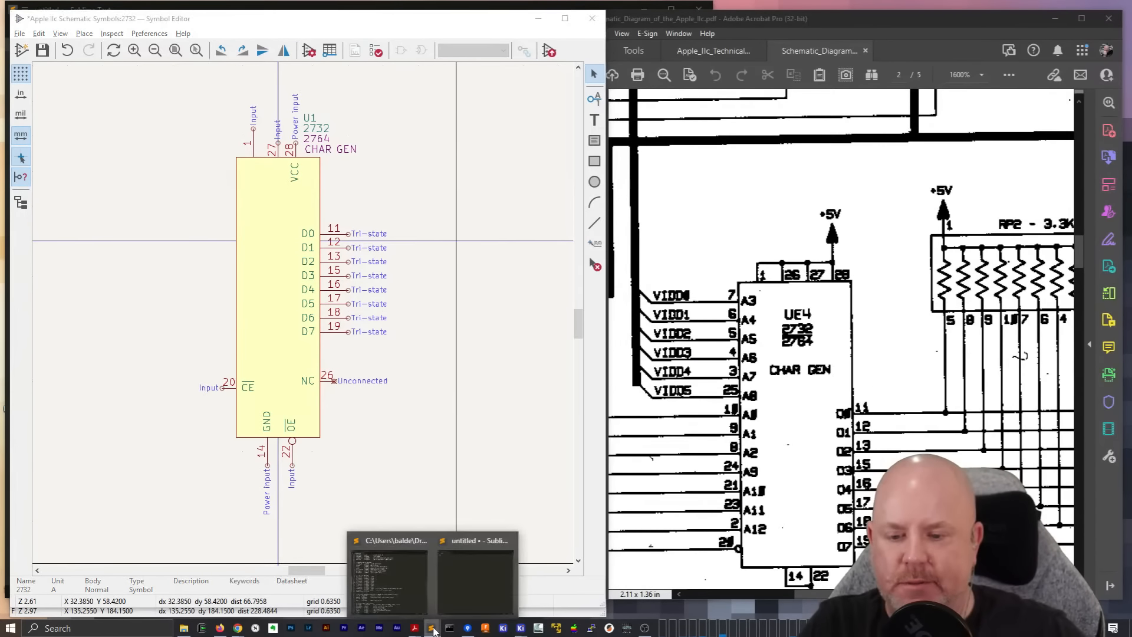
{"action": "left_click", "coordinate": [453, 578]}
{"action": "key", "text": "ctrl+v"}
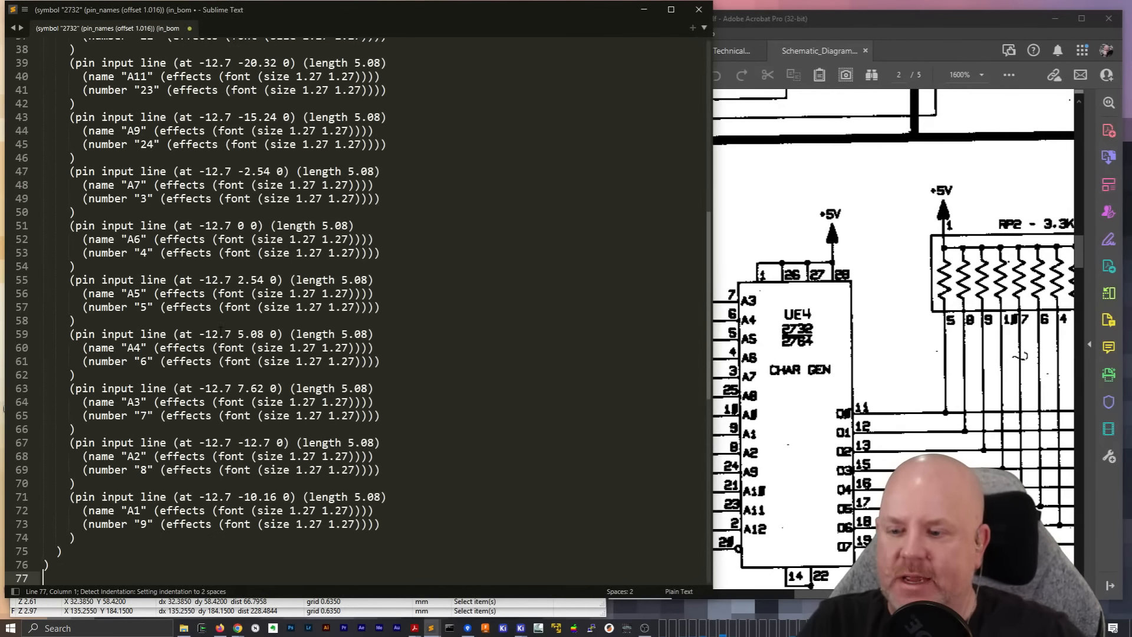
{"action": "key", "text": "ctrl+h"}
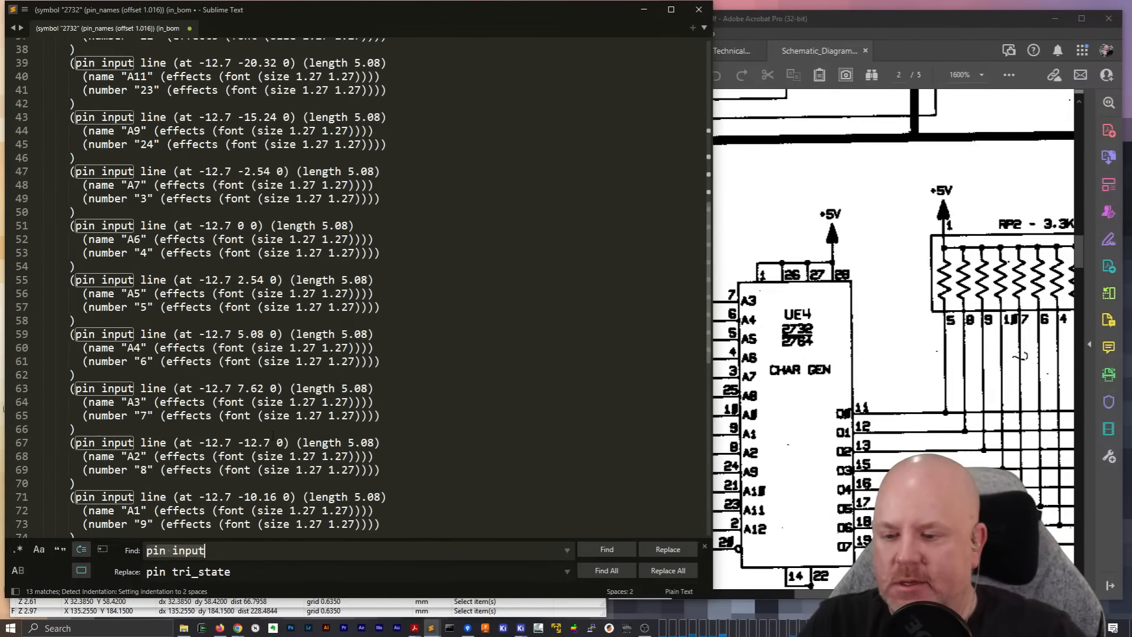
{"action": "left_click", "coordinate": [667, 571]}
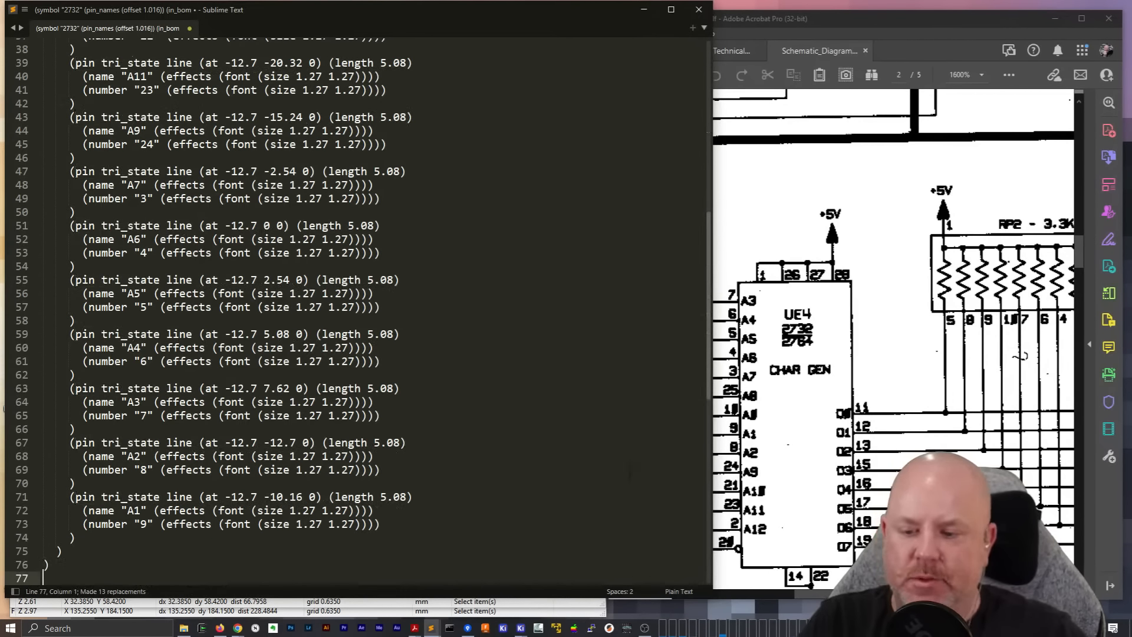
Paste the edited address pins back on the symbol's body edge with A12 just above CE, and check their electrical types in the pin table
{"action": "key", "text": "ctrl+a"}
{"action": "key", "text": "ctrl+x"}
{"action": "left_click", "coordinate": [646, 11]}
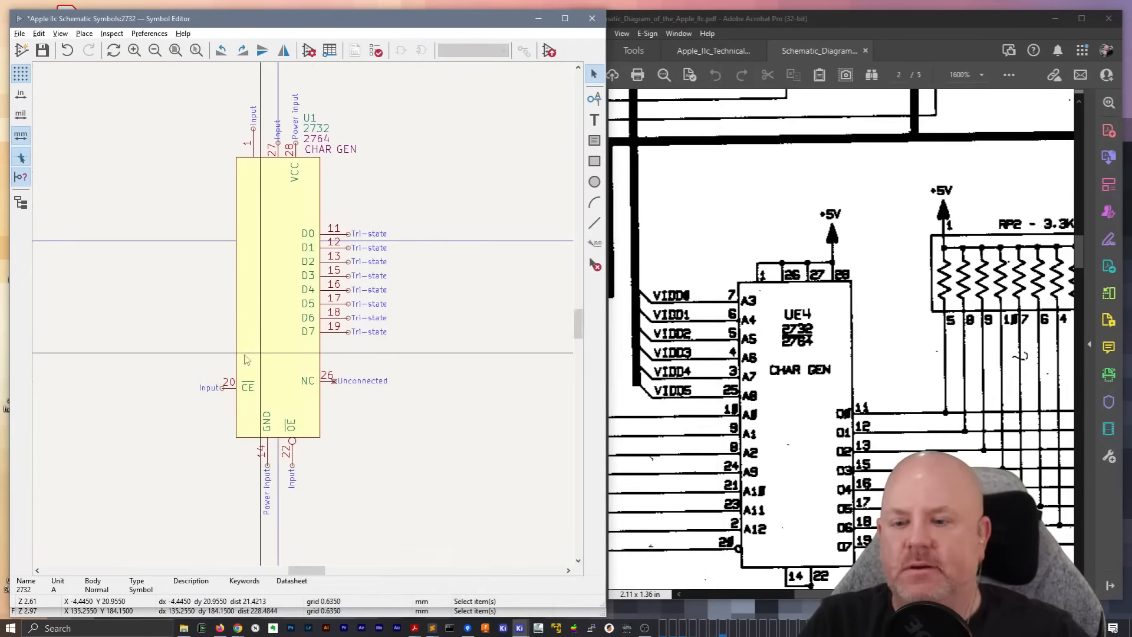
{"action": "key", "text": "ctrl+v"}
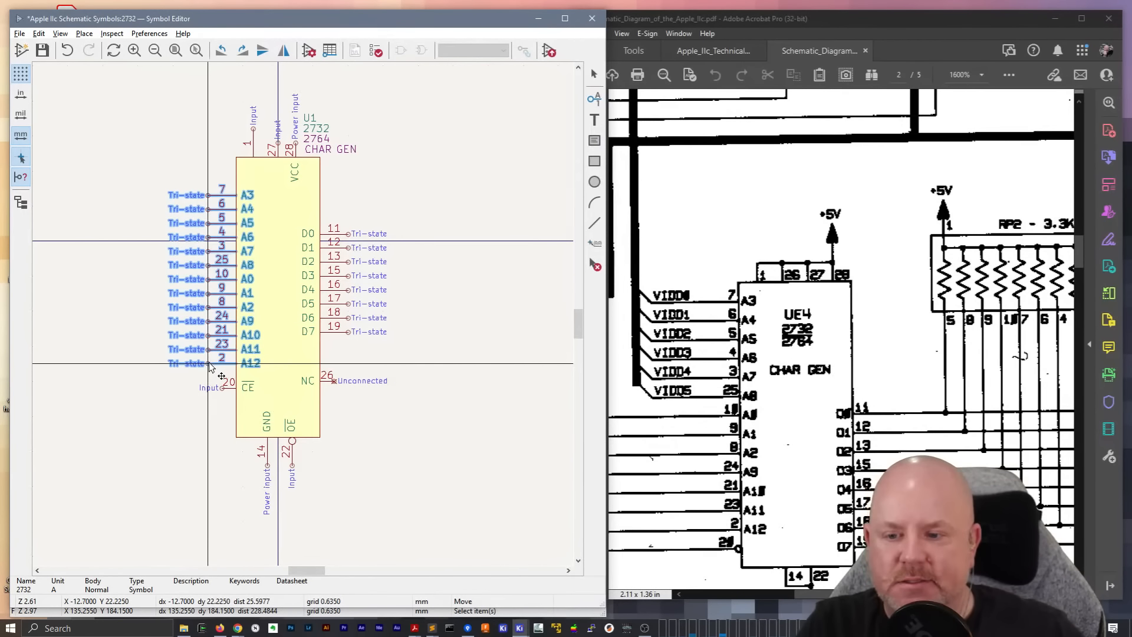
{"action": "left_click", "coordinate": [211, 365]}
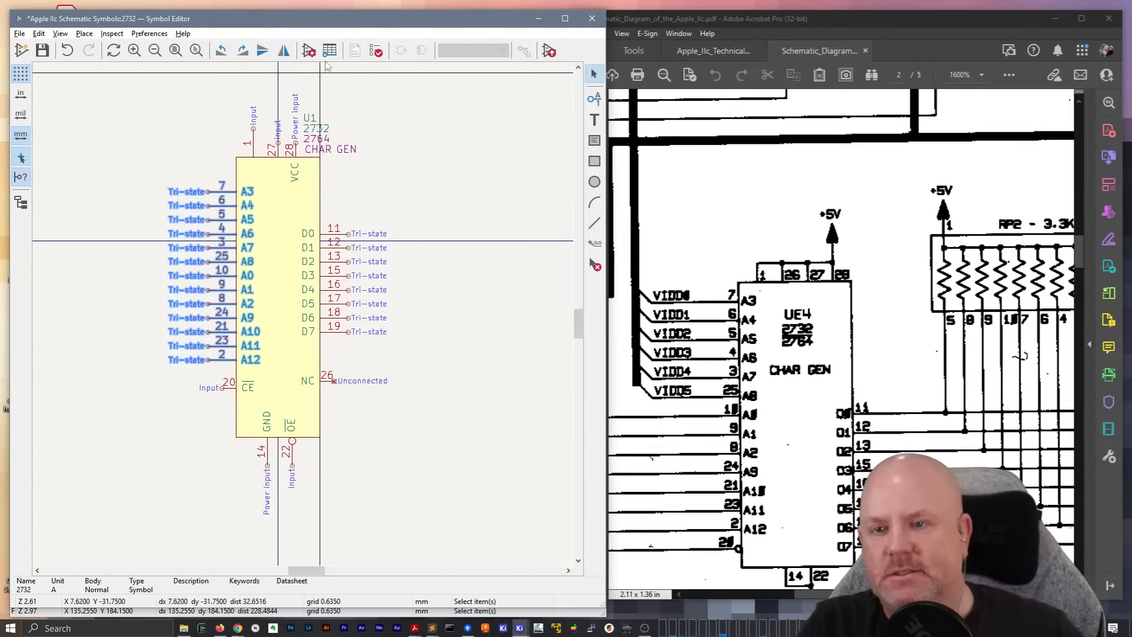
{"action": "left_click", "coordinate": [330, 51]}
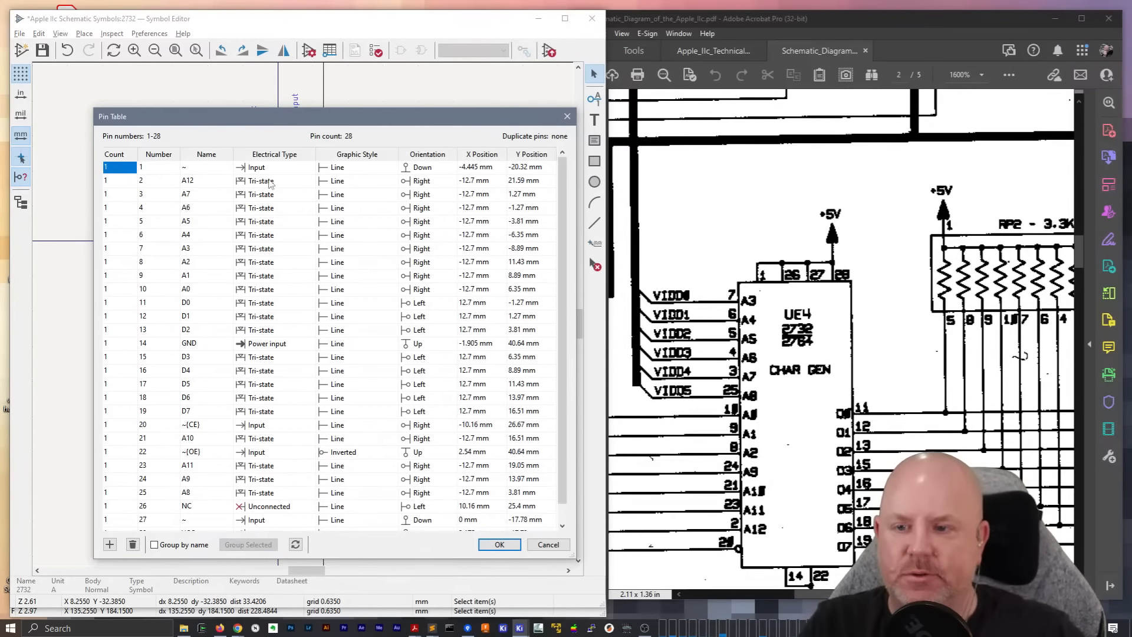
{"action": "left_click", "coordinate": [541, 546]}
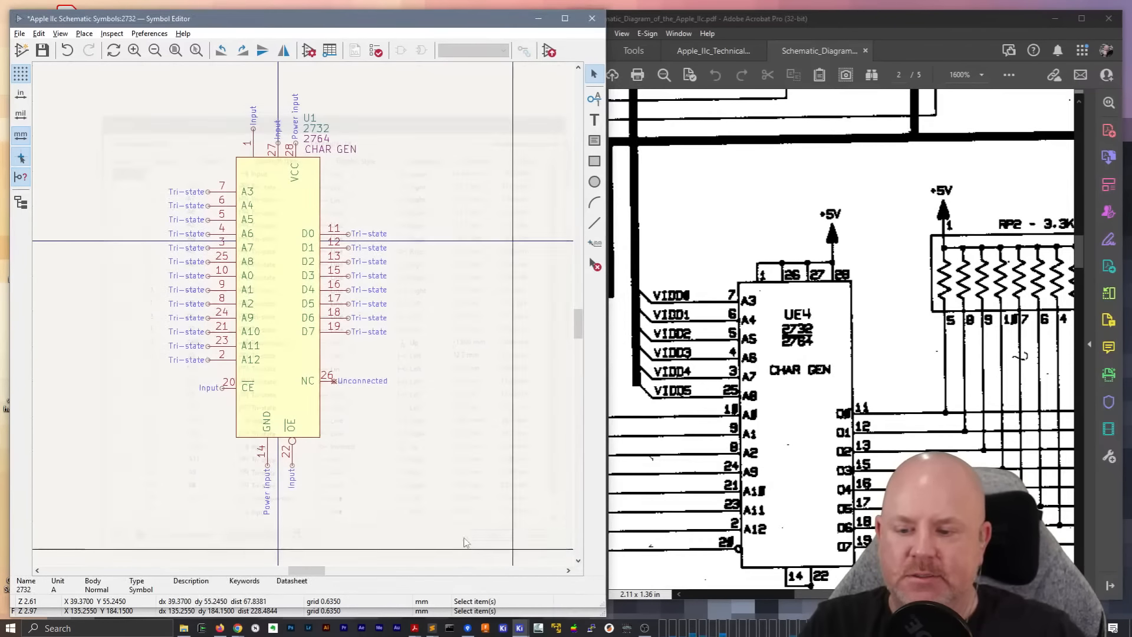
Set the lengths of CE pin 20 and unnamed pin 27 to 5.08 mm
{"action": "double_click", "coordinate": [233, 392]}
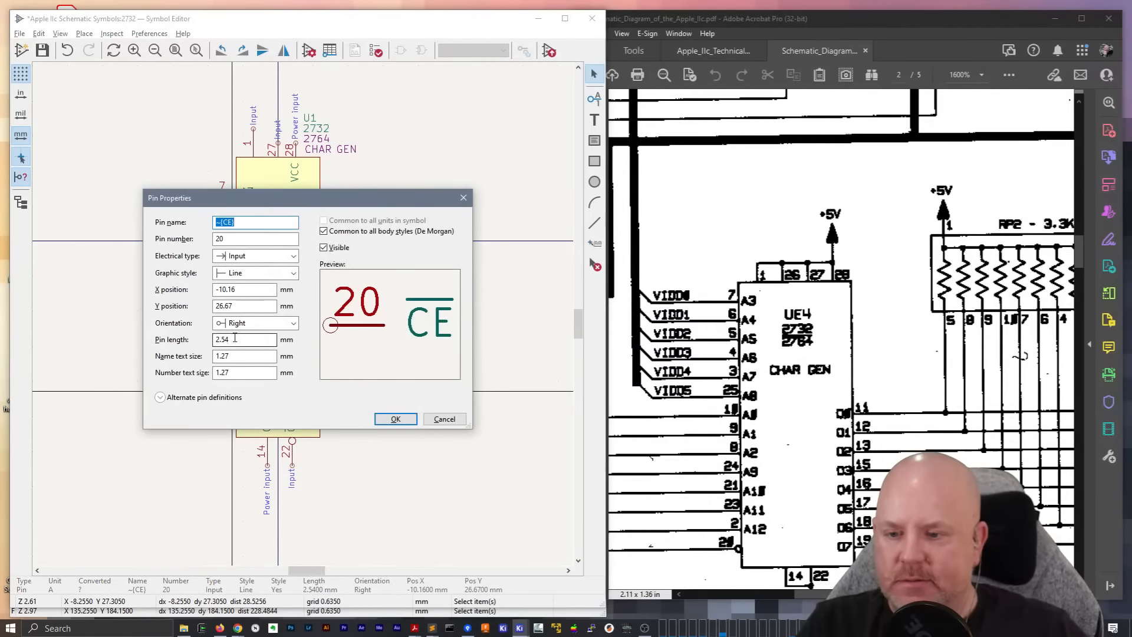
{"action": "type", "text": "*2"}
{"action": "key", "text": "Return"}
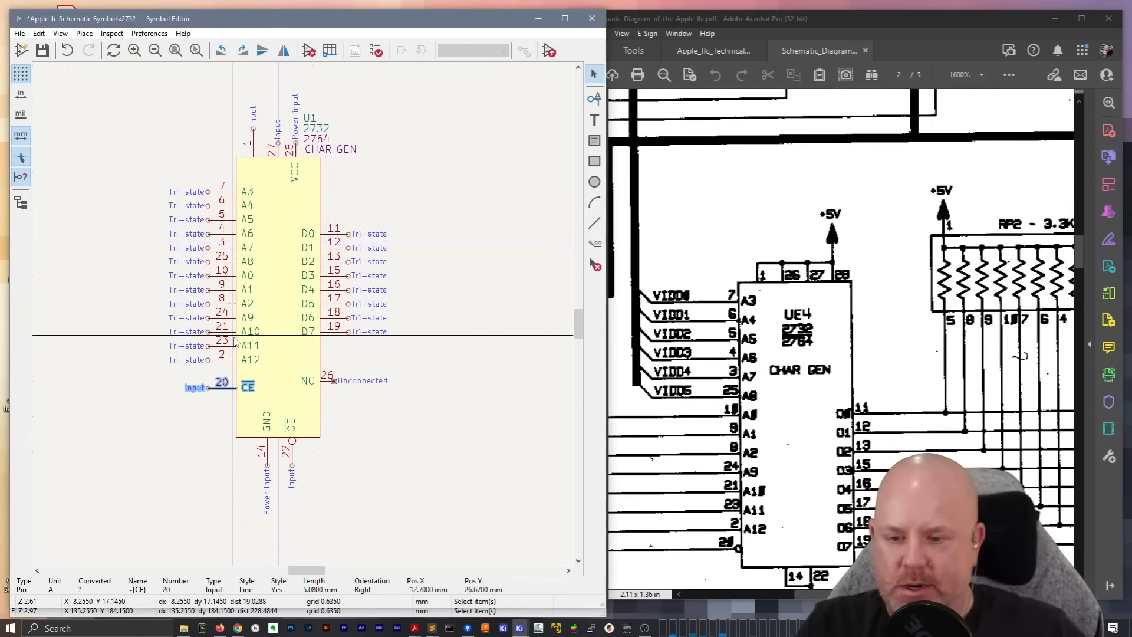
{"action": "left_click", "coordinate": [421, 430]}
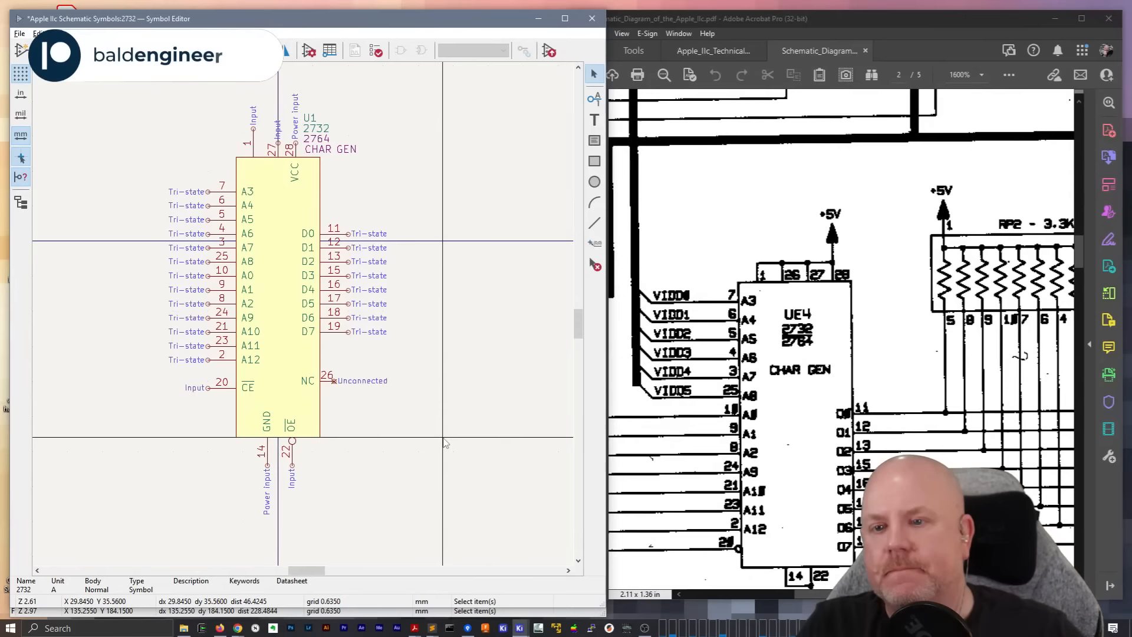
{"action": "left_click", "coordinate": [256, 147]}
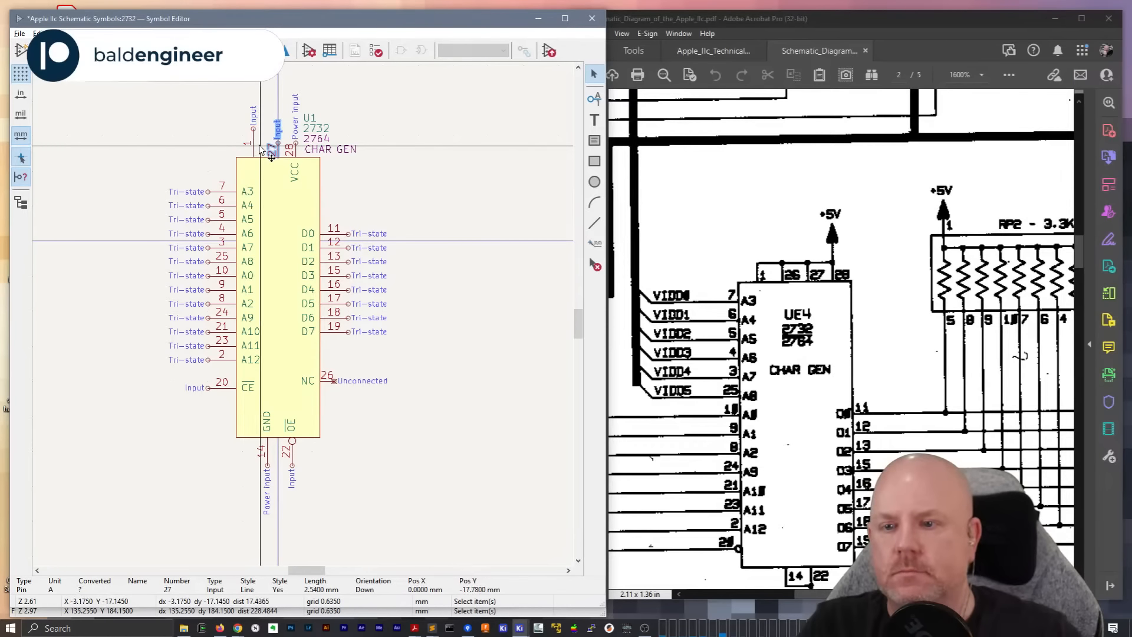
{"action": "key", "text": "e"}
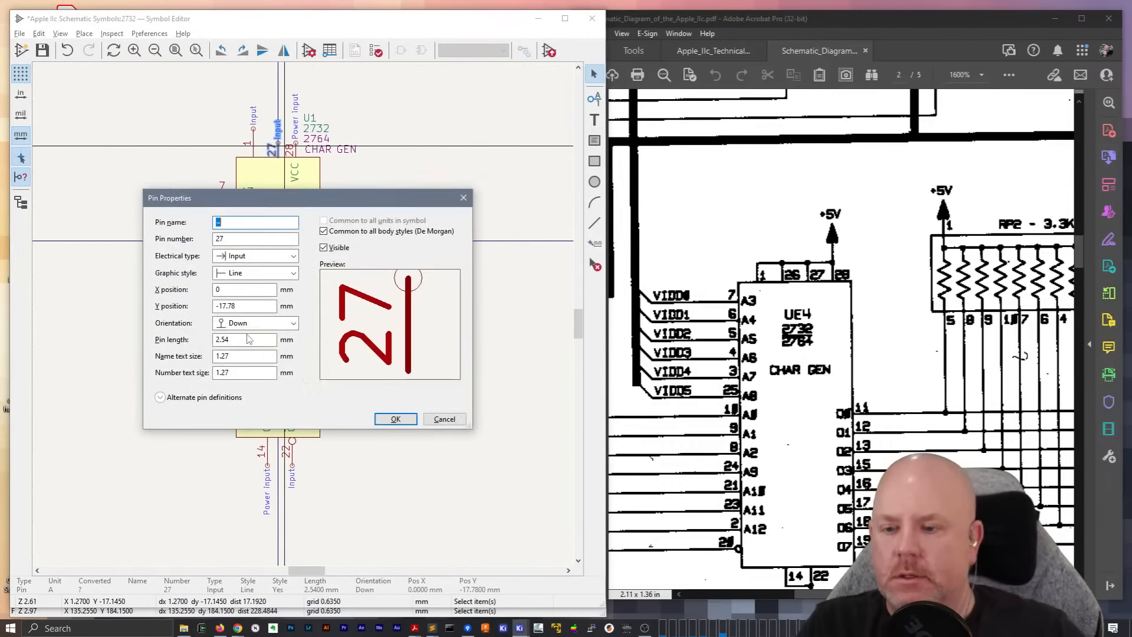
{"action": "key", "text": "Return"}
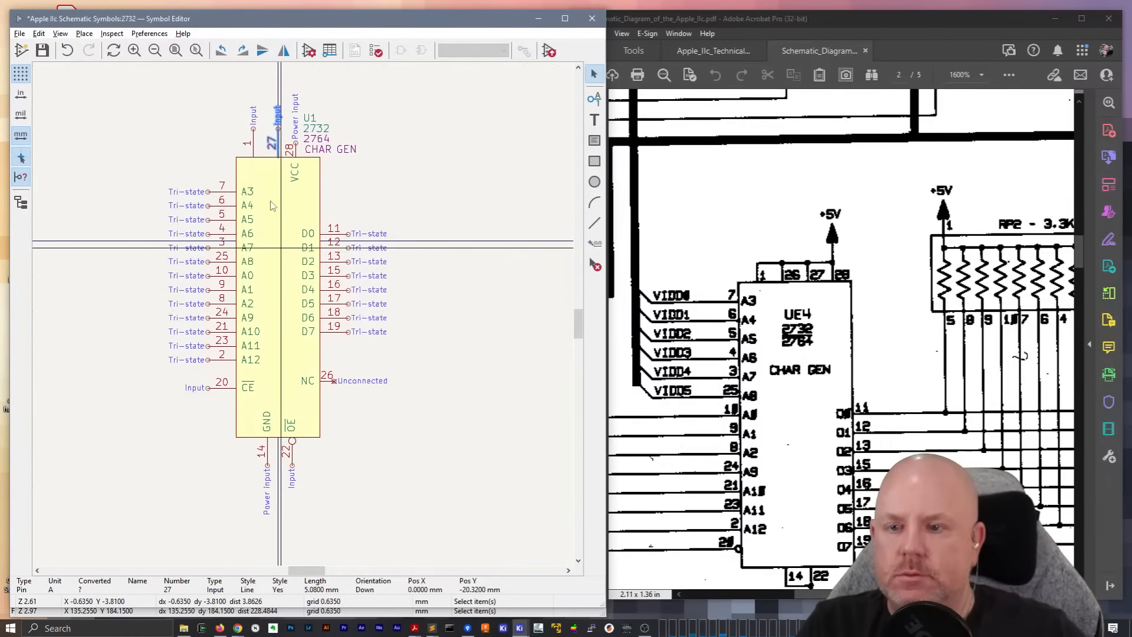
Try to double the length of VCC pin 28
{"action": "left_click", "coordinate": [296, 154]}
{"action": "key", "text": "e"}
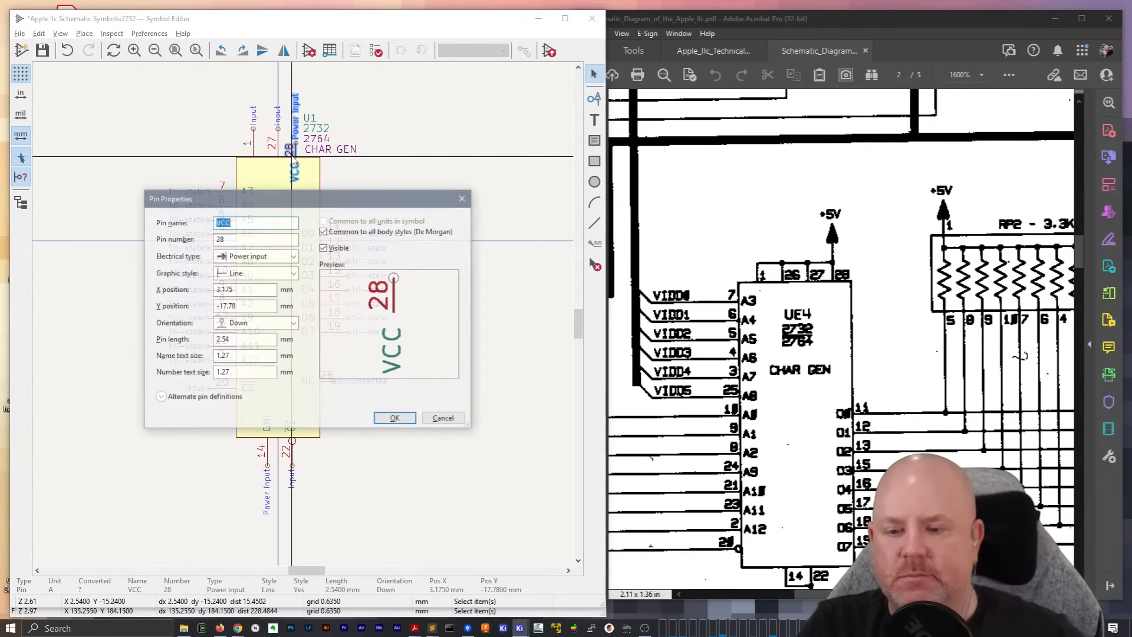
{"action": "type", "text": "*"}
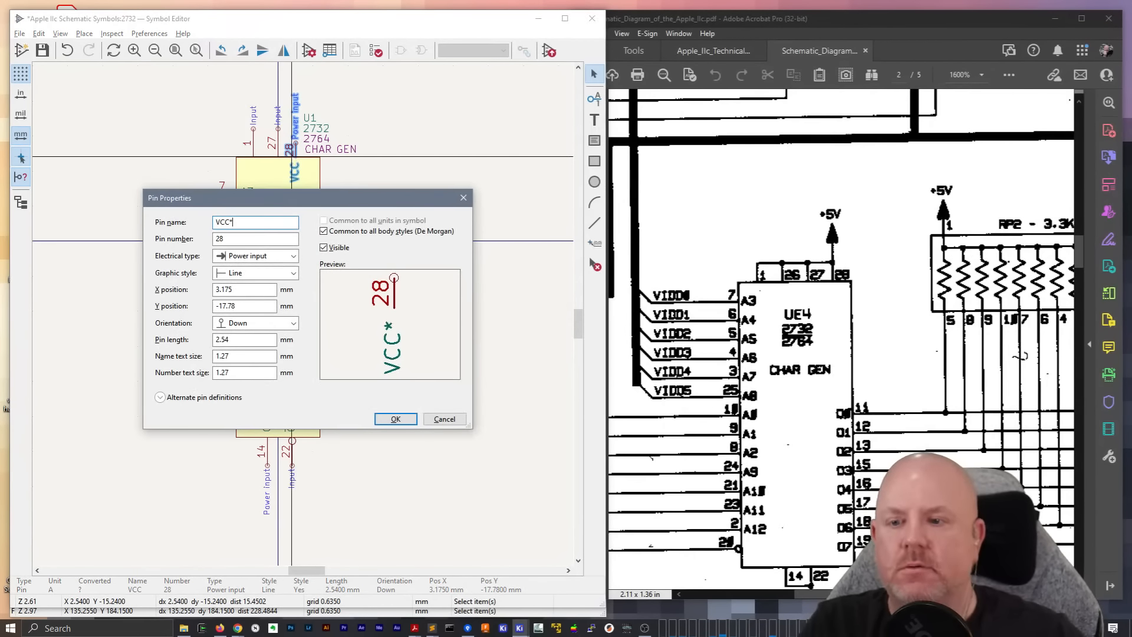
{"action": "type", "text": "2"}
{"action": "key", "text": "Return"}
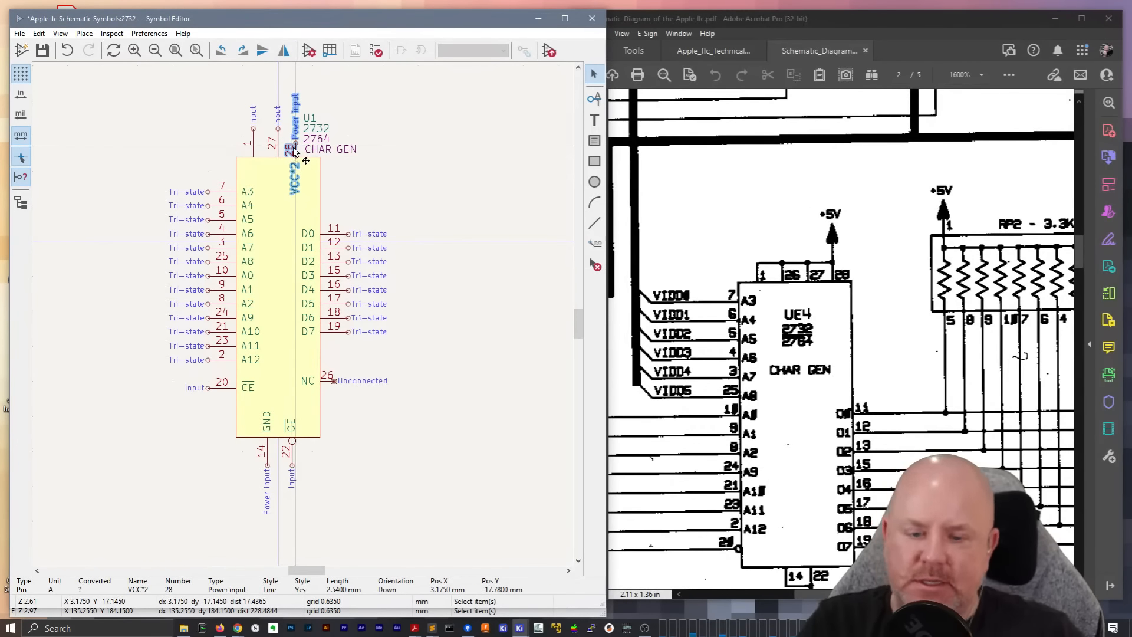
Shift VCC pin 28 slightly away from pin 27, and place NC pin 26 vertically between pins 1 and 27
{"action": "key", "text": "m"}
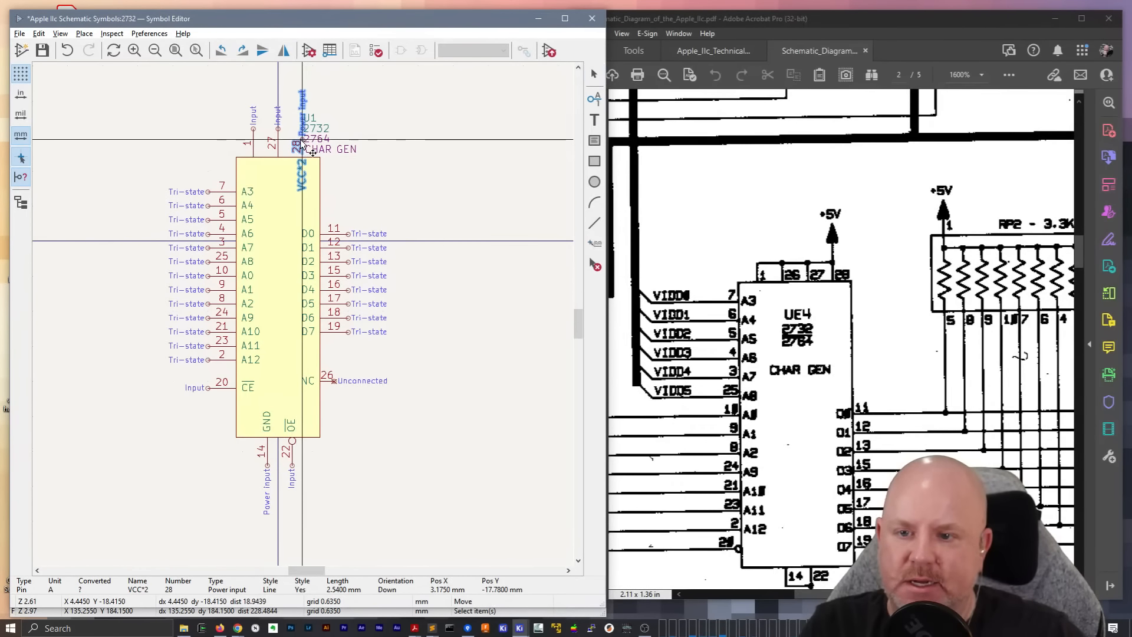
{"action": "key", "text": "m"}
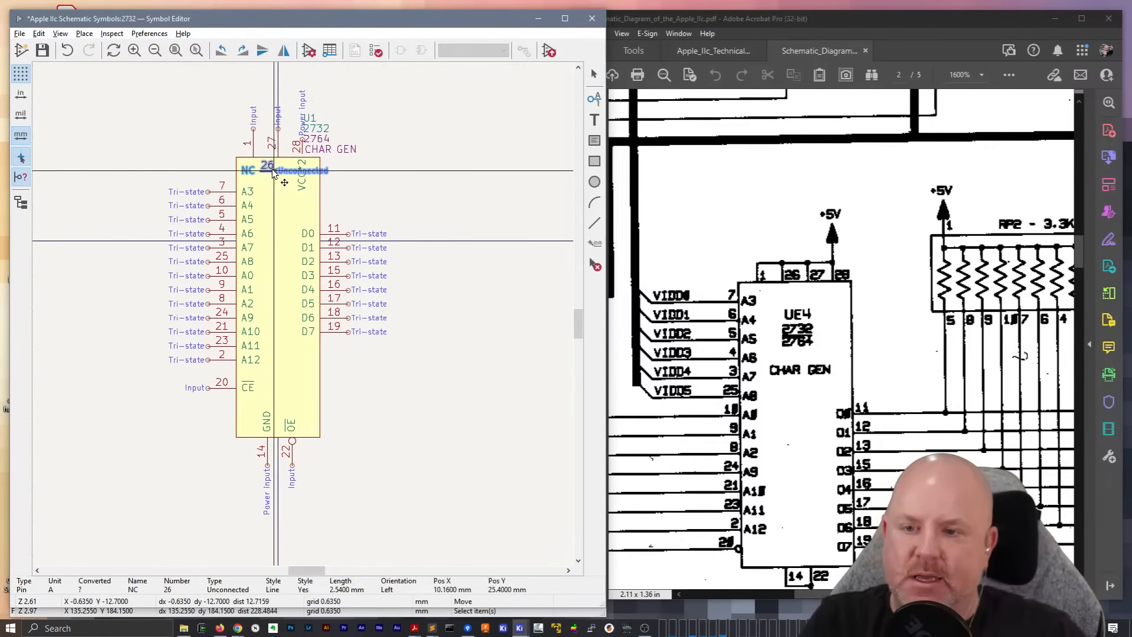
{"action": "key", "text": "r"}
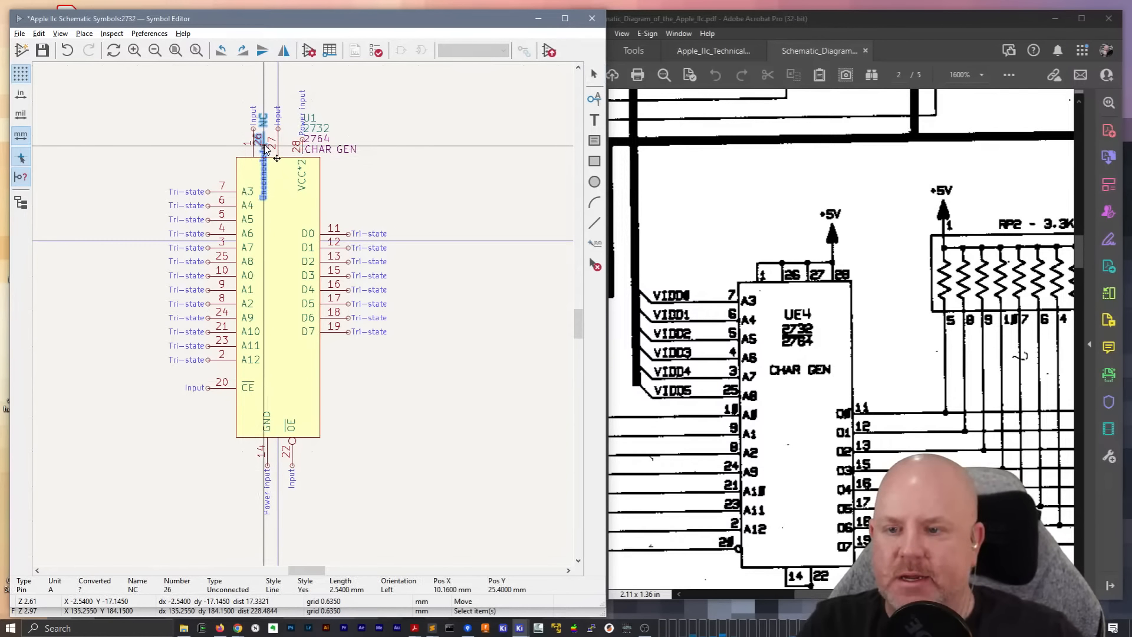
{"action": "left_click", "coordinate": [265, 143]}
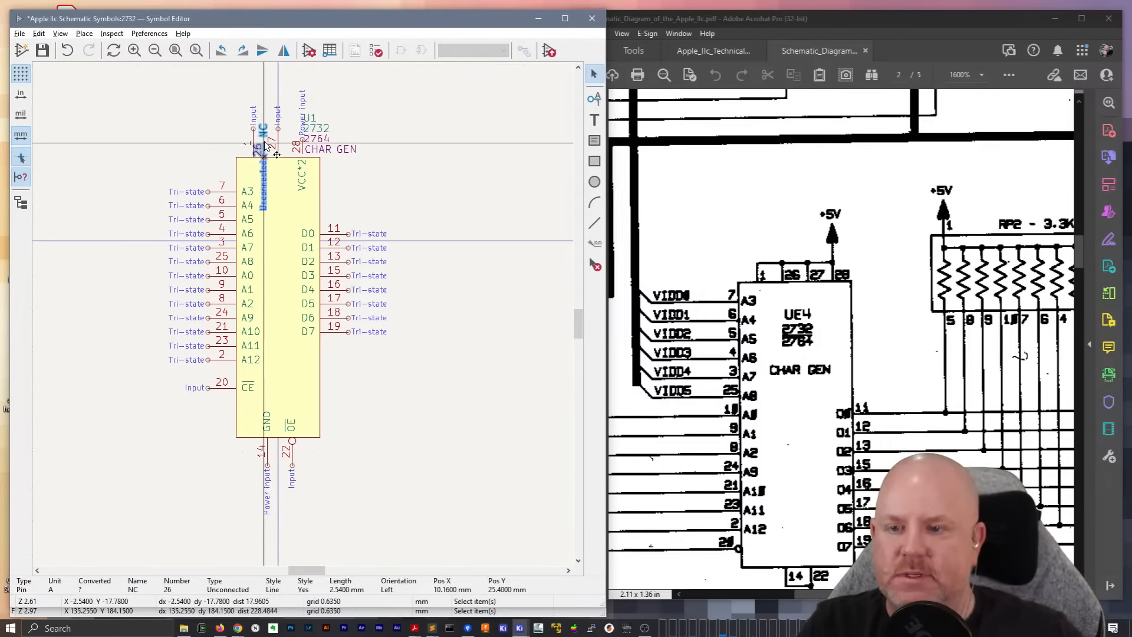
Set pin 26 to electrical type Input with a 5.08 mm length, and rotate it to point down onto the body between pins 1 and 27
{"action": "double_click", "coordinate": [266, 144]}
{"action": "left_click", "coordinate": [273, 256]}
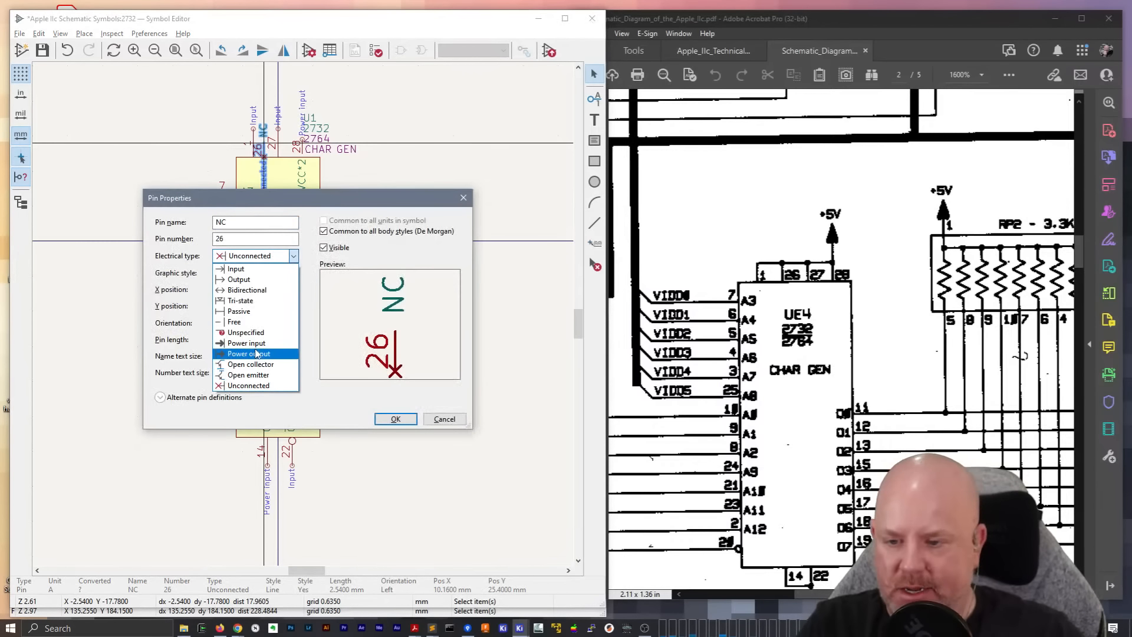
{"action": "left_click", "coordinate": [248, 269]}
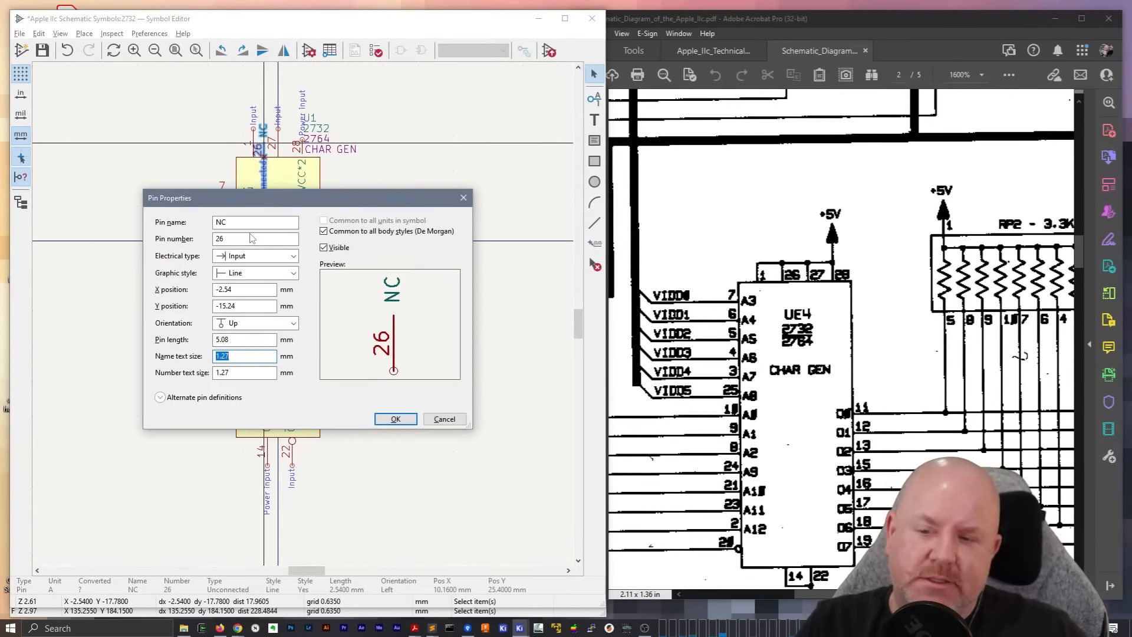
{"action": "left_click", "coordinate": [396, 419]}
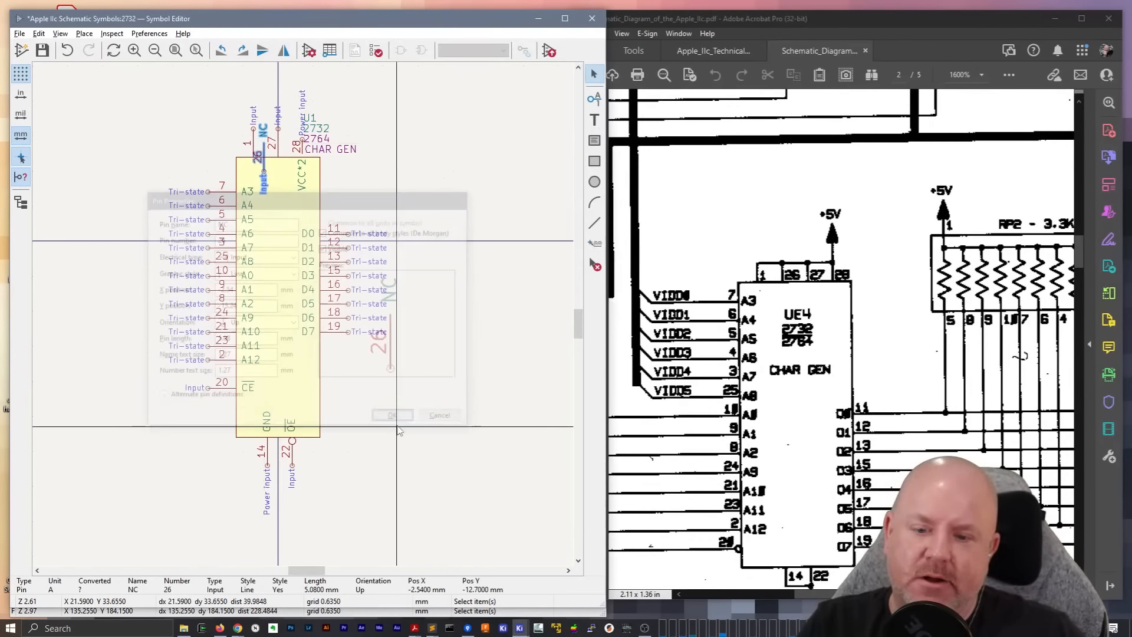
{"action": "key", "text": "r"}
{"action": "left_click", "coordinate": [263, 143]}
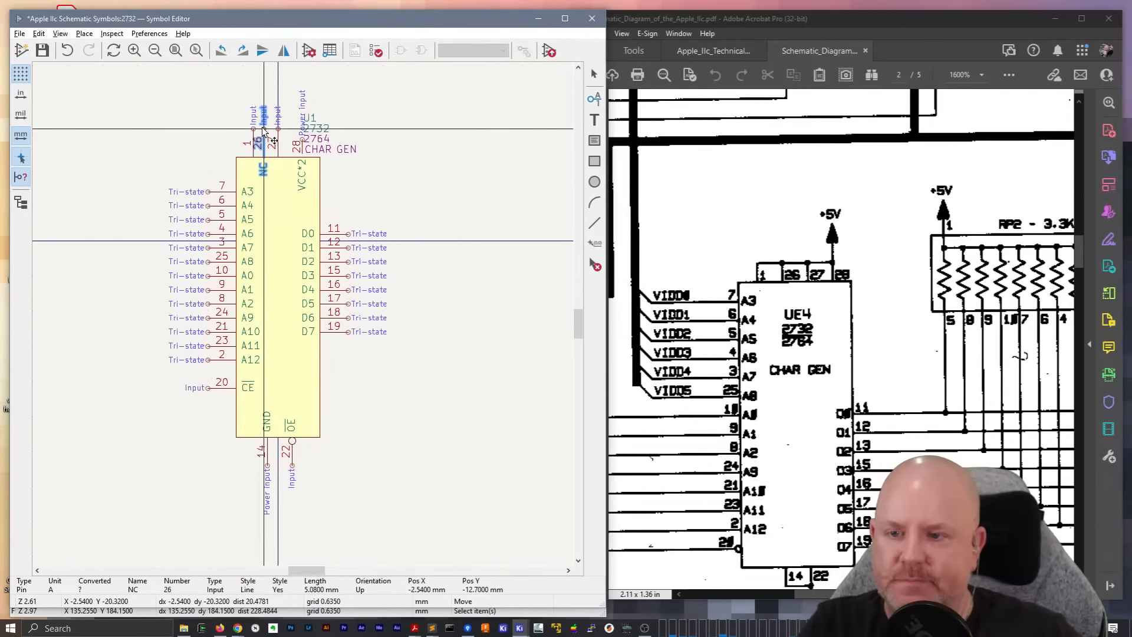
Replace pin 26's name with ~ so that no label is drawn
{"action": "scroll", "coordinate": [262, 150], "scroll_direction": "up", "scroll_amount": 3}
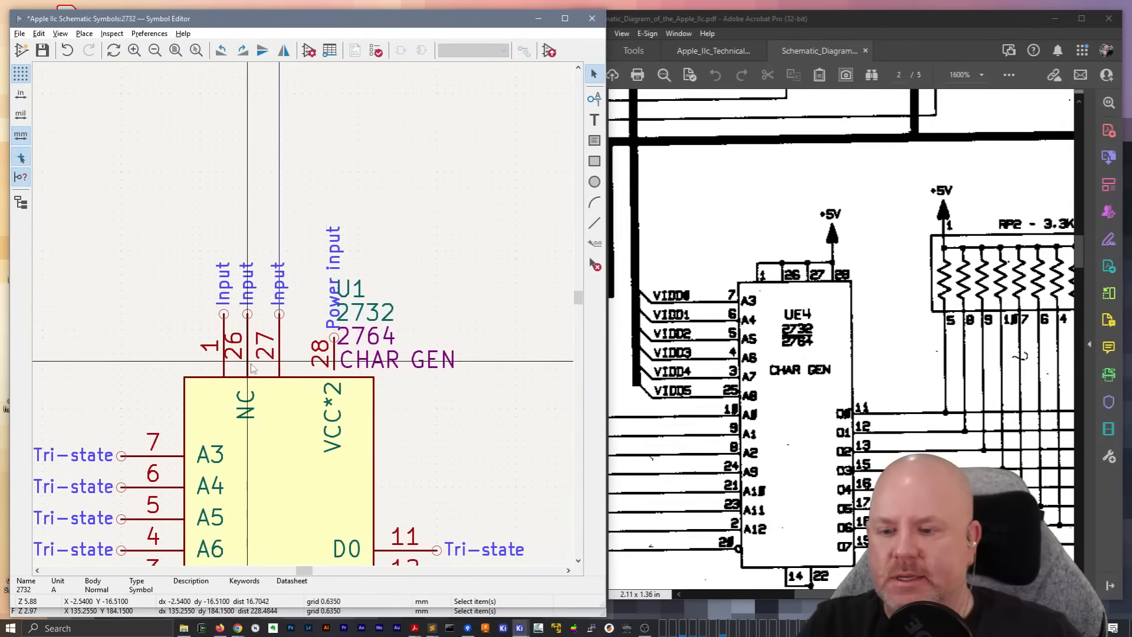
{"action": "double_click", "coordinate": [248, 365]}
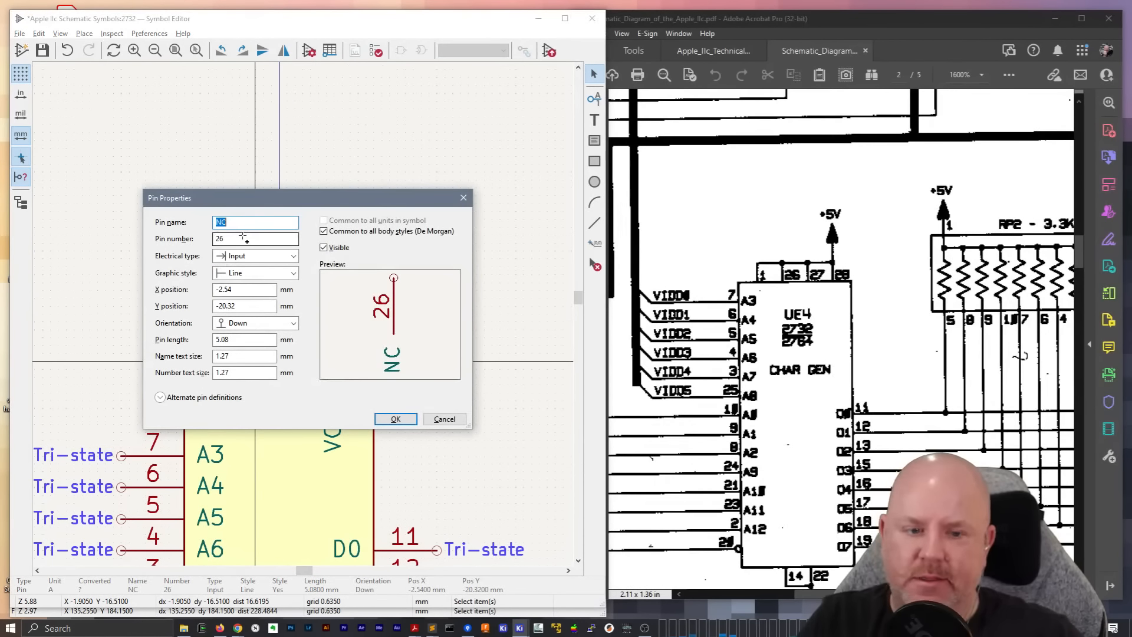
{"action": "type", "text": "~"}
{"action": "key", "text": "Return"}
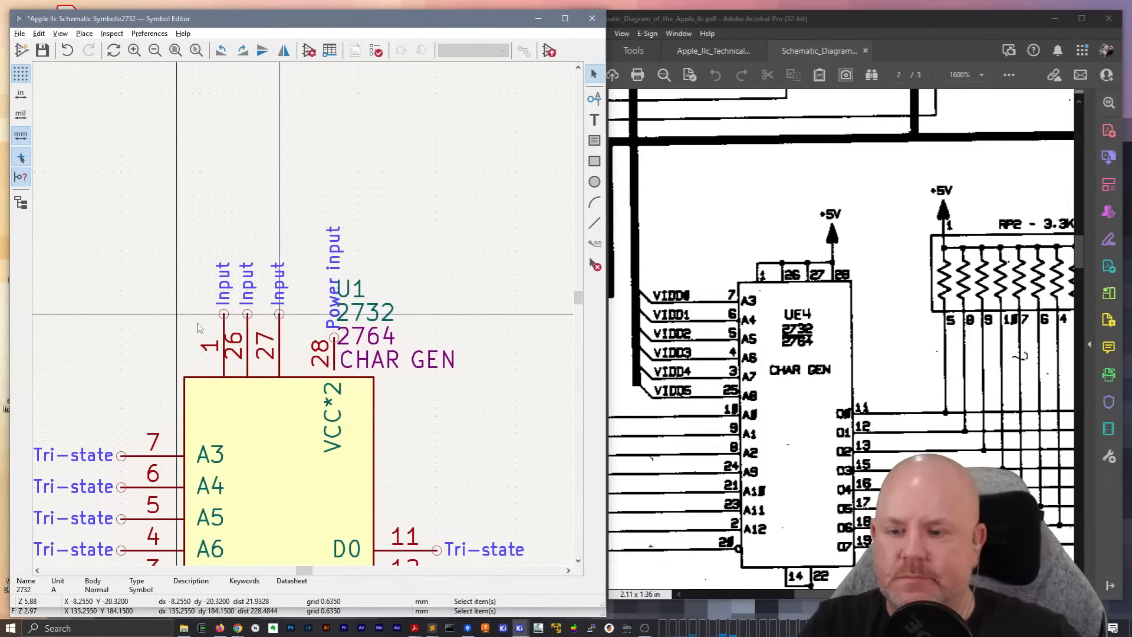
Restore pin 28's name to VCC and set its length to 5.08 mm
{"action": "double_click", "coordinate": [333, 410]}
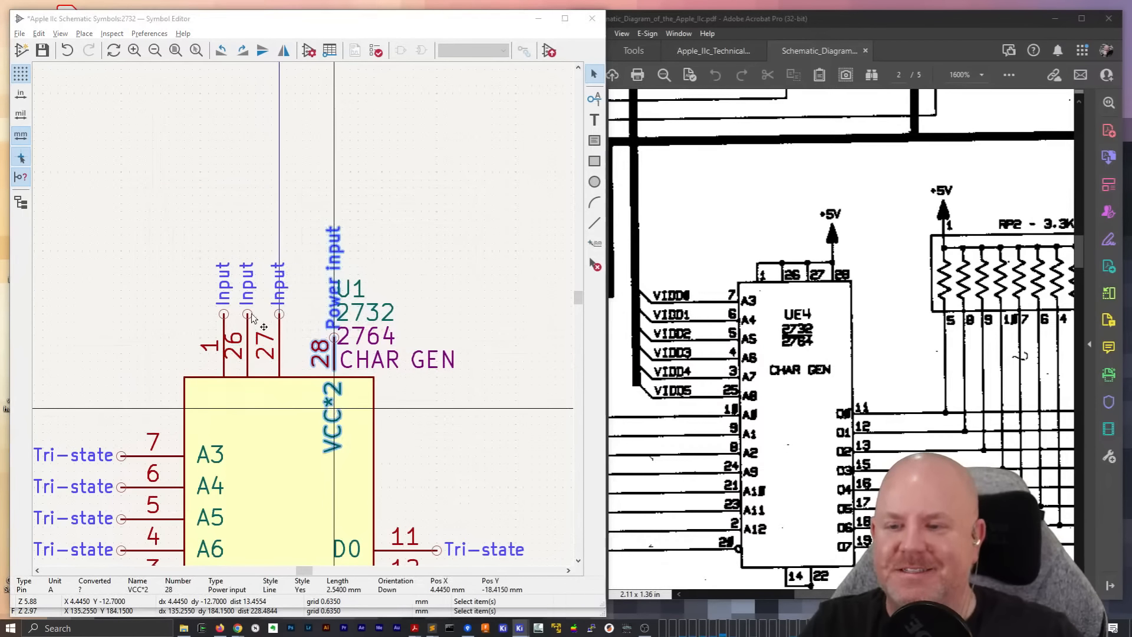
{"action": "key", "text": "BackSpace"}
{"action": "key", "text": "BackSpace"}
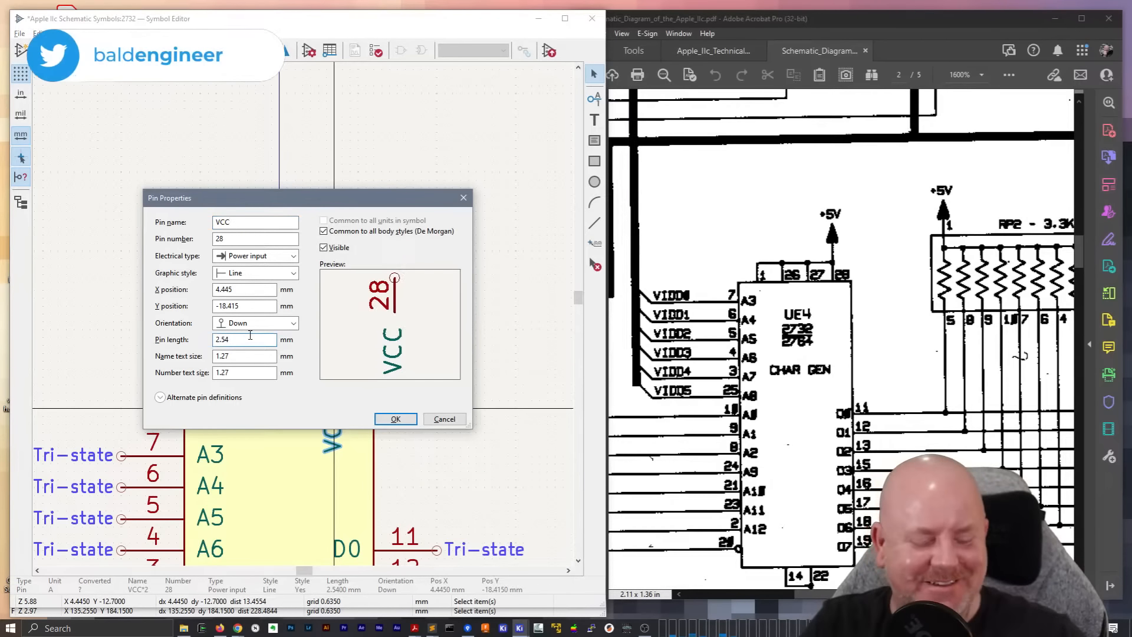
{"action": "type", "text": "*2"}
{"action": "key", "text": "Return"}
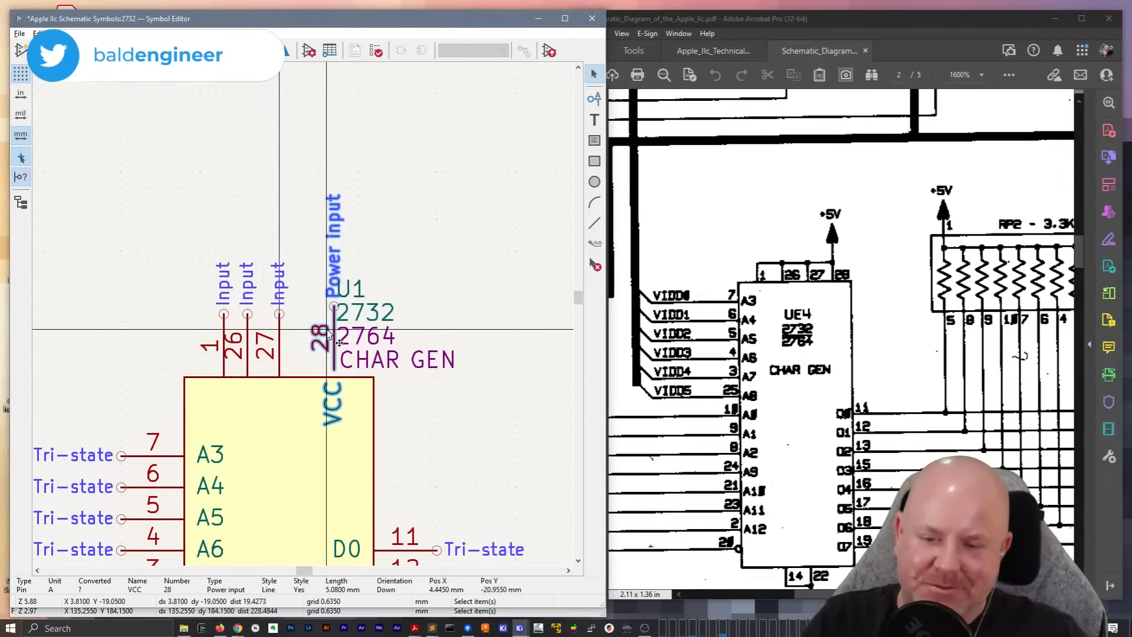
Move VCC pin 28 onto the body's top edge level with the other top pins, and shift pins 27 and 26 slightly right
{"action": "key", "text": "m"}
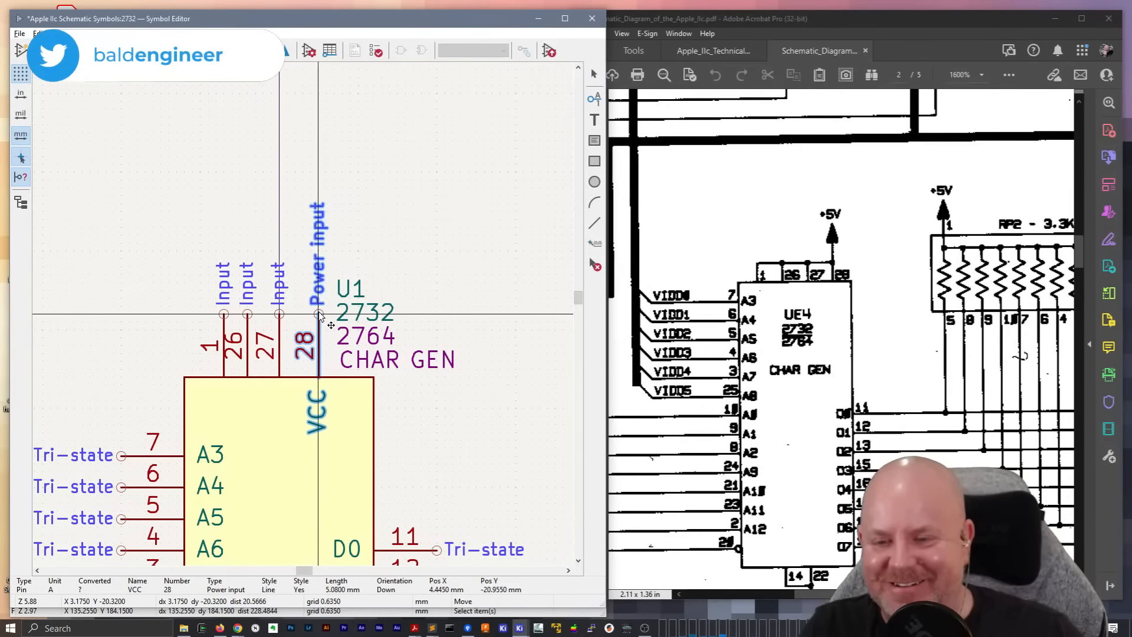
{"action": "left_click", "coordinate": [326, 315]}
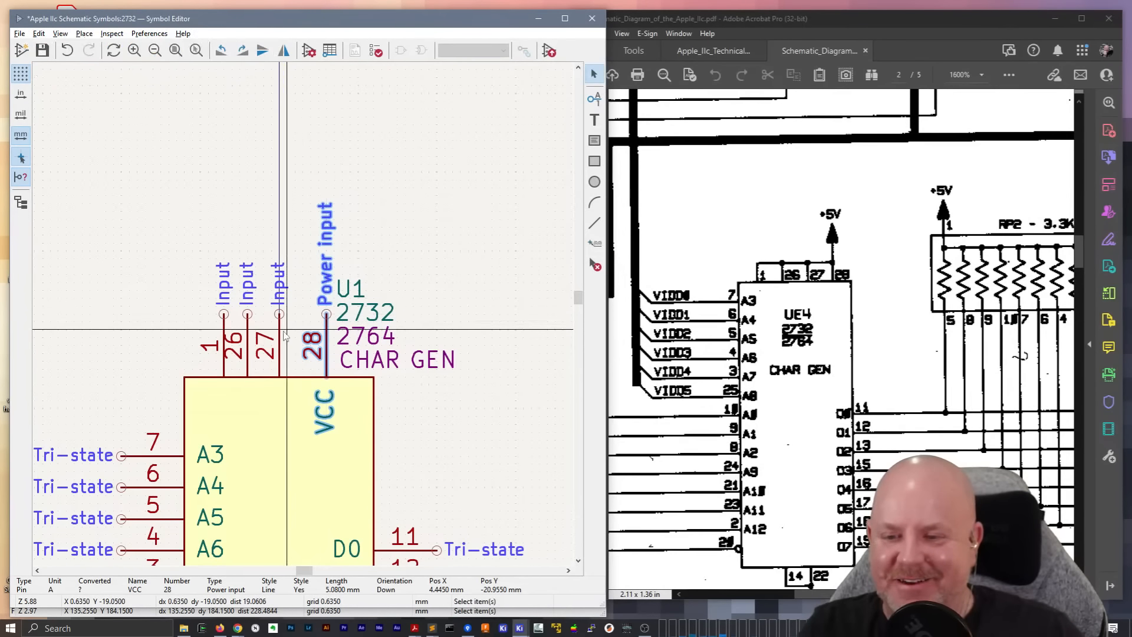
{"action": "key", "text": "m"}
{"action": "left_click", "coordinate": [287, 314]}
{"action": "key", "text": "m"}
{"action": "left_click", "coordinate": [255, 314]}
{"action": "scroll", "coordinate": [304, 319], "scroll_direction": "down", "scroll_amount": 2}
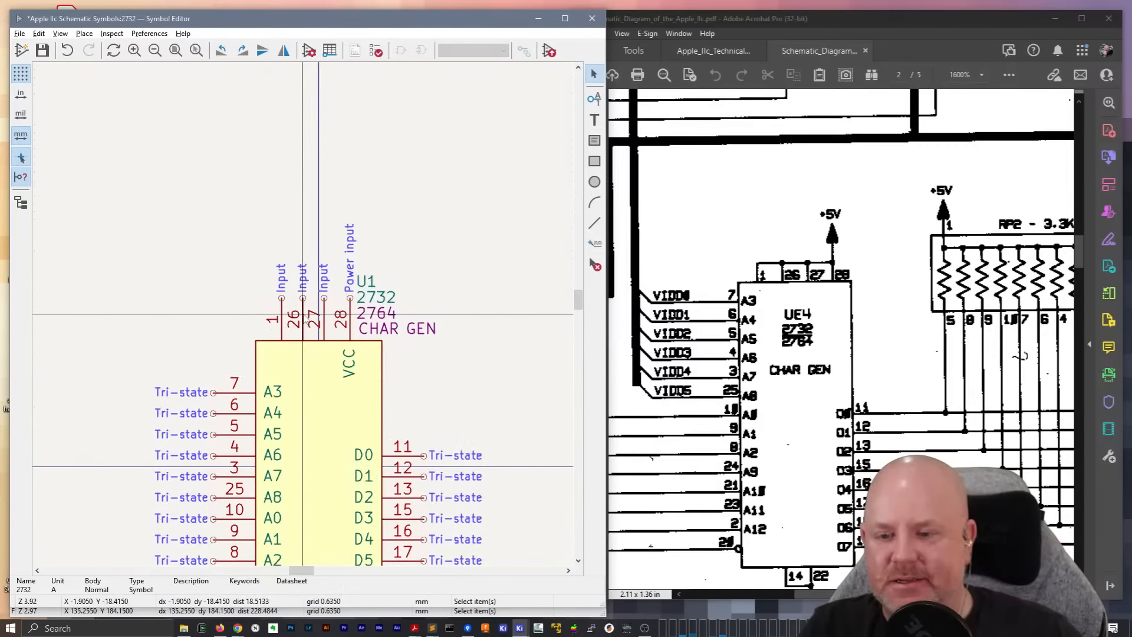
Move the CHAR GEN, 2764, 2732 and U1 texts down and right, stacking them beside the body's upper right corner
{"action": "left_click", "coordinate": [381, 387]}
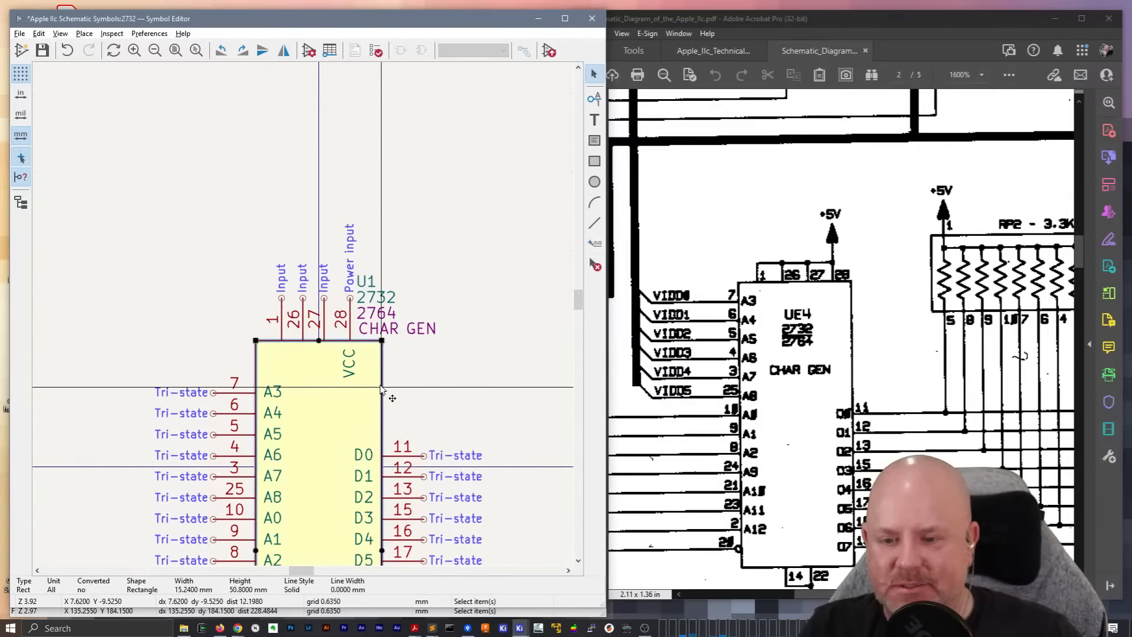
{"action": "scroll", "coordinate": [381, 389], "scroll_direction": "down", "scroll_amount": 4}
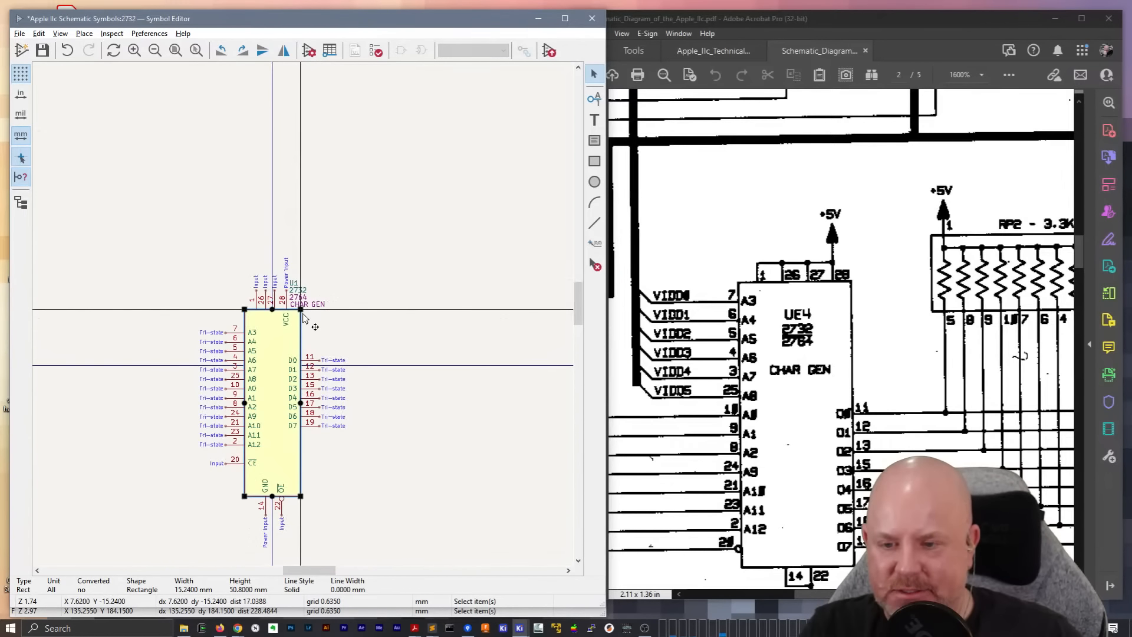
{"action": "scroll", "coordinate": [303, 316], "scroll_direction": "up", "scroll_amount": 4}
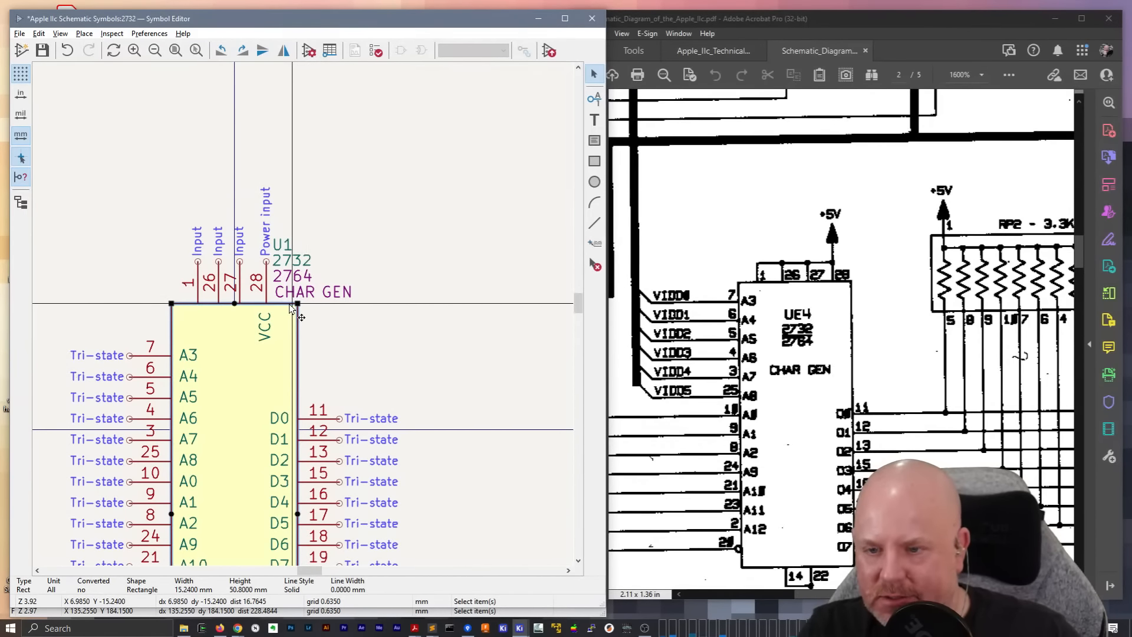
{"action": "left_click", "coordinate": [312, 295]}
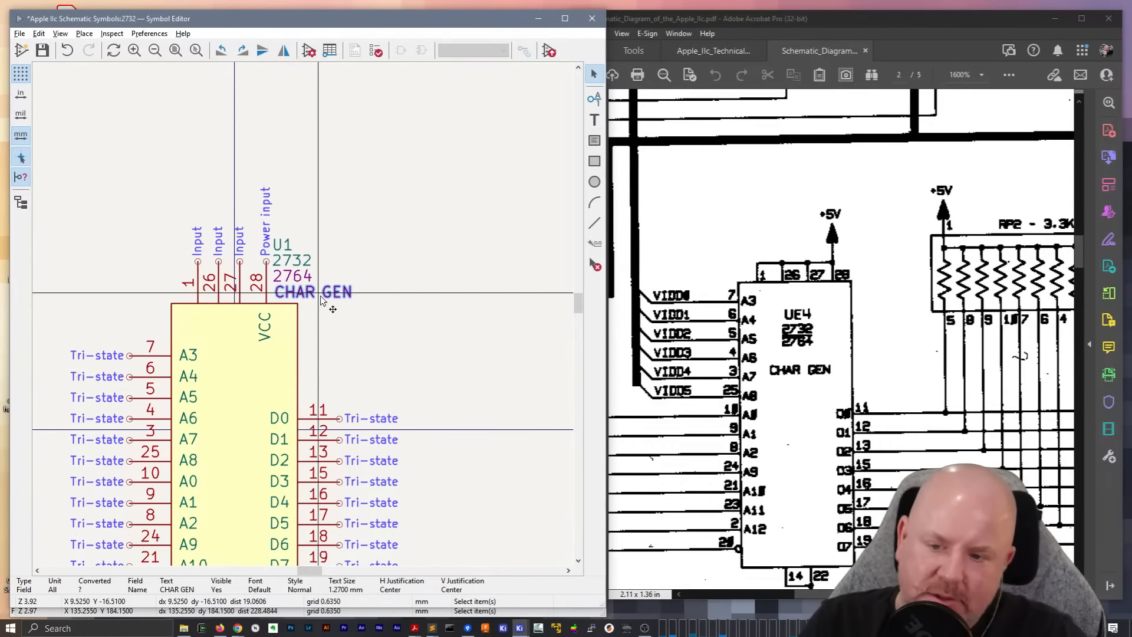
{"action": "left_click_drag", "start_coordinate": [322, 301], "coordinate": [338, 333]}
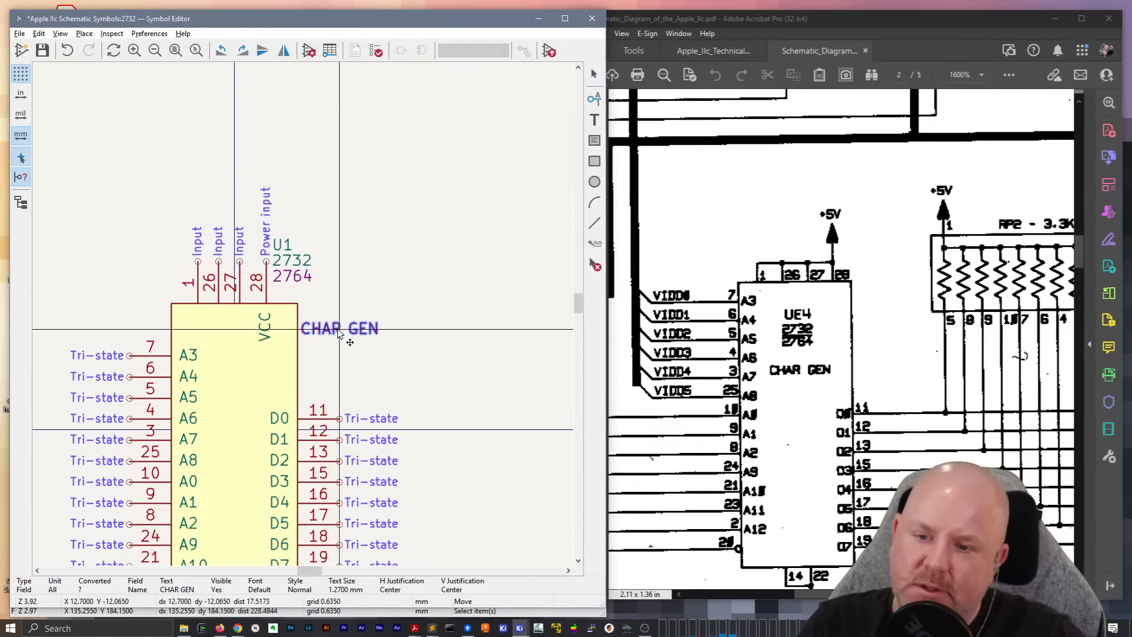
{"action": "left_click_drag", "start_coordinate": [307, 276], "coordinate": [323, 310]}
{"action": "left_click_drag", "start_coordinate": [302, 261], "coordinate": [304, 300]}
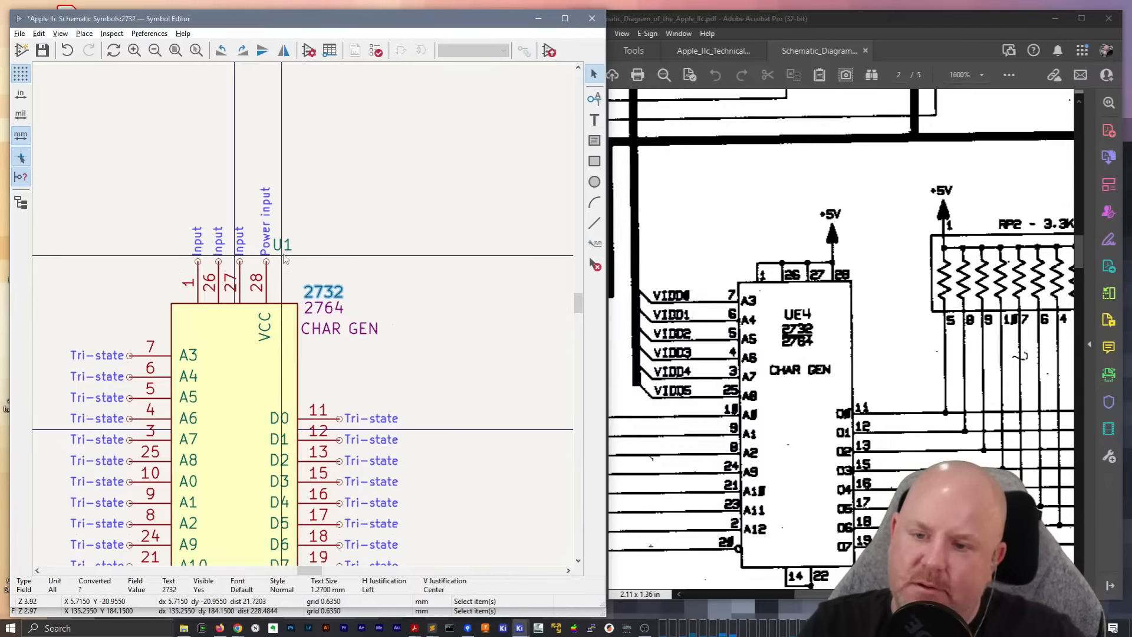
{"action": "left_click_drag", "start_coordinate": [282, 255], "coordinate": [312, 282]}
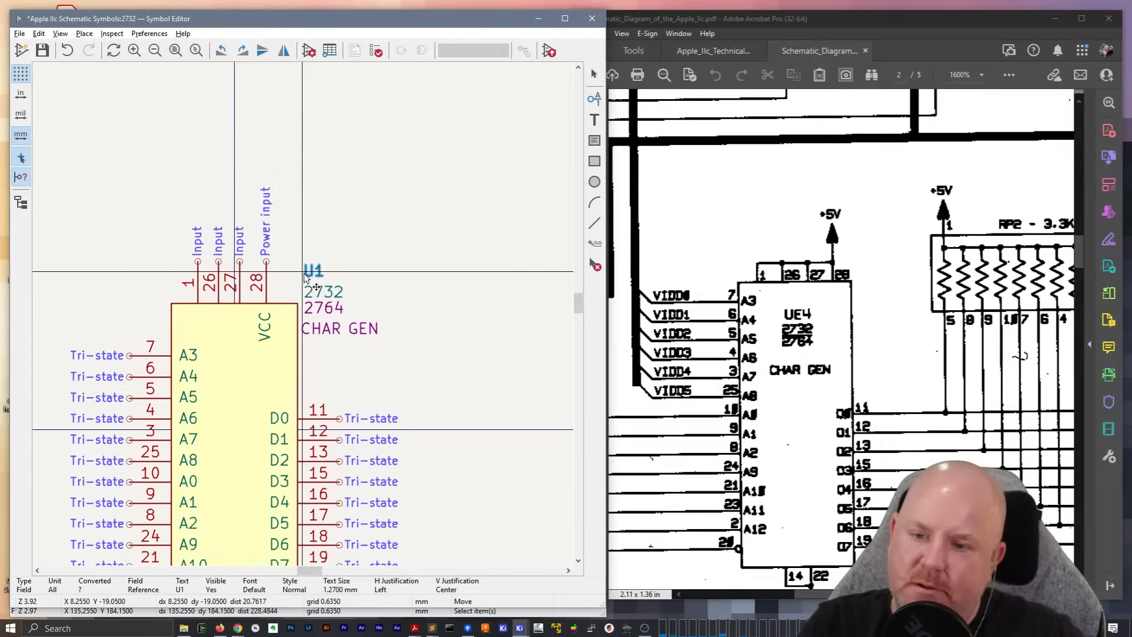
Nudge pin 27 toward pin 28, and shift top pins 1, 26, 27 and 28 together one grid step right
{"action": "left_click", "coordinate": [267, 293]}
{"action": "left_click", "coordinate": [242, 293]}
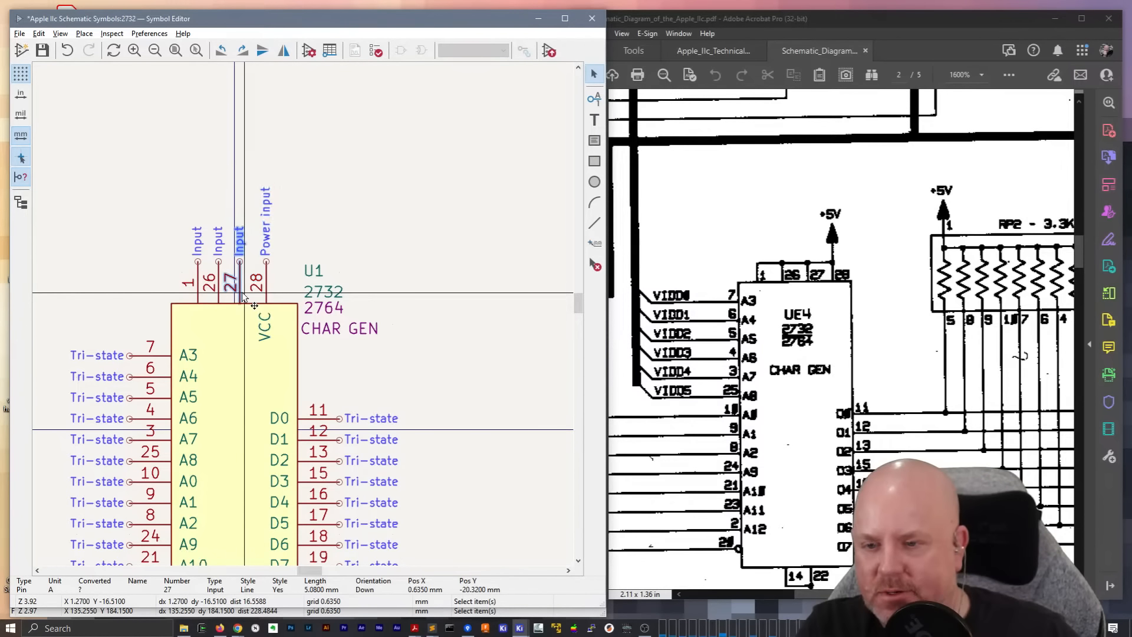
{"action": "left_click_drag", "start_coordinate": [241, 293], "coordinate": [245, 261]}
{"action": "left_click", "coordinate": [302, 252]}
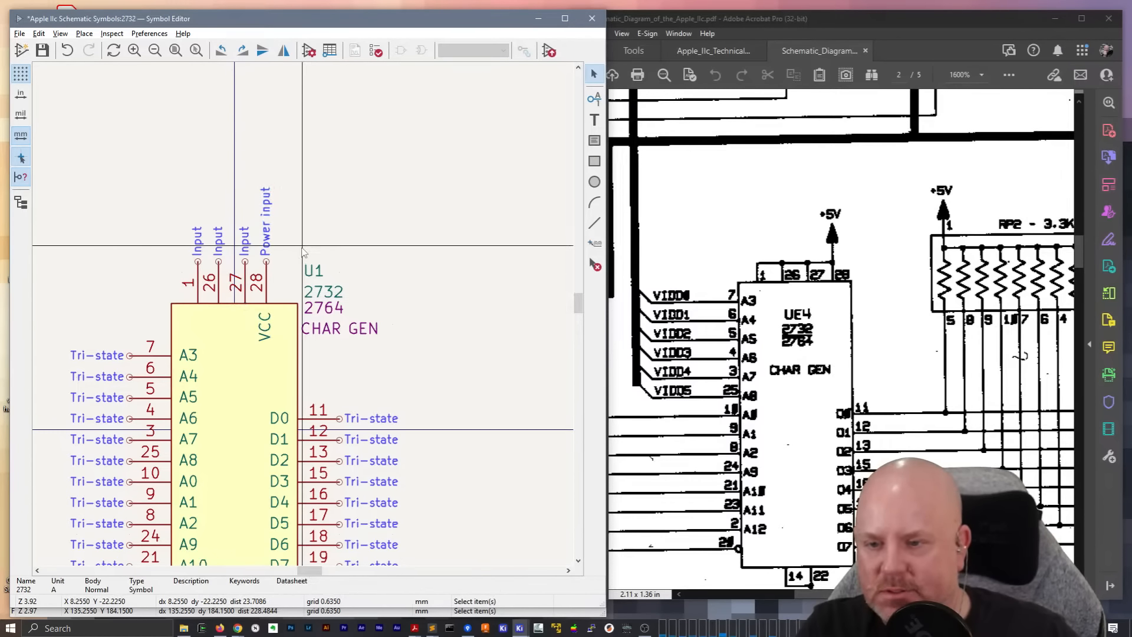
{"action": "left_click_drag", "start_coordinate": [283, 277], "coordinate": [194, 267]}
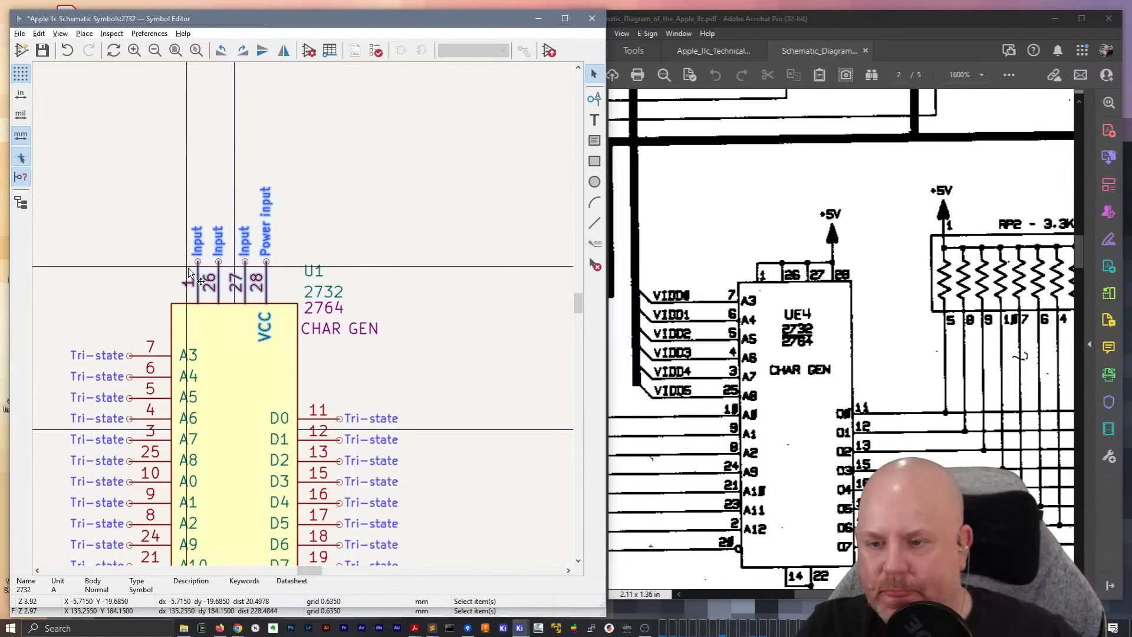
{"action": "key", "text": "m"}
{"action": "left_click", "coordinate": [202, 265]}
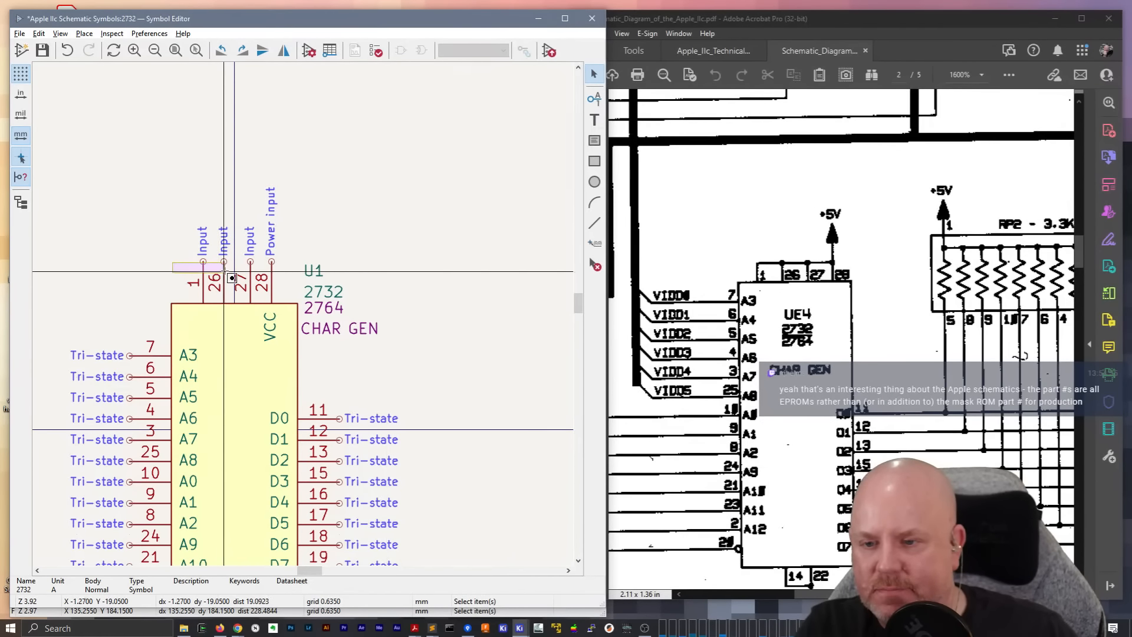
Move pins 27 and 28 one grid step left to space the four top pins evenly
{"action": "left_click", "coordinate": [242, 294]}
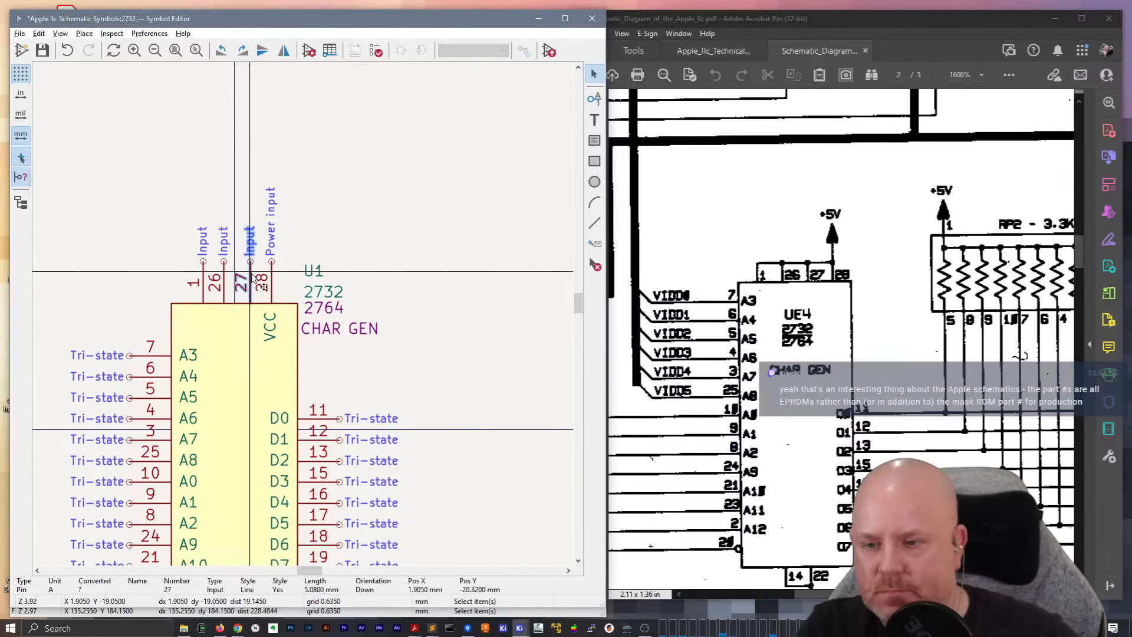
{"action": "key", "text": "m"}
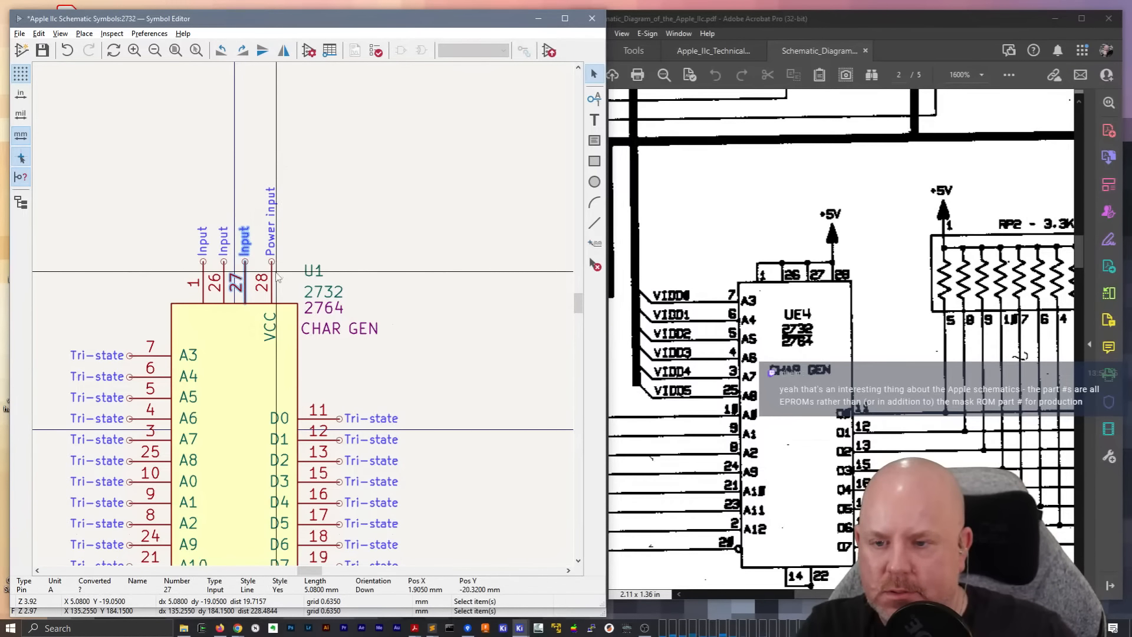
{"action": "left_click", "coordinate": [273, 276]}
{"action": "key", "text": "m"}
{"action": "left_click", "coordinate": [266, 263]}
{"action": "left_click", "coordinate": [377, 206]}
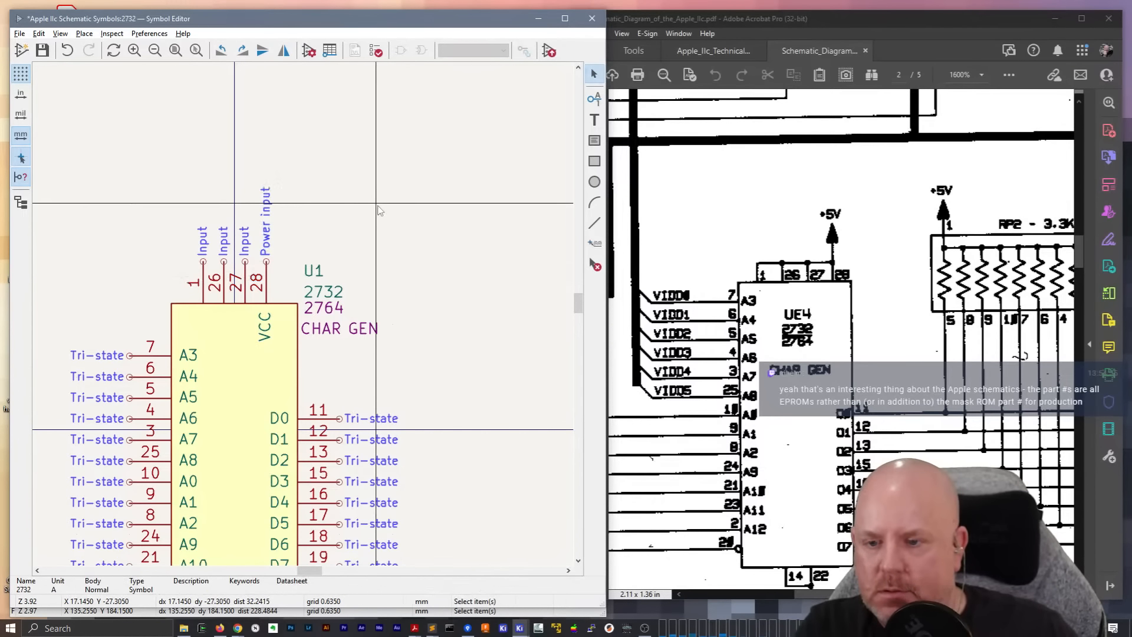
Move GND pin 14 up at the bottom of the symbol so that its line lies inside the body
{"action": "scroll", "coordinate": [379, 209], "scroll_direction": "down", "scroll_amount": 2}
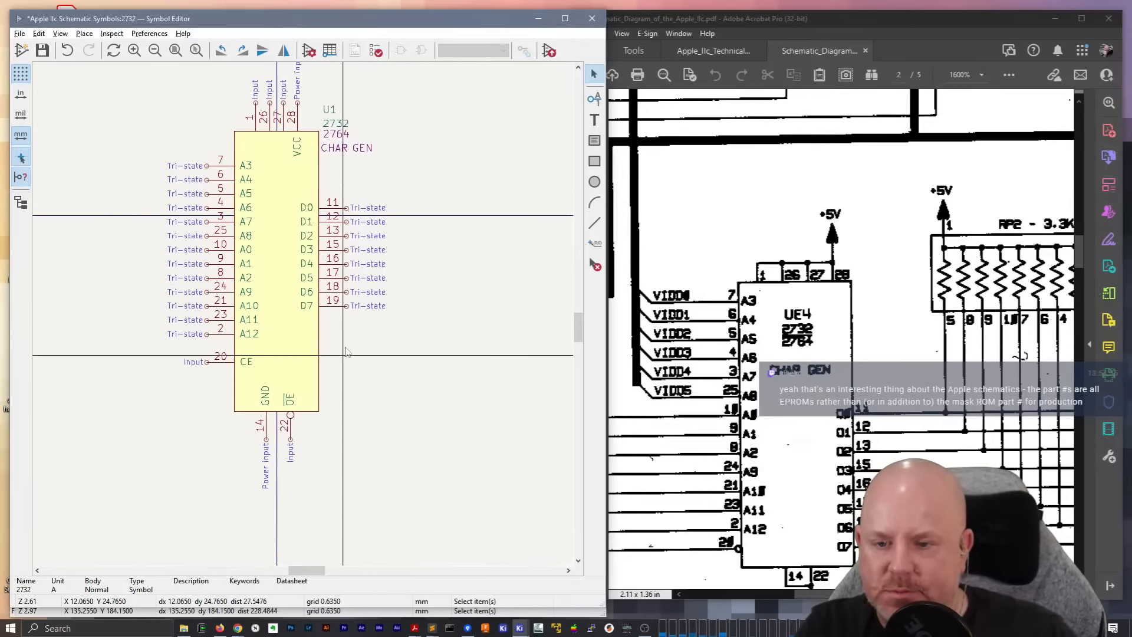
{"action": "middle_click_drag", "start_coordinate": [359, 331], "coordinate": [363, 405]}
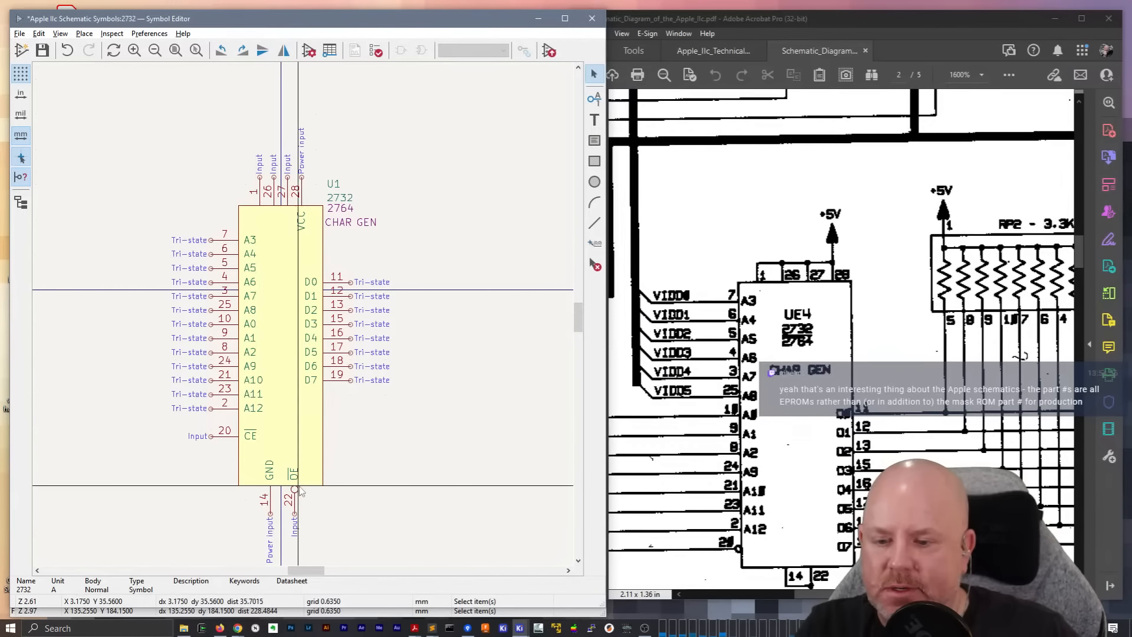
{"action": "left_click", "coordinate": [319, 486]}
{"action": "left_click", "coordinate": [270, 472]}
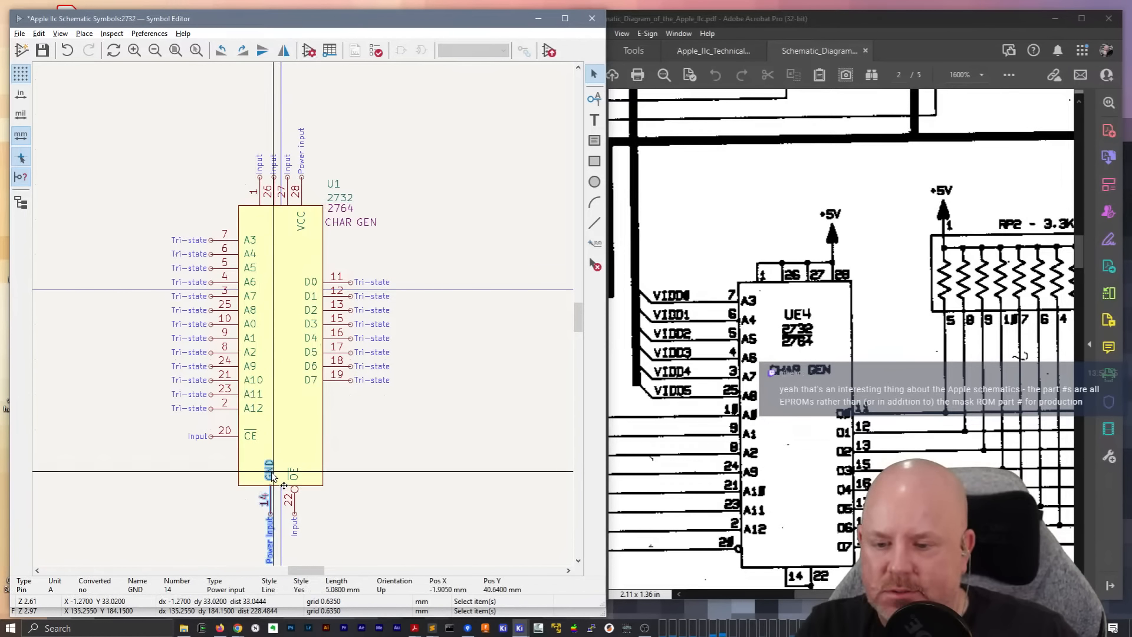
{"action": "key", "text": "m"}
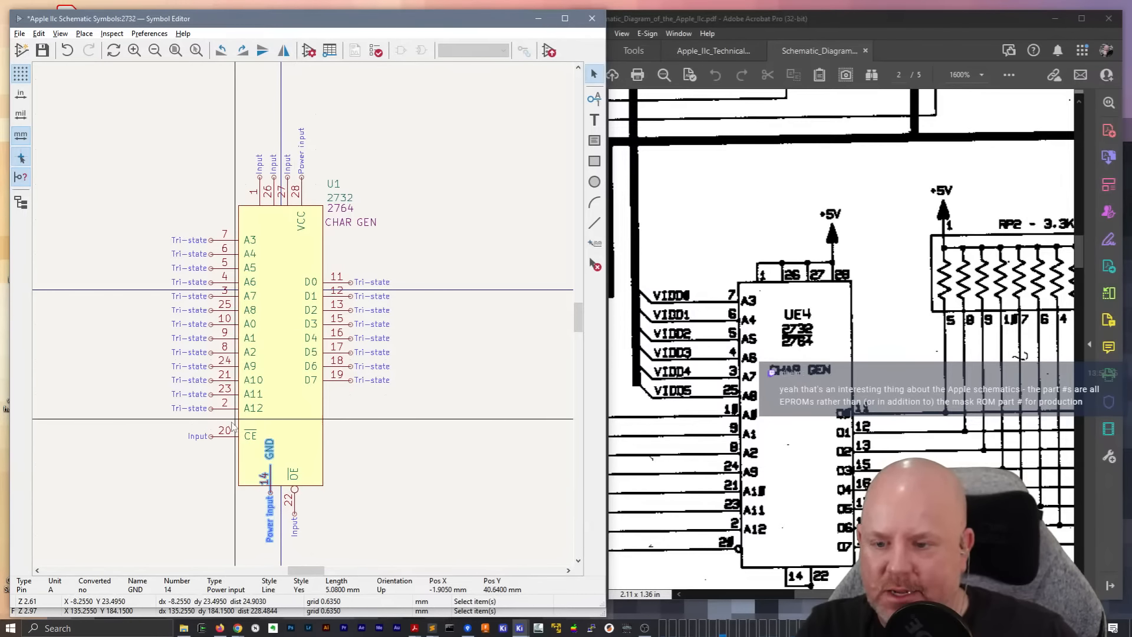
Move the A0–A12 address pins slightly up, and lower data pins D0–D7 so that D7 lines up with A12
{"action": "left_click_drag", "start_coordinate": [228, 417], "coordinate": [195, 228]}
{"action": "key", "text": "m"}
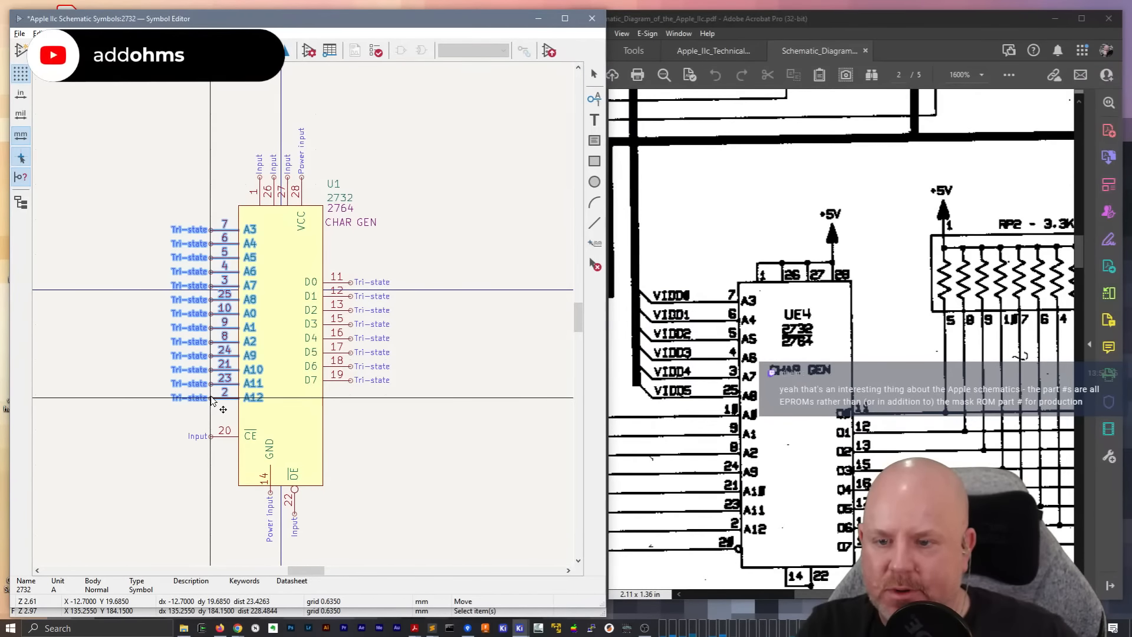
{"action": "left_click", "coordinate": [211, 399]}
{"action": "left_click", "coordinate": [422, 437]}
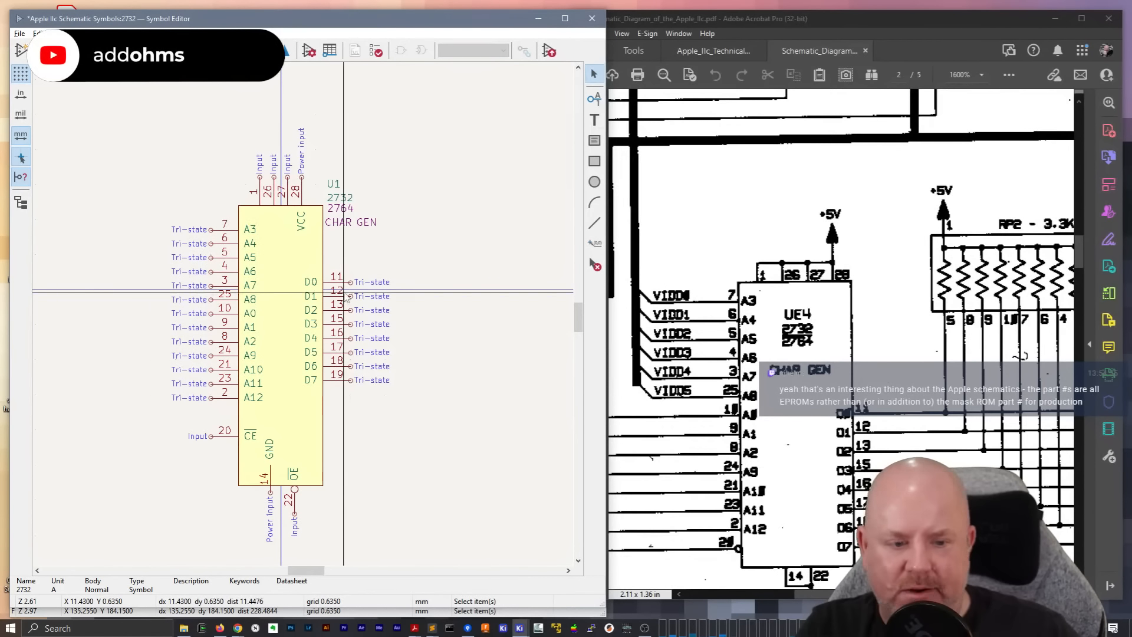
{"action": "left_click_drag", "start_coordinate": [382, 427], "coordinate": [327, 265]}
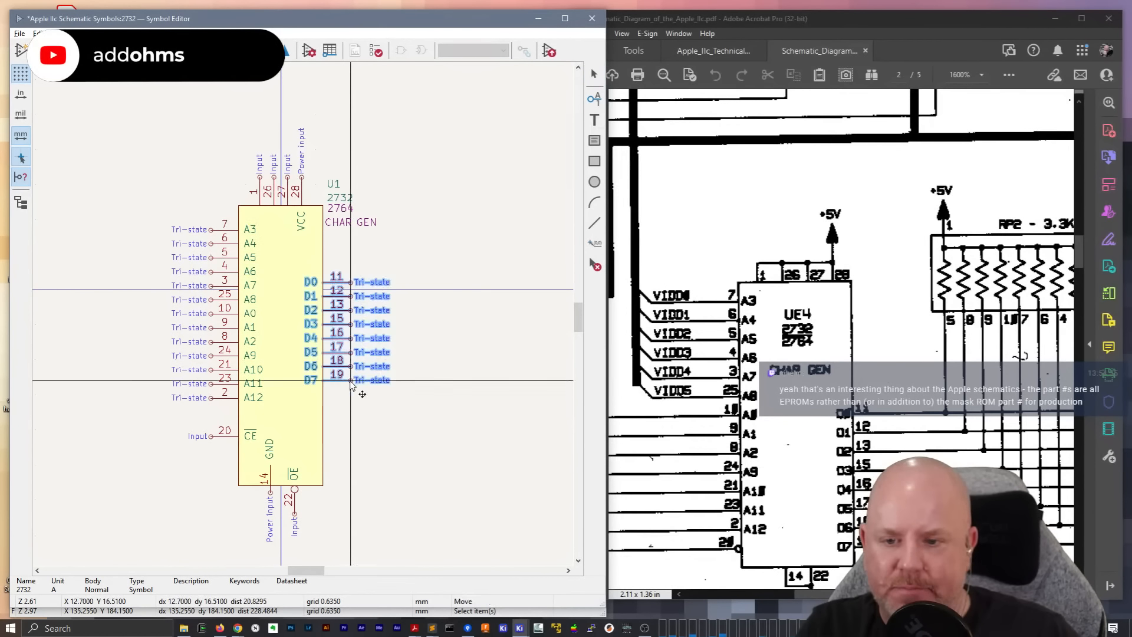
{"action": "key", "text": "m"}
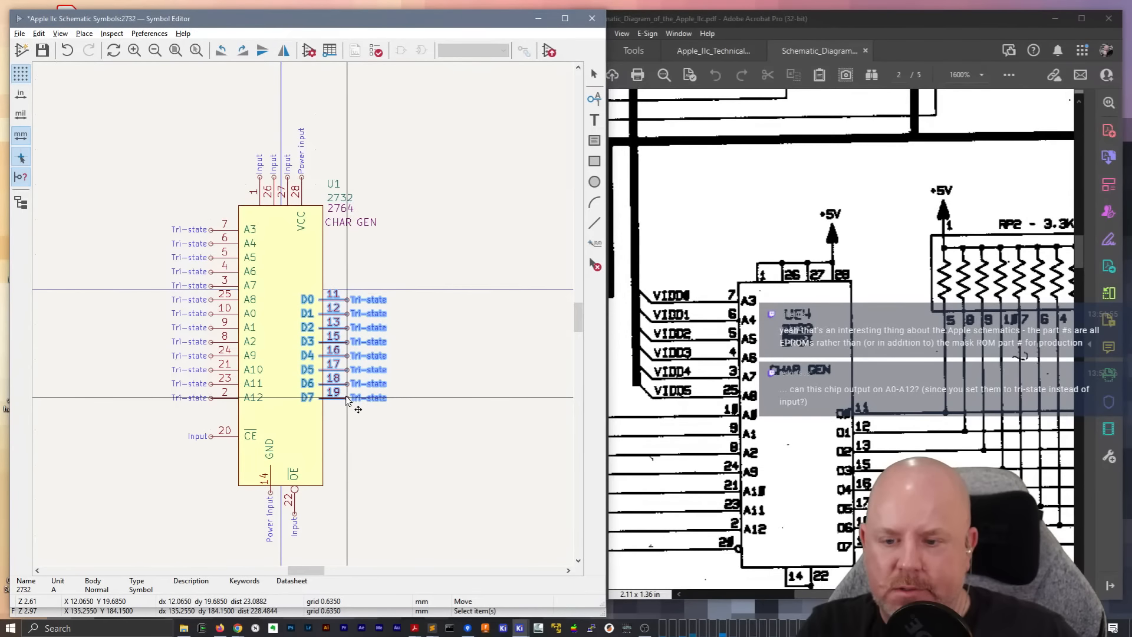
{"action": "left_click", "coordinate": [347, 400]}
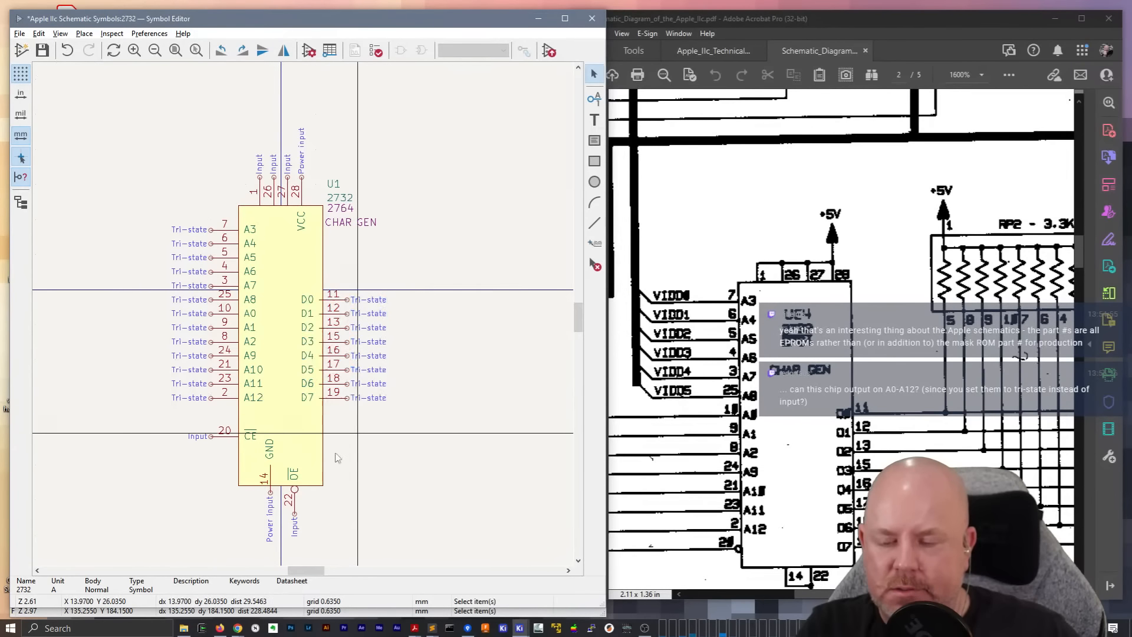
Move CE pin 20 up closer to A12, and raise GND pin 14 slightly further into the body
{"action": "left_click", "coordinate": [237, 438]}
{"action": "key", "text": "m"}
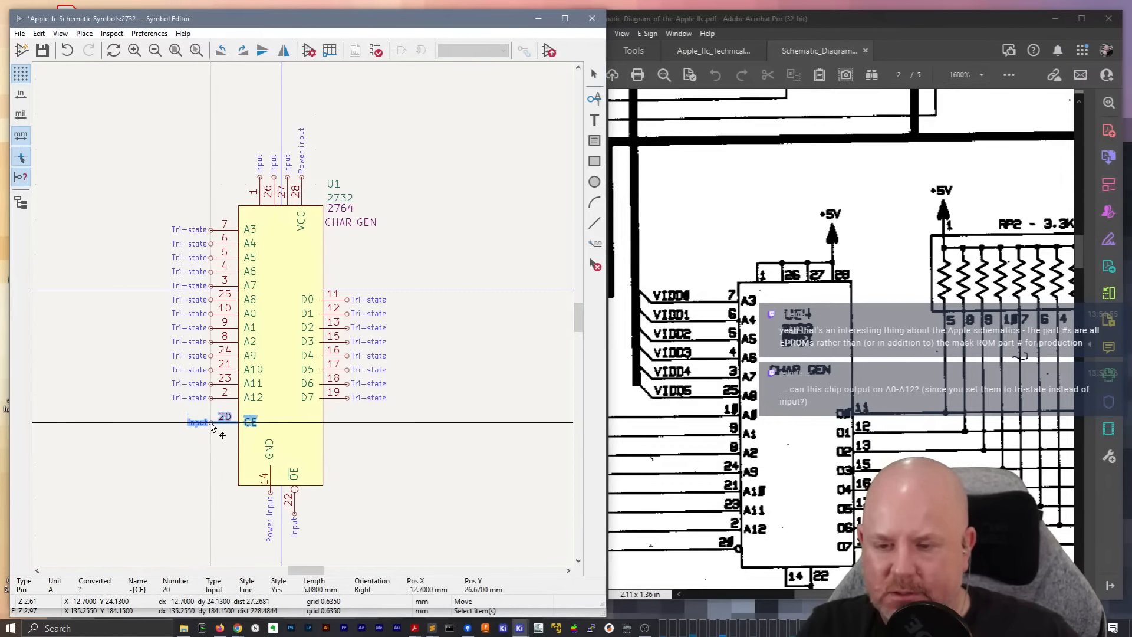
{"action": "left_click", "coordinate": [213, 429]}
{"action": "left_click", "coordinate": [271, 492]}
{"action": "key", "text": "m"}
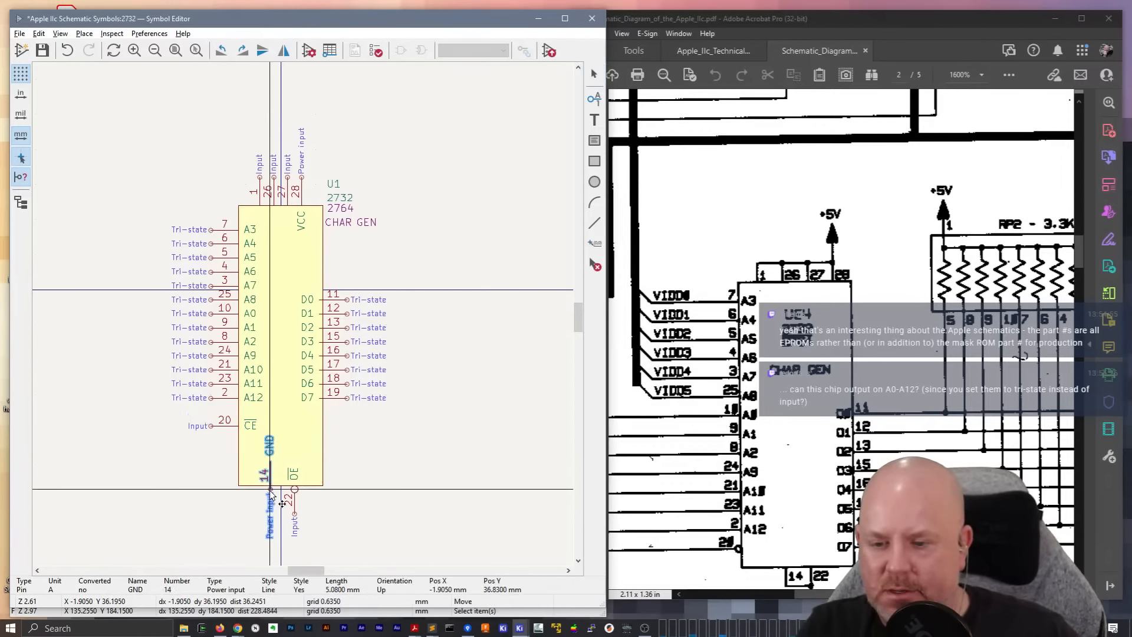
{"action": "left_click", "coordinate": [271, 486]}
Shorten the body by raising its bottom edge to the inner end of GND pin 14, and move OE pin 22 up onto it
{"action": "left_click", "coordinate": [282, 485]}
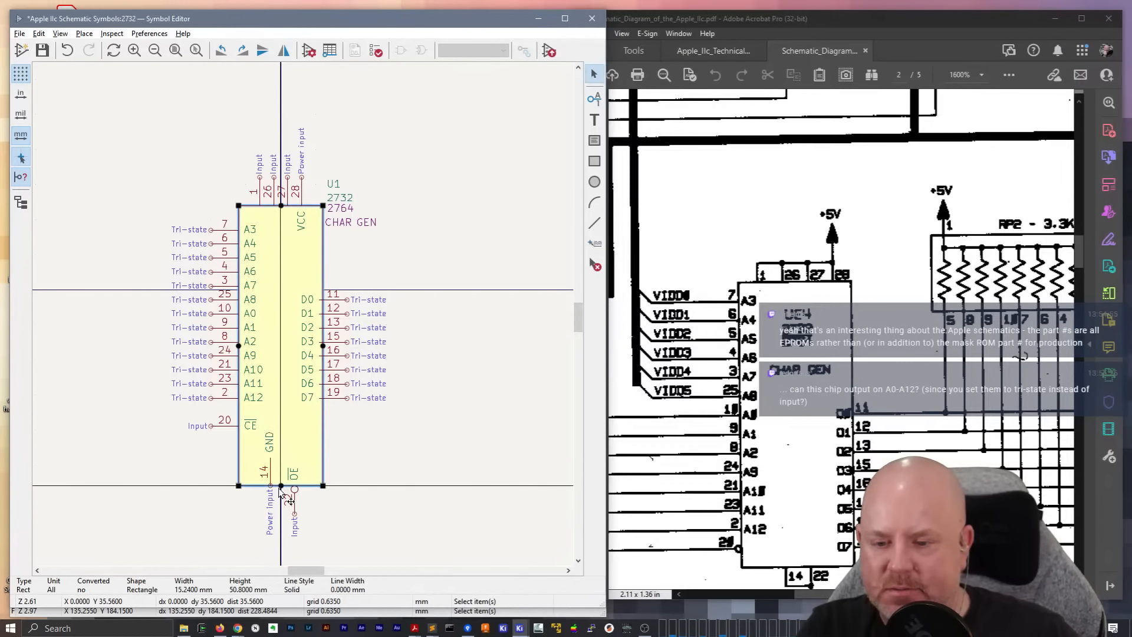
{"action": "left_click_drag", "start_coordinate": [281, 486], "coordinate": [285, 464]}
{"action": "left_click", "coordinate": [295, 498]}
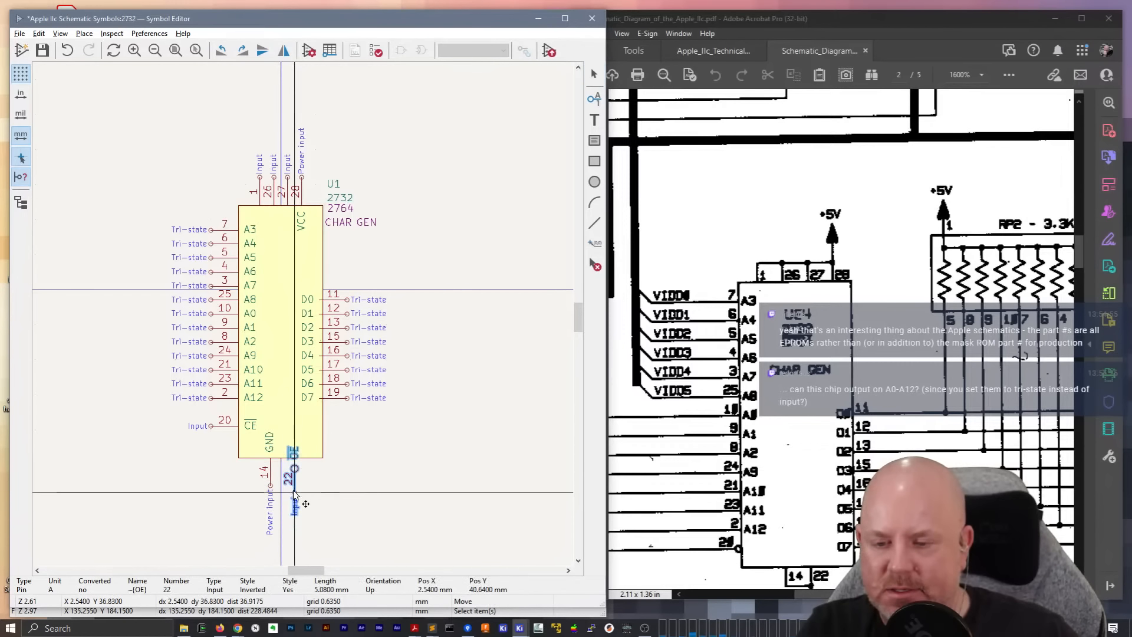
{"action": "key", "text": "m"}
{"action": "left_click", "coordinate": [294, 483]}
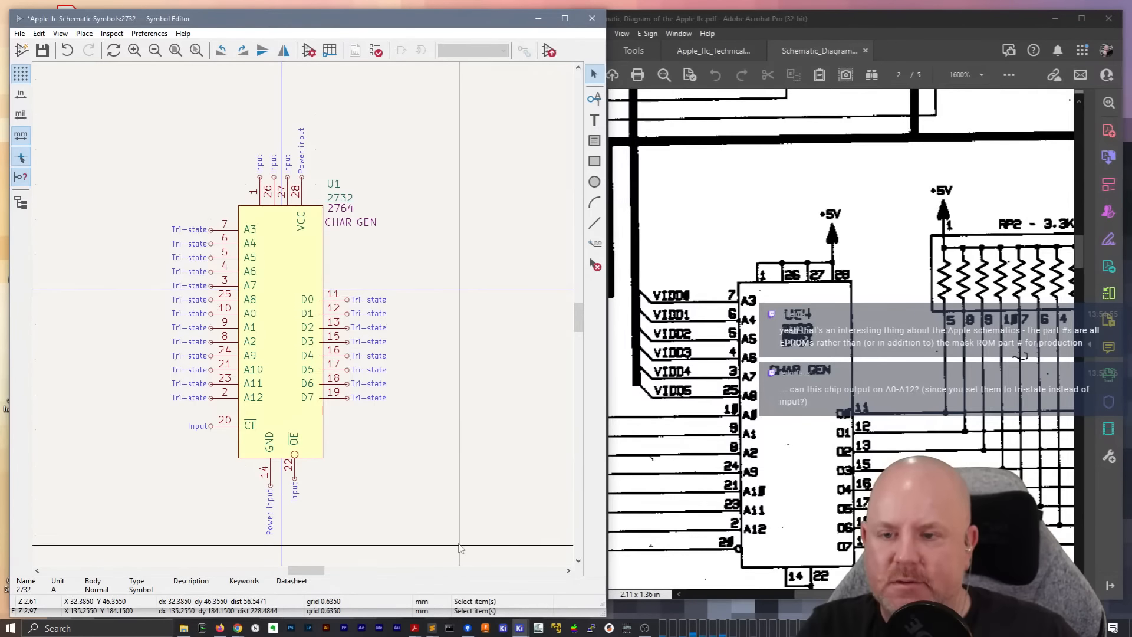
Move data pins D0–D7 slightly right so that their inner ends sit on the body's right edge
{"action": "left_click_drag", "start_coordinate": [391, 407], "coordinate": [333, 273]}
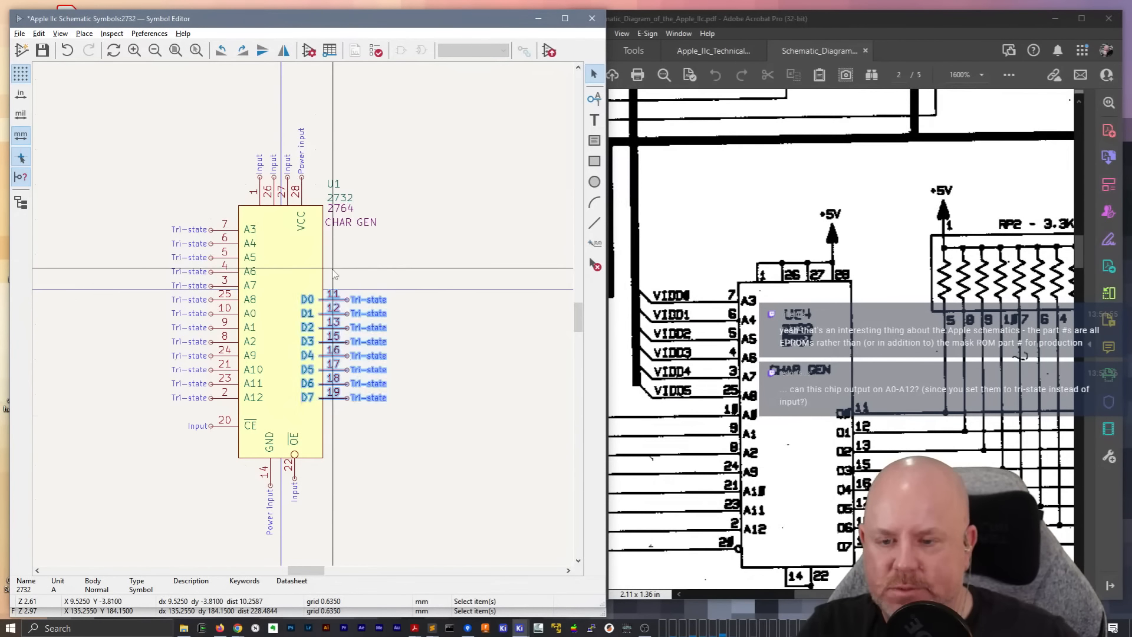
{"action": "key", "text": "m"}
{"action": "left_click", "coordinate": [351, 398]}
{"action": "left_click", "coordinate": [411, 476]}
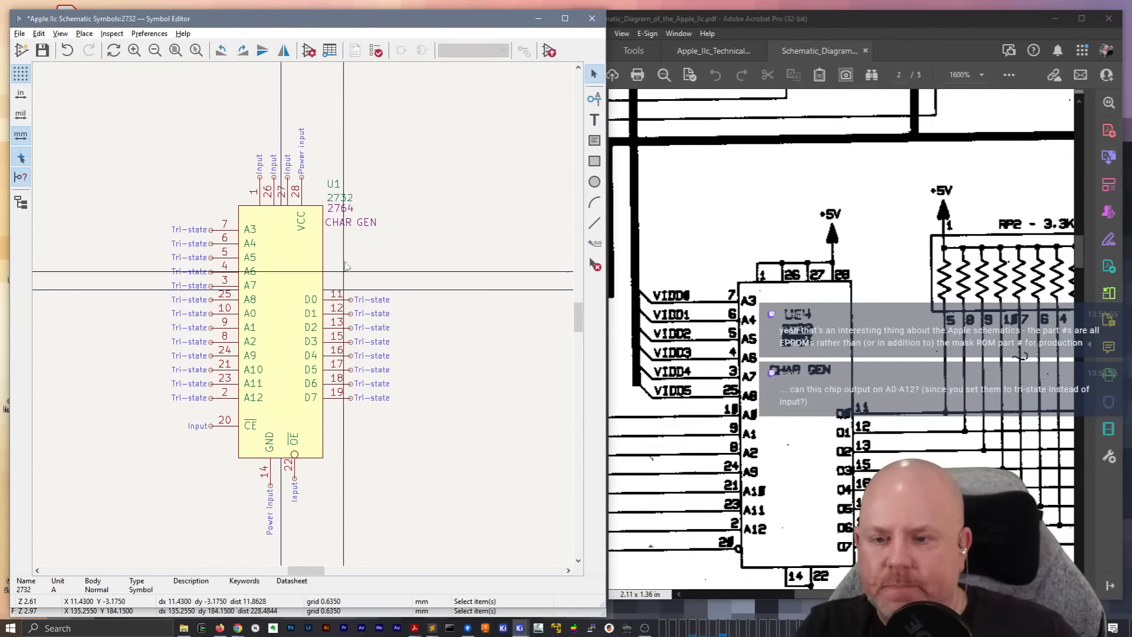
Move the whole symbol, with all its pins and labels, up so that the body is centred vertically on the origin
{"action": "left_click", "coordinate": [326, 267]}
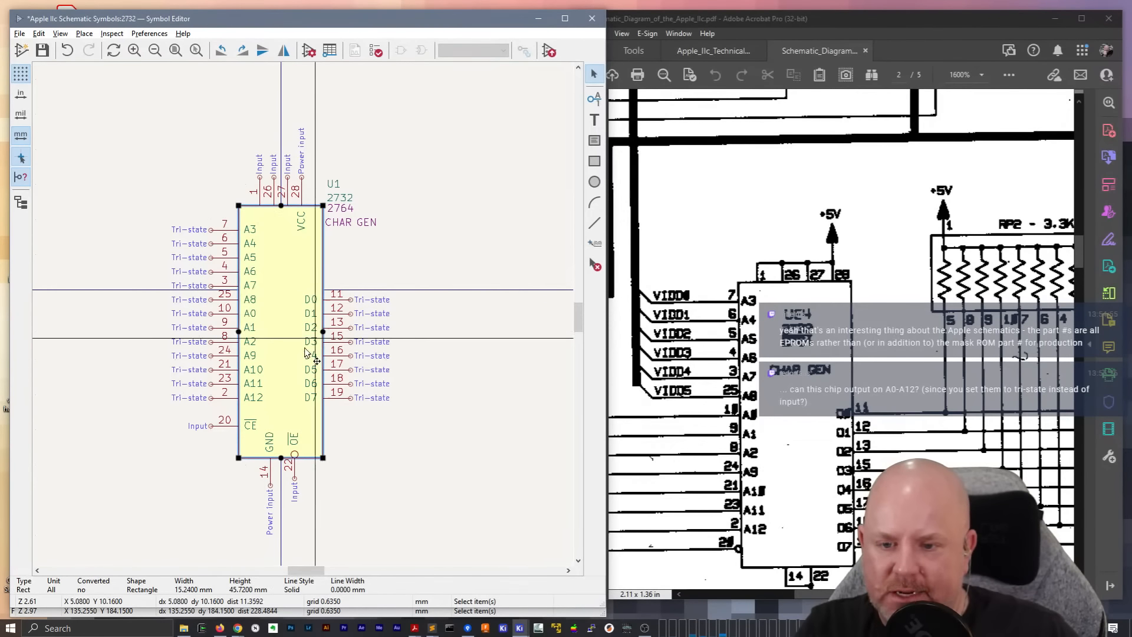
{"action": "left_click_drag", "start_coordinate": [459, 553], "coordinate": [155, 63]}
{"action": "key", "text": "m"}
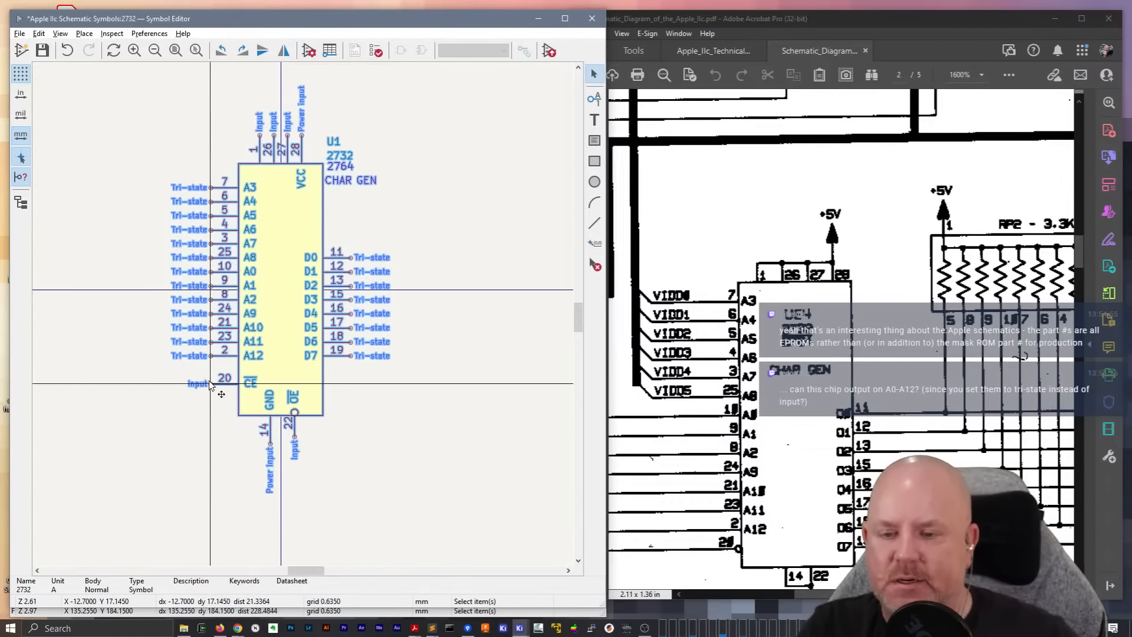
{"action": "left_click", "coordinate": [211, 385]}
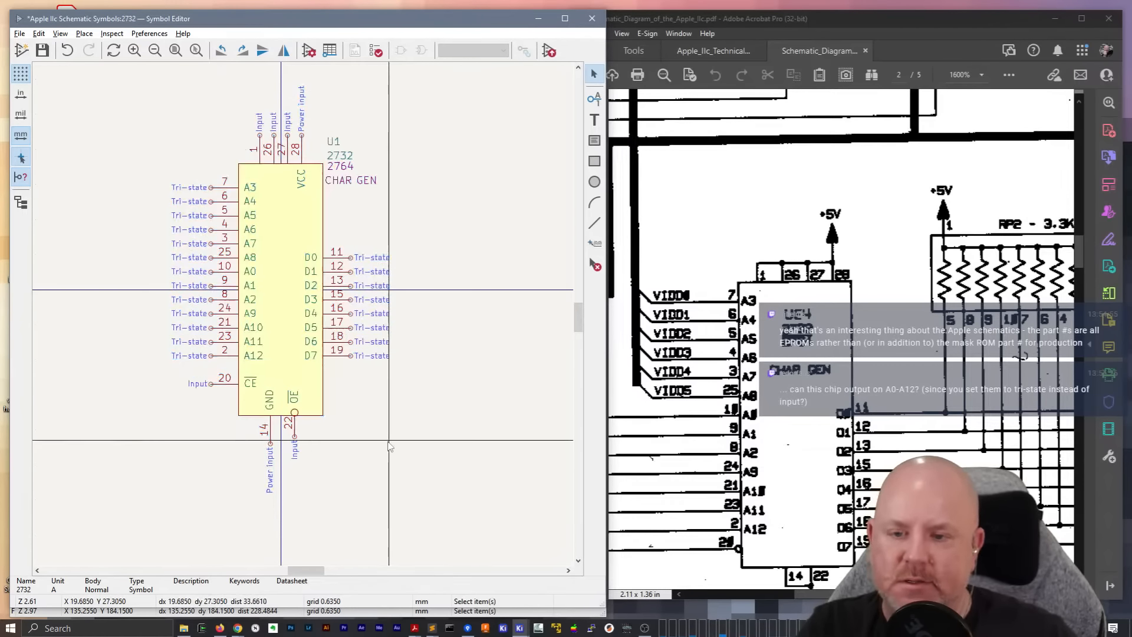
{"action": "left_click", "coordinate": [323, 397]}
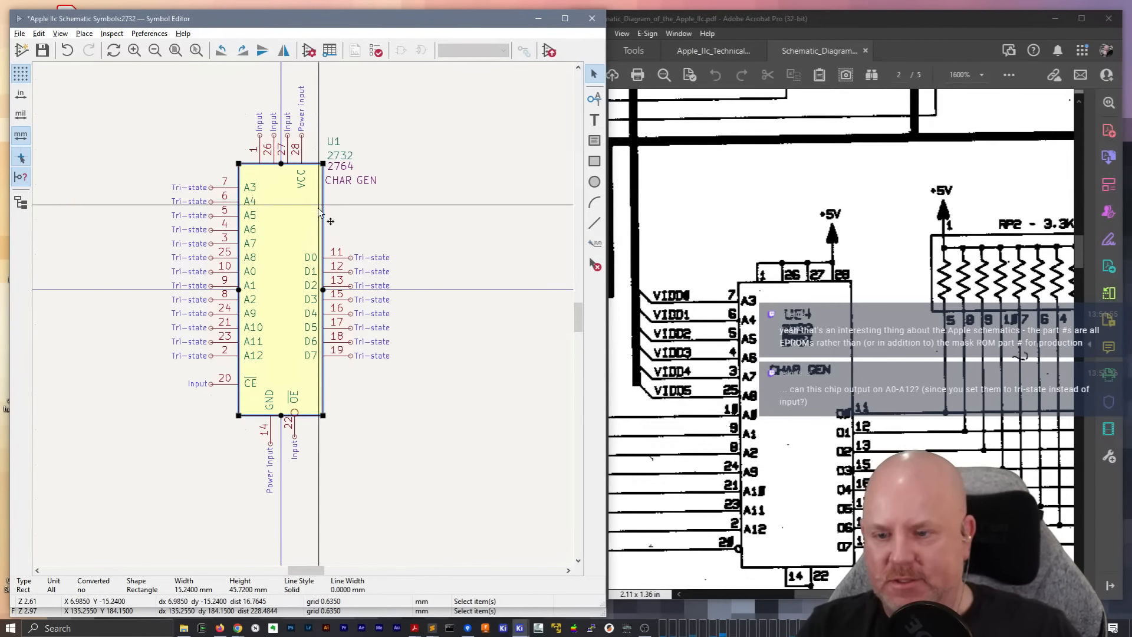
{"action": "left_click", "coordinate": [361, 411]}
{"action": "middle_click_drag", "start_coordinate": [333, 196], "coordinate": [354, 208]}
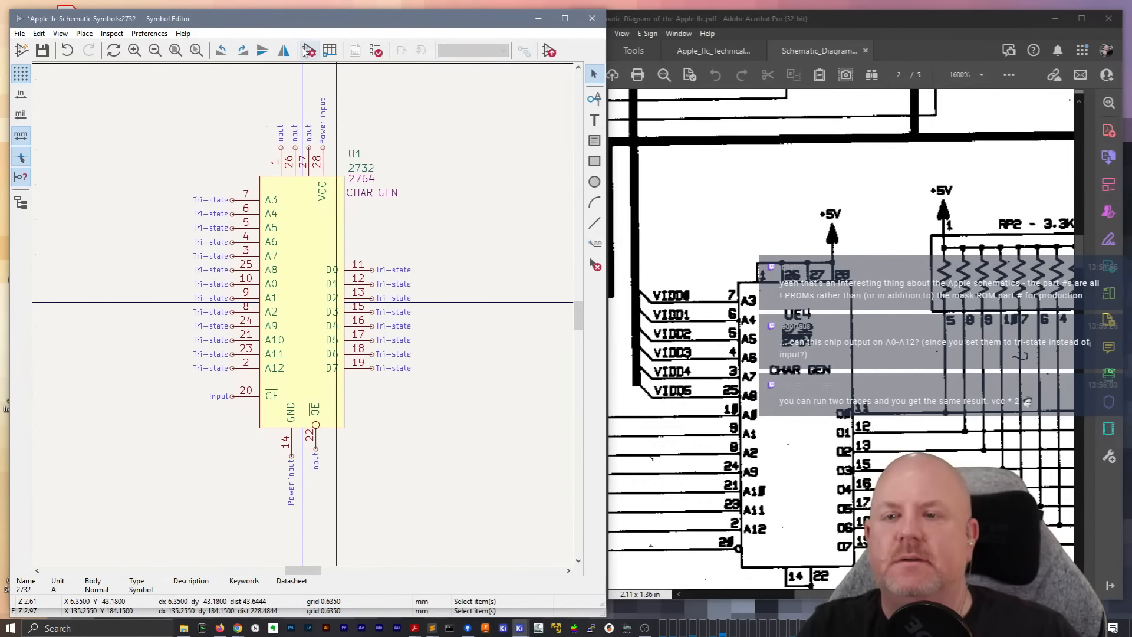
Enter "Character ROM for Apple IIc" as the description in the symbol's properties
{"action": "left_click", "coordinate": [315, 52]}
{"action": "key", "text": "Escape"}
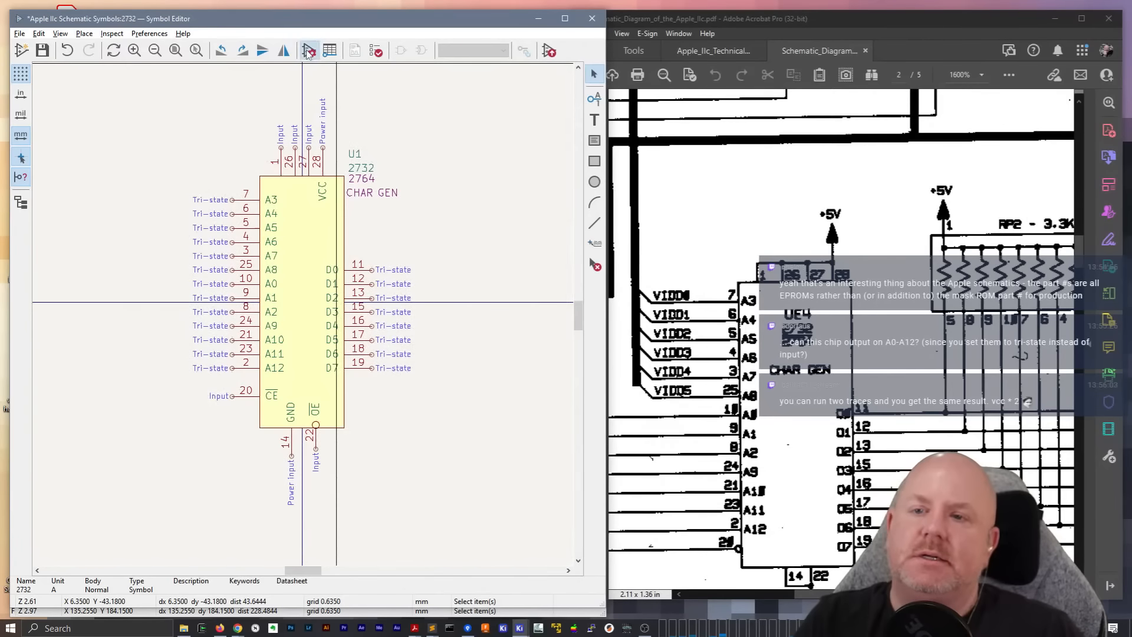
{"action": "left_click", "coordinate": [308, 52]}
{"action": "left_click", "coordinate": [163, 263]}
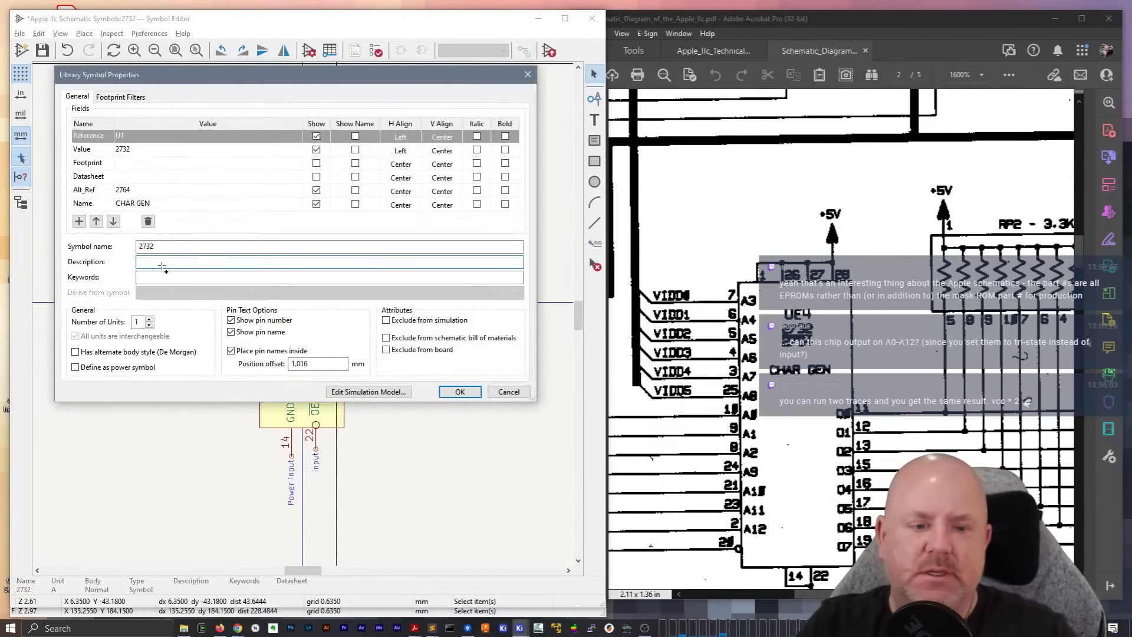
{"action": "type", "text": "CHara"}
{"action": "key", "text": "BackSpace"}
{"action": "type", "text": "h"}
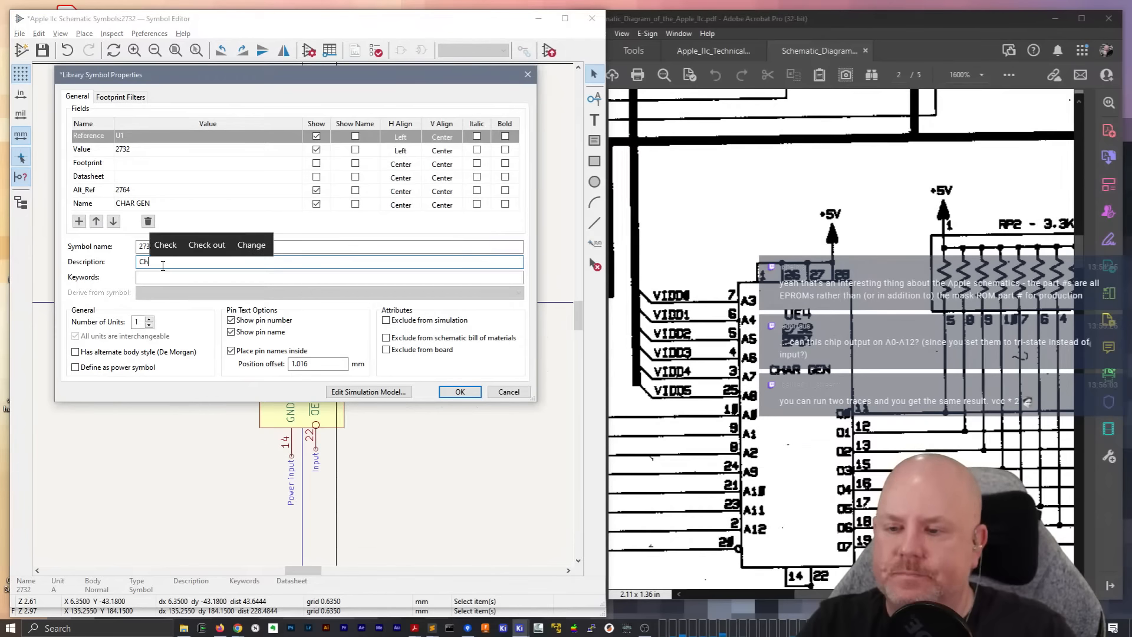
{"action": "type", "text": "aracter ROM for Apple IIc"}
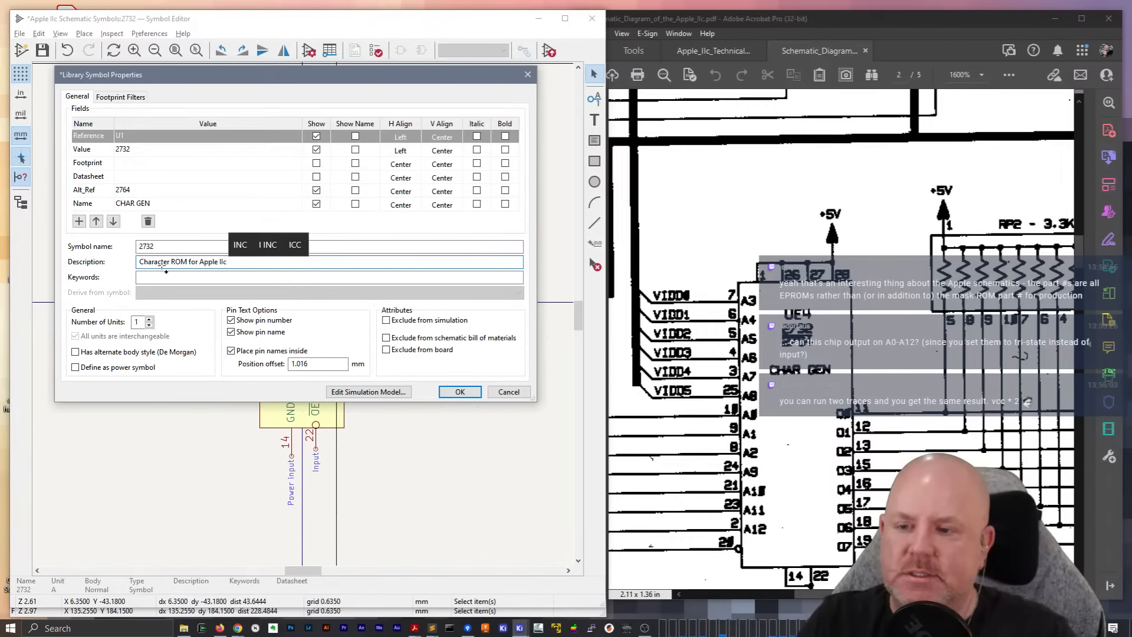
Rename the symbol as "2732 / 2764", apply the properties and save the symbol library
{"action": "key", "text": "shift+Tab"}
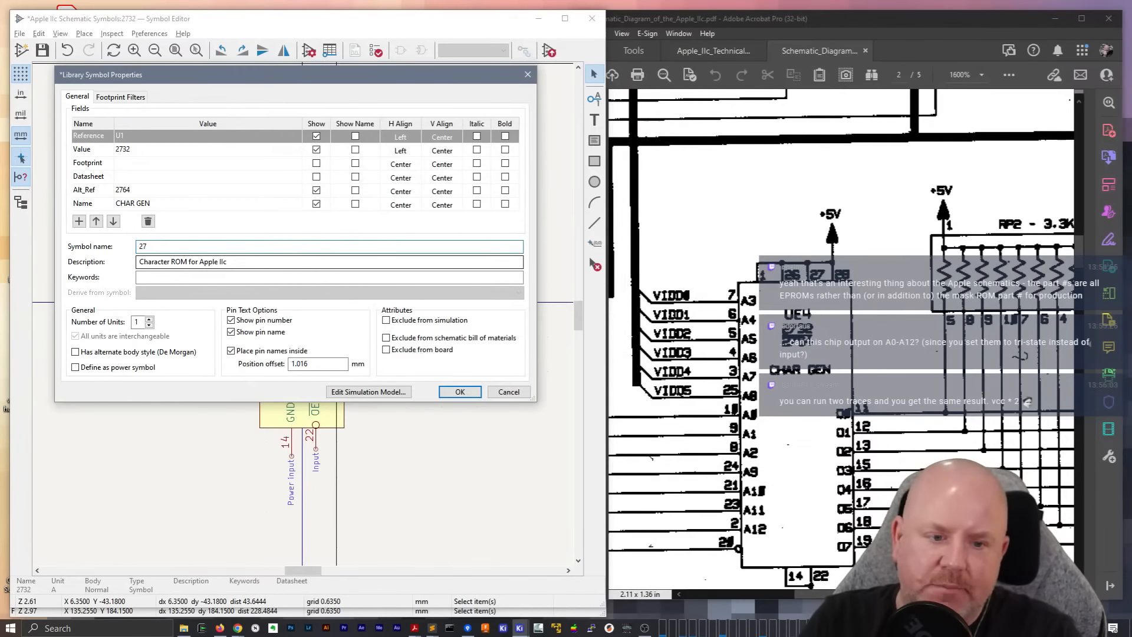
{"action": "type", "text": "/ 27"}
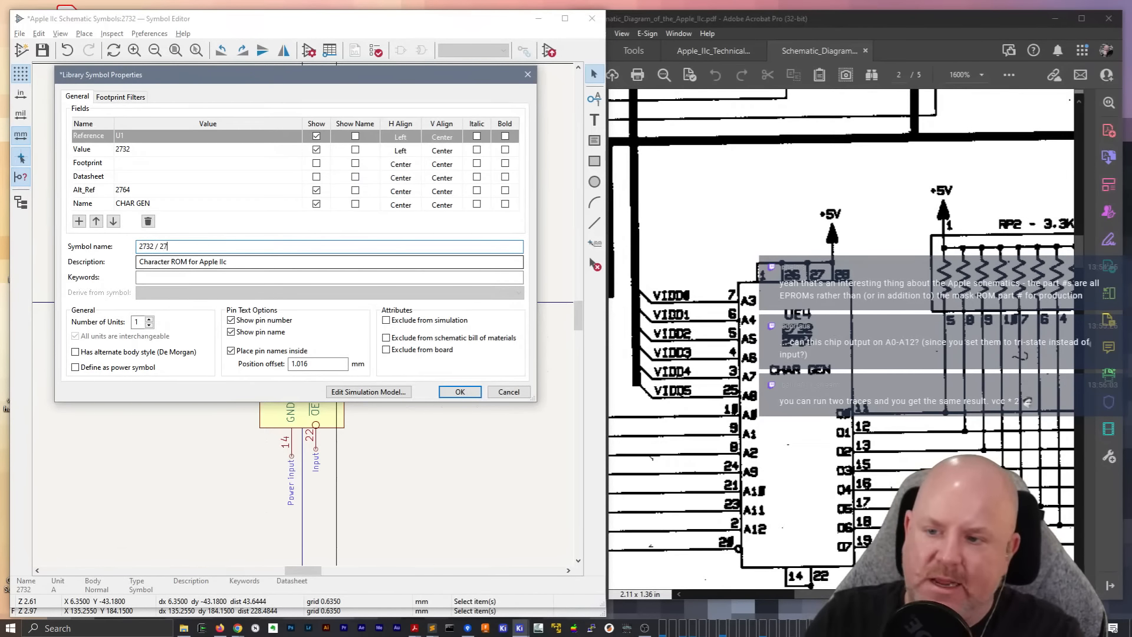
{"action": "type", "text": "64"}
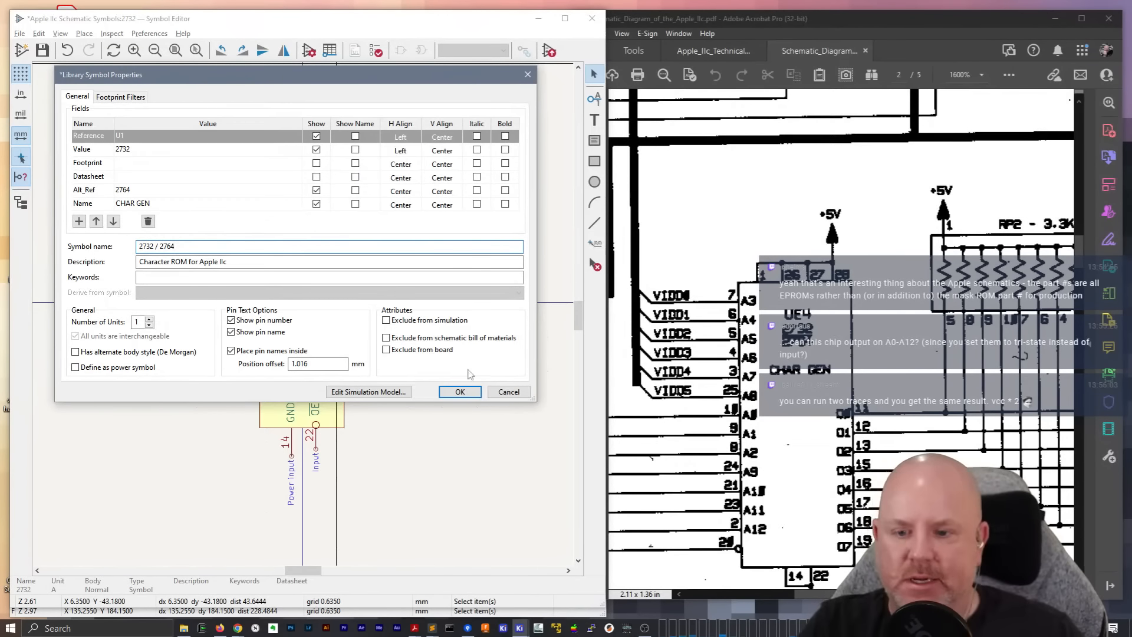
{"action": "left_click", "coordinate": [460, 391]}
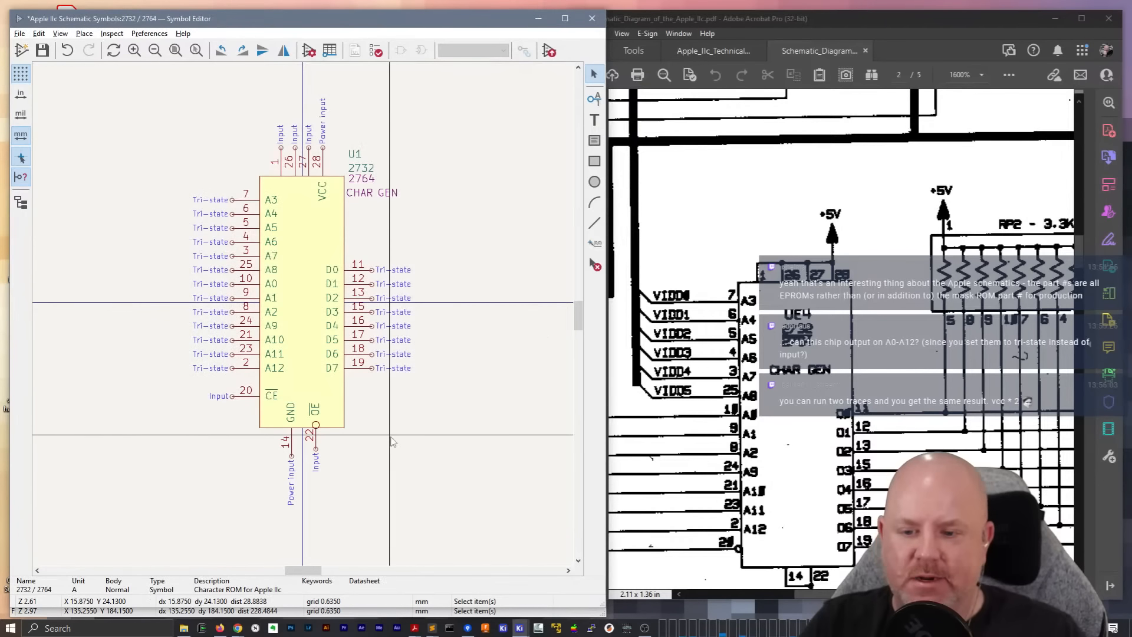
{"action": "key", "text": "ctrl+s"}
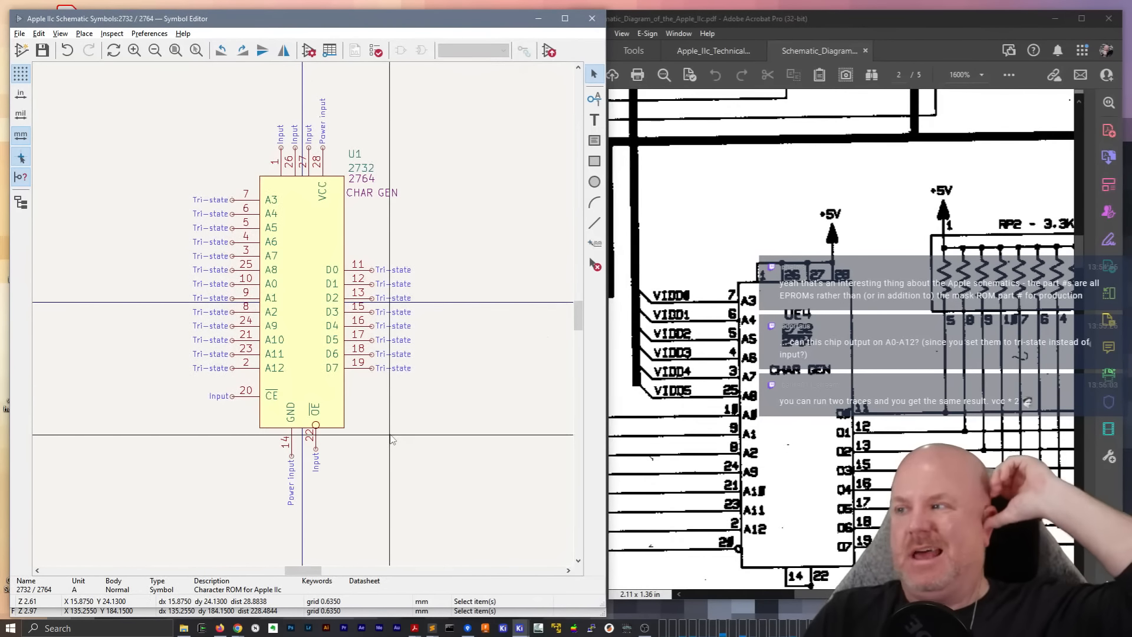
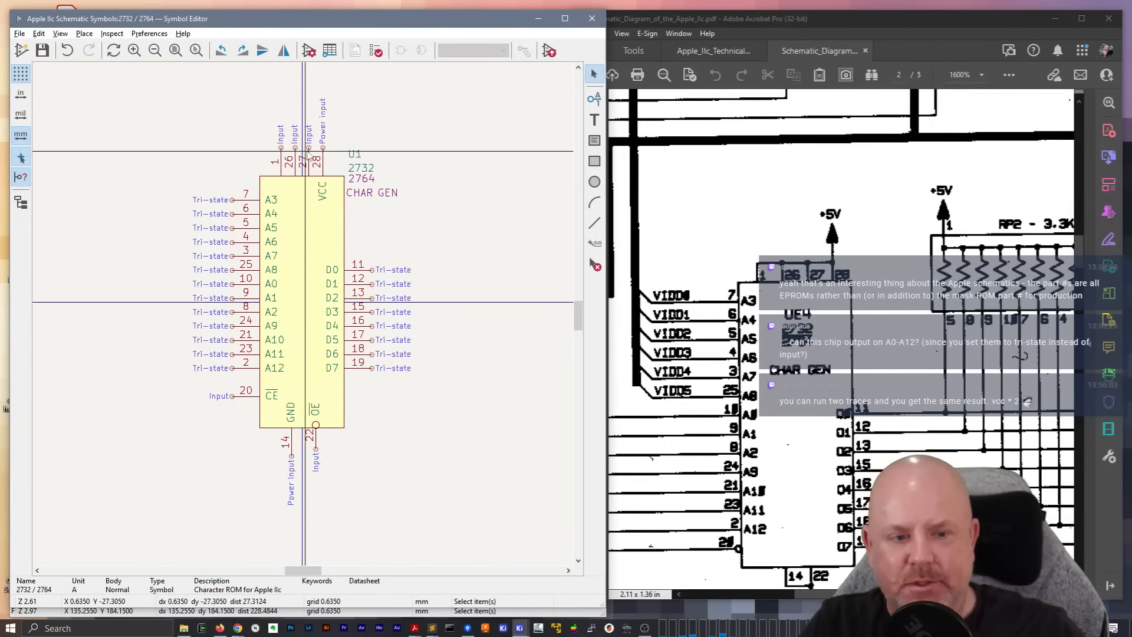
Review the VCC, GND, CE and OE pins of the 2732 / 2764 symbol
{"action": "left_click", "coordinate": [322, 160]}
{"action": "left_click", "coordinate": [294, 442]}
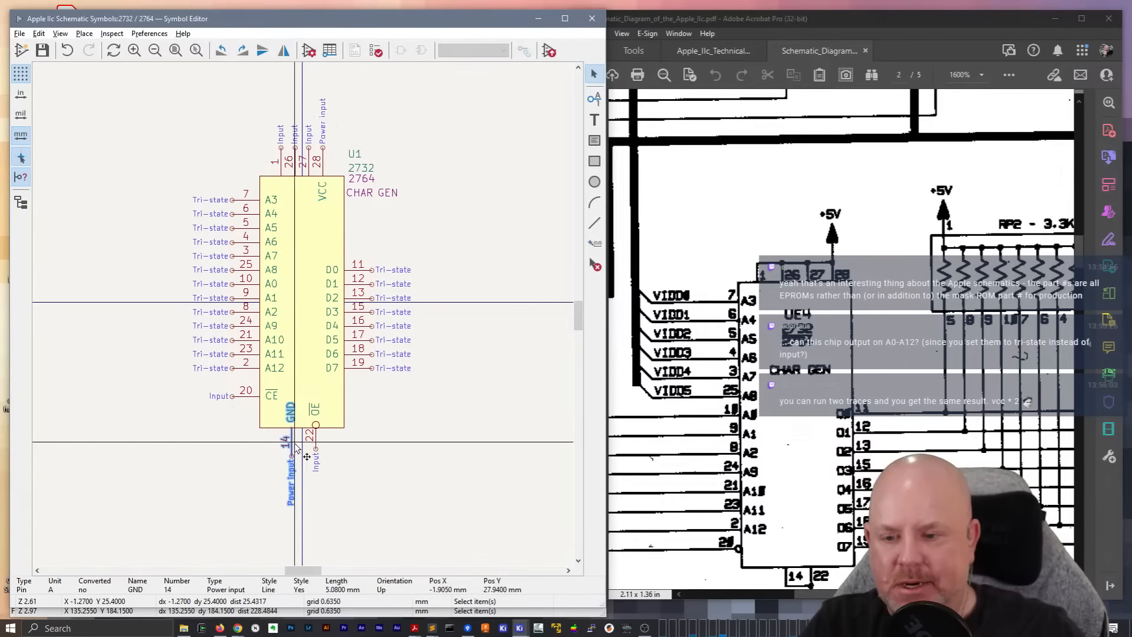
{"action": "left_click", "coordinate": [254, 395]}
{"action": "left_click", "coordinate": [316, 433]}
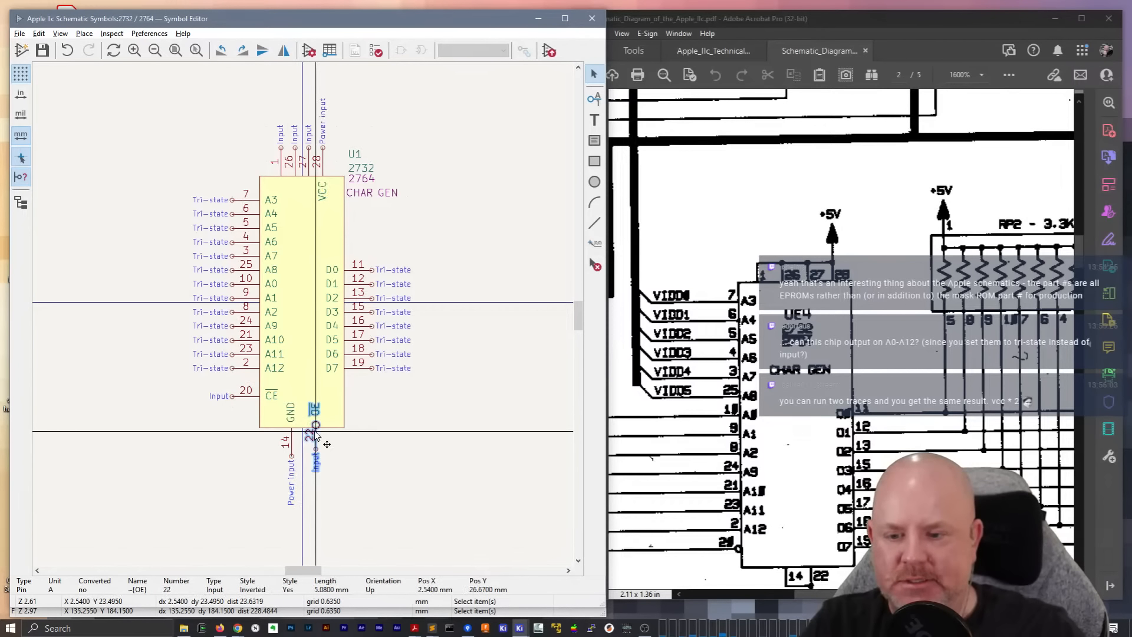
{"action": "left_click", "coordinate": [464, 407]}
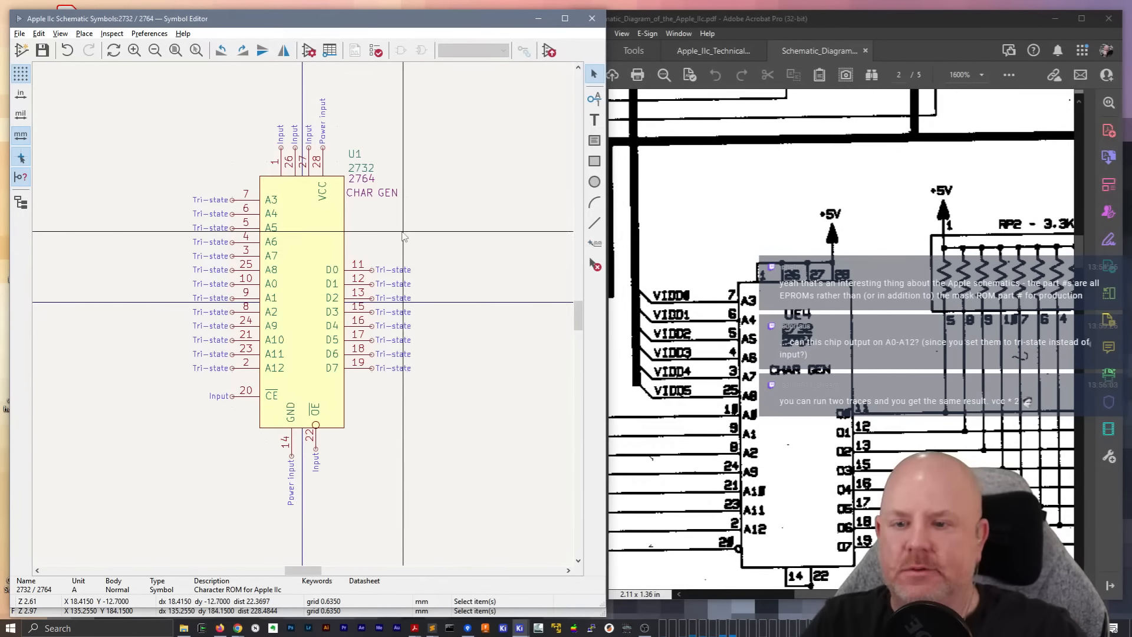
Run the symbol checker on the 2732 / 2764 symbol and read its report
{"action": "left_click", "coordinate": [378, 52]}
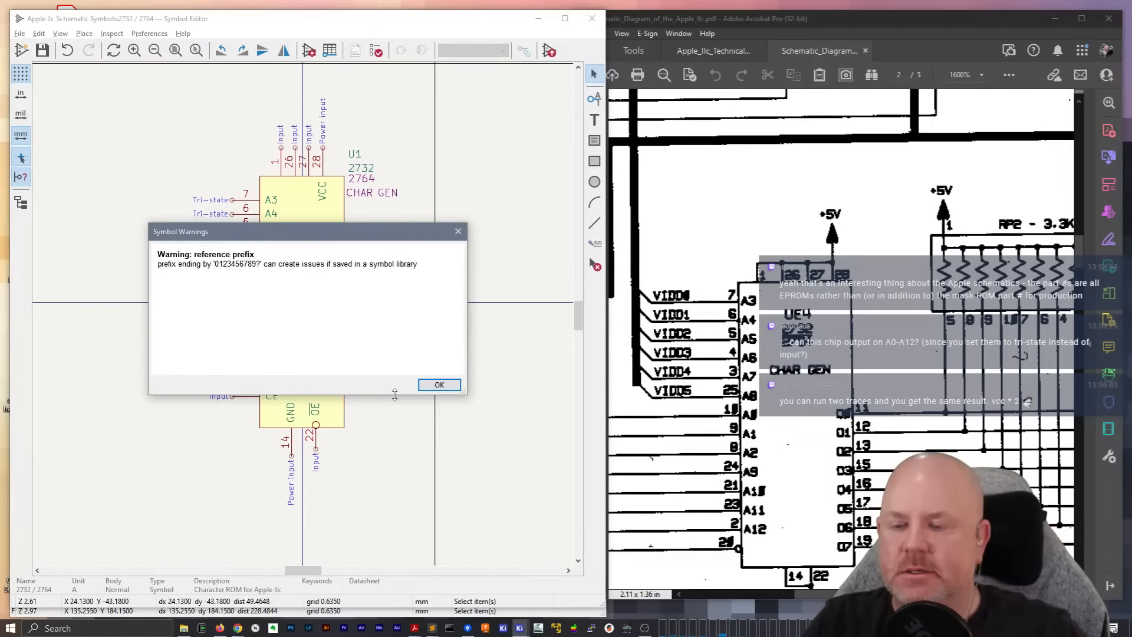
{"action": "left_click", "coordinate": [435, 386]}
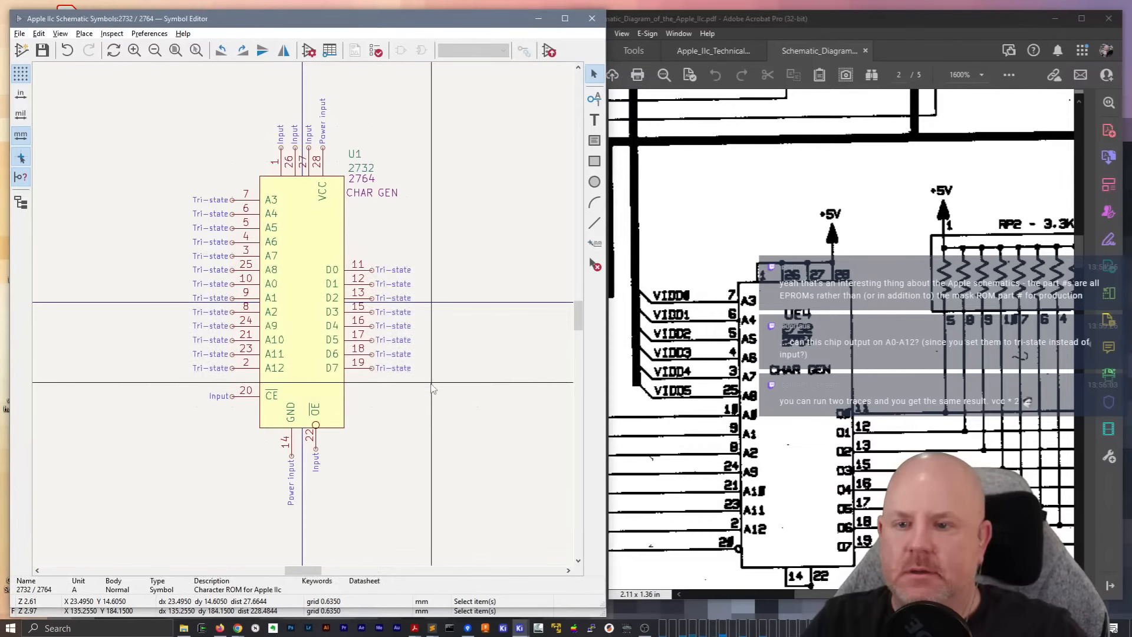
{"action": "left_click", "coordinate": [376, 51]}
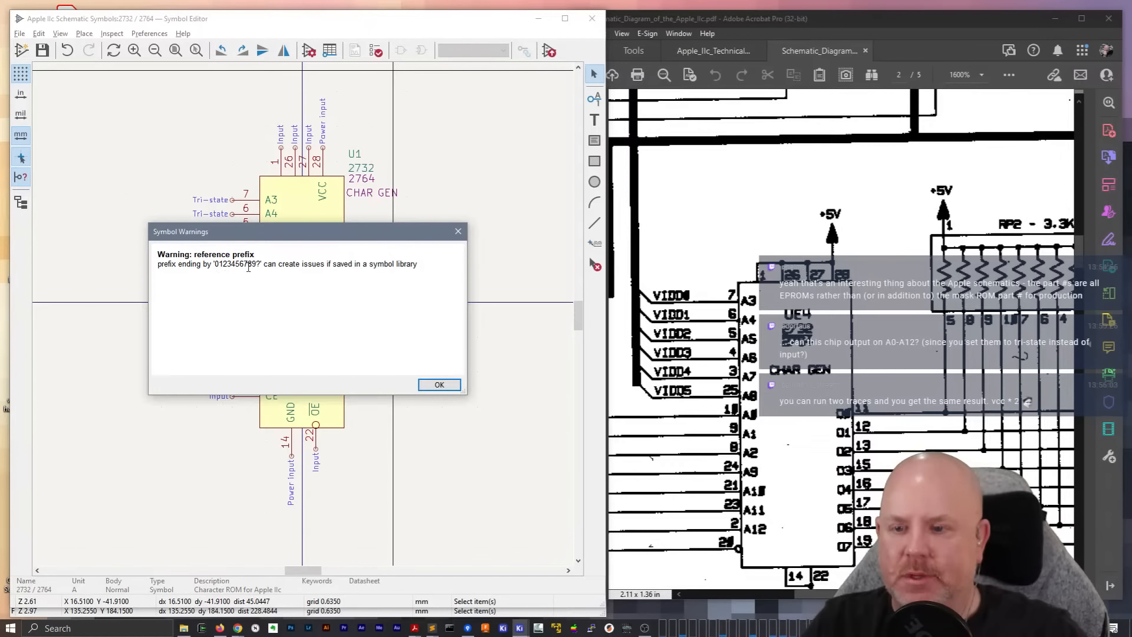
{"action": "left_click", "coordinate": [458, 231]}
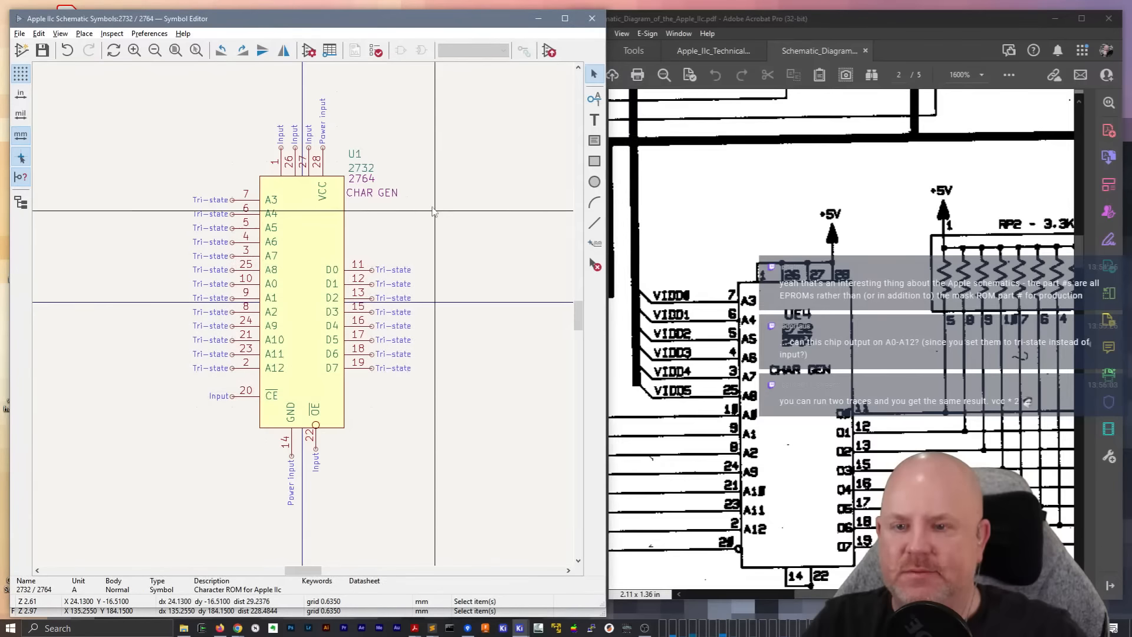
Set the symbol's reference field to "U?" and check the symbol for issues again
{"action": "double_click", "coordinate": [354, 155]}
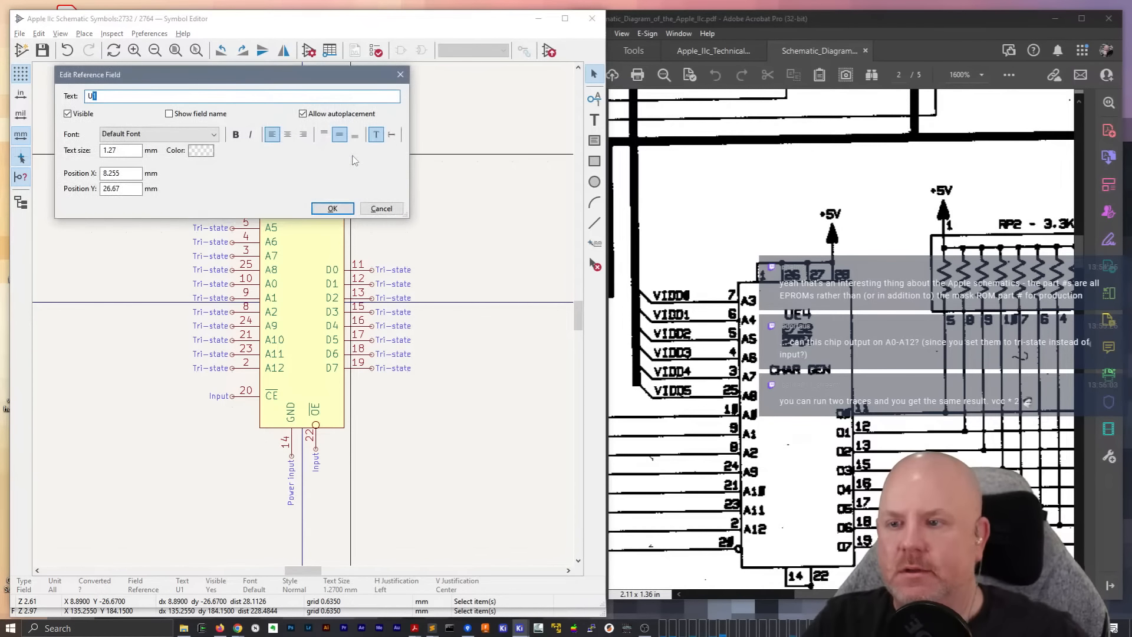
{"action": "key", "text": "Return"}
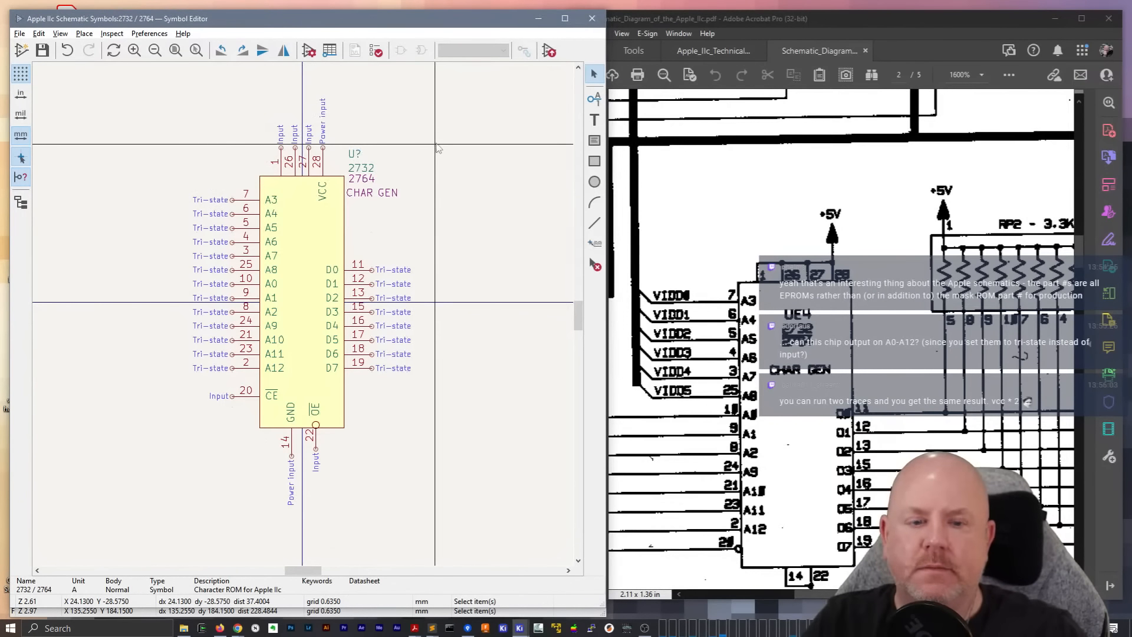
{"action": "left_click", "coordinate": [376, 52]}
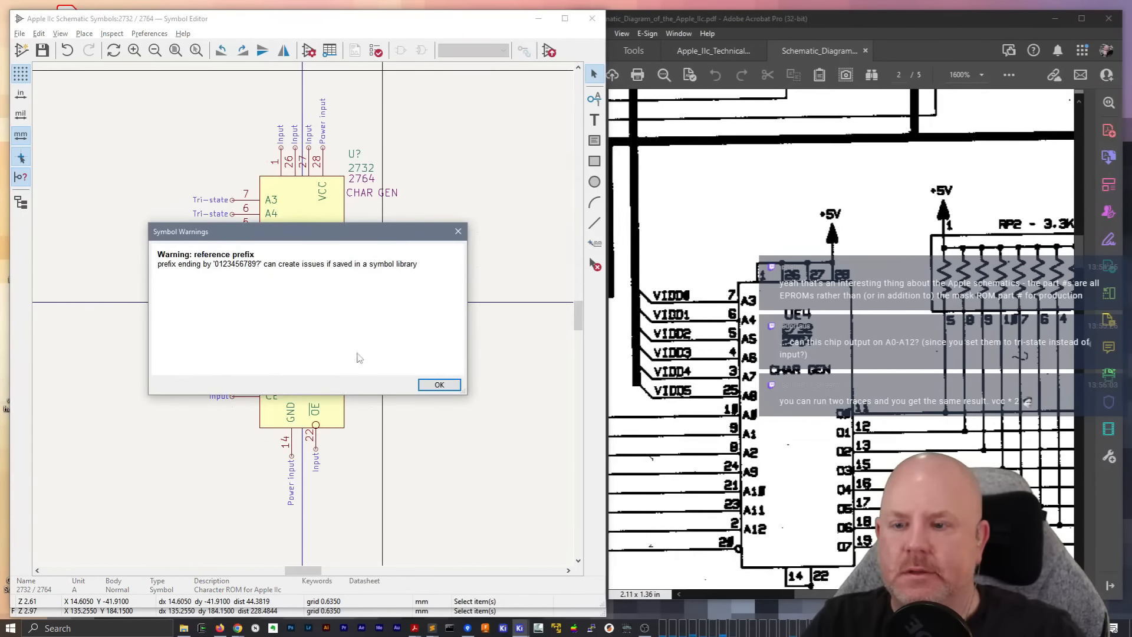
{"action": "left_click", "coordinate": [440, 384]}
Set the symbol's reference field to just "U" and rerun the symbol checker
{"action": "double_click", "coordinate": [355, 154]}
{"action": "key", "text": "BackSpace"}
{"action": "key", "text": "Return"}
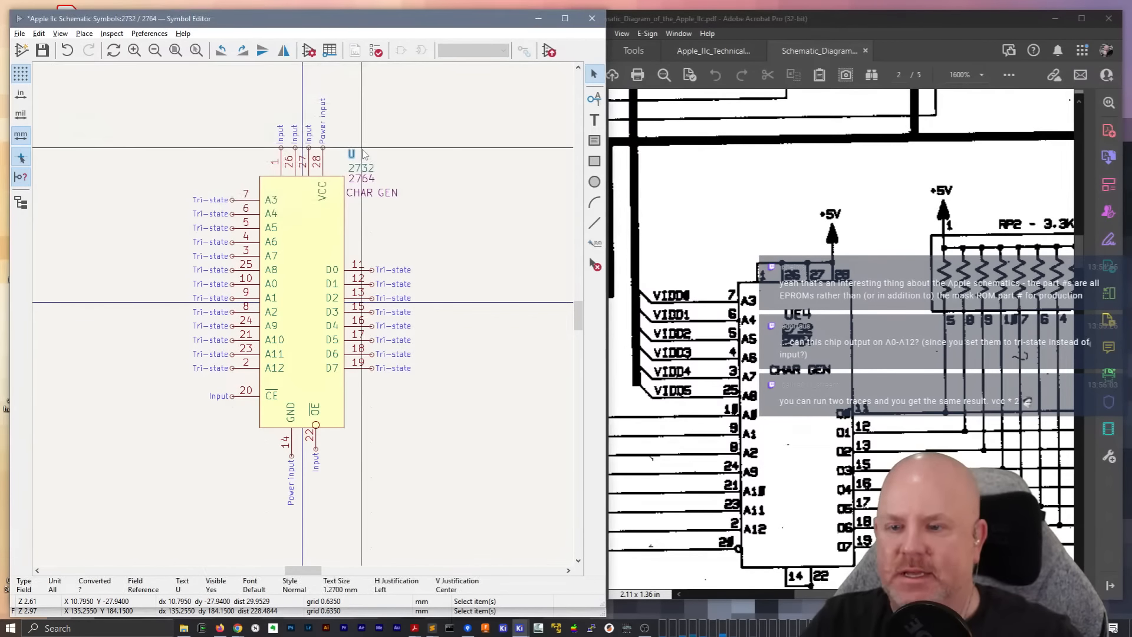
{"action": "left_click", "coordinate": [376, 52]}
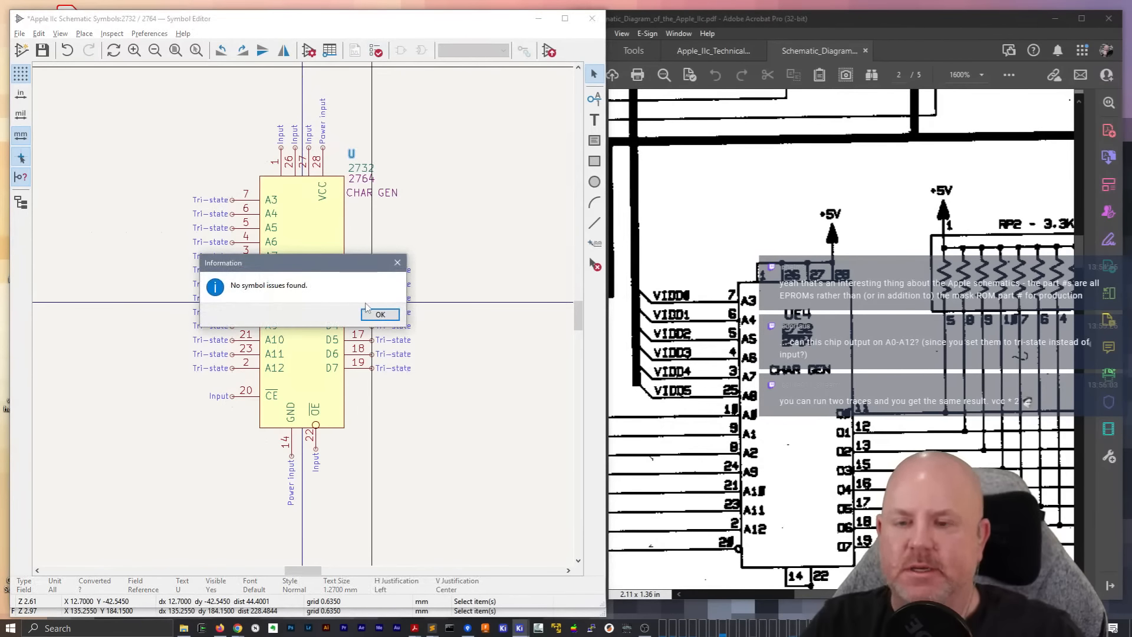
{"action": "left_click", "coordinate": [381, 316]}
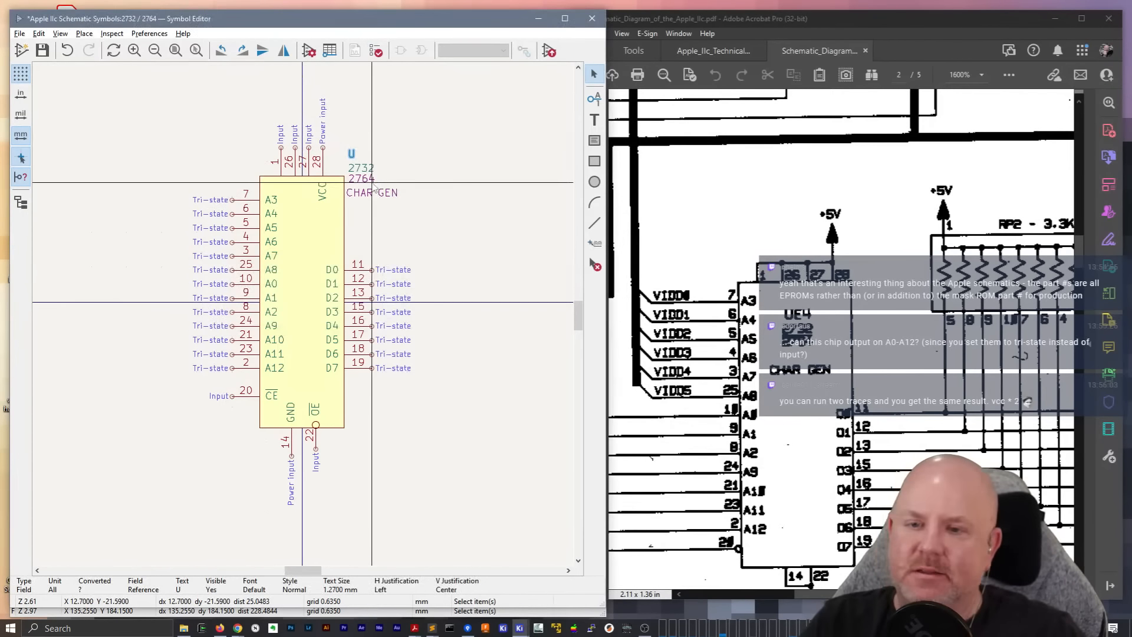
Save the symbol library and switch to the Schematic Editor window with the Video sheet
{"action": "left_click", "coordinate": [376, 144]}
{"action": "key", "text": "ctrl+s"}
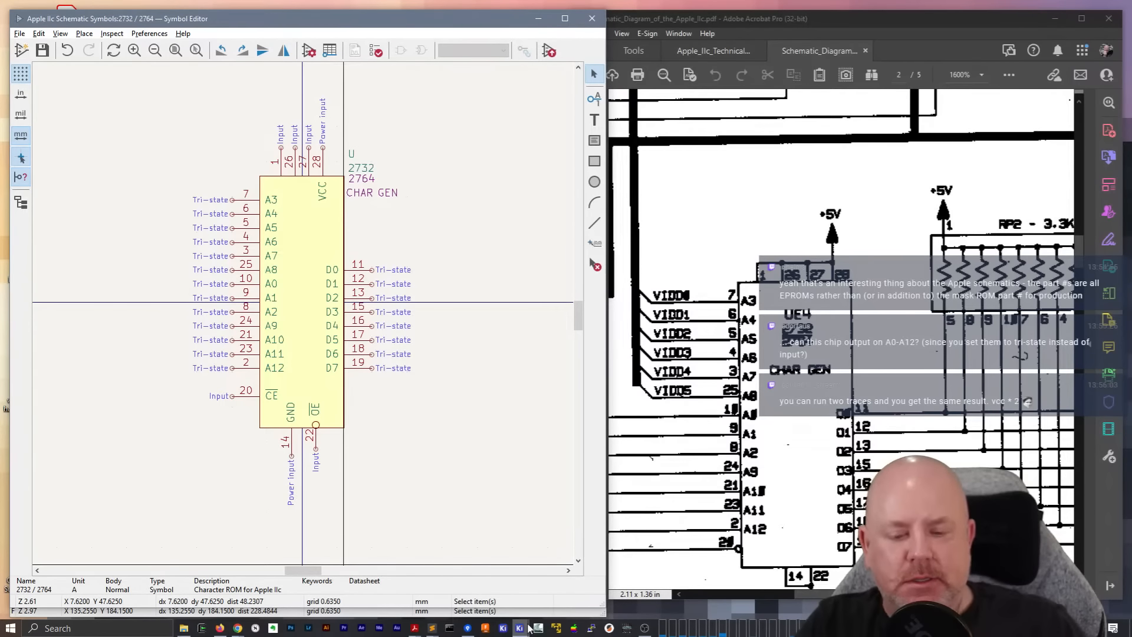
{"action": "mouse_move", "coordinate": [529, 628]}
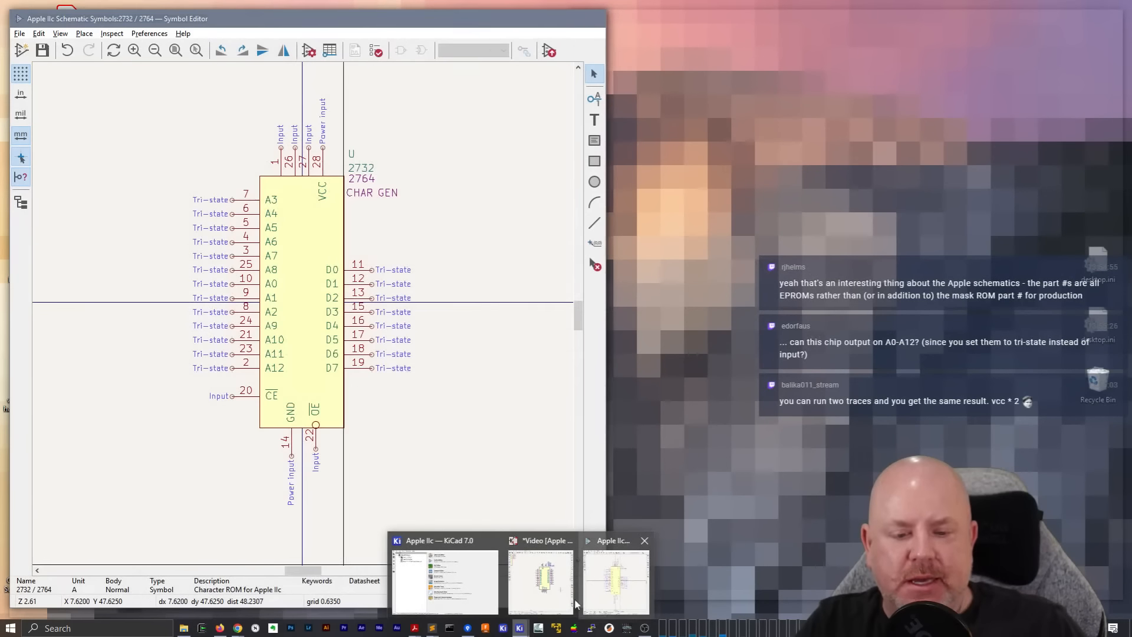
{"action": "left_click", "coordinate": [541, 581]}
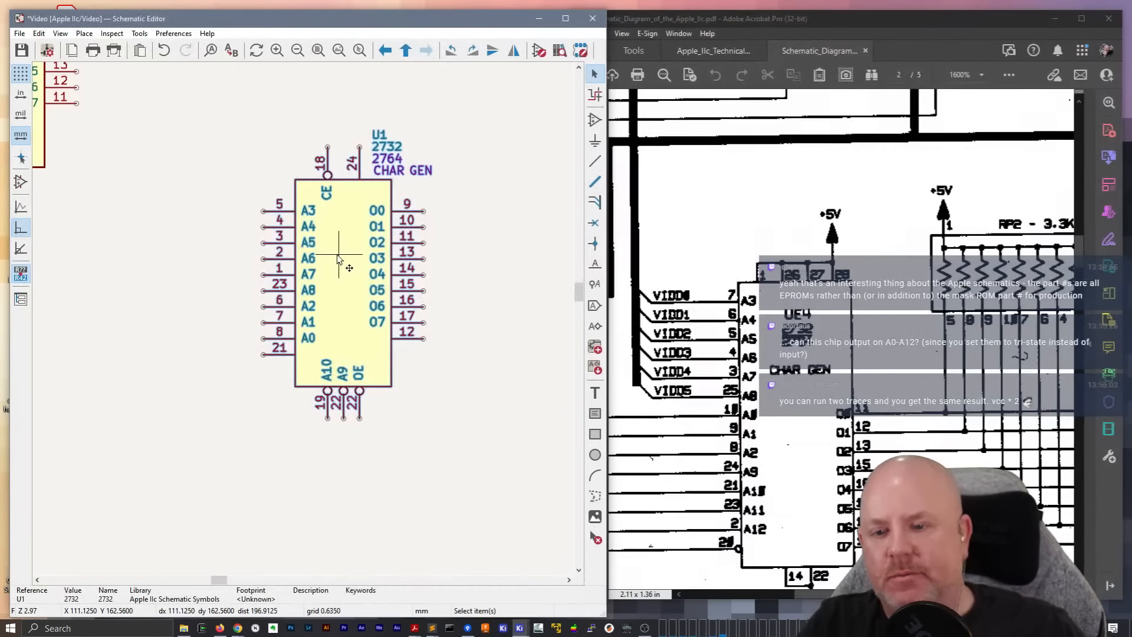
Try to update U1 from the library, selecting 2732 / 2764 from Apple IIc Schematic Symbols as the library identifier
{"action": "right_click", "coordinate": [337, 257]}
{"action": "left_click", "coordinate": [389, 459]}
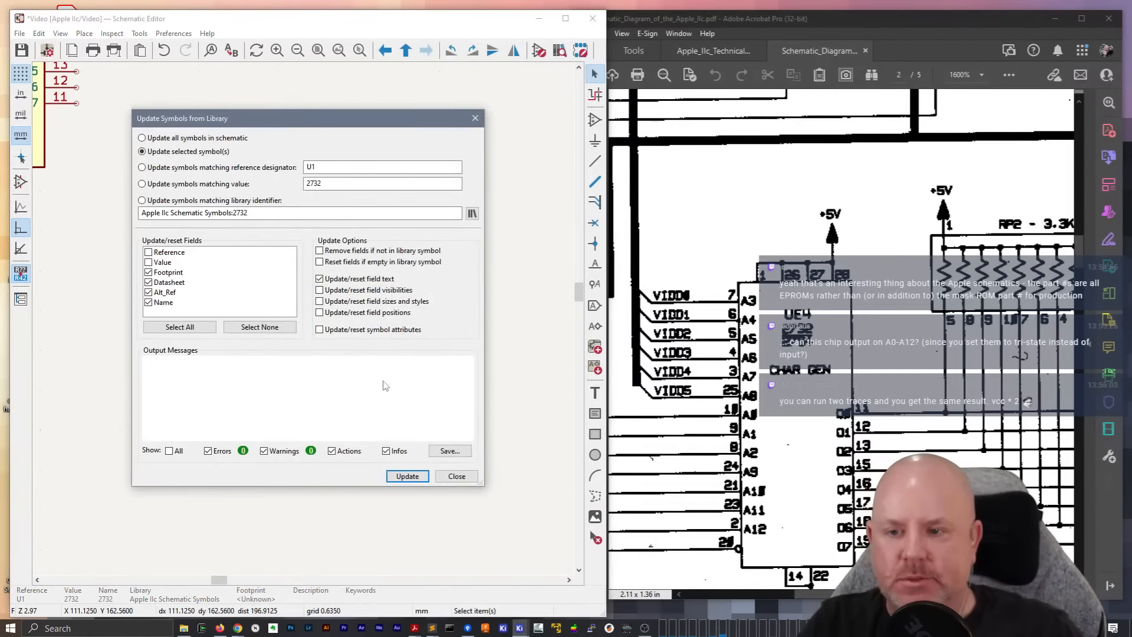
{"action": "left_click", "coordinate": [406, 477]}
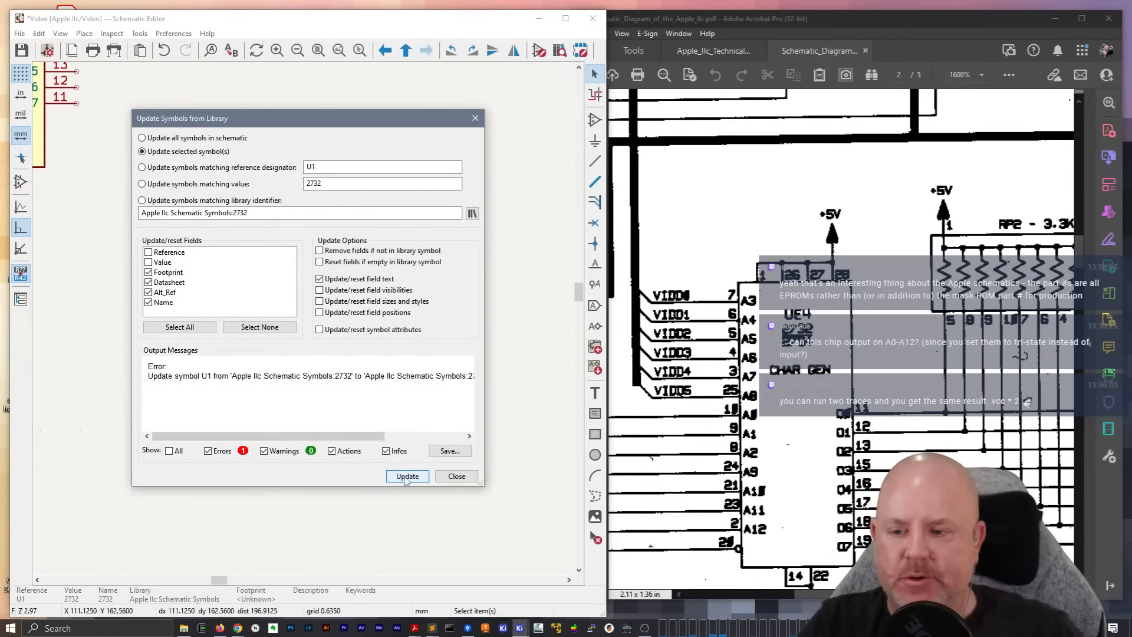
{"action": "left_click_drag", "start_coordinate": [482, 486], "coordinate": [641, 522]}
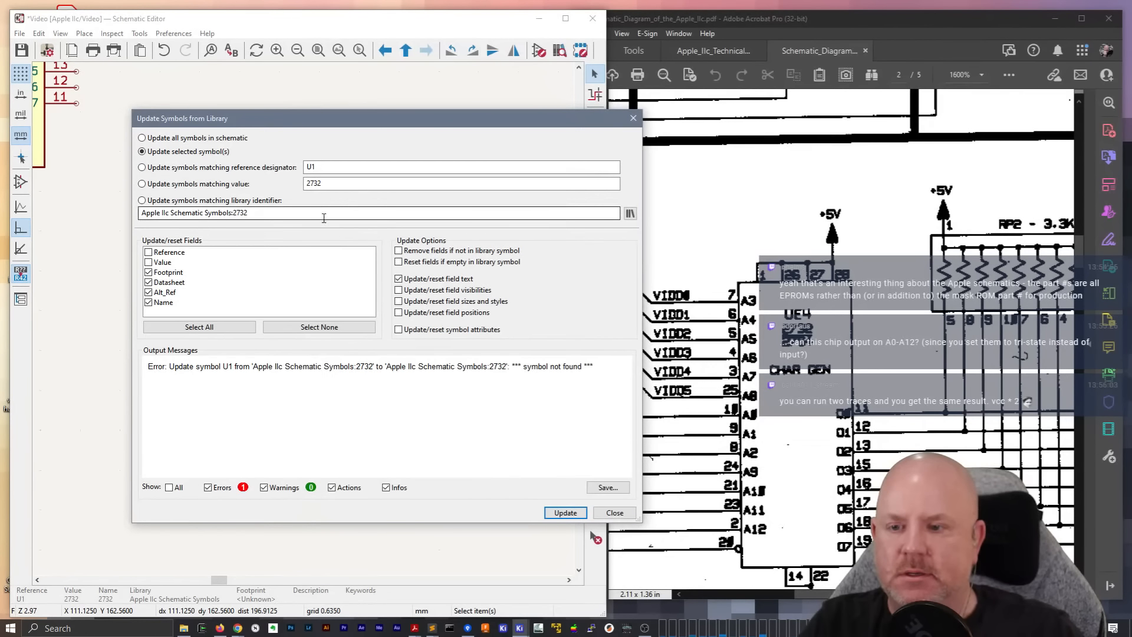
{"action": "left_click", "coordinate": [630, 213]}
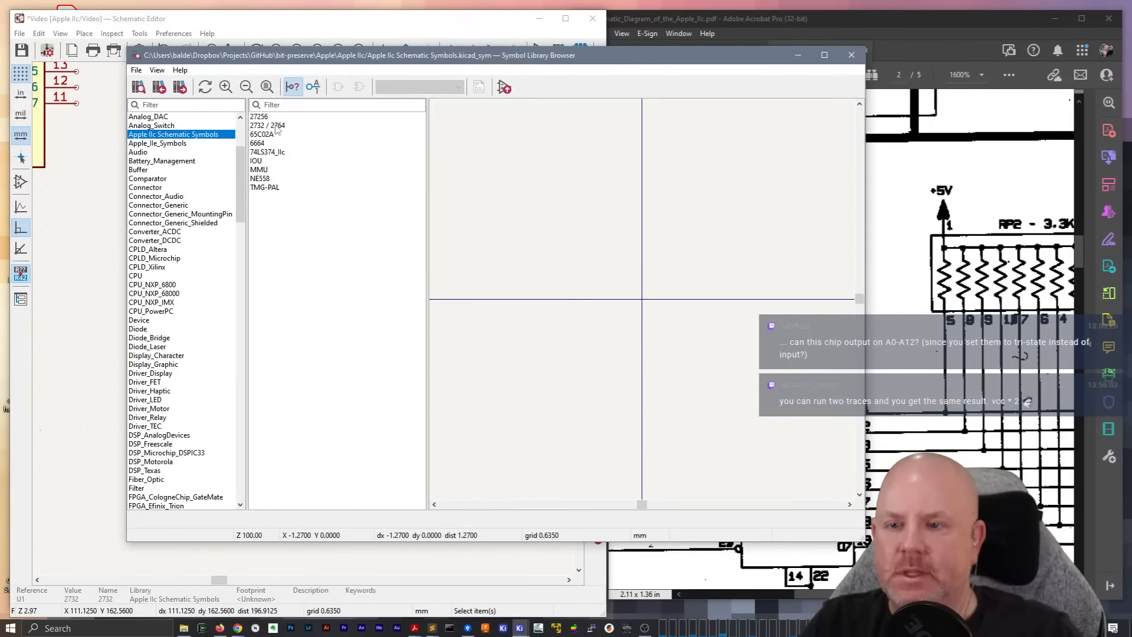
{"action": "double_click", "coordinate": [274, 126]}
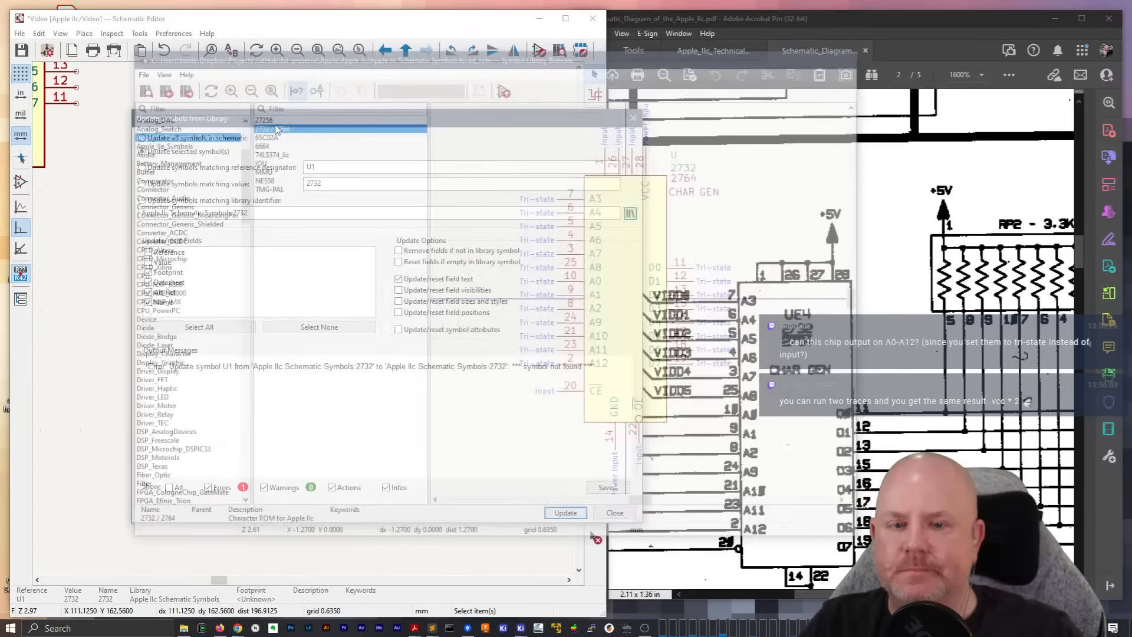
{"action": "left_click", "coordinate": [564, 513]}
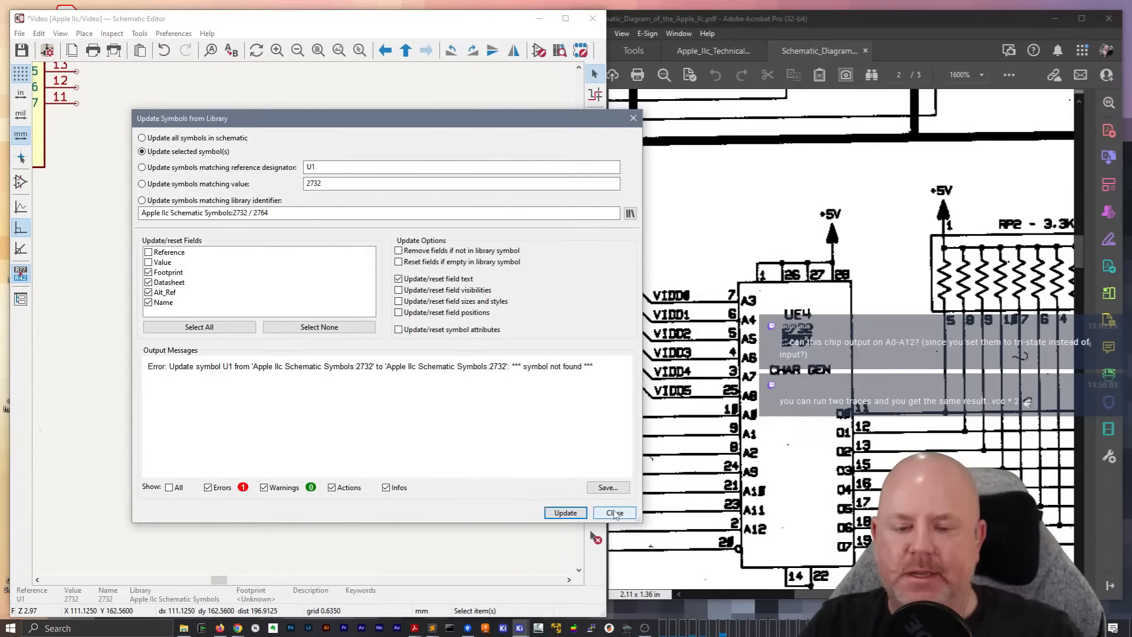
{"action": "left_click", "coordinate": [615, 513]}
Change U1 on the sheet to the 2732 / 2764 symbol from the Apple IIc Schematic Symbols library
{"action": "scroll", "coordinate": [494, 222], "scroll_direction": "down", "scroll_amount": 4}
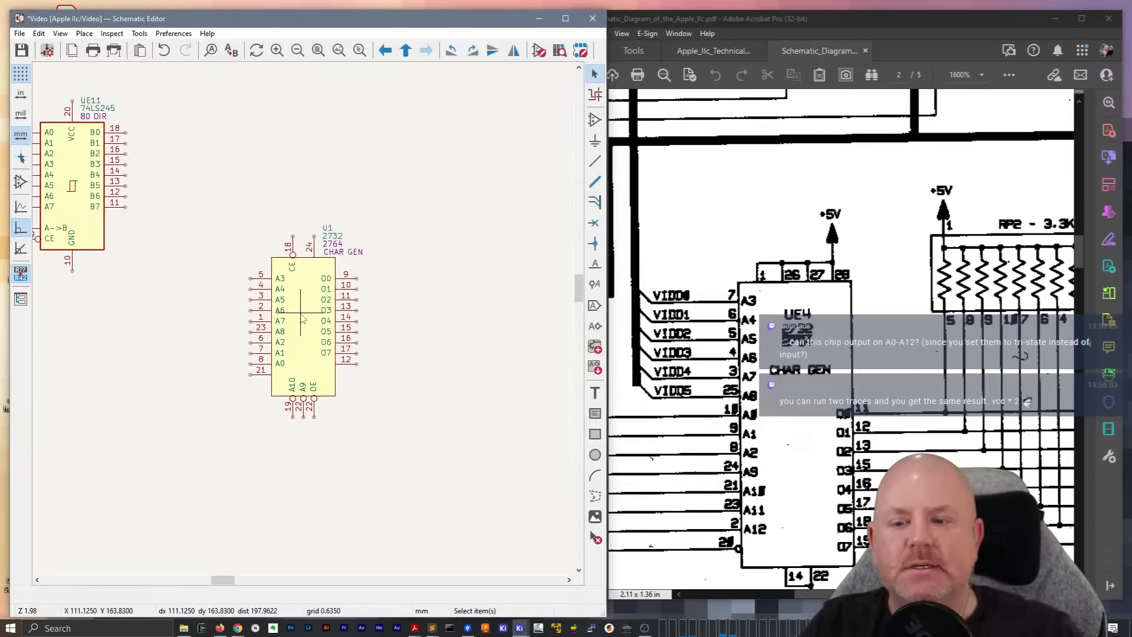
{"action": "scroll", "coordinate": [302, 319], "scroll_direction": "up", "scroll_amount": 2}
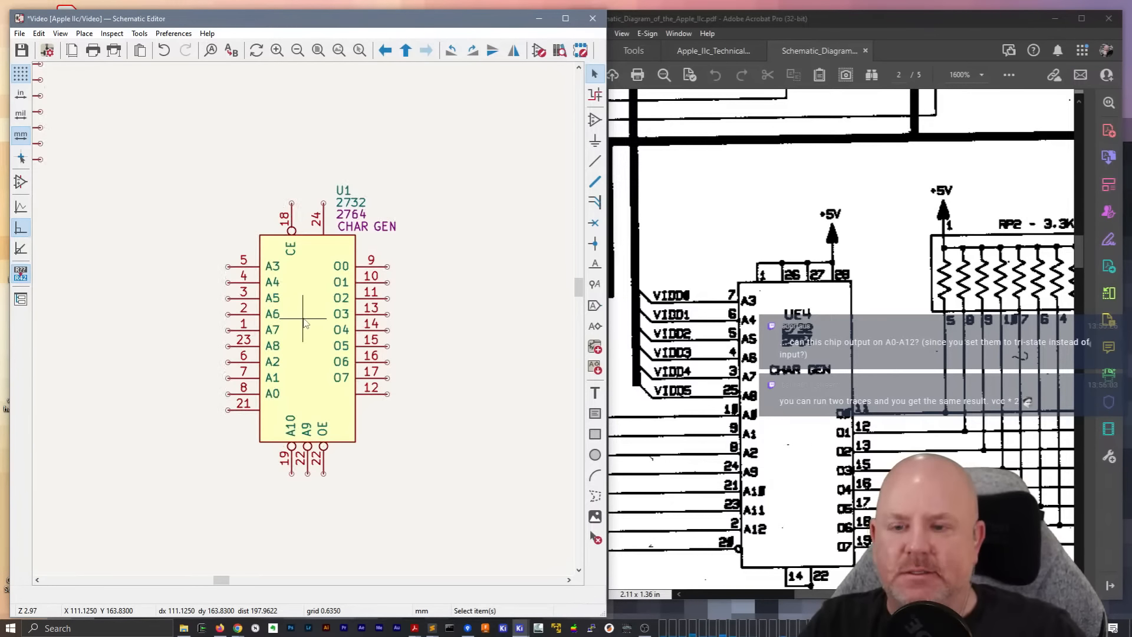
{"action": "right_click", "coordinate": [303, 321]}
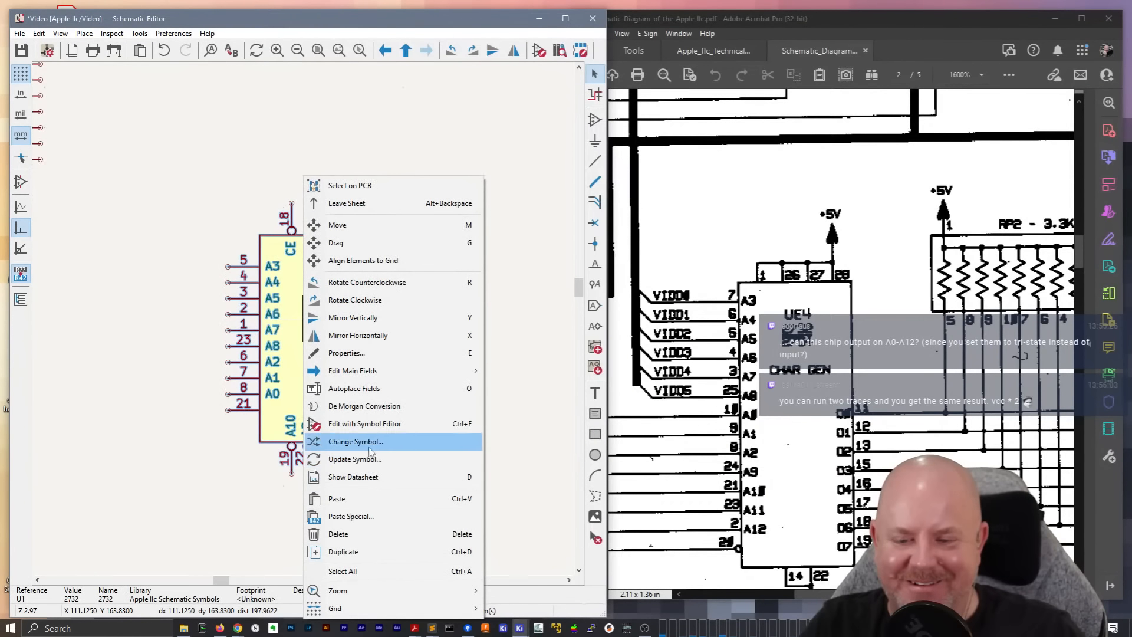
{"action": "left_click", "coordinate": [371, 442]}
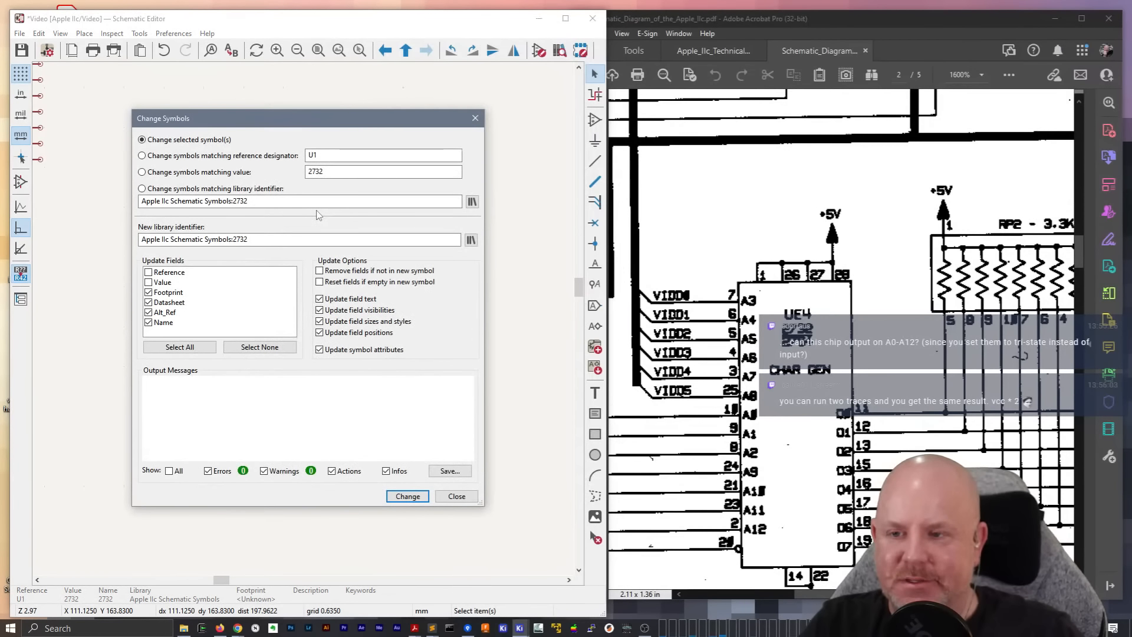
{"action": "left_click", "coordinate": [471, 240]}
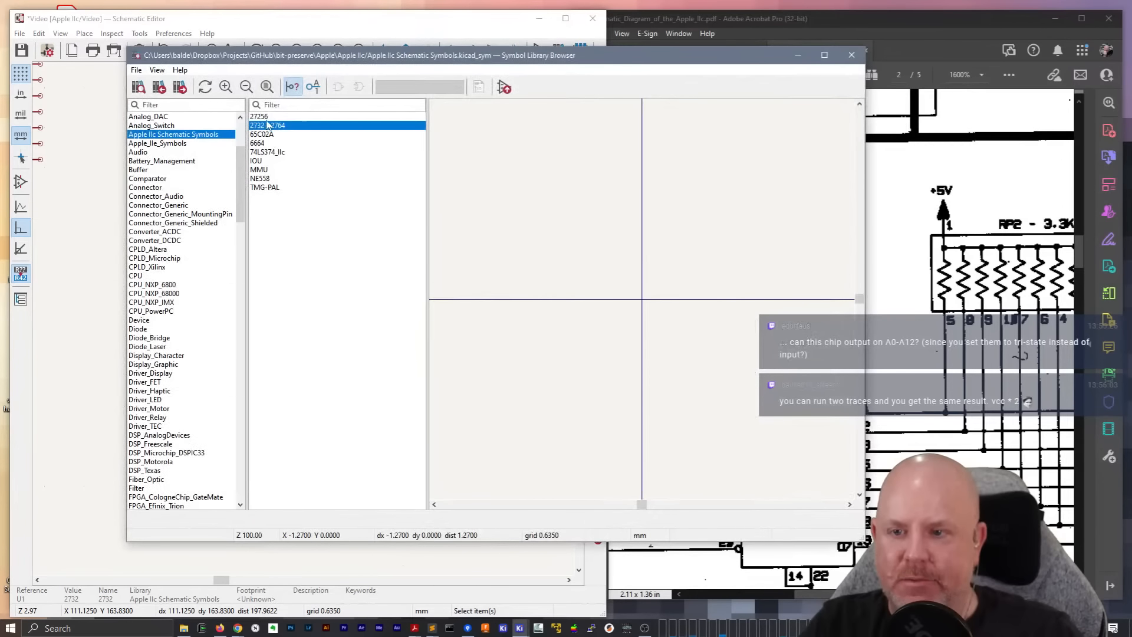
{"action": "left_click", "coordinate": [267, 125]}
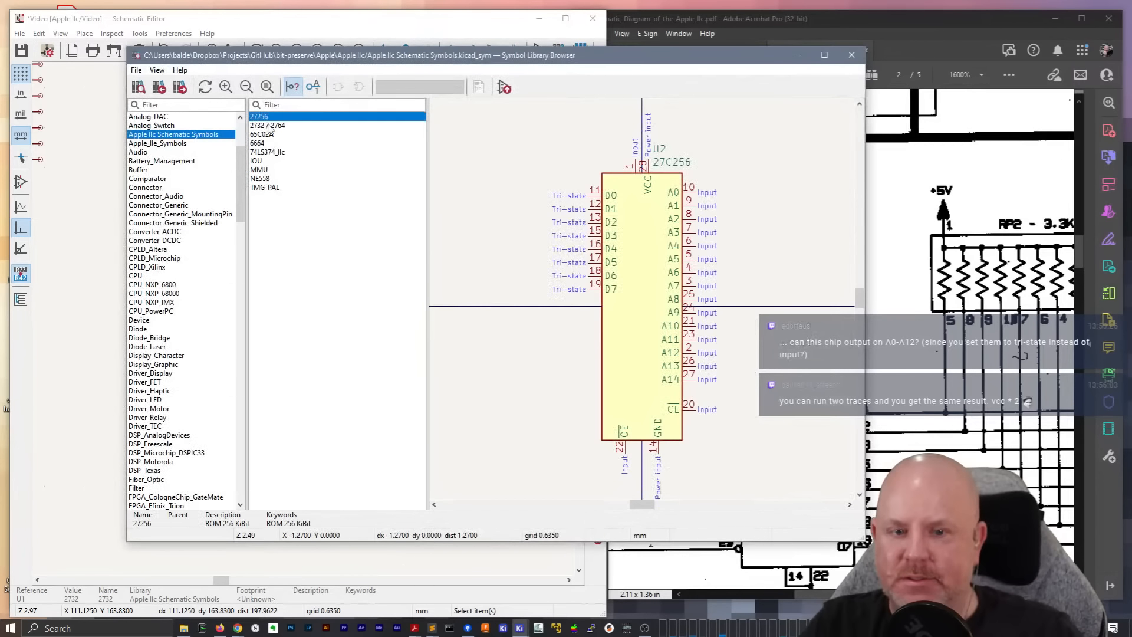
{"action": "double_click", "coordinate": [270, 126]}
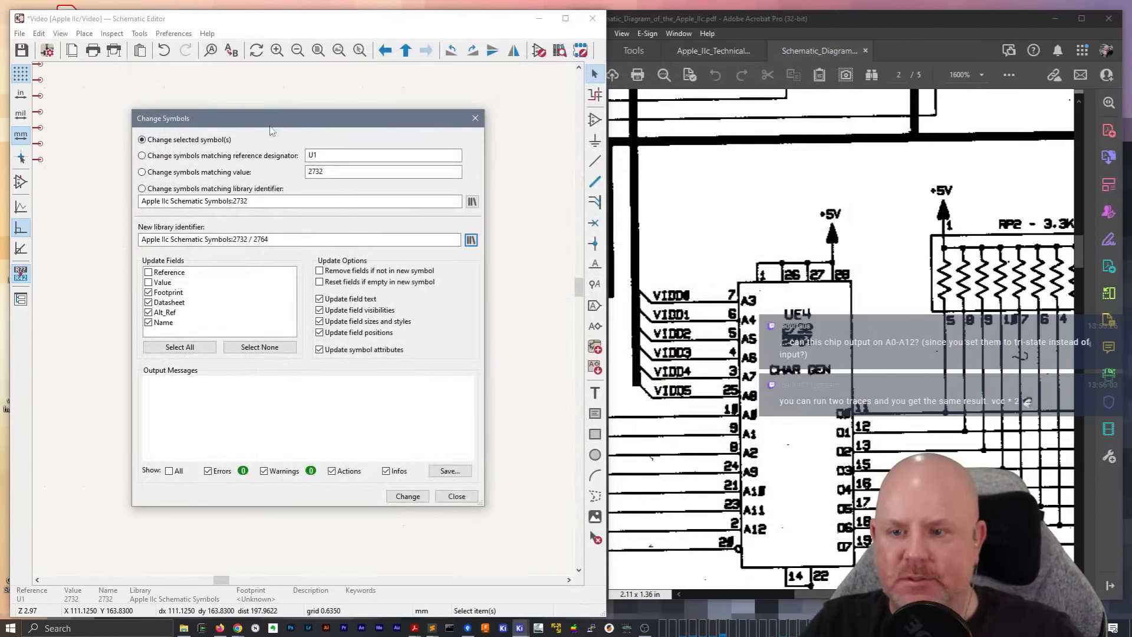
{"action": "left_click", "coordinate": [407, 496]}
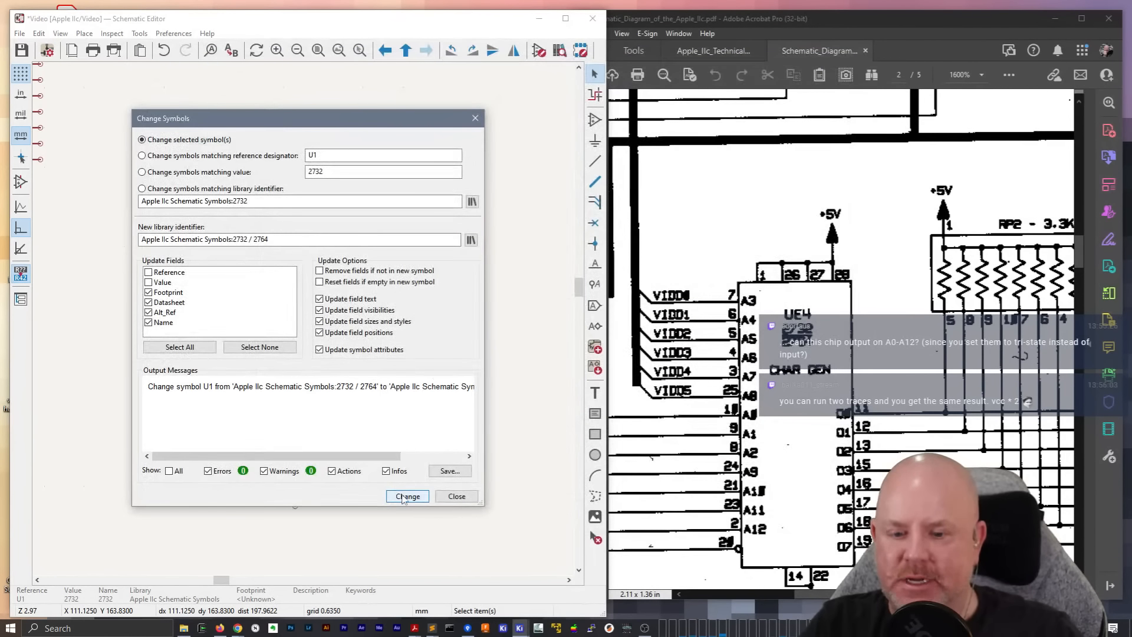
{"action": "left_click", "coordinate": [458, 496]}
{"action": "left_click", "coordinate": [467, 473]}
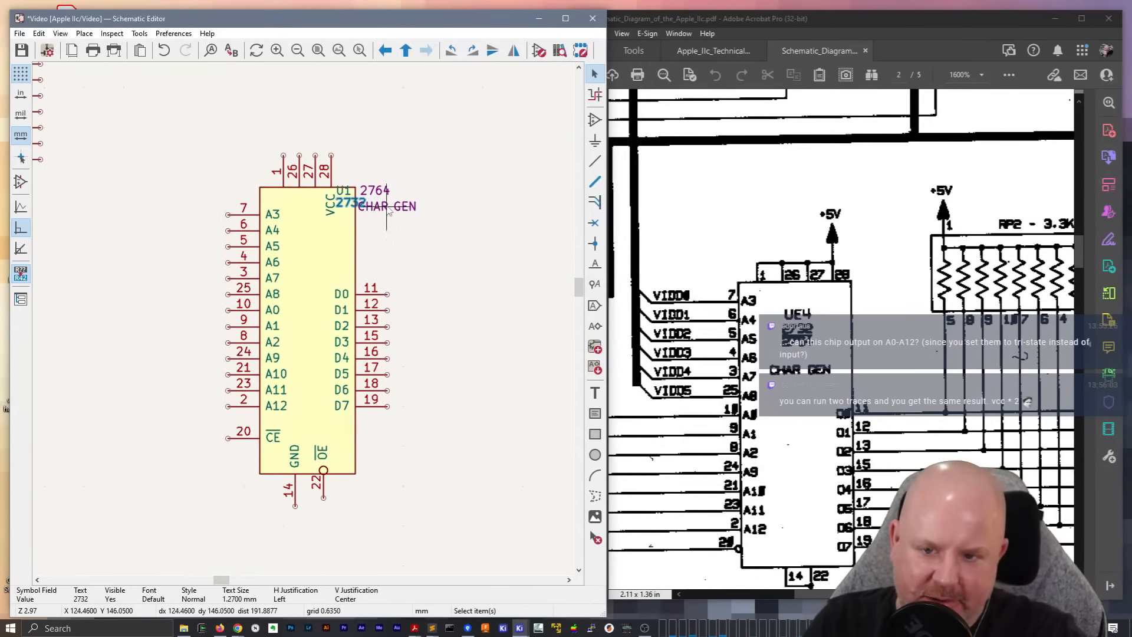
Stack the U1, 2732, 2764 and CHAR GEN labels inside the upper part of the chip body, as in the reference
{"action": "left_click", "coordinate": [388, 208]}
{"action": "left_click_drag", "start_coordinate": [387, 206], "coordinate": [318, 270]}
{"action": "left_click_drag", "start_coordinate": [350, 203], "coordinate": [334, 165]}
{"action": "left_click", "coordinate": [346, 199]}
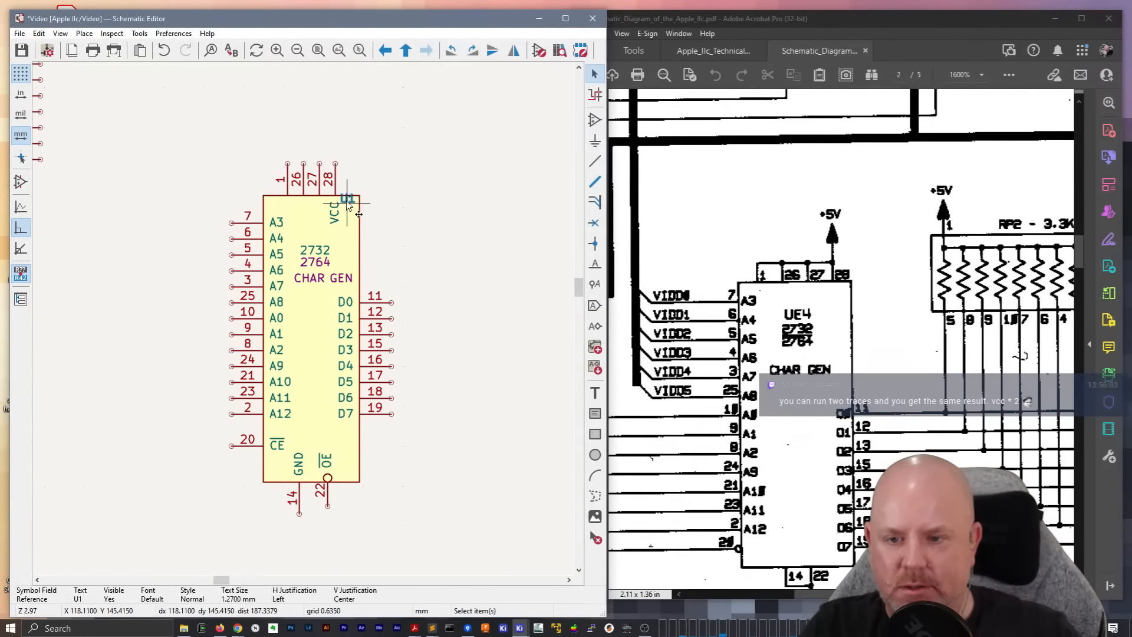
{"action": "left_click_drag", "start_coordinate": [348, 204], "coordinate": [303, 239]}
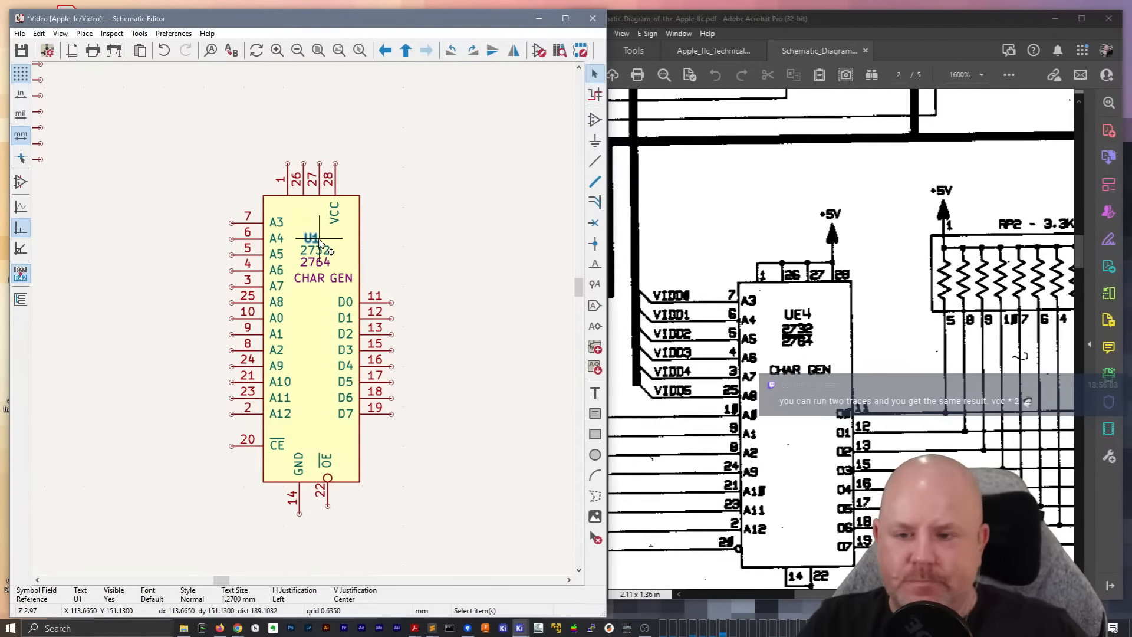
Set the character generator chip's reference designator to UE4
{"action": "double_click", "coordinate": [319, 240]}
{"action": "type", "text": "E"}
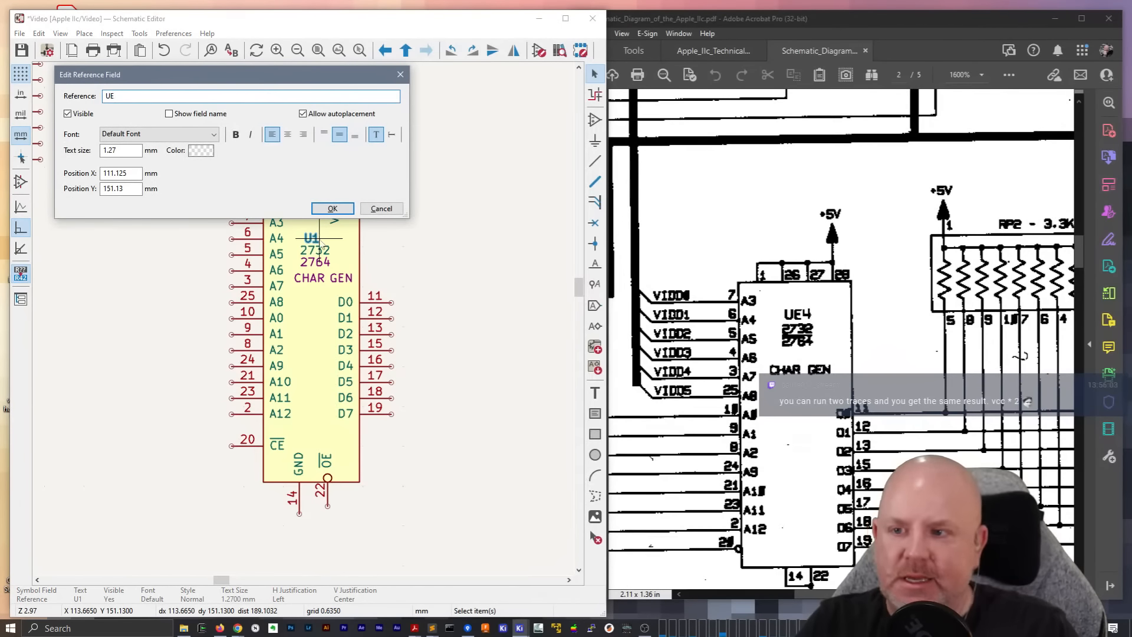
{"action": "type", "text": "4"}
{"action": "key", "text": "Return"}
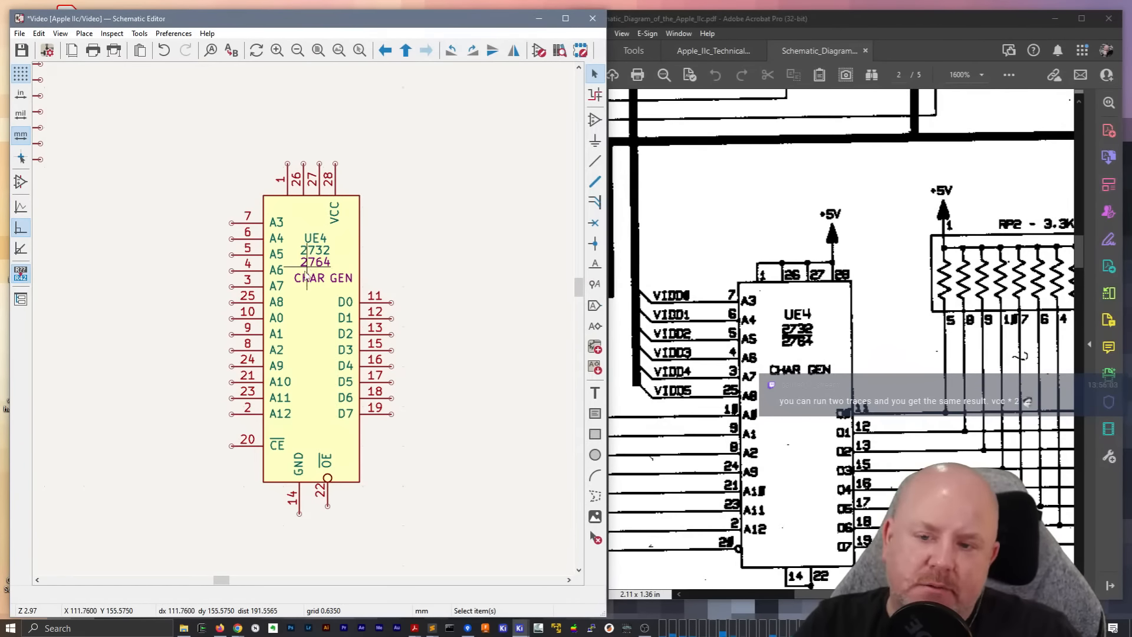
Nudge the 2764 label slightly left beneath 2732 inside the character generator's body
{"action": "left_click", "coordinate": [310, 267]}
{"action": "key", "text": "m"}
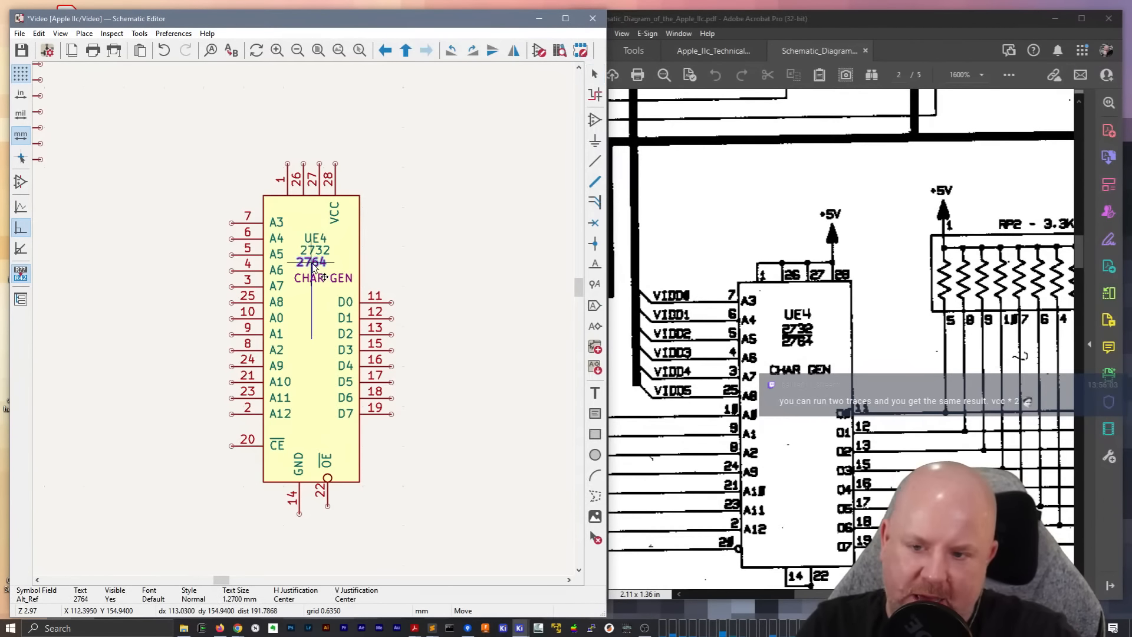
{"action": "left_click", "coordinate": [311, 265]}
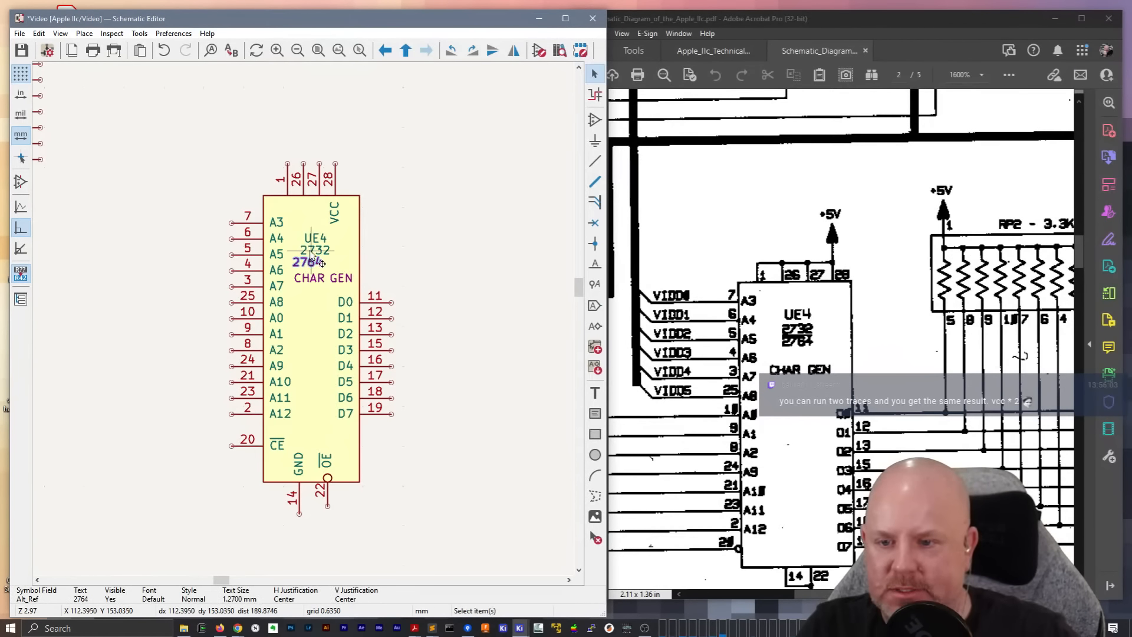
{"action": "left_click", "coordinate": [314, 268]}
{"action": "key", "text": "Escape"}
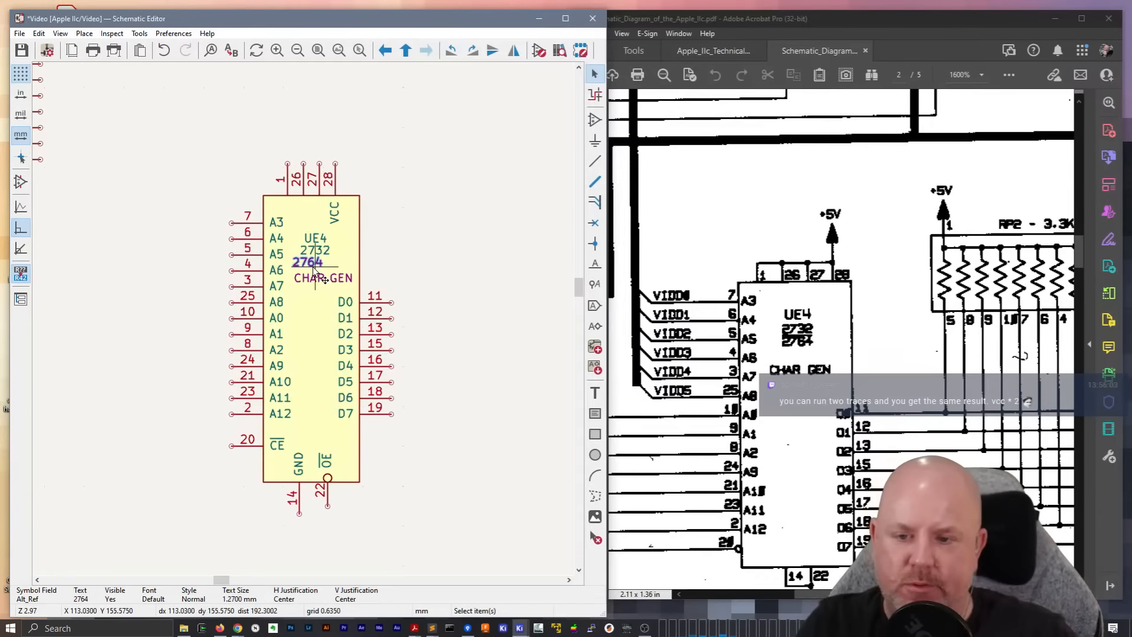
{"action": "key", "text": "m"}
{"action": "left_click", "coordinate": [314, 264]}
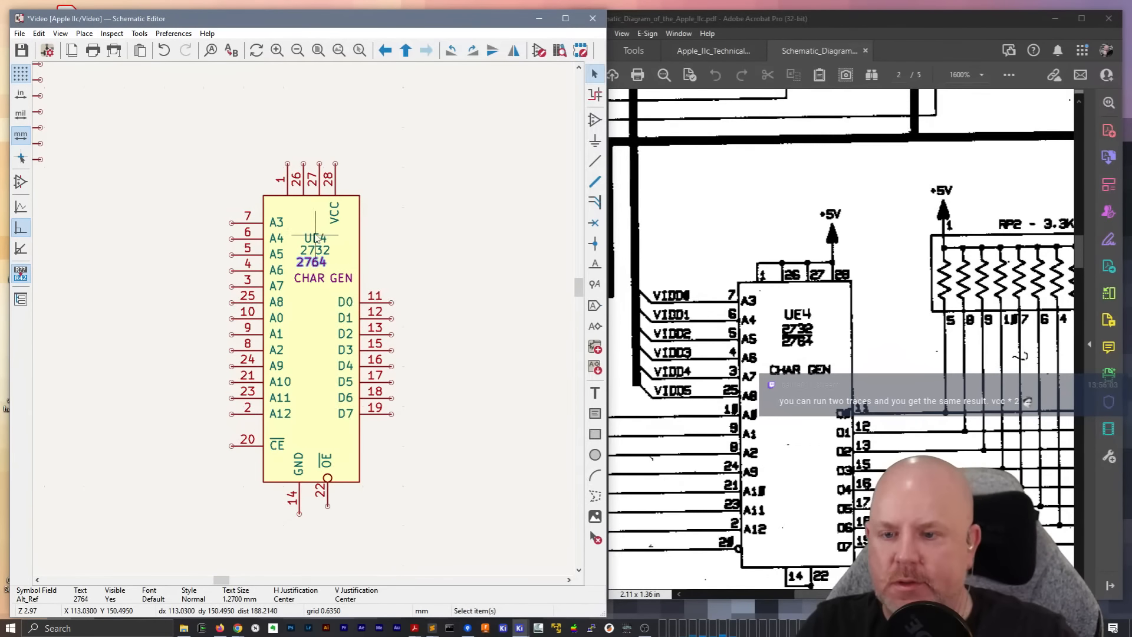
Left-align the UE4 and 2732 labels with 2764 inside the chip body and save the sheet
{"action": "left_click", "coordinate": [310, 219]}
{"action": "key", "text": "m"}
{"action": "left_click", "coordinate": [298, 169]}
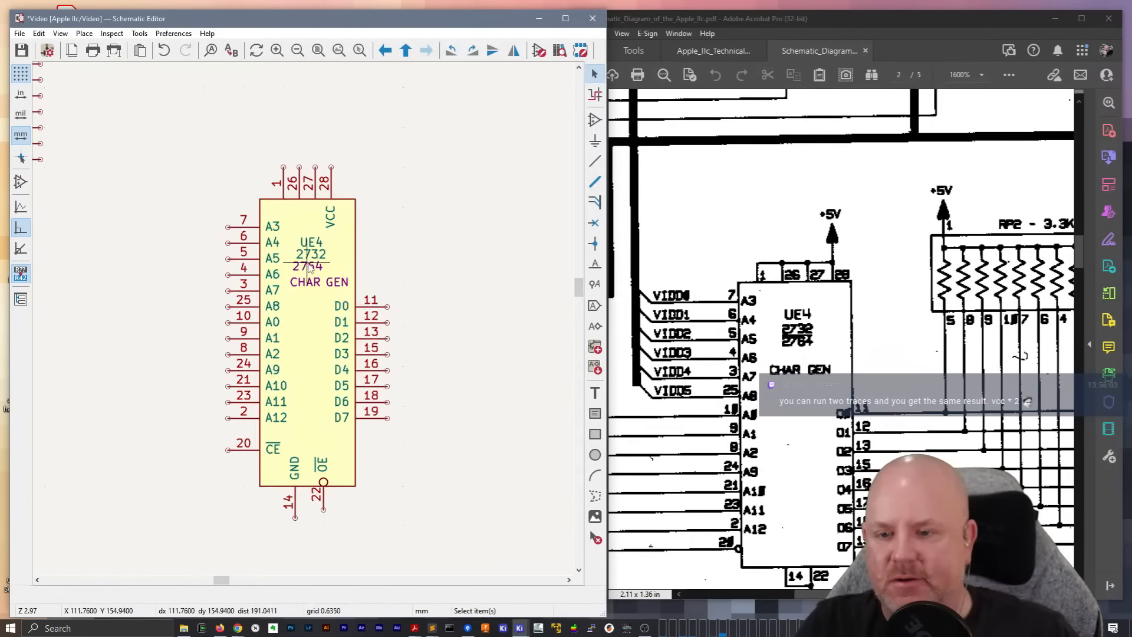
{"action": "left_click", "coordinate": [297, 256]}
{"action": "key", "text": "m"}
{"action": "left_click", "coordinate": [290, 255]}
{"action": "key", "text": "m"}
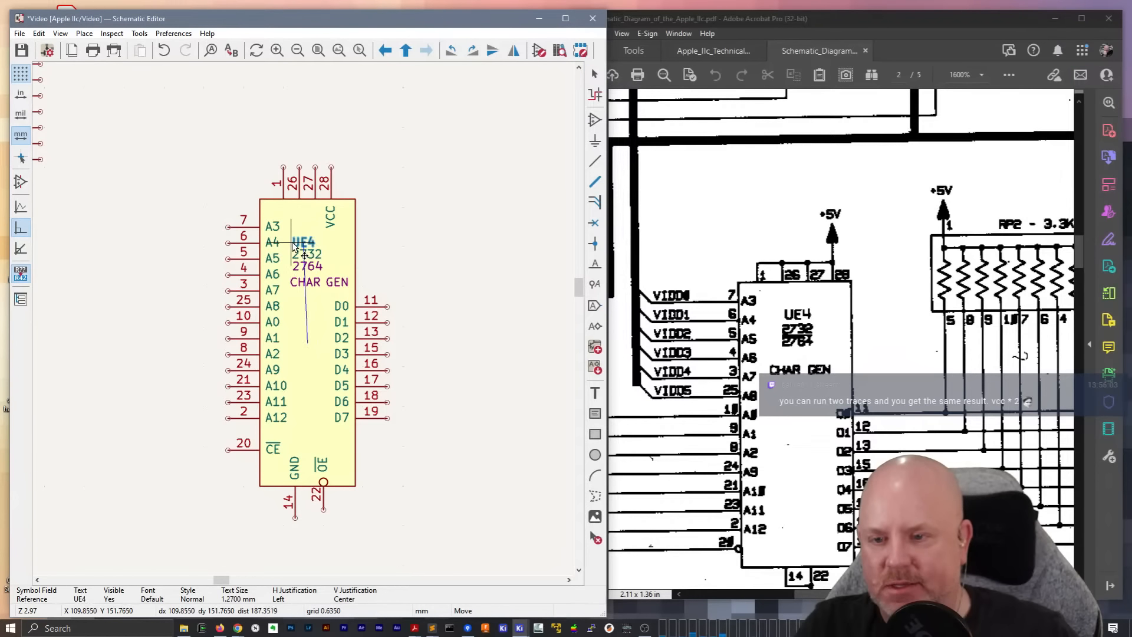
{"action": "left_click", "coordinate": [291, 243]}
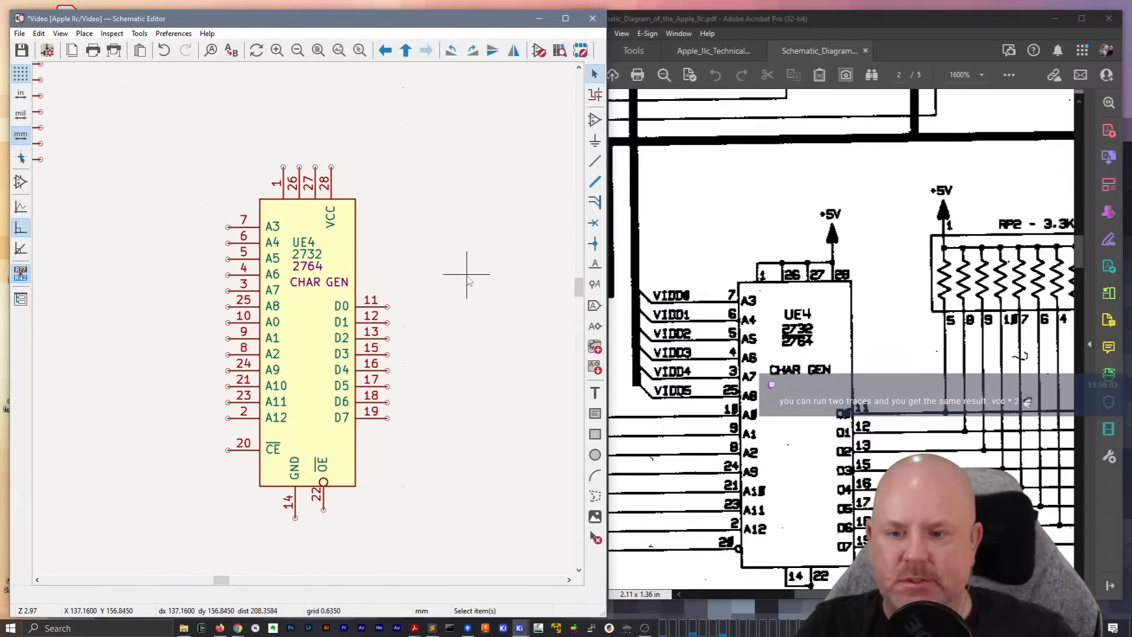
{"action": "key", "text": "ctrl+s"}
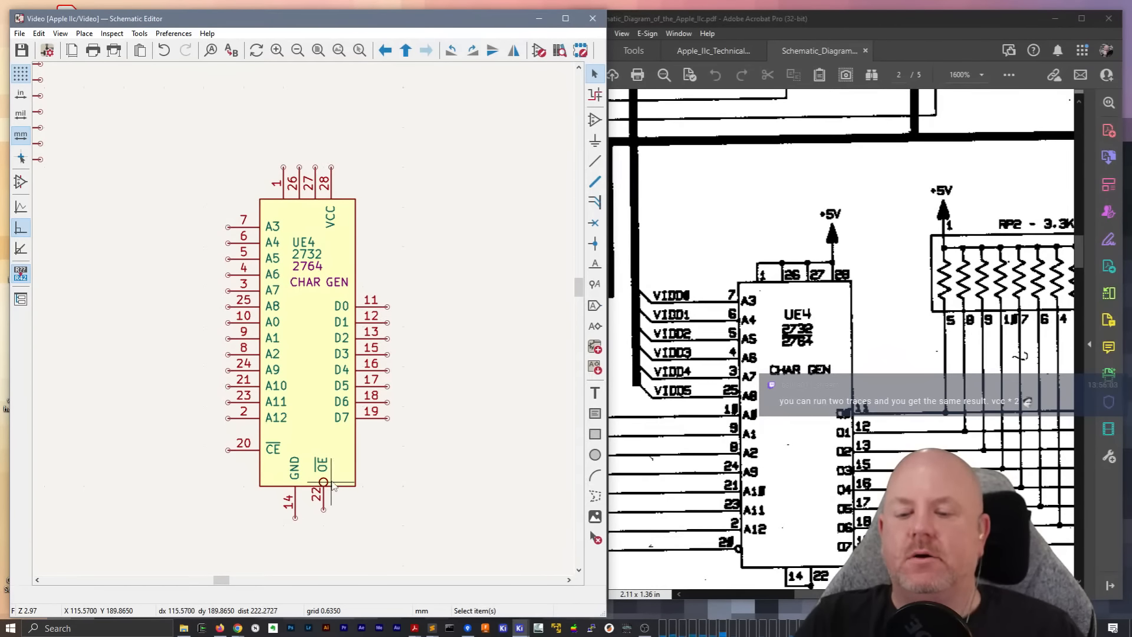
In the Symbol Editor, lower the 2732 / 2764 symbol's OE pin 22 so its end lines up with pin 14, and save the symbol
{"action": "left_click", "coordinate": [325, 477]}
{"action": "double_click", "coordinate": [325, 478]}
{"action": "key", "text": "Escape"}
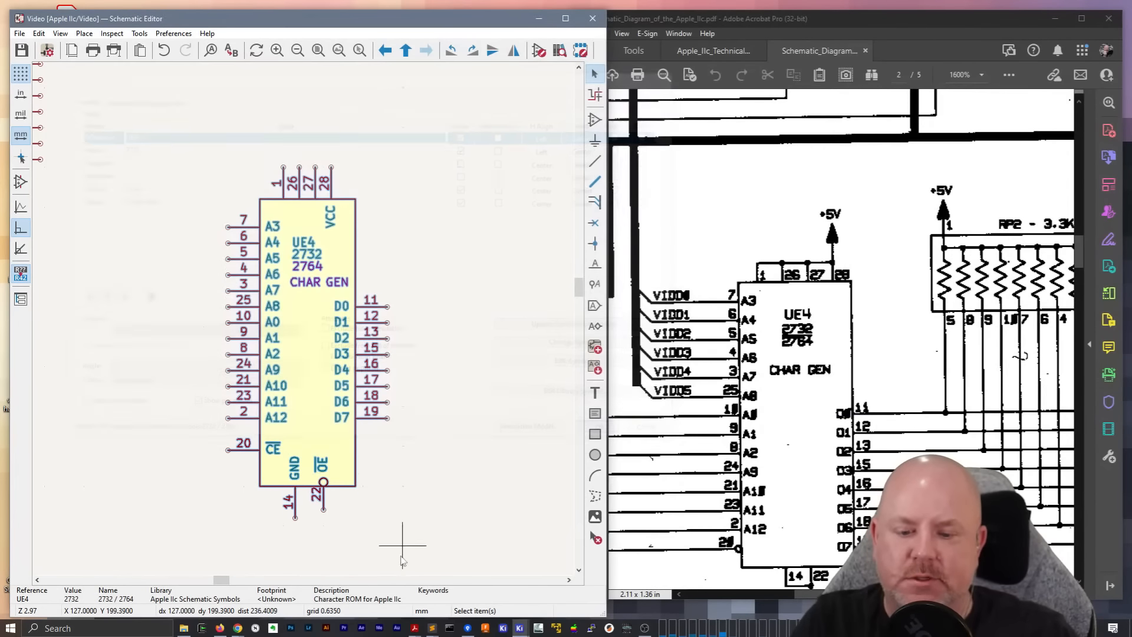
{"action": "left_click", "coordinate": [518, 629]}
{"action": "left_click", "coordinate": [612, 592]}
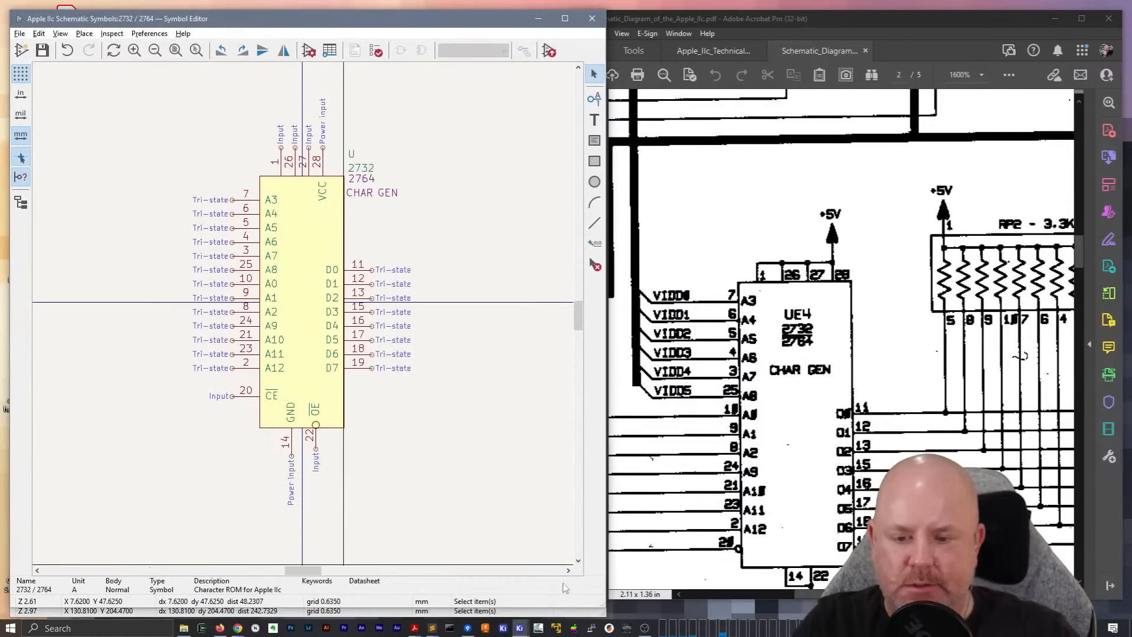
{"action": "left_click", "coordinate": [315, 442]}
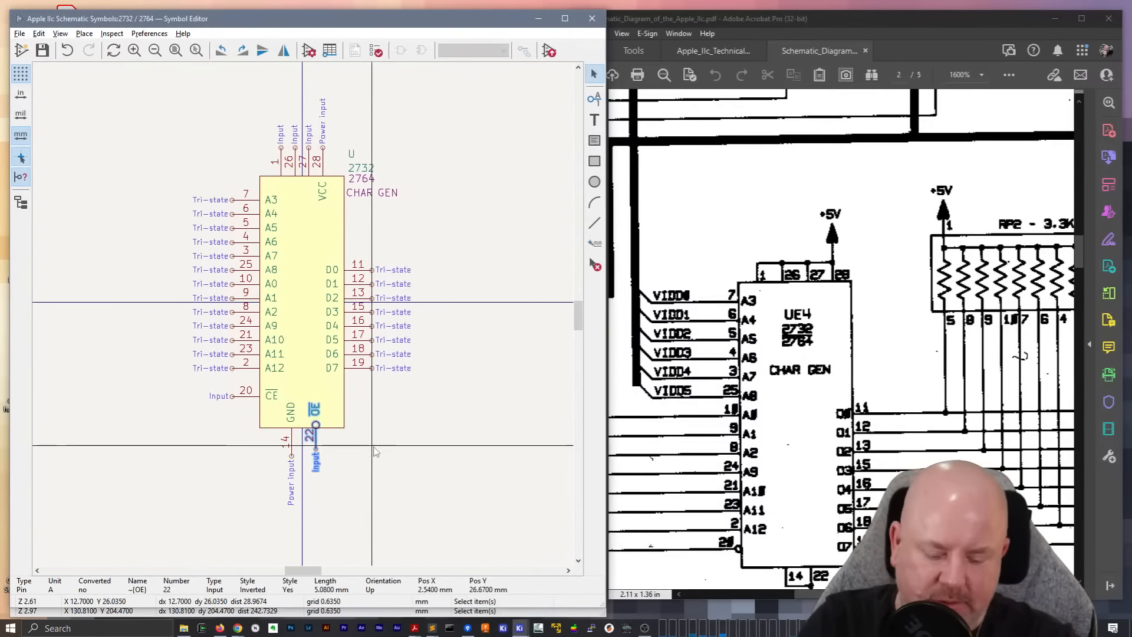
{"action": "key", "text": "m"}
{"action": "left_click", "coordinate": [317, 457]}
{"action": "left_click", "coordinate": [394, 430]}
{"action": "key", "text": "ctrl+s"}
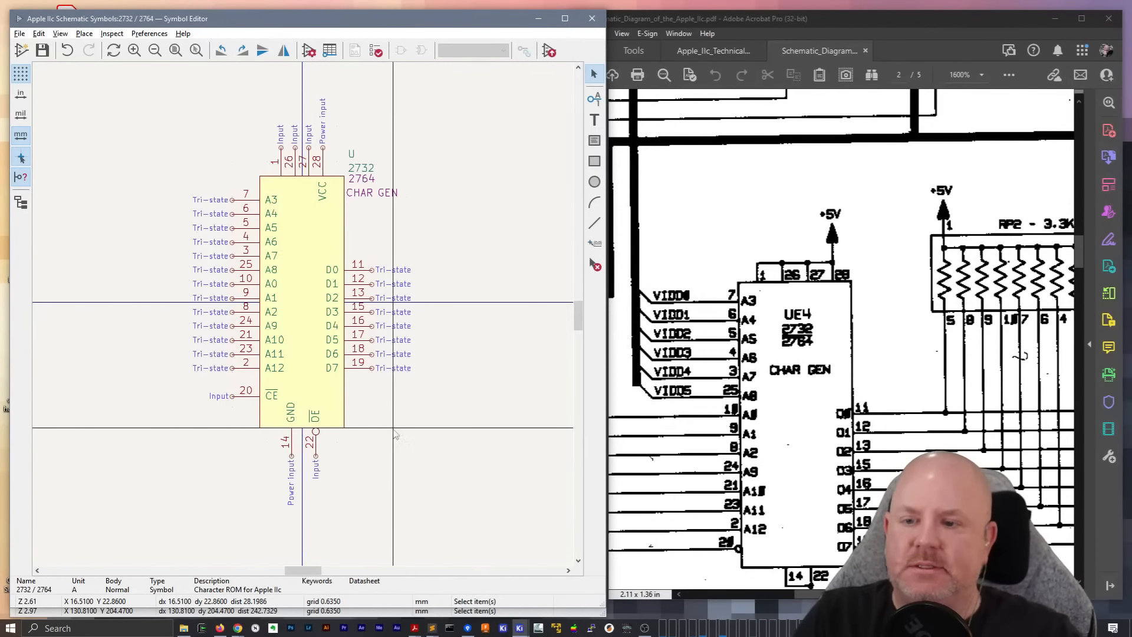
Update the selected UE4 symbol on the Video sheet from the Apple IIc Schematic Symbols library
{"action": "left_click", "coordinate": [505, 626]}
{"action": "right_click", "coordinate": [324, 350]}
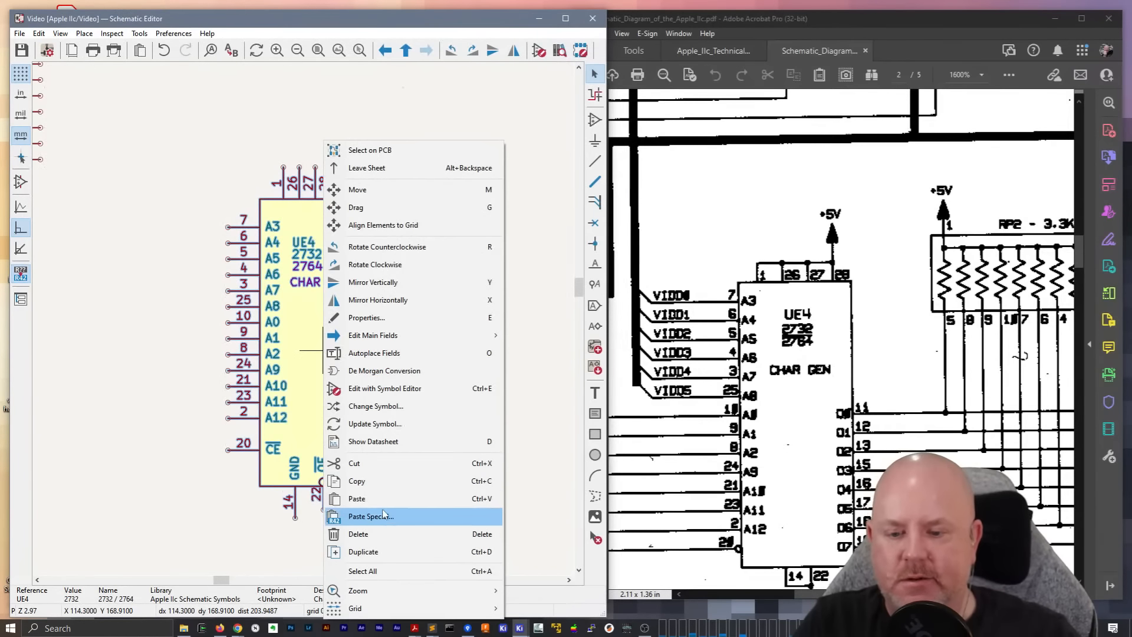
{"action": "left_click", "coordinate": [375, 424]}
{"action": "left_click", "coordinate": [571, 512]}
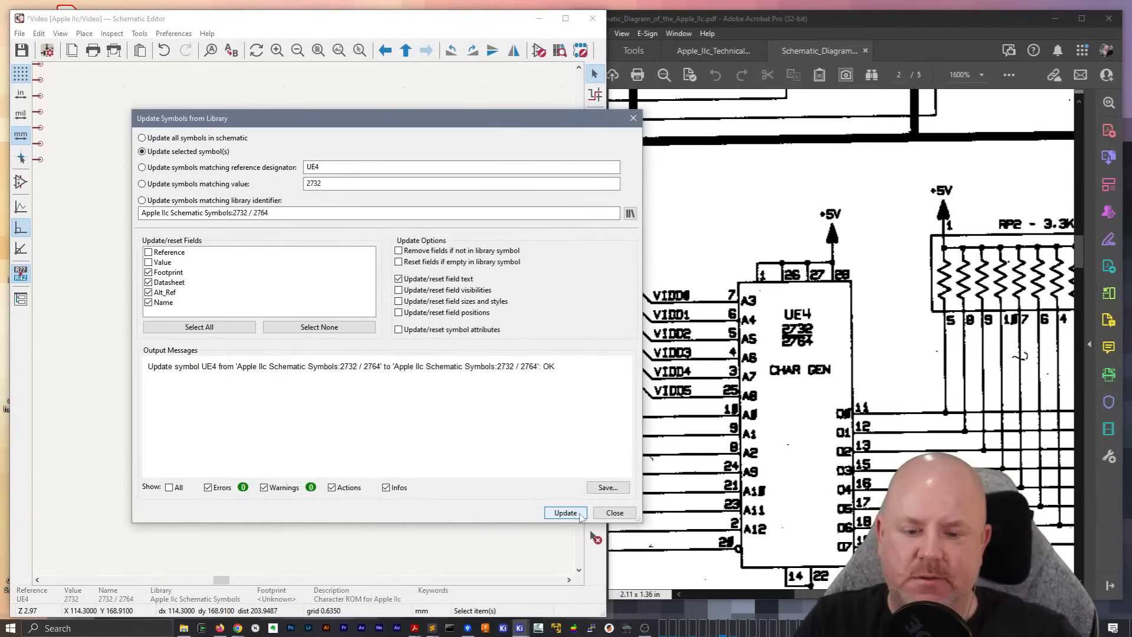
{"action": "left_click", "coordinate": [614, 512]}
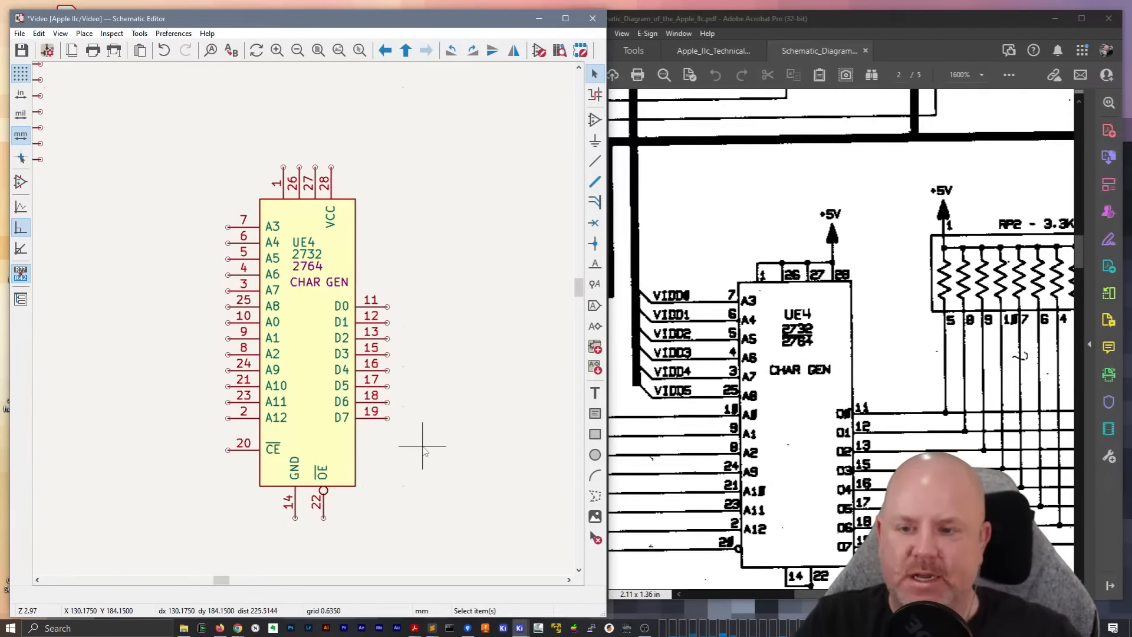
Move the UE4 chip lower and farther right on the Video sheet, away from the bus transceiver
{"action": "middle_click_drag", "start_coordinate": [419, 442], "coordinate": [395, 388]}
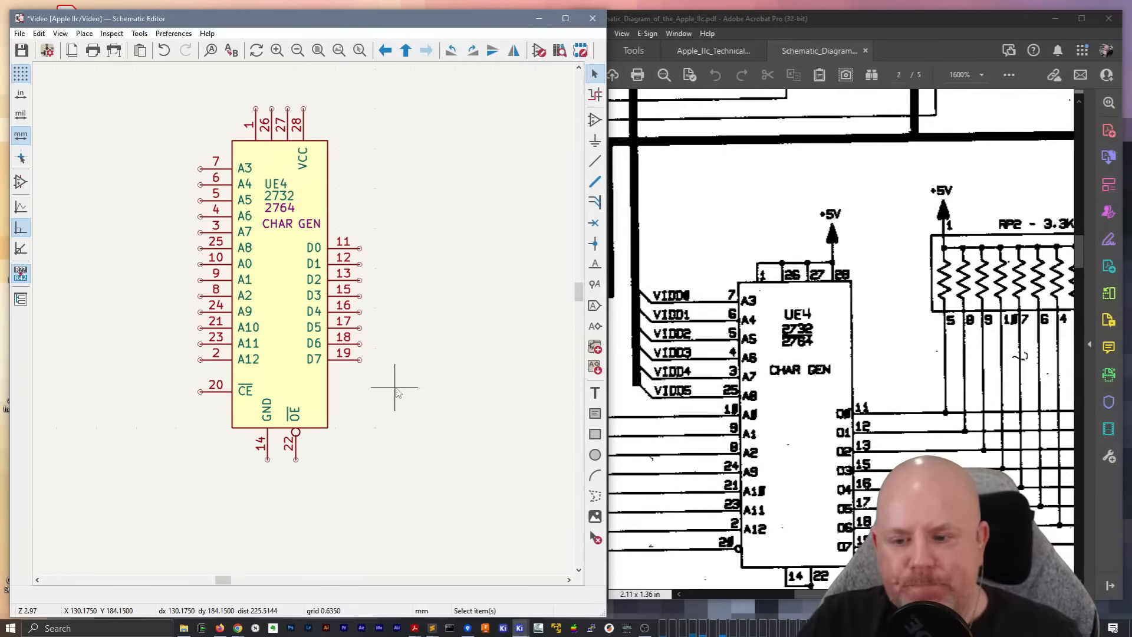
{"action": "scroll", "coordinate": [401, 389], "scroll_direction": "down", "scroll_amount": 2}
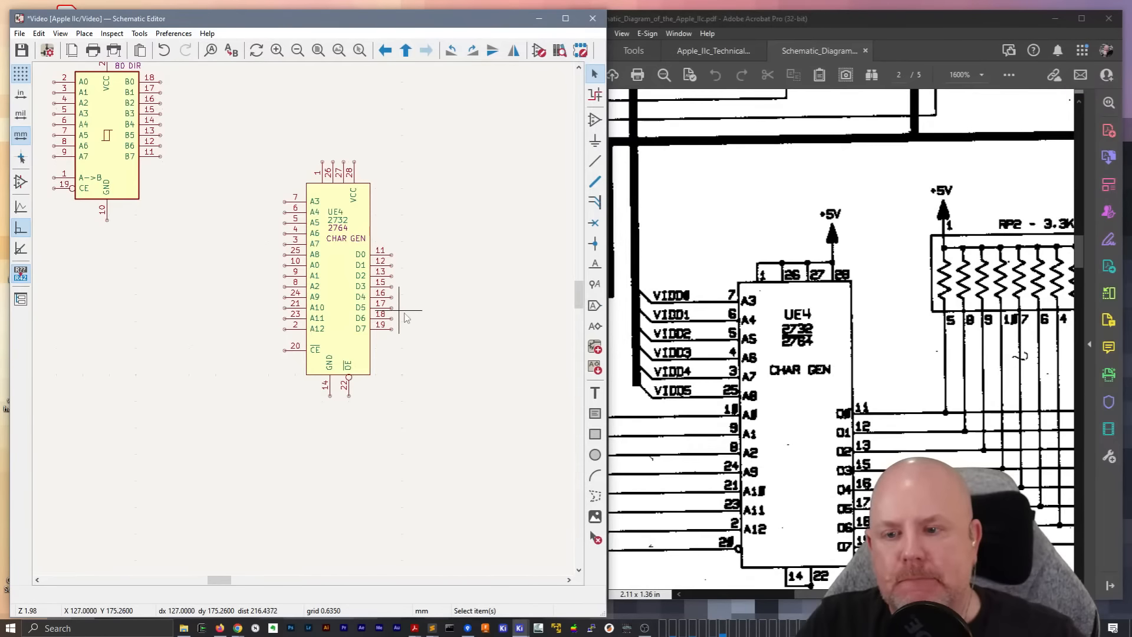
{"action": "left_click", "coordinate": [338, 282]}
{"action": "left_click_drag", "start_coordinate": [337, 282], "coordinate": [380, 377]}
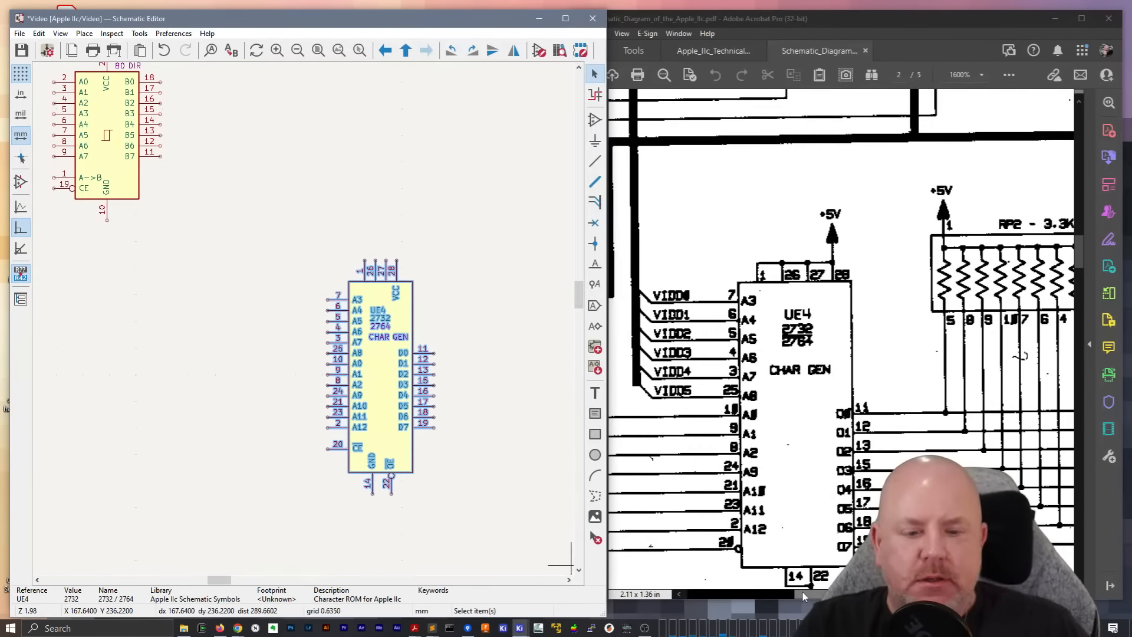
Examine RP2 in the reference and how resistor RP3C is drawn on the CPU MMU IOU RAM sheet, and return to the Video sheet
{"action": "left_click_drag", "start_coordinate": [803, 593], "coordinate": [840, 594]}
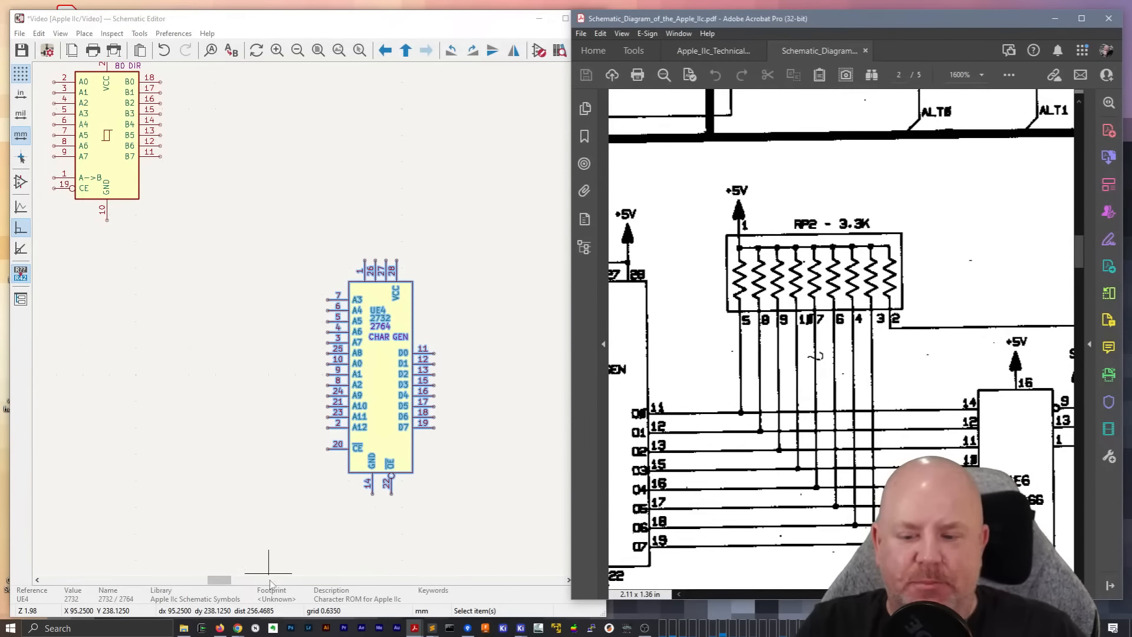
{"action": "left_click_drag", "start_coordinate": [216, 583], "coordinate": [239, 579]}
{"action": "left_click", "coordinate": [263, 266]}
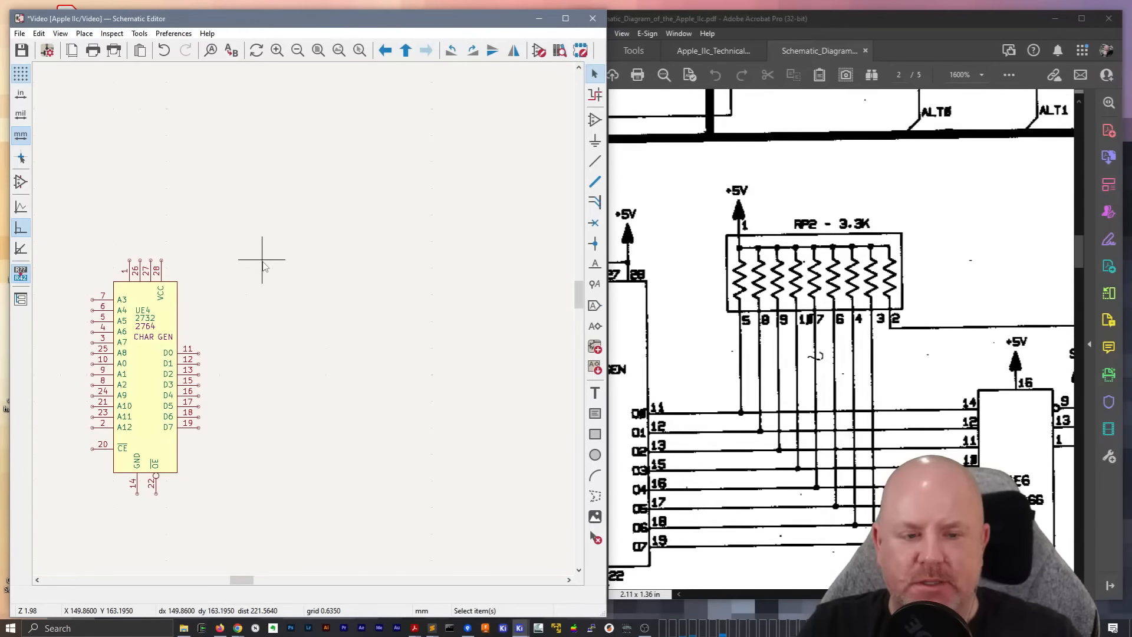
{"action": "right_click", "coordinate": [275, 248]}
{"action": "left_click", "coordinate": [307, 255]}
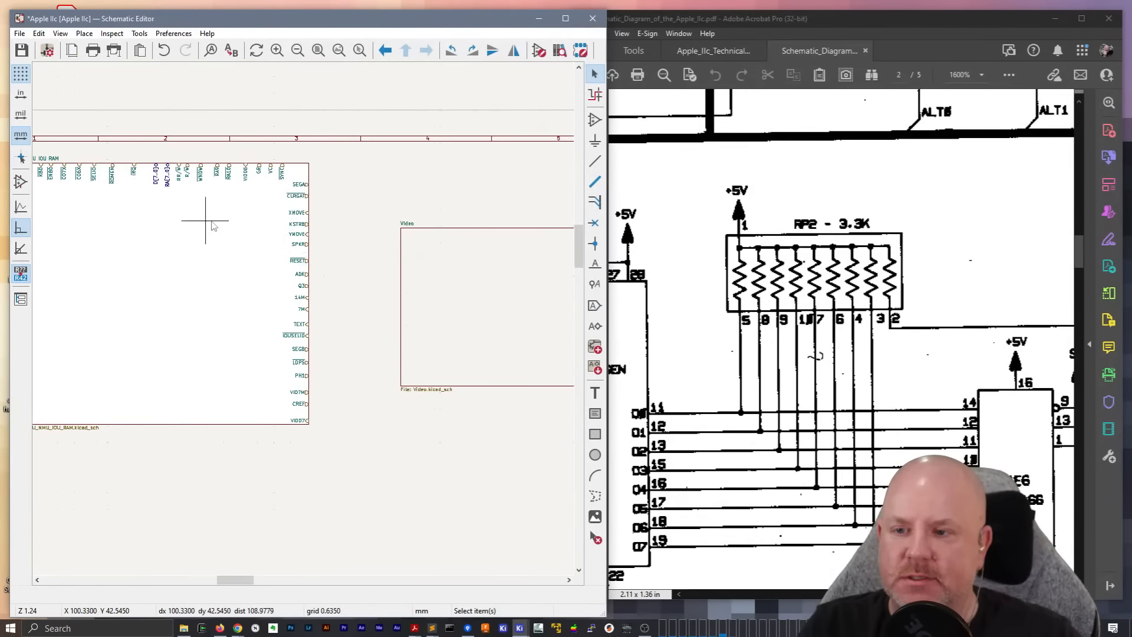
{"action": "double_click", "coordinate": [209, 221]}
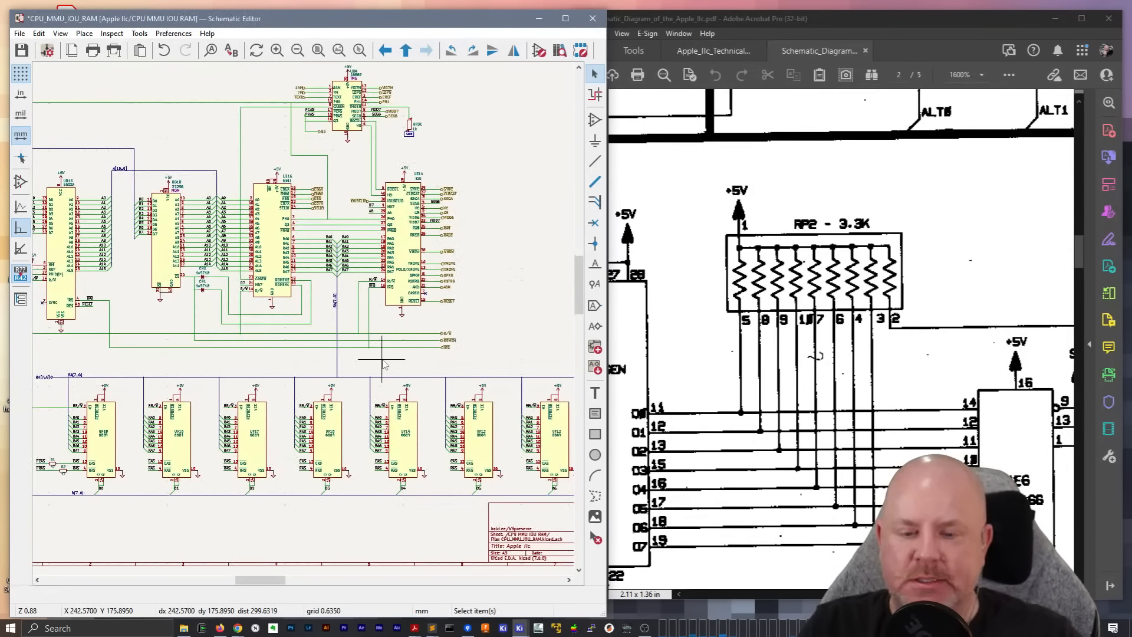
{"action": "scroll", "coordinate": [382, 360], "scroll_direction": "down", "scroll_amount": 1}
{"action": "scroll", "coordinate": [303, 317], "scroll_direction": "up", "scroll_amount": 1}
{"action": "middle_click_drag", "start_coordinate": [438, 162], "coordinate": [463, 252]}
{"action": "scroll", "coordinate": [365, 157], "scroll_direction": "up", "scroll_amount": 3}
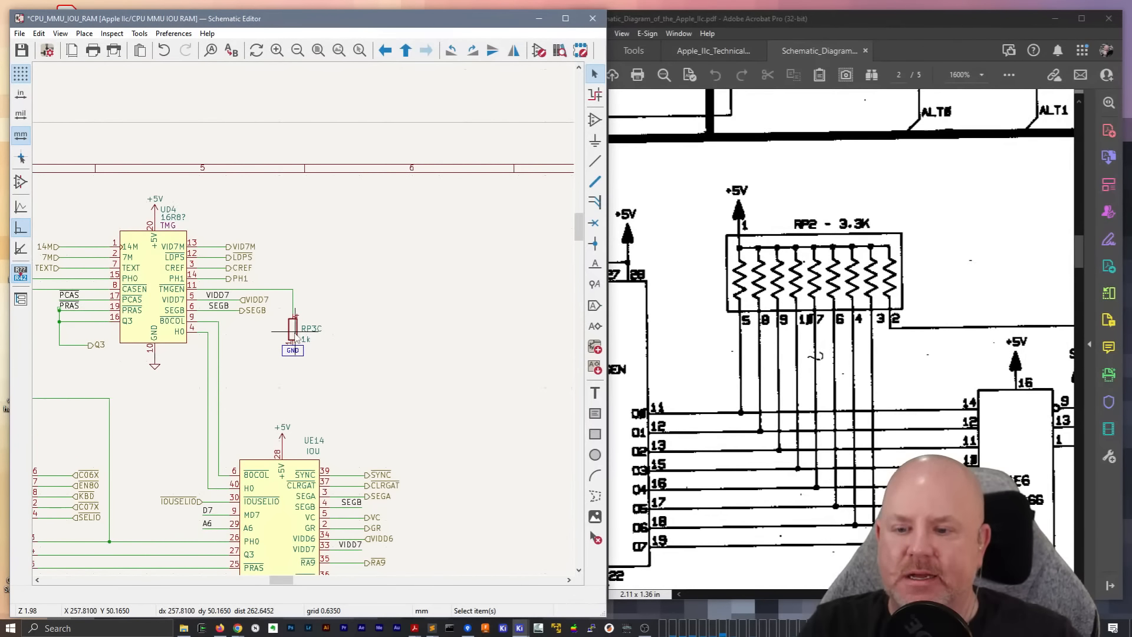
{"action": "right_click", "coordinate": [378, 313]}
{"action": "left_click", "coordinate": [389, 321]}
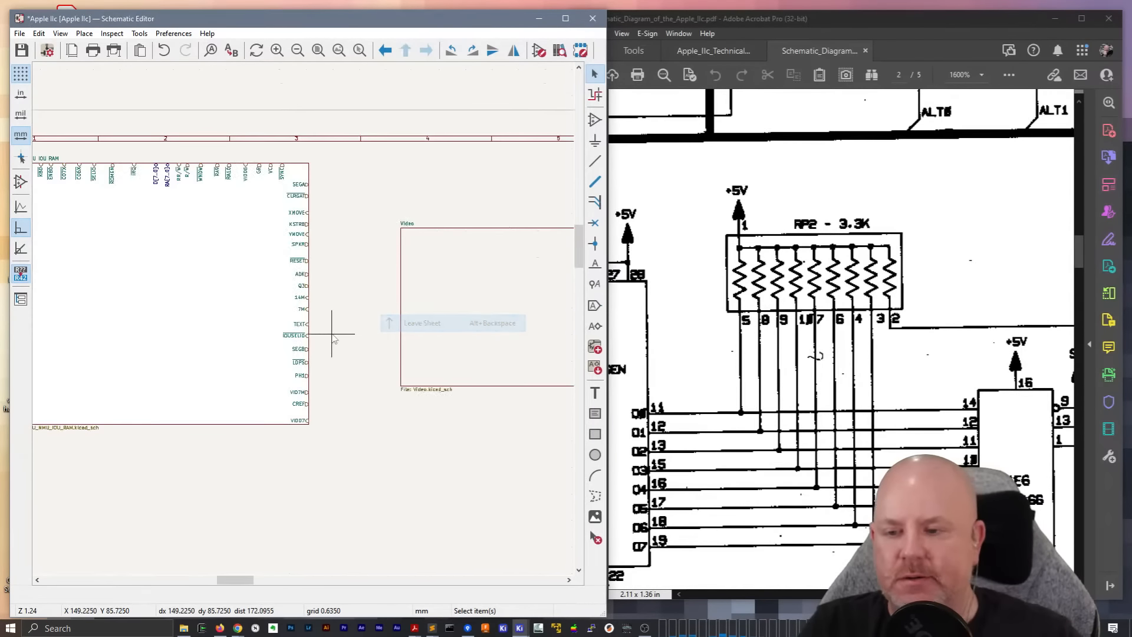
{"action": "double_click", "coordinate": [479, 330]}
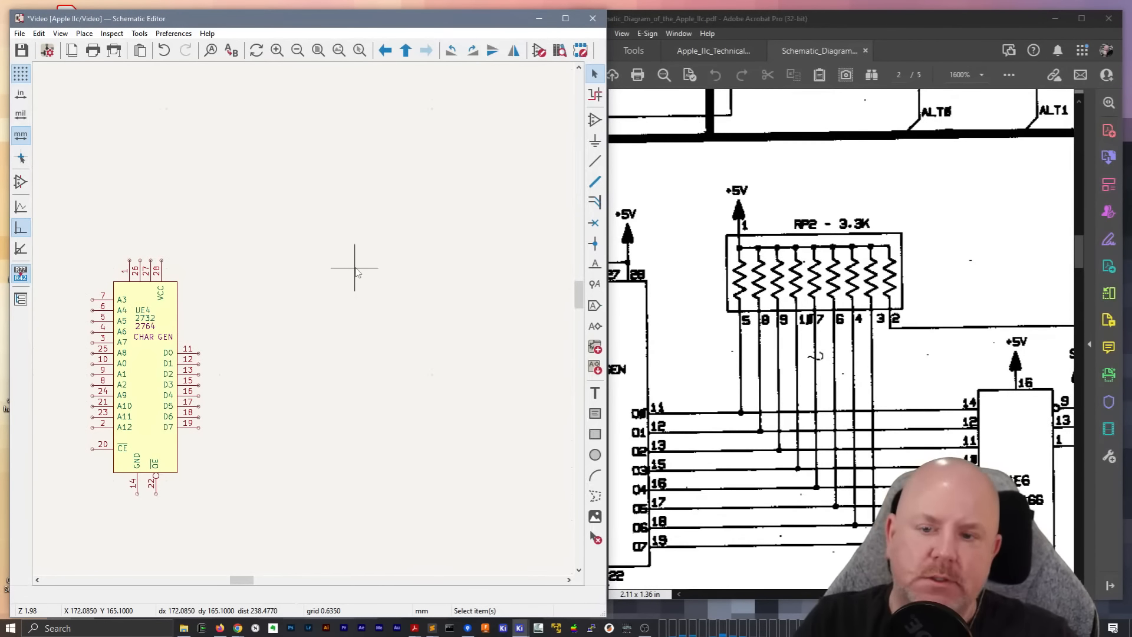
Start adding a symbol to the Video sheet and filter the symbol libraries for R_Network
{"action": "key", "text": "a"}
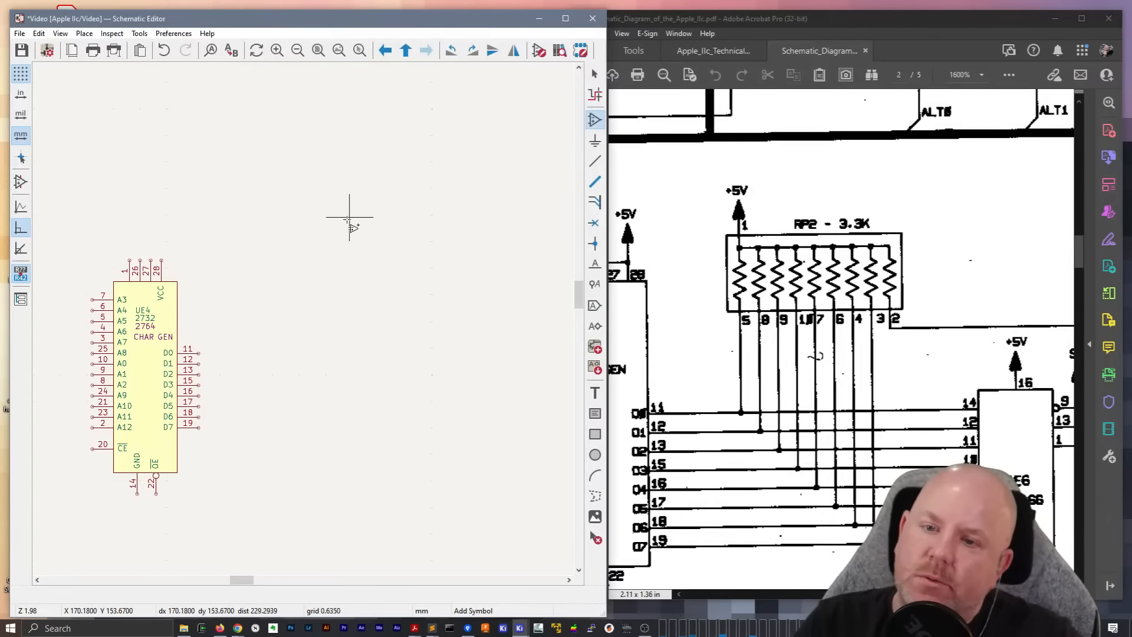
{"action": "left_click", "coordinate": [596, 121]}
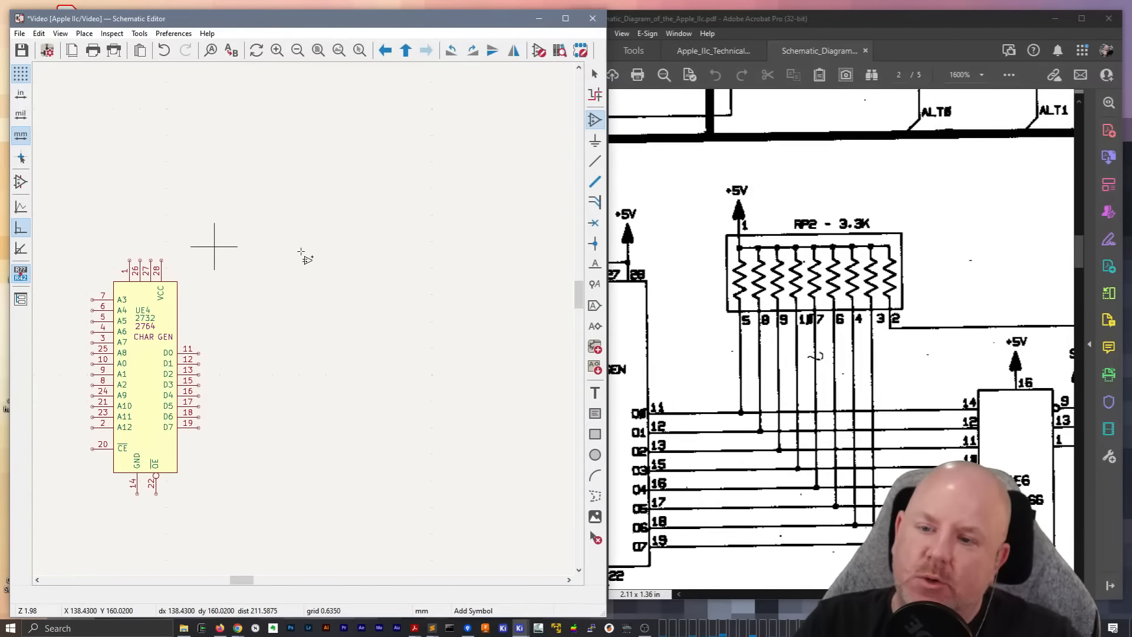
{"action": "left_click", "coordinate": [345, 258]}
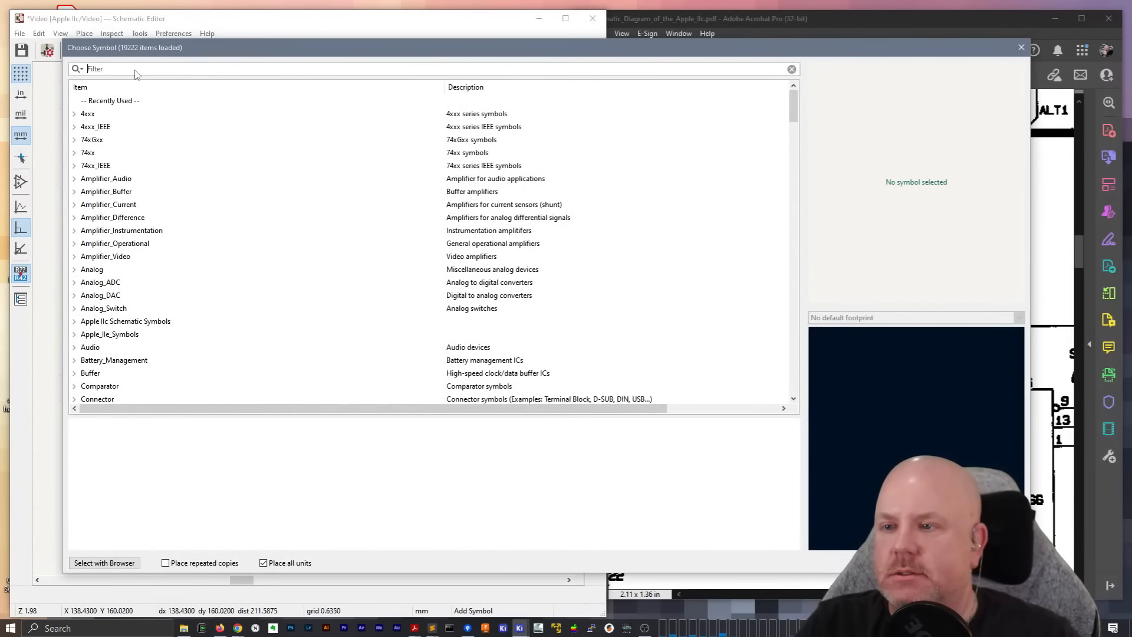
{"action": "left_click_drag", "start_coordinate": [793, 106], "coordinate": [794, 158]}
{"action": "left_click", "coordinate": [74, 114]}
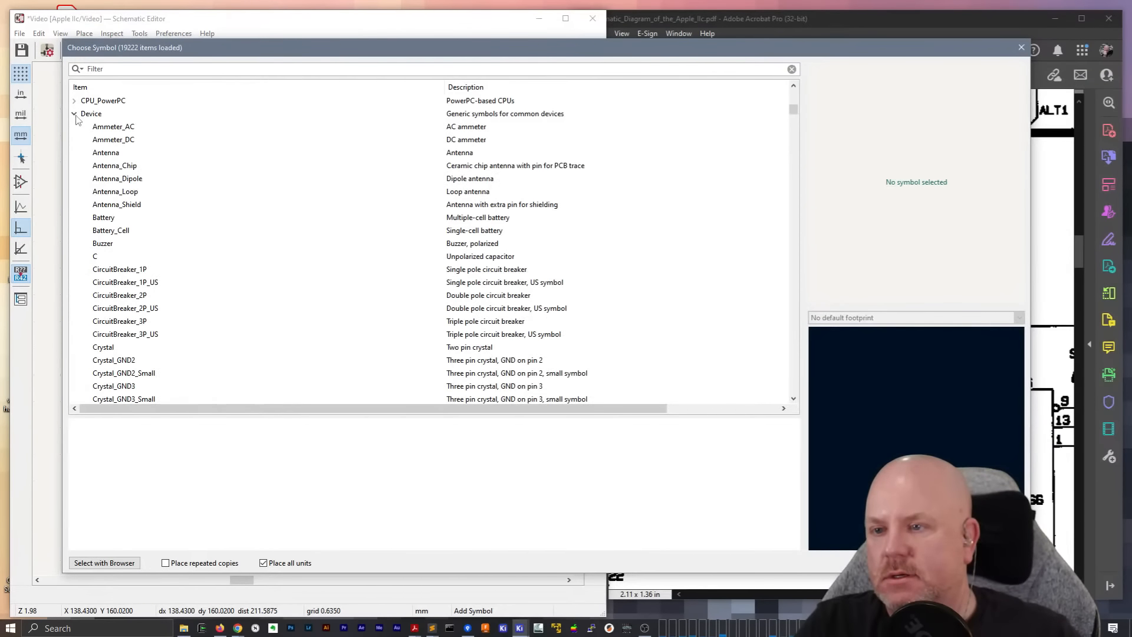
{"action": "left_click_drag", "start_coordinate": [794, 114], "coordinate": [806, 280]}
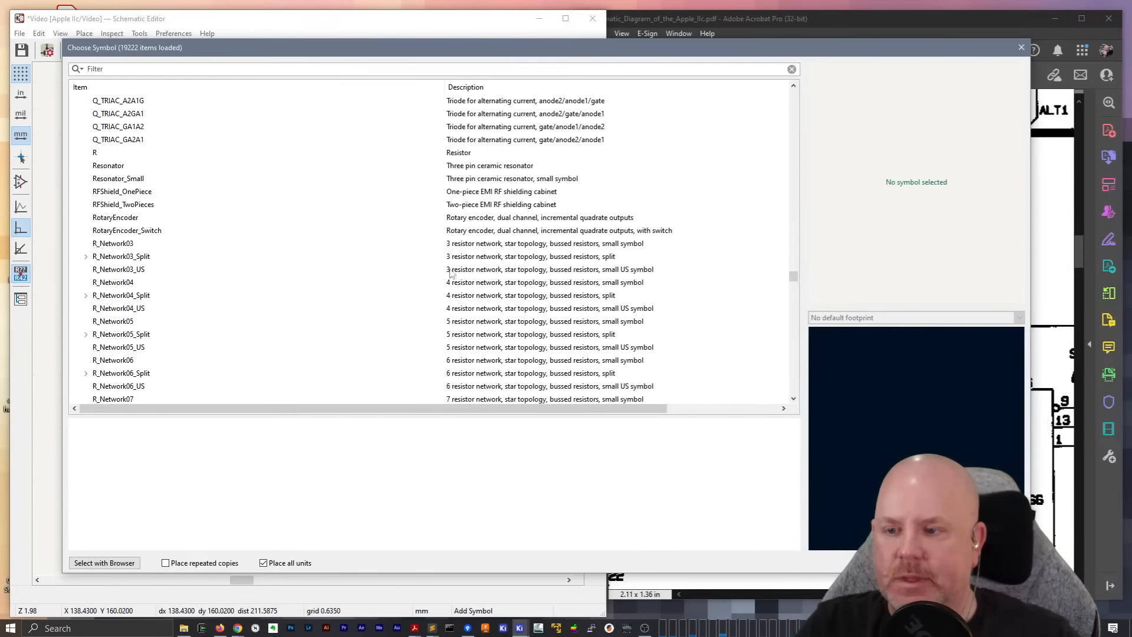
{"action": "type", "text": "R_Network"}
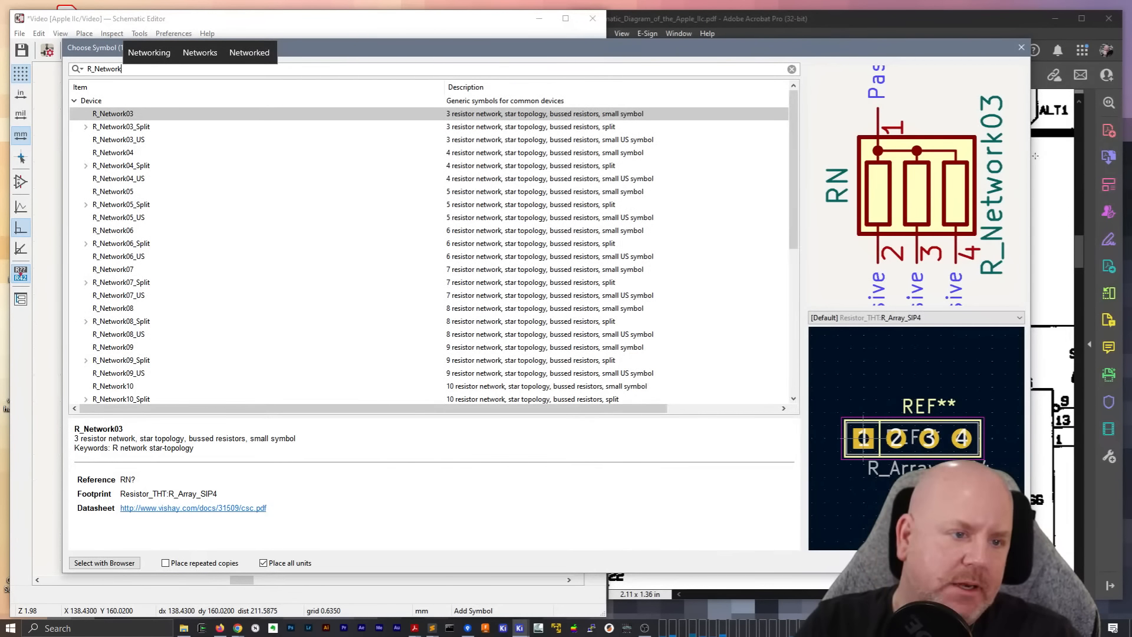
Place the nine-resistor R_Network09 symbol from the Device library to the right of UE4
{"action": "left_click_drag", "start_coordinate": [1032, 158], "coordinate": [522, 158]}
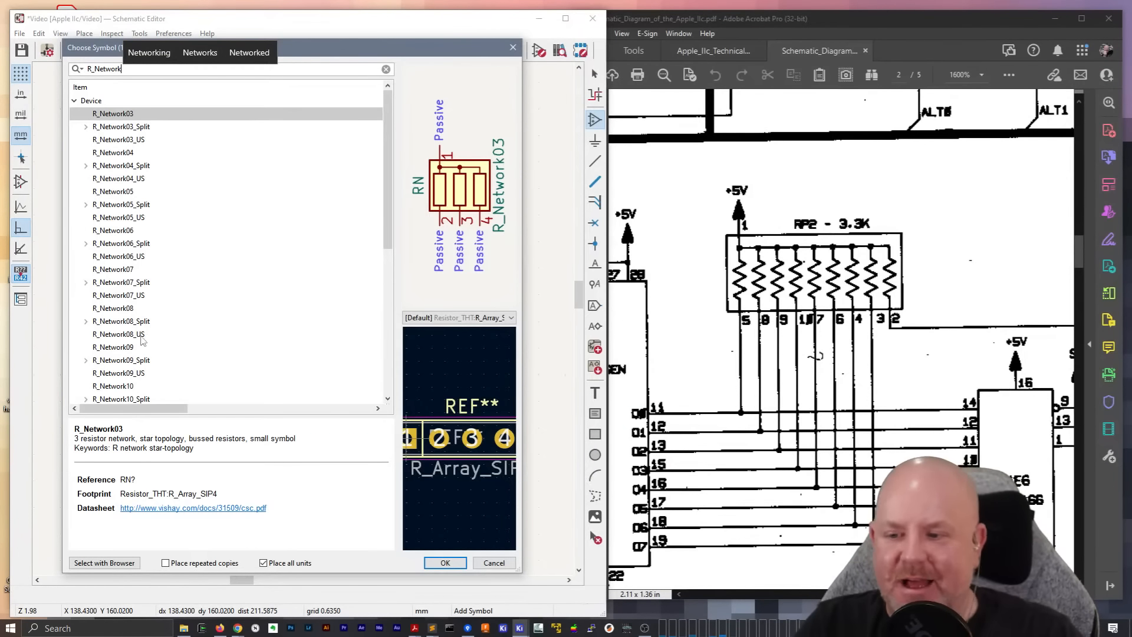
{"action": "left_click", "coordinate": [129, 350]}
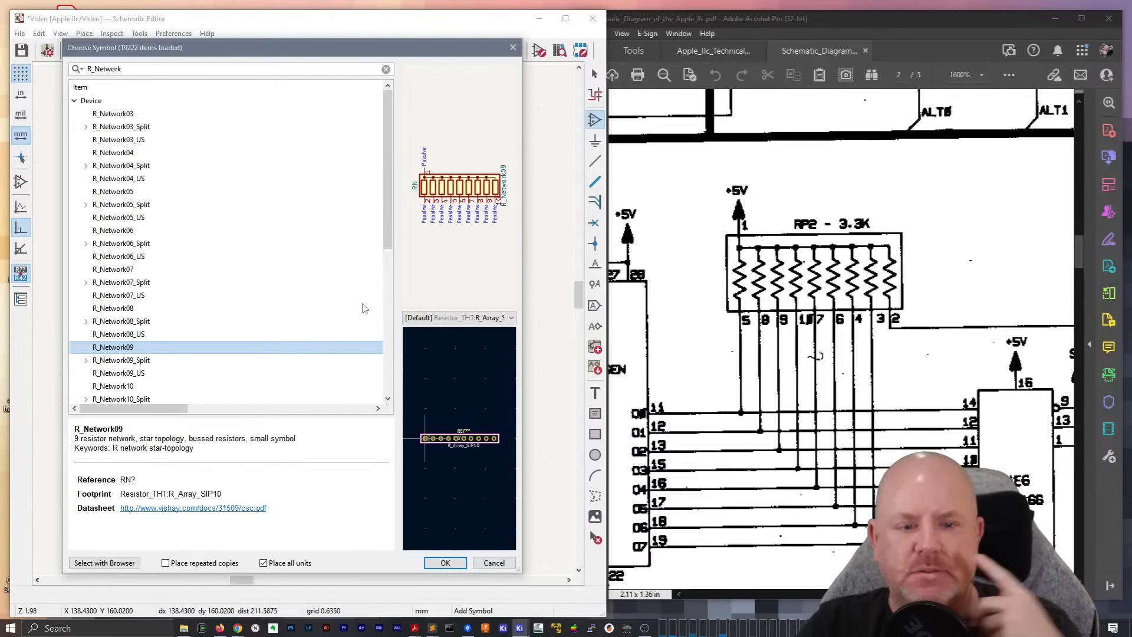
{"action": "double_click", "coordinate": [122, 349]}
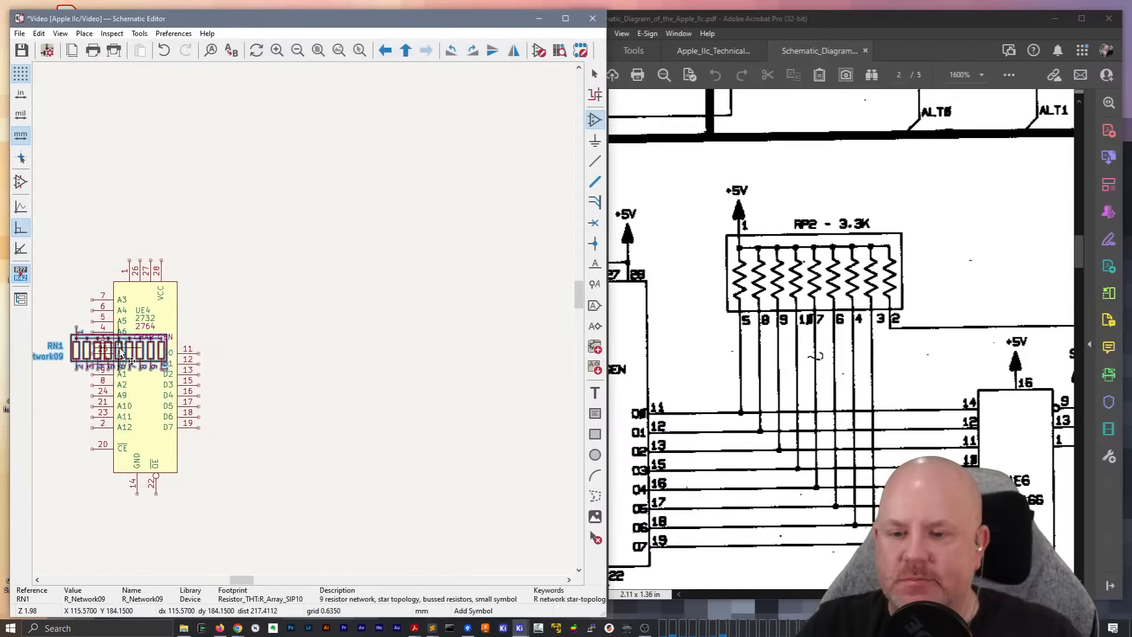
{"action": "left_click", "coordinate": [322, 318]}
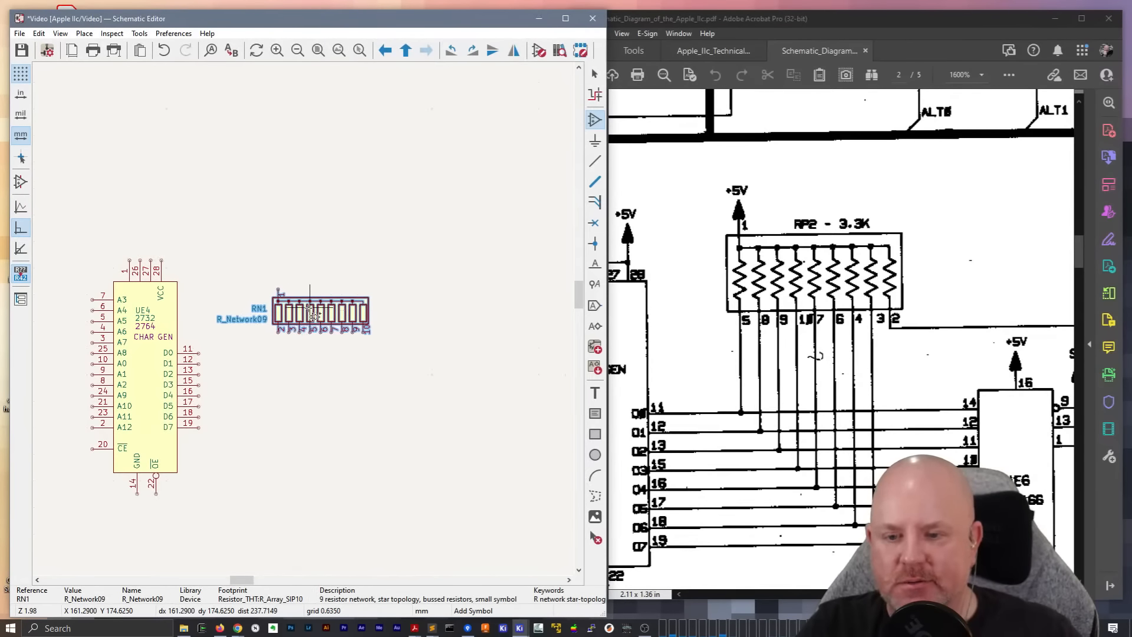
Drop the nine-resistor network on the Video sheet above and beside UE4's data pins, and open the placed symbol for editing
{"action": "scroll", "coordinate": [319, 330], "scroll_direction": "up", "scroll_amount": 3}
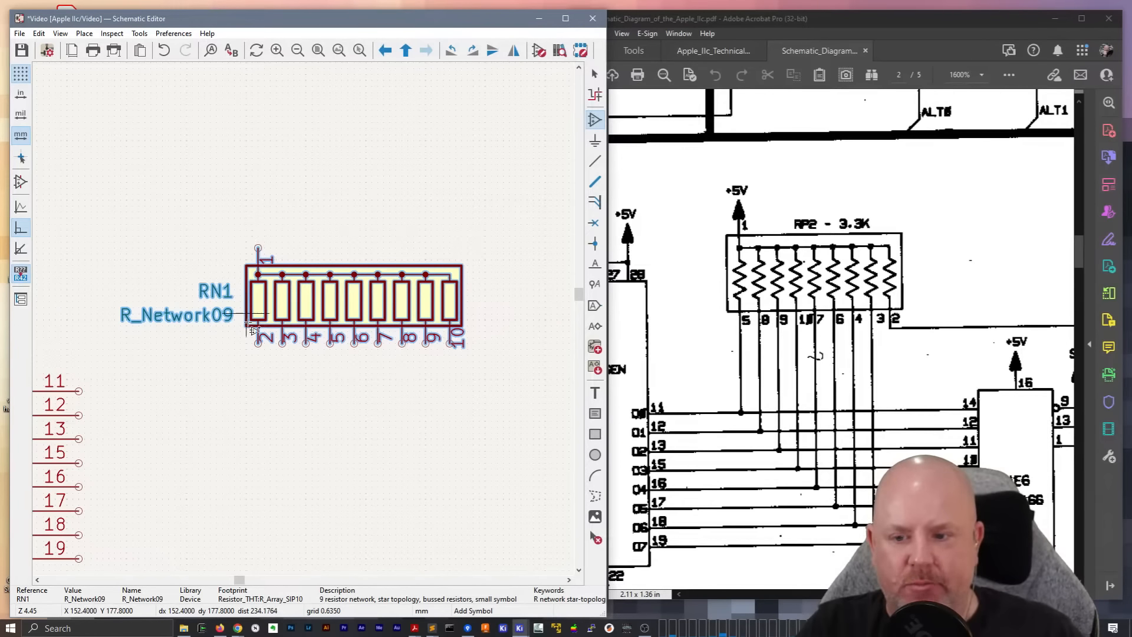
{"action": "left_click", "coordinate": [378, 383]}
{"action": "key", "text": "Escape"}
{"action": "double_click", "coordinate": [395, 273]}
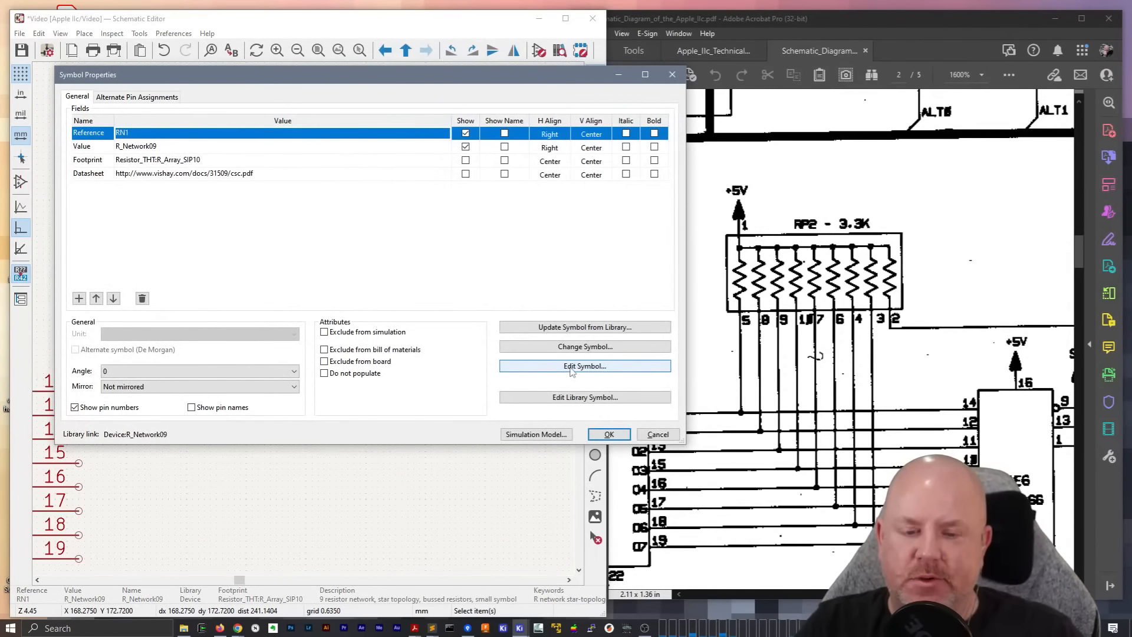
{"action": "left_click", "coordinate": [572, 367]}
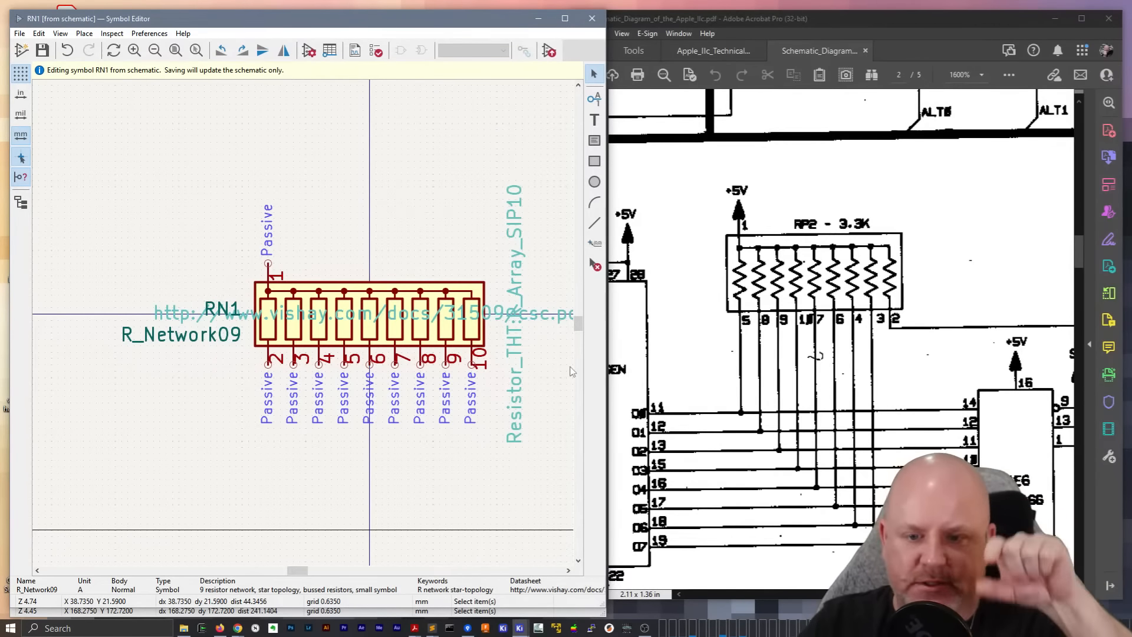
{"action": "left_click", "coordinate": [19, 34]}
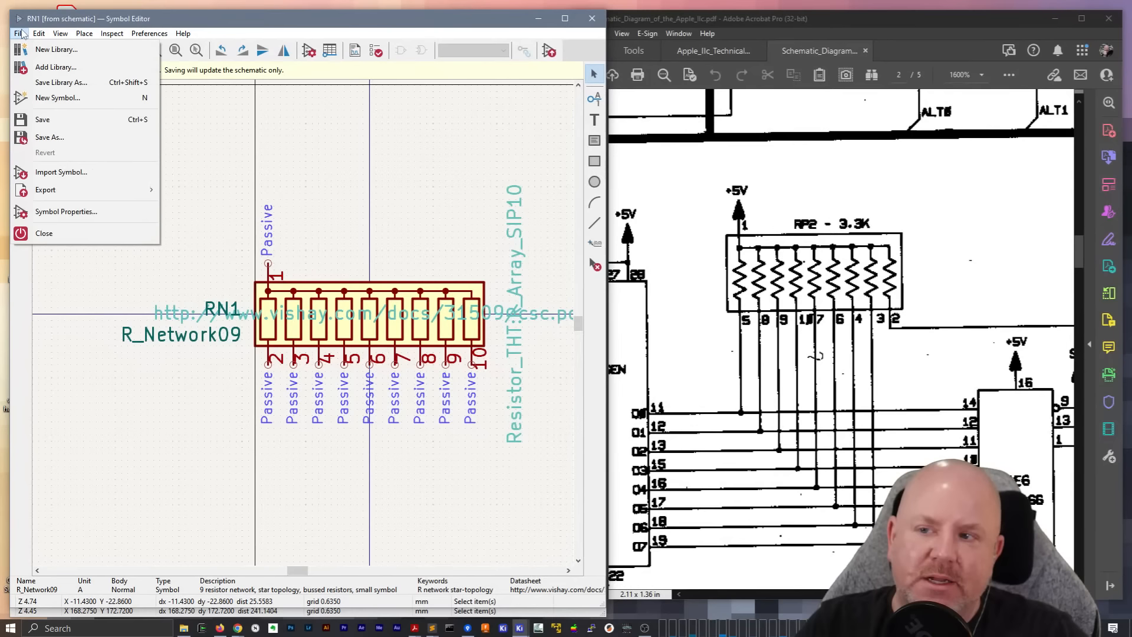
{"action": "left_click", "coordinate": [53, 82]}
{"action": "key", "text": "Escape"}
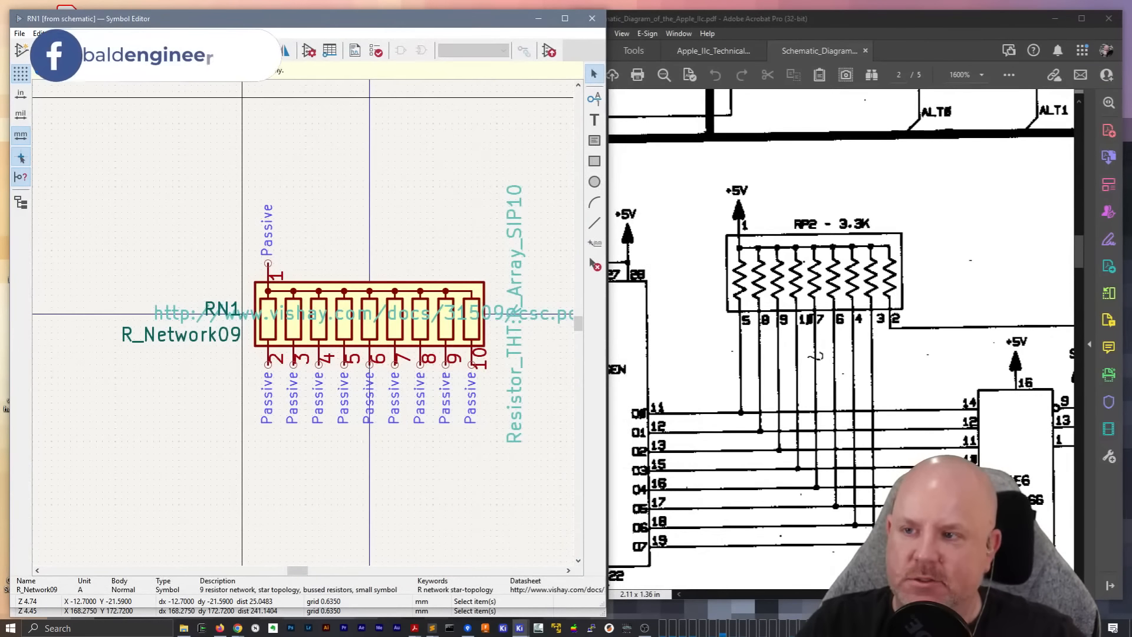
Save a copy of the resistor network symbol as R_Network_Video in the Apple IIc Schematic Symbols library
{"action": "left_click", "coordinate": [20, 34]}
{"action": "left_click", "coordinate": [57, 136]}
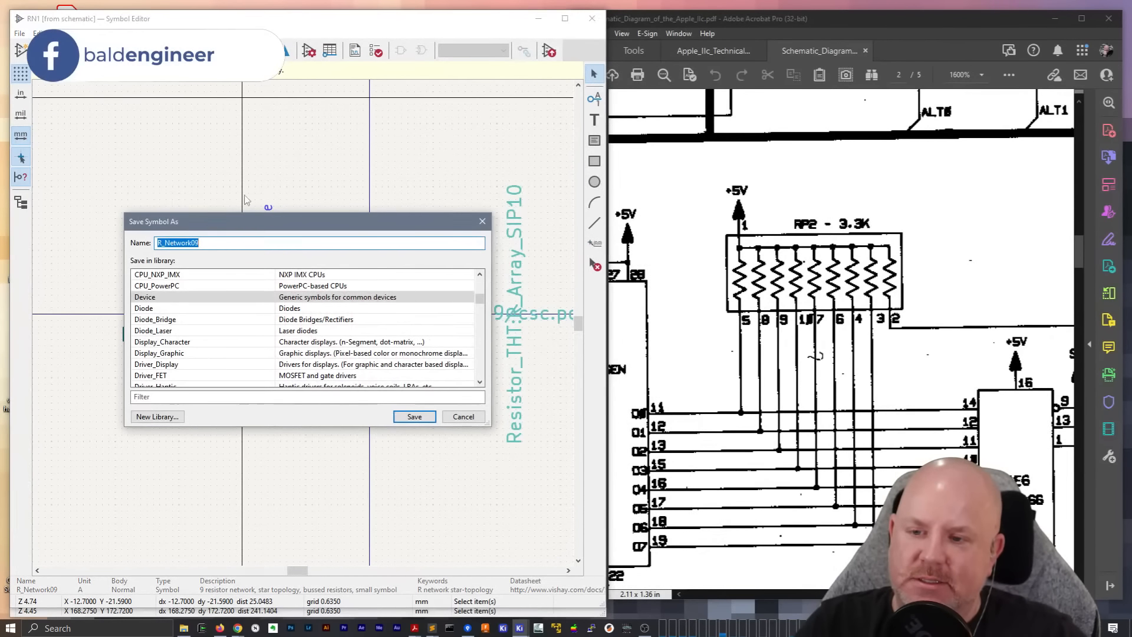
{"action": "left_click_drag", "start_coordinate": [232, 233], "coordinate": [311, 346]}
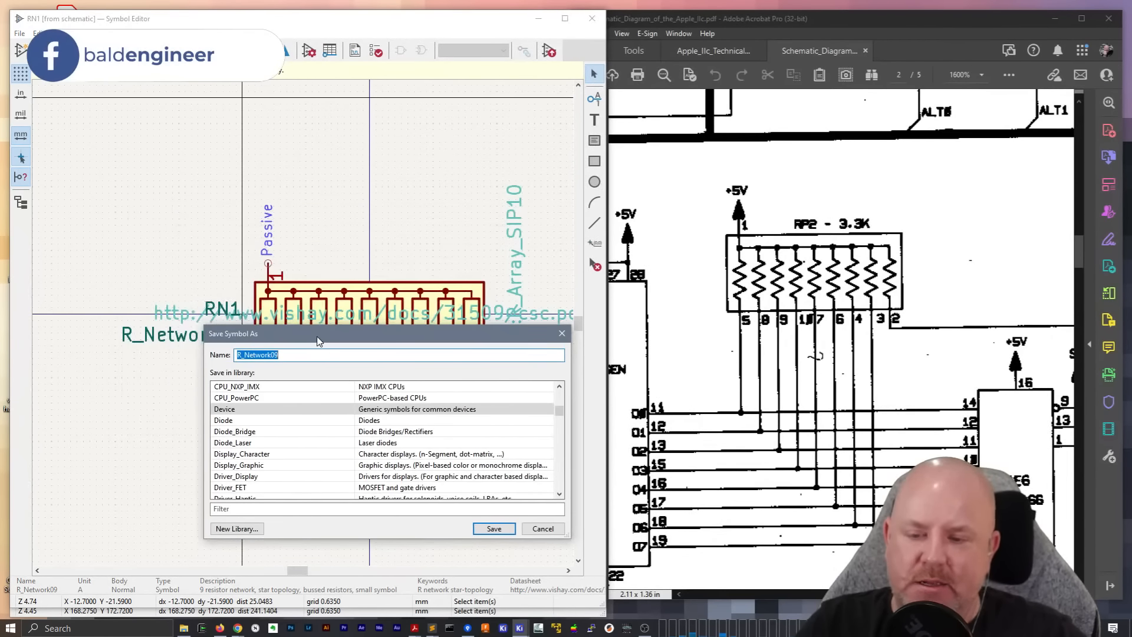
{"action": "left_click", "coordinate": [294, 356]}
{"action": "double_click", "coordinate": [293, 356]}
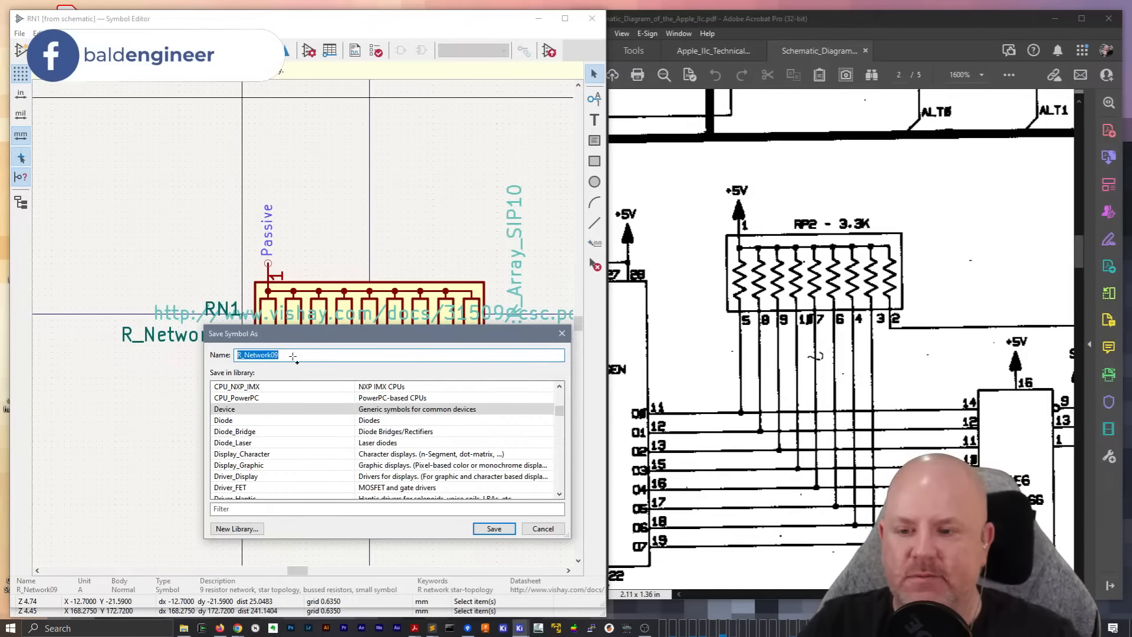
{"action": "left_click", "coordinate": [294, 359]}
{"action": "key", "text": "BackSpace"}
{"action": "key", "text": "BackSpace"}
{"action": "type", "text": "_Video"}
{"action": "left_click", "coordinate": [277, 509]}
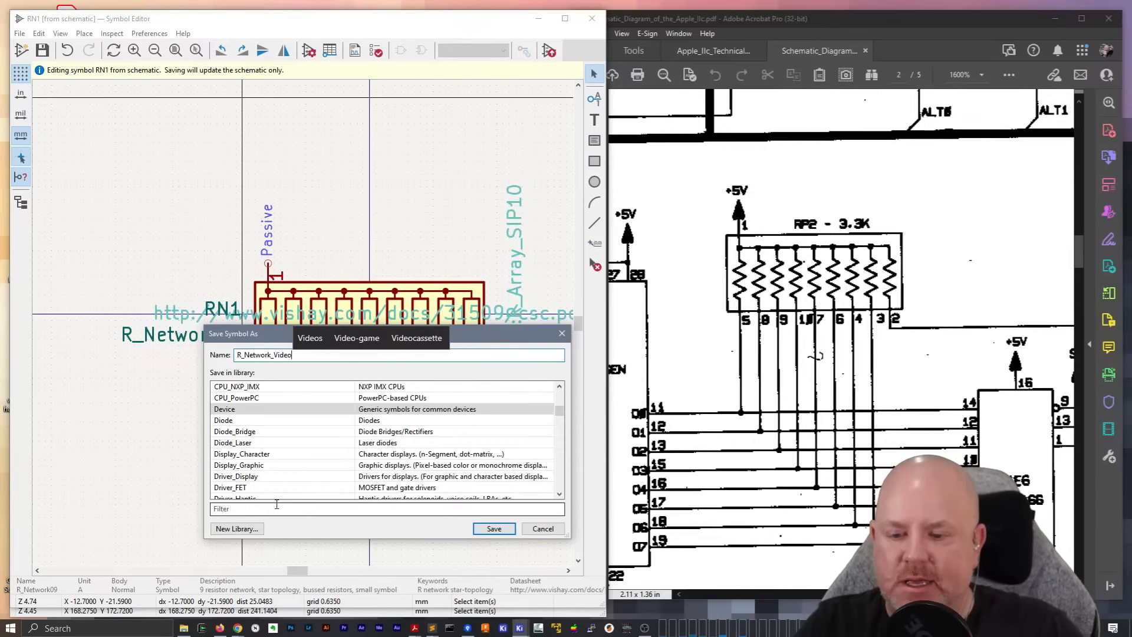
{"action": "type", "text": "IIC"}
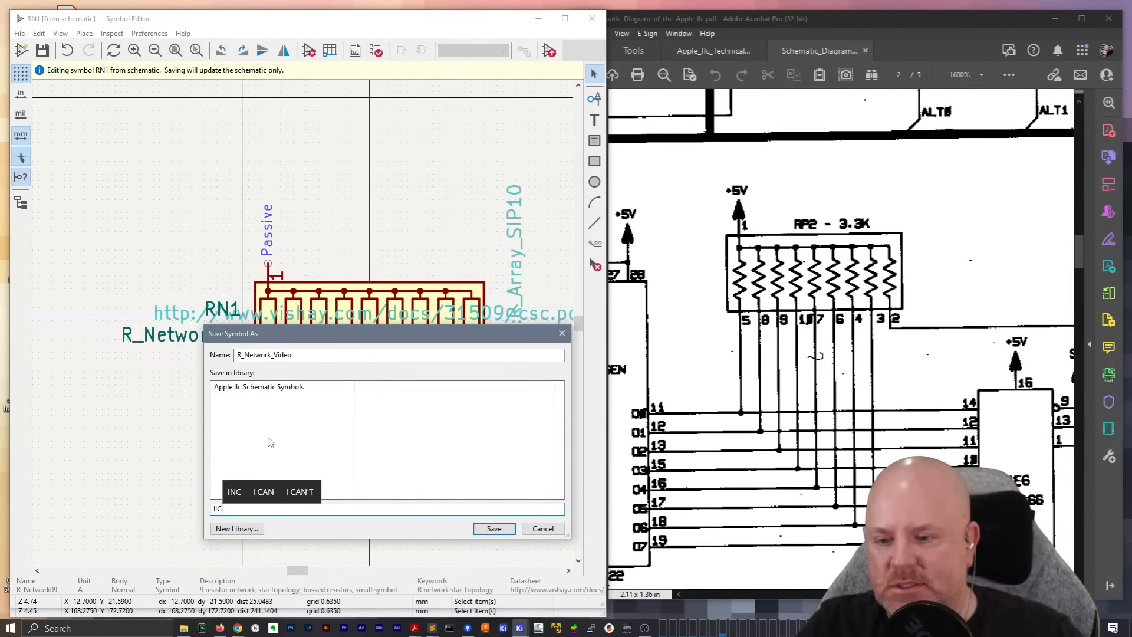
{"action": "double_click", "coordinate": [285, 389]}
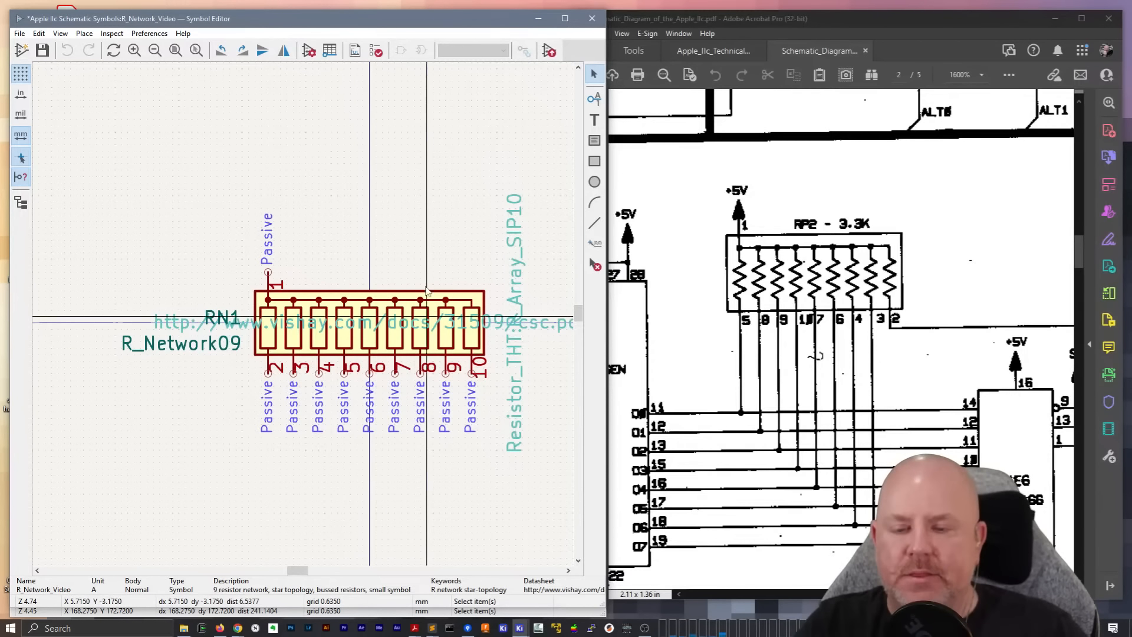
In the R_Network_Video symbol properties, clear the datasheet and footprint fields and set the reference to RP
{"action": "left_click", "coordinate": [309, 50]}
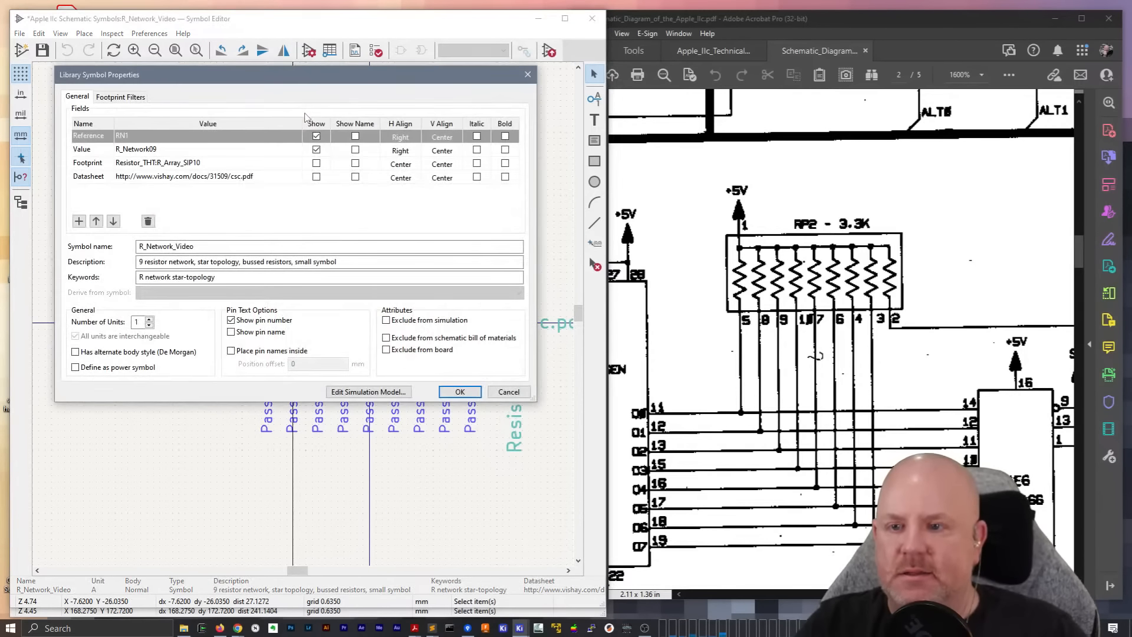
{"action": "left_click", "coordinate": [201, 177]}
{"action": "key", "text": "Delete"}
{"action": "left_click", "coordinate": [207, 164]}
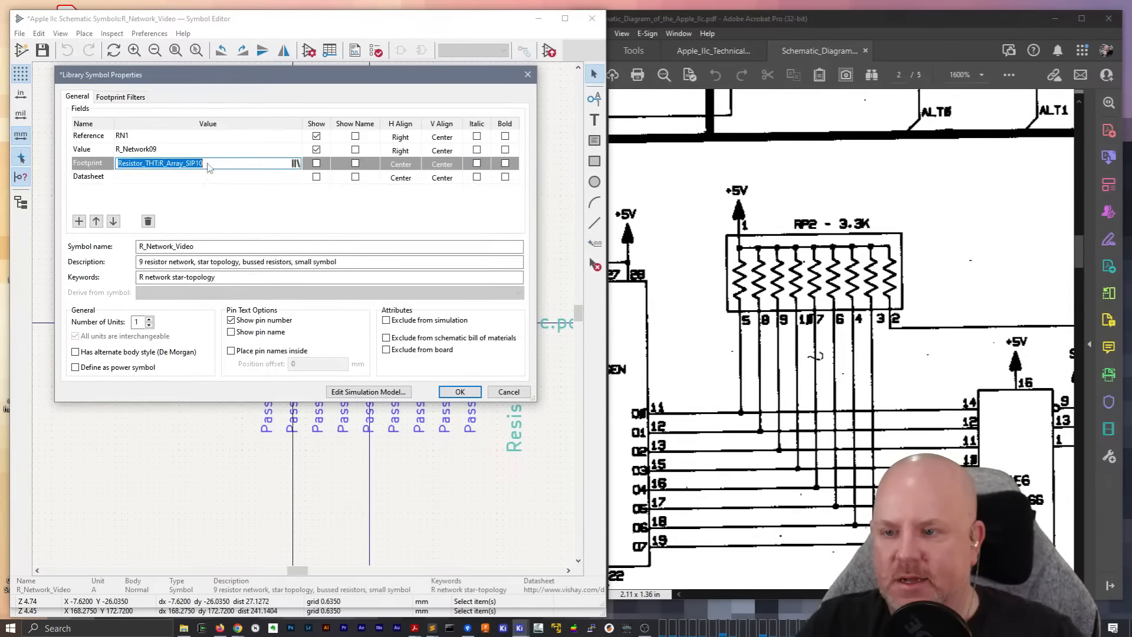
{"action": "key", "text": "Delete"}
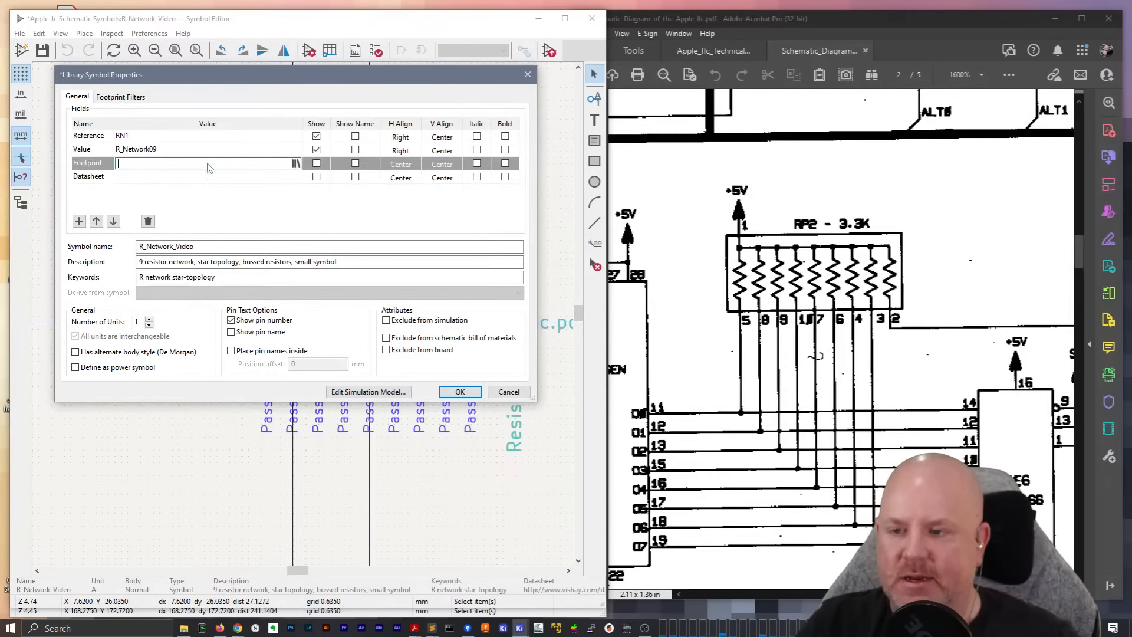
{"action": "left_click", "coordinate": [141, 137]}
{"action": "type", "text": "R"}
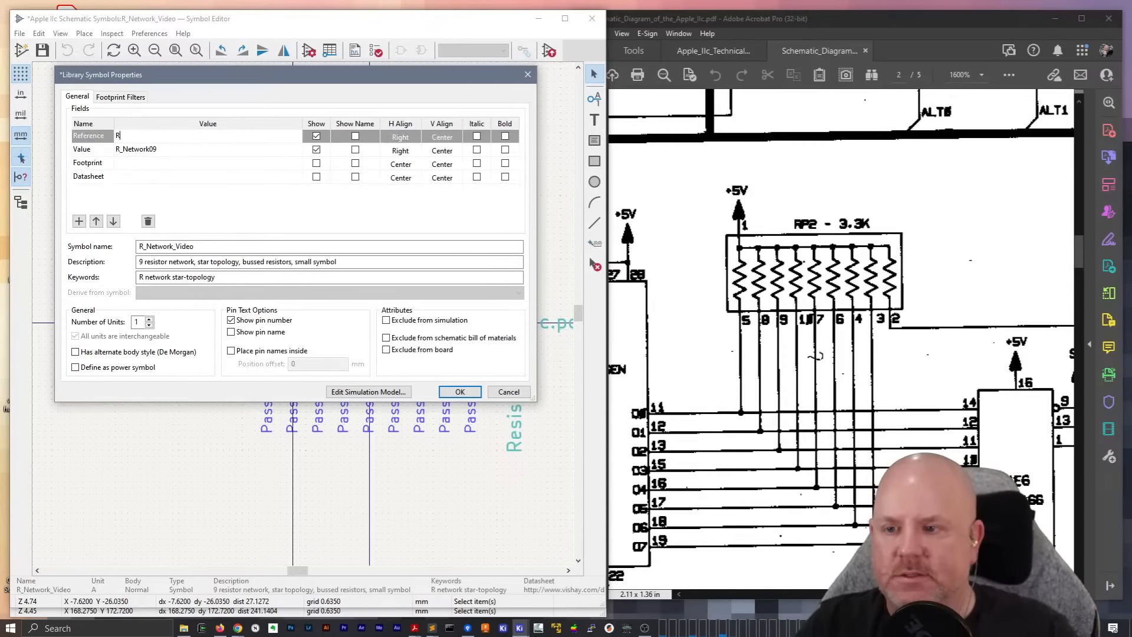
{"action": "type", "text": "P"}
{"action": "left_click", "coordinate": [192, 249]}
{"action": "left_click", "coordinate": [178, 263]}
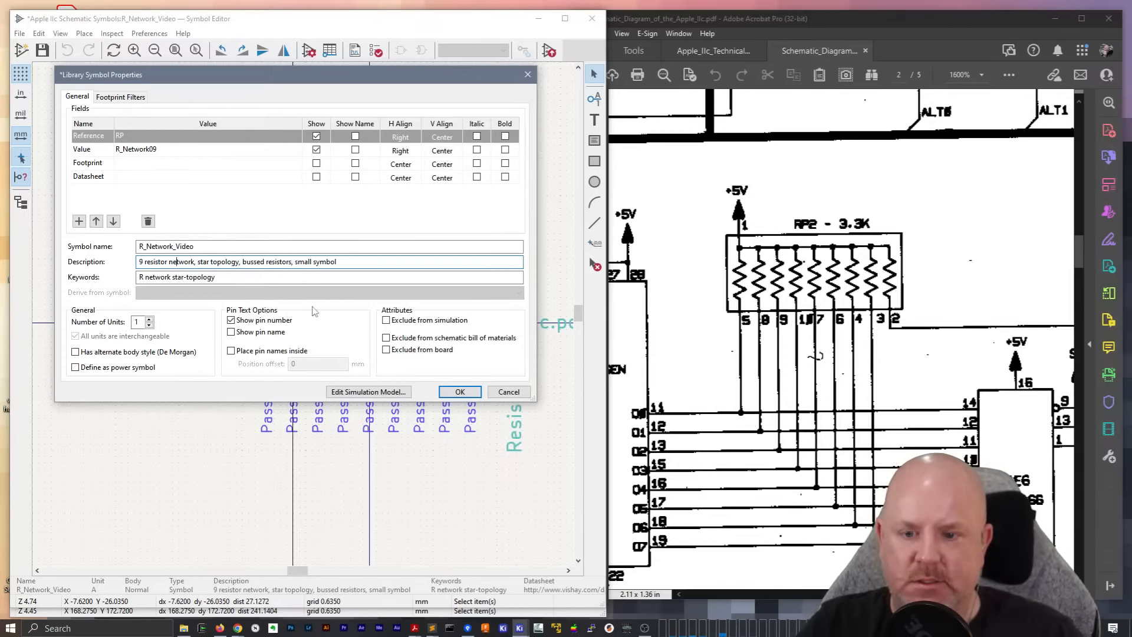
{"action": "left_click", "coordinate": [459, 392]}
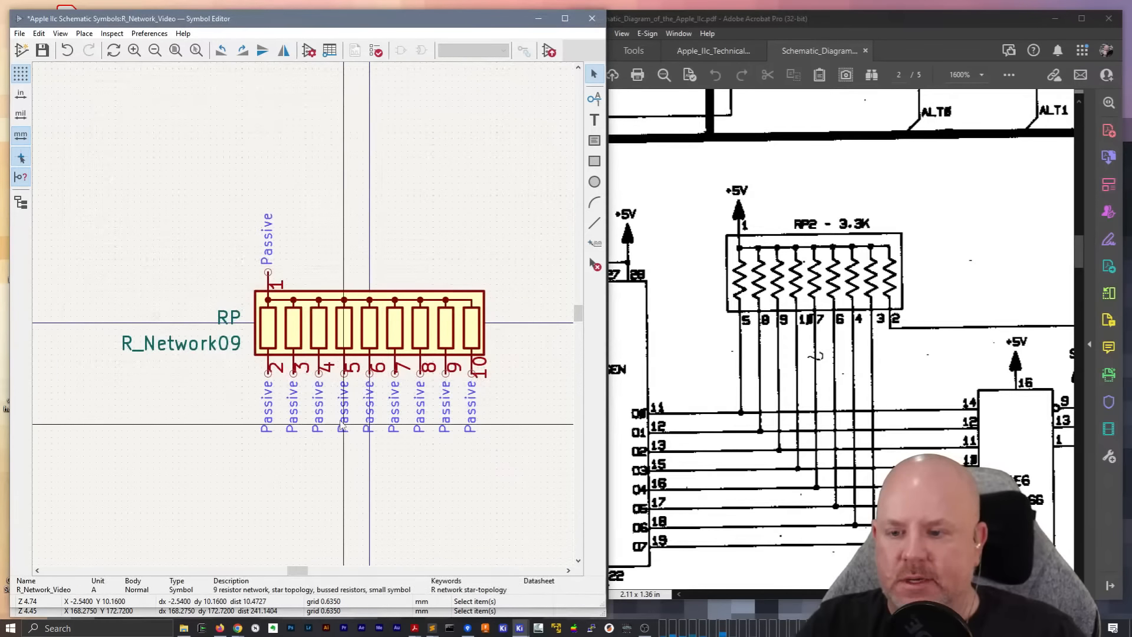
In the symbol's pin table, renumber pins R1, R2 and R3 as 5, 8 and 9
{"action": "left_click", "coordinate": [271, 366]}
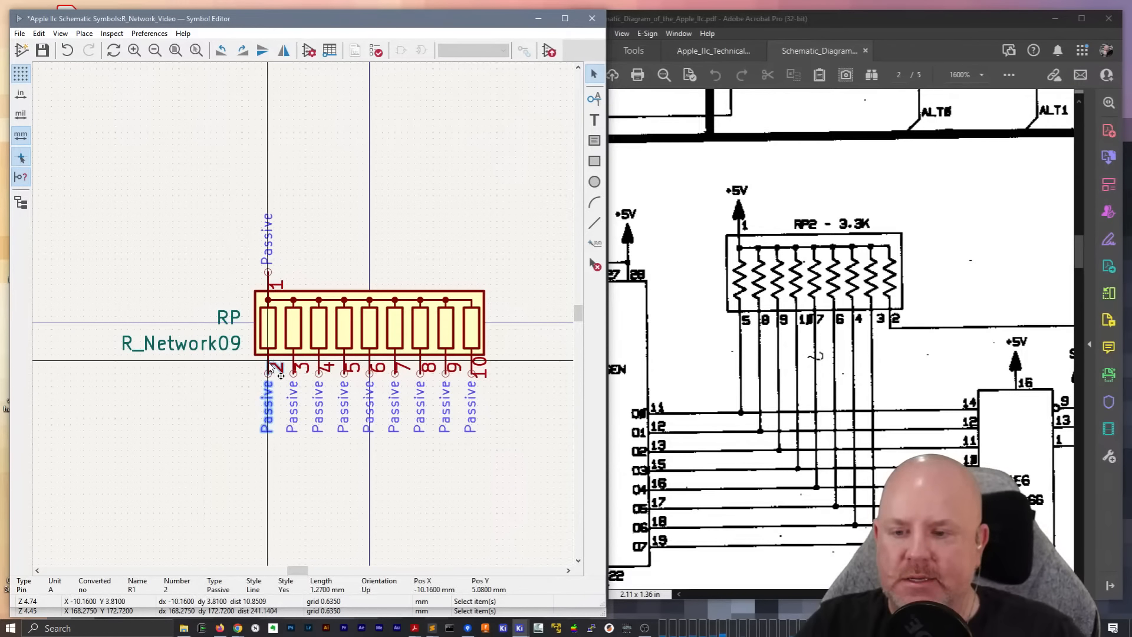
{"action": "left_click", "coordinate": [330, 51]}
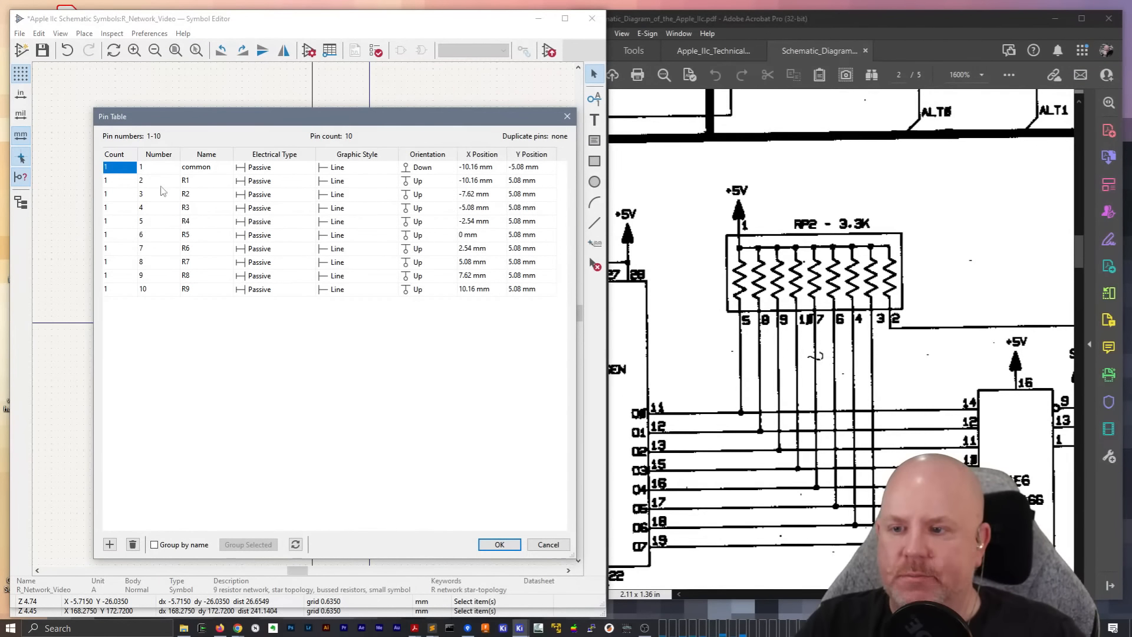
{"action": "left_click", "coordinate": [158, 185]}
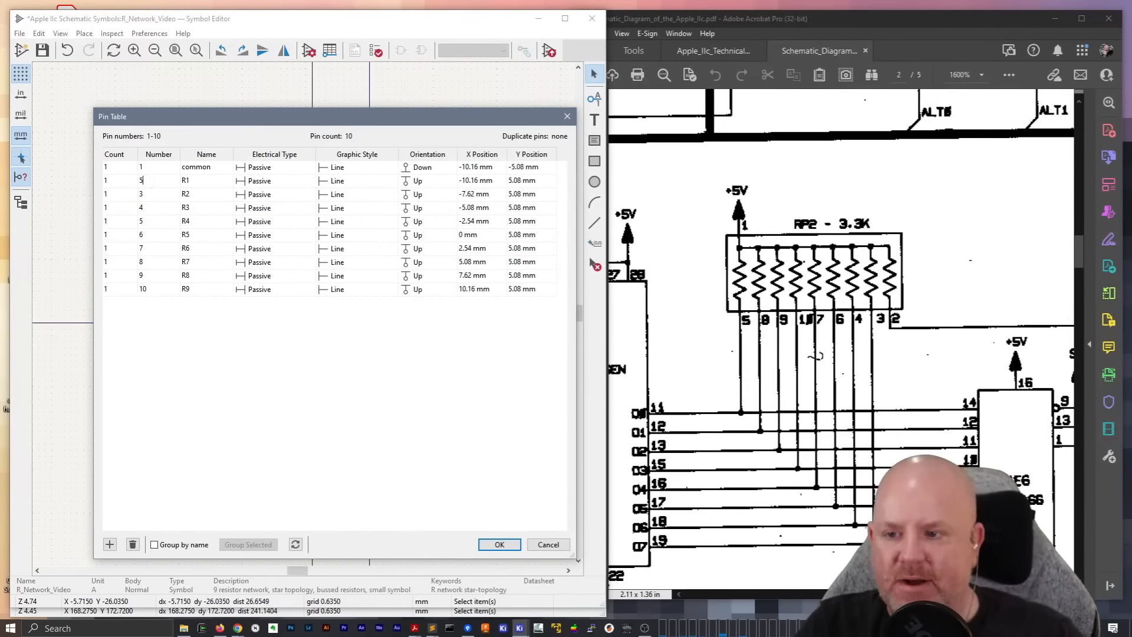
{"action": "left_click", "coordinate": [152, 194]}
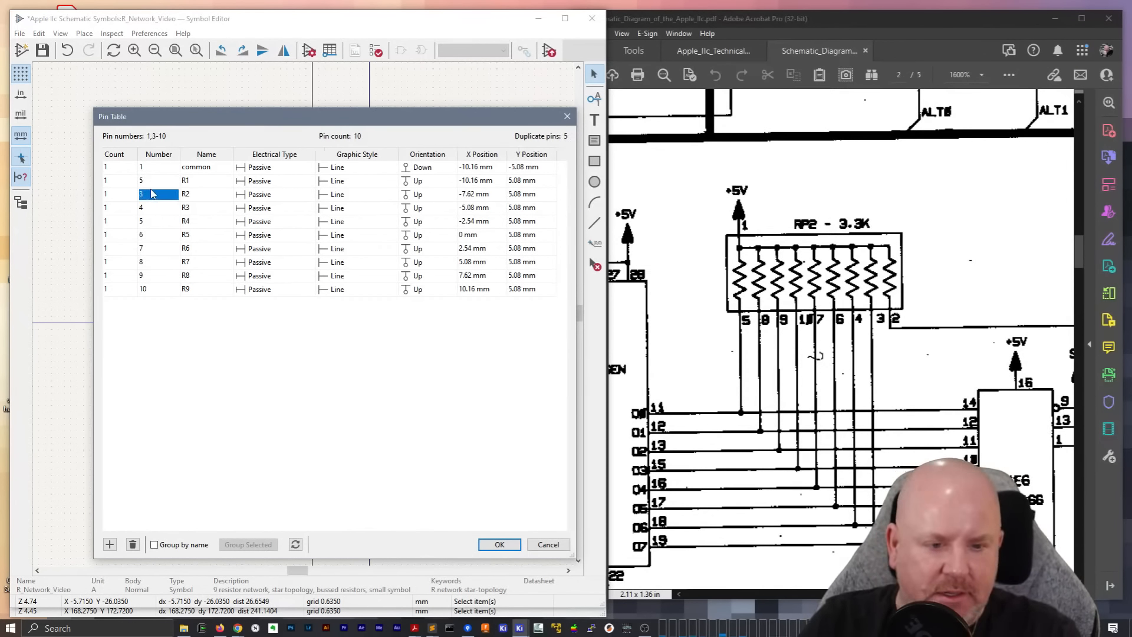
{"action": "type", "text": "8"}
{"action": "key", "text": "Return"}
{"action": "type", "text": "9"}
{"action": "key", "text": "Return"}
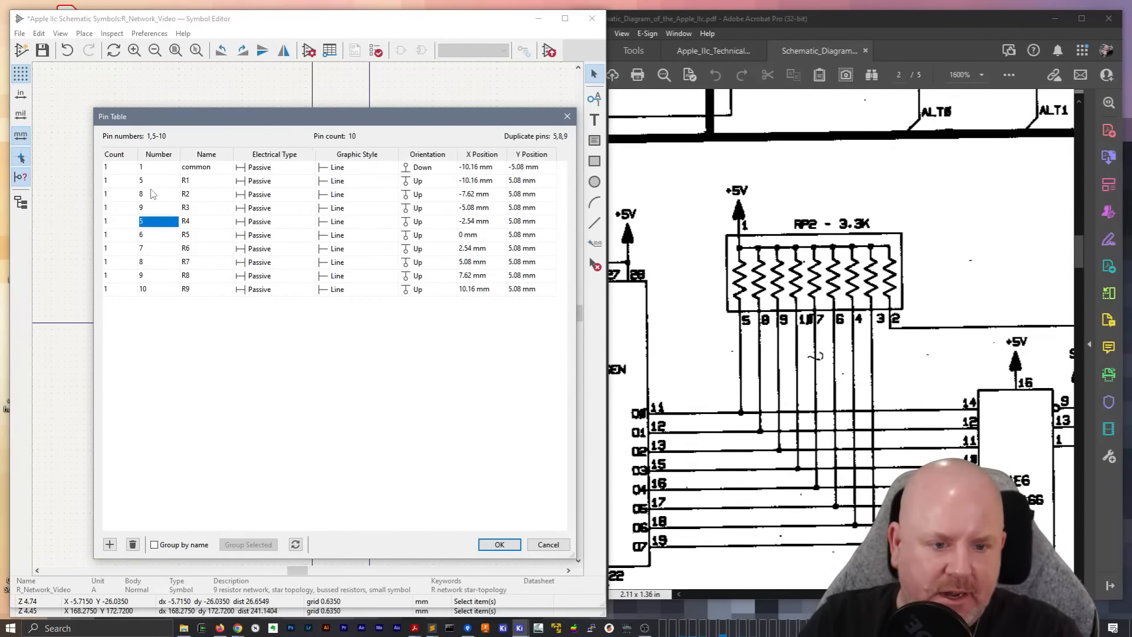
Renumber pins R4, R5 and R6 as 10, 7 and 6 in the pin table
{"action": "type", "text": "10"}
{"action": "key", "text": "Return"}
{"action": "type", "text": "7"}
{"action": "key", "text": "Return"}
{"action": "type", "text": "76"}
{"action": "key", "text": "Return"}
{"action": "key", "text": "Up"}
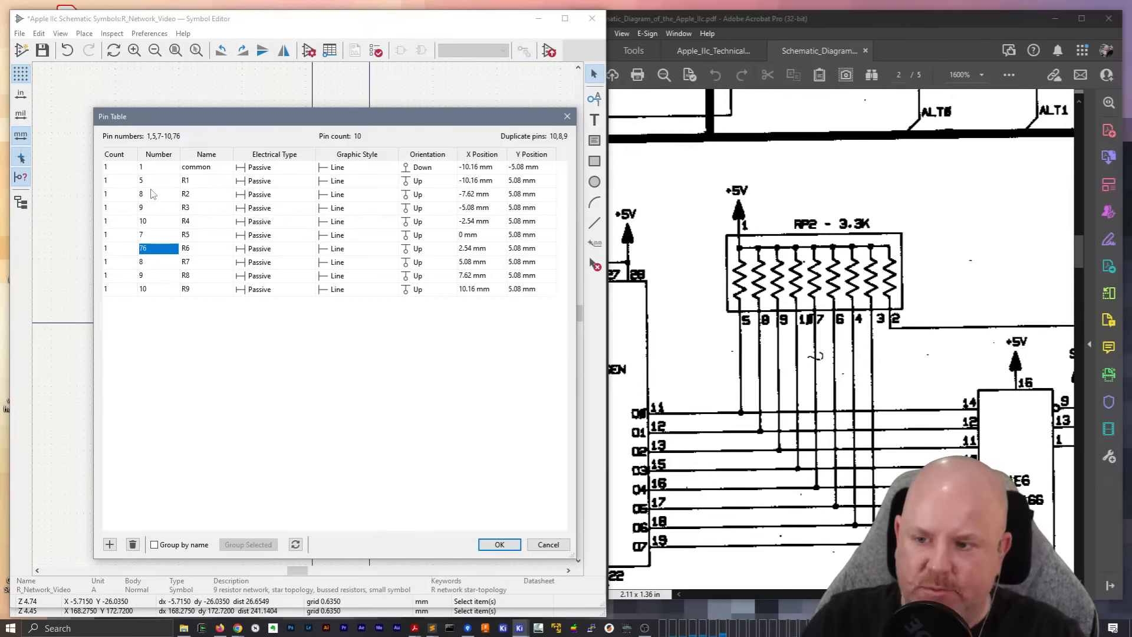
{"action": "type", "text": "6"}
{"action": "key", "text": "Return"}
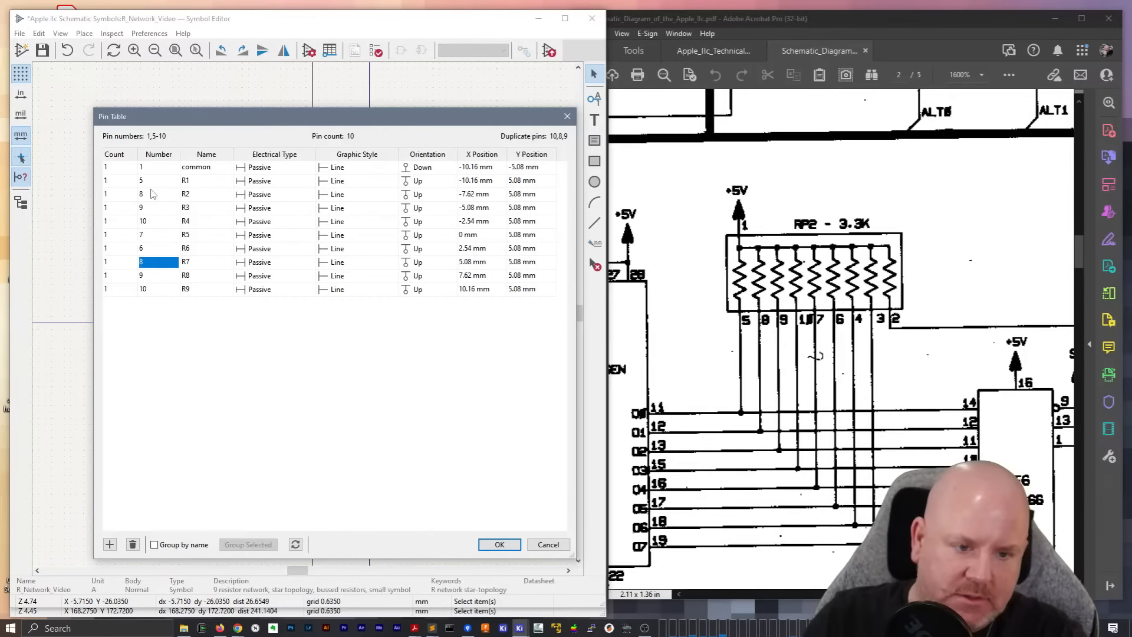
Renumber pins R7, R8 and R9 as 4, 3 and 2, and apply the pin table changes
{"action": "type", "text": "5"}
{"action": "key", "text": "Return"}
{"action": "type", "text": "3"}
{"action": "key", "text": "Return"}
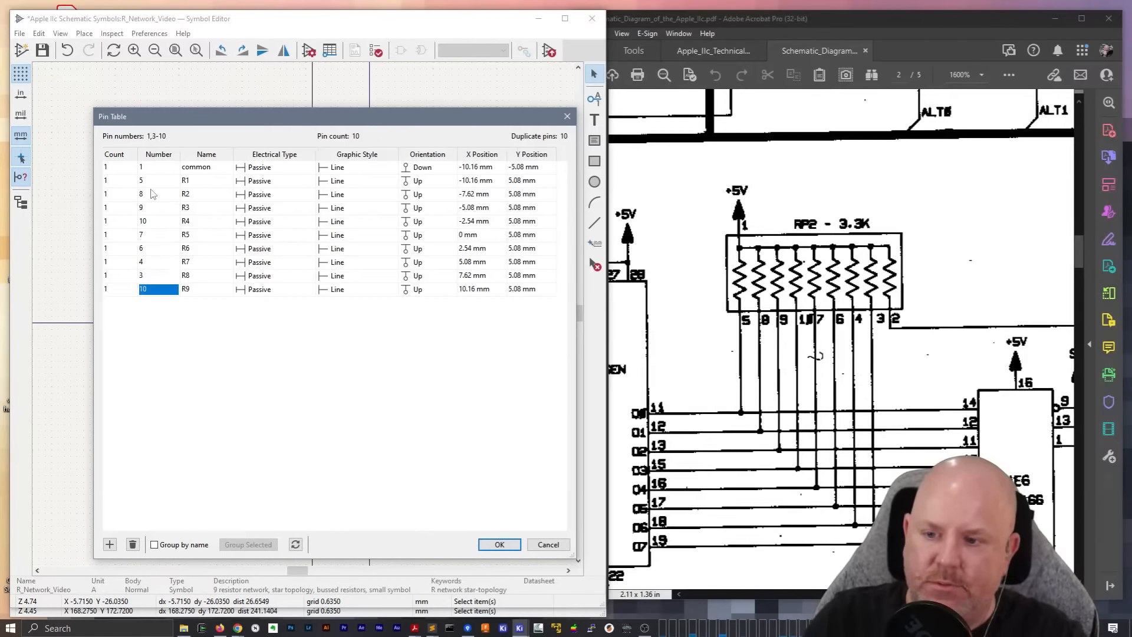
{"action": "type", "text": "2"}
{"action": "key", "text": "Return"}
{"action": "left_click", "coordinate": [133, 544]}
{"action": "left_click", "coordinate": [500, 544]}
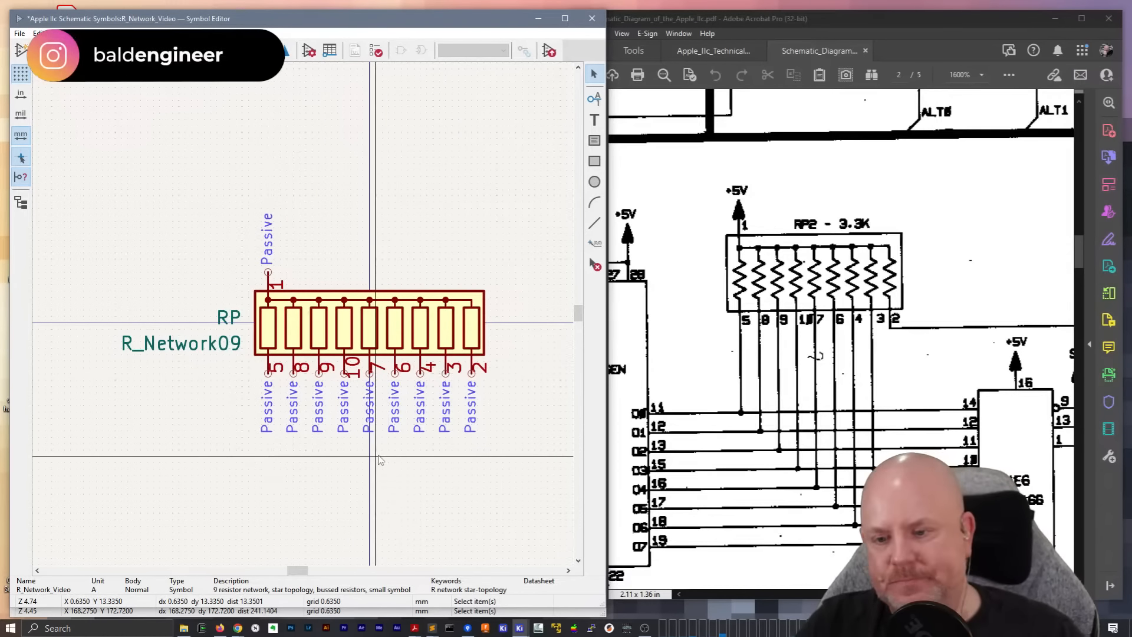
Move the nine resistor pins along the symbol's lower edge about 1.9 mm down, away from the body
{"action": "scroll", "coordinate": [376, 456], "scroll_direction": "up", "scroll_amount": 2}
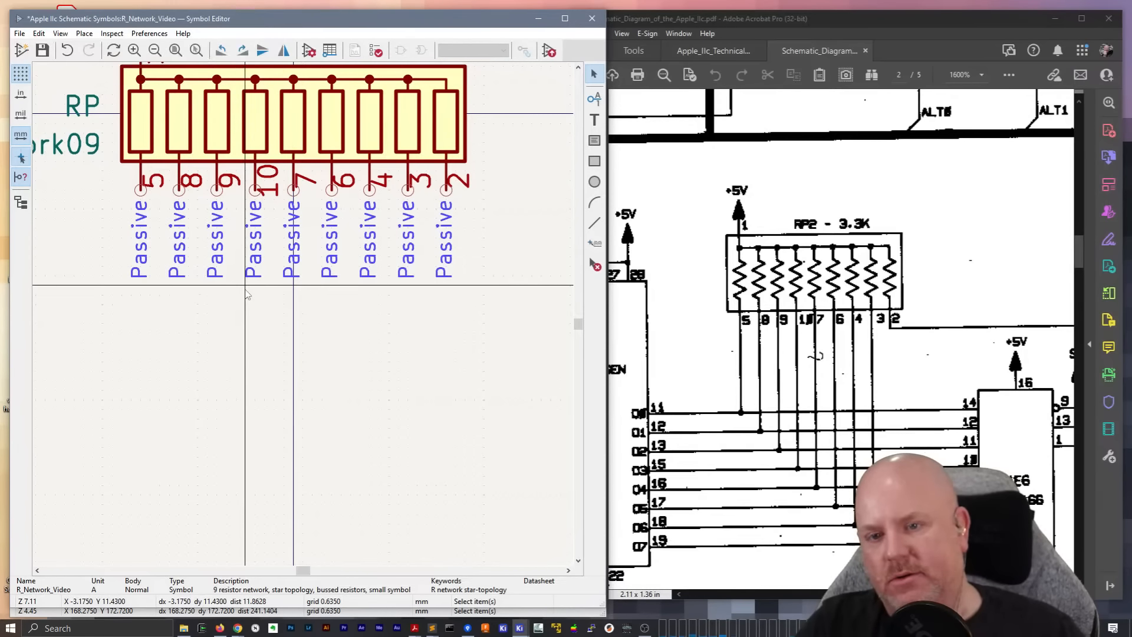
{"action": "left_click", "coordinate": [144, 176]}
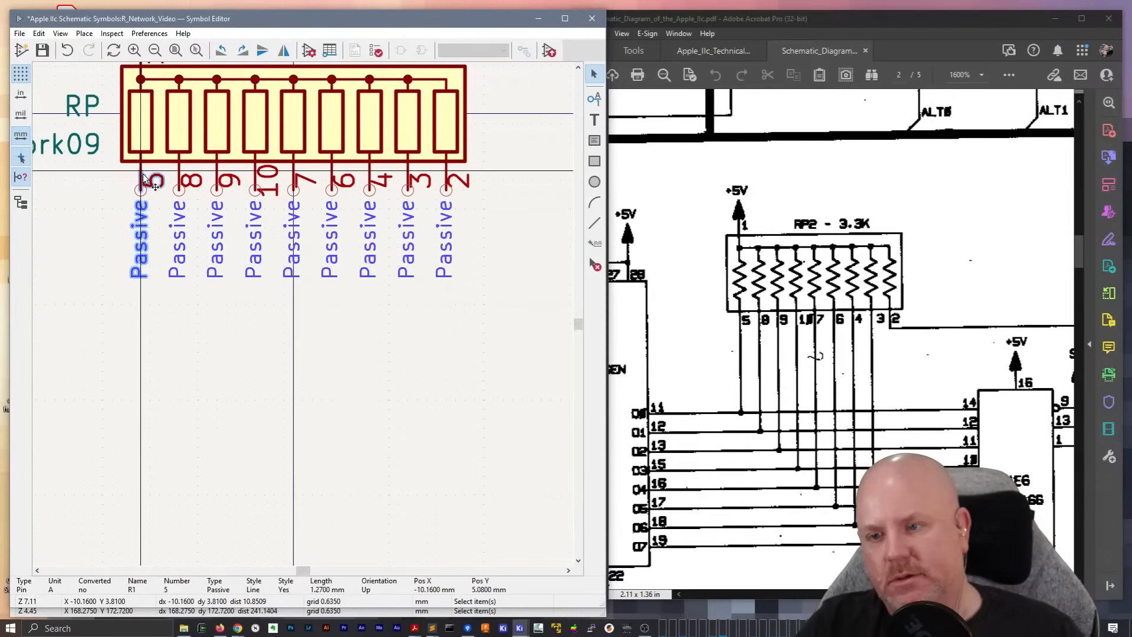
{"action": "left_click", "coordinate": [96, 190]}
{"action": "left_click_drag", "start_coordinate": [464, 252], "coordinate": [139, 220]}
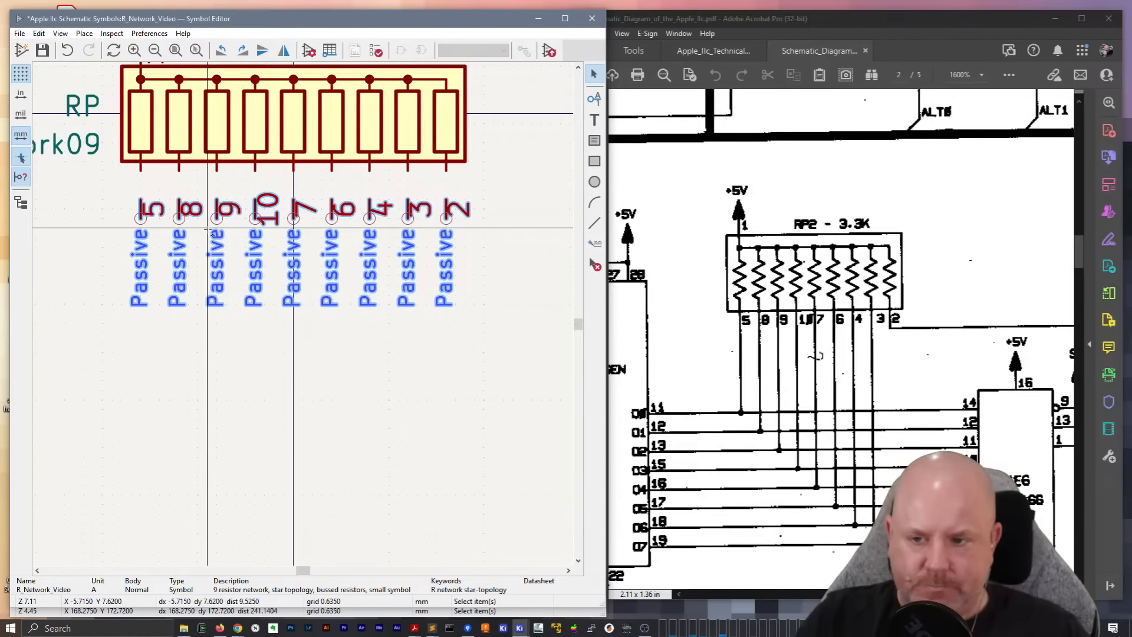
{"action": "key", "text": "ctrl+z"}
Cut the nine lower pins from the symbol and paste their text definition into a Sublime Text document
{"action": "left_click_drag", "start_coordinate": [509, 295], "coordinate": [133, 193]}
{"action": "key", "text": "Delete"}
{"action": "left_click", "coordinate": [431, 628]}
{"action": "key", "text": "ctrl+v"}
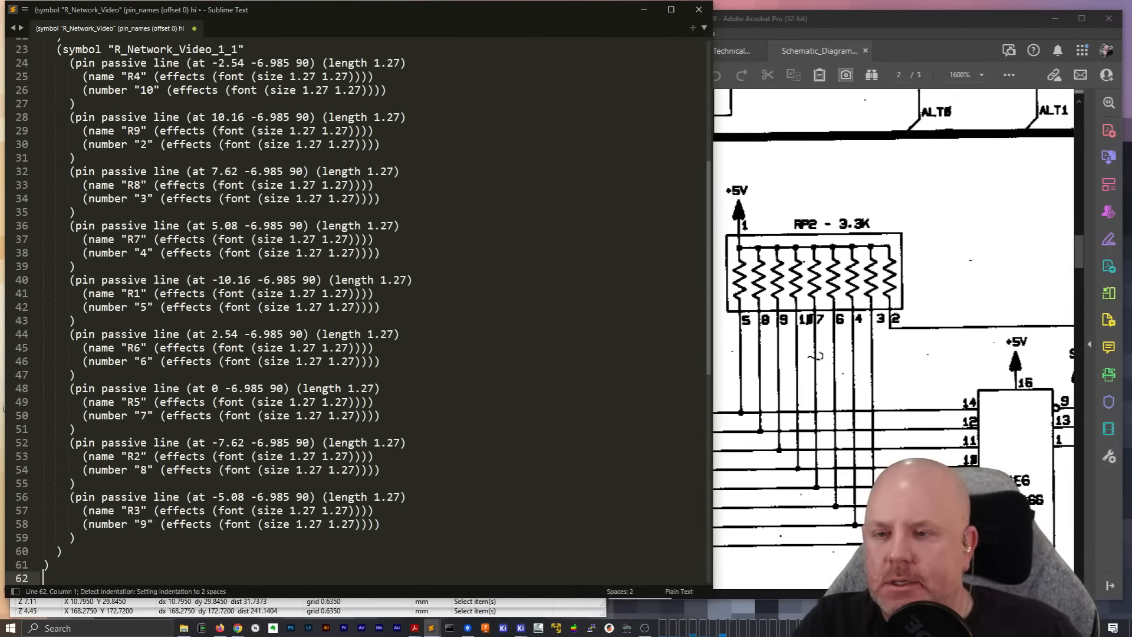
Replace every "length 1.27" with "length 2.54" in the symbol's text definition
{"action": "scroll", "coordinate": [288, 297], "scroll_direction": "up", "scroll_amount": 7}
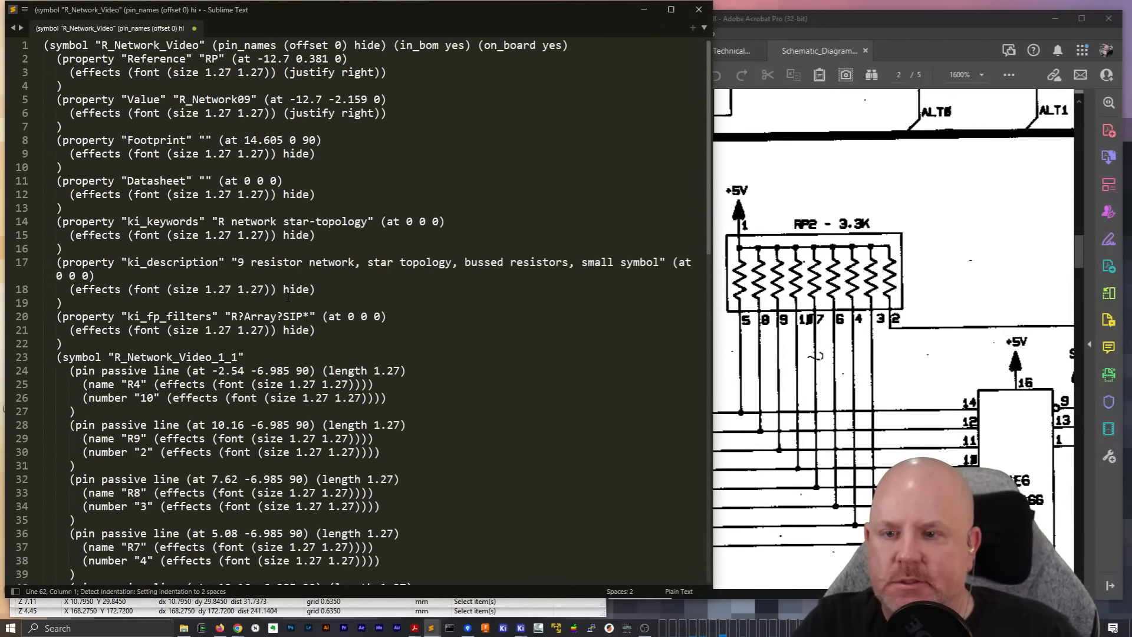
{"action": "left_click_drag", "start_coordinate": [328, 370], "coordinate": [400, 370]}
{"action": "key", "text": "ctrl+c"}
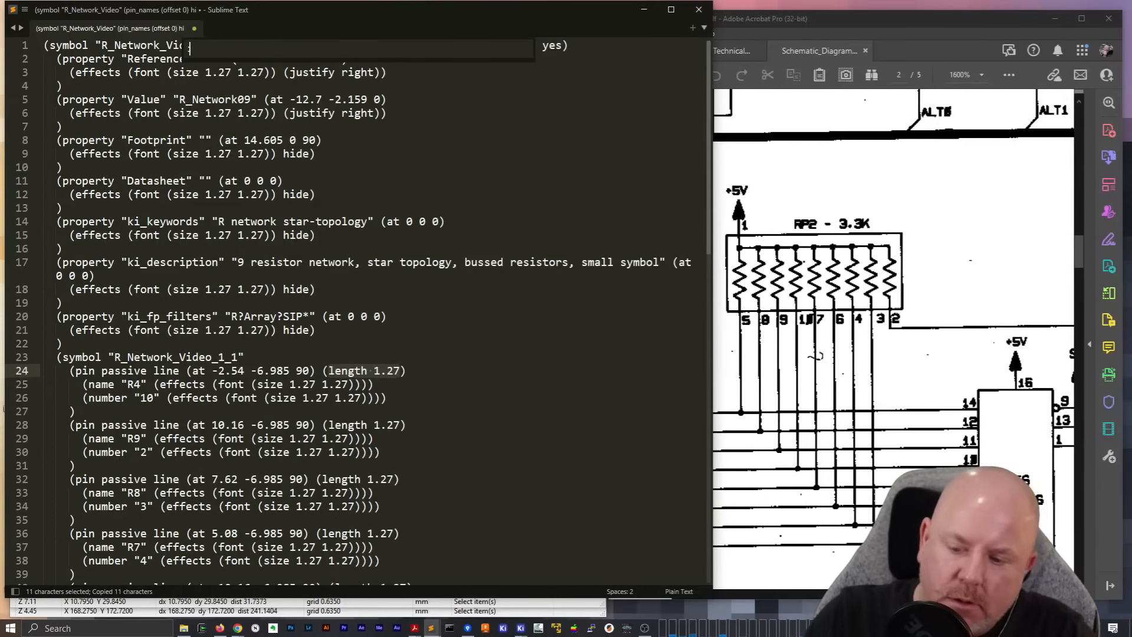
{"action": "key", "text": "ctrl+f"}
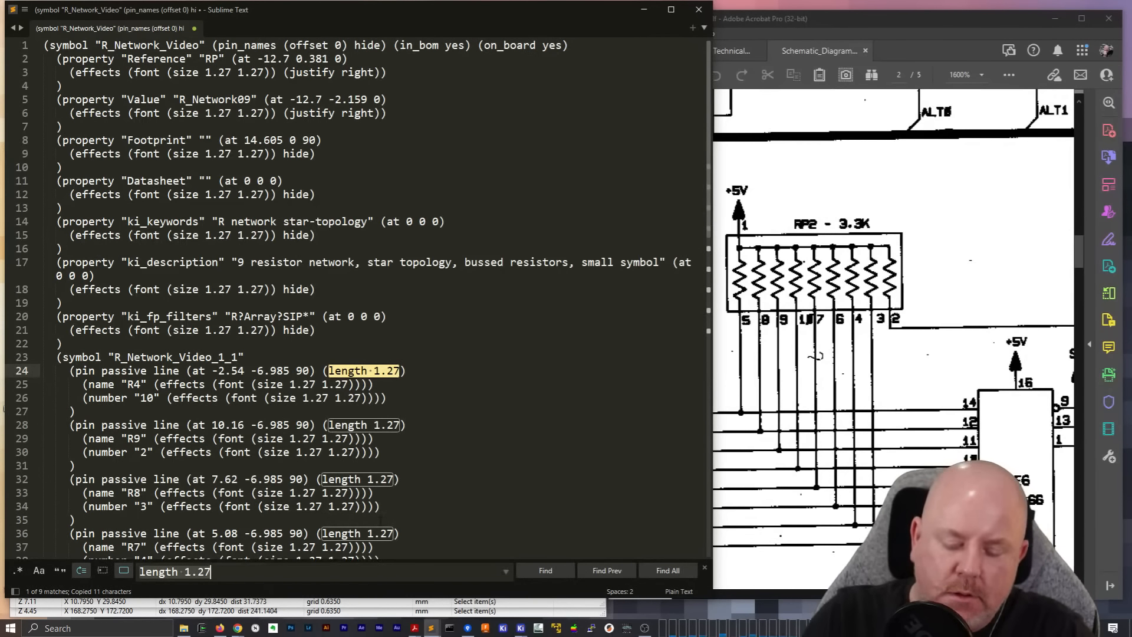
{"action": "key", "text": "ctrl+h"}
{"action": "left_click_drag", "start_coordinate": [237, 572], "coordinate": [145, 575]}
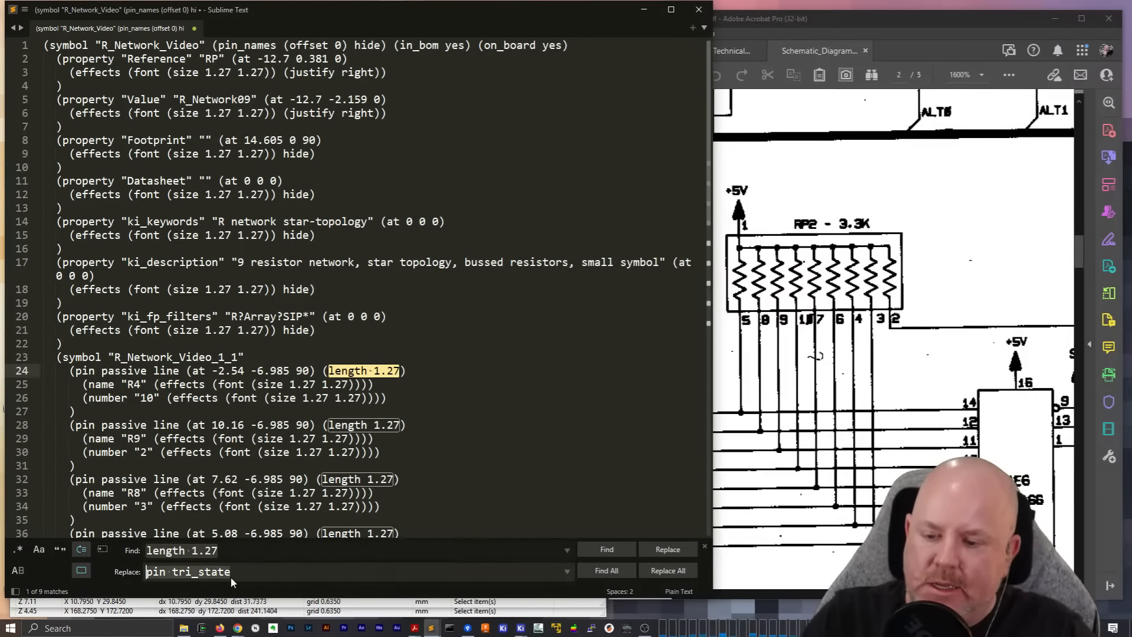
{"action": "type", "text": "length"}
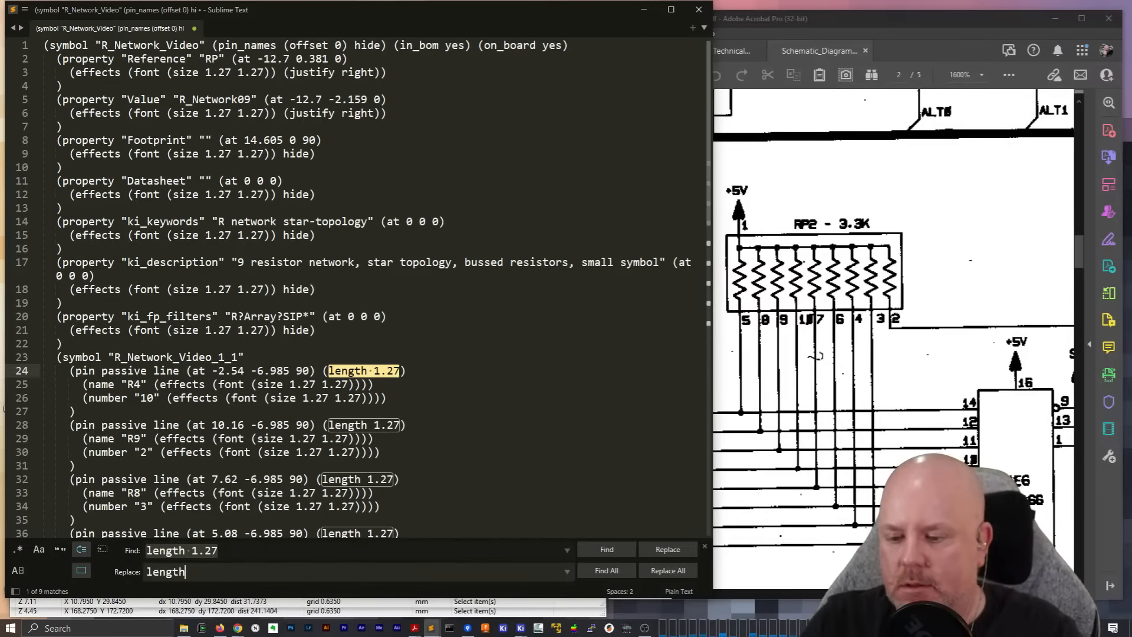
{"action": "type", "text": " 2.54"}
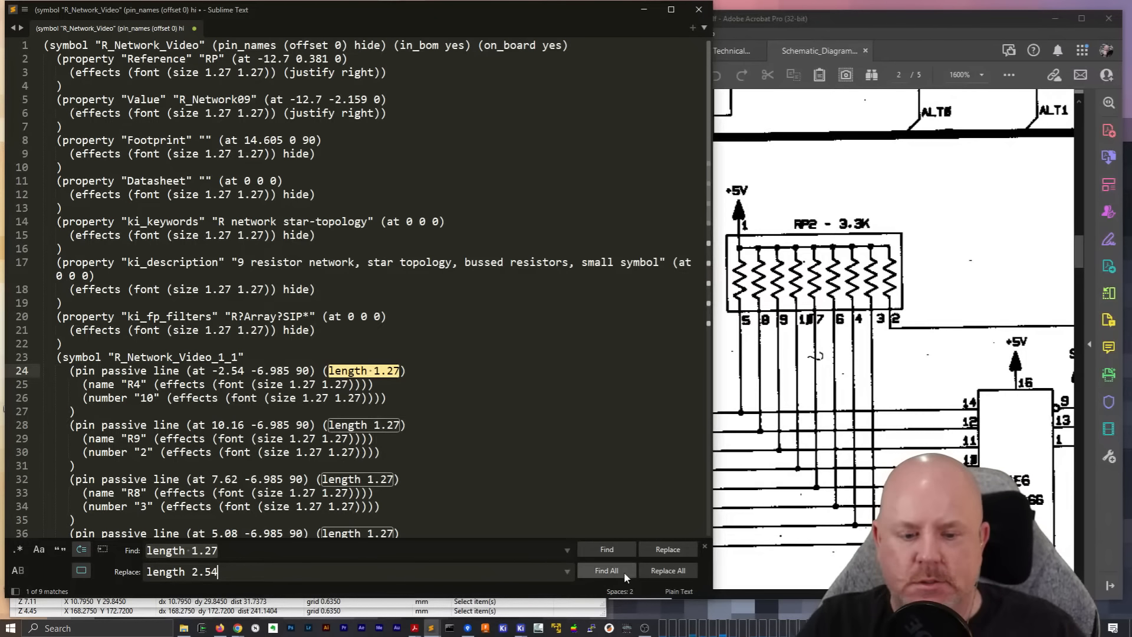
{"action": "left_click", "coordinate": [668, 570]}
Cut the whole edited definition and paste the pins back into the R_Network_Video symbol, aligned directly beneath the nine resistors
{"action": "key", "text": "ctrl+a"}
{"action": "key", "text": "ctrl+x"}
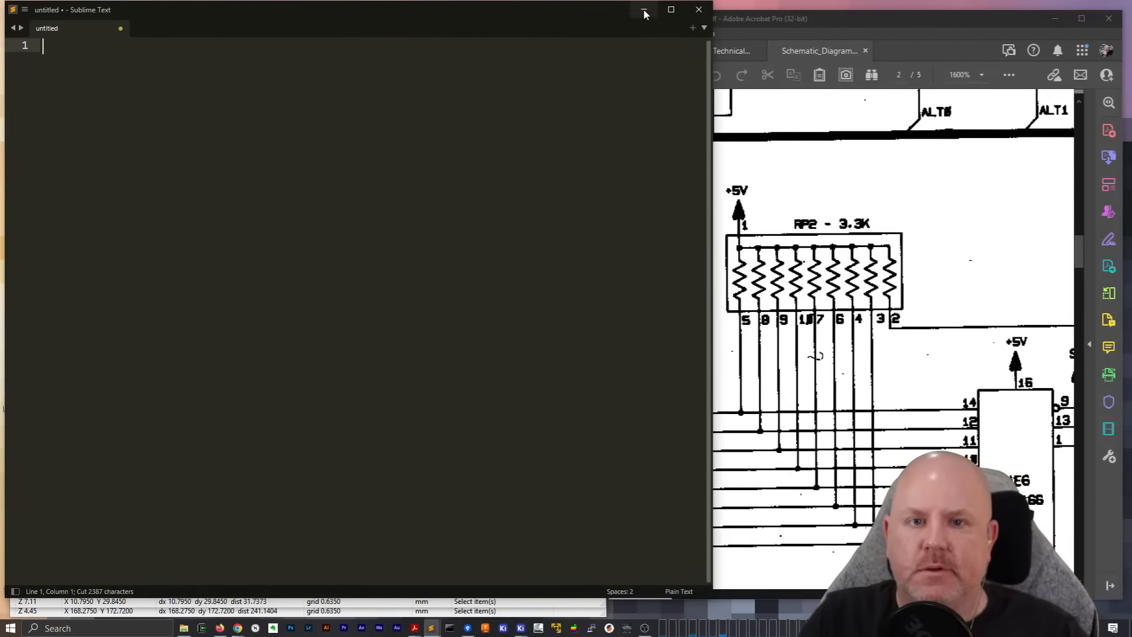
{"action": "left_click", "coordinate": [645, 10]}
{"action": "key", "text": "ctrl+v"}
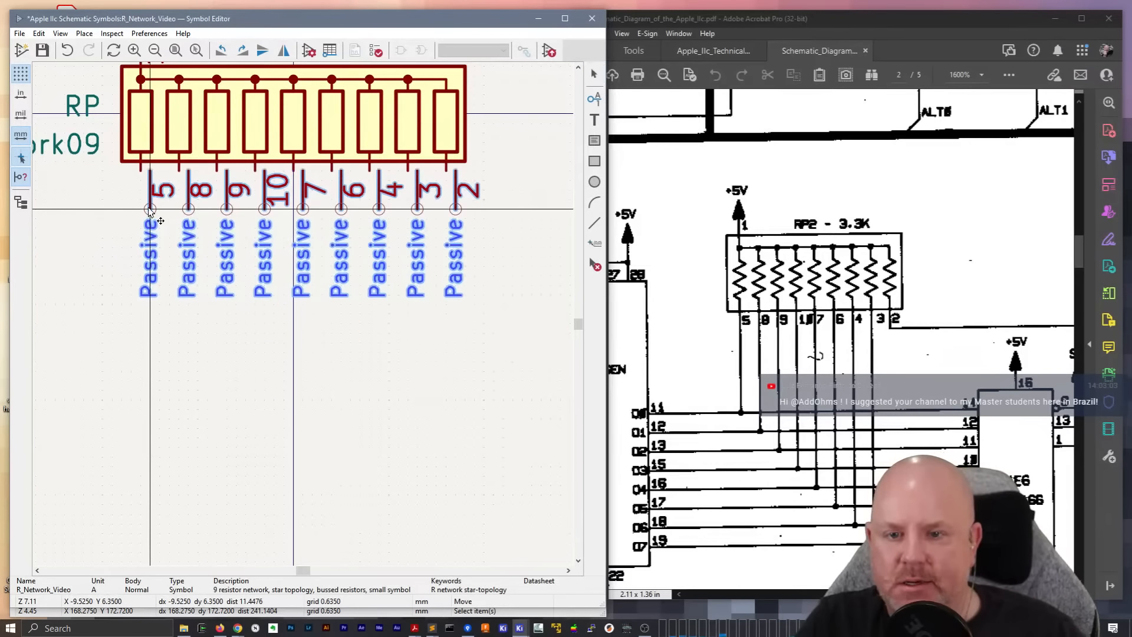
{"action": "left_click", "coordinate": [144, 211]}
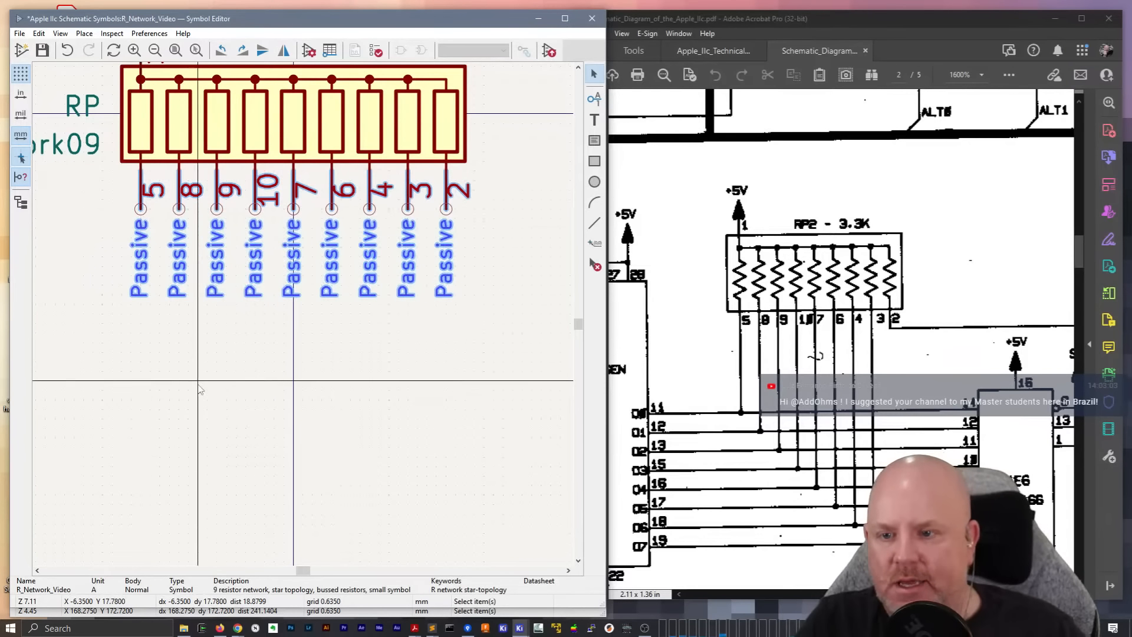
Check the length of pin 10 and save the R_Network_Video symbol
{"action": "left_click", "coordinate": [274, 187]}
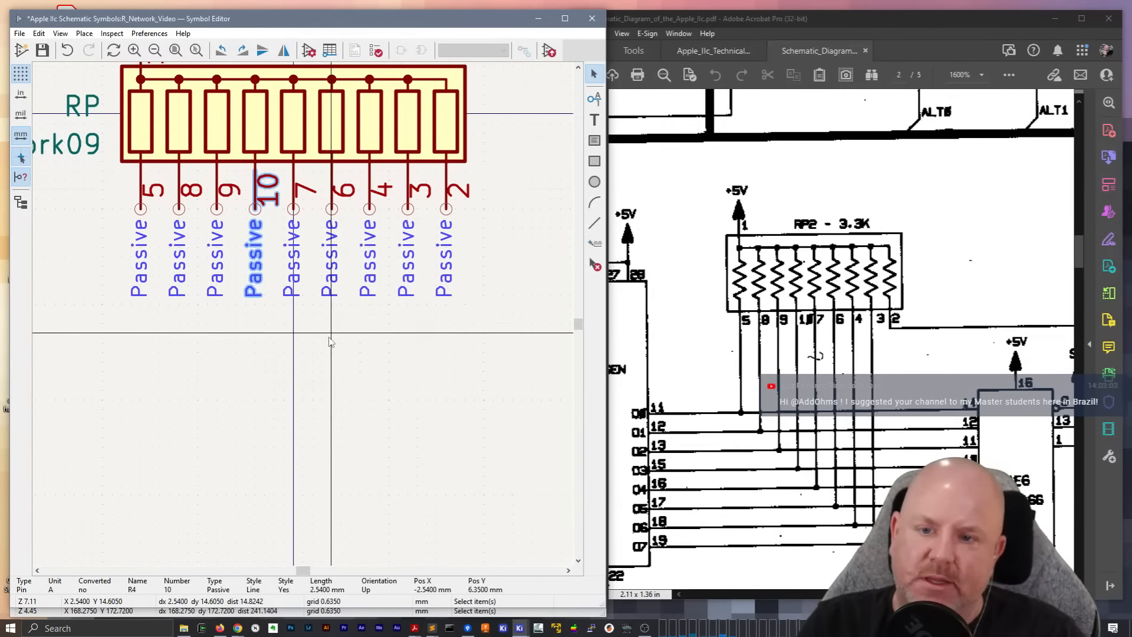
{"action": "scroll", "coordinate": [330, 342], "scroll_direction": "down", "scroll_amount": 2}
{"action": "left_click", "coordinate": [152, 359]}
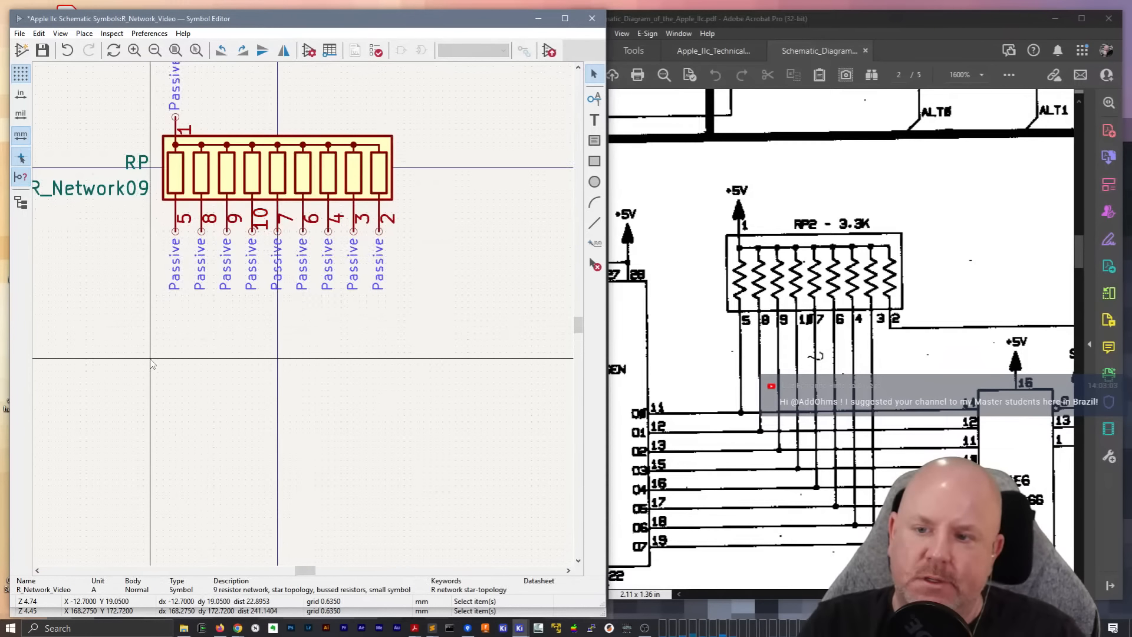
{"action": "key", "text": "ctrl+s"}
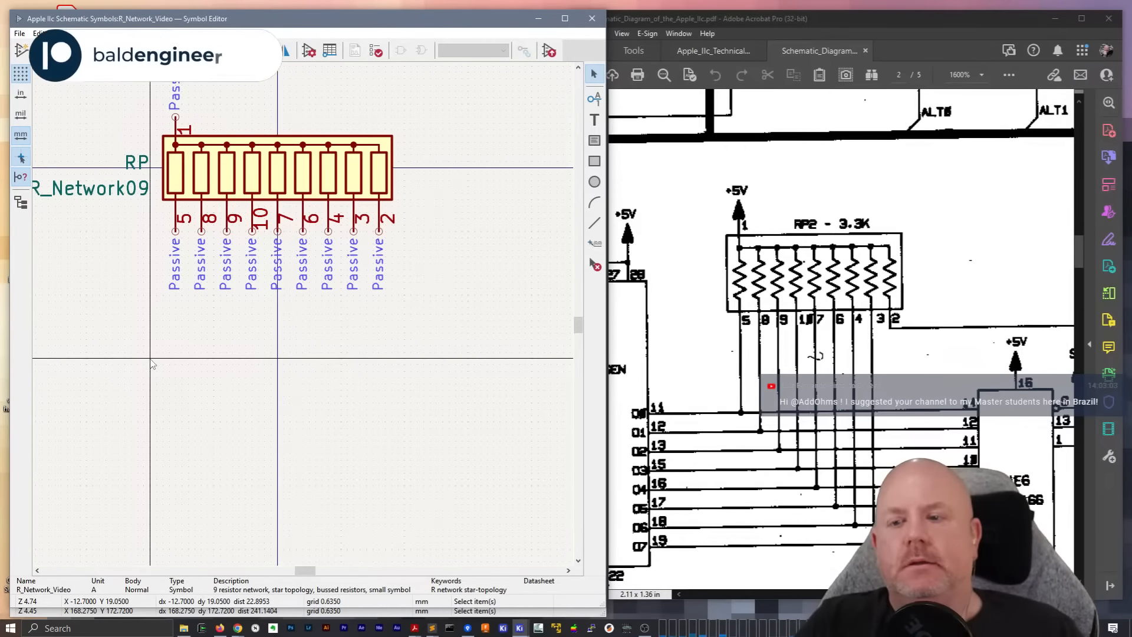
{"action": "middle_click_drag", "start_coordinate": [152, 308], "coordinate": [248, 355]}
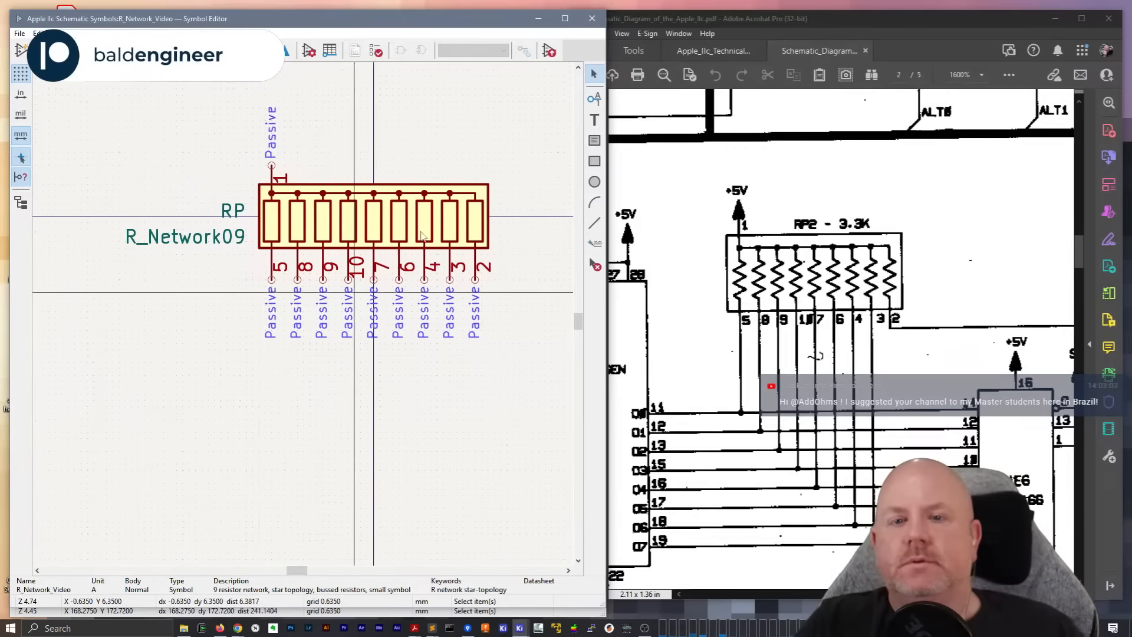
Return to the Video sheet in the Schematic Editor and delete resistor network RN1
{"action": "left_click", "coordinate": [537, 18]}
{"action": "left_click", "coordinate": [341, 253]}
{"action": "double_click", "coordinate": [330, 275]}
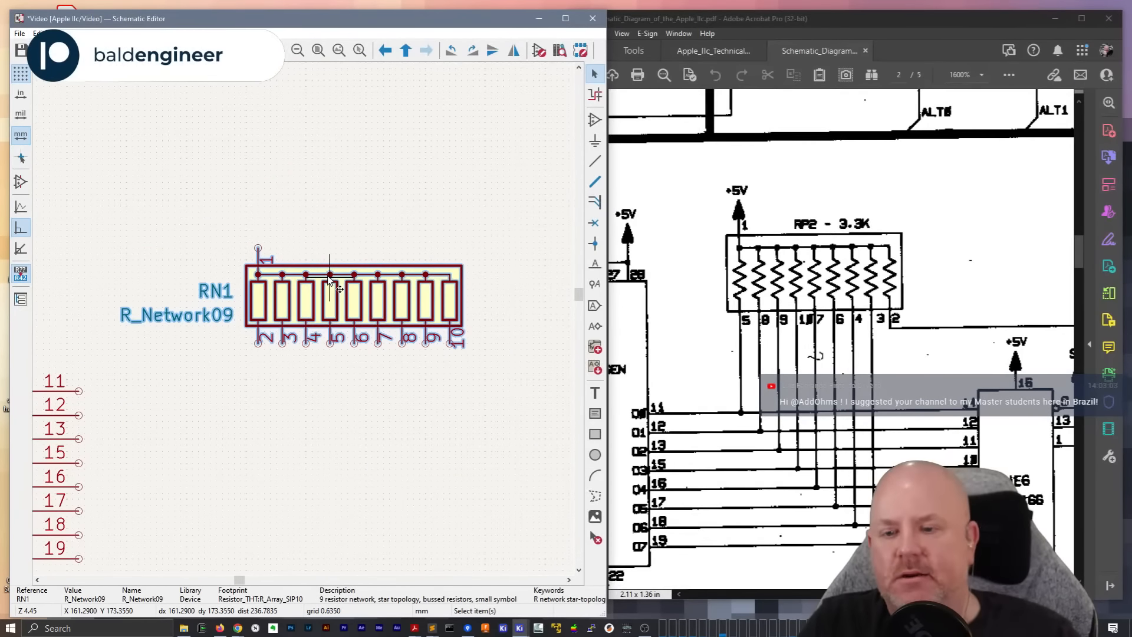
{"action": "key", "text": "Escape"}
{"action": "key", "text": "Delete"}
Place R_Network_Video from the Apple IIc Schematic Symbols library above and beside UE4's data outputs
{"action": "key", "text": "a"}
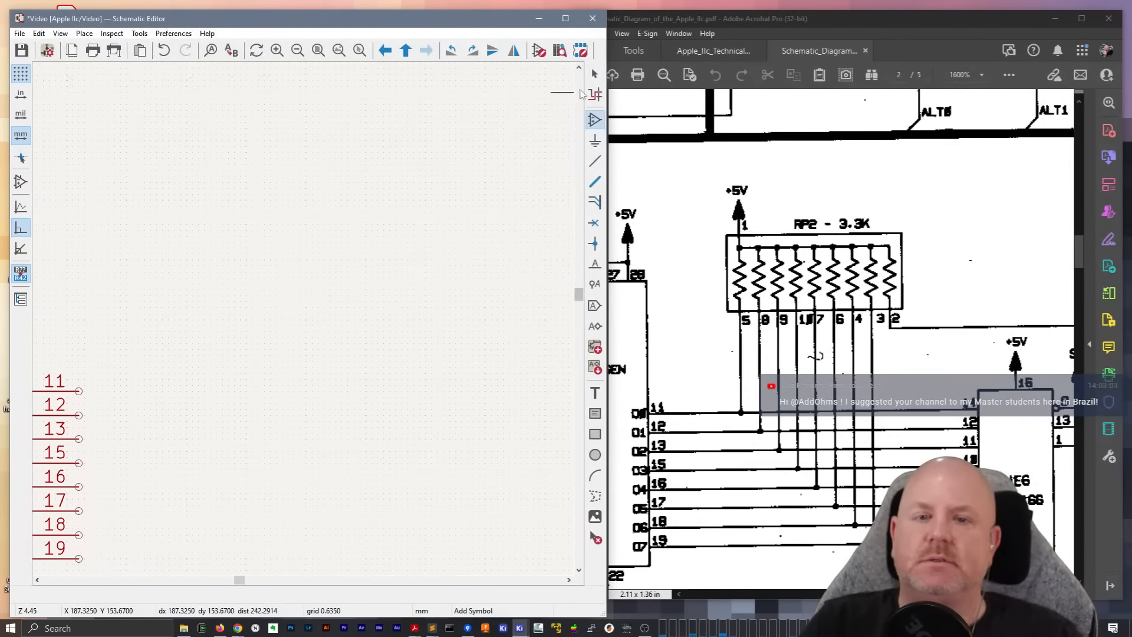
{"action": "left_click", "coordinate": [275, 245]}
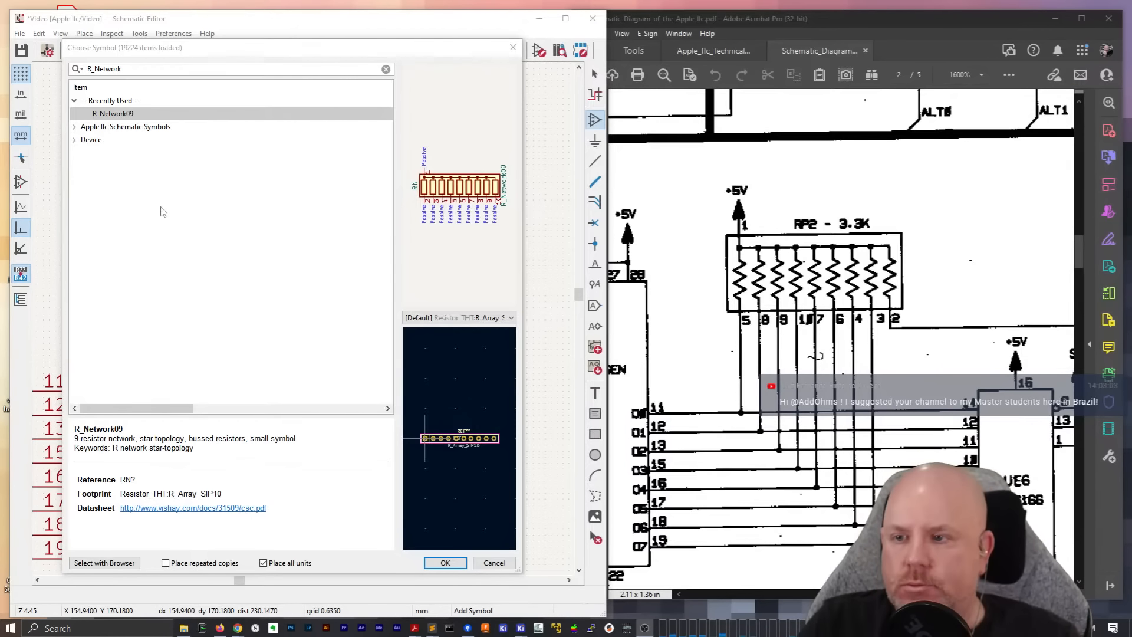
{"action": "left_click", "coordinate": [74, 126]}
{"action": "left_click", "coordinate": [102, 140]}
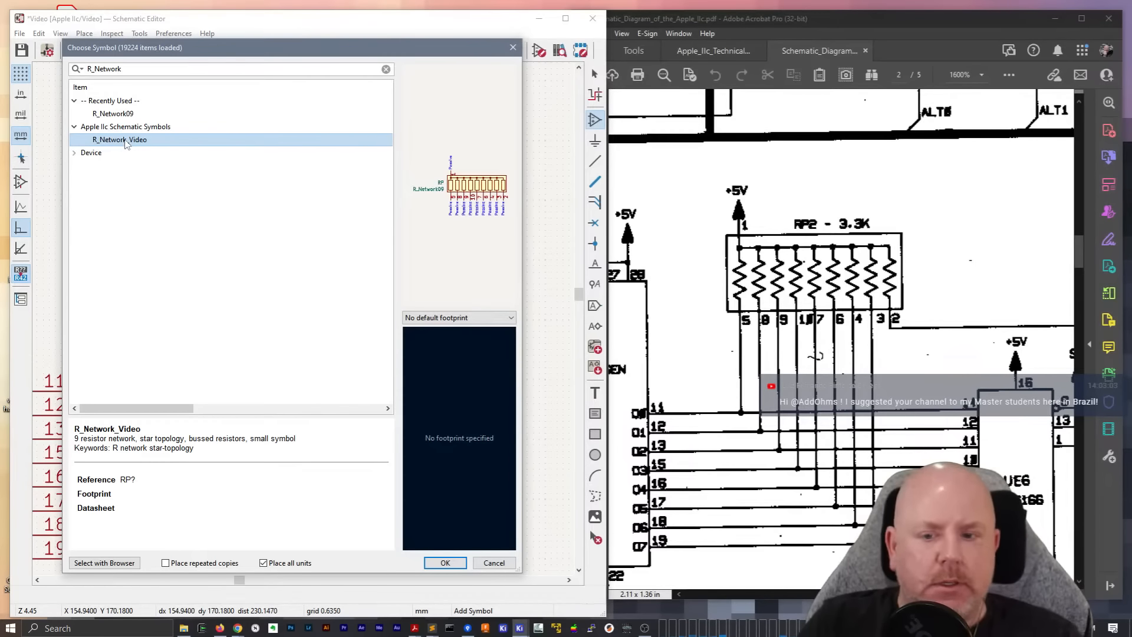
{"action": "double_click", "coordinate": [125, 143]}
{"action": "left_click", "coordinate": [312, 296]}
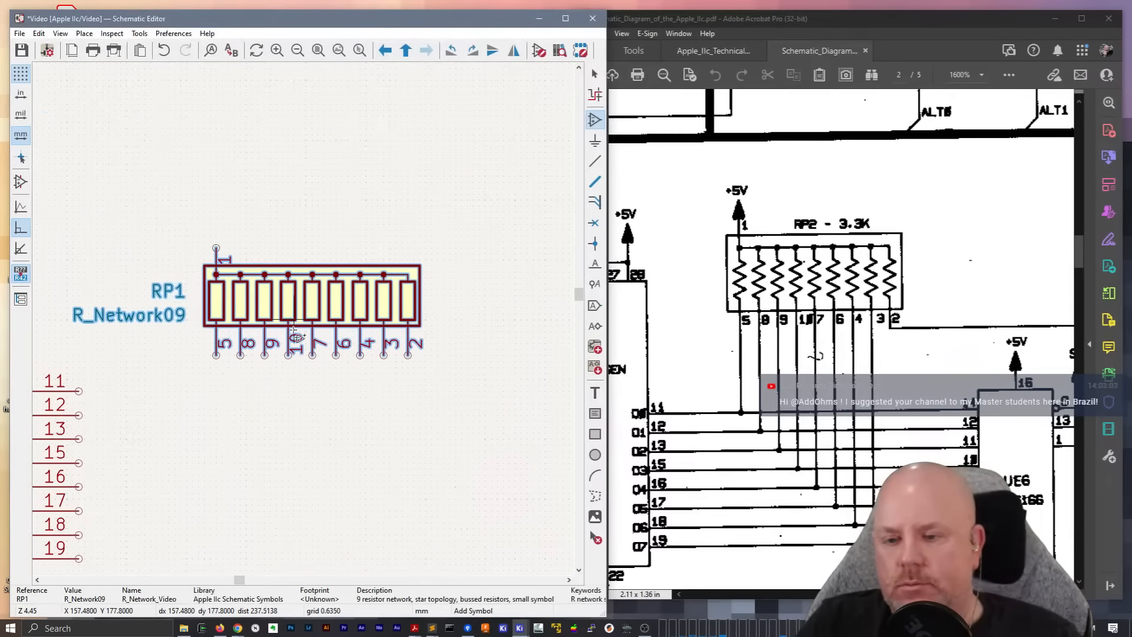
{"action": "middle_click_drag", "start_coordinate": [262, 435], "coordinate": [355, 321]}
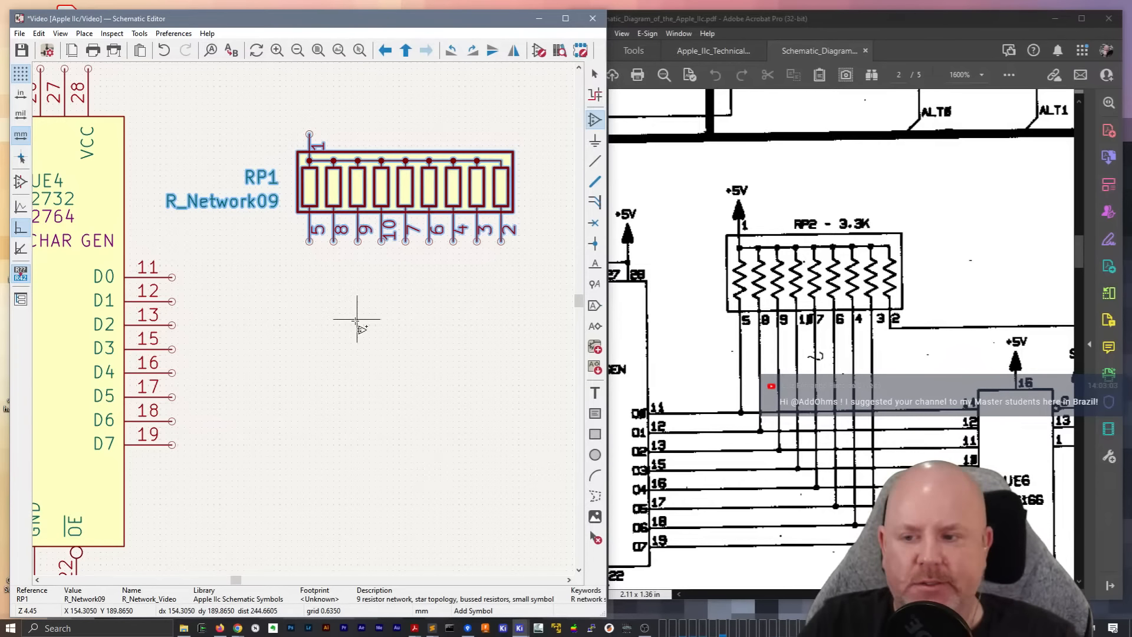
{"action": "key", "text": "w"}
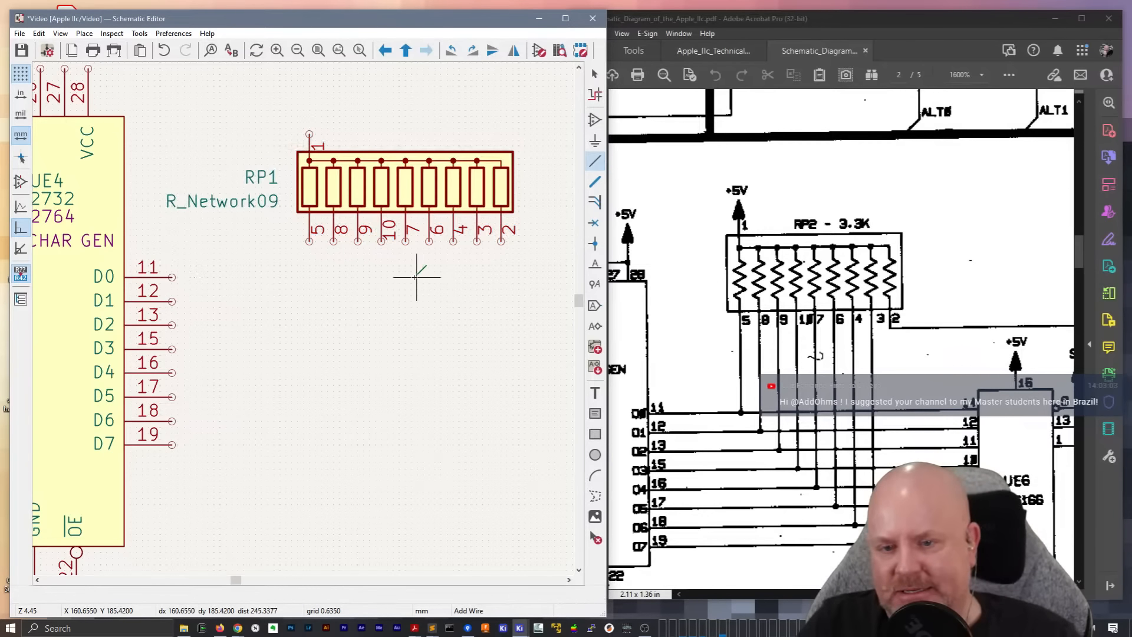
{"action": "key", "text": "Escape"}
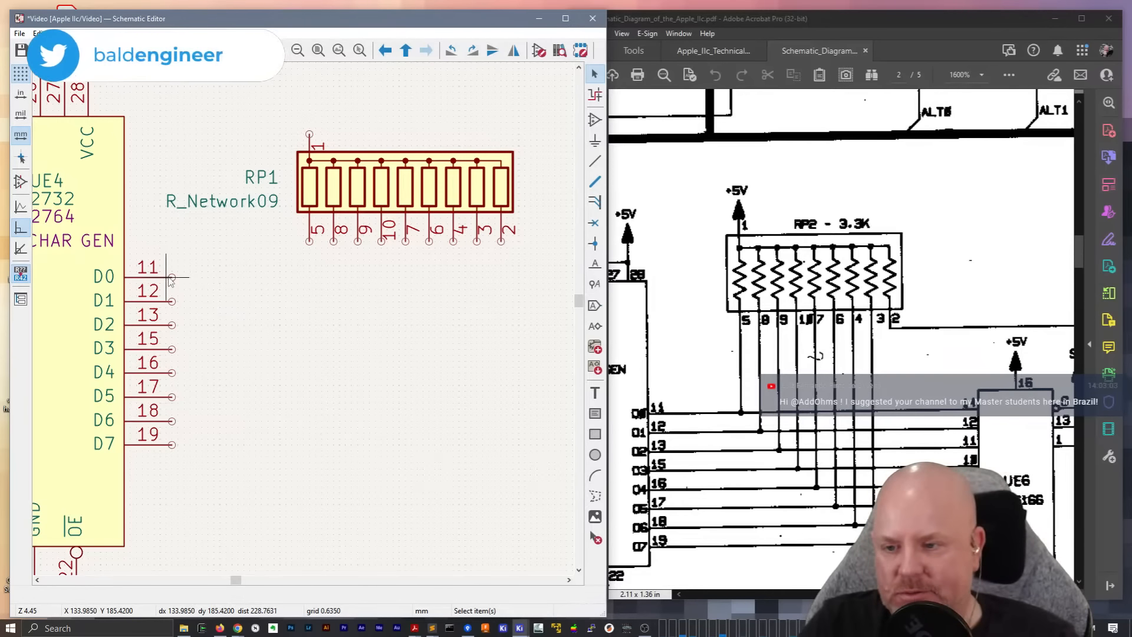
{"action": "scroll", "coordinate": [214, 297], "scroll_direction": "down", "scroll_amount": 2}
{"action": "scroll", "coordinate": [321, 321], "scroll_direction": "up", "scroll_amount": 2}
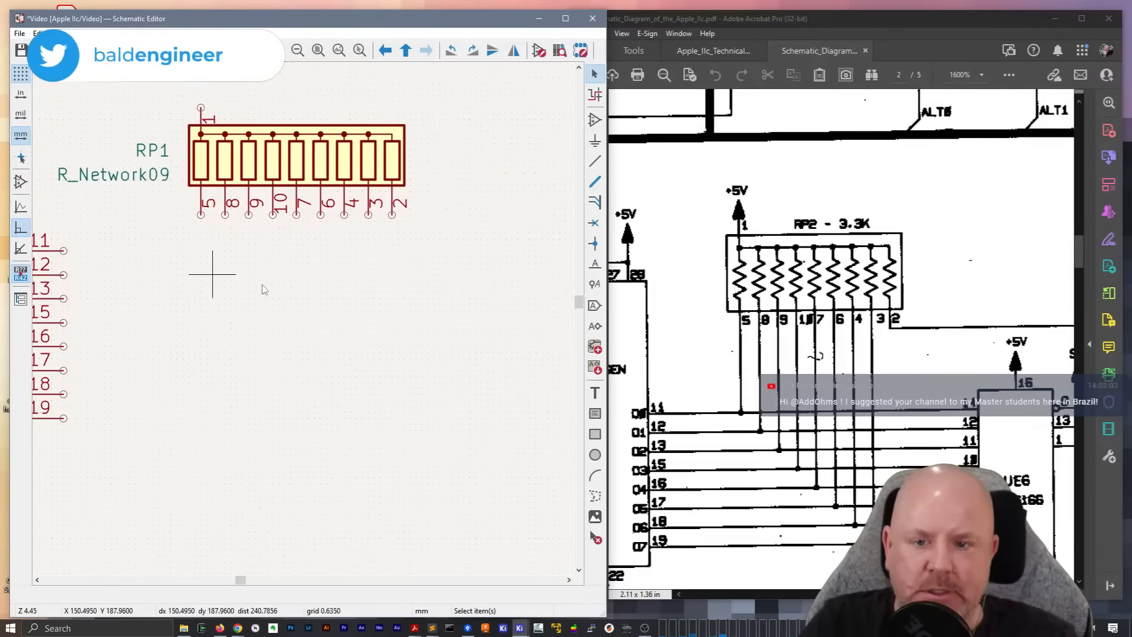
{"action": "middle_click_drag", "start_coordinate": [429, 304], "coordinate": [316, 290]}
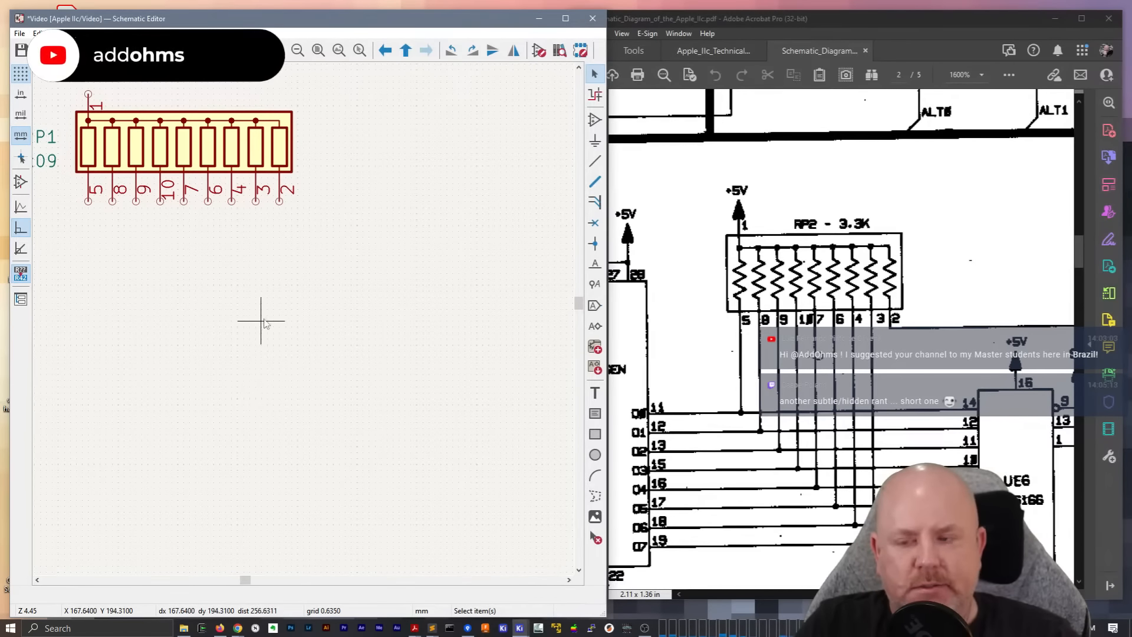
{"action": "scroll", "coordinate": [278, 326], "scroll_direction": "down", "scroll_amount": 2}
{"action": "middle_click_drag", "start_coordinate": [187, 319], "coordinate": [219, 323]}
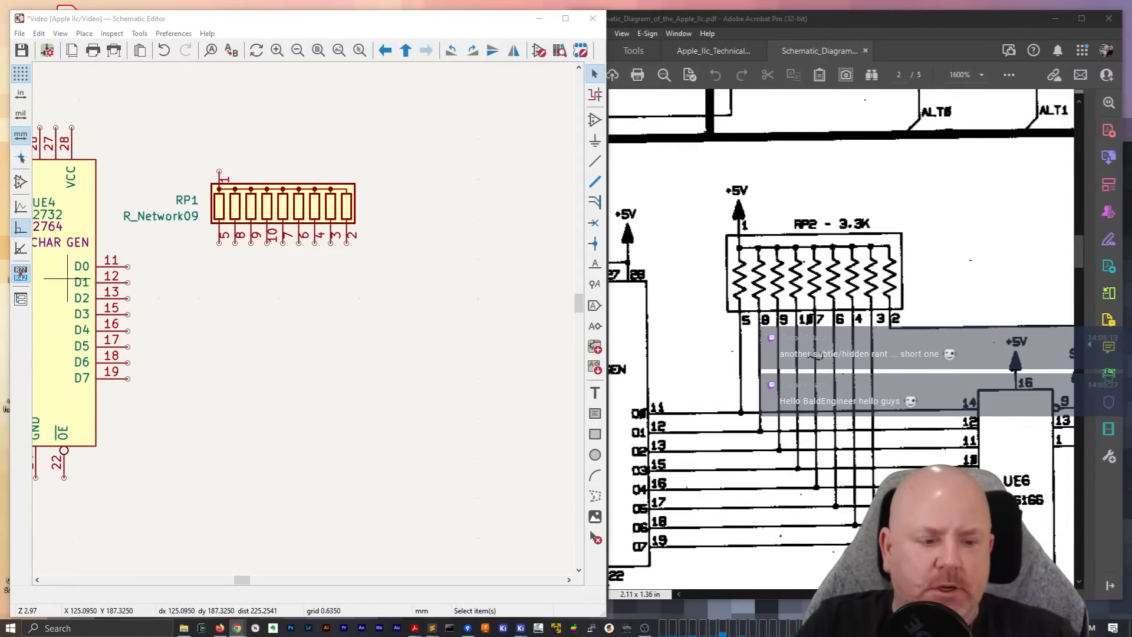
Place the 74LS166 symbol from the Apple_IIe_Symbols library on the far side of RP1 from UE4
{"action": "key", "text": "a"}
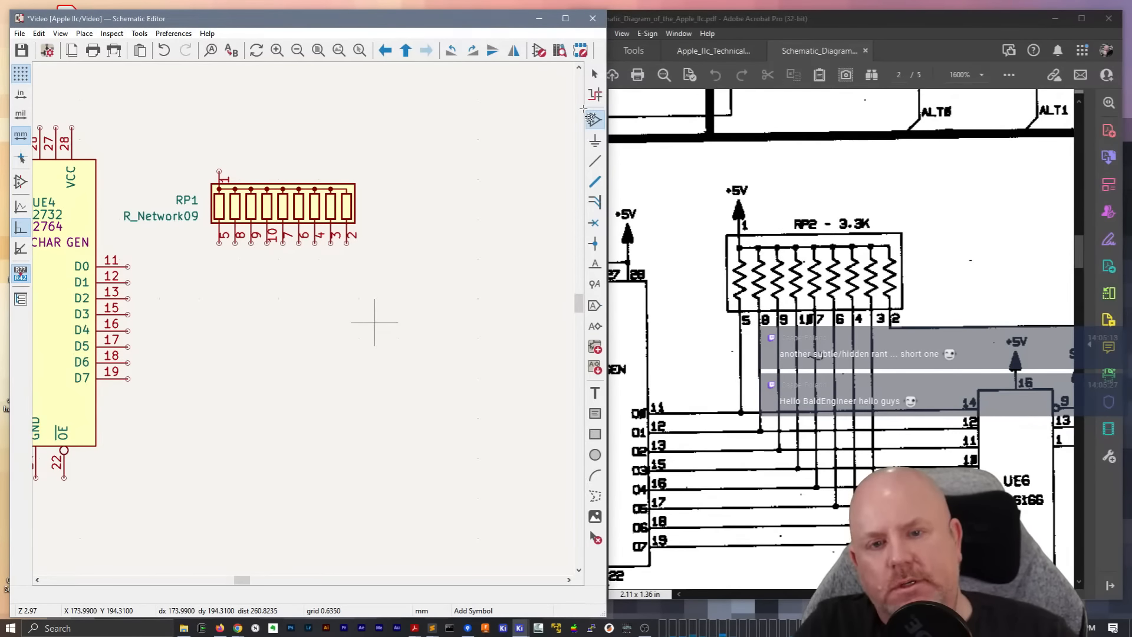
{"action": "left_click", "coordinate": [348, 257]}
{"action": "type", "text": "7"}
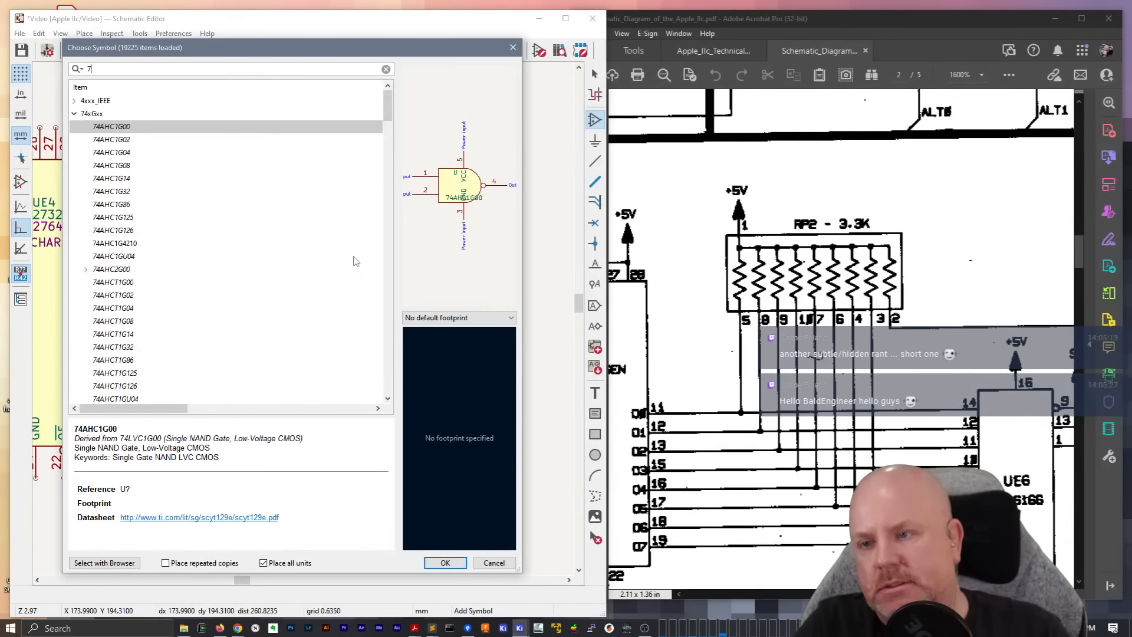
{"action": "type", "text": "4LS166"}
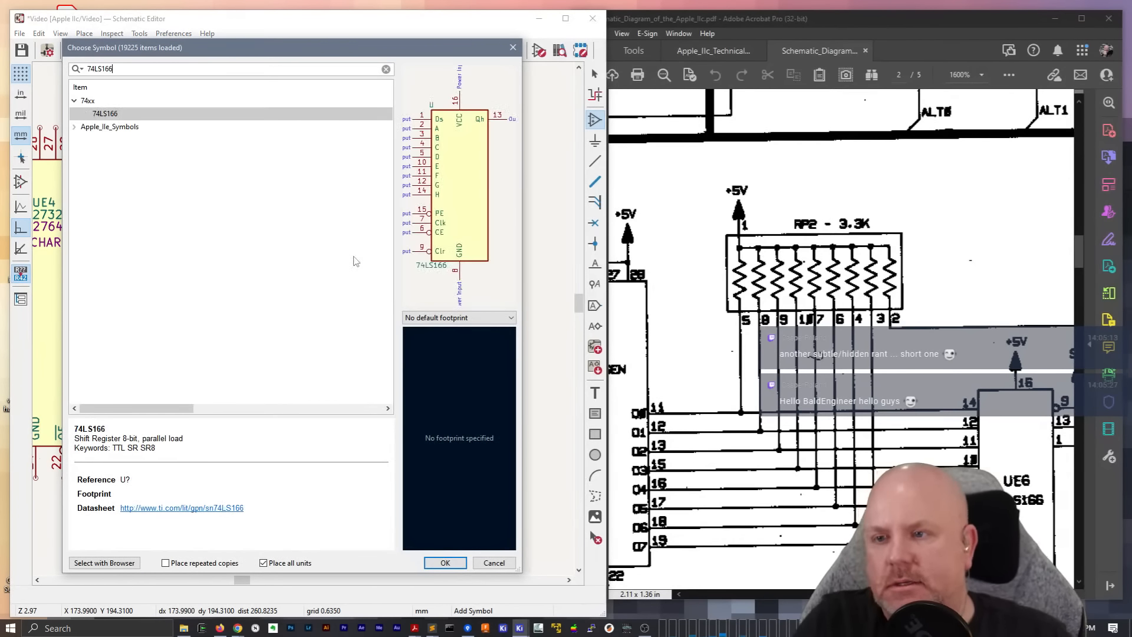
{"action": "left_click", "coordinate": [73, 127]}
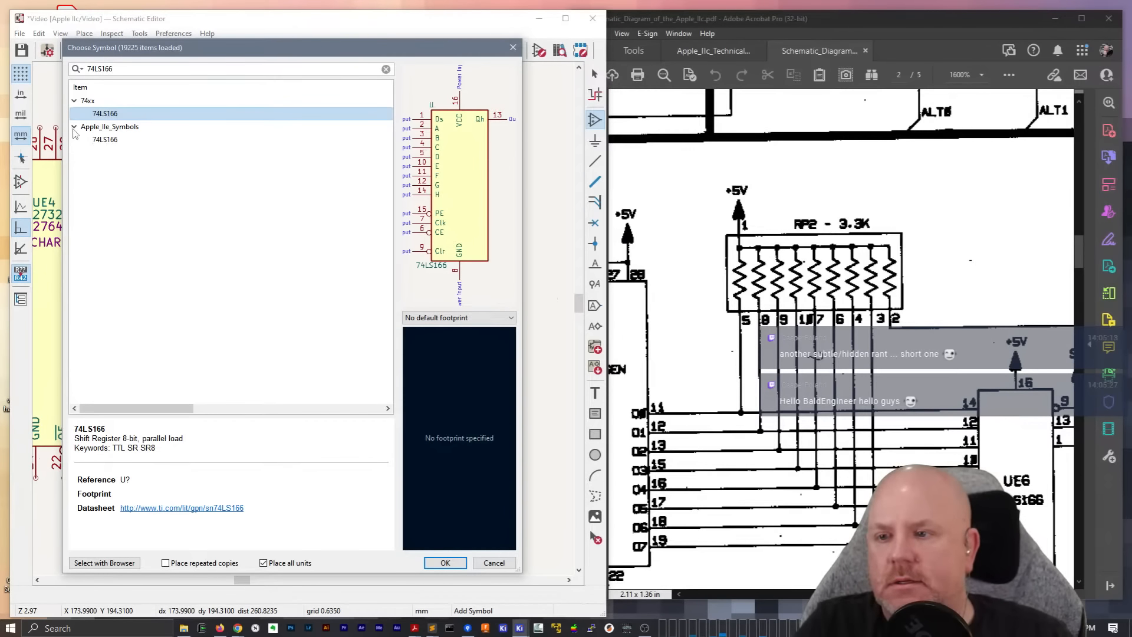
{"action": "left_click", "coordinate": [106, 140]}
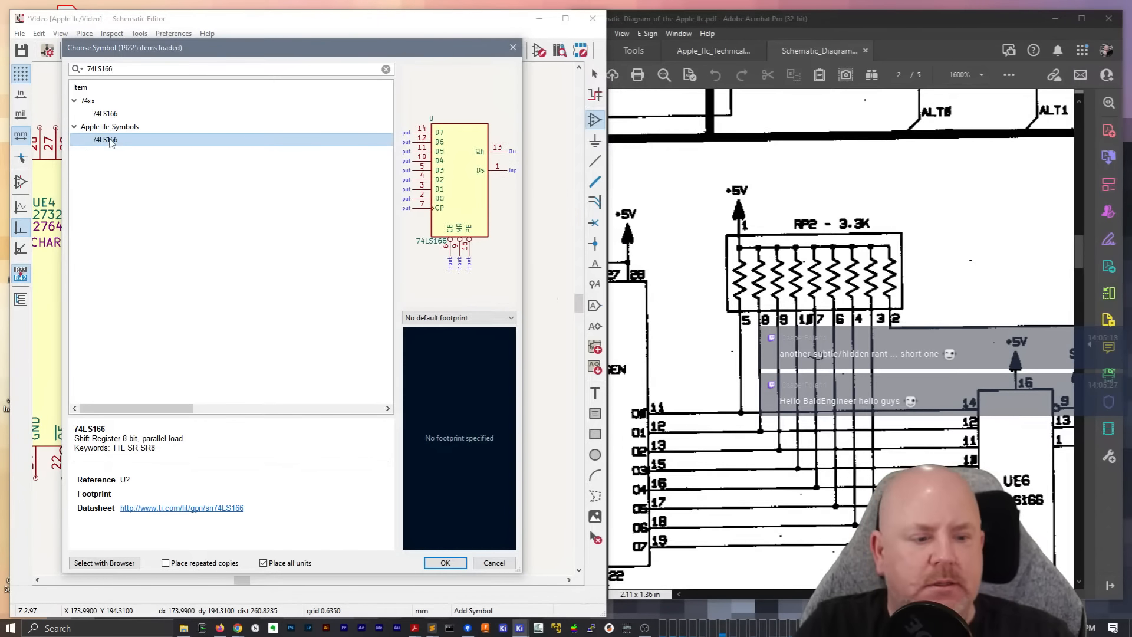
{"action": "double_click", "coordinate": [110, 142]}
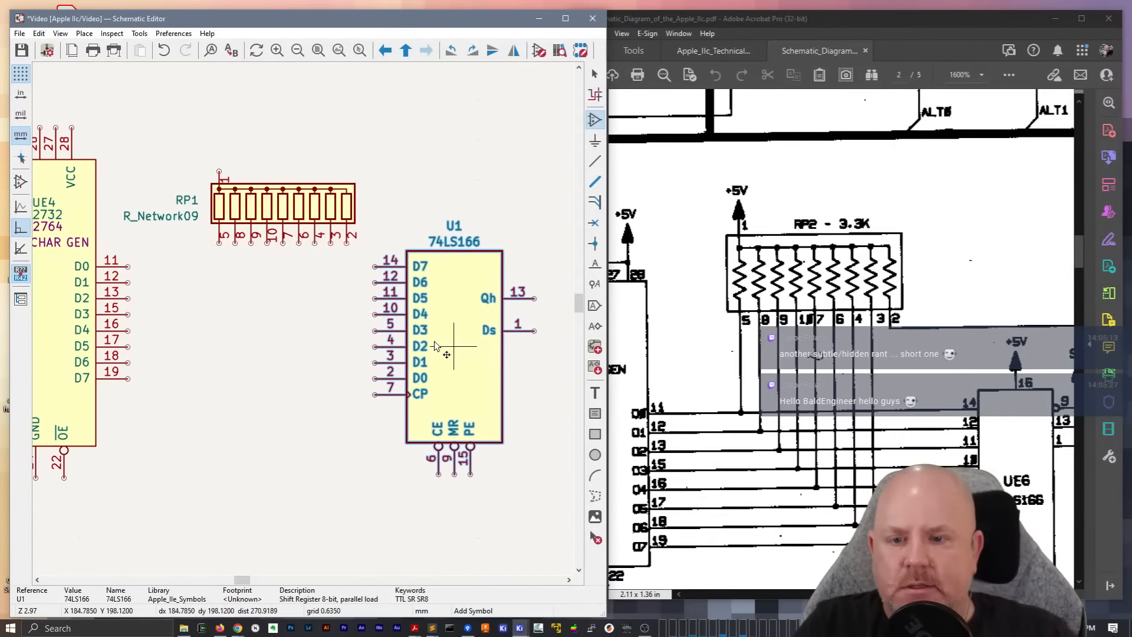
{"action": "scroll", "coordinate": [455, 328], "scroll_direction": "down", "scroll_amount": 1}
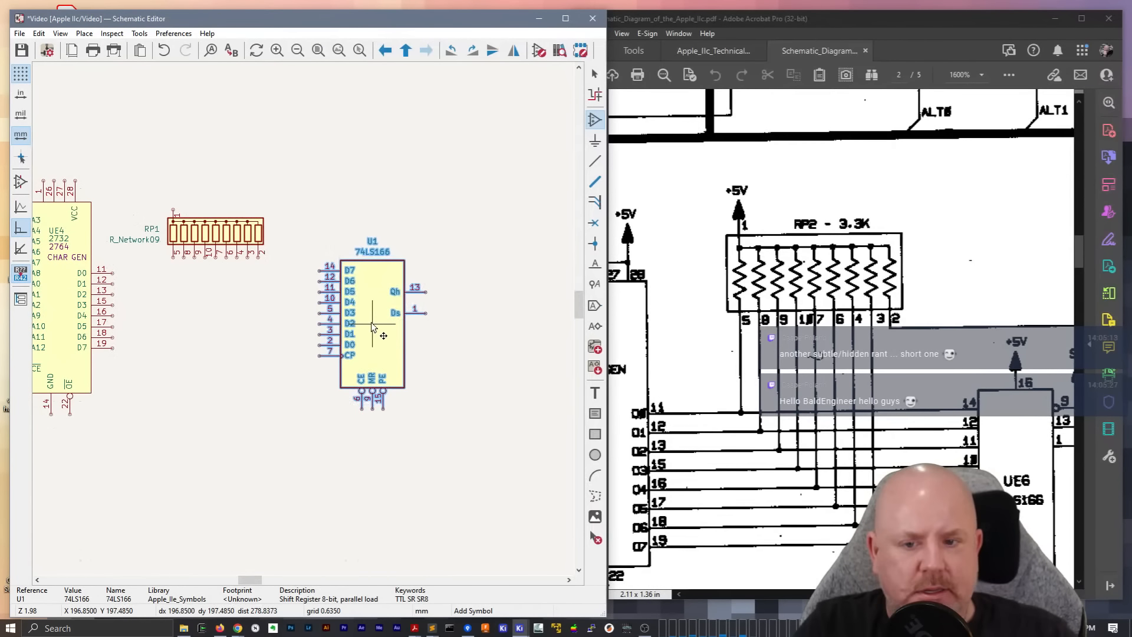
{"action": "left_click", "coordinate": [373, 328]}
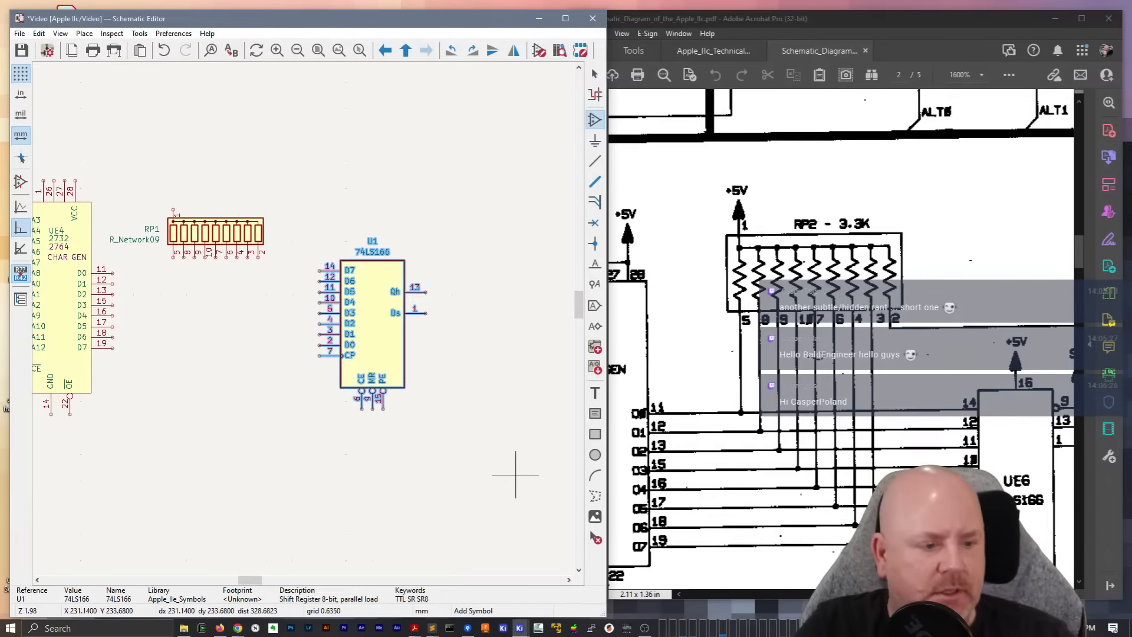
Switch to the schematic PDF in Acrobat and examine the pins and connections of the 74LS166 UE6
{"action": "left_click", "coordinate": [1083, 266]}
{"action": "scroll", "coordinate": [1083, 265], "scroll_direction": "down", "scroll_amount": 2}
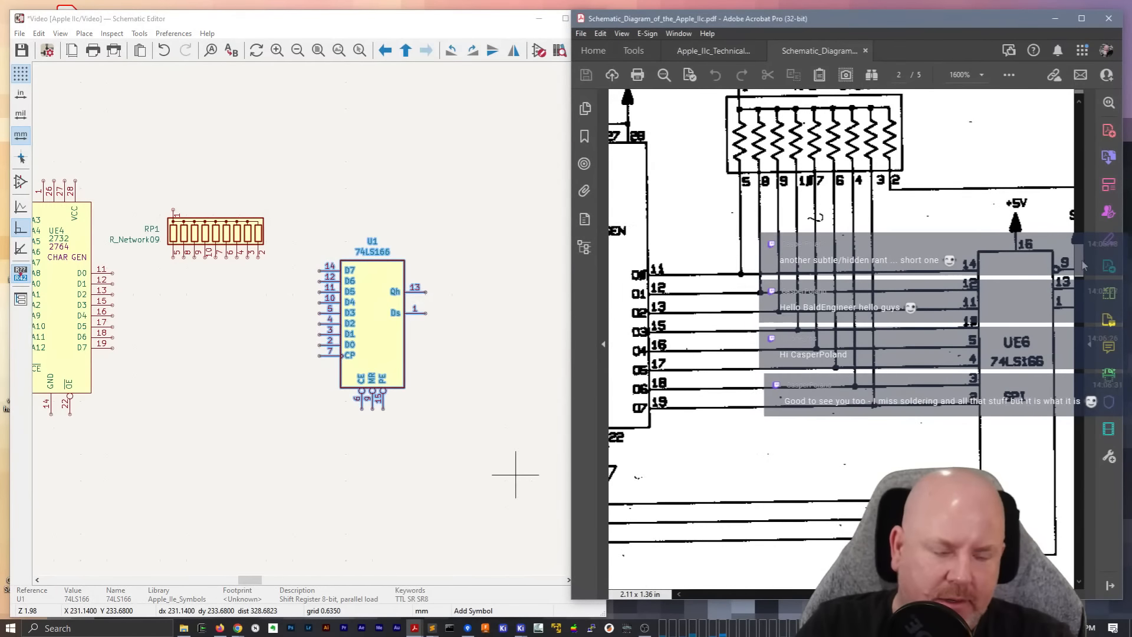
{"action": "scroll", "coordinate": [842, 330], "scroll_direction": "right", "scroll_amount": 3}
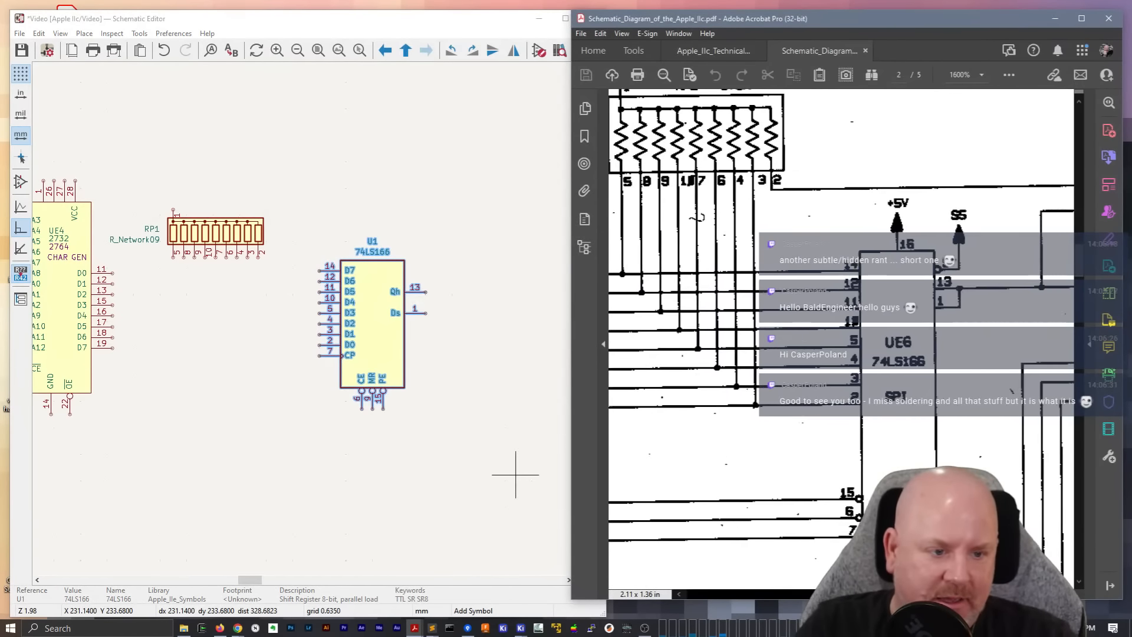
{"action": "scroll", "coordinate": [842, 330], "scroll_direction": "right", "scroll_amount": 1}
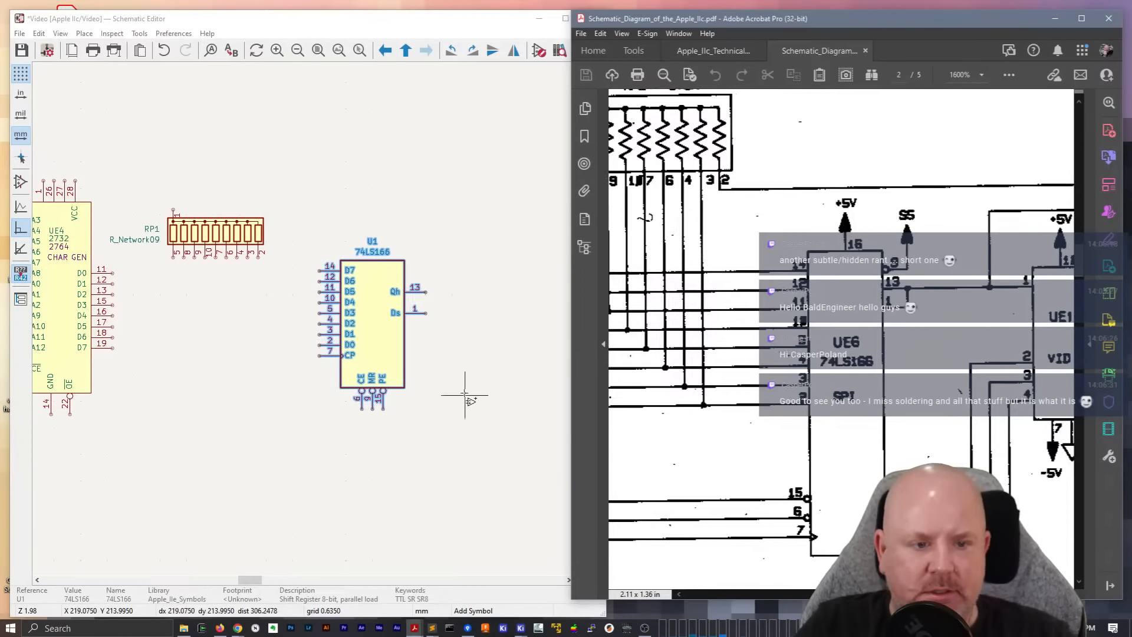
Return to the Video sheet in the Schematic Editor, end symbol placement, and look over the placed 74LS166's properties
{"action": "left_click", "coordinate": [357, 412]}
{"action": "key", "text": "Escape"}
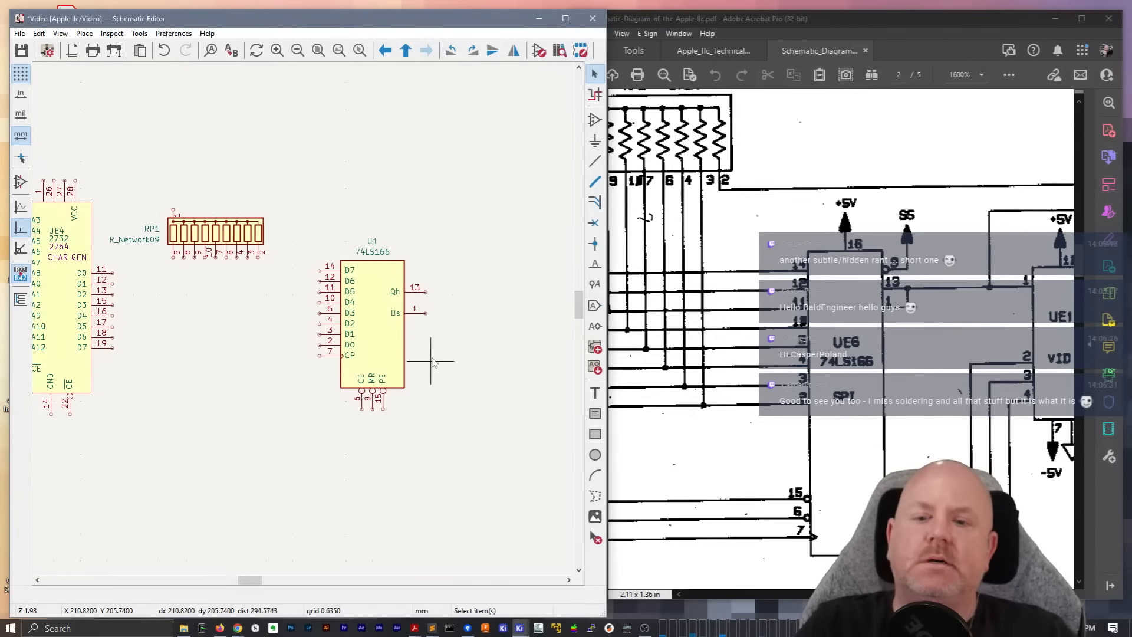
{"action": "double_click", "coordinate": [381, 332]}
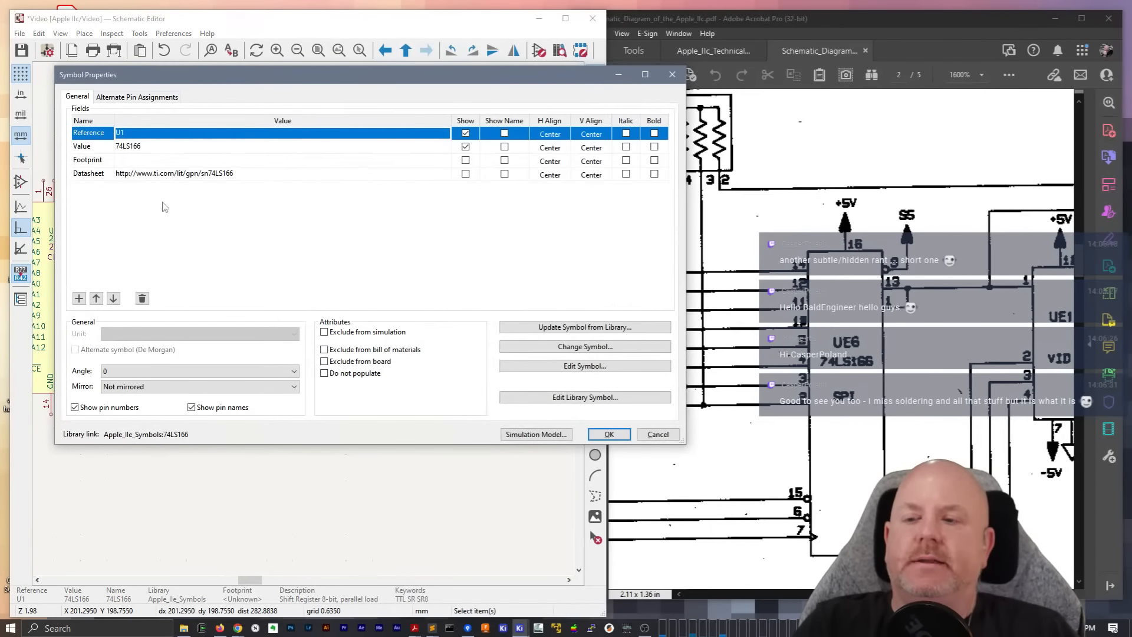
{"action": "key", "text": "Escape"}
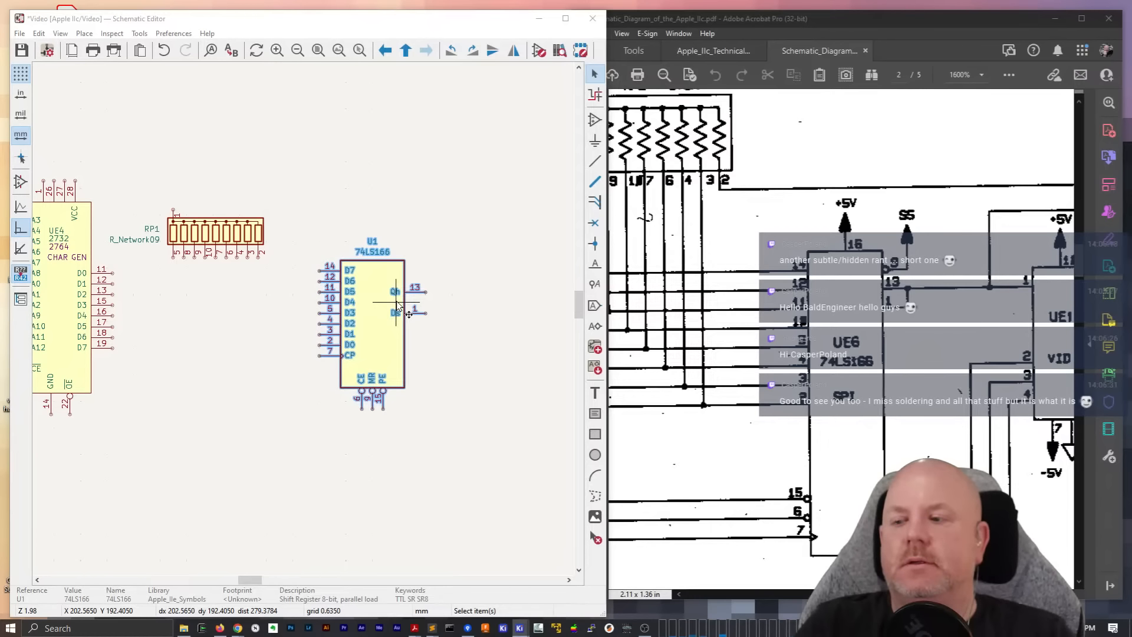
{"action": "left_click", "coordinate": [480, 242]}
{"action": "left_click", "coordinate": [385, 306]}
{"action": "double_click", "coordinate": [385, 306]}
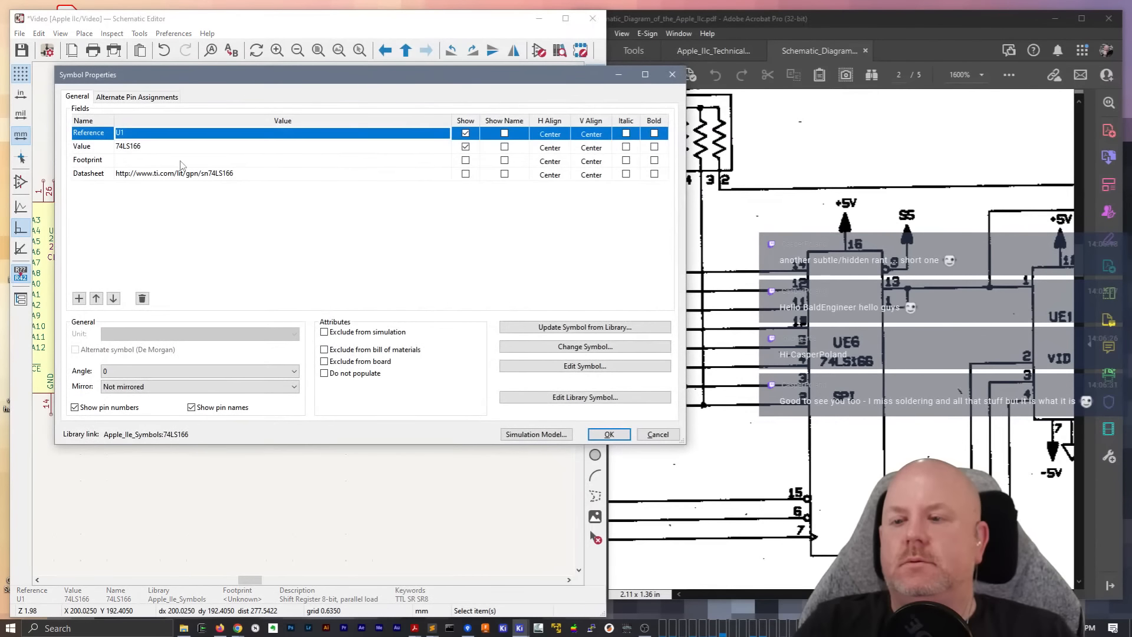
{"action": "left_click", "coordinate": [560, 363]}
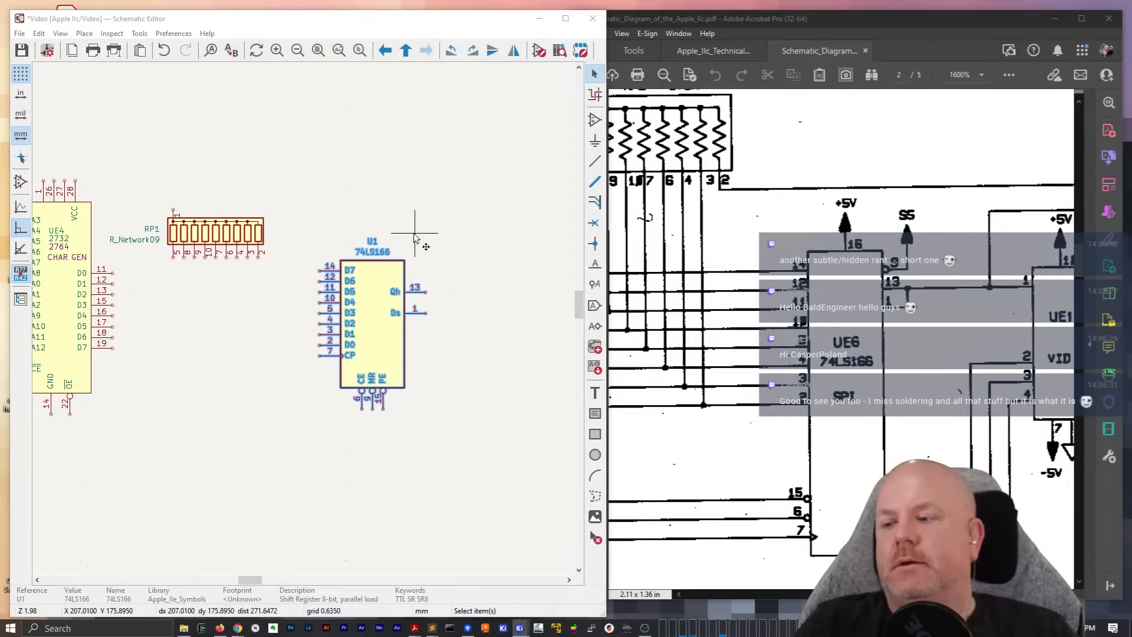
{"action": "left_click", "coordinate": [436, 330]}
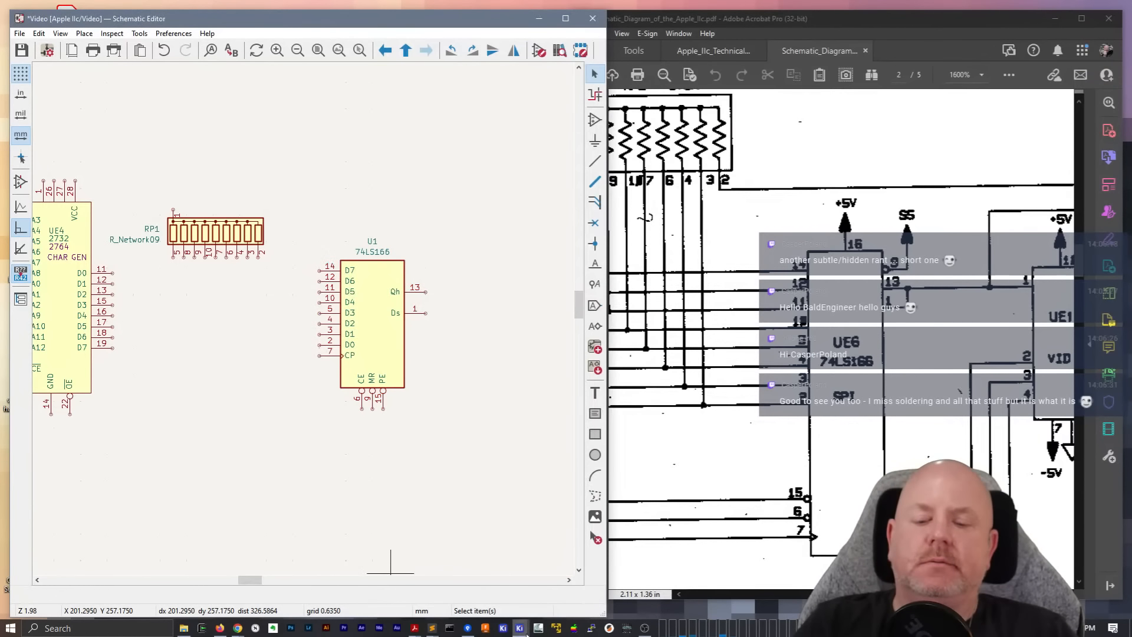
{"action": "mouse_move", "coordinate": [529, 632]}
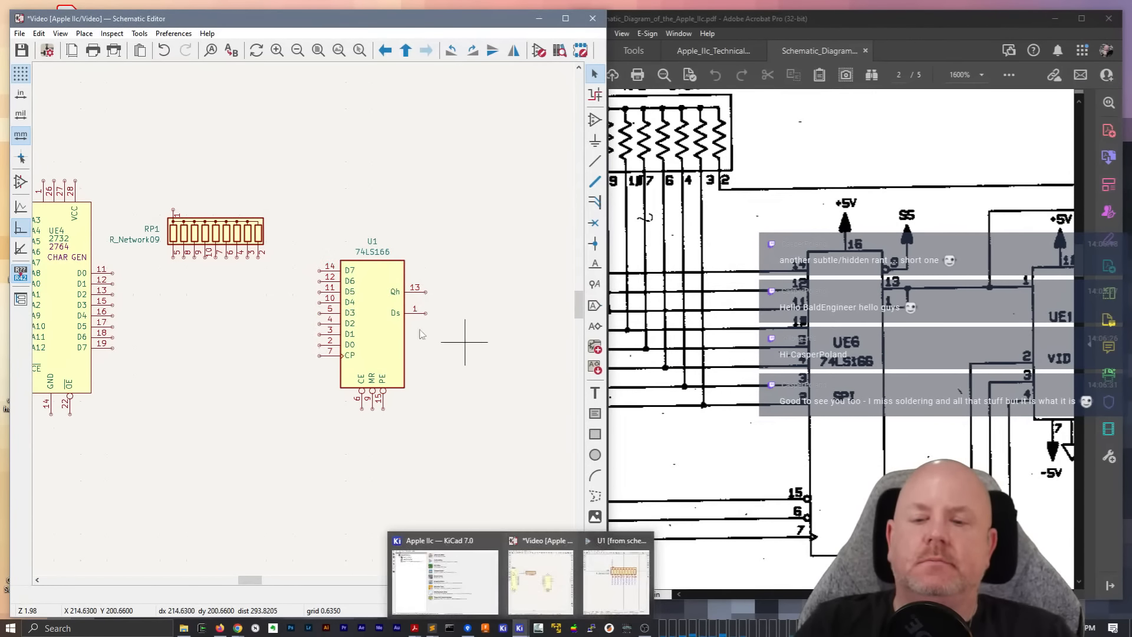
{"action": "double_click", "coordinate": [386, 321]}
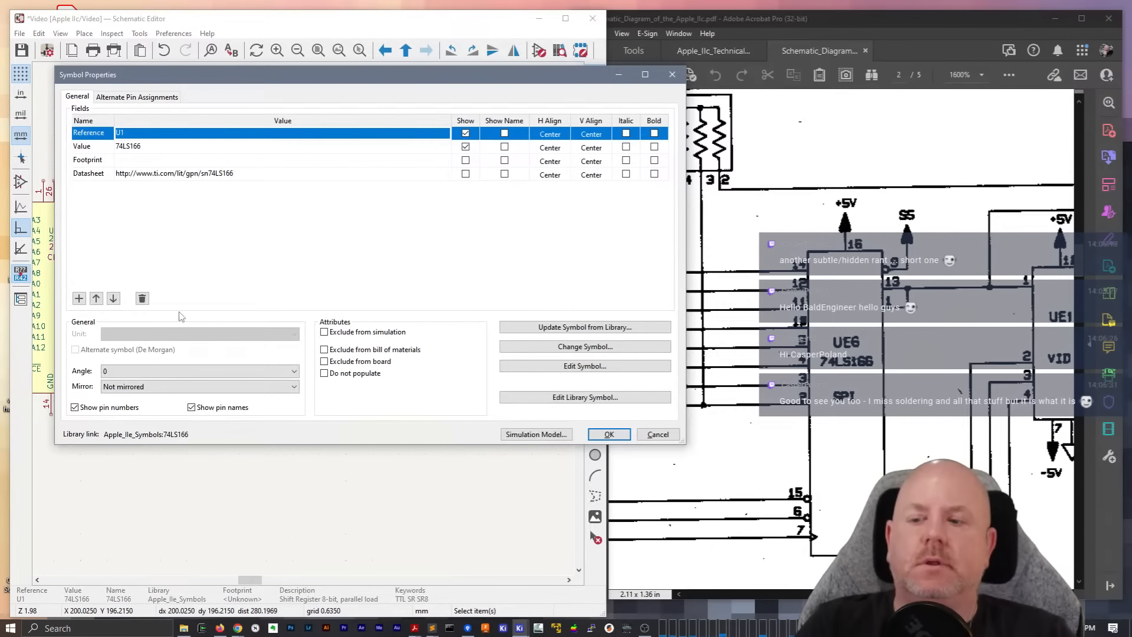
{"action": "left_click", "coordinate": [609, 366]}
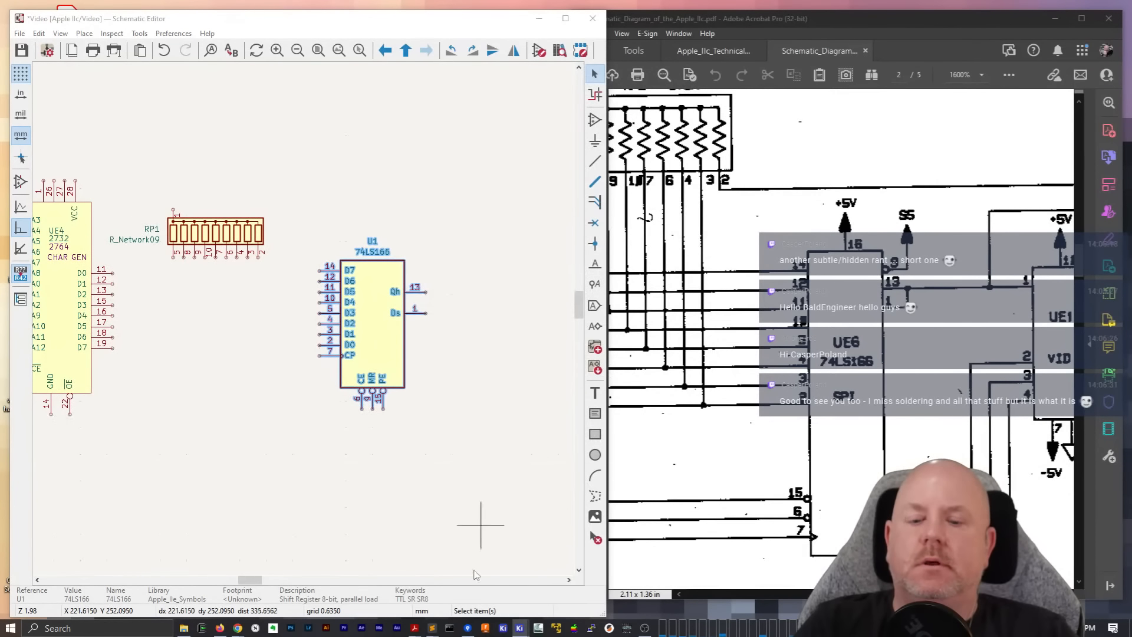
{"action": "mouse_move", "coordinate": [520, 629]}
{"action": "left_click", "coordinate": [641, 598]}
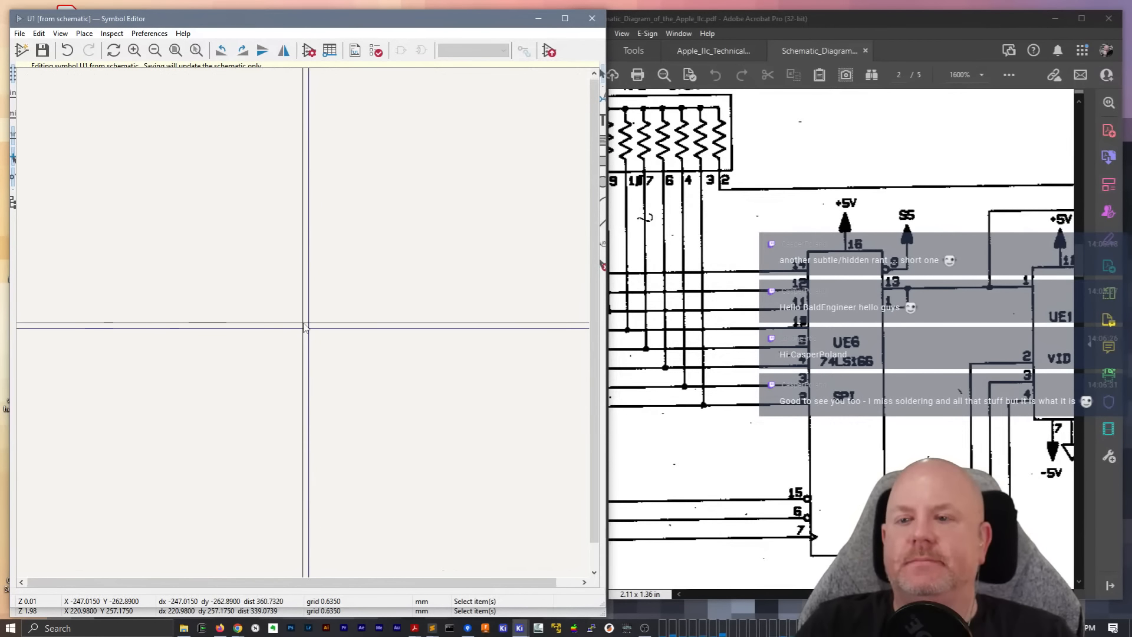
{"action": "left_click", "coordinate": [595, 18]}
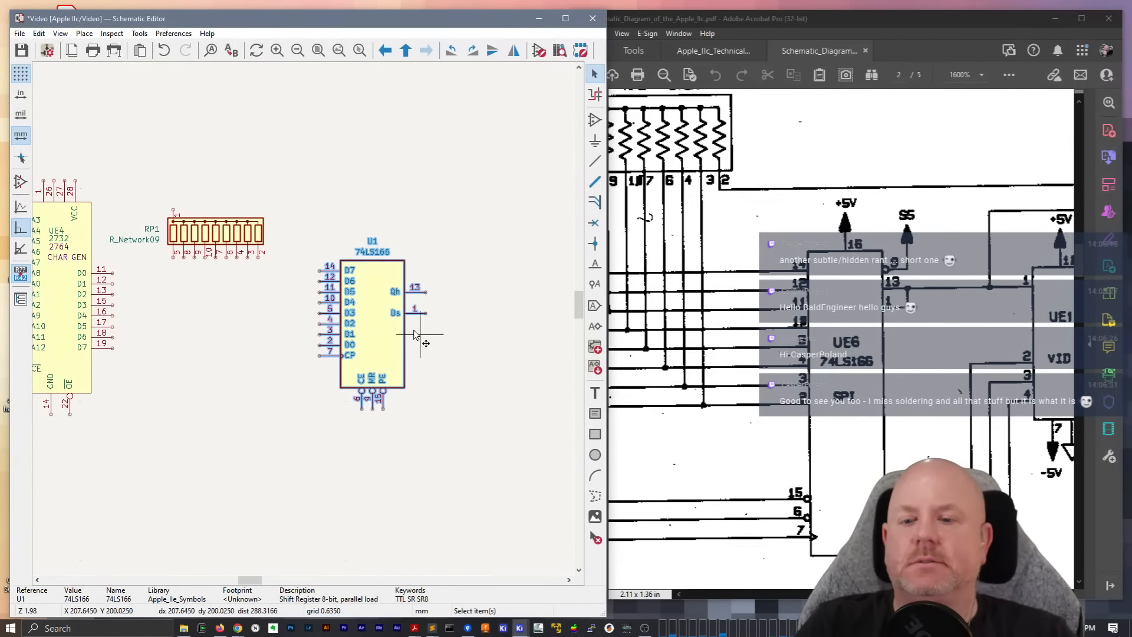
Open the placed 74LS166 for symbol editing and save it as 74LS166_SPI in the Apple IIc Schematic Symbols library
{"action": "double_click", "coordinate": [391, 324]}
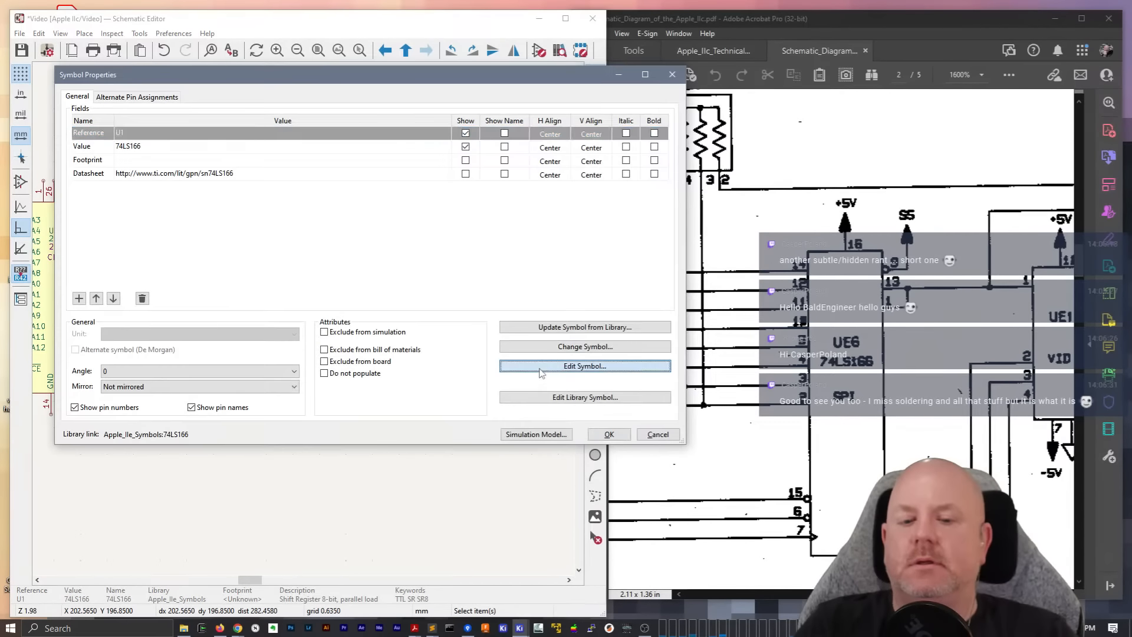
{"action": "left_click", "coordinate": [589, 365]}
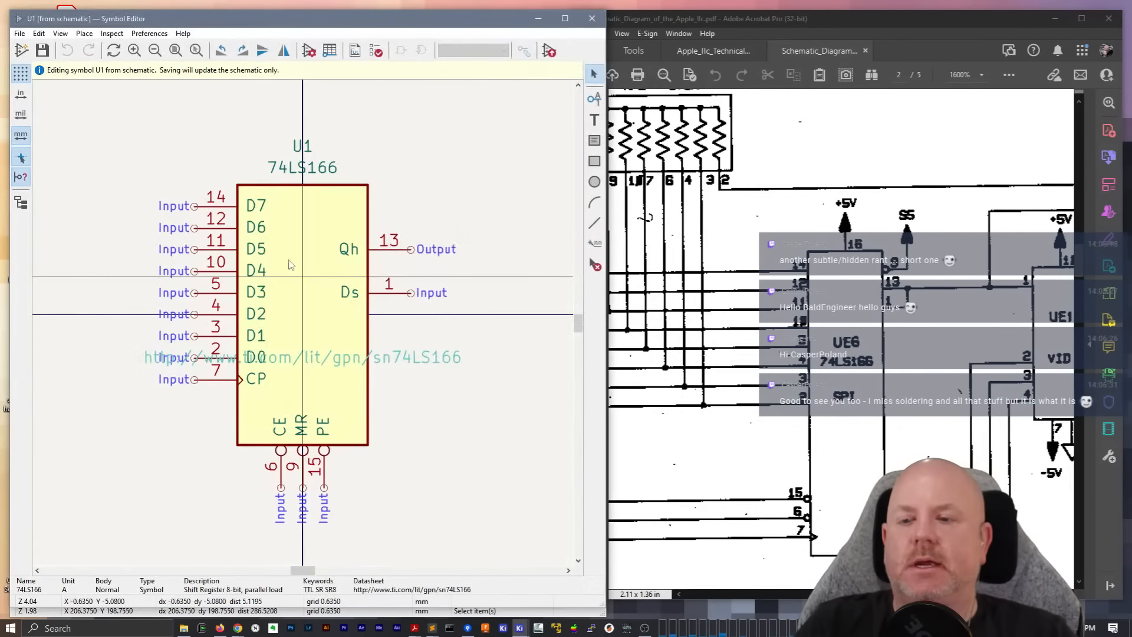
{"action": "left_click", "coordinate": [19, 33]}
{"action": "left_click", "coordinate": [42, 137]}
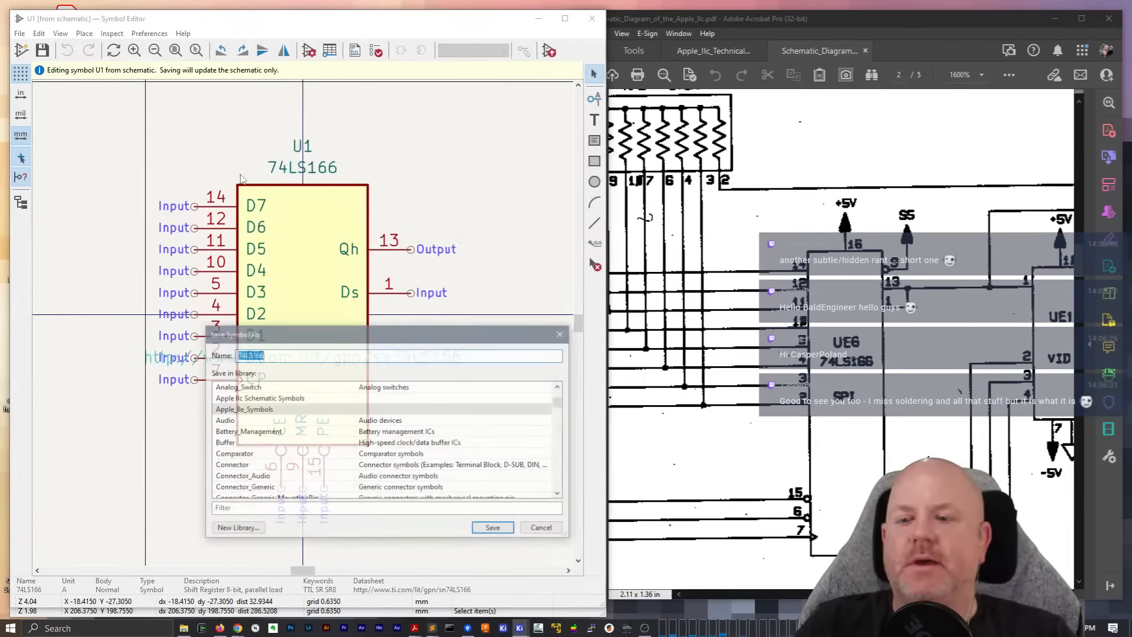
{"action": "left_click", "coordinate": [250, 400]}
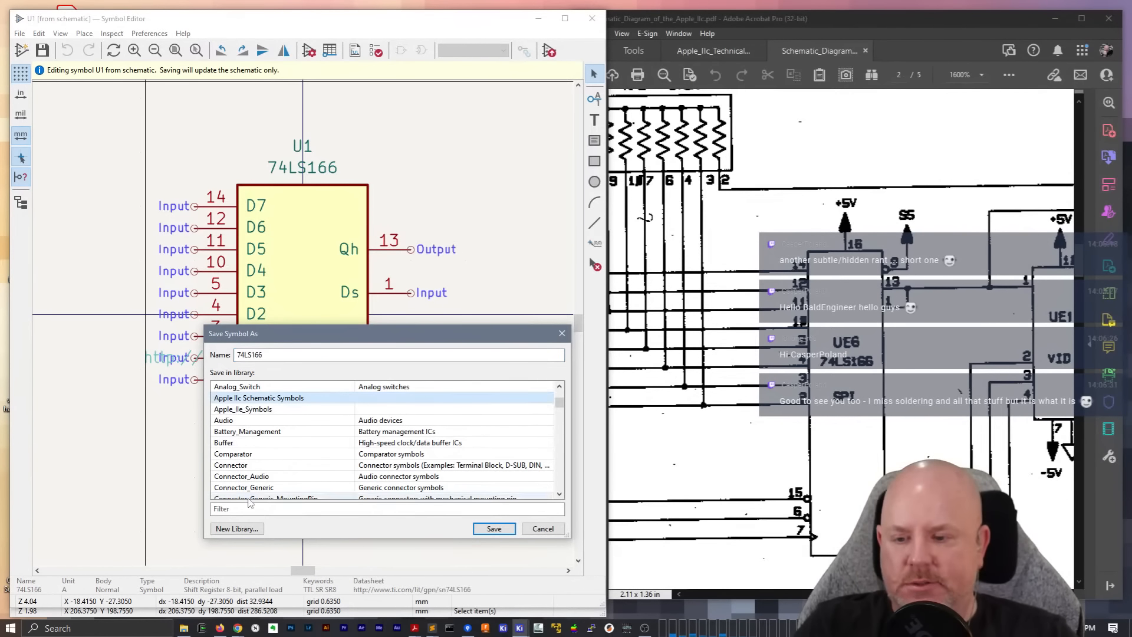
{"action": "left_click", "coordinate": [291, 356]}
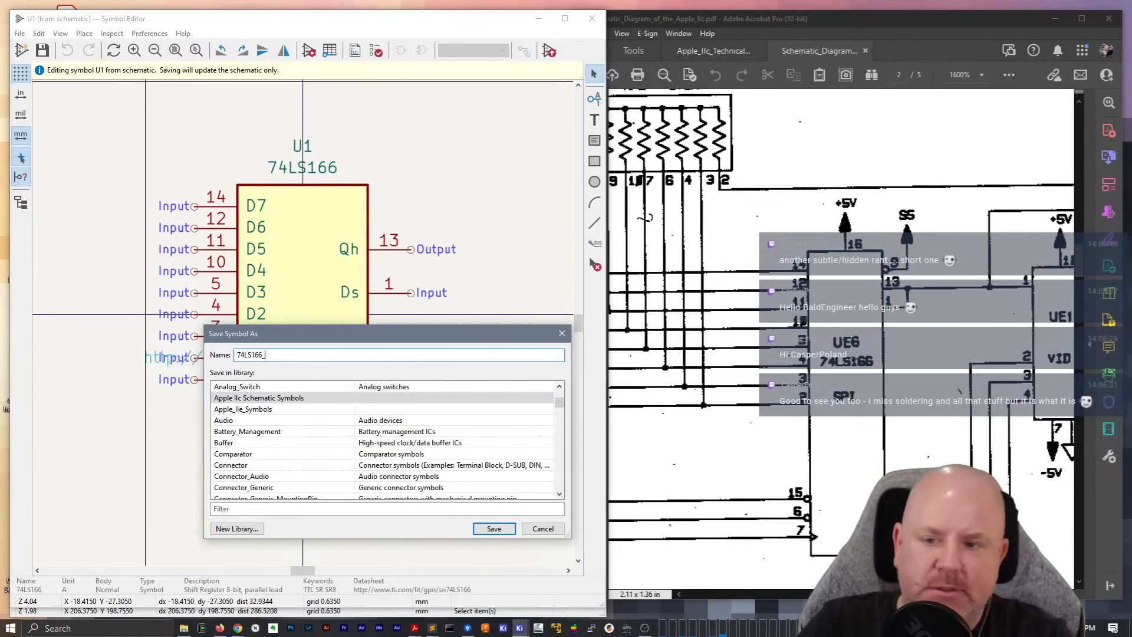
{"action": "type", "text": "_SPI"}
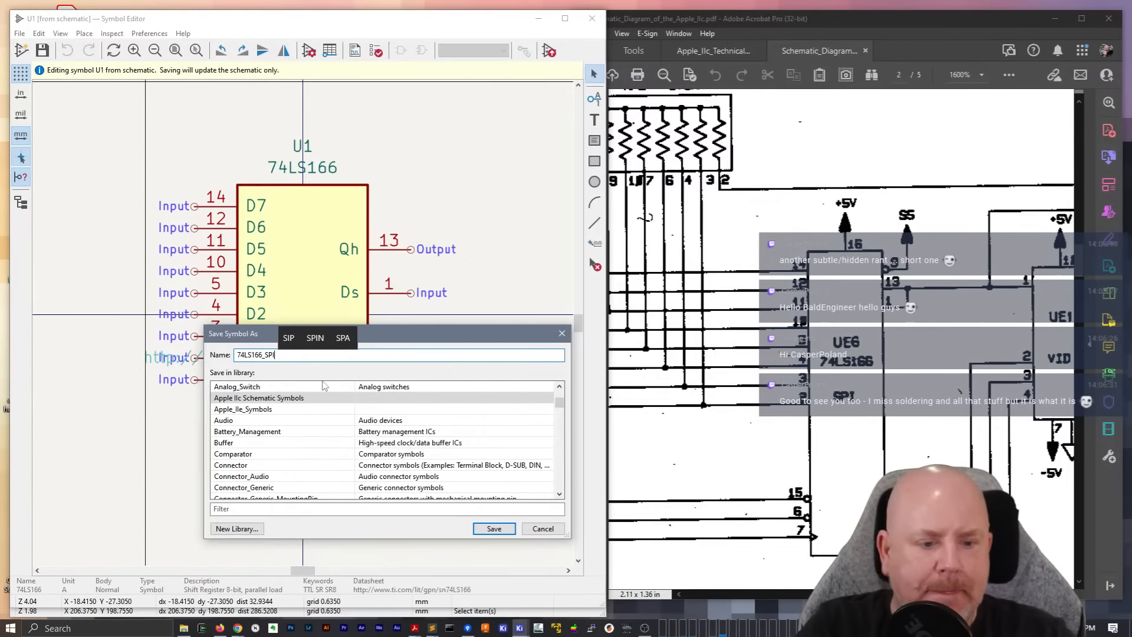
{"action": "key", "text": "Return"}
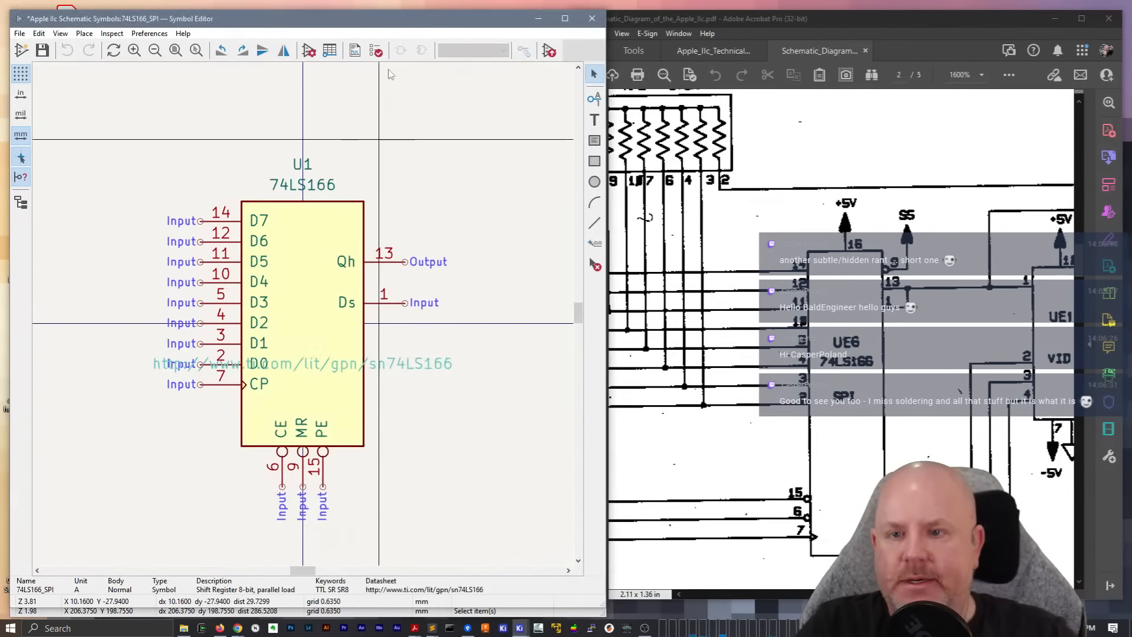
Run the symbol checker on 74LS166_SPI and change its reference field to U
{"action": "left_click", "coordinate": [375, 50]}
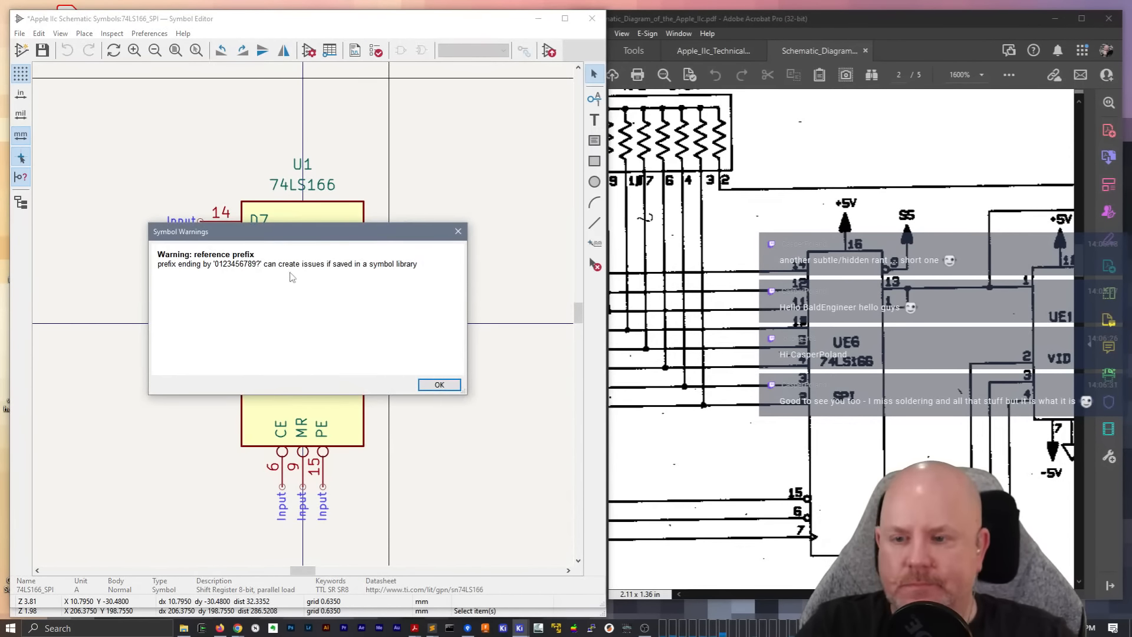
{"action": "left_click", "coordinate": [439, 385]}
{"action": "double_click", "coordinate": [319, 172]}
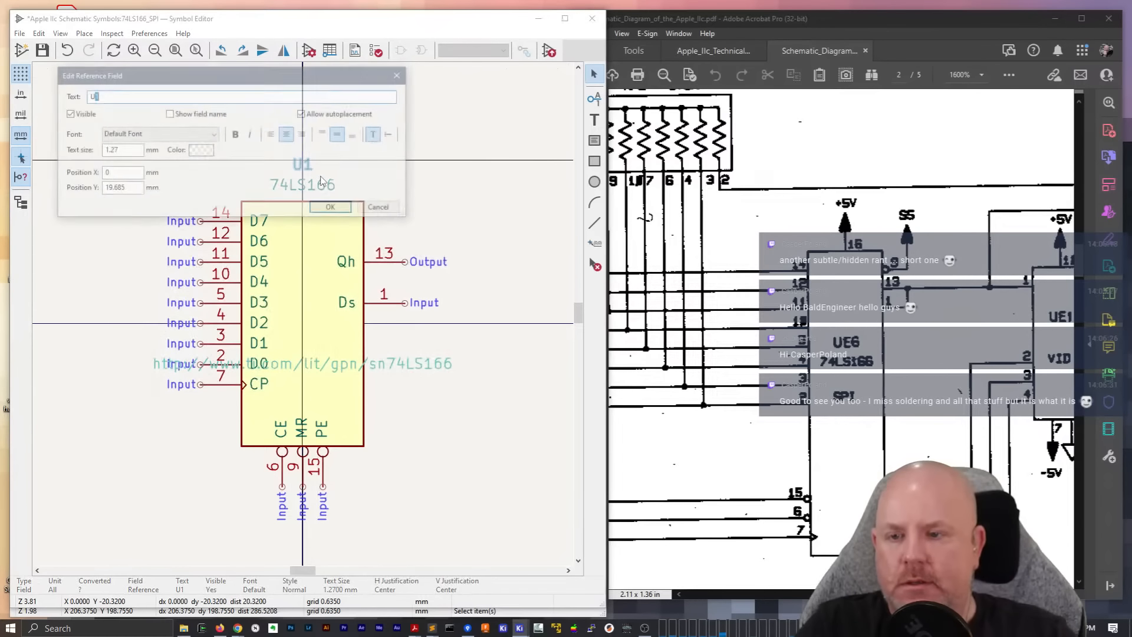
{"action": "key", "text": "BackSpace"}
{"action": "key", "text": "Return"}
Clear the datasheet link text from the 74LS166_SPI symbol
{"action": "double_click", "coordinate": [396, 366]}
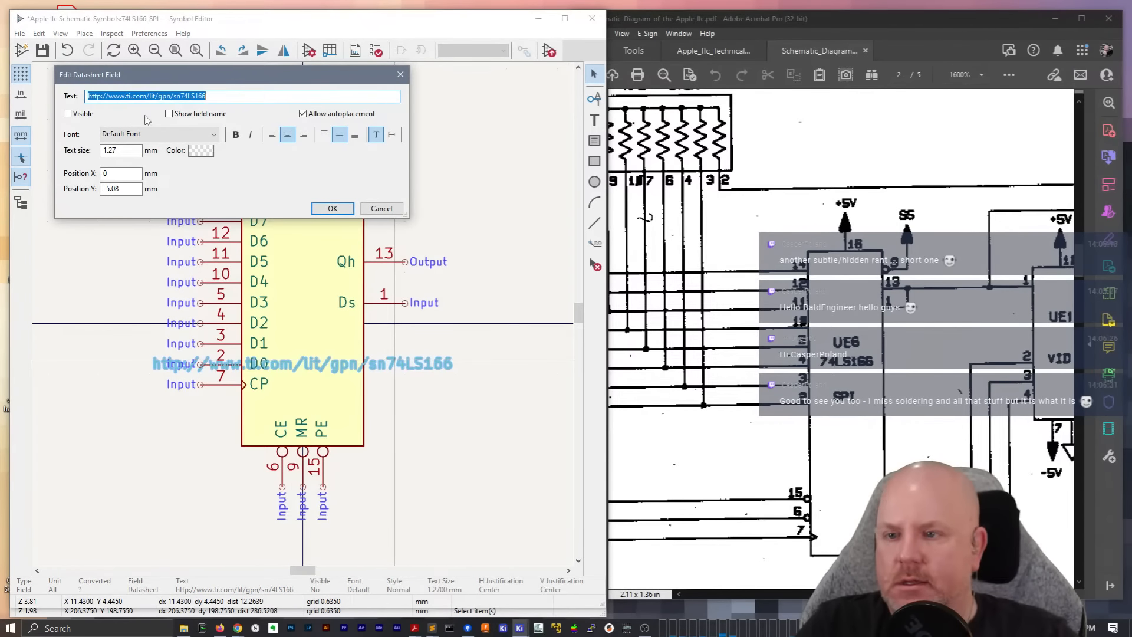
{"action": "key", "text": "BackSpace"}
{"action": "key", "text": "Return"}
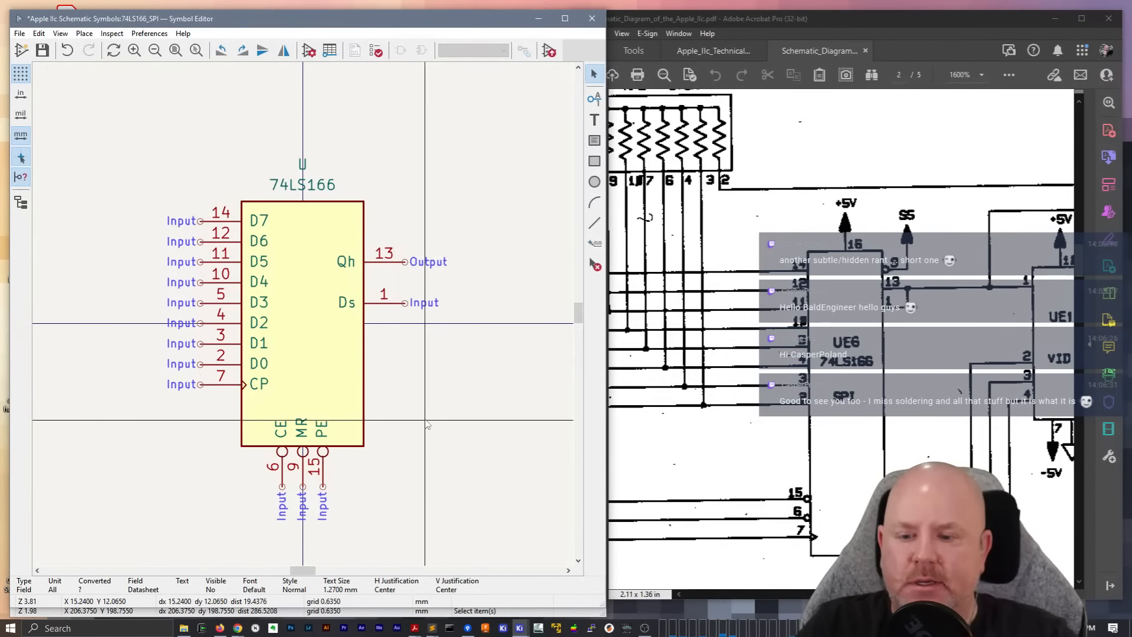
Move PE pin 15 from the symbol's underside to the data input side below CP, rotated to point outward
{"action": "middle_click_drag", "start_coordinate": [436, 412], "coordinate": [482, 406]}
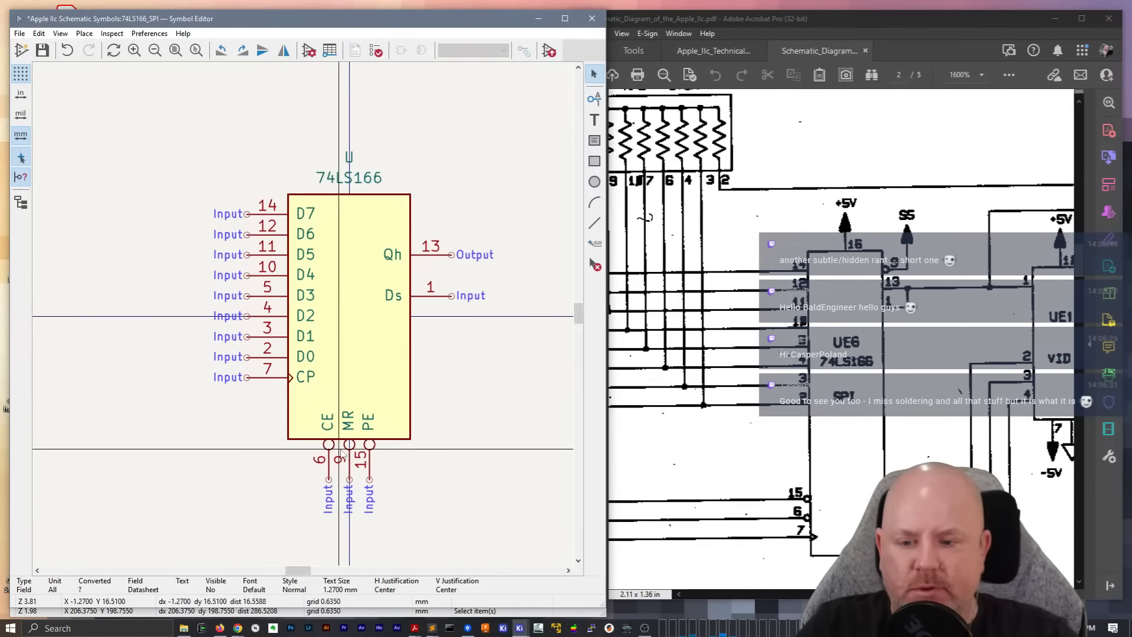
{"action": "key", "text": "m"}
{"action": "key", "text": "r"}
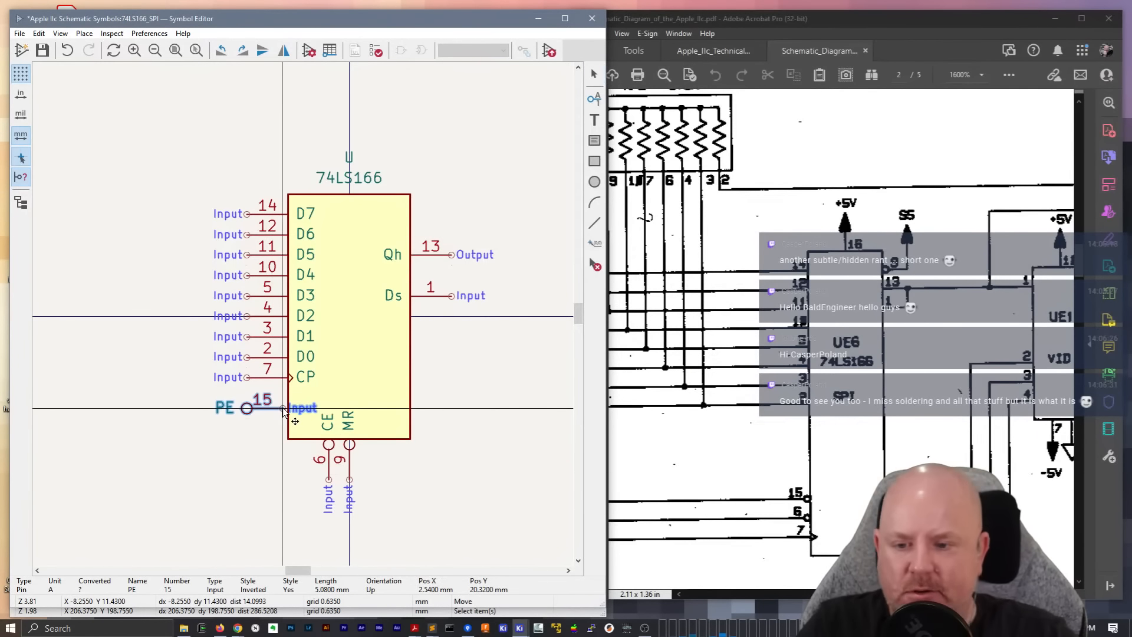
{"action": "key", "text": "r"}
{"action": "key", "text": "r"}
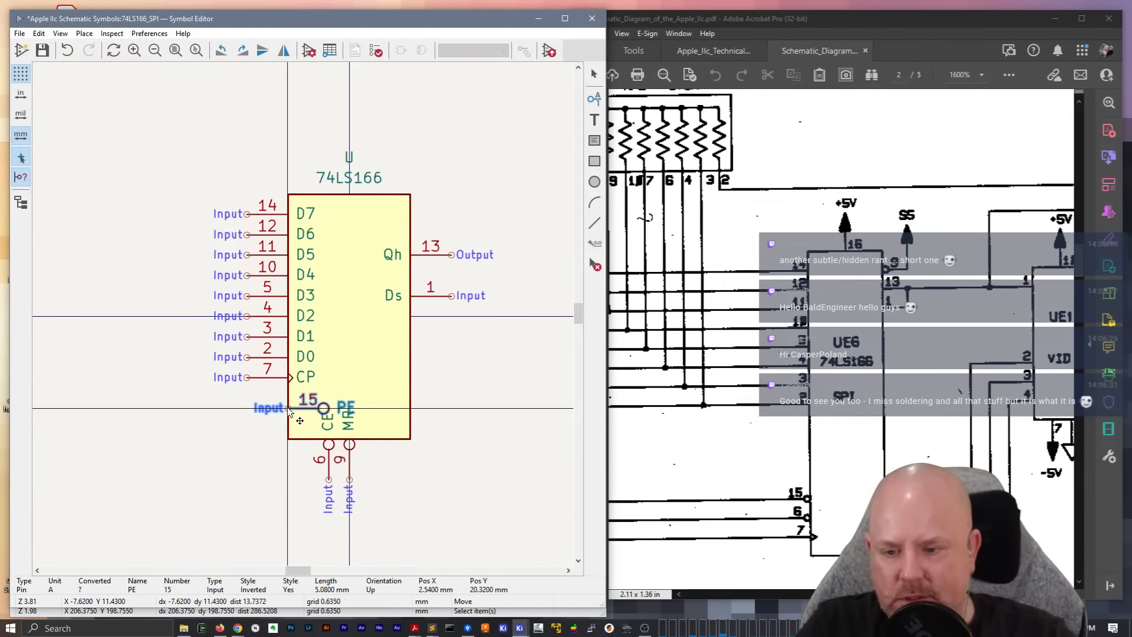
{"action": "left_click", "coordinate": [258, 407]}
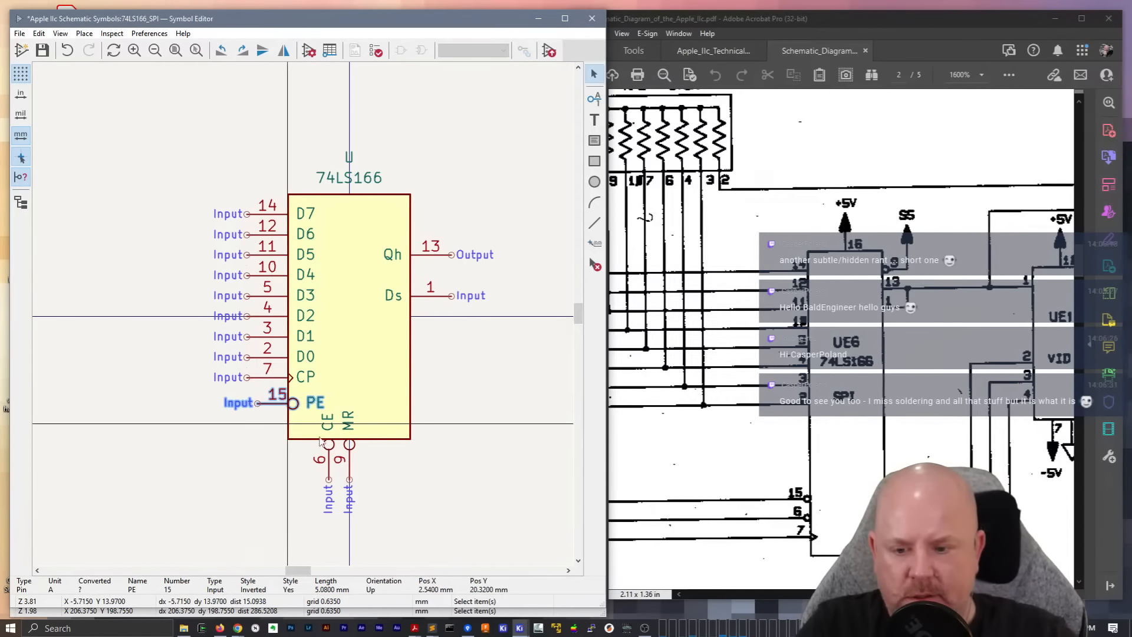
Move CE pin 6 to the input side directly below PE, rotated to match its orientation
{"action": "key", "text": "m"}
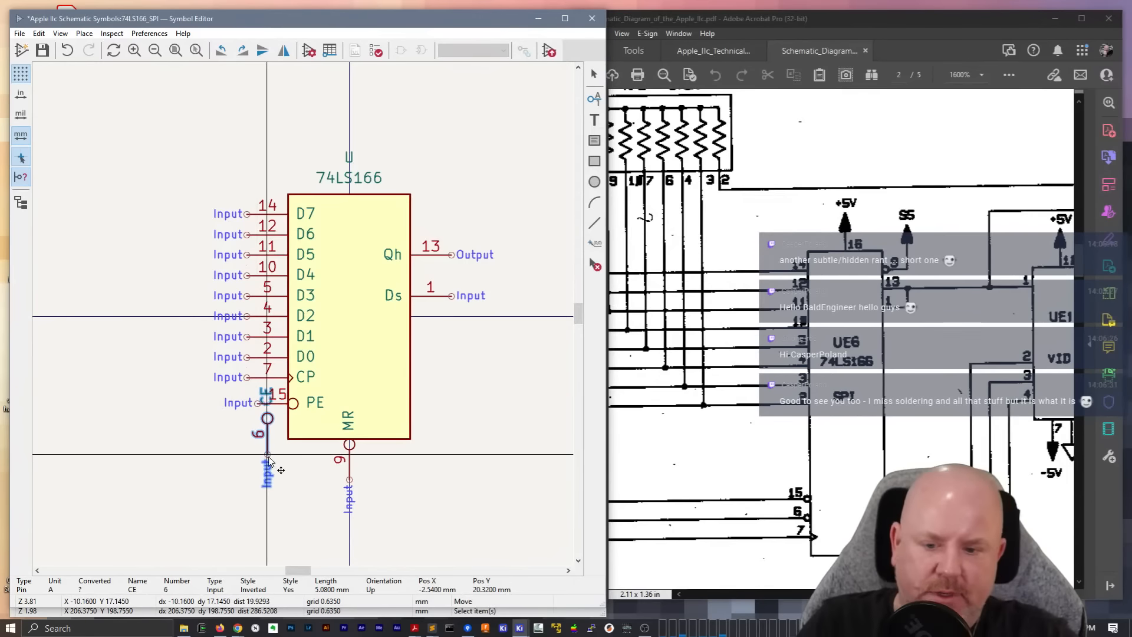
{"action": "key", "text": "r"}
{"action": "key", "text": "r"}
{"action": "key", "text": "r"}
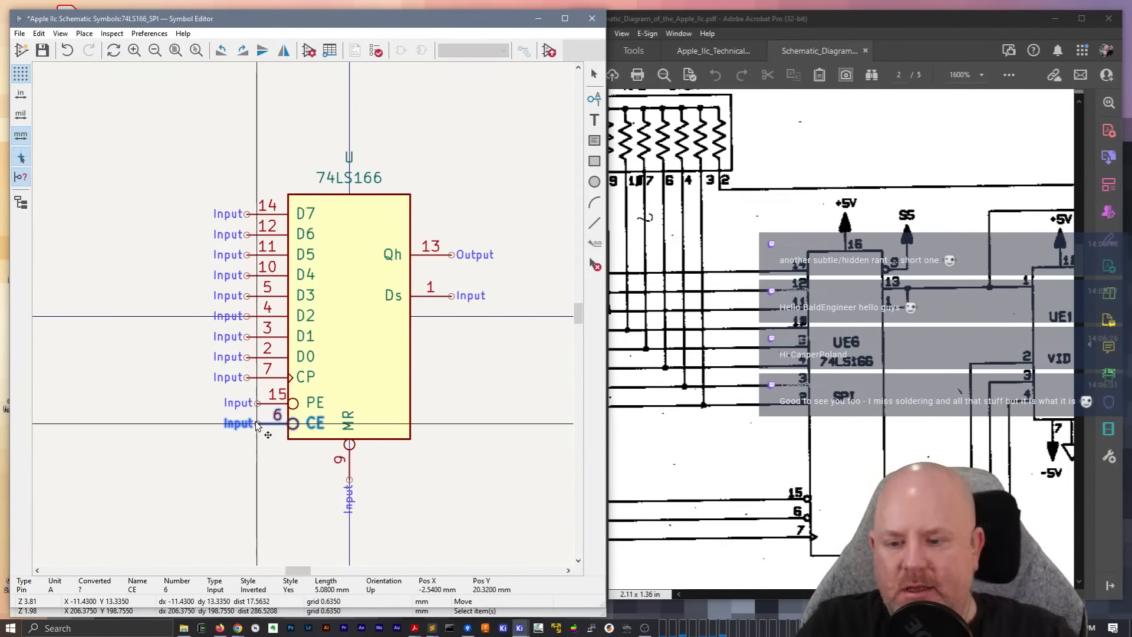
{"action": "left_click", "coordinate": [256, 424]}
Move MR pin 9 to the output side above Qh, rotated to point outward from the body
{"action": "left_click", "coordinate": [349, 462]}
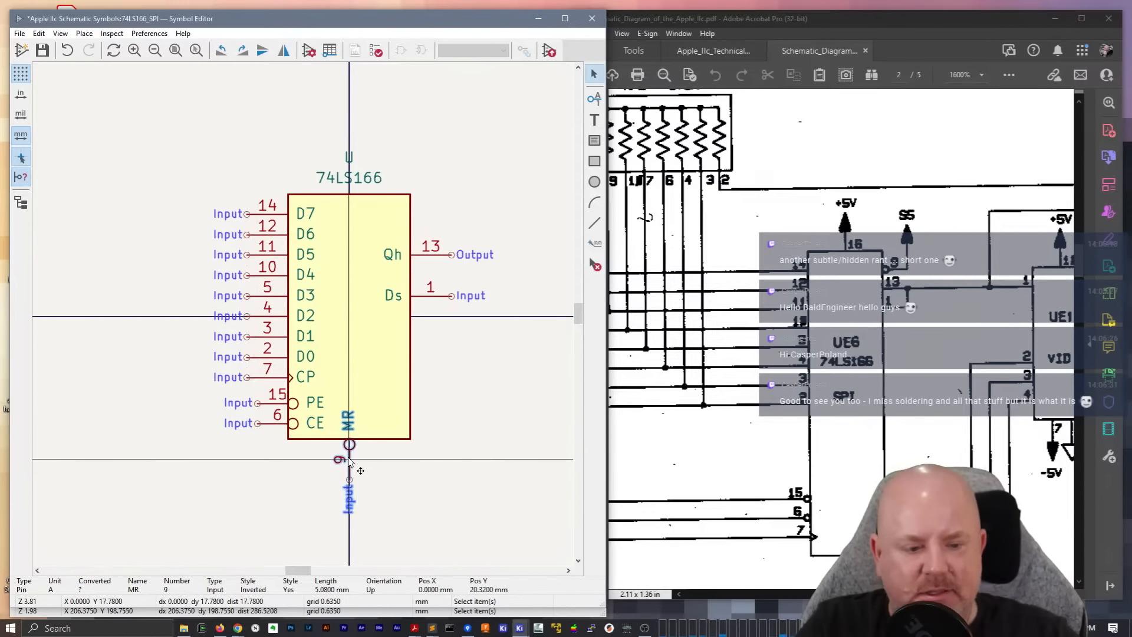
{"action": "key", "text": "m"}
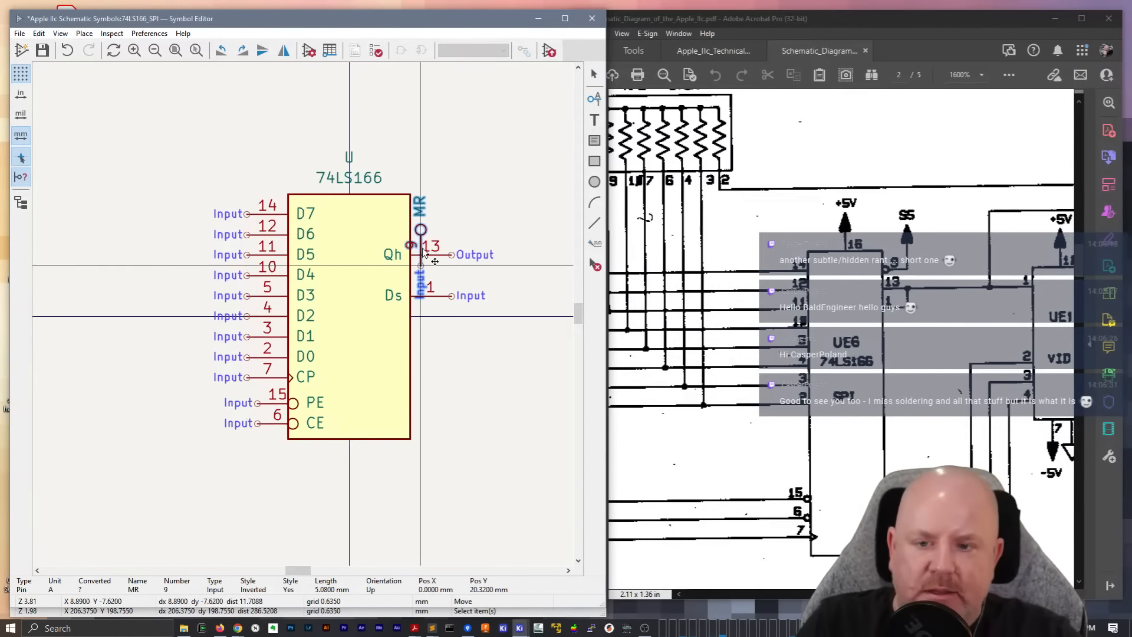
{"action": "key", "text": "r"}
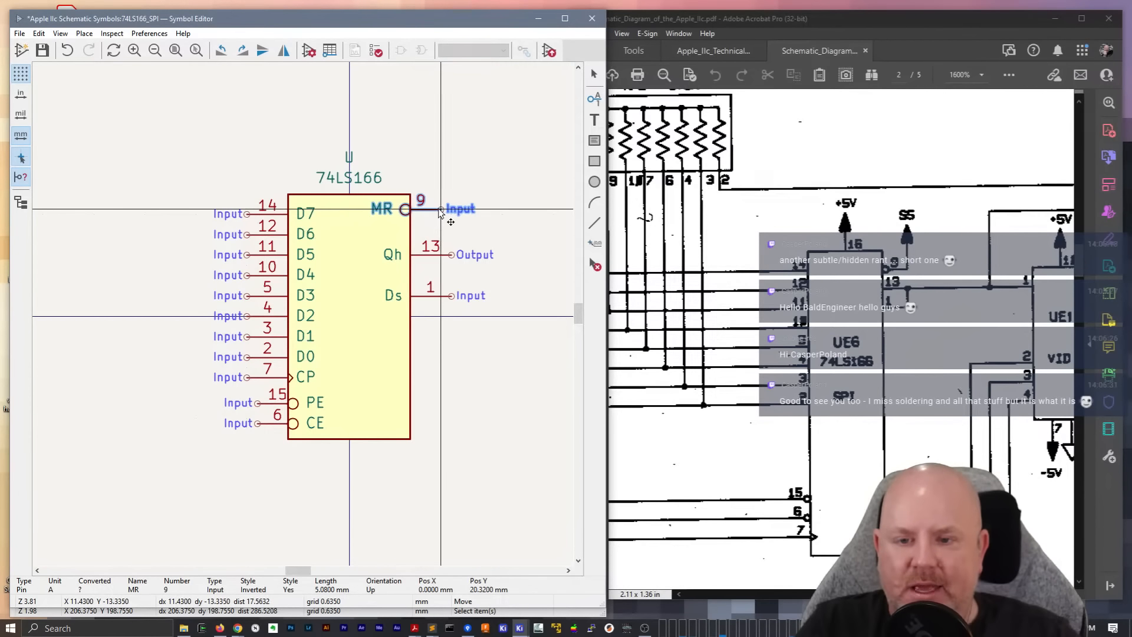
{"action": "left_click", "coordinate": [454, 211]}
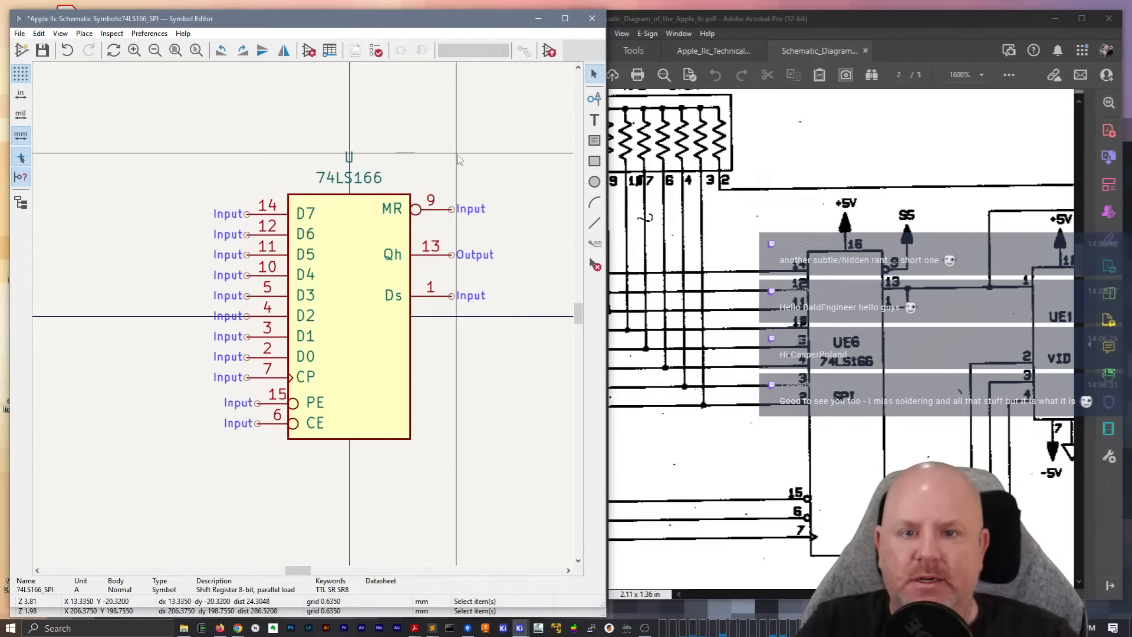
Widen the Symbol Editor window and review the 74LS166_SPI library symbol properties
{"action": "left_click_drag", "start_coordinate": [606, 99], "coordinate": [699, 99]}
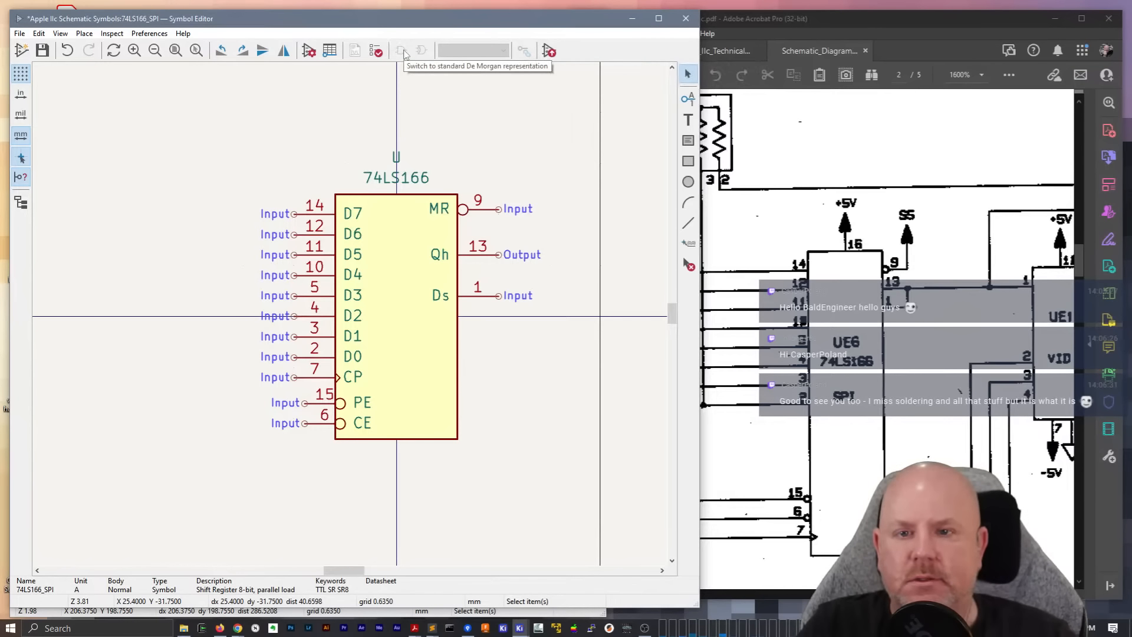
{"action": "left_click", "coordinate": [313, 52]}
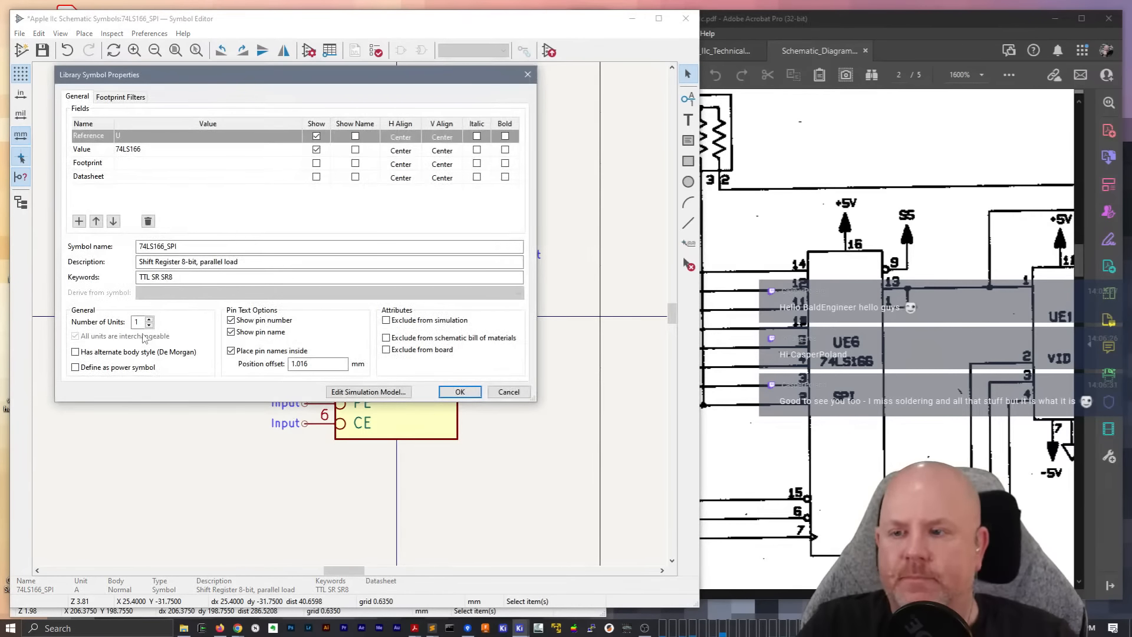
{"action": "key", "text": "Escape"}
{"action": "middle_click_drag", "start_coordinate": [230, 348], "coordinate": [129, 362]}
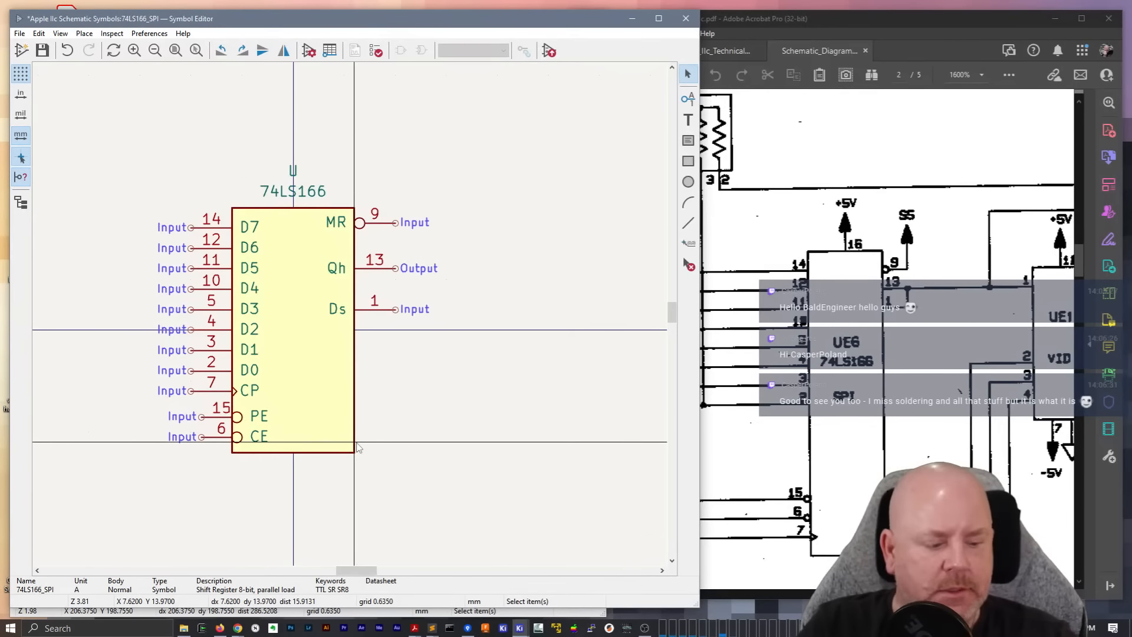
Extend the body's lower edge to a height of 35.56 mm and move PE and CE down, lined up with the other input pins
{"action": "left_click", "coordinate": [316, 451]}
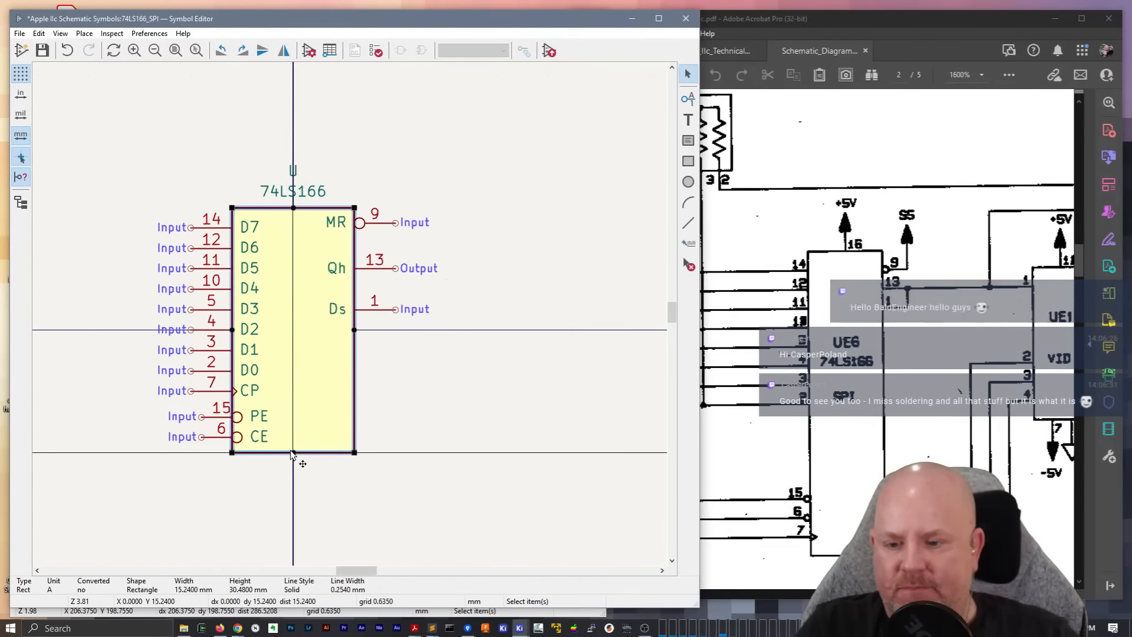
{"action": "left_click_drag", "start_coordinate": [293, 453], "coordinate": [291, 493]}
{"action": "left_click_drag", "start_coordinate": [217, 462], "coordinate": [210, 401]}
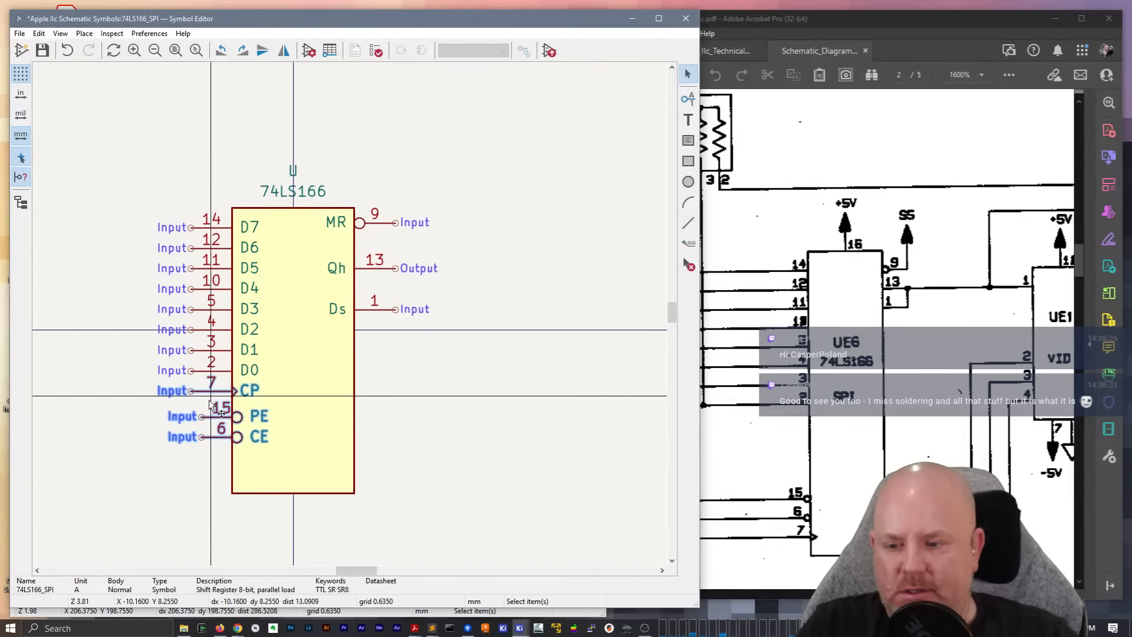
{"action": "left_click_drag", "start_coordinate": [222, 450], "coordinate": [190, 455]}
{"action": "left_click", "coordinate": [184, 497]}
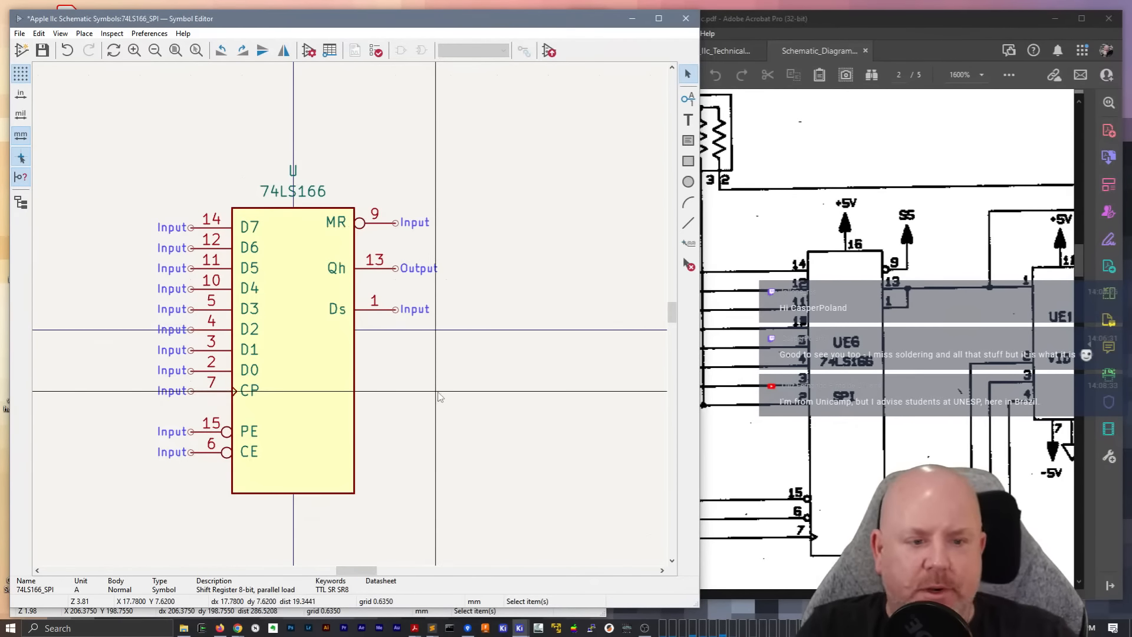
Move Ds pin 1 up closer to Qh, and regroup the lower inputs below D0 in the order PE, CE, CP
{"action": "left_click_drag", "start_coordinate": [391, 307], "coordinate": [392, 296]}
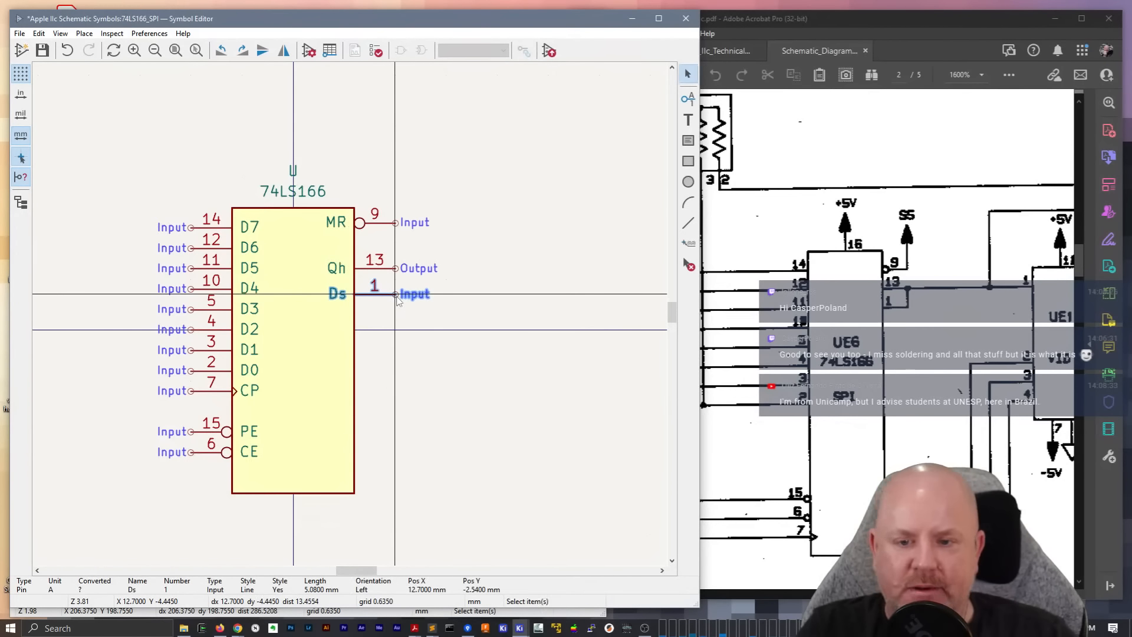
{"action": "middle_click_drag", "start_coordinate": [444, 453], "coordinate": [451, 430]}
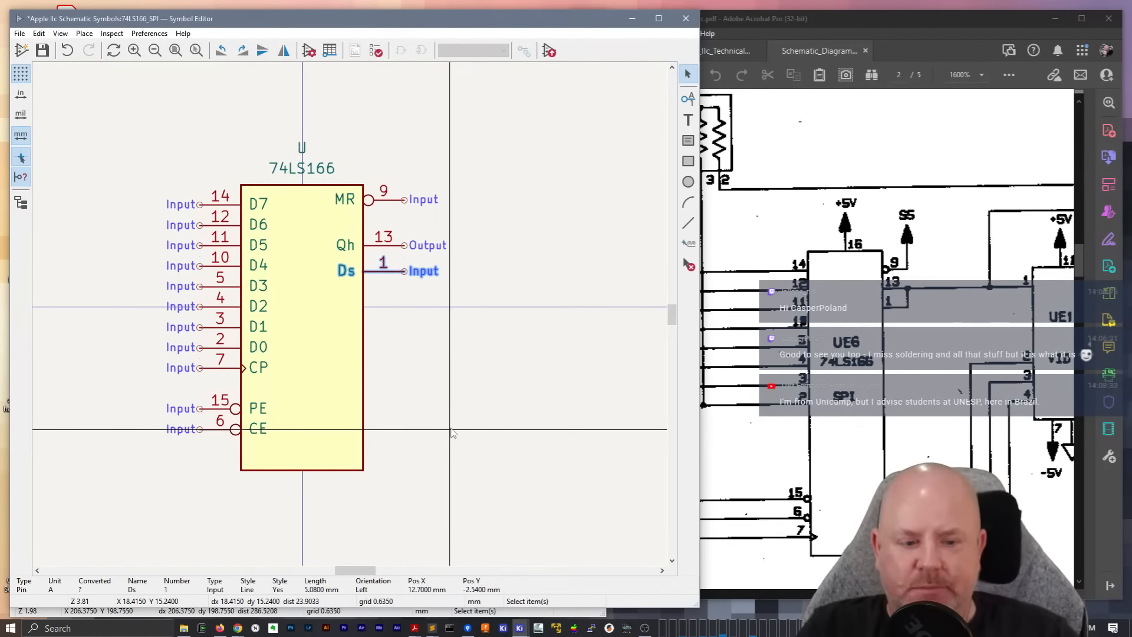
{"action": "mouse_move", "coordinate": [218, 372]}
{"action": "left_mouse_down"}
{"action": "mouse_move", "coordinate": [204, 458]}
{"action": "mouse_move", "coordinate": [217, 393]}
{"action": "left_mouse_up"}
{"action": "left_click", "coordinate": [220, 485]}
{"action": "left_click_drag", "start_coordinate": [201, 450], "coordinate": [199, 443]}
{"action": "left_click", "coordinate": [190, 491]}
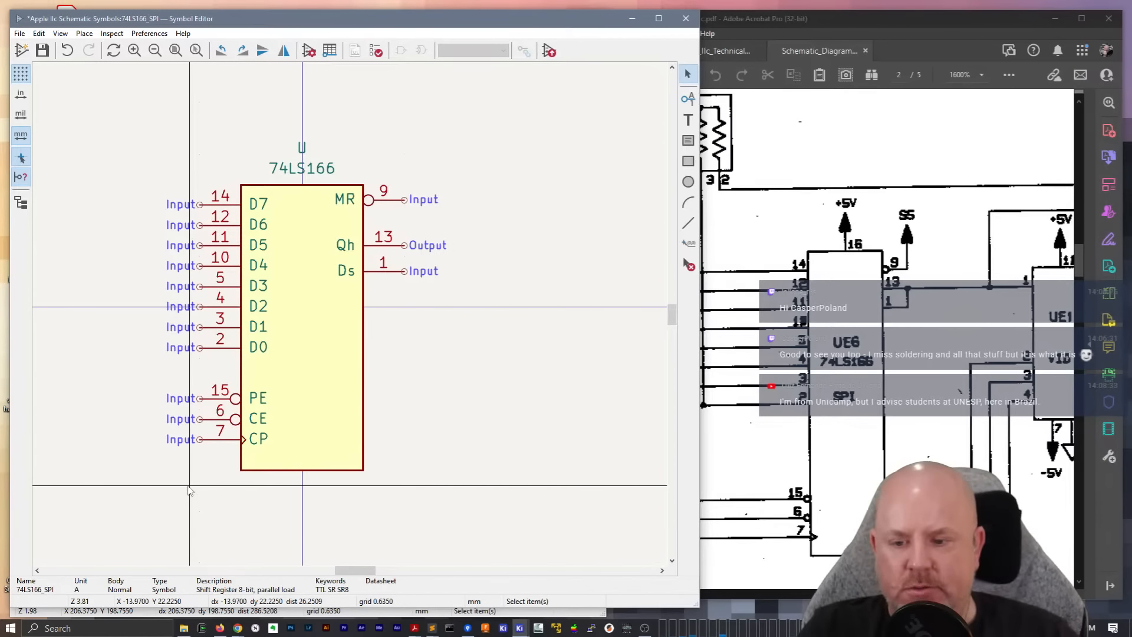
Shorten the symbol body from its lower edge to a height of 34.29 mm
{"action": "left_click", "coordinate": [302, 470]}
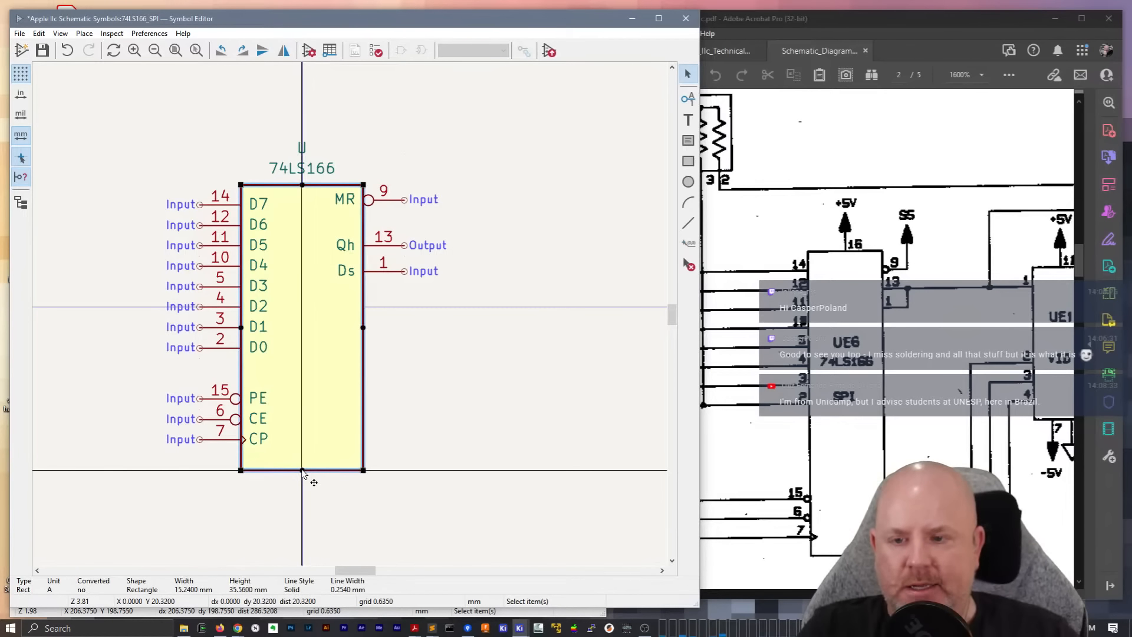
{"action": "left_click_drag", "start_coordinate": [302, 469], "coordinate": [302, 460]}
{"action": "left_click", "coordinate": [437, 458]}
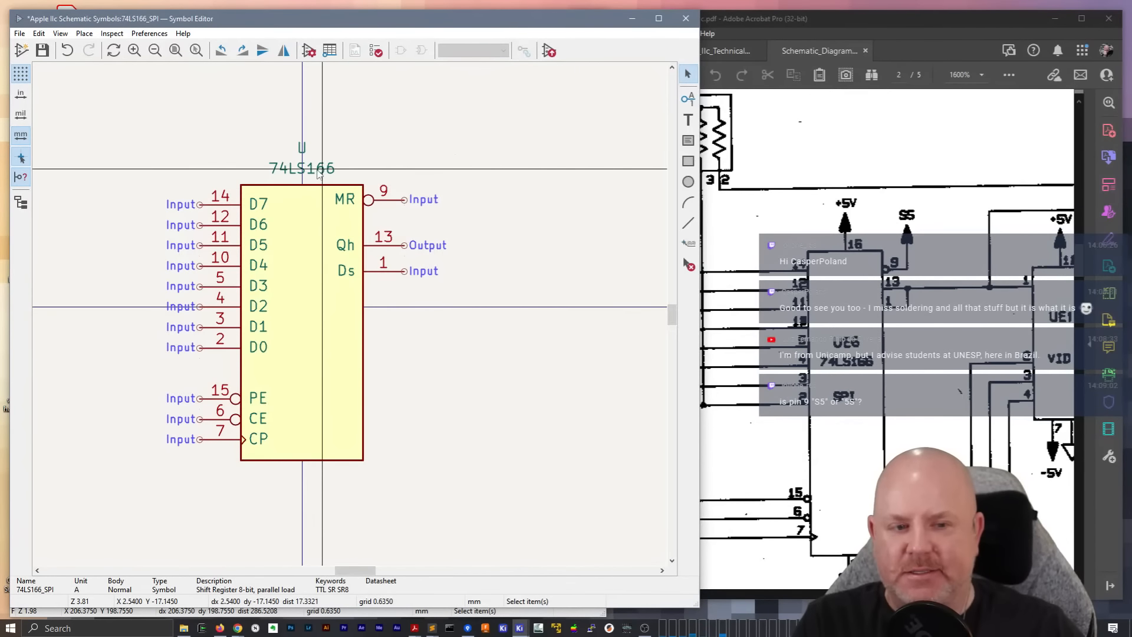
Shift the reference U and the value text 74LS166 sideways, off the body's centre line
{"action": "left_click", "coordinate": [294, 168]}
{"action": "mouse_move", "coordinate": [294, 167]}
{"action": "left_mouse_down"}
{"action": "mouse_move", "coordinate": [356, 165]}
{"action": "mouse_move", "coordinate": [314, 158]}
{"action": "mouse_move", "coordinate": [344, 169]}
{"action": "mouse_move", "coordinate": [324, 152]}
{"action": "left_mouse_up"}
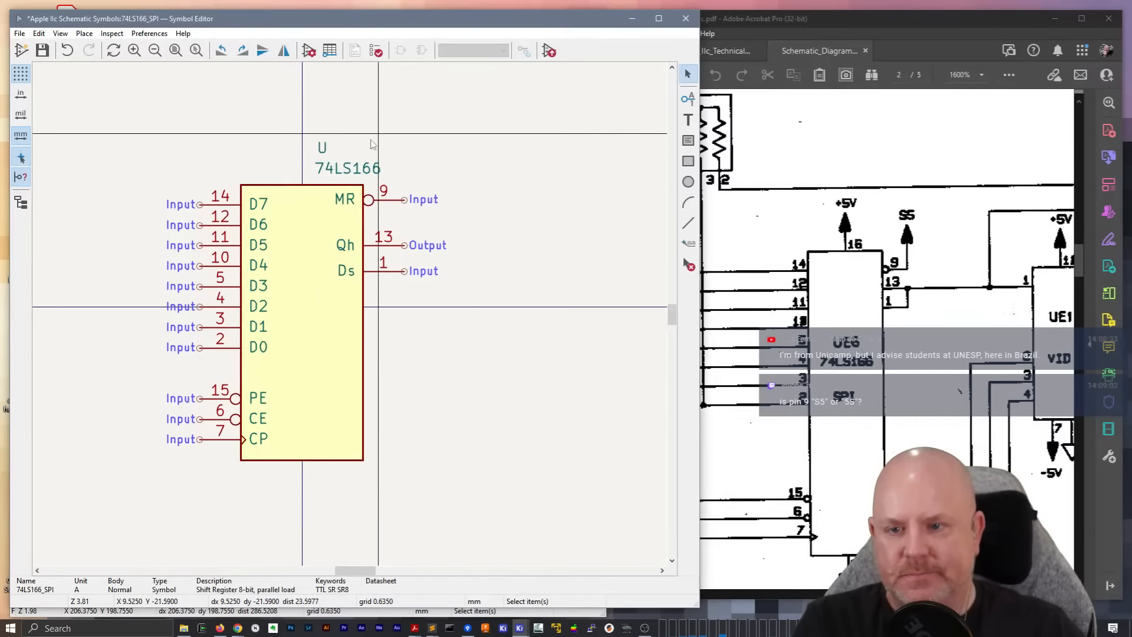
{"action": "double_click", "coordinate": [303, 222]}
{"action": "key", "text": "Escape"}
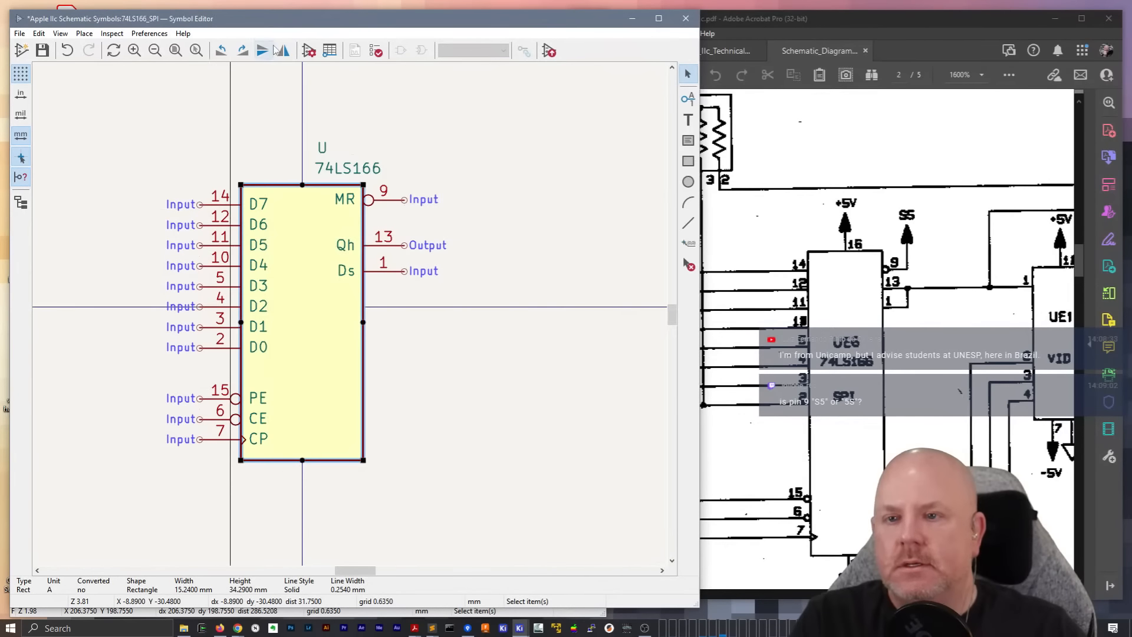
Add pin 16 named VCC to the symbol's pin table with the electrical type Power output
{"action": "left_click", "coordinate": [329, 52]}
{"action": "left_click", "coordinate": [110, 544]}
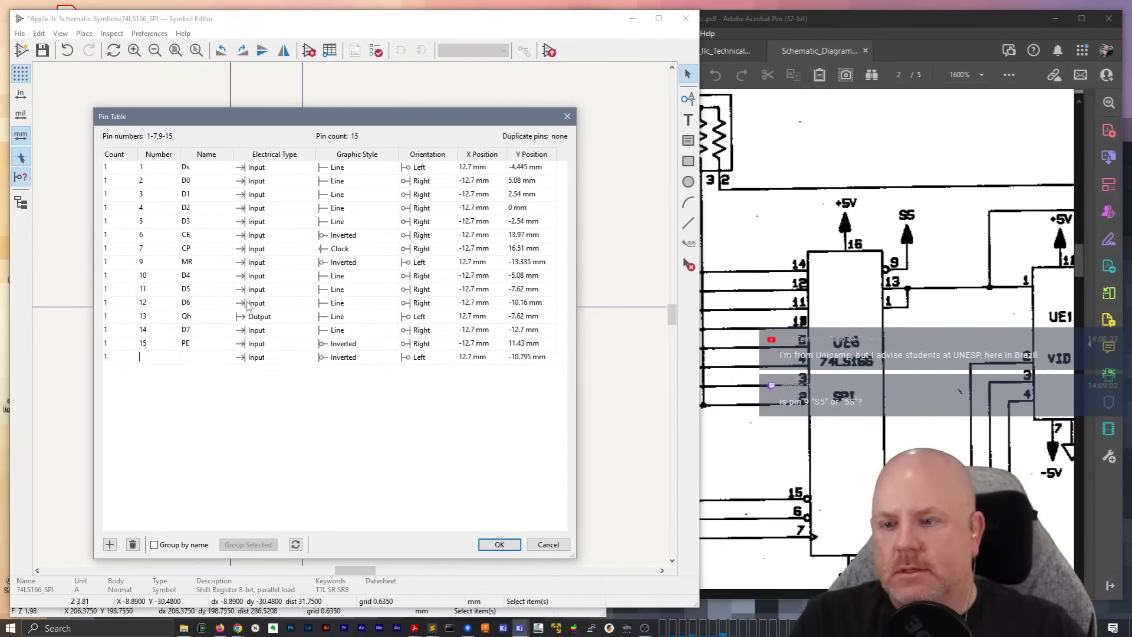
{"action": "type", "text": "16"}
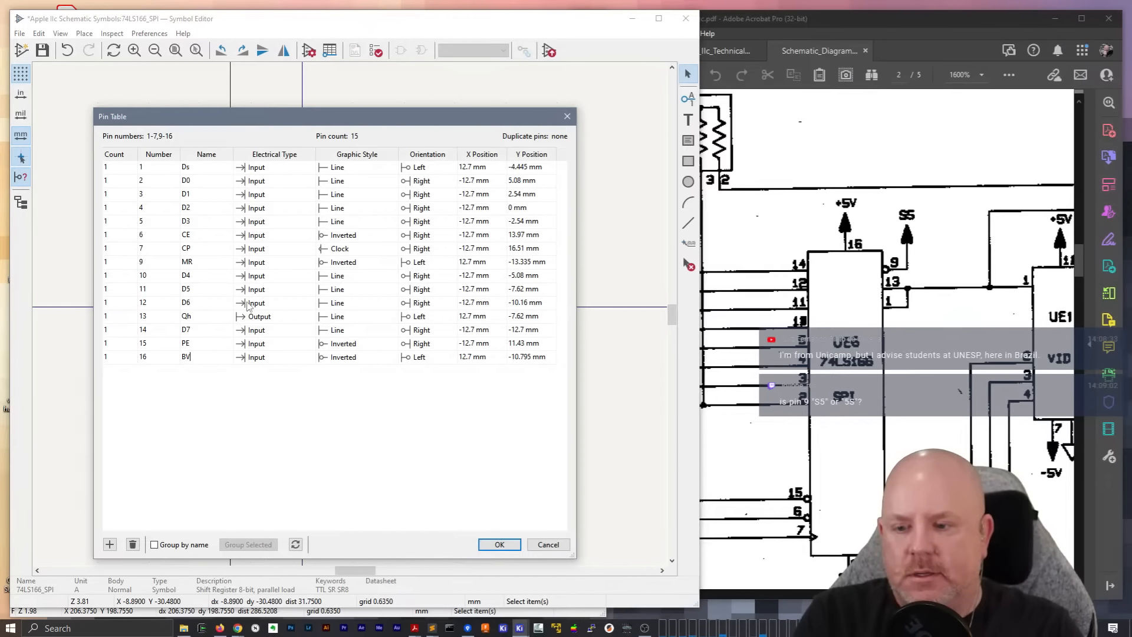
{"action": "type", "text": "VCC"}
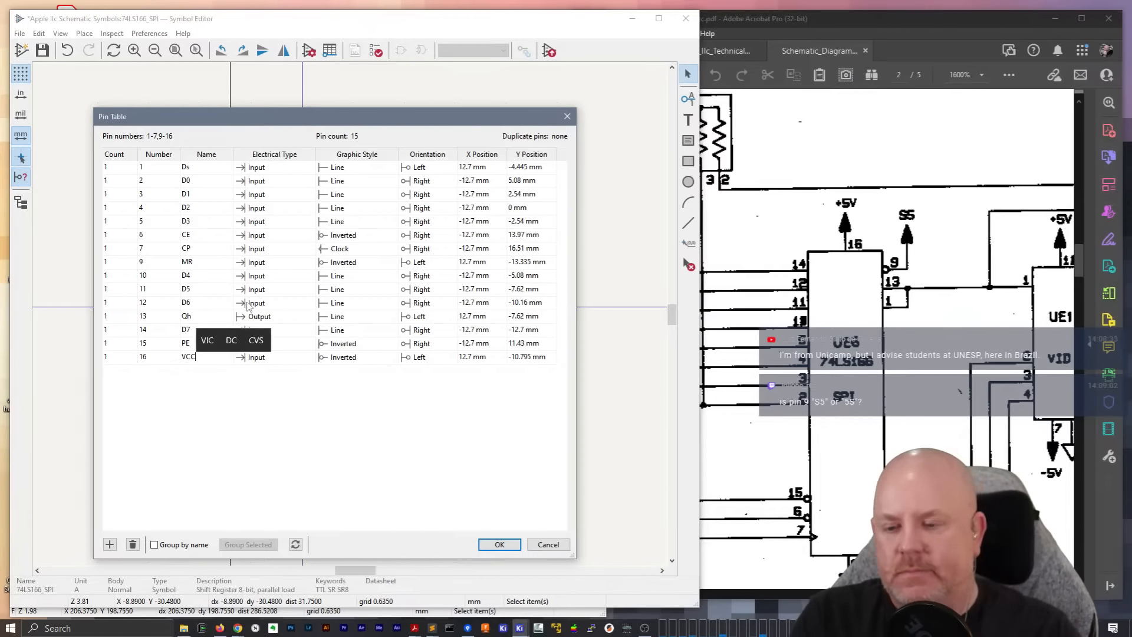
{"action": "left_click", "coordinate": [275, 357]}
{"action": "left_click", "coordinate": [275, 358]}
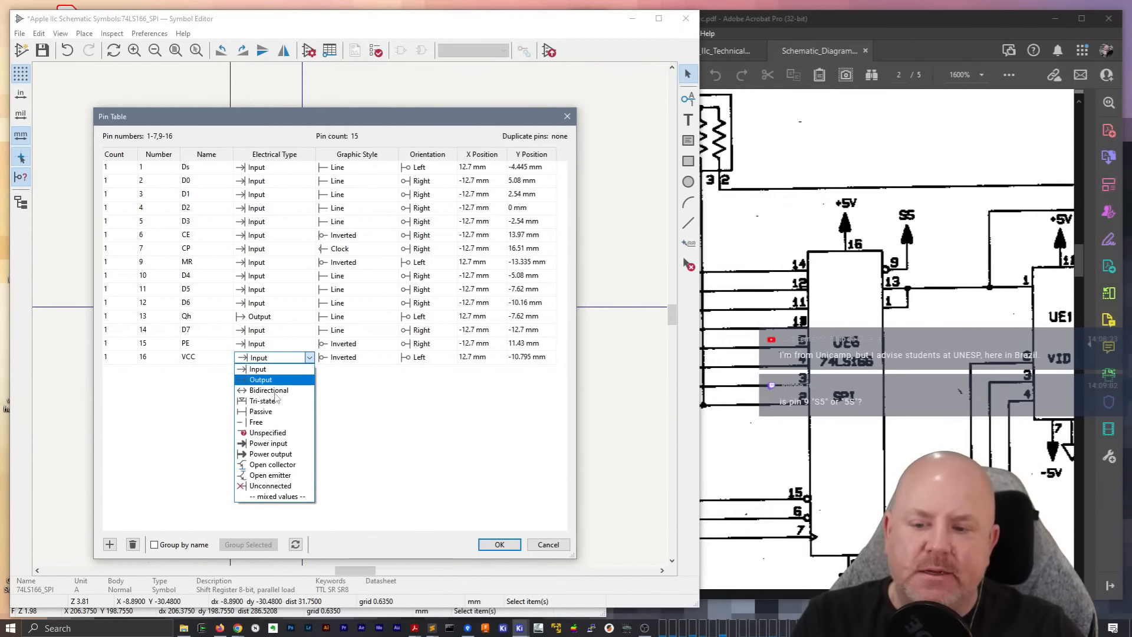
{"action": "left_click", "coordinate": [286, 455]}
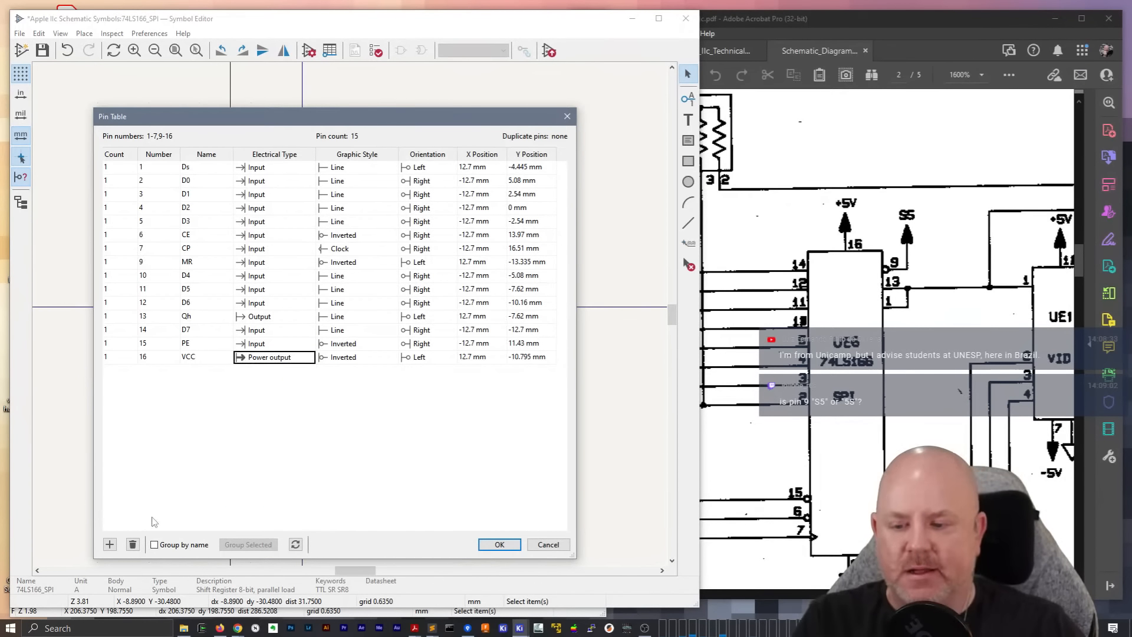
Add pin 8 named GND to the pin table
{"action": "left_click", "coordinate": [108, 545]}
{"action": "type", "text": "8"}
{"action": "key", "text": "Tab"}
{"action": "type", "text": "GND"}
{"action": "key", "text": "Return"}
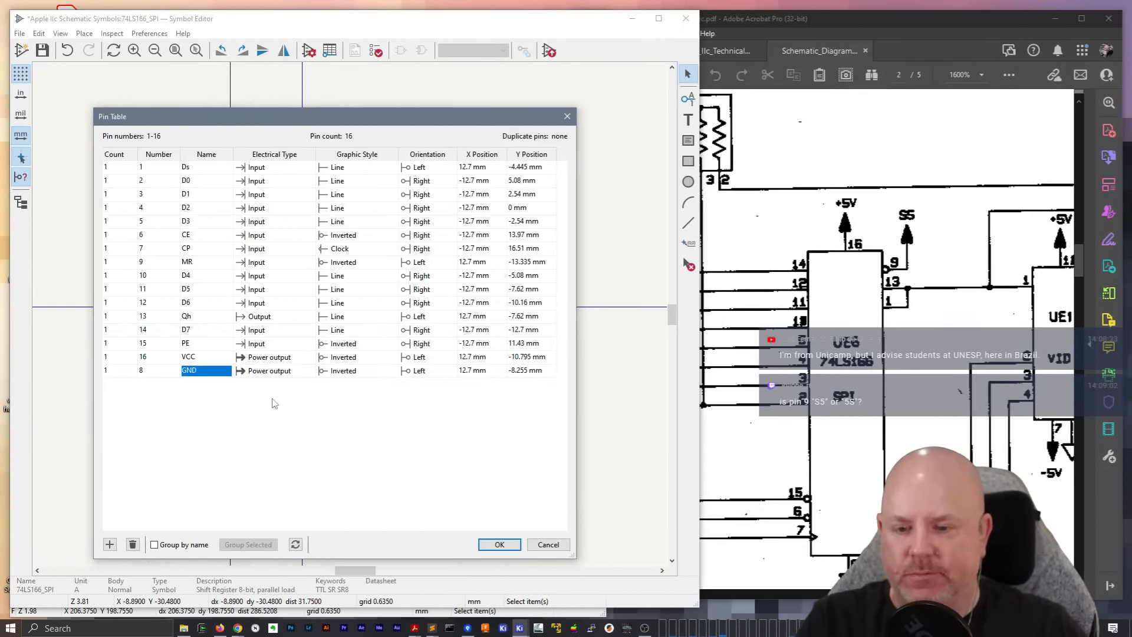
Change the graphic style of the VCC and GND pins to Line and apply the pin table
{"action": "left_click", "coordinate": [354, 357]}
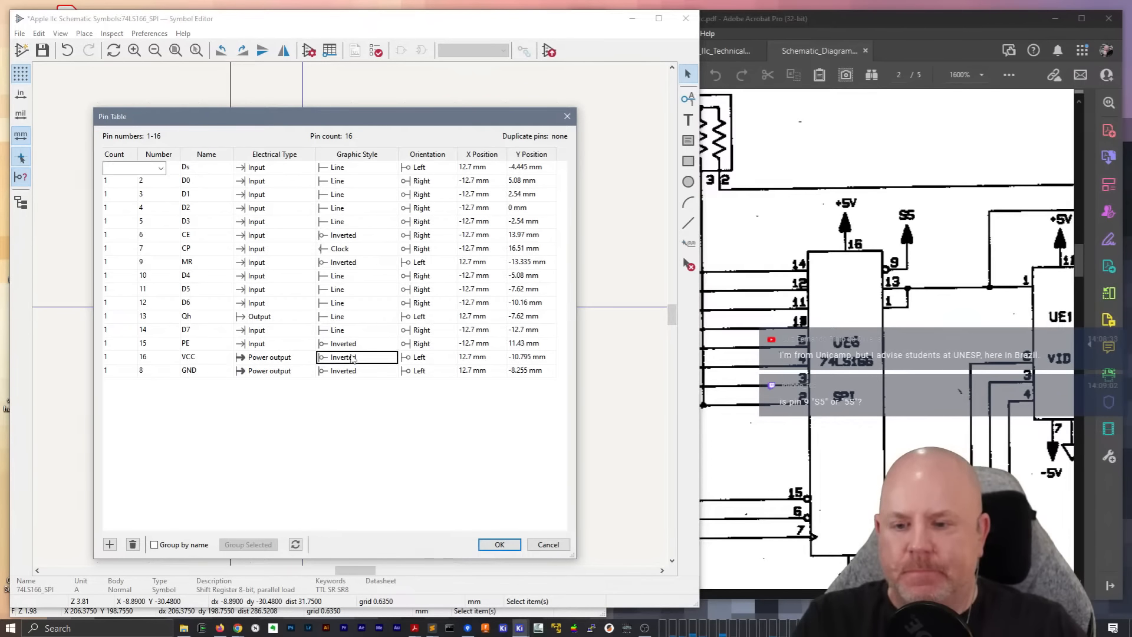
{"action": "left_click", "coordinate": [366, 362]}
{"action": "left_click", "coordinate": [365, 372]}
{"action": "left_click", "coordinate": [365, 371]}
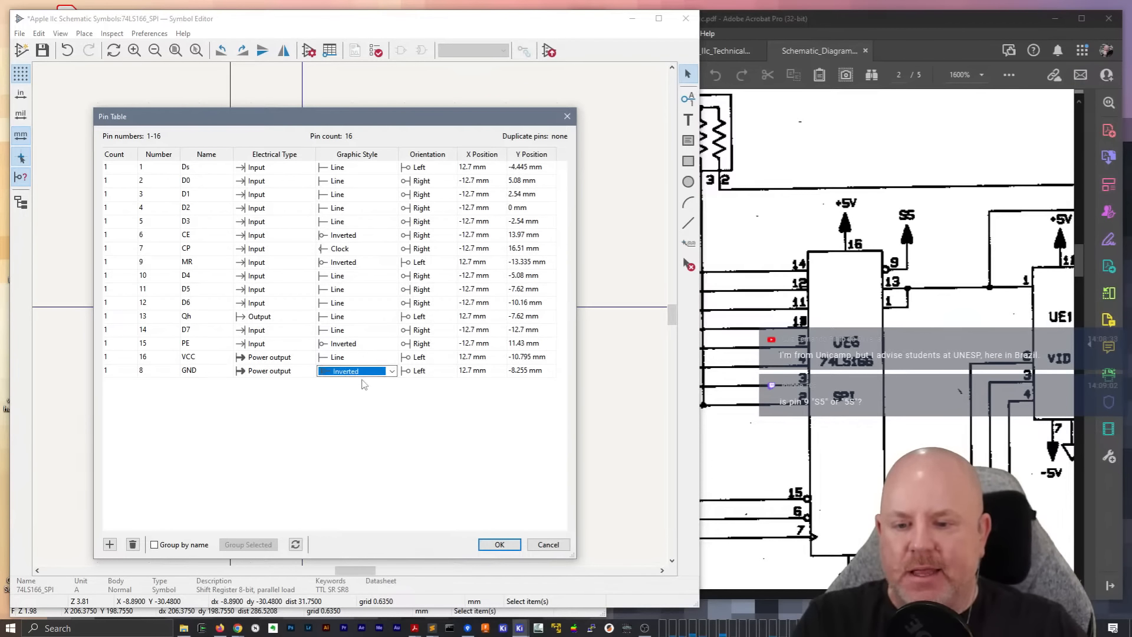
{"action": "left_click", "coordinate": [364, 372]}
{"action": "left_click", "coordinate": [362, 385]}
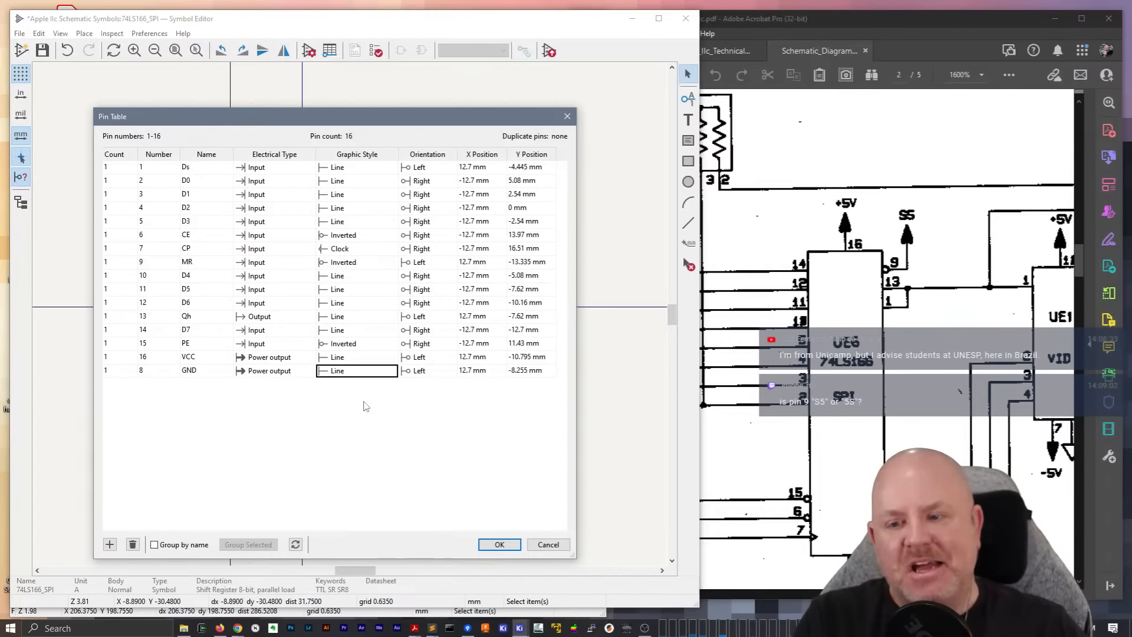
{"action": "left_click", "coordinate": [497, 545]}
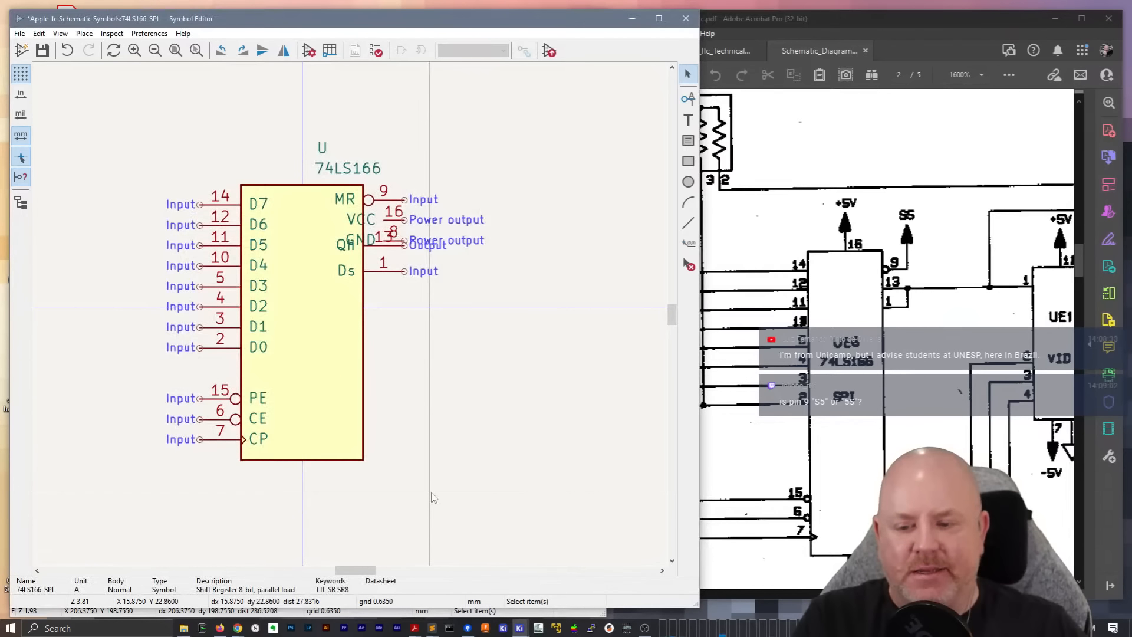
Move VCC pin 16 to the centre of the body's upper edge, rotated to point upward out of it
{"action": "left_click", "coordinate": [394, 222]}
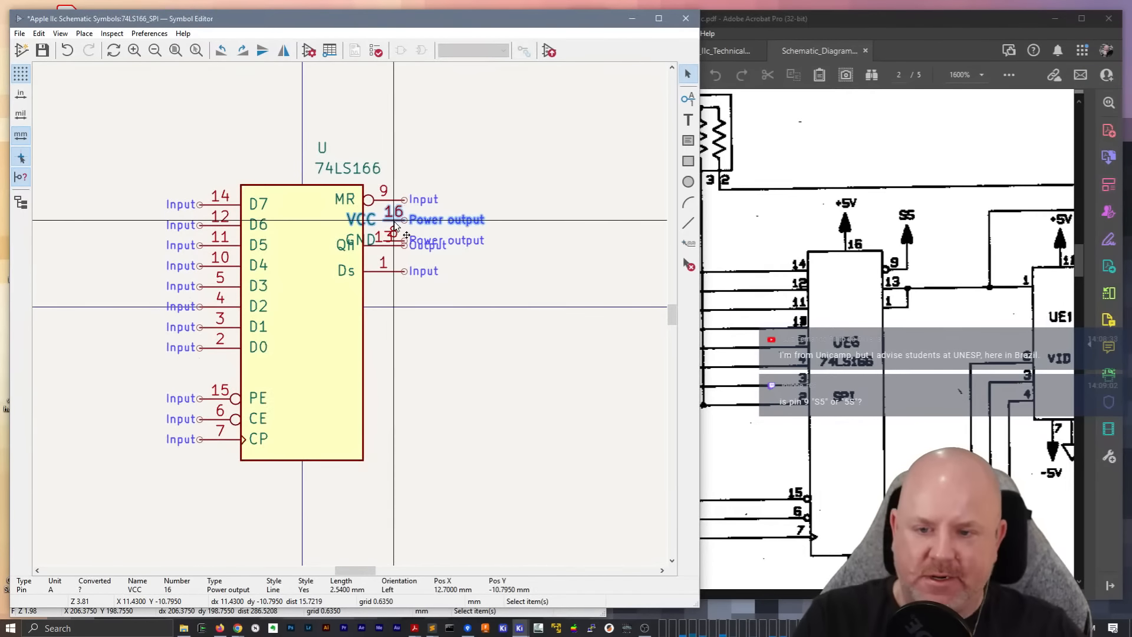
{"action": "key", "text": "m"}
{"action": "key", "text": "r"}
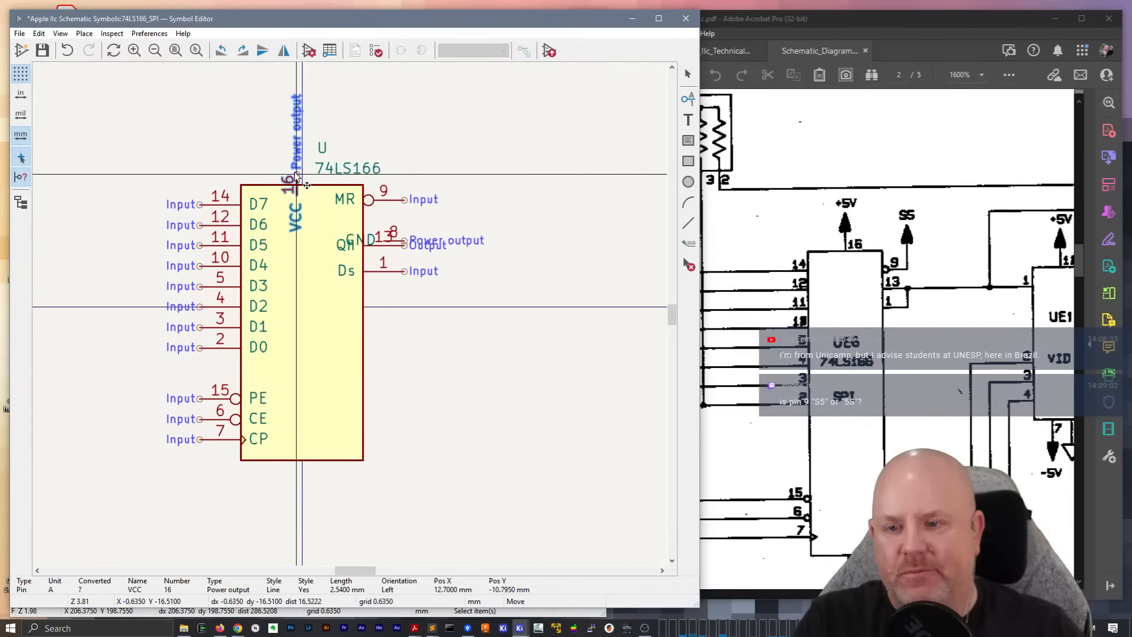
{"action": "left_click", "coordinate": [302, 168]}
Set the VCC pin's length to 5.08 mm
{"action": "double_click", "coordinate": [303, 172]}
{"action": "left_click", "coordinate": [248, 340]}
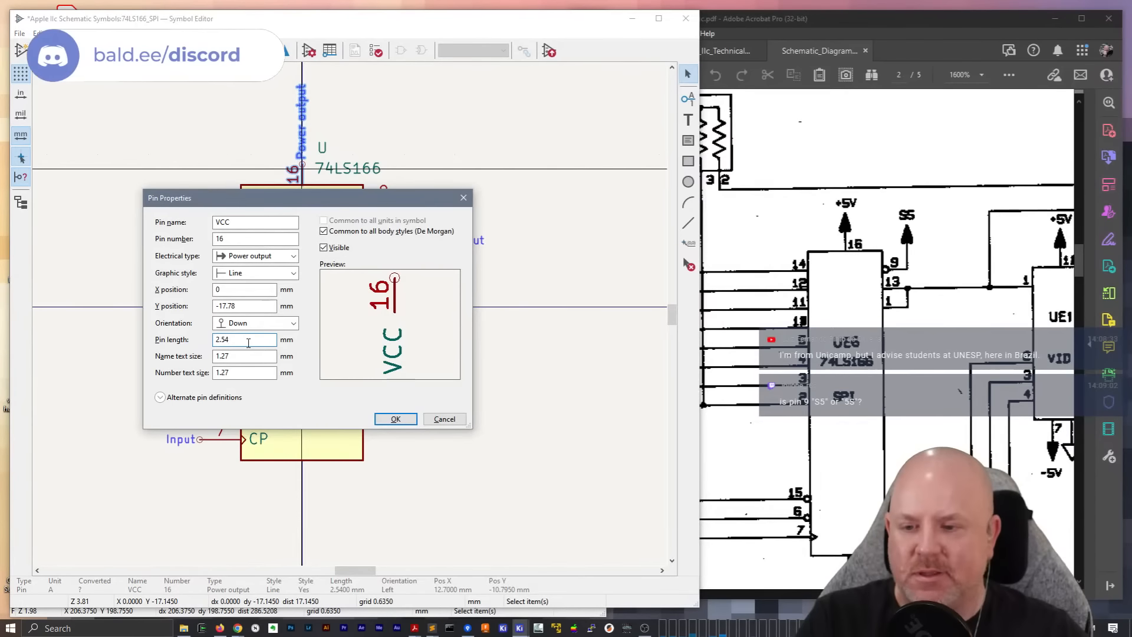
{"action": "type", "text": "5.08"}
{"action": "key", "text": "Tab"}
{"action": "left_click", "coordinate": [396, 419]}
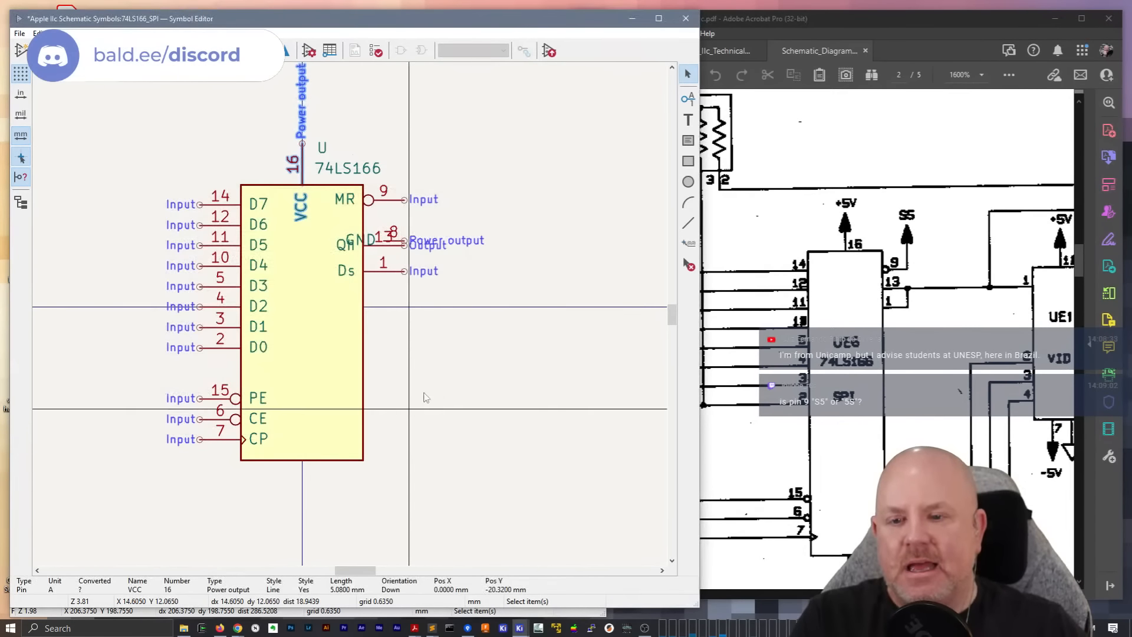
Move GND pin 8 to the centre of the body's lower edge, rotated to point downward out of it
{"action": "left_click", "coordinate": [393, 244]}
{"action": "key", "text": "m"}
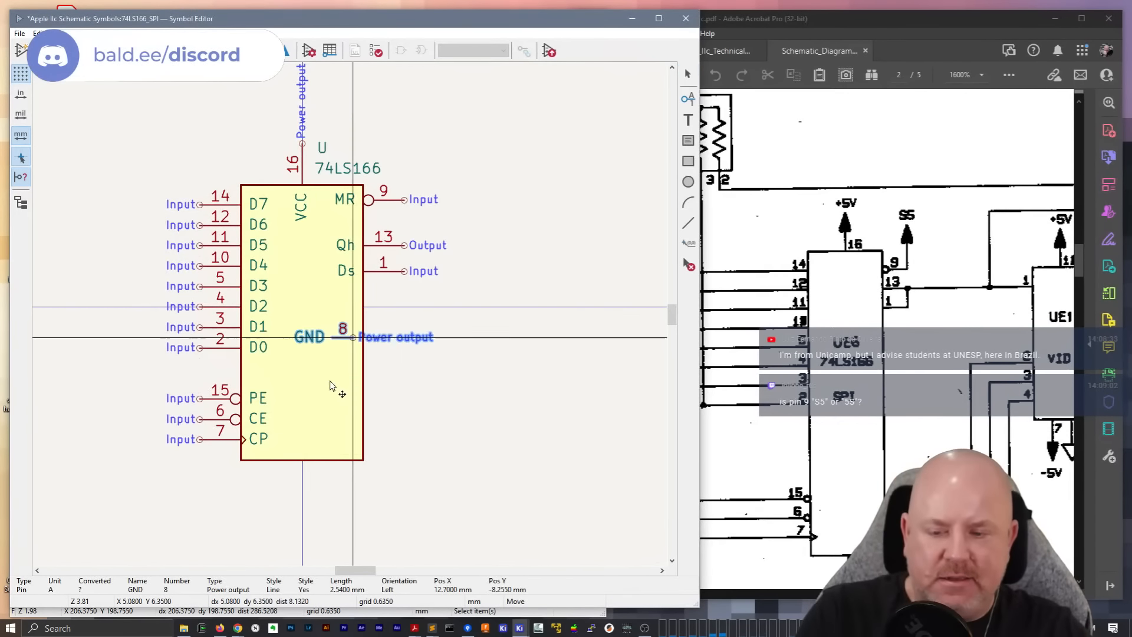
{"action": "key", "text": "r"}
{"action": "key", "text": "r"}
{"action": "key", "text": "r"}
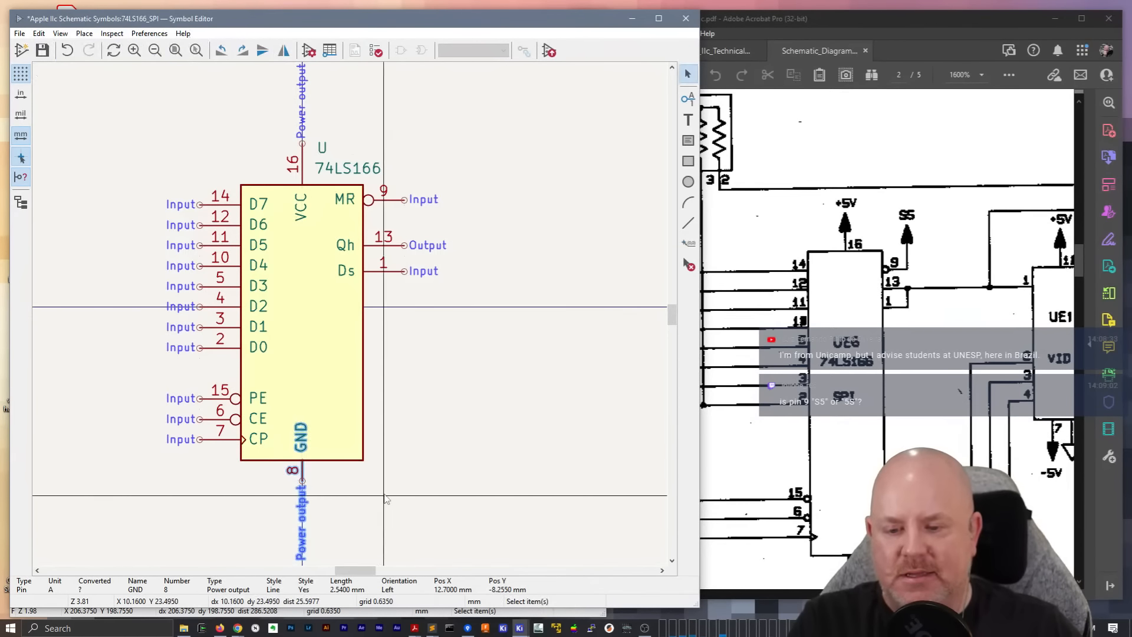
Double the GND pin's length to 5.08 mm
{"action": "left_click", "coordinate": [307, 480]}
{"action": "key", "text": "e"}
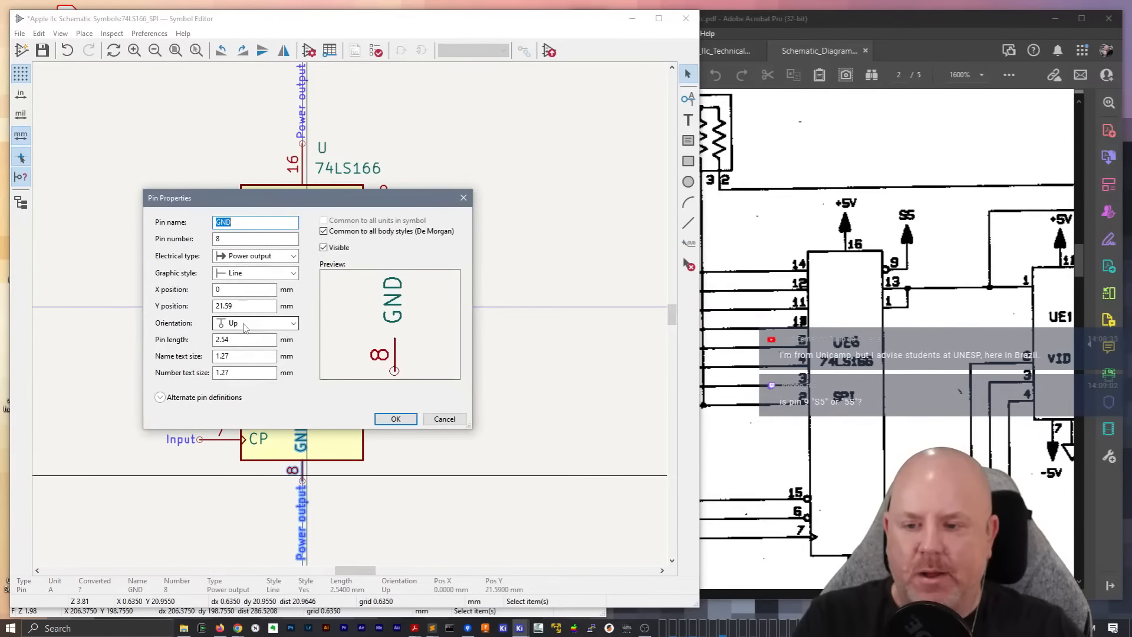
{"action": "type", "text": "*2"}
{"action": "key", "text": "Return"}
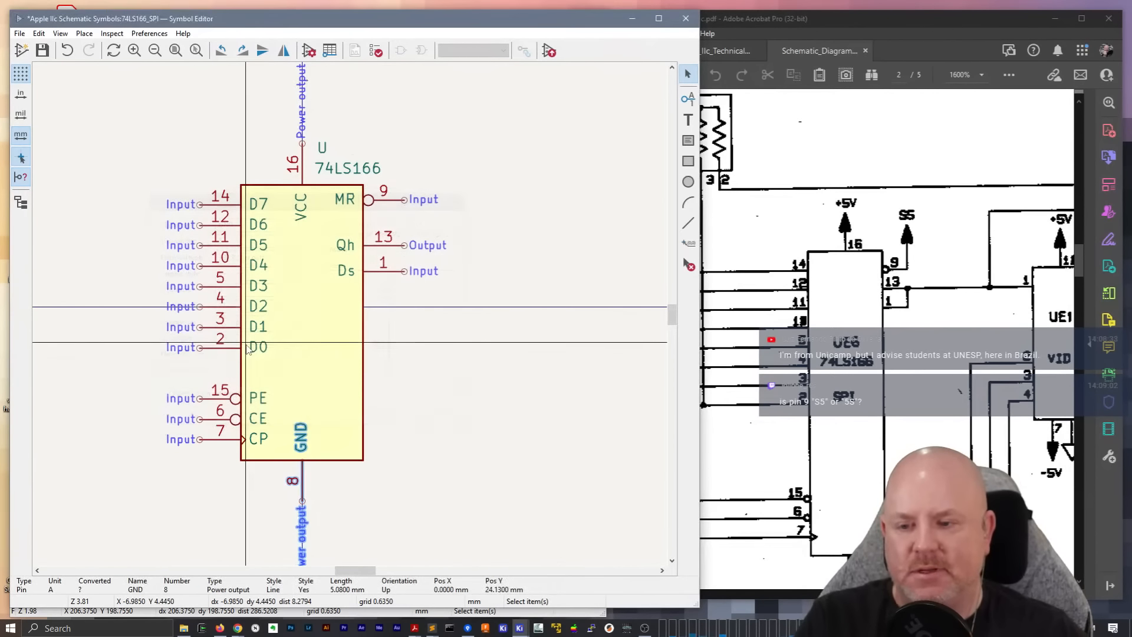
{"action": "left_click", "coordinate": [466, 362]}
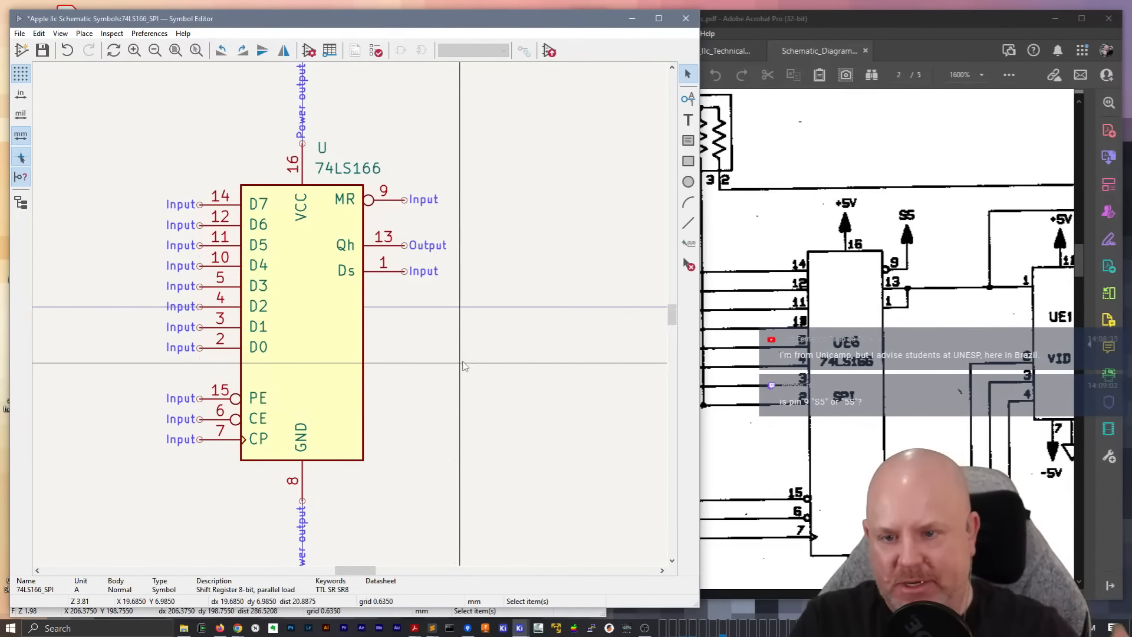
Move MR pin 9 slightly down on the output side, to a Y position of -12.065 mm
{"action": "left_click", "coordinate": [384, 200]}
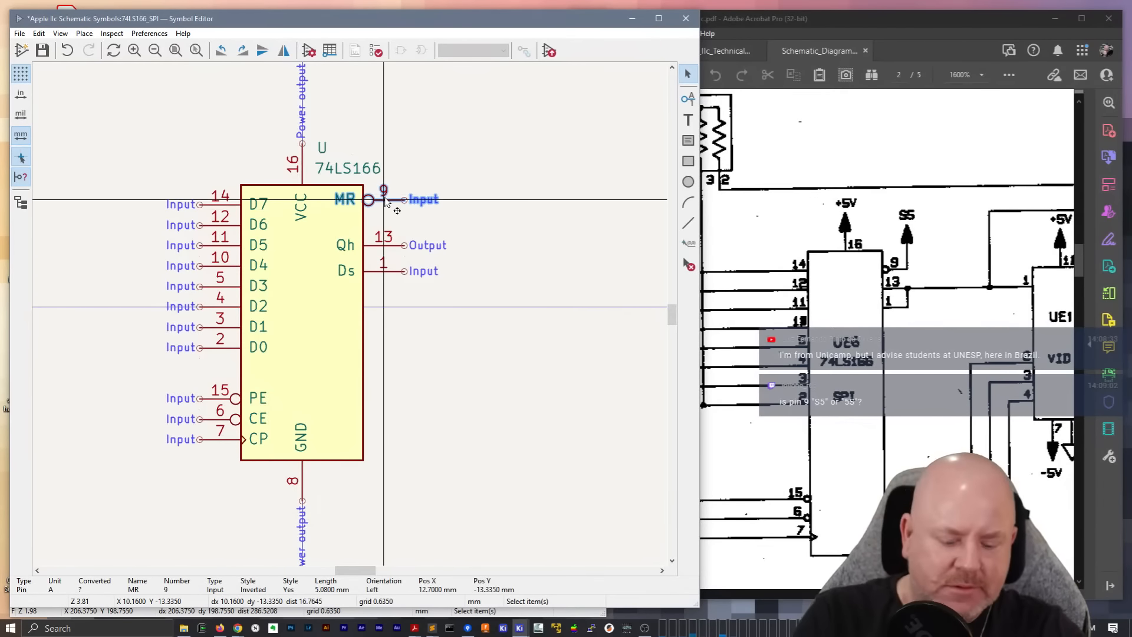
{"action": "left_click_drag", "start_coordinate": [385, 201], "coordinate": [384, 211]}
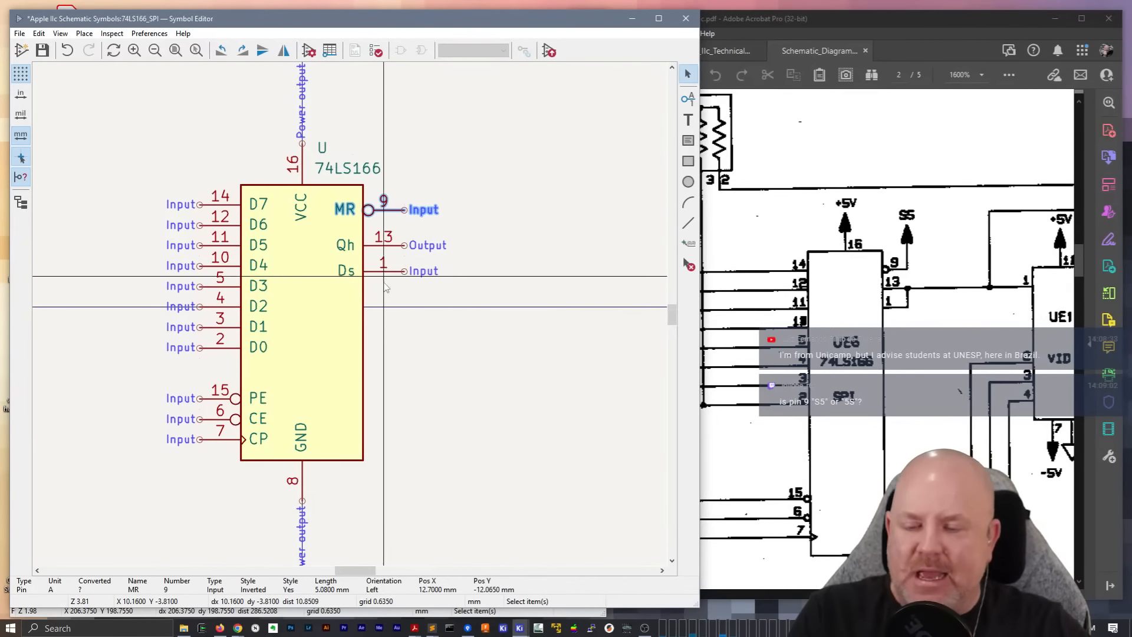
{"action": "scroll", "coordinate": [352, 319], "scroll_direction": "down", "scroll_amount": 3}
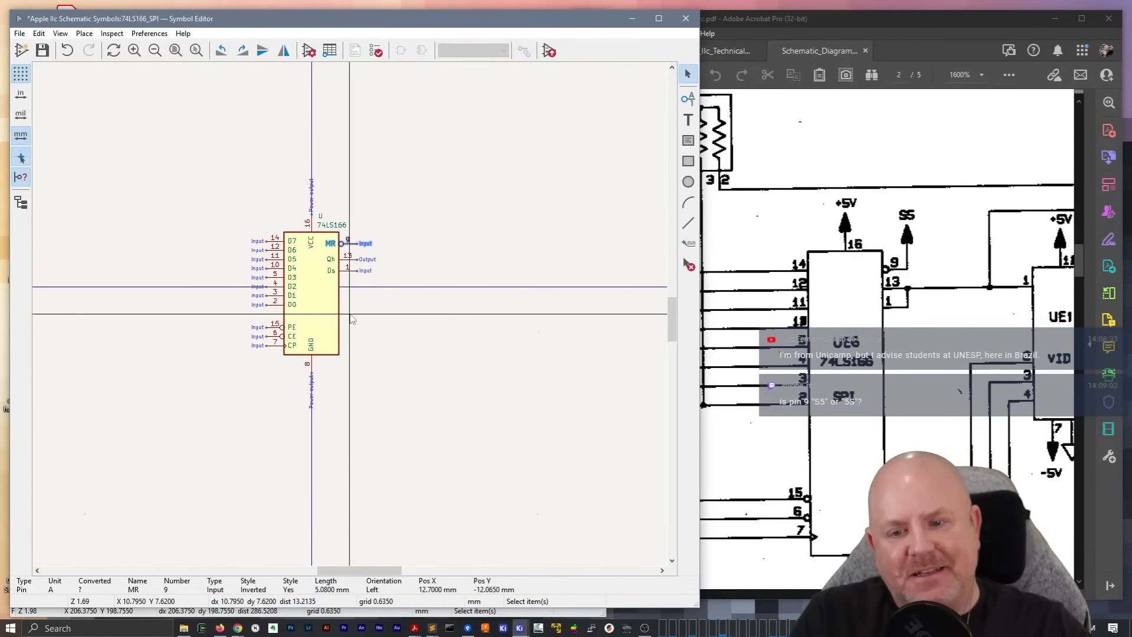
{"action": "scroll", "coordinate": [271, 341], "scroll_direction": "up", "scroll_amount": 1}
{"action": "middle_click_drag", "start_coordinate": [291, 284], "coordinate": [392, 309]}
{"action": "scroll", "coordinate": [368, 303], "scroll_direction": "down", "scroll_amount": 2}
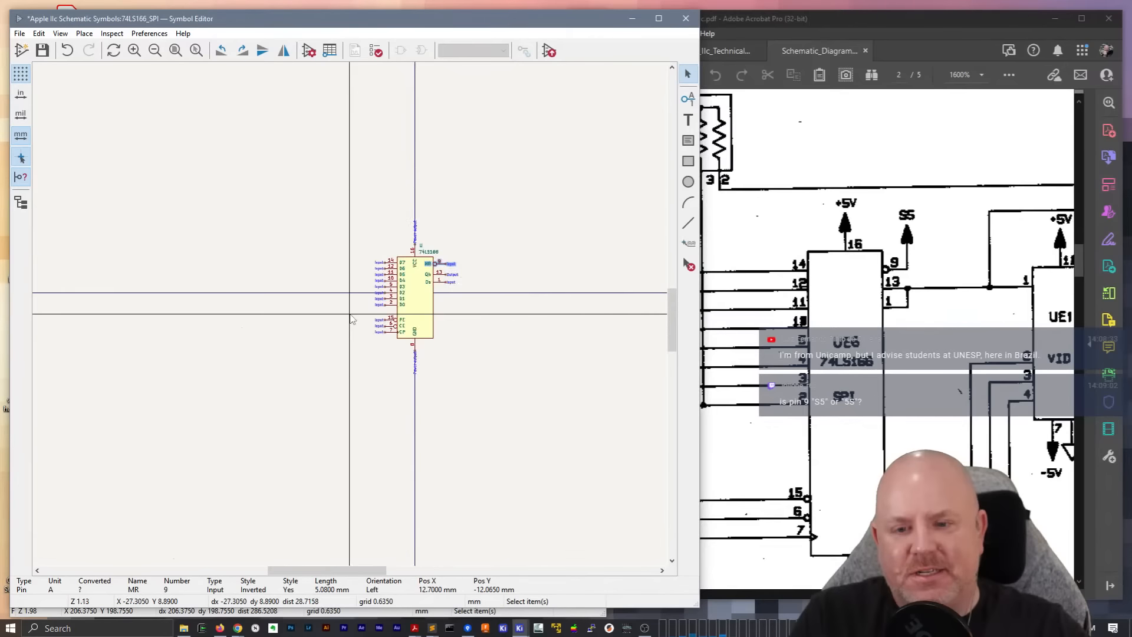
{"action": "scroll", "coordinate": [352, 319], "scroll_direction": "up", "scroll_amount": 5}
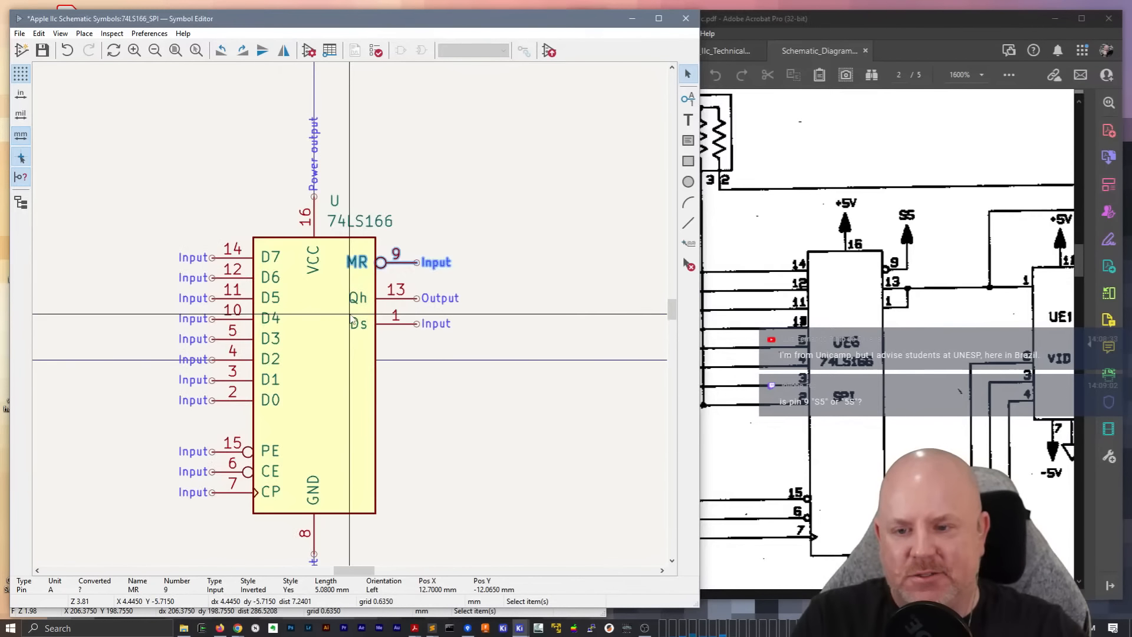
{"action": "middle_click_drag", "start_coordinate": [396, 350], "coordinate": [447, 330]}
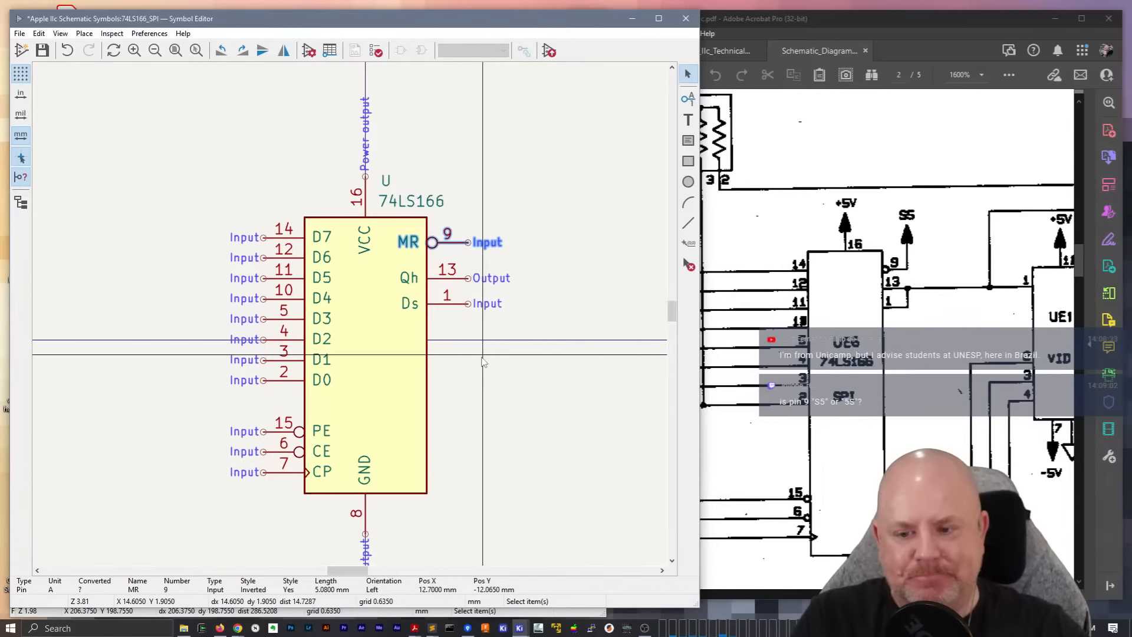
Save the 74LS166_SPI symbol to its library and close the Symbol Editor
{"action": "key", "text": "Escape"}
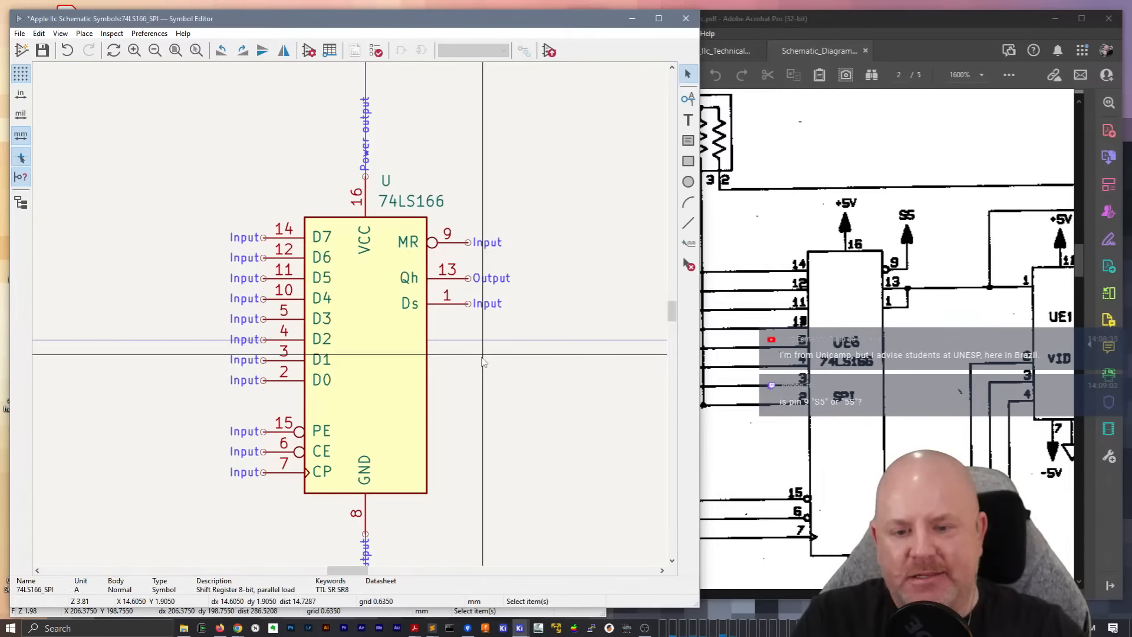
{"action": "key", "text": "ctrl+s"}
{"action": "right_click", "coordinate": [508, 128]}
{"action": "key", "text": "Escape"}
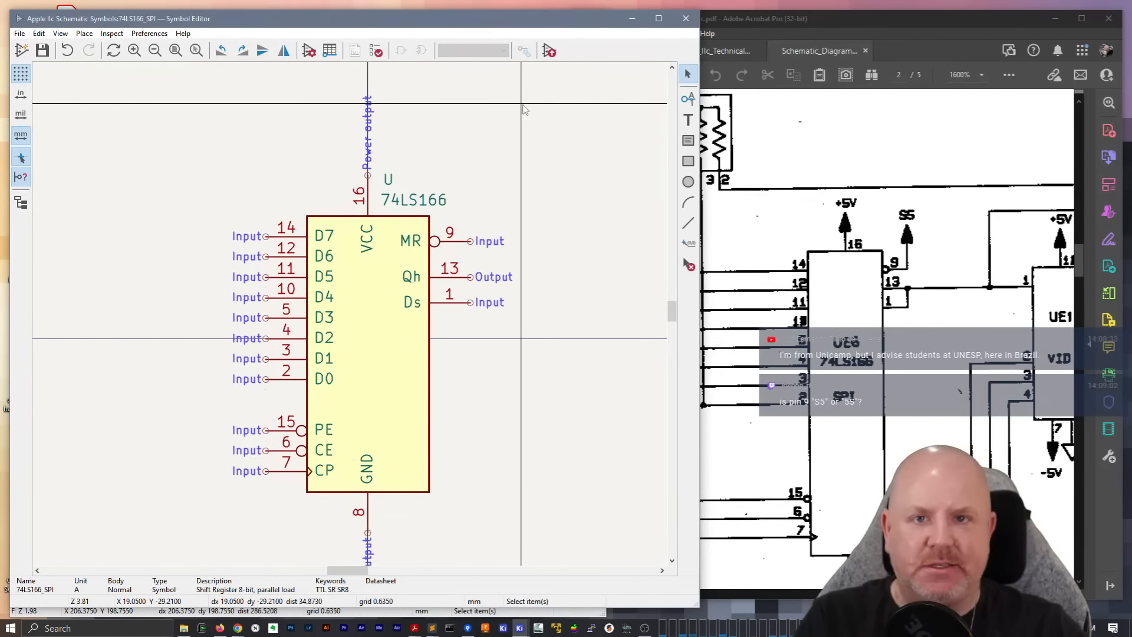
{"action": "left_click", "coordinate": [686, 19]}
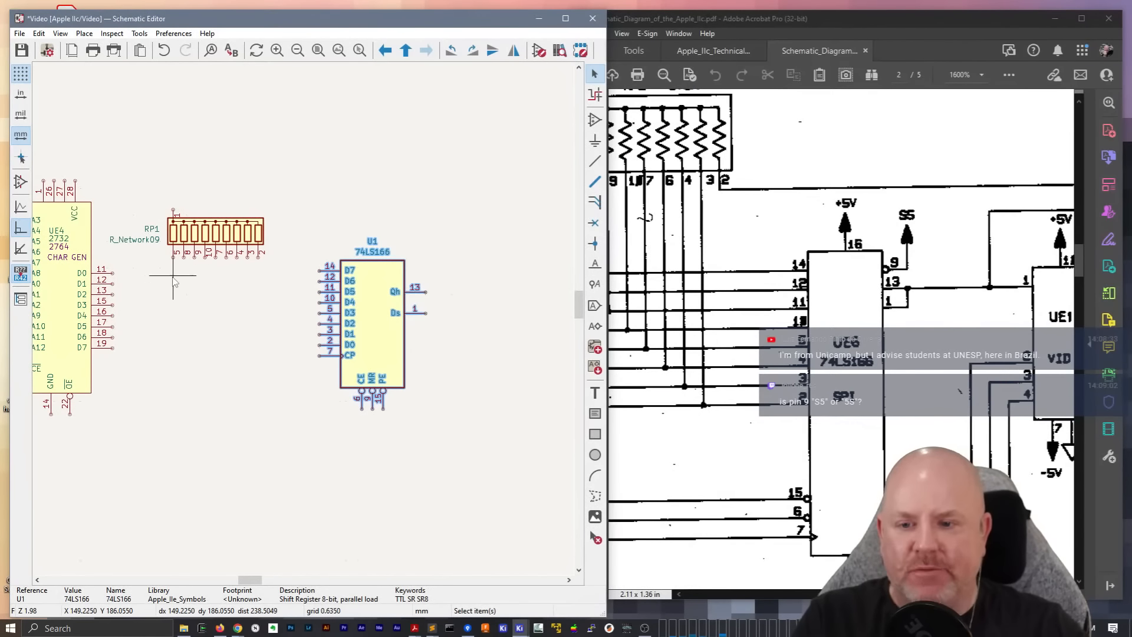
Draw a straight horizontal wire from UE4's D0 output, pin 11, across to shift register U1's D7 input, pin 14
{"action": "left_click_drag", "start_coordinate": [920, 594], "coordinate": [879, 594]}
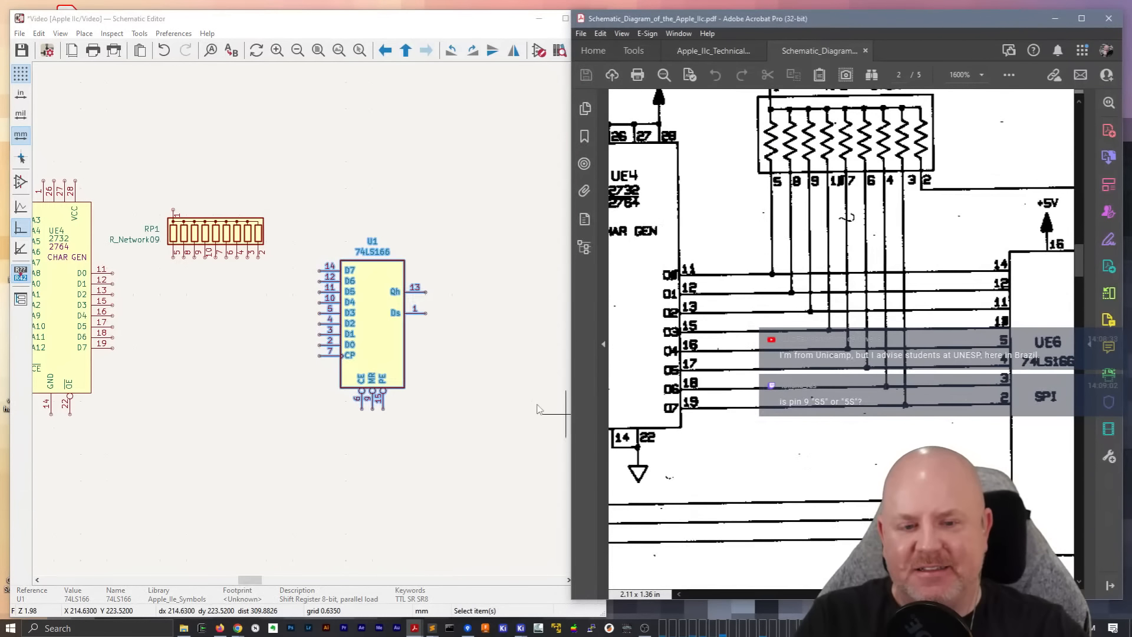
{"action": "scroll", "coordinate": [164, 279], "scroll_direction": "up", "scroll_amount": 2}
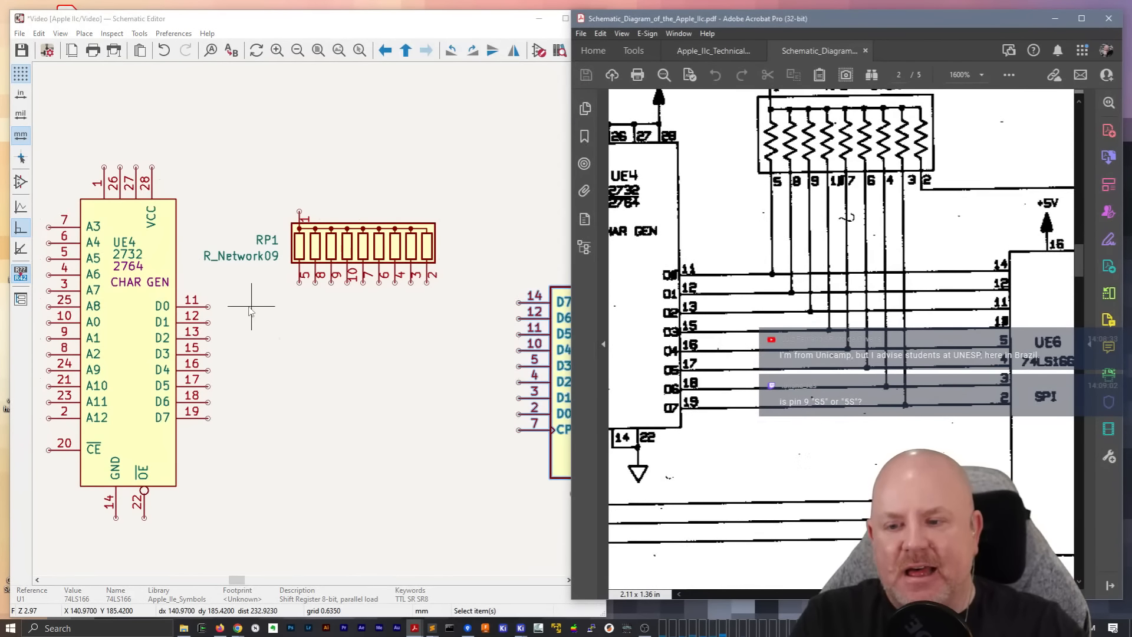
{"action": "left_click", "coordinate": [270, 308]}
{"action": "middle_click_drag", "start_coordinate": [319, 319], "coordinate": [254, 298]}
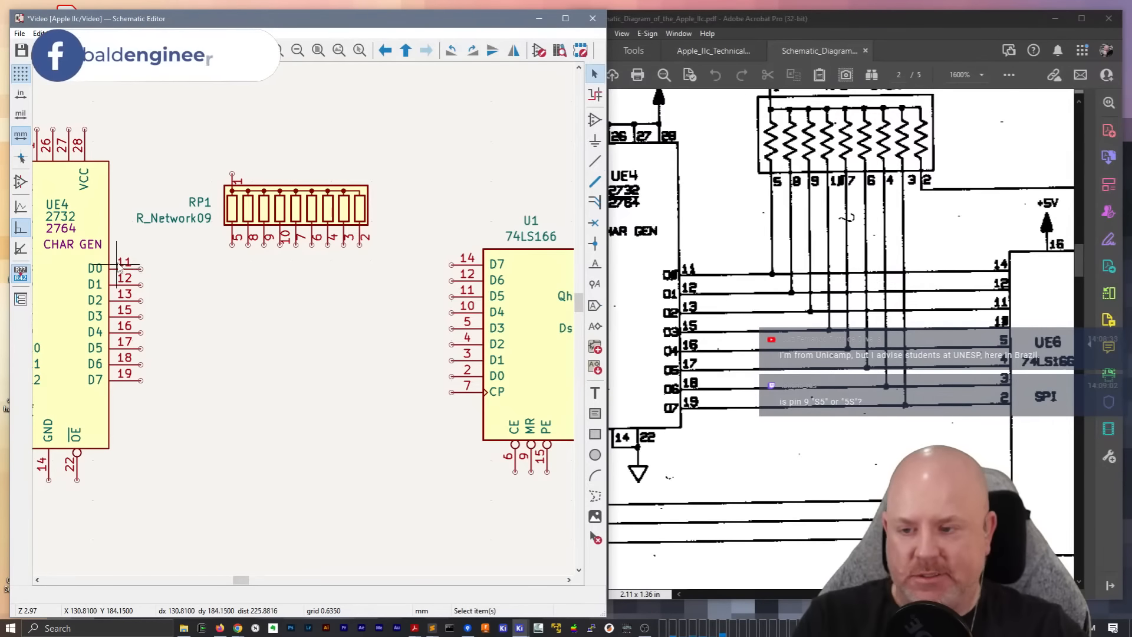
{"action": "key", "text": "w"}
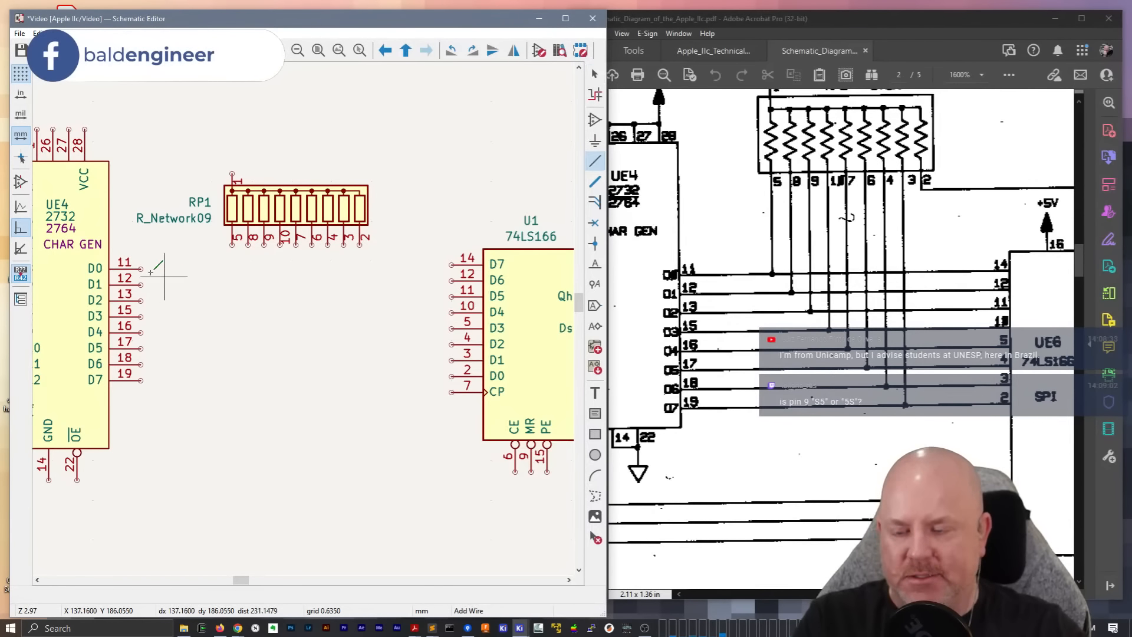
{"action": "left_click", "coordinate": [141, 268]}
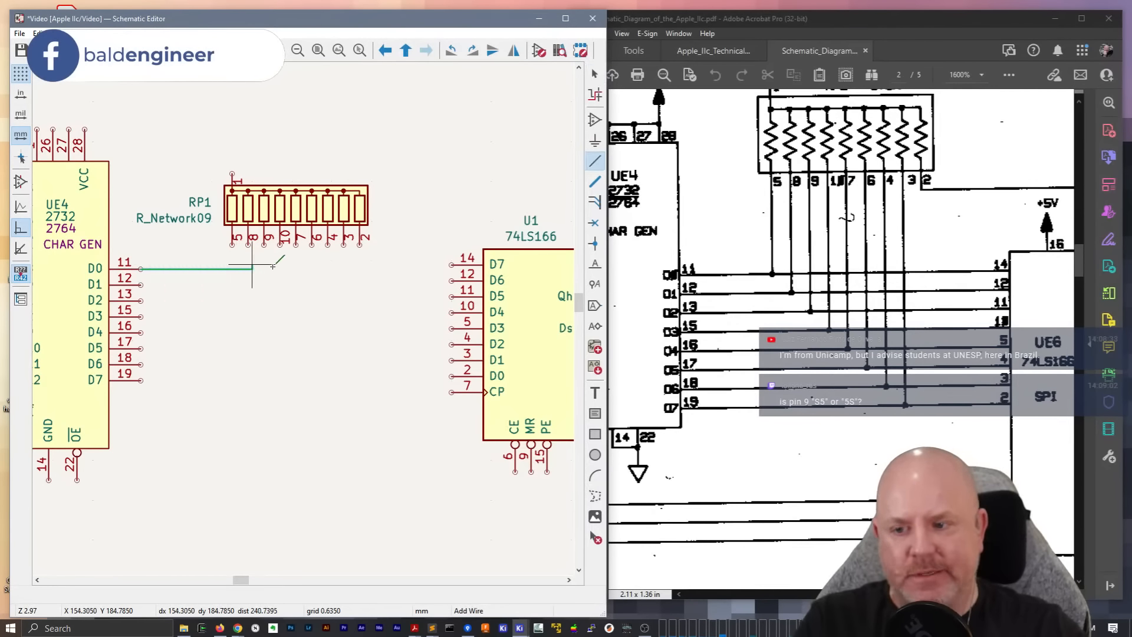
{"action": "left_click", "coordinate": [450, 268]}
{"action": "key", "text": "Escape"}
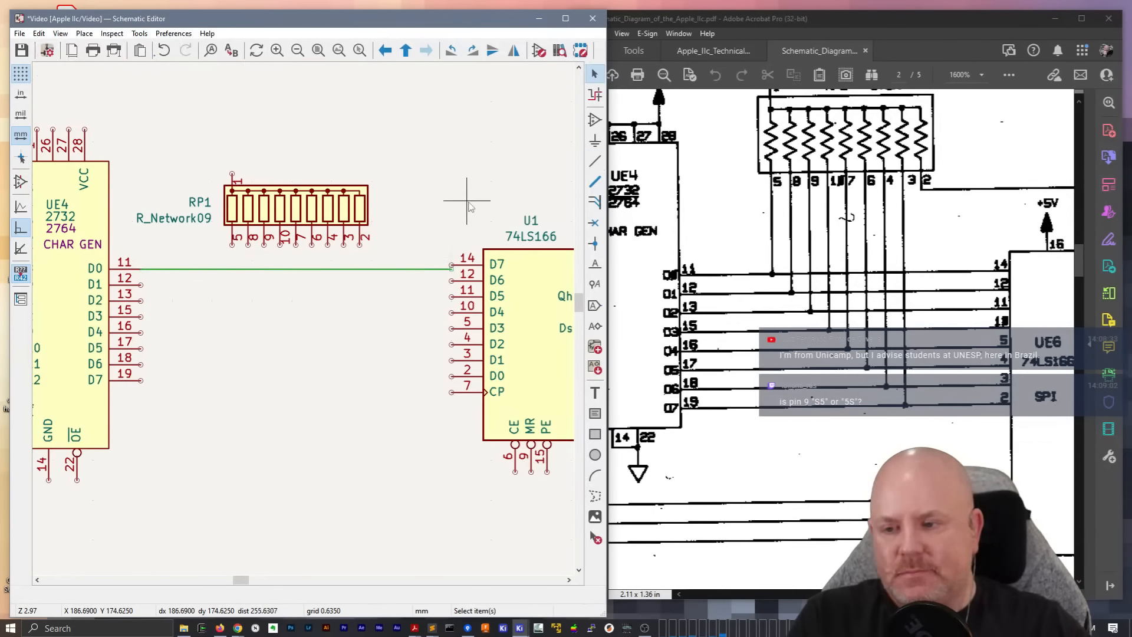
Repeat the wire for UE4's outputs D1 to D7 and shift U1 slightly down so its data pins meet the wire ends
{"action": "key", "text": "Insert"}
{"action": "key", "text": "Insert"}
{"action": "key", "text": "Insert"}
{"action": "key", "text": "Insert"}
{"action": "key", "text": "Insert"}
{"action": "key", "text": "Insert"}
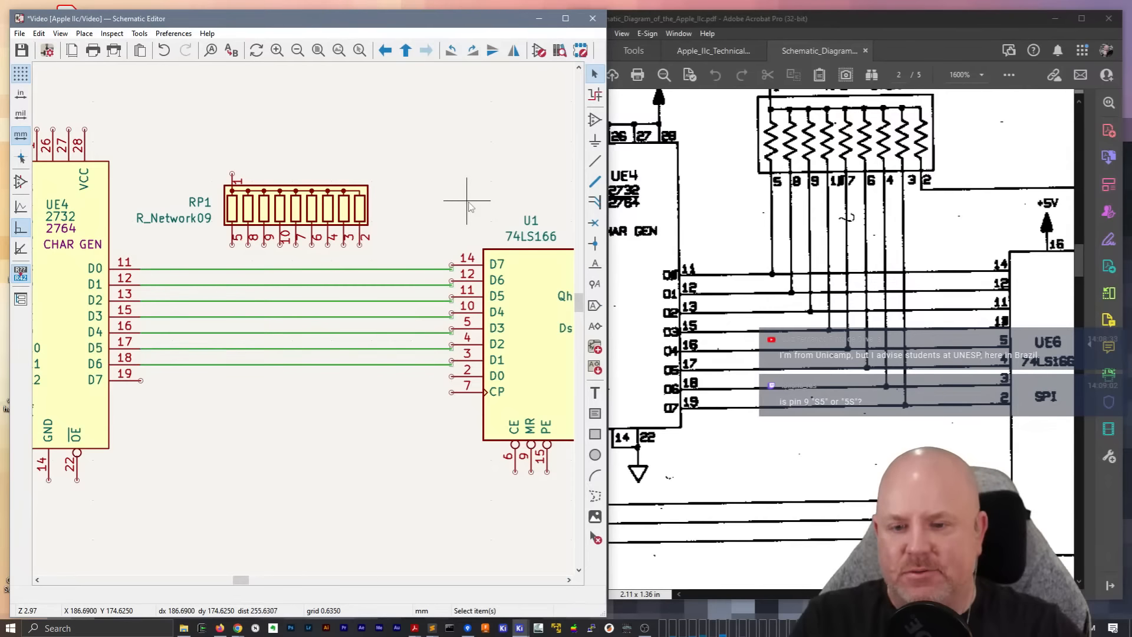
{"action": "left_click", "coordinate": [515, 304]}
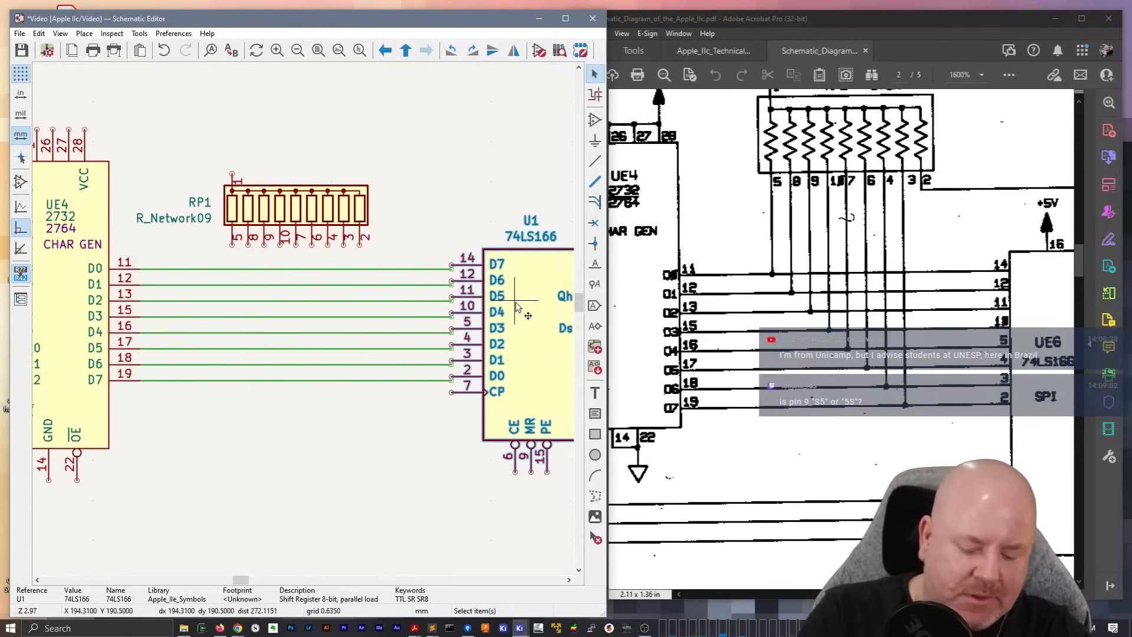
{"action": "key", "text": "m"}
{"action": "left_click", "coordinate": [531, 353]}
Move resistor network RP1 up and slightly right, farther above the data wires between UE4 and U1
{"action": "left_click", "coordinate": [306, 206]}
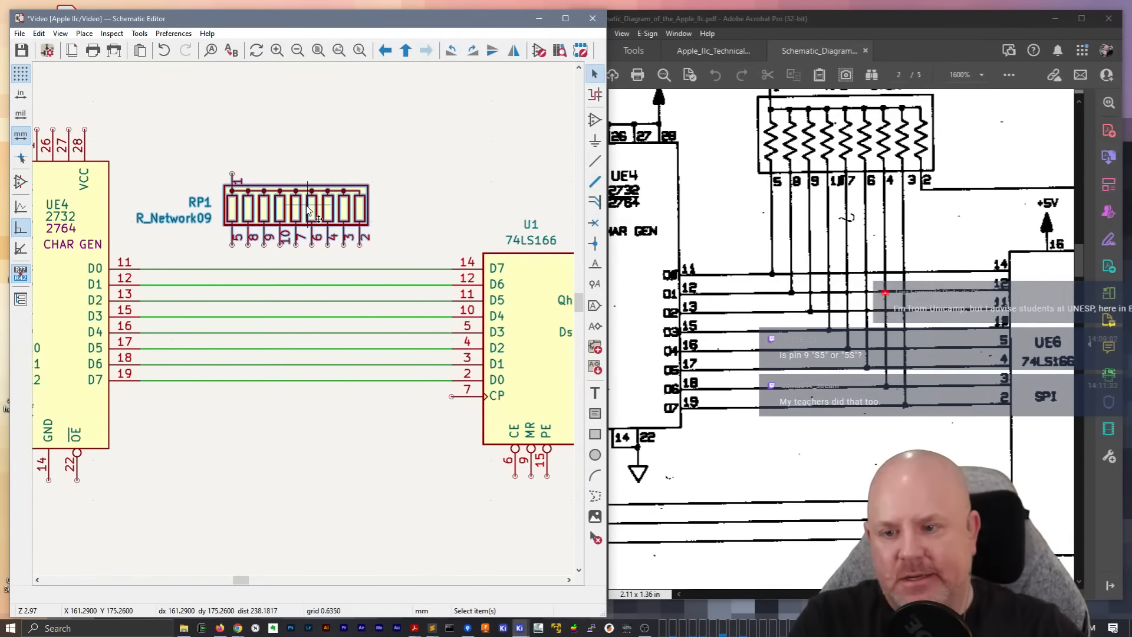
{"action": "key", "text": "m"}
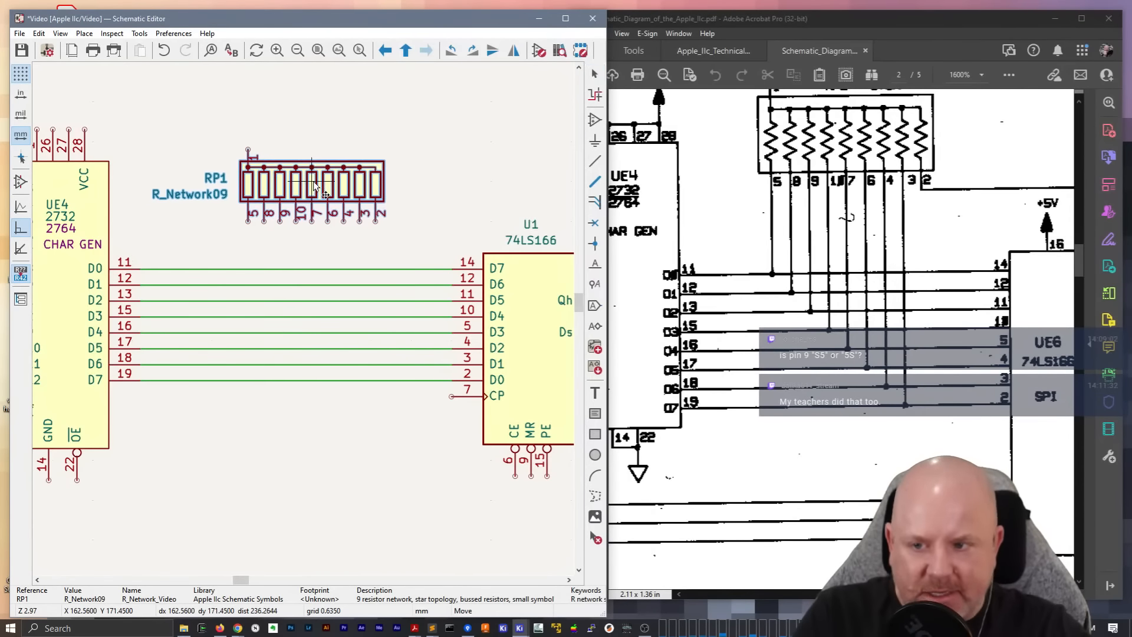
{"action": "left_click", "coordinate": [315, 172]}
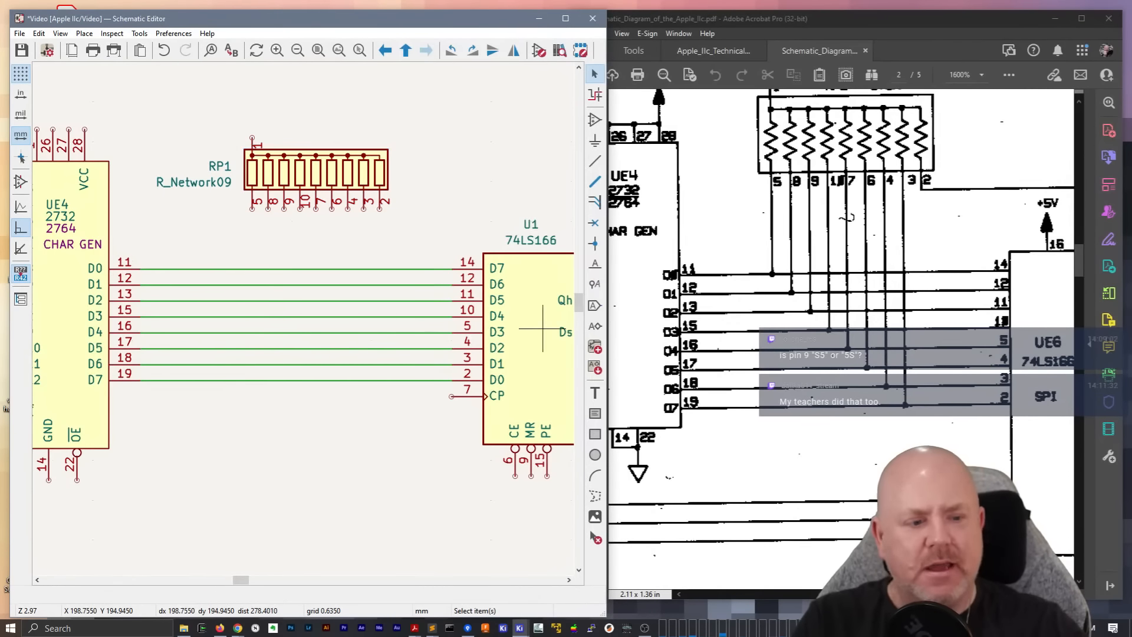
Set the resistor network's reference to RP2 and its value to 3k3, following the original schematic
{"action": "left_click", "coordinate": [1080, 100]}
{"action": "scroll", "coordinate": [1080, 100], "scroll_direction": "up", "scroll_amount": 1}
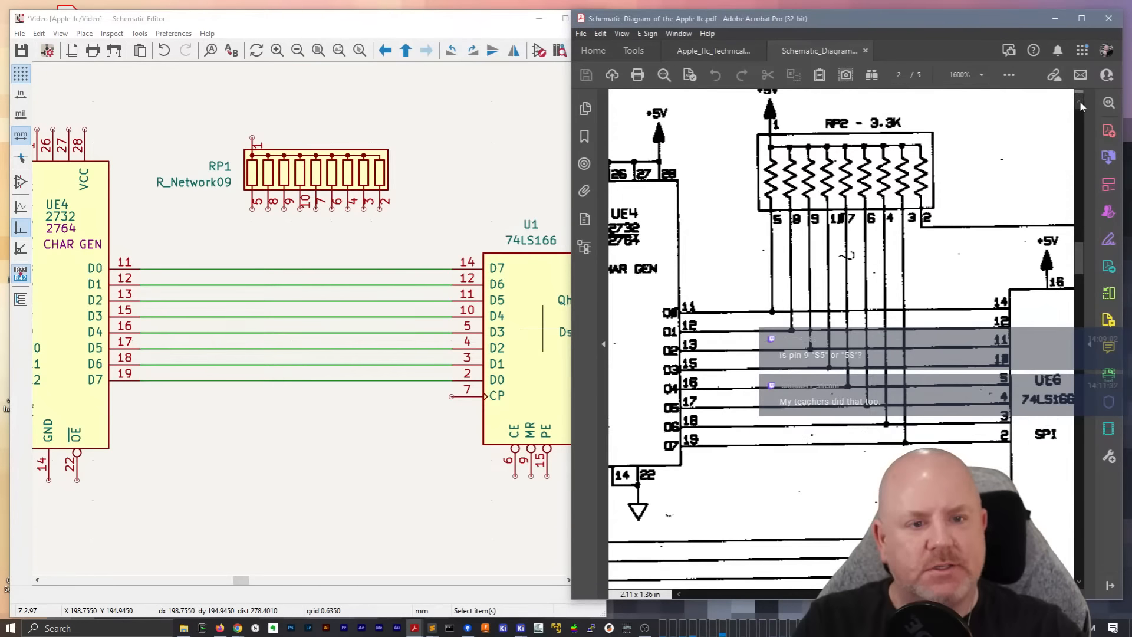
{"action": "left_click", "coordinate": [1081, 102]}
{"action": "double_click", "coordinate": [211, 170]}
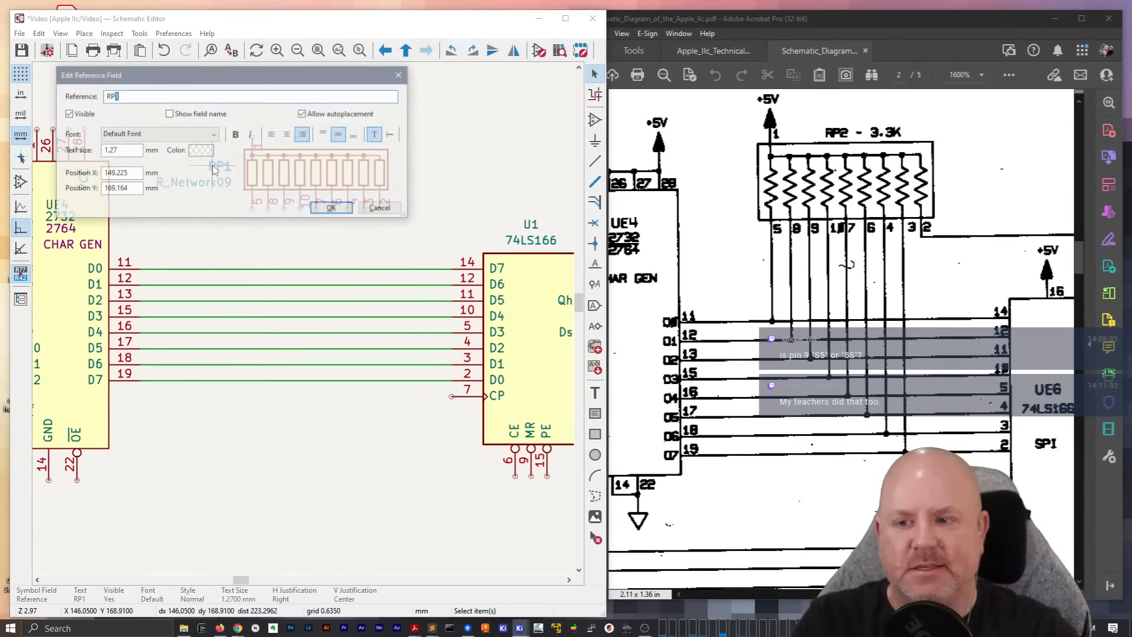
{"action": "type", "text": "RP2"}
{"action": "key", "text": "Return"}
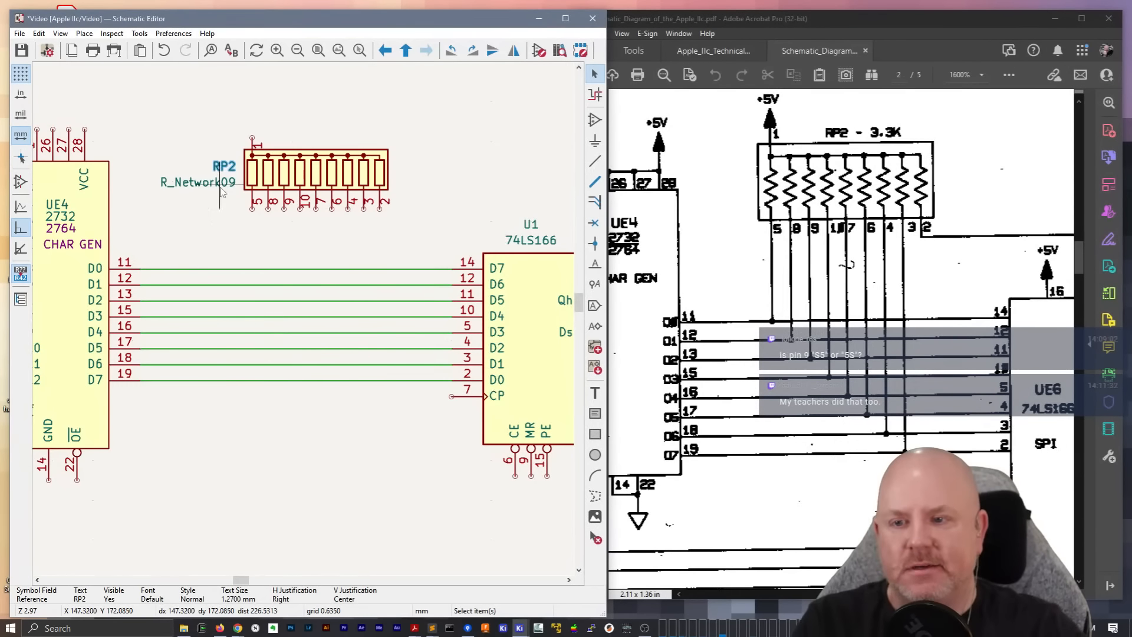
{"action": "double_click", "coordinate": [221, 188]}
{"action": "type", "text": "3"}
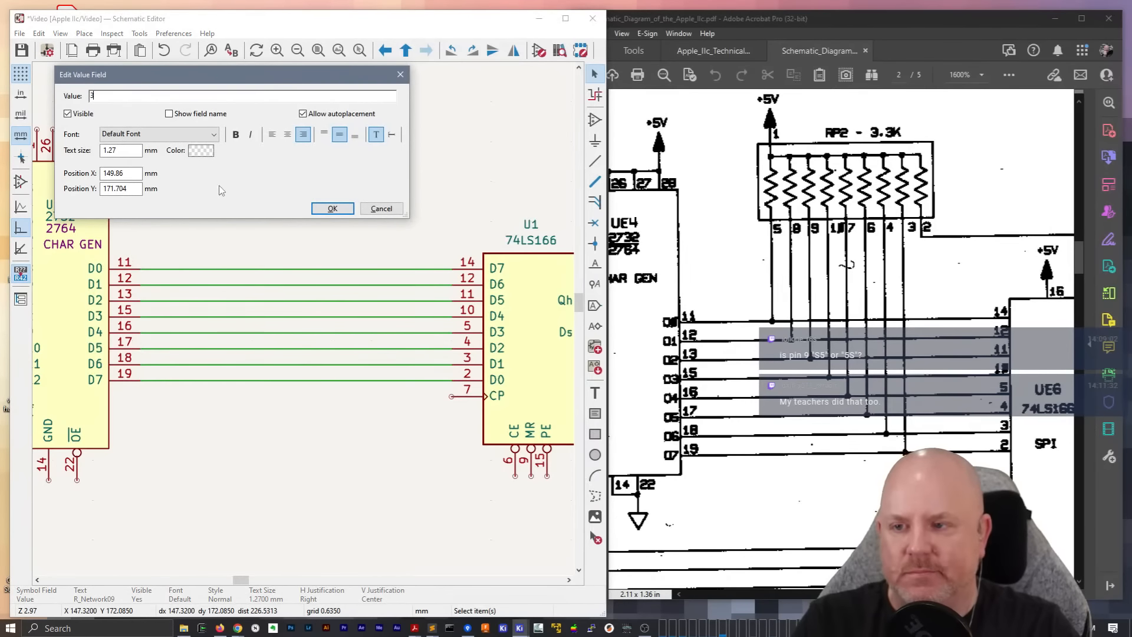
{"action": "type", "text": "k3"}
{"action": "key", "text": "Return"}
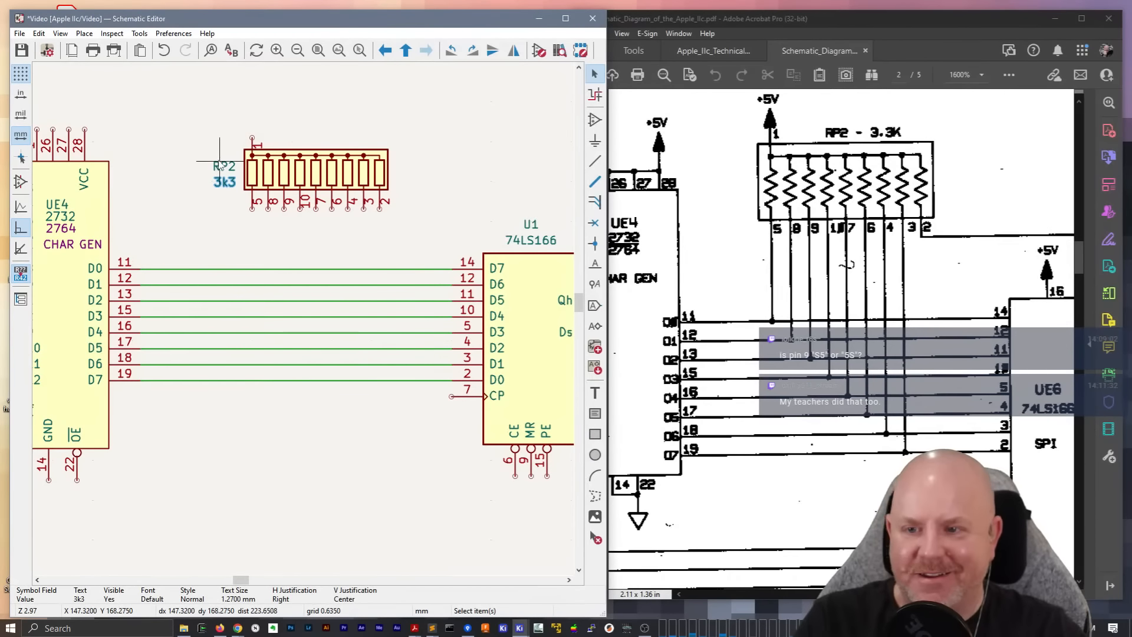
Place the resistor network's RP2 reference and 3k3 value side by side above its body
{"action": "left_click", "coordinate": [219, 165]}
{"action": "key", "text": "m"}
{"action": "left_click", "coordinate": [342, 144]}
{"action": "left_click", "coordinate": [225, 181]}
{"action": "key", "text": "m"}
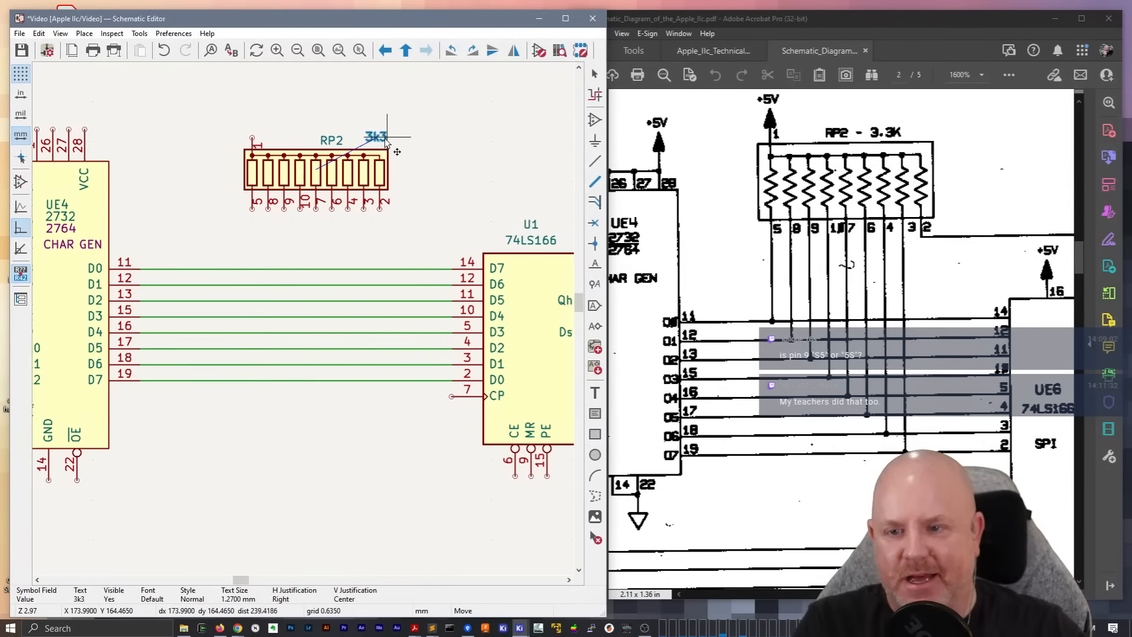
{"action": "left_click", "coordinate": [389, 153]}
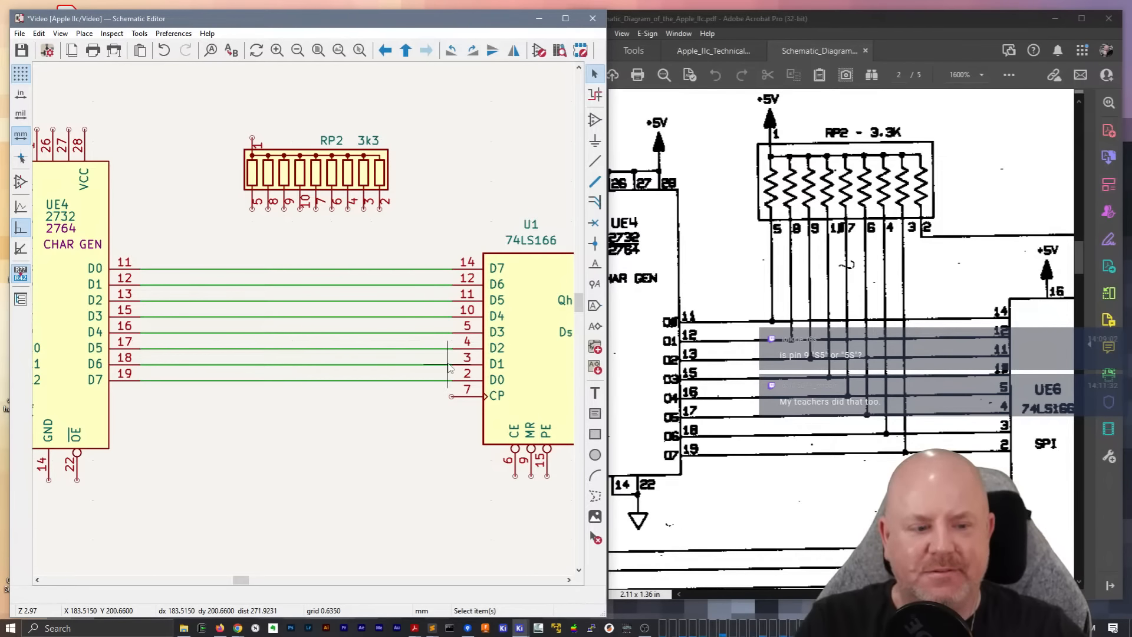
Update the selected U1 74LS166 symbol from its library
{"action": "middle_click_drag", "start_coordinate": [449, 460], "coordinate": [300, 448]}
{"action": "right_click", "coordinate": [400, 308]}
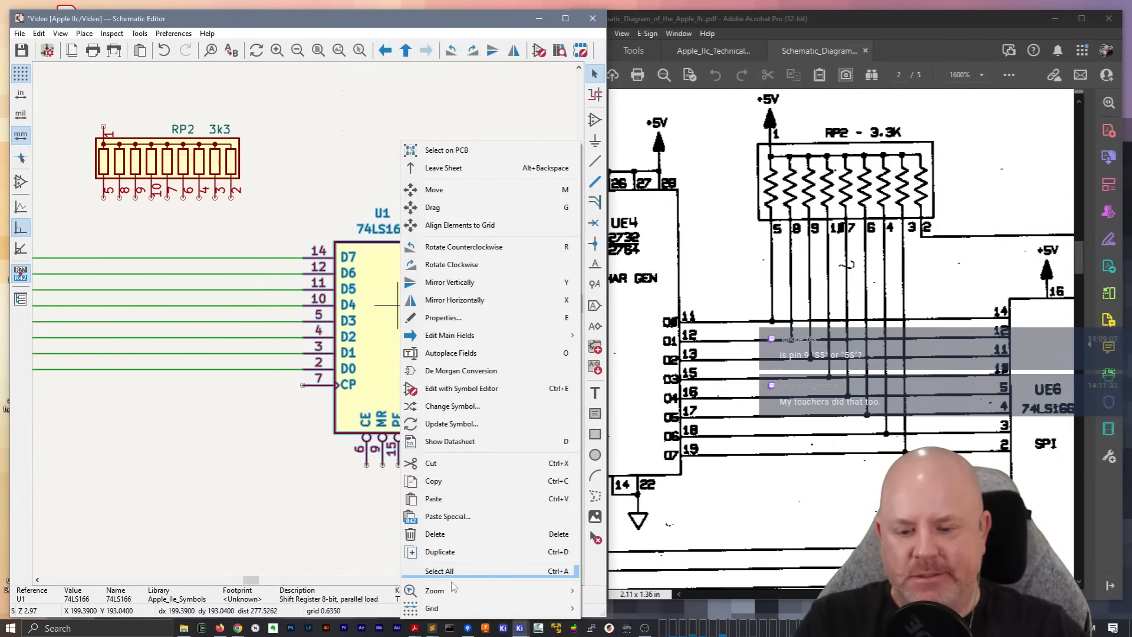
{"action": "left_click", "coordinate": [454, 424]}
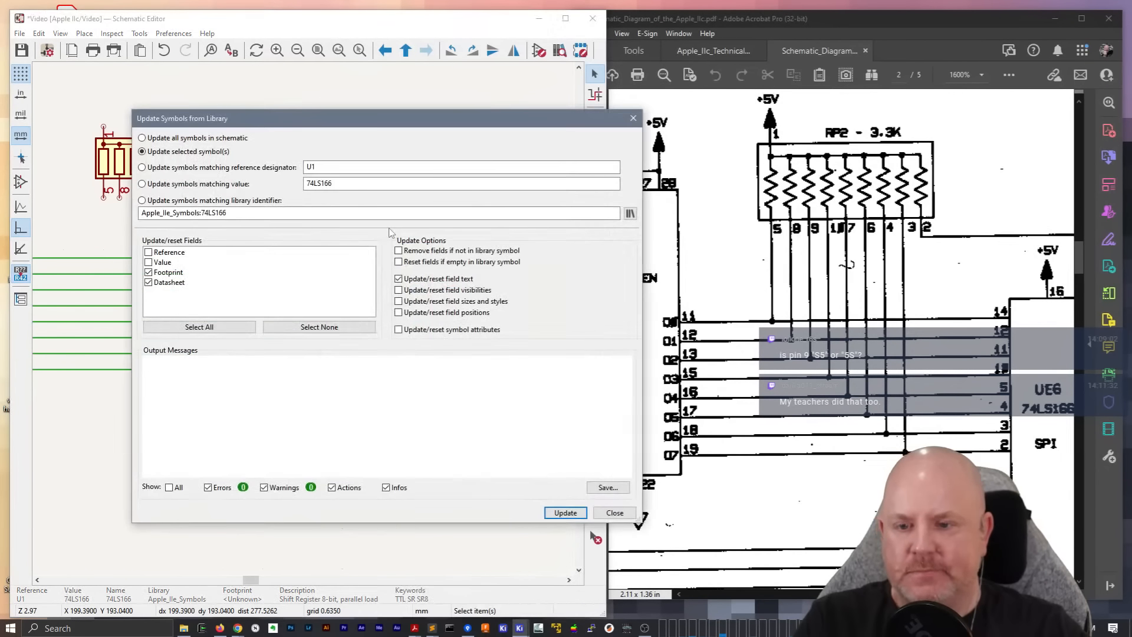
{"action": "left_click", "coordinate": [570, 515]}
{"action": "left_click", "coordinate": [615, 512]}
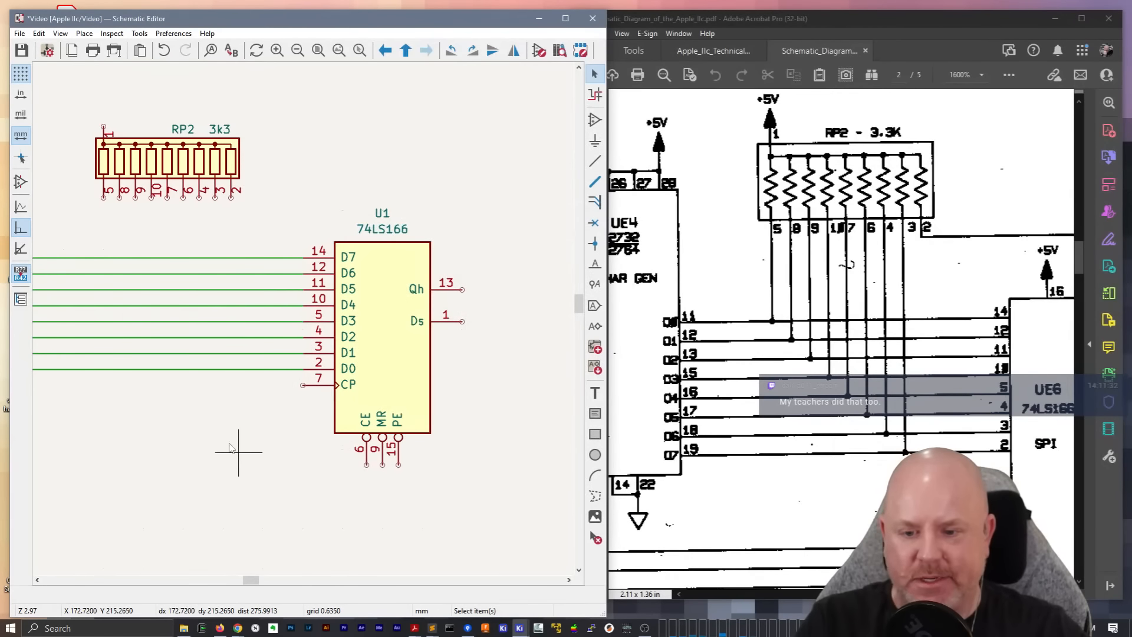
Inspect U1's schematic copy in the Symbol Editor and close it without changes
{"action": "left_click", "coordinate": [255, 443]}
{"action": "double_click", "coordinate": [417, 328]}
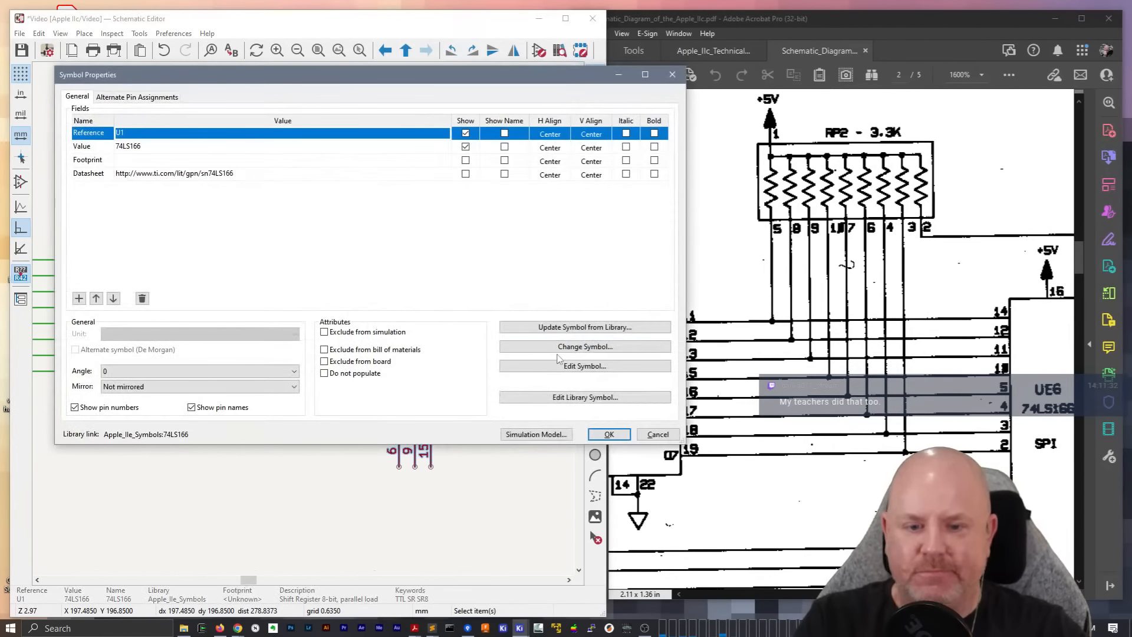
{"action": "left_click", "coordinate": [563, 366]}
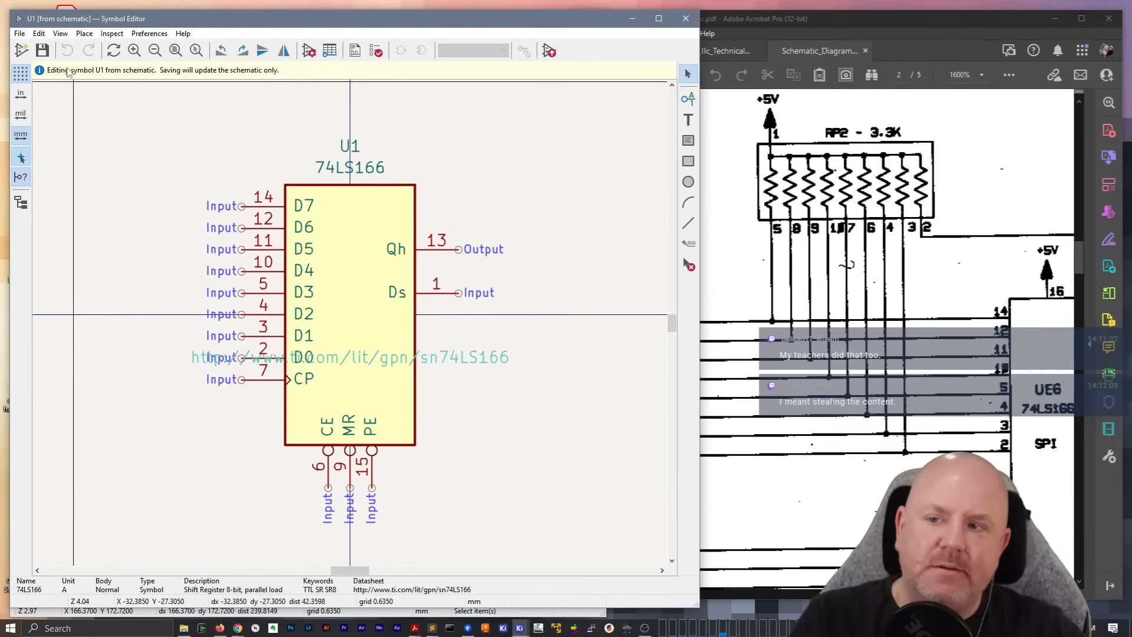
{"action": "left_click", "coordinate": [685, 19]}
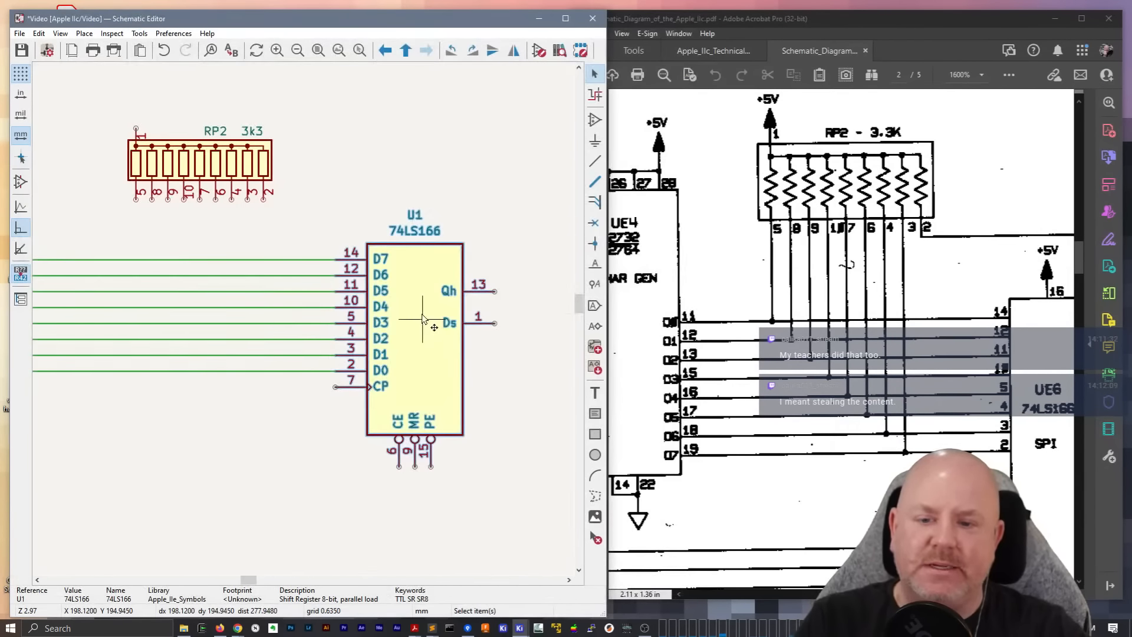
Inspect U1's library symbol and the 74LS166_SPI symbol in the Apple IIc Schematic Symbols library, then close the Symbol Editor
{"action": "double_click", "coordinate": [446, 263]}
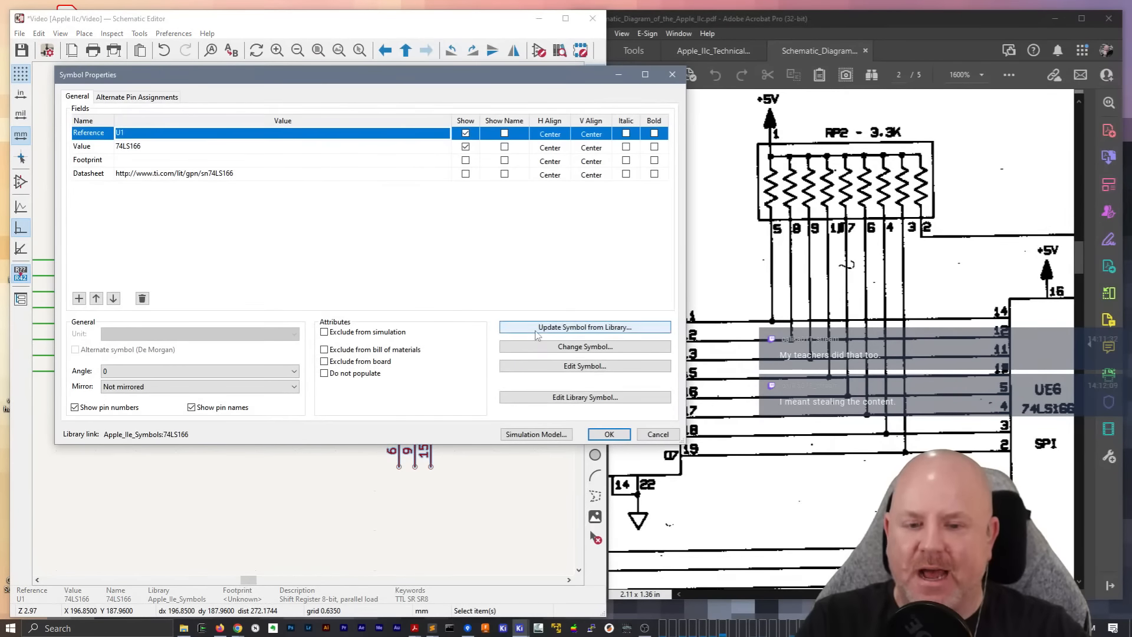
{"action": "left_click", "coordinate": [546, 397]}
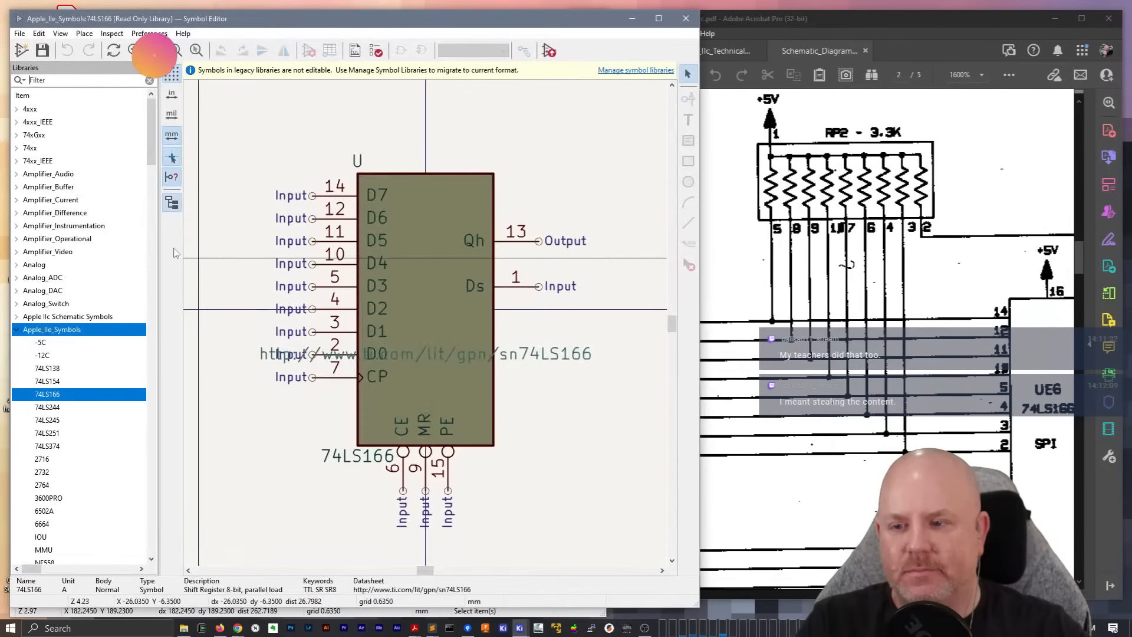
{"action": "left_click", "coordinate": [17, 330]}
{"action": "left_click", "coordinate": [18, 322]}
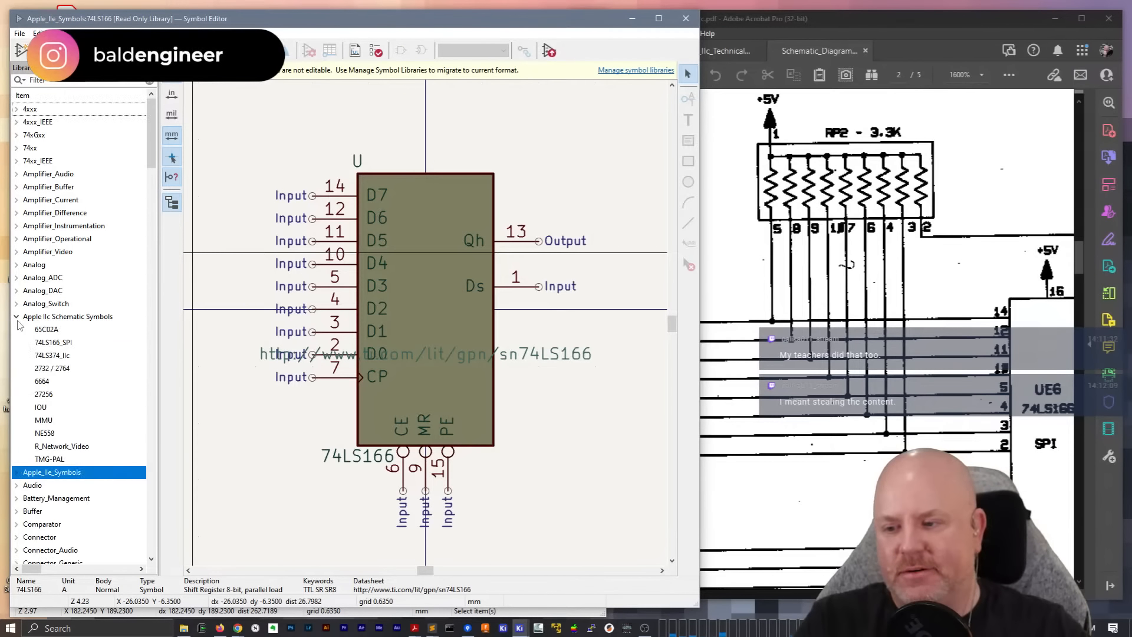
{"action": "double_click", "coordinate": [58, 344]}
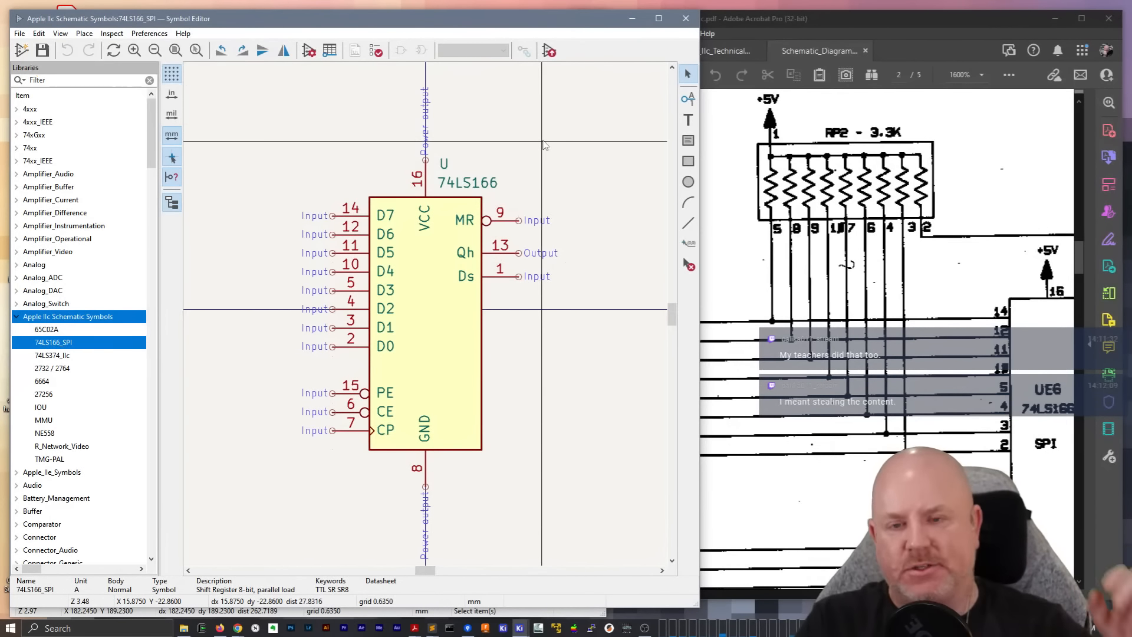
{"action": "left_click", "coordinate": [686, 18]}
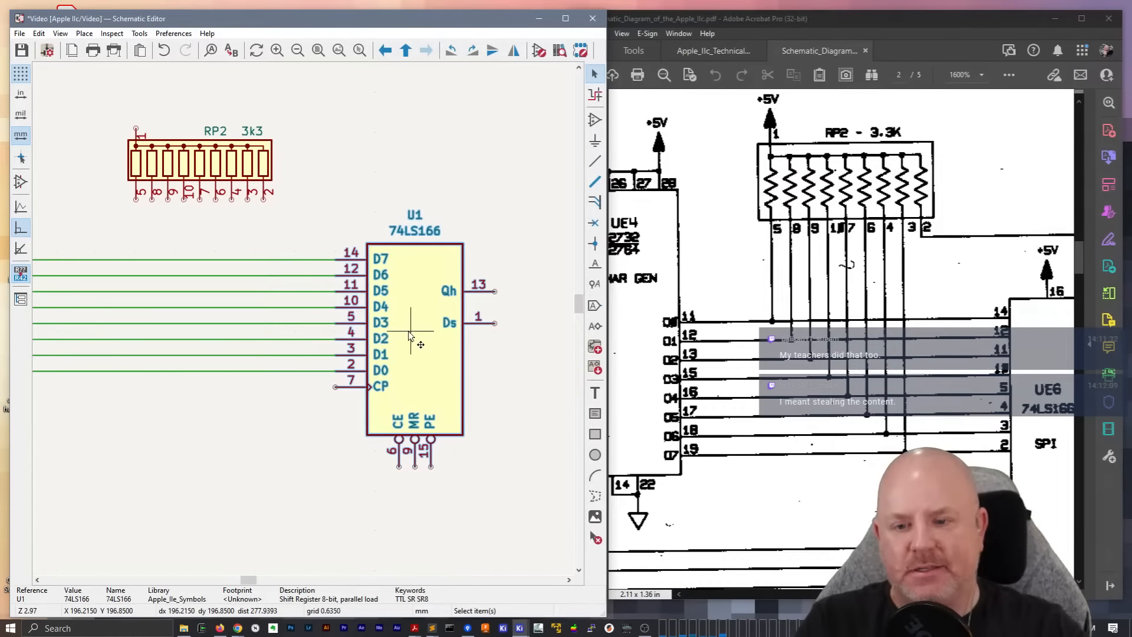
Delete the 74LS166 shift register U1 from the Video sheet, leaving its data wires in place
{"action": "left_click", "coordinate": [224, 426]}
{"action": "left_click", "coordinate": [408, 344]}
{"action": "key", "text": "Delete"}
Place the 74LS166_SPI symbol from the Apple IIc Schematic Symbols library with pins D7 to D0 on the eight data wires' open ends
{"action": "key", "text": "a"}
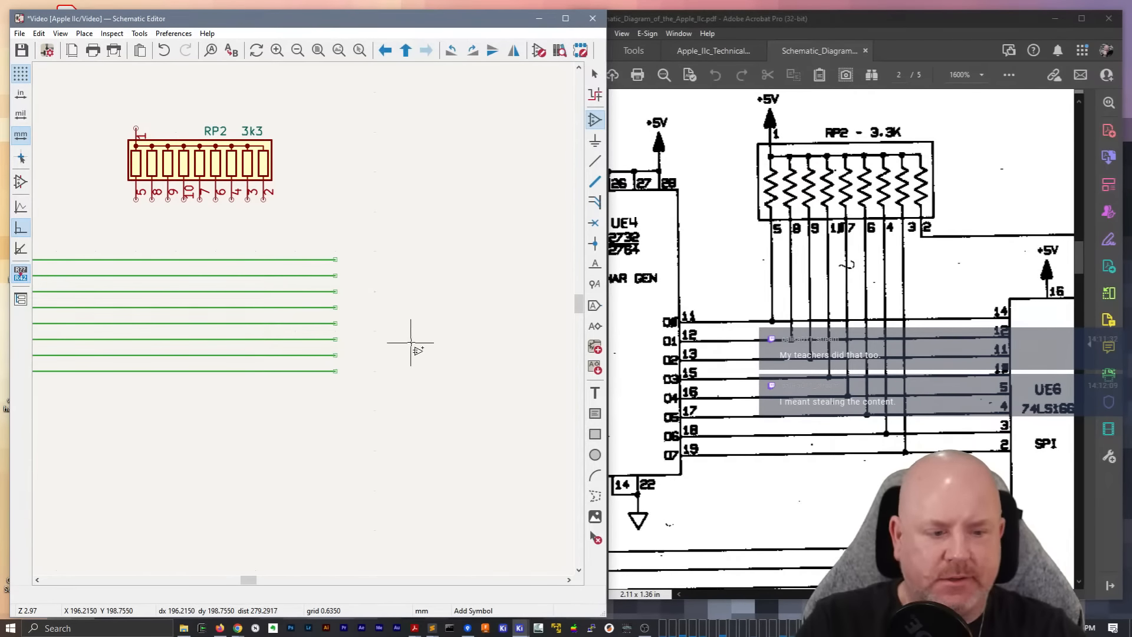
{"action": "scroll", "coordinate": [308, 316], "scroll_direction": "down", "scroll_amount": 1}
{"action": "scroll", "coordinate": [313, 316], "scroll_direction": "up", "scroll_amount": 1}
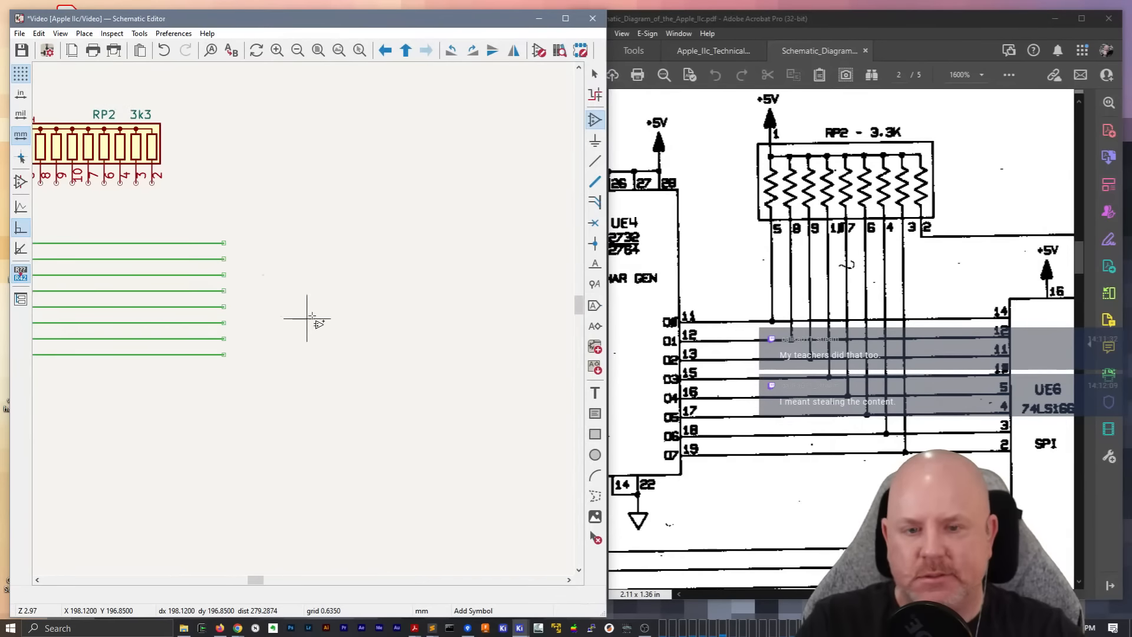
{"action": "left_click", "coordinate": [425, 178]}
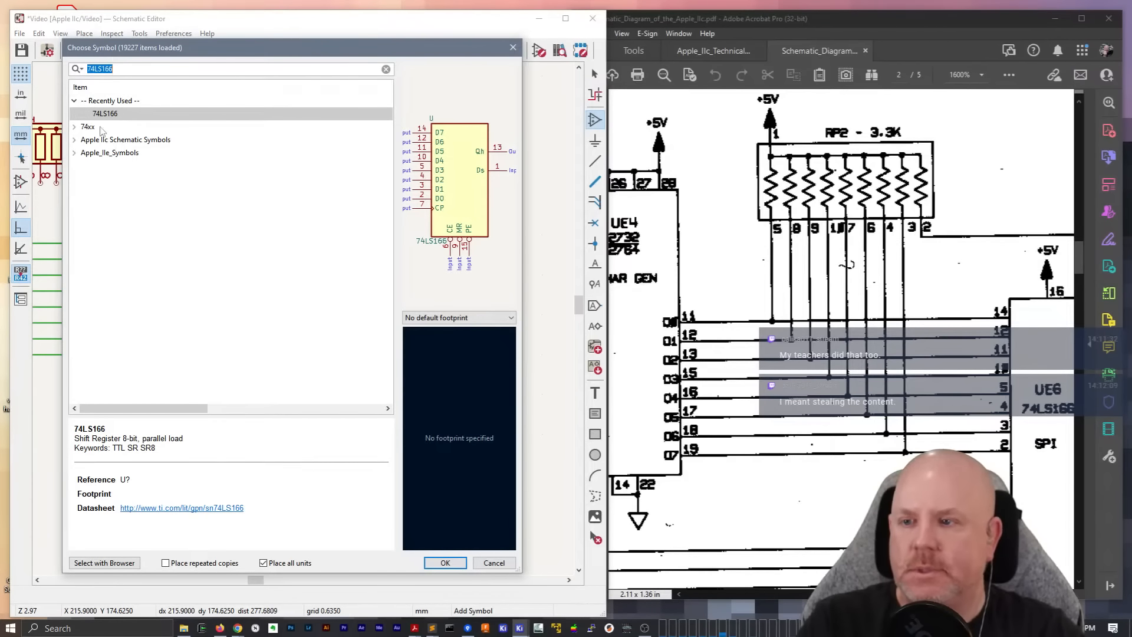
{"action": "left_click", "coordinate": [73, 140]}
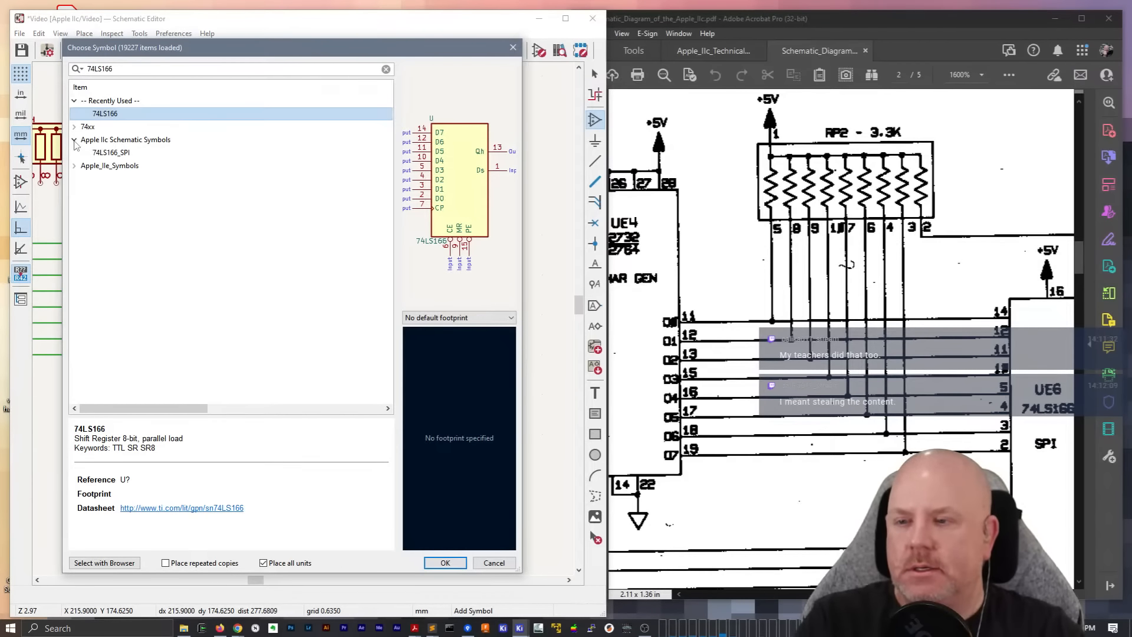
{"action": "double_click", "coordinate": [110, 152]}
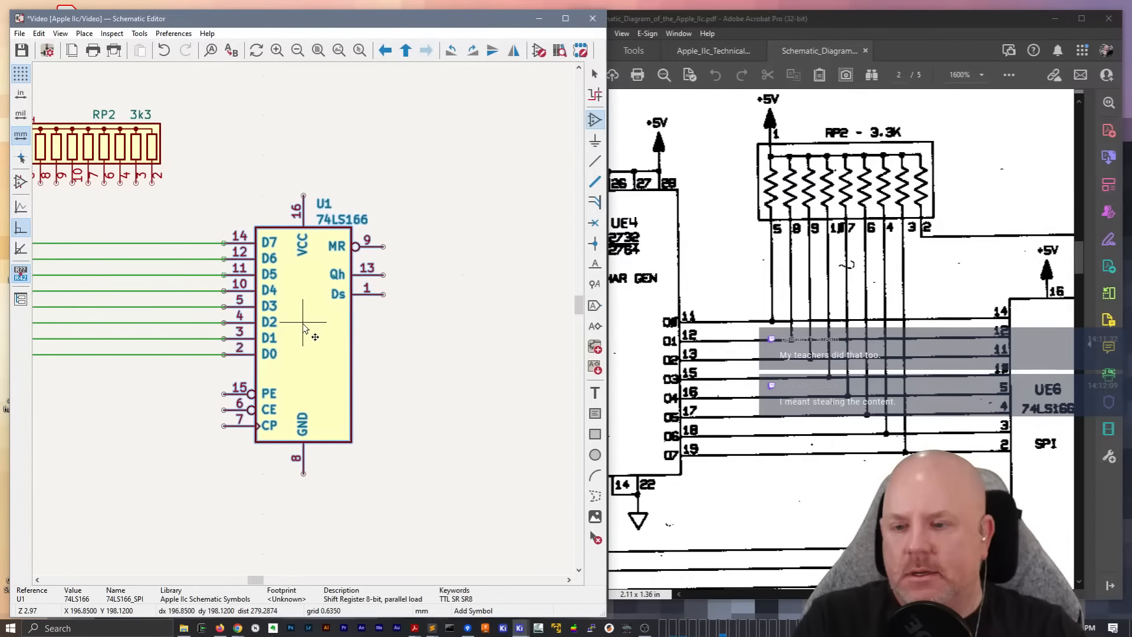
{"action": "left_click", "coordinate": [303, 322]}
{"action": "left_click", "coordinate": [271, 360]}
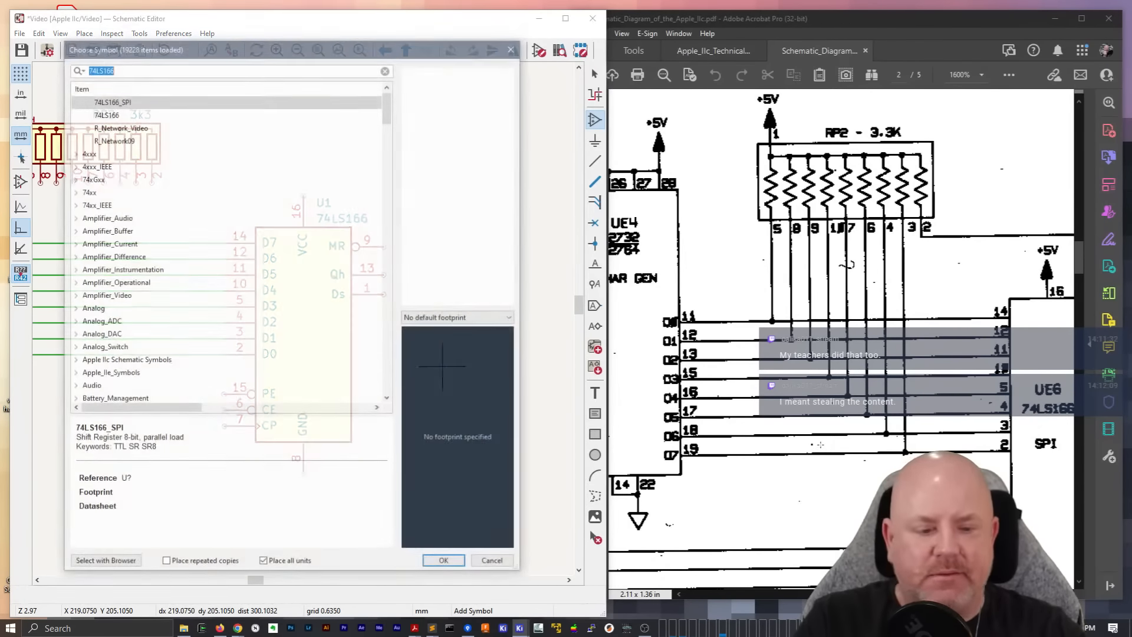
{"action": "key", "text": "Escape"}
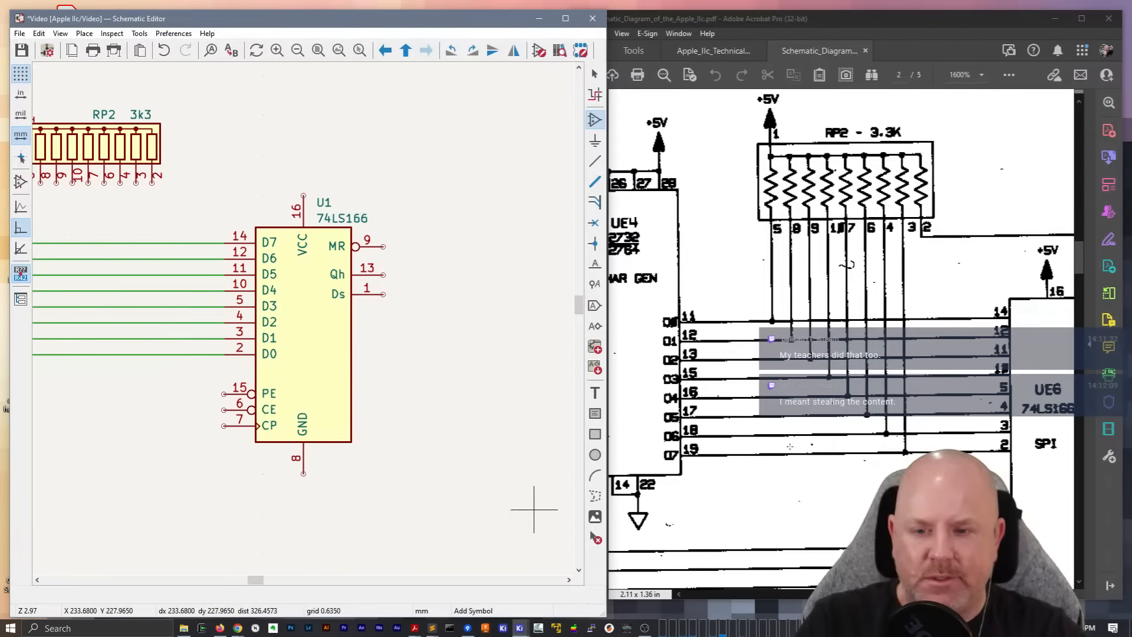
Add a GND power symbol to pin 8 of the 74LS166 shift register, following UE6 in the reference schematic
{"action": "left_click", "coordinate": [884, 566]}
{"action": "left_click_drag", "start_coordinate": [908, 594], "coordinate": [950, 594]}
{"action": "scroll", "coordinate": [861, 490], "scroll_direction": "down", "scroll_amount": 2}
{"action": "scroll", "coordinate": [861, 490], "scroll_direction": "down", "scroll_amount": 3}
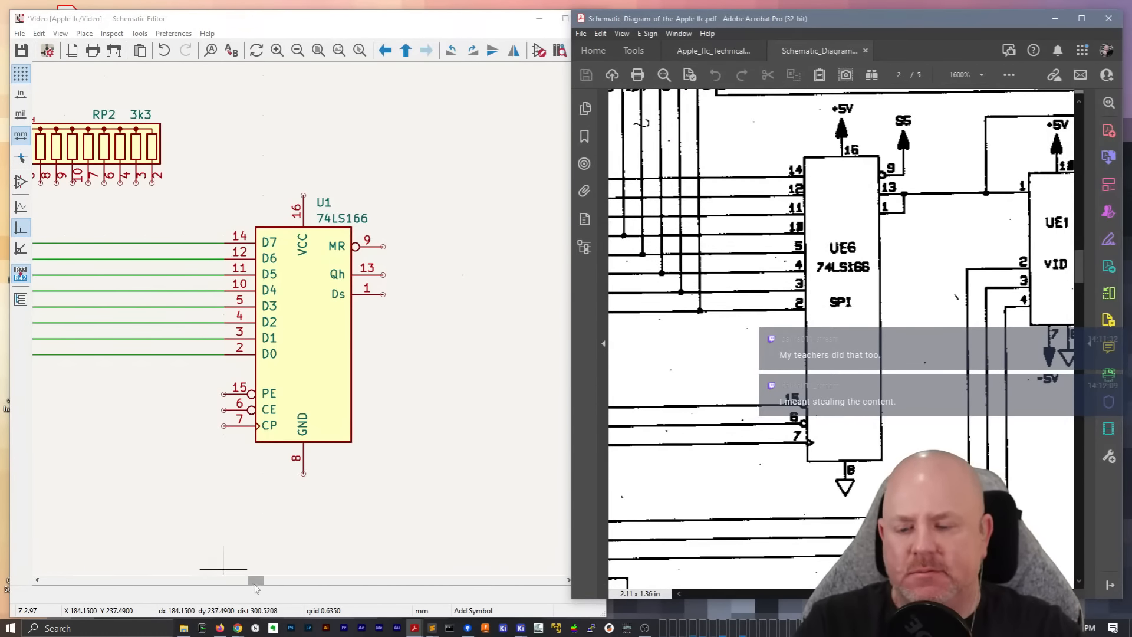
{"action": "left_click_drag", "start_coordinate": [254, 583], "coordinate": [235, 582]}
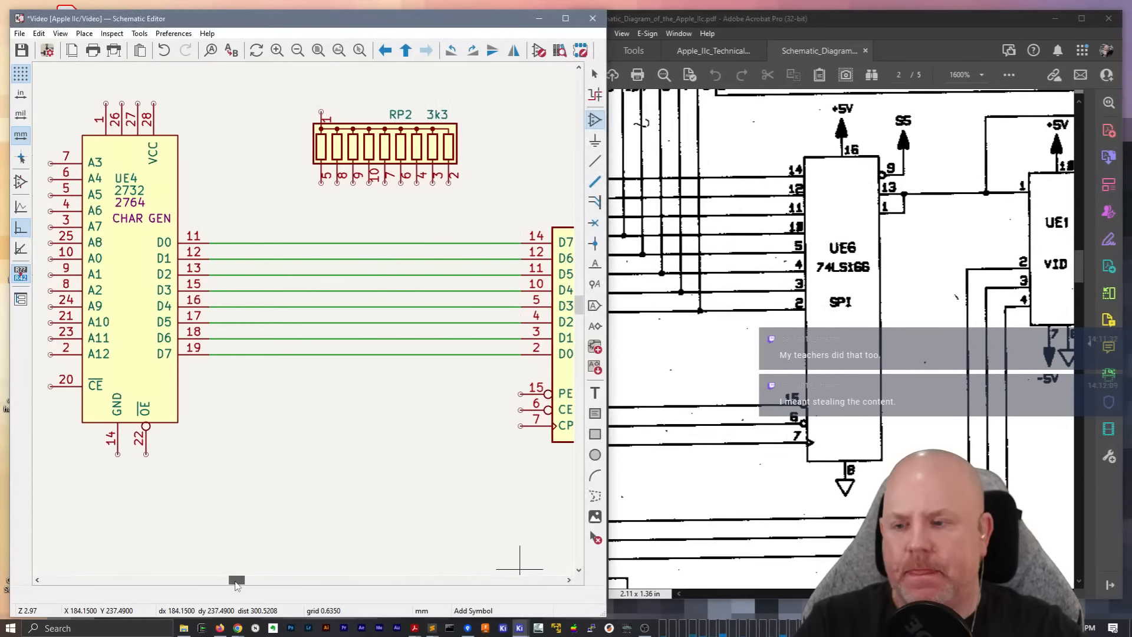
{"action": "left_click_drag", "start_coordinate": [236, 584], "coordinate": [248, 582]}
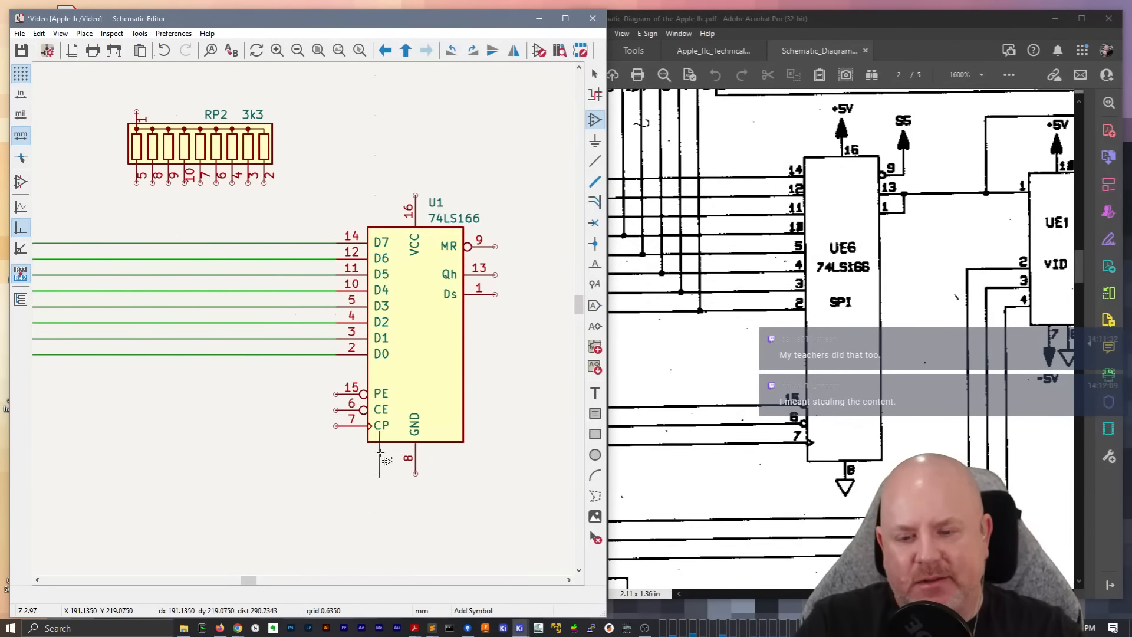
{"action": "left_click", "coordinate": [376, 472]}
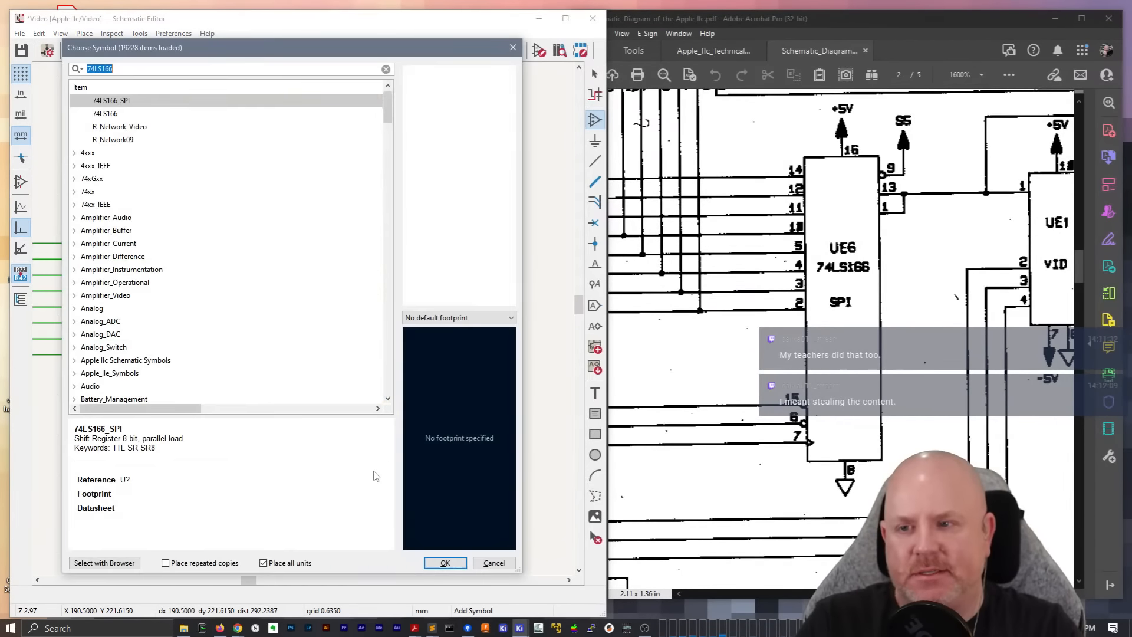
{"action": "type", "text": "gnd"}
{"action": "key", "text": "Return"}
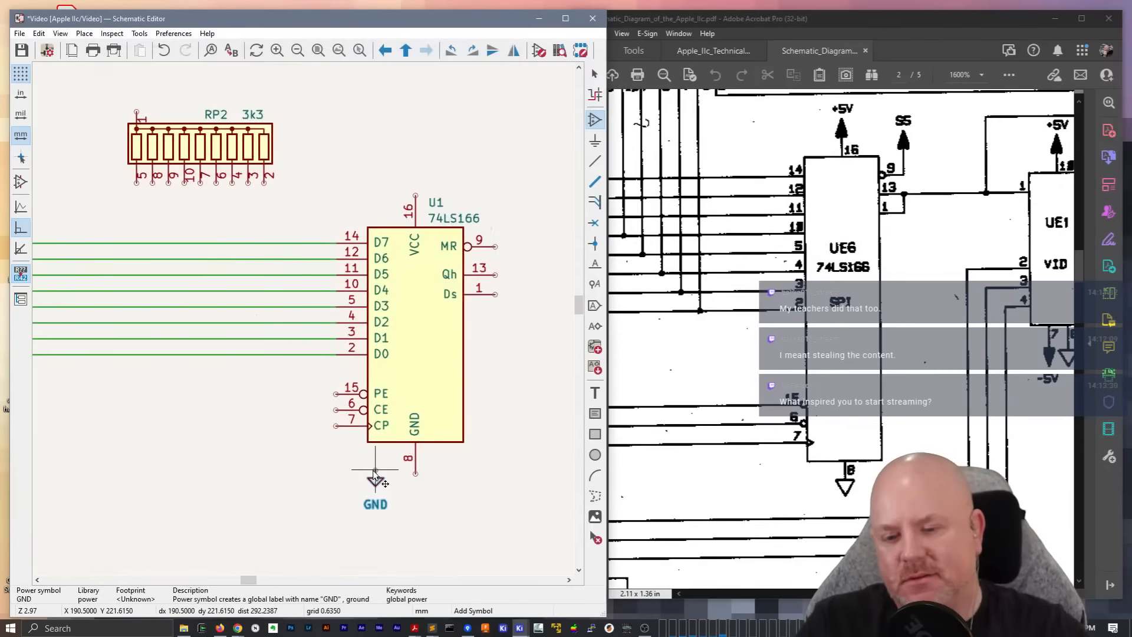
{"action": "left_click", "coordinate": [415, 472]}
{"action": "left_click", "coordinate": [487, 465]}
{"action": "key", "text": "Escape"}
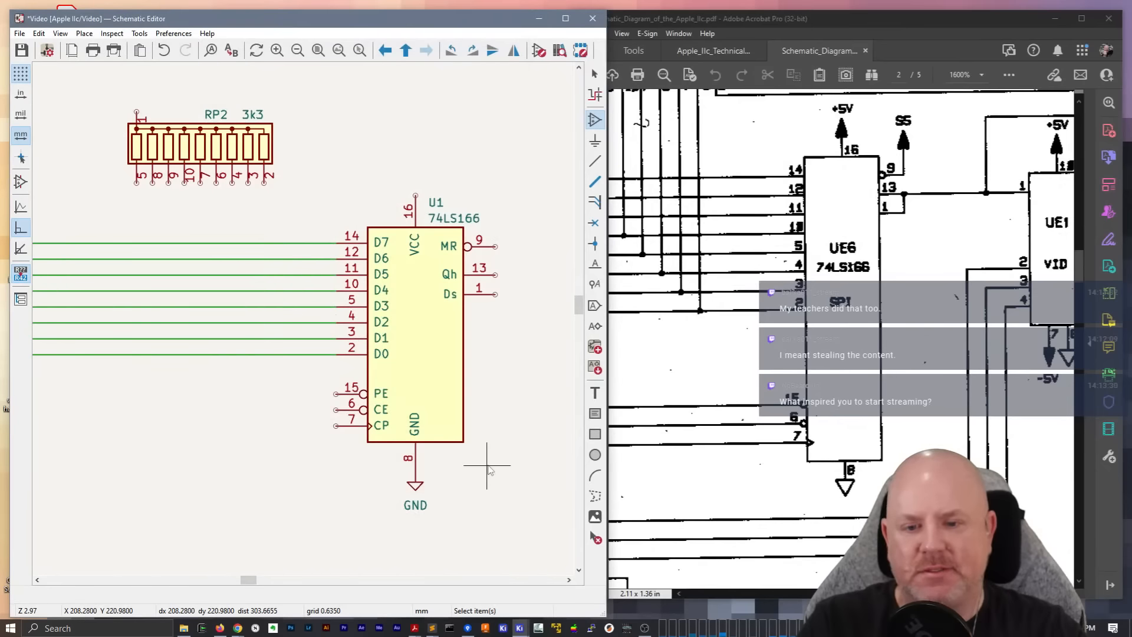
{"action": "key", "text": "Escape"}
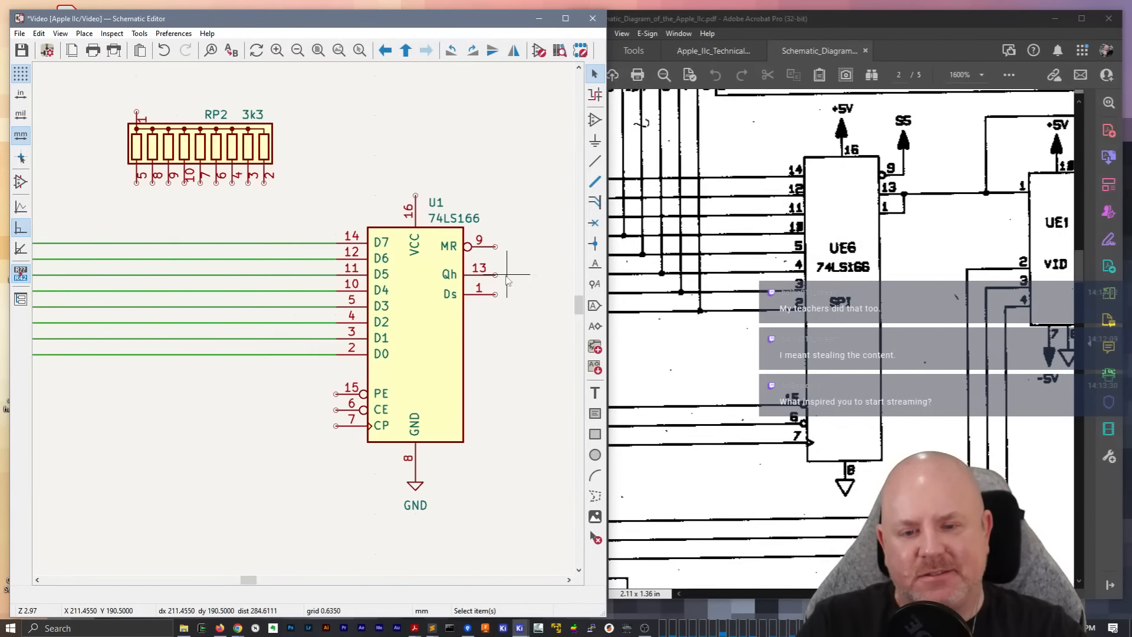
Draw a short wire outward from the shift register's Qh pin 13 and join the Ds pin 1 to it
{"action": "key", "text": "w"}
{"action": "left_click", "coordinate": [530, 275]}
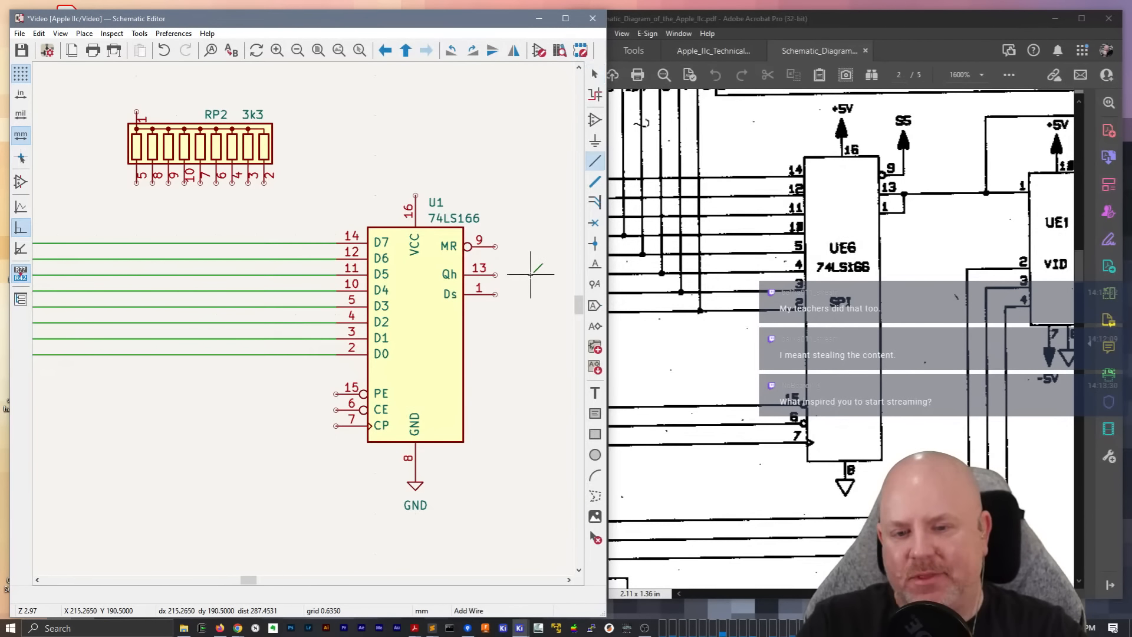
{"action": "double_click", "coordinate": [495, 274]}
{"action": "key", "text": "Escape"}
{"action": "left_click", "coordinate": [496, 295]}
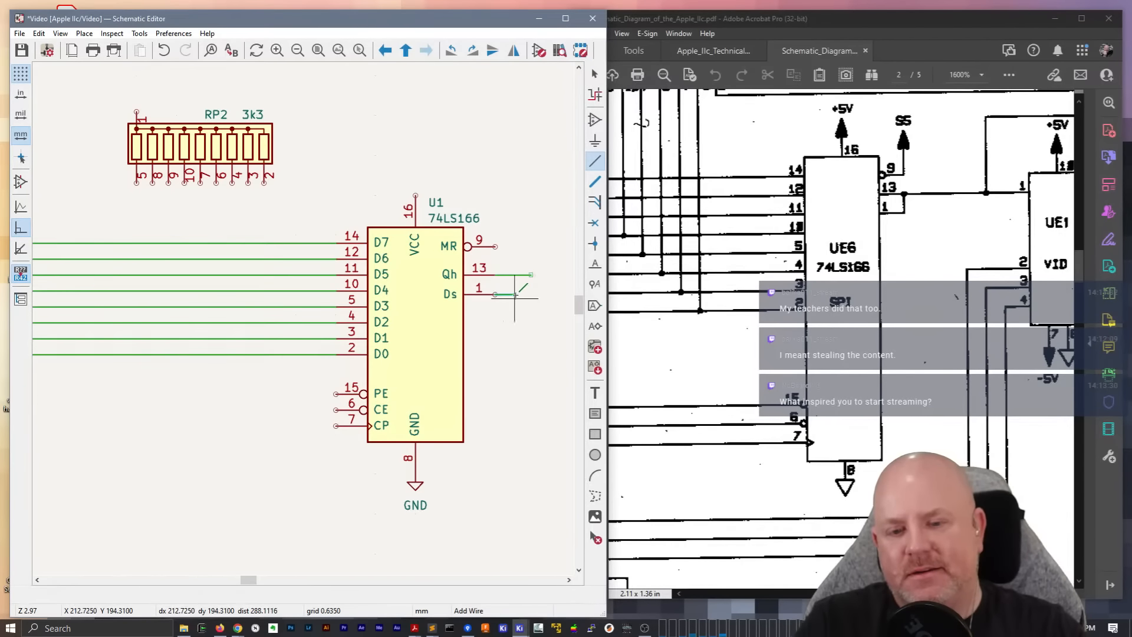
{"action": "left_click", "coordinate": [515, 274]}
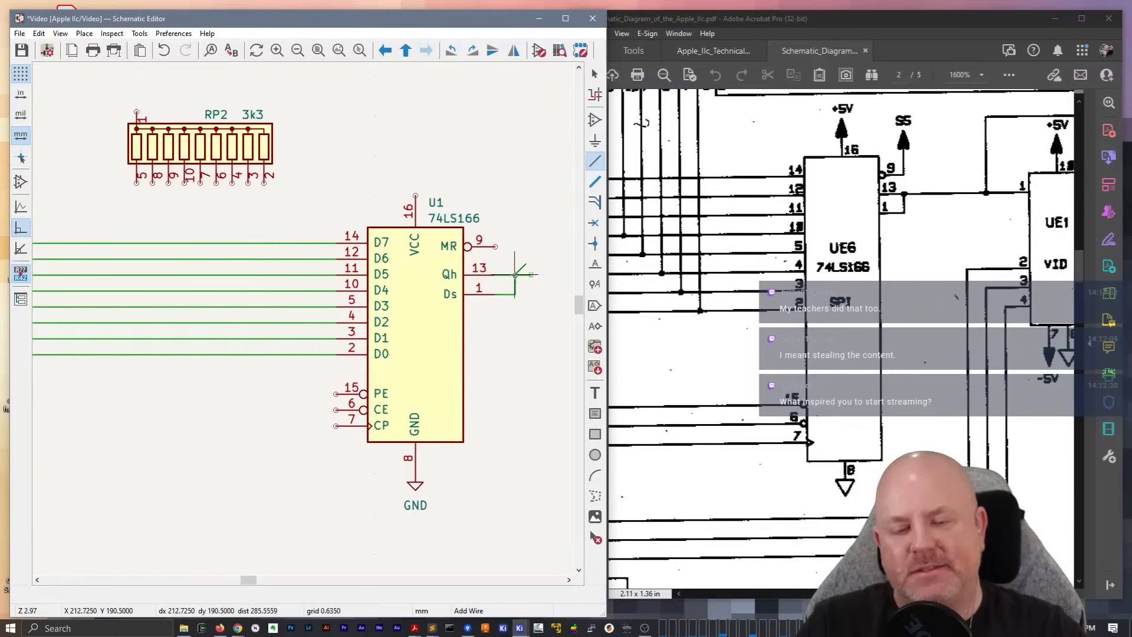
{"action": "key", "text": "Escape"}
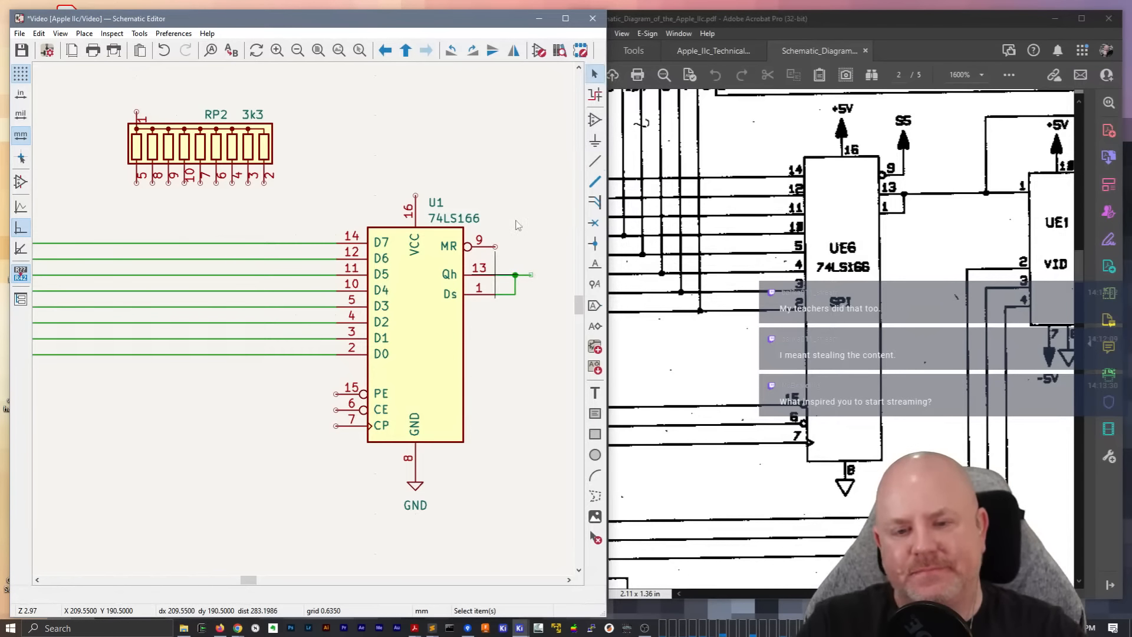
Draw a short wire from the shift register's MR pin 9 that turns upward at its end
{"action": "key", "text": "w"}
{"action": "left_click", "coordinate": [495, 247]}
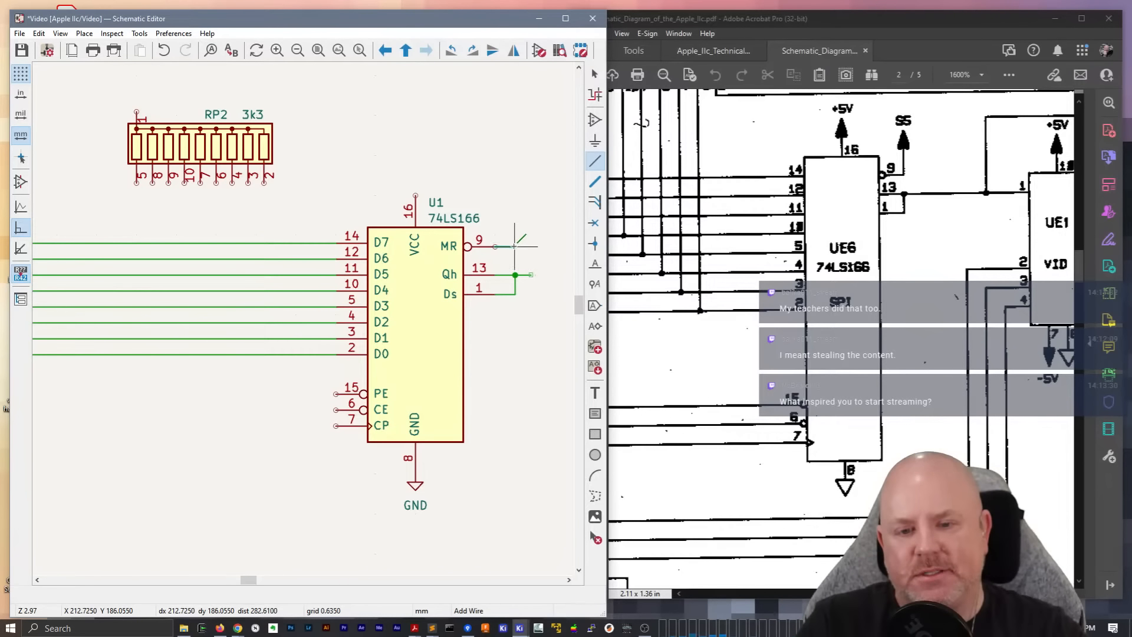
{"action": "double_click", "coordinate": [515, 240]}
{"action": "key", "text": "Escape"}
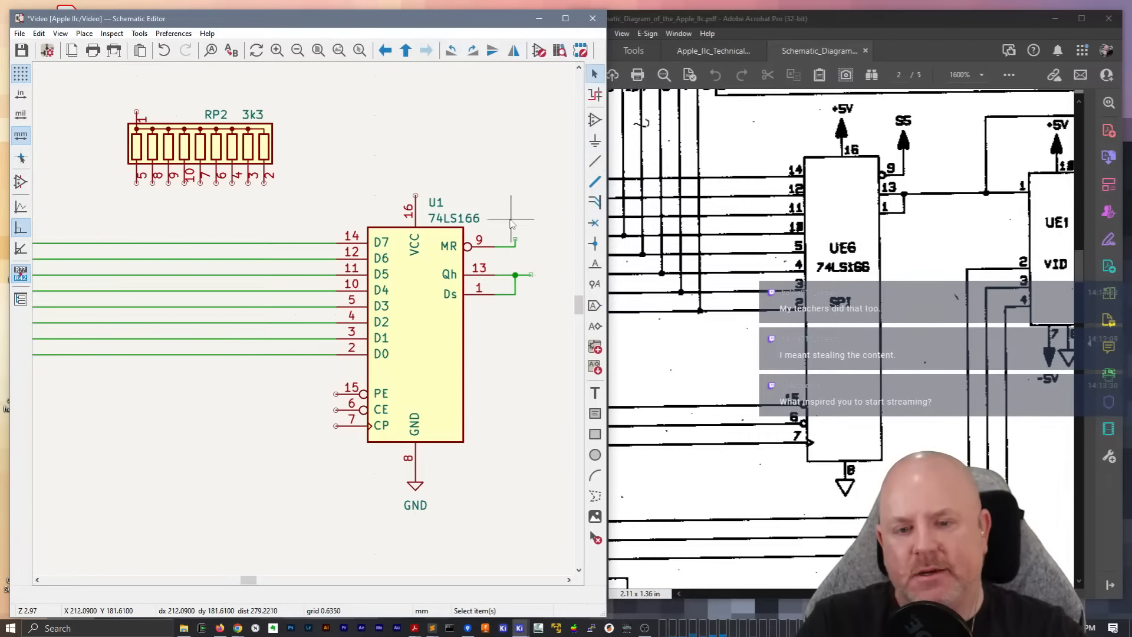
Examine the power label on UE6 pin 9 and the surrounding video circuitry in the reference schematic in Acrobat, then return to KiCad
{"action": "key", "text": "a"}
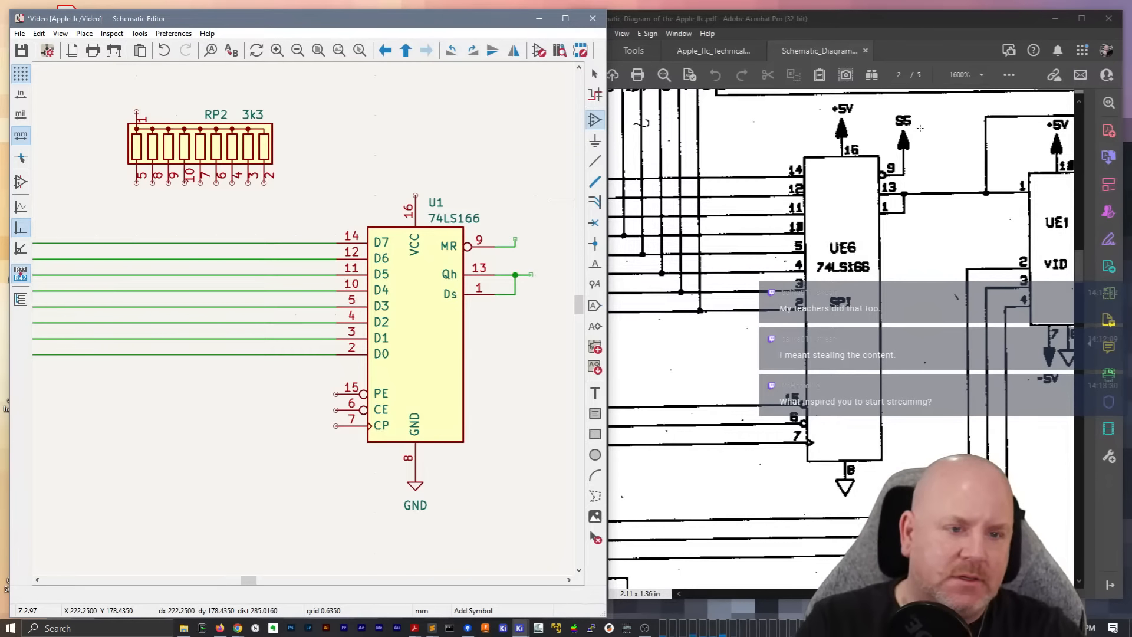
{"action": "left_click_drag", "start_coordinate": [920, 594], "coordinate": [944, 594]}
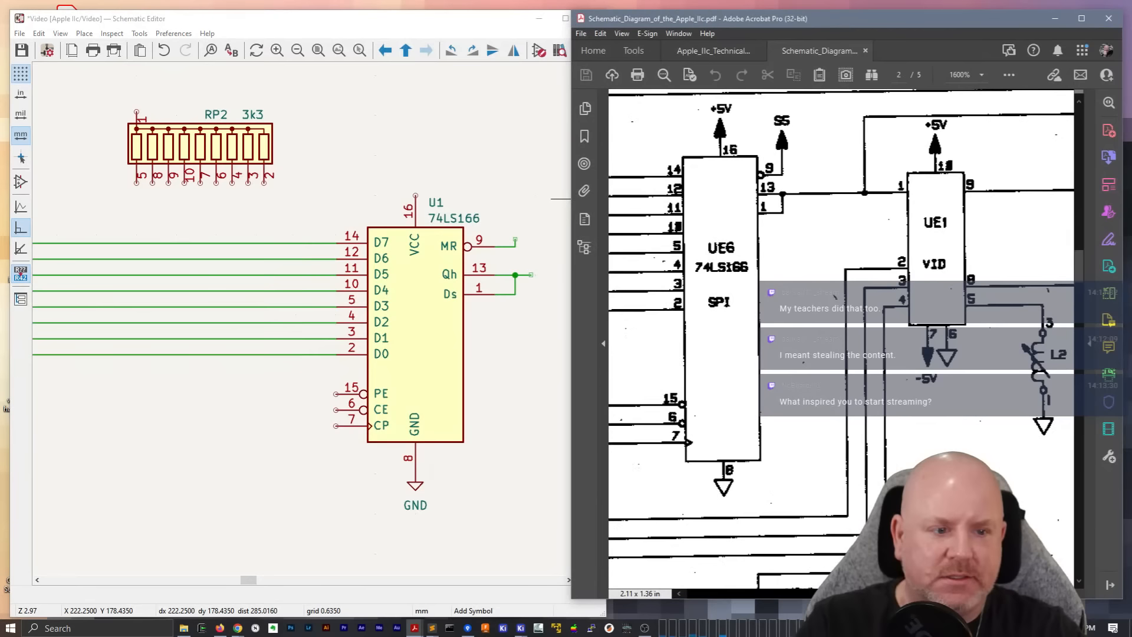
{"action": "scroll", "coordinate": [843, 336], "scroll_direction": "up", "scroll_amount": 2}
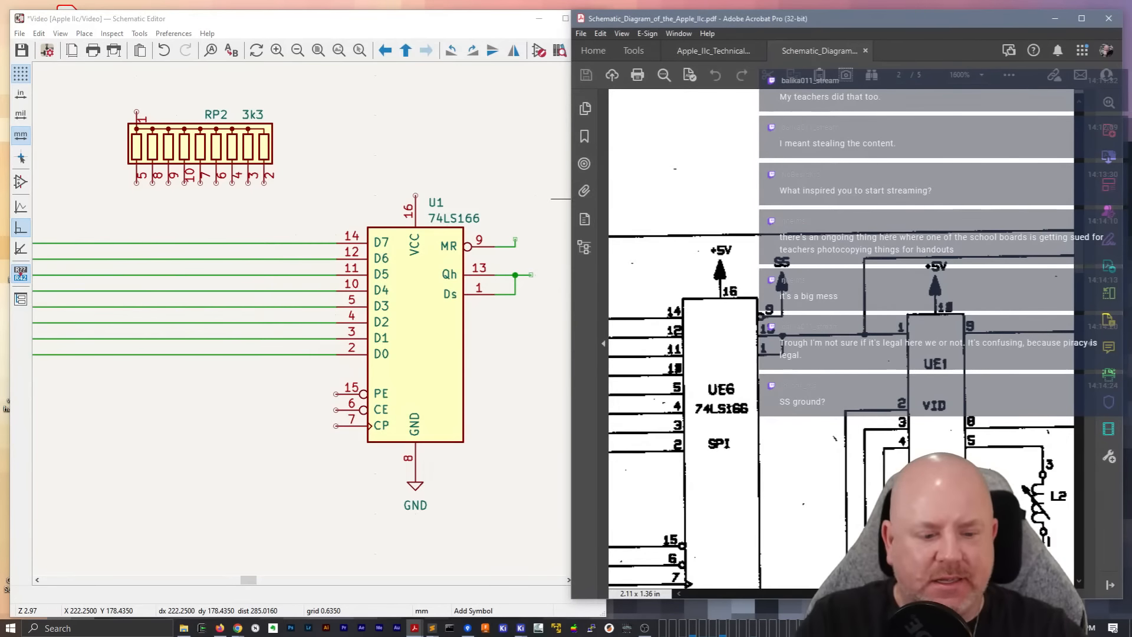
{"action": "scroll", "coordinate": [1024, 207], "scroll_direction": "right", "scroll_amount": 10}
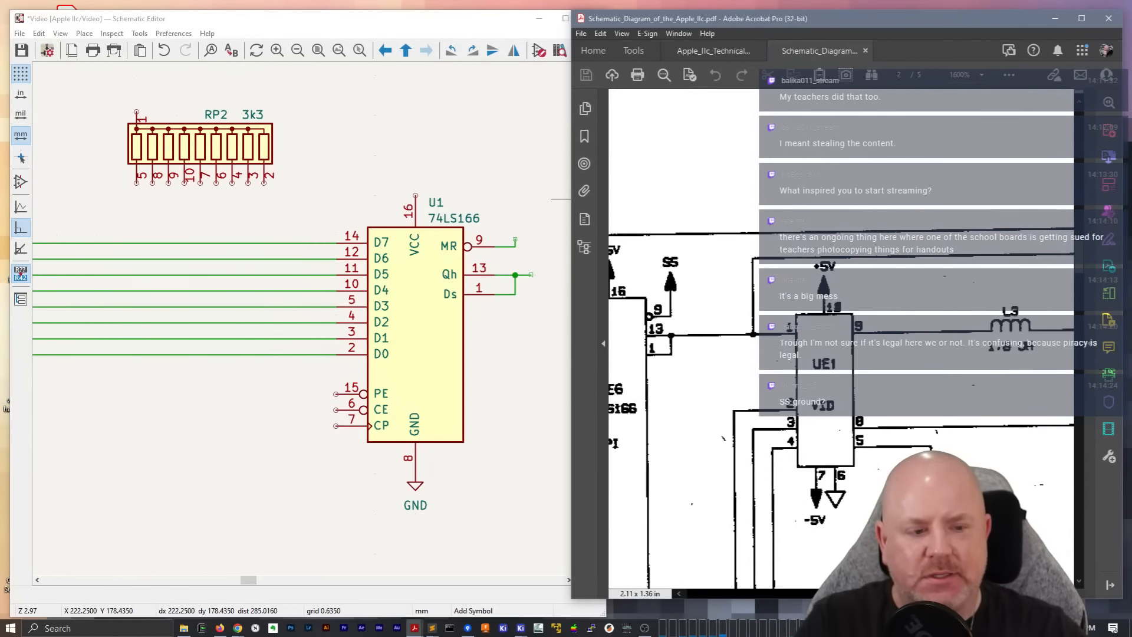
{"action": "scroll", "coordinate": [842, 339], "scroll_direction": "left", "scroll_amount": 10}
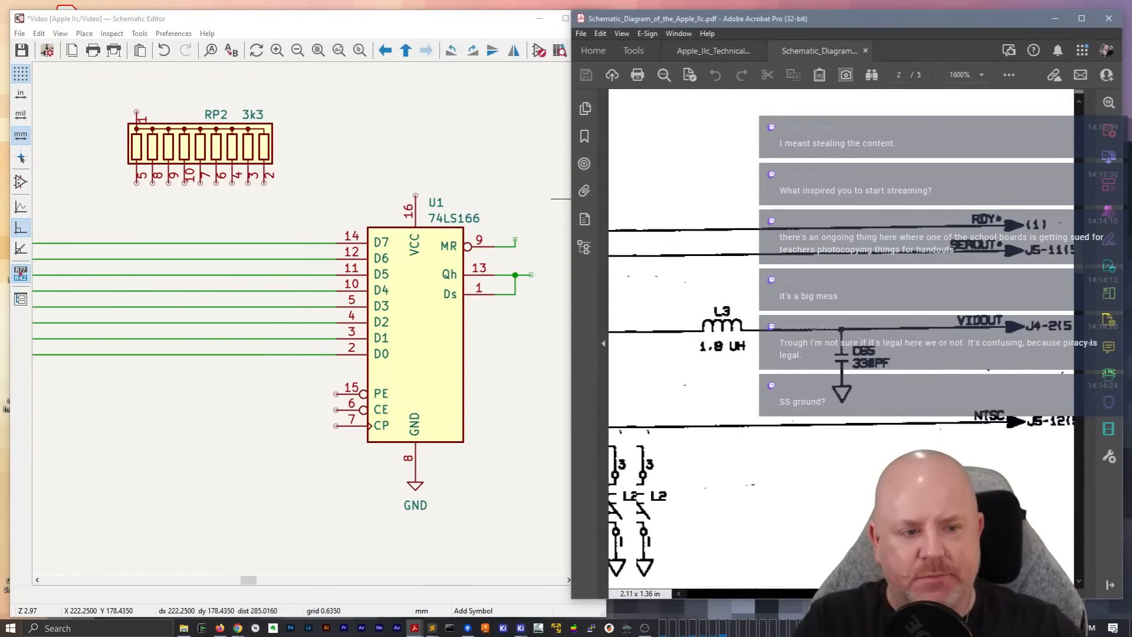
{"action": "scroll", "coordinate": [842, 339], "scroll_direction": "left", "scroll_amount": 1}
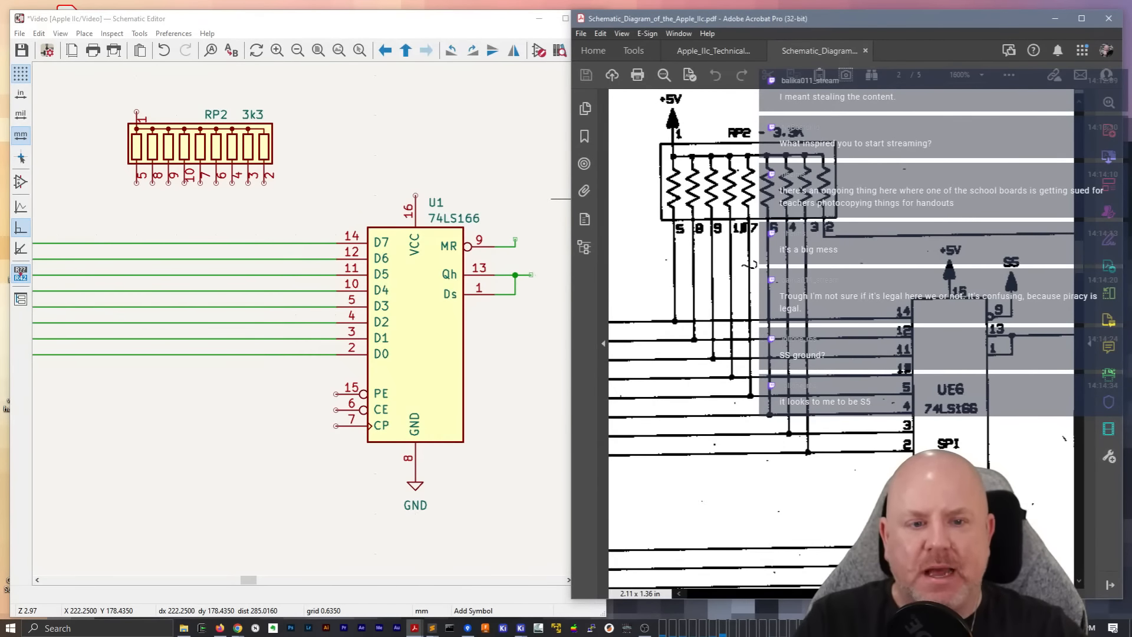
{"action": "scroll", "coordinate": [857, 518], "scroll_direction": "up", "scroll_amount": 1}
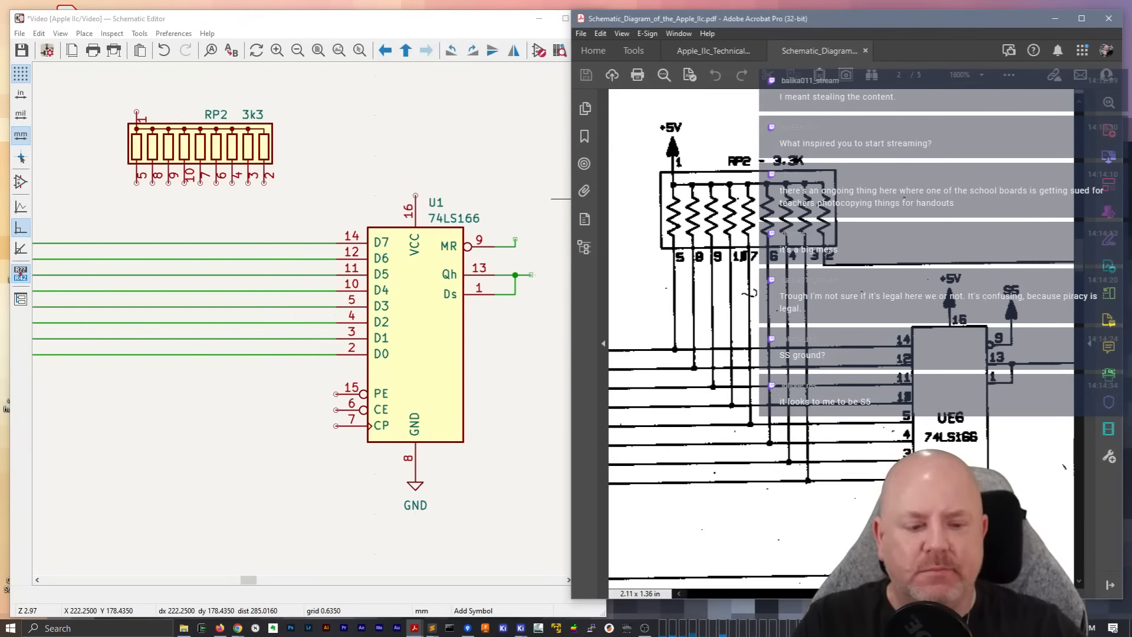
{"action": "scroll", "coordinate": [856, 519], "scroll_direction": "left", "scroll_amount": 5}
{"action": "scroll", "coordinate": [856, 519], "scroll_direction": "left", "scroll_amount": 10}
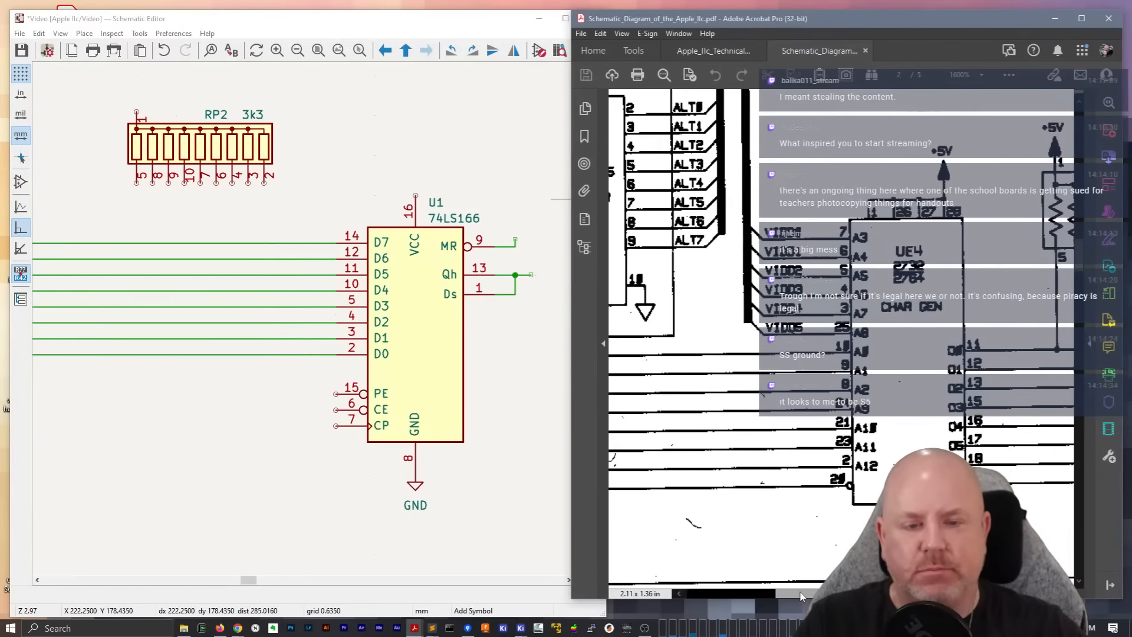
{"action": "scroll", "coordinate": [856, 519], "scroll_direction": "up", "scroll_amount": 20}
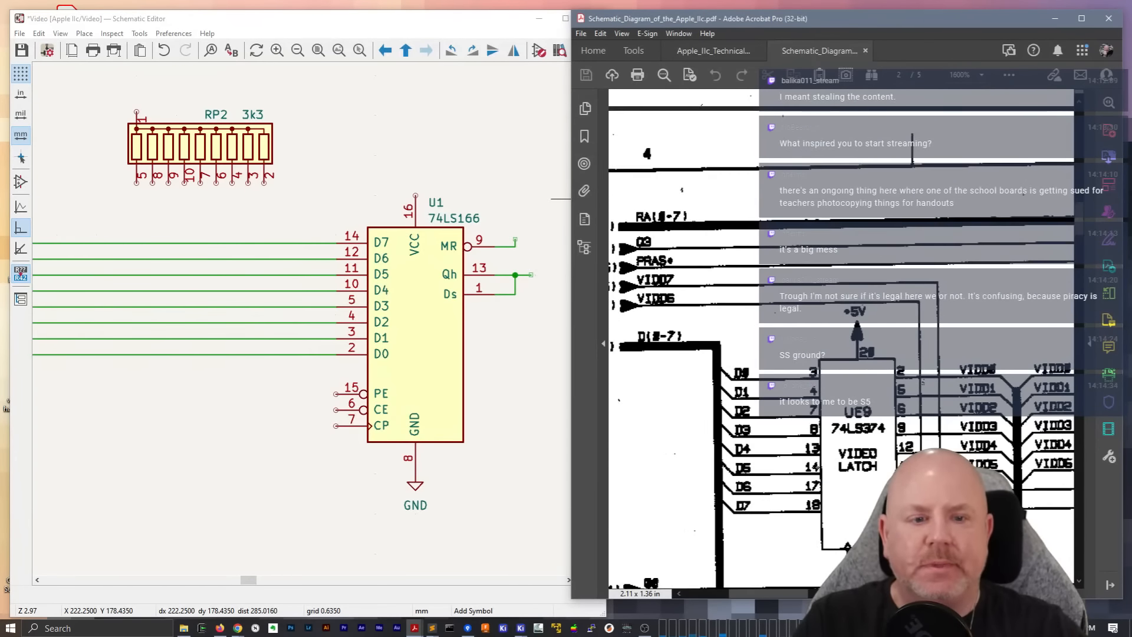
{"action": "scroll", "coordinate": [817, 466], "scroll_direction": "down", "scroll_amount": 4}
{"action": "scroll", "coordinate": [785, 563], "scroll_direction": "up", "scroll_amount": 1}
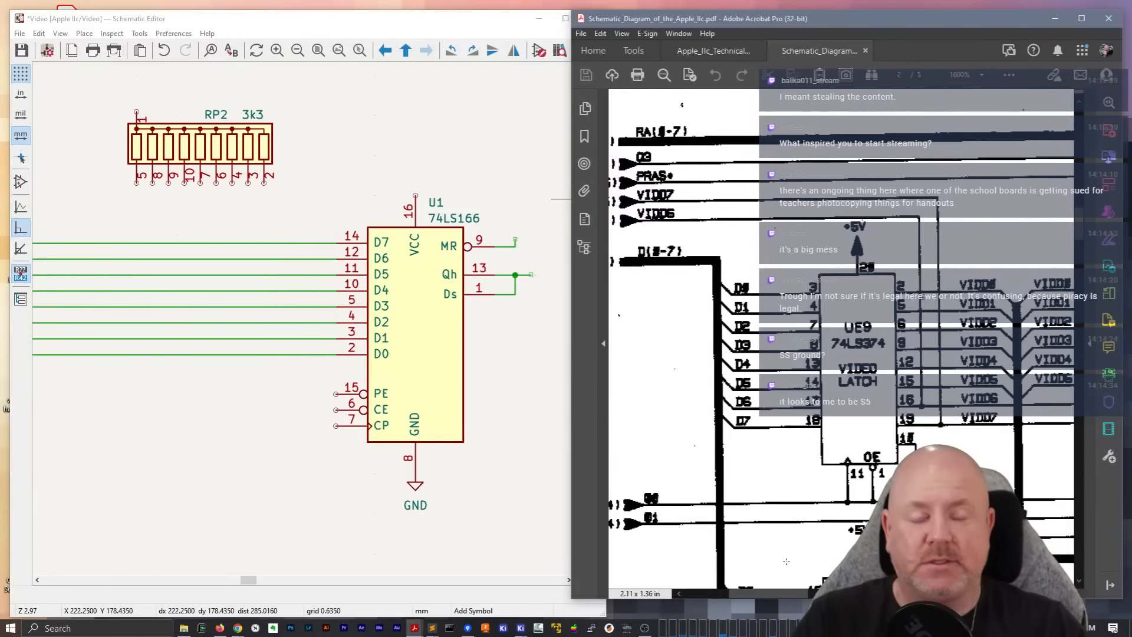
{"action": "left_click_drag", "start_coordinate": [769, 596], "coordinate": [884, 596]}
{"action": "scroll", "coordinate": [874, 487], "scroll_direction": "down", "scroll_amount": 4}
{"action": "scroll", "coordinate": [873, 487], "scroll_direction": "down", "scroll_amount": 4}
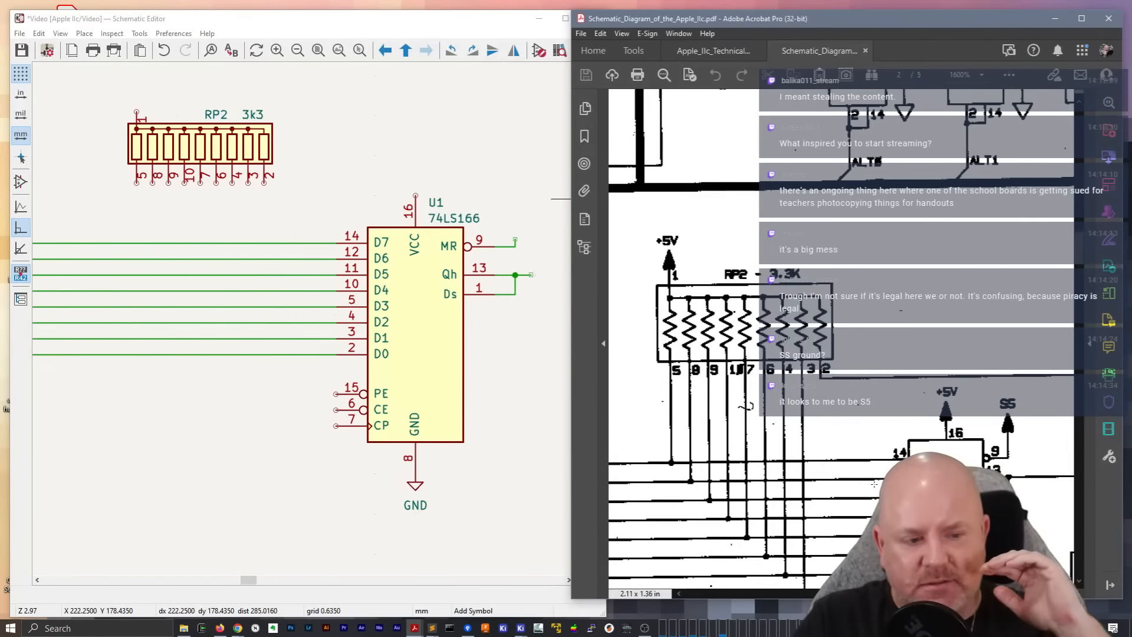
{"action": "scroll", "coordinate": [873, 487], "scroll_direction": "down", "scroll_amount": 4}
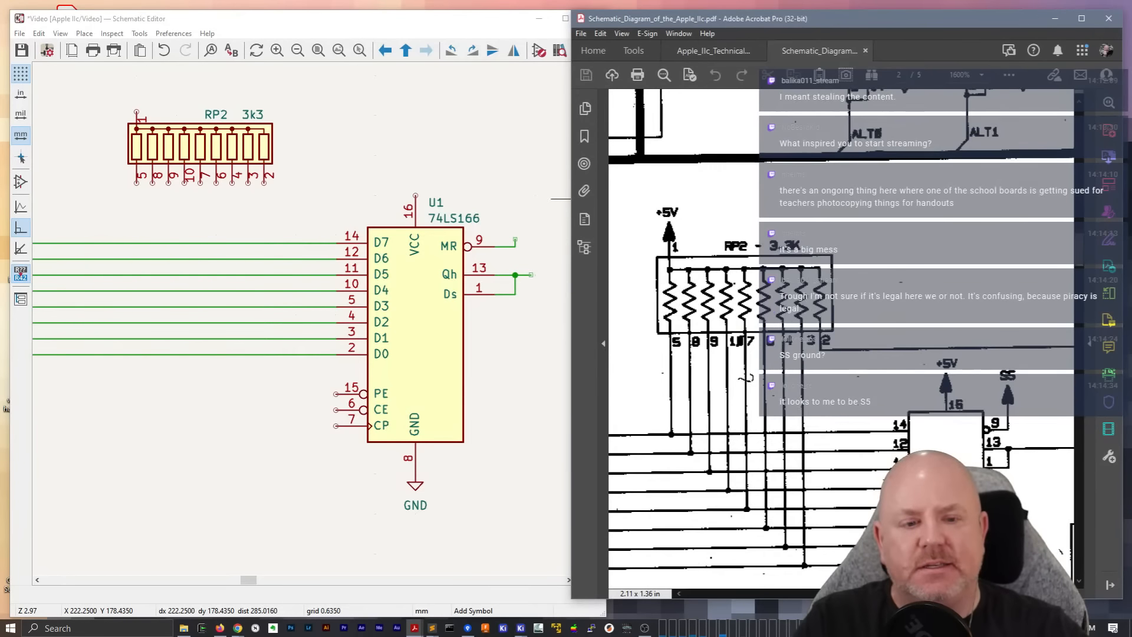
{"action": "scroll", "coordinate": [842, 339], "scroll_direction": "right", "scroll_amount": 6}
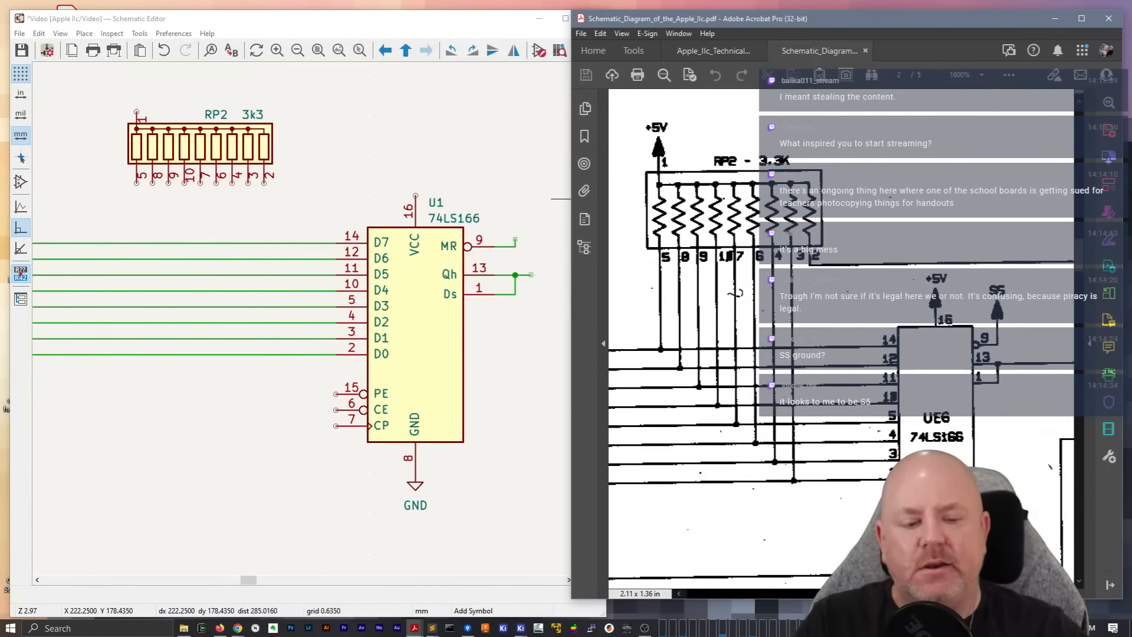
{"action": "scroll", "coordinate": [842, 339], "scroll_direction": "down", "scroll_amount": 2}
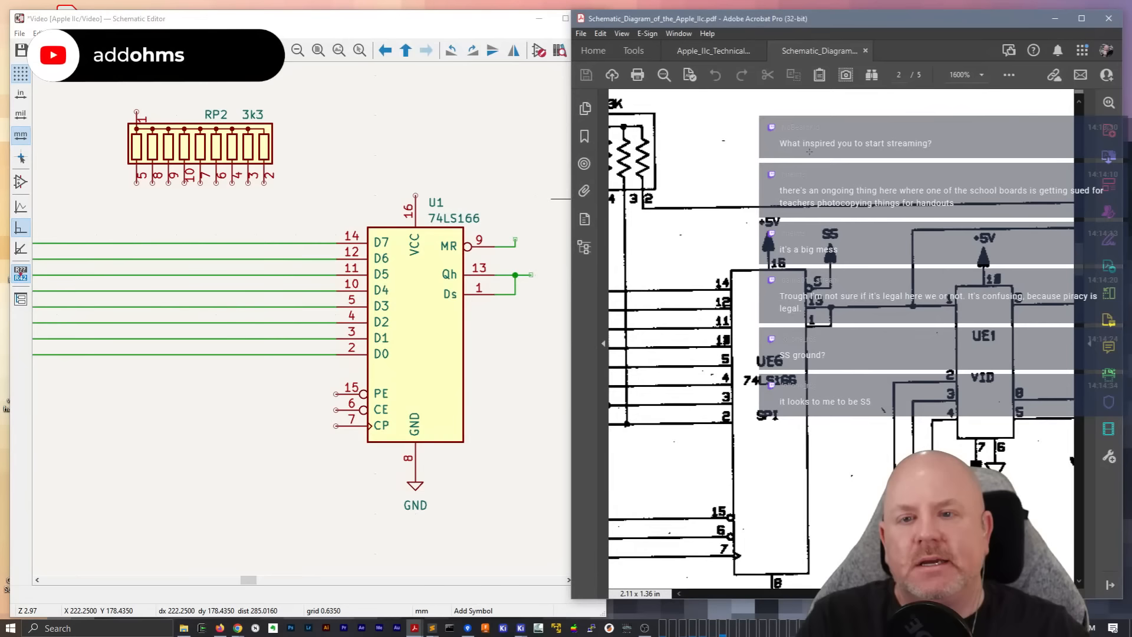
{"action": "left_click", "coordinate": [462, 31]}
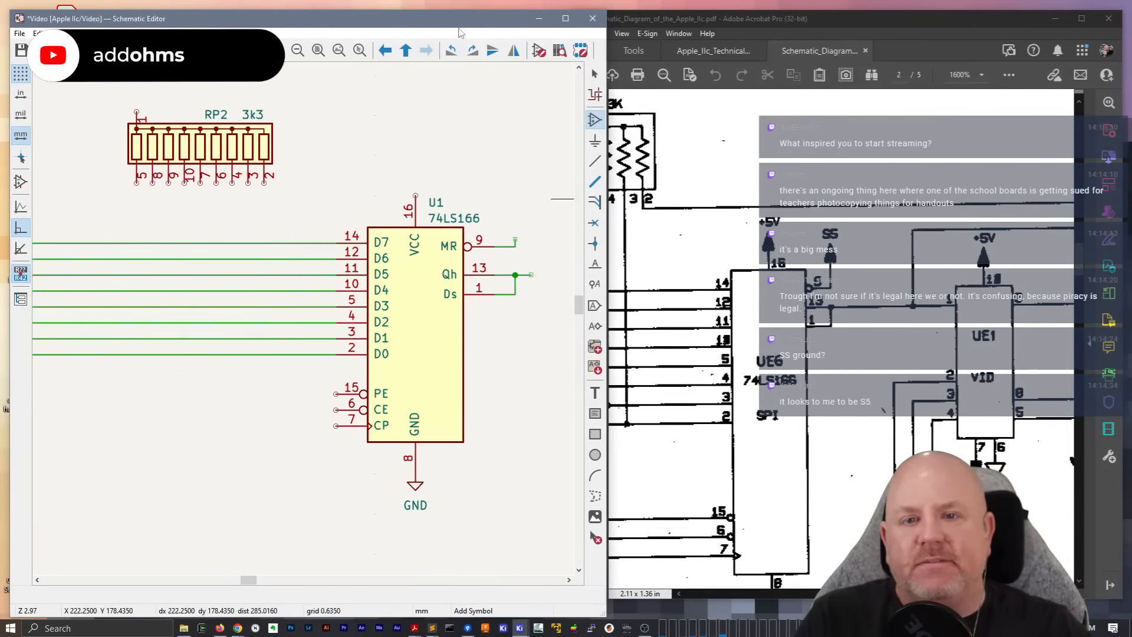
Set the reference designator of the 74LS166 shift register to UE6
{"action": "key", "text": "e"}
{"action": "key", "text": "Escape"}
{"action": "key", "text": "Escape"}
{"action": "double_click", "coordinate": [435, 203]}
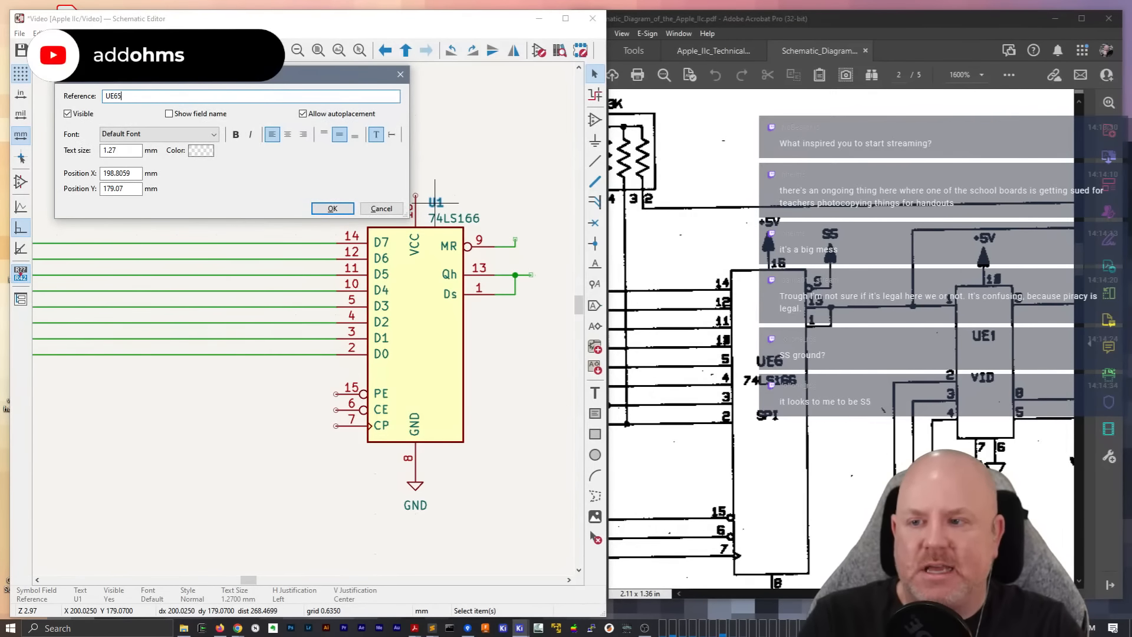
{"action": "type", "text": "UE6"}
{"action": "key", "text": "Return"}
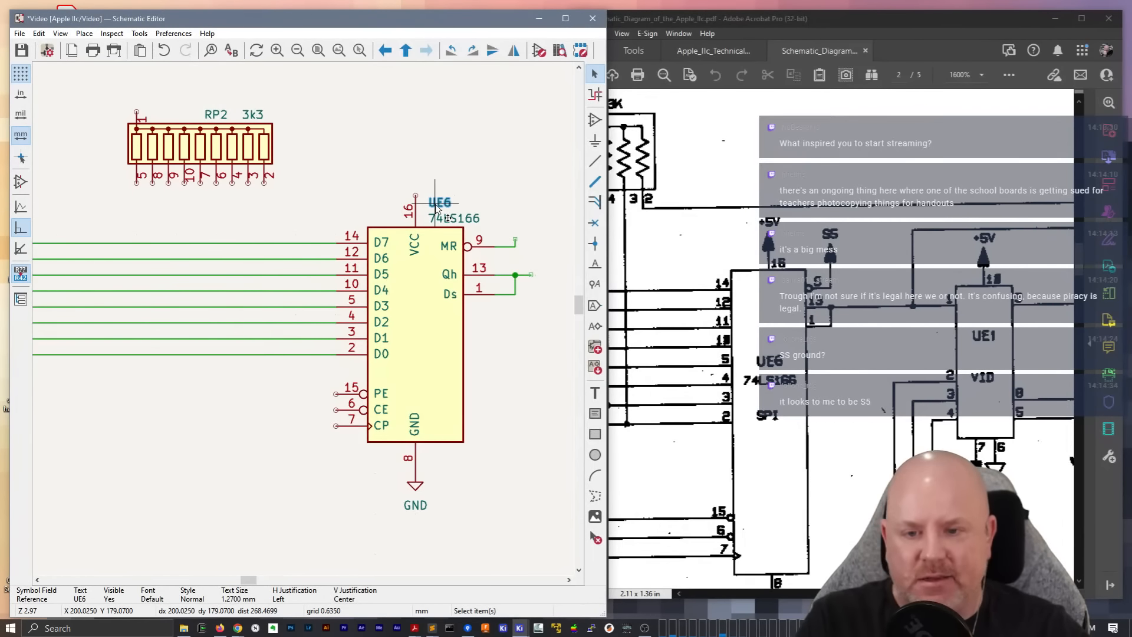
Move the 74LS166 value text and the UE6 reference inside the shift register's body, stacking the reference directly above the value
{"action": "left_click", "coordinate": [460, 221]}
{"action": "key", "text": "m"}
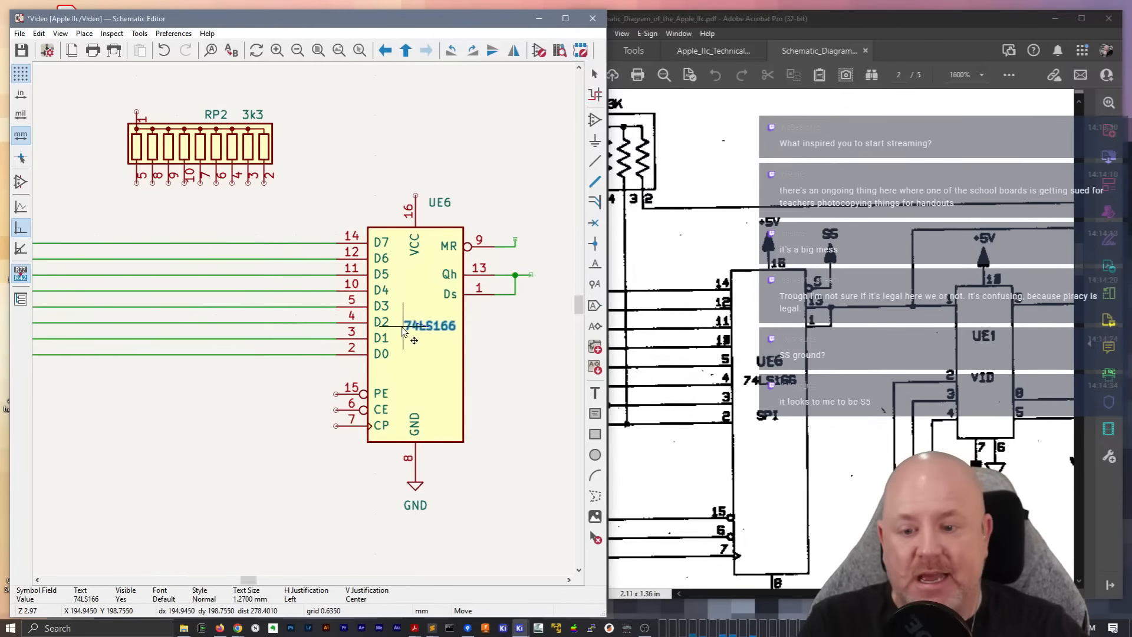
{"action": "left_click", "coordinate": [403, 331]}
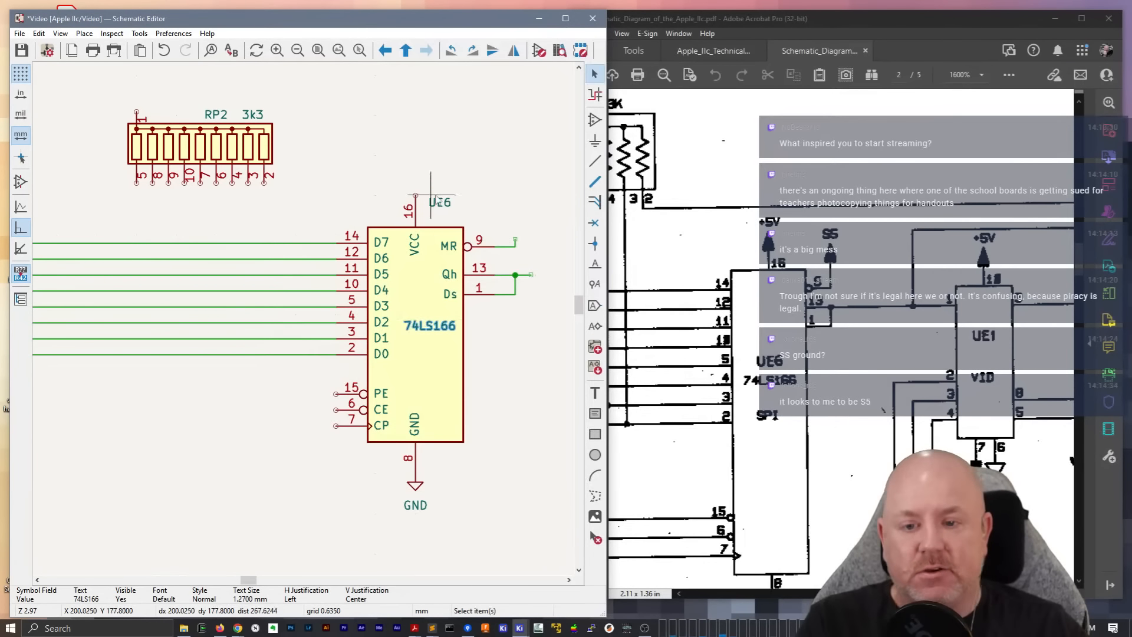
{"action": "left_click", "coordinate": [437, 202]}
{"action": "key", "text": "m"}
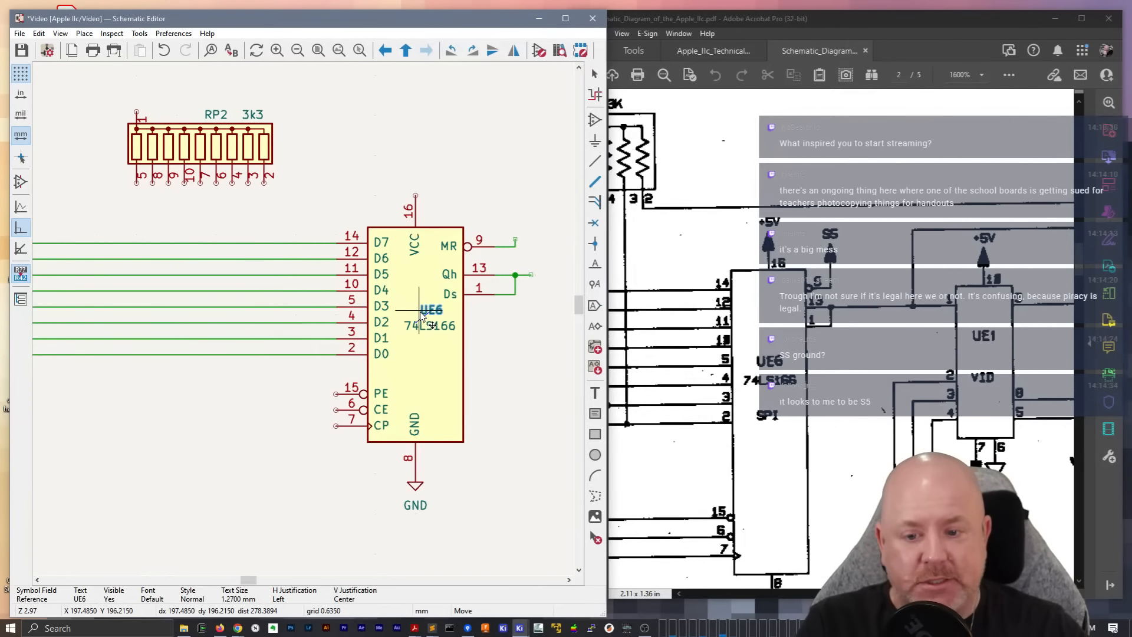
{"action": "left_click", "coordinate": [422, 319]}
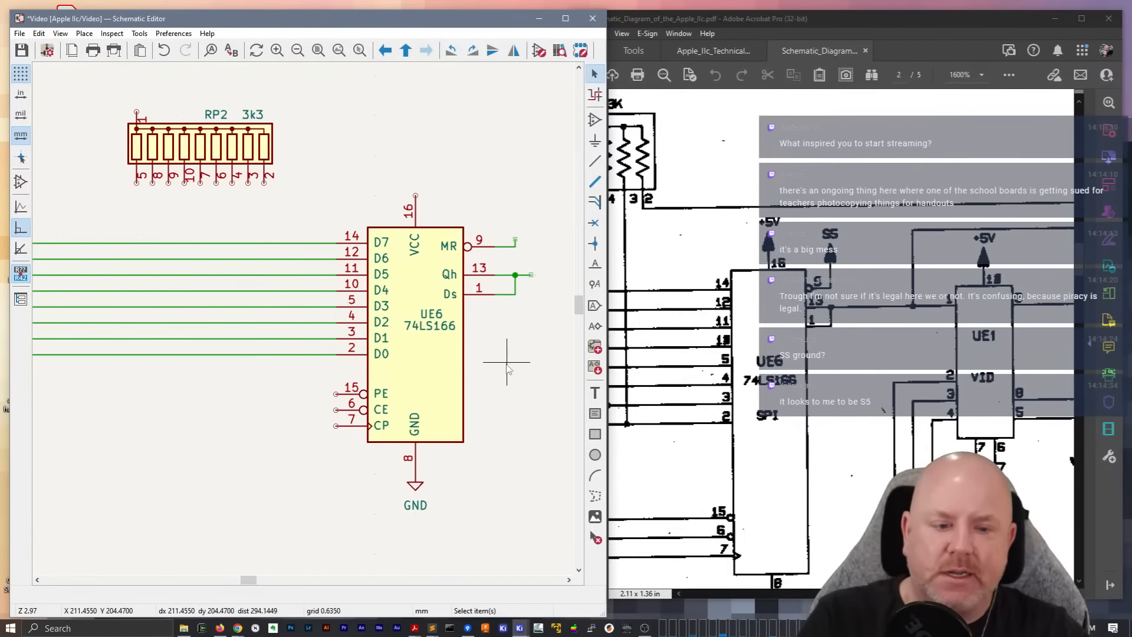
Add a visible Alt_Value field with the value SPI to UE6 and place its text inside the body below 74LS166
{"action": "left_click", "coordinate": [446, 383]}
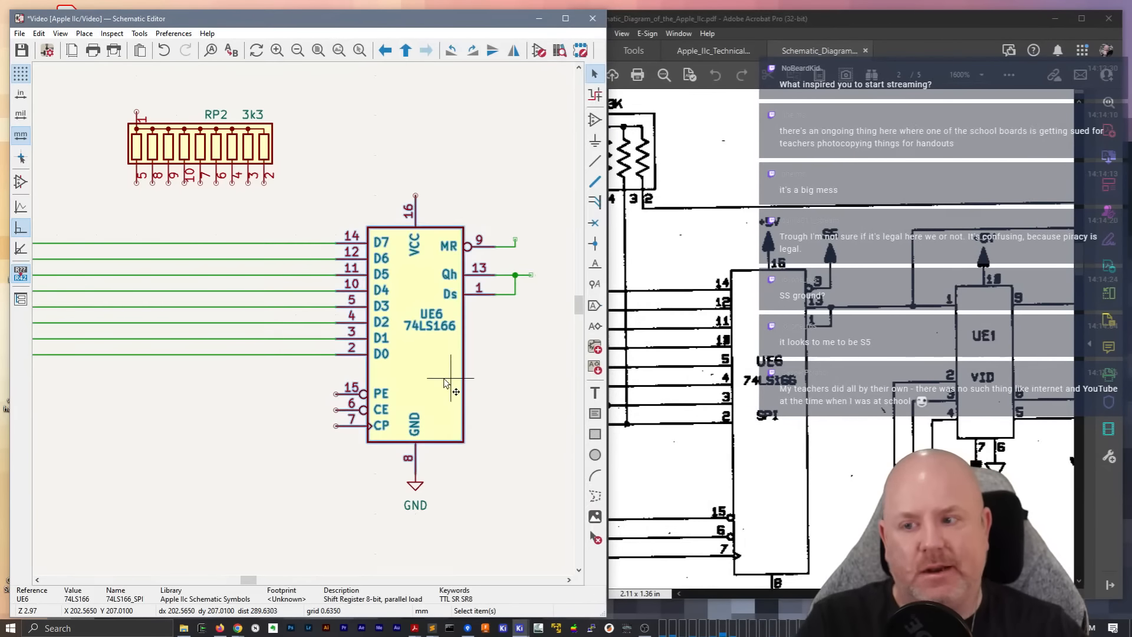
{"action": "double_click", "coordinate": [447, 383]}
{"action": "left_click", "coordinate": [78, 299]}
{"action": "type", "text": "Alt_Value"}
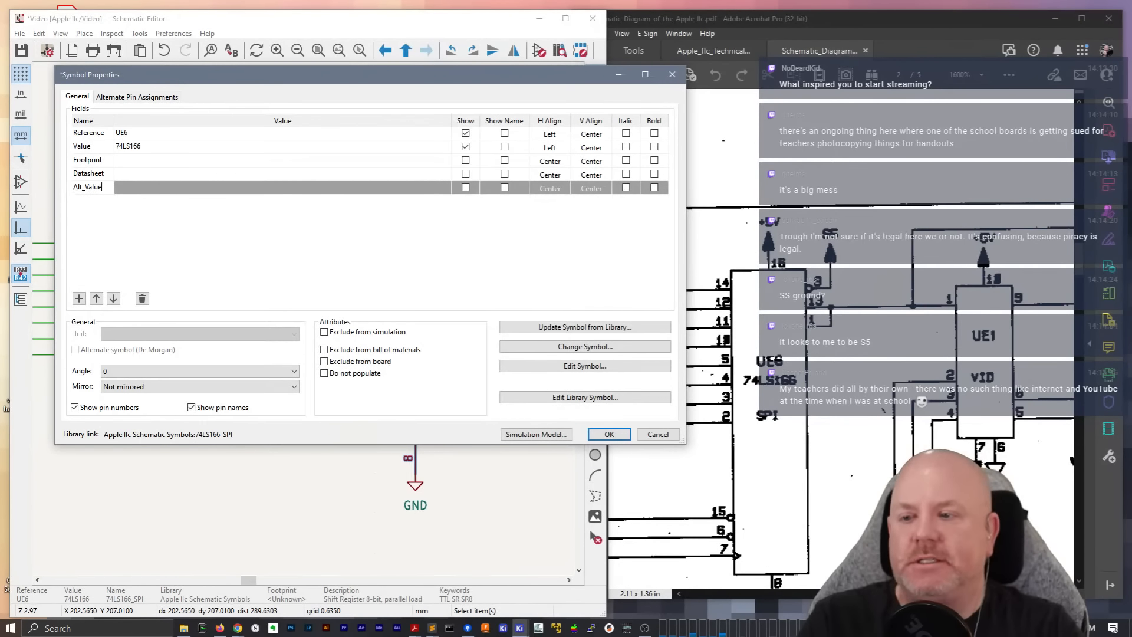
{"action": "key", "text": "Tab"}
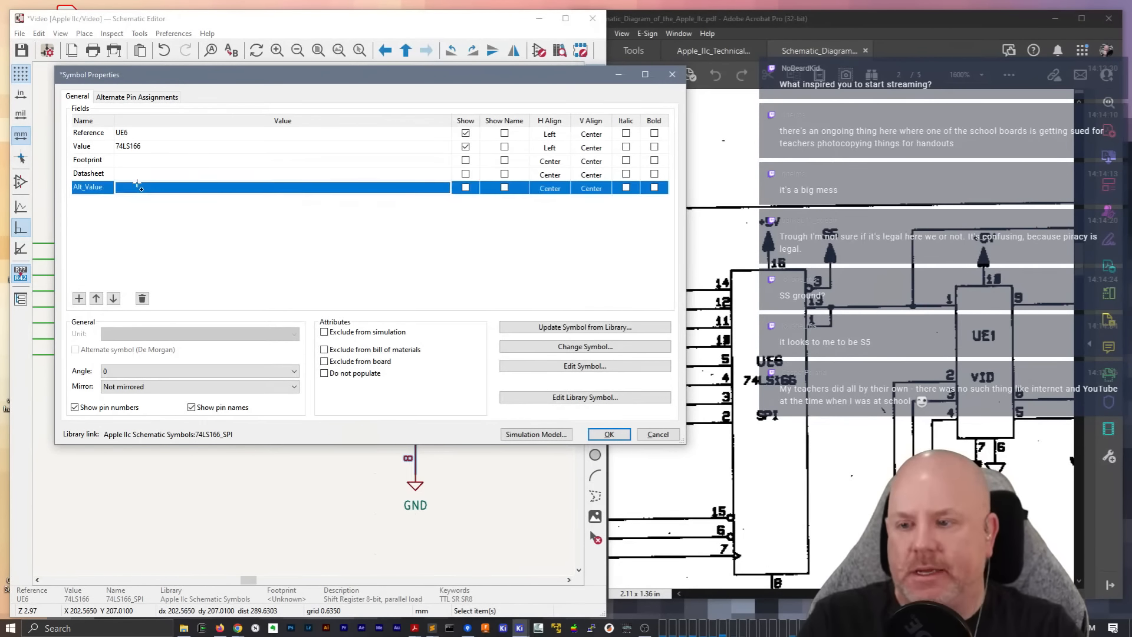
{"action": "type", "text": "SPI"}
{"action": "left_click", "coordinate": [469, 188]}
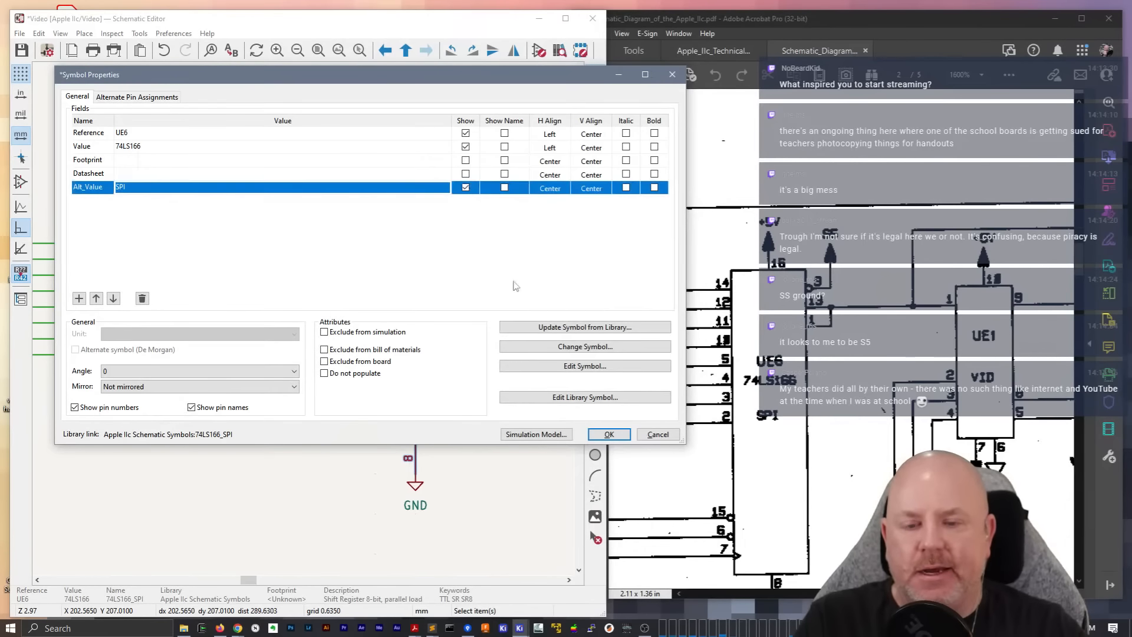
{"action": "left_click", "coordinate": [596, 435]}
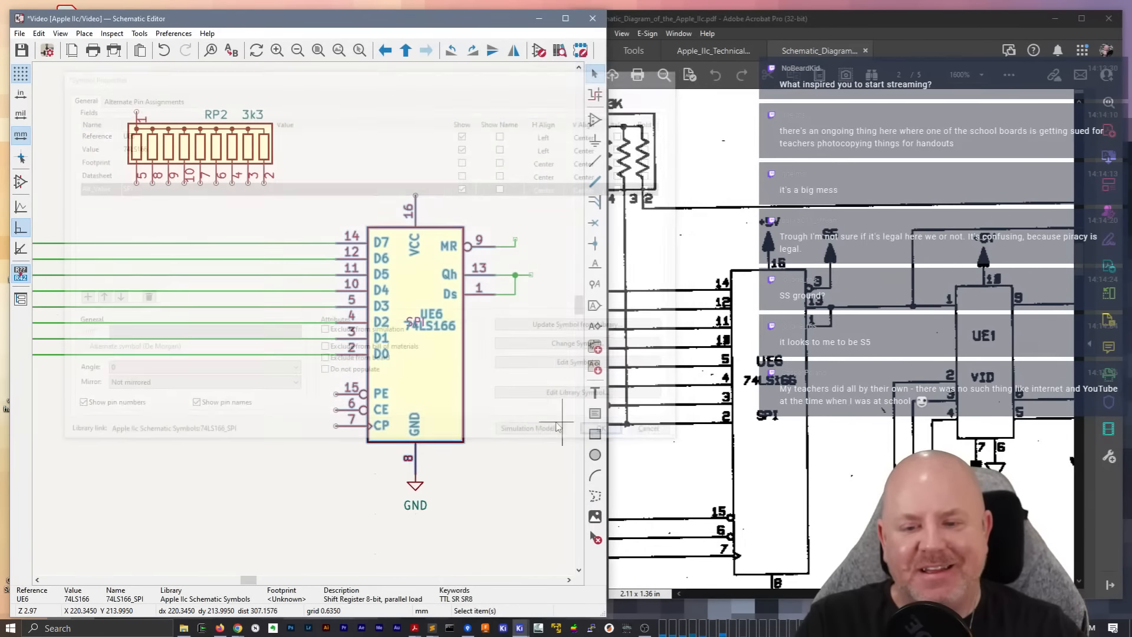
{"action": "left_click", "coordinate": [415, 323]}
{"action": "left_click_drag", "start_coordinate": [415, 322], "coordinate": [432, 352]}
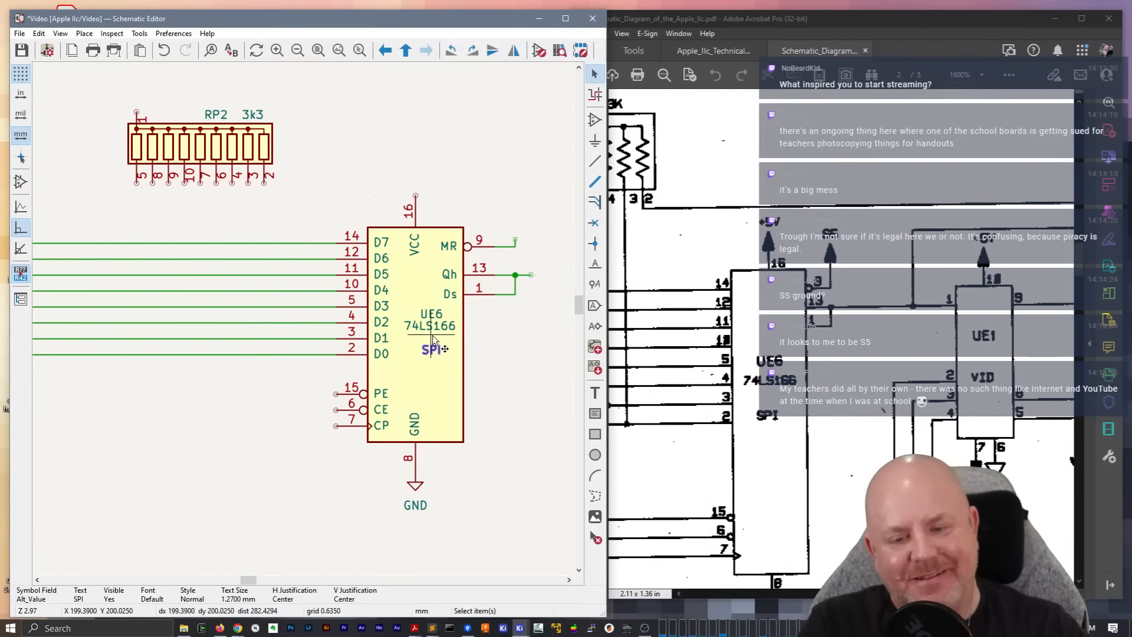
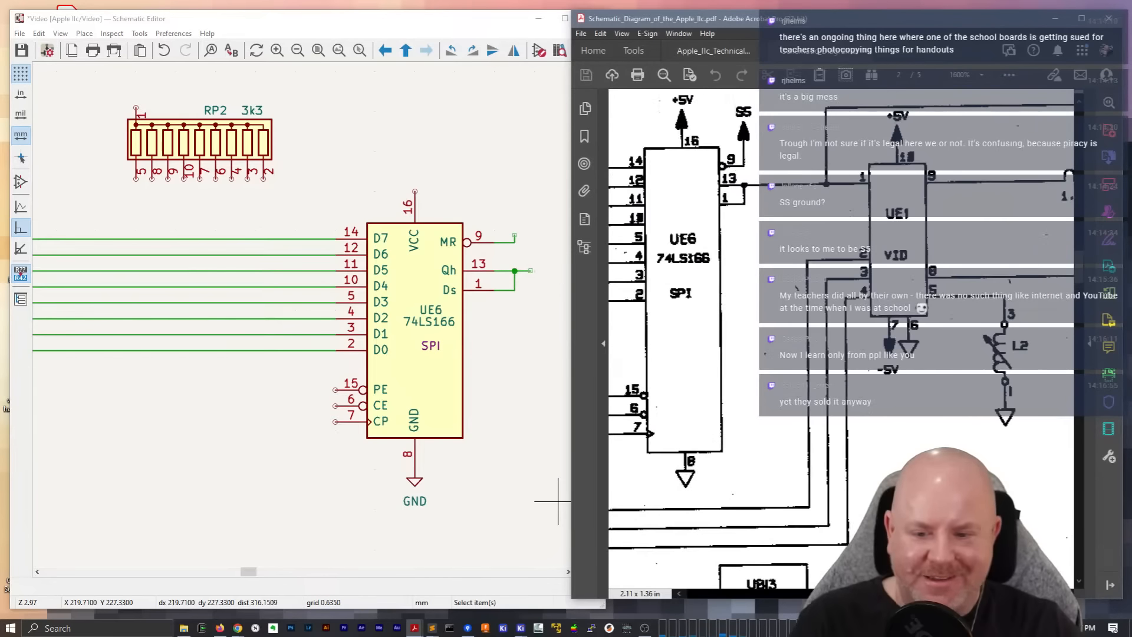
Place a +5V power symbol above the wire leaving UE6 pin 9
{"action": "left_click_drag", "start_coordinate": [248, 571], "coordinate": [254, 573]}
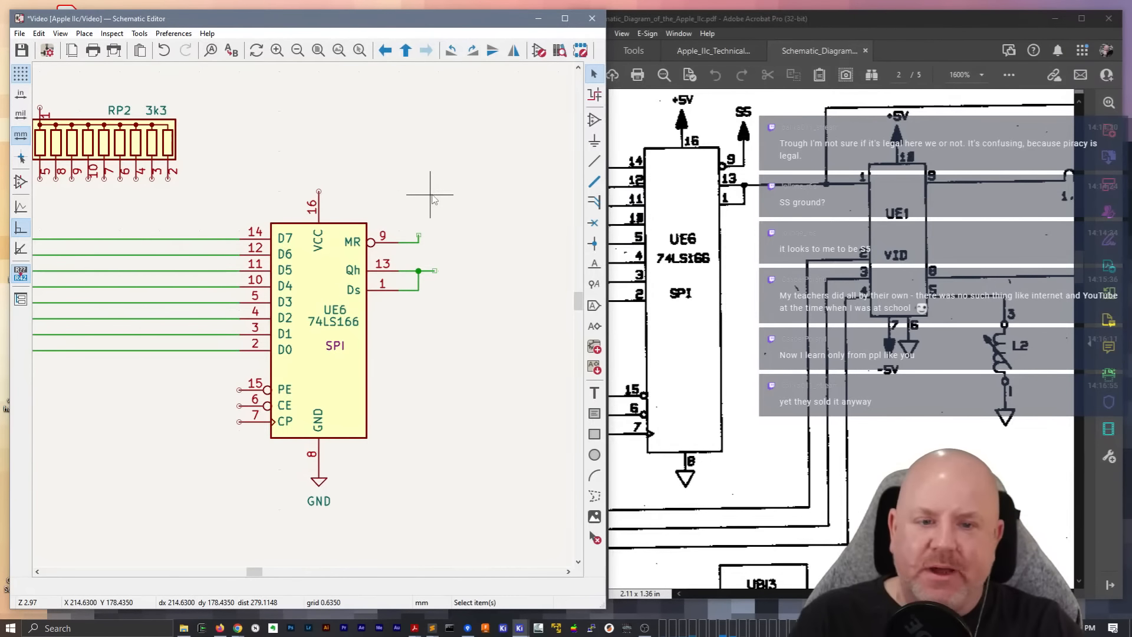
{"action": "key", "text": "a"}
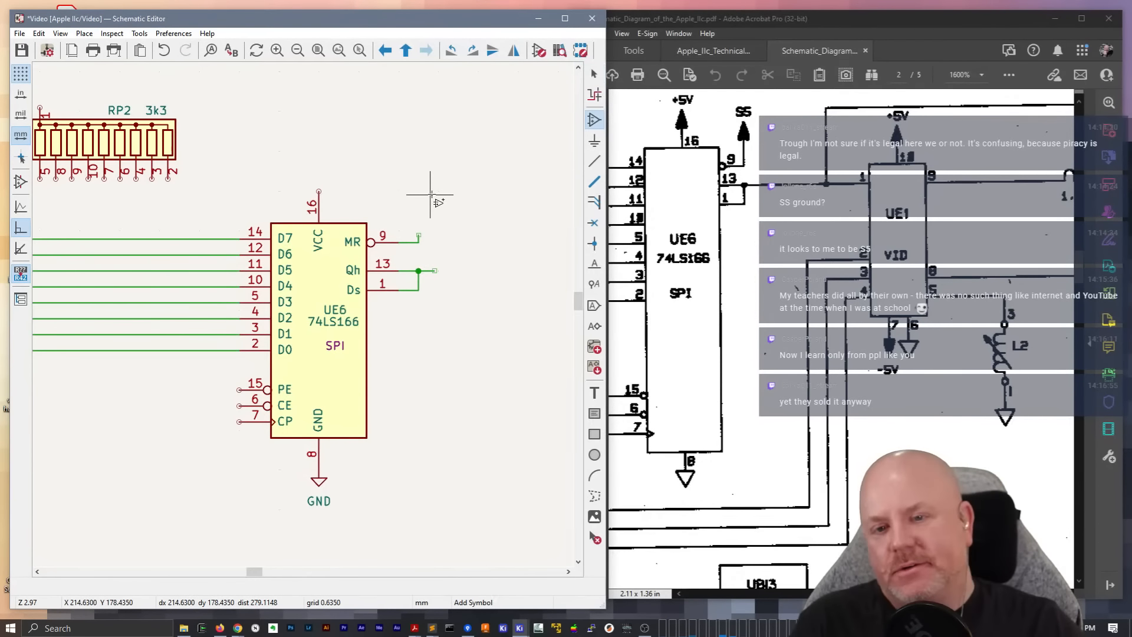
{"action": "left_click", "coordinate": [431, 182]}
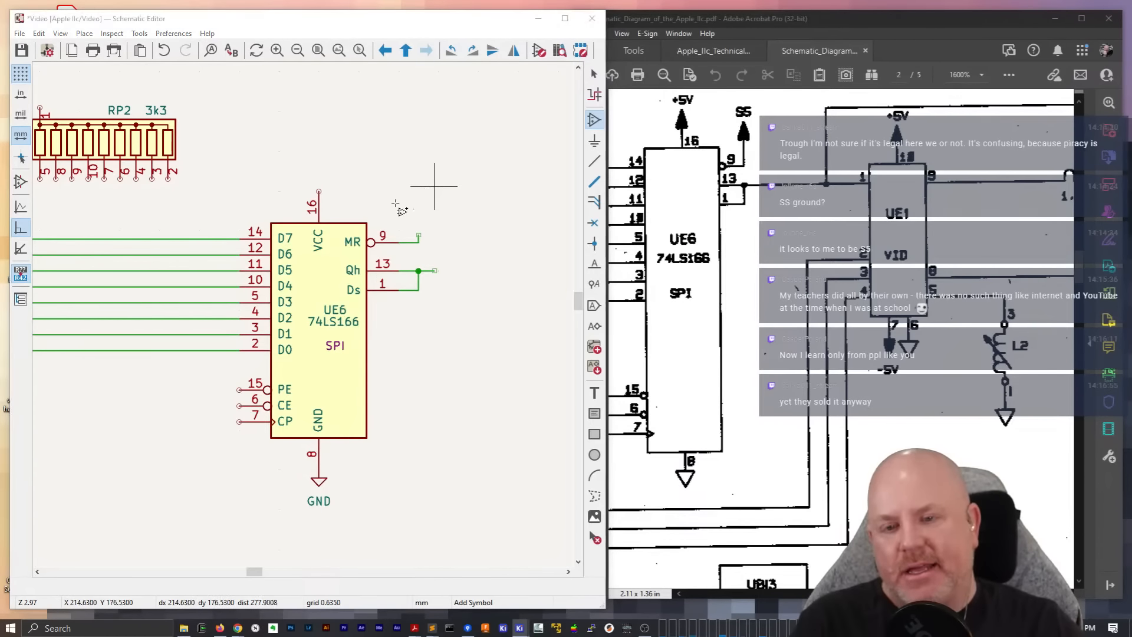
{"action": "type", "text": "+5V"}
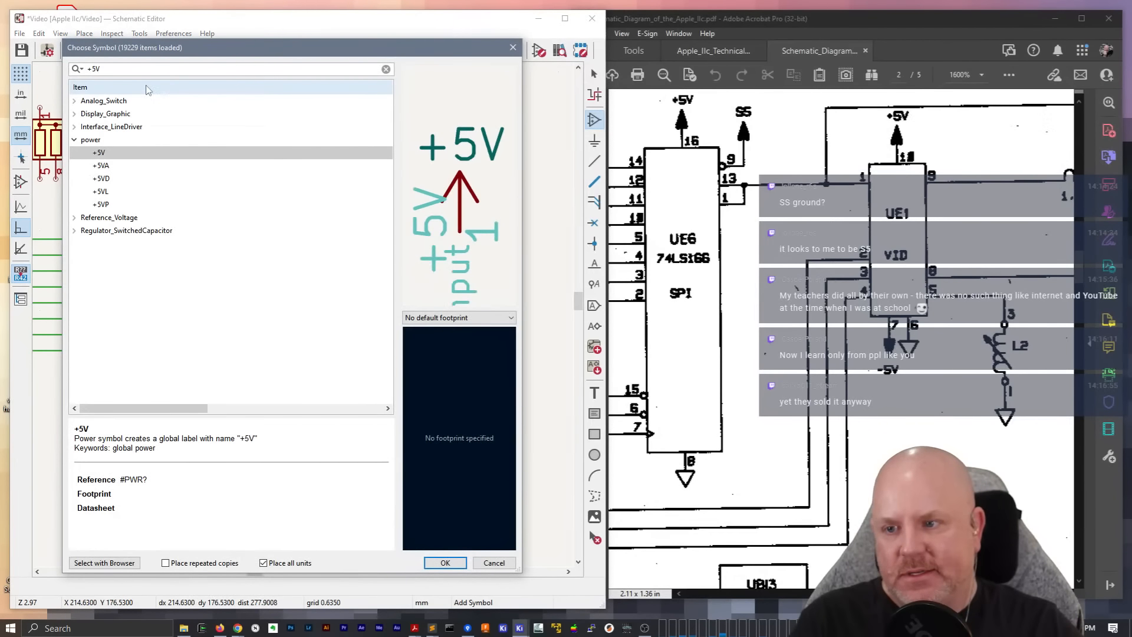
{"action": "key", "text": "Return"}
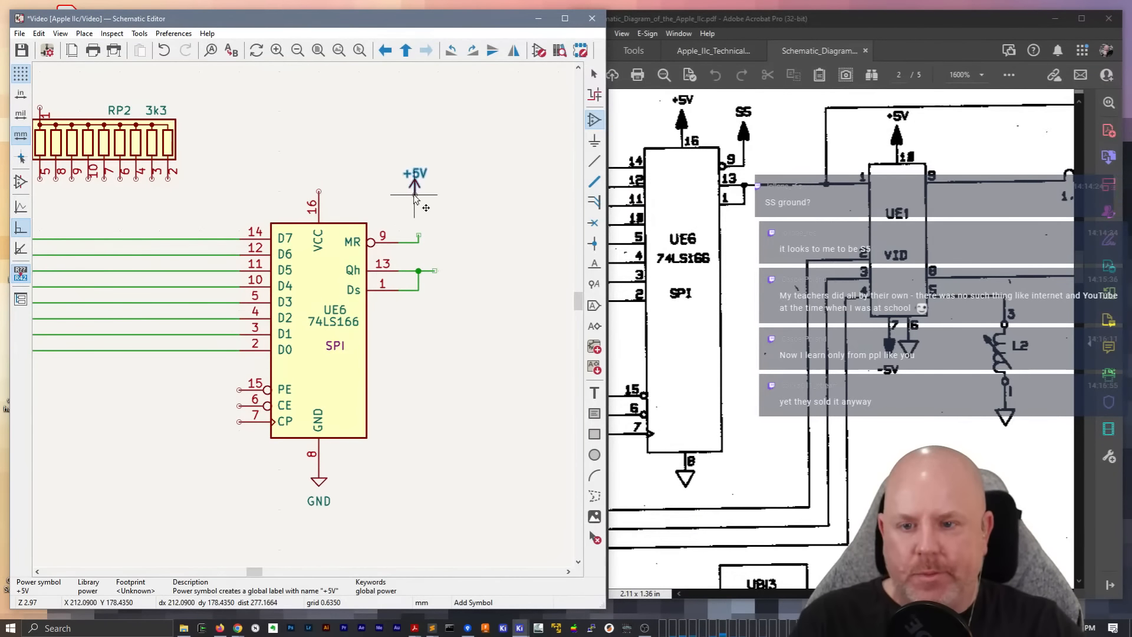
{"action": "left_click", "coordinate": [423, 200]}
{"action": "key", "text": "Escape"}
Open the +5V symbol for editing, save it as a new library symbol named S5, and open the new symbol's properties
{"action": "double_click", "coordinate": [424, 202]}
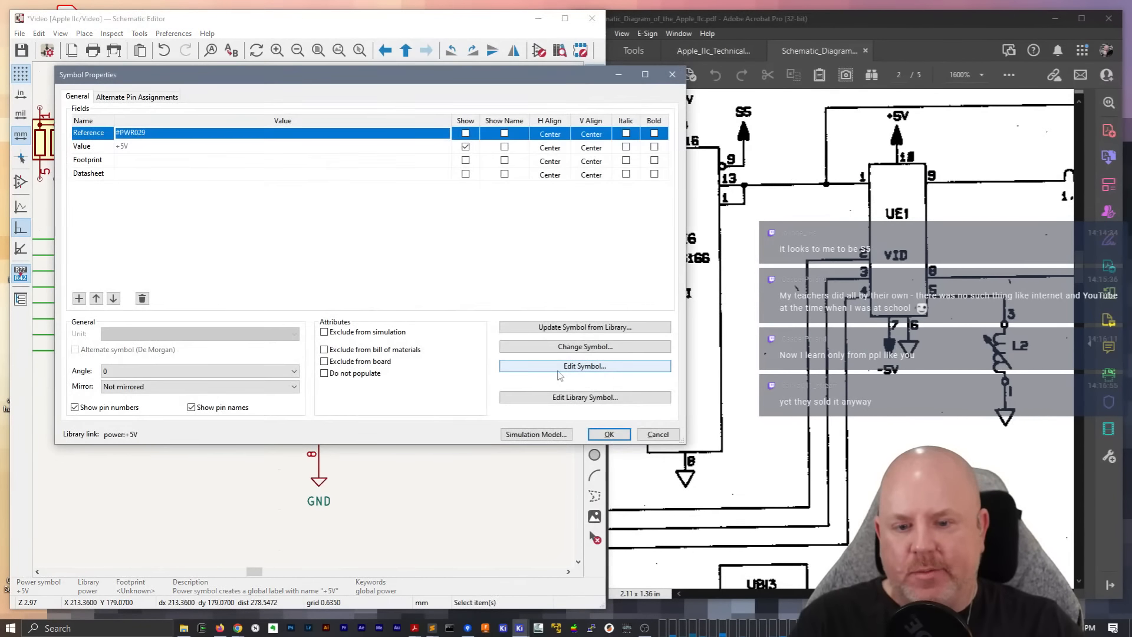
{"action": "key", "text": "Escape"}
{"action": "type", "text": "S5"}
{"action": "left_click", "coordinate": [308, 52]}
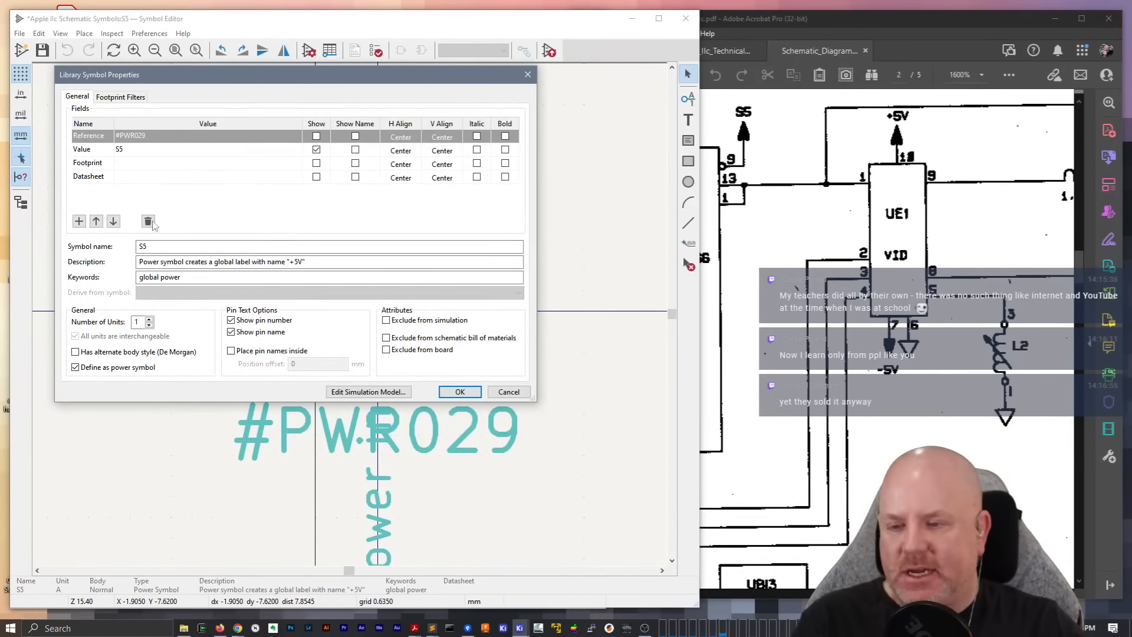
Change the S5 symbol's description to read: Power symbol creates a global label with name "S5"
{"action": "double_click", "coordinate": [299, 262]}
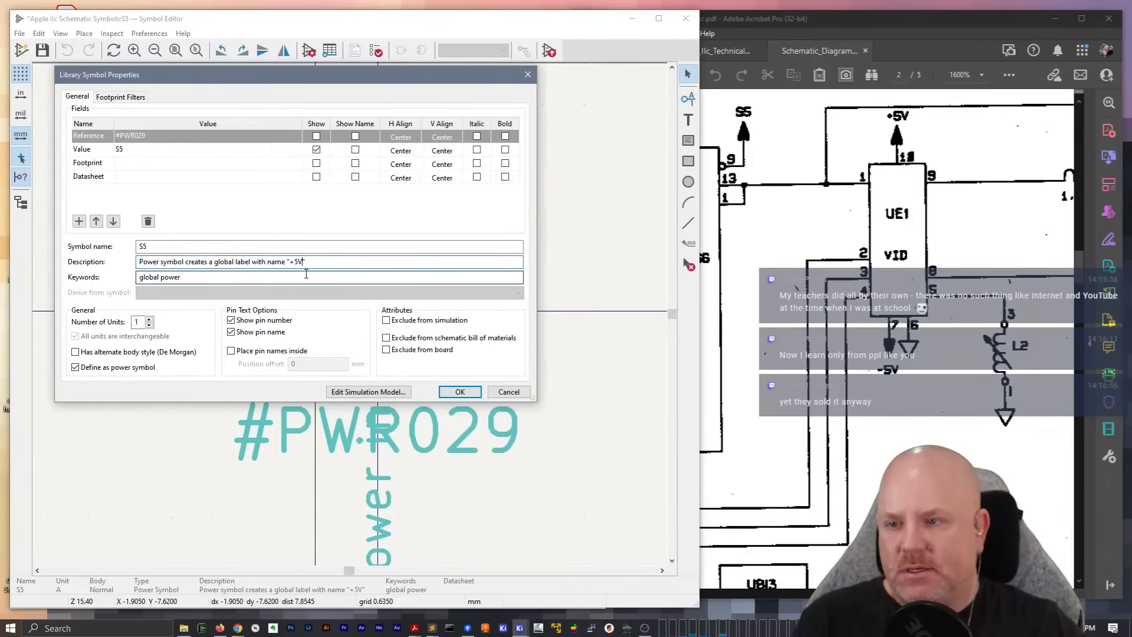
{"action": "key", "text": "BackSpace"}
{"action": "key", "text": "BackSpace"}
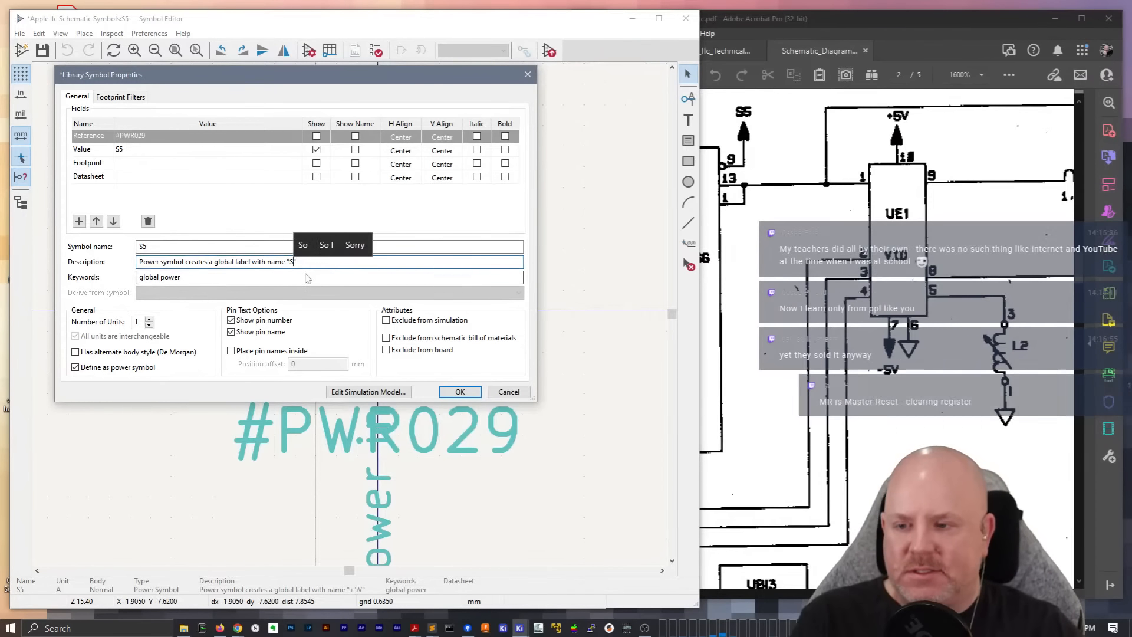
{"action": "type", "text": "S5"}
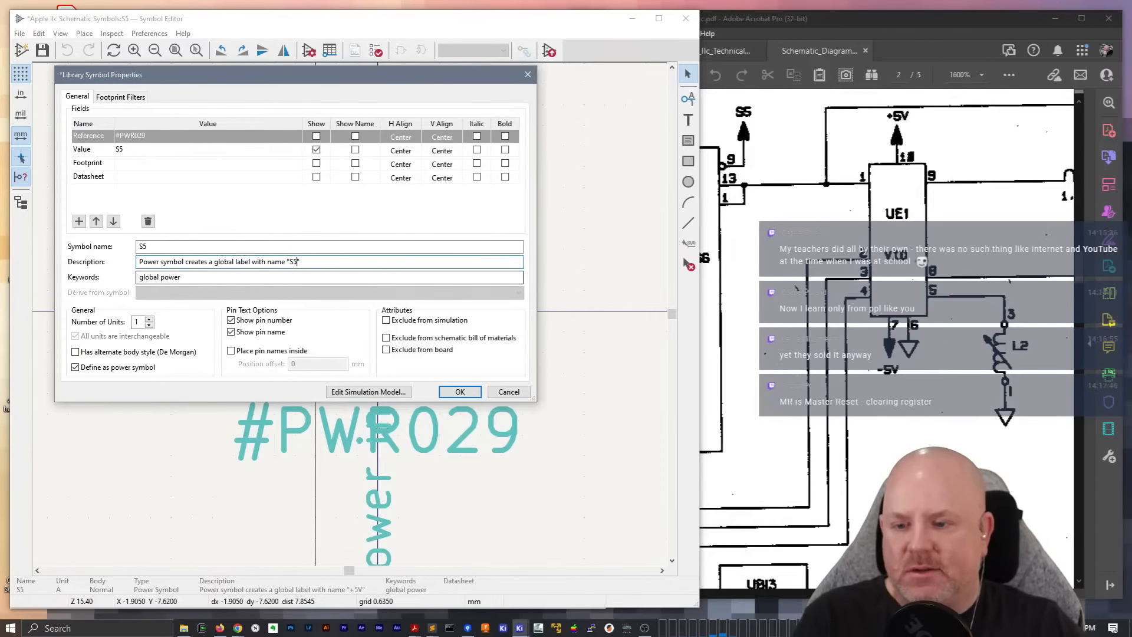
{"action": "left_click", "coordinate": [460, 392]}
Run the symbol checker on S5 and review its warnings
{"action": "left_click", "coordinate": [447, 446]}
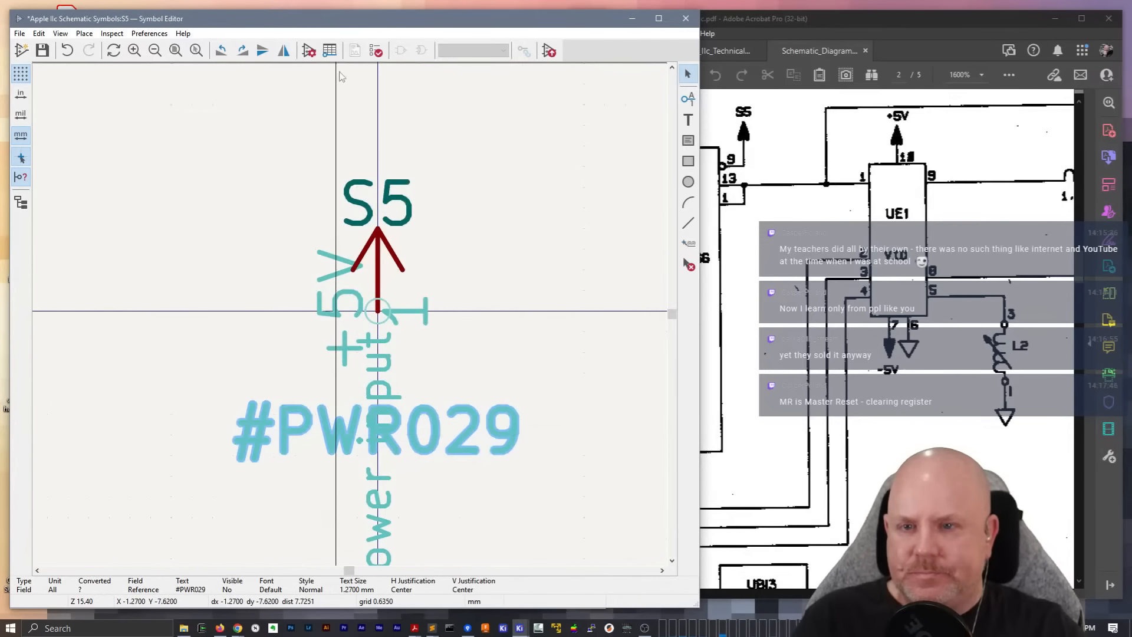
{"action": "left_click", "coordinate": [377, 52]}
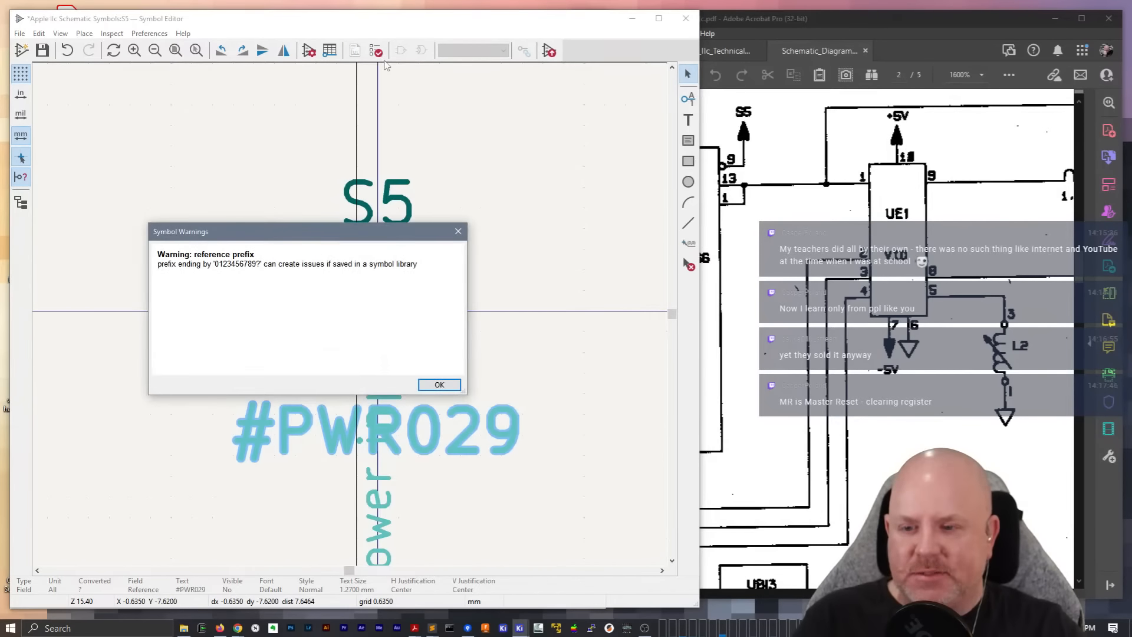
{"action": "key", "text": "Return"}
{"action": "left_click", "coordinate": [389, 207]}
{"action": "left_click", "coordinate": [153, 147]}
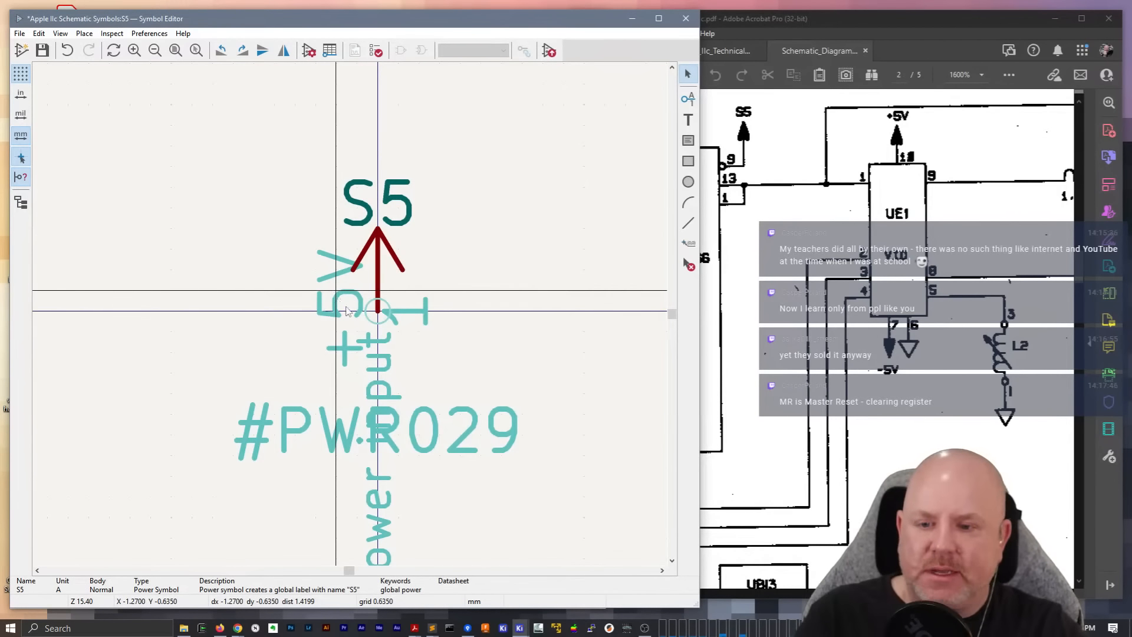
Rename the S5 symbol's hidden power pin to S5, save the symbol and close the Symbol Editor
{"action": "left_click", "coordinate": [373, 326]}
{"action": "double_click", "coordinate": [377, 290]}
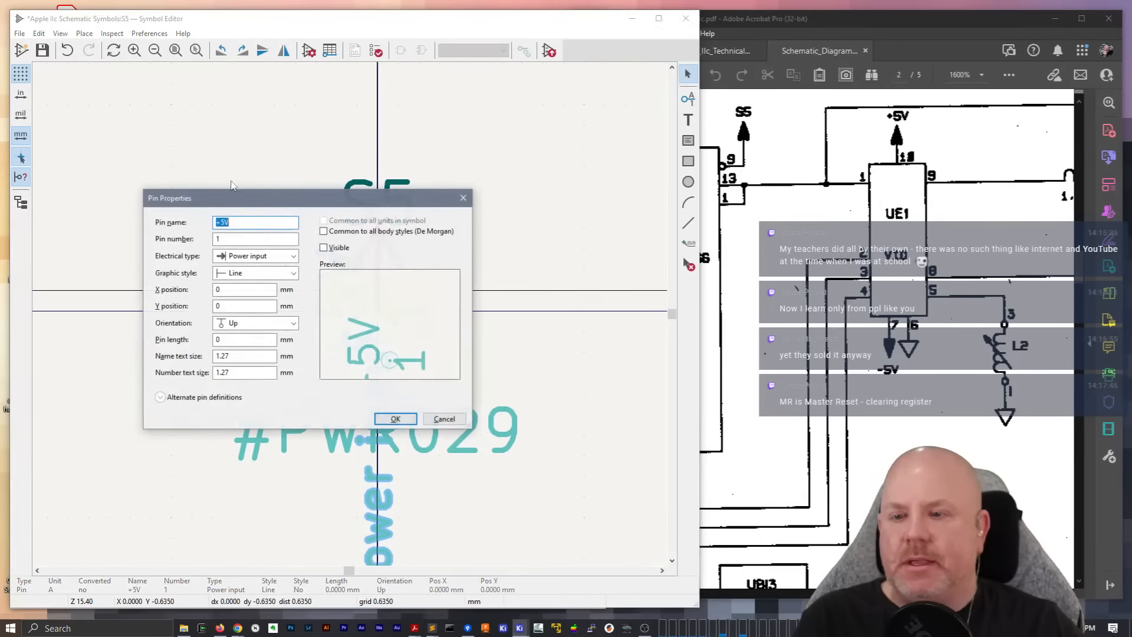
{"action": "type", "text": "S5"}
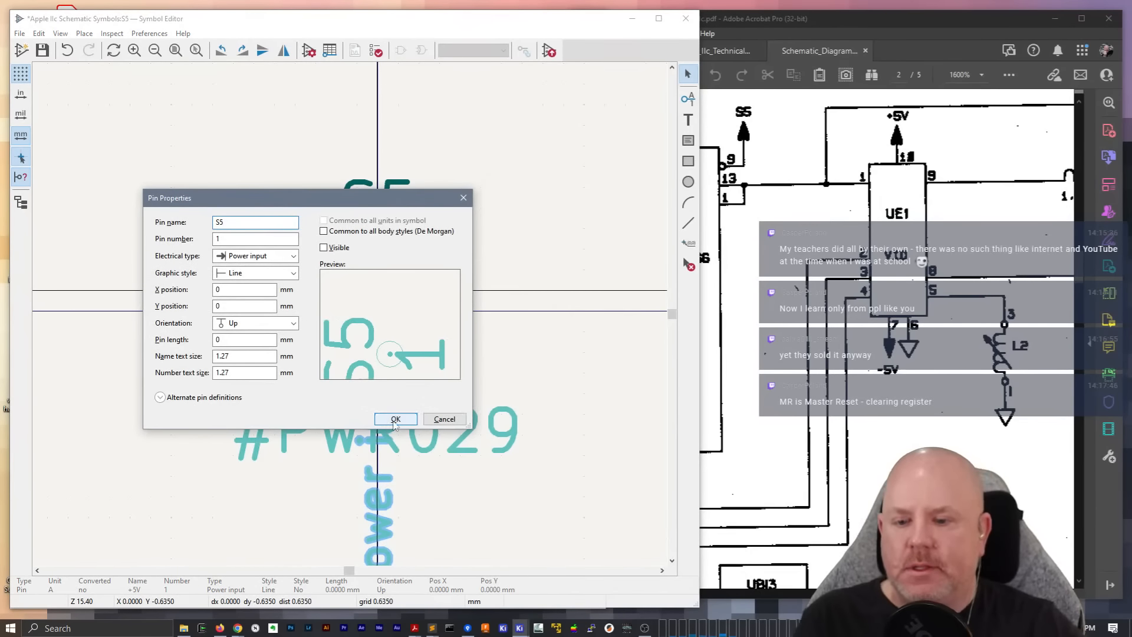
{"action": "key", "text": "Return"}
{"action": "key", "text": "ctrl+s"}
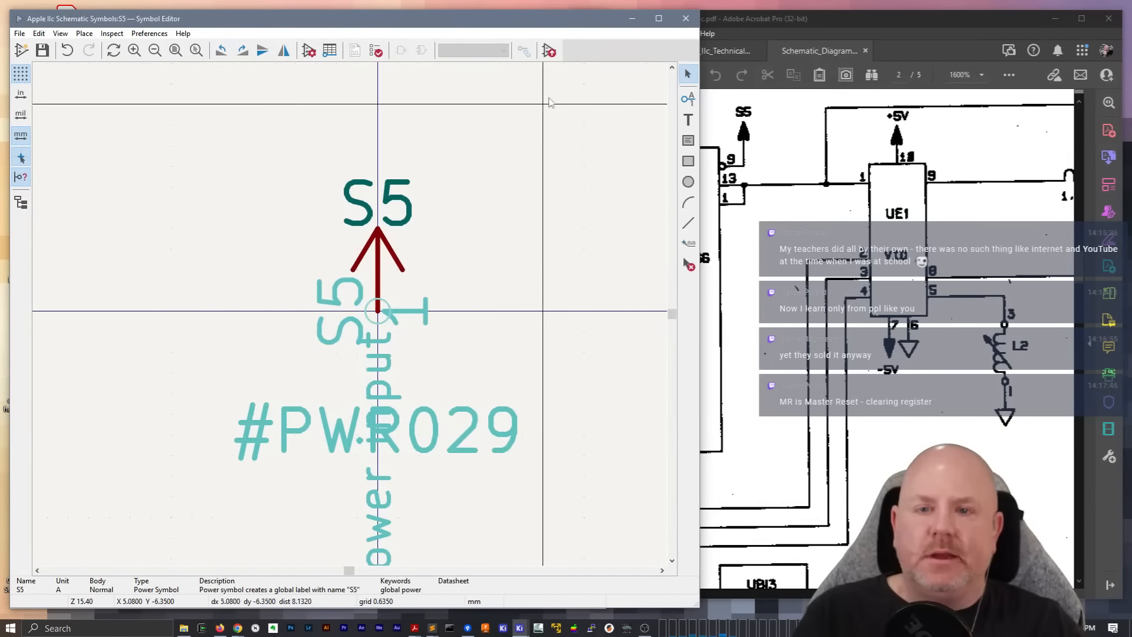
{"action": "left_click", "coordinate": [686, 19]}
Place the new S5 power symbol in the schematic just beside the +5V symbol
{"action": "key", "text": "a"}
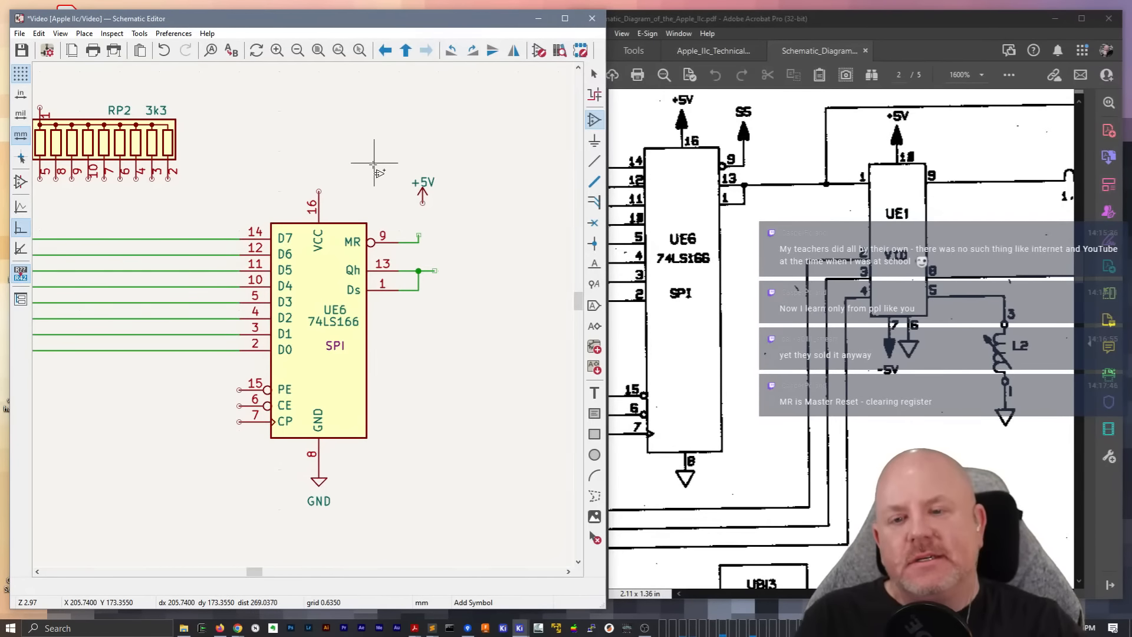
{"action": "left_click", "coordinate": [427, 167]}
{"action": "type", "text": "s5"}
{"action": "key", "text": "Return"}
{"action": "left_click", "coordinate": [450, 202]}
{"action": "left_click", "coordinate": [422, 192]}
{"action": "key", "text": "Escape"}
{"action": "key", "text": "Escape"}
{"action": "left_click", "coordinate": [422, 191]}
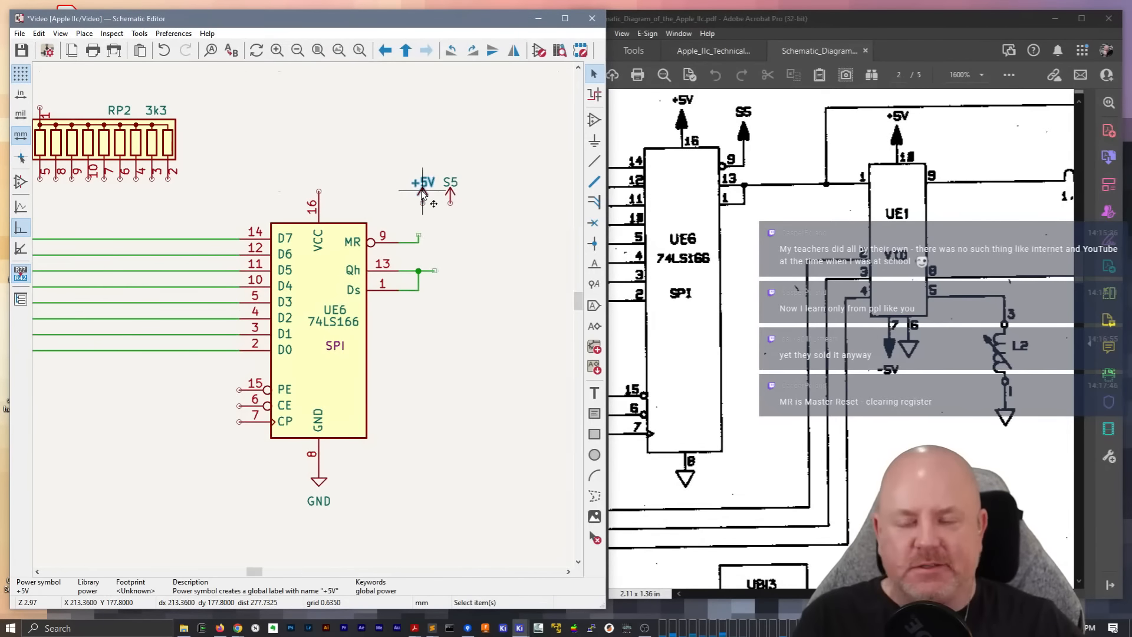
{"action": "key", "text": "Delete"}
{"action": "left_click", "coordinate": [449, 192]}
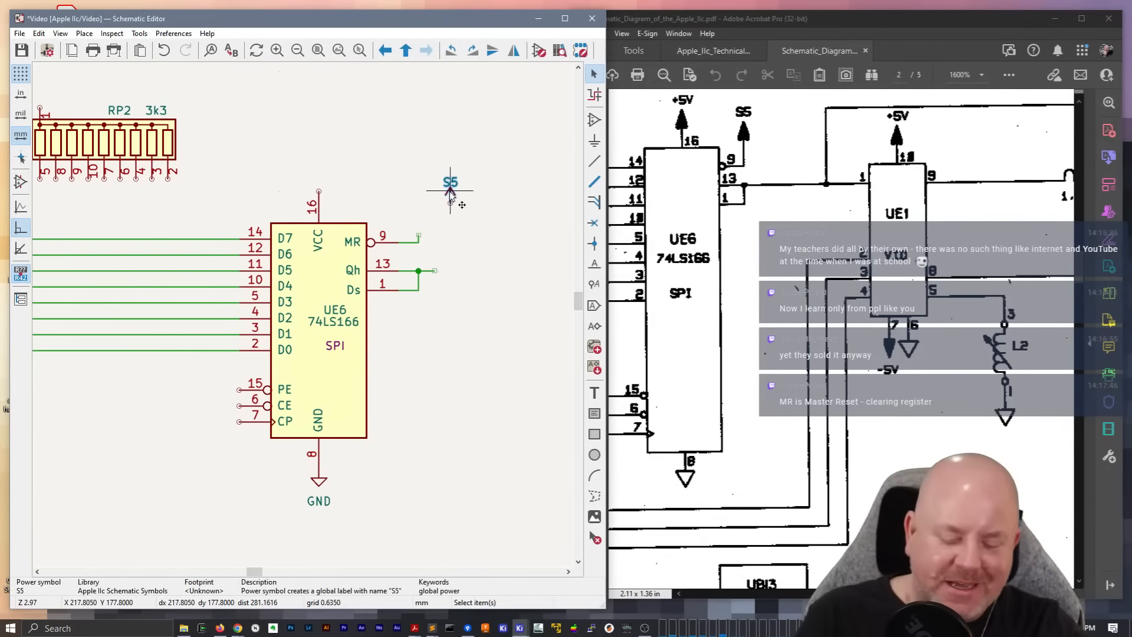
{"action": "key", "text": "ctrl+z"}
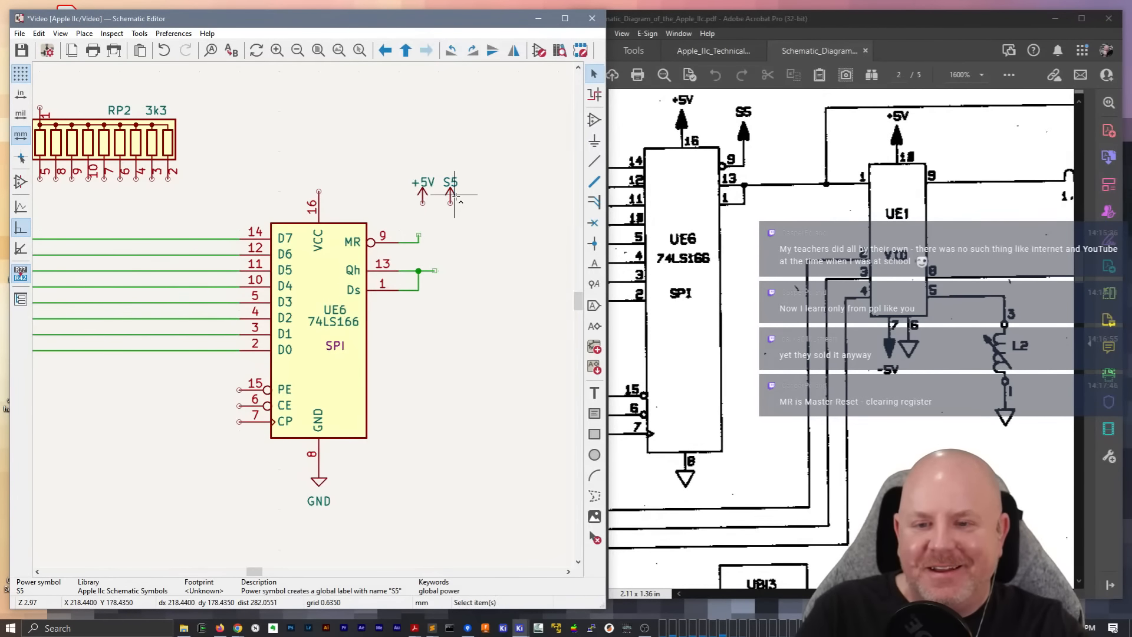
Move the +5V power symbol onto UE6's VCC pin 16
{"action": "key", "text": "m"}
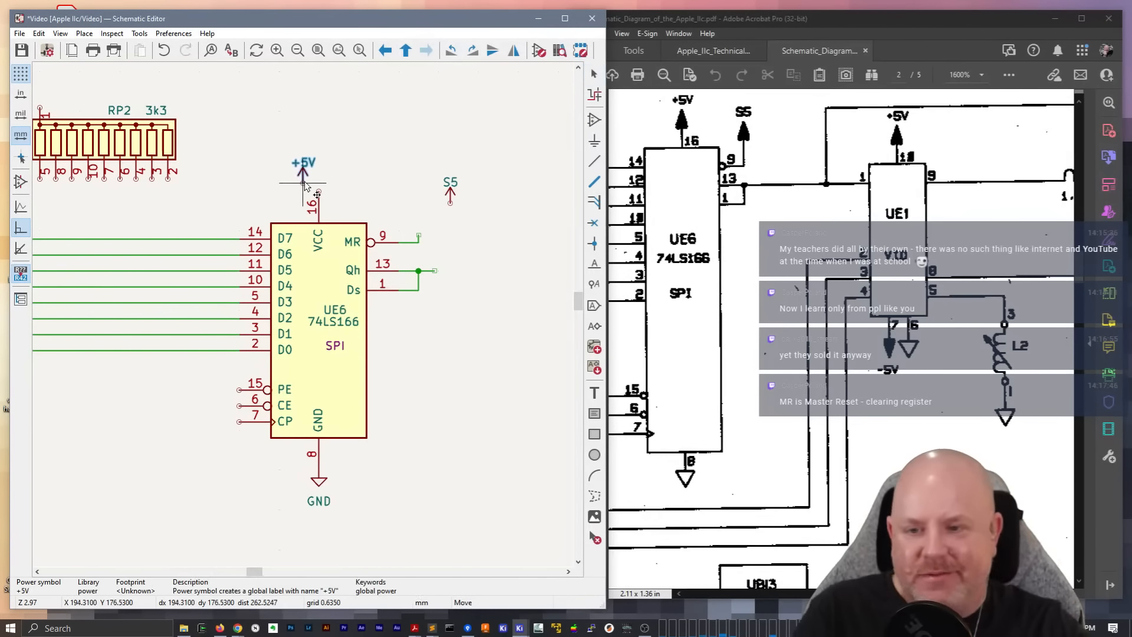
{"action": "left_click", "coordinate": [319, 187]}
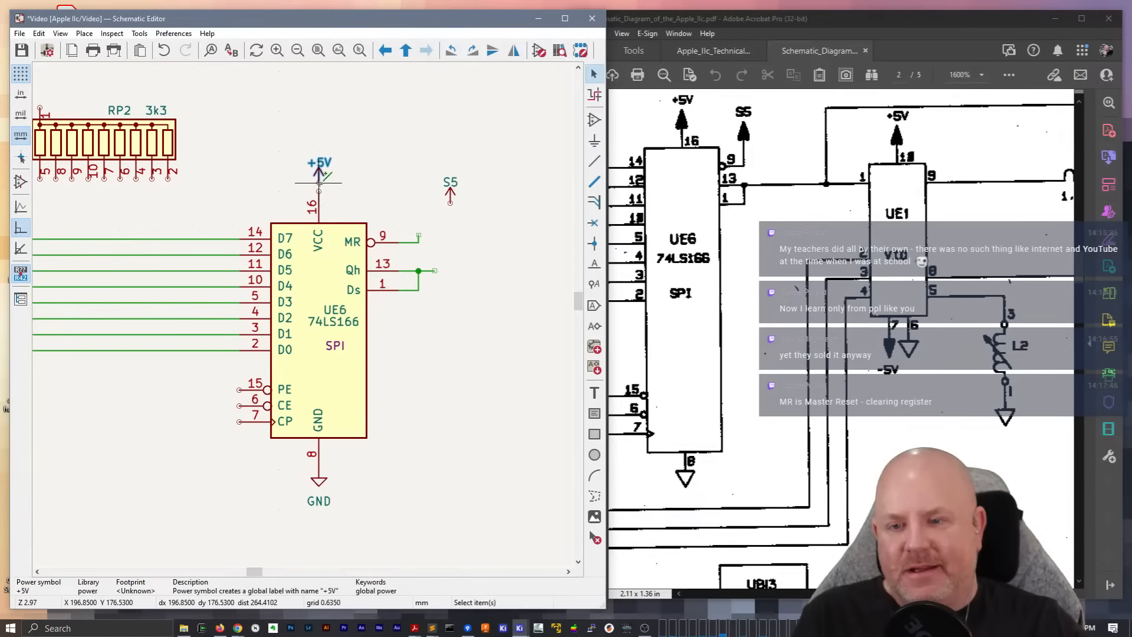
{"action": "key", "text": "w"}
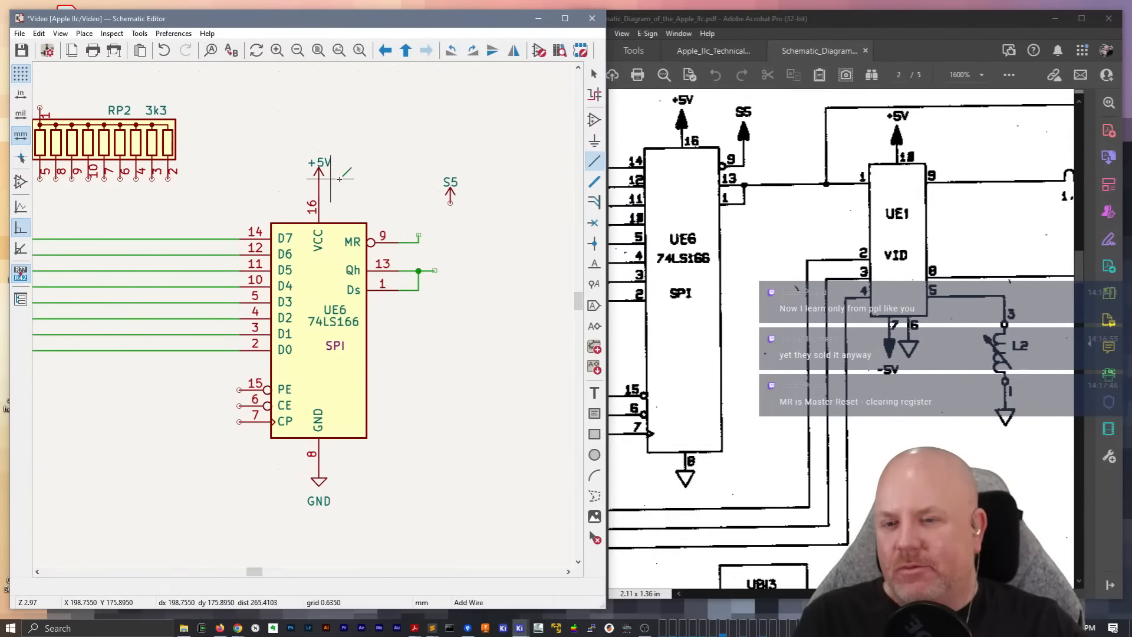
{"action": "key", "text": "Escape"}
Move the S5 power symbol above the end of UE6's pin 9 wire and connect it to that wire
{"action": "key", "text": "m"}
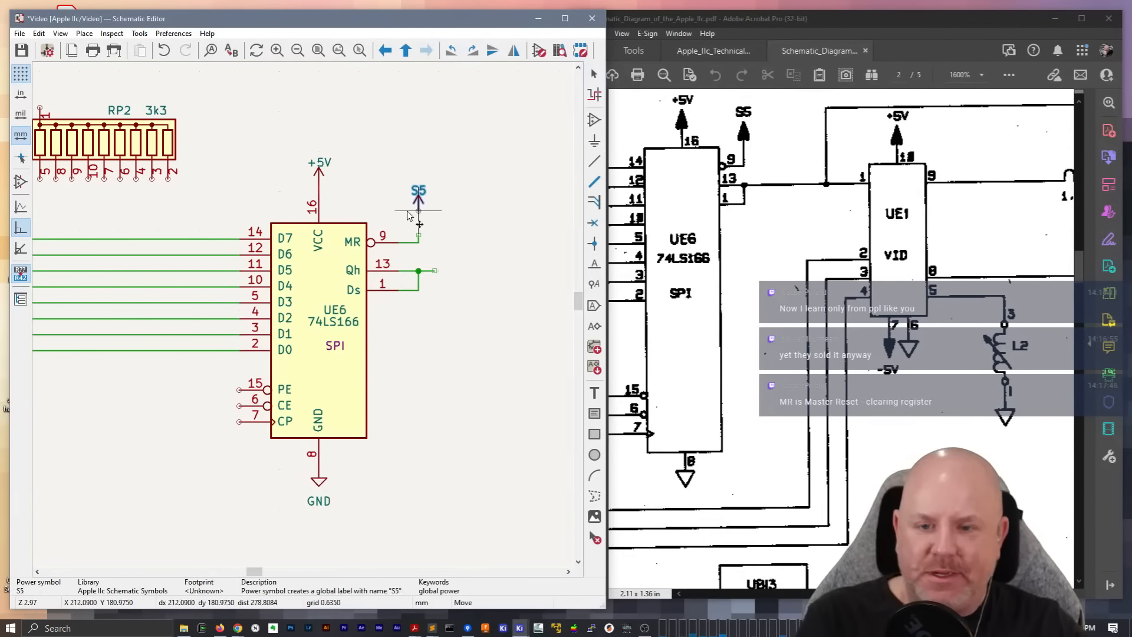
{"action": "left_click", "coordinate": [418, 227]}
{"action": "key", "text": "w"}
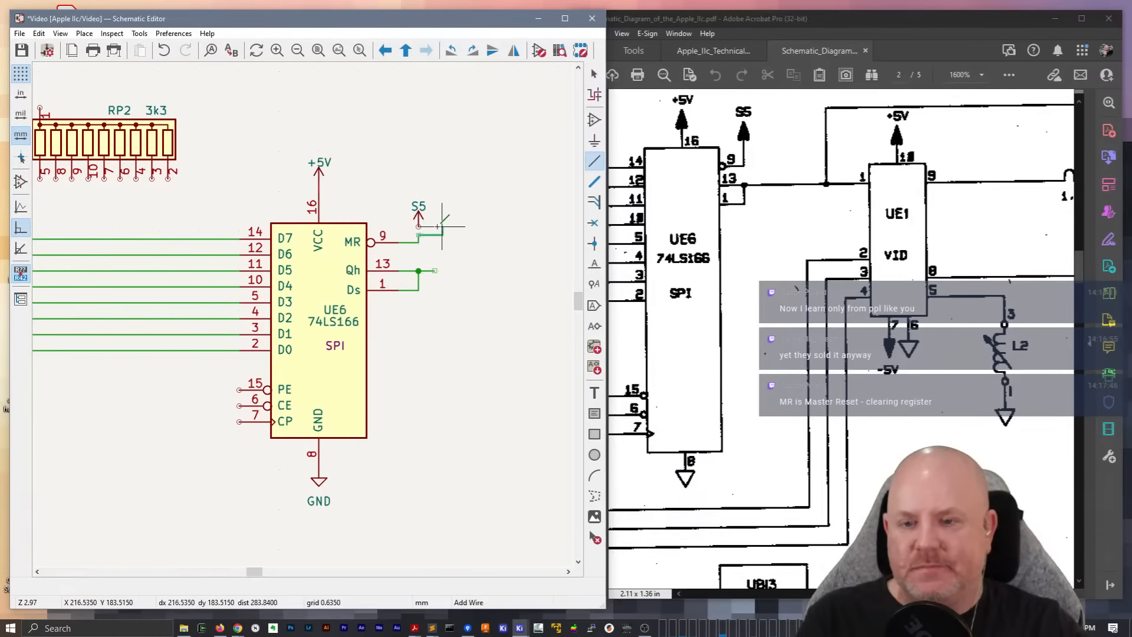
{"action": "key", "text": "Escape"}
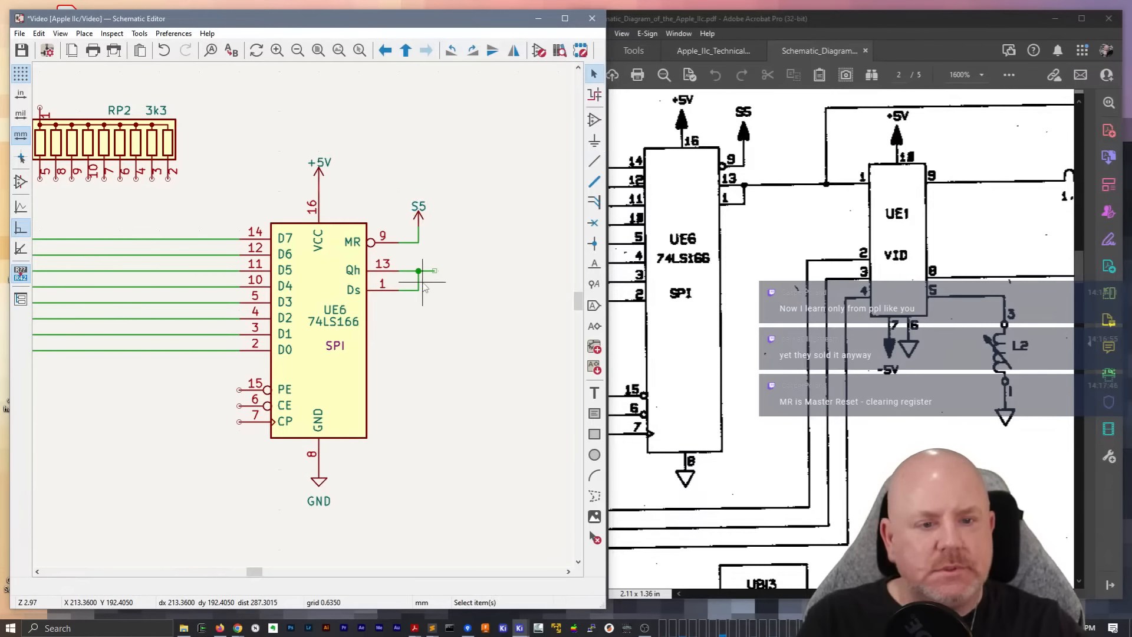
Wire RP2 pins 5, 8, 9, 10, 7 and 6 straight down to the D0 to D5 output lines of UE4, following the reference schematic
{"action": "scroll", "coordinate": [425, 287], "scroll_direction": "down", "scroll_amount": 3}
{"action": "scroll", "coordinate": [298, 308], "scroll_direction": "up", "scroll_amount": 3}
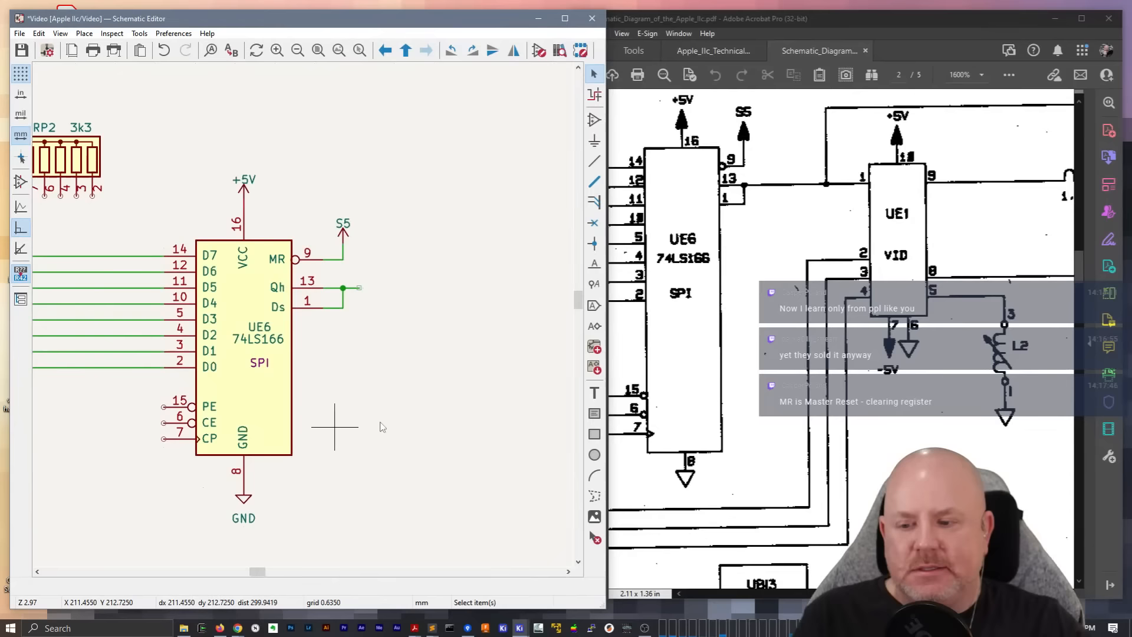
{"action": "middle_click_drag", "start_coordinate": [173, 261], "coordinate": [297, 264]}
{"action": "left_click_drag", "start_coordinate": [890, 594], "coordinate": [823, 594]}
{"action": "scroll", "coordinate": [826, 413], "scroll_direction": "up", "scroll_amount": 4}
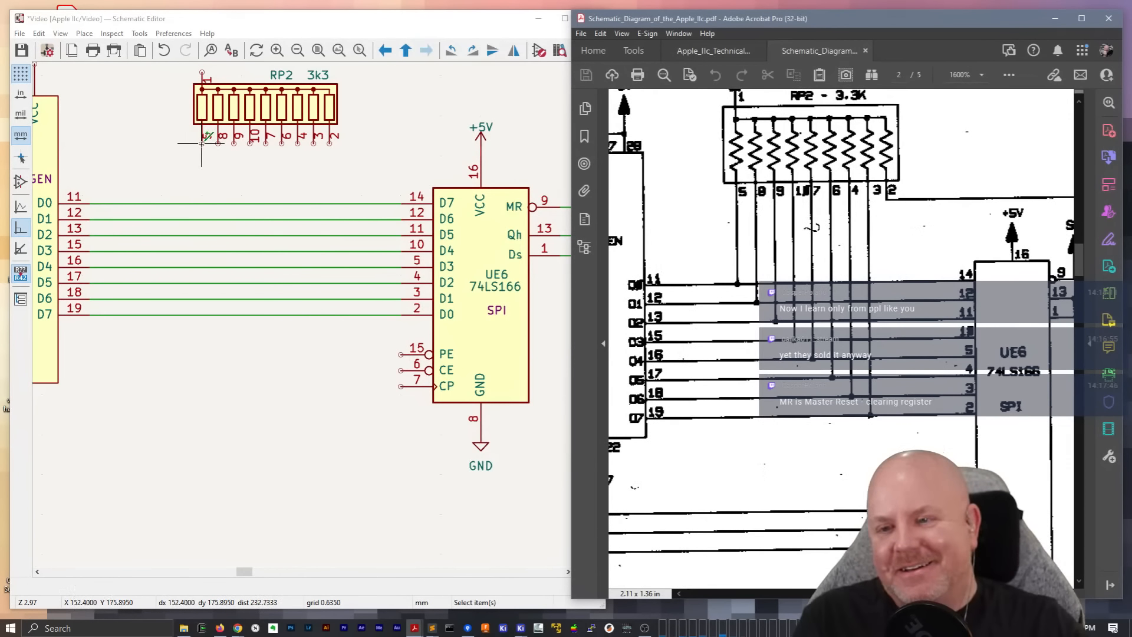
{"action": "left_click", "coordinate": [199, 190]}
{"action": "key", "text": "w"}
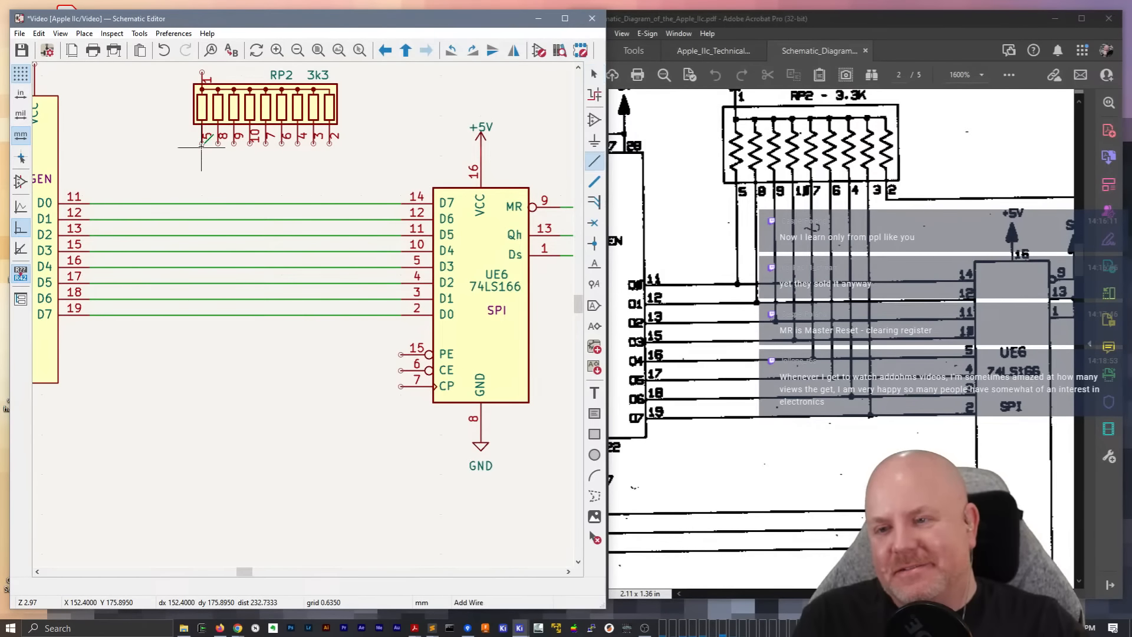
{"action": "left_click", "coordinate": [202, 143]}
{"action": "left_click", "coordinate": [202, 203]}
{"action": "left_click", "coordinate": [217, 143]}
{"action": "left_click", "coordinate": [218, 220]}
{"action": "left_click", "coordinate": [234, 143]}
{"action": "left_click", "coordinate": [234, 235]}
{"action": "left_click", "coordinate": [249, 143]}
{"action": "left_click", "coordinate": [249, 251]}
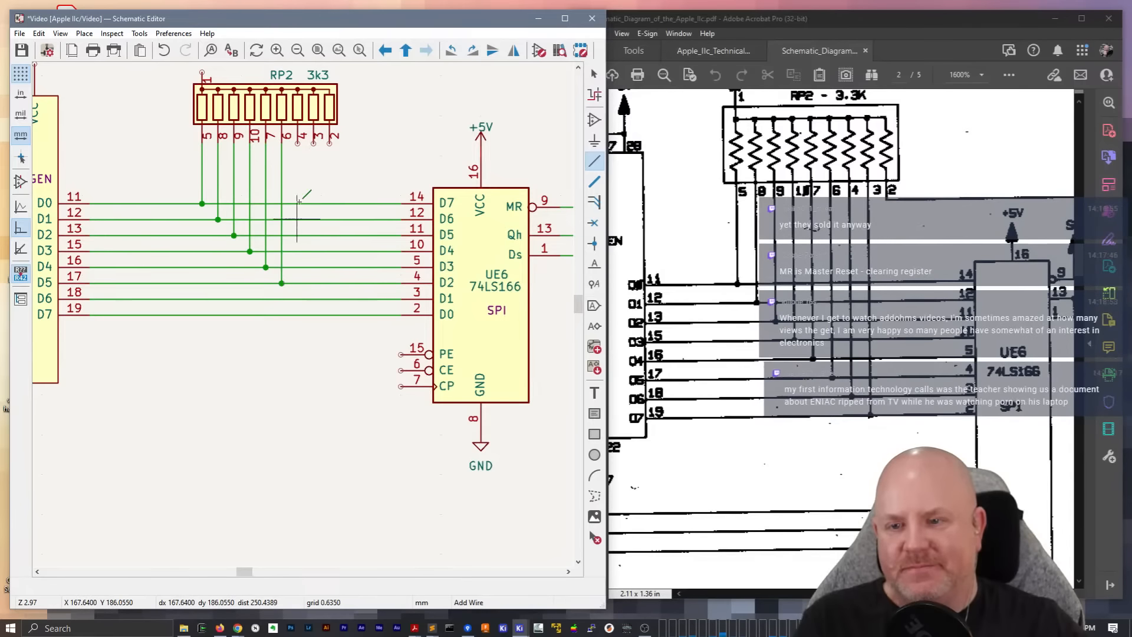
Wire RP2 pins 4 and 3 straight down to the D6 and D7 output lines of UE4
{"action": "left_click", "coordinate": [298, 143]}
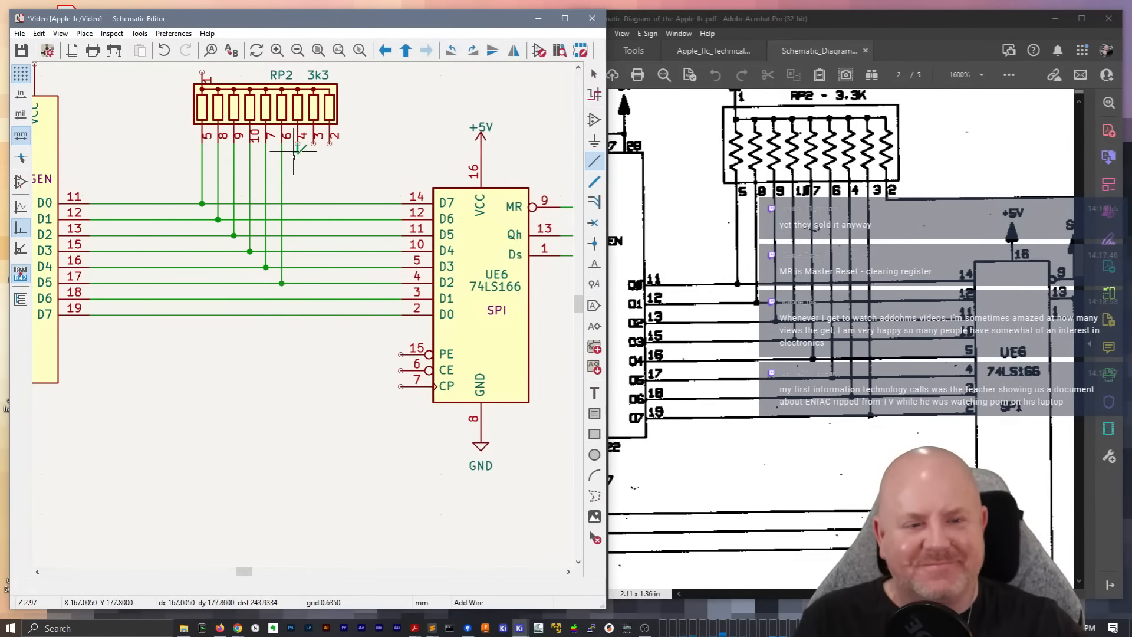
{"action": "left_click", "coordinate": [297, 299]}
{"action": "left_click", "coordinate": [313, 143]}
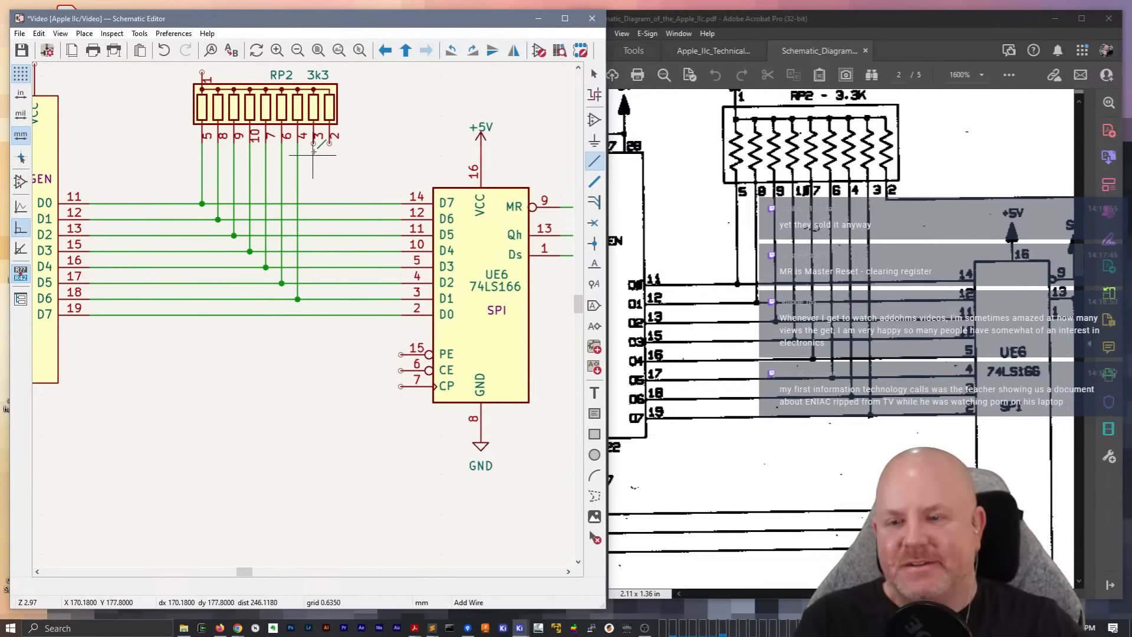
{"action": "left_click", "coordinate": [316, 315]}
Check the signal from RP2 pin 2 in the reference schematic and draw a short horizontal wire stub from that pin towards UE6
{"action": "middle_click_drag", "start_coordinate": [360, 139], "coordinate": [309, 149]}
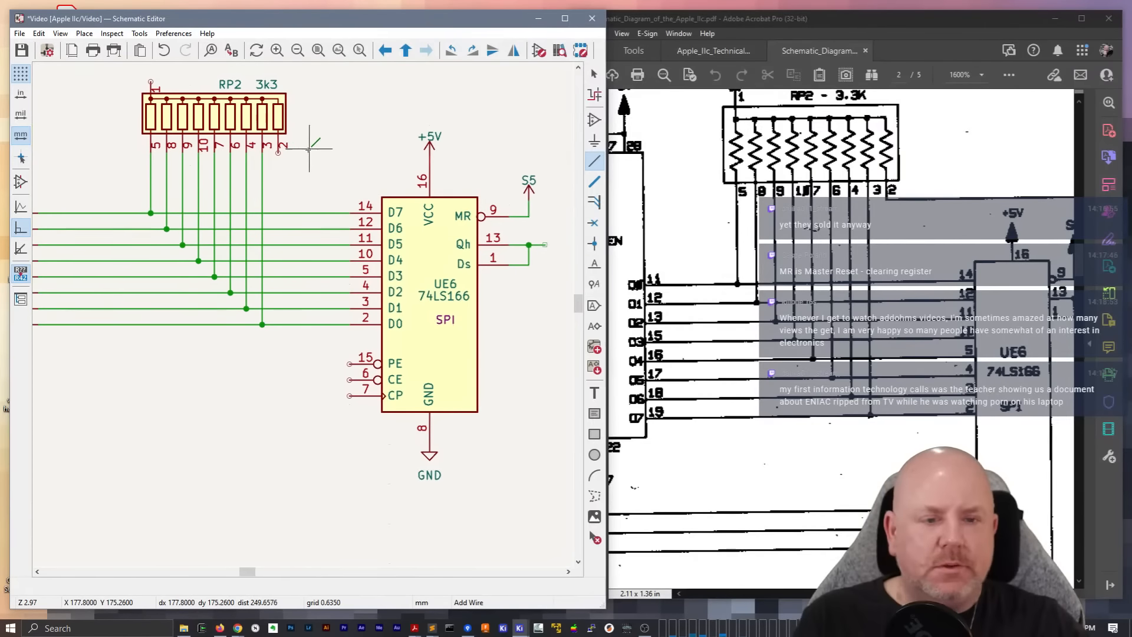
{"action": "left_click_drag", "start_coordinate": [859, 593], "coordinate": [991, 594]}
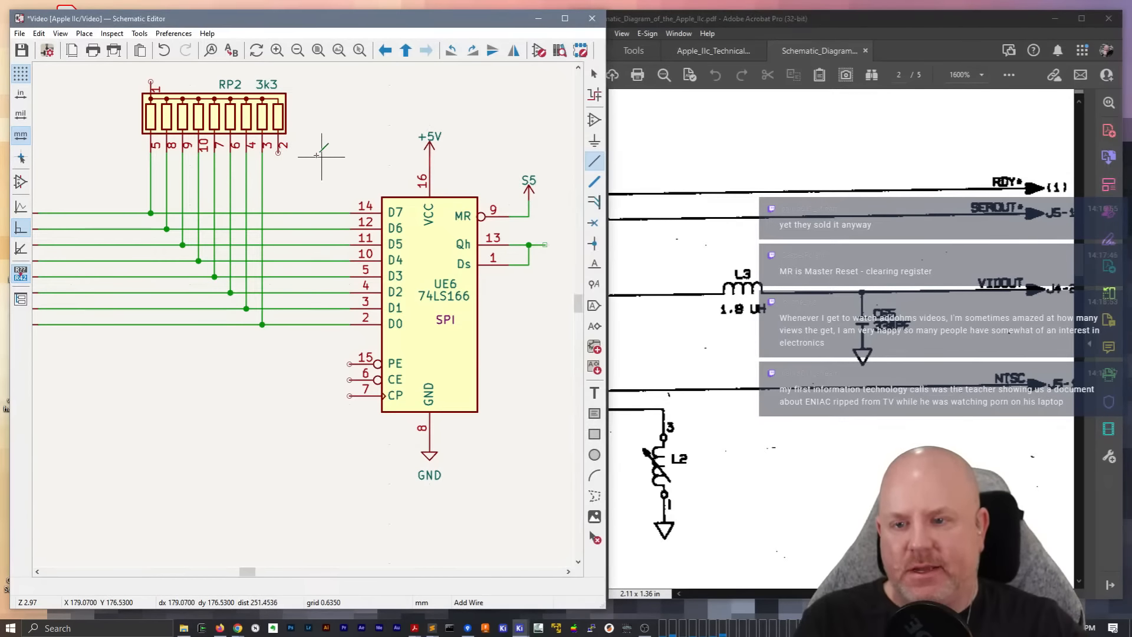
{"action": "left_click", "coordinate": [324, 148]}
{"action": "left_click", "coordinate": [278, 153]}
{"action": "double_click", "coordinate": [342, 152]}
{"action": "key", "text": "Escape"}
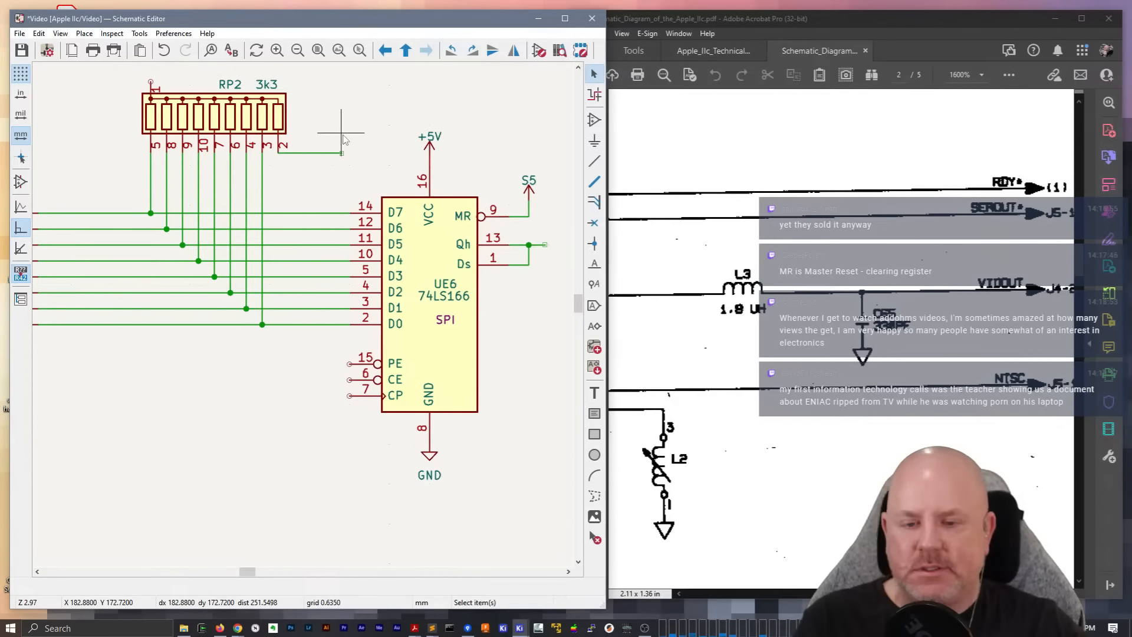
Add an output hierarchical label named RDY at the end of RP2's pin 2 wire and save the sheet
{"action": "key", "text": "h"}
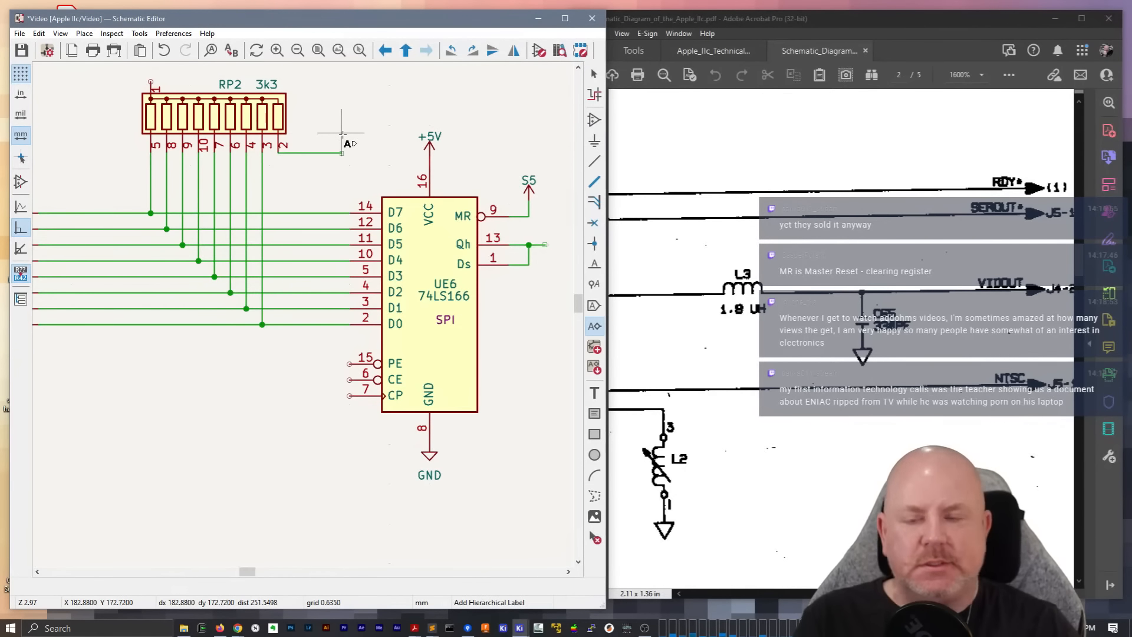
{"action": "left_click", "coordinate": [356, 127]}
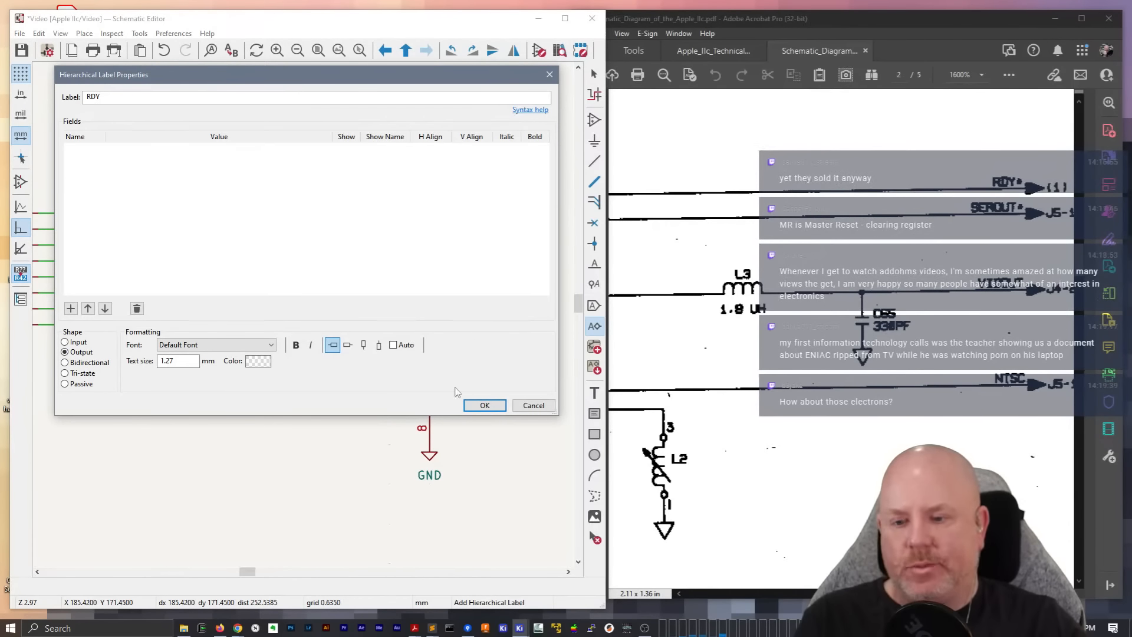
{"action": "left_click", "coordinate": [485, 405]}
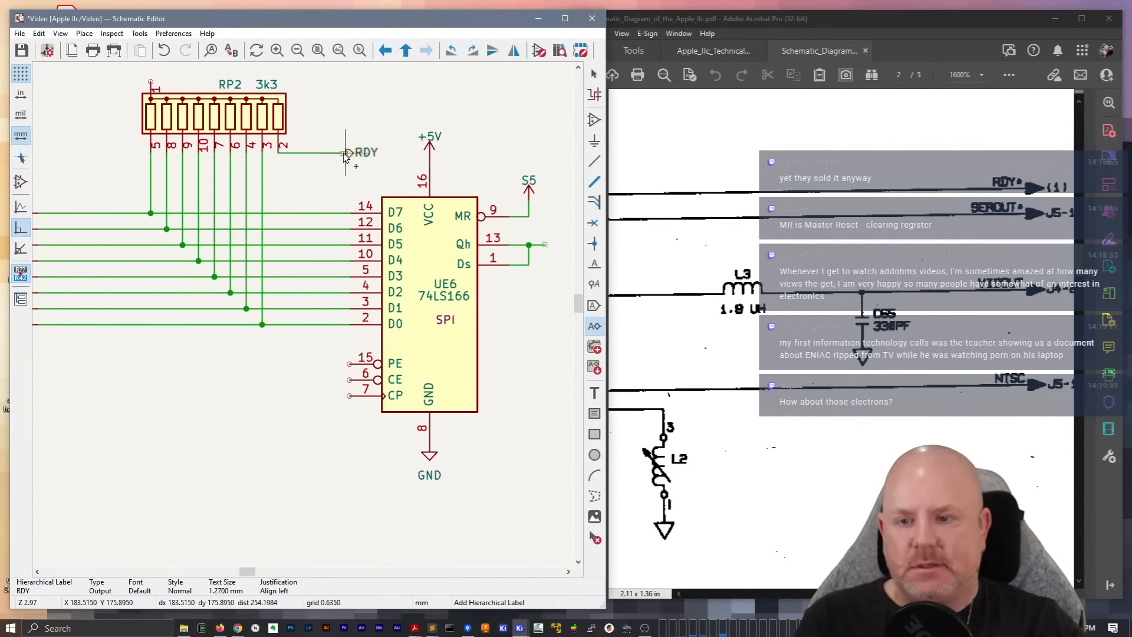
{"action": "left_click", "coordinate": [345, 154]}
{"action": "key", "text": "Escape"}
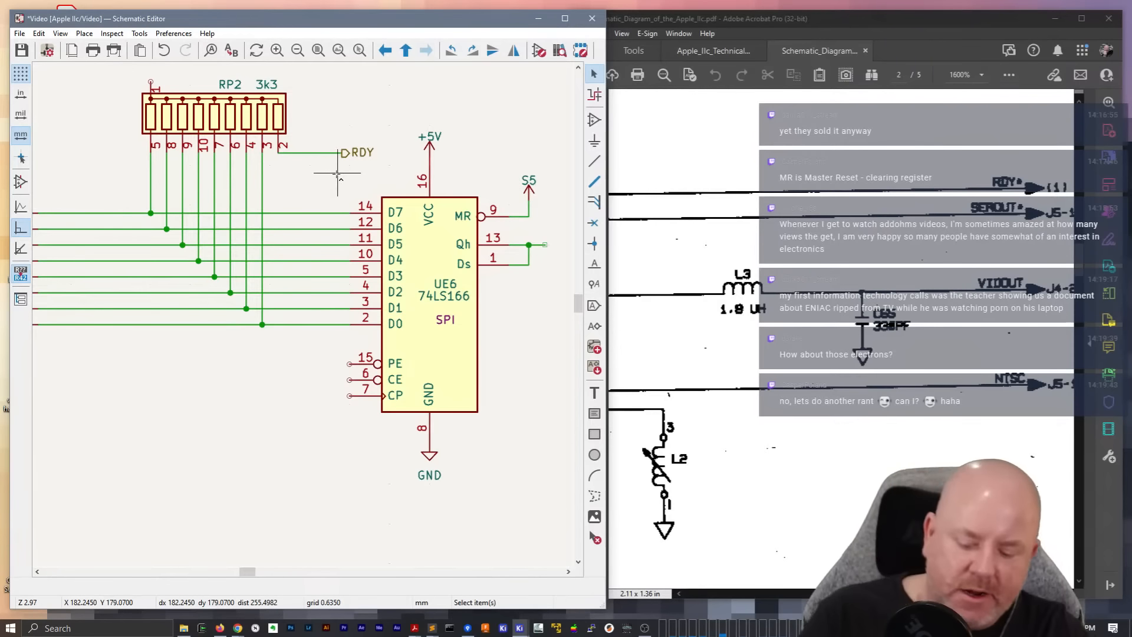
{"action": "key", "text": "ctrl+s"}
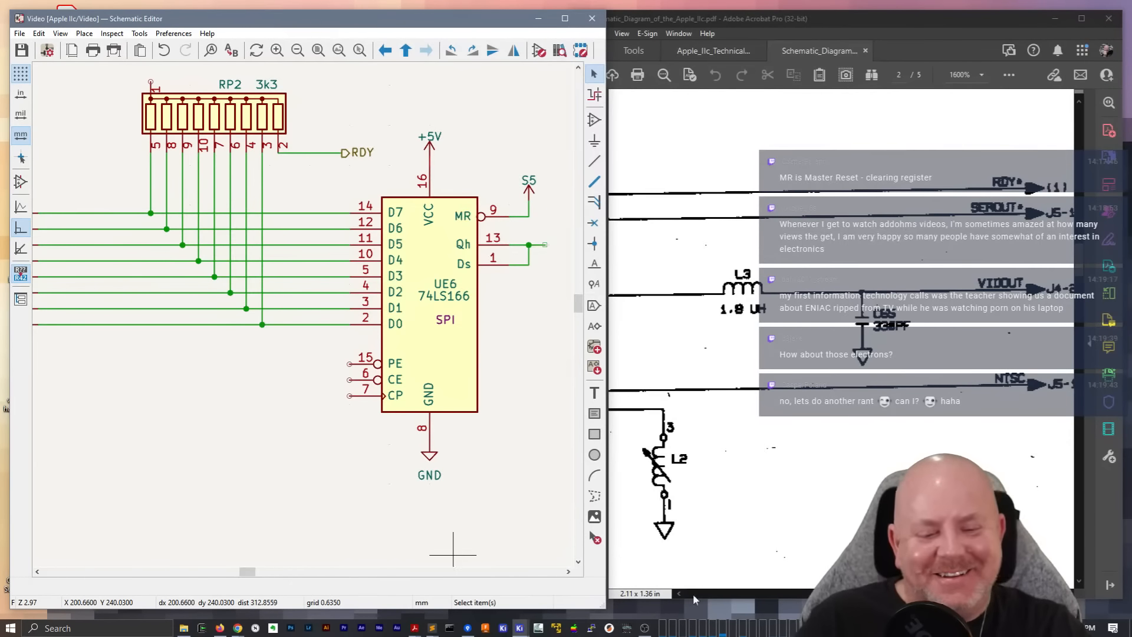
Duplicate an existing +5V power symbol and attach the copy to pin 1 of RP2
{"action": "left_click_drag", "start_coordinate": [967, 594], "coordinate": [878, 593]}
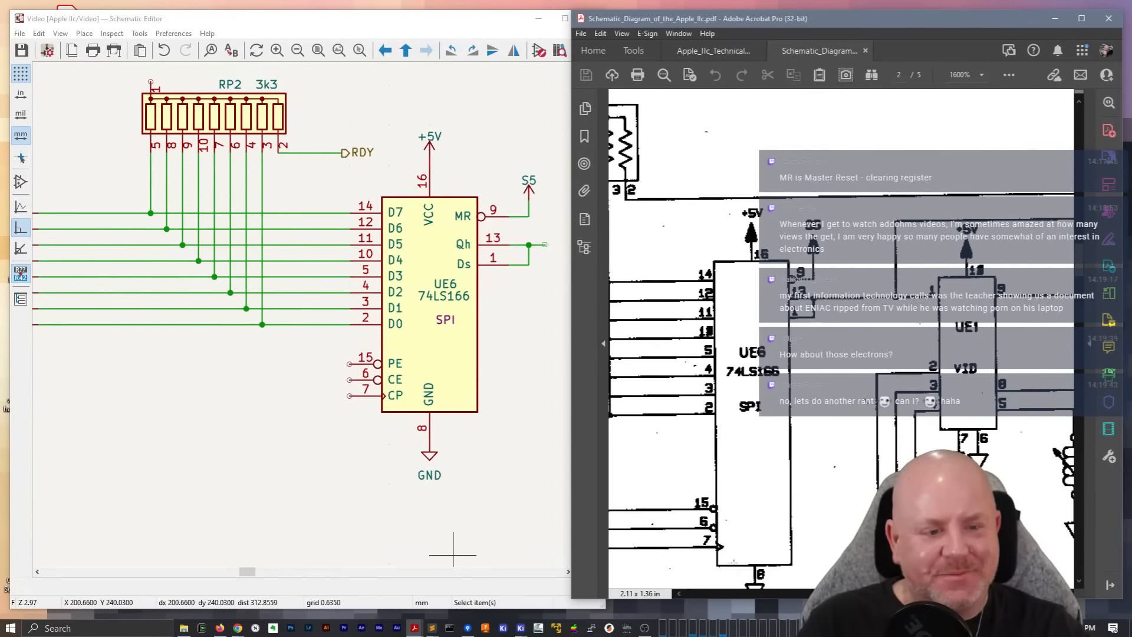
{"action": "mouse_move", "coordinate": [257, 572]}
{"action": "left_mouse_down"}
{"action": "mouse_move", "coordinate": [228, 574]}
{"action": "mouse_move", "coordinate": [254, 577]}
{"action": "left_mouse_up"}
{"action": "scroll", "coordinate": [267, 305], "scroll_direction": "down", "scroll_amount": 2}
{"action": "left_click", "coordinate": [359, 283]}
{"action": "key", "text": "ctrl+d"}
{"action": "scroll", "coordinate": [172, 235], "scroll_direction": "up", "scroll_amount": 2}
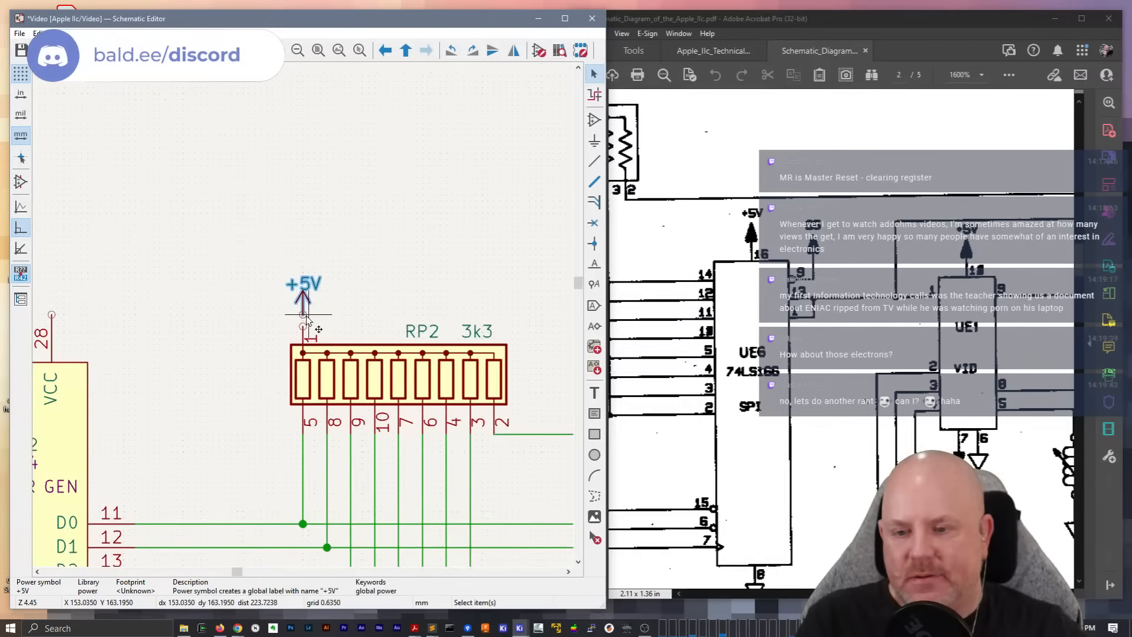
{"action": "left_click", "coordinate": [306, 318]}
{"action": "key", "text": "w"}
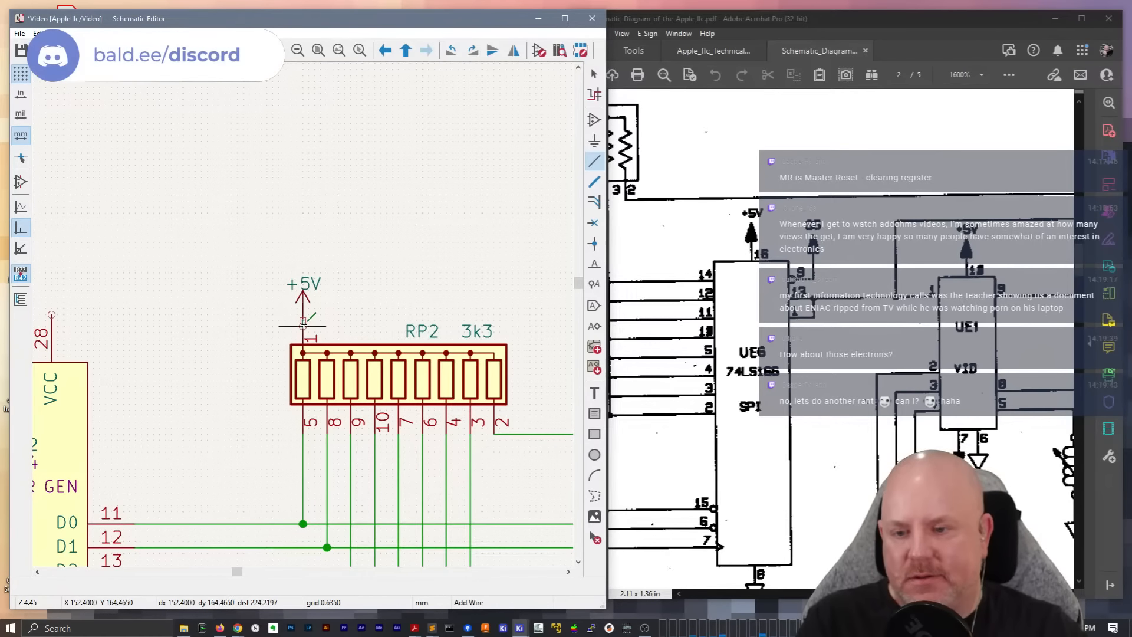
{"action": "key", "text": "Escape"}
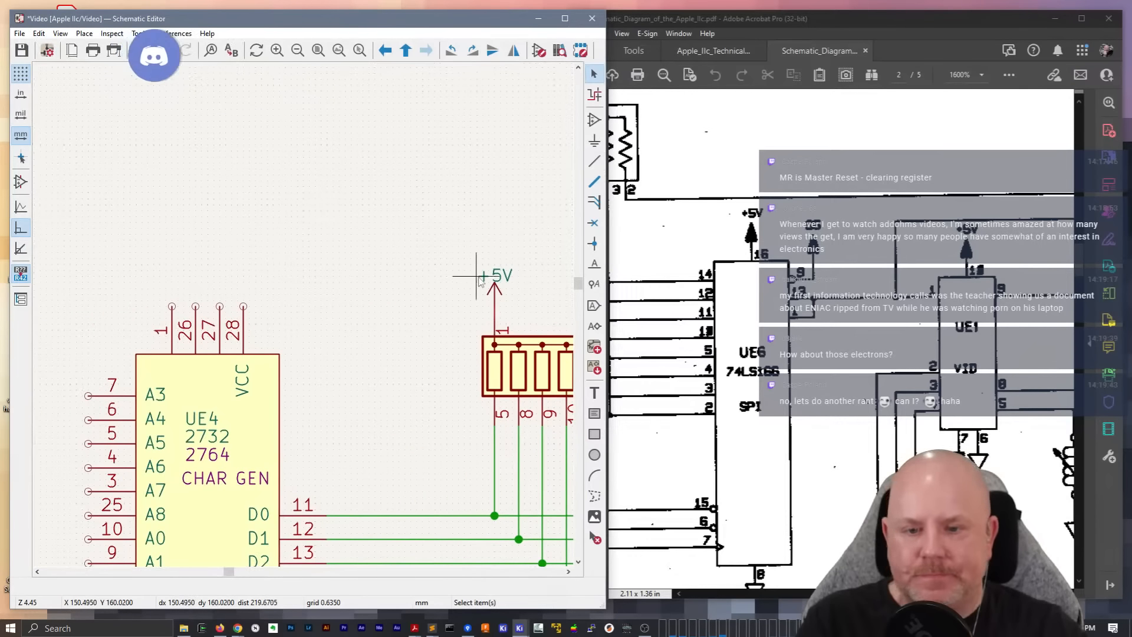
Duplicate RP2's +5V symbol and place the copy centred above UE4's upper pins
{"action": "left_click", "coordinate": [496, 286]}
{"action": "key", "text": "ctrl+d"}
{"action": "left_click", "coordinate": [208, 264]}
Wire UE4 pins 1, 26, 27 and 28 together above the chip and connect them to the +5V symbol
{"action": "key", "text": "w"}
{"action": "left_click", "coordinate": [171, 275]}
{"action": "left_click", "coordinate": [244, 306]}
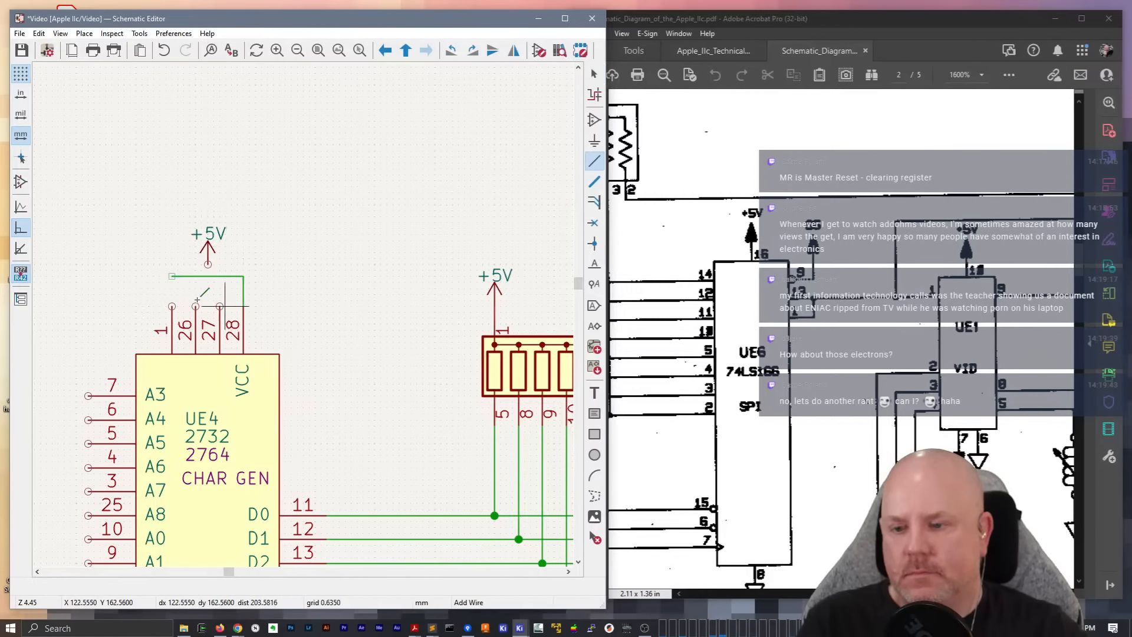
{"action": "left_click", "coordinate": [171, 276]}
{"action": "left_click", "coordinate": [172, 306]}
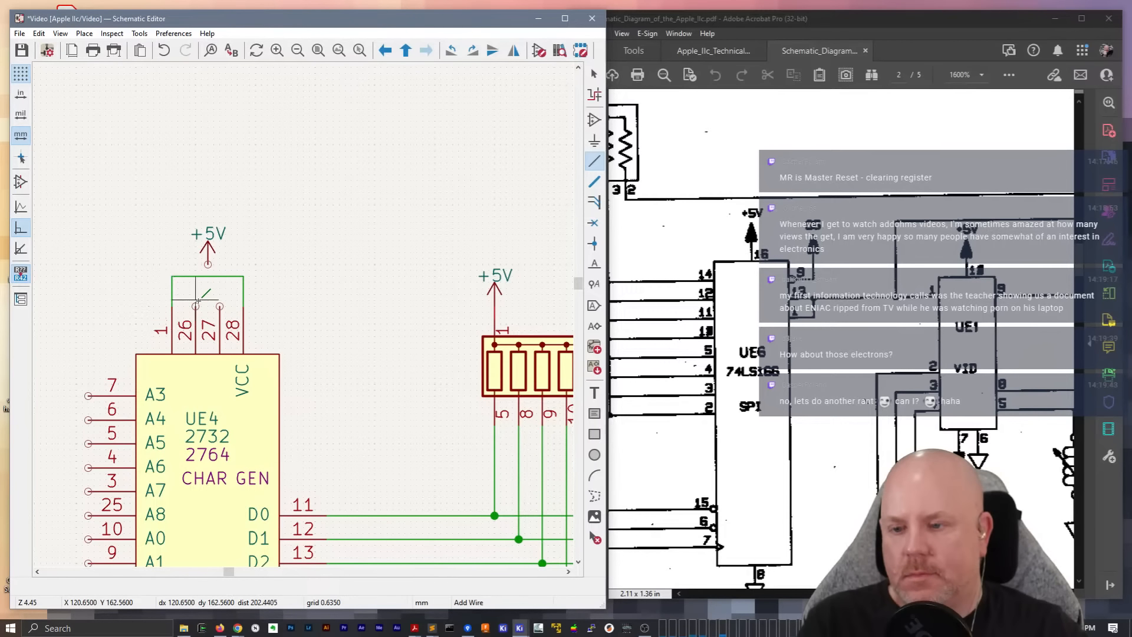
{"action": "left_click", "coordinate": [196, 306]}
{"action": "left_click", "coordinate": [195, 275]}
{"action": "left_click", "coordinate": [219, 306]}
{"action": "left_click", "coordinate": [220, 275]}
{"action": "left_click", "coordinate": [207, 275]}
{"action": "key", "text": "Escape"}
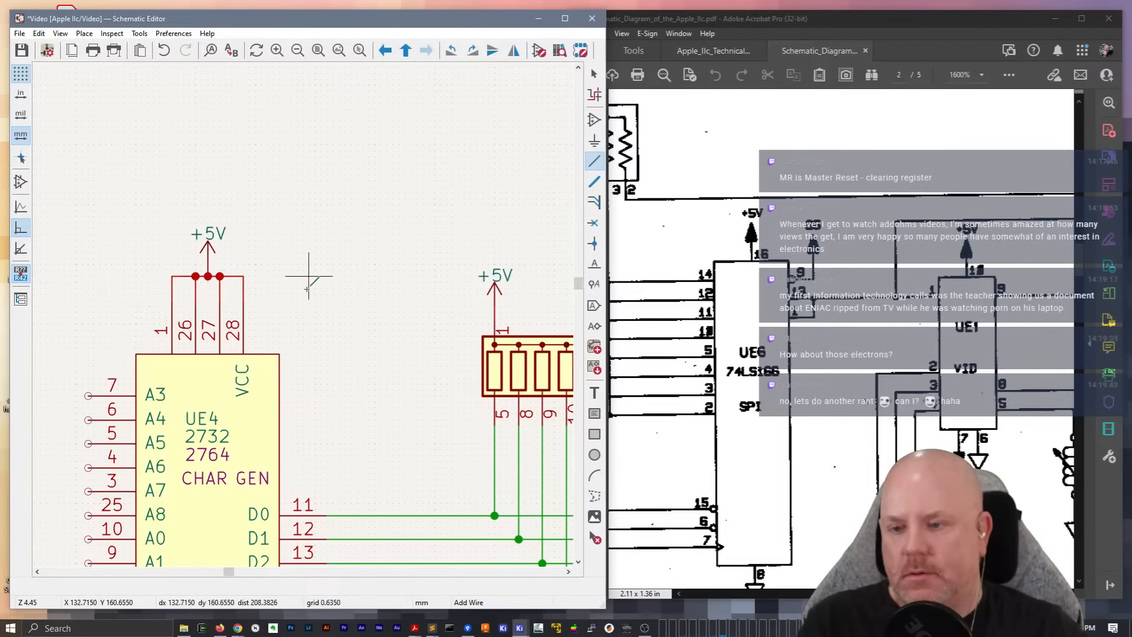
Place a GND power symbol below UE4, between pins 14 and 22
{"action": "scroll", "coordinate": [403, 321], "scroll_direction": "down", "scroll_amount": 3}
{"action": "type", "text": "pgnd"}
{"action": "key", "text": "Return"}
{"action": "scroll", "coordinate": [310, 558], "scroll_direction": "up", "scroll_amount": 3}
{"action": "left_click", "coordinate": [321, 305]}
{"action": "key", "text": "Escape"}
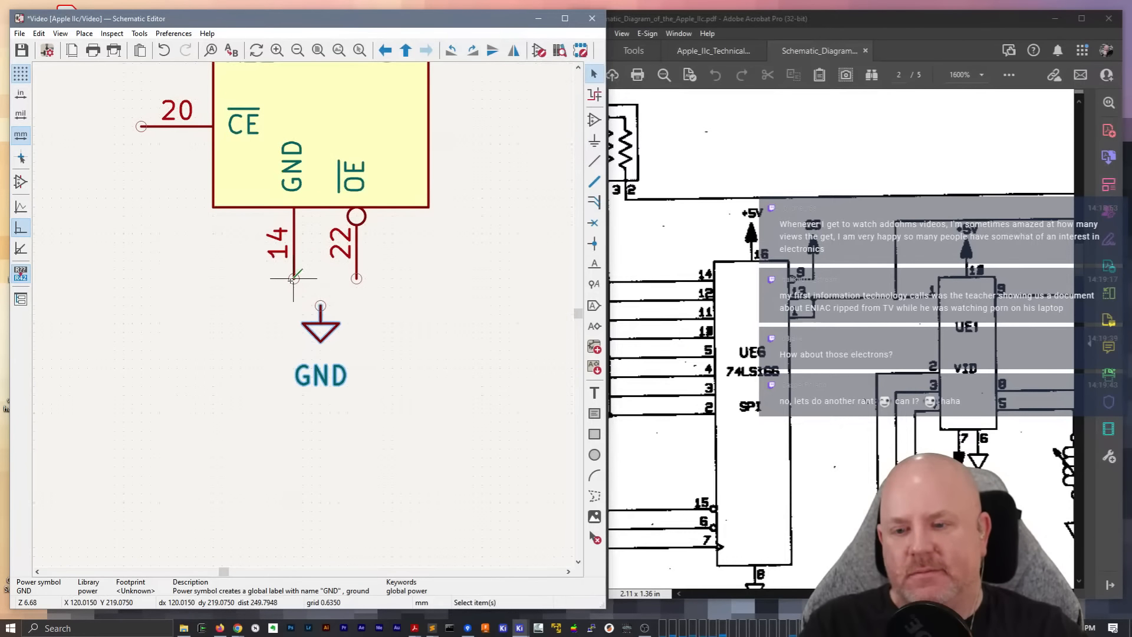
Wire UE4 pins 14 and 22 to the GND symbol below them
{"action": "key", "text": "w"}
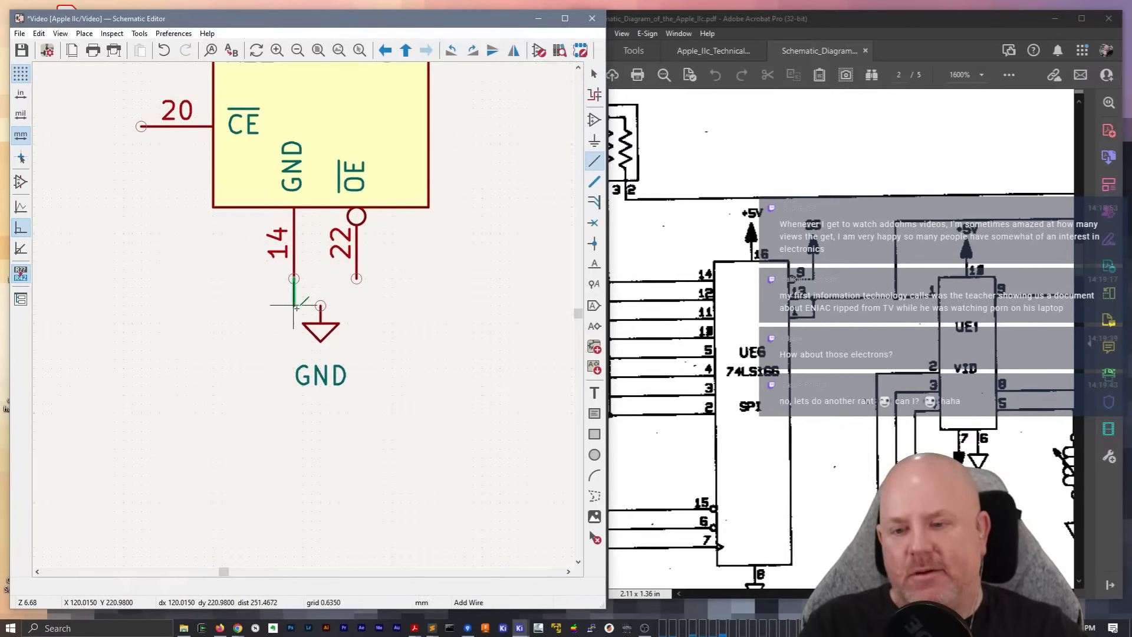
{"action": "left_click", "coordinate": [320, 306]}
{"action": "left_click", "coordinate": [356, 278]}
{"action": "left_click", "coordinate": [320, 305]}
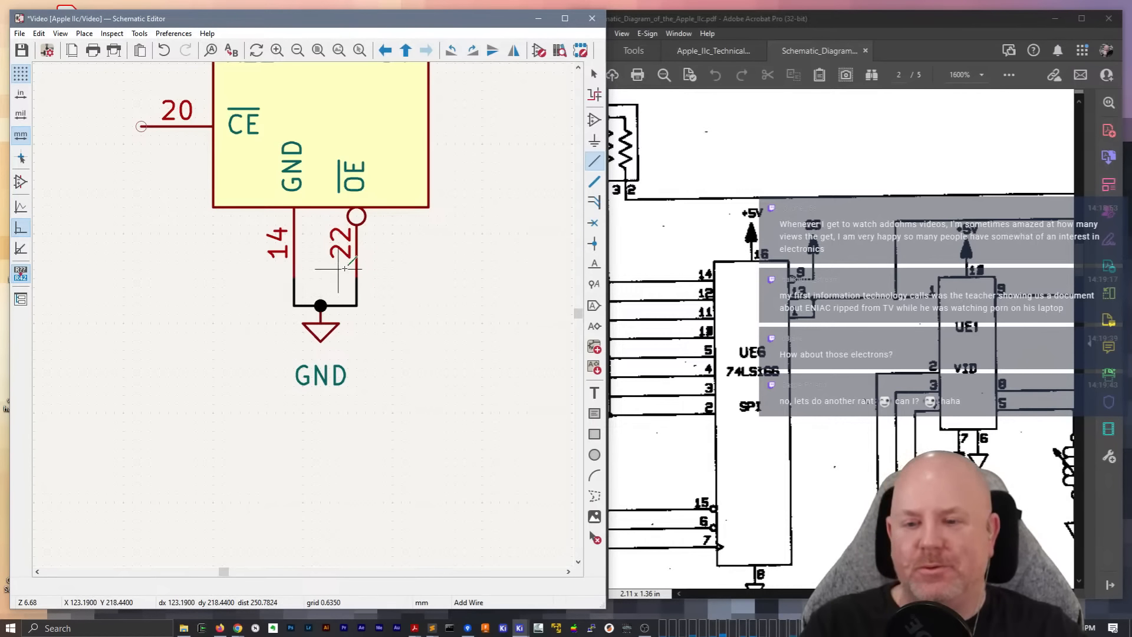
{"action": "key", "text": "Escape"}
Move the GND symbol one grid step towards pin 22 along the wire joining UE4 pins 14 and 22
{"action": "left_click", "coordinate": [322, 326]}
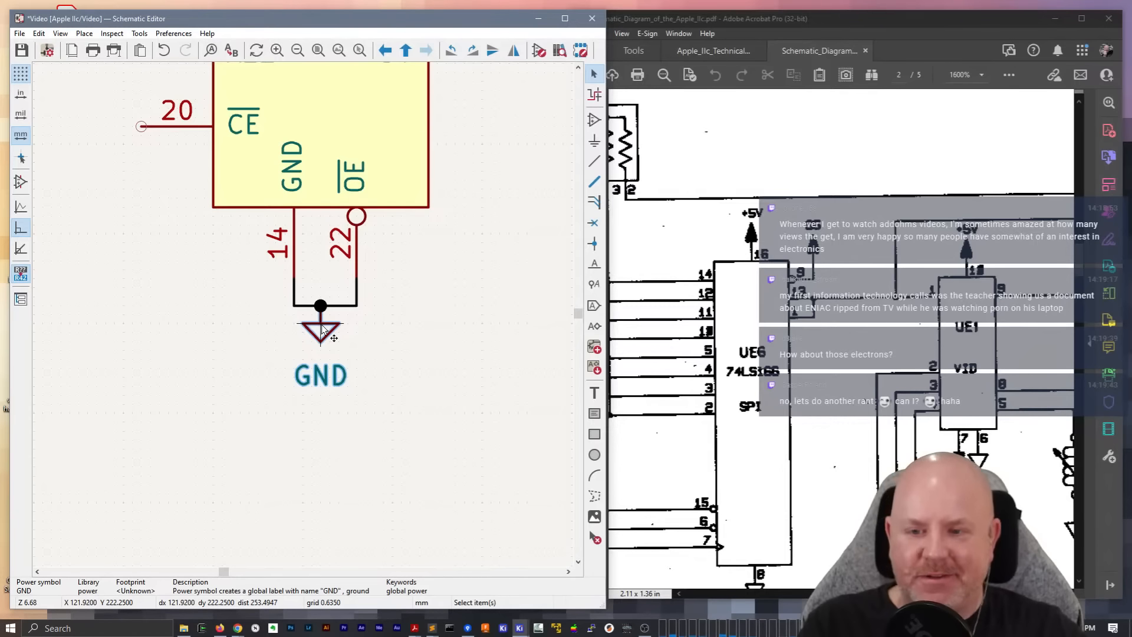
{"action": "key", "text": "m"}
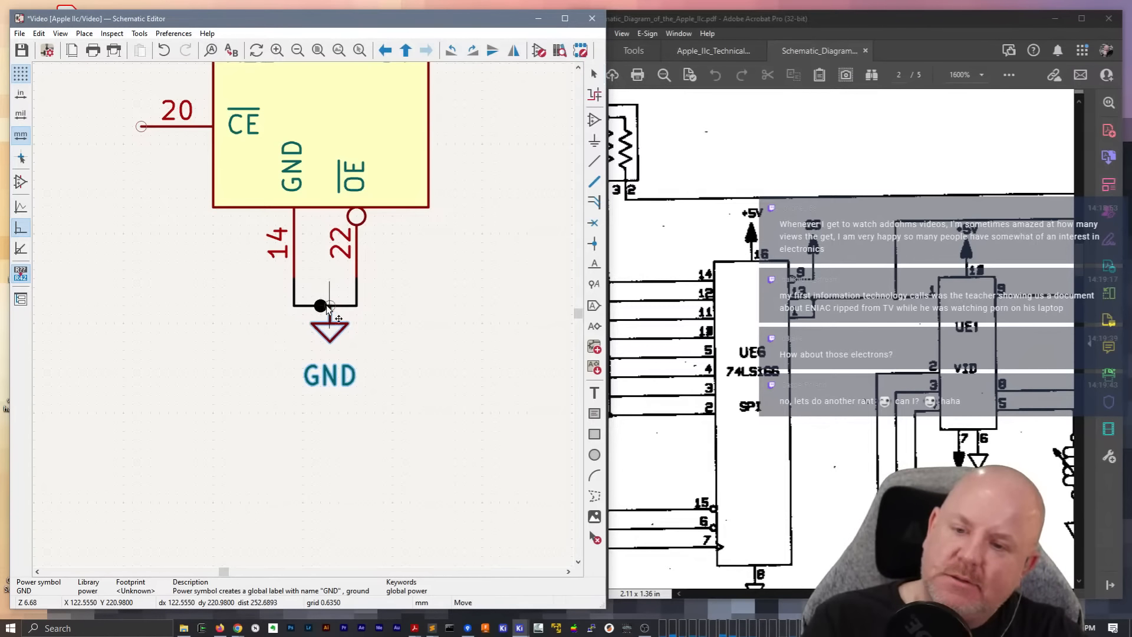
{"action": "left_click", "coordinate": [329, 308]}
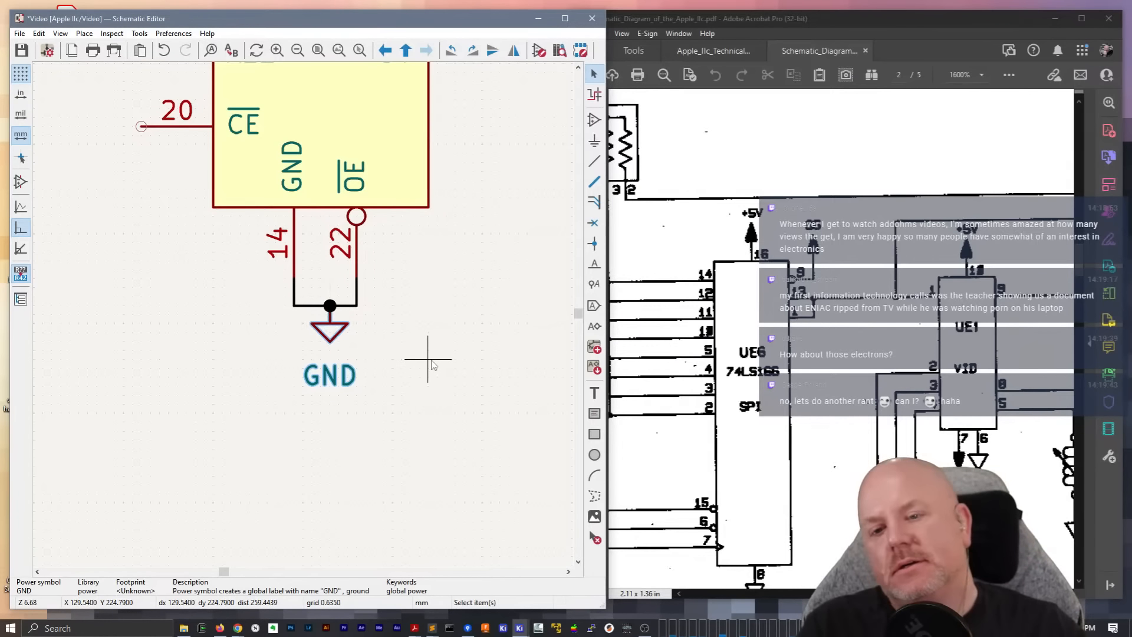
Try to shift pin 14 of UE4 away from pin 22 by editing its library symbol
{"action": "left_click", "coordinate": [404, 181]}
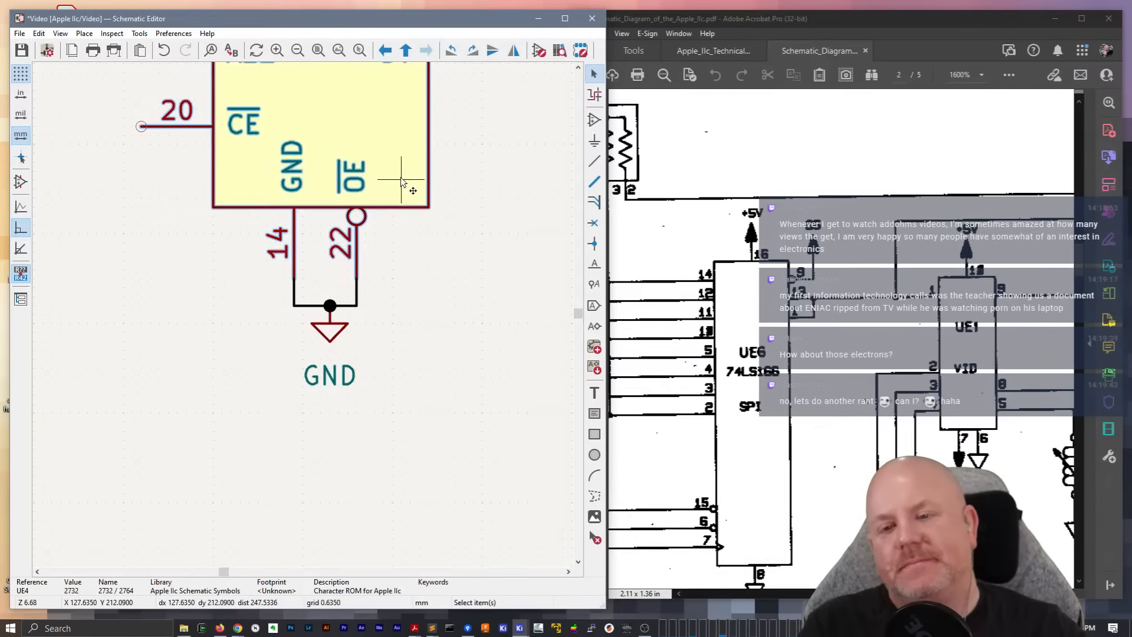
{"action": "double_click", "coordinate": [401, 180]}
{"action": "key", "text": "Escape"}
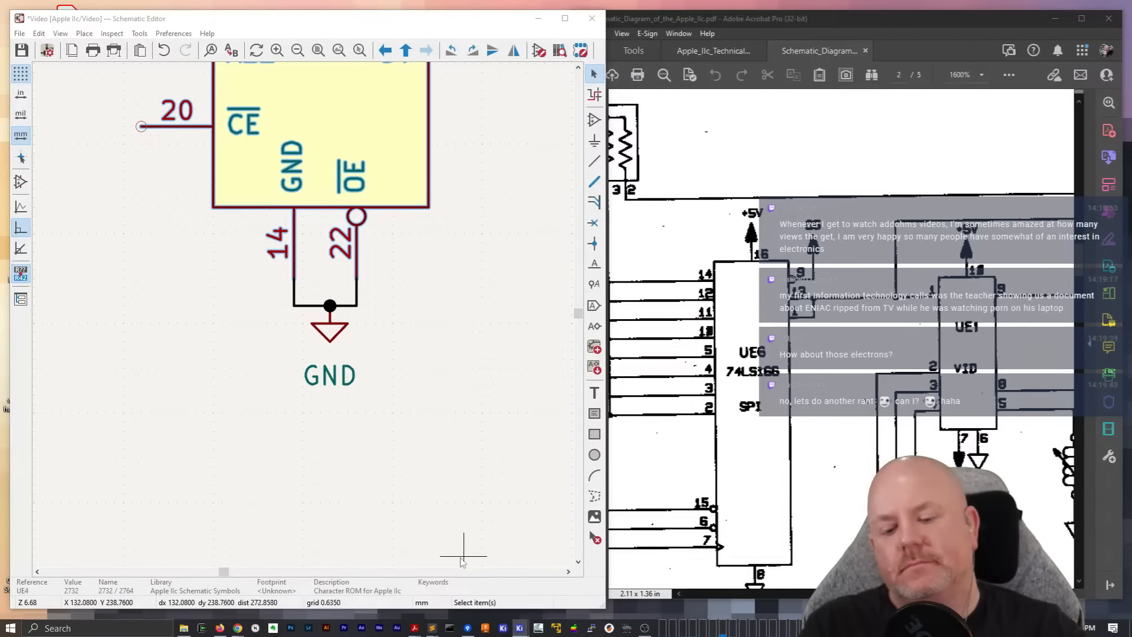
{"action": "mouse_move", "coordinate": [519, 628]}
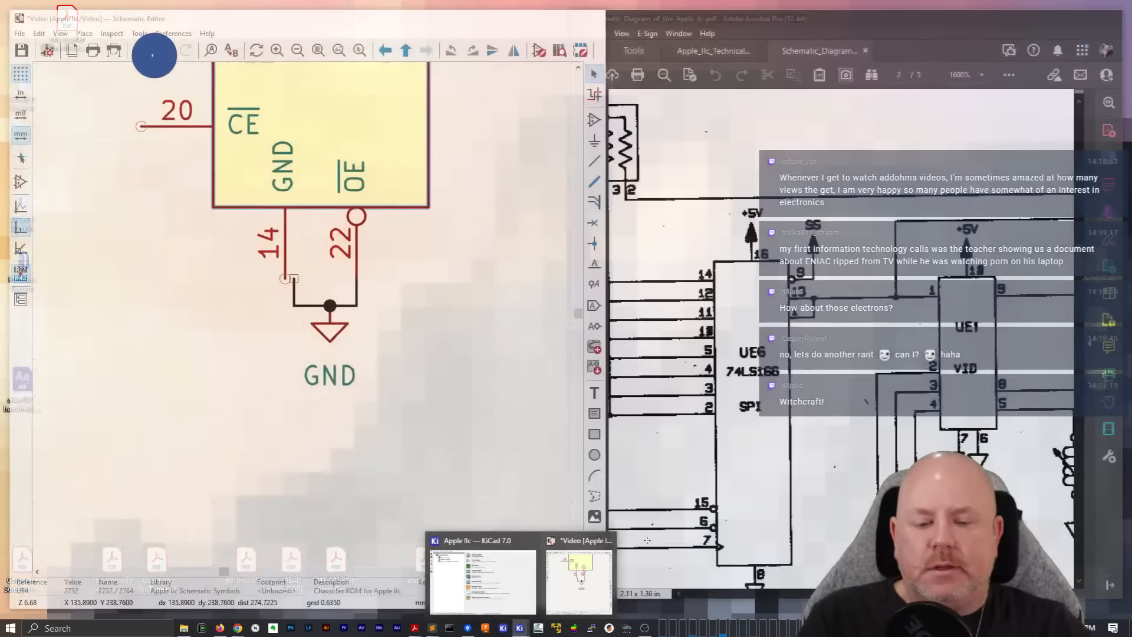
{"action": "right_click", "coordinate": [374, 126]}
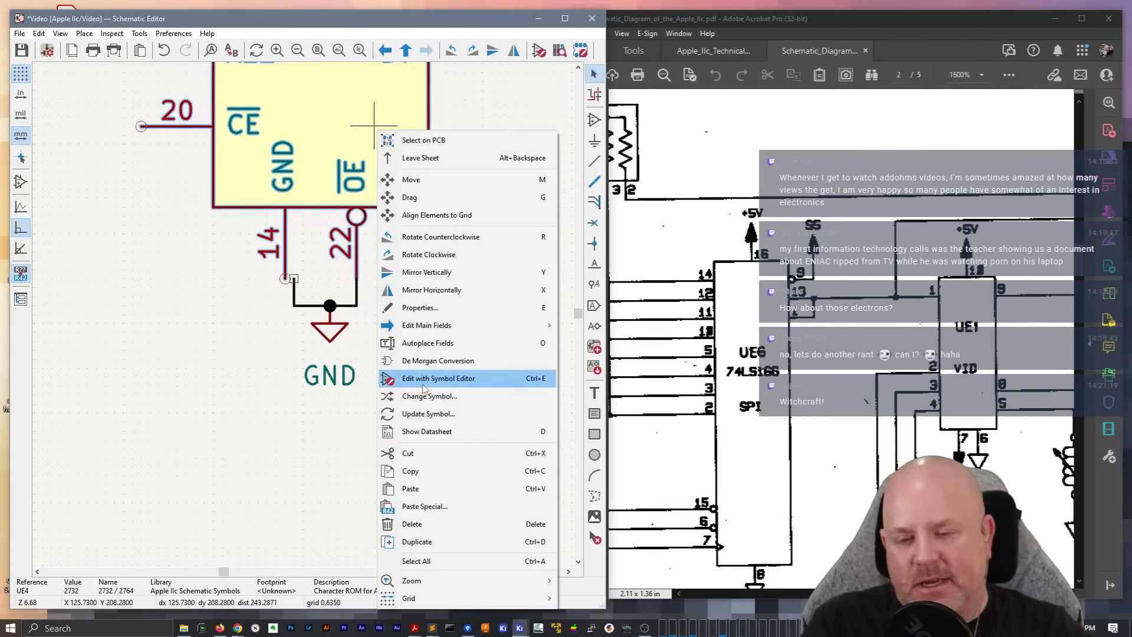
{"action": "left_click", "coordinate": [429, 408]}
{"action": "scroll", "coordinate": [287, 234], "scroll_direction": "up", "scroll_amount": 2}
Move UE4's GND symbol one grid step towards pin 14, keeping it on the wire joining pins 14 and 22
{"action": "left_click", "coordinate": [377, 424]}
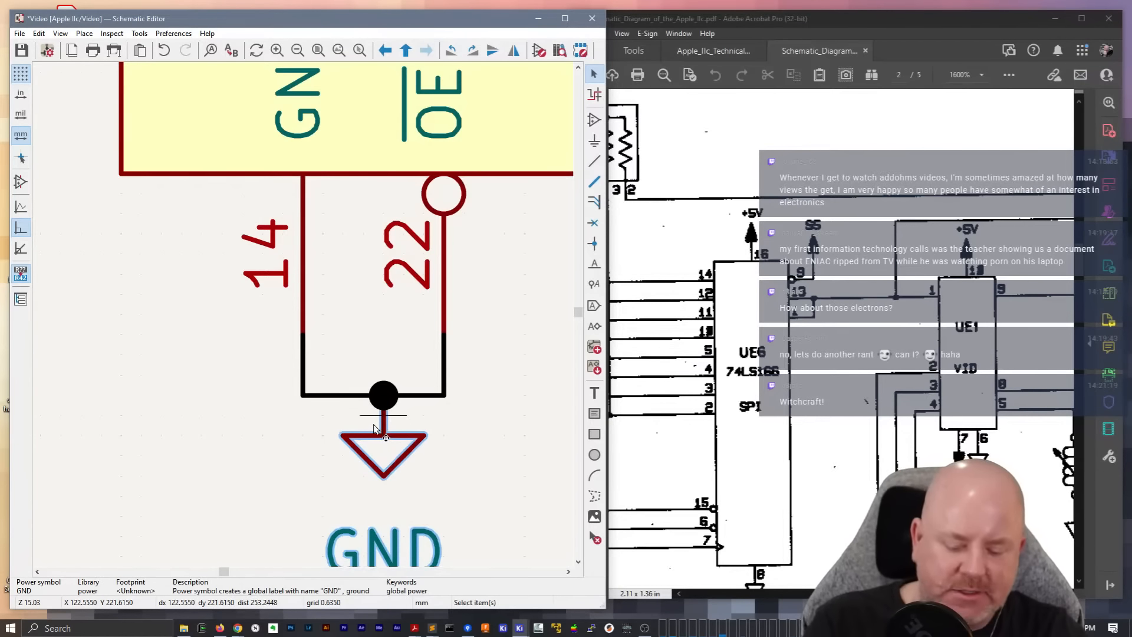
{"action": "left_click", "coordinate": [374, 416]}
{"action": "left_click_drag", "start_coordinate": [384, 438], "coordinate": [371, 402]}
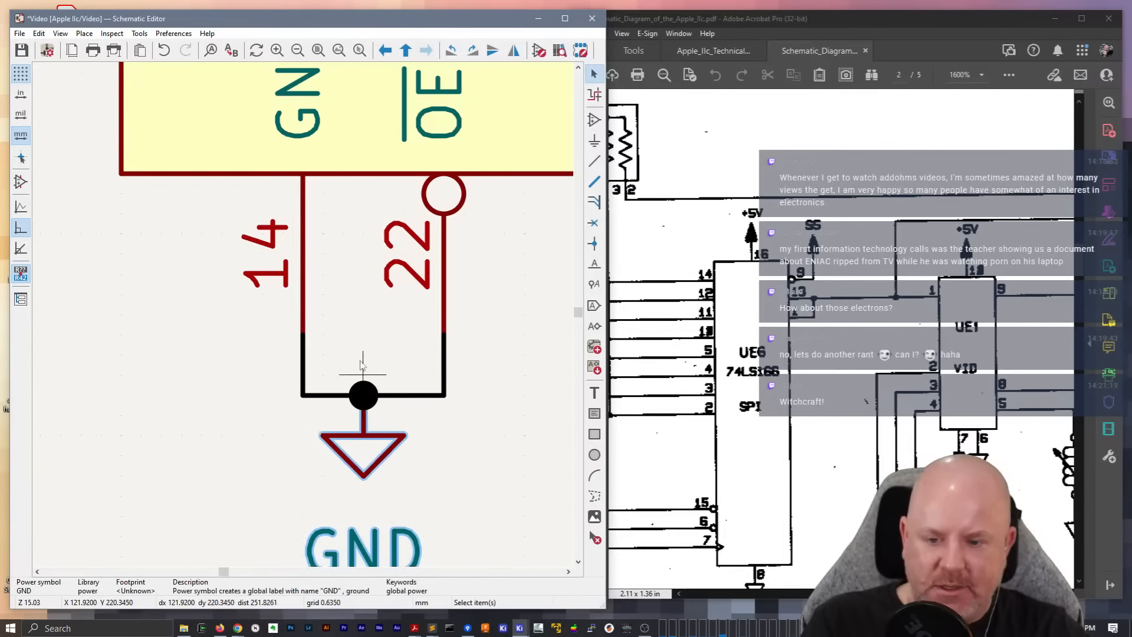
{"action": "left_click", "coordinate": [352, 348]}
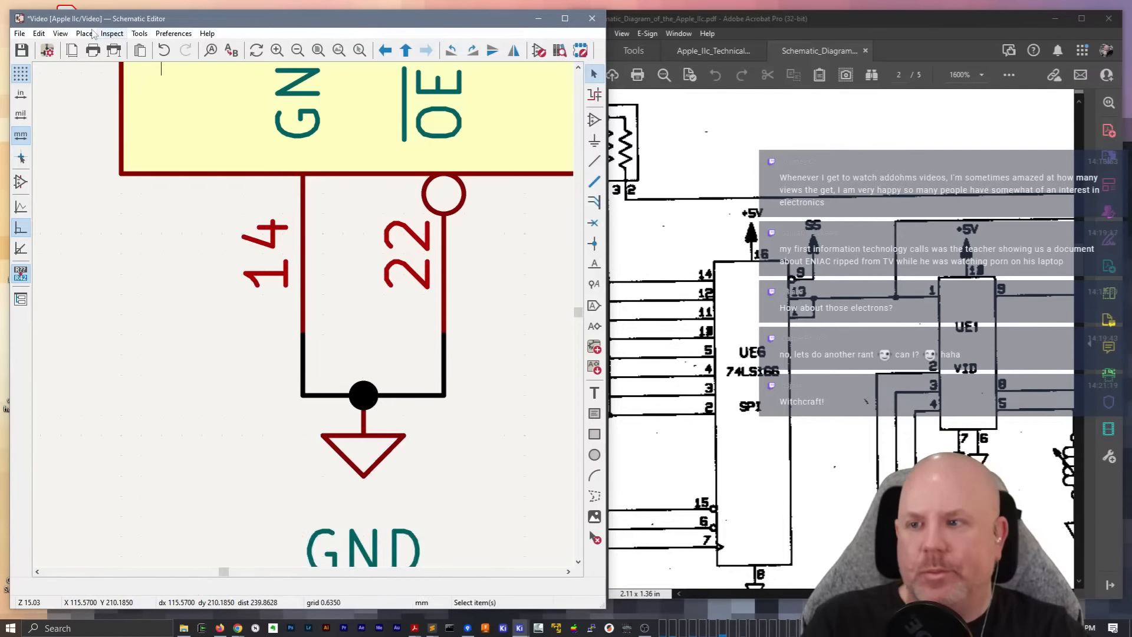
Open the net class settings in Schematic Setup and examine the nets matched by the /D7, GND and +5V patterns
{"action": "left_click", "coordinate": [46, 52]}
{"action": "left_click", "coordinate": [112, 255]}
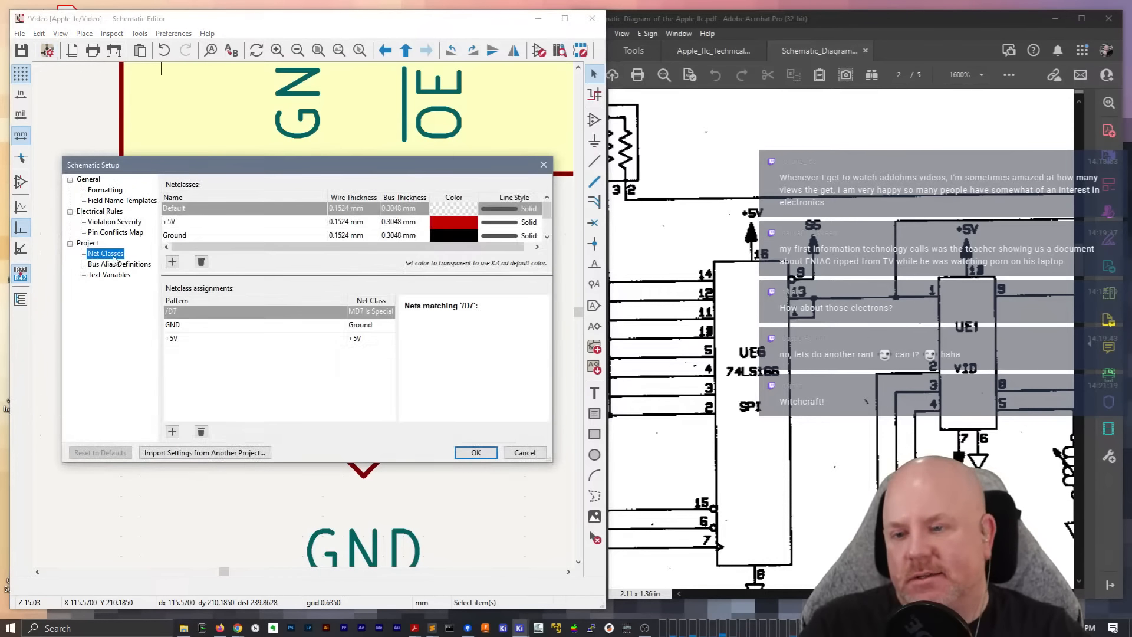
{"action": "left_click", "coordinate": [177, 324]}
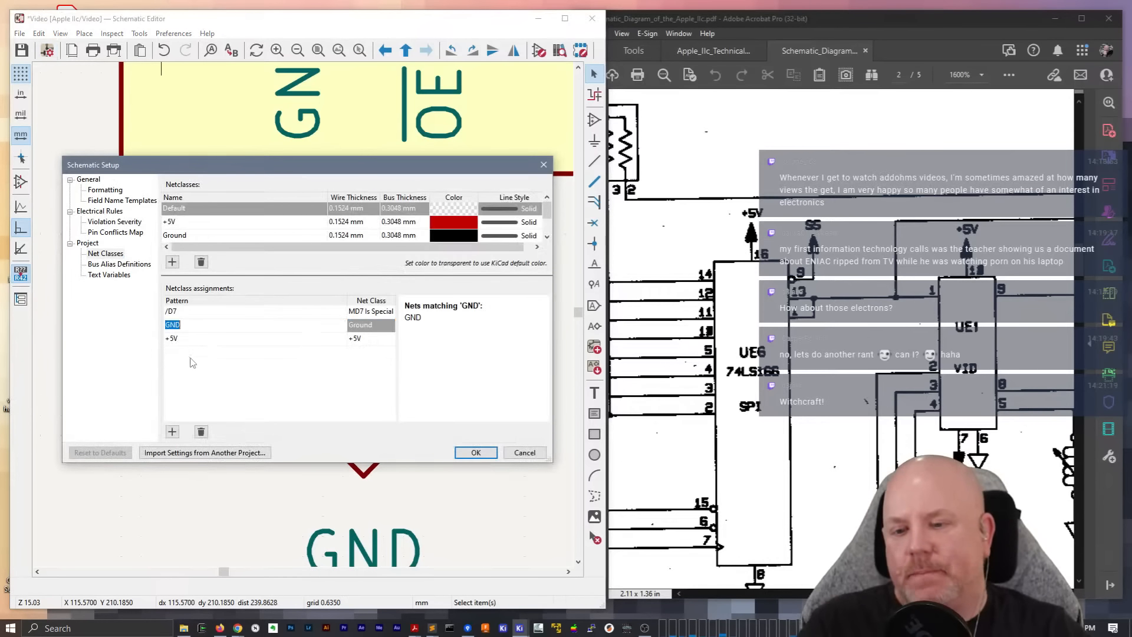
{"action": "left_click", "coordinate": [192, 360]}
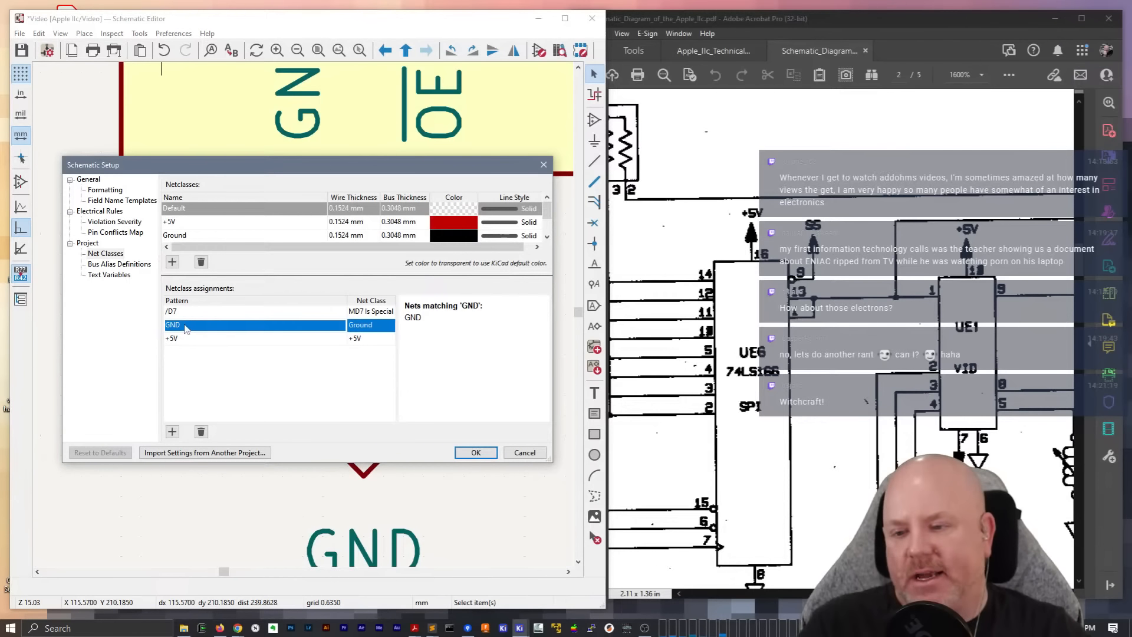
{"action": "left_click", "coordinate": [187, 329]}
{"action": "left_click", "coordinate": [197, 338]}
{"action": "left_click", "coordinate": [213, 385]}
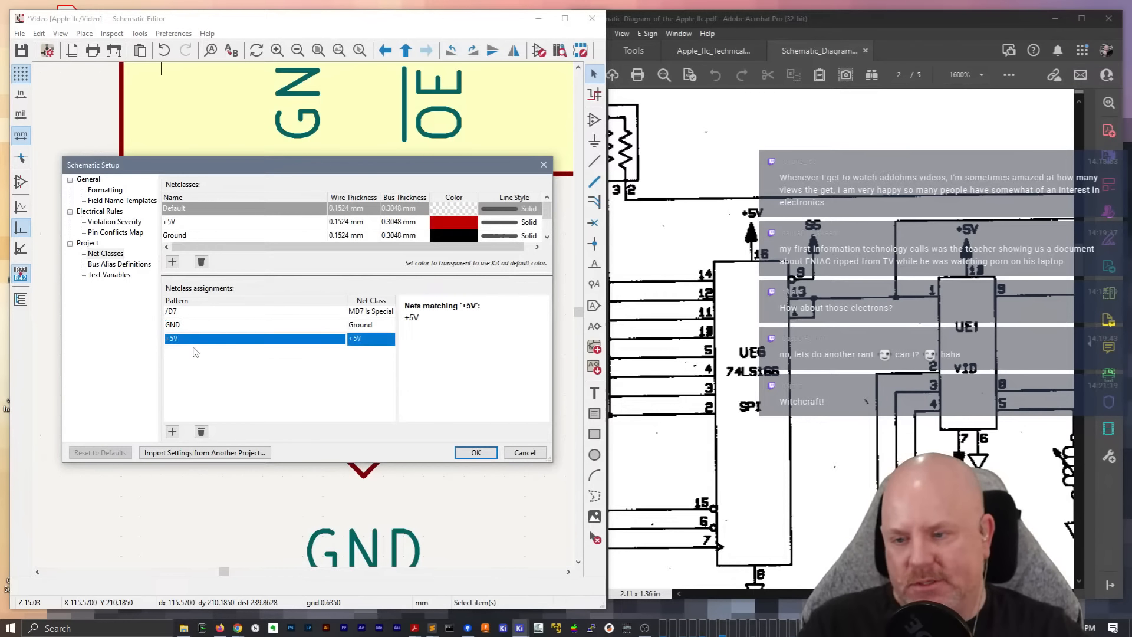
{"action": "left_click", "coordinate": [214, 312]}
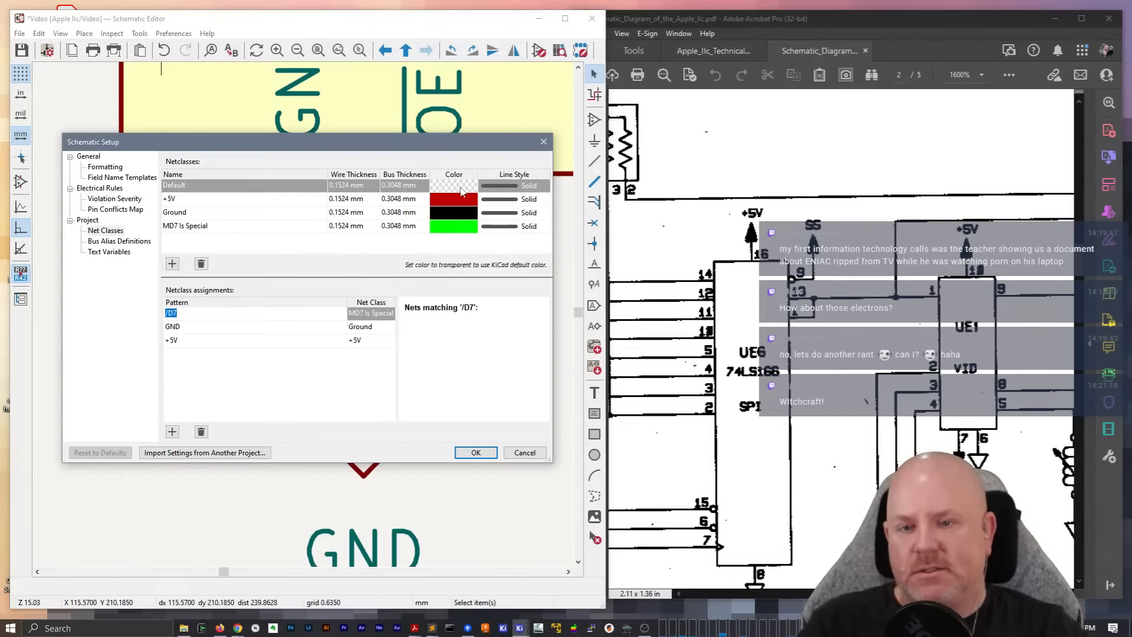
{"action": "left_click", "coordinate": [217, 357]}
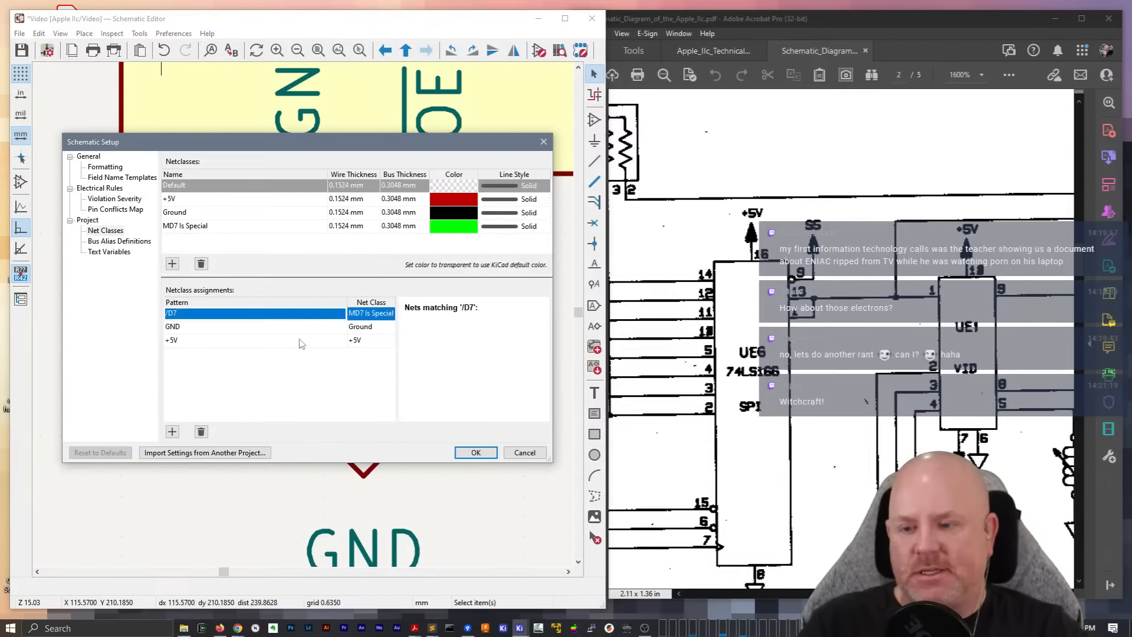
{"action": "left_click", "coordinate": [203, 314]}
{"action": "left_click", "coordinate": [186, 326]}
{"action": "left_click", "coordinate": [195, 341]}
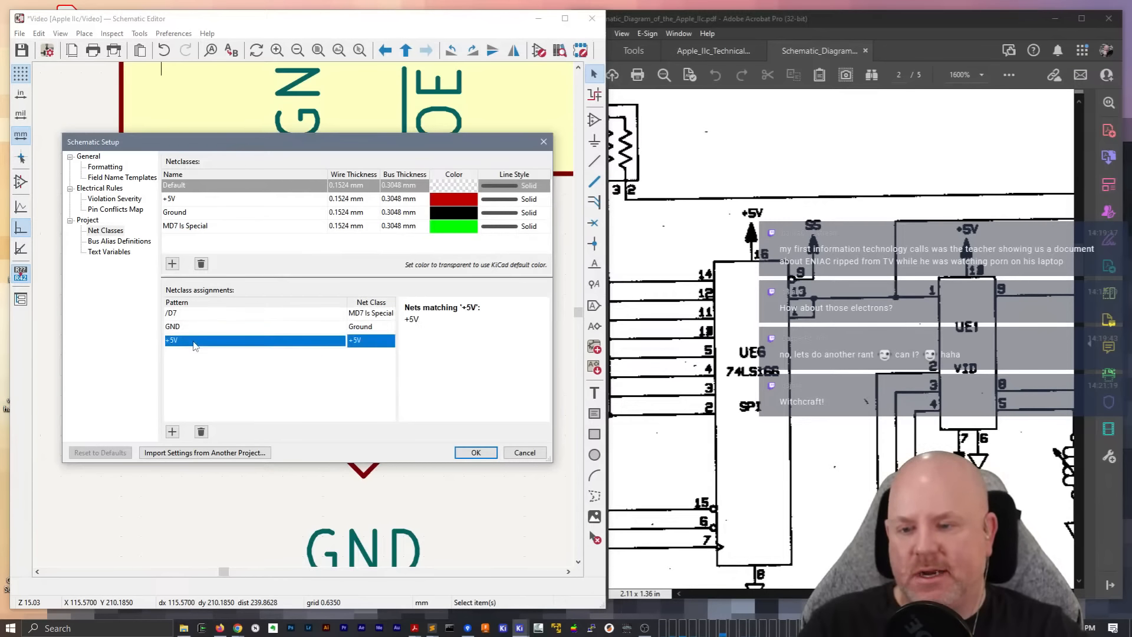
Review the net class assigned to each pattern and the MD7 Is Special, Ground and +5V classes, then close the setup
{"action": "left_click", "coordinate": [379, 313]}
{"action": "left_click", "coordinate": [371, 326]}
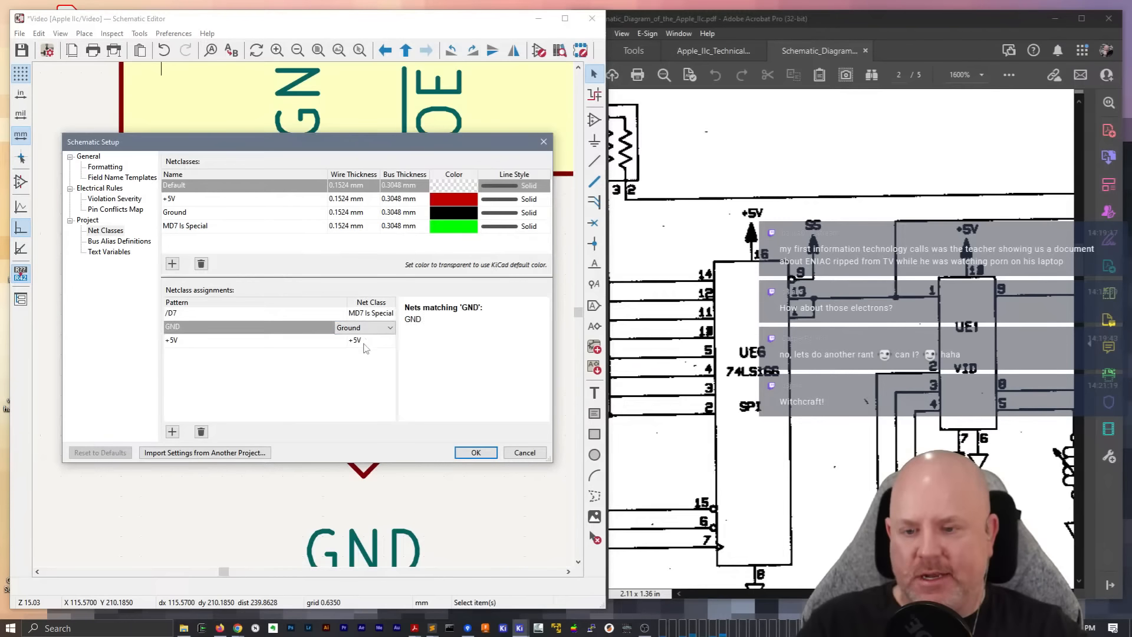
{"action": "left_click", "coordinate": [365, 341]}
{"action": "left_click", "coordinate": [195, 227]}
{"action": "left_click", "coordinate": [192, 213]}
{"action": "left_click", "coordinate": [194, 199]}
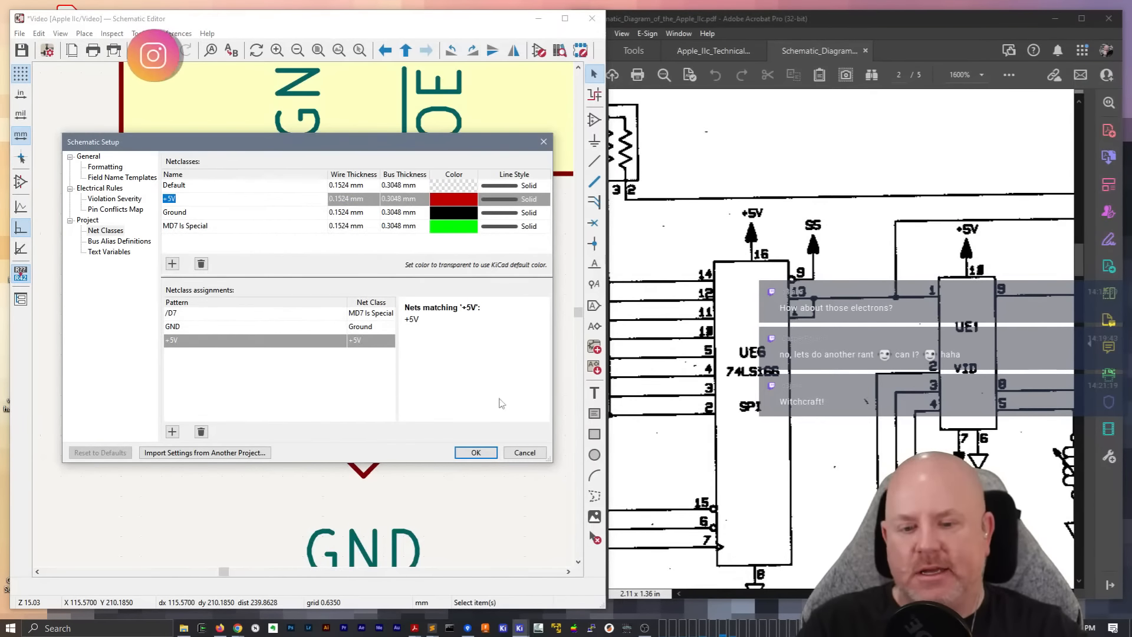
{"action": "left_click", "coordinate": [476, 452]}
{"action": "scroll", "coordinate": [313, 323], "scroll_direction": "down", "scroll_amount": 4}
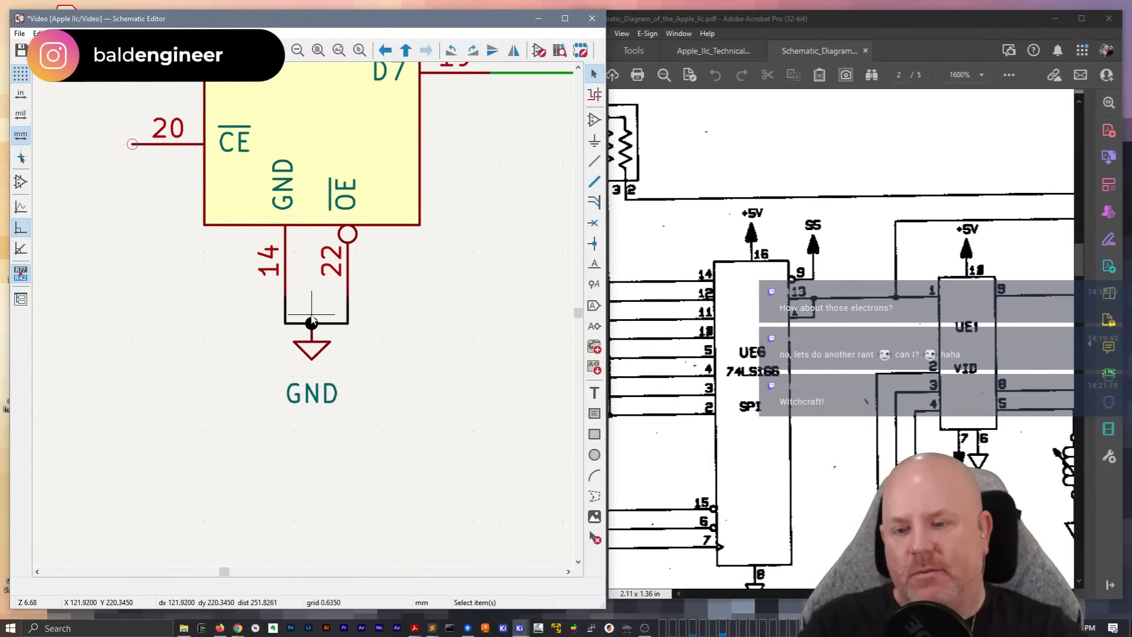
Move UE4's GND symbol one grid step towards pin 22 along the wire joining pins 14 and 22, and save the sheet
{"action": "scroll", "coordinate": [305, 319], "scroll_direction": "up", "scroll_amount": 2}
{"action": "scroll", "coordinate": [303, 315], "scroll_direction": "up", "scroll_amount": 1}
{"action": "left_click", "coordinate": [303, 315]}
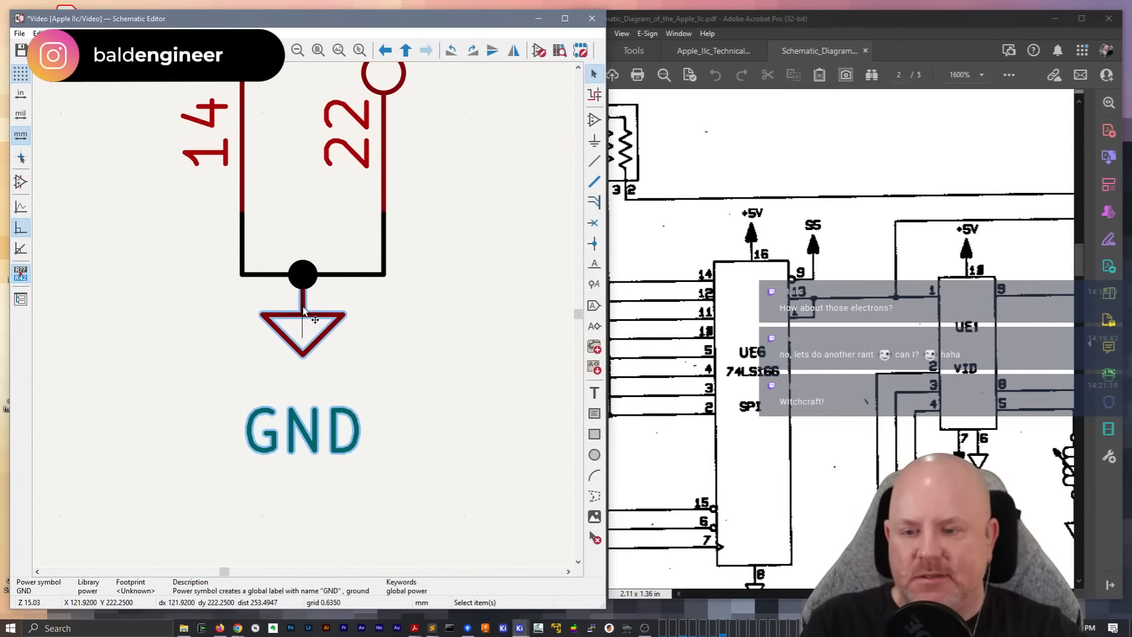
{"action": "key", "text": "g"}
{"action": "left_click", "coordinate": [318, 277]}
{"action": "scroll", "coordinate": [397, 298], "scroll_direction": "down", "scroll_amount": 2}
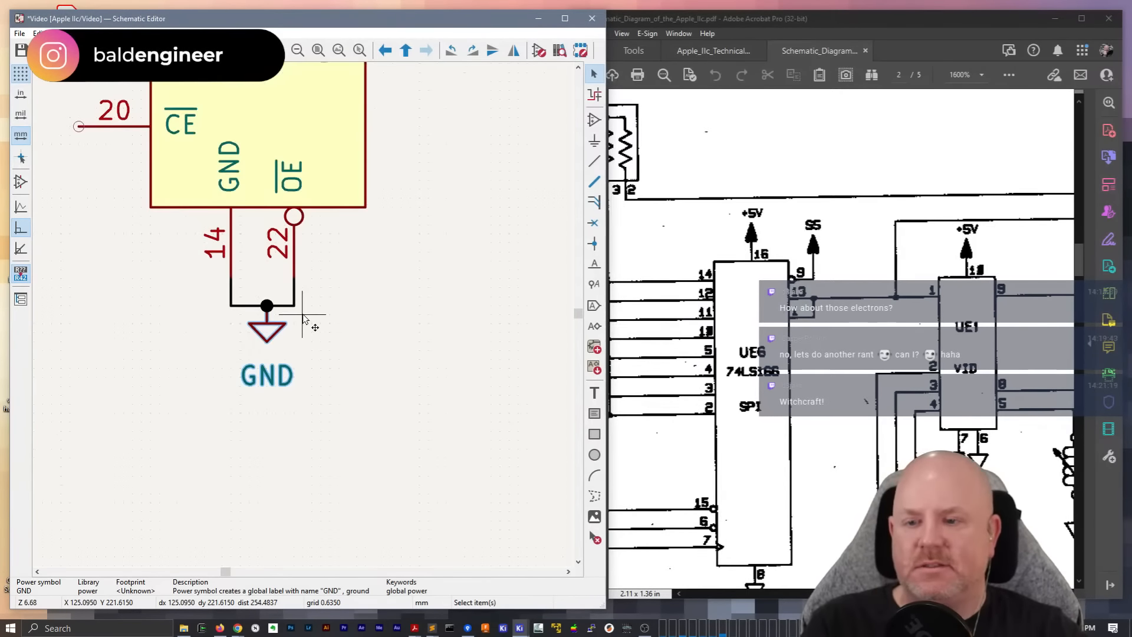
{"action": "scroll", "coordinate": [304, 319], "scroll_direction": "down", "scroll_amount": 2}
{"action": "key", "text": "ctrl+s"}
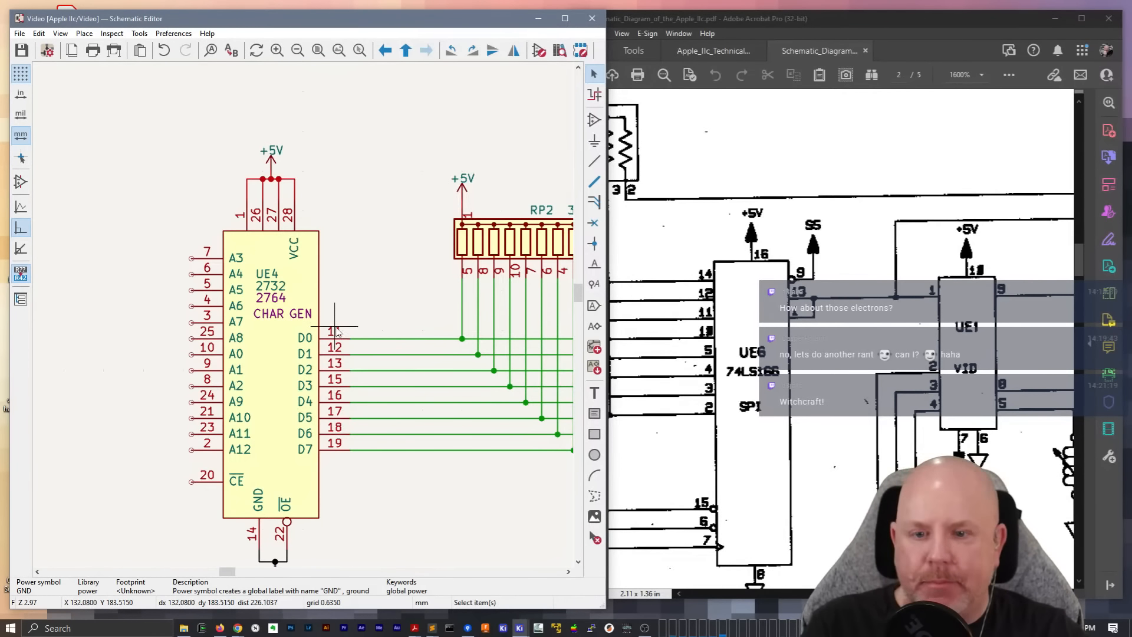
Examine the input signals and the UE6 and UE1 area in the reference PDF, and compare with the drawn RP2 and UE6 section
{"action": "middle_click_drag", "start_coordinate": [224, 379], "coordinate": [355, 270]}
{"action": "left_click", "coordinate": [661, 519]}
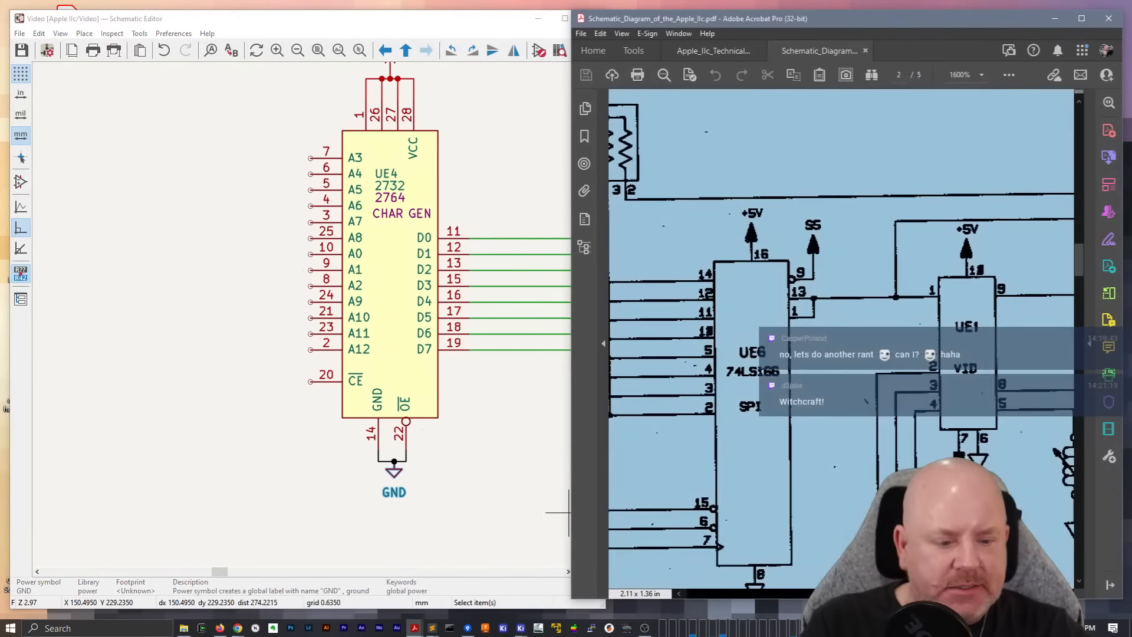
{"action": "left_click_drag", "start_coordinate": [917, 594], "coordinate": [737, 595]}
{"action": "scroll", "coordinate": [841, 339], "scroll_direction": "down", "scroll_amount": 3}
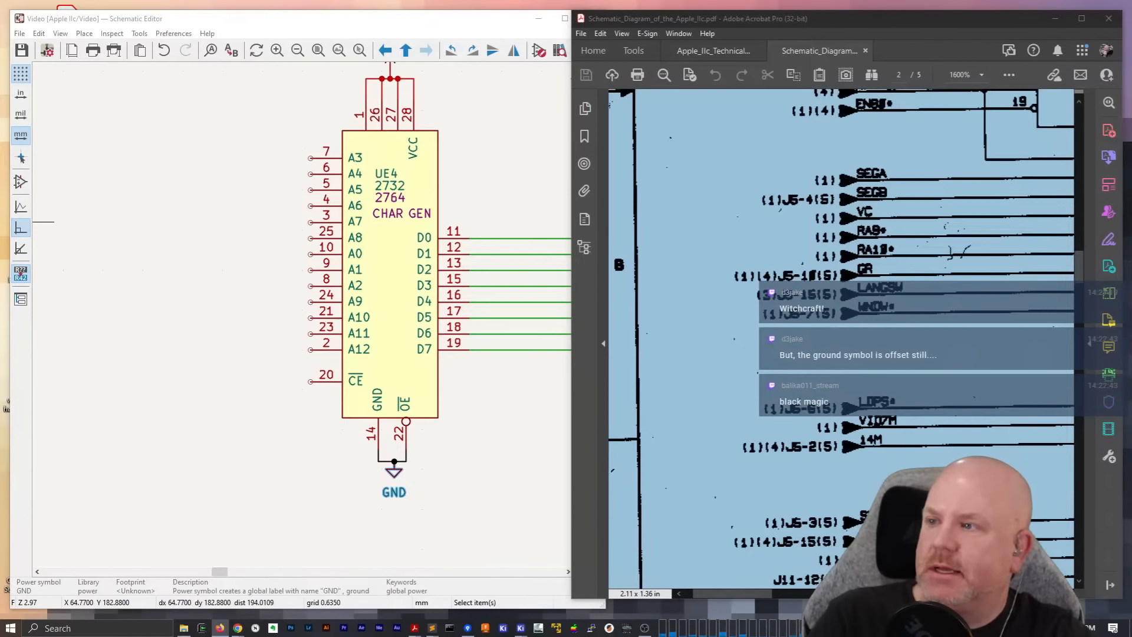
{"action": "left_click", "coordinate": [719, 365]}
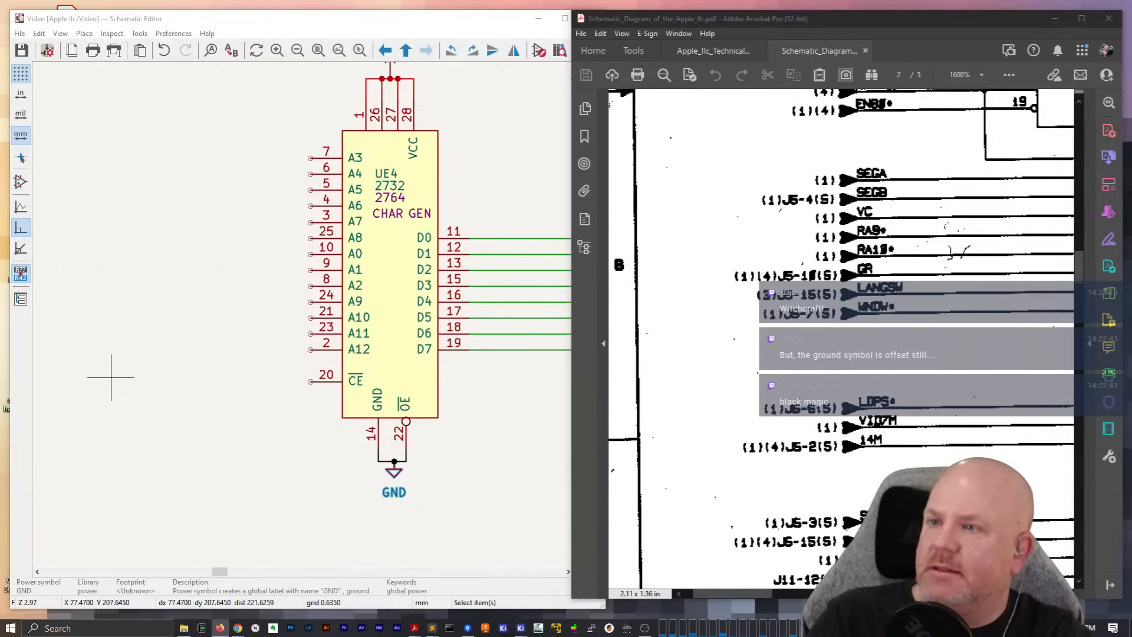
{"action": "key", "text": "alt+Tab"}
{"action": "key", "text": "alt+Tab"}
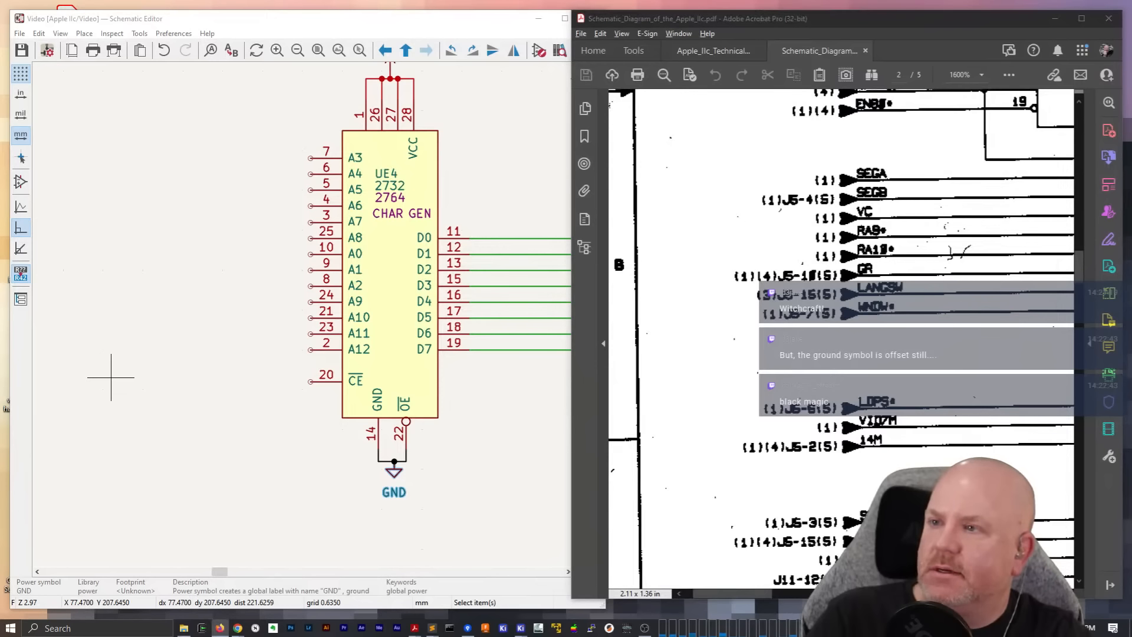
{"action": "key", "text": "alt+Tab"}
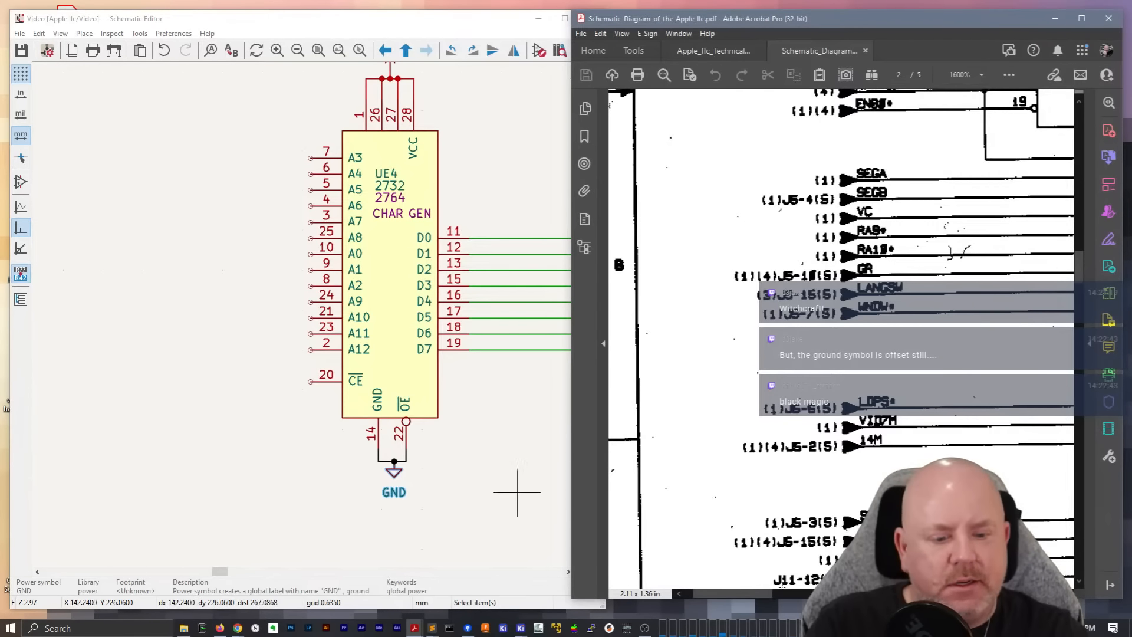
{"action": "left_click_drag", "start_coordinate": [753, 598], "coordinate": [885, 598]}
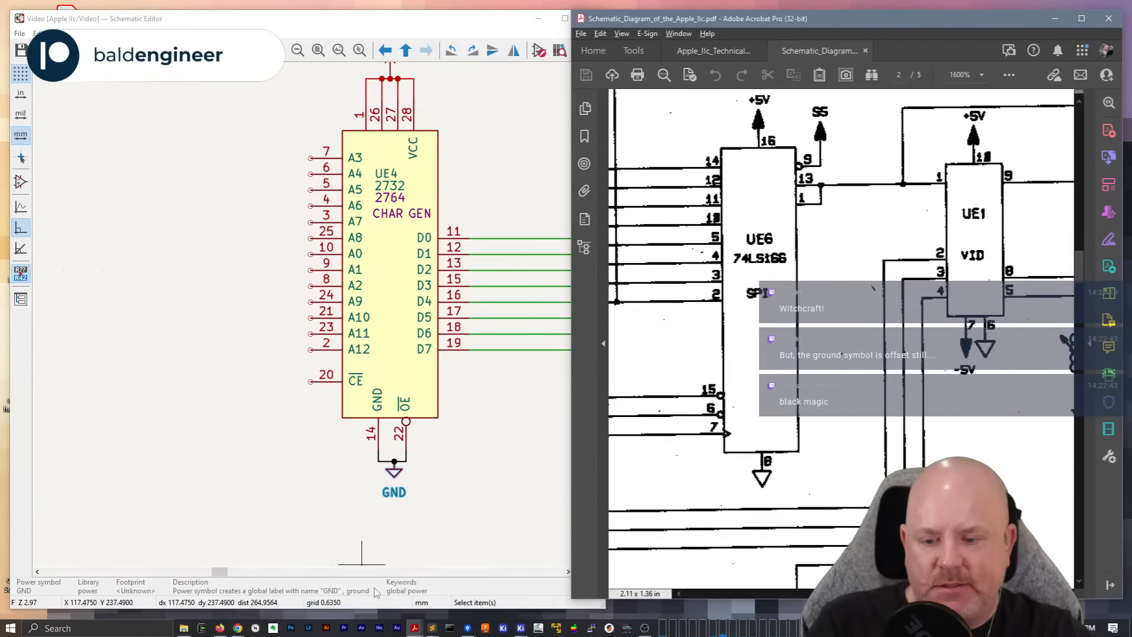
{"action": "left_click_drag", "start_coordinate": [219, 571], "coordinate": [242, 576]}
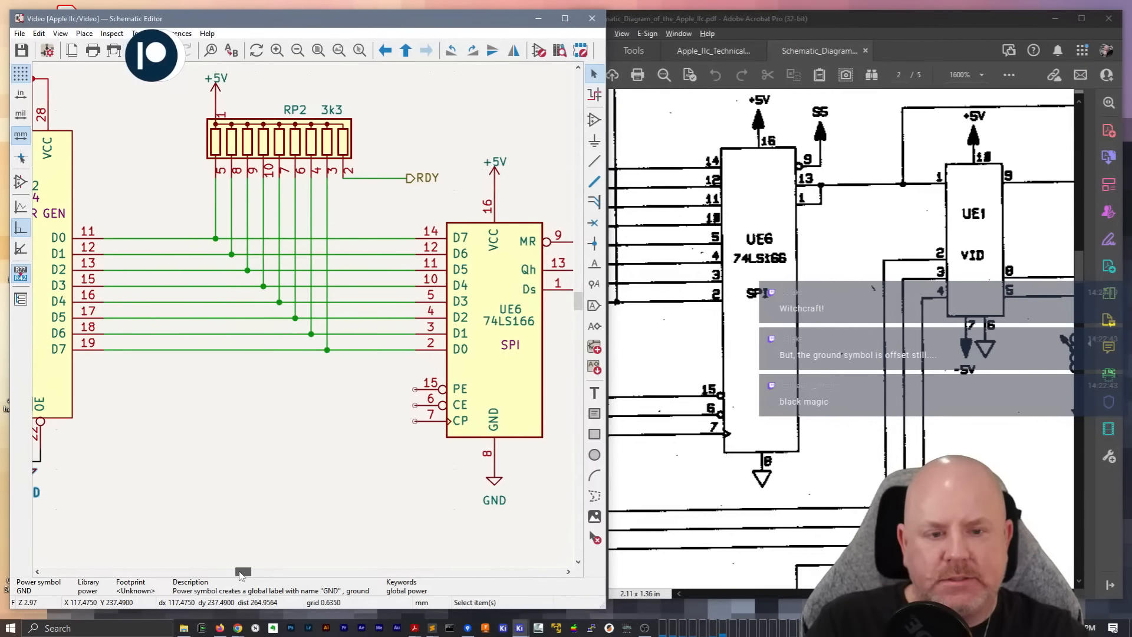
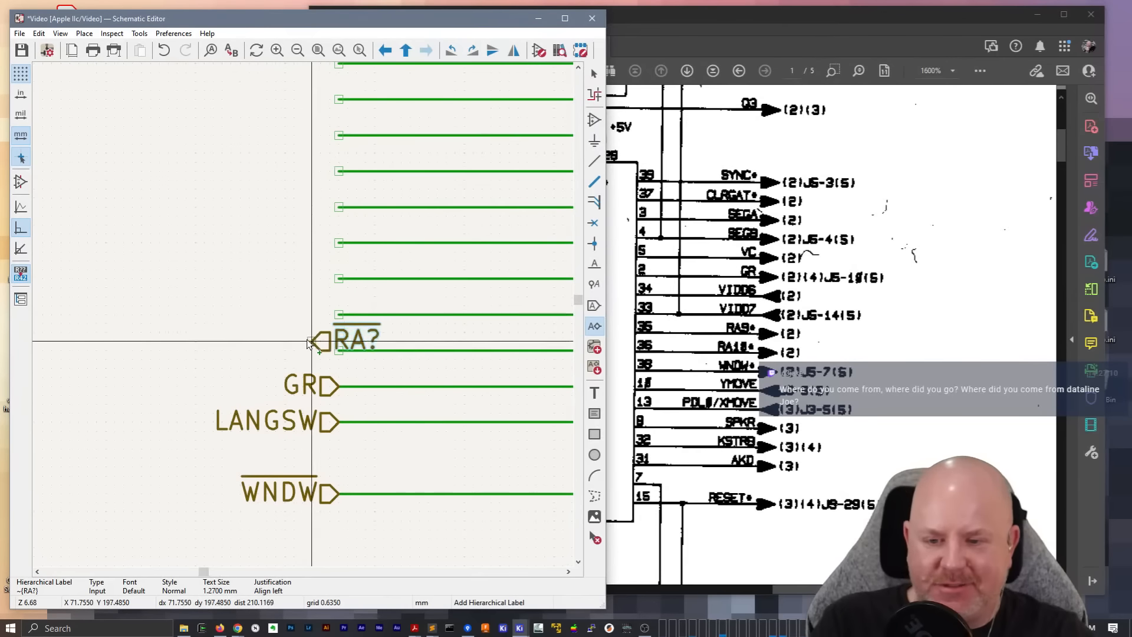
Rotate the overlined RA? hierarchical label to face its wire and place it on the wire directly above GR
{"action": "key", "text": "r"}
{"action": "key", "text": "r"}
{"action": "left_click", "coordinate": [329, 351]}
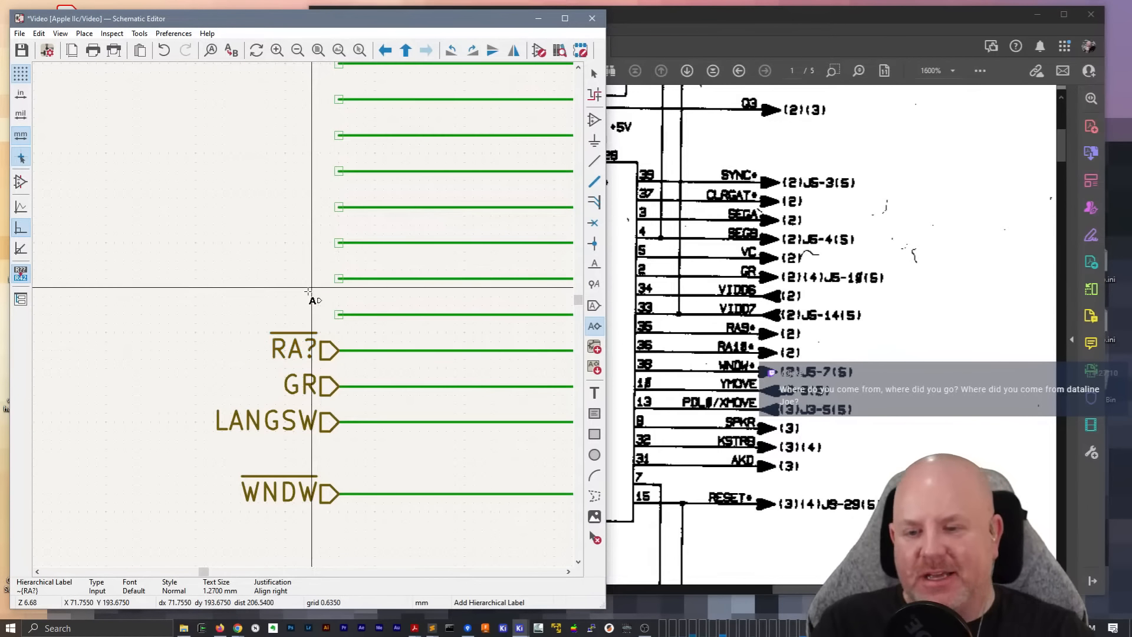
{"action": "left_click", "coordinate": [311, 293]}
{"action": "key", "text": "Escape"}
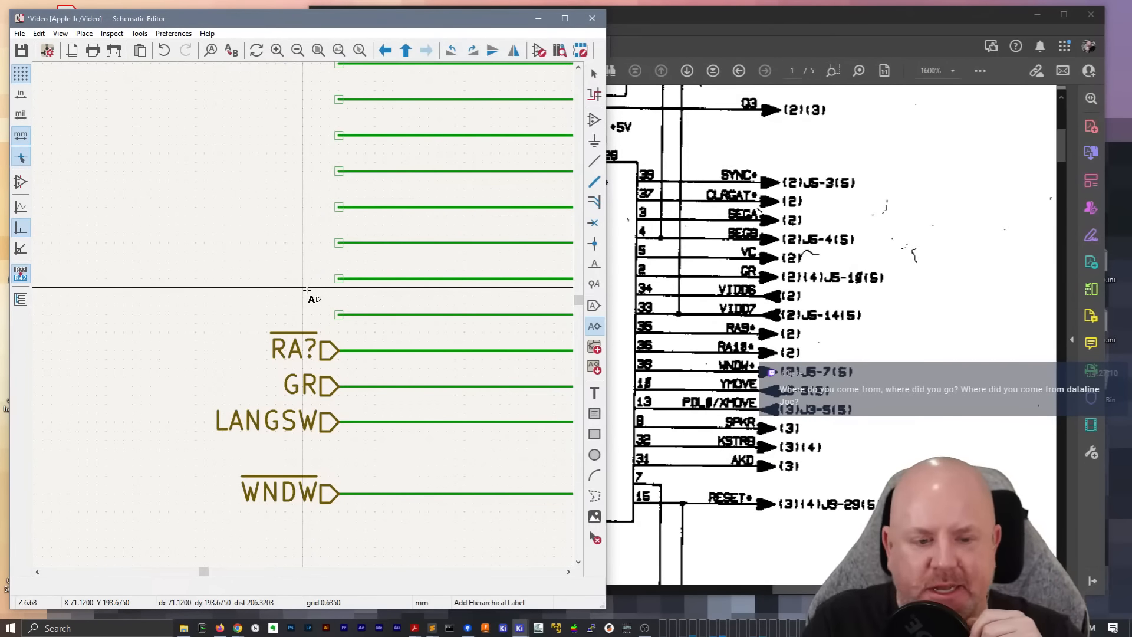
Open the CPU MMU IOU RAM sheet from the root sheet and examine the signal labels on the IOU chip UE14
{"action": "right_click", "coordinate": [286, 249]}
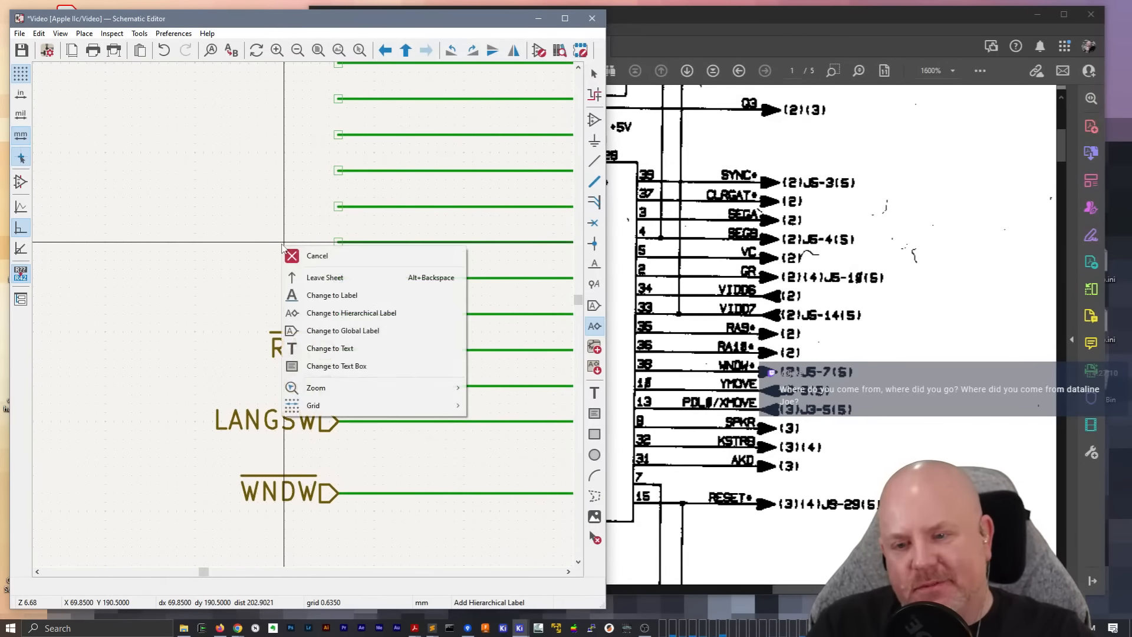
{"action": "left_click", "coordinate": [312, 255]}
{"action": "left_click", "coordinate": [405, 50]}
{"action": "middle_click_drag", "start_coordinate": [194, 336], "coordinate": [281, 334]}
{"action": "middle_click_drag", "start_coordinate": [408, 251], "coordinate": [509, 230]}
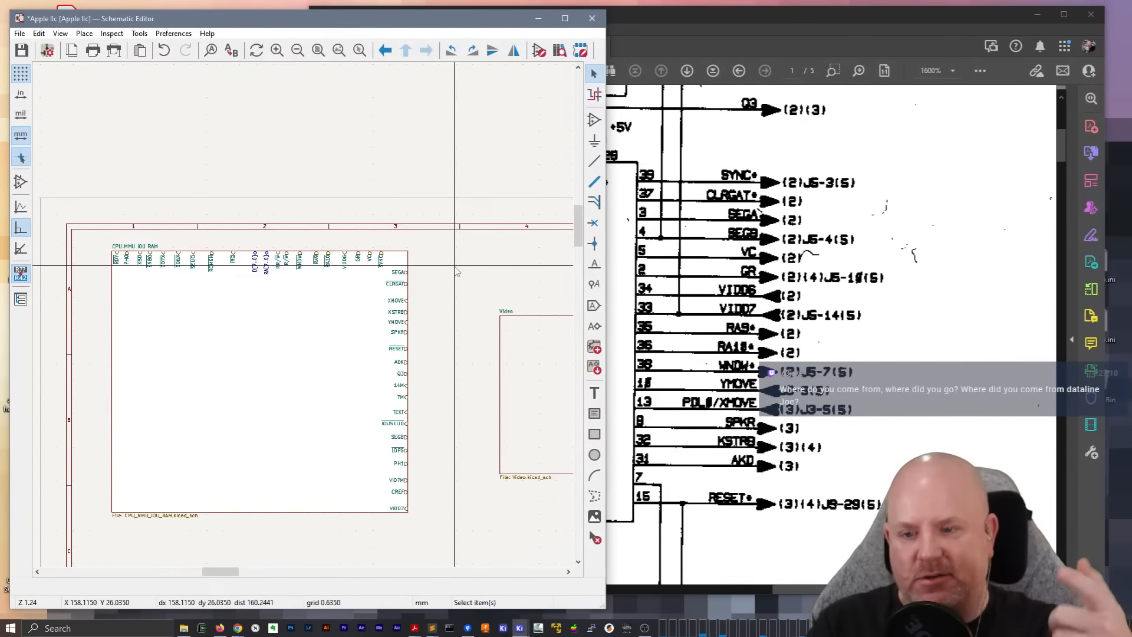
{"action": "double_click", "coordinate": [346, 308]}
{"action": "scroll", "coordinate": [306, 319], "scroll_direction": "up", "scroll_amount": 3}
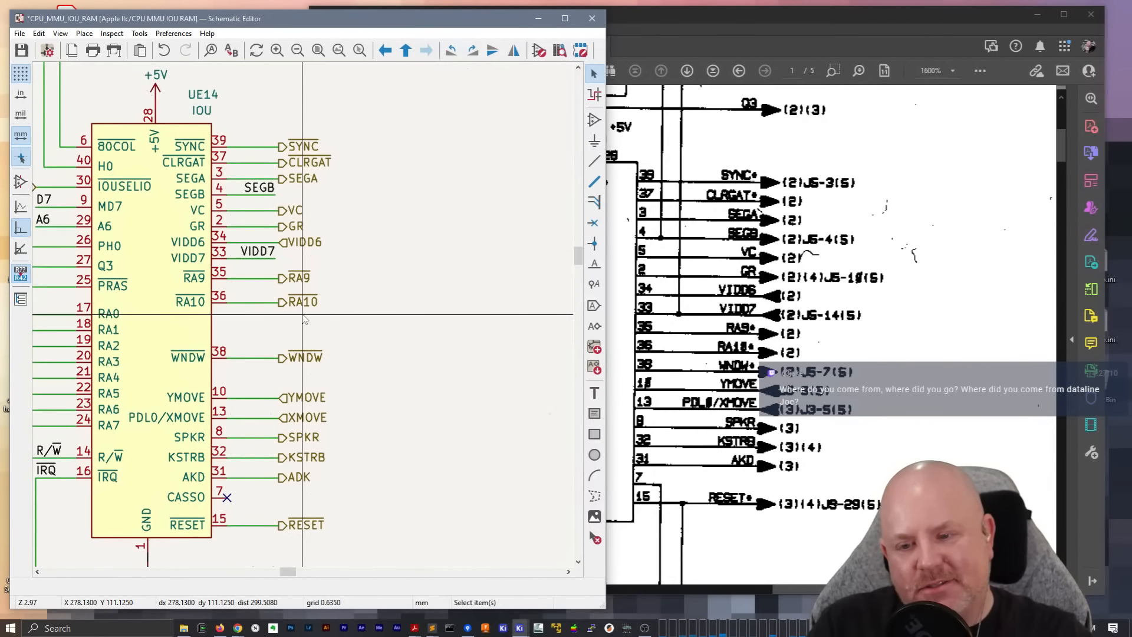
{"action": "right_click", "coordinate": [407, 237]}
{"action": "left_click", "coordinate": [387, 254]}
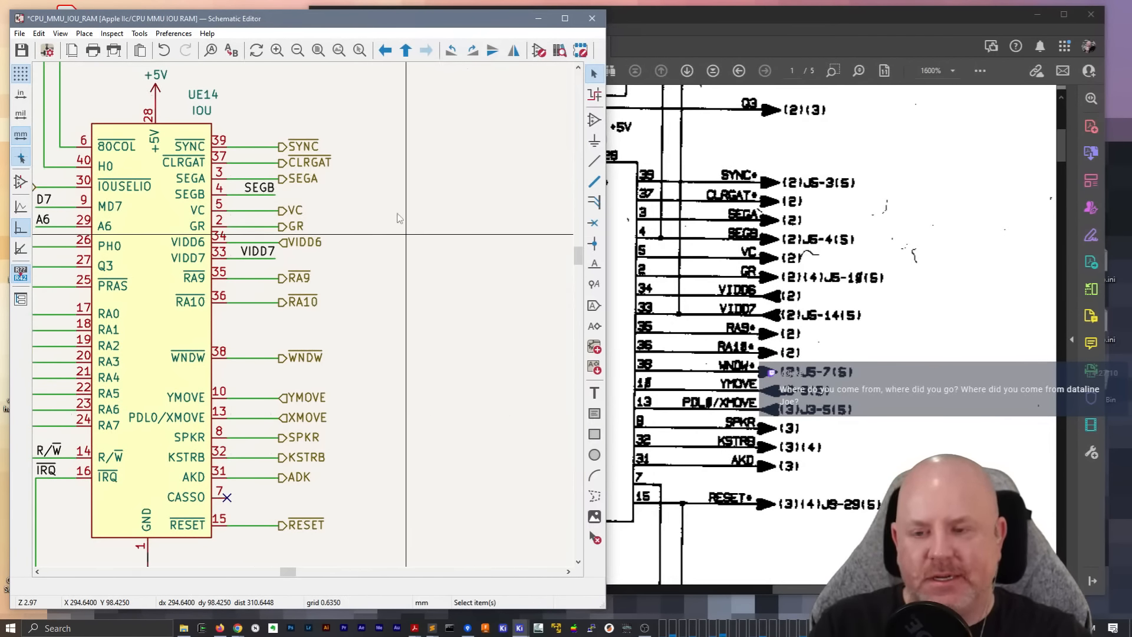
{"action": "left_click", "coordinate": [169, 320]}
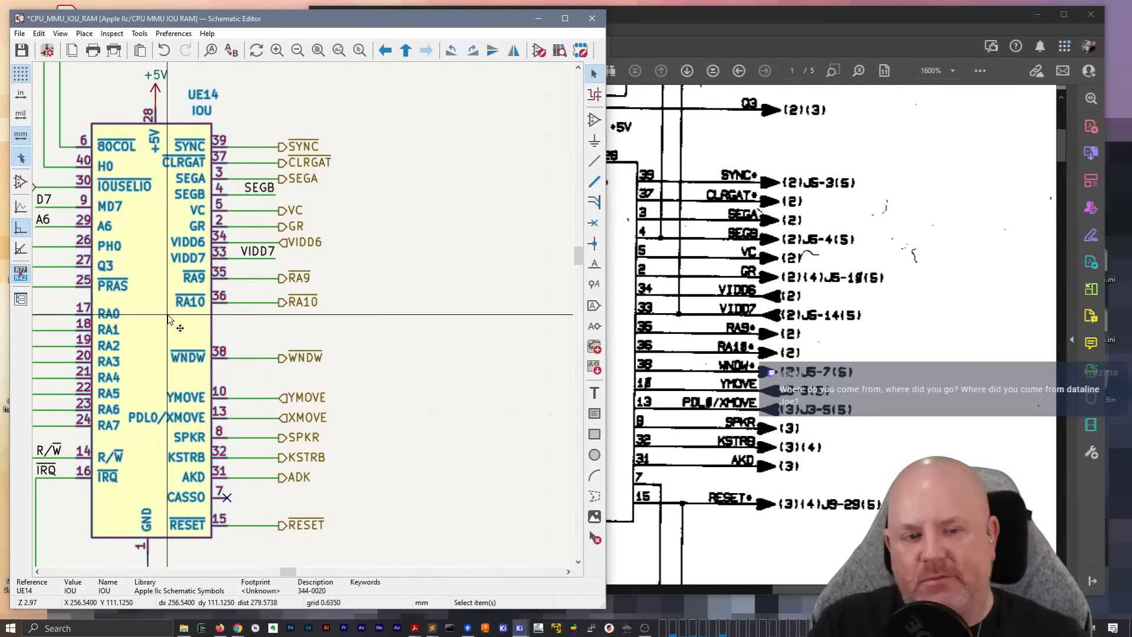
{"action": "right_click", "coordinate": [462, 211]}
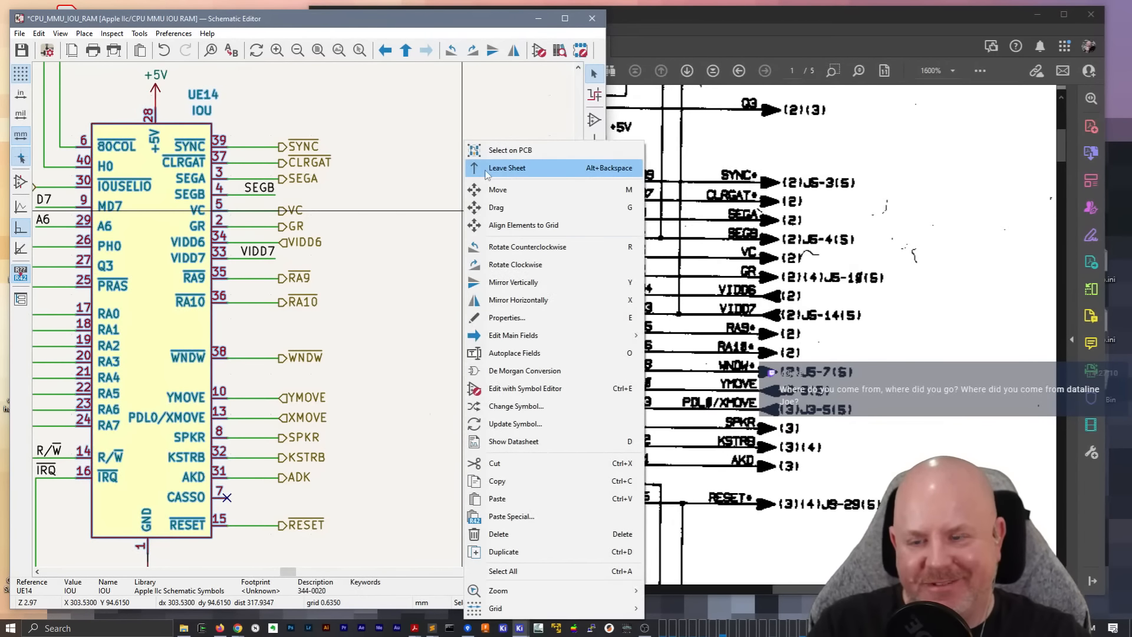
Return to the Video sheet and rename the RA? hierarchical label as ~{RA10}
{"action": "left_click", "coordinate": [518, 170]}
{"action": "double_click", "coordinate": [378, 277]}
{"action": "double_click", "coordinate": [301, 348]}
{"action": "key", "text": "End"}
{"action": "key", "text": "Left"}
{"action": "key", "text": "BackSpace"}
{"action": "type", "text": "10"}
{"action": "key", "text": "Return"}
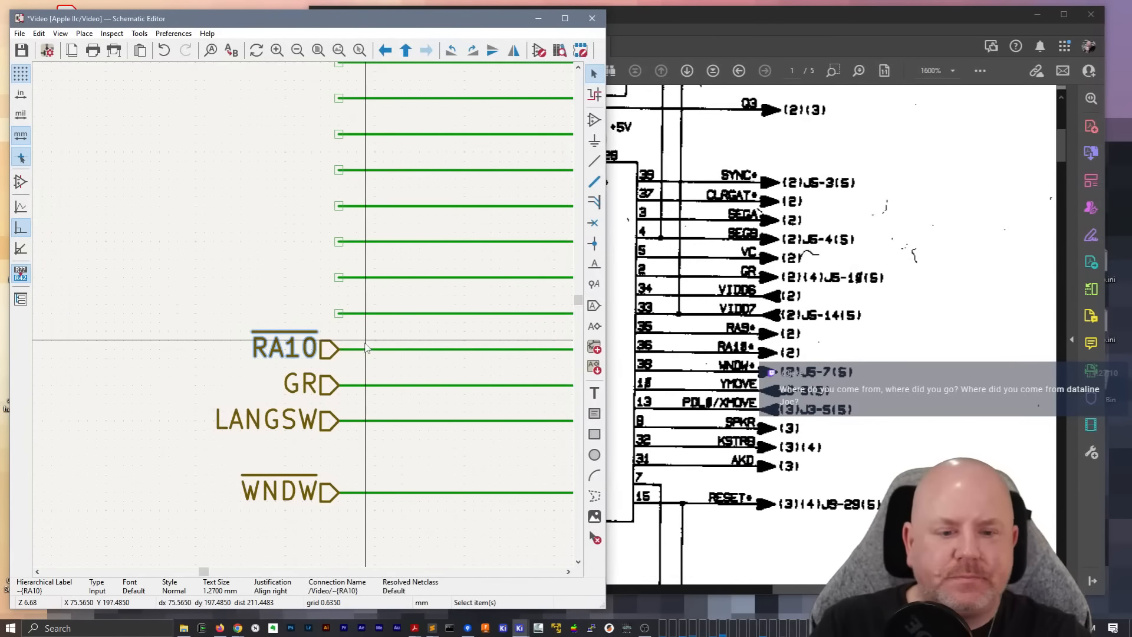
Find the character generator's input signal list on page 2 of the Apple IIc schematic PDF in Acrobat
{"action": "scroll", "coordinate": [708, 354], "scroll_direction": "down", "scroll_amount": 3}
{"action": "left_click_drag", "start_coordinate": [826, 590], "coordinate": [501, 590]}
{"action": "scroll", "coordinate": [620, 430], "scroll_direction": "down", "scroll_amount": 8}
{"action": "scroll", "coordinate": [621, 430], "scroll_direction": "down", "scroll_amount": 9}
{"action": "scroll", "coordinate": [620, 431], "scroll_direction": "up", "scroll_amount": 4}
{"action": "scroll", "coordinate": [622, 427], "scroll_direction": "down", "scroll_amount": 9}
{"action": "scroll", "coordinate": [624, 424], "scroll_direction": "down", "scroll_amount": 15}
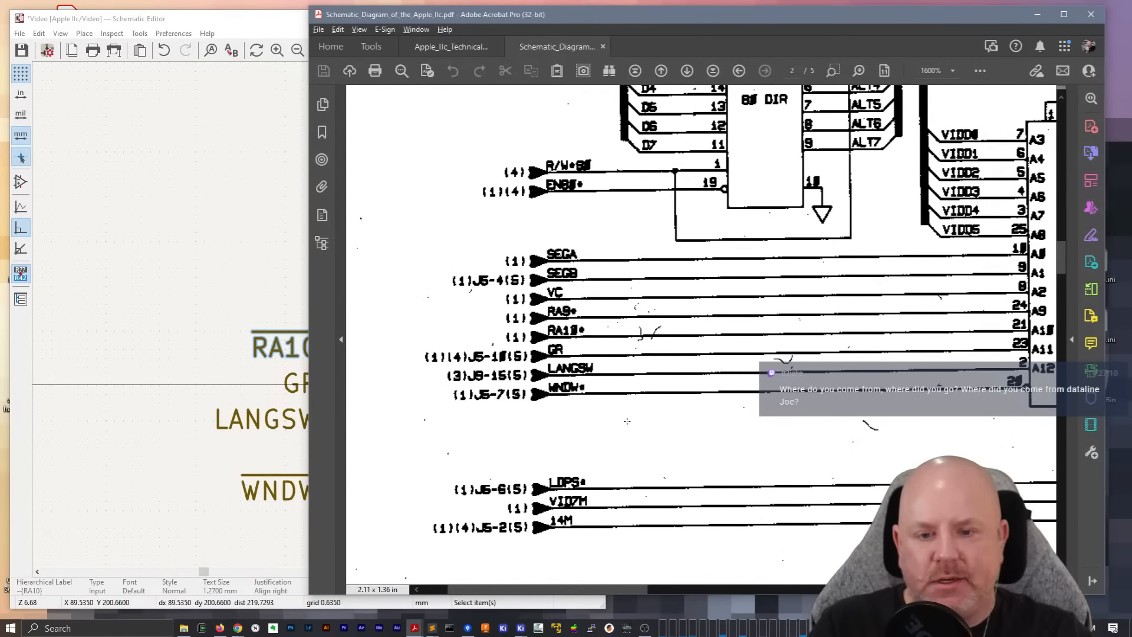
Reposition and enlarge the PDF window beside the schematic editor so both the signal list and the wires are visible
{"action": "left_click_drag", "start_coordinate": [460, 19], "coordinate": [725, 24]}
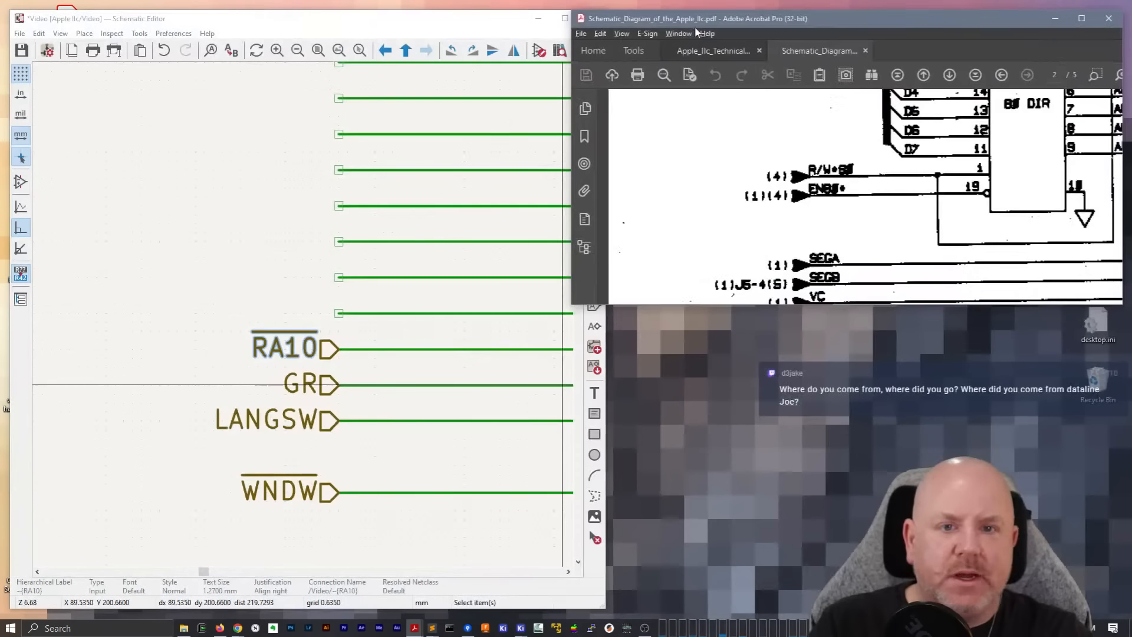
{"action": "left_click_drag", "start_coordinate": [720, 440], "coordinate": [762, 612]}
{"action": "left_click", "coordinate": [294, 307]}
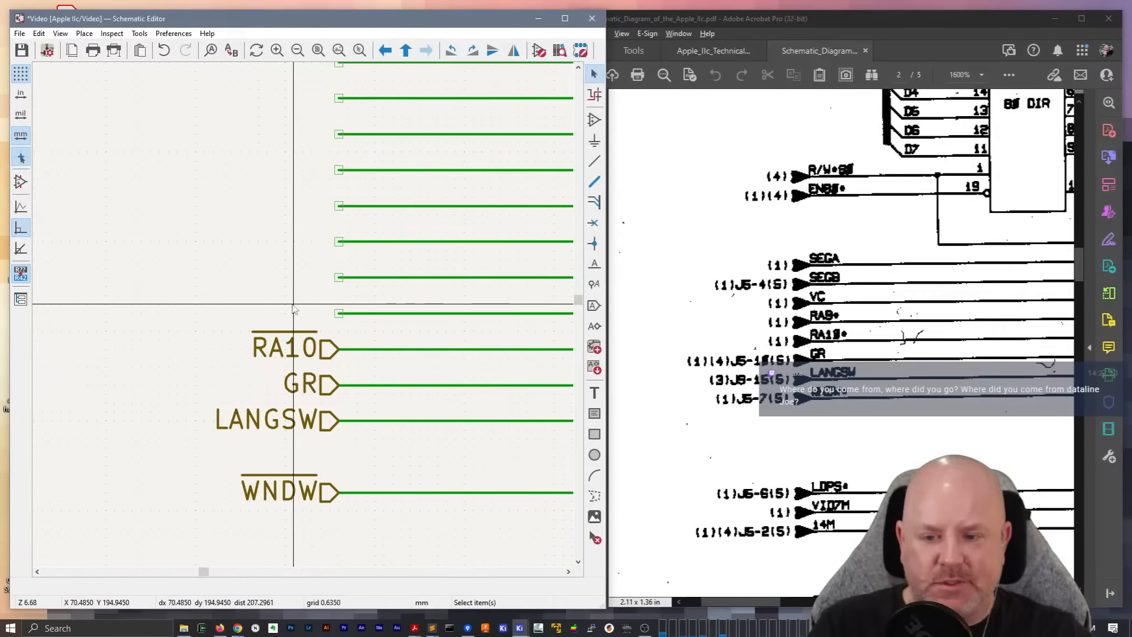
Duplicate the RA10 hierarchical label onto the wire directly above it and rename the copy as ~{RAS}
{"action": "left_click", "coordinate": [326, 348]}
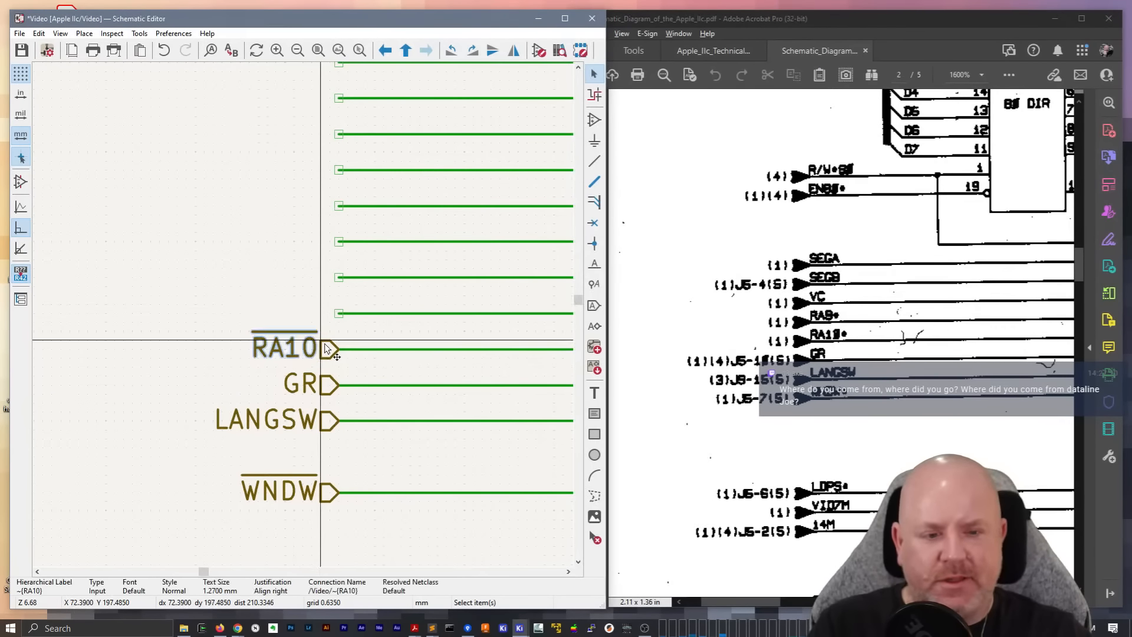
{"action": "key", "text": "ctrl+d"}
{"action": "left_click", "coordinate": [339, 313]}
{"action": "double_click", "coordinate": [303, 313]}
{"action": "type", "text": "~{RAS}"}
{"action": "key", "text": "Return"}
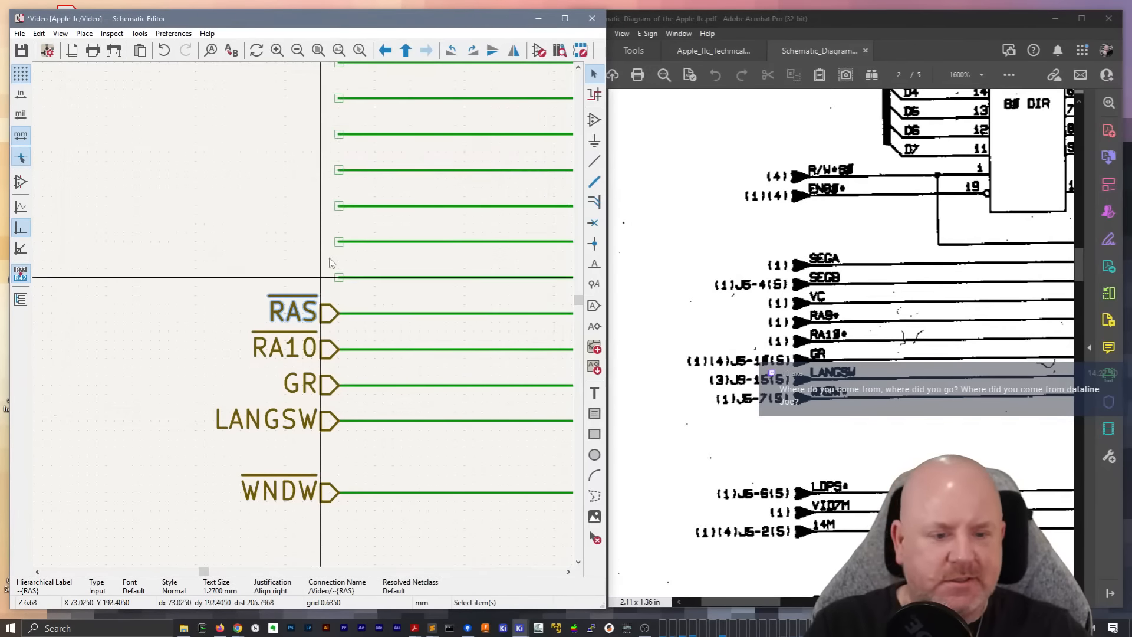
Add an input hierarchical label VC on the wire above RAS, rotated to face the wire
{"action": "key", "text": "h"}
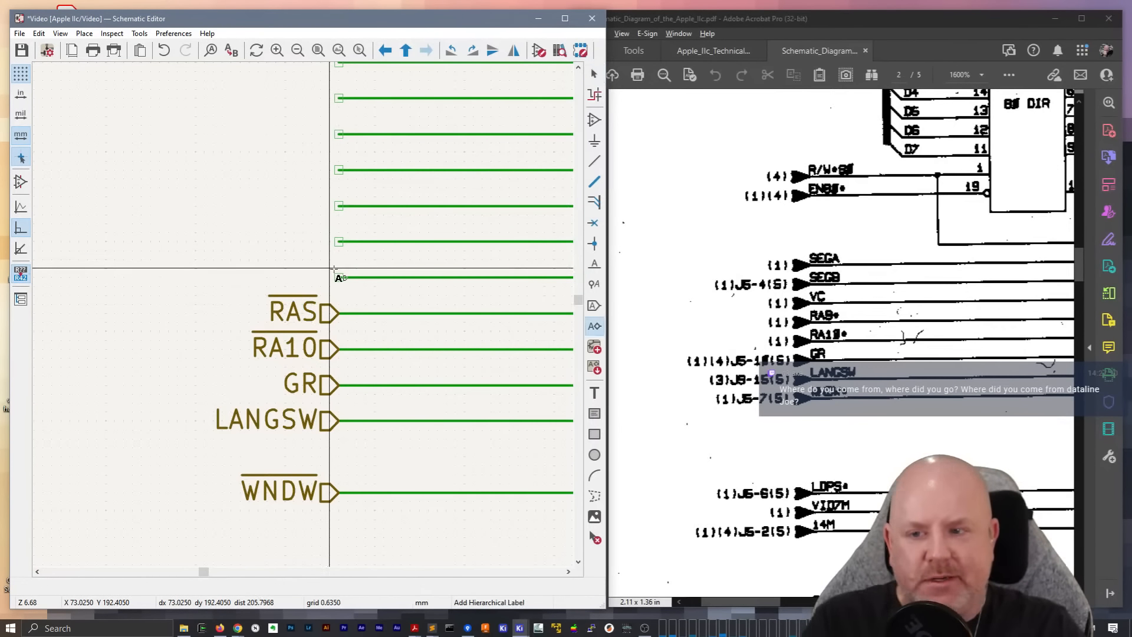
{"action": "left_click", "coordinate": [338, 279]}
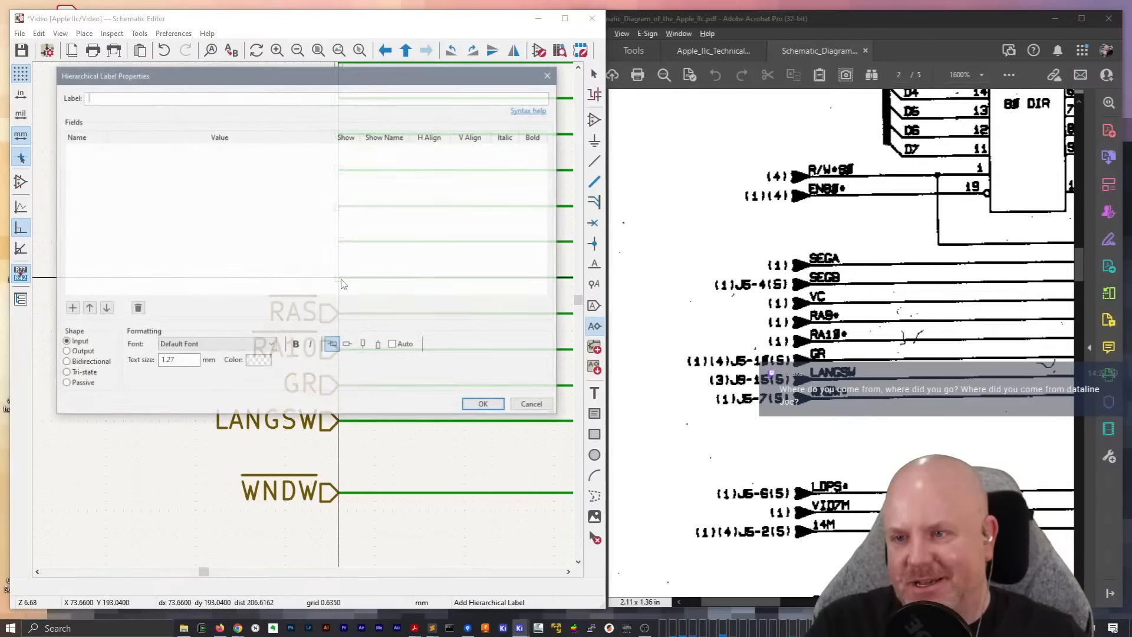
{"action": "type", "text": "(hierarchical_label \"~{RA10}\" (shape input) (at 73.66 198.12 180) (fields_autoplaced)"}
{"action": "key", "text": "ctrl+a"}
{"action": "key", "text": "BackSpace"}
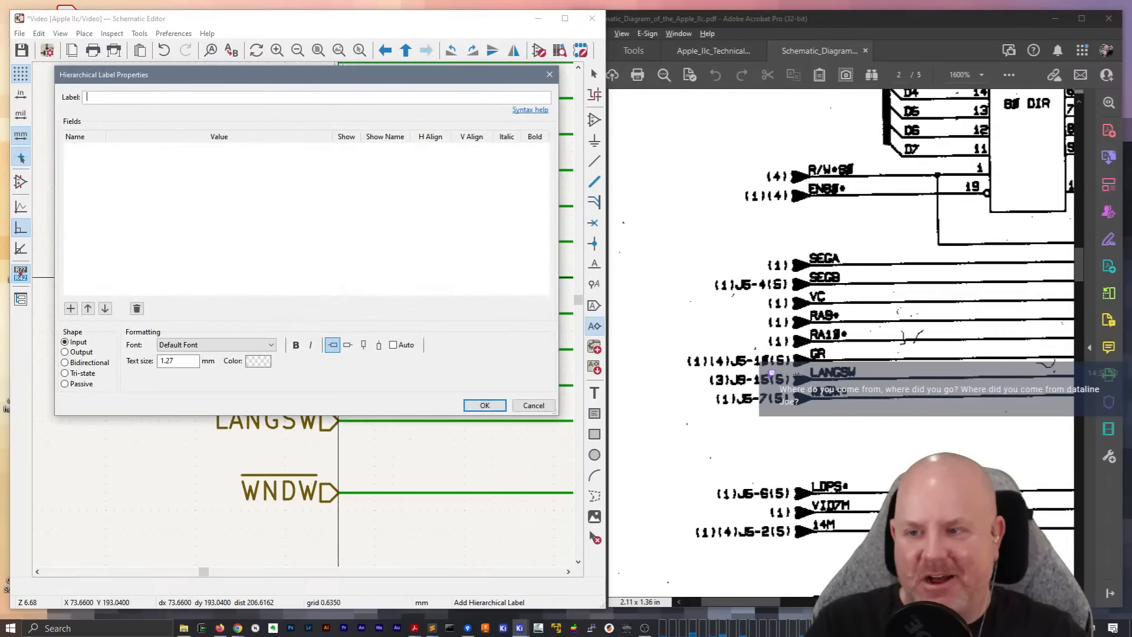
{"action": "type", "text": "VC"}
{"action": "key", "text": "Return"}
{"action": "key", "text": "r"}
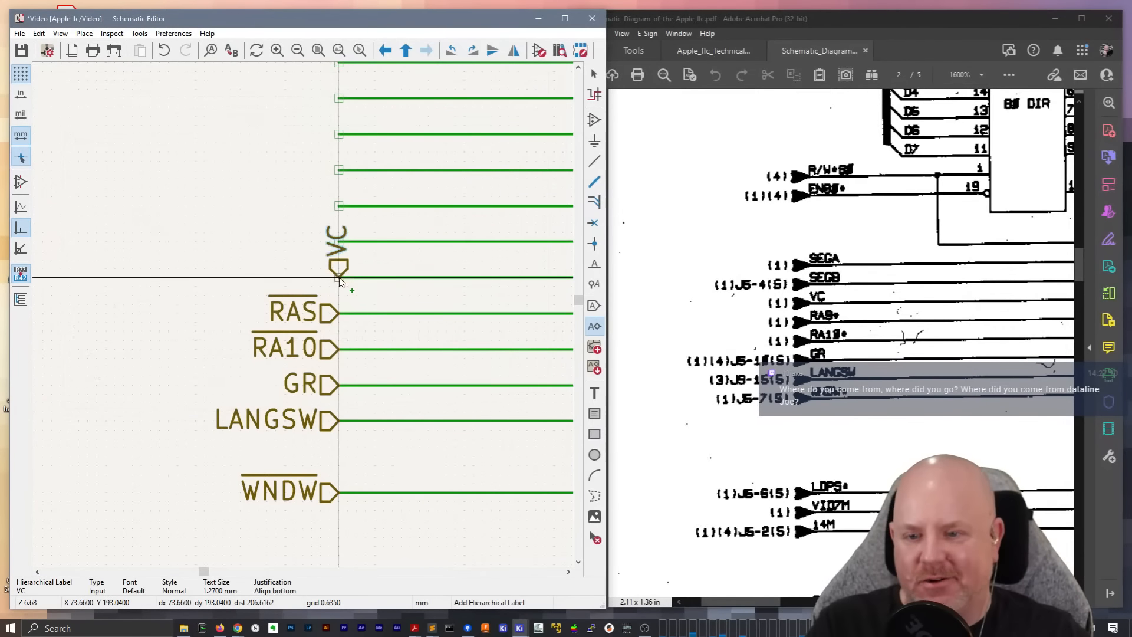
{"action": "key", "text": "r"}
{"action": "left_click", "coordinate": [338, 278]}
Add hierarchical labels SEGB and SEGA on the two wires above VC
{"action": "left_click", "coordinate": [341, 246]}
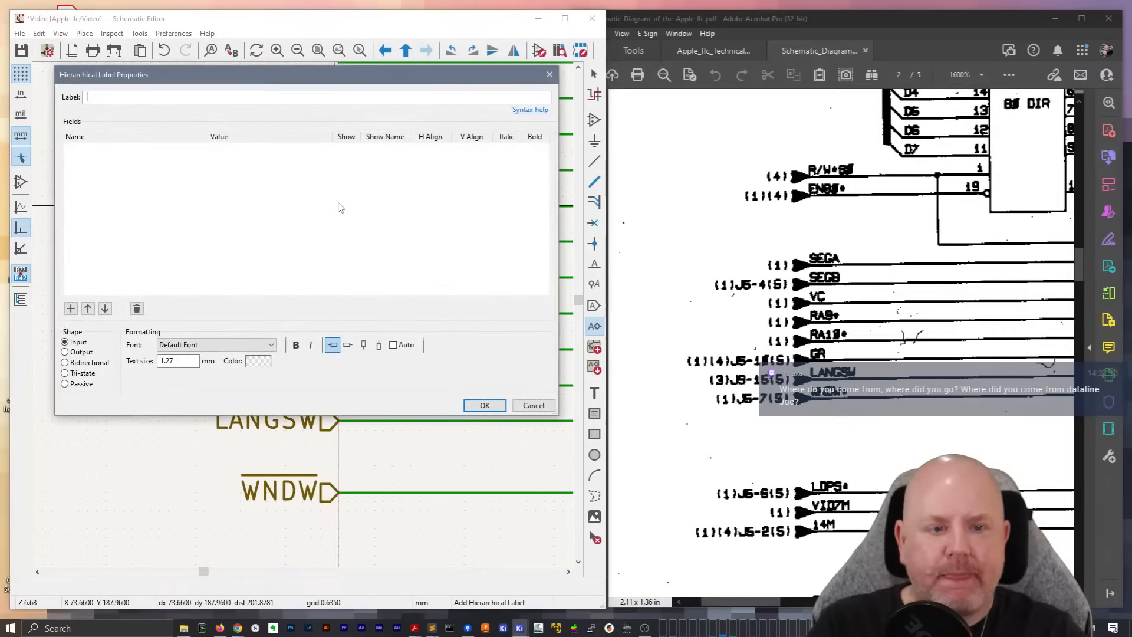
{"action": "type", "text": "SEGA"}
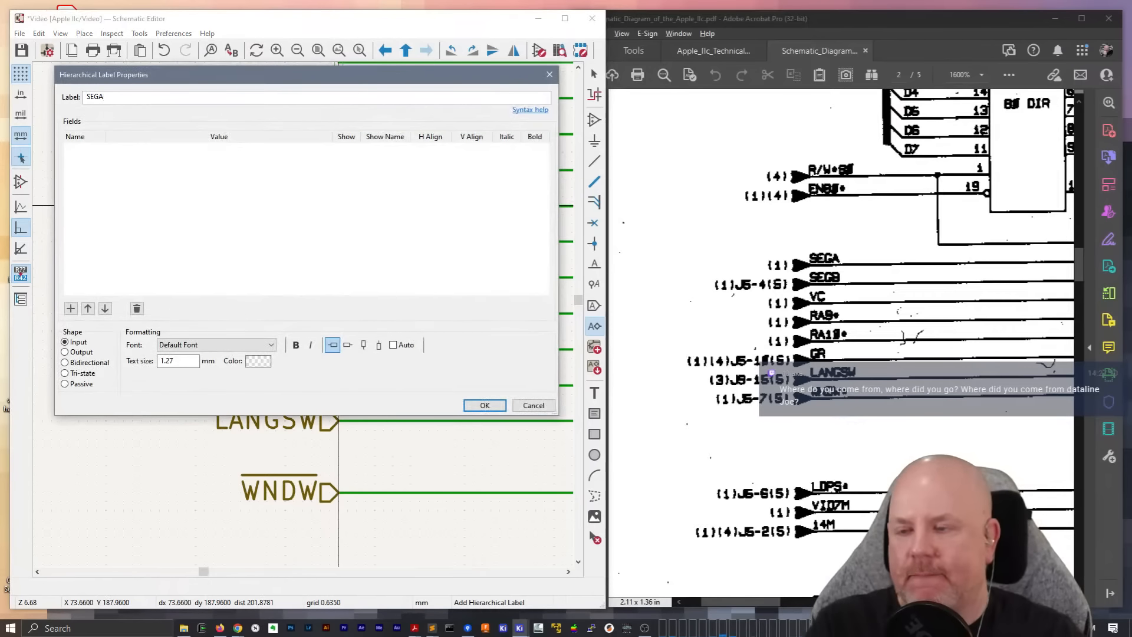
{"action": "key", "text": "Return"}
{"action": "left_click", "coordinate": [336, 206]}
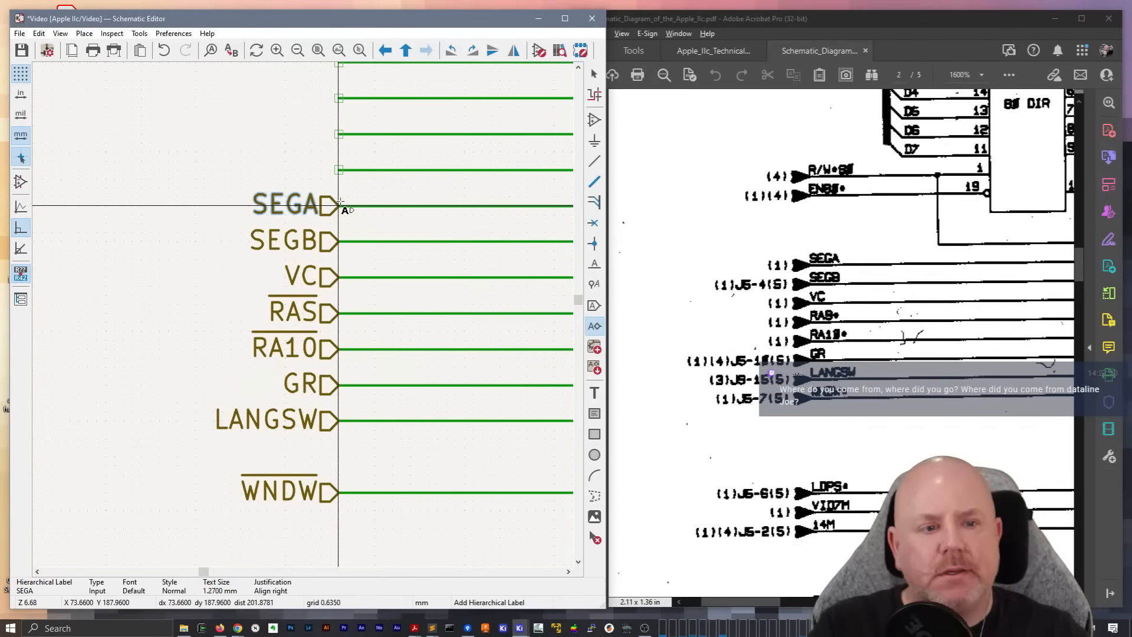
Check the character generator in the PDF, then delete the six unlabelled wires at UE4 pins A3 to A8 and save the schematic
{"action": "scroll", "coordinate": [912, 244], "scroll_direction": "down", "scroll_amount": 1}
{"action": "scroll", "coordinate": [912, 243], "scroll_direction": "up", "scroll_amount": 2}
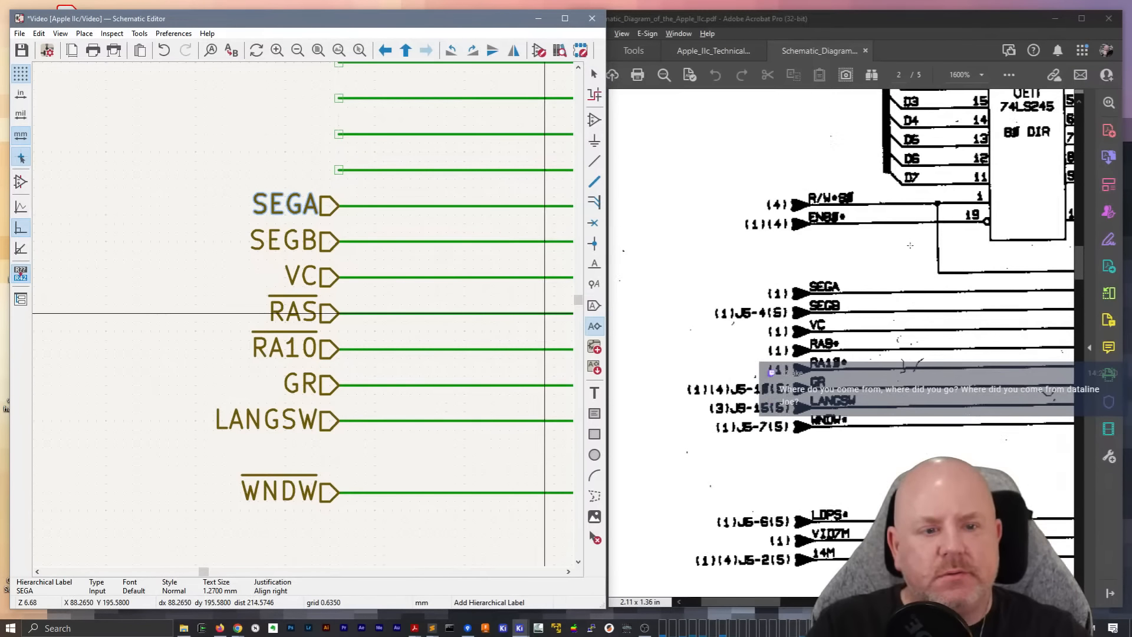
{"action": "left_click_drag", "start_coordinate": [756, 602], "coordinate": [811, 586]}
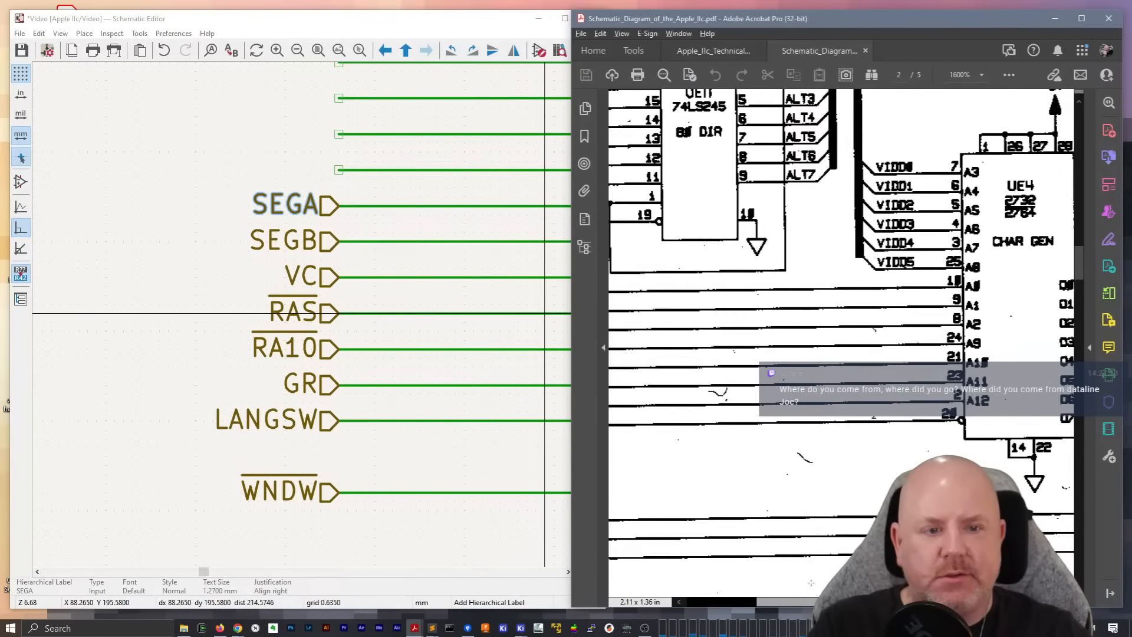
{"action": "scroll", "coordinate": [306, 319], "scroll_direction": "down", "scroll_amount": 4}
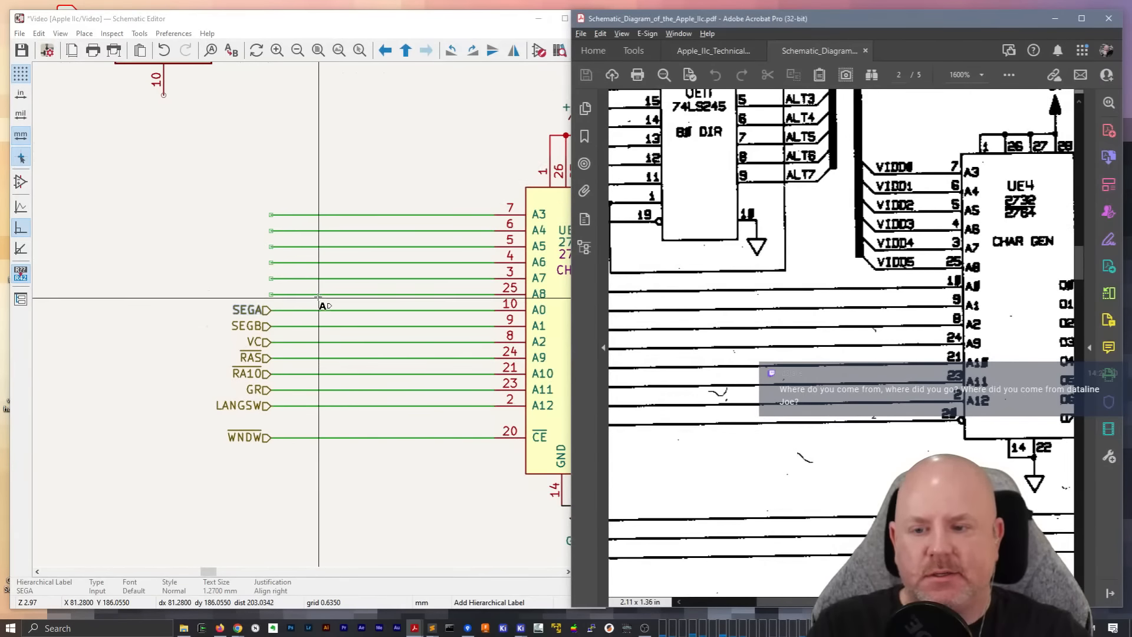
{"action": "left_click_drag", "start_coordinate": [322, 302], "coordinate": [343, 171]}
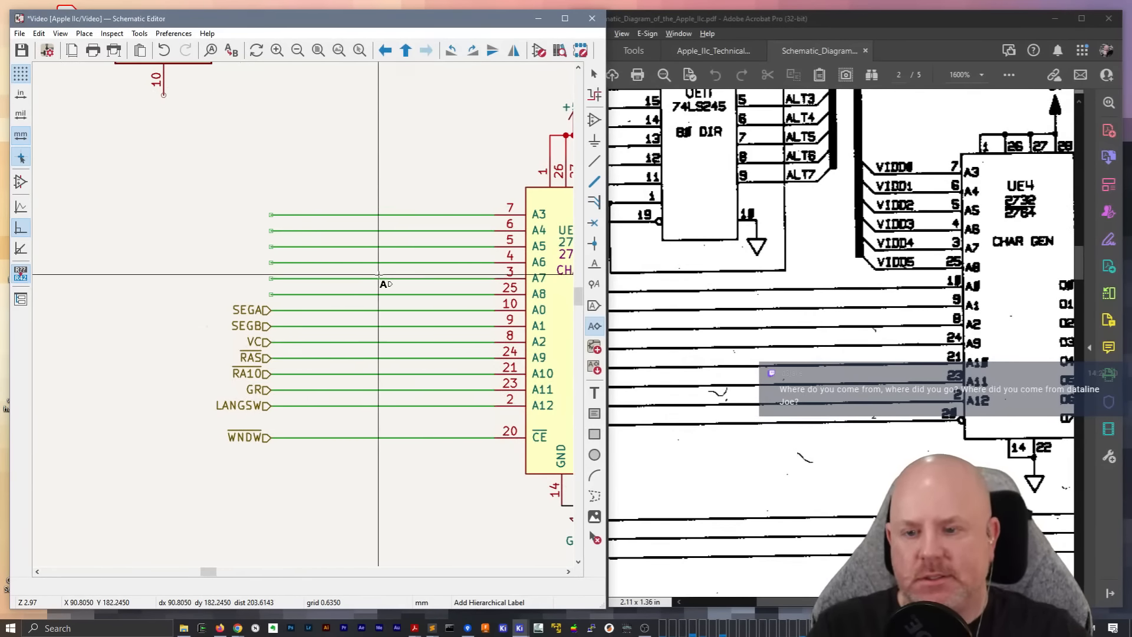
{"action": "key", "text": "Escape"}
{"action": "left_click_drag", "start_coordinate": [412, 301], "coordinate": [353, 203]}
{"action": "key", "text": "Delete"}
{"action": "key", "text": "ctrl+s"}
Compare the connections of shift register UE6 and video chip UE1 in the PDF with the Video sheet
{"action": "mouse_move", "coordinate": [1080, 265]}
{"action": "left_mouse_down"}
{"action": "mouse_move", "coordinate": [1082, 224]}
{"action": "mouse_move", "coordinate": [1085, 251]}
{"action": "left_mouse_up"}
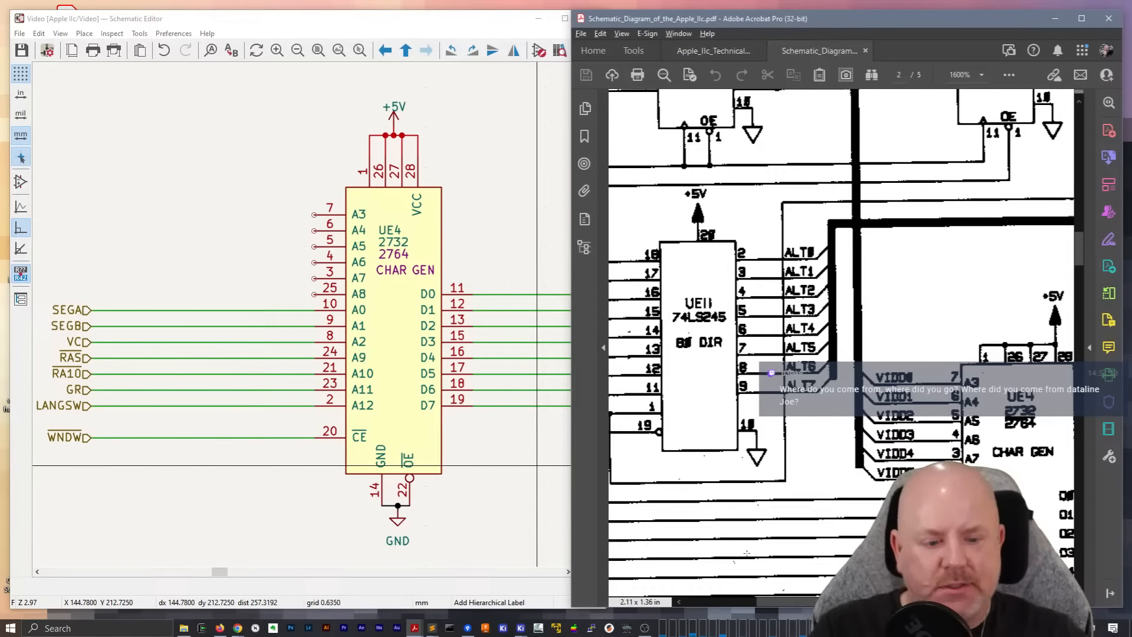
{"action": "left_click_drag", "start_coordinate": [793, 602], "coordinate": [935, 603]}
{"action": "scroll", "coordinate": [912, 433], "scroll_direction": "down", "scroll_amount": 3}
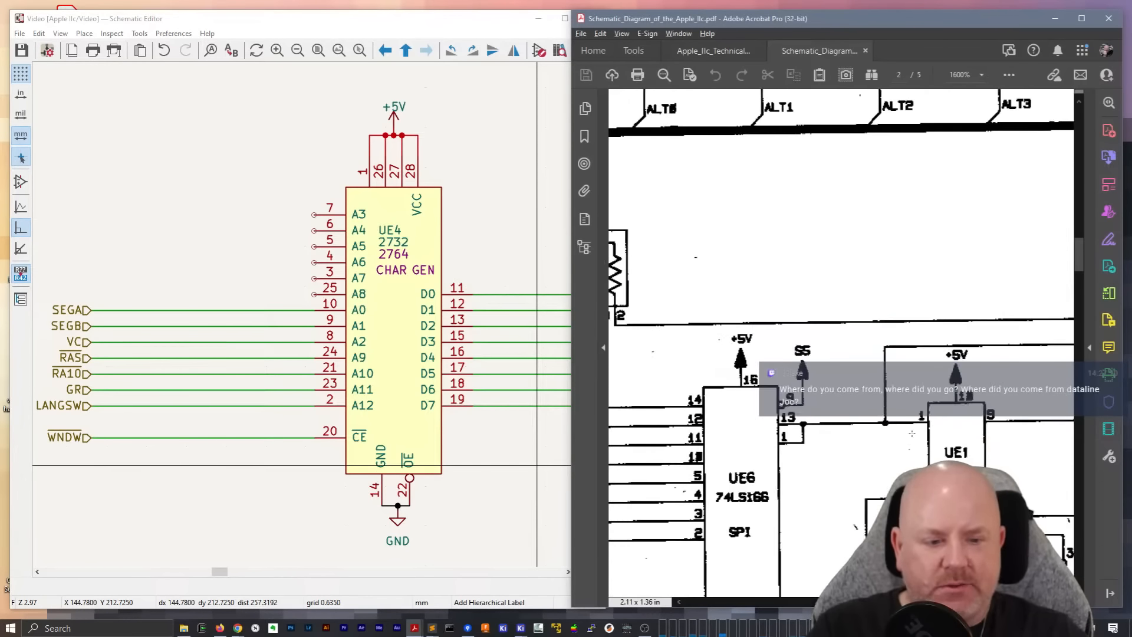
{"action": "scroll", "coordinate": [911, 433], "scroll_direction": "down", "scroll_amount": 2}
{"action": "scroll", "coordinate": [912, 433], "scroll_direction": "down", "scroll_amount": 6}
{"action": "left_click_drag", "start_coordinate": [219, 572], "coordinate": [253, 572]}
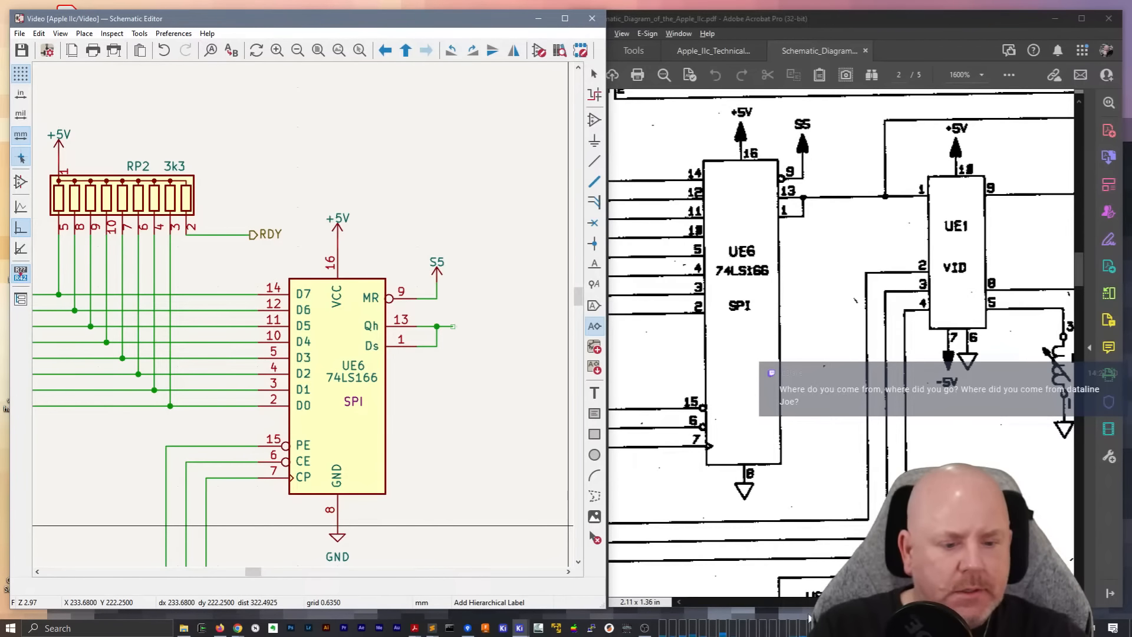
{"action": "scroll", "coordinate": [865, 496], "scroll_direction": "down", "scroll_amount": 4}
{"action": "scroll", "coordinate": [865, 496], "scroll_direction": "down", "scroll_amount": 5}
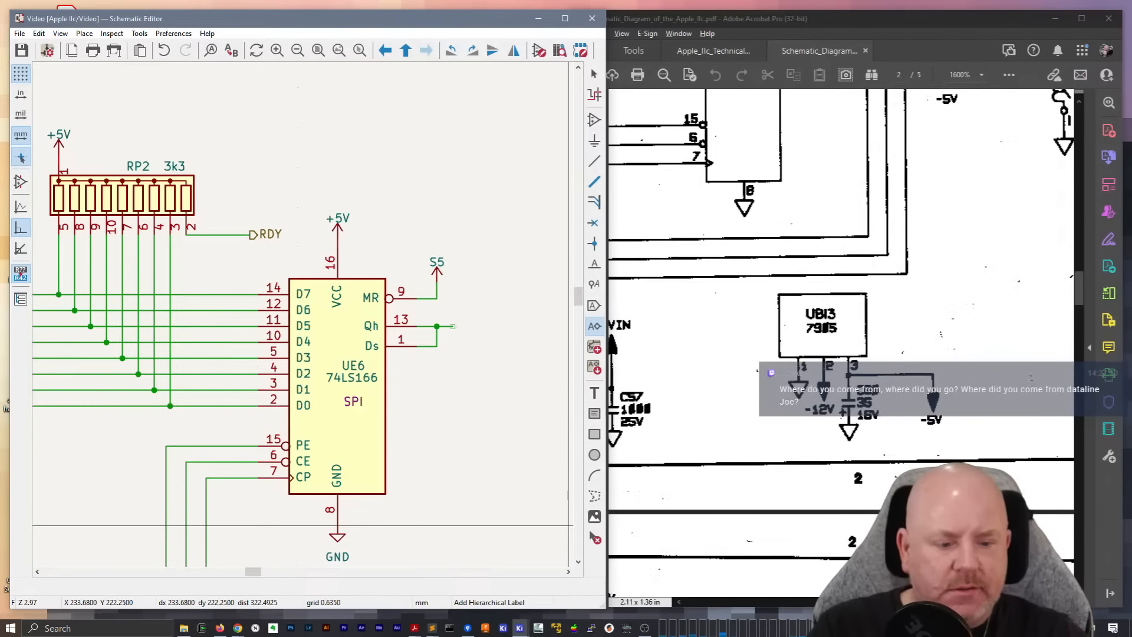
Examine the power circuitry at the foot of PDF page 2, including F1, L1, switch S1, C57 and regulator UB13
{"action": "left_click", "coordinate": [855, 601]}
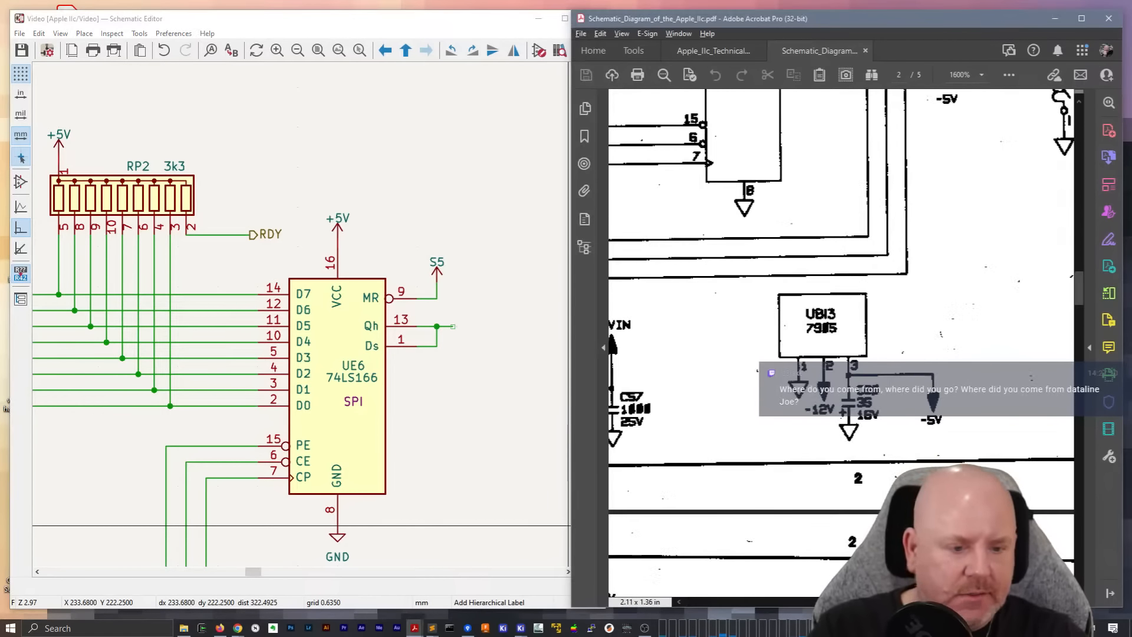
{"action": "scroll", "coordinate": [842, 342], "scroll_direction": "left", "scroll_amount": 3}
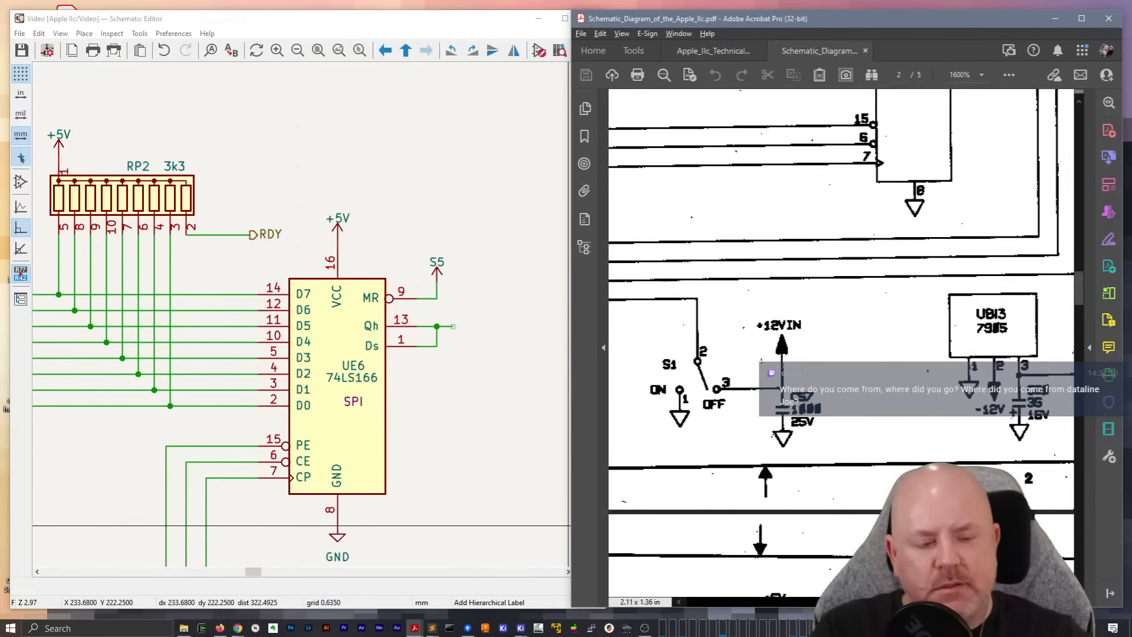
{"action": "left_click_drag", "start_coordinate": [869, 601], "coordinate": [765, 601]}
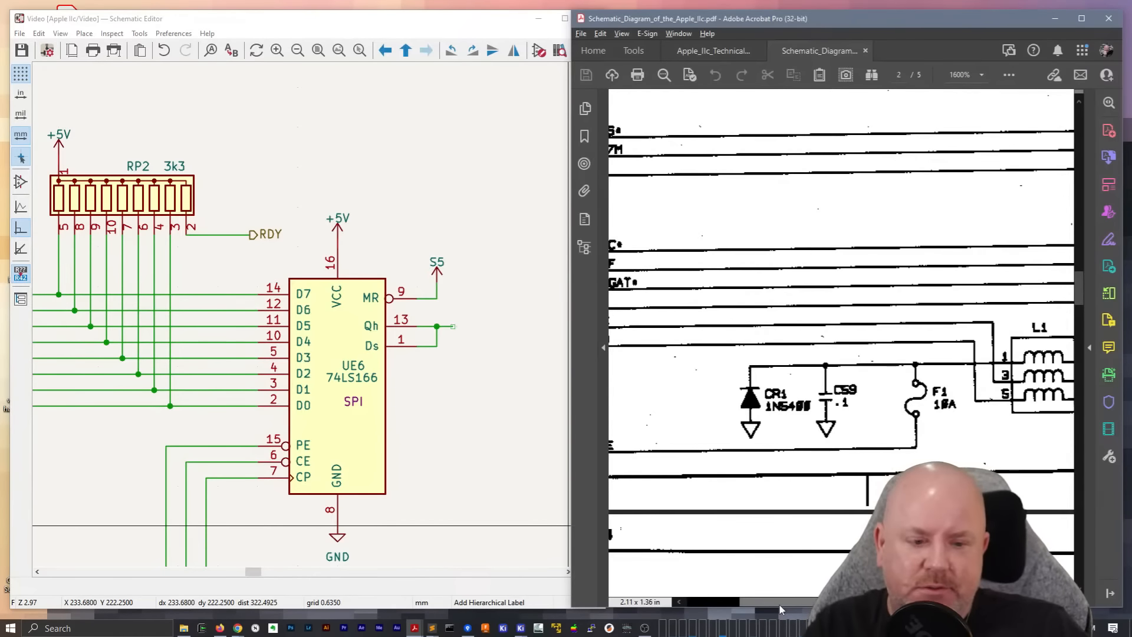
{"action": "left_click_drag", "start_coordinate": [779, 605], "coordinate": [874, 604]}
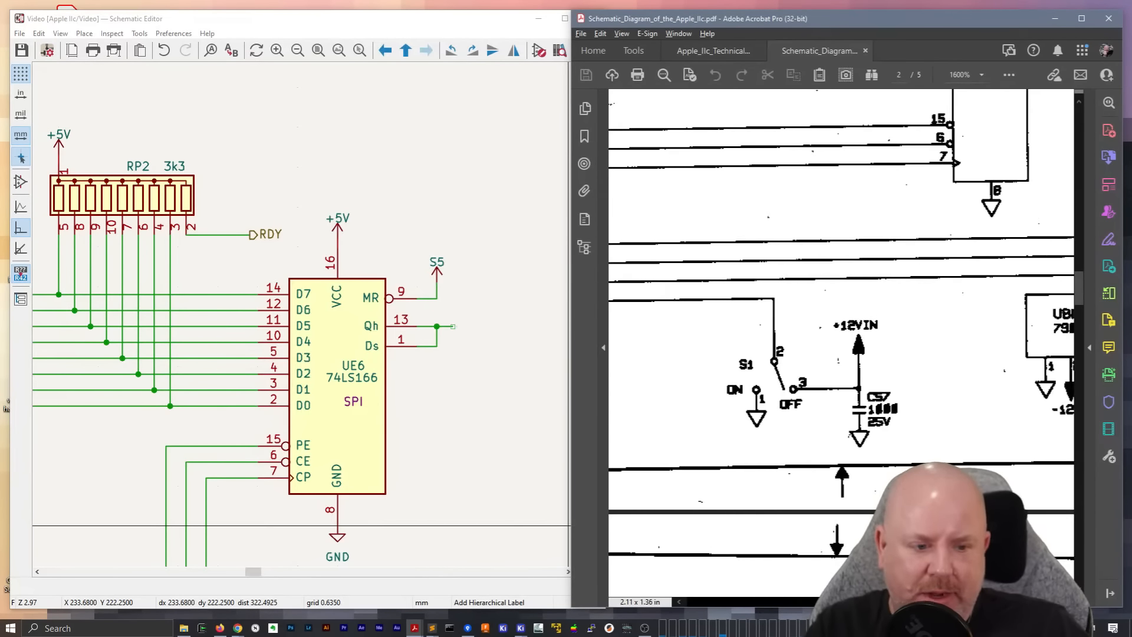
{"action": "scroll", "coordinate": [841, 342], "scroll_direction": "right", "scroll_amount": 3}
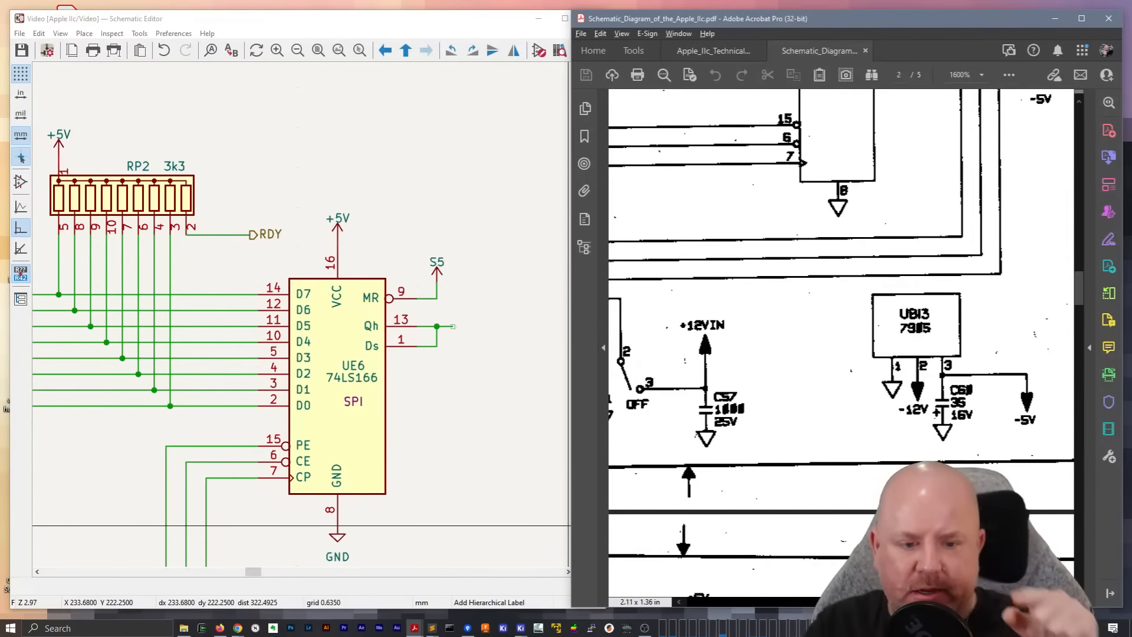
{"action": "scroll", "coordinate": [841, 342], "scroll_direction": "left", "scroll_amount": 1}
{"action": "scroll", "coordinate": [842, 342], "scroll_direction": "left", "scroll_amount": 4}
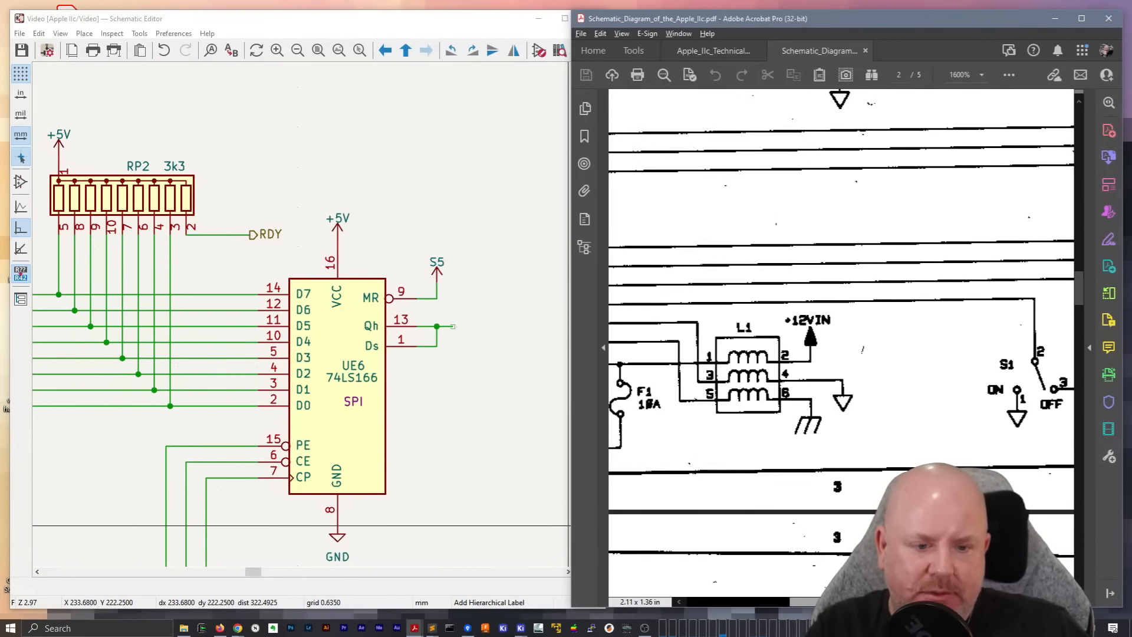
Review the power input around S1, CR1, C59 and F1 in the PDF, and bring video chip UE1 into view
{"action": "scroll", "coordinate": [842, 342], "scroll_direction": "right", "scroll_amount": 1}
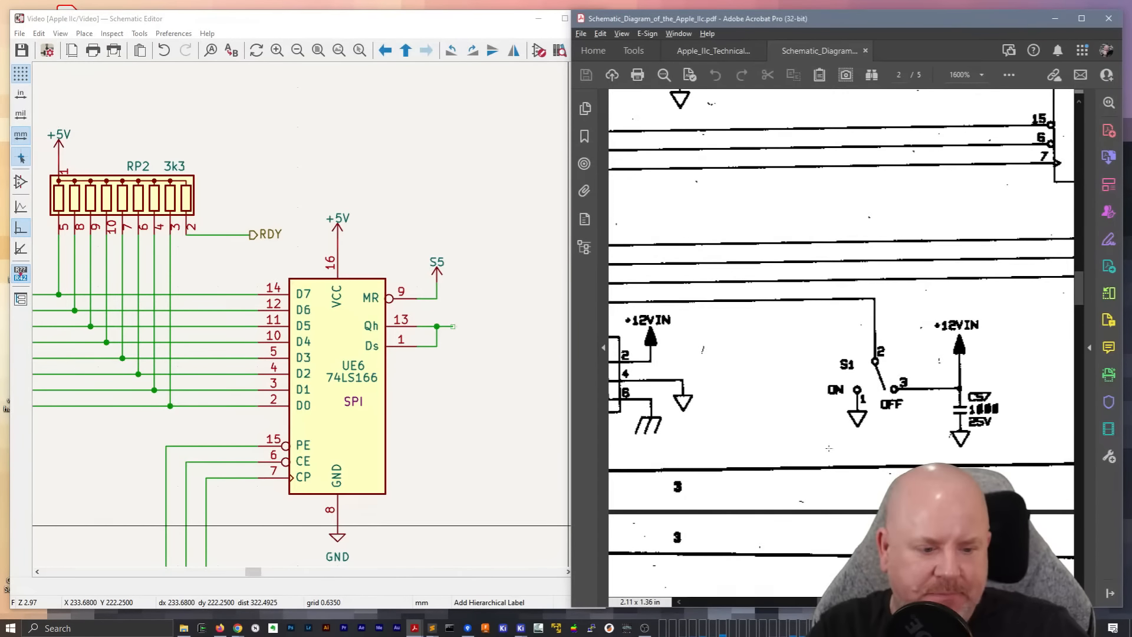
{"action": "left_click_drag", "start_coordinate": [821, 603], "coordinate": [754, 604]}
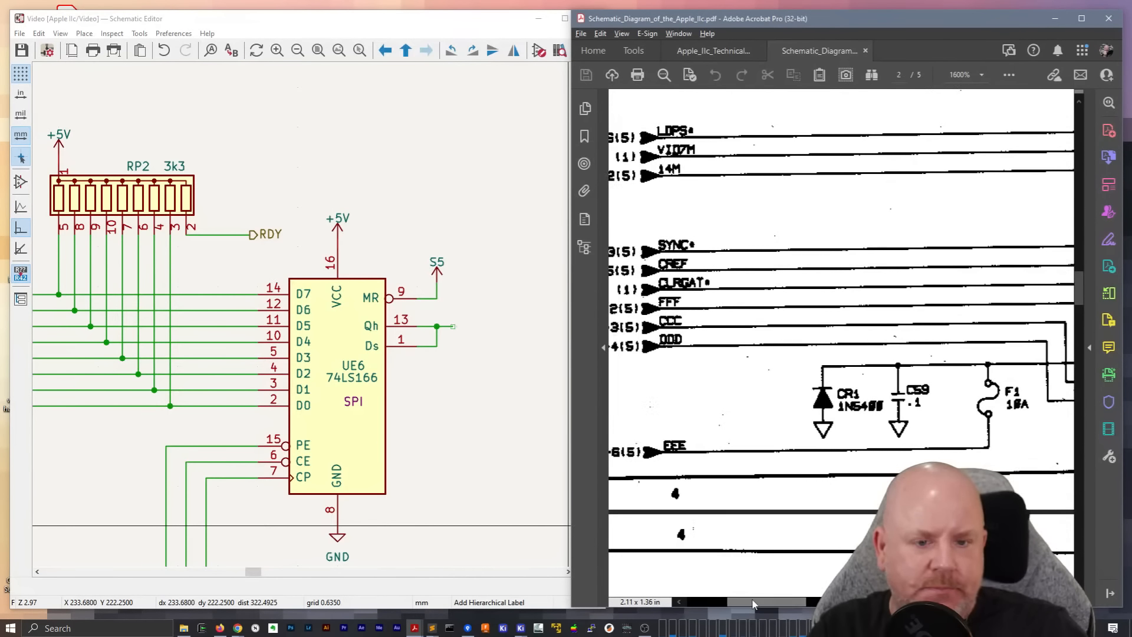
{"action": "scroll", "coordinate": [753, 605], "scroll_direction": "up", "scroll_amount": 2}
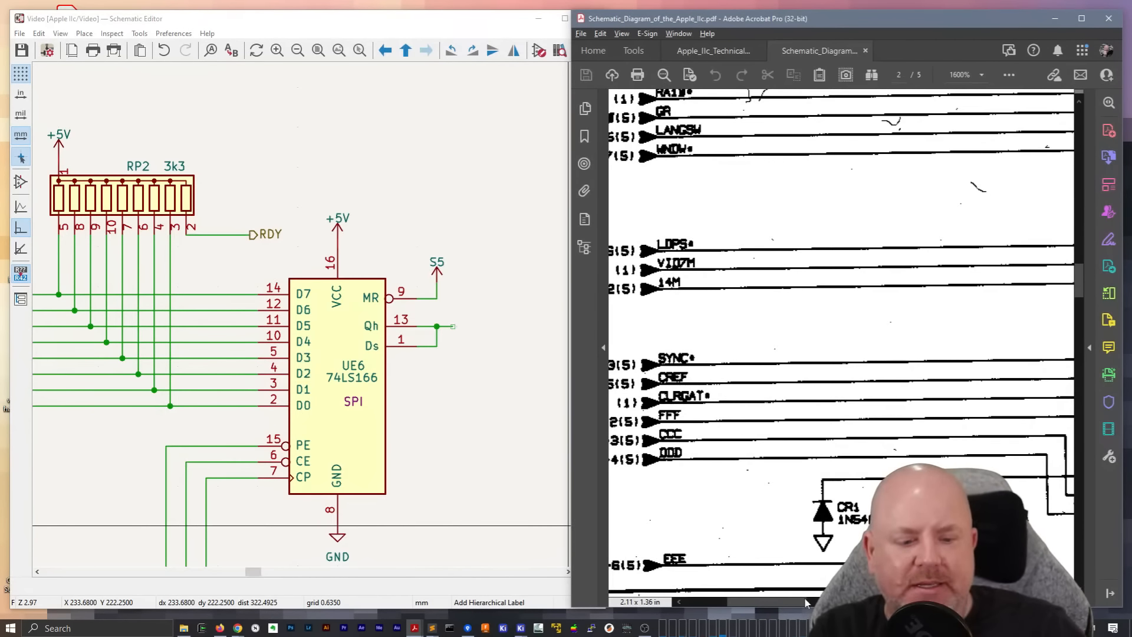
{"action": "scroll", "coordinate": [793, 606], "scroll_direction": "up", "scroll_amount": 4}
{"action": "left_click_drag", "start_coordinate": [793, 605], "coordinate": [951, 605]}
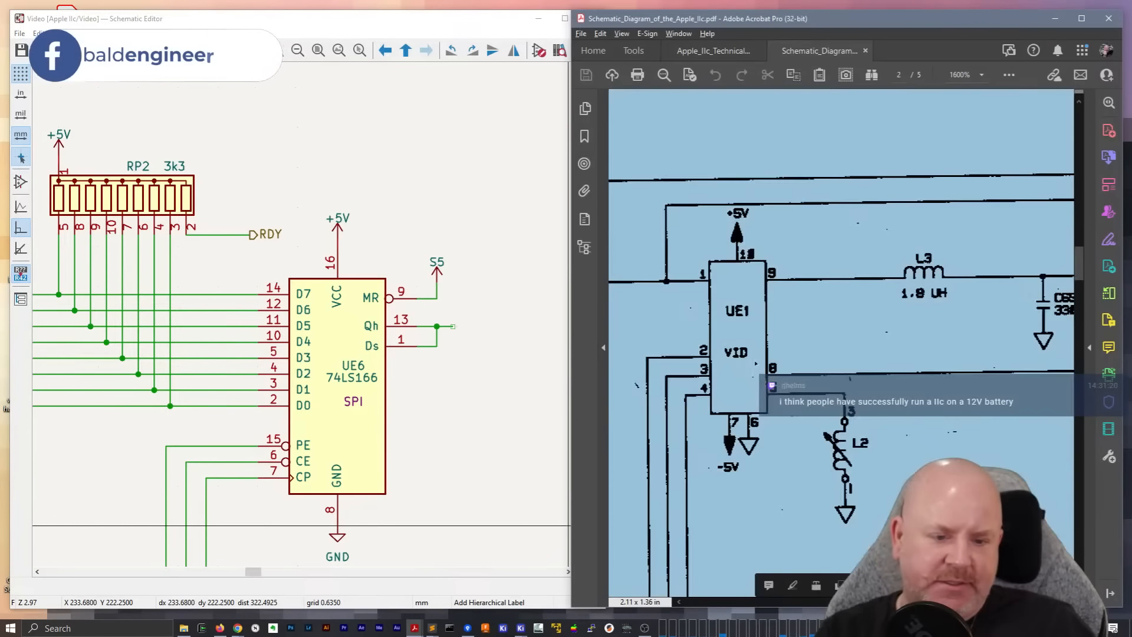
Leave hierarchical label placement in the Video sheet and start adding a symbol, searching the symbol library for "II"
{"action": "left_click", "coordinate": [394, 219]}
{"action": "key", "text": "Escape"}
{"action": "key", "text": "Escape"}
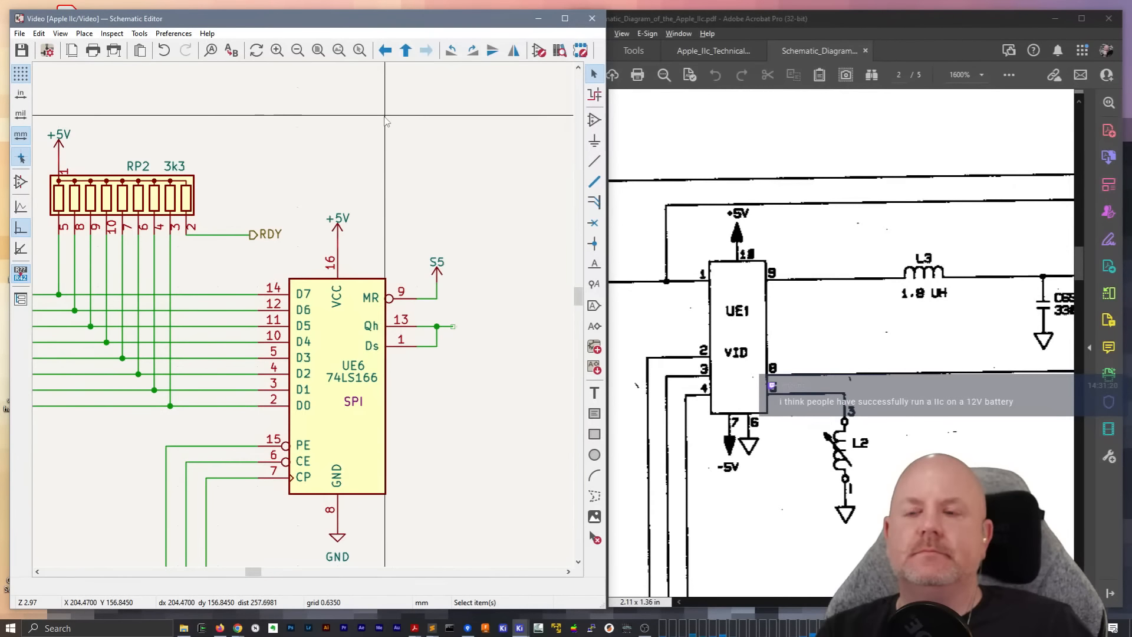
{"action": "key", "text": "a"}
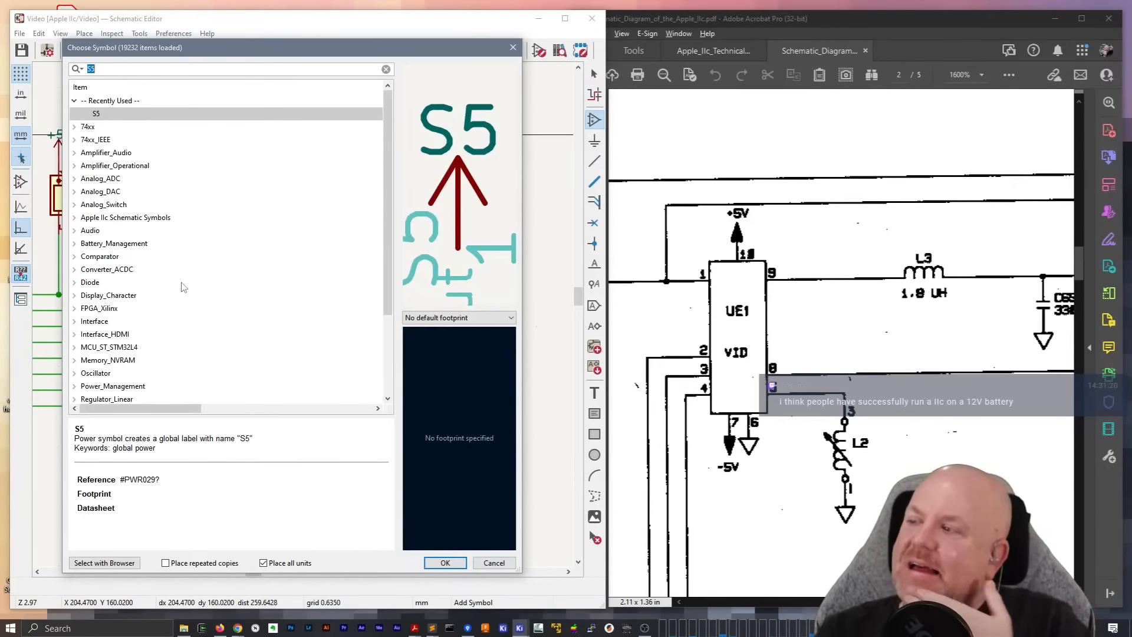
{"action": "double_click", "coordinate": [118, 71]}
{"action": "type", "text": "l"}
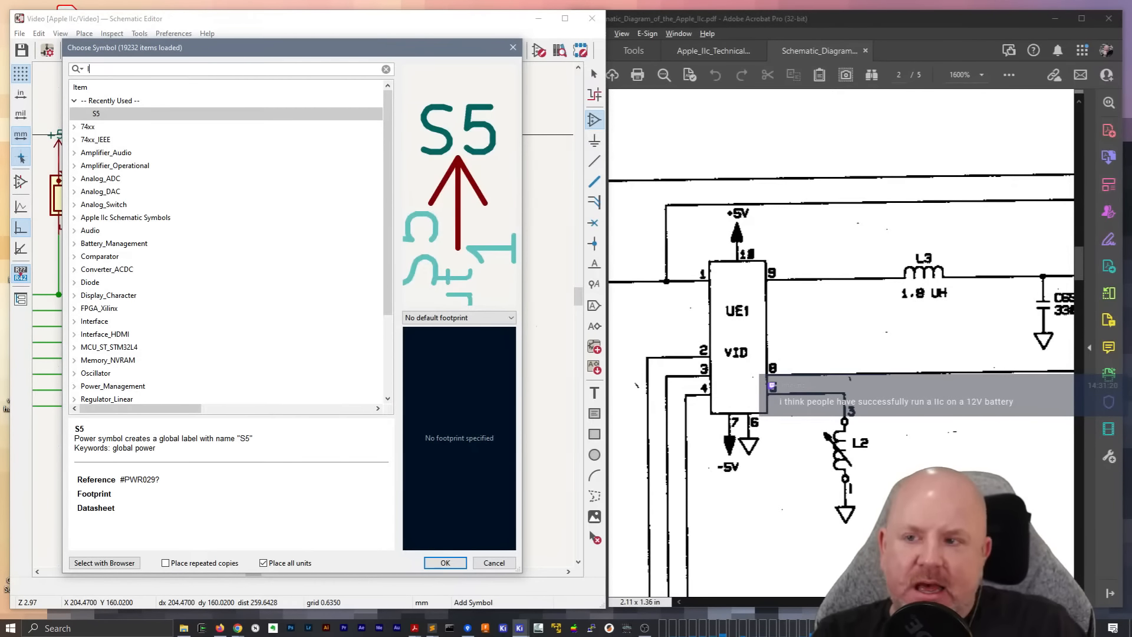
{"action": "type", "text": "l"}
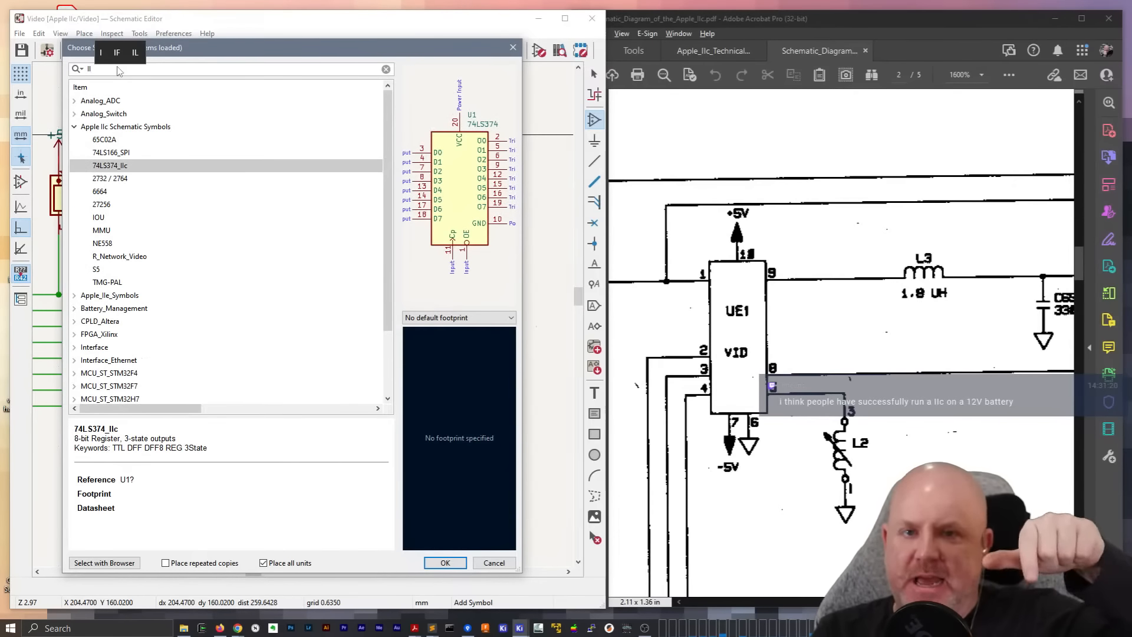
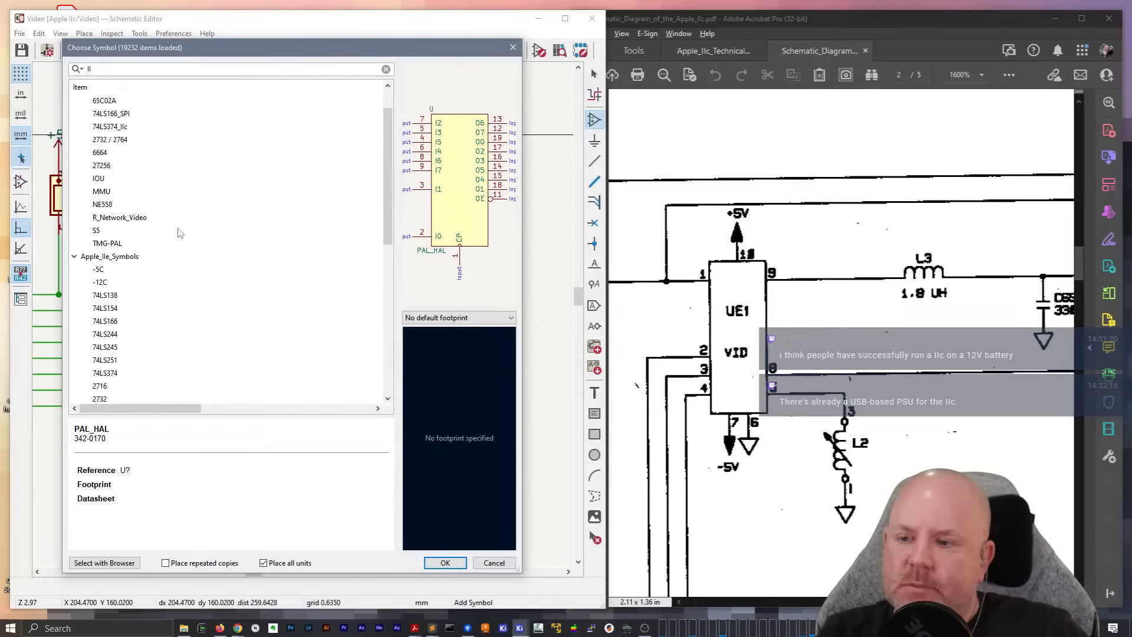
Cancel the symbol search, open the Symbol Editor and filter its libraries for "IIC"
{"action": "key", "text": "Escape"}
{"action": "right_click", "coordinate": [417, 156]}
{"action": "left_click", "coordinate": [451, 164]}
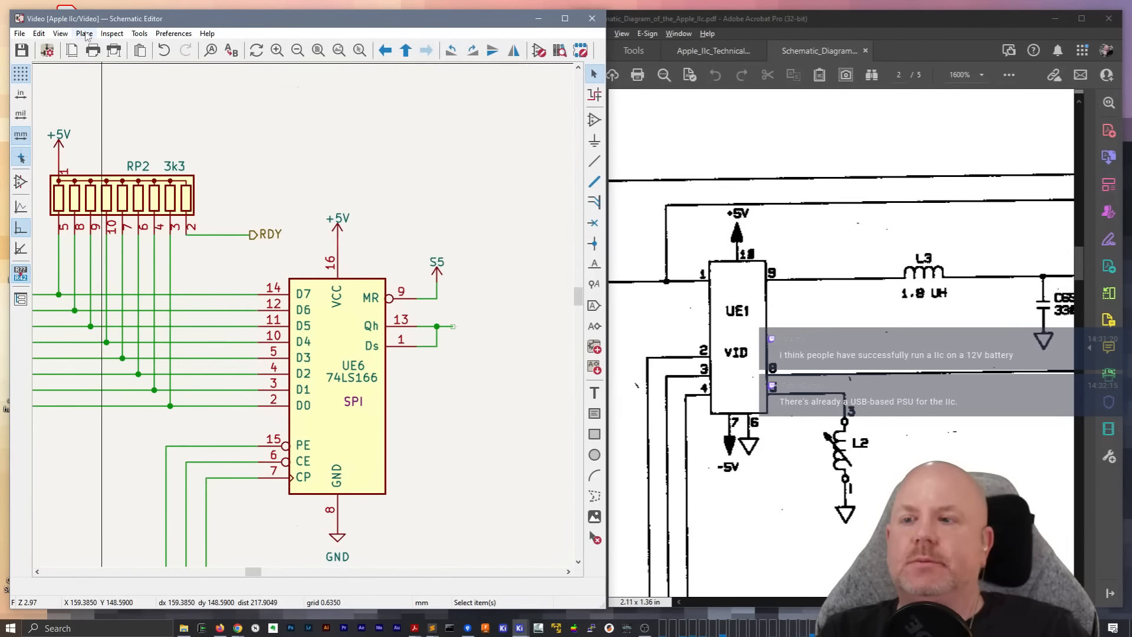
{"action": "left_click", "coordinate": [139, 33]}
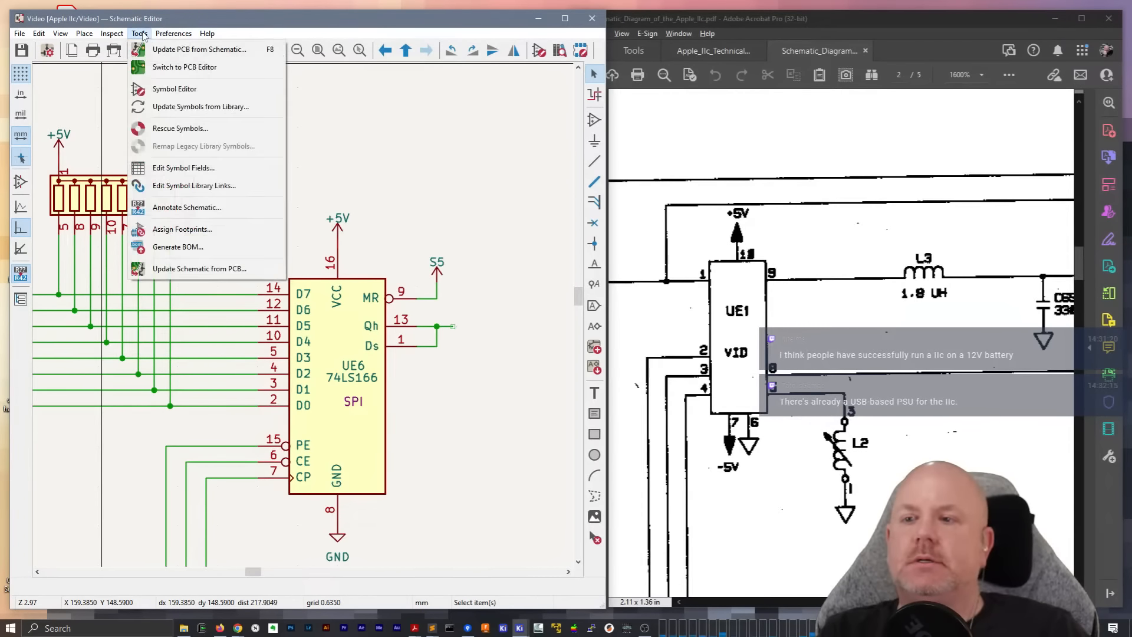
{"action": "left_click", "coordinate": [175, 88]}
{"action": "left_click", "coordinate": [75, 80]}
{"action": "type", "text": "II"}
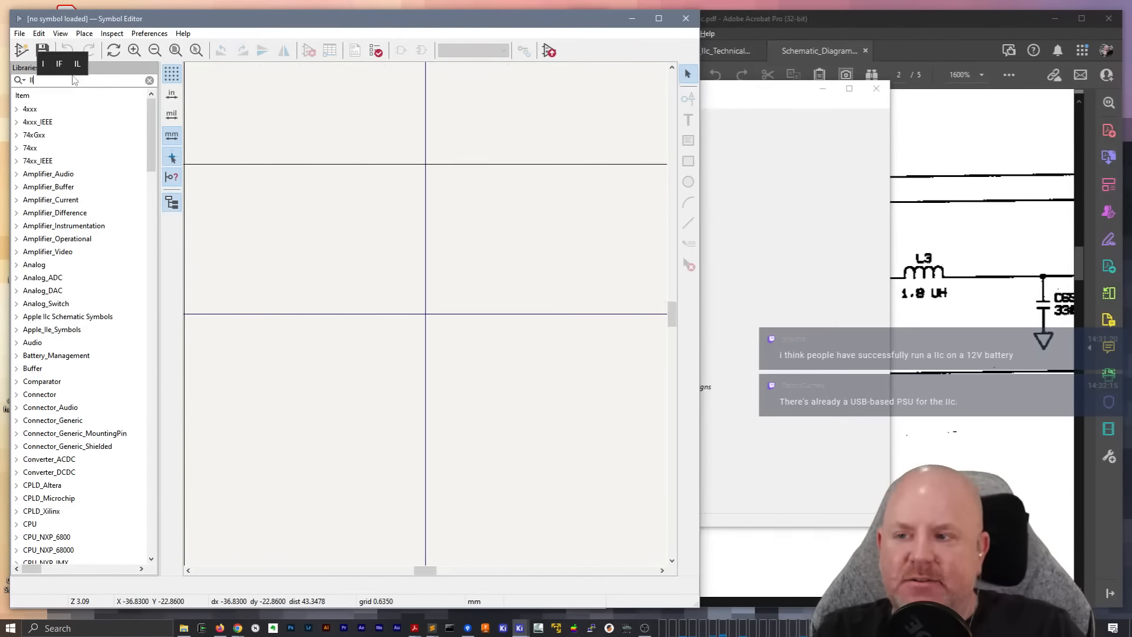
{"action": "type", "text": "C"}
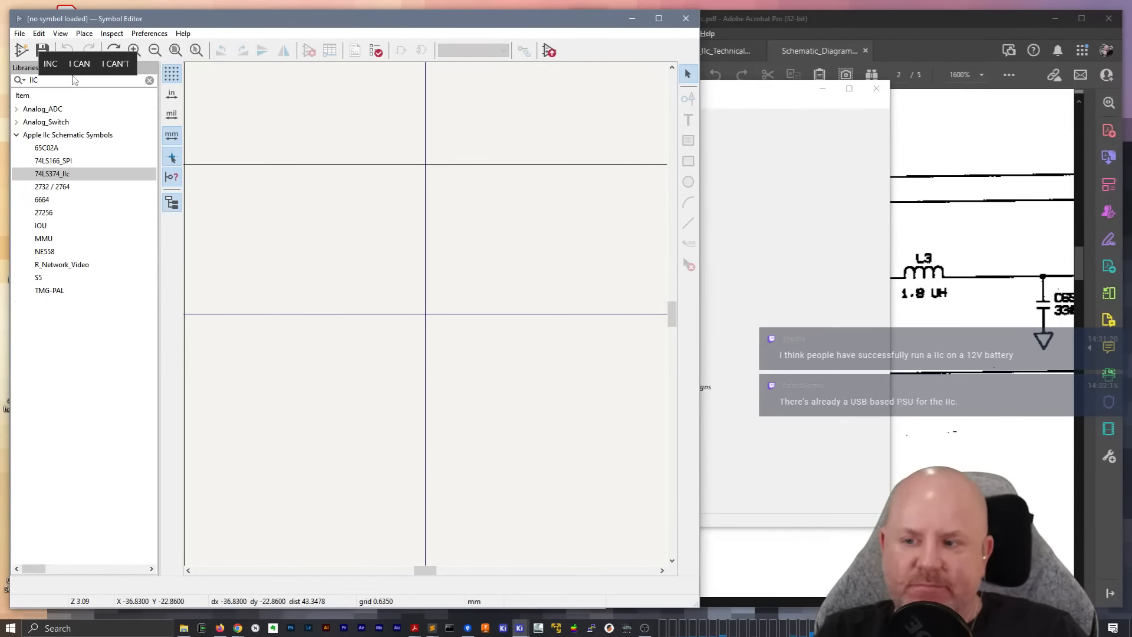
Narrow the Symbol Editor window to uncover chip UE1 in the PDF, and select the Apple IIc Schematic Symbols library using the filter "IIc"
{"action": "left_click", "coordinate": [822, 89]}
{"action": "left_click_drag", "start_coordinate": [700, 307], "coordinate": [641, 307]}
{"action": "left_click", "coordinate": [149, 80]}
{"action": "left_click", "coordinate": [22, 51]}
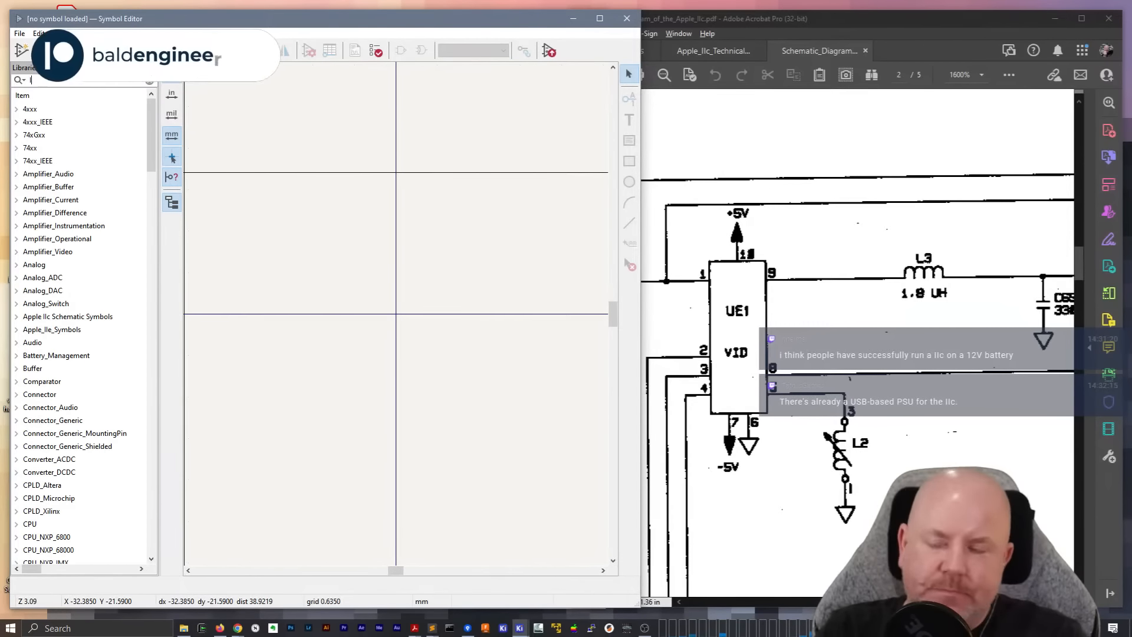
{"action": "type", "text": "IIc"}
{"action": "left_click", "coordinate": [72, 136]}
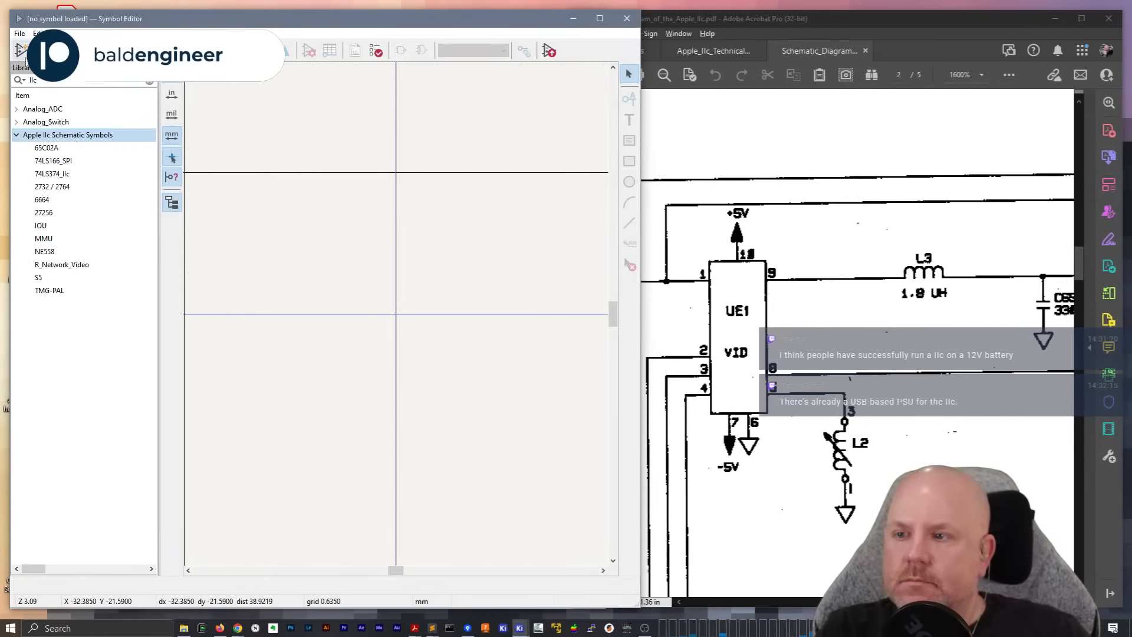
Create a new one-unit symbol named U with reference designator U in the Apple IIc Schematic Symbols library
{"action": "left_click", "coordinate": [21, 51]}
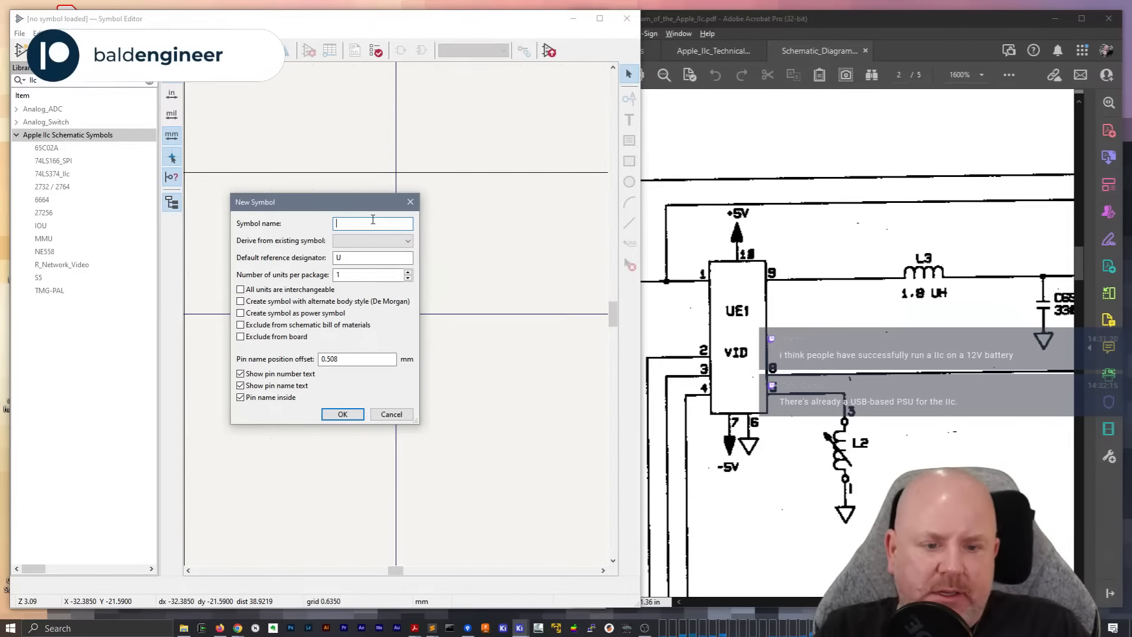
{"action": "type", "text": "U"}
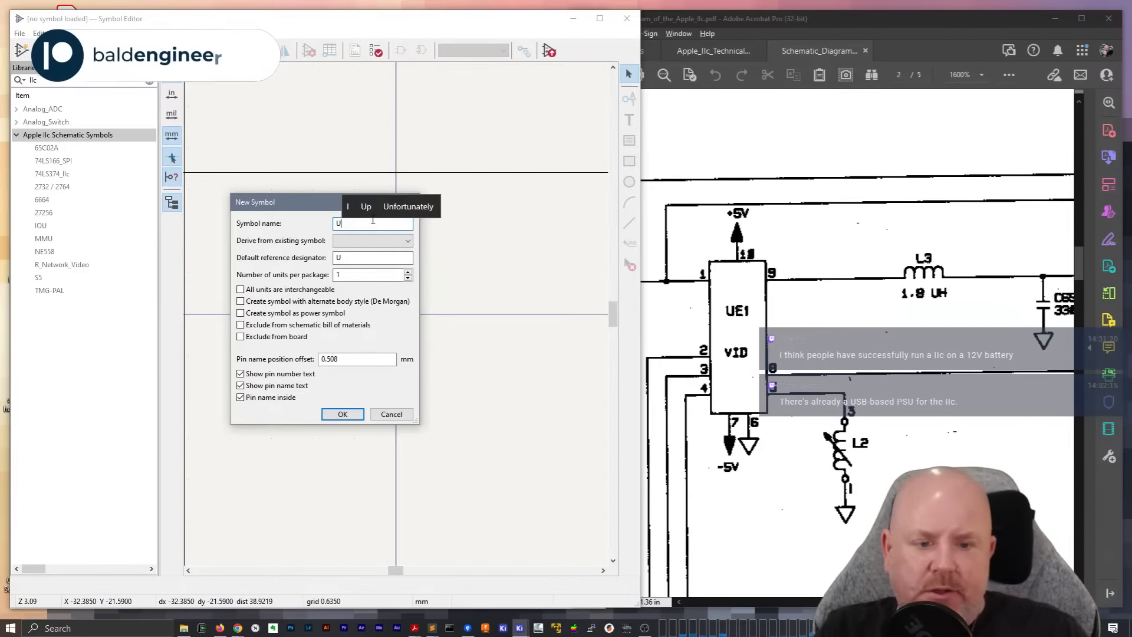
{"action": "left_click", "coordinate": [343, 414]}
Set the new symbol's value to VID in its library symbol properties
{"action": "scroll", "coordinate": [405, 273], "scroll_direction": "down", "scroll_amount": 2}
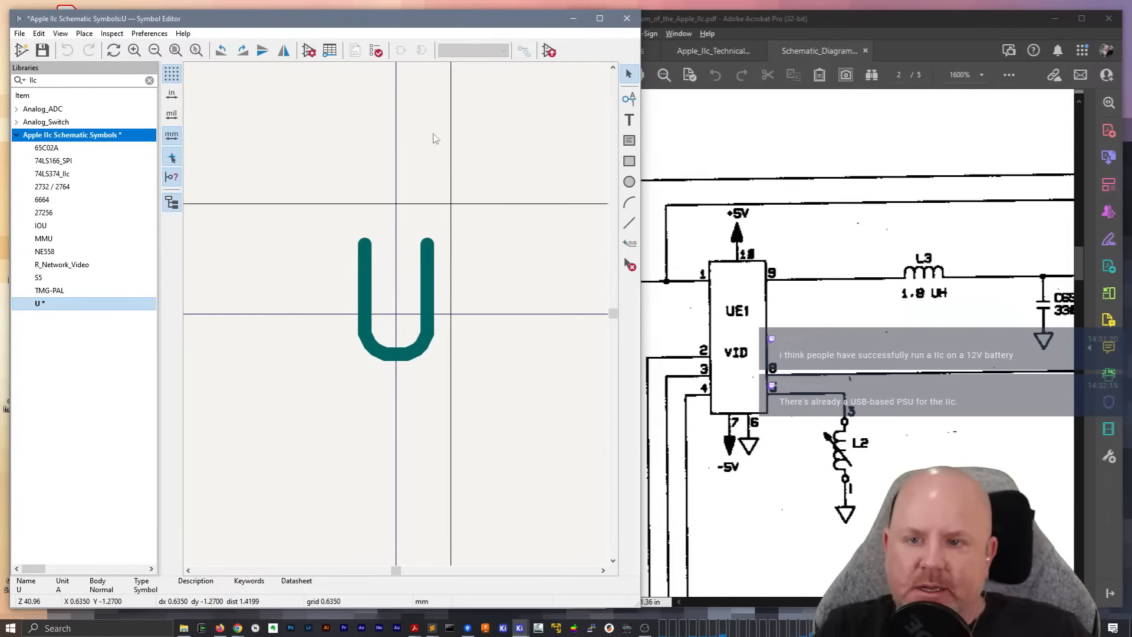
{"action": "left_click", "coordinate": [309, 50]}
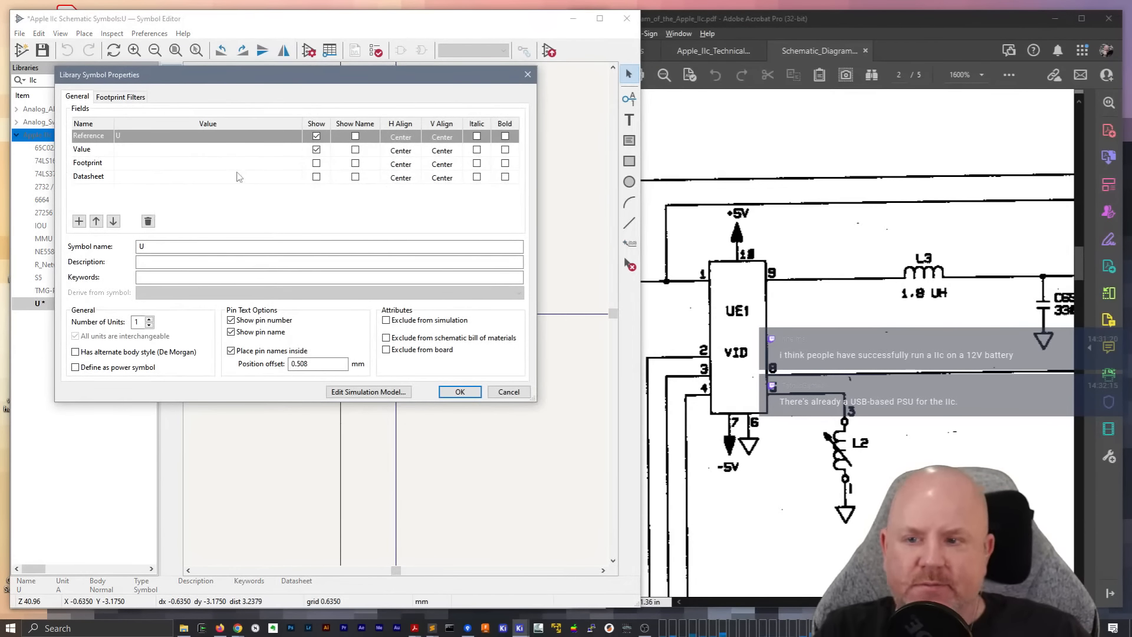
{"action": "left_click", "coordinate": [135, 151]}
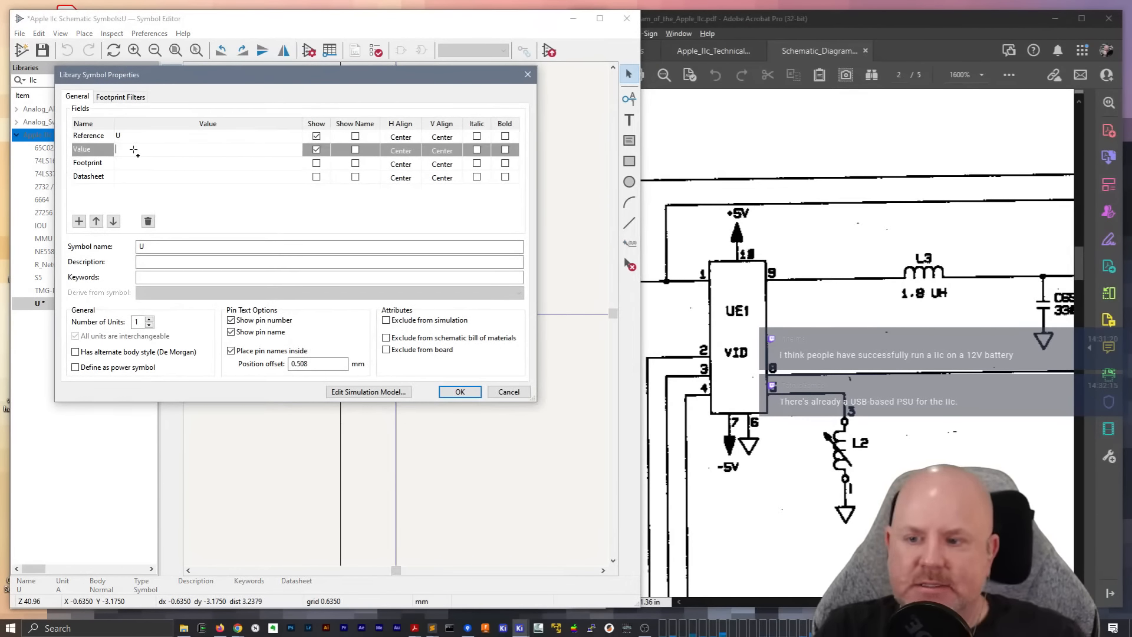
{"action": "type", "text": "VID"}
Enter "Hybrid for analog video signal generation Apple IIc" as the symbol's description
{"action": "left_click", "coordinate": [165, 261]}
{"action": "type", "text": "Hybrid for "}
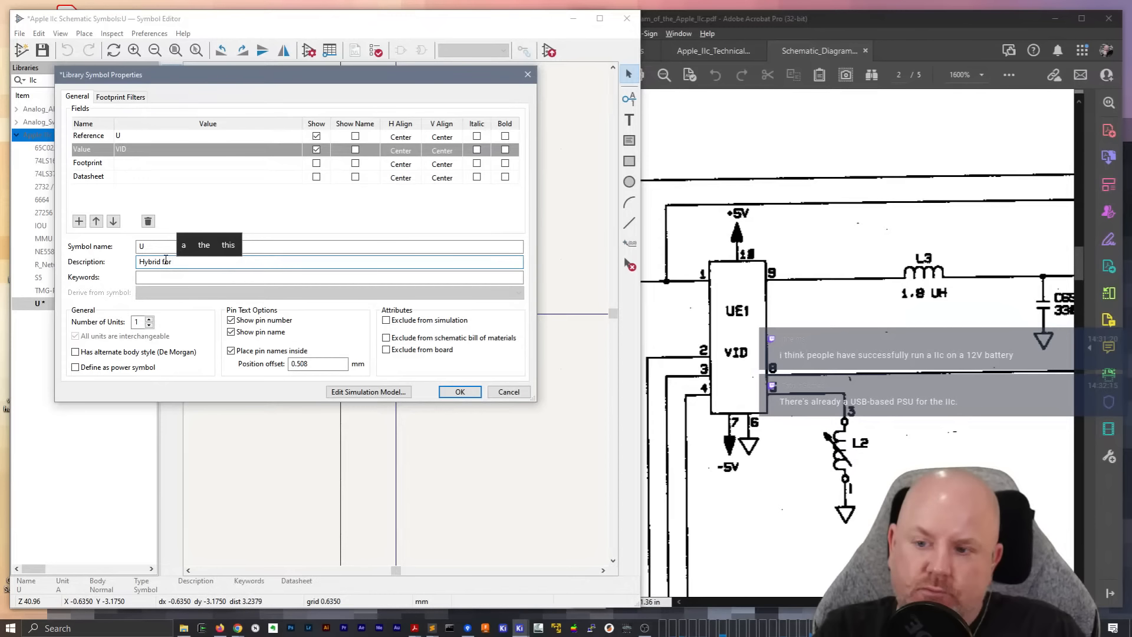
{"action": "type", "text": "video"}
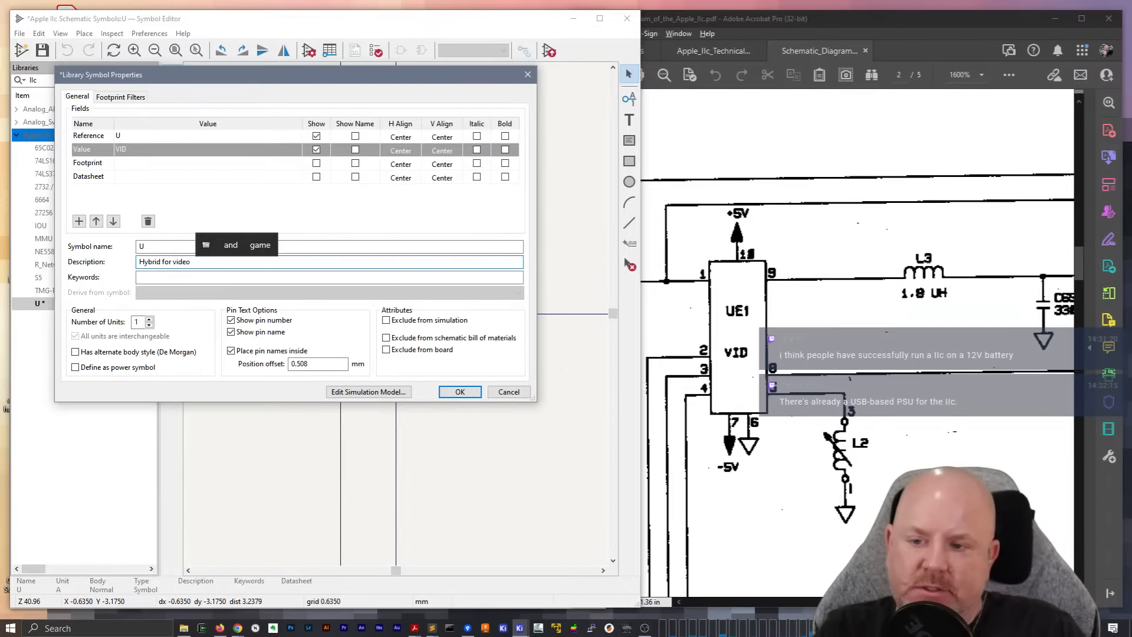
{"action": "type", "text": " signal generation"}
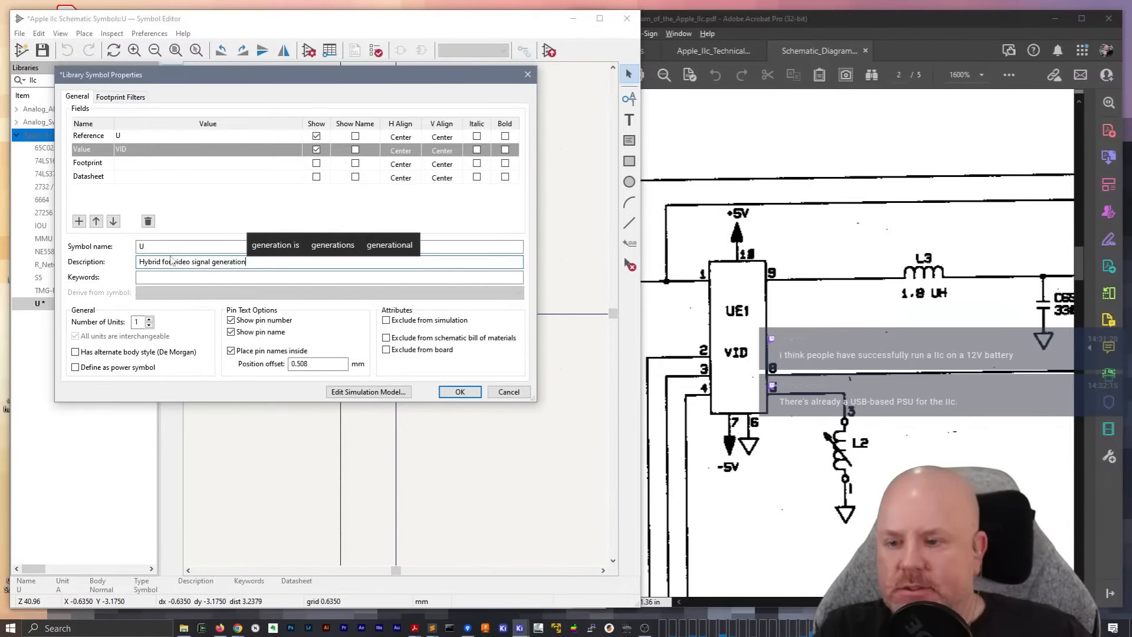
{"action": "left_click", "coordinate": [173, 261]}
{"action": "type", "text": "anal"}
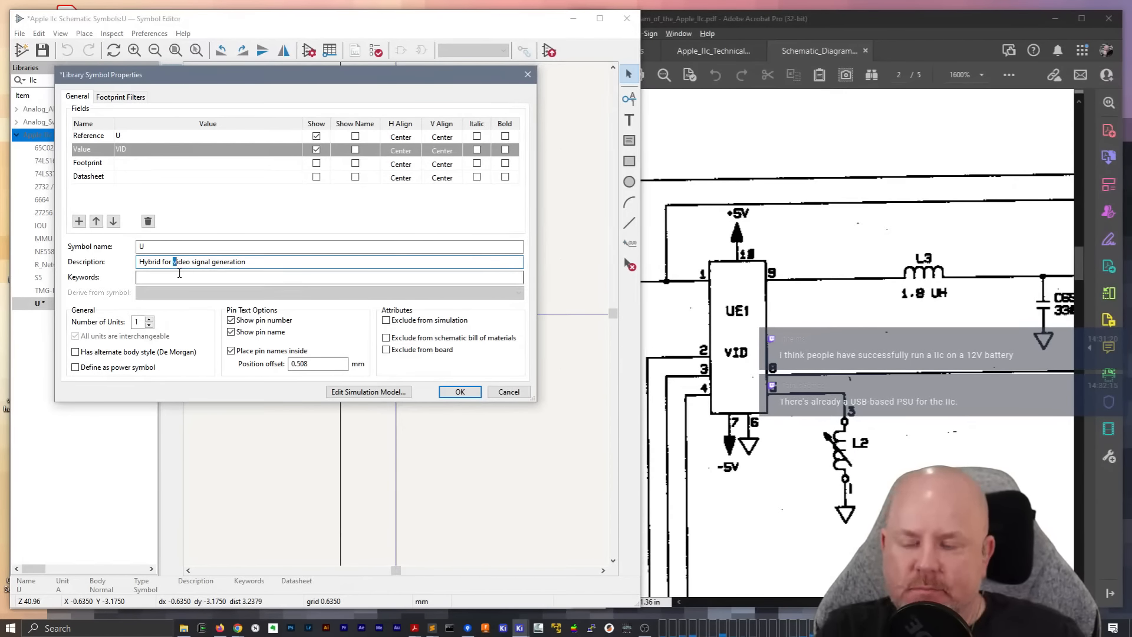
{"action": "type", "text": "og"}
{"action": "key", "text": "End"}
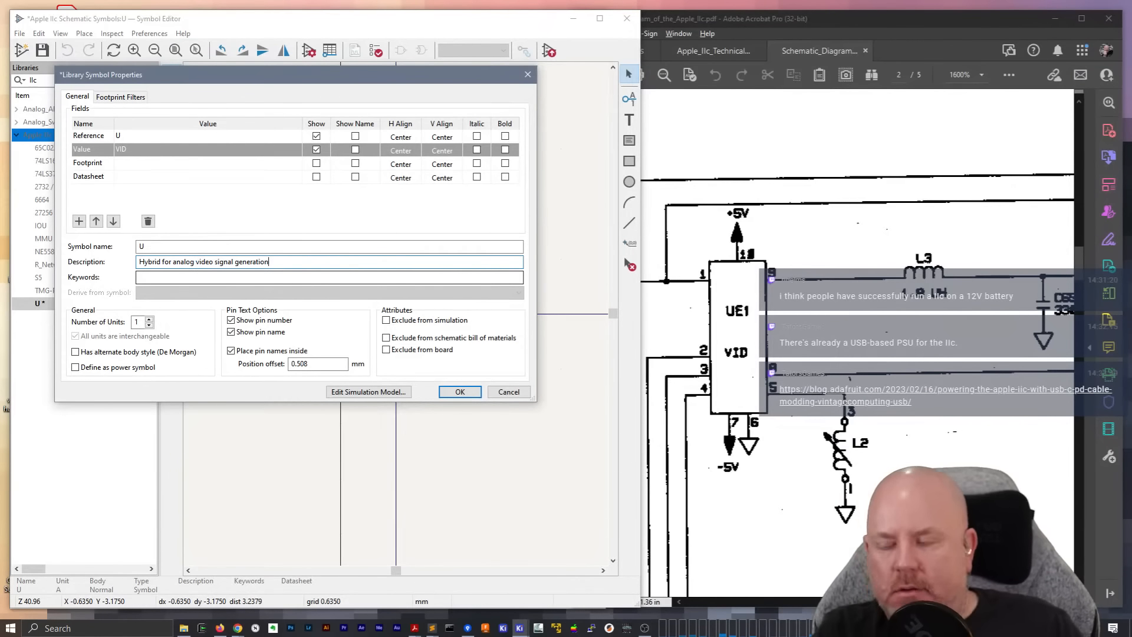
{"action": "type", "text": "Apple IIc"}
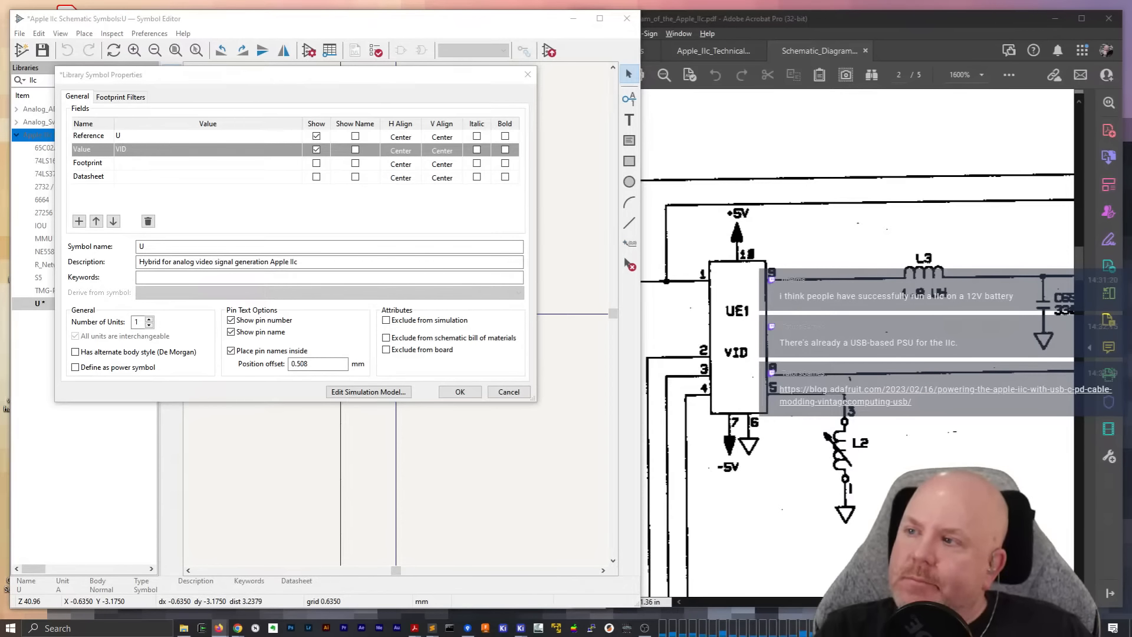
Switch to the browser and read the article on powering the Apple //c with a USB-C PD cable
{"action": "left_click_drag", "start_coordinate": [0, 141], "coordinate": [692, 203]}
{"action": "double_click", "coordinate": [692, 203]}
{"action": "left_click", "coordinate": [149, 14]}
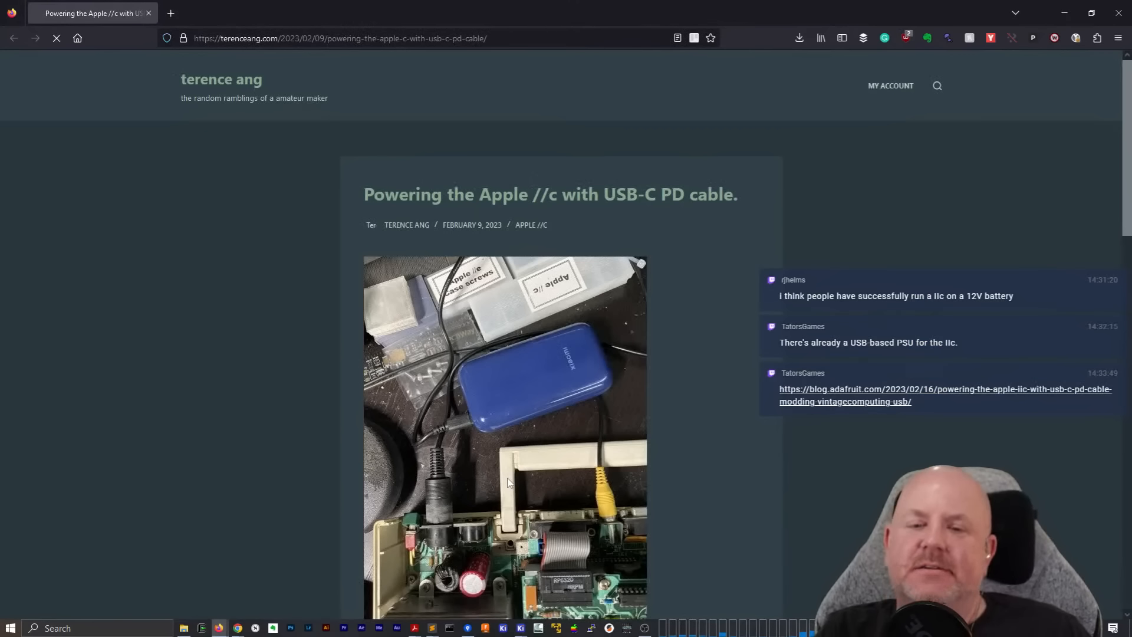
{"action": "scroll", "coordinate": [489, 472], "scroll_direction": "down", "scroll_amount": 3}
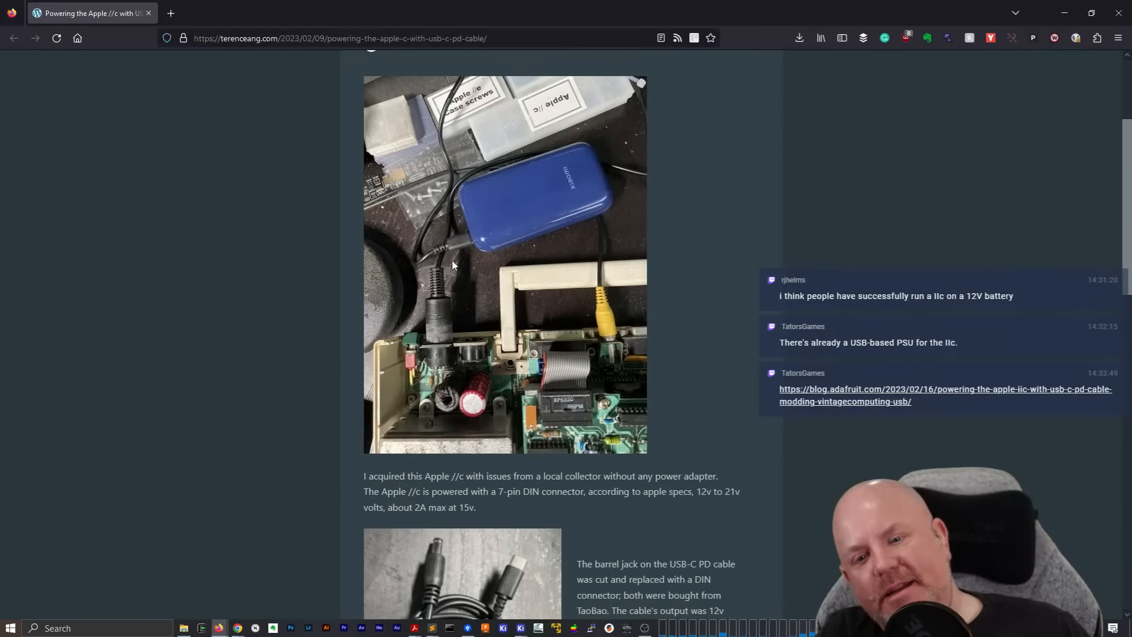
{"action": "scroll", "coordinate": [449, 316], "scroll_direction": "down", "scroll_amount": 6}
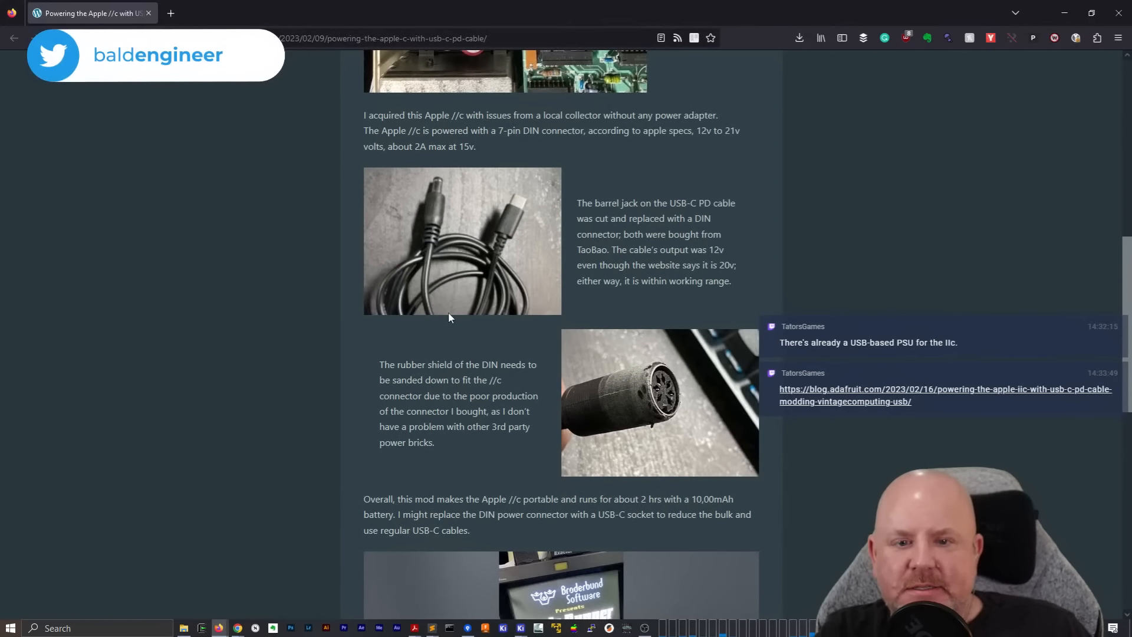
{"action": "scroll", "coordinate": [448, 314], "scroll_direction": "down", "scroll_amount": 4}
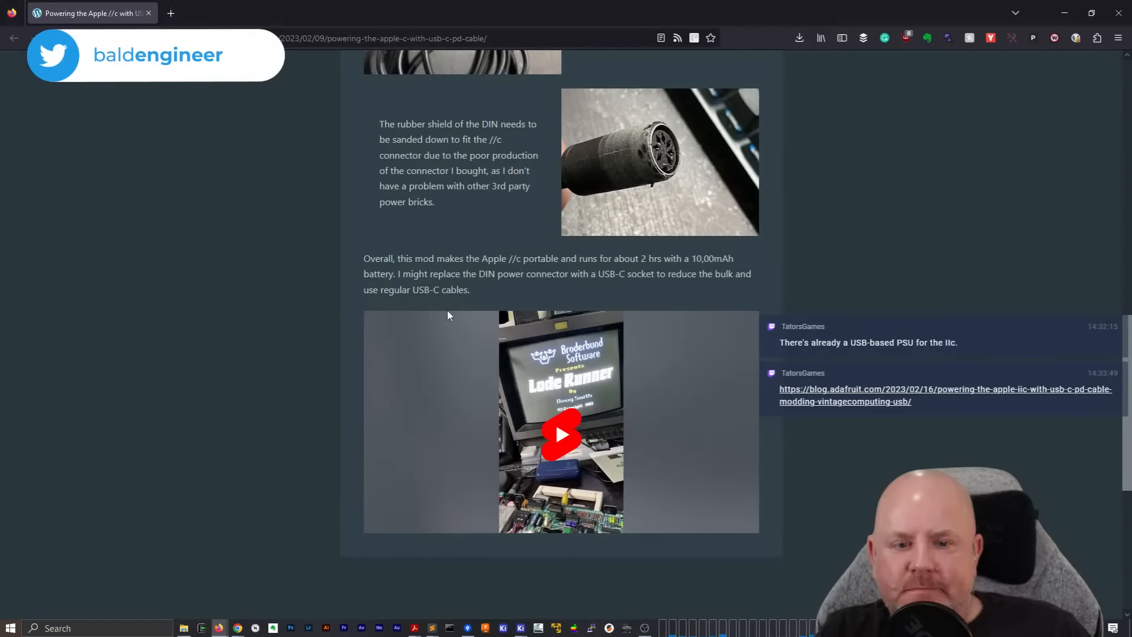
{"action": "scroll", "coordinate": [447, 315], "scroll_direction": "up", "scroll_amount": 12}
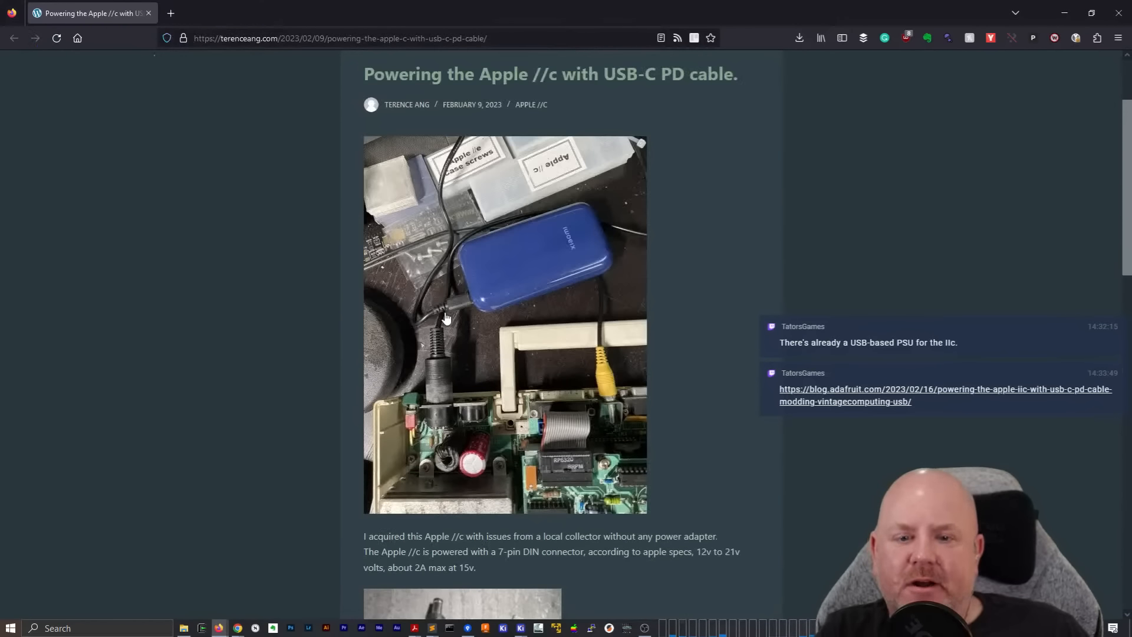
{"action": "scroll", "coordinate": [491, 328], "scroll_direction": "down", "scroll_amount": 4}
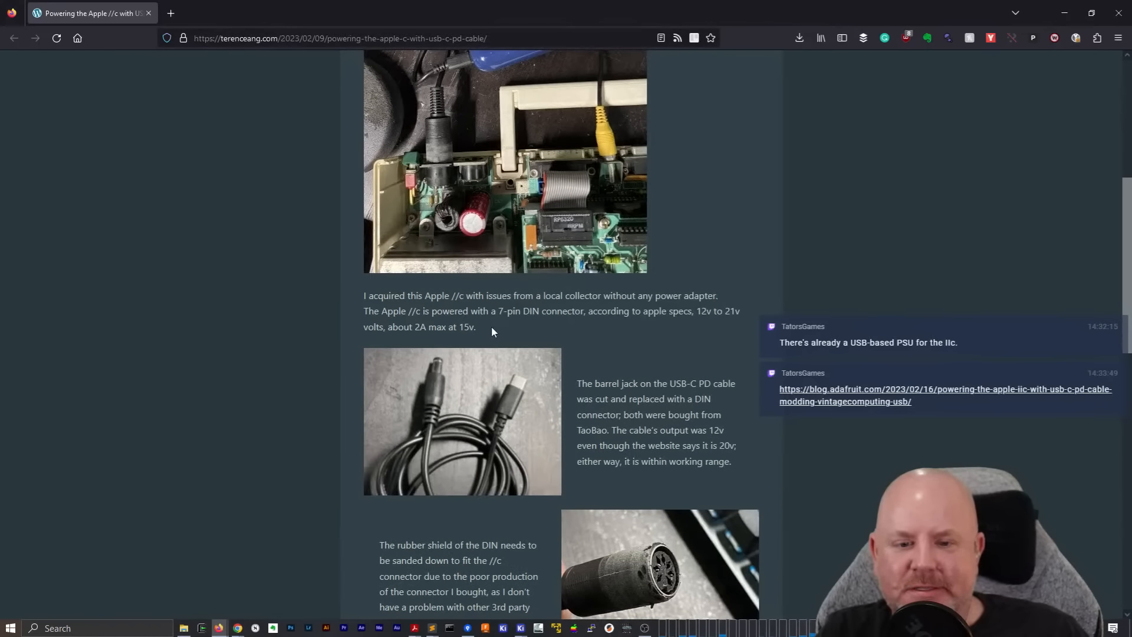
{"action": "scroll", "coordinate": [490, 331], "scroll_direction": "down", "scroll_amount": 1}
{"action": "scroll", "coordinate": [489, 330], "scroll_direction": "down", "scroll_amount": 12}
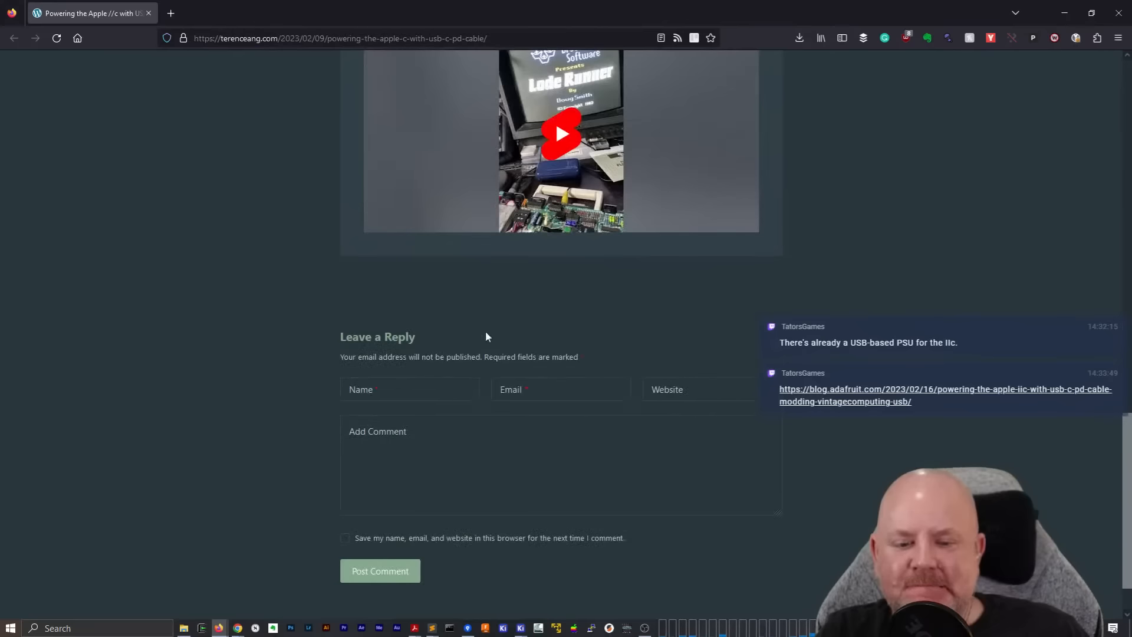
{"action": "scroll", "coordinate": [248, 242], "scroll_direction": "up", "scroll_amount": 15}
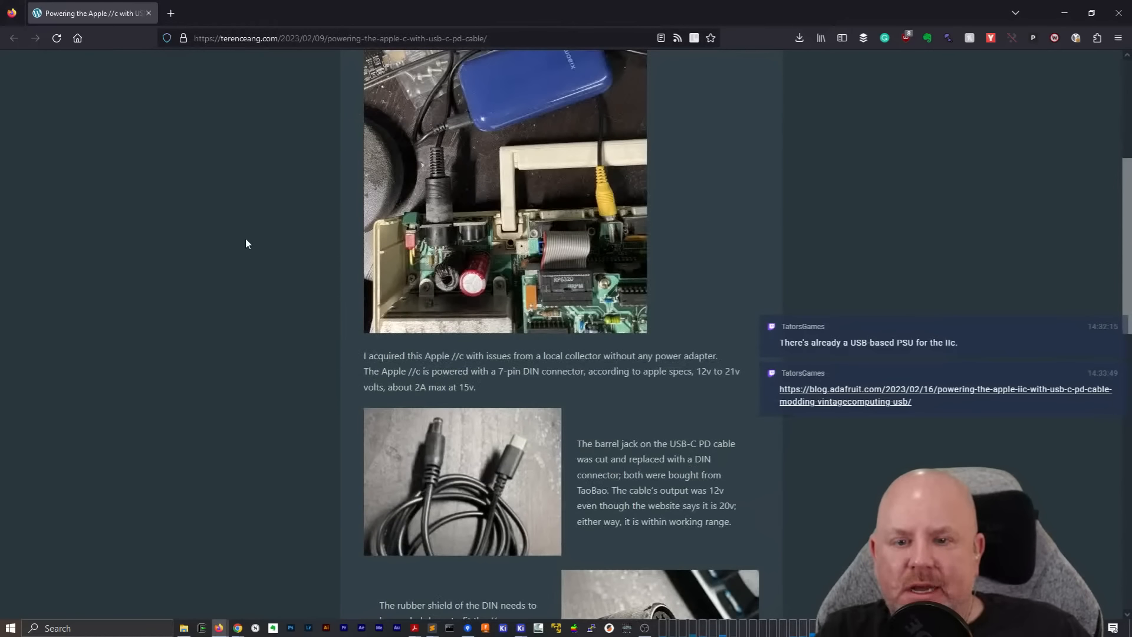
{"action": "scroll", "coordinate": [247, 243], "scroll_direction": "down", "scroll_amount": 3}
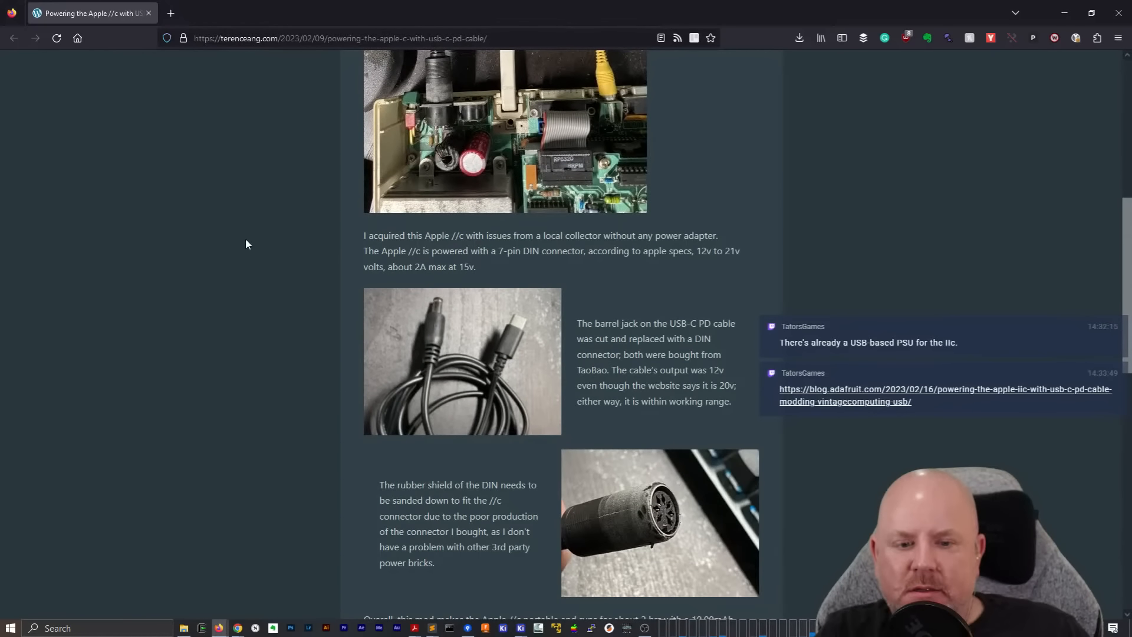
{"action": "left_click", "coordinate": [1064, 13]}
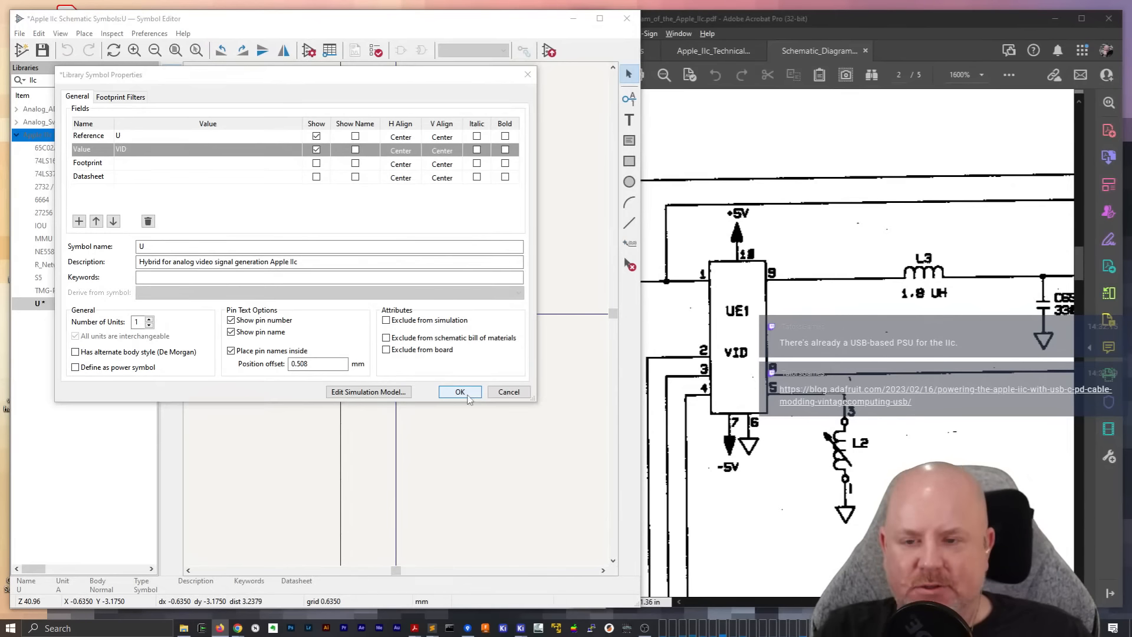
Apply the symbol properties and move the reference U and value VID above the origin, with U over VID
{"action": "left_click", "coordinate": [466, 393]}
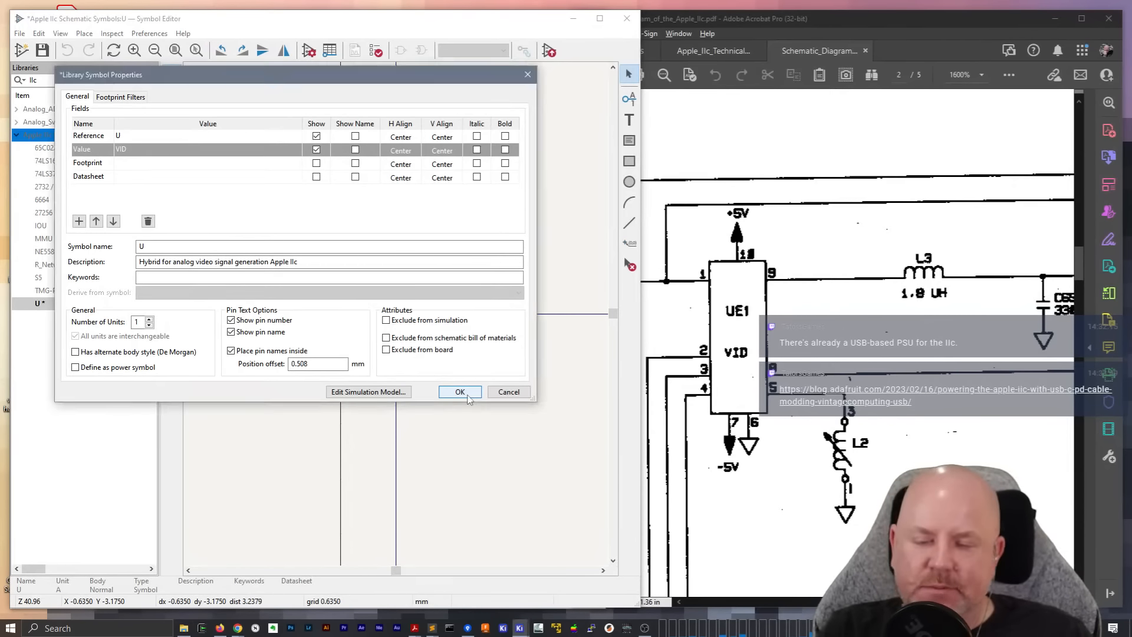
{"action": "scroll", "coordinate": [289, 389], "scroll_direction": "down", "scroll_amount": 2}
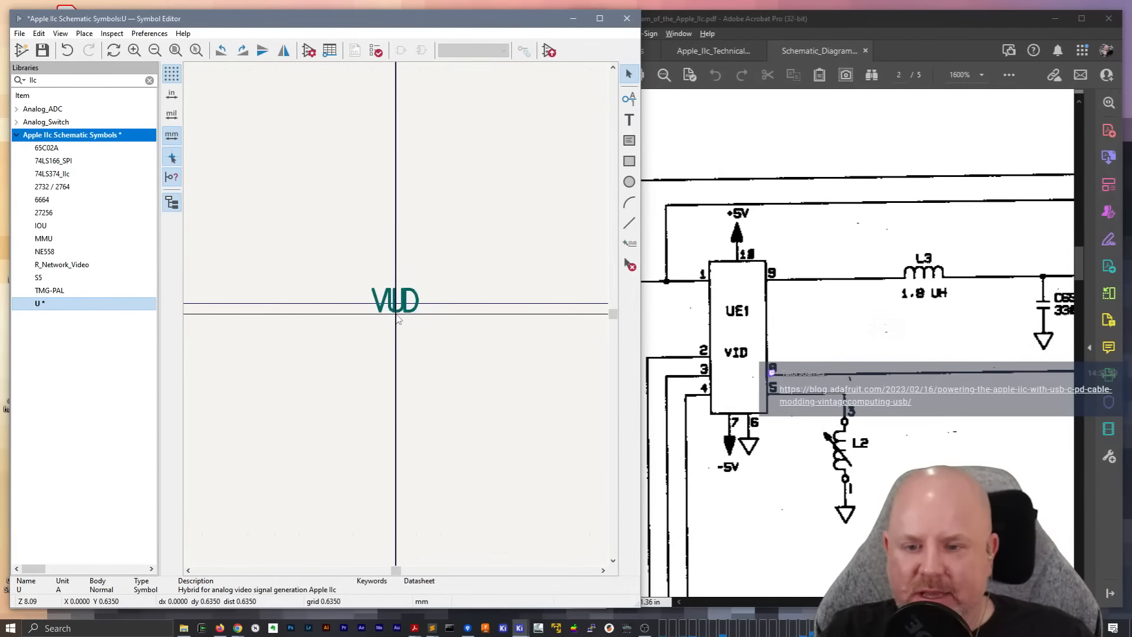
{"action": "left_click", "coordinate": [404, 304]}
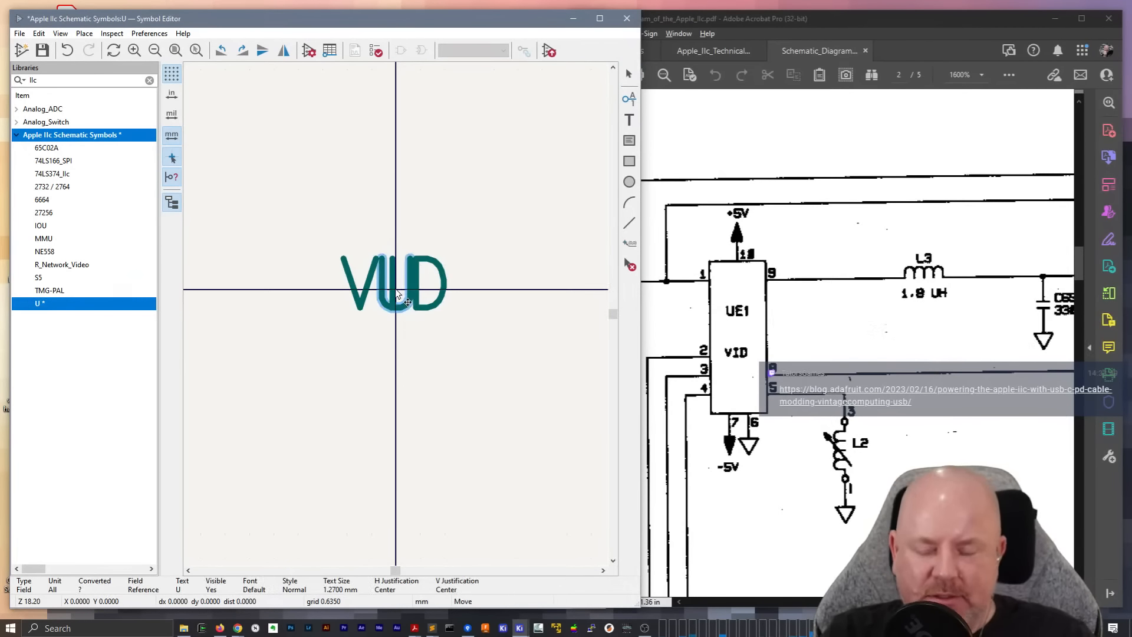
{"action": "left_click_drag", "start_coordinate": [405, 304], "coordinate": [403, 131]}
{"action": "left_click_drag", "start_coordinate": [423, 289], "coordinate": [423, 191]}
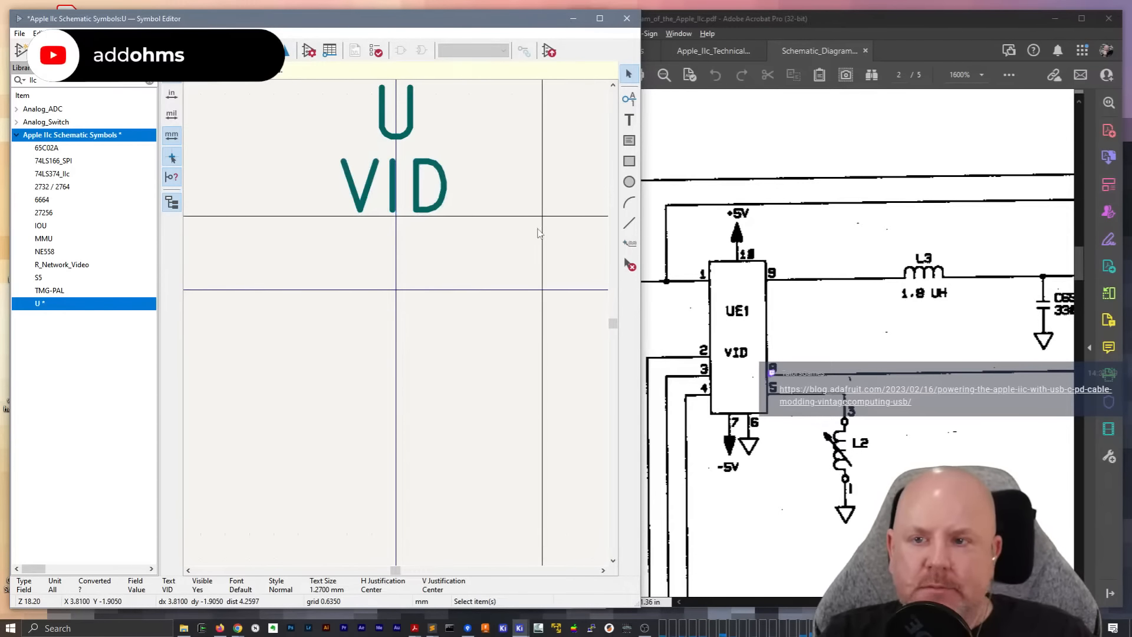
{"action": "left_click", "coordinate": [487, 131]}
{"action": "left_click", "coordinate": [613, 101]}
Start a pin at X -0.635 mm, Y 0 with name ~ and number 1, and open its electrical type choices
{"action": "left_click", "coordinate": [629, 99]}
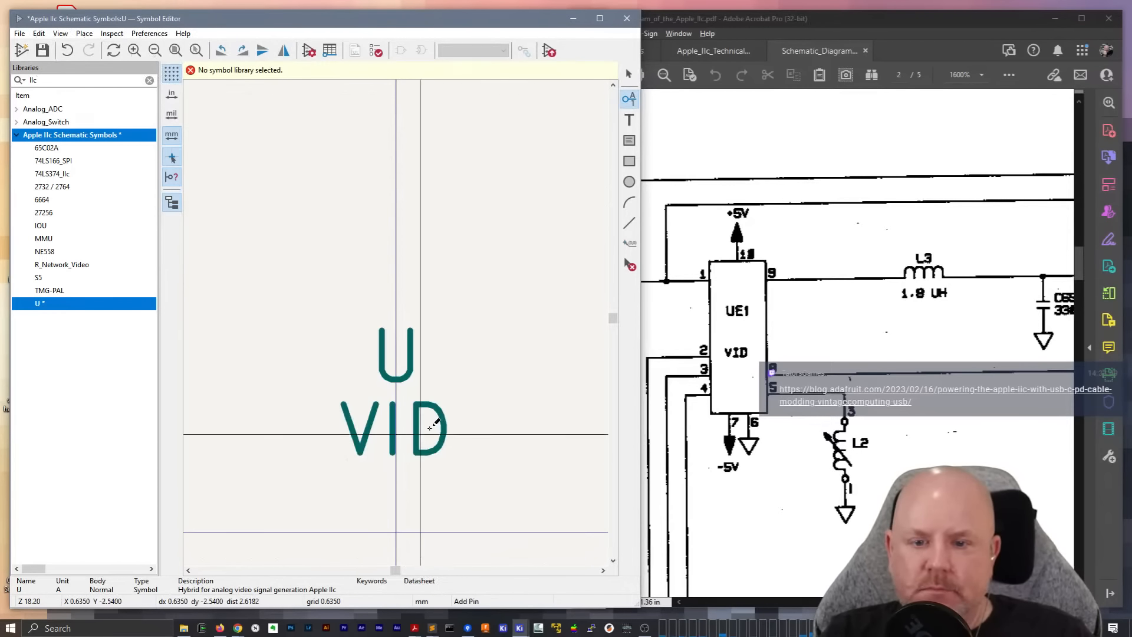
{"action": "left_click", "coordinate": [377, 522]}
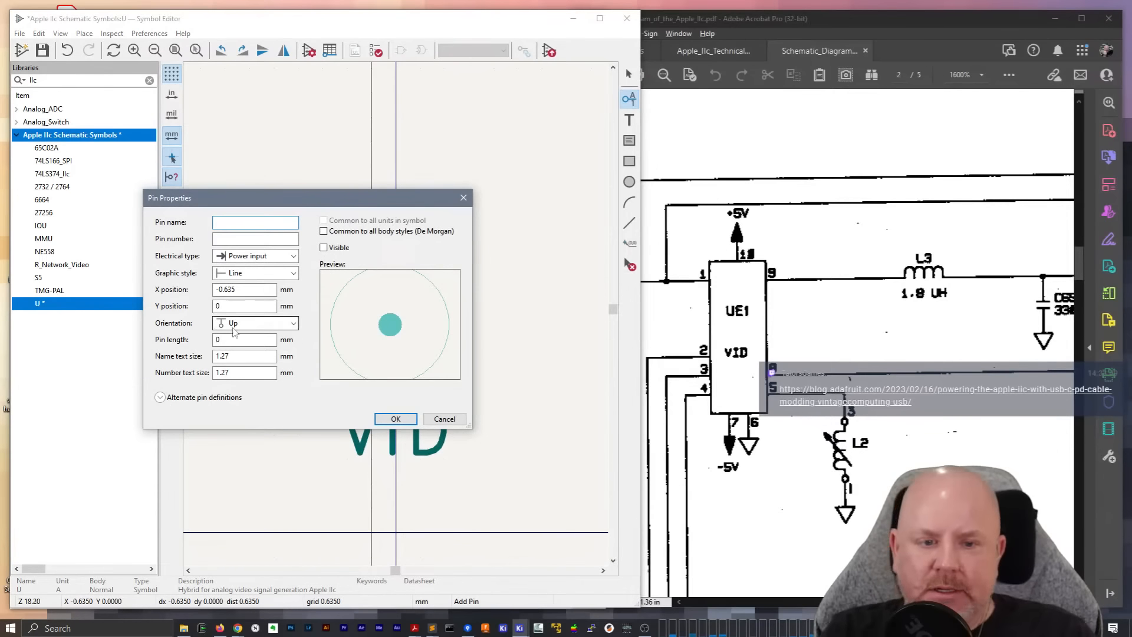
{"action": "type", "text": "1"}
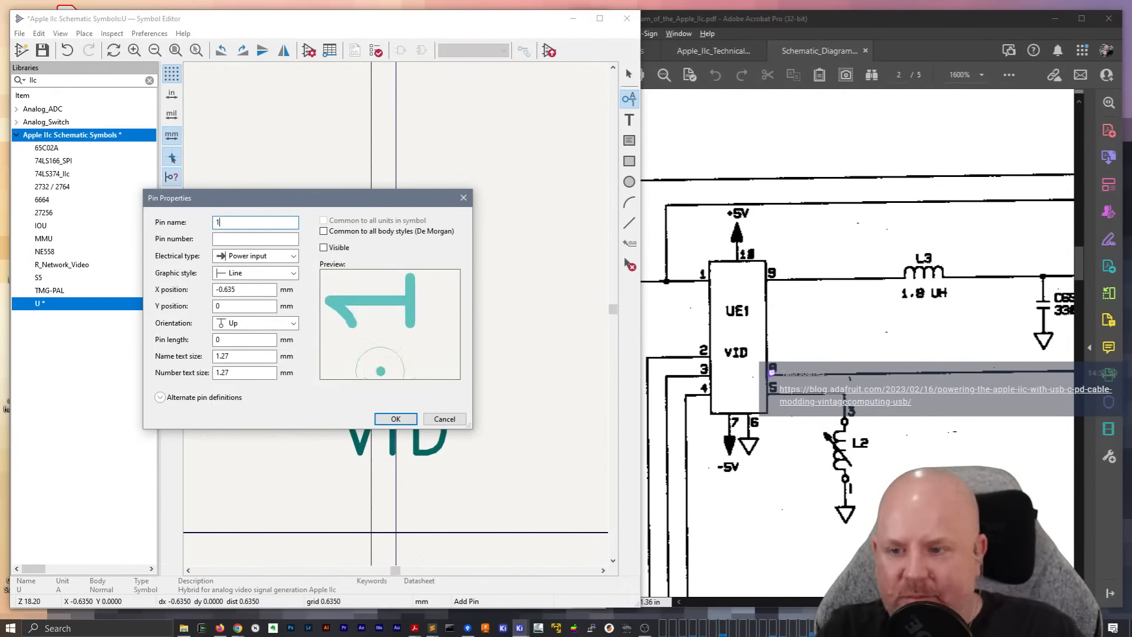
{"action": "key", "text": "BackSpace"}
{"action": "type", "text": "~"}
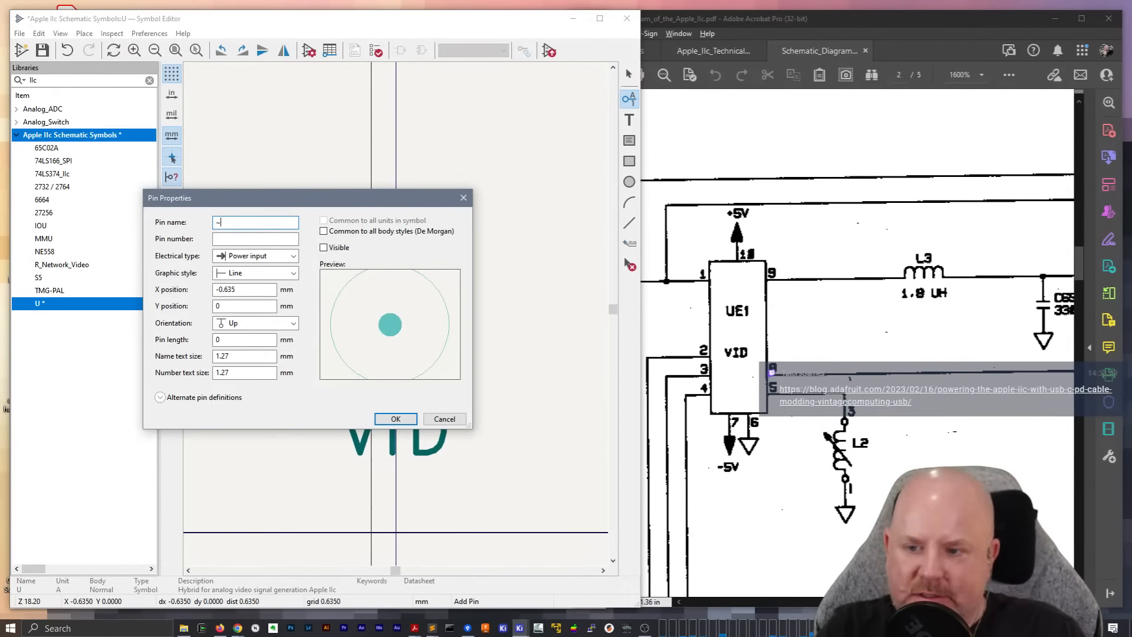
{"action": "key", "text": "Tab"}
{"action": "type", "text": "1"}
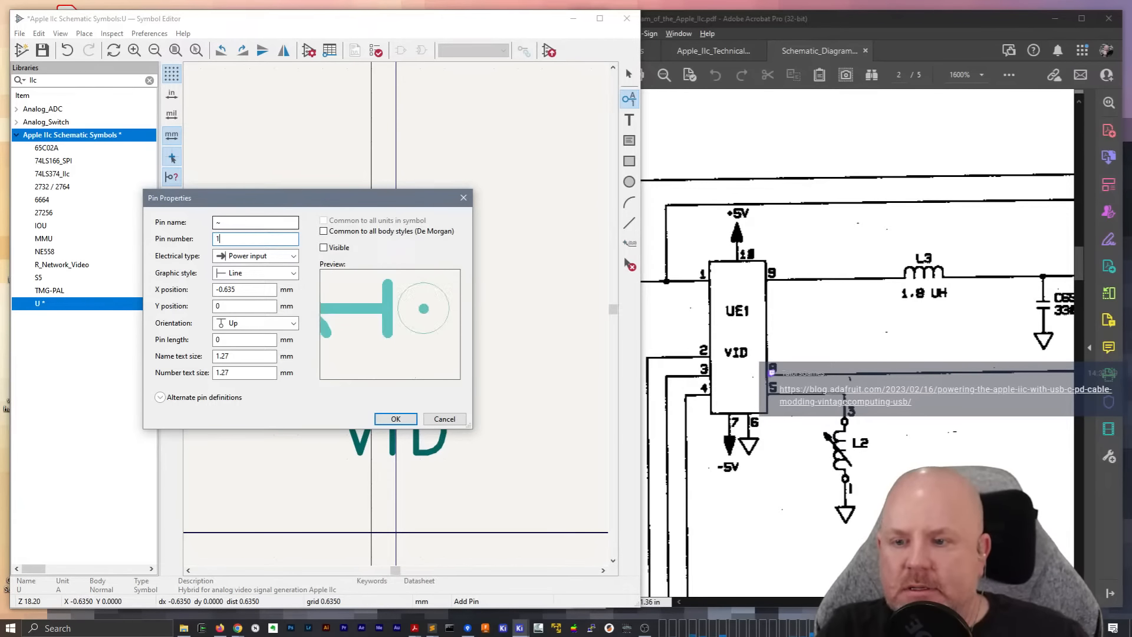
{"action": "left_click", "coordinate": [231, 257]}
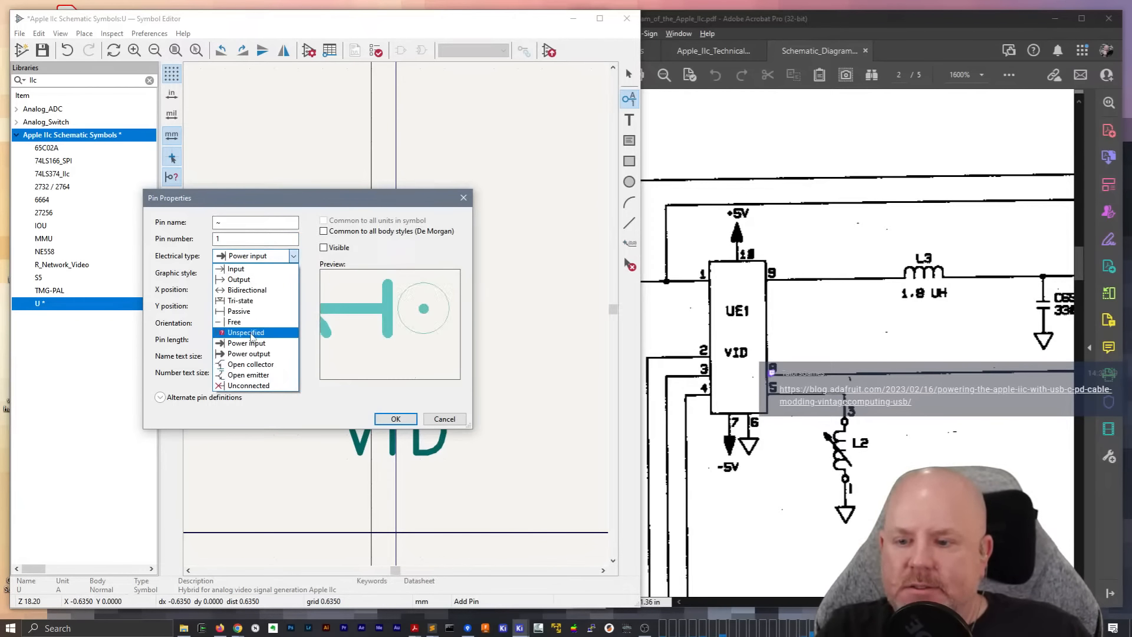
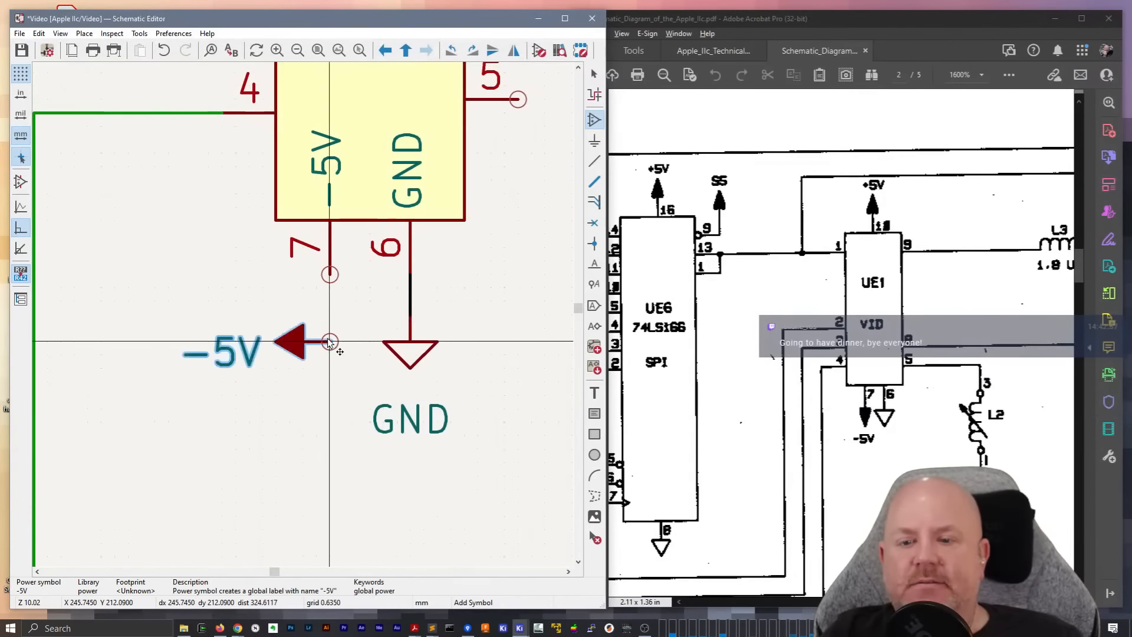
Place the -5V power symbol pointing down below pin 7 and a +5V power symbol on pin 10 of the VID chip
{"action": "left_click", "coordinate": [331, 316]}
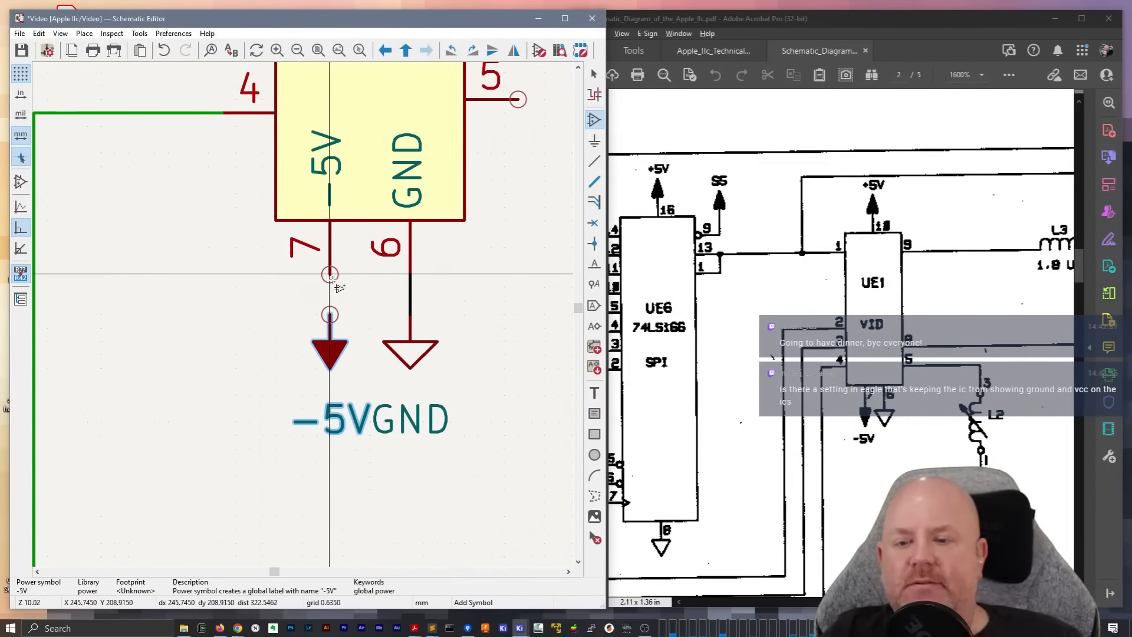
{"action": "key", "text": "Escape"}
{"action": "scroll", "coordinate": [303, 318], "scroll_direction": "down", "scroll_amount": 2}
{"action": "middle_click_drag", "start_coordinate": [444, 306], "coordinate": [411, 520]}
{"action": "scroll", "coordinate": [411, 312], "scroll_direction": "down", "scroll_amount": 2}
{"action": "key", "text": "ctrl+d"}
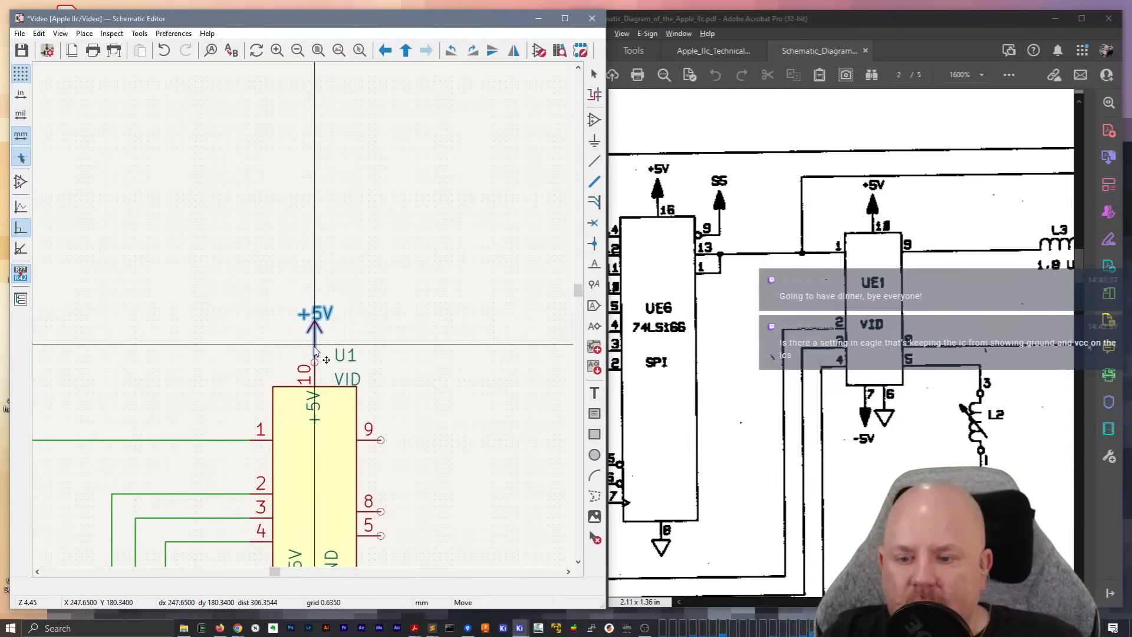
{"action": "left_click", "coordinate": [314, 349]}
{"action": "middle_click_drag", "start_coordinate": [466, 463], "coordinate": [414, 254]}
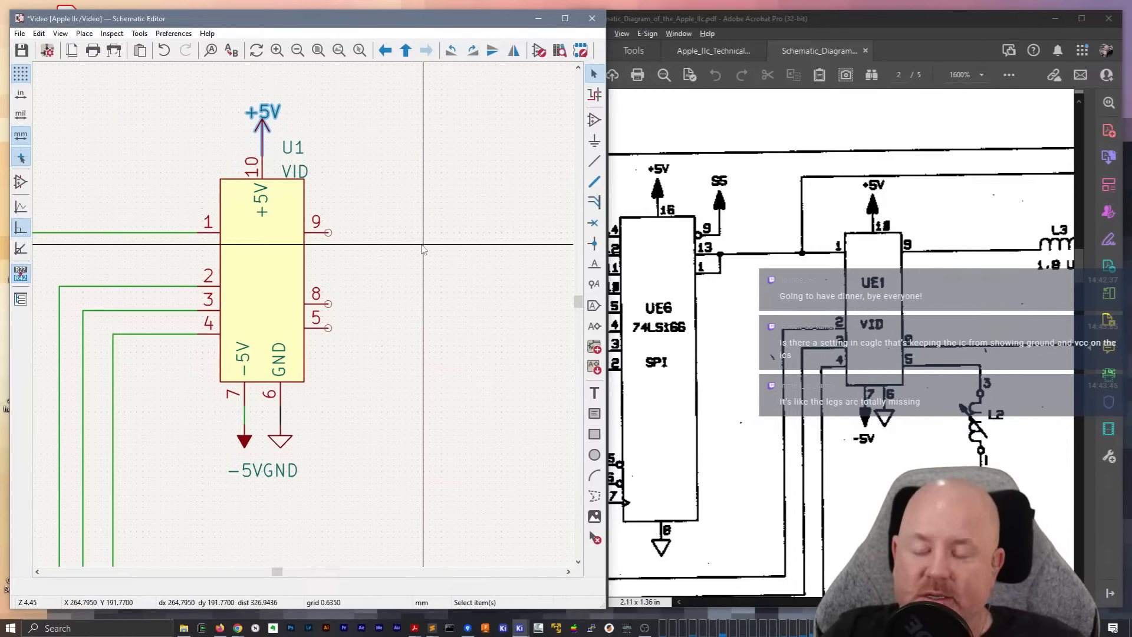
{"action": "left_click", "coordinate": [423, 245]}
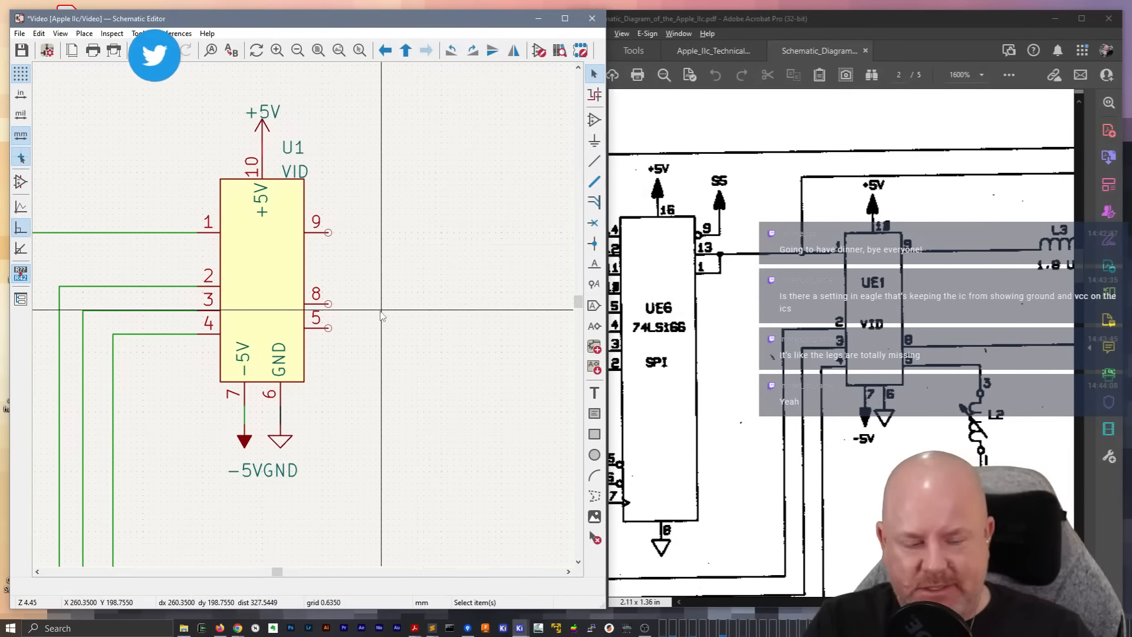
Draw a horizontal wire out from the VID chip's pin 9 and place a horizontal L_Small inductor at its end
{"action": "left_click", "coordinate": [328, 232]}
{"action": "double_click", "coordinate": [477, 232]}
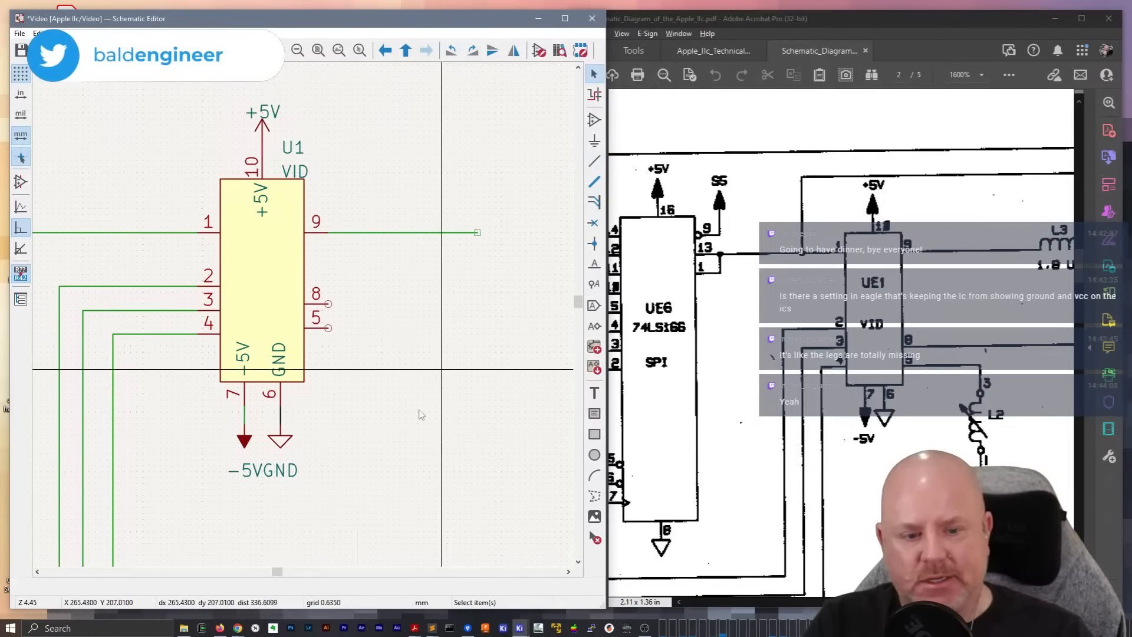
{"action": "left_click_drag", "start_coordinate": [278, 572], "coordinate": [284, 573]}
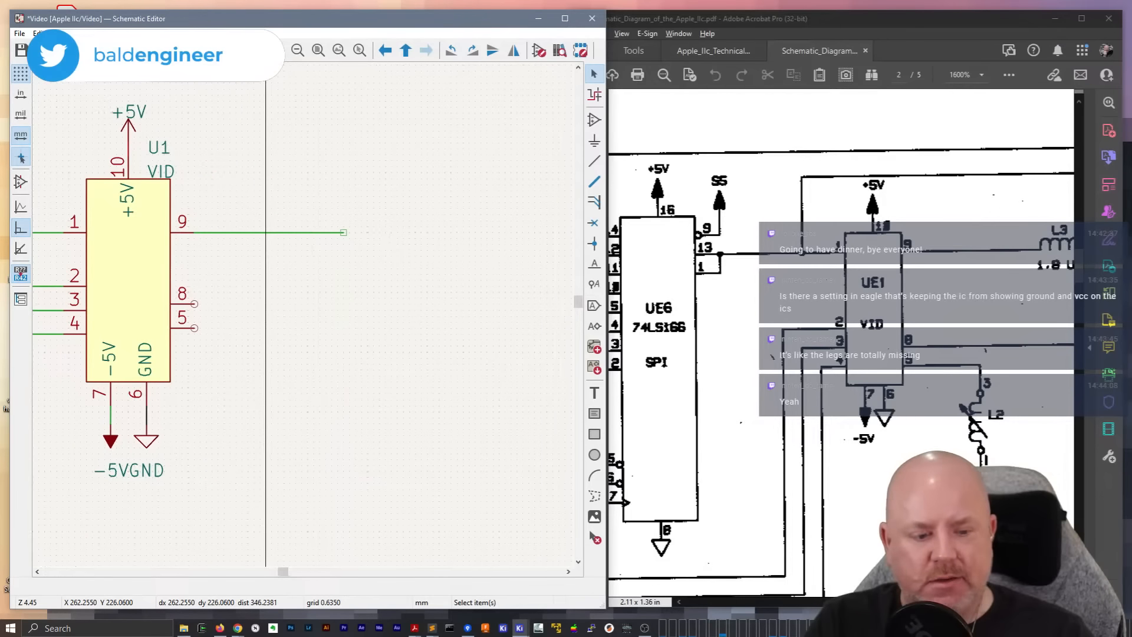
{"action": "left_click_drag", "start_coordinate": [873, 602], "coordinate": [923, 602]}
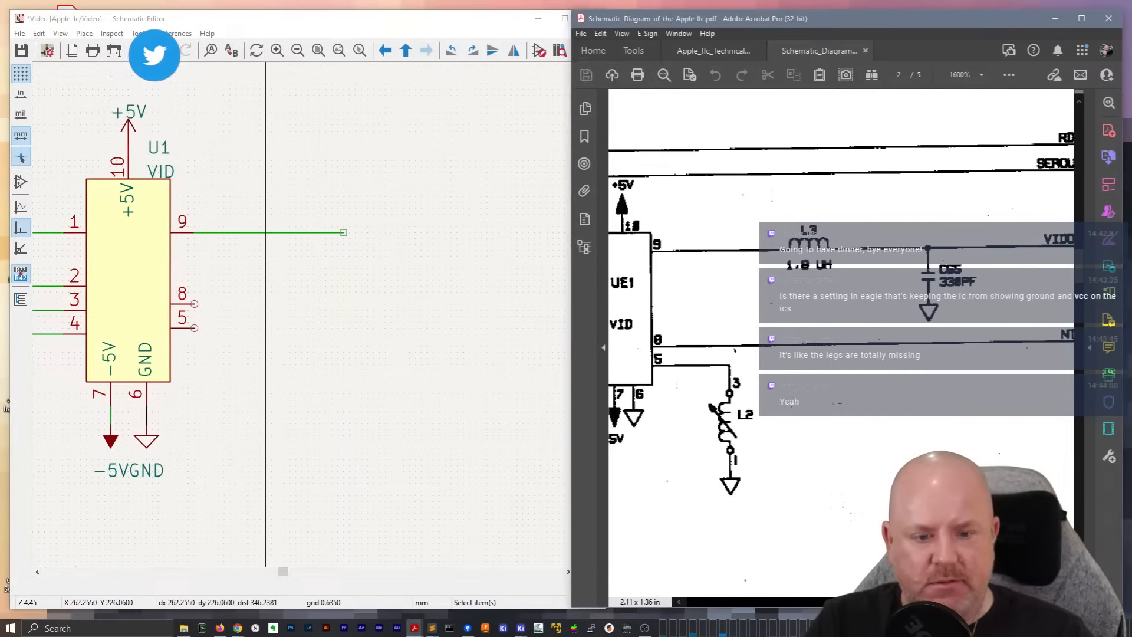
{"action": "left_click", "coordinate": [328, 230]}
{"action": "type", "text": "a"}
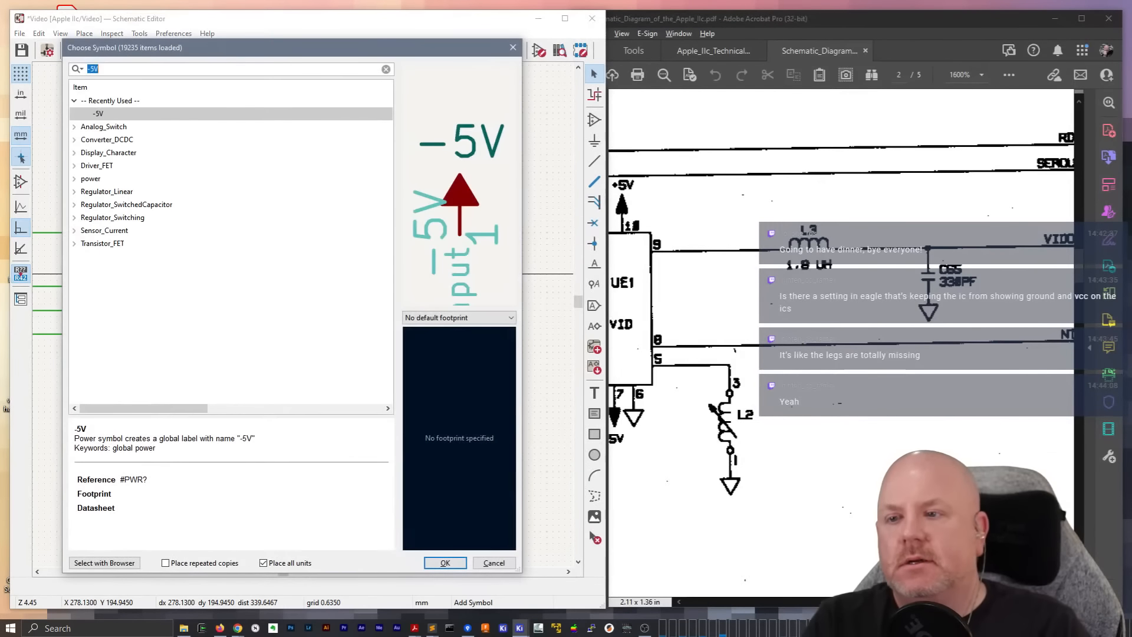
{"action": "type", "text": "l_small"}
{"action": "key", "text": "Return"}
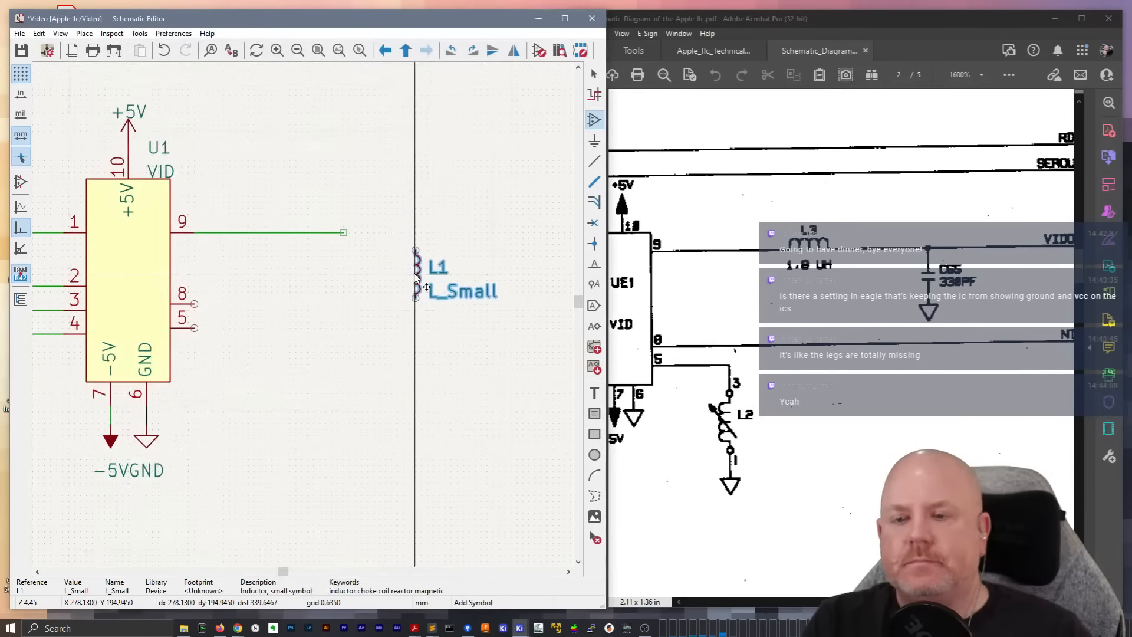
{"action": "key", "text": "r"}
{"action": "left_click", "coordinate": [373, 231]}
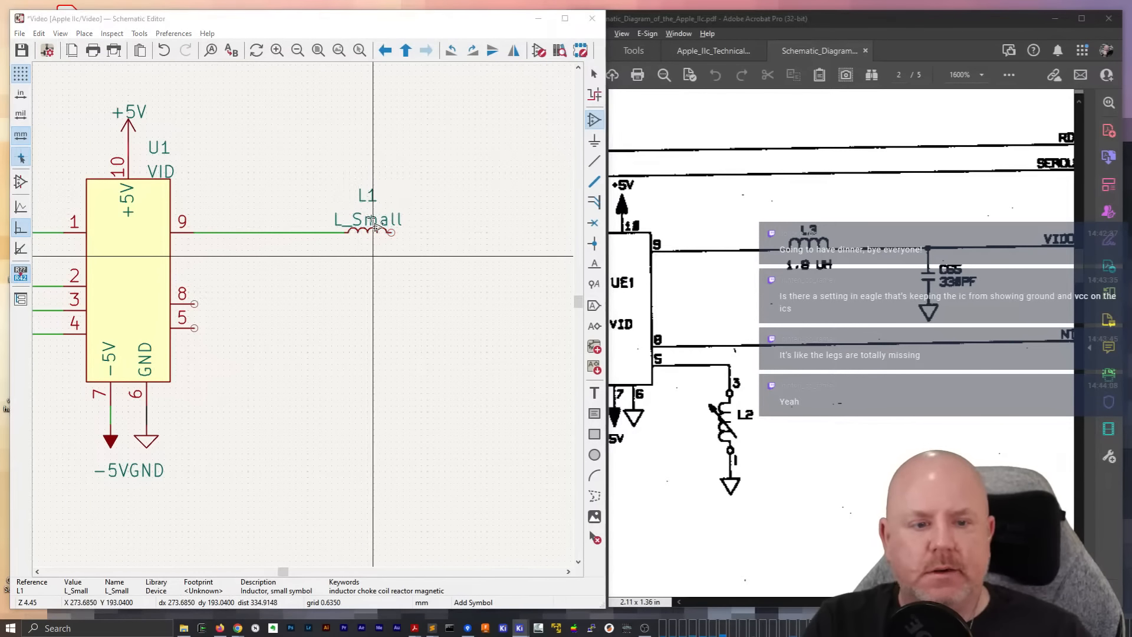
{"action": "key", "text": "Escape"}
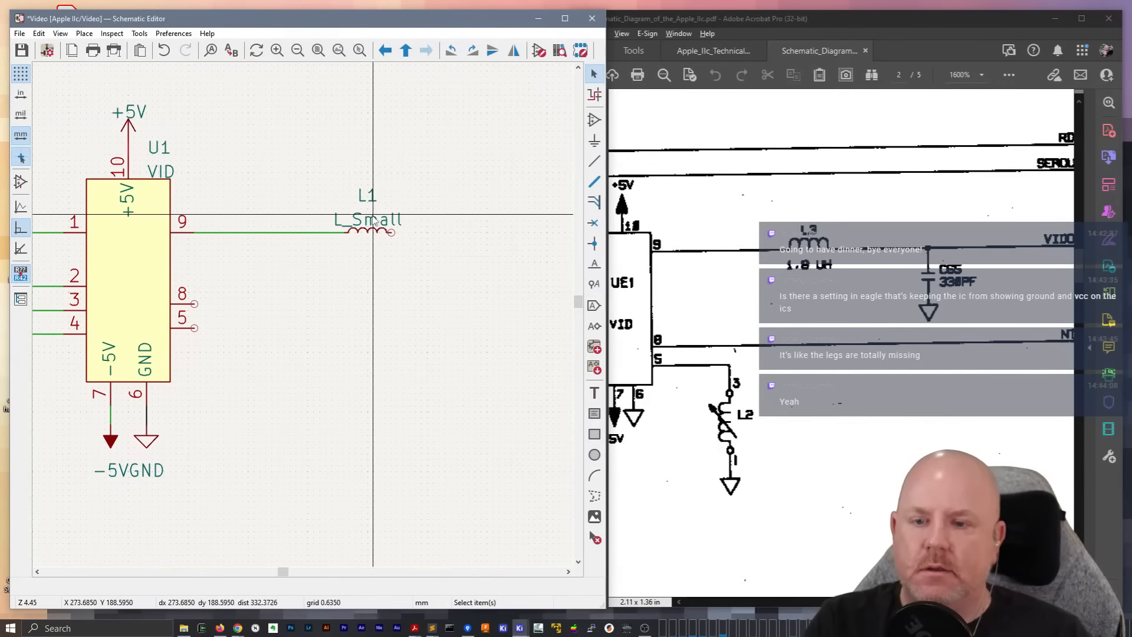
Set the inductor's value to 1u8 and move the value text below the coil
{"action": "double_click", "coordinate": [372, 220]}
{"action": "type", "text": "1u8"}
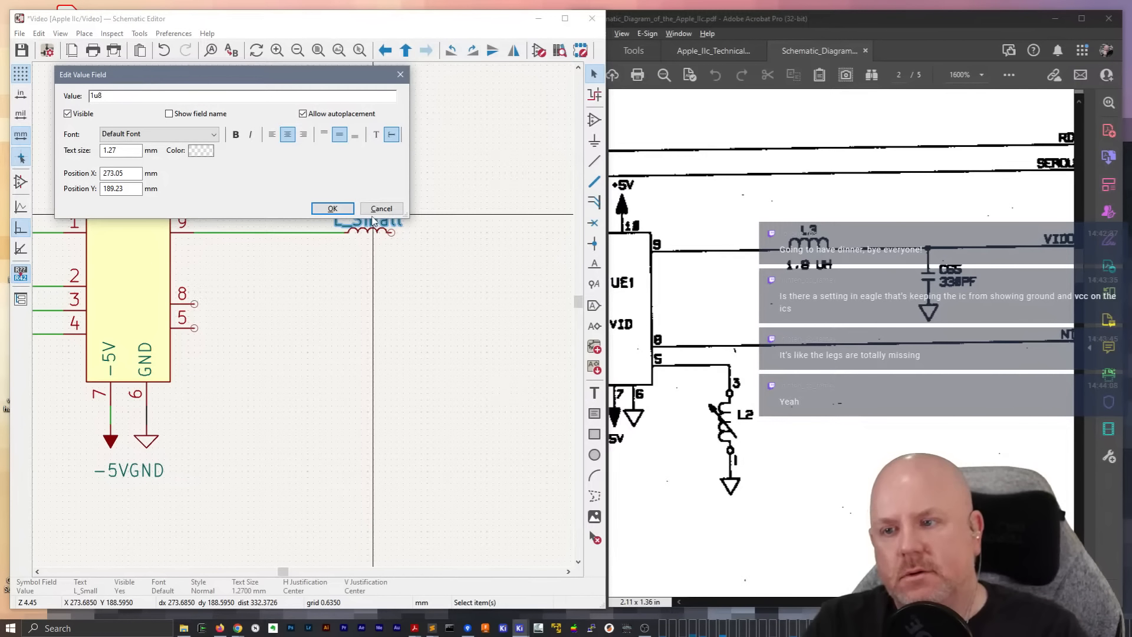
{"action": "key", "text": "Return"}
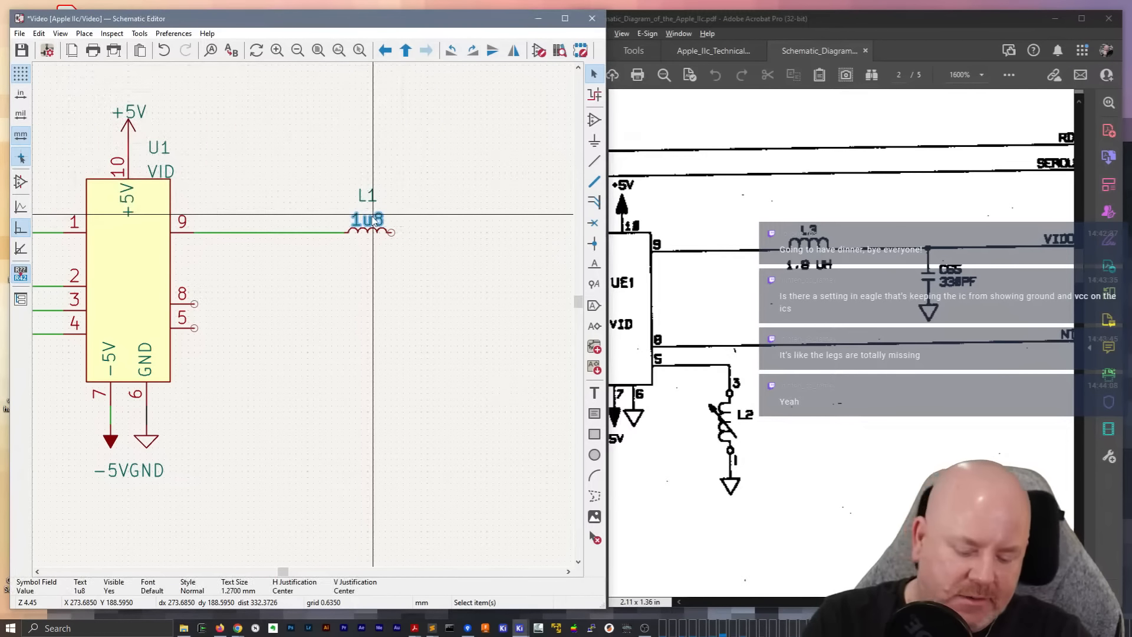
{"action": "left_click_drag", "start_coordinate": [375, 223], "coordinate": [384, 247]}
{"action": "left_click", "coordinate": [385, 248]}
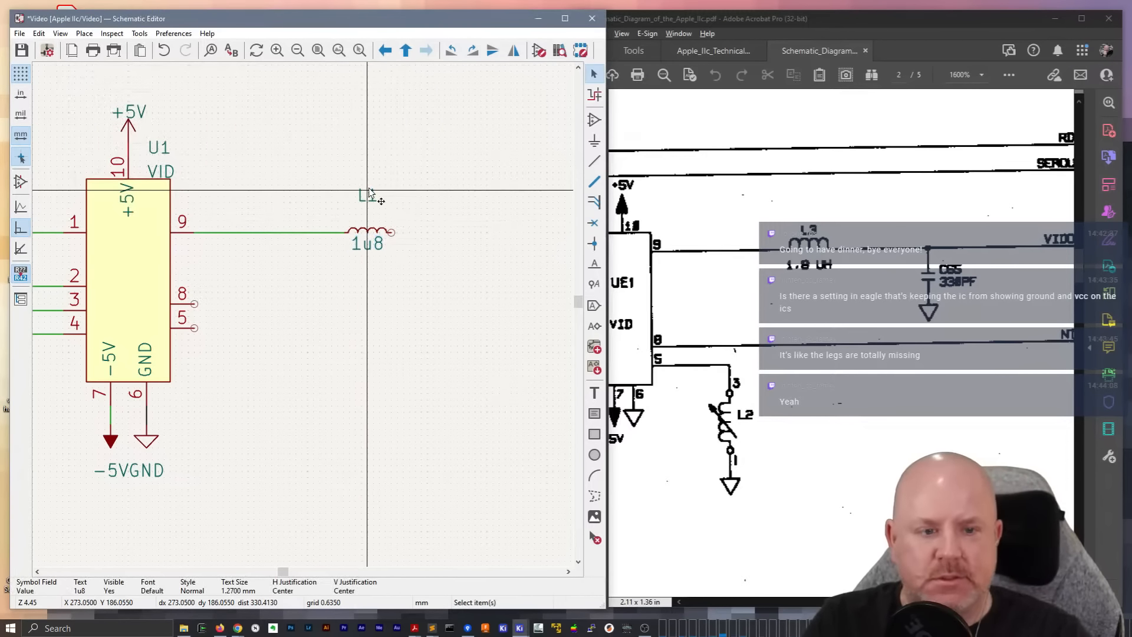
Move the inductor's reference closer above the coil and set it to L3
{"action": "left_click", "coordinate": [370, 192]}
{"action": "left_click_drag", "start_coordinate": [369, 192], "coordinate": [369, 211]}
{"action": "double_click", "coordinate": [369, 212]}
{"action": "type", "text": "3"}
{"action": "key", "text": "Return"}
{"action": "left_click", "coordinate": [397, 334]}
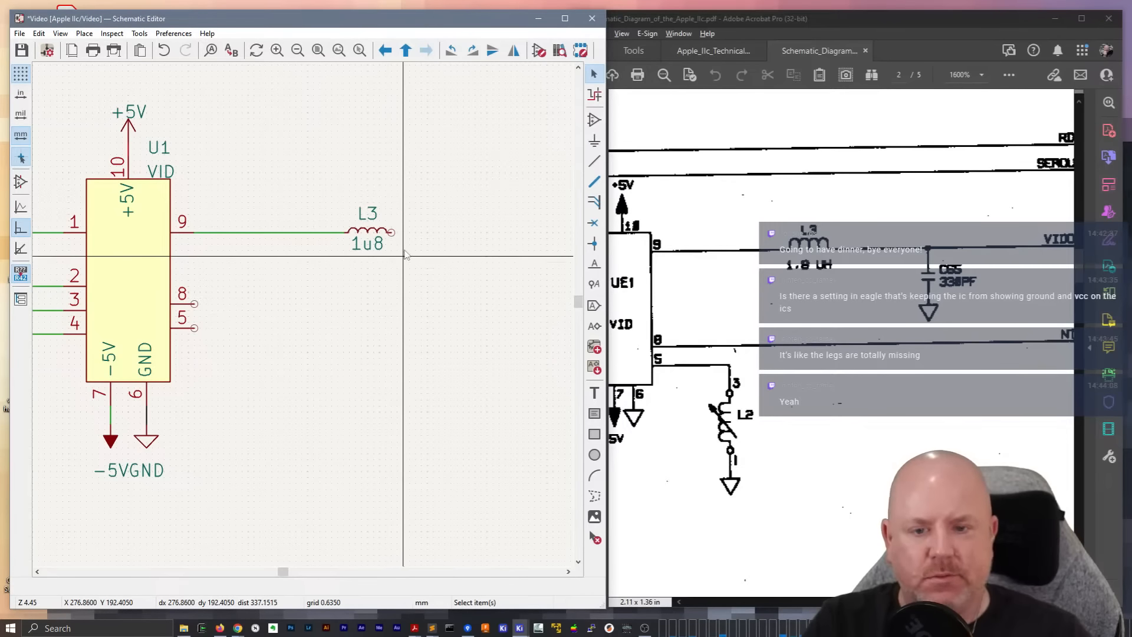
Draw a wire out from the free end of L3 and another horizontal wire out from the VID chip's pin 8
{"action": "key", "text": "w"}
{"action": "double_click", "coordinate": [505, 232]}
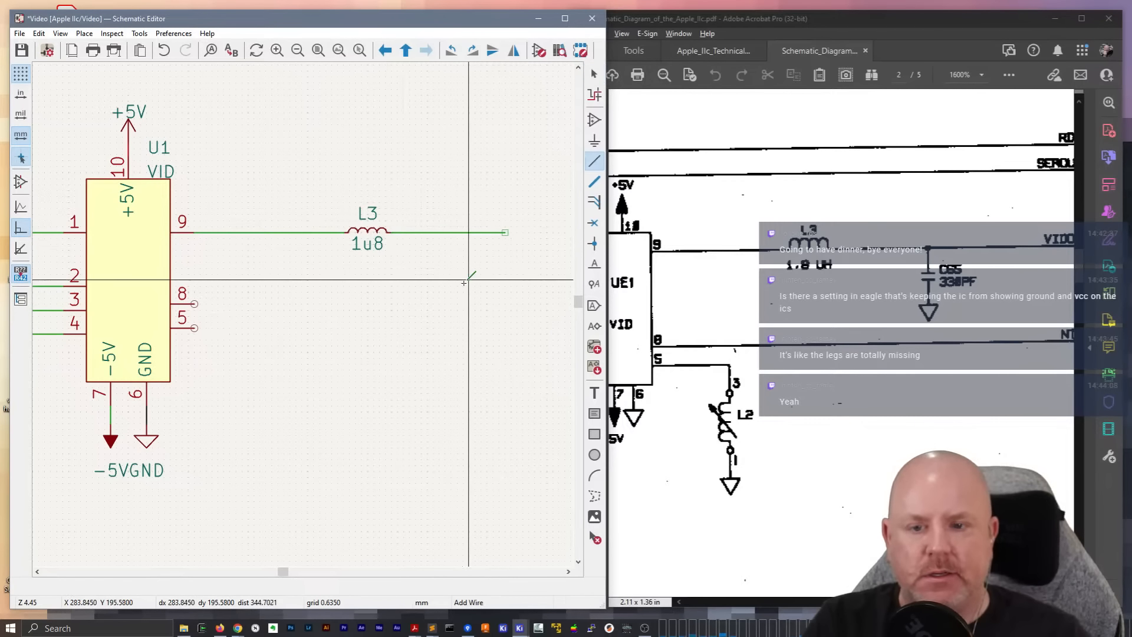
{"action": "left_click_drag", "start_coordinate": [967, 601], "coordinate": [1003, 601]}
{"action": "left_click", "coordinate": [195, 304]}
{"action": "scroll", "coordinate": [191, 317], "scroll_direction": "down", "scroll_amount": 4}
{"action": "double_click", "coordinate": [362, 311]}
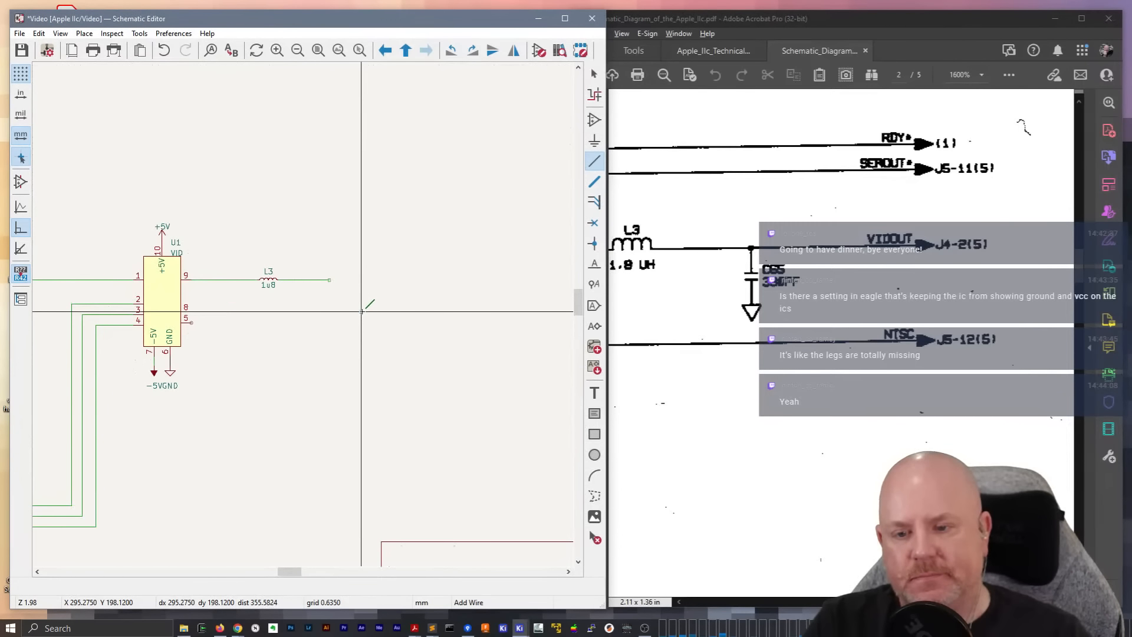
{"action": "key", "text": "Escape"}
Add a hierarchical label NTSC with the Output shape at the end of the pin 8 wire
{"action": "type", "text": "h"}
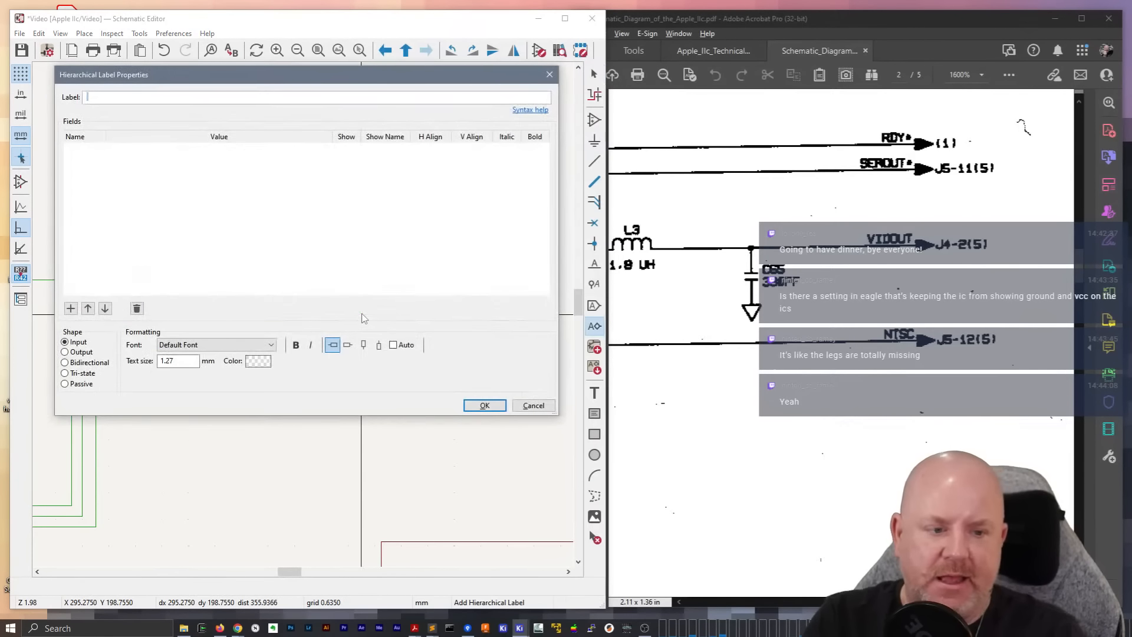
{"action": "type", "text": "HTS"}
{"action": "key", "text": "BackSpace"}
{"action": "key", "text": "BackSpace"}
{"action": "key", "text": "BackSpace"}
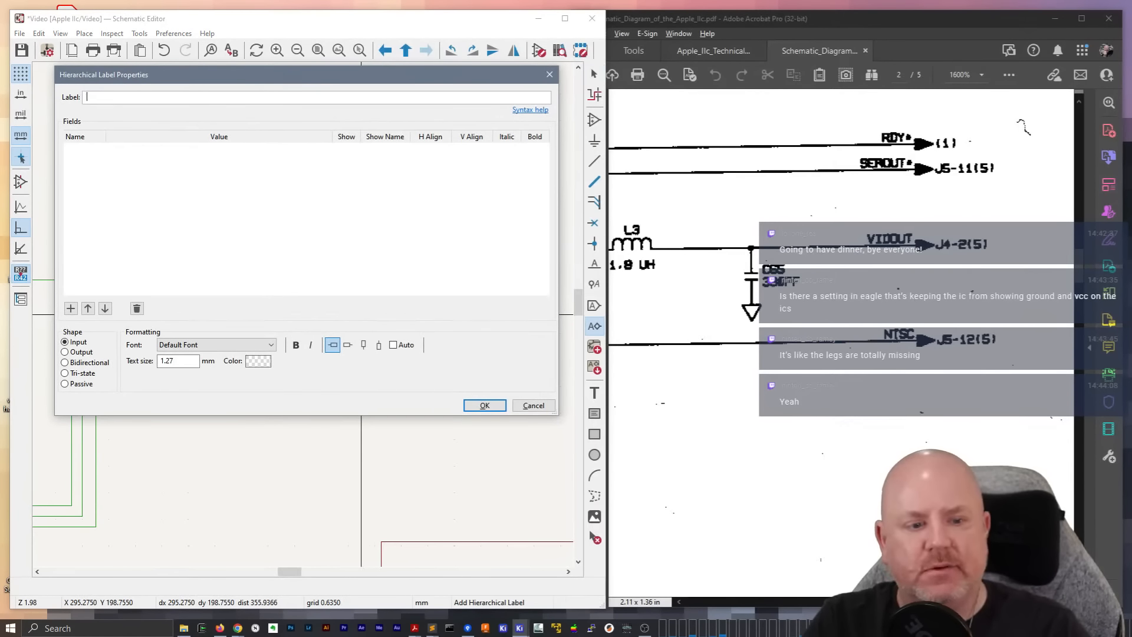
{"action": "type", "text": "NTSC"}
{"action": "left_click", "coordinate": [65, 352]}
{"action": "left_click", "coordinate": [485, 406]}
{"action": "left_click", "coordinate": [361, 311]}
{"action": "key", "text": "Escape"}
Duplicate the NTSC label, place the copy directly above in line with the L3 wire, and rename it VIDOUT
{"action": "scroll", "coordinate": [267, 339], "scroll_direction": "up", "scroll_amount": 2}
{"action": "left_click", "coordinate": [415, 296]}
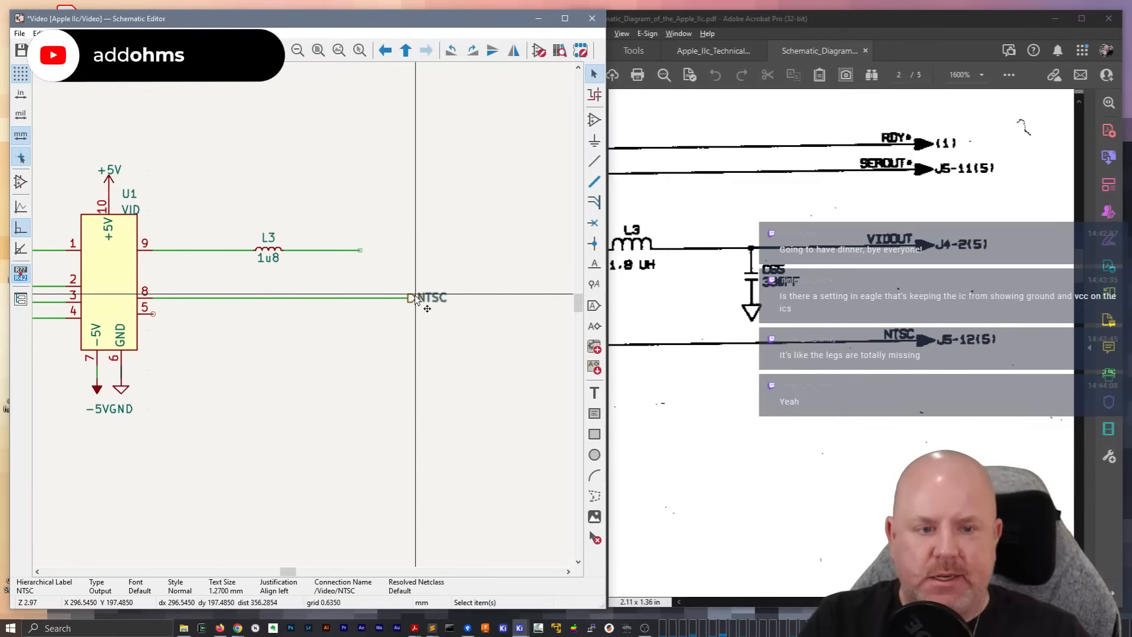
{"action": "key", "text": "ctrl+d"}
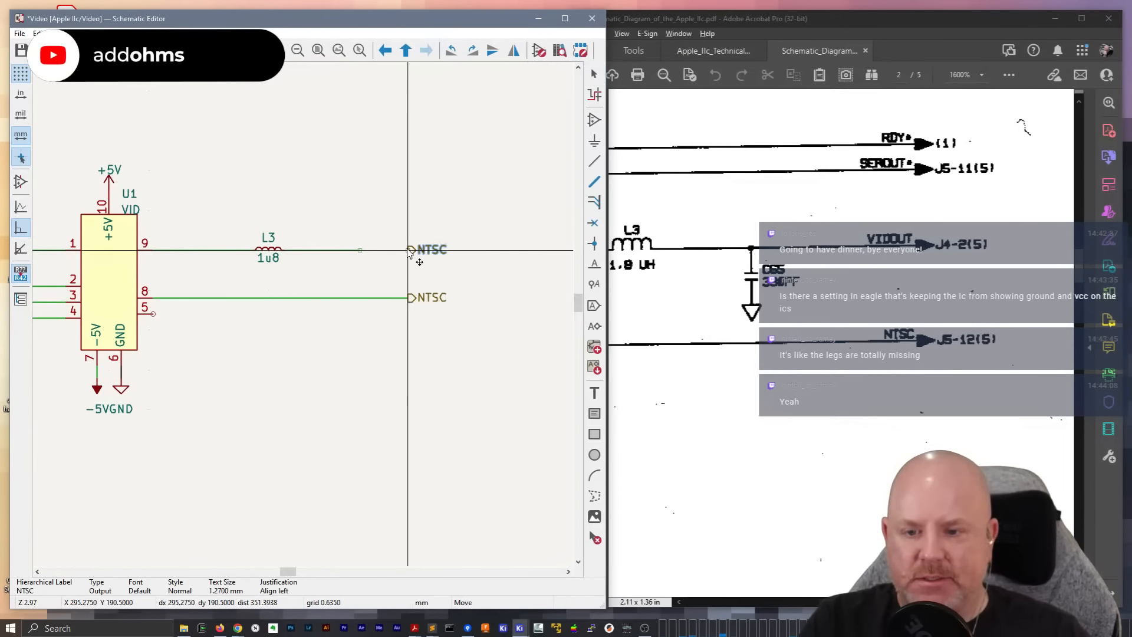
{"action": "left_click", "coordinate": [411, 253]}
{"action": "double_click", "coordinate": [437, 252]}
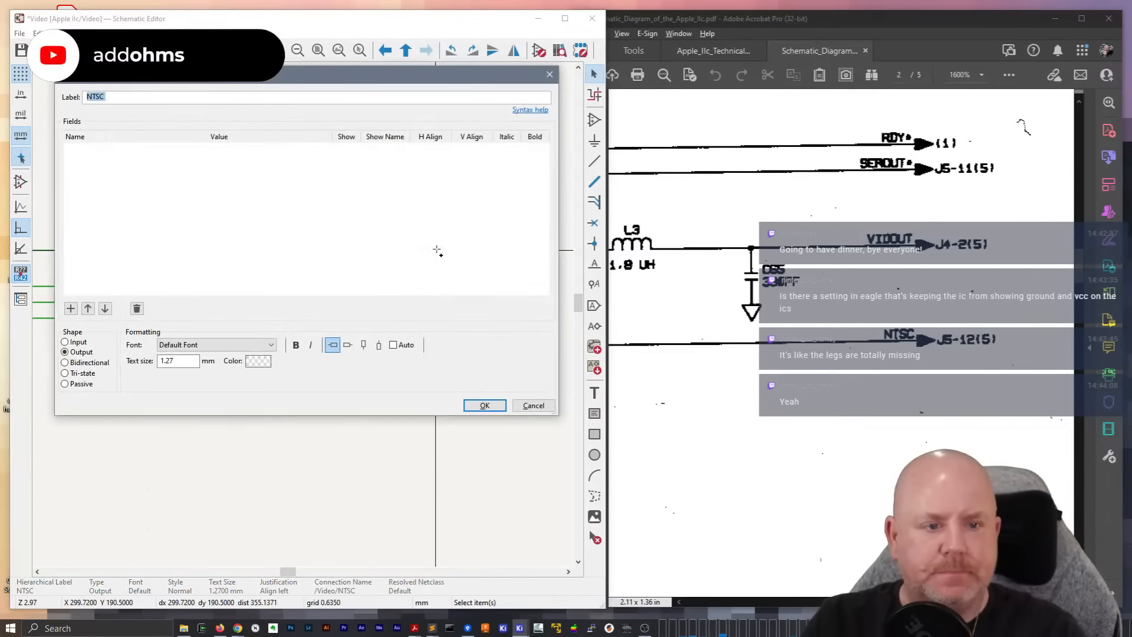
{"action": "type", "text": "VIDOUT"}
{"action": "key", "text": "Return"}
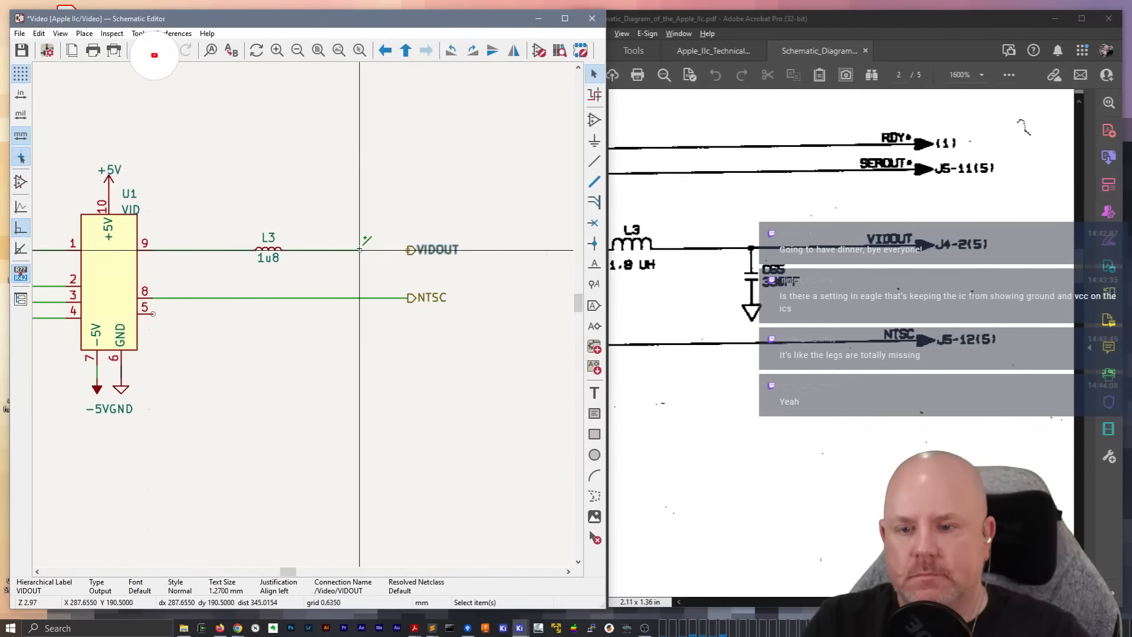
Connect the end of the L3 wire to the VIDOUT label with a wire
{"action": "key", "text": "w"}
{"action": "left_click", "coordinate": [408, 250]}
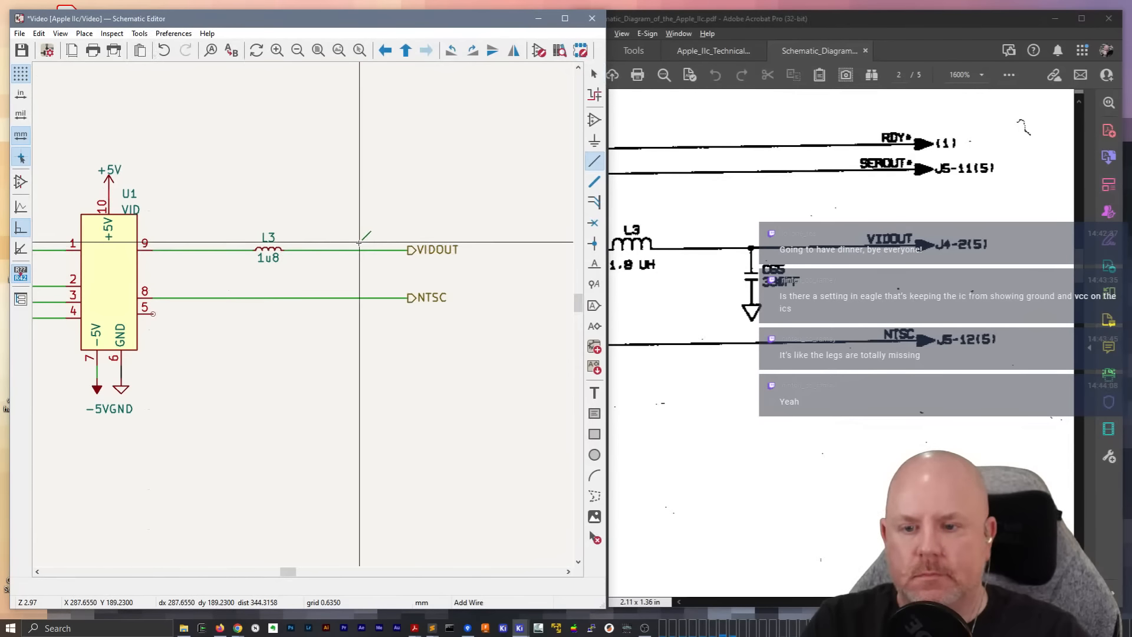
{"action": "key", "text": "Escape"}
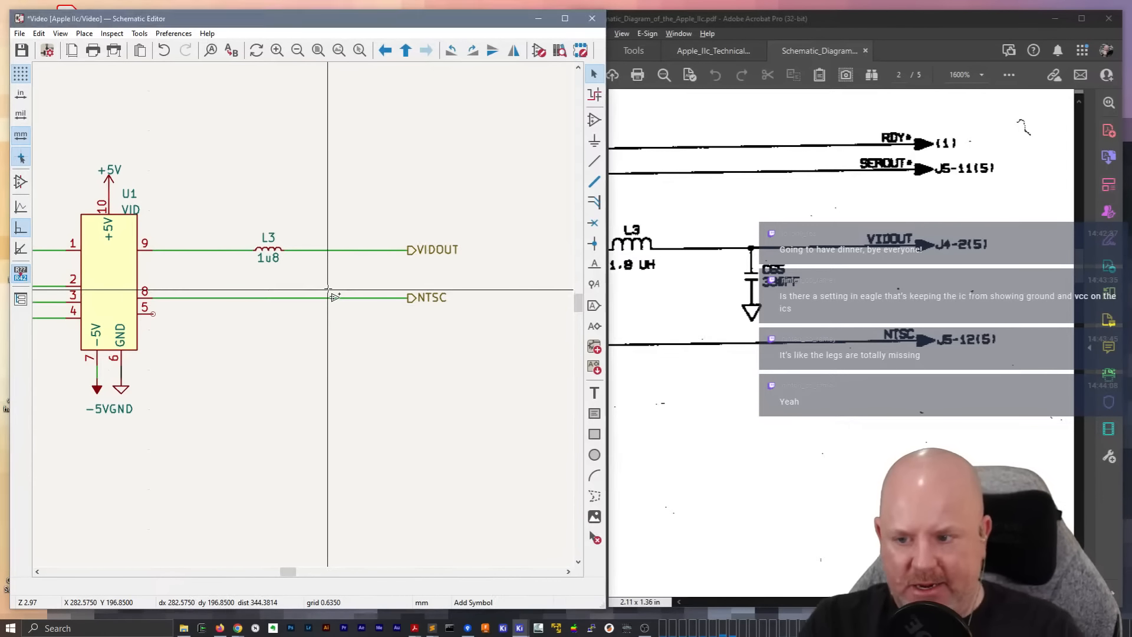
Add a C_Small capacitor to the schematic for the VIDOUT line
{"action": "left_click", "coordinate": [331, 293]}
{"action": "type", "text": "C_Small"}
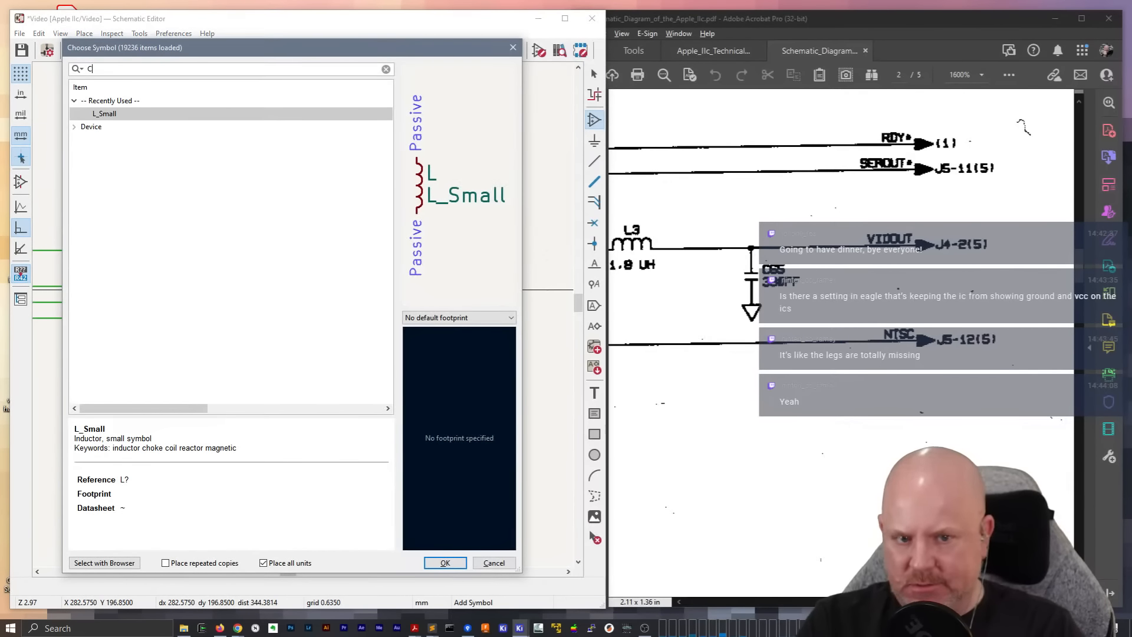
{"action": "key", "text": "Return"}
Save the revised VID symbol in its library and close the Symbol Editor
{"action": "scroll", "coordinate": [902, 443], "scroll_direction": "left", "scroll_amount": 4}
{"action": "left_click", "coordinate": [902, 443]}
{"action": "left_click", "coordinate": [903, 443]}
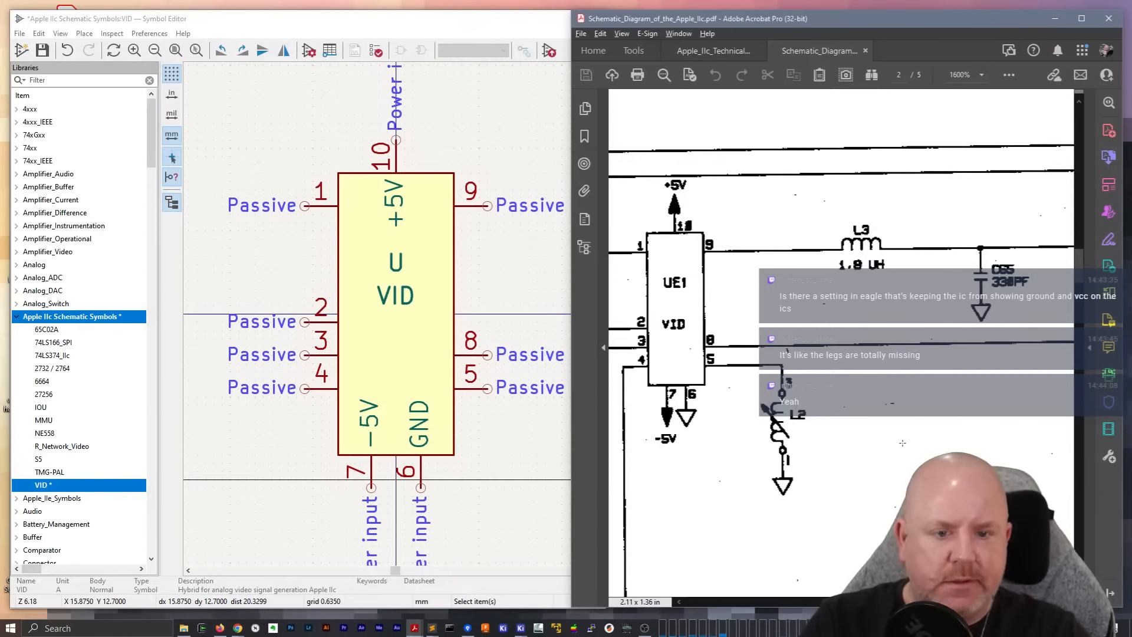
{"action": "left_click", "coordinate": [433, 247]}
{"action": "key", "text": "ctrl+s"}
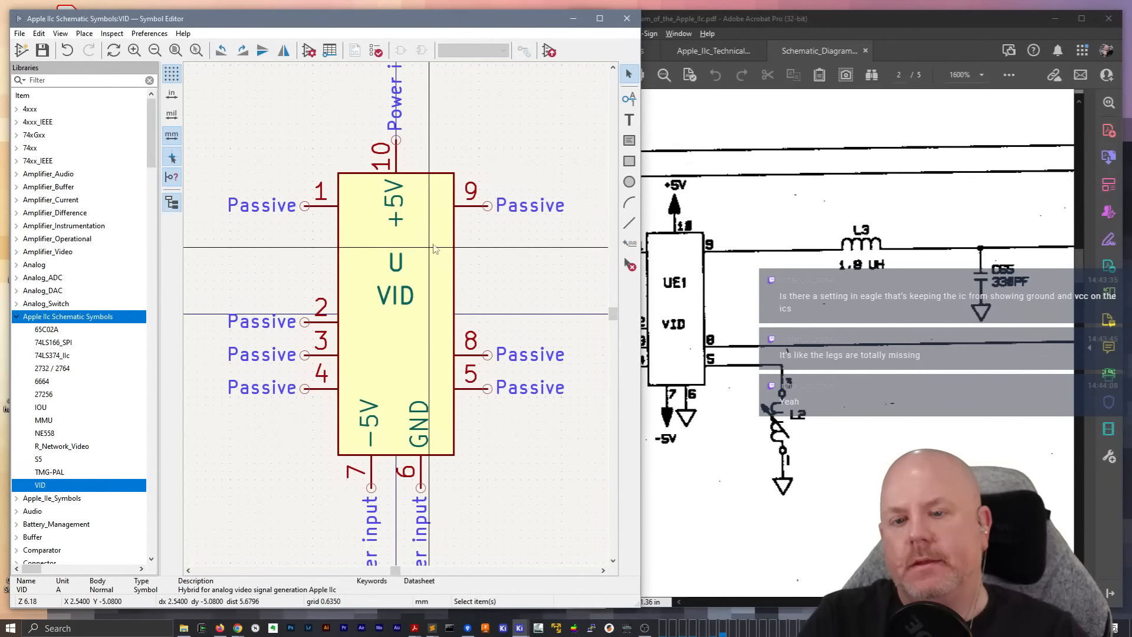
{"action": "right_click", "coordinate": [503, 133]}
{"action": "key", "text": "Escape"}
{"action": "left_click", "coordinate": [623, 23]}
Move L3 with its wires and the VIDOUT wire segment up in line with the VID chip's pin 9
{"action": "middle_click_drag", "start_coordinate": [435, 294], "coordinate": [264, 360]}
{"action": "left_click", "coordinate": [300, 378]}
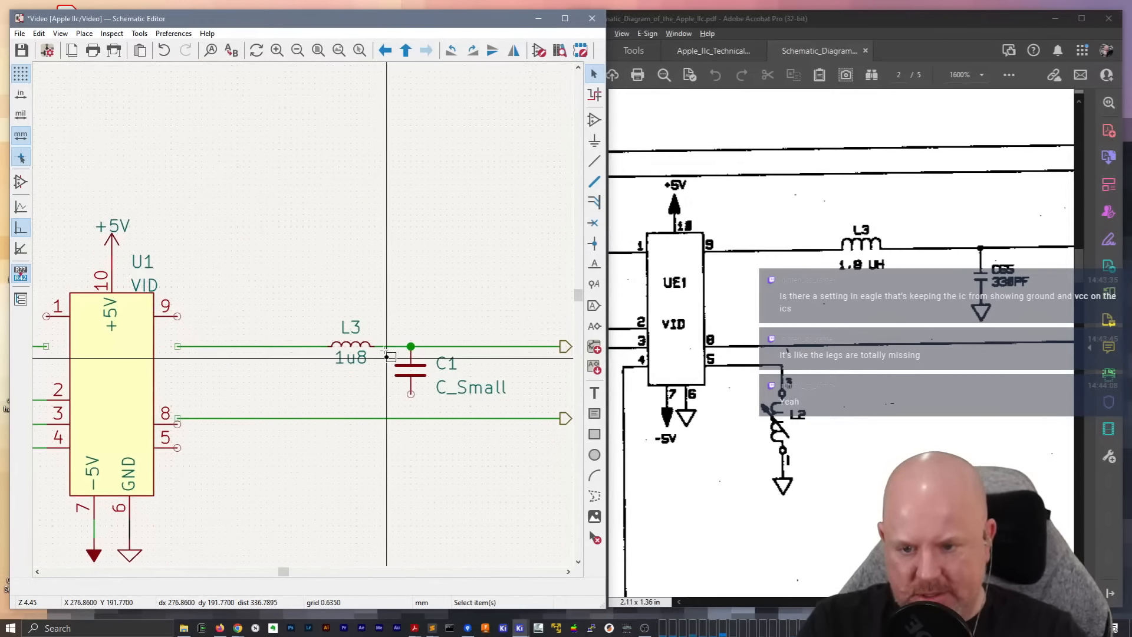
{"action": "left_click", "coordinate": [278, 348]}
{"action": "key", "text": "m"}
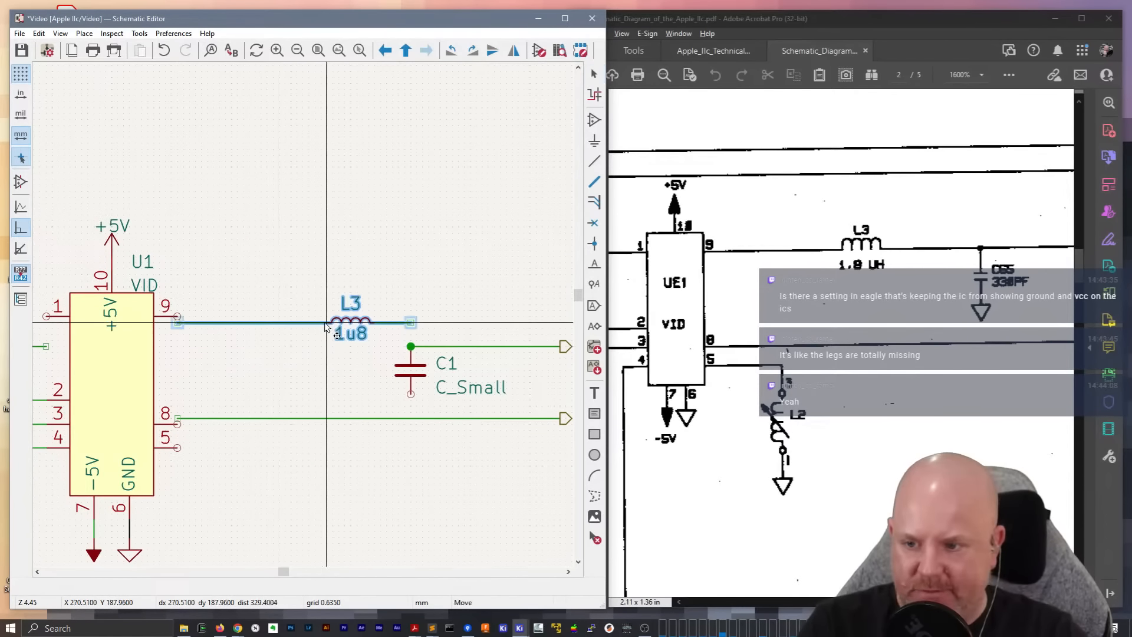
{"action": "left_click", "coordinate": [326, 321]}
{"action": "left_click", "coordinate": [505, 348]}
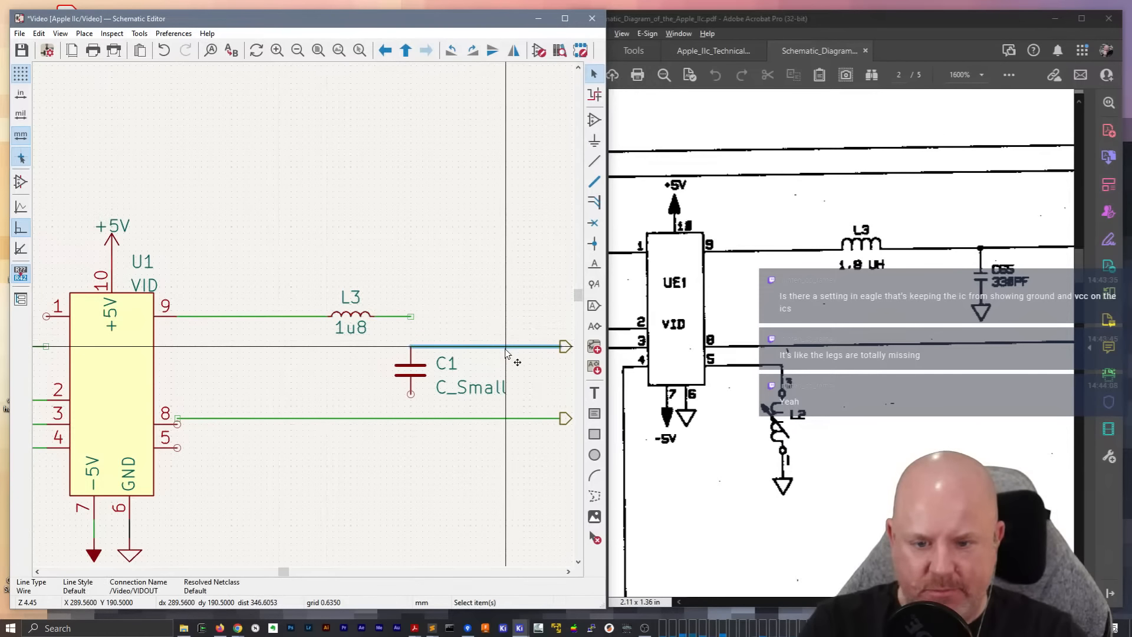
{"action": "key", "text": "m"}
{"action": "left_click", "coordinate": [505, 321]}
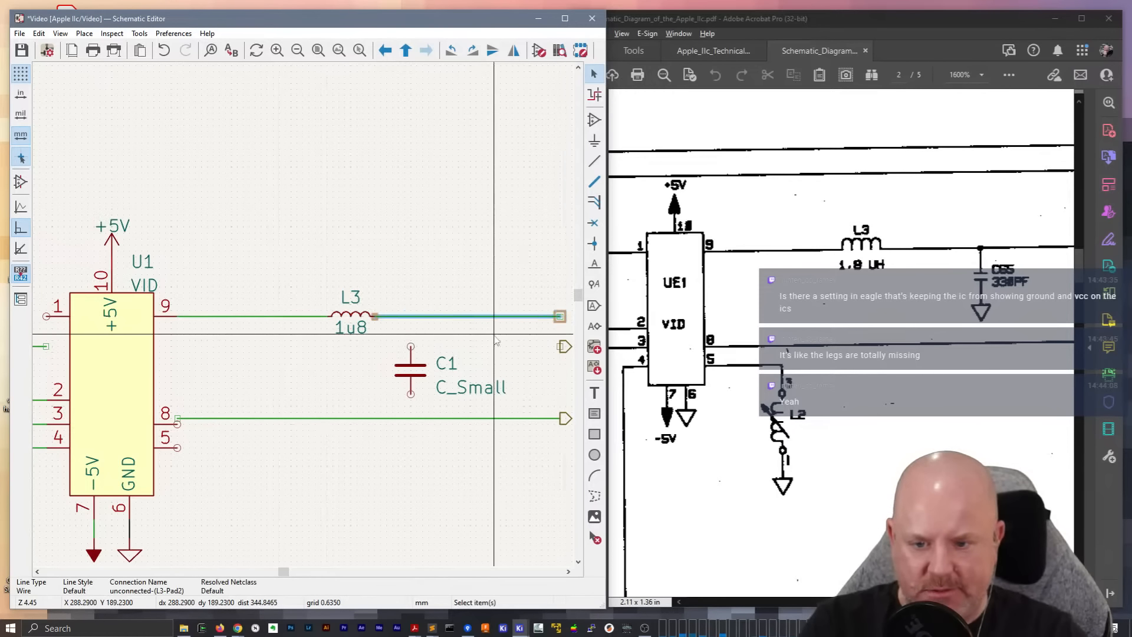
Move capacitor C1 up beneath the relocated L3 line and connect its upper pin to that line
{"action": "left_click", "coordinate": [410, 353]}
{"action": "key", "text": "Escape"}
{"action": "left_click", "coordinate": [410, 365]}
{"action": "key", "text": "m"}
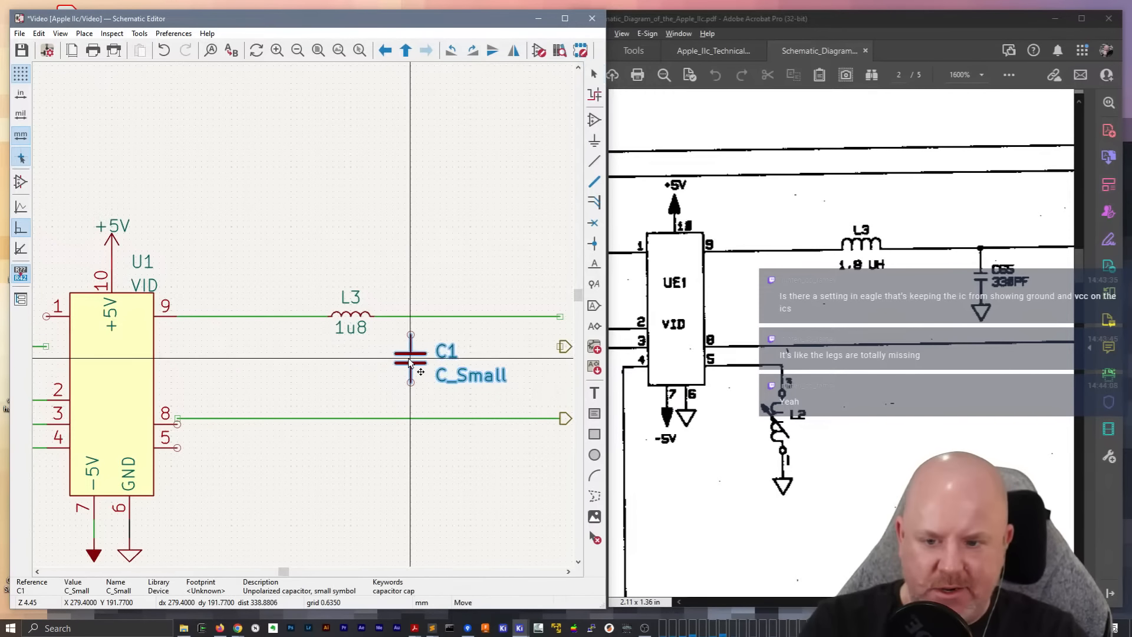
{"action": "left_click", "coordinate": [412, 318]}
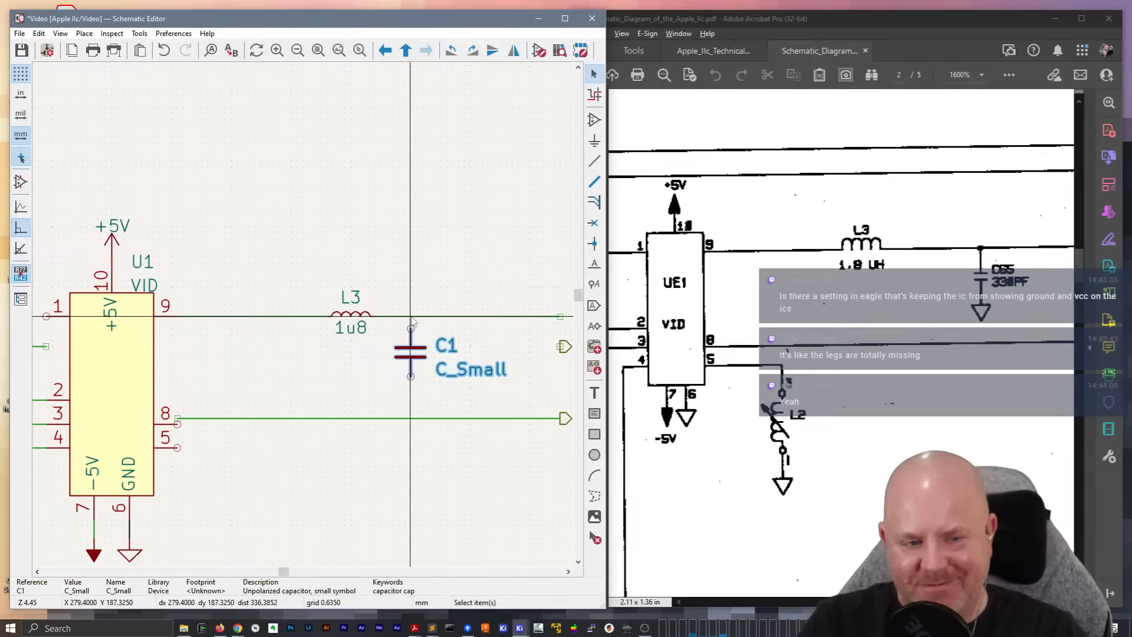
{"action": "key", "text": "Escape"}
{"action": "middle_click_drag", "start_coordinate": [411, 318], "coordinate": [273, 301]}
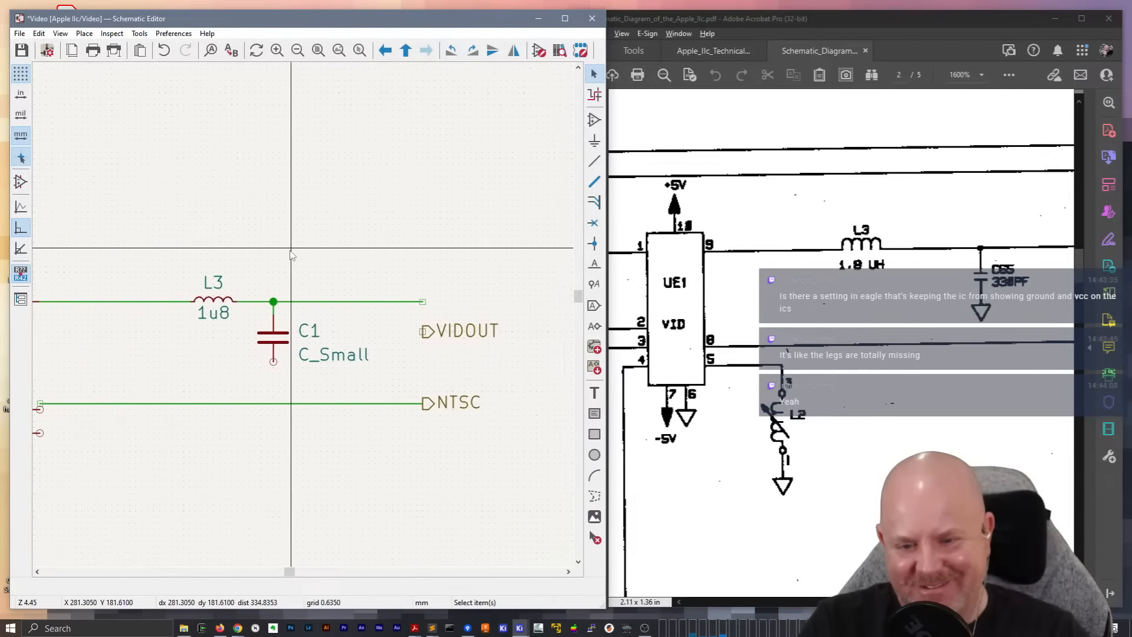
Move the VIDOUT label up onto the open end of the L3 output wire
{"action": "left_click", "coordinate": [455, 339]}
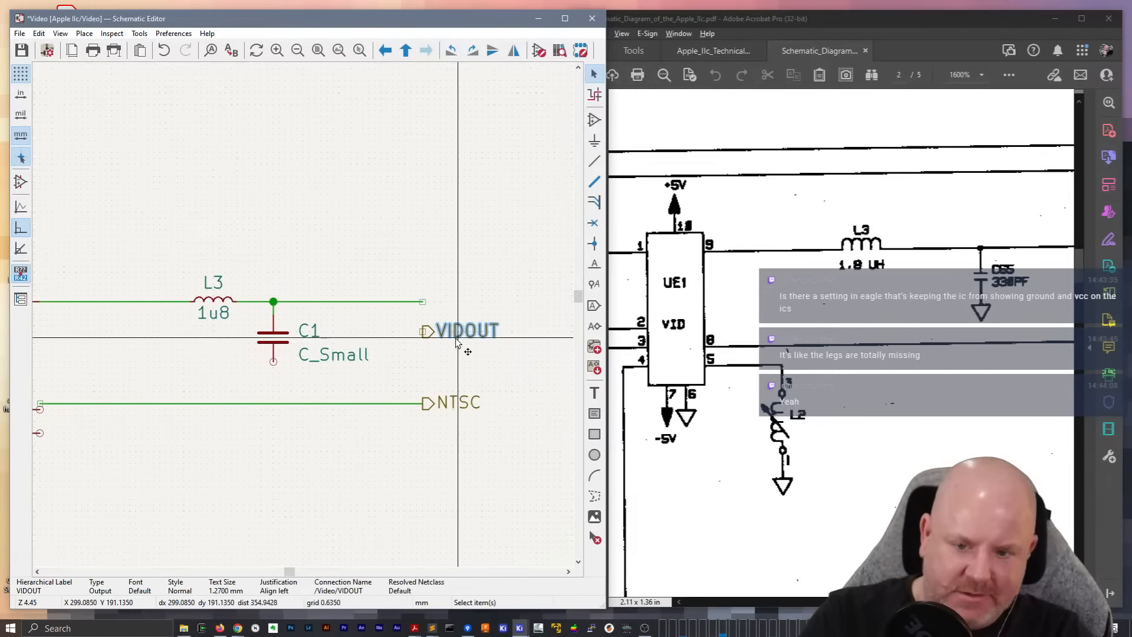
{"action": "key", "text": "m"}
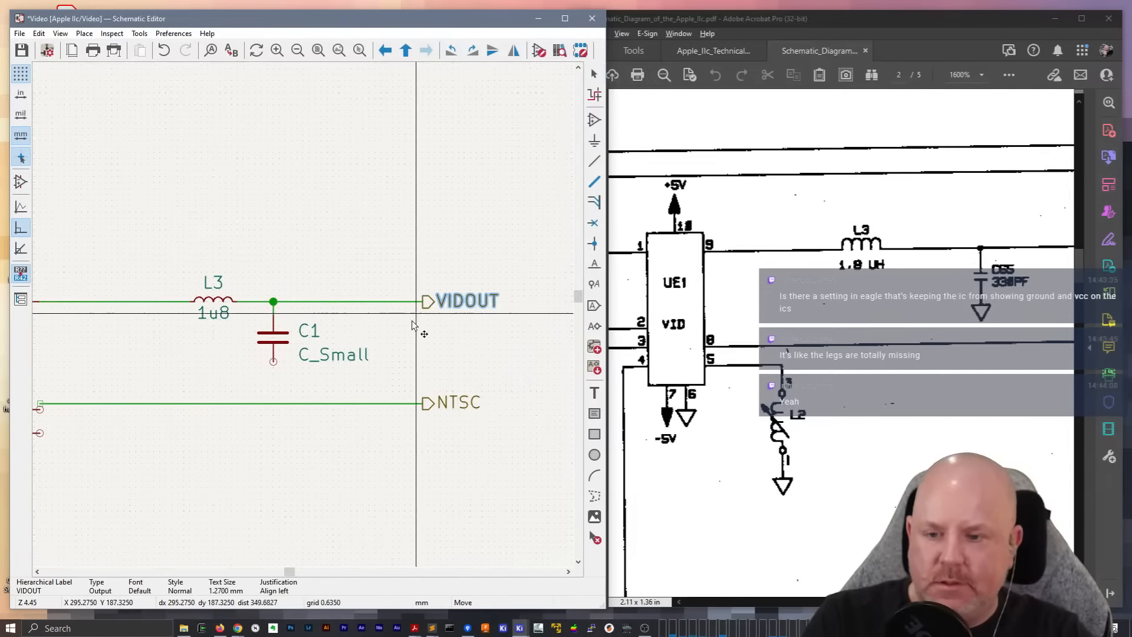
{"action": "left_click", "coordinate": [412, 323]}
Set the filter capacitor's reference to C65 and its value to 330p
{"action": "double_click", "coordinate": [427, 282]}
{"action": "type", "text": "65"}
{"action": "key", "text": "Return"}
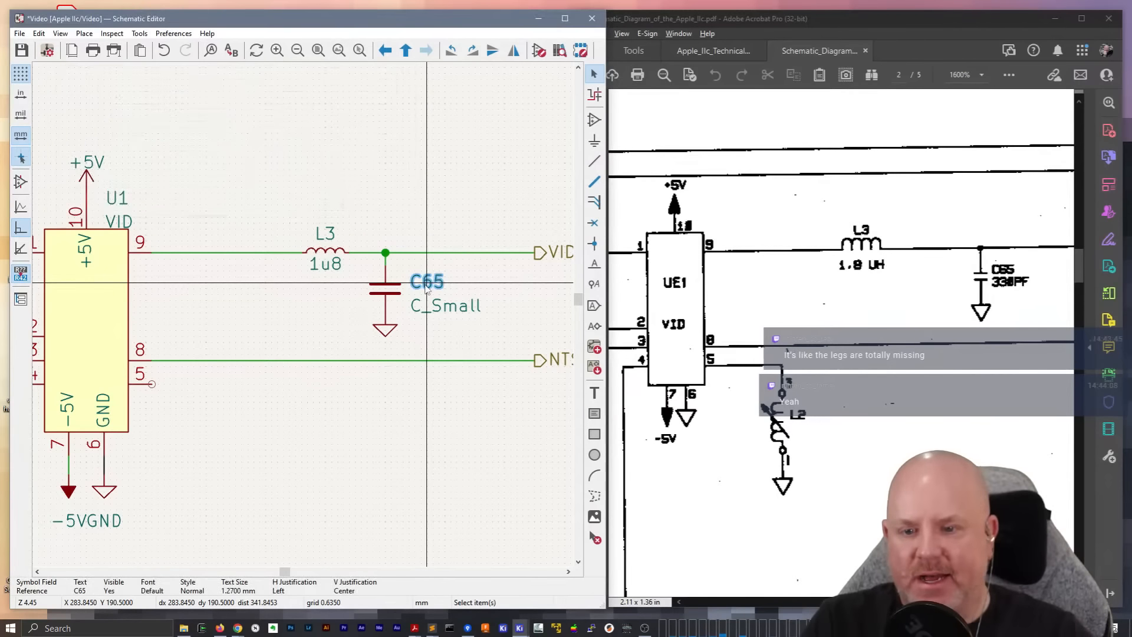
{"action": "left_click", "coordinate": [433, 309]}
{"action": "double_click", "coordinate": [434, 310]}
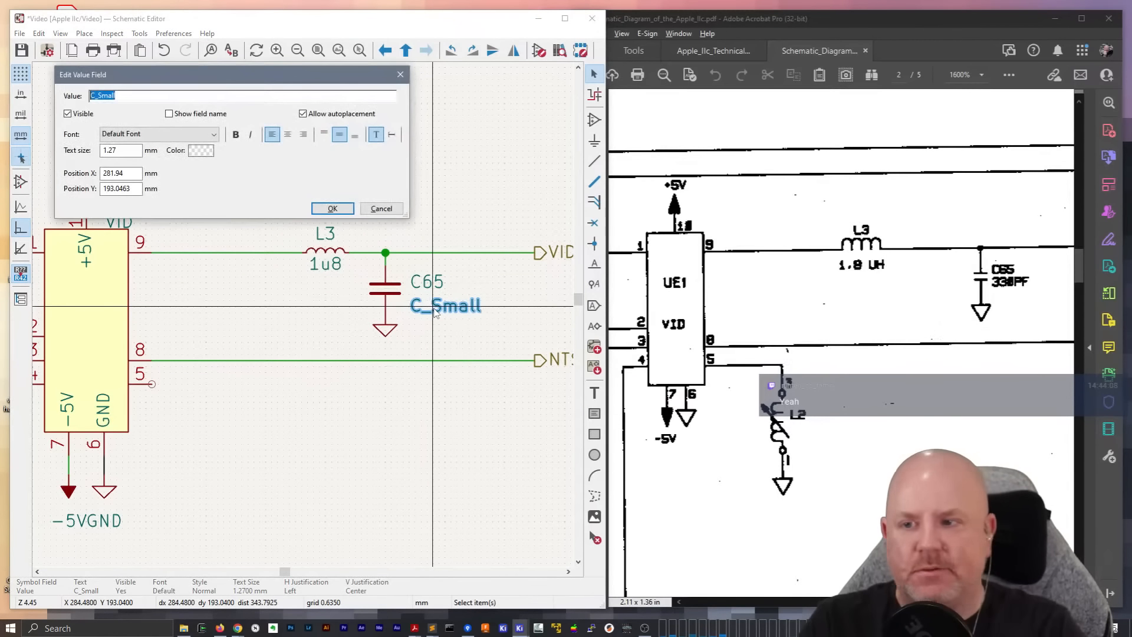
{"action": "type", "text": "330p"}
{"action": "key", "text": "Return"}
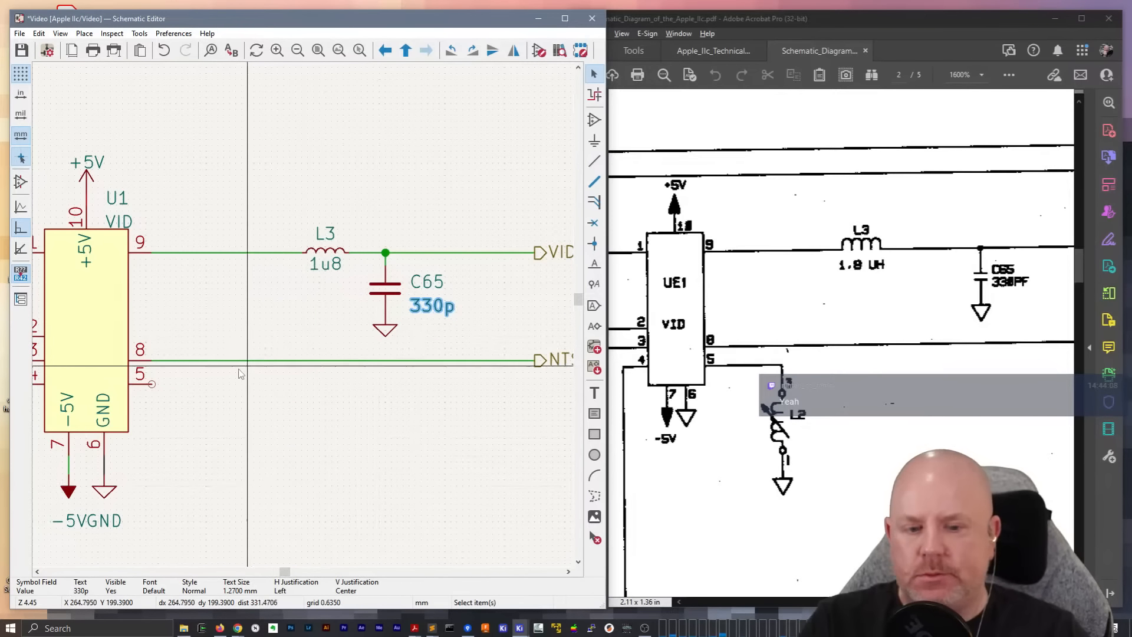
Draw a wire from the VID chip's pin 5 out to the right with a short bend downward
{"action": "key", "text": "w"}
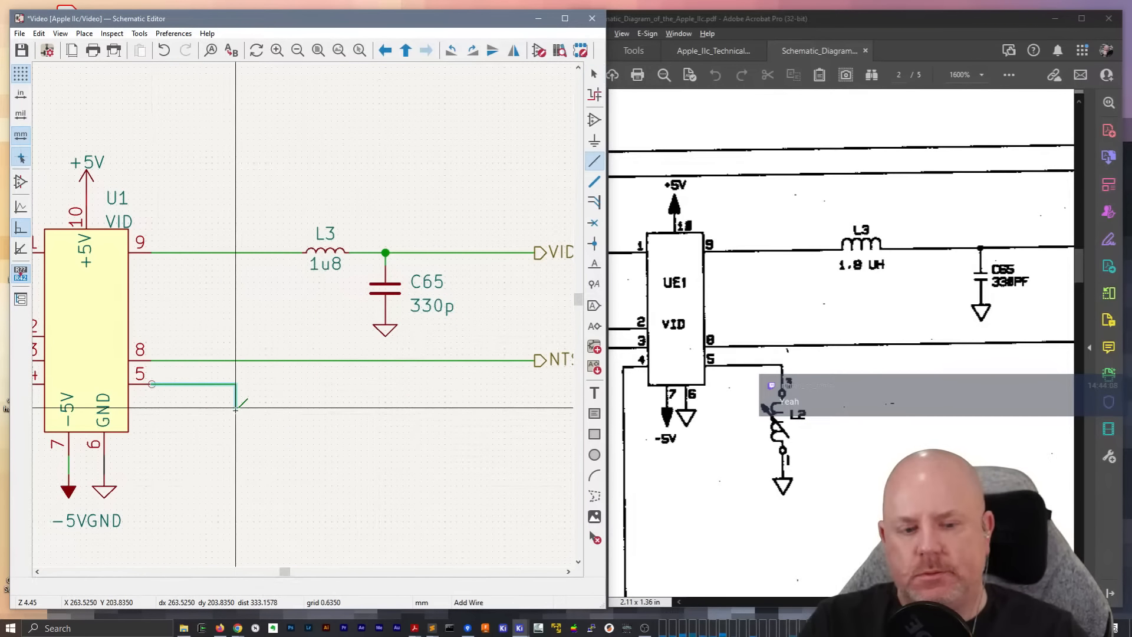
{"action": "double_click", "coordinate": [236, 407]}
Find the L_Trim variable inductor in the Device library and choose it for adding to the schematic
{"action": "key", "text": "a"}
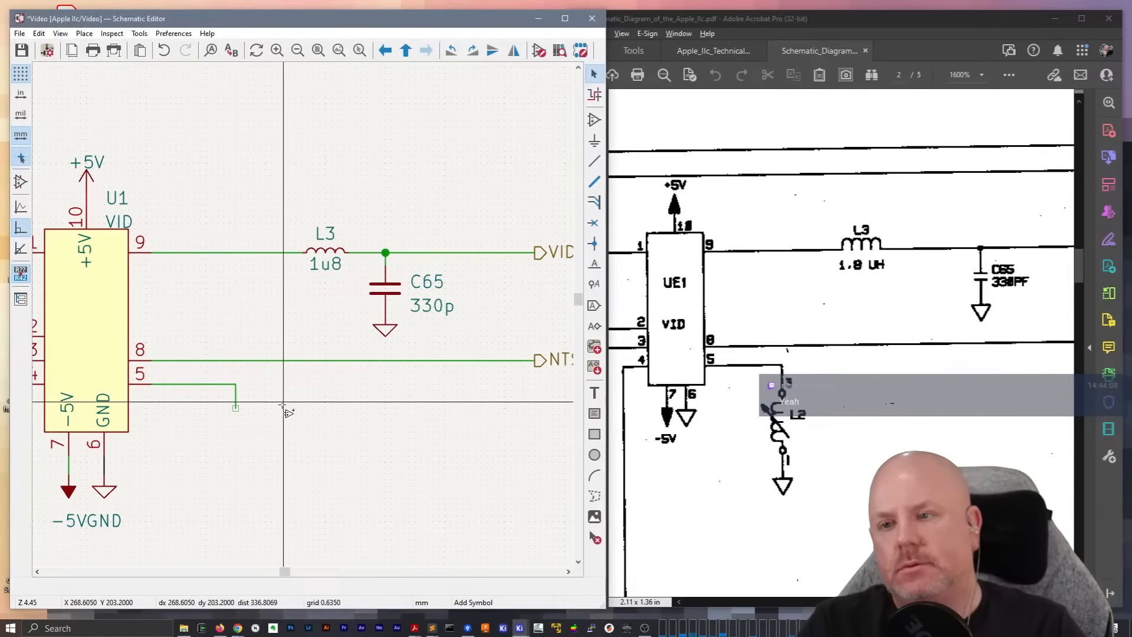
{"action": "type", "text": "L_Small"}
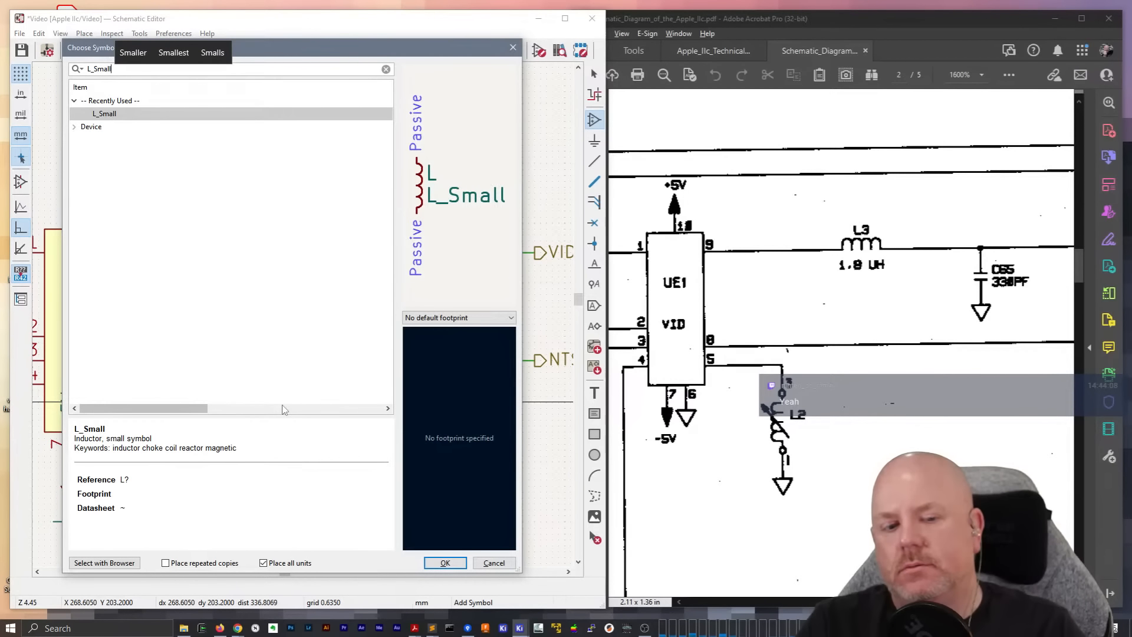
{"action": "key", "text": "BackSpace"}
{"action": "key", "text": "BackSpace"}
{"action": "key", "text": "BackSpace"}
{"action": "key", "text": "BackSpace"}
{"action": "key", "text": "BackSpace"}
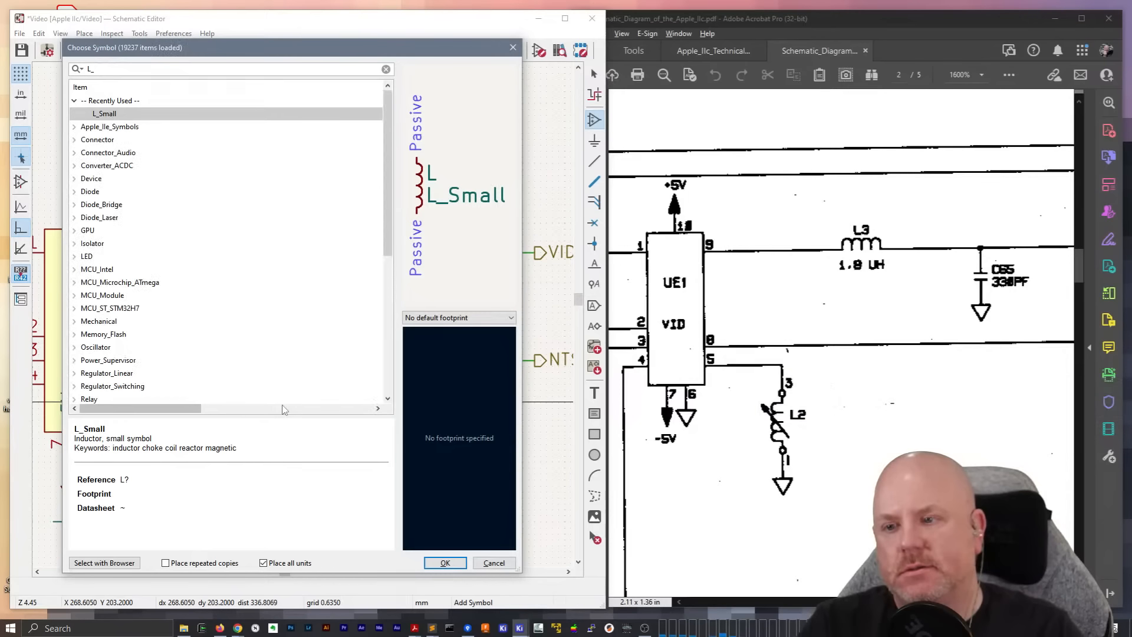
{"action": "left_click", "coordinate": [74, 179]}
{"action": "scroll", "coordinate": [162, 289], "scroll_direction": "down", "scroll_amount": 15}
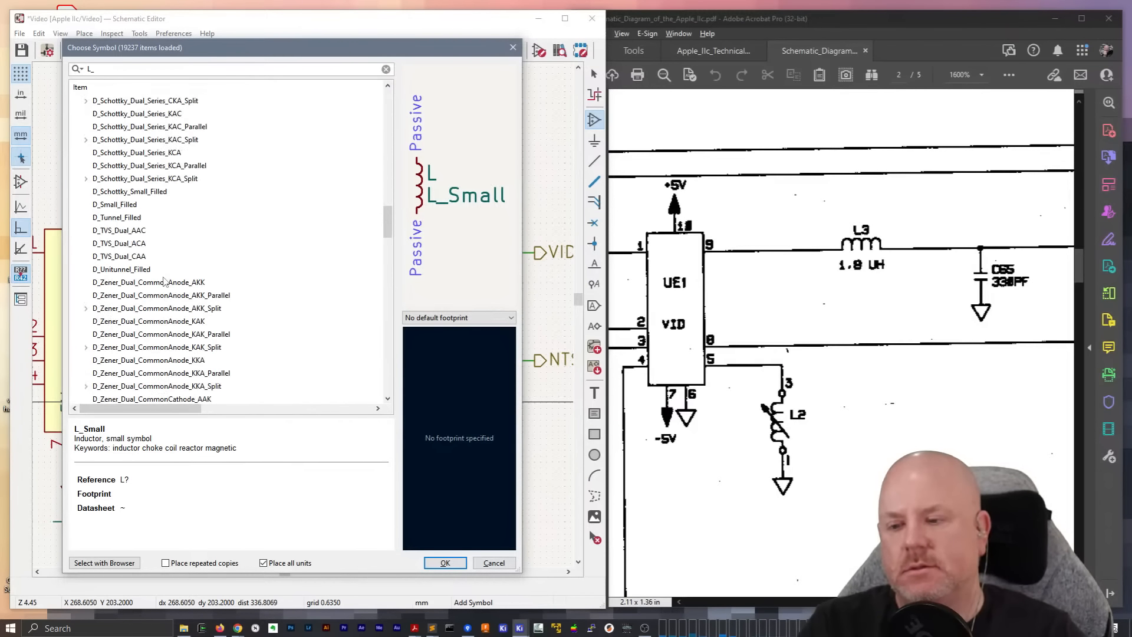
{"action": "scroll", "coordinate": [164, 281], "scroll_direction": "down", "scroll_amount": 10}
{"action": "scroll", "coordinate": [165, 280], "scroll_direction": "down", "scroll_amount": 8}
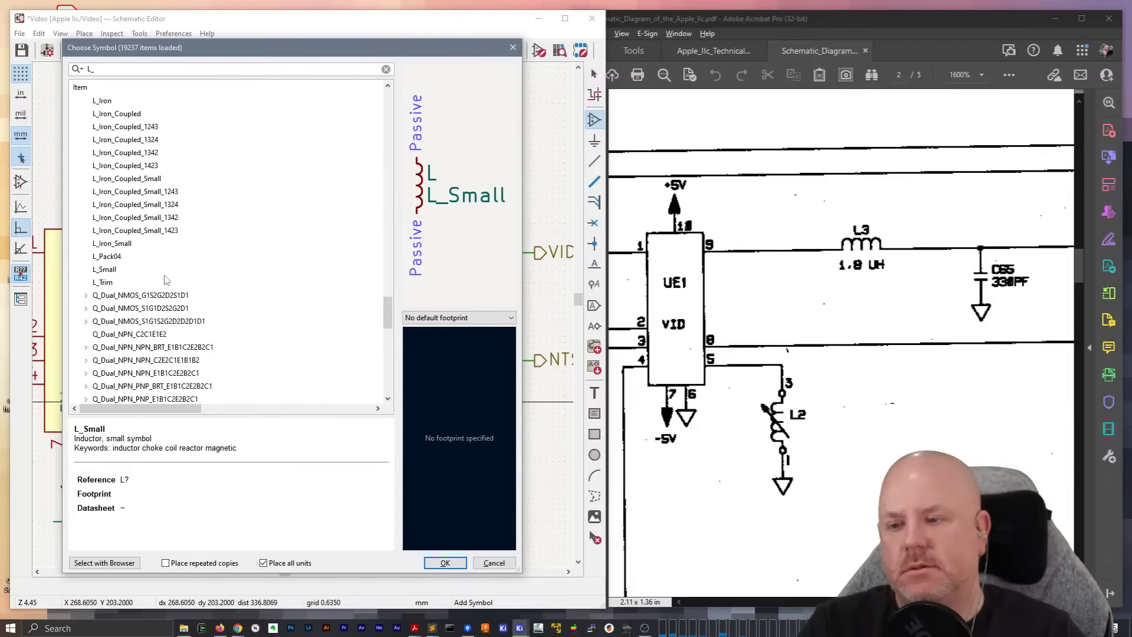
{"action": "left_click", "coordinate": [104, 284]}
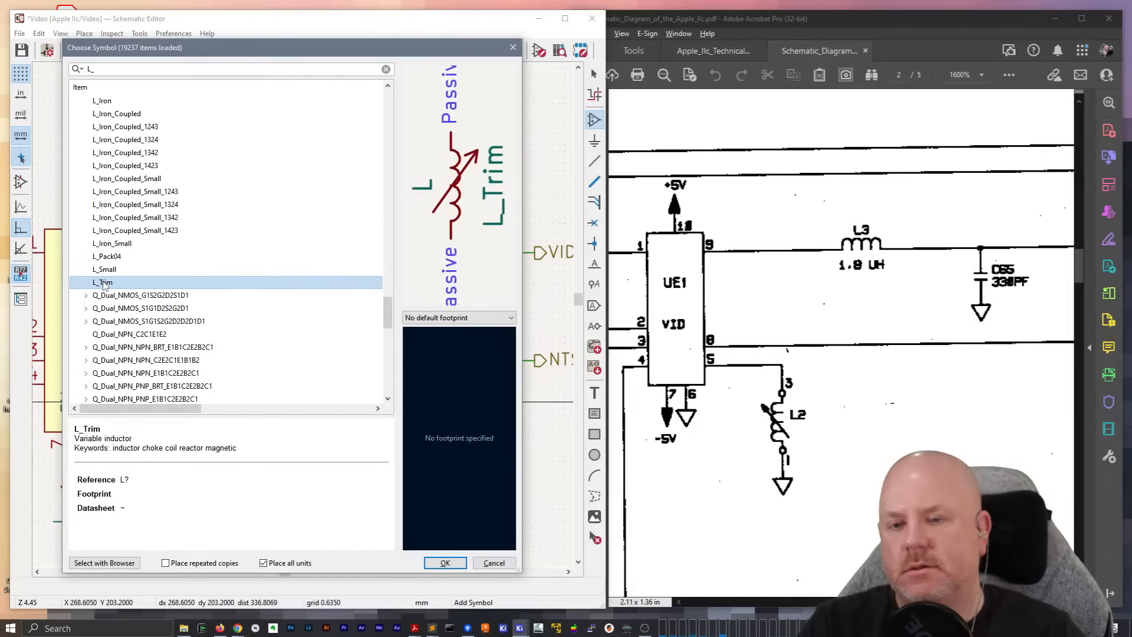
{"action": "left_click", "coordinate": [113, 273]}
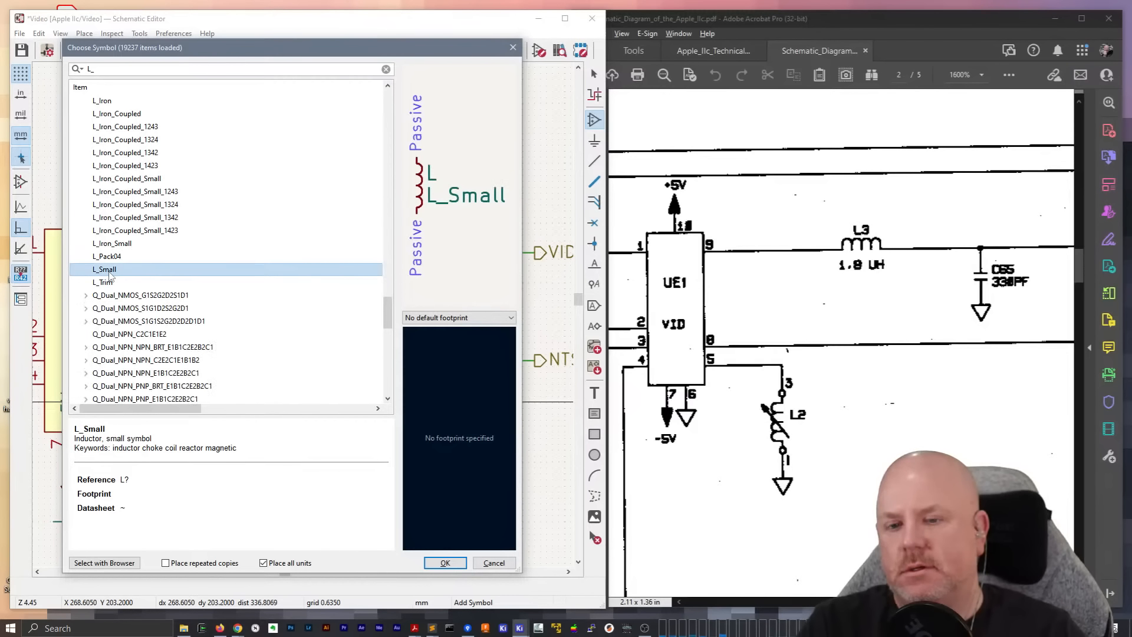
{"action": "left_click", "coordinate": [108, 283]}
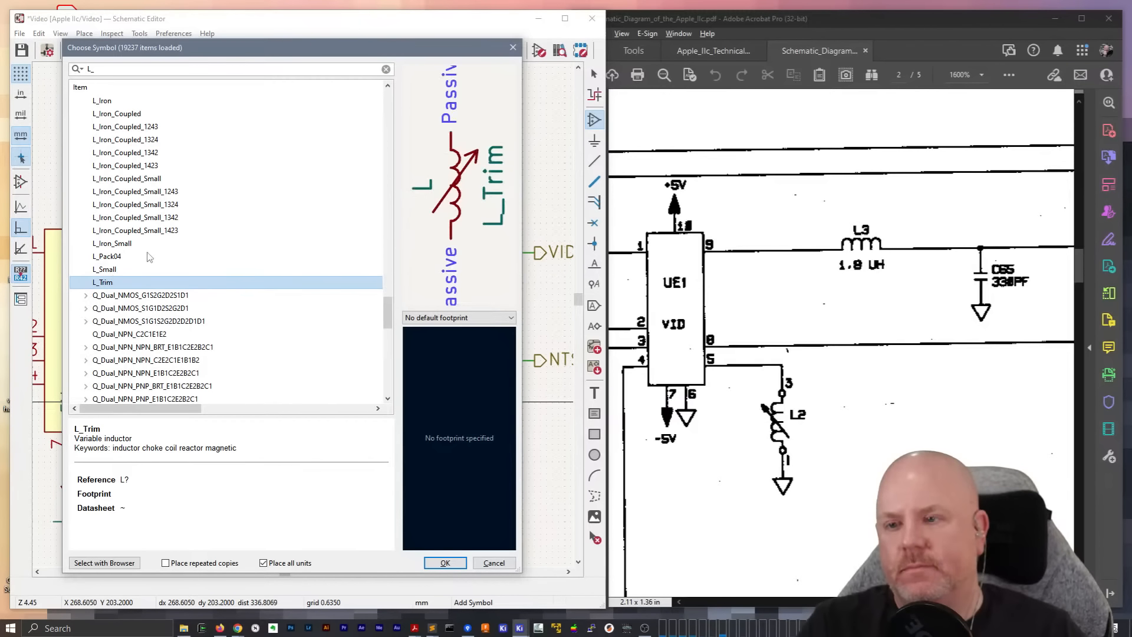
{"action": "left_click", "coordinate": [116, 70]}
{"action": "type", "text": "Tri"}
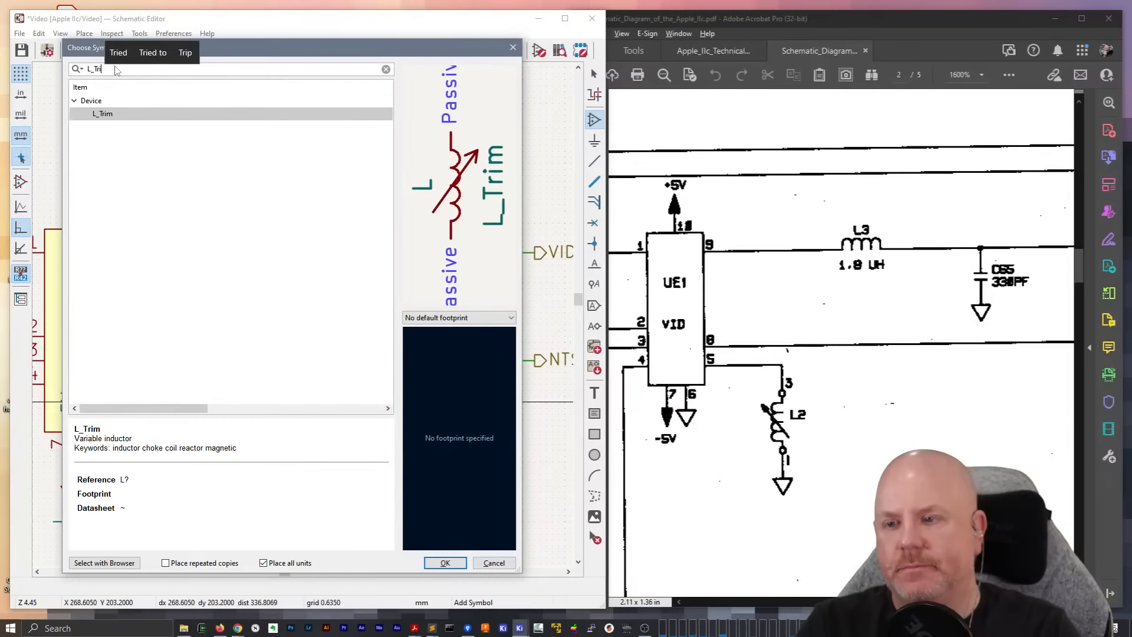
{"action": "type", "text": "m"}
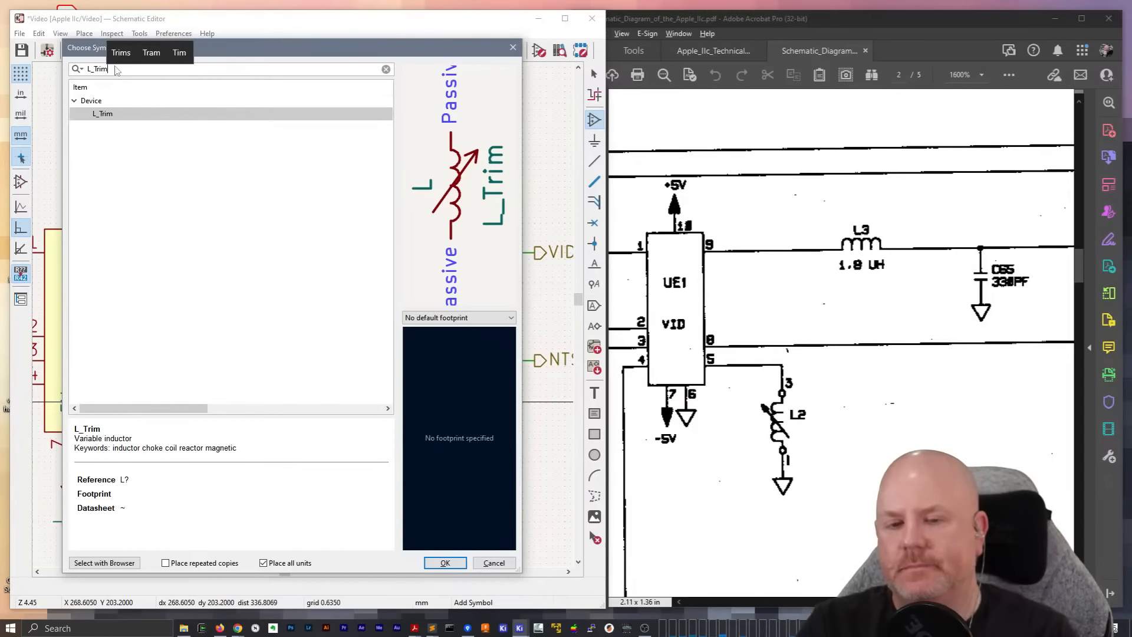
{"action": "left_click", "coordinate": [103, 114]}
{"action": "double_click", "coordinate": [103, 114]}
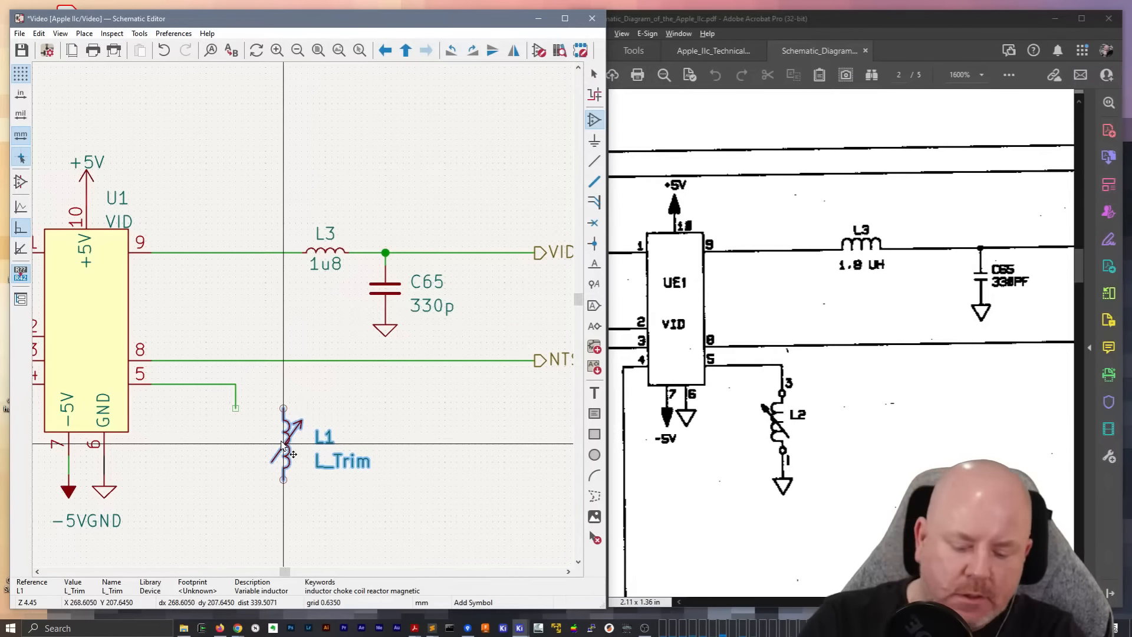
Mirror the L_Trim inductor so its arrow points up and left, and place it at the end of the pin 5 wire
{"action": "key", "text": "x"}
{"action": "key", "text": "y"}
{"action": "key", "text": "x"}
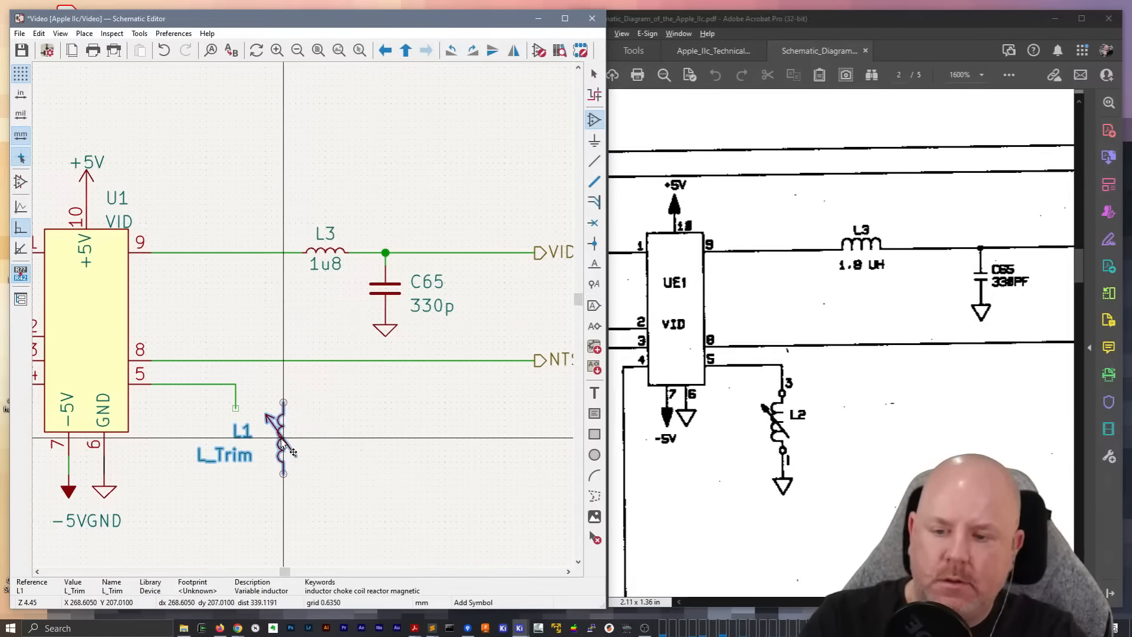
{"action": "left_click", "coordinate": [236, 447]}
{"action": "key", "text": "Escape"}
{"action": "middle_click_drag", "start_coordinate": [236, 447], "coordinate": [312, 393]}
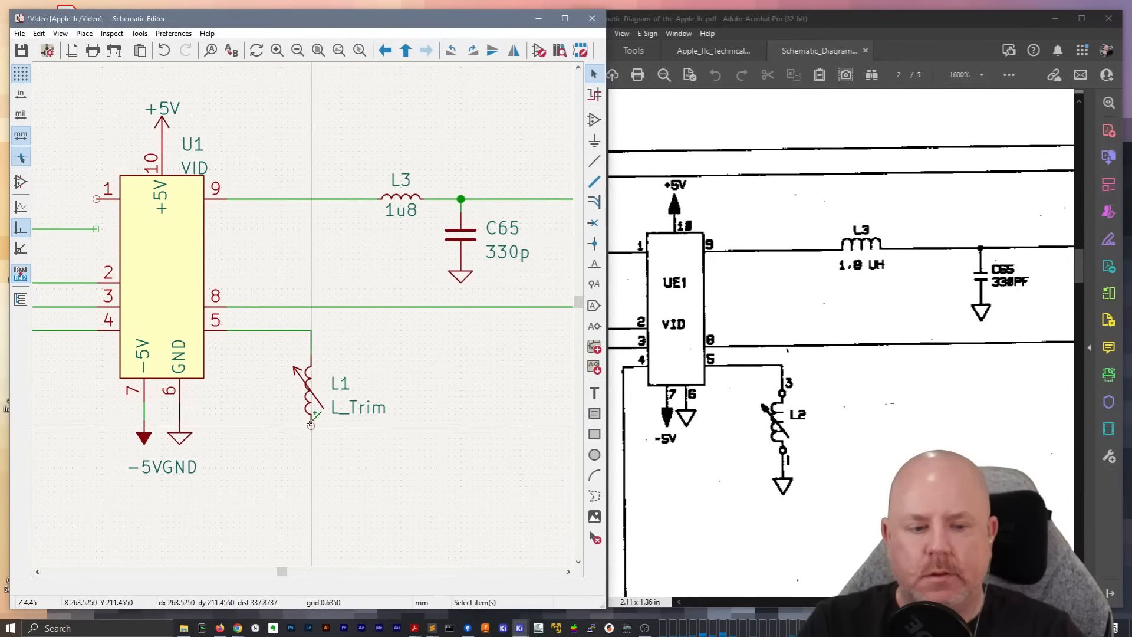
Duplicate the GND symbol under VID pin 6 and place the copy beneath the variable inductor
{"action": "left_click", "coordinate": [180, 437]}
{"action": "key", "text": "ctrl+d"}
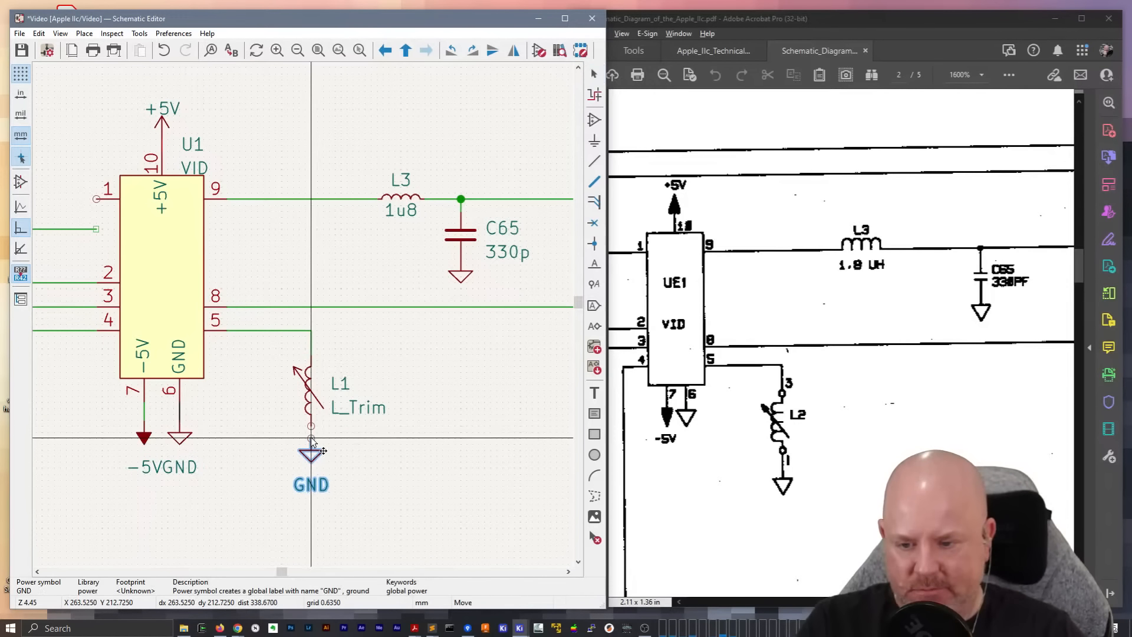
{"action": "left_click", "coordinate": [311, 439]}
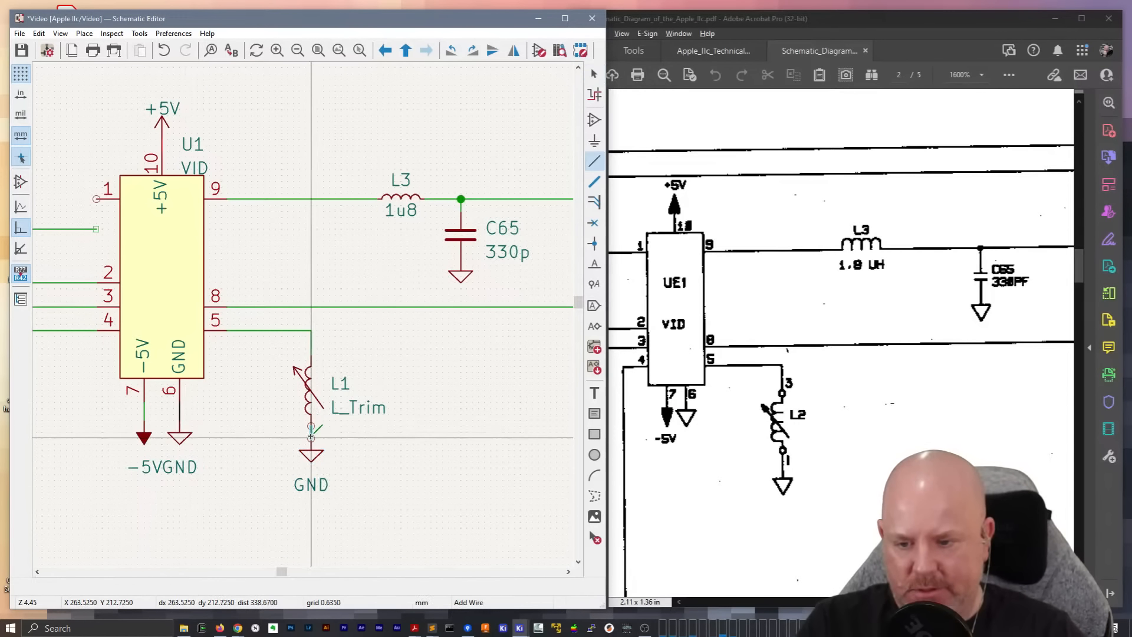
Set the variable inductor's reference to L2 and hide its value field
{"action": "double_click", "coordinate": [339, 384]}
{"action": "type", "text": "2"}
{"action": "key", "text": "Return"}
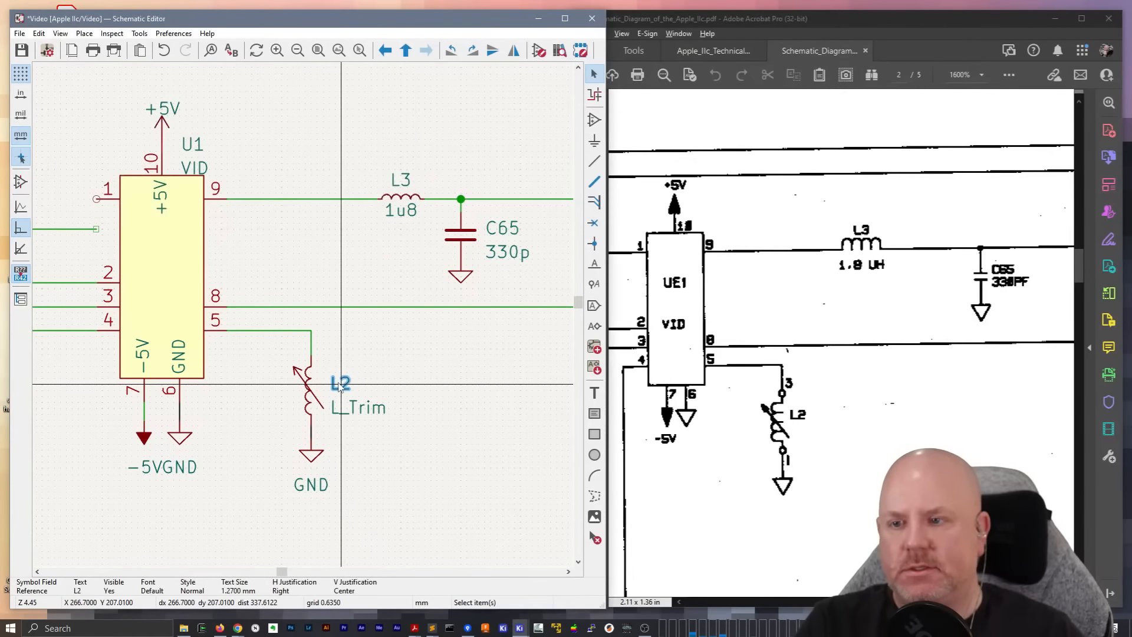
{"action": "double_click", "coordinate": [359, 409]}
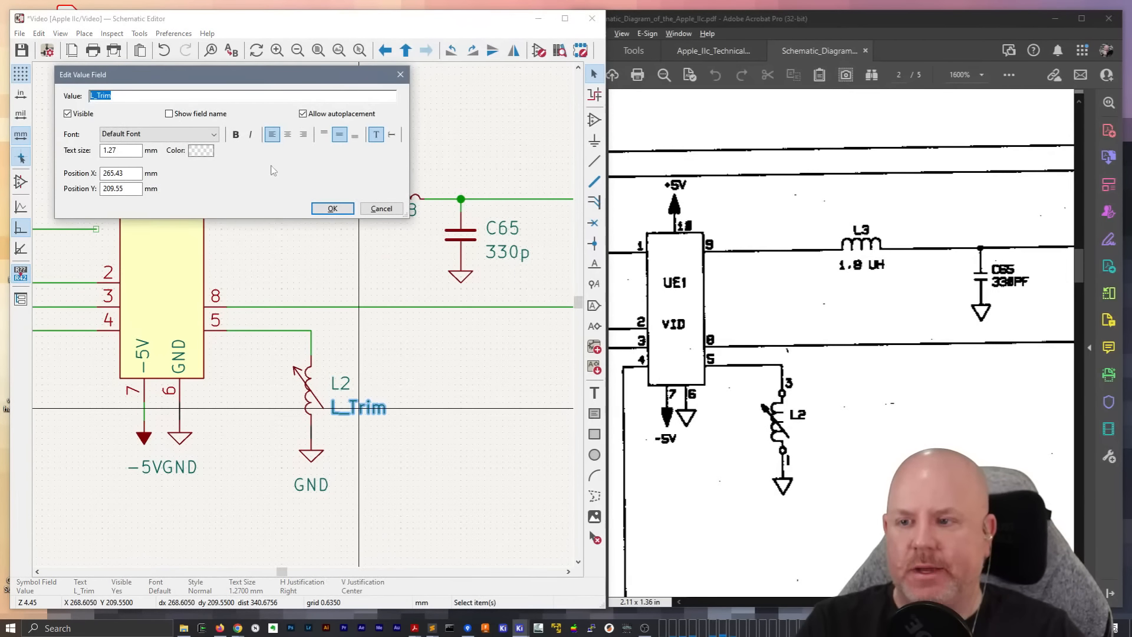
{"action": "left_click", "coordinate": [68, 113]}
{"action": "left_click", "coordinate": [332, 208]}
Remove the wires blocking the VID chip and move it with its power symbols and L2 down so pin 1 meets UE6's Qh wire
{"action": "scroll", "coordinate": [328, 229], "scroll_direction": "down", "scroll_amount": 5}
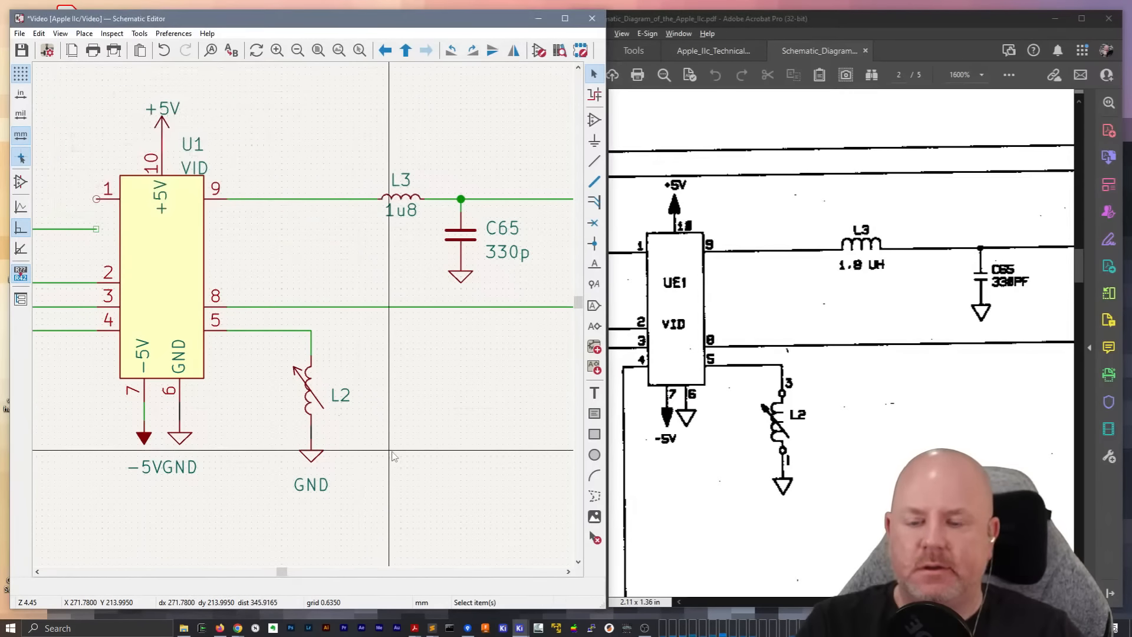
{"action": "scroll", "coordinate": [342, 379], "scroll_direction": "up", "scroll_amount": 3}
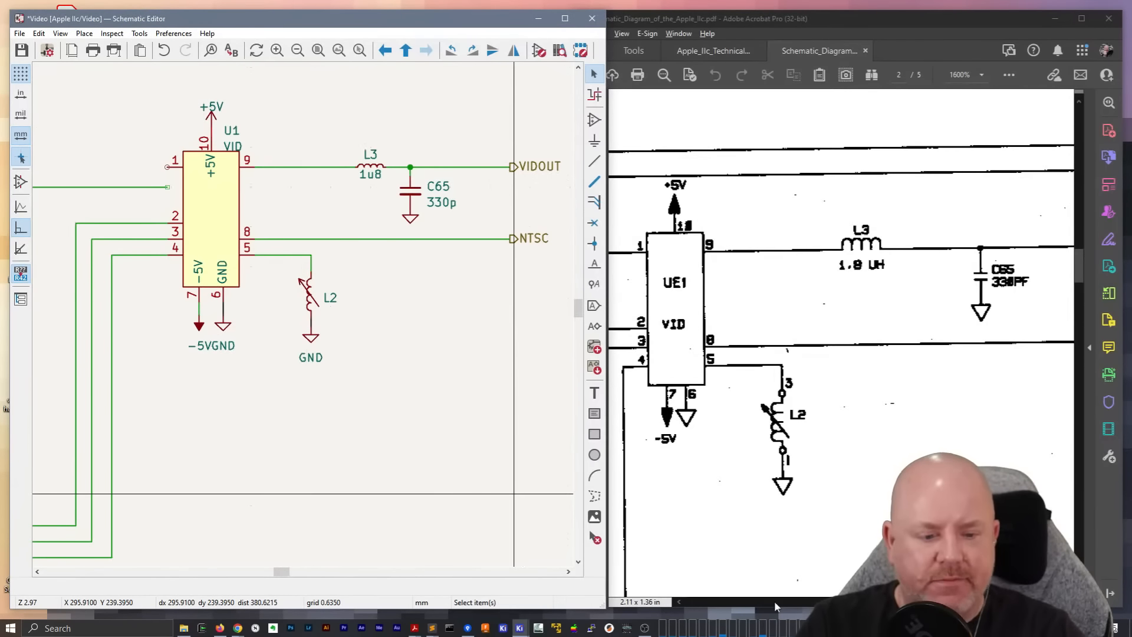
{"action": "mouse_move", "coordinate": [908, 602]}
{"action": "left_mouse_down"}
{"action": "mouse_move", "coordinate": [954, 602]}
{"action": "mouse_move", "coordinate": [888, 602]}
{"action": "left_mouse_up"}
{"action": "left_click", "coordinate": [114, 131]}
{"action": "middle_click_drag", "start_coordinate": [114, 131], "coordinate": [373, 316]}
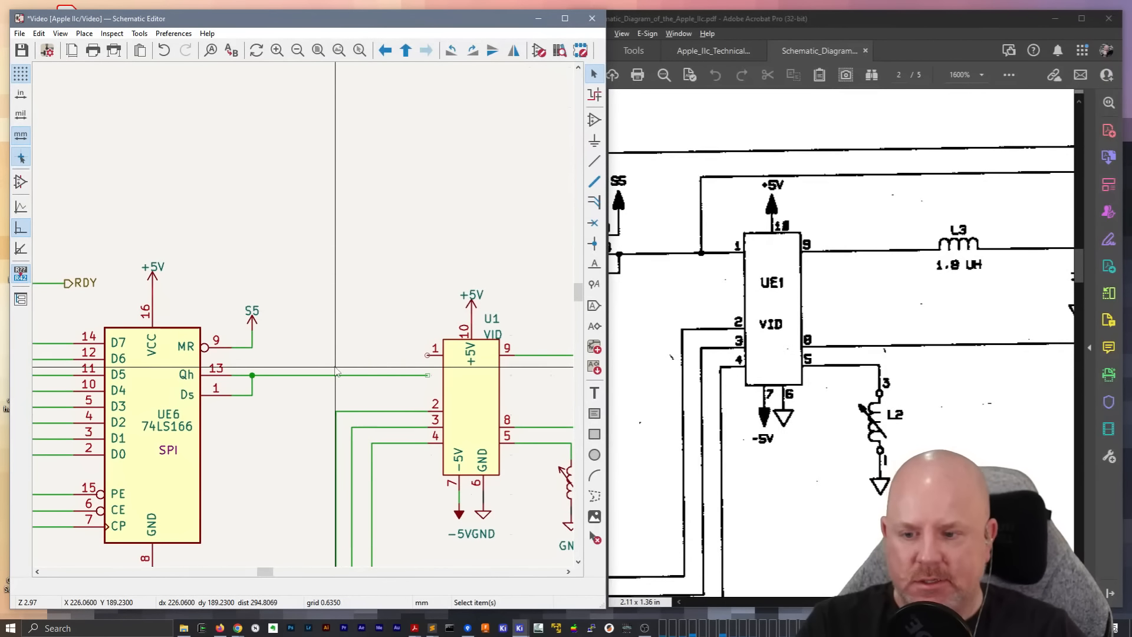
{"action": "middle_click_drag", "start_coordinate": [348, 387], "coordinate": [153, 287]}
{"action": "left_click", "coordinate": [152, 286]}
{"action": "key", "text": "Delete"}
{"action": "middle_click_drag", "start_coordinate": [406, 342], "coordinate": [278, 338]}
Draw a straight wire from VID pin 8 and move the NTSC label onto its end
{"action": "left_click", "coordinate": [123, 287]}
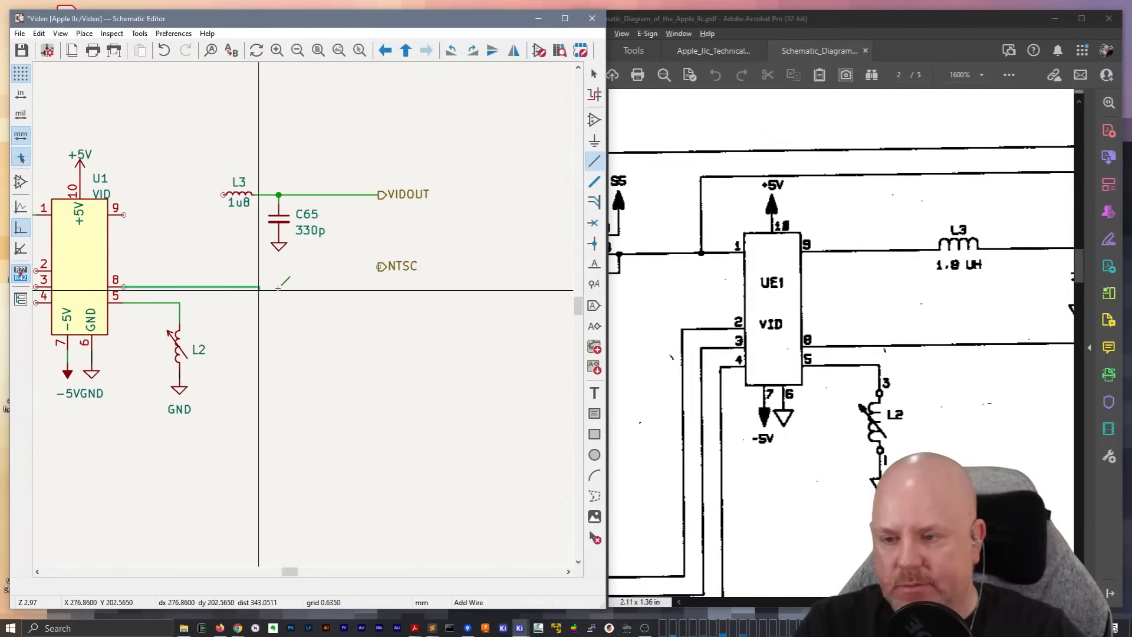
{"action": "double_click", "coordinate": [378, 286]}
{"action": "key", "text": "Escape"}
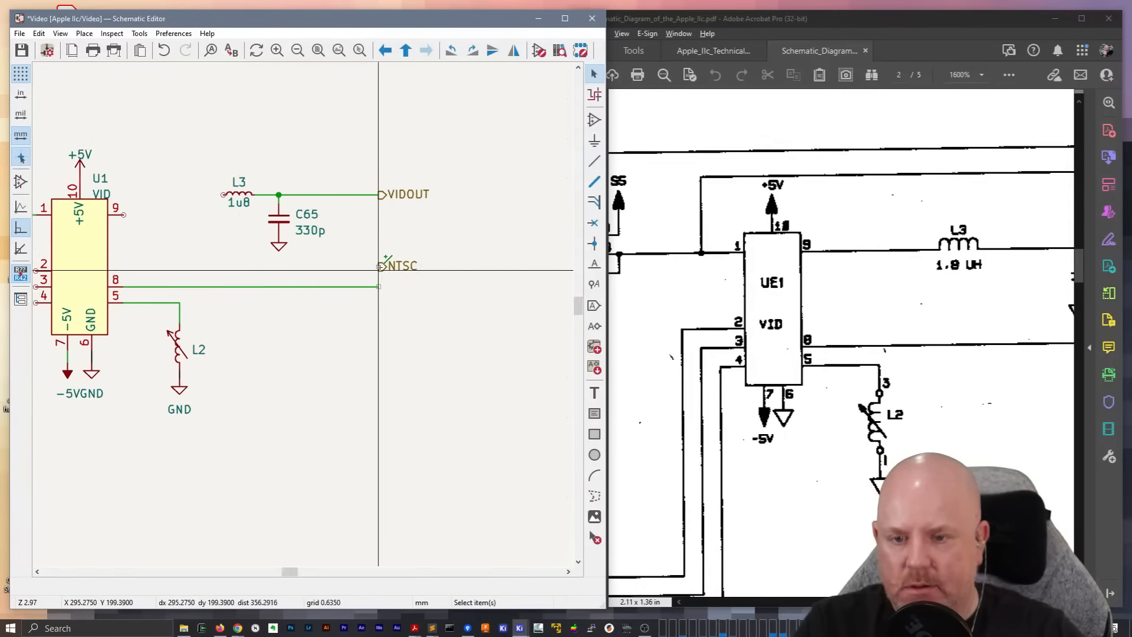
{"action": "key", "text": "m"}
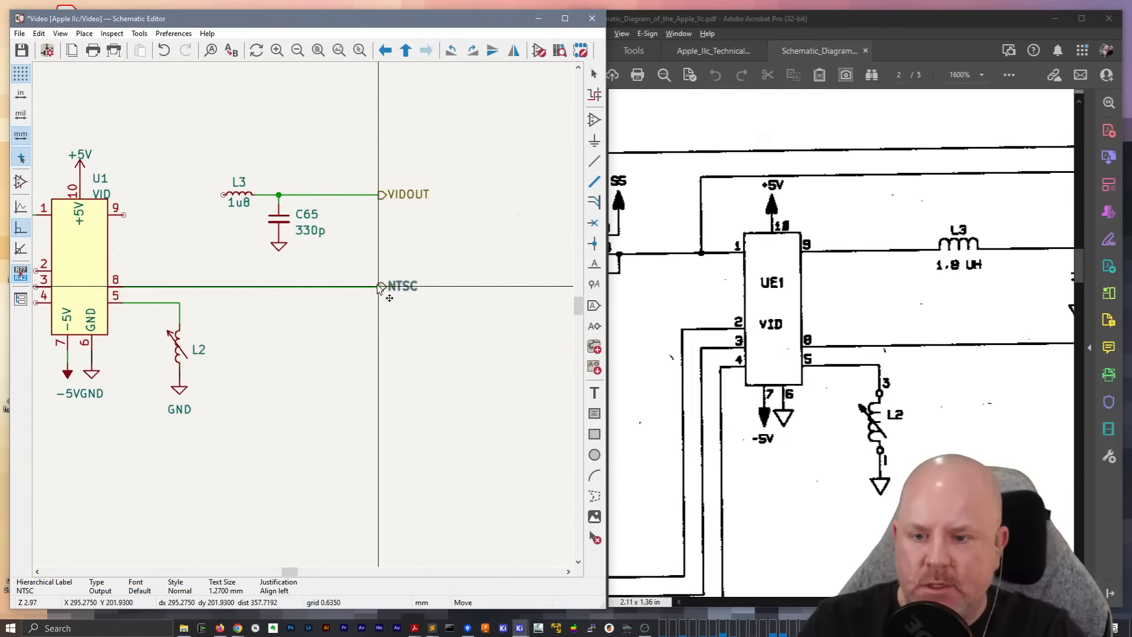
{"action": "left_click", "coordinate": [377, 288]}
Move L3, C65, its ground and the VIDOUT label together down in line with VID pin 9
{"action": "left_click_drag", "start_coordinate": [478, 245], "coordinate": [132, 151]}
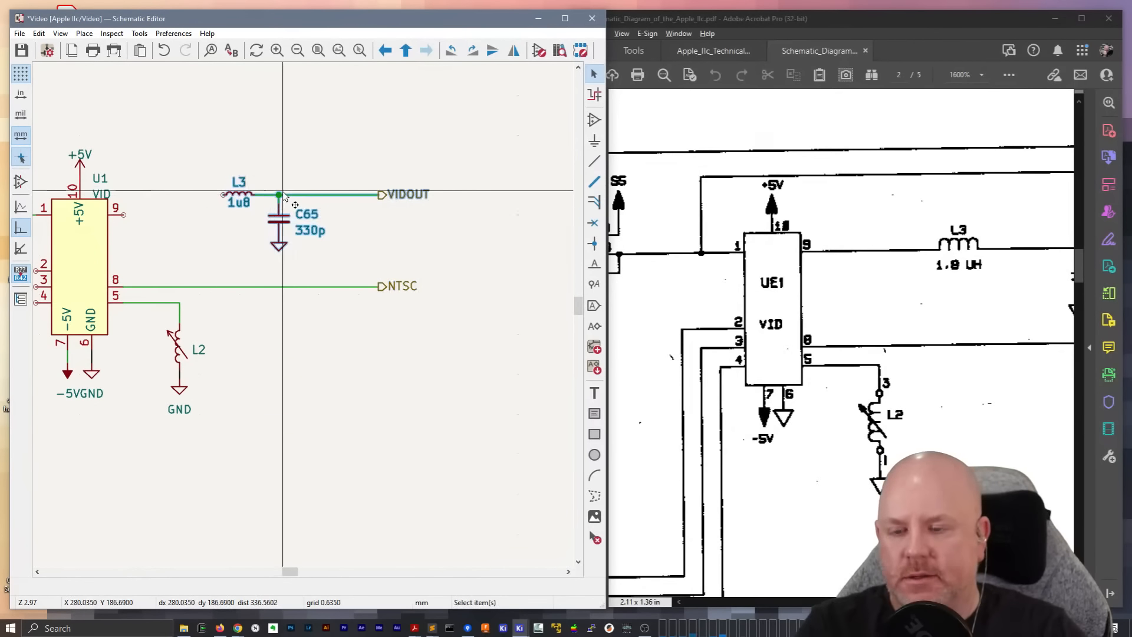
{"action": "key", "text": "m"}
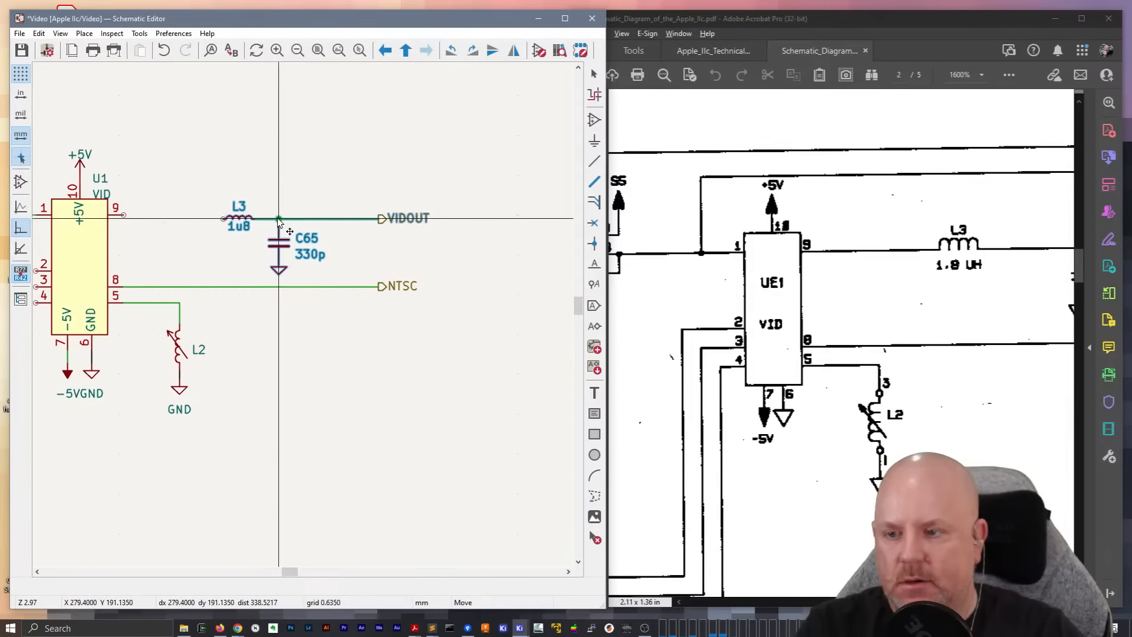
{"action": "left_click", "coordinate": [277, 216]}
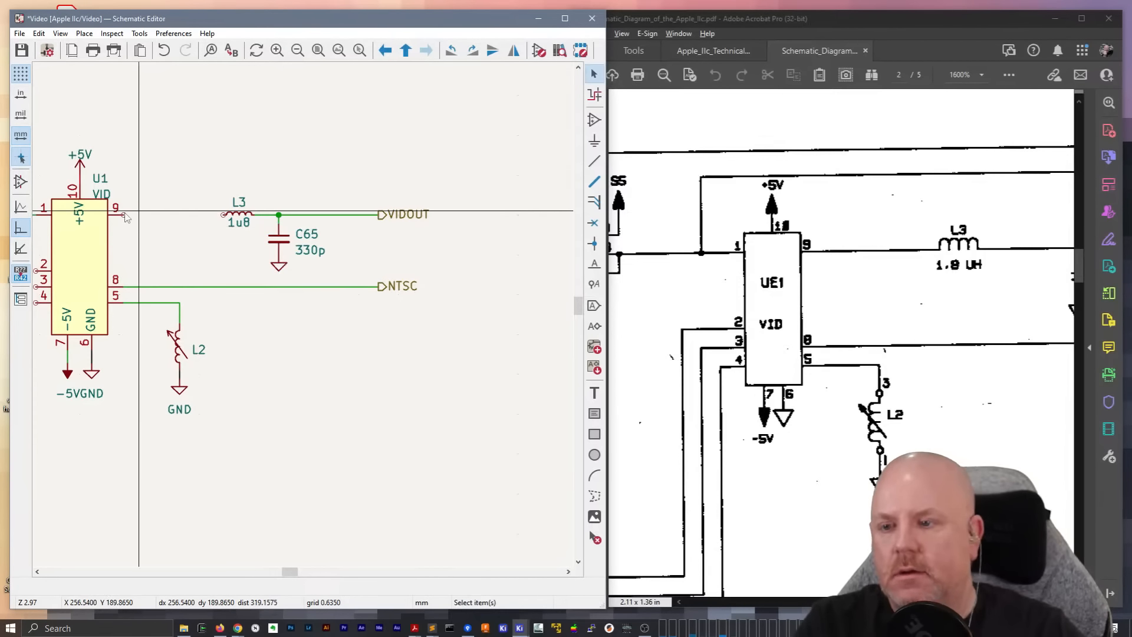
Wire VID pin 9 to L3 and shift L3 along the line closer to the chip
{"action": "key", "text": "w"}
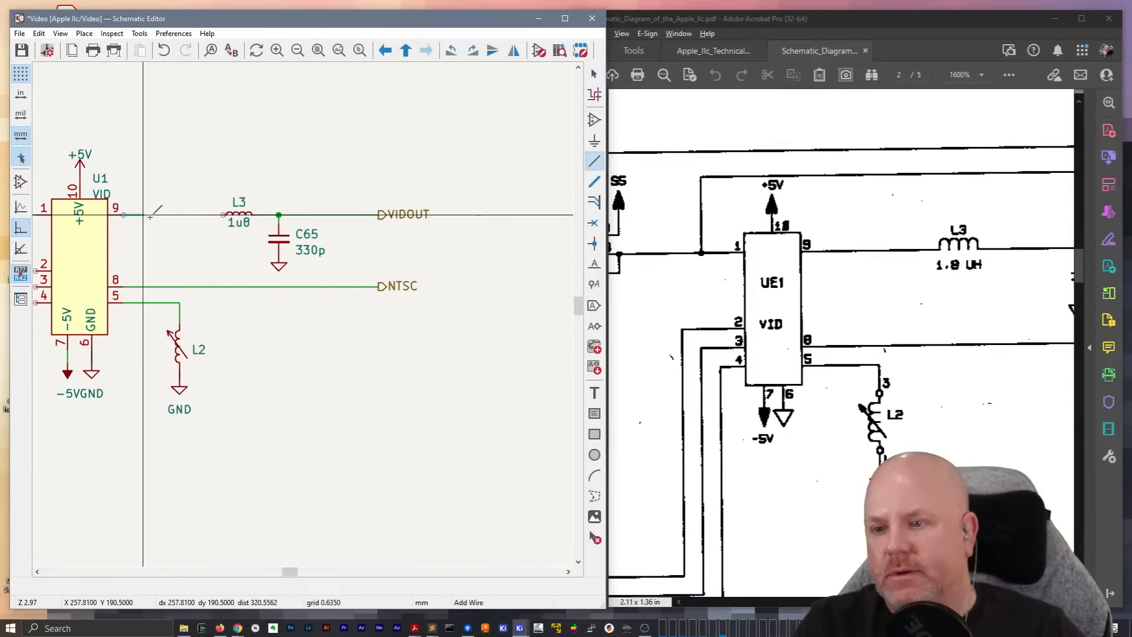
{"action": "left_click", "coordinate": [219, 216]}
{"action": "middle_click_drag", "start_coordinate": [218, 219], "coordinate": [327, 224]}
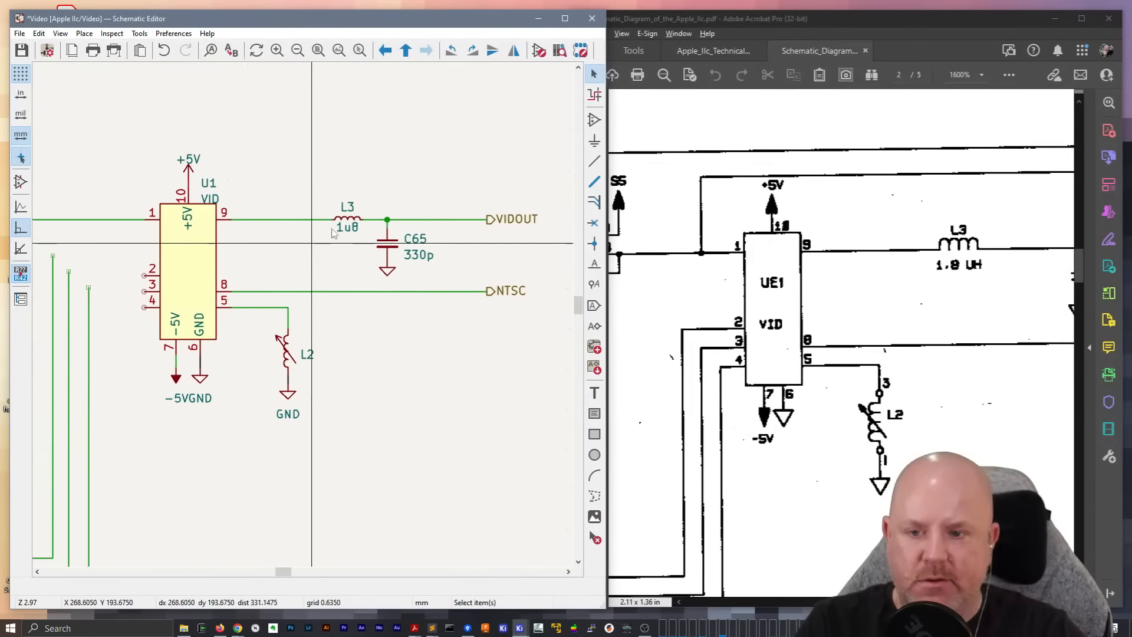
{"action": "key", "text": "g"}
{"action": "left_click", "coordinate": [304, 220]}
Wire VID pin 4 to the nearest vertical line and delete the excess wire above the corner
{"action": "scroll", "coordinate": [171, 350], "scroll_direction": "up", "scroll_amount": 3}
{"action": "scroll", "coordinate": [206, 257], "scroll_direction": "down", "scroll_amount": 2}
{"action": "middle_click_drag", "start_coordinate": [302, 318], "coordinate": [391, 345]}
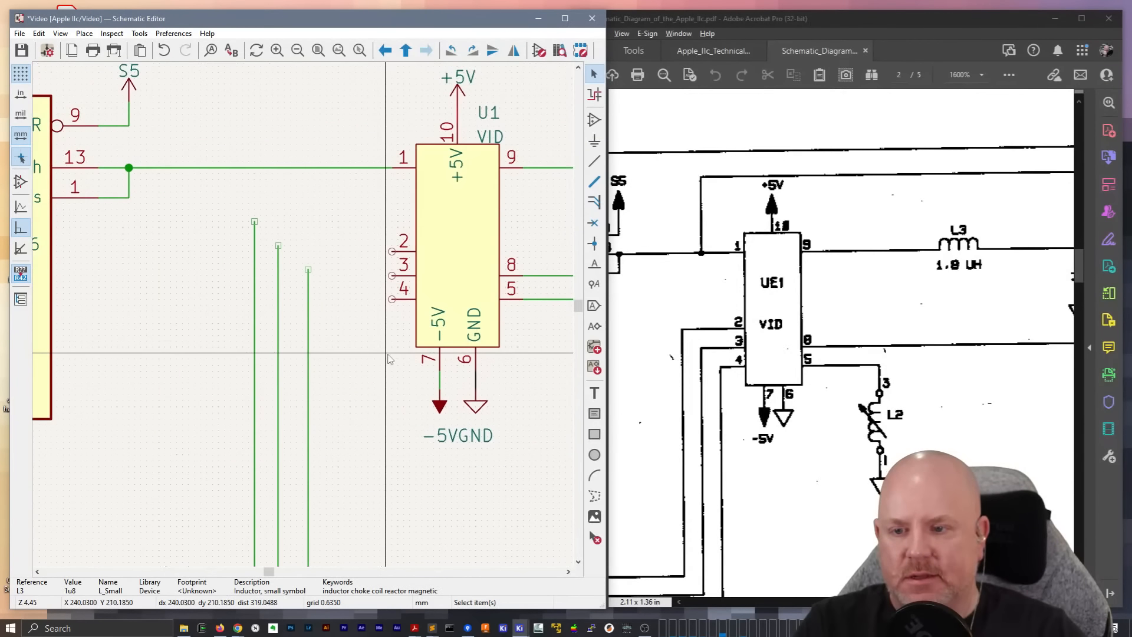
{"action": "scroll", "coordinate": [347, 291], "scroll_direction": "up", "scroll_amount": 1}
{"action": "key", "text": "w"}
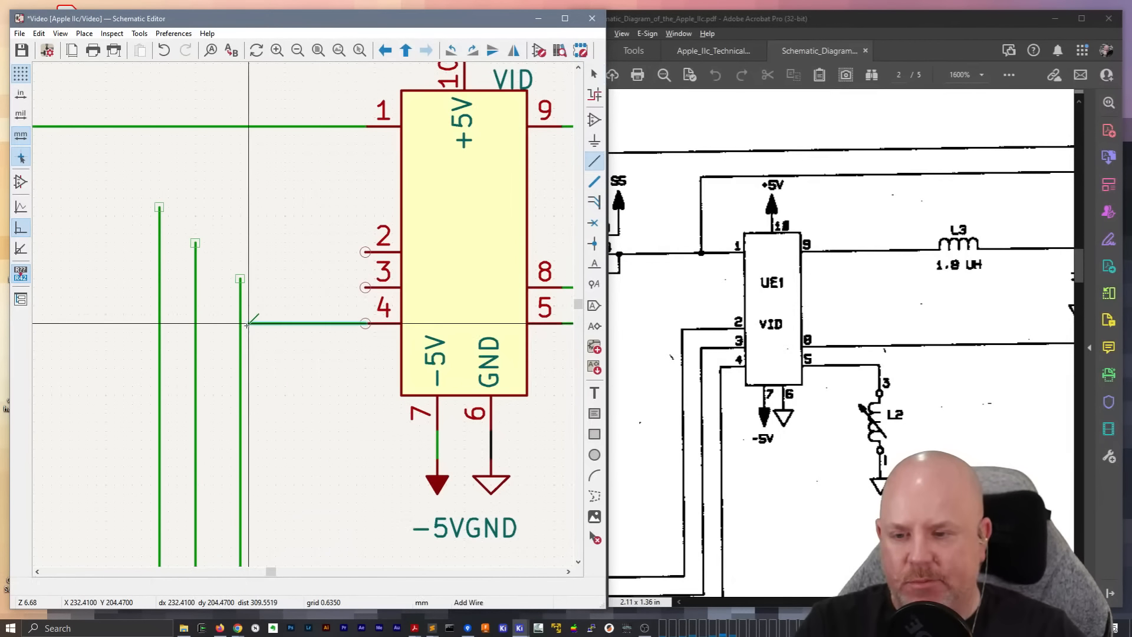
{"action": "left_click", "coordinate": [241, 324]}
{"action": "key", "text": "Escape"}
{"action": "left_click", "coordinate": [241, 306]}
{"action": "key", "text": "Delete"}
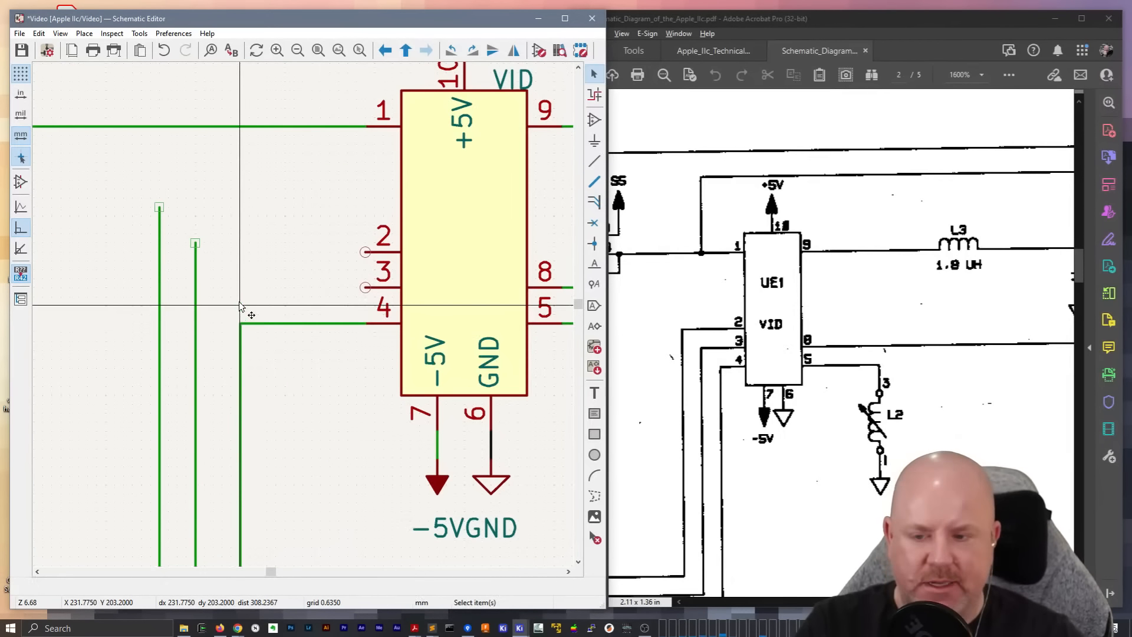
Wire VID pin 3 to the middle vertical line and delete the excess wire above the corner
{"action": "left_click", "coordinate": [364, 286]}
{"action": "left_click", "coordinate": [196, 287]}
{"action": "left_click", "coordinate": [195, 267]}
{"action": "key", "text": "Delete"}
Wire VID pin 2 to the outermost vertical line, leaving a clean corner without excess wire
{"action": "left_click", "coordinate": [365, 251]}
{"action": "left_click", "coordinate": [159, 252]}
{"action": "scroll", "coordinate": [361, 347], "scroll_direction": "down", "scroll_amount": 5}
{"action": "middle_click_drag", "start_coordinate": [377, 350], "coordinate": [322, 325]}
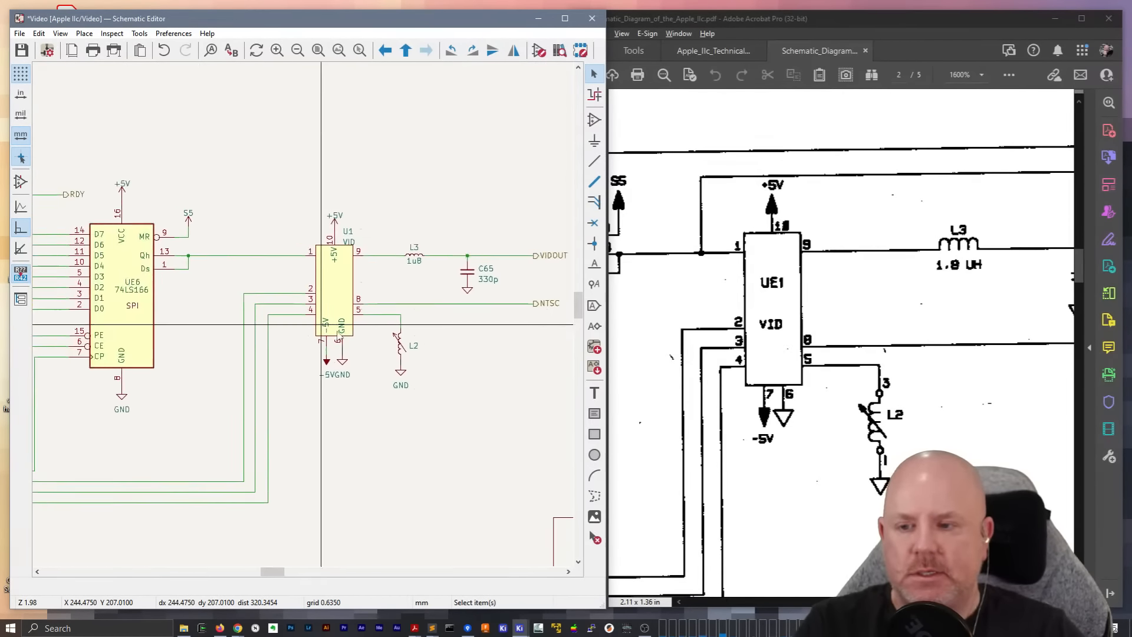
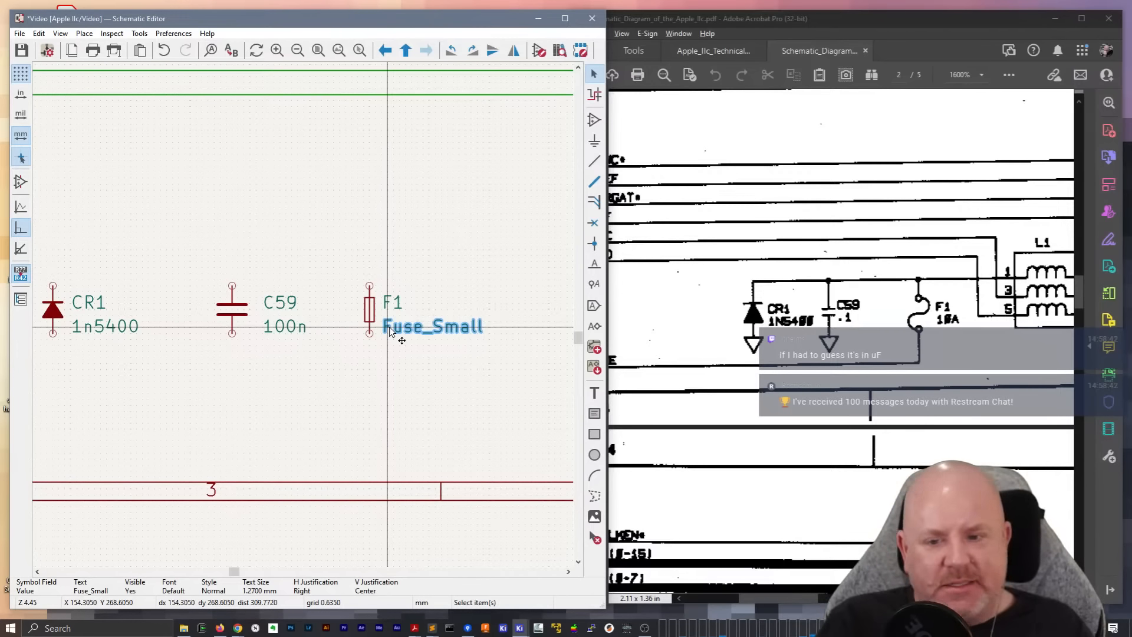
Set the value of fuse F1 to 10A
{"action": "double_click", "coordinate": [389, 332]}
{"action": "type", "text": "10A"}
{"action": "key", "text": "Return"}
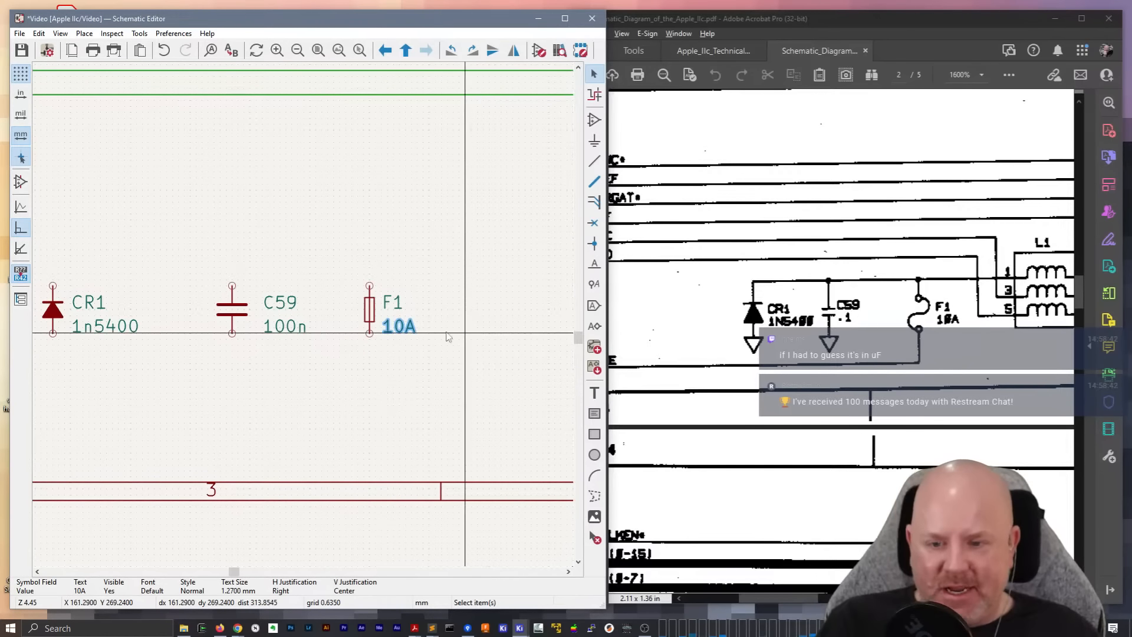
Move capacitor C59 and fuse F1 closer to diode CR1 in the same row and save the schematic
{"action": "scroll", "coordinate": [369, 370], "scroll_direction": "down", "scroll_amount": 1}
{"action": "scroll", "coordinate": [304, 315], "scroll_direction": "up", "scroll_amount": 1}
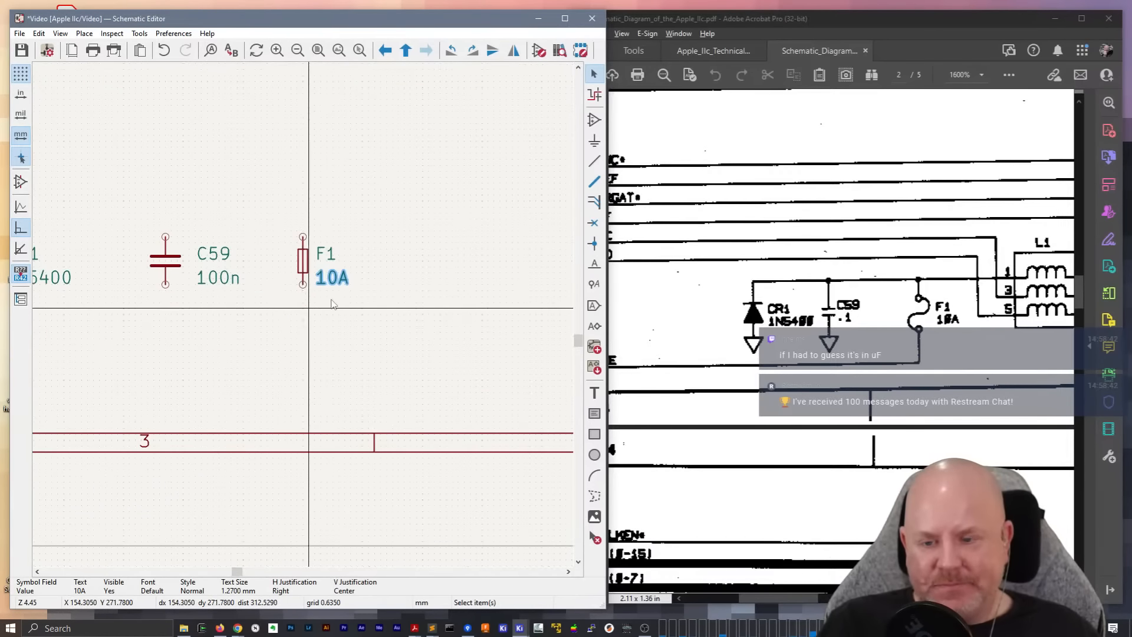
{"action": "scroll", "coordinate": [290, 316], "scroll_direction": "down", "scroll_amount": 1}
{"action": "left_click_drag", "start_coordinate": [219, 278], "coordinate": [182, 278]}
{"action": "left_click_drag", "start_coordinate": [310, 278], "coordinate": [279, 279]}
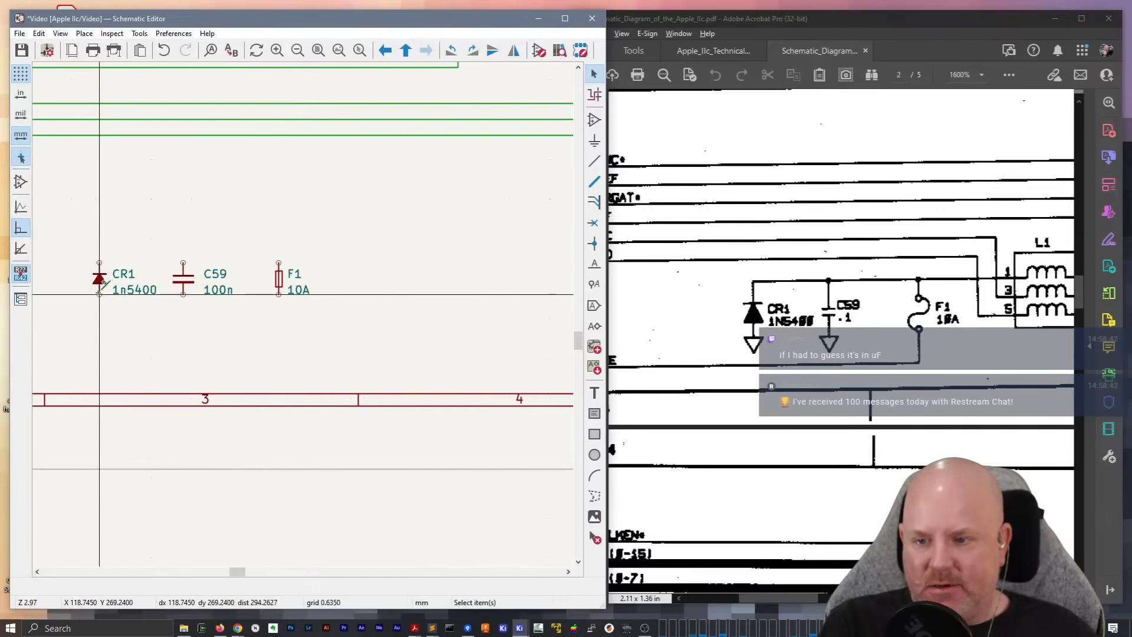
{"action": "key", "text": "ctrl+s"}
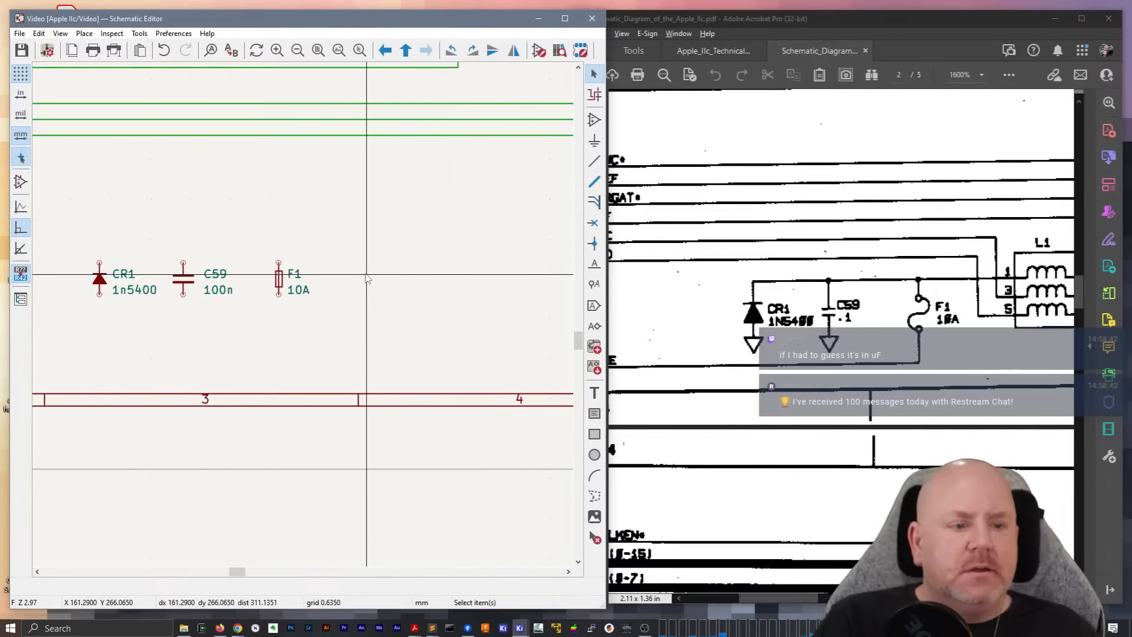
Search the symbol chooser for an inductor pack using "L_pack", then clear the search filter
{"action": "key", "text": "a"}
{"action": "left_click", "coordinate": [374, 270]}
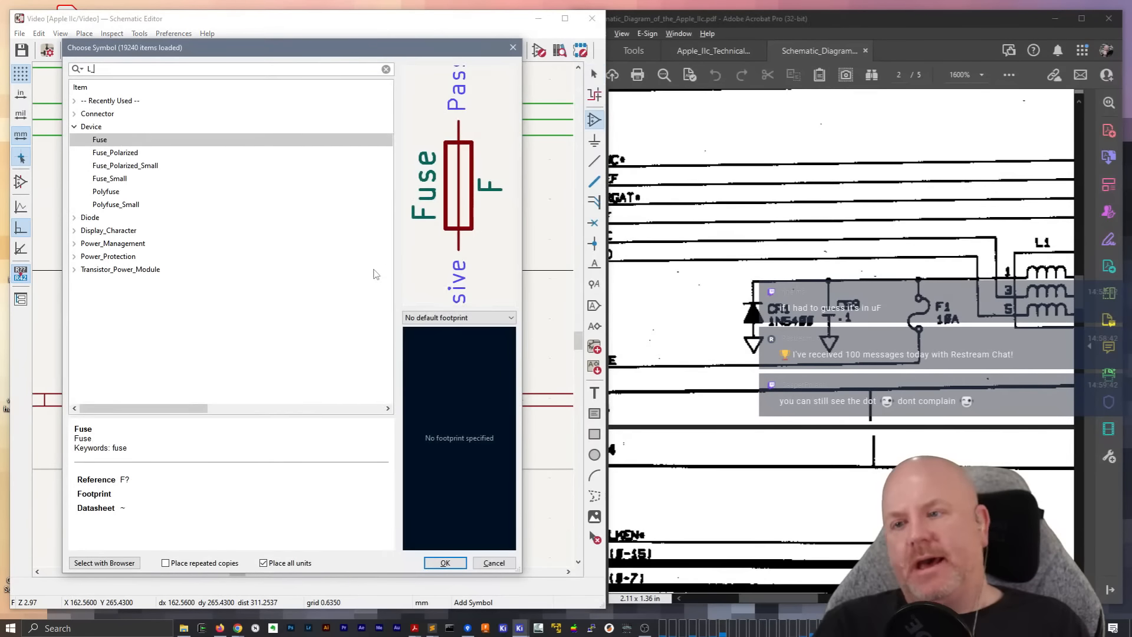
{"action": "type", "text": "L_"}
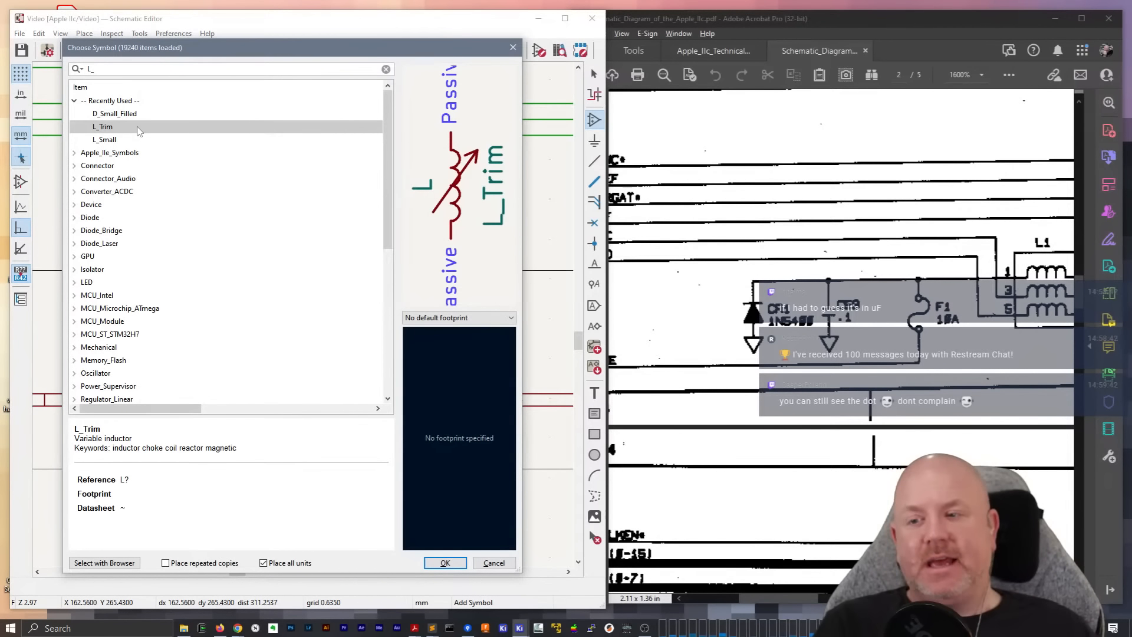
{"action": "type", "text": "pack"}
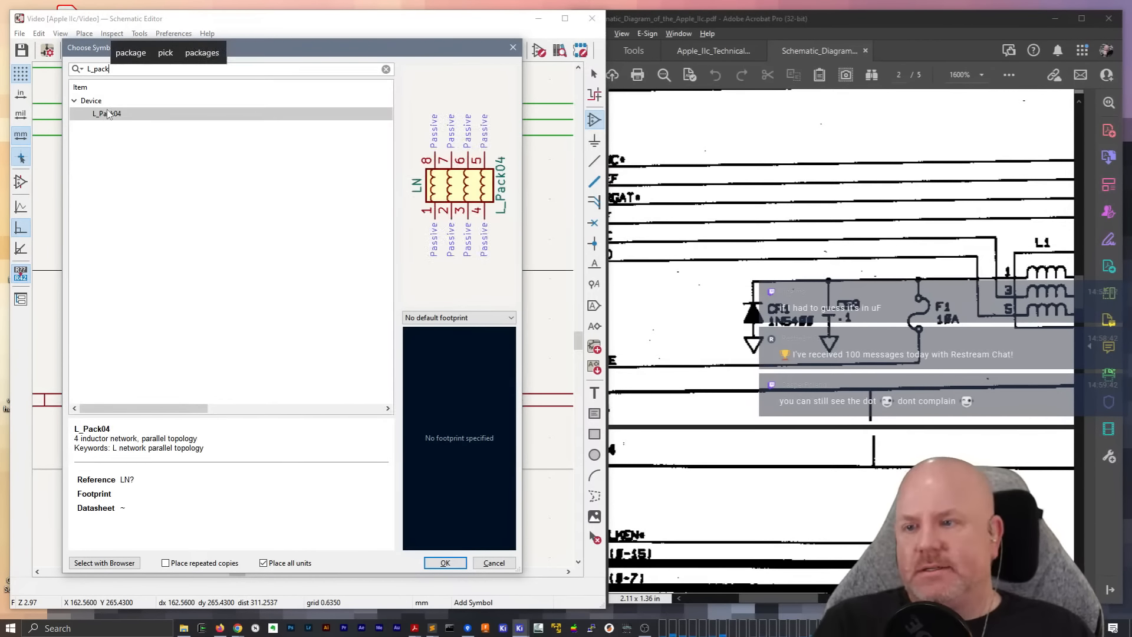
{"action": "key", "text": "BackSpace"}
{"action": "key", "text": "BackSpace"}
{"action": "key", "text": "BackSpace"}
{"action": "key", "text": "BackSpace"}
{"action": "key", "text": "BackSpace"}
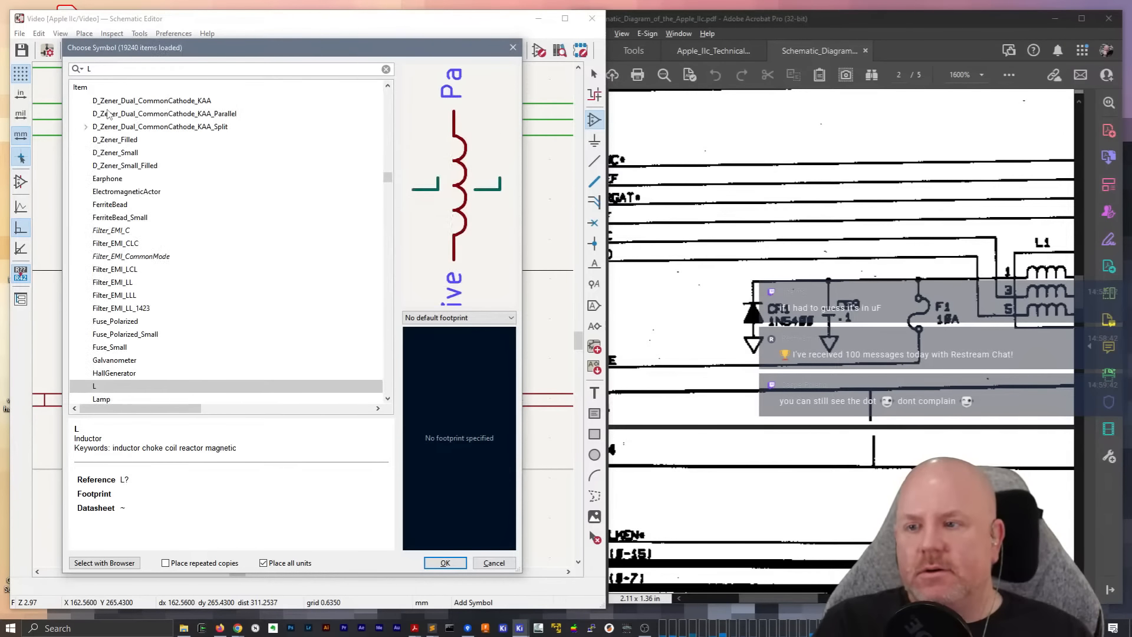
{"action": "key", "text": "BackSpace"}
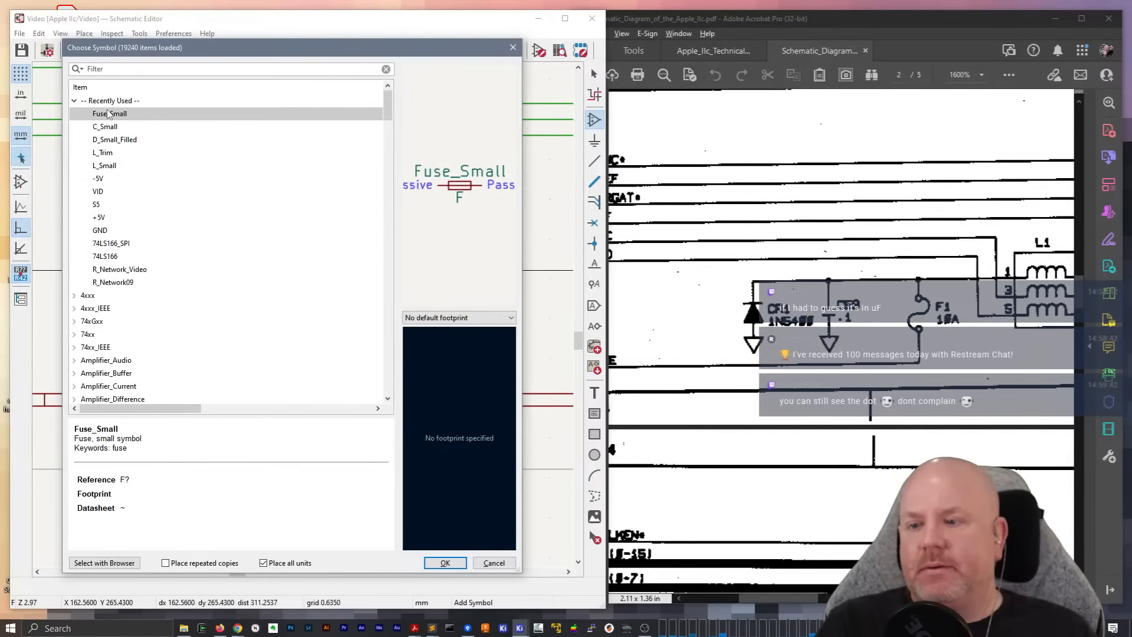
Browse the symbol libraries, including Apple IIc Schematic Symbols, for a multi-coil inductor to use as L1, and leave the chooser without placing anything
{"action": "left_click", "coordinate": [74, 101]}
{"action": "scroll", "coordinate": [112, 298], "scroll_direction": "down", "scroll_amount": 20}
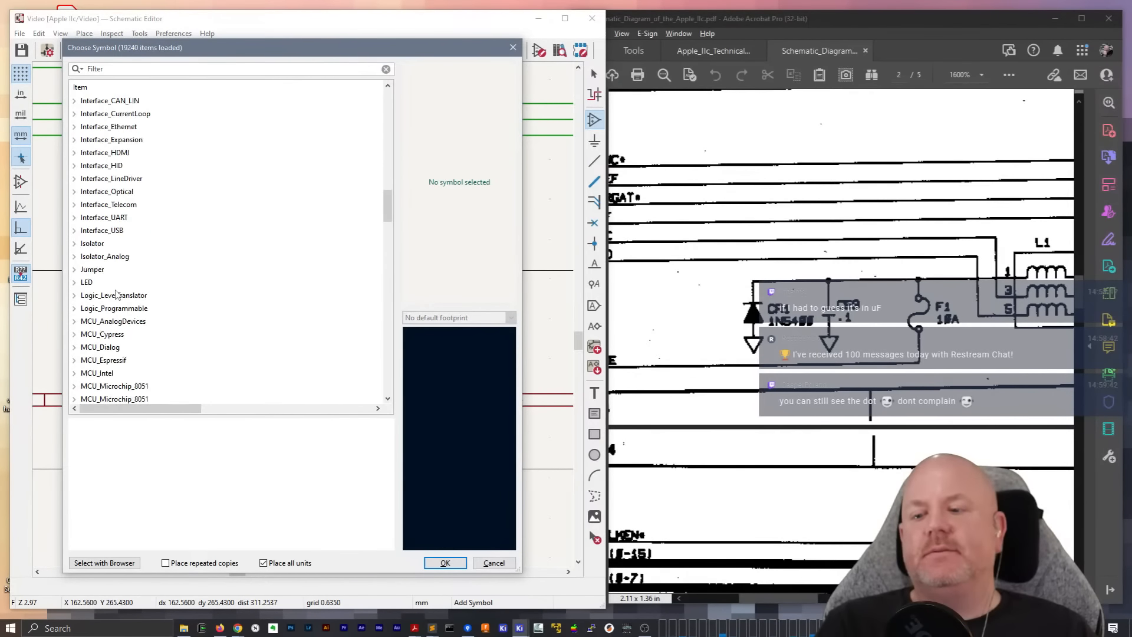
{"action": "scroll", "coordinate": [116, 295], "scroll_direction": "down", "scroll_amount": 3}
{"action": "scroll", "coordinate": [116, 294], "scroll_direction": "up", "scroll_amount": 6}
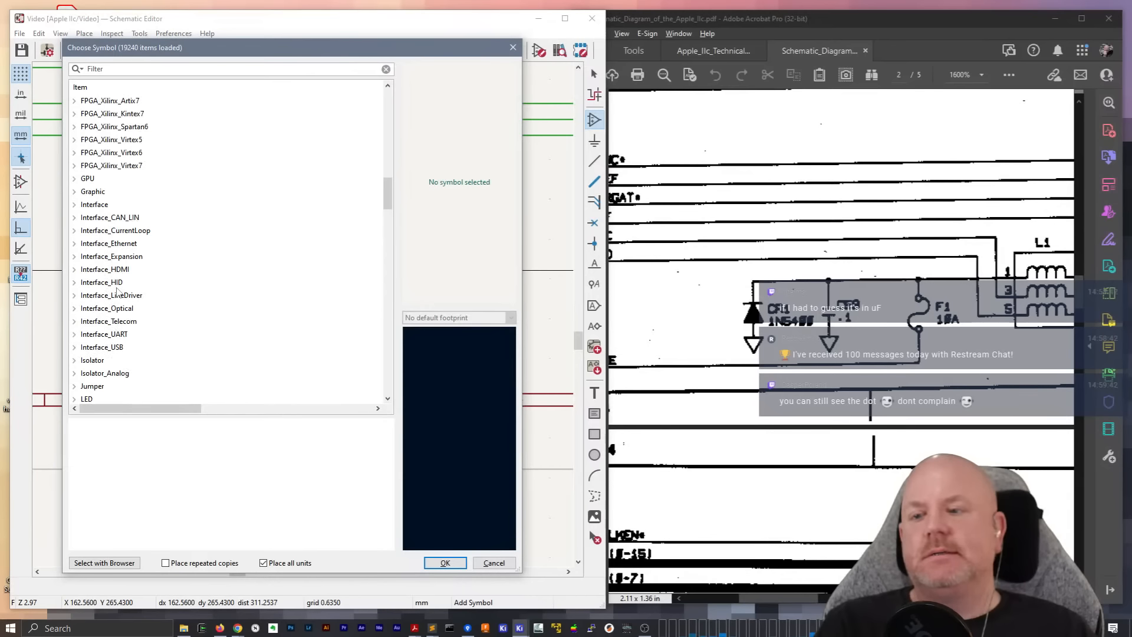
{"action": "scroll", "coordinate": [118, 288], "scroll_direction": "up", "scroll_amount": 15}
{"action": "scroll", "coordinate": [120, 289], "scroll_direction": "down", "scroll_amount": 9}
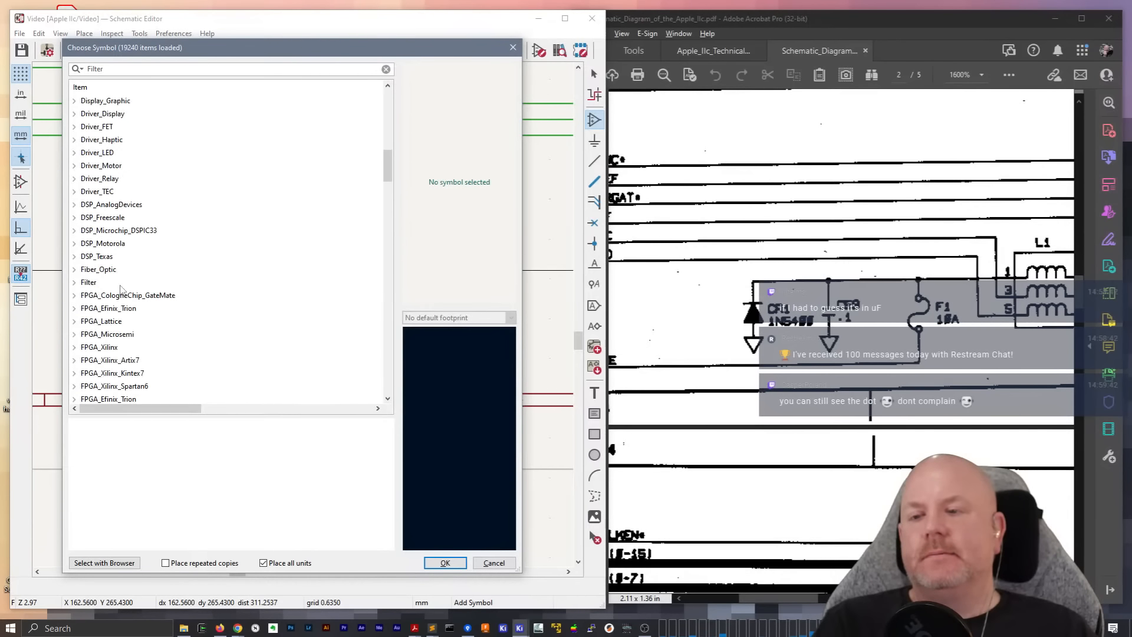
{"action": "scroll", "coordinate": [121, 288], "scroll_direction": "down", "scroll_amount": 20}
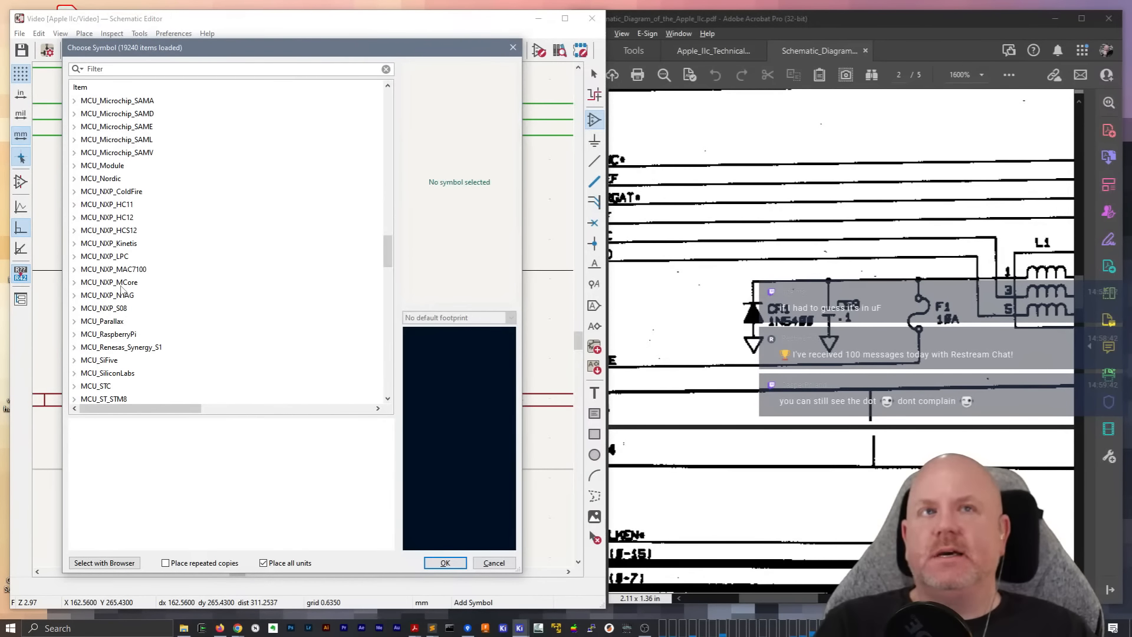
{"action": "scroll", "coordinate": [120, 288], "scroll_direction": "up", "scroll_amount": 18}
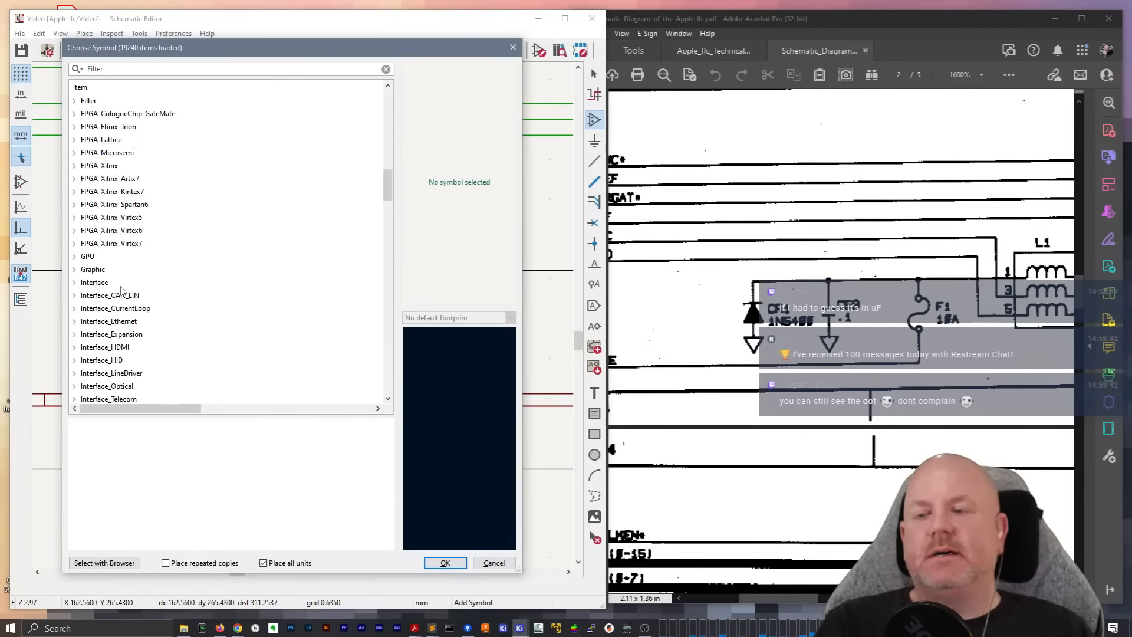
{"action": "scroll", "coordinate": [113, 304], "scroll_direction": "up", "scroll_amount": 15}
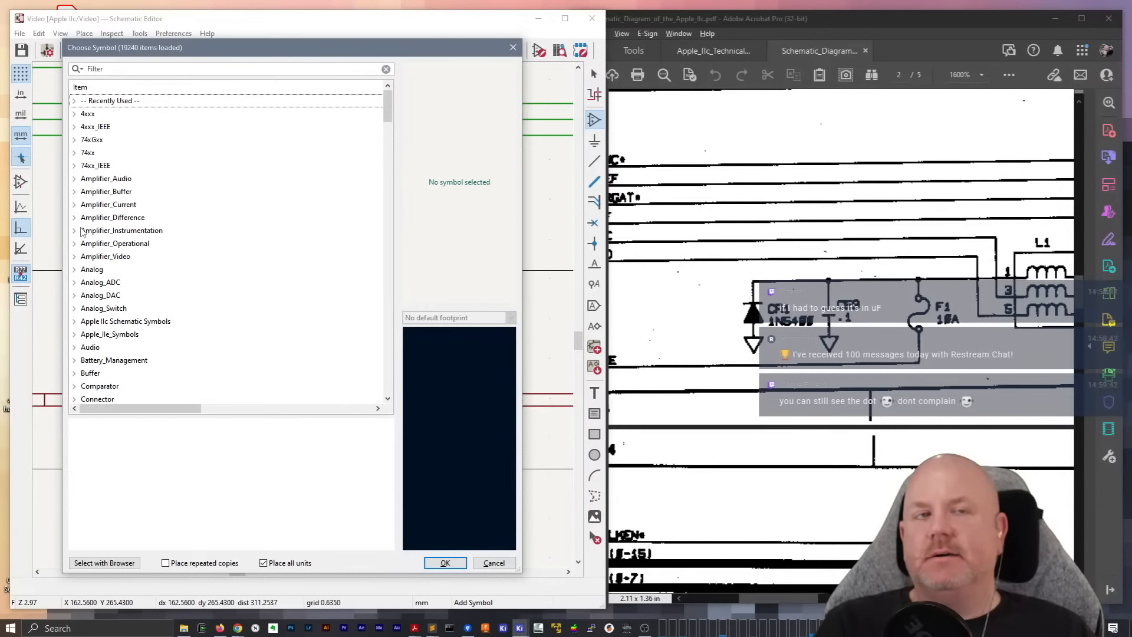
{"action": "left_click", "coordinate": [75, 321]}
{"action": "scroll", "coordinate": [118, 302], "scroll_direction": "down", "scroll_amount": 5}
{"action": "key", "text": "Escape"}
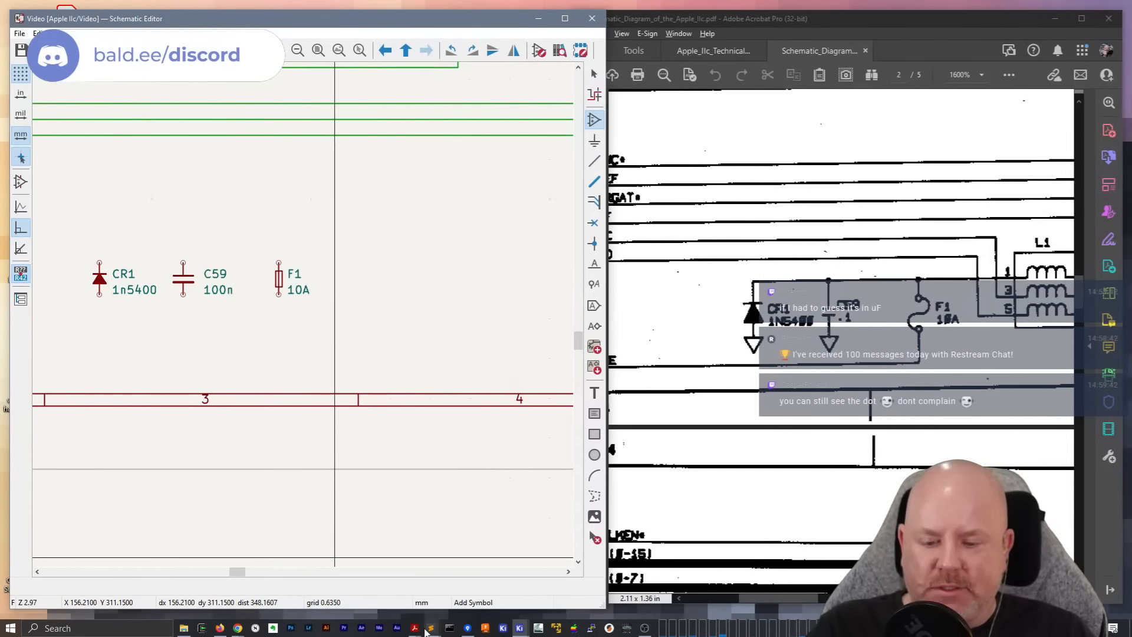
Switch to the KiCad project window, open the Symbol Editor and expand the Apple IIc Schematic Symbols library
{"action": "mouse_move", "coordinate": [431, 632]}
{"action": "mouse_move", "coordinate": [520, 631]}
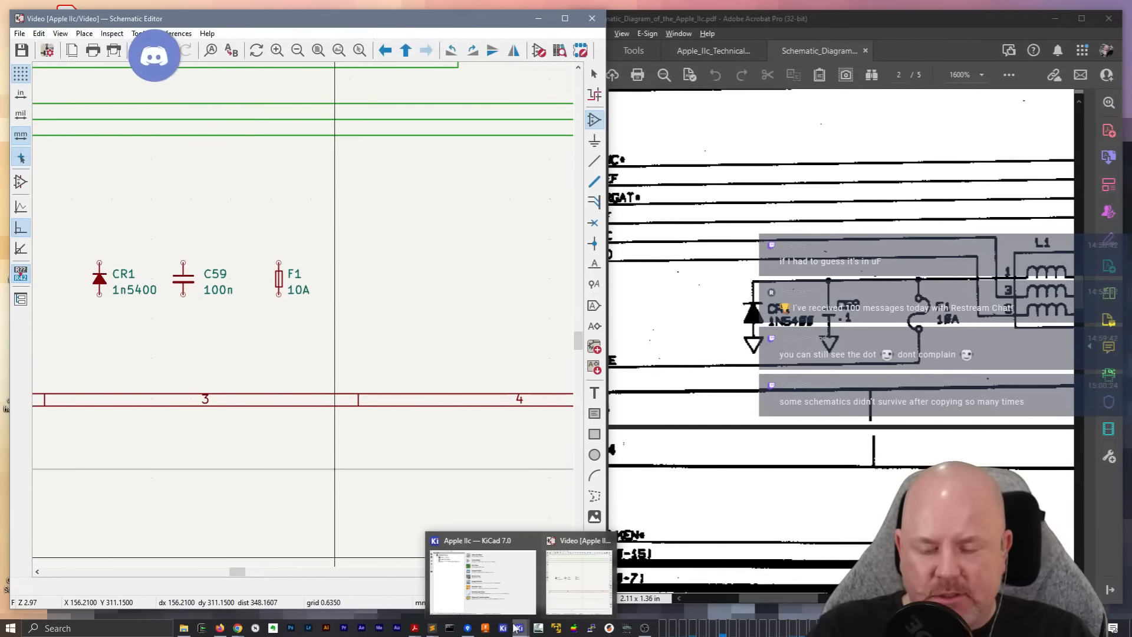
{"action": "left_click", "coordinate": [502, 607]}
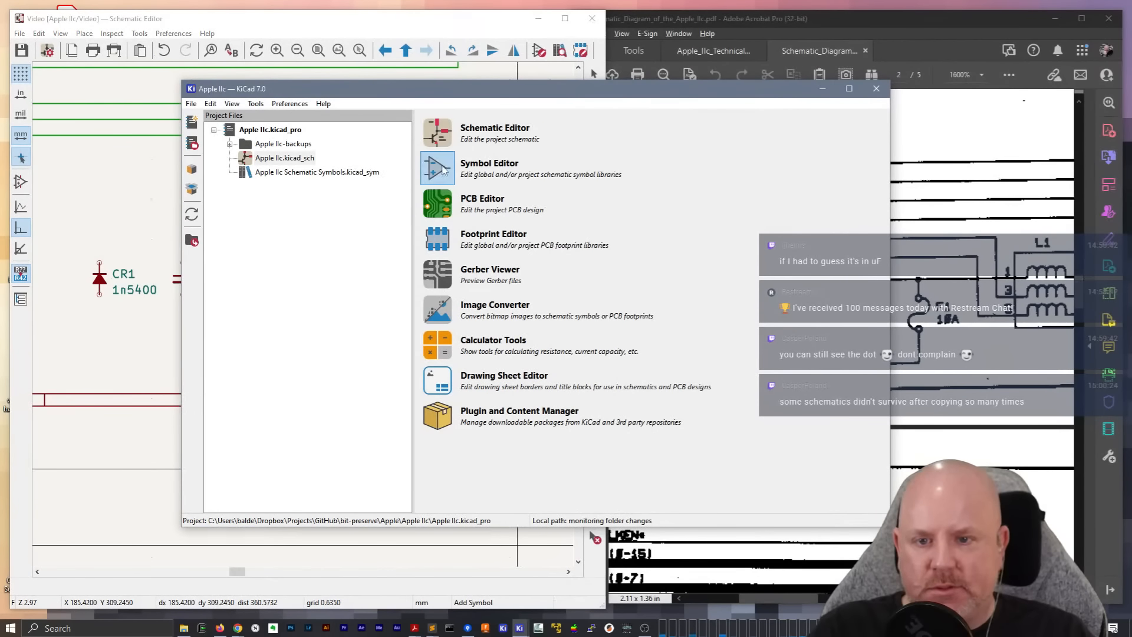
{"action": "left_click", "coordinate": [438, 171]}
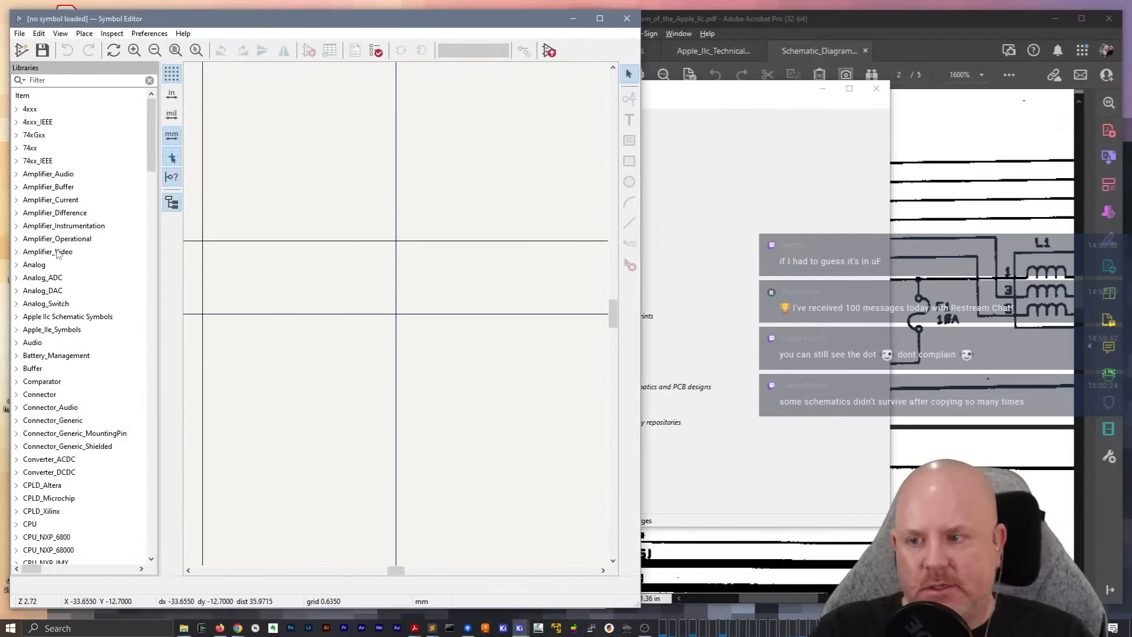
{"action": "mouse_move", "coordinate": [148, 164]}
{"action": "left_mouse_down"}
{"action": "mouse_move", "coordinate": [150, 316]}
{"action": "mouse_move", "coordinate": [156, 160]}
{"action": "left_mouse_up"}
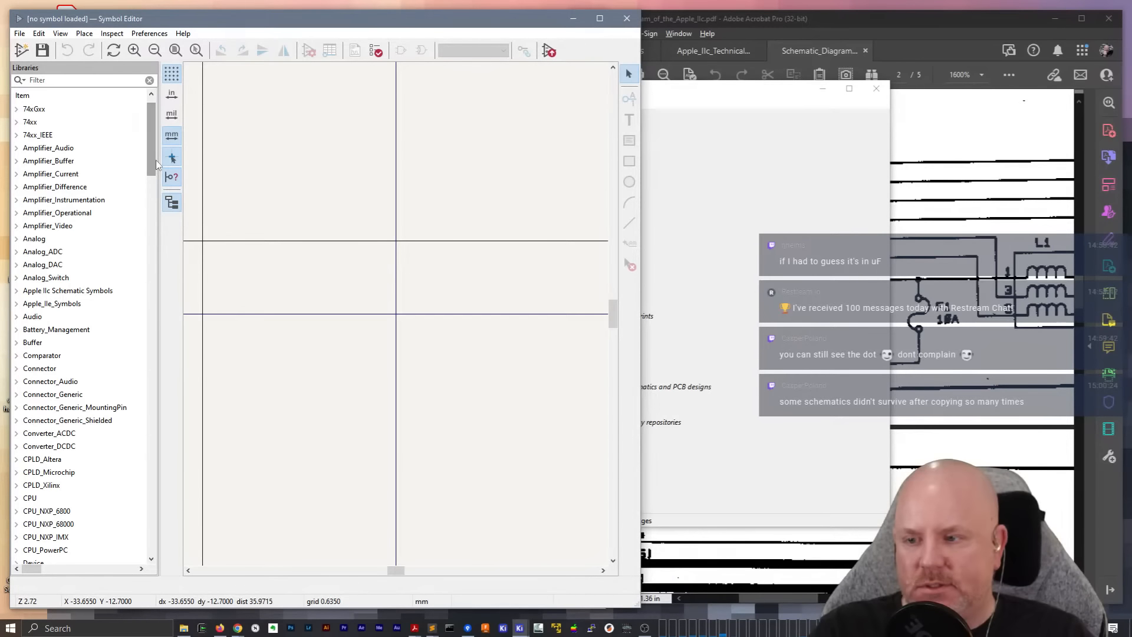
{"action": "double_click", "coordinate": [67, 290]}
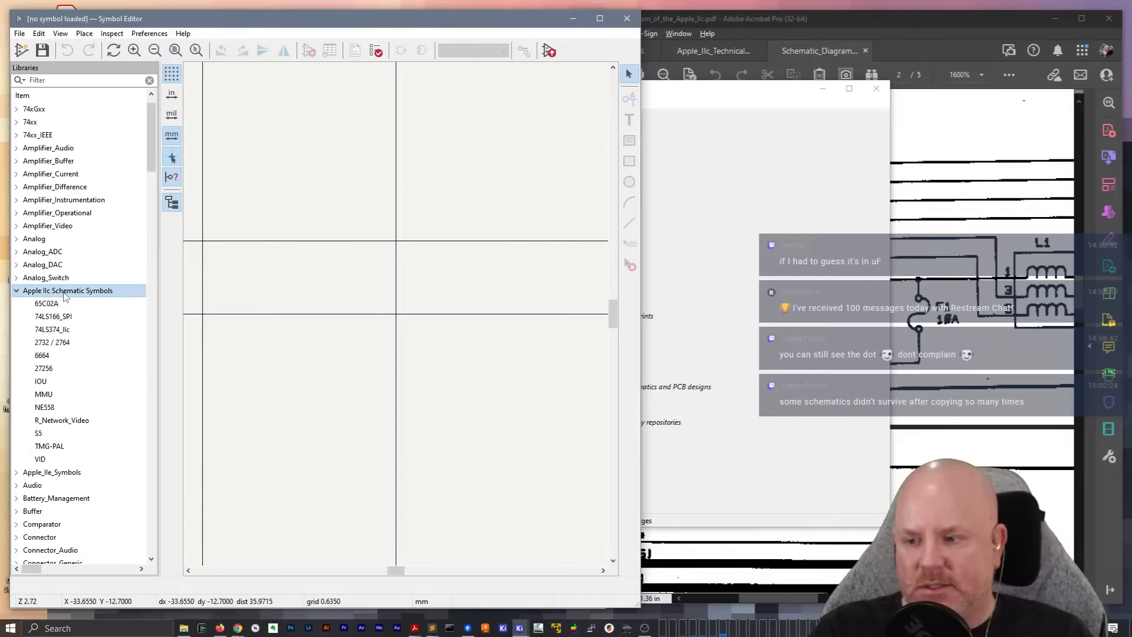
{"action": "right_click", "coordinate": [78, 295]}
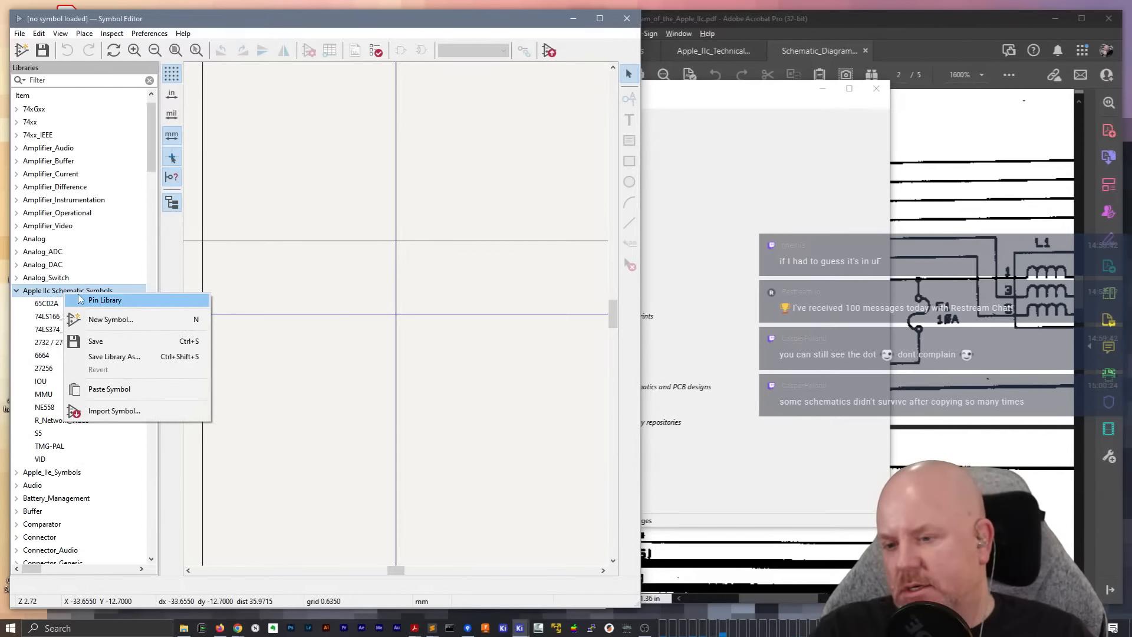
{"action": "left_click", "coordinate": [105, 411]}
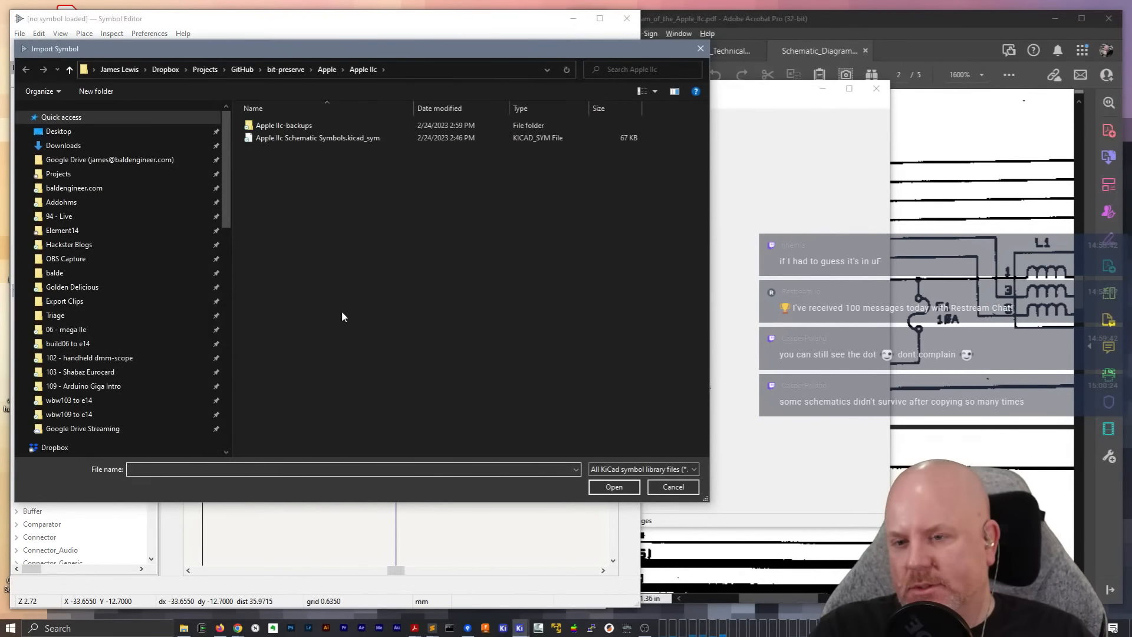
{"action": "left_click_drag", "start_coordinate": [312, 53], "coordinate": [466, 57]}
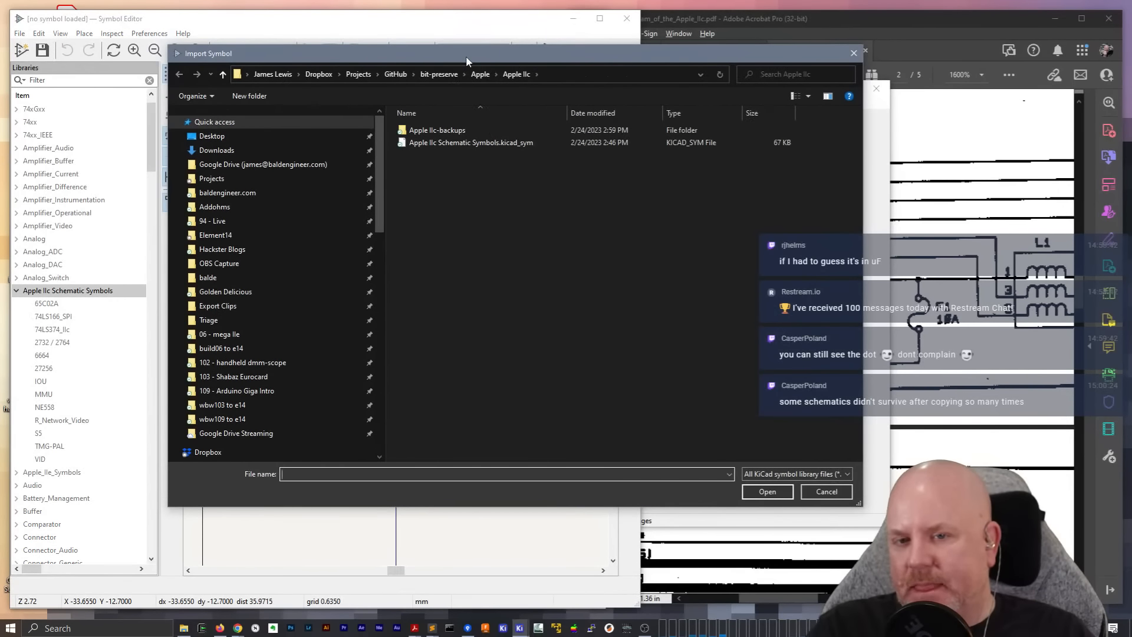
{"action": "key", "text": "Escape"}
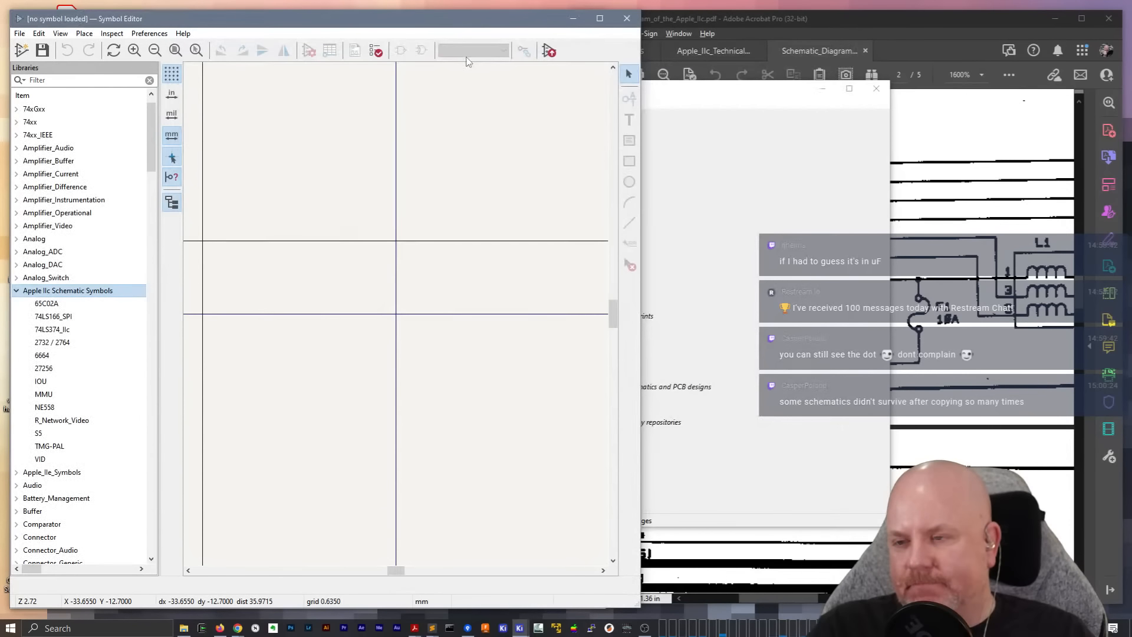
{"action": "left_click", "coordinate": [154, 34]}
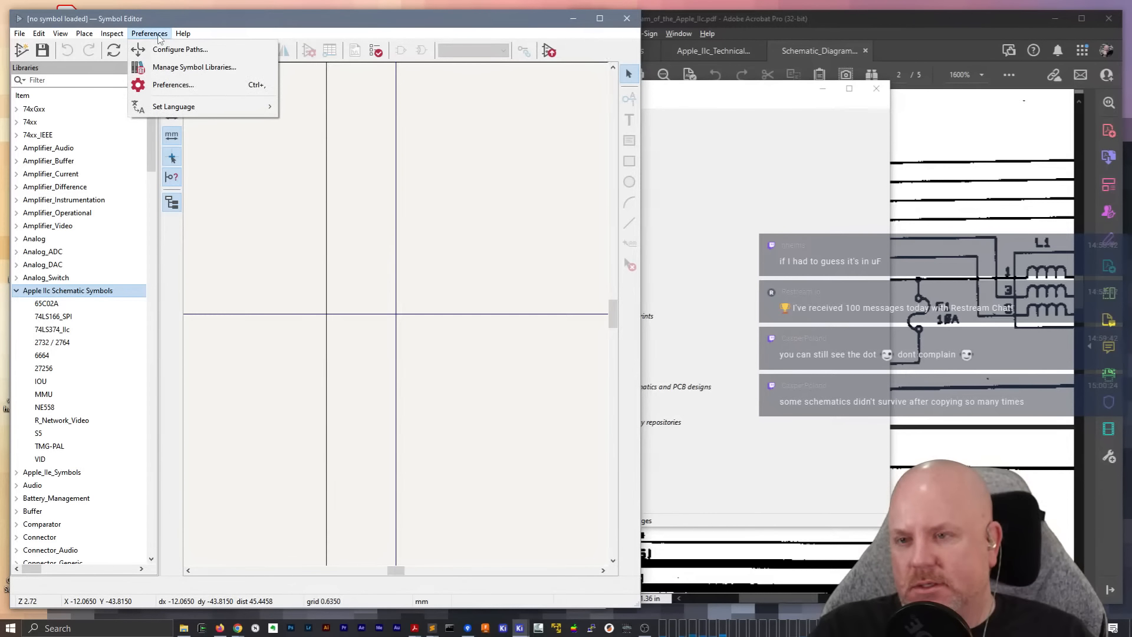
{"action": "left_click", "coordinate": [158, 35]}
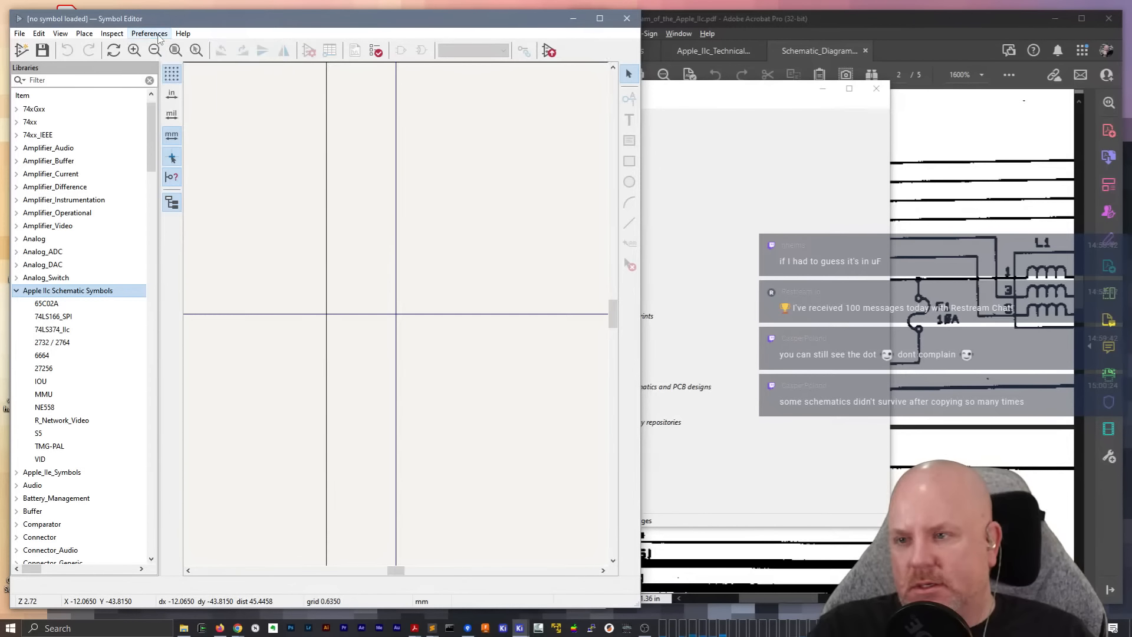
Import a symbol into Apple IIc Schematic Symbols from Game Gear Symbol Library.kicad_sym in the bit-preserve Sega/Game Gear folder
{"action": "left_click", "coordinate": [18, 36]}
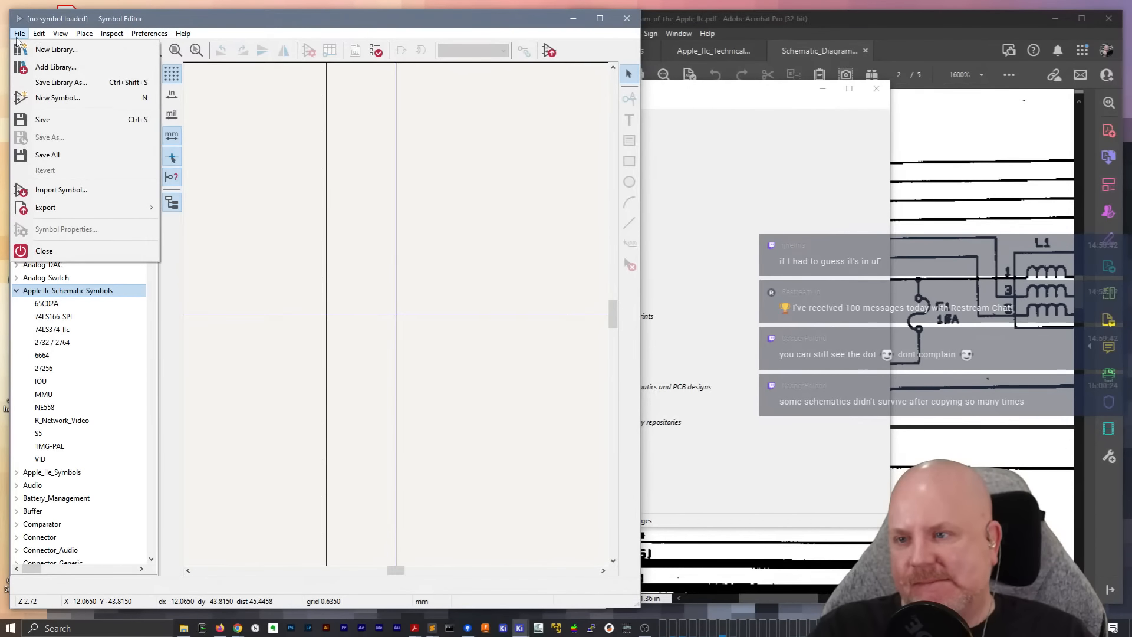
{"action": "left_click", "coordinate": [85, 194]}
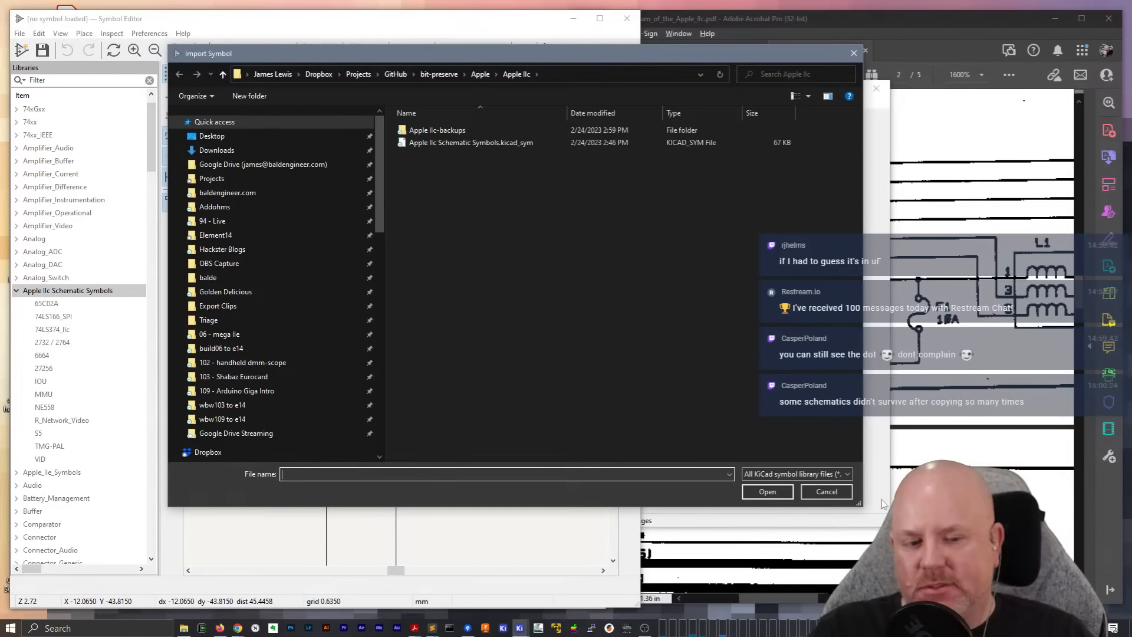
{"action": "left_click", "coordinate": [814, 474]}
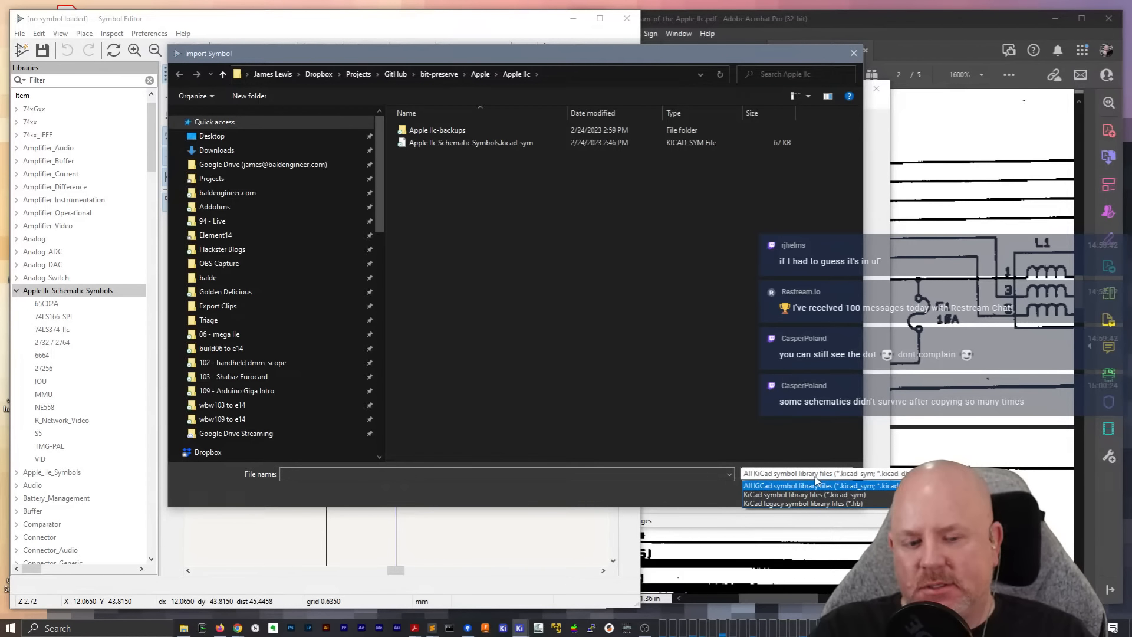
{"action": "left_click", "coordinate": [818, 485]}
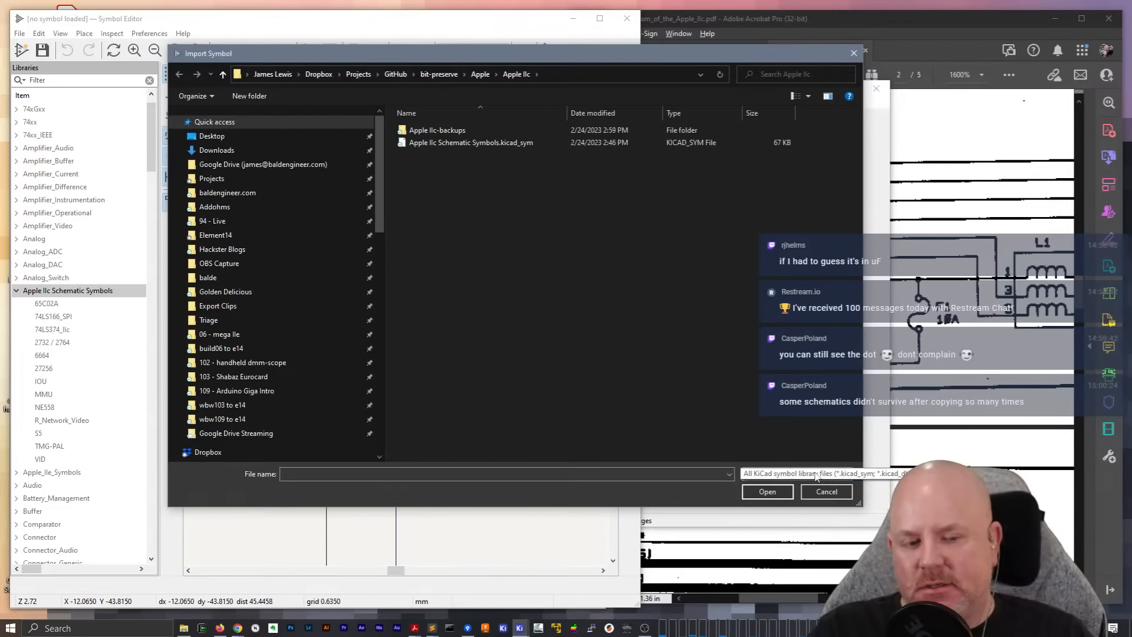
{"action": "left_click", "coordinate": [396, 74]}
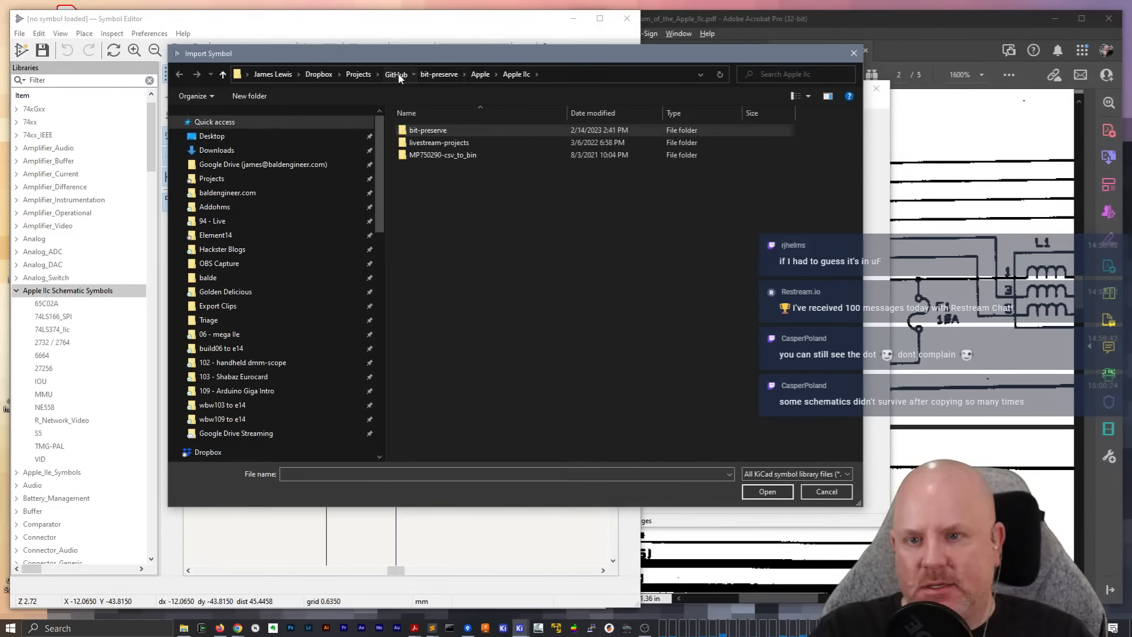
{"action": "double_click", "coordinate": [415, 130]}
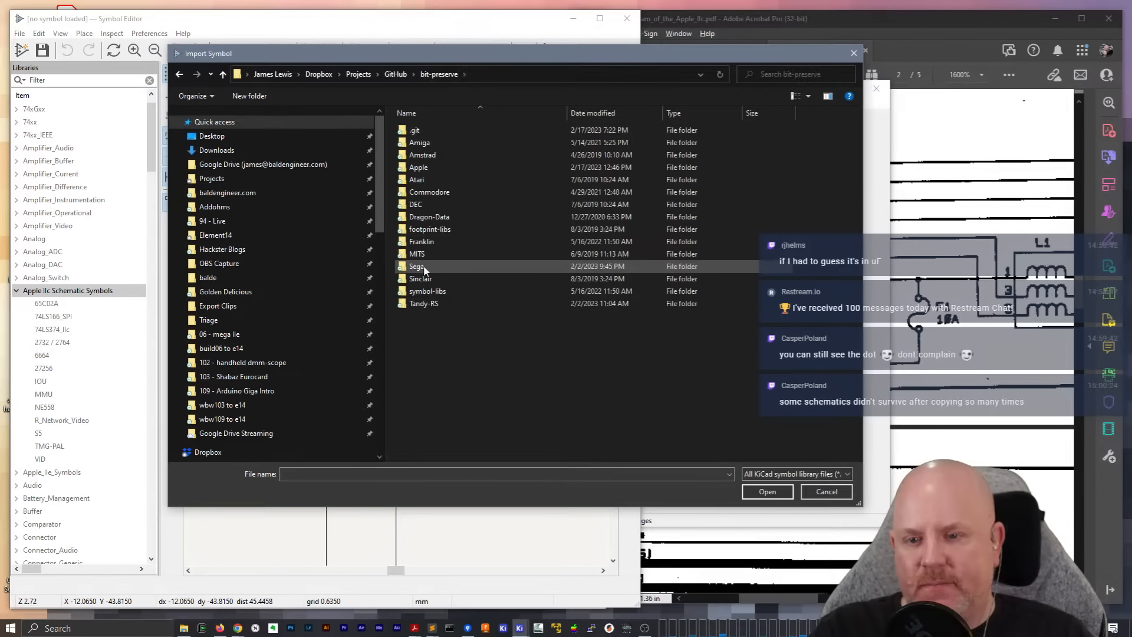
{"action": "double_click", "coordinate": [418, 266]}
{"action": "double_click", "coordinate": [430, 131]}
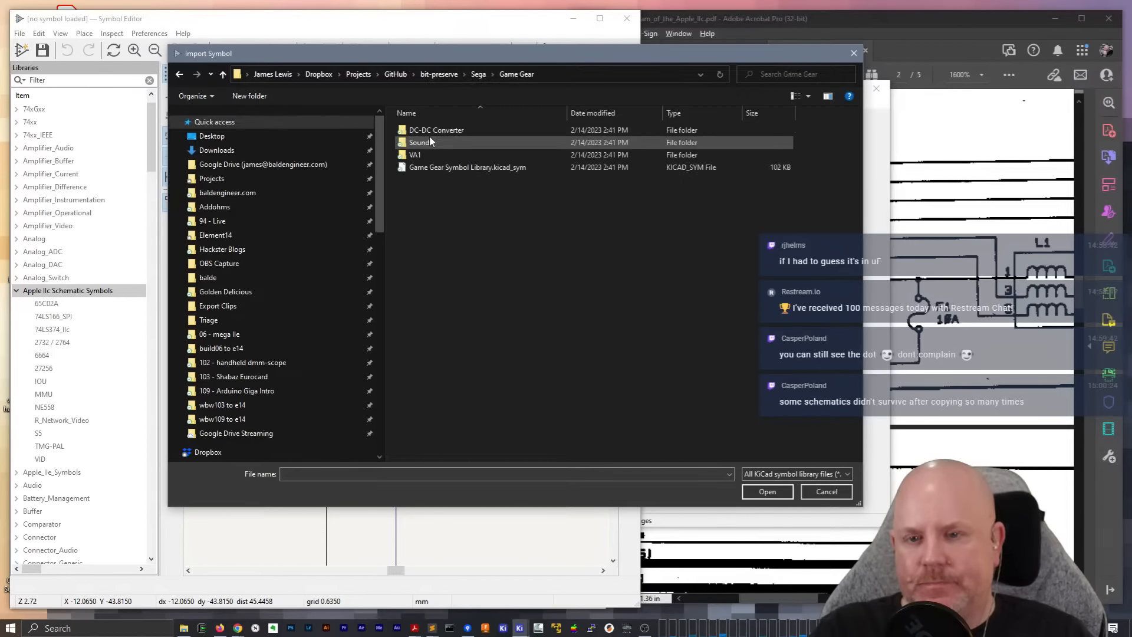
{"action": "double_click", "coordinate": [429, 169]}
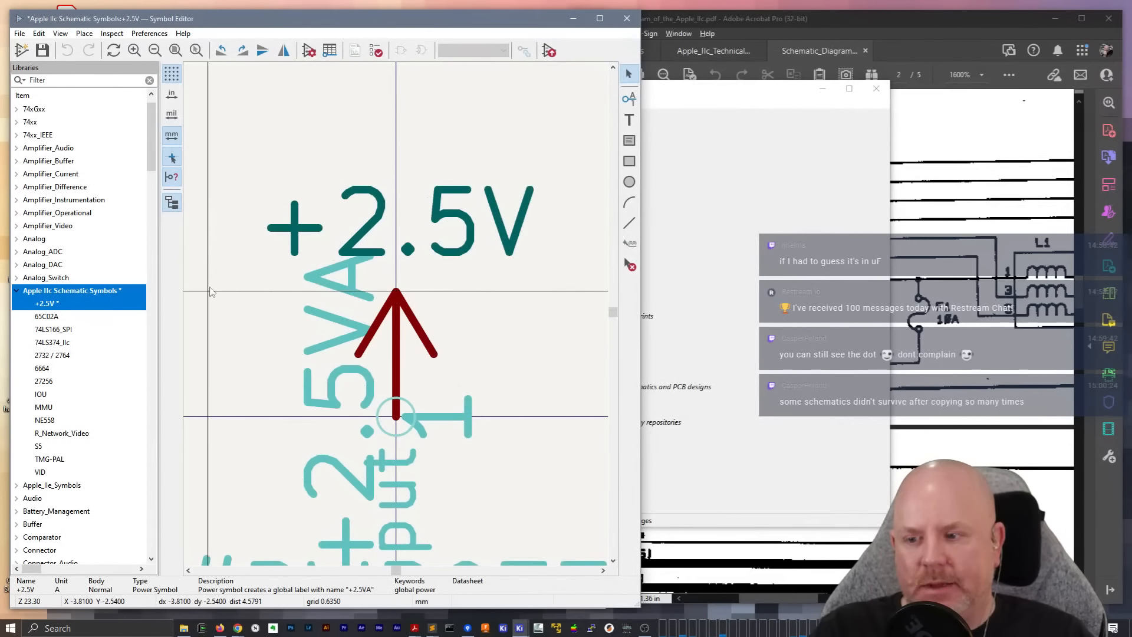
Delete the imported +2.5V symbol from the Apple IIc Schematic Symbols library
{"action": "right_click", "coordinate": [62, 306]}
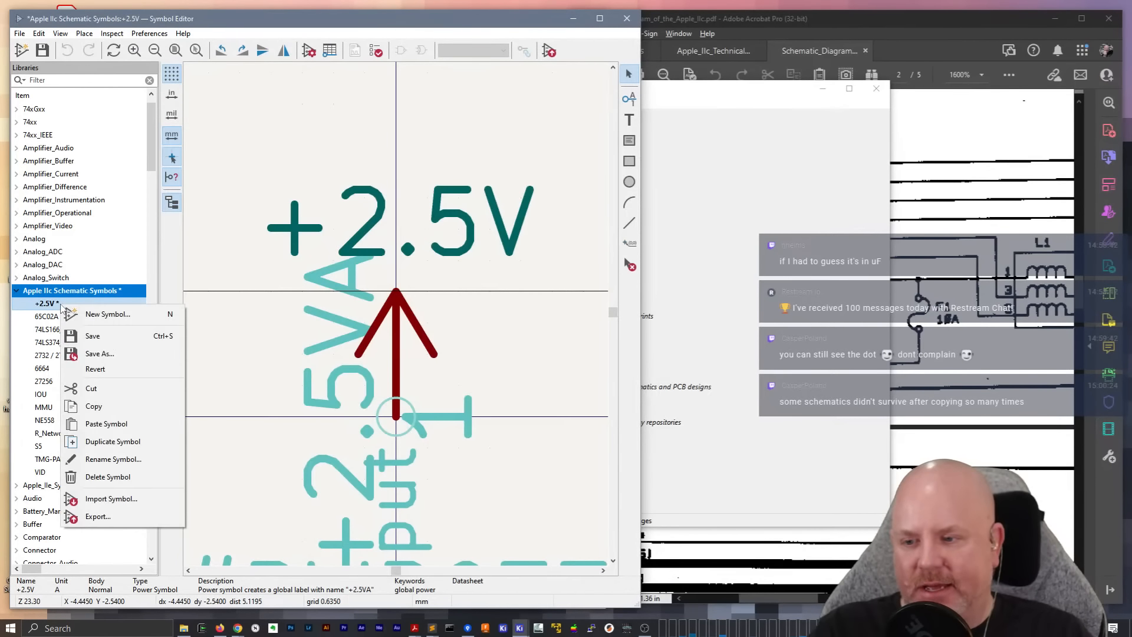
{"action": "left_click", "coordinate": [109, 477]}
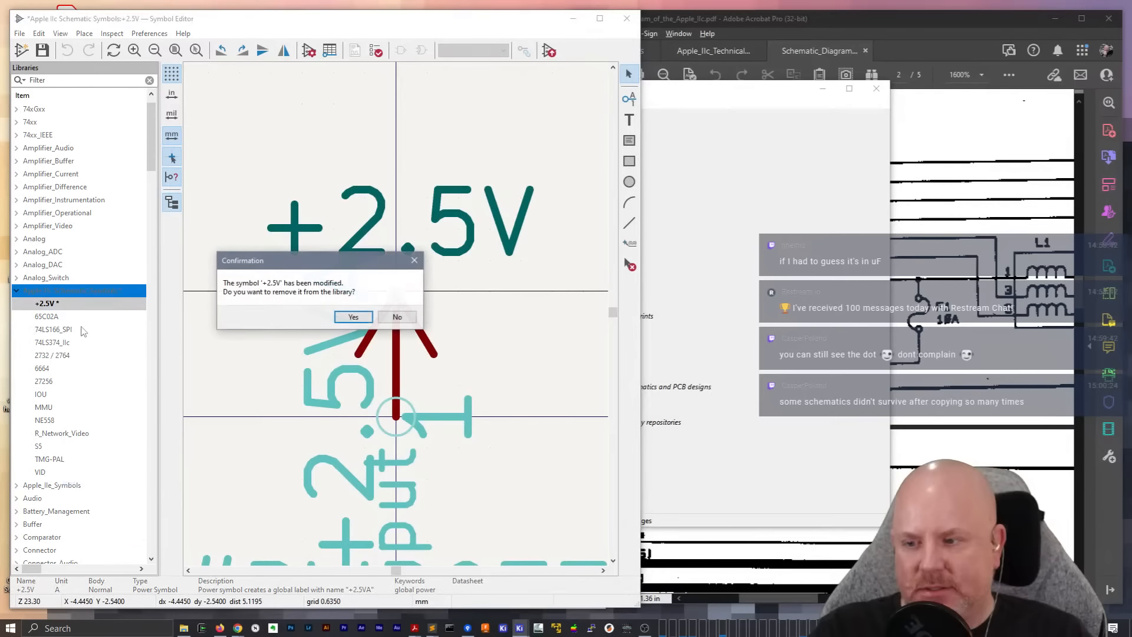
{"action": "left_click", "coordinate": [351, 317]}
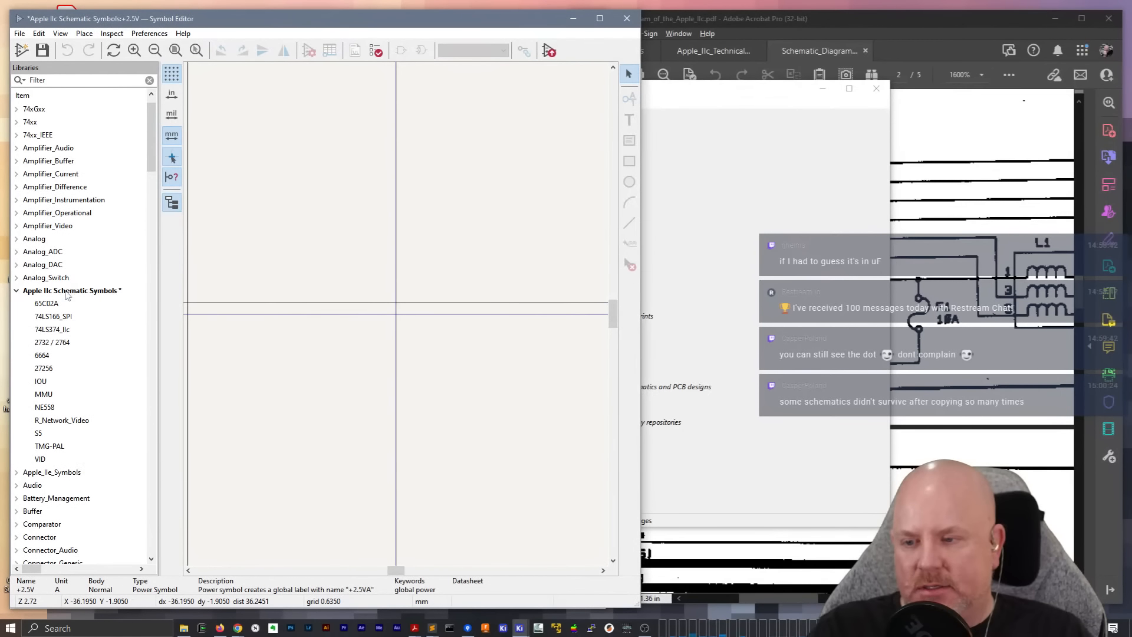
Add Game Gear Symbol Library.kicad_sym from bit-preserve's Sega/Game Gear folder to the project-specific symbol libraries
{"action": "left_click", "coordinate": [150, 33]}
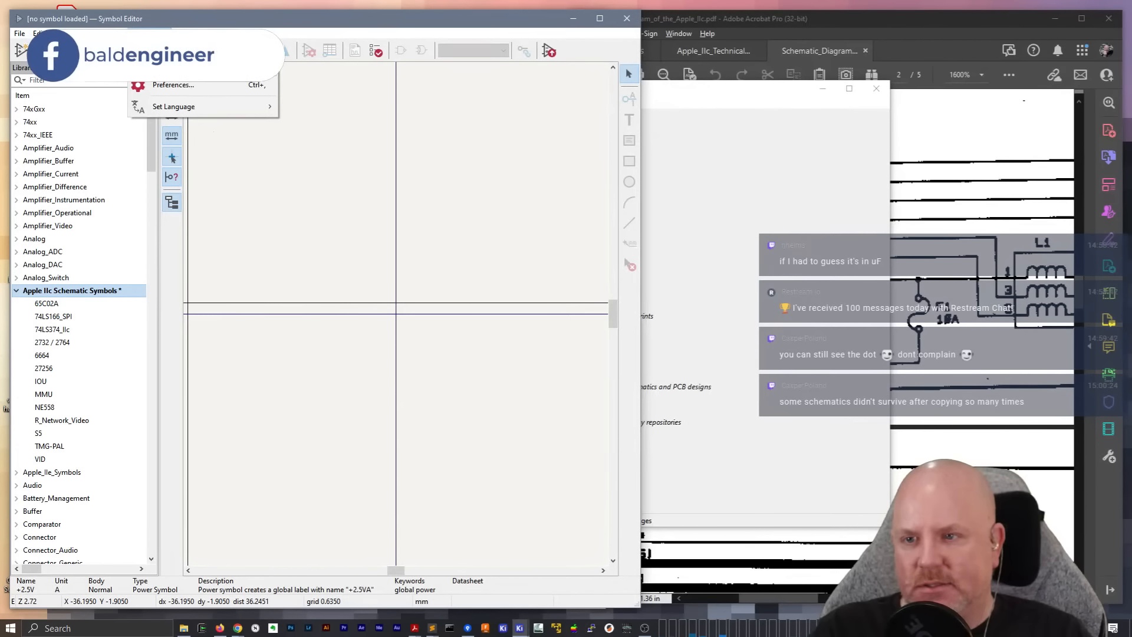
{"action": "left_click", "coordinate": [192, 66]}
{"action": "left_click", "coordinate": [284, 340]}
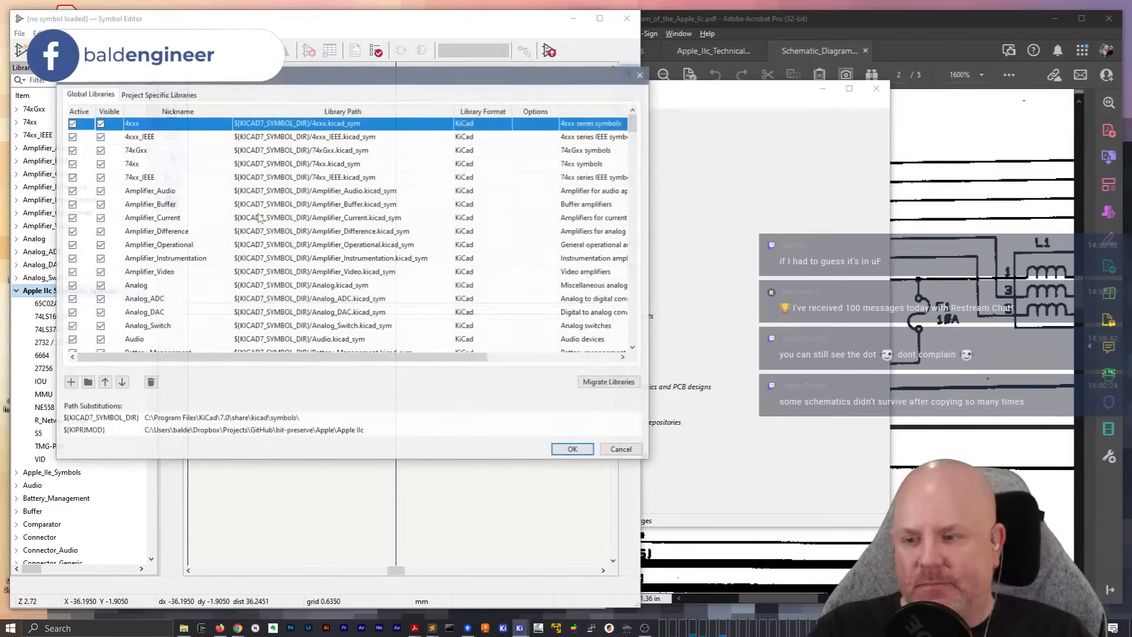
{"action": "left_click", "coordinate": [158, 93]}
{"action": "left_click", "coordinate": [87, 383]}
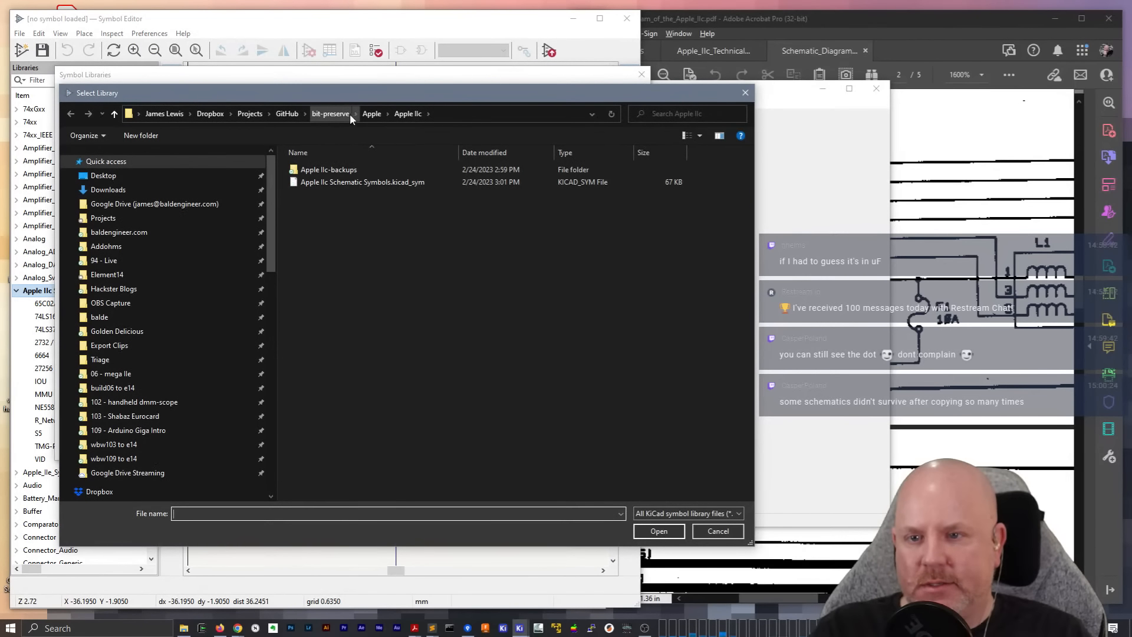
{"action": "left_click", "coordinate": [350, 115]}
{"action": "double_click", "coordinate": [315, 305]}
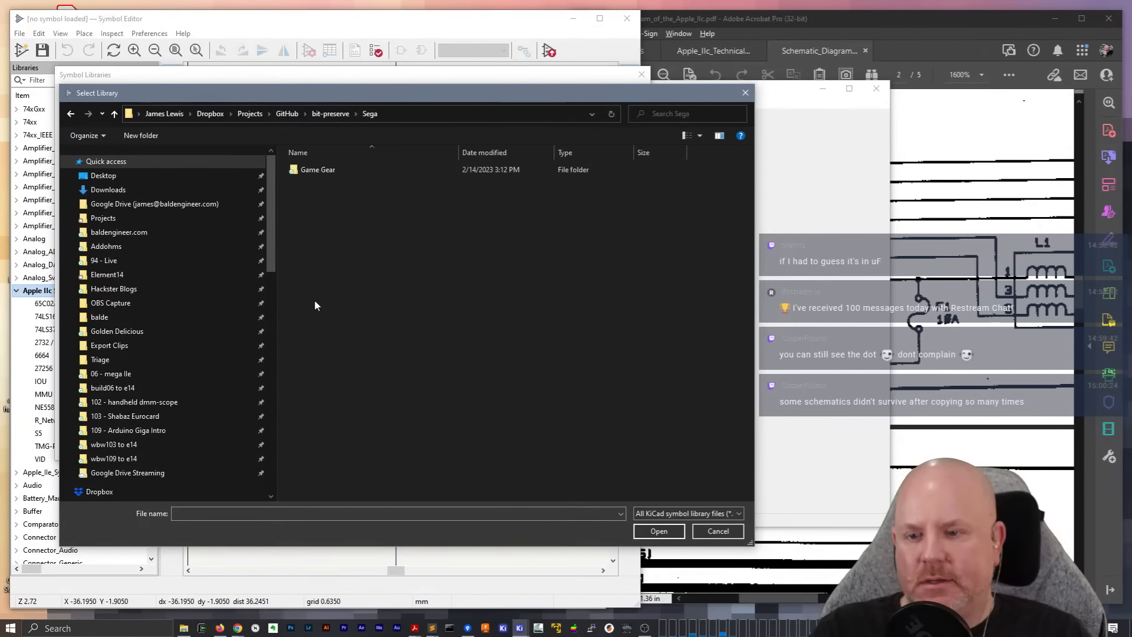
{"action": "double_click", "coordinate": [333, 171]}
{"action": "double_click", "coordinate": [334, 208]}
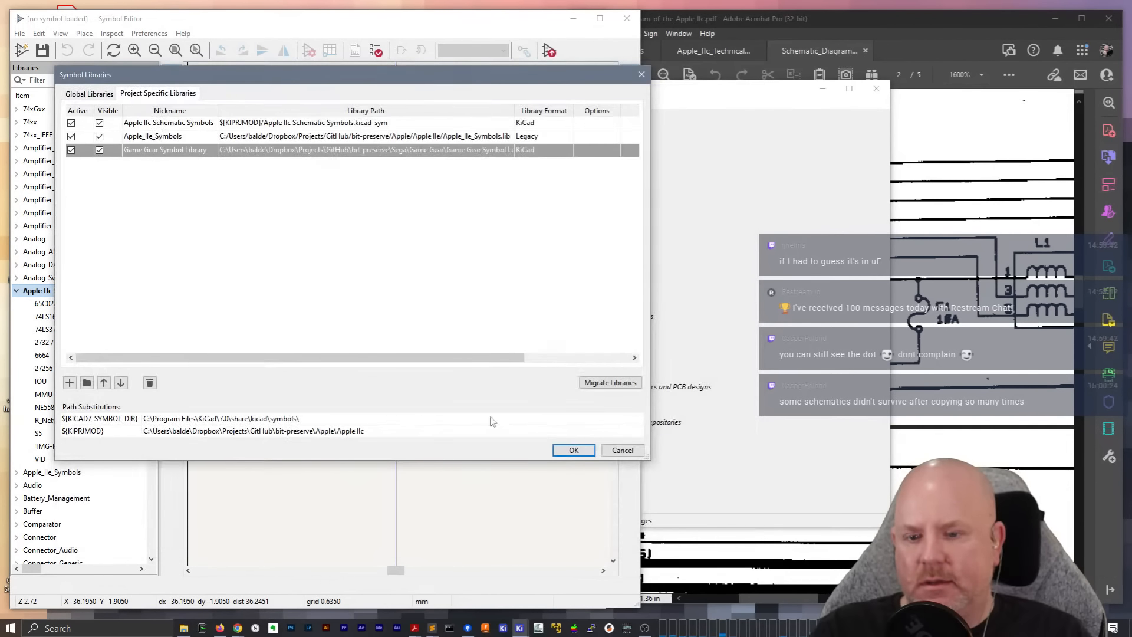
{"action": "left_click", "coordinate": [574, 449]}
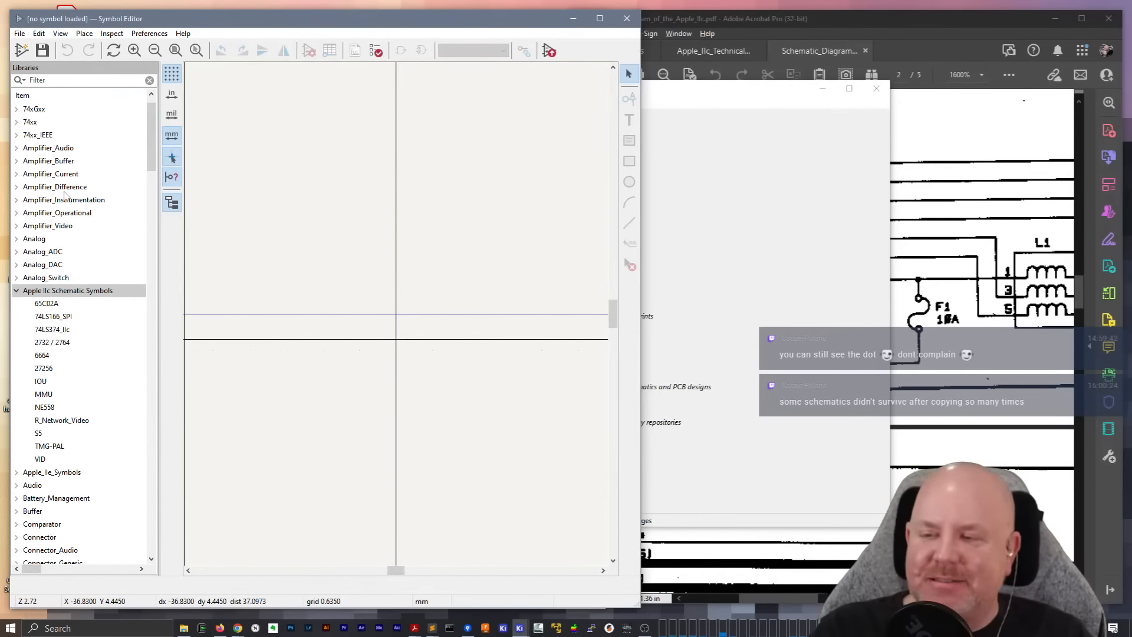
Filter the symbol libraries by "game" and open Line_Filter_-_3_Element from the Game Gear Symbol Library
{"action": "left_click", "coordinate": [61, 81]}
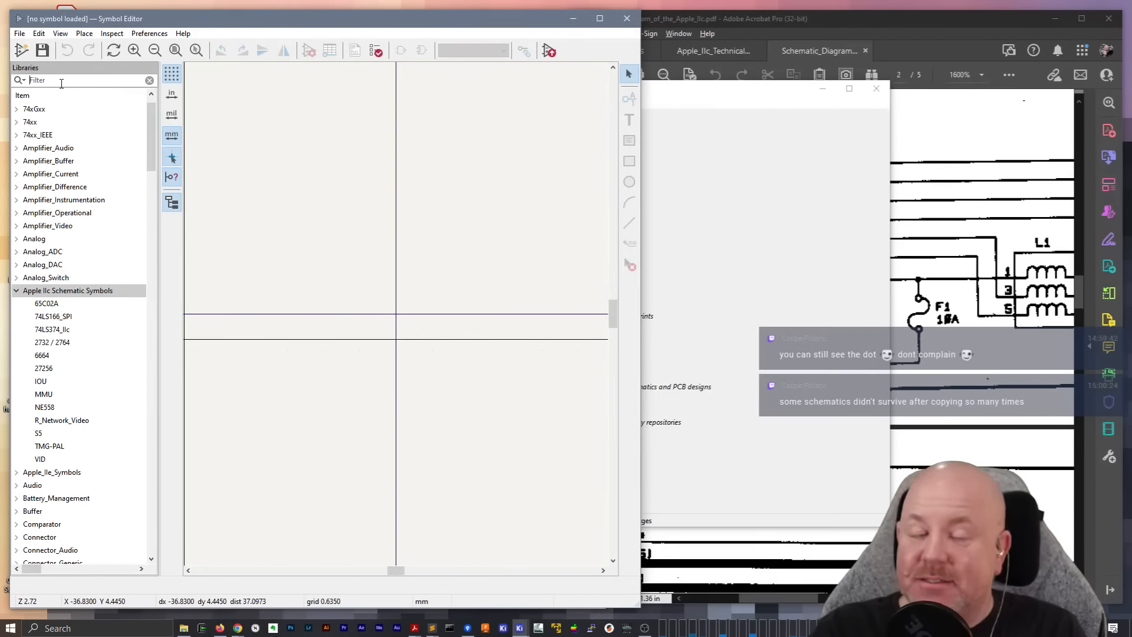
{"action": "type", "text": "game"}
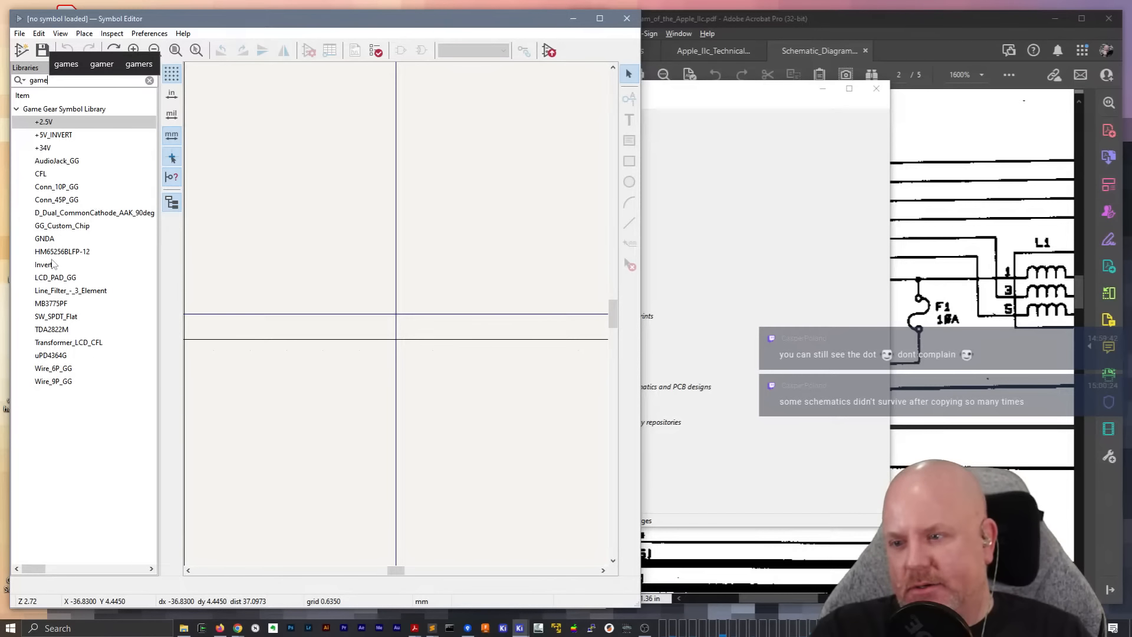
{"action": "left_click", "coordinate": [55, 278]}
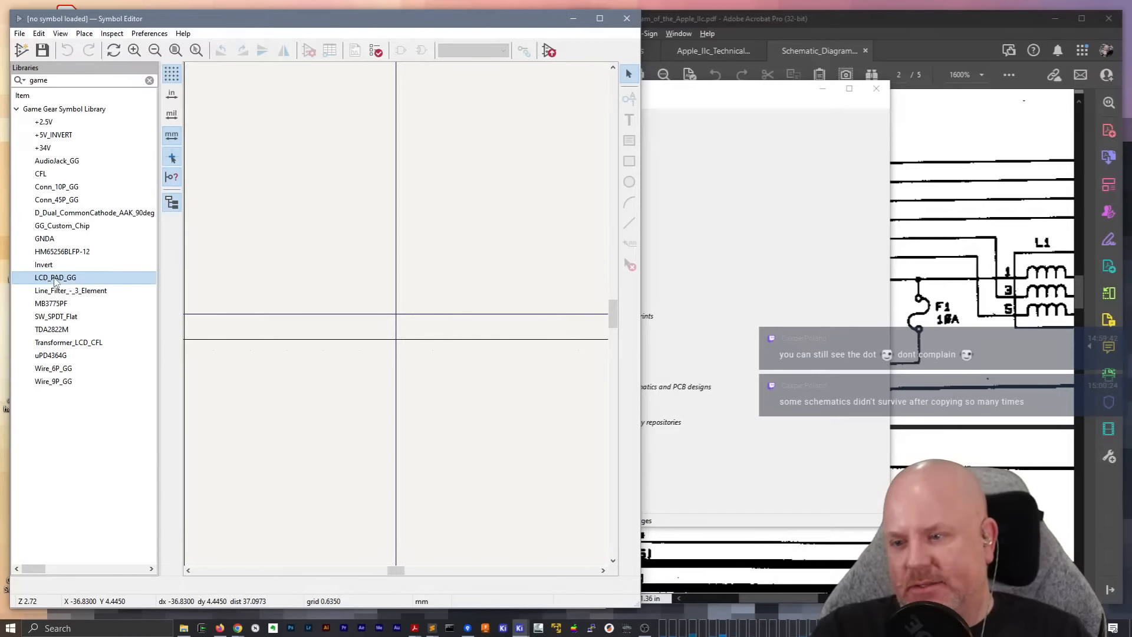
{"action": "double_click", "coordinate": [53, 291]}
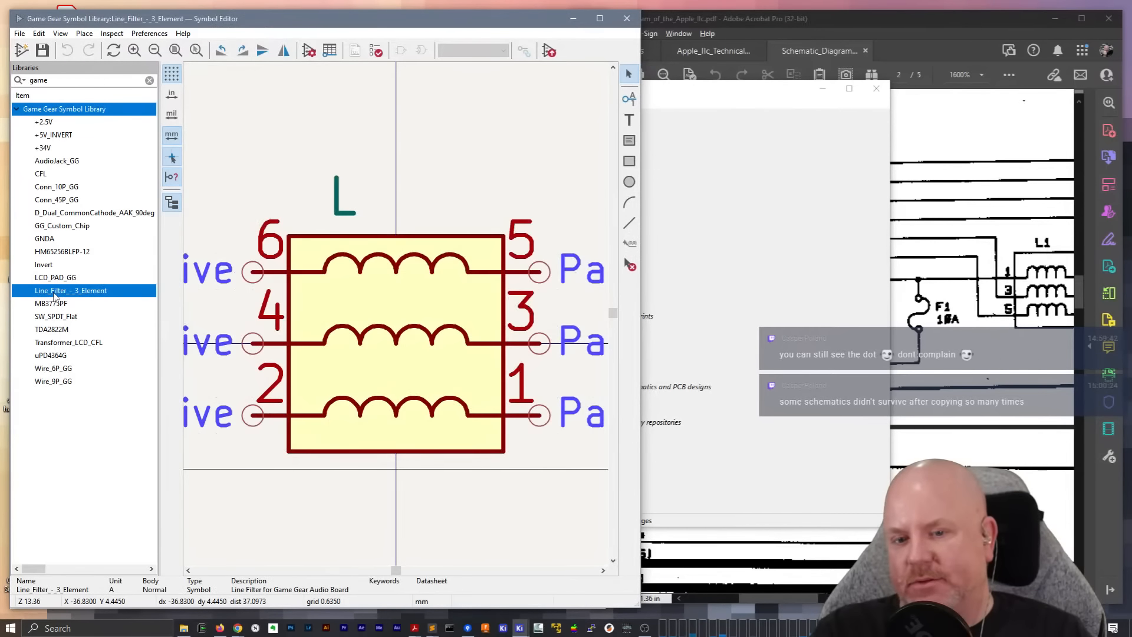
Save a copy of Line_Filter_-_3_Element into the Apple IIc Schematic Symbols library, keeping its name, and save the library
{"action": "right_click", "coordinate": [53, 295]}
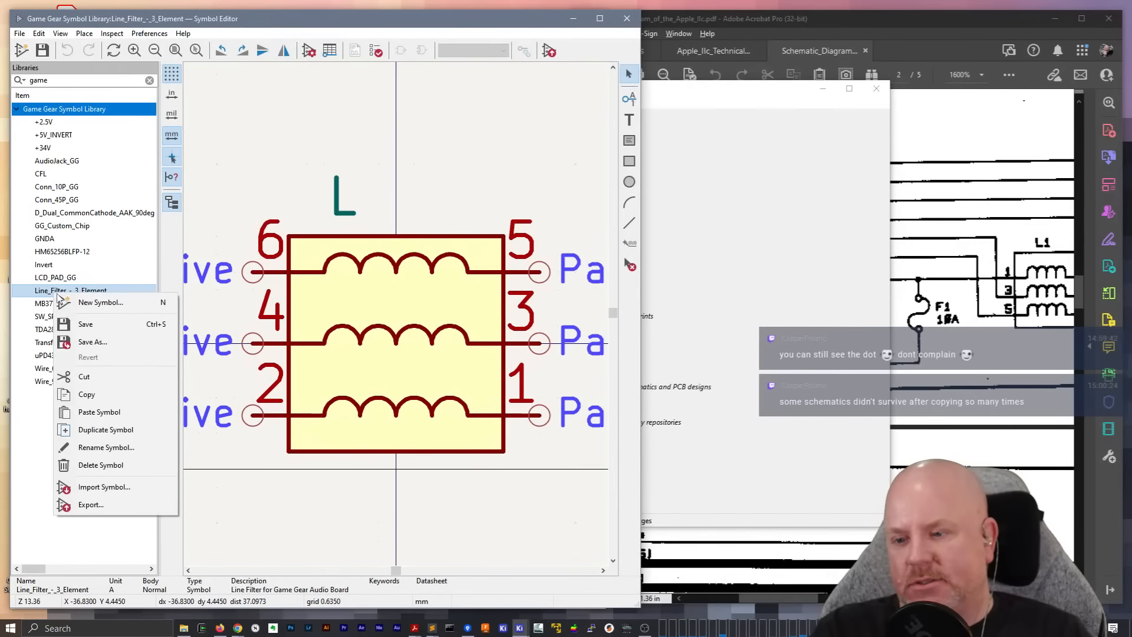
{"action": "left_click", "coordinate": [87, 345]}
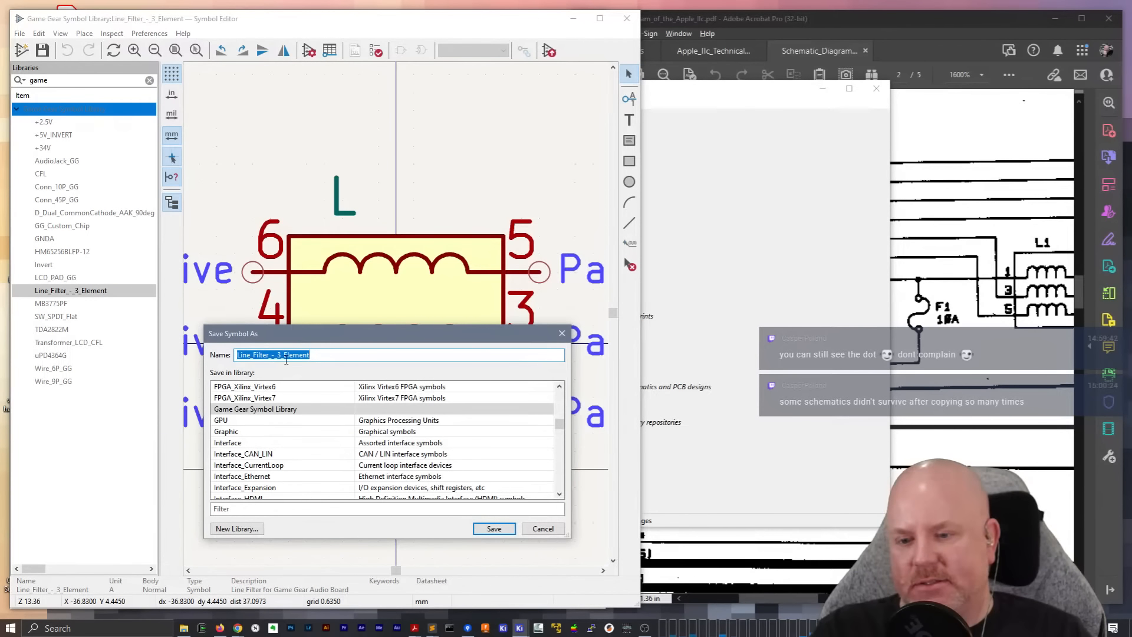
{"action": "left_click", "coordinate": [273, 355]}
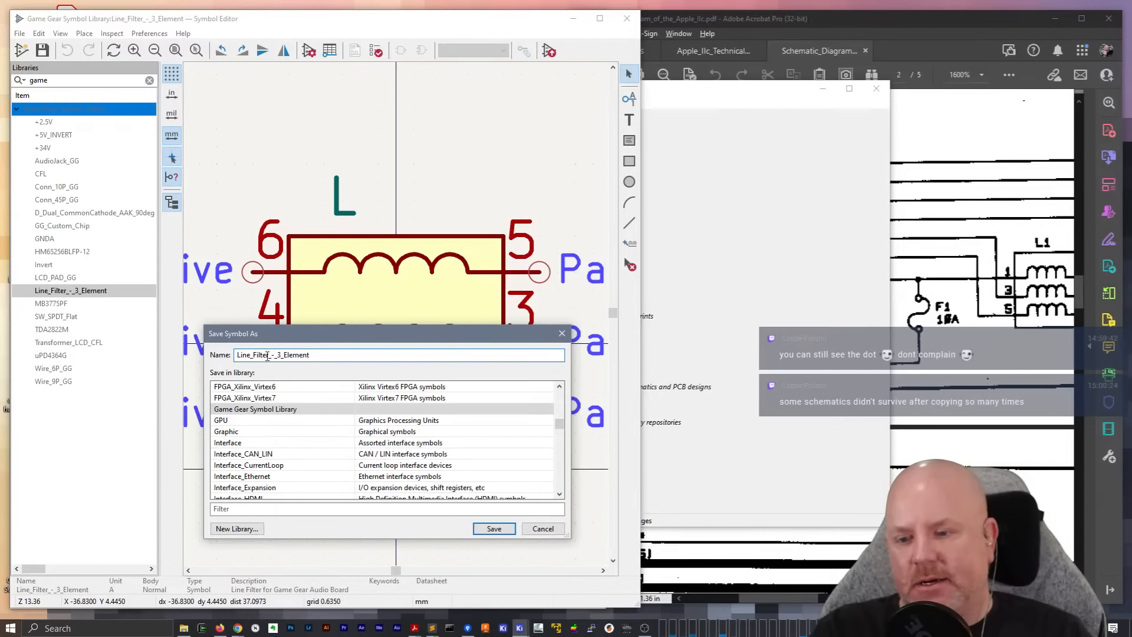
{"action": "double_click", "coordinate": [260, 357]}
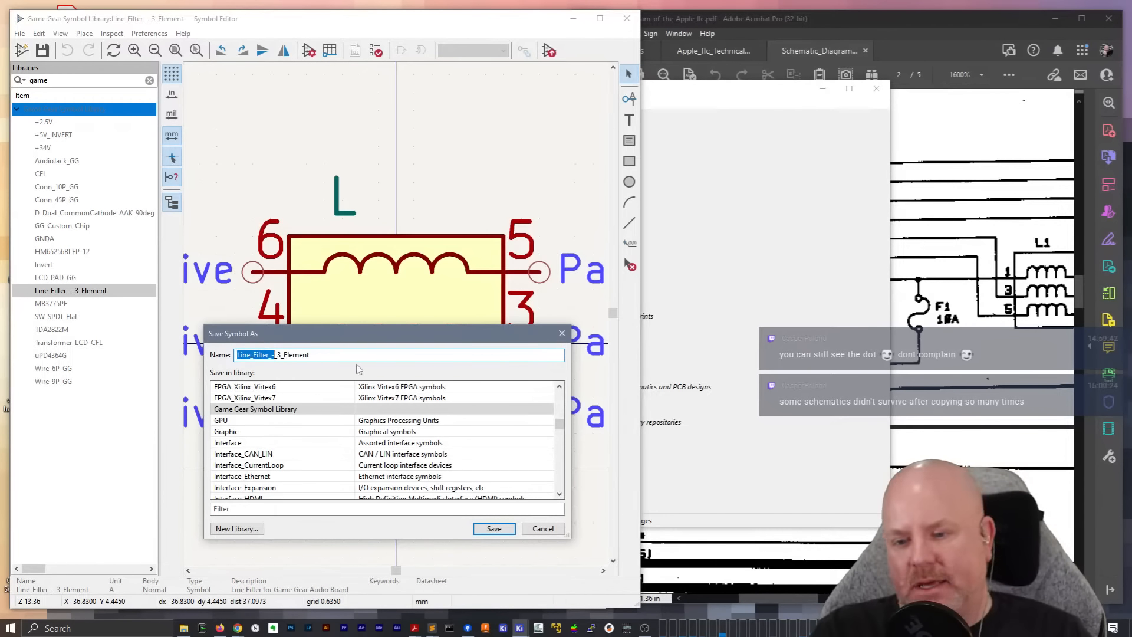
{"action": "left_click", "coordinate": [252, 510]}
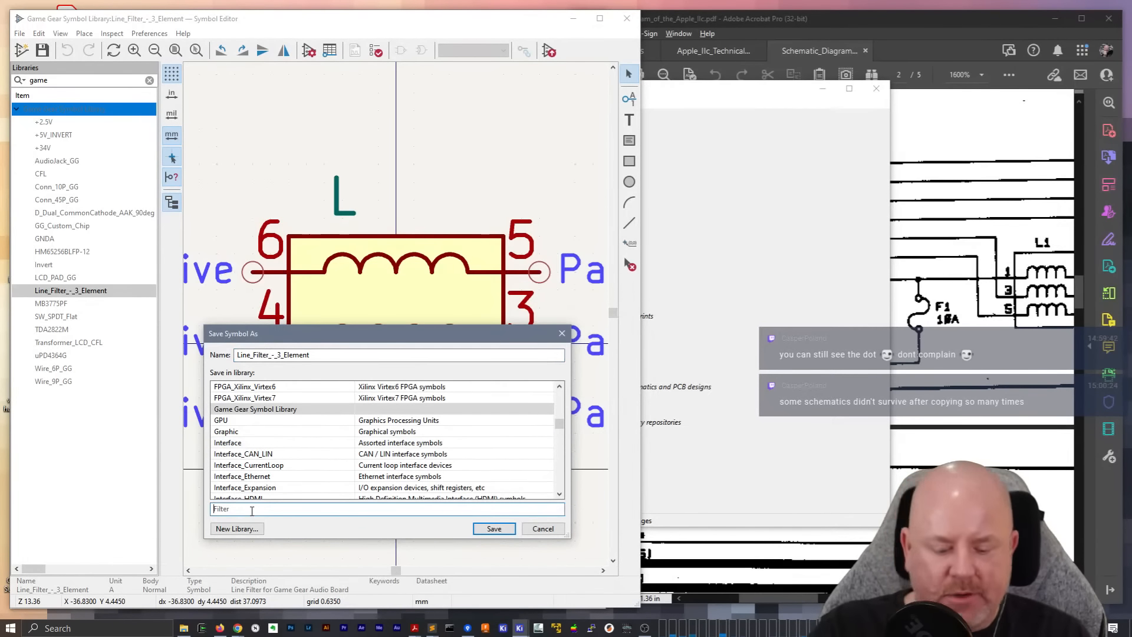
{"action": "type", "text": "II"}
{"action": "left_click", "coordinate": [313, 388]}
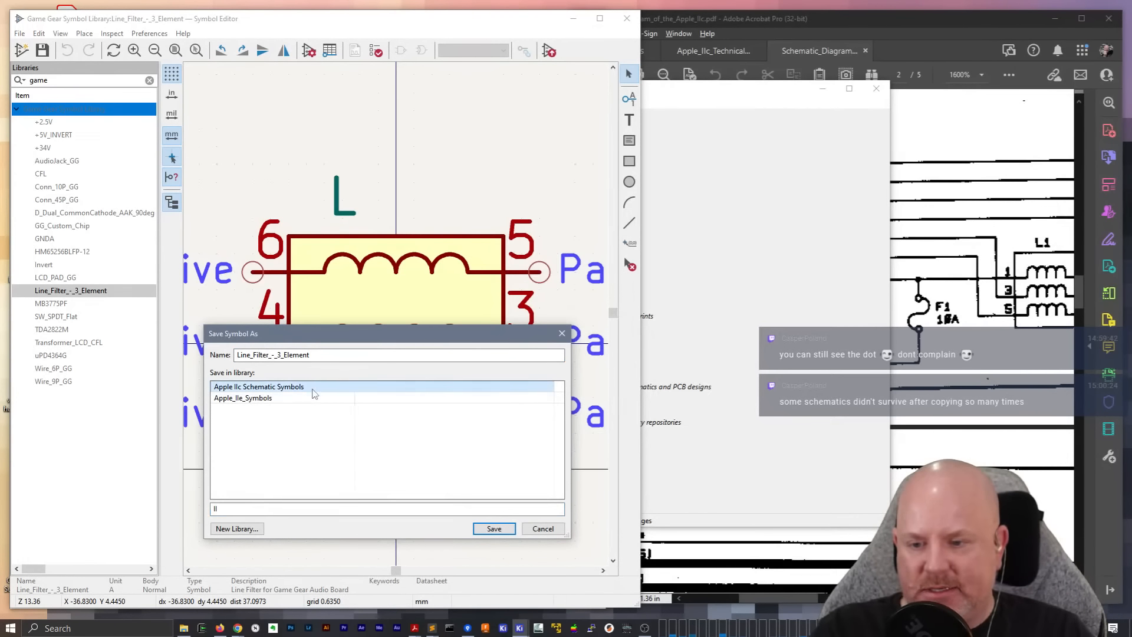
{"action": "left_click", "coordinate": [494, 529]}
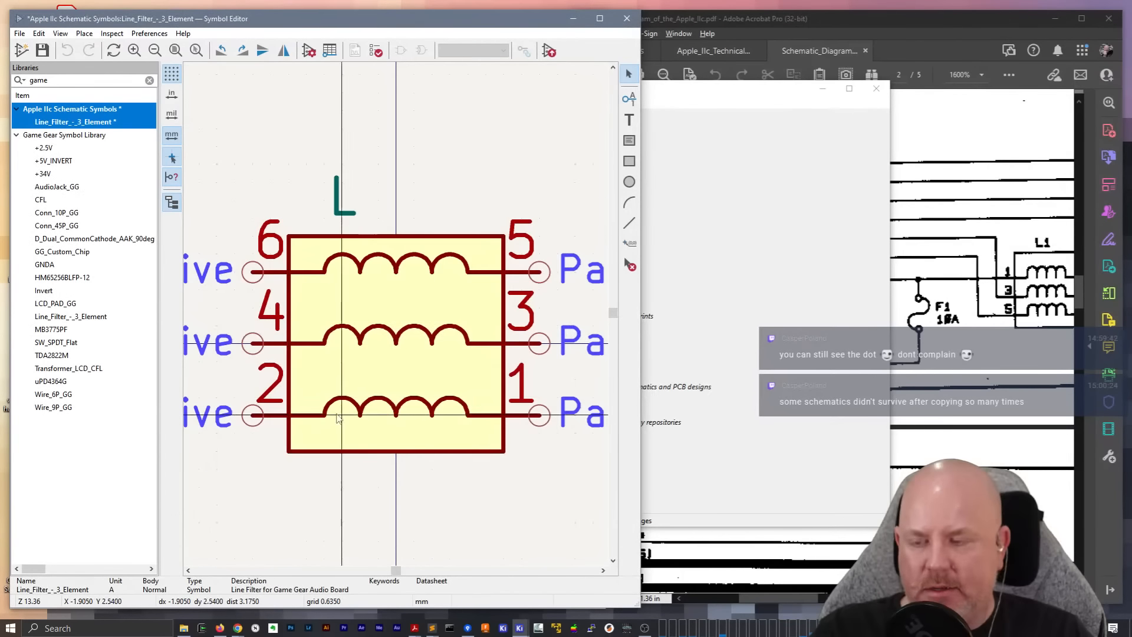
{"action": "key", "text": "ctrl+s"}
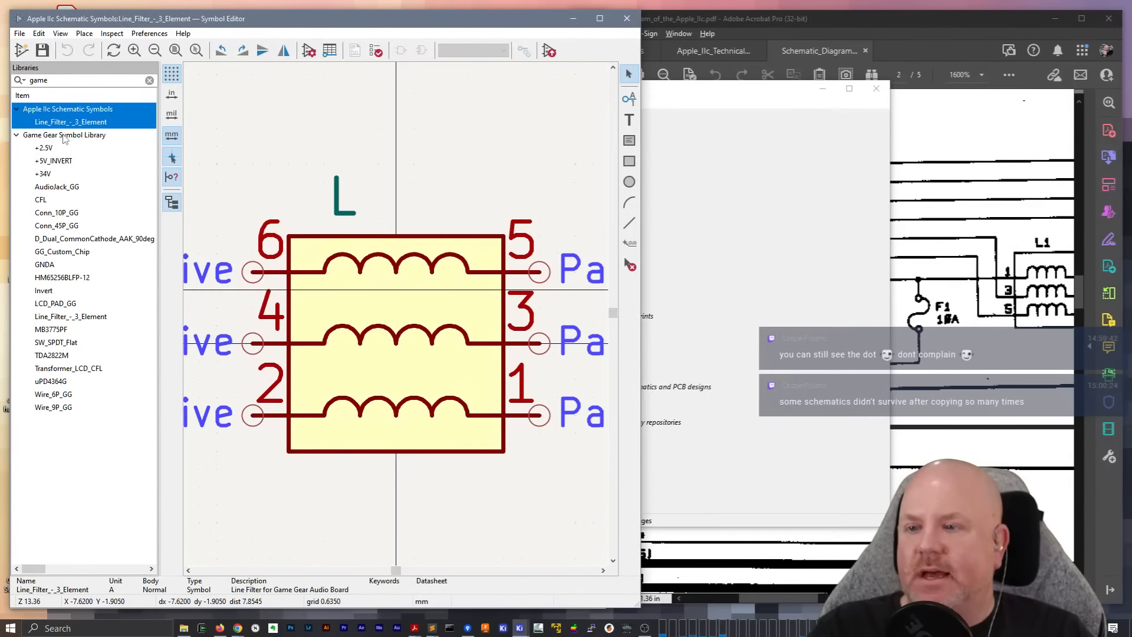
Remove Game Gear Symbol Library from the project-specific symbol libraries
{"action": "left_click", "coordinate": [151, 33]}
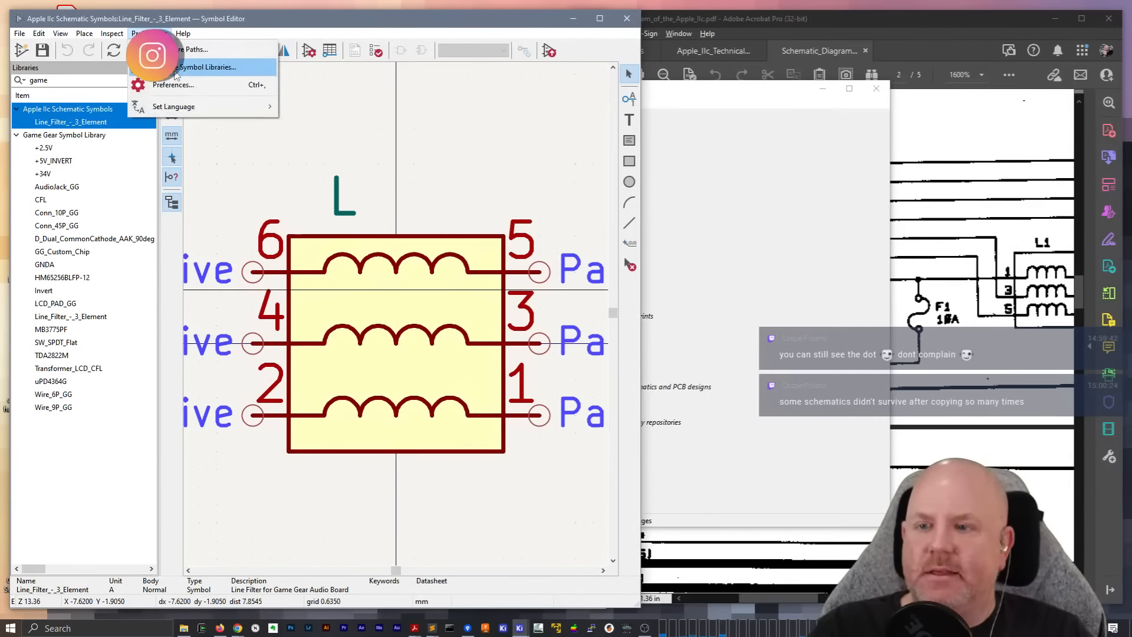
{"action": "left_click", "coordinate": [189, 65]}
{"action": "left_click", "coordinate": [200, 151]}
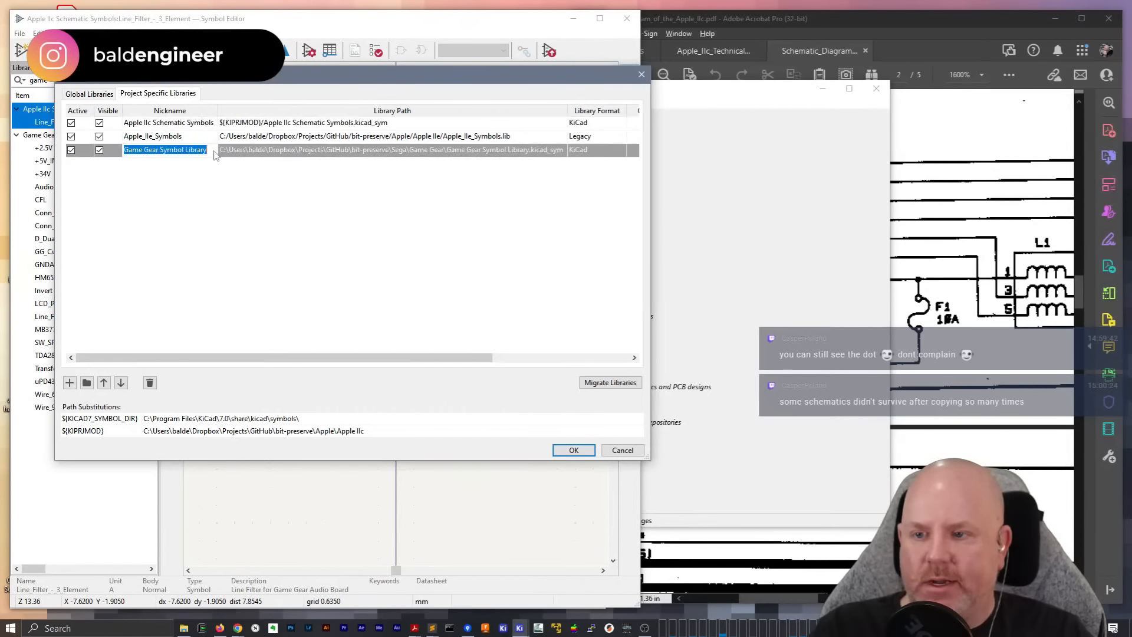
{"action": "left_click", "coordinate": [150, 383]}
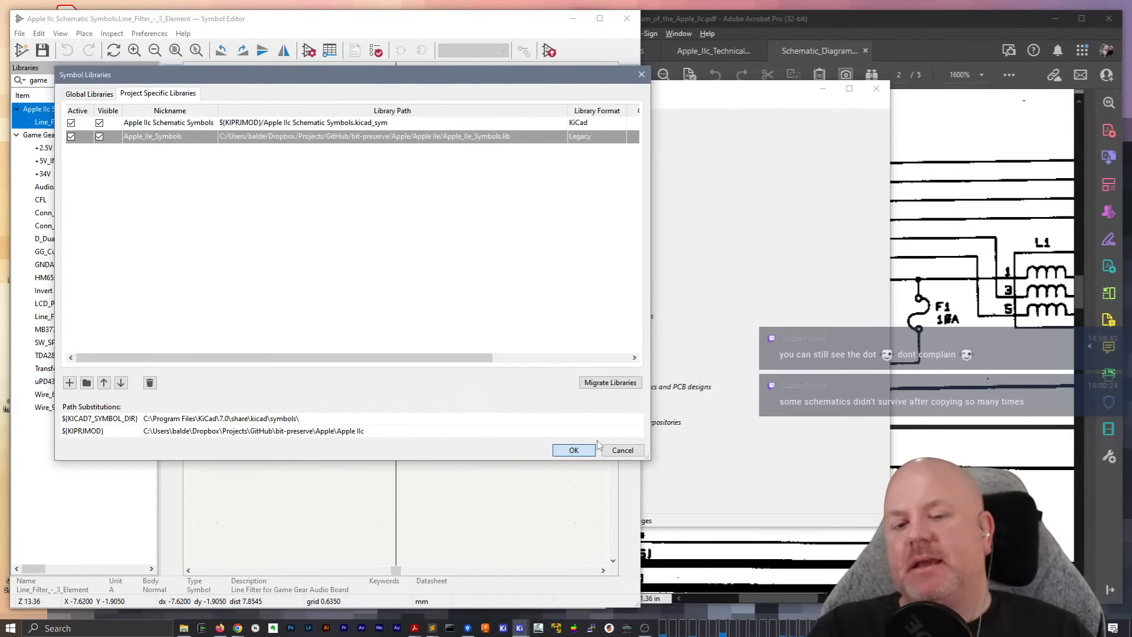
{"action": "left_click", "coordinate": [581, 450]}
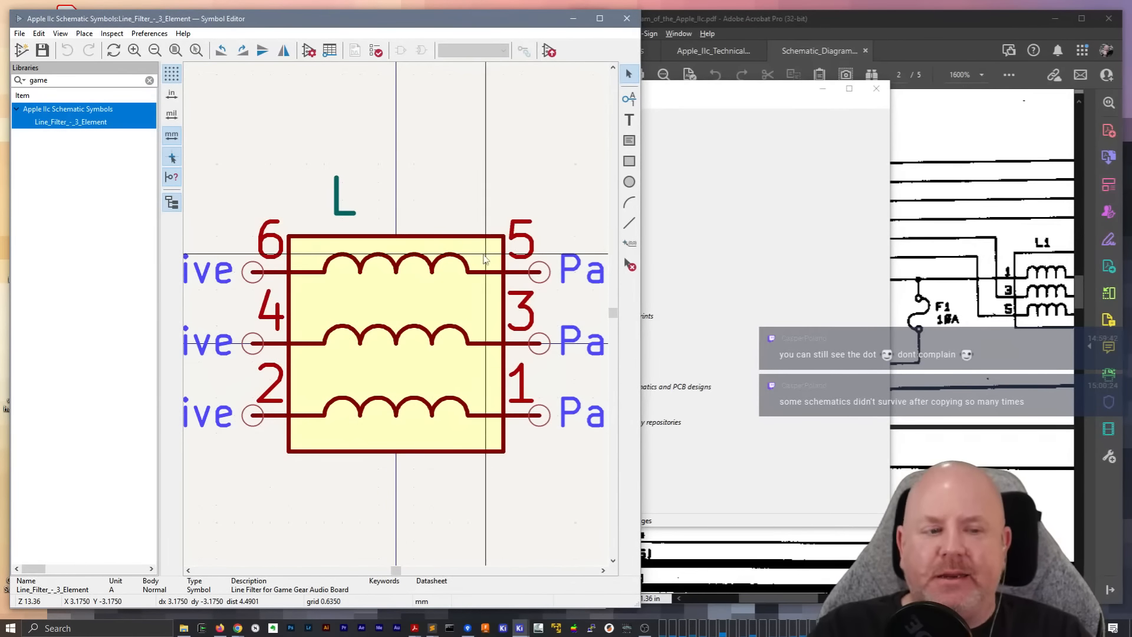
Compare the line filter symbol's pin numbering with L1 in the PDF schematic, and run the symbol checker
{"action": "left_click", "coordinate": [849, 15]}
{"action": "left_click", "coordinate": [943, 472]}
{"action": "left_click_drag", "start_coordinate": [779, 597], "coordinate": [813, 597]}
{"action": "scroll", "coordinate": [396, 183], "scroll_direction": "down", "scroll_amount": 2}
{"action": "left_click", "coordinate": [394, 241]}
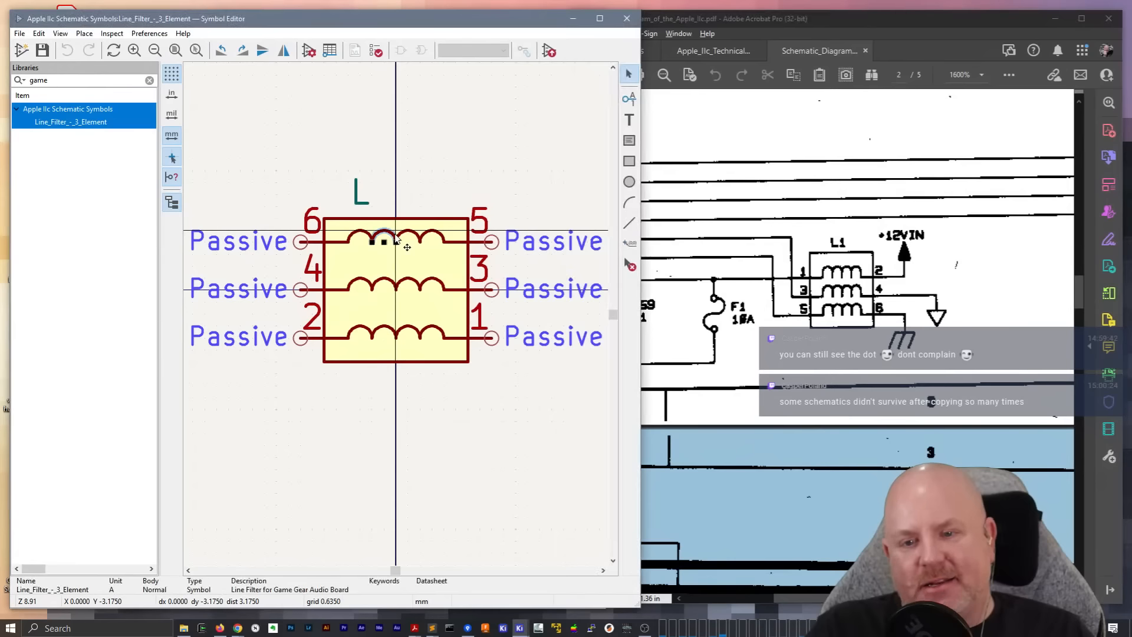
{"action": "key", "text": "Escape"}
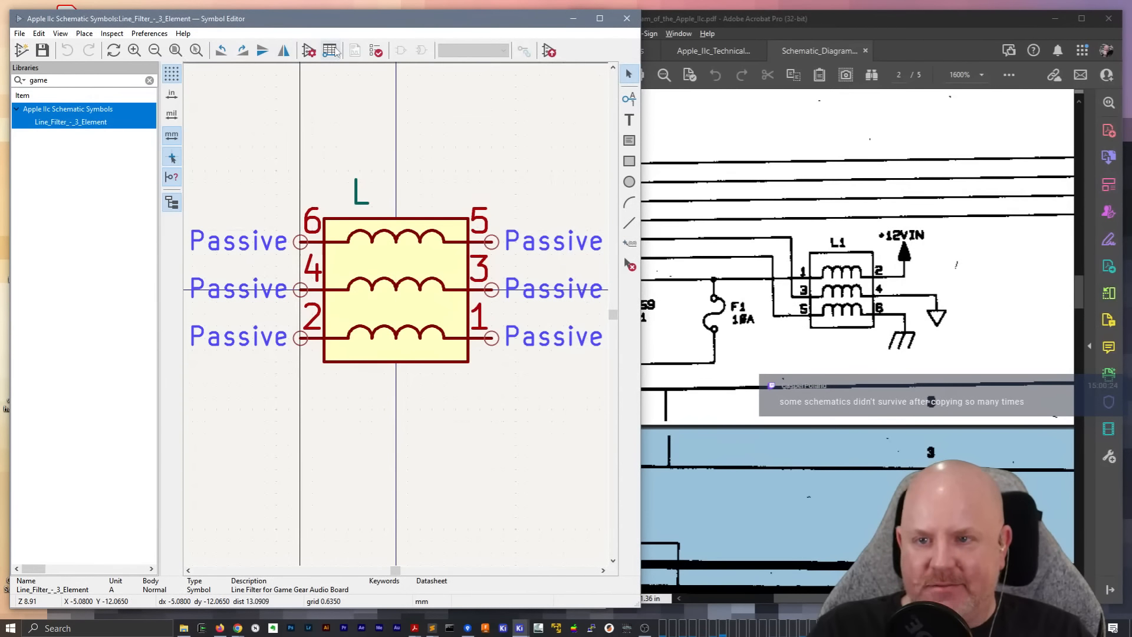
{"action": "left_click", "coordinate": [376, 51]}
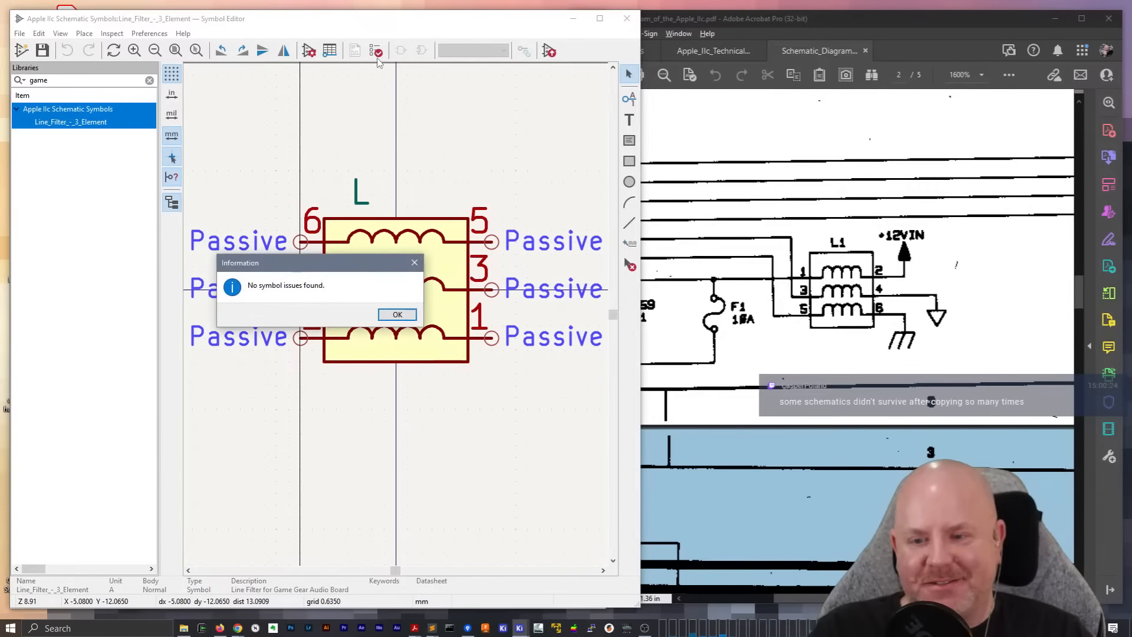
{"action": "key", "text": "Return"}
In the line filter's pin table, renumber pin 6 as 1, pin 5 as 2 and pin 4 as 3
{"action": "left_click", "coordinate": [329, 51]}
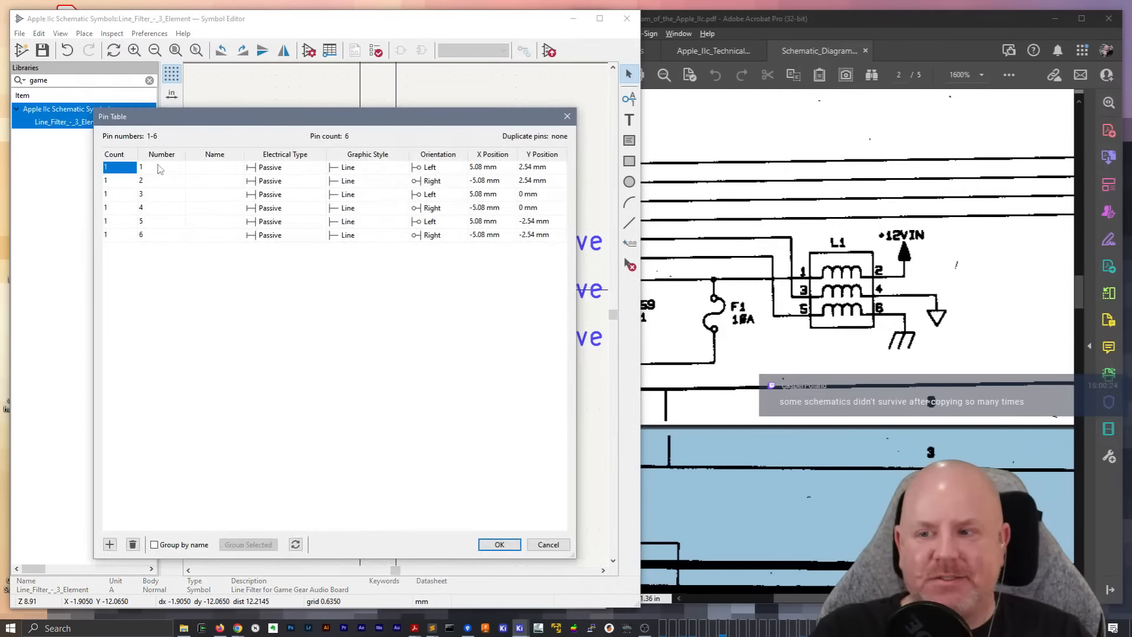
{"action": "mouse_move", "coordinate": [192, 116]}
{"action": "left_mouse_down"}
{"action": "mouse_move", "coordinate": [200, 197]}
{"action": "mouse_move", "coordinate": [243, 346]}
{"action": "mouse_move", "coordinate": [325, 352]}
{"action": "left_mouse_up"}
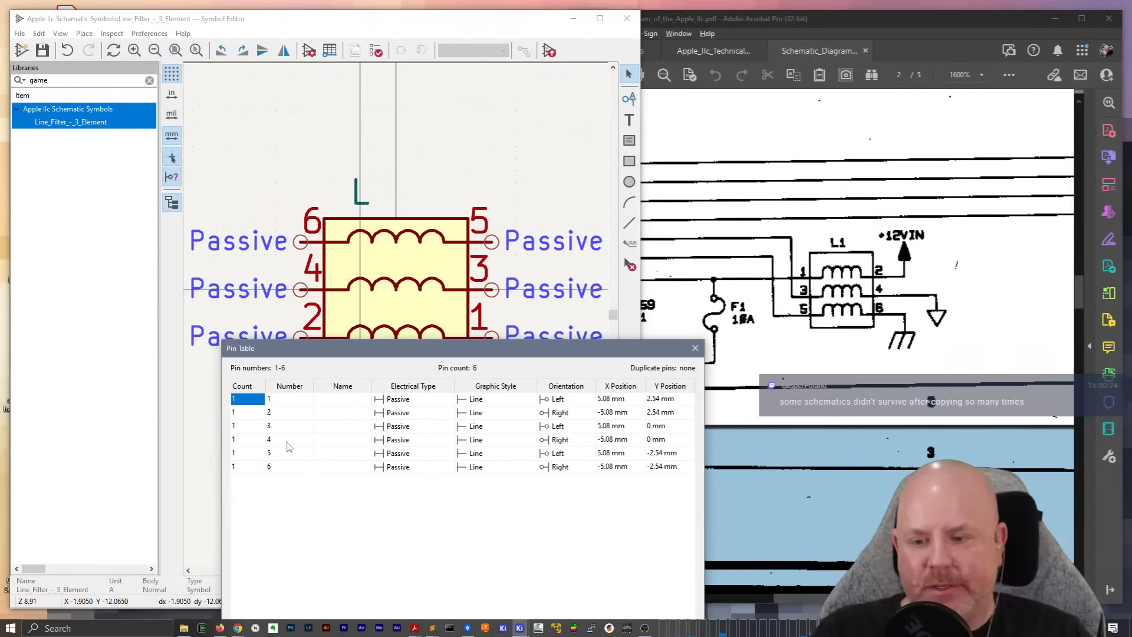
{"action": "double_click", "coordinate": [285, 466]}
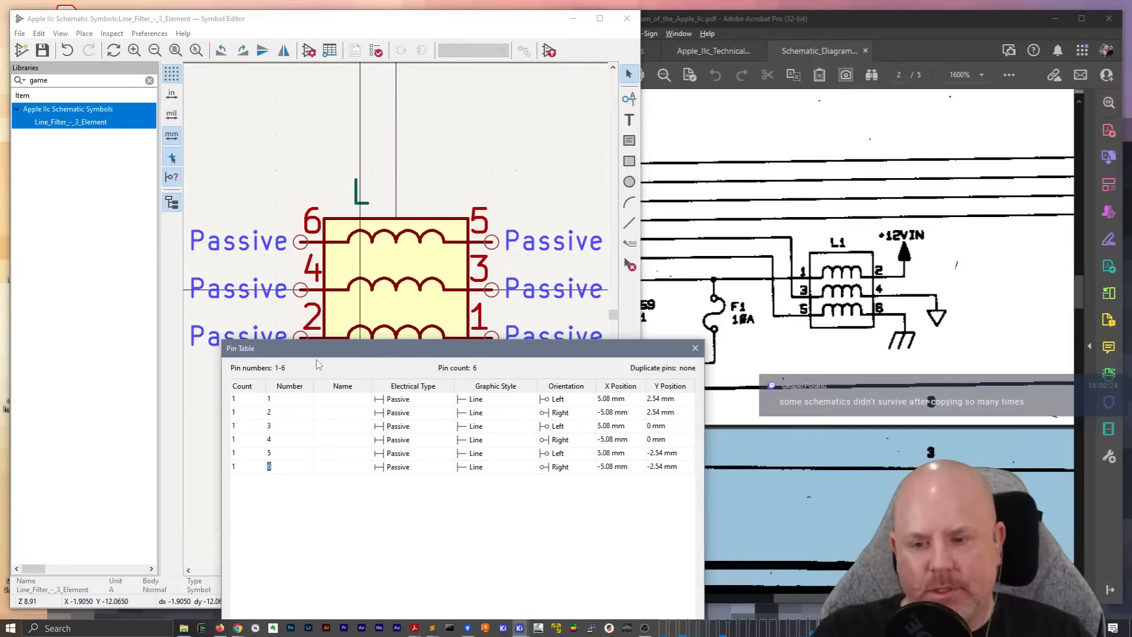
{"action": "left_click_drag", "start_coordinate": [322, 354], "coordinate": [562, 386]}
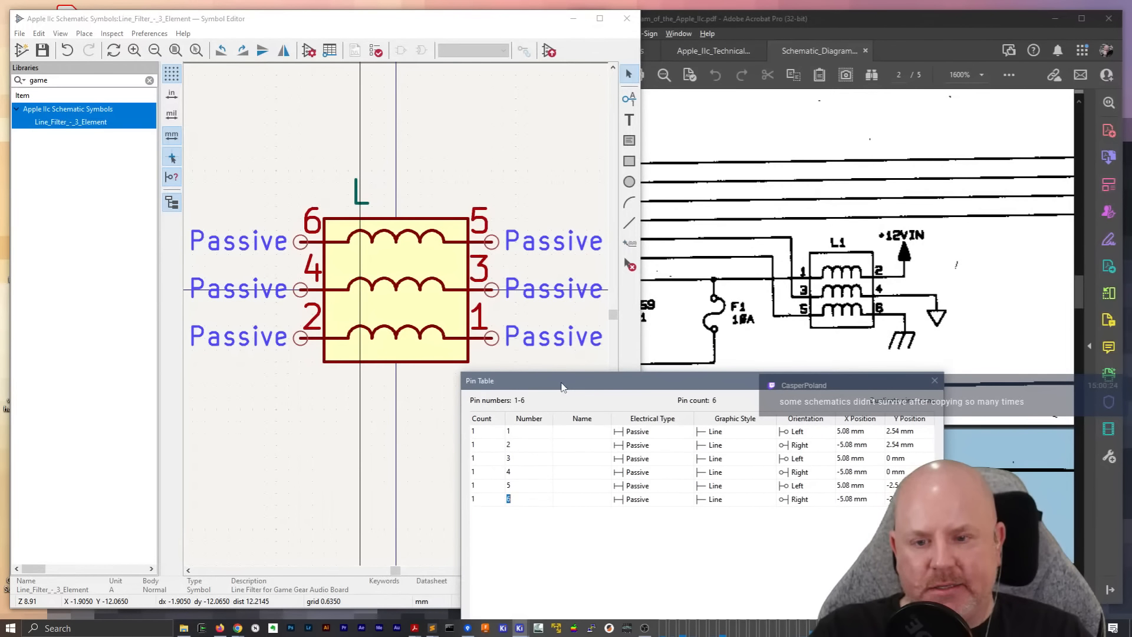
{"action": "left_click", "coordinate": [515, 487]}
{"action": "left_click", "coordinate": [509, 487]}
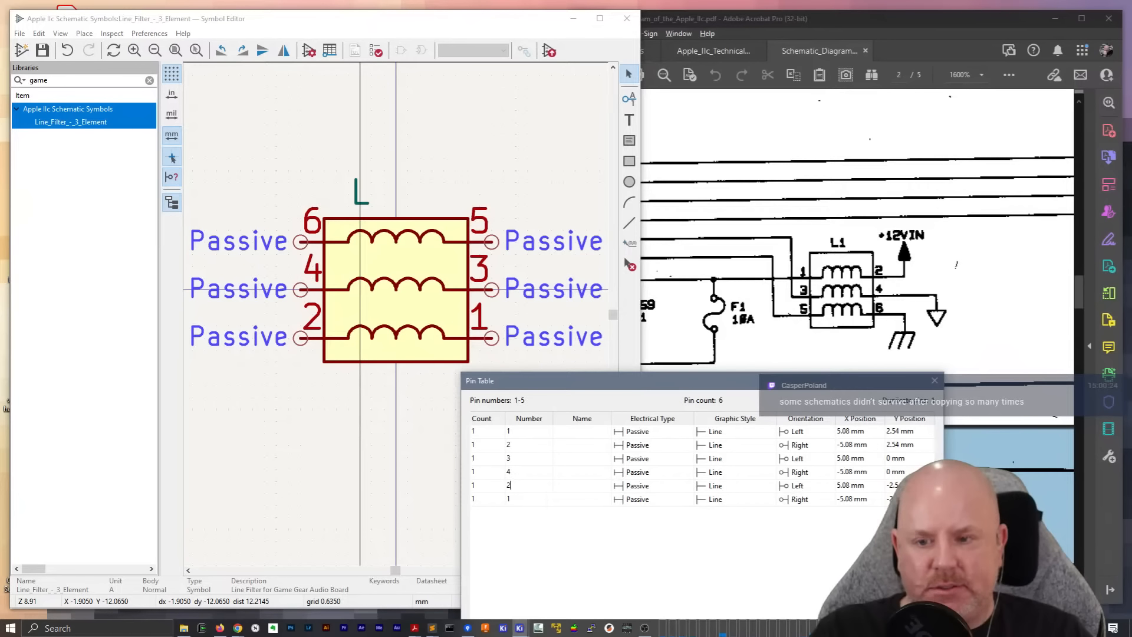
{"action": "left_click_drag", "start_coordinate": [515, 470], "coordinate": [503, 472]}
{"action": "type", "text": "3"}
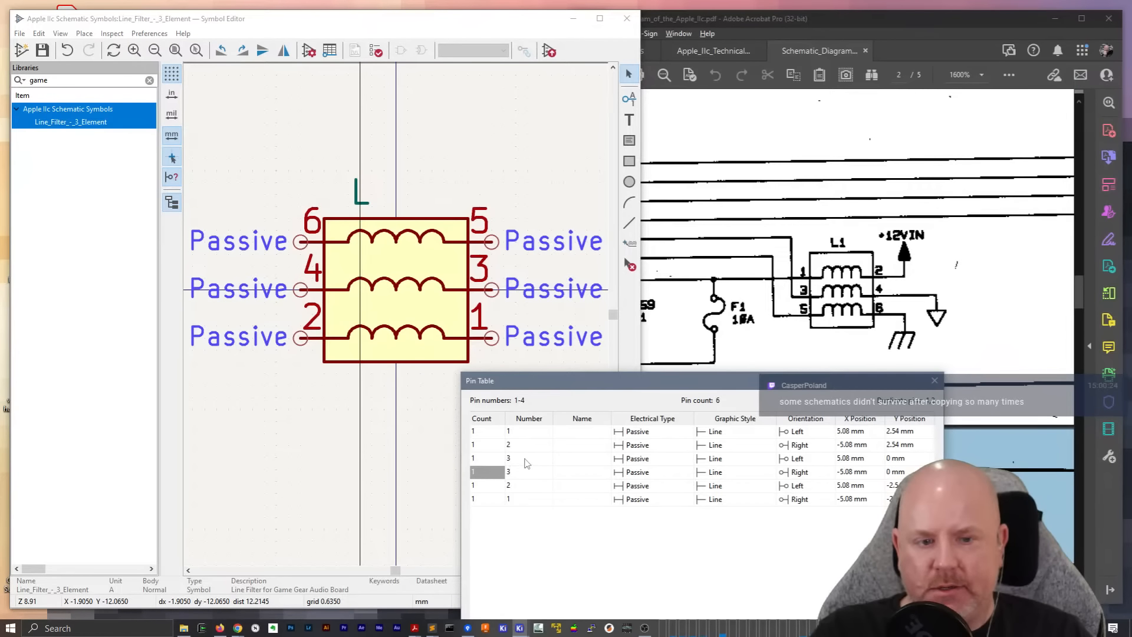
Renumber the line filter's original pins 3, 2 and 1 as 4, 5 and 6, and apply the pin table changes
{"action": "left_click", "coordinate": [524, 458]}
{"action": "type", "text": "4"}
{"action": "left_click", "coordinate": [523, 445]}
{"action": "type", "text": "5"}
{"action": "left_click", "coordinate": [523, 432]}
{"action": "type", "text": "6"}
{"action": "left_click_drag", "start_coordinate": [749, 385], "coordinate": [565, 65]}
{"action": "left_click", "coordinate": [649, 489]}
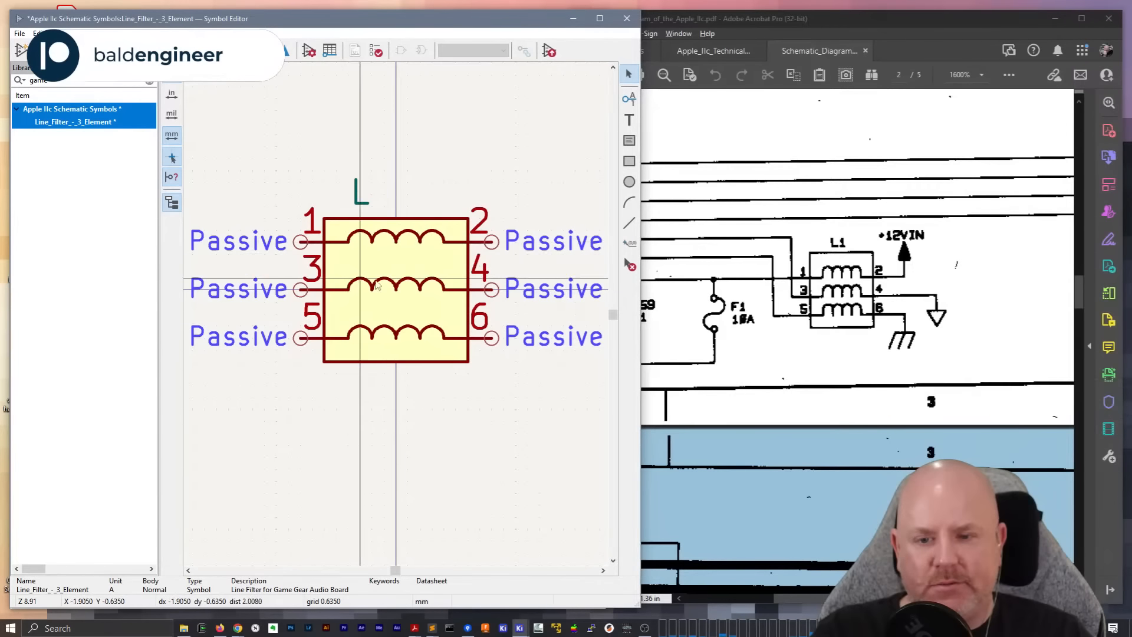
Save the renumbered line filter symbol and set its description to "L-Pack"
{"action": "key", "text": "ctrl+s"}
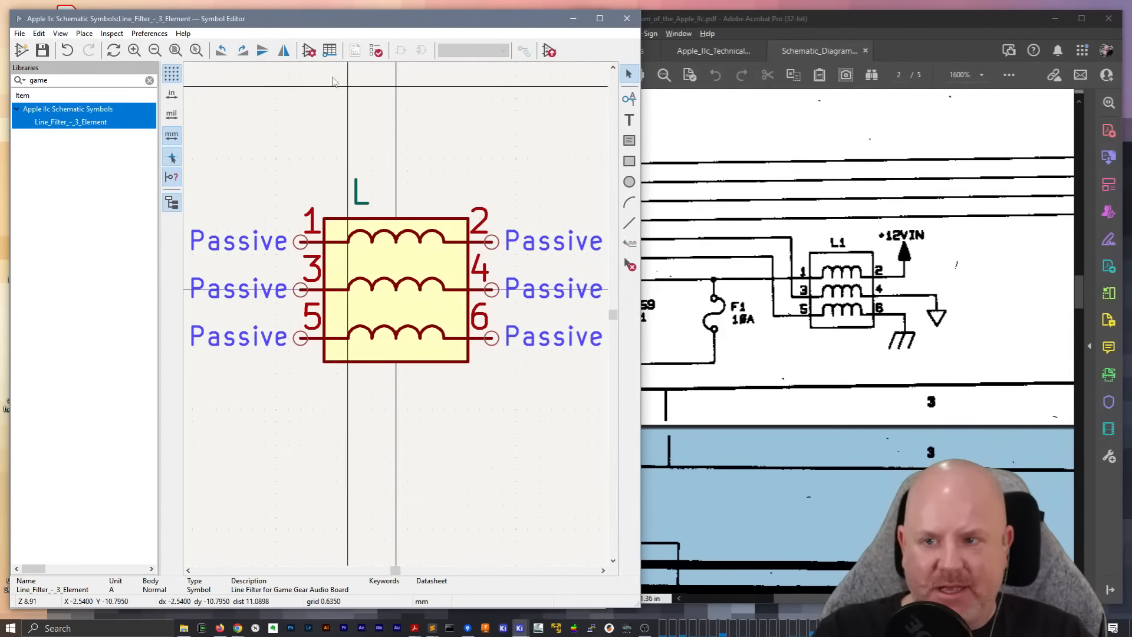
{"action": "double_click", "coordinate": [356, 201]}
{"action": "left_click", "coordinate": [382, 303]}
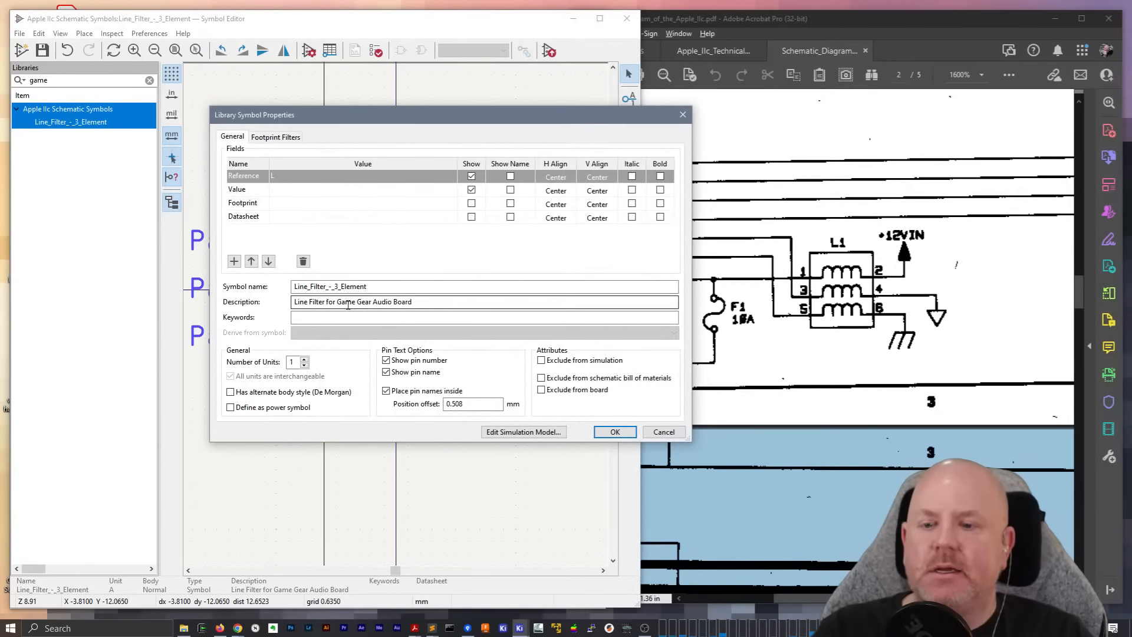
{"action": "left_click_drag", "start_coordinate": [419, 302], "coordinate": [290, 307]}
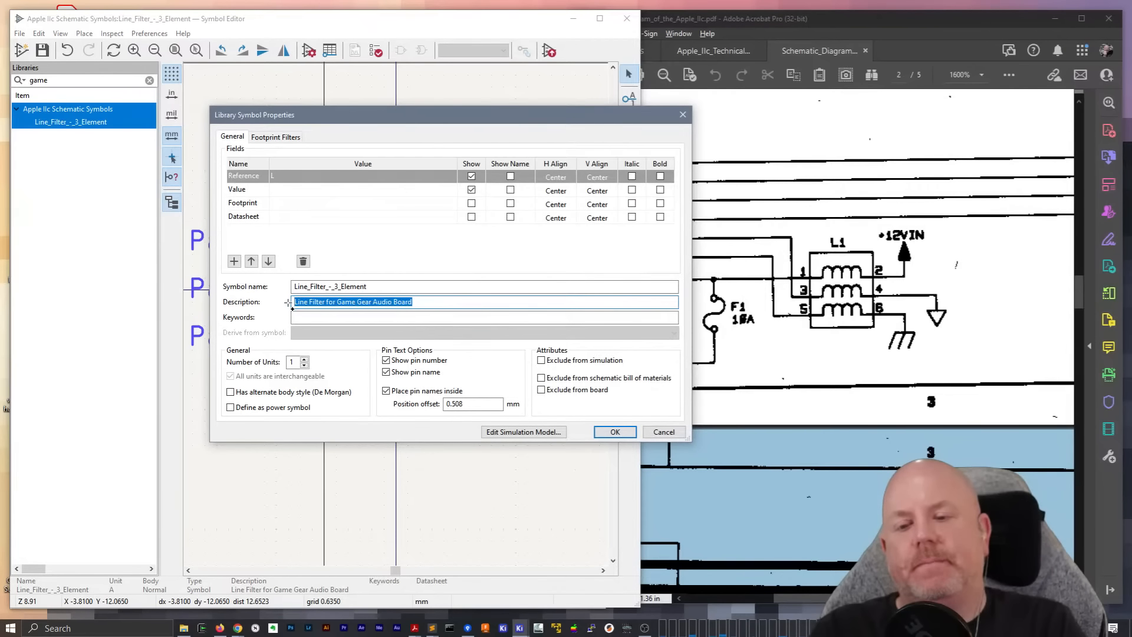
{"action": "key", "text": "BackSpace"}
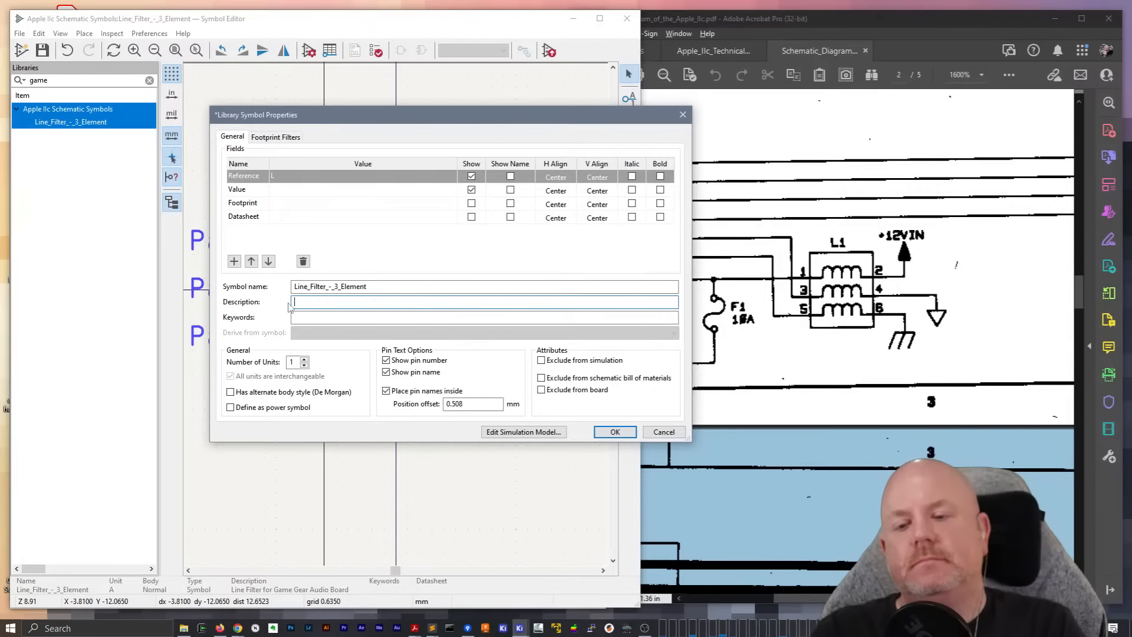
{"action": "type", "text": "L-Pack"}
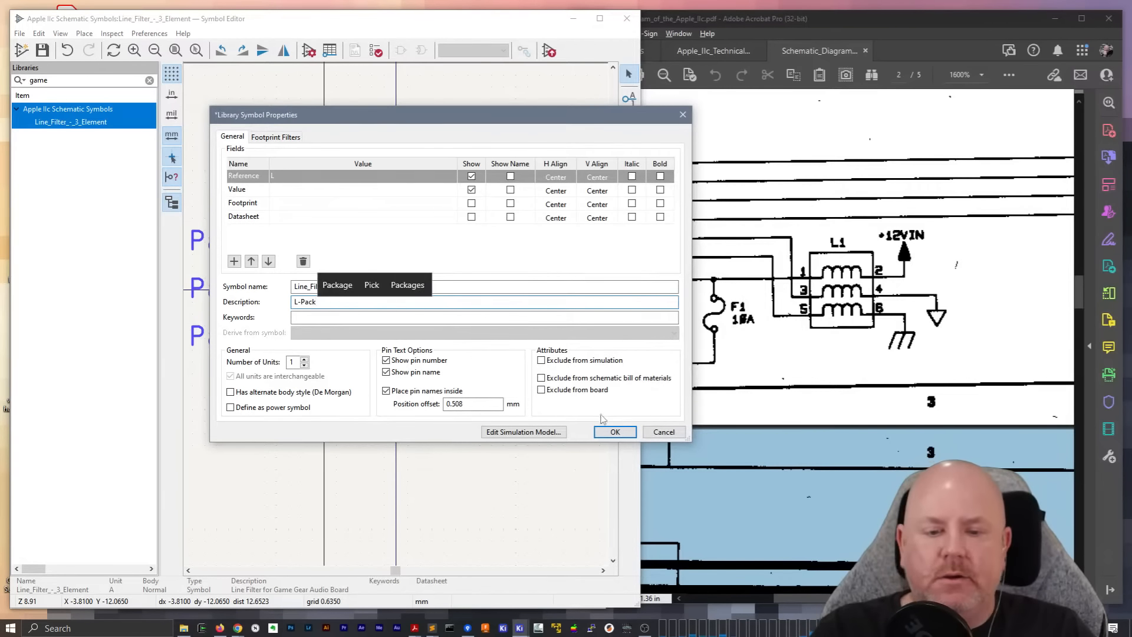
{"action": "left_click", "coordinate": [613, 431]}
Return to the schematic, place the Line_Filter_-_3_Element symbol beside fuse F1, and move it slightly higher
{"action": "left_click", "coordinate": [627, 19]}
{"action": "type", "text": "aline_"}
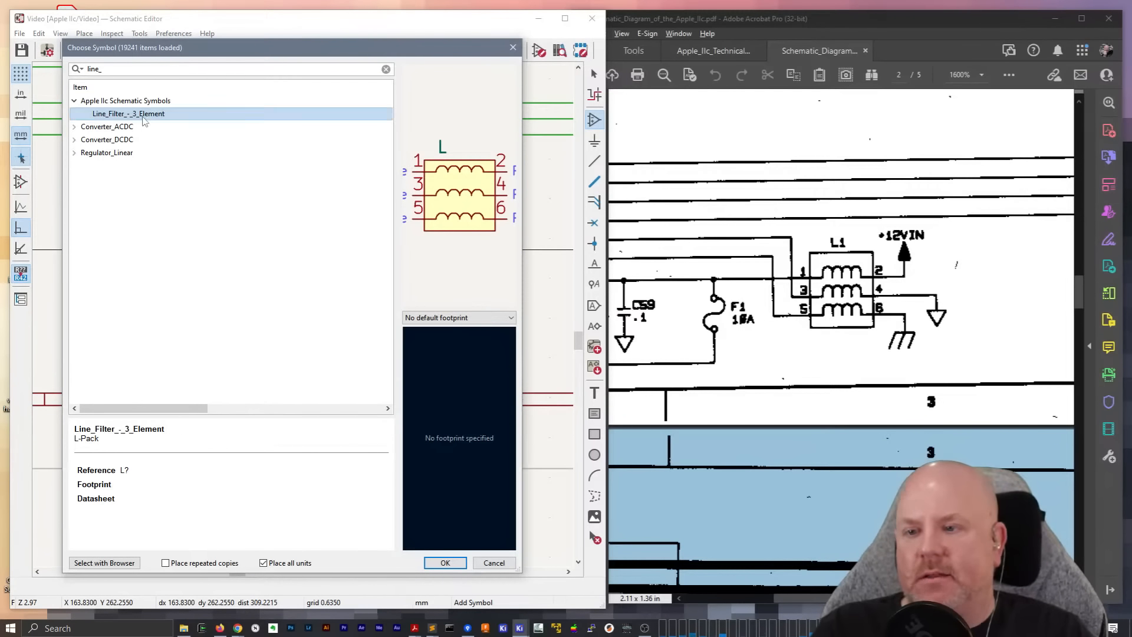
{"action": "double_click", "coordinate": [202, 118]}
{"action": "left_click", "coordinate": [395, 293]}
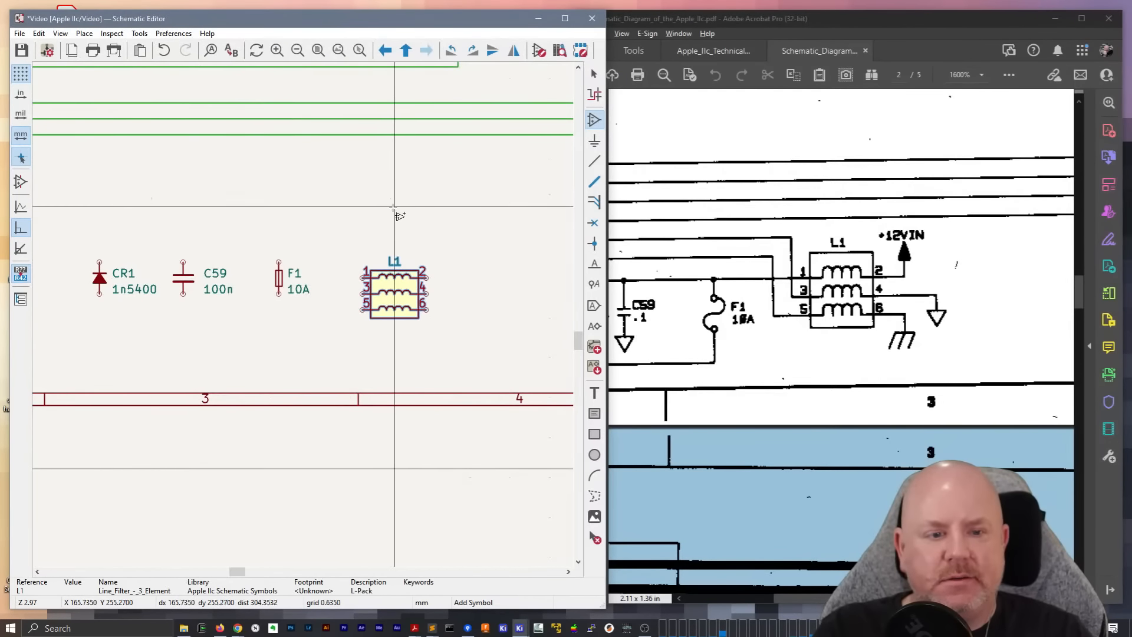
{"action": "key", "text": "Escape"}
{"action": "middle_click_drag", "start_coordinate": [390, 278], "coordinate": [429, 336]}
{"action": "key", "text": "m"}
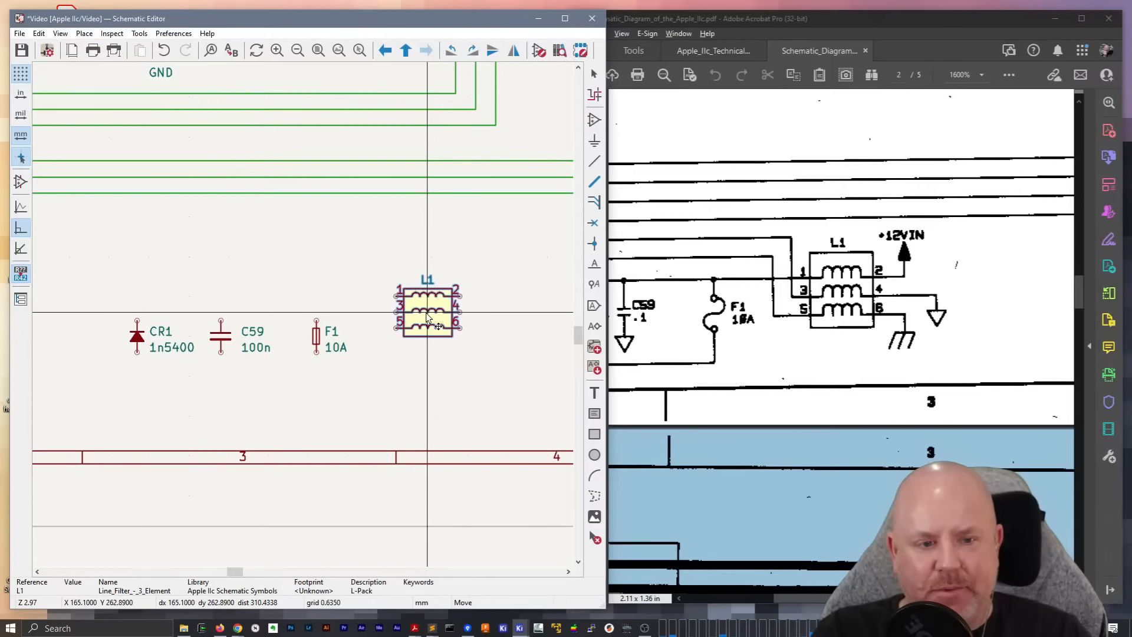
{"action": "left_click", "coordinate": [429, 323]}
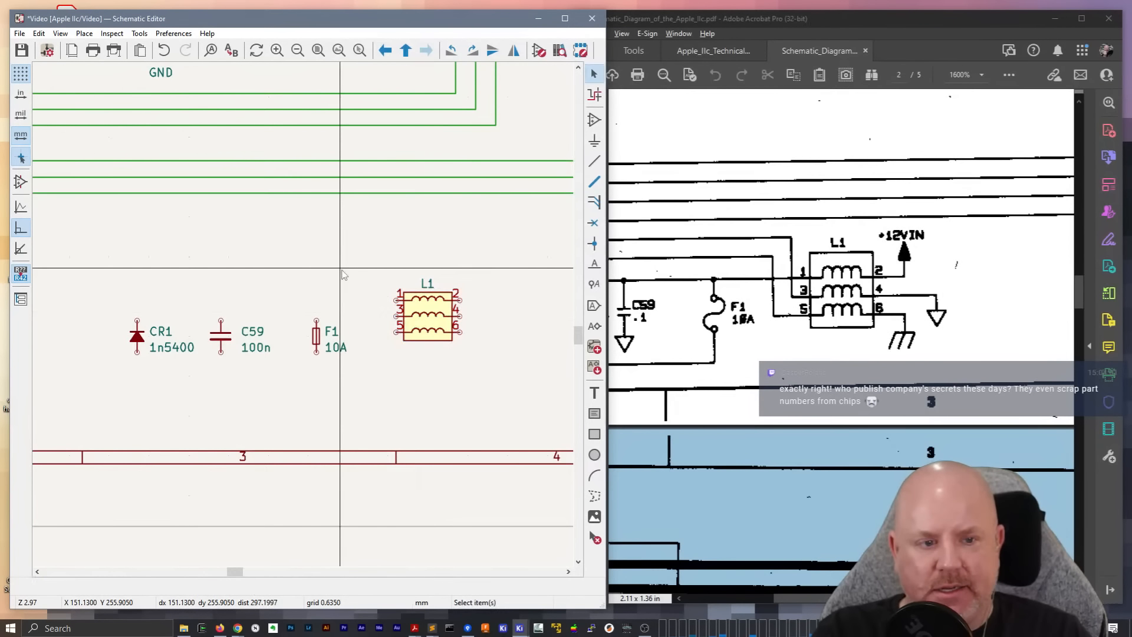
Place a +12V power symbol just above and beyond pin 2 of L1
{"action": "type", "text": "a+12v"}
{"action": "key", "text": "Return"}
{"action": "left_click", "coordinate": [491, 276]}
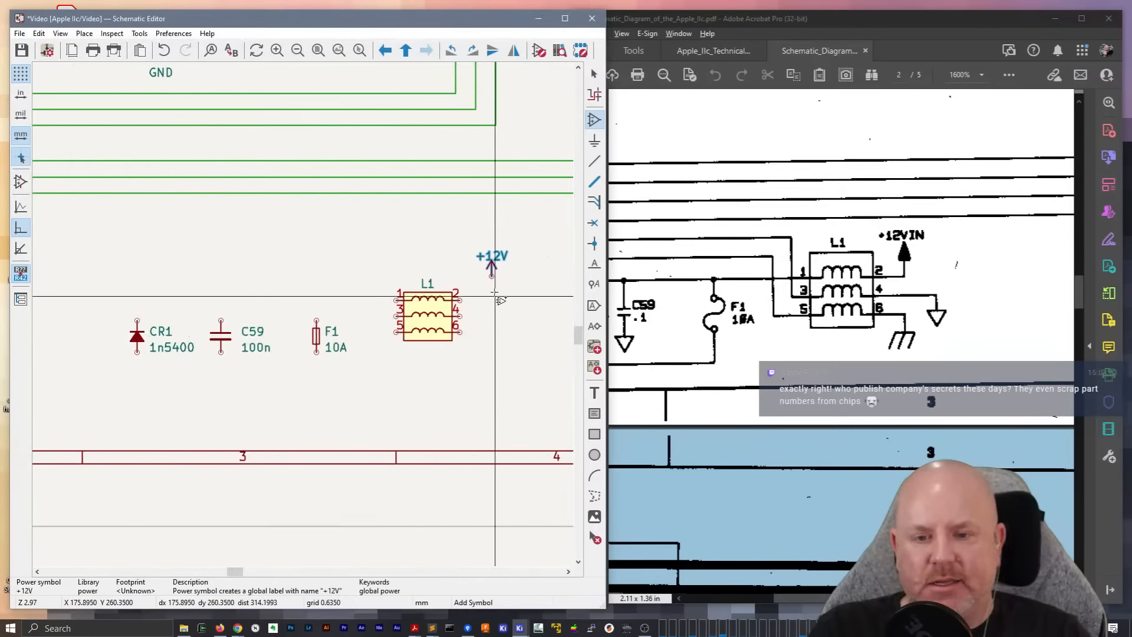
{"action": "key", "text": "Escape"}
Open the placed +12V symbol for editing and save it as +12VIN in the Apple IIc Schematic Symbols library
{"action": "double_click", "coordinate": [491, 268]}
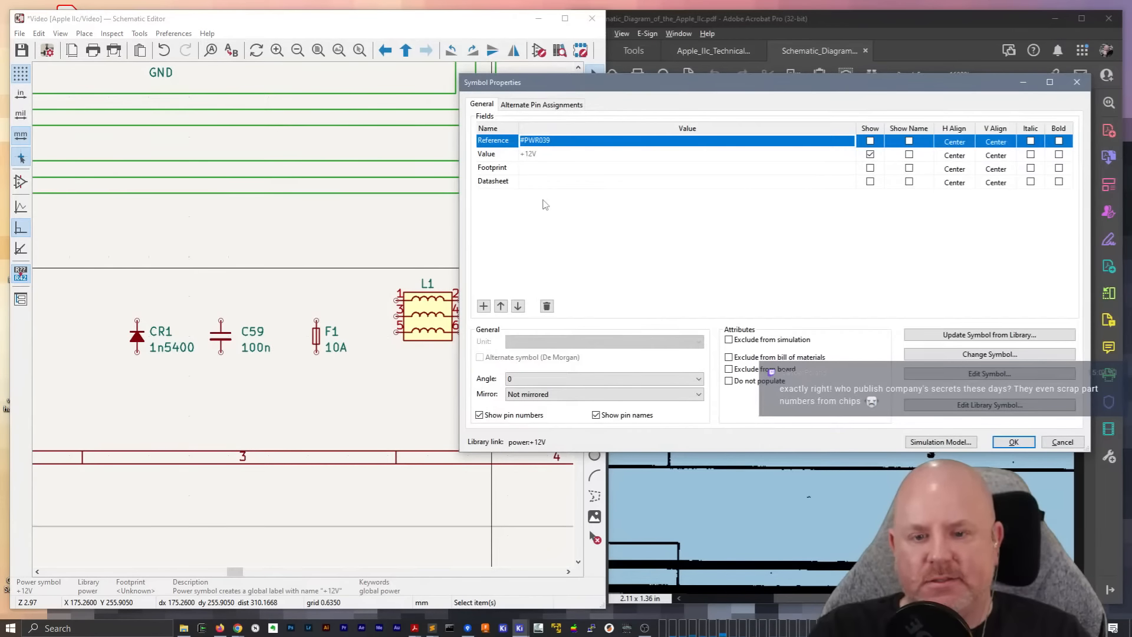
{"action": "left_click", "coordinate": [929, 372]}
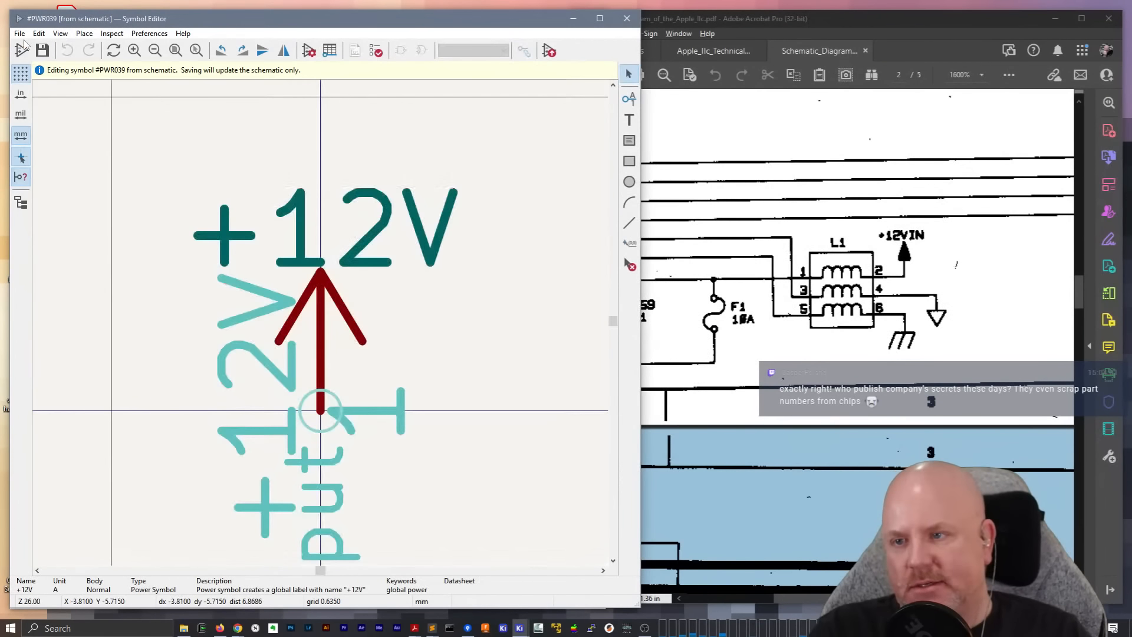
{"action": "left_click", "coordinate": [19, 33]}
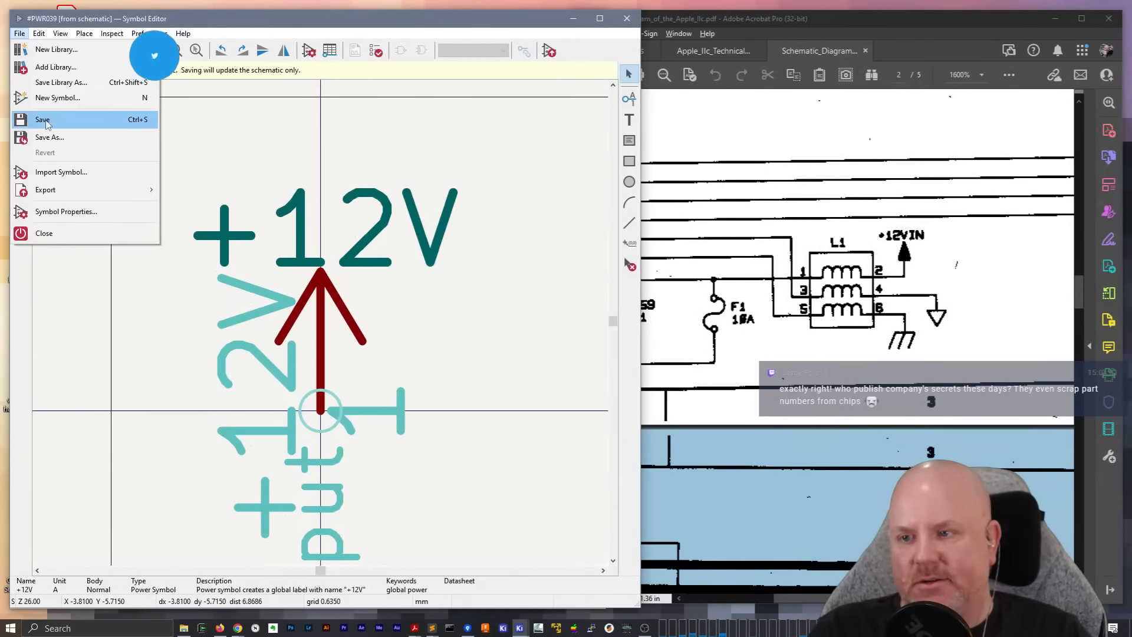
{"action": "left_click", "coordinate": [142, 139]}
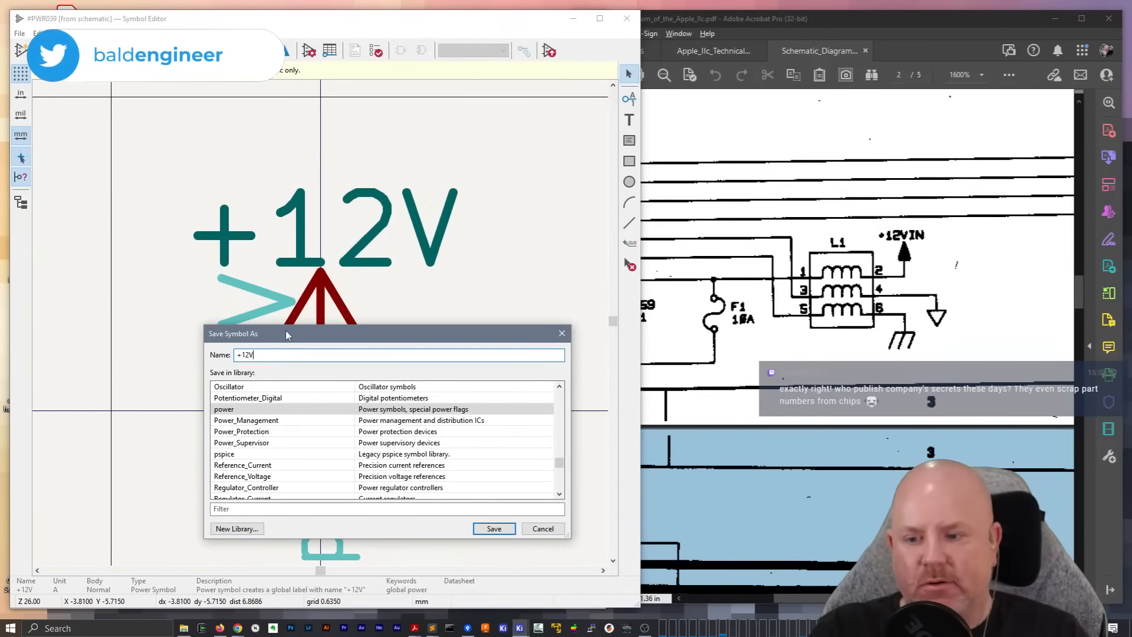
{"action": "left_click", "coordinate": [278, 509]}
{"action": "type", "text": "IIc"}
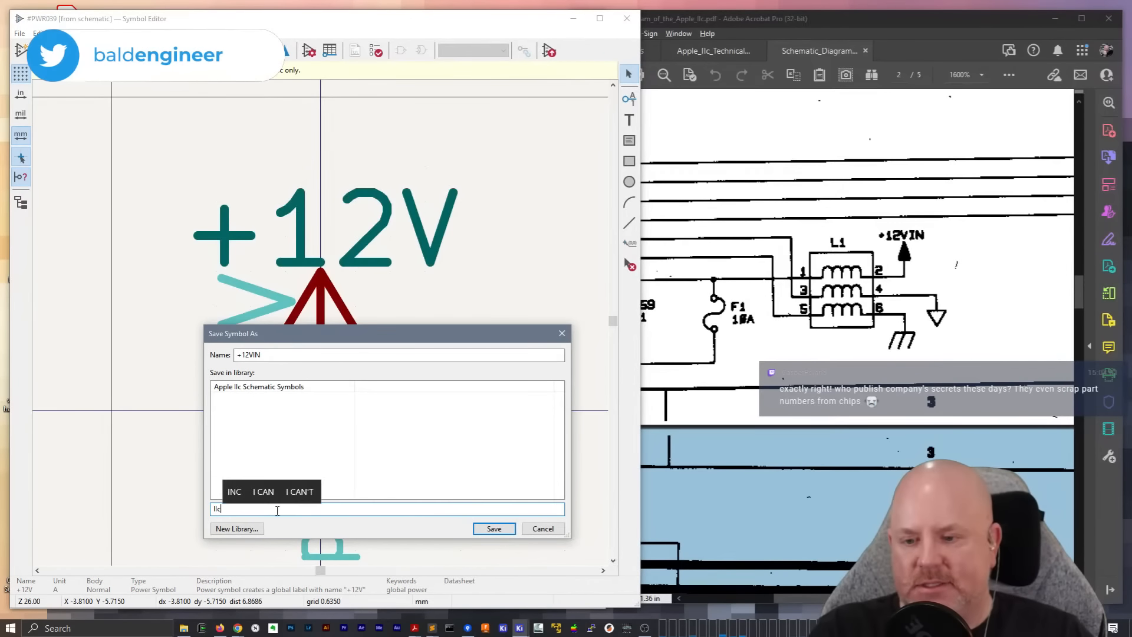
{"action": "double_click", "coordinate": [296, 390]}
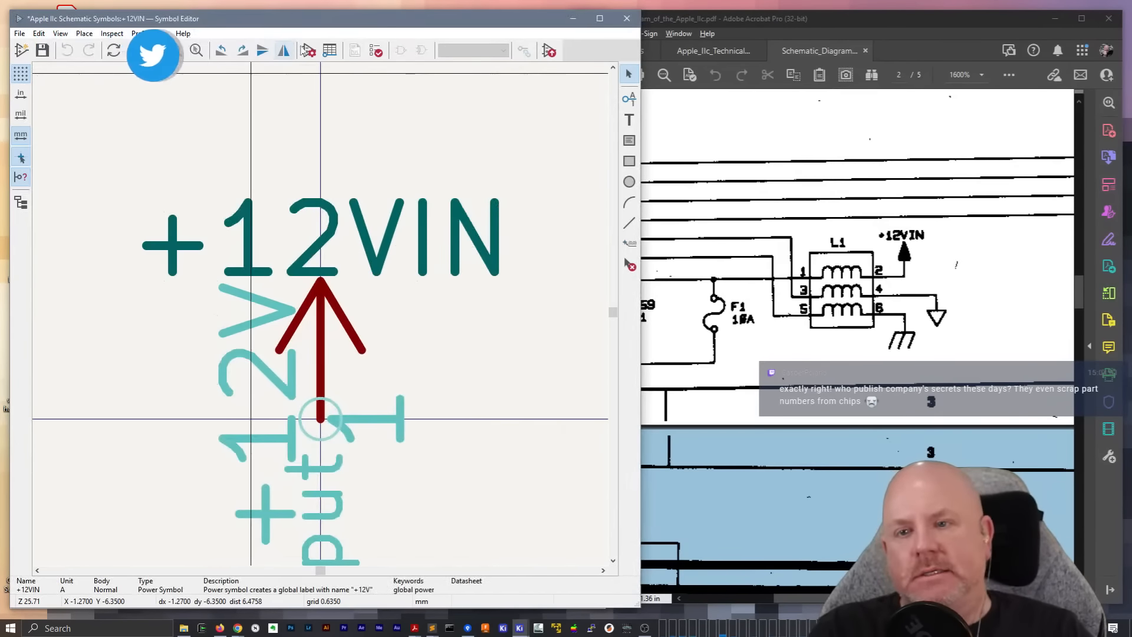
Update the +12VIN symbol's description so the global label name reads "+12VIN"
{"action": "left_click", "coordinate": [308, 51]}
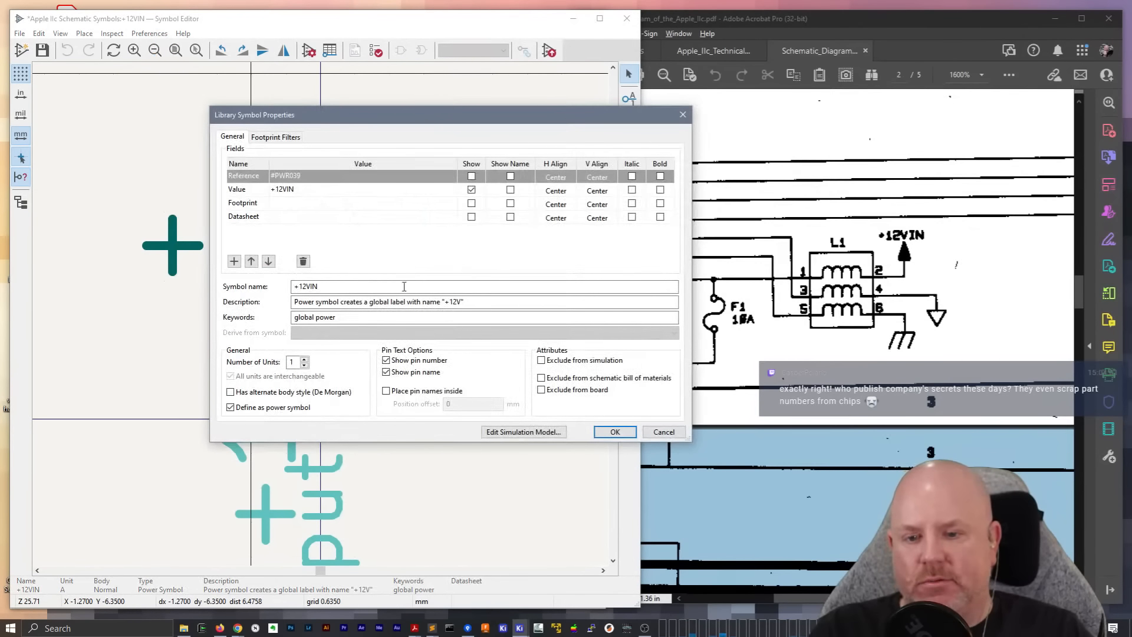
{"action": "left_click", "coordinate": [462, 302]}
{"action": "type", "text": "IN"}
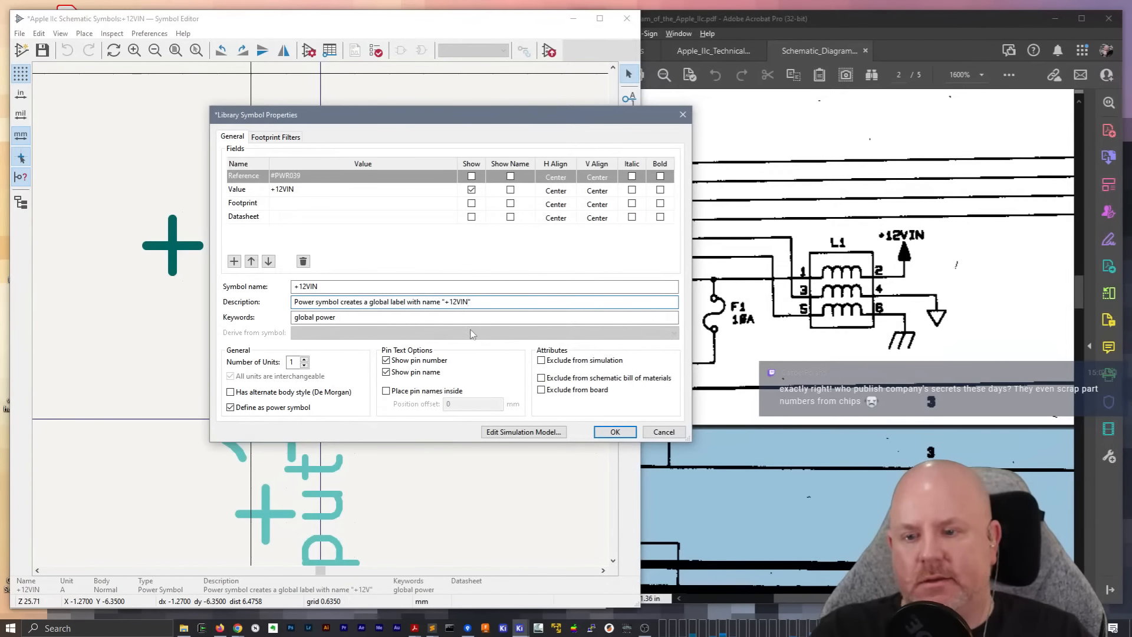
{"action": "left_click", "coordinate": [615, 432]}
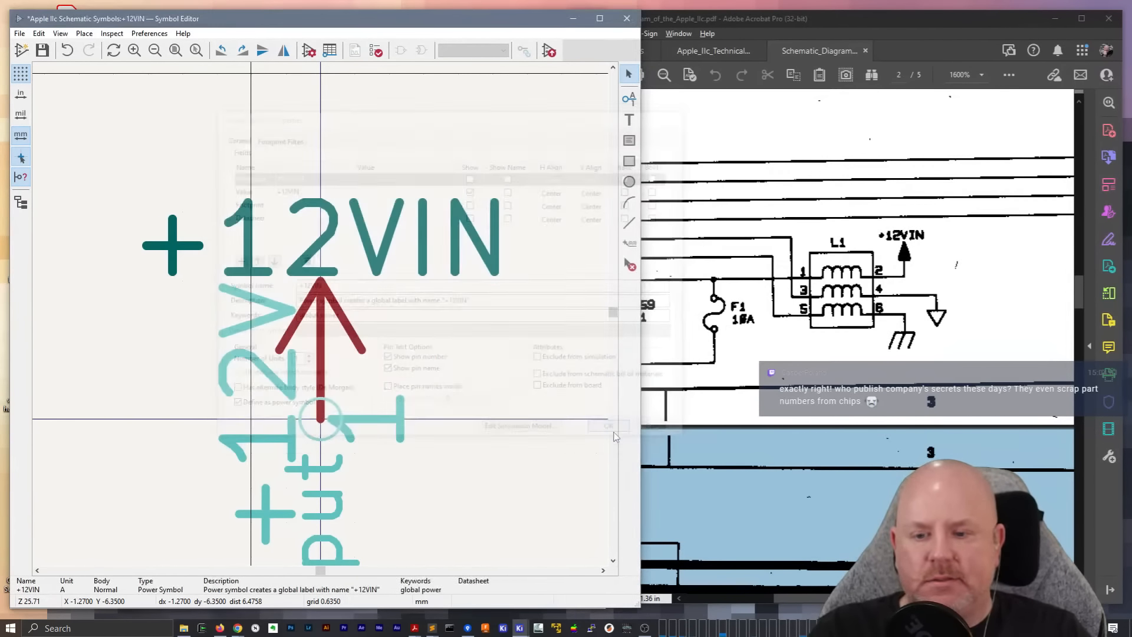
Rename the power symbol's hidden pin 1 as +12VIN
{"action": "left_click", "coordinate": [317, 396]}
{"action": "double_click", "coordinate": [317, 396]}
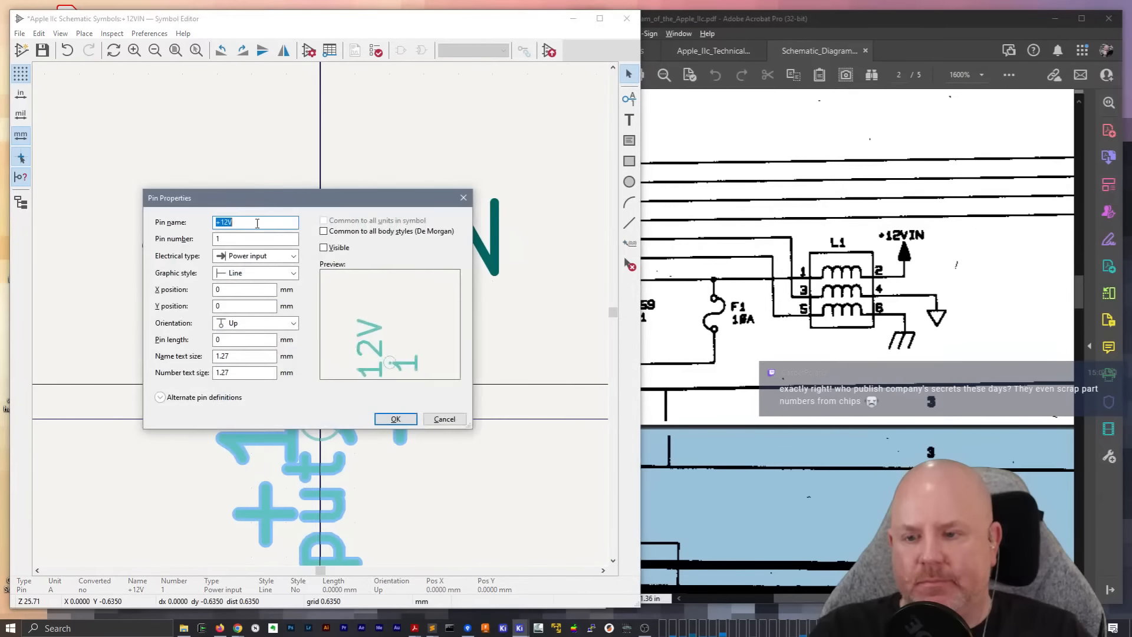
{"action": "key", "text": "End"}
{"action": "type", "text": "IN"}
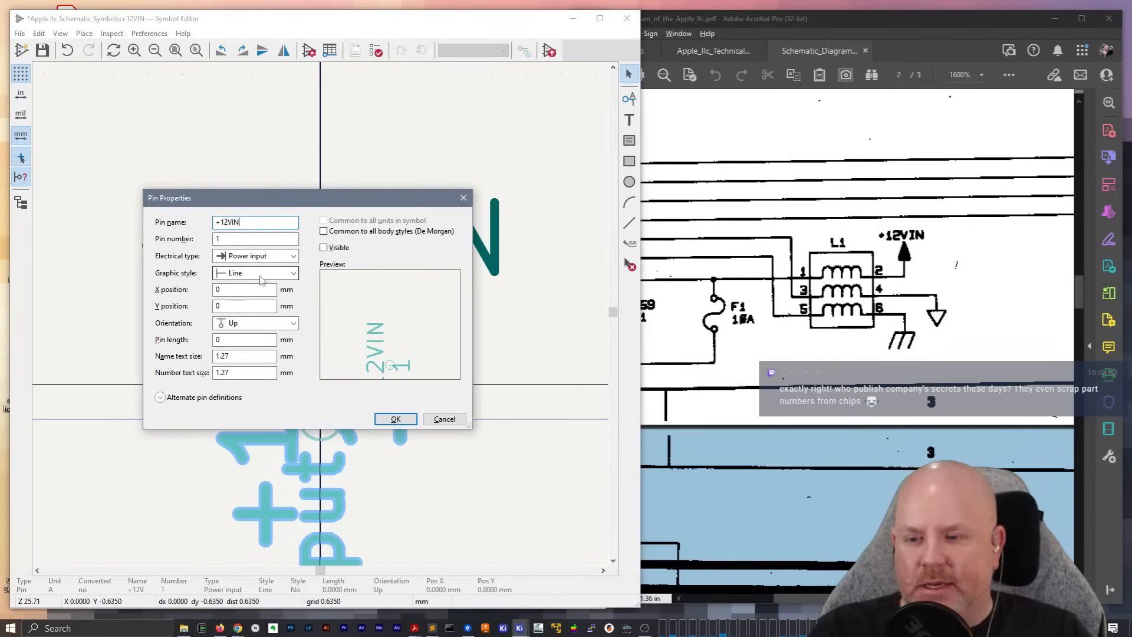
{"action": "left_click", "coordinate": [396, 419]}
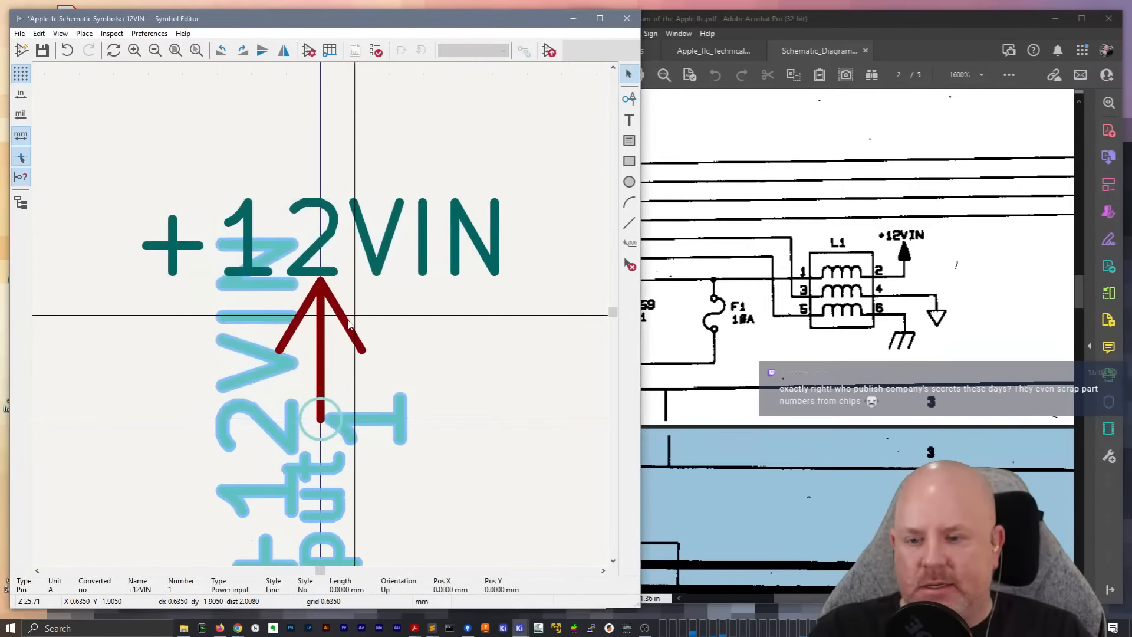
Try to close the +12VIN arrowhead into a triangle with a line across its base, and undo the changes
{"action": "left_click", "coordinate": [348, 328]}
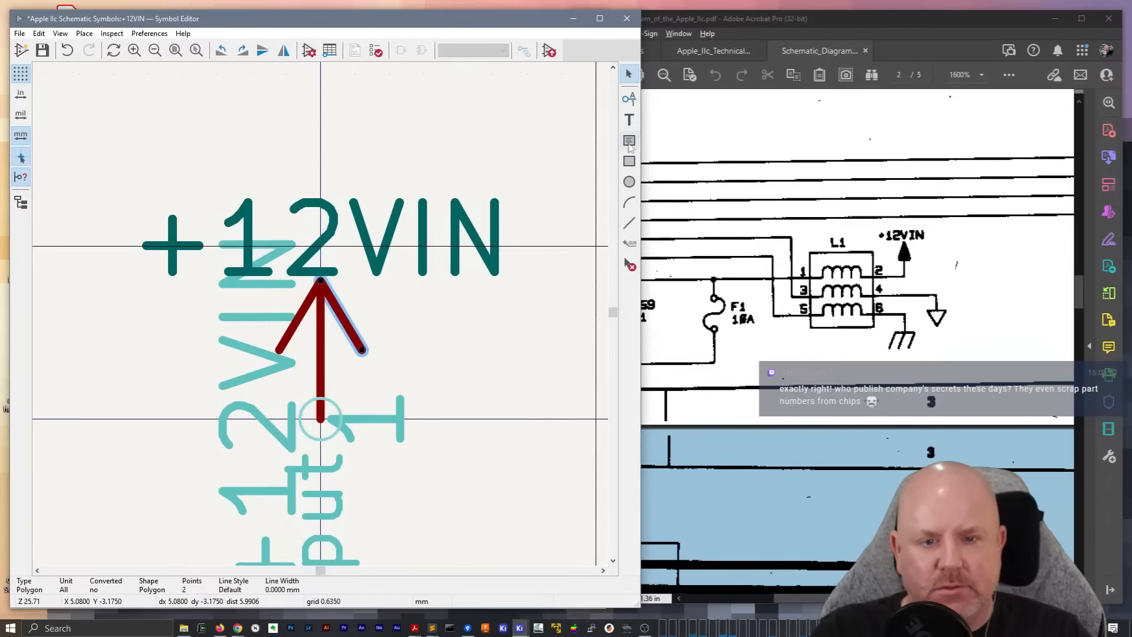
{"action": "left_click", "coordinate": [629, 223]}
{"action": "left_click", "coordinate": [355, 350]}
{"action": "double_click", "coordinate": [285, 350]}
{"action": "key", "text": "Escape"}
{"action": "left_click", "coordinate": [297, 331]}
{"action": "left_click", "coordinate": [304, 317]}
{"action": "left_click", "coordinate": [312, 296]}
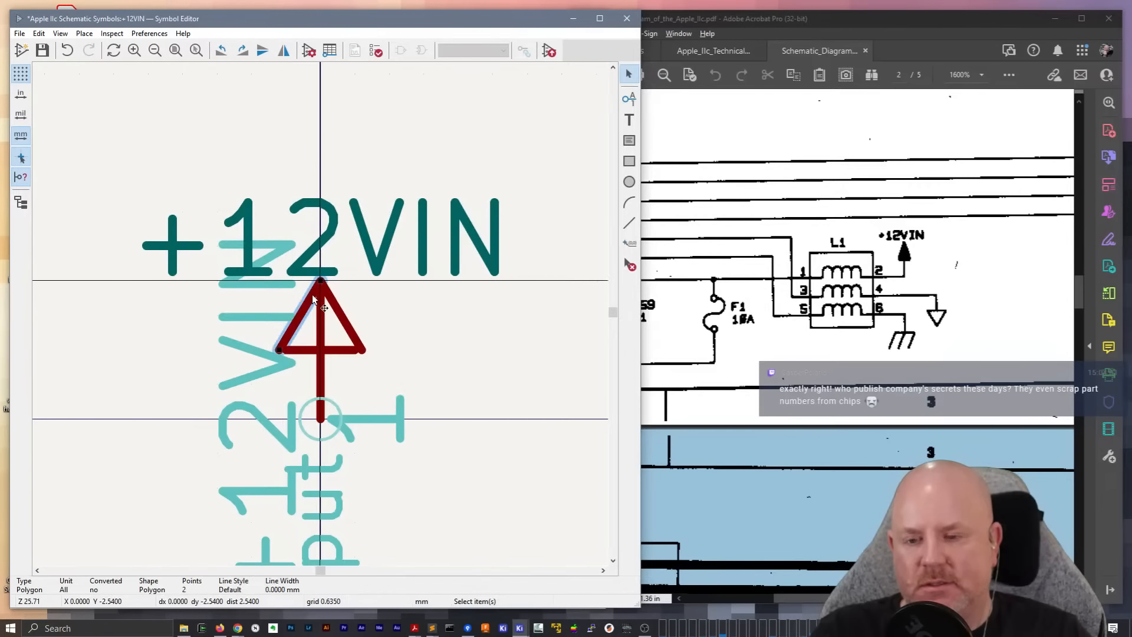
{"action": "key", "text": "ctrl+z"}
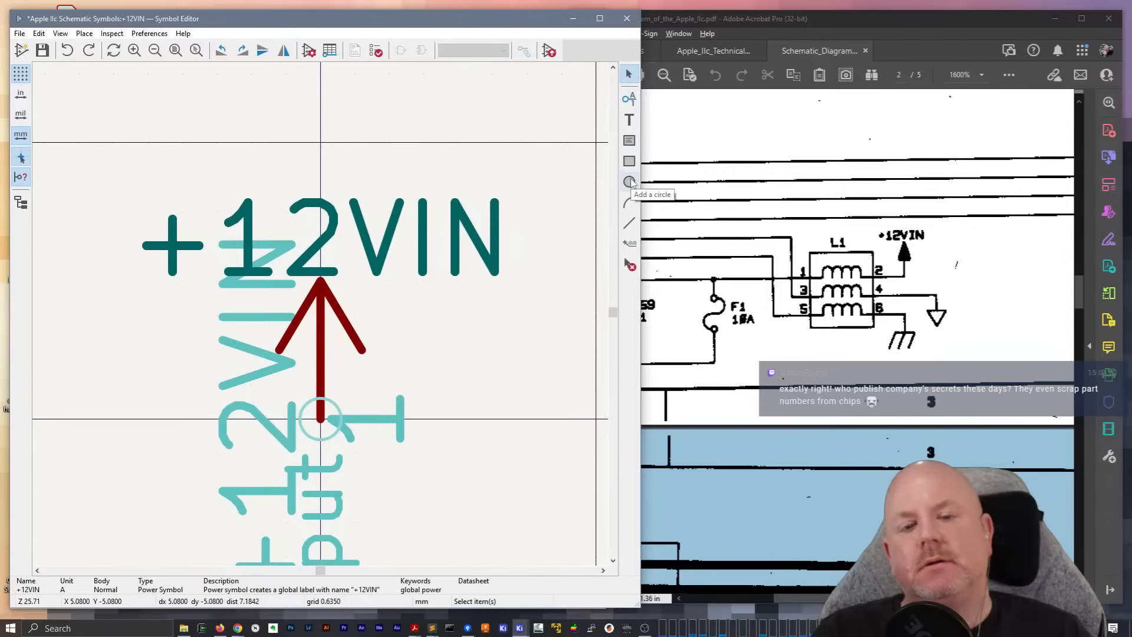
{"action": "left_click", "coordinate": [629, 223]}
{"action": "scroll", "coordinate": [333, 304], "scroll_direction": "down", "scroll_amount": 4}
{"action": "scroll", "coordinate": [273, 347], "scroll_direction": "up", "scroll_amount": 2}
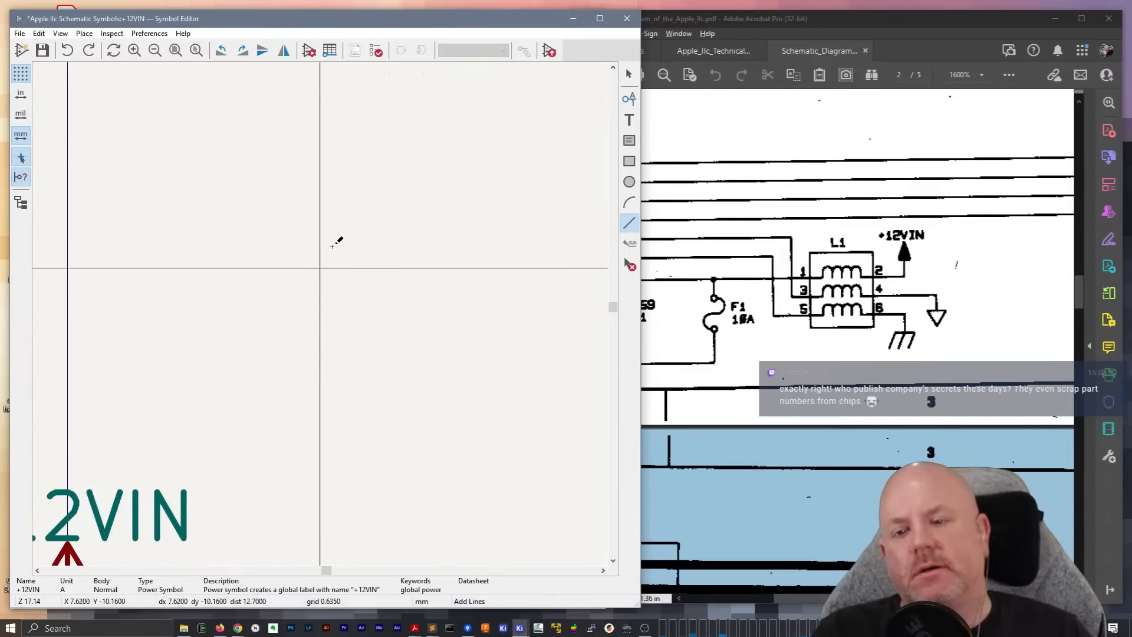
{"action": "left_click", "coordinate": [367, 176]}
{"action": "left_click", "coordinate": [504, 176]}
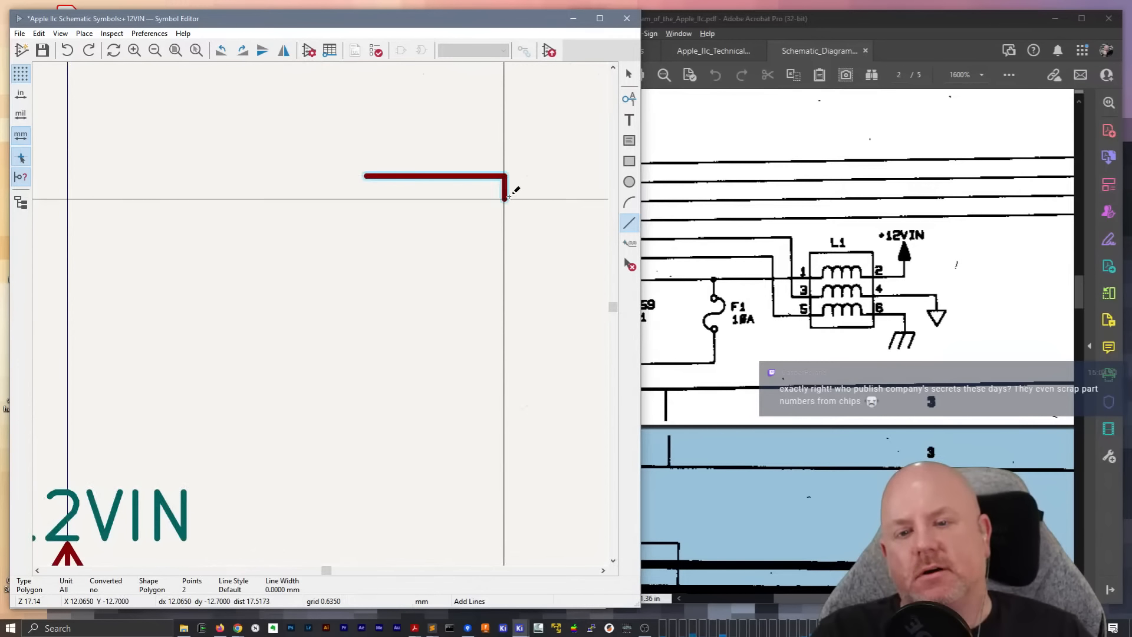
{"action": "left_click", "coordinate": [505, 360]}
{"action": "left_click", "coordinate": [366, 360]}
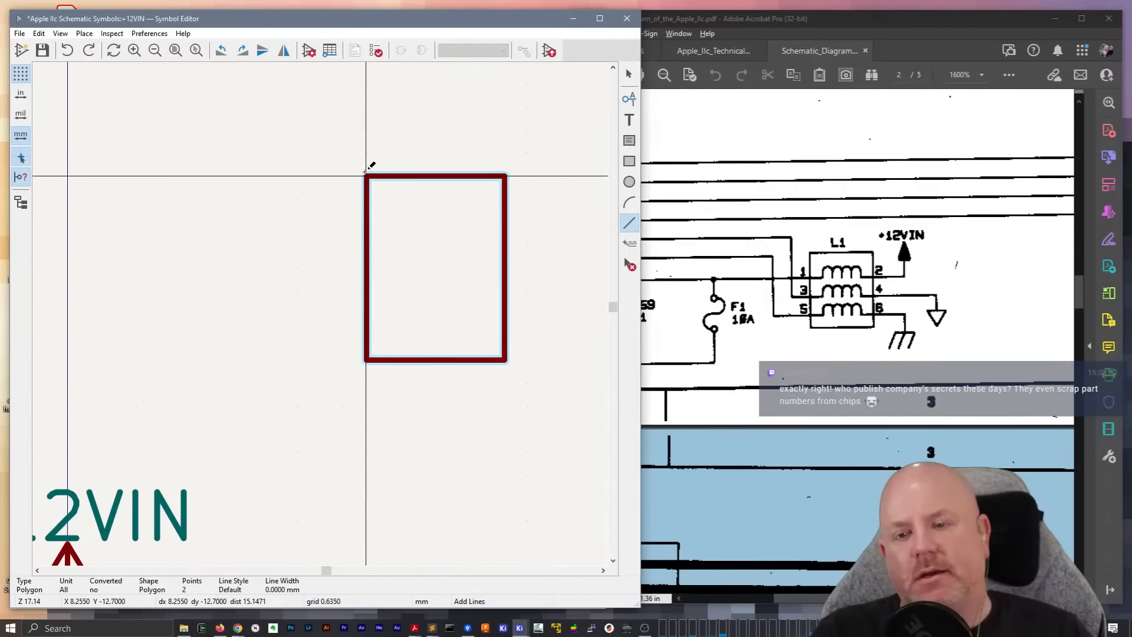
{"action": "key", "text": "Escape"}
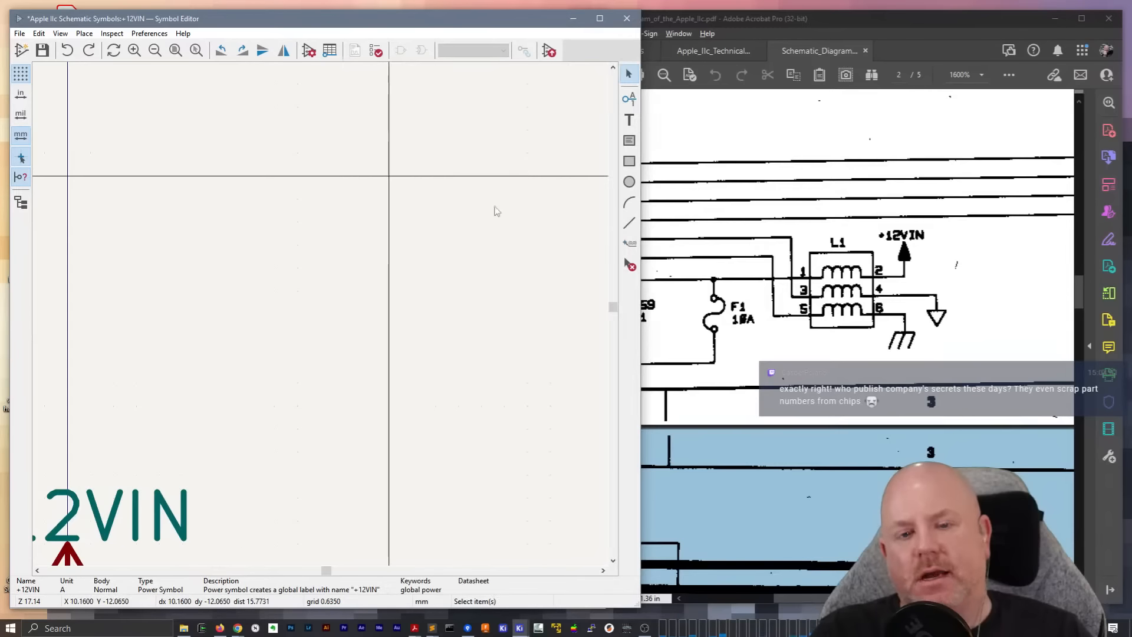
Draw a closed four-sided test polygon in the empty area above the +12VIN symbol and fill it with the body background color
{"action": "left_click", "coordinate": [629, 223]}
{"action": "left_click", "coordinate": [296, 154]}
{"action": "left_click", "coordinate": [460, 153]}
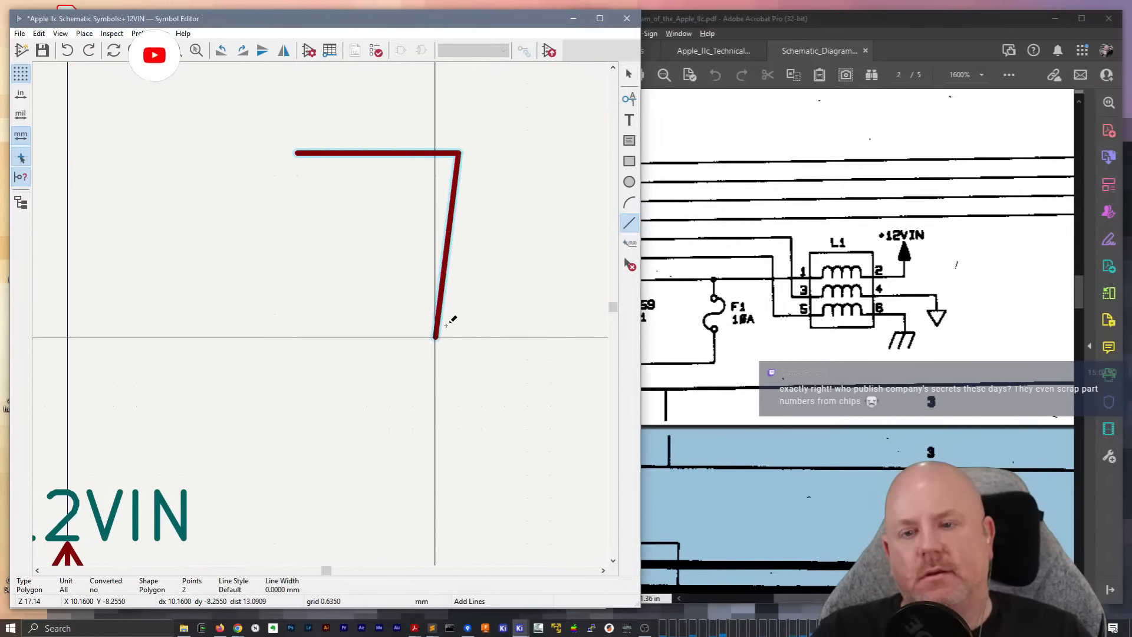
{"action": "left_click", "coordinate": [436, 338]}
{"action": "left_click", "coordinate": [320, 314]}
{"action": "double_click", "coordinate": [297, 154]}
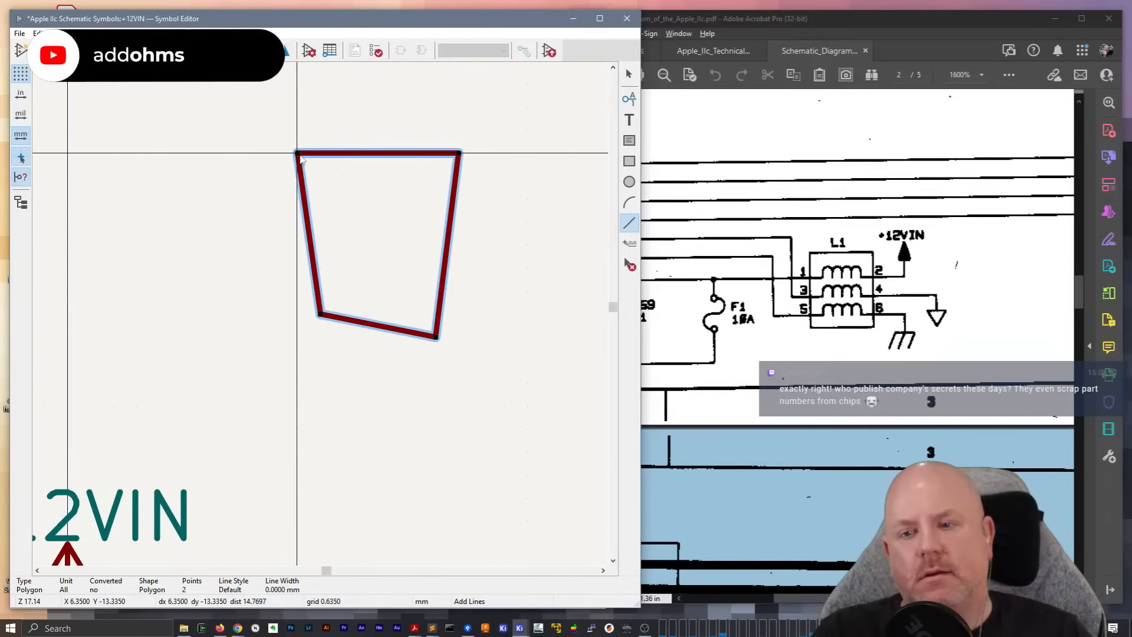
{"action": "key", "text": "Escape"}
{"action": "double_click", "coordinate": [372, 155]}
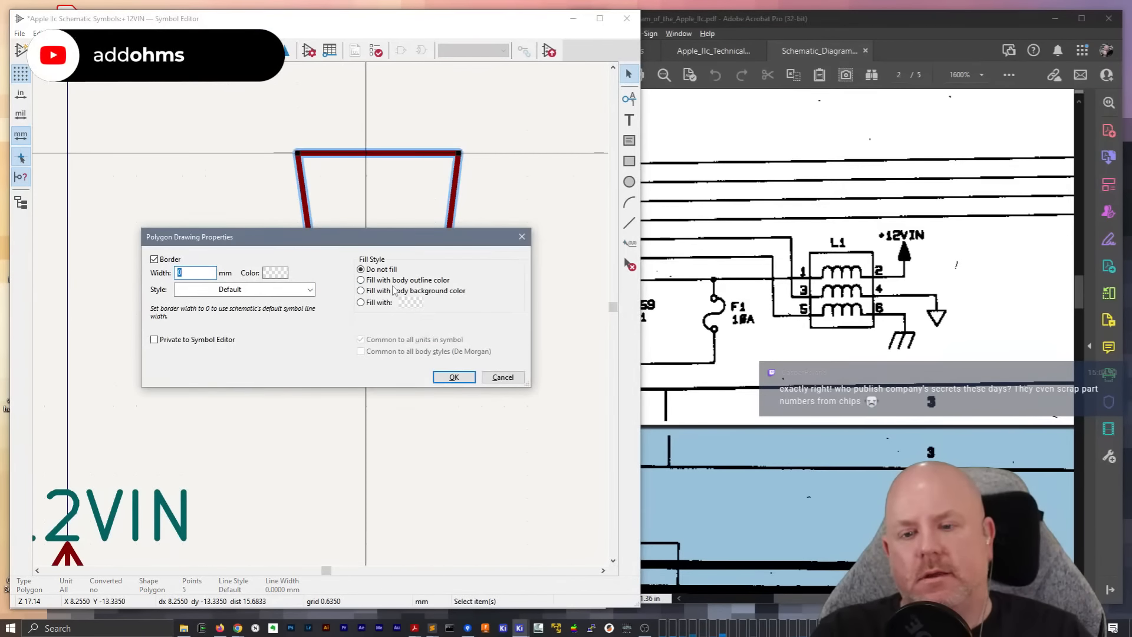
{"action": "left_click", "coordinate": [392, 292]}
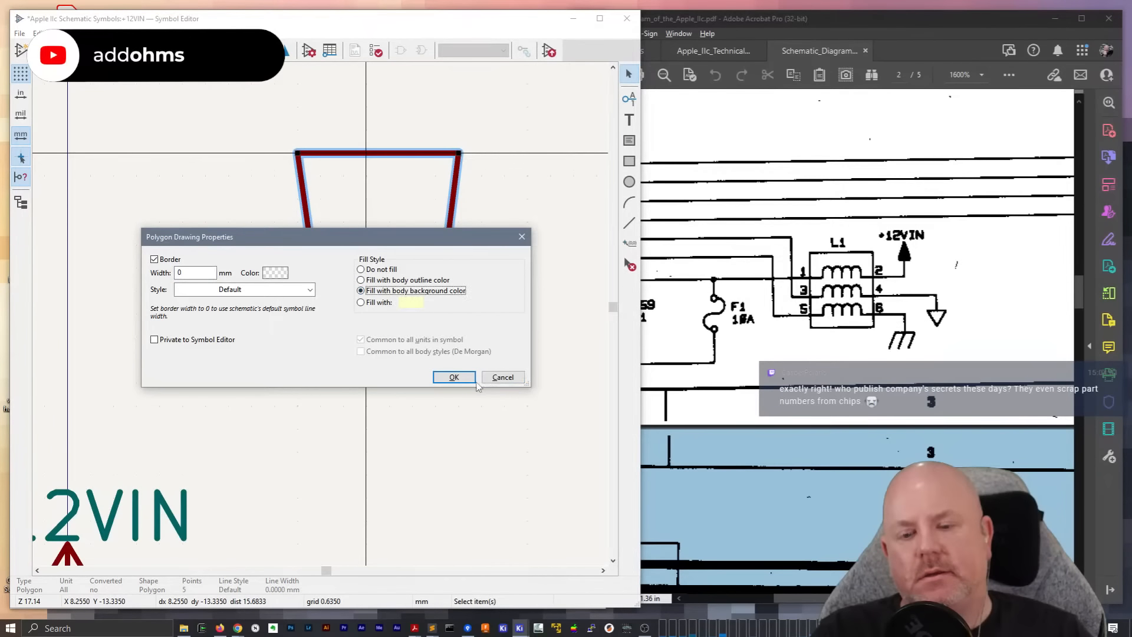
{"action": "left_click", "coordinate": [455, 378]}
Undo the polygon's fill and delete the four-sided test polygon
{"action": "key", "text": "ctrl+z"}
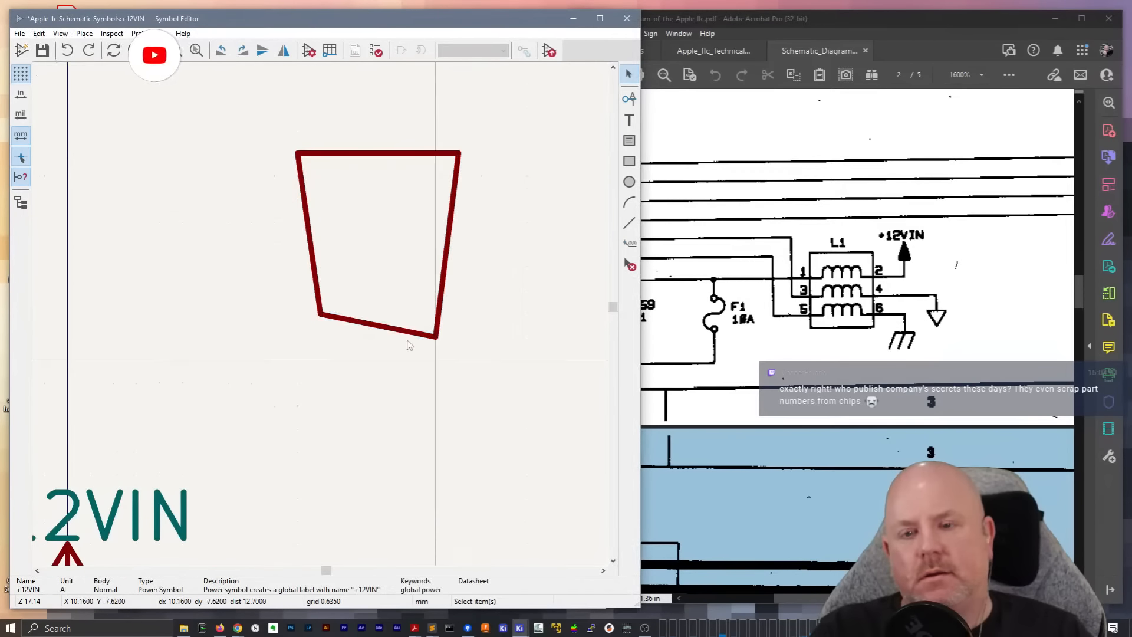
{"action": "left_click_drag", "start_coordinate": [266, 106], "coordinate": [510, 355]}
{"action": "key", "text": "Delete"}
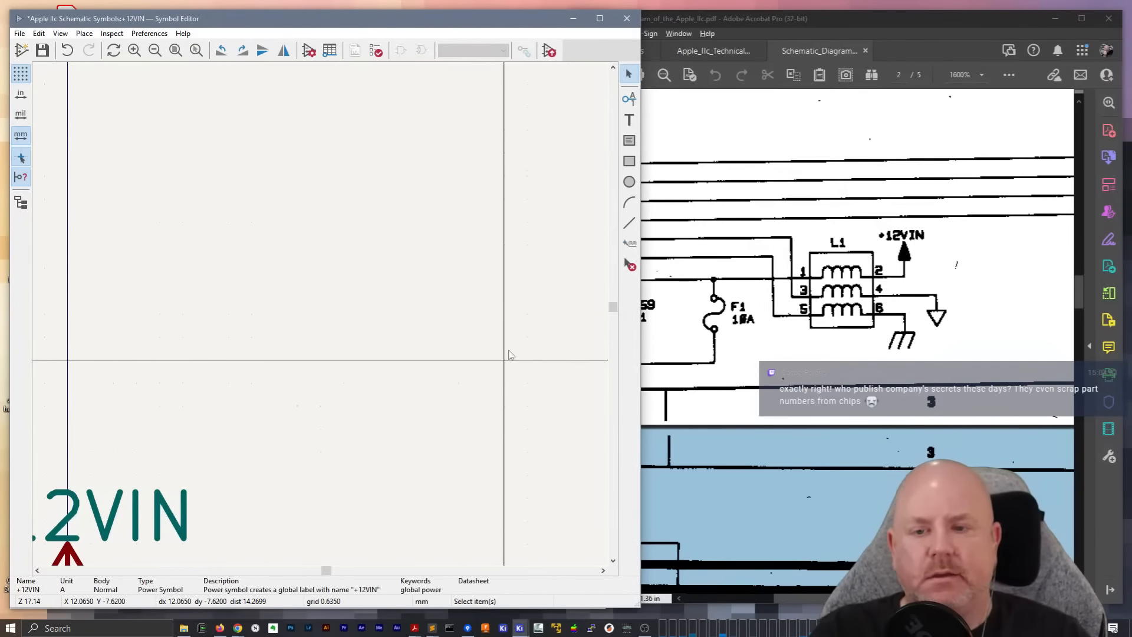
Draw a closed triangle over the +12VIN symbol's arrowhead, tracing its two sloping sides and adding a base line
{"action": "middle_click_drag", "start_coordinate": [342, 431], "coordinate": [486, 197]}
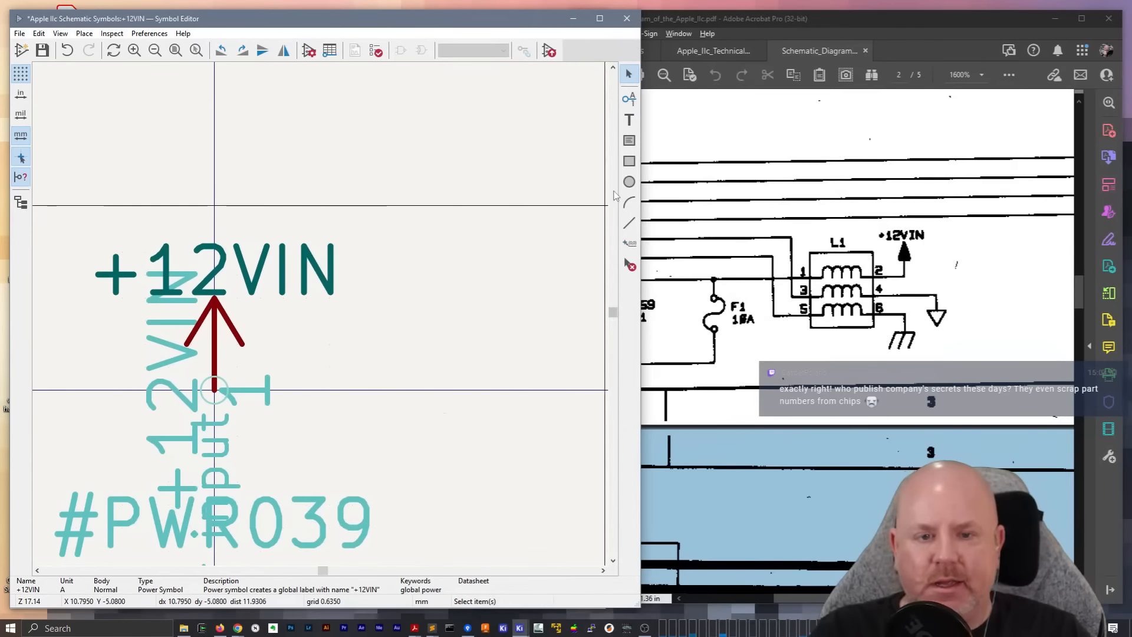
{"action": "left_click", "coordinate": [629, 223]}
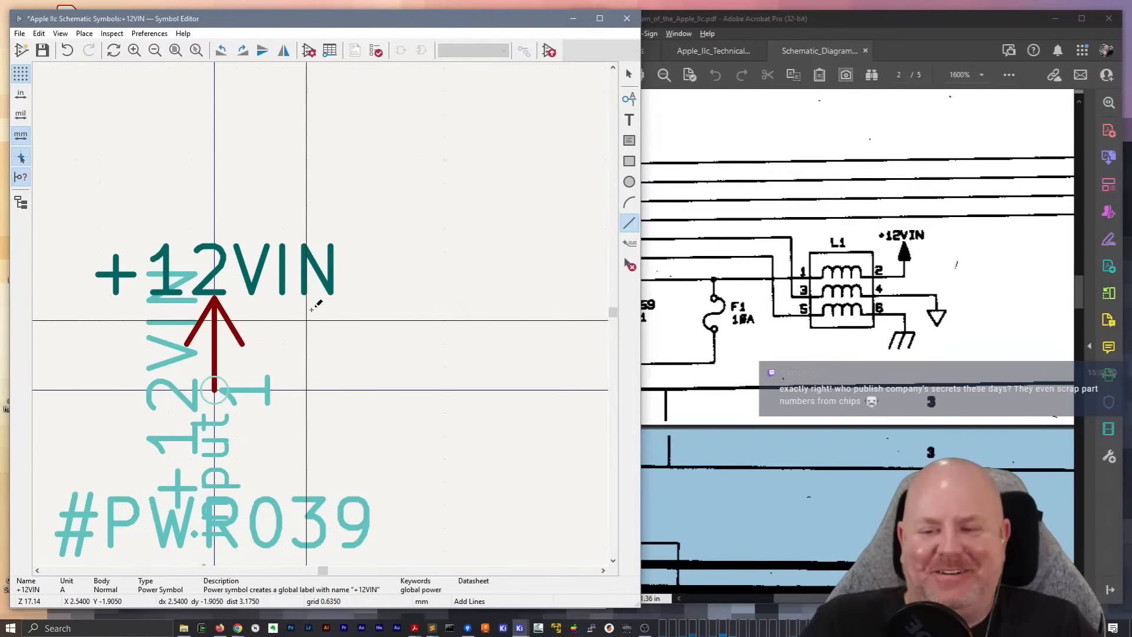
{"action": "left_click", "coordinate": [188, 342]}
{"action": "left_click", "coordinate": [215, 299]}
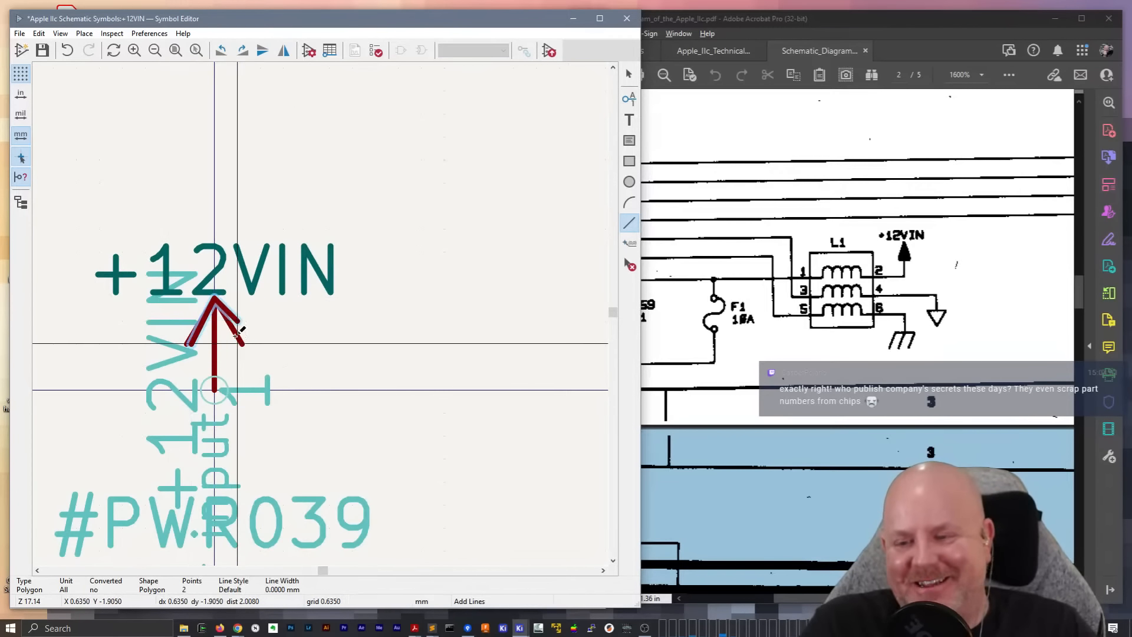
{"action": "left_click", "coordinate": [242, 344]}
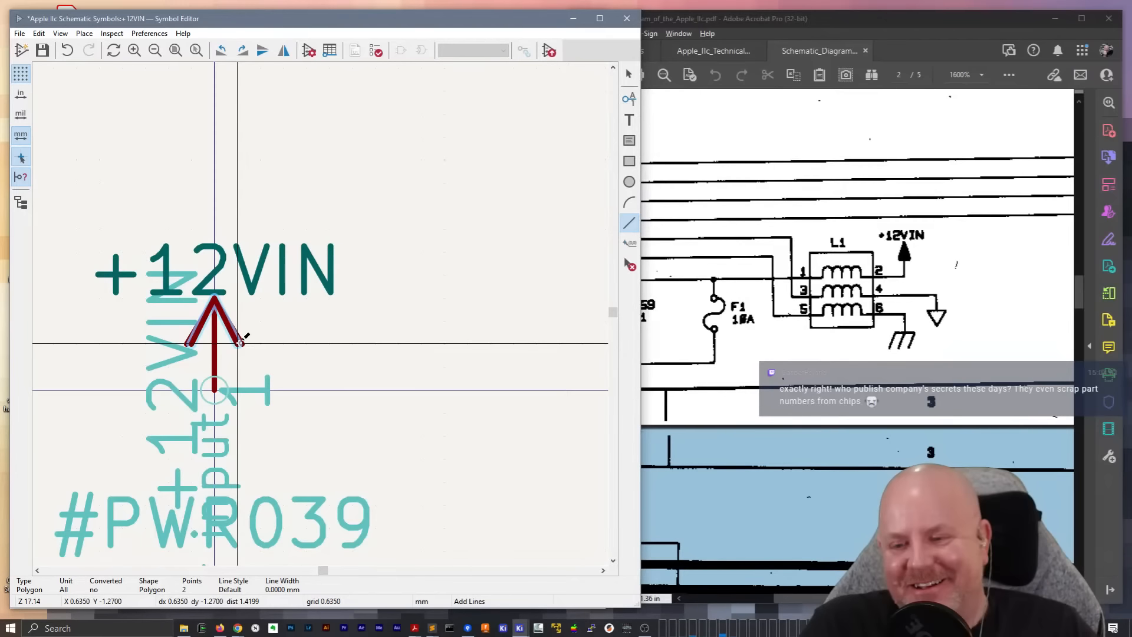
{"action": "double_click", "coordinate": [196, 342]}
{"action": "key", "text": "Escape"}
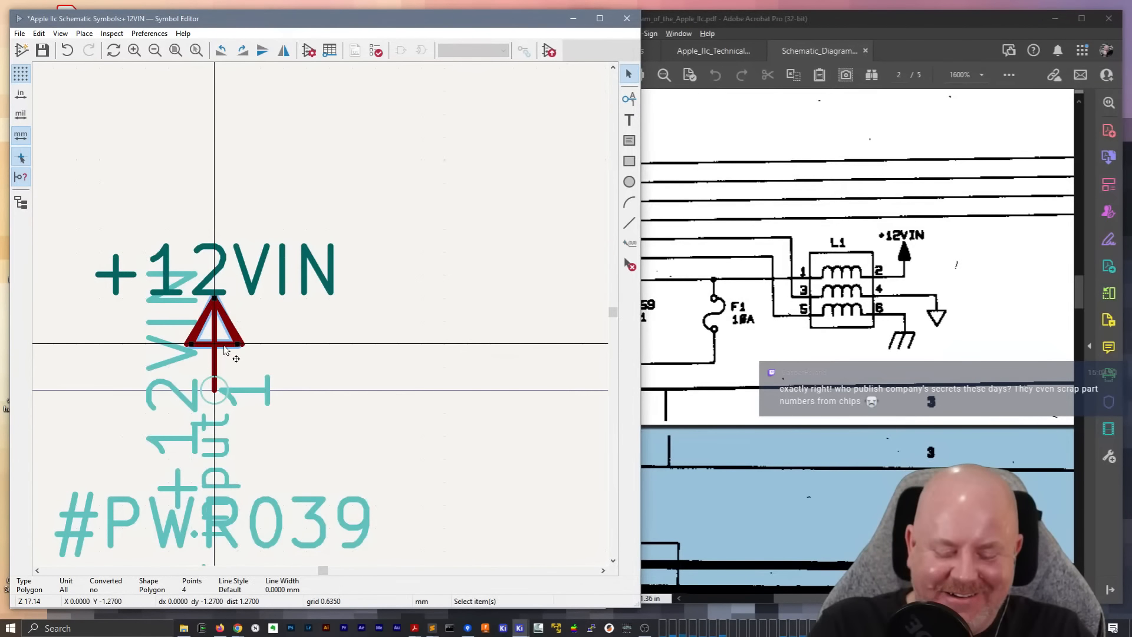
Shift the new triangle off the arrow shaft and delete the original open arrowhead lines underneath
{"action": "left_click_drag", "start_coordinate": [224, 347], "coordinate": [189, 343]}
{"action": "left_click", "coordinate": [234, 336]}
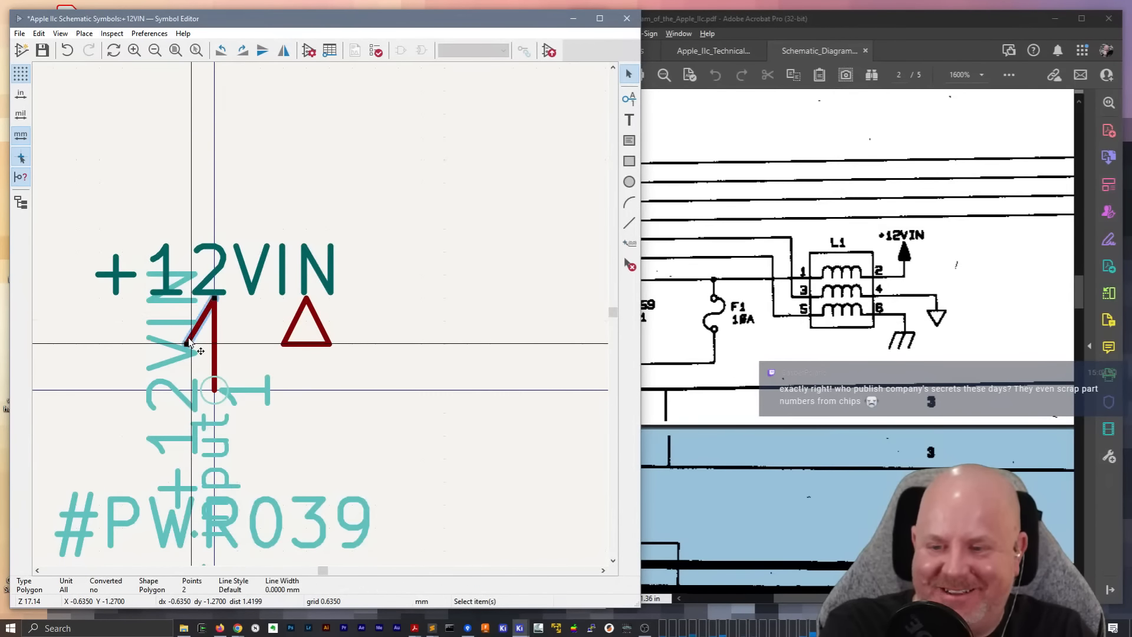
Fill the triangle with the body outline color and move it back onto the end of the arrow shaft
{"action": "double_click", "coordinate": [300, 352]}
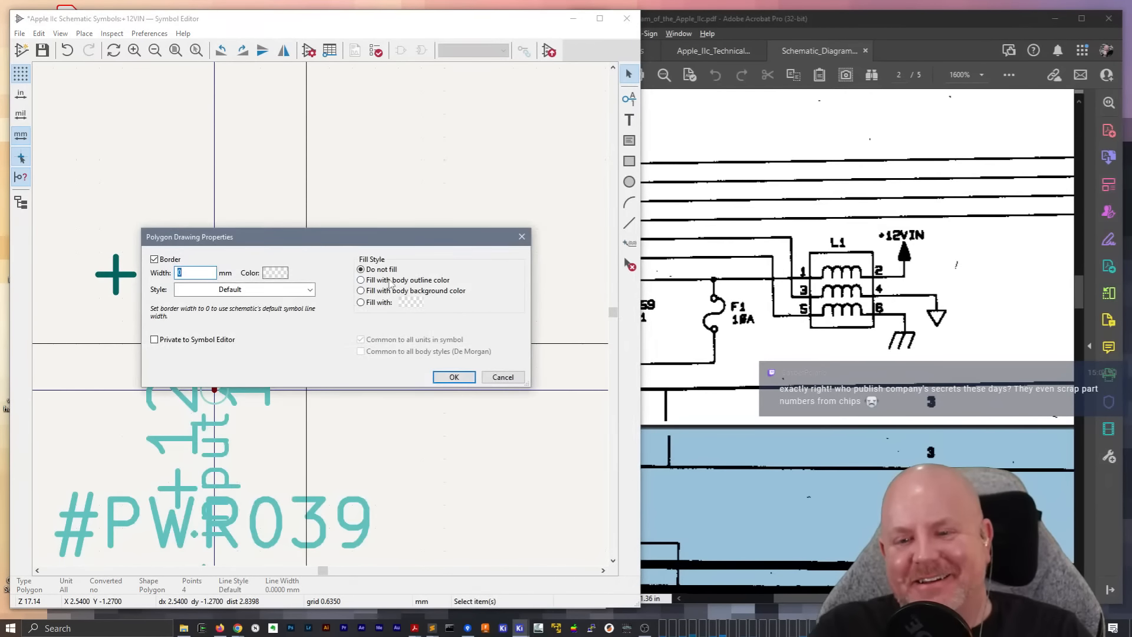
{"action": "left_click", "coordinate": [388, 282]}
{"action": "left_click", "coordinate": [454, 377]}
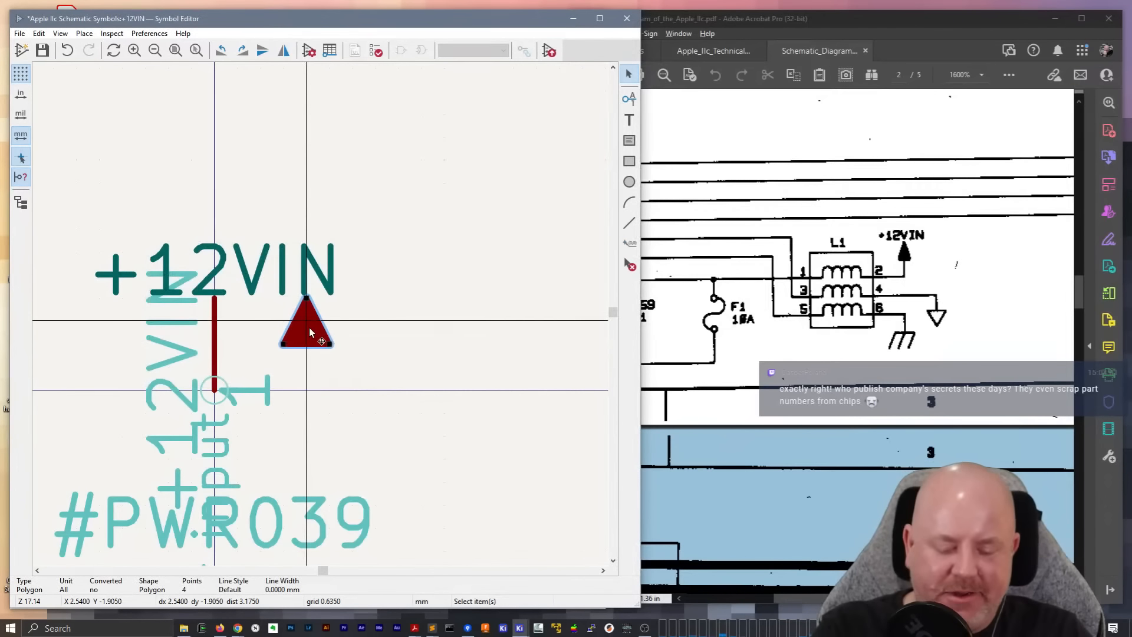
{"action": "left_click_drag", "start_coordinate": [309, 327], "coordinate": [195, 338]}
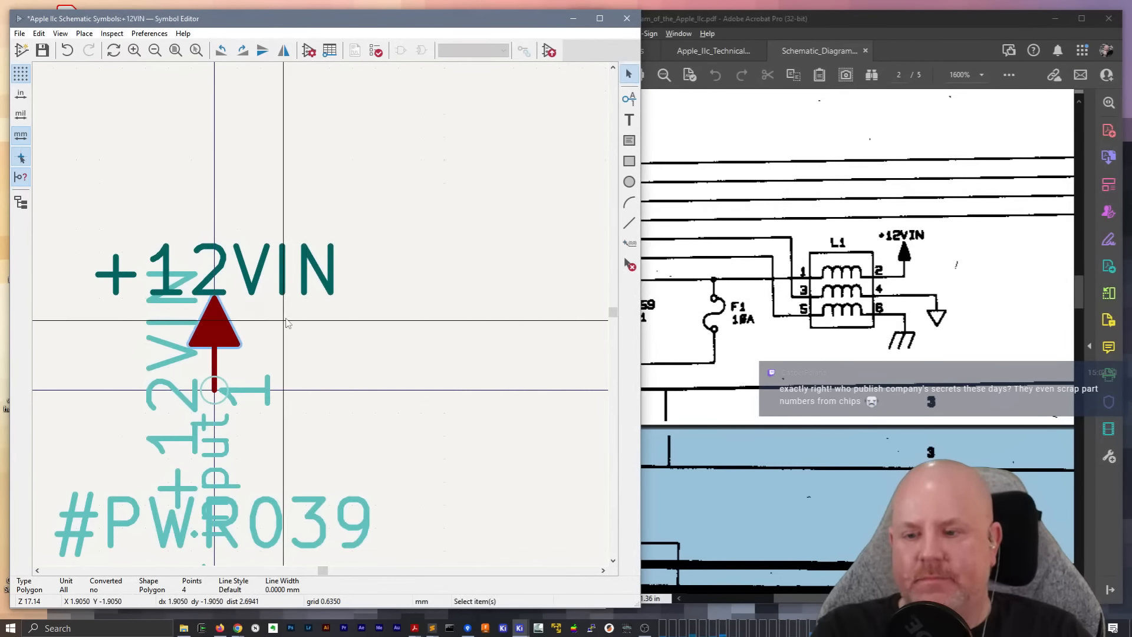
Save the +12VIN power symbol and close the Symbol Editor
{"action": "left_click", "coordinate": [314, 328]}
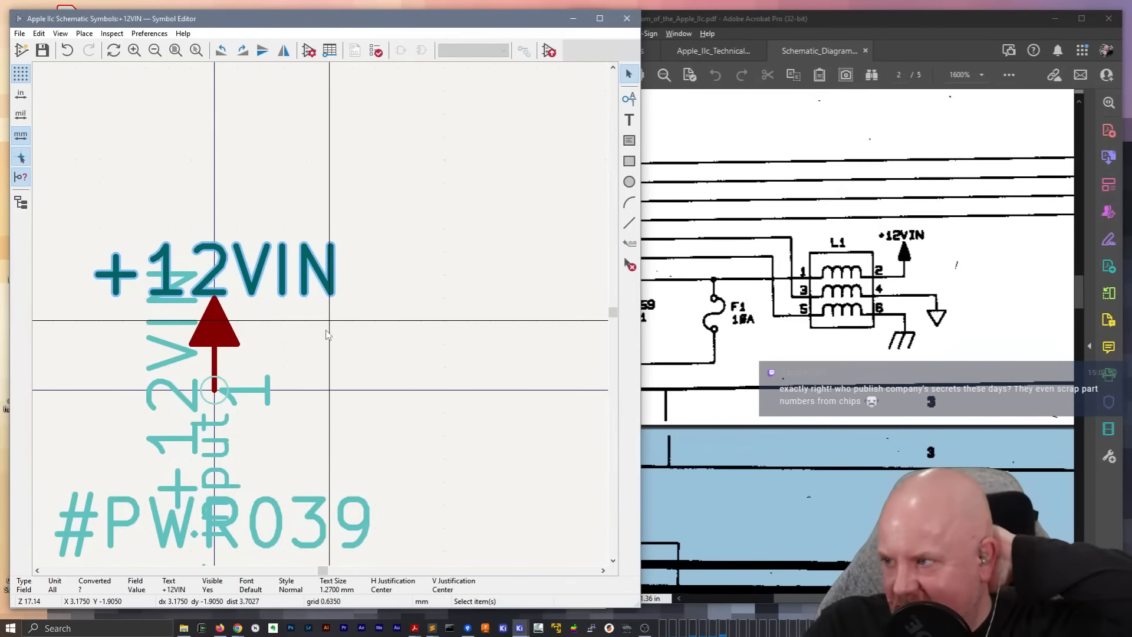
{"action": "left_click", "coordinate": [302, 184]}
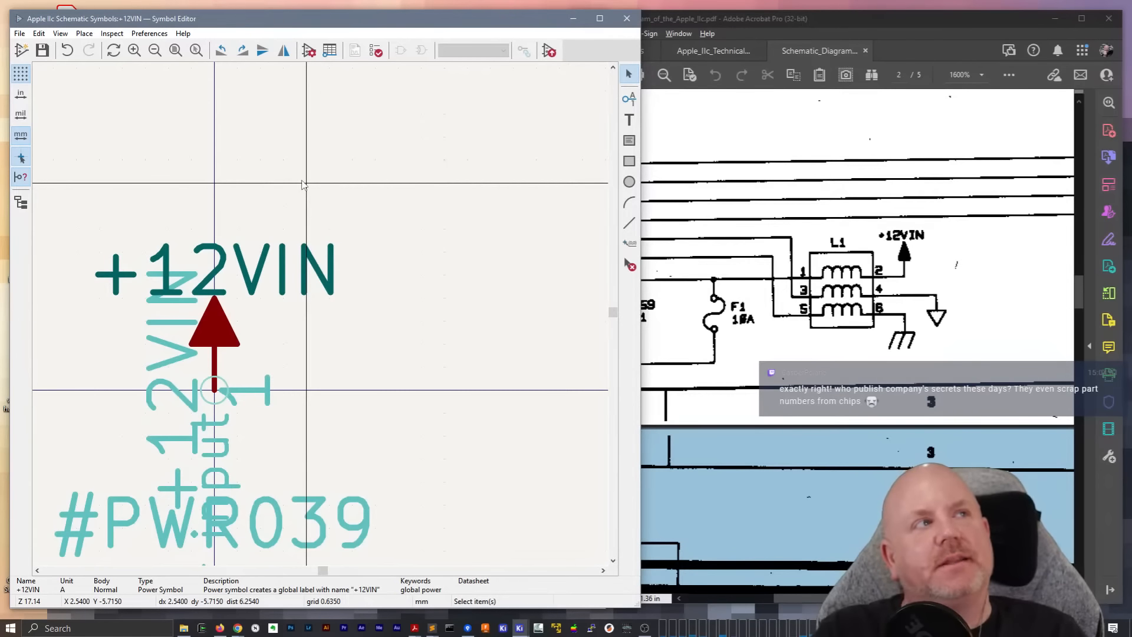
{"action": "left_click", "coordinate": [627, 19]}
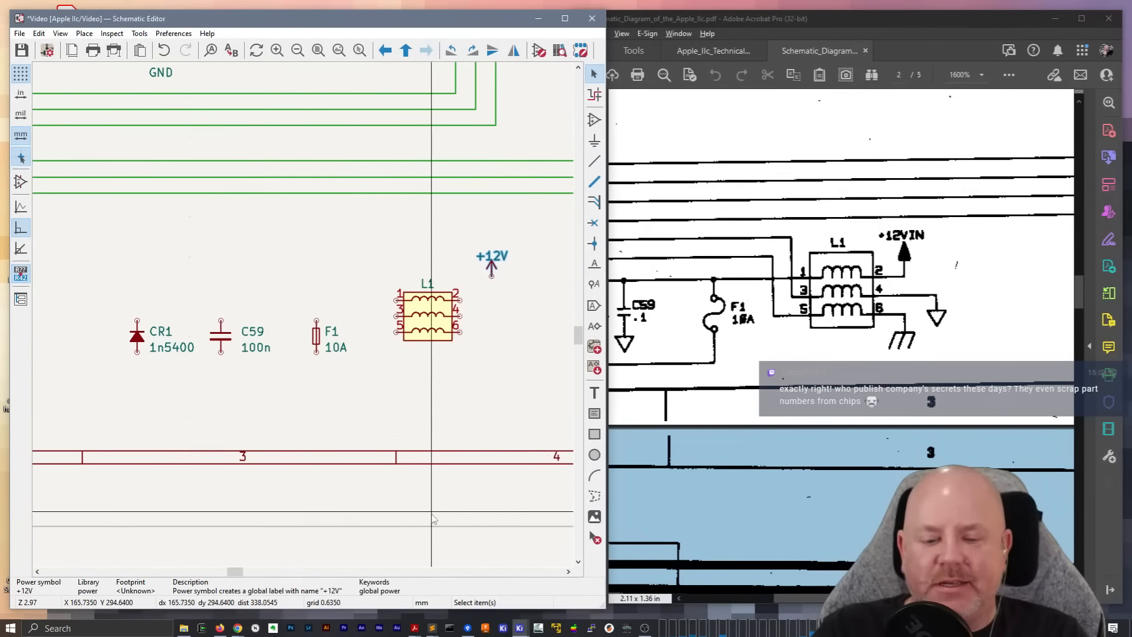
Switch to Adobe Acrobat and examine the schematic's title block notice and the firmware listing in the Technical Reference Manual
{"action": "mouse_move", "coordinate": [520, 630]}
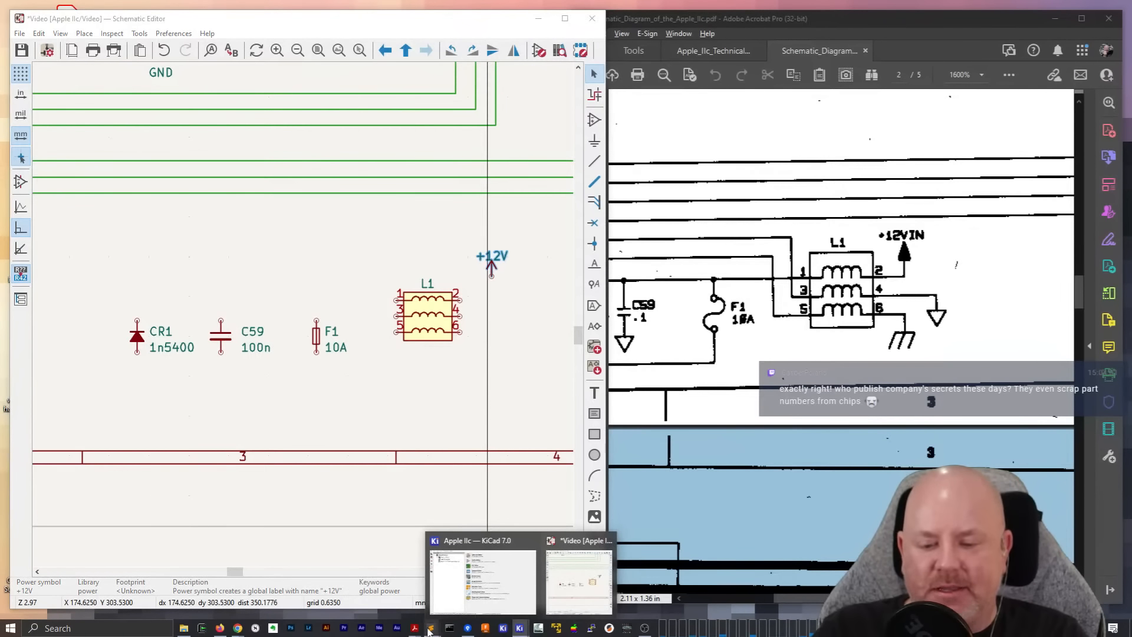
{"action": "mouse_move", "coordinate": [415, 628]}
{"action": "left_click", "coordinate": [399, 601]}
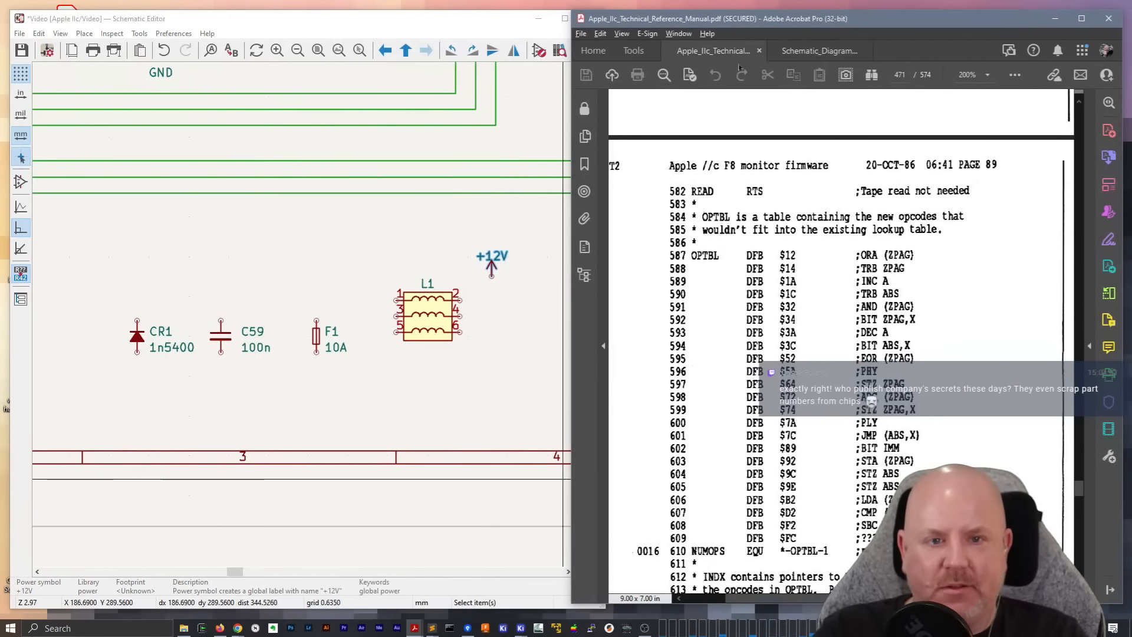
{"action": "double_click", "coordinate": [824, 18]}
{"action": "left_click", "coordinate": [248, 36]}
{"action": "scroll", "coordinate": [560, 342], "scroll_direction": "down", "scroll_amount": 5}
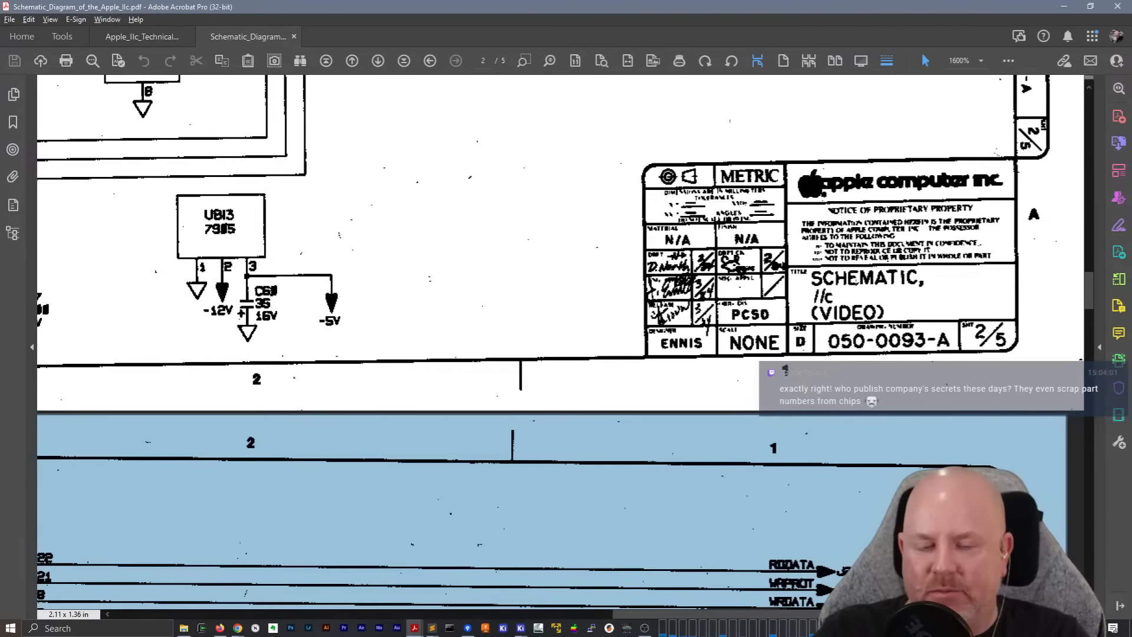
{"action": "left_click", "coordinate": [142, 37]}
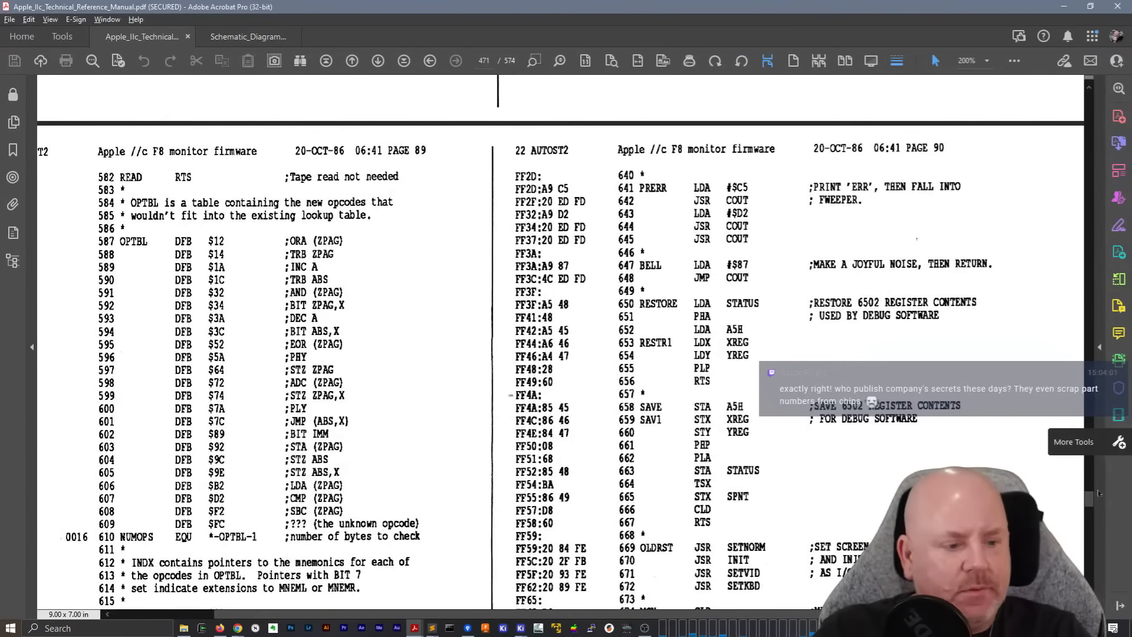
{"action": "mouse_move", "coordinate": [1091, 506]}
{"action": "left_mouse_down"}
{"action": "mouse_move", "coordinate": [1082, 95]}
{"action": "mouse_move", "coordinate": [1091, 504]}
{"action": "left_mouse_up"}
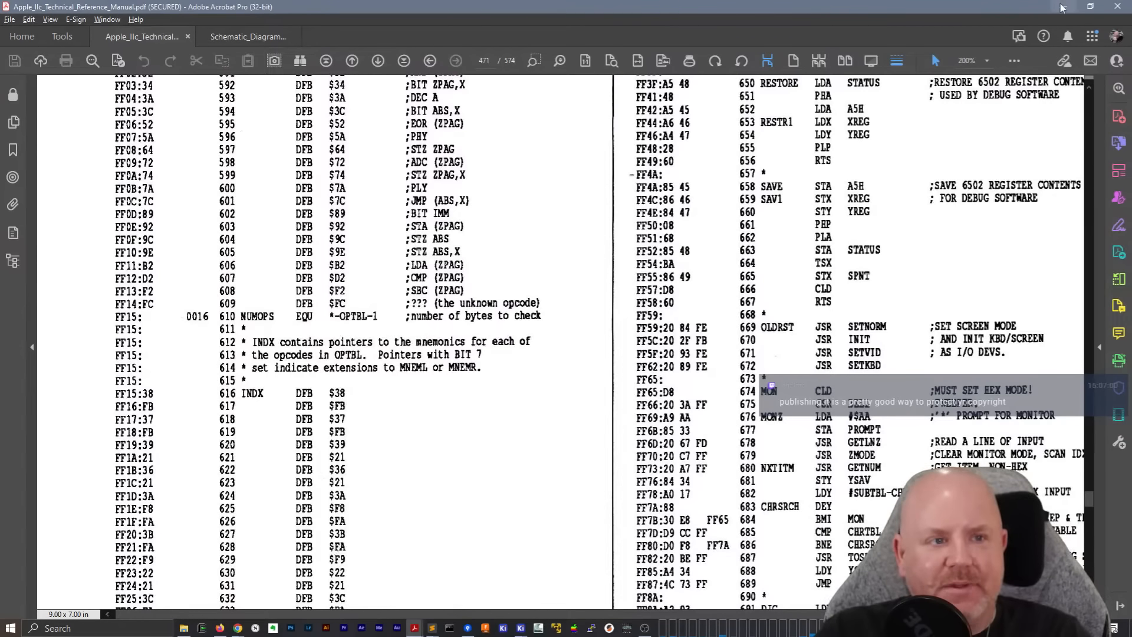
Return to the Apple IIc schematic diagram beside the schematic editor and locate L1 with its +12VIN connection
{"action": "left_click", "coordinate": [259, 36]}
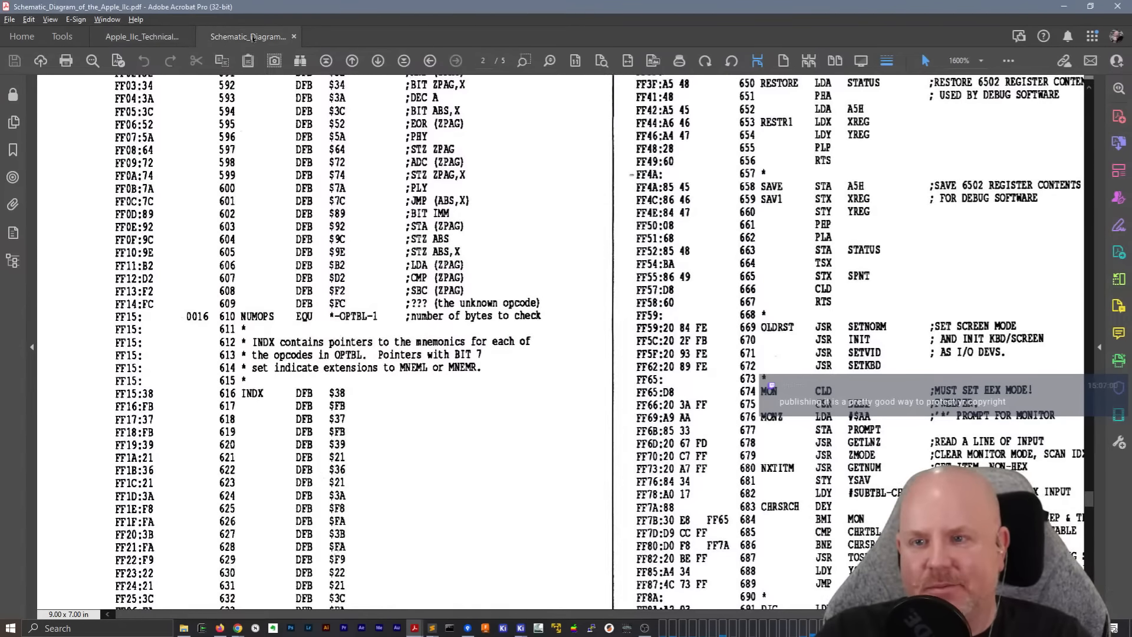
{"action": "double_click", "coordinate": [581, 8]}
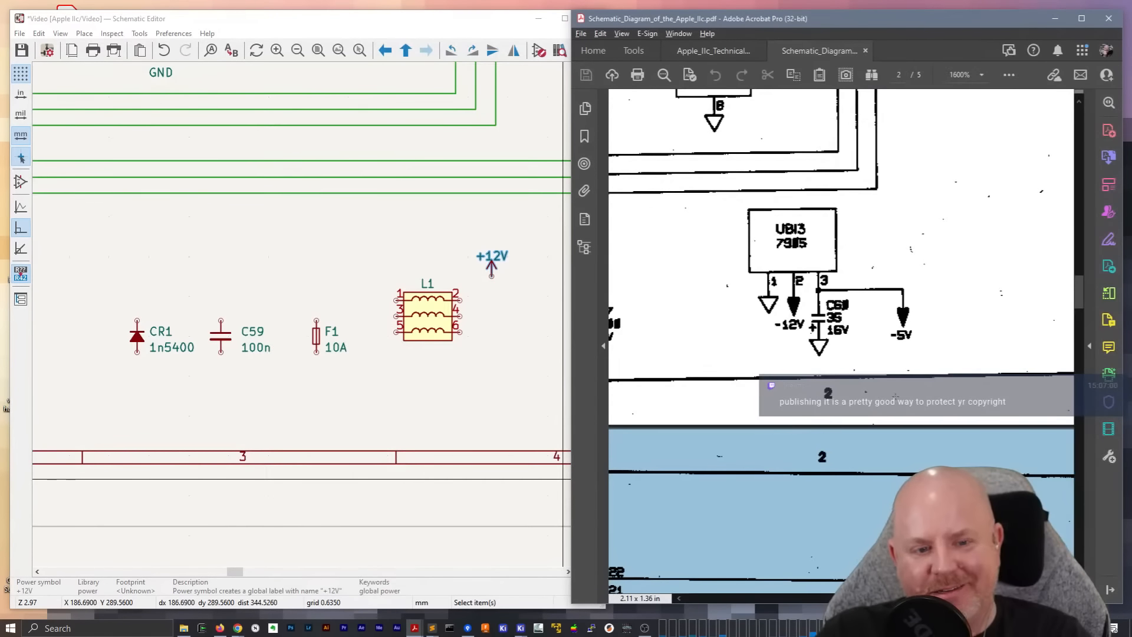
{"action": "scroll", "coordinate": [882, 387], "scroll_direction": "up", "scroll_amount": 5}
{"action": "scroll", "coordinate": [883, 386], "scroll_direction": "up", "scroll_amount": 1}
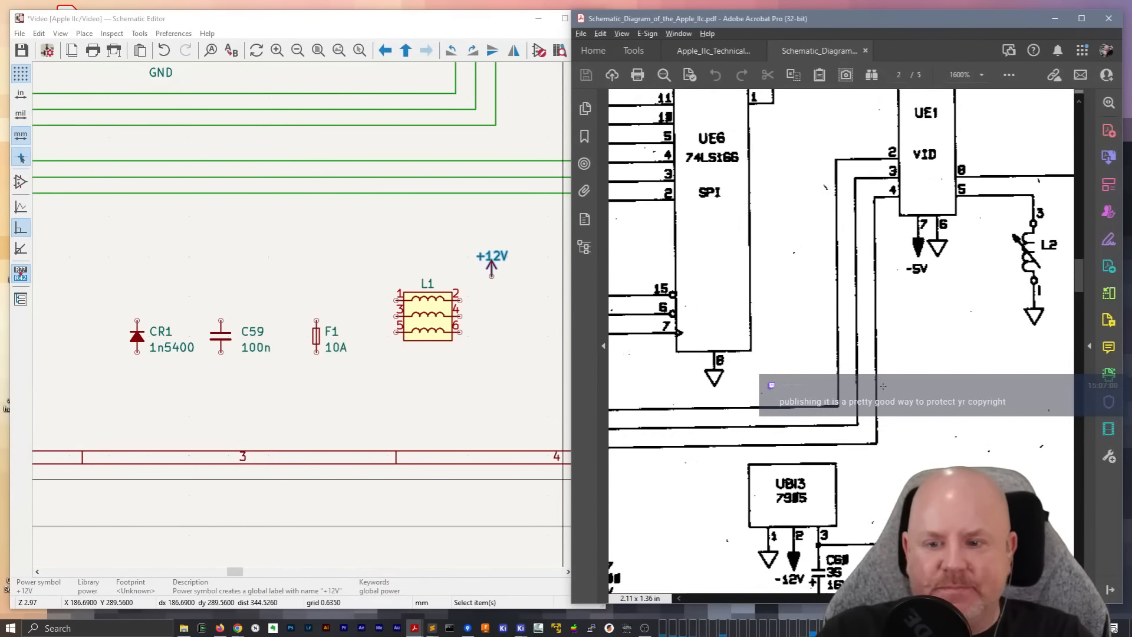
{"action": "scroll", "coordinate": [883, 386], "scroll_direction": "down", "scroll_amount": 1}
{"action": "left_click_drag", "start_coordinate": [857, 600], "coordinate": [796, 602]}
{"action": "scroll", "coordinate": [785, 476], "scroll_direction": "down", "scroll_amount": 1}
{"action": "scroll", "coordinate": [785, 476], "scroll_direction": "down", "scroll_amount": 1}
Replace the +12V symbol near L1 with the custom +12VIN power symbol, placed just beyond and above pin 2
{"action": "left_click", "coordinate": [492, 270]}
{"action": "scroll", "coordinate": [489, 277], "scroll_direction": "up", "scroll_amount": 5}
{"action": "key", "text": "Delete"}
{"action": "key", "text": "a"}
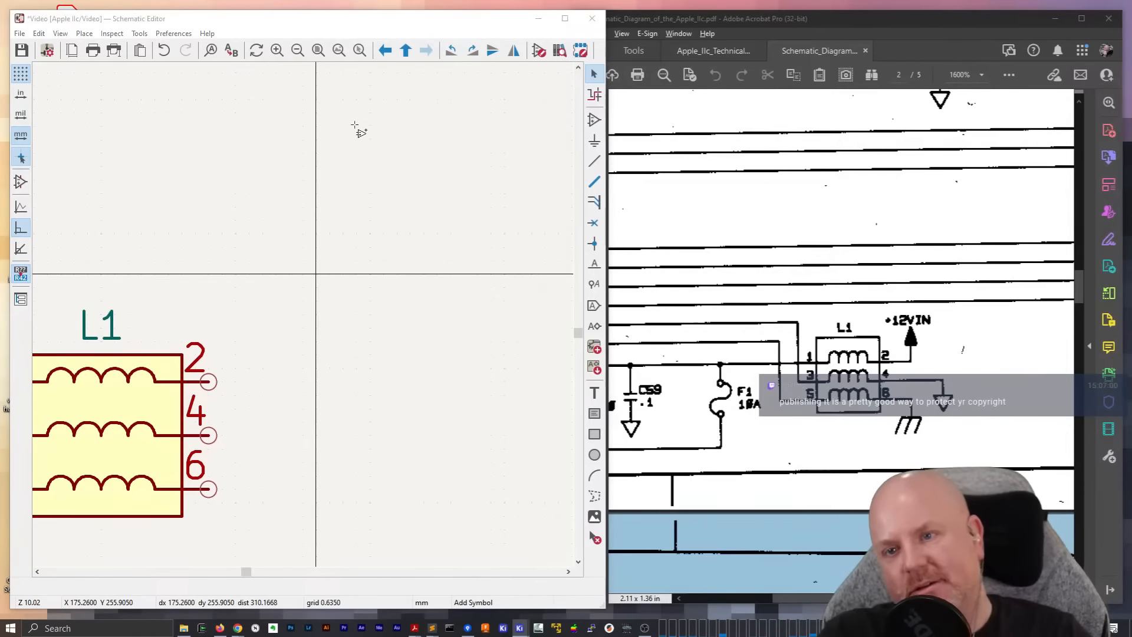
{"action": "type", "text": "12VIN"}
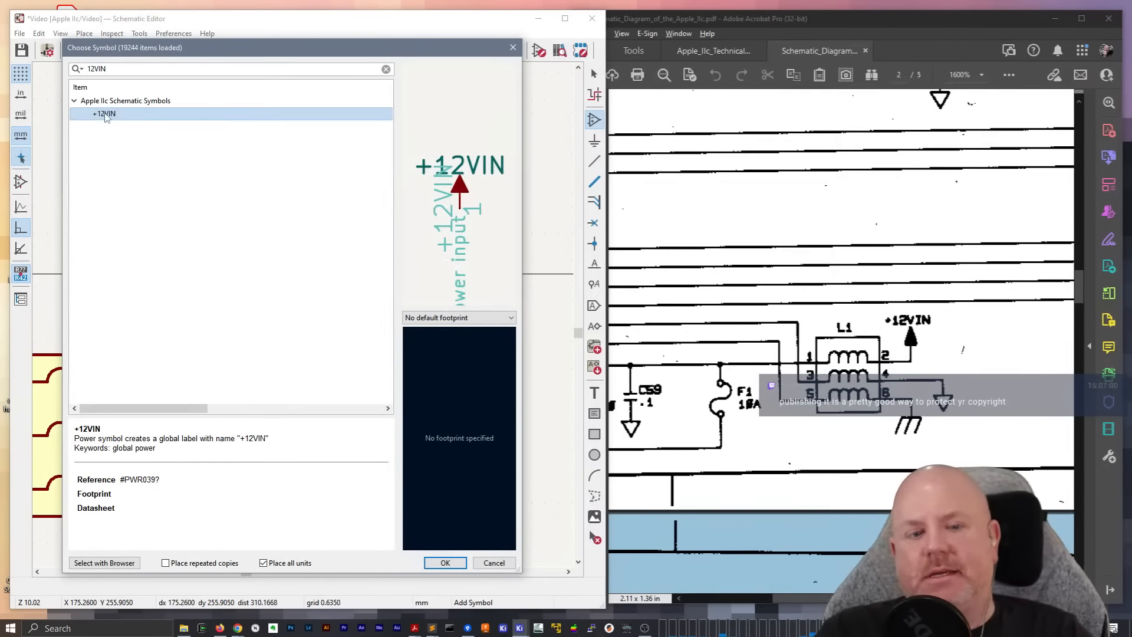
{"action": "key", "text": "Return"}
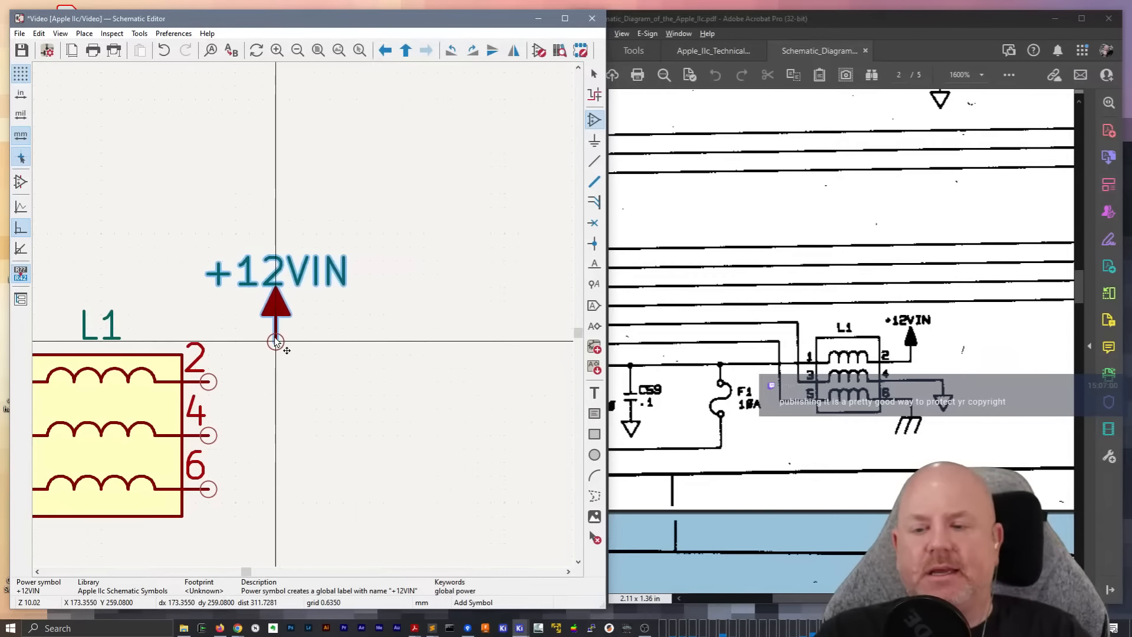
{"action": "left_click", "coordinate": [276, 328]}
Wire L1 pin 2 to the +12VIN symbol and run a wire from pin 4 ending in a short downward segment
{"action": "key", "text": "w"}
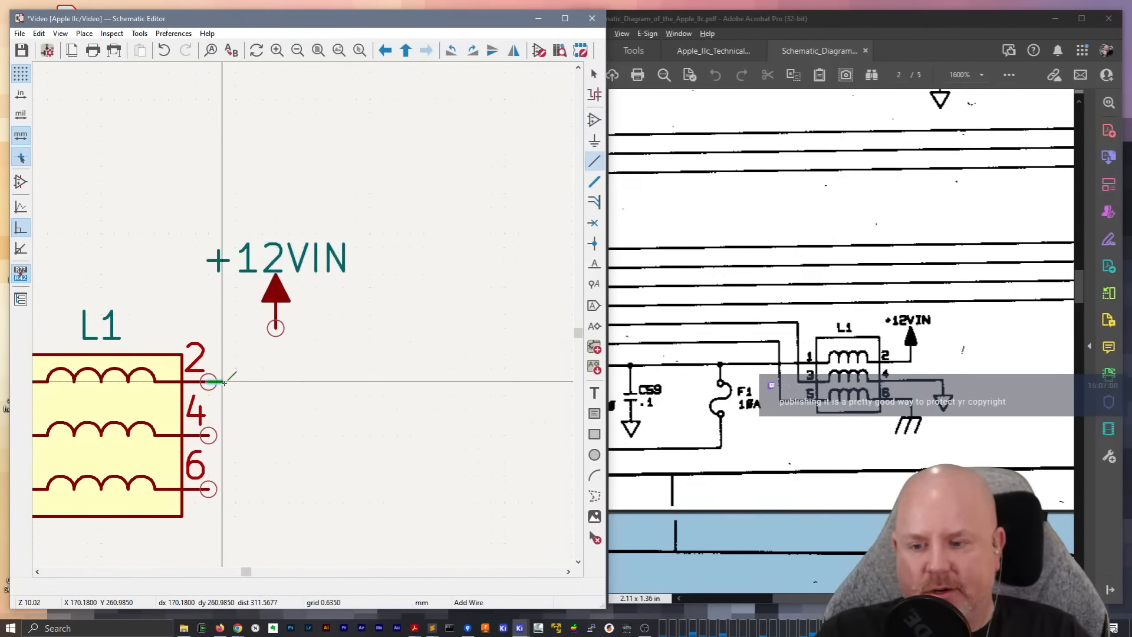
{"action": "left_click", "coordinate": [276, 328]}
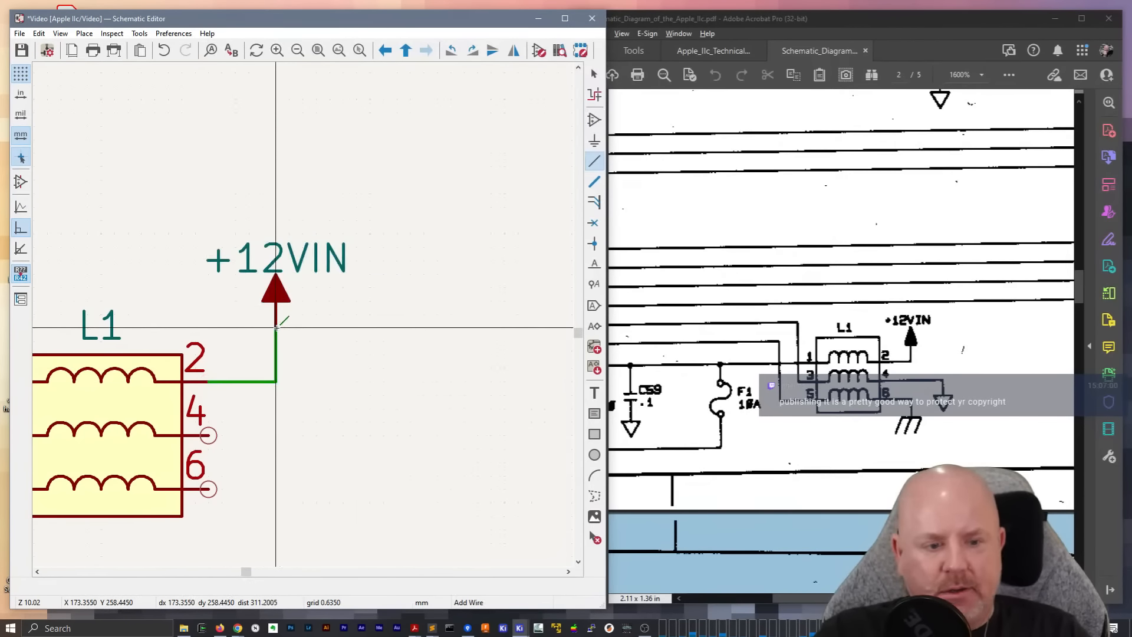
{"action": "left_click", "coordinate": [208, 435]}
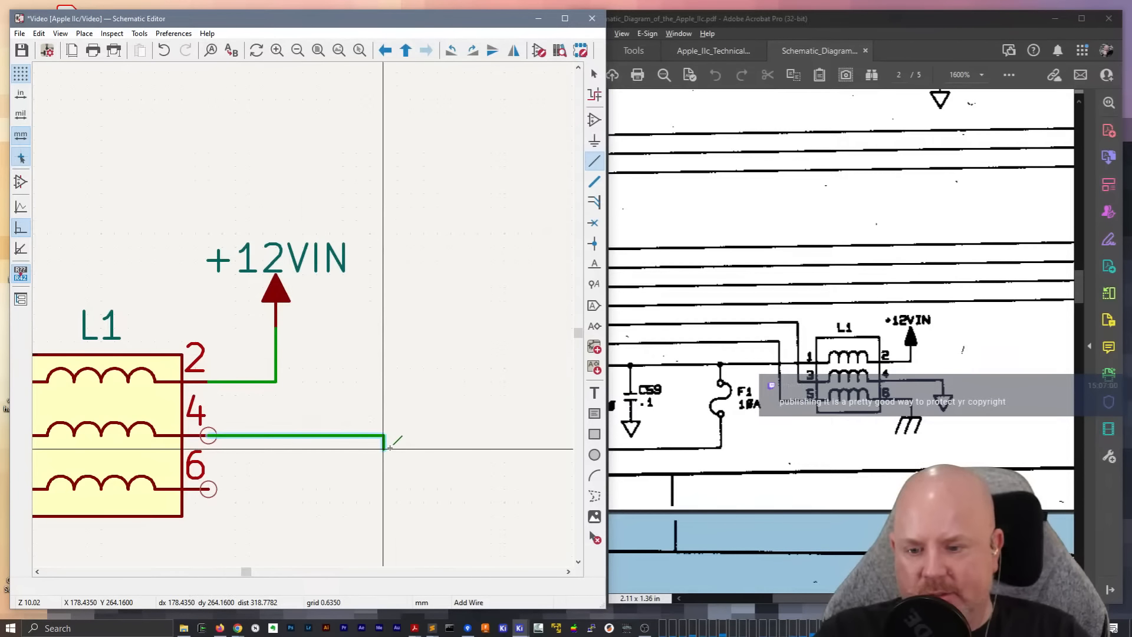
{"action": "double_click", "coordinate": [390, 448]}
{"action": "key", "text": "Escape"}
Place a GND power symbol at the end of the pin 4 wire and hide its GND label
{"action": "scroll", "coordinate": [390, 354], "scroll_direction": "down", "scroll_amount": 2}
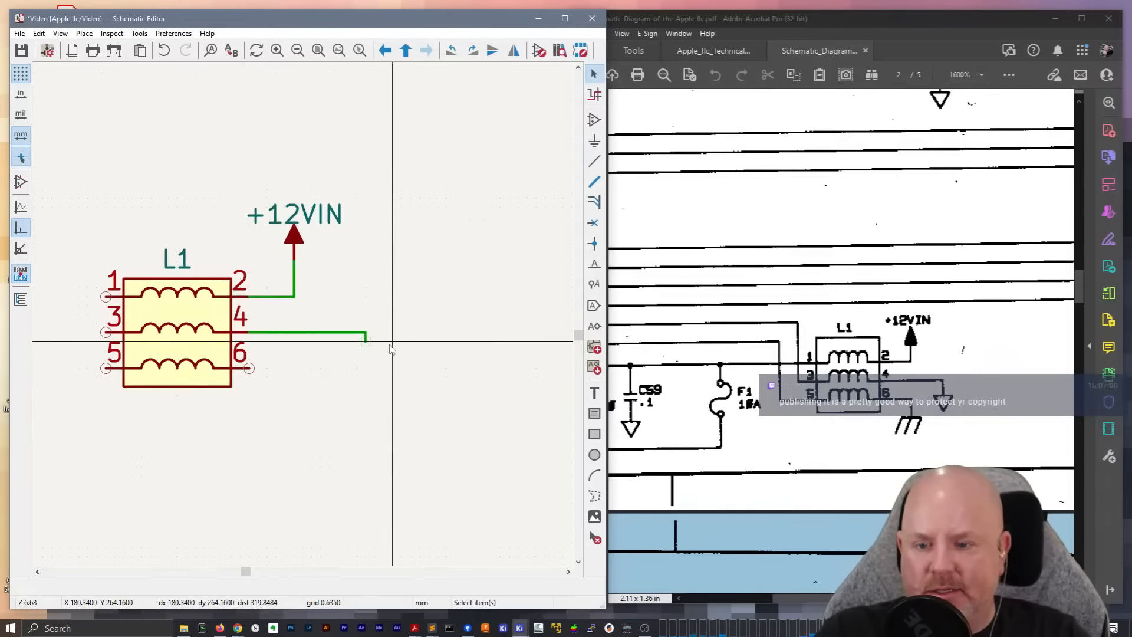
{"action": "type", "text": "aGND"}
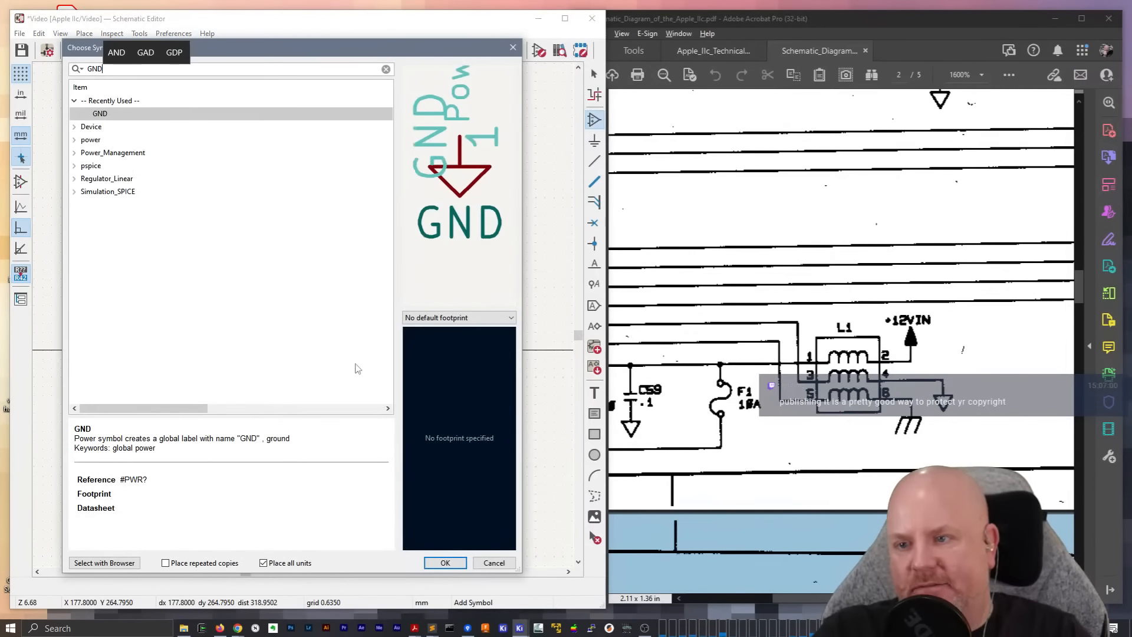
{"action": "key", "text": "Return"}
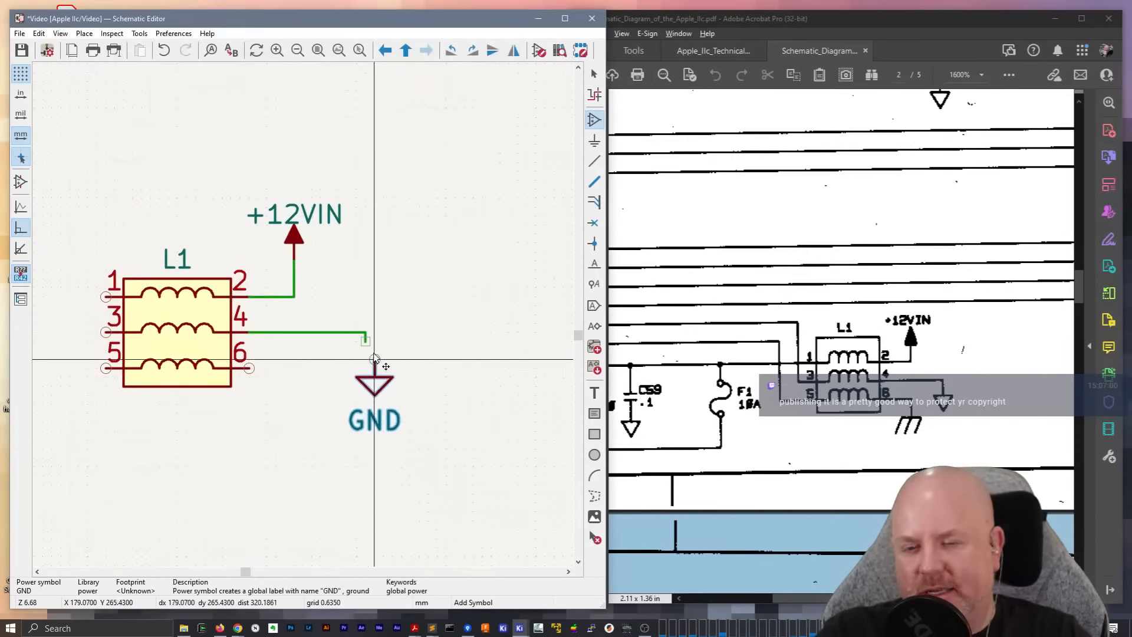
{"action": "left_click", "coordinate": [366, 341]}
{"action": "left_click", "coordinate": [436, 341]}
{"action": "key", "text": "Escape"}
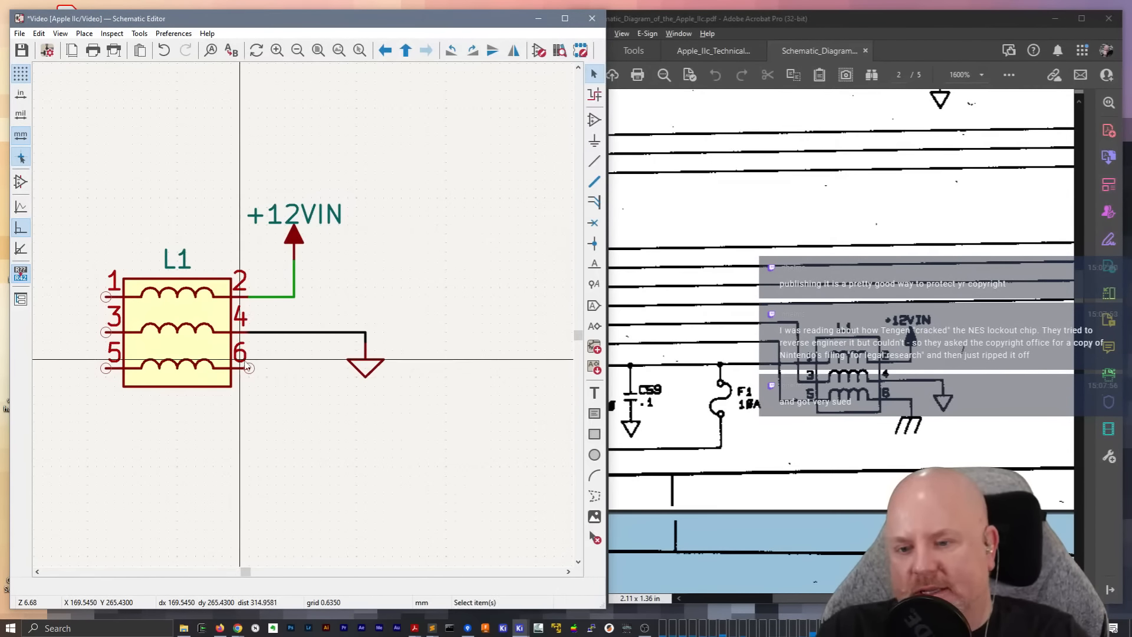
Run a short wire outward from L1 pin 6 and end it with a short downward segment
{"action": "key", "text": "w"}
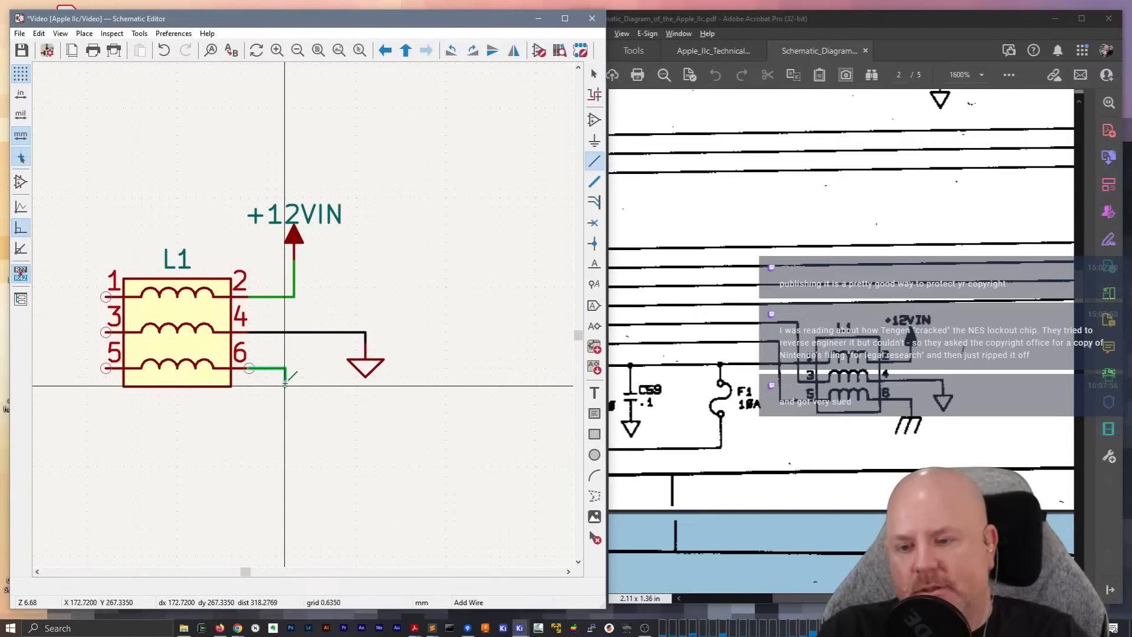
{"action": "double_click", "coordinate": [286, 384]}
{"action": "key", "text": "Escape"}
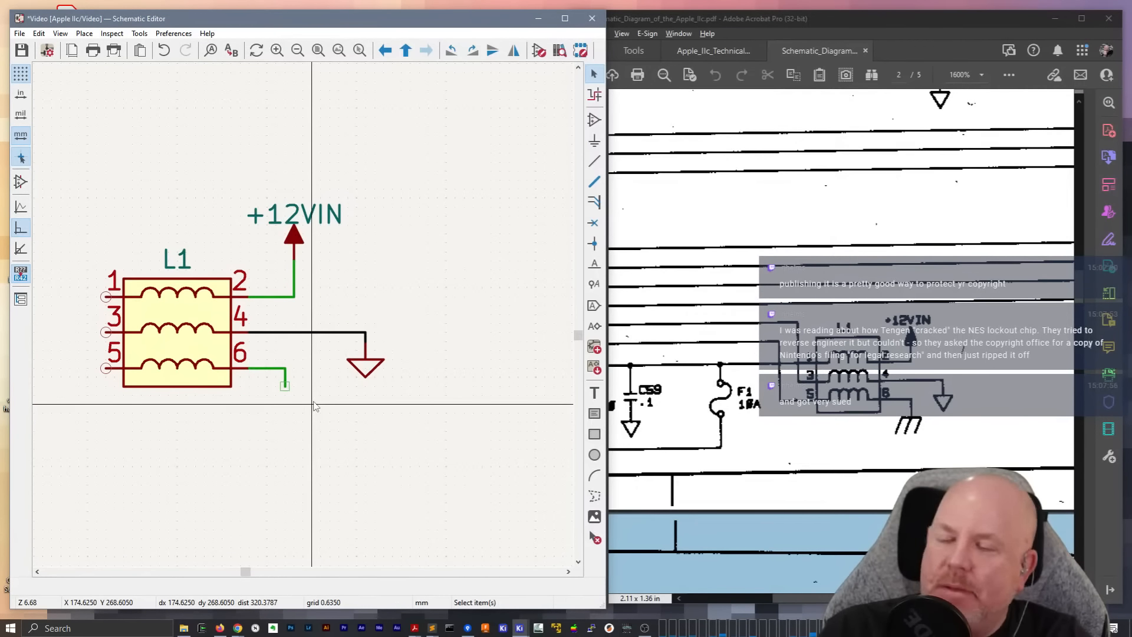
Start adding a symbol, search for GND, and preview the ground variants in the power library
{"action": "key", "text": "a"}
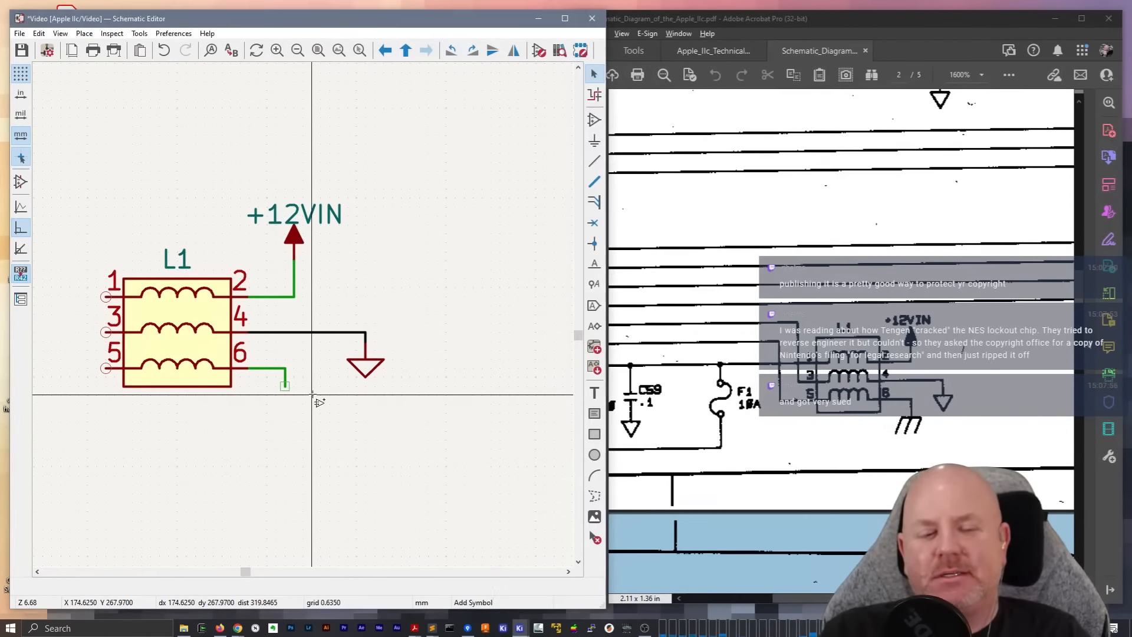
{"action": "left_click", "coordinate": [313, 395]}
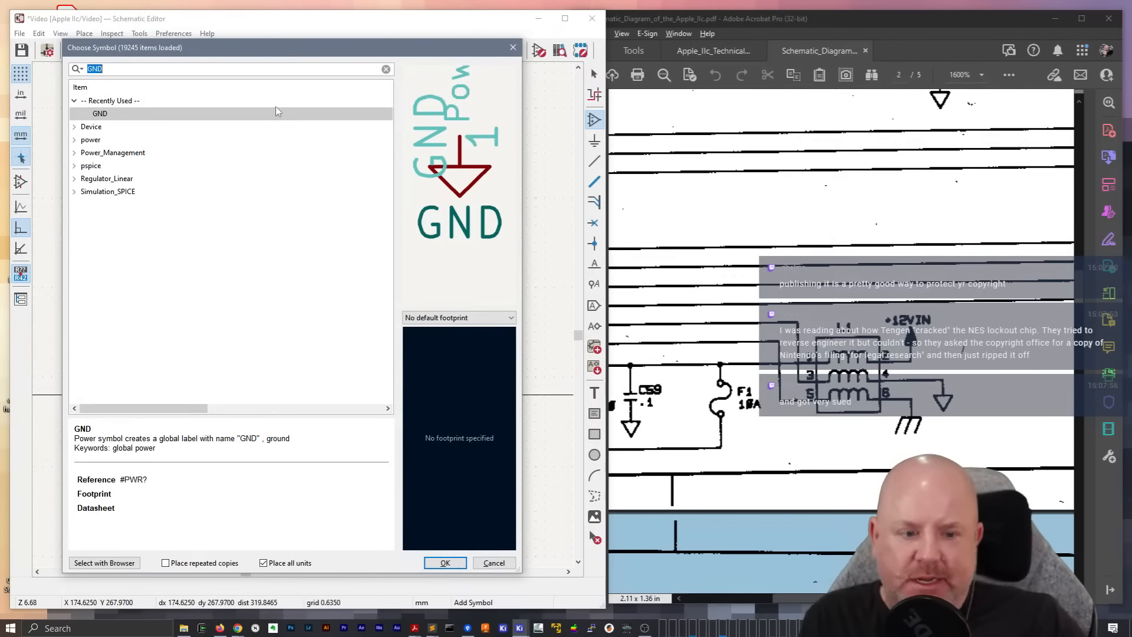
{"action": "type", "text": "GND"}
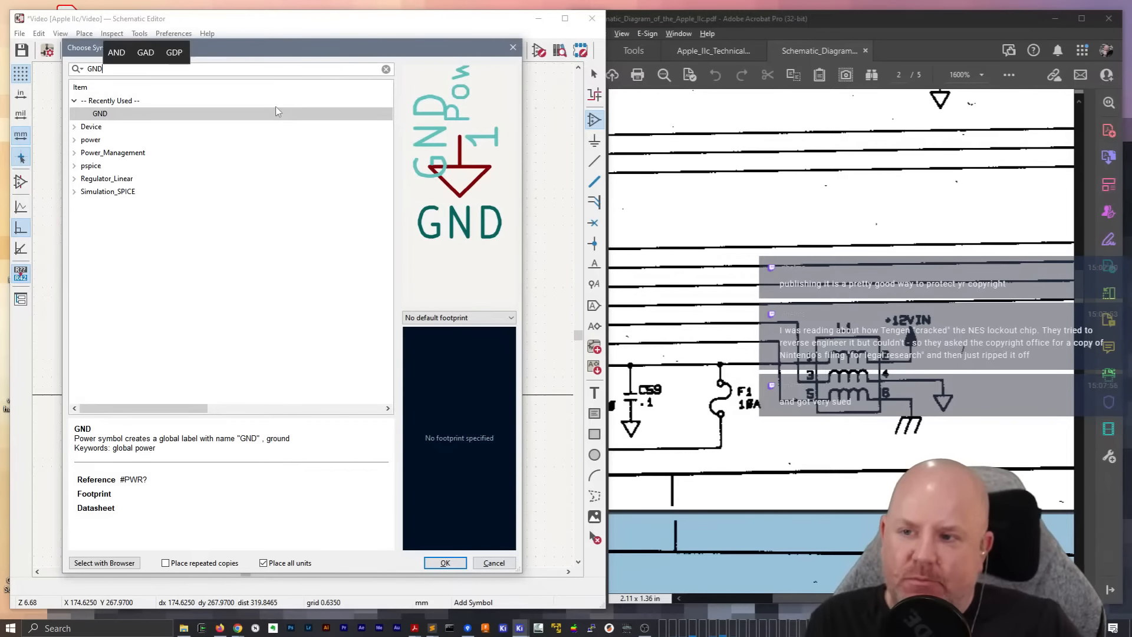
{"action": "left_click", "coordinate": [74, 139]}
{"action": "left_click", "coordinate": [102, 153]}
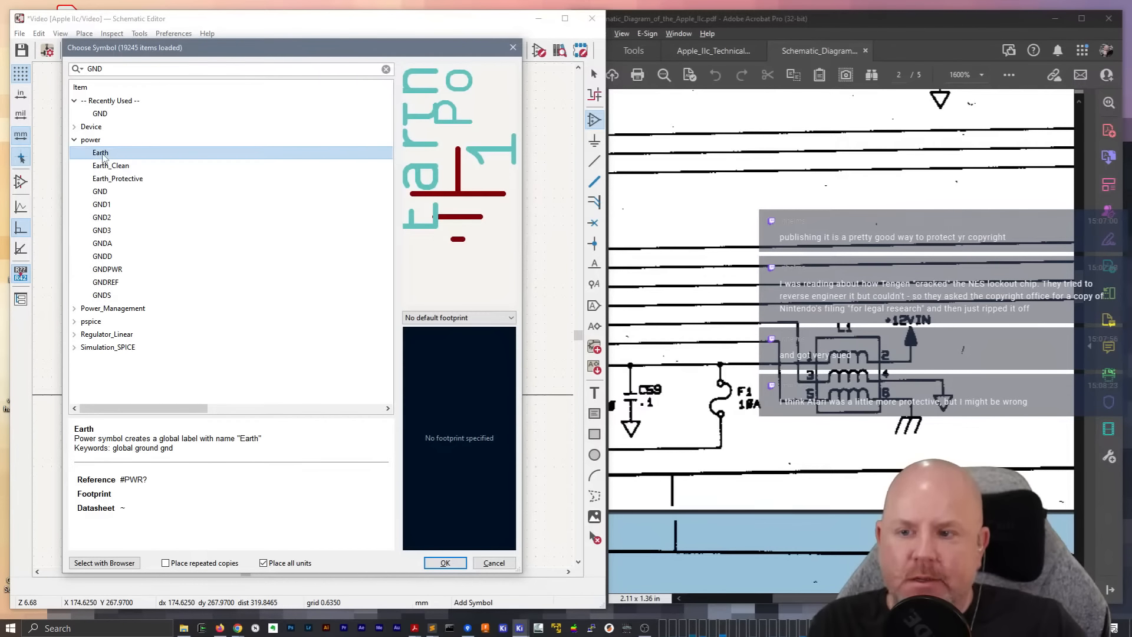
{"action": "left_click", "coordinate": [104, 166]}
{"action": "left_click", "coordinate": [103, 205]}
{"action": "left_click", "coordinate": [105, 218]}
{"action": "left_click", "coordinate": [105, 257]}
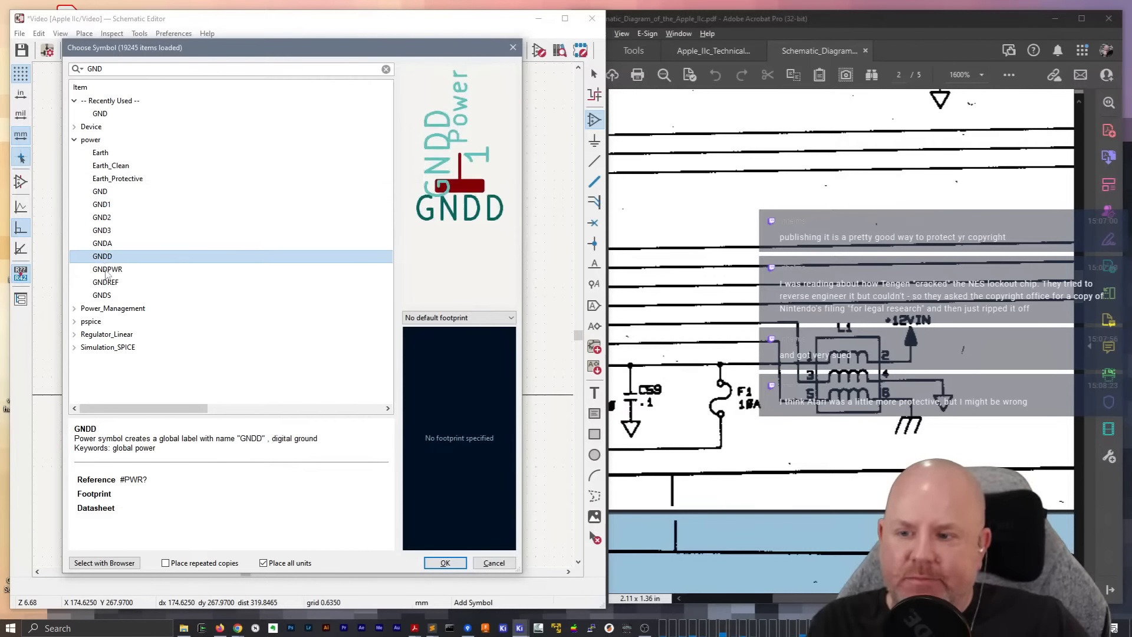
{"action": "left_click", "coordinate": [107, 272]}
{"action": "left_click", "coordinate": [105, 283]}
{"action": "left_click", "coordinate": [103, 296]}
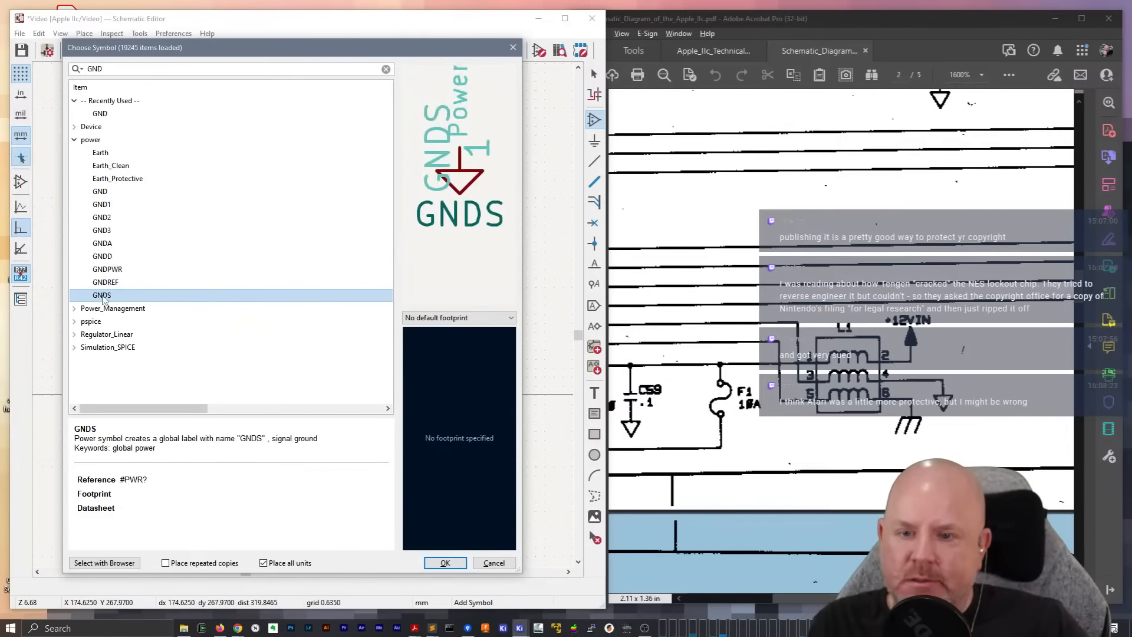
Place a GNDPWR symbol at the end of the L1 pin 6 wire and hide its GNDPWR label
{"action": "left_click", "coordinate": [107, 284]}
{"action": "left_click", "coordinate": [112, 260]}
{"action": "left_click", "coordinate": [111, 270]}
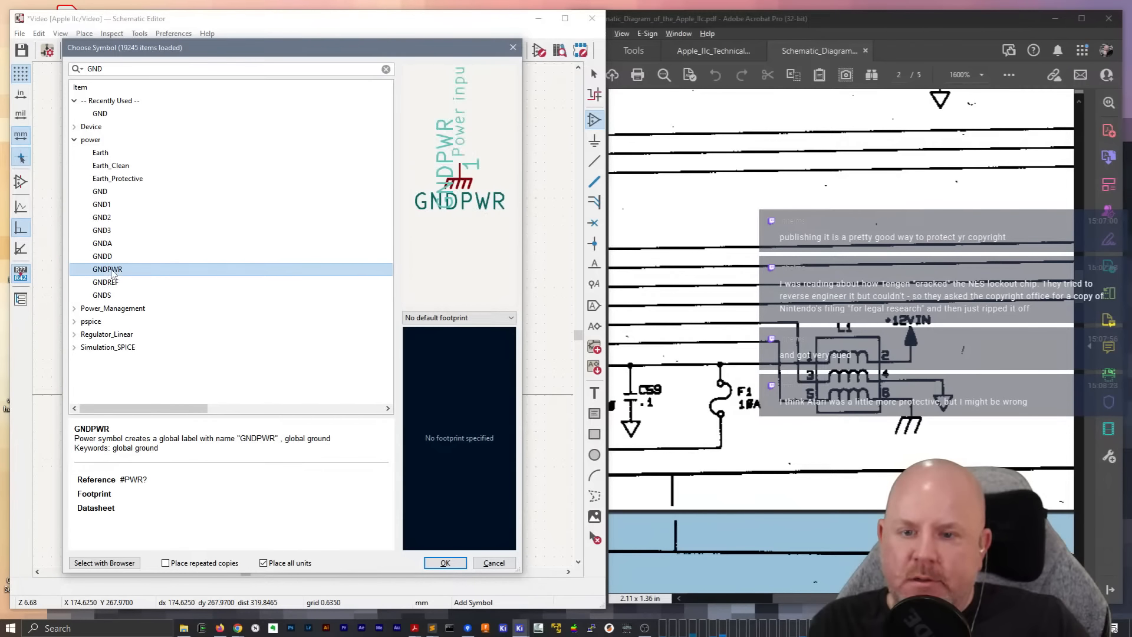
{"action": "double_click", "coordinate": [112, 271]}
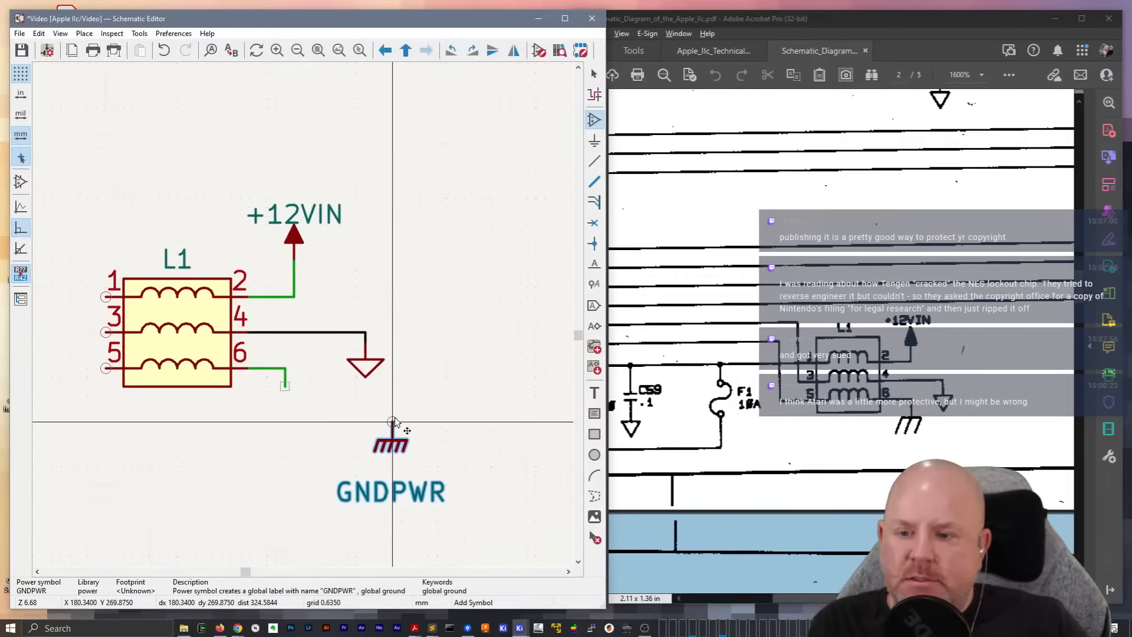
{"action": "left_click", "coordinate": [285, 387]}
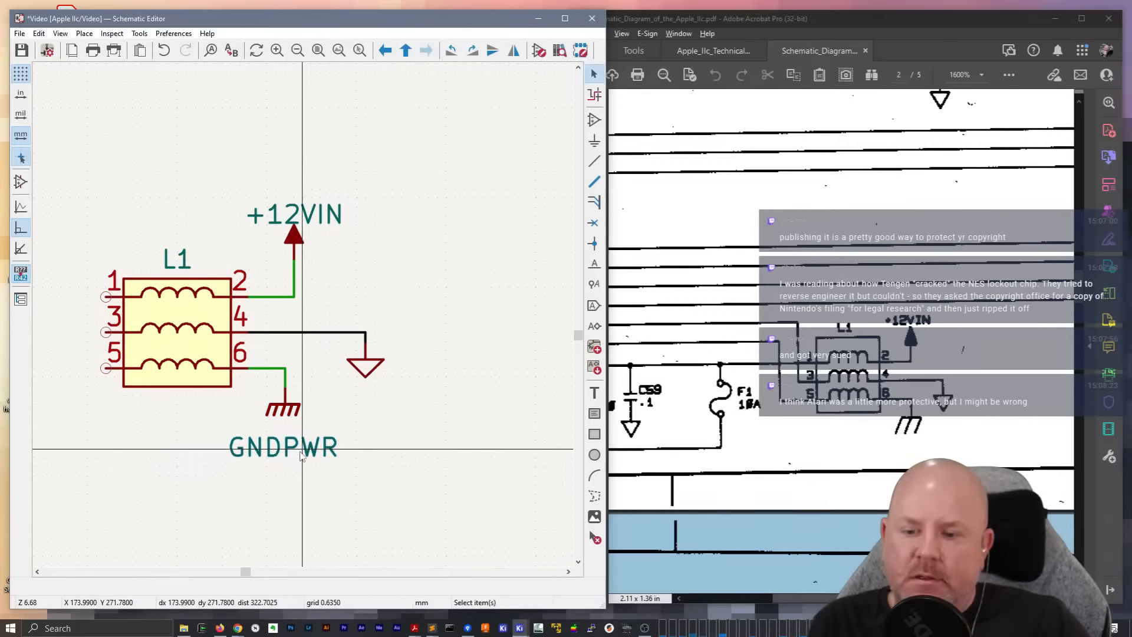
{"action": "double_click", "coordinate": [302, 449]}
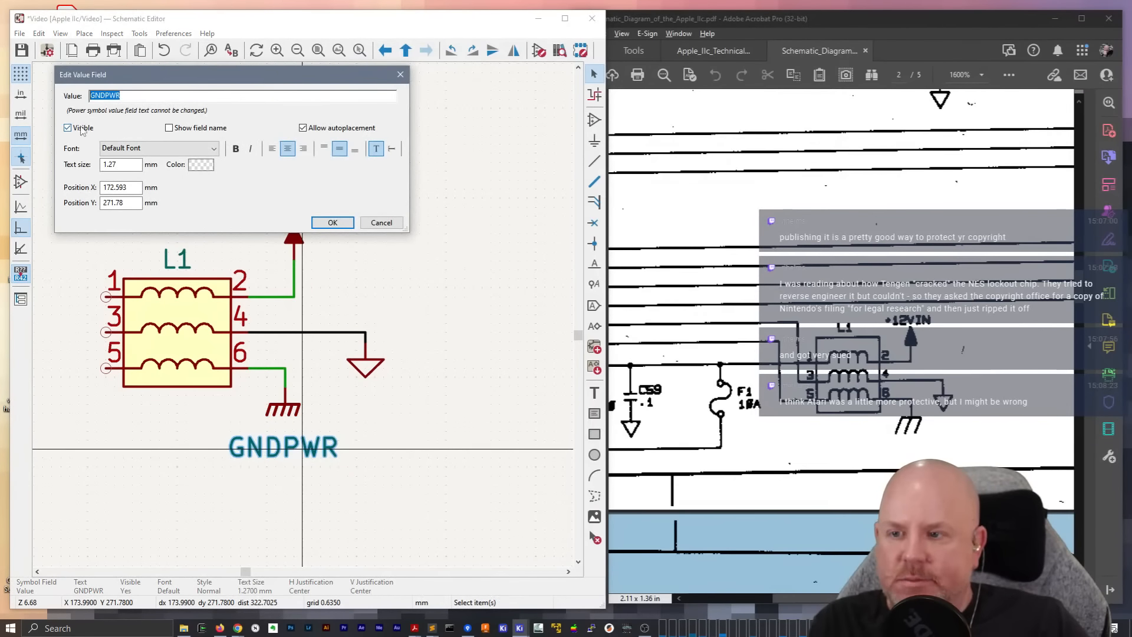
{"action": "left_click", "coordinate": [332, 223]}
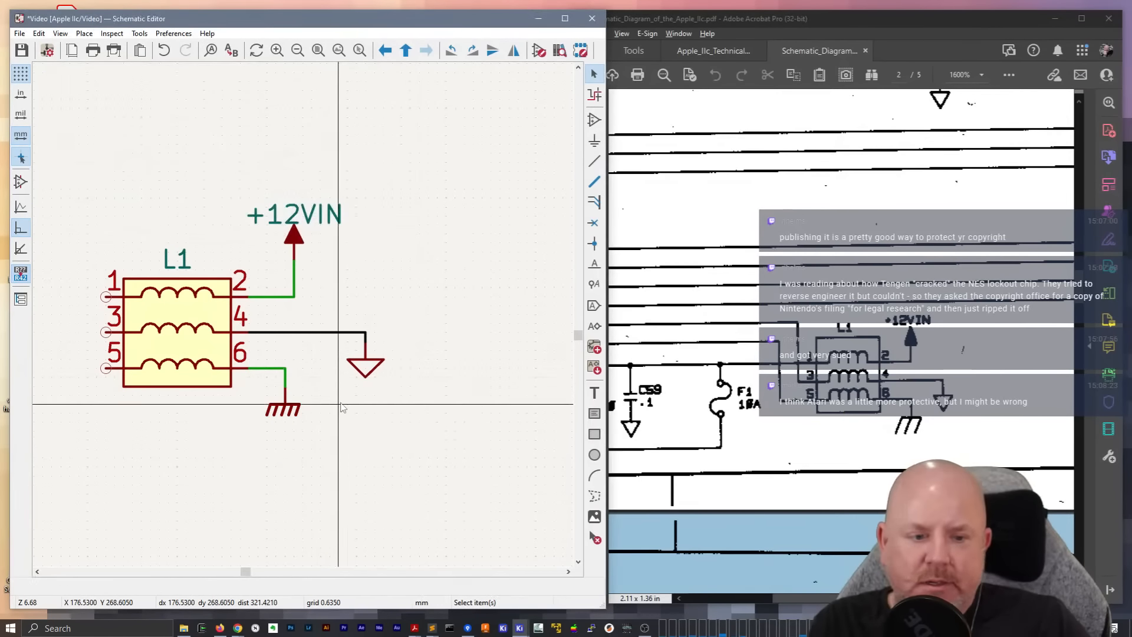
Wire L1 pin 1 straight across and down to the upper pin of diode CR1
{"action": "scroll", "coordinate": [333, 436], "scroll_direction": "down", "scroll_amount": 2}
{"action": "middle_click_drag", "start_coordinate": [314, 300], "coordinate": [462, 309]}
{"action": "left_click_drag", "start_coordinate": [810, 598], "coordinate": [787, 596]}
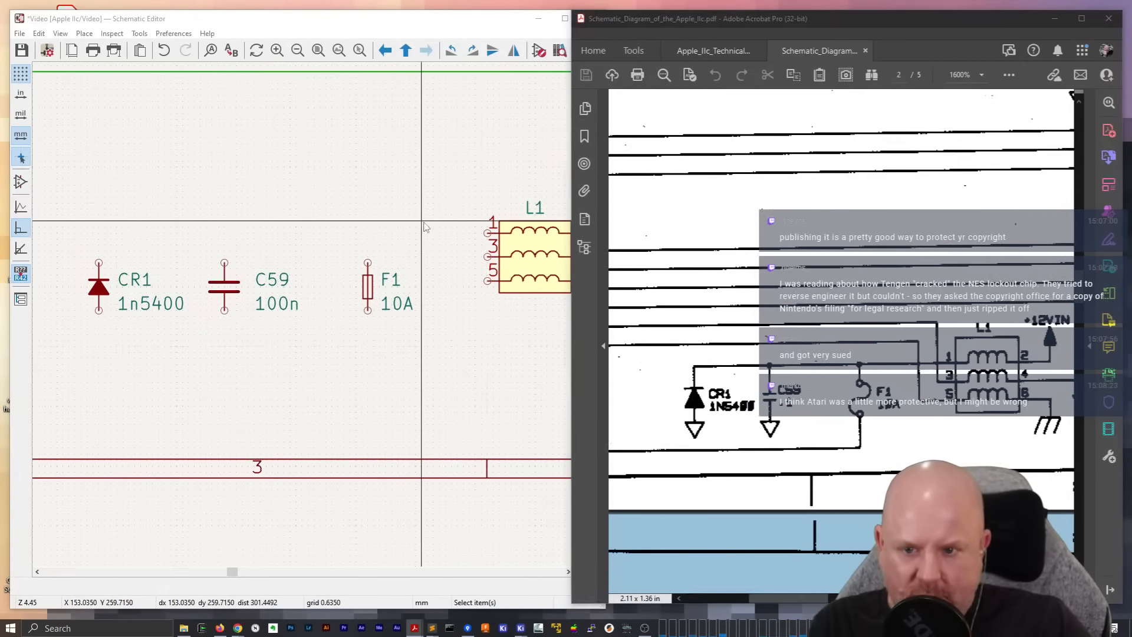
{"action": "left_click", "coordinate": [487, 233]}
{"action": "left_click", "coordinate": [487, 233]}
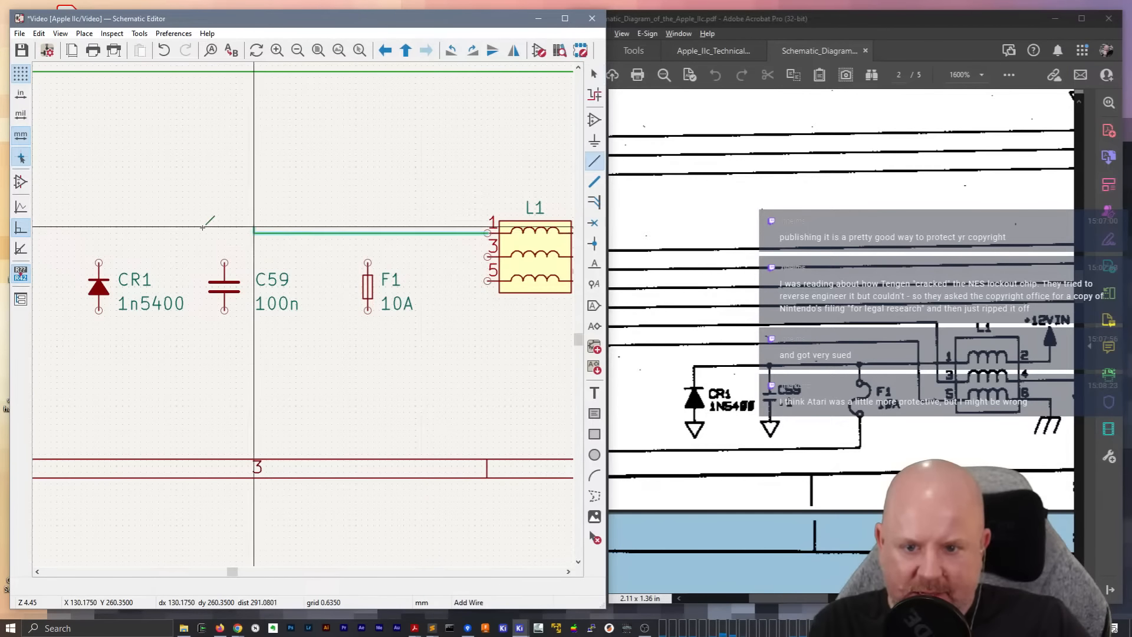
{"action": "left_click", "coordinate": [98, 263]}
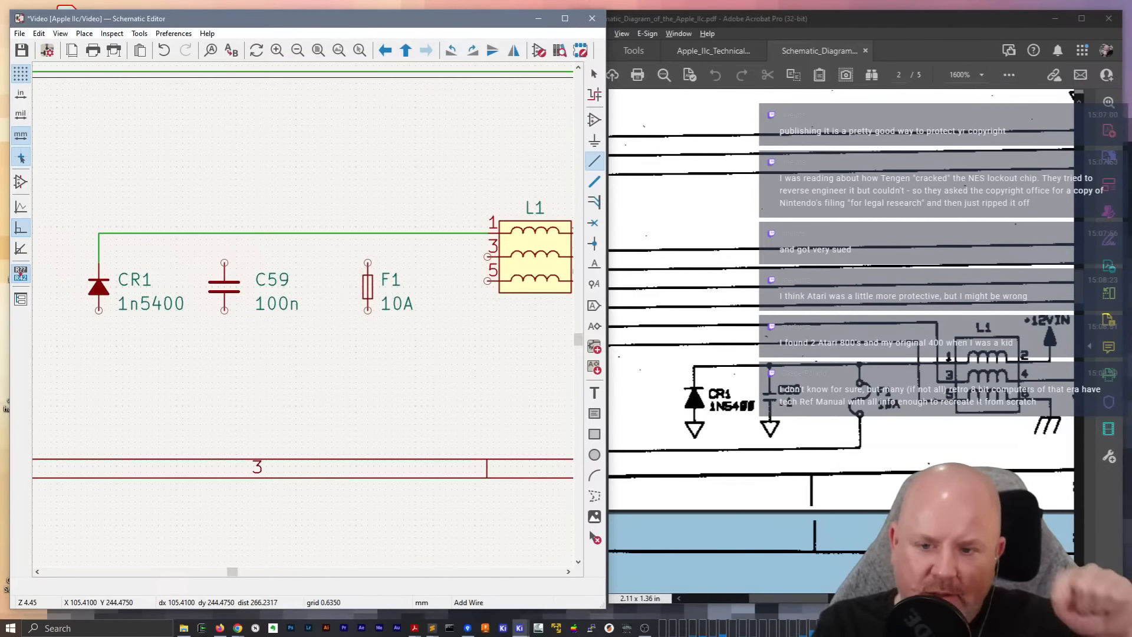
{"action": "key", "text": "Escape"}
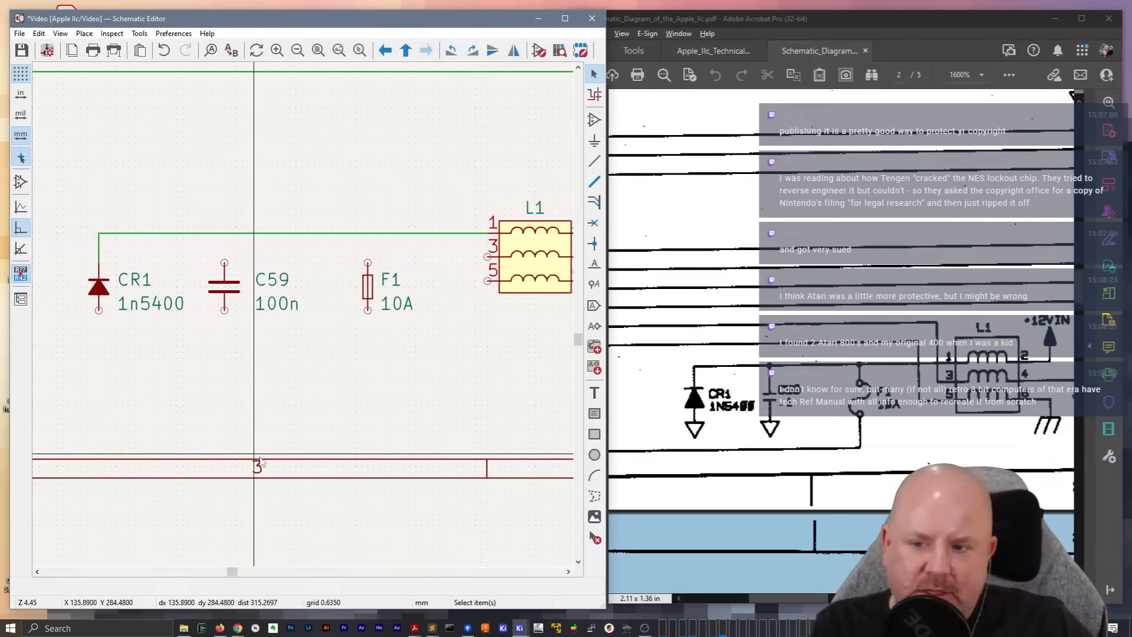
Connect the upper pins of C59 and F1 to the wire running between CR1 and L1 pin 1
{"action": "key", "text": "w"}
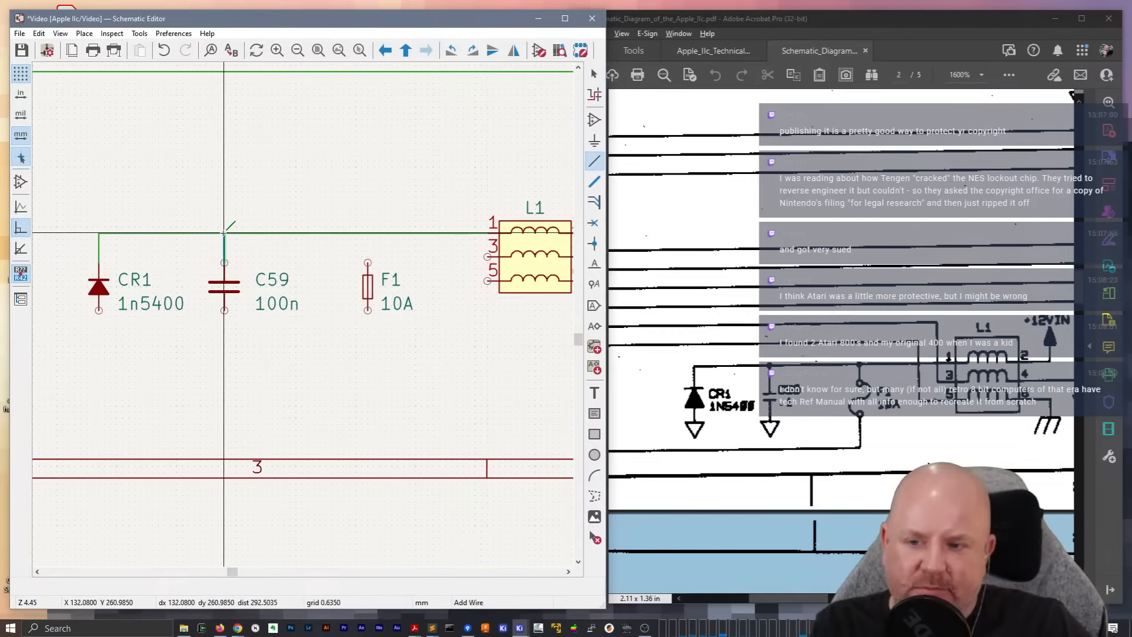
{"action": "left_click", "coordinate": [224, 234]}
{"action": "left_click", "coordinate": [367, 263]}
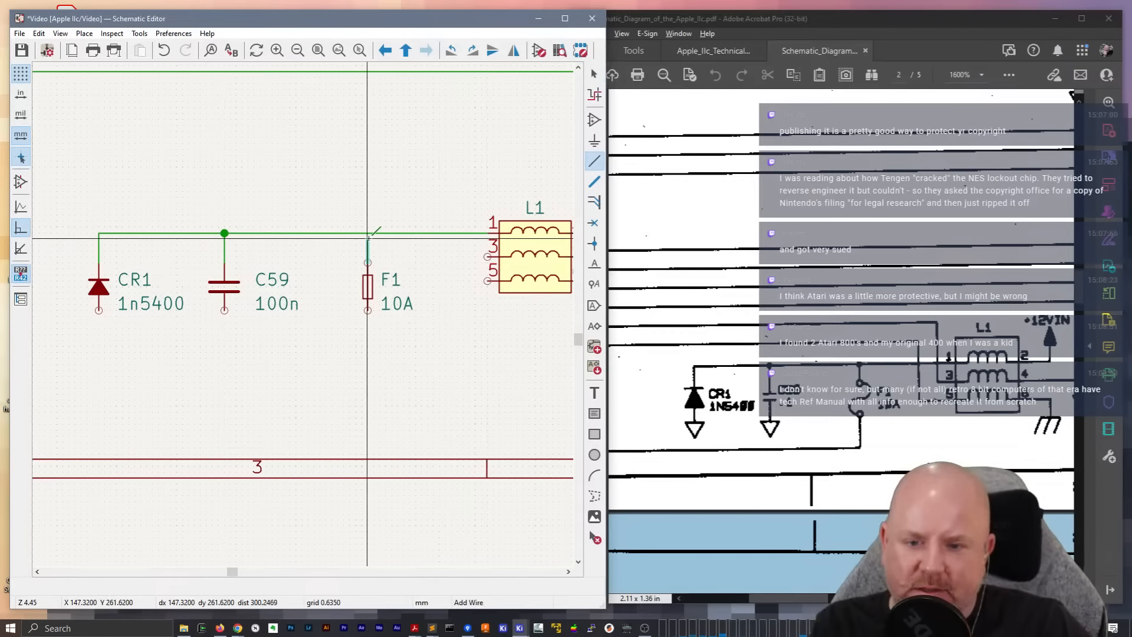
{"action": "left_click", "coordinate": [367, 233]}
{"action": "key", "text": "Escape"}
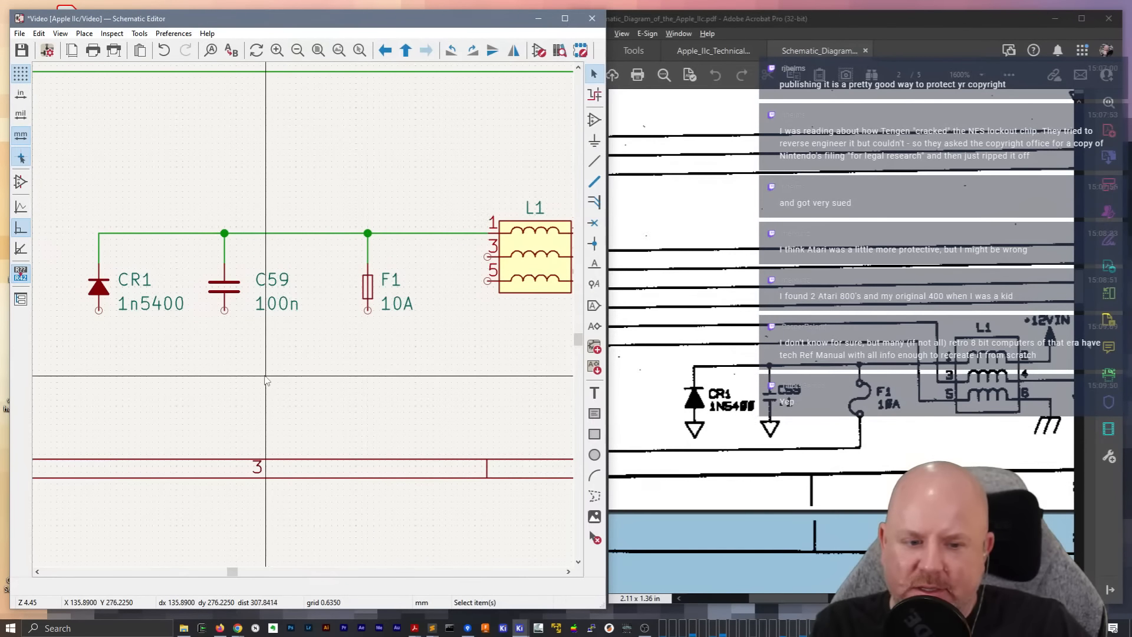
Draw a short wire down from CR1's lower pin and duplicate it onto C59's lower pin
{"action": "key", "text": "w"}
{"action": "double_click", "coordinate": [99, 332]}
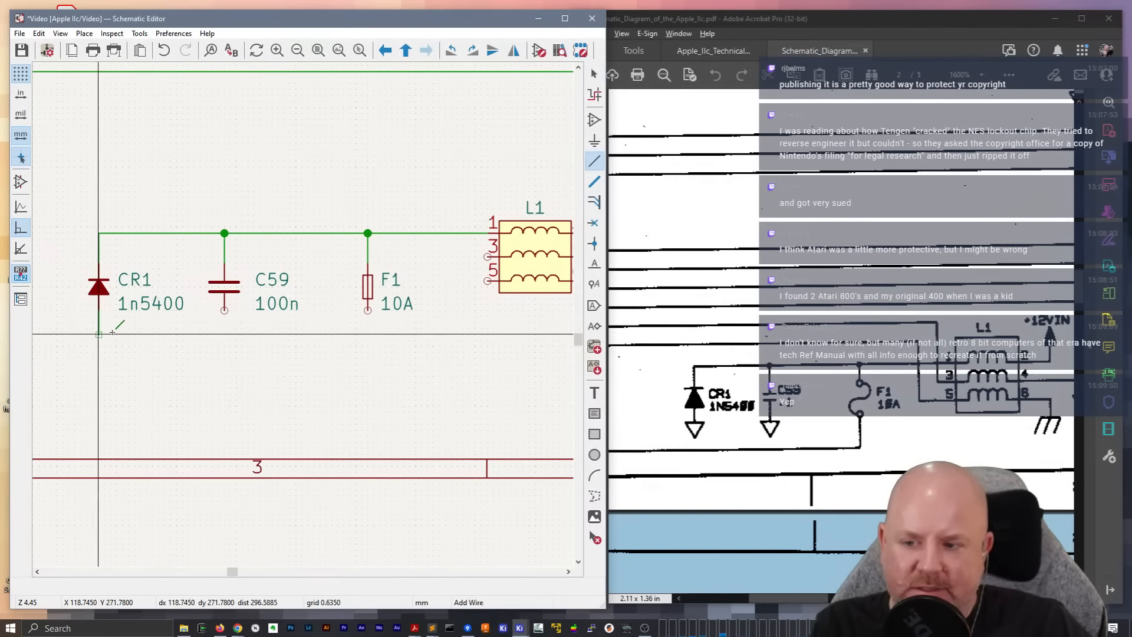
{"action": "key", "text": "Escape"}
{"action": "left_click", "coordinate": [99, 326]}
{"action": "key", "text": "ctrl+d"}
{"action": "left_click", "coordinate": [223, 312]}
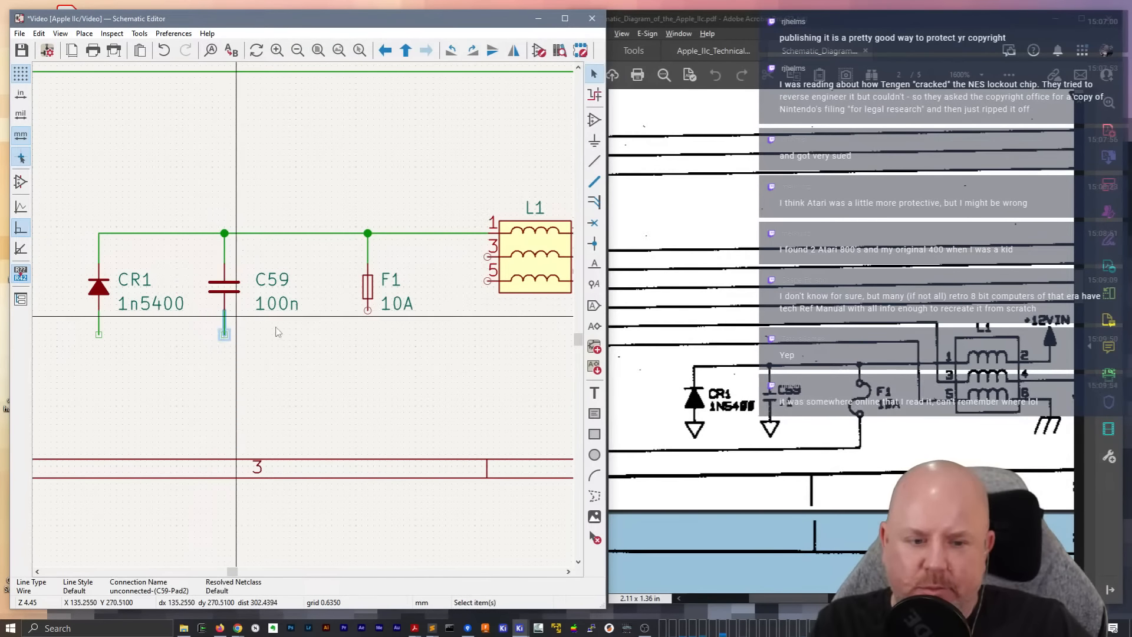
Duplicate the GND symbol from L1 pin 4 onto the ends of the short wires below CR1 and C59
{"action": "scroll", "coordinate": [289, 284], "scroll_direction": "down", "scroll_amount": 3}
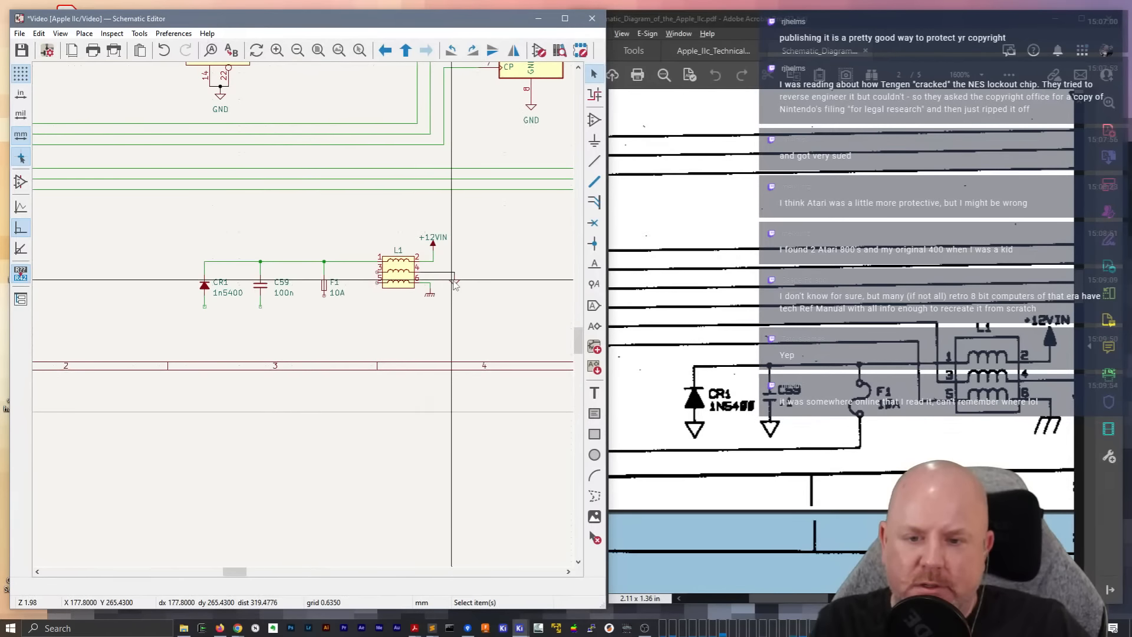
{"action": "left_click", "coordinate": [454, 281]}
{"action": "key", "text": "ctrl+d"}
{"action": "scroll", "coordinate": [190, 293], "scroll_direction": "up", "scroll_amount": 2}
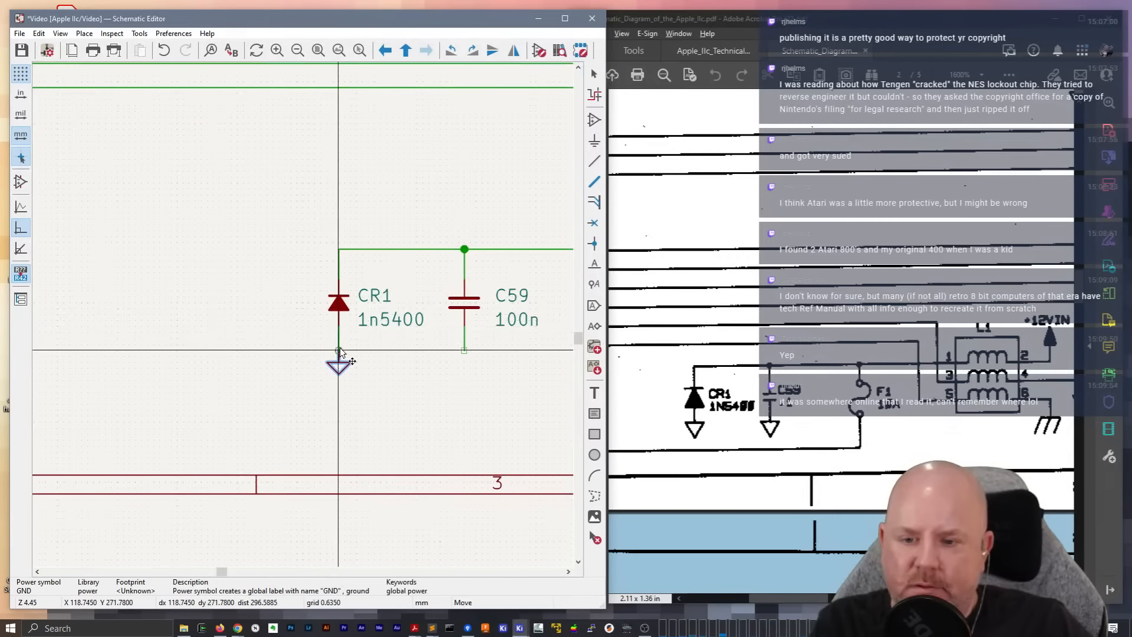
{"action": "left_click", "coordinate": [340, 349]}
{"action": "key", "text": "ctrl+d"}
{"action": "left_click", "coordinate": [465, 349]}
{"action": "middle_click_drag", "start_coordinate": [456, 345], "coordinate": [202, 316]}
{"action": "key", "text": "Escape"}
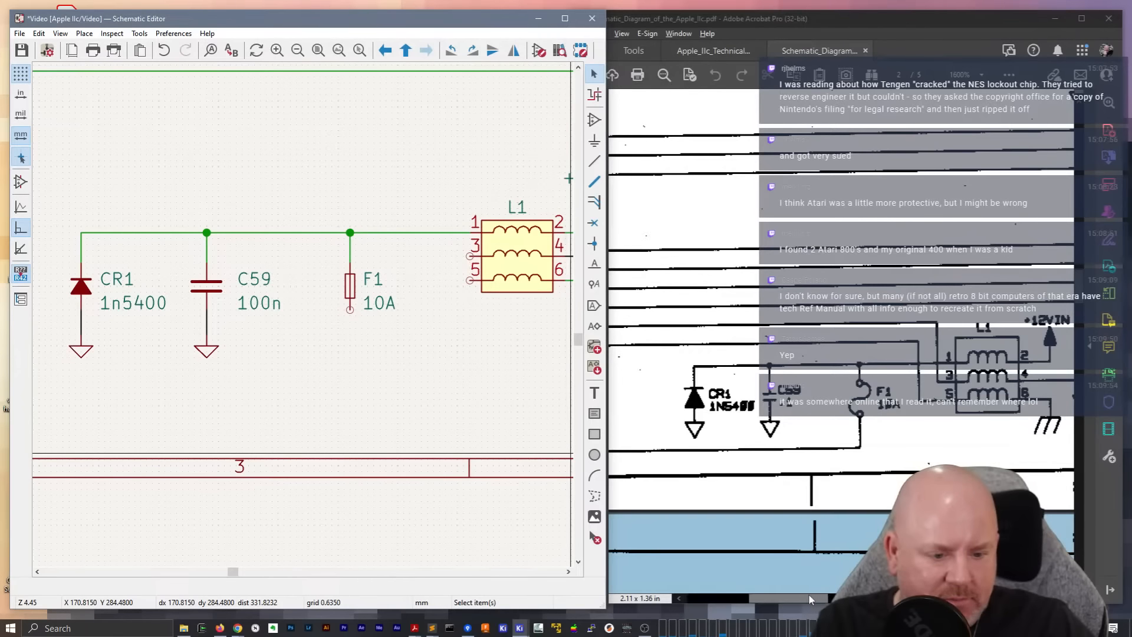
Run a wire from F1's lower pin down and across beneath CR1, ending in line with the input labels
{"action": "left_click_drag", "start_coordinate": [809, 597], "coordinate": [777, 598]}
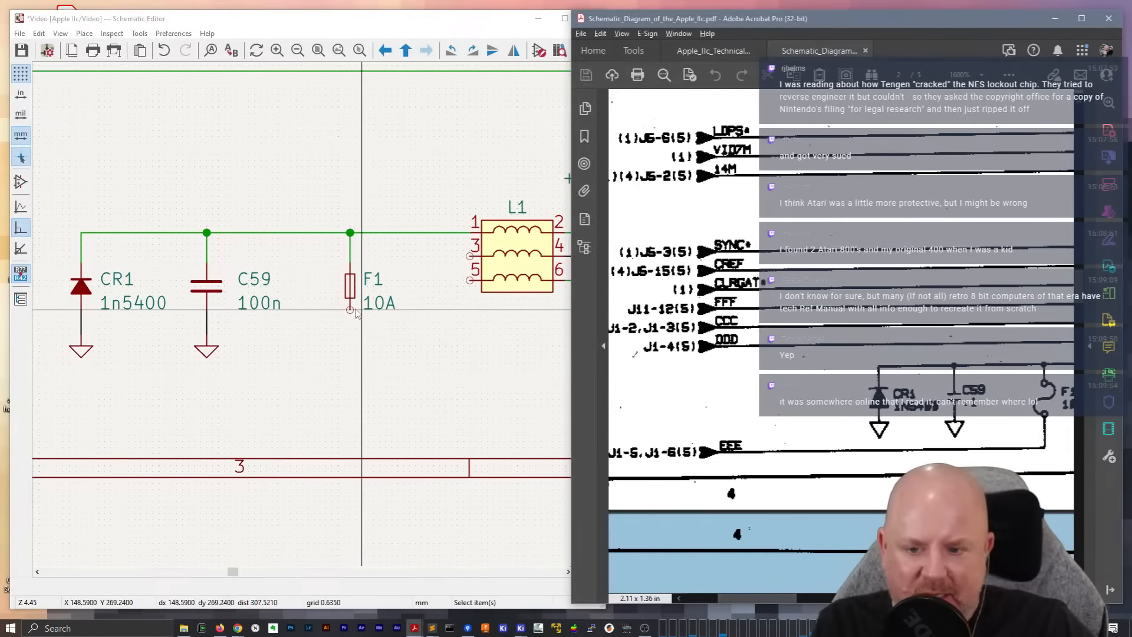
{"action": "left_click", "coordinate": [317, 386]}
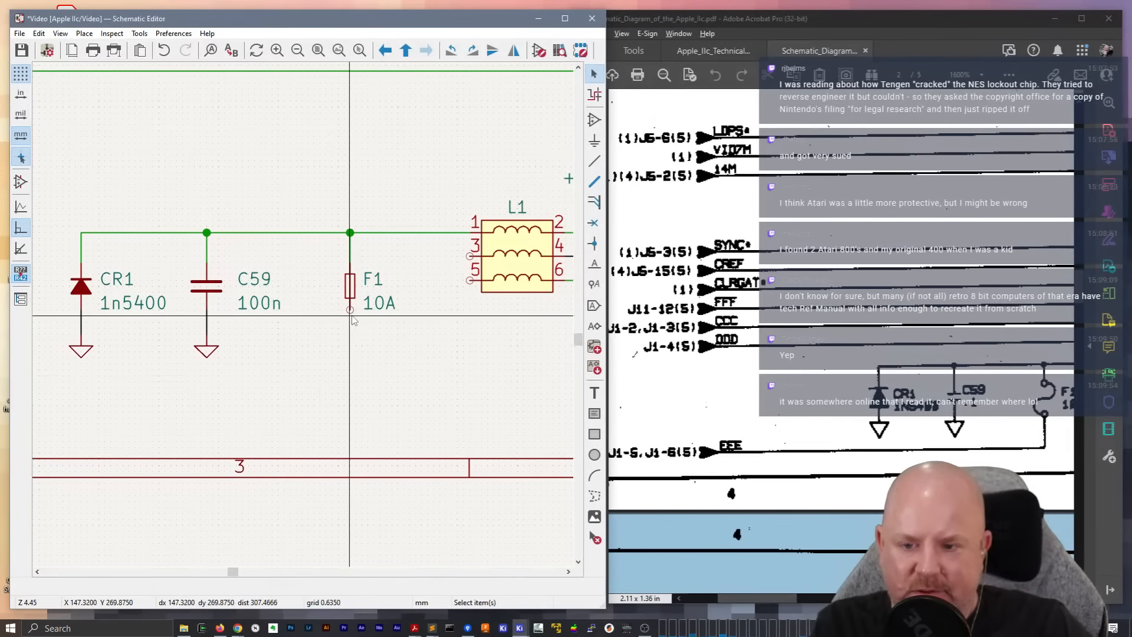
{"action": "key", "text": "w"}
{"action": "middle_click_drag", "start_coordinate": [195, 363], "coordinate": [446, 378]}
{"action": "middle_click_drag", "start_coordinate": [101, 374], "coordinate": [299, 380]}
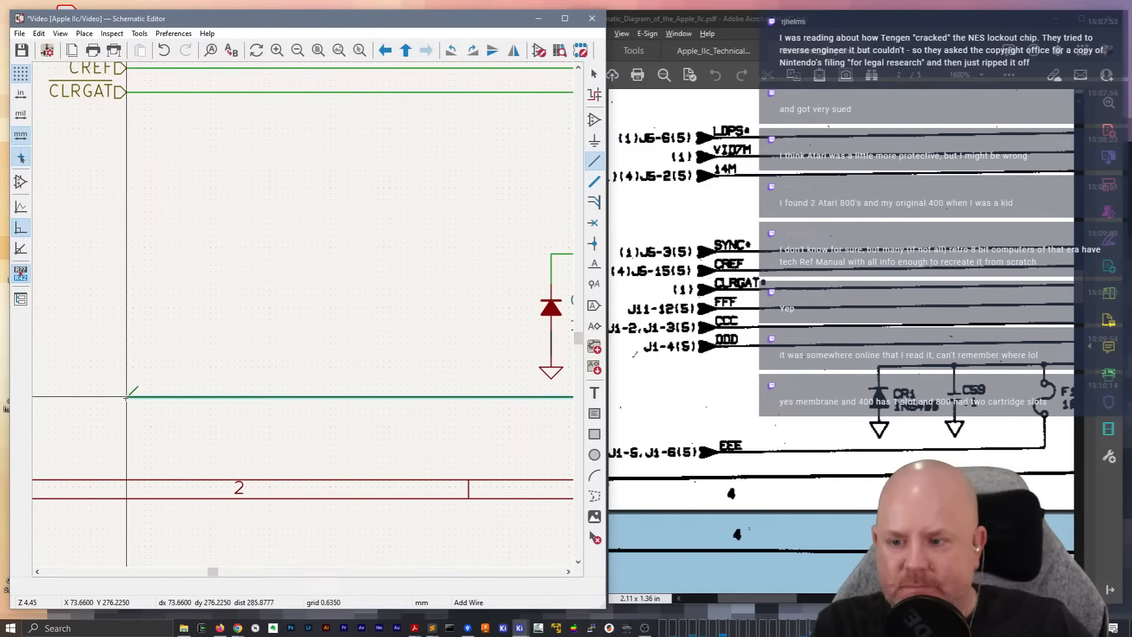
{"action": "double_click", "coordinate": [126, 397]}
{"action": "key", "text": "Escape"}
Duplicate the CLRGAT hierarchical label onto the end of the F1 wire and rename the copy EEE
{"action": "key", "text": "ctrl+d"}
{"action": "left_click", "coordinate": [90, 396]}
{"action": "type", "text": "eEE"}
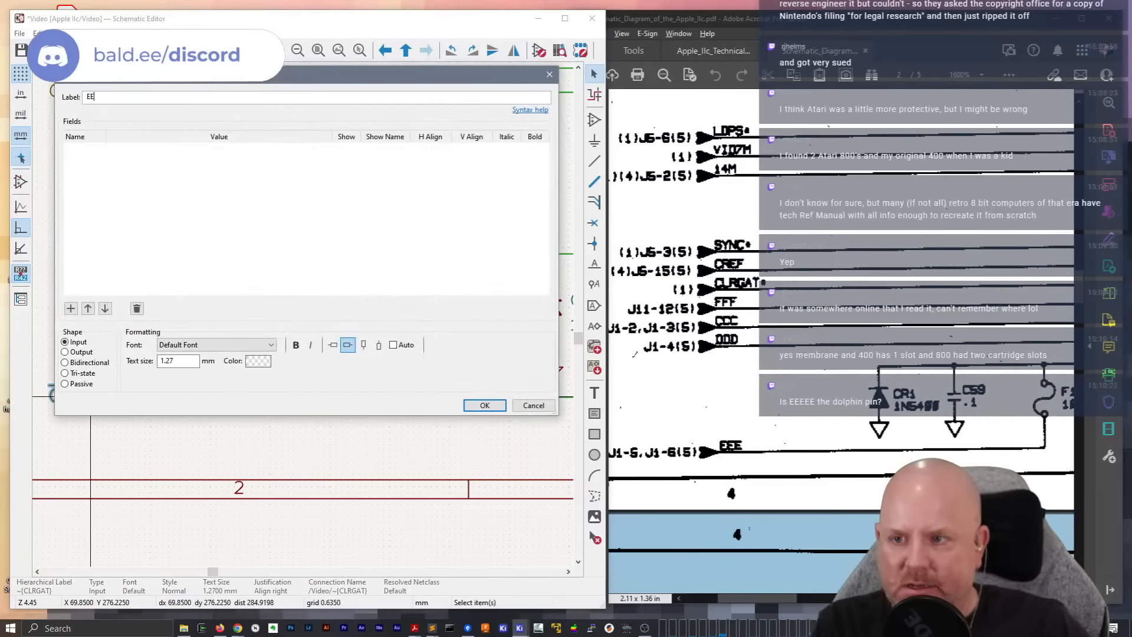
{"action": "left_click", "coordinate": [484, 406]}
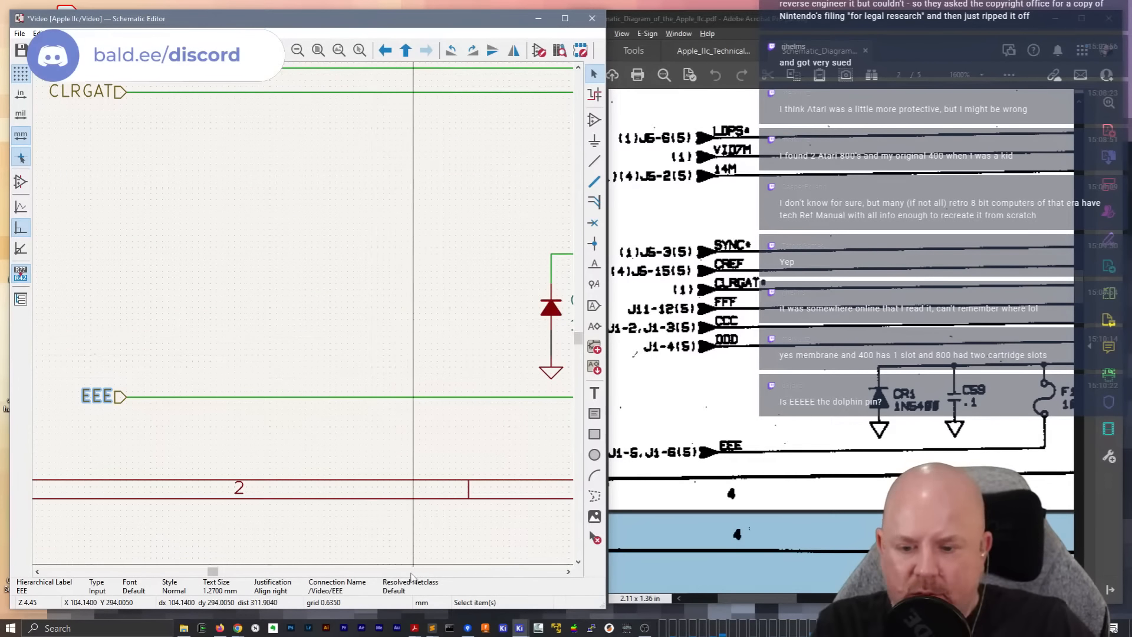
Run a wire from L1 pin 5 up and across above the CR1 circuit, ending in line with the input labels
{"action": "scroll", "coordinate": [252, 566], "scroll_direction": "right", "scroll_amount": 6}
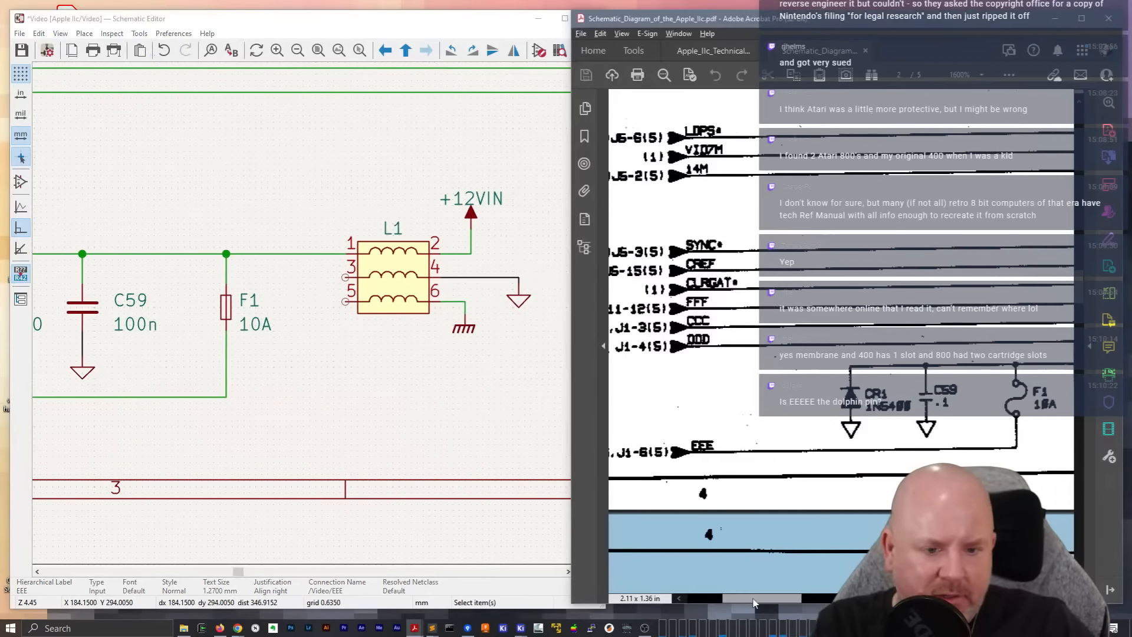
{"action": "left_click", "coordinate": [753, 603]}
{"action": "left_click_drag", "start_coordinate": [753, 603], "coordinate": [780, 604]}
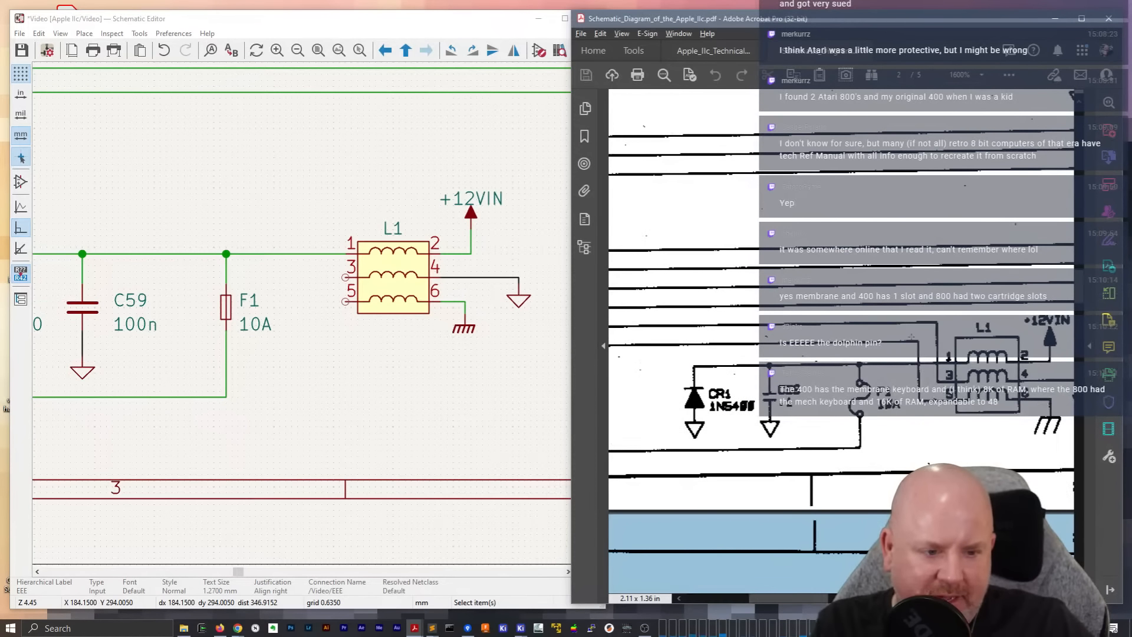
{"action": "left_click_drag", "start_coordinate": [781, 599], "coordinate": [781, 599]}
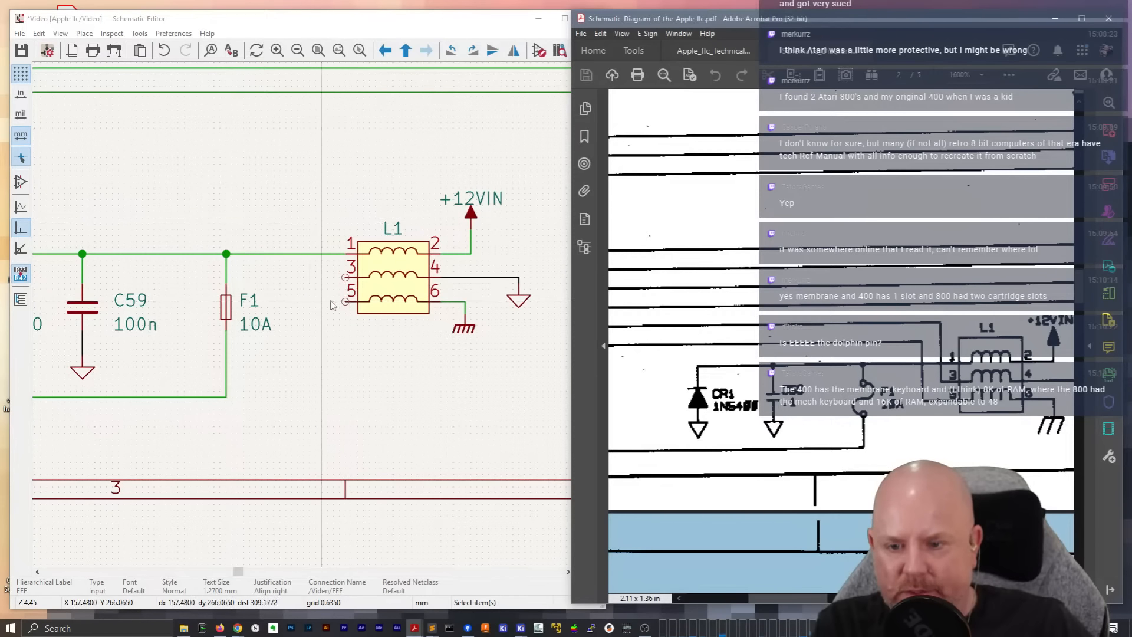
{"action": "left_click", "coordinate": [346, 301]}
{"action": "key", "text": "w"}
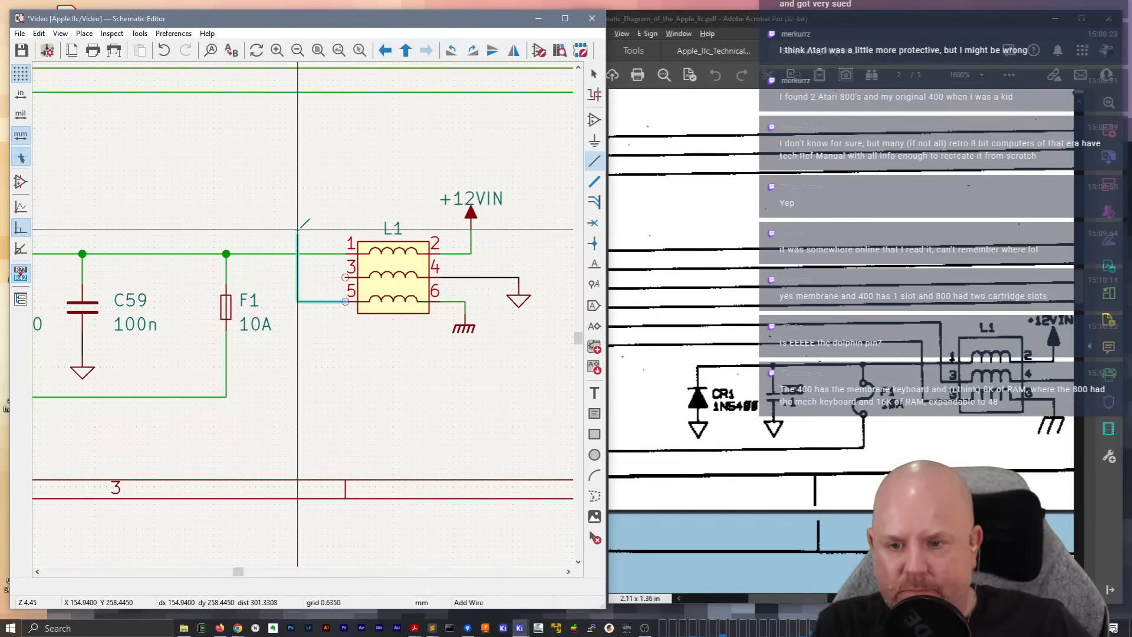
{"action": "left_click", "coordinate": [292, 223]}
{"action": "middle_click_drag", "start_coordinate": [136, 199], "coordinate": [441, 184]}
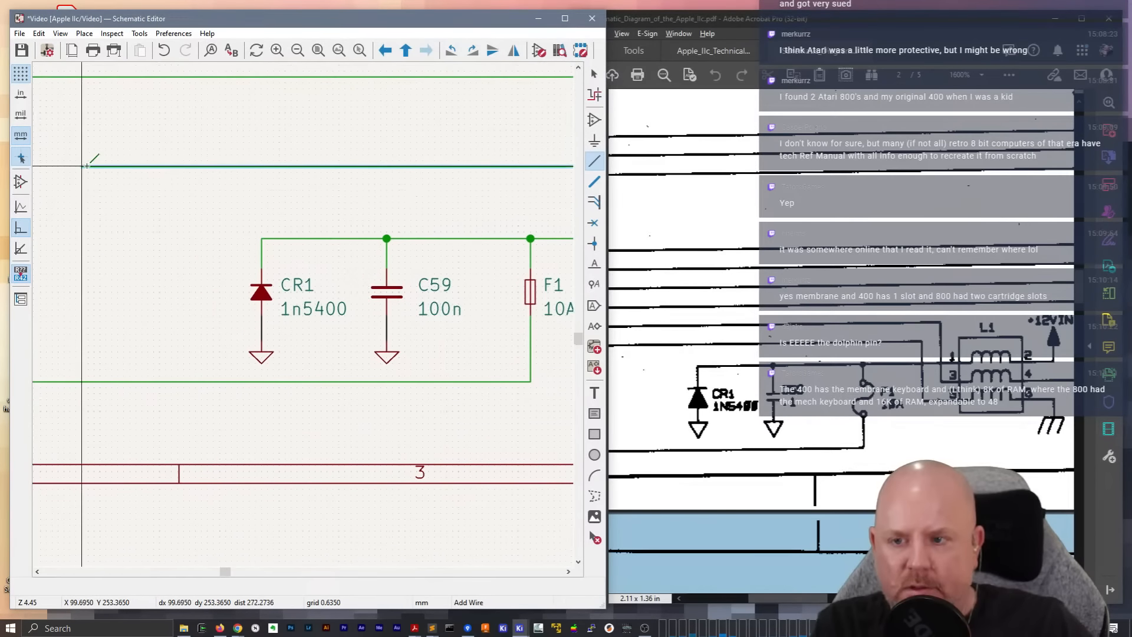
{"action": "middle_click_drag", "start_coordinate": [86, 166], "coordinate": [391, 194]}
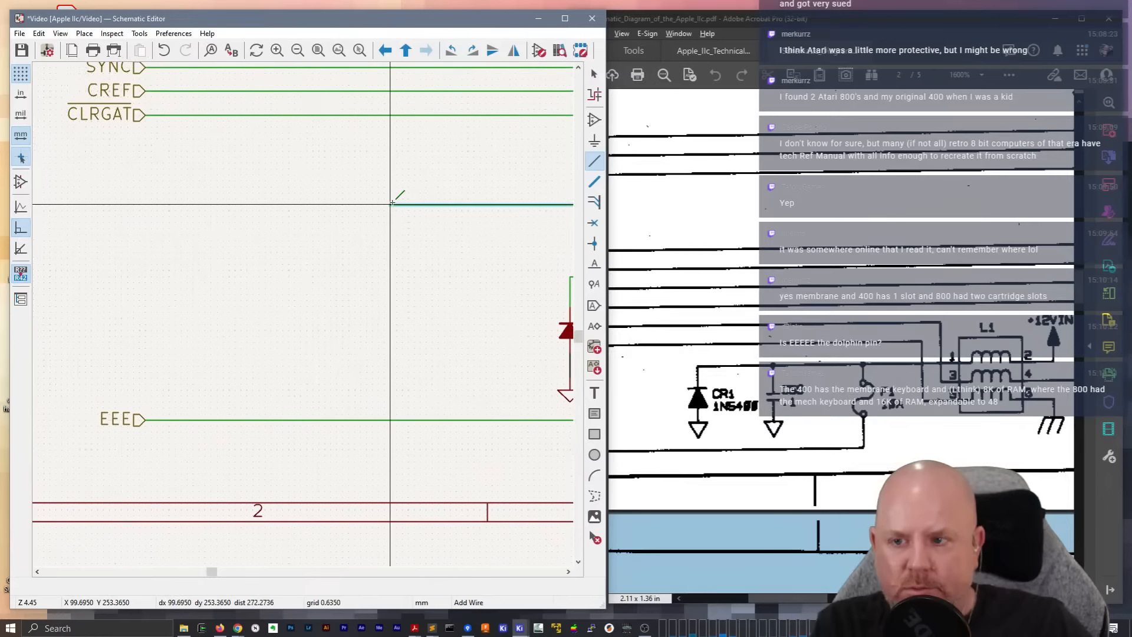
{"action": "double_click", "coordinate": [150, 227]}
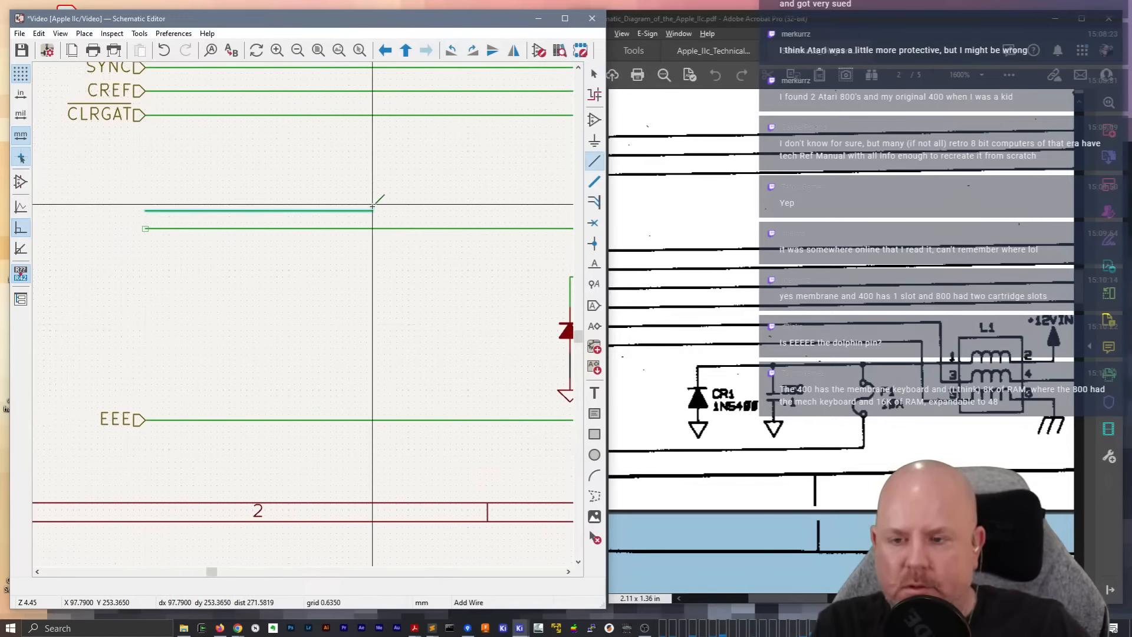
Finish the wire from the input label column above the L1 pin 5 wire, bringing it down to L1 pin 3
{"action": "middle_click_drag", "start_coordinate": [433, 204], "coordinate": [60, 151]}
{"action": "middle_click_drag", "start_coordinate": [494, 157], "coordinate": [261, 154]}
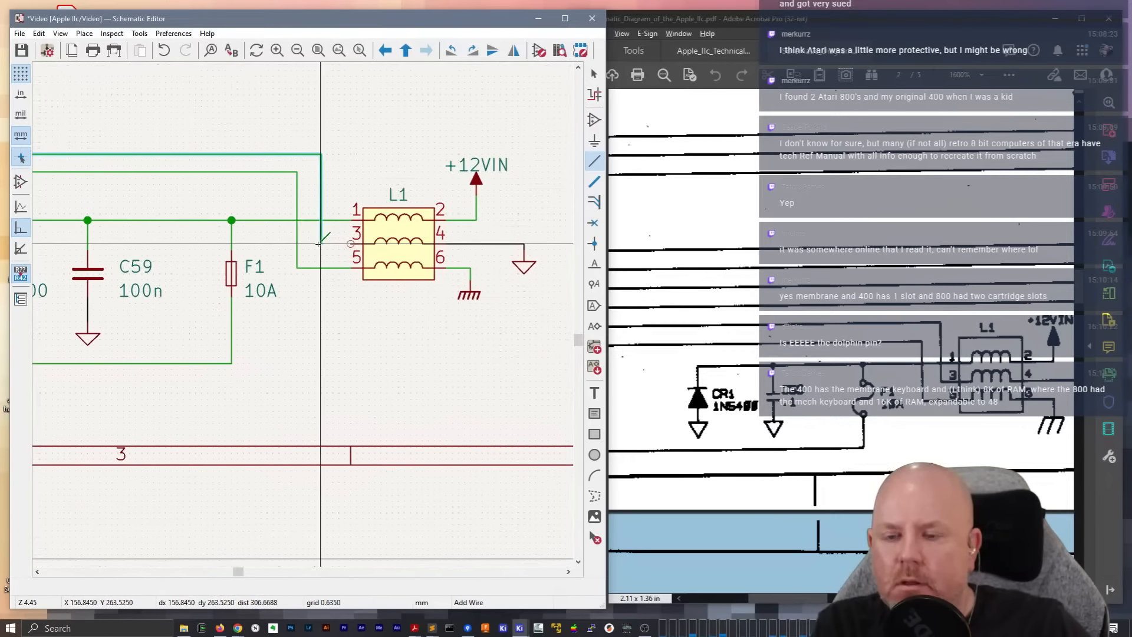
{"action": "left_click", "coordinate": [352, 243]}
{"action": "middle_click_drag", "start_coordinate": [266, 138], "coordinate": [533, 136]}
{"action": "middle_click_drag", "start_coordinate": [110, 124], "coordinate": [512, 160]}
{"action": "key", "text": "Escape"}
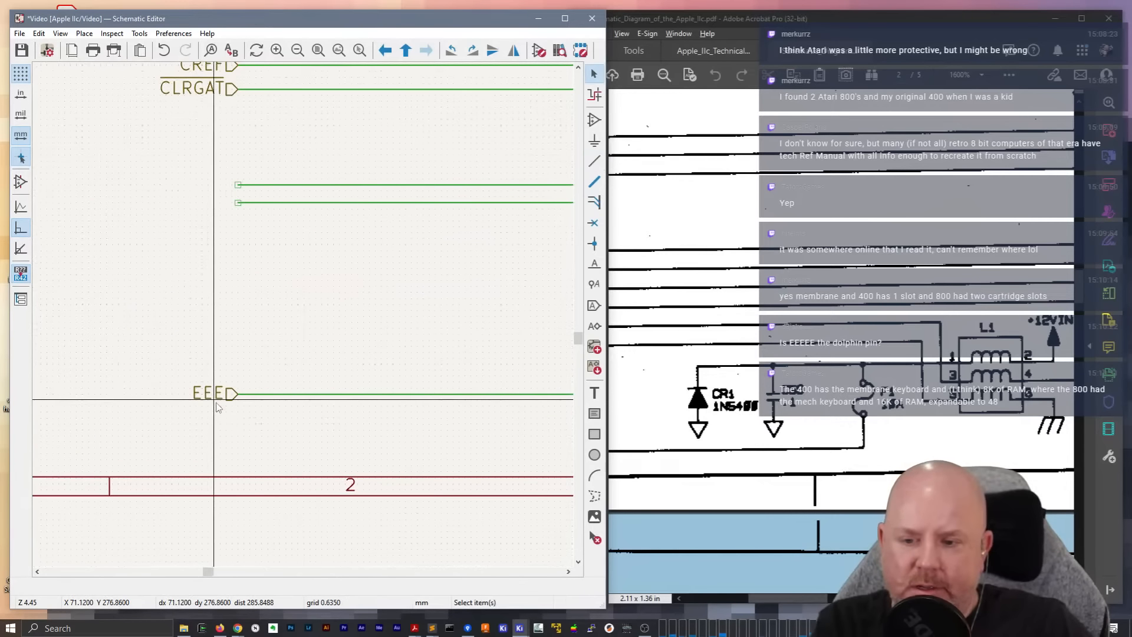
Duplicate the EEE hierarchical label onto the ends of the two L1 wires and rename the copies CCC (upper) and DDD (lower)
{"action": "key", "text": "ctrl+d"}
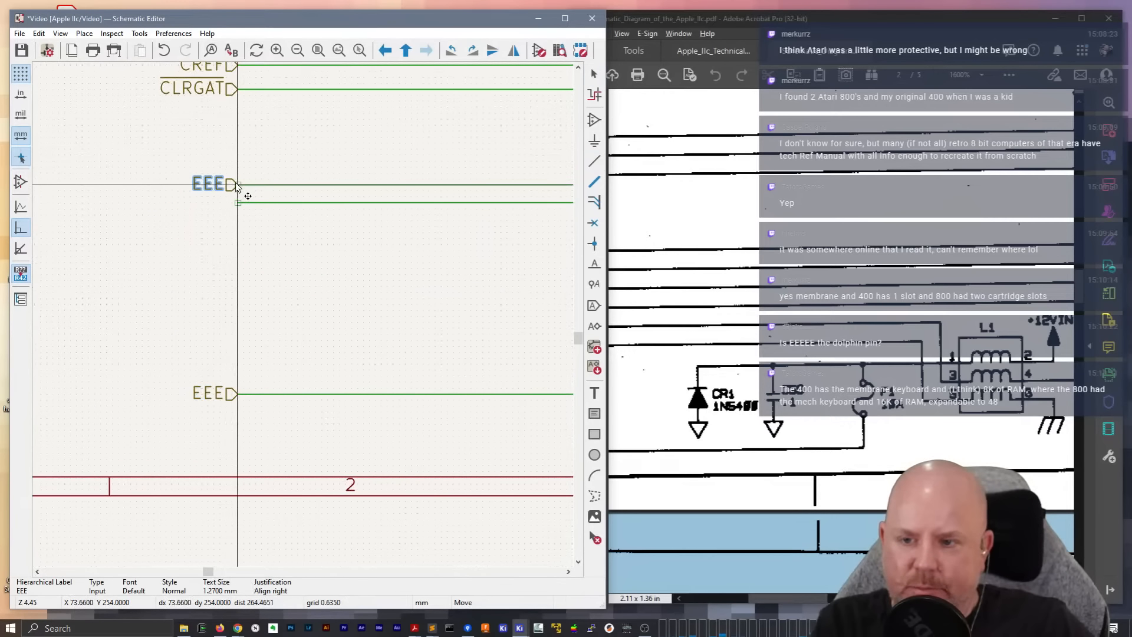
{"action": "left_click", "coordinate": [238, 202]}
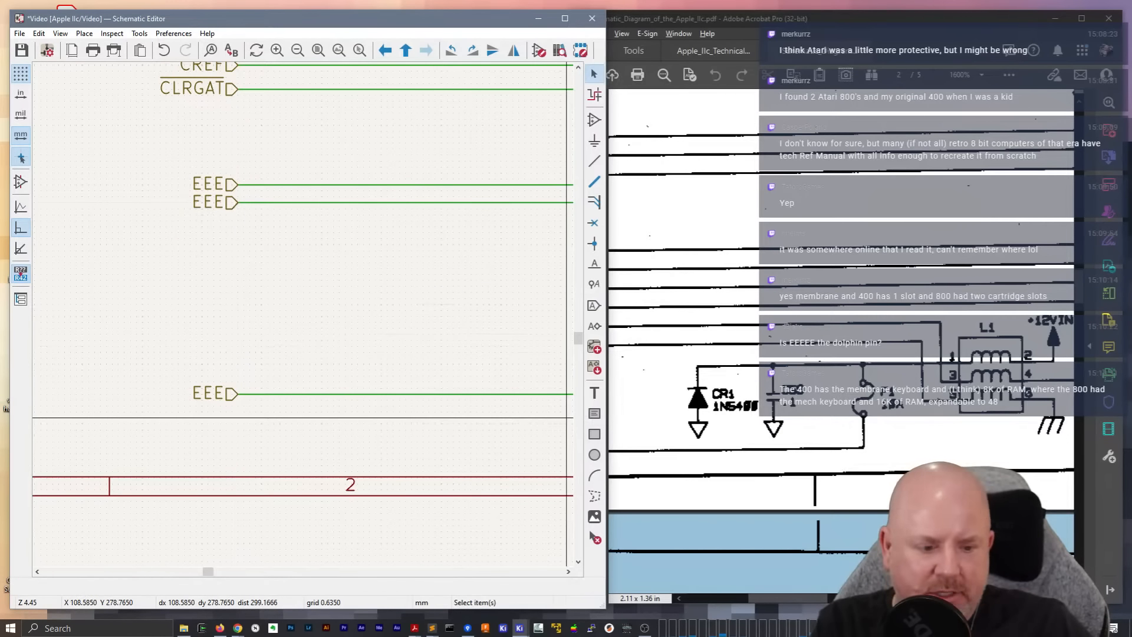
{"action": "left_click_drag", "start_coordinate": [813, 598], "coordinate": [864, 598]}
{"action": "double_click", "coordinate": [209, 185]}
{"action": "type", "text": "CCC"}
{"action": "key", "text": "Return"}
{"action": "double_click", "coordinate": [209, 202]}
{"action": "type", "text": "DDD"}
{"action": "key", "text": "Return"}
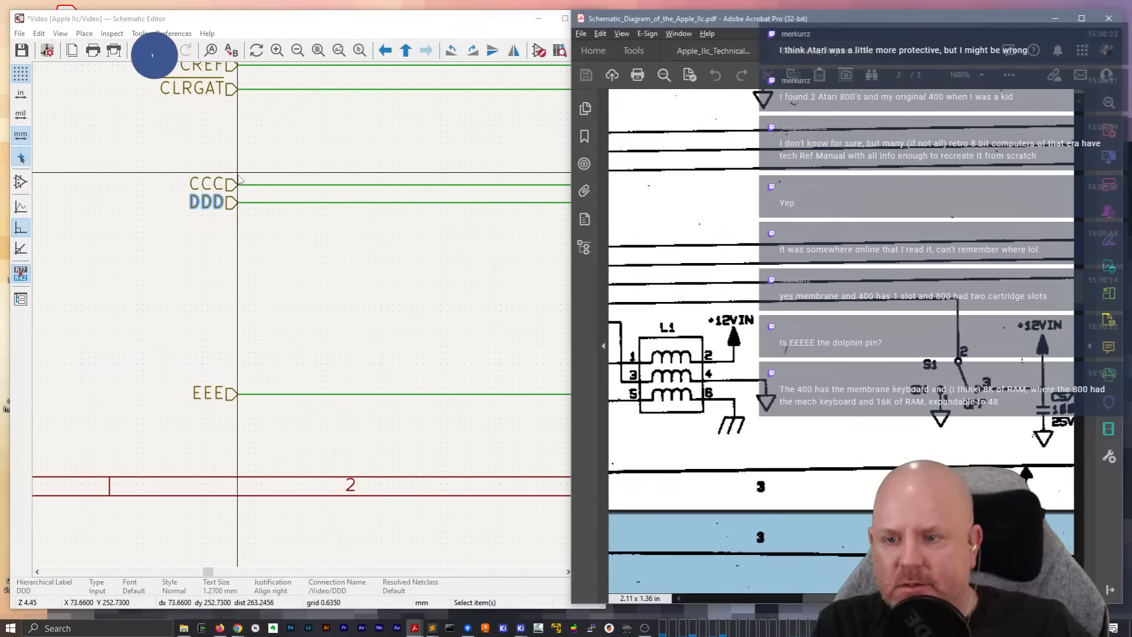
Duplicate the CCC hierarchical label directly above itself and rename the copy FFF, following the PDF
{"action": "left_click", "coordinate": [209, 185]}
{"action": "key", "text": "ctrl+d"}
{"action": "left_click", "coordinate": [238, 167]}
{"action": "key", "text": "Escape"}
{"action": "left_click_drag", "start_coordinate": [843, 599], "coordinate": [752, 600]}
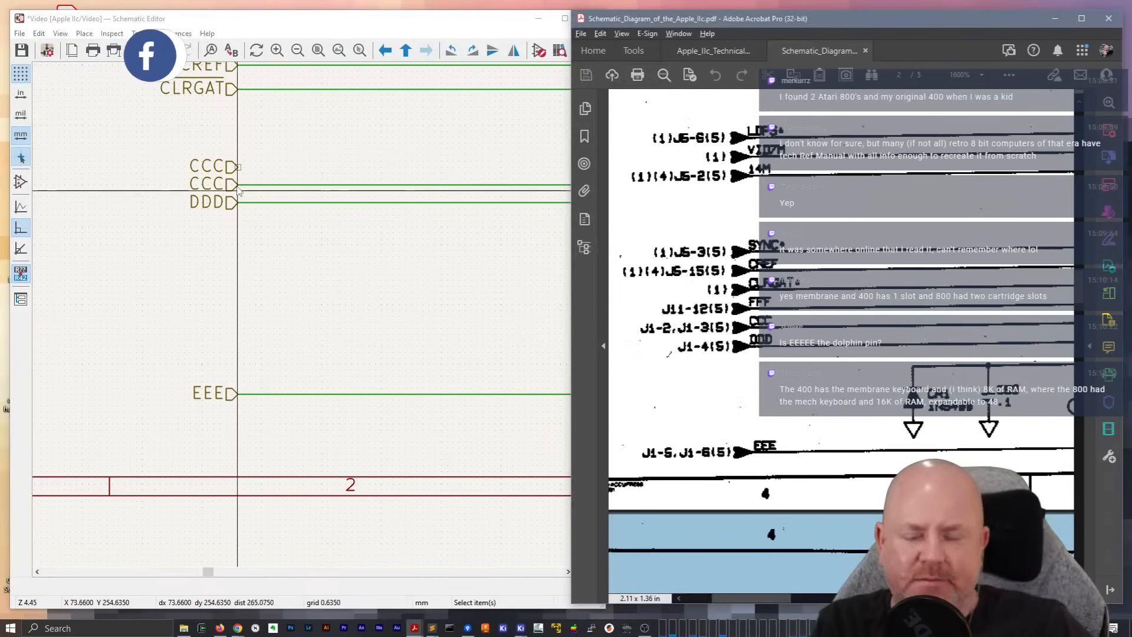
{"action": "left_click", "coordinate": [209, 168]}
{"action": "type", "text": "e"}
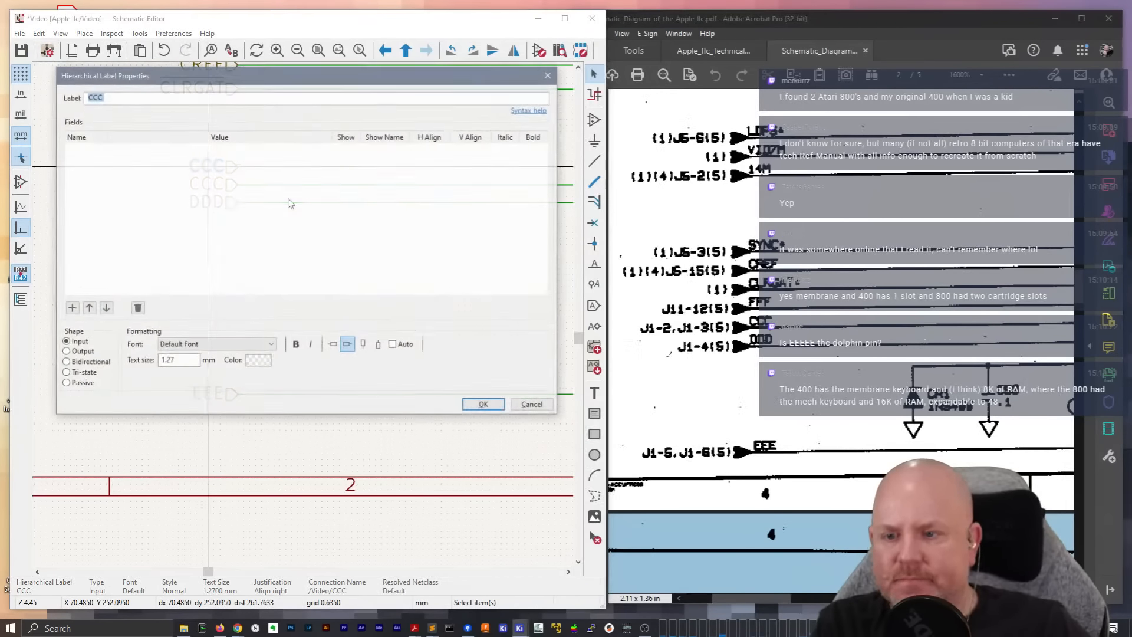
{"action": "type", "text": "FFF"}
{"action": "key", "text": "Return"}
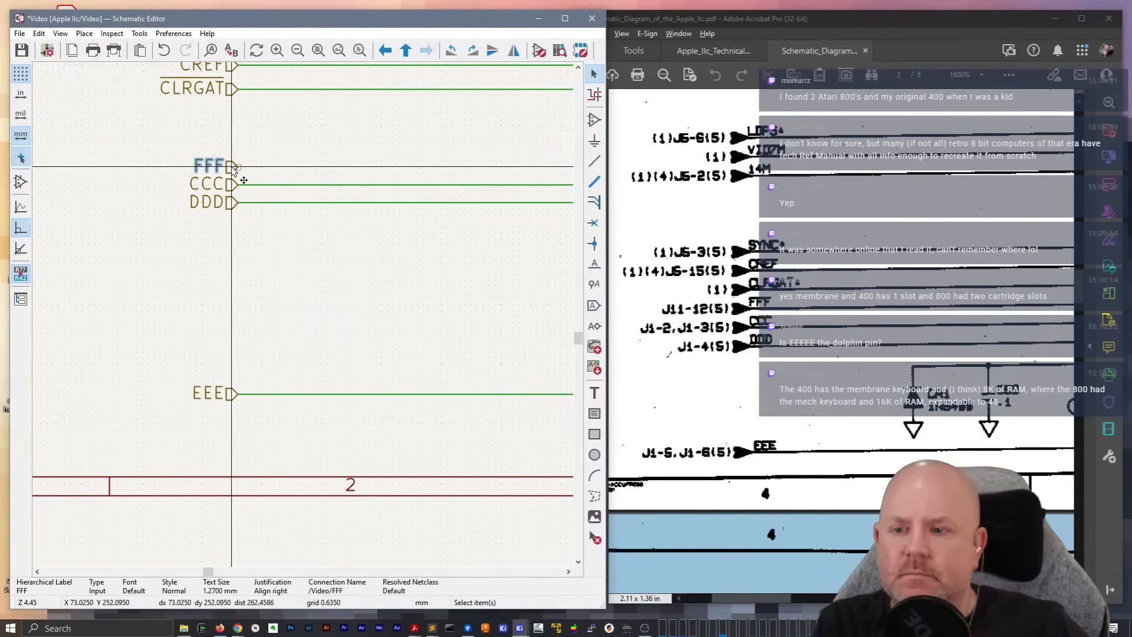
Run a wire from the FFF input label across above L1, ending with a short downward section beyond L1's ground
{"action": "key", "text": "w"}
{"action": "scroll", "coordinate": [387, 172], "scroll_direction": "down", "scroll_amount": 4}
{"action": "middle_click_drag", "start_coordinate": [364, 311], "coordinate": [34, 305]}
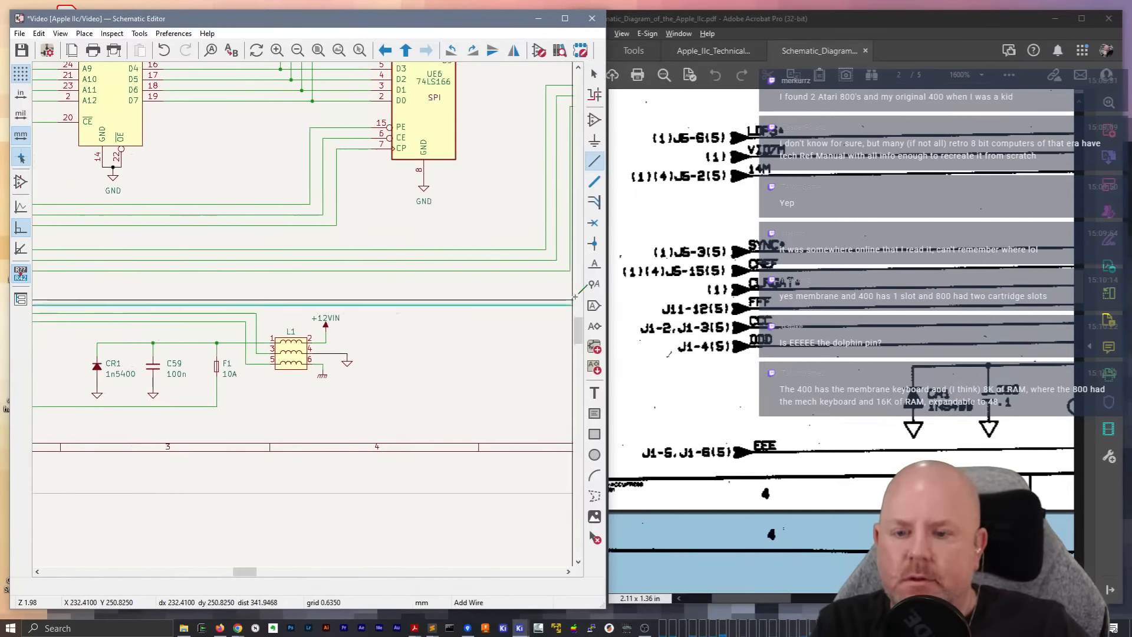
{"action": "middle_click_drag", "start_coordinate": [416, 307], "coordinate": [221, 306]}
{"action": "double_click", "coordinate": [197, 349]}
Place a net label FFF on the downward section of the new wire and save the schematic
{"action": "scroll", "coordinate": [197, 331], "scroll_direction": "up", "scroll_amount": 5}
{"action": "type", "text": "lFFF"}
{"action": "key", "text": "Return"}
{"action": "left_click", "coordinate": [303, 316]}
{"action": "key", "text": "Escape"}
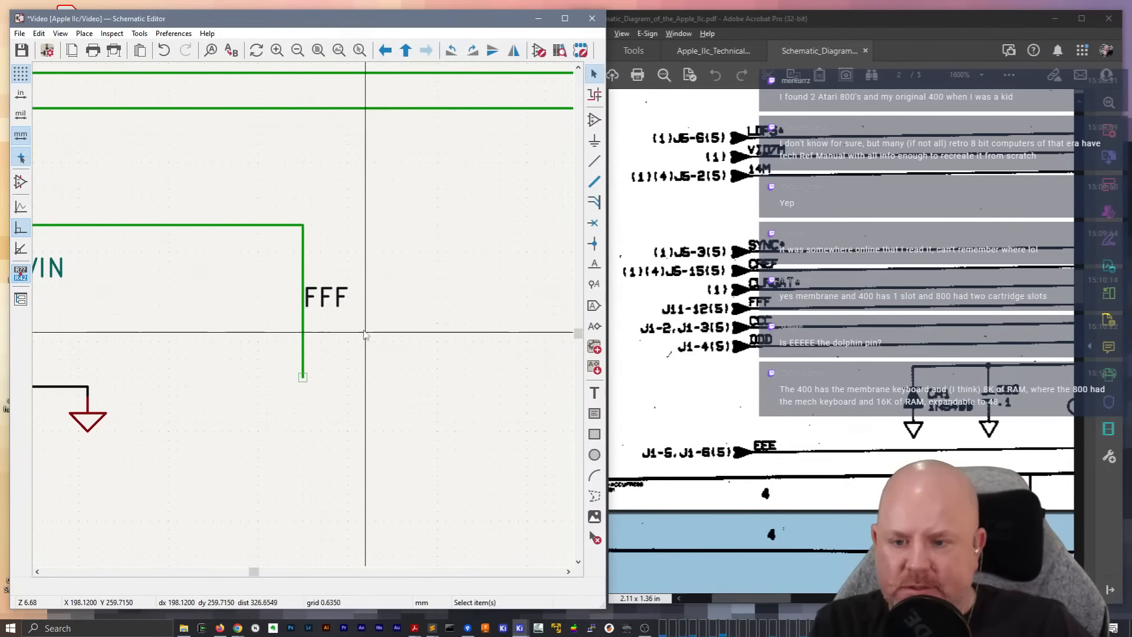
{"action": "key", "text": "ctrl+s"}
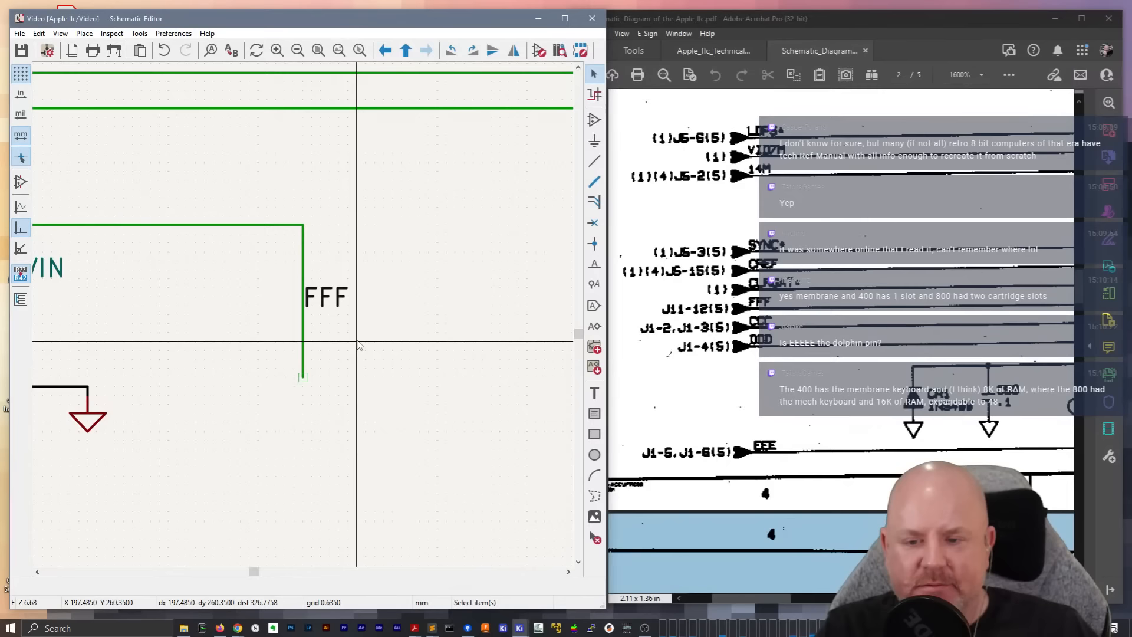
Copy the +12VIN power symbol beyond the FFF wire and paste a copy of capacitor C59 directly beneath it
{"action": "left_click_drag", "start_coordinate": [788, 600], "coordinate": [872, 601]}
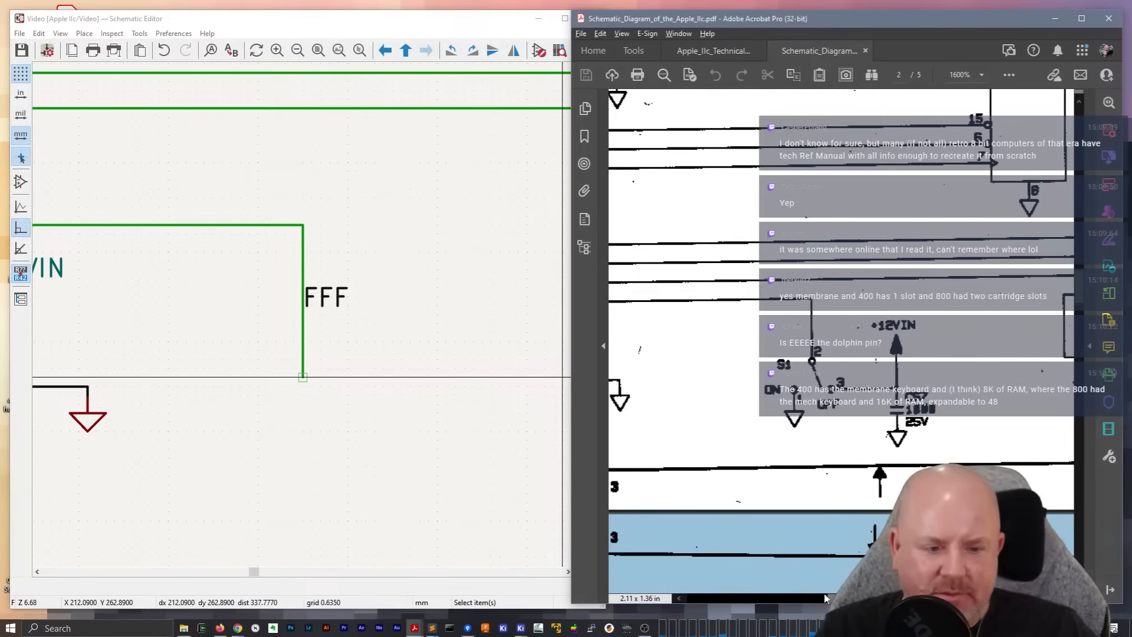
{"action": "left_click", "coordinate": [372, 269]}
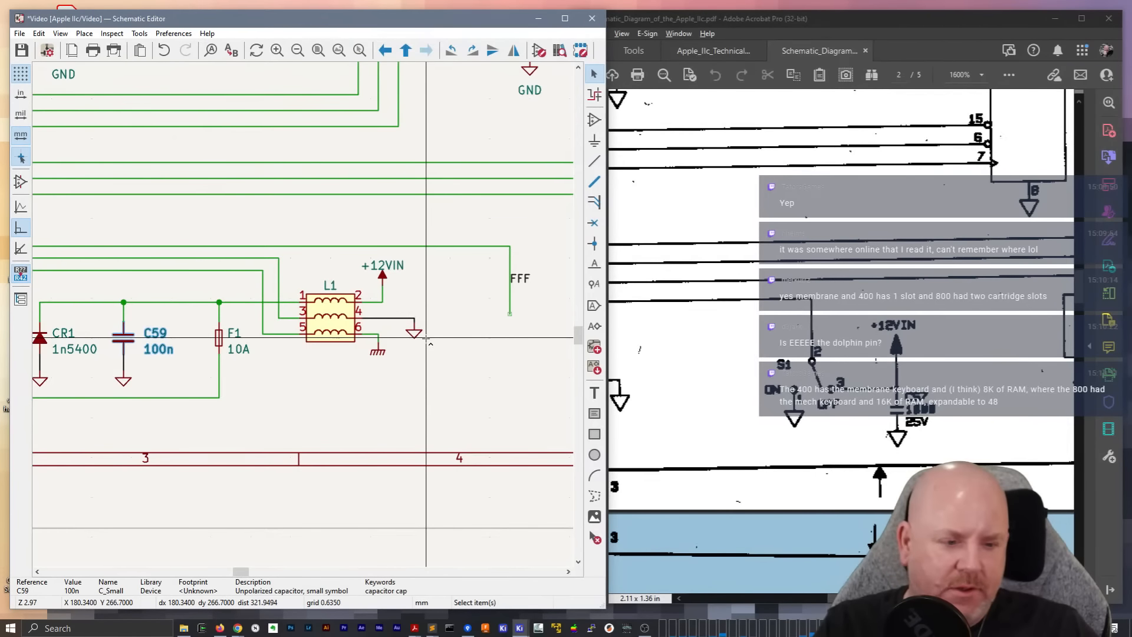
{"action": "middle_click_drag", "start_coordinate": [469, 338], "coordinate": [290, 322]}
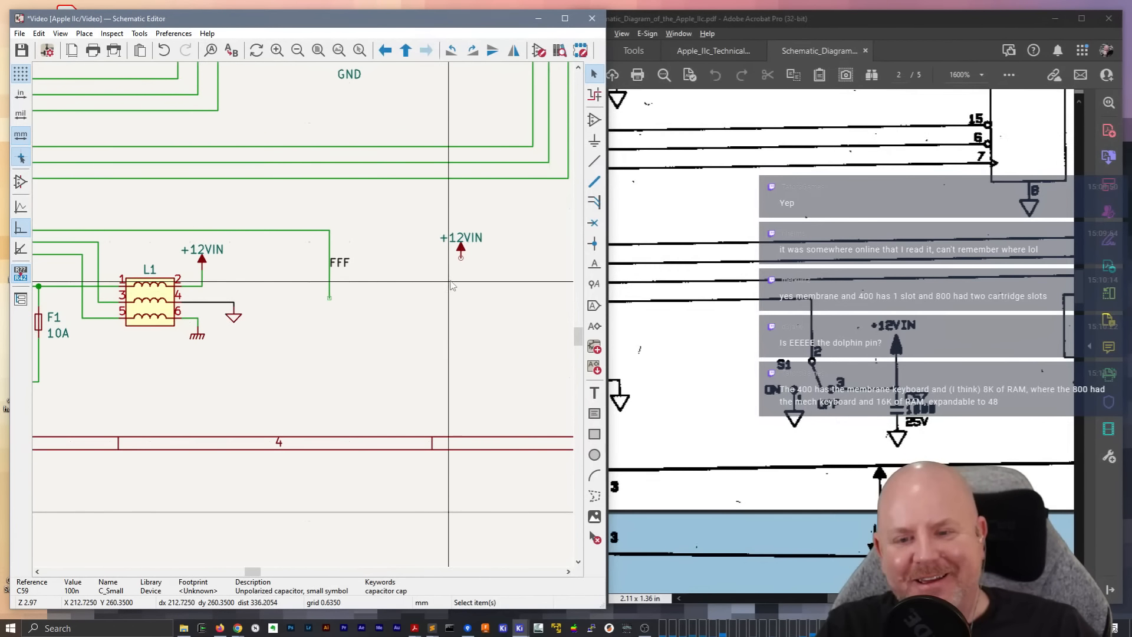
{"action": "key", "text": "ctrl+v"}
{"action": "left_click", "coordinate": [460, 289]}
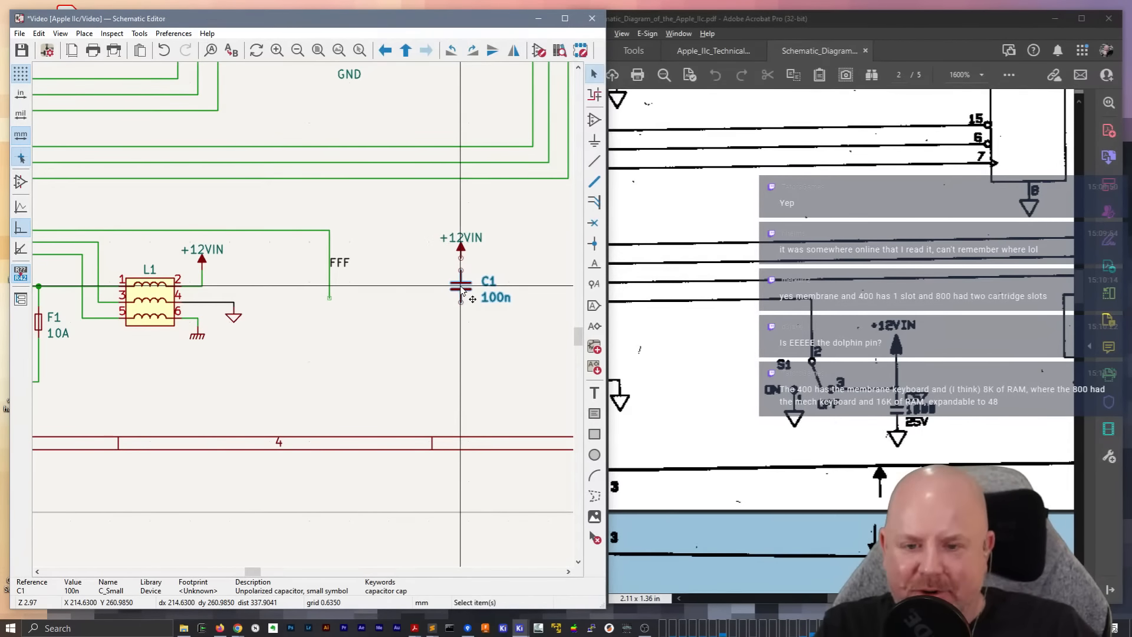
Wire the copied +12VIN symbol to the upper pin of C1 and add a short wire below its lower pin
{"action": "scroll", "coordinate": [460, 289], "scroll_direction": "up", "scroll_amount": 5}
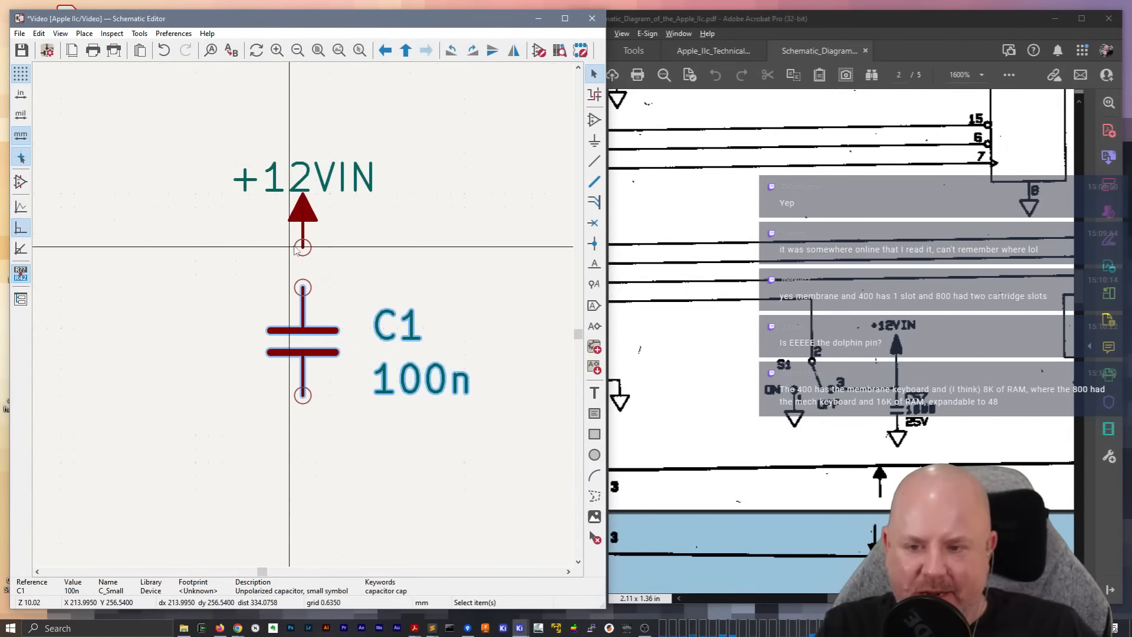
{"action": "key", "text": "w"}
{"action": "left_click", "coordinate": [302, 287]}
{"action": "left_click", "coordinate": [302, 394]}
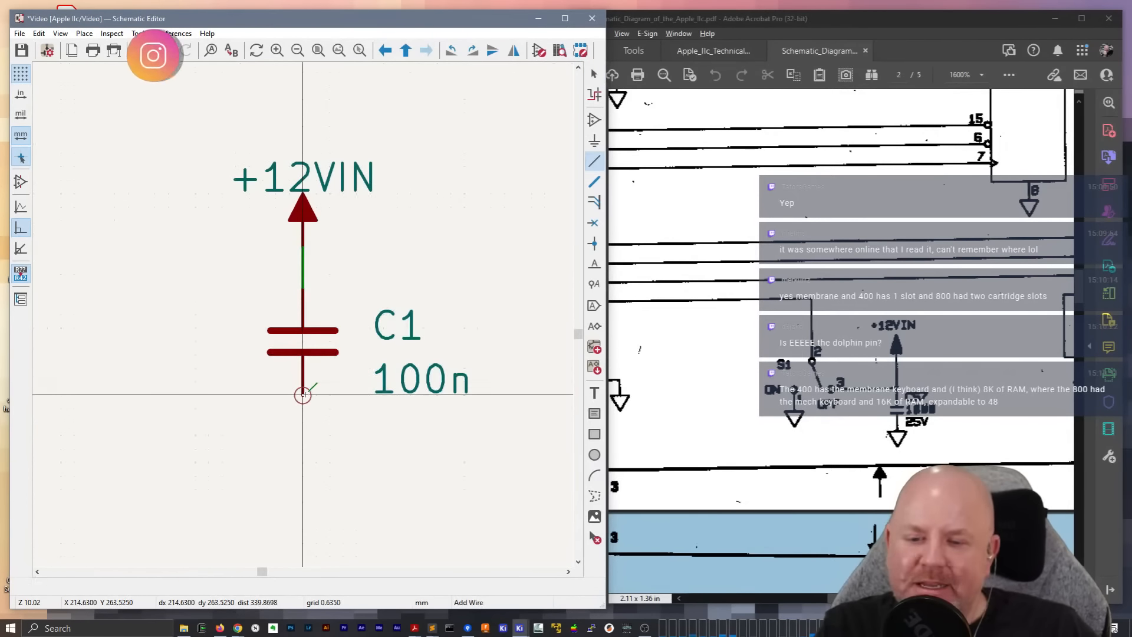
{"action": "double_click", "coordinate": [302, 436]}
{"action": "key", "text": "Escape"}
{"action": "scroll", "coordinate": [303, 318], "scroll_direction": "down", "scroll_amount": 3}
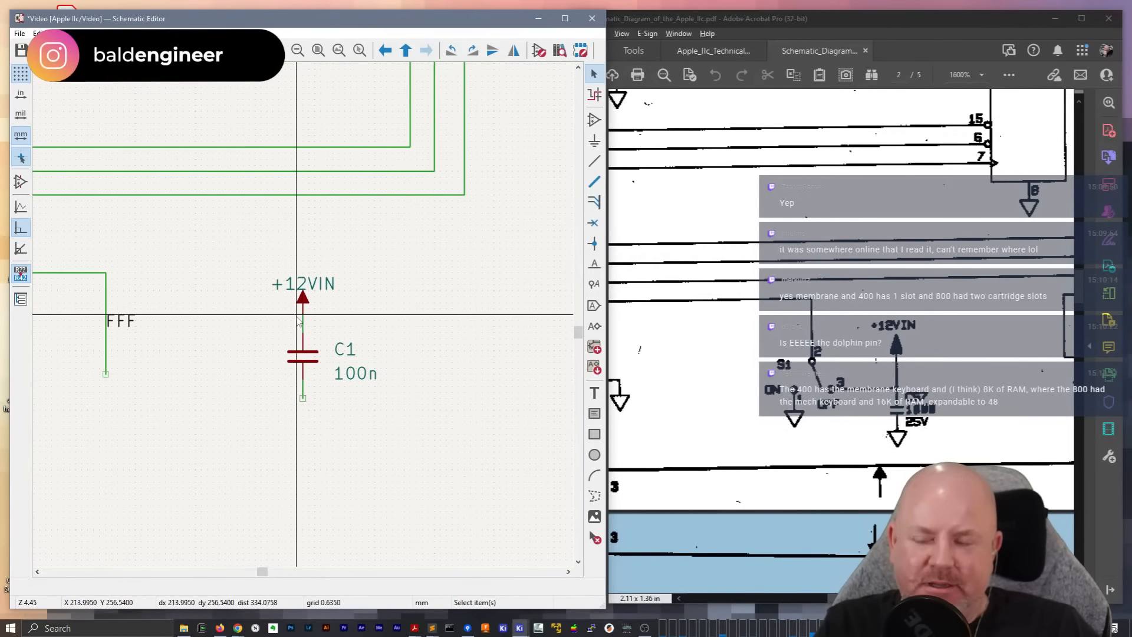
Set the value of capacitor C1 to 1000u
{"action": "left_click", "coordinate": [342, 374]}
{"action": "double_click", "coordinate": [342, 375]}
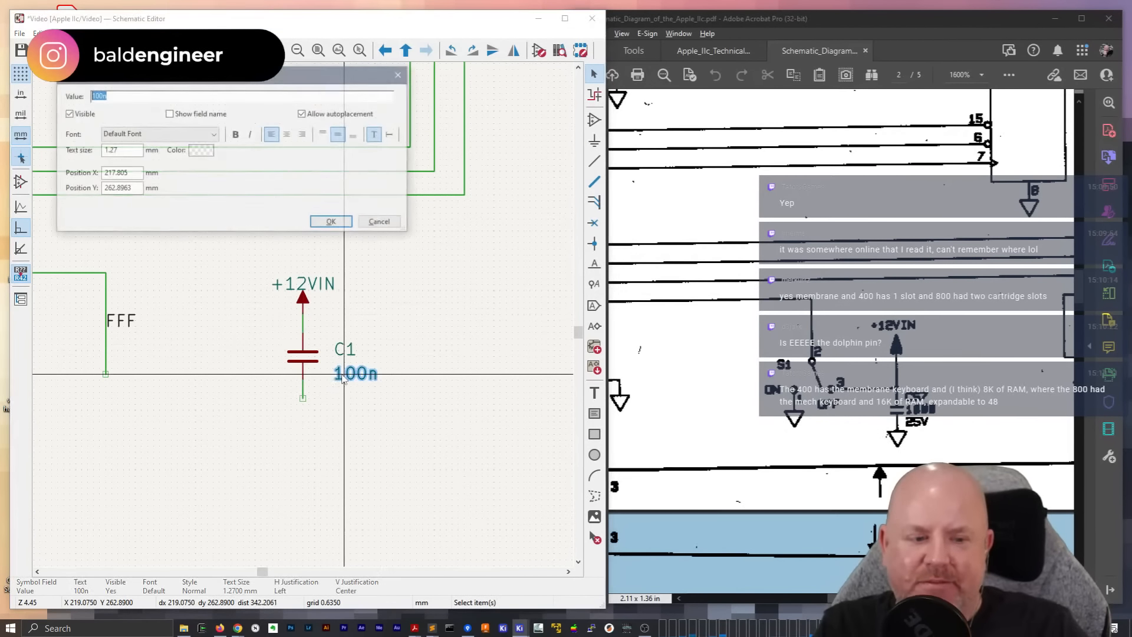
{"action": "type", "text": "100"}
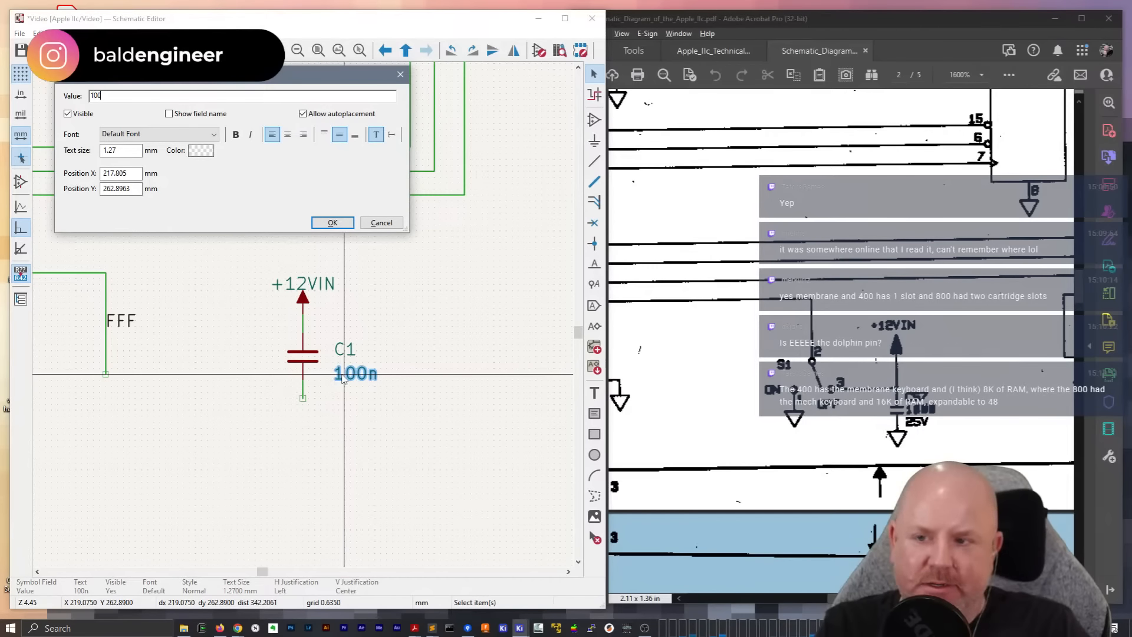
{"action": "type", "text": "u"}
{"action": "key", "text": "Return"}
{"action": "type", "text": "e100"}
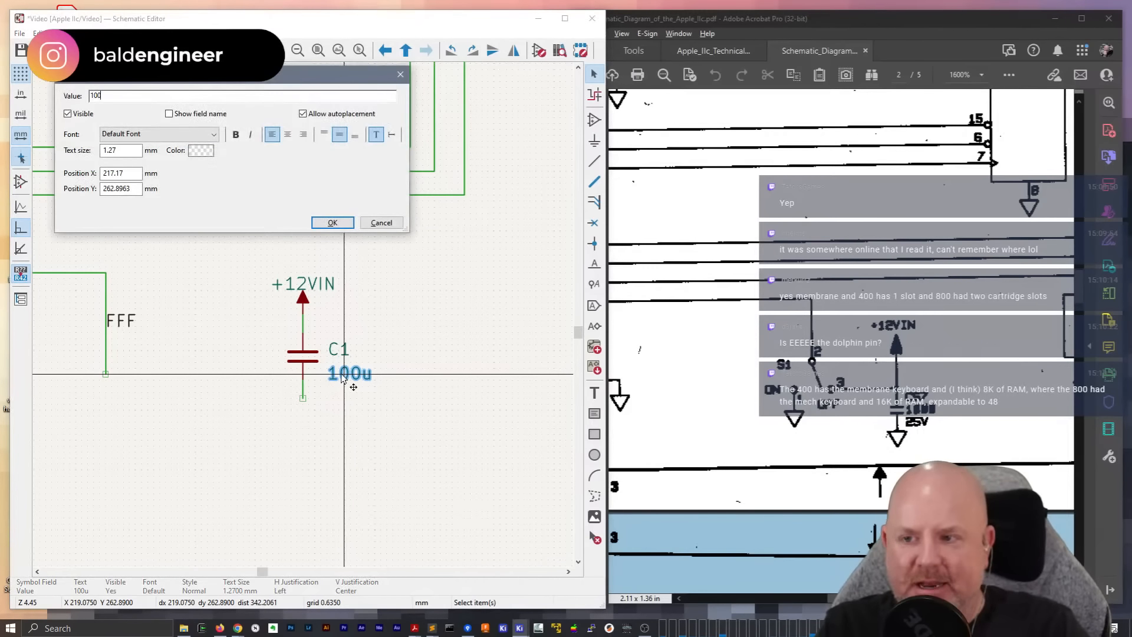
{"action": "type", "text": "0u"}
{"action": "key", "text": "Return"}
Add a Voltage field with the value 25V to C1 and make it visible on the schematic
{"action": "left_click", "coordinate": [306, 356]}
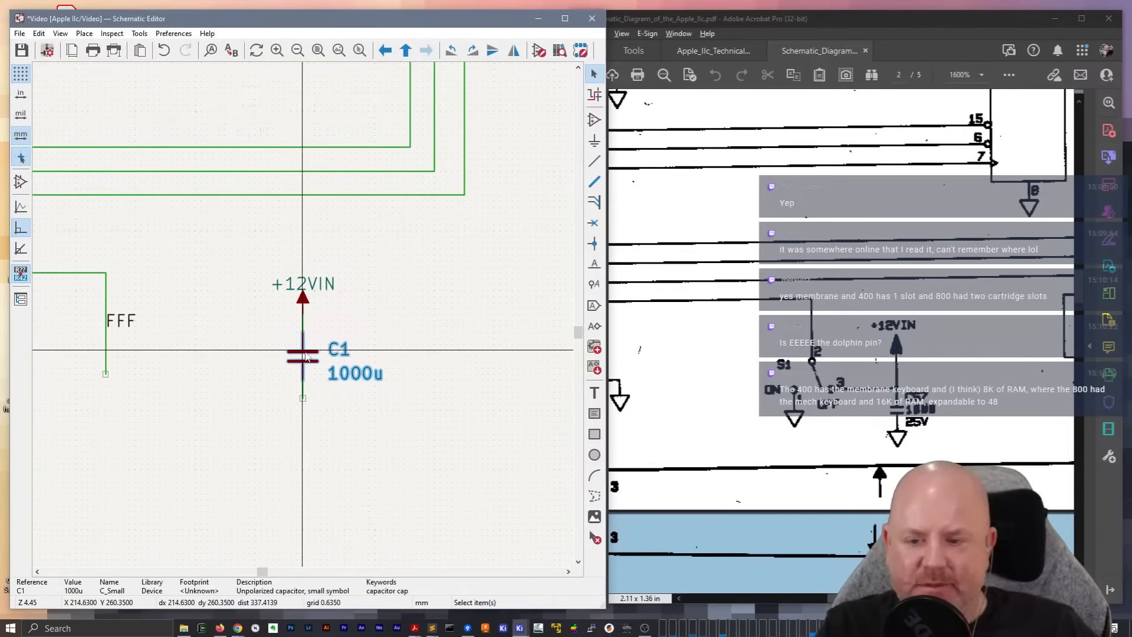
{"action": "key", "text": "e"}
{"action": "left_click", "coordinate": [483, 306]}
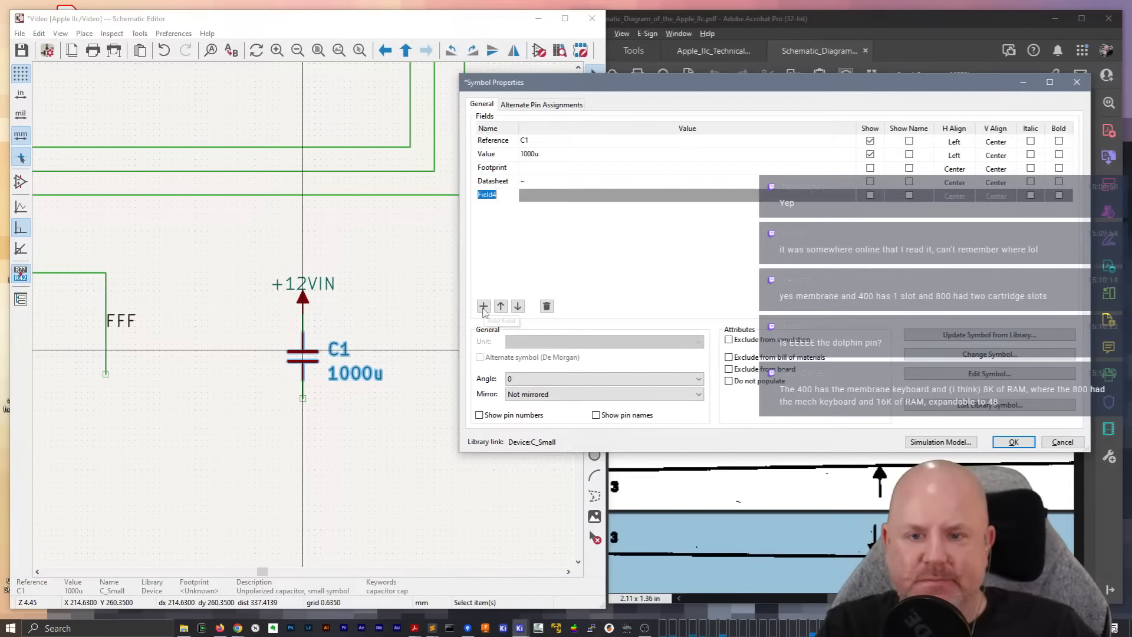
{"action": "type", "text": "Voltage"}
{"action": "key", "text": "Tab"}
{"action": "type", "text": "25V"}
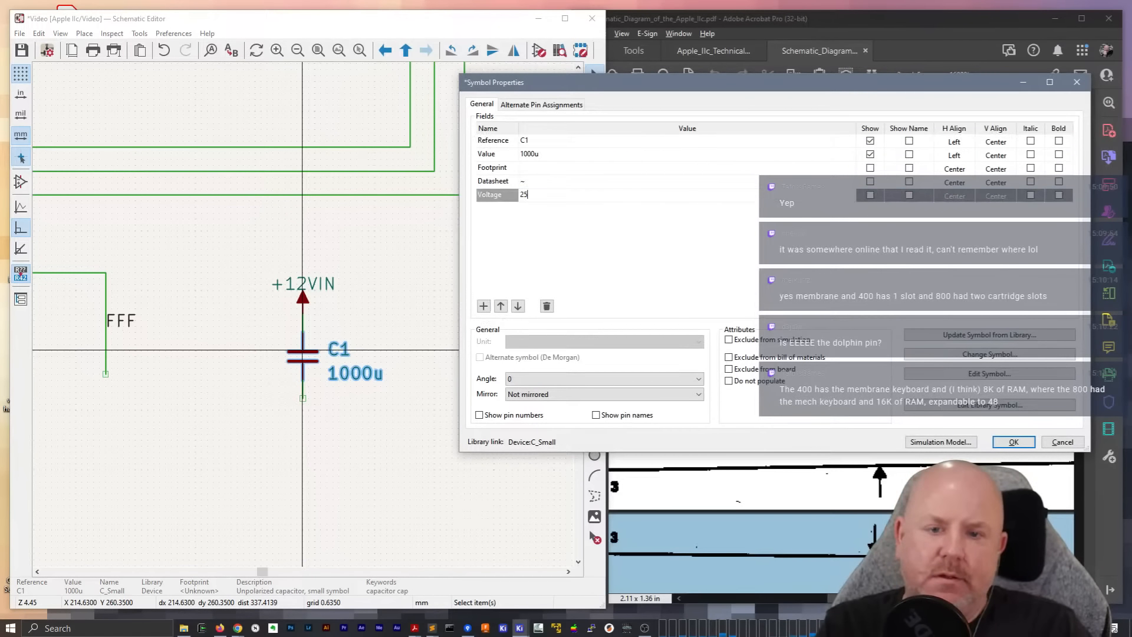
{"action": "key", "text": "Return"}
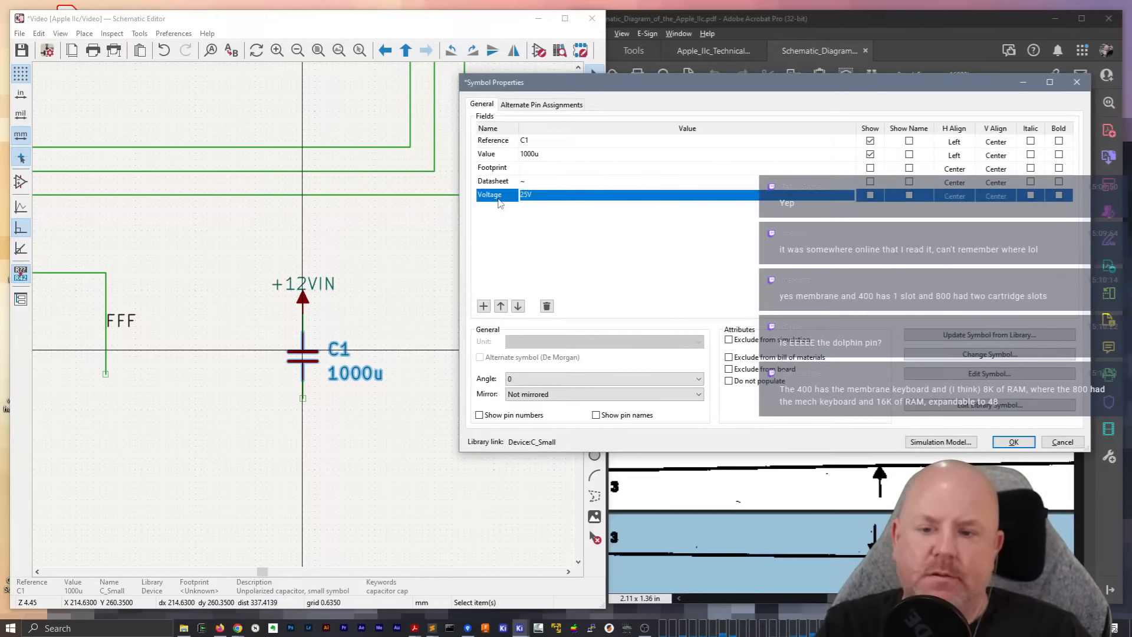
{"action": "left_click", "coordinate": [1014, 442]}
{"action": "key", "text": "e"}
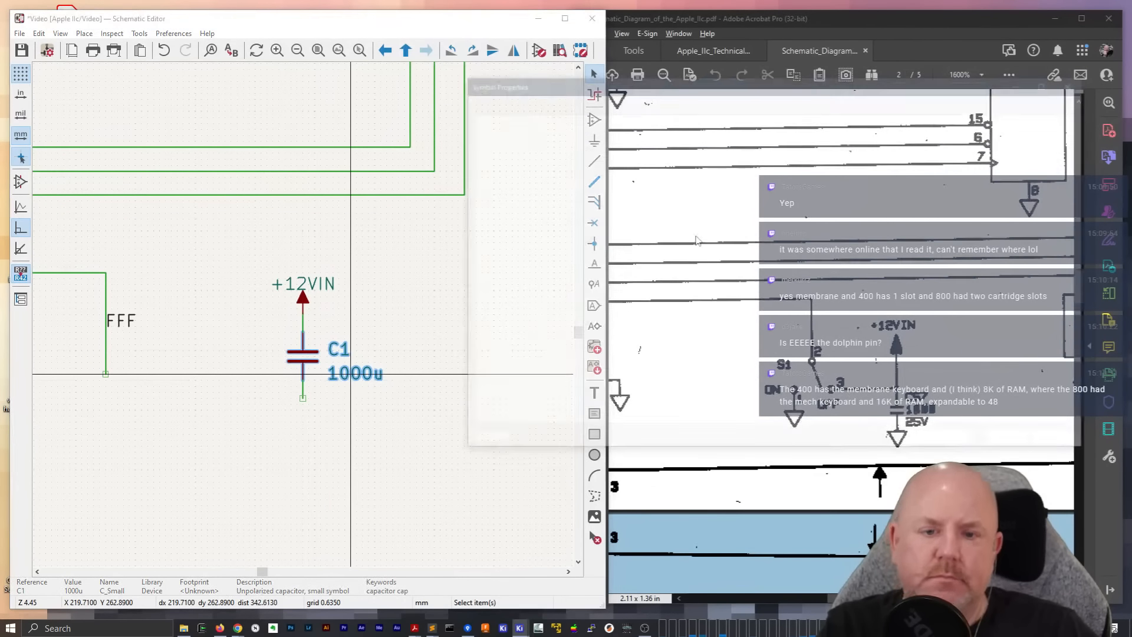
{"action": "left_click", "coordinate": [1013, 442]}
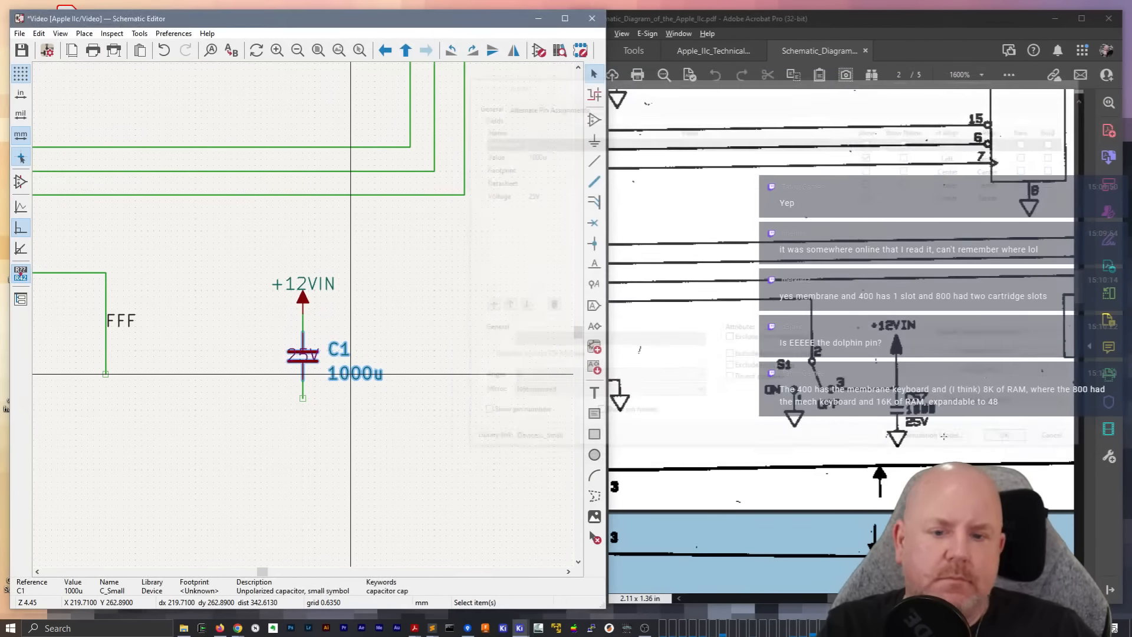
Move C1's 25V text off the symbol and stack the reference, value and voltage texts closely beside the capacitor
{"action": "left_click", "coordinate": [305, 358]}
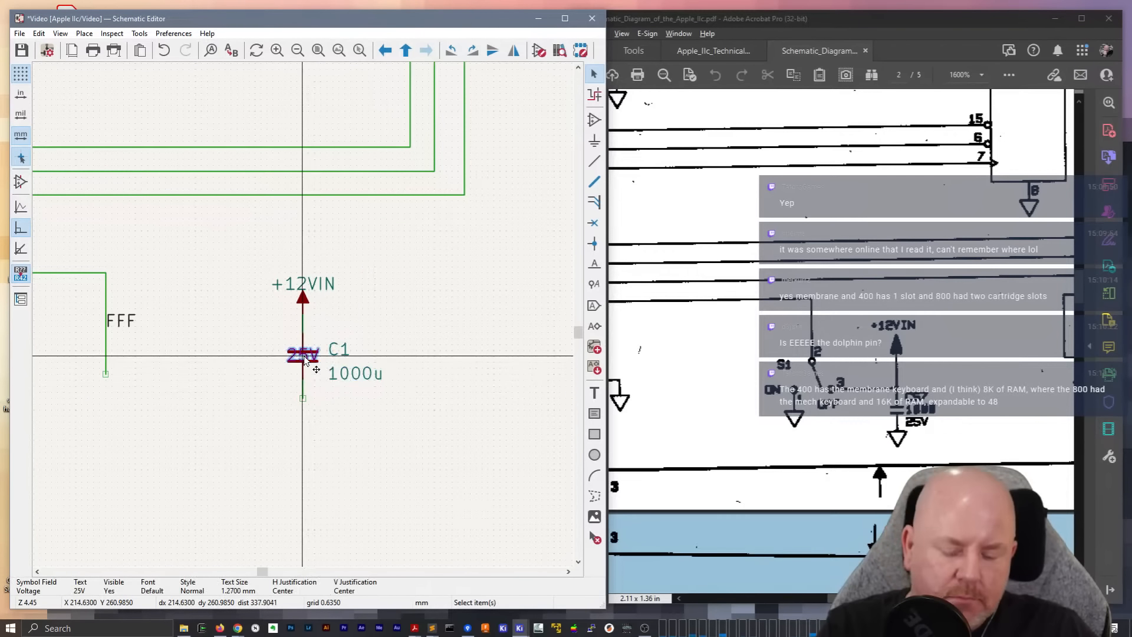
{"action": "left_click_drag", "start_coordinate": [305, 360], "coordinate": [348, 396]}
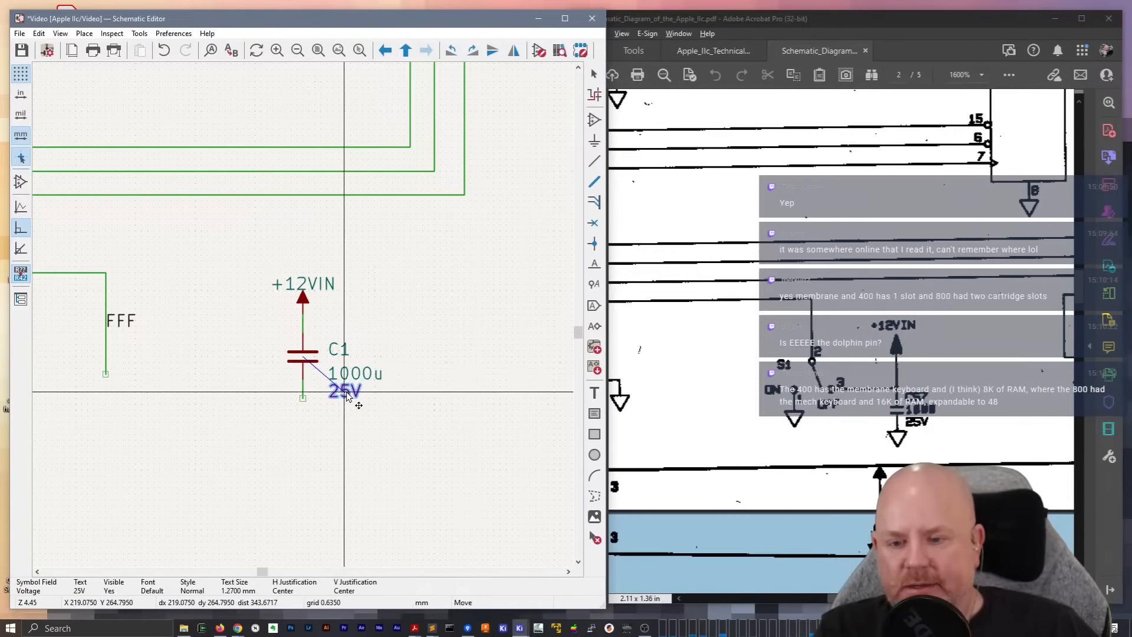
{"action": "left_click_drag", "start_coordinate": [339, 350], "coordinate": [328, 340]}
{"action": "mouse_move", "coordinate": [340, 372]}
{"action": "left_mouse_down"}
{"action": "mouse_move", "coordinate": [328, 358]}
{"action": "mouse_move", "coordinate": [342, 374]}
{"action": "left_mouse_up"}
Change the reference of the 1000u capacitor to C57 and deselect it
{"action": "left_click", "coordinate": [336, 339]}
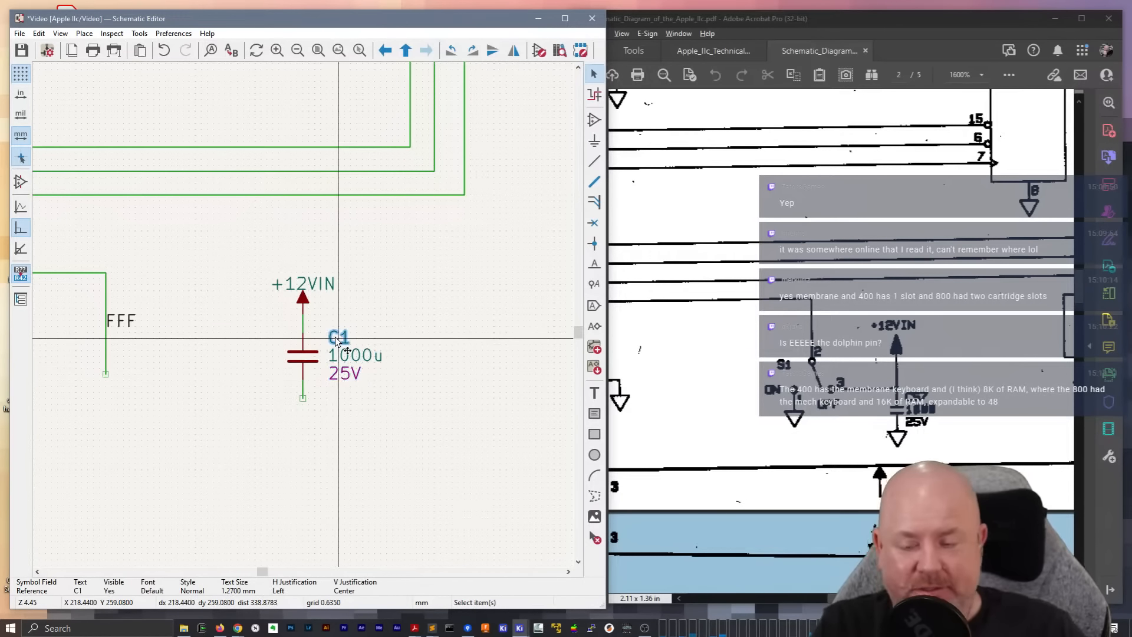
{"action": "type", "text": "eC57"}
{"action": "key", "text": "Return"}
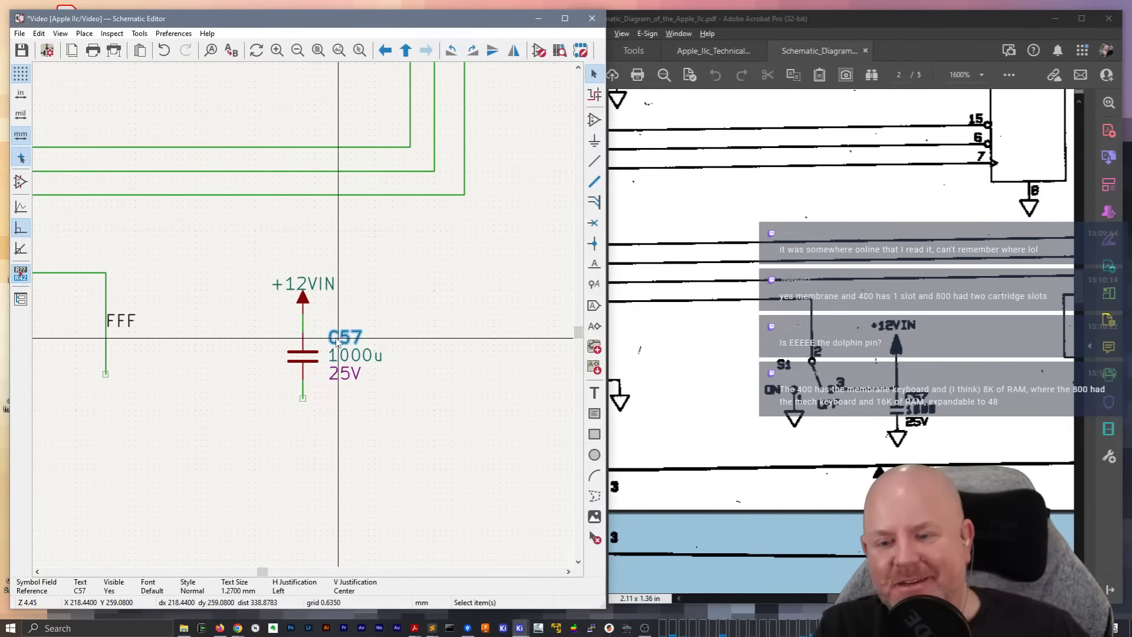
{"action": "left_click", "coordinate": [219, 346]}
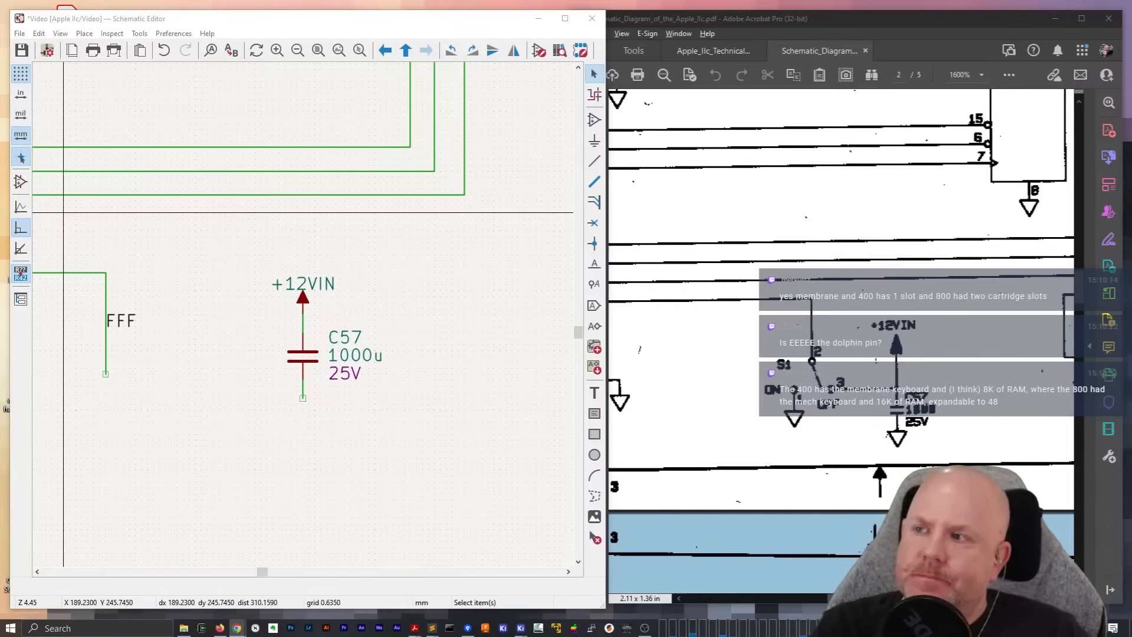
Add an SPDT switch symbol with pin 2 facing up at the lower end of the FFF wire
{"action": "left_click", "coordinate": [428, 23]}
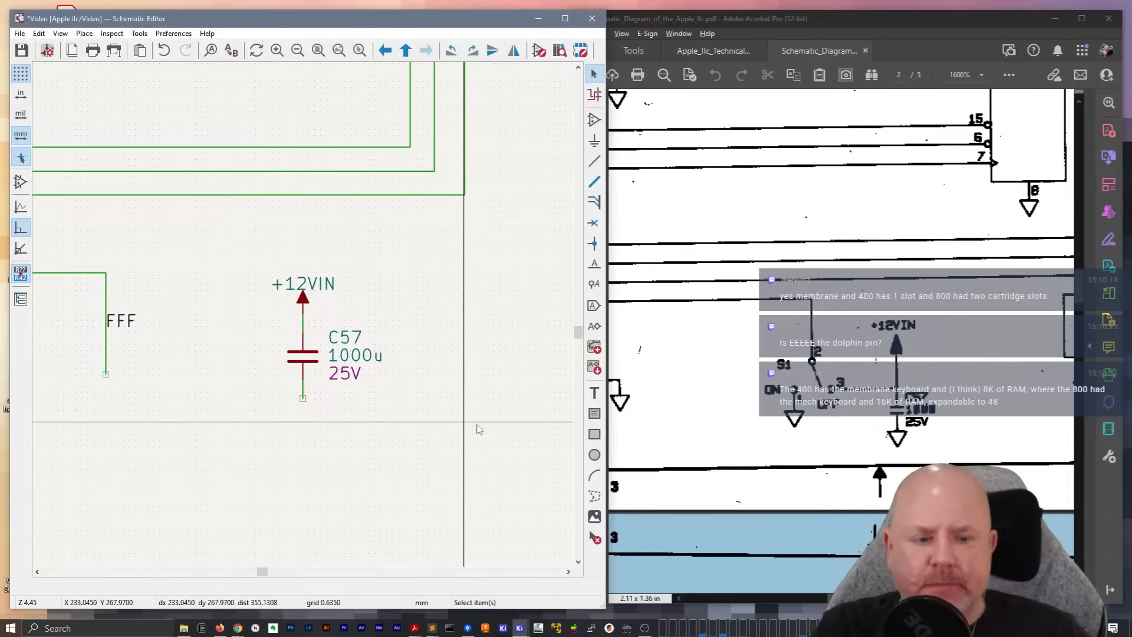
{"action": "scroll", "coordinate": [354, 407], "scroll_direction": "left", "scroll_amount": 4, "text": "ctrl"}
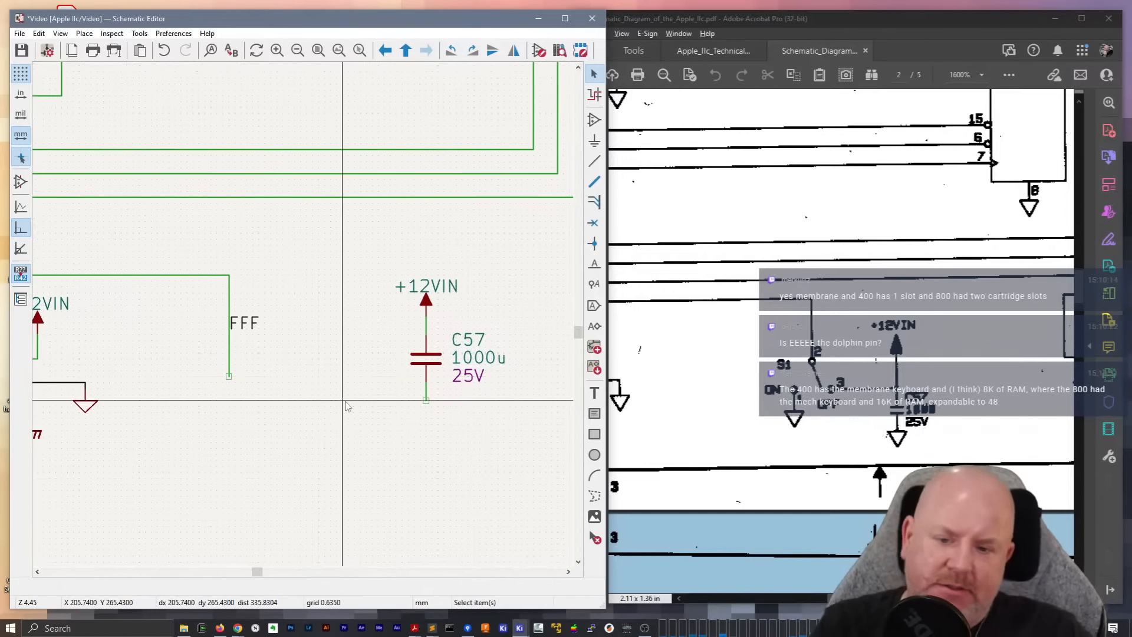
{"action": "key", "text": "a"}
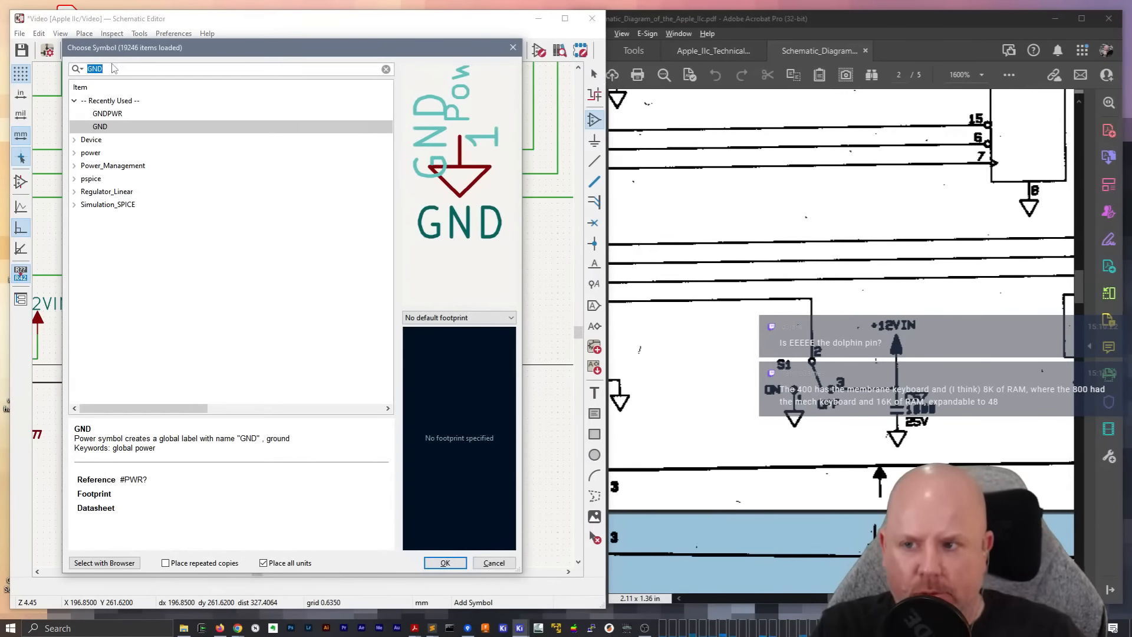
{"action": "type", "text": "spdt"}
{"action": "key", "text": "Return"}
{"action": "key", "text": "r"}
{"action": "key", "text": "r"}
{"action": "key", "text": "r"}
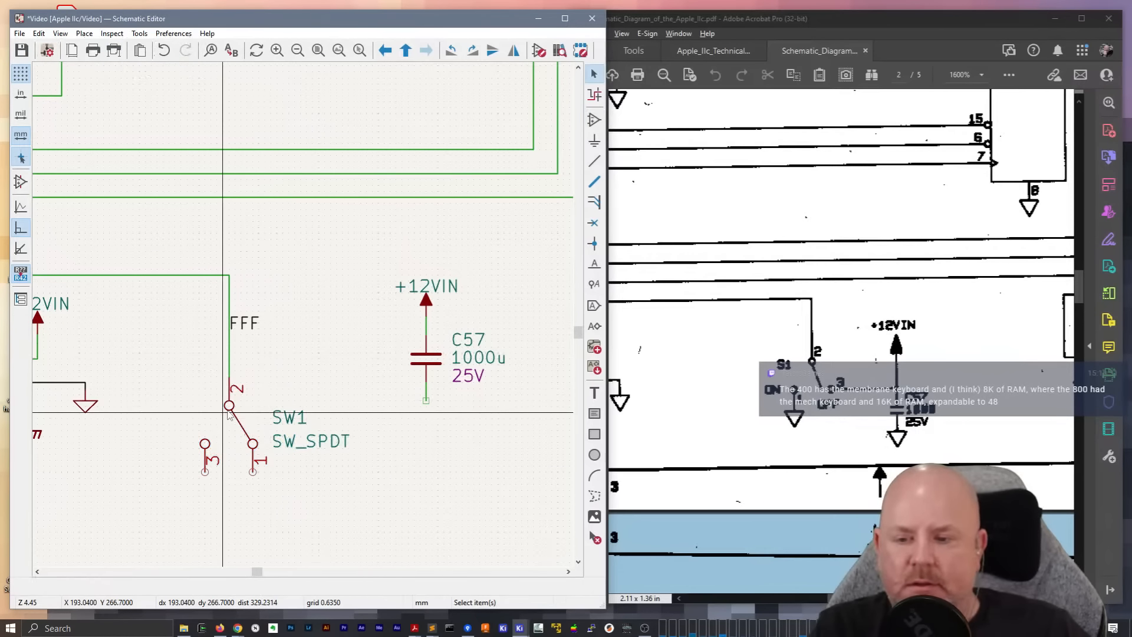
Mirror the SPDT switch horizontally so pin 1 is on the left and pin 3 is on the right
{"action": "left_click", "coordinate": [229, 412]}
{"action": "key", "text": "y"}
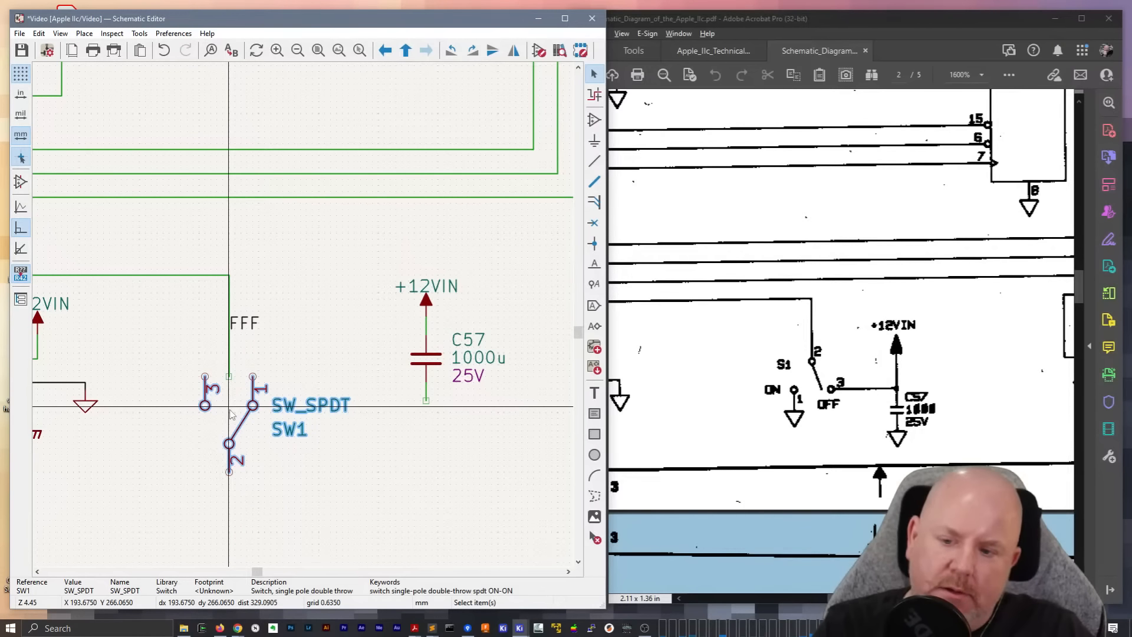
{"action": "key", "text": "y"}
{"action": "key", "text": "x"}
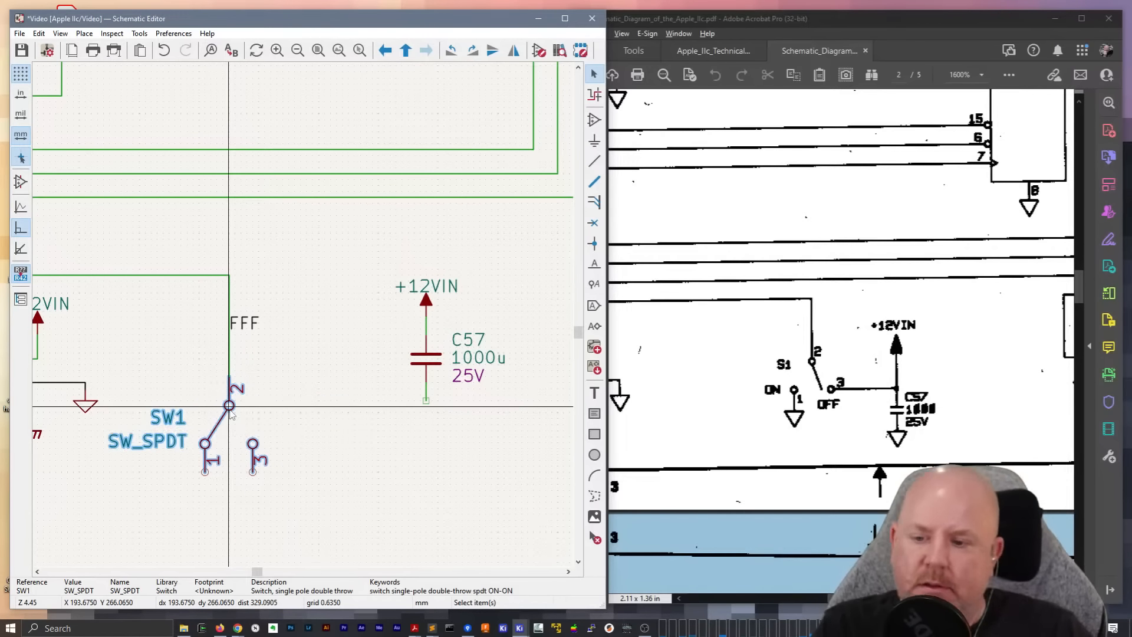
{"action": "left_click", "coordinate": [287, 390]}
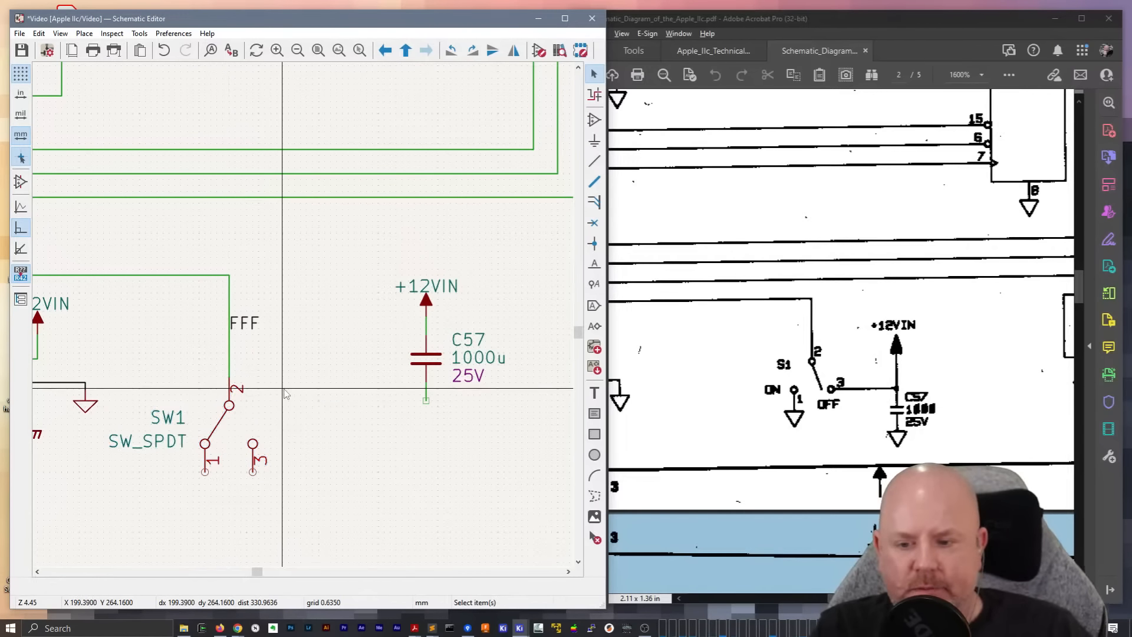
{"action": "left_click", "coordinate": [252, 472]}
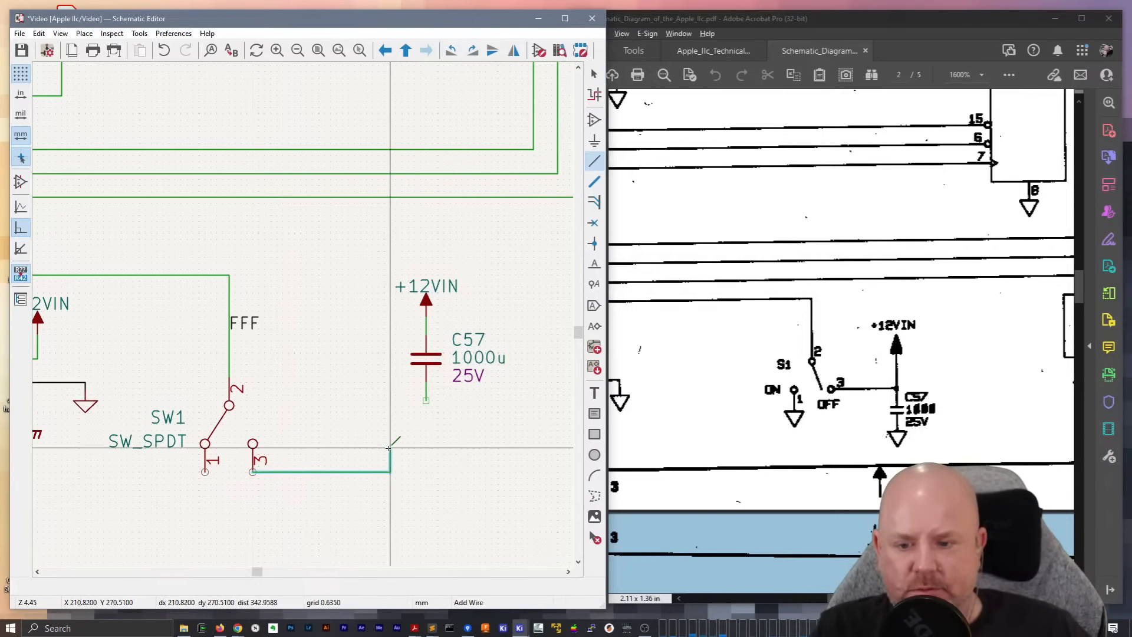
{"action": "key", "text": "Escape"}
{"action": "key", "text": "Escape"}
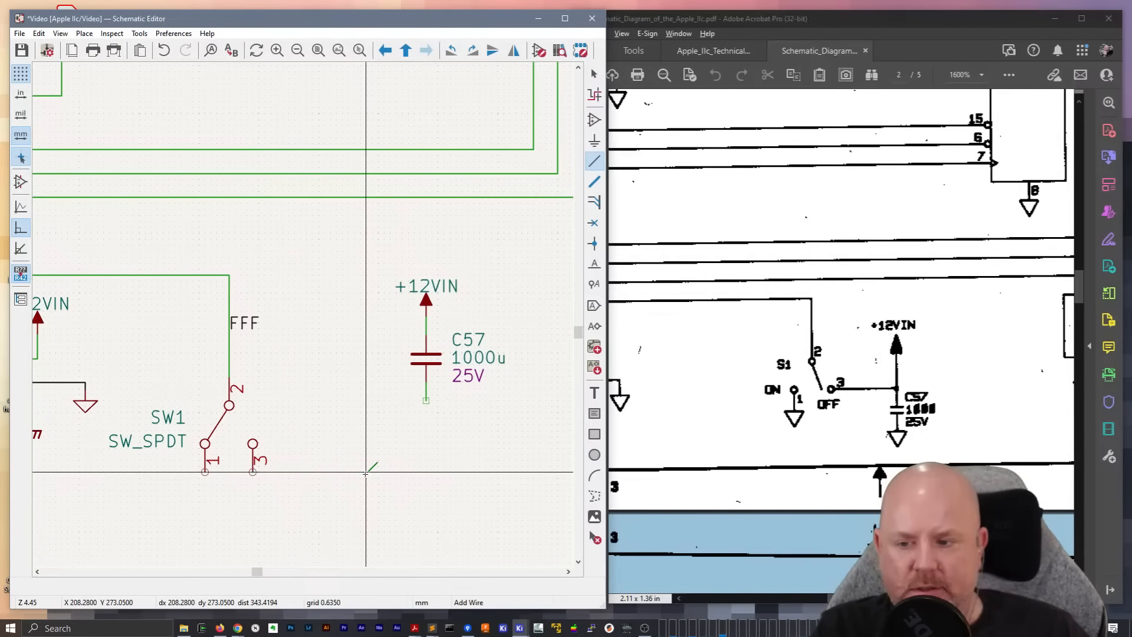
Shift the switch upward along the FFF wire and draw a horizontal wire from pin 3 towards C57
{"action": "middle_click_drag", "start_coordinate": [267, 388], "coordinate": [378, 432]}
{"action": "left_click_drag", "start_coordinate": [341, 450], "coordinate": [356, 419]}
{"action": "left_click", "coordinate": [356, 419]}
{"action": "middle_click_drag", "start_coordinate": [448, 425], "coordinate": [320, 392]}
{"action": "key", "text": "w"}
{"action": "double_click", "coordinate": [379, 429]}
{"action": "key", "text": "Escape"}
Move C57 with its +12VIN symbol down beside the end of the pin 3 wire, and raise +12VIN above the capacitor
{"action": "left_click_drag", "start_coordinate": [363, 277], "coordinate": [506, 423]}
{"action": "key", "text": "m"}
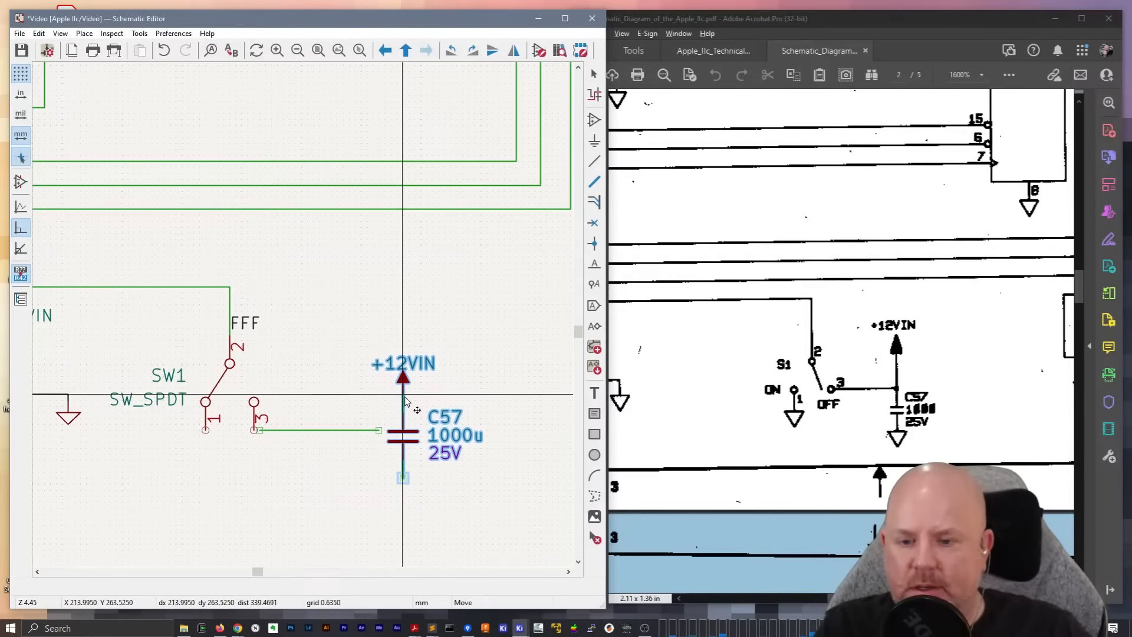
{"action": "left_click", "coordinate": [408, 418]}
{"action": "left_click", "coordinate": [464, 379]}
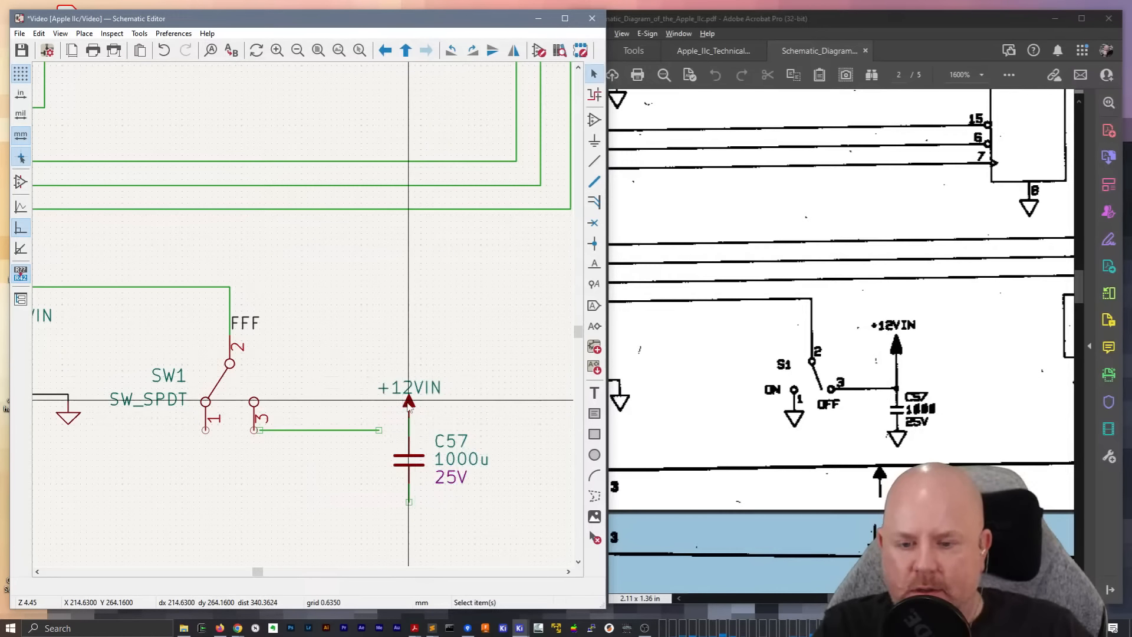
{"action": "left_click", "coordinate": [409, 404]}
{"action": "key", "text": "g"}
{"action": "left_click", "coordinate": [411, 408]}
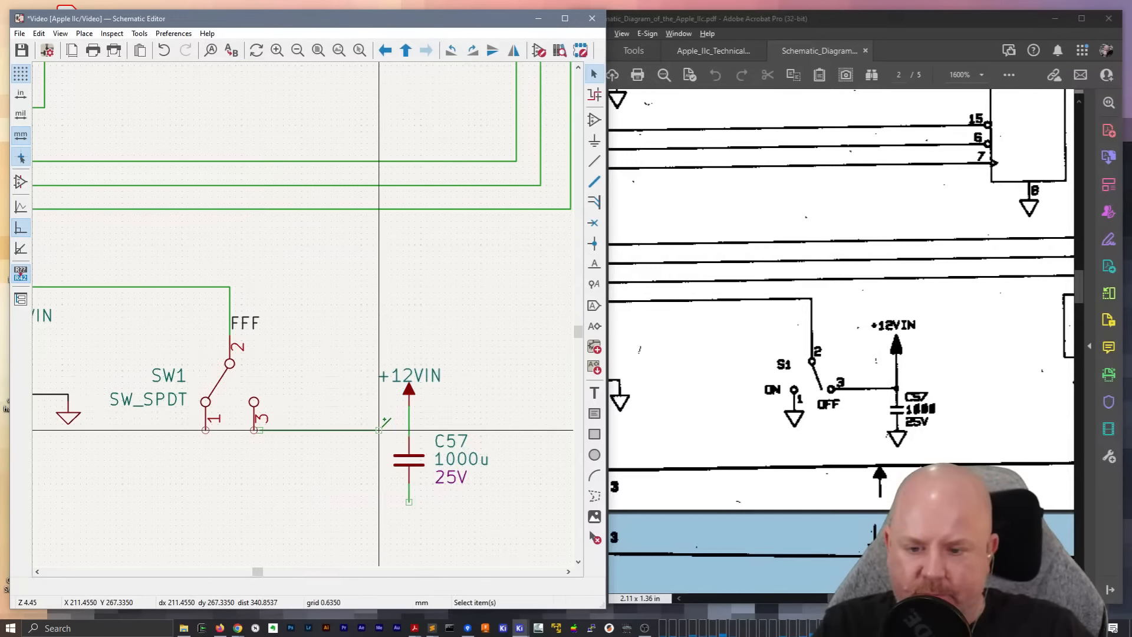
Connect switch pin 3 to the line between +12VIN and C57, raising the switch slightly to align with the wire
{"action": "key", "text": "g"}
{"action": "left_click", "coordinate": [411, 429]}
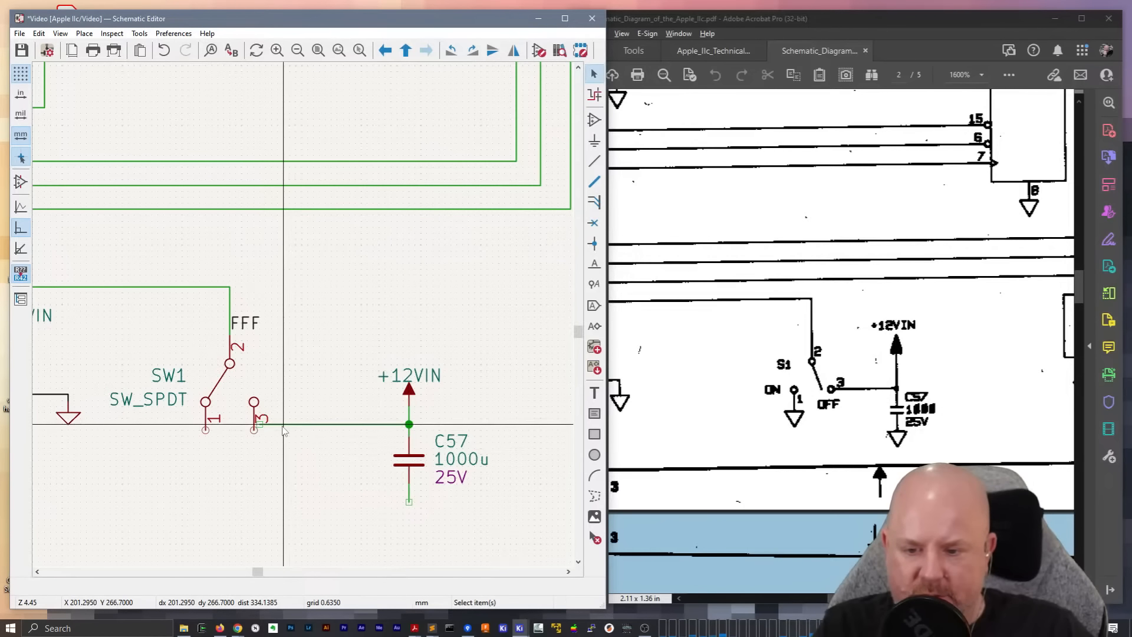
{"action": "left_click", "coordinate": [226, 370]}
{"action": "key", "text": "g"}
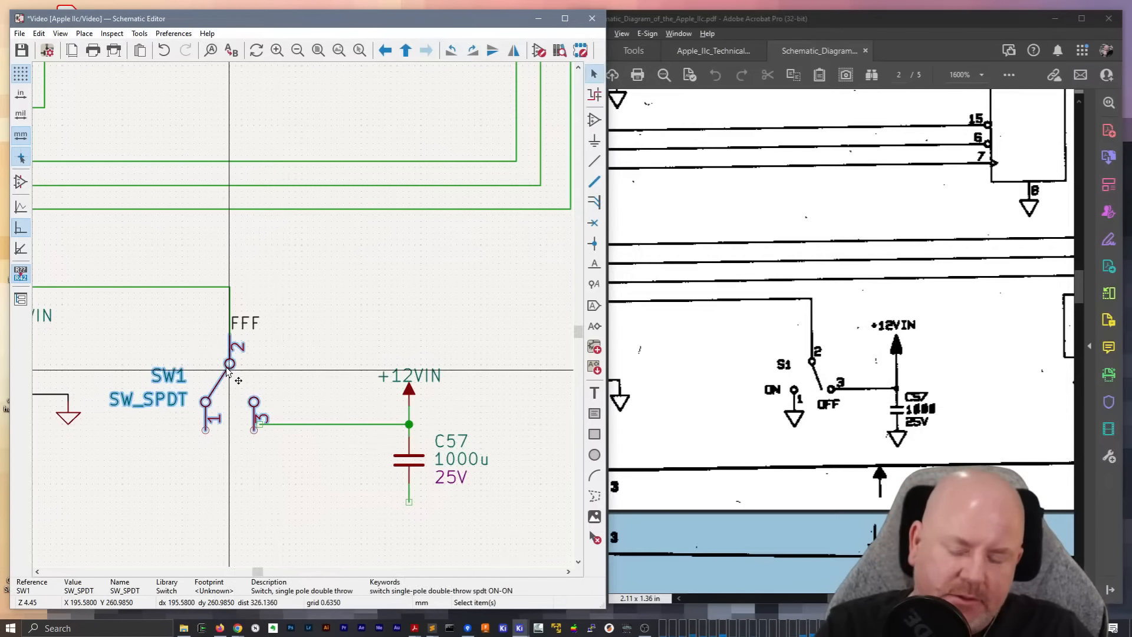
{"action": "left_click", "coordinate": [233, 387]}
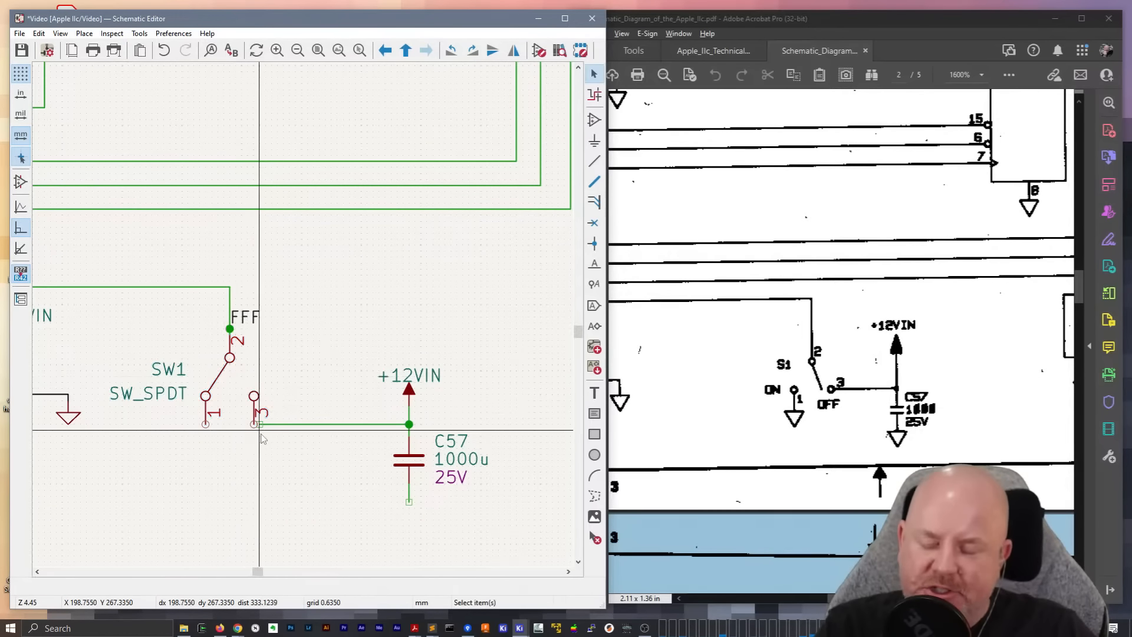
{"action": "scroll", "coordinate": [255, 431], "scroll_direction": "up", "scroll_amount": 3}
{"action": "left_click", "coordinate": [302, 301]}
{"action": "left_click", "coordinate": [289, 301]}
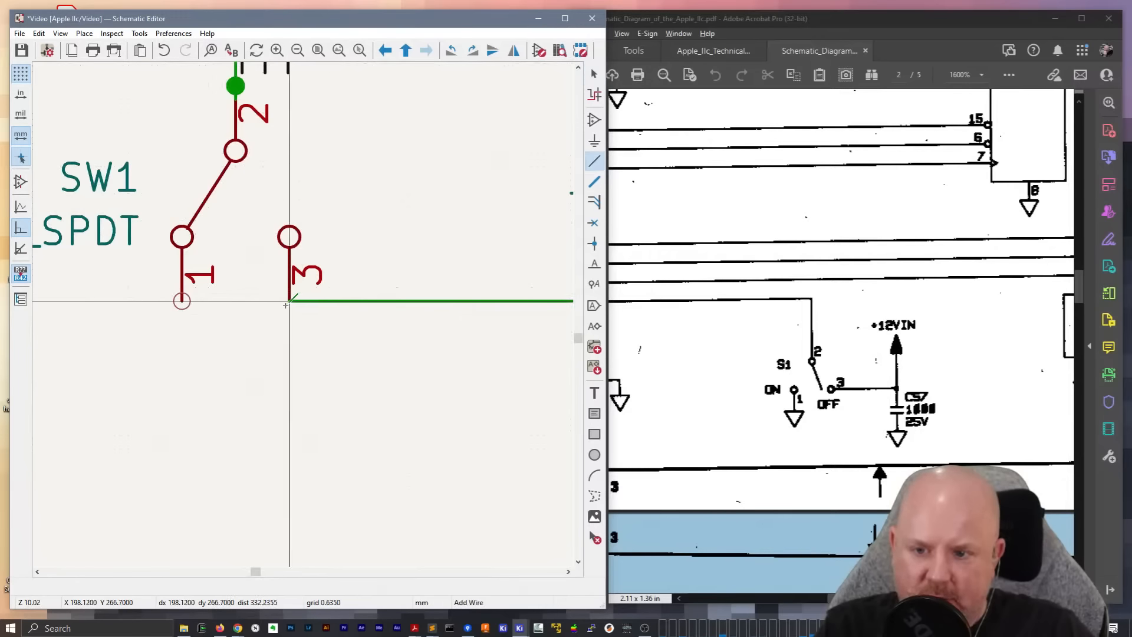
Duplicate the ground symbol beside L1 and attach the copy to pin 1 of the switch
{"action": "scroll", "coordinate": [290, 302], "scroll_direction": "down", "scroll_amount": 2}
{"action": "middle_click_drag", "start_coordinate": [281, 304], "coordinate": [388, 345]}
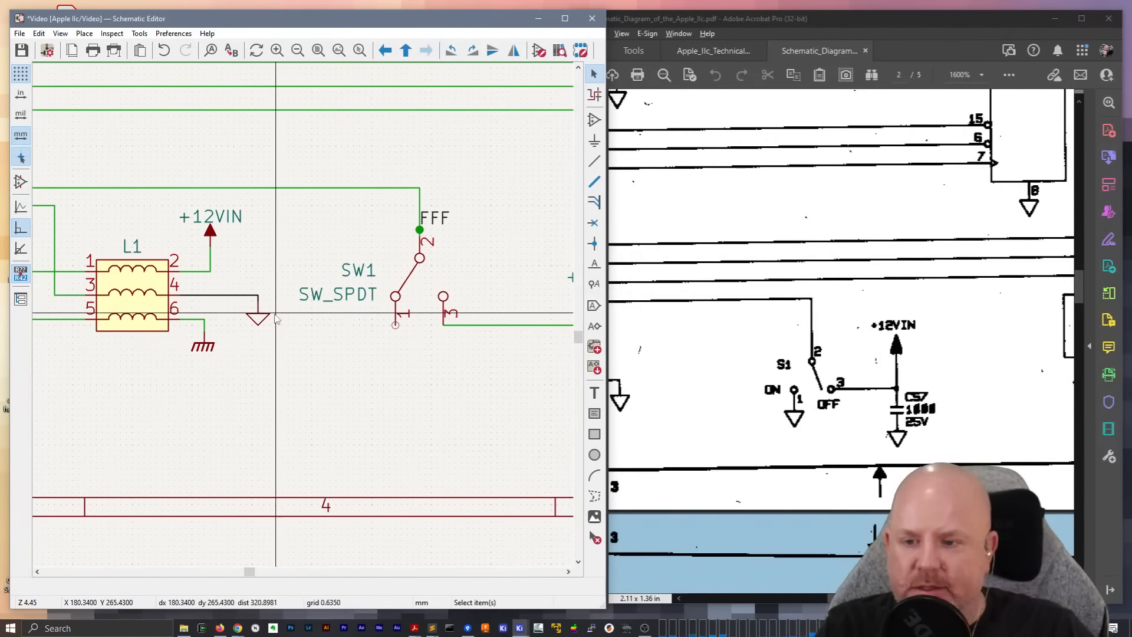
{"action": "key", "text": "ctrl+d"}
{"action": "left_click", "coordinate": [395, 338]}
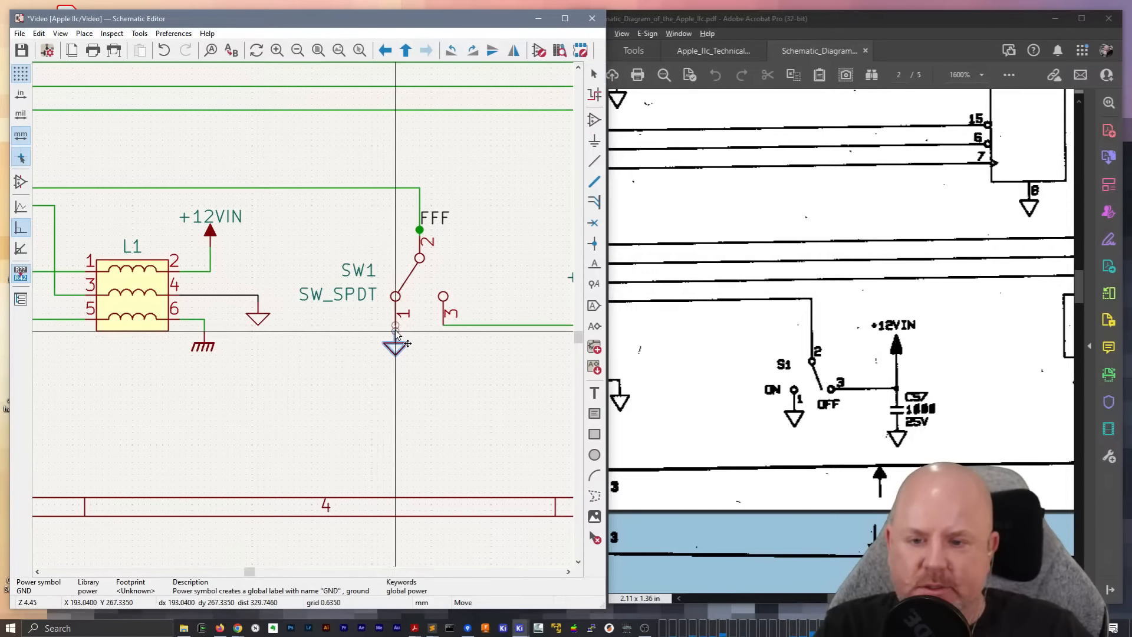
{"action": "left_click", "coordinate": [395, 325]}
{"action": "left_click", "coordinate": [395, 337]}
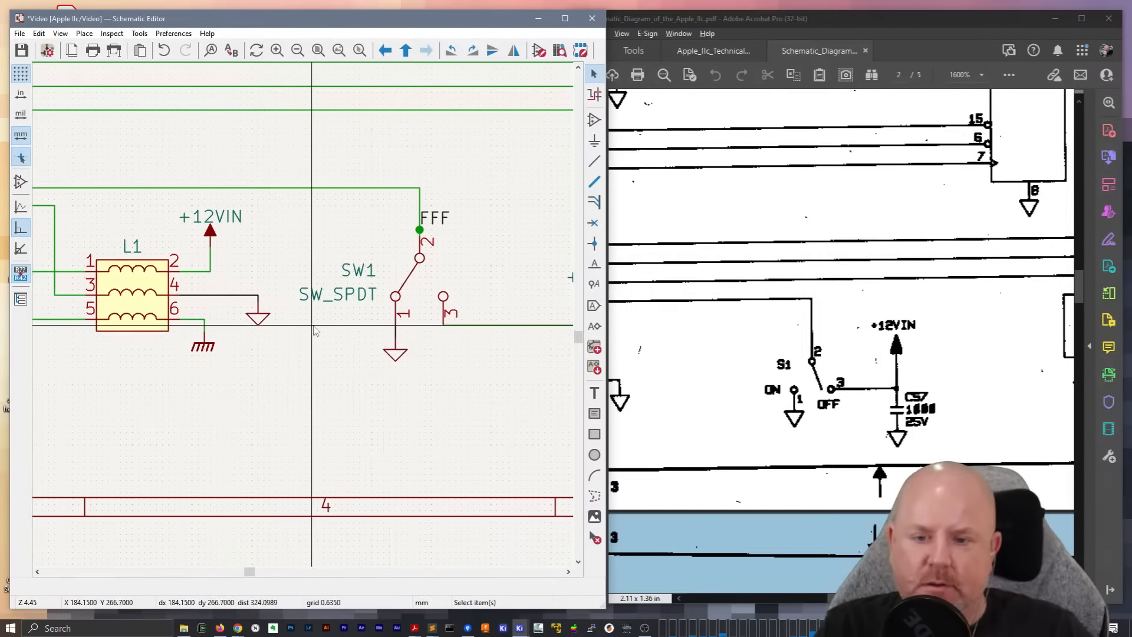
Hide the SW_SPDT value text of the switch
{"action": "scroll", "coordinate": [318, 324], "scroll_direction": "down", "scroll_amount": 2}
{"action": "mouse_move", "coordinate": [319, 325]}
{"action": "middle_mouse_down"}
{"action": "mouse_move", "coordinate": [304, 313]}
{"action": "mouse_move", "coordinate": [235, 330]}
{"action": "middle_mouse_up"}
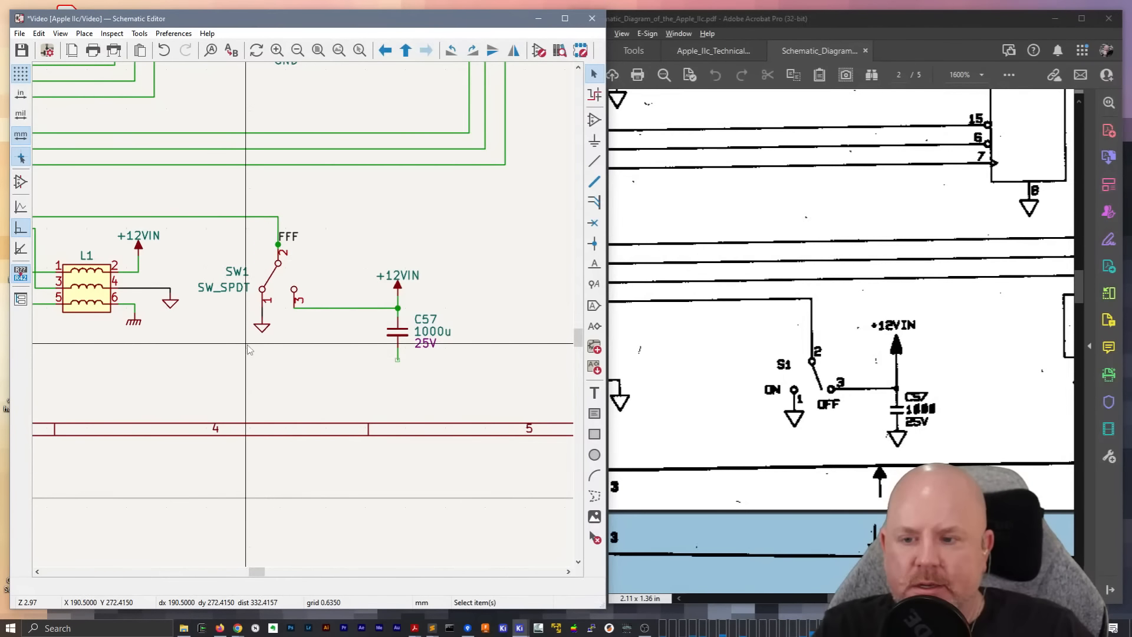
{"action": "left_click", "coordinate": [237, 289]}
{"action": "double_click", "coordinate": [237, 289]}
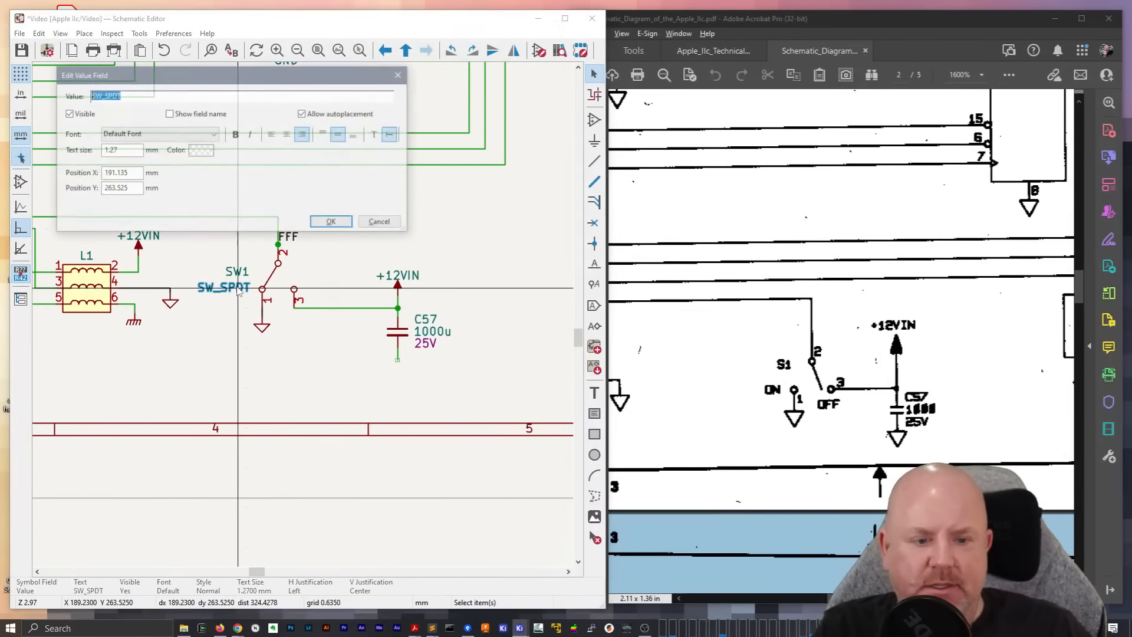
{"action": "left_click", "coordinate": [75, 113]}
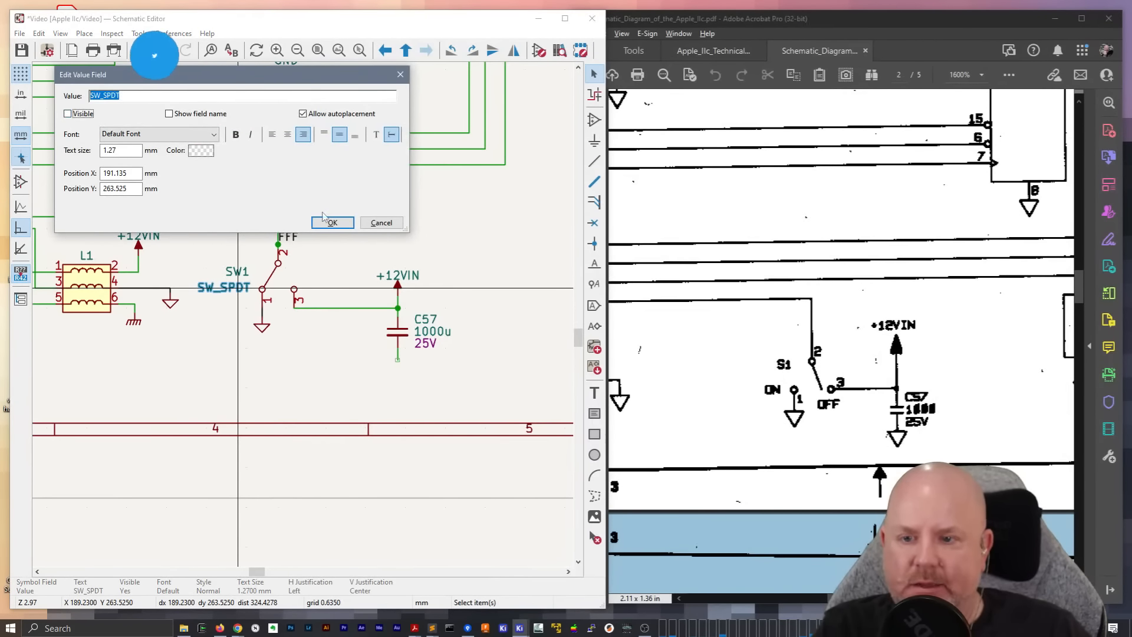
{"action": "key", "text": "Return"}
Change the switch's reference to S1 and move the reference text closer to the symbol
{"action": "double_click", "coordinate": [238, 275]}
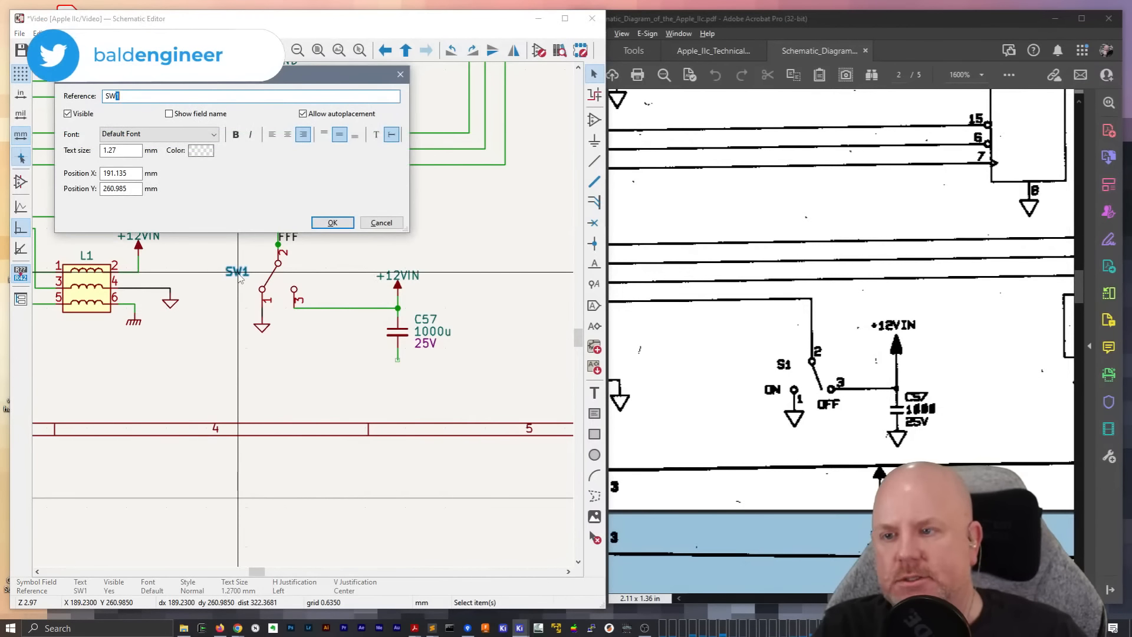
{"action": "type", "text": "S1"}
{"action": "key", "text": "Return"}
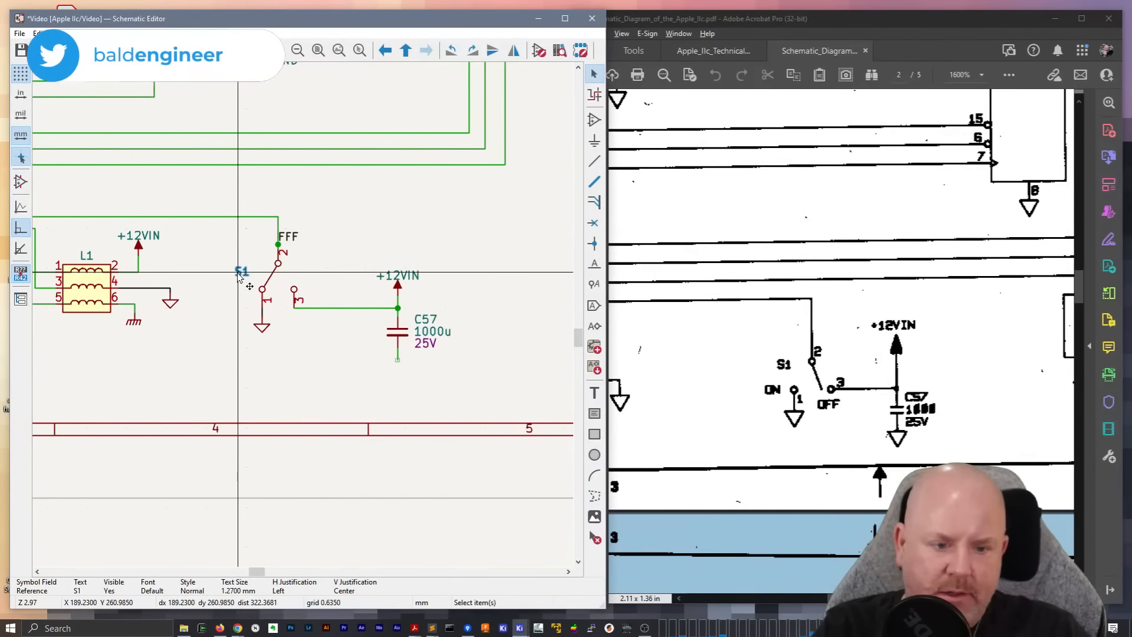
{"action": "key", "text": "m"}
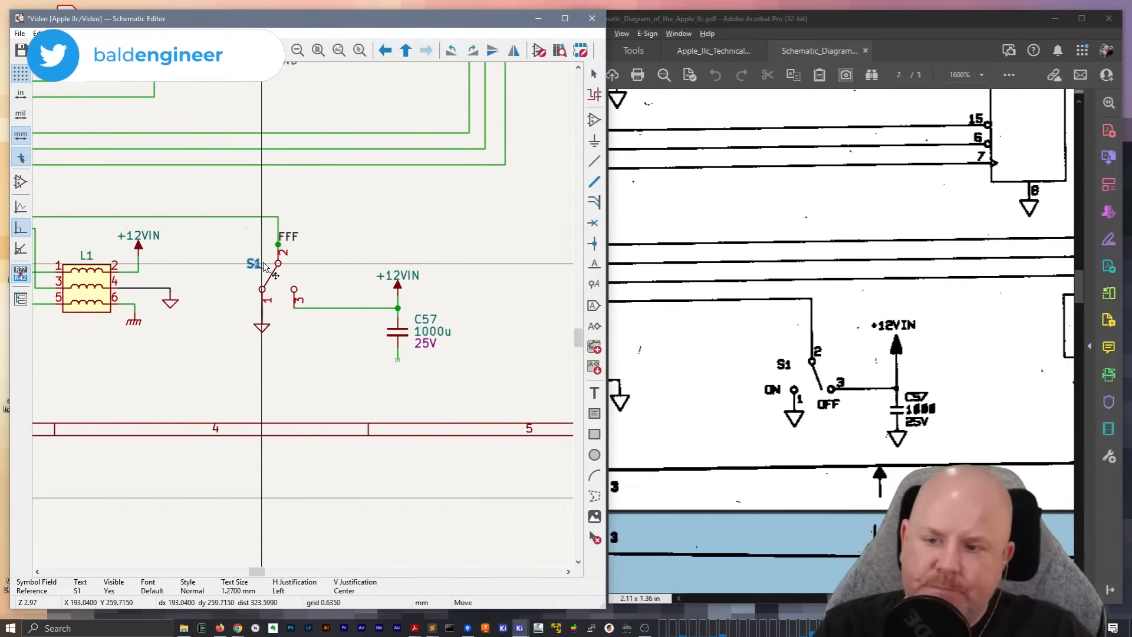
{"action": "left_click", "coordinate": [265, 266]}
Add the graphic text ON just left of the switch's pin 1
{"action": "type", "text": "tON"}
{"action": "key", "text": "Return"}
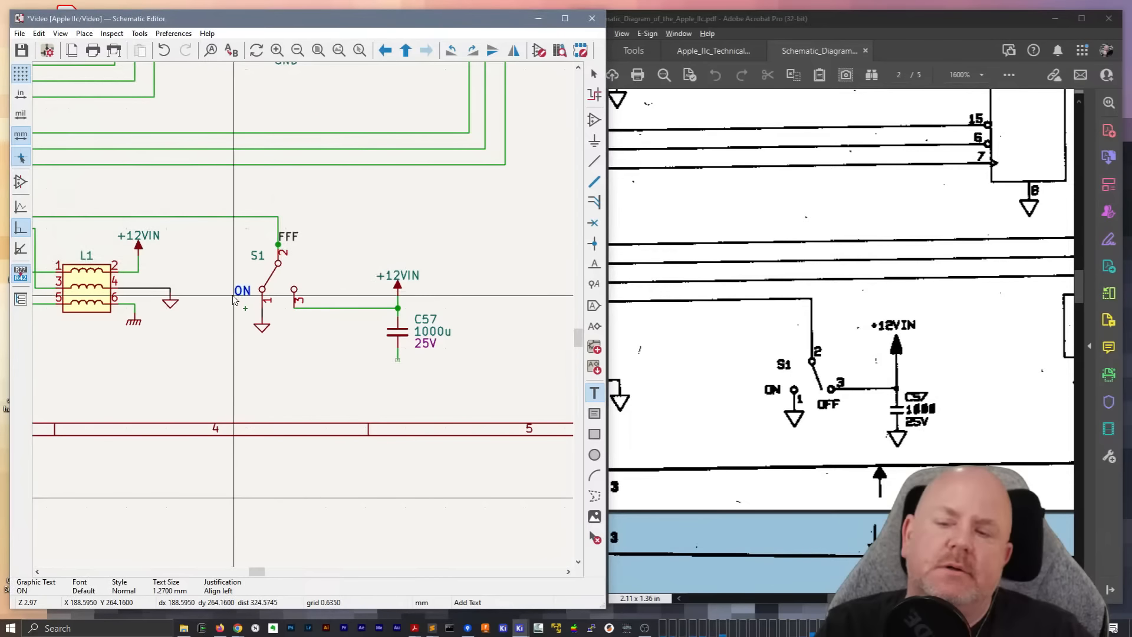
{"action": "left_click", "coordinate": [234, 304]}
{"action": "key", "text": "Escape"}
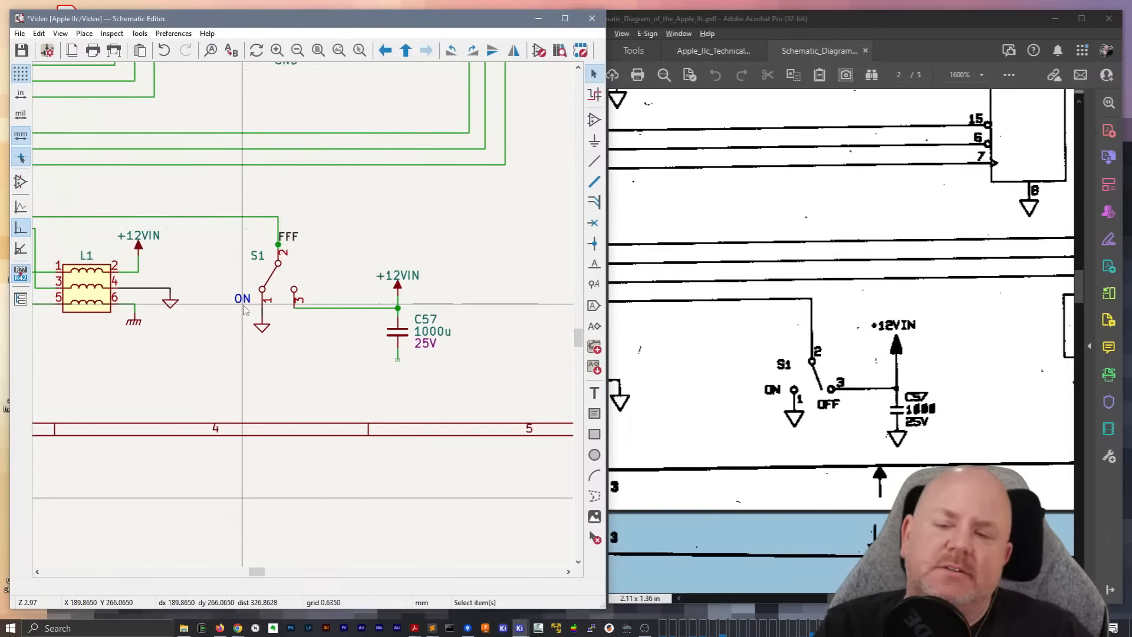
Duplicate the ON text beside the switch's pin 3 and change the copy to read OFF
{"action": "left_click", "coordinate": [246, 300]}
{"action": "key", "text": "ctrl+d"}
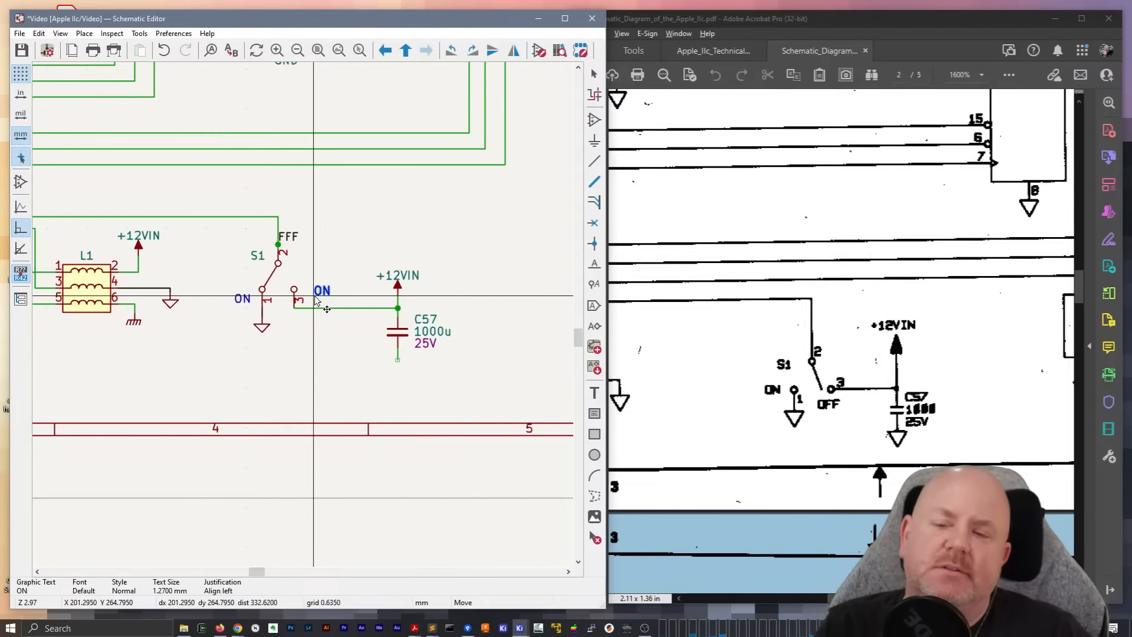
{"action": "left_click", "coordinate": [317, 303]}
{"action": "double_click", "coordinate": [319, 300]}
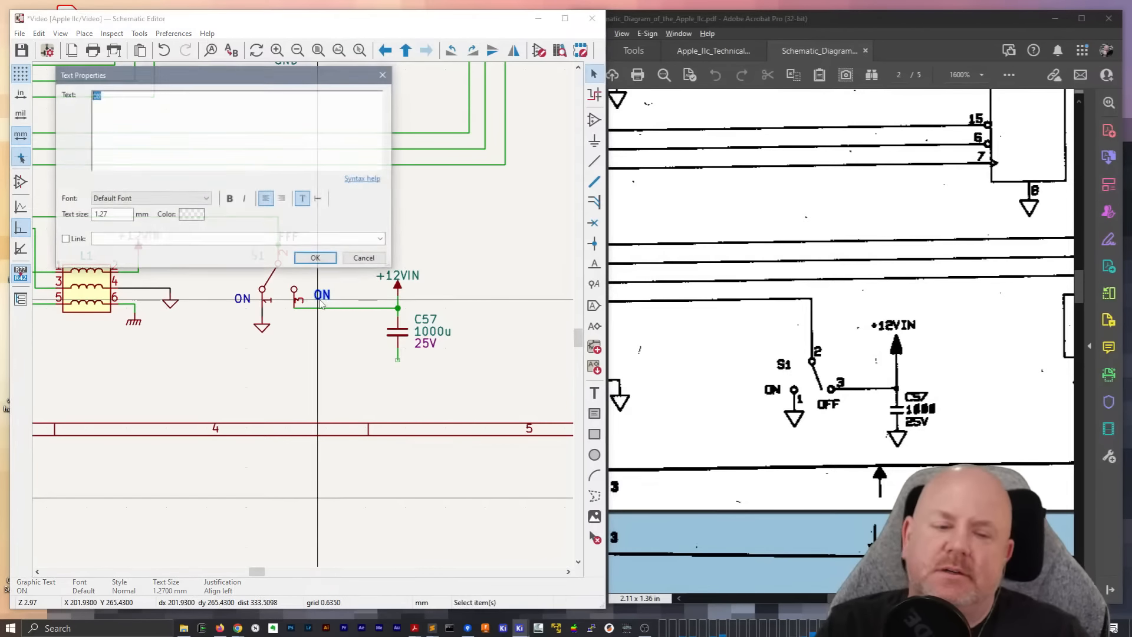
{"action": "type", "text": "OFF"}
{"action": "key", "text": "Return"}
{"action": "key", "text": "BackSpace"}
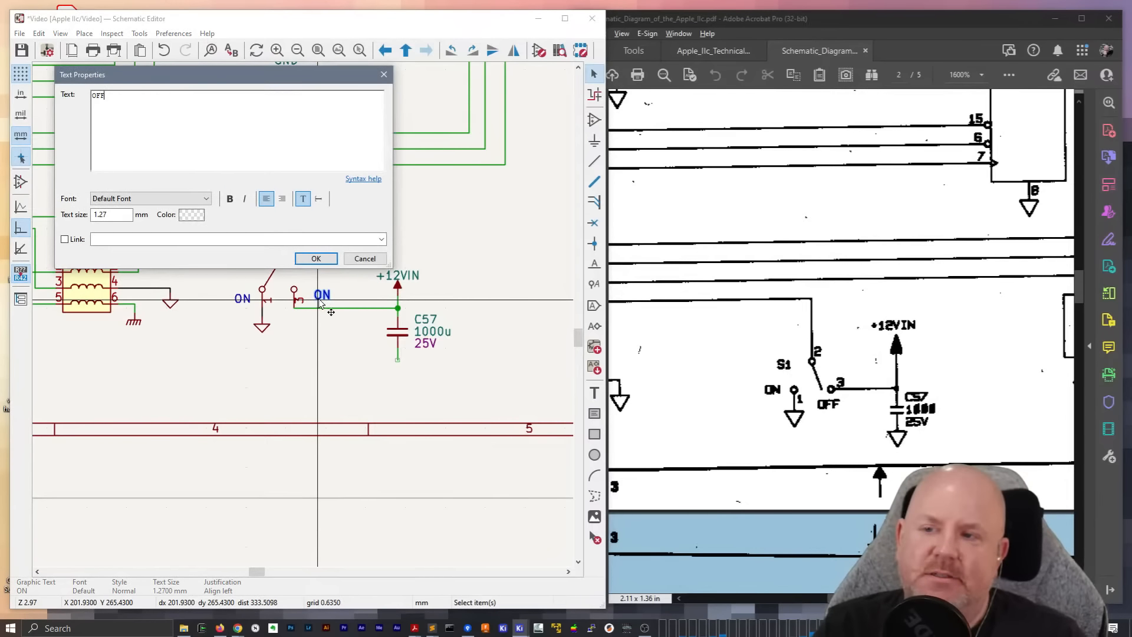
{"action": "left_click", "coordinate": [316, 258]}
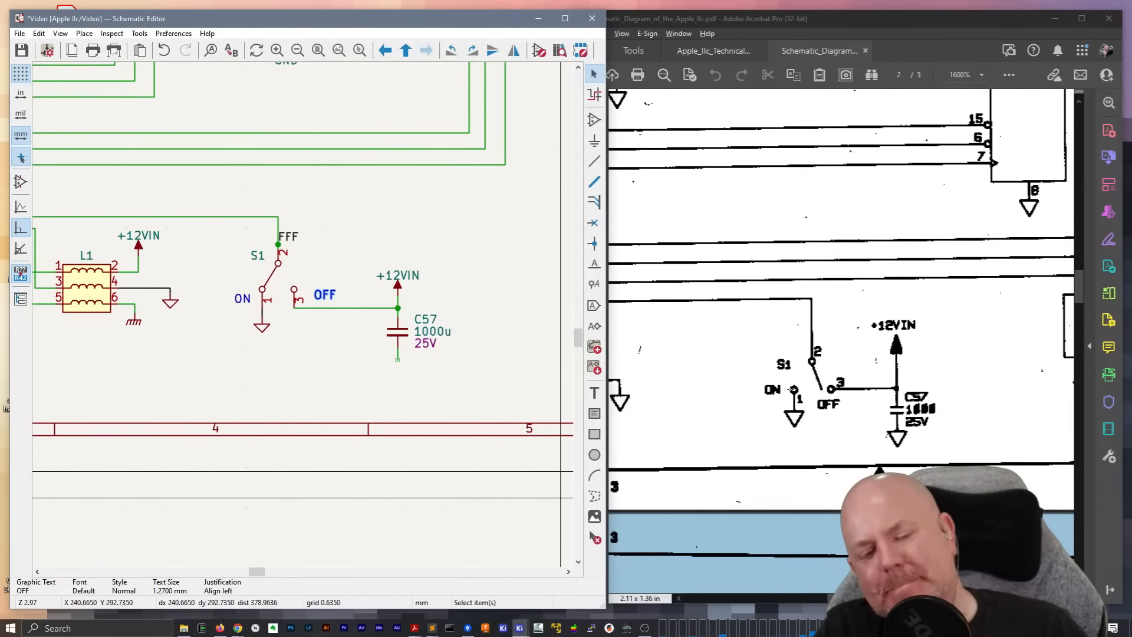
Duplicate the ground symbol under switch S1 and attach the copy to the lower end of C57
{"action": "left_click", "coordinate": [261, 328]}
{"action": "key", "text": "ctrl+d"}
{"action": "left_click", "coordinate": [397, 360]}
{"action": "left_click", "coordinate": [412, 278]}
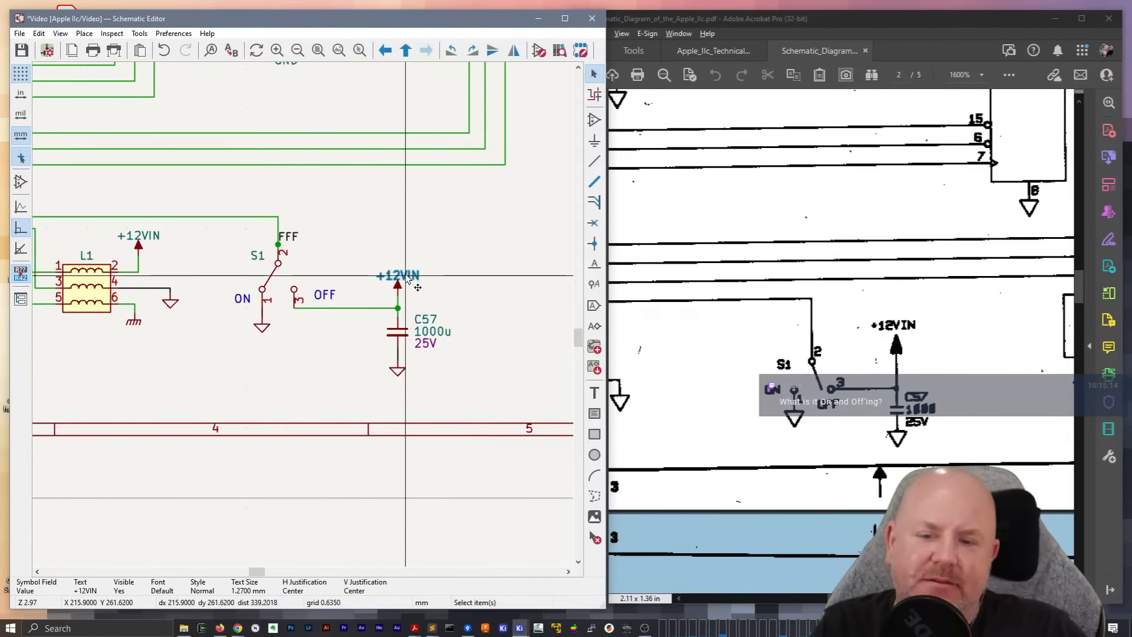
Drag the +12VIN symbol above C57 higher with its wire attached, and shift its label slightly up and left
{"action": "left_click", "coordinate": [398, 288]}
{"action": "key", "text": "g"}
{"action": "left_click", "coordinate": [398, 280]}
{"action": "left_click", "coordinate": [420, 279]}
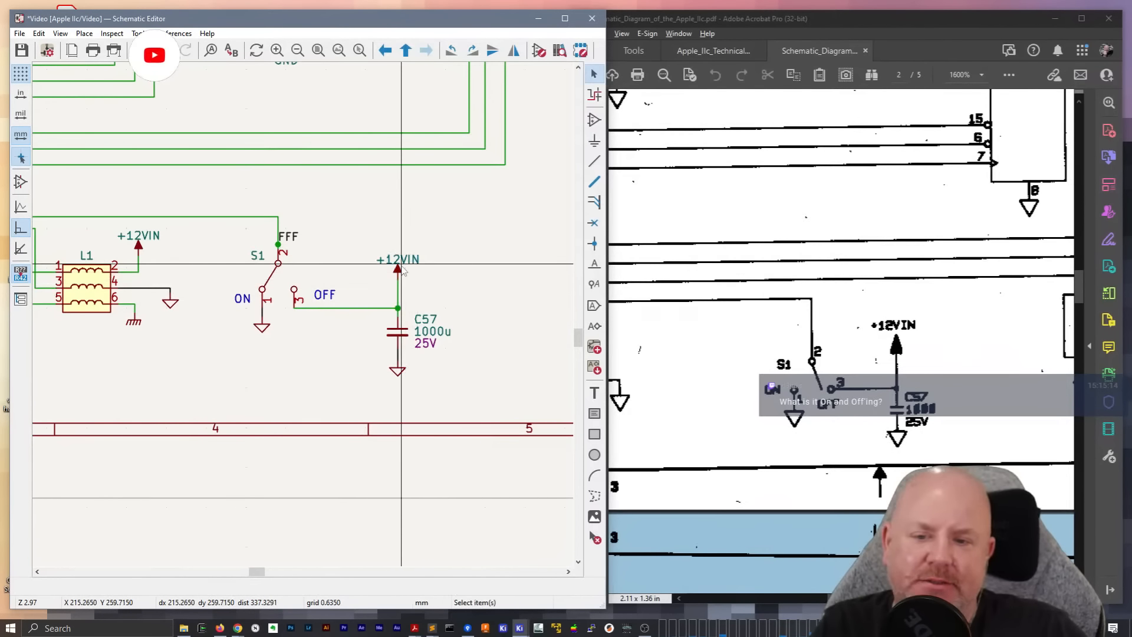
{"action": "left_click", "coordinate": [418, 270]}
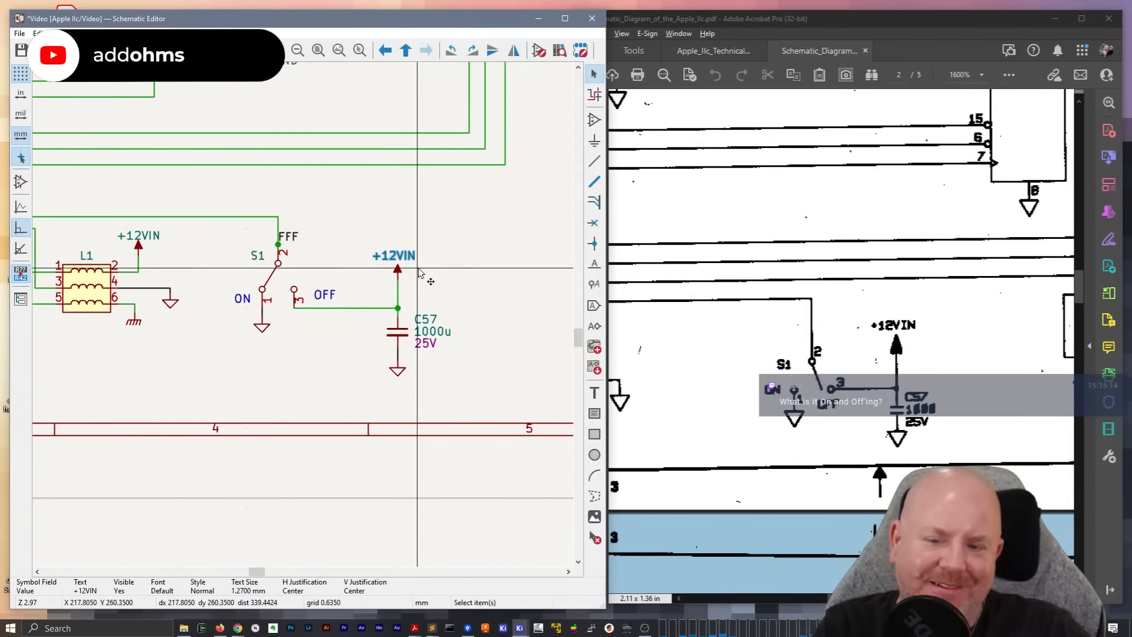
{"action": "key", "text": "Escape"}
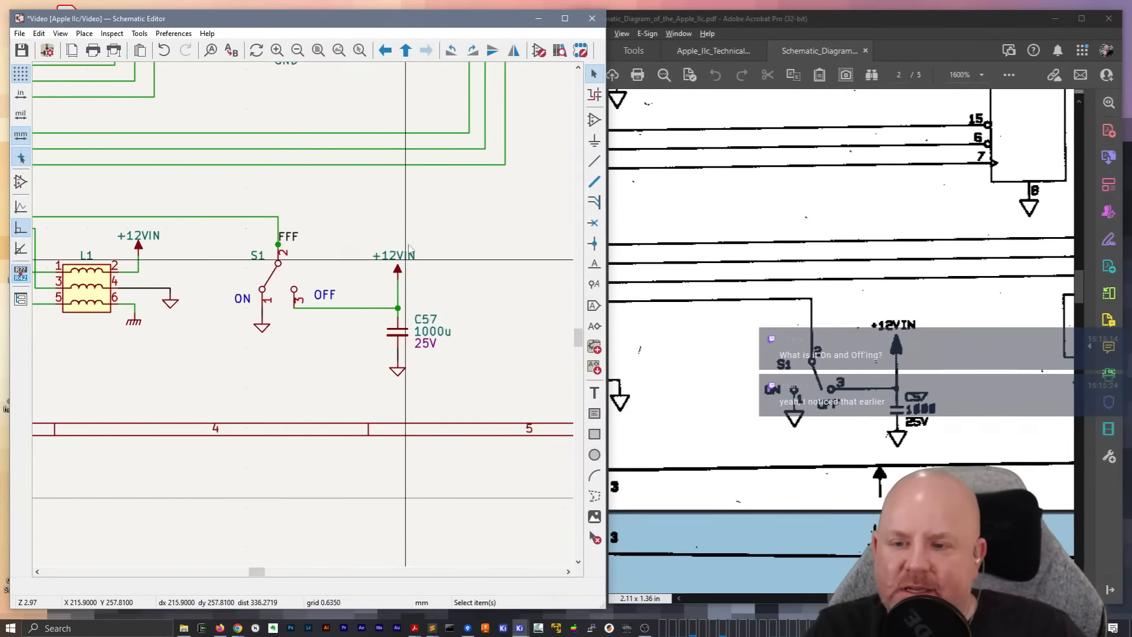
Check the off-page signals and switch S1 on page 2 of the schematic PDF, and go to page 5 in a maximized window
{"action": "left_click_drag", "start_coordinate": [895, 598], "coordinate": [773, 586]}
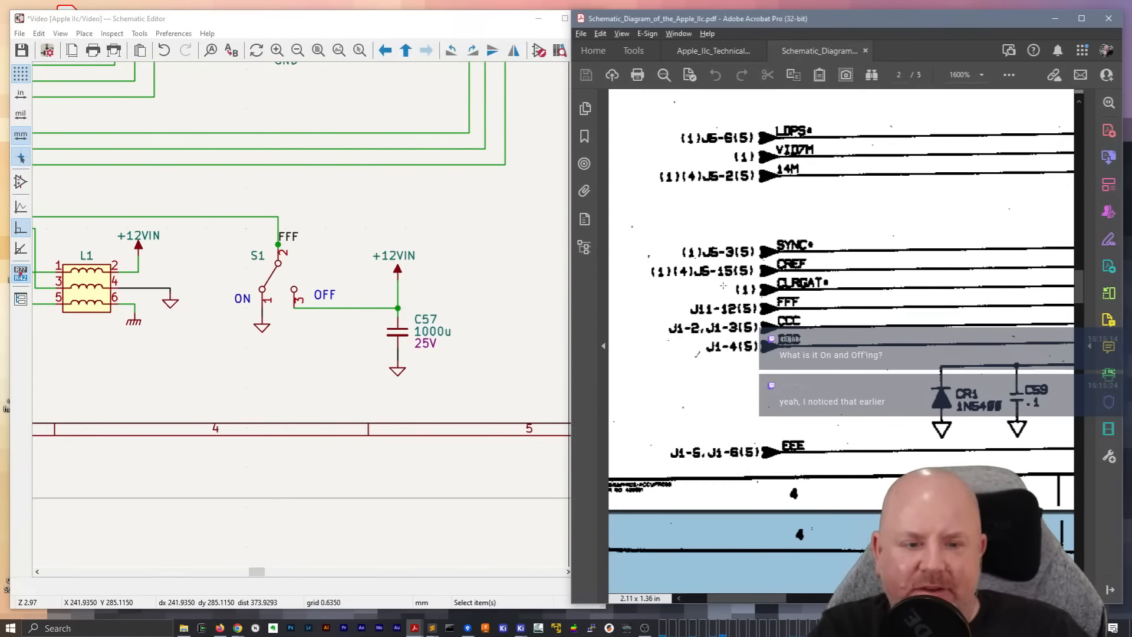
{"action": "left_click_drag", "start_coordinate": [766, 598], "coordinate": [880, 598]}
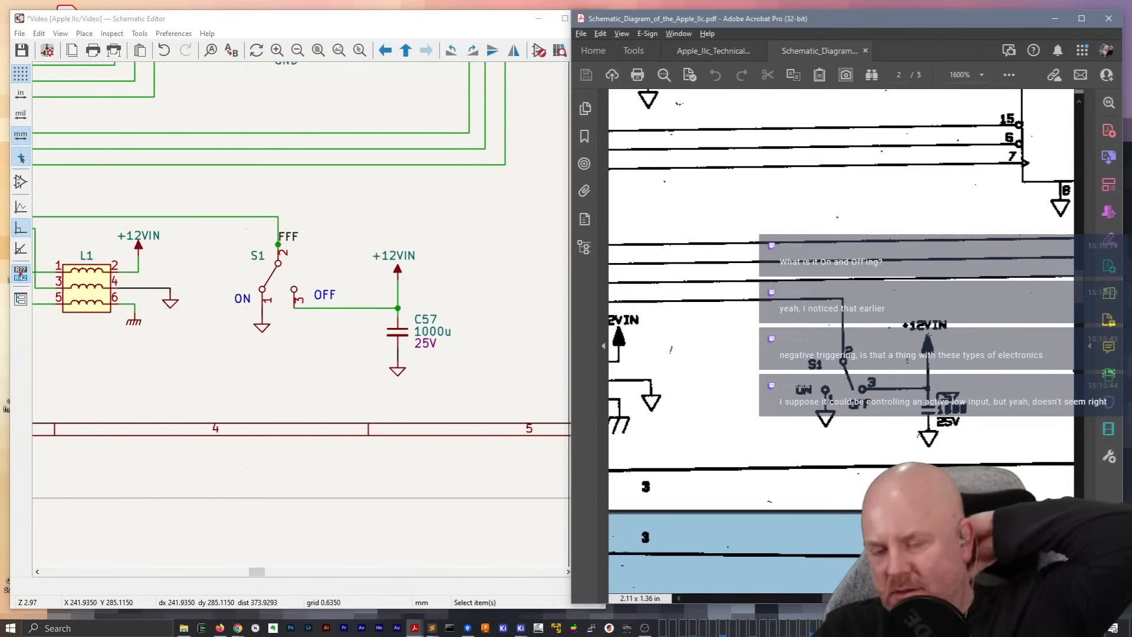
{"action": "left_click", "coordinate": [1072, 16]}
{"action": "left_click", "coordinate": [523, 36]}
{"action": "left_click", "coordinate": [482, 61]}
{"action": "type", "text": "5"}
{"action": "key", "text": "Return"}
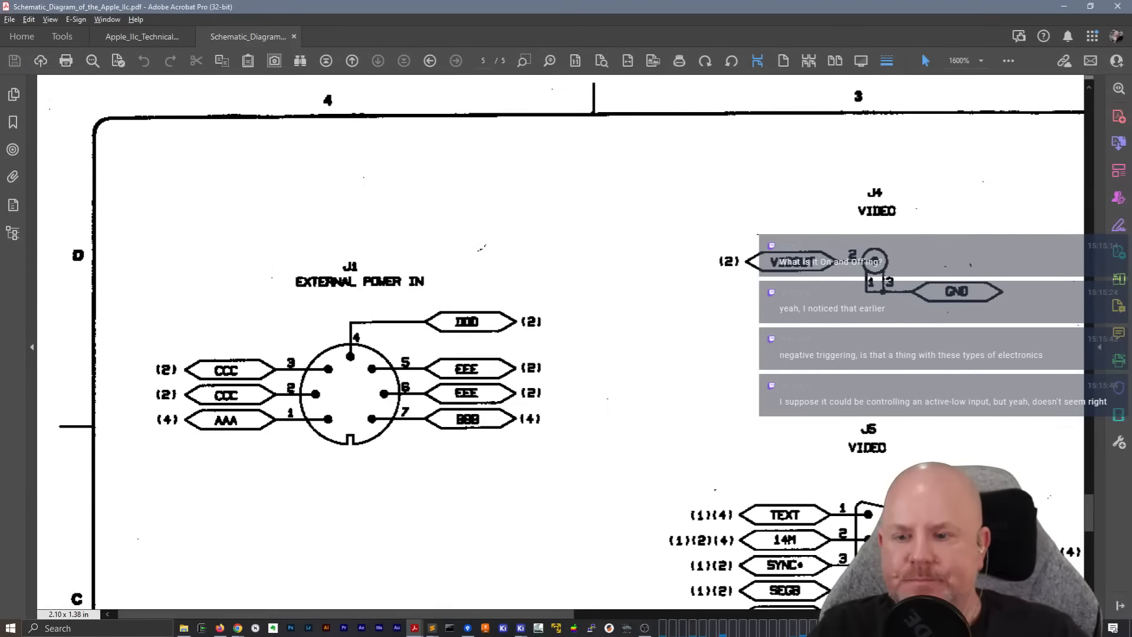
Return to page 2 of the schematic PDF and look over its off-page signal labels
{"action": "left_click", "coordinate": [483, 61]}
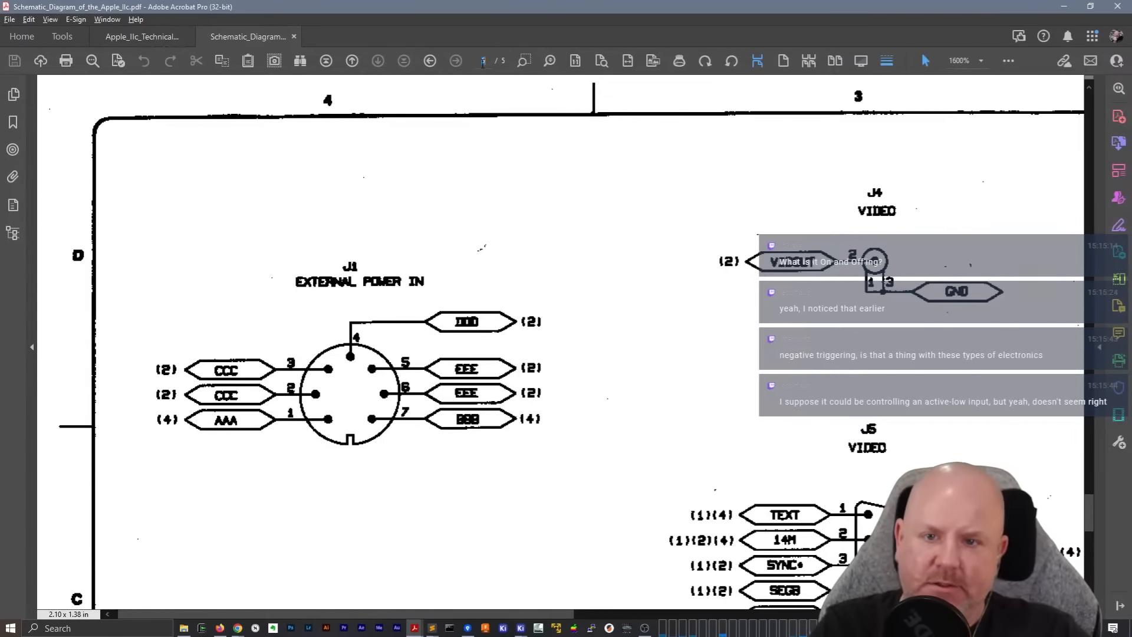
{"action": "type", "text": "2"}
{"action": "key", "text": "Return"}
{"action": "scroll", "coordinate": [465, 190], "scroll_direction": "down", "scroll_amount": 3}
{"action": "scroll", "coordinate": [465, 190], "scroll_direction": "down", "scroll_amount": 12}
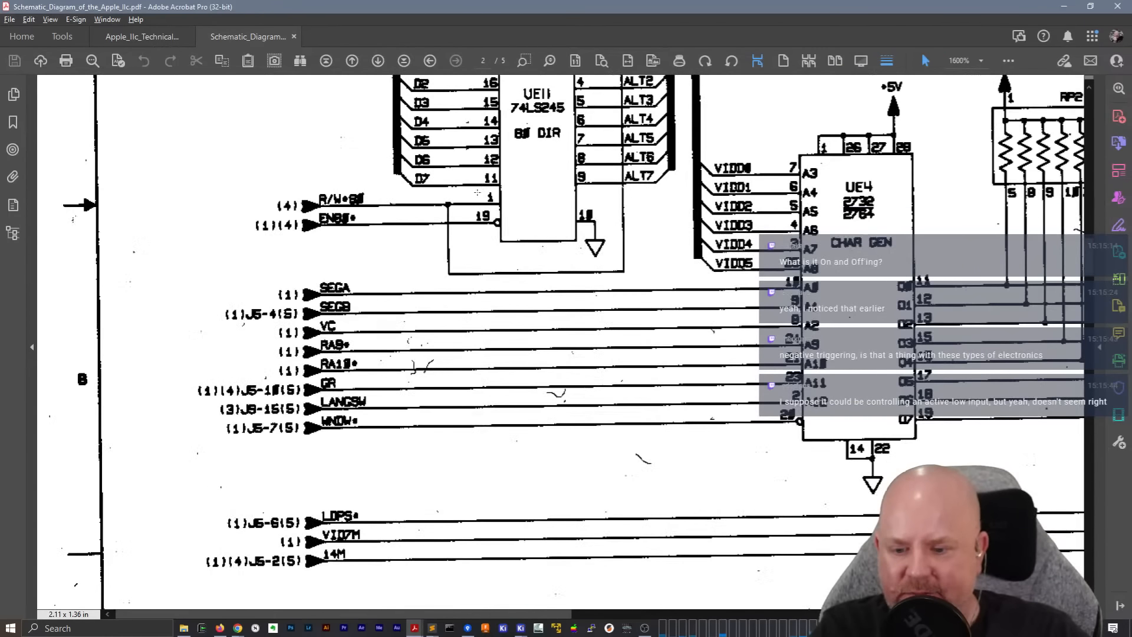
Go to page 5 of the schematic PDF and locate the J11 power supply connector
{"action": "left_click", "coordinate": [483, 61]}
{"action": "type", "text": "5"}
{"action": "key", "text": "Return"}
{"action": "scroll", "coordinate": [479, 191], "scroll_direction": "down", "scroll_amount": 15}
{"action": "left_click_drag", "start_coordinate": [331, 614], "coordinate": [828, 615]}
{"action": "scroll", "coordinate": [688, 357], "scroll_direction": "up", "scroll_amount": 5}
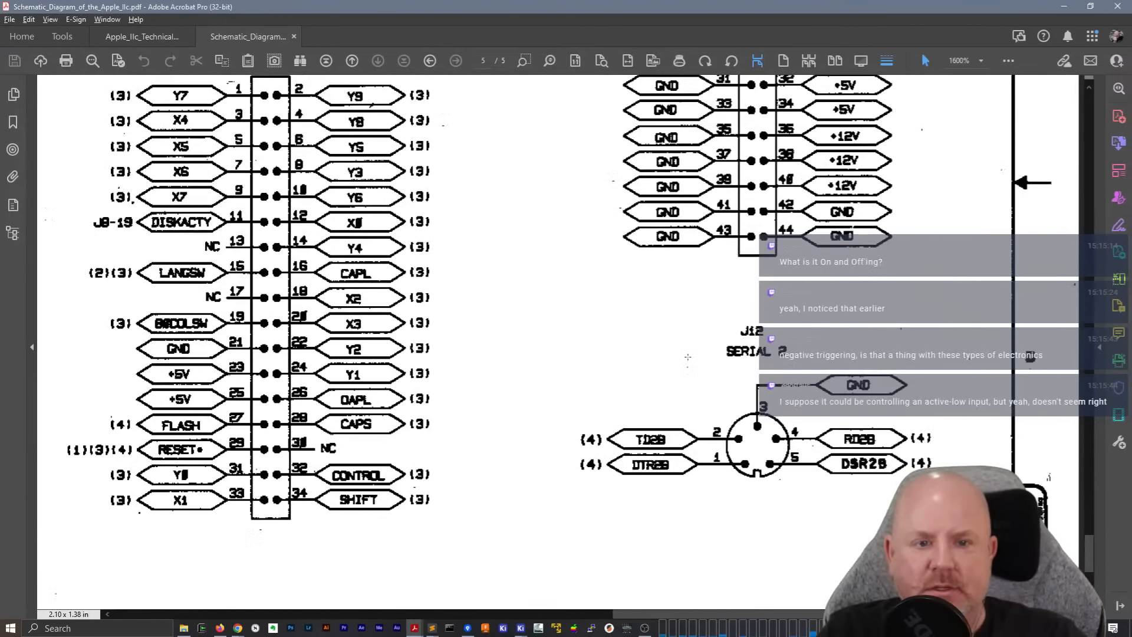
{"action": "scroll", "coordinate": [688, 356], "scroll_direction": "up", "scroll_amount": 9}
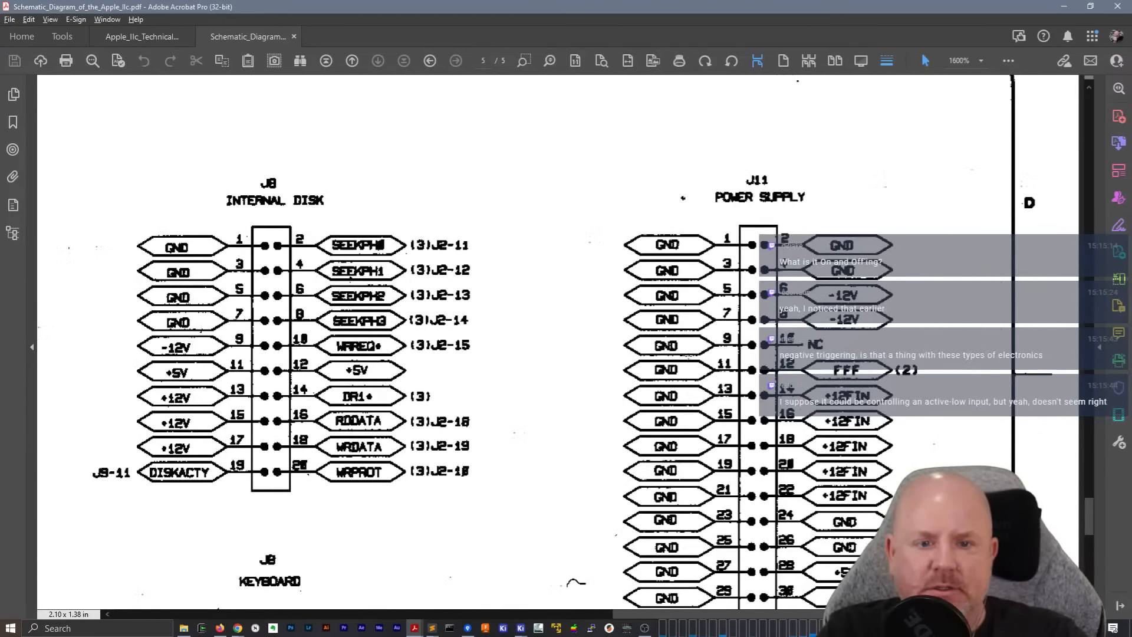
Examine the J11 power supply pinout and the neighbouring connectors on page 5 for where the FFF signal goes
{"action": "scroll", "coordinate": [770, 195], "scroll_direction": "down", "scroll_amount": 1}
{"action": "scroll", "coordinate": [769, 195], "scroll_direction": "down", "scroll_amount": 2}
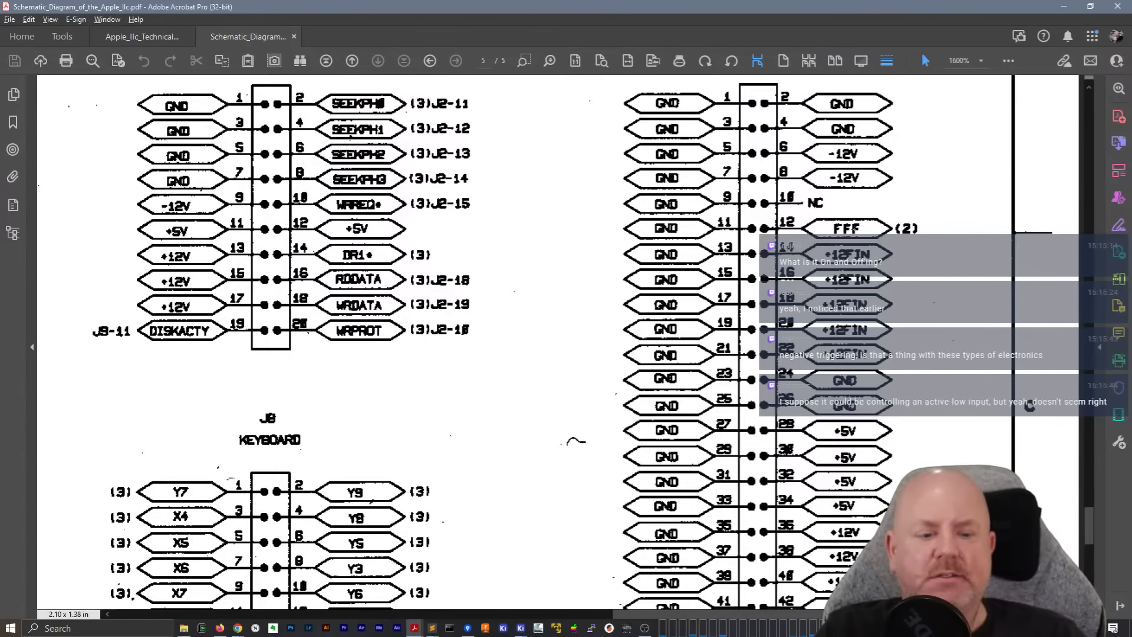
{"action": "scroll", "coordinate": [1029, 406], "scroll_direction": "down", "scroll_amount": 3}
{"action": "scroll", "coordinate": [1029, 407], "scroll_direction": "up", "scroll_amount": 3}
{"action": "scroll", "coordinate": [572, 344], "scroll_direction": "up", "scroll_amount": 2}
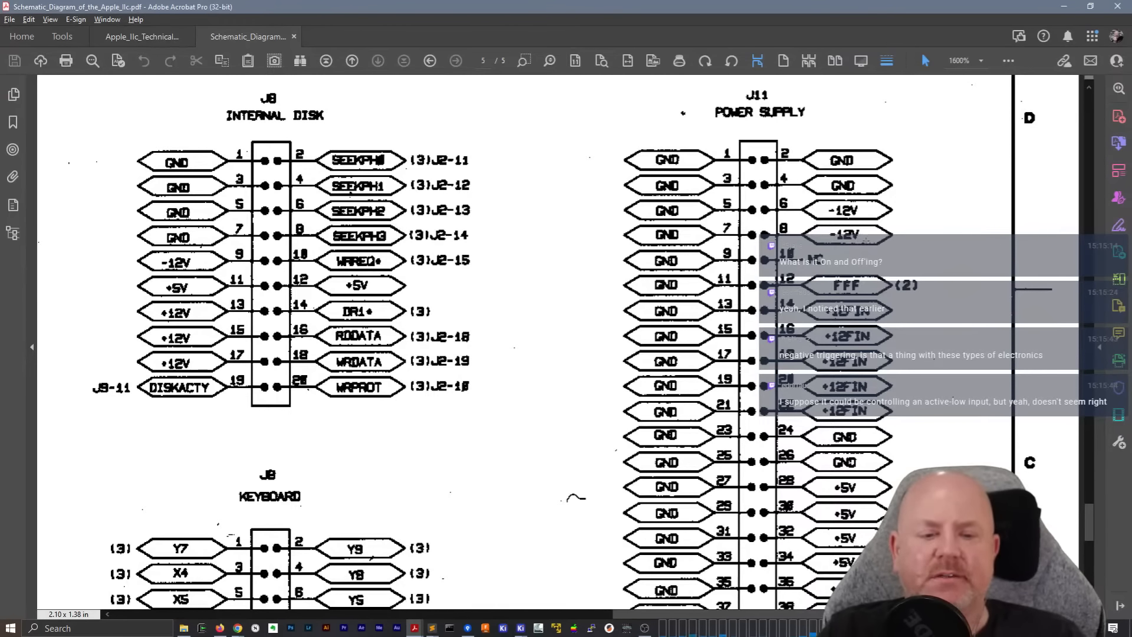
{"action": "scroll", "coordinate": [970, 382], "scroll_direction": "down", "scroll_amount": 12}
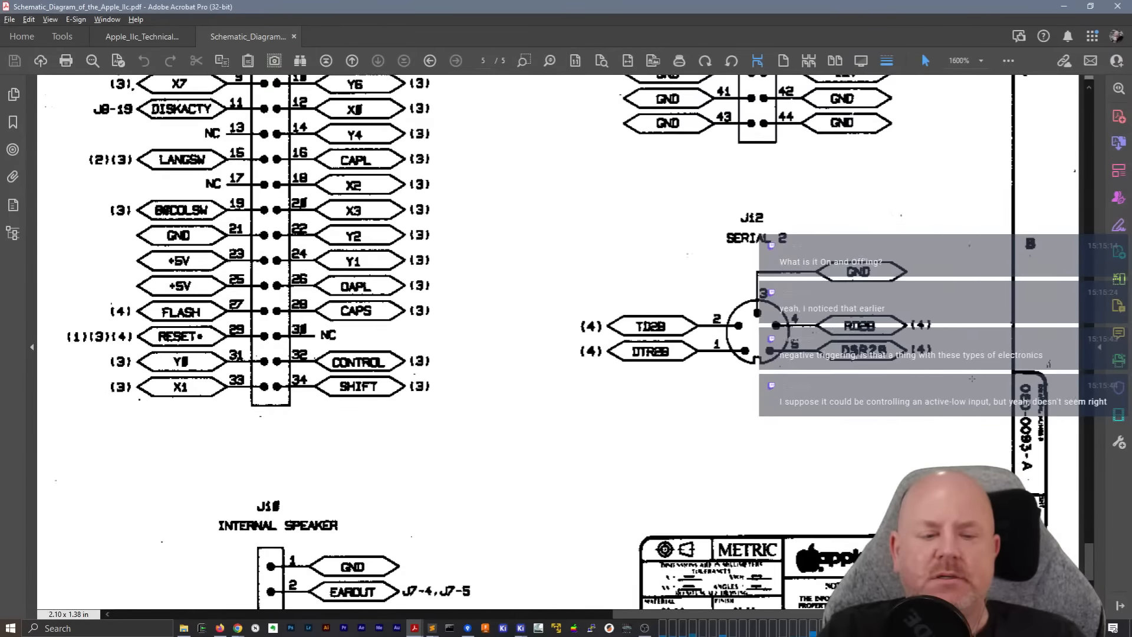
{"action": "scroll", "coordinate": [972, 379], "scroll_direction": "up", "scroll_amount": 5}
{"action": "scroll", "coordinate": [972, 379], "scroll_direction": "up", "scroll_amount": 5}
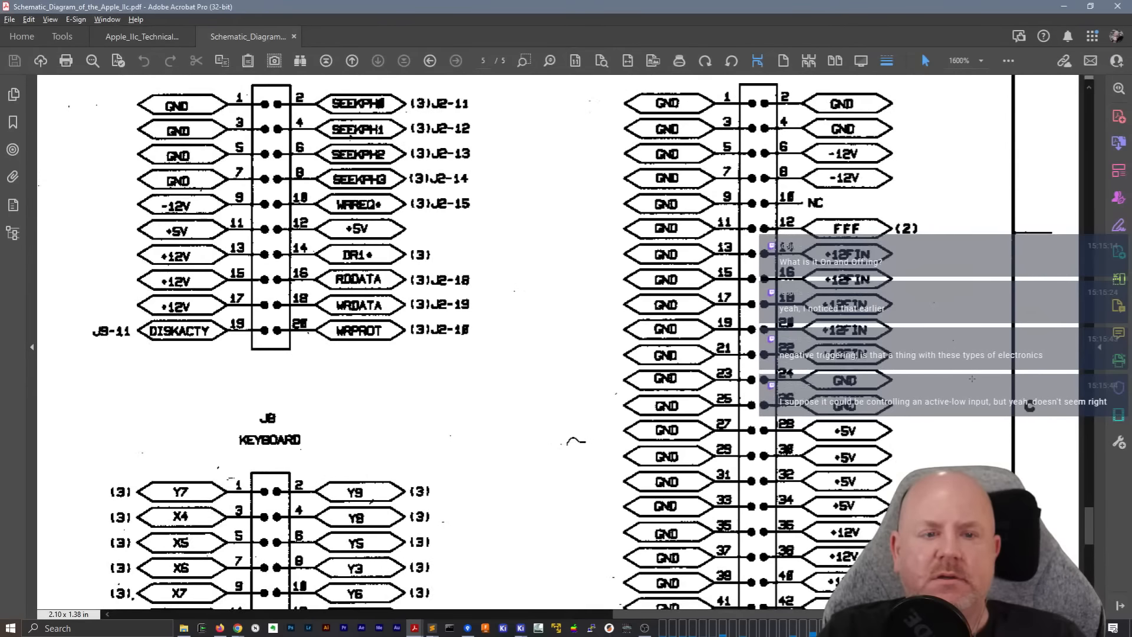
{"action": "scroll", "coordinate": [972, 379], "scroll_direction": "up", "scroll_amount": 2}
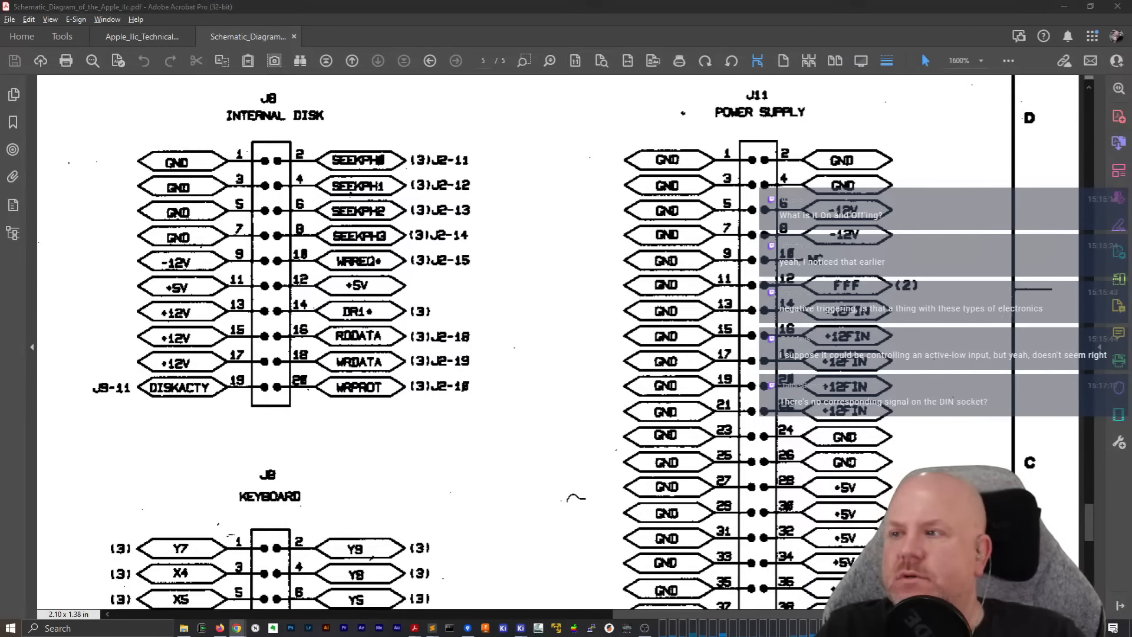
Switch to a new Chrome window, search Google for "apple iic logic board" and maximize the window
{"action": "left_click_drag", "start_coordinate": [0, 348], "coordinate": [263, 355]}
{"action": "left_click", "coordinate": [501, 266]}
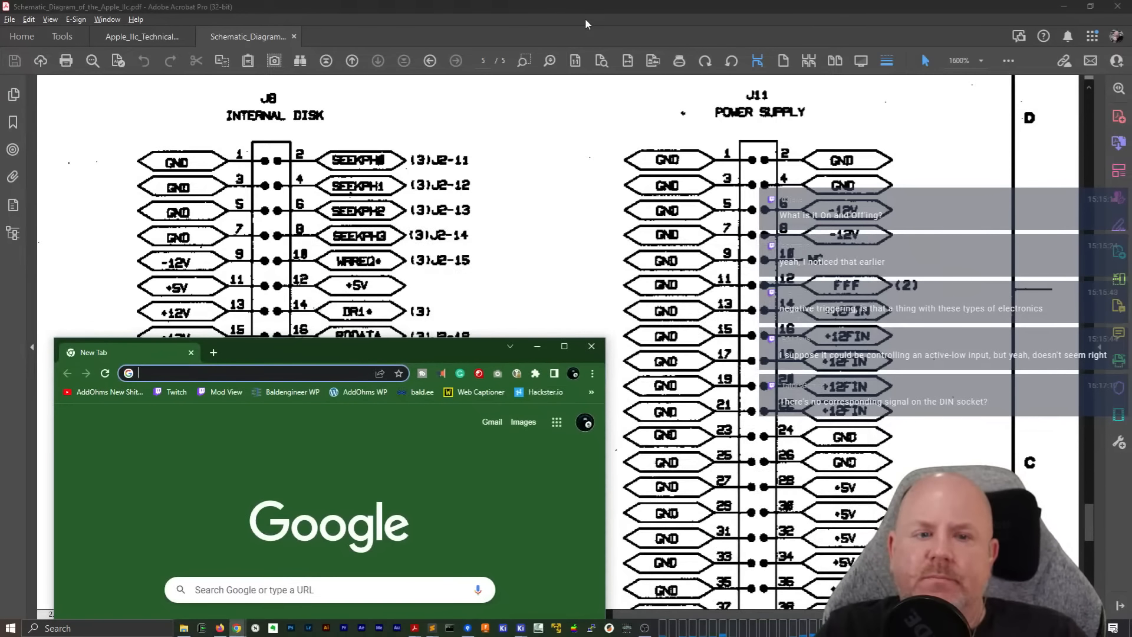
{"action": "scroll", "coordinate": [709, 338], "scroll_direction": "down", "scroll_amount": 10}
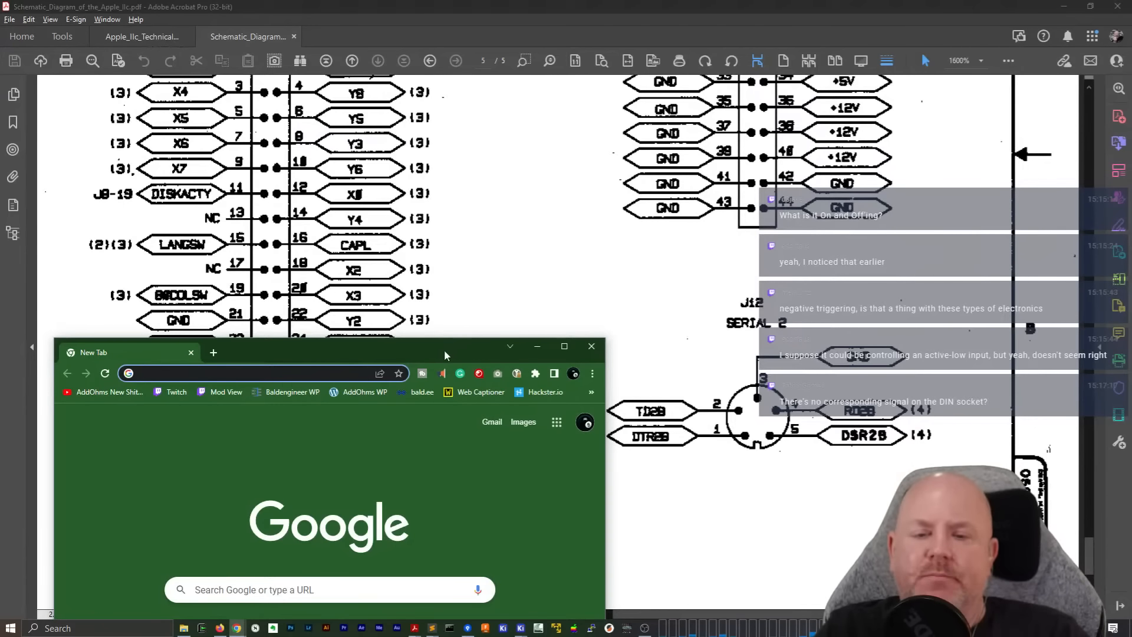
{"action": "left_click_drag", "start_coordinate": [444, 349], "coordinate": [579, 246]}
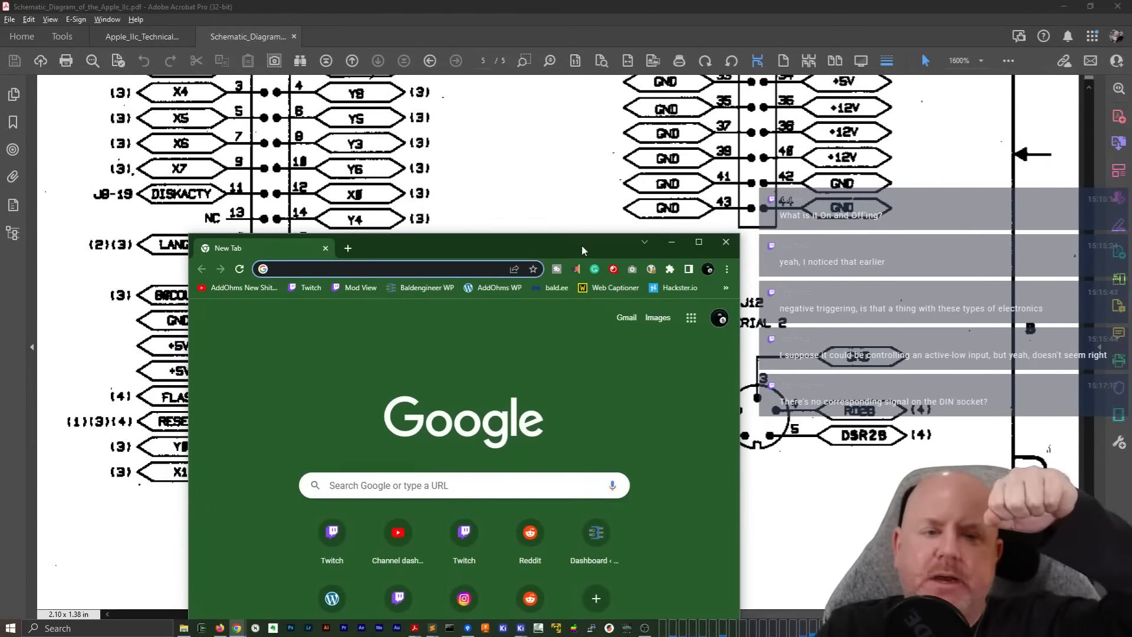
{"action": "left_click", "coordinate": [473, 264]}
{"action": "type", "text": "ai"}
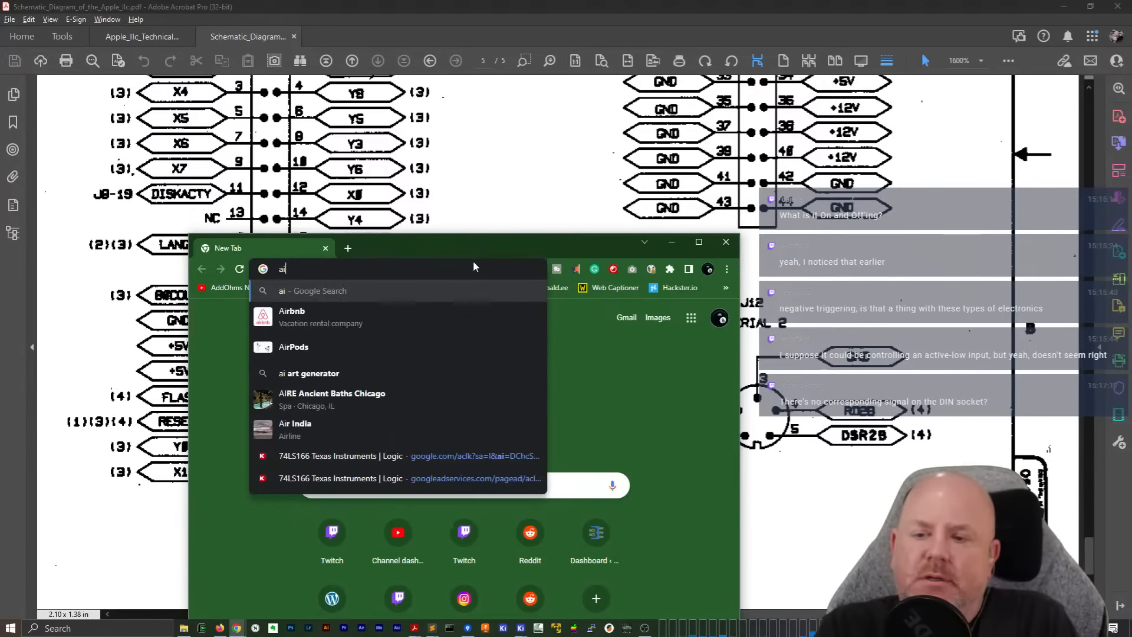
{"action": "key", "text": "BackSpace"}
{"action": "type", "text": "pple iic logic bo"}
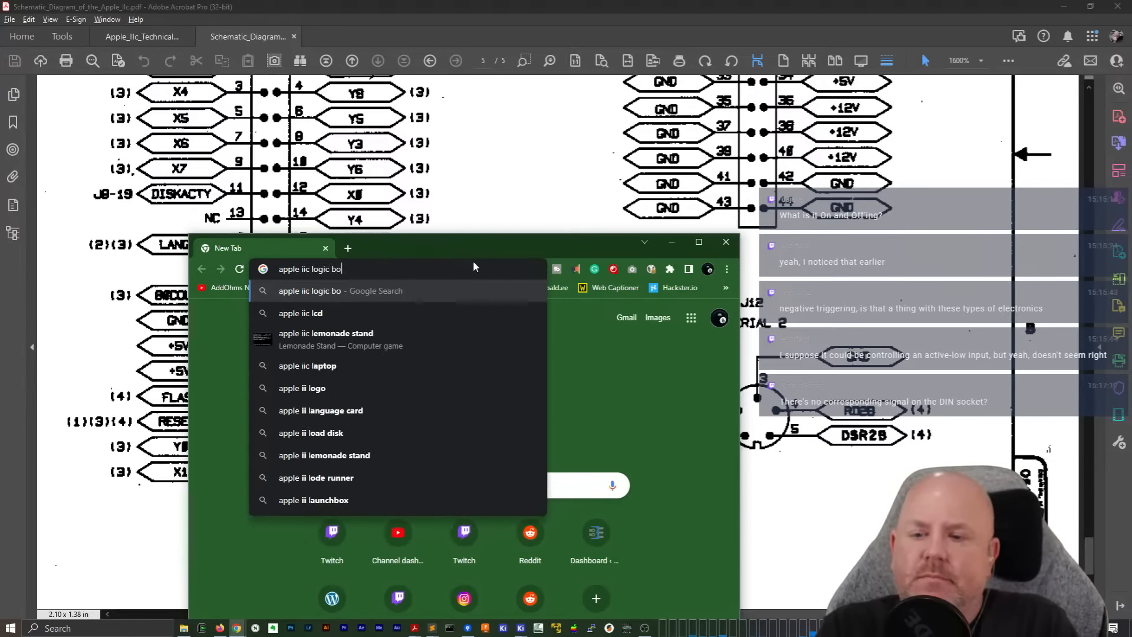
{"action": "type", "text": "ard"}
{"action": "key", "text": "Return"}
{"action": "double_click", "coordinate": [494, 247]}
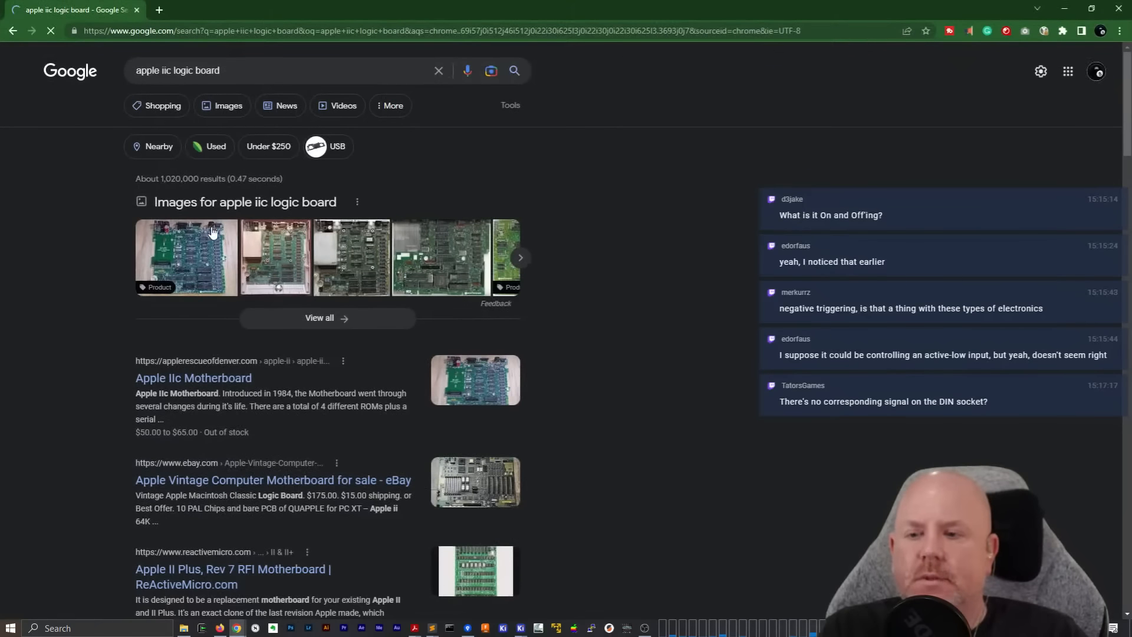
Find the Apple Rescue of Denver Apple IIc motherboard in the image results and open its product page
{"action": "left_click", "coordinate": [223, 105]}
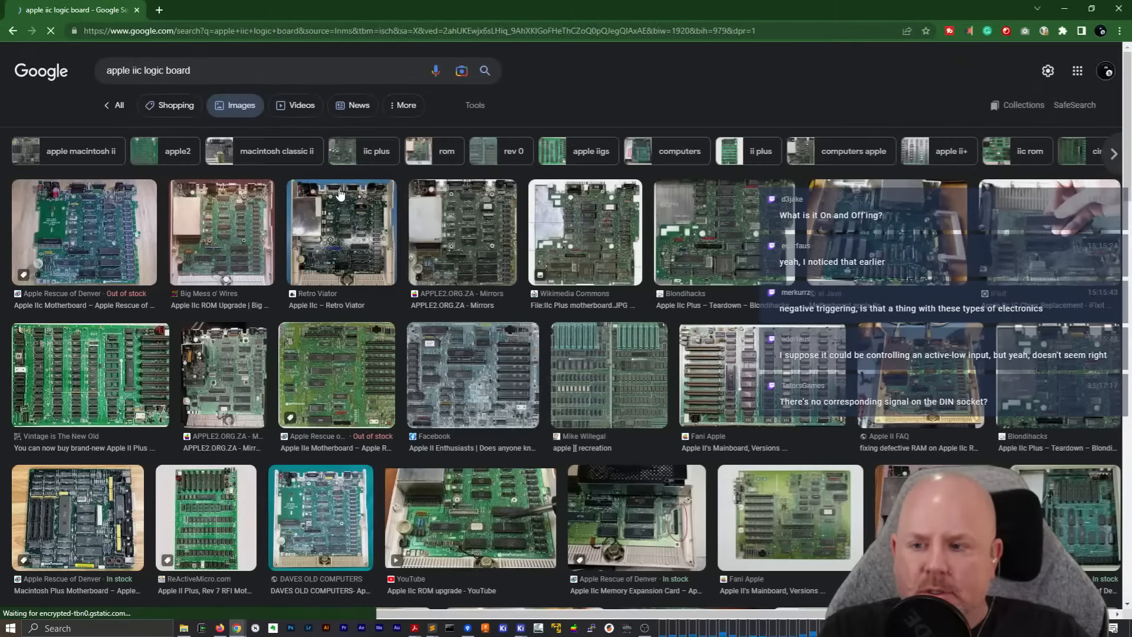
{"action": "left_click", "coordinate": [131, 250]}
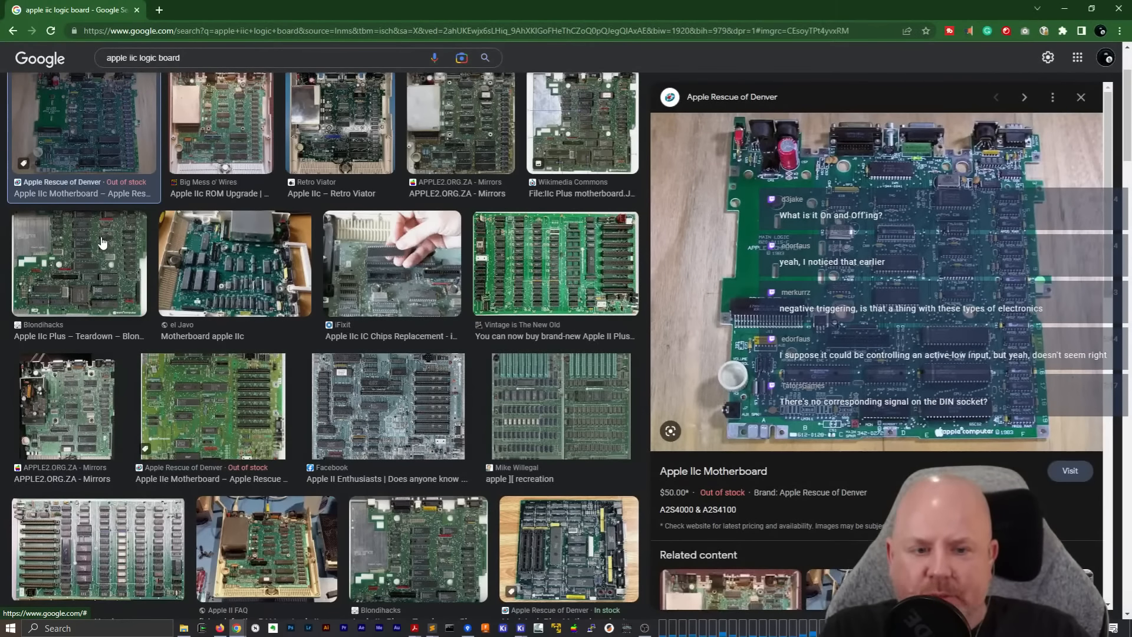
{"action": "left_click", "coordinate": [837, 228]}
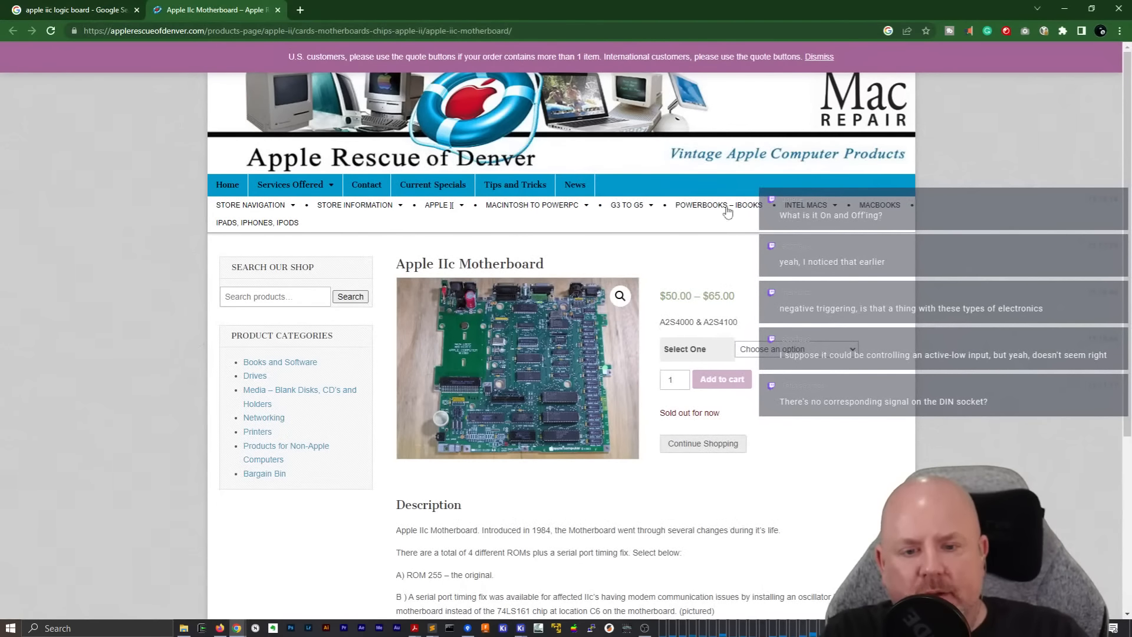
Enlarge the Apple IIc motherboard photo on the product page to examine the power switch and connector area
{"action": "left_click", "coordinate": [616, 295]}
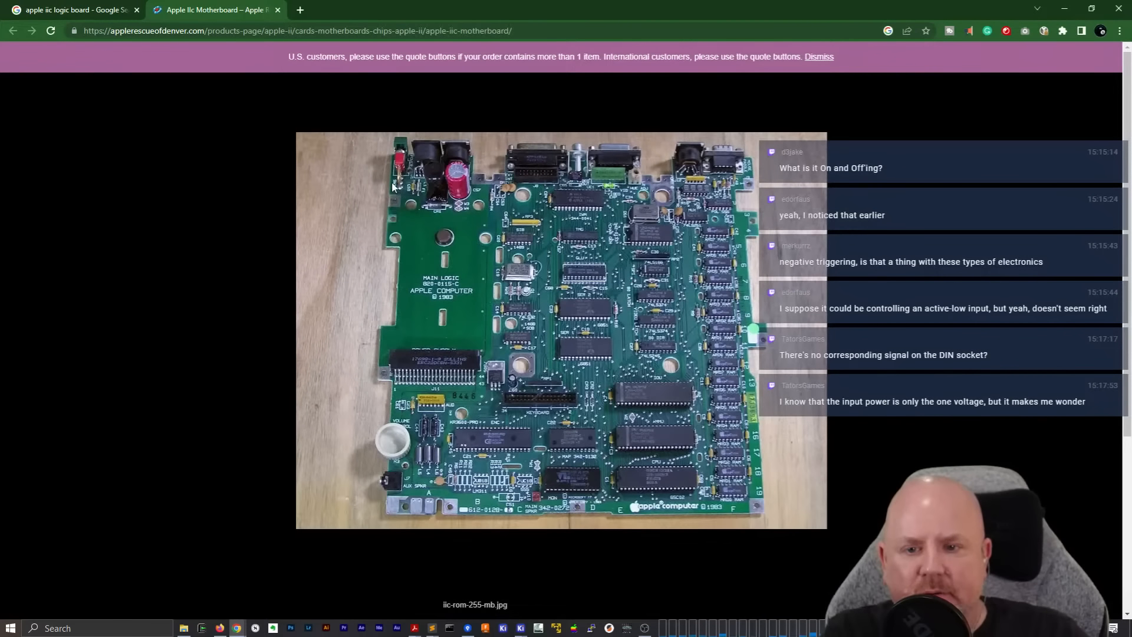
{"action": "left_click", "coordinate": [433, 193]}
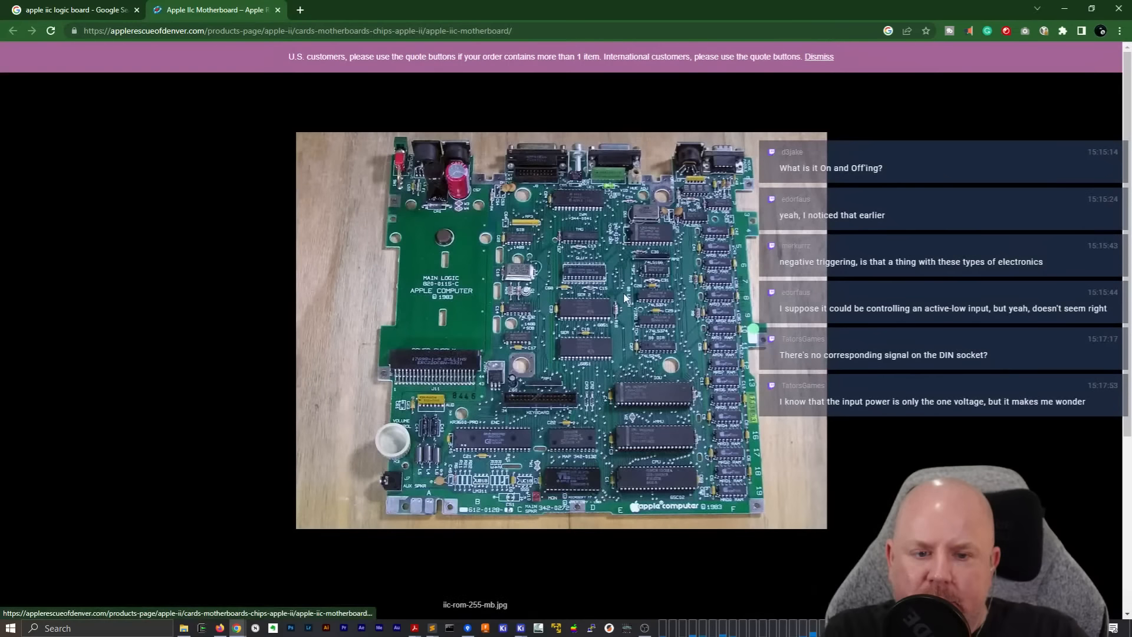
{"action": "left_click", "coordinate": [478, 328]}
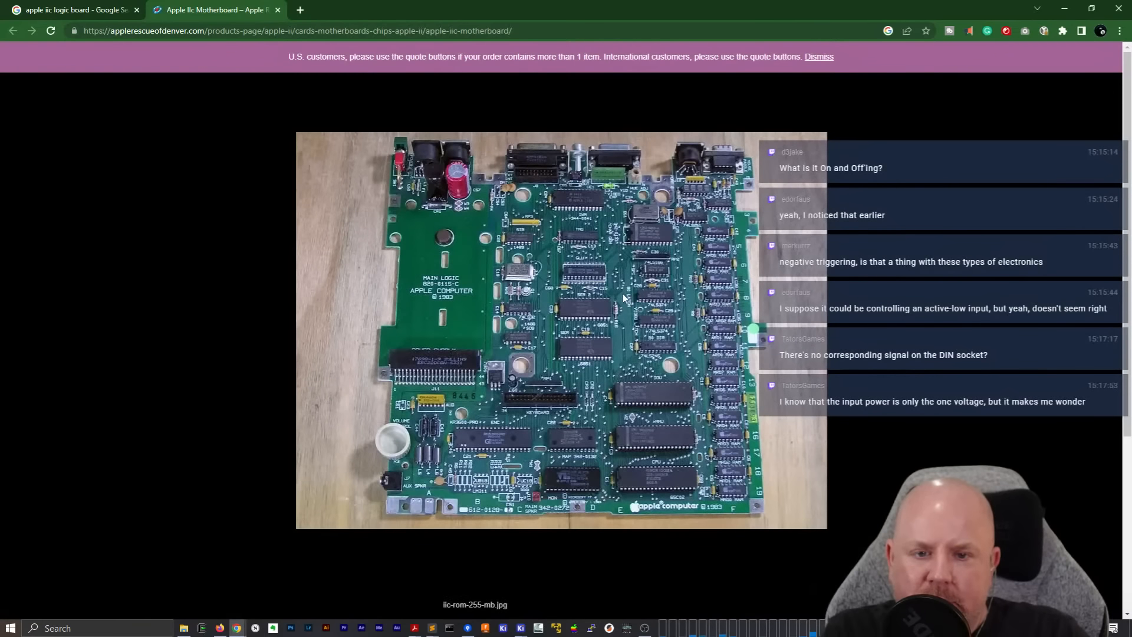
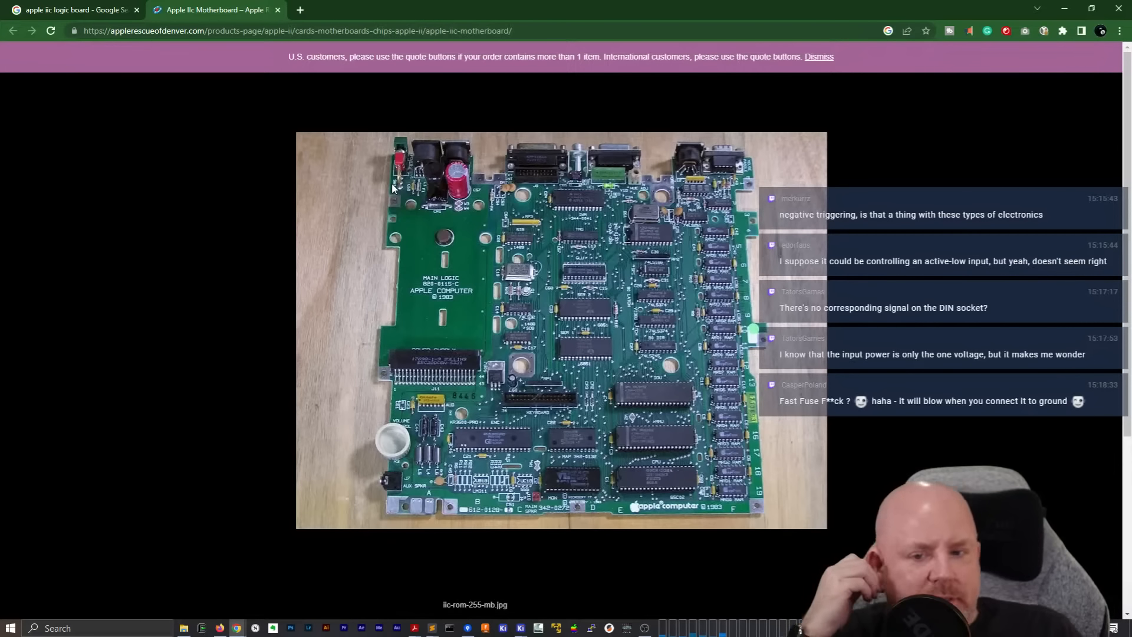
Return to the schematic PDF and examine the J11 power supply pinout and the connectors below it on page 5
{"action": "left_click", "coordinate": [1065, 10]}
{"action": "scroll", "coordinate": [638, 478], "scroll_direction": "up", "scroll_amount": 5}
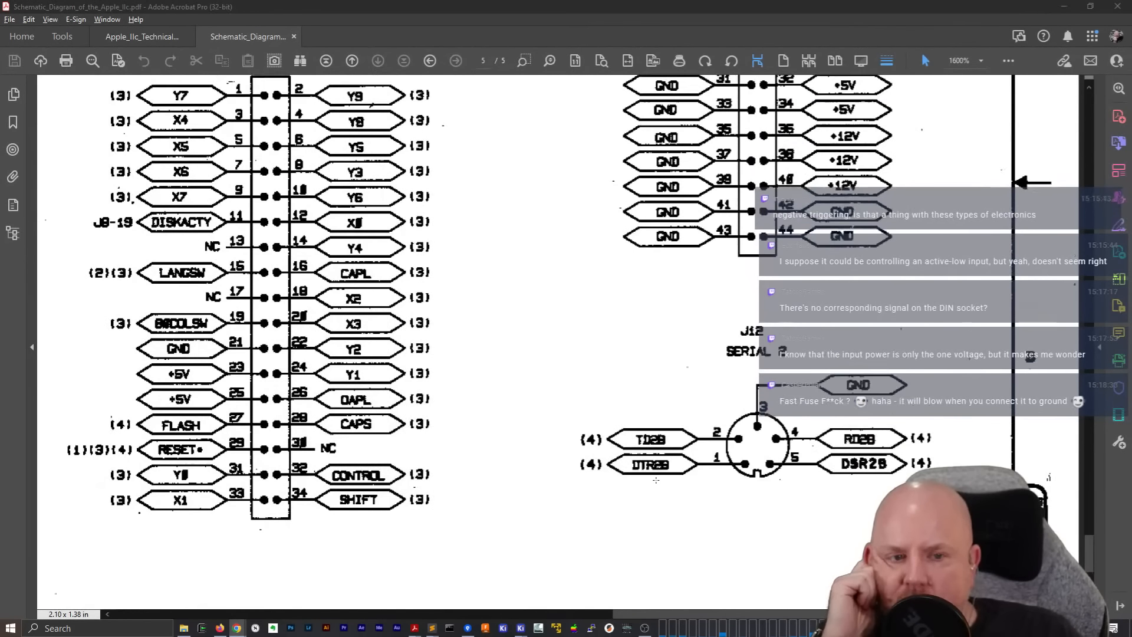
{"action": "scroll", "coordinate": [637, 479], "scroll_direction": "up", "scroll_amount": 4}
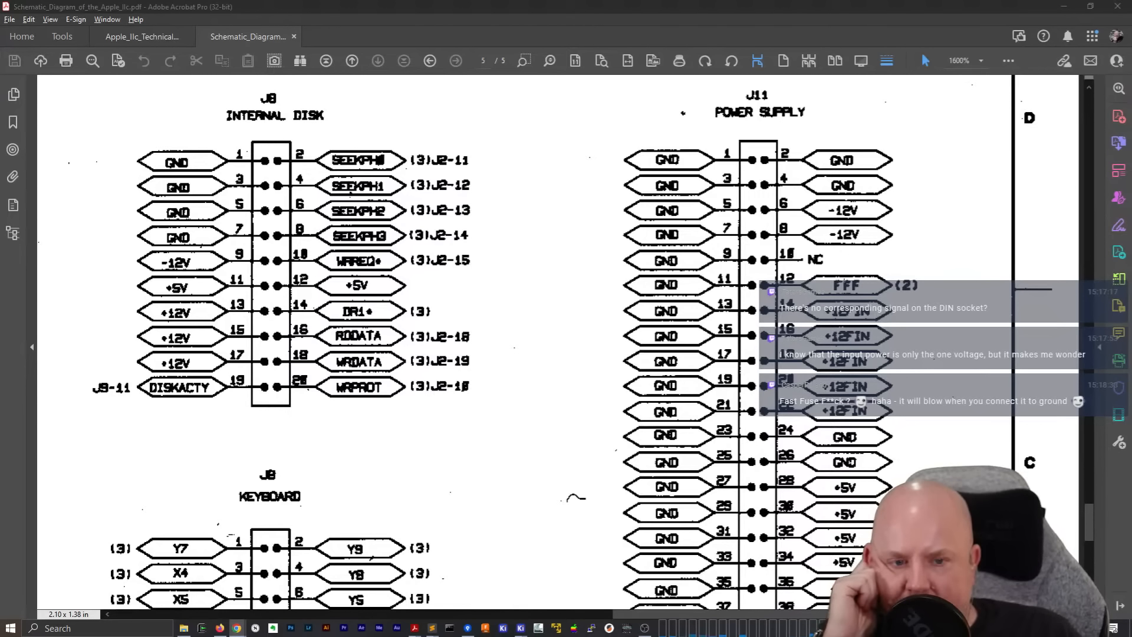
{"action": "scroll", "coordinate": [555, 342], "scroll_direction": "down", "scroll_amount": 2}
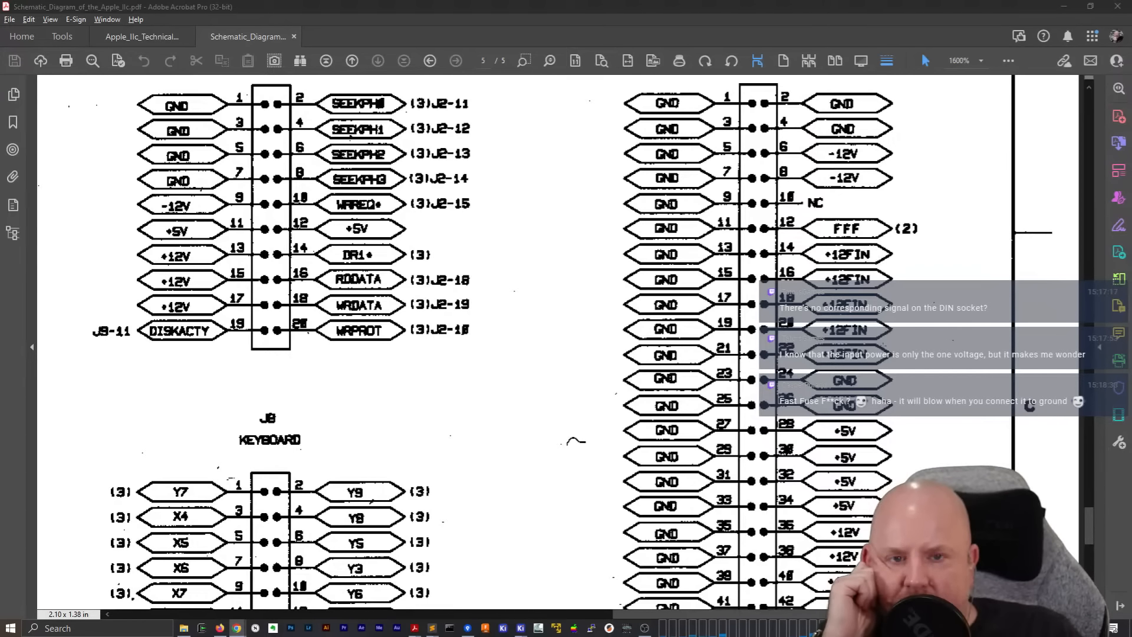
{"action": "scroll", "coordinate": [722, 353], "scroll_direction": "up", "scroll_amount": 4}
{"action": "scroll", "coordinate": [722, 352], "scroll_direction": "down", "scroll_amount": 20}
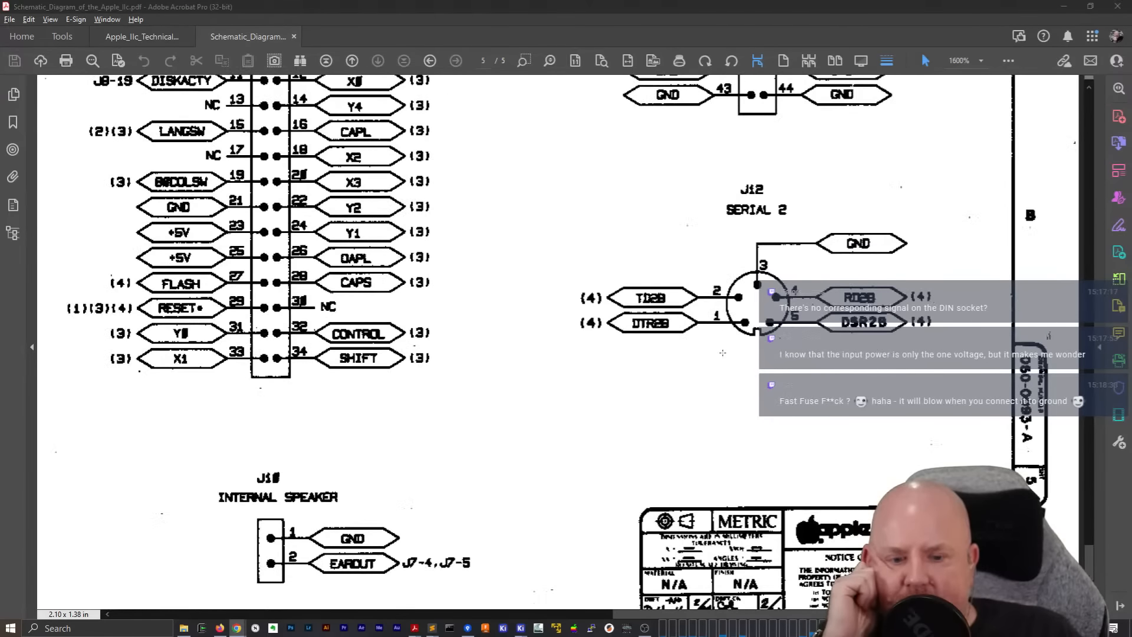
{"action": "scroll", "coordinate": [723, 353], "scroll_direction": "down", "scroll_amount": 4}
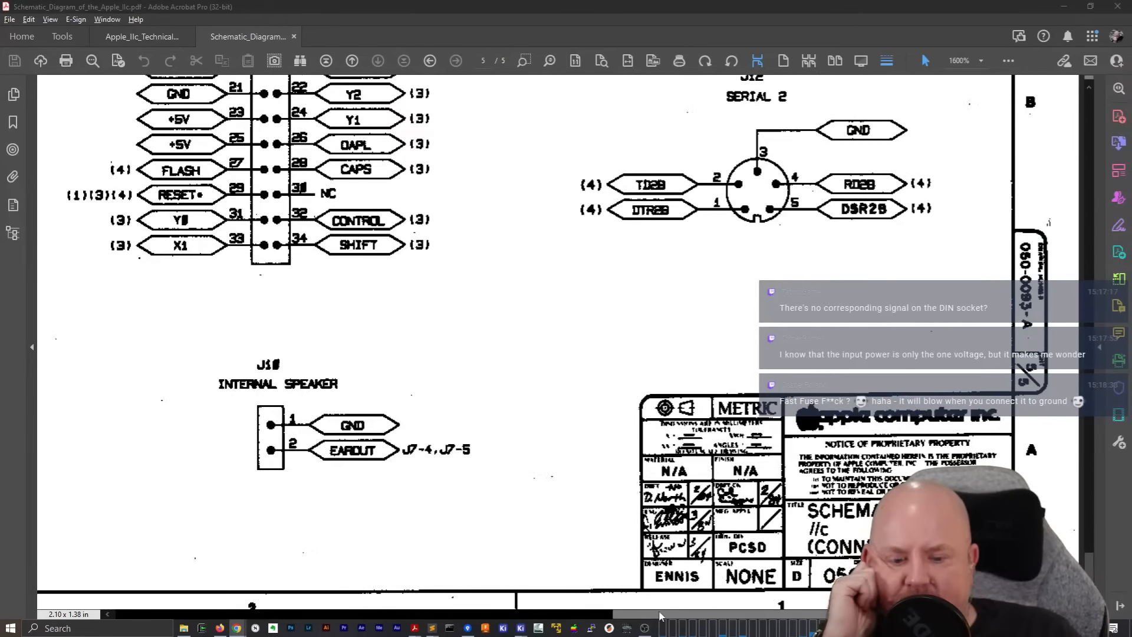
Compare the signals on the J1 external power input with the J11 power supply pinout on page 5
{"action": "left_click_drag", "start_coordinate": [649, 616], "coordinate": [205, 611]}
{"action": "scroll", "coordinate": [206, 535], "scroll_direction": "up", "scroll_amount": 15}
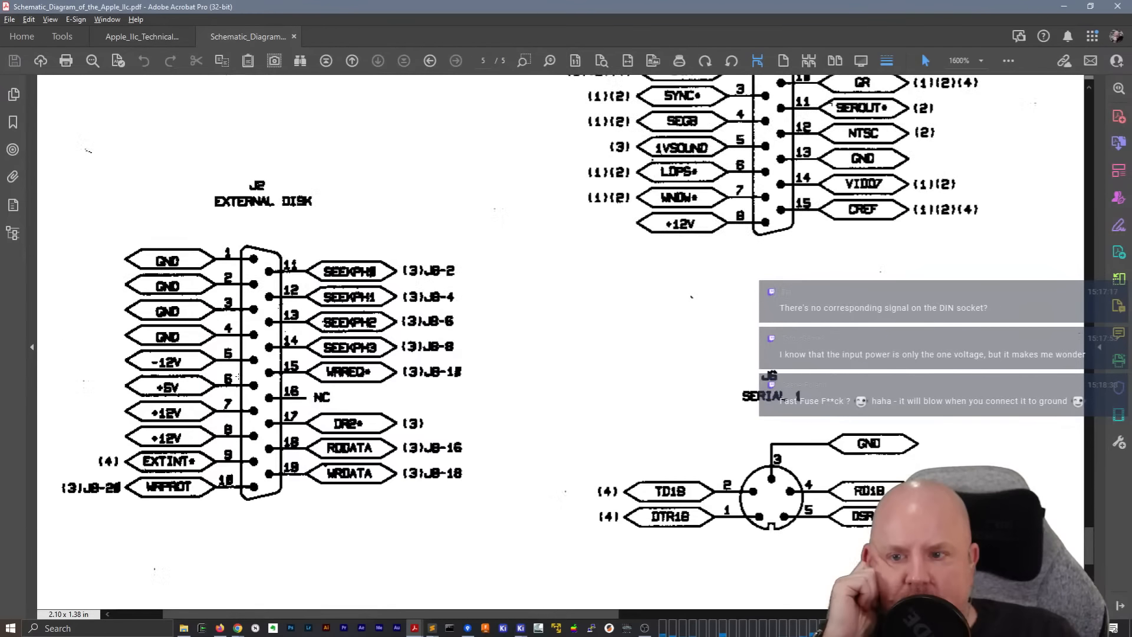
{"action": "scroll", "coordinate": [238, 375], "scroll_direction": "up", "scroll_amount": 4}
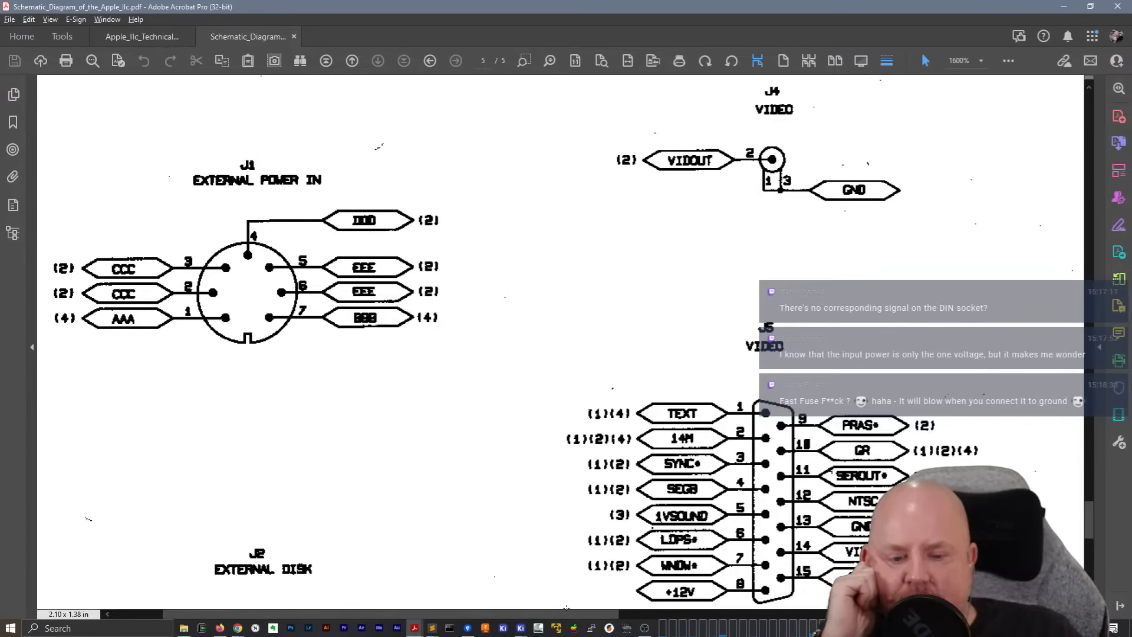
{"action": "scroll", "coordinate": [484, 554], "scroll_direction": "right", "scroll_amount": 10}
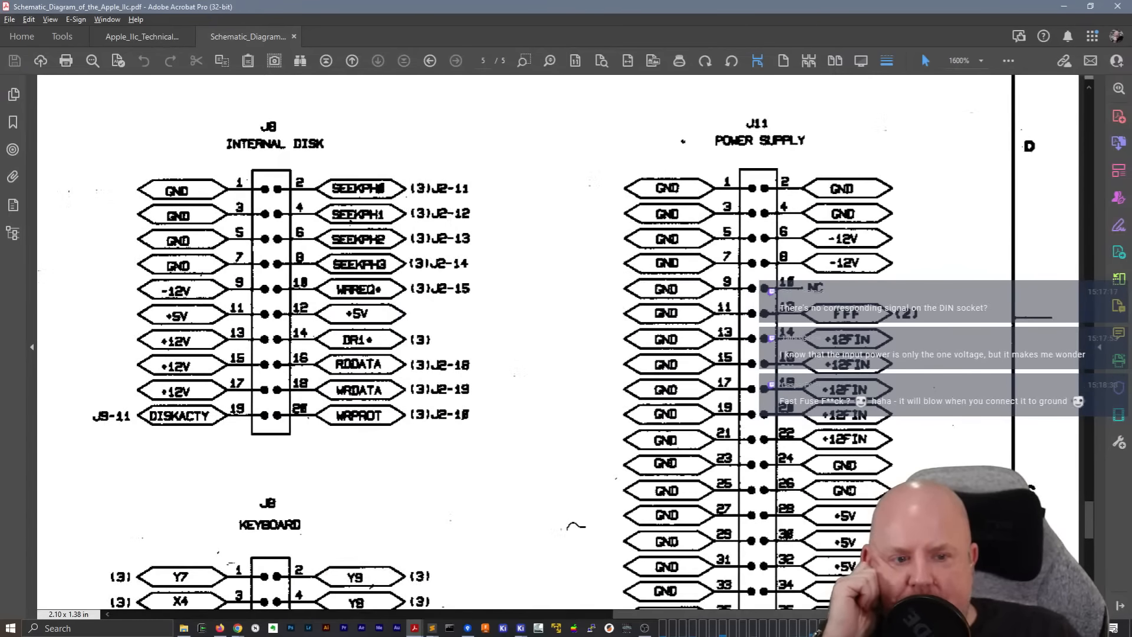
{"action": "scroll", "coordinate": [932, 447], "scroll_direction": "down", "scroll_amount": 5}
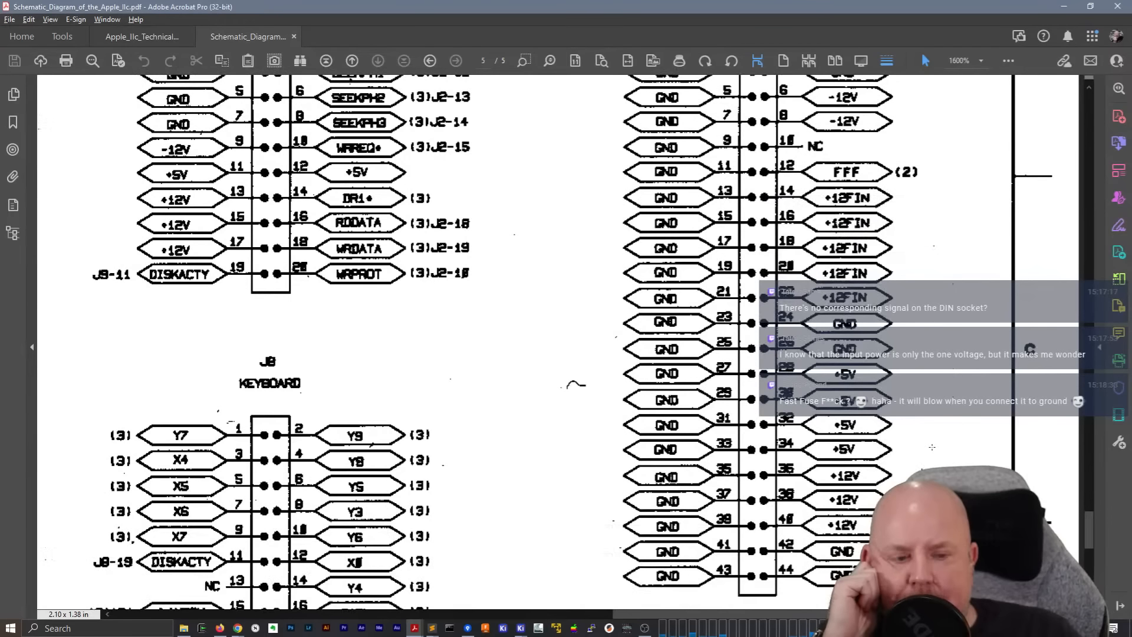
{"action": "scroll", "coordinate": [932, 447], "scroll_direction": "up", "scroll_amount": 3}
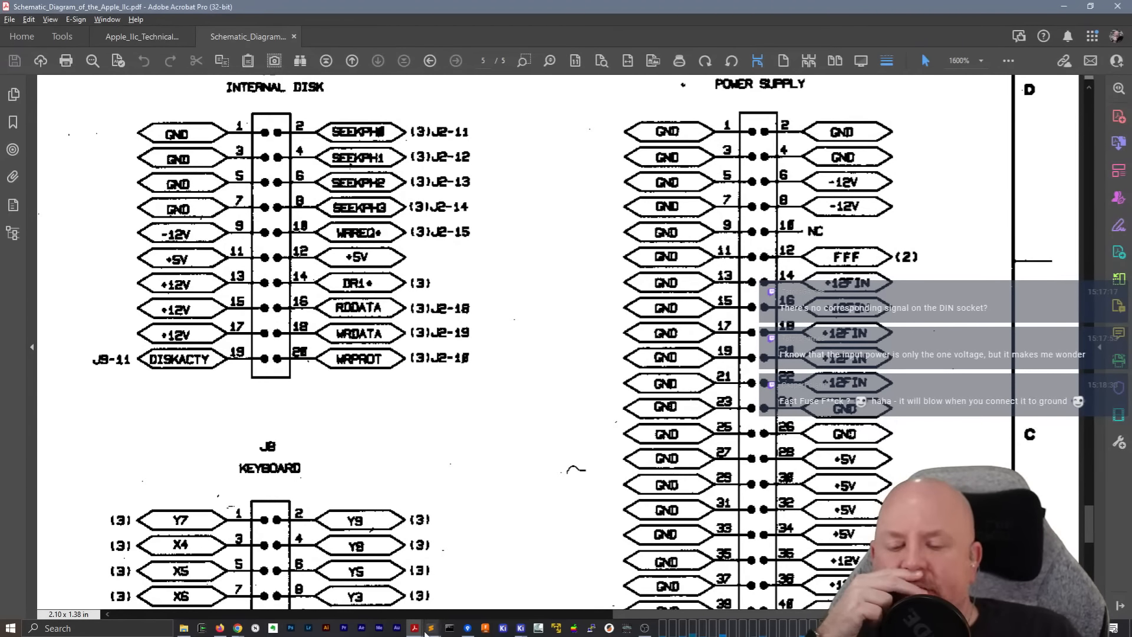
Switch to the KiCad Video sheet and trace the FFF, CCC, DDD and EEE lines past F1 and L1 to switch S1
{"action": "mouse_move", "coordinate": [522, 629]}
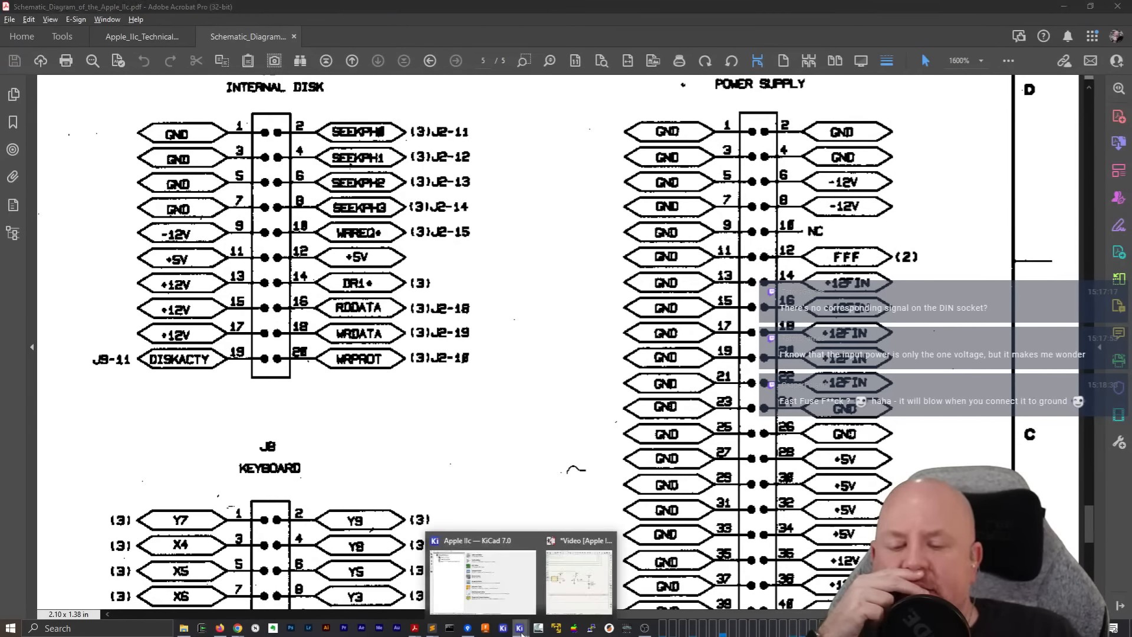
{"action": "left_click", "coordinate": [556, 608]}
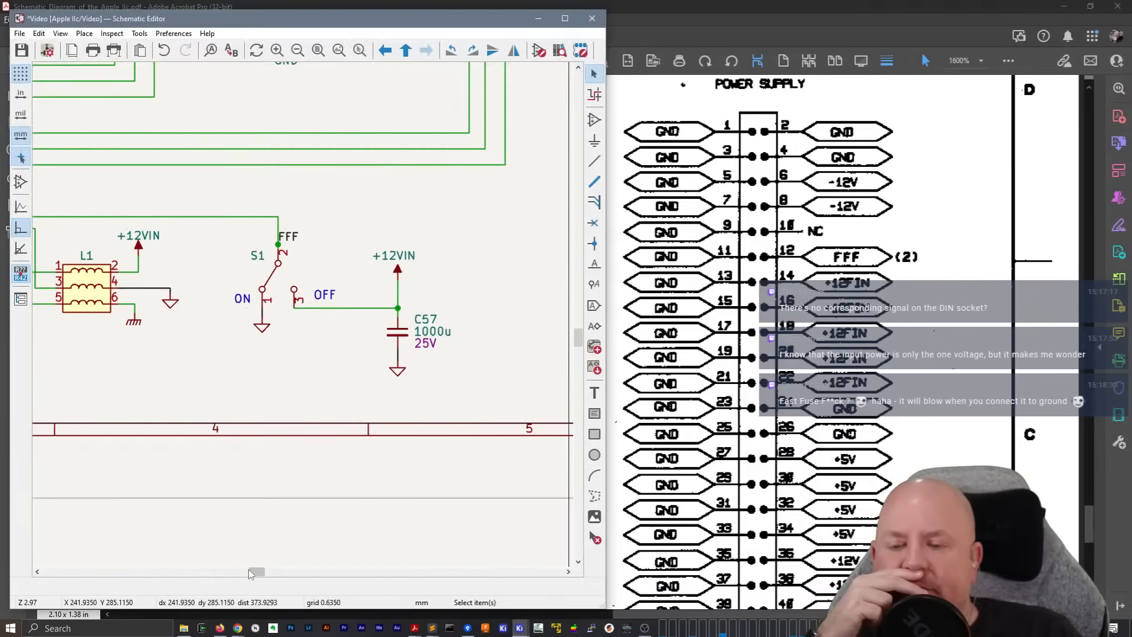
{"action": "left_click_drag", "start_coordinate": [249, 573], "coordinate": [208, 575]}
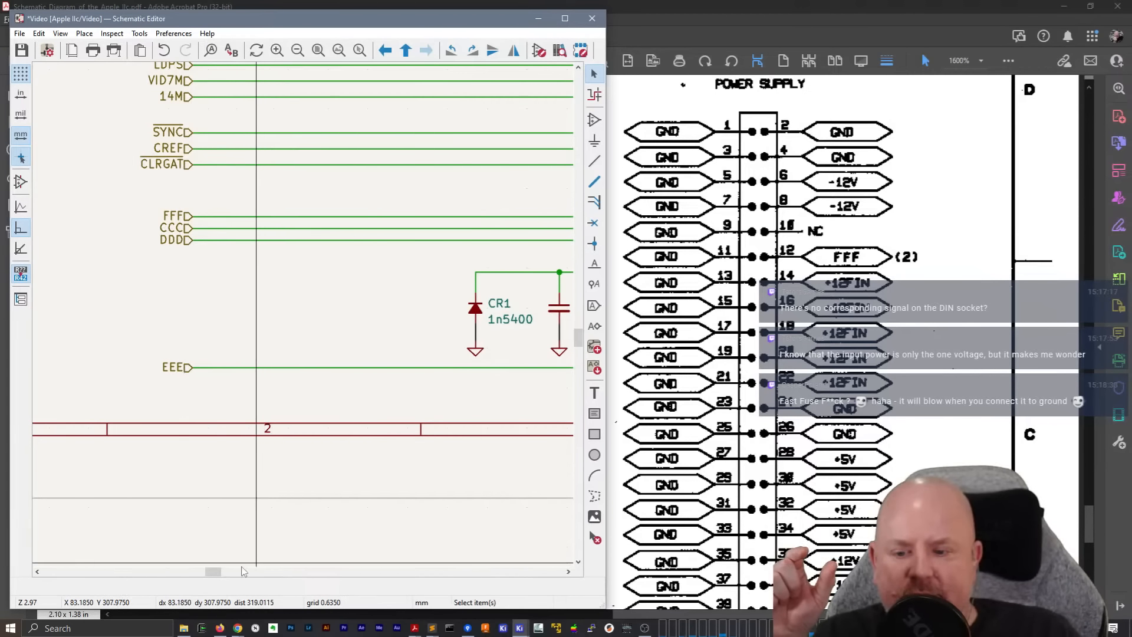
{"action": "left_click_drag", "start_coordinate": [213, 571], "coordinate": [238, 572]}
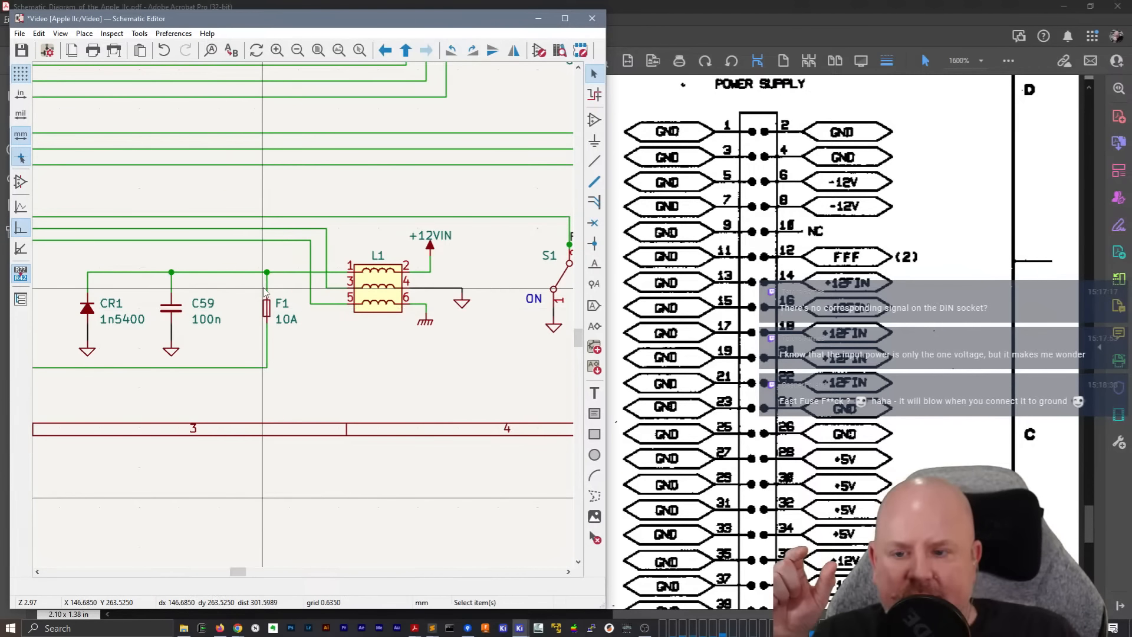
{"action": "mouse_move", "coordinate": [241, 575]}
{"action": "left_mouse_down"}
{"action": "mouse_move", "coordinate": [214, 575]}
{"action": "mouse_move", "coordinate": [239, 575]}
{"action": "left_mouse_up"}
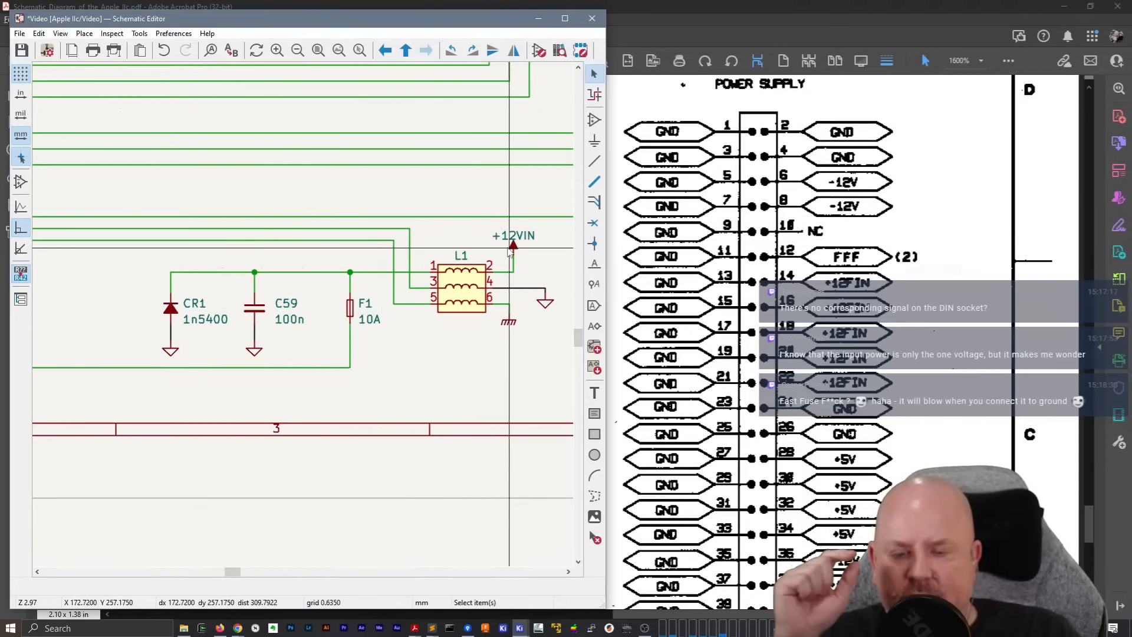
{"action": "mouse_move", "coordinate": [234, 575]}
{"action": "left_mouse_down"}
{"action": "mouse_move", "coordinate": [218, 574]}
{"action": "mouse_move", "coordinate": [229, 575]}
{"action": "left_mouse_up"}
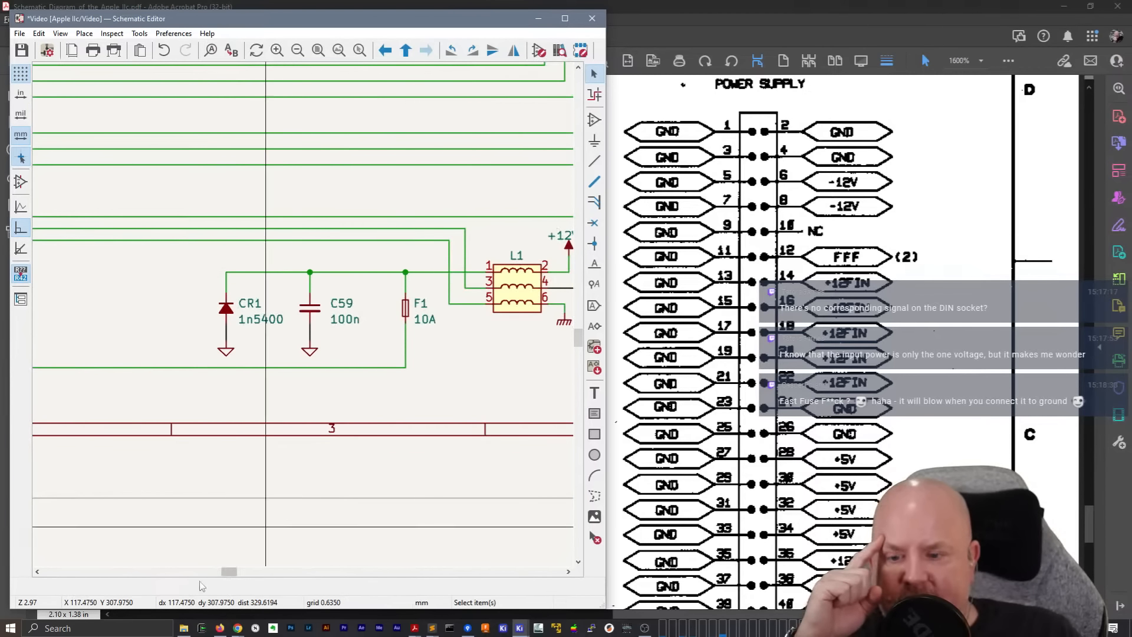
{"action": "left_click_drag", "start_coordinate": [230, 575], "coordinate": [218, 577]}
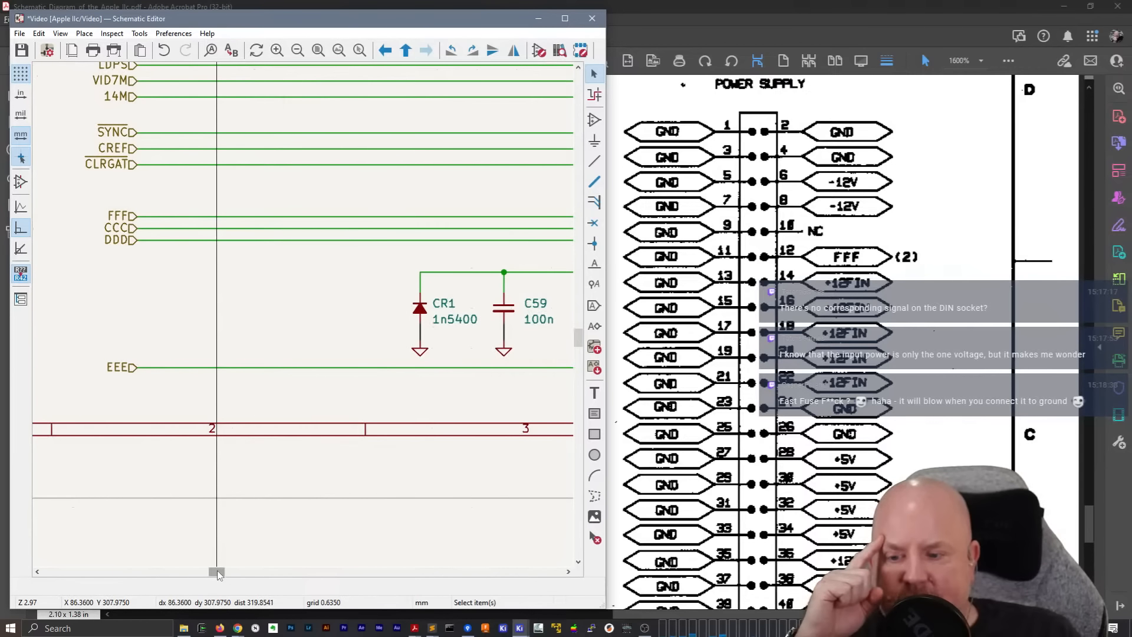
{"action": "left_click_drag", "start_coordinate": [217, 572], "coordinate": [238, 577]}
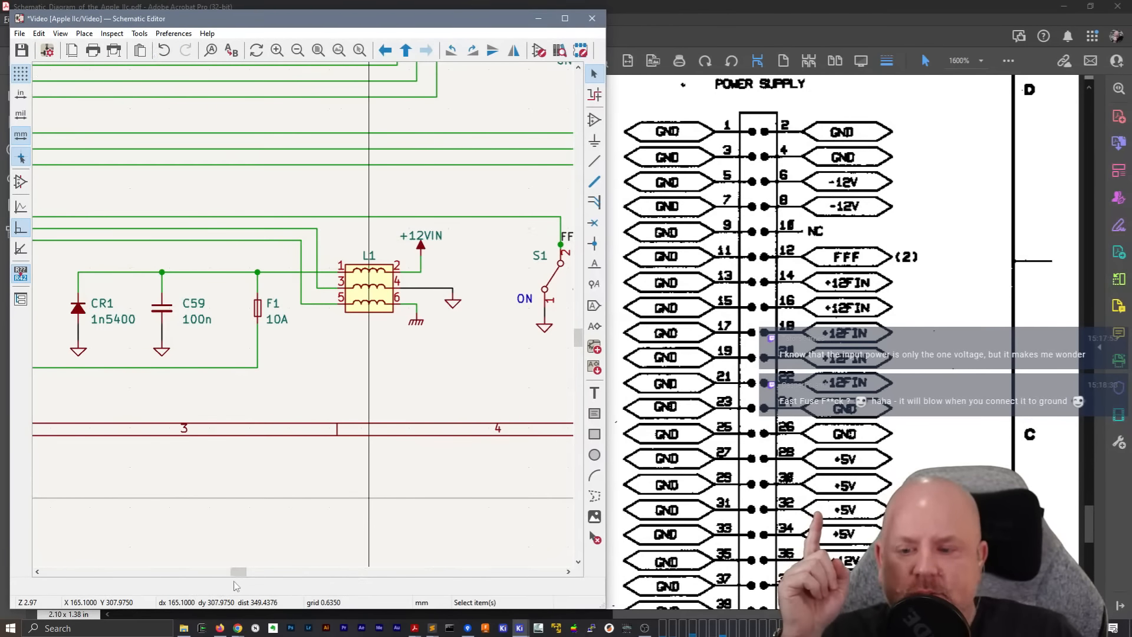
{"action": "left_click_drag", "start_coordinate": [237, 576], "coordinate": [252, 576]}
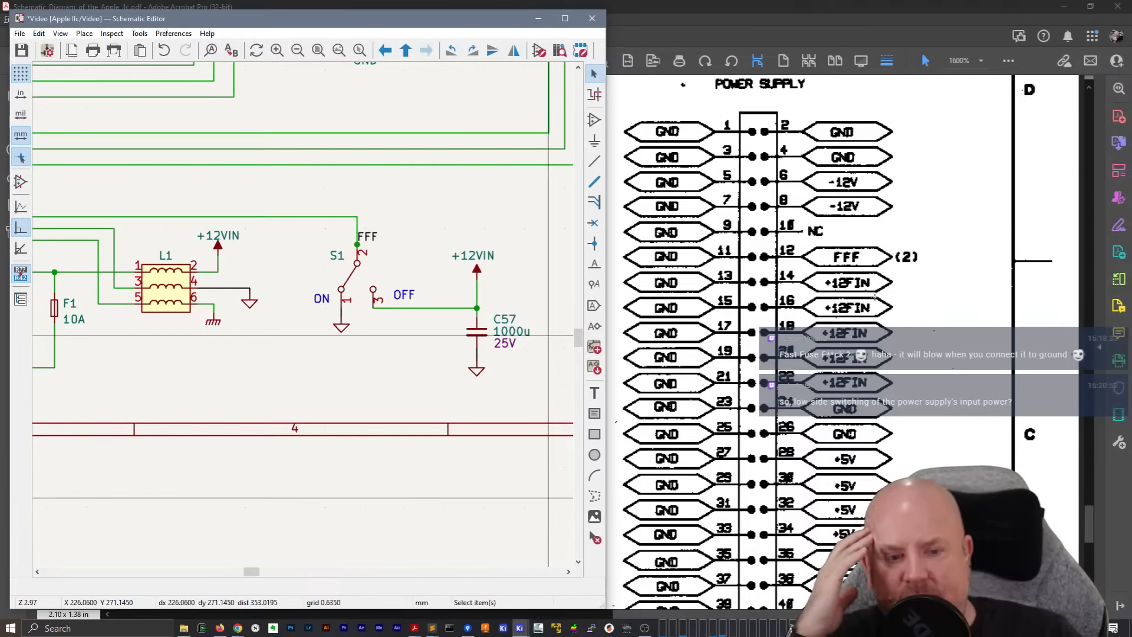
Check the FFF, +12FIN and ground pins of the J11 power supply connector in the PDF
{"action": "scroll", "coordinate": [826, 319], "scroll_direction": "down", "scroll_amount": 5}
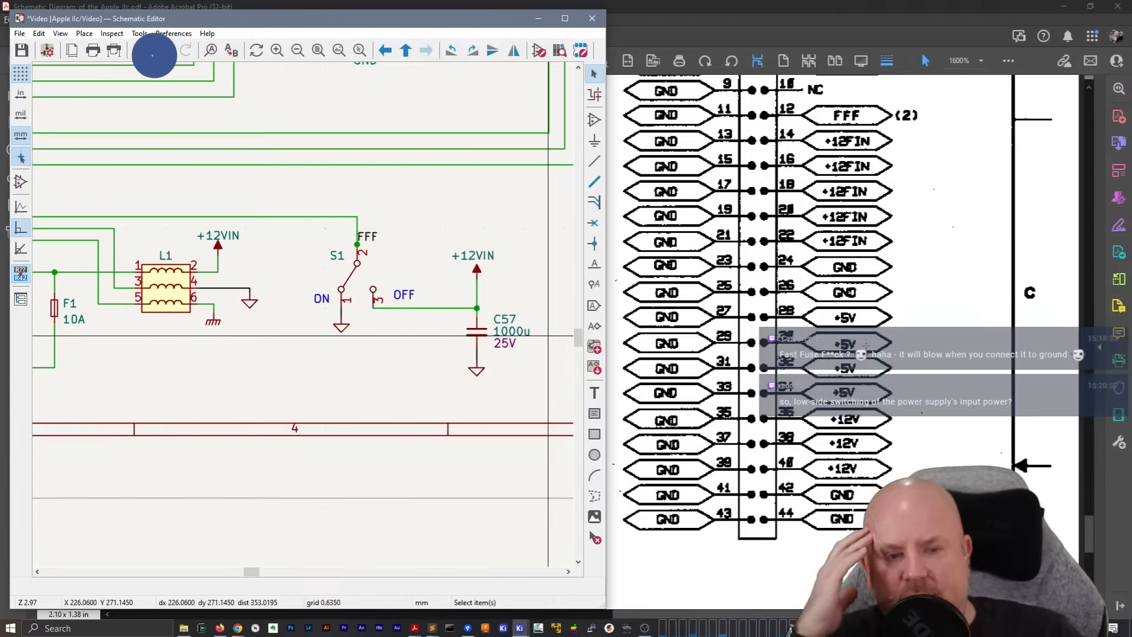
{"action": "scroll", "coordinate": [825, 318], "scroll_direction": "up", "scroll_amount": 3}
{"action": "scroll", "coordinate": [826, 342], "scroll_direction": "up", "scroll_amount": 2}
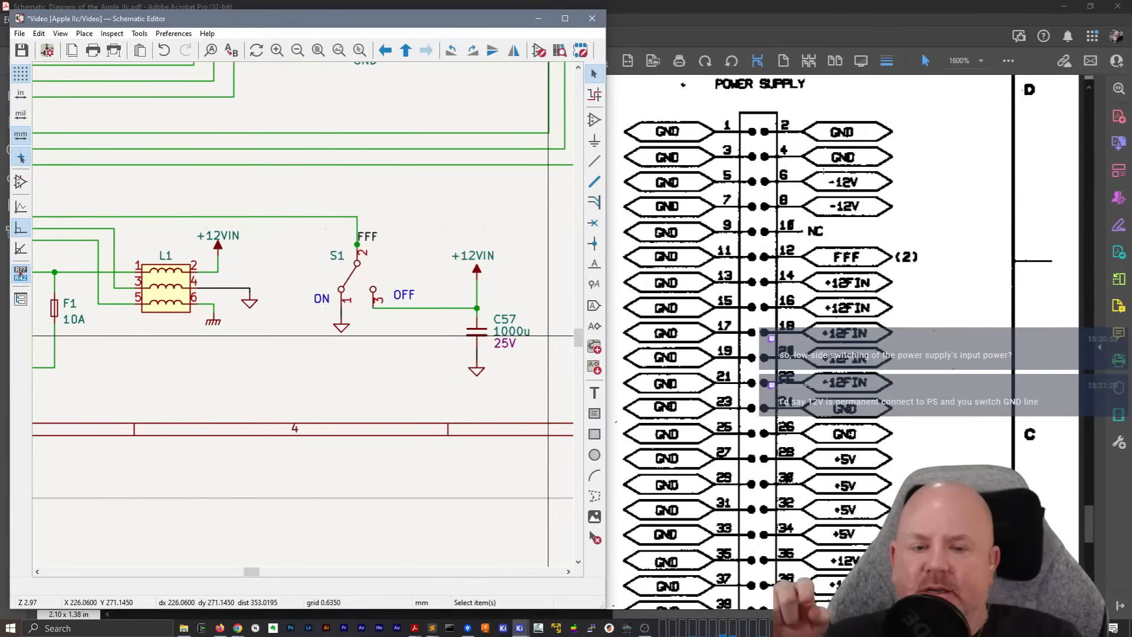
Retrace the power input lines on the Video sheet from their labels through fuse F1 and choke L1 to +12VIN
{"action": "left_click_drag", "start_coordinate": [249, 572], "coordinate": [208, 571]}
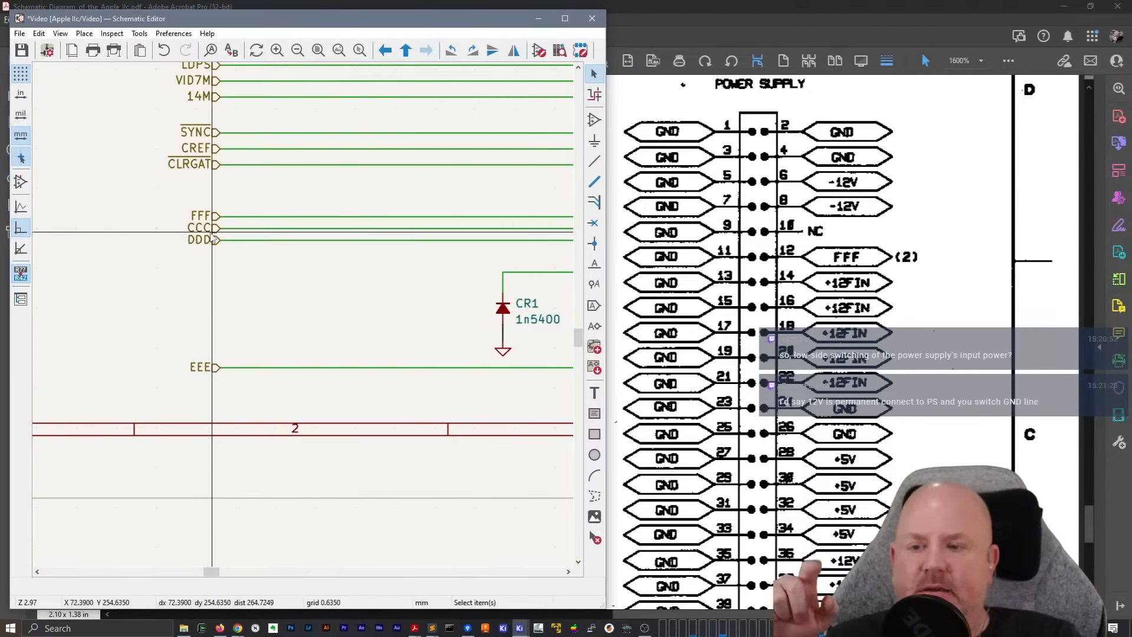
{"action": "left_click_drag", "start_coordinate": [216, 571], "coordinate": [239, 571]}
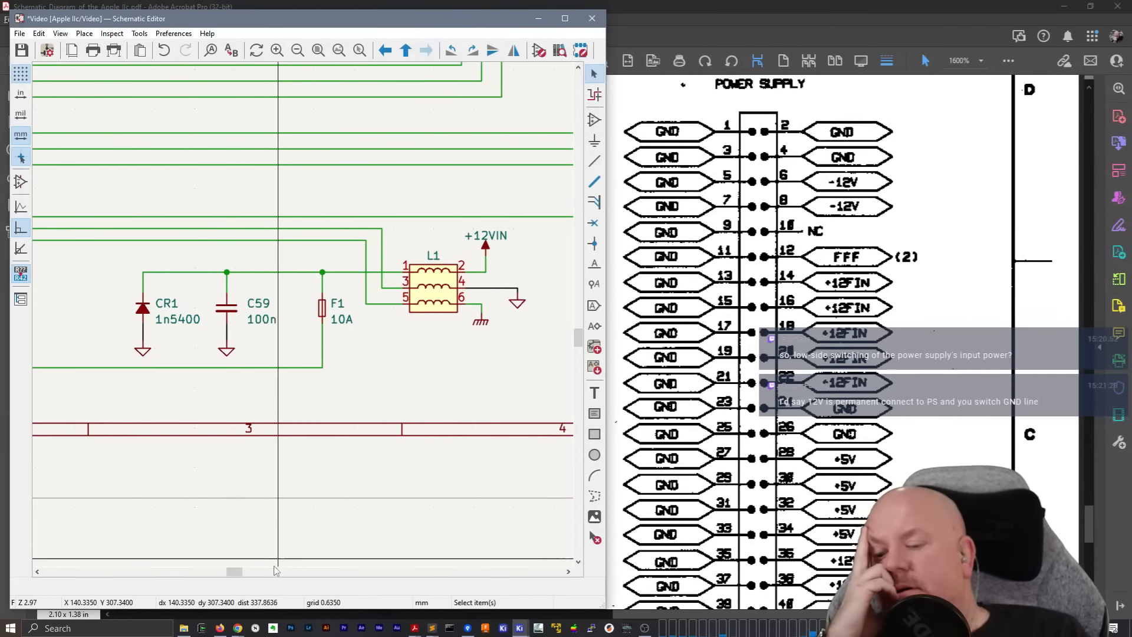
{"action": "left_click_drag", "start_coordinate": [234, 572], "coordinate": [243, 574]}
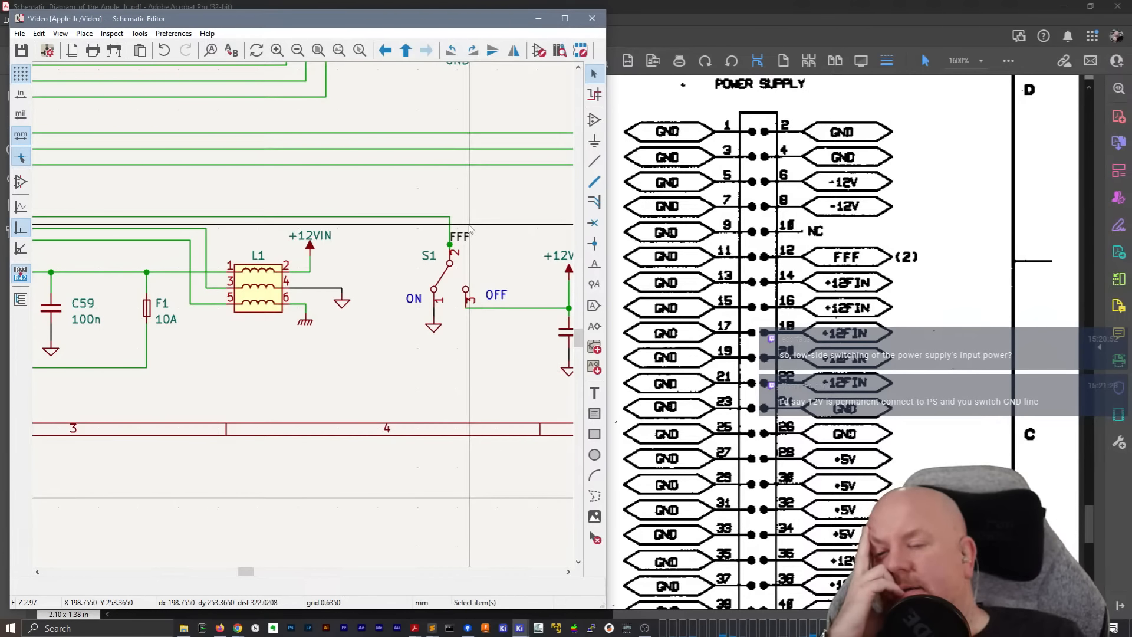
{"action": "left_click", "coordinate": [256, 276]}
{"action": "left_click", "coordinate": [147, 311]}
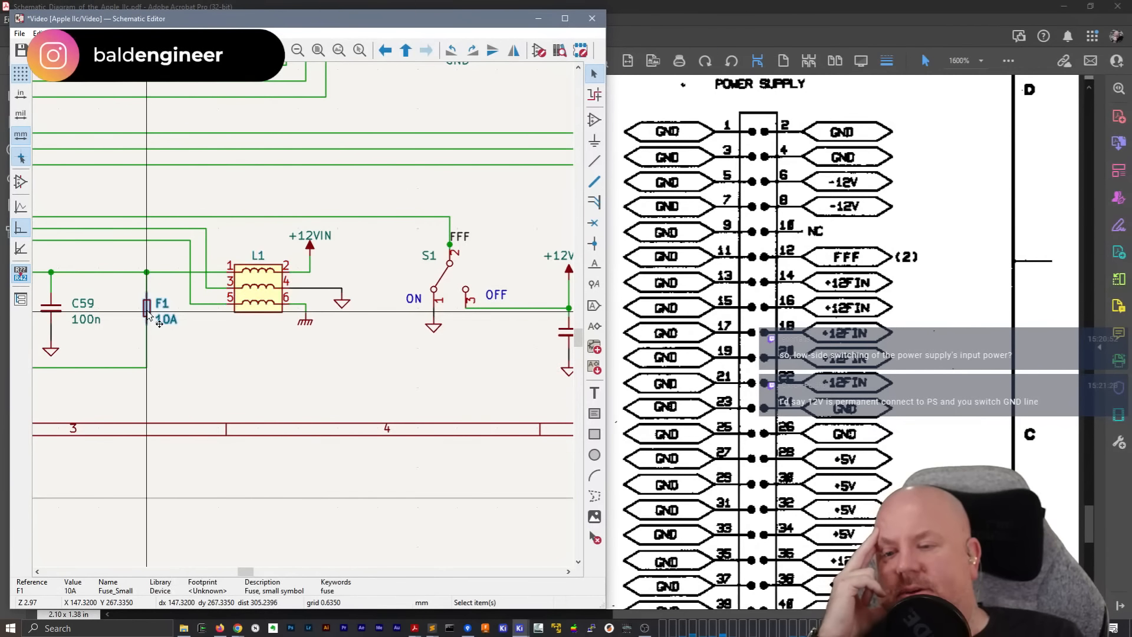
{"action": "left_click", "coordinate": [310, 246]}
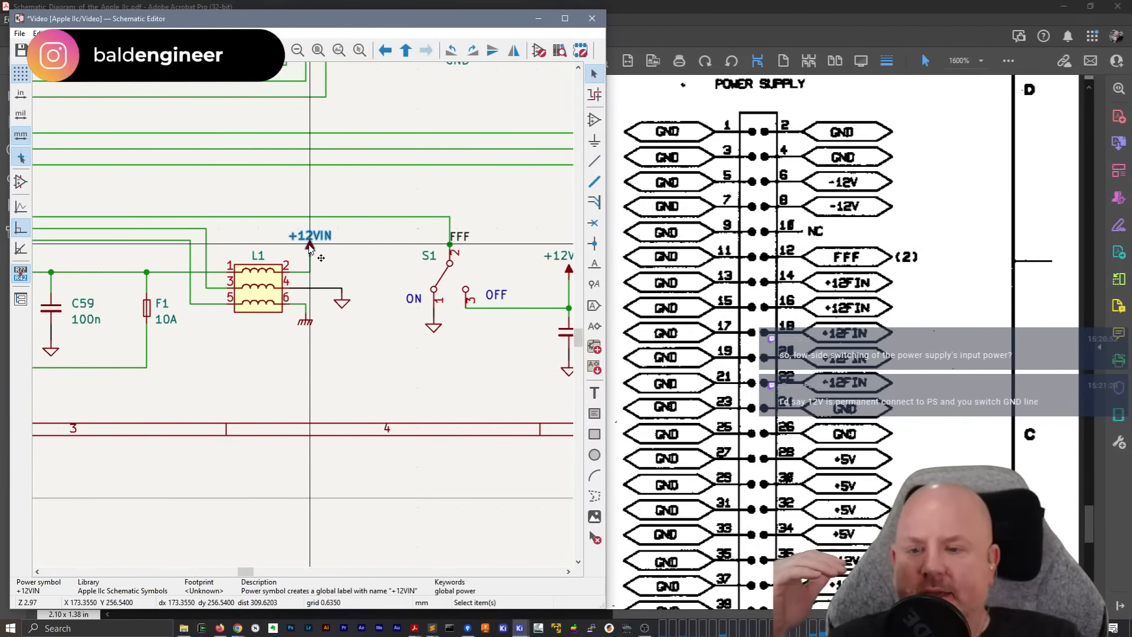
{"action": "mouse_move", "coordinate": [246, 571]}
{"action": "left_mouse_down"}
{"action": "mouse_move", "coordinate": [207, 576]}
{"action": "mouse_move", "coordinate": [240, 575]}
{"action": "left_mouse_up"}
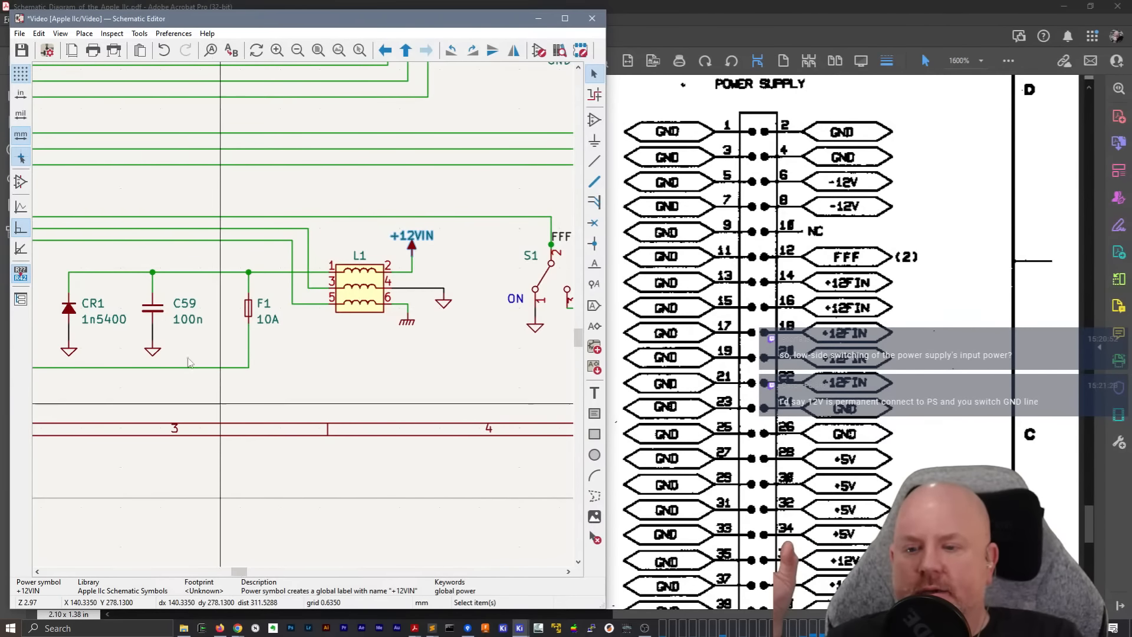
{"action": "left_click", "coordinate": [414, 236]}
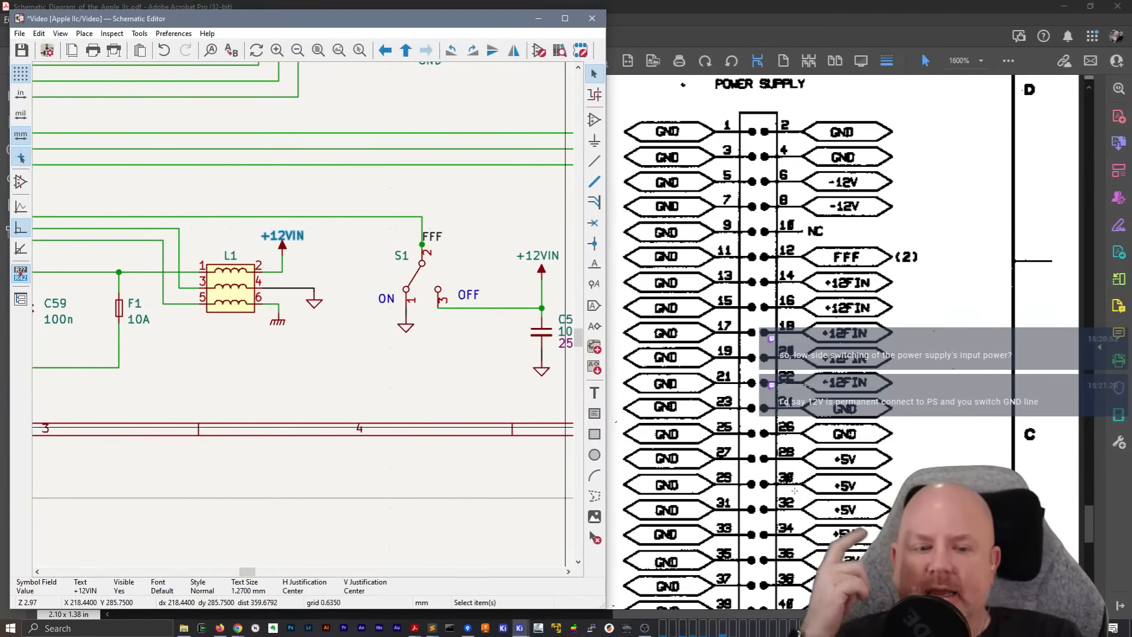
Switch back to the schematic PDF and review the full J11 power supply pinout on page 5 again
{"action": "scroll", "coordinate": [809, 478], "scroll_direction": "down", "scroll_amount": 5}
{"action": "scroll", "coordinate": [809, 478], "scroll_direction": "down", "scroll_amount": 3}
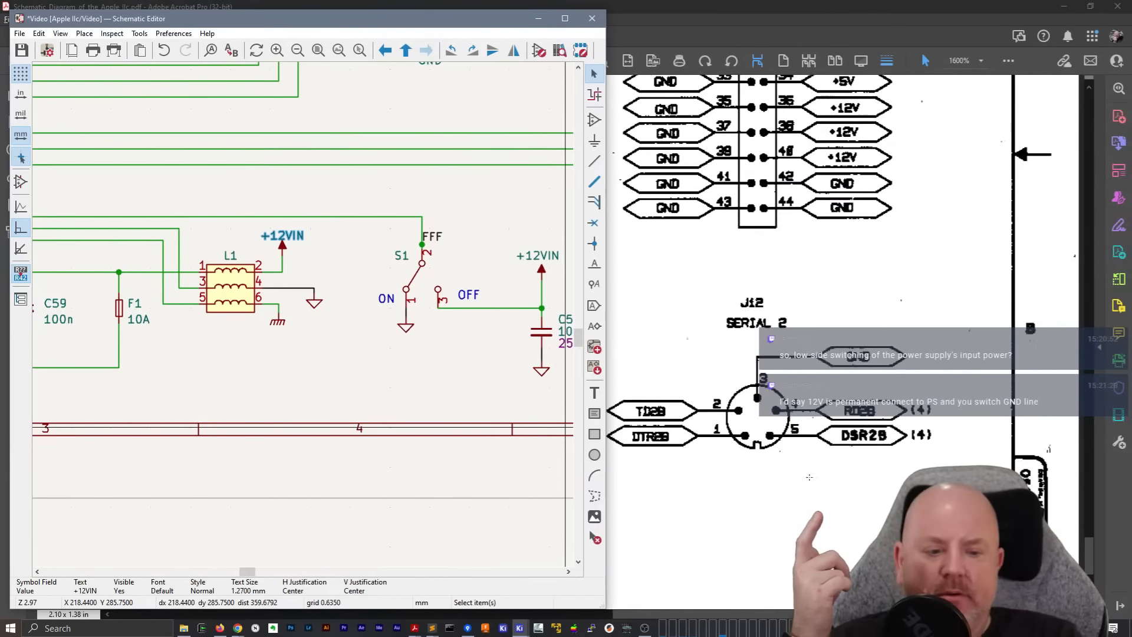
{"action": "scroll", "coordinate": [809, 477], "scroll_direction": "down", "scroll_amount": 2}
{"action": "scroll", "coordinate": [807, 480], "scroll_direction": "up", "scroll_amount": 8}
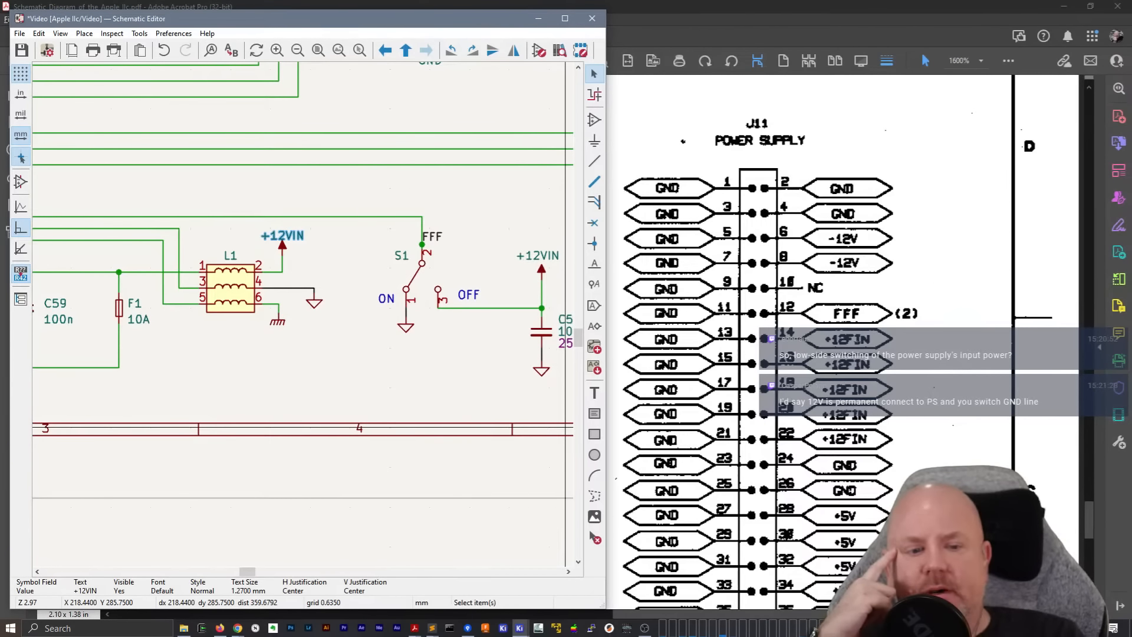
{"action": "left_click", "coordinate": [809, 477]}
{"action": "scroll", "coordinate": [809, 478], "scroll_direction": "down", "scroll_amount": 5}
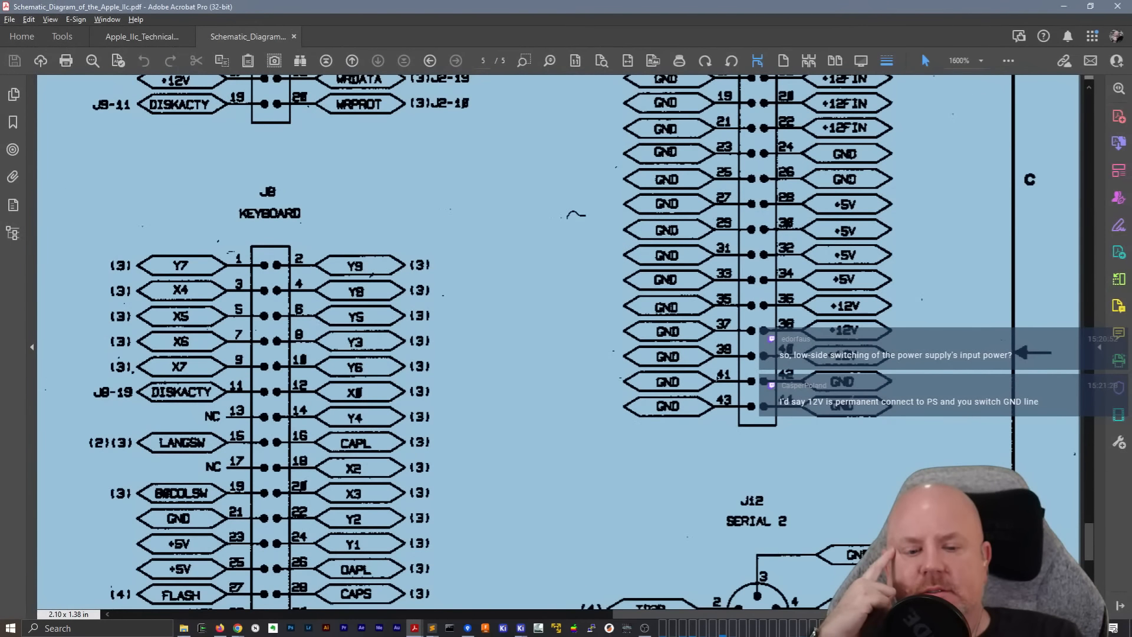
{"action": "scroll", "coordinate": [560, 342], "scroll_direction": "down", "scroll_amount": 7}
Look through the connectors on page 5 of the schematic PDF to find the J1 External Power In pinout
{"action": "left_click_drag", "start_coordinate": [671, 616], "coordinate": [217, 591]}
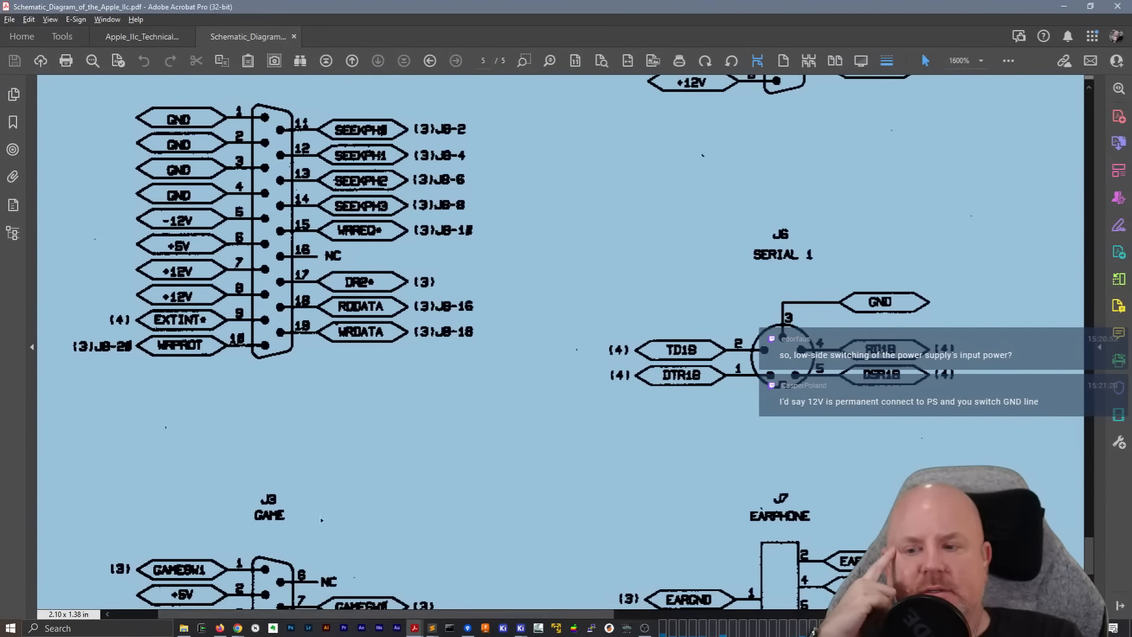
{"action": "left_click", "coordinate": [296, 420]}
{"action": "scroll", "coordinate": [296, 420], "scroll_direction": "down", "scroll_amount": 5}
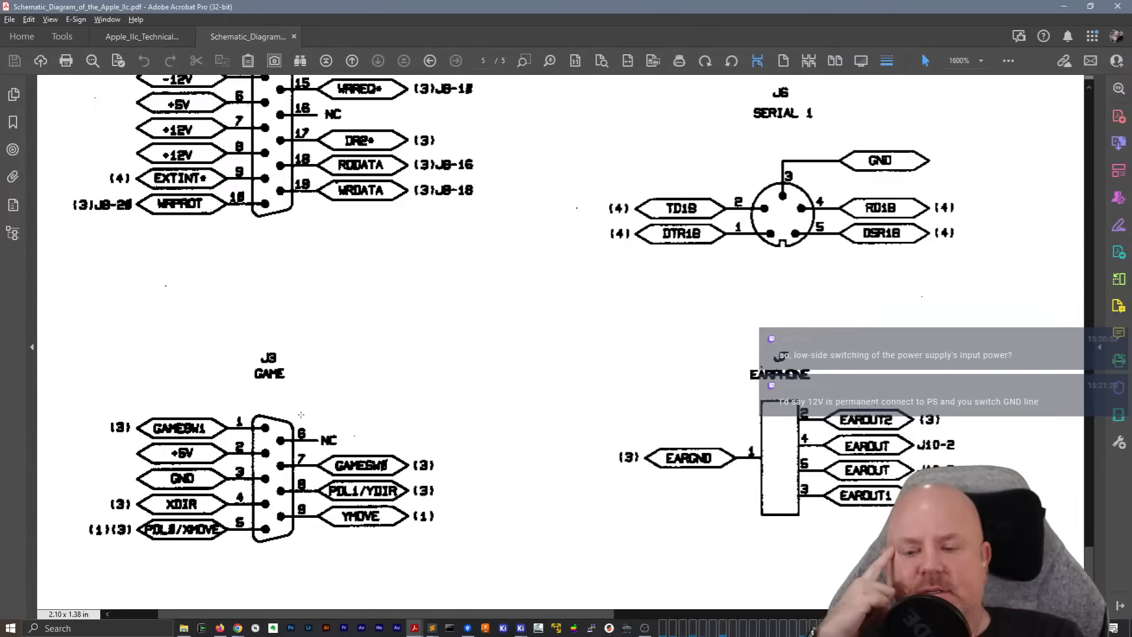
{"action": "scroll", "coordinate": [299, 415], "scroll_direction": "up", "scroll_amount": 20}
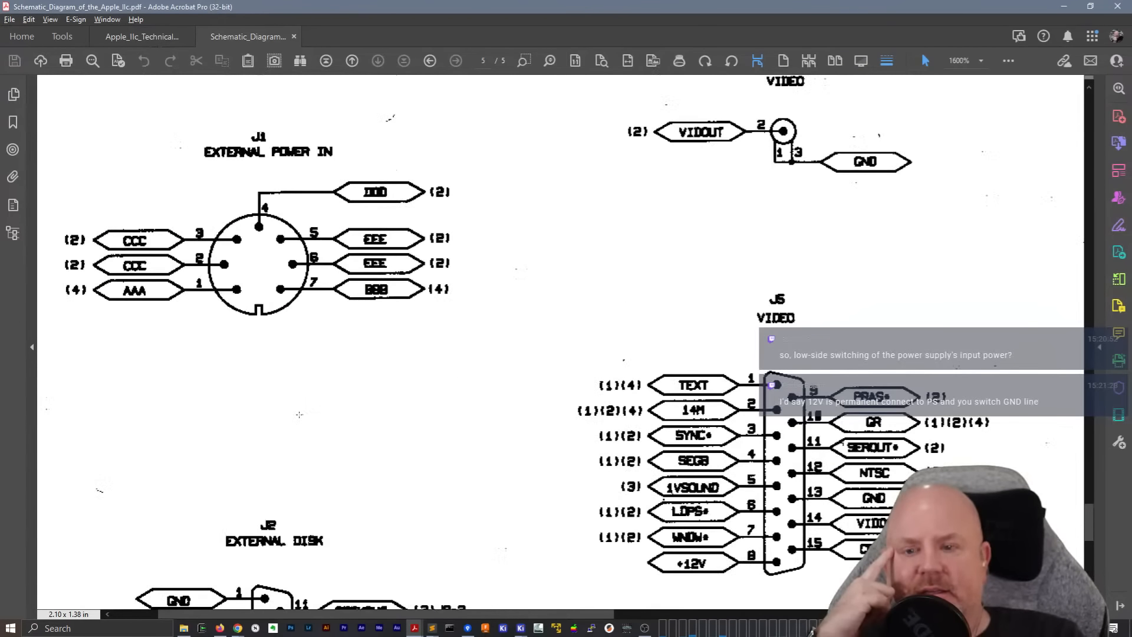
Trace +12FIN on page 4 through the LM311 comparator and the 555 timer to the FLASH output
{"action": "scroll", "coordinate": [299, 414], "scroll_direction": "up", "scroll_amount": 20}
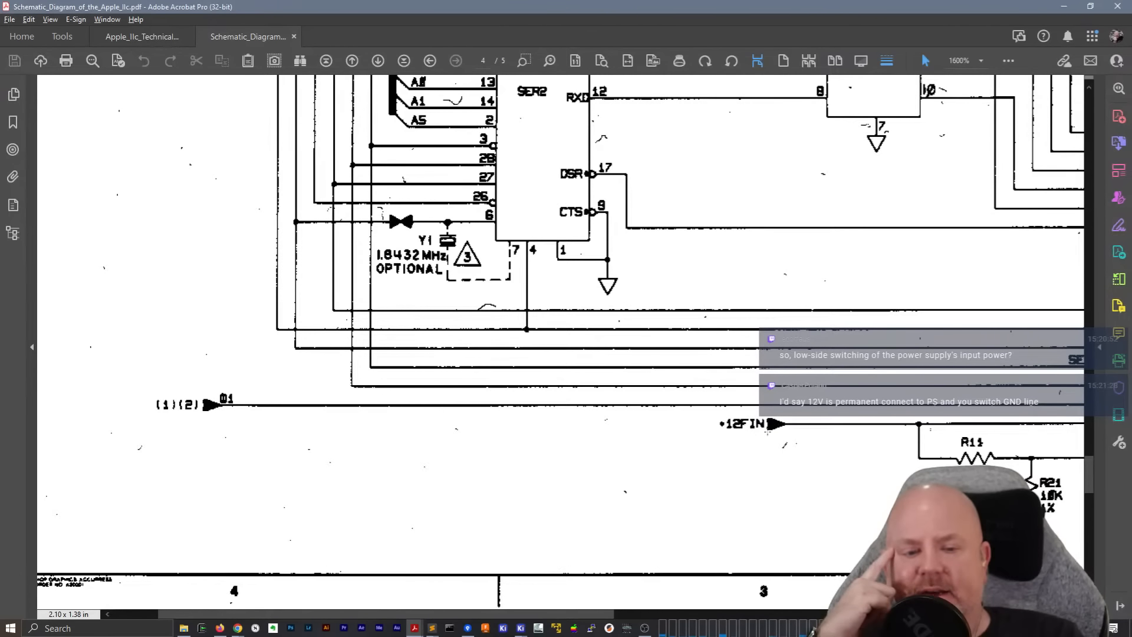
{"action": "left_click_drag", "start_coordinate": [446, 613], "coordinate": [734, 634]}
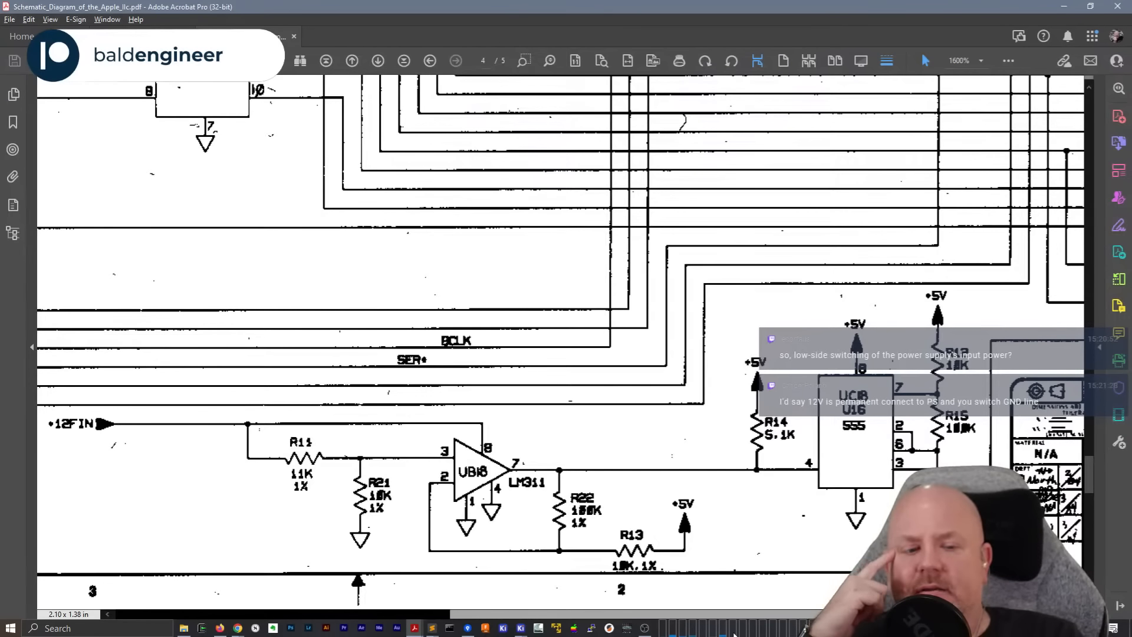
{"action": "left_click_drag", "start_coordinate": [734, 636], "coordinate": [893, 632]}
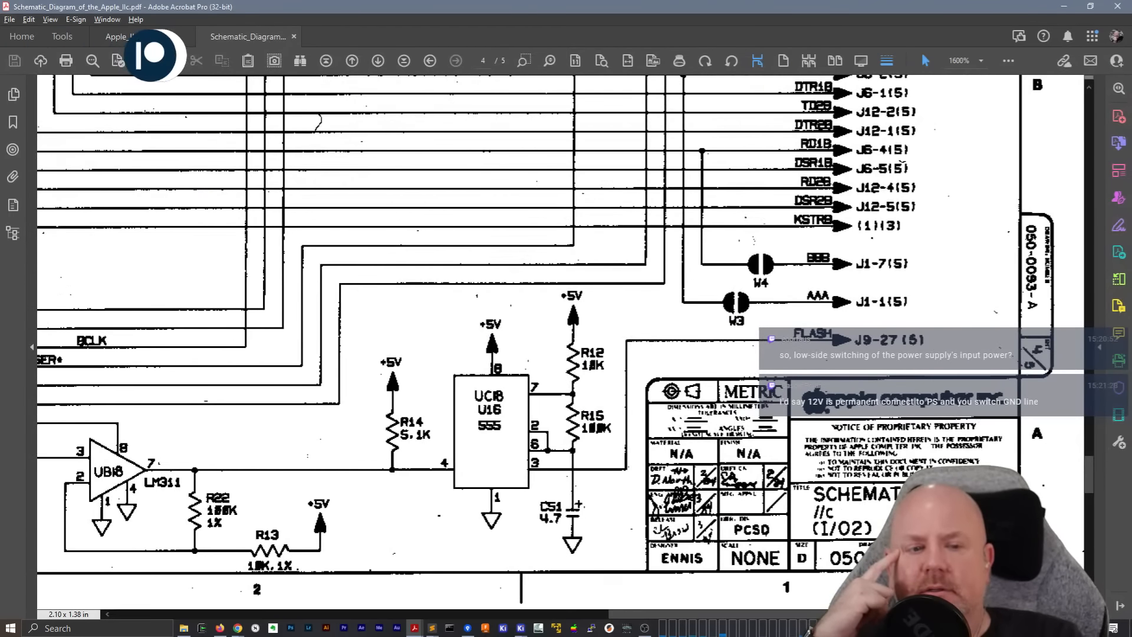
Return to page 5 and check the CCC, DDD and EEE pins of the J1 External Power In connector again
{"action": "scroll", "coordinate": [1039, 401], "scroll_direction": "down", "scroll_amount": 10}
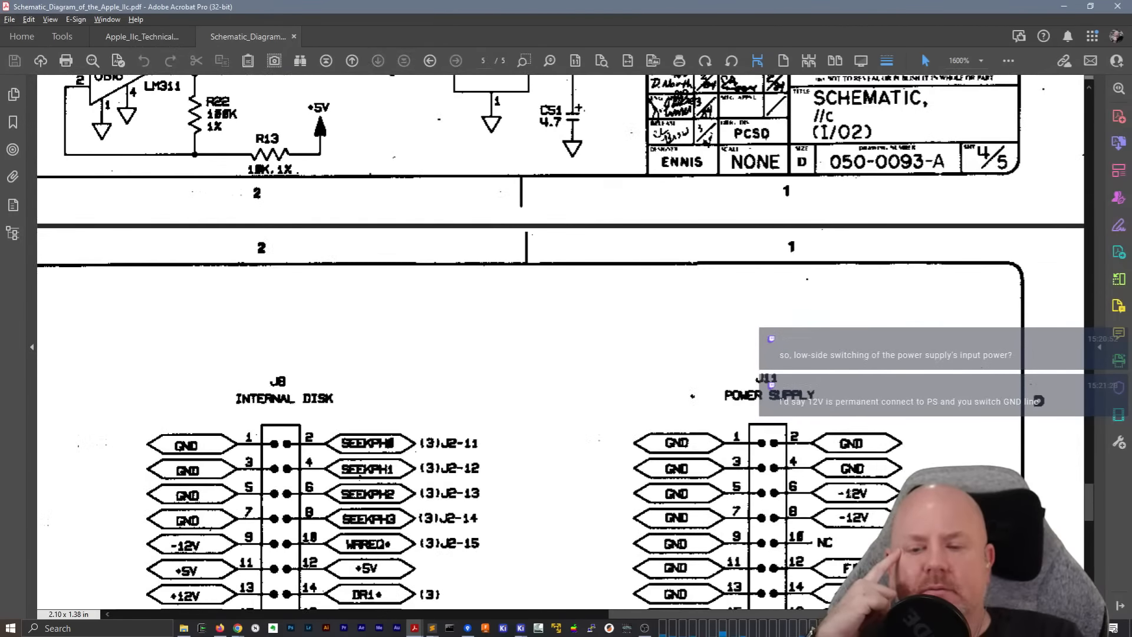
{"action": "scroll", "coordinate": [1038, 401], "scroll_direction": "down", "scroll_amount": 14}
{"action": "scroll", "coordinate": [852, 490], "scroll_direction": "down", "scroll_amount": 11}
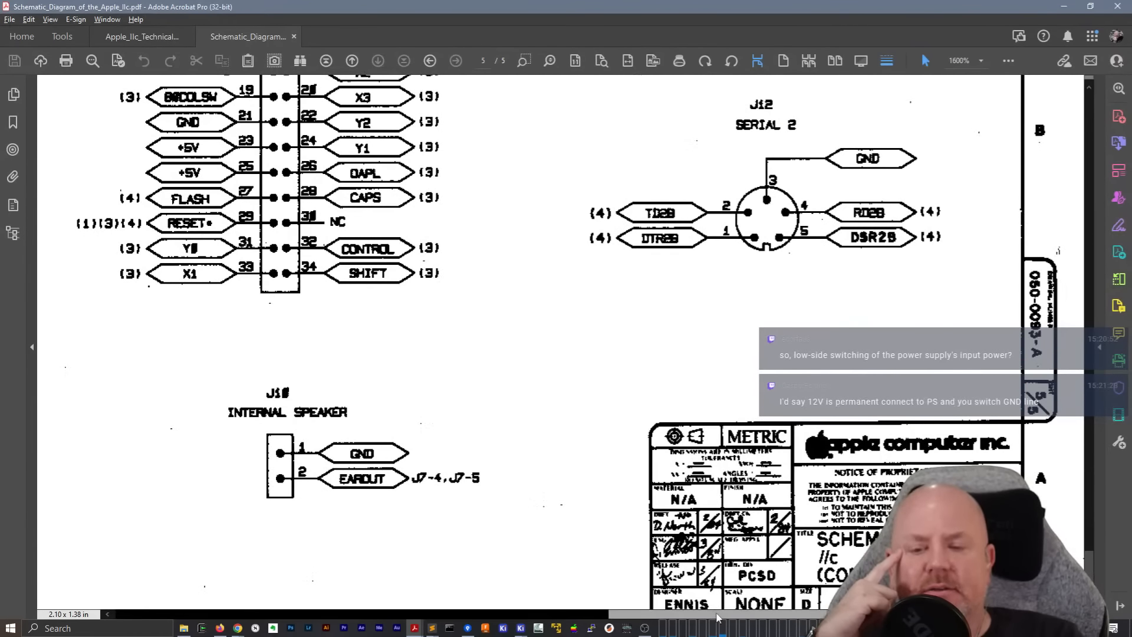
{"action": "left_click_drag", "start_coordinate": [716, 614], "coordinate": [222, 610]}
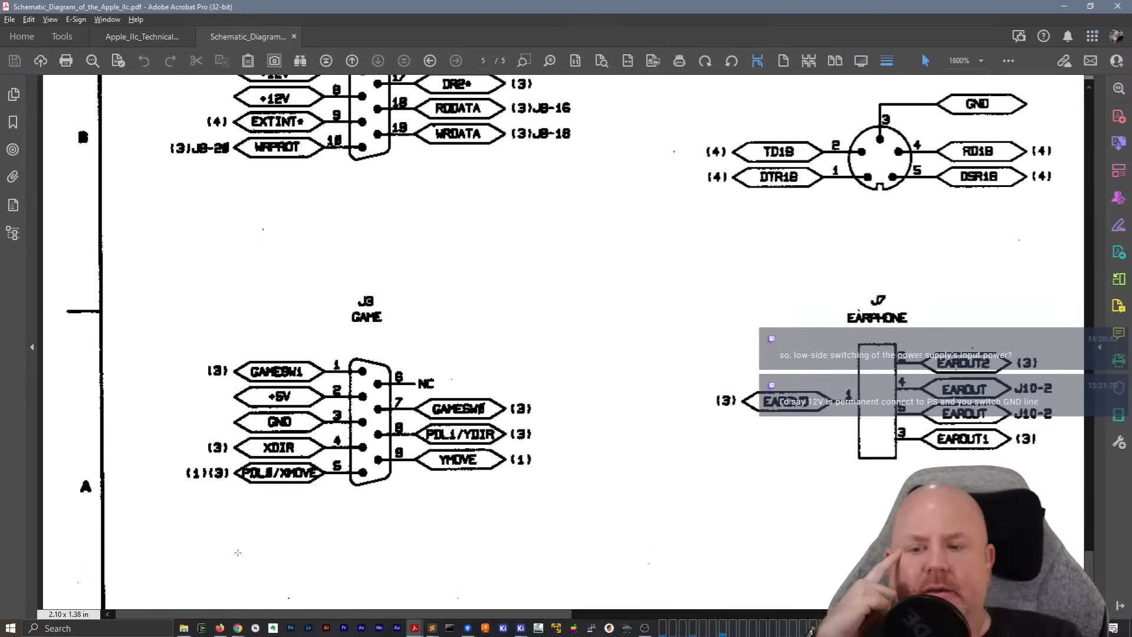
{"action": "scroll", "coordinate": [450, 388], "scroll_direction": "up", "scroll_amount": 8}
{"action": "scroll", "coordinate": [450, 388], "scroll_direction": "up", "scroll_amount": 8}
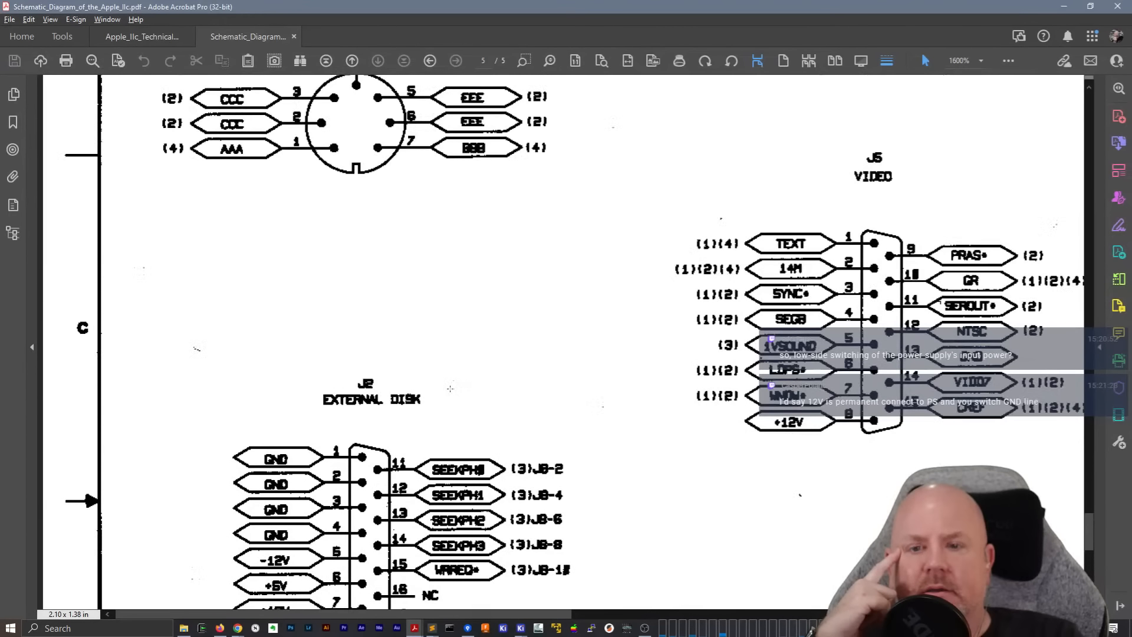
{"action": "scroll", "coordinate": [450, 388], "scroll_direction": "up", "scroll_amount": 5}
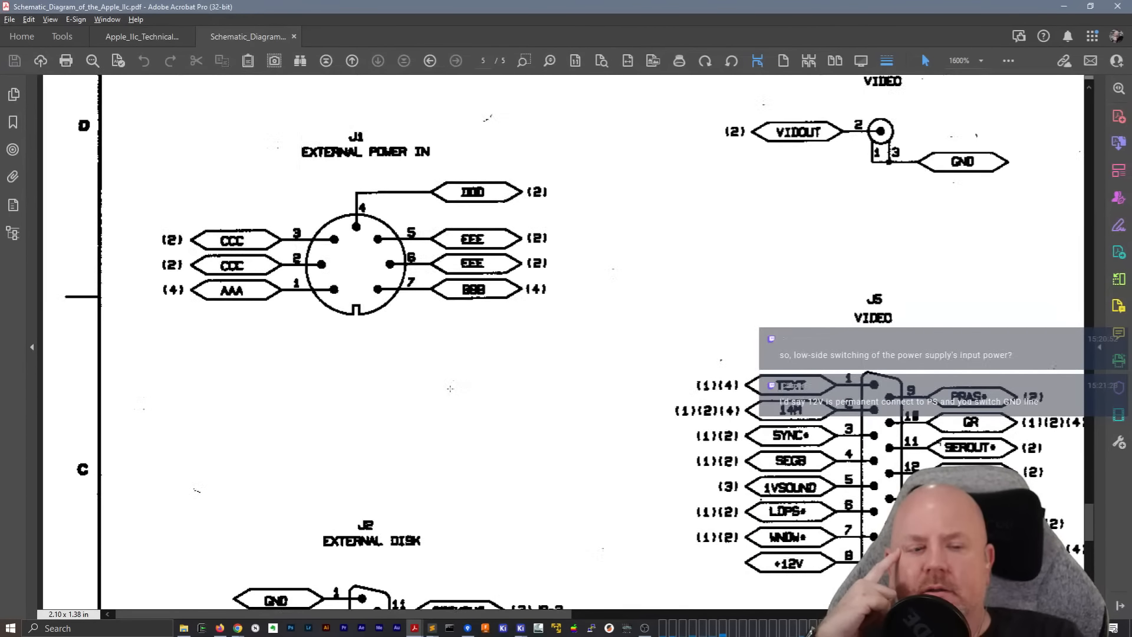
Compare J1 with the FFF, +12FIN and ground pins of the J11 Power Supply connector on page 5
{"action": "scroll", "coordinate": [450, 388], "scroll_direction": "down", "scroll_amount": 3}
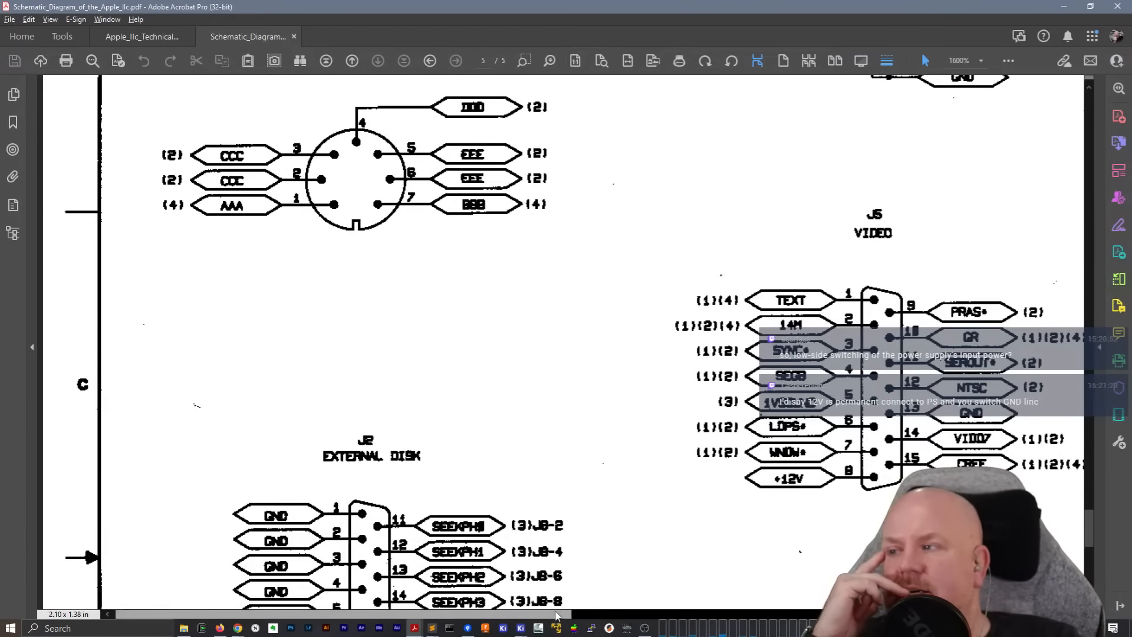
{"action": "left_click_drag", "start_coordinate": [554, 615], "coordinate": [953, 615]}
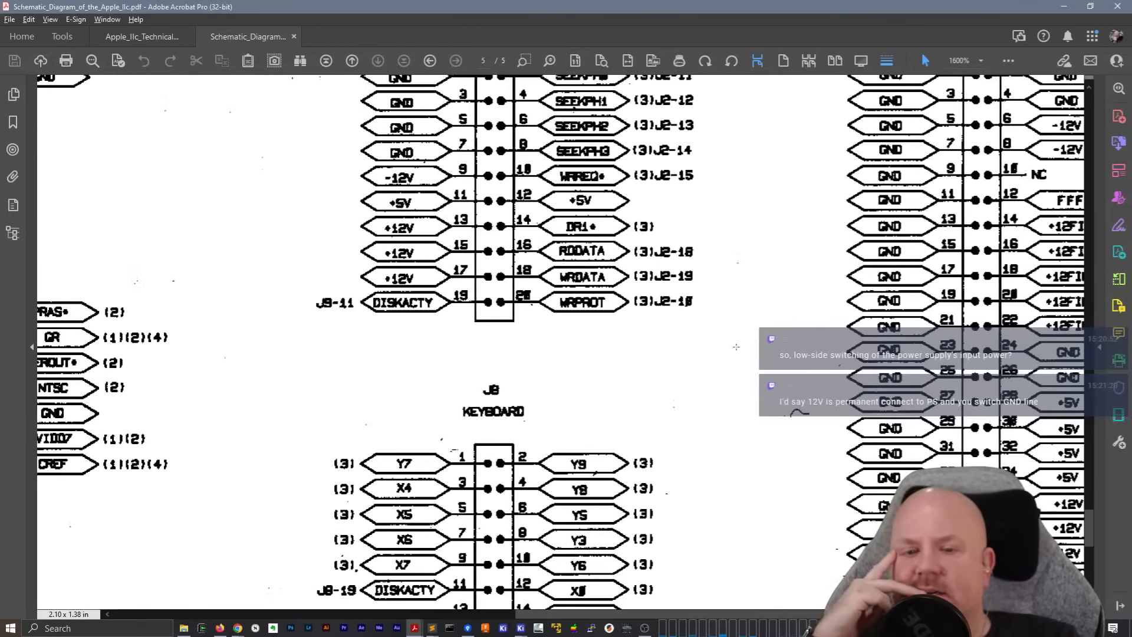
{"action": "scroll", "coordinate": [701, 366], "scroll_direction": "up", "scroll_amount": 7}
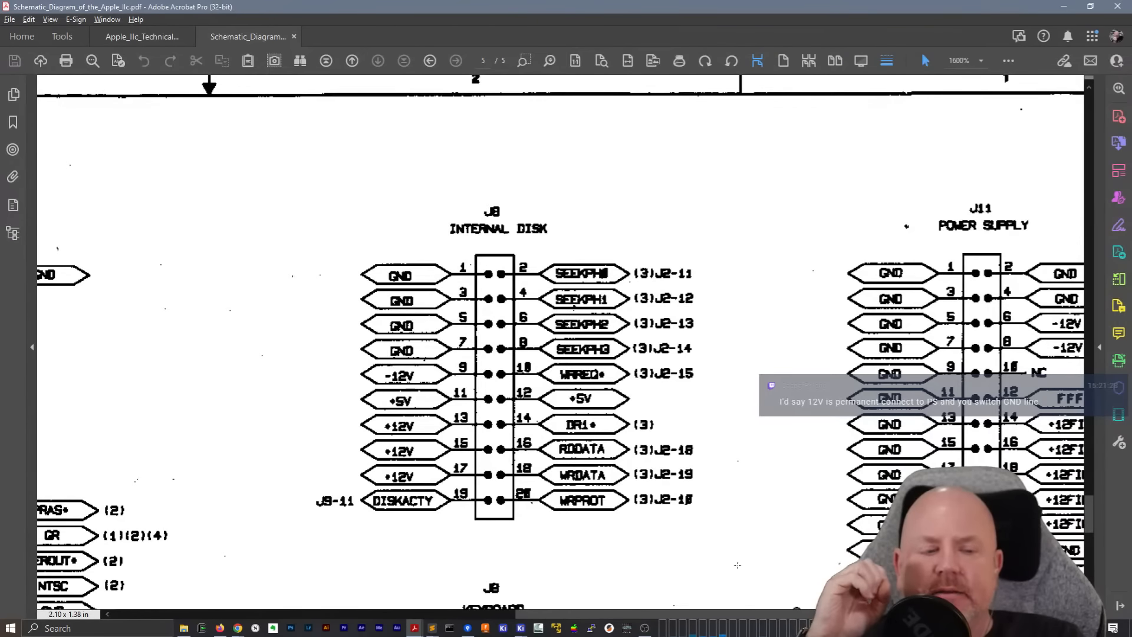
{"action": "left_click_drag", "start_coordinate": [637, 614], "coordinate": [729, 612]}
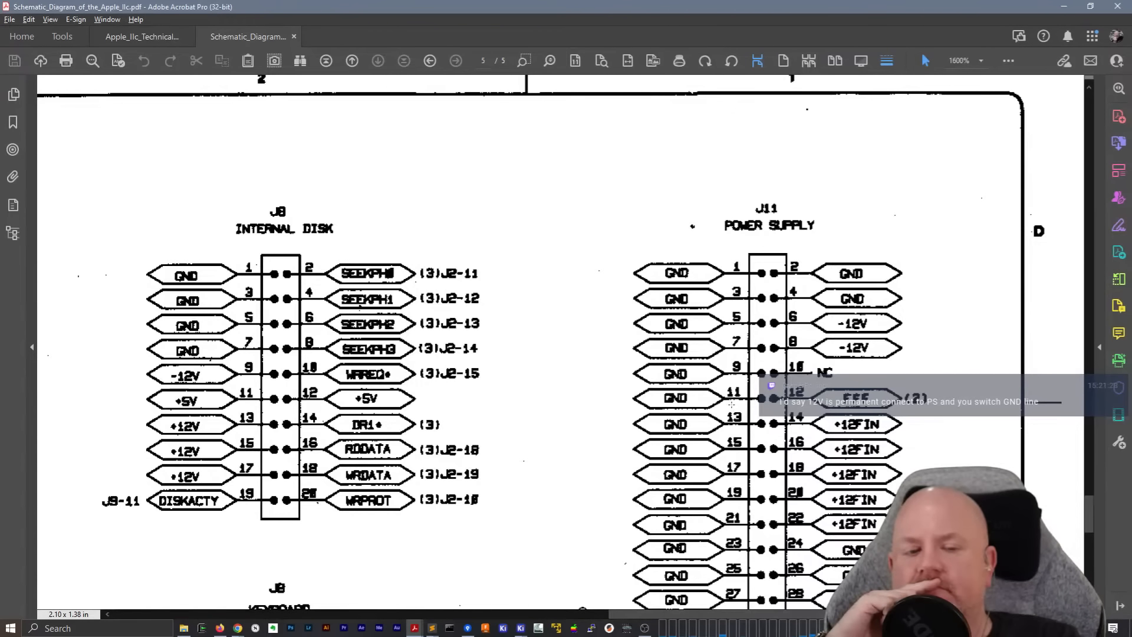
Study the +12FIN sensing circuit on page 4, from divider R11/R21 through the LM311 to the 555 timer
{"action": "scroll", "coordinate": [733, 406], "scroll_direction": "up", "scroll_amount": 10}
{"action": "scroll", "coordinate": [733, 407], "scroll_direction": "up", "scroll_amount": 3}
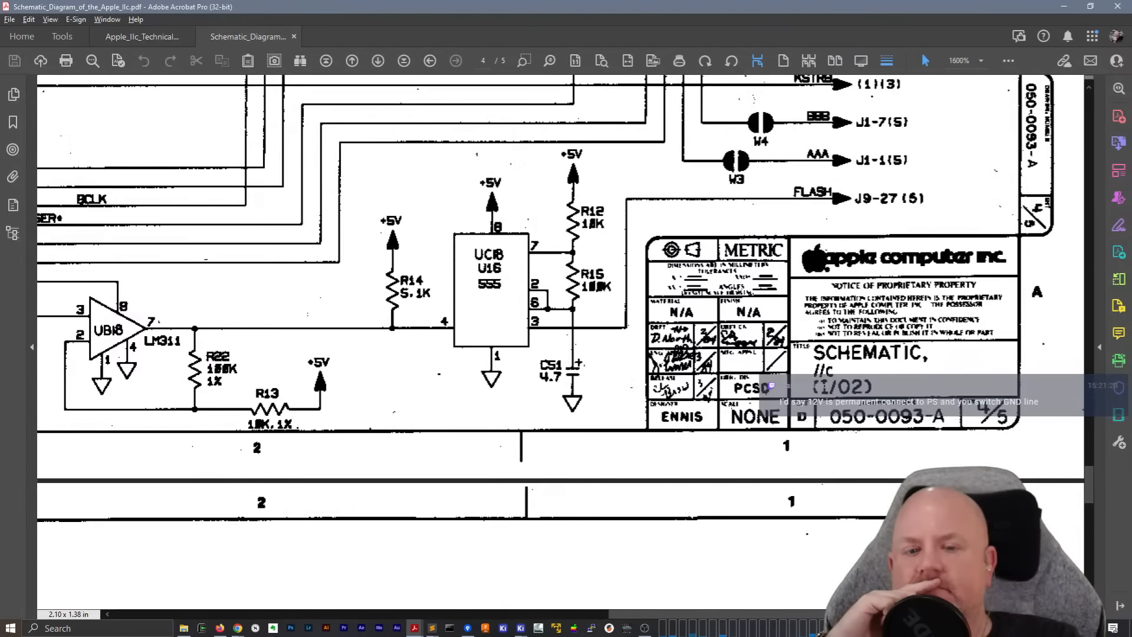
{"action": "scroll", "coordinate": [732, 407], "scroll_direction": "up", "scroll_amount": 1}
{"action": "scroll", "coordinate": [732, 407], "scroll_direction": "up", "scroll_amount": 1}
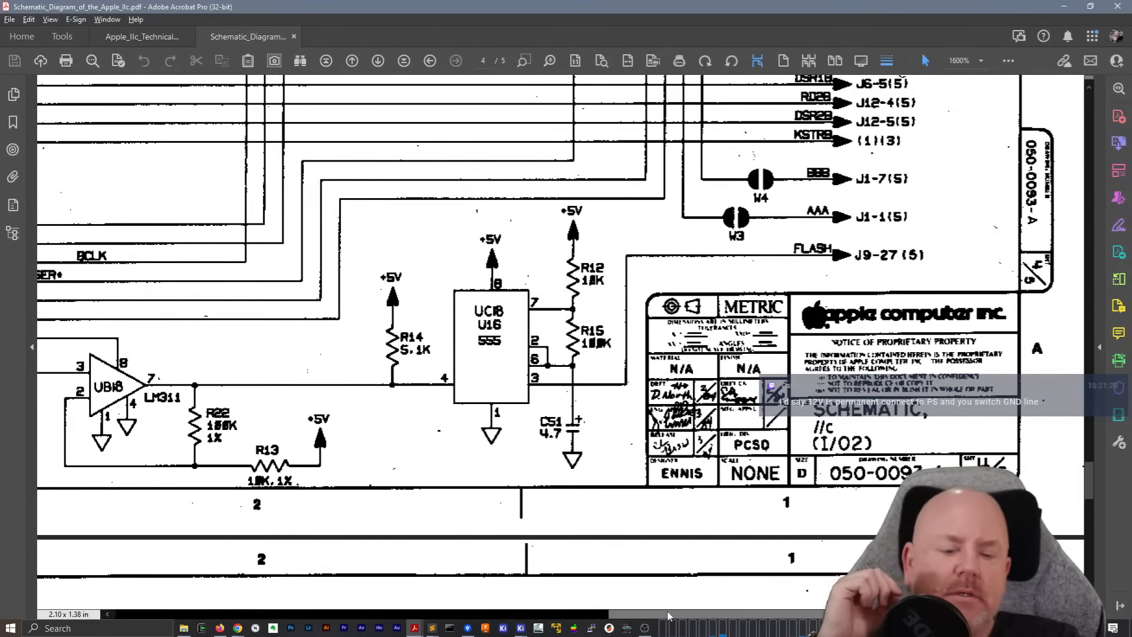
{"action": "left_click_drag", "start_coordinate": [669, 614], "coordinate": [555, 614]}
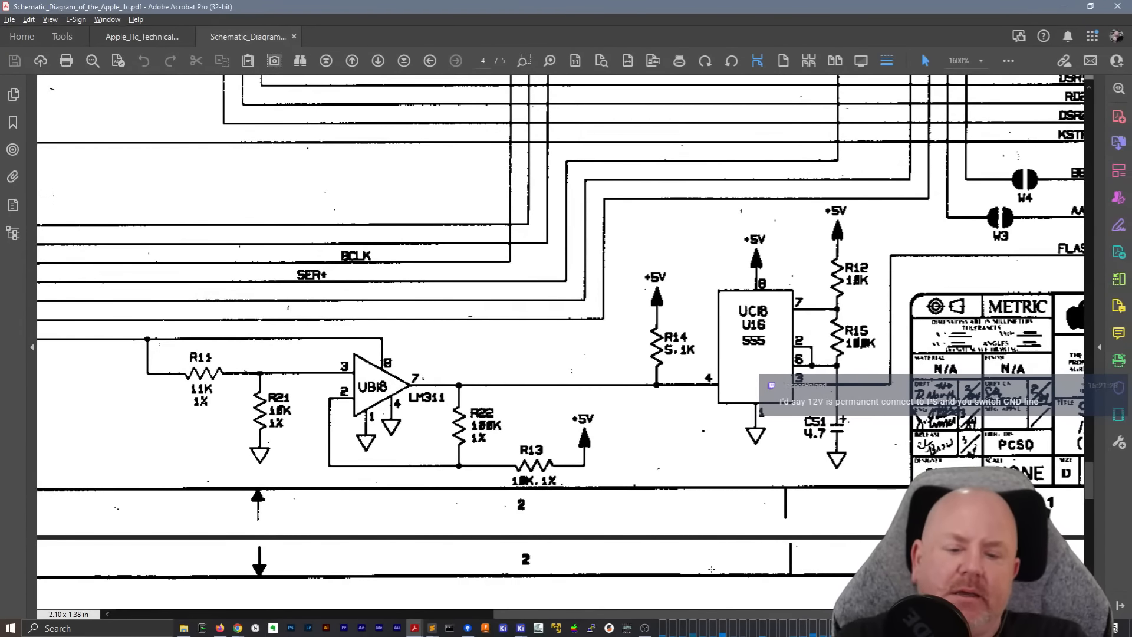
{"action": "left_click_drag", "start_coordinate": [713, 620], "coordinate": [625, 621]}
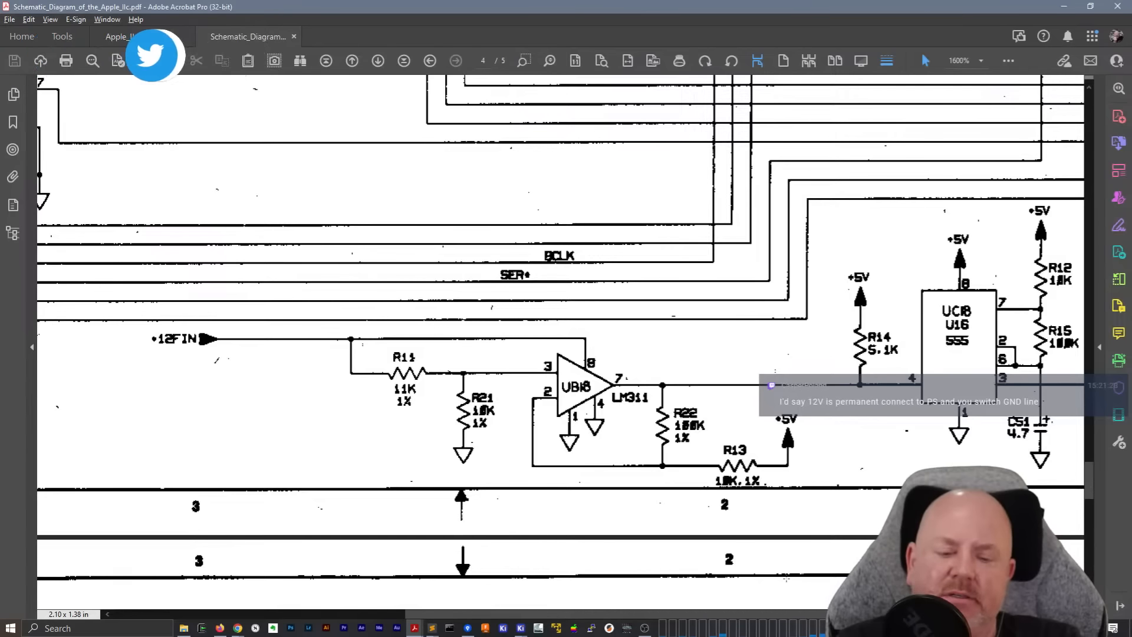
{"action": "left_click_drag", "start_coordinate": [720, 616], "coordinate": [876, 614]}
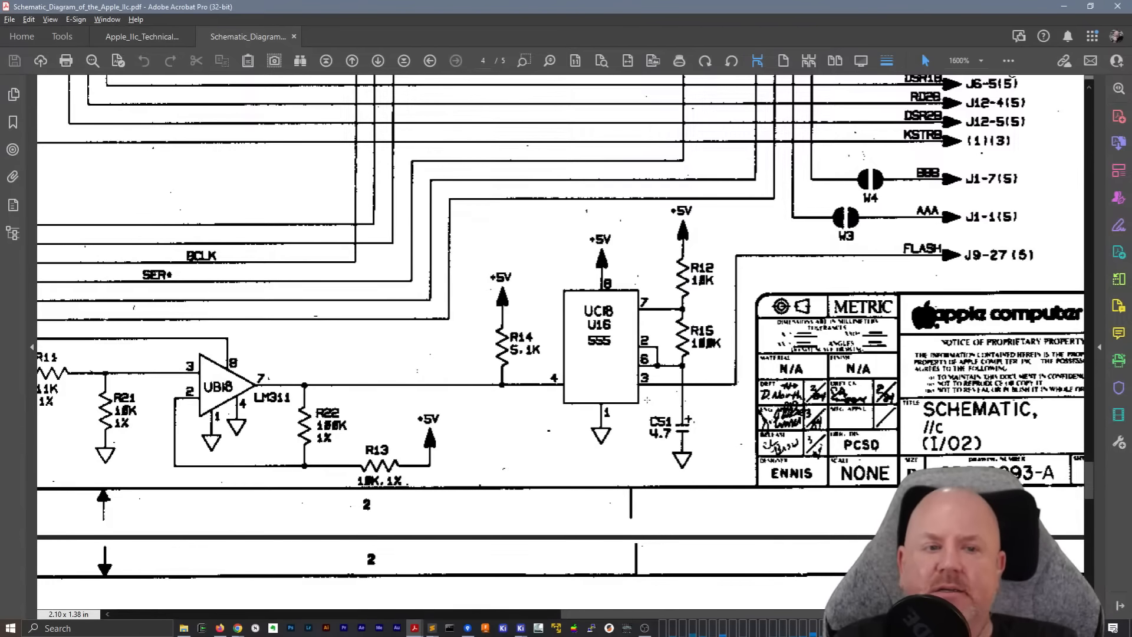
Examine the output side of page 4 from the FLASH line up past the GLU chip to EXTINT* and CLKEN*
{"action": "scroll", "coordinate": [647, 400], "scroll_direction": "up", "scroll_amount": 3}
{"action": "scroll", "coordinate": [647, 399], "scroll_direction": "up", "scroll_amount": 5}
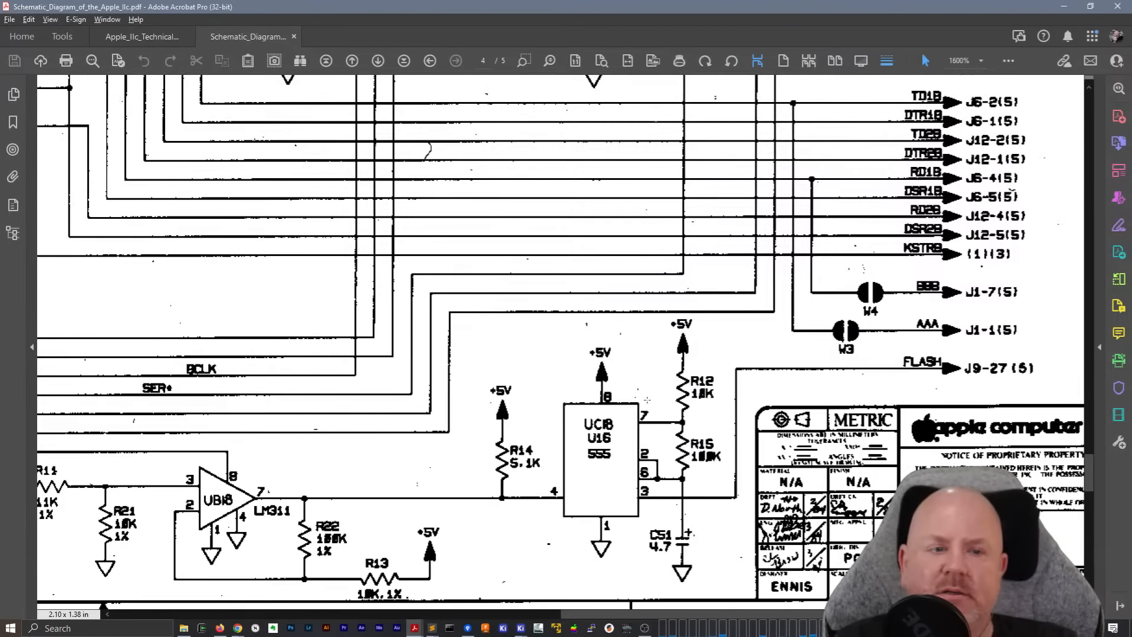
{"action": "scroll", "coordinate": [647, 400], "scroll_direction": "up", "scroll_amount": 5}
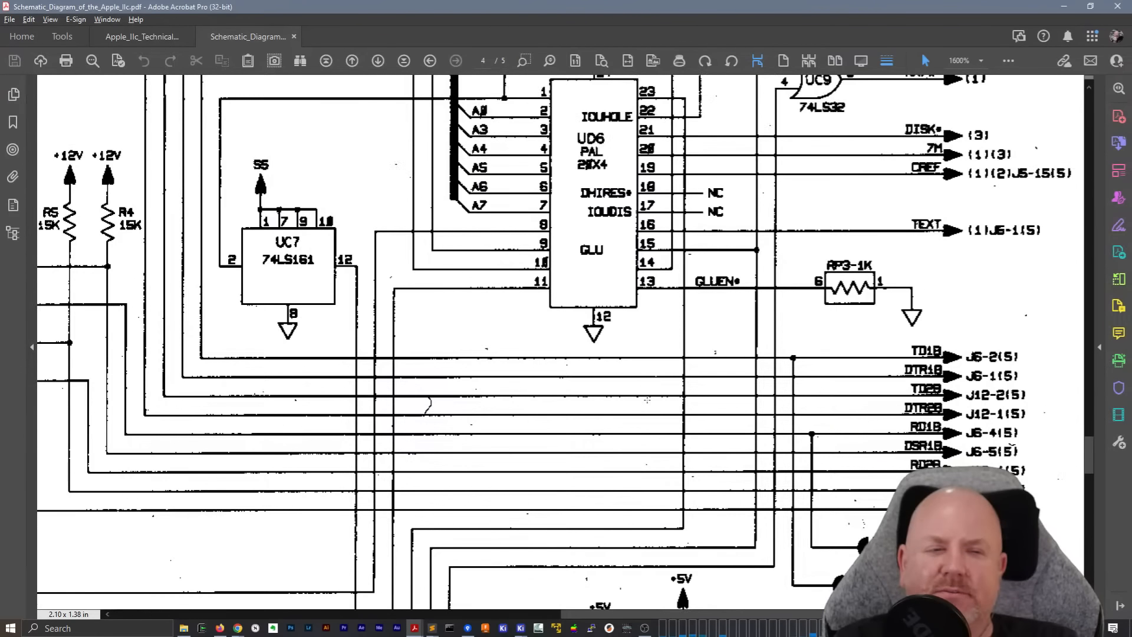
{"action": "scroll", "coordinate": [646, 400], "scroll_direction": "up", "scroll_amount": 5}
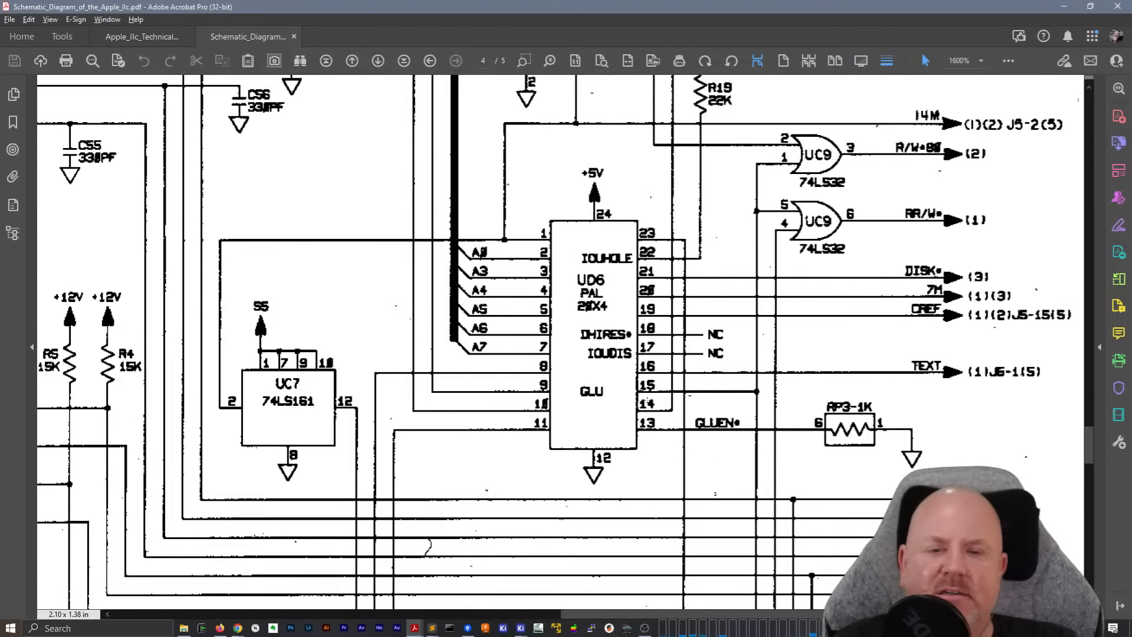
{"action": "scroll", "coordinate": [647, 401], "scroll_direction": "up", "scroll_amount": 5}
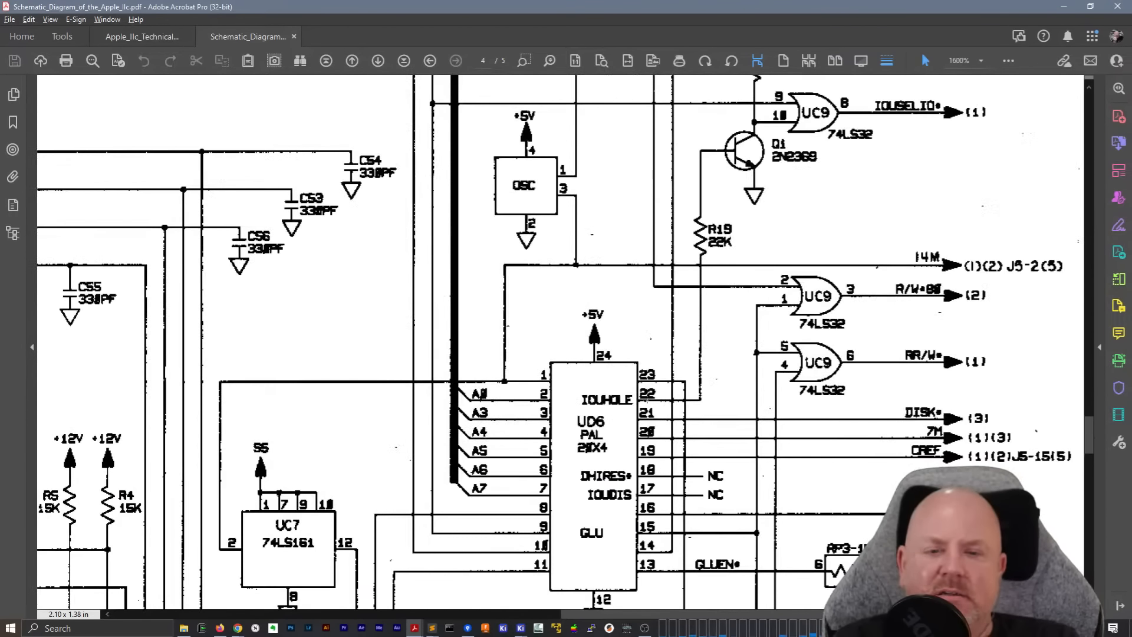
{"action": "scroll", "coordinate": [647, 401], "scroll_direction": "up", "scroll_amount": 5}
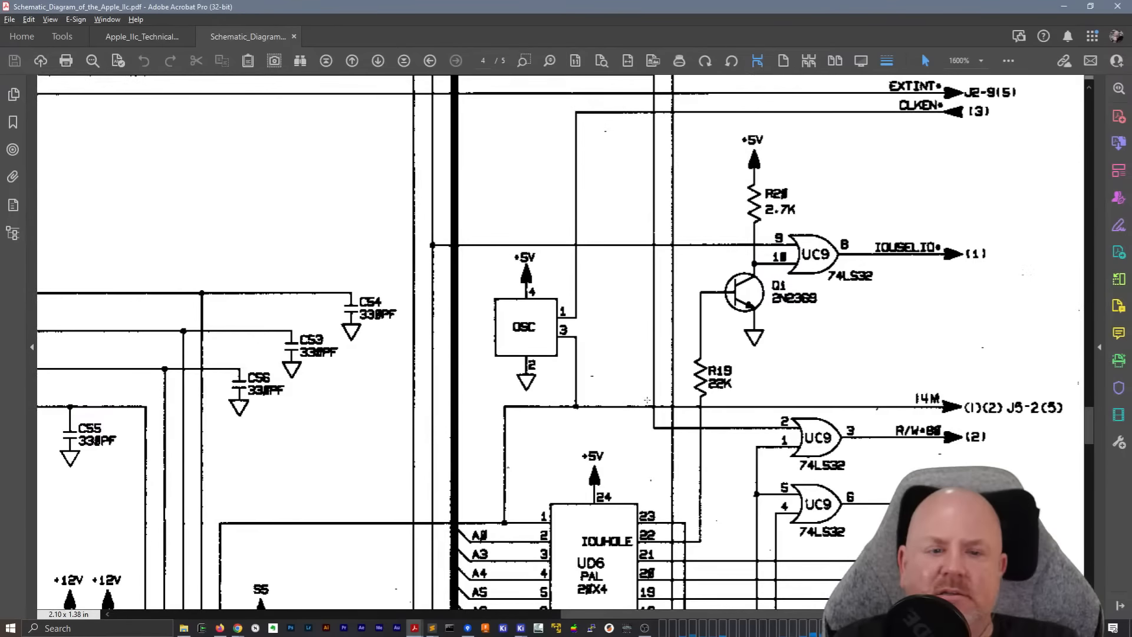
{"action": "scroll", "coordinate": [647, 400], "scroll_direction": "up", "scroll_amount": 6}
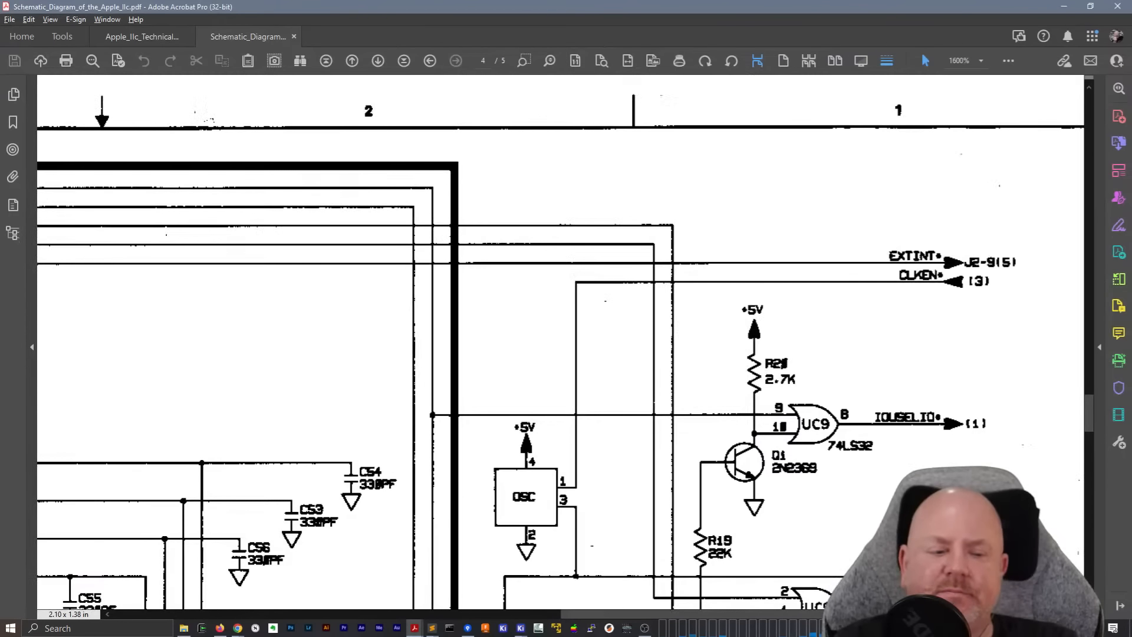
Examine the input side of page 4 from the address and data buses down past both 6551 chips to +12FIN
{"action": "left_click_drag", "start_coordinate": [741, 614], "coordinate": [295, 614]}
{"action": "scroll", "coordinate": [408, 429], "scroll_direction": "down", "scroll_amount": 2}
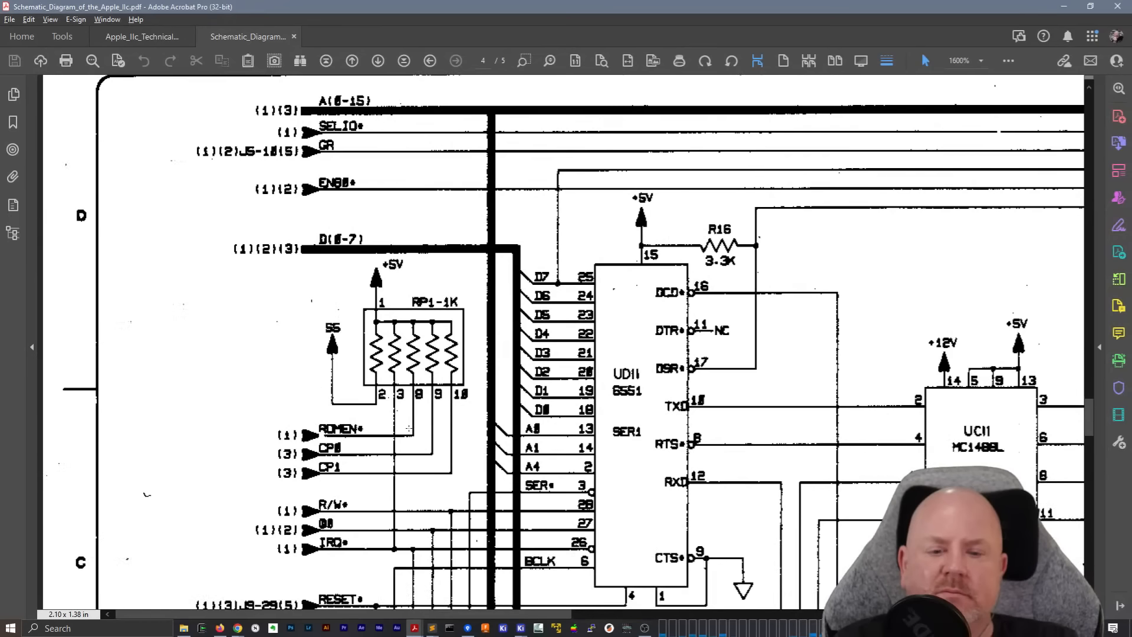
{"action": "scroll", "coordinate": [417, 429], "scroll_direction": "down", "scroll_amount": 4}
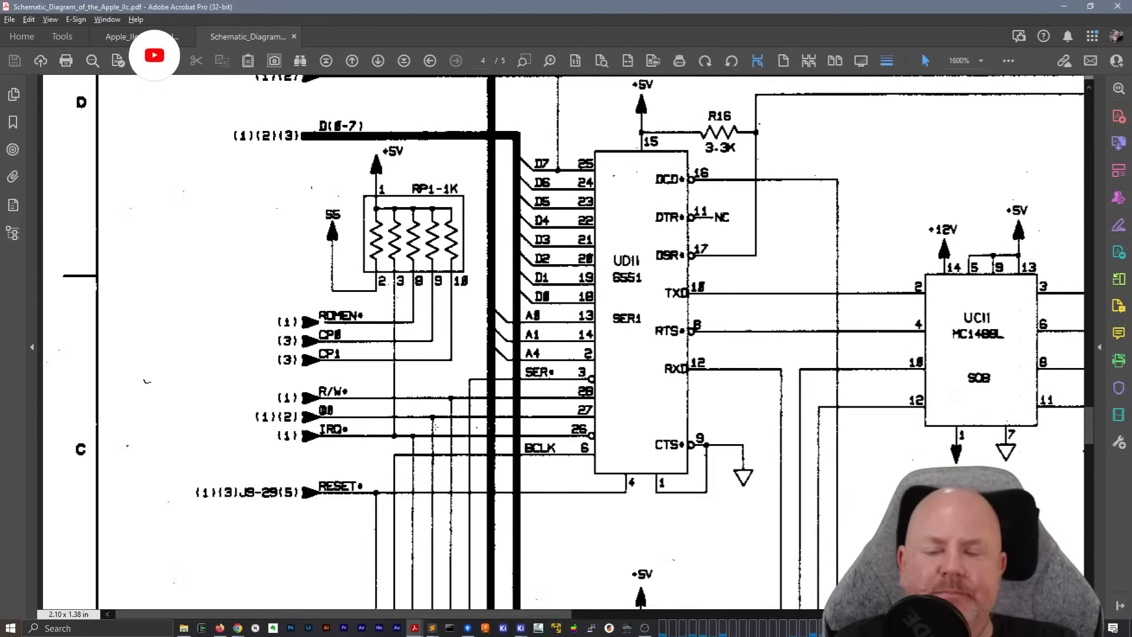
{"action": "scroll", "coordinate": [436, 426], "scroll_direction": "down", "scroll_amount": 8}
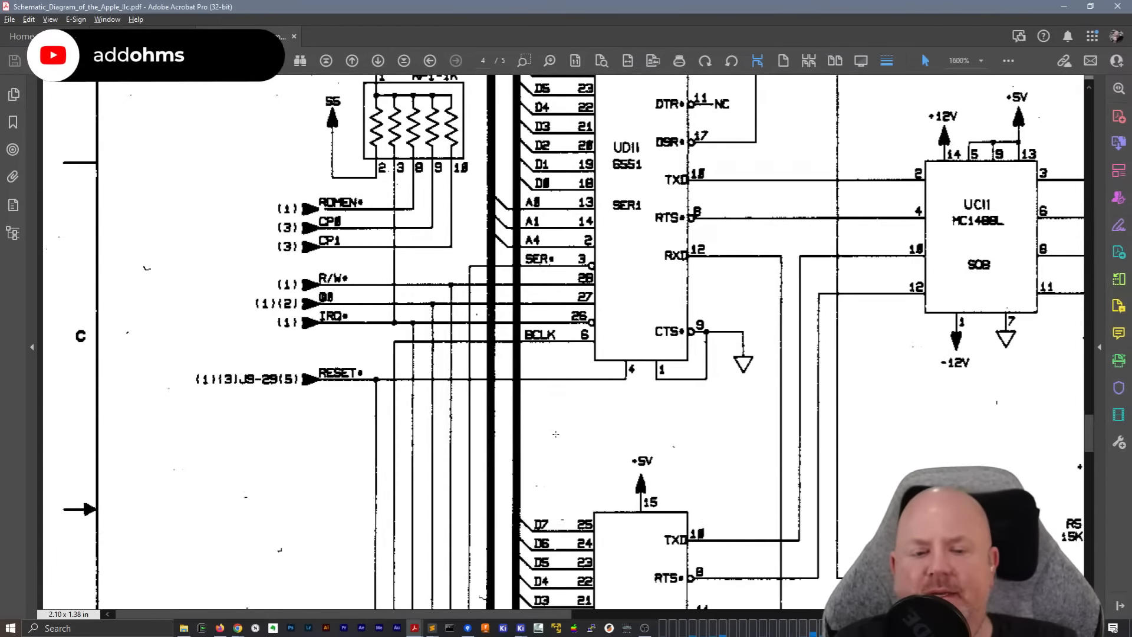
{"action": "scroll", "coordinate": [557, 432], "scroll_direction": "down", "scroll_amount": 8}
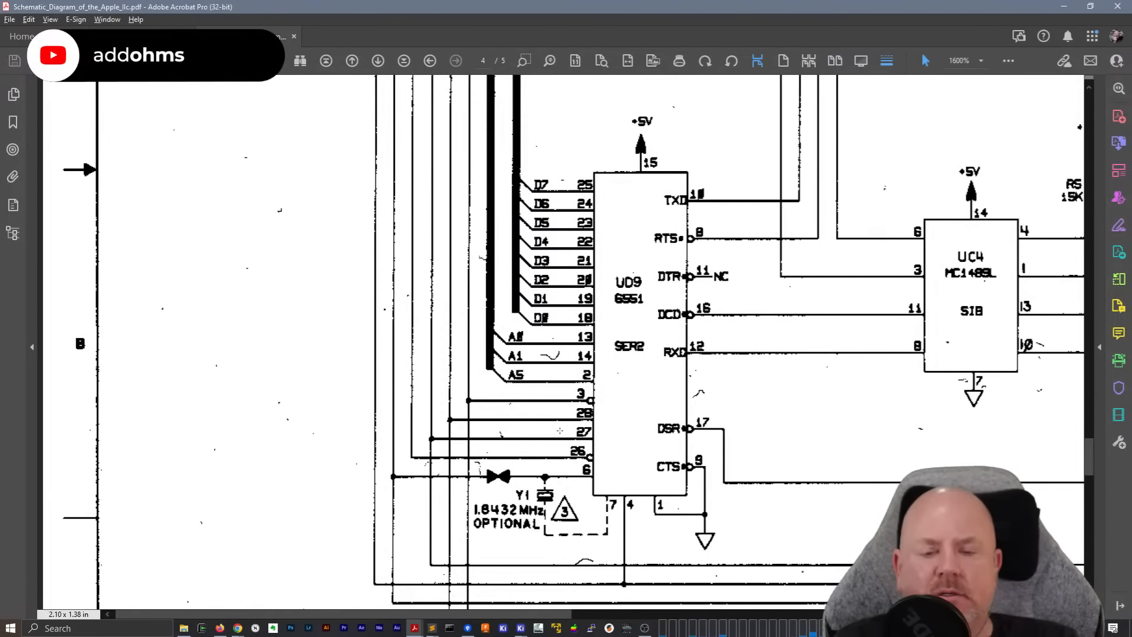
{"action": "scroll", "coordinate": [559, 431], "scroll_direction": "down", "scroll_amount": 6}
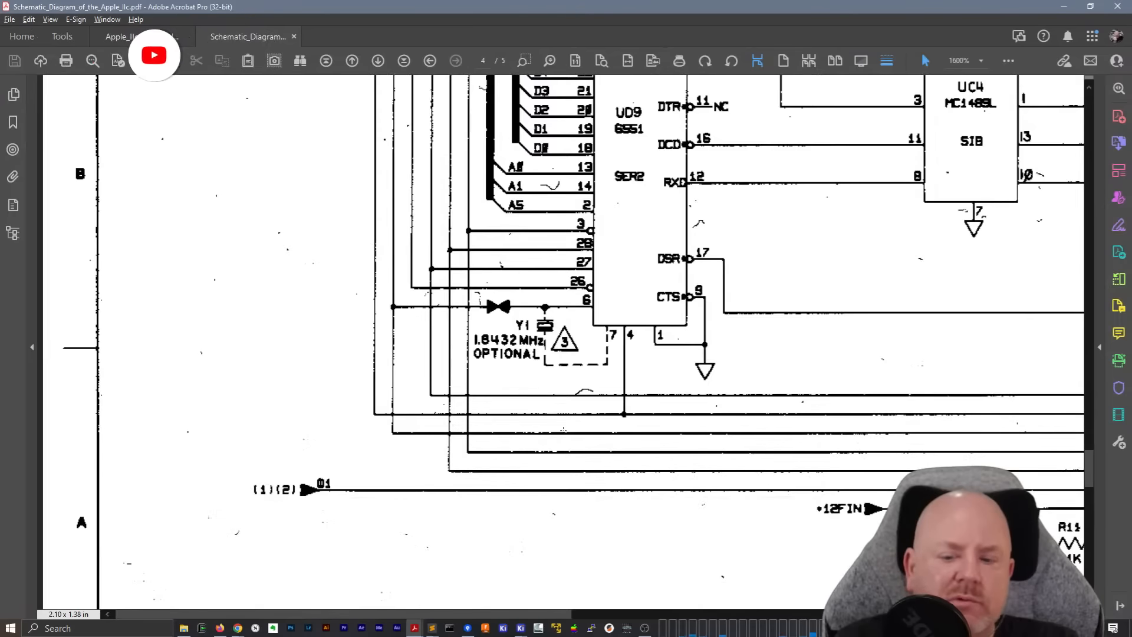
{"action": "scroll", "coordinate": [562, 431], "scroll_direction": "up", "scroll_amount": 9}
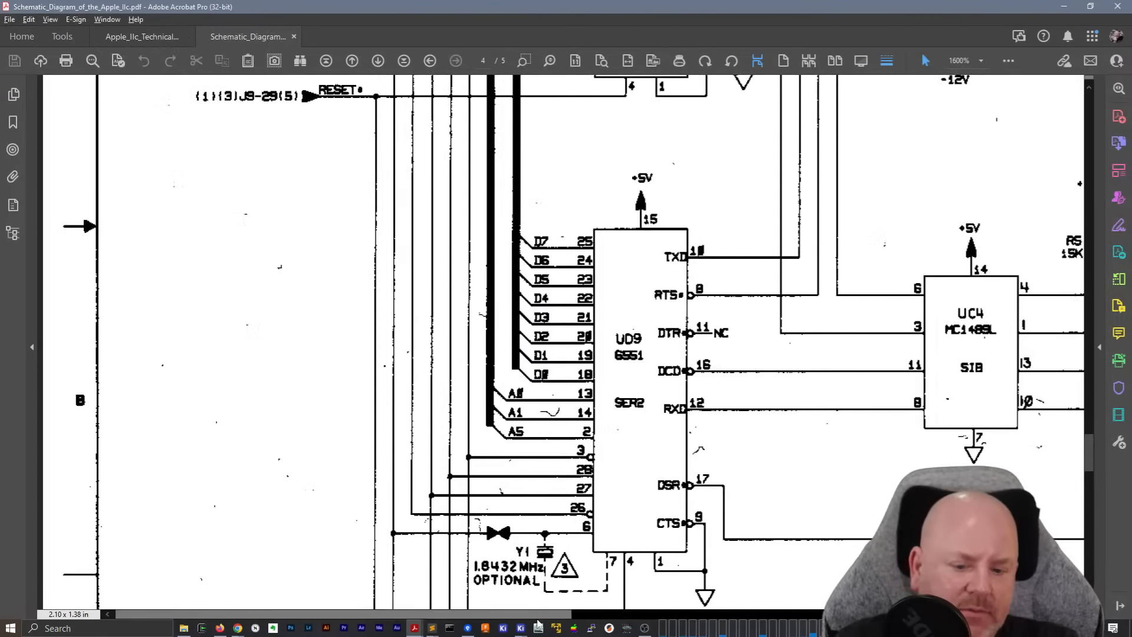
Look over the middle of page 4 around UC4, UC7 and the GLU chip, down to the +12FIN circuit
{"action": "left_click_drag", "start_coordinate": [545, 611], "coordinate": [894, 612]}
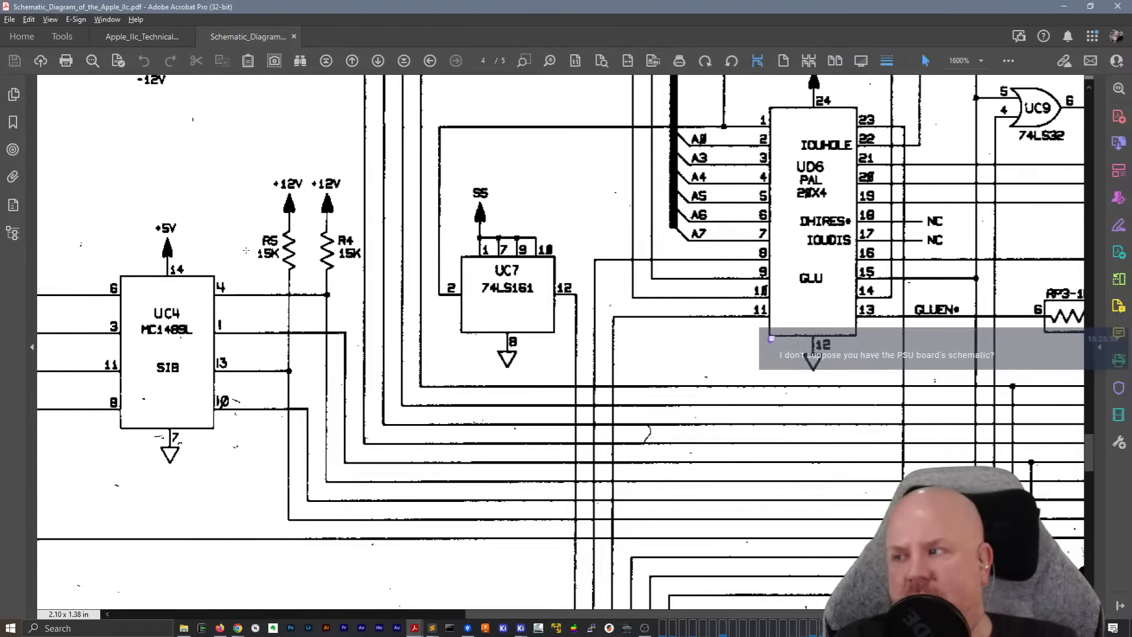
{"action": "scroll", "coordinate": [246, 250], "scroll_direction": "up", "scroll_amount": 4}
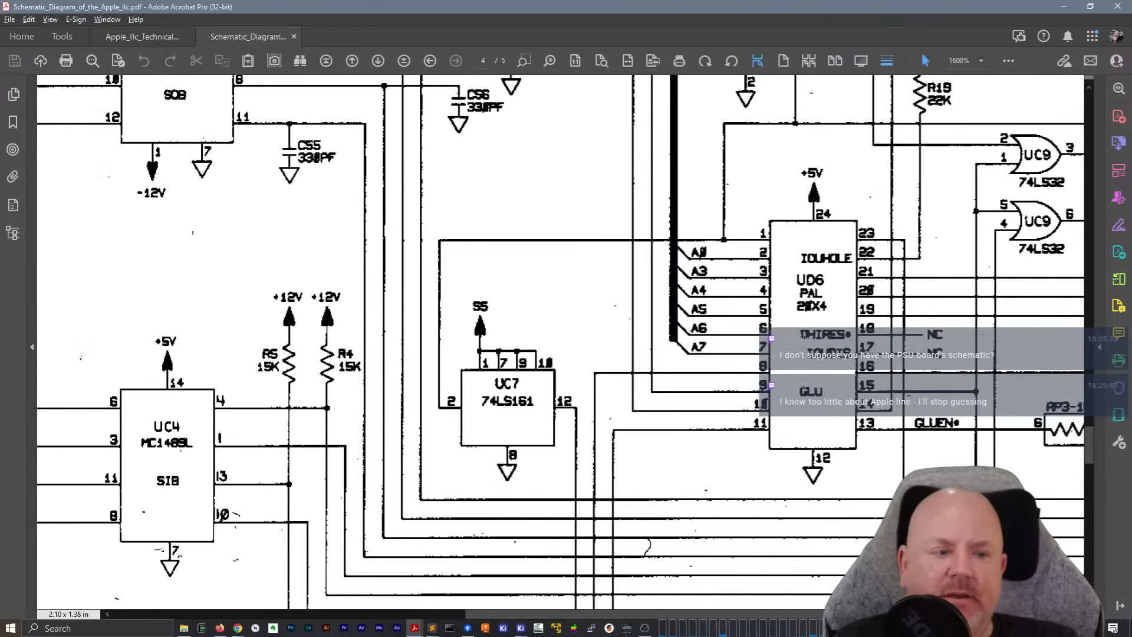
{"action": "mouse_move", "coordinate": [1090, 450]}
{"action": "left_mouse_down"}
{"action": "mouse_move", "coordinate": [1095, 592]}
{"action": "mouse_move", "coordinate": [1103, 445]}
{"action": "mouse_move", "coordinate": [1101, 466]}
{"action": "left_mouse_up"}
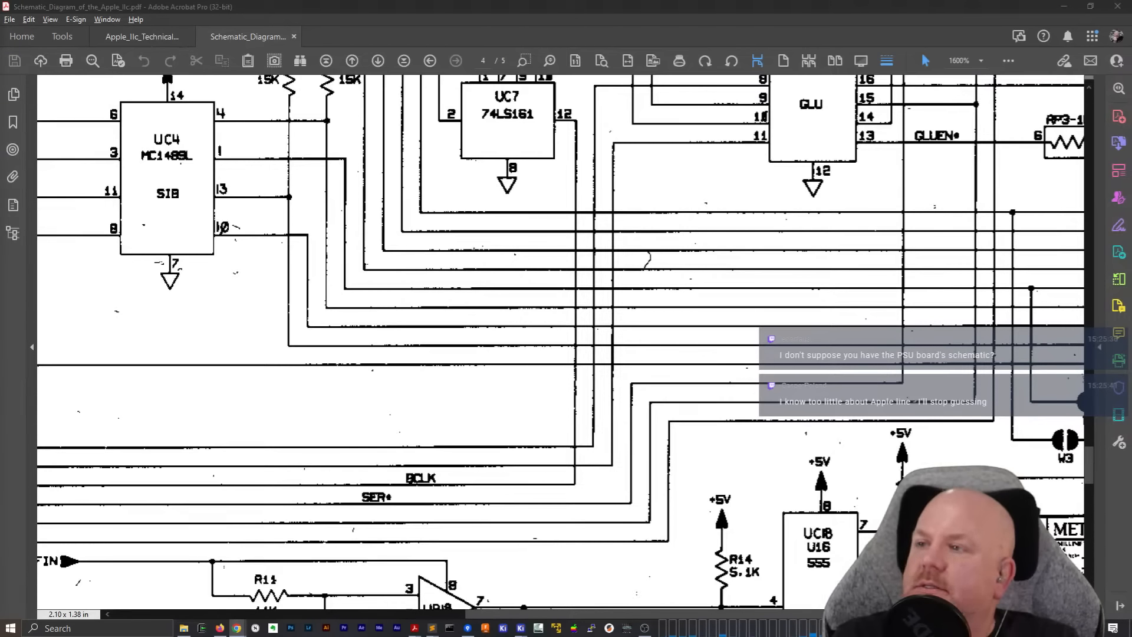
Switch to Chrome and go to the IIc hardware folder in the ReactiveMicro downloads index
{"action": "left_click_drag", "start_coordinate": [0, 278], "coordinate": [462, 136]}
{"action": "double_click", "coordinate": [462, 136]}
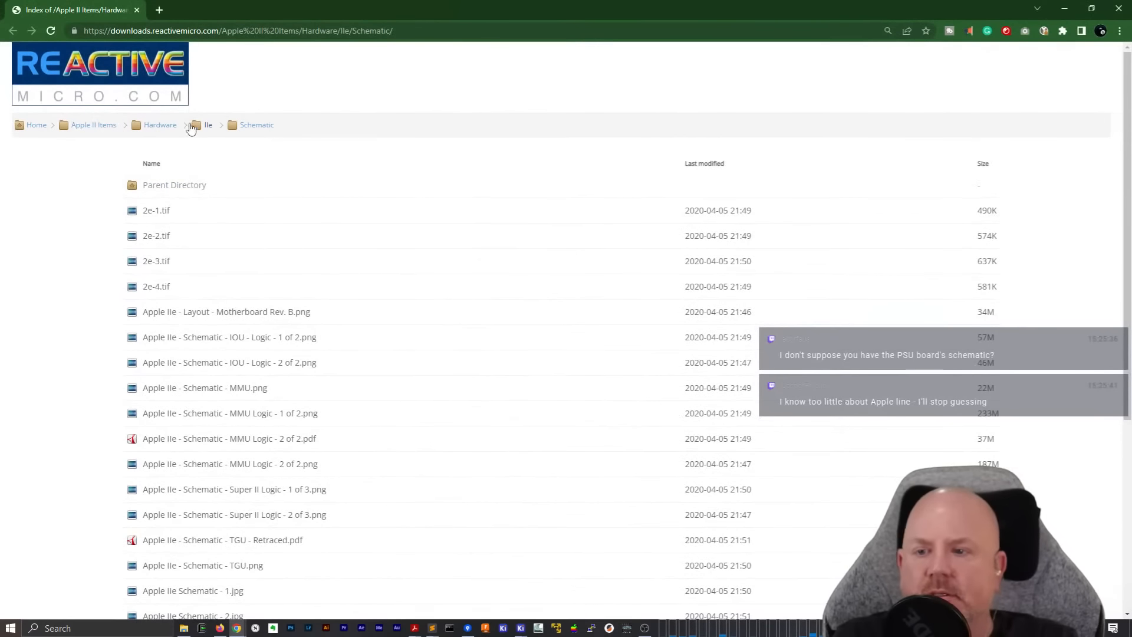
{"action": "left_click", "coordinate": [161, 125]}
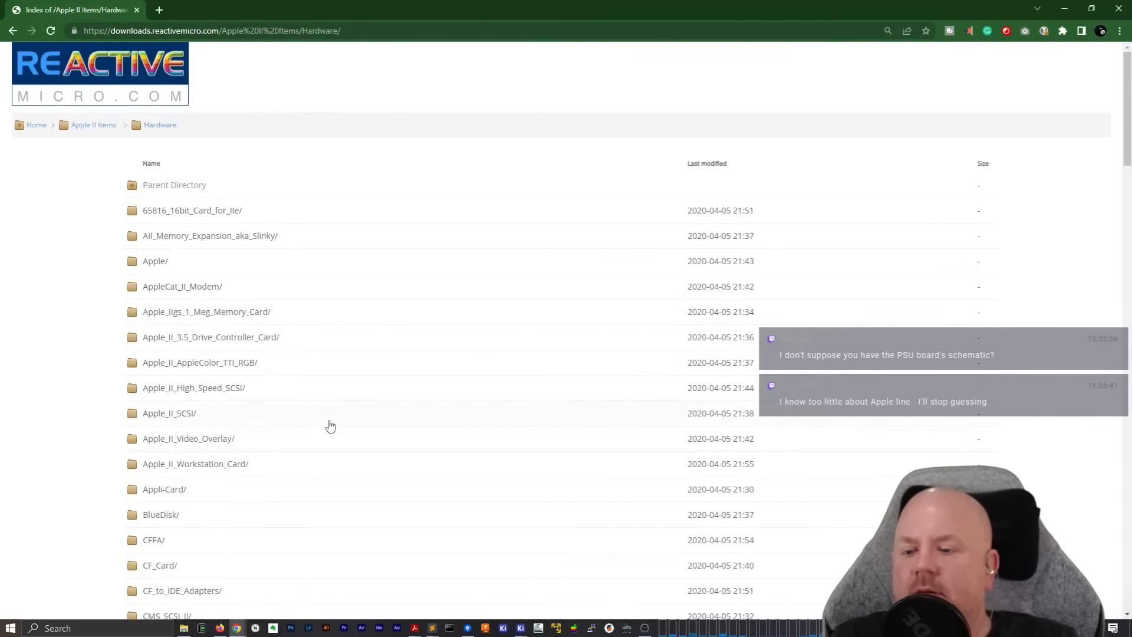
{"action": "scroll", "coordinate": [329, 424], "scroll_direction": "down", "scroll_amount": 6}
{"action": "scroll", "coordinate": [329, 425], "scroll_direction": "up", "scroll_amount": 4}
{"action": "scroll", "coordinate": [328, 424], "scroll_direction": "down", "scroll_amount": 14}
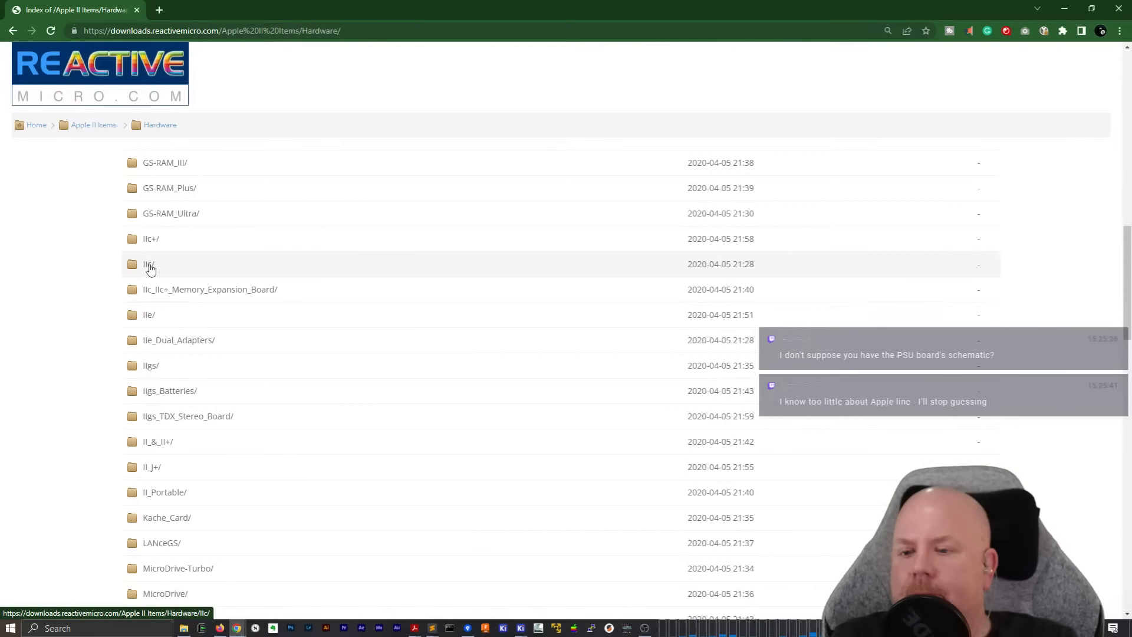
{"action": "left_click", "coordinate": [150, 267]}
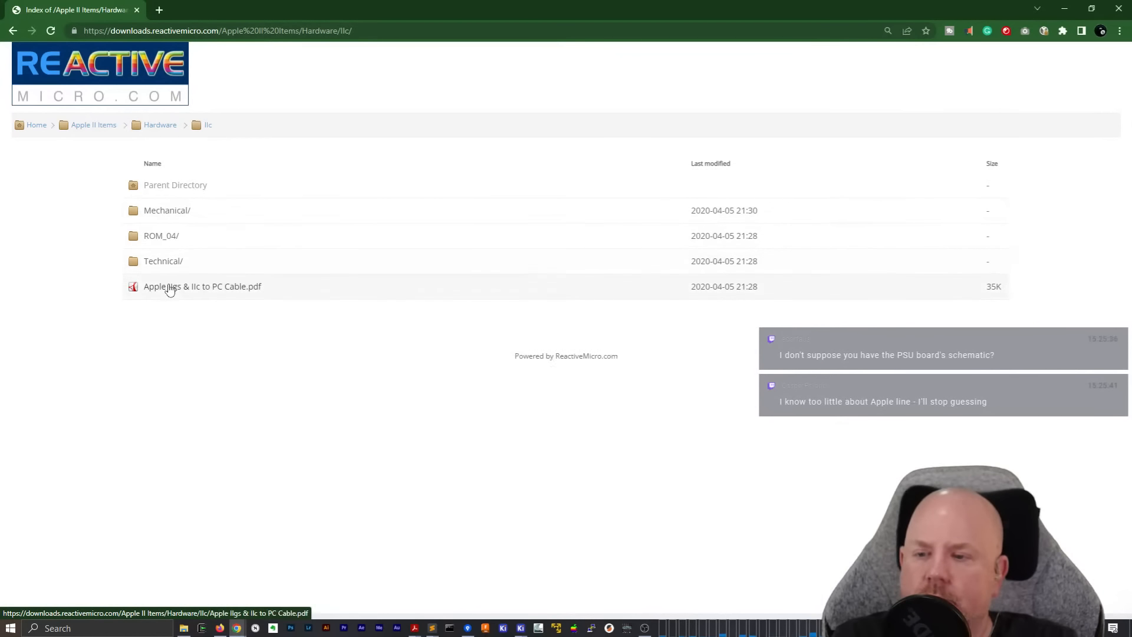
Check the Mechanical, ROM_04 and Pics folders for power supply documents, returning to the IIc folder
{"action": "left_click", "coordinate": [163, 213]}
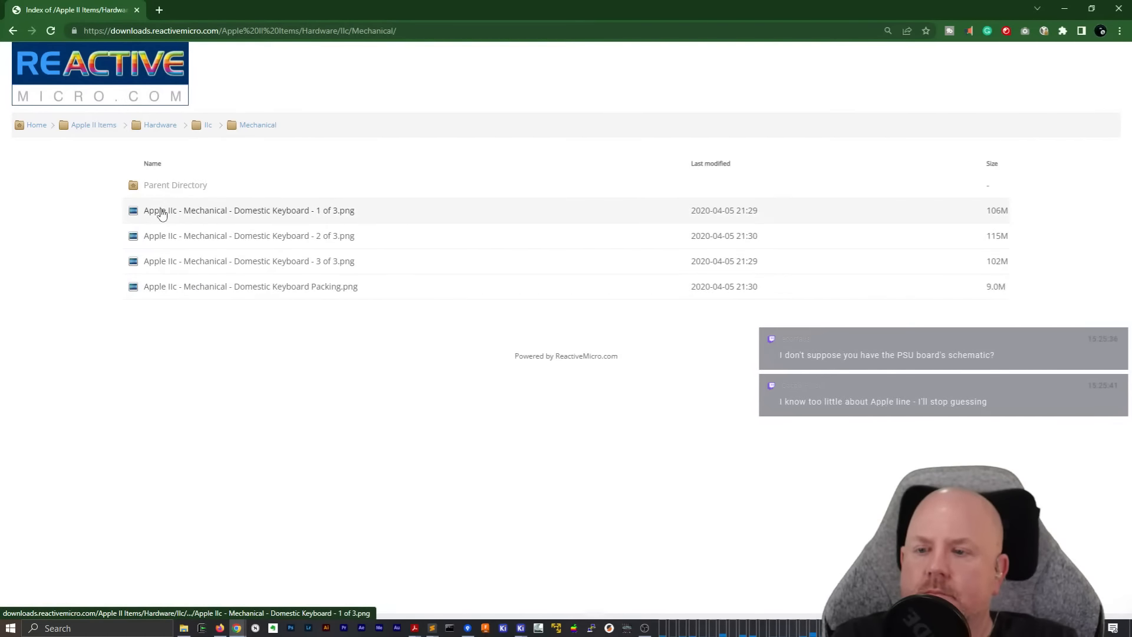
{"action": "right_click", "coordinate": [167, 335]}
{"action": "left_click", "coordinate": [183, 350]}
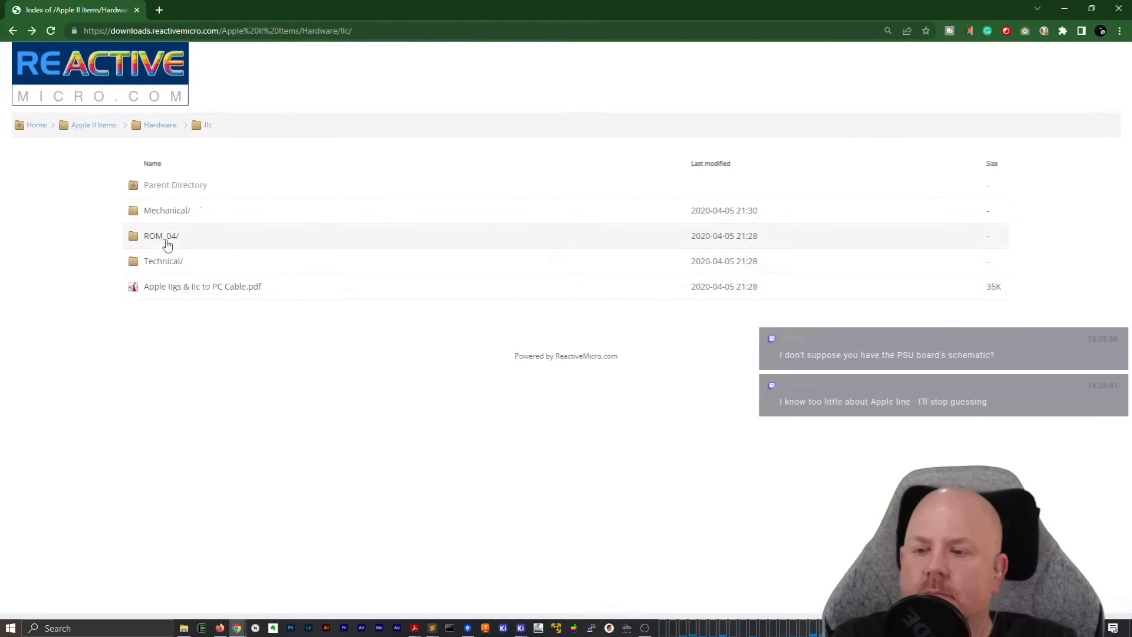
{"action": "left_click", "coordinate": [166, 243]}
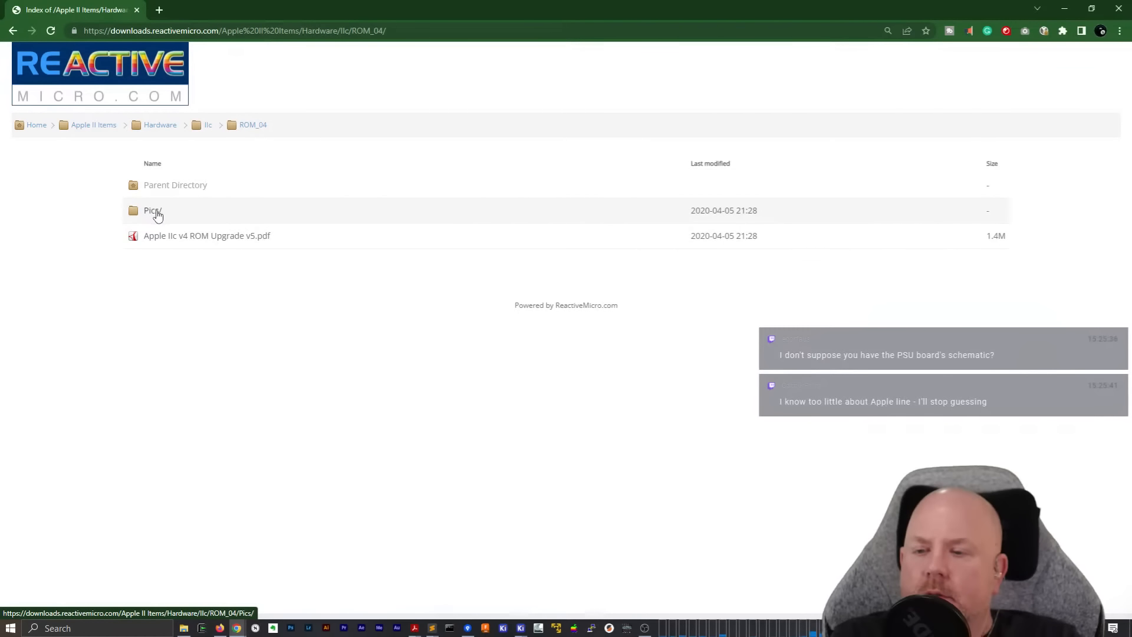
{"action": "left_click", "coordinate": [154, 211]}
{"action": "right_click", "coordinate": [278, 164]}
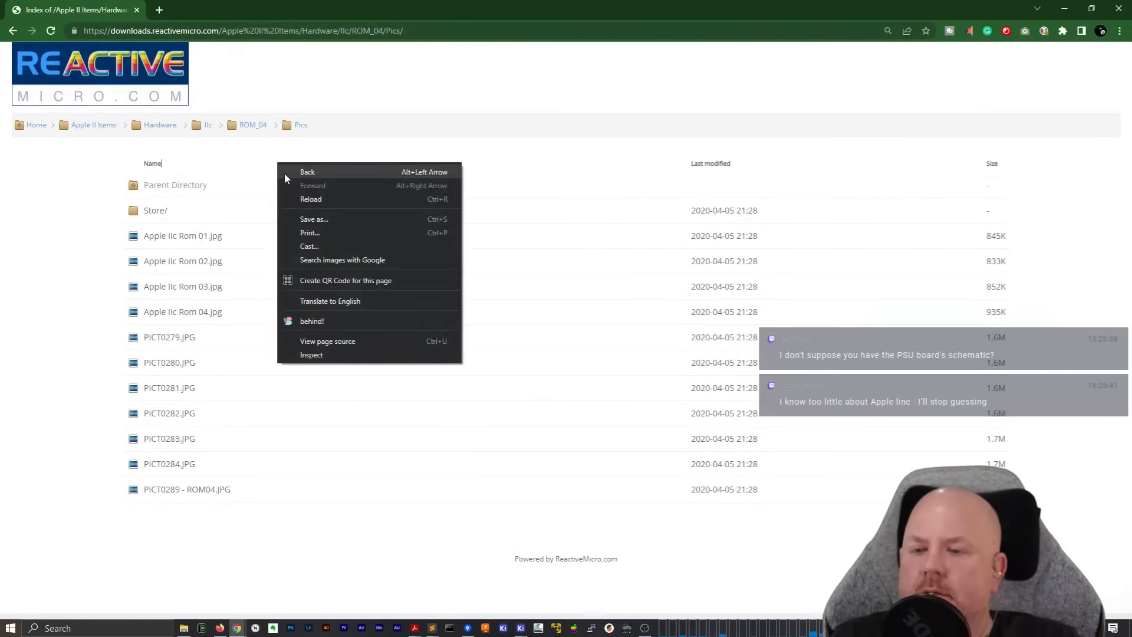
{"action": "left_click", "coordinate": [304, 173]}
{"action": "right_click", "coordinate": [289, 170]}
{"action": "left_click", "coordinate": [298, 177]}
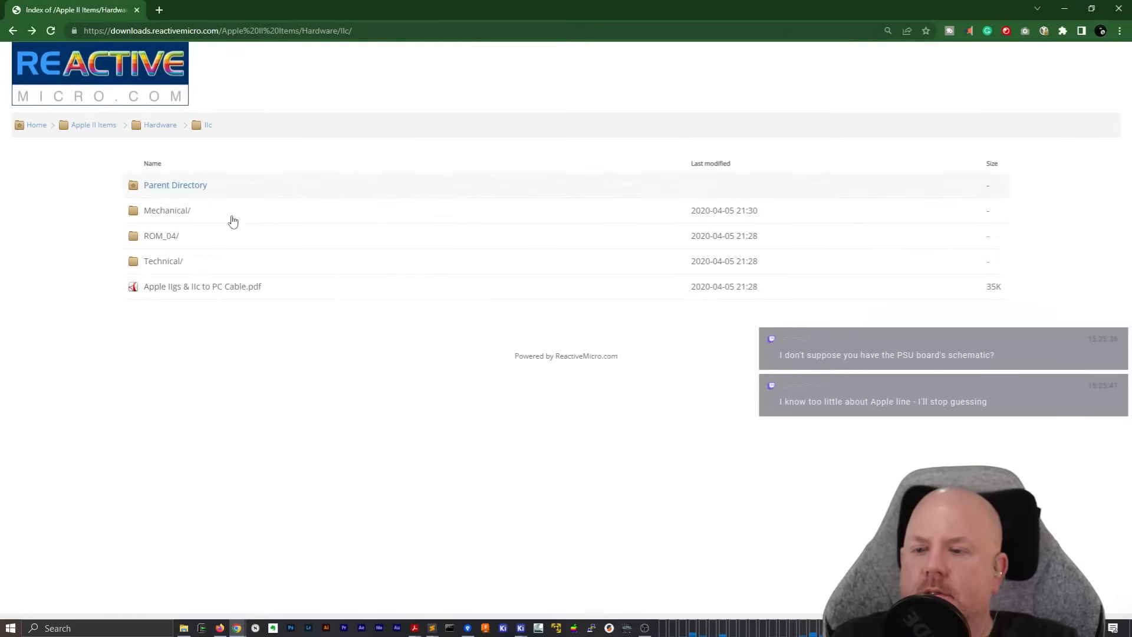
Open the Technical folder's Apple IIc Power Supply connector.txt and read the Apple IIc power supply pinout web page
{"action": "left_click", "coordinate": [177, 263]}
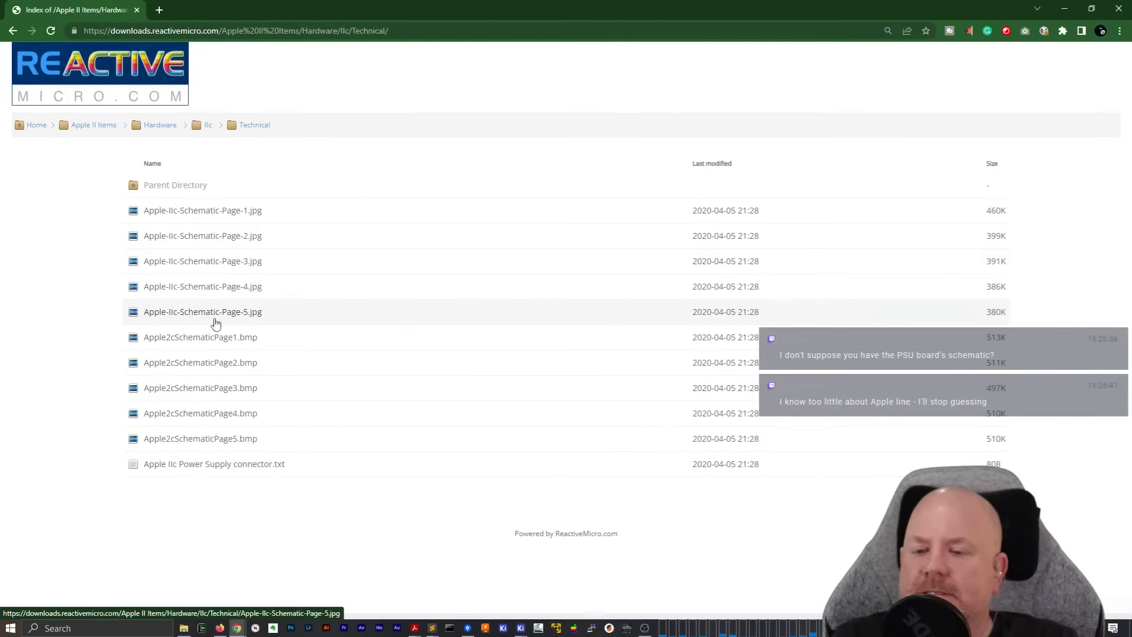
{"action": "left_click", "coordinate": [235, 465]}
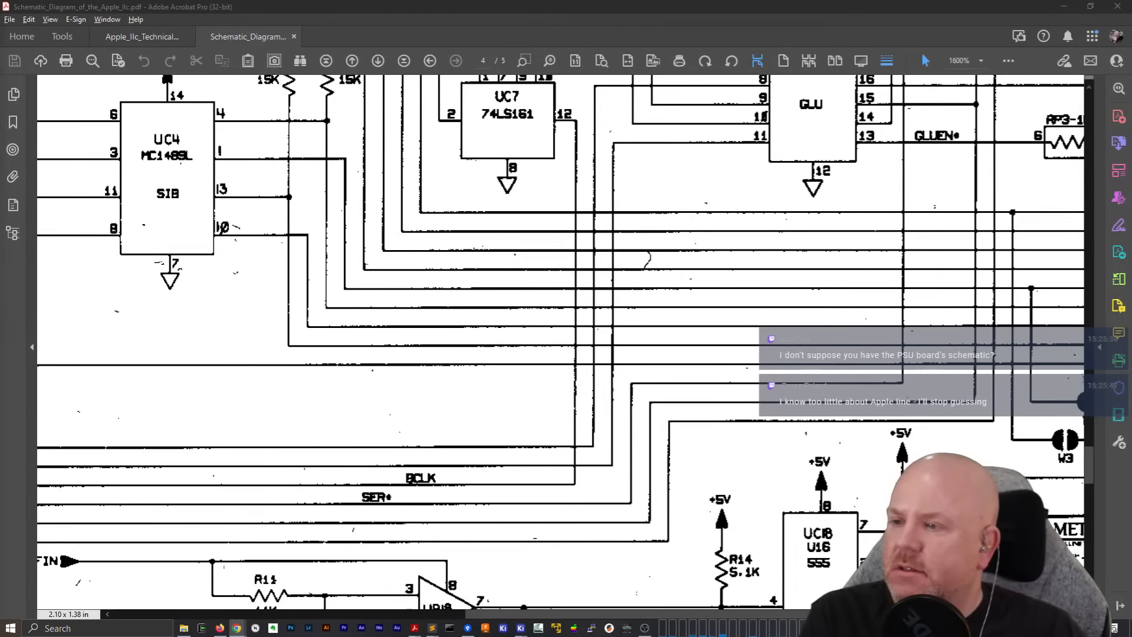
{"action": "left_click_drag", "start_coordinate": [383, 636], "coordinate": [336, 27]}
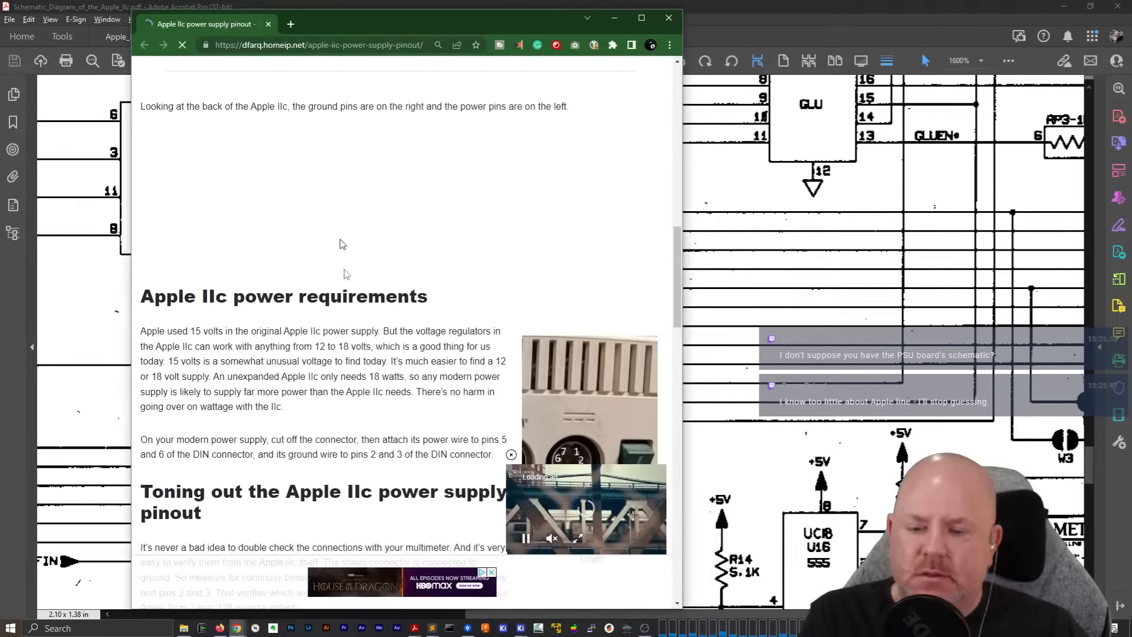
{"action": "scroll", "coordinate": [359, 304], "scroll_direction": "down", "scroll_amount": 12}
{"action": "scroll", "coordinate": [359, 308], "scroll_direction": "up", "scroll_amount": 5}
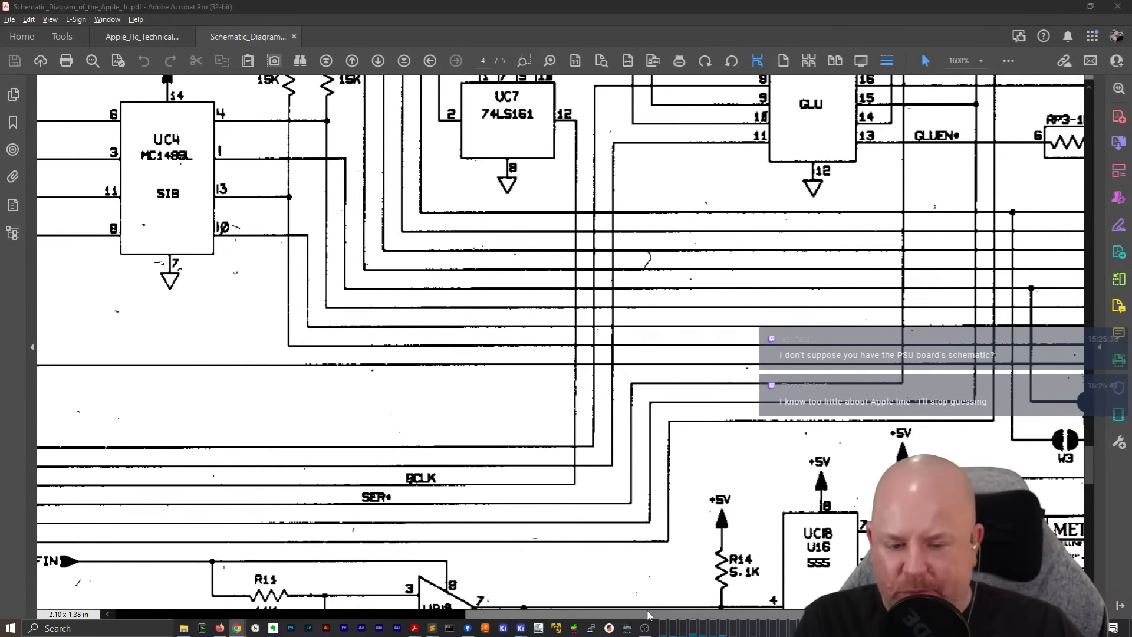
In the Acrobat schematic, review the 555 circuit on page 4, connector J11 on page 5, and L1 and S1 on page 2
{"action": "scroll", "coordinate": [538, 491], "scroll_direction": "right", "scroll_amount": 5}
{"action": "scroll", "coordinate": [530, 342], "scroll_direction": "down", "scroll_amount": 3}
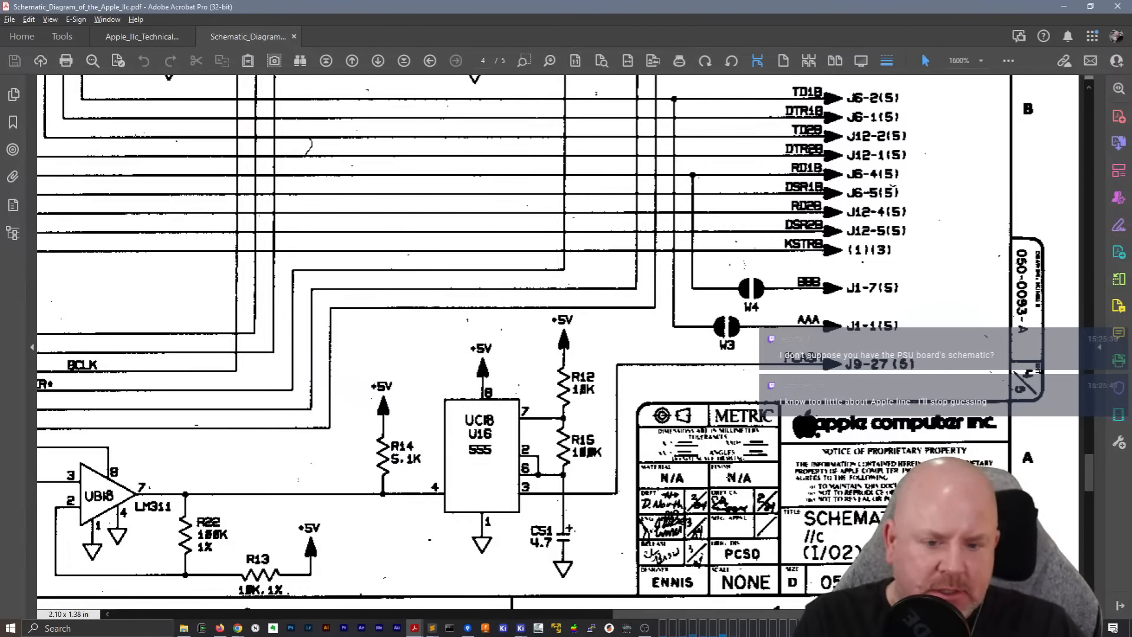
{"action": "scroll", "coordinate": [729, 477], "scroll_direction": "down", "scroll_amount": 3}
{"action": "scroll", "coordinate": [729, 477], "scroll_direction": "down", "scroll_amount": 12}
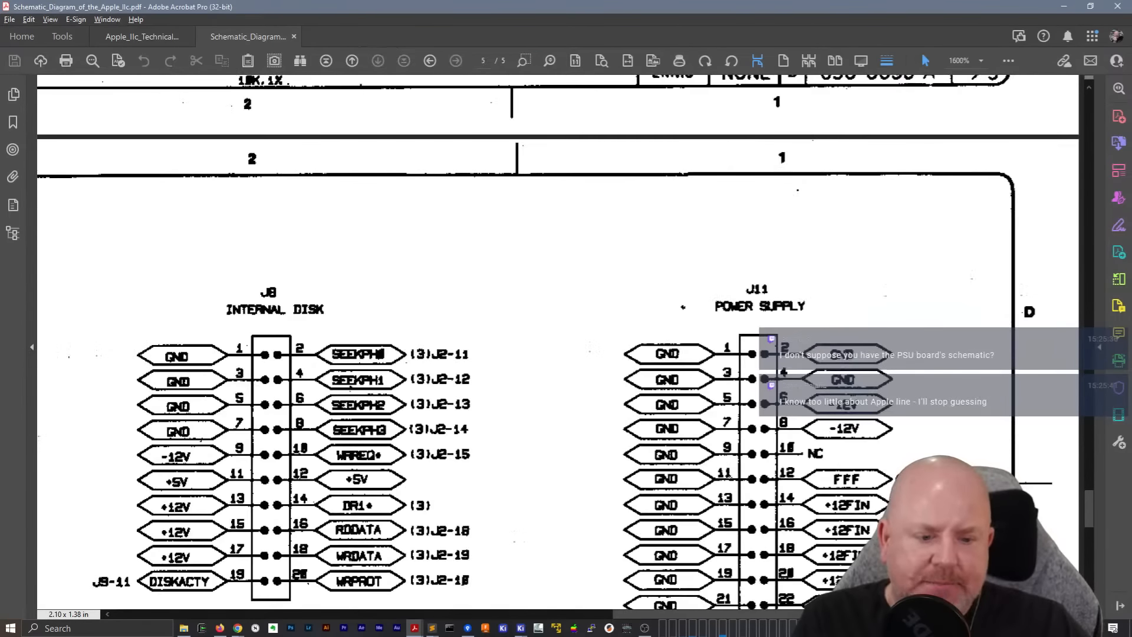
{"action": "scroll", "coordinate": [864, 424], "scroll_direction": "up", "scroll_amount": 8}
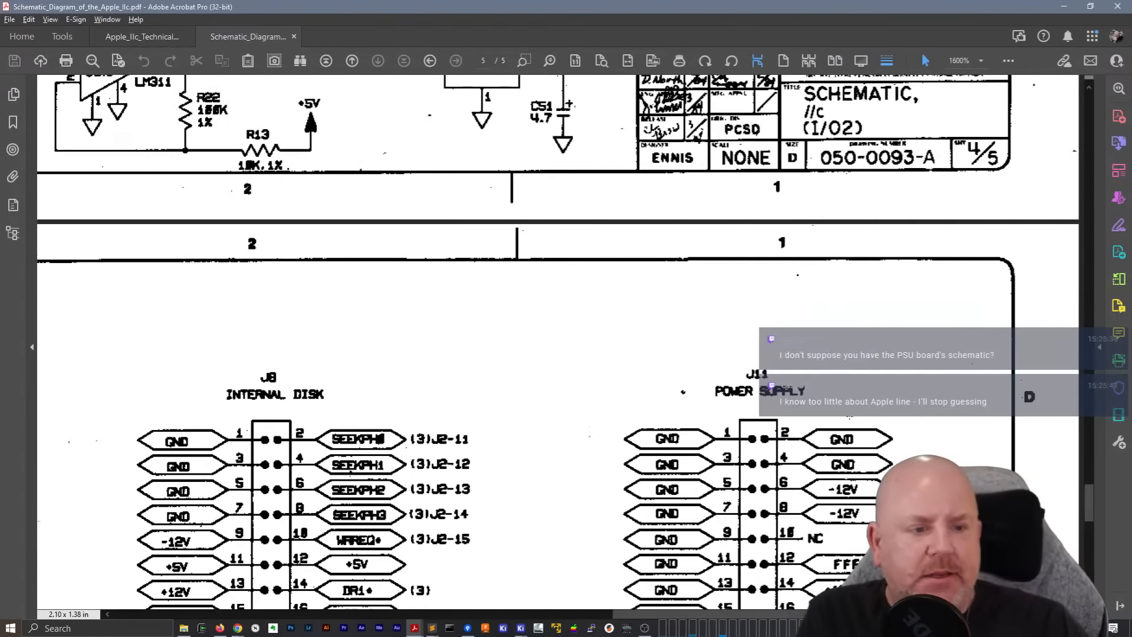
{"action": "left_click_drag", "start_coordinate": [1089, 494], "coordinate": [1096, 301]}
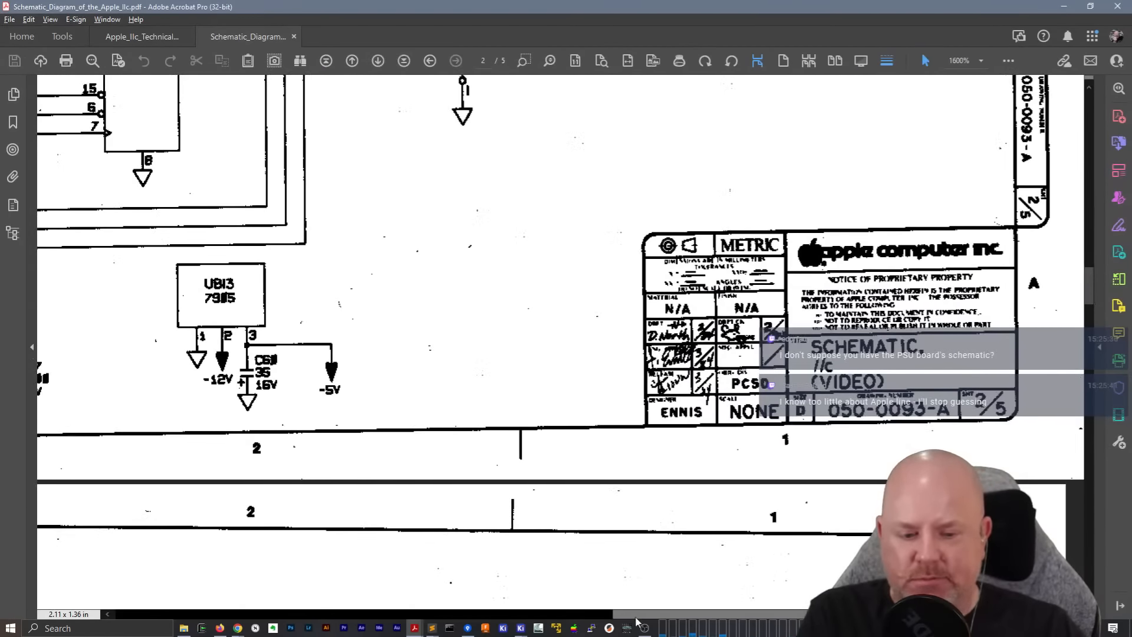
{"action": "left_click_drag", "start_coordinate": [643, 614], "coordinate": [286, 613]}
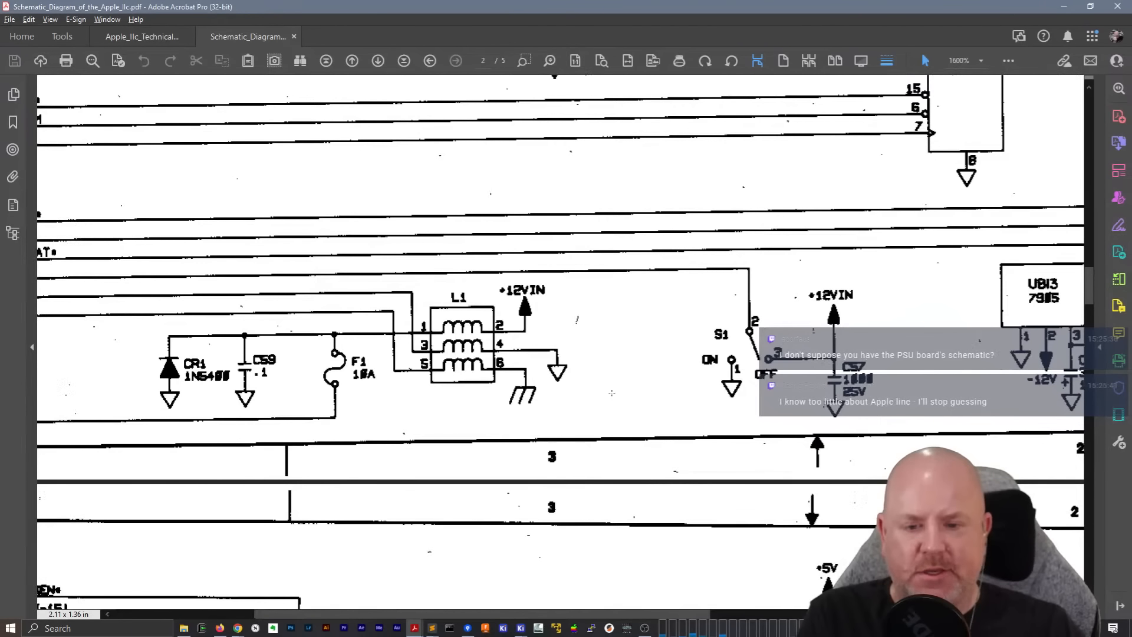
Switch to KiCad's Video schematic and write a two-line text note: "TODO: Is this right?" and "OFF is wired to +12VIN?"
{"action": "key", "text": "alt+Tab"}
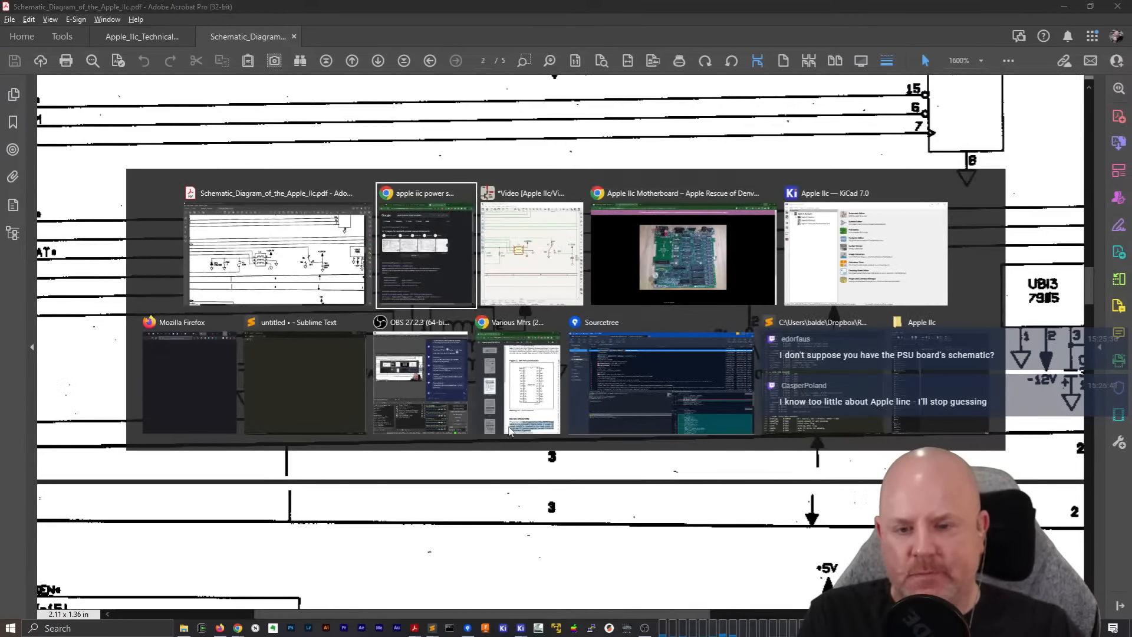
{"action": "key", "text": "alt+Tab"}
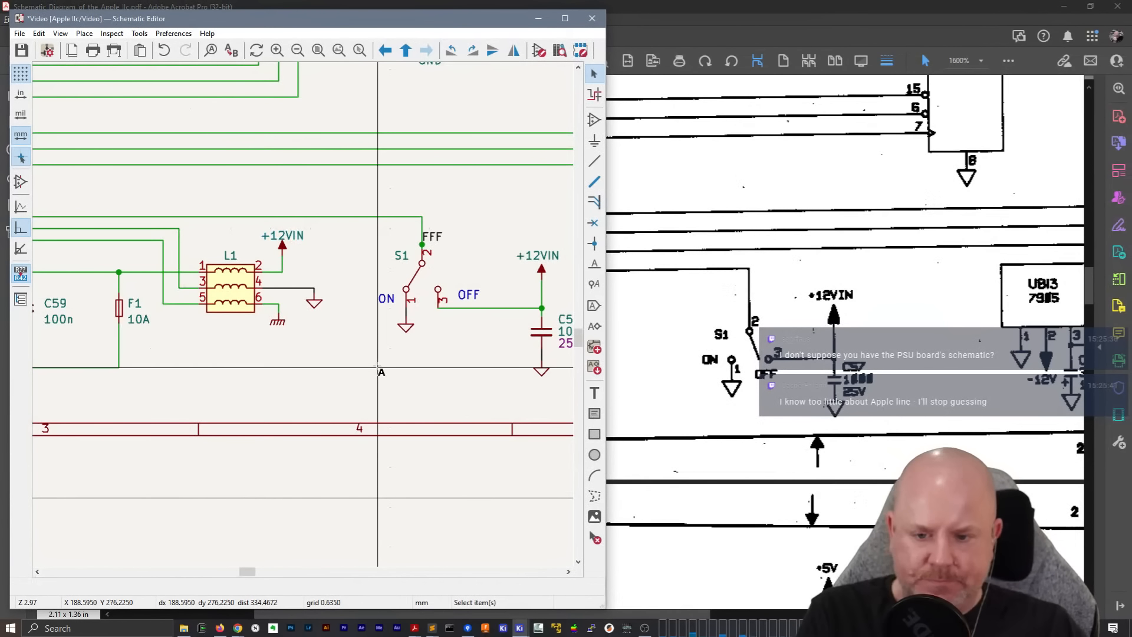
{"action": "key", "text": "t"}
{"action": "type", "text": "Is thi"}
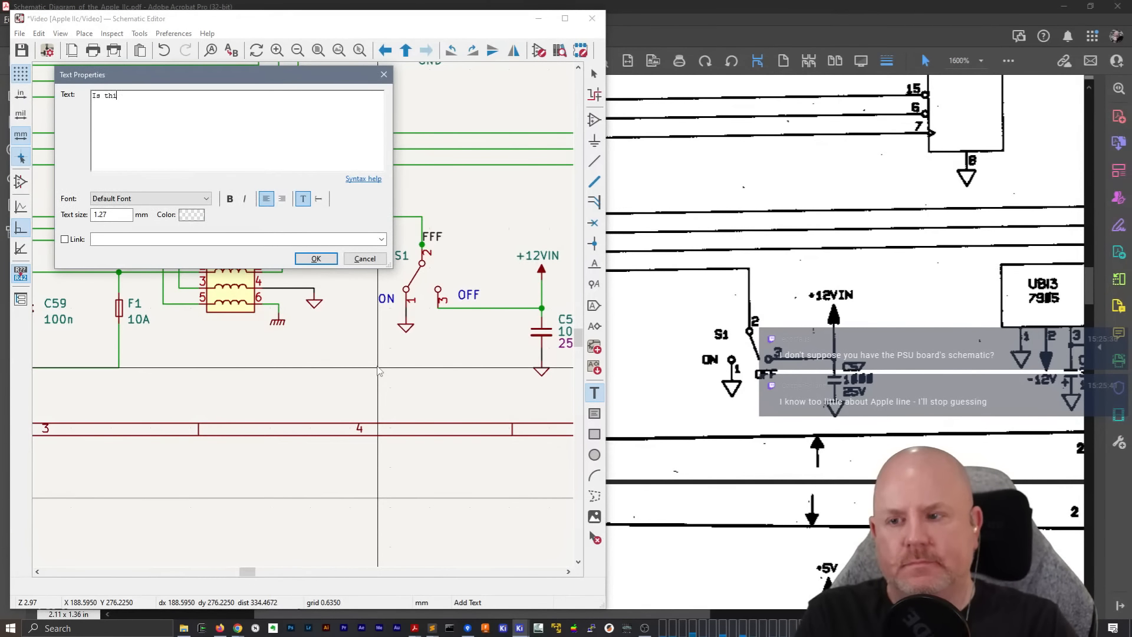
{"action": "type", "text": "s right?"}
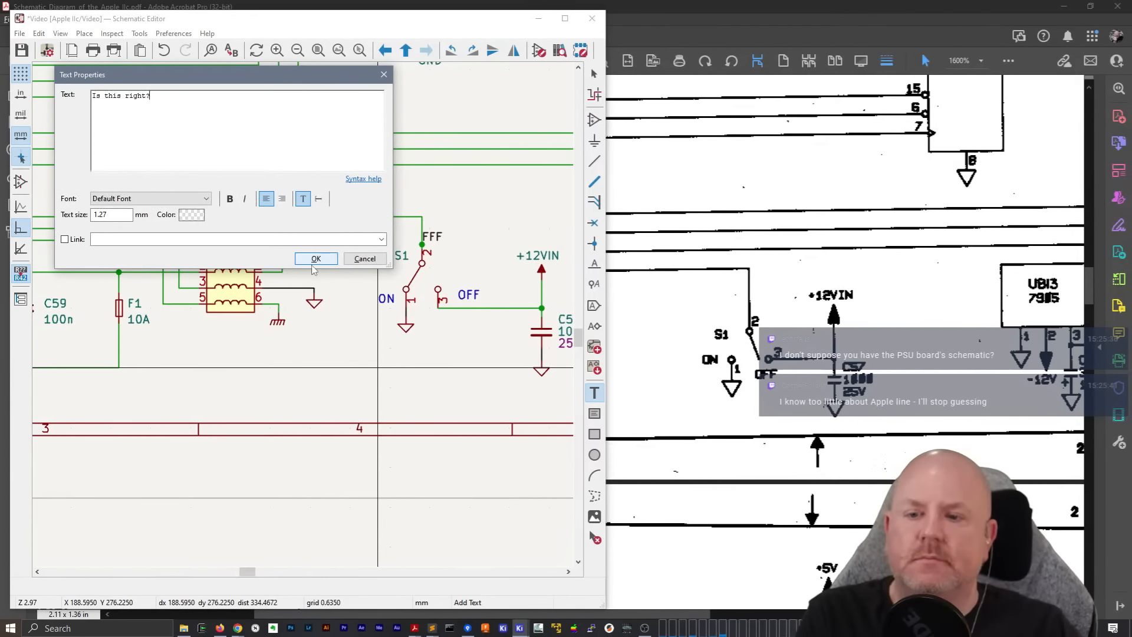
{"action": "key", "text": "Home"}
{"action": "type", "text": "TODO:"}
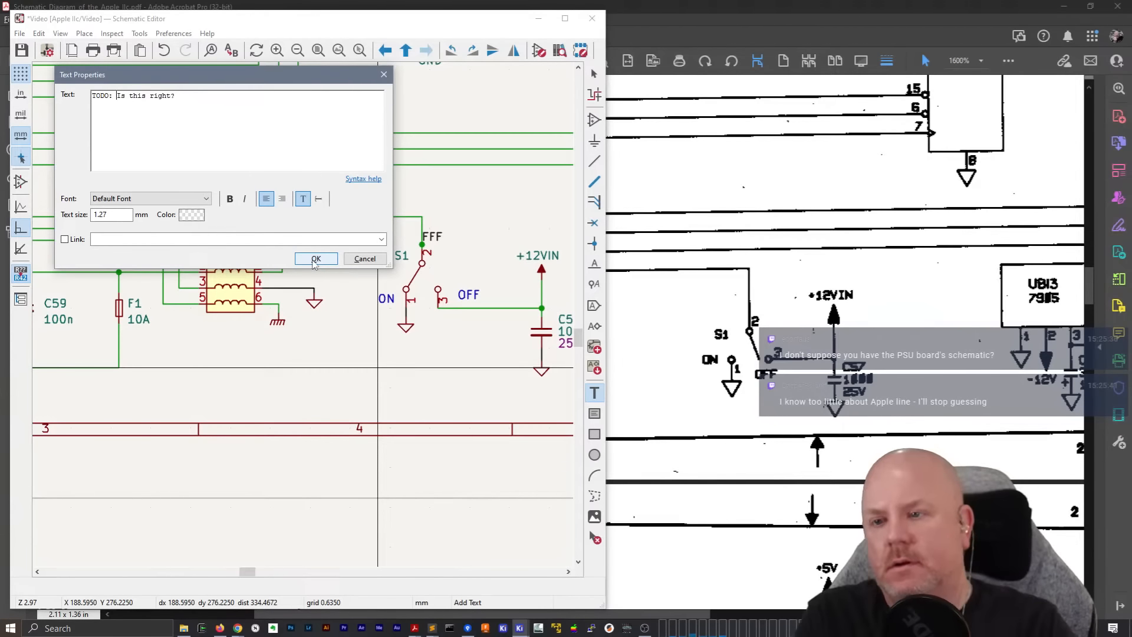
{"action": "key", "text": "End"}
{"action": "type", "text": "CFF is "}
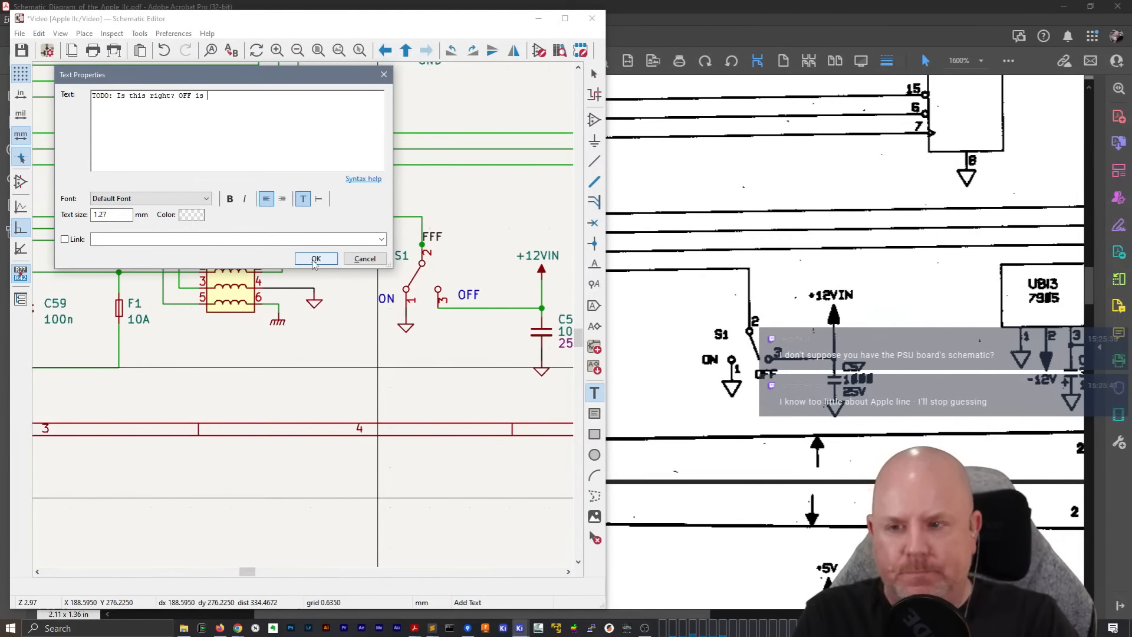
{"action": "type", "text": "wired to "}
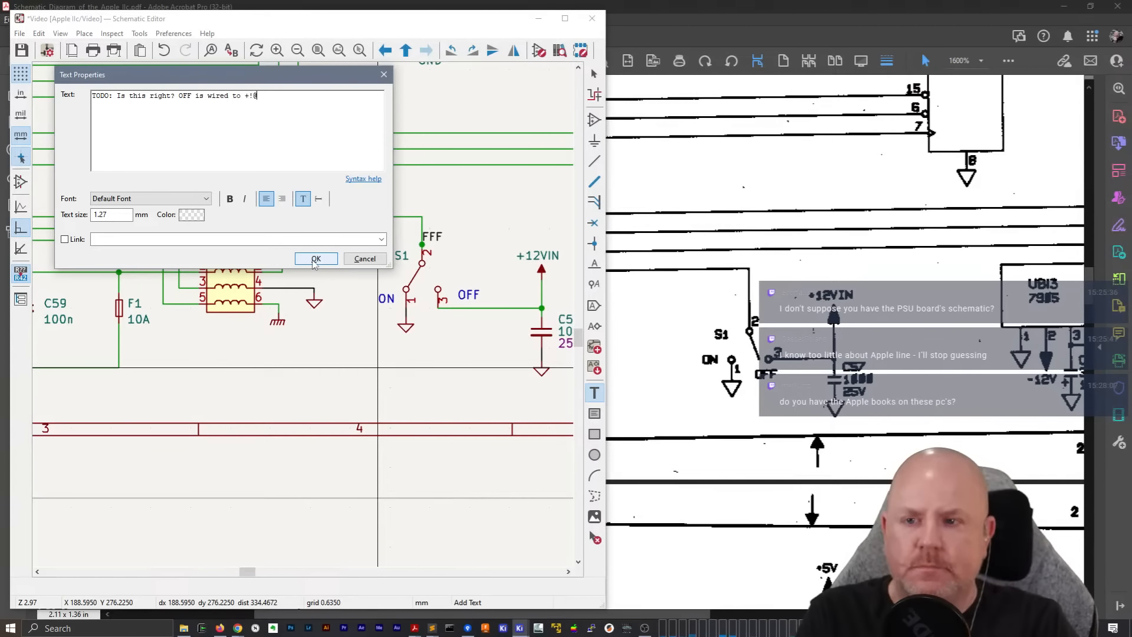
{"action": "type", "text": "+12VIN?"}
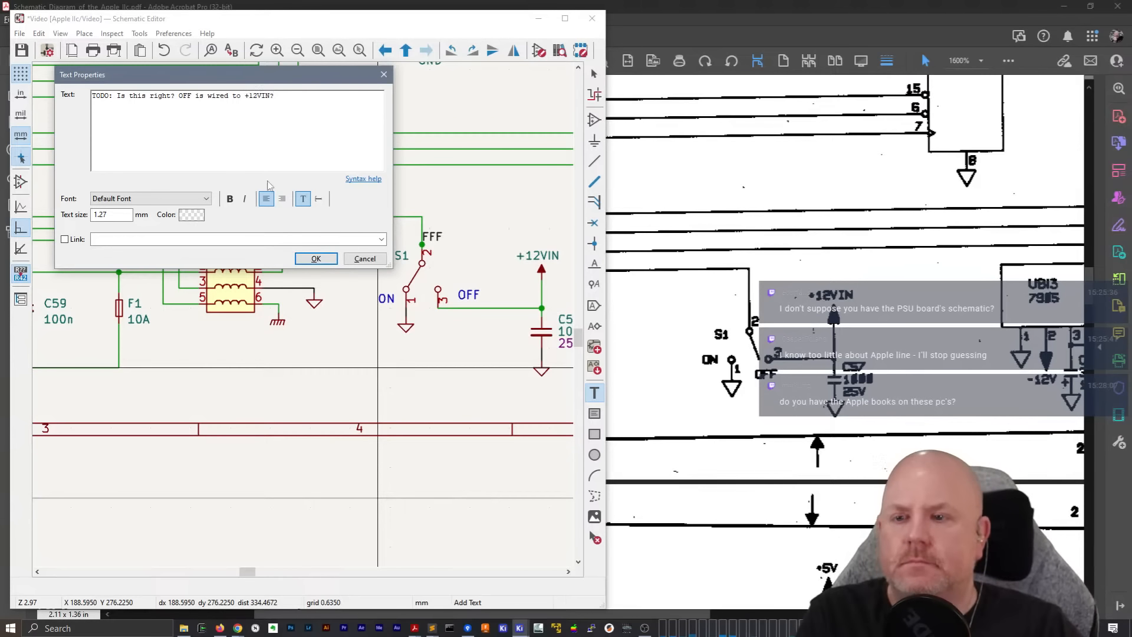
{"action": "left_click", "coordinate": [180, 95]}
{"action": "key", "text": "Return"}
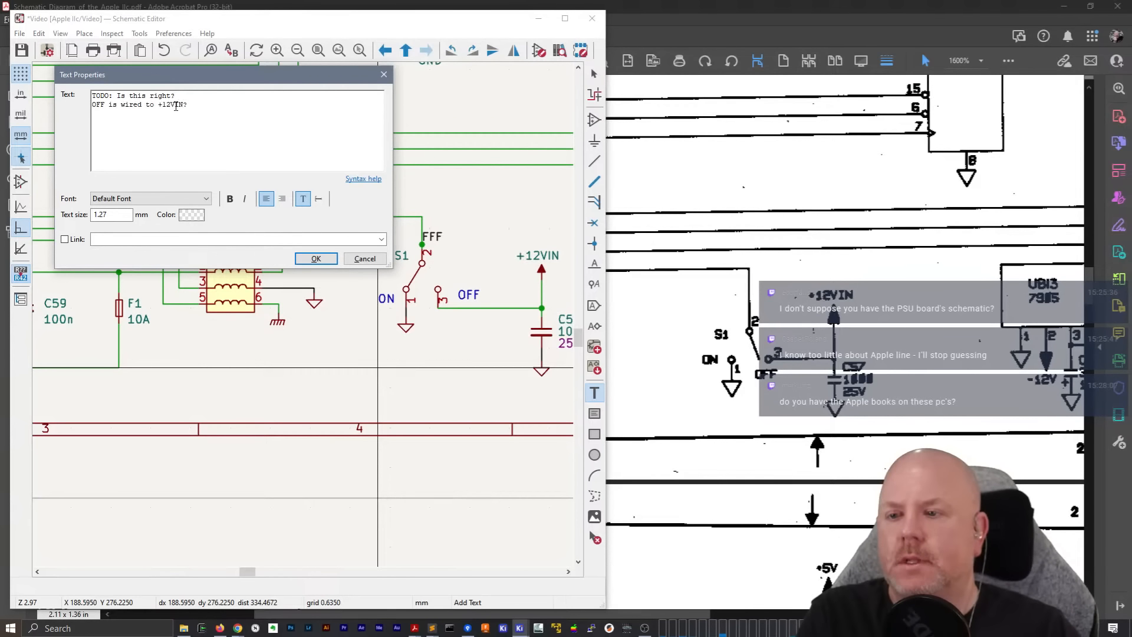
Set the note's font to Verdana and place the note just below switch S1
{"action": "key", "text": "ctrl+a"}
{"action": "left_click", "coordinate": [151, 198]}
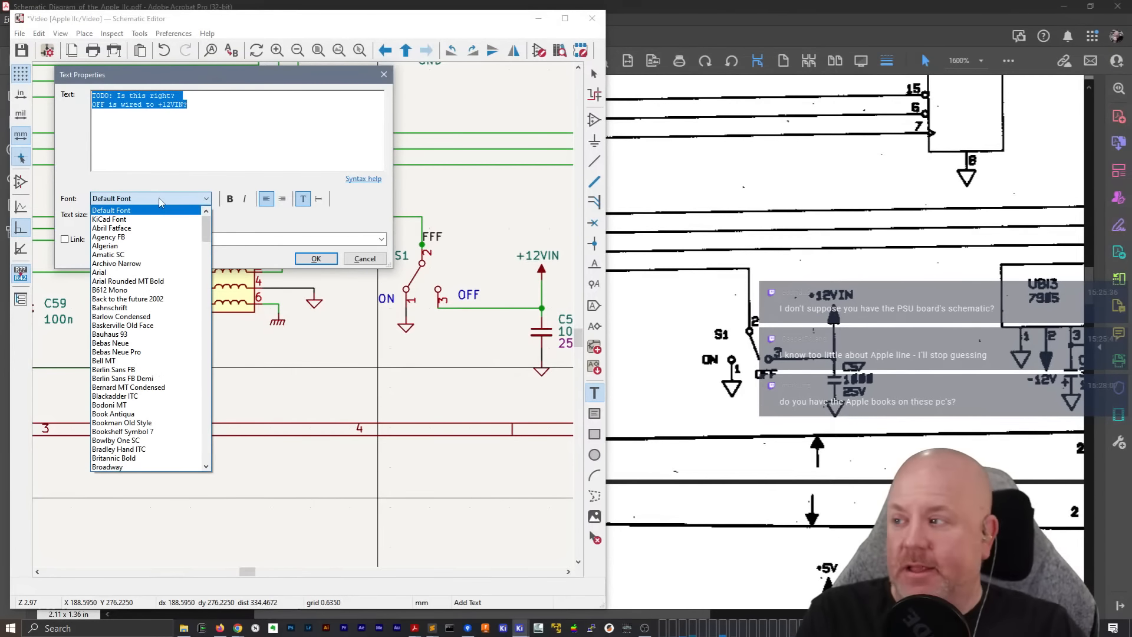
{"action": "type", "text": "be"}
{"action": "left_click_drag", "start_coordinate": [205, 231], "coordinate": [203, 461]}
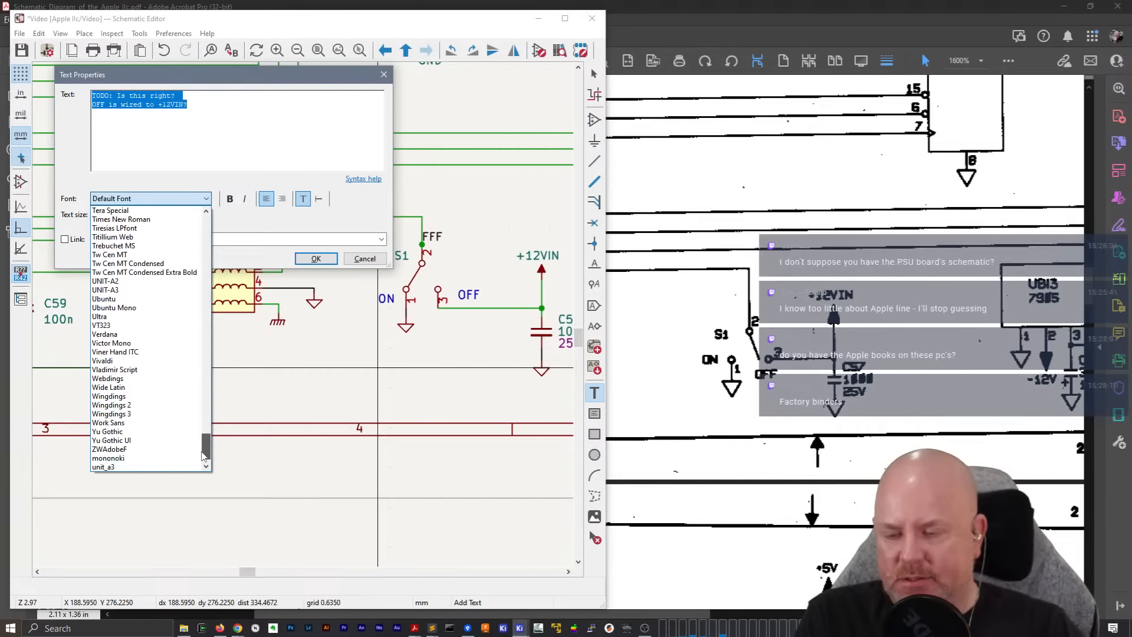
{"action": "left_click", "coordinate": [118, 334]}
{"action": "left_click", "coordinate": [316, 258]}
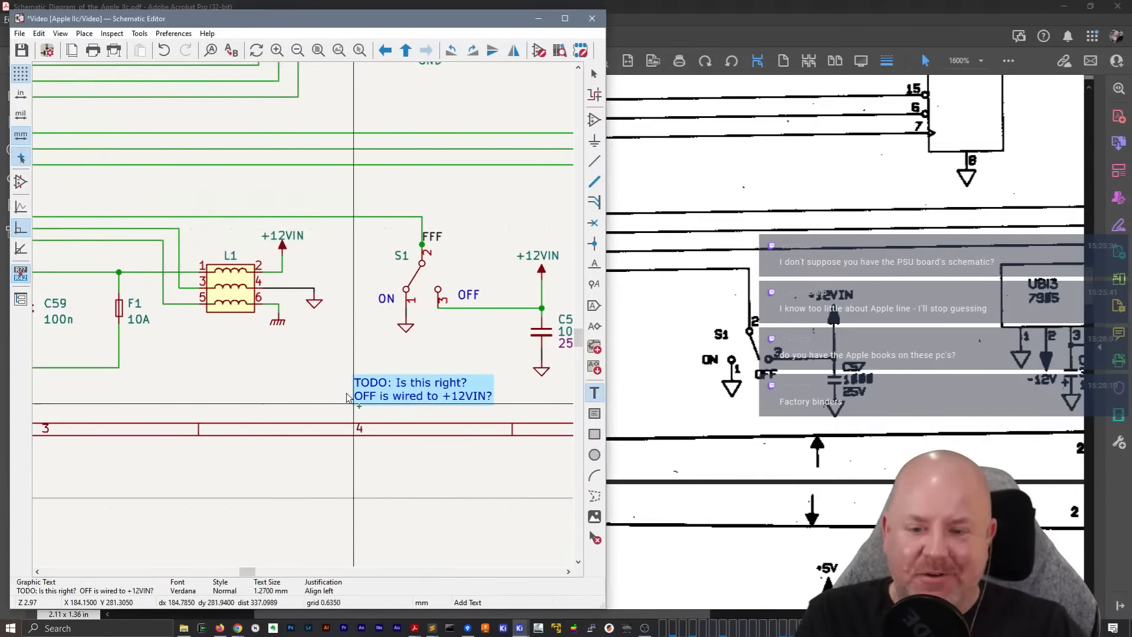
{"action": "left_click", "coordinate": [357, 381]}
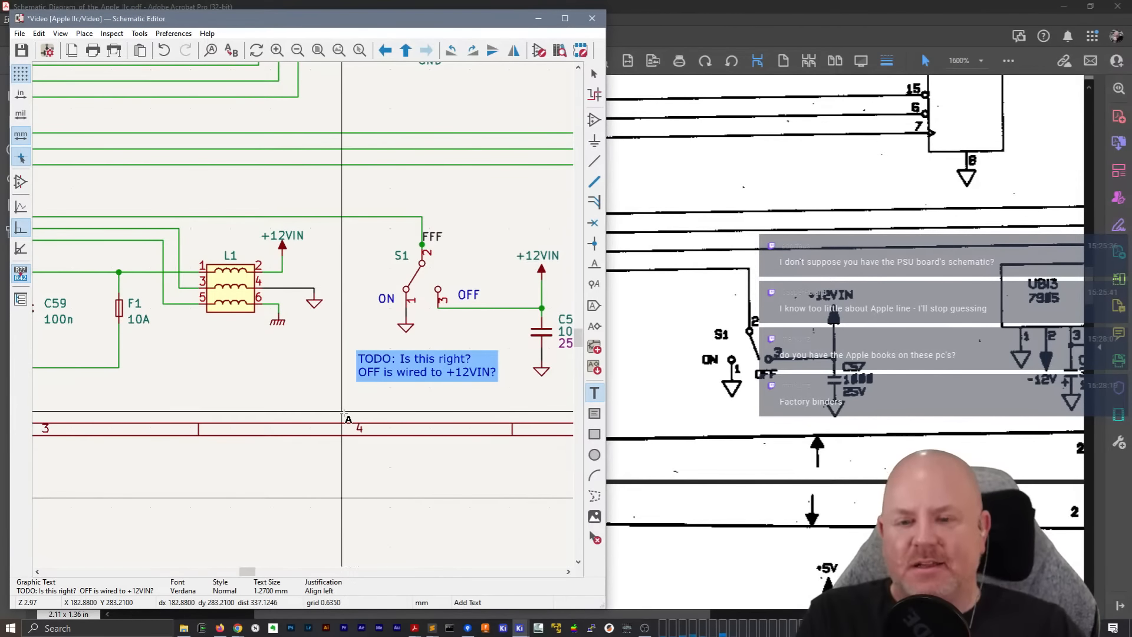
{"action": "key", "text": "Escape"}
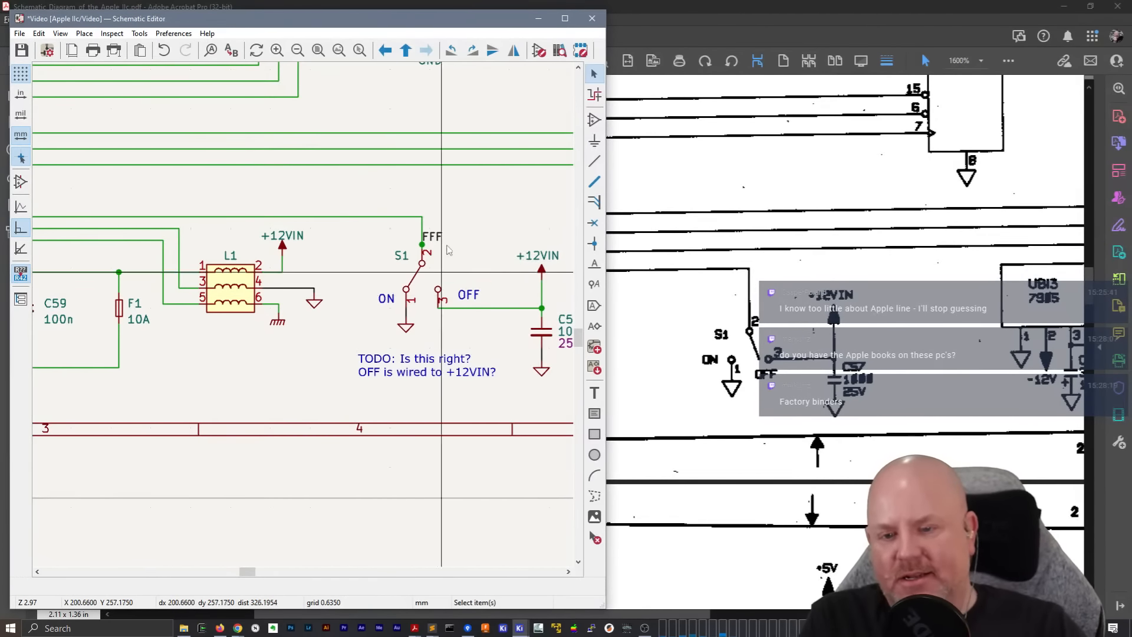
Select the TODO note, widen the schematic editor window to include C57, and inspect the wiring around S1
{"action": "left_click", "coordinate": [410, 363]}
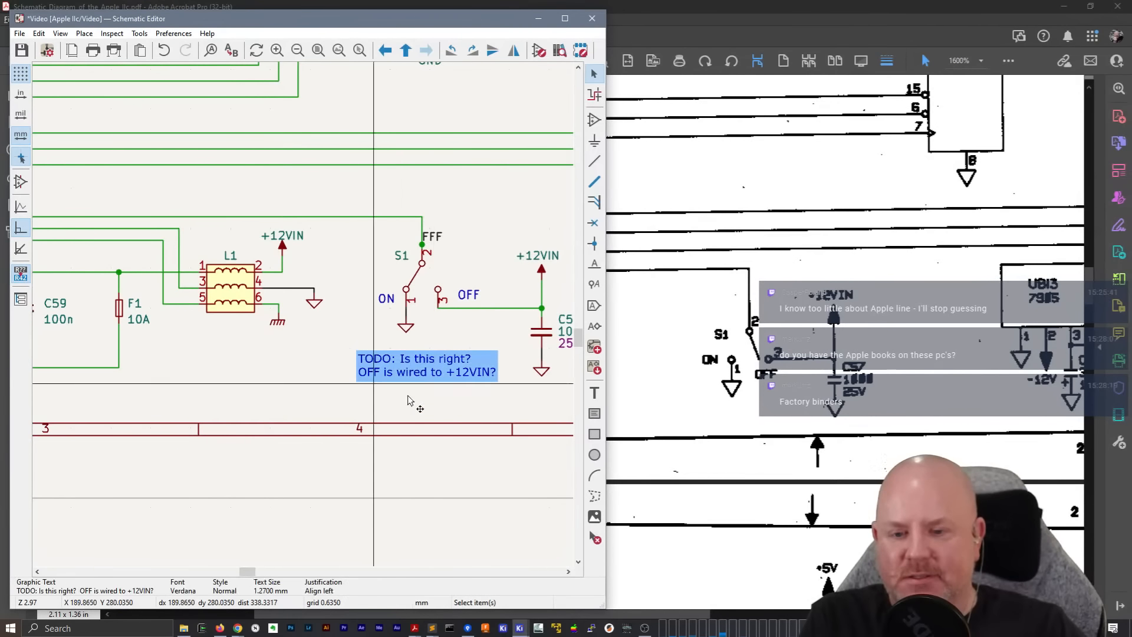
{"action": "left_click_drag", "start_coordinate": [605, 361], "coordinate": [691, 361]}
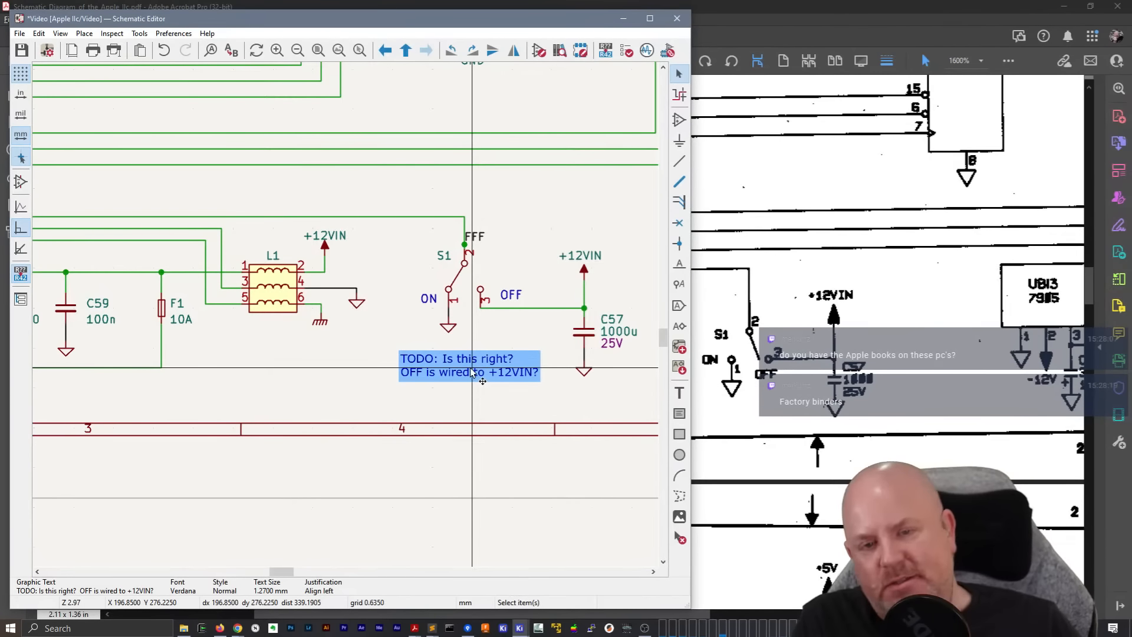
{"action": "scroll", "coordinate": [466, 246], "scroll_direction": "up", "scroll_amount": 4}
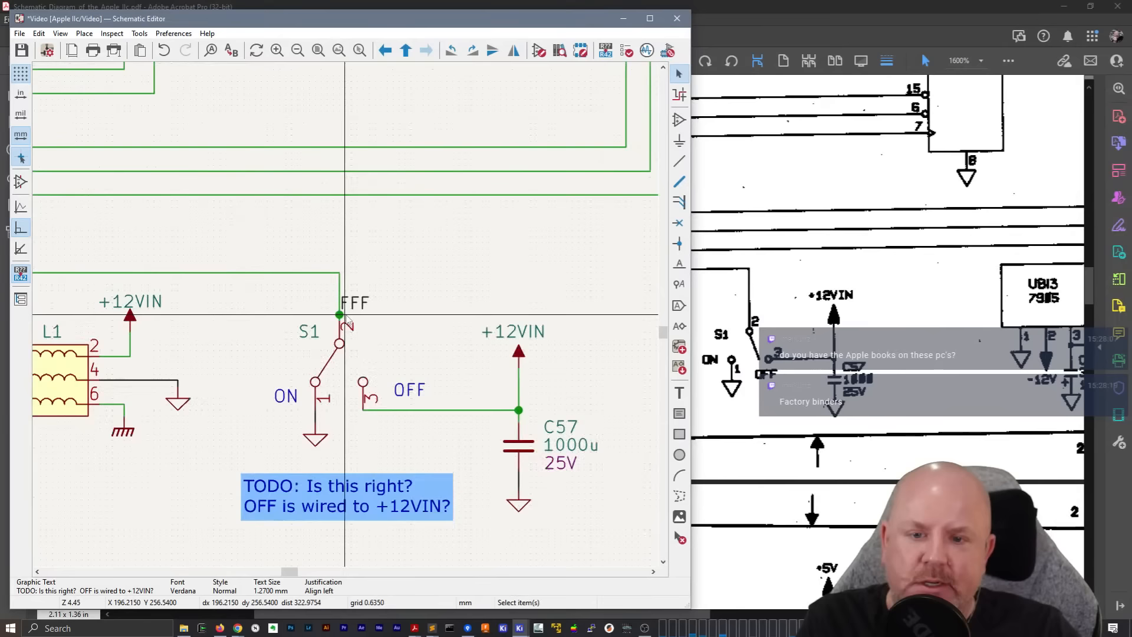
Remove the vertical FFF wire segment above S1 and redraw it from the line's corner straight down to pin 2
{"action": "key", "text": "m"}
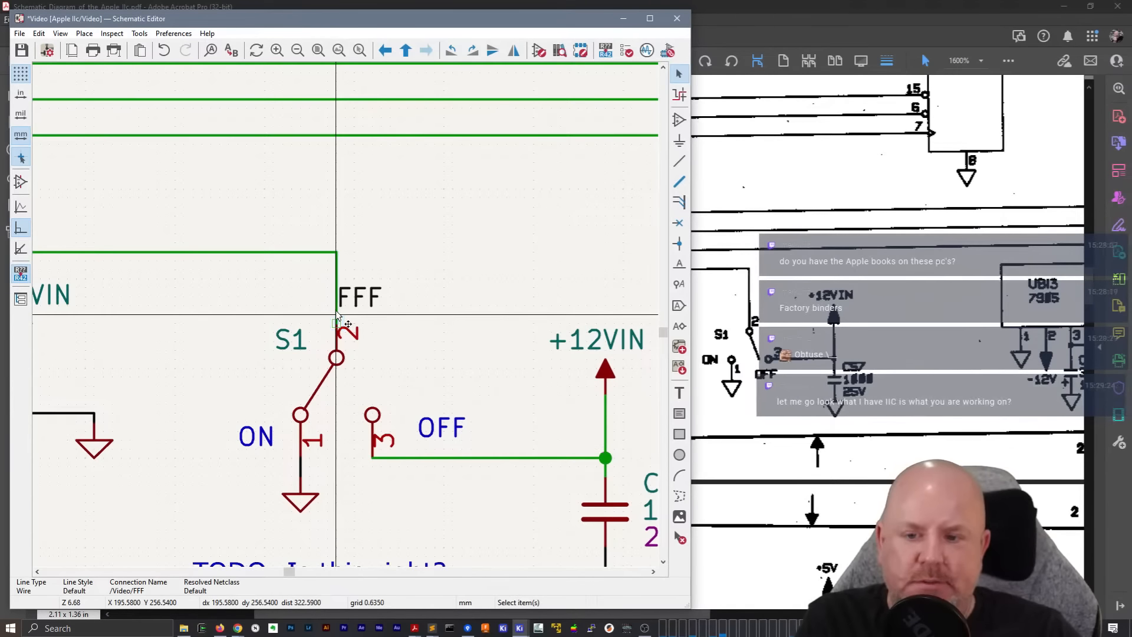
{"action": "key", "text": "w"}
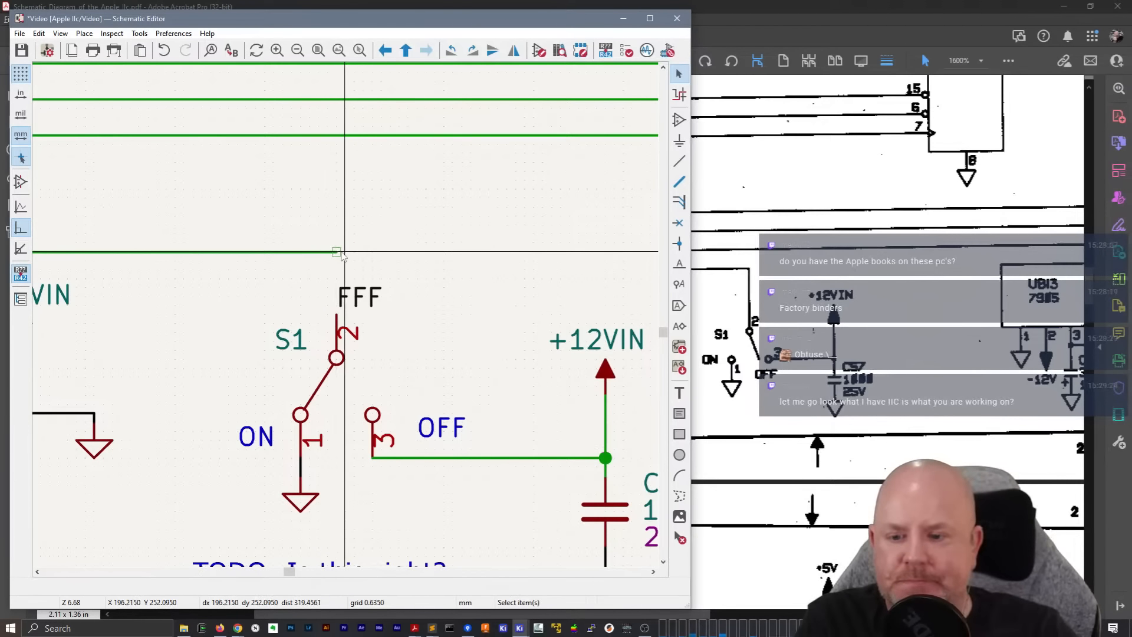
{"action": "left_click", "coordinate": [341, 252]}
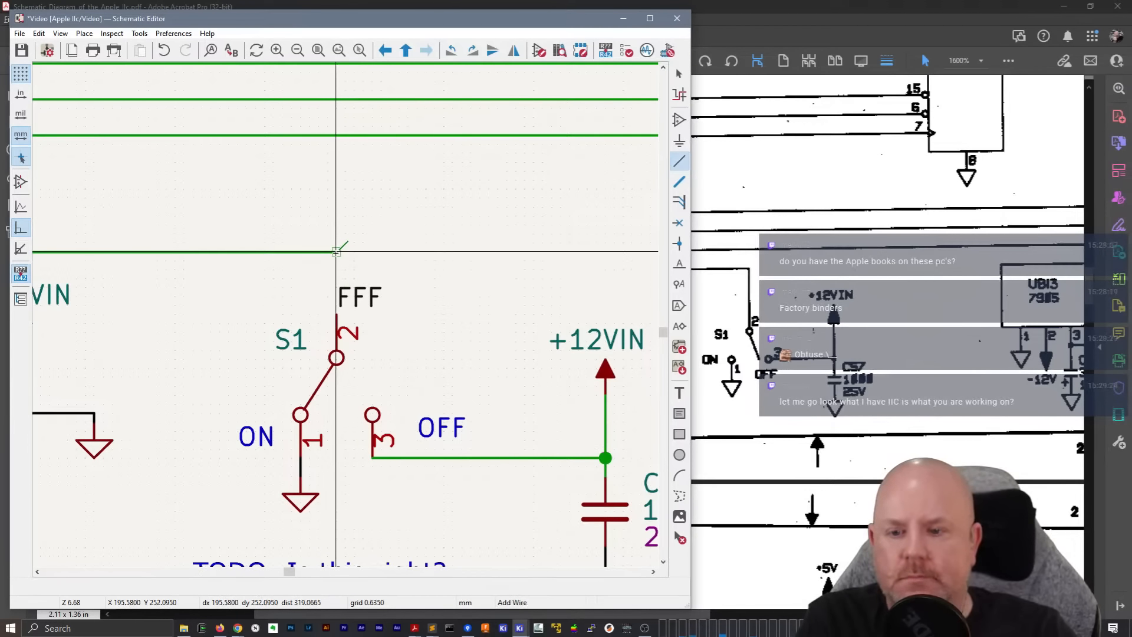
{"action": "left_click", "coordinate": [338, 315]}
{"action": "key", "text": "Escape"}
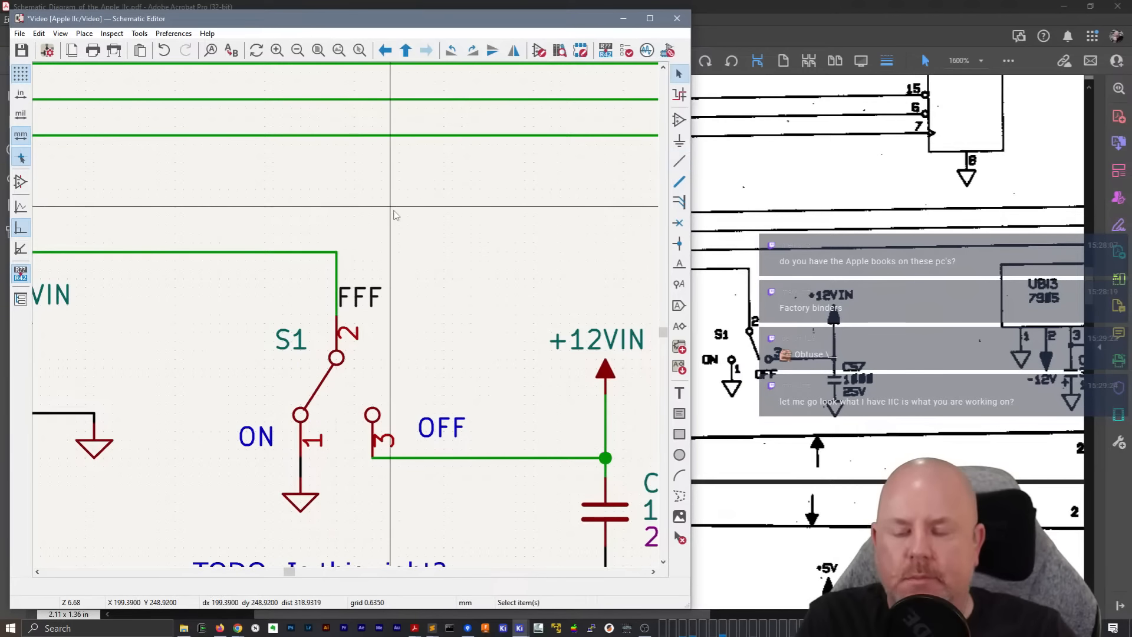
Switch to Acrobat and review the schematic PDF from the page 2 power inputs to page 5 connectors J2 and J5, ending at UE1 on page 2
{"action": "scroll", "coordinate": [338, 316], "scroll_direction": "down", "scroll_amount": 5}
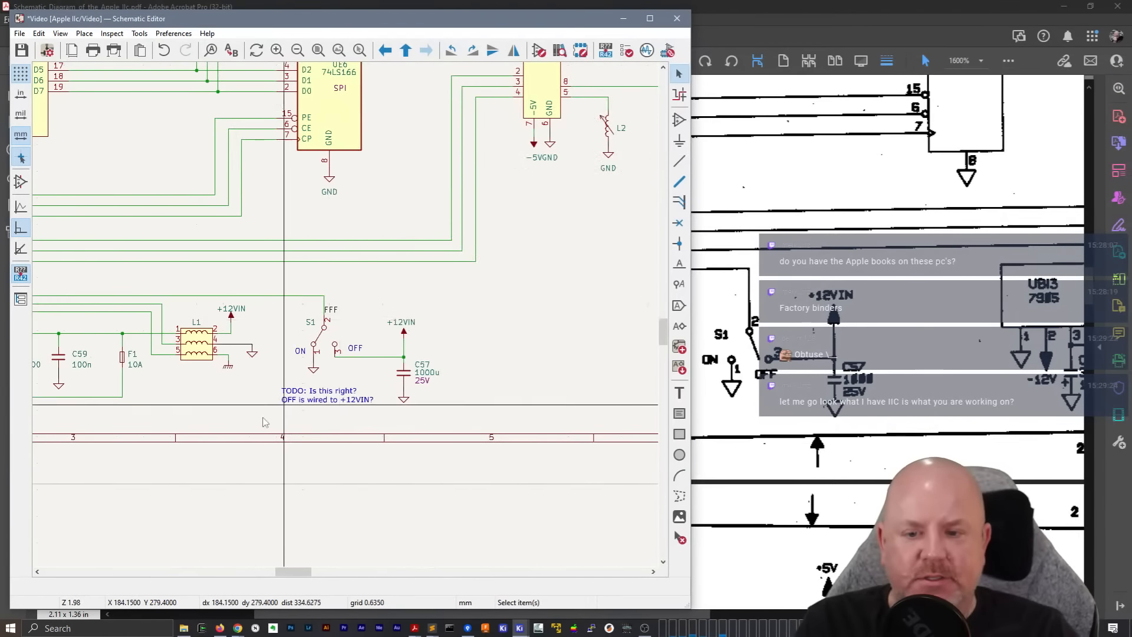
{"action": "middle_click_drag", "start_coordinate": [200, 402], "coordinate": [471, 366]}
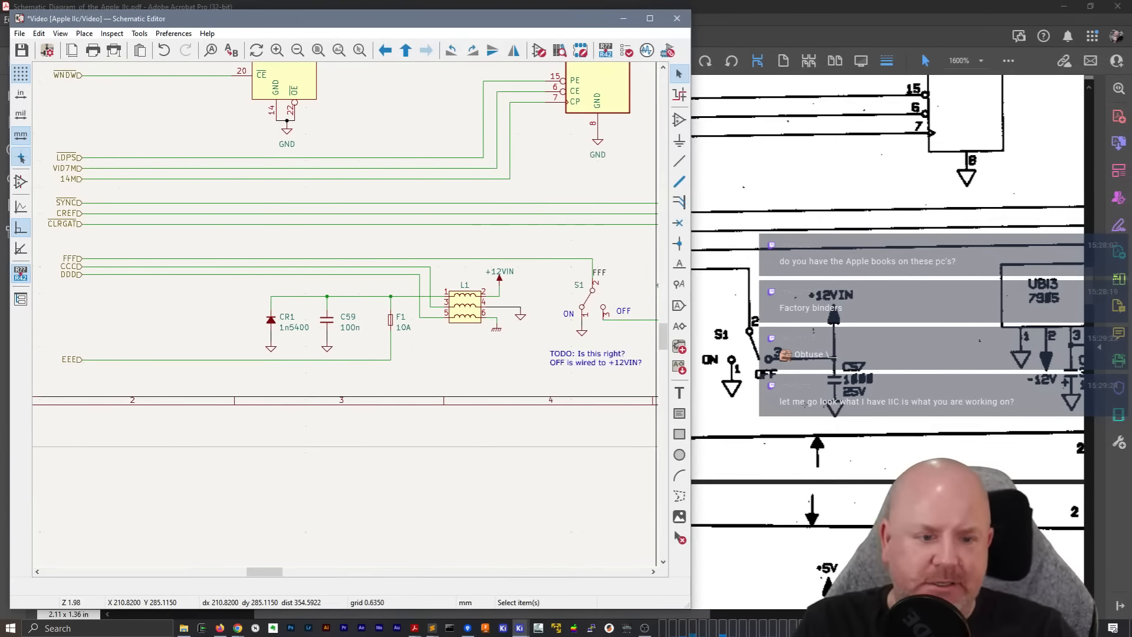
{"action": "left_click", "coordinate": [774, 6]}
{"action": "key", "text": "super+Right"}
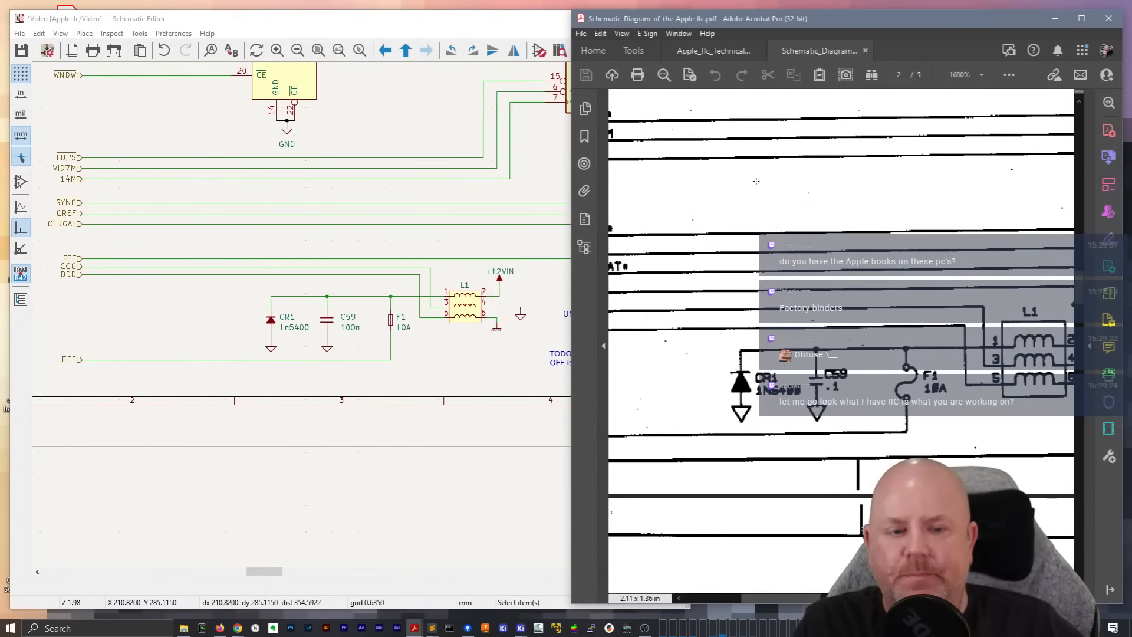
{"action": "scroll", "coordinate": [771, 541], "scroll_direction": "down", "scroll_amount": 5}
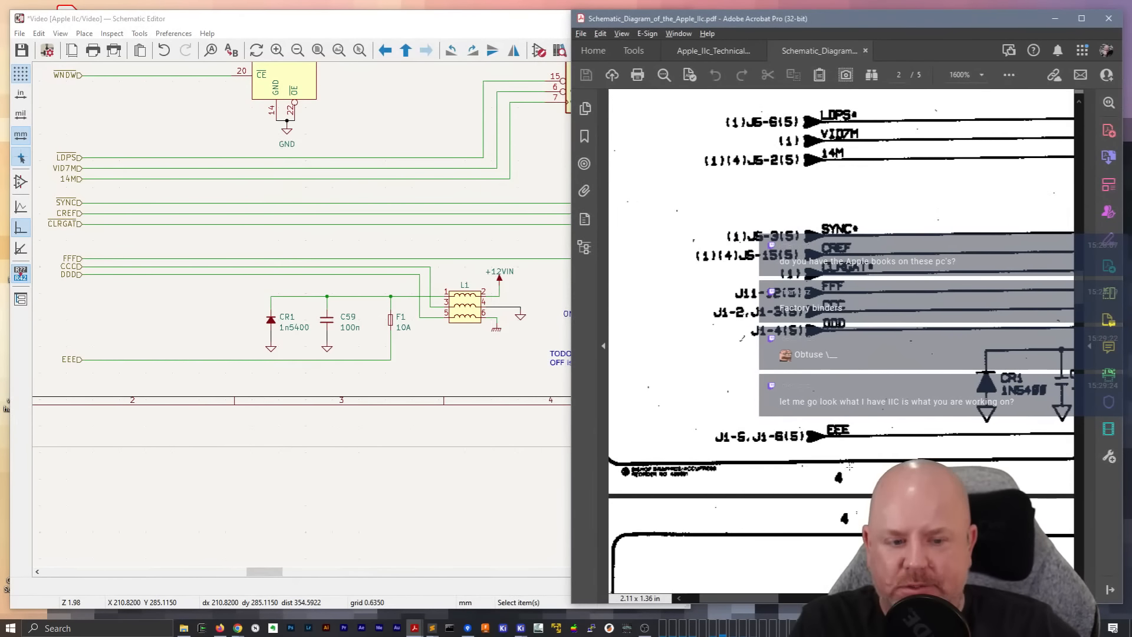
{"action": "scroll", "coordinate": [865, 460], "scroll_direction": "down", "scroll_amount": 10}
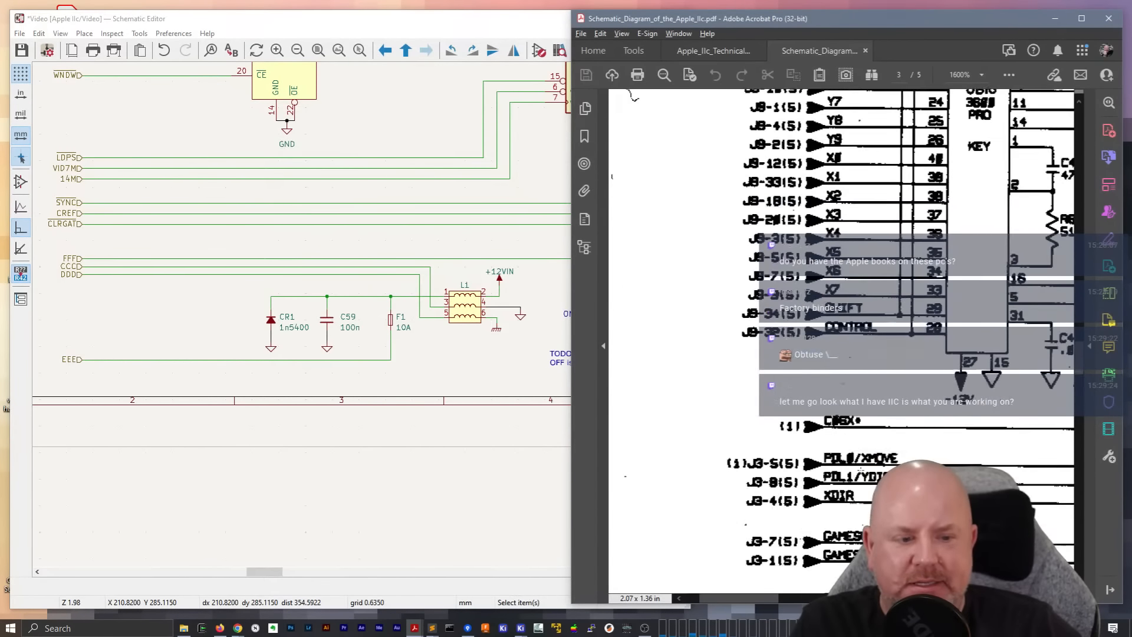
{"action": "scroll", "coordinate": [865, 459], "scroll_direction": "down", "scroll_amount": 15}
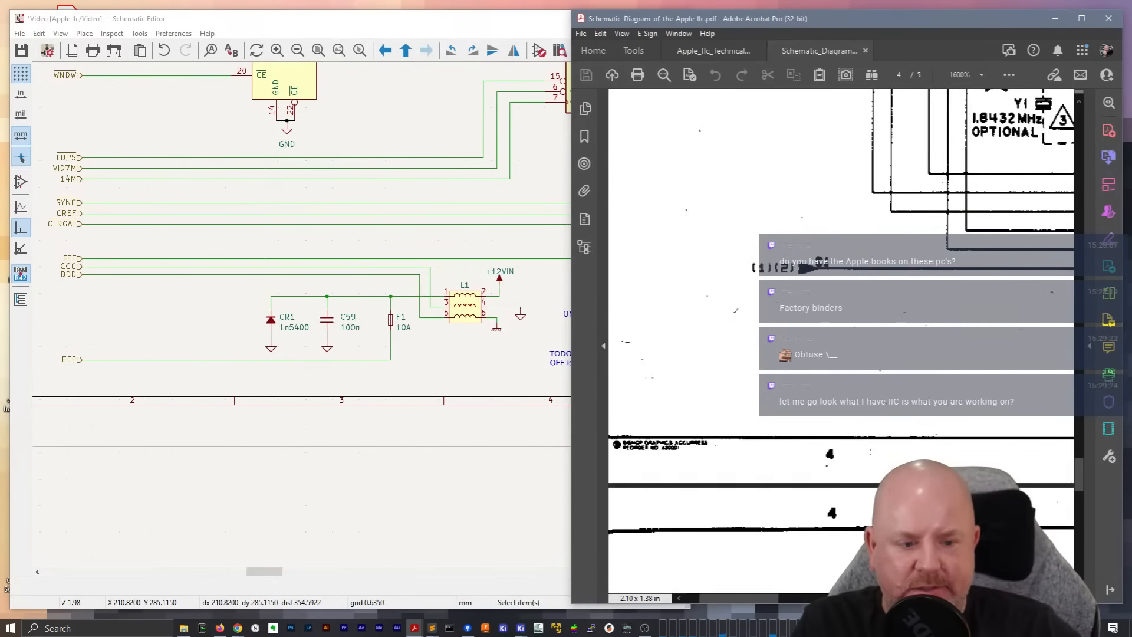
{"action": "scroll", "coordinate": [871, 451], "scroll_direction": "down", "scroll_amount": 6}
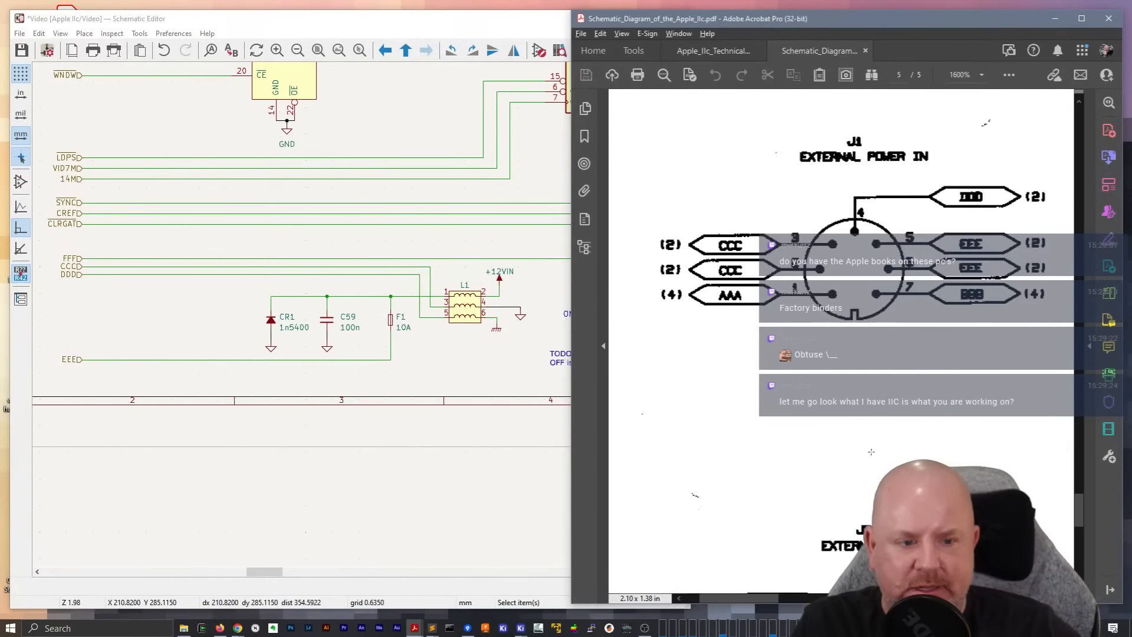
{"action": "double_click", "coordinate": [870, 12]}
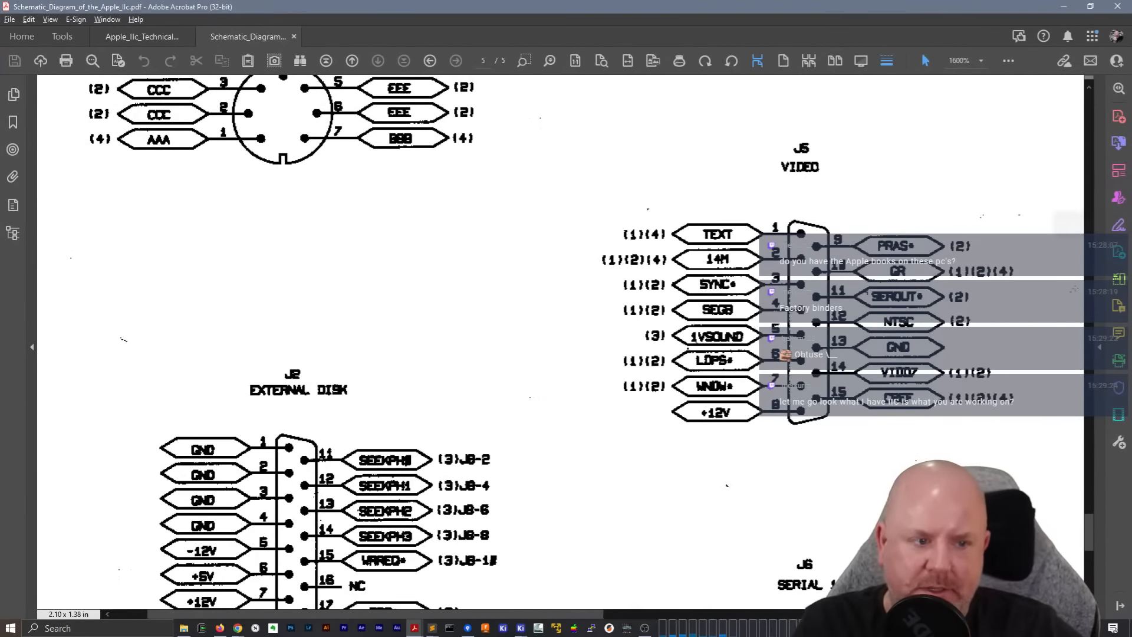
{"action": "left_click_drag", "start_coordinate": [1089, 530], "coordinate": [1083, 564]}
{"action": "left_click_drag", "start_coordinate": [568, 614], "coordinate": [1127, 269]}
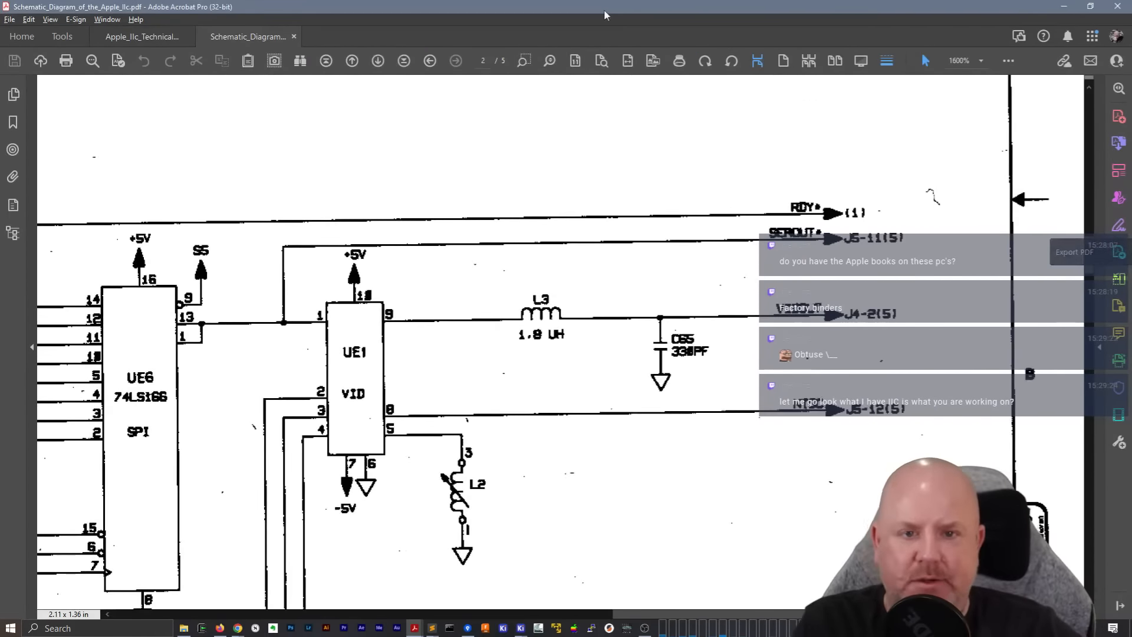
Browse the Apple IIc Technical Reference Manual, checking the list of Chapter 11 Hardware Implementation figures on page 19
{"action": "double_click", "coordinate": [522, 11]}
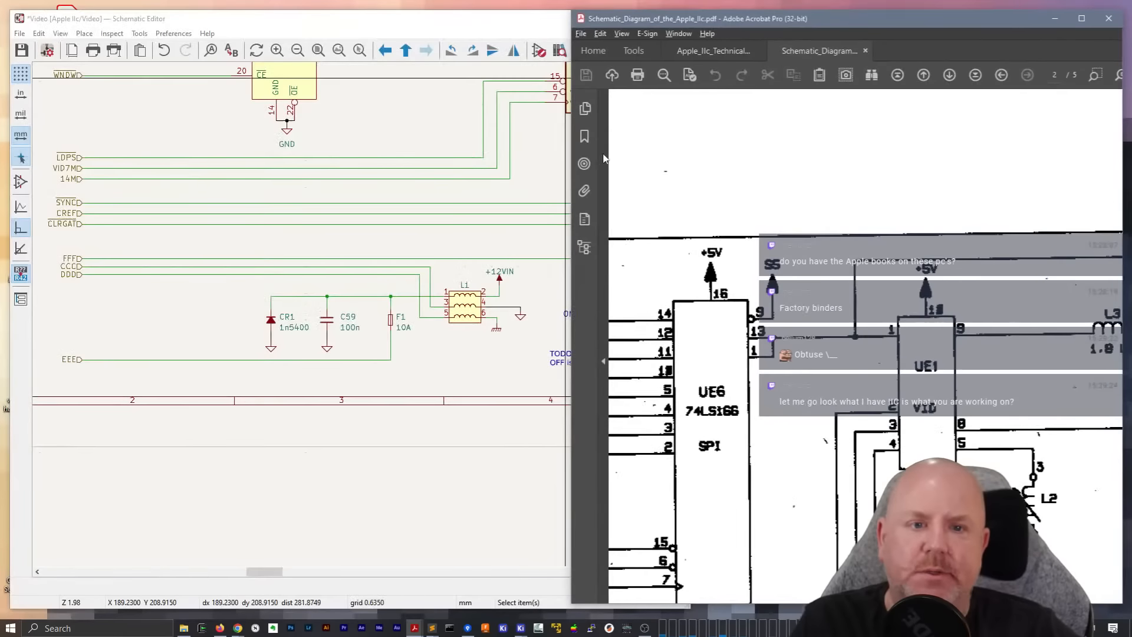
{"action": "left_click", "coordinate": [711, 54]}
{"action": "double_click", "coordinate": [832, 19]}
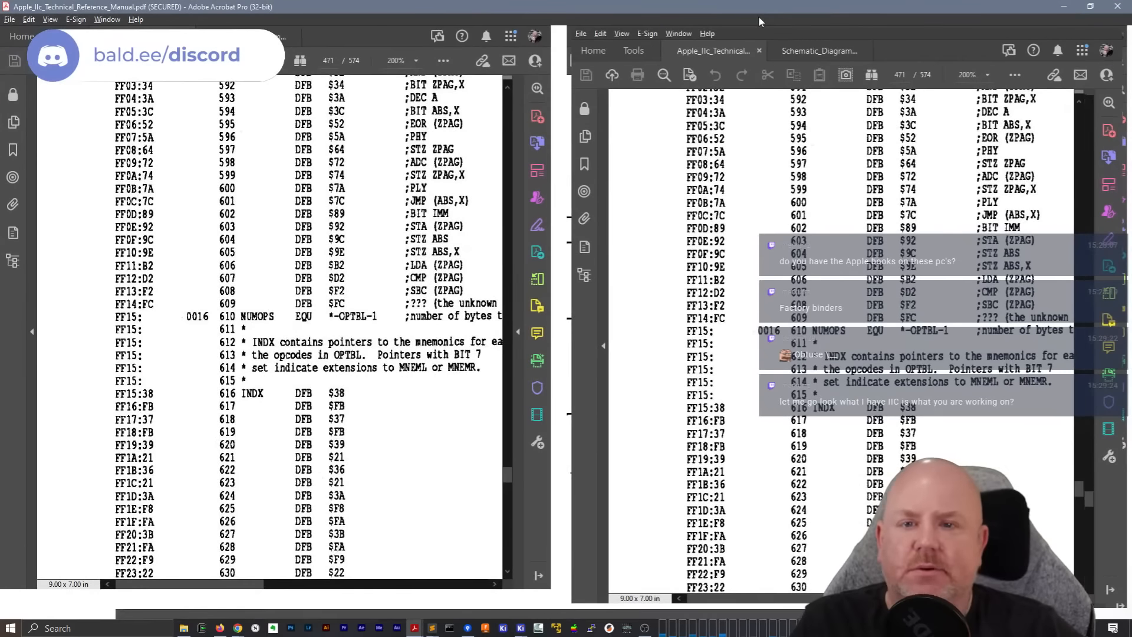
{"action": "left_click_drag", "start_coordinate": [1089, 499], "coordinate": [1101, 126]}
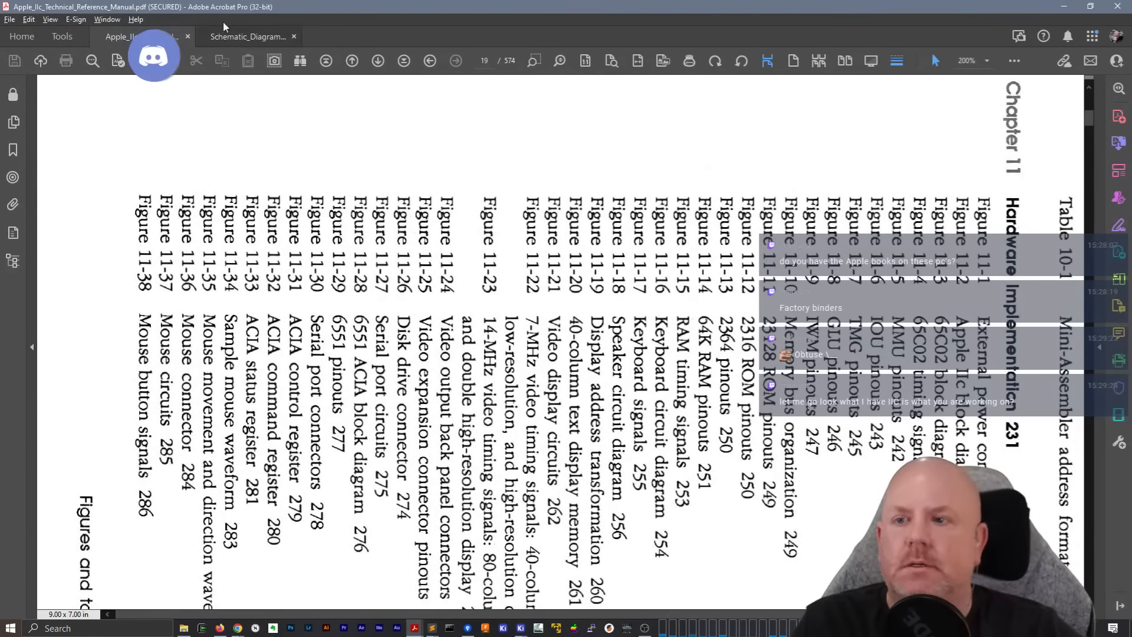
{"action": "left_click", "coordinate": [107, 19]}
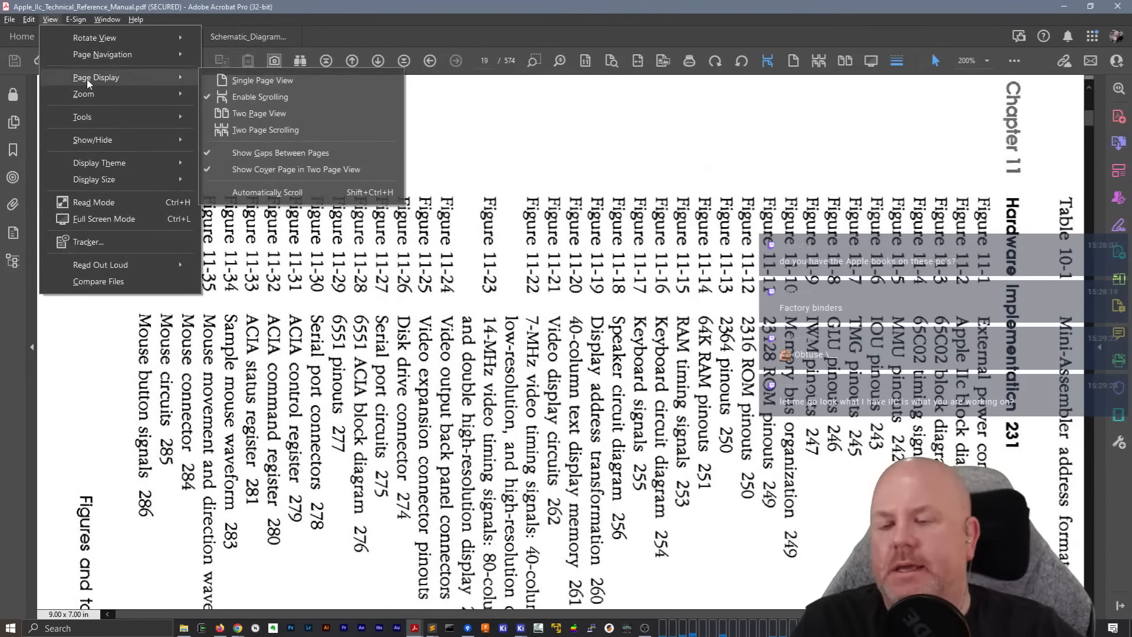
{"action": "mouse_move", "coordinate": [113, 55]}
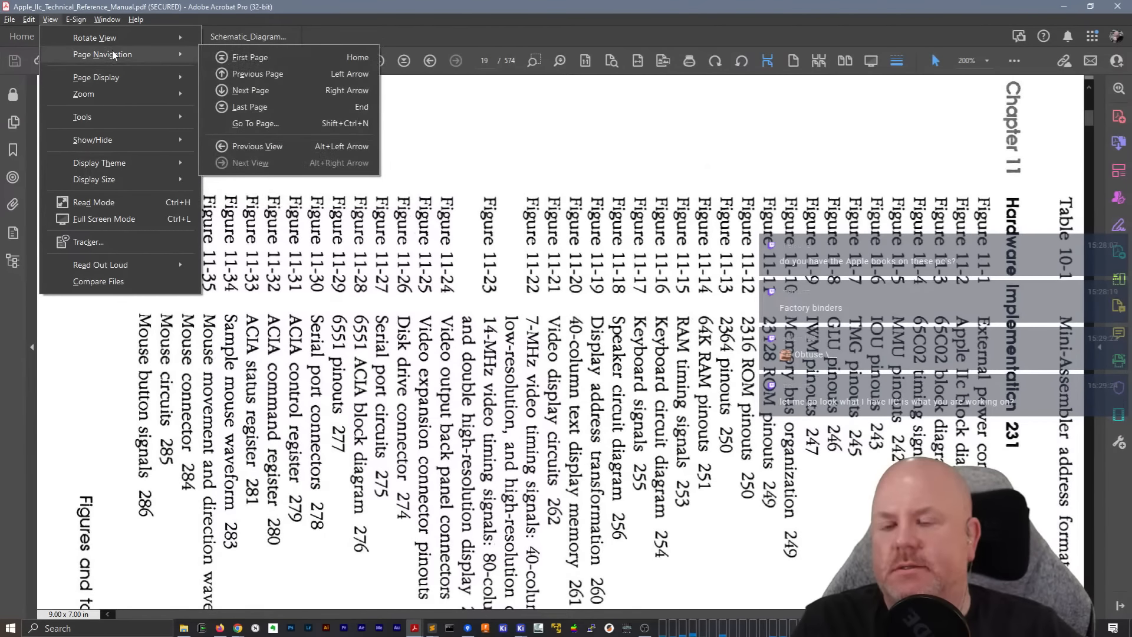
{"action": "left_click", "coordinate": [554, 23]}
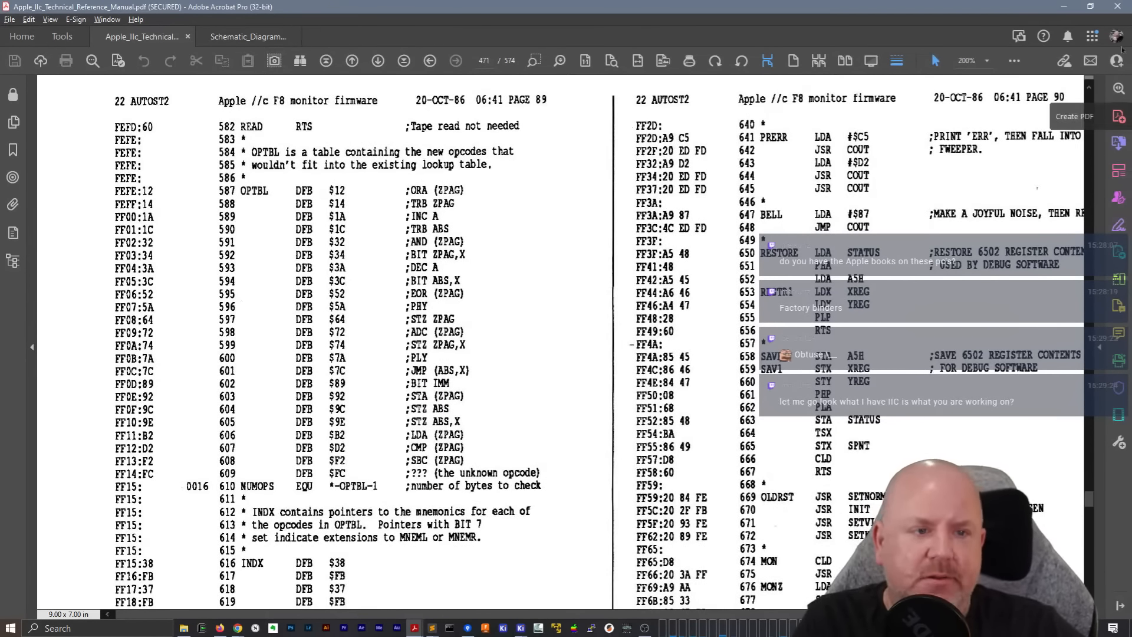
{"action": "left_click", "coordinate": [1090, 6]}
Narrow the KiCad schematic editor to fit beside Acrobat and show the UB13 7905 regulator circuit on page 2 of the schematic PDF
{"action": "left_click", "coordinate": [484, 25]}
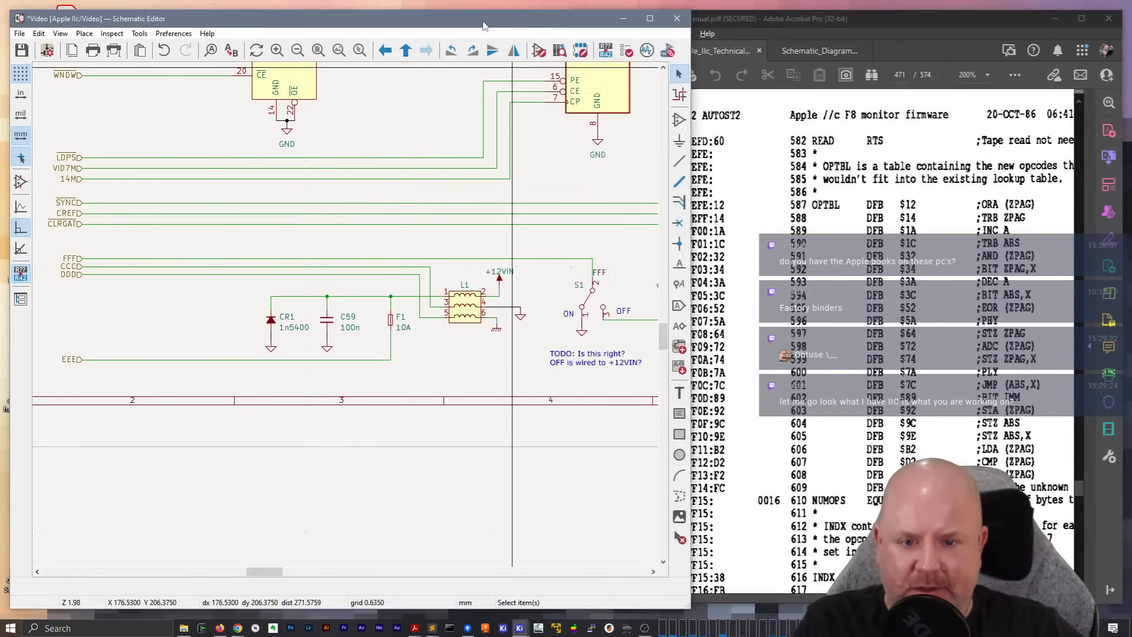
{"action": "left_click_drag", "start_coordinate": [479, 24], "coordinate": [449, 599]}
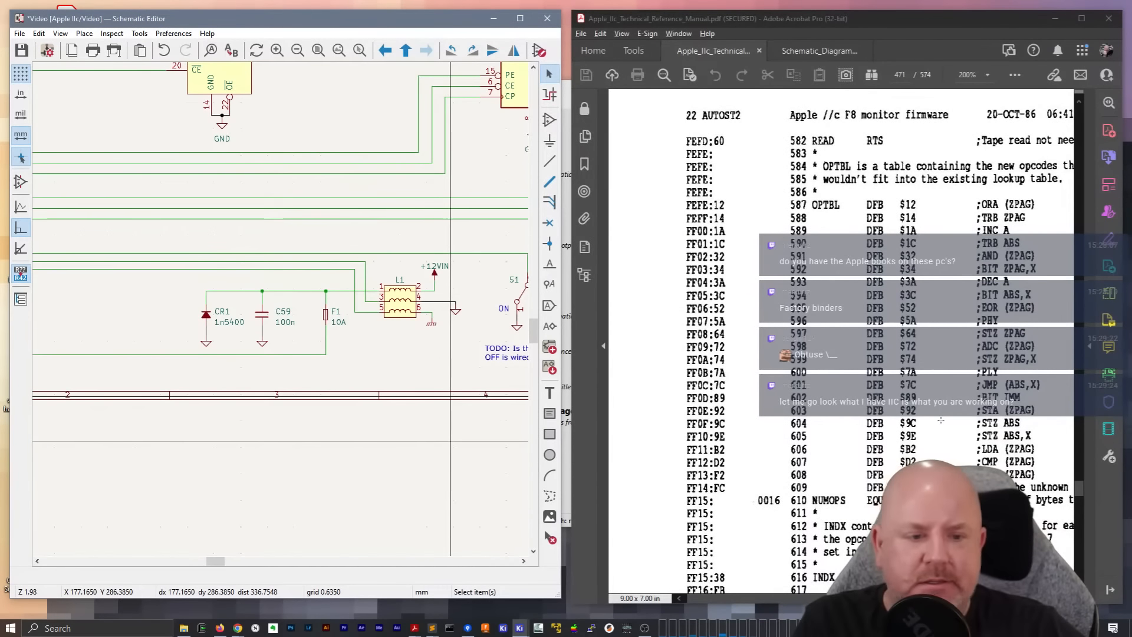
{"action": "left_click", "coordinate": [825, 51]}
{"action": "scroll", "coordinate": [918, 419], "scroll_direction": "down", "scroll_amount": 9}
{"action": "scroll", "coordinate": [918, 419], "scroll_direction": "up", "scroll_amount": 7}
{"action": "scroll", "coordinate": [919, 419], "scroll_direction": "down", "scroll_amount": 3}
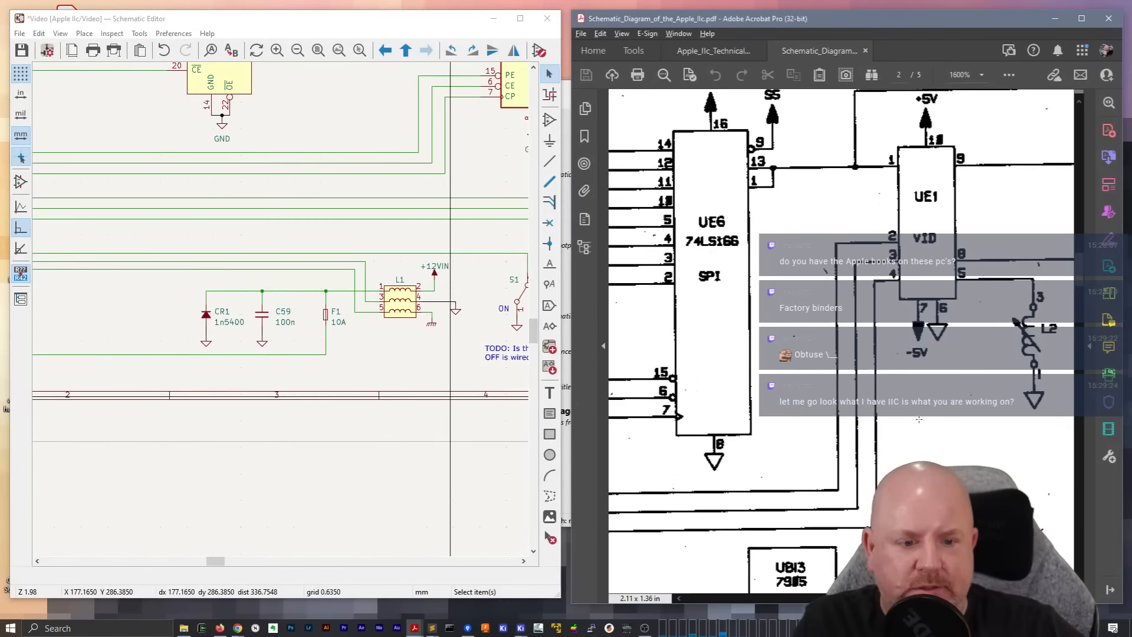
{"action": "scroll", "coordinate": [919, 419], "scroll_direction": "down", "scroll_amount": 10}
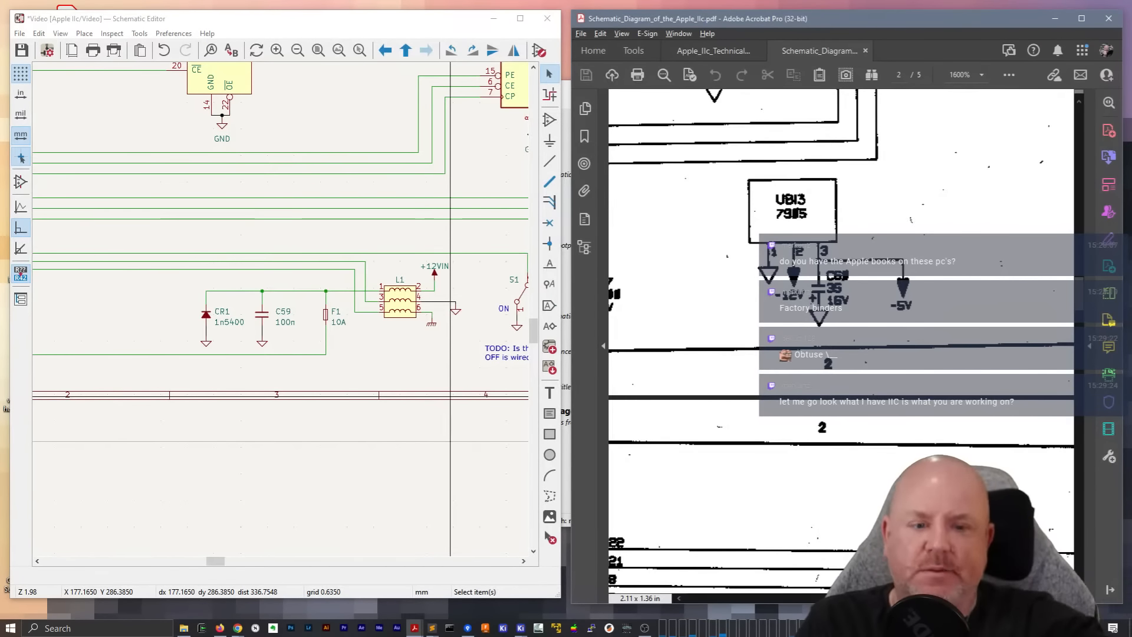
{"action": "scroll", "coordinate": [842, 342], "scroll_direction": "left", "scroll_amount": 5}
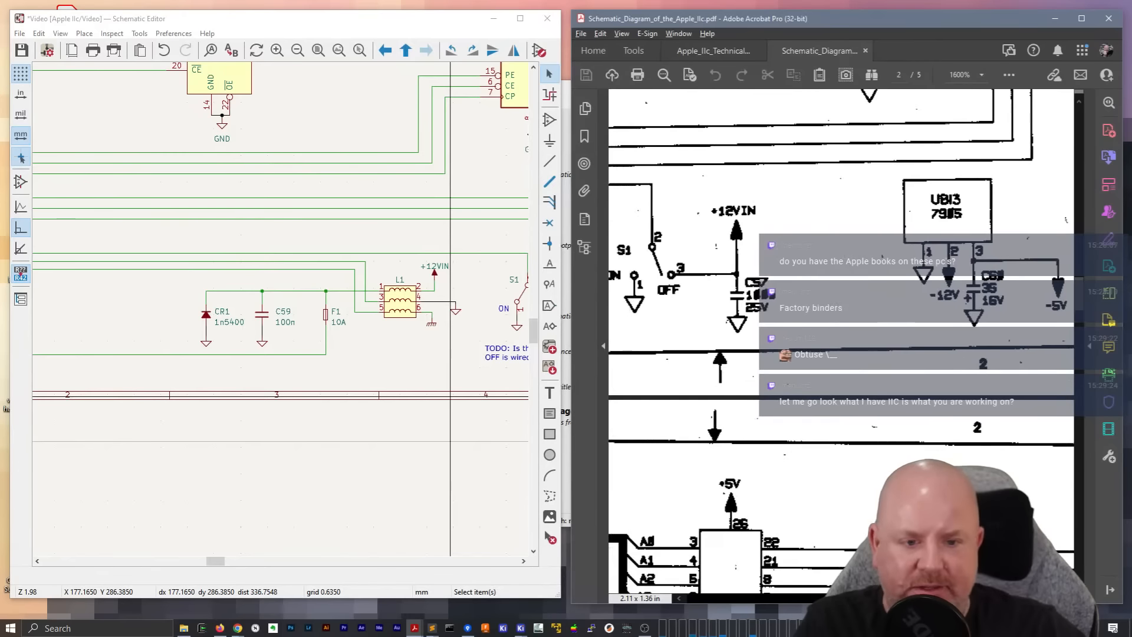
{"action": "scroll", "coordinate": [841, 342], "scroll_direction": "right", "scroll_amount": 5}
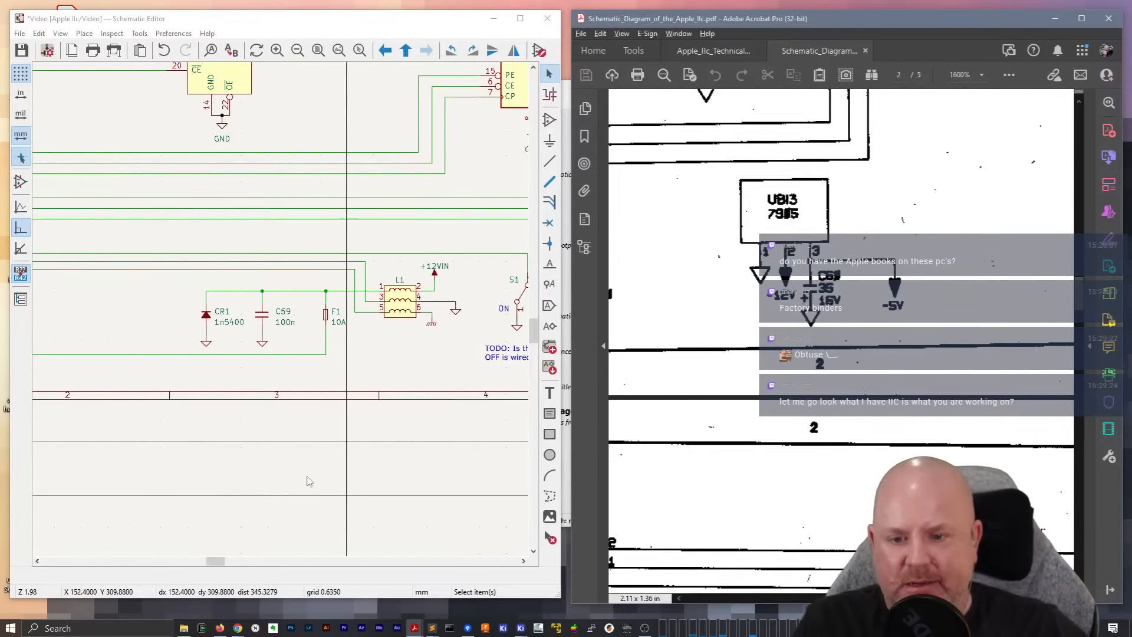
Add an L7905 negative linear regulator to the KiCad Video schematic in the free area right of C57
{"action": "left_click_drag", "start_coordinate": [216, 561], "coordinate": [257, 562]}
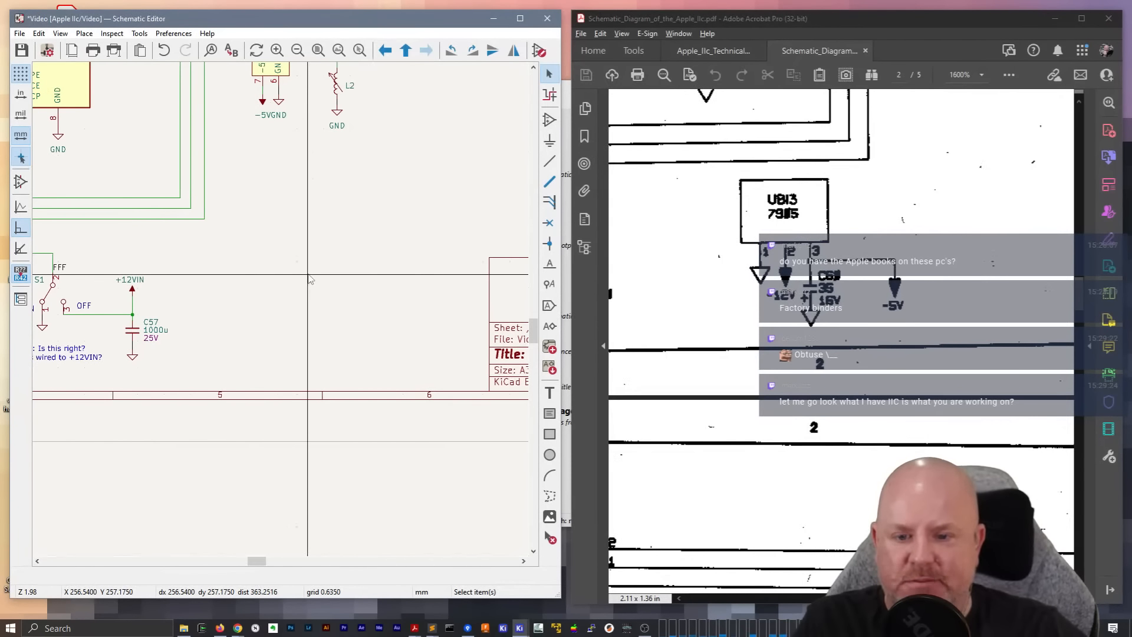
{"action": "key", "text": "a"}
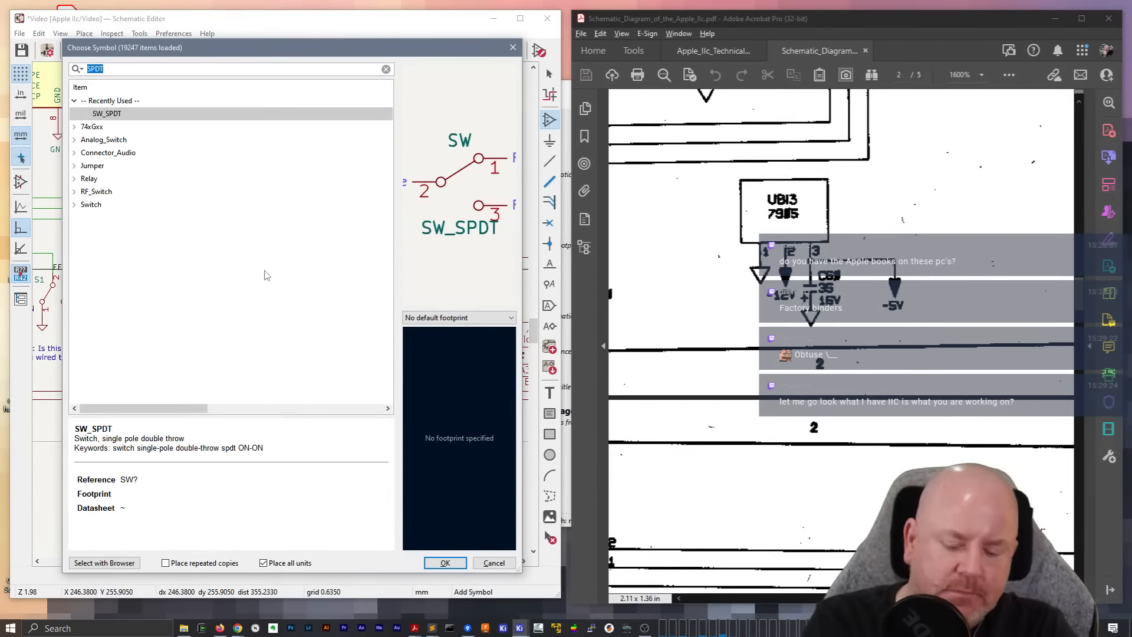
{"action": "type", "text": "7905"}
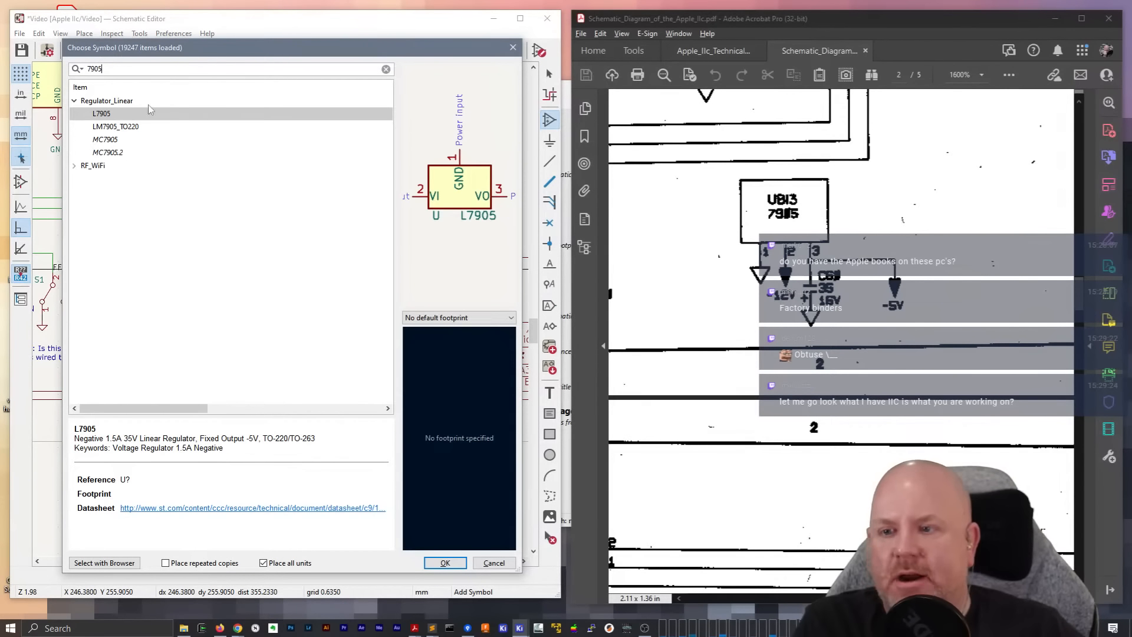
{"action": "double_click", "coordinate": [108, 116]}
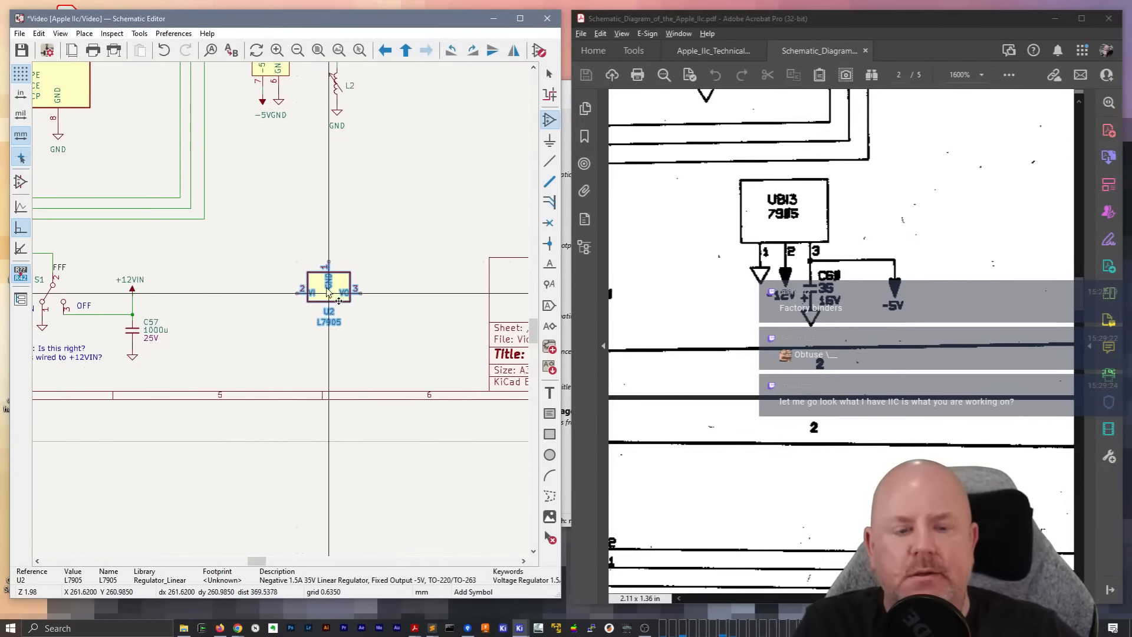
{"action": "scroll", "coordinate": [329, 293], "scroll_direction": "up", "scroll_amount": 2}
{"action": "scroll", "coordinate": [321, 298], "scroll_direction": "down", "scroll_amount": 2}
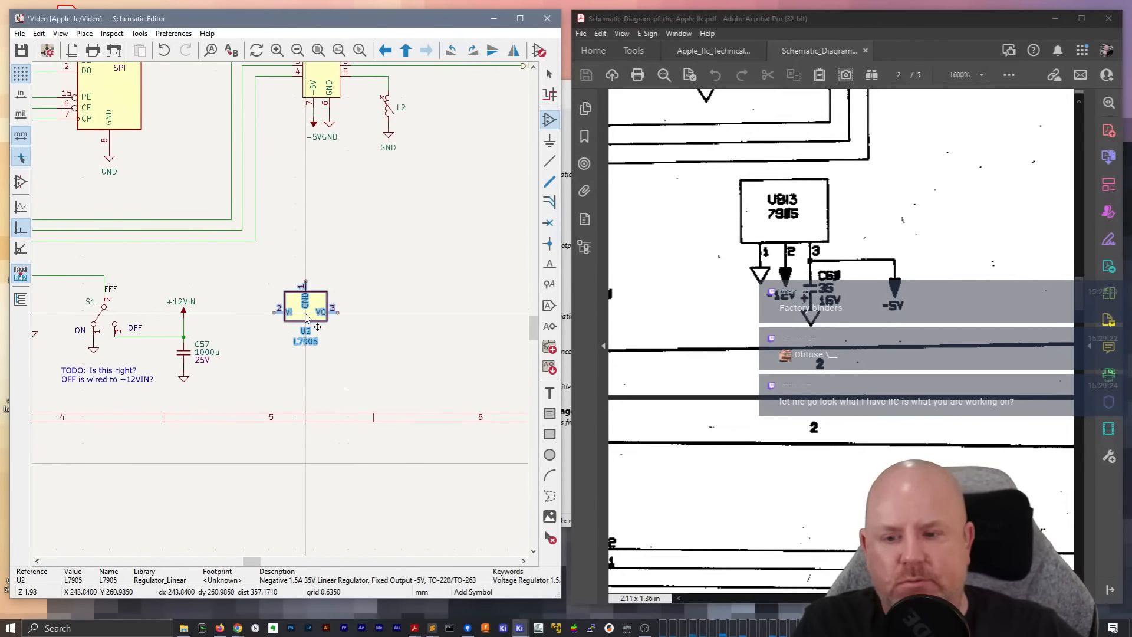
{"action": "key", "text": "r"}
{"action": "key", "text": "r"}
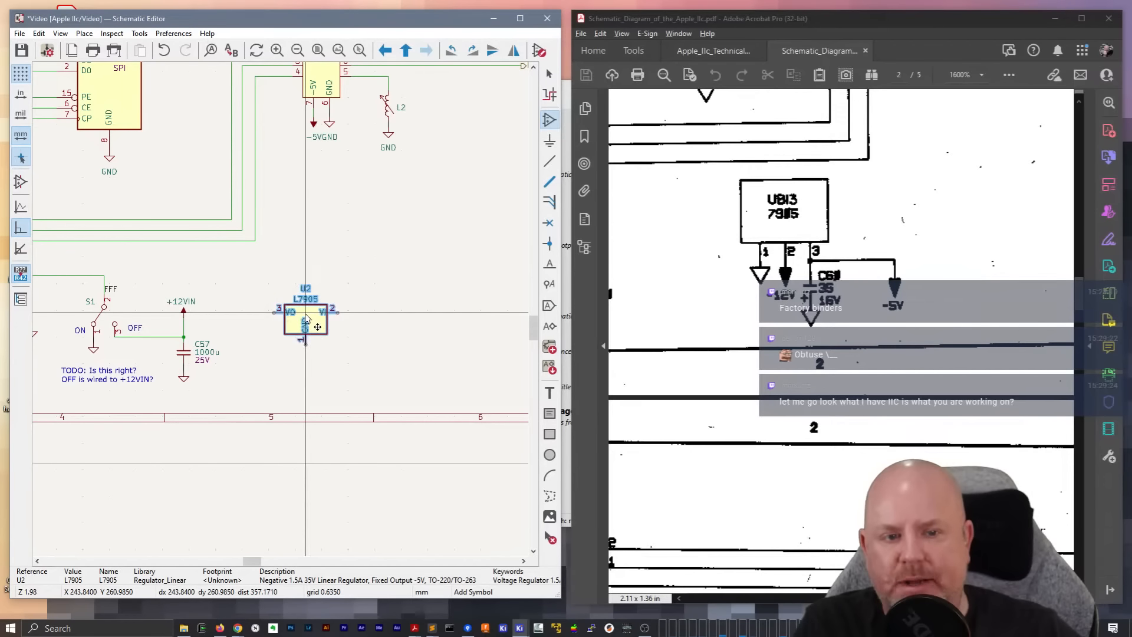
{"action": "key", "text": "r"}
Rotate the L7905 regulator by 180 degrees so that its GND pin points down
{"action": "key", "text": "r"}
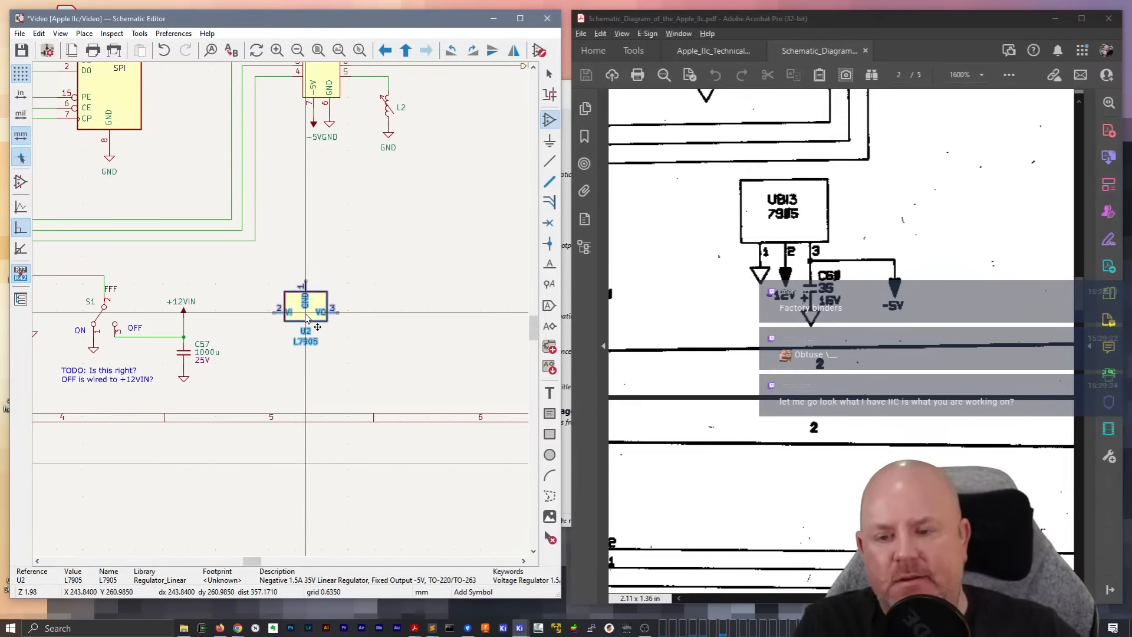
{"action": "left_click", "coordinate": [306, 315]}
{"action": "key", "text": "Escape"}
{"action": "left_click", "coordinate": [311, 306]}
{"action": "key", "text": "r"}
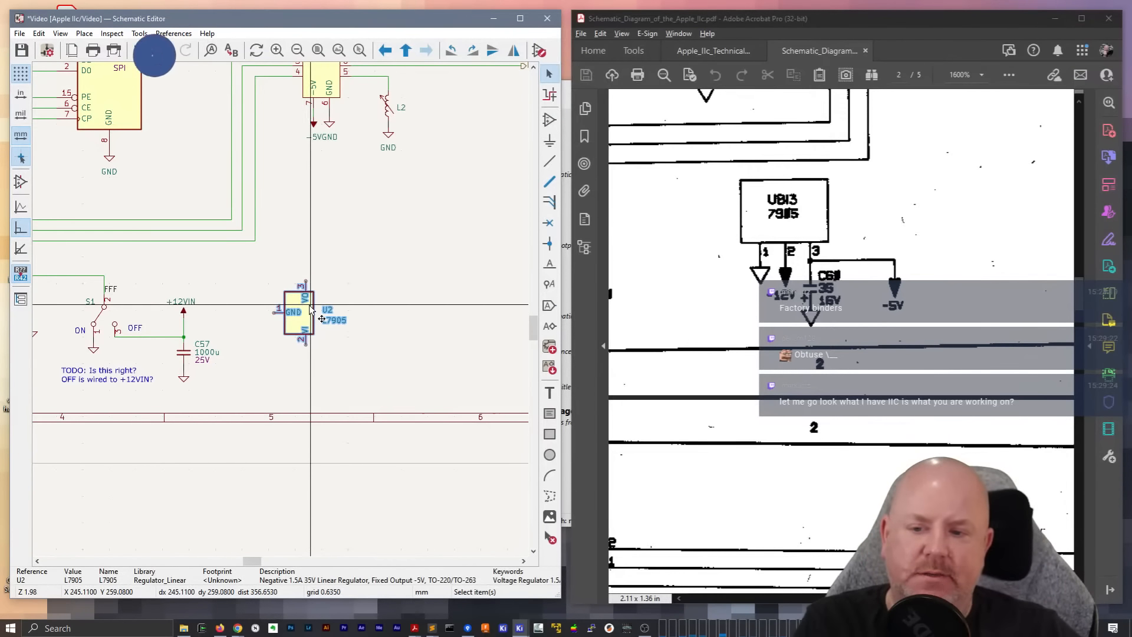
{"action": "key", "text": "r"}
{"action": "key", "text": "Escape"}
Open the placed L7905 regulator's symbol for editing in the Symbol Editor
{"action": "scroll", "coordinate": [311, 311], "scroll_direction": "up", "scroll_amount": 3}
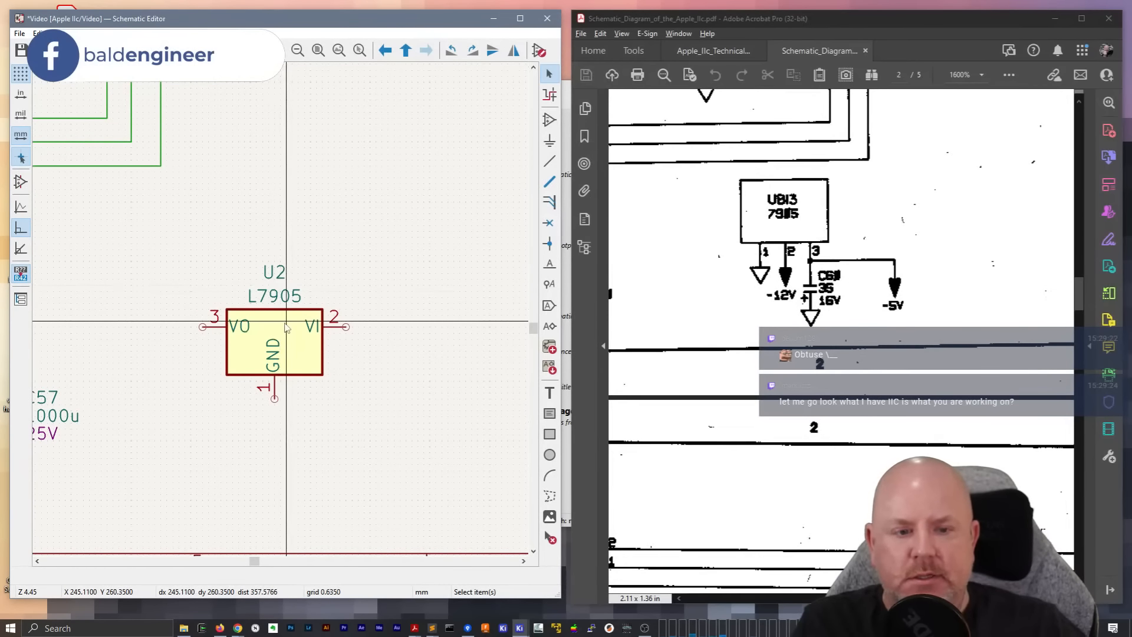
{"action": "left_click", "coordinate": [284, 330]}
{"action": "double_click", "coordinate": [284, 330]}
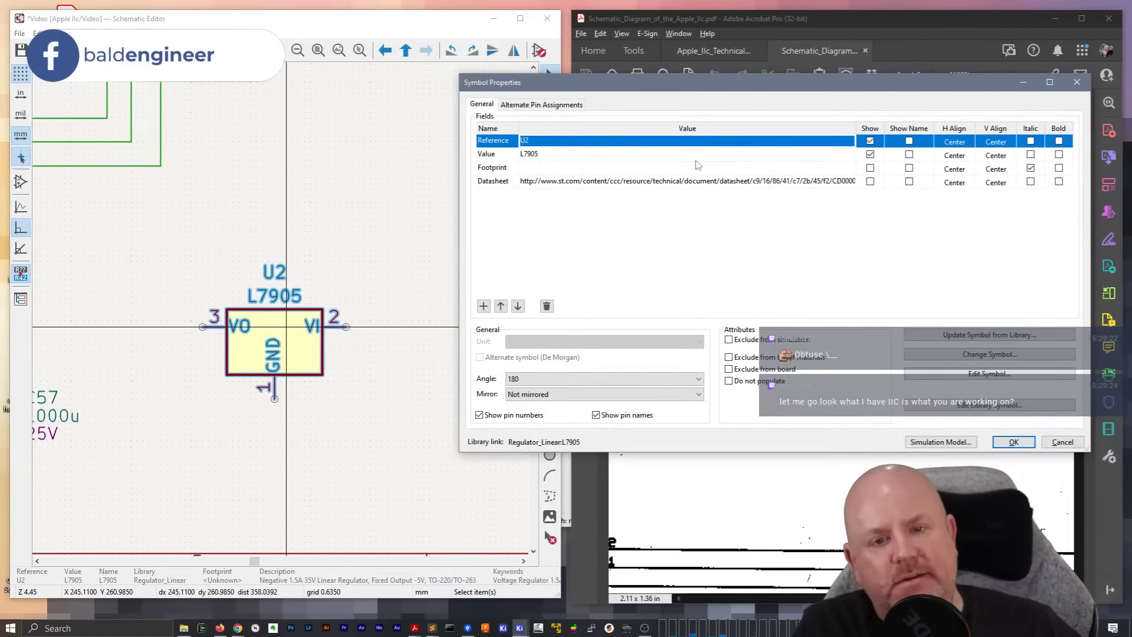
{"action": "left_click", "coordinate": [929, 376]}
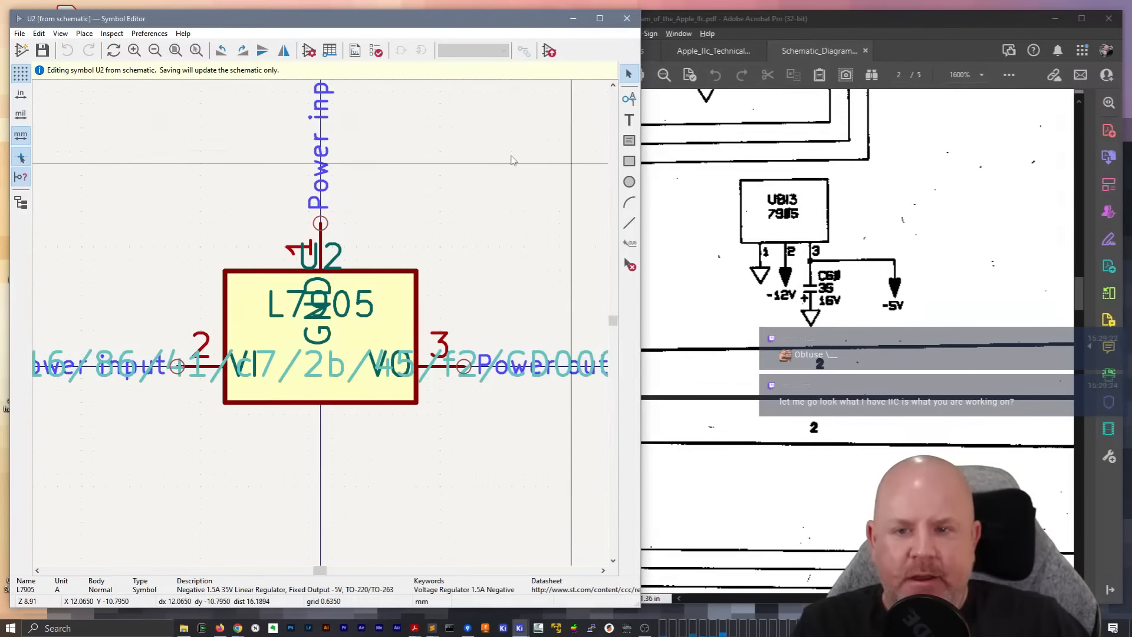
Save a copy of the L7905 symbol into the Apple IIc Schematic Symbols library
{"action": "left_click", "coordinate": [22, 33]}
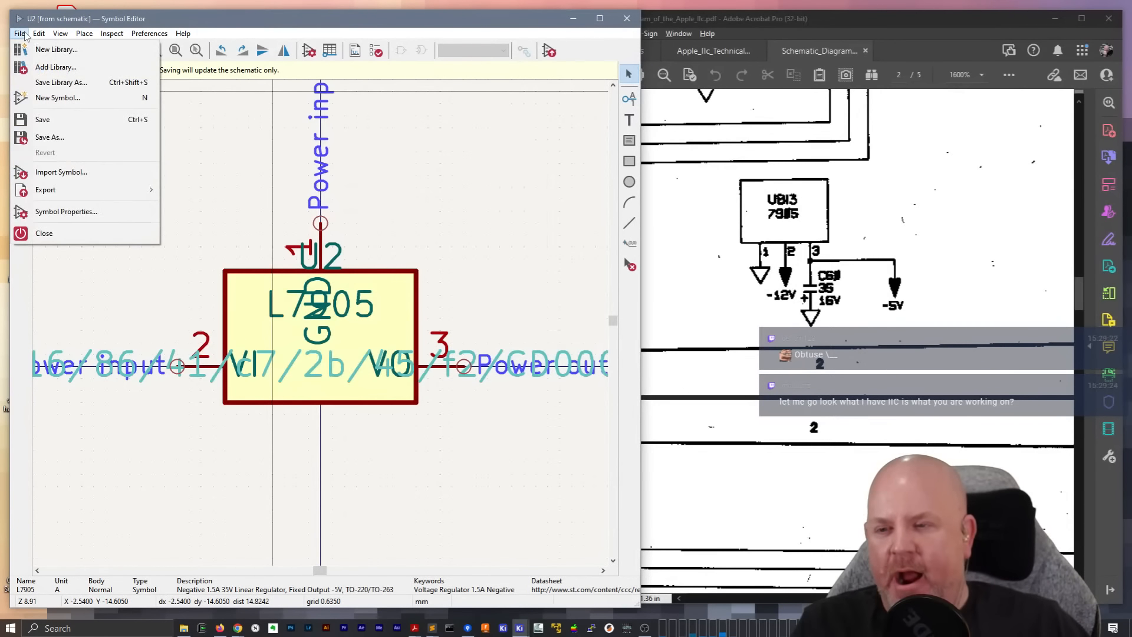
{"action": "left_click", "coordinate": [60, 142]}
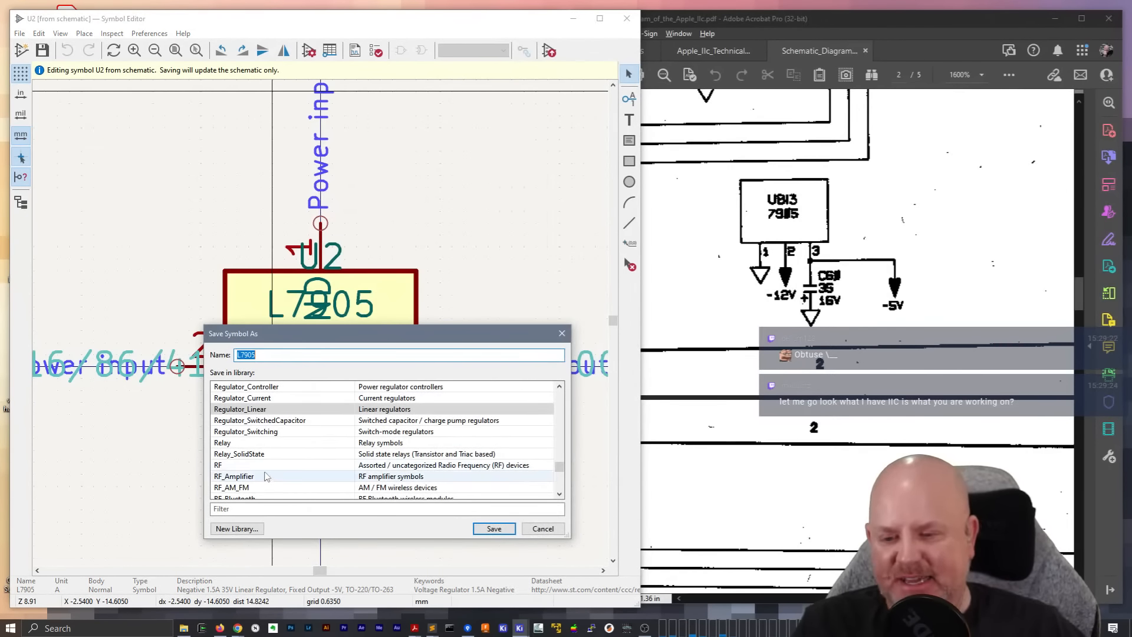
{"action": "left_click", "coordinate": [254, 409]}
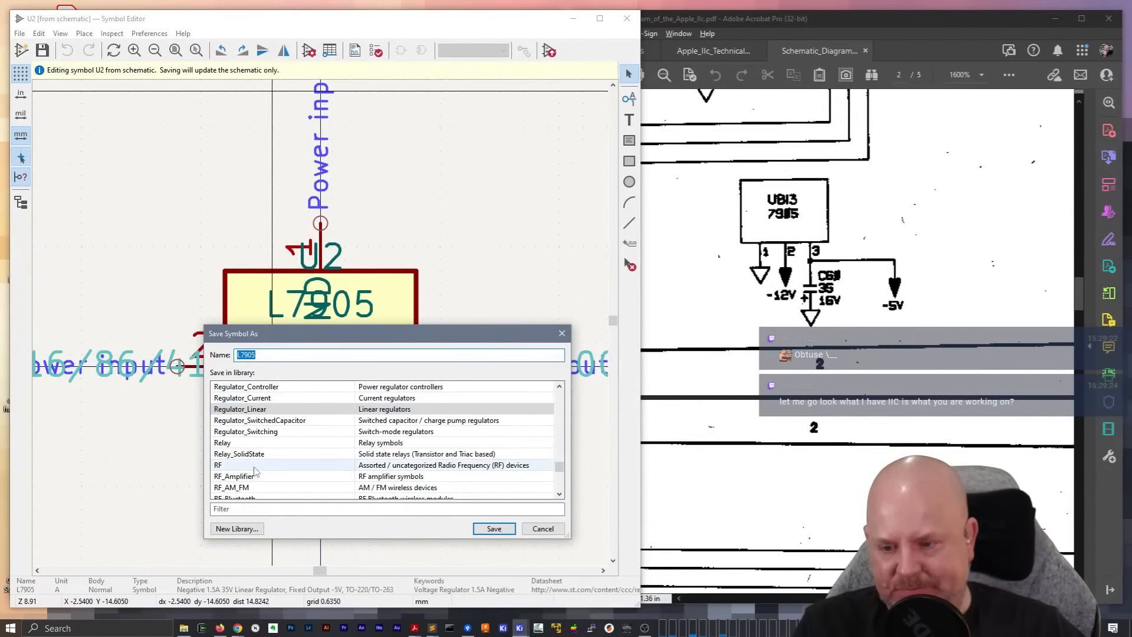
{"action": "left_click", "coordinate": [256, 508]}
{"action": "type", "text": "II"}
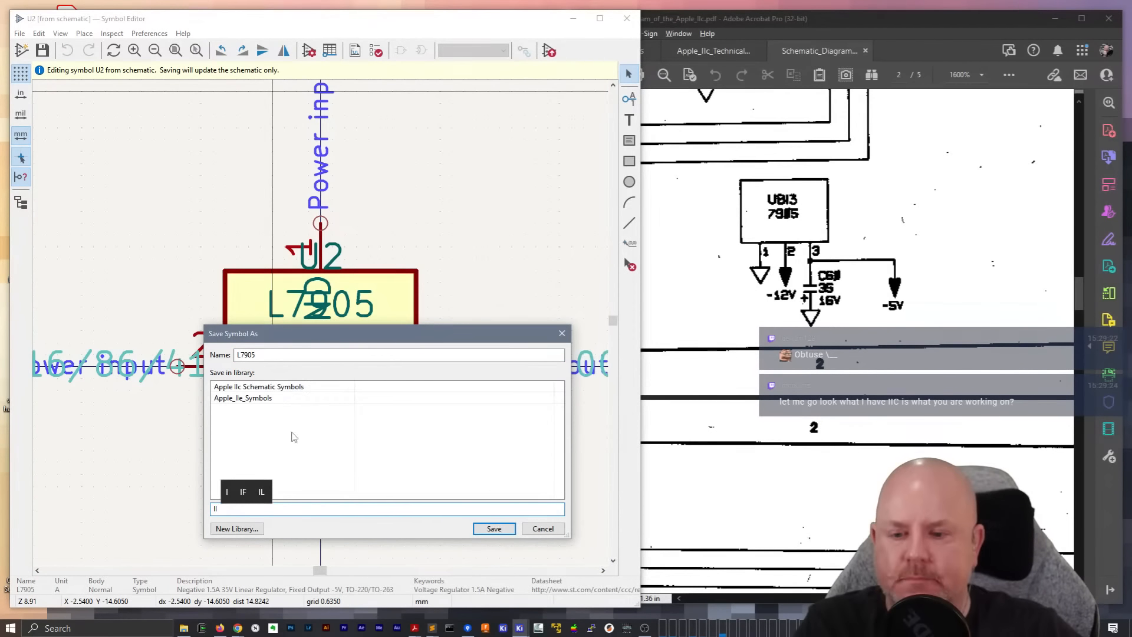
{"action": "left_click", "coordinate": [274, 388]}
{"action": "double_click", "coordinate": [273, 388]}
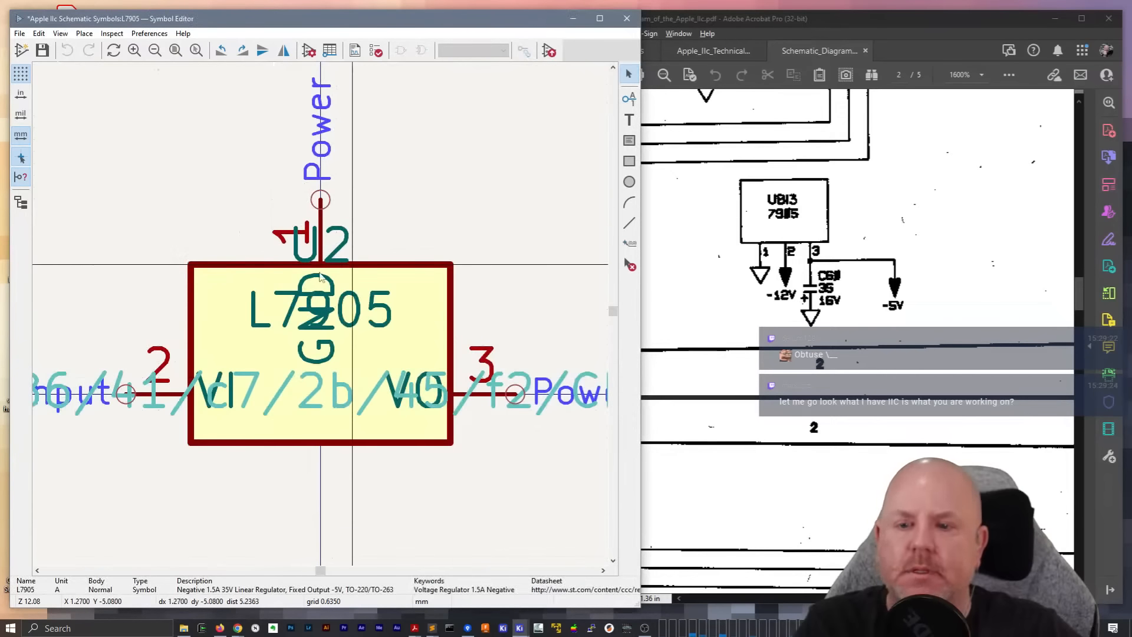
{"action": "scroll", "coordinate": [323, 323], "scroll_direction": "down", "scroll_amount": 4}
{"action": "scroll", "coordinate": [323, 322], "scroll_direction": "up", "scroll_amount": 2}
{"action": "key", "text": "ctrl+s"}
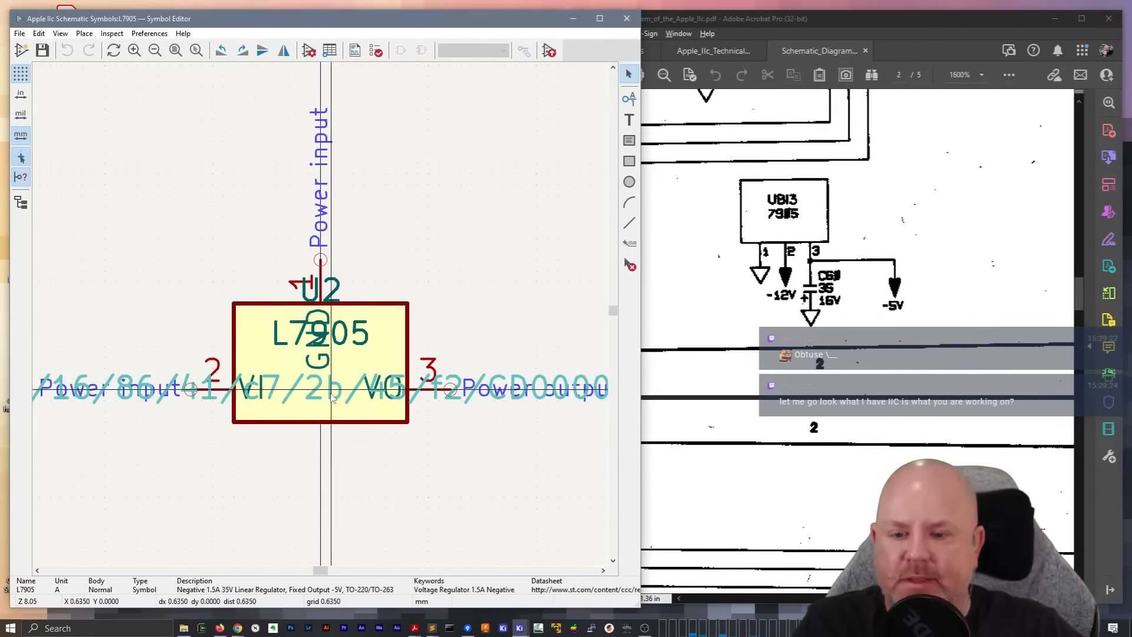
In the library symbol's properties, clear the Datasheet field and set the Reference to U
{"action": "left_click", "coordinate": [311, 52]}
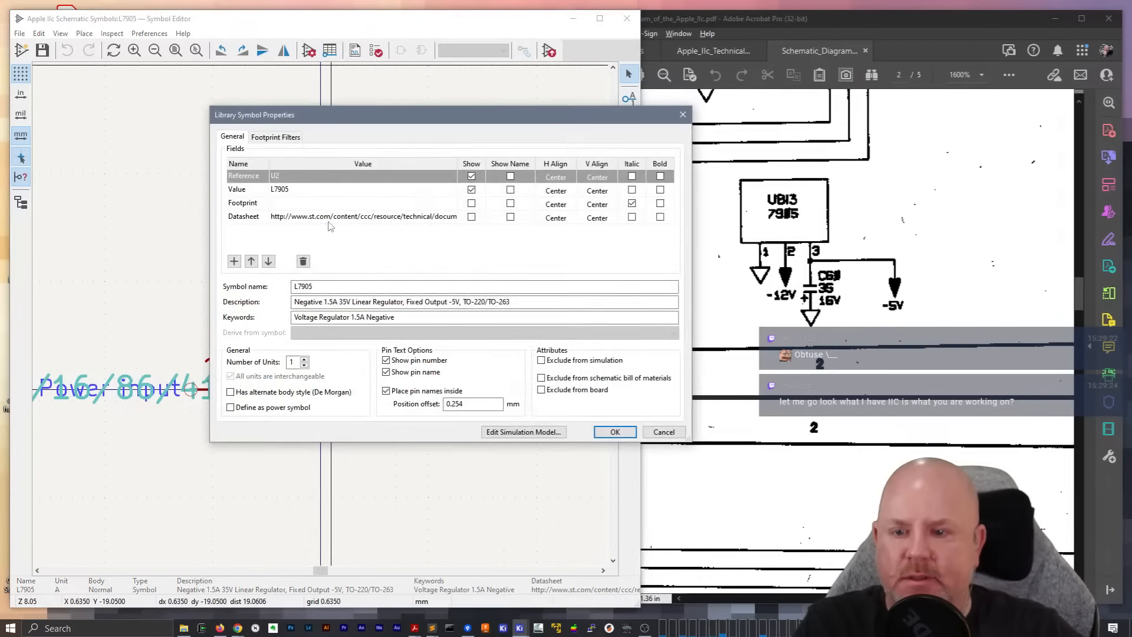
{"action": "left_click", "coordinate": [445, 216]}
{"action": "left_click", "coordinate": [390, 217]}
{"action": "key", "text": "BackSpace"}
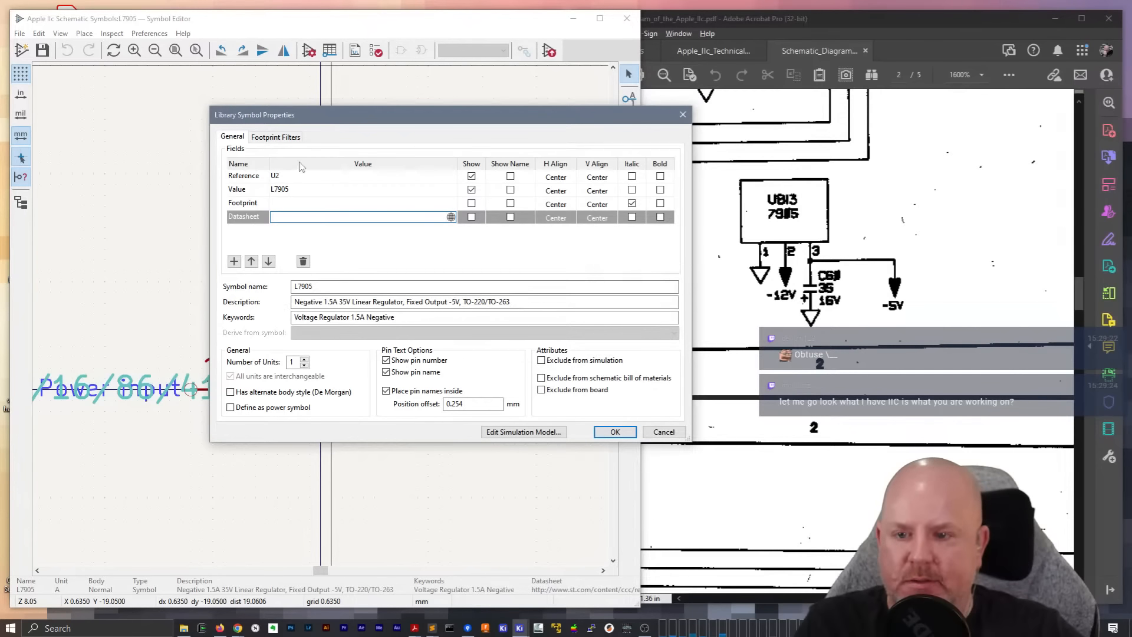
{"action": "left_click", "coordinate": [301, 177]}
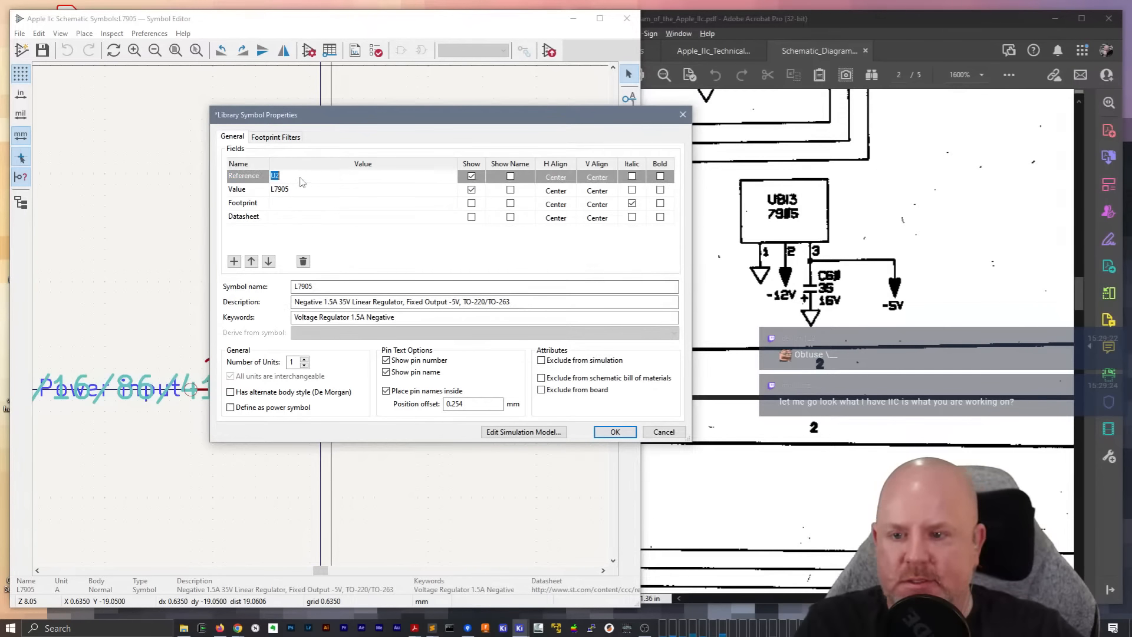
Name the symbol 7905, set its description to "7905 for -5V in IIC" and clear its keywords
{"action": "left_click", "coordinate": [332, 286]}
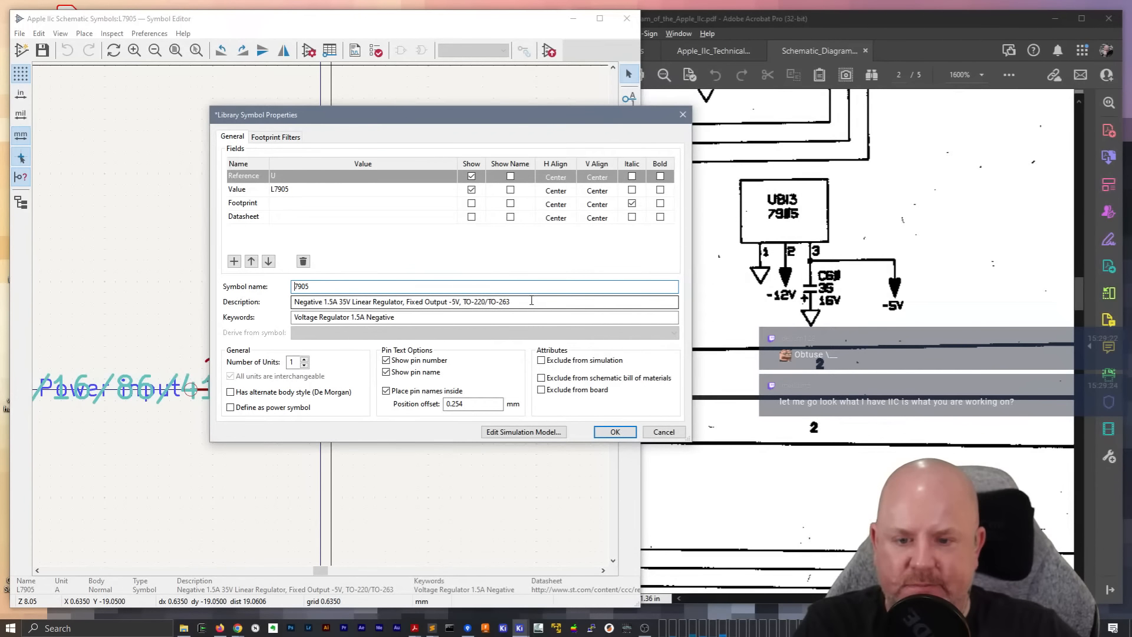
{"action": "left_click_drag", "start_coordinate": [463, 305], "coordinate": [579, 315]}
{"action": "key", "text": "ctrl+a"}
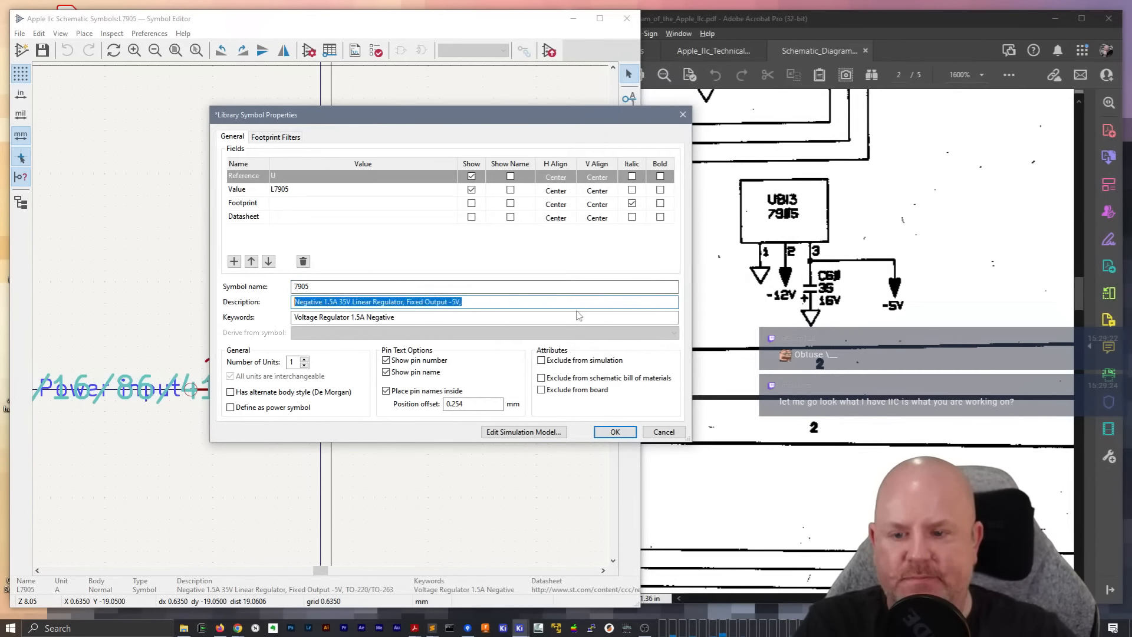
{"action": "type", "text": "878"}
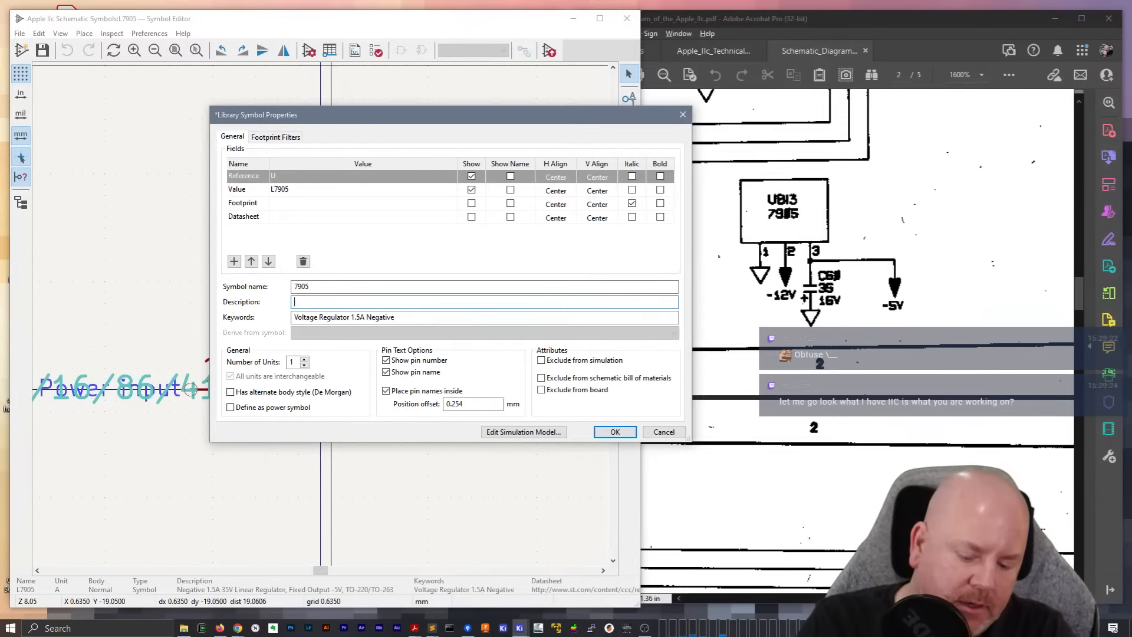
{"action": "type", "text": "7905 for -1"}
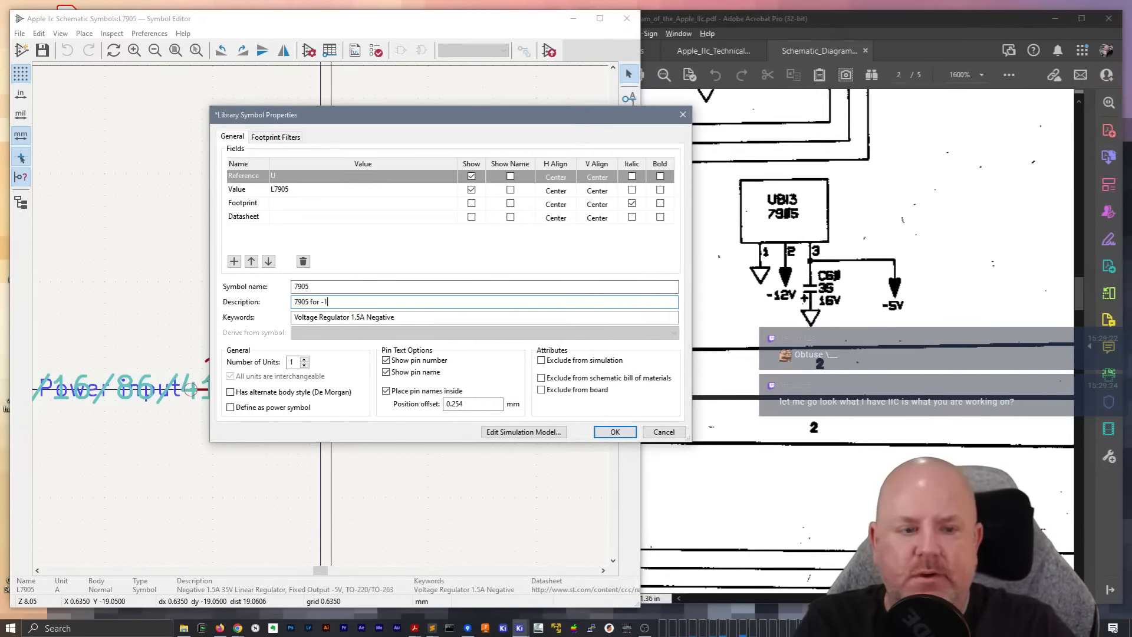
{"action": "key", "text": "BackSpace"}
{"action": "type", "text": "5V in IIC"}
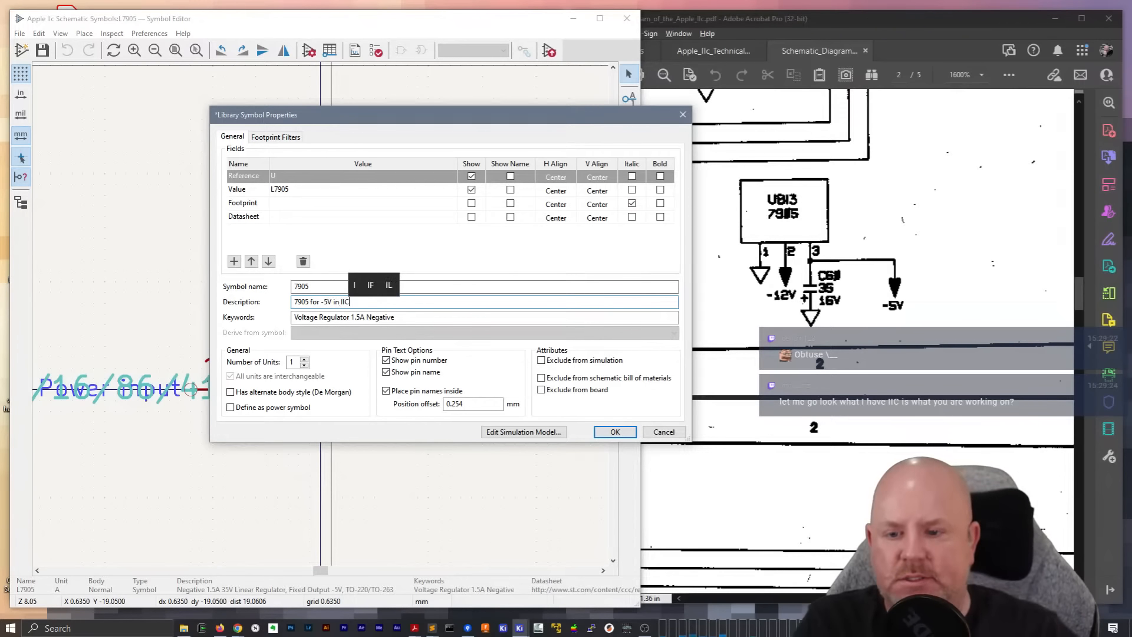
{"action": "left_click", "coordinate": [473, 318]}
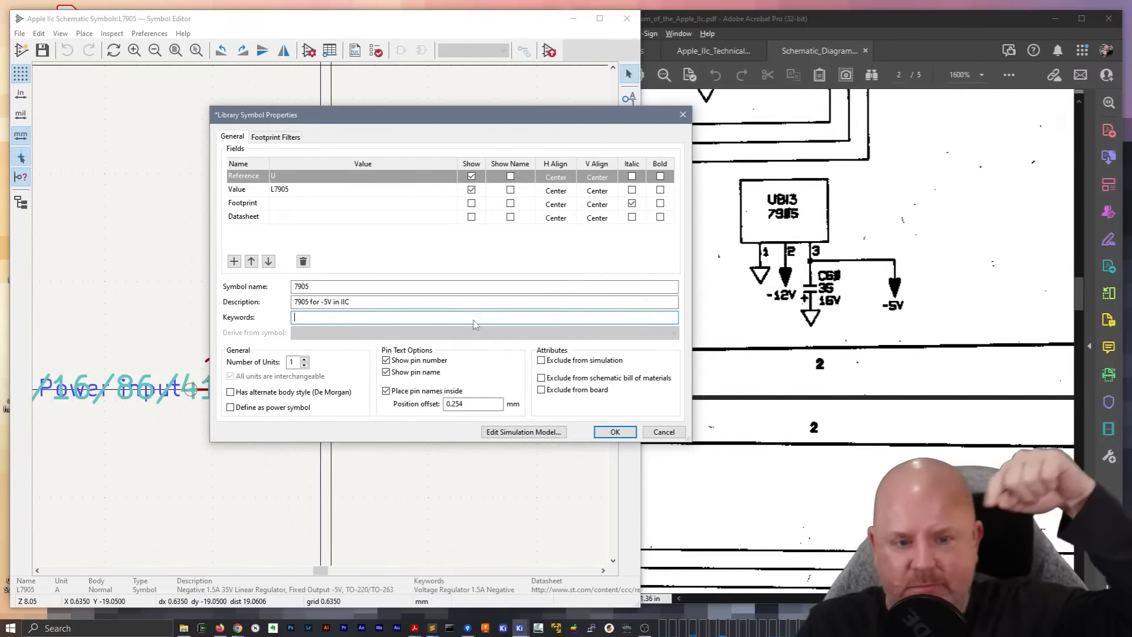
{"action": "left_click", "coordinate": [616, 435]}
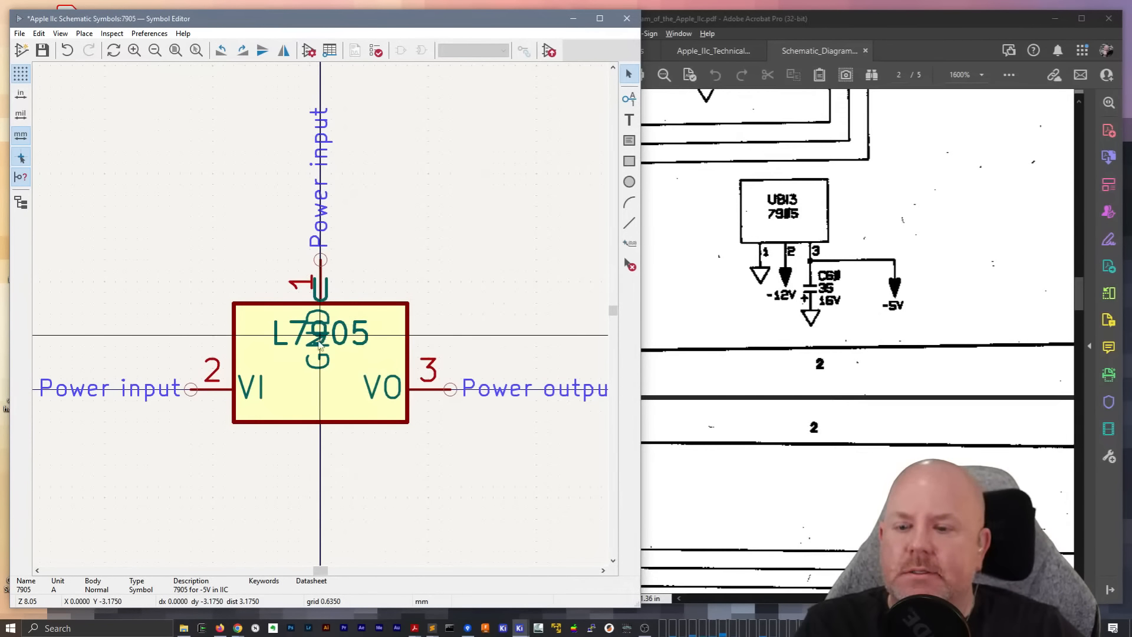
{"action": "left_click", "coordinate": [324, 301]}
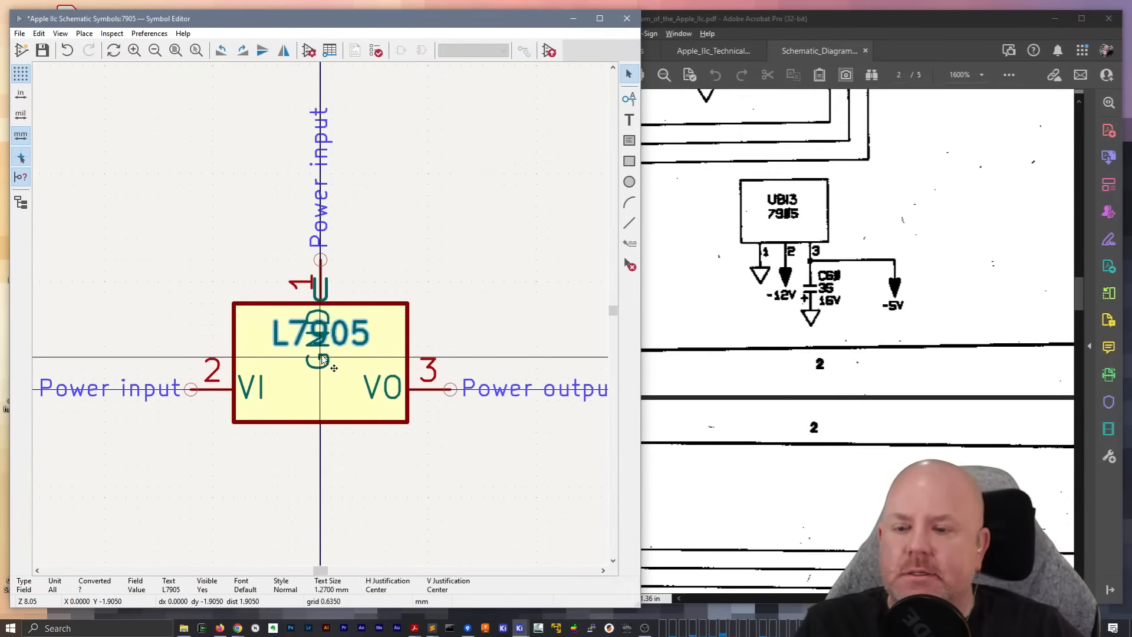
{"action": "left_click", "coordinate": [318, 270]}
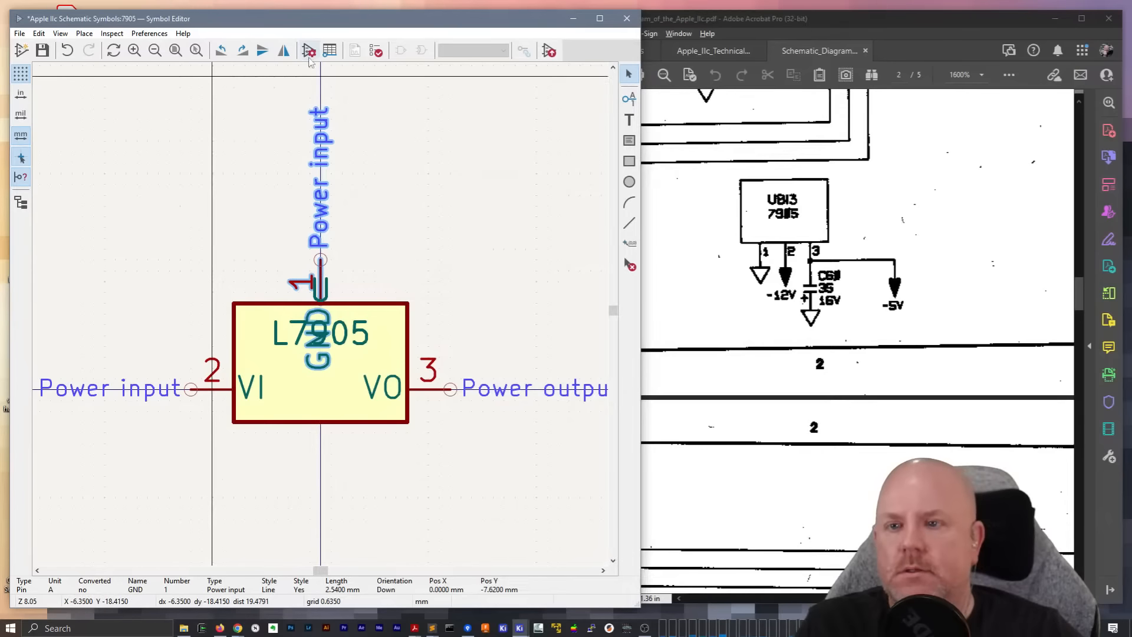
{"action": "double_click", "coordinate": [322, 214]}
{"action": "key", "text": "Escape"}
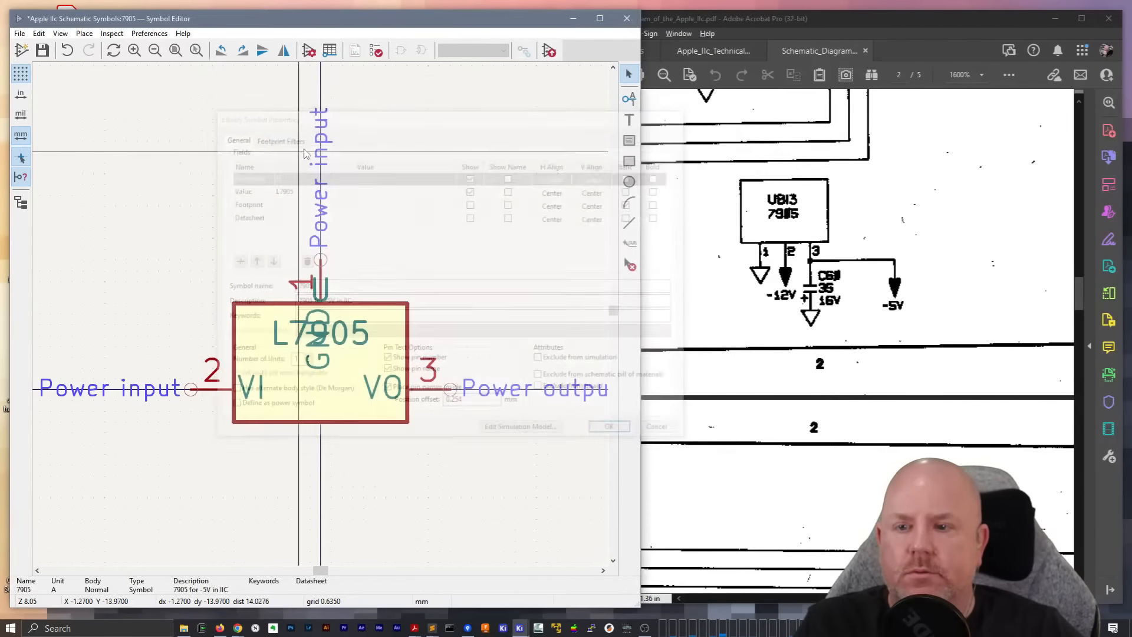
Renumber the symbol's pins in the pin table, making VI pin 1 and GND pin 2
{"action": "left_click", "coordinate": [328, 51]}
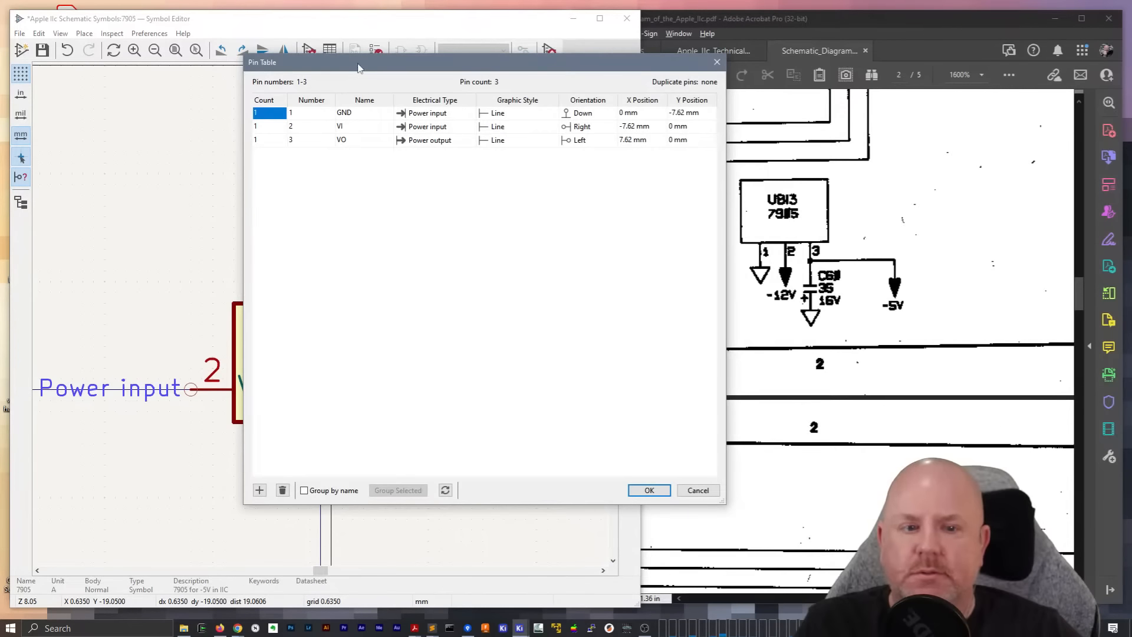
{"action": "left_click_drag", "start_coordinate": [358, 66], "coordinate": [515, 384]}
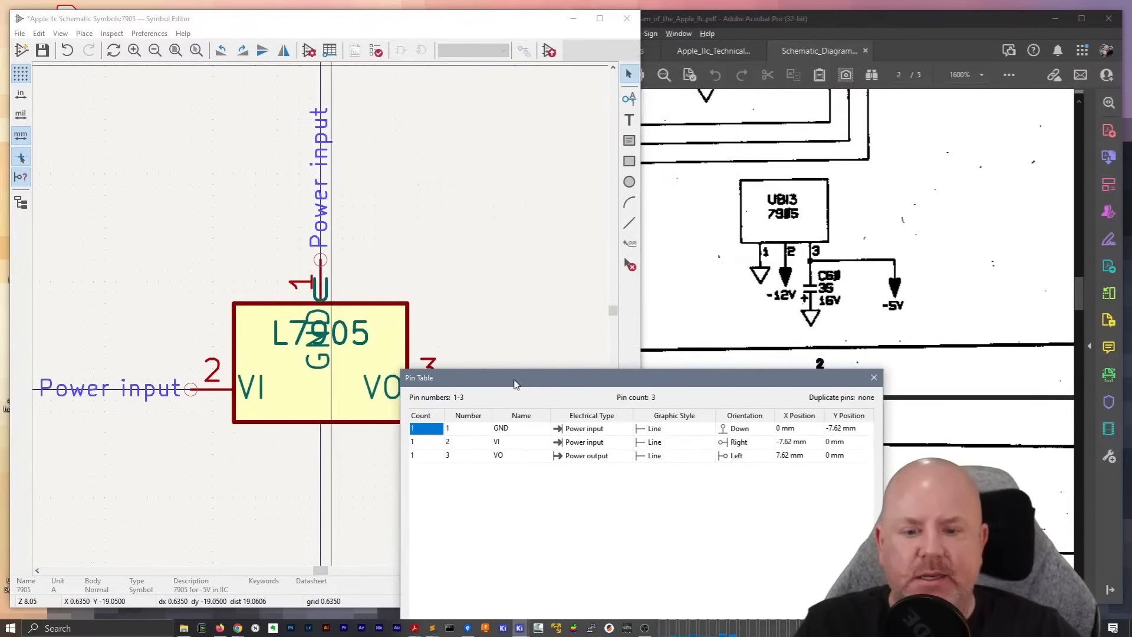
{"action": "left_click", "coordinate": [484, 435]}
{"action": "left_click", "coordinate": [466, 446]}
{"action": "type", "text": "1"}
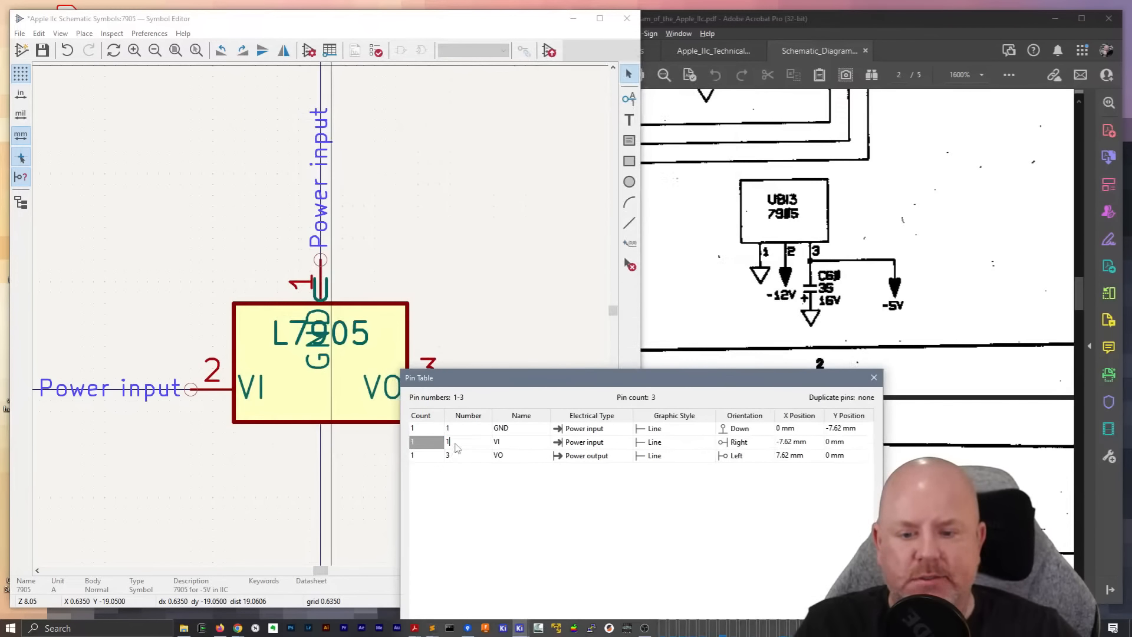
{"action": "left_click", "coordinate": [464, 429]}
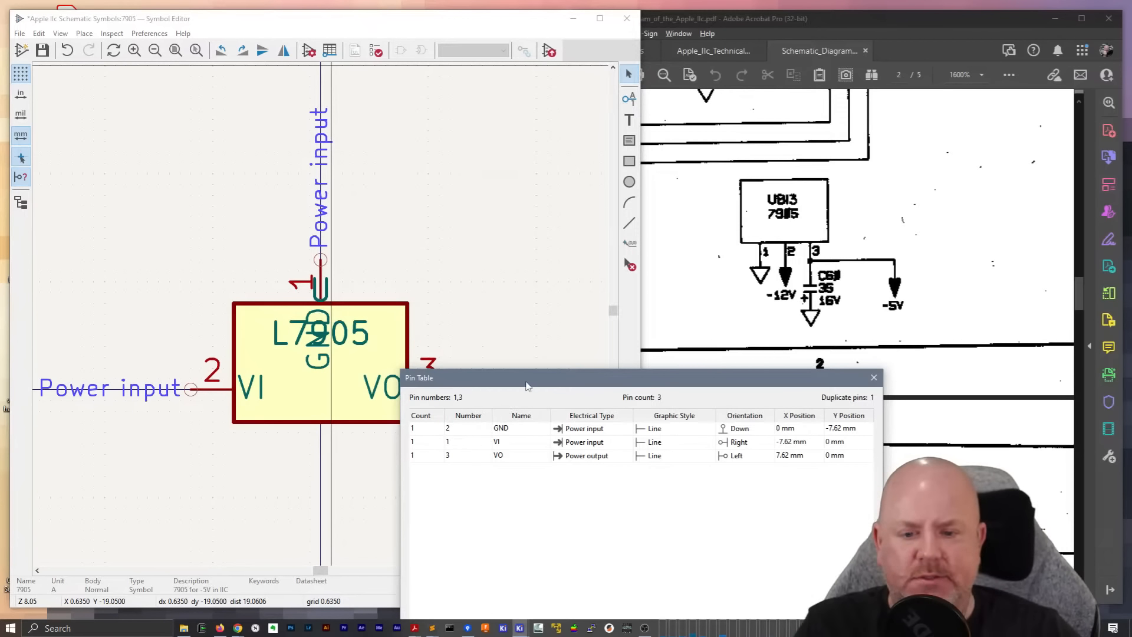
{"action": "left_click_drag", "start_coordinate": [527, 386], "coordinate": [403, 137]}
{"action": "left_click", "coordinate": [672, 561]}
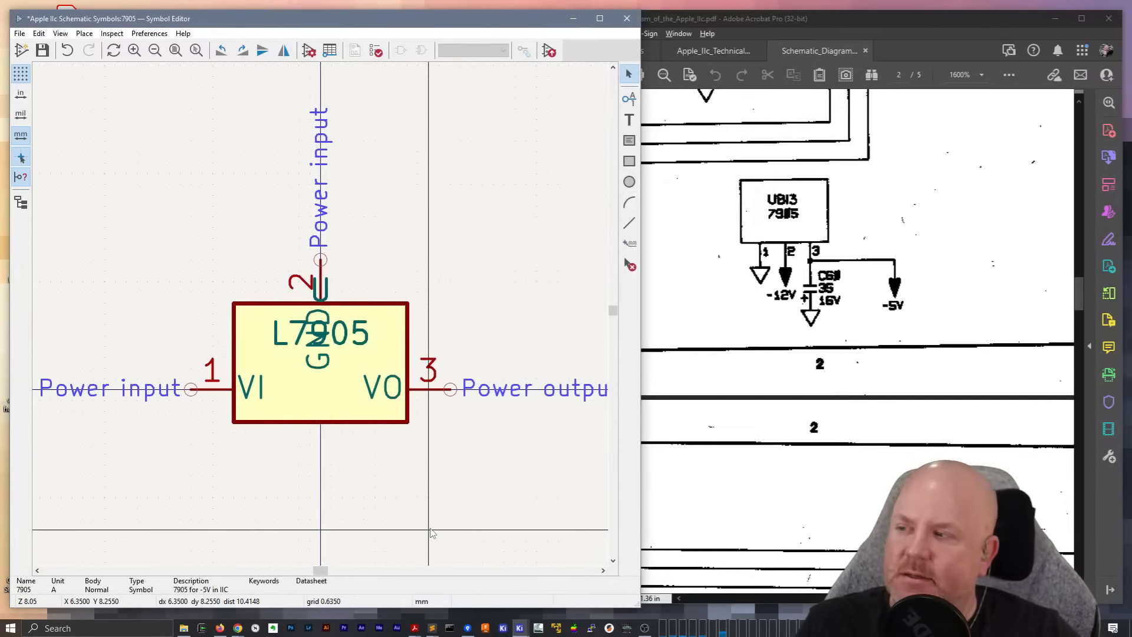
Save the edited 7905 library symbol and close the Symbol Editor
{"action": "key", "text": "ctrl+s"}
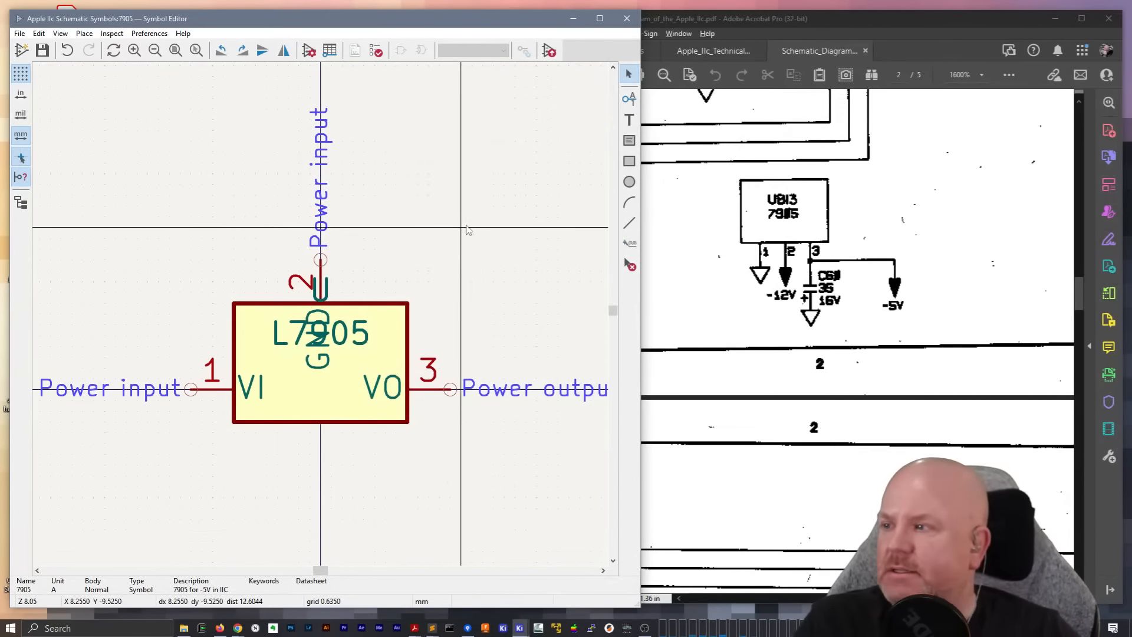
{"action": "right_click", "coordinate": [461, 195]}
{"action": "key", "text": "Escape"}
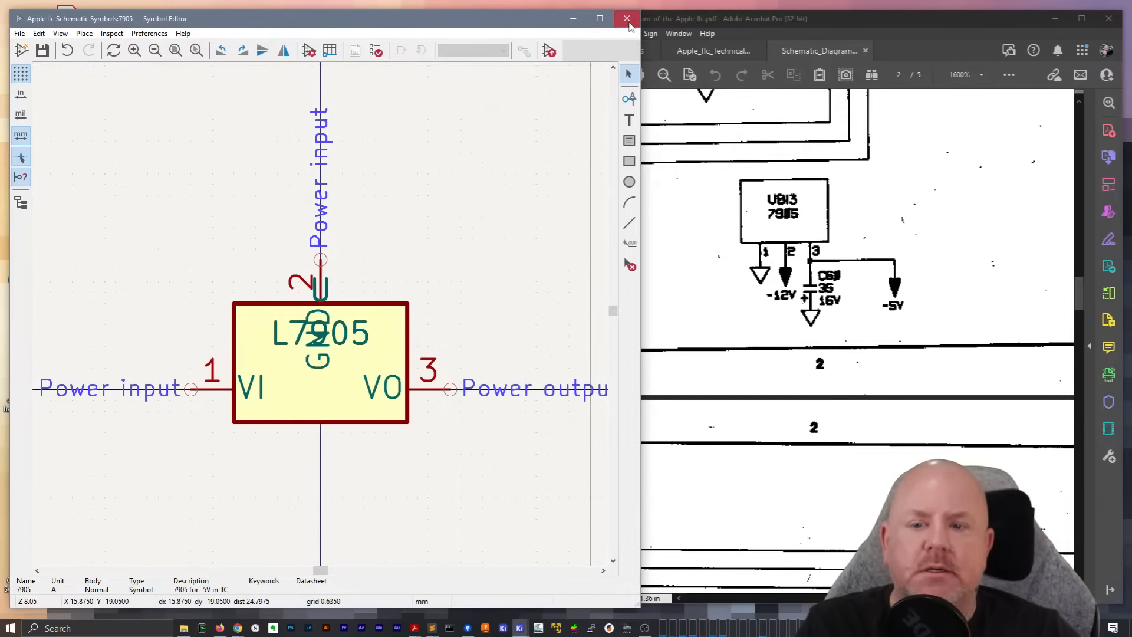
{"action": "left_click", "coordinate": [628, 18]}
Search the symbol chooser for 7905 and compare the custom 7905 symbol with the Regulator_Linear variants
{"action": "key", "text": "a"}
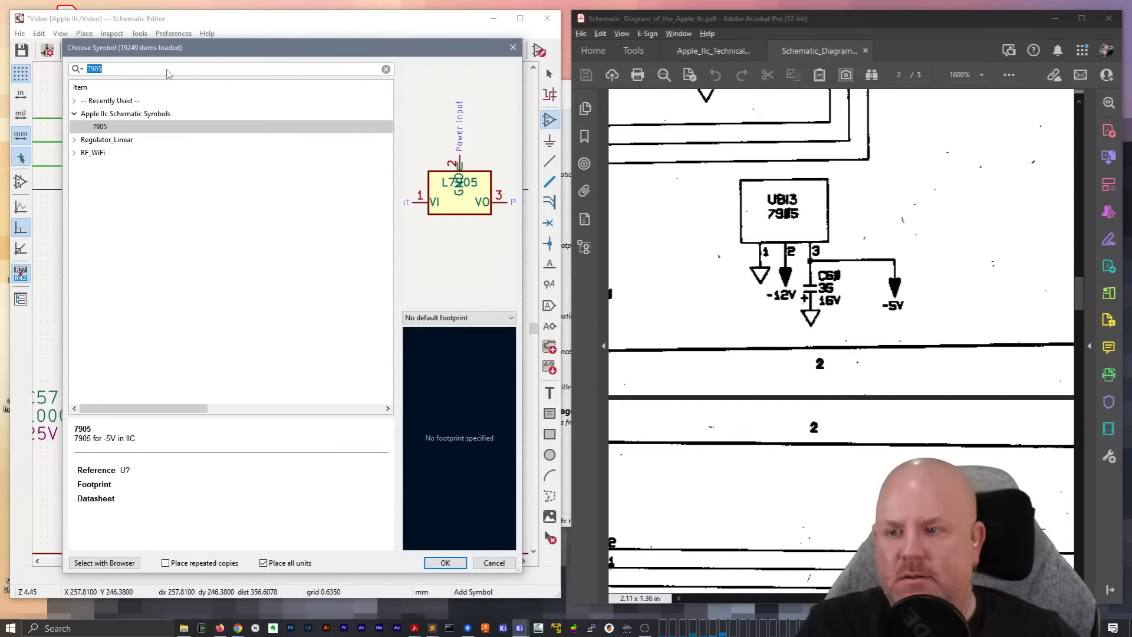
{"action": "type", "text": "7905"}
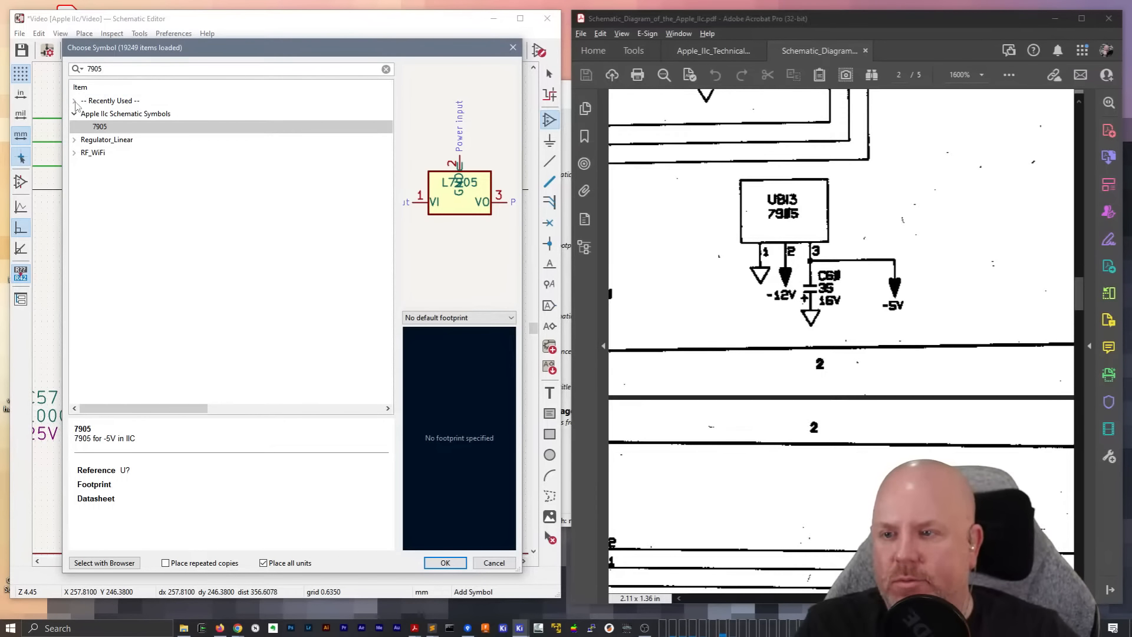
{"action": "left_click", "coordinate": [75, 140]}
{"action": "left_click", "coordinate": [100, 167]}
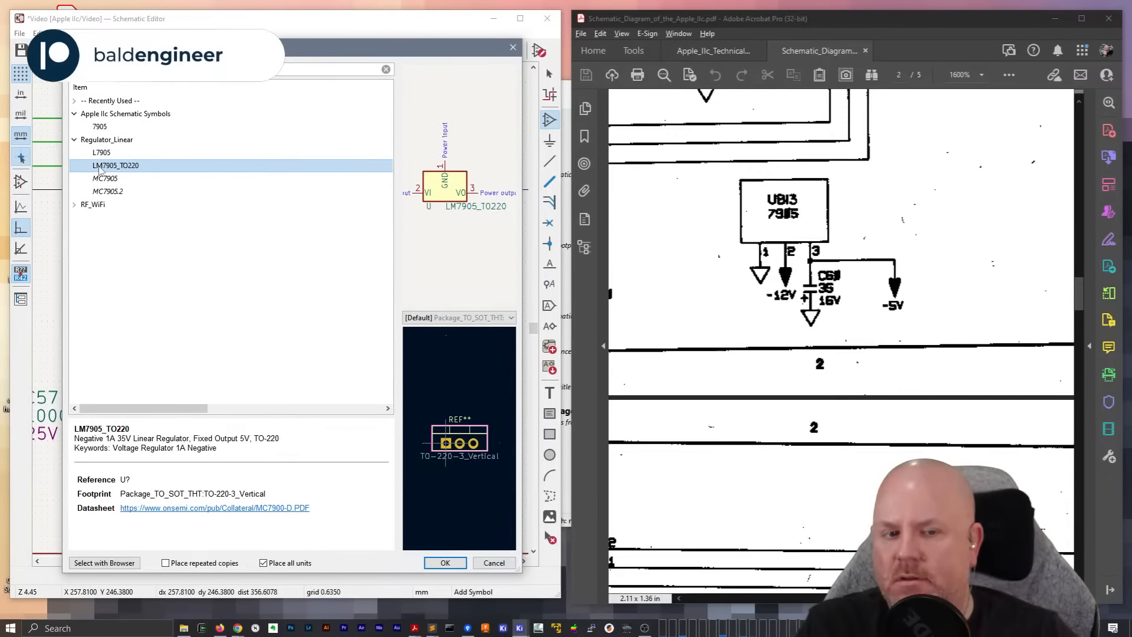
{"action": "left_click", "coordinate": [107, 180]}
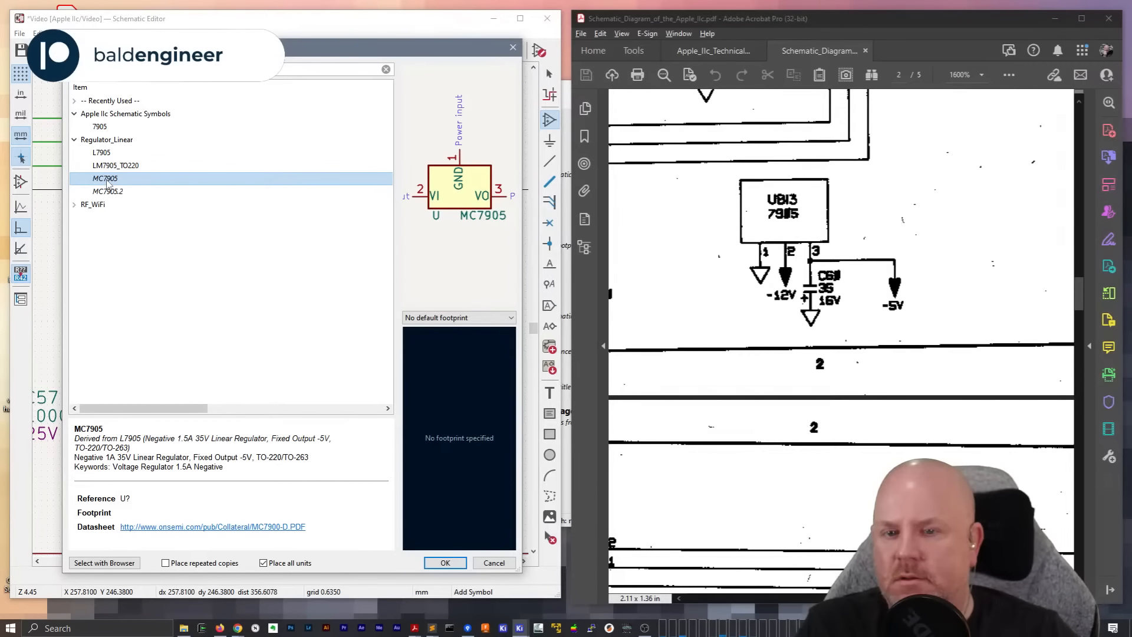
{"action": "left_click", "coordinate": [110, 192]}
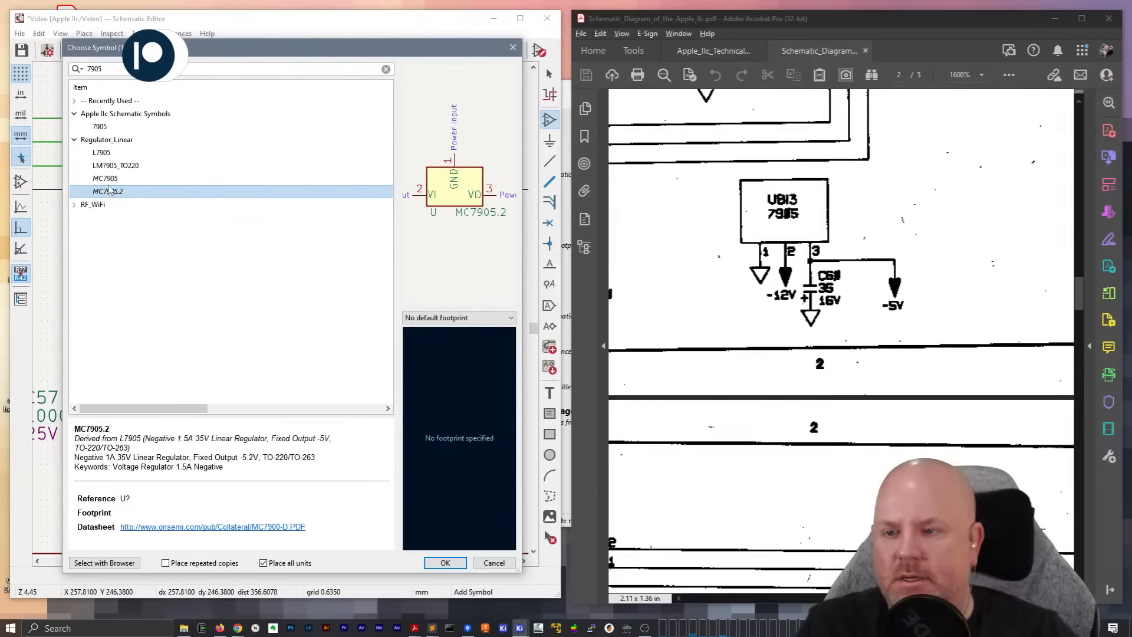
{"action": "left_click", "coordinate": [107, 155]}
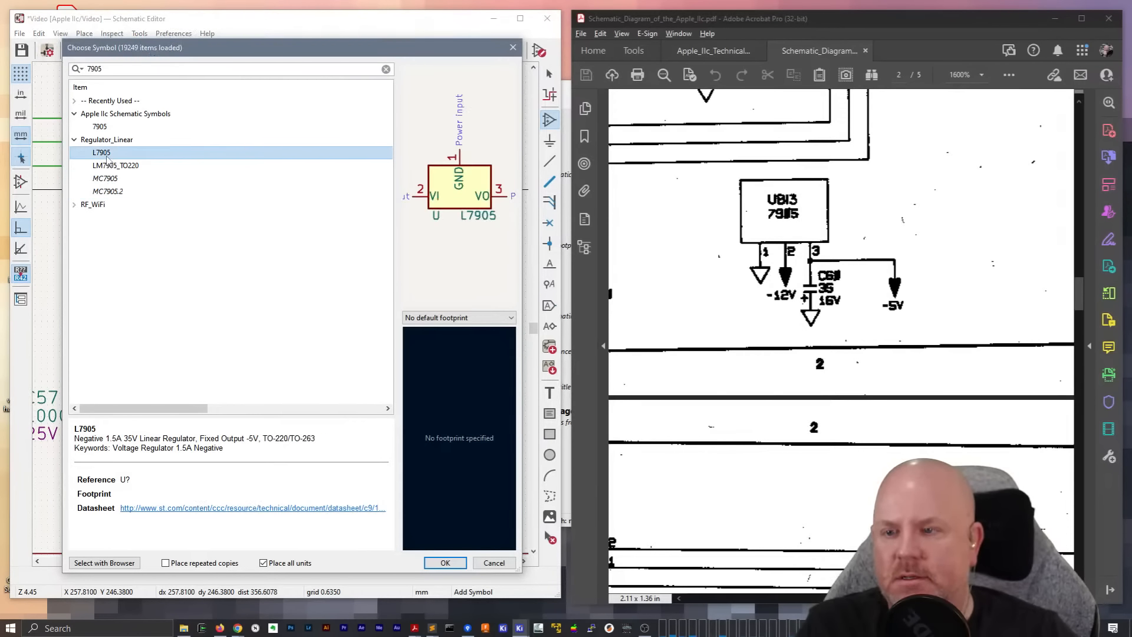
{"action": "left_click", "coordinate": [101, 127]}
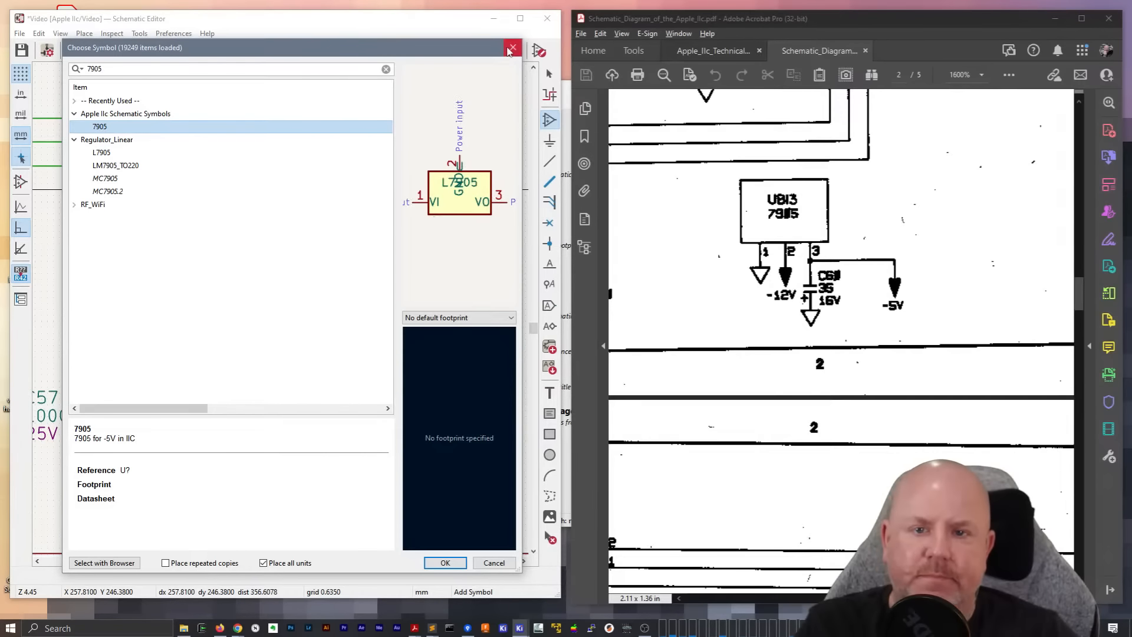
{"action": "double_click", "coordinate": [101, 127]}
{"action": "middle_click_drag", "start_coordinate": [231, 364], "coordinate": [295, 354]}
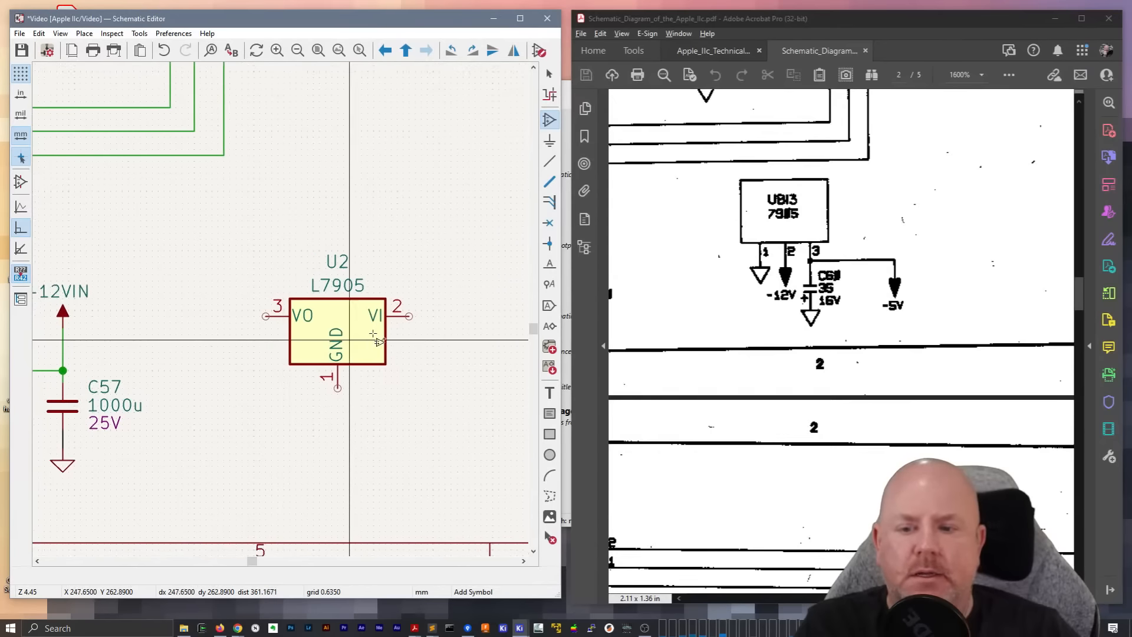
Mirror the L7905 regulator horizontally so VI faces left and VO faces right, keeping GND at its underside
{"action": "left_click", "coordinate": [352, 332]}
{"action": "key", "text": "x"}
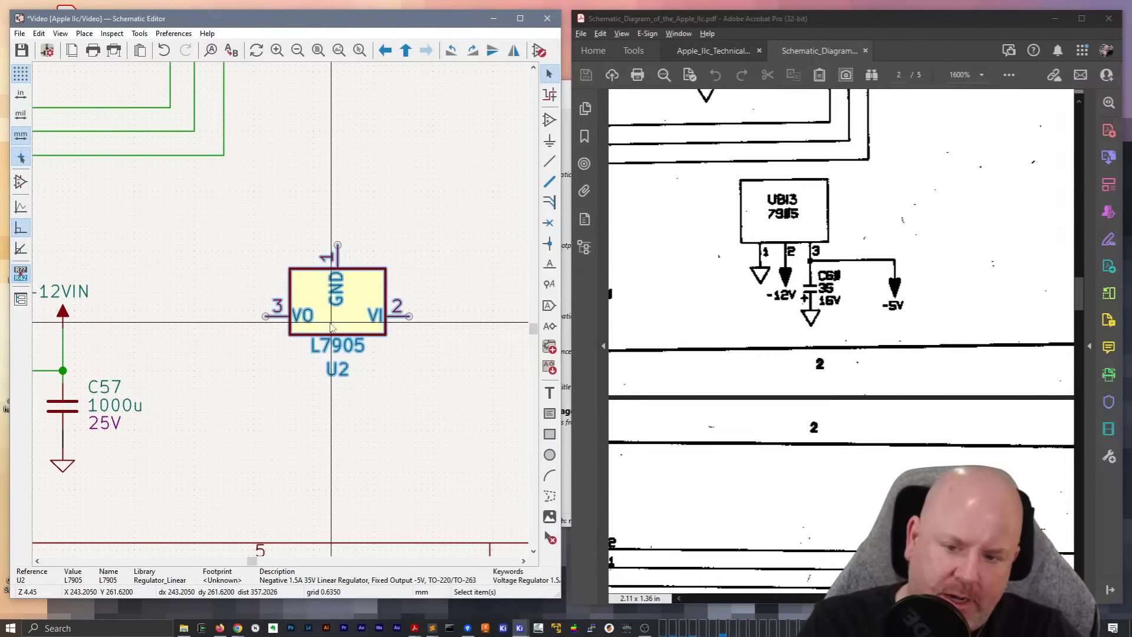
{"action": "key", "text": "x"}
{"action": "key", "text": "y"}
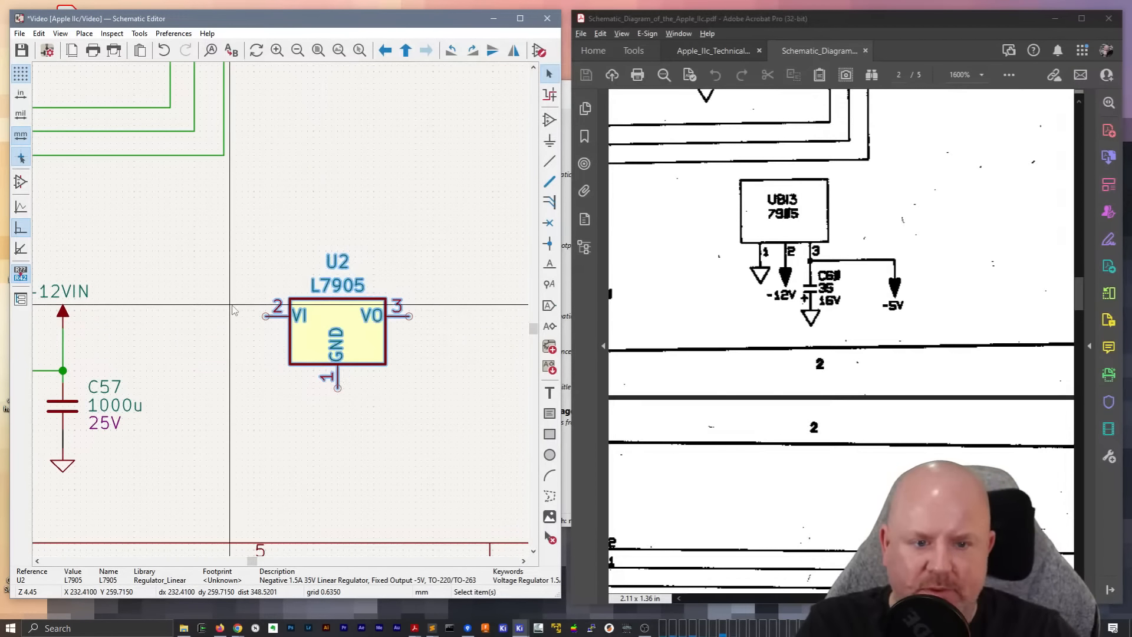
{"action": "key", "text": "Escape"}
{"action": "middle_click_drag", "start_coordinate": [266, 316], "coordinate": [320, 310]}
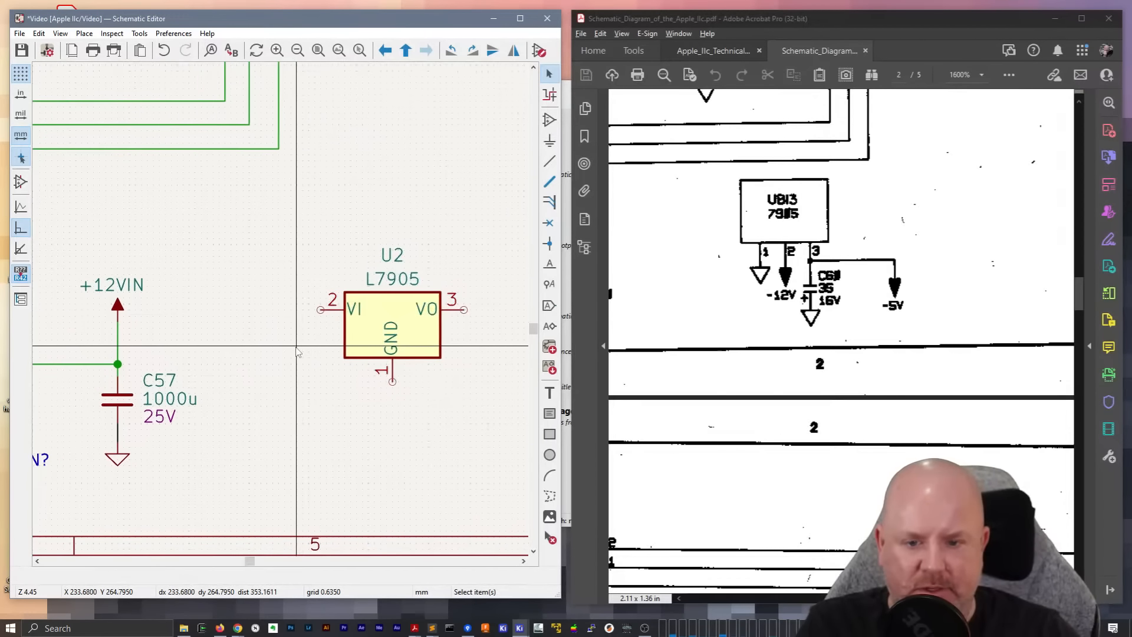
{"action": "key", "text": "w"}
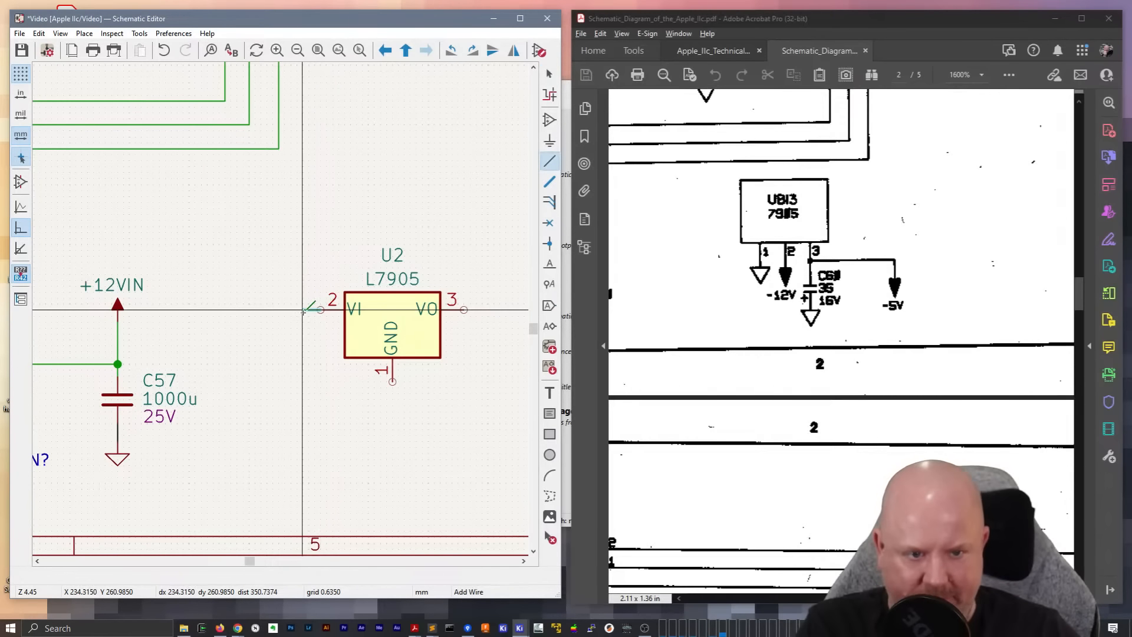
{"action": "key", "text": "Escape"}
Set the L7905 regulator's reference designator to UB13
{"action": "double_click", "coordinate": [398, 254]}
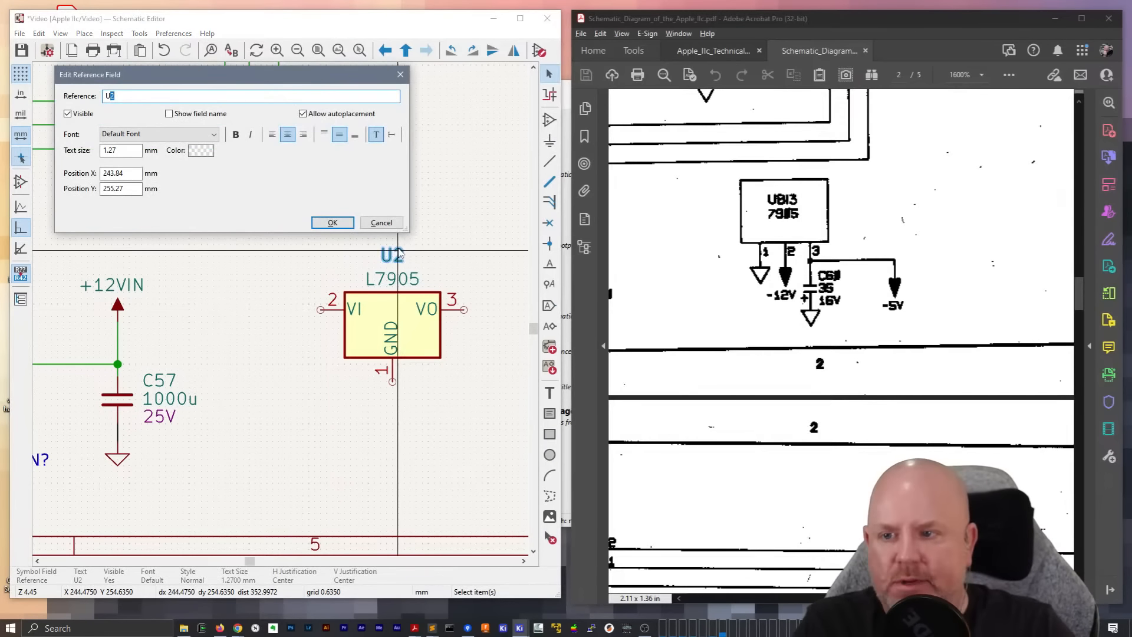
{"action": "type", "text": "B13"}
{"action": "key", "text": "Return"}
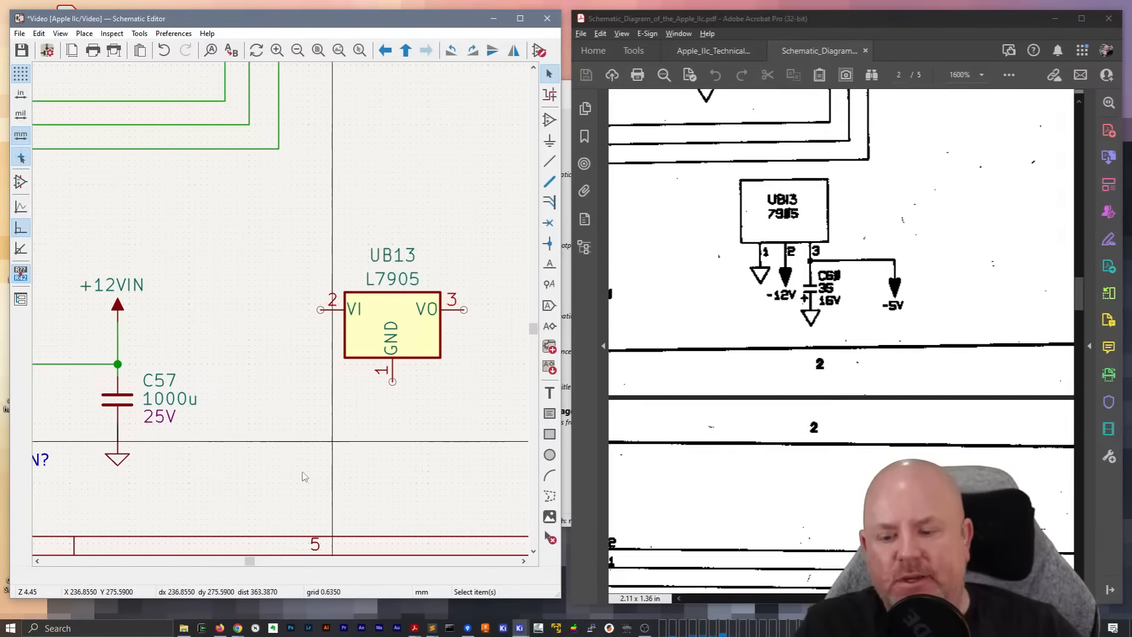
Switch to Chrome, open the Apple IIc motherboard photo in its own tab and examine the board's component location markings
{"action": "mouse_move", "coordinate": [237, 627]}
{"action": "left_click", "coordinate": [329, 576]}
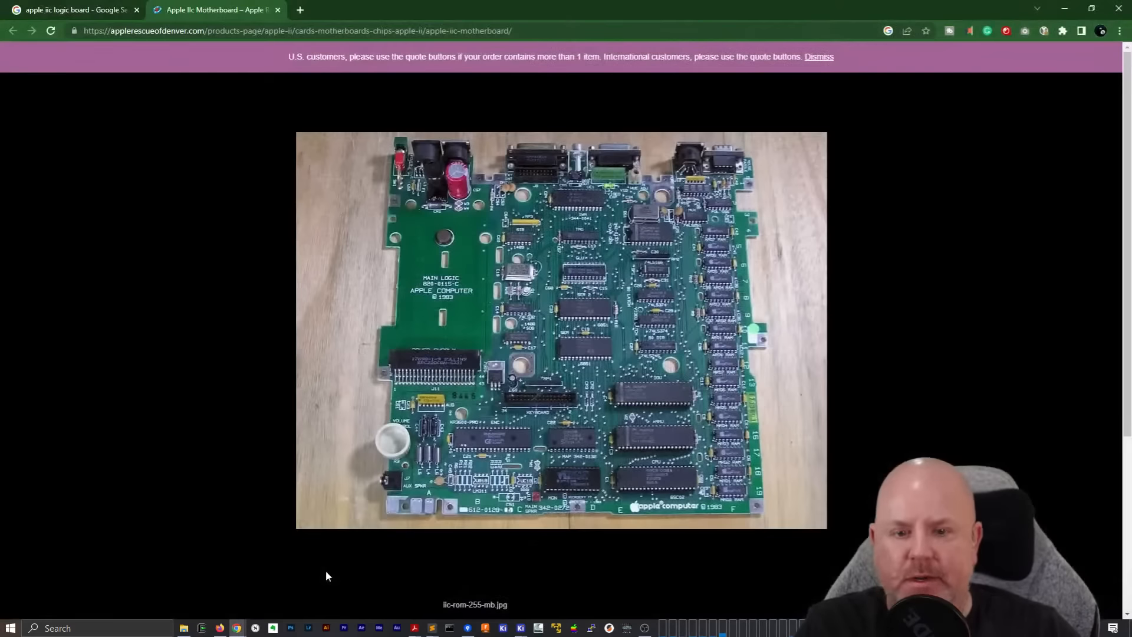
{"action": "left_click", "coordinate": [602, 421]}
{"action": "right_click", "coordinate": [568, 333]}
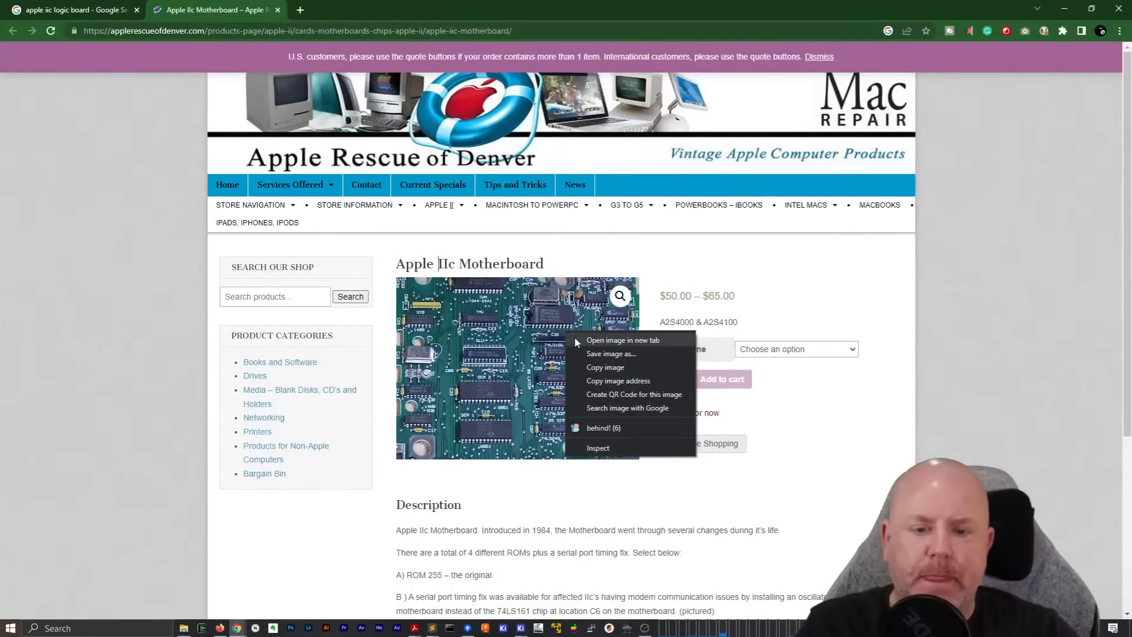
{"action": "left_click", "coordinate": [604, 346]}
{"action": "key", "text": "ctrl+Tab"}
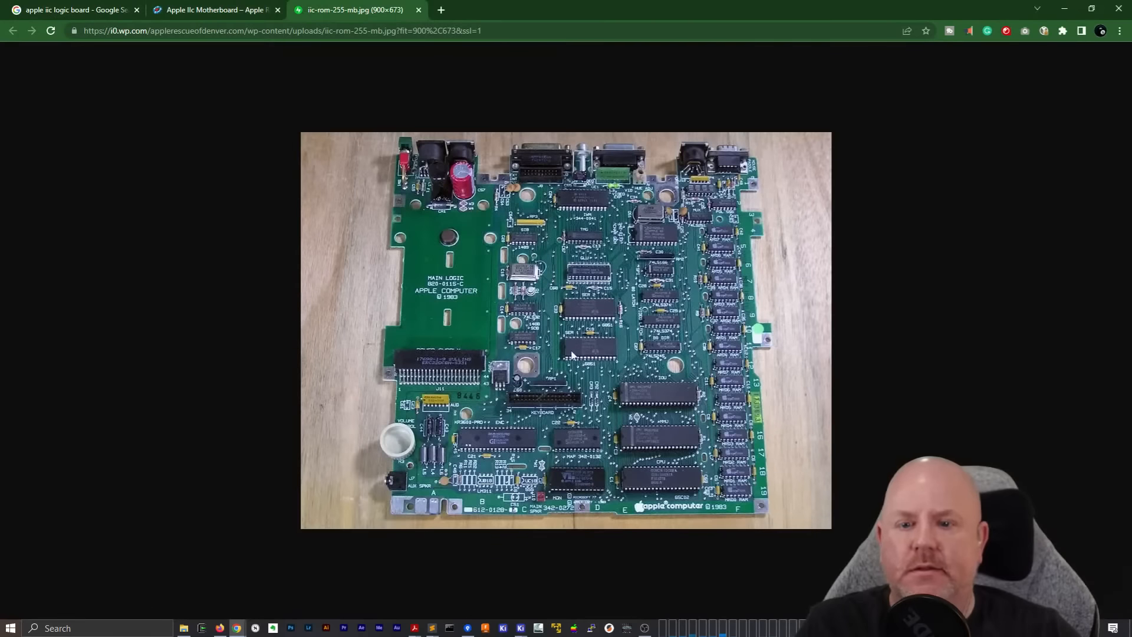
{"action": "scroll", "coordinate": [586, 366], "scroll_direction": "up", "scroll_amount": 6, "text": "ctrl"}
{"action": "scroll", "coordinate": [585, 367], "scroll_direction": "down", "scroll_amount": 1, "text": "ctrl"}
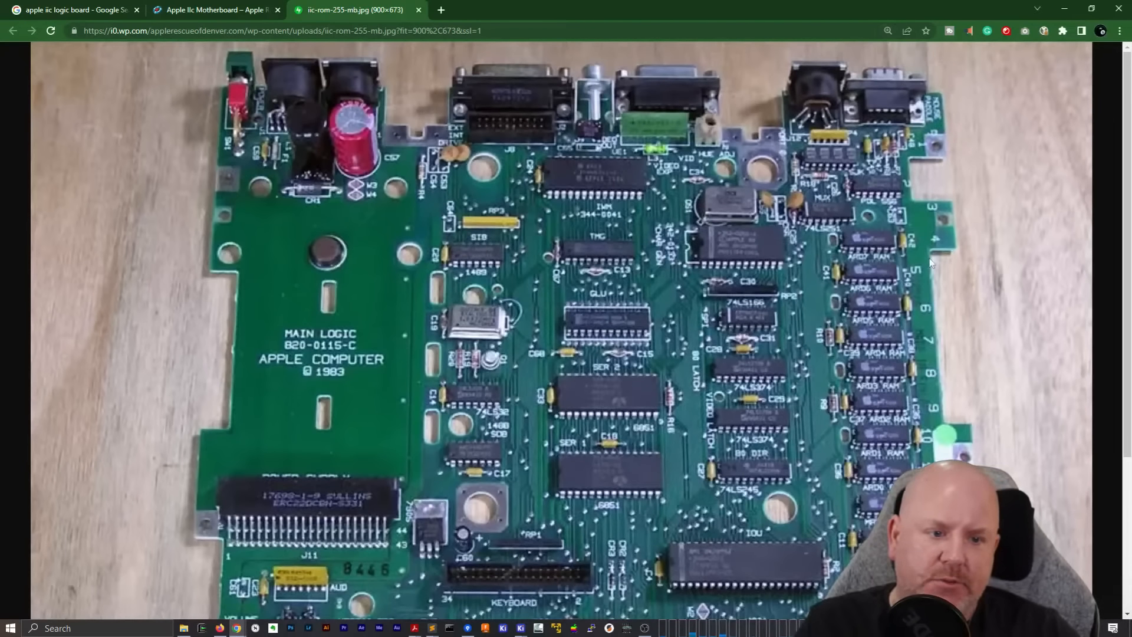
{"action": "scroll", "coordinate": [932, 266], "scroll_direction": "down", "scroll_amount": 2}
{"action": "scroll", "coordinate": [581, 338], "scroll_direction": "down", "scroll_amount": 2}
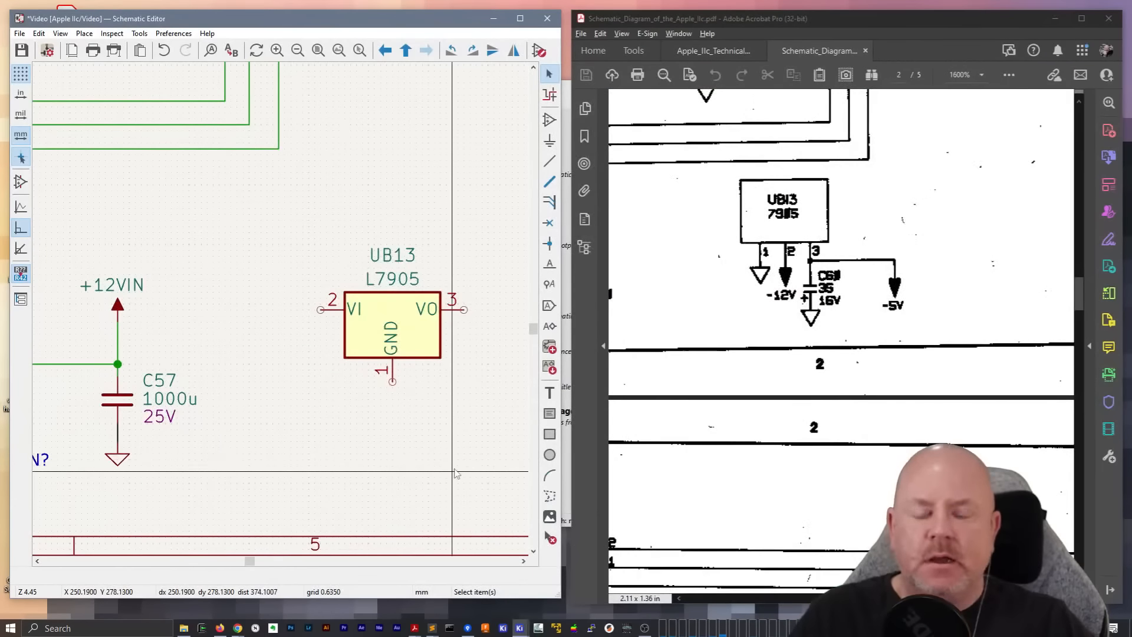
Add a -12V power symbol from the power library beside the VI pin of UB13
{"action": "scroll", "coordinate": [333, 361], "scroll_direction": "up", "scroll_amount": 2}
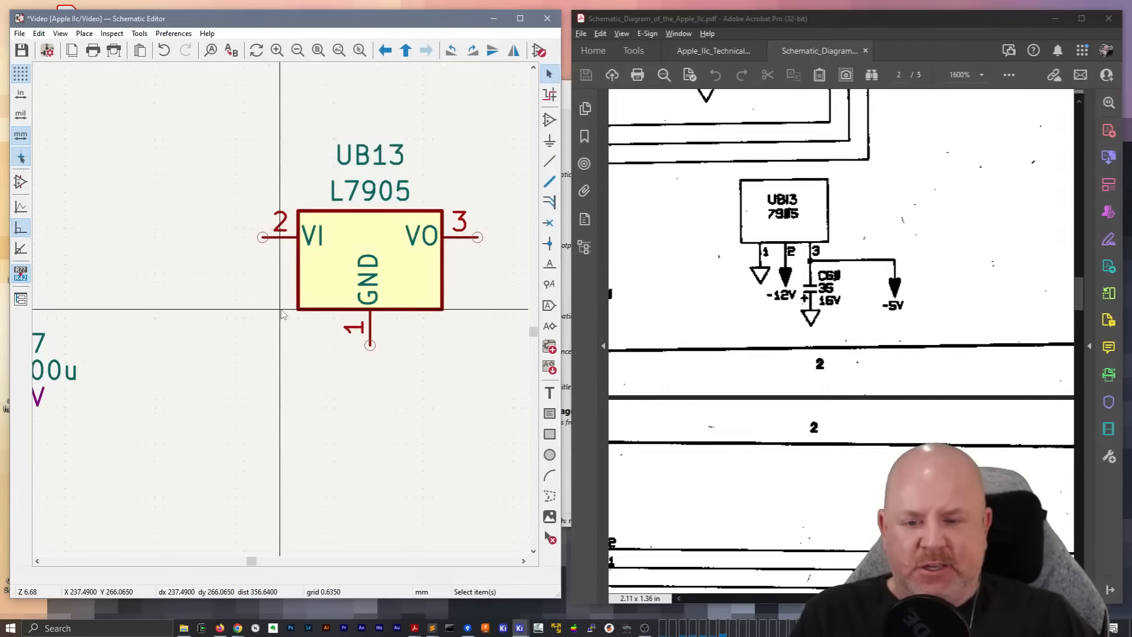
{"action": "middle_click_drag", "start_coordinate": [279, 303], "coordinate": [319, 413]}
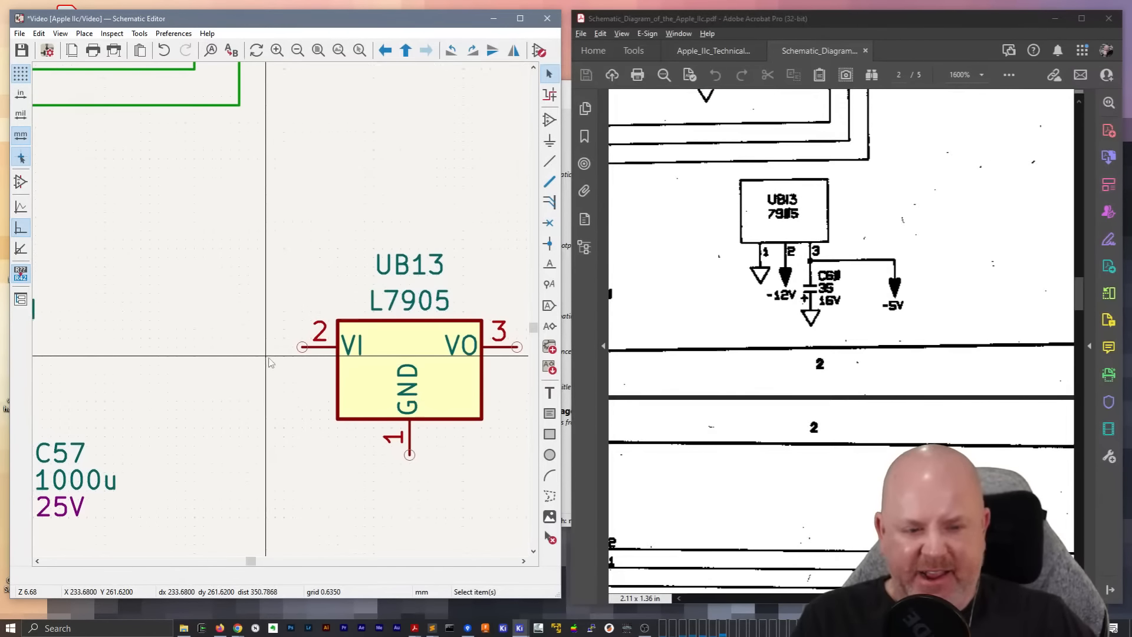
{"action": "scroll", "coordinate": [272, 354], "scroll_direction": "down", "scroll_amount": 3}
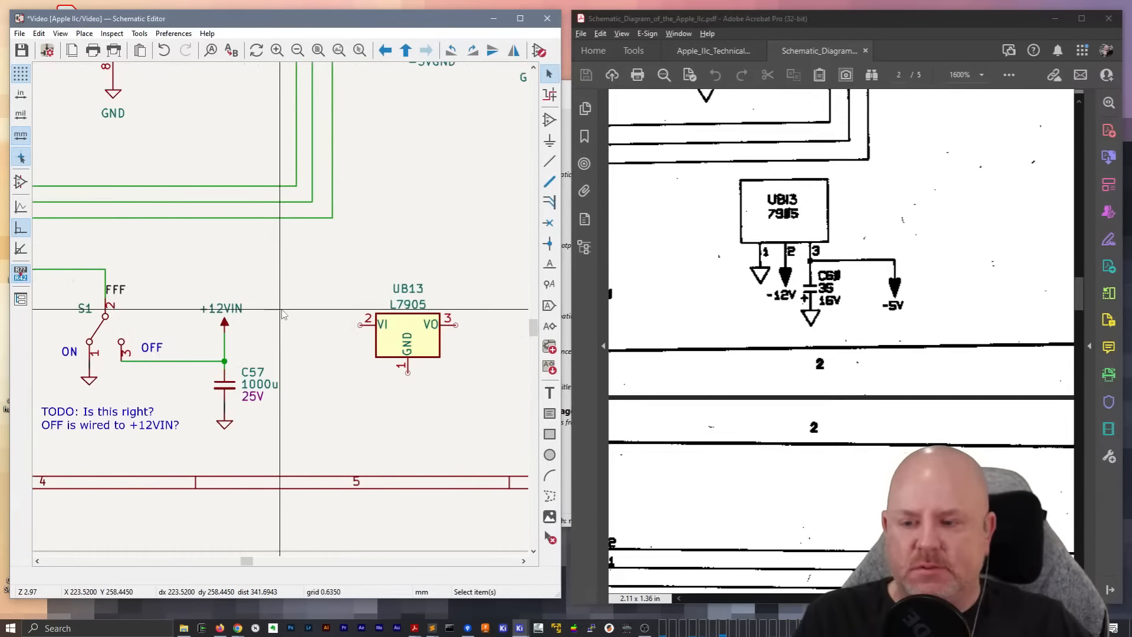
{"action": "type", "text": "a"}
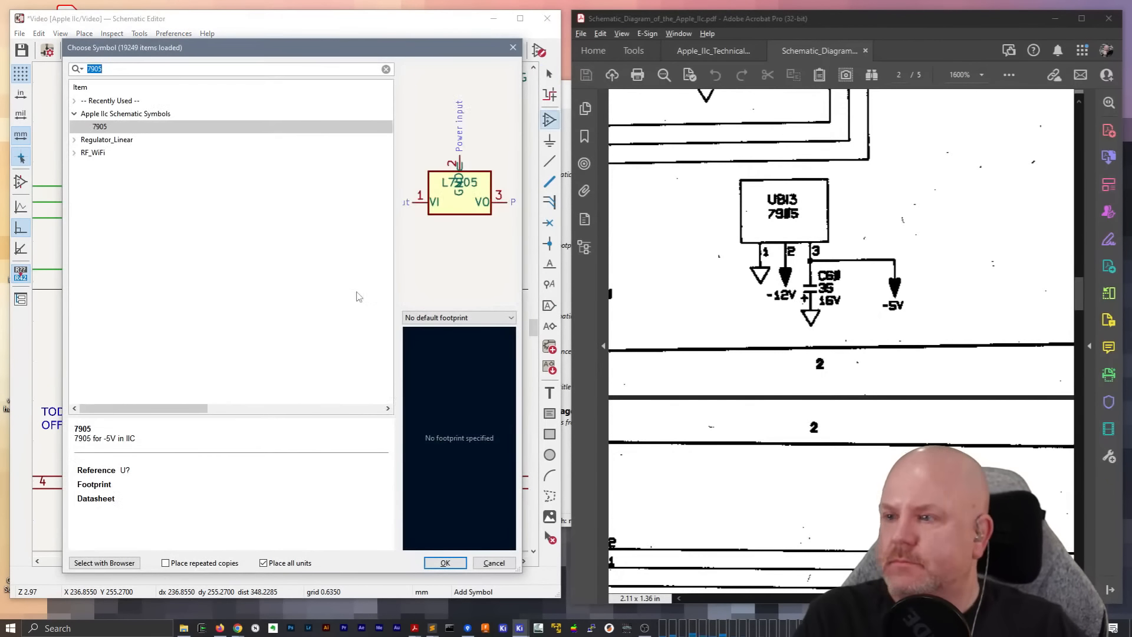
{"action": "type", "text": "-12V"}
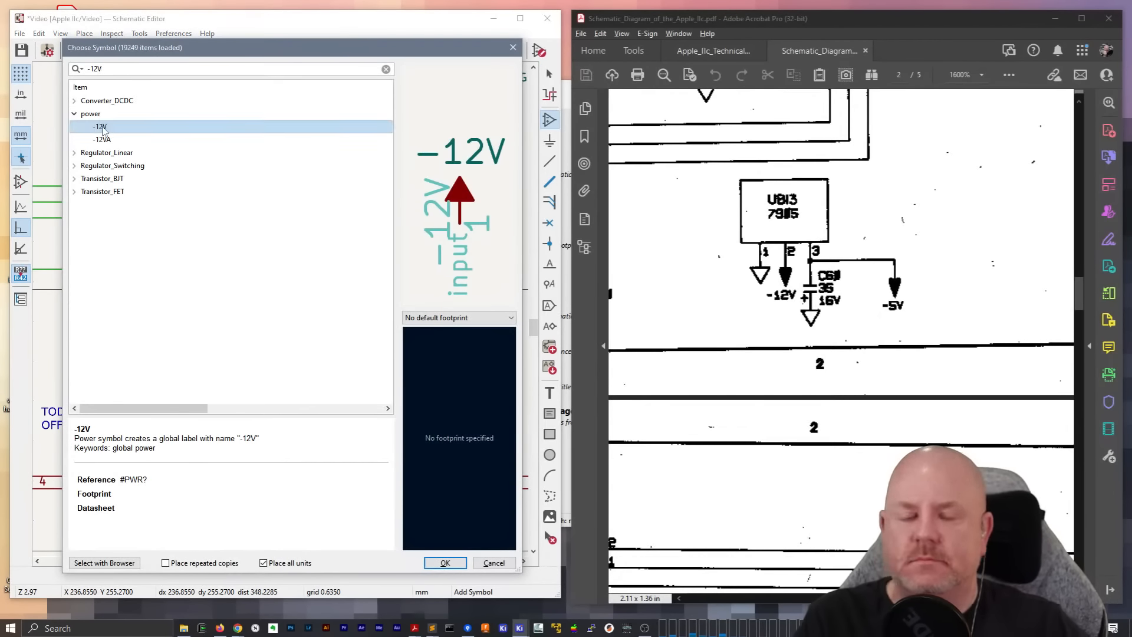
{"action": "double_click", "coordinate": [112, 126]}
{"action": "scroll", "coordinate": [467, 346], "scroll_direction": "up", "scroll_amount": 3}
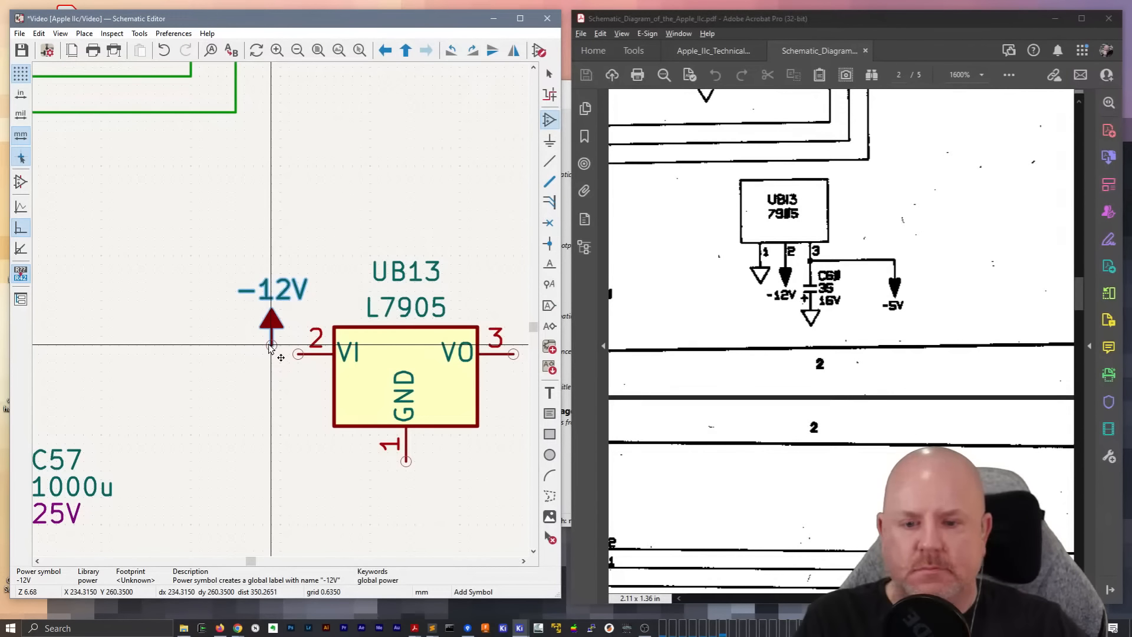
{"action": "left_click", "coordinate": [271, 345]}
{"action": "key", "text": "w"}
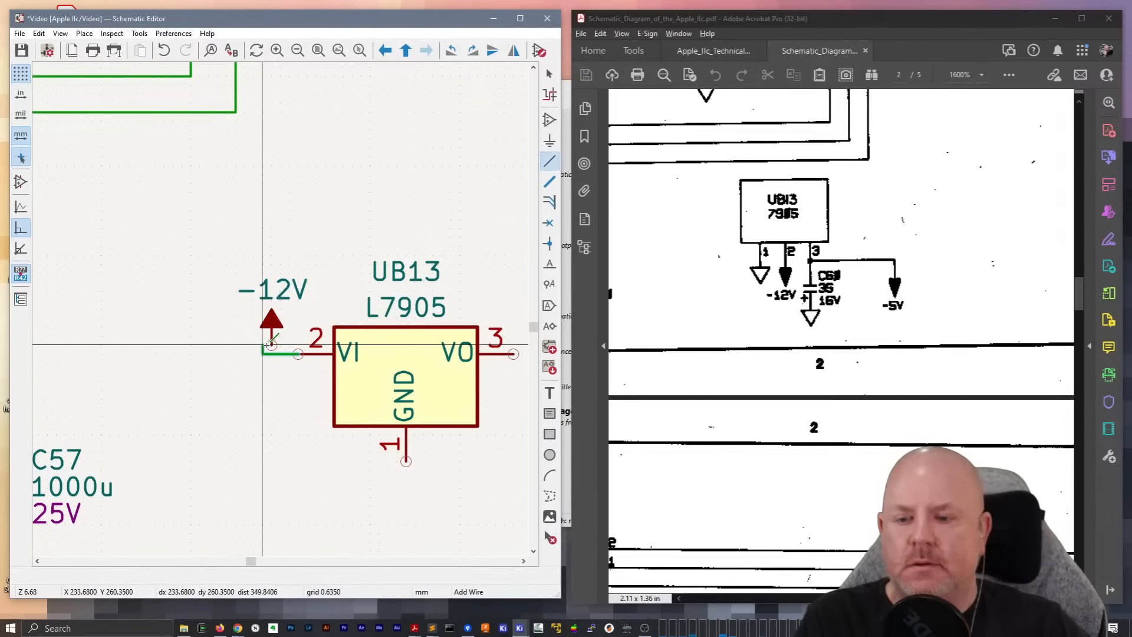
{"action": "left_click", "coordinate": [263, 344]}
{"action": "left_click", "coordinate": [271, 346]}
{"action": "key", "text": "Escape"}
{"action": "key", "text": "ctrl+z"}
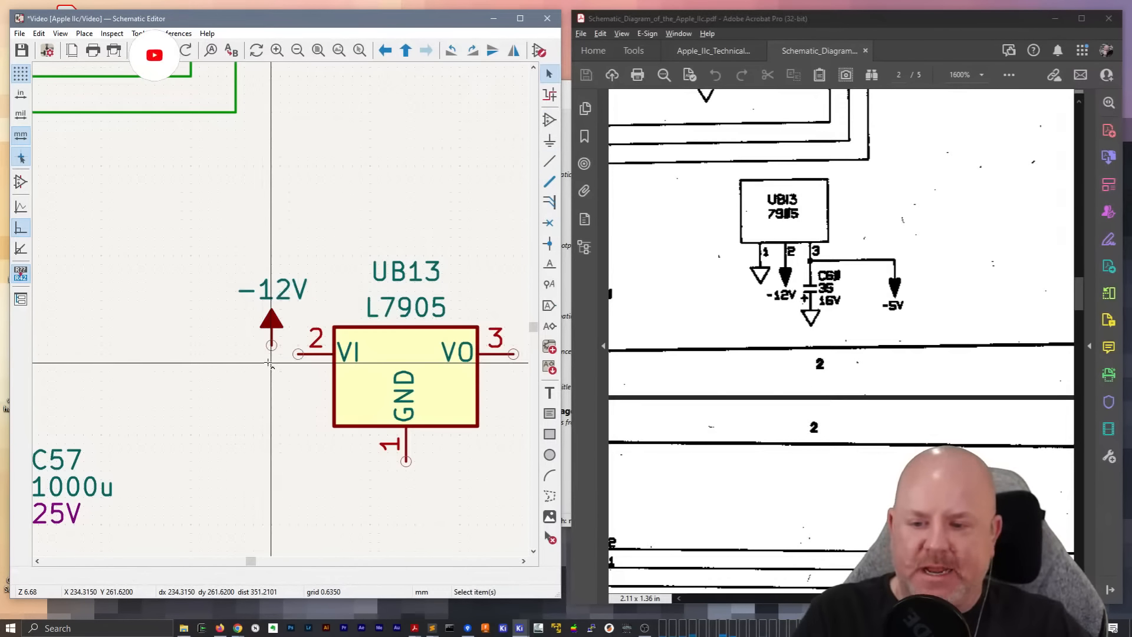
Wire UB13's VI pin to the upward-pointing -12V power symbol
{"action": "key", "text": "w"}
{"action": "left_click", "coordinate": [301, 353]}
{"action": "key", "text": "Escape"}
{"action": "middle_click_drag", "start_coordinate": [344, 453], "coordinate": [278, 378]}
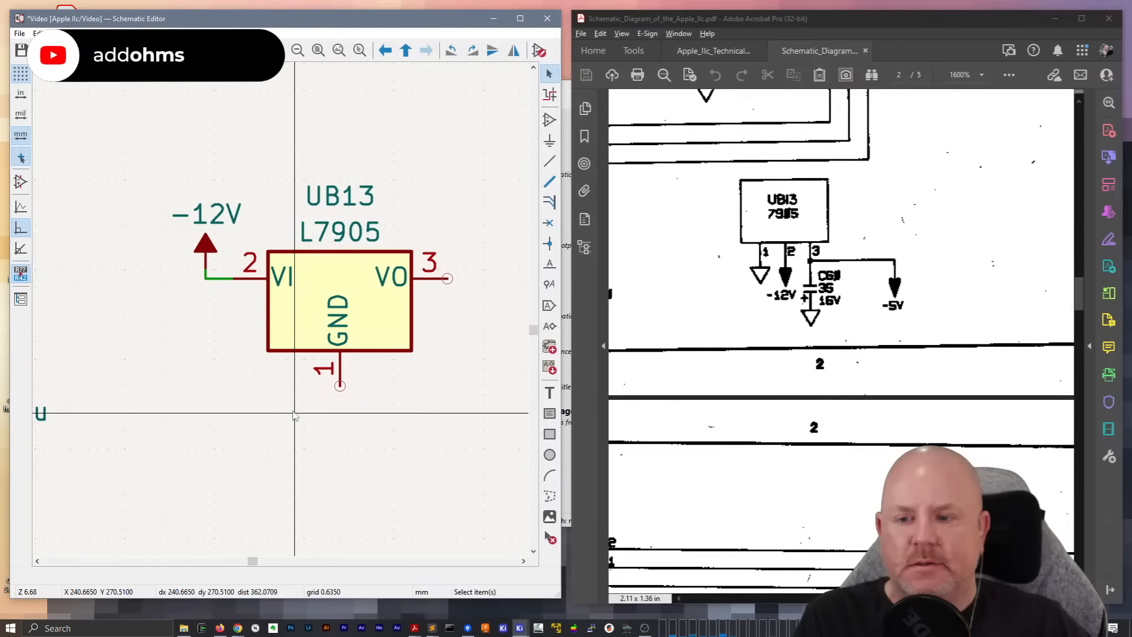
Flip the -12V symbol to point down, move it below the VI pin's level and delete the old wire
{"action": "left_click", "coordinate": [204, 248]}
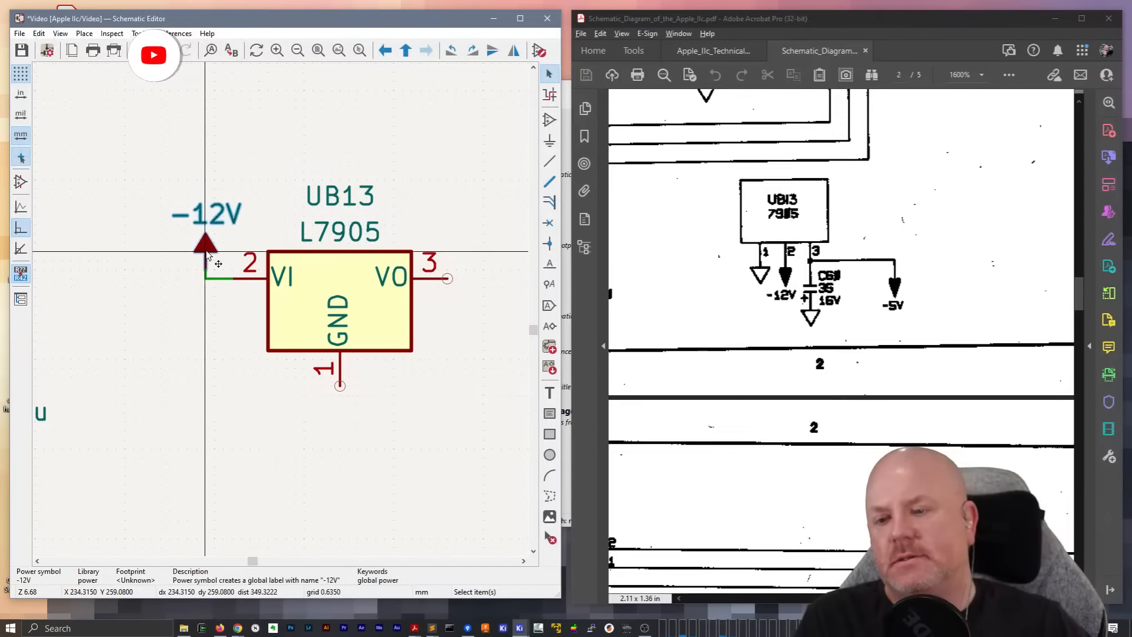
{"action": "key", "text": "x"}
{"action": "left_click_drag", "start_coordinate": [205, 293], "coordinate": [205, 323]}
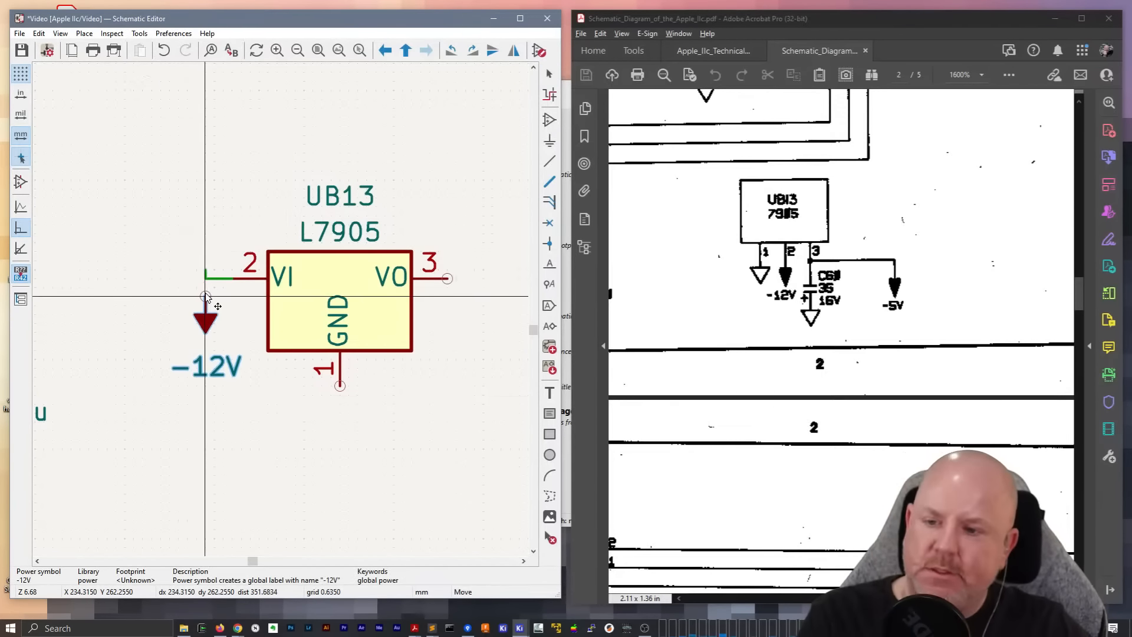
{"action": "key", "text": "w"}
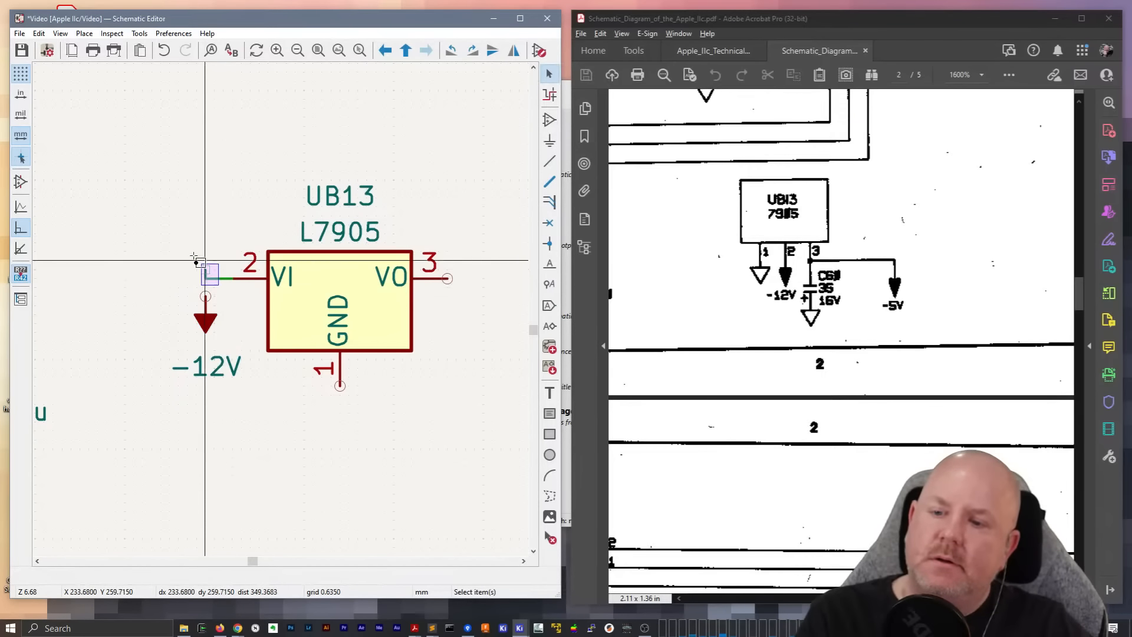
{"action": "key", "text": "Escape"}
{"action": "key", "text": "Escape"}
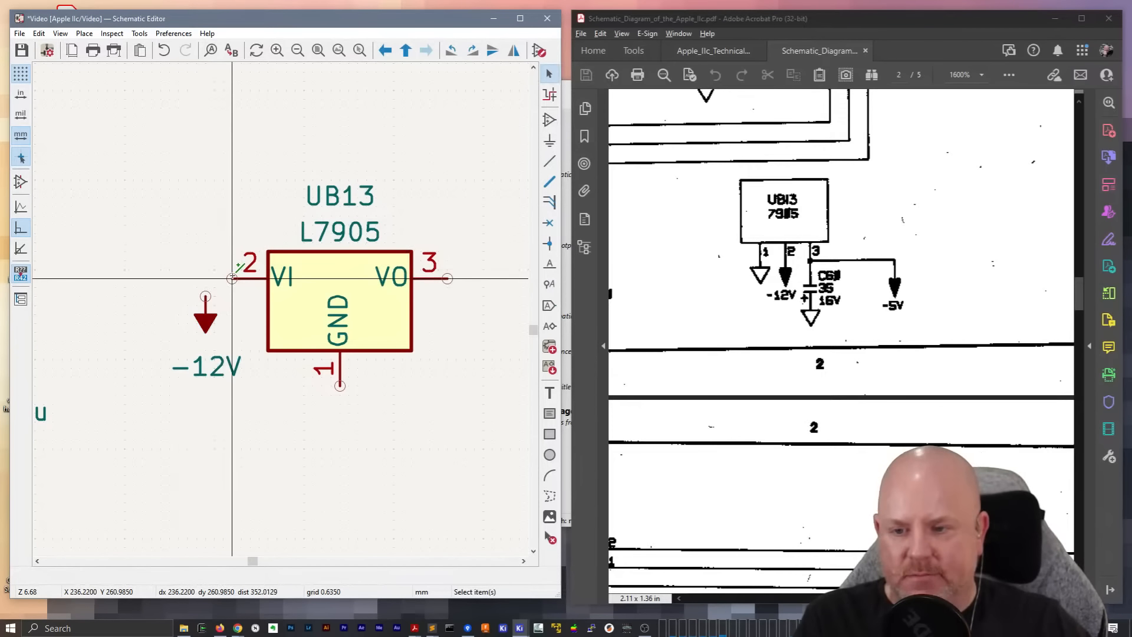
Wire UB13's VI pin down to the flipped -12V power symbol
{"action": "key", "text": "w"}
{"action": "left_click", "coordinate": [205, 296]}
{"action": "key", "text": "Escape"}
{"action": "middle_click_drag", "start_coordinate": [497, 318], "coordinate": [442, 308]}
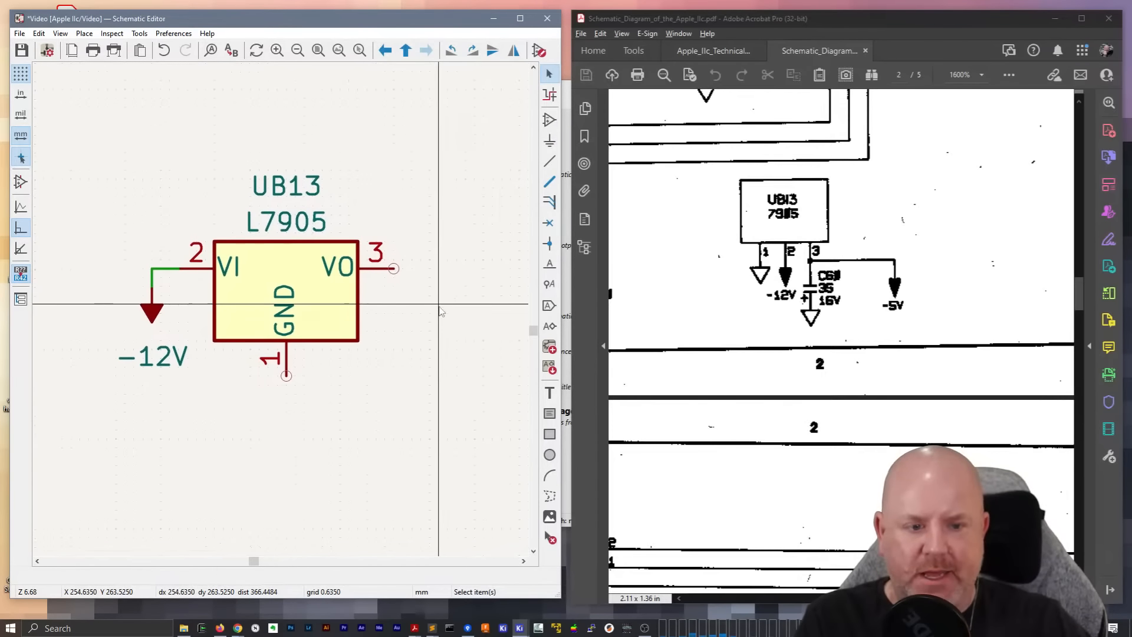
{"action": "type", "text": "a-5v"}
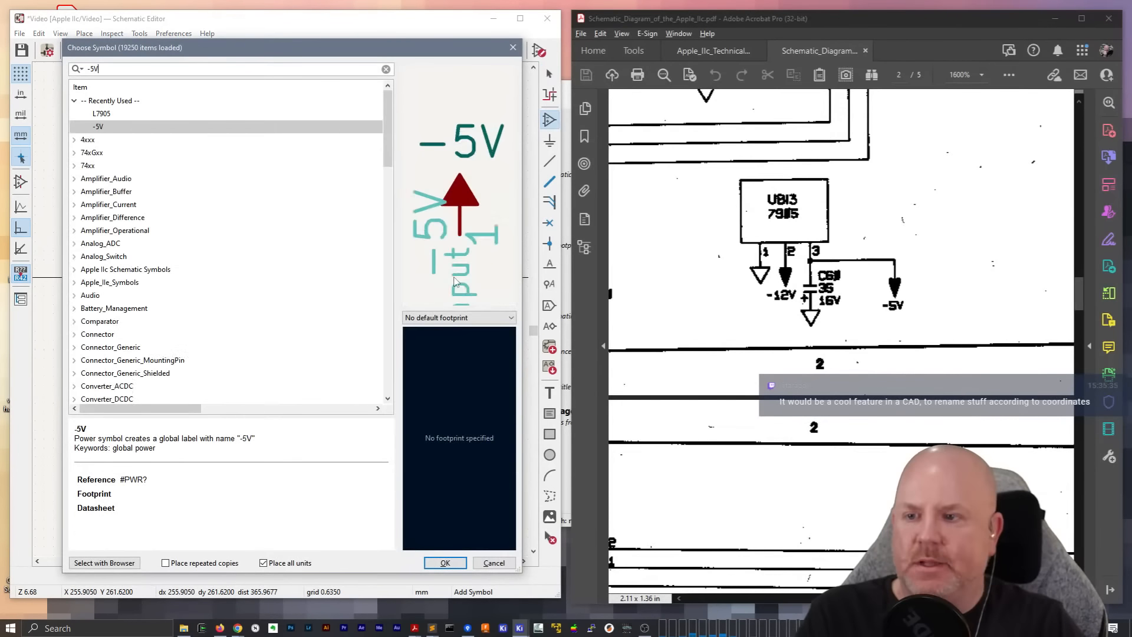
{"action": "key", "text": "Return"}
{"action": "key", "text": "r"}
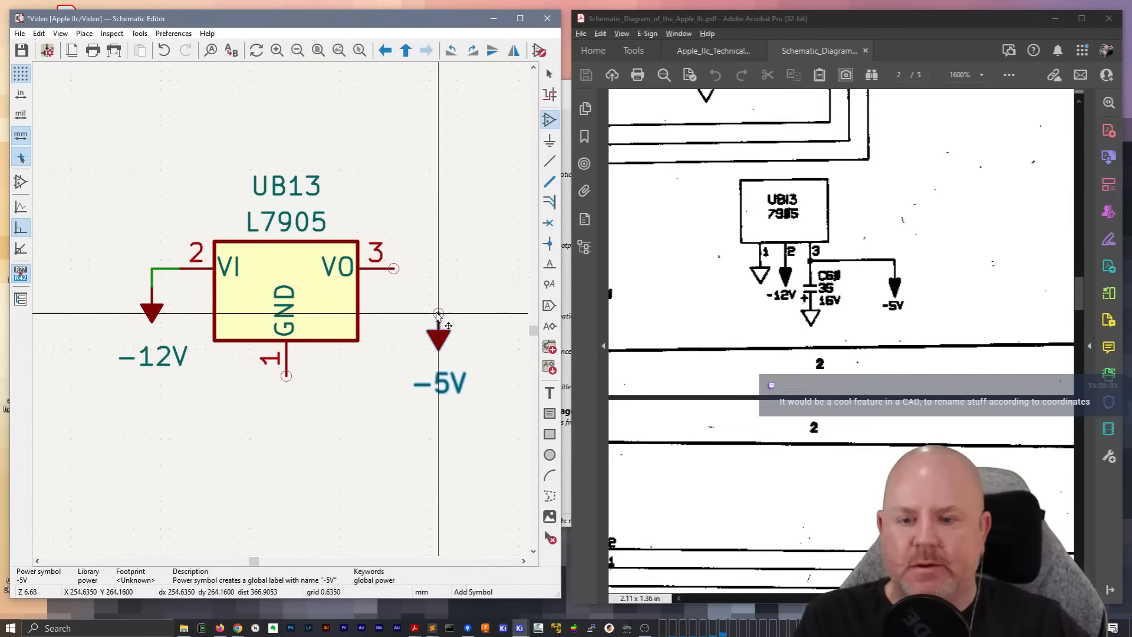
{"action": "key", "text": "Escape"}
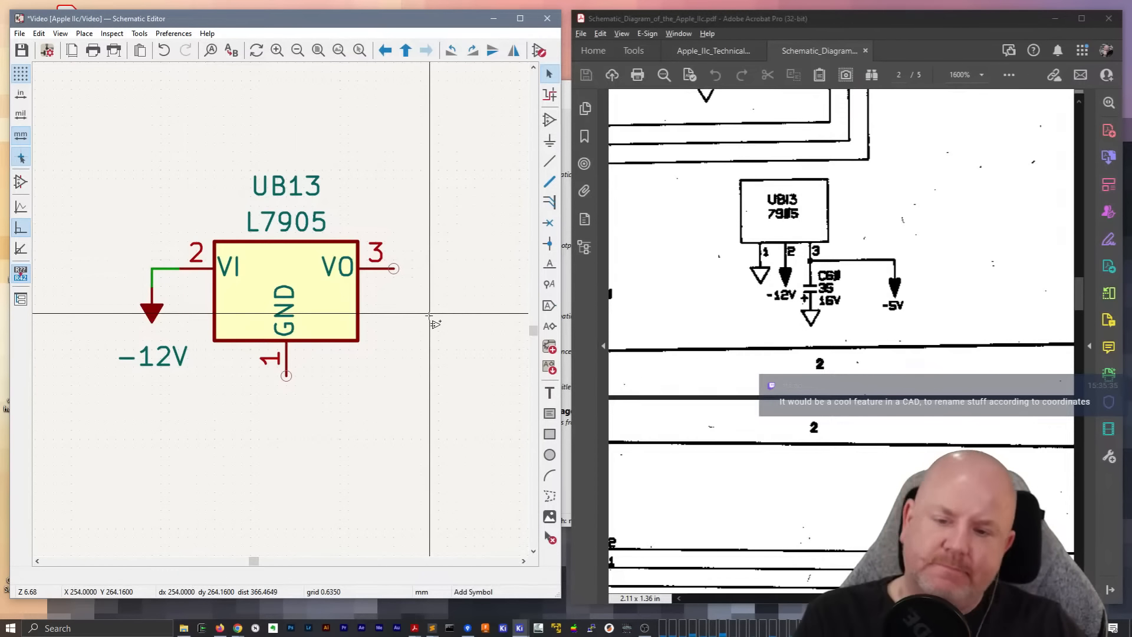
Add a downward-pointing -5V power symbol just beyond and below UB13's VO pin
{"action": "key", "text": "a"}
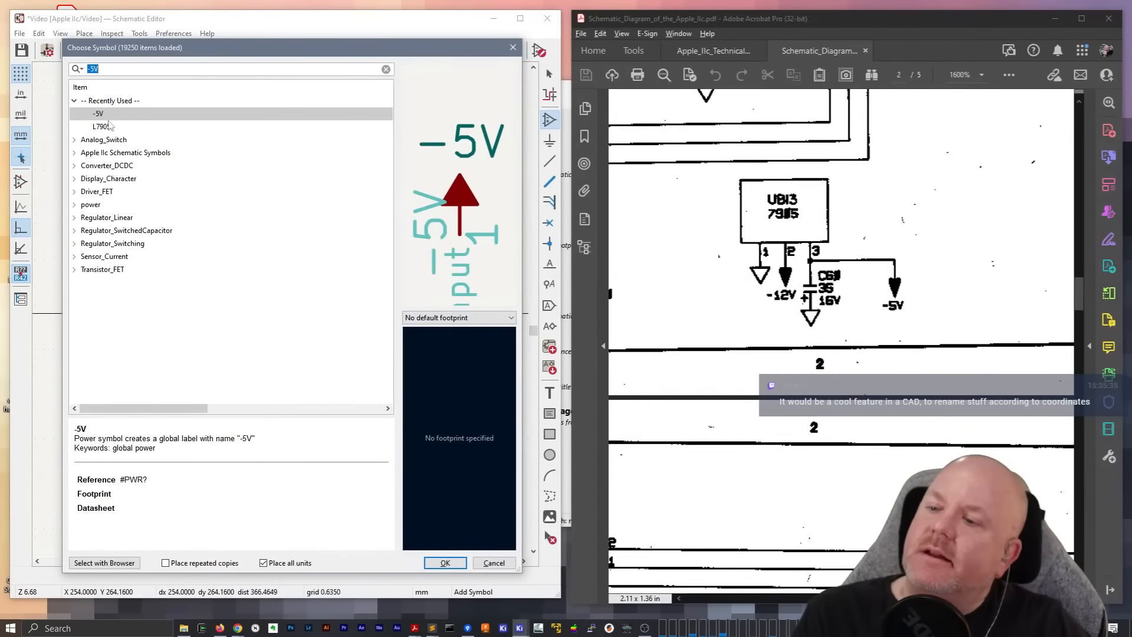
{"action": "double_click", "coordinate": [99, 114]}
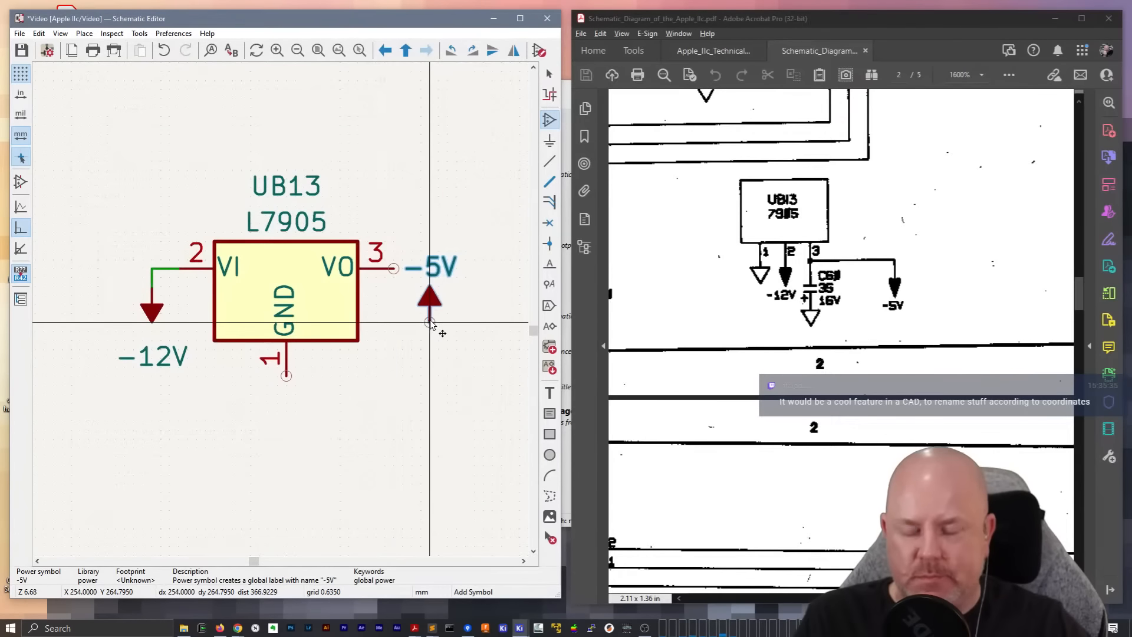
{"action": "left_click", "coordinate": [430, 296]}
{"action": "key", "text": "Escape"}
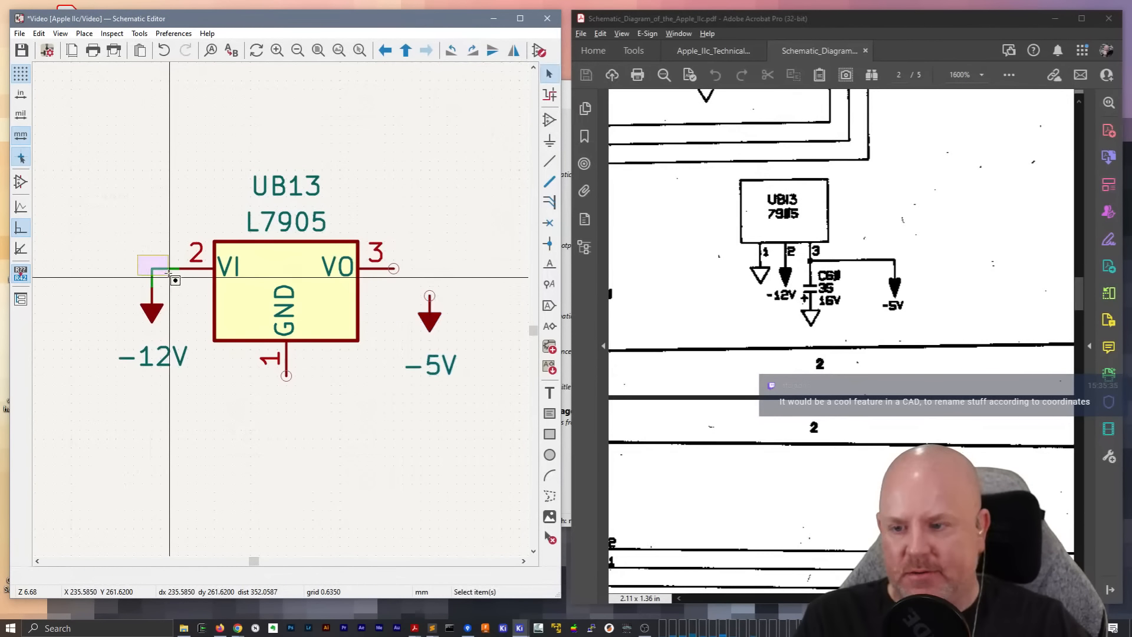
Duplicate the wire corner at UB13's VI pin, mirror it horizontally and attach it to the VO pin
{"action": "left_click_drag", "start_coordinate": [169, 275], "coordinate": [143, 260]}
{"action": "key", "text": "ctrl+d"}
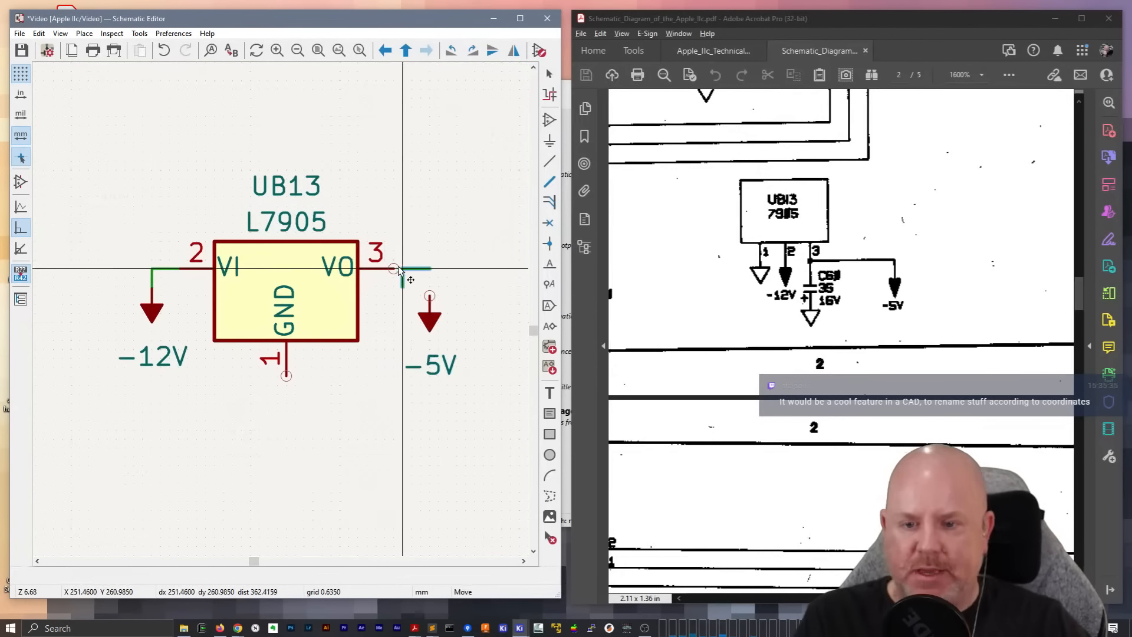
{"action": "key", "text": "x"}
{"action": "left_click", "coordinate": [421, 269]}
Move the -5V power symbol onto the lower end of the VO wire
{"action": "left_click", "coordinate": [429, 322]}
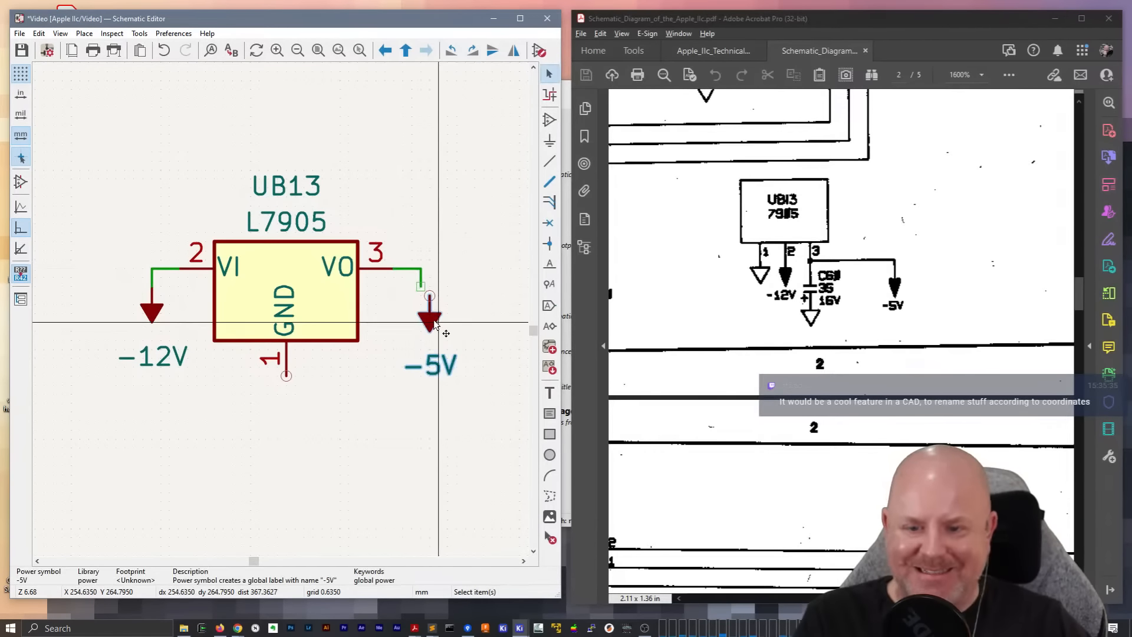
{"action": "key", "text": "m"}
{"action": "left_click", "coordinate": [421, 287]}
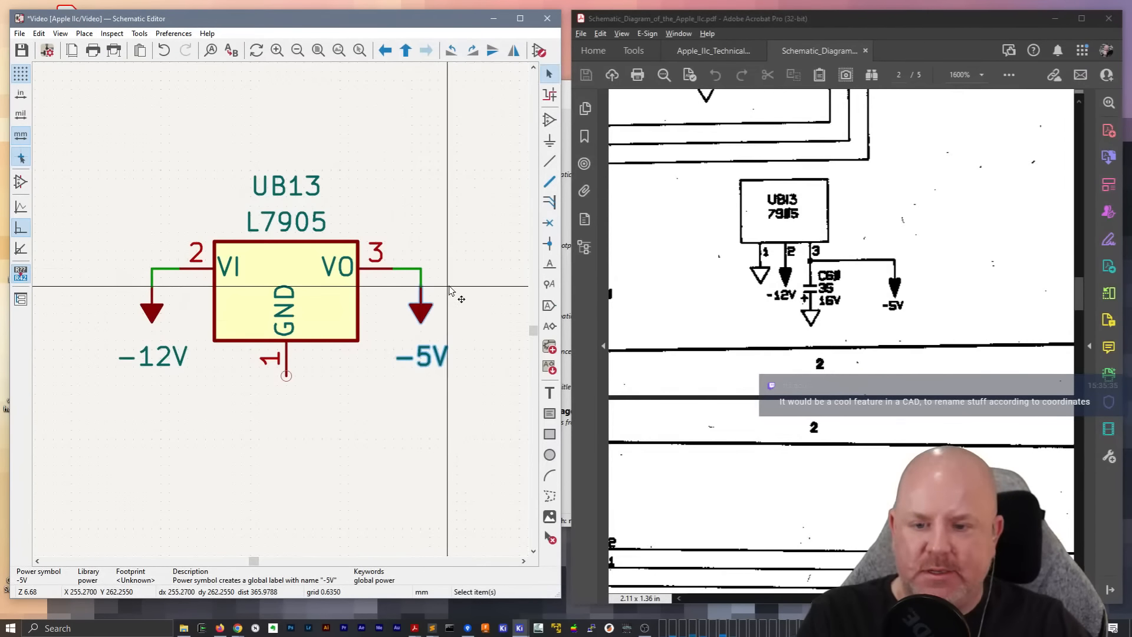
{"action": "left_click", "coordinate": [454, 289]}
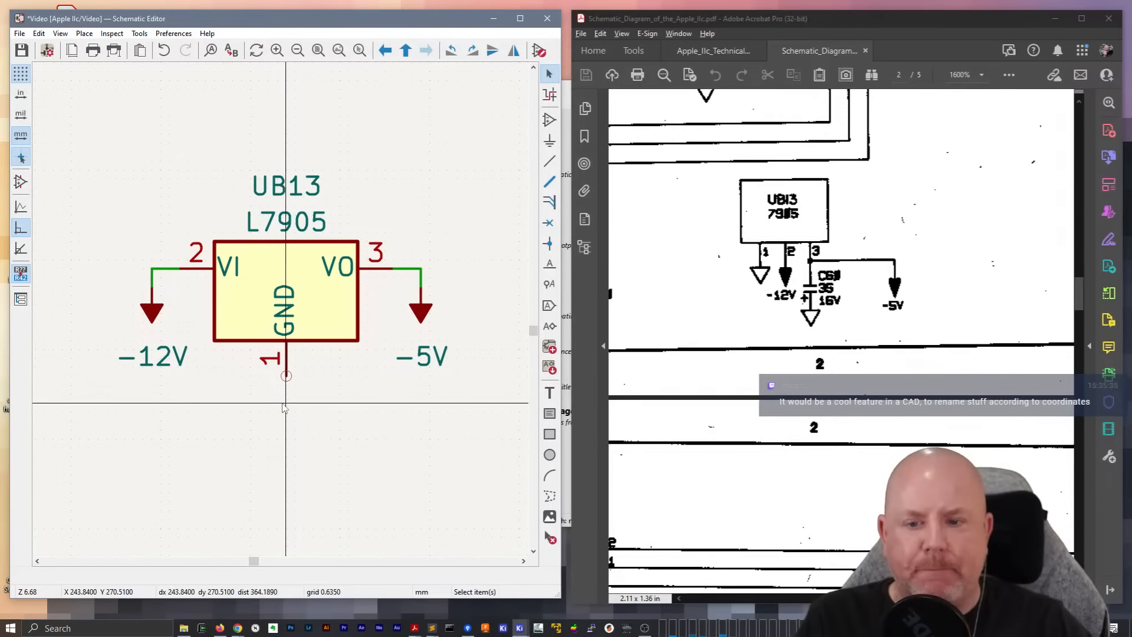
Stretch the VO wire by dragging its vertical segment and the -5V symbol farther away from UB13
{"action": "middle_click_drag", "start_coordinate": [440, 272], "coordinate": [318, 270]}
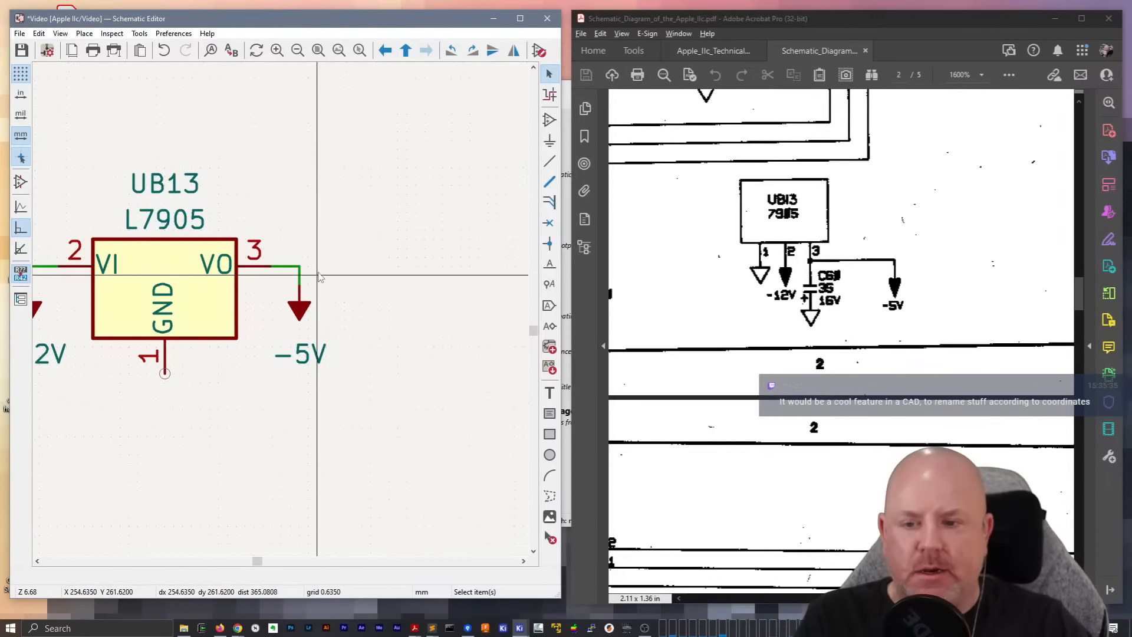
{"action": "left_click", "coordinate": [299, 283]}
{"action": "key", "text": "g"}
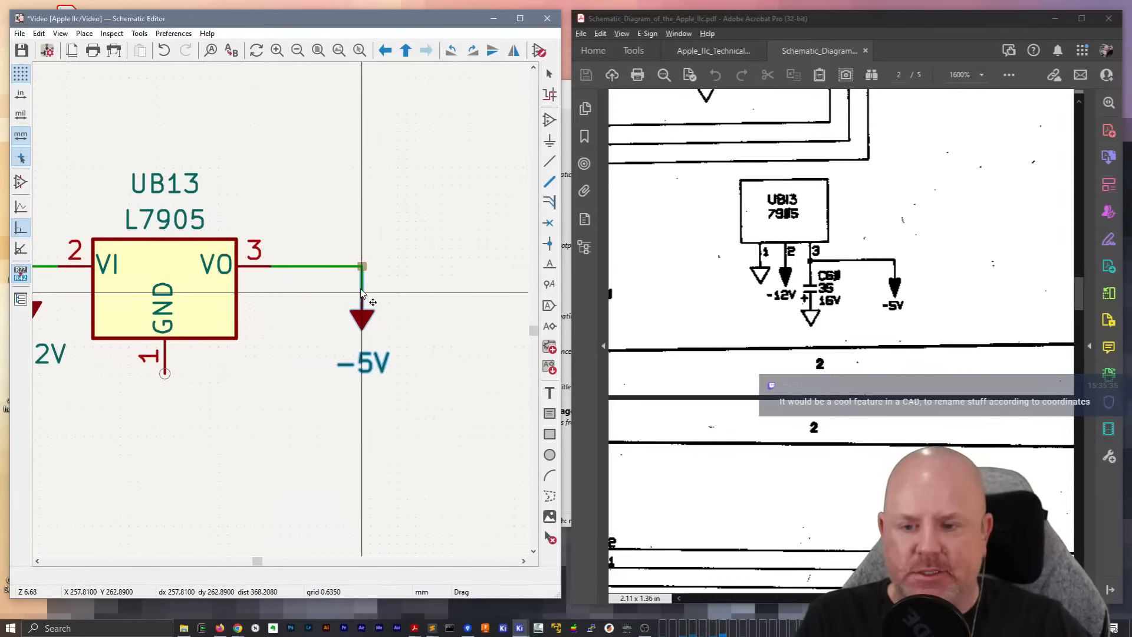
{"action": "left_click", "coordinate": [382, 289]}
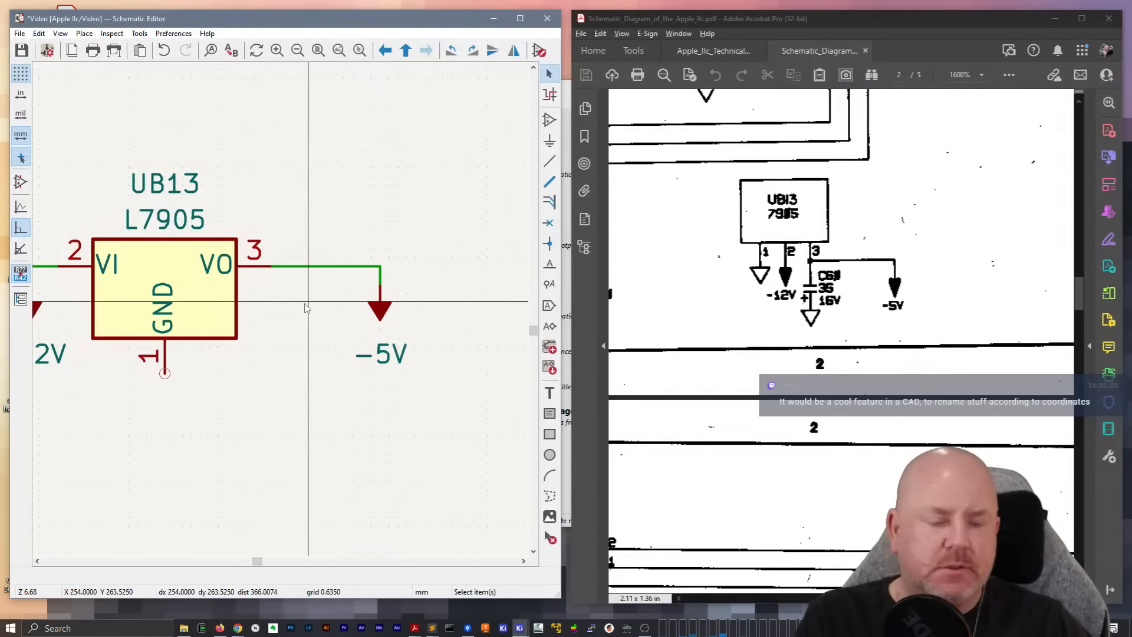
Place a C_Small capacitor under the VO wire, between UB13 and the -5V symbol, and wire its upper pin to that wire
{"action": "type", "text": "p"}
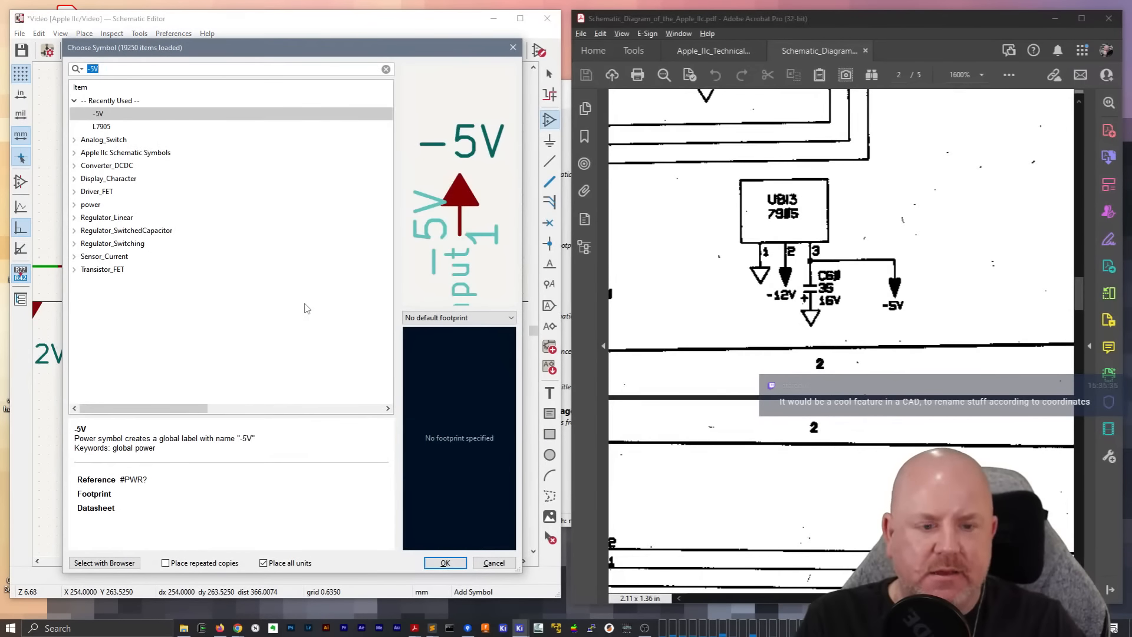
{"action": "type", "text": "c_small"}
{"action": "key", "text": "Return"}
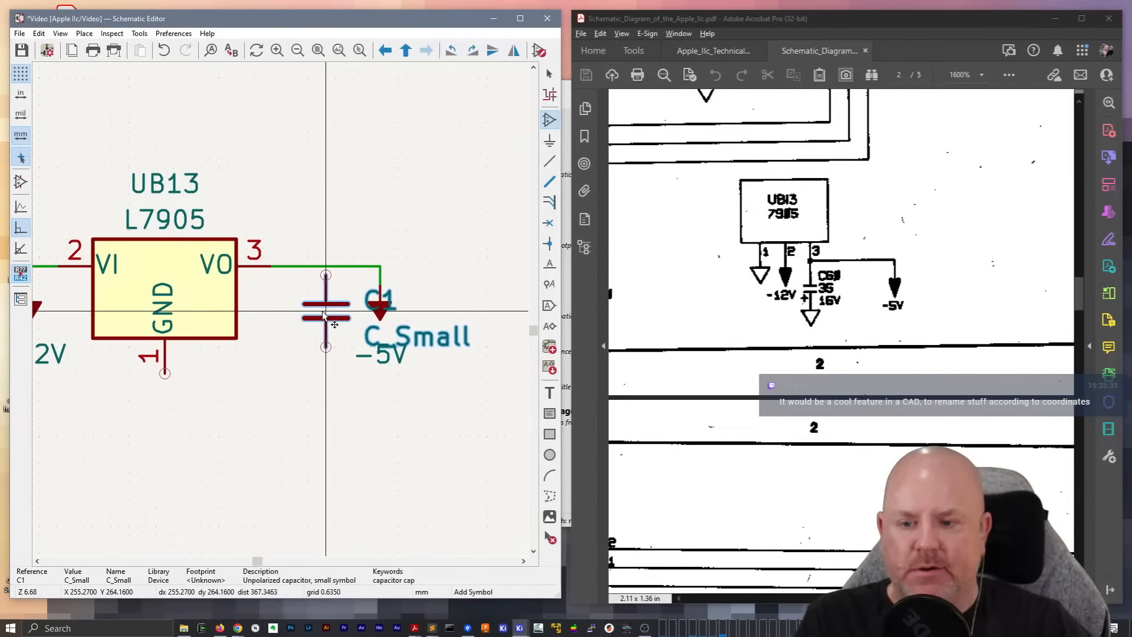
{"action": "left_click", "coordinate": [323, 315]}
{"action": "key", "text": "w"}
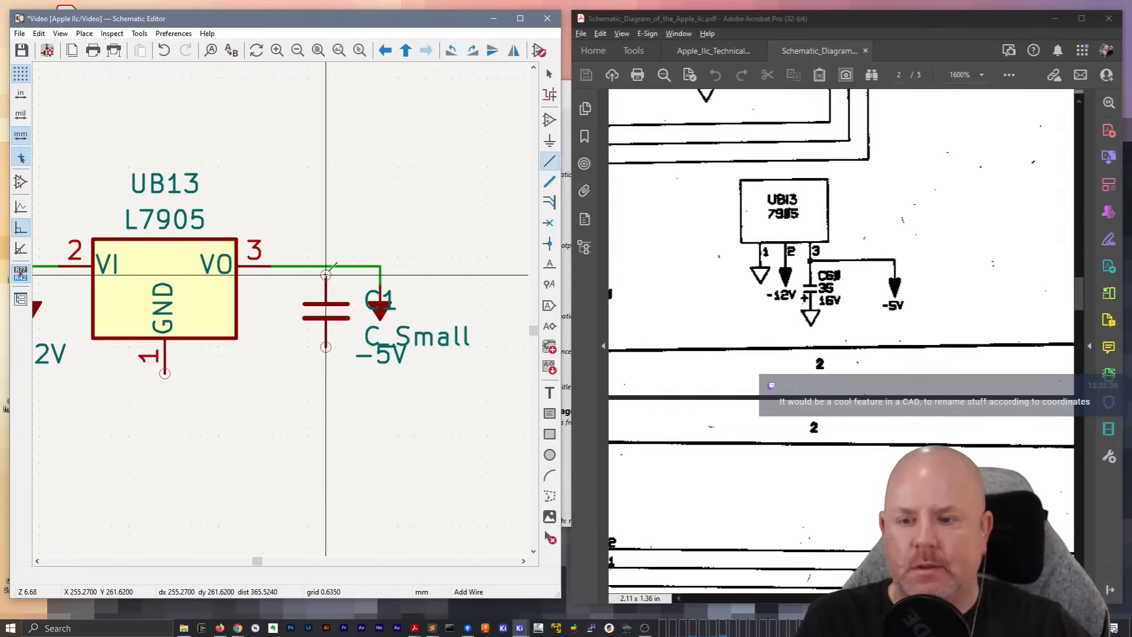
{"action": "left_click", "coordinate": [325, 266]}
{"action": "key", "text": "Escape"}
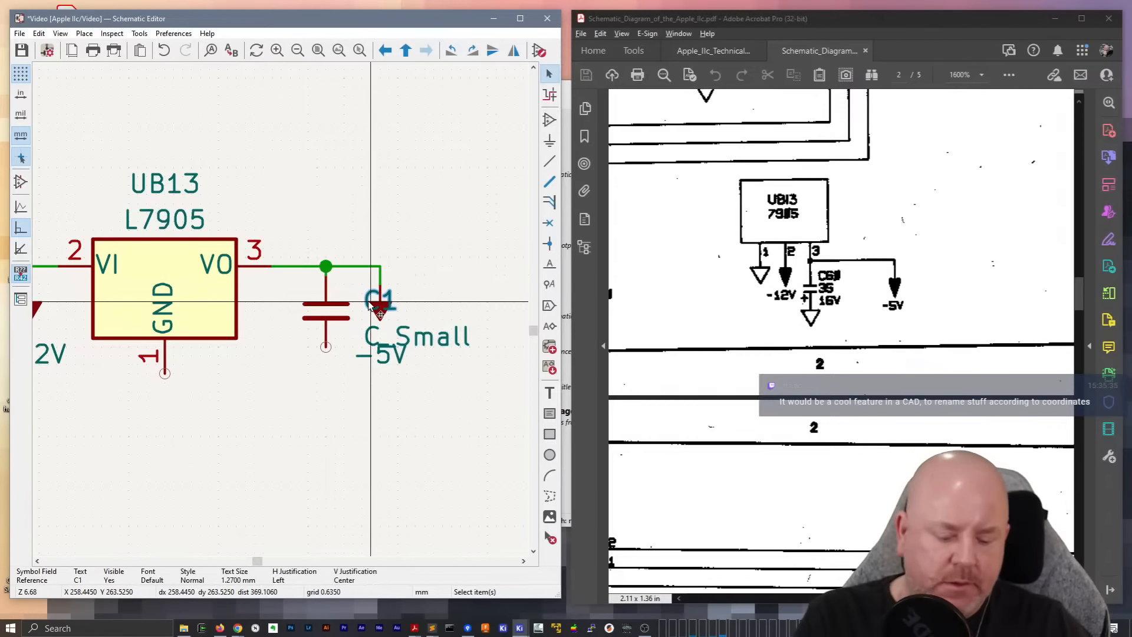
Move the new capacitor's reference between UB13 and the capacitor and renumber it as C60
{"action": "left_click_drag", "start_coordinate": [369, 301], "coordinate": [268, 292]}
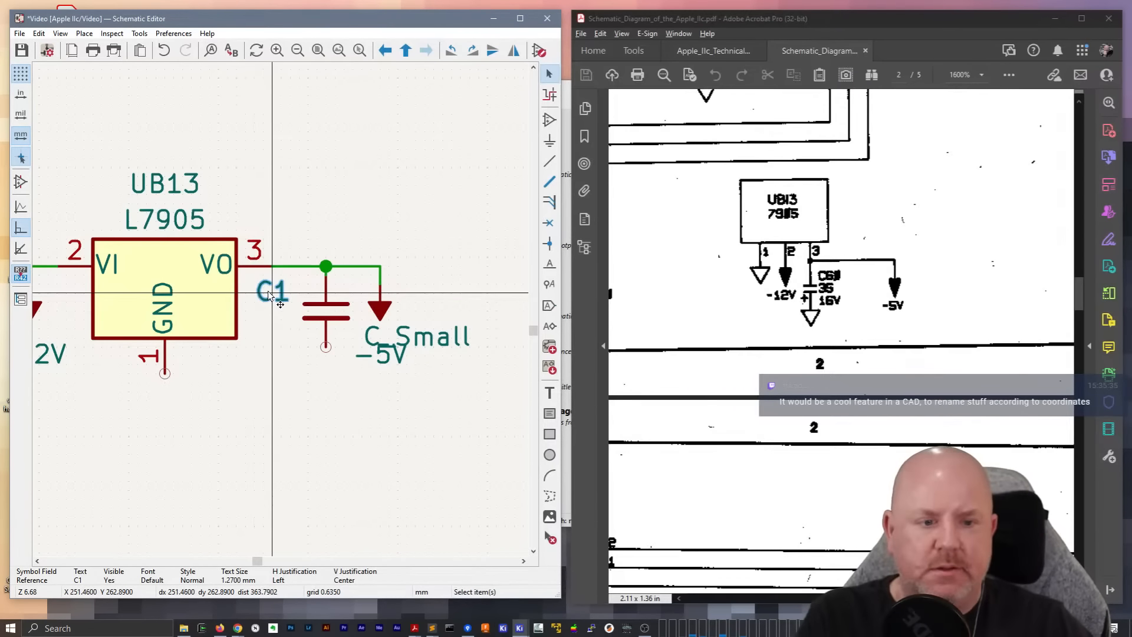
{"action": "double_click", "coordinate": [268, 295]}
{"action": "type", "text": "60"}
{"action": "key", "text": "Return"}
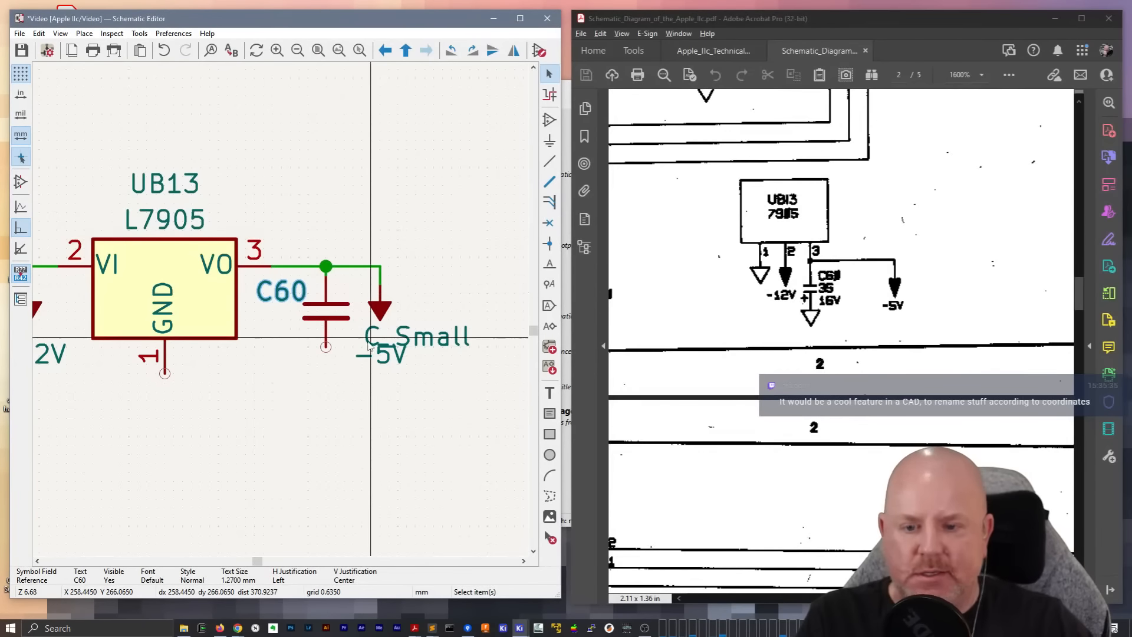
Move the capacitor's C_Small value below its C60 reference and open the value for editing
{"action": "left_click", "coordinate": [401, 341]}
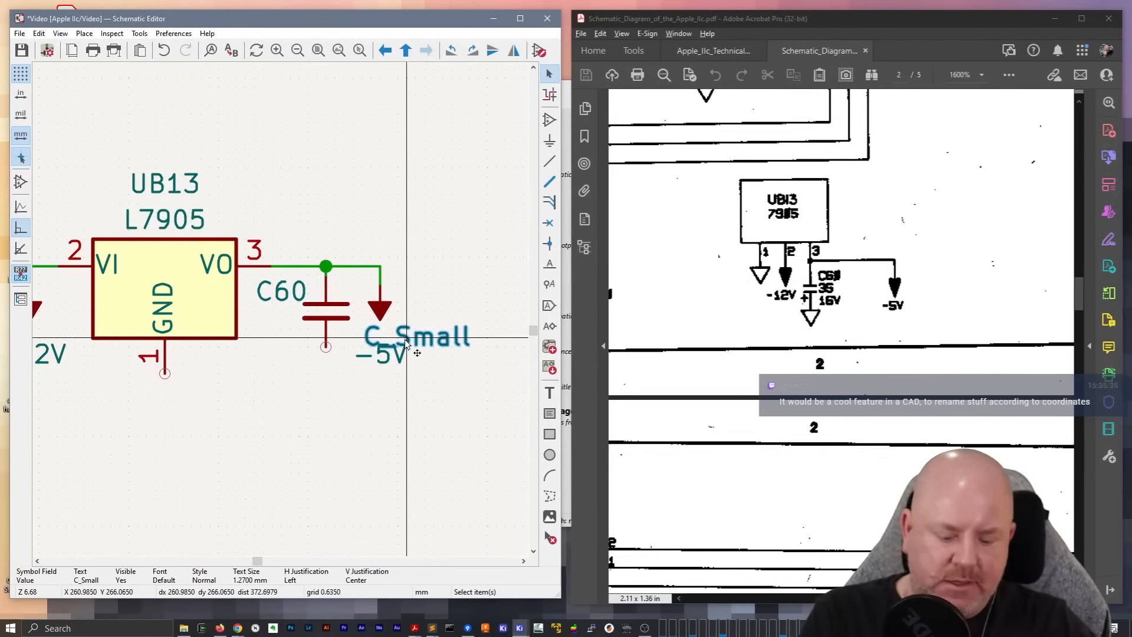
{"action": "left_click_drag", "start_coordinate": [406, 345], "coordinate": [257, 331]}
{"action": "double_click", "coordinate": [256, 330]}
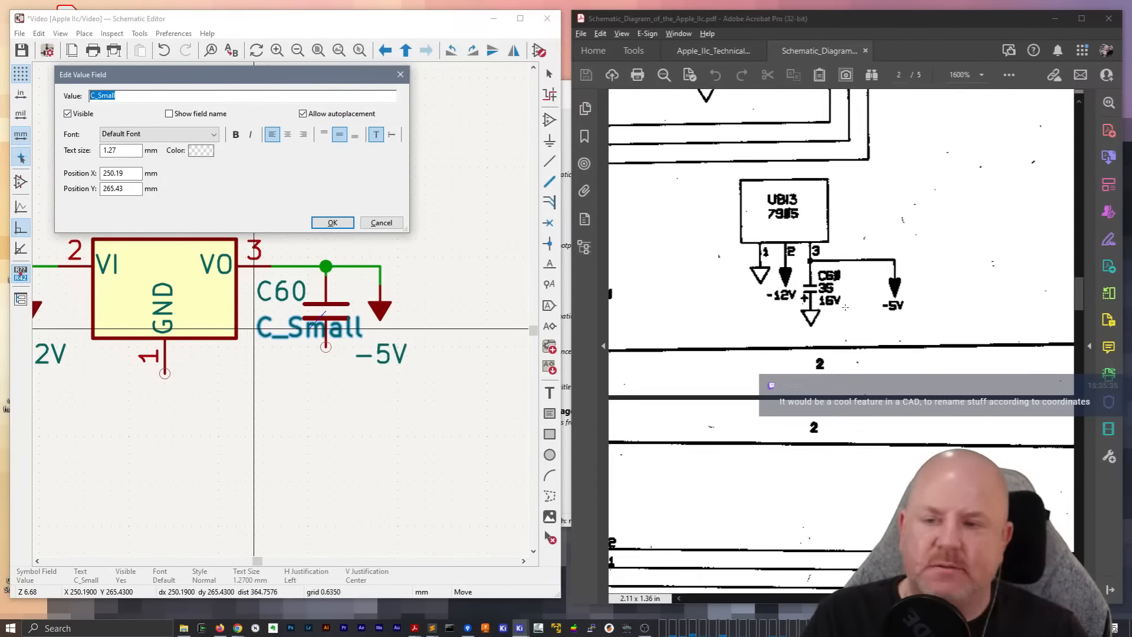
Switch to the browser and examine the Apple IIc motherboard photo around C60 and the 7905 regulator
{"action": "key", "text": "alt+Tab"}
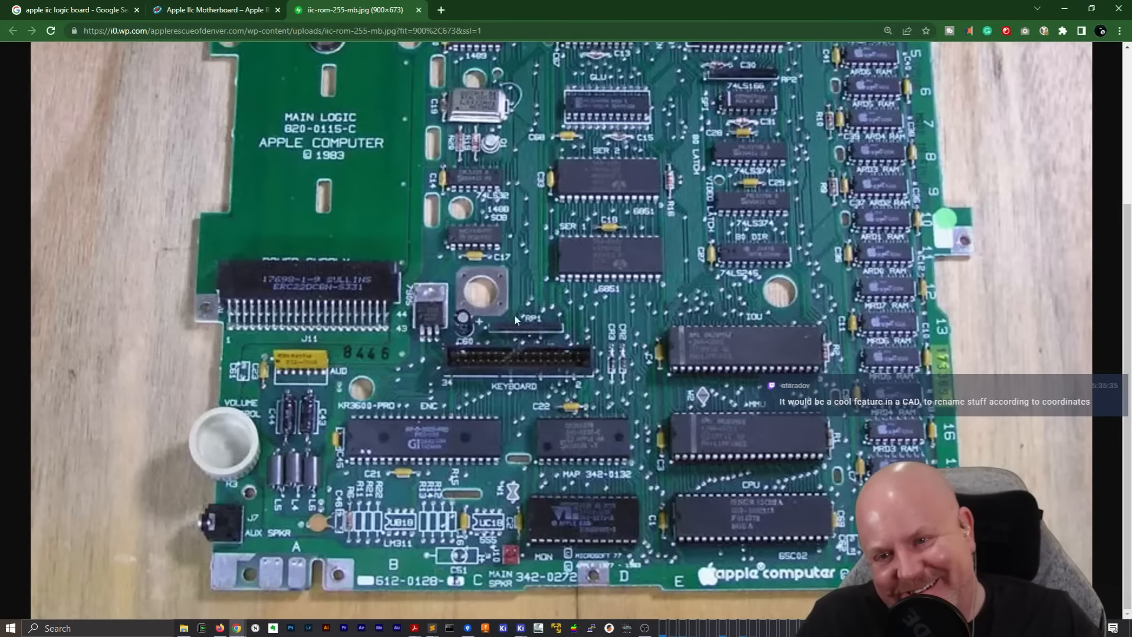
{"action": "scroll", "coordinate": [510, 257], "scroll_direction": "up", "scroll_amount": 1}
{"action": "scroll", "coordinate": [510, 257], "scroll_direction": "up", "scroll_amount": 2}
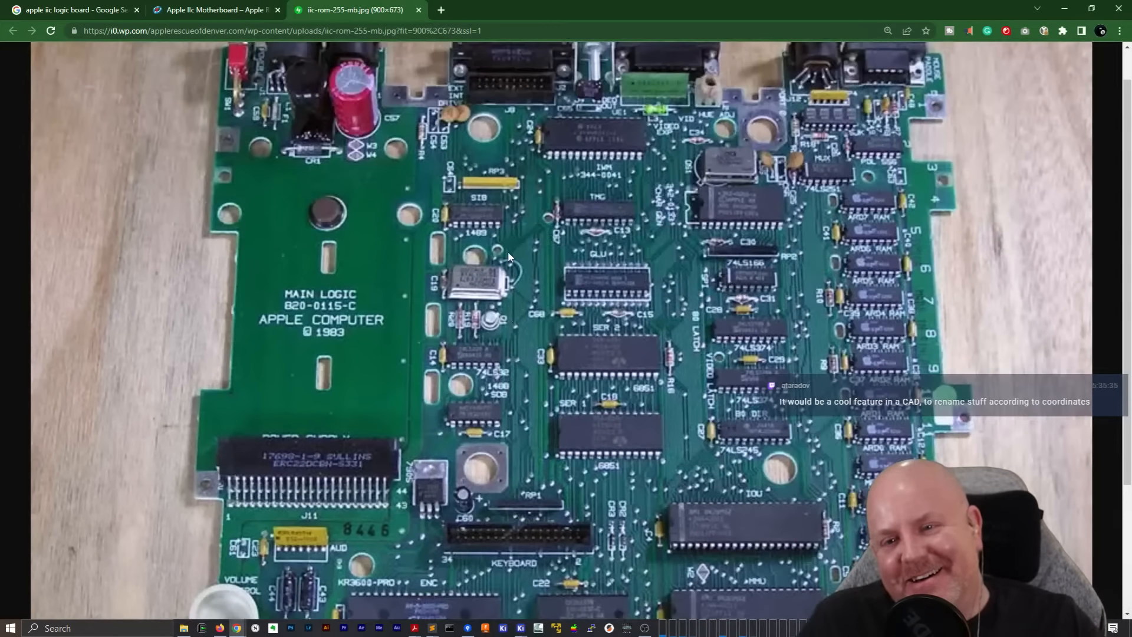
{"action": "scroll", "coordinate": [508, 257], "scroll_direction": "down", "scroll_amount": 2}
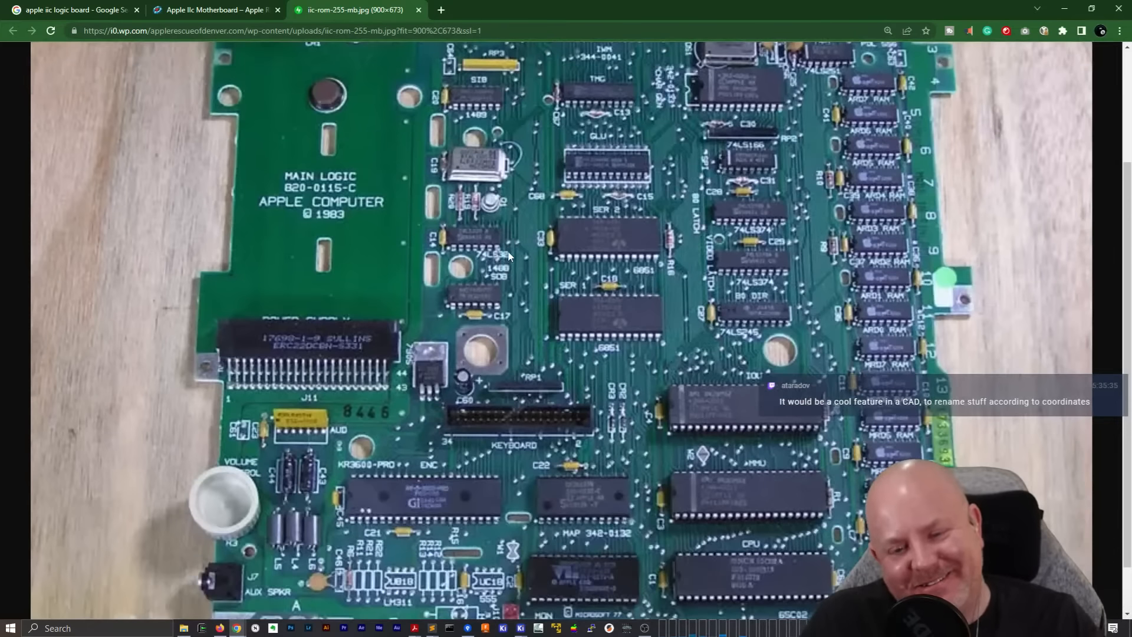
{"action": "scroll", "coordinate": [509, 260], "scroll_direction": "down", "scroll_amount": 1}
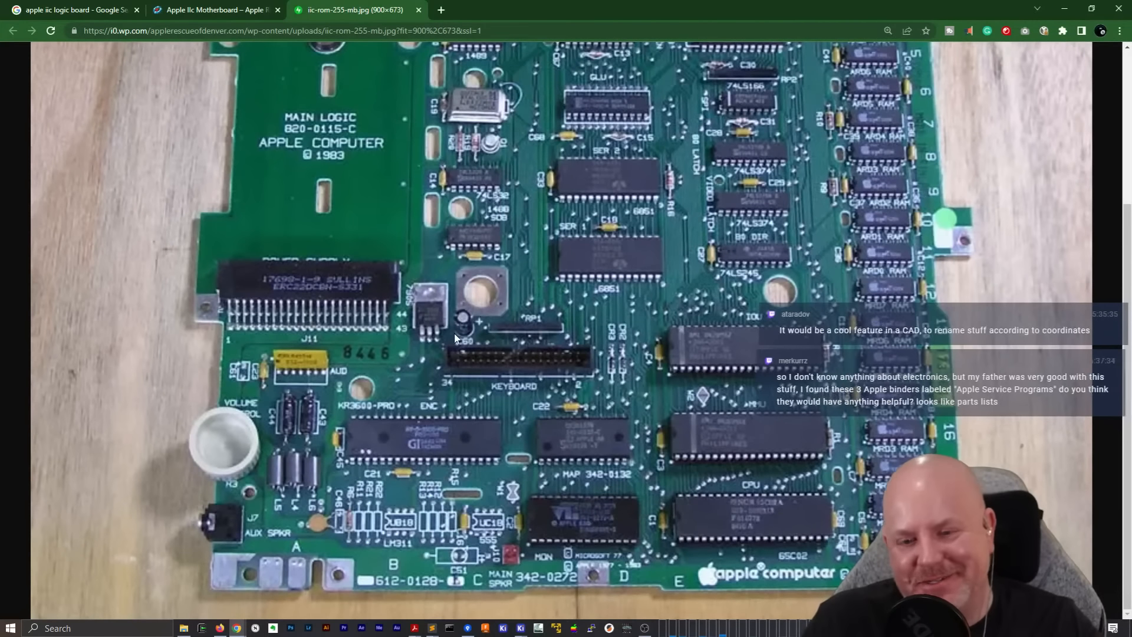
{"action": "left_click", "coordinate": [194, 10]}
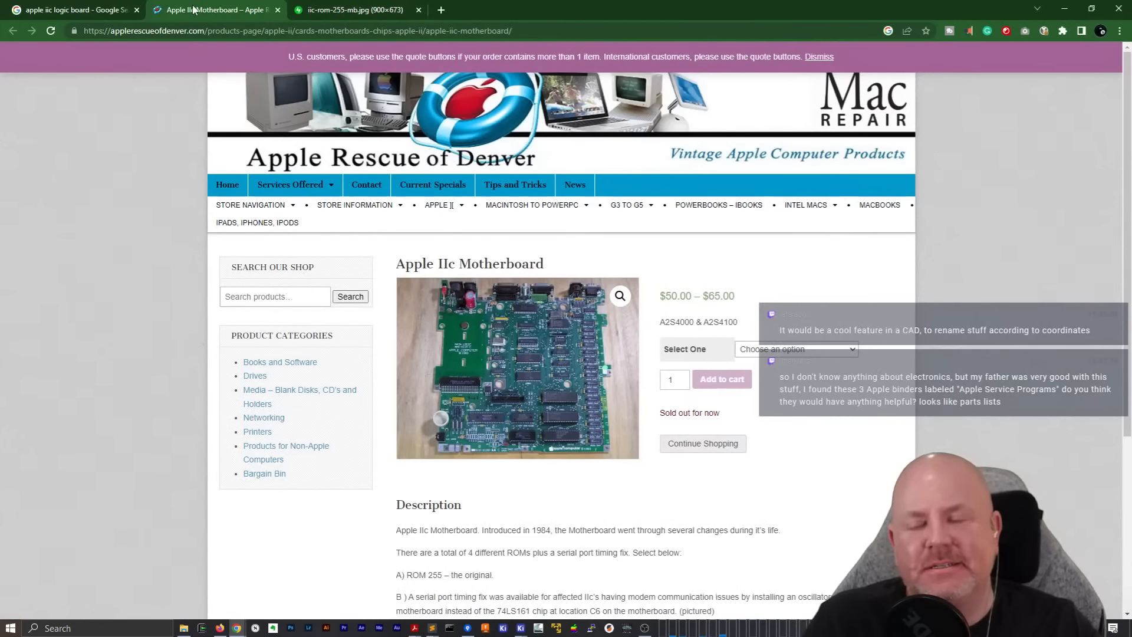
{"action": "left_click", "coordinate": [348, 10]}
{"action": "left_click", "coordinate": [1065, 9]}
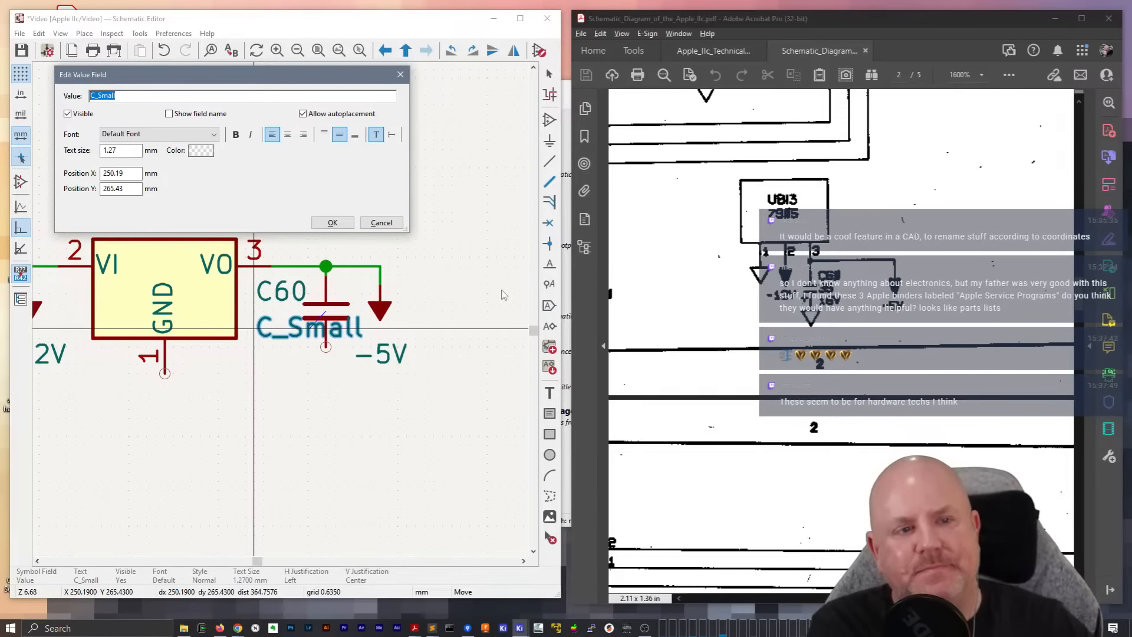
Enlarge the original PDF schematic to 3200% and examine C60's value and polarity below UB13
{"action": "left_click", "coordinate": [983, 78]}
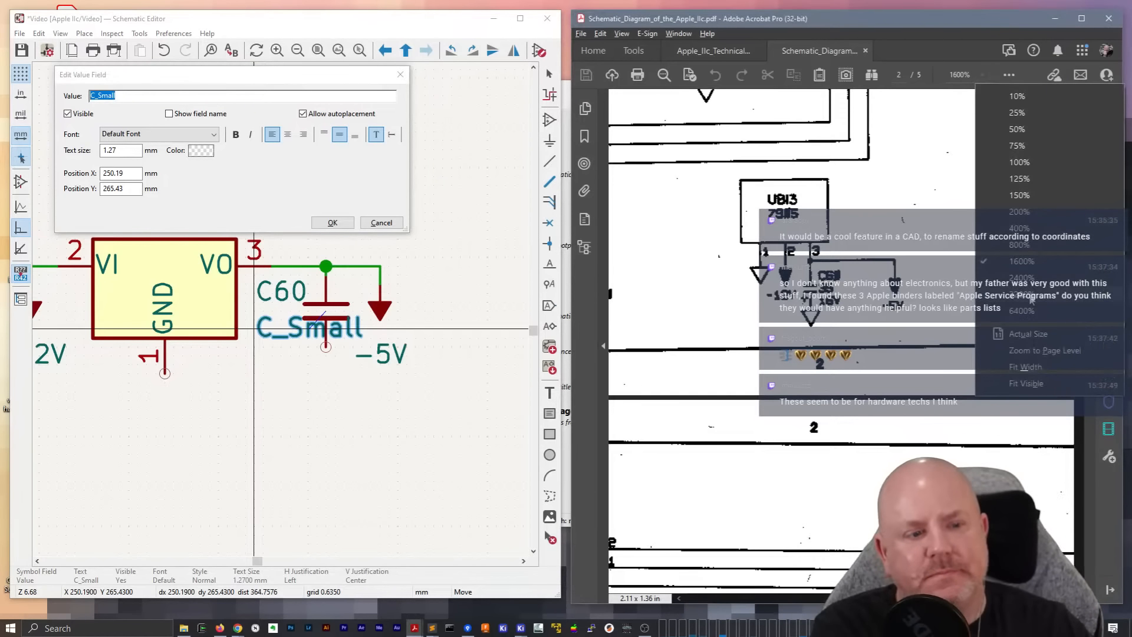
{"action": "left_click", "coordinate": [1006, 294]}
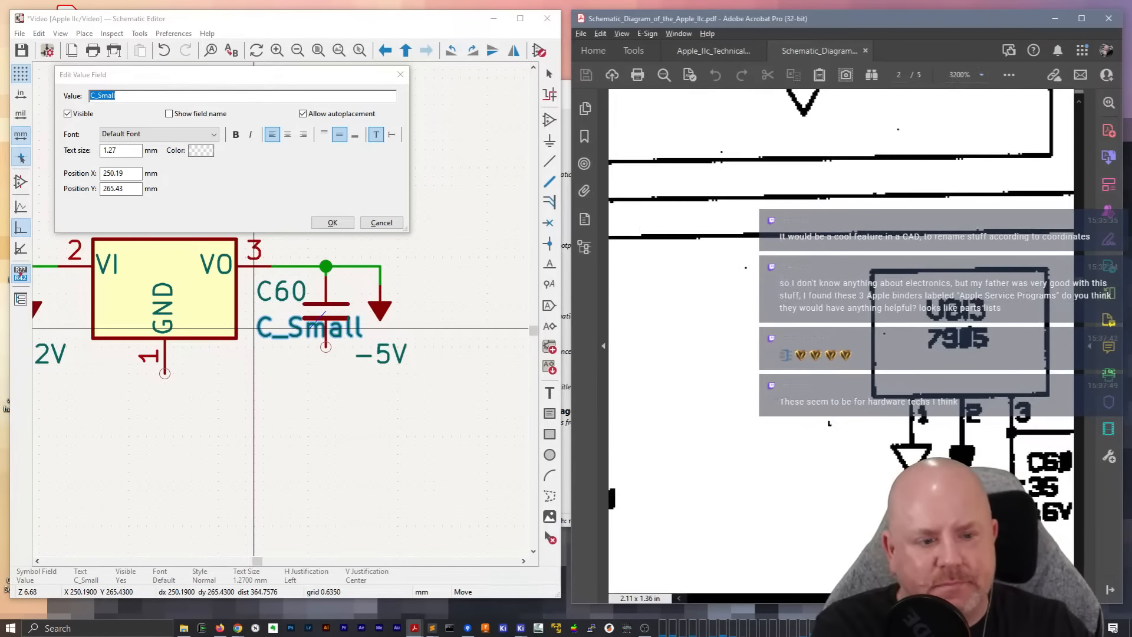
{"action": "scroll", "coordinate": [807, 491], "scroll_direction": "right", "scroll_amount": 4}
{"action": "scroll", "coordinate": [891, 442], "scroll_direction": "down", "scroll_amount": 1}
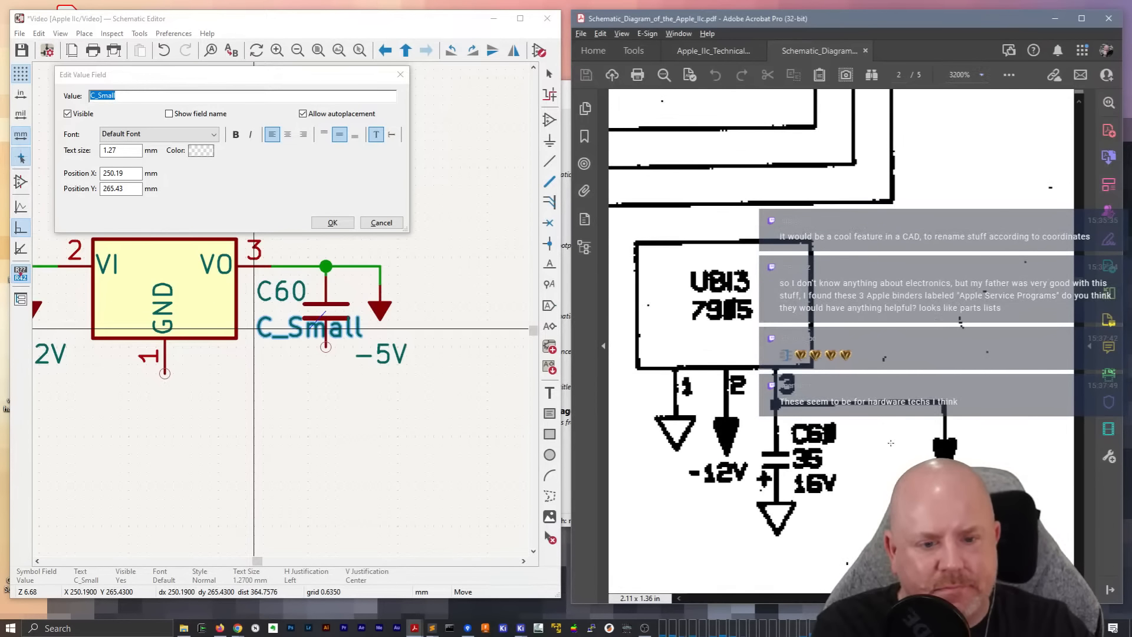
{"action": "scroll", "coordinate": [867, 470], "scroll_direction": "down", "scroll_amount": 5}
{"action": "scroll", "coordinate": [852, 426], "scroll_direction": "up", "scroll_amount": 2}
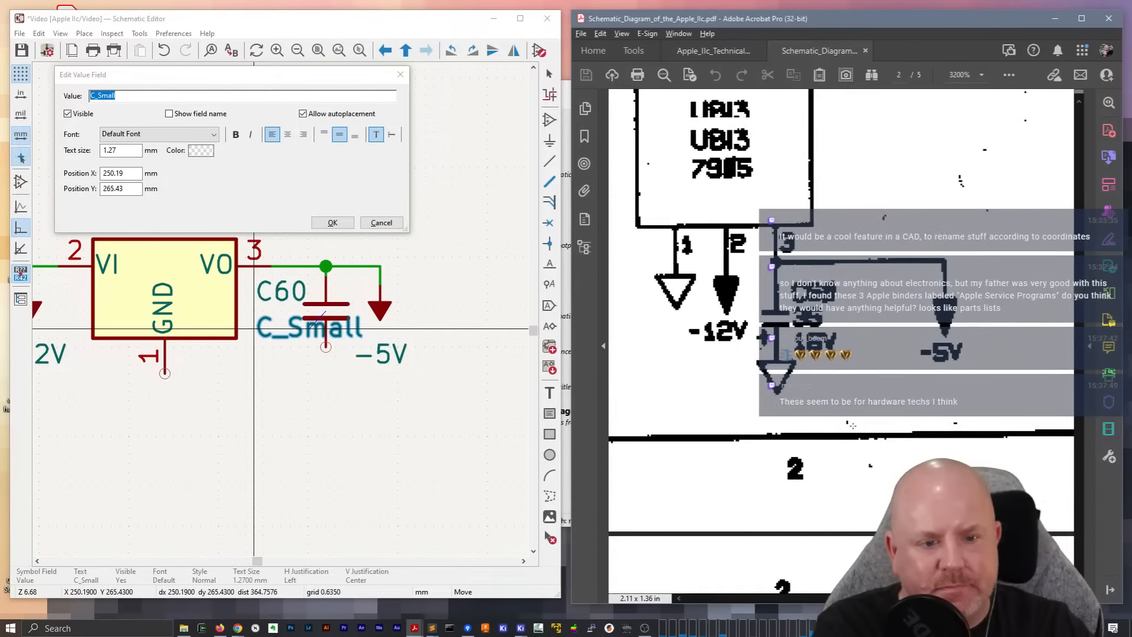
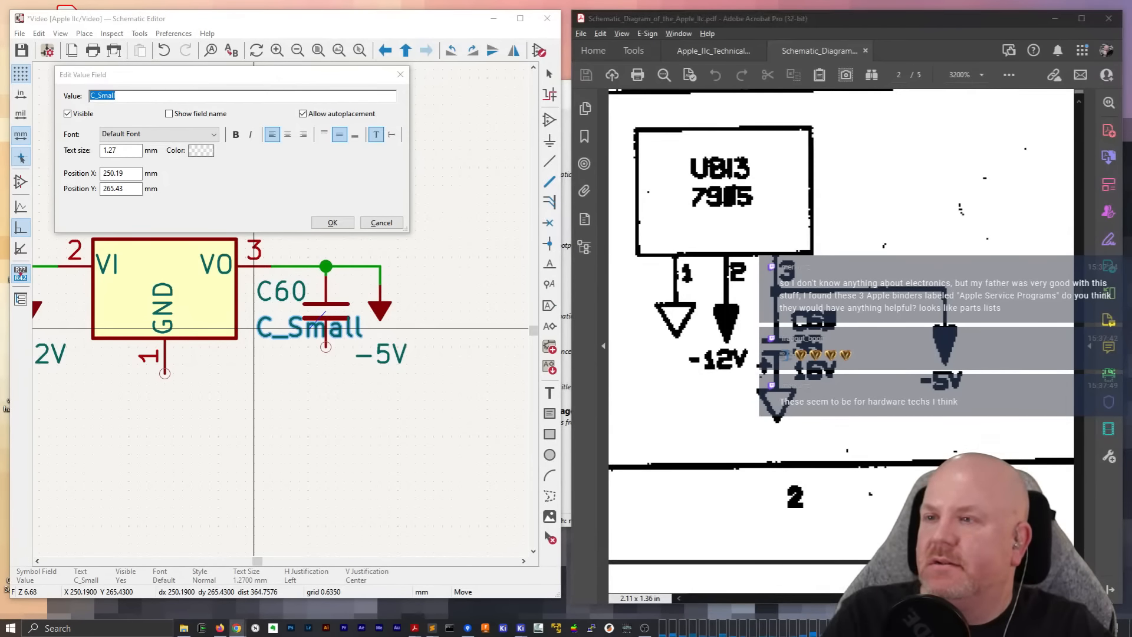
Switch to the browser, search the web for "E24 series" and open the Wikipedia article "E series of preferred numbers" in a maximized window
{"action": "left_click_drag", "start_coordinate": [563, 251], "coordinate": [603, 214]}
{"action": "type", "text": "E24"}
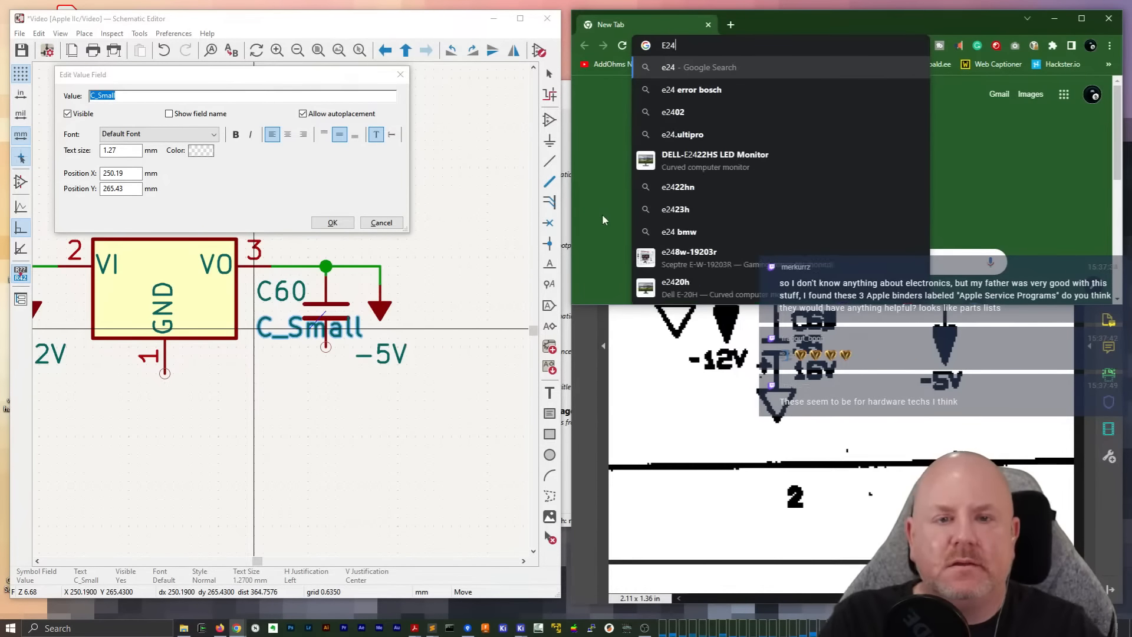
{"action": "type", "text": " series"}
{"action": "key", "text": "Return"}
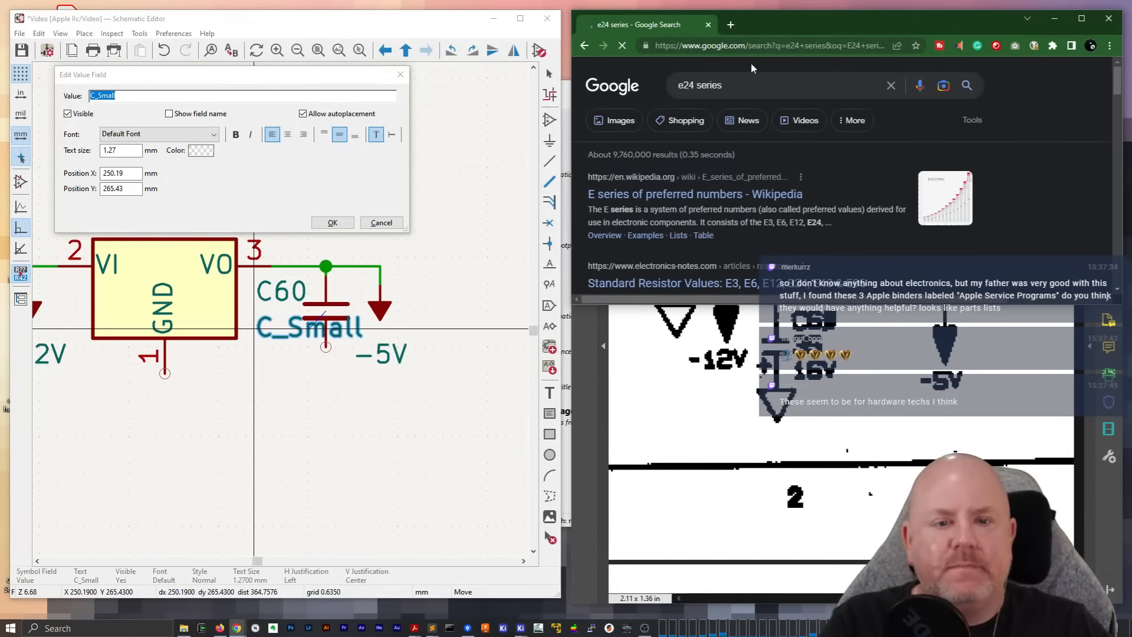
{"action": "left_click", "coordinate": [682, 194]}
{"action": "left_click_drag", "start_coordinate": [819, 23], "coordinate": [612, 26]}
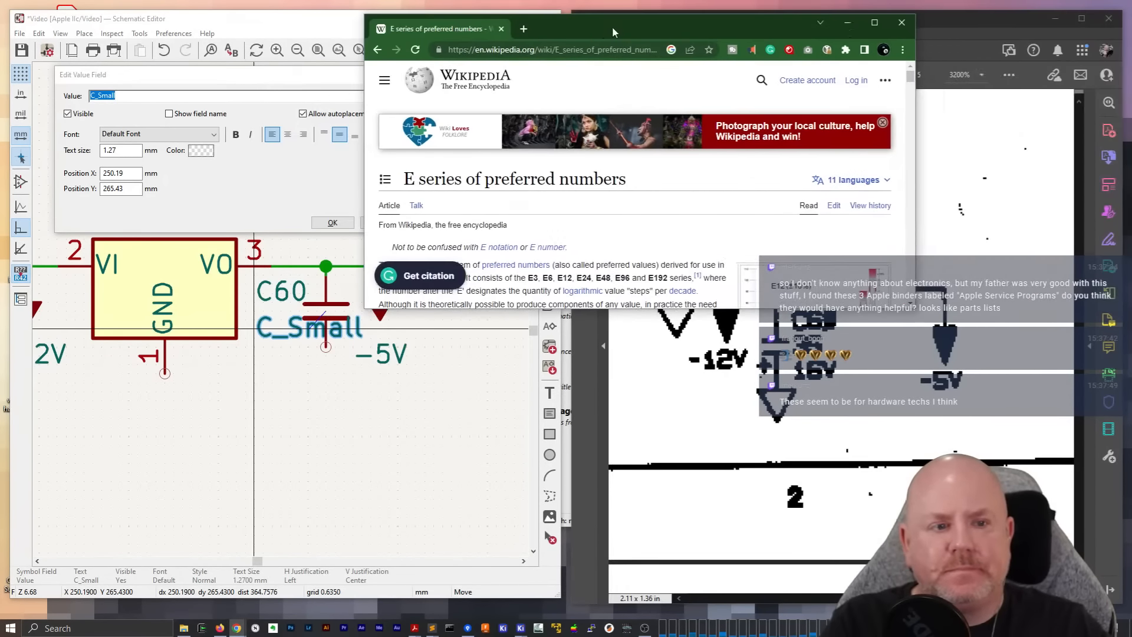
{"action": "double_click", "coordinate": [612, 27]}
Examine the article's E6, E12, E24 and capacitor lists for standard values that could match C60, and close the browser
{"action": "scroll", "coordinate": [565, 346], "scroll_direction": "down", "scroll_amount": 20}
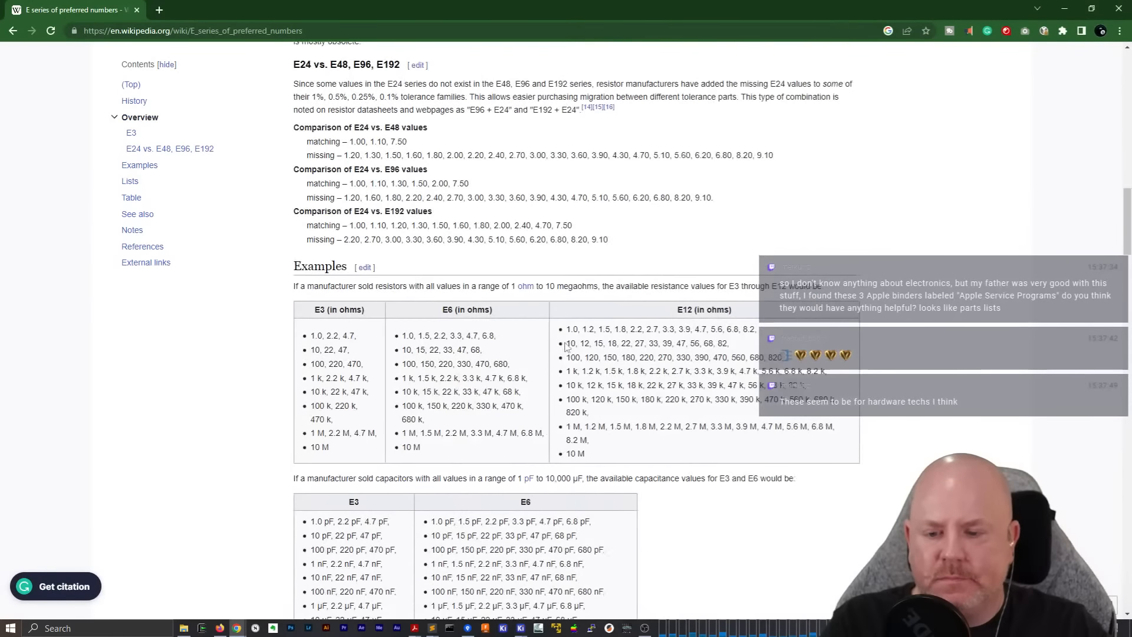
{"action": "scroll", "coordinate": [565, 347], "scroll_direction": "down", "scroll_amount": 5}
{"action": "scroll", "coordinate": [565, 341], "scroll_direction": "down", "scroll_amount": 6}
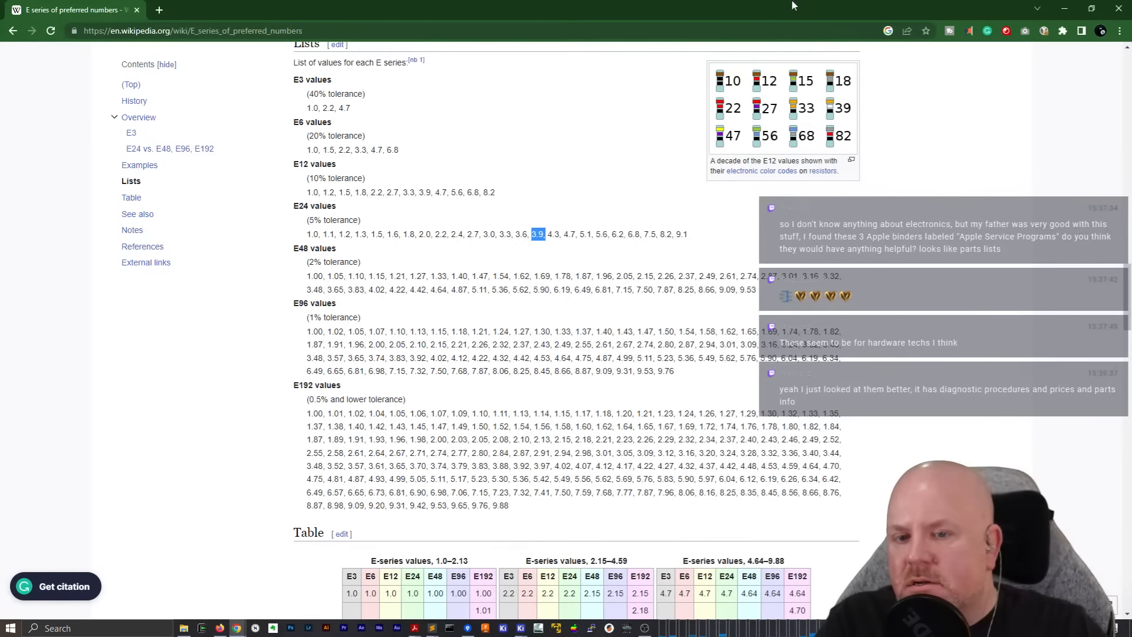
{"action": "double_click", "coordinate": [792, 5]}
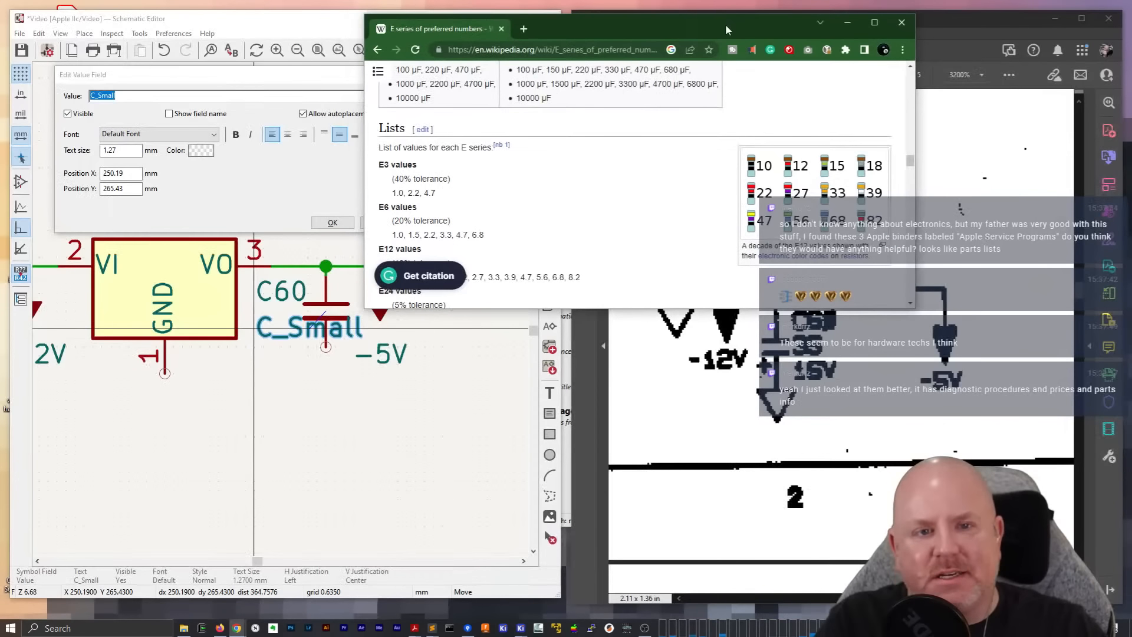
{"action": "left_click_drag", "start_coordinate": [726, 27], "coordinate": [431, 40]}
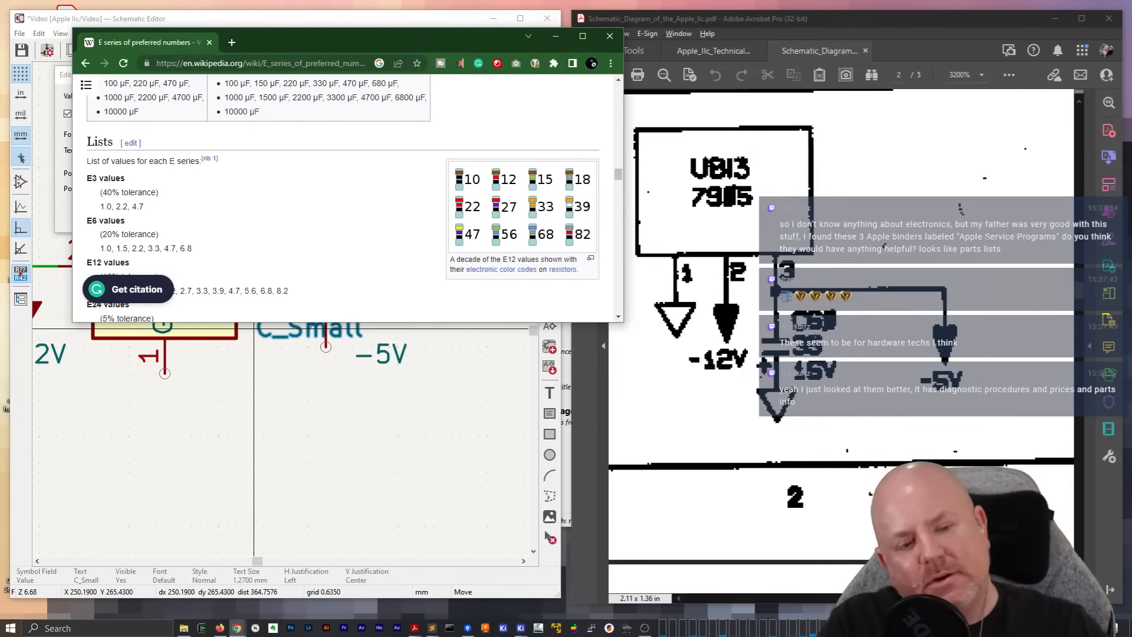
{"action": "scroll", "coordinate": [356, 186], "scroll_direction": "up", "scroll_amount": 15}
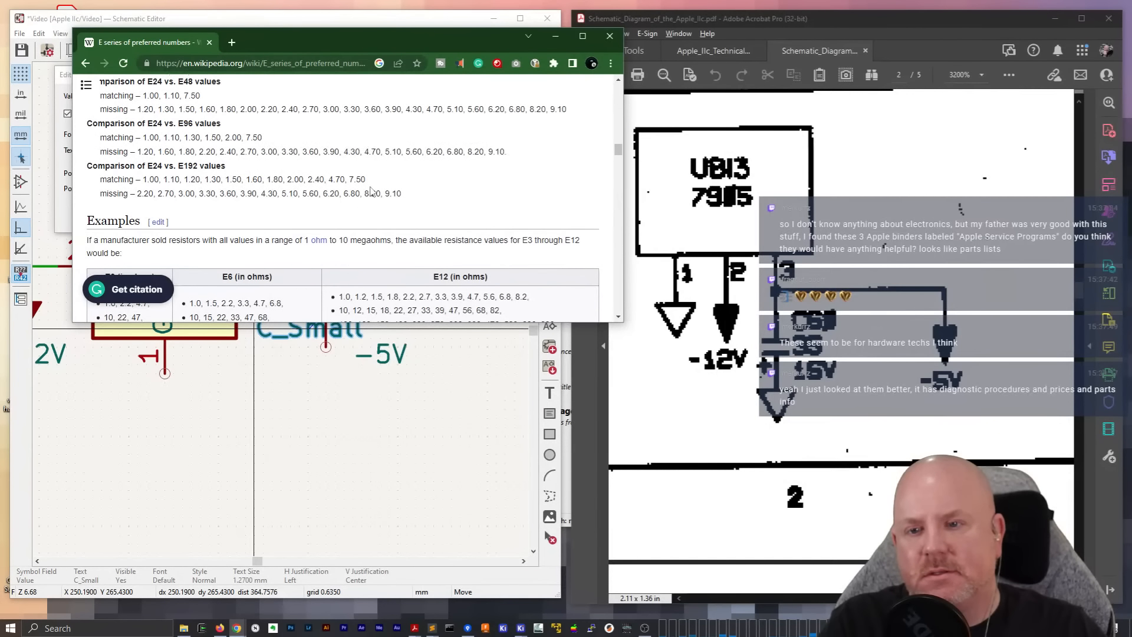
{"action": "scroll", "coordinate": [371, 192], "scroll_direction": "up", "scroll_amount": 1}
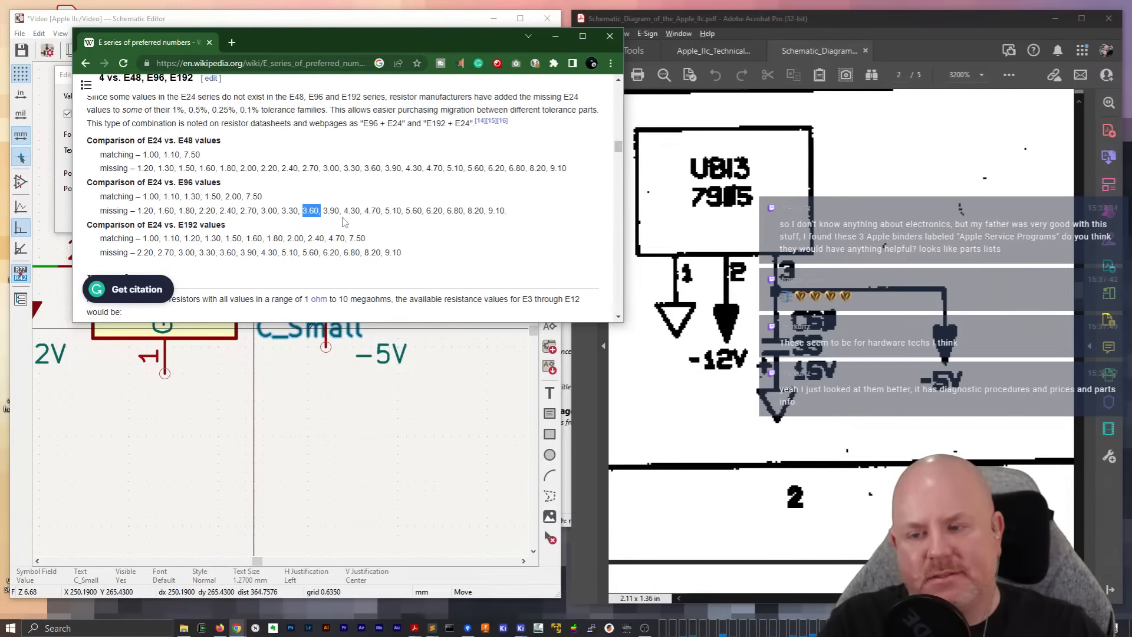
{"action": "scroll", "coordinate": [345, 222], "scroll_direction": "up", "scroll_amount": 15}
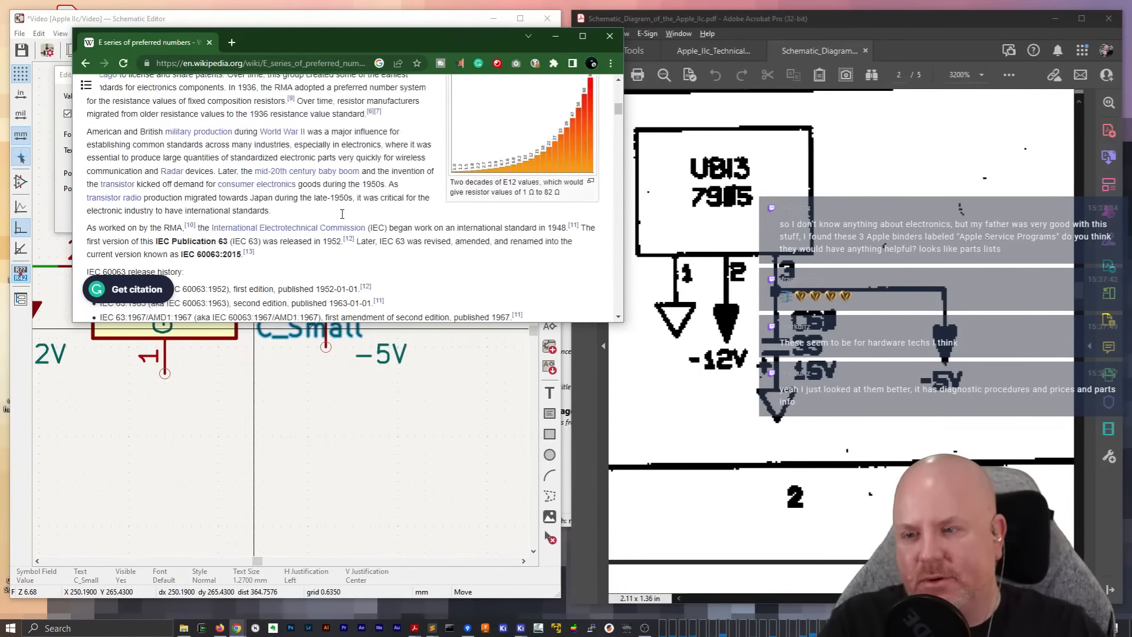
{"action": "scroll", "coordinate": [343, 217], "scroll_direction": "down", "scroll_amount": 20}
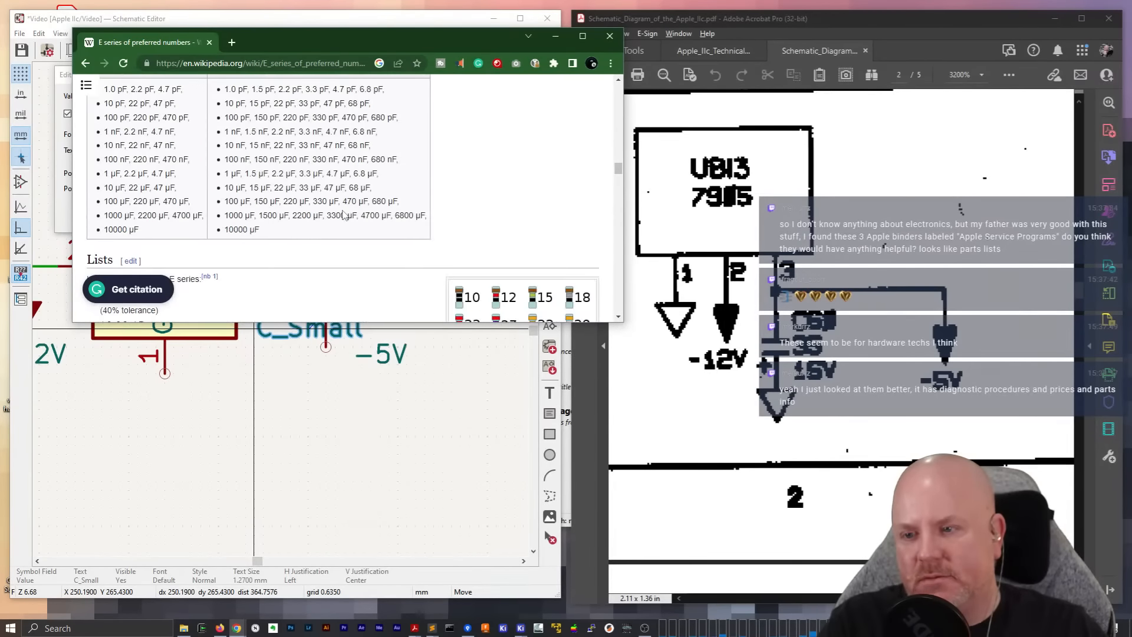
{"action": "scroll", "coordinate": [342, 214], "scroll_direction": "up", "scroll_amount": 3}
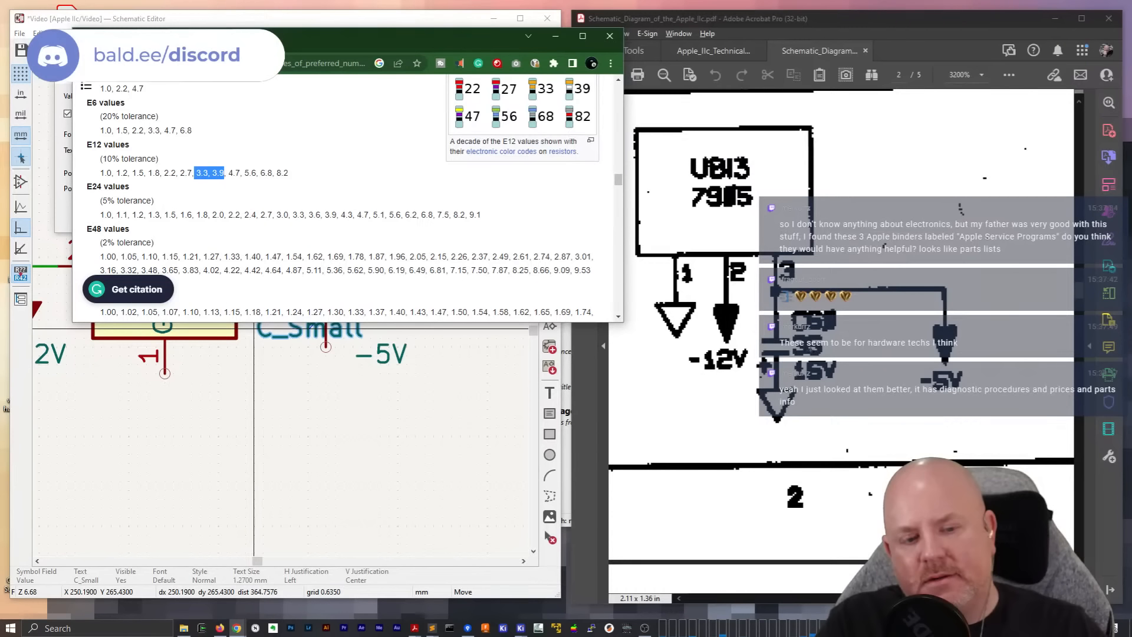
{"action": "left_click", "coordinate": [609, 36]}
Set the capacitor's value to 39u and place it directly below the C60 reference
{"action": "left_click", "coordinate": [390, 219]}
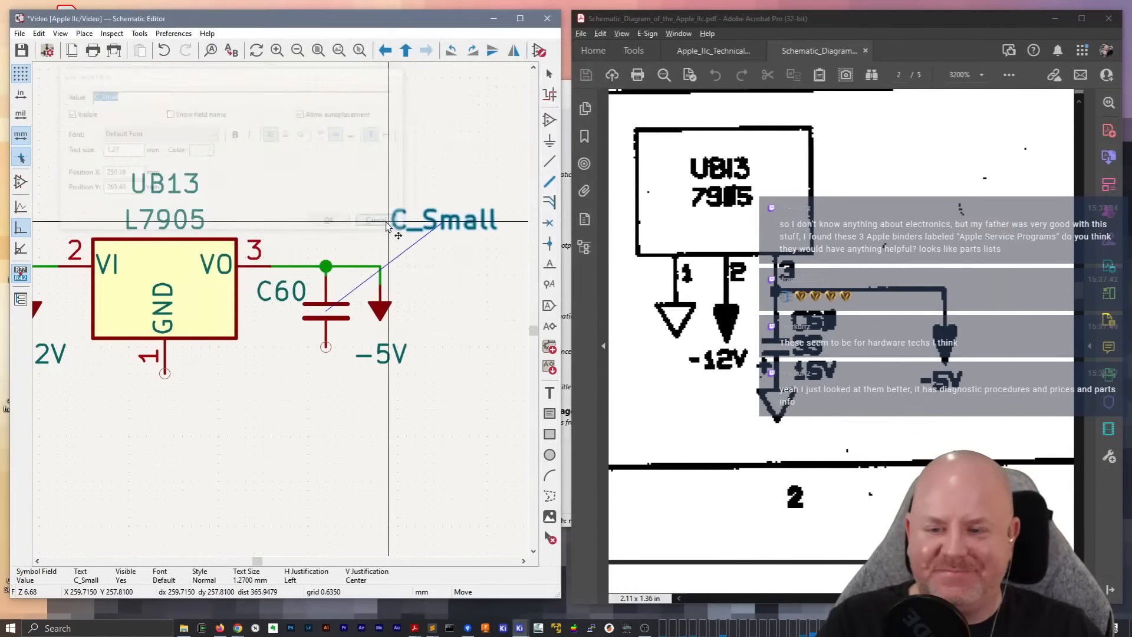
{"action": "left_click", "coordinate": [246, 346]}
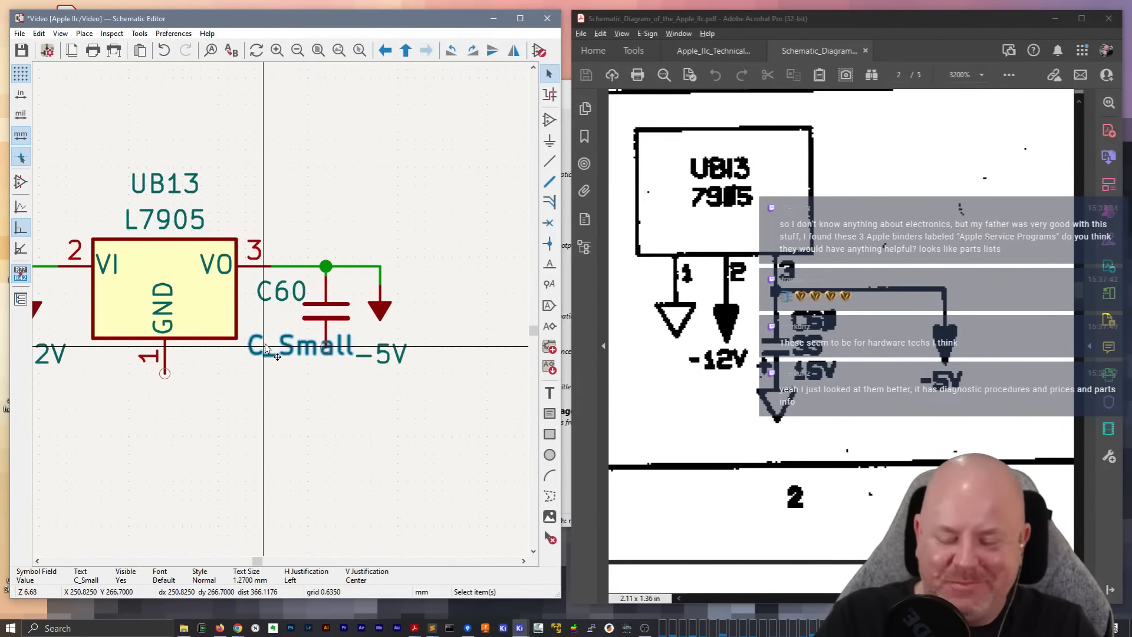
{"action": "double_click", "coordinate": [266, 348]}
{"action": "type", "text": "39u"}
{"action": "key", "text": "Return"}
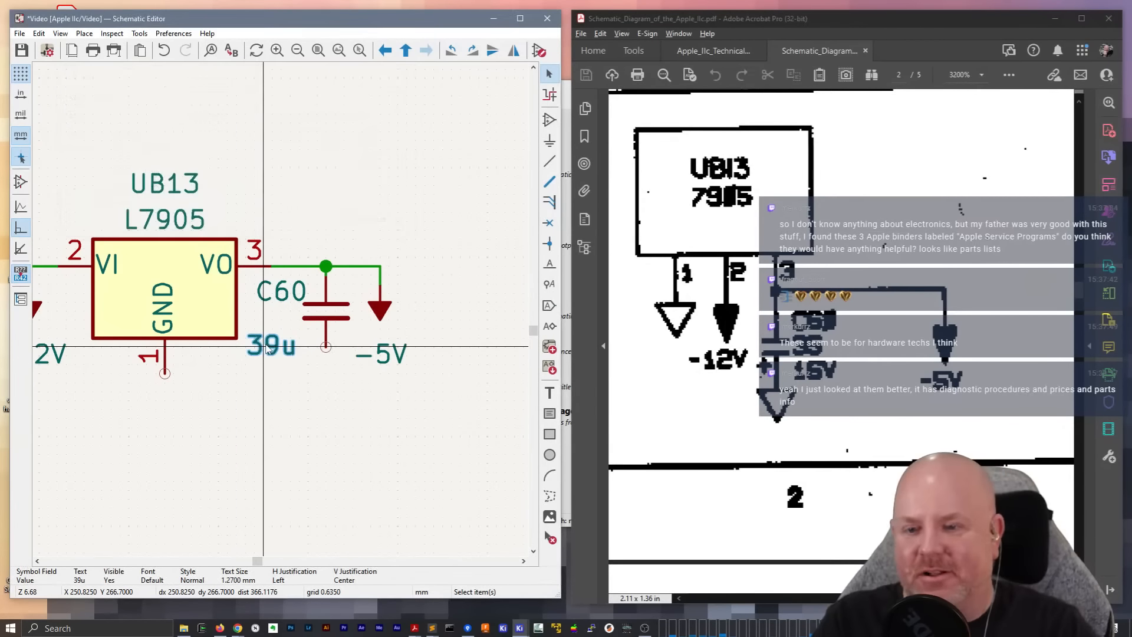
{"action": "left_click_drag", "start_coordinate": [266, 345], "coordinate": [256, 319]}
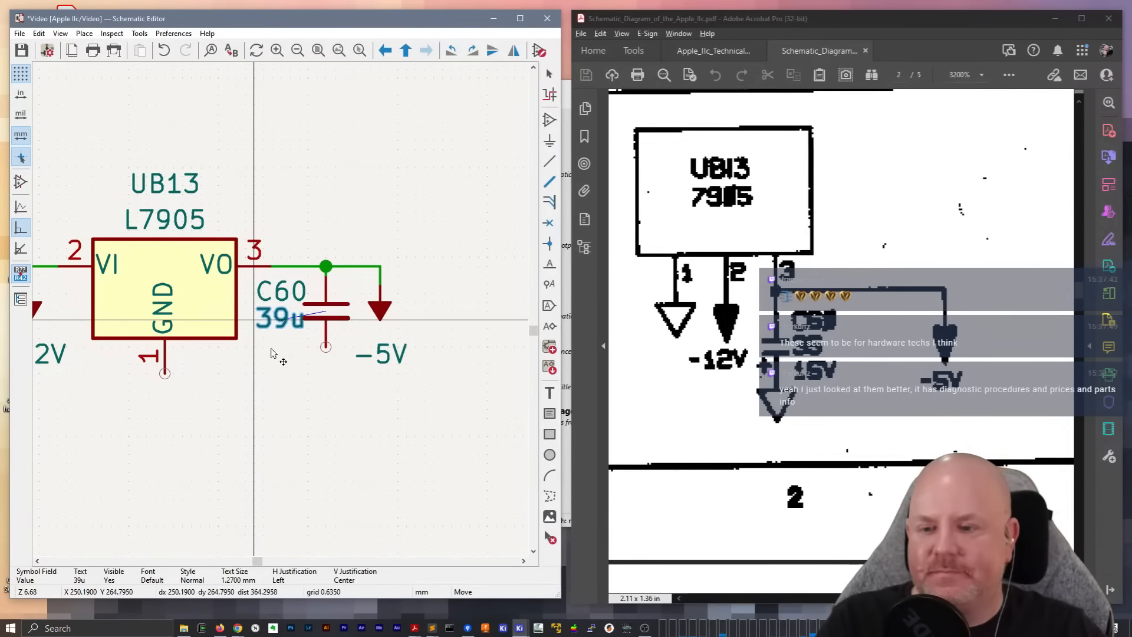
Add the text note "TODO: Look at C60 on real IIc" in the Verdana font below the UB13 regulator circuit
{"action": "key", "text": "t"}
{"action": "left_click", "coordinate": [307, 386]}
{"action": "type", "text": "TODO: Look at C60"}
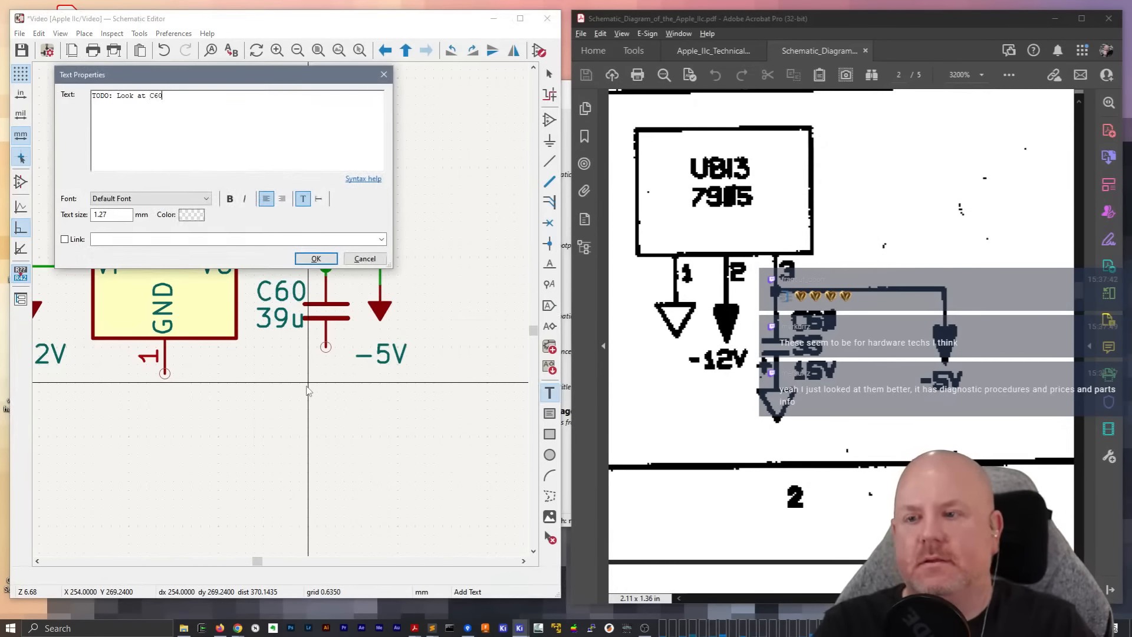
{"action": "type", "text": "c"}
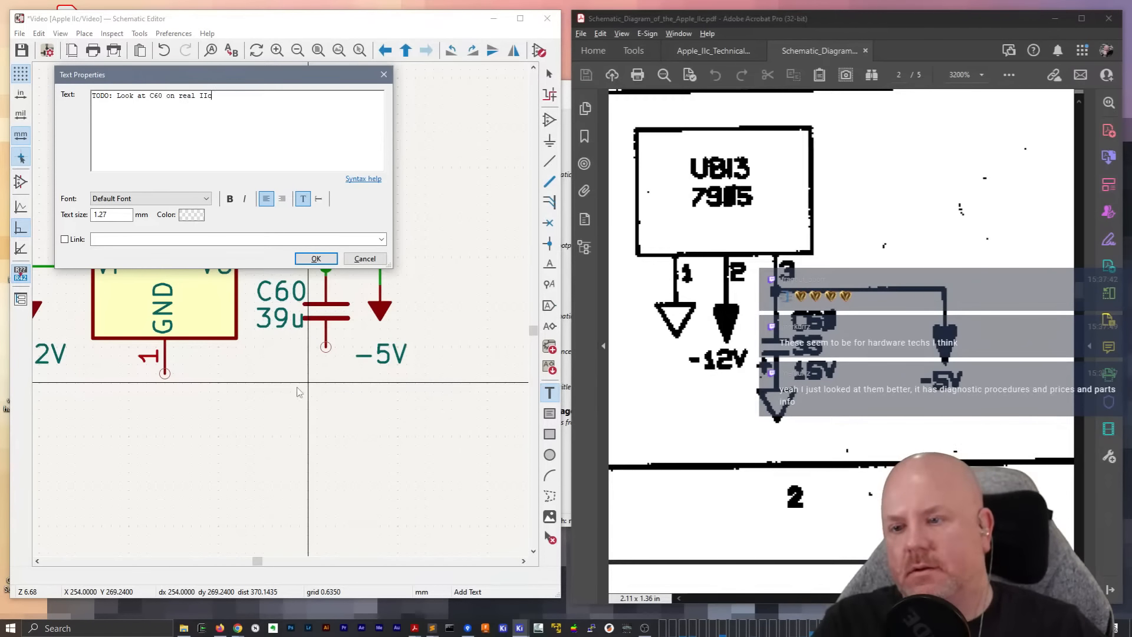
{"action": "left_click", "coordinate": [164, 198]}
{"action": "key", "text": "v"}
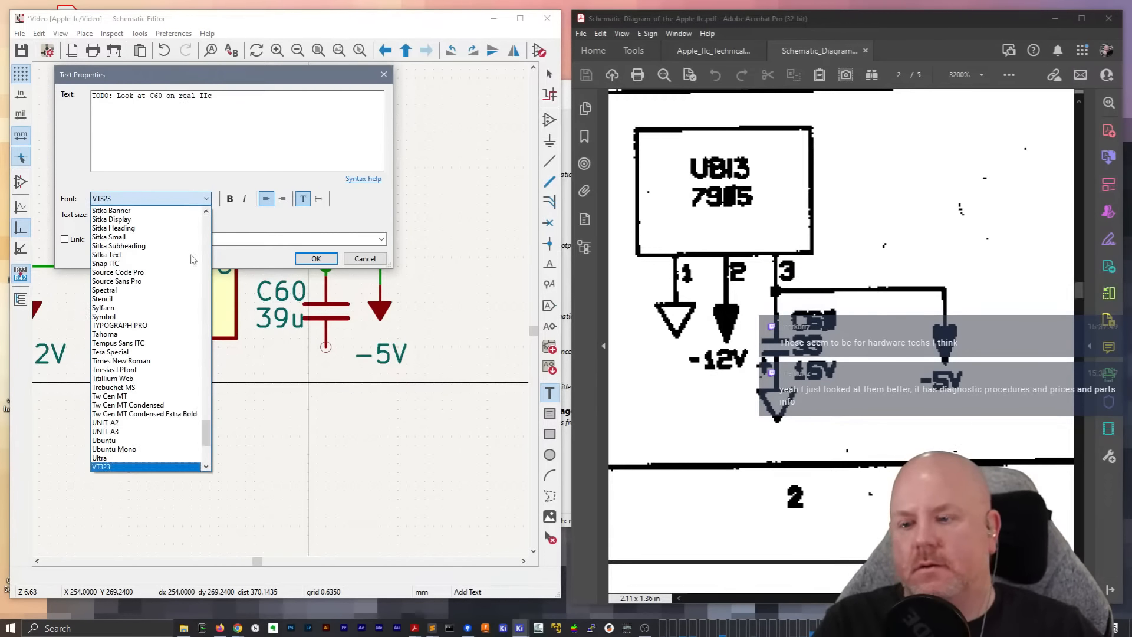
{"action": "scroll", "coordinate": [131, 450], "scroll_direction": "down", "scroll_amount": 1}
{"action": "left_click", "coordinate": [106, 446]}
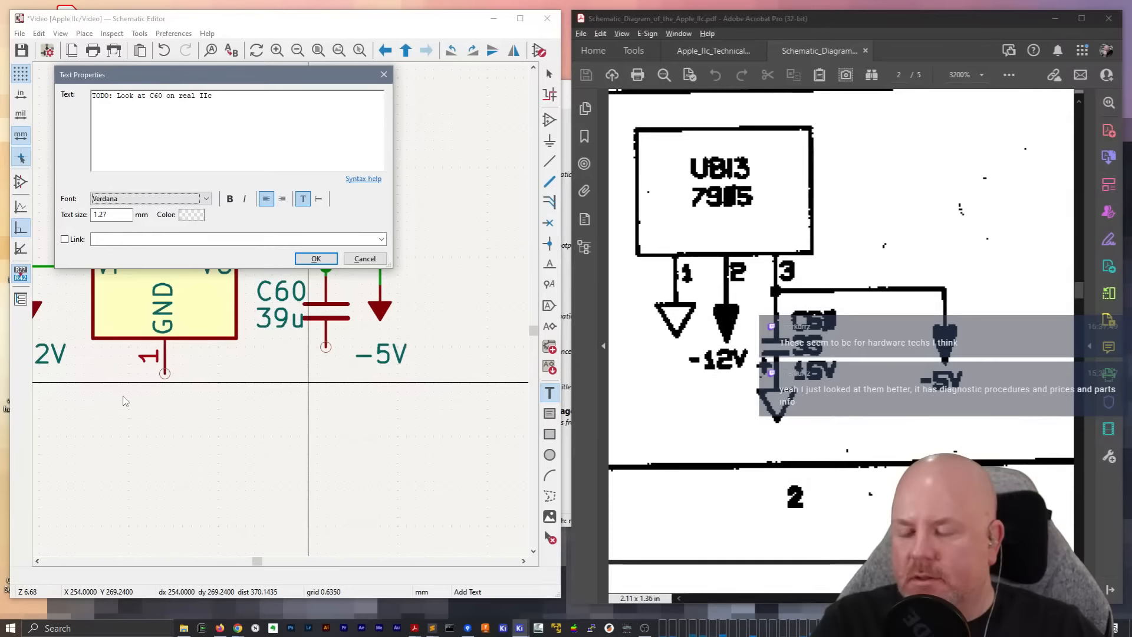
{"action": "left_click", "coordinate": [316, 259]}
{"action": "left_click", "coordinate": [90, 511]}
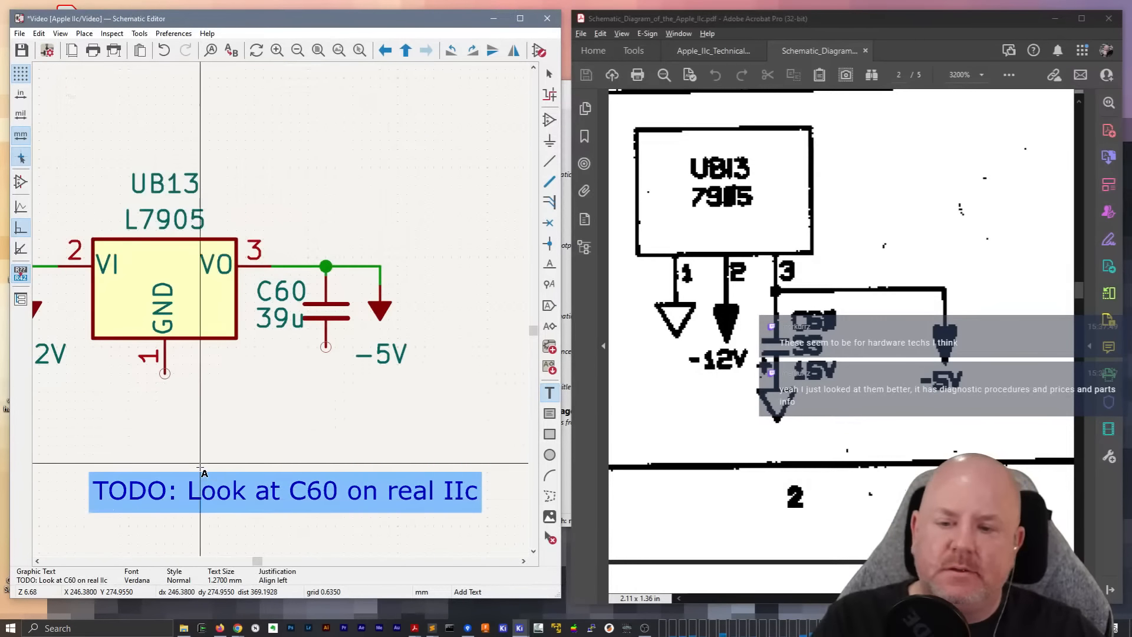
{"action": "middle_click_drag", "start_coordinate": [238, 413], "coordinate": [347, 419]}
{"action": "left_click", "coordinate": [309, 427]}
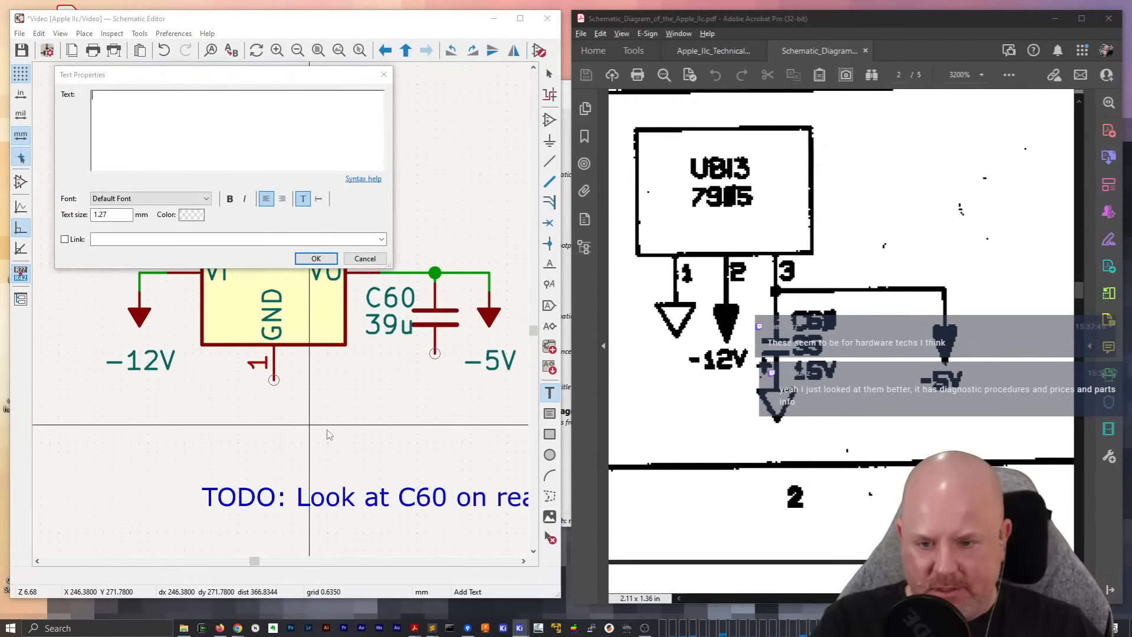
{"action": "key", "text": "Escape"}
{"action": "scroll", "coordinate": [327, 425], "scroll_direction": "down", "scroll_amount": 3}
{"action": "scroll", "coordinate": [243, 319], "scroll_direction": "left", "scroll_amount": 3}
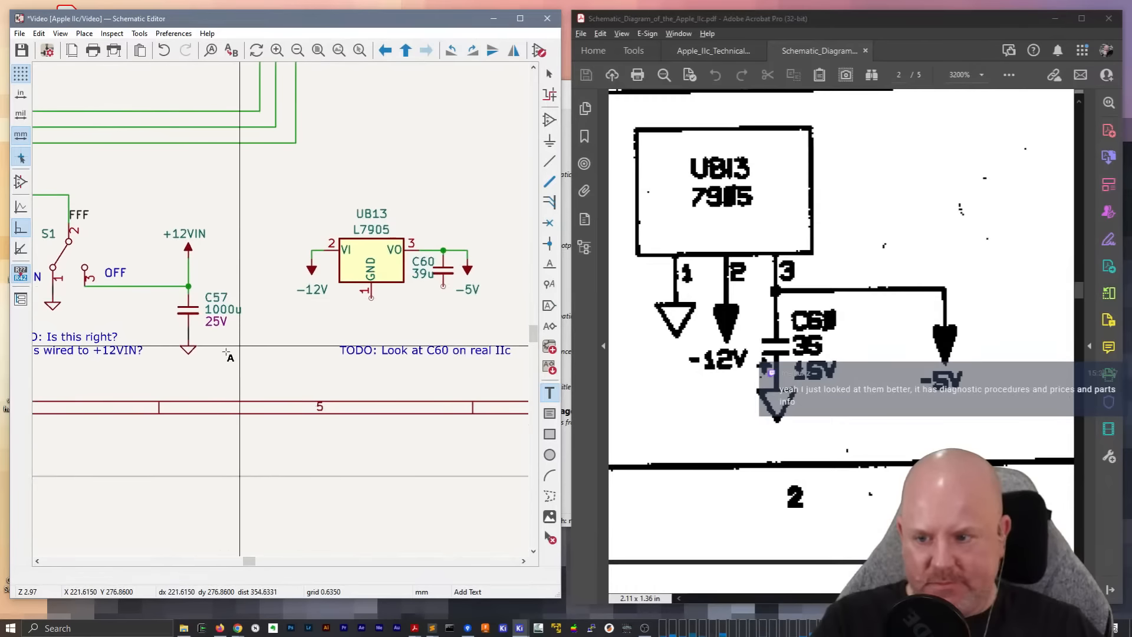
{"action": "key", "text": "Escape"}
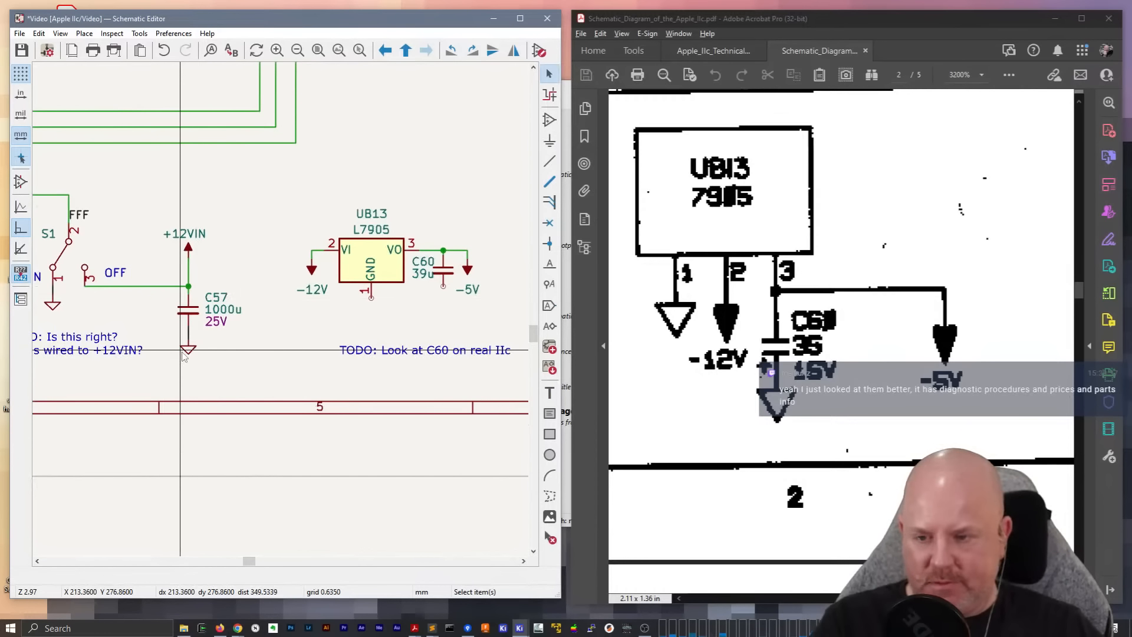
Add a Voltage field with the value 16V to capacitor C60 and show it on the schematic
{"action": "left_click", "coordinate": [443, 271]}
{"action": "double_click", "coordinate": [443, 272]}
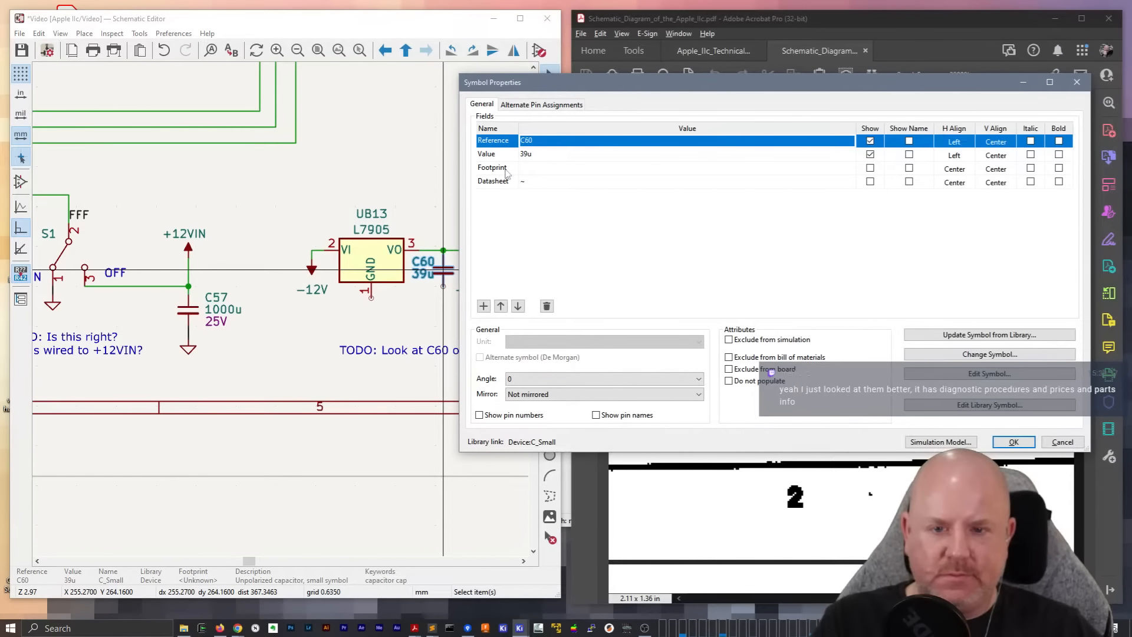
{"action": "left_click", "coordinate": [484, 306]}
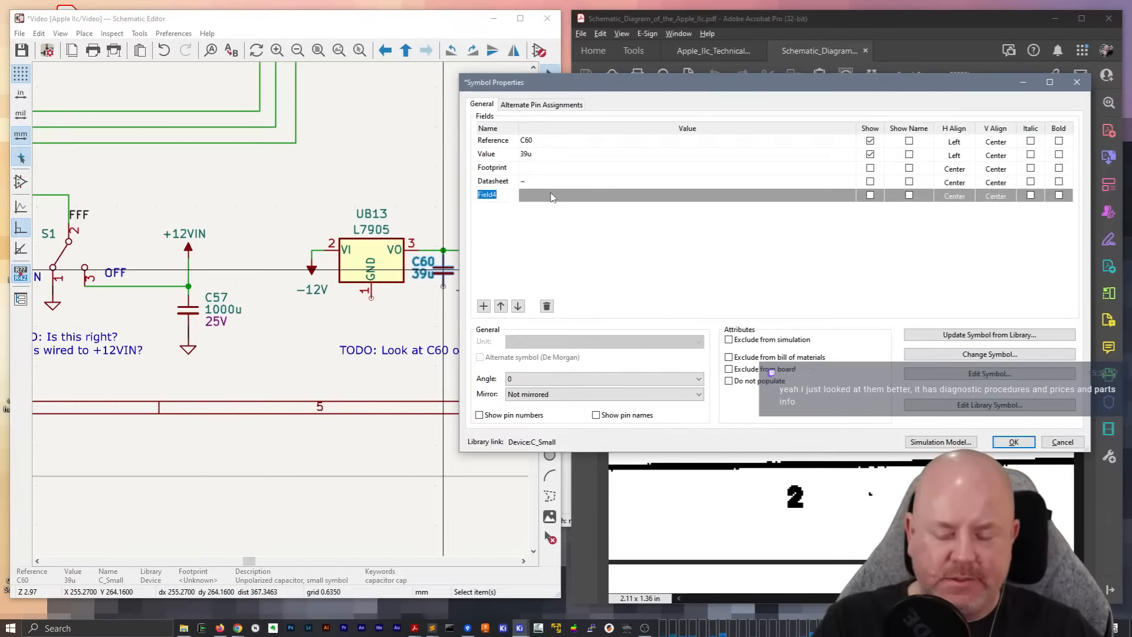
{"action": "type", "text": "Voltage"}
{"action": "key", "text": "Return"}
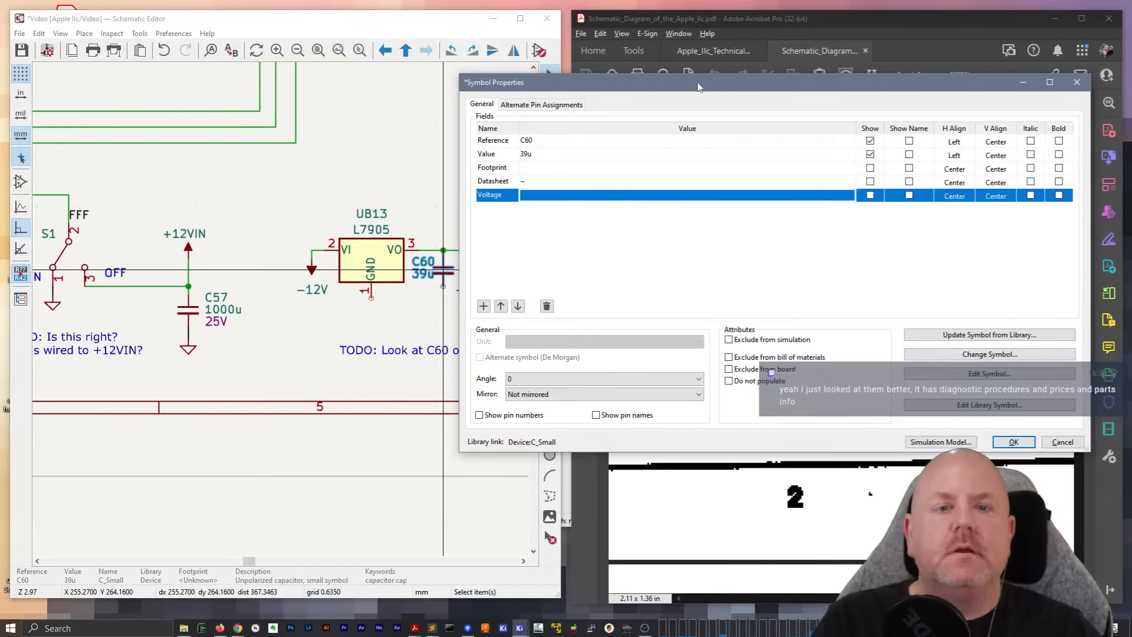
{"action": "mouse_move", "coordinate": [699, 87]}
{"action": "left_mouse_down"}
{"action": "mouse_move", "coordinate": [870, 508]}
{"action": "mouse_move", "coordinate": [706, 95]}
{"action": "mouse_move", "coordinate": [678, 85]}
{"action": "left_mouse_up"}
{"action": "type", "text": "16V"}
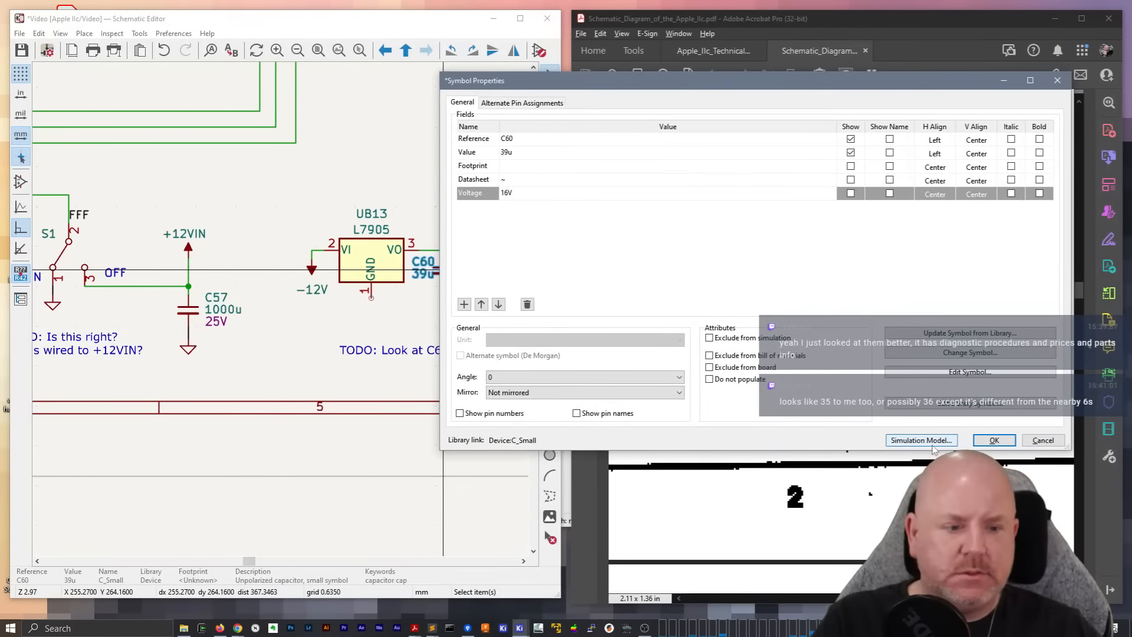
{"action": "key", "text": "Return"}
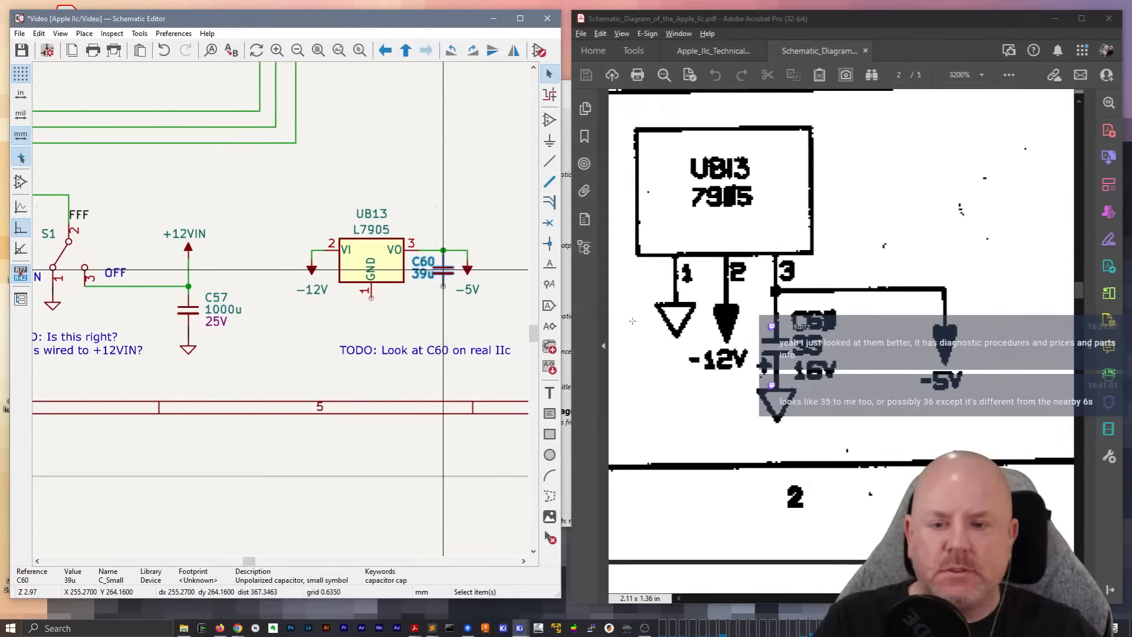
{"action": "key", "text": "e"}
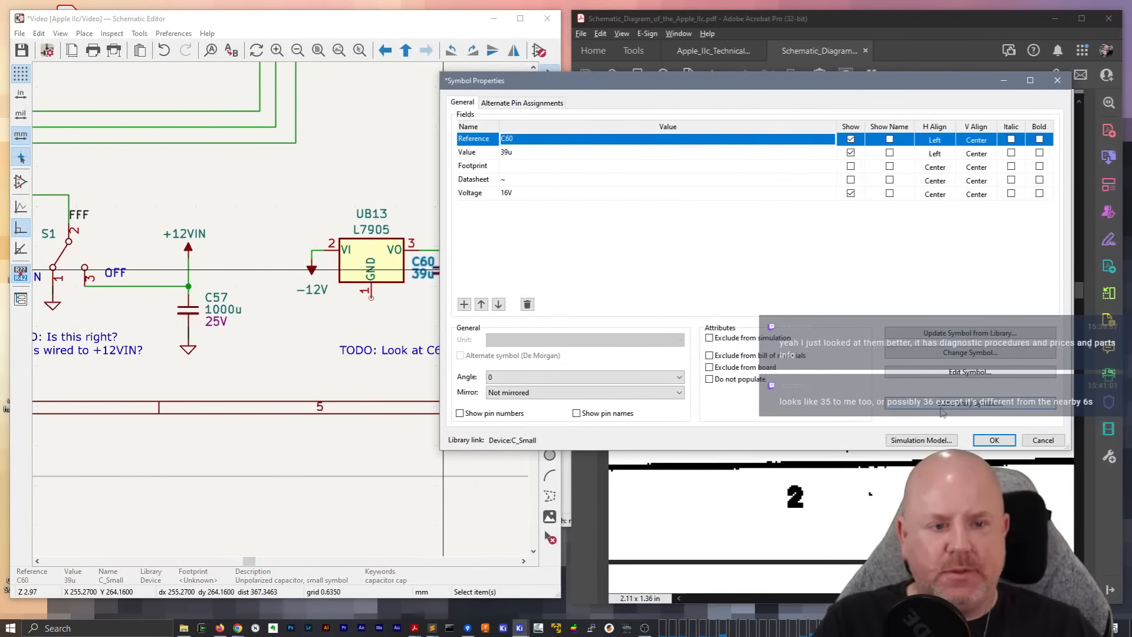
{"action": "left_click", "coordinate": [993, 440]}
Move the 16V voltage label off the capacitor symbol to just below the 39u value
{"action": "scroll", "coordinate": [364, 311], "scroll_direction": "up", "scroll_amount": 5}
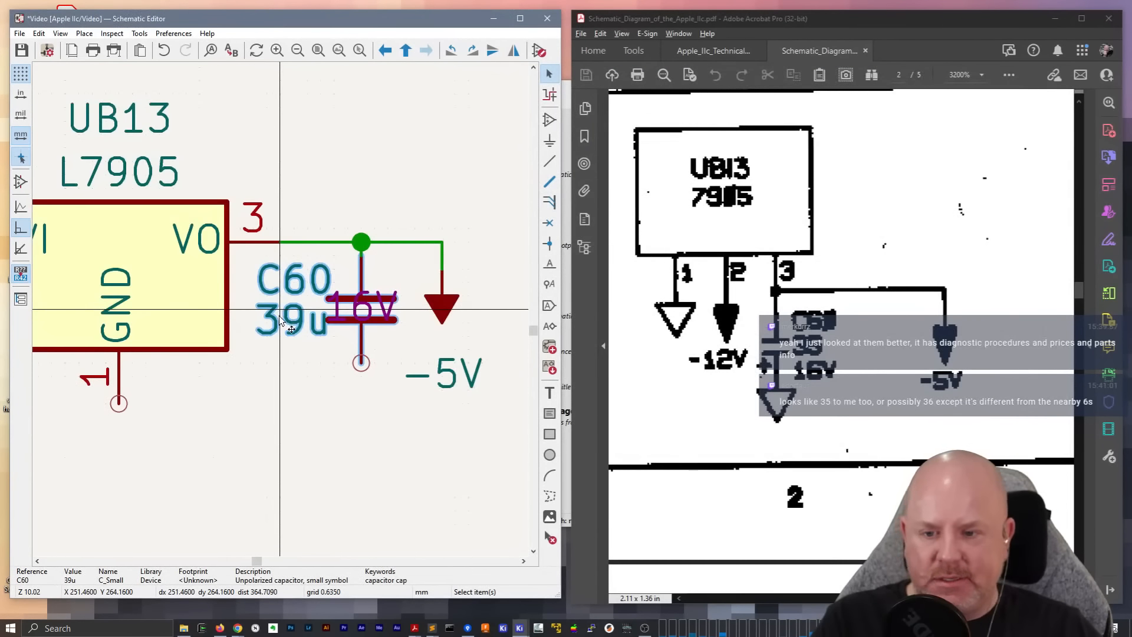
{"action": "key", "text": "m"}
{"action": "key", "text": "Escape"}
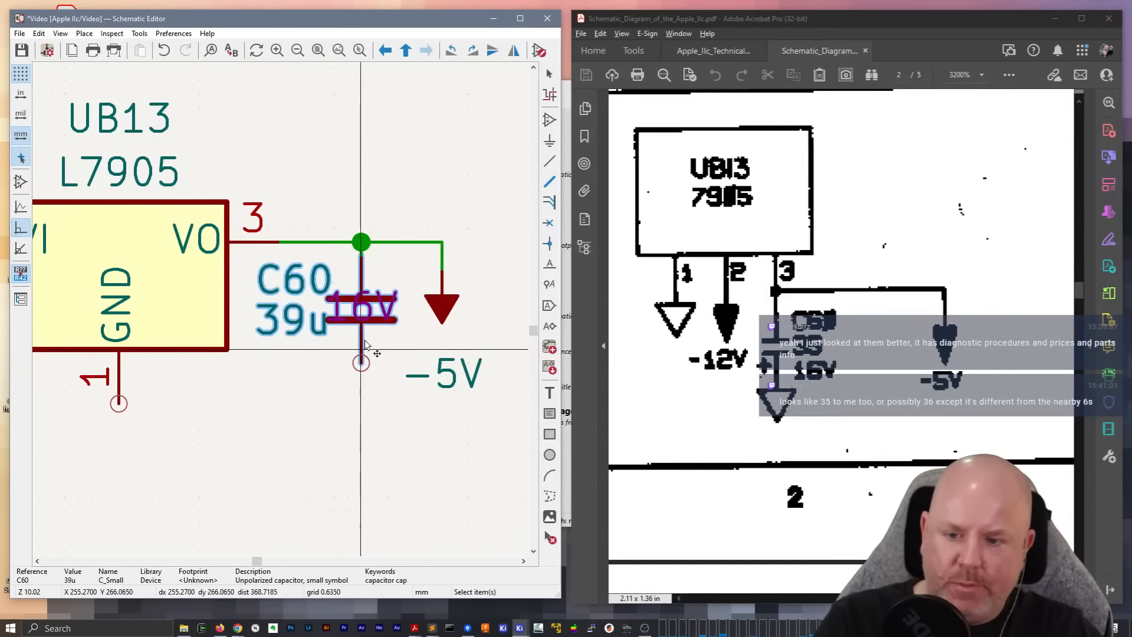
{"action": "left_click", "coordinate": [399, 312]}
{"action": "left_click", "coordinate": [396, 321]}
{"action": "left_click_drag", "start_coordinate": [396, 320], "coordinate": [326, 361]}
{"action": "scroll", "coordinate": [325, 361], "scroll_direction": "down", "scroll_amount": 1}
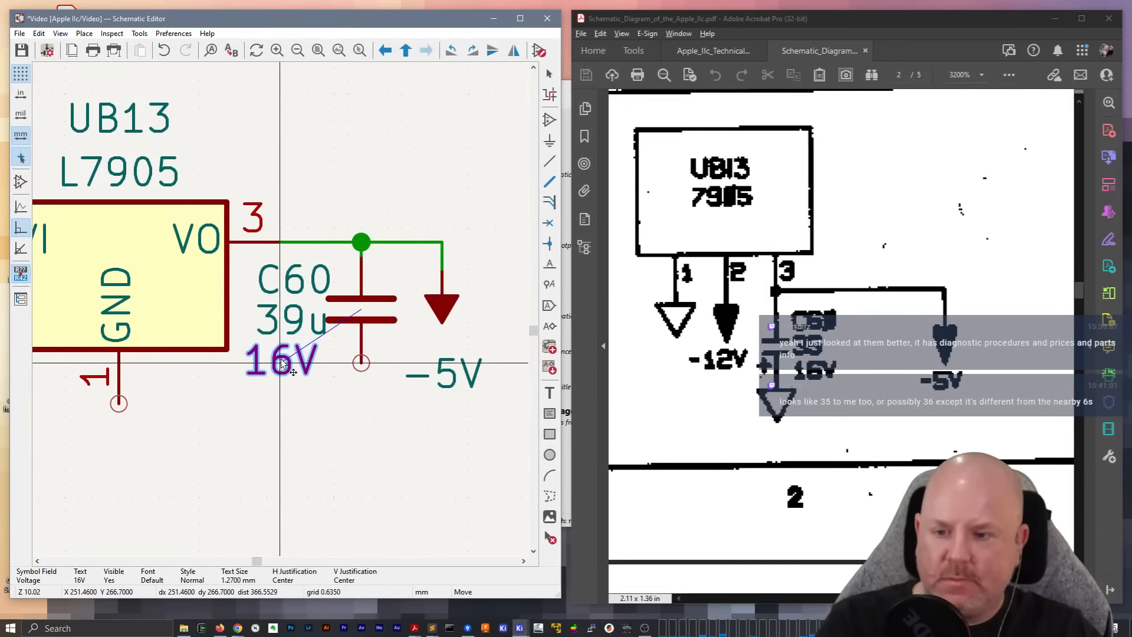
{"action": "scroll", "coordinate": [288, 311], "scroll_direction": "down", "scroll_amount": 1}
{"action": "middle_click_drag", "start_coordinate": [199, 290], "coordinate": [260, 265]}
{"action": "left_click", "coordinate": [217, 228]}
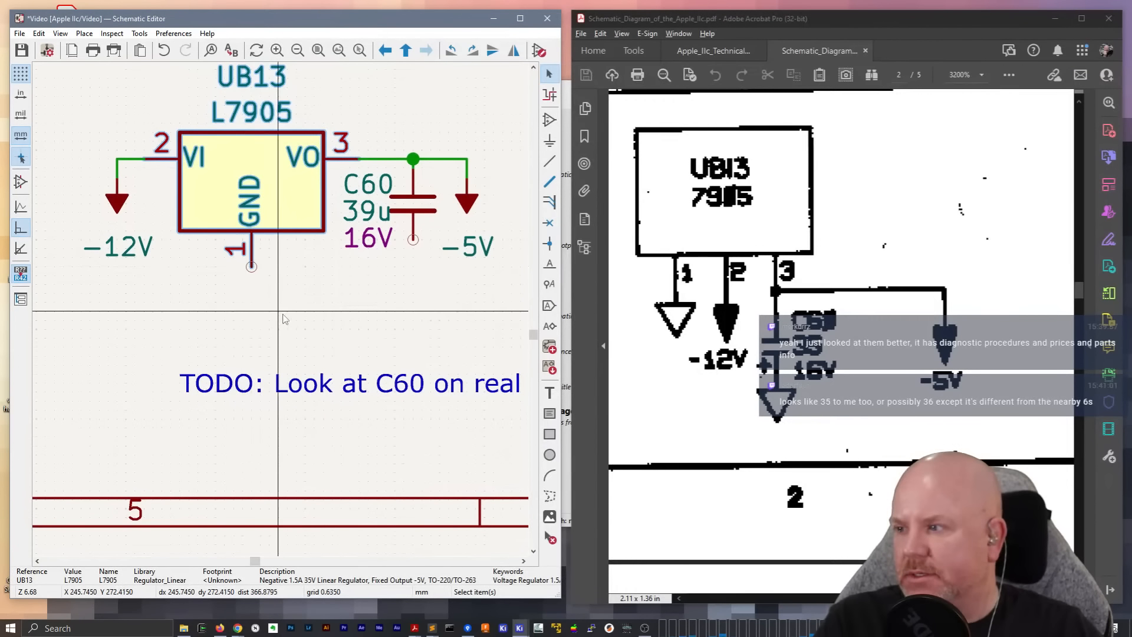
{"action": "scroll", "coordinate": [283, 319], "scroll_direction": "down", "scroll_amount": 1}
{"action": "scroll", "coordinate": [266, 330], "scroll_direction": "up", "scroll_amount": 1}
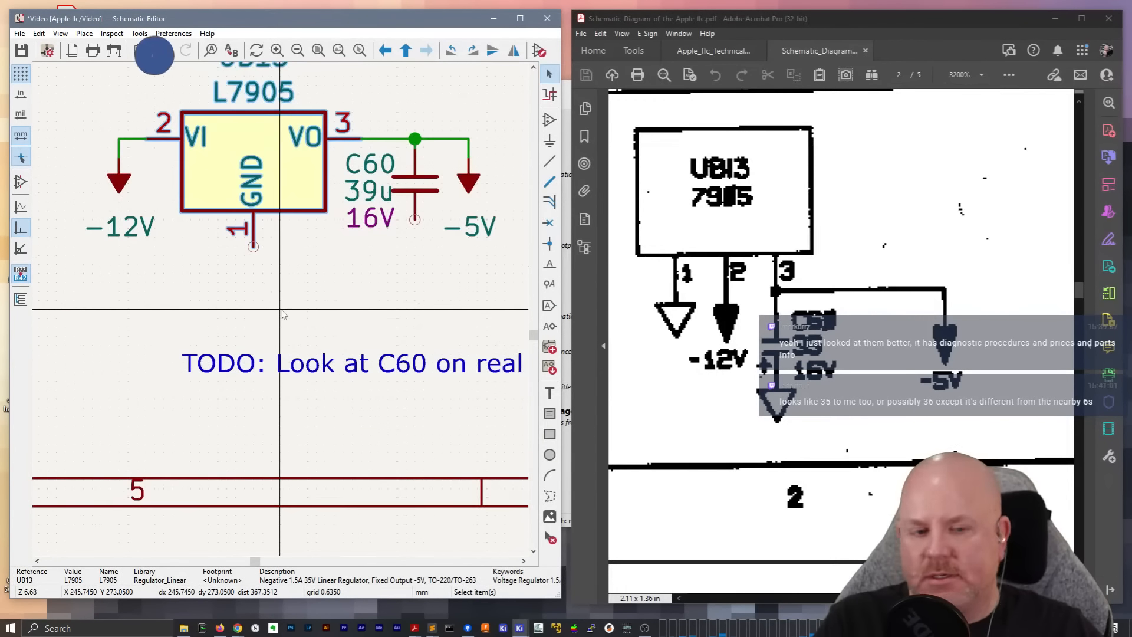
Duplicate the ground symbol below C57 and place the copy under the GND pin of the UB13 regulator
{"action": "middle_click_drag", "start_coordinate": [248, 358], "coordinate": [313, 328]}
{"action": "scroll", "coordinate": [275, 302], "scroll_direction": "down", "scroll_amount": 1}
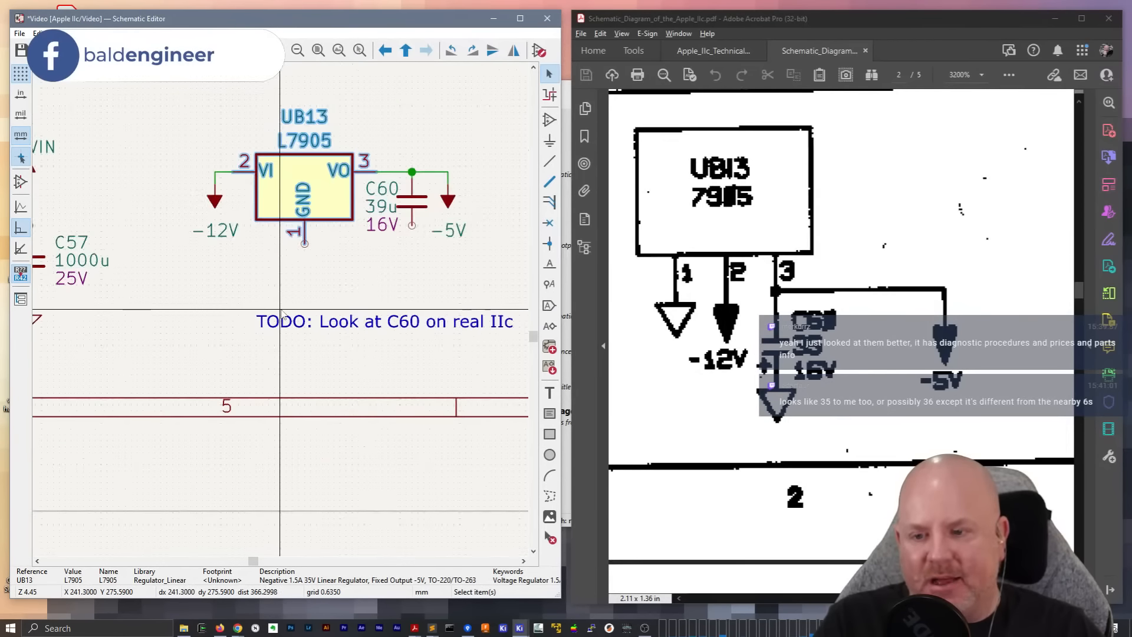
{"action": "middle_click_drag", "start_coordinate": [169, 308], "coordinate": [272, 288]}
{"action": "left_click", "coordinate": [131, 302]}
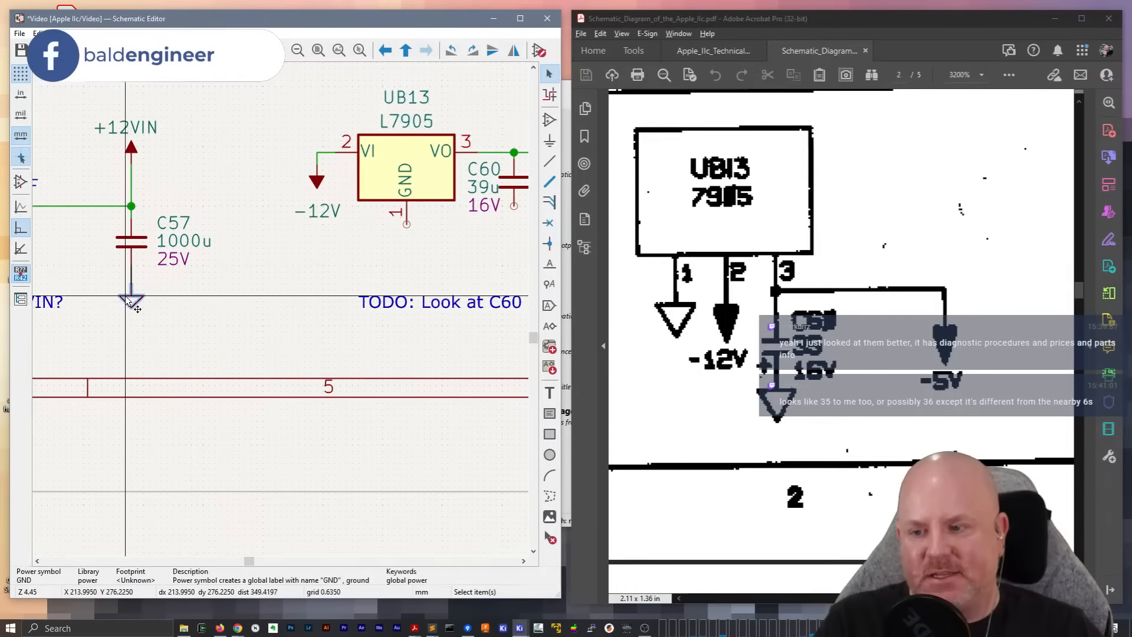
{"action": "key", "text": "ctrl+d"}
{"action": "middle_click_drag", "start_coordinate": [370, 257], "coordinate": [212, 275]}
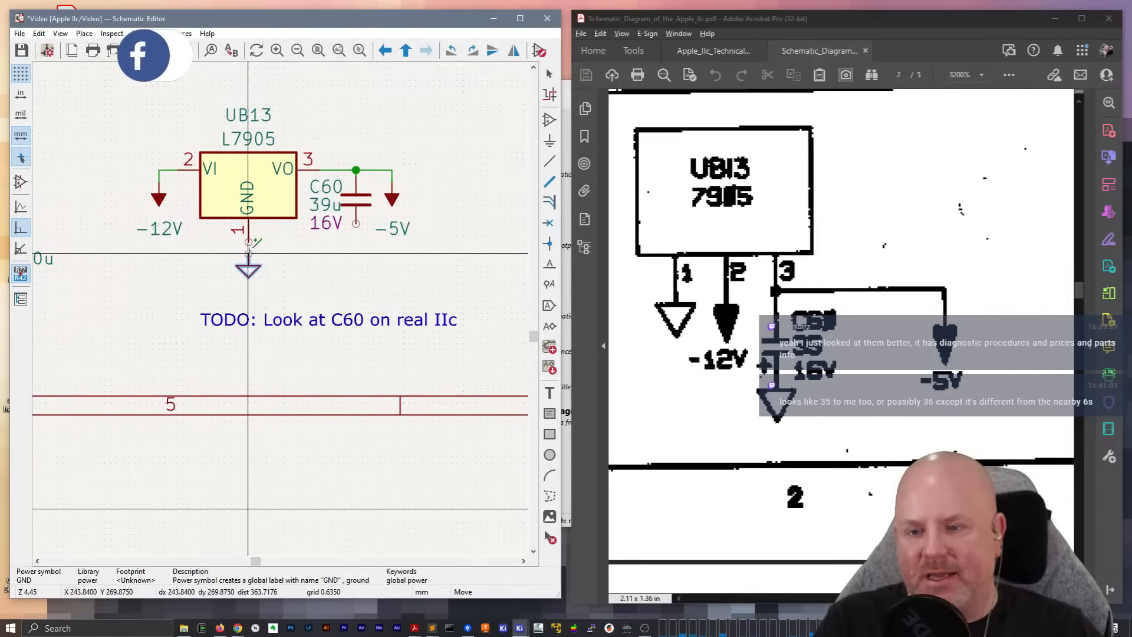
{"action": "left_click", "coordinate": [248, 260]}
Duplicate the ground symbol under UB13 and attach the copy to the lower pin of C60
{"action": "left_click_drag", "start_coordinate": [296, 285], "coordinate": [237, 244]}
{"action": "key", "text": "ctrl+d"}
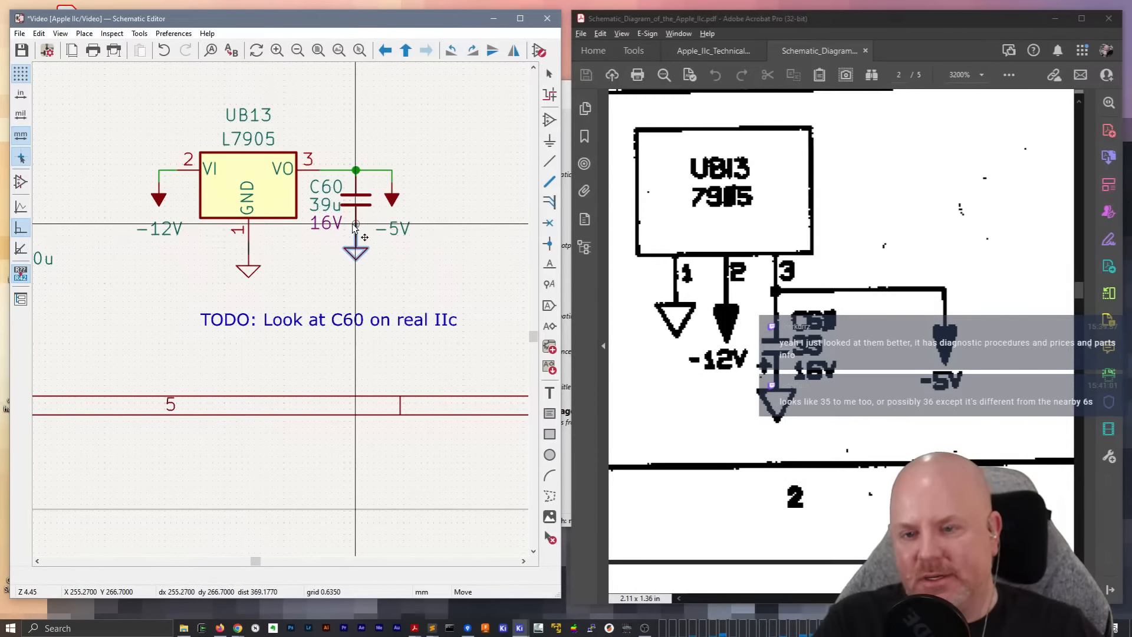
{"action": "left_click", "coordinate": [356, 225]}
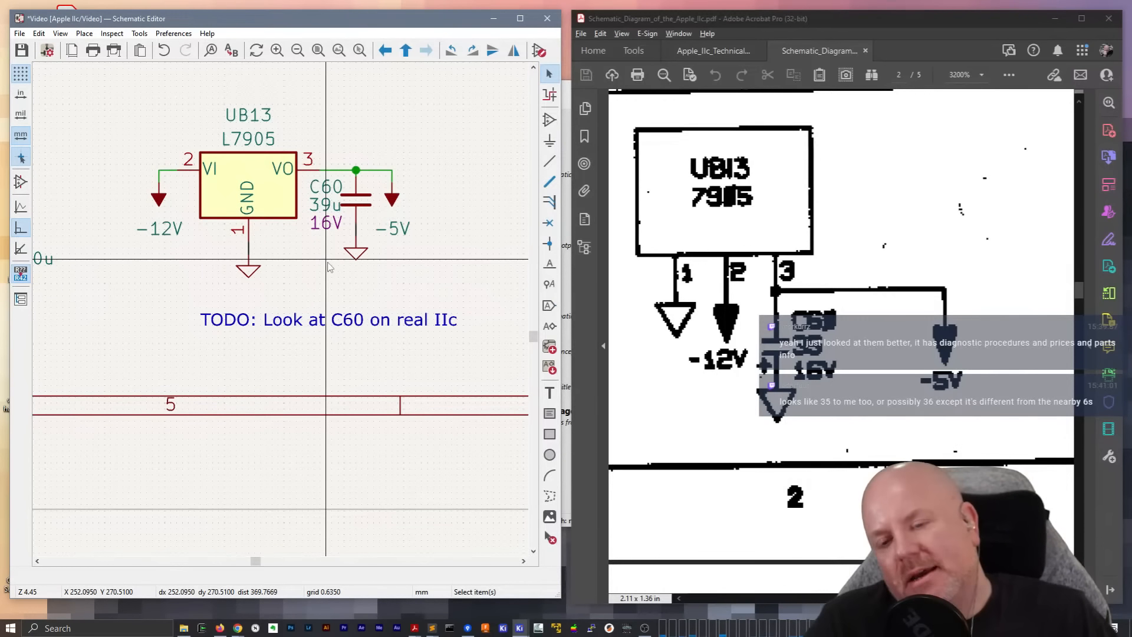
Compare the power input, switch and regulator circuits along the sheet's lower edge with the original PDF at 1600% zoom
{"action": "scroll", "coordinate": [324, 277], "scroll_direction": "down", "scroll_amount": 2}
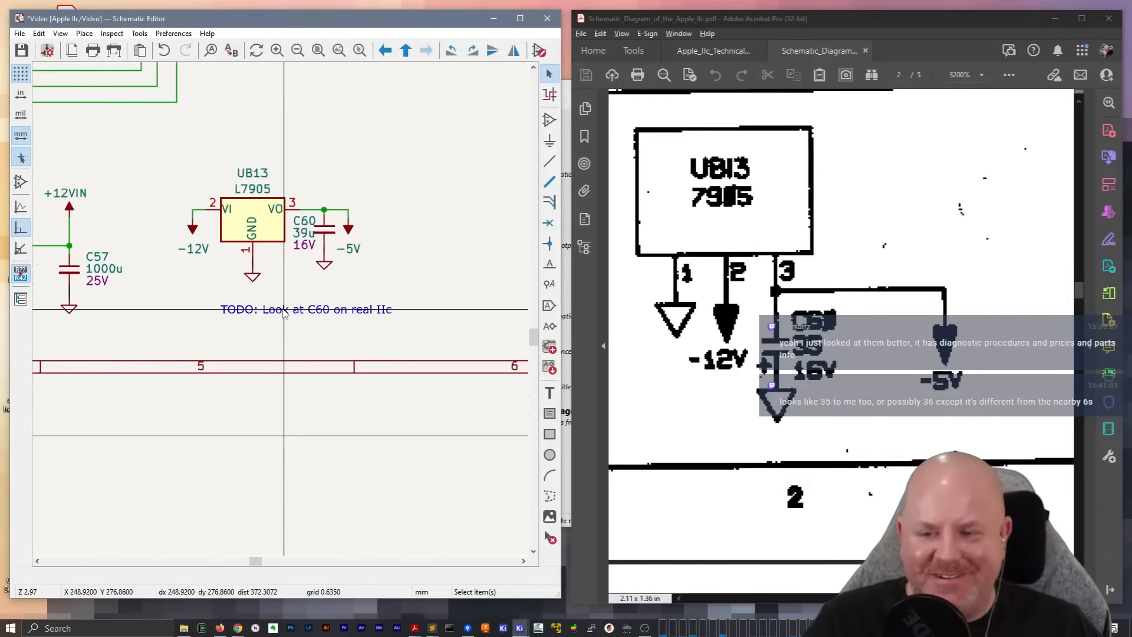
{"action": "middle_click_drag", "start_coordinate": [207, 316], "coordinate": [295, 321]}
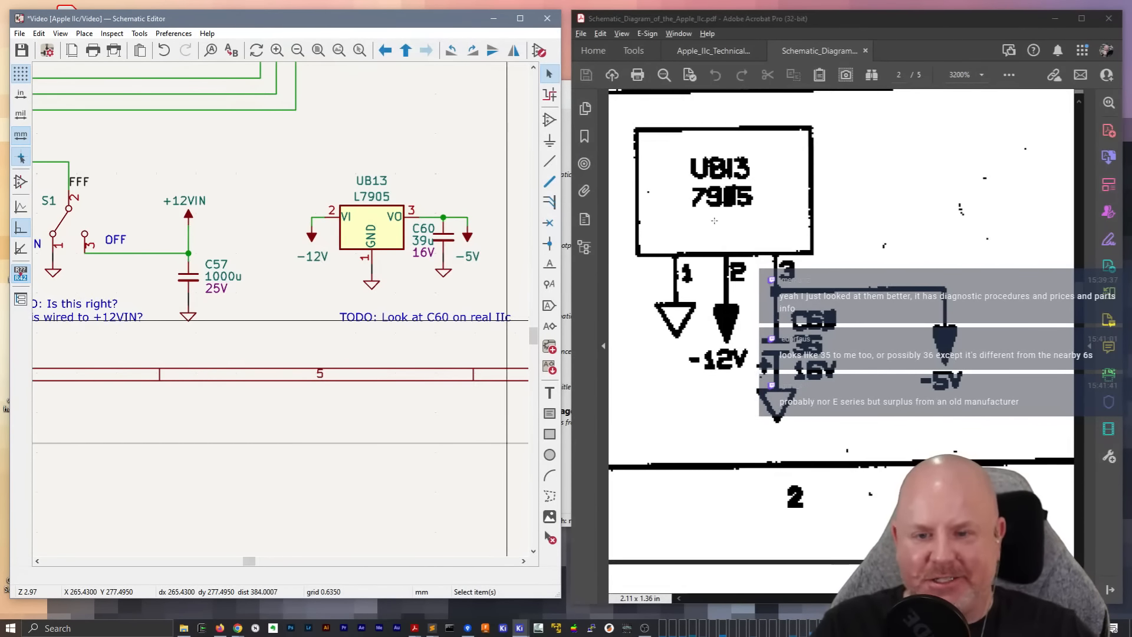
{"action": "scroll", "coordinate": [183, 305], "scroll_direction": "down", "scroll_amount": 2}
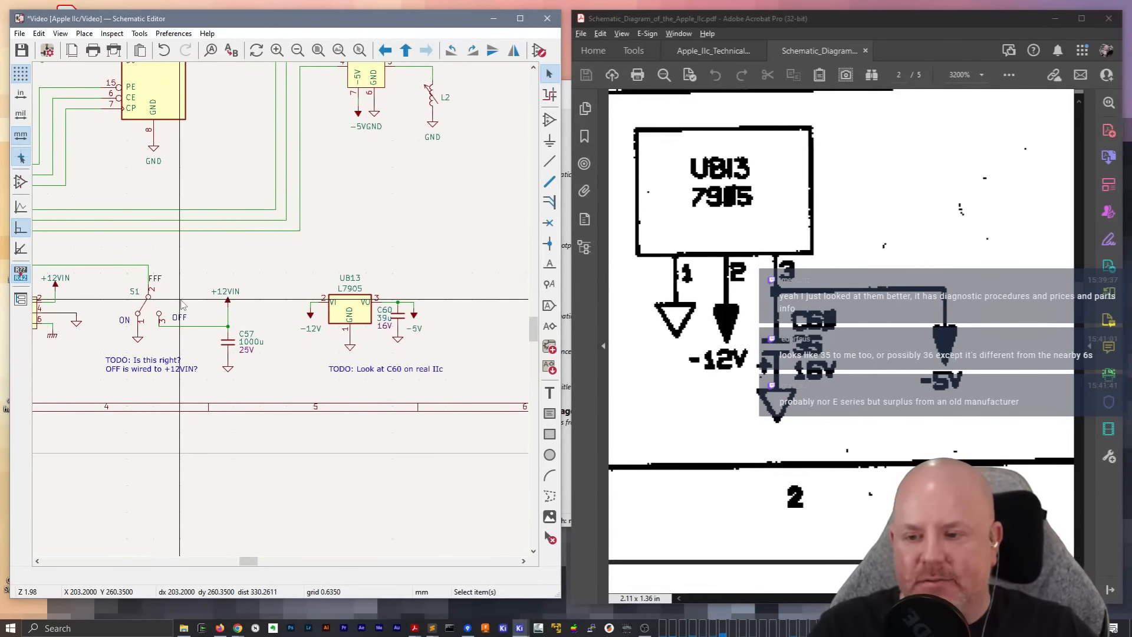
{"action": "middle_click_drag", "start_coordinate": [167, 365], "coordinate": [477, 345]}
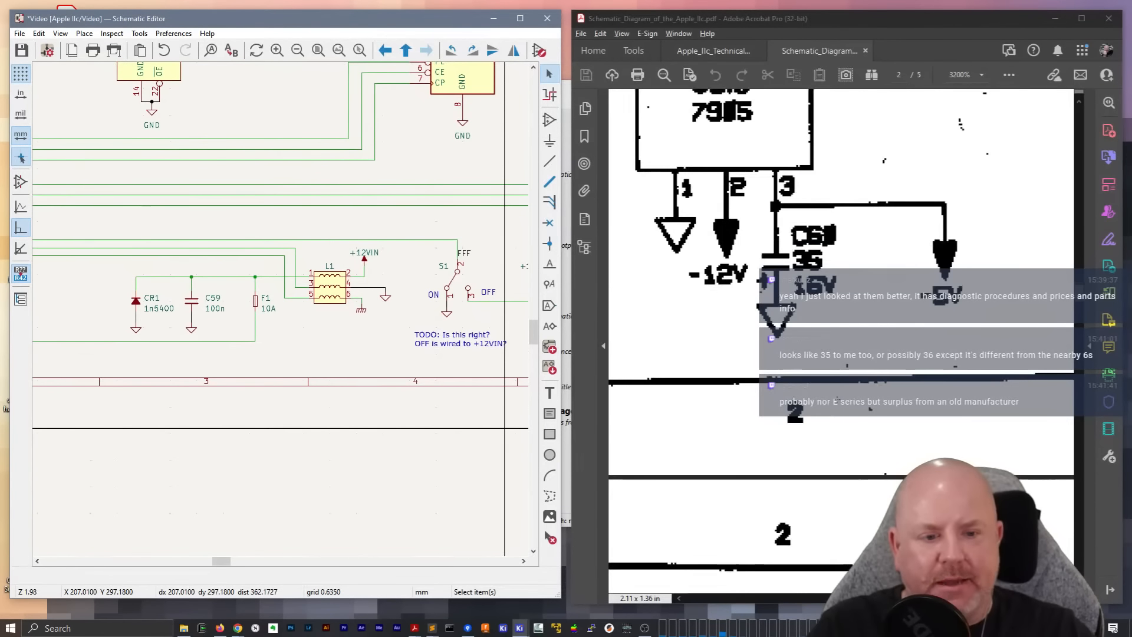
{"action": "left_click", "coordinate": [982, 73]}
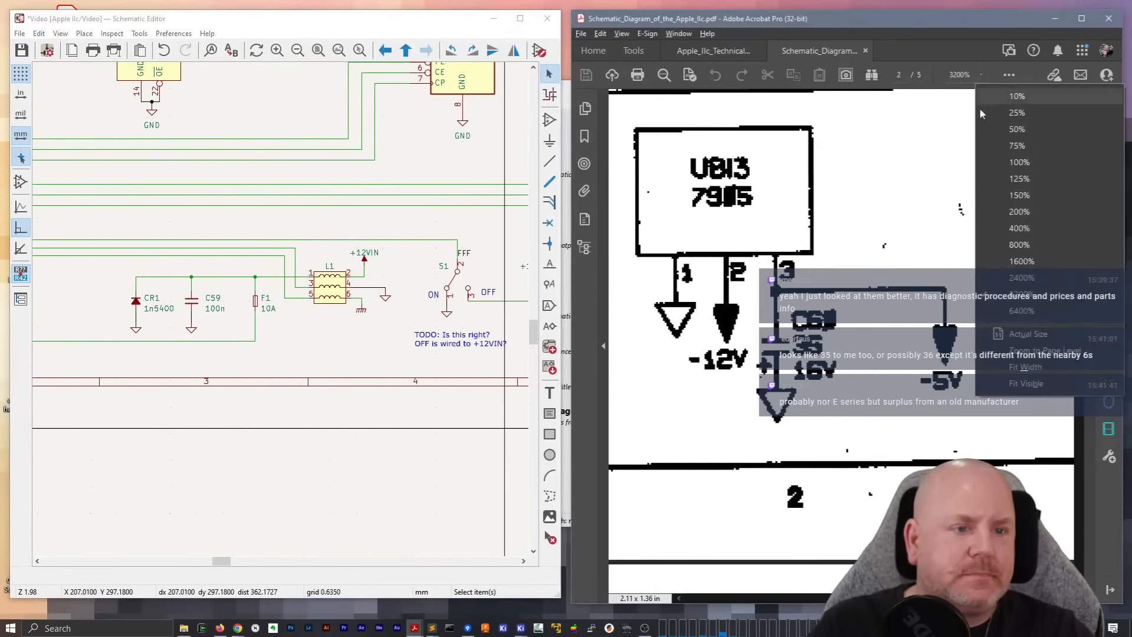
{"action": "left_click", "coordinate": [1033, 228]}
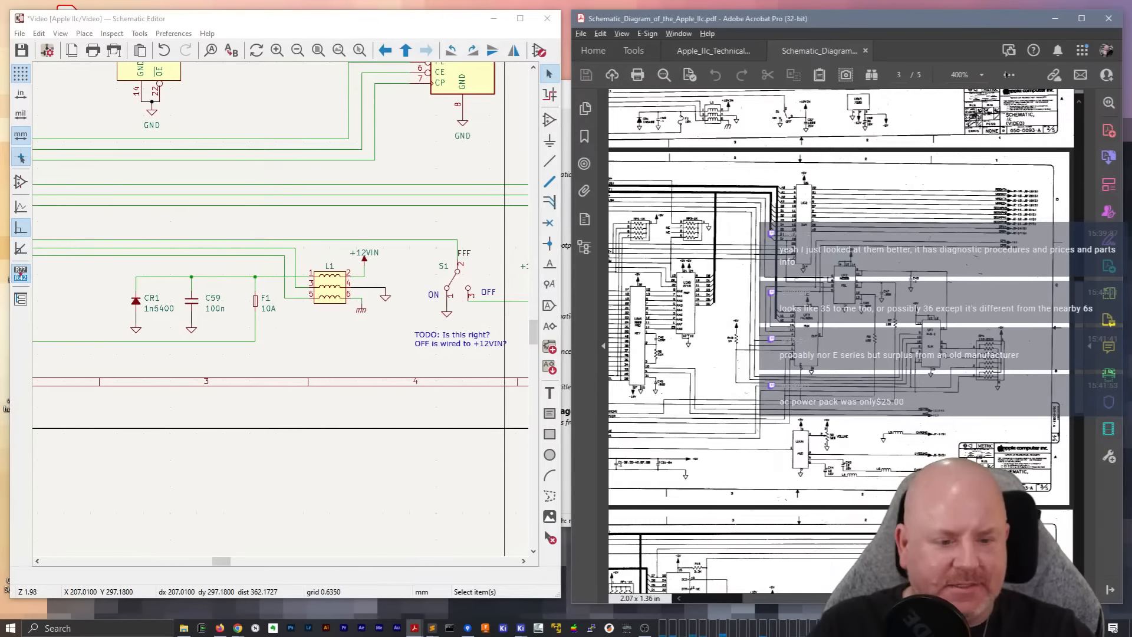
{"action": "left_click", "coordinate": [983, 74]}
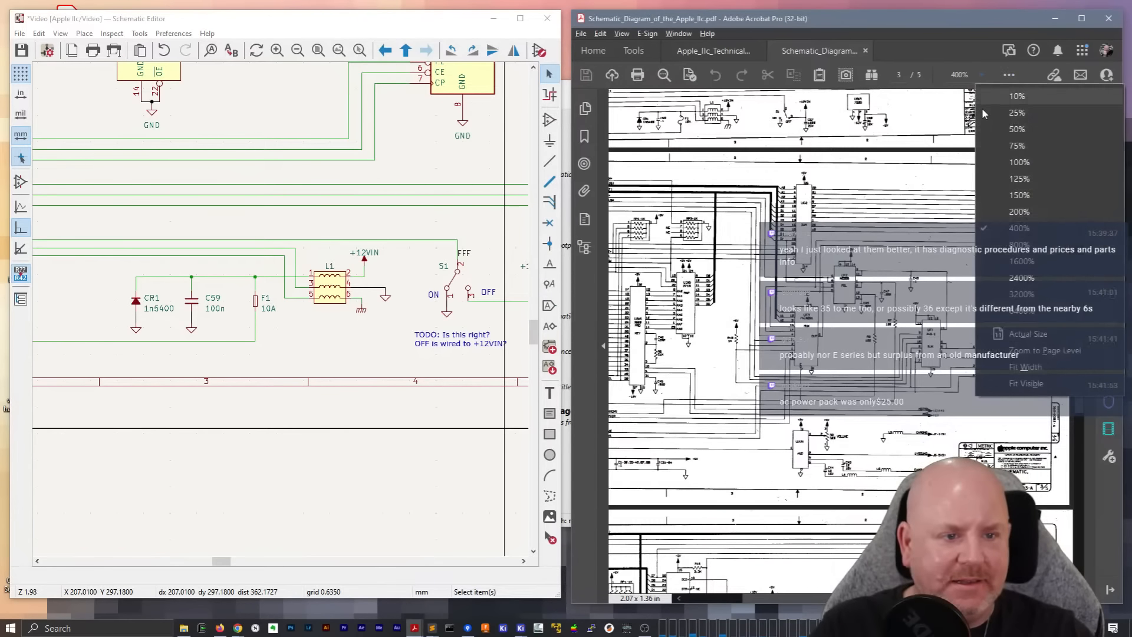
{"action": "left_click", "coordinate": [1020, 213]}
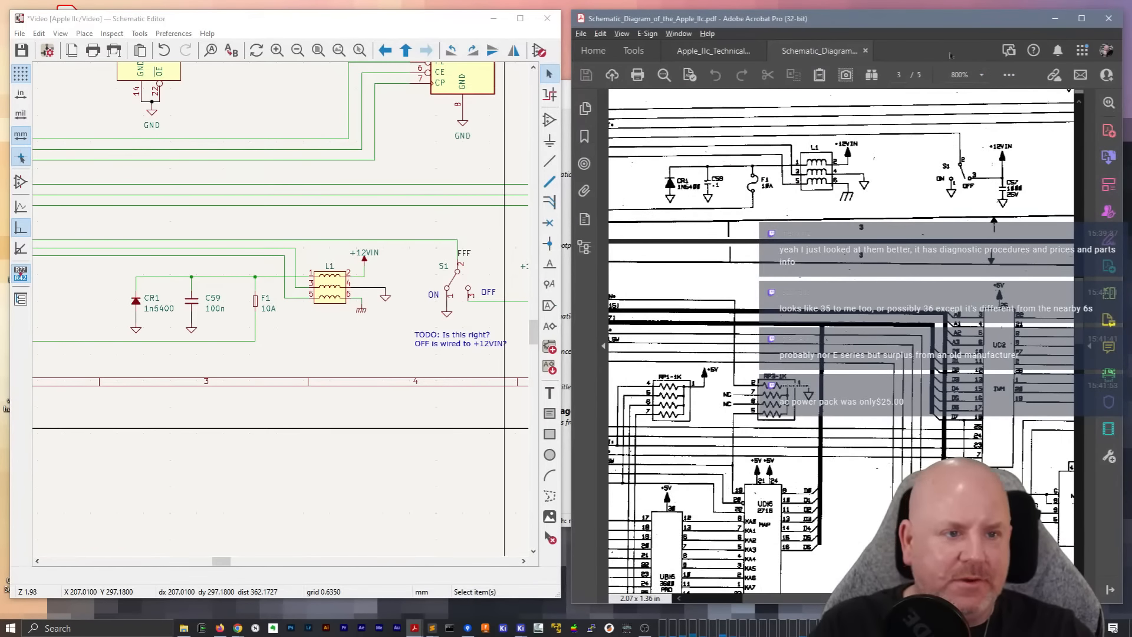
{"action": "left_click", "coordinate": [982, 74]}
{"action": "left_click", "coordinate": [984, 177]}
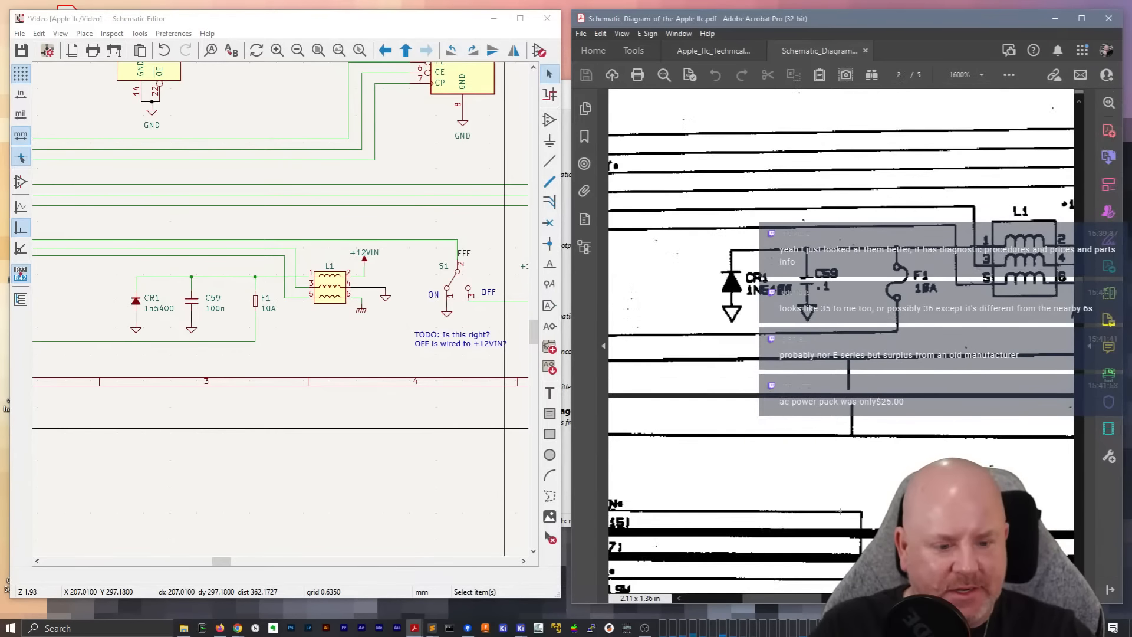
{"action": "scroll", "coordinate": [806, 589], "scroll_direction": "left", "scroll_amount": 5, "text": "shift"}
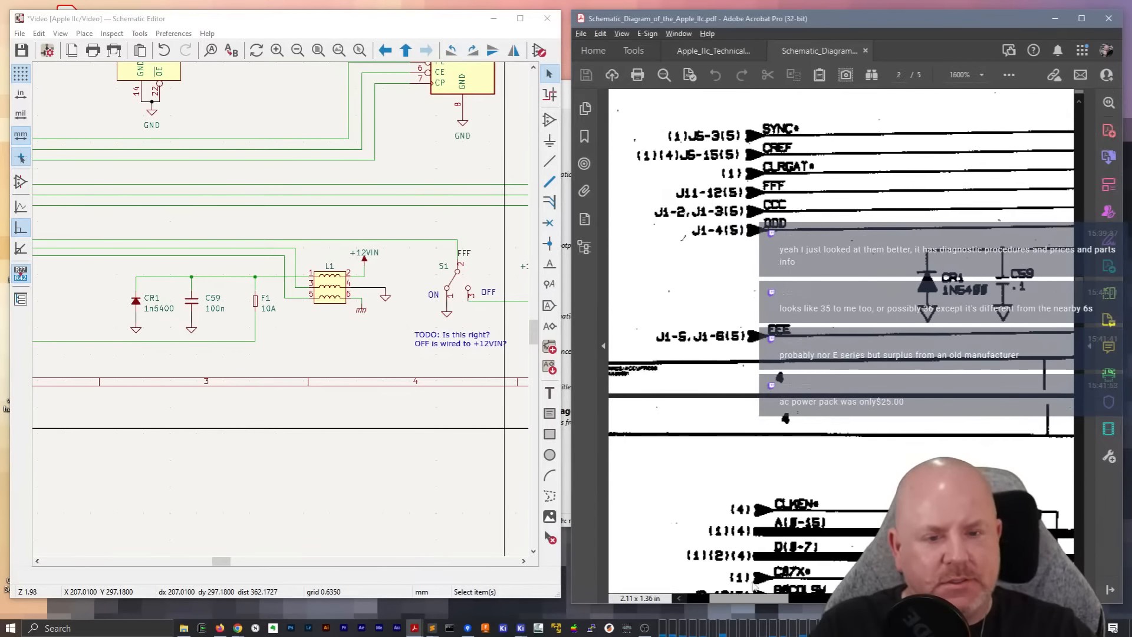
{"action": "left_click_drag", "start_coordinate": [224, 562], "coordinate": [250, 566]}
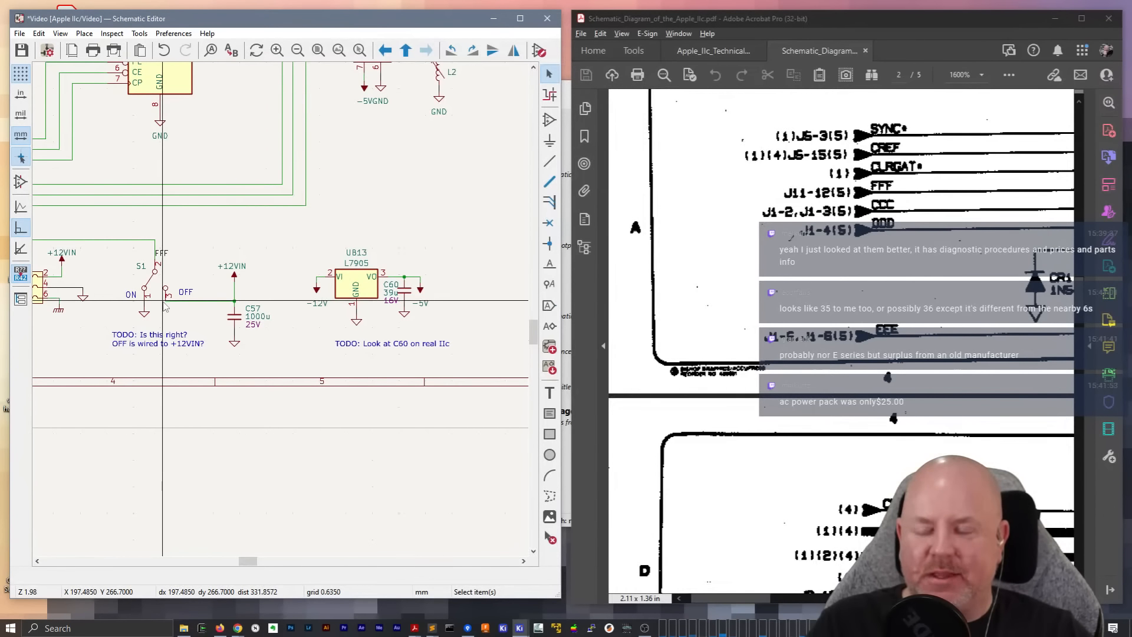
{"action": "scroll", "coordinate": [164, 303], "scroll_direction": "down", "scroll_amount": 4}
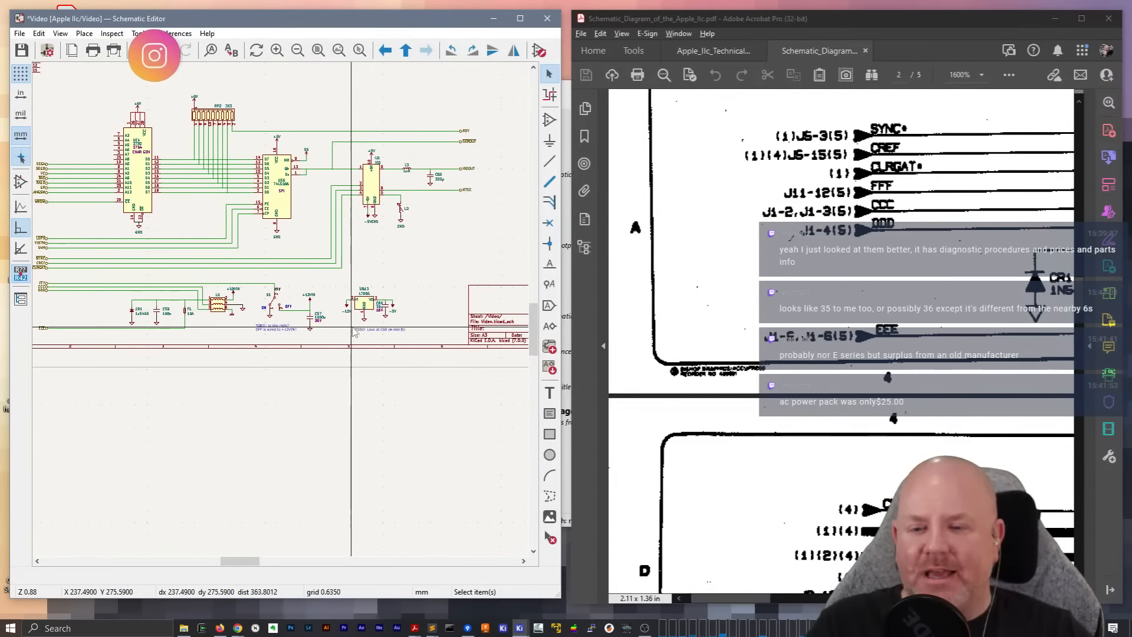
{"action": "middle_click_drag", "start_coordinate": [243, 320], "coordinate": [249, 375]}
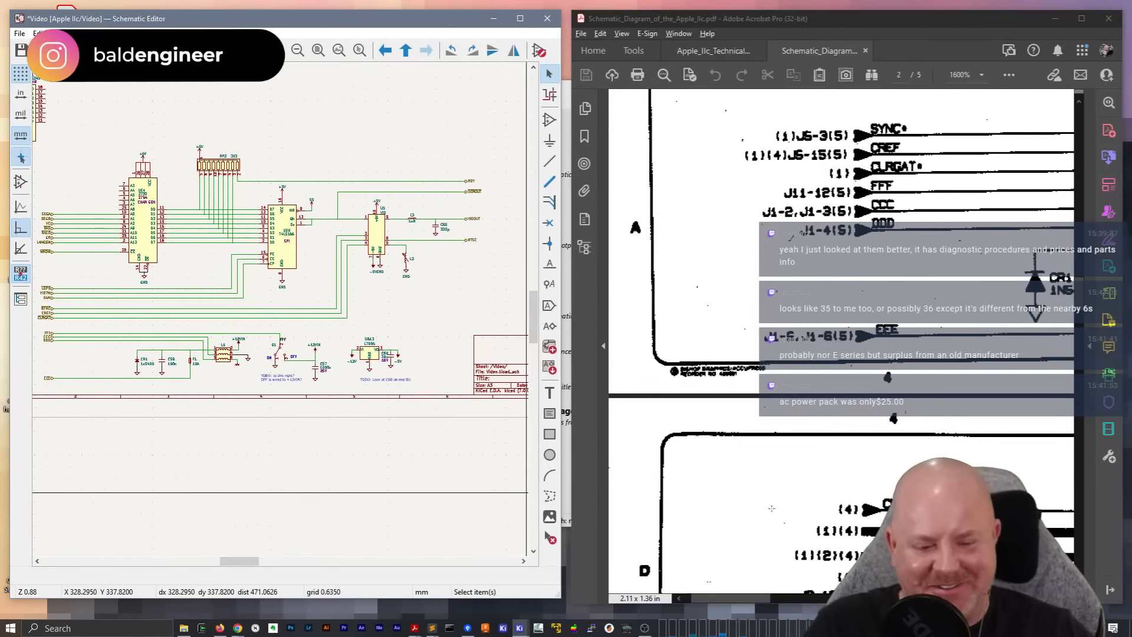
Examine the PDF's video output signals and the 6664 RAM chip row, and find the matching RAM row in the schematic
{"action": "left_click_drag", "start_coordinate": [746, 601], "coordinate": [1009, 600]}
{"action": "scroll", "coordinate": [834, 599], "scroll_direction": "up", "scroll_amount": 3}
{"action": "scroll", "coordinate": [898, 455], "scroll_direction": "up", "scroll_amount": 3}
{"action": "scroll", "coordinate": [898, 455], "scroll_direction": "up", "scroll_amount": 5}
{"action": "left_click_drag", "start_coordinate": [955, 598], "coordinate": [956, 599]}
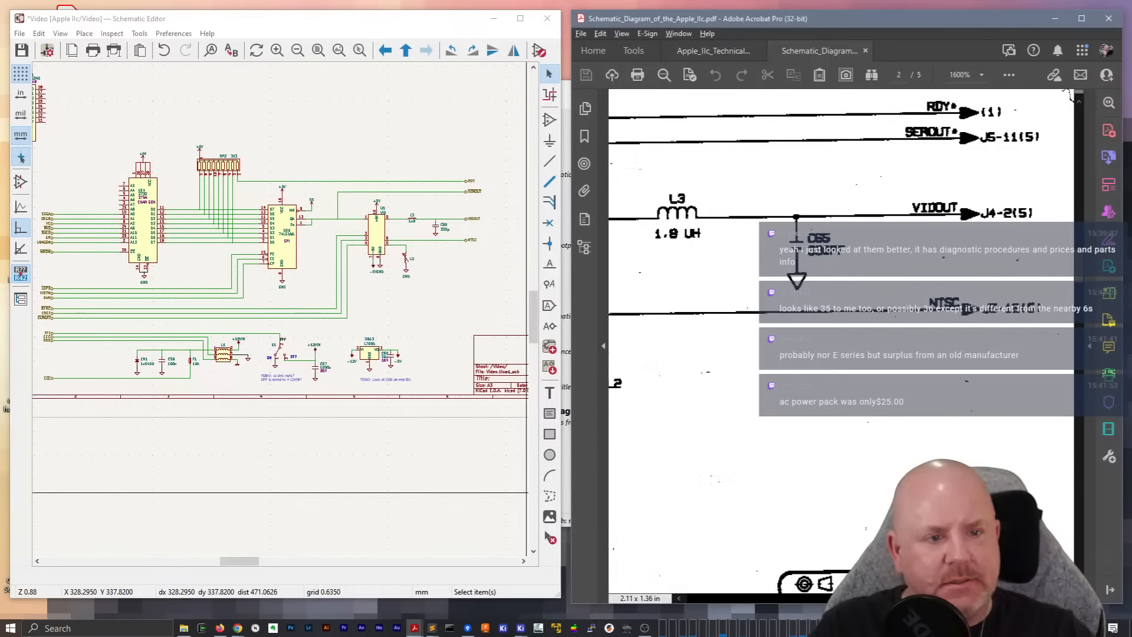
{"action": "scroll", "coordinate": [946, 444], "scroll_direction": "up", "scroll_amount": 10}
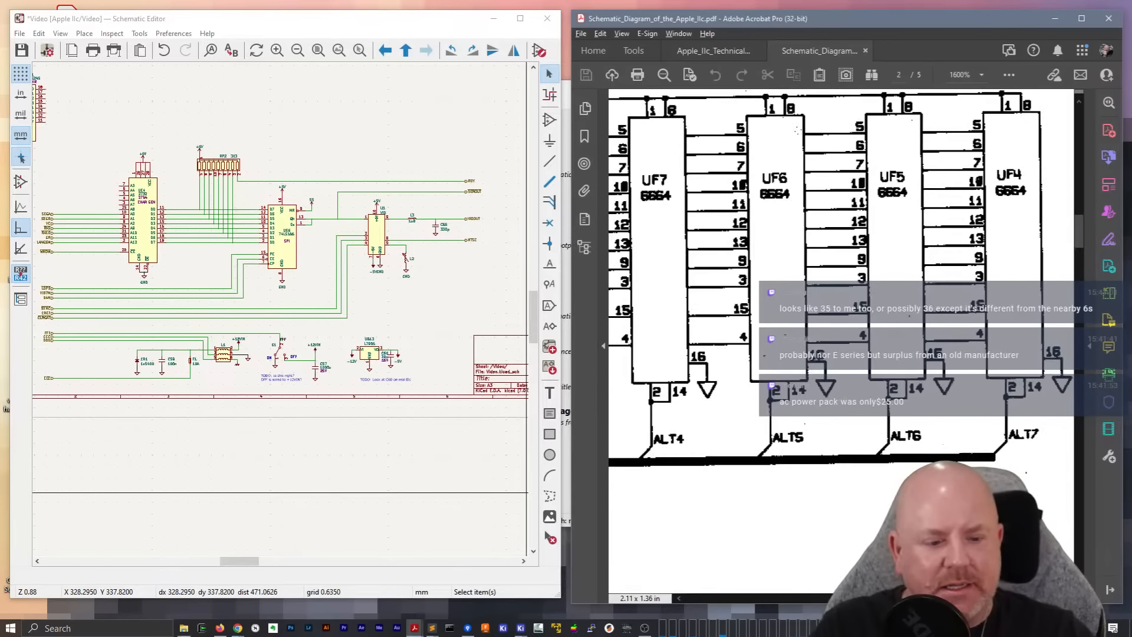
{"action": "scroll", "coordinate": [842, 282], "scroll_direction": "left", "scroll_amount": 10}
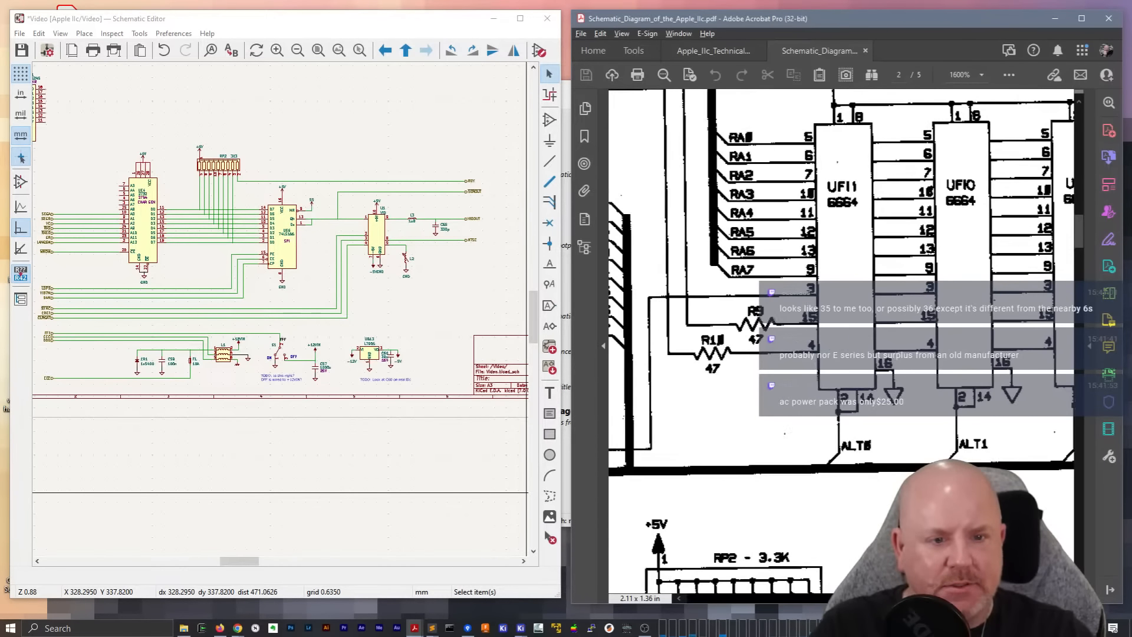
{"action": "scroll", "coordinate": [497, 175], "scroll_direction": "up", "scroll_amount": 5}
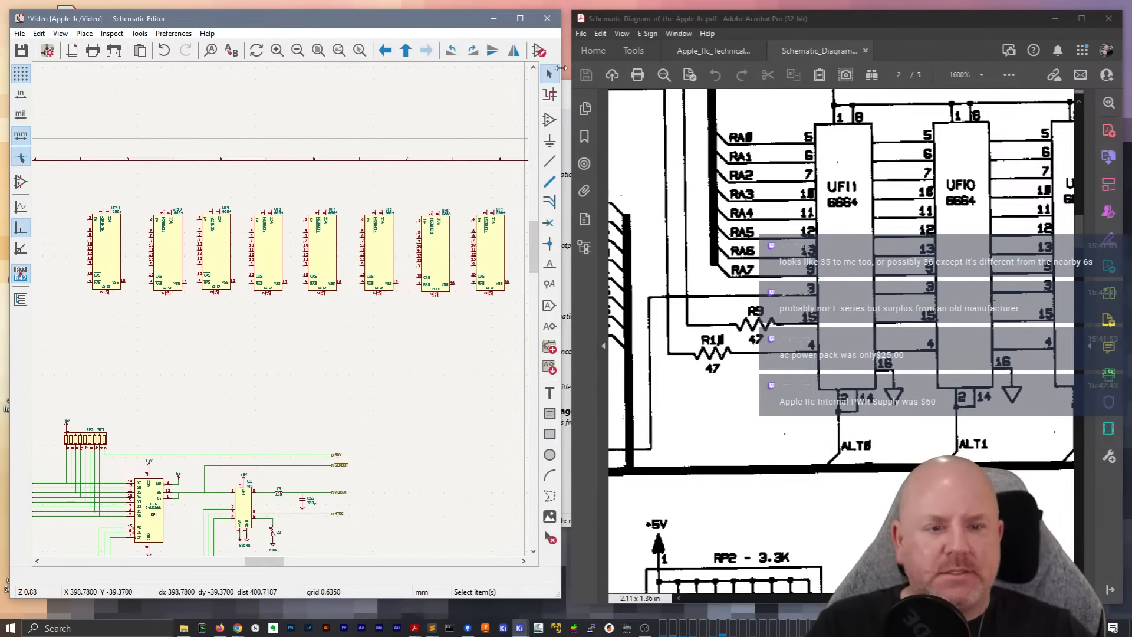
{"action": "left_click_drag", "start_coordinate": [560, 68], "coordinate": [565, 68]}
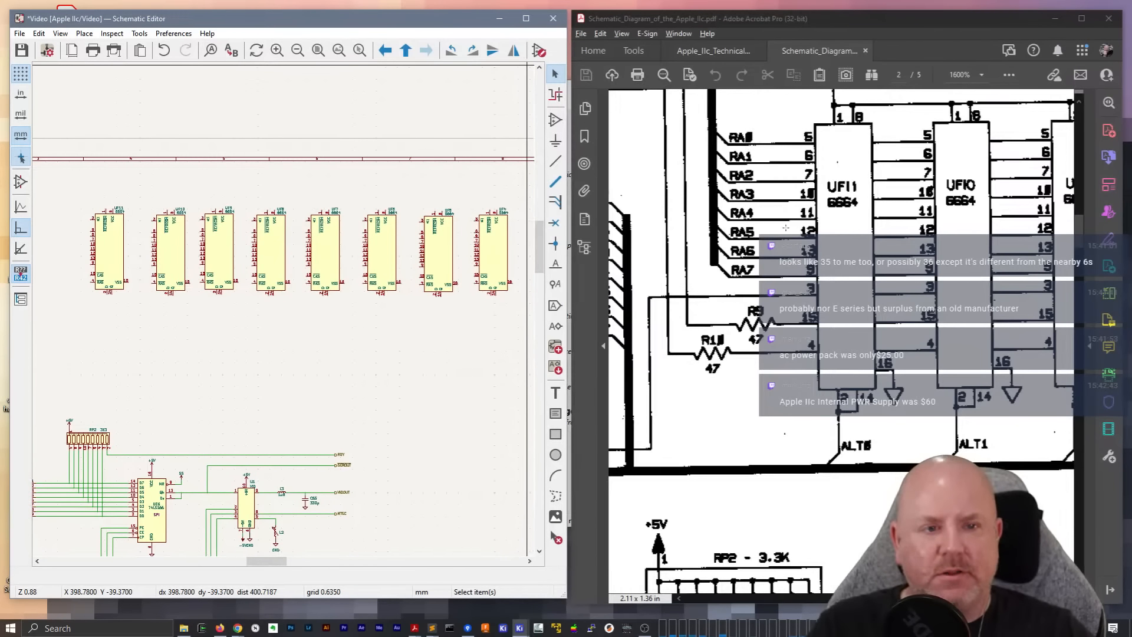
{"action": "scroll", "coordinate": [786, 228], "scroll_direction": "up", "scroll_amount": 4}
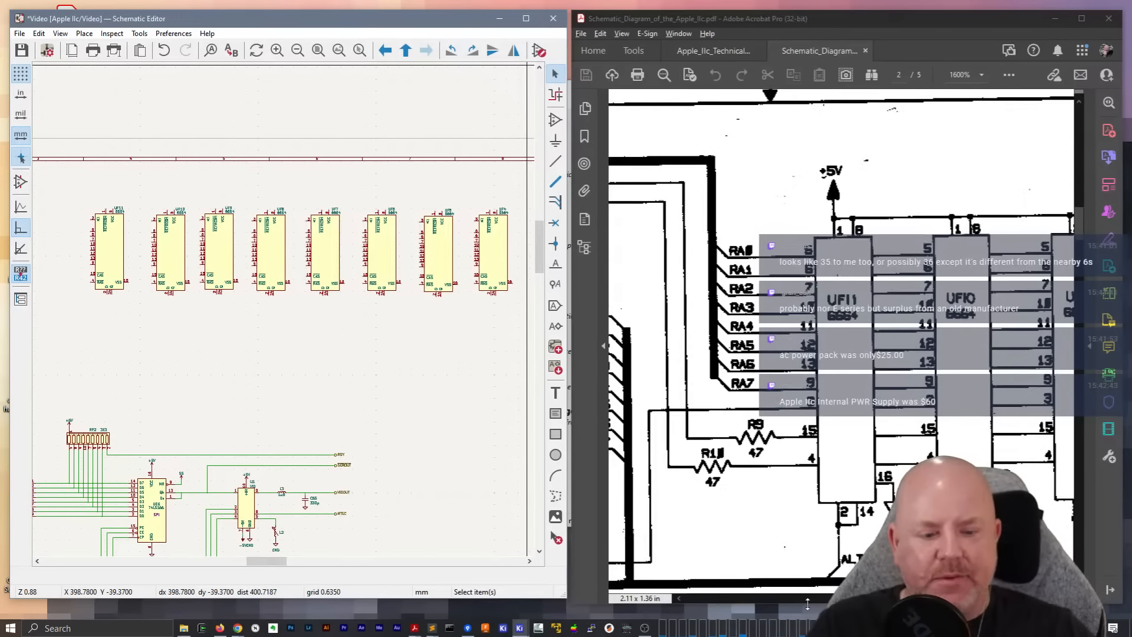
{"action": "mouse_move", "coordinate": [861, 598]}
{"action": "left_mouse_down"}
{"action": "mouse_move", "coordinate": [1011, 598]}
{"action": "mouse_move", "coordinate": [859, 597]}
{"action": "left_mouse_up"}
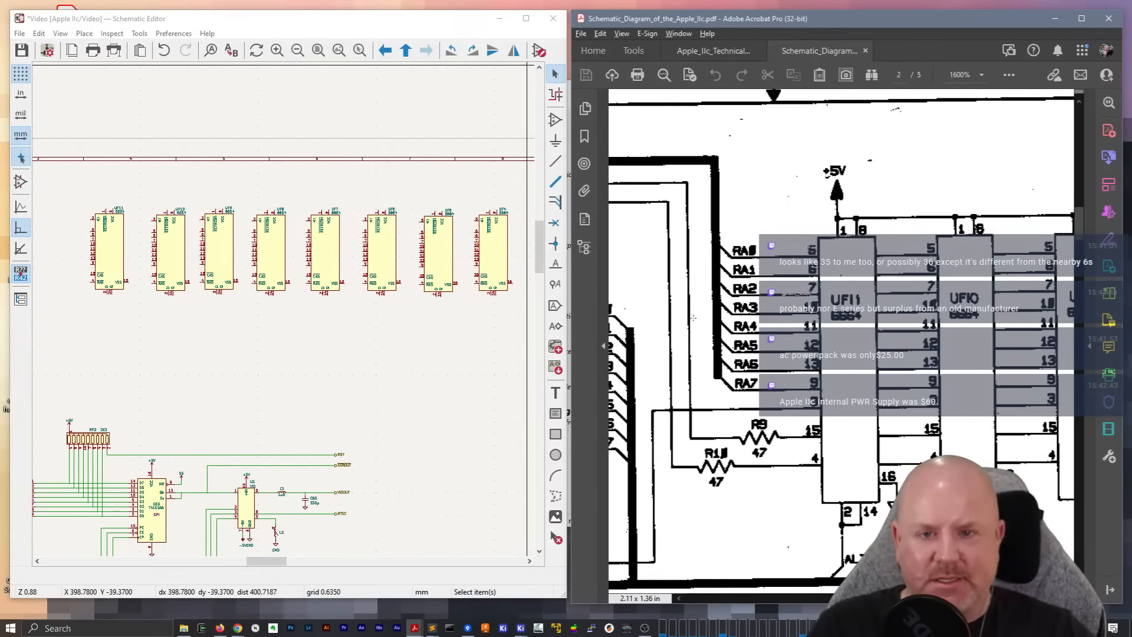
Maximize the schematic editor window on the row of 6664 RAM chips and save the schematic
{"action": "left_click", "coordinate": [526, 19]}
{"action": "scroll", "coordinate": [566, 259], "scroll_direction": "up", "scroll_amount": 3}
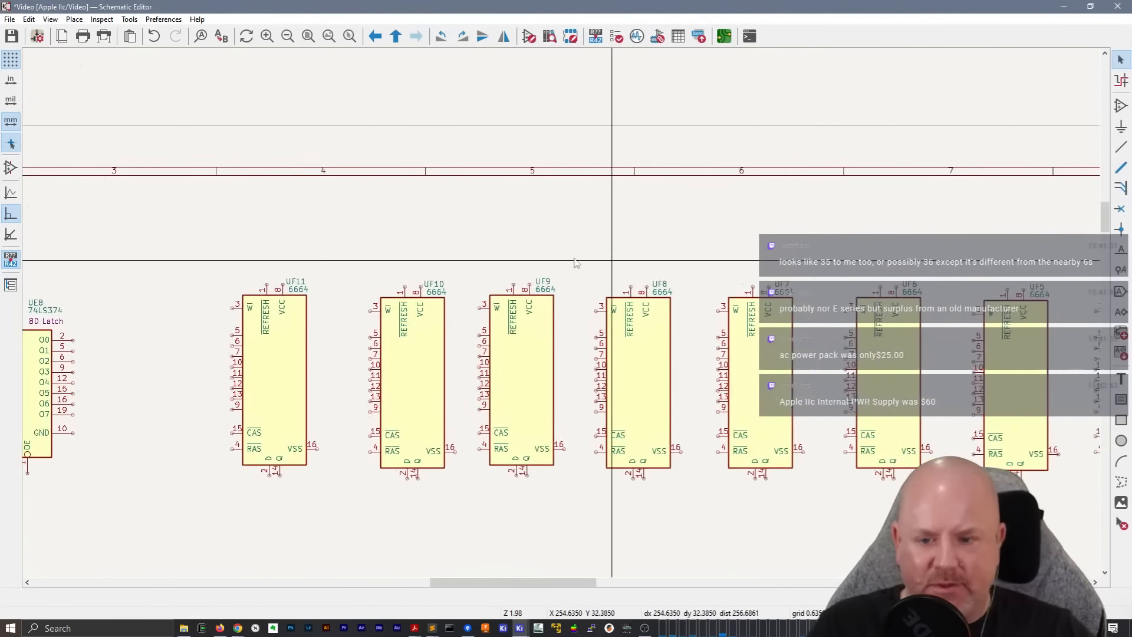
{"action": "scroll", "coordinate": [473, 260], "scroll_direction": "down", "scroll_amount": 1}
{"action": "scroll", "coordinate": [576, 245], "scroll_direction": "down", "scroll_amount": 2}
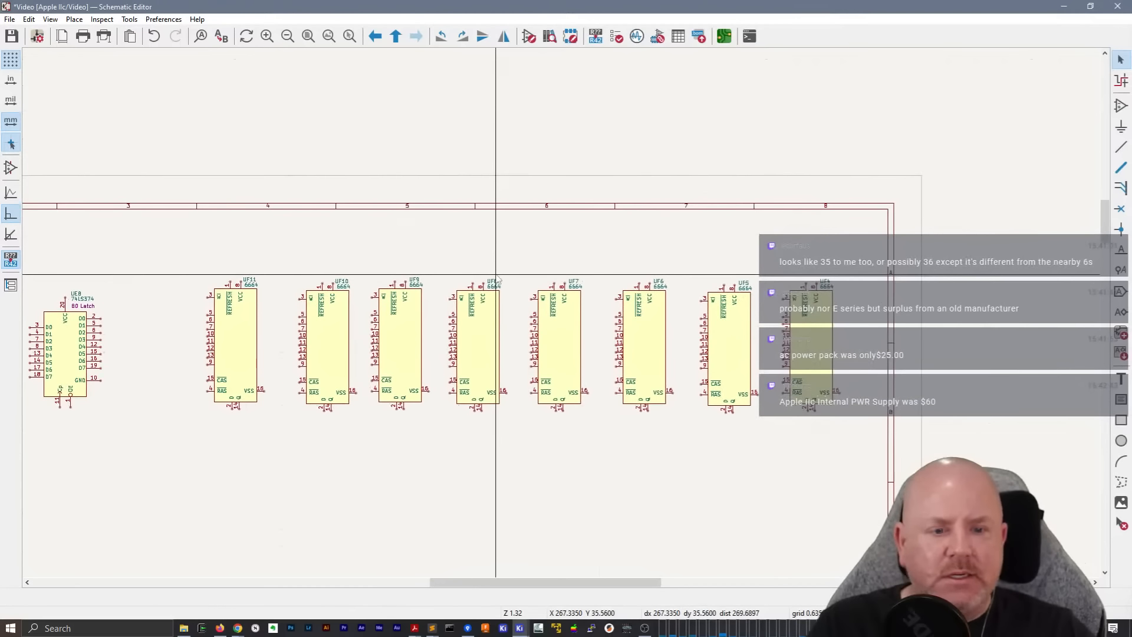
{"action": "left_click", "coordinate": [51, 20]}
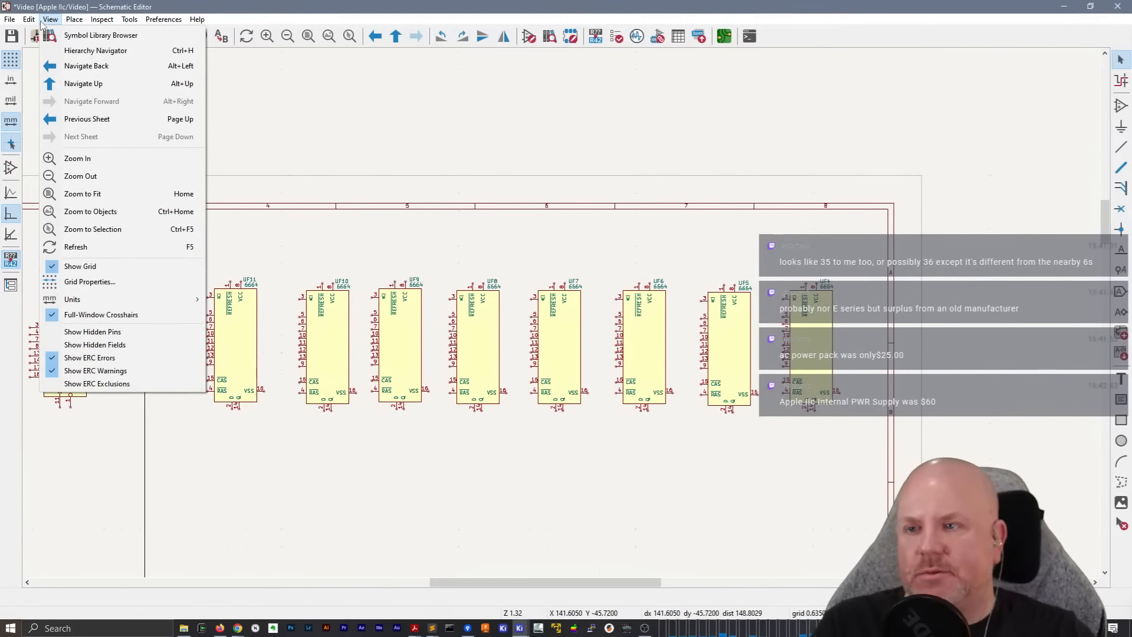
{"action": "key", "text": "Escape"}
{"action": "key", "text": "ctrl+s"}
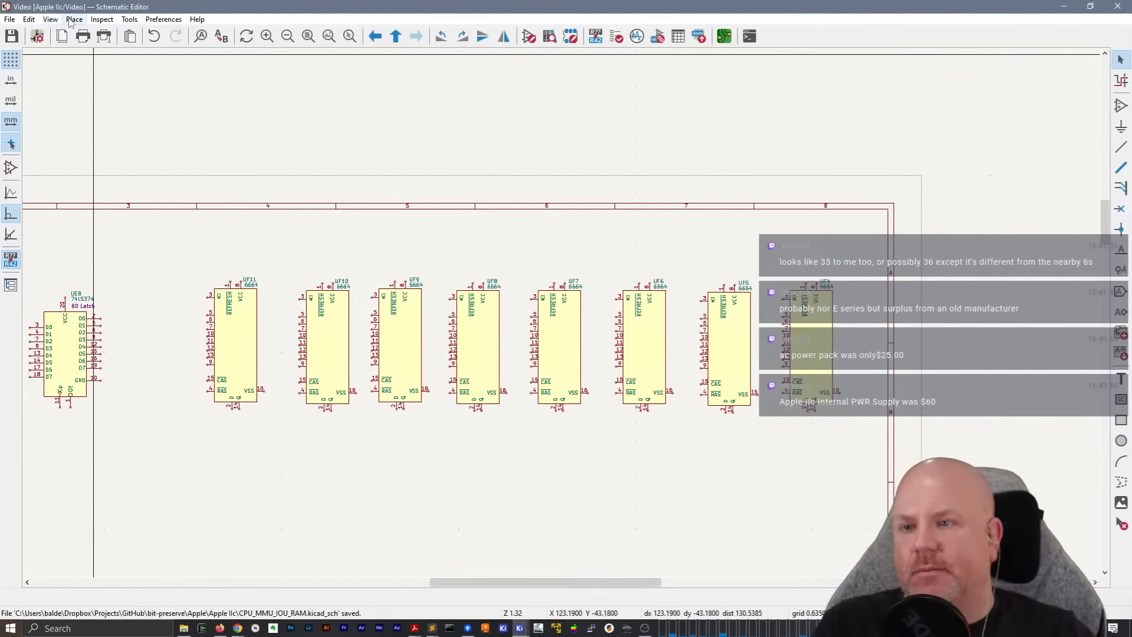
Switch the schematic's current grid to the user grid of 0.2540 mm (0.0100 in)
{"action": "left_click", "coordinate": [51, 19]}
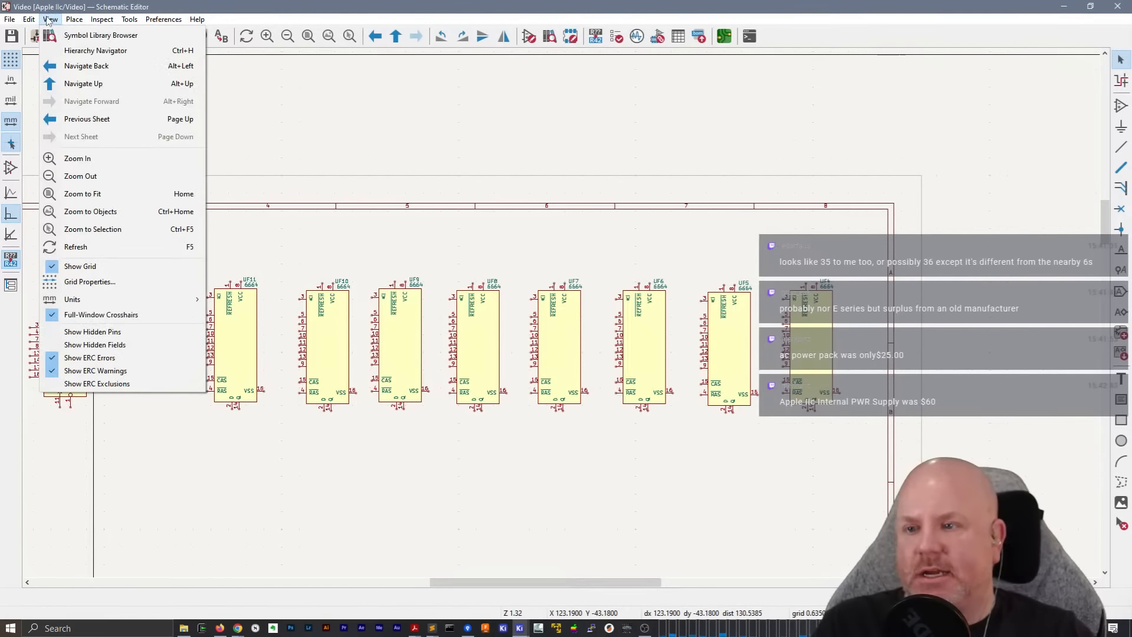
{"action": "left_click", "coordinate": [127, 289]}
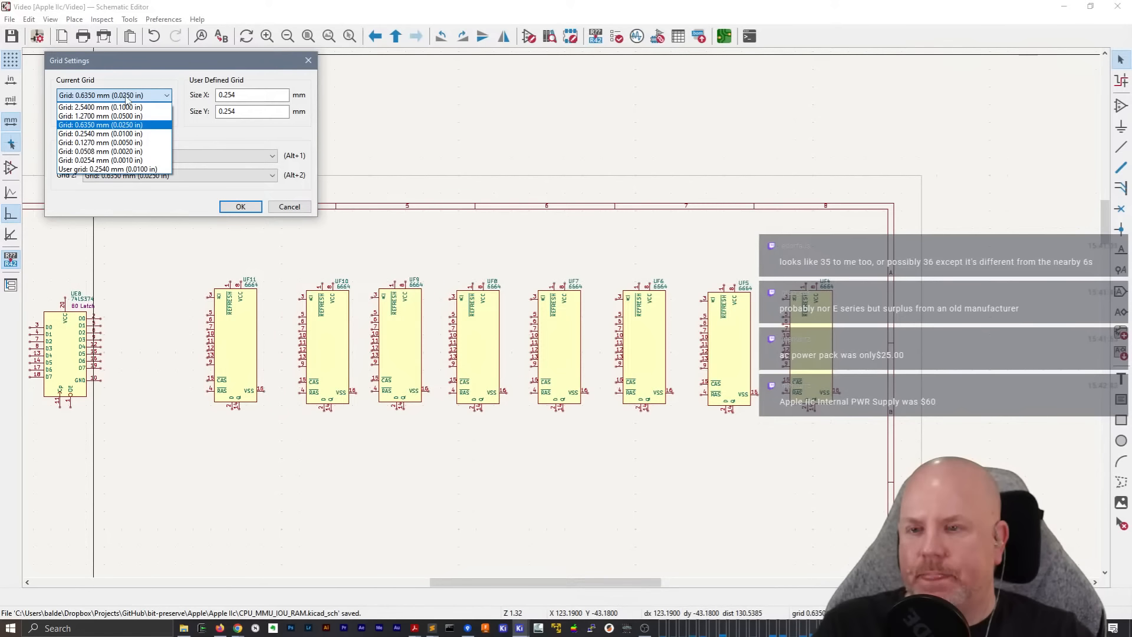
{"action": "left_click", "coordinate": [137, 169]}
{"action": "left_click", "coordinate": [240, 207]}
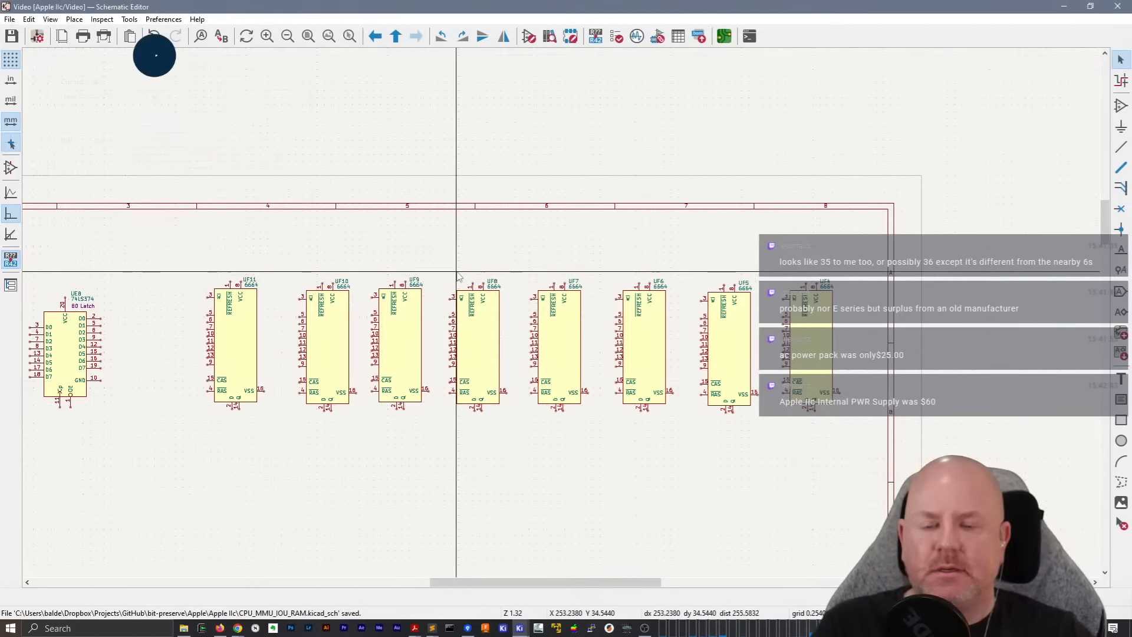
Set the user-defined grid size to 2.54 mm in both X and Y
{"action": "left_click", "coordinate": [47, 20]}
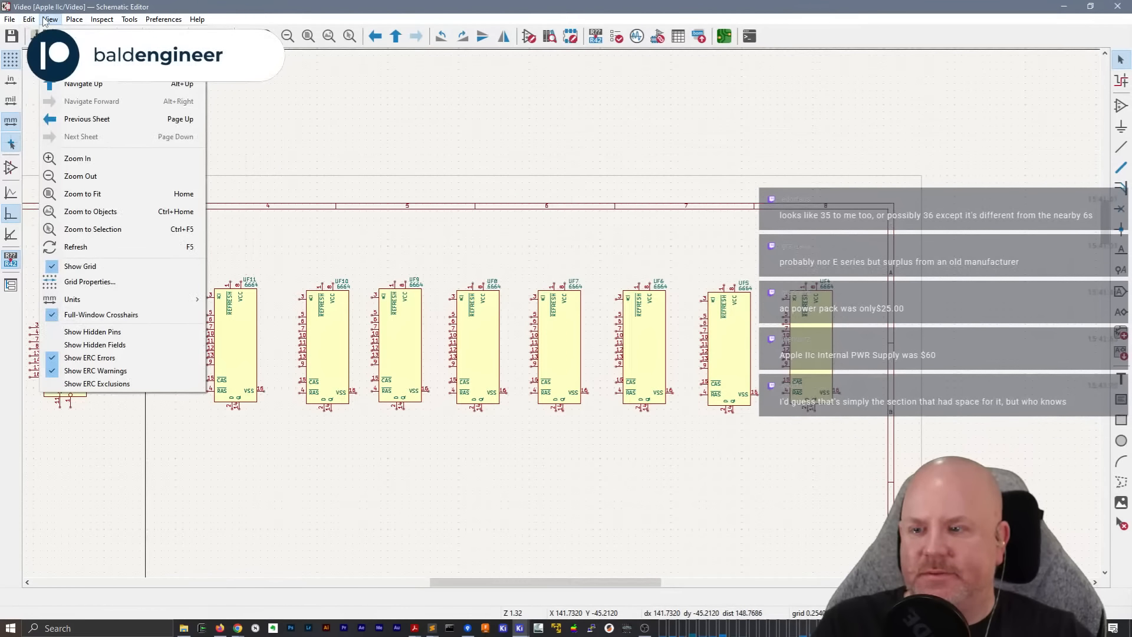
{"action": "left_click", "coordinate": [115, 283]}
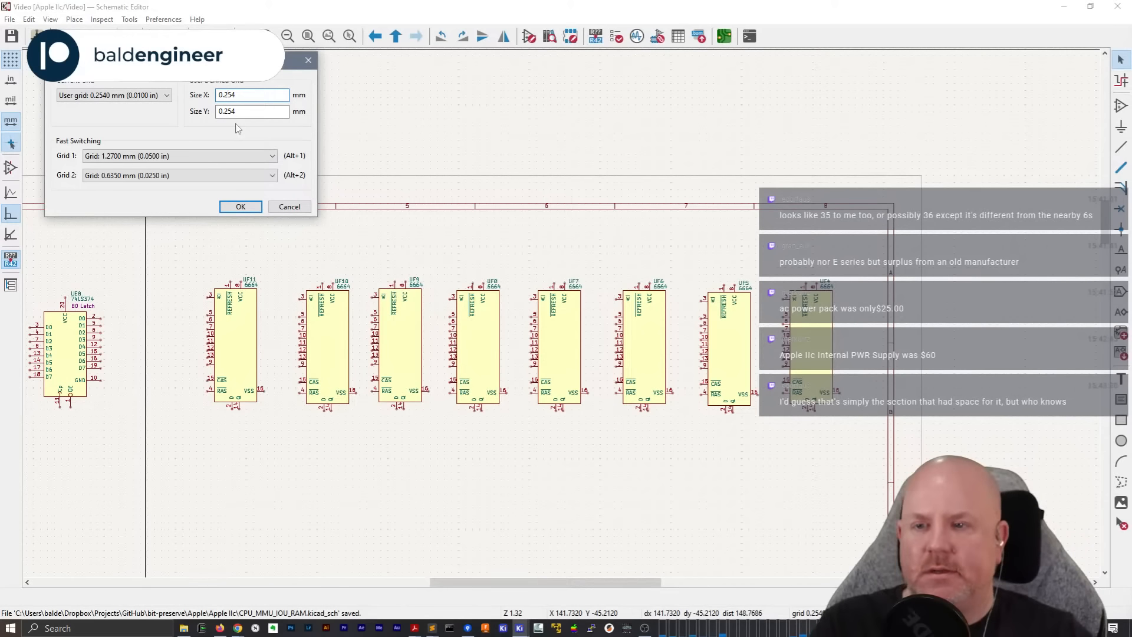
{"action": "key", "text": "Left"}
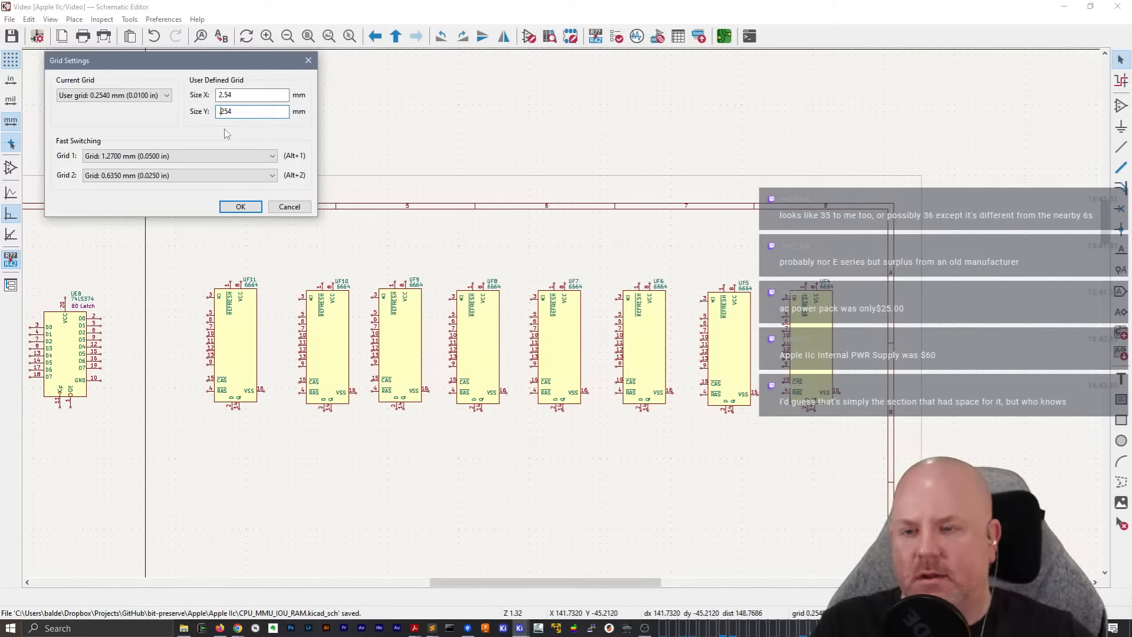
{"action": "left_click", "coordinate": [241, 207]}
Move RAM chips UF4 and UF5 toward the sheet's right border, away from UF6
{"action": "scroll", "coordinate": [407, 266], "scroll_direction": "right", "scroll_amount": 2, "text": "shift"}
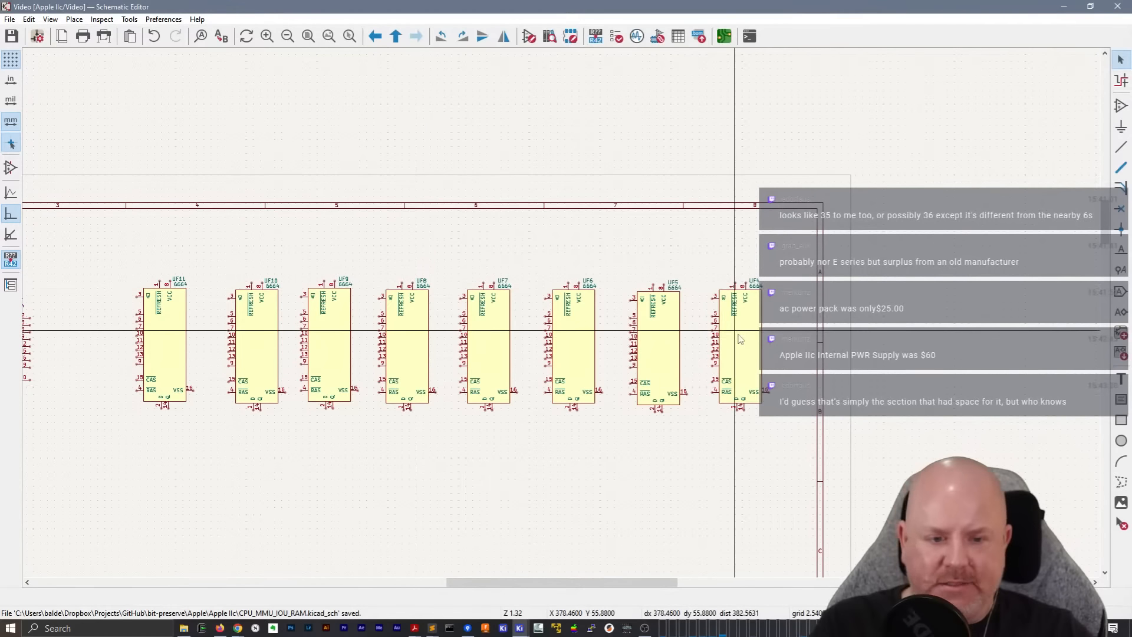
{"action": "left_click_drag", "start_coordinate": [741, 339], "coordinate": [793, 364]}
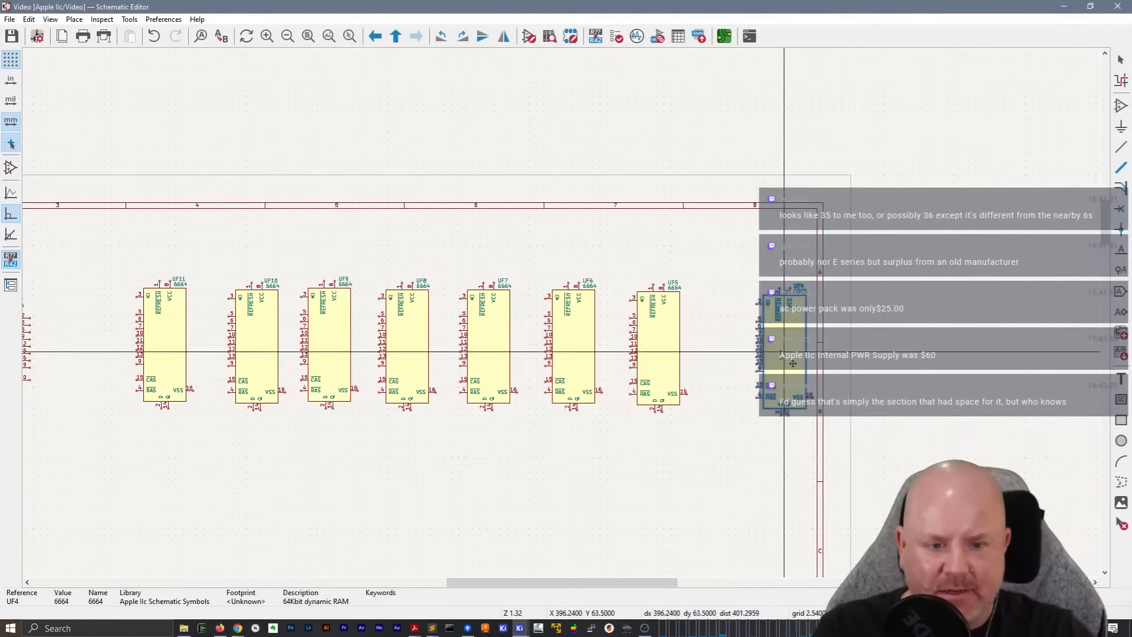
{"action": "left_click_drag", "start_coordinate": [664, 352], "coordinate": [692, 353]}
Examine the spacing and wiring of the 6664 RAM row on the CPU MMU IOU RAM sheet and return to the Video sheet
{"action": "right_click", "coordinate": [692, 171]}
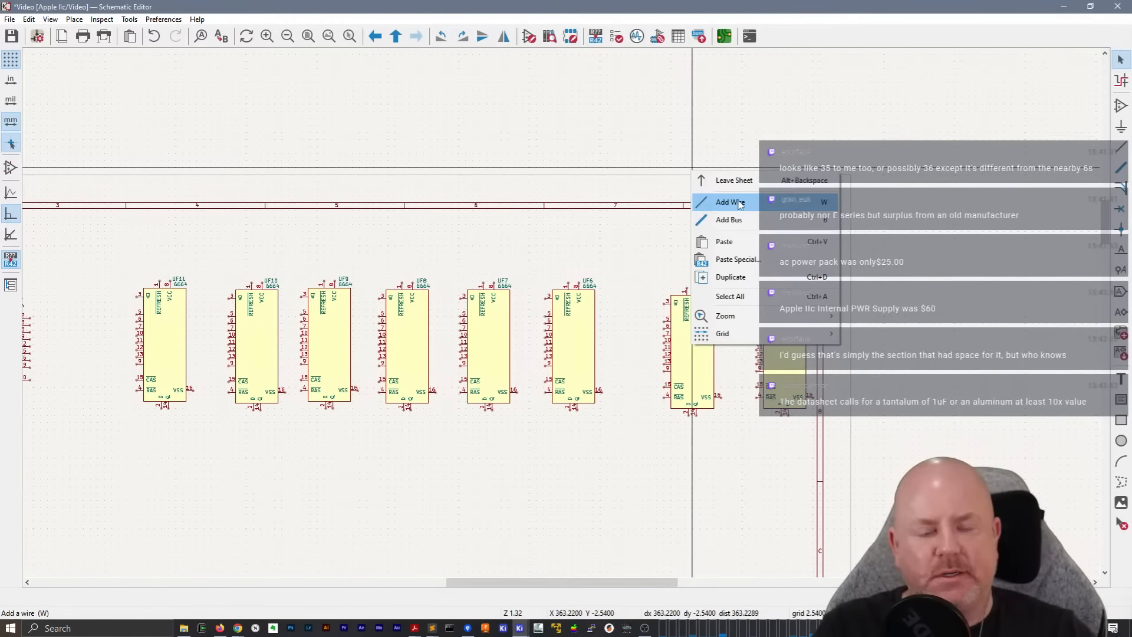
{"action": "left_click", "coordinate": [734, 180]}
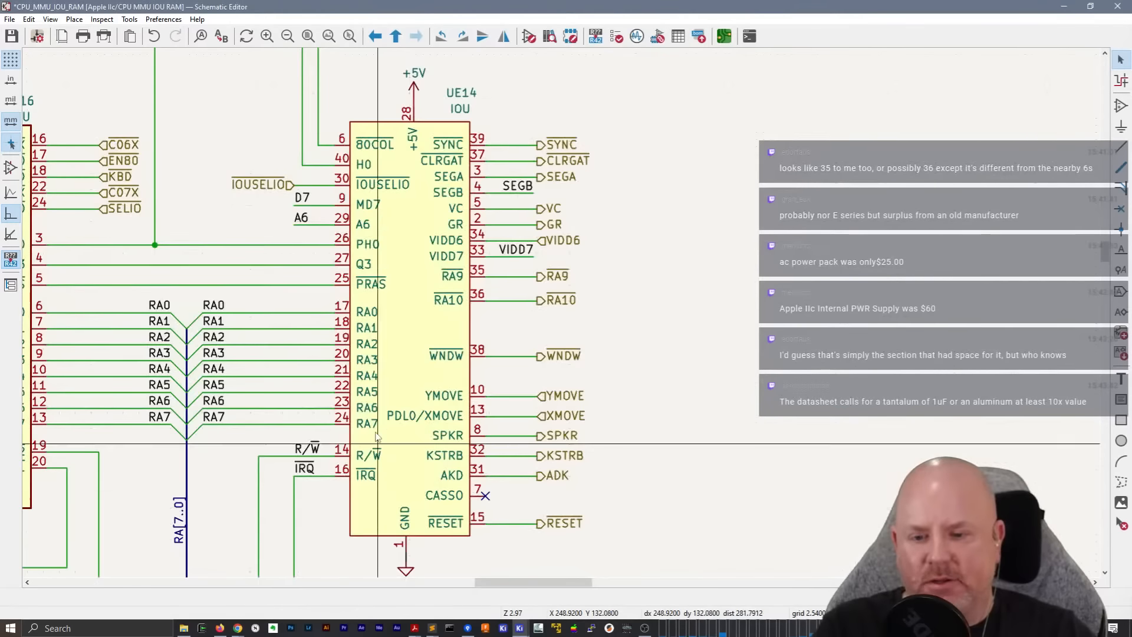
{"action": "scroll", "coordinate": [561, 347], "scroll_direction": "down", "scroll_amount": 5}
{"action": "scroll", "coordinate": [561, 313], "scroll_direction": "up", "scroll_amount": 5}
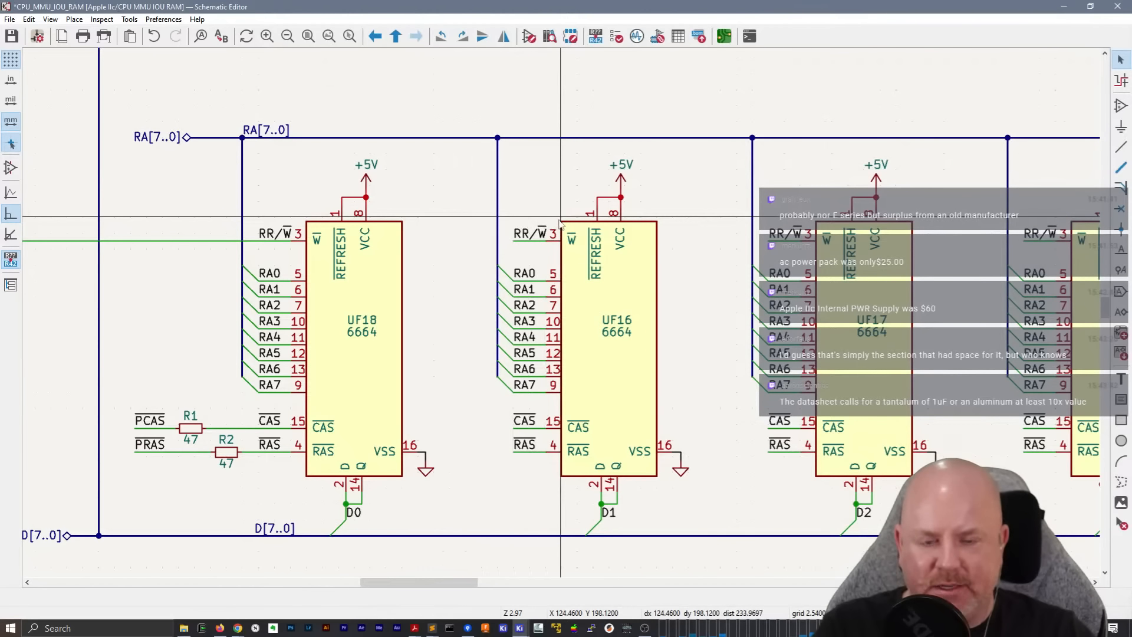
{"action": "right_click", "coordinate": [644, 118]}
{"action": "left_click", "coordinate": [663, 122]}
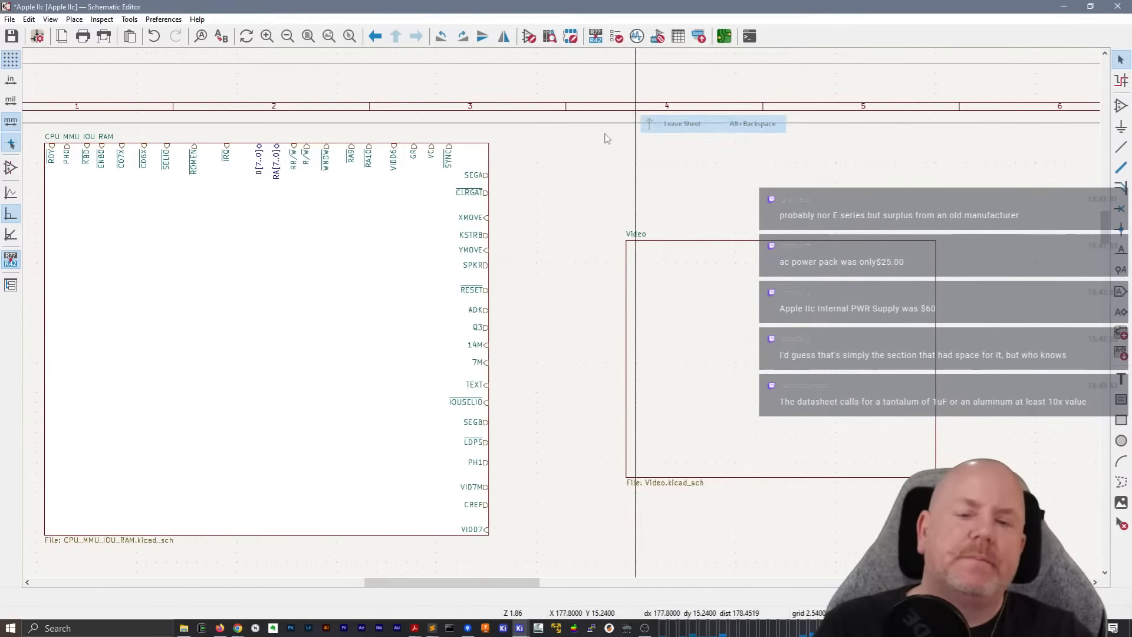
{"action": "double_click", "coordinate": [744, 378]}
Move RAM chips UF11 and UF10 down out of the row into the empty area above the character generator circuit
{"action": "scroll", "coordinate": [550, 443], "scroll_direction": "up", "scroll_amount": 2}
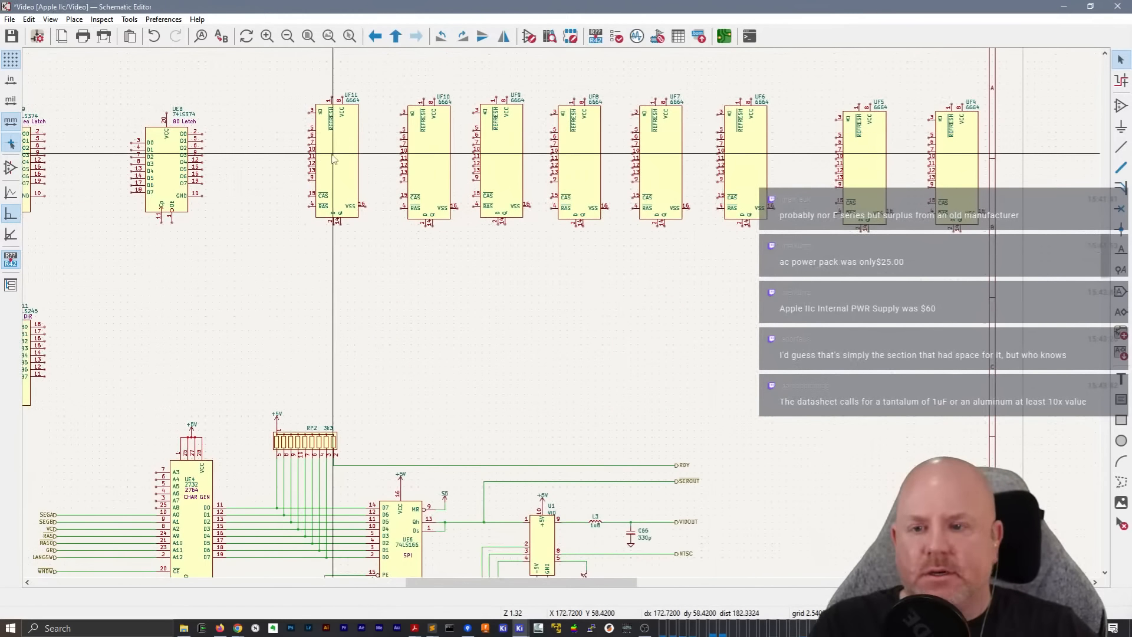
{"action": "left_click_drag", "start_coordinate": [333, 159], "coordinate": [301, 295]}
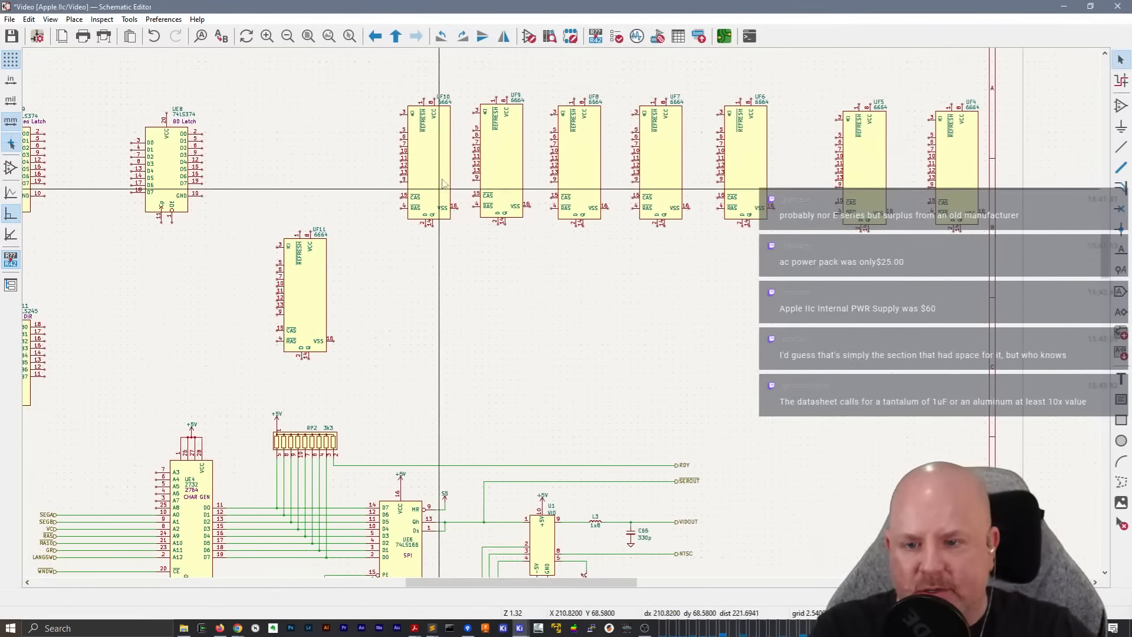
{"action": "left_click_drag", "start_coordinate": [444, 184], "coordinate": [426, 280]}
{"action": "scroll", "coordinate": [425, 280], "scroll_direction": "up", "scroll_amount": 4}
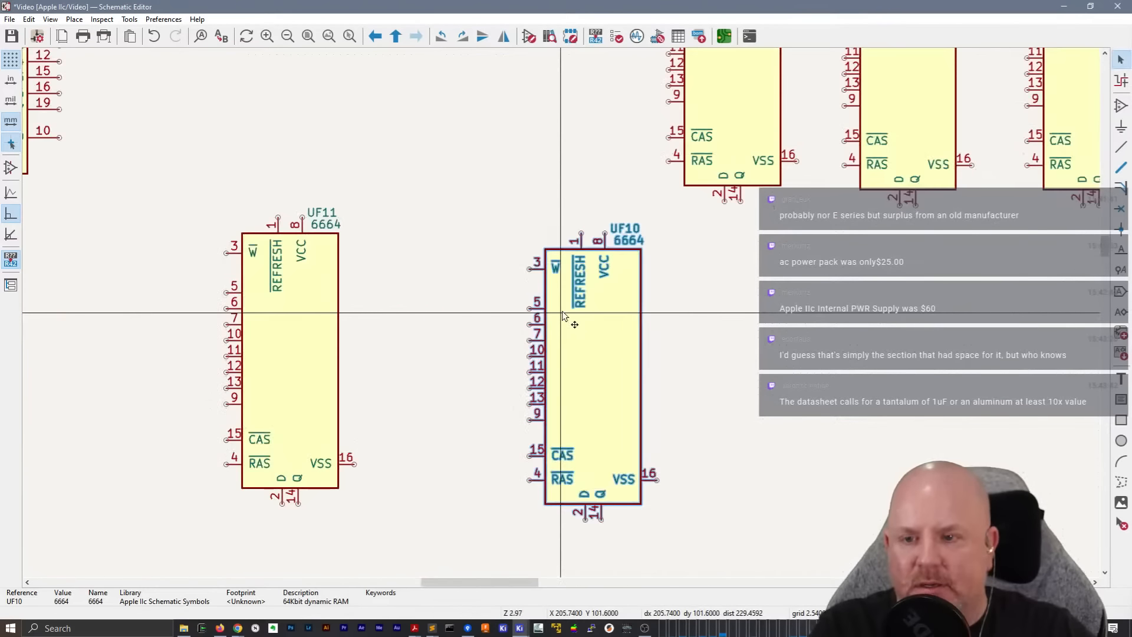
{"action": "scroll", "coordinate": [563, 316], "scroll_direction": "up", "scroll_amount": 2}
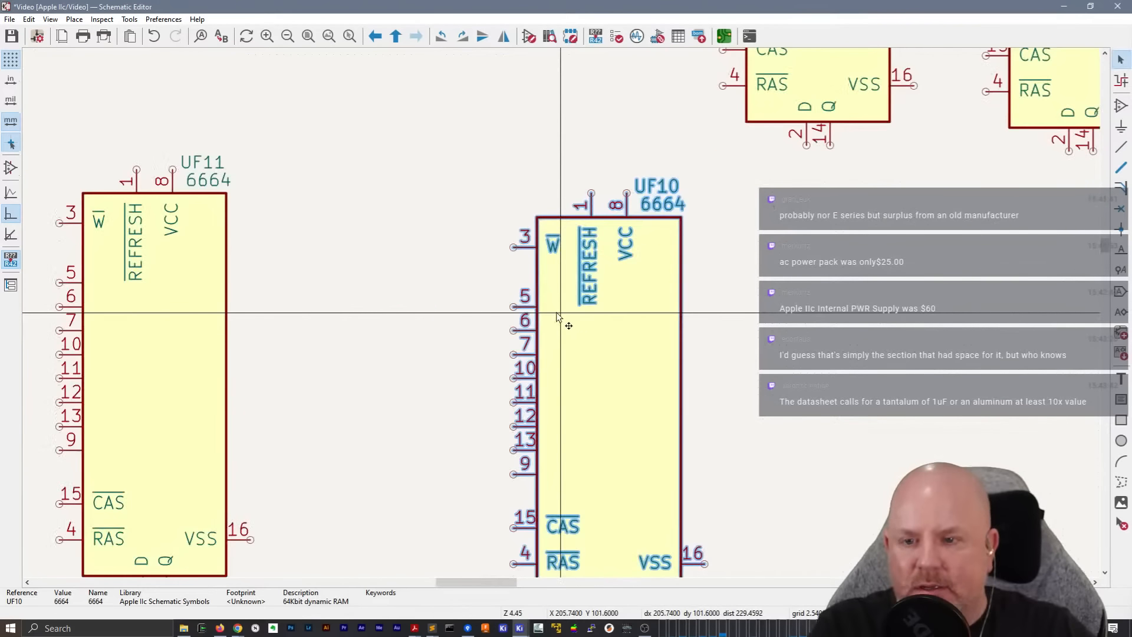
Draw a flat, zero-height rectangle about 25.4 mm wide as a spacing guide between UF11 and UF10
{"action": "left_click", "coordinate": [1122, 168]}
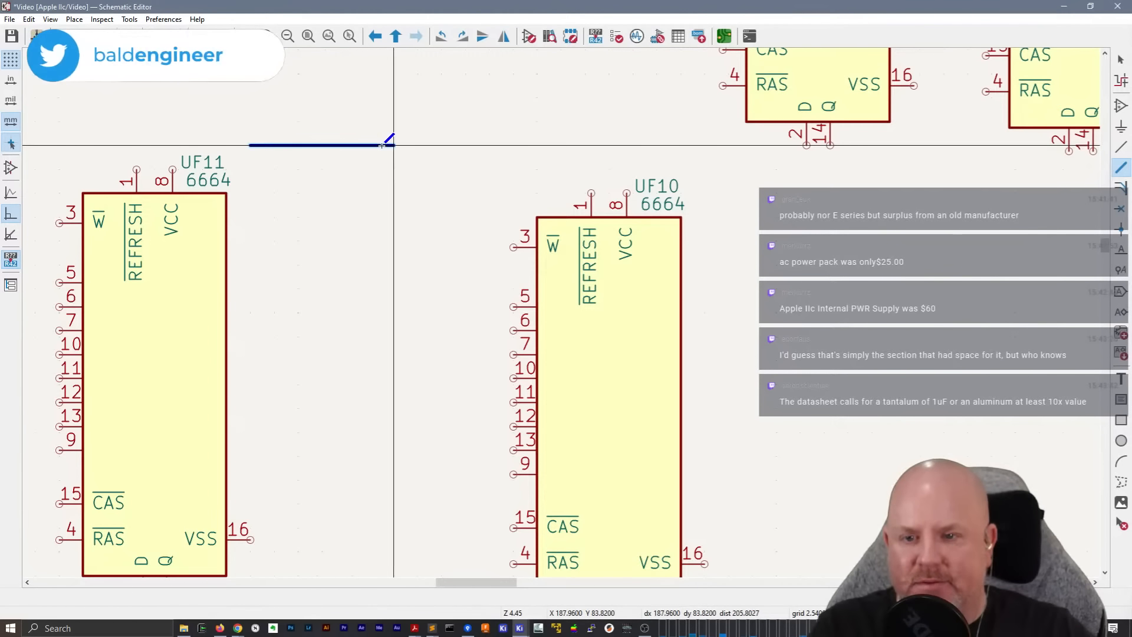
{"action": "double_click", "coordinate": [484, 147]}
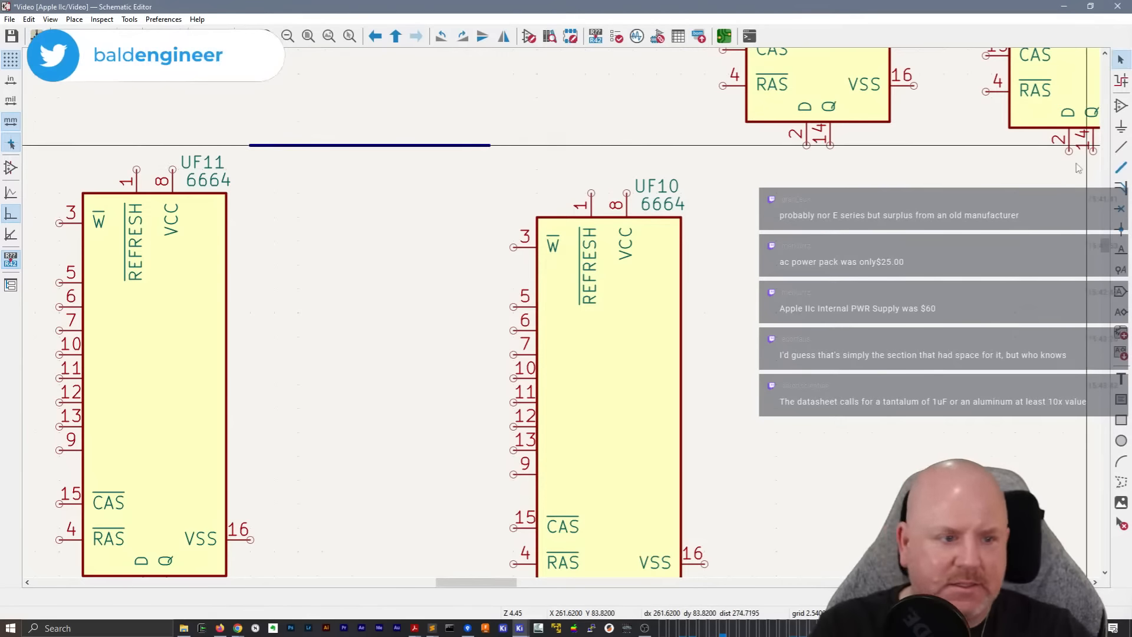
{"action": "left_click", "coordinate": [1122, 421]}
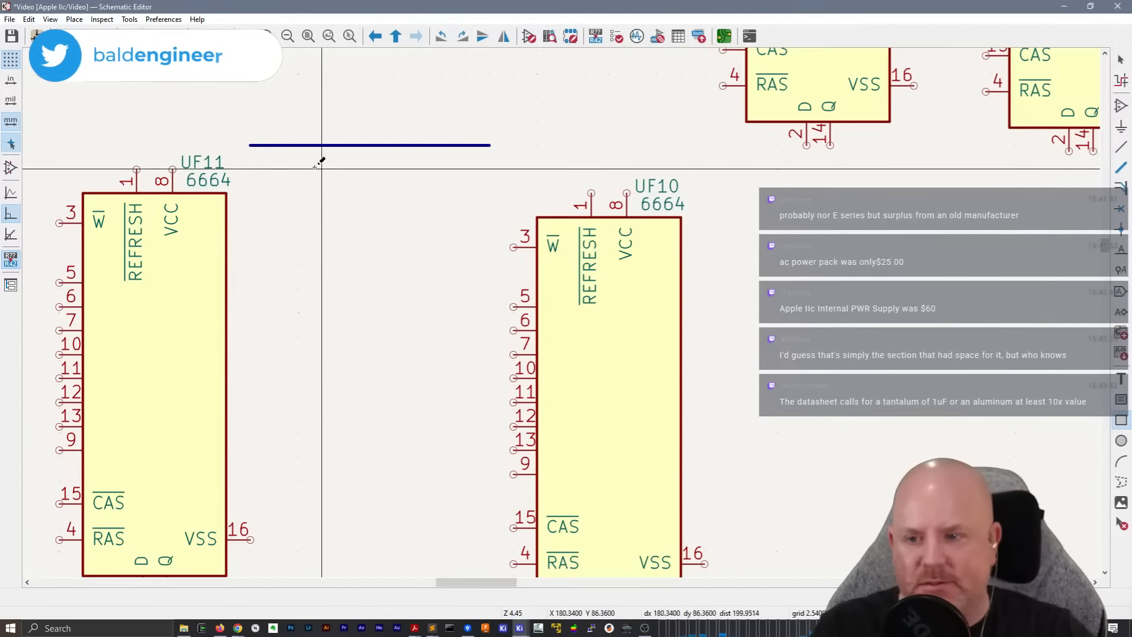
{"action": "left_click", "coordinate": [250, 169]}
{"action": "left_click", "coordinate": [491, 169]}
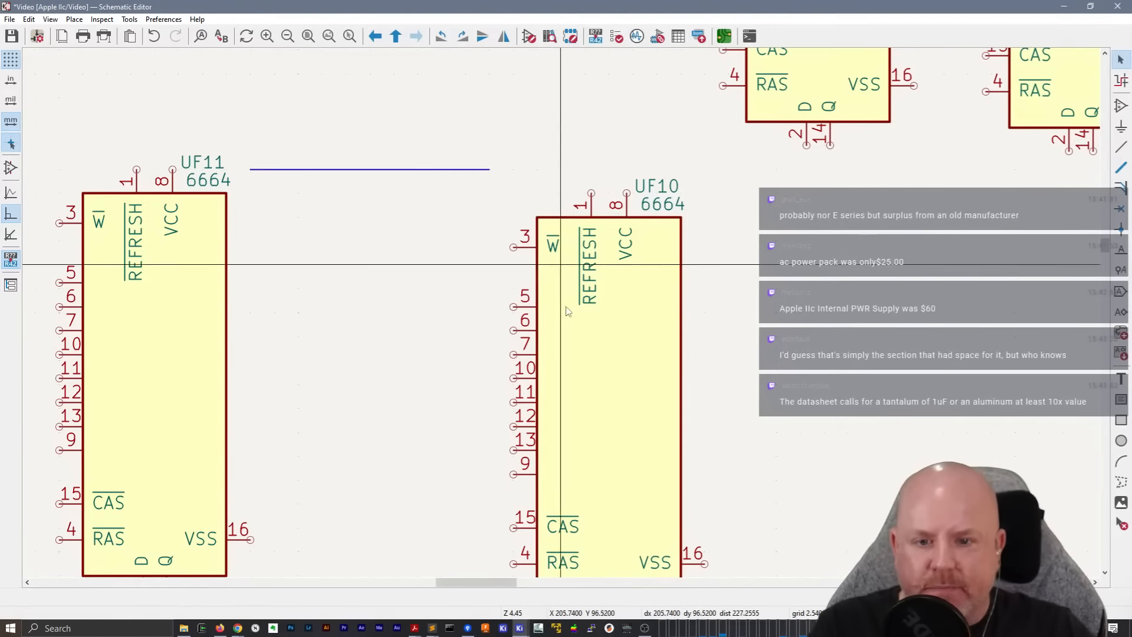
Align UF10 level with UF11 at the guide's right end, and move the guide to the right side of UF10
{"action": "left_click", "coordinate": [591, 353]}
{"action": "left_click_drag", "start_coordinate": [590, 350], "coordinate": [566, 392]}
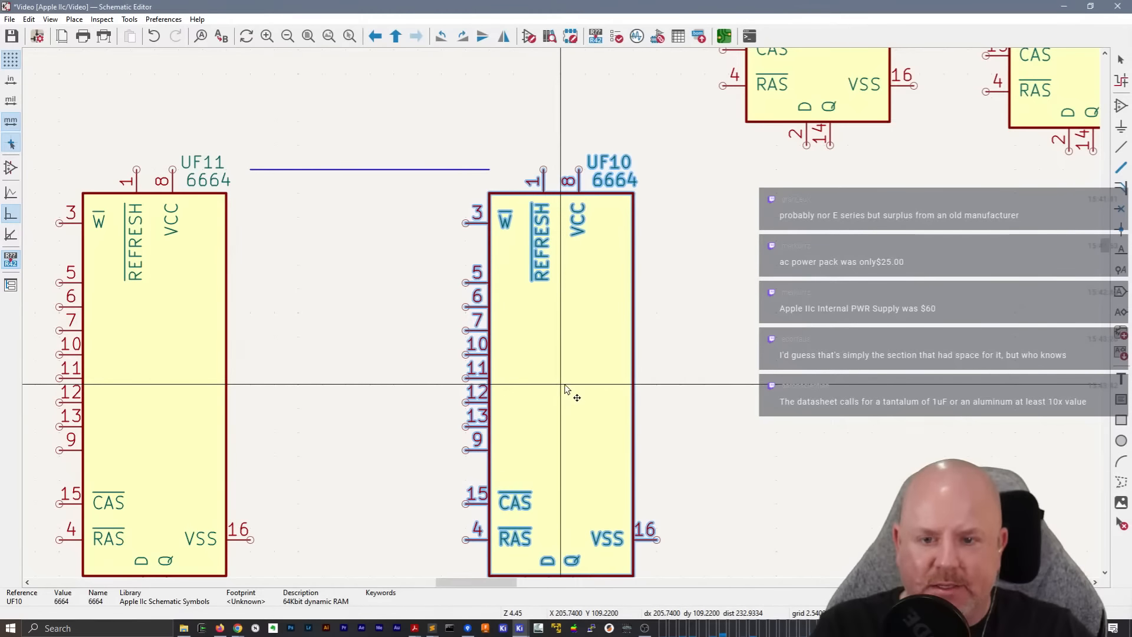
{"action": "left_click", "coordinate": [404, 171]}
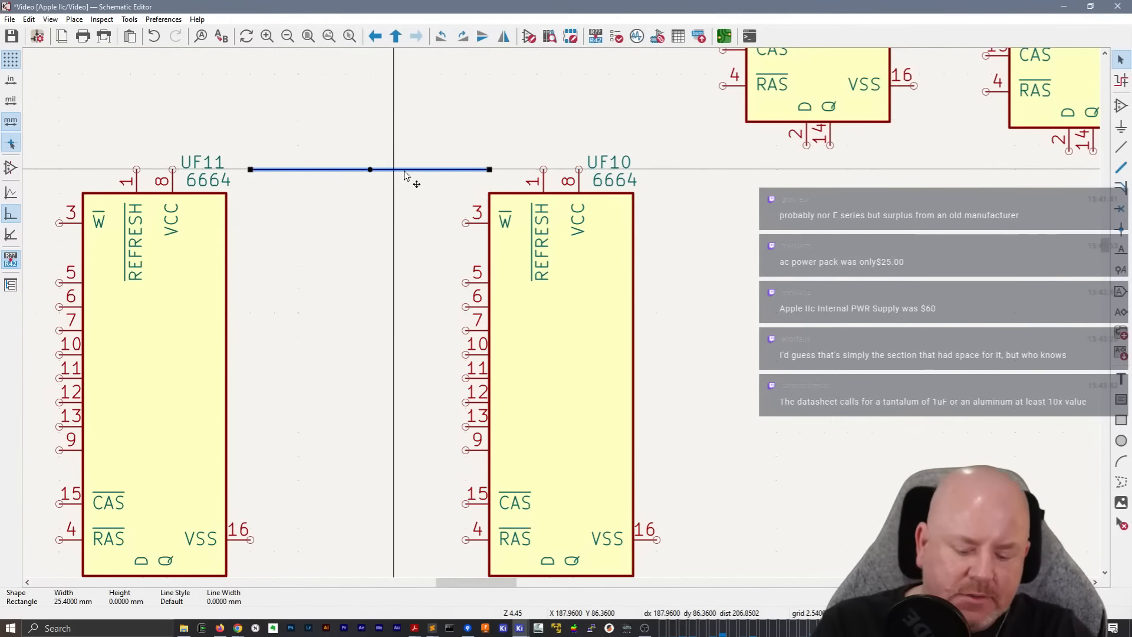
{"action": "left_click_drag", "start_coordinate": [739, 174], "coordinate": [796, 191]}
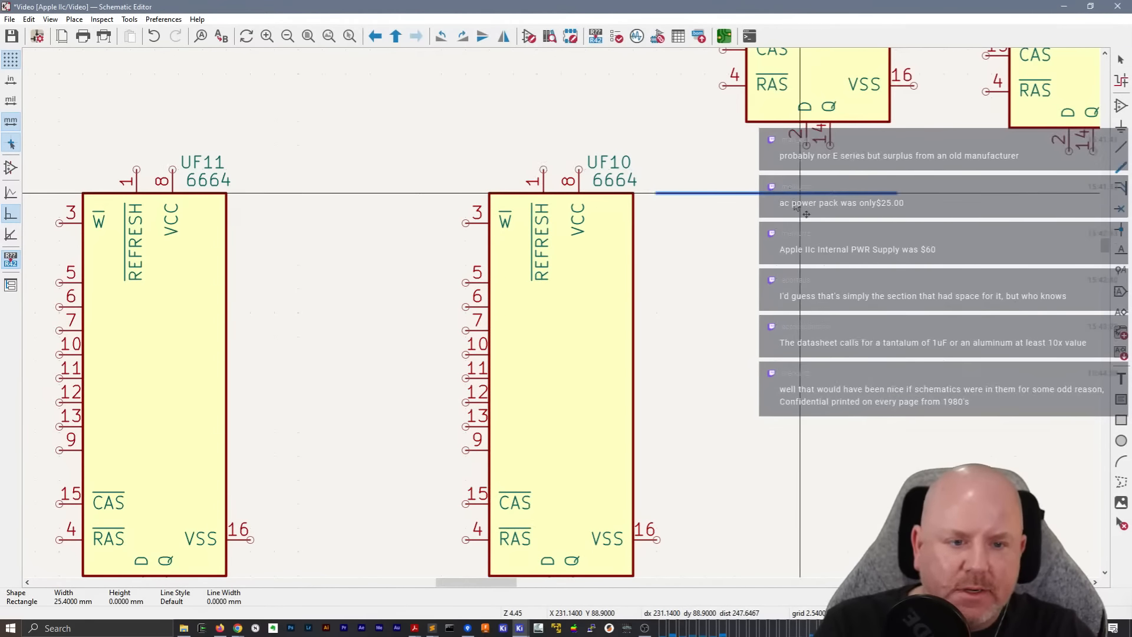
{"action": "left_click", "coordinate": [943, 266]}
{"action": "middle_click_drag", "start_coordinate": [938, 239], "coordinate": [487, 174]}
Place UF9 level with UF10, with its body edge at the right end of the spacing guide
{"action": "left_click", "coordinate": [422, 70]}
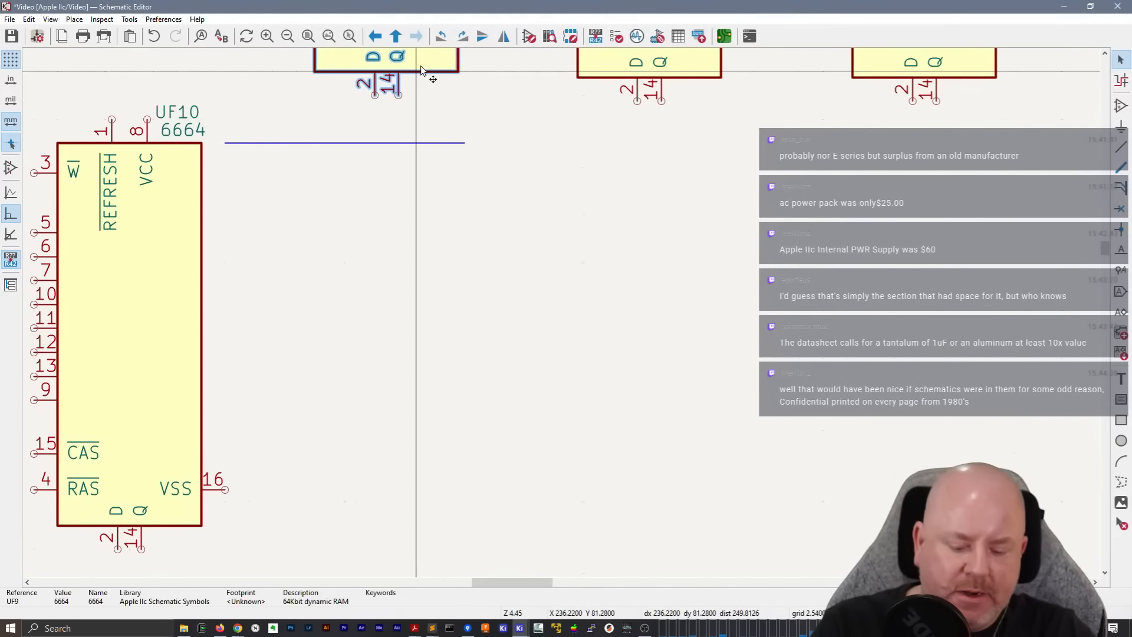
{"action": "left_click_drag", "start_coordinate": [422, 69], "coordinate": [561, 551]}
{"action": "left_click", "coordinate": [368, 310]}
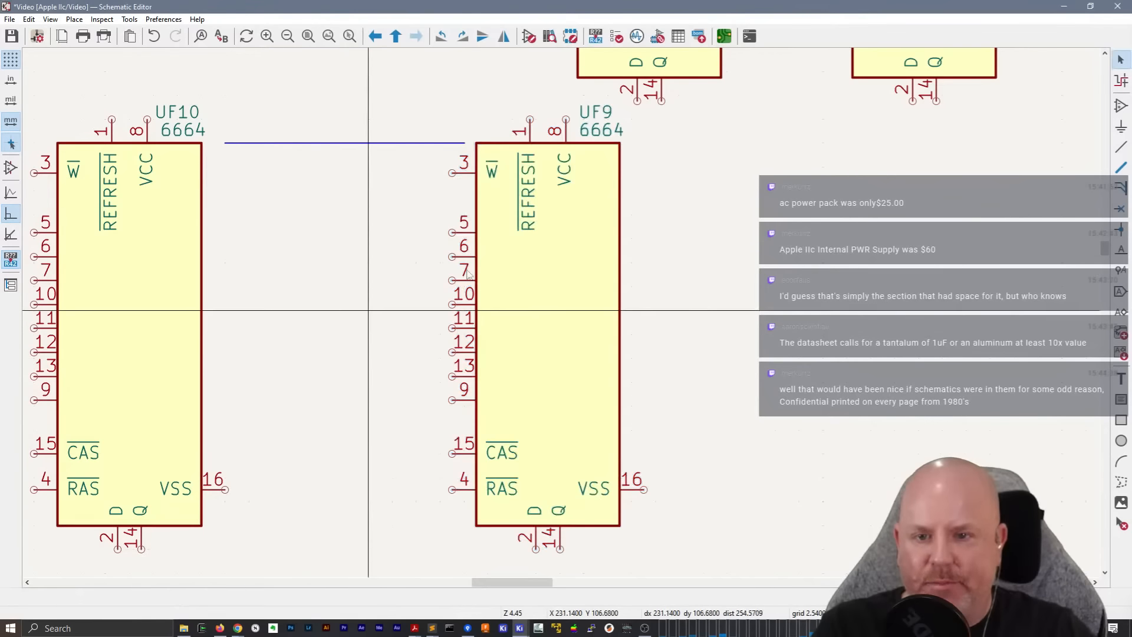
{"action": "left_click_drag", "start_coordinate": [442, 240], "coordinate": [131, 261]}
{"action": "left_click", "coordinate": [181, 264]}
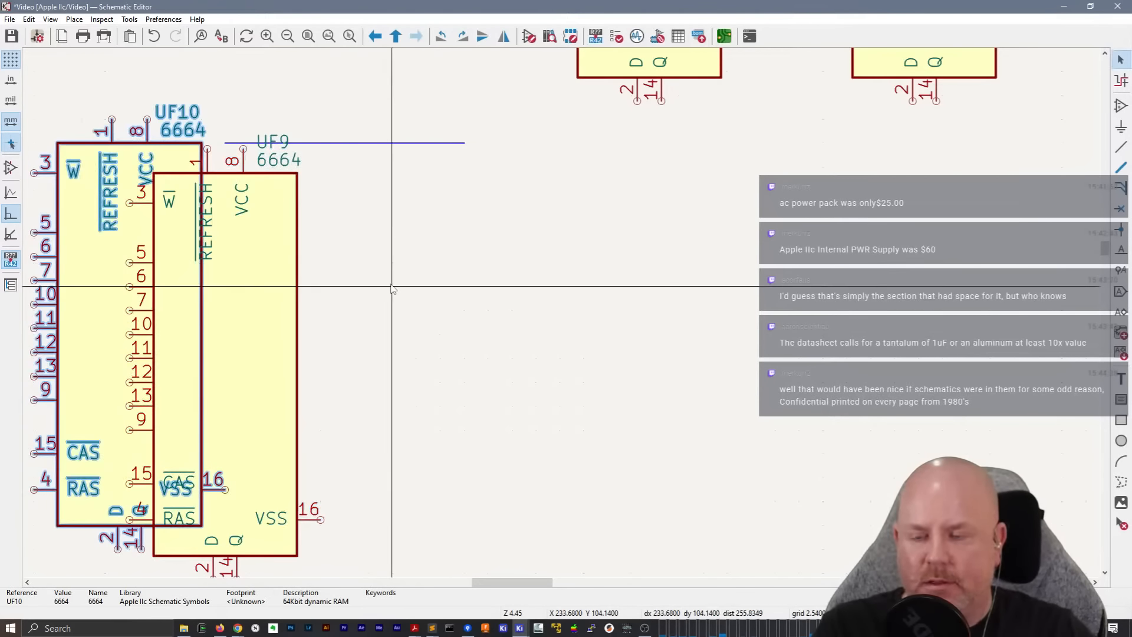
{"action": "left_click_drag", "start_coordinate": [224, 370], "coordinate": [542, 330]}
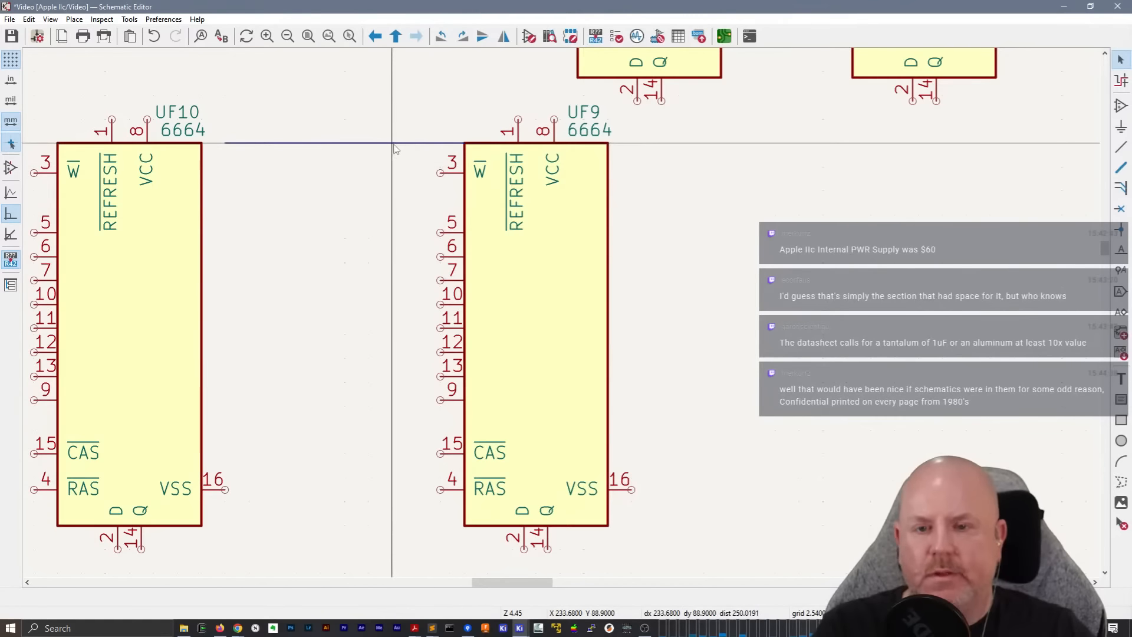
Move the spacing guide to the right side of UF9 and place UF8 level with UF9 at the guide's far end
{"action": "left_click", "coordinate": [343, 146]}
{"action": "left_click_drag", "start_coordinate": [323, 146], "coordinate": [724, 146]}
{"action": "middle_click_drag", "start_coordinate": [919, 237], "coordinate": [602, 289]}
{"action": "left_click_drag", "start_coordinate": [384, 120], "coordinate": [287, 518]}
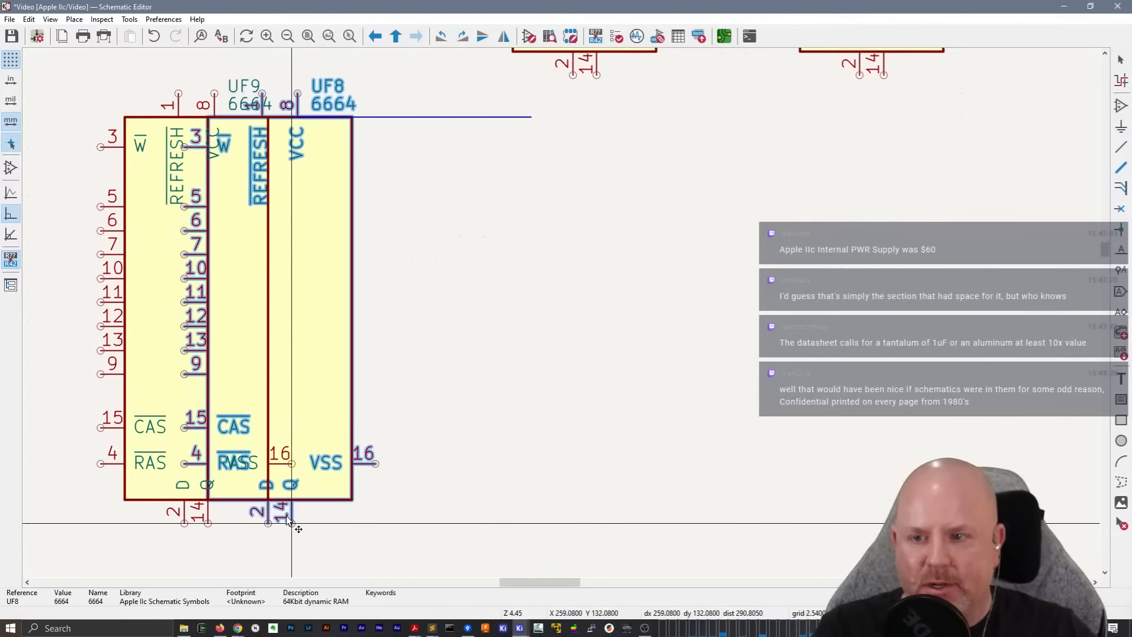
{"action": "left_click_drag", "start_coordinate": [288, 323], "coordinate": [607, 304]}
Move the spacing guide to the right side of UF8 and place UF7 level with UF8 at the guide's far end
{"action": "middle_click_drag", "start_coordinate": [825, 263], "coordinate": [659, 348]}
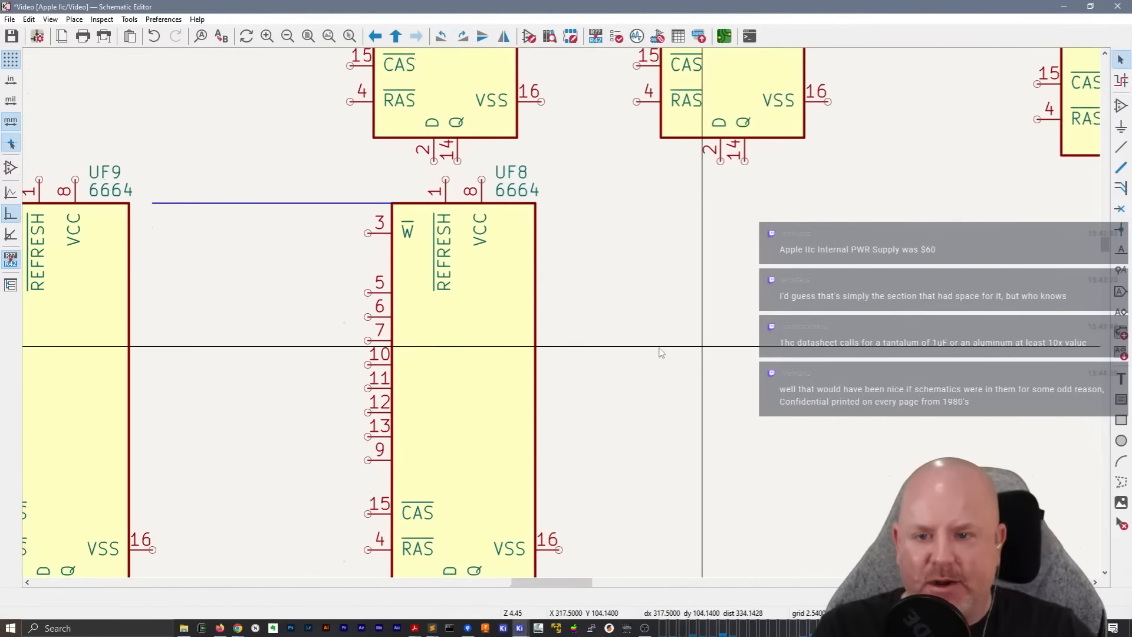
{"action": "left_click_drag", "start_coordinate": [152, 207], "coordinate": [565, 219]}
{"action": "middle_click_drag", "start_coordinate": [741, 333], "coordinate": [497, 297]}
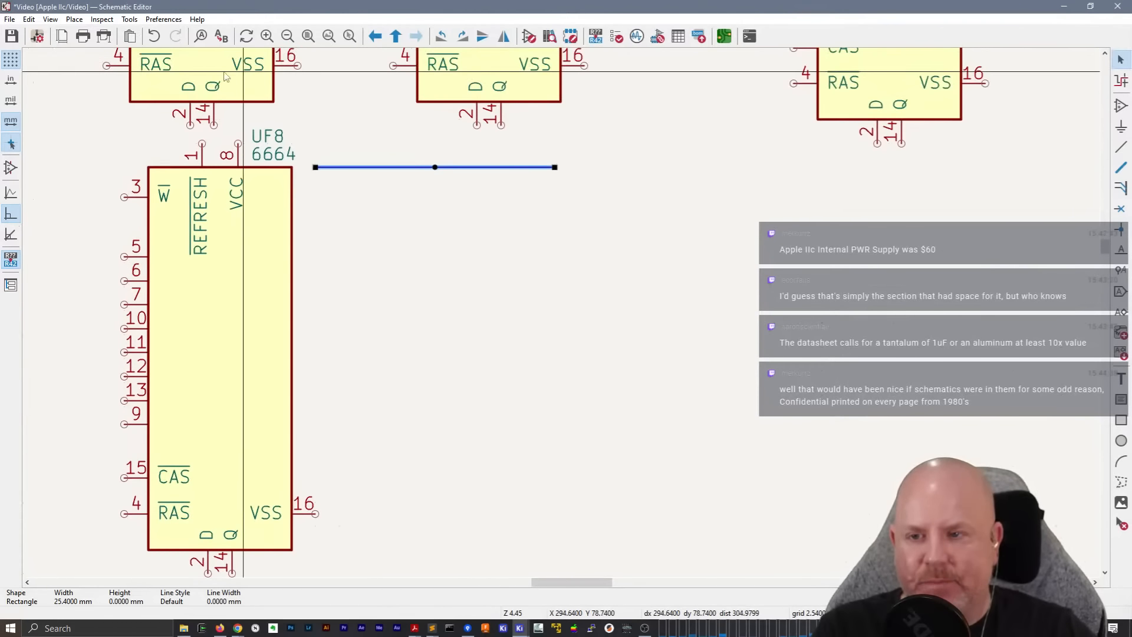
{"action": "left_click_drag", "start_coordinate": [224, 80], "coordinate": [507, 575]}
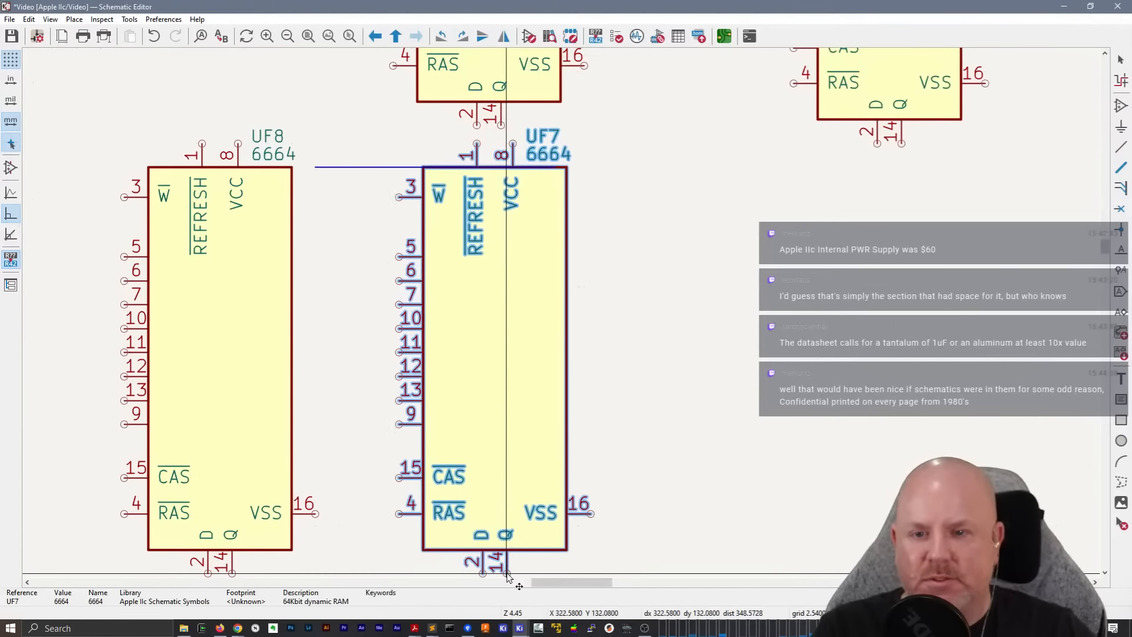
{"action": "left_click_drag", "start_coordinate": [517, 467], "coordinate": [630, 364]}
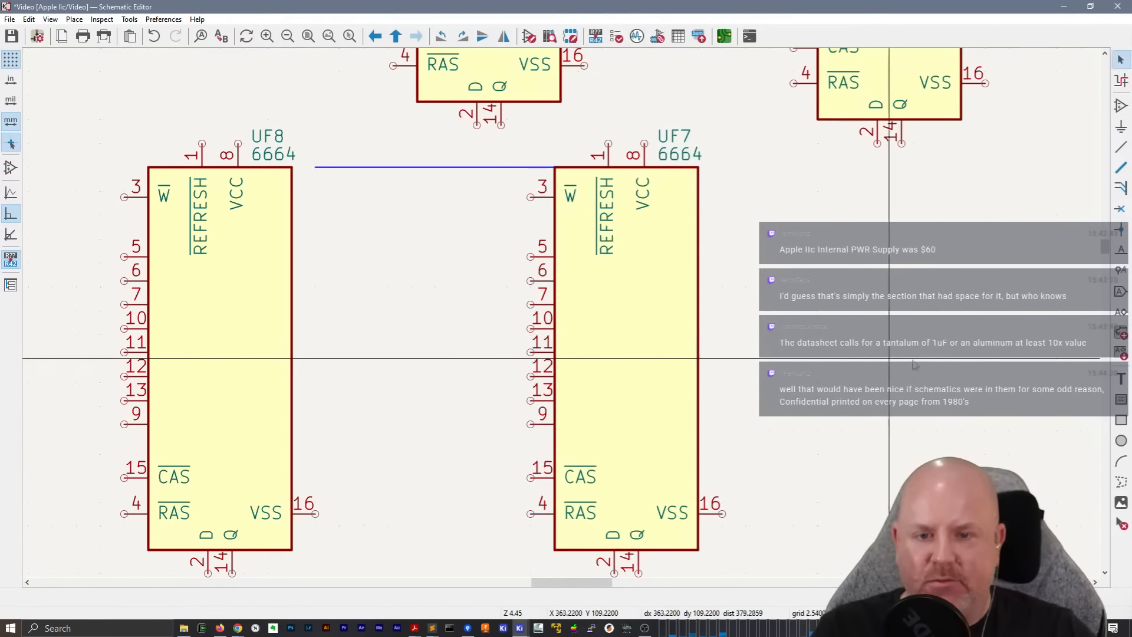
Place UF6 level with UF7, spaced by the guide moved between the two chips
{"action": "middle_click_drag", "start_coordinate": [933, 342], "coordinate": [587, 318]}
{"action": "left_click_drag", "start_coordinate": [157, 71], "coordinate": [291, 548]}
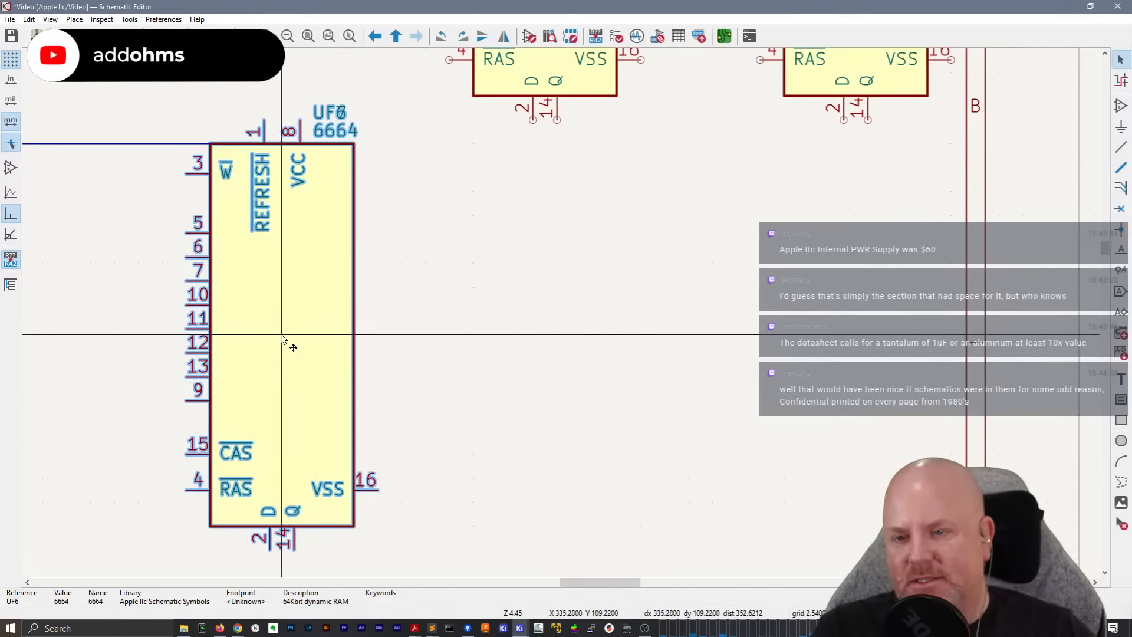
{"action": "left_click_drag", "start_coordinate": [281, 339], "coordinate": [699, 345]}
{"action": "left_click_drag", "start_coordinate": [108, 145], "coordinate": [519, 149]}
{"action": "left_click", "coordinate": [478, 238]}
Move the spacing guide to the right side of UF6 and place UF5 level with UF6 at the guide's far end
{"action": "middle_click_drag", "start_coordinate": [938, 269], "coordinate": [727, 289]}
{"action": "left_click", "coordinate": [258, 161]}
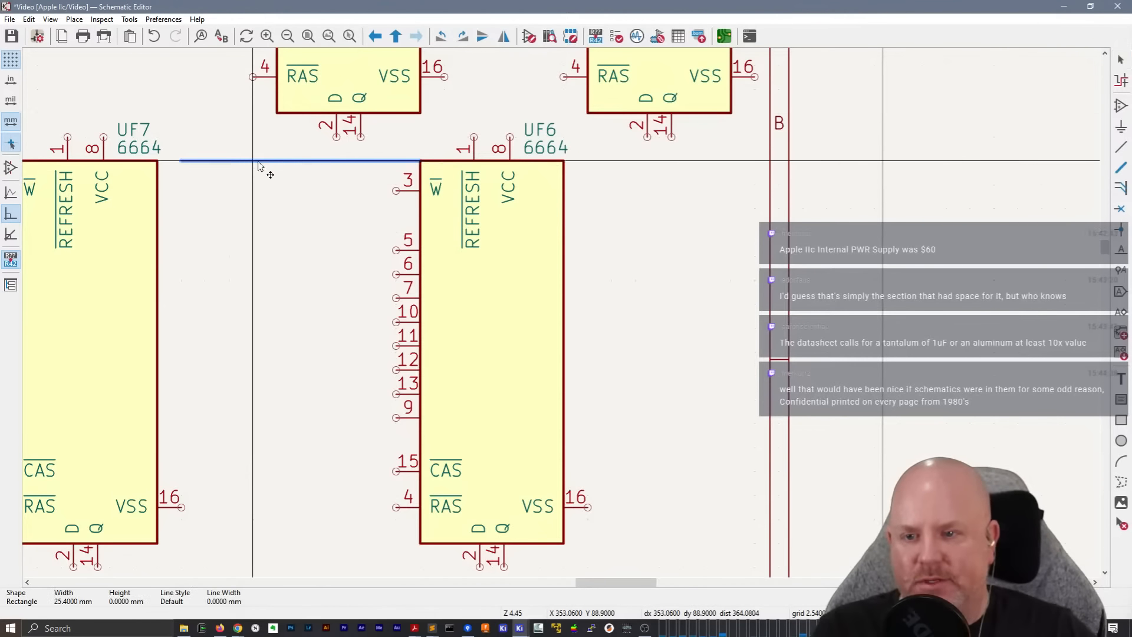
{"action": "left_click_drag", "start_coordinate": [258, 166], "coordinate": [657, 166]}
{"action": "left_click_drag", "start_coordinate": [335, 92], "coordinate": [800, 472]}
{"action": "middle_click_drag", "start_coordinate": [975, 350], "coordinate": [362, 333]}
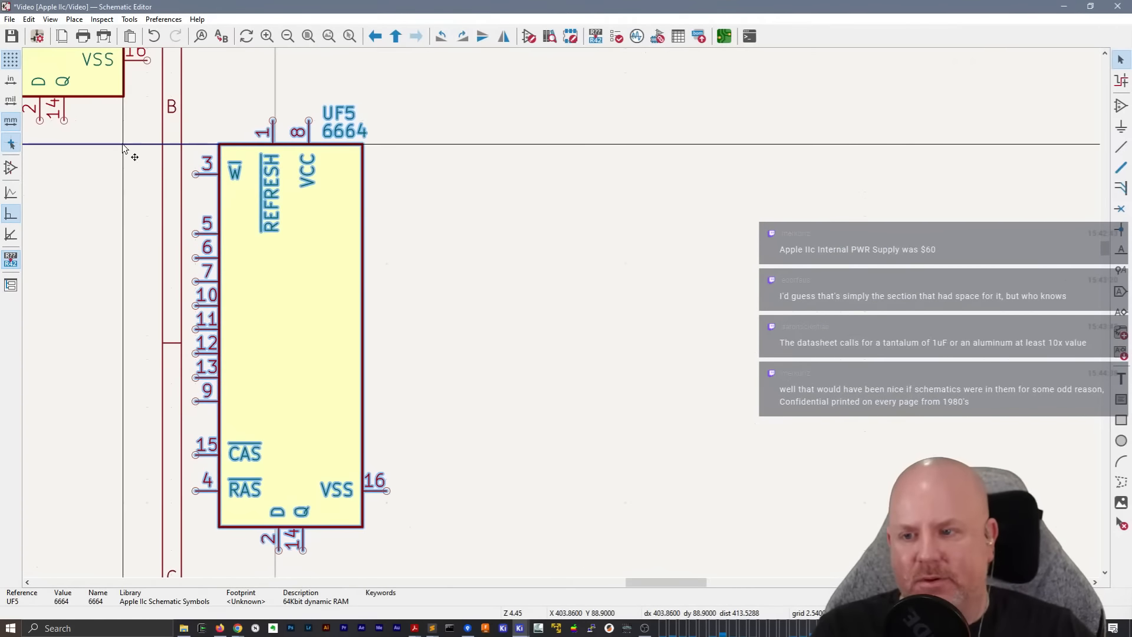
Move the spacing guide to the right side of UF5 and place UF4 at its far end to complete the row
{"action": "left_click_drag", "start_coordinate": [134, 155], "coordinate": [521, 151]}
{"action": "left_click_drag", "start_coordinate": [53, 113], "coordinate": [158, 170]}
{"action": "left_click_drag", "start_coordinate": [189, 98], "coordinate": [705, 334]}
Move the latches UE9 and UE8 together with UE11 to the left, closer to the sheet's left border
{"action": "scroll", "coordinate": [553, 281], "scroll_direction": "down", "scroll_amount": 8}
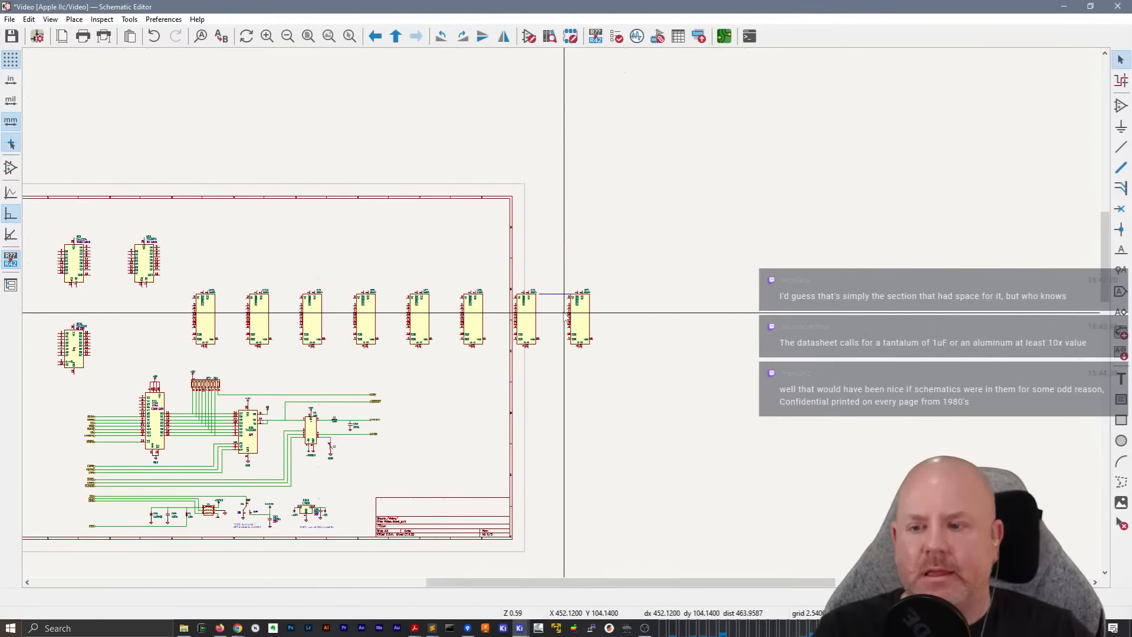
{"action": "scroll", "coordinate": [561, 318], "scroll_direction": "up", "scroll_amount": 6}
{"action": "scroll", "coordinate": [572, 342], "scroll_direction": "down", "scroll_amount": 4}
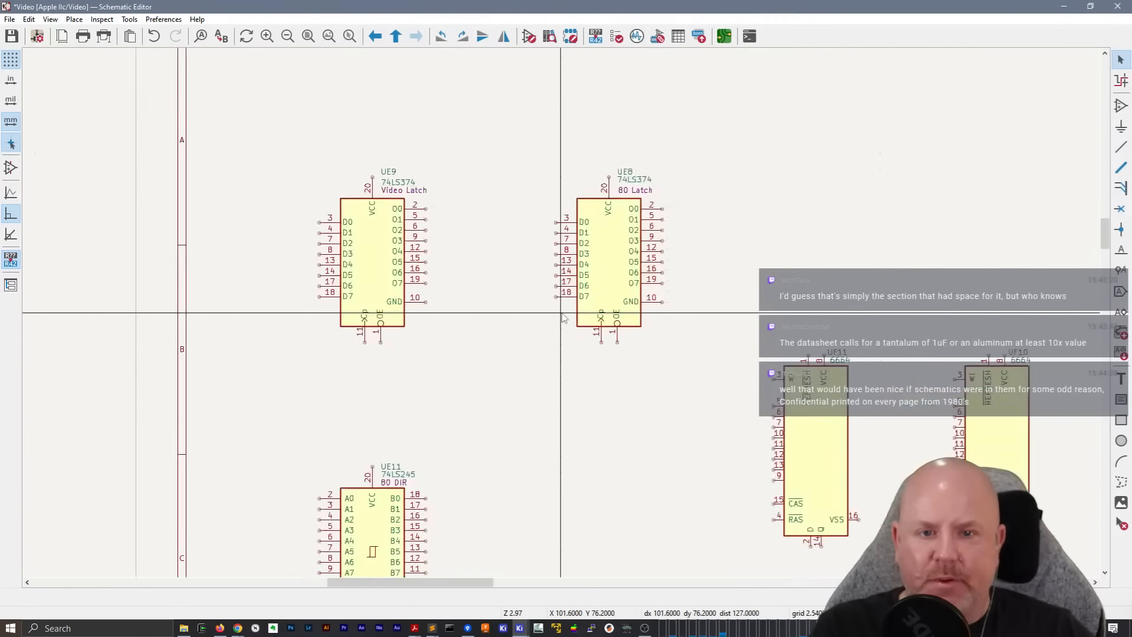
{"action": "left_click_drag", "start_coordinate": [425, 210], "coordinate": [618, 451]}
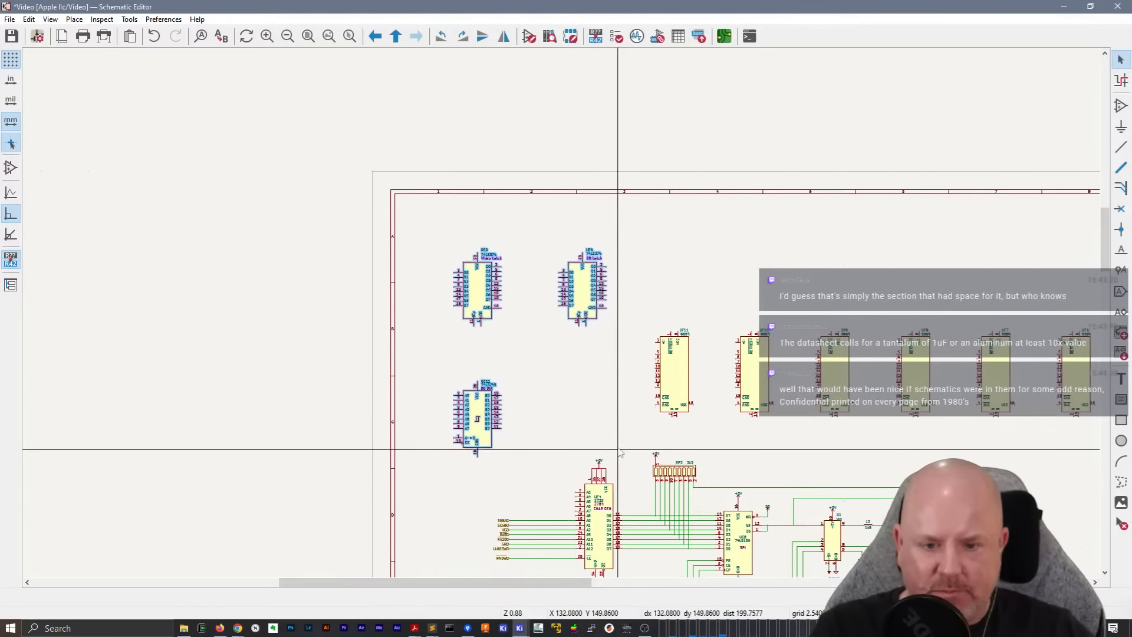
{"action": "left_click_drag", "start_coordinate": [593, 264], "coordinate": [548, 277]}
Delete the spacing guide between UF5 and UF4, and move the row of eight 6664 chips up and left inside the sheet frame
{"action": "middle_click_drag", "start_coordinate": [848, 241], "coordinate": [439, 210]}
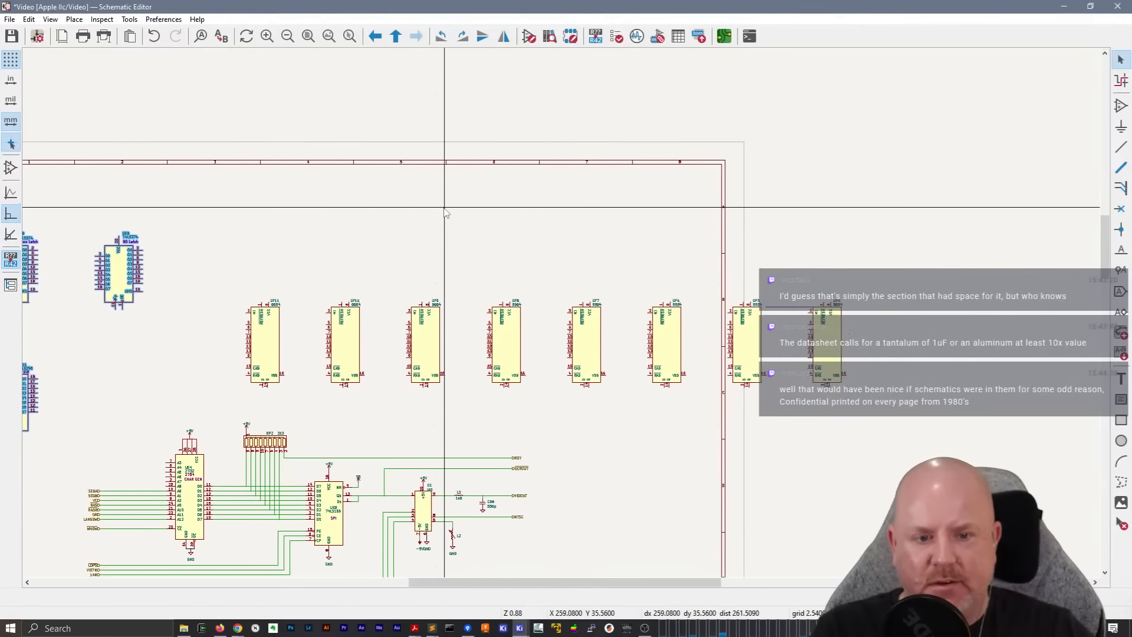
{"action": "left_click", "coordinate": [367, 314]}
{"action": "key", "text": "Escape"}
{"action": "key", "text": "Escape"}
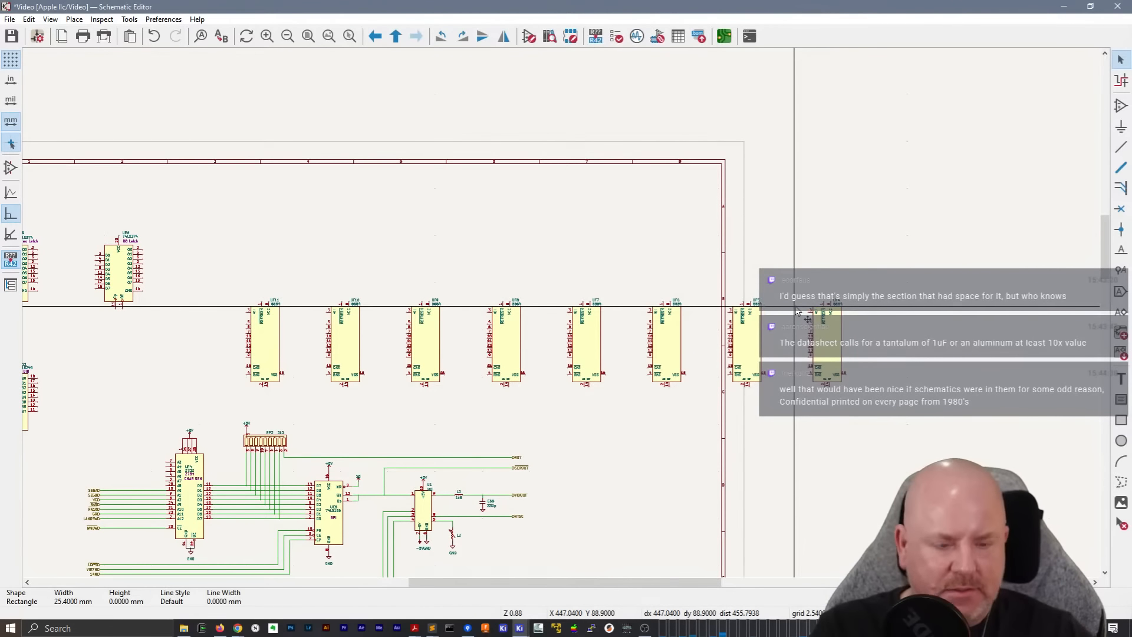
{"action": "left_click_drag", "start_coordinate": [224, 273], "coordinate": [861, 402]}
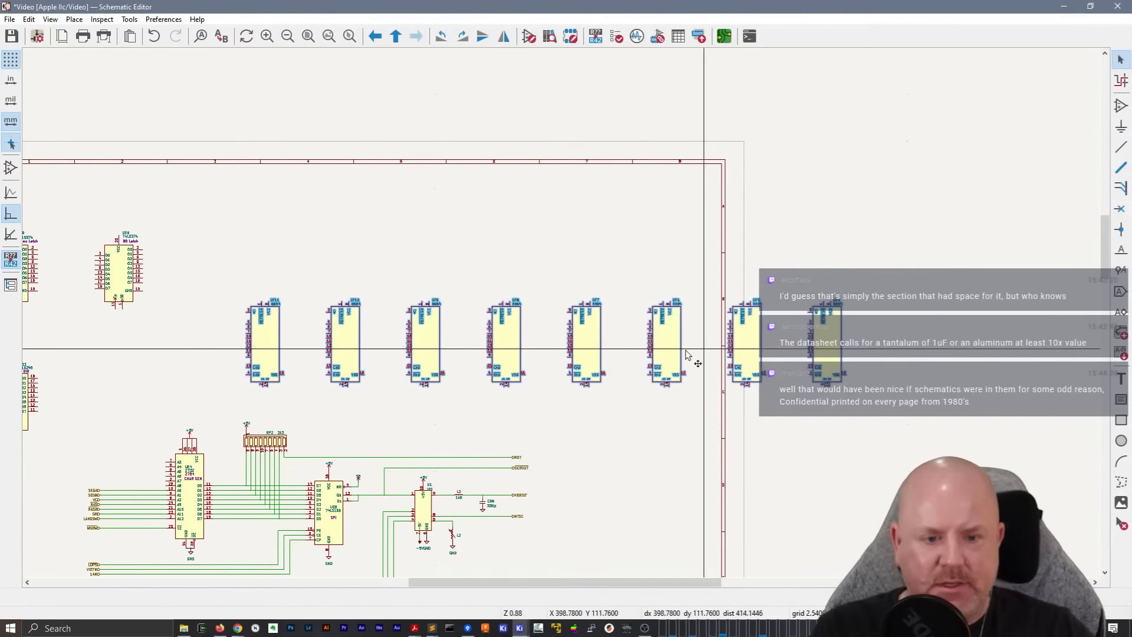
{"action": "left_click_drag", "start_coordinate": [653, 343], "coordinate": [515, 246]}
Check the page settings and layout of the CPU MMU IOU RAM sheet and return to the Video sheet
{"action": "right_click", "coordinate": [629, 307]}
{"action": "left_click", "coordinate": [671, 315]}
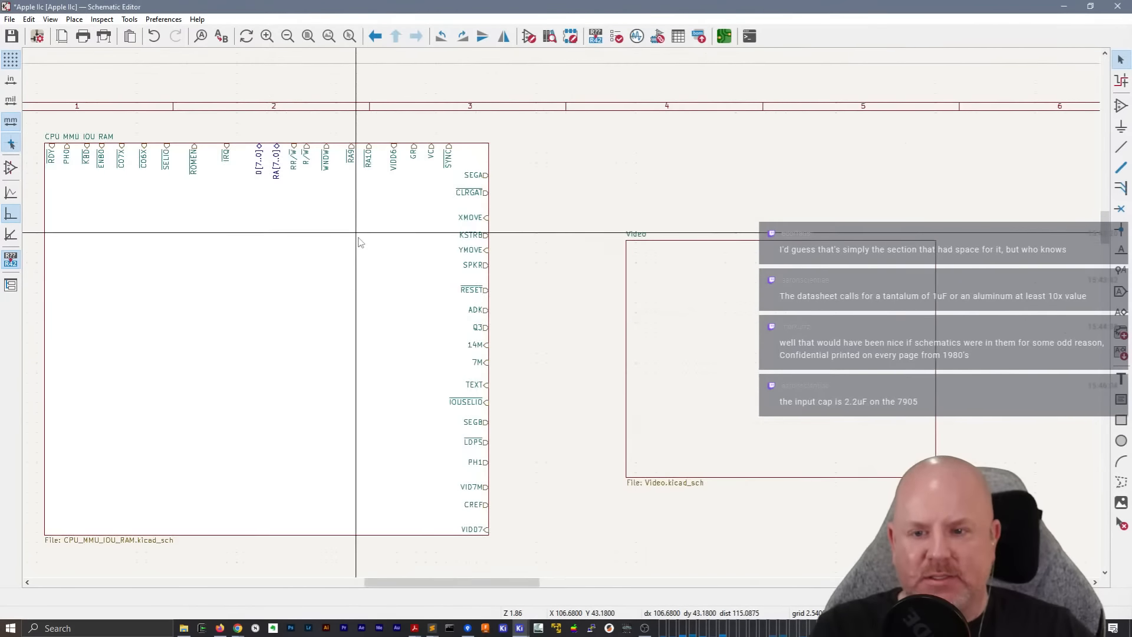
{"action": "double_click", "coordinate": [356, 239]}
{"action": "left_click", "coordinate": [62, 36]}
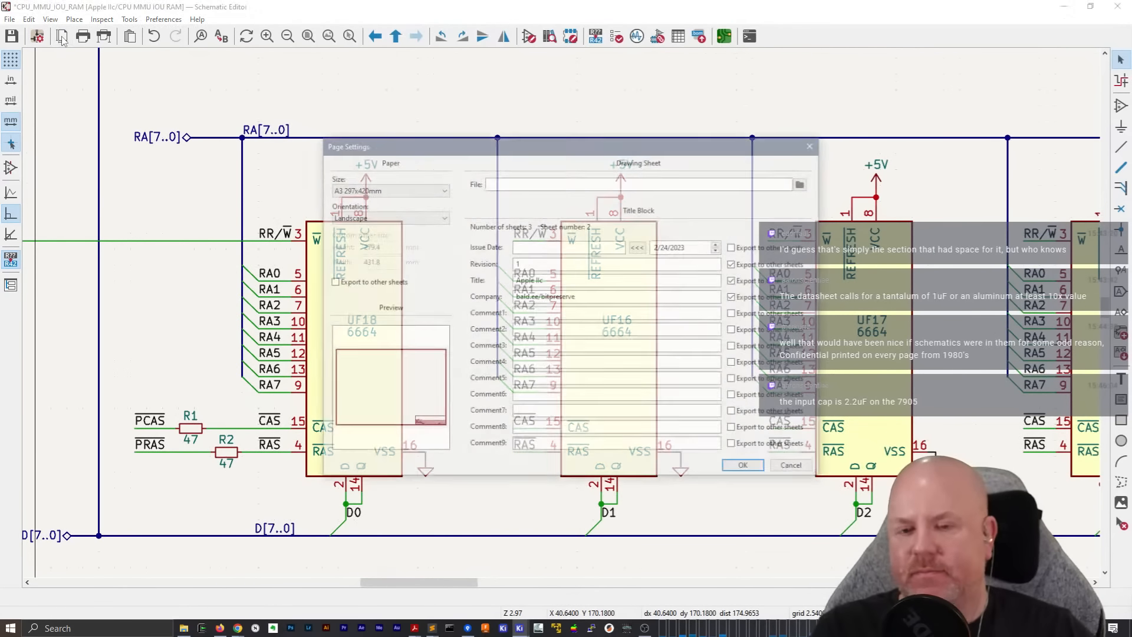
{"action": "left_click", "coordinate": [793, 469]}
{"action": "scroll", "coordinate": [561, 312], "scroll_direction": "down", "scroll_amount": 6}
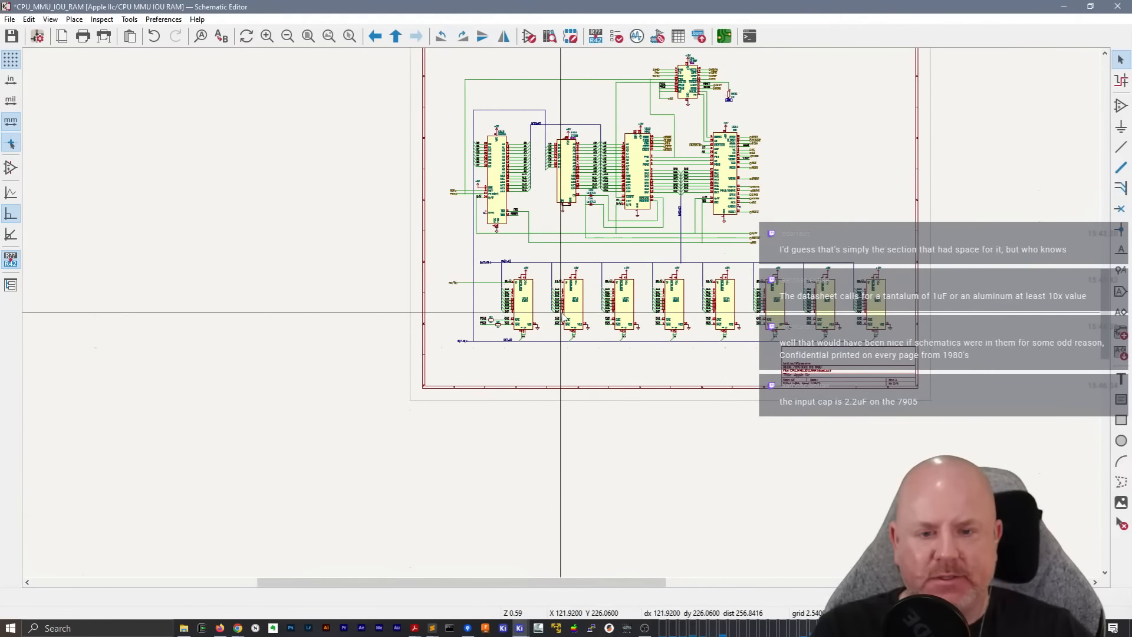
{"action": "right_click", "coordinate": [859, 149]}
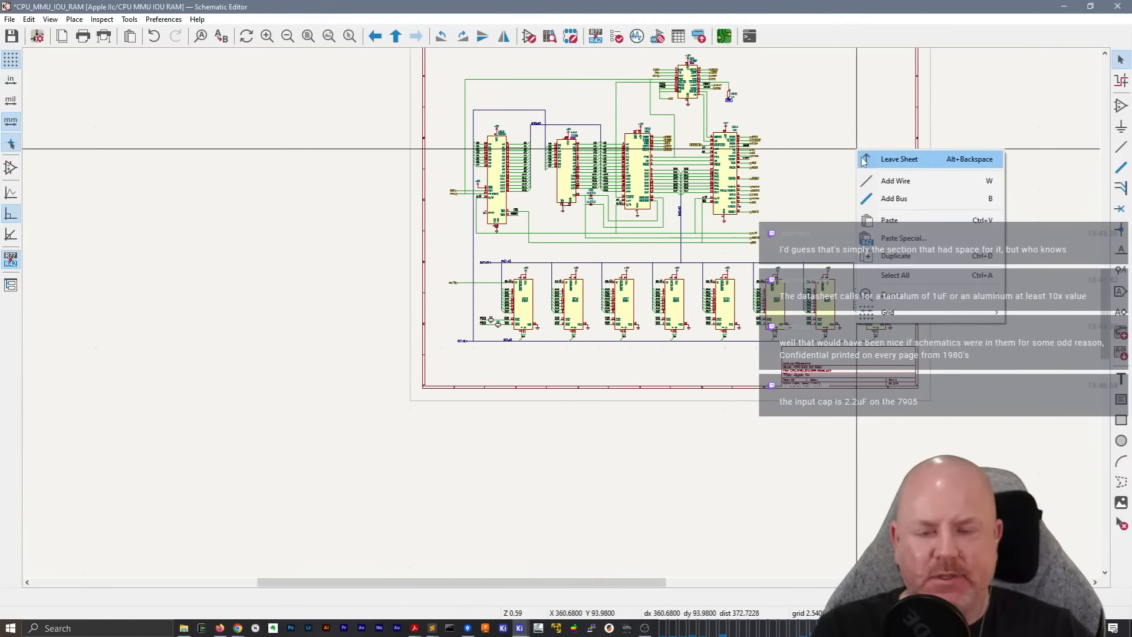
{"action": "left_click", "coordinate": [896, 157]}
{"action": "double_click", "coordinate": [648, 313]}
Move the video latch UE9 down so that it sits just above UE11
{"action": "scroll", "coordinate": [485, 318], "scroll_direction": "down", "scroll_amount": 2}
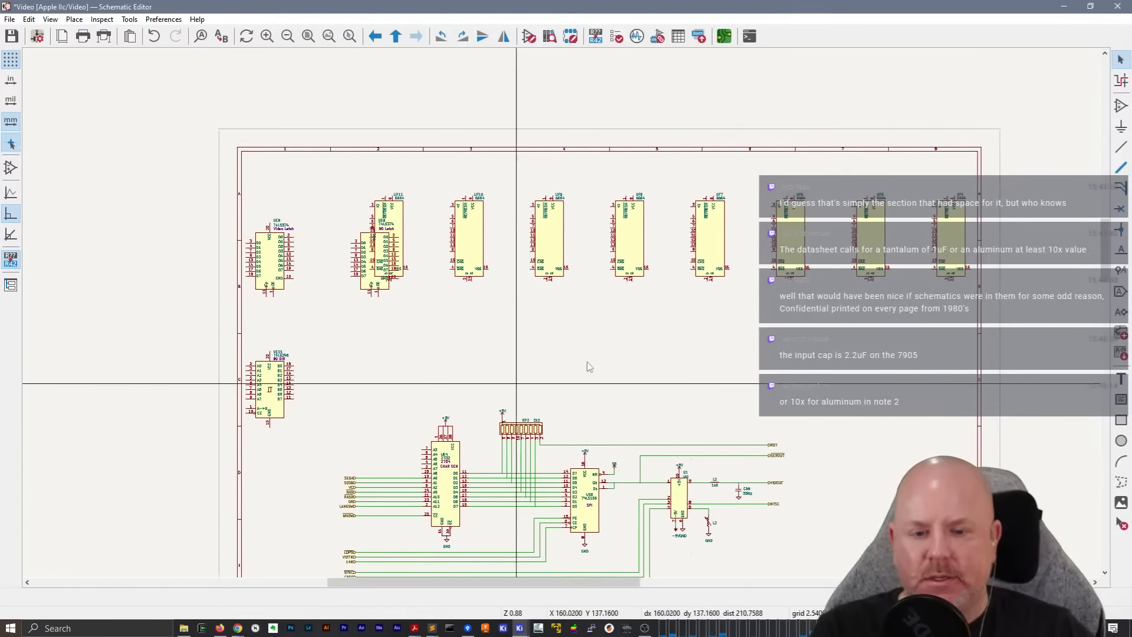
{"action": "scroll", "coordinate": [562, 316], "scroll_direction": "down", "scroll_amount": 2}
{"action": "left_click", "coordinate": [365, 286]}
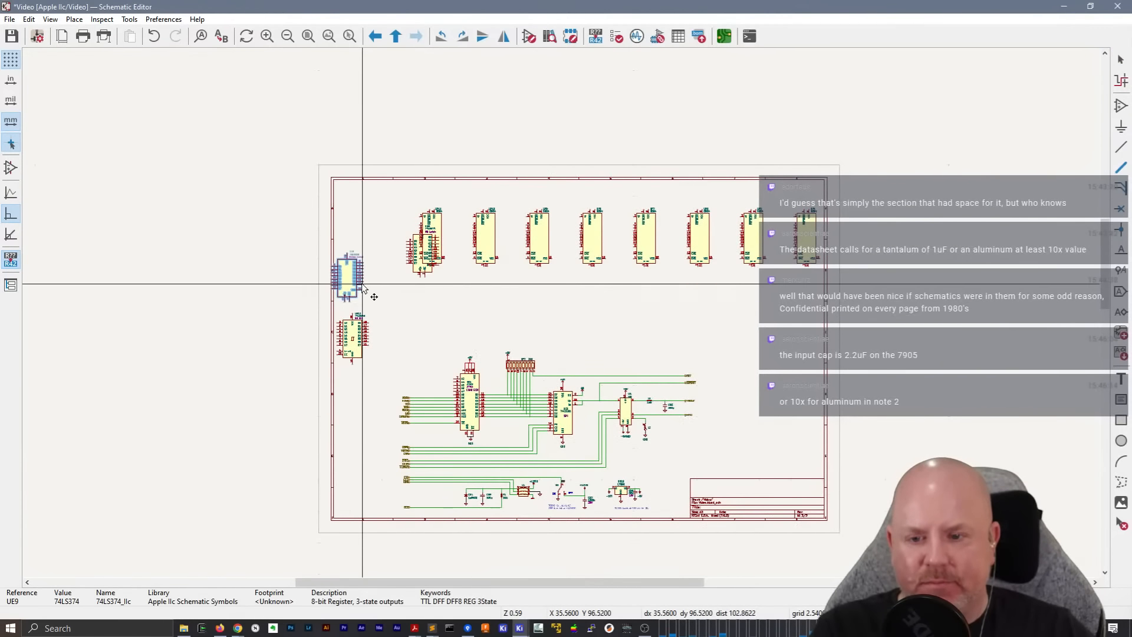
{"action": "left_click_drag", "start_coordinate": [414, 259], "coordinate": [416, 300]}
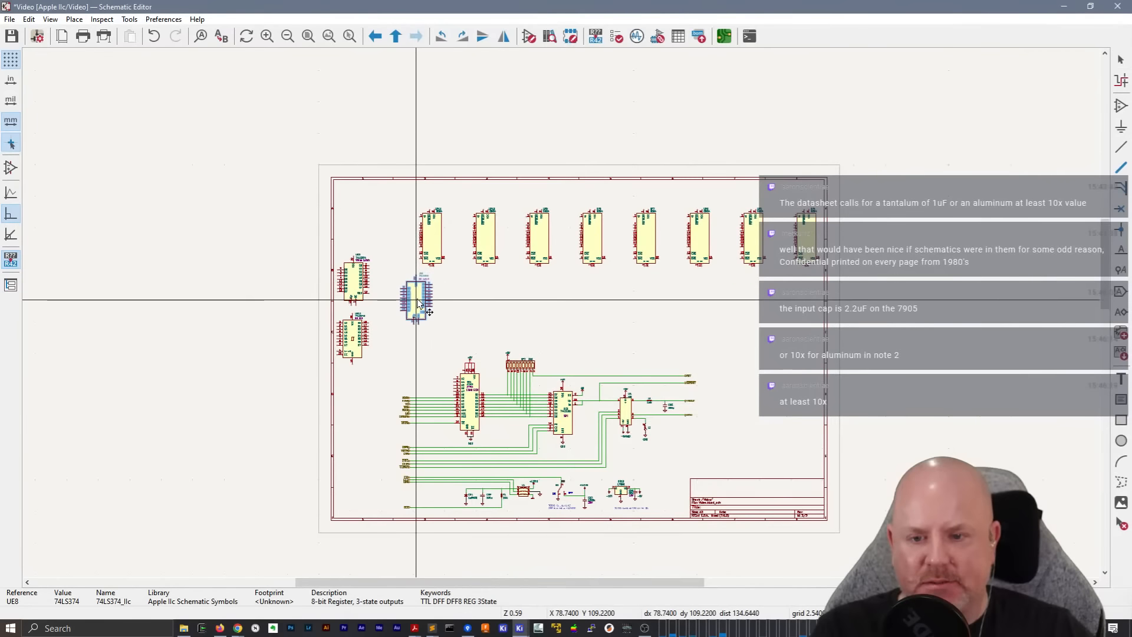
{"action": "left_click_drag", "start_coordinate": [435, 359], "coordinate": [338, 247]}
{"action": "left_click_drag", "start_coordinate": [415, 301], "coordinate": [425, 326]}
{"action": "left_click", "coordinate": [540, 309]}
{"action": "left_click", "coordinate": [445, 264]}
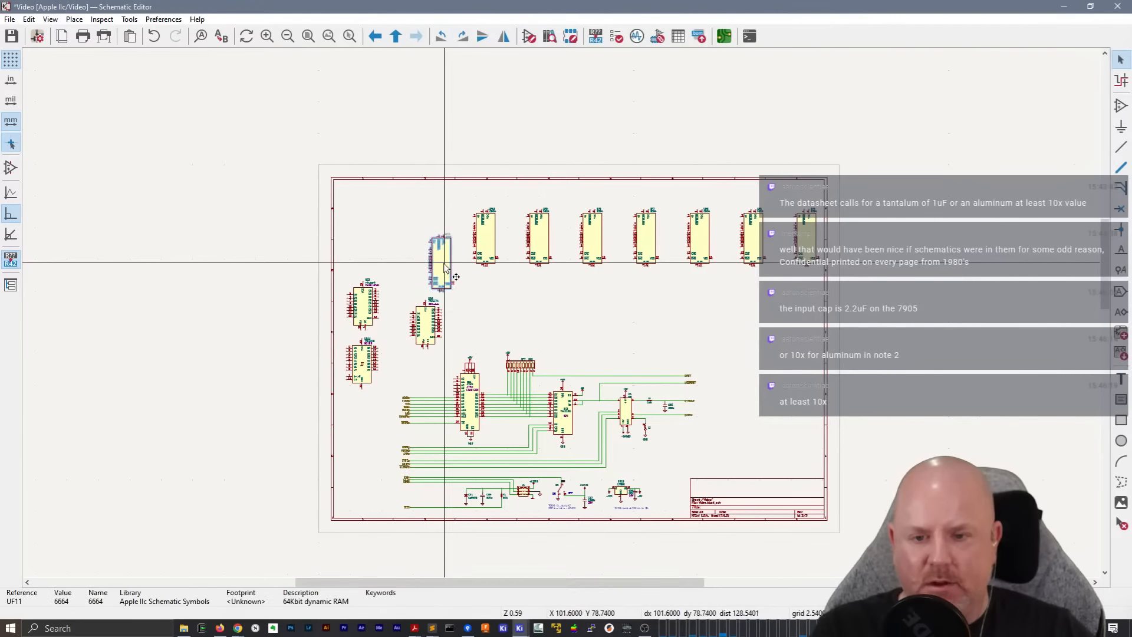
{"action": "key", "text": "Escape"}
{"action": "key", "text": "ctrl+z"}
{"action": "key", "text": "ctrl+z"}
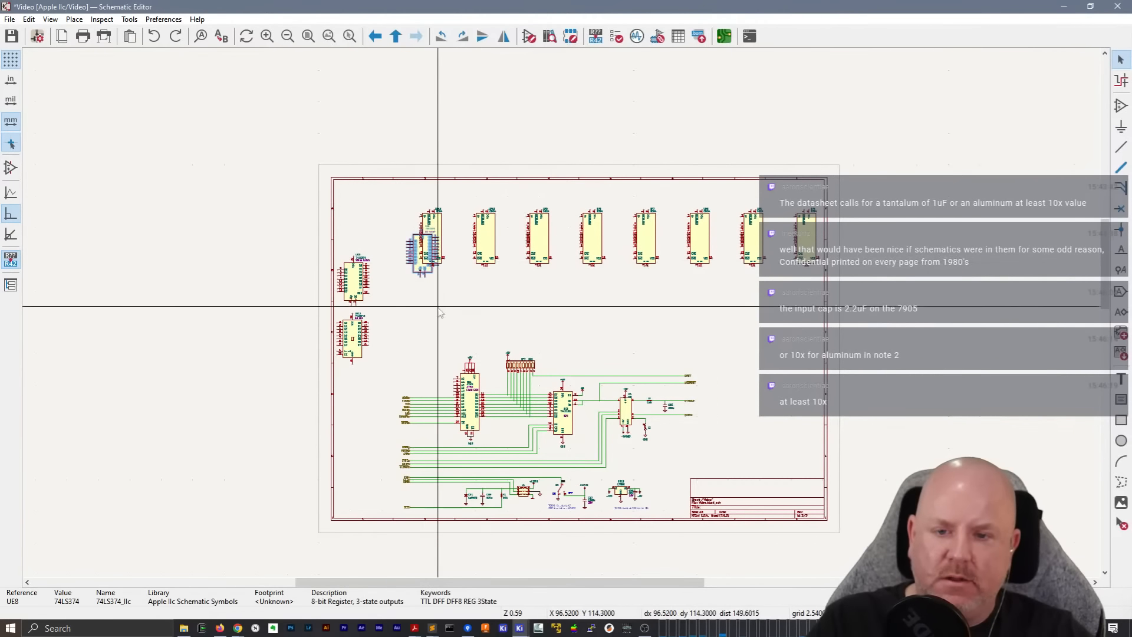
Move UE8 straight down to clear UF11, and shift UE9 and UE11 down together
{"action": "left_click_drag", "start_coordinate": [416, 271], "coordinate": [413, 327]}
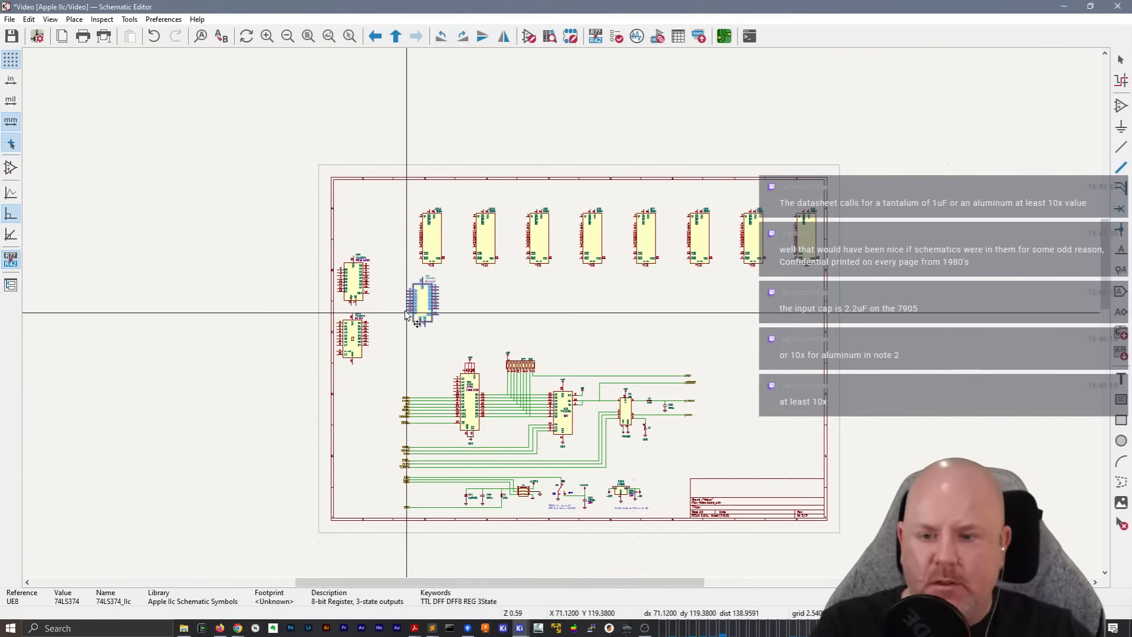
{"action": "left_click_drag", "start_coordinate": [379, 376], "coordinate": [356, 312]}
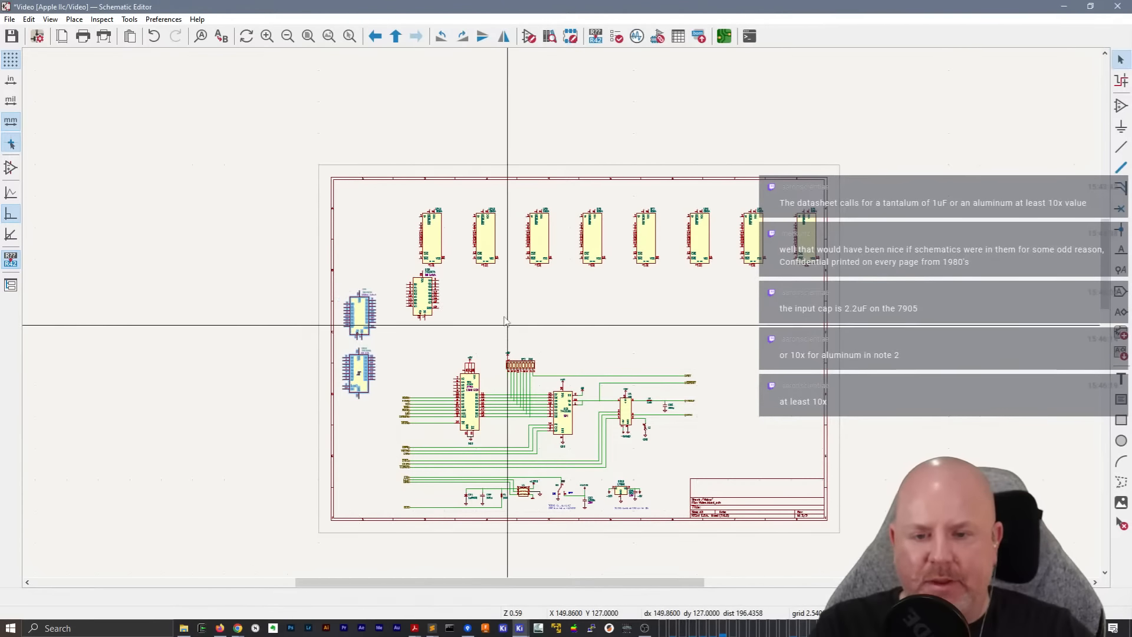
Move the row of eight 6664 chips up and left, nearer to the sheet's upper left corner
{"action": "scroll", "coordinate": [598, 253], "scroll_direction": "up", "scroll_amount": 2}
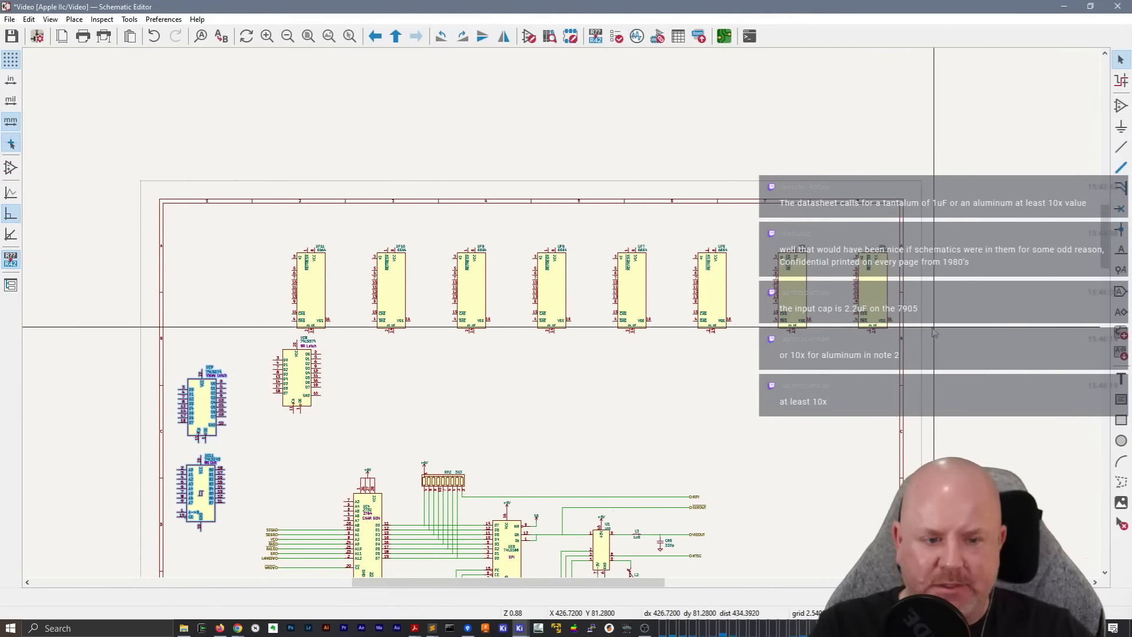
{"action": "left_click_drag", "start_coordinate": [930, 319], "coordinate": [273, 224]}
{"action": "left_click_drag", "start_coordinate": [392, 289], "coordinate": [340, 272]}
{"action": "left_click", "coordinate": [362, 176]}
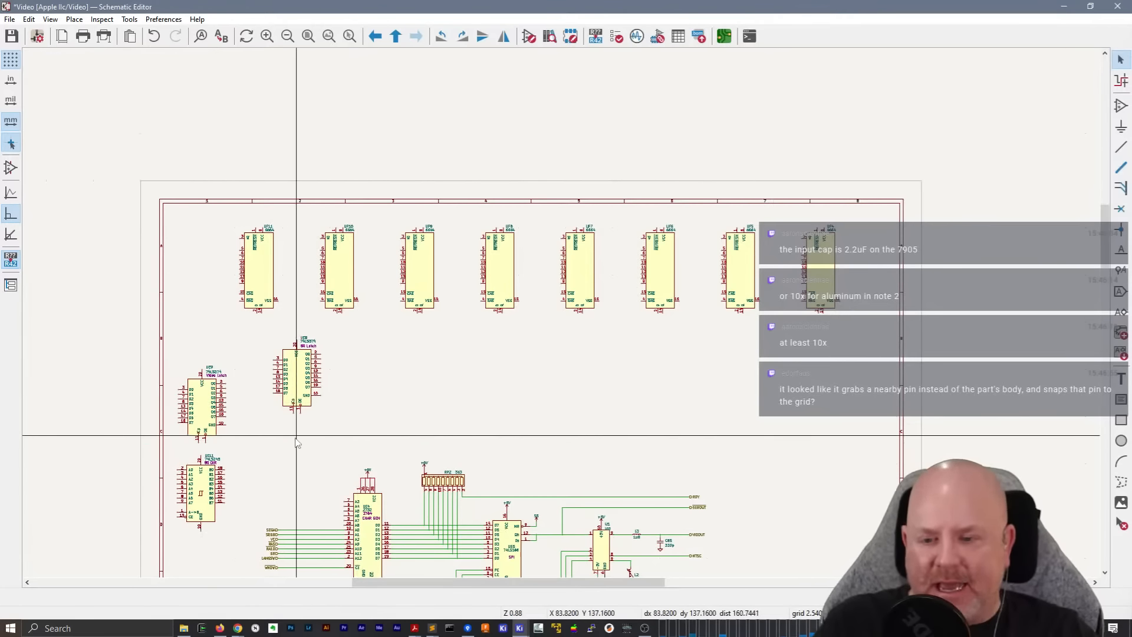
{"action": "scroll", "coordinate": [297, 435], "scroll_direction": "up", "scroll_amount": 2}
{"action": "middle_click_drag", "start_coordinate": [564, 319], "coordinate": [446, 332]}
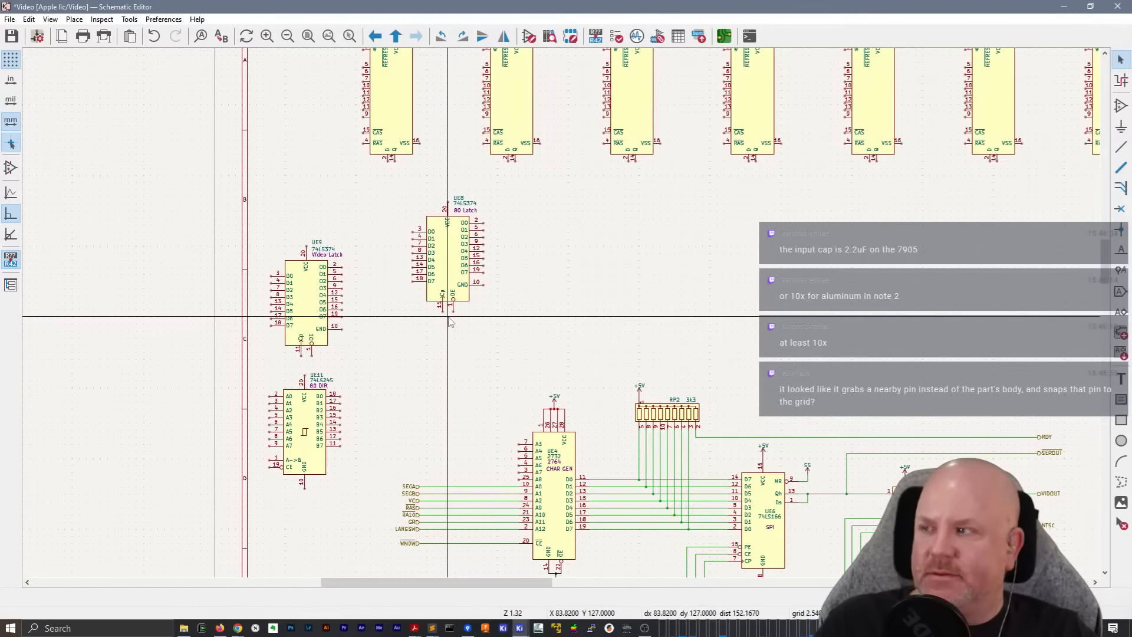
{"action": "middle_click_drag", "start_coordinate": [678, 317], "coordinate": [584, 300]}
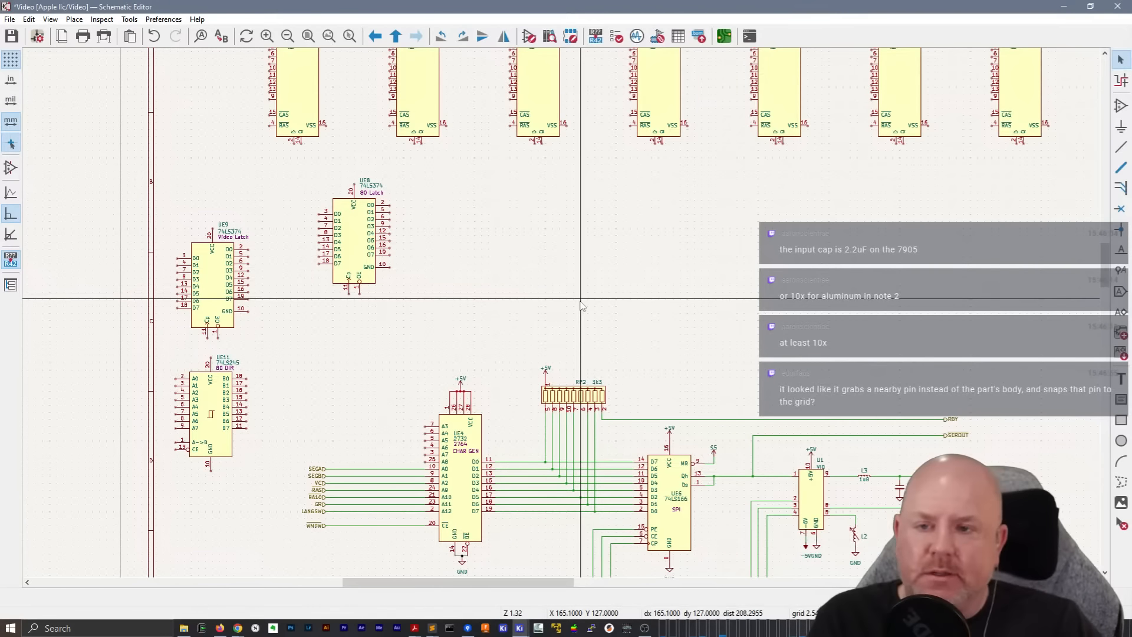
{"action": "middle_click_drag", "start_coordinate": [528, 240], "coordinate": [404, 357]}
{"action": "scroll", "coordinate": [405, 357], "scroll_direction": "down", "scroll_amount": 2}
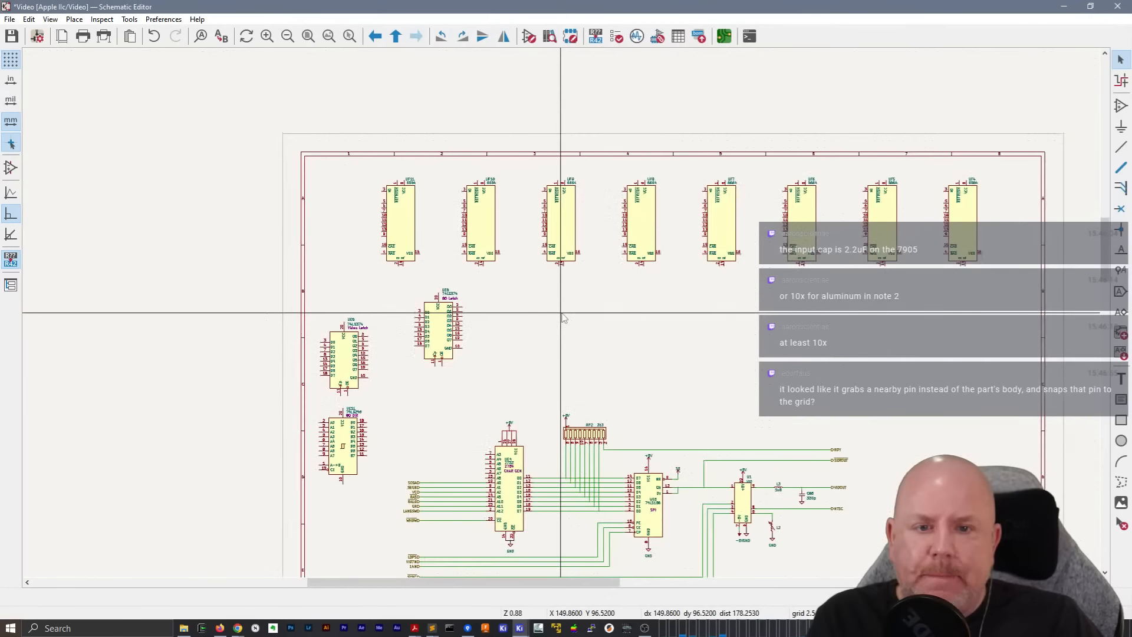
{"action": "scroll", "coordinate": [563, 318], "scroll_direction": "up", "scroll_amount": 2}
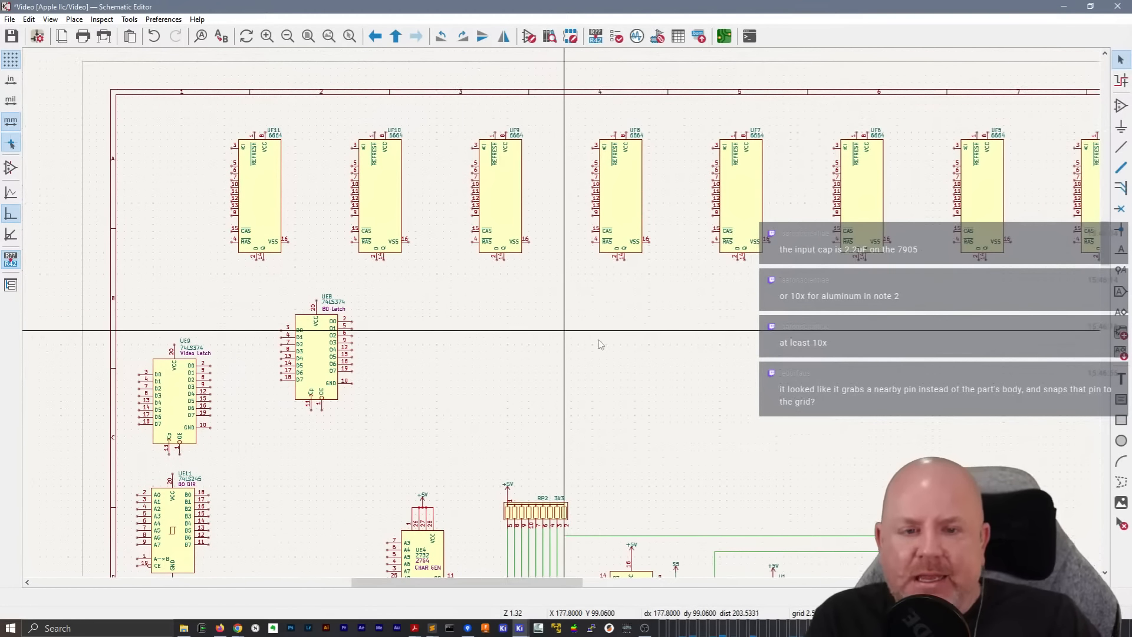
{"action": "middle_click_drag", "start_coordinate": [600, 344], "coordinate": [546, 349]}
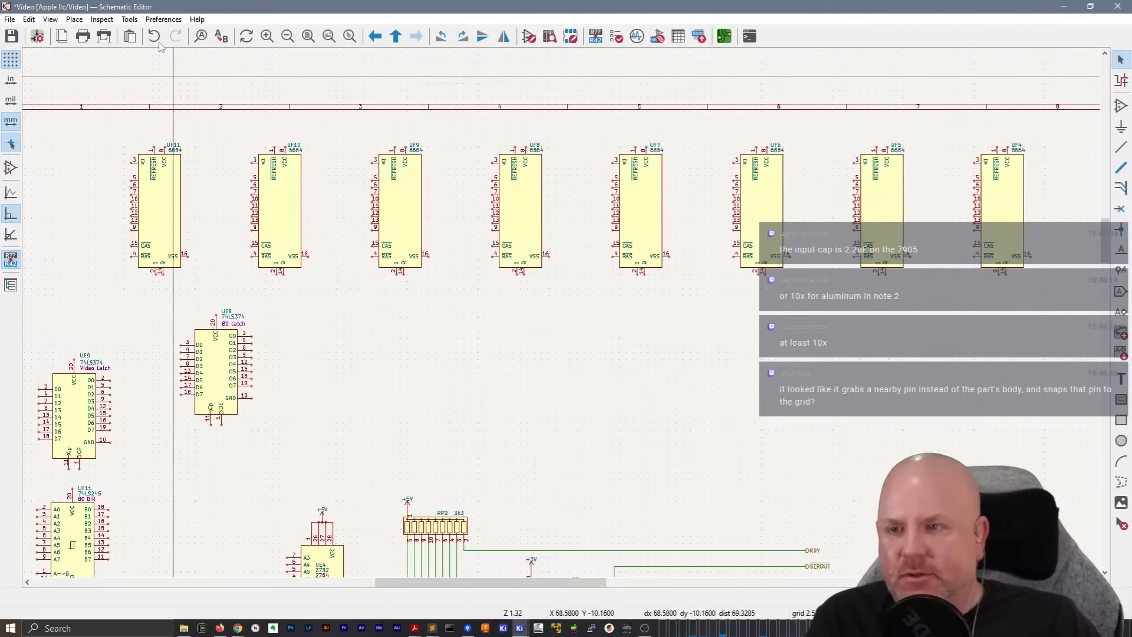
Set the current schematic grid to 0.6350 mm (0.0250 in)
{"action": "left_click", "coordinate": [52, 19]}
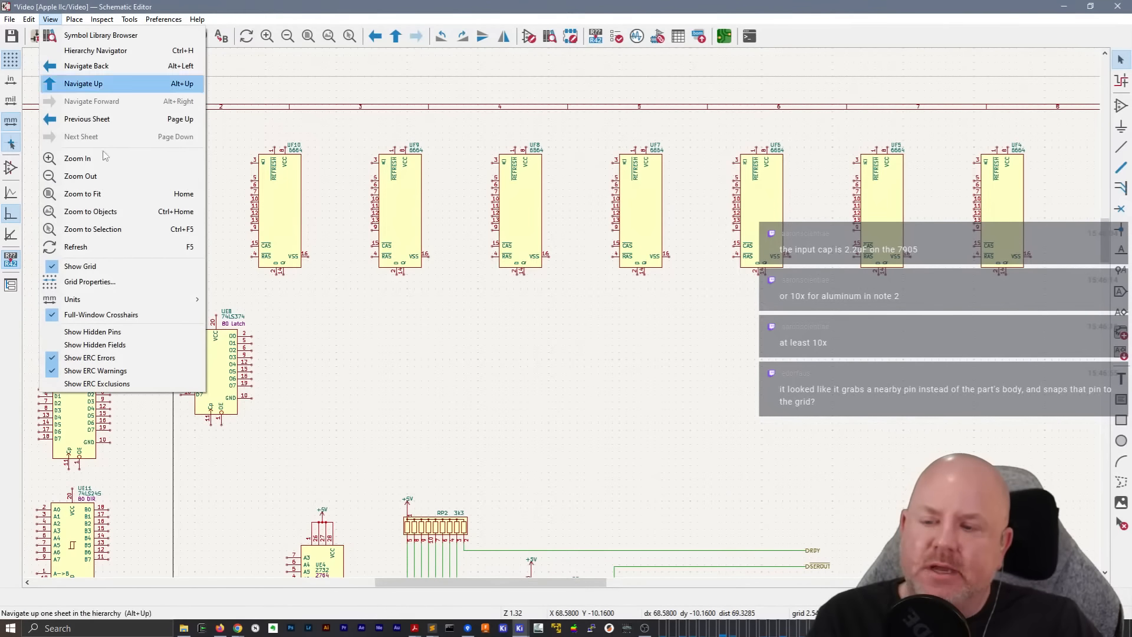
{"action": "left_click", "coordinate": [115, 285]}
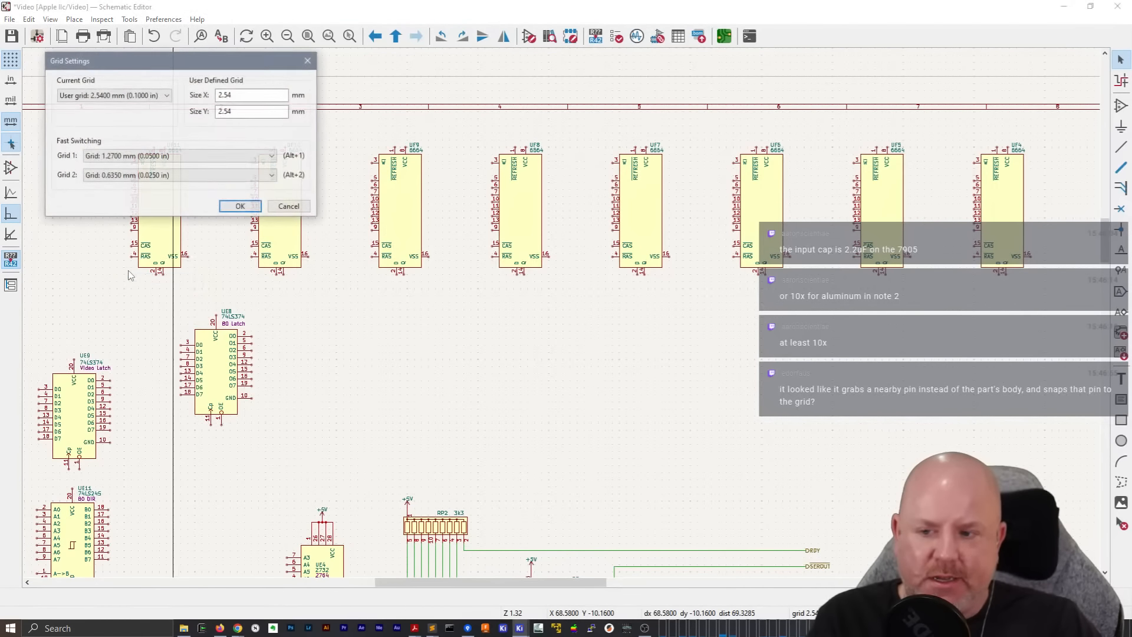
{"action": "left_click", "coordinate": [124, 96]}
{"action": "left_click", "coordinate": [116, 125]}
{"action": "left_click", "coordinate": [237, 205]}
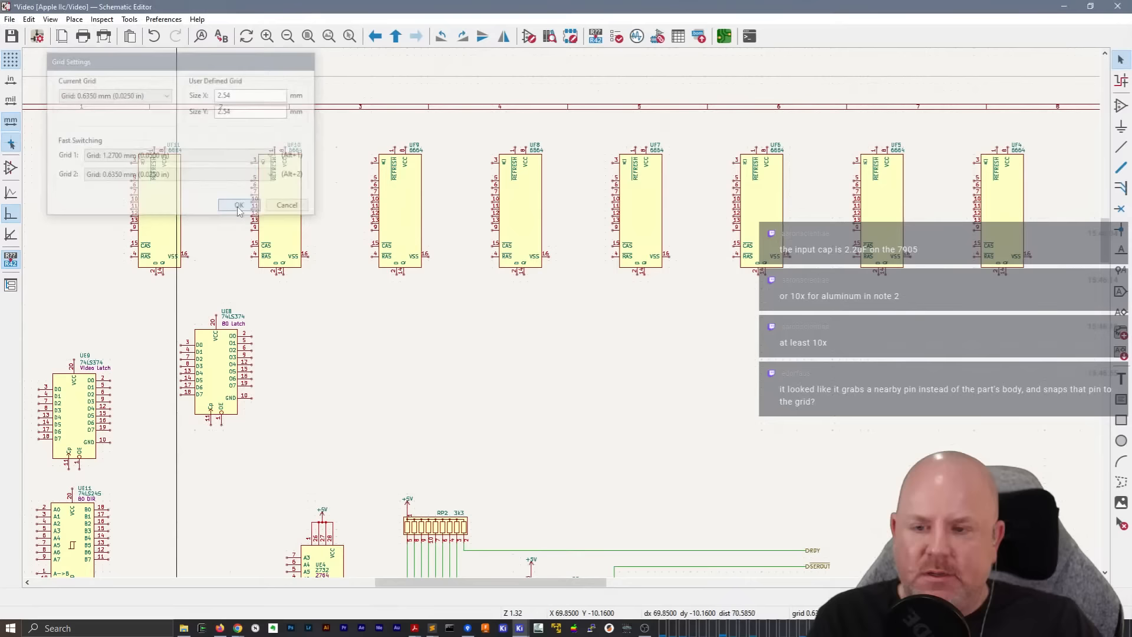
Shift the row of eight 6664 chips to the right, away from the sheet's left border
{"action": "left_click_drag", "start_coordinate": [114, 115], "coordinate": [1062, 300]}
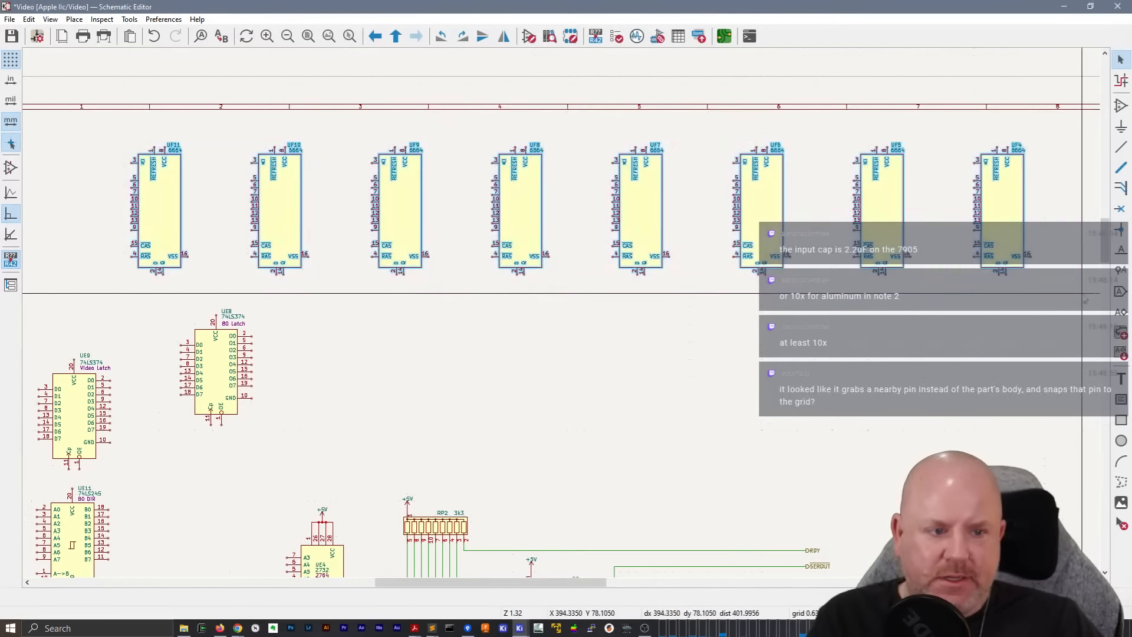
{"action": "scroll", "coordinate": [559, 309], "scroll_direction": "down", "scroll_amount": 2}
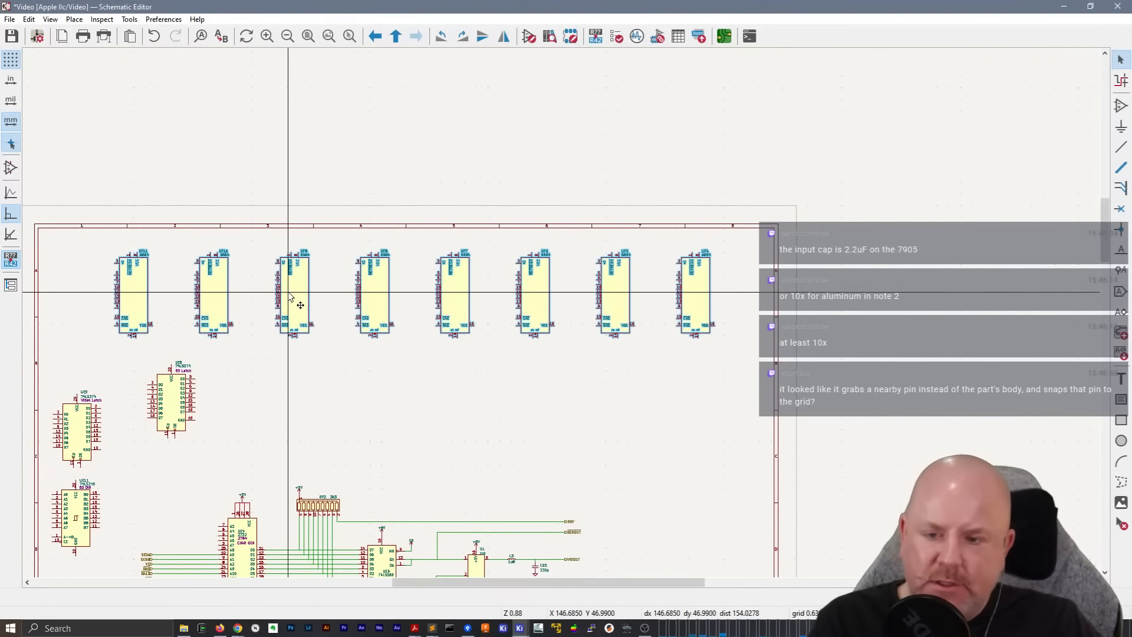
{"action": "left_click_drag", "start_coordinate": [288, 293], "coordinate": [315, 298]}
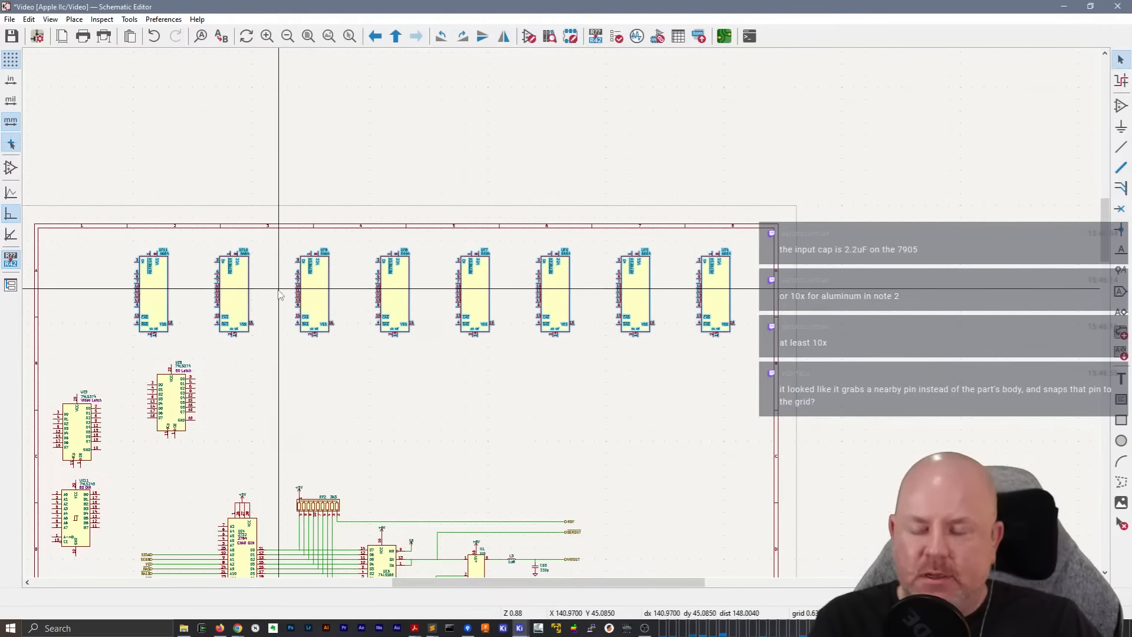
Wire pin 5 of UF9 to output O2 (pin 6) of the latch UE8
{"action": "scroll", "coordinate": [262, 265], "scroll_direction": "up", "scroll_amount": 5}
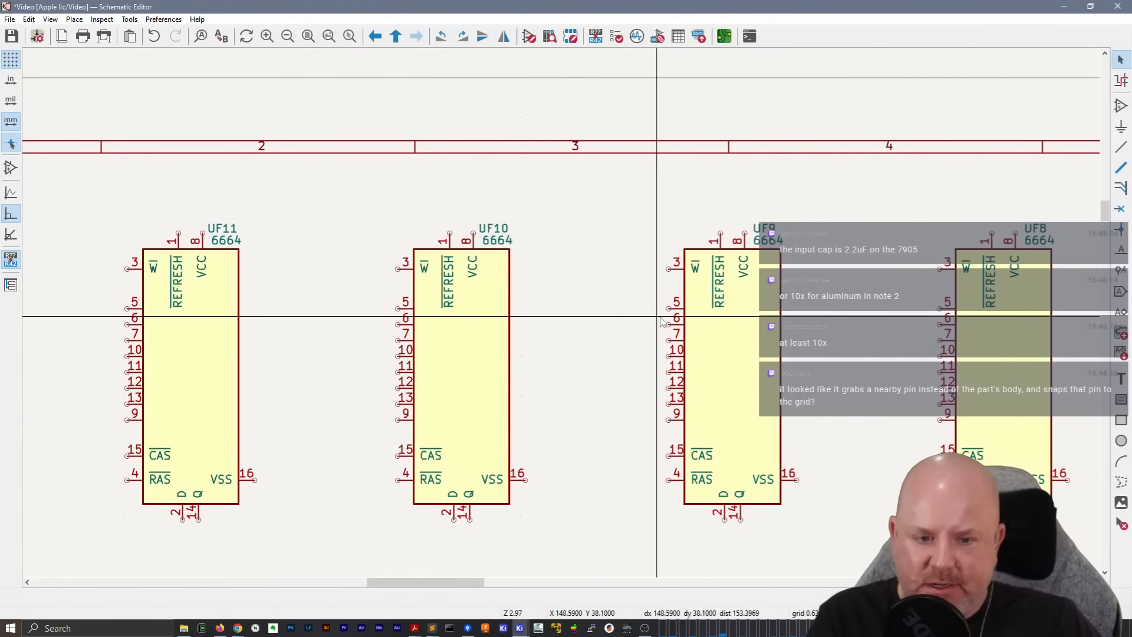
{"action": "key", "text": "w"}
{"action": "scroll", "coordinate": [599, 439], "scroll_direction": "down", "scroll_amount": 5, "text": "shift"}
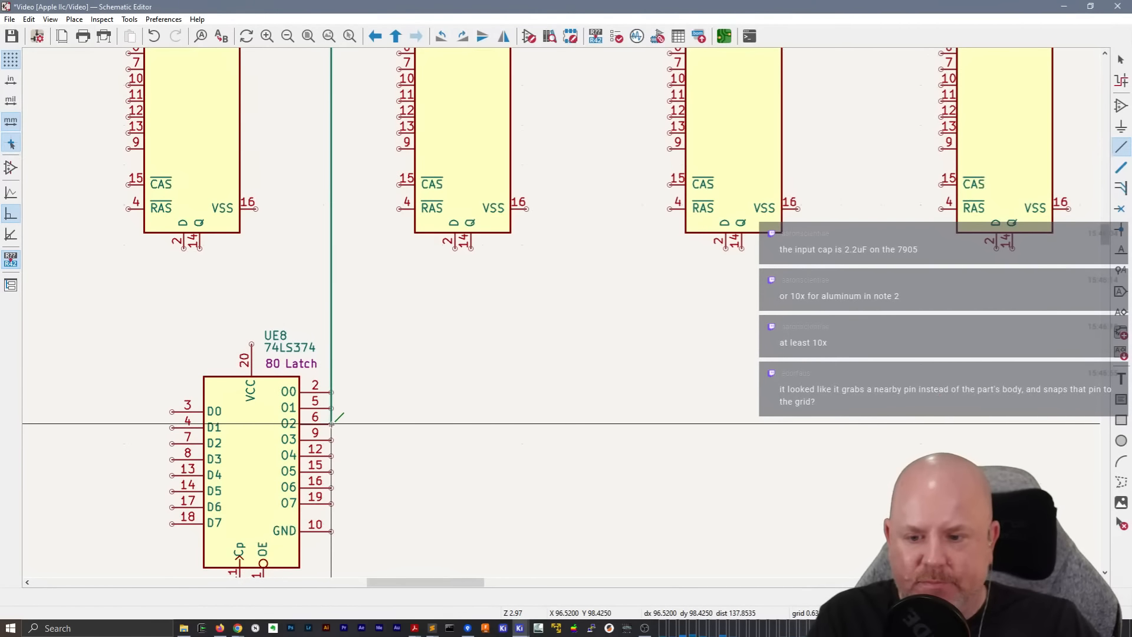
{"action": "left_click", "coordinate": [331, 425]}
Wire output O6 (pin 16) of UE8 to pin 9 of UF8
{"action": "key", "text": "w"}
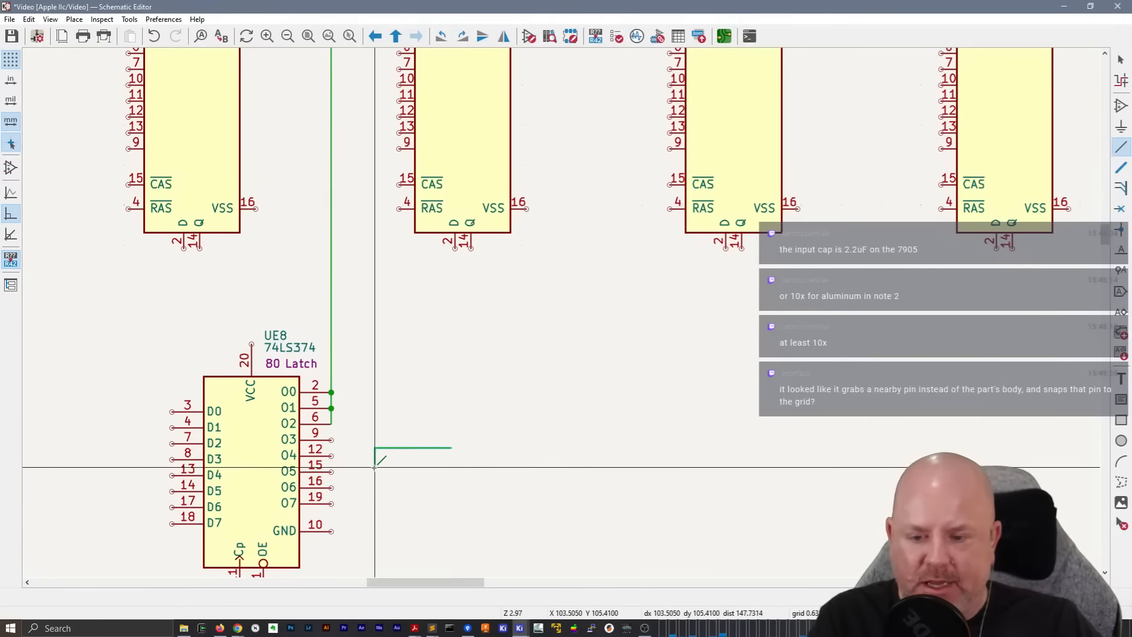
{"action": "key", "text": "Escape"}
{"action": "left_click", "coordinate": [331, 487]}
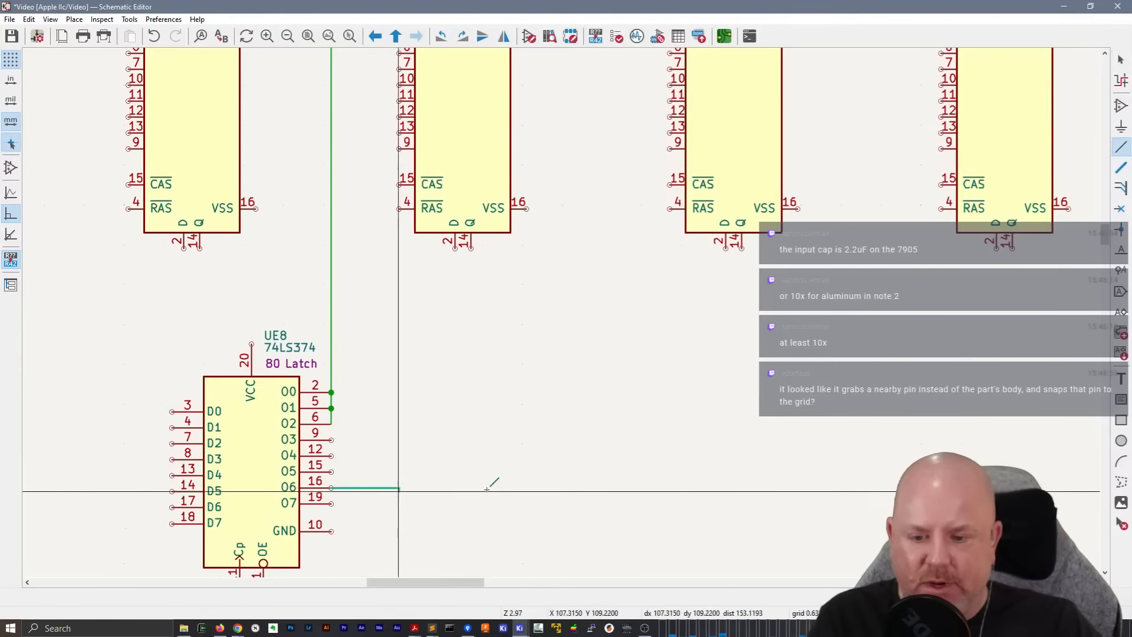
{"action": "left_click", "coordinate": [929, 148]}
{"action": "scroll", "coordinate": [580, 368], "scroll_direction": "down", "scroll_amount": 5}
{"action": "scroll", "coordinate": [580, 368], "scroll_direction": "up", "scroll_amount": 3}
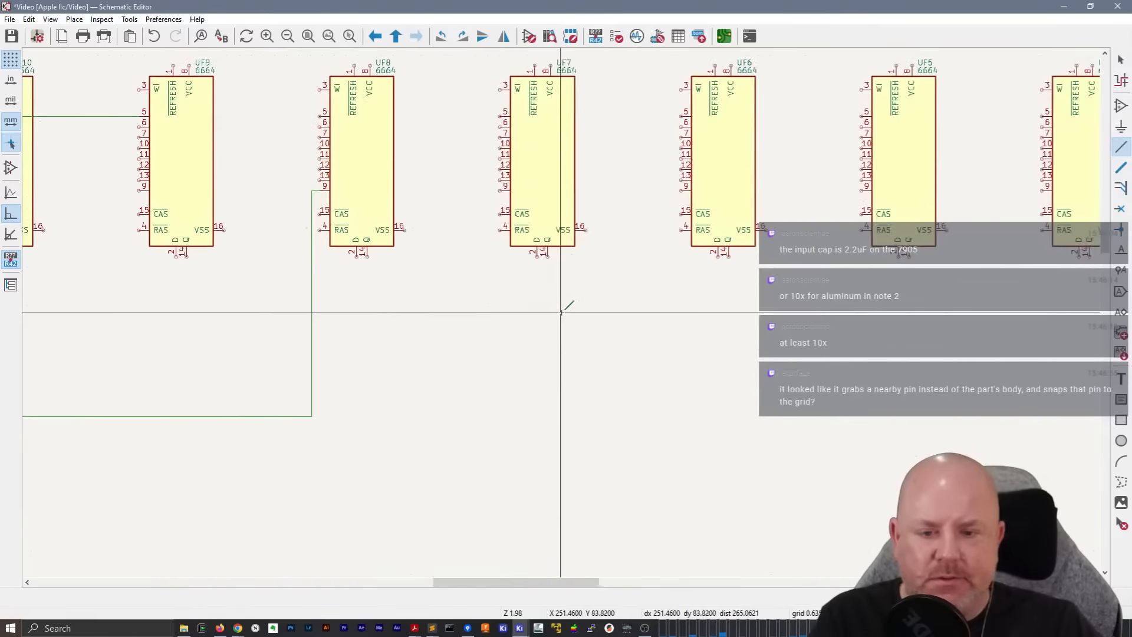
Undo the two wires connecting latch UE8 to UF9 and UF8
{"action": "scroll", "coordinate": [561, 311], "scroll_direction": "down", "scroll_amount": 2}
{"action": "key", "text": "Escape"}
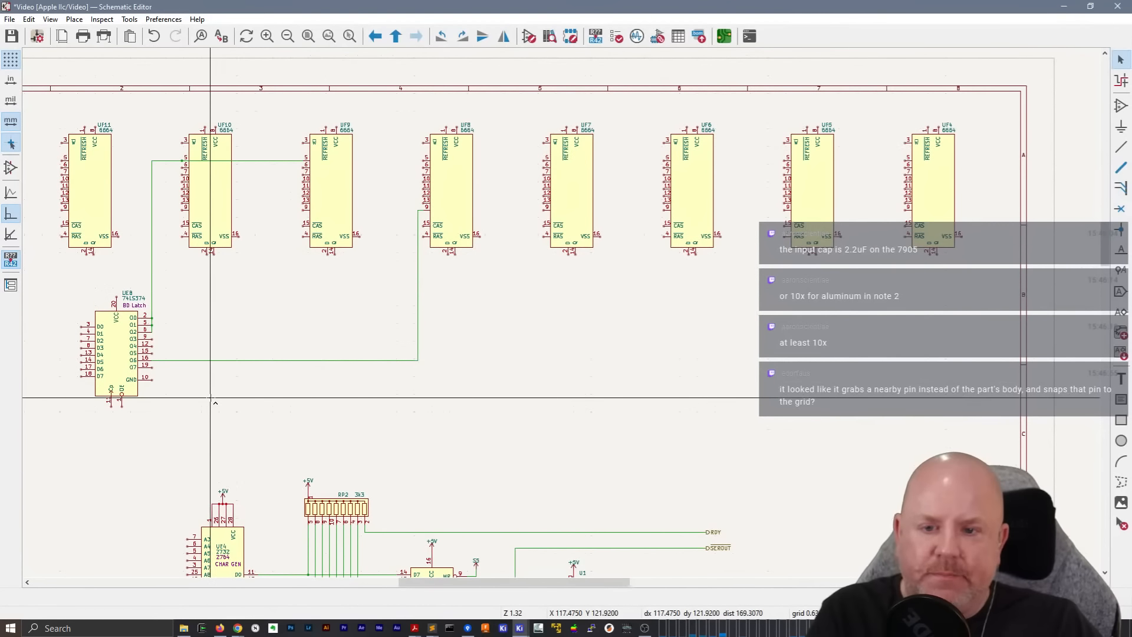
{"action": "key", "text": "ctrl+z"}
{"action": "key", "text": "ctrl+z"}
Move the 74LS374 latch UE8 down and slightly right, leaving more space beneath the row of 6664 chips
{"action": "middle_click_drag", "start_coordinate": [235, 379], "coordinate": [329, 367]}
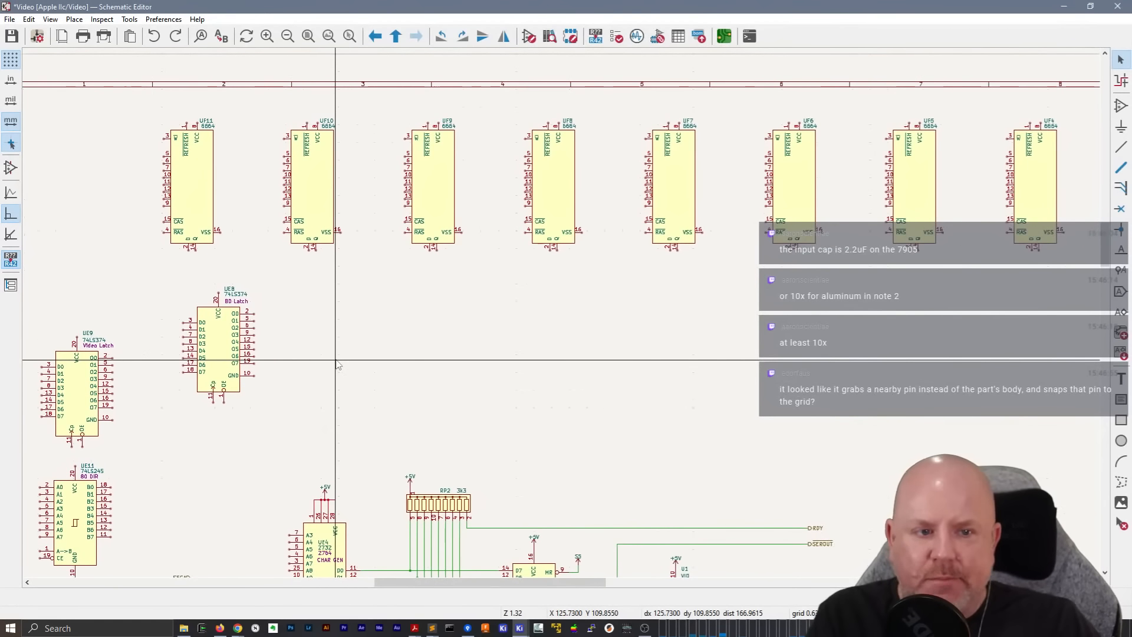
{"action": "left_click", "coordinate": [241, 360]}
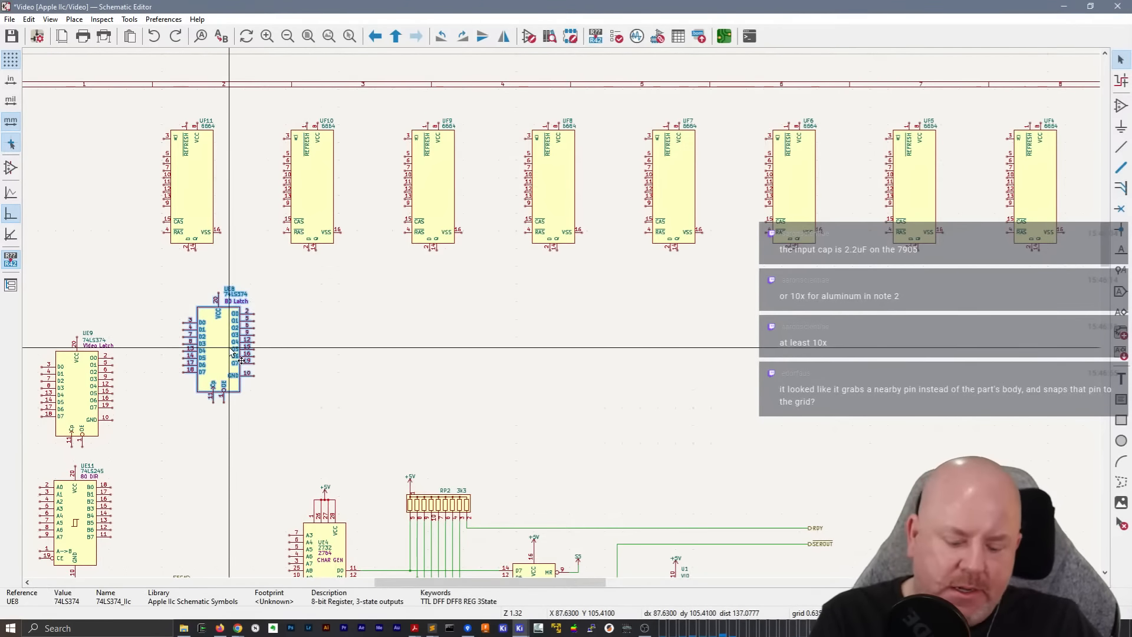
{"action": "left_click_drag", "start_coordinate": [230, 349], "coordinate": [253, 405]}
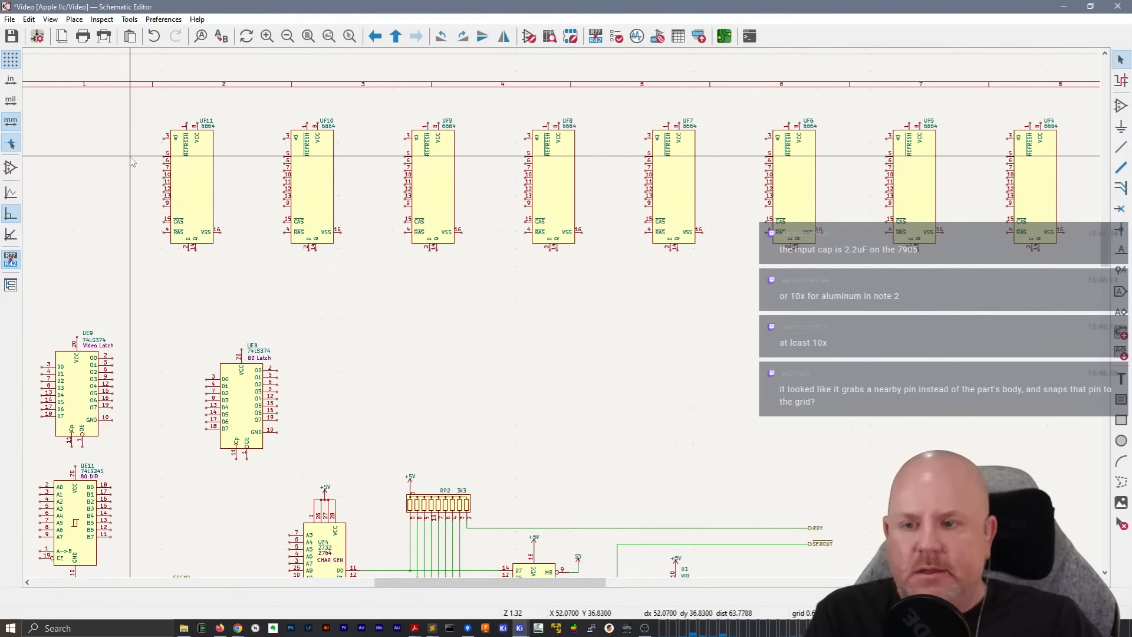
Check UF11's address lines in the PDF in Acrobat, and place labels RA0 to RA7 left of its pins 5 to 9 in KiCad
{"action": "scroll", "coordinate": [126, 163], "scroll_direction": "up", "scroll_amount": 3}
{"action": "key", "text": "alt+Tab"}
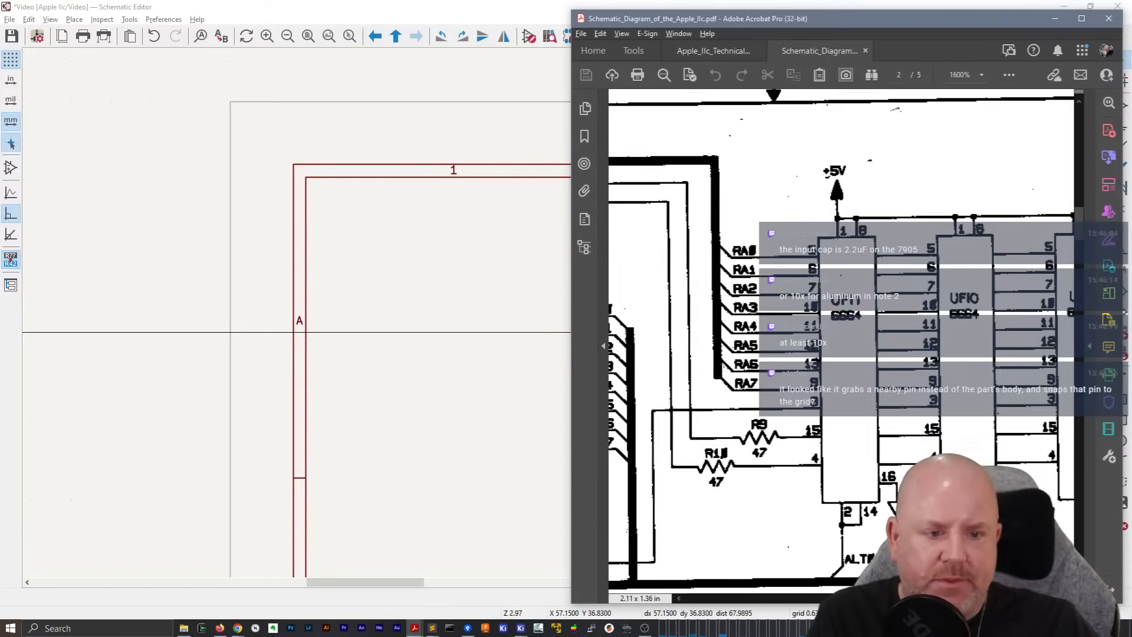
{"action": "left_click", "coordinate": [454, 341]}
{"action": "middle_click_drag", "start_coordinate": [569, 384], "coordinate": [383, 345]}
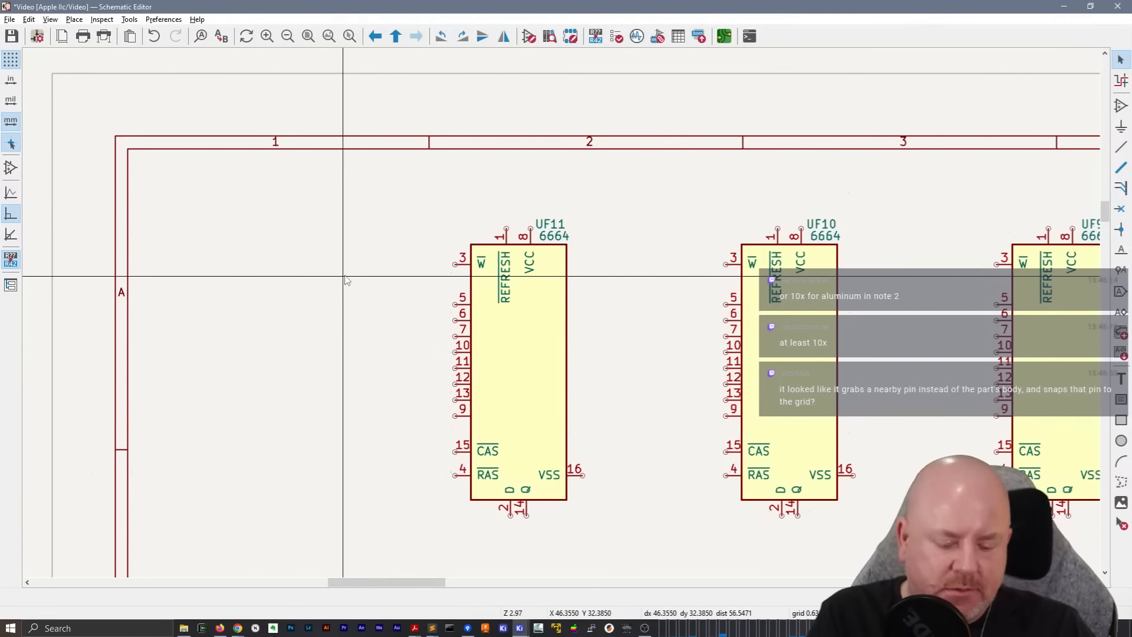
{"action": "key", "text": "i"}
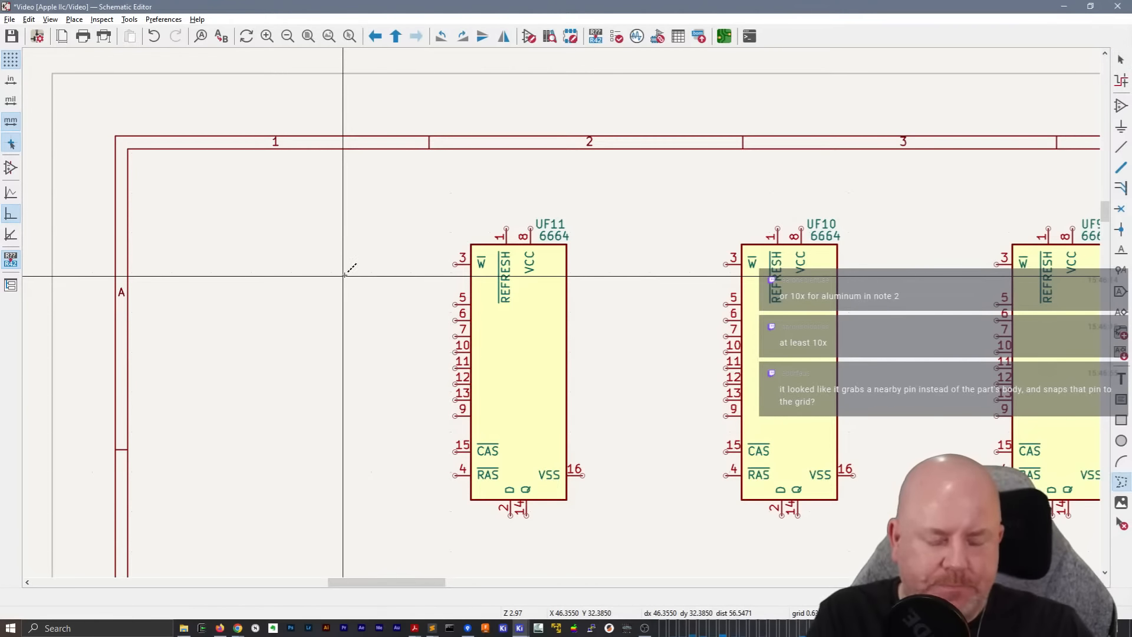
{"action": "key", "text": "a"}
{"action": "key", "text": "Escape"}
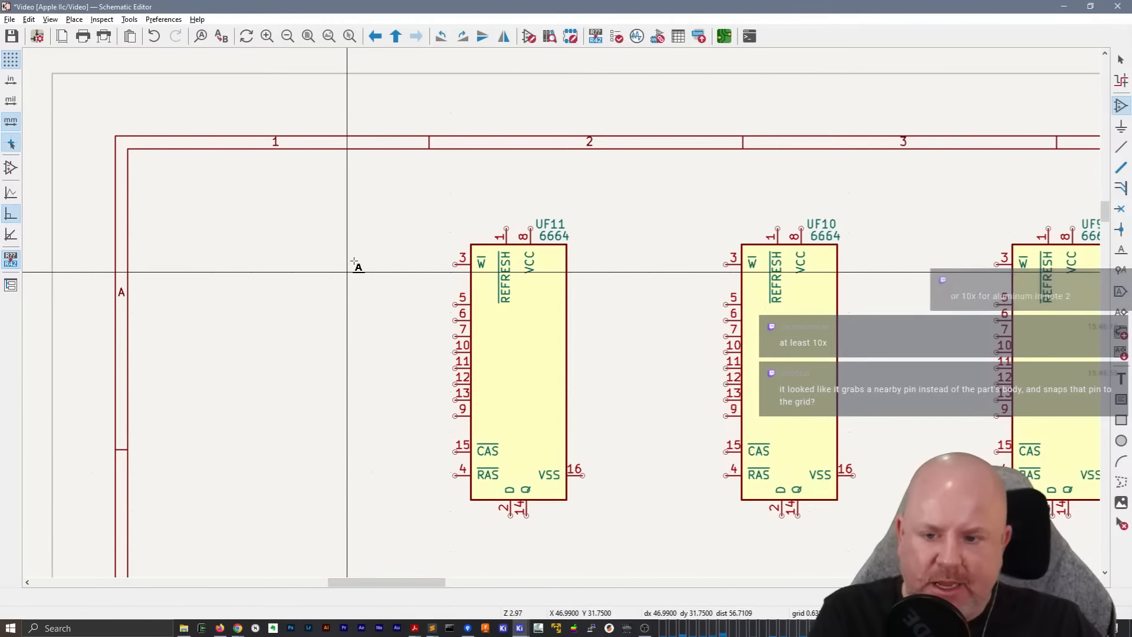
{"action": "key", "text": "l"}
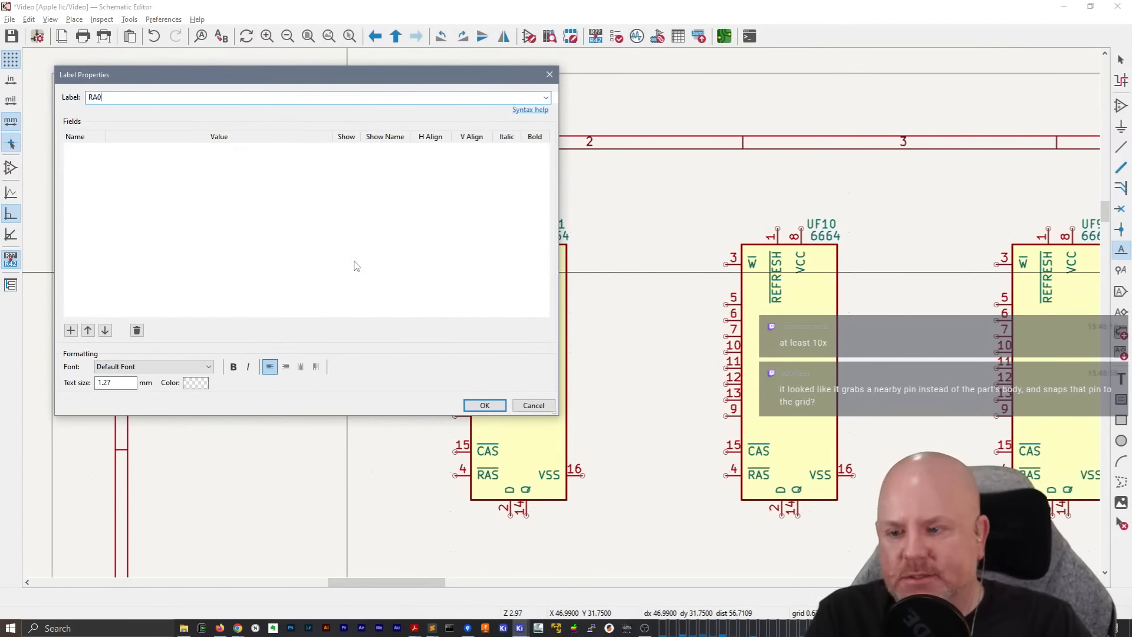
{"action": "key", "text": "Return"}
{"action": "key", "text": "r"}
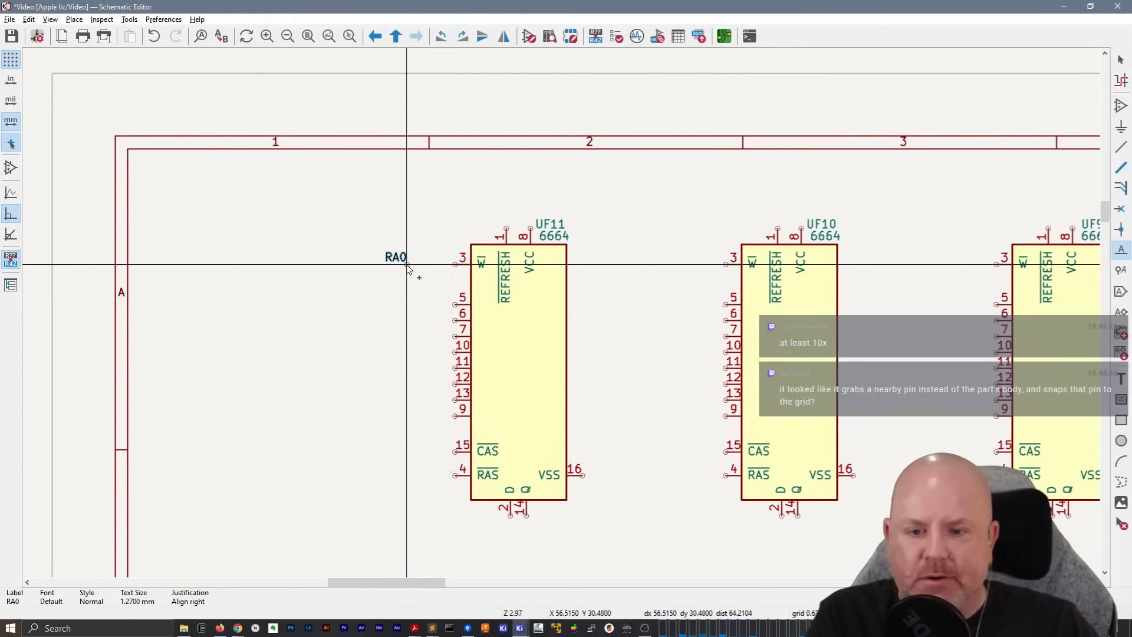
{"action": "left_click", "coordinate": [407, 305]}
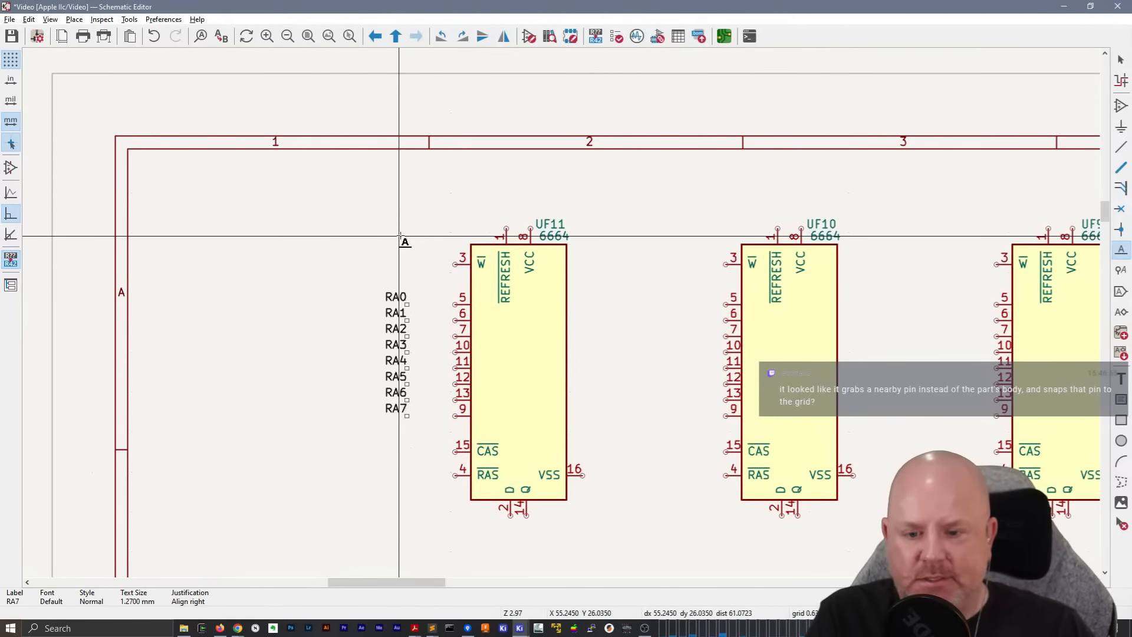
Mirror the labels RA0 to RA7 horizontally and move them closer to UF11's address pins
{"action": "scroll", "coordinate": [531, 341], "scroll_direction": "up", "scroll_amount": 2}
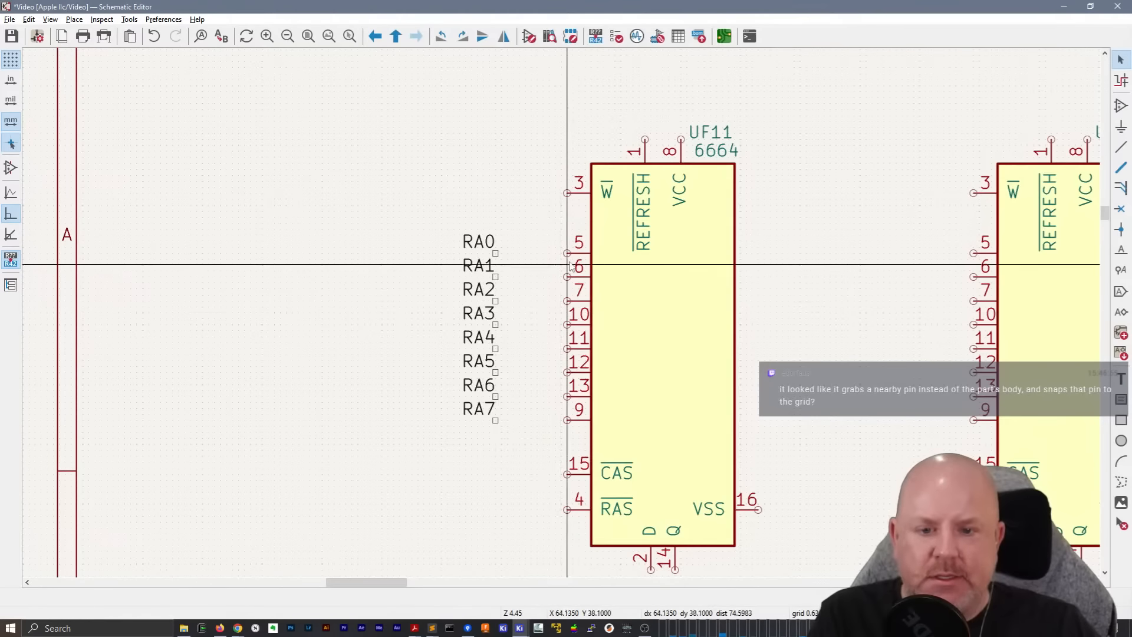
{"action": "left_click_drag", "start_coordinate": [524, 419], "coordinate": [472, 232]}
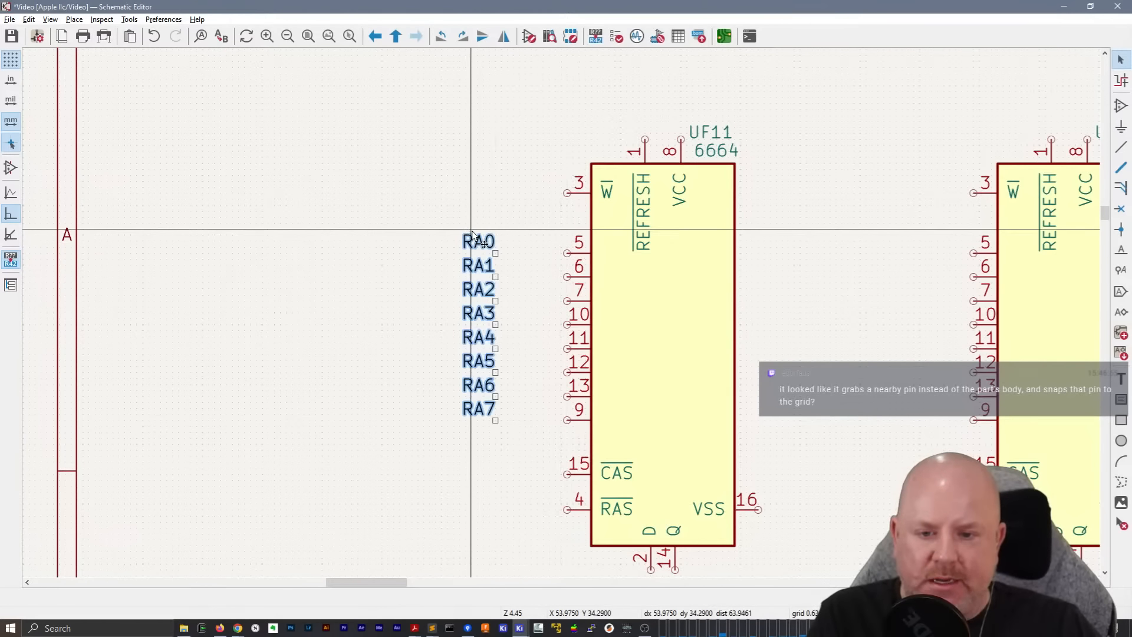
{"action": "key", "text": "x"}
{"action": "left_click", "coordinate": [455, 232]}
{"action": "middle_click_drag", "start_coordinate": [580, 282], "coordinate": [381, 270]}
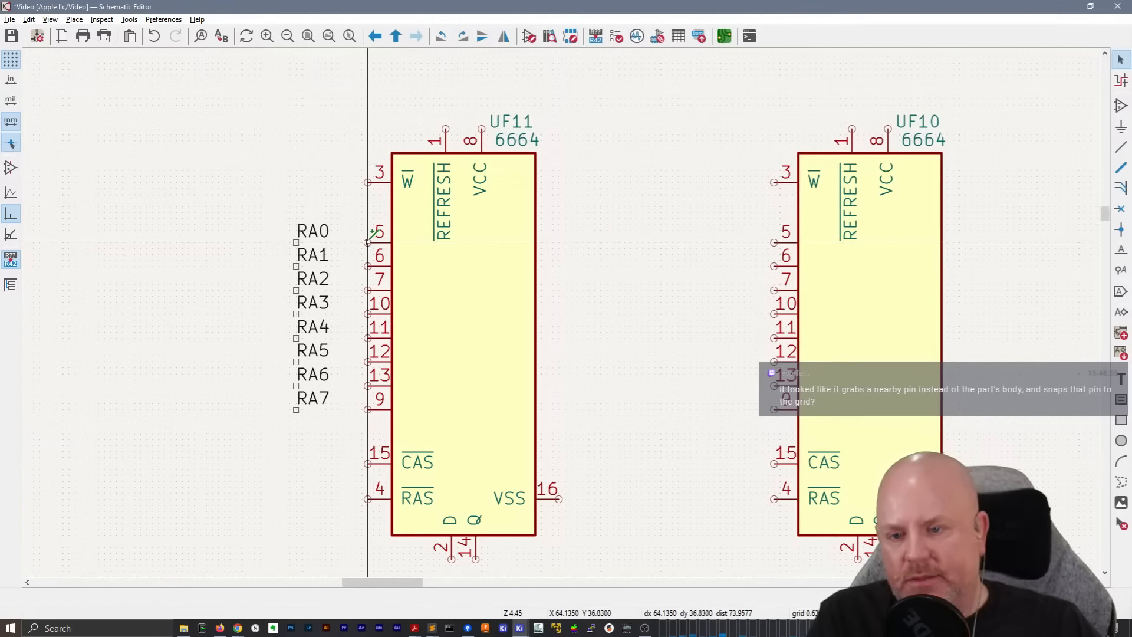
{"action": "key", "text": "Escape"}
{"action": "mouse_move", "coordinate": [319, 417]}
{"action": "left_mouse_down"}
{"action": "mouse_move", "coordinate": [277, 235]}
{"action": "mouse_move", "coordinate": [313, 227]}
{"action": "mouse_move", "coordinate": [337, 242]}
{"action": "mouse_move", "coordinate": [337, 232]}
{"action": "left_mouse_up"}
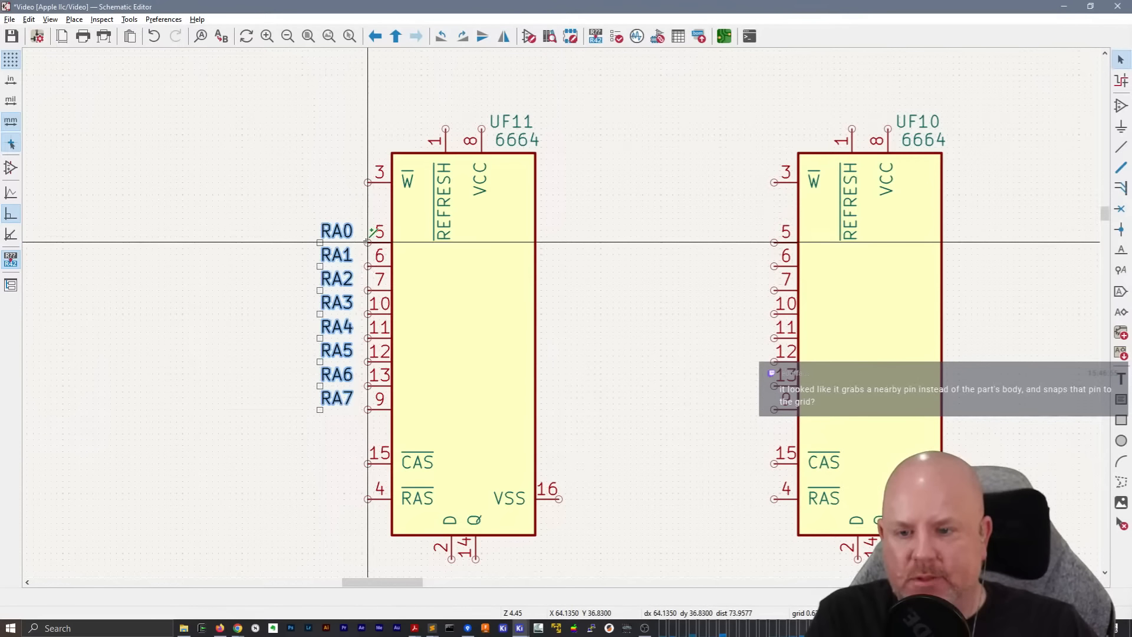
Wire UF11's pin 5 to the RA0 label and repeat the wire for RA1 to RA7
{"action": "key", "text": "w"}
{"action": "left_click", "coordinate": [320, 242]}
{"action": "key", "text": "Escape"}
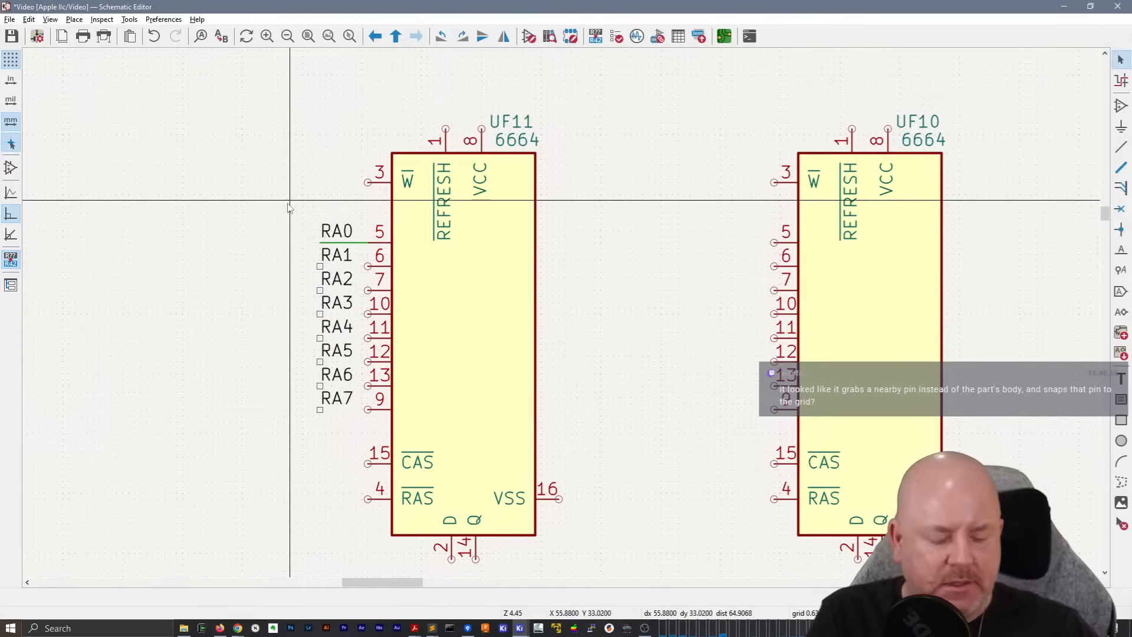
{"action": "key", "text": "Insert"}
{"action": "key", "text": "Insert"}
{"action": "key", "text": "Insert"}
{"action": "key", "text": "Insert"}
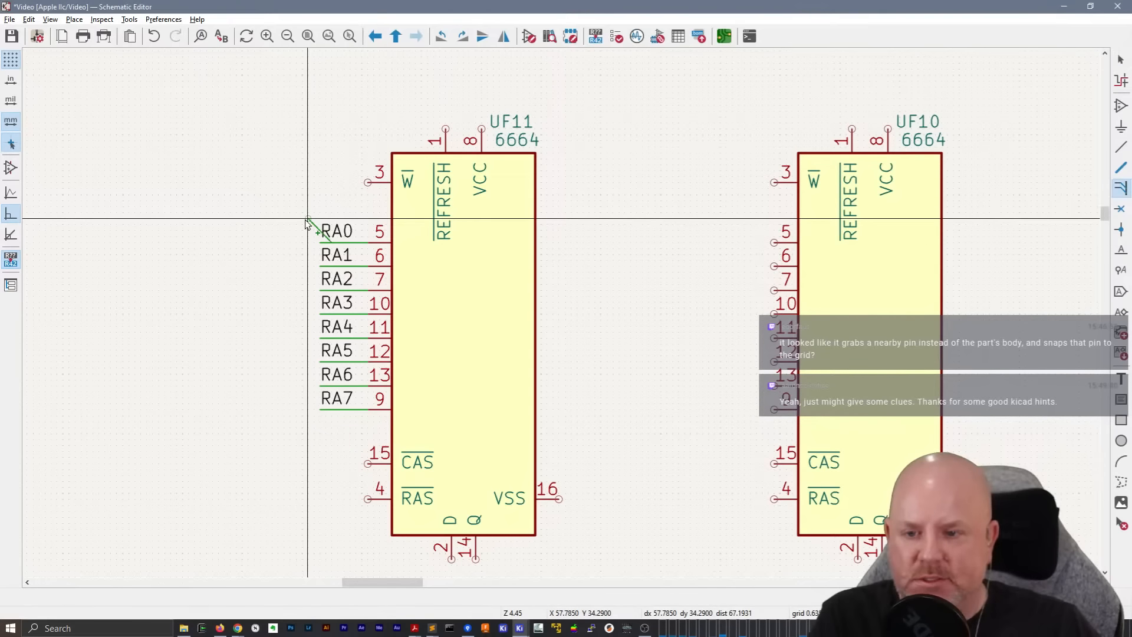
Add a diagonal bus entry at the outer end of each RA0 to RA7 wire, removing the misplaced extra entry
{"action": "left_click", "coordinate": [308, 219]}
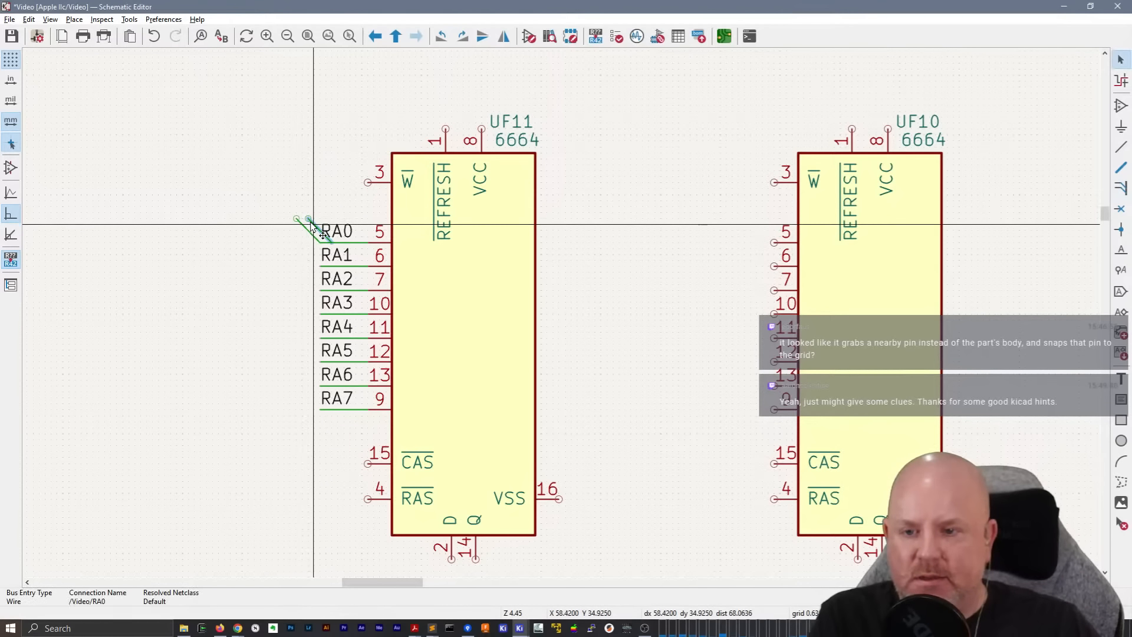
{"action": "key", "text": "Delete"}
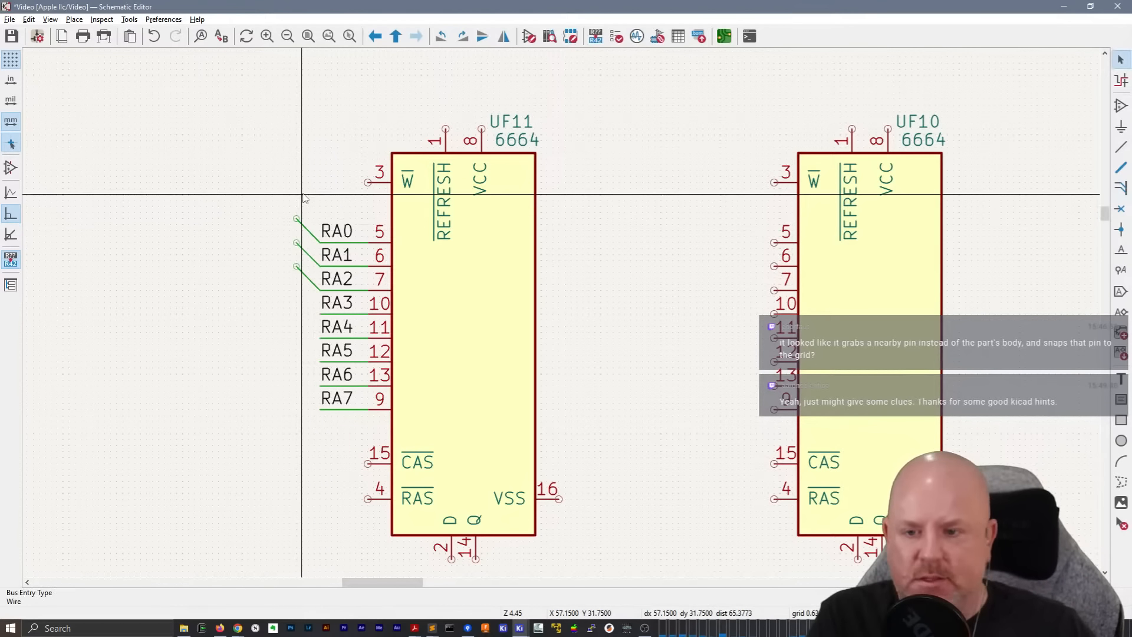
{"action": "scroll", "coordinate": [302, 197], "scroll_direction": "down", "scroll_amount": 1}
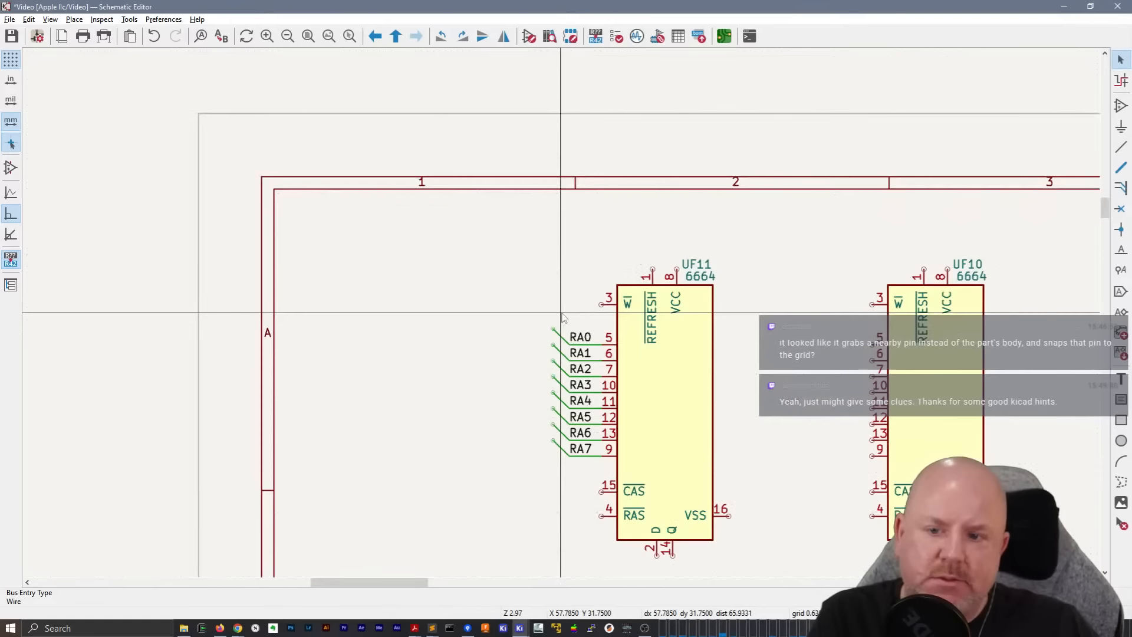
Draw a vertical bus joining the RA0 to RA7 bus entries and extending above UF11, and save the schematic
{"action": "scroll", "coordinate": [562, 317], "scroll_direction": "up", "scroll_amount": 1}
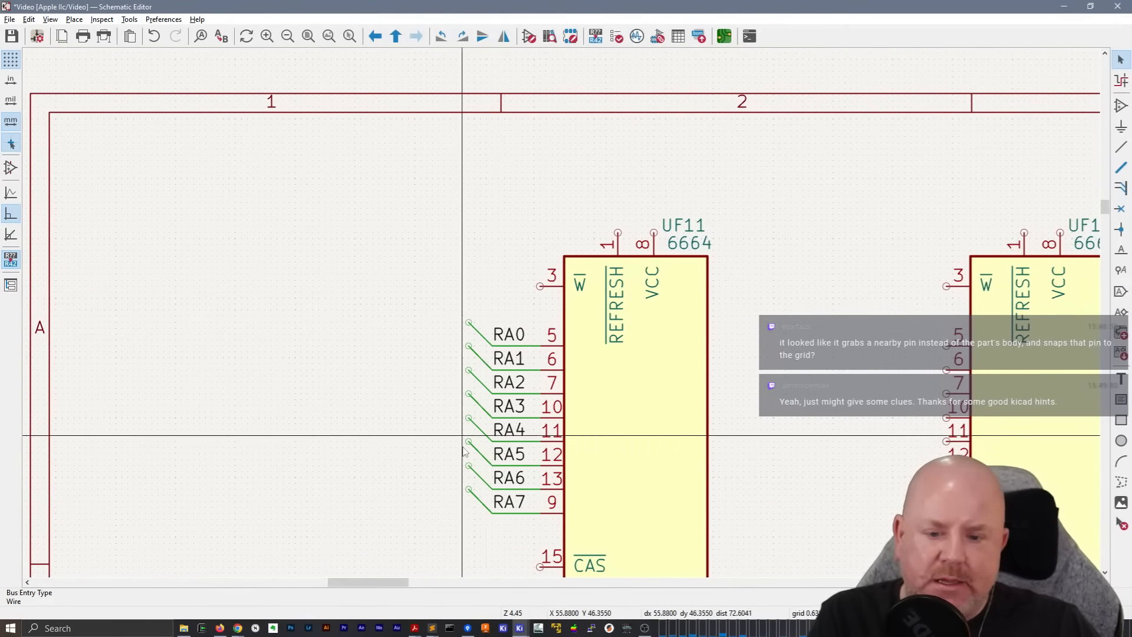
{"action": "key", "text": "b"}
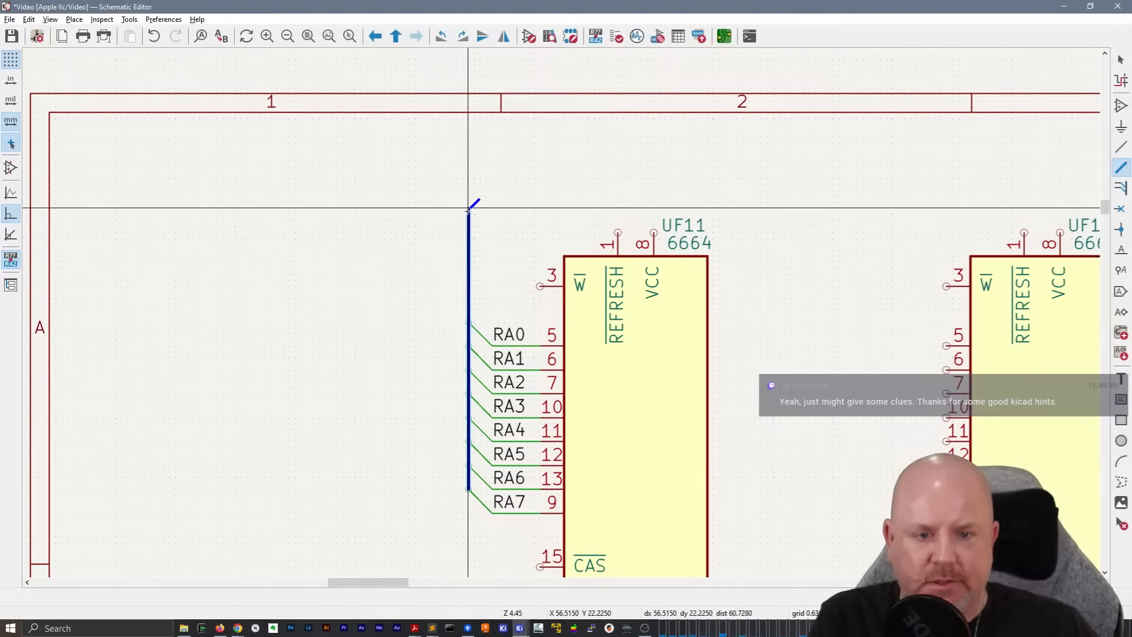
{"action": "key", "text": "Escape"}
{"action": "middle_click_drag", "start_coordinate": [461, 302], "coordinate": [300, 224]}
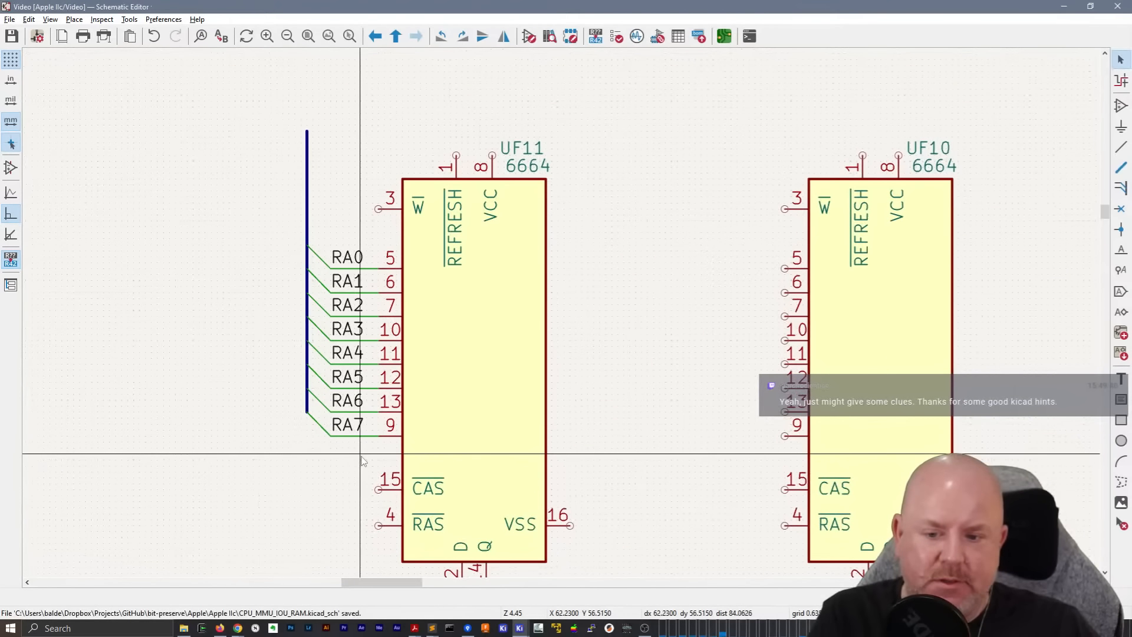
Duplicate UF11's RA0 to RA7 bus, entries, labels and wires onto the address pins of UF10 and UF9
{"action": "left_click_drag", "start_coordinate": [361, 455], "coordinate": [283, 204]}
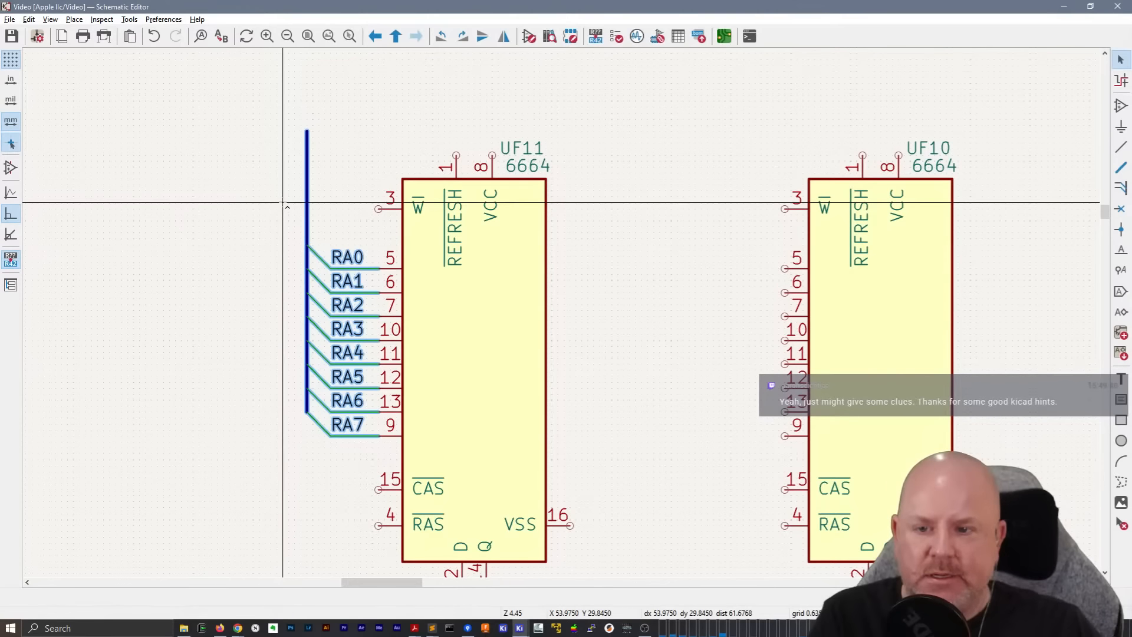
{"action": "key", "text": "ctrl+d"}
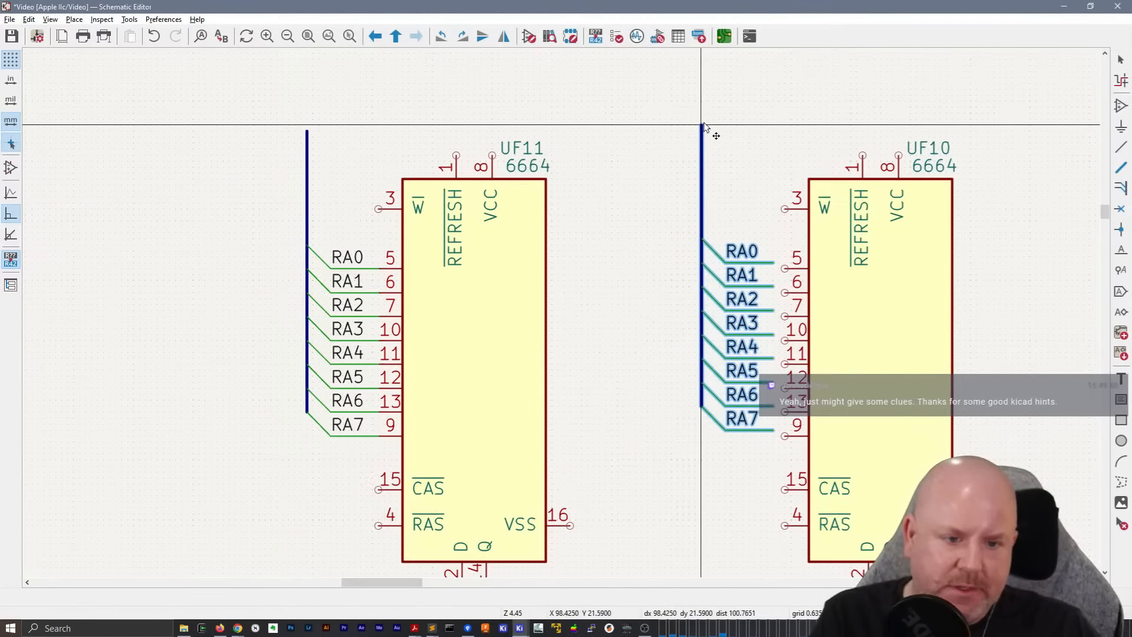
{"action": "left_click", "coordinate": [711, 131]}
{"action": "middle_click_drag", "start_coordinate": [946, 114], "coordinate": [401, 126]}
{"action": "key", "text": "ctrl+d"}
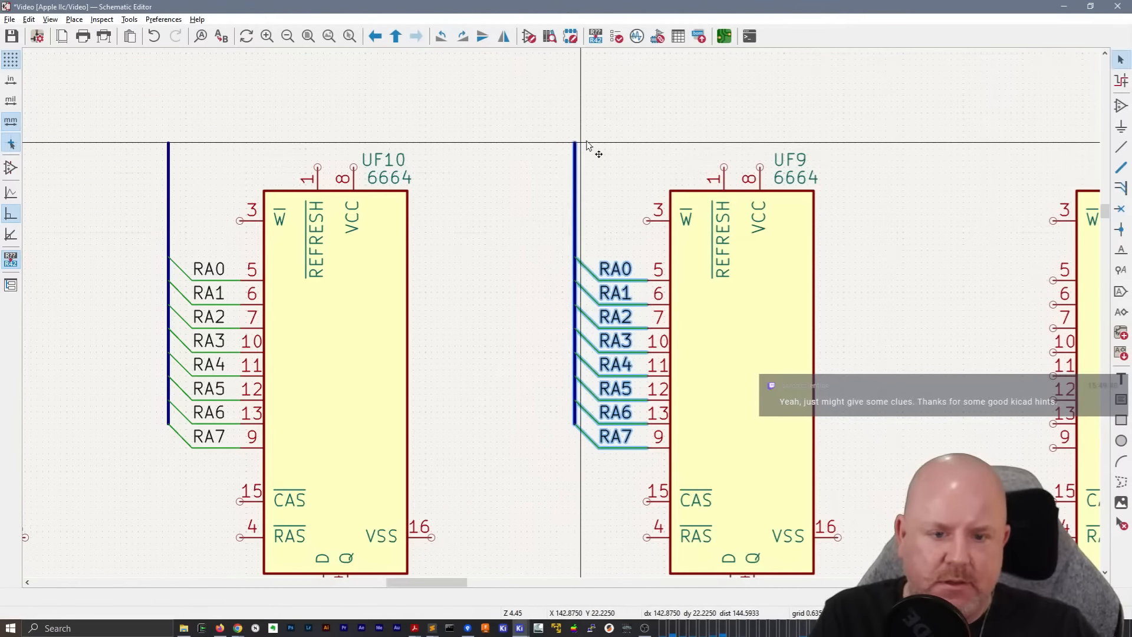
{"action": "left_click", "coordinate": [586, 145]}
Duplicate the RA0 to RA7 bus group onto the address pins of UF8 and UF7
{"action": "middle_click_drag", "start_coordinate": [979, 130], "coordinate": [484, 127]}
{"action": "key", "text": "ctrl+d"}
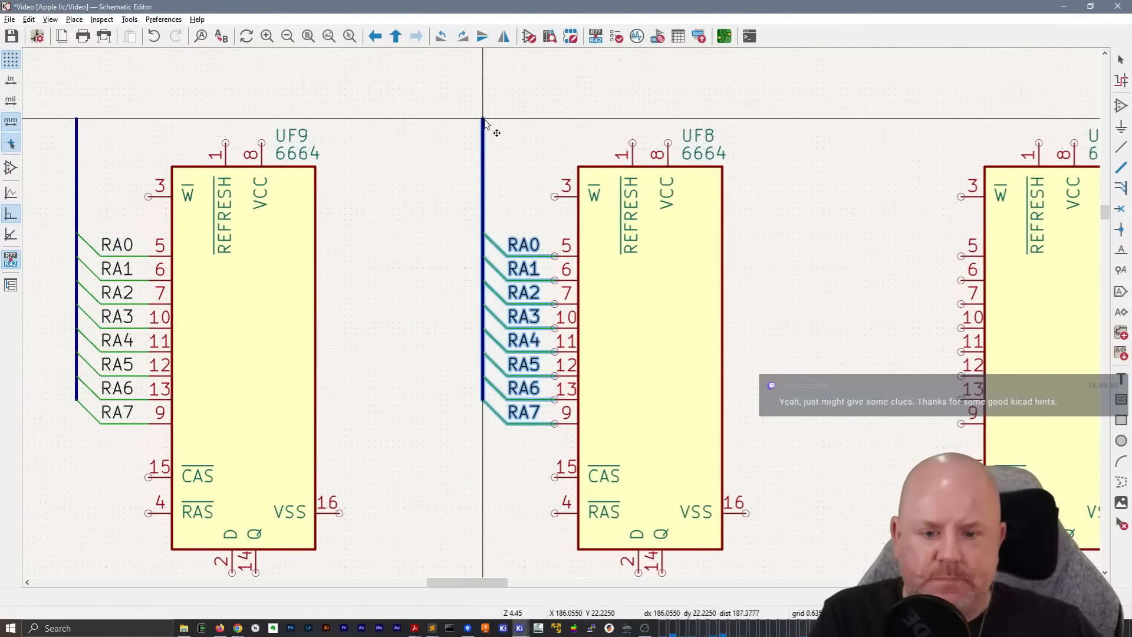
{"action": "left_click", "coordinate": [483, 127]}
{"action": "middle_click_drag", "start_coordinate": [735, 169], "coordinate": [488, 169]}
{"action": "key", "text": "ctrl+d"}
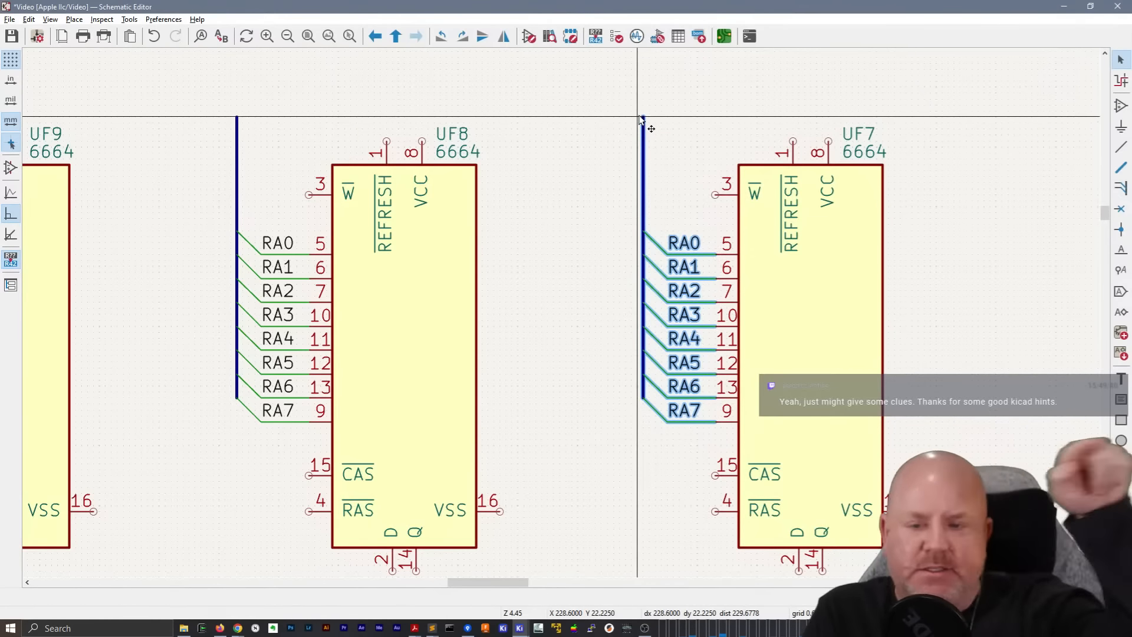
{"action": "left_click", "coordinate": [641, 118]}
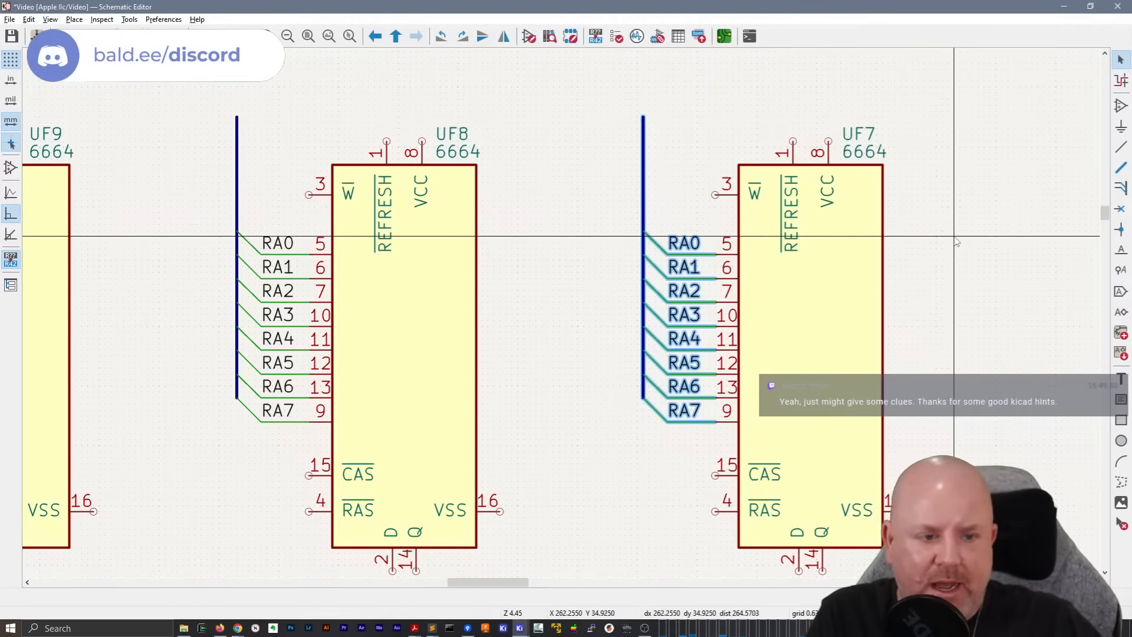
Place further copies of the RA0 to RA7 bus group on the address pins of UF6 and UF5
{"action": "scroll", "coordinate": [906, 243], "scroll_direction": "down", "scroll_amount": 1}
{"action": "scroll", "coordinate": [720, 252], "scroll_direction": "up", "scroll_amount": 1}
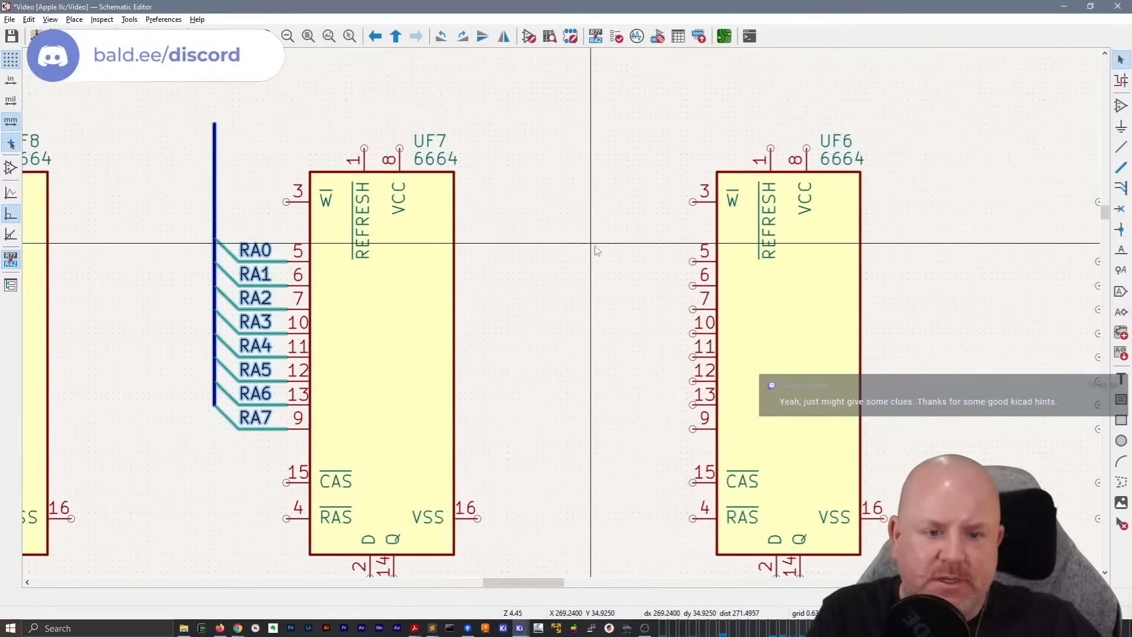
{"action": "key", "text": "ctrl+d"}
{"action": "left_click", "coordinate": [619, 130]}
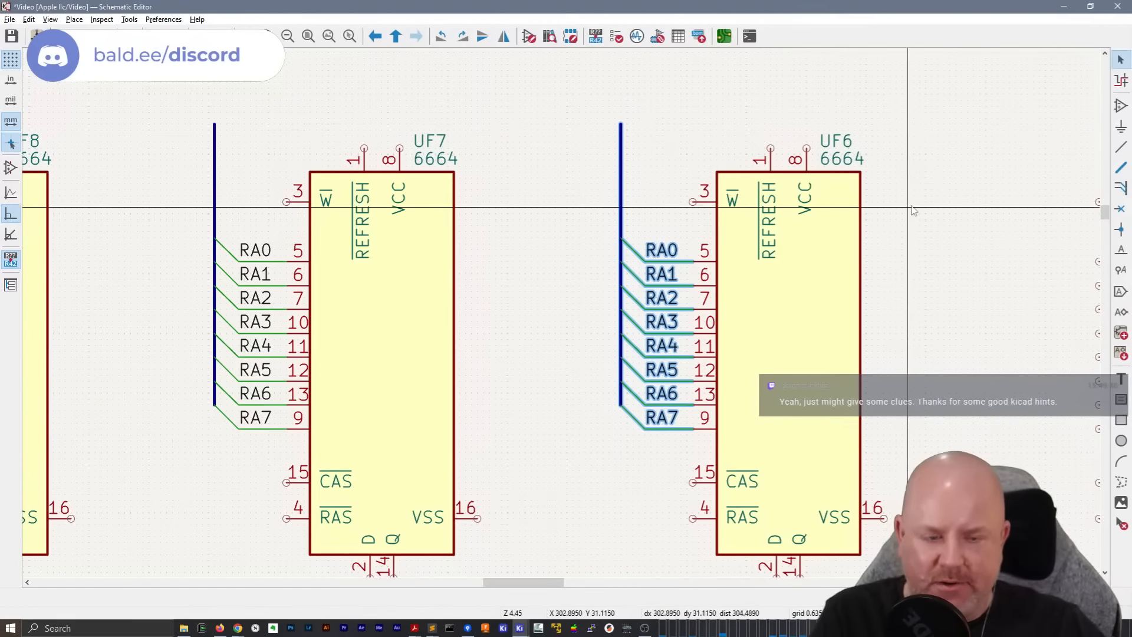
{"action": "middle_click_drag", "start_coordinate": [910, 202], "coordinate": [522, 181]}
{"action": "key", "text": "ctrl+d"}
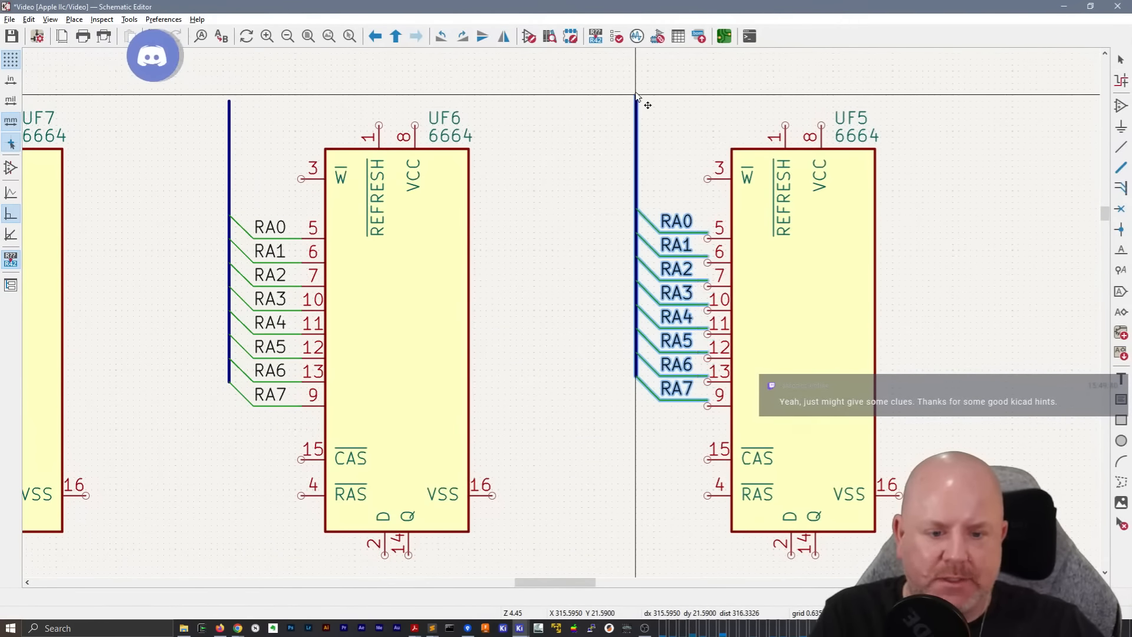
{"action": "left_click", "coordinate": [638, 103]}
Duplicate the RA0 to RA7 bus group onto the address pins of UF4, the last chip in the row
{"action": "middle_click_drag", "start_coordinate": [925, 237], "coordinate": [607, 232]}
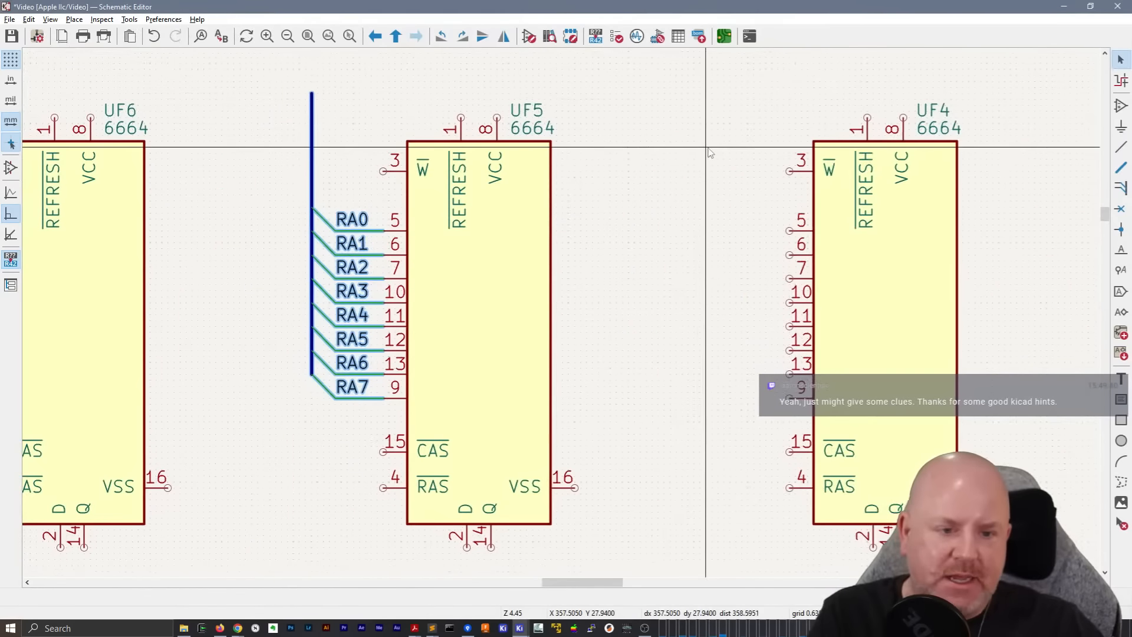
{"action": "key", "text": "ctrl+d"}
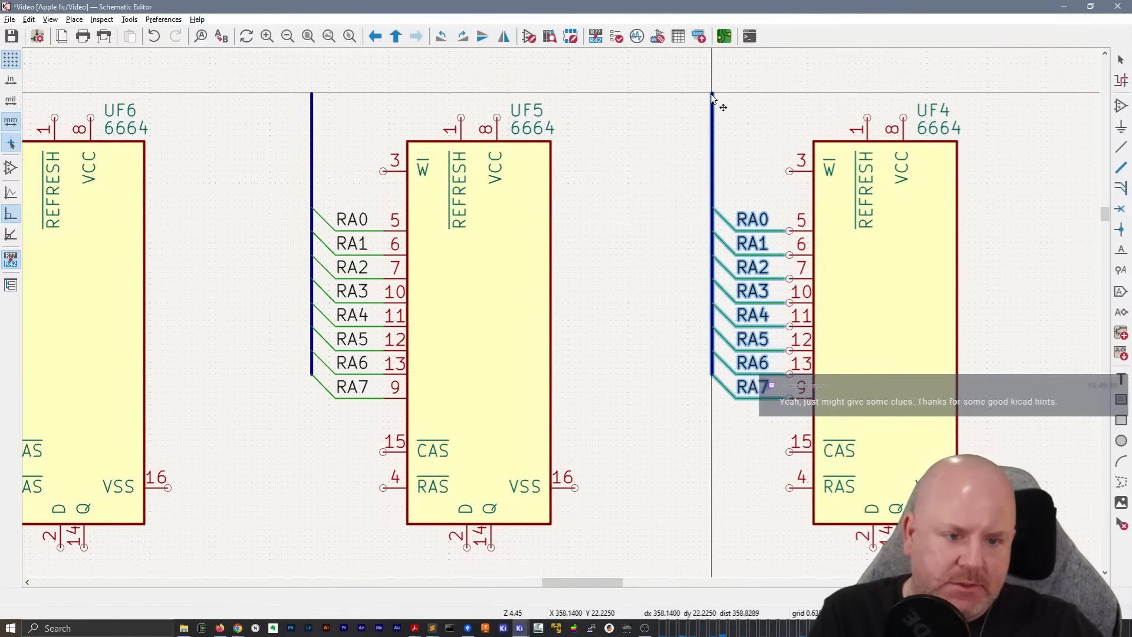
{"action": "left_click", "coordinate": [718, 98]}
{"action": "scroll", "coordinate": [930, 234], "scroll_direction": "down", "scroll_amount": 5}
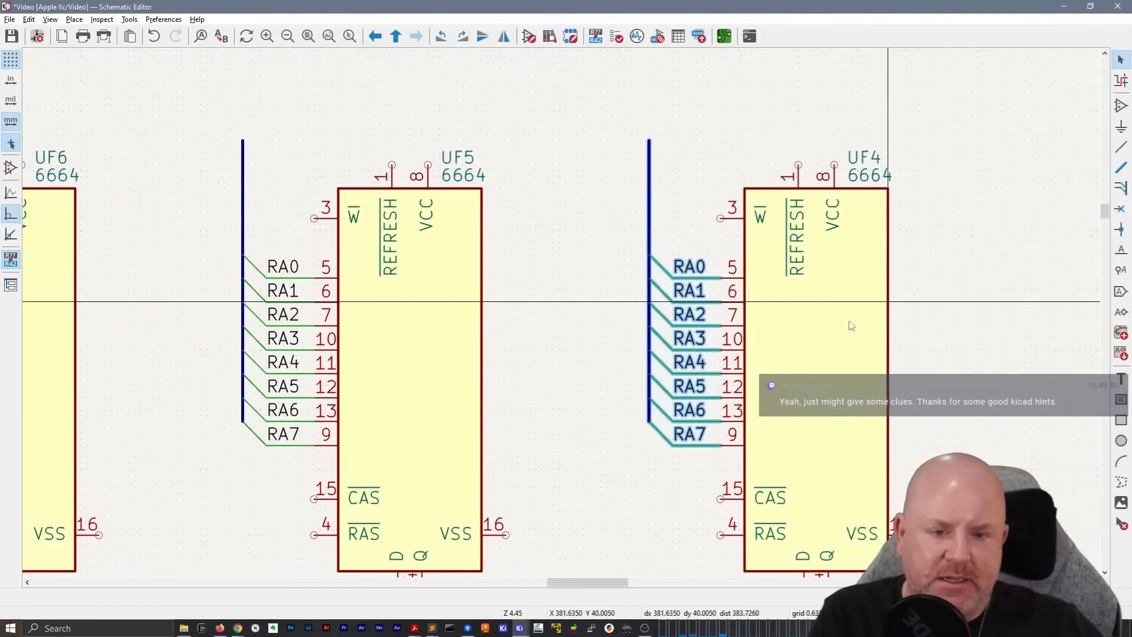
Draw a horizontal bus from UF4's vertical RA bus across the tops of the row's vertical buses, ending beyond UF11 near the sheet border
{"action": "middle_click_drag", "start_coordinate": [273, 333], "coordinate": [582, 334]}
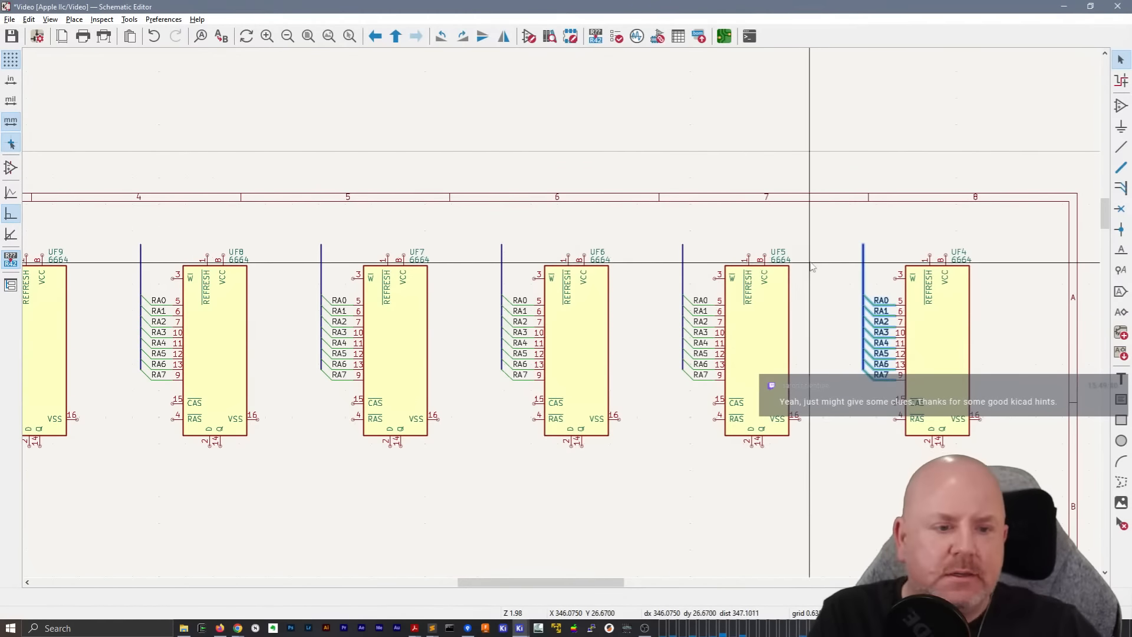
{"action": "scroll", "coordinate": [624, 320], "scroll_direction": "up", "scroll_amount": 5}
{"action": "key", "text": "b"}
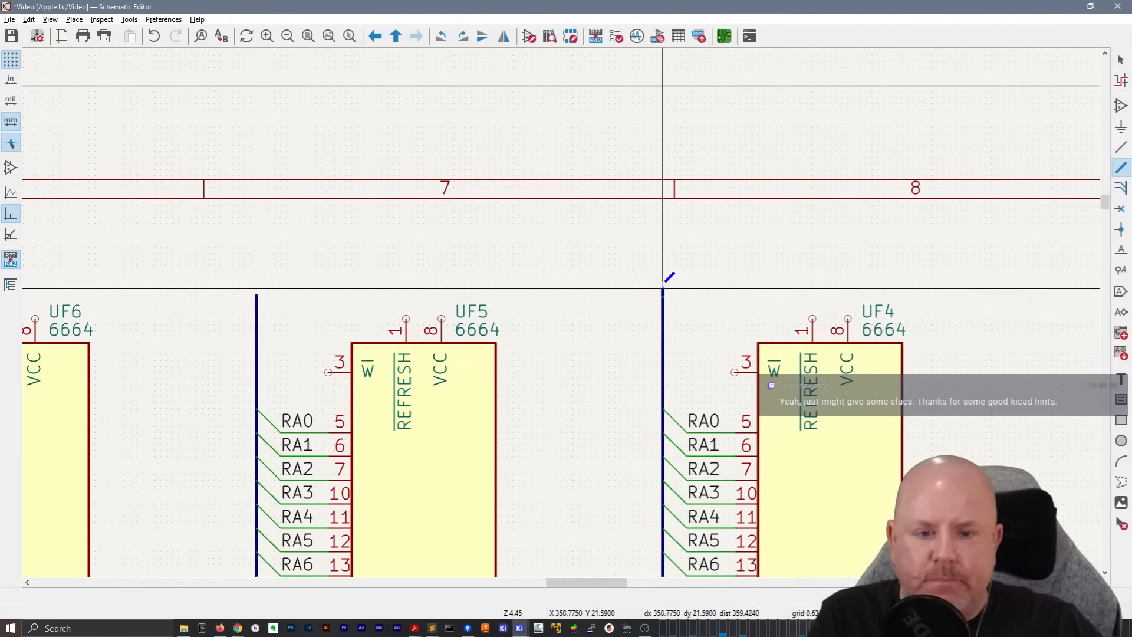
{"action": "left_click", "coordinate": [663, 285]}
{"action": "middle_click_drag", "start_coordinate": [242, 280], "coordinate": [851, 199]}
{"action": "middle_click_drag", "start_coordinate": [196, 194], "coordinate": [830, 209]}
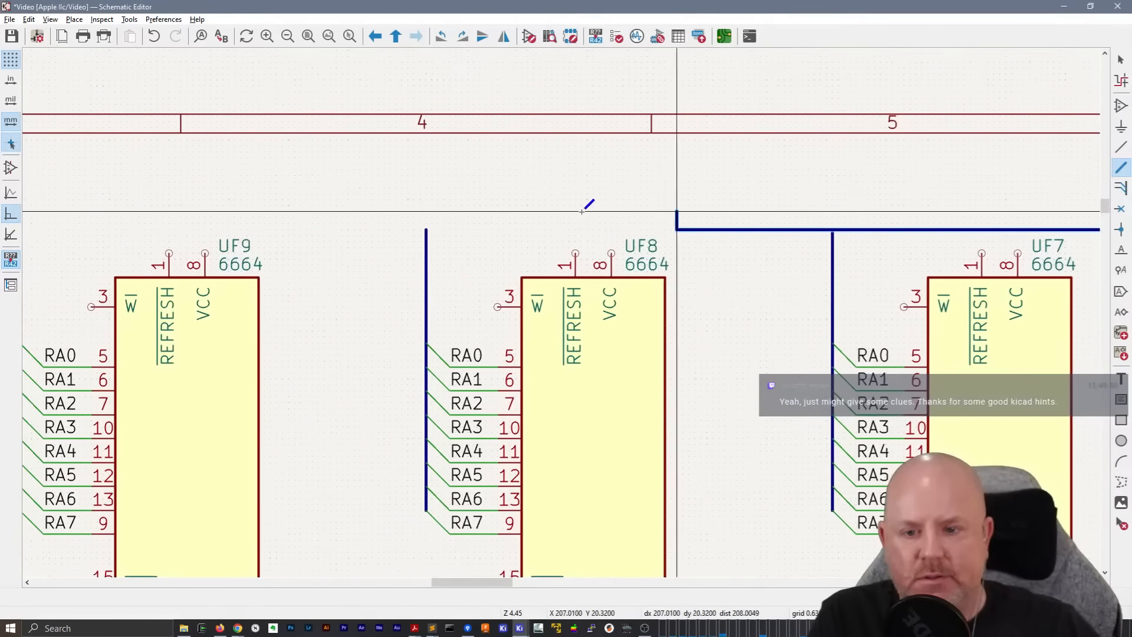
{"action": "middle_click_drag", "start_coordinate": [153, 209], "coordinate": [667, 216]}
{"action": "middle_click_drag", "start_coordinate": [130, 227], "coordinate": [737, 229]}
{"action": "scroll", "coordinate": [543, 224], "scroll_direction": "down", "scroll_amount": 5}
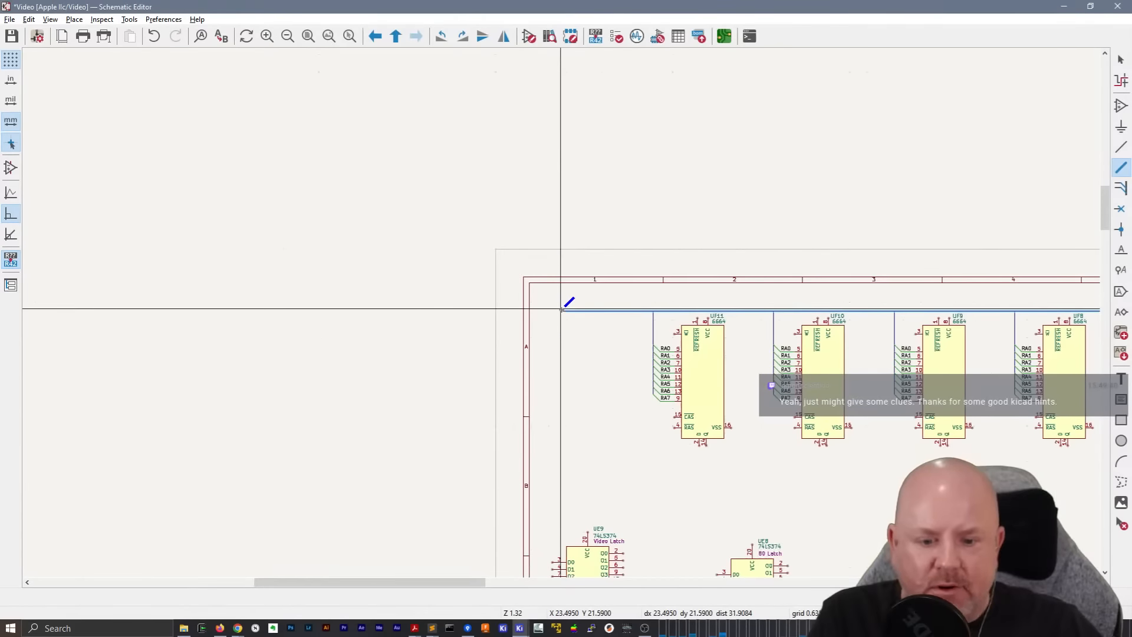
{"action": "middle_click_drag", "start_coordinate": [508, 259], "coordinate": [410, 196]}
{"action": "scroll", "coordinate": [409, 195], "scroll_direction": "up", "scroll_amount": 5}
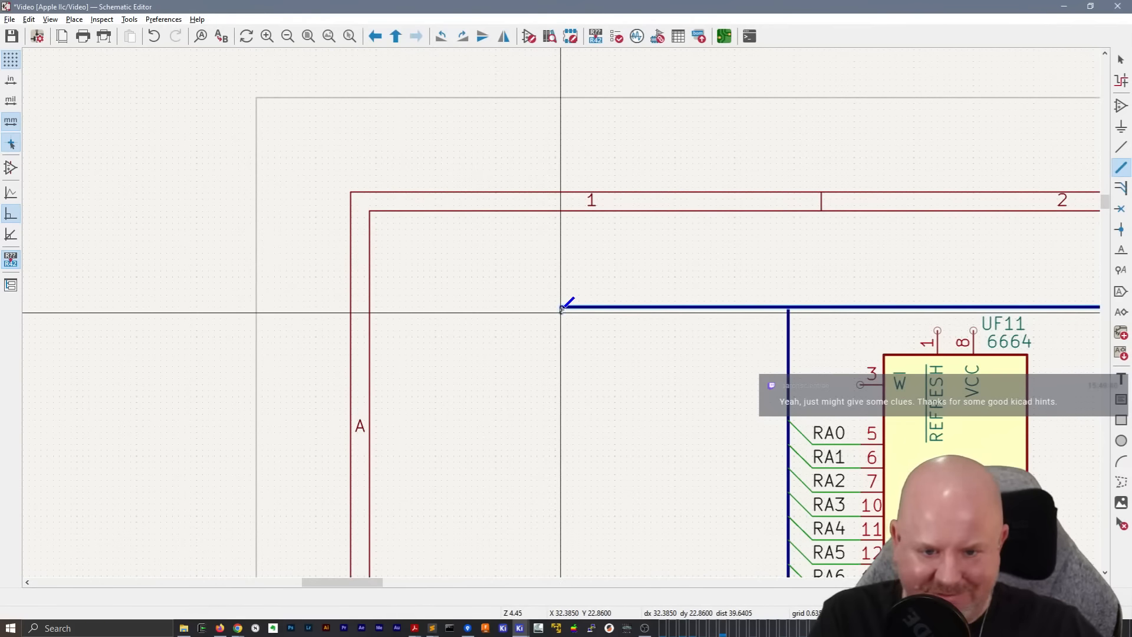
{"action": "double_click", "coordinate": [560, 306]}
{"action": "key", "text": "Escape"}
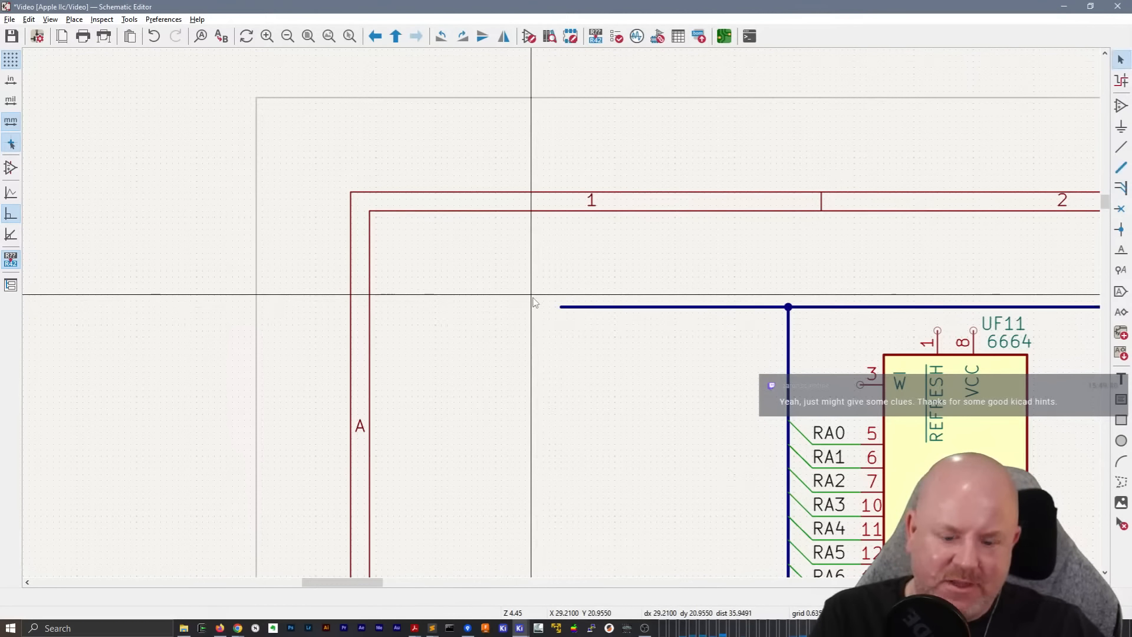
Place an input hierarchical label RA[7..0] on the free end of the horizontal bus near UF11, with its text facing away from the bus
{"action": "key", "text": "h"}
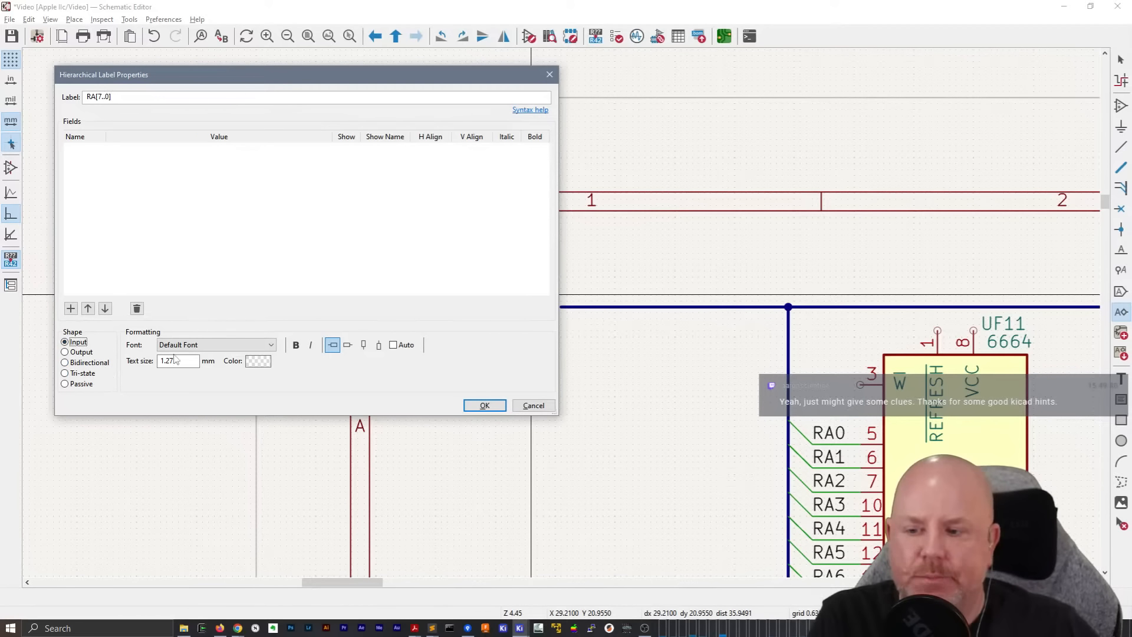
{"action": "left_click", "coordinate": [483, 405]}
{"action": "key", "text": "r"}
{"action": "key", "text": "r"}
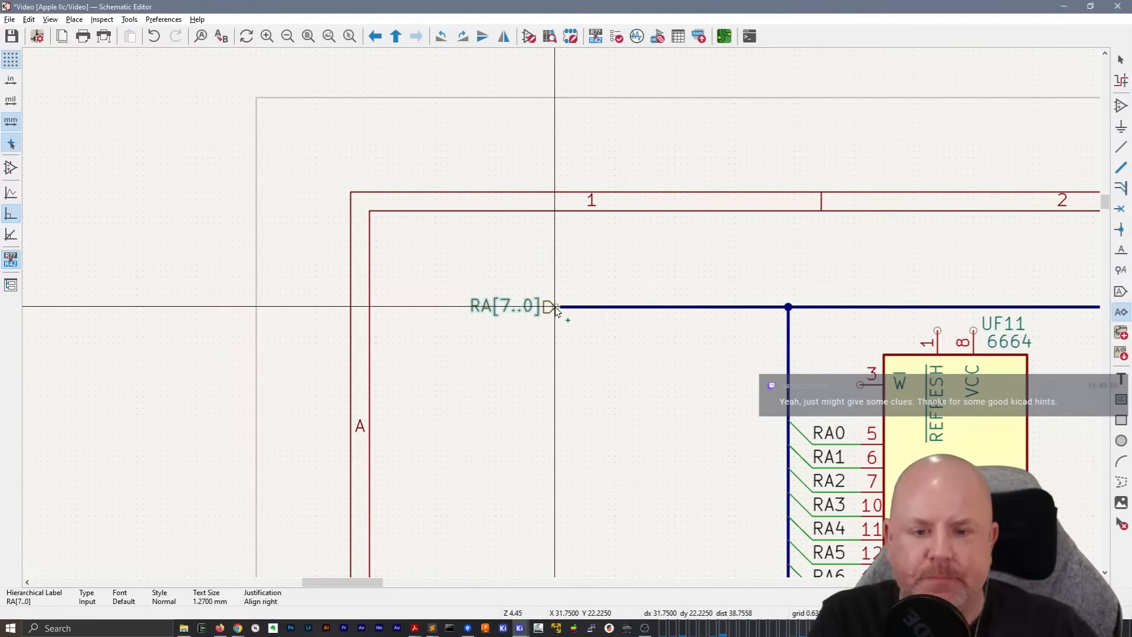
{"action": "left_click", "coordinate": [556, 308]}
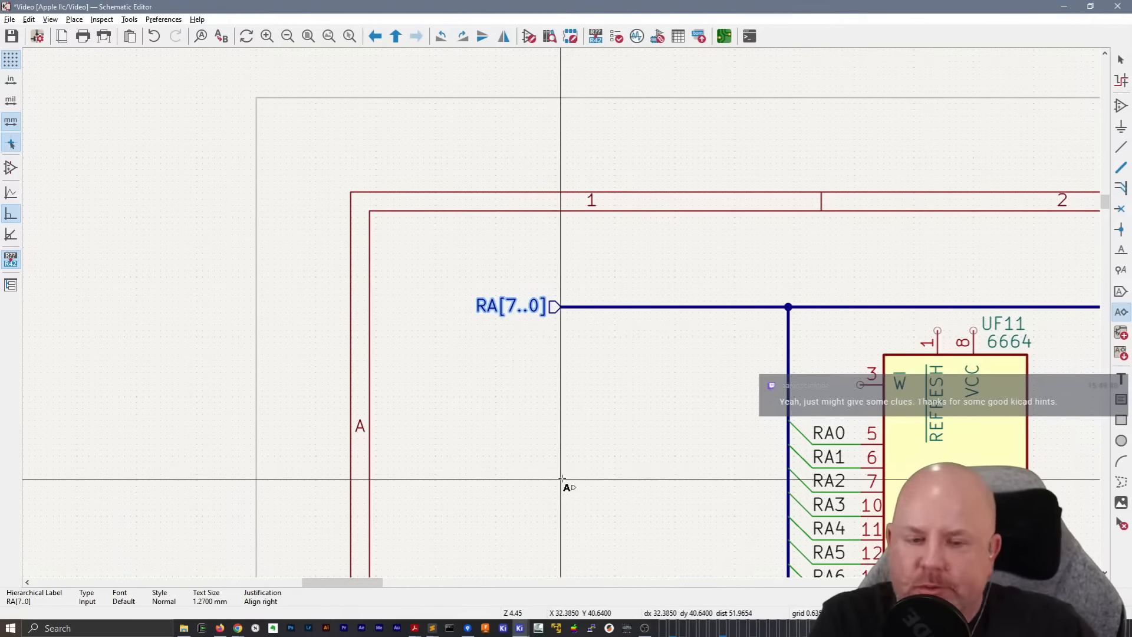
{"action": "key", "text": "Escape"}
Raise the horizontal bus segments between UF11, UF10 and UF9 slightly, keeping them attached to the vertical buses
{"action": "scroll", "coordinate": [561, 451], "scroll_direction": "down", "scroll_amount": 1}
{"action": "middle_click_drag", "start_coordinate": [619, 336], "coordinate": [355, 246]}
{"action": "middle_click_drag", "start_coordinate": [682, 359], "coordinate": [555, 355]}
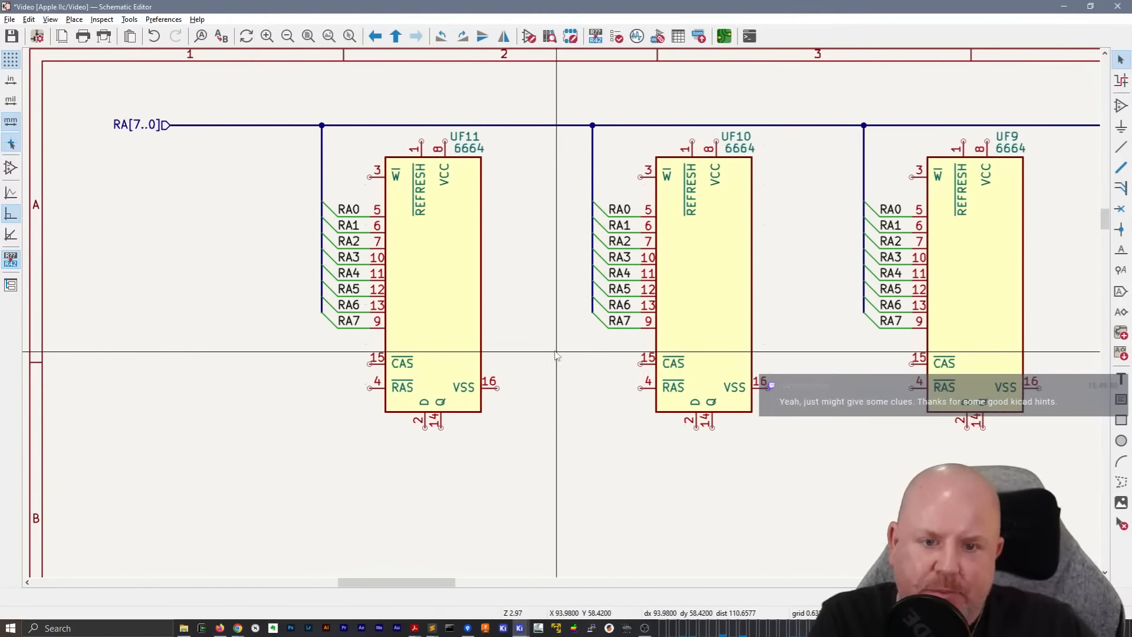
{"action": "scroll", "coordinate": [557, 354], "scroll_direction": "down", "scroll_amount": 3}
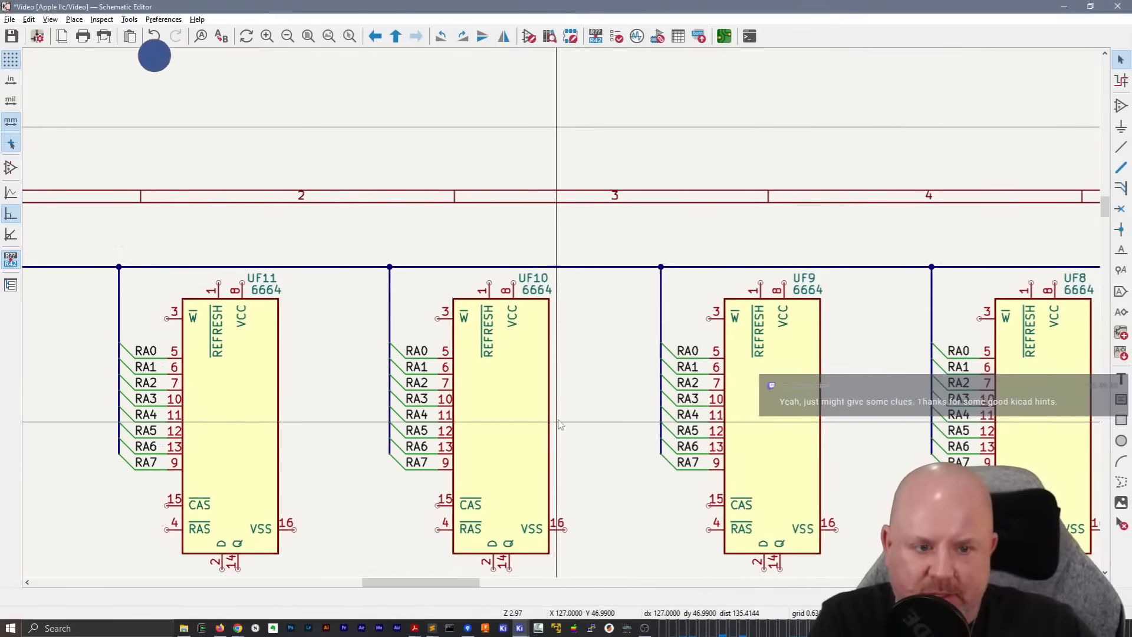
{"action": "middle_click_drag", "start_coordinate": [560, 309], "coordinate": [365, 319]}
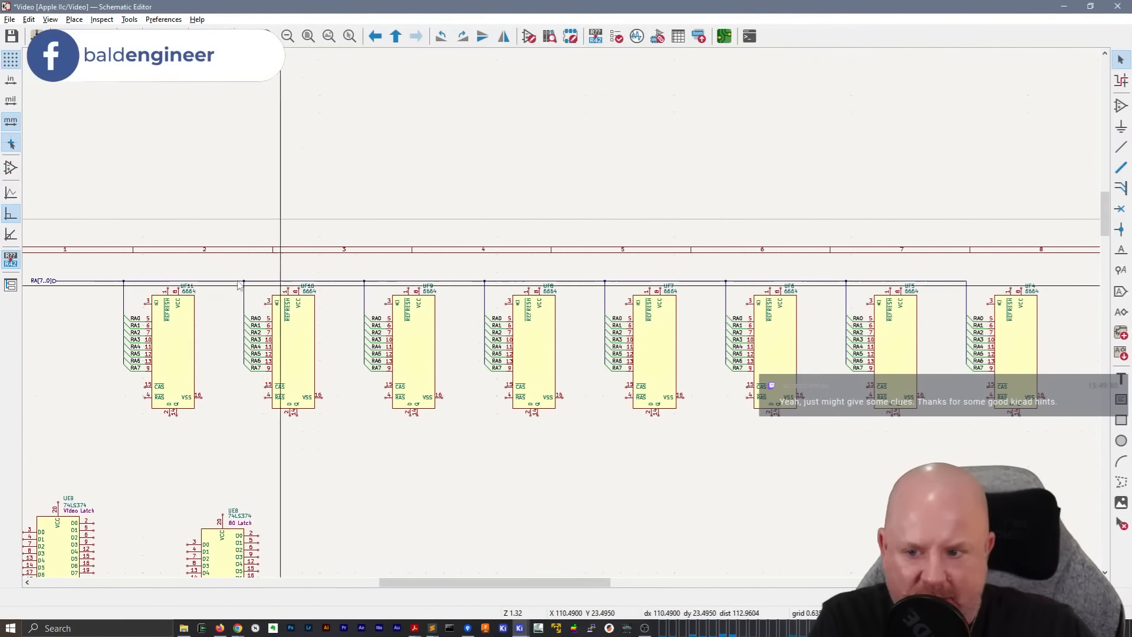
{"action": "key", "text": "m"}
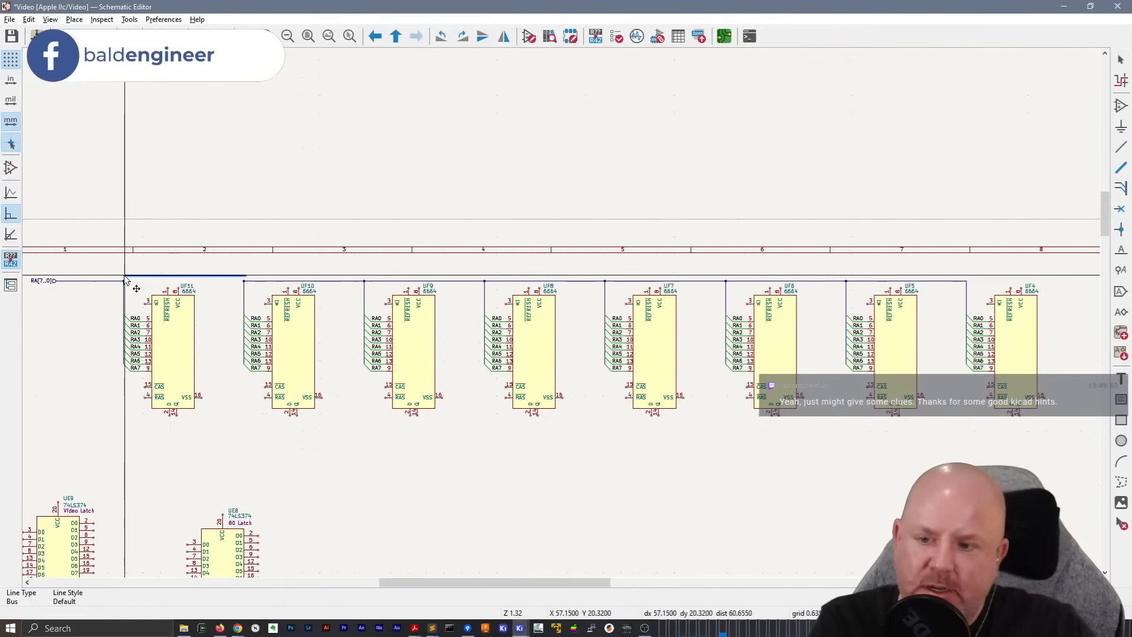
{"action": "left_click", "coordinate": [125, 281]}
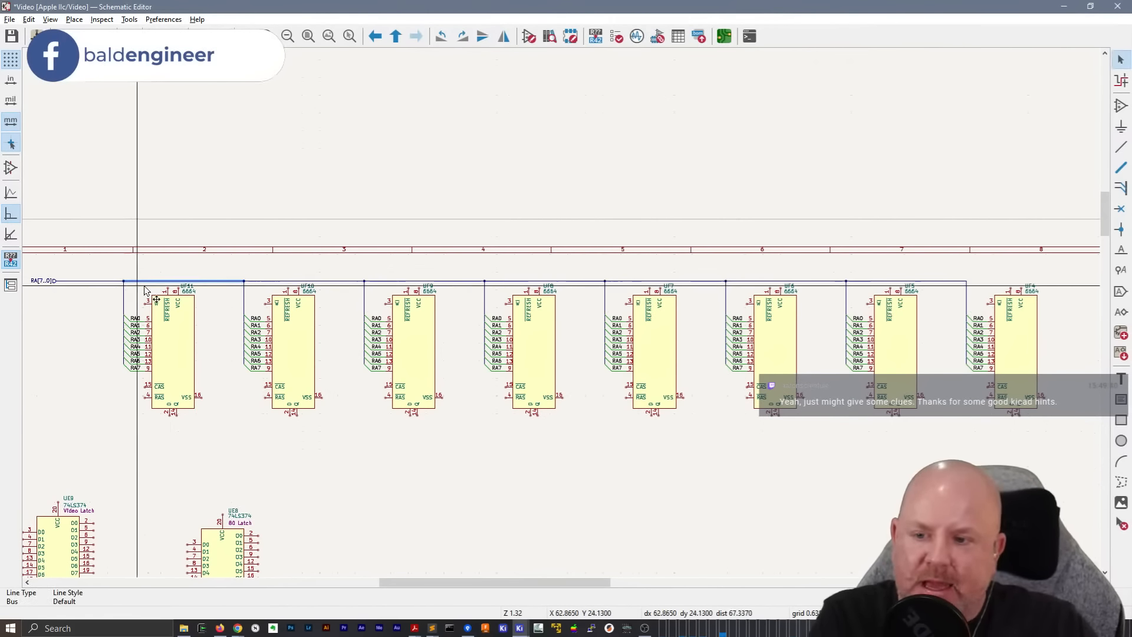
{"action": "left_click", "coordinate": [244, 276]}
{"action": "left_click", "coordinate": [268, 282]}
{"action": "key", "text": "g"}
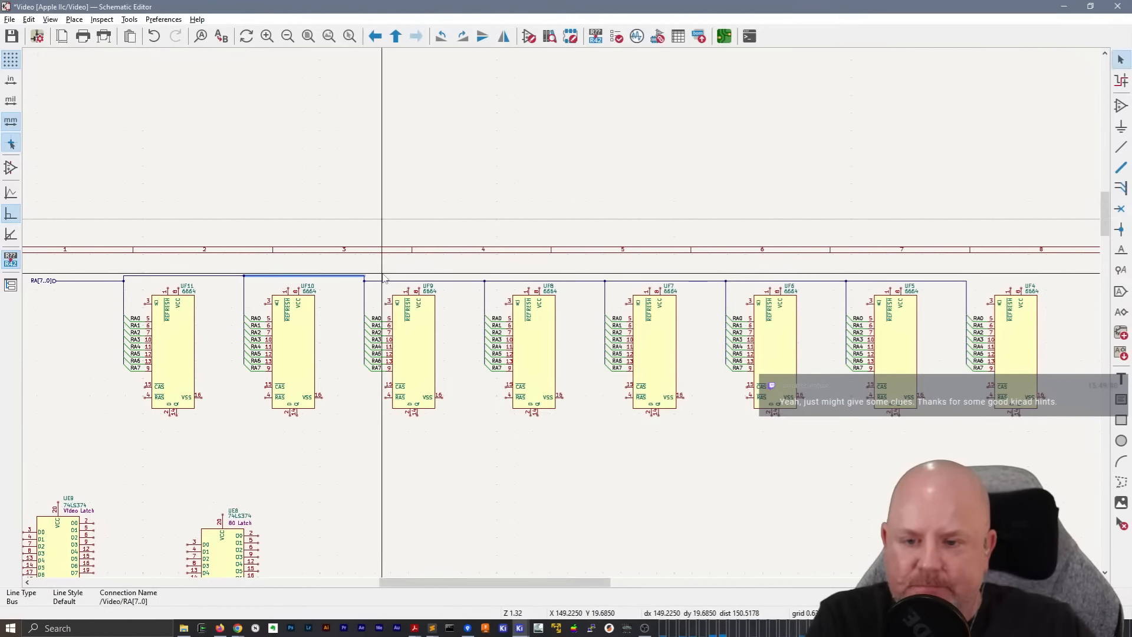
Raise the horizontal bus segments between UF9, UF8 and UF7 level with the already raised part
{"action": "scroll", "coordinate": [381, 277], "scroll_direction": "up", "scroll_amount": 2}
{"action": "left_click", "coordinate": [561, 319]}
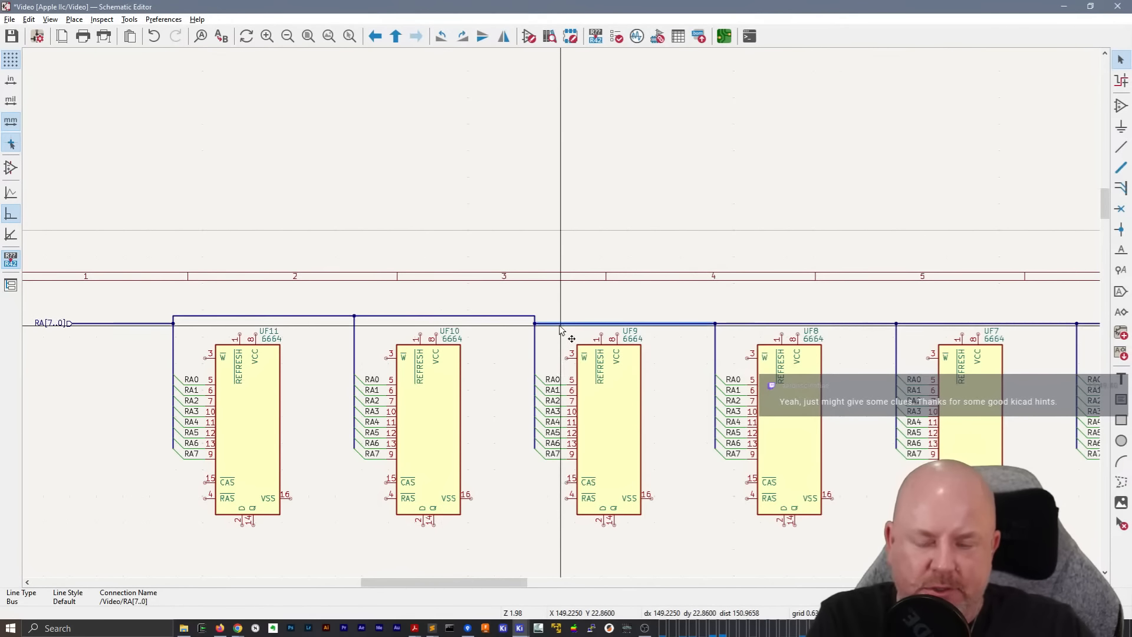
{"action": "left_click", "coordinate": [538, 324]}
{"action": "key", "text": "g"}
{"action": "left_click", "coordinate": [533, 320]}
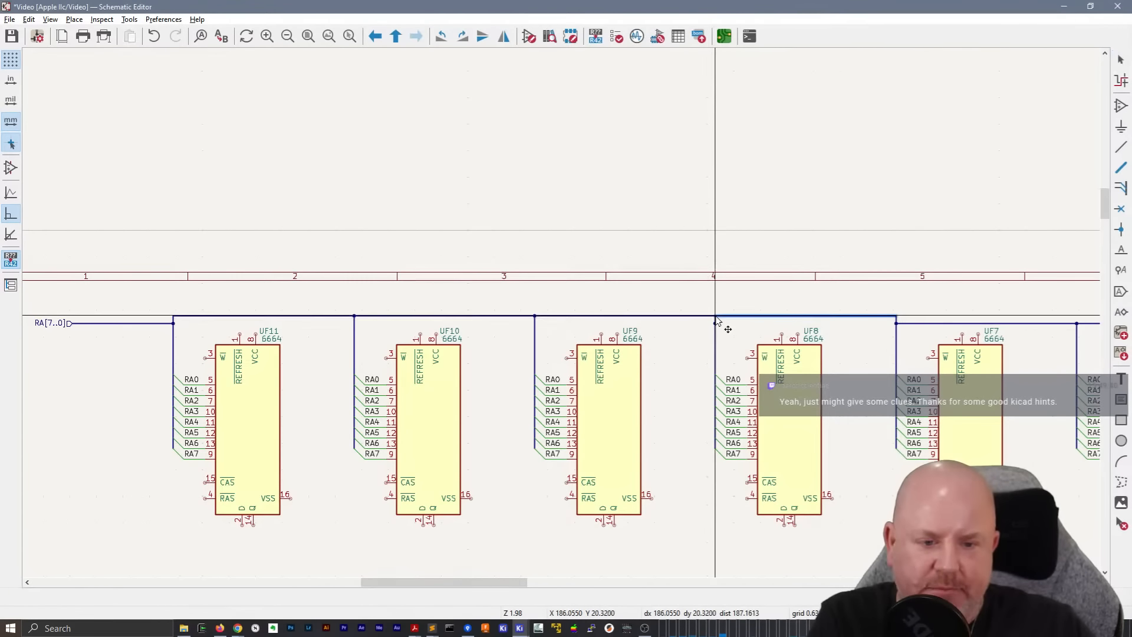
{"action": "left_click", "coordinate": [715, 319]}
Raise the remaining horizontal bus segments from UF7 through UF6 and UF5 to UF4 to the same height
{"action": "middle_click_drag", "start_coordinate": [905, 306], "coordinate": [418, 312]}
{"action": "left_click", "coordinate": [533, 331]}
{"action": "key", "text": "g"}
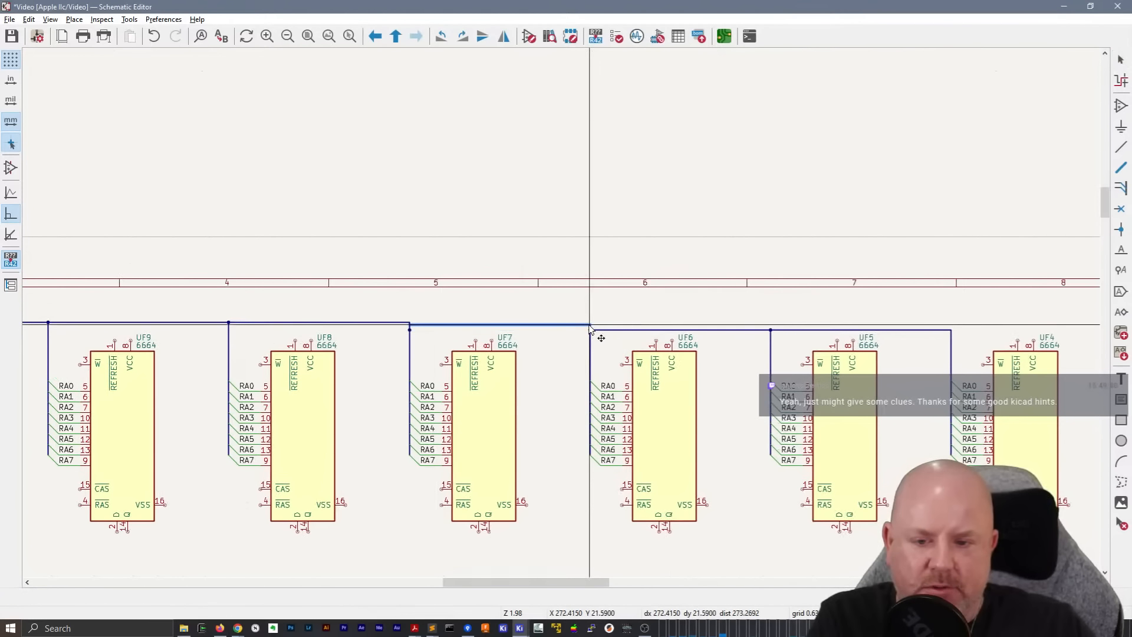
{"action": "left_click", "coordinate": [589, 324]}
{"action": "left_click", "coordinate": [593, 330]}
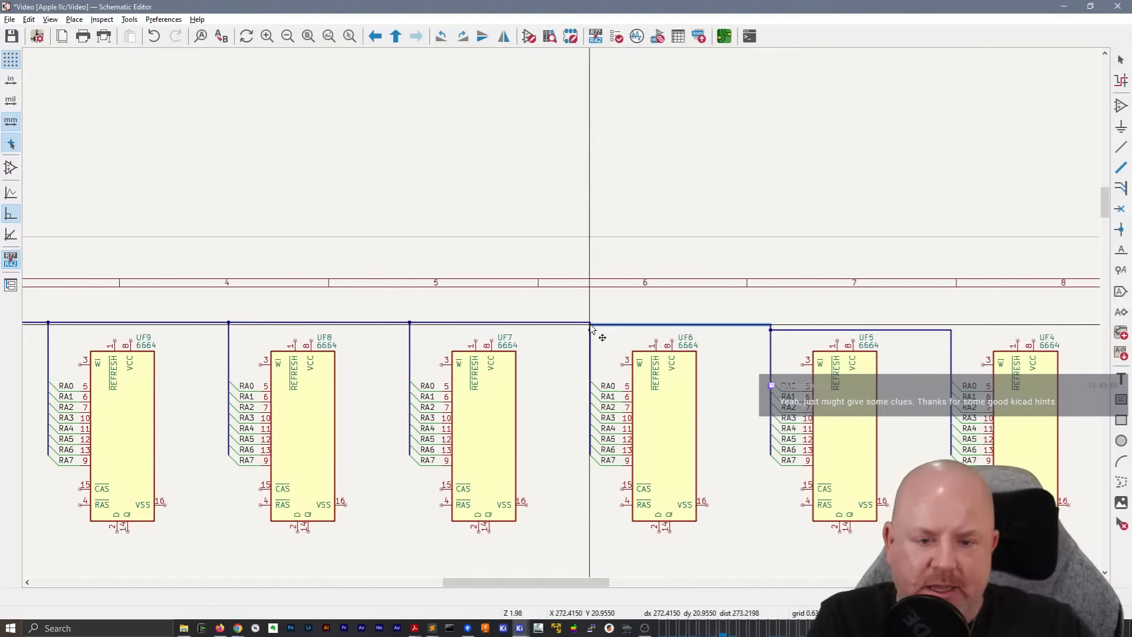
{"action": "key", "text": "g"}
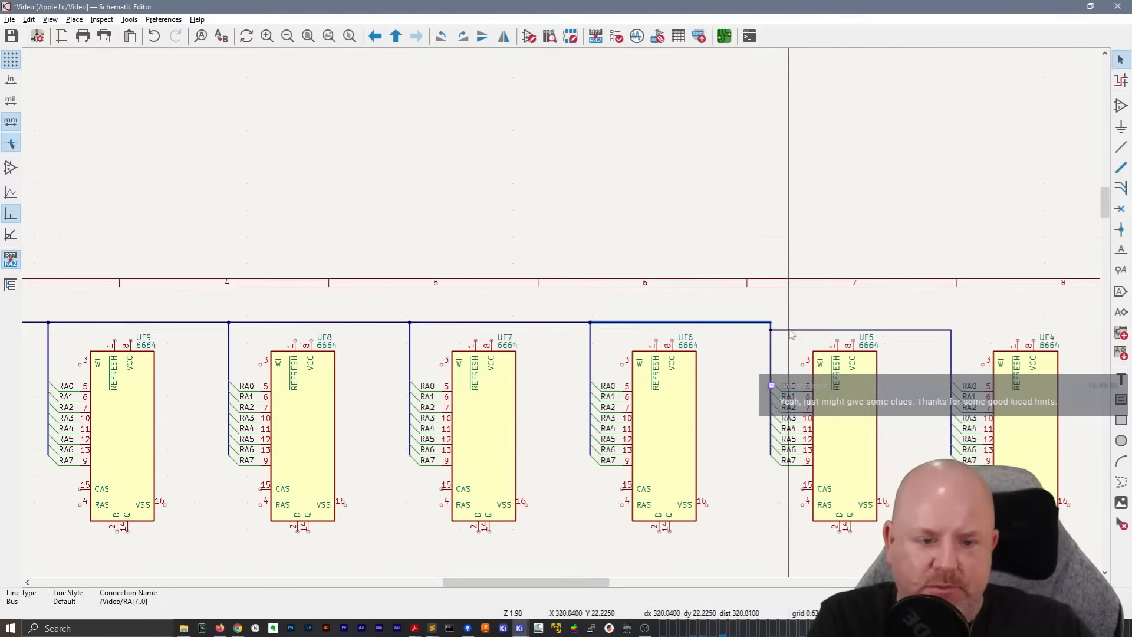
{"action": "left_click", "coordinate": [789, 331]}
{"action": "key", "text": "g"}
{"action": "left_click", "coordinate": [770, 322]}
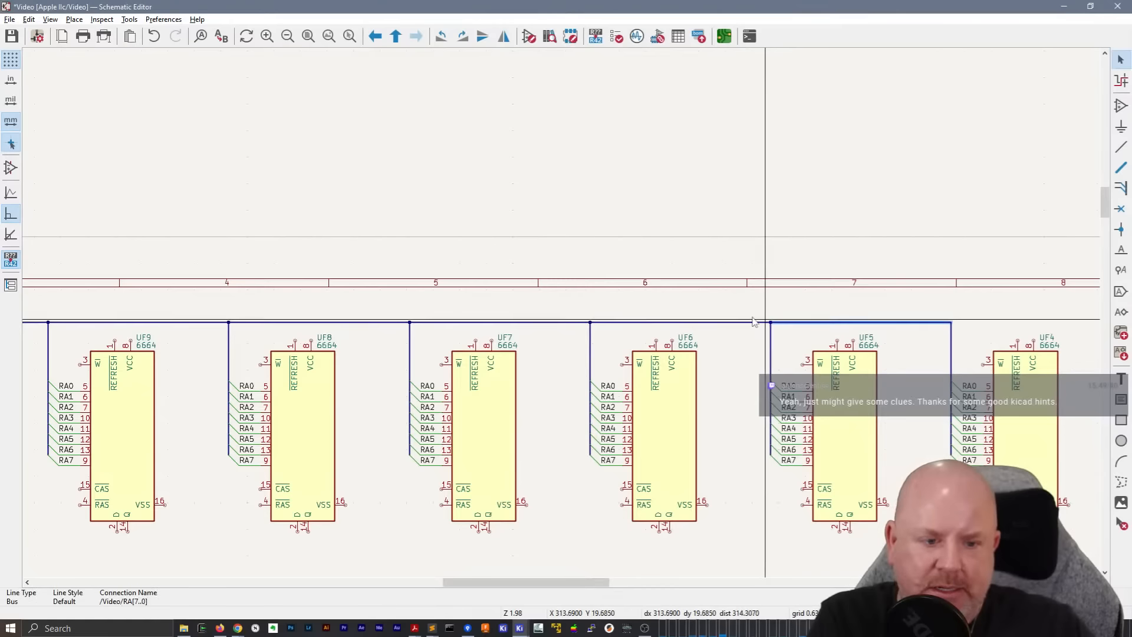
{"action": "left_click", "coordinate": [677, 289]}
Raise the bus segment carrying the RA[7..0] label so it lines up with the rest of the horizontal bus
{"action": "middle_click_drag", "start_coordinate": [384, 262], "coordinate": [563, 230]}
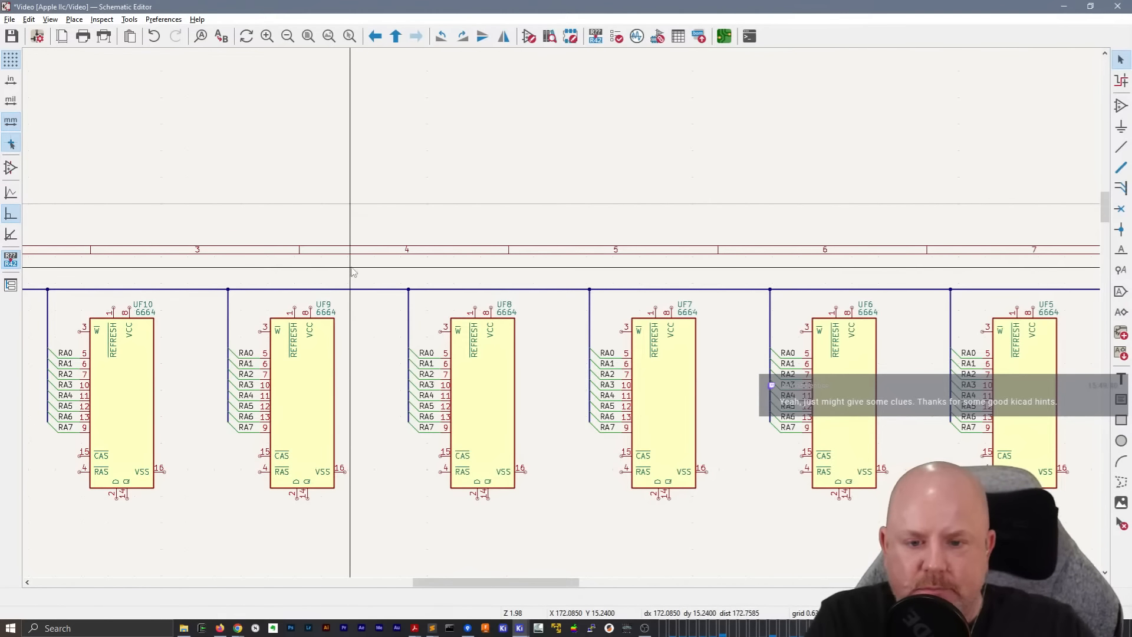
{"action": "scroll", "coordinate": [563, 318], "scroll_direction": "down", "scroll_amount": 3}
{"action": "scroll", "coordinate": [242, 305], "scroll_direction": "up", "scroll_amount": 6}
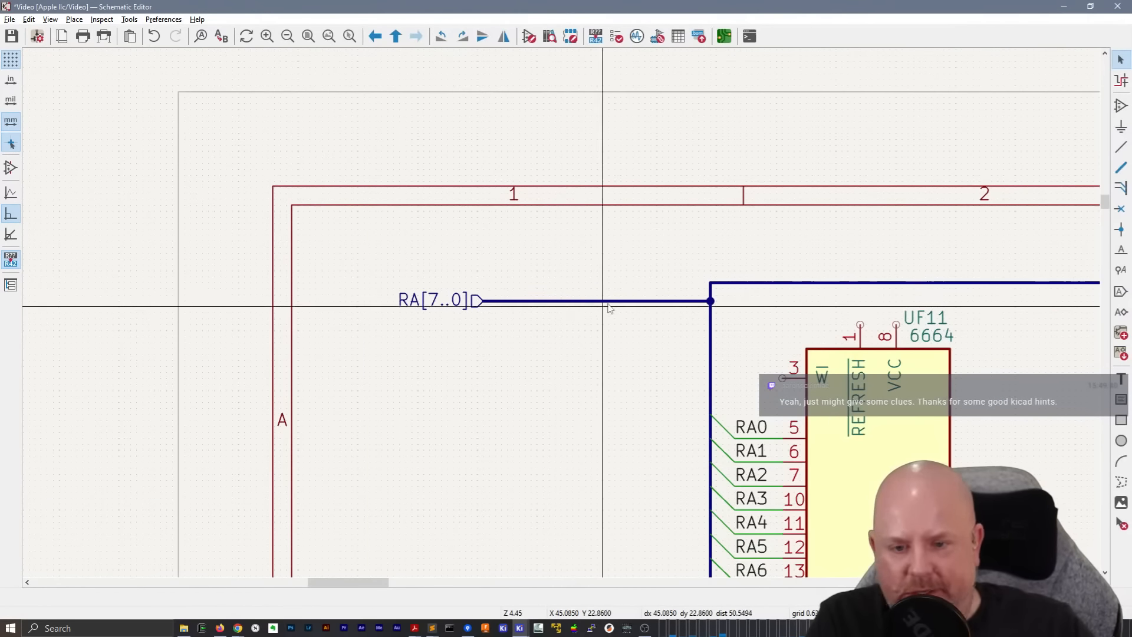
{"action": "left_click", "coordinate": [614, 302]}
{"action": "key", "text": "g"}
{"action": "left_click", "coordinate": [713, 289]}
{"action": "left_click", "coordinate": [650, 322]}
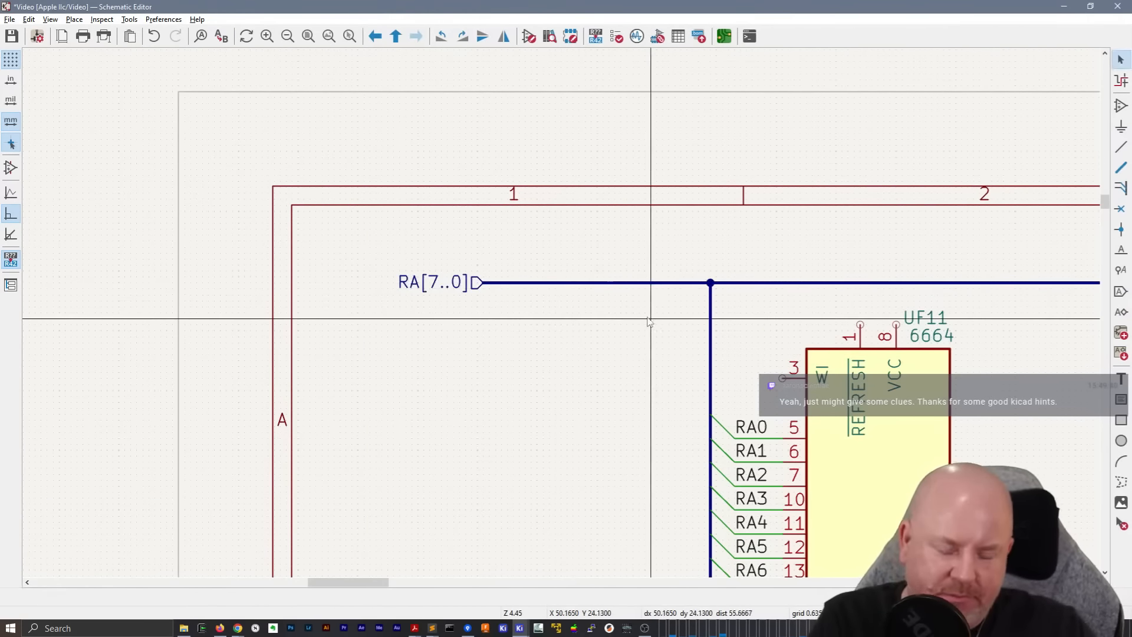
Open the CPU MMU IOU RAM sheet from the root sheet and examine how its 6664 RAM row is wired
{"action": "scroll", "coordinate": [650, 321], "scroll_direction": "down", "scroll_amount": 3}
{"action": "middle_click_drag", "start_coordinate": [734, 320], "coordinate": [662, 320]}
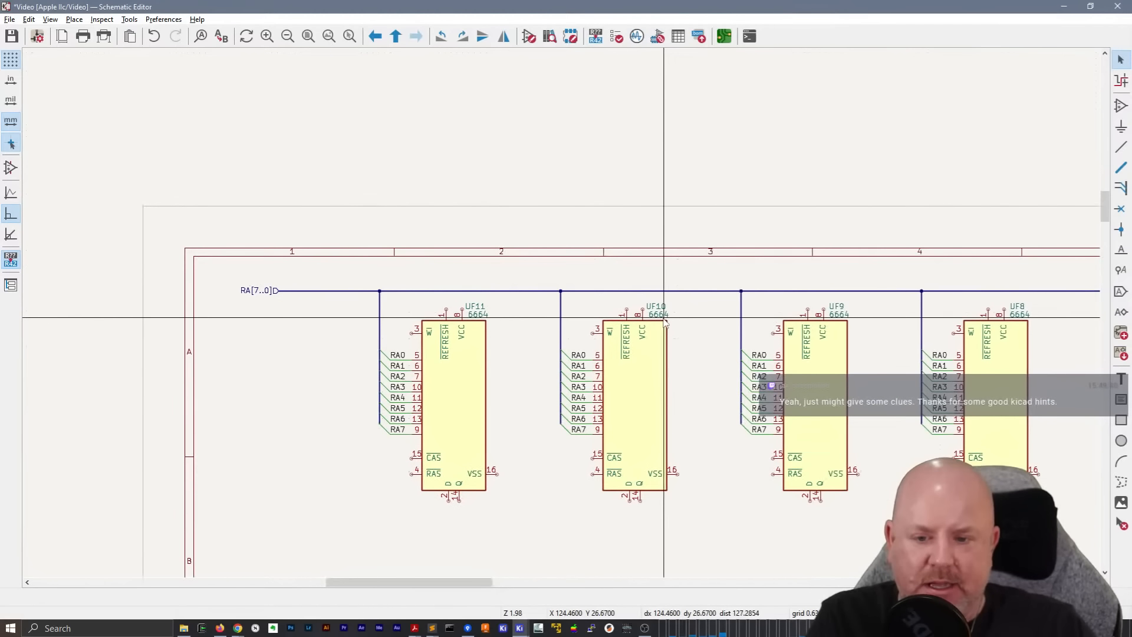
{"action": "key", "text": "alt+Tab"}
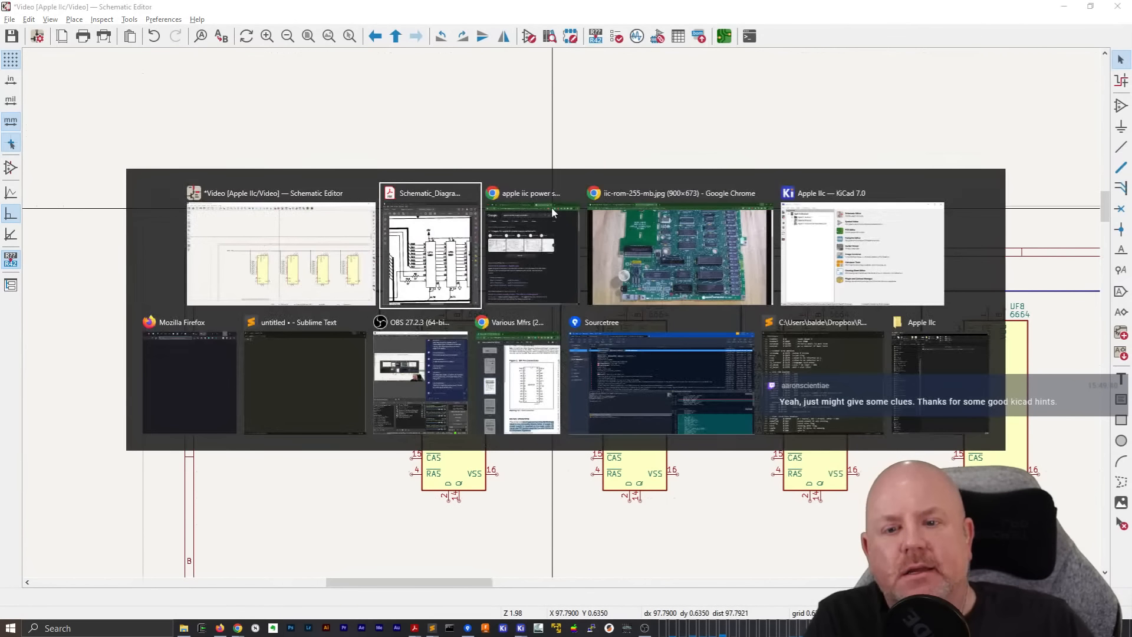
{"action": "key", "text": "Escape"}
{"action": "right_click", "coordinate": [617, 155]}
{"action": "left_click", "coordinate": [649, 166]}
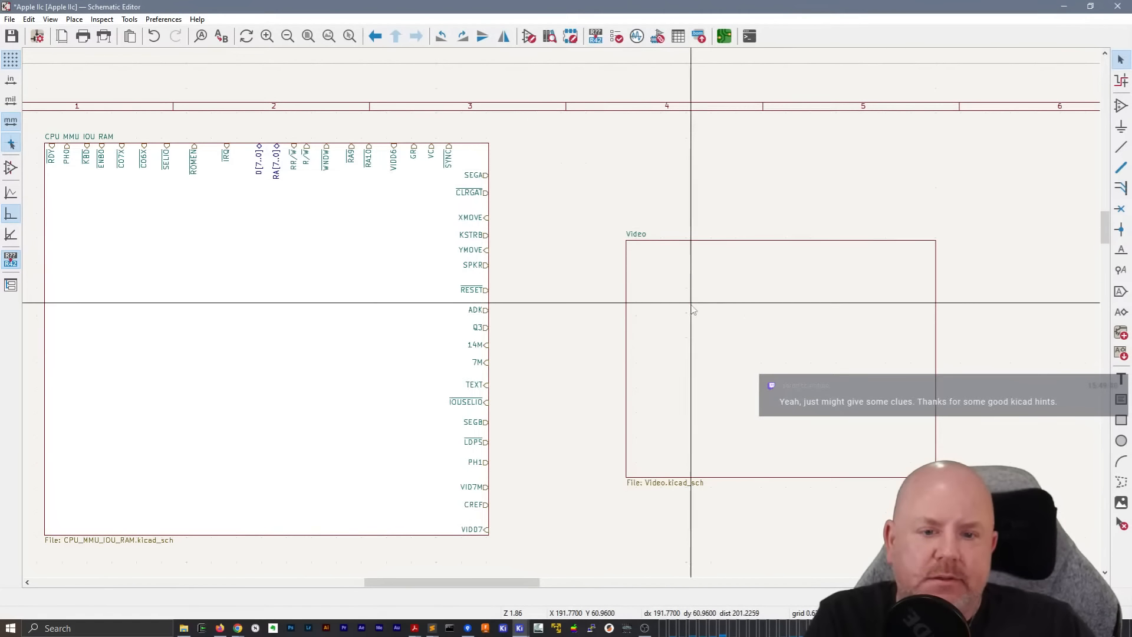
{"action": "left_click", "coordinate": [429, 292]}
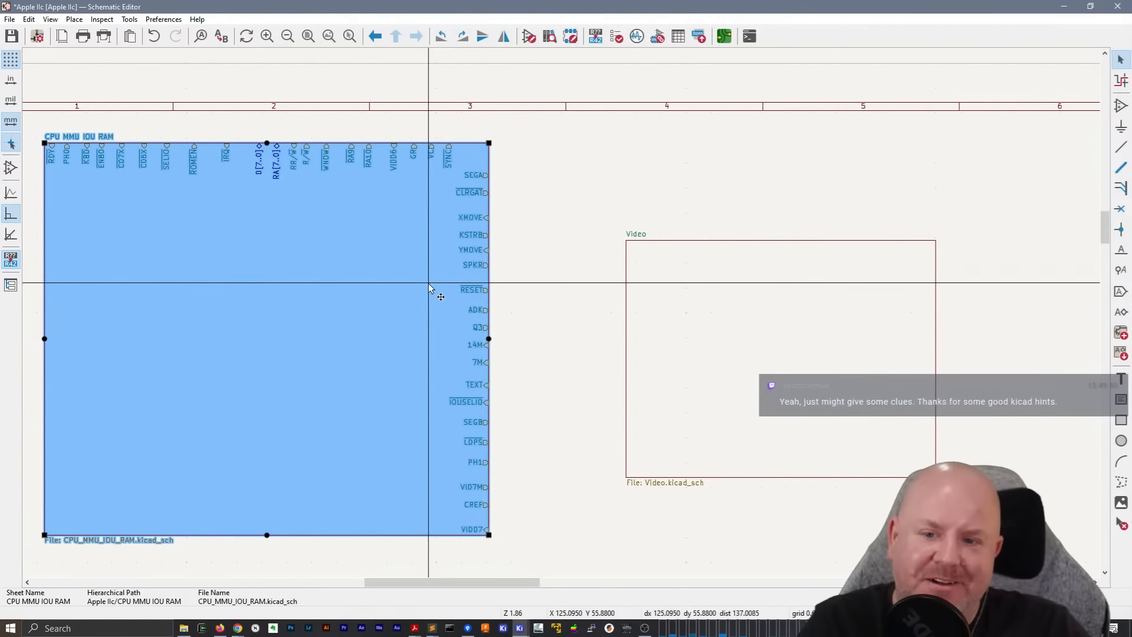
{"action": "double_click", "coordinate": [429, 289]}
{"action": "scroll", "coordinate": [563, 319], "scroll_direction": "up", "scroll_amount": 4}
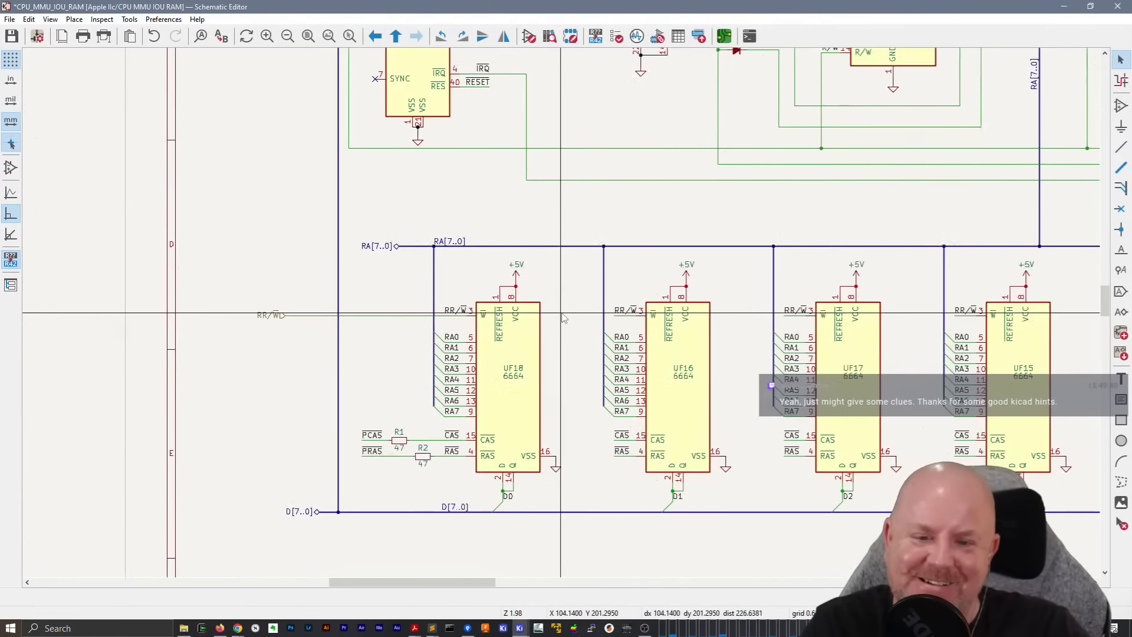
{"action": "middle_click_drag", "start_coordinate": [617, 394], "coordinate": [490, 319]}
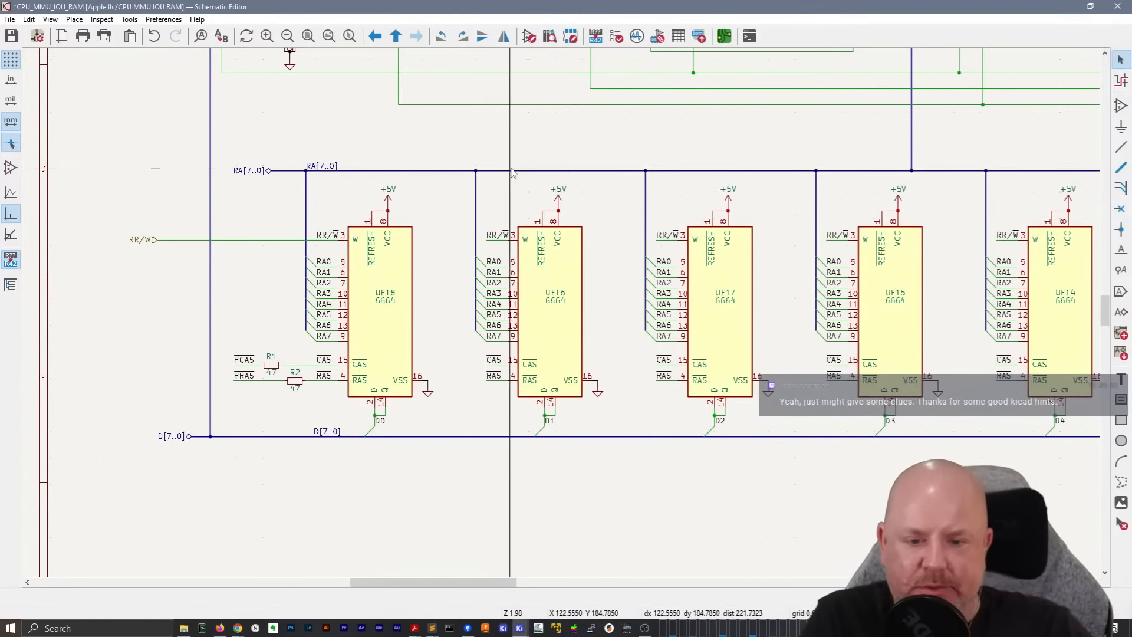
Return to the Video sheet through the root sheet and restore the editor window beside the PDF schematic
{"action": "right_click", "coordinate": [595, 188]}
{"action": "left_click", "coordinate": [606, 196]}
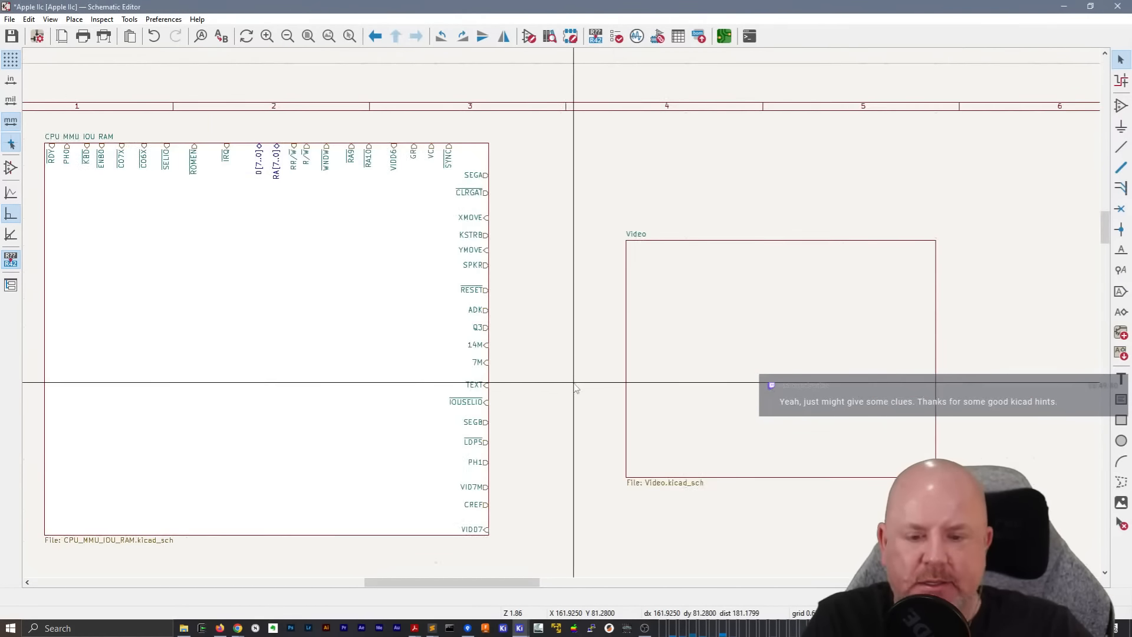
{"action": "double_click", "coordinate": [697, 369]}
{"action": "double_click", "coordinate": [615, 9]}
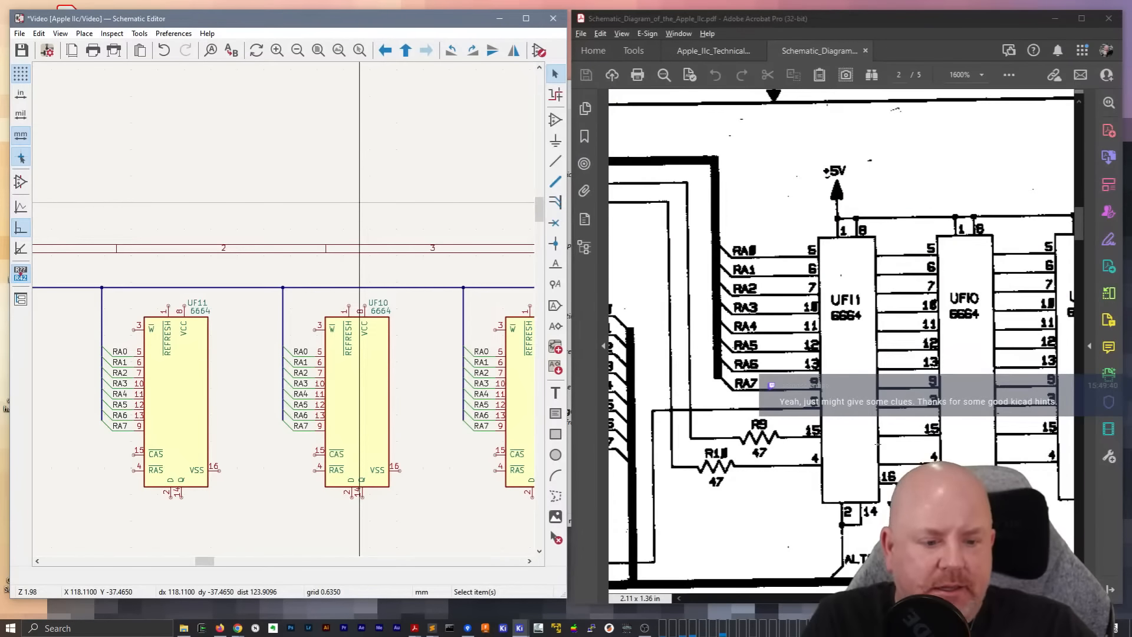
Open the CPU MMU IOU RAM sheet from the root sheet and copy UF18's D0-labelled wiring that joins pins 2 and 14
{"action": "scroll", "coordinate": [894, 354], "scroll_direction": "down", "scroll_amount": 3}
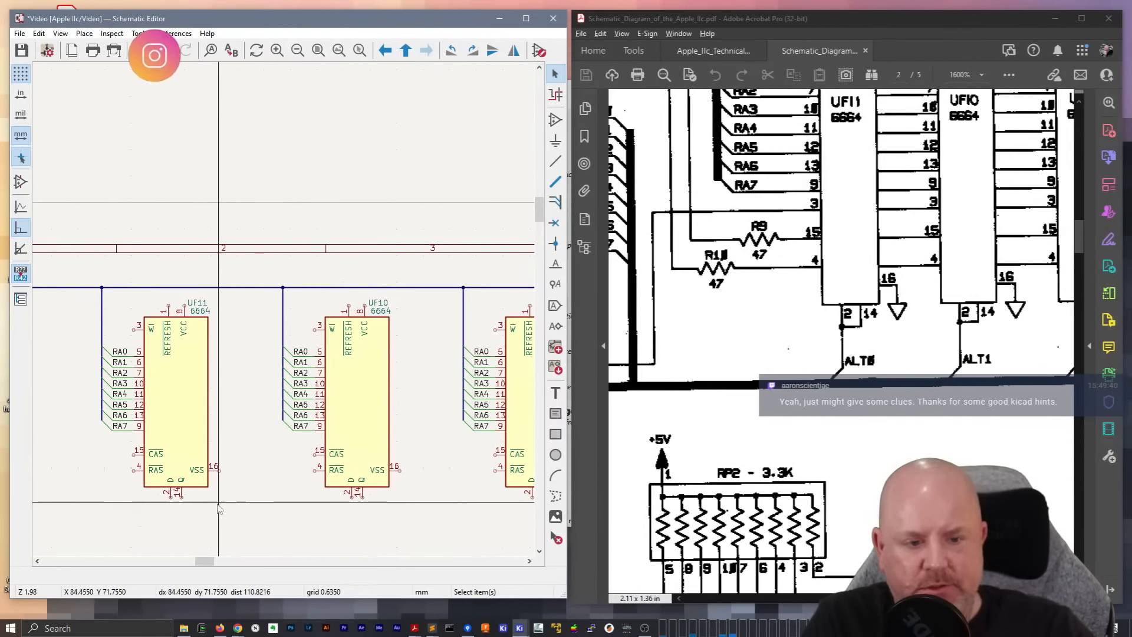
{"action": "middle_click_drag", "start_coordinate": [211, 524], "coordinate": [322, 381]}
{"action": "scroll", "coordinate": [322, 381], "scroll_direction": "up", "scroll_amount": 2}
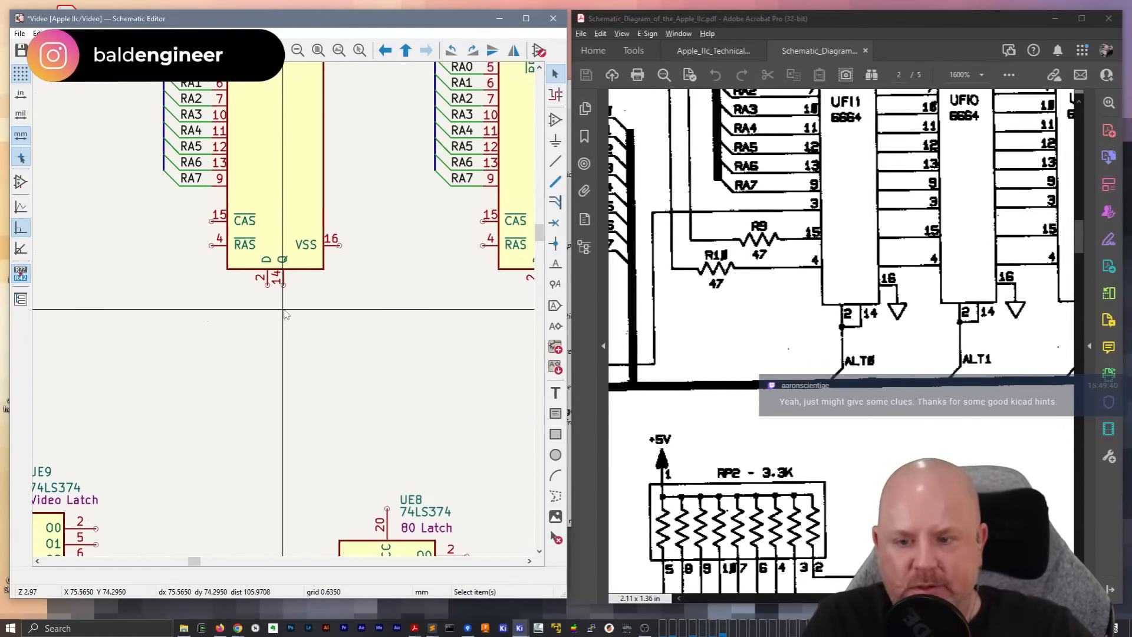
{"action": "scroll", "coordinate": [285, 314], "scroll_direction": "down", "scroll_amount": 1}
{"action": "right_click", "coordinate": [380, 258]}
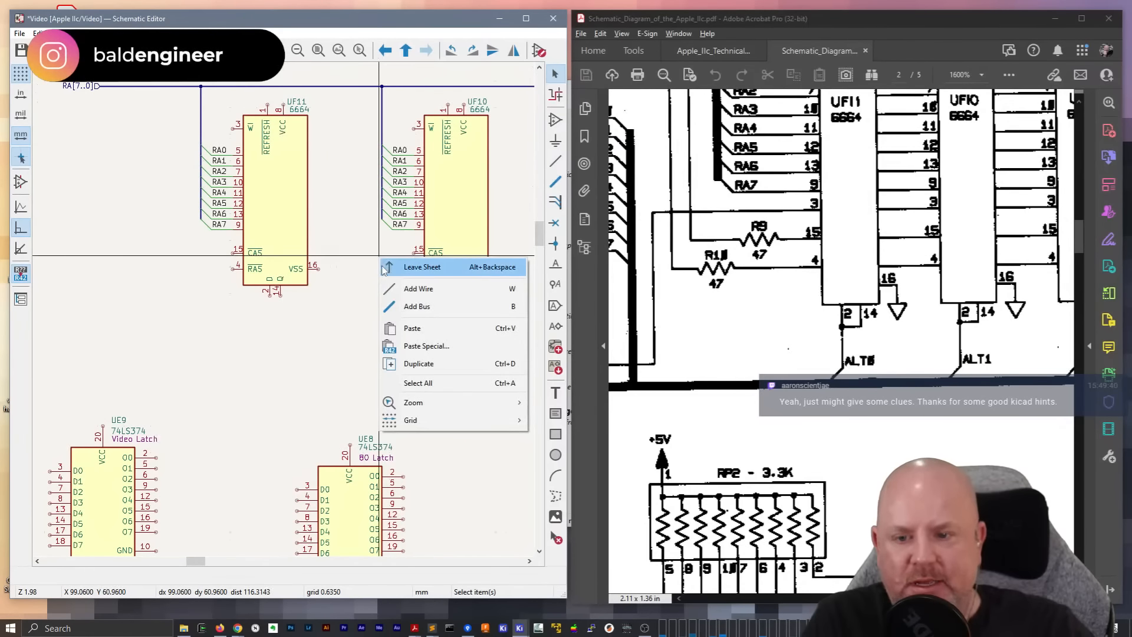
{"action": "left_click", "coordinate": [401, 267]}
{"action": "double_click", "coordinate": [169, 249]}
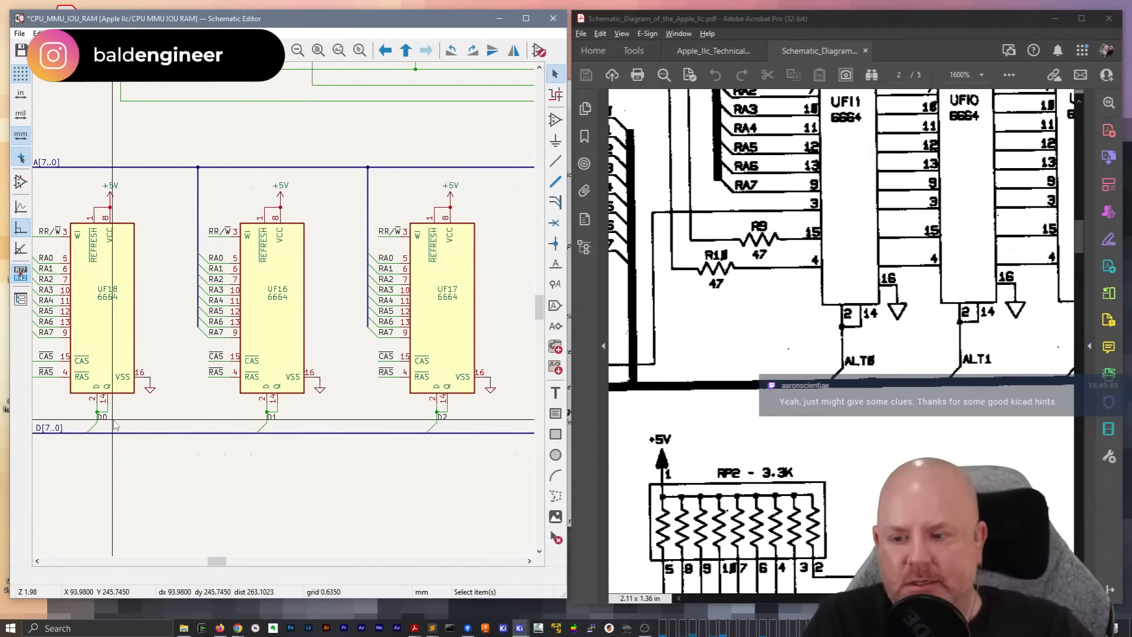
{"action": "scroll", "coordinate": [193, 263], "scroll_direction": "up", "scroll_amount": 5}
{"action": "mouse_move", "coordinate": [191, 257]}
{"action": "left_mouse_down"}
{"action": "mouse_move", "coordinate": [329, 341]}
{"action": "mouse_move", "coordinate": [183, 269]}
{"action": "left_mouse_up"}
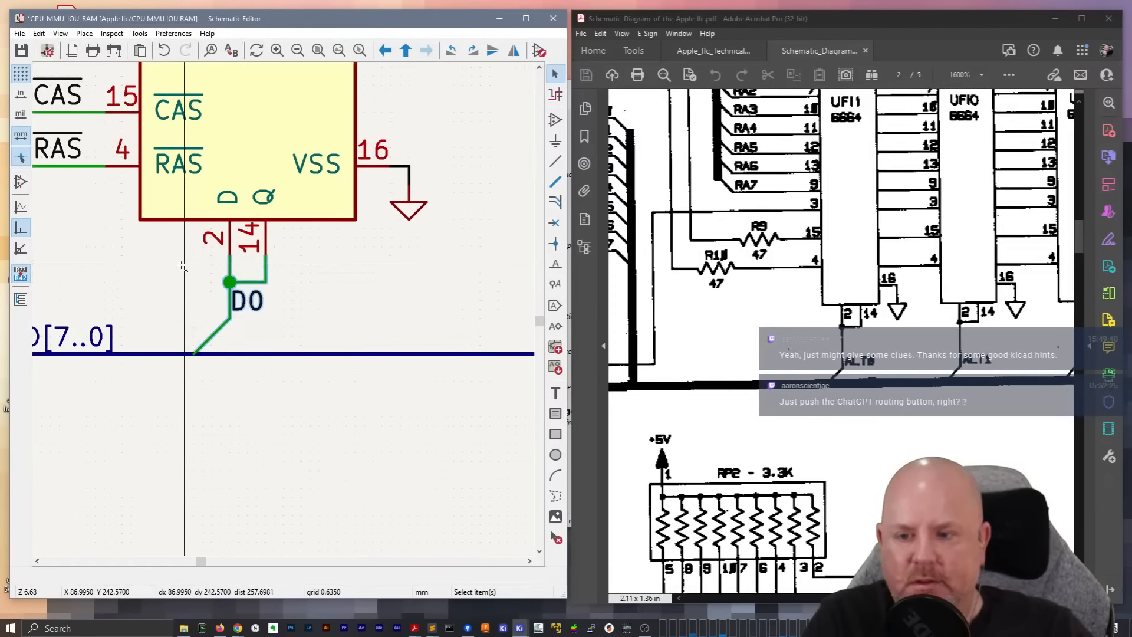
Return to the Video sheet through the root sheet and paste the copied D0 wiring onto pins 2 and 14 of UF11
{"action": "right_click", "coordinate": [433, 243]}
{"action": "left_click", "coordinate": [457, 250]}
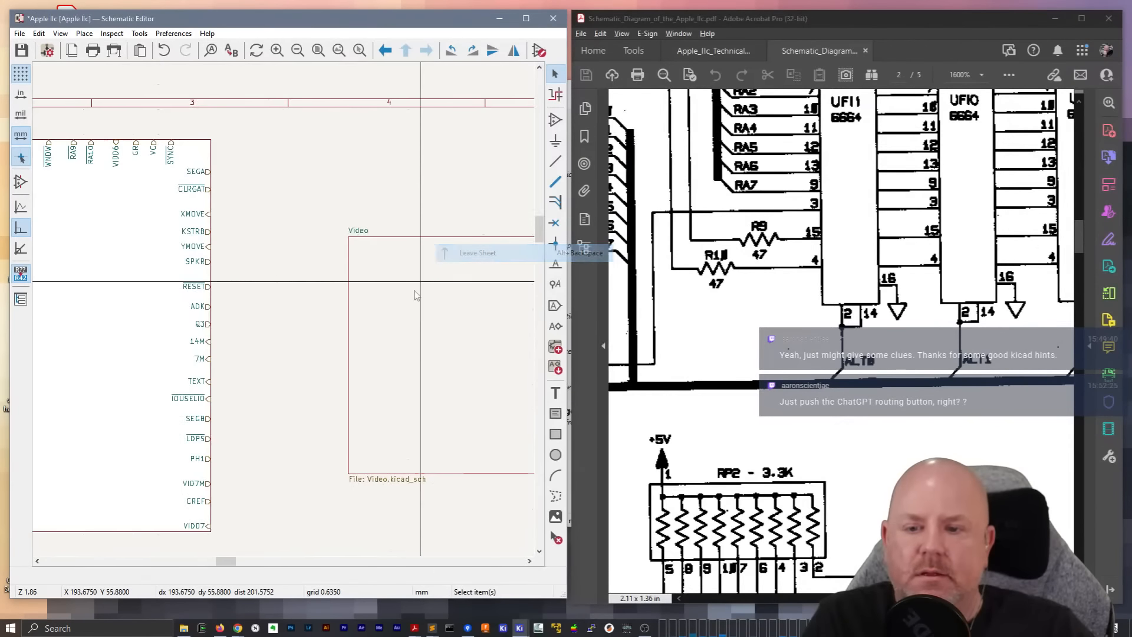
{"action": "double_click", "coordinate": [402, 329]}
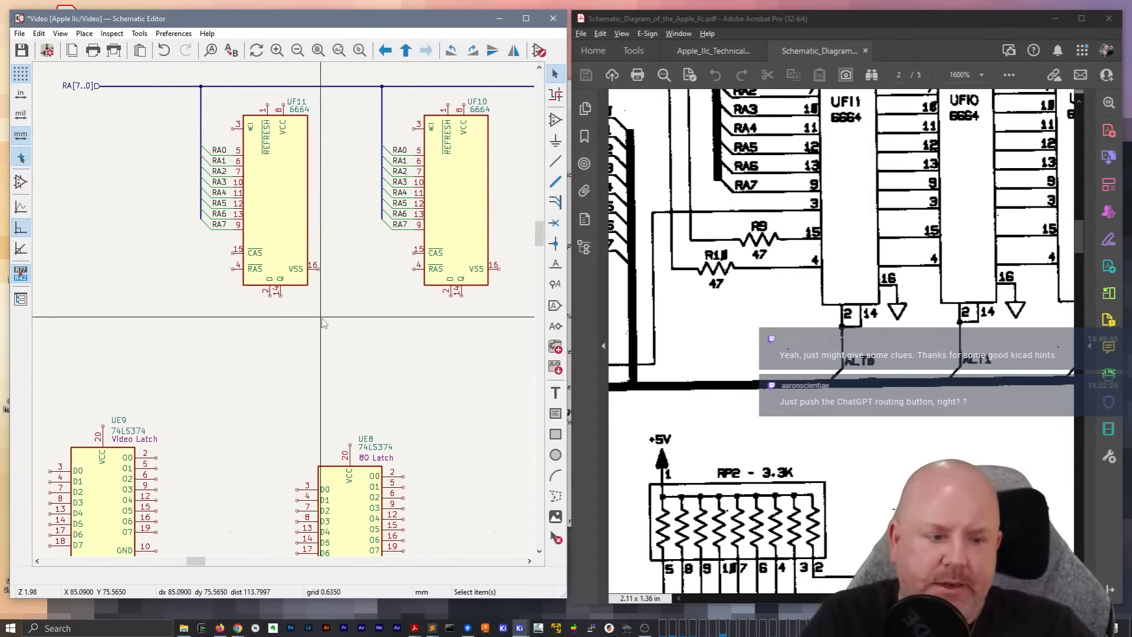
{"action": "scroll", "coordinate": [302, 332], "scroll_direction": "up", "scroll_amount": 2}
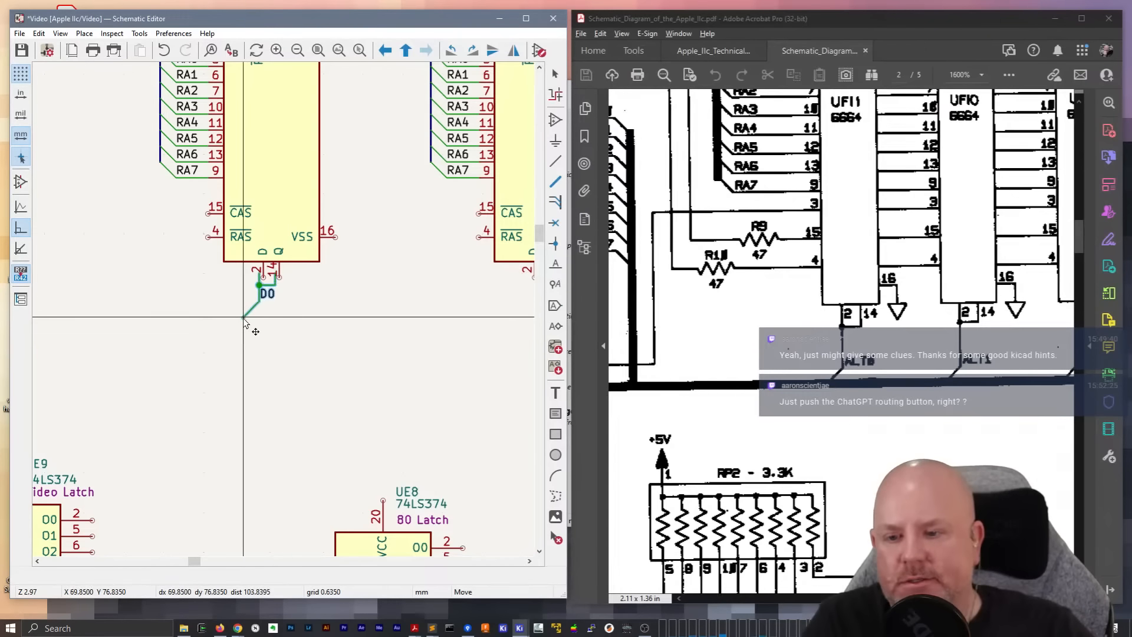
{"action": "left_click", "coordinate": [267, 298]}
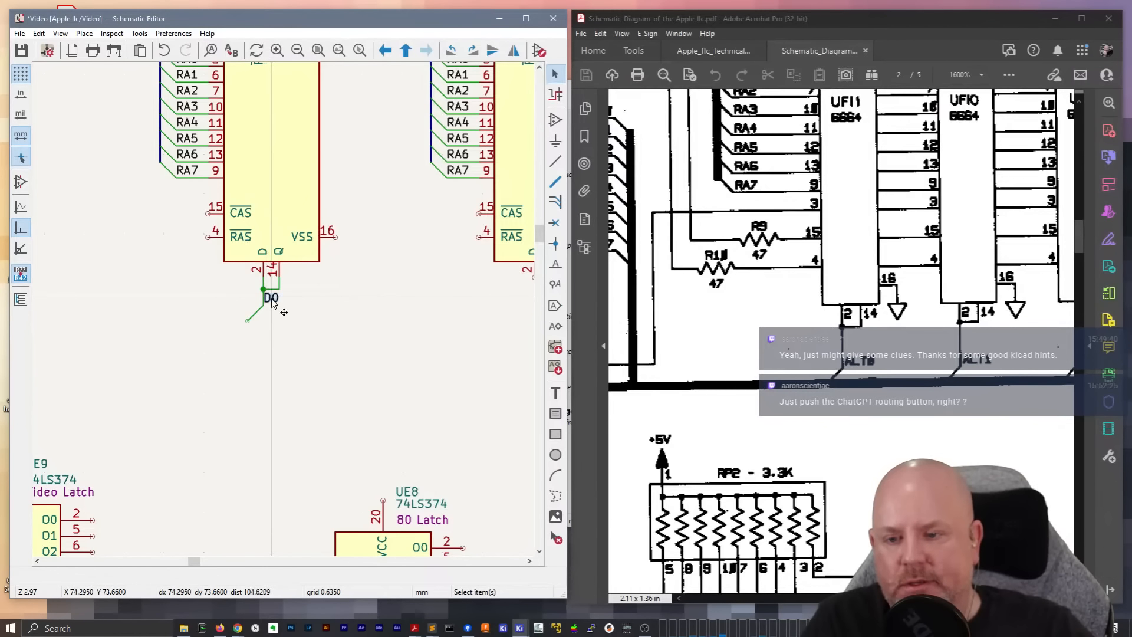
Remove the D0 label from UF11's wiring and duplicate the remaining wires onto pins 2 and 14 of UF10, UF9 and UF8
{"action": "left_click_drag", "start_coordinate": [305, 334], "coordinate": [235, 293]}
{"action": "key", "text": "ctrl+d"}
{"action": "middle_click_drag", "start_coordinate": [405, 325], "coordinate": [221, 315]}
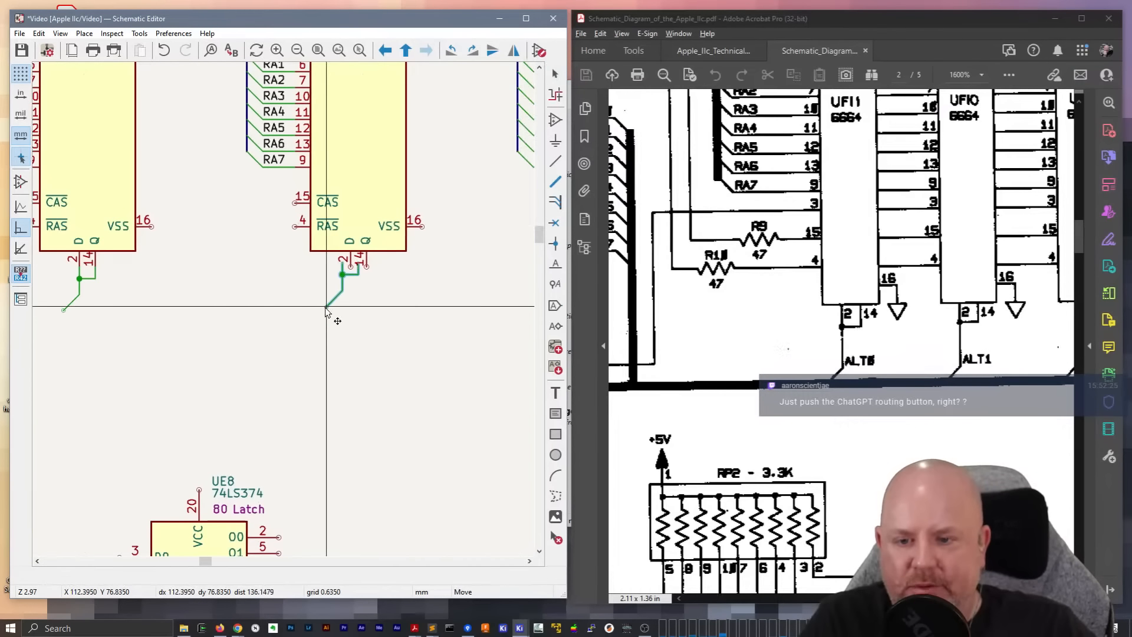
{"action": "middle_click_drag", "start_coordinate": [335, 313], "coordinate": [227, 278]}
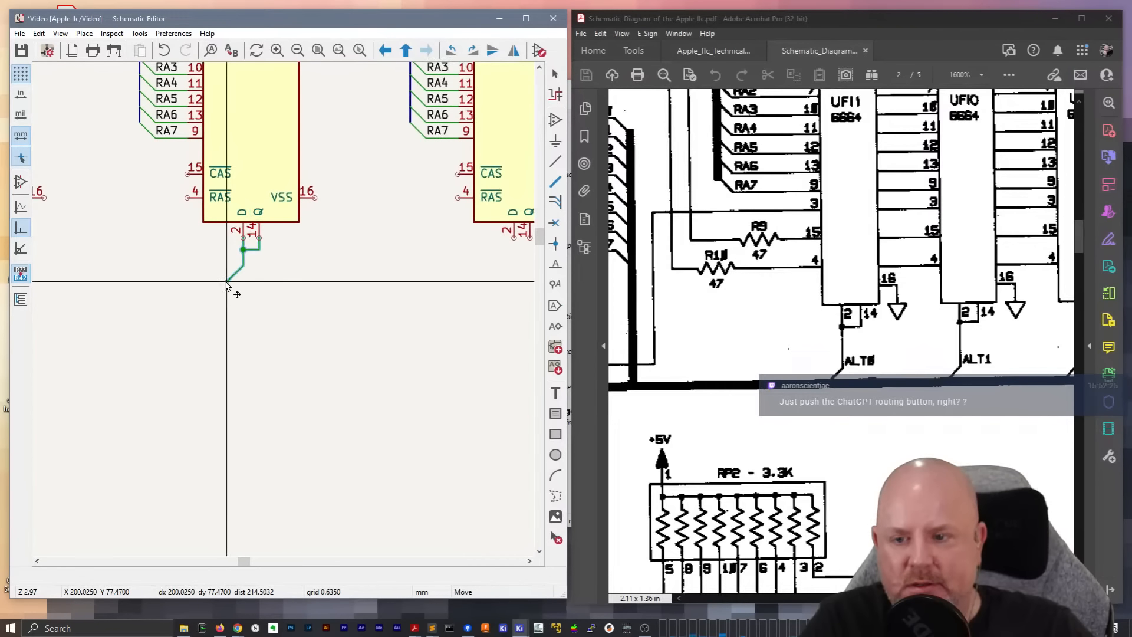
Paste the same D/Q joining wires onto pins 2 and 14 of UF7 and UF6
{"action": "key", "text": "Escape"}
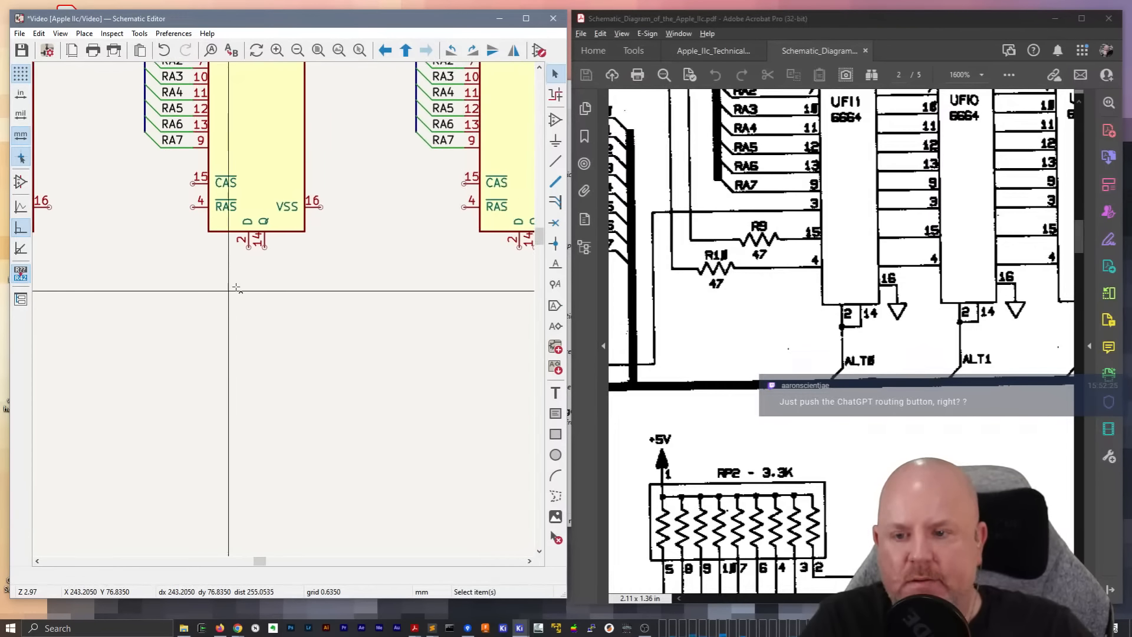
{"action": "key", "text": "ctrl+v"}
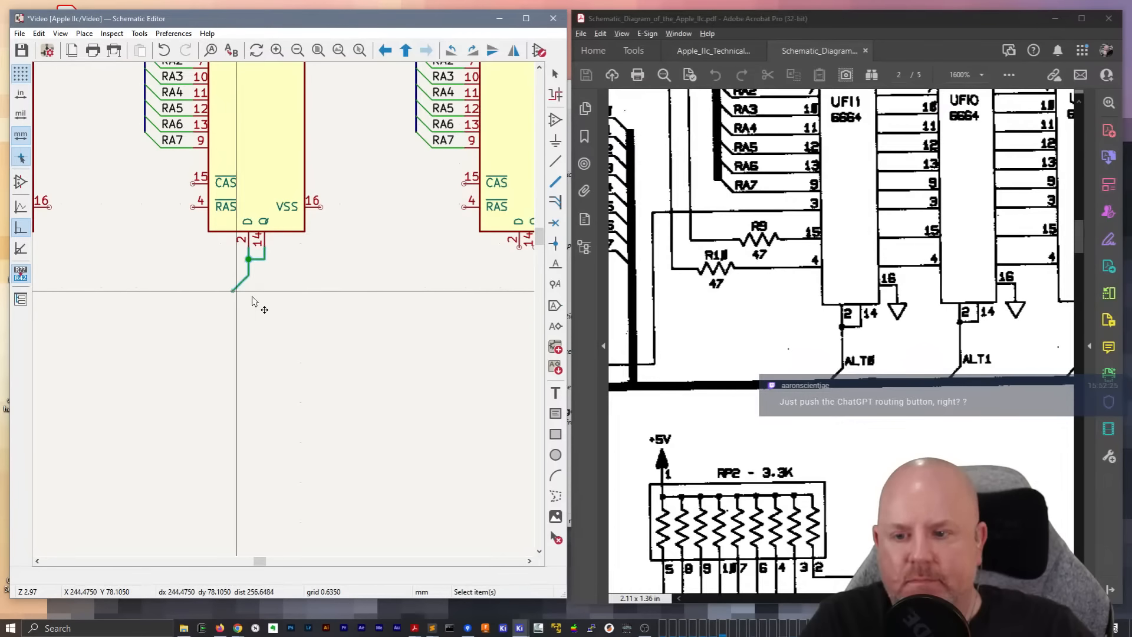
{"action": "middle_click_drag", "start_coordinate": [375, 295], "coordinate": [148, 313]}
{"action": "key", "text": "ctrl+v"}
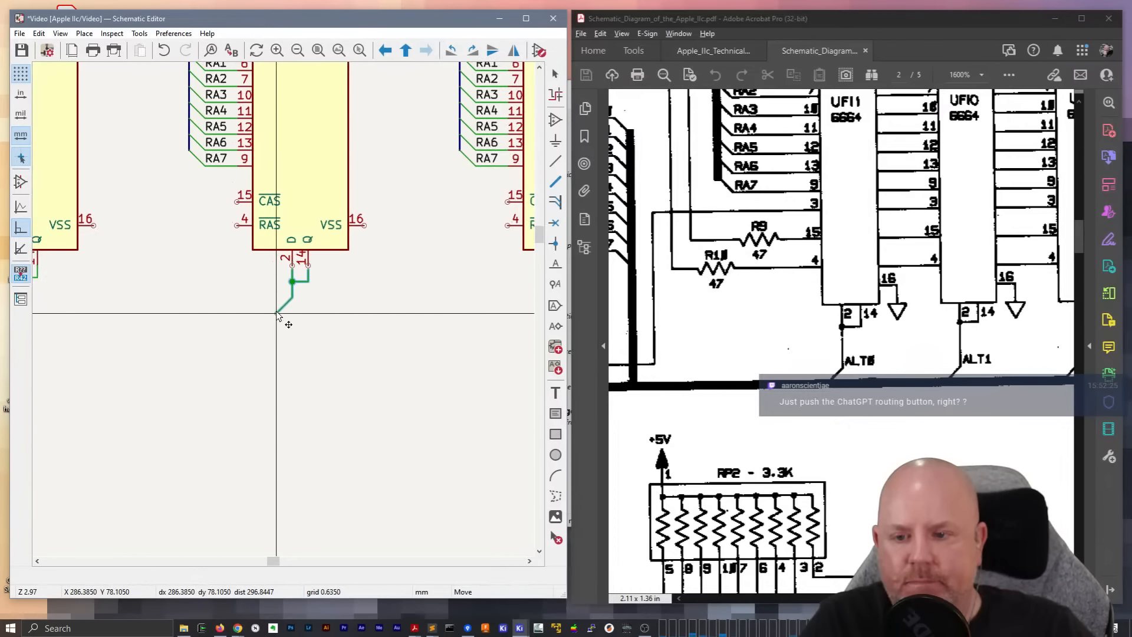
{"action": "left_click", "coordinate": [277, 309]}
Paste the D/Q joining wires onto pins 2 and 14 of the last two RAM chips, UF5 and UF4
{"action": "middle_click_drag", "start_coordinate": [428, 299], "coordinate": [142, 304]}
{"action": "key", "text": "ctrl+v"}
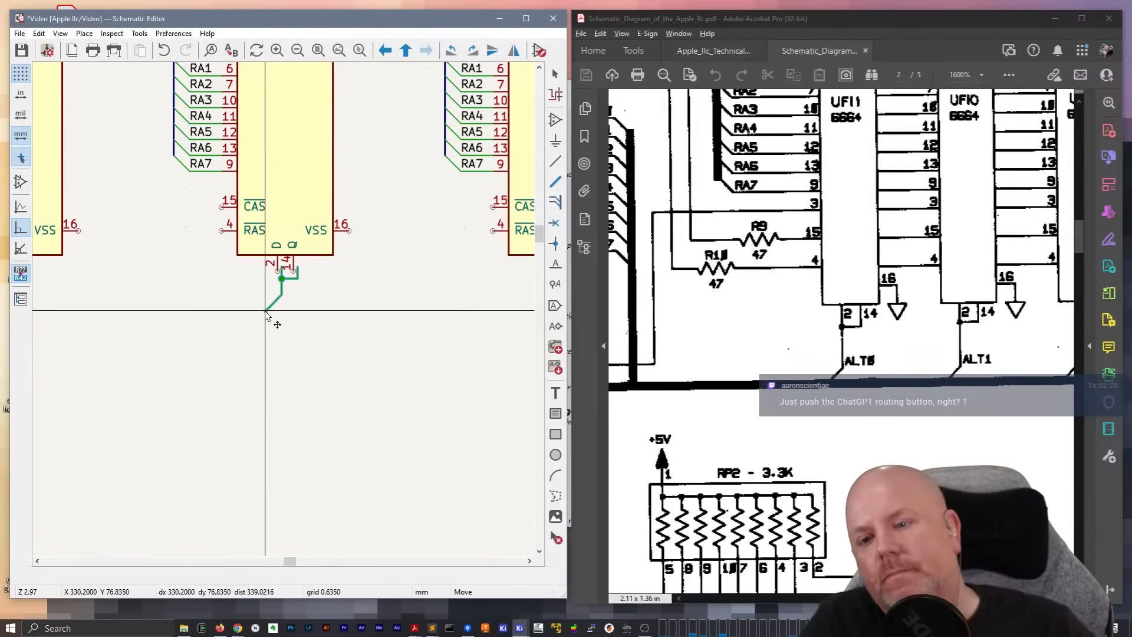
{"action": "left_click", "coordinate": [261, 315]}
{"action": "middle_click_drag", "start_coordinate": [494, 298], "coordinate": [172, 315]}
{"action": "key", "text": "ctrl+v"}
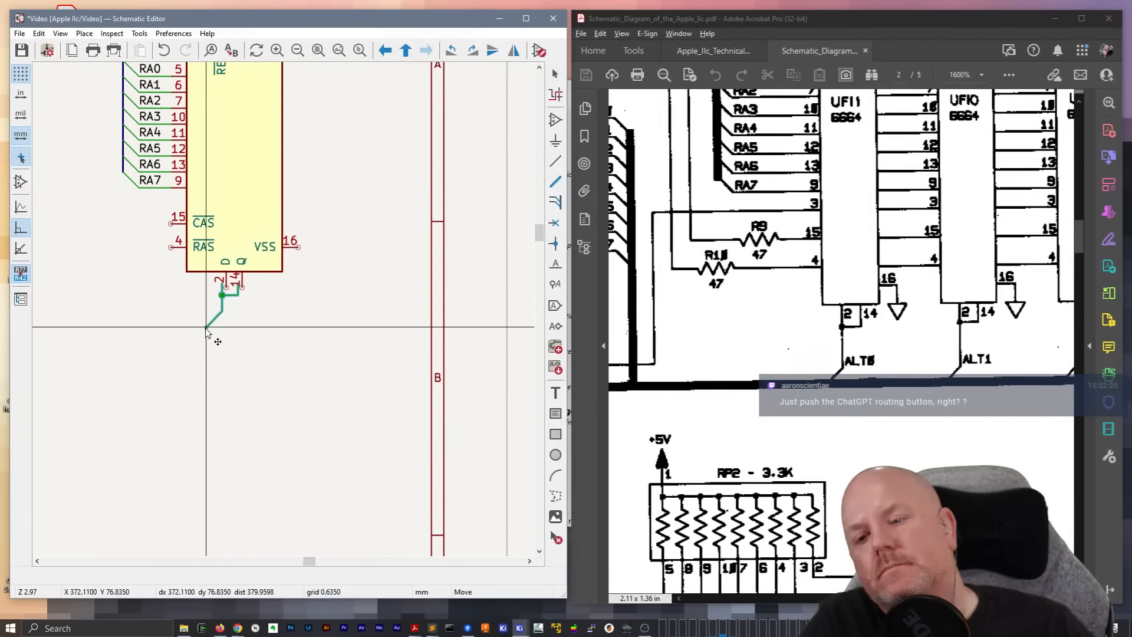
{"action": "left_click", "coordinate": [210, 330]}
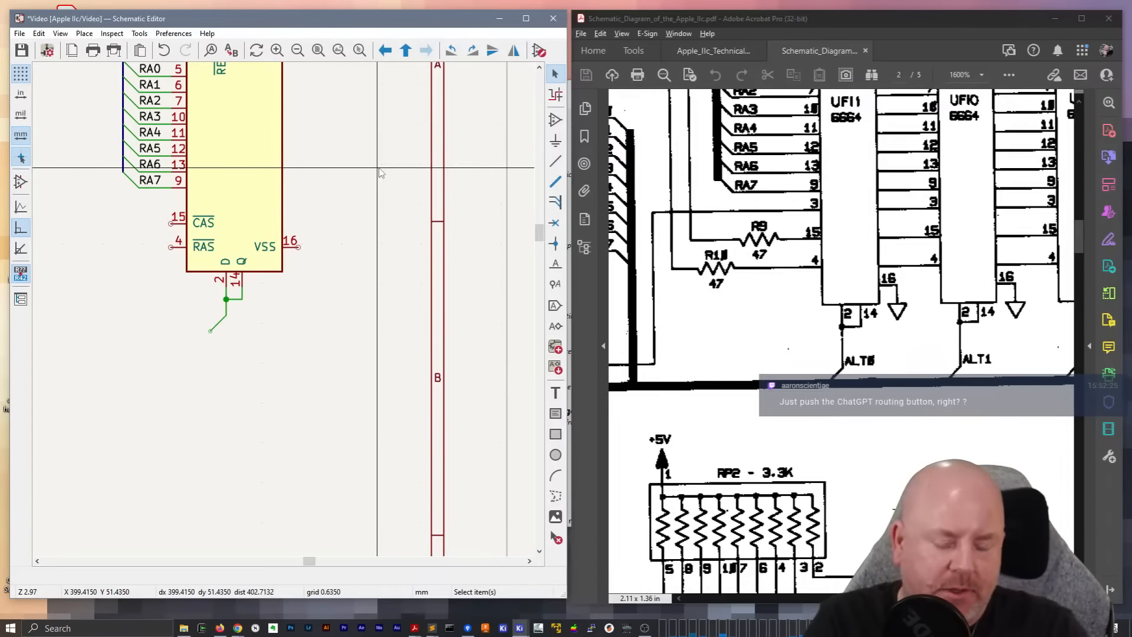
Place net labels ALT0 through ALT7 in a vertical column in the empty area beside UF4
{"action": "type", "text": "l"}
{"action": "type", "text": "ALT0"}
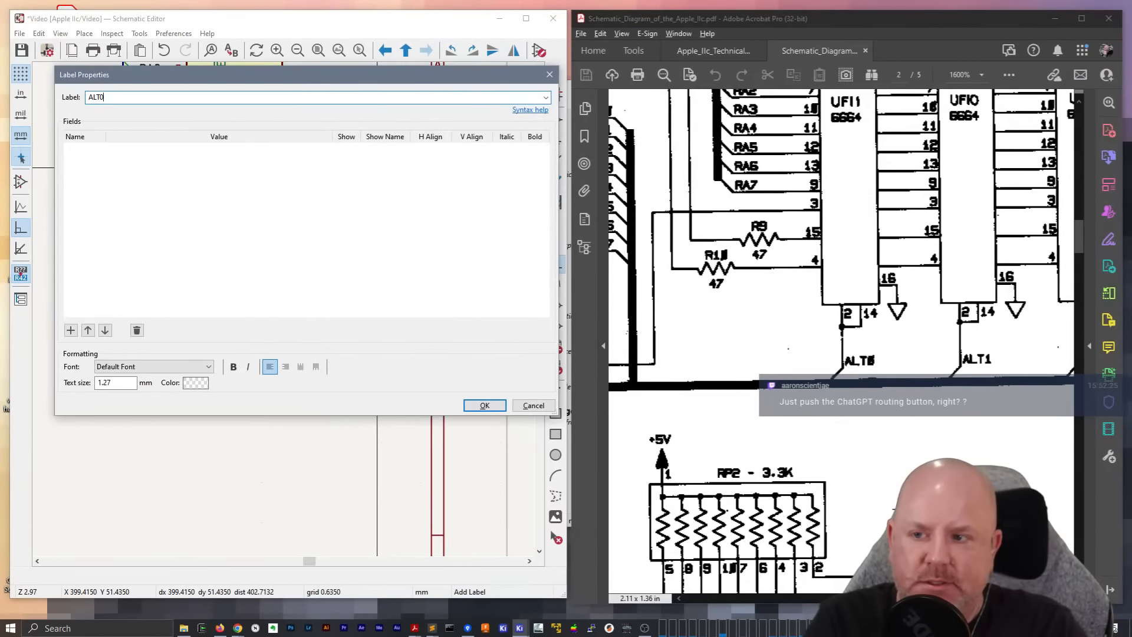
{"action": "key", "text": "Return"}
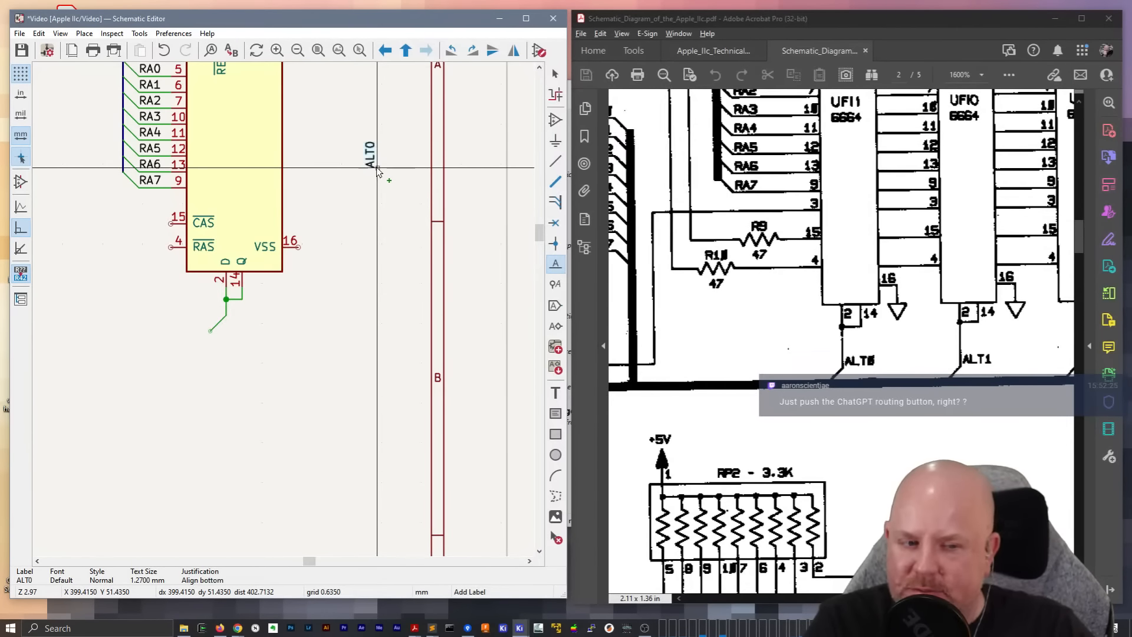
{"action": "key", "text": "r"}
{"action": "left_click", "coordinate": [393, 235]}
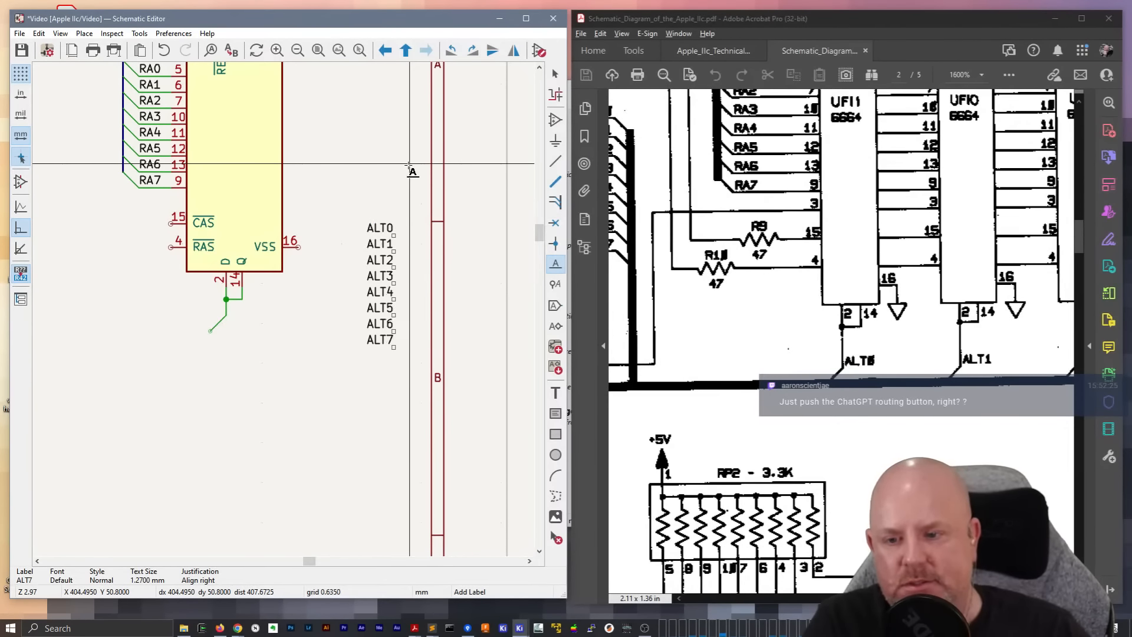
Flip the ALT label column vertically so ALT7 is uppermost, and mirror the labels horizontally so their text is left-aligned
{"action": "key", "text": "Escape"}
{"action": "left_click_drag", "start_coordinate": [352, 208], "coordinate": [402, 359]}
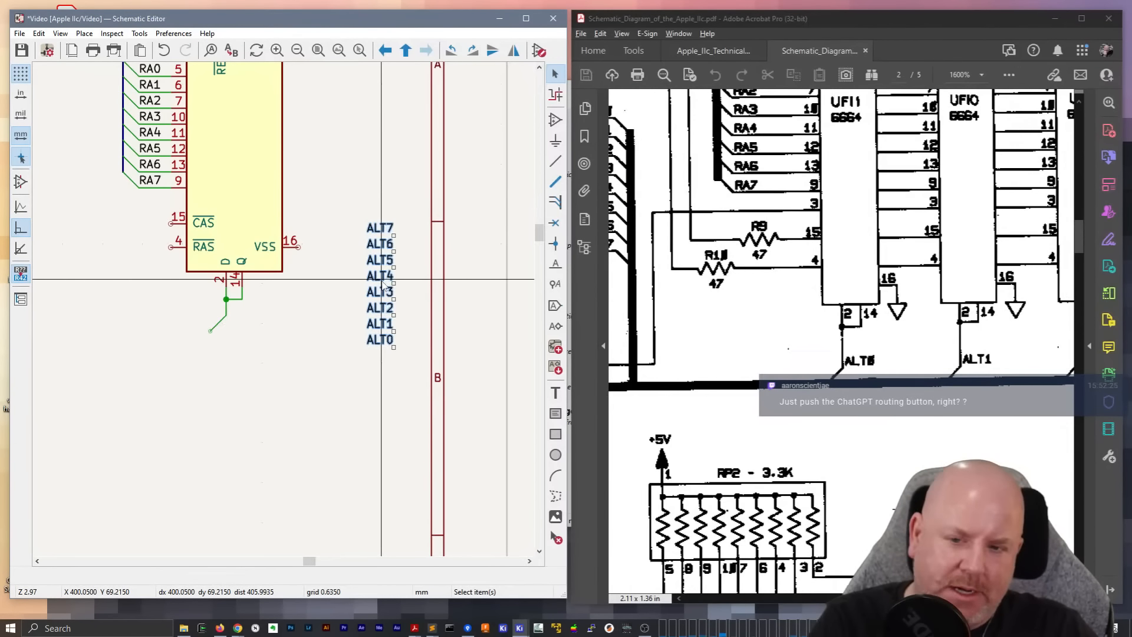
{"action": "left_click", "coordinate": [380, 228]}
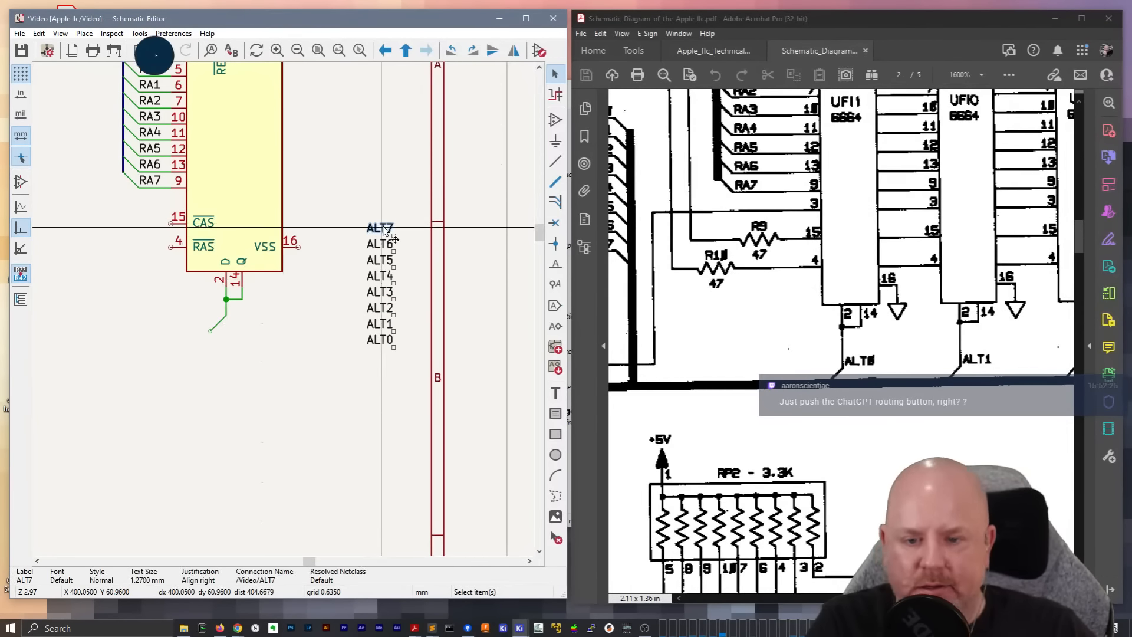
{"action": "left_click_drag", "start_coordinate": [412, 389], "coordinate": [352, 208]}
{"action": "key", "text": "x"}
{"action": "key", "text": "Escape"}
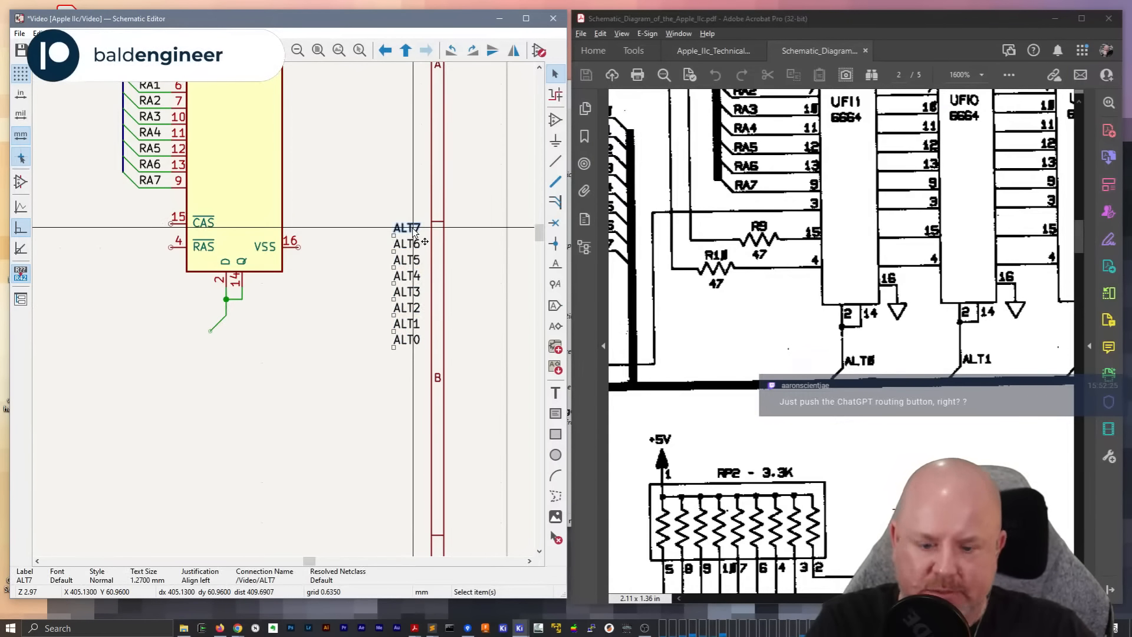
Attach ALT7 to UF4's joined D/Q wire, ALT6 to UF5's and ALT5 to UF6's, bringing the remaining labels along
{"action": "left_click_drag", "start_coordinate": [415, 233], "coordinate": [225, 317]}
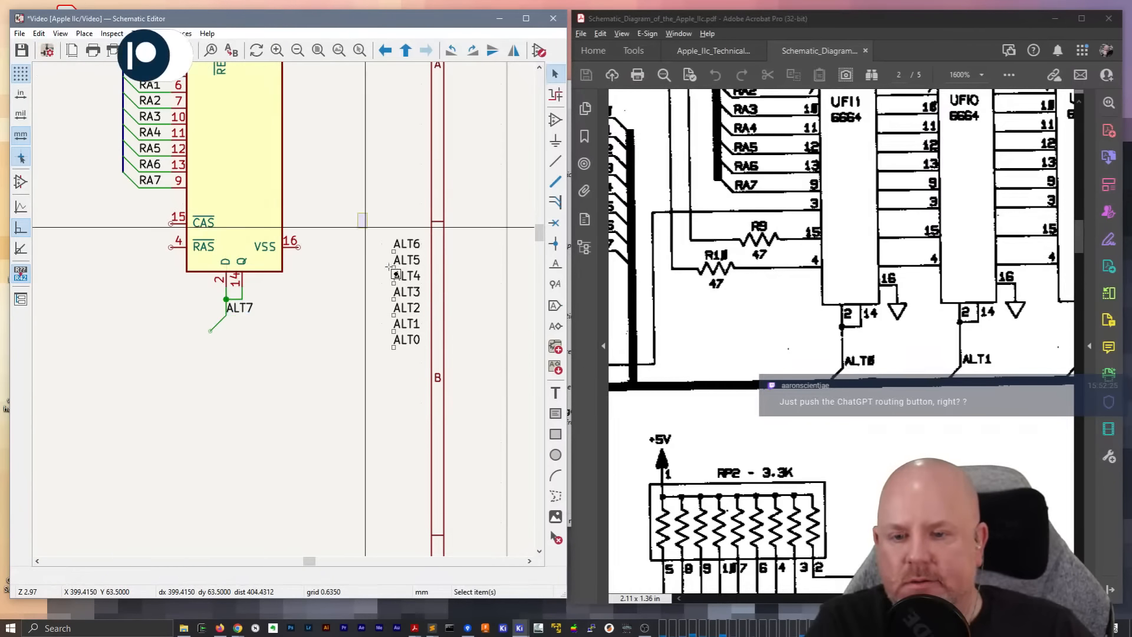
{"action": "key", "text": "m"}
{"action": "middle_click_drag", "start_coordinate": [59, 286], "coordinate": [399, 351]}
{"action": "left_click", "coordinate": [164, 340]}
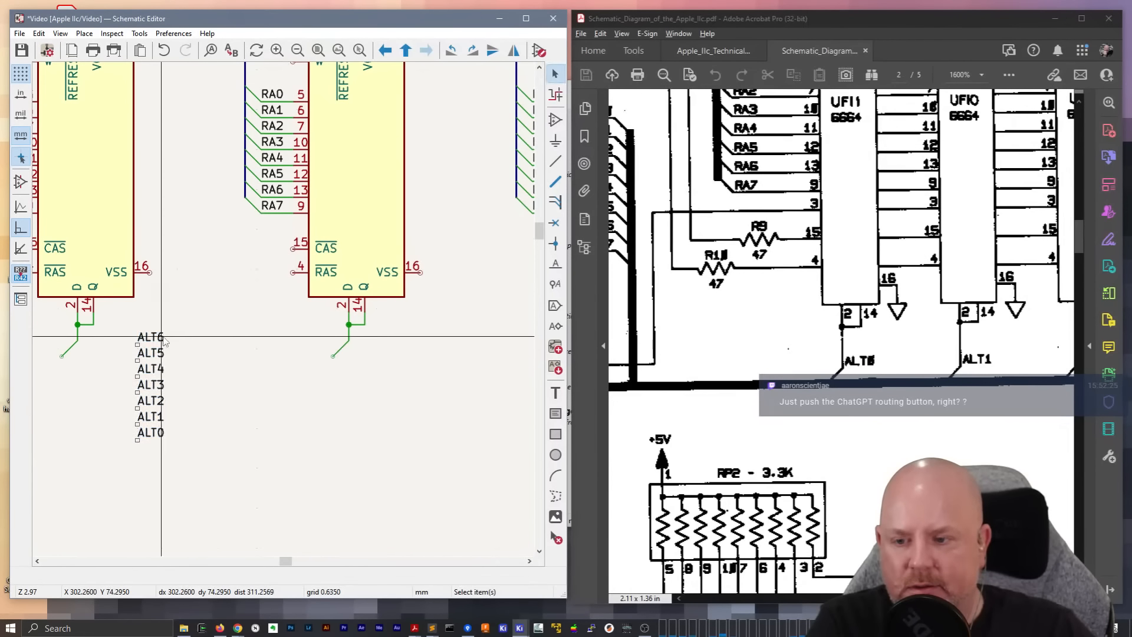
{"action": "key", "text": "m"}
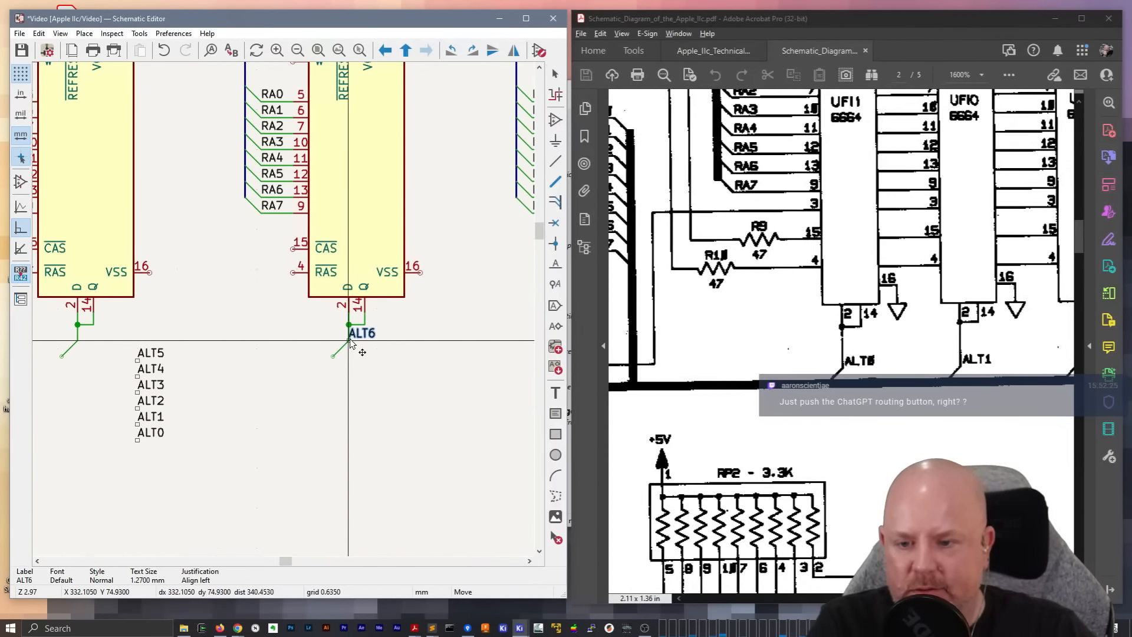
{"action": "left_click", "coordinate": [346, 341]}
{"action": "key", "text": "m"}
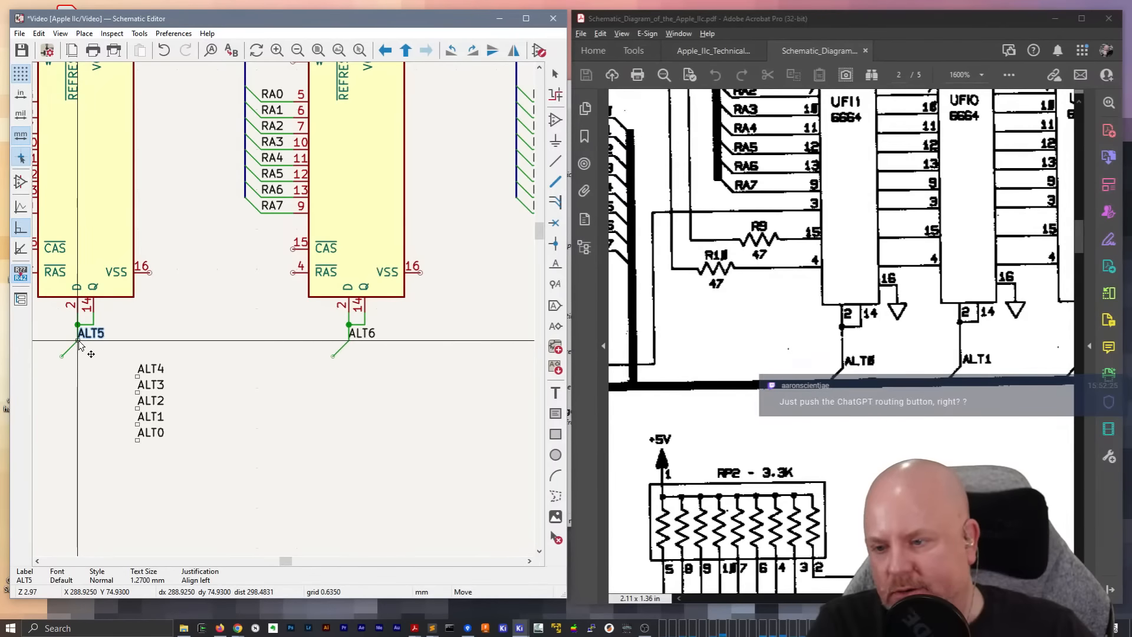
{"action": "left_click", "coordinate": [77, 340]}
Move the remaining ALT labels between UF8 and UF7, and attach ALT4 to UF7's D/Q wire and ALT3 to UF8's
{"action": "left_click_drag", "start_coordinate": [210, 465], "coordinate": [132, 362]}
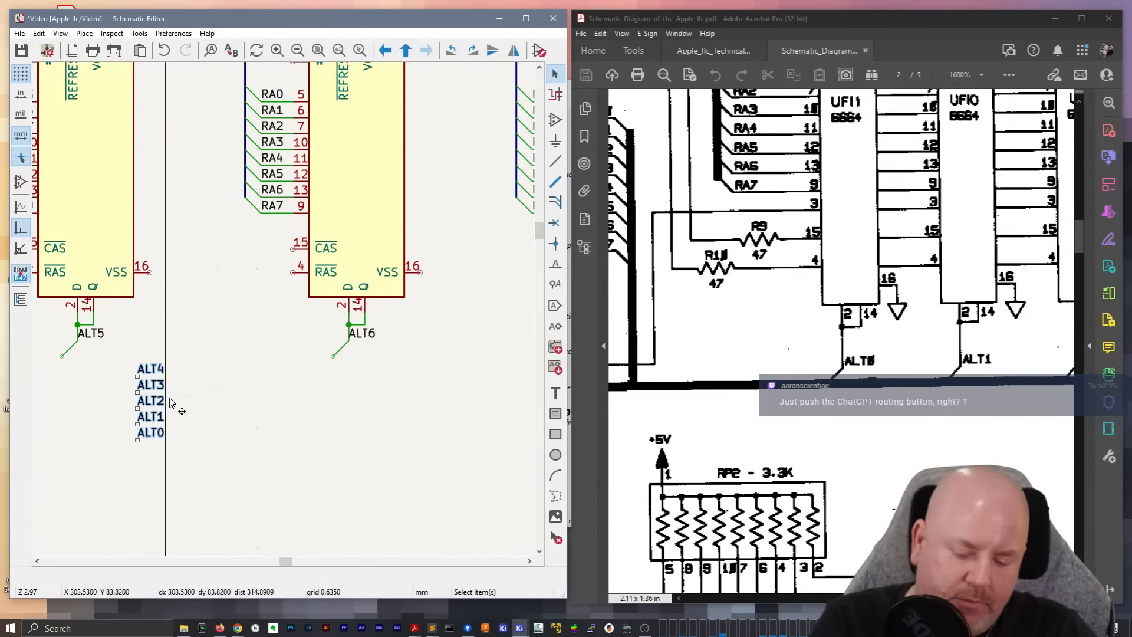
{"action": "key", "text": "m"}
{"action": "middle_click_drag", "start_coordinate": [91, 392], "coordinate": [524, 378]}
{"action": "middle_click_drag", "start_coordinate": [148, 373], "coordinate": [283, 369]}
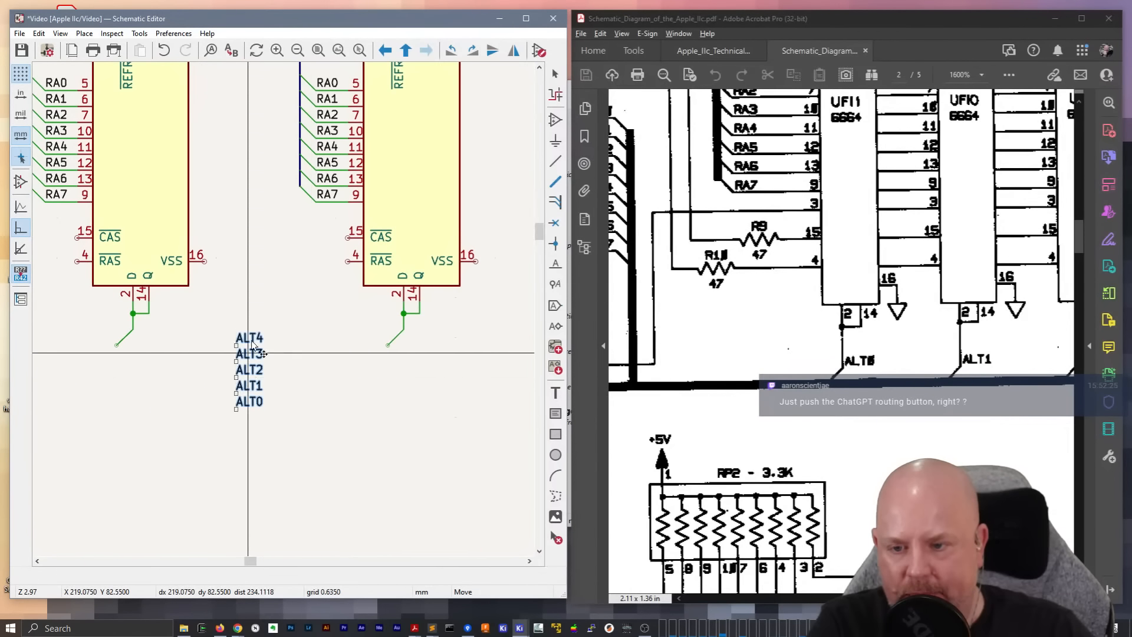
{"action": "left_click", "coordinate": [248, 335]}
{"action": "key", "text": "m"}
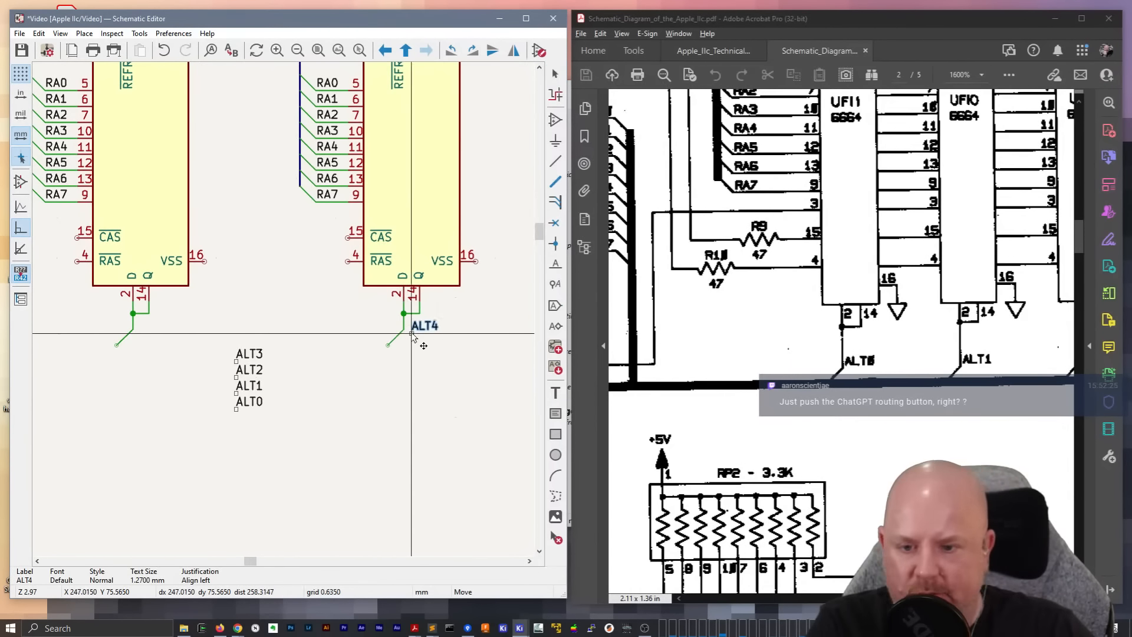
{"action": "left_click", "coordinate": [405, 330]}
{"action": "left_click", "coordinate": [249, 353]}
{"action": "key", "text": "m"}
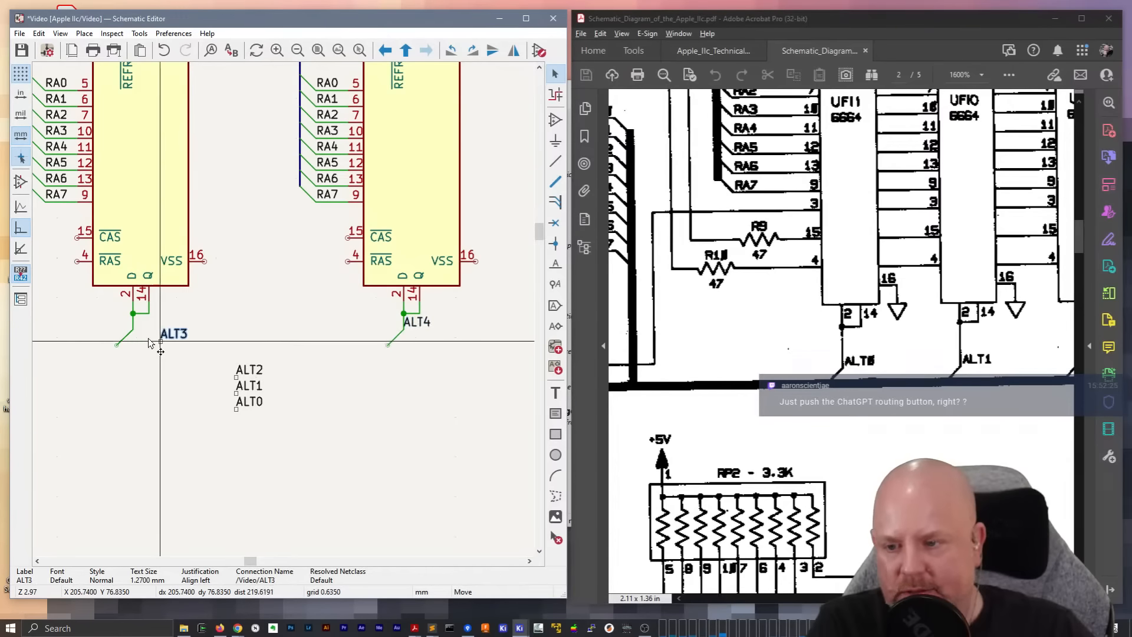
{"action": "left_click", "coordinate": [133, 329]}
Move the ALT2, ALT1 and ALT0 labels between UF10 and UF9, and attach ALT2 to UF9's joined D/Q wire
{"action": "left_click_drag", "start_coordinate": [231, 352], "coordinate": [269, 413]}
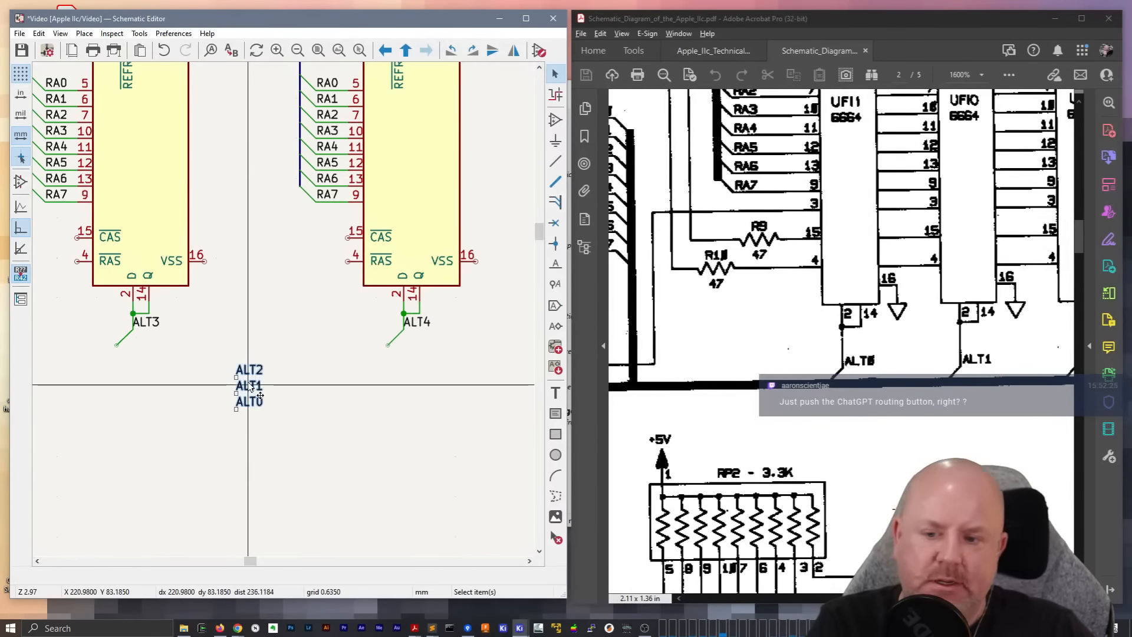
{"action": "key", "text": "m"}
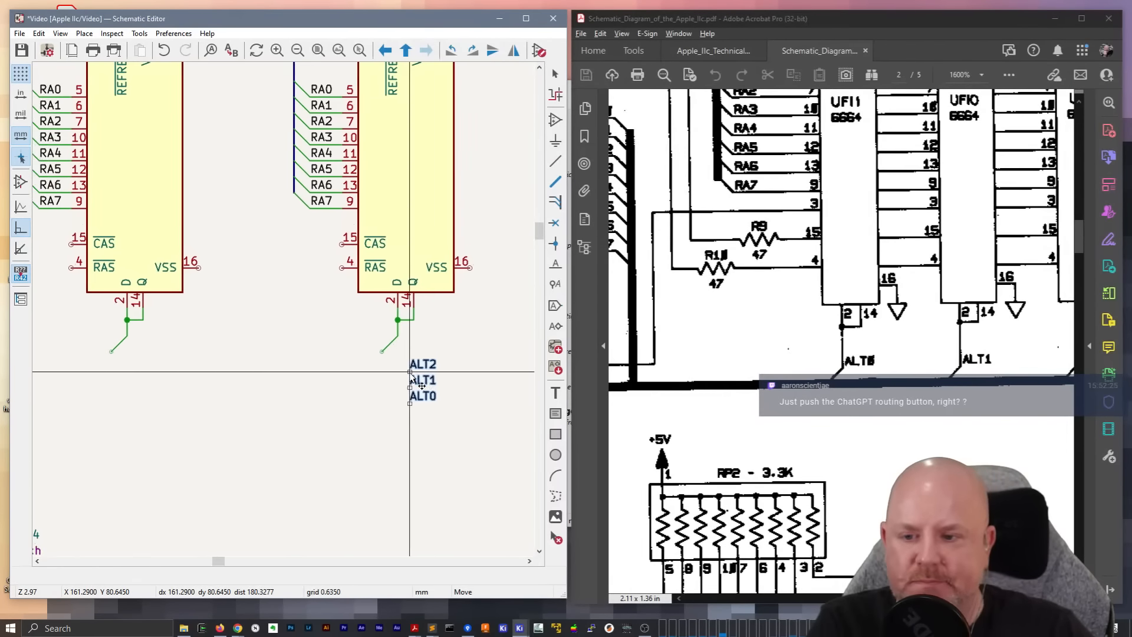
{"action": "left_click", "coordinate": [200, 354]}
{"action": "left_click", "coordinate": [200, 349]}
{"action": "key", "text": "m"}
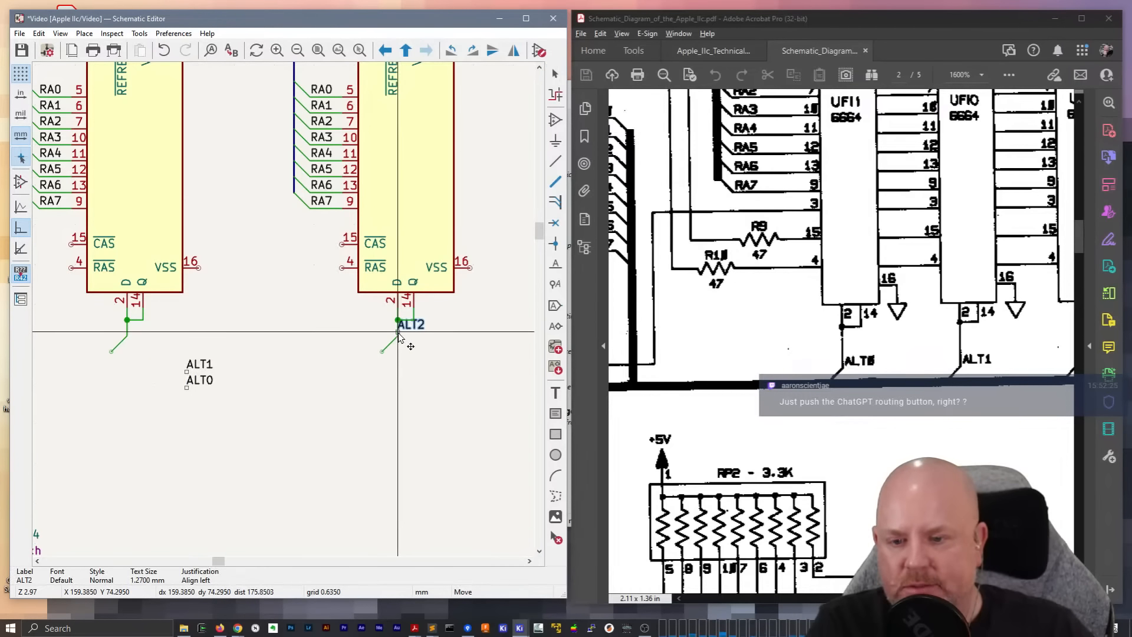
{"action": "left_click", "coordinate": [396, 338]}
Attach the ALT1 label to UF10's joined D/Q wire and ALT0 to UF11's
{"action": "left_click", "coordinate": [195, 363]}
{"action": "key", "text": "m"}
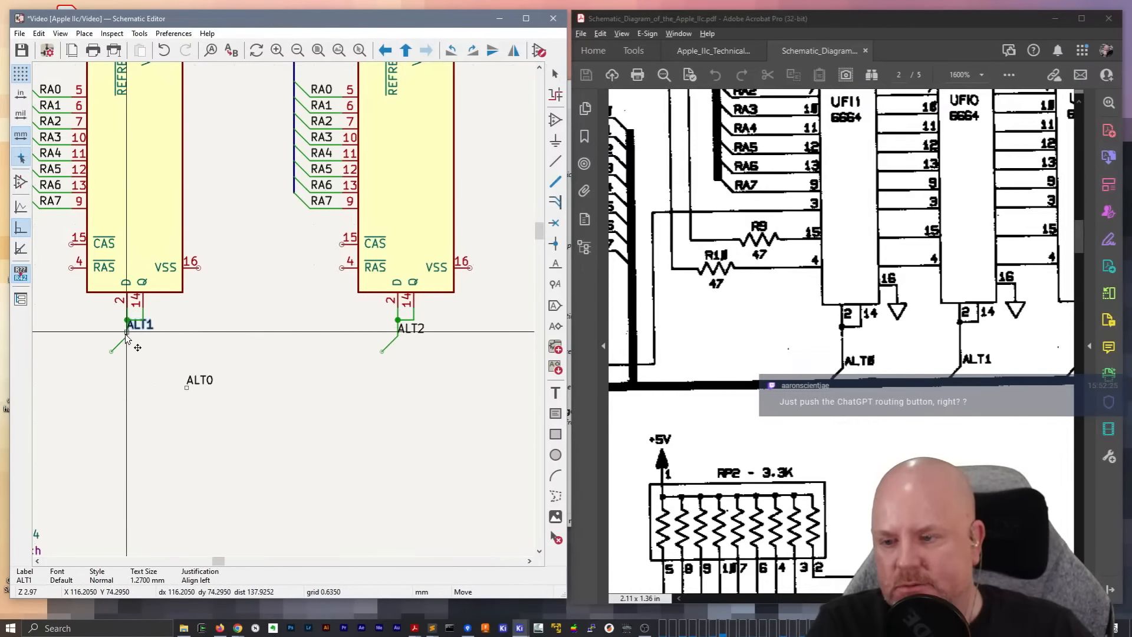
{"action": "left_click", "coordinate": [126, 337]}
{"action": "left_click", "coordinate": [202, 381]}
{"action": "key", "text": "m"}
{"action": "middle_click_drag", "start_coordinate": [142, 375], "coordinate": [417, 366]}
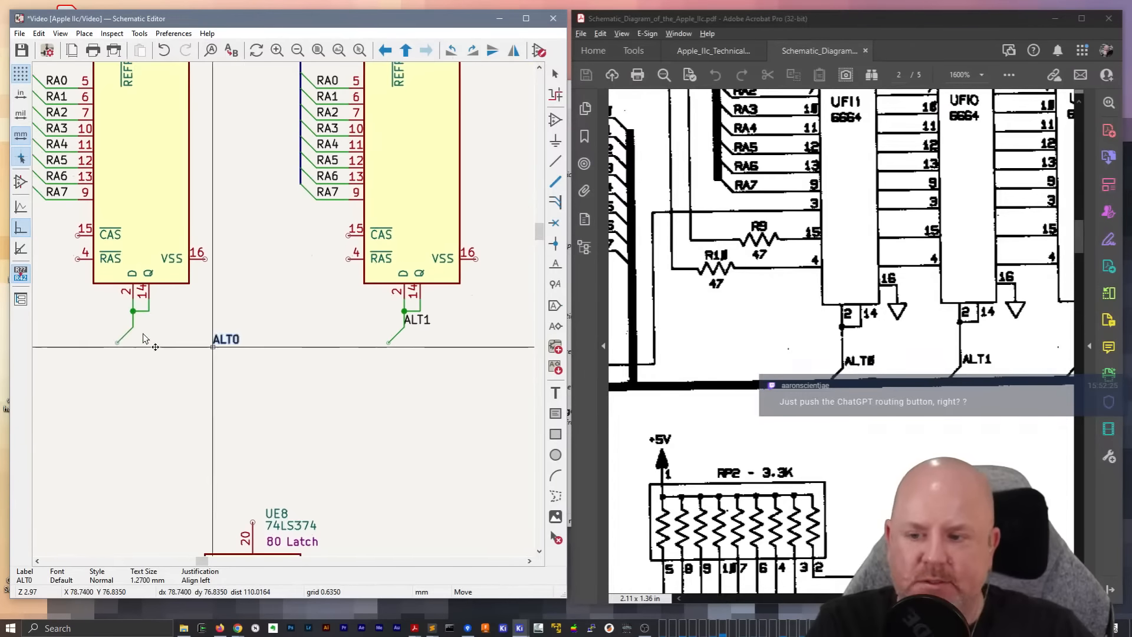
{"action": "left_click", "coordinate": [134, 328]}
Check the D/Q wires and ALT labels along the whole RAM row from UF11 to UF4 against the original schematic
{"action": "scroll", "coordinate": [265, 354], "scroll_direction": "down", "scroll_amount": 3}
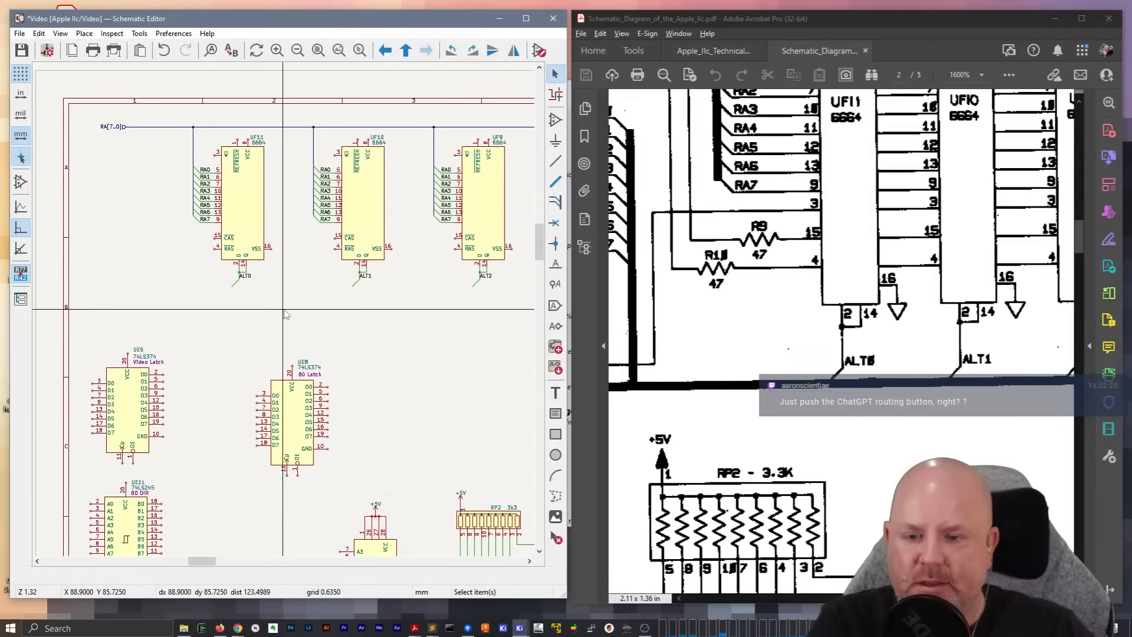
{"action": "middle_click_drag", "start_coordinate": [338, 339], "coordinate": [152, 348]}
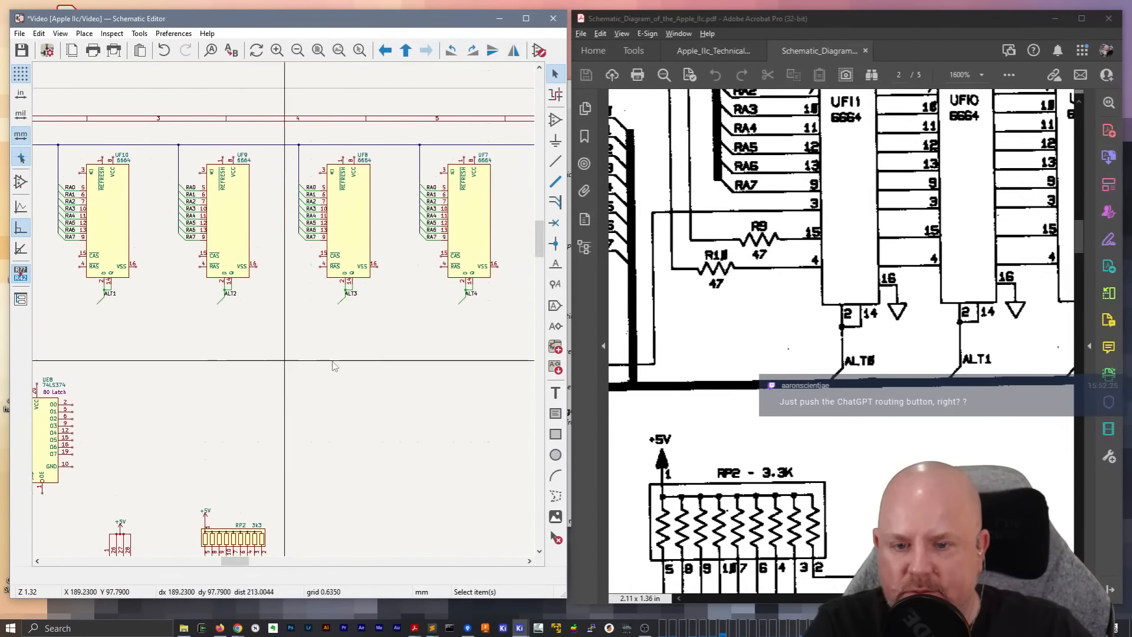
{"action": "middle_click_drag", "start_coordinate": [376, 362], "coordinate": [151, 361]}
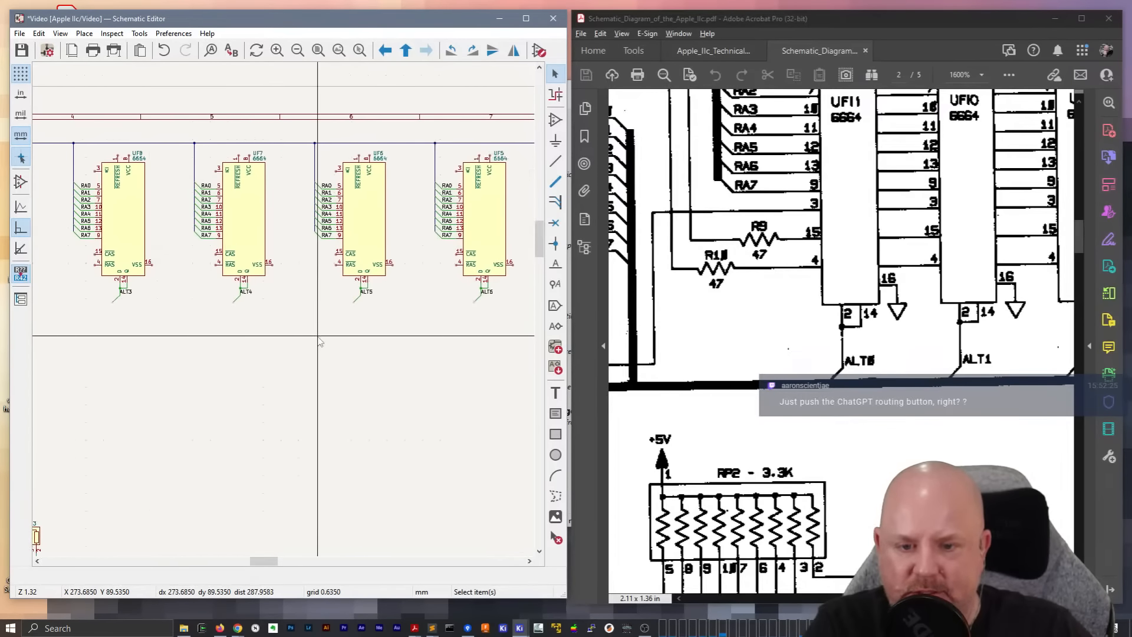
{"action": "middle_click_drag", "start_coordinate": [405, 334], "coordinate": [341, 340]}
{"action": "scroll", "coordinate": [372, 316], "scroll_direction": "up", "scroll_amount": 3}
{"action": "scroll", "coordinate": [284, 311], "scroll_direction": "down", "scroll_amount": 3}
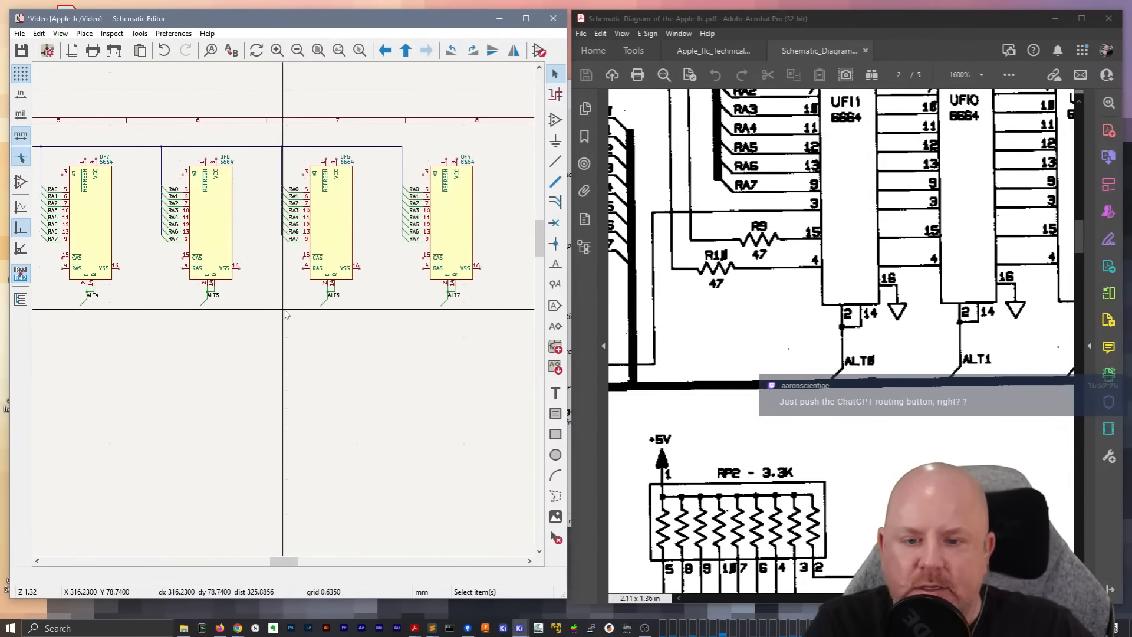
{"action": "left_click_drag", "start_coordinate": [869, 599], "coordinate": [936, 598]}
Draw a bus beneath the RAM row from the end of UF4's ALT7 wire, through all the ALT wire ends, to just beyond UF11's ALT0 wire
{"action": "scroll", "coordinate": [462, 319], "scroll_direction": "up", "scroll_amount": 5}
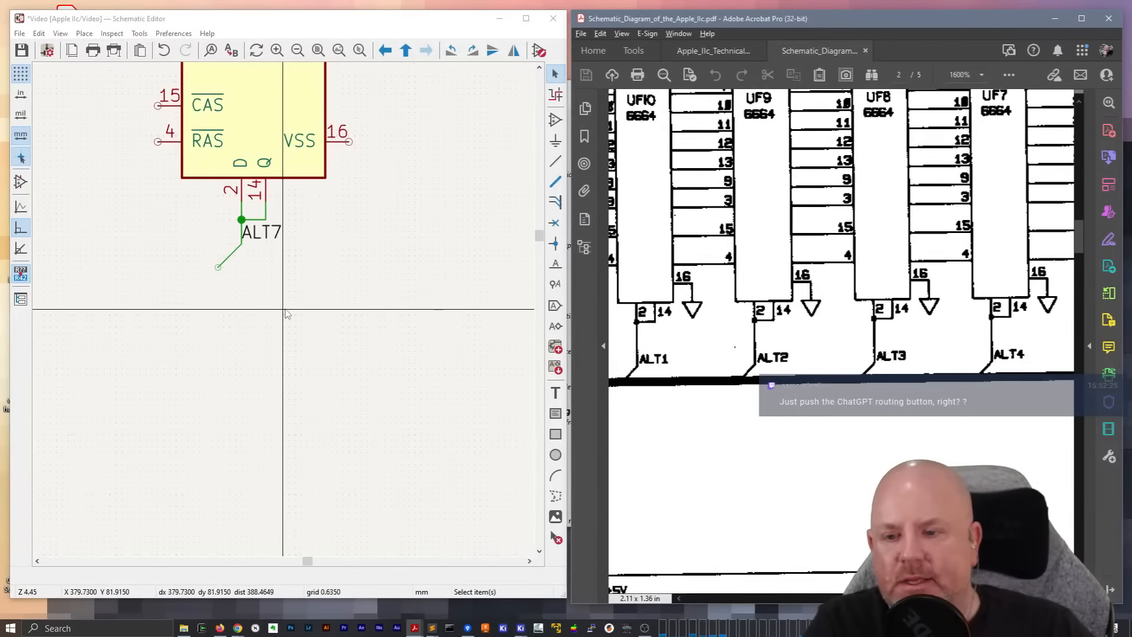
{"action": "left_click", "coordinate": [218, 267]}
{"action": "scroll", "coordinate": [181, 267], "scroll_direction": "down", "scroll_amount": 5}
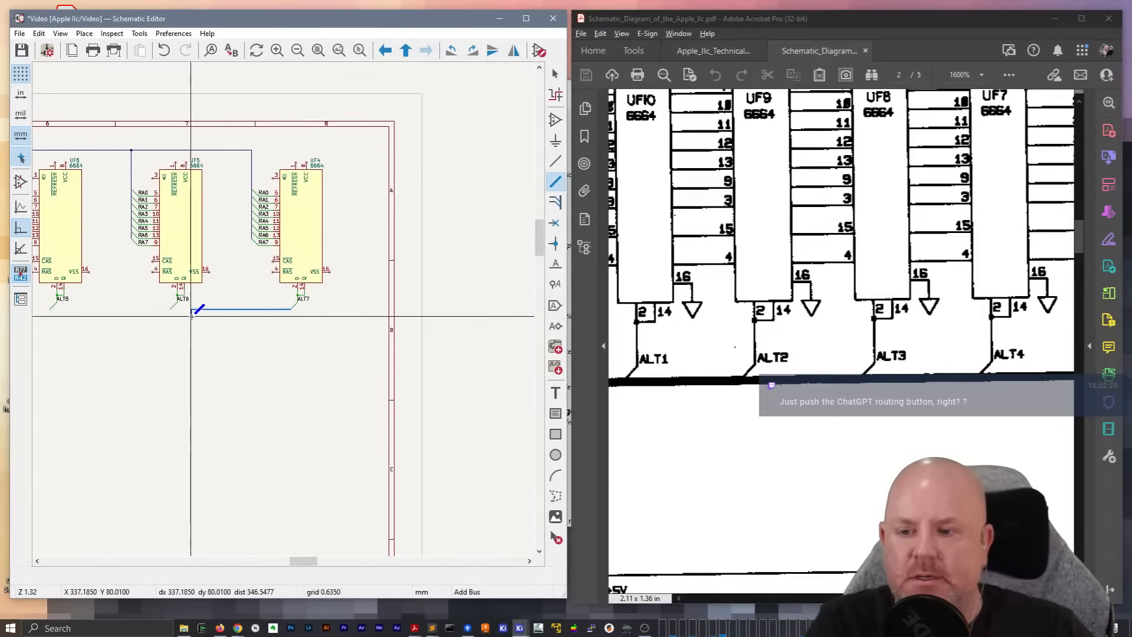
{"action": "middle_click_drag", "start_coordinate": [145, 306], "coordinate": [424, 307]}
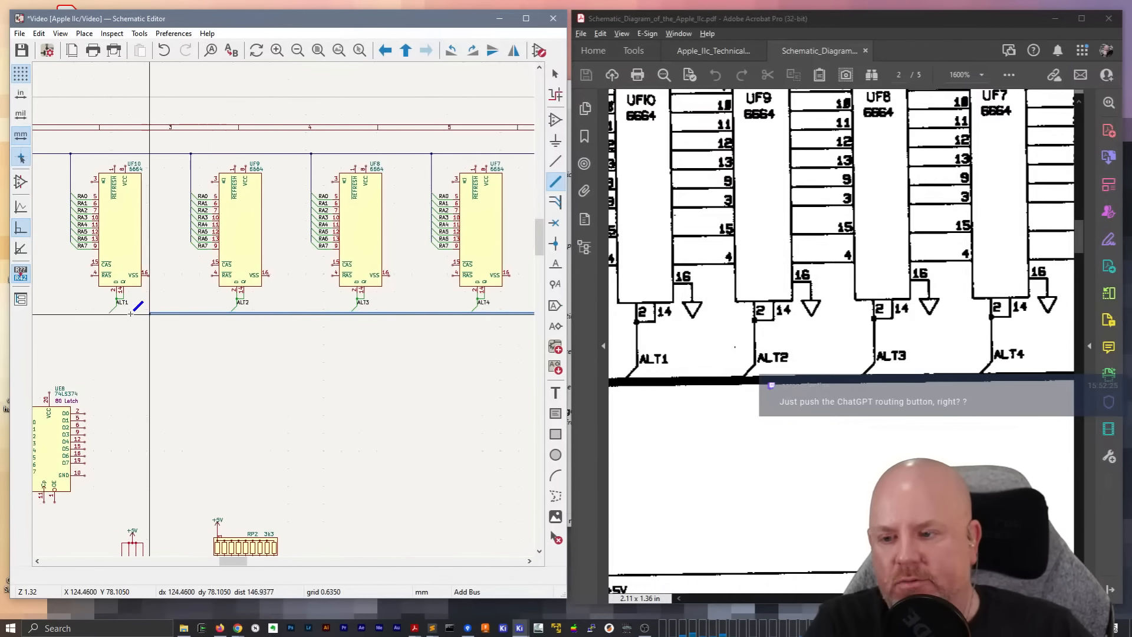
{"action": "middle_click_drag", "start_coordinate": [105, 314], "coordinate": [499, 315]}
{"action": "scroll", "coordinate": [289, 304], "scroll_direction": "up", "scroll_amount": 3}
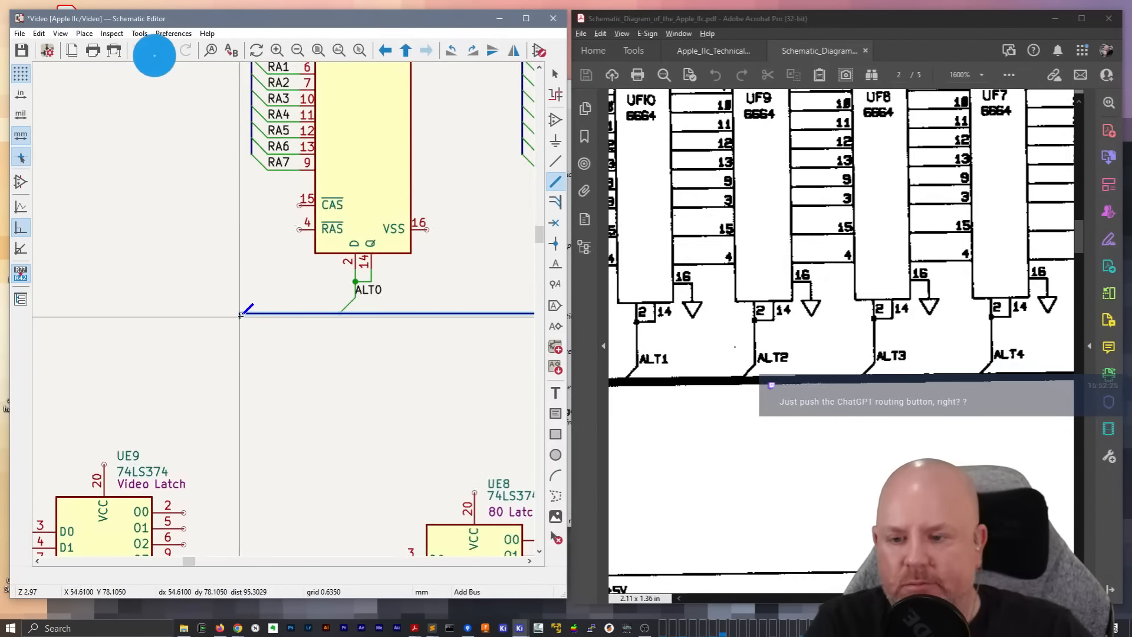
{"action": "double_click", "coordinate": [241, 316]}
{"action": "key", "text": "Escape"}
Delete the short vertical stub at the bus end beyond UF11
{"action": "scroll", "coordinate": [227, 321], "scroll_direction": "up", "scroll_amount": 2}
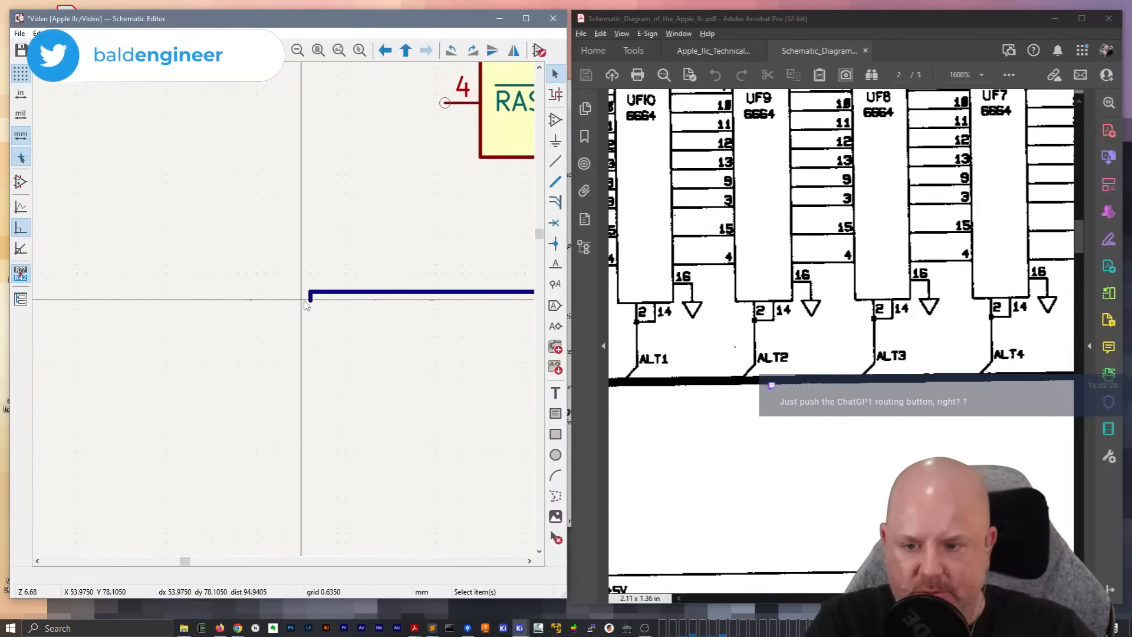
{"action": "key", "text": "b"}
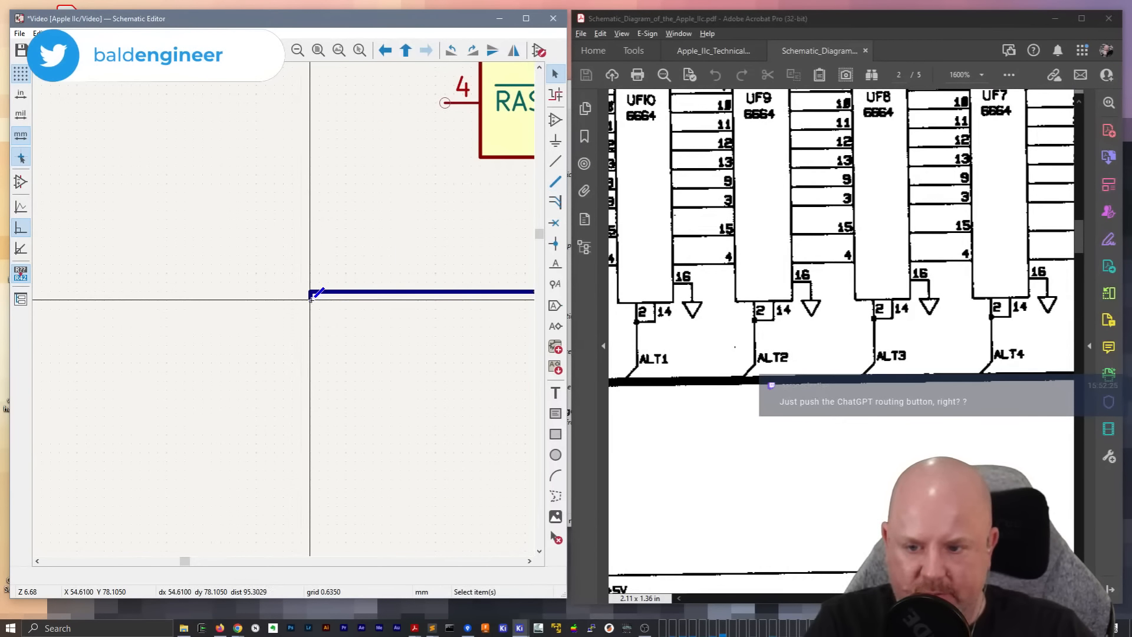
{"action": "key", "text": "Escape"}
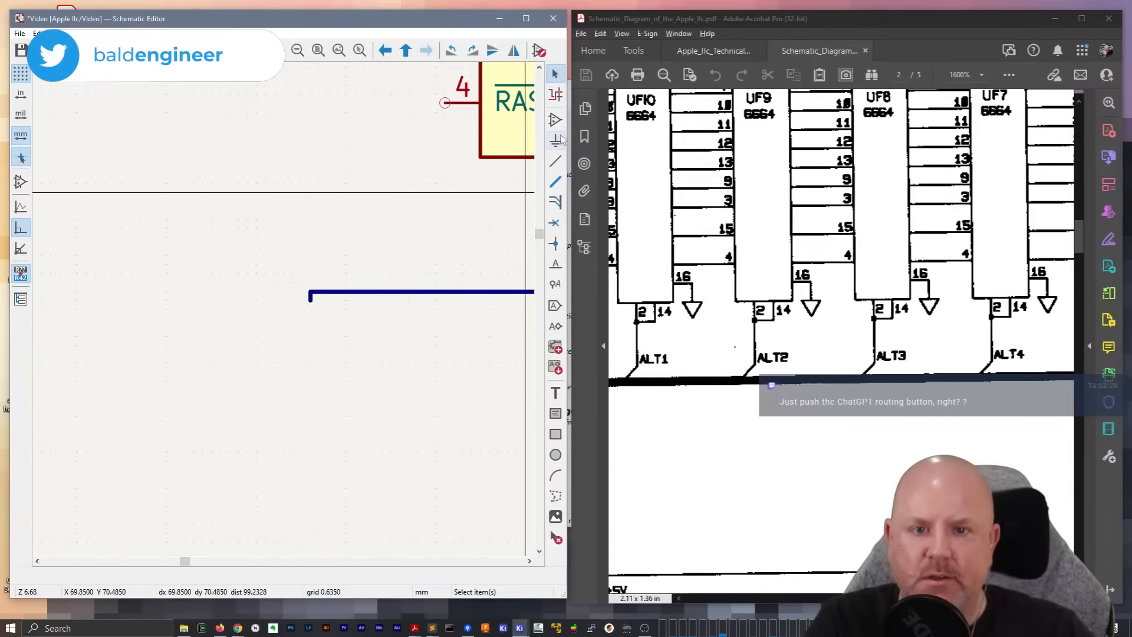
{"action": "left_click", "coordinate": [310, 293]}
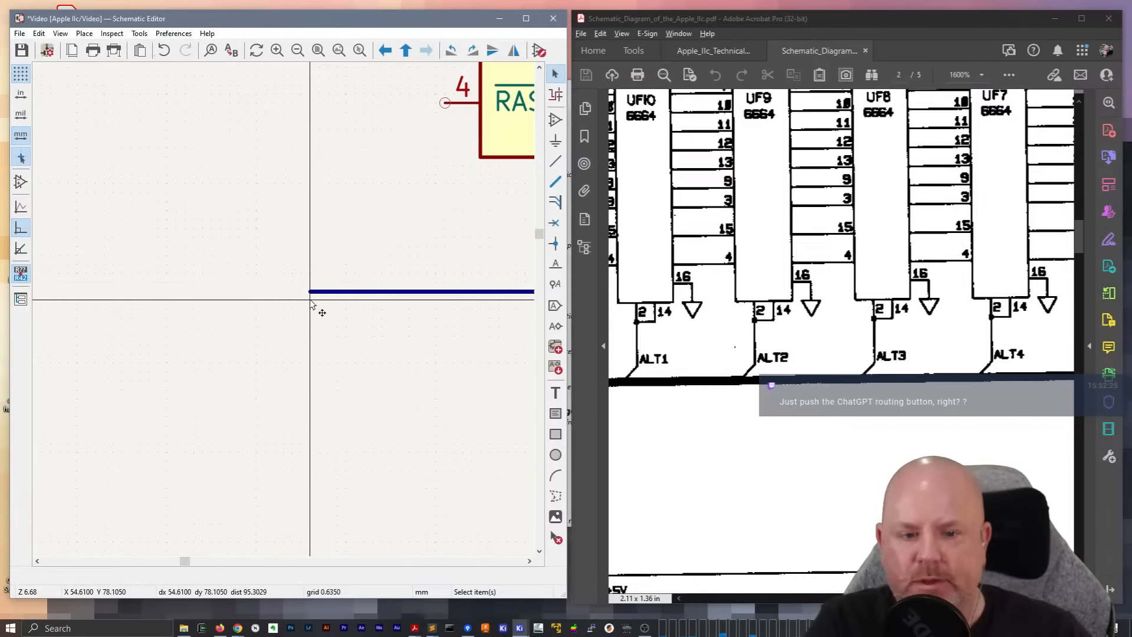
Examine in the original schematic how the ALT bus and surrounding buses connect to the UE8 and UE9 latches and the chip below them
{"action": "left_click", "coordinate": [757, 598]}
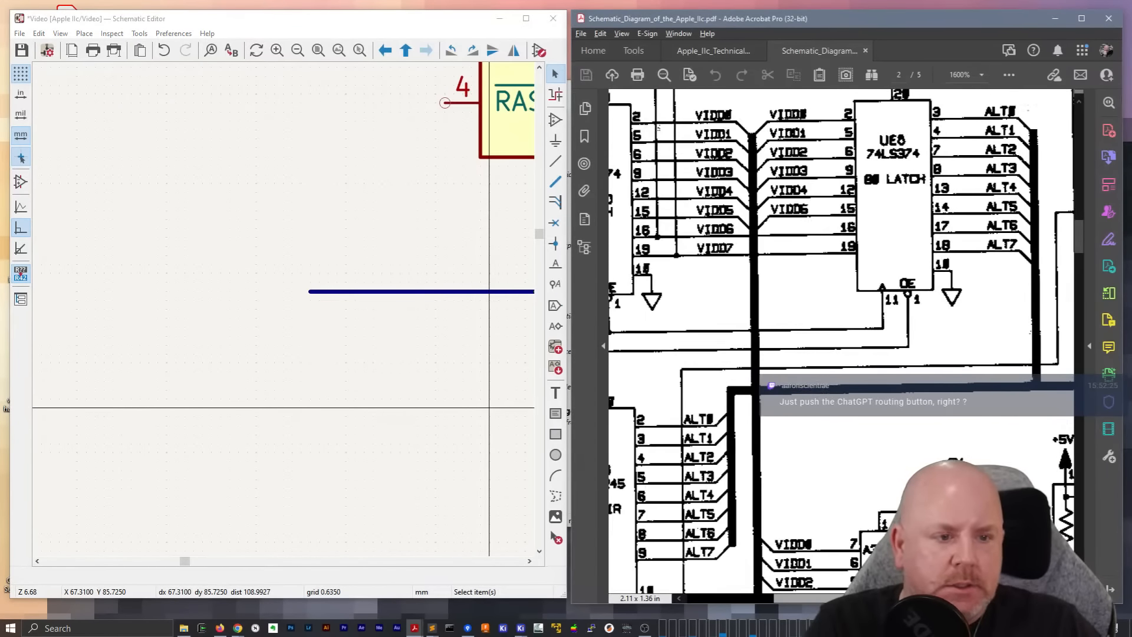
{"action": "left_click_drag", "start_coordinate": [813, 598], "coordinate": [778, 624]}
{"action": "scroll", "coordinate": [803, 470], "scroll_direction": "up", "scroll_amount": 1}
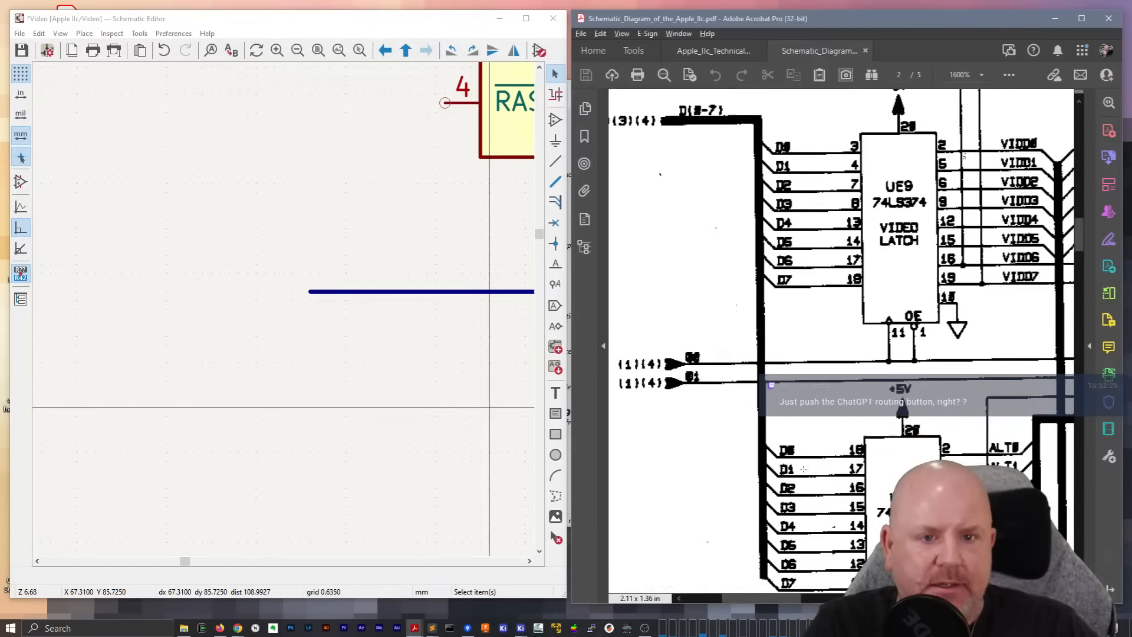
{"action": "scroll", "coordinate": [803, 470], "scroll_direction": "up", "scroll_amount": 1}
{"action": "scroll", "coordinate": [815, 389], "scroll_direction": "down", "scroll_amount": 1}
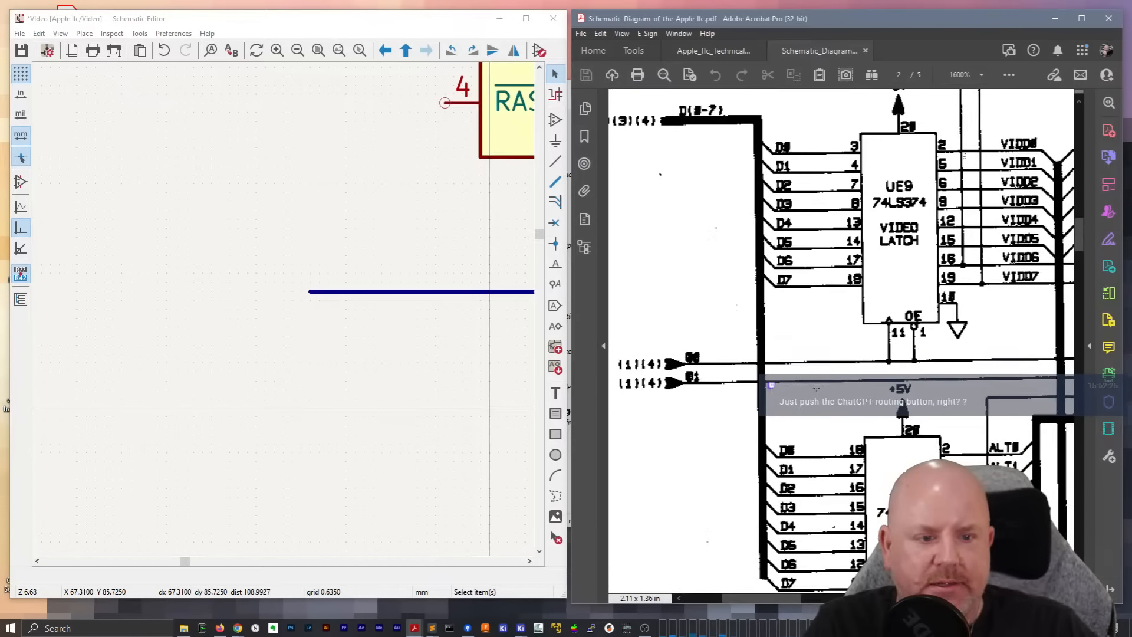
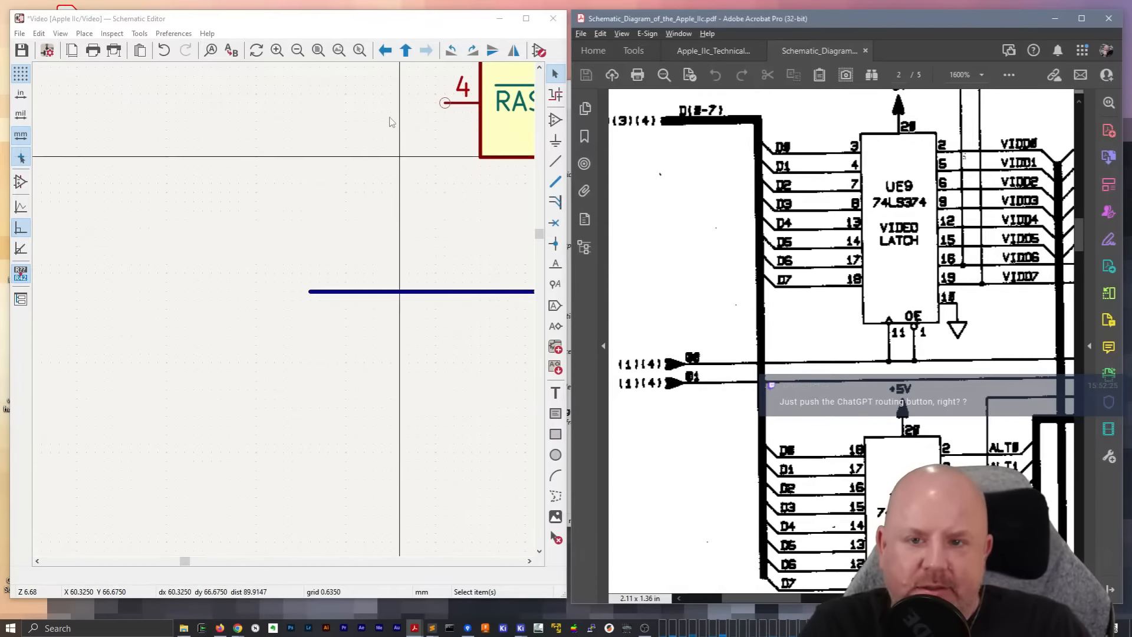
Set the reference PDF's zoom to 800% and examine the wiring between the UE9, UE8 and UE11 latches, character generator and RAM chips
{"action": "left_click", "coordinate": [356, 26]}
{"action": "scroll", "coordinate": [273, 331], "scroll_direction": "down", "scroll_amount": 3}
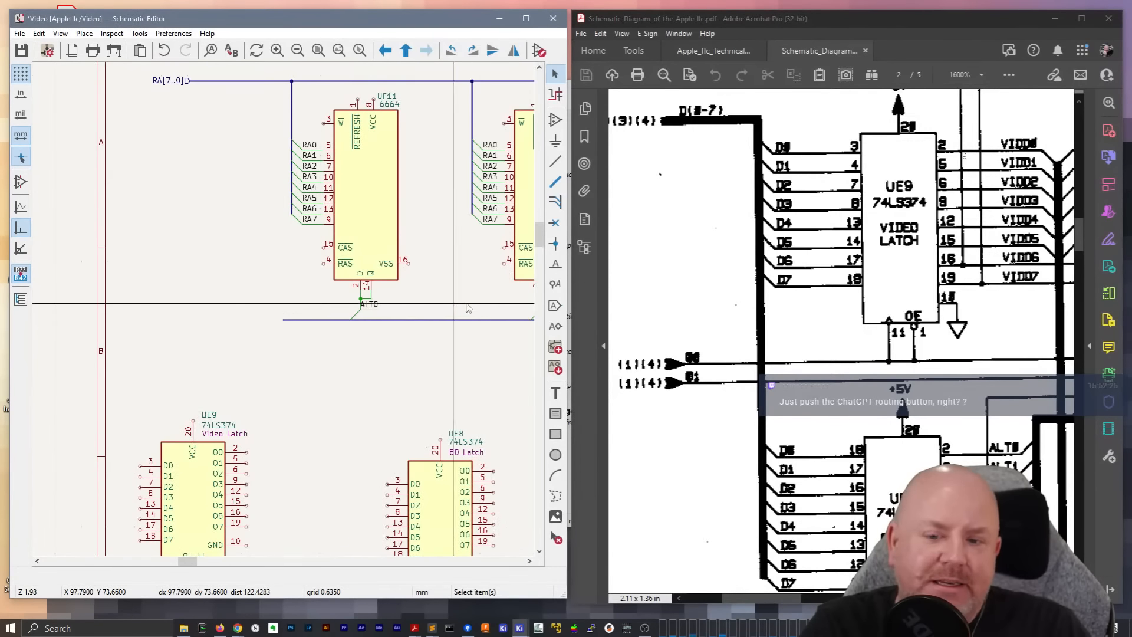
{"action": "scroll", "coordinate": [352, 307], "scroll_direction": "right", "scroll_amount": 2, "text": "ctrl"}
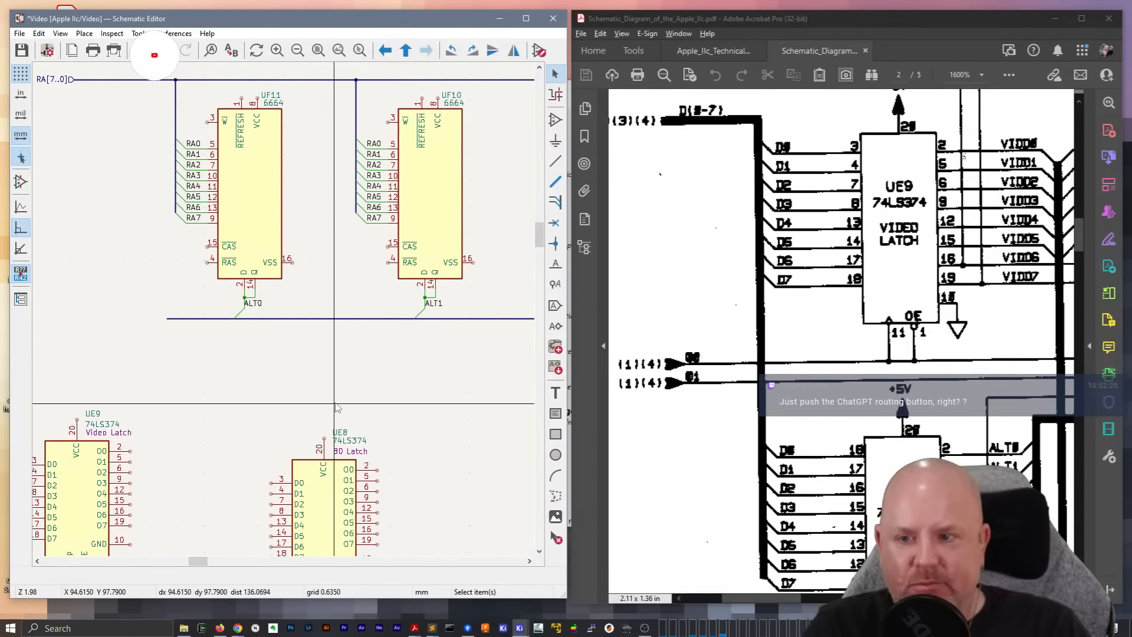
{"action": "scroll", "coordinate": [335, 405], "scroll_direction": "down", "scroll_amount": 2}
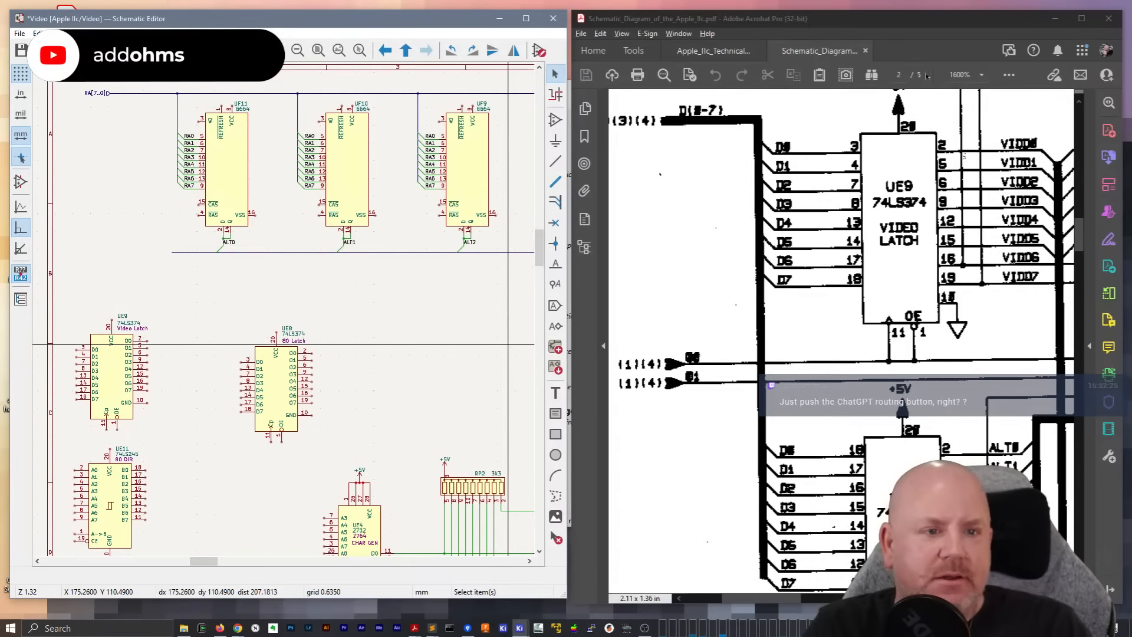
{"action": "left_click", "coordinate": [982, 75]}
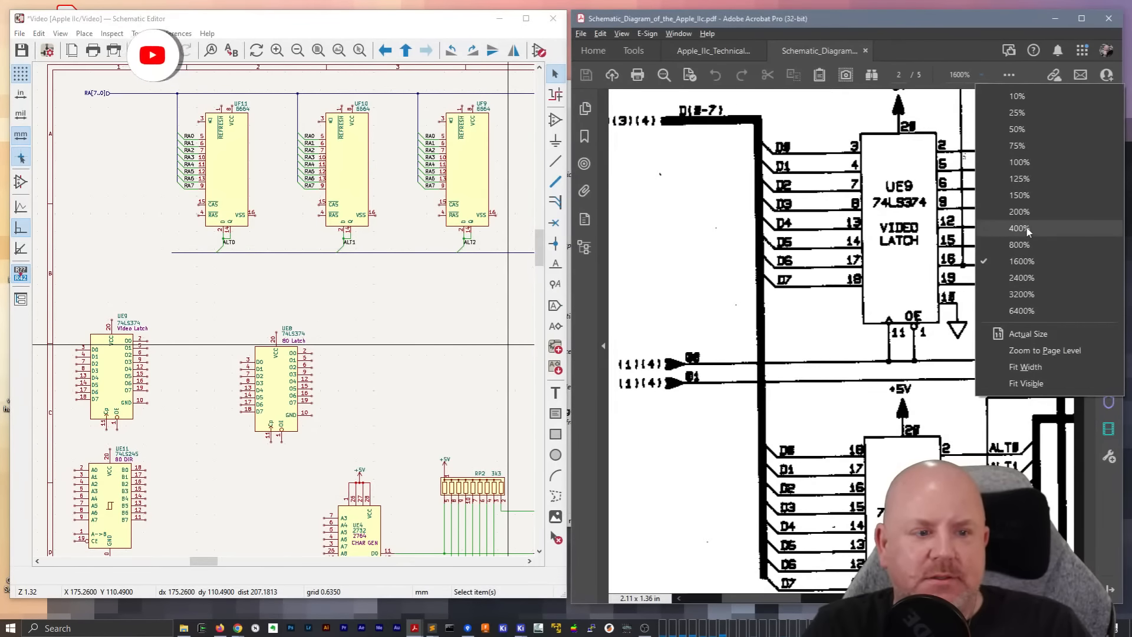
{"action": "left_click", "coordinate": [1020, 229]}
{"action": "left_click", "coordinate": [981, 75]}
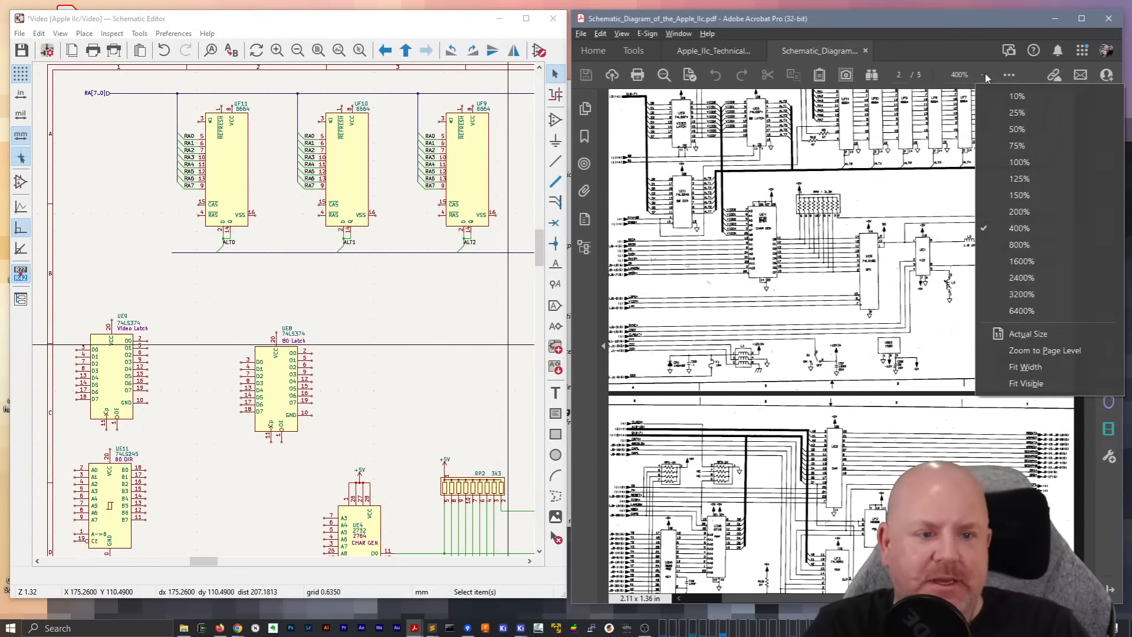
{"action": "left_click", "coordinate": [1020, 245]}
{"action": "scroll", "coordinate": [896, 398], "scroll_direction": "up", "scroll_amount": 2}
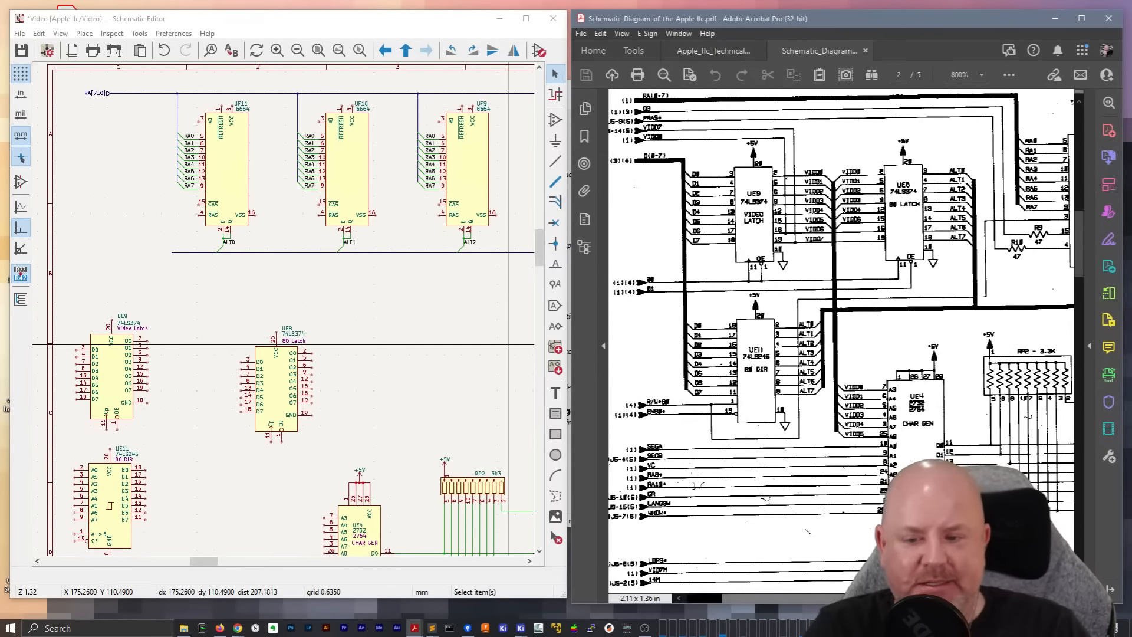
{"action": "scroll", "coordinate": [842, 342], "scroll_direction": "right", "scroll_amount": 3}
{"action": "scroll", "coordinate": [842, 342], "scroll_direction": "left", "scroll_amount": 1}
{"action": "scroll", "coordinate": [842, 342], "scroll_direction": "right", "scroll_amount": 3}
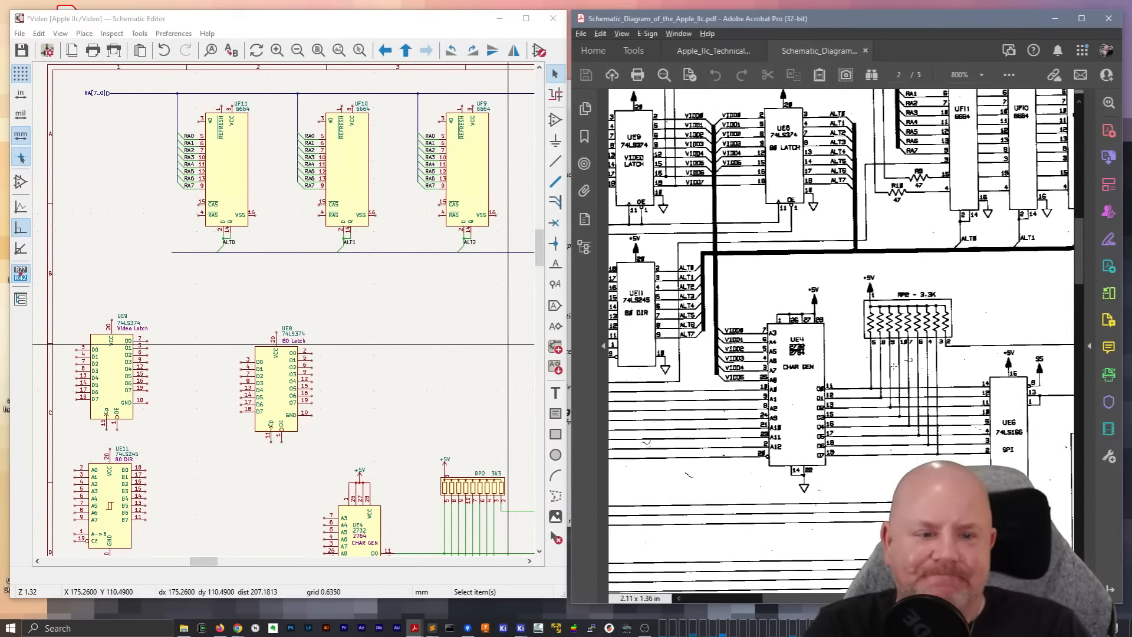
{"action": "scroll", "coordinate": [283, 309], "scroll_direction": "down", "scroll_amount": 5}
{"action": "scroll", "coordinate": [284, 315], "scroll_direction": "up", "scroll_amount": 3}
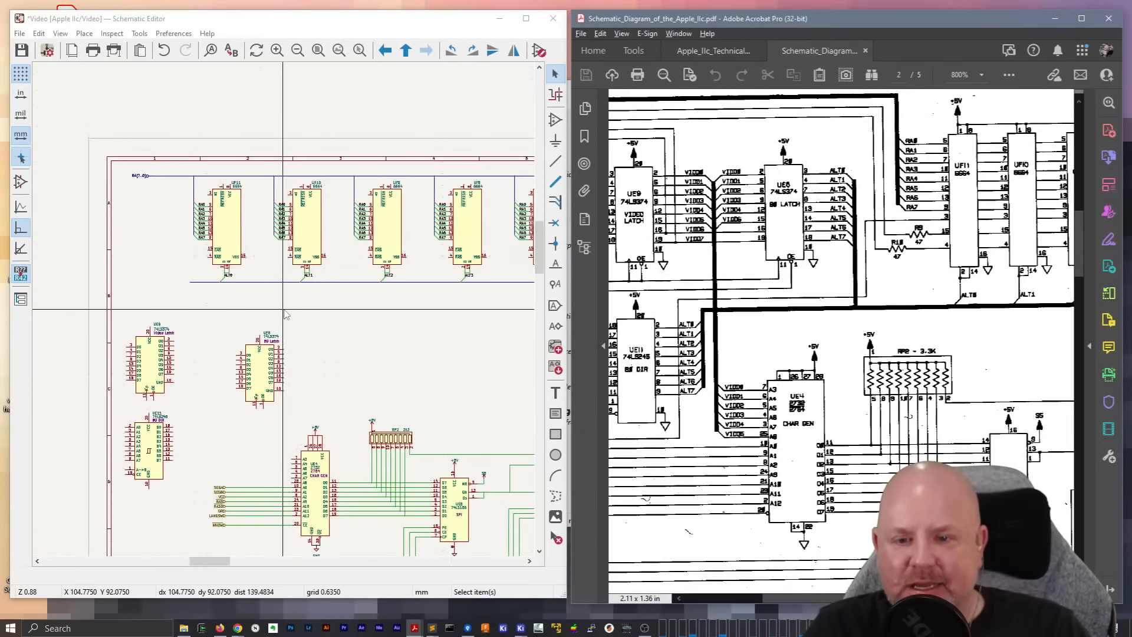
Examine the row of 6664 RAM chips and the ALT bus below them across the Video sheet
{"action": "left_click", "coordinate": [324, 317]}
{"action": "middle_click_drag", "start_coordinate": [401, 313], "coordinate": [161, 274]}
{"action": "middle_click_drag", "start_coordinate": [393, 275], "coordinate": [523, 287]}
{"action": "middle_click_drag", "start_coordinate": [306, 329], "coordinate": [428, 328]}
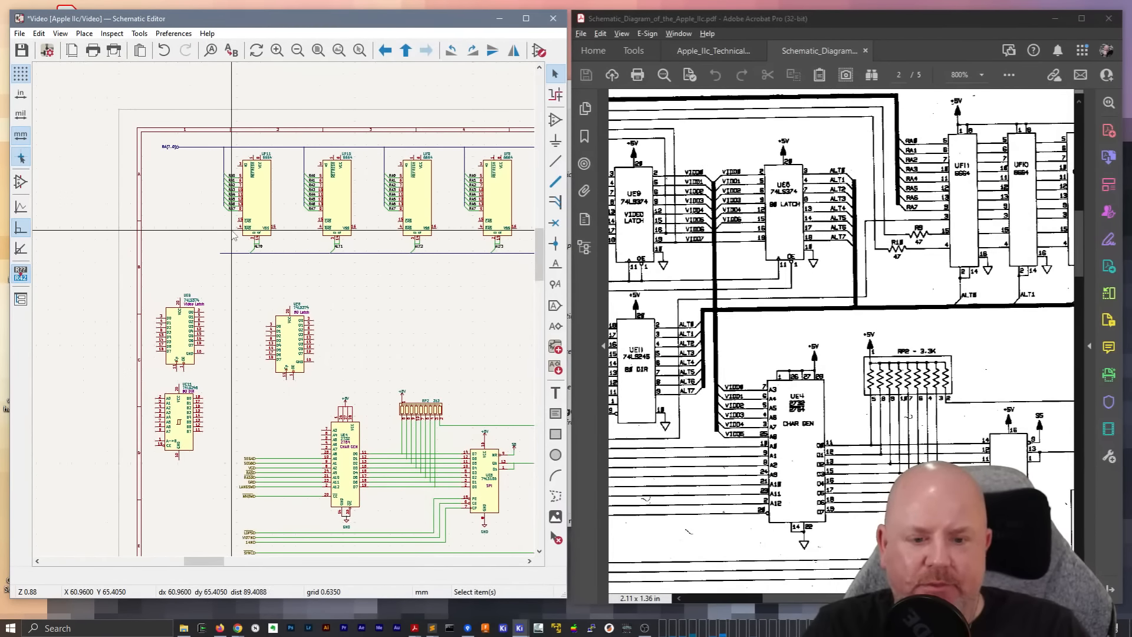
{"action": "middle_click_drag", "start_coordinate": [382, 292], "coordinate": [303, 307]}
{"action": "scroll", "coordinate": [305, 310], "scroll_direction": "down", "scroll_amount": 4}
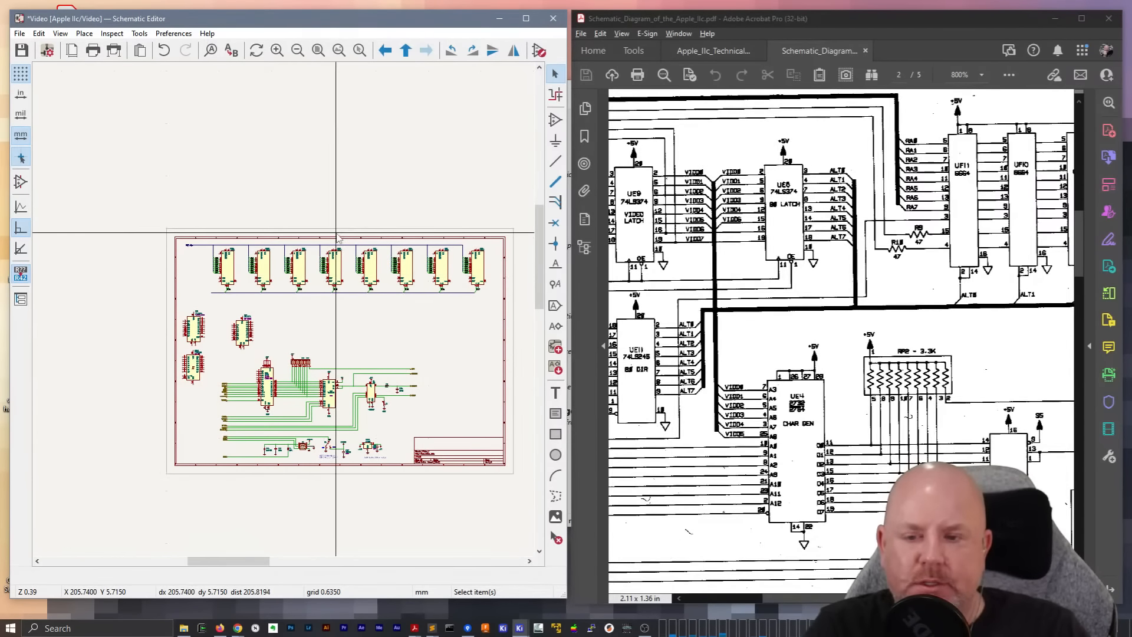
{"action": "scroll", "coordinate": [340, 253], "scroll_direction": "up", "scroll_amount": 2}
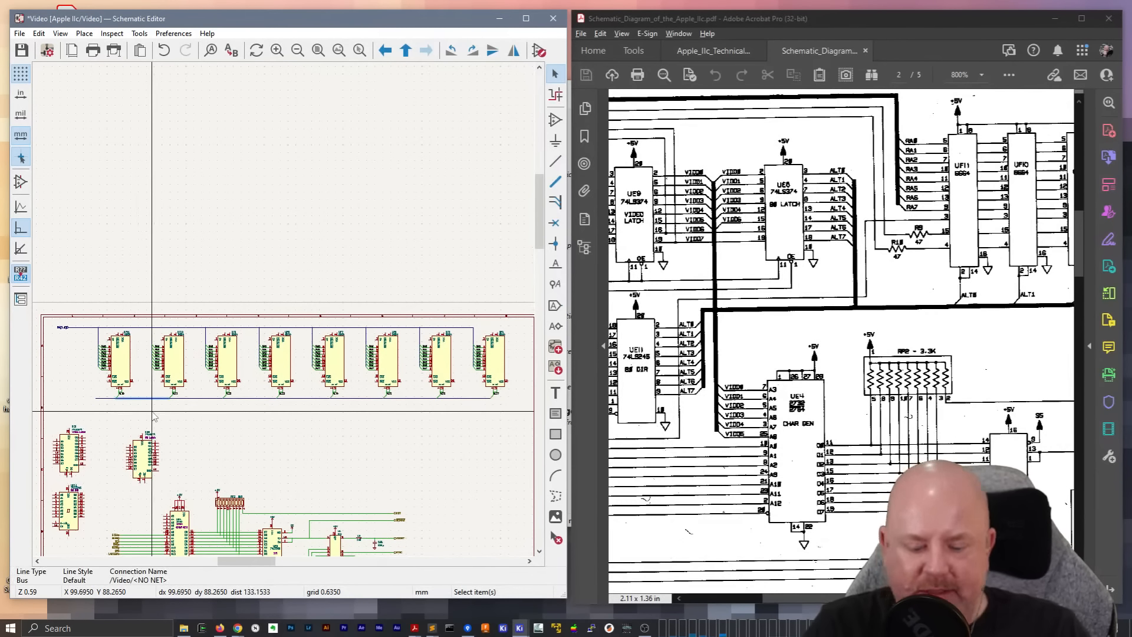
{"action": "scroll", "coordinate": [153, 416], "scroll_direction": "up", "scroll_amount": 4}
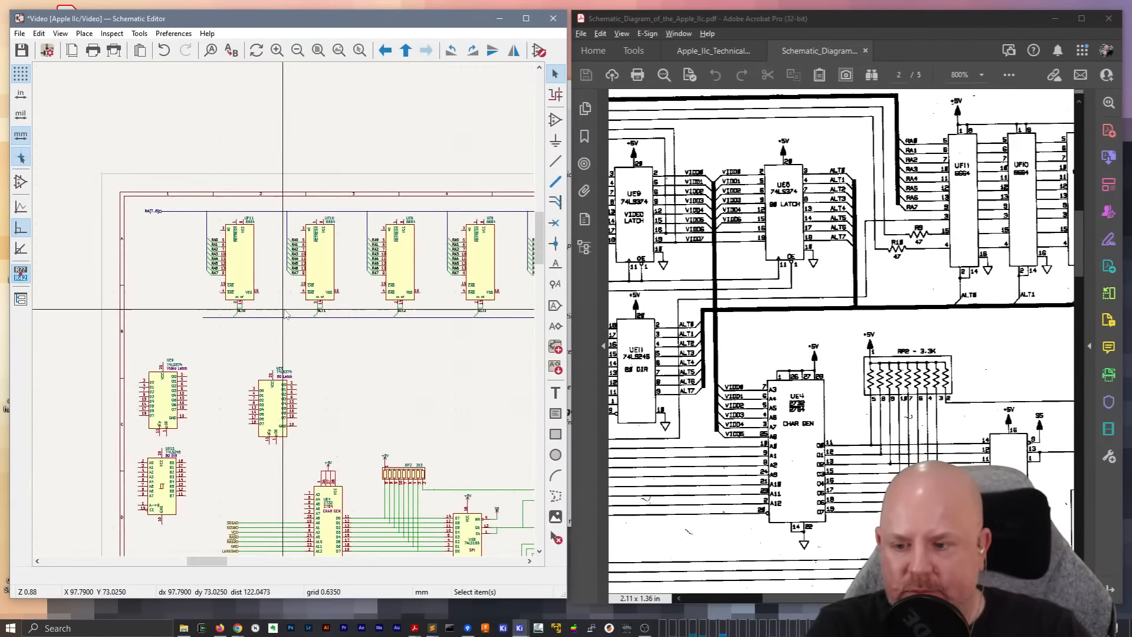
{"action": "left_click", "coordinate": [272, 324]}
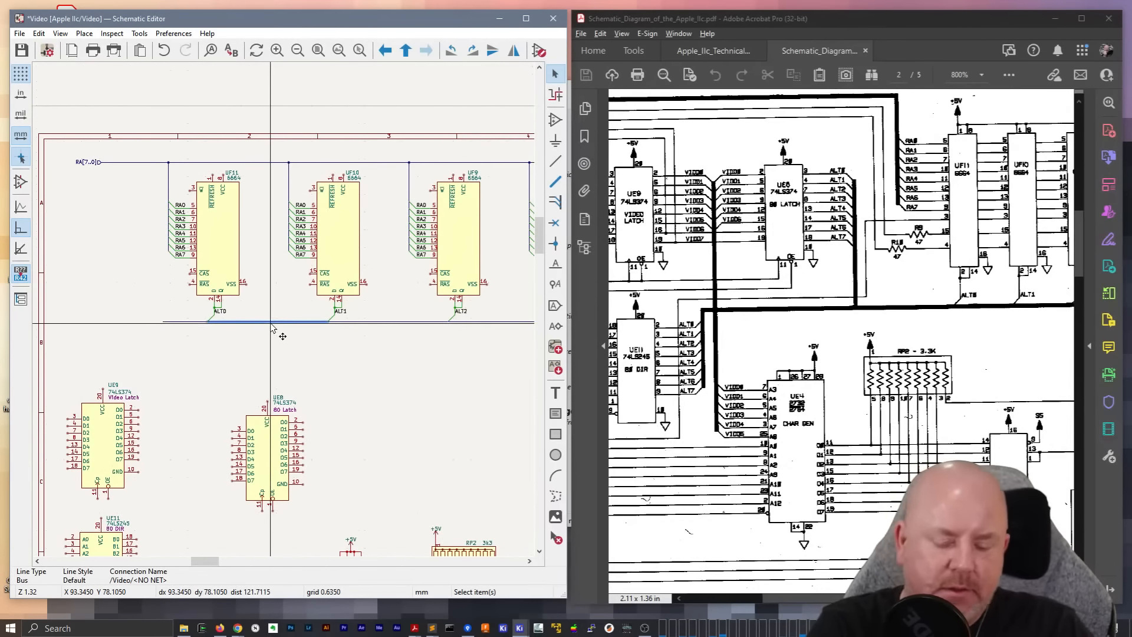
{"action": "key", "text": "Escape"}
{"action": "scroll", "coordinate": [286, 314], "scroll_direction": "down", "scroll_amount": 2}
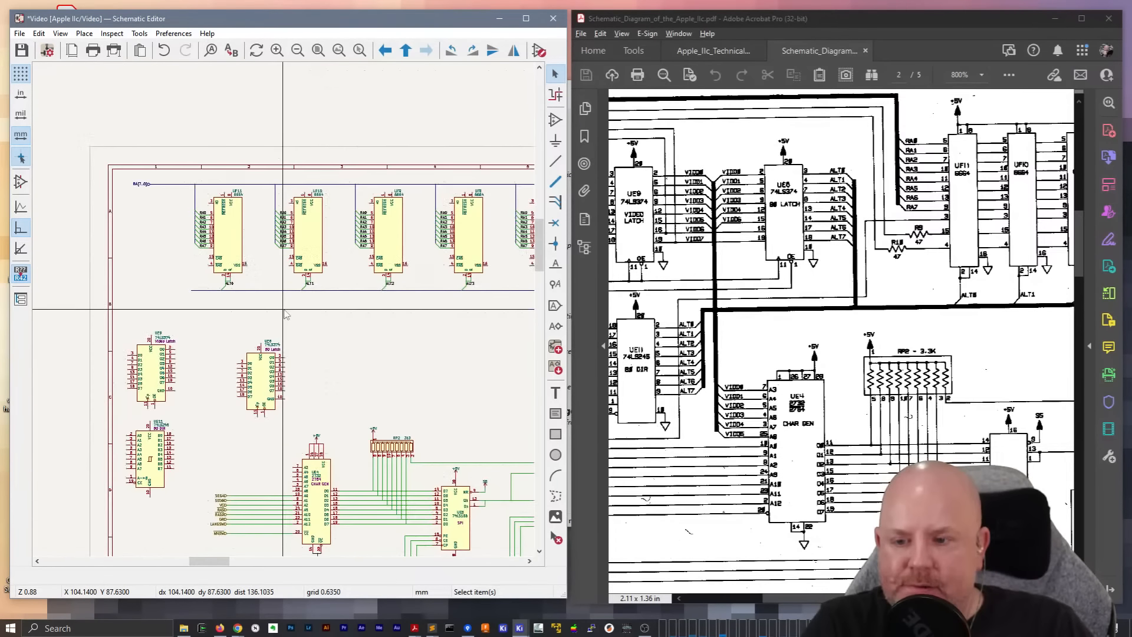
{"action": "scroll", "coordinate": [286, 315], "scroll_direction": "down", "scroll_amount": 2}
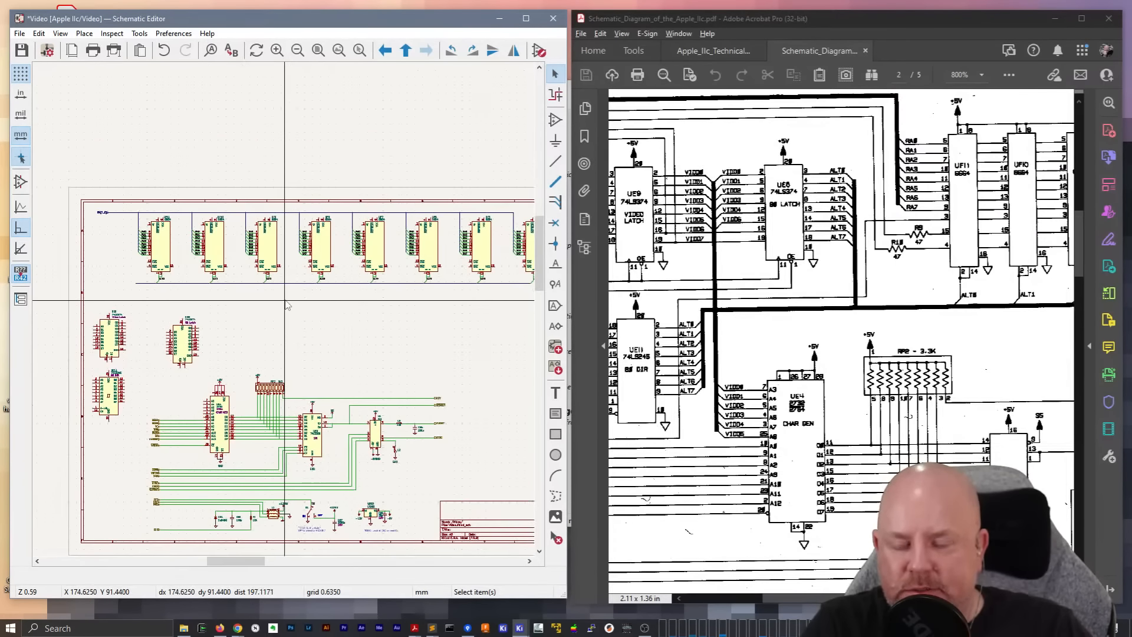
Delete the horizontal ALT bus below the RAM chips and the horizontal RA bus segments above them
{"action": "middle_click_drag", "start_coordinate": [439, 299], "coordinate": [375, 287]}
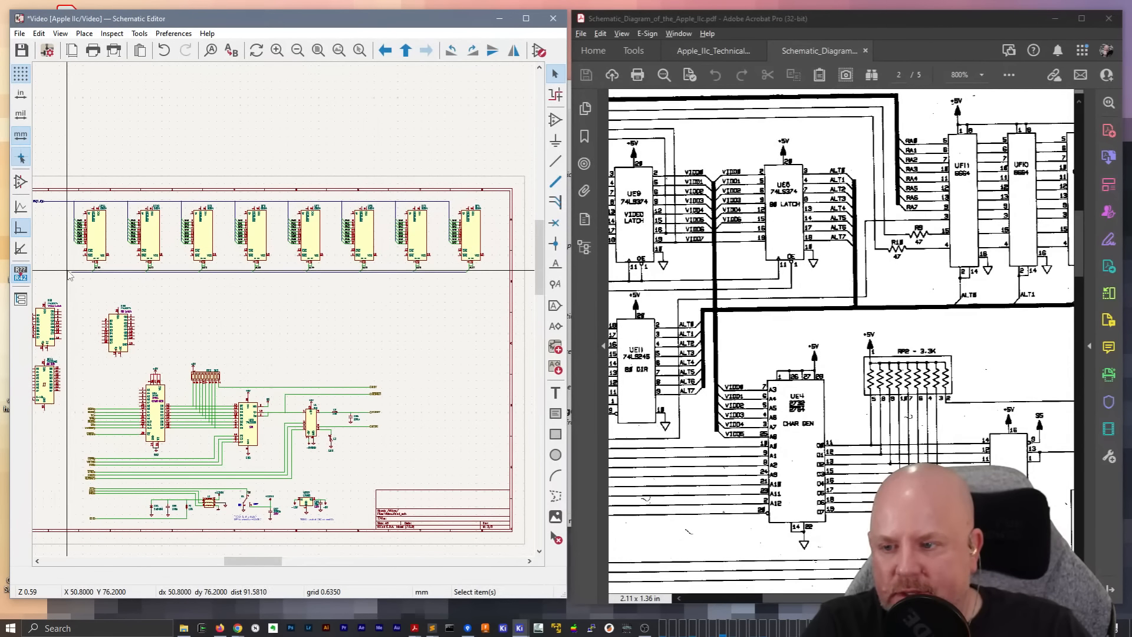
{"action": "left_click_drag", "start_coordinate": [67, 270], "coordinate": [498, 289]}
{"action": "middle_click_drag", "start_coordinate": [290, 265], "coordinate": [326, 275]}
{"action": "left_click", "coordinate": [99, 213]}
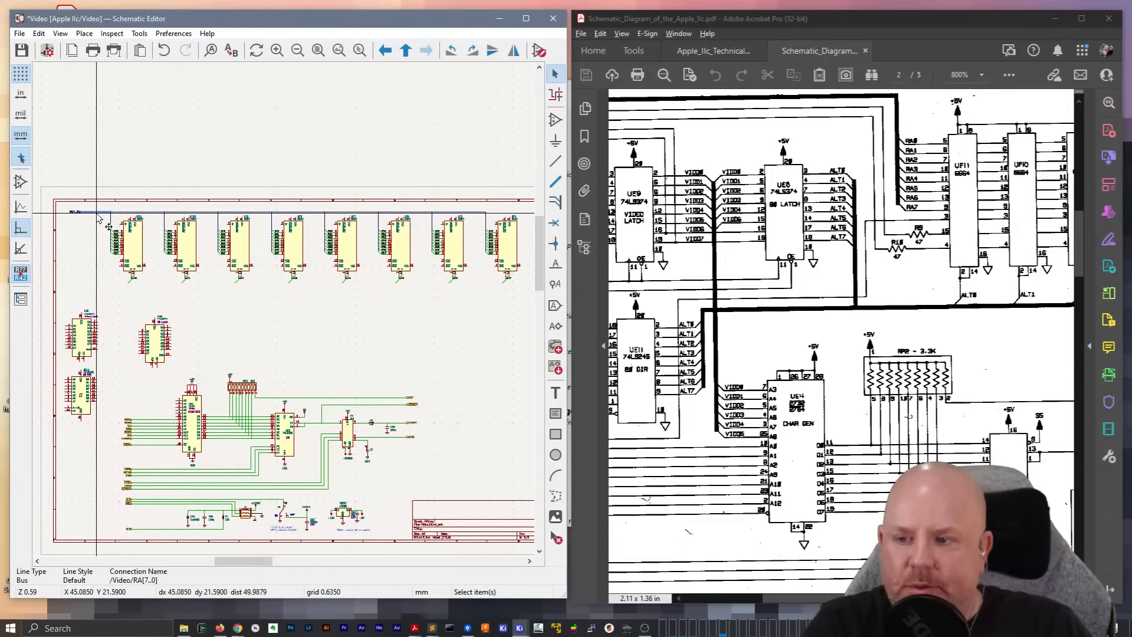
{"action": "key", "text": "Delete"}
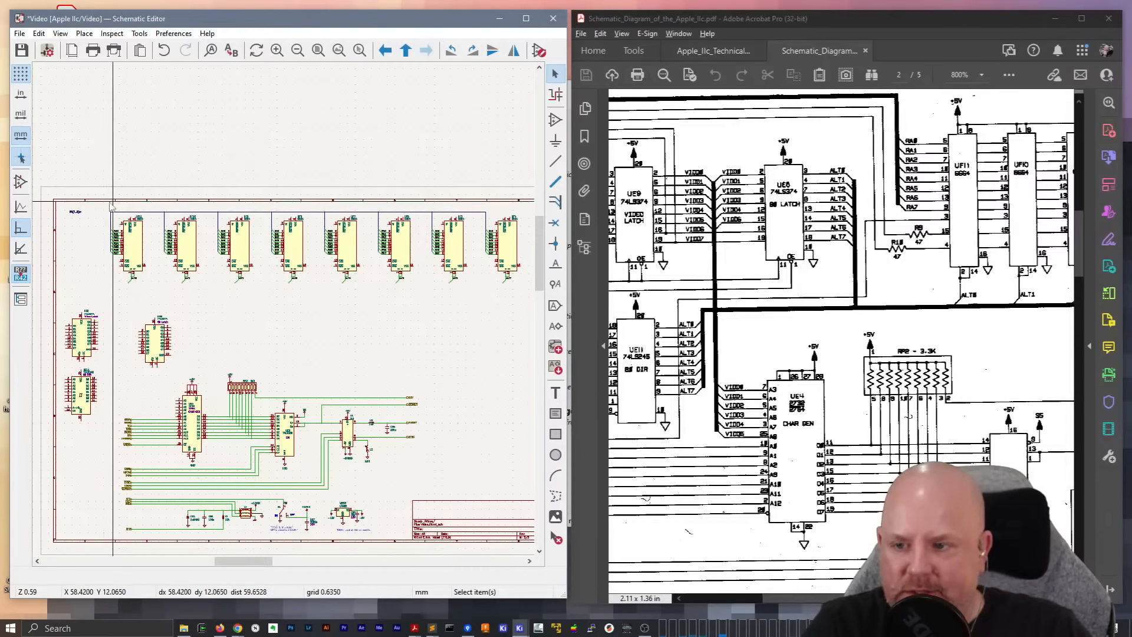
{"action": "left_click_drag", "start_coordinate": [103, 205], "coordinate": [487, 215]}
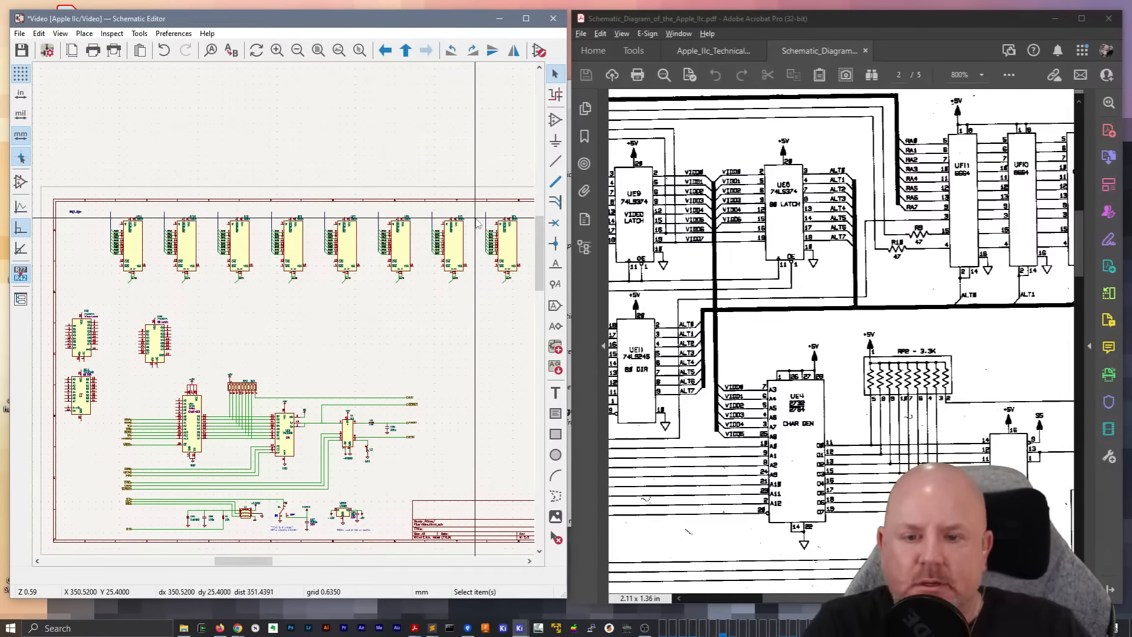
Switch the schematic to the user-defined grid with a 5.08 mm spacing in X and Y
{"action": "scroll", "coordinate": [474, 220], "scroll_direction": "up", "scroll_amount": 3}
{"action": "middle_click_drag", "start_coordinate": [259, 354], "coordinate": [323, 340]}
{"action": "left_click", "coordinate": [60, 33]}
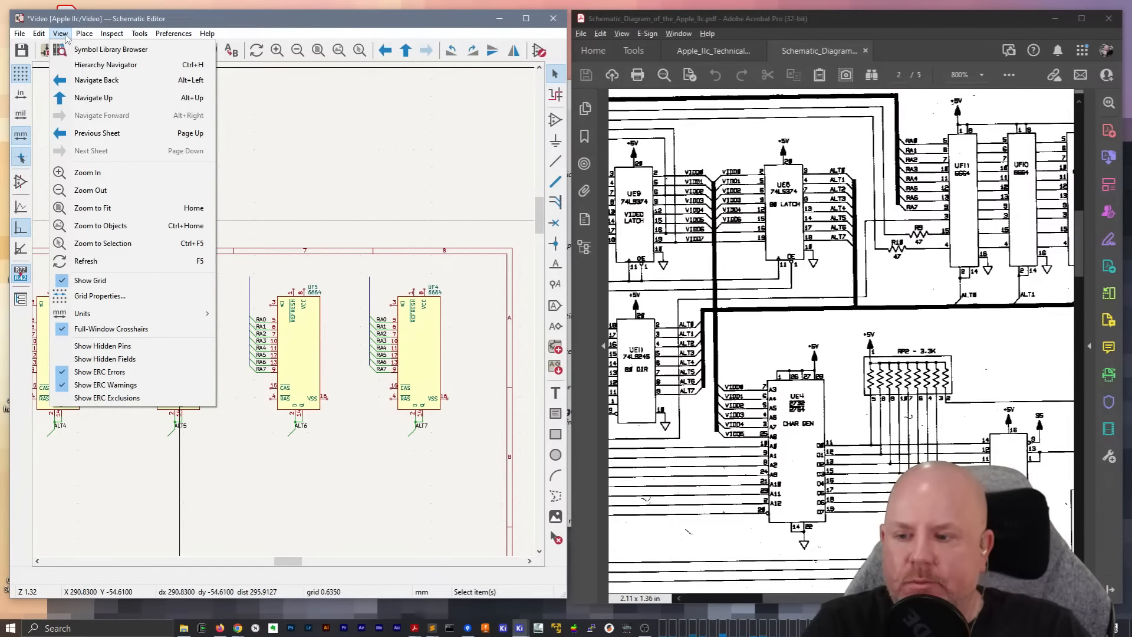
{"action": "left_click", "coordinate": [48, 37]}
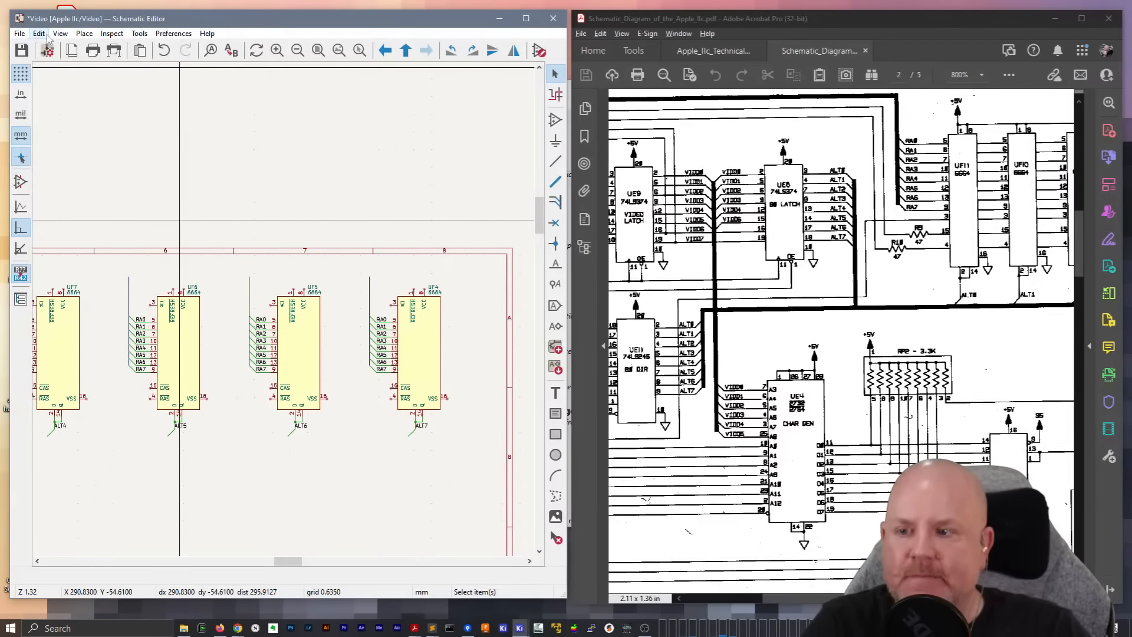
{"action": "left_click", "coordinate": [60, 33]}
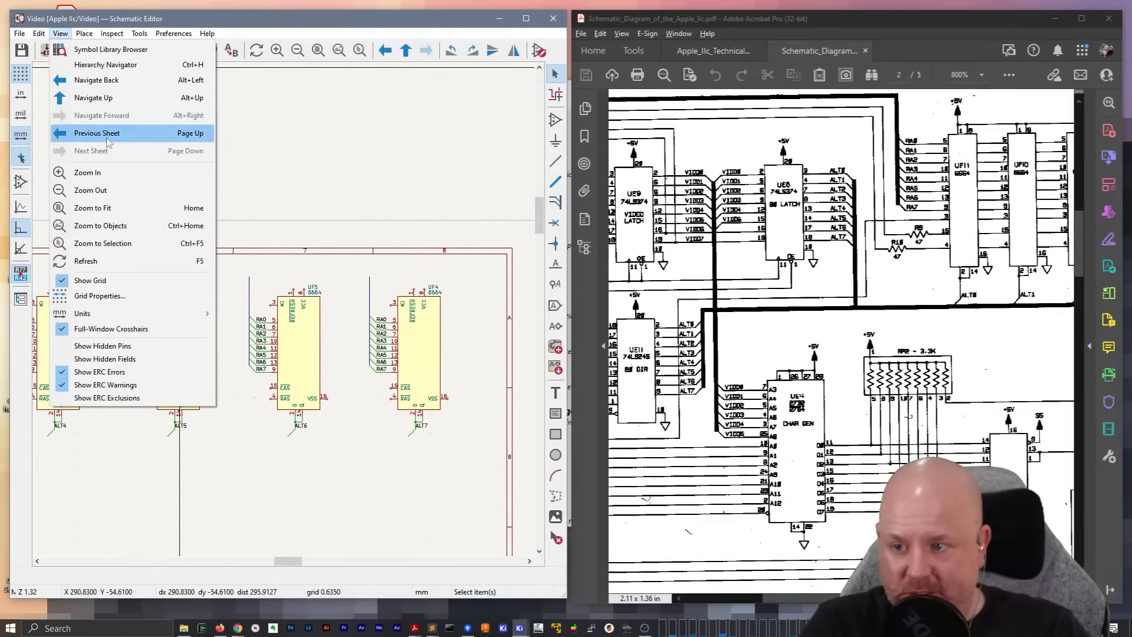
{"action": "left_click", "coordinate": [125, 297]}
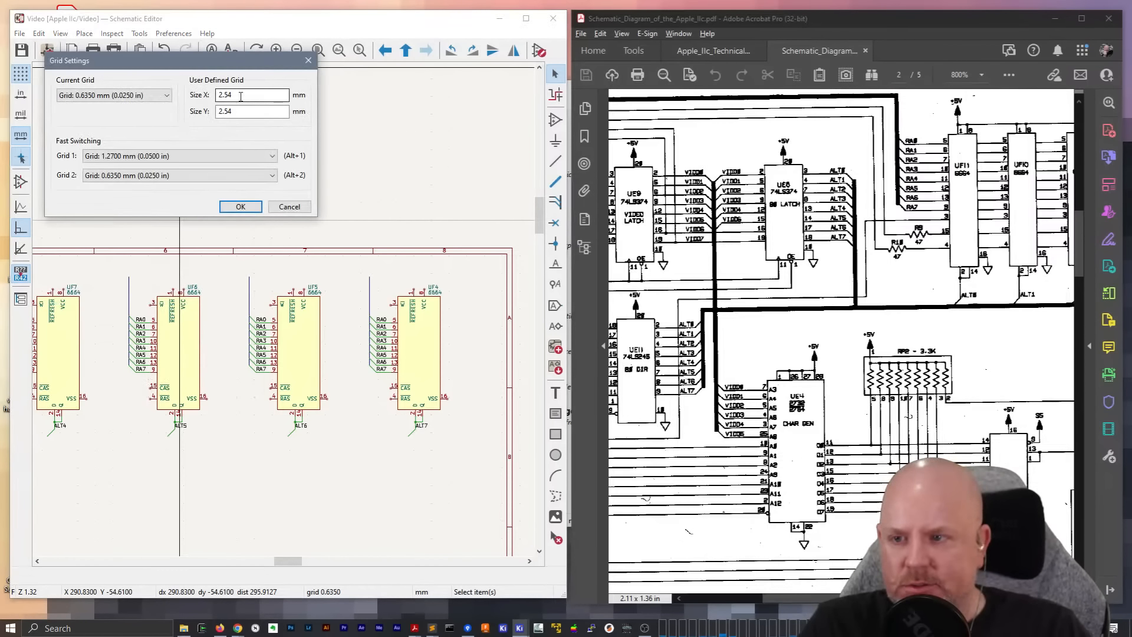
{"action": "left_click", "coordinate": [146, 96]}
{"action": "left_click", "coordinate": [117, 172]}
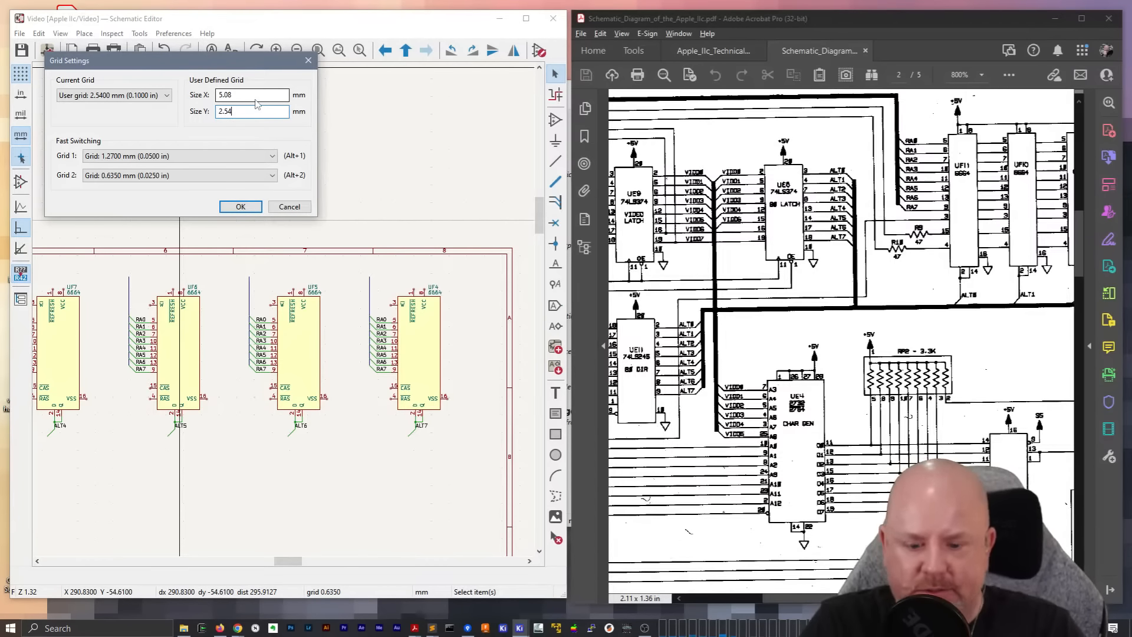
{"action": "left_click", "coordinate": [247, 206]}
Move RAM chip UF5 with its RA bus, address wires and ALT6 connection closer to UF4
{"action": "scroll", "coordinate": [273, 236], "scroll_direction": "up", "scroll_amount": 2}
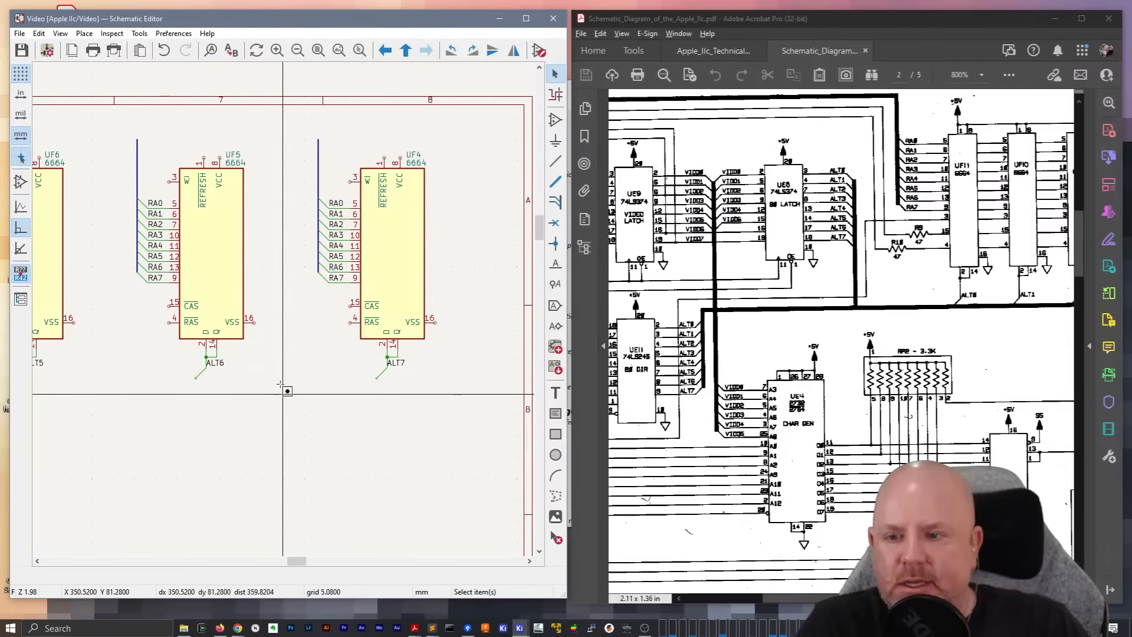
{"action": "left_click_drag", "start_coordinate": [281, 384], "coordinate": [116, 120]}
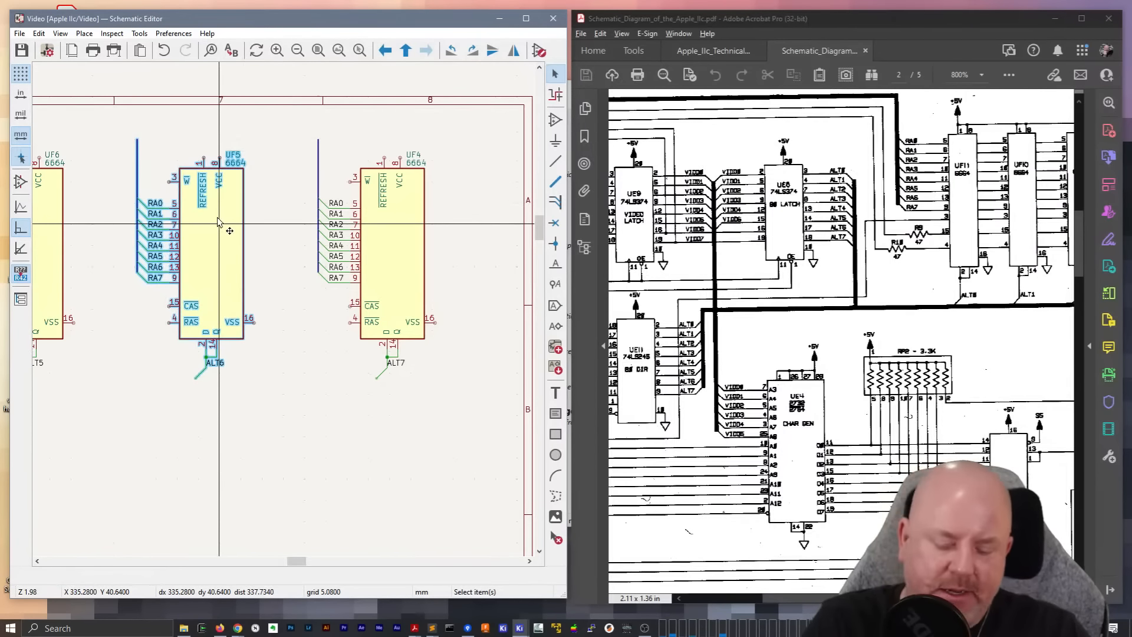
{"action": "key", "text": "m"}
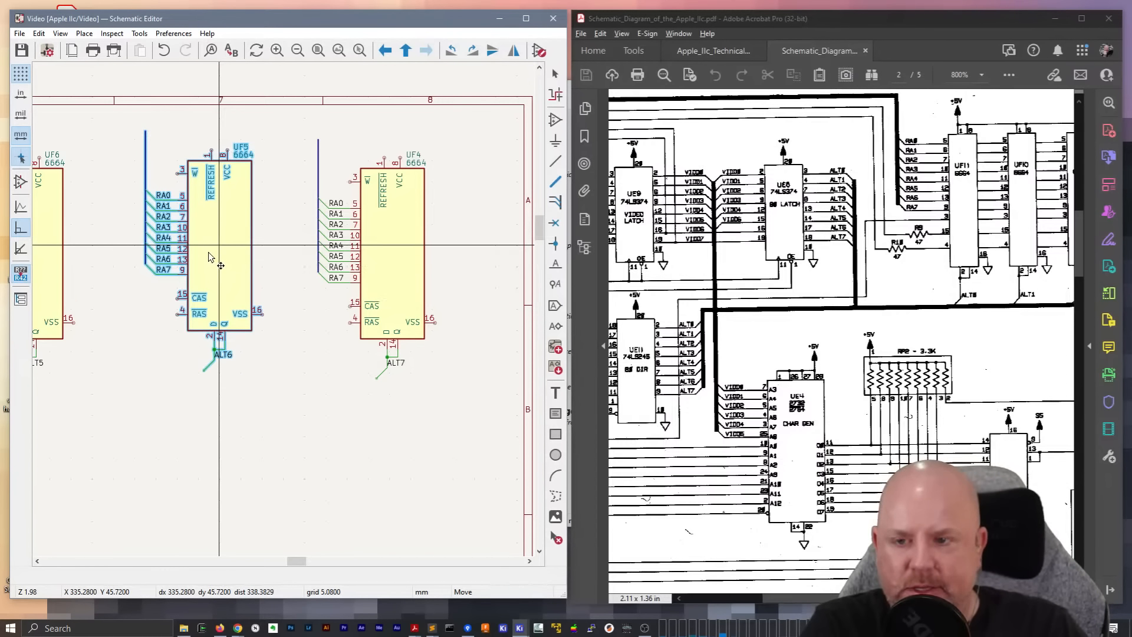
{"action": "left_click", "coordinate": [199, 269]}
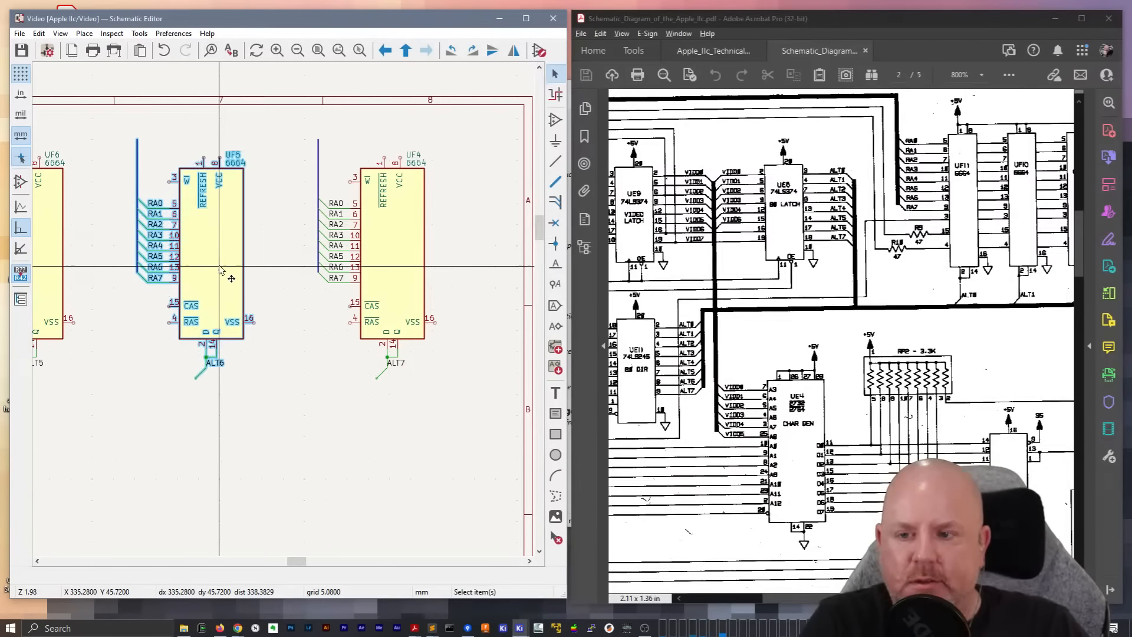
{"action": "key", "text": "m"}
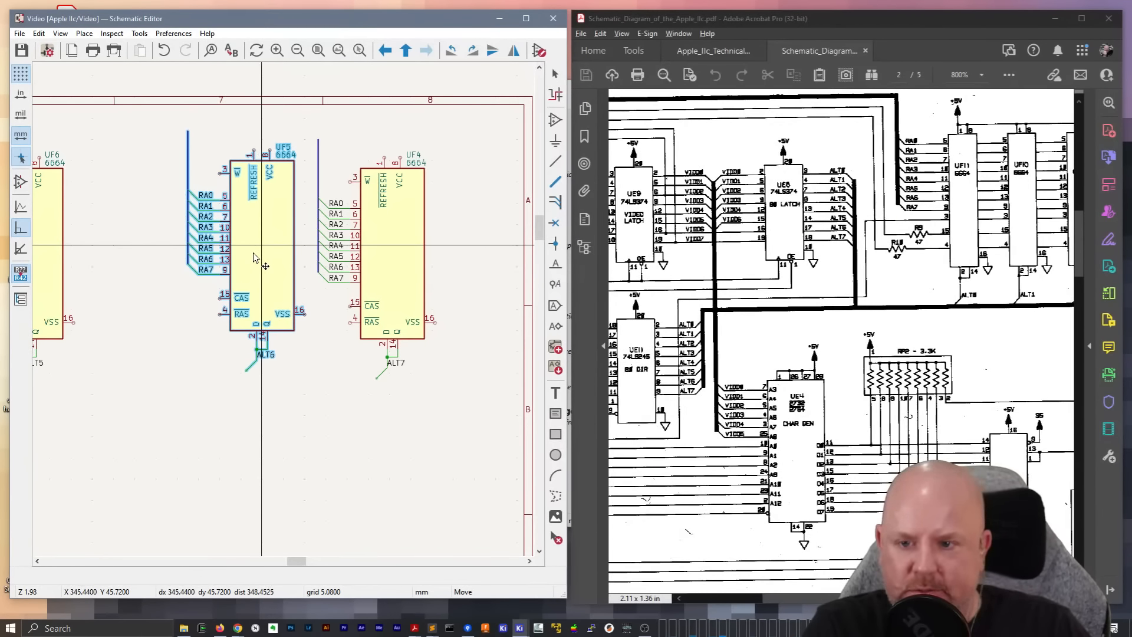
{"action": "middle_click_drag", "start_coordinate": [141, 282], "coordinate": [286, 297]}
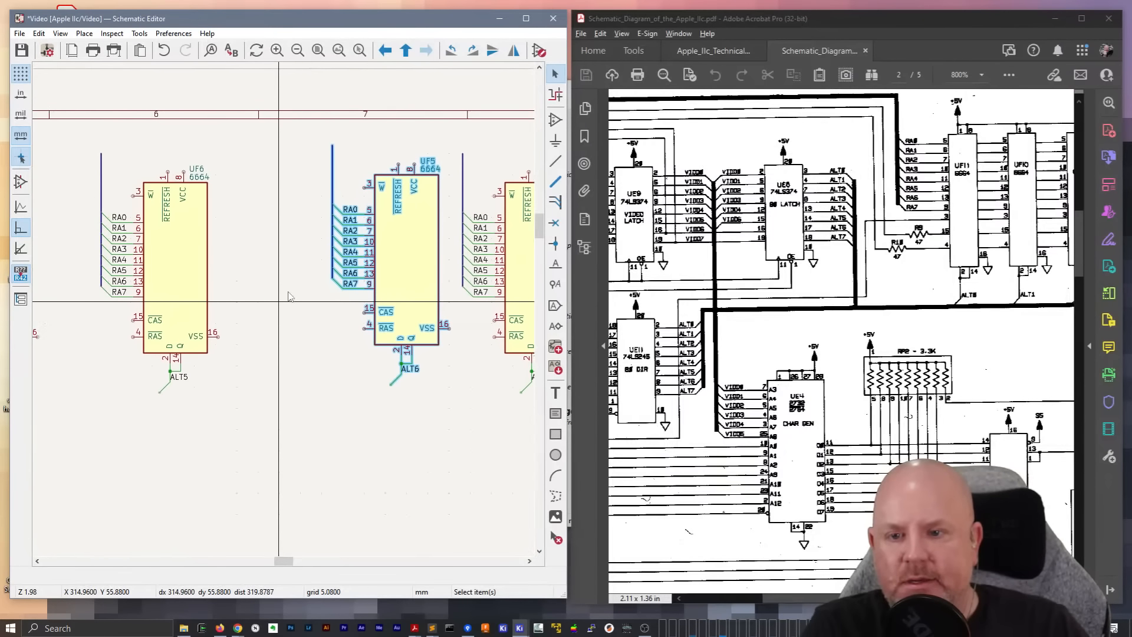
{"action": "left_click", "coordinate": [180, 276]}
{"action": "key", "text": "m"}
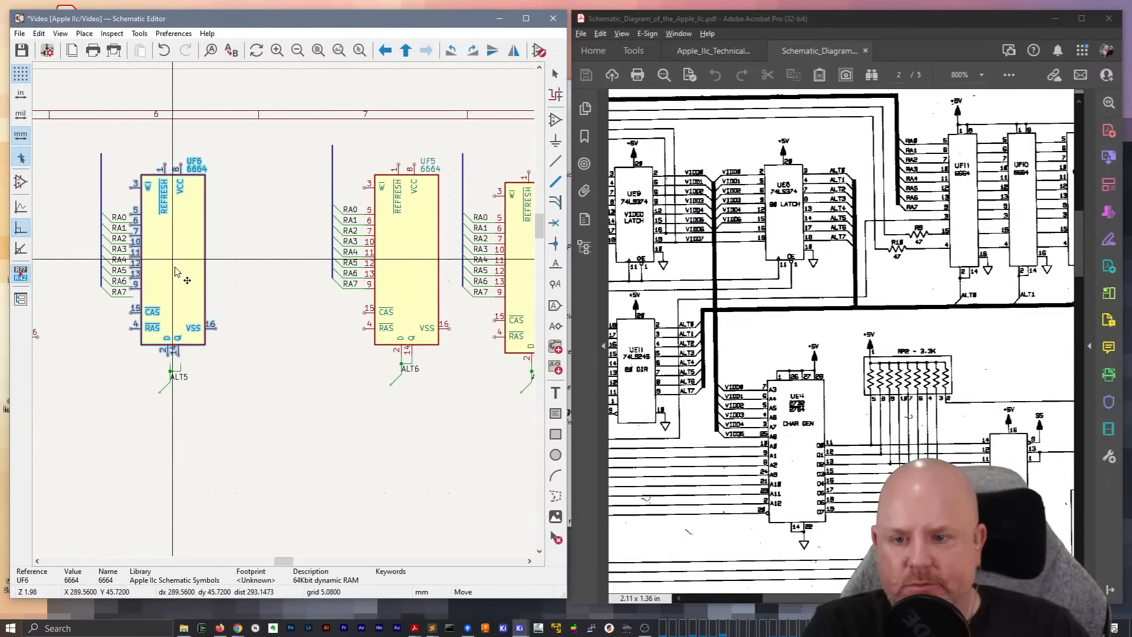
{"action": "key", "text": "Escape"}
Move RAM chips UF6 through UF11 together with their RA buses, address wires and ALT connections closer to UF5
{"action": "left_click_drag", "start_coordinate": [87, 139], "coordinate": [250, 401]}
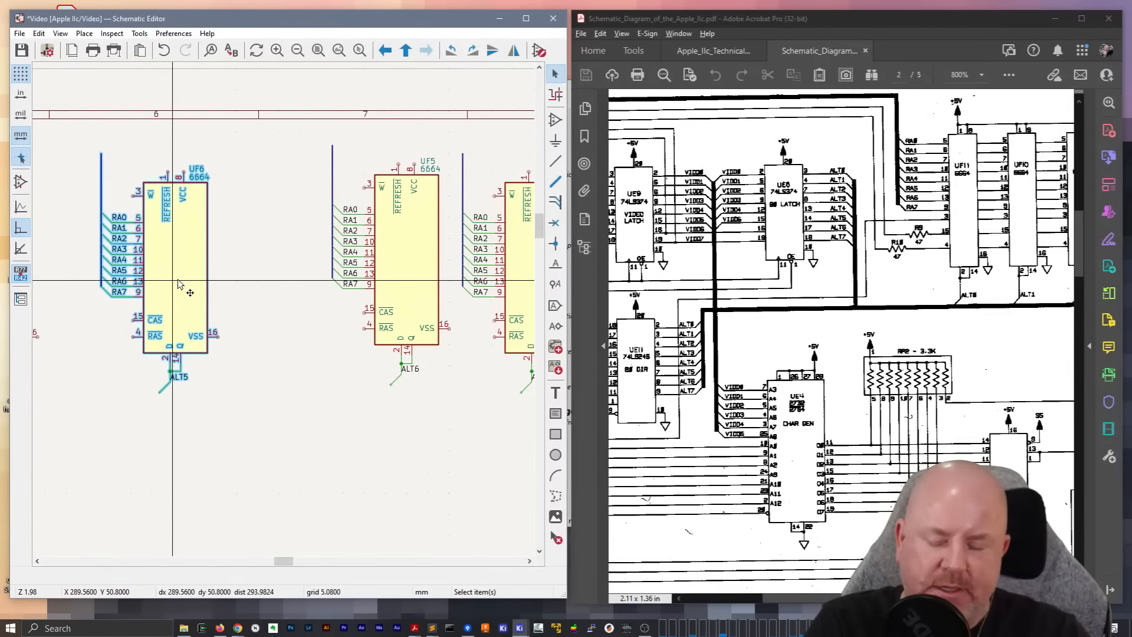
{"action": "scroll", "coordinate": [253, 301], "scroll_direction": "down", "scroll_amount": 5}
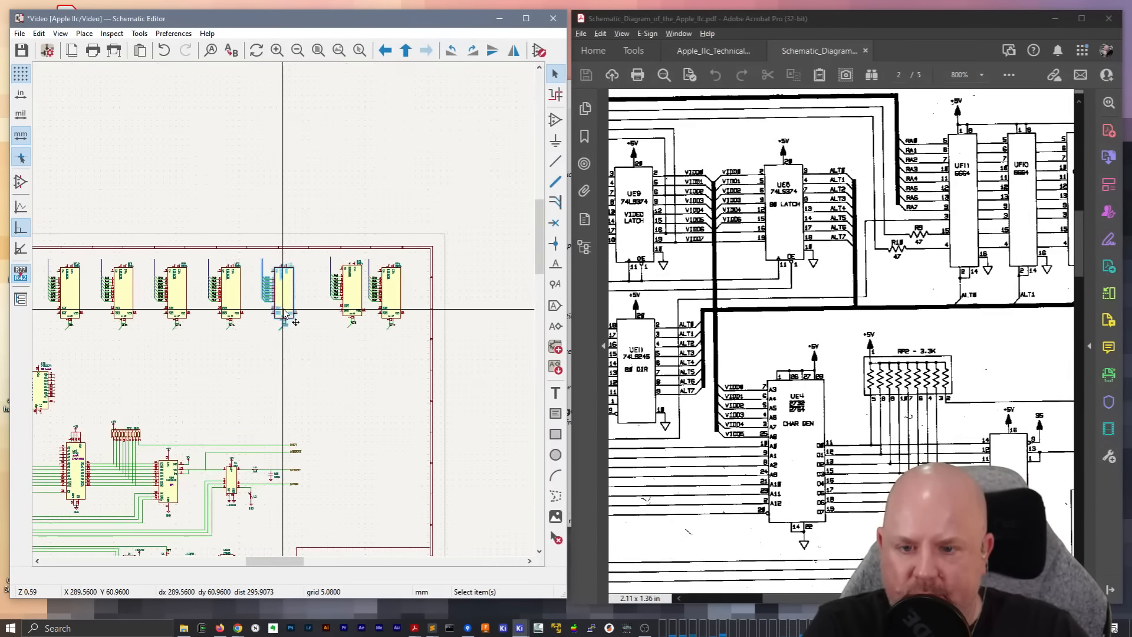
{"action": "scroll", "coordinate": [283, 314], "scroll_direction": "down", "scroll_amount": 2}
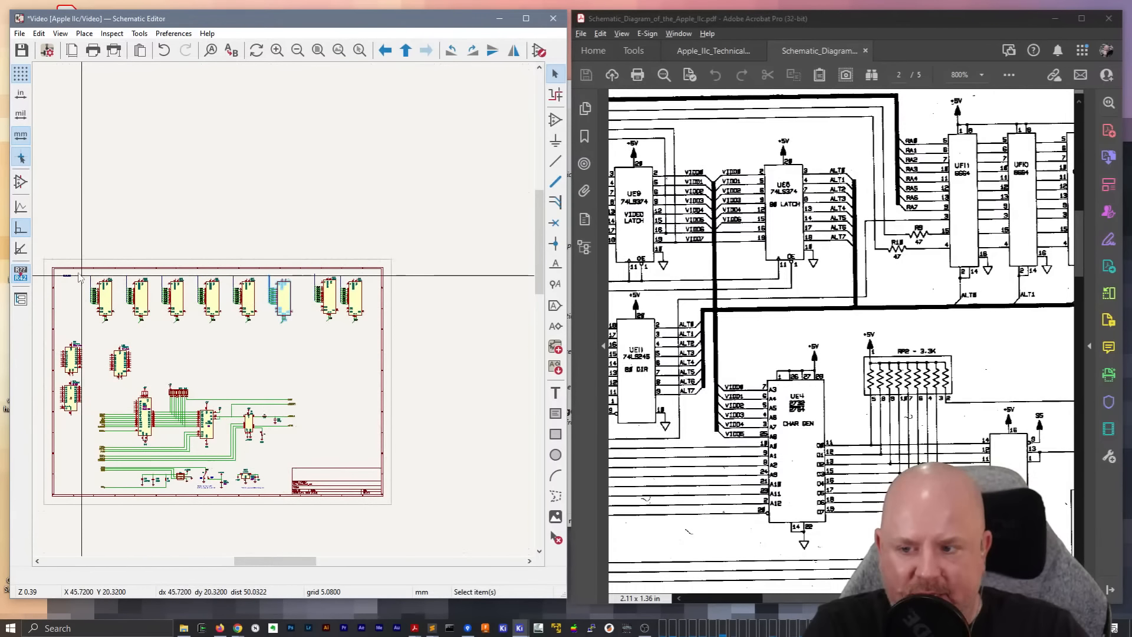
{"action": "left_click_drag", "start_coordinate": [77, 259], "coordinate": [300, 341]}
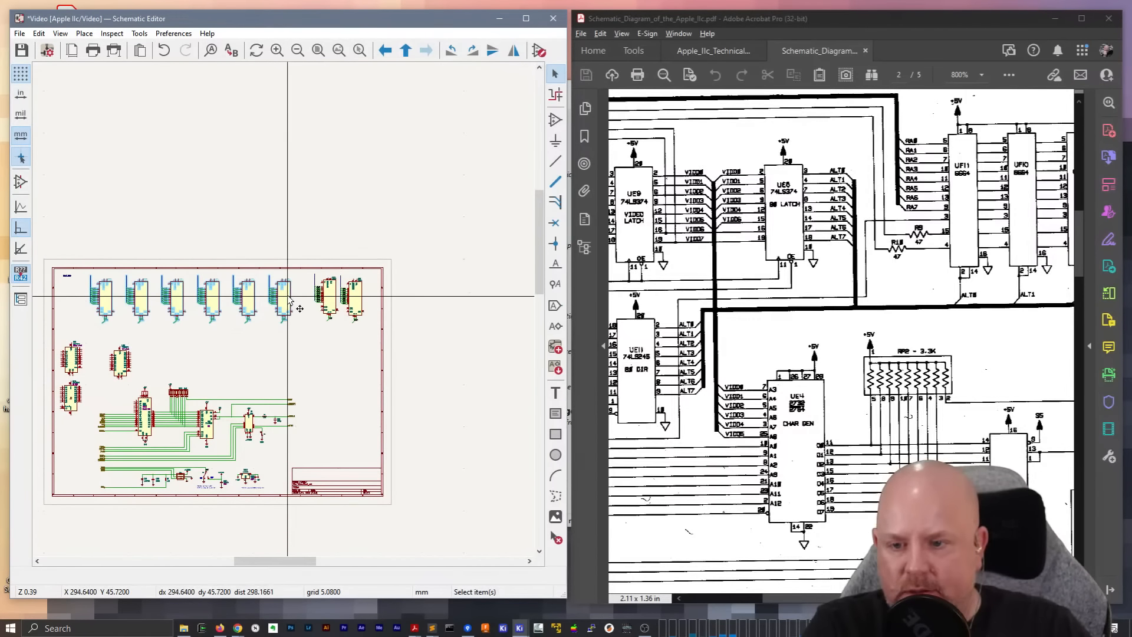
{"action": "left_click_drag", "start_coordinate": [287, 299], "coordinate": [301, 301]}
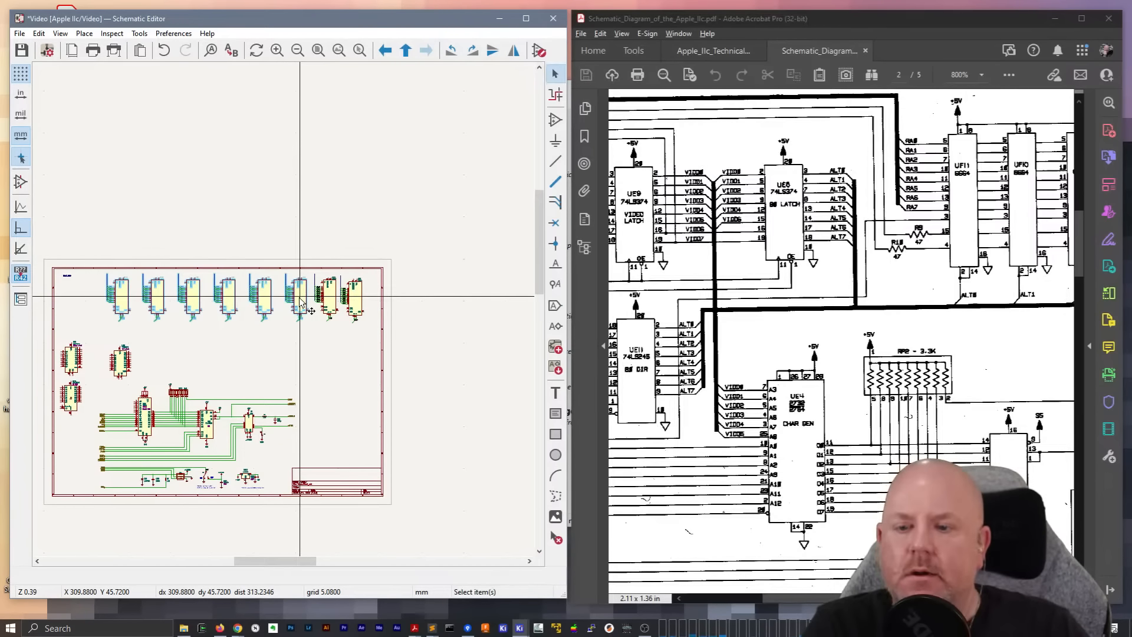
Close the gaps beside UF6 and UF7 by moving UF7–UF11, followed by UF8–UF11, with their wiring toward UF5
{"action": "left_click_drag", "start_coordinate": [94, 255], "coordinate": [272, 297]}
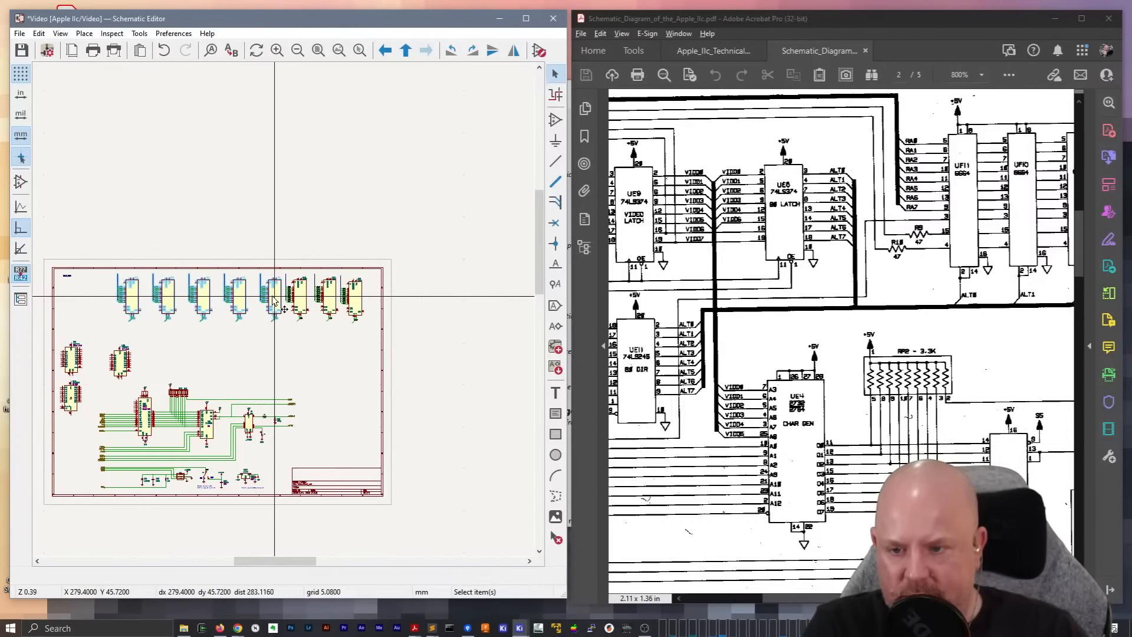
{"action": "left_click", "coordinate": [221, 253]}
{"action": "left_click_drag", "start_coordinate": [100, 256], "coordinate": [257, 332]}
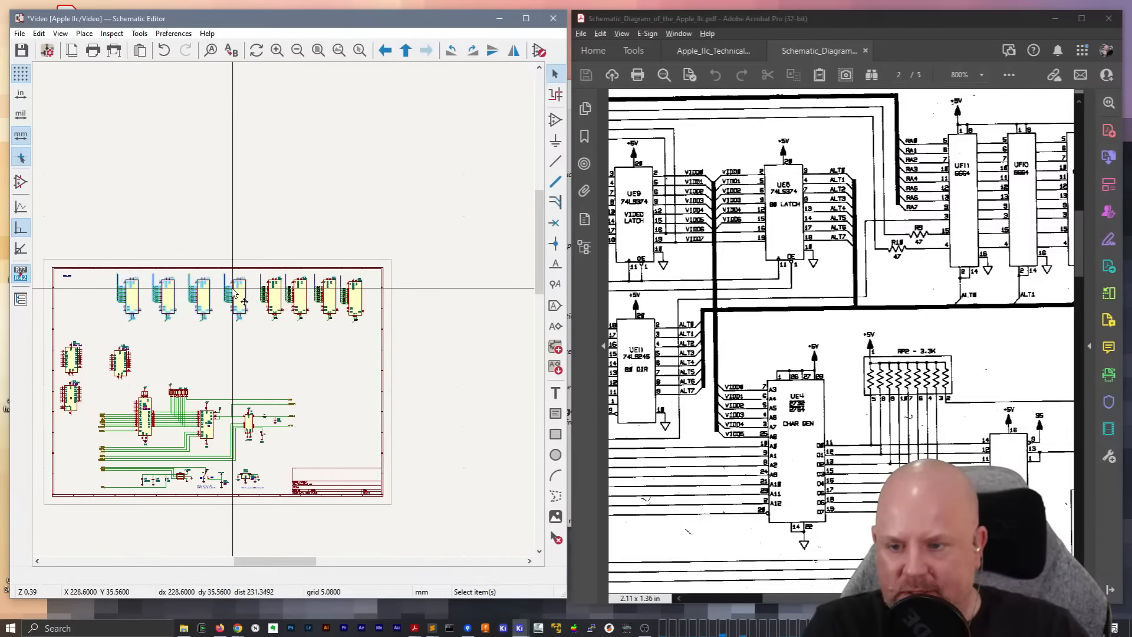
{"action": "left_click_drag", "start_coordinate": [239, 293], "coordinate": [247, 296]}
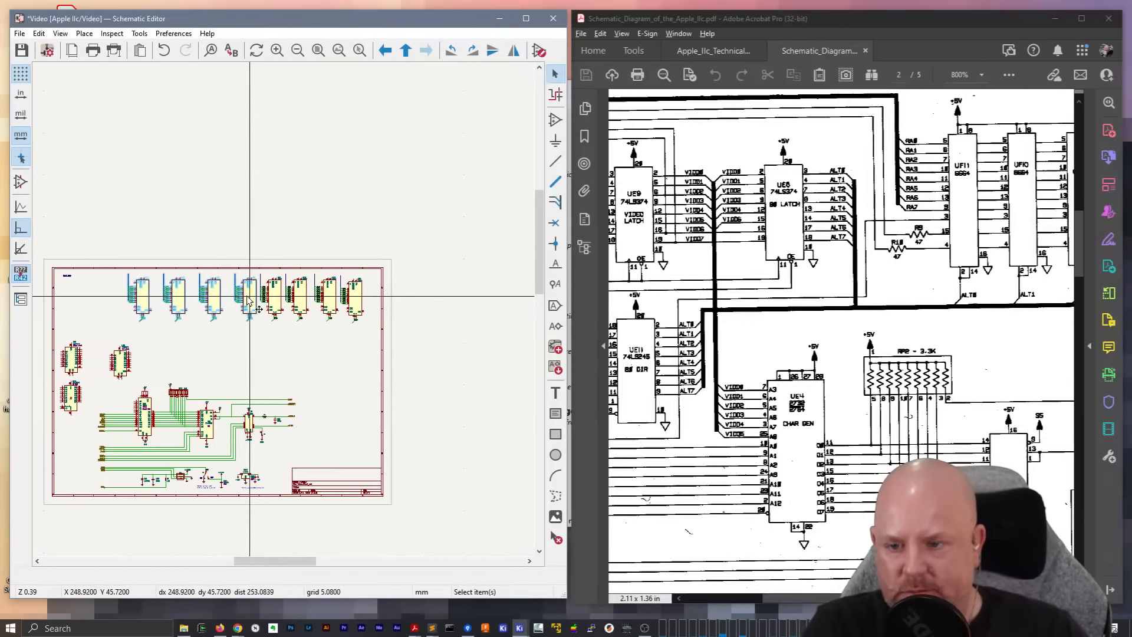
Move UF9, UF10 and UF11 with their buses and wires toward UF8 so they match the spacing of the row
{"action": "left_click_drag", "start_coordinate": [112, 260], "coordinate": [221, 301]}
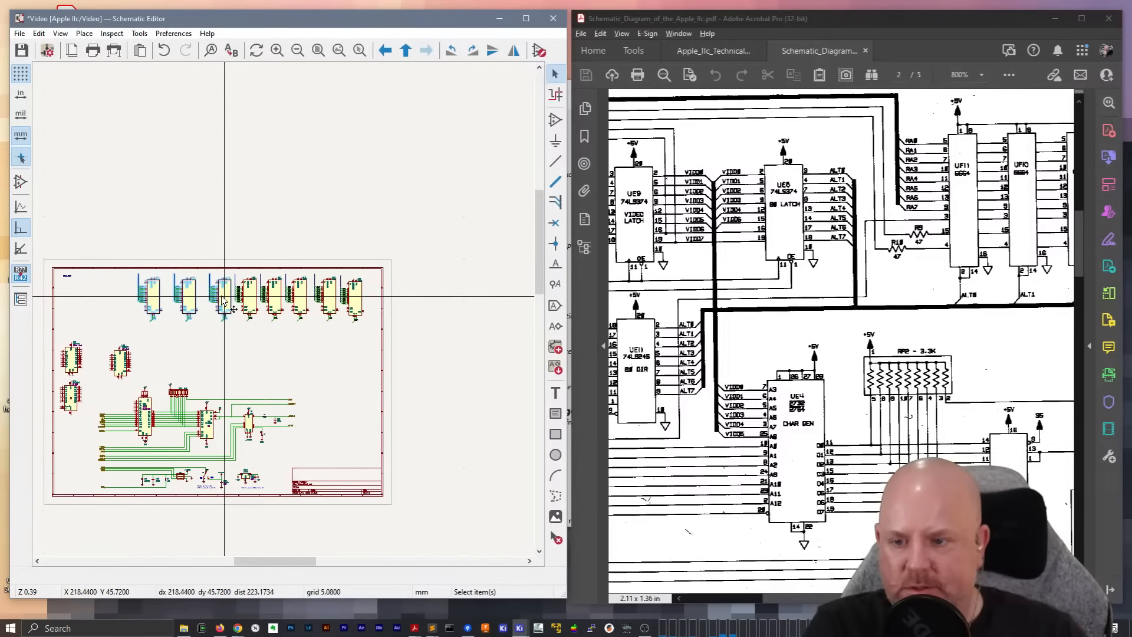
{"action": "left_click_drag", "start_coordinate": [106, 245], "coordinate": [198, 300]}
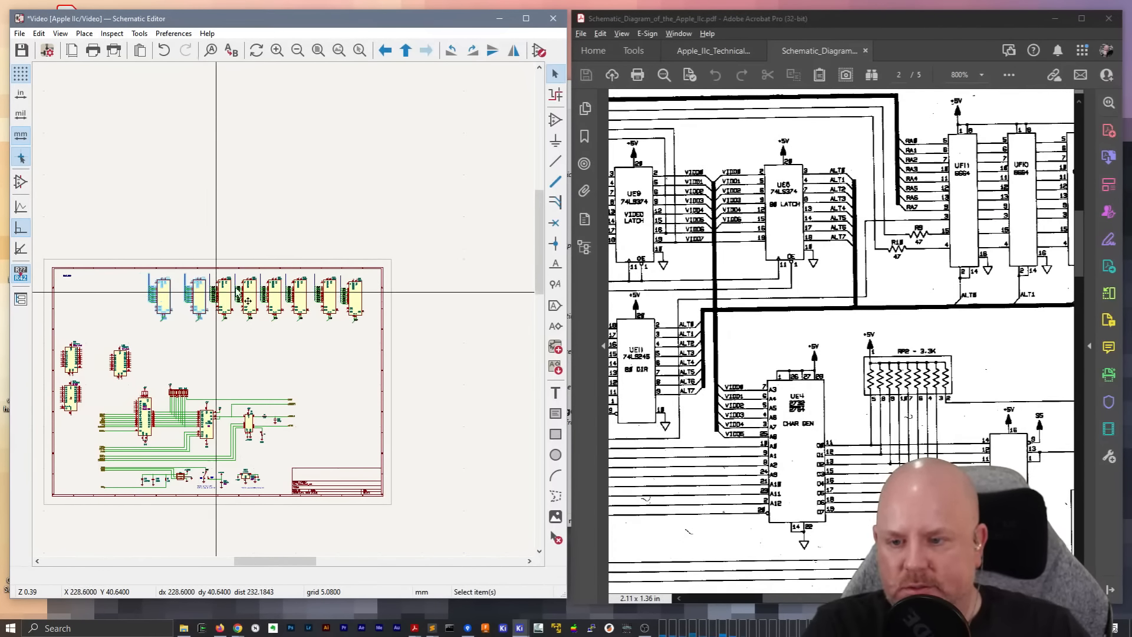
{"action": "left_click_drag", "start_coordinate": [142, 245], "coordinate": [165, 301]}
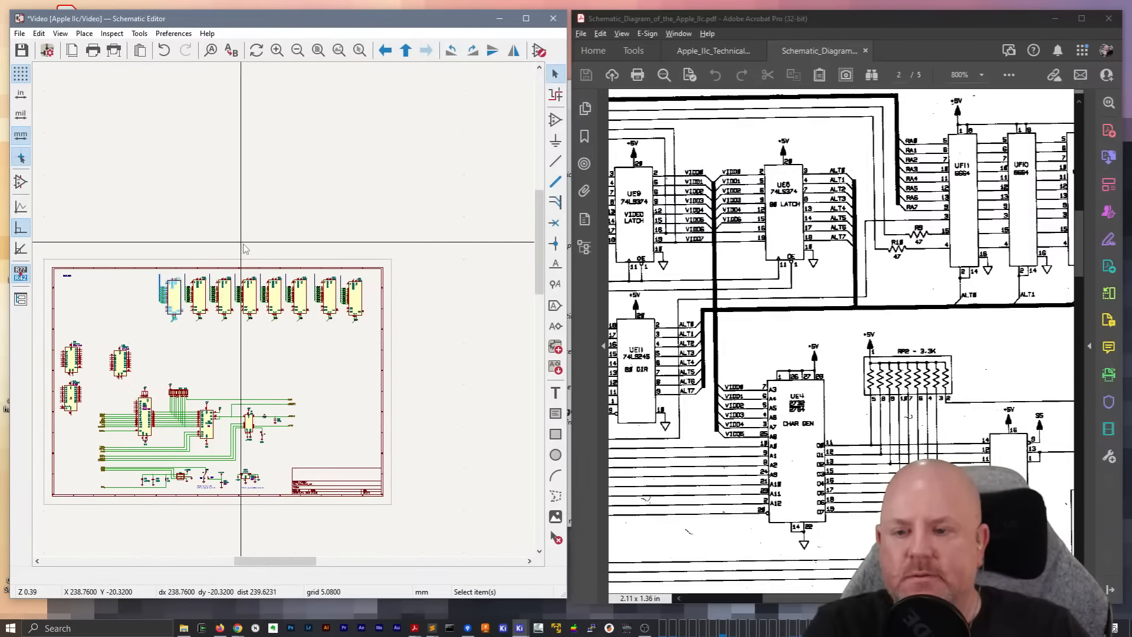
{"action": "scroll", "coordinate": [164, 301], "scroll_direction": "up", "scroll_amount": 5}
{"action": "middle_click_drag", "start_coordinate": [431, 369], "coordinate": [361, 371]}
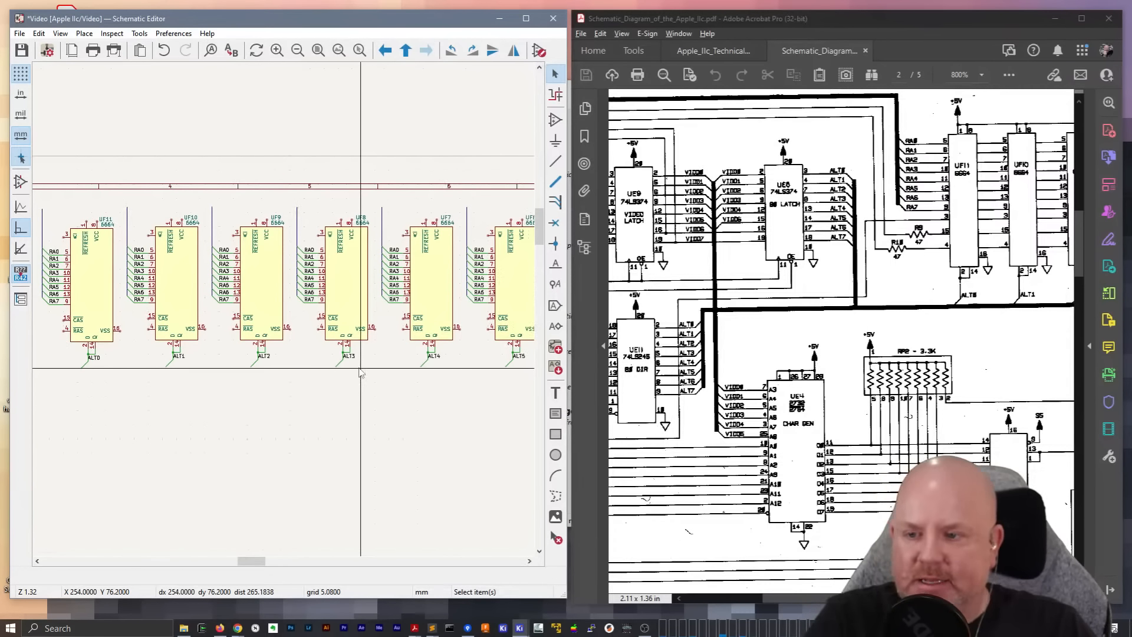
{"action": "scroll", "coordinate": [101, 271], "scroll_direction": "down", "scroll_amount": 3}
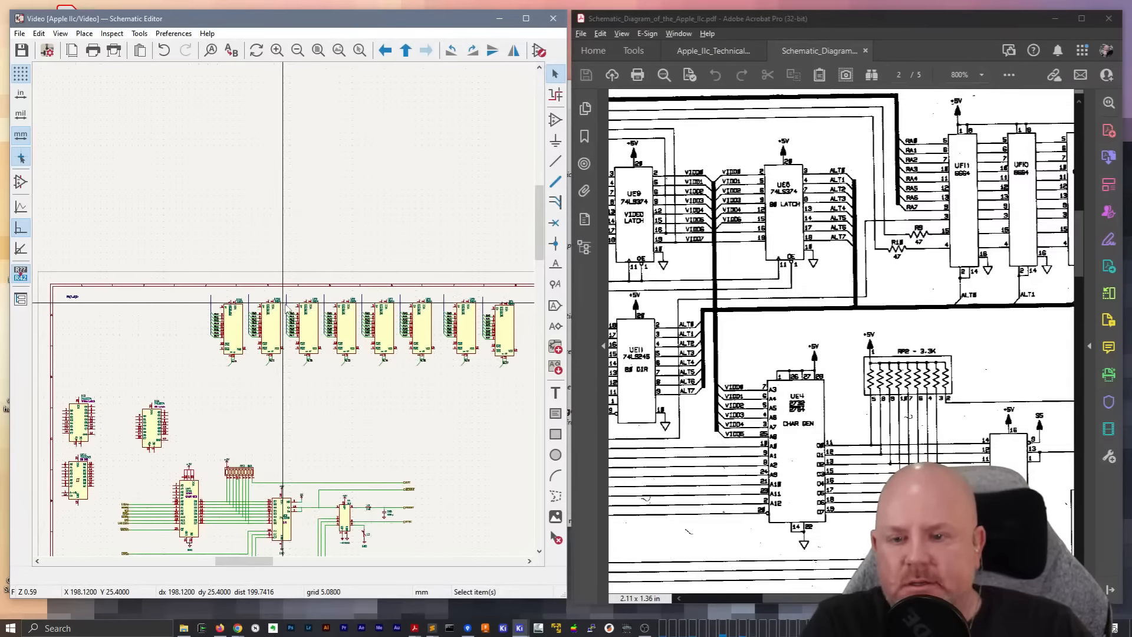
Switch the schematic's current grid to 0.6350 mm (0.0250 in)
{"action": "scroll", "coordinate": [94, 269], "scroll_direction": "up", "scroll_amount": 2}
{"action": "left_click", "coordinate": [39, 34]}
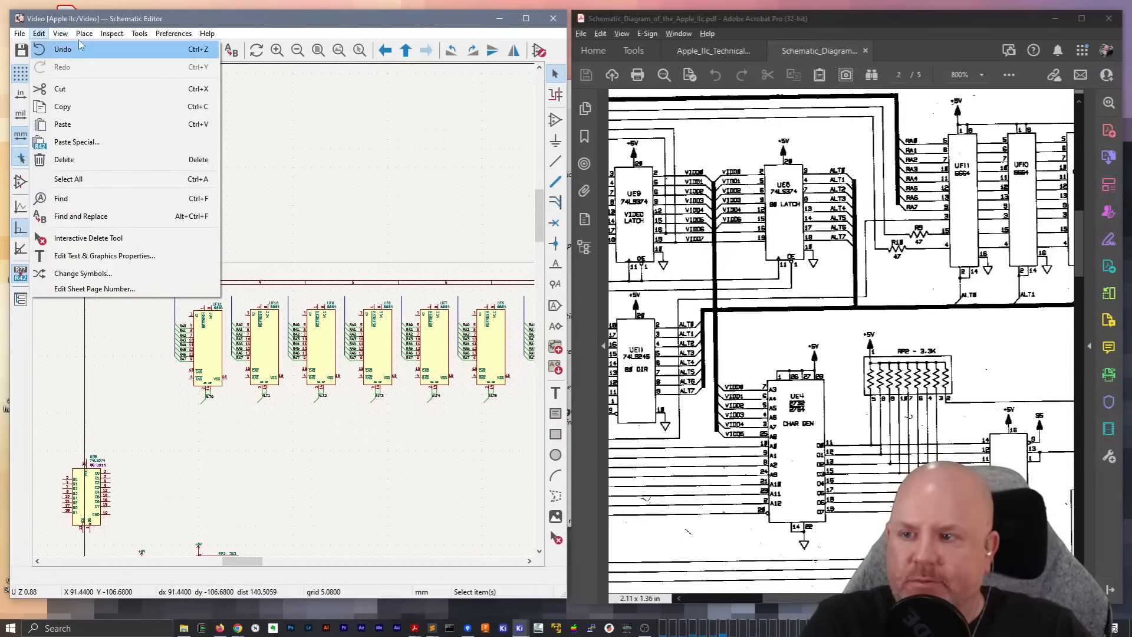
{"action": "mouse_move", "coordinate": [60, 33]}
{"action": "left_click", "coordinate": [99, 295]}
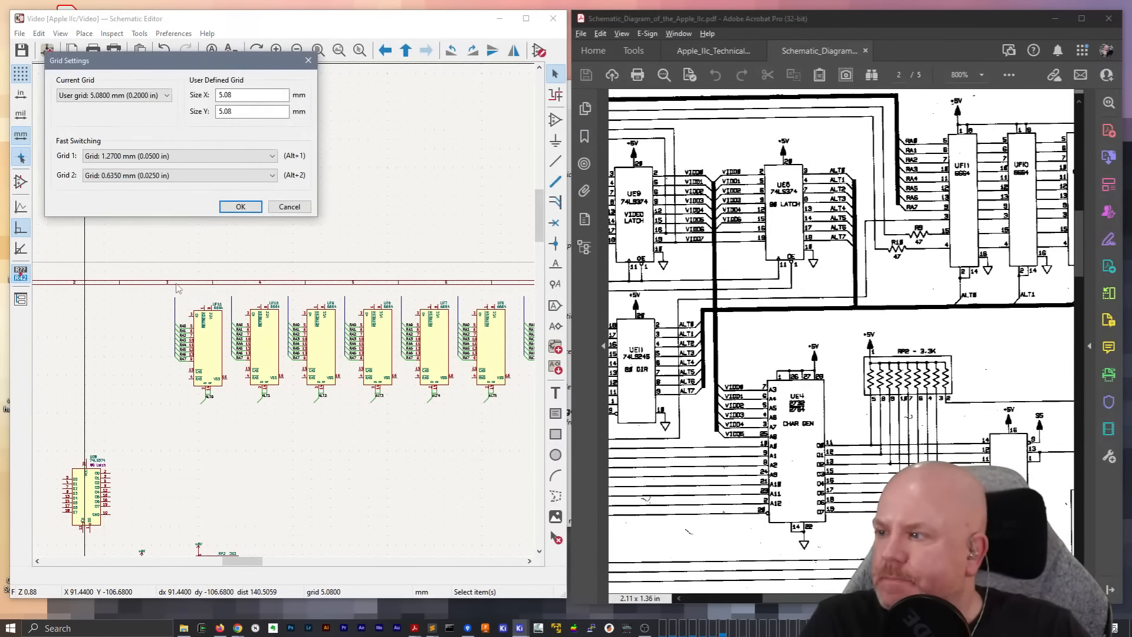
{"action": "left_click", "coordinate": [116, 97]}
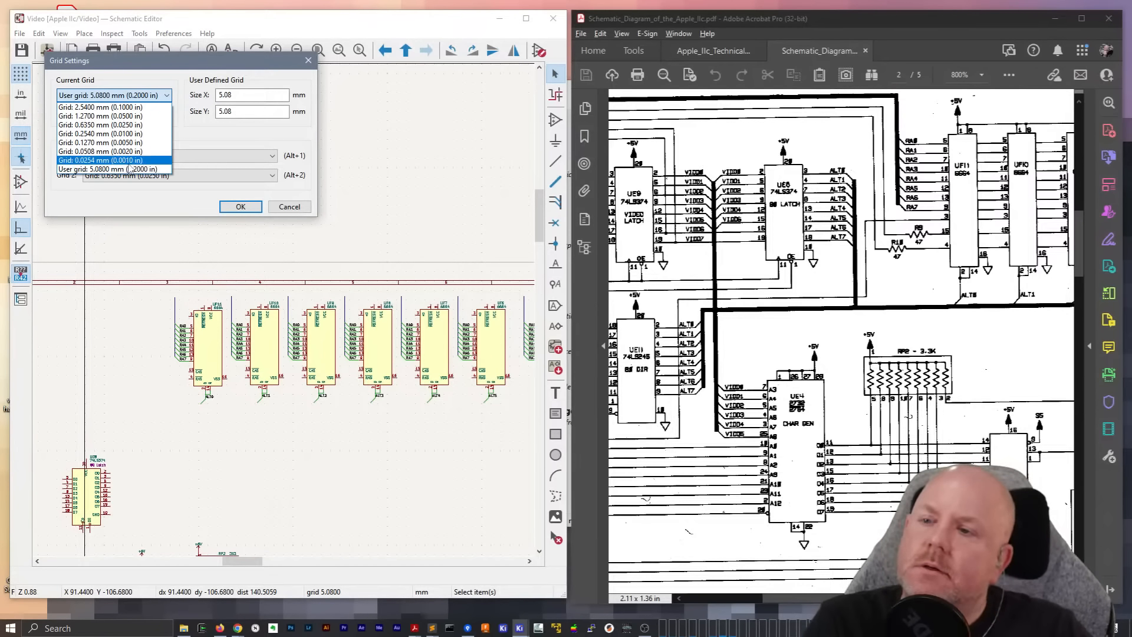
{"action": "left_click", "coordinate": [100, 124]}
{"action": "left_click", "coordinate": [241, 207]}
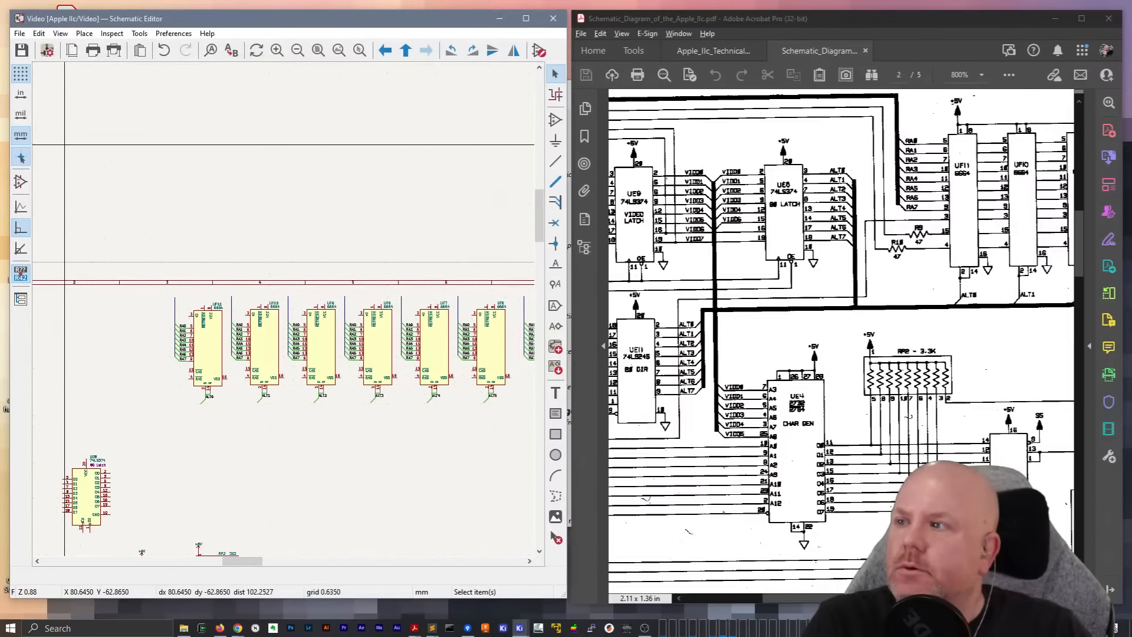
Draw a horizontal RA bus from UF4's vertical bus across the tops of all the chips' RA buses, ending just beyond UF11
{"action": "left_click", "coordinate": [236, 627]}
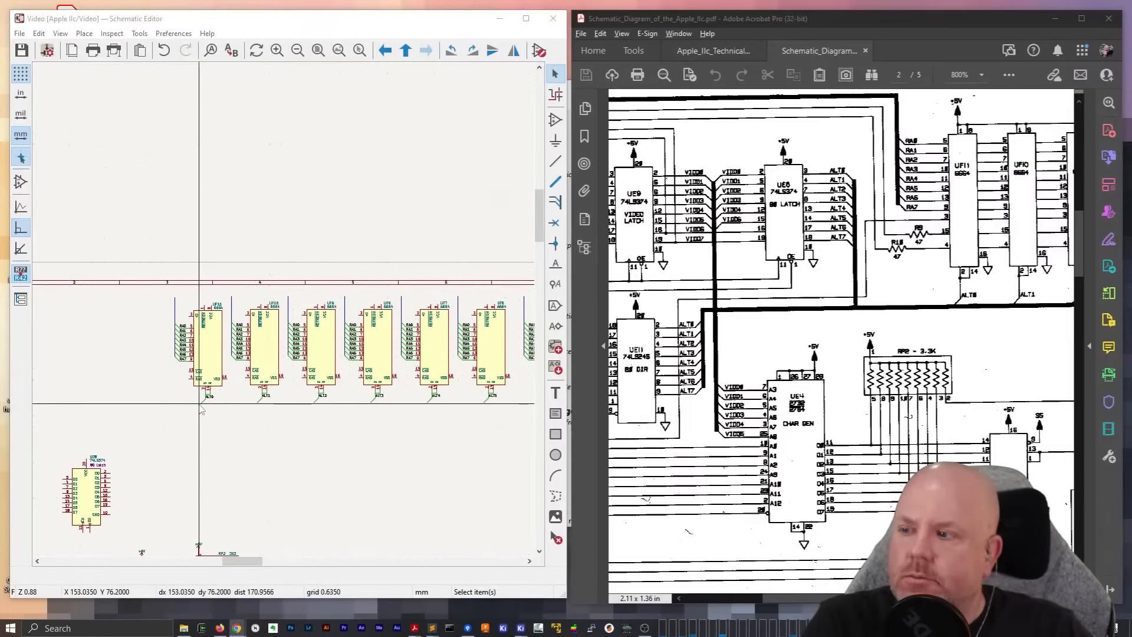
{"action": "scroll", "coordinate": [266, 283], "scroll_direction": "down", "scroll_amount": 3}
{"action": "scroll", "coordinate": [283, 309], "scroll_direction": "up", "scroll_amount": 1}
{"action": "scroll", "coordinate": [283, 308], "scroll_direction": "down", "scroll_amount": 2}
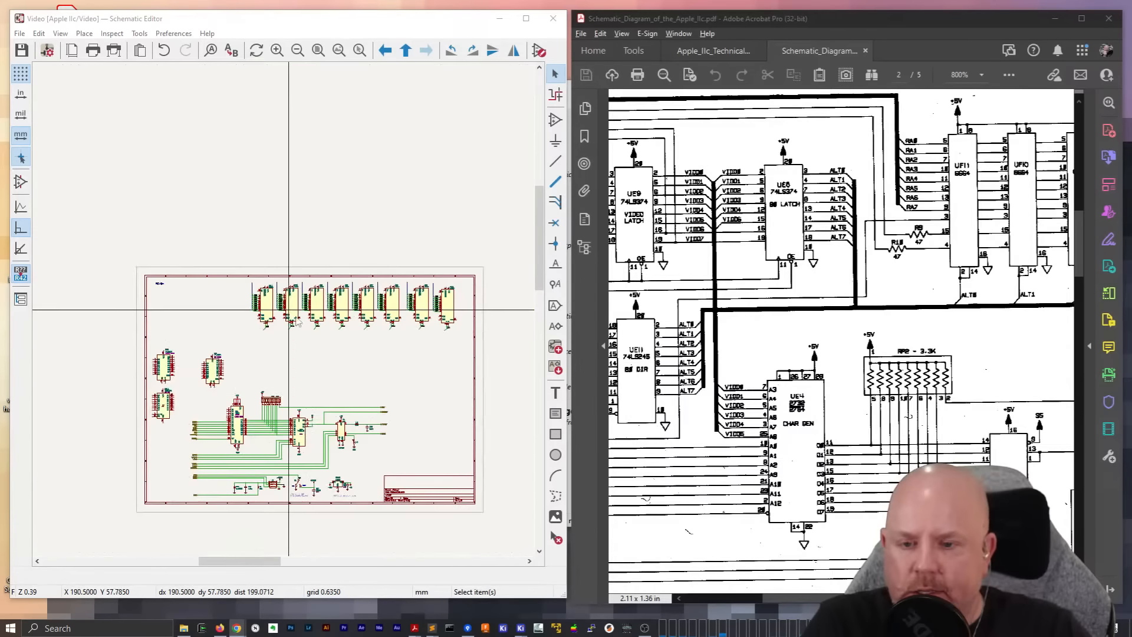
{"action": "scroll", "coordinate": [288, 313], "scroll_direction": "up", "scroll_amount": 4}
{"action": "scroll", "coordinate": [287, 312], "scroll_direction": "up", "scroll_amount": 3}
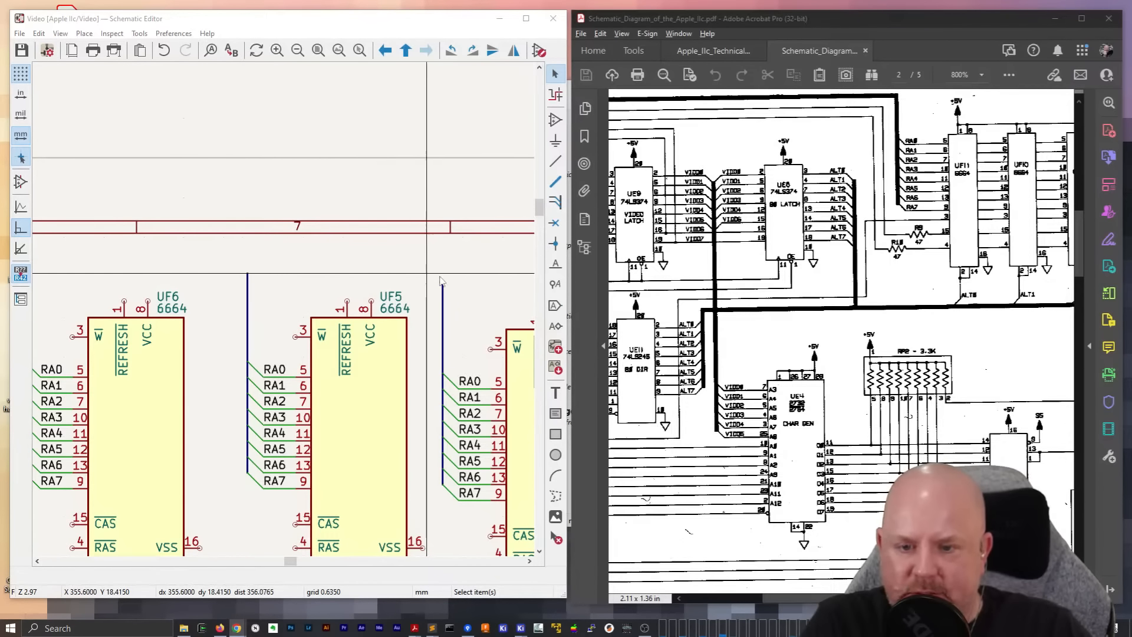
{"action": "key", "text": "w"}
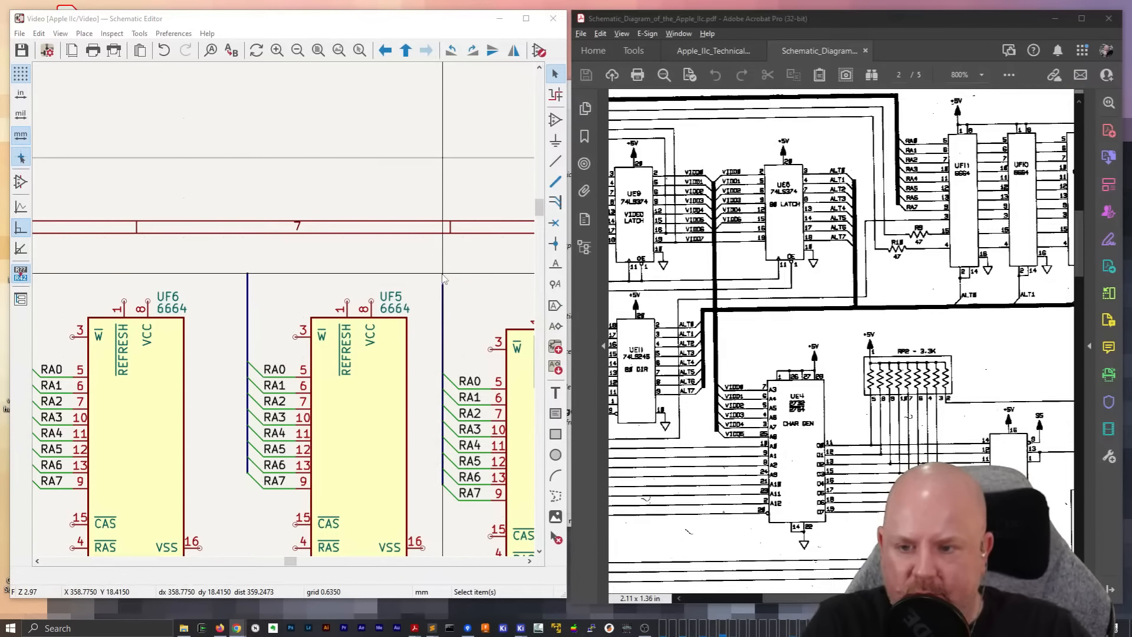
{"action": "left_click", "coordinate": [441, 279]}
{"action": "key", "text": "b"}
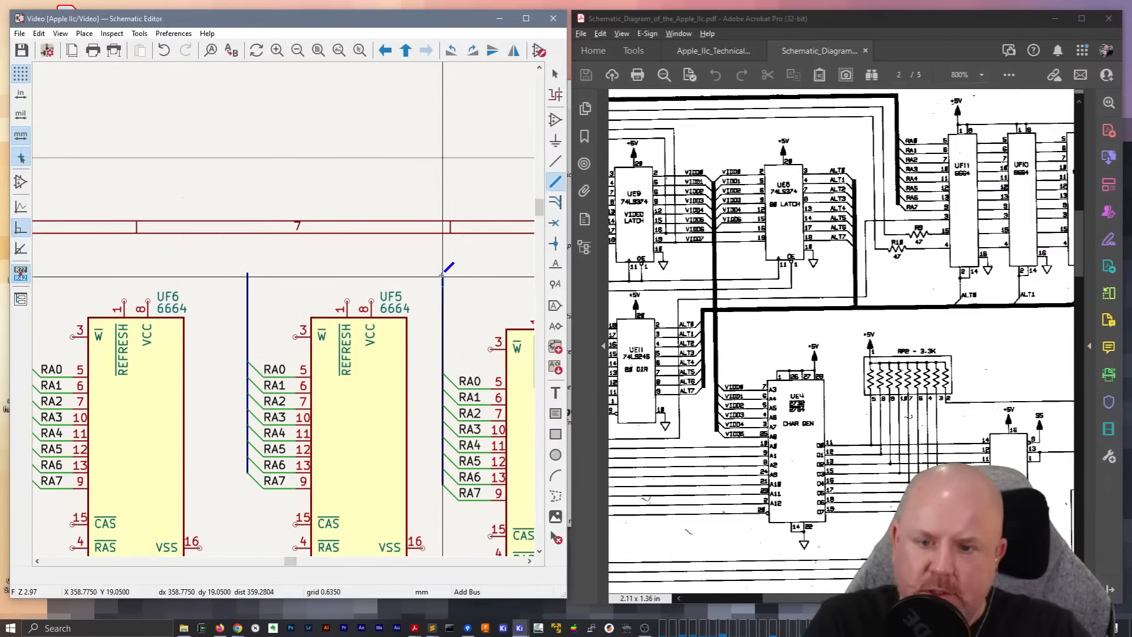
{"action": "left_click", "coordinate": [442, 273]}
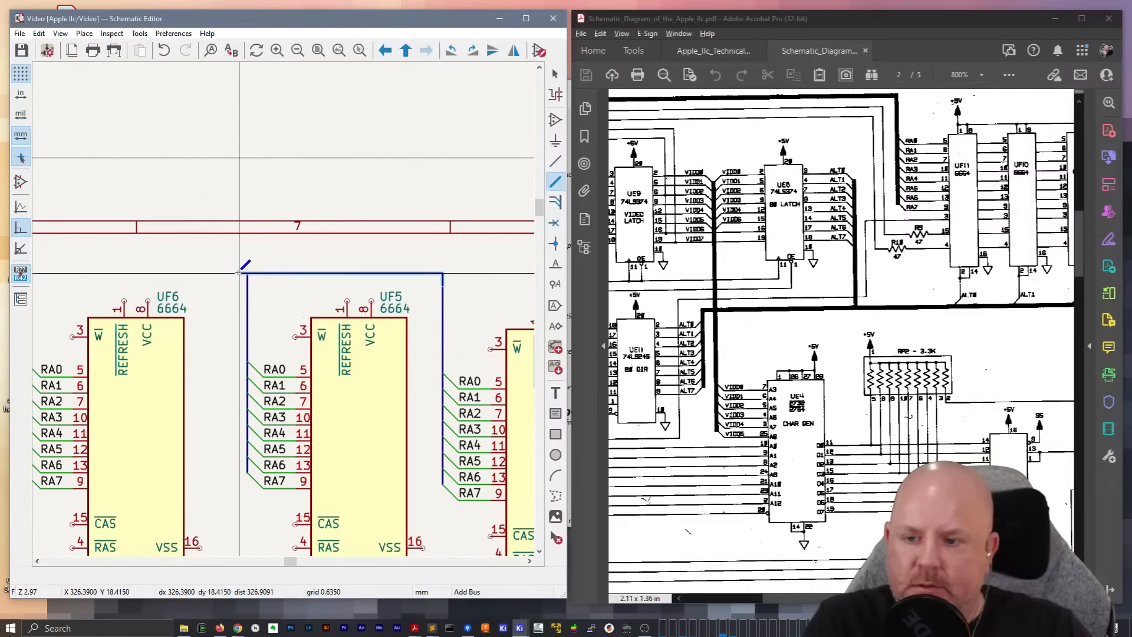
{"action": "middle_click_drag", "start_coordinate": [149, 260], "coordinate": [508, 237]}
{"action": "middle_click_drag", "start_coordinate": [91, 238], "coordinate": [407, 233]}
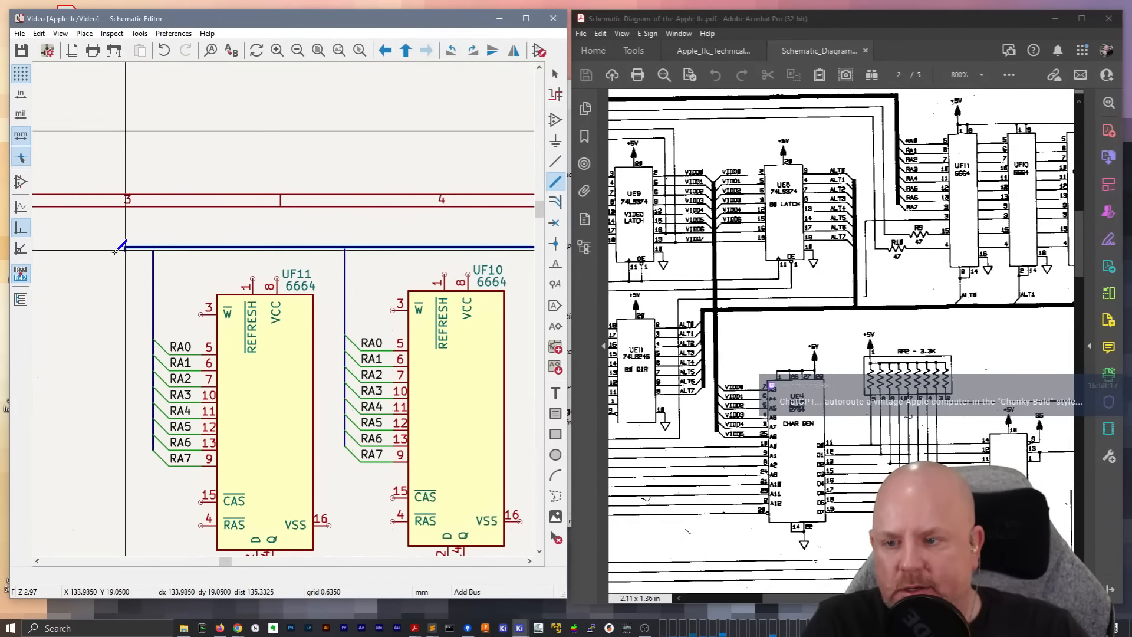
{"action": "middle_click_drag", "start_coordinate": [139, 248], "coordinate": [316, 246]}
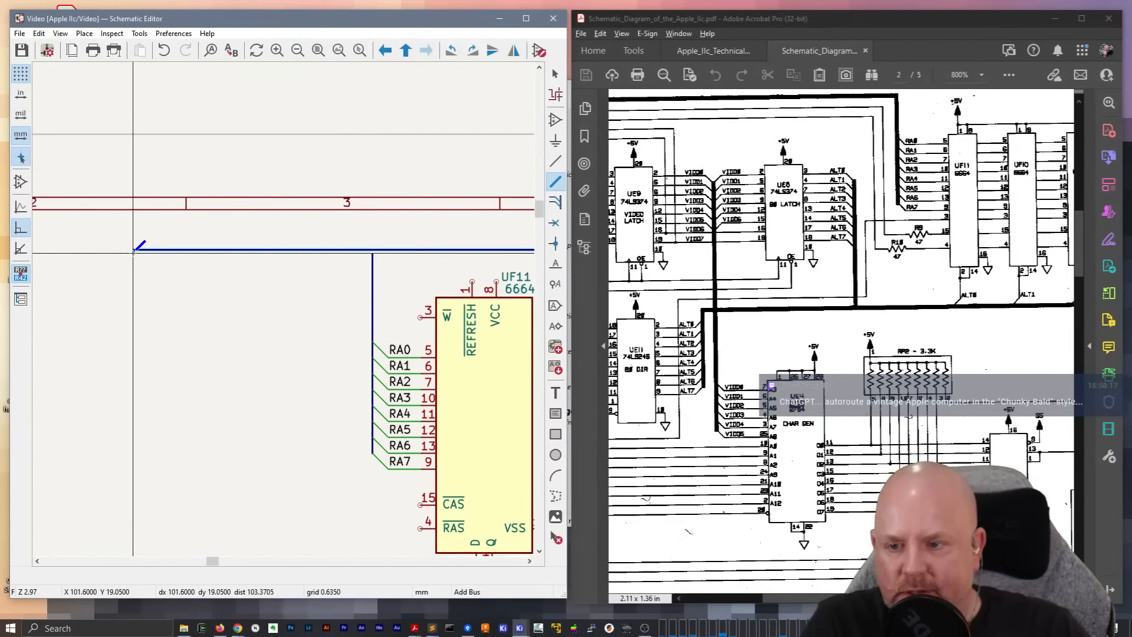
{"action": "double_click", "coordinate": [293, 250]}
{"action": "key", "text": "Escape"}
Move the RA[7..0] hierarchical label onto the free end of the horizontal RA bus beside UF11
{"action": "middle_click_drag", "start_coordinate": [193, 252], "coordinate": [284, 311]}
{"action": "scroll", "coordinate": [283, 310], "scroll_direction": "down", "scroll_amount": 3}
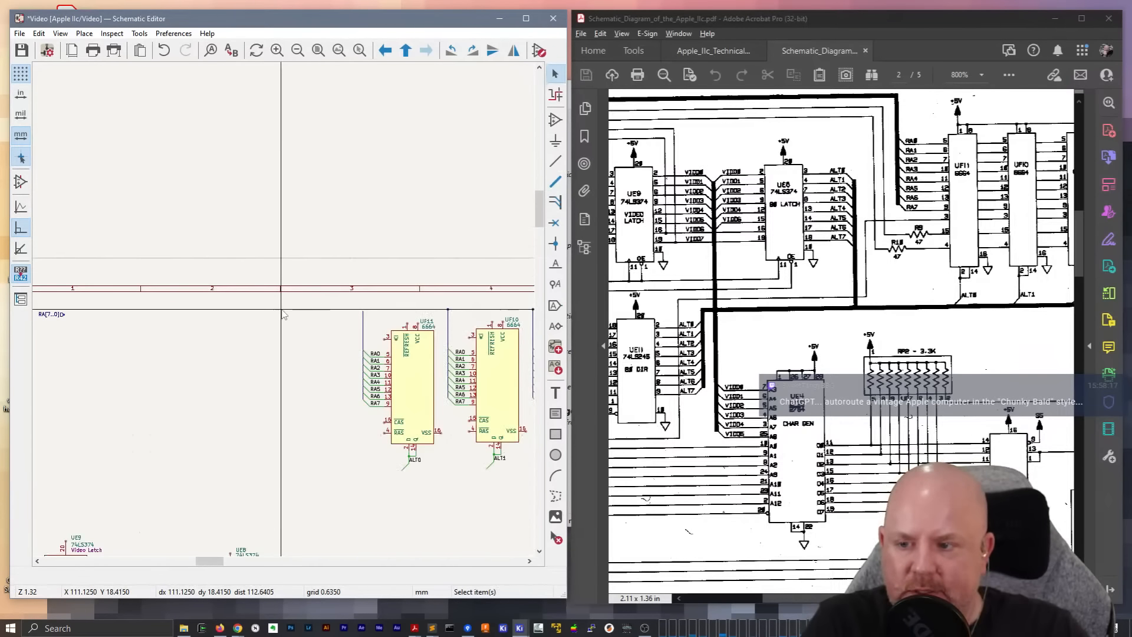
{"action": "left_click", "coordinate": [57, 317]}
{"action": "key", "text": "m"}
{"action": "scroll", "coordinate": [313, 307], "scroll_direction": "up", "scroll_amount": 5}
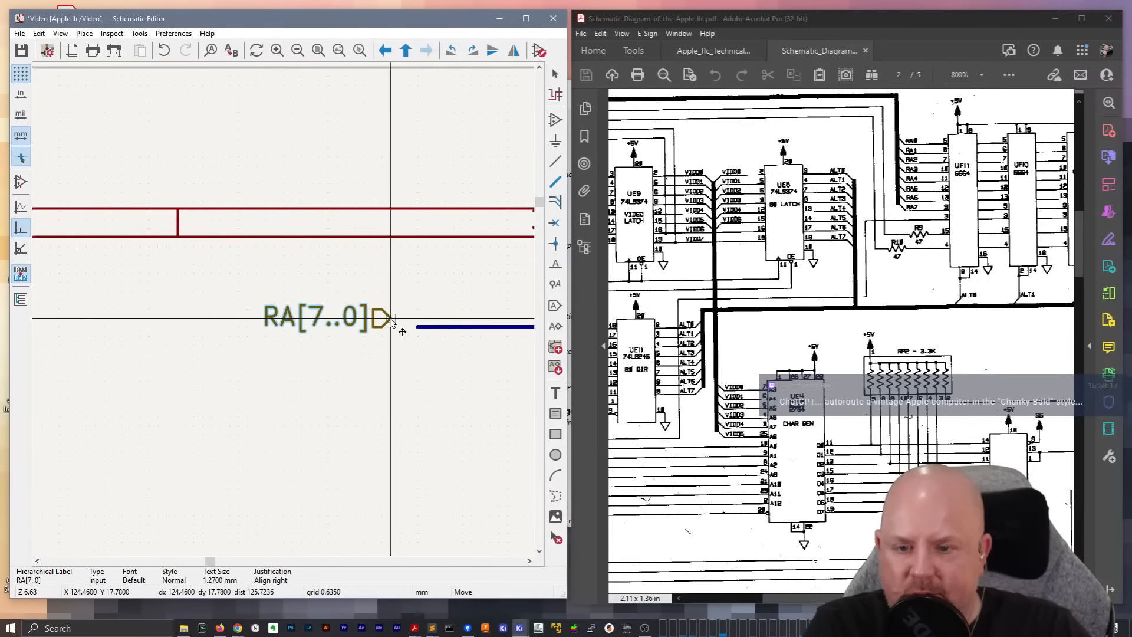
{"action": "left_click", "coordinate": [417, 327]}
Connect UF11's vertical RA bus to the horizontal RA bus with a short bus segment
{"action": "scroll", "coordinate": [299, 353], "scroll_direction": "down", "scroll_amount": 2}
{"action": "middle_click_drag", "start_coordinate": [453, 348], "coordinate": [307, 340]}
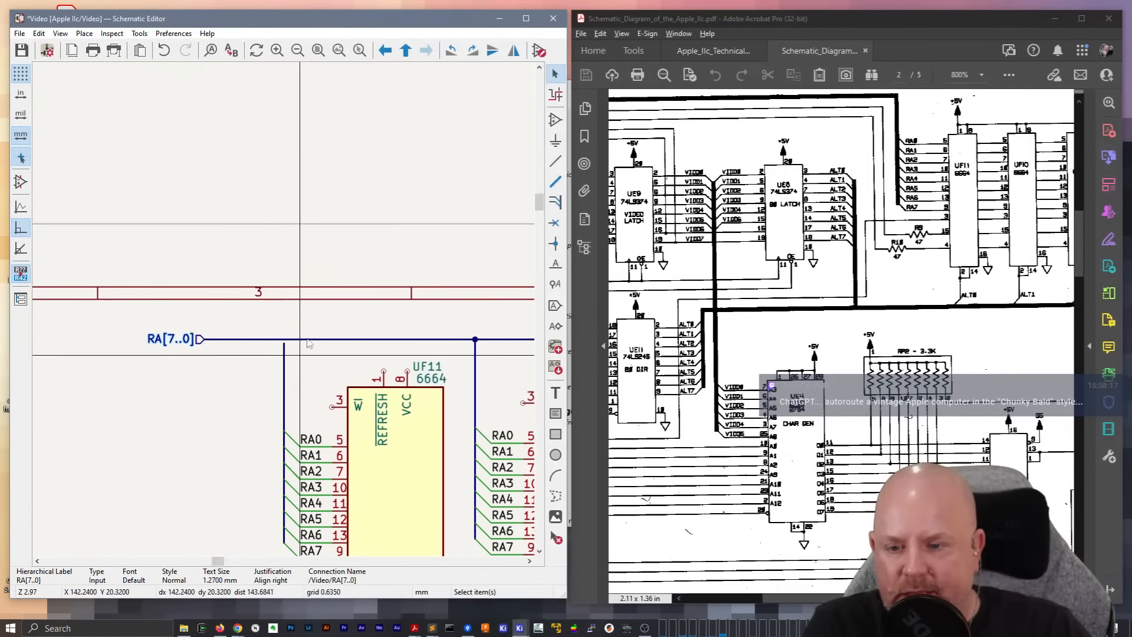
{"action": "scroll", "coordinate": [307, 343], "scroll_direction": "up", "scroll_amount": 4}
{"action": "key", "text": "b"}
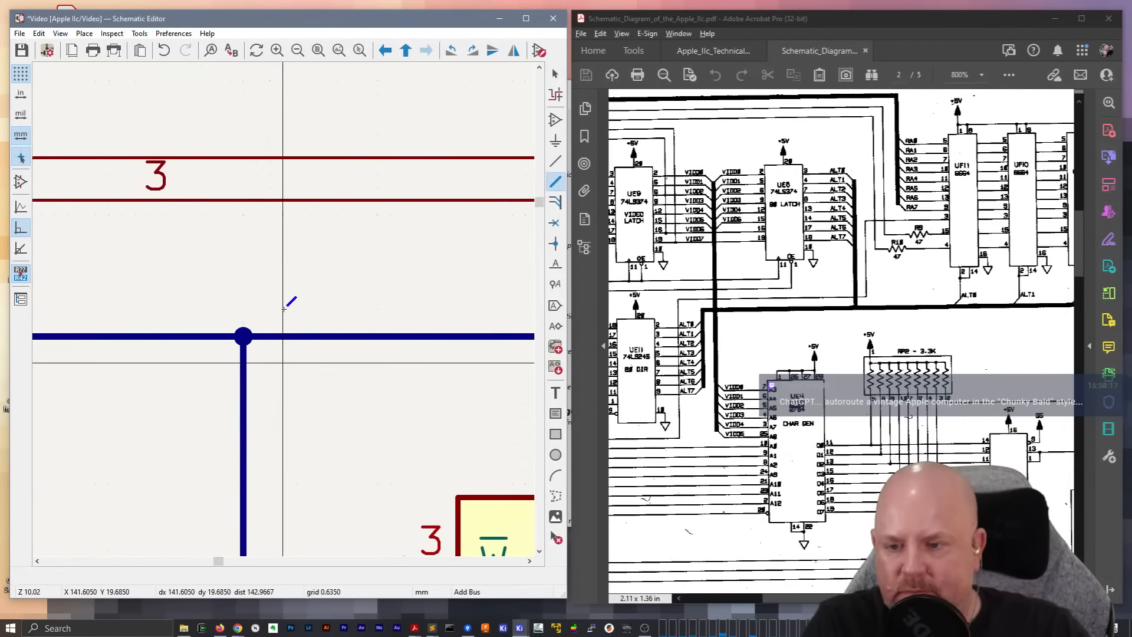
Check the RA bus junctions along the whole RAM chip row and the ALT connections beneath the chips
{"action": "scroll", "coordinate": [284, 307], "scroll_direction": "down", "scroll_amount": 4}
{"action": "scroll", "coordinate": [253, 289], "scroll_direction": "right", "scroll_amount": 6, "text": "ctrl"}
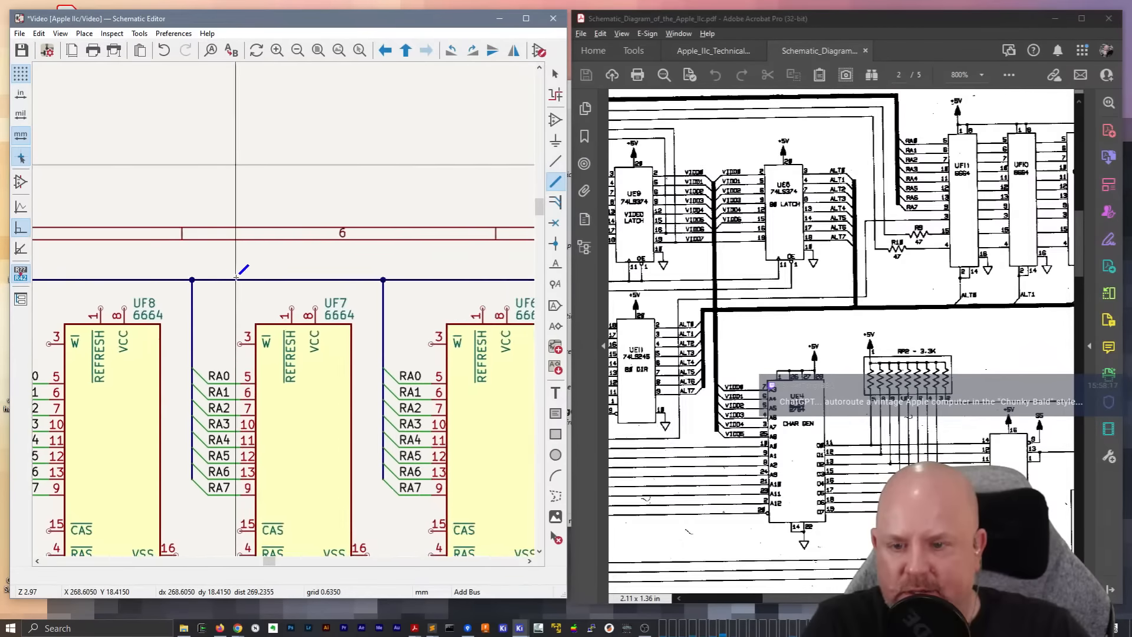
{"action": "scroll", "coordinate": [319, 282], "scroll_direction": "right", "scroll_amount": 6, "text": "ctrl"}
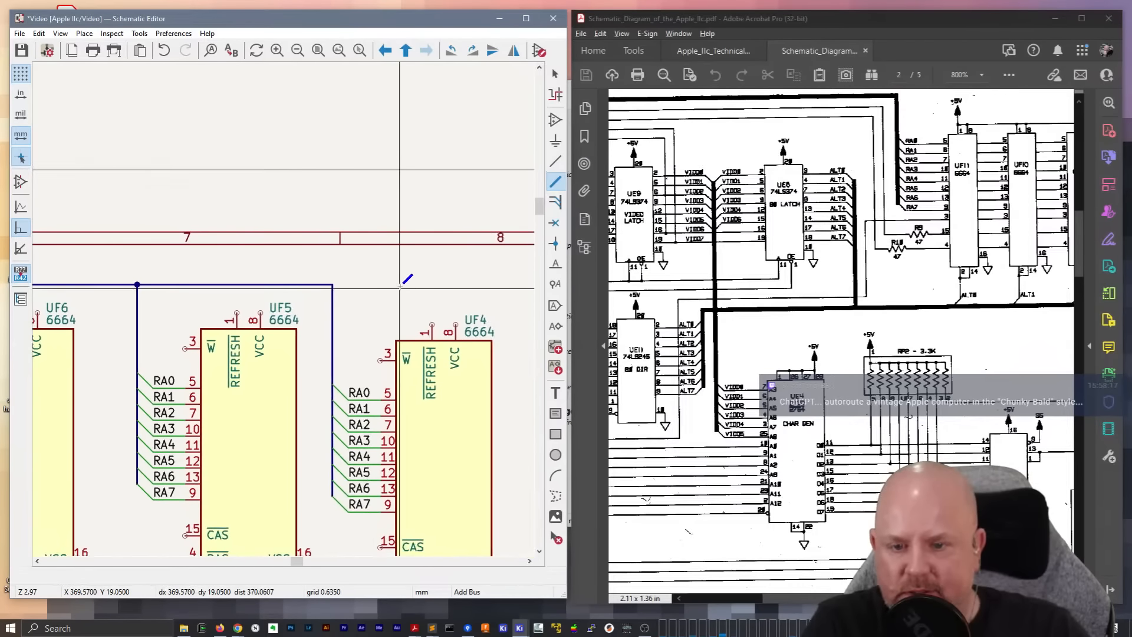
{"action": "scroll", "coordinate": [401, 286], "scroll_direction": "down", "scroll_amount": 4}
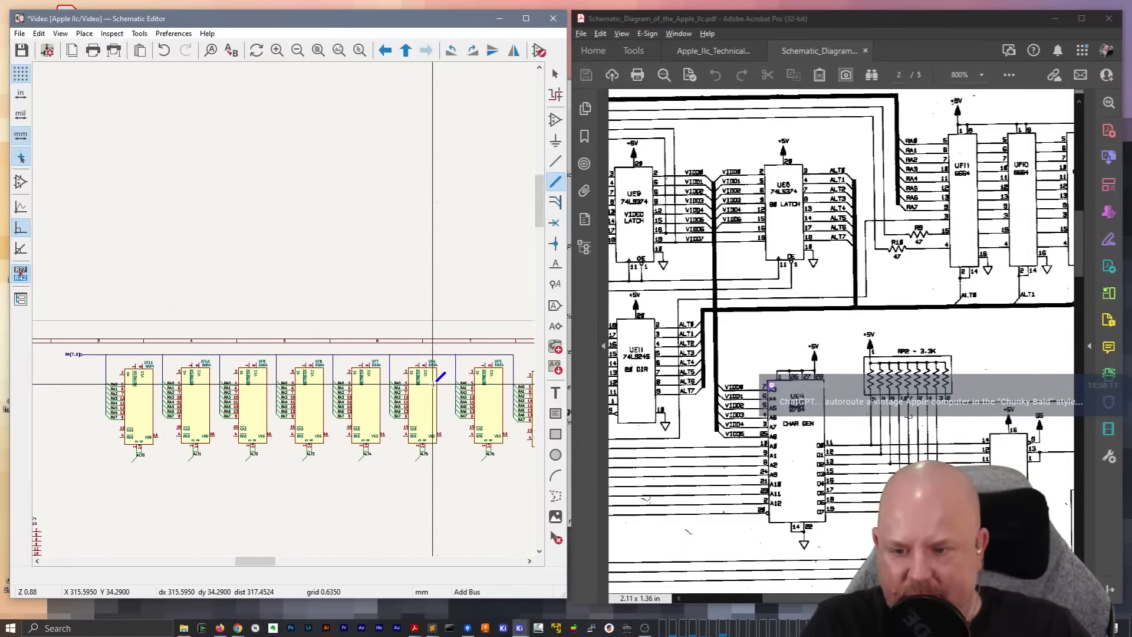
{"action": "scroll", "coordinate": [434, 383], "scroll_direction": "down", "scroll_amount": 2}
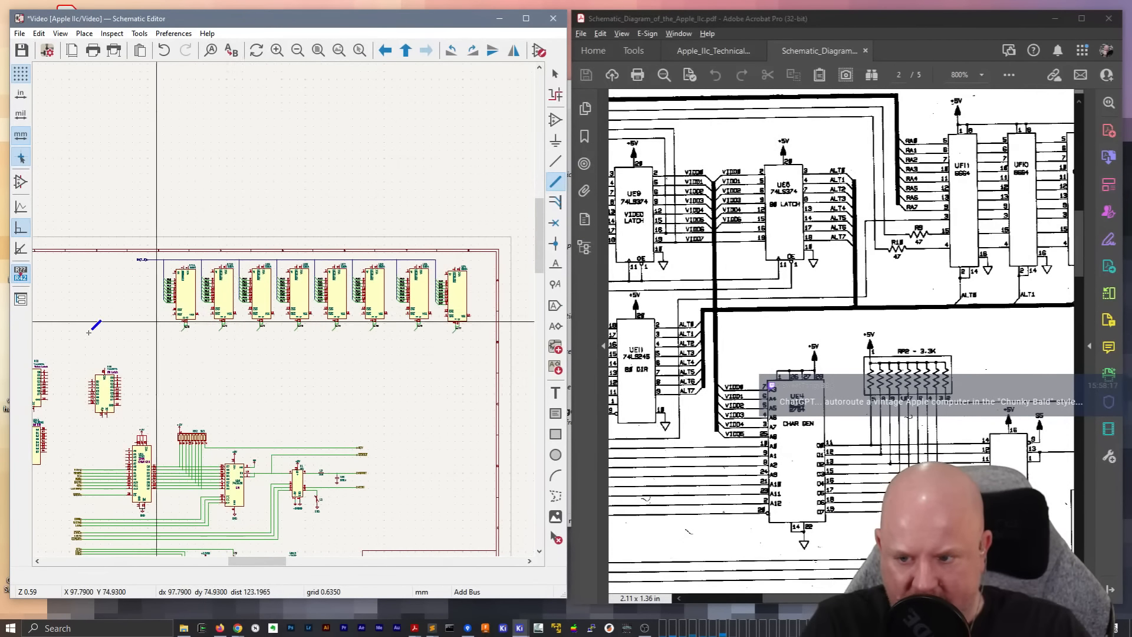
{"action": "key", "text": "Escape"}
{"action": "scroll", "coordinate": [310, 375], "scroll_direction": "up", "scroll_amount": 3}
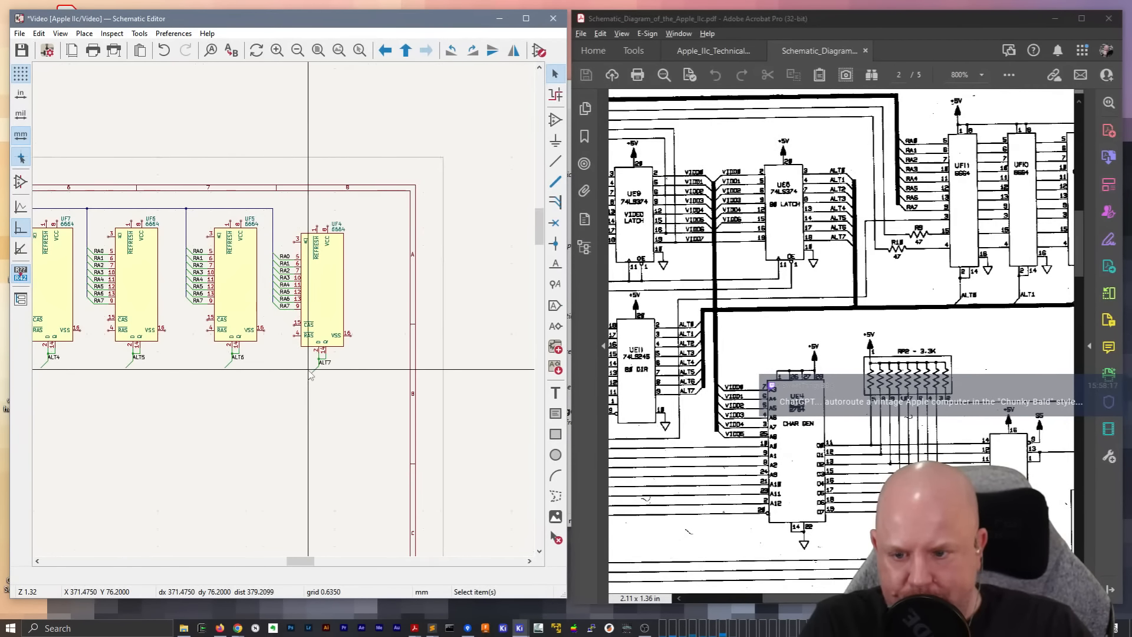
{"action": "scroll", "coordinate": [311, 376], "scroll_direction": "up", "scroll_amount": 4}
{"action": "scroll", "coordinate": [160, 333], "scroll_direction": "down", "scroll_amount": 5}
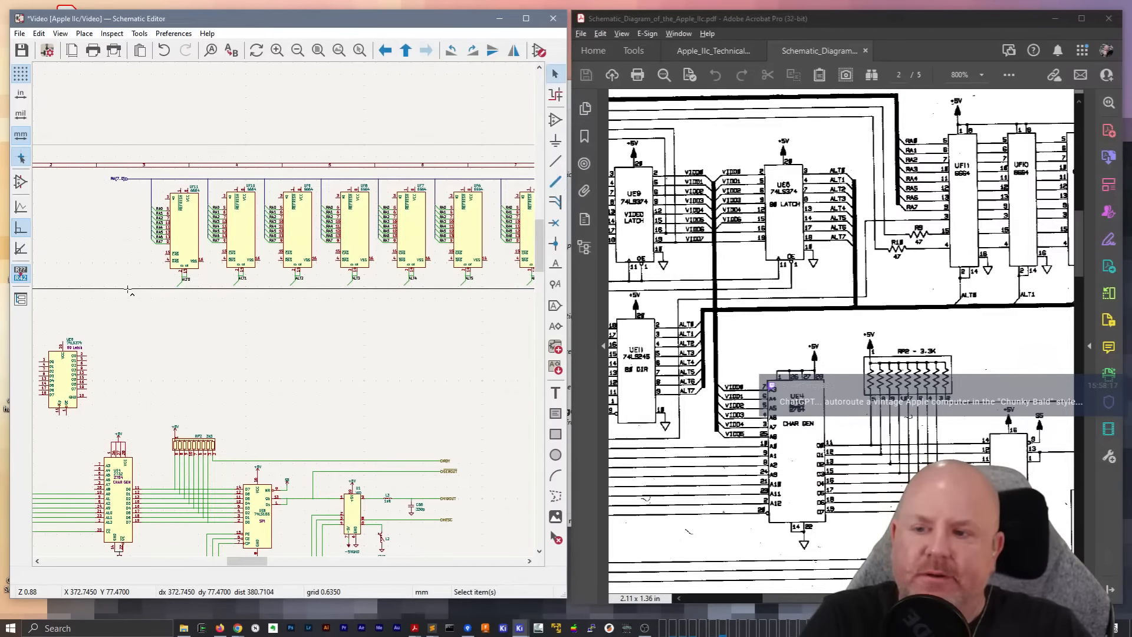
Take away the horizontal RA bus and move the whole RAM chip row with its RA and ALT wiring as one group
{"action": "key", "text": "Escape"}
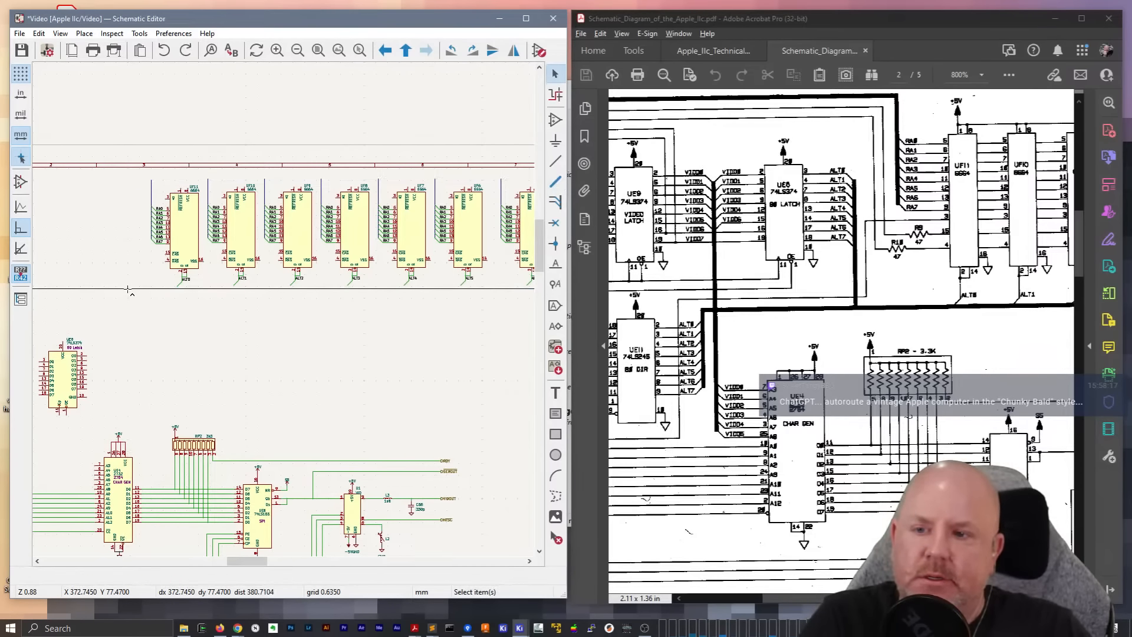
{"action": "middle_click_drag", "start_coordinate": [305, 320], "coordinate": [206, 352]}
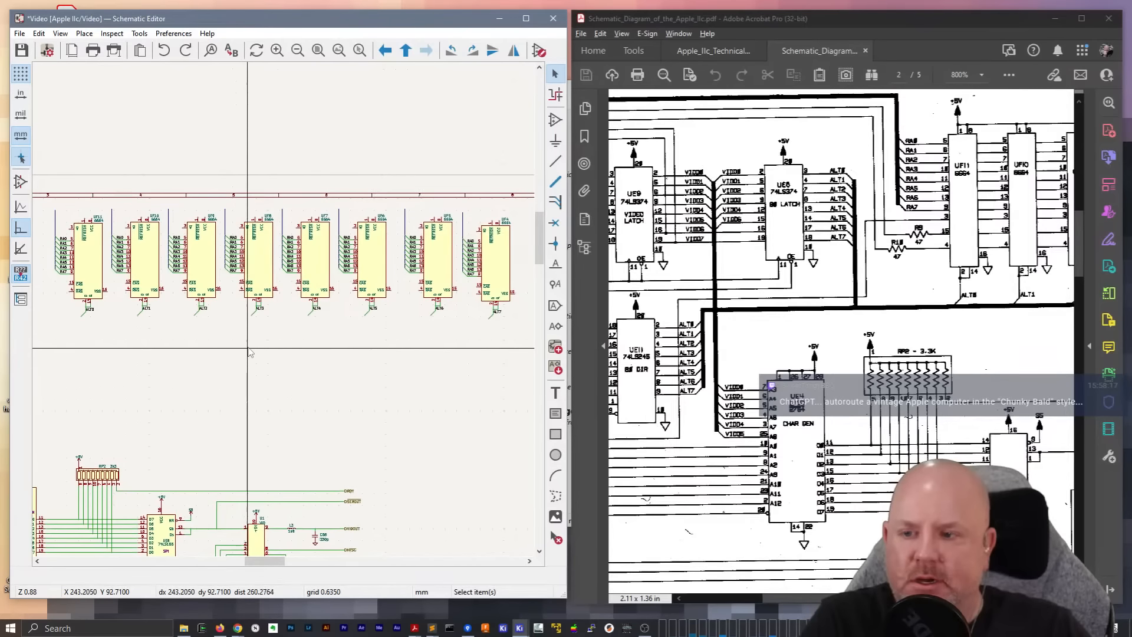
{"action": "left_click_drag", "start_coordinate": [39, 184], "coordinate": [515, 352]}
{"action": "key", "text": "m"}
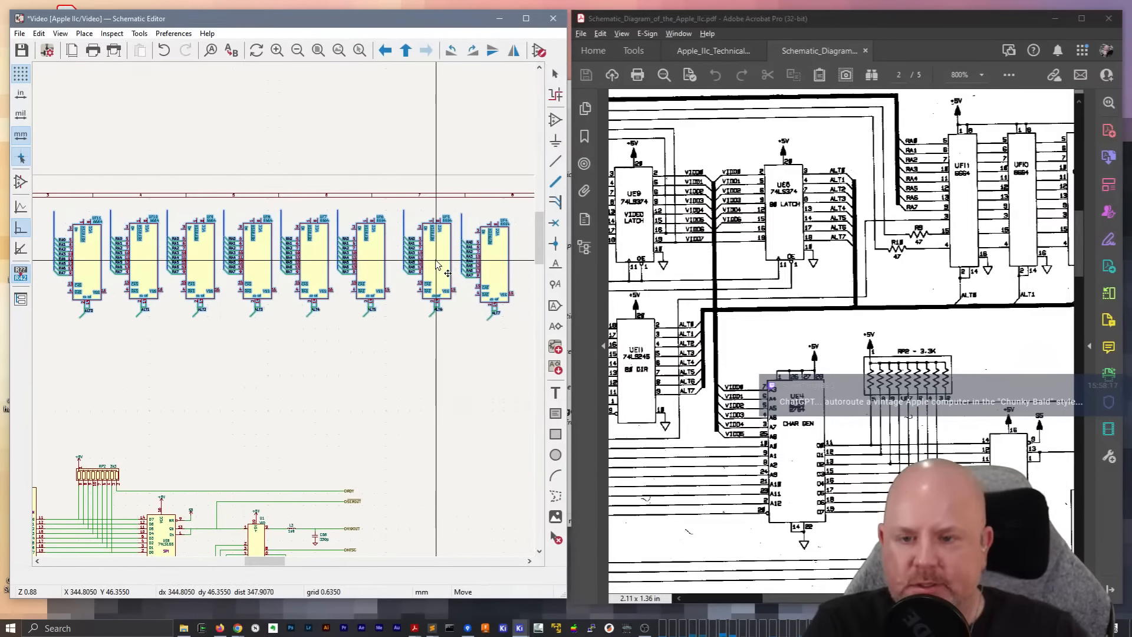
{"action": "left_click", "coordinate": [436, 265]}
Switch the schematic's current grid to the 5.08 mm user grid
{"action": "scroll", "coordinate": [496, 321], "scroll_direction": "up", "scroll_amount": 5}
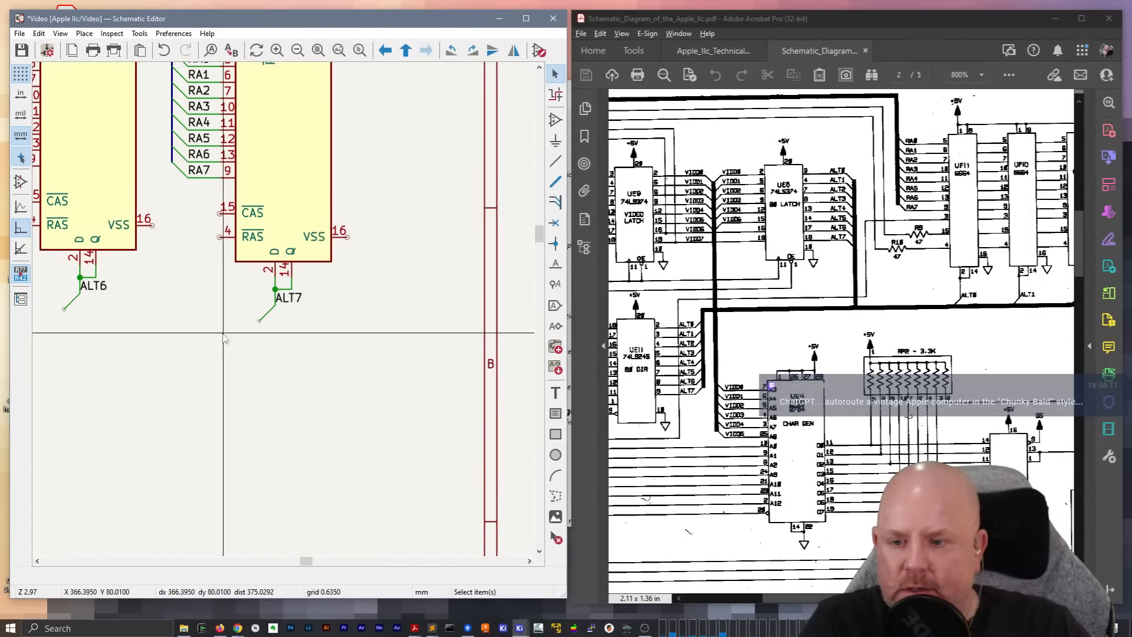
{"action": "middle_click_drag", "start_coordinate": [224, 339], "coordinate": [217, 501]}
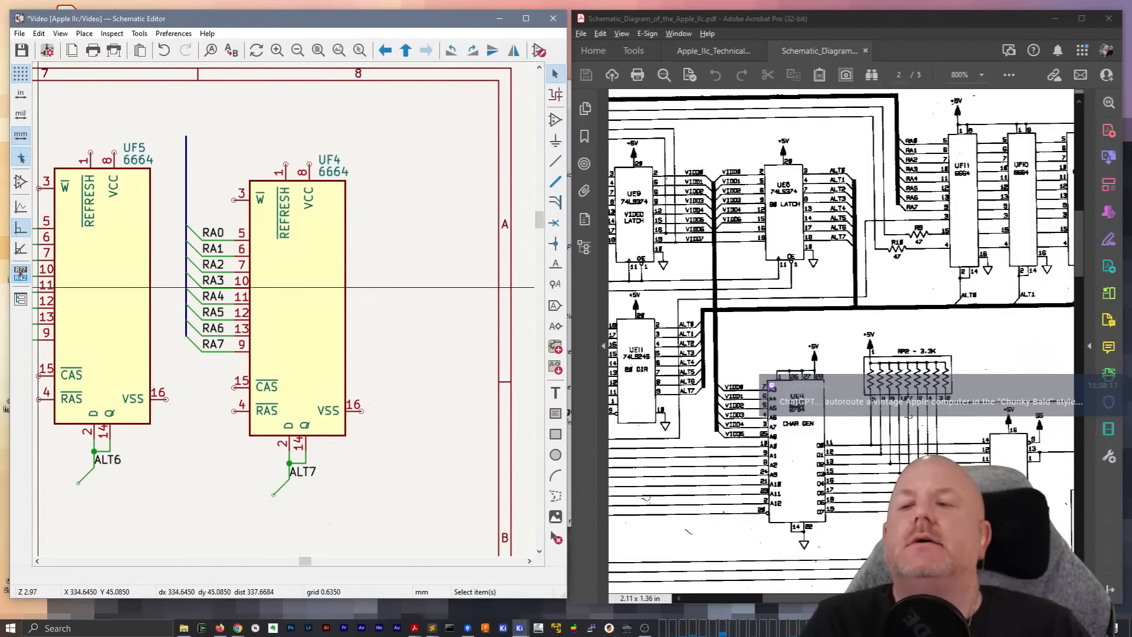
{"action": "left_click", "coordinate": [60, 34]}
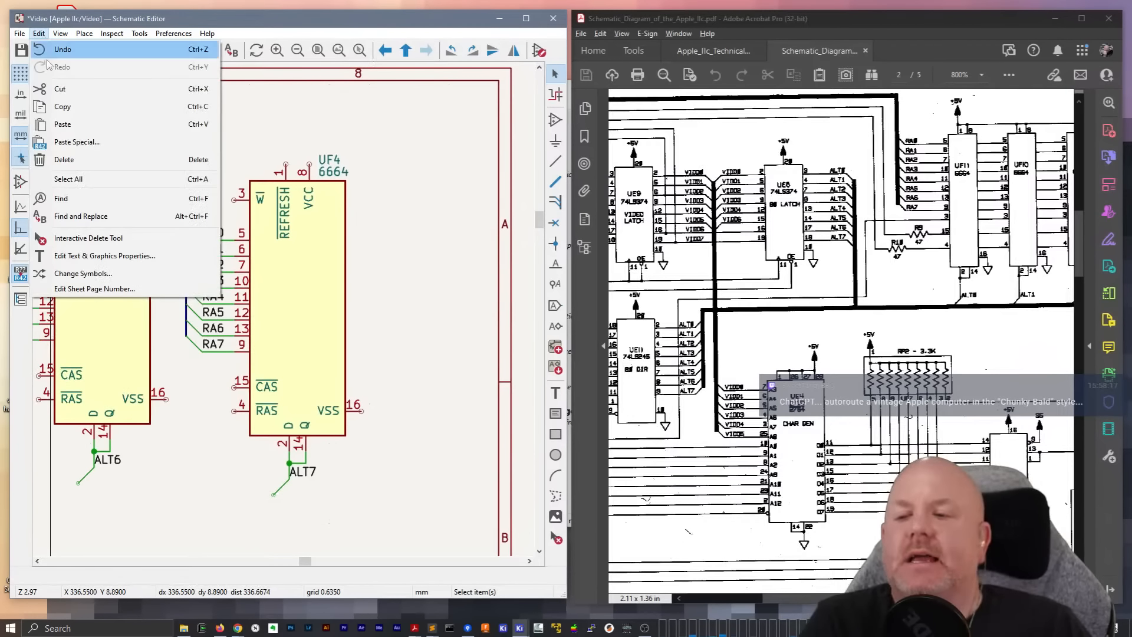
{"action": "key", "text": "Escape"}
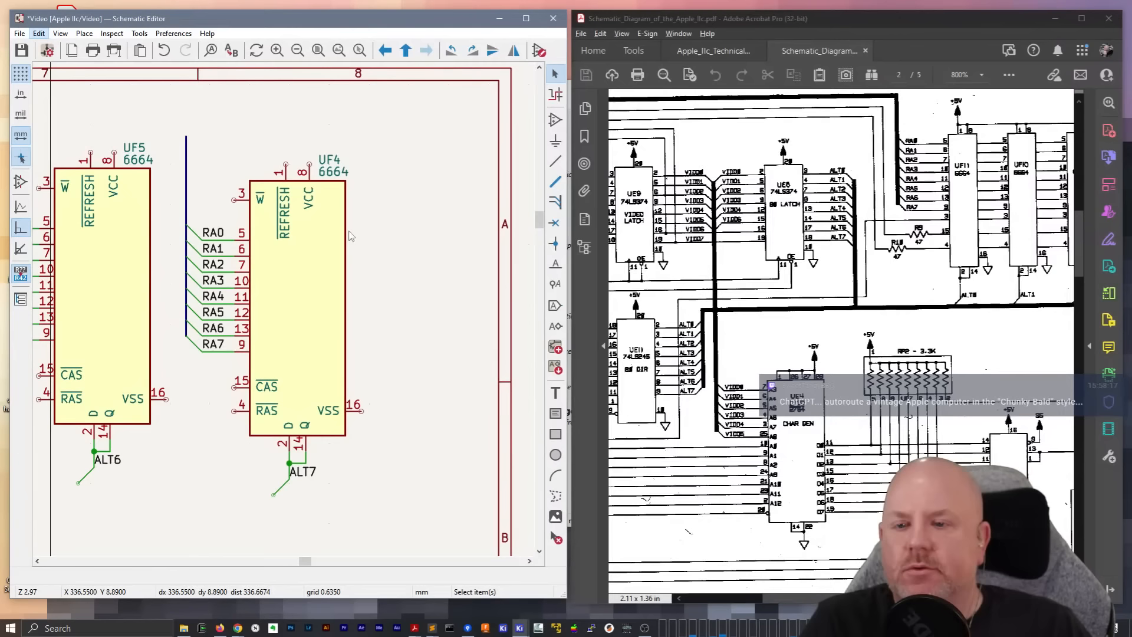
{"action": "left_click", "coordinate": [61, 33]}
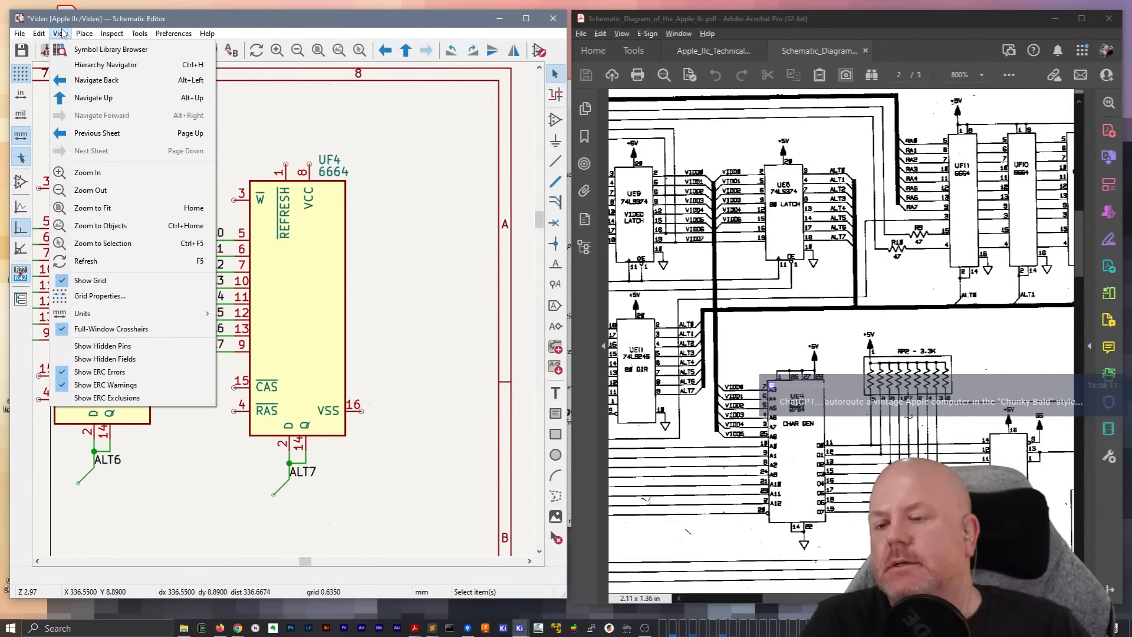
{"action": "left_click", "coordinate": [101, 295]}
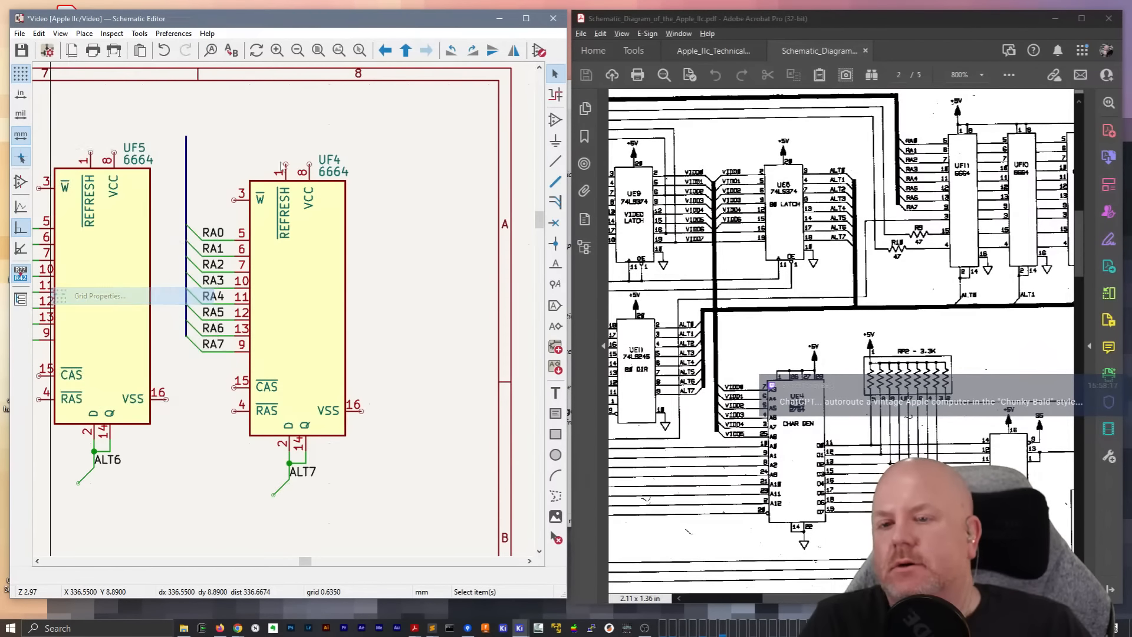
{"action": "left_click", "coordinate": [106, 95]}
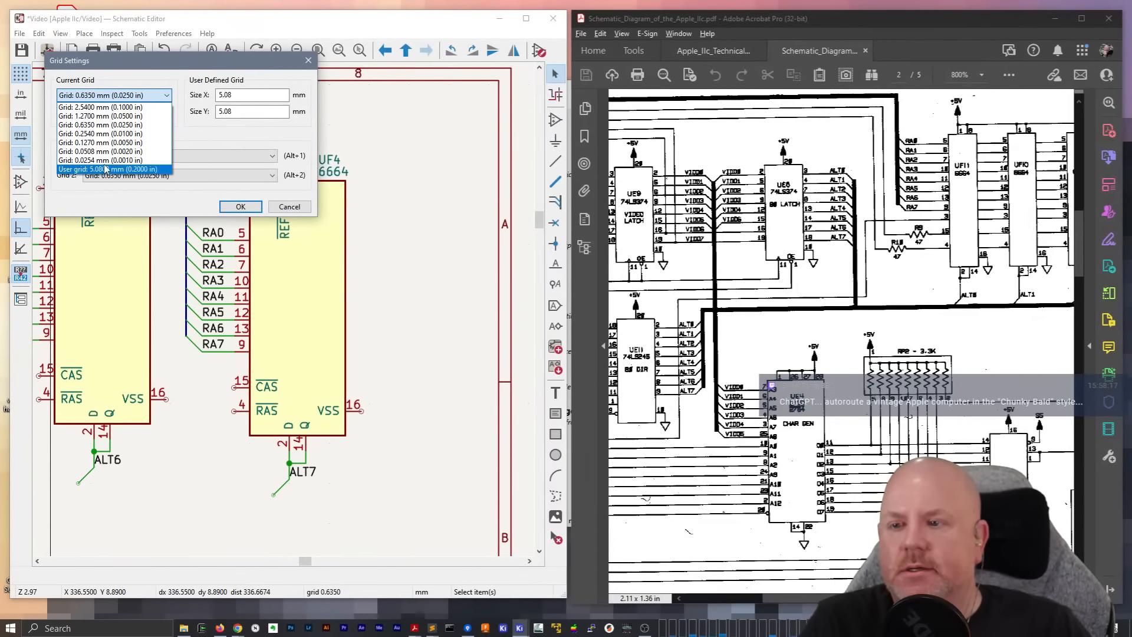
{"action": "left_click", "coordinate": [108, 168]}
{"action": "left_click", "coordinate": [240, 206]}
Move UF4 with its RA bus and ALT7 wiring up level with UF5
{"action": "left_click_drag", "start_coordinate": [166, 113], "coordinate": [442, 528]}
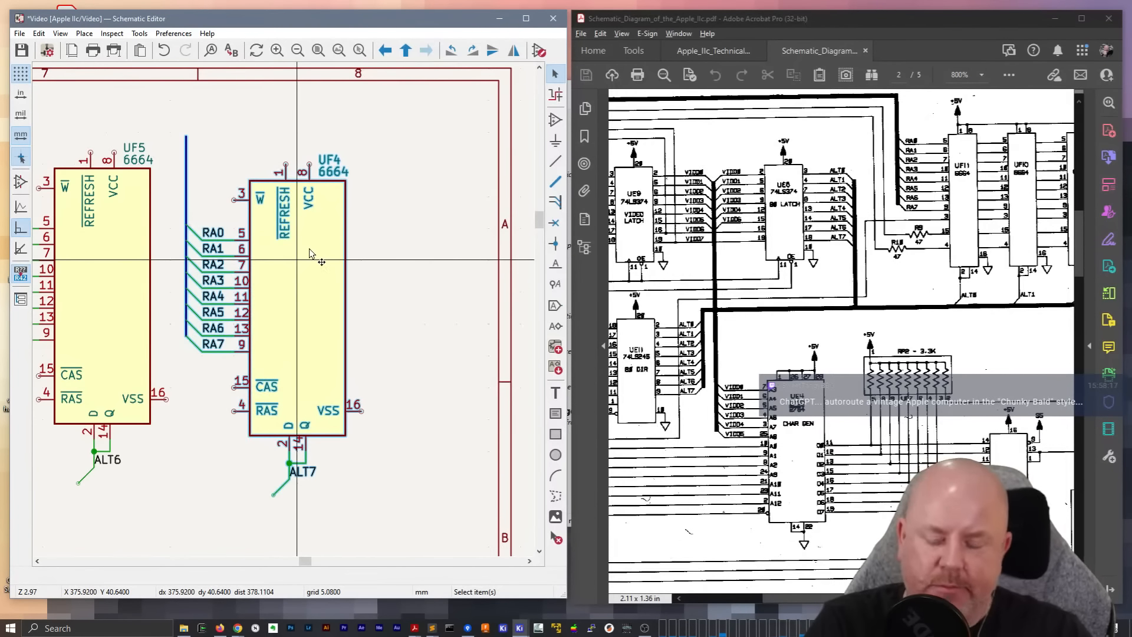
{"action": "left_click_drag", "start_coordinate": [309, 254], "coordinate": [296, 275]}
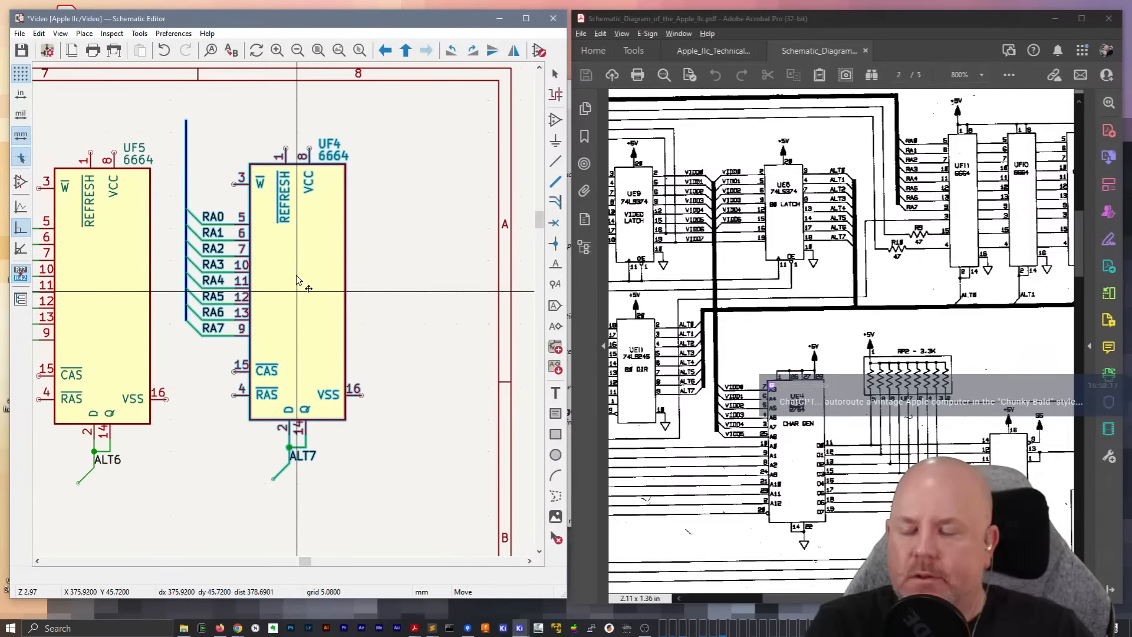
{"action": "left_click", "coordinate": [296, 280]}
Move the seven chips UF11 through UF5 with their wiring slightly toward UF4, keeping them in line
{"action": "scroll", "coordinate": [296, 283], "scroll_direction": "down", "scroll_amount": 5}
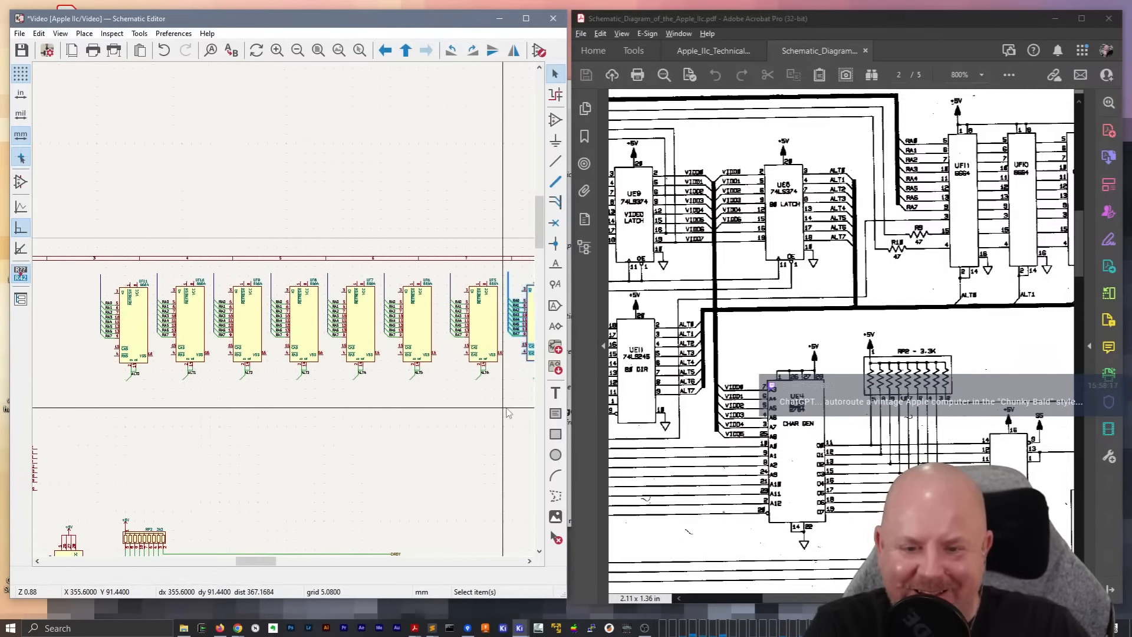
{"action": "left_click_drag", "start_coordinate": [503, 407], "coordinate": [90, 233]}
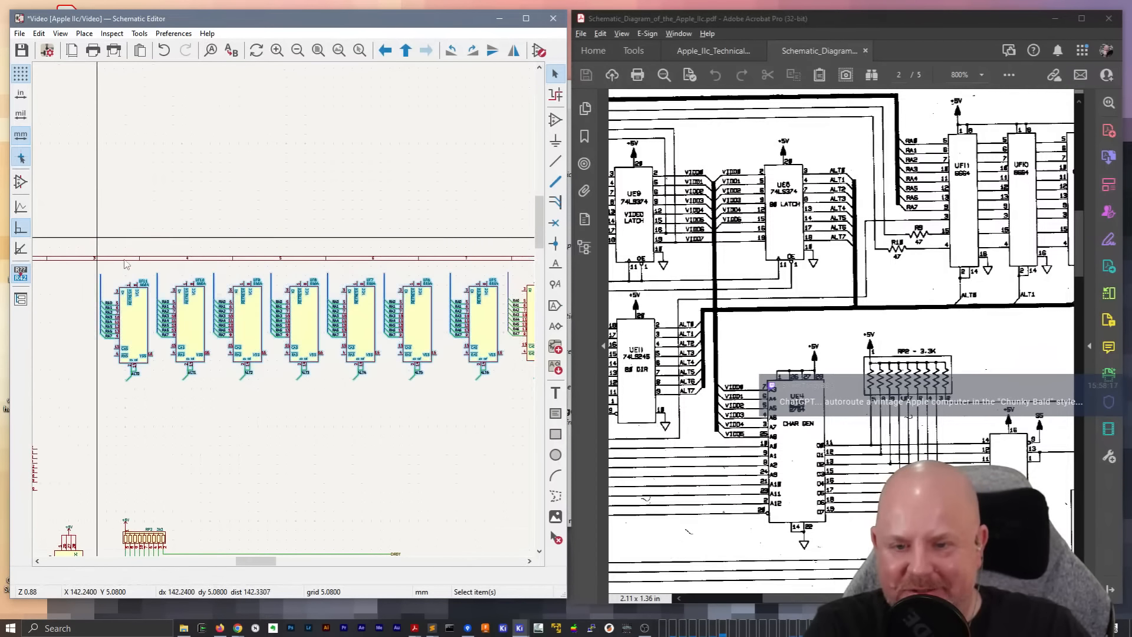
{"action": "key", "text": "m"}
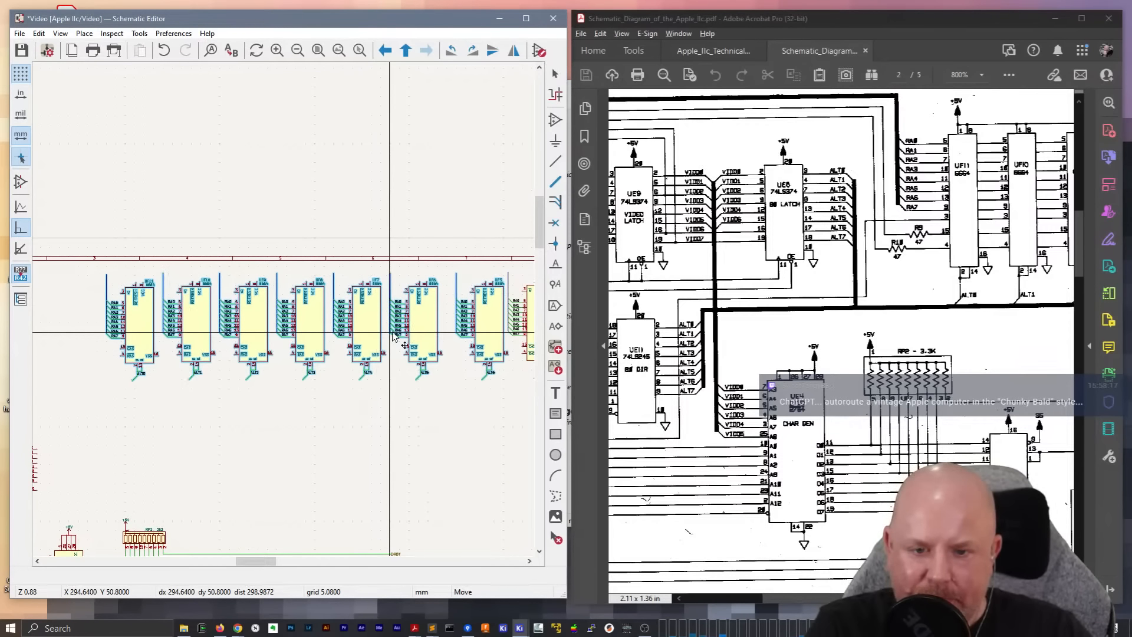
{"action": "left_click", "coordinate": [393, 333]}
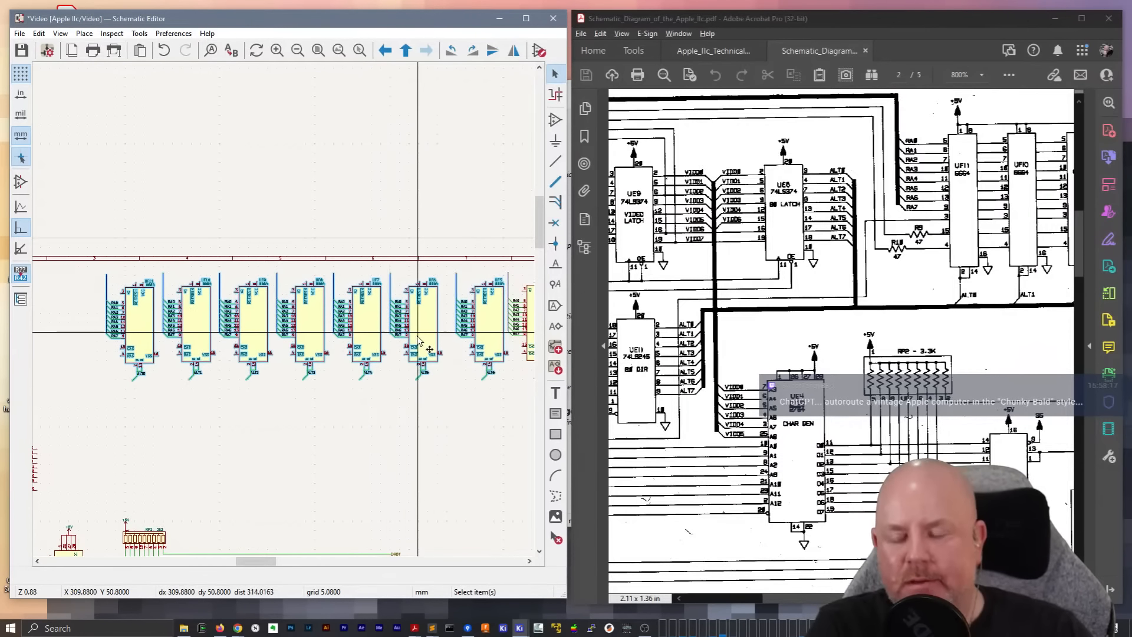
Move UF4 with its RA bus and ALT7 wiring farther from UF5 toward the sheet edge, keeping it level
{"action": "middle_click_drag", "start_coordinate": [456, 303], "coordinate": [289, 310]}
{"action": "scroll", "coordinate": [348, 294], "scroll_direction": "up", "scroll_amount": 4}
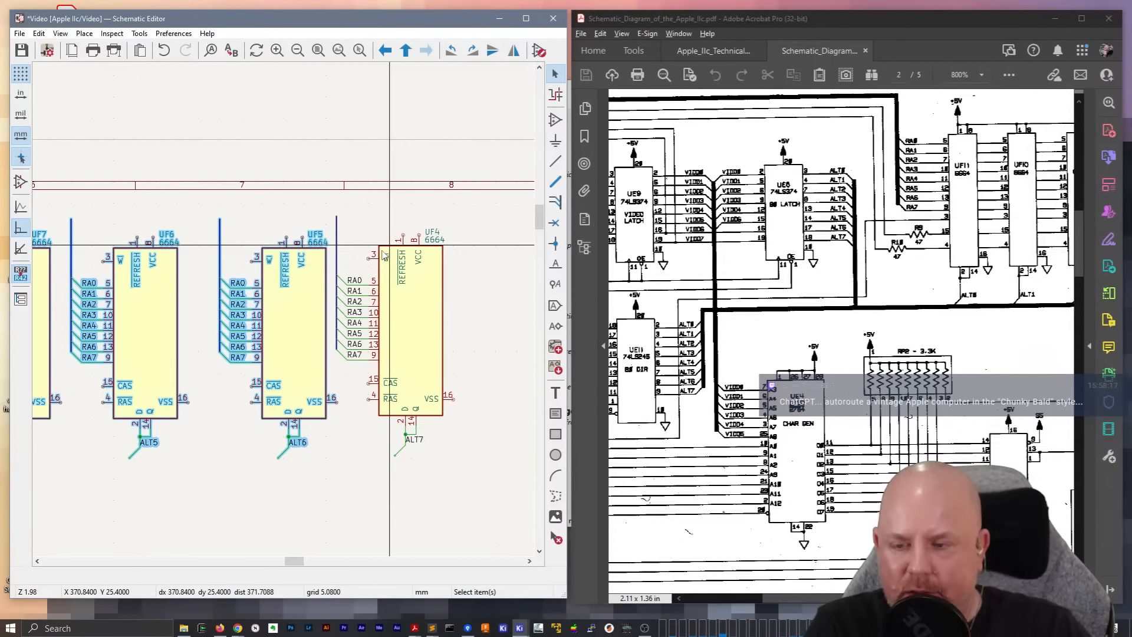
{"action": "left_click", "coordinate": [493, 453]}
{"action": "left_click_drag", "start_coordinate": [499, 481], "coordinate": [334, 184]}
{"action": "key", "text": "m"}
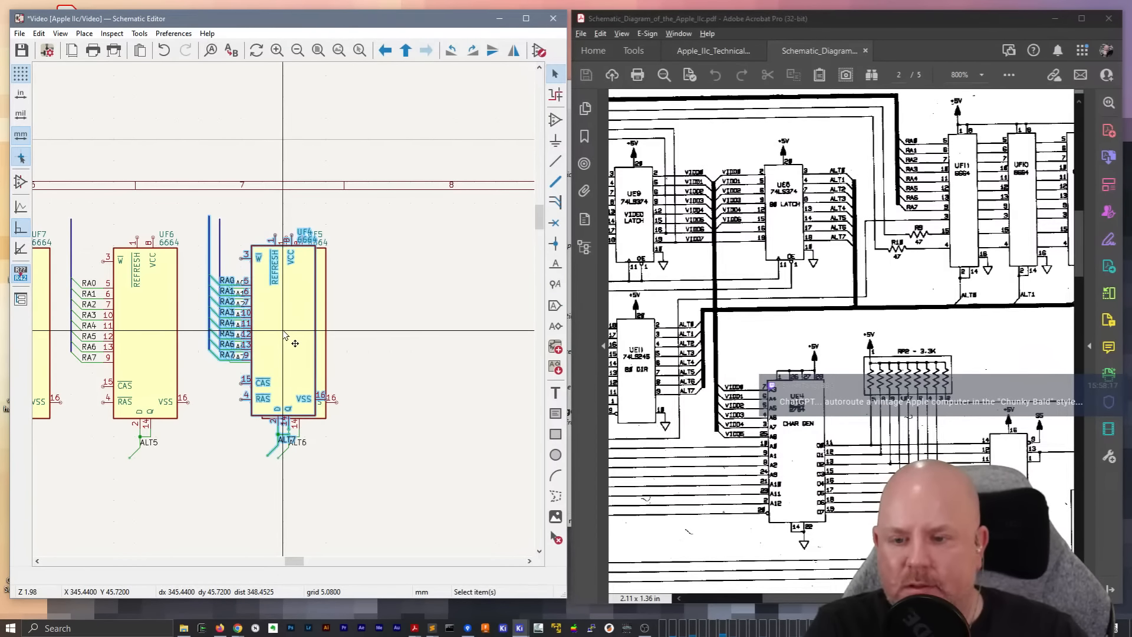
{"action": "key", "text": "m"}
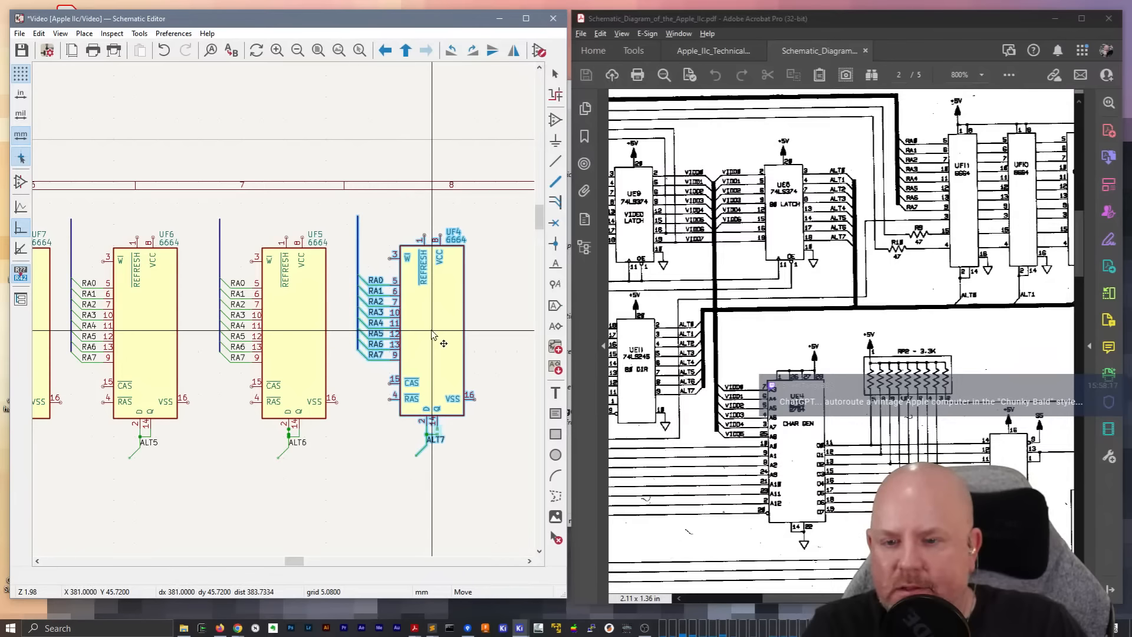
{"action": "left_click", "coordinate": [432, 334]}
Move UF5 and UF6, each with its RA bus and ALT wiring, toward UF4 at equal spacing
{"action": "left_click_drag", "start_coordinate": [356, 483], "coordinate": [207, 177]}
{"action": "key", "text": "m"}
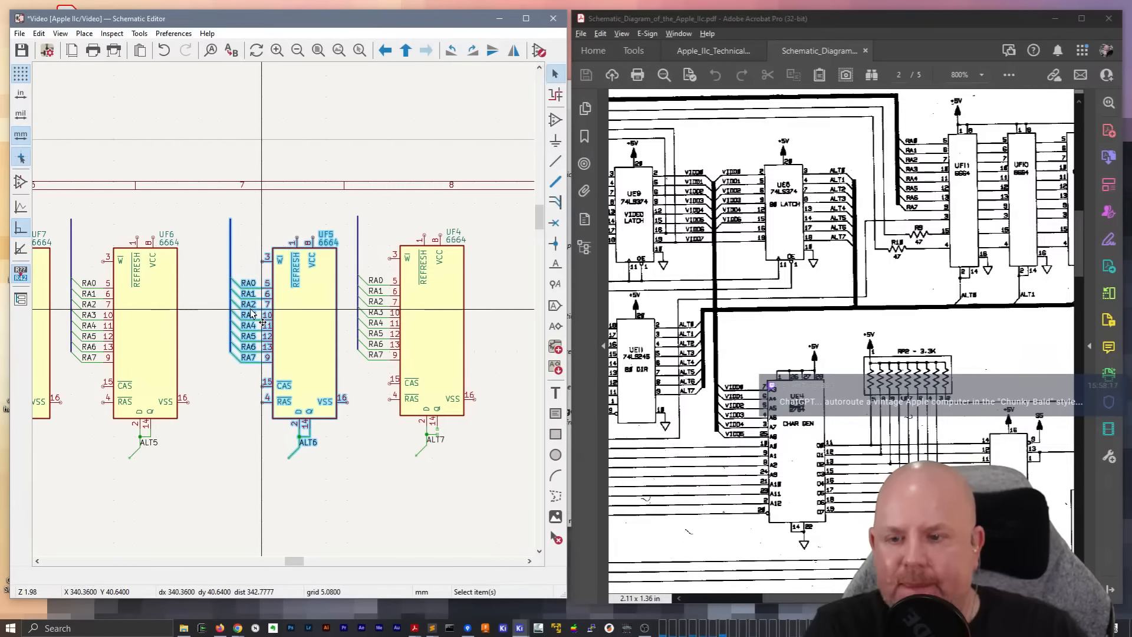
{"action": "middle_click_drag", "start_coordinate": [96, 170], "coordinate": [256, 201]}
{"action": "left_click_drag", "start_coordinate": [363, 541], "coordinate": [227, 230]}
{"action": "key", "text": "m"}
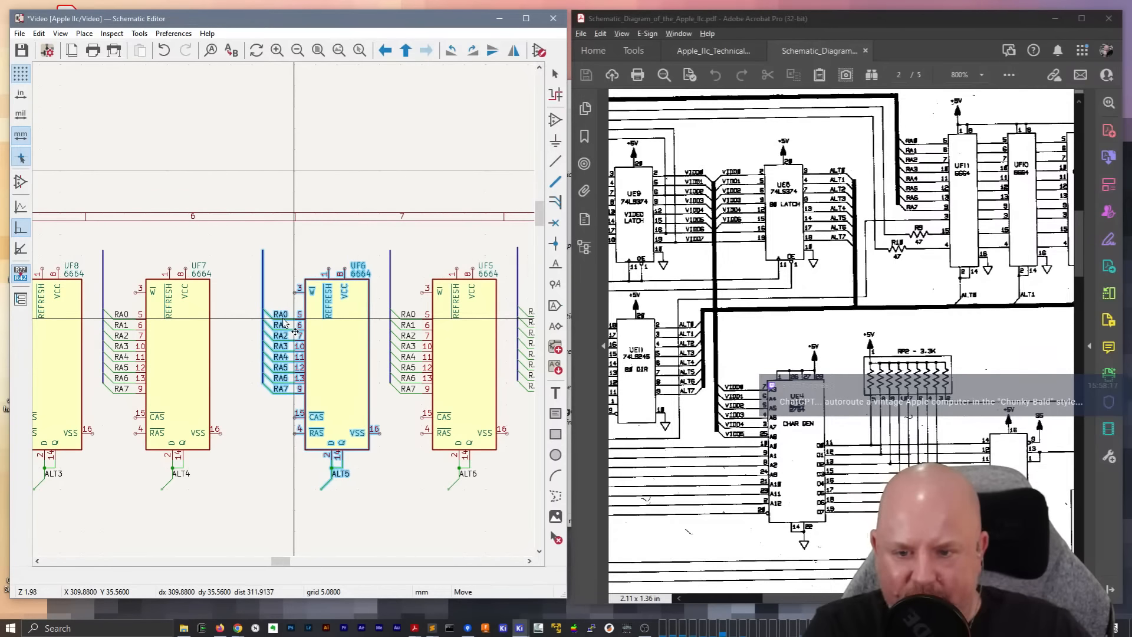
{"action": "left_click", "coordinate": [283, 323]}
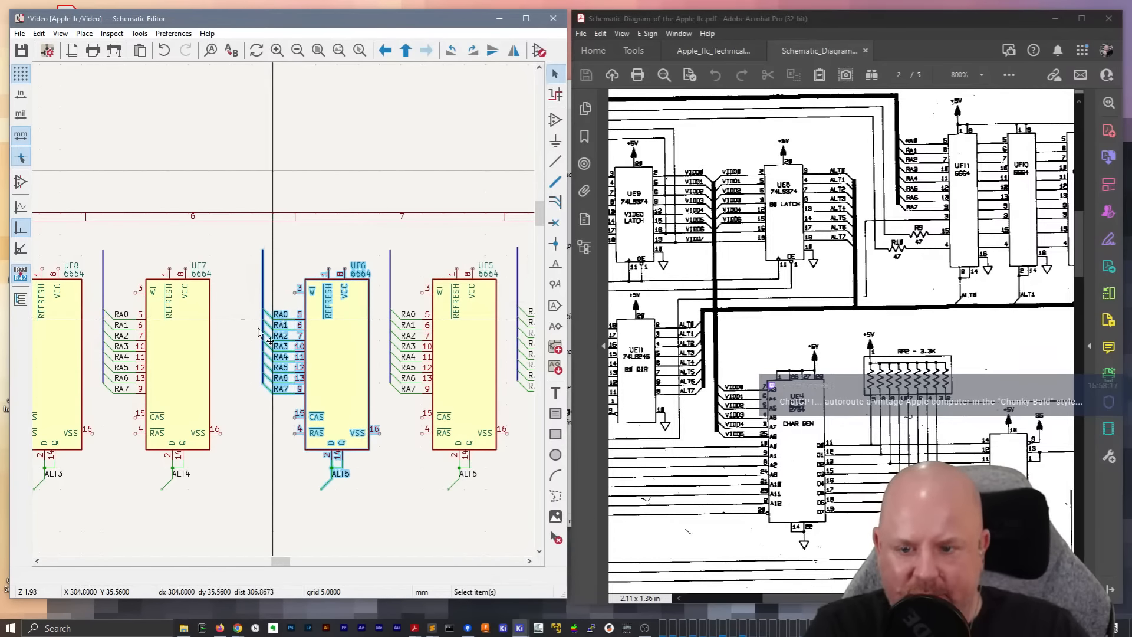
Move UF7 with its RA bus and ALT4 wiring toward UF6, matching the spacing of the chips beyond it
{"action": "left_click_drag", "start_coordinate": [264, 507], "coordinate": [96, 217]}
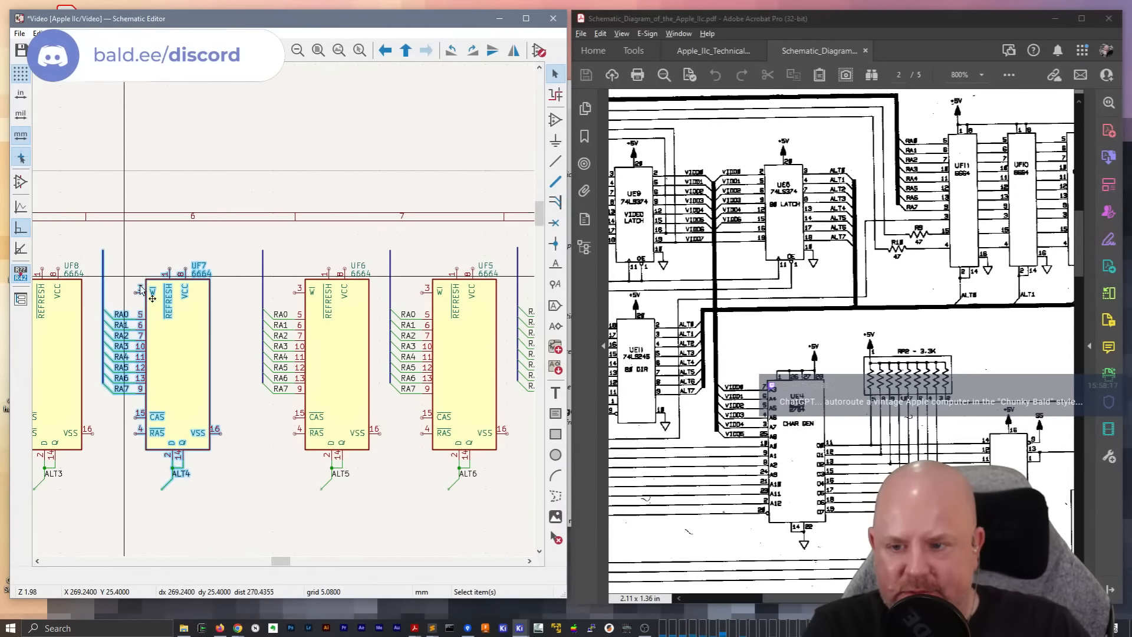
{"action": "key", "text": "m"}
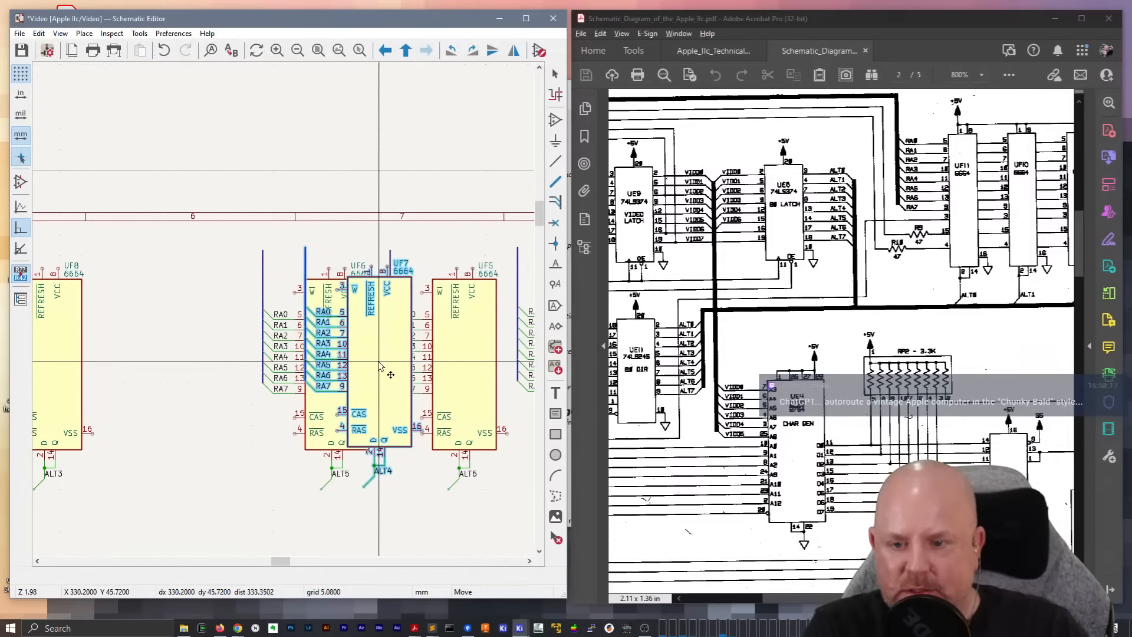
{"action": "left_click", "coordinate": [295, 409]}
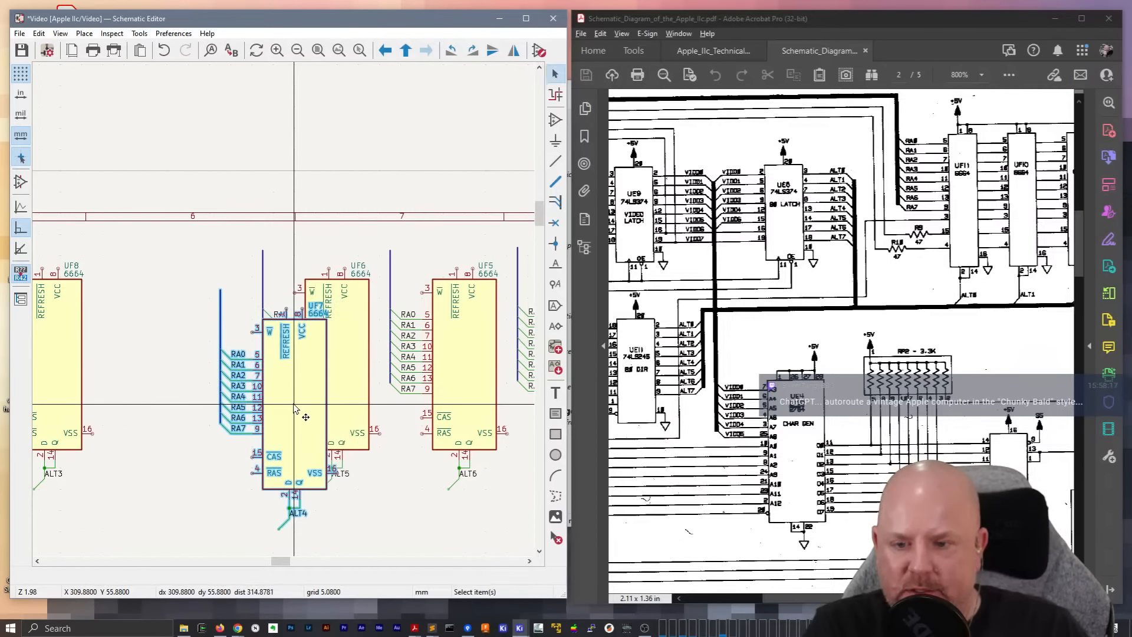
{"action": "key", "text": "m"}
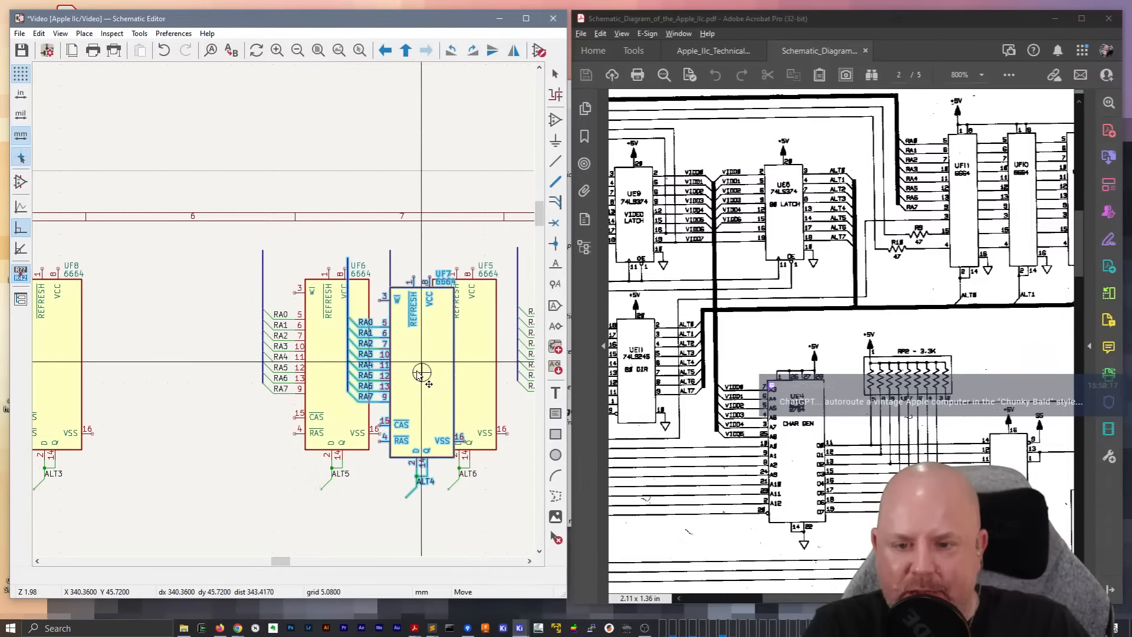
{"action": "middle_click_drag", "start_coordinate": [355, 361], "coordinate": [221, 350]}
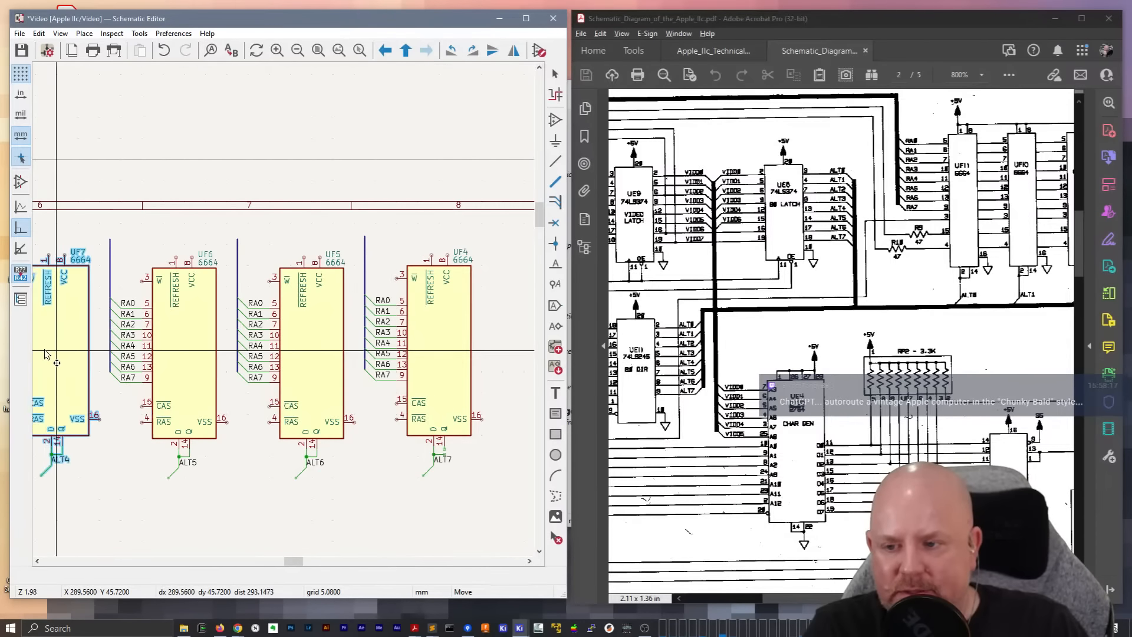
{"action": "left_click", "coordinate": [66, 354]}
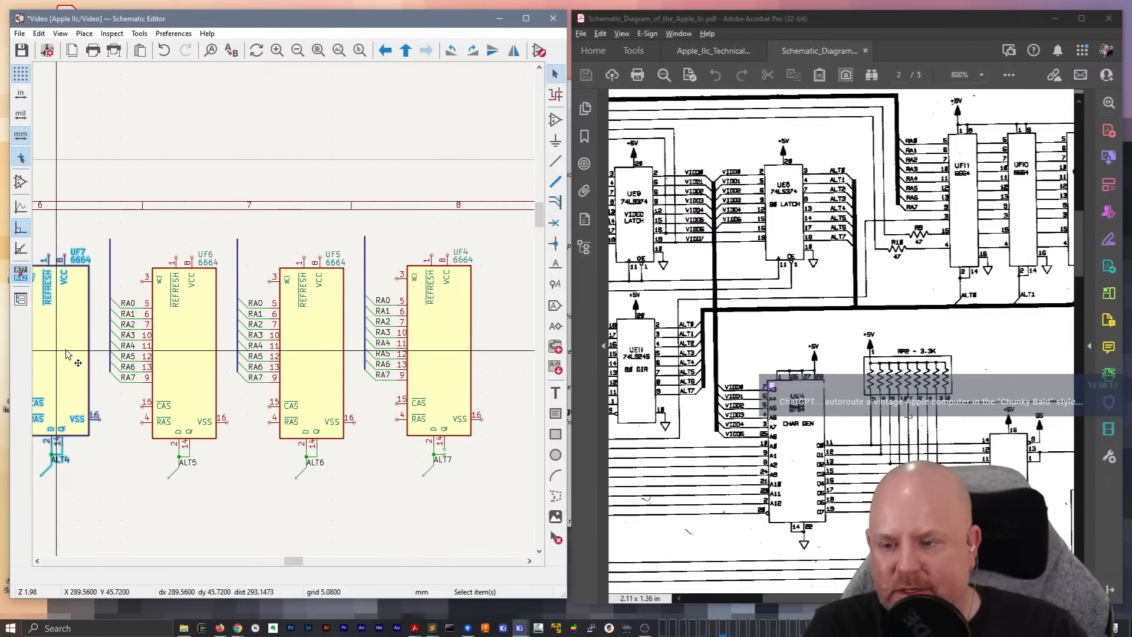
Try to move UF6 with its wiring on top of UF5, and undo the move
{"action": "left_click_drag", "start_coordinate": [234, 526], "coordinate": [118, 253]}
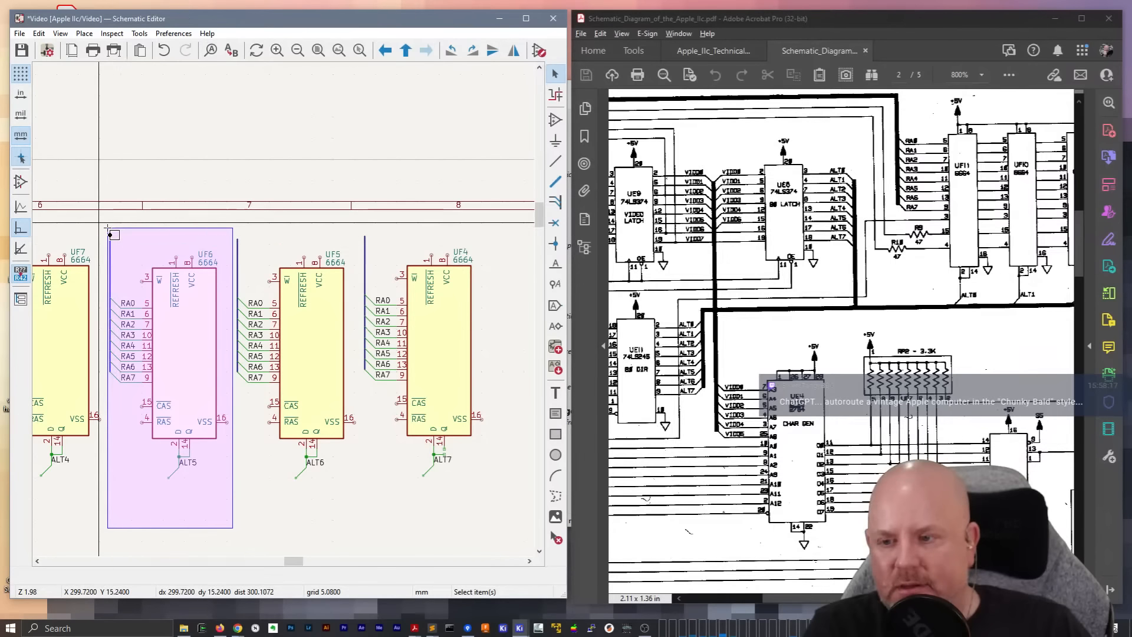
{"action": "key", "text": "m"}
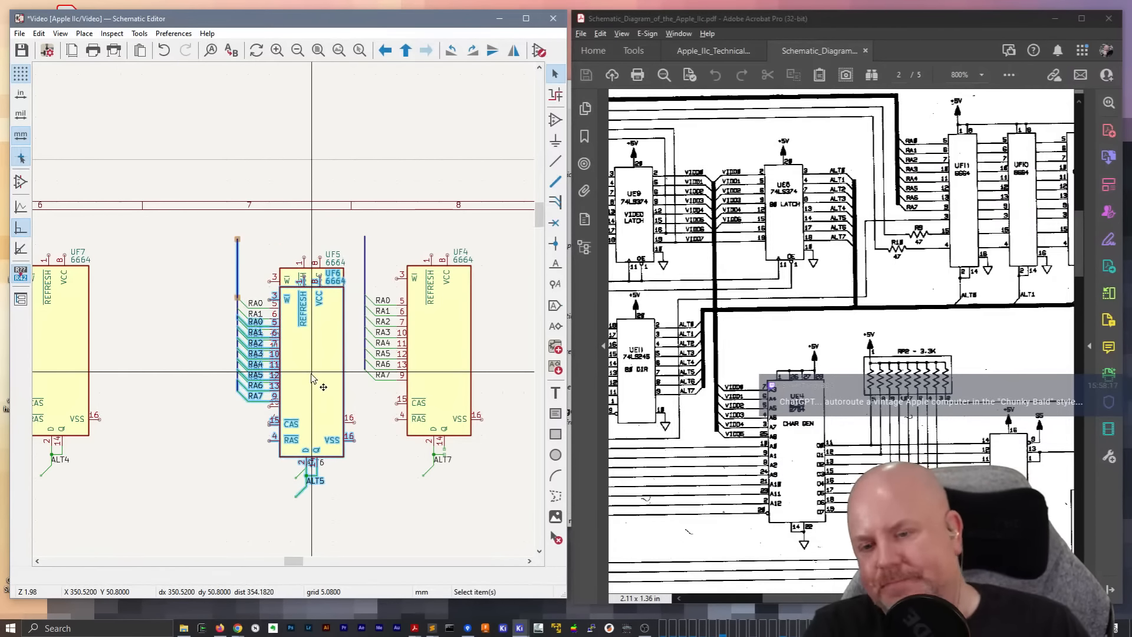
{"action": "left_click", "coordinate": [312, 354]}
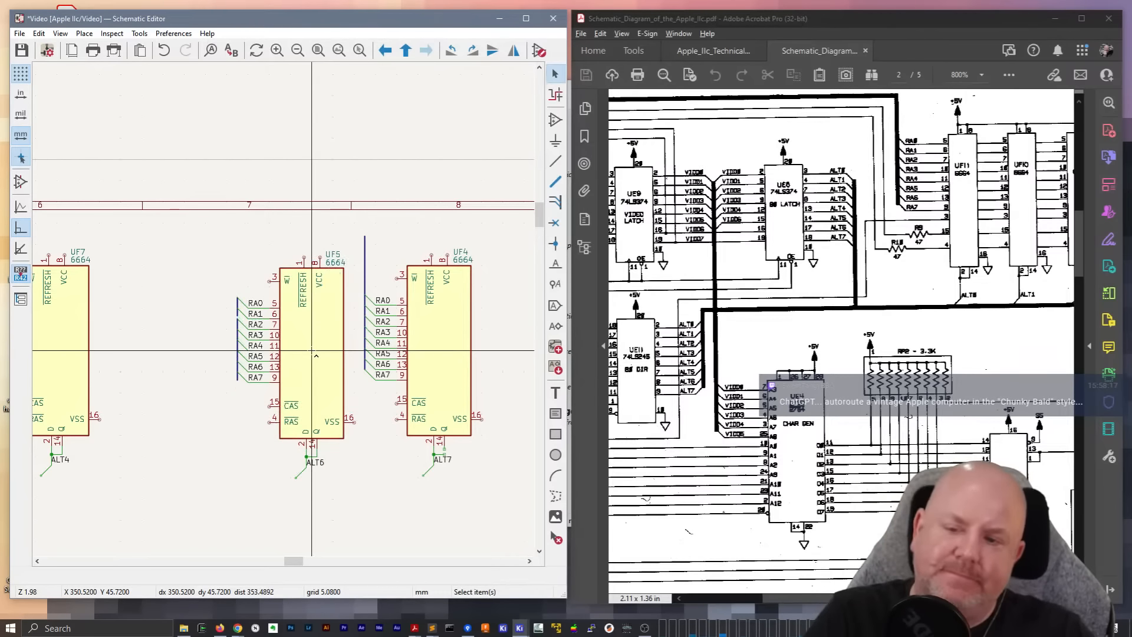
{"action": "key", "text": "ctrl+z"}
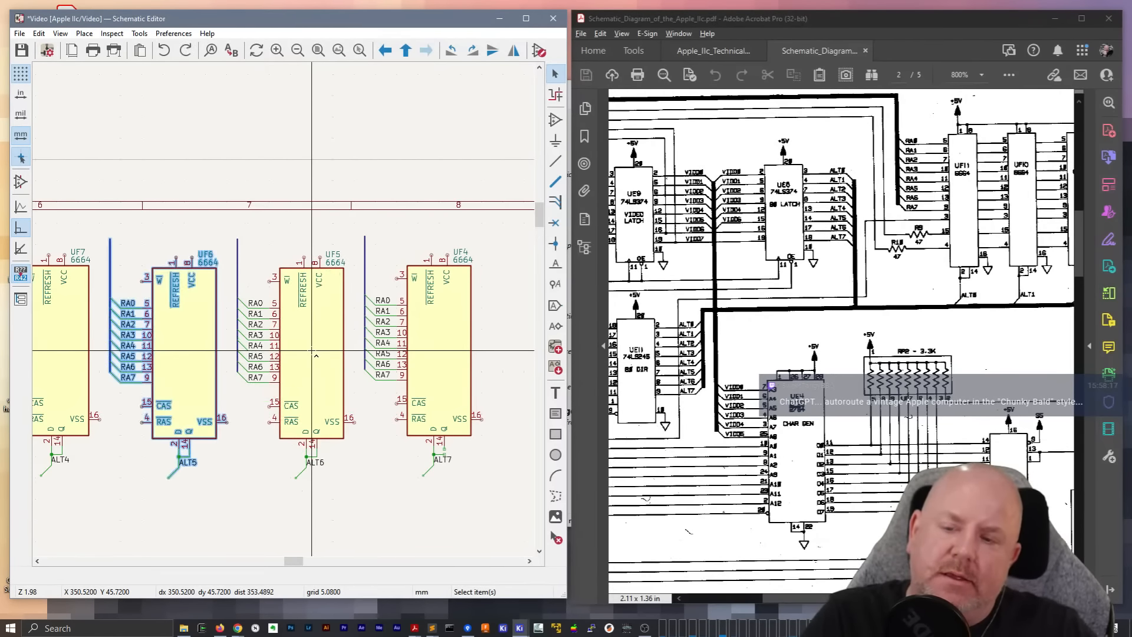
Revert the schematic to its last saved version and decline restoring the unsaved edits
{"action": "scroll", "coordinate": [316, 355], "scroll_direction": "down", "scroll_amount": 6}
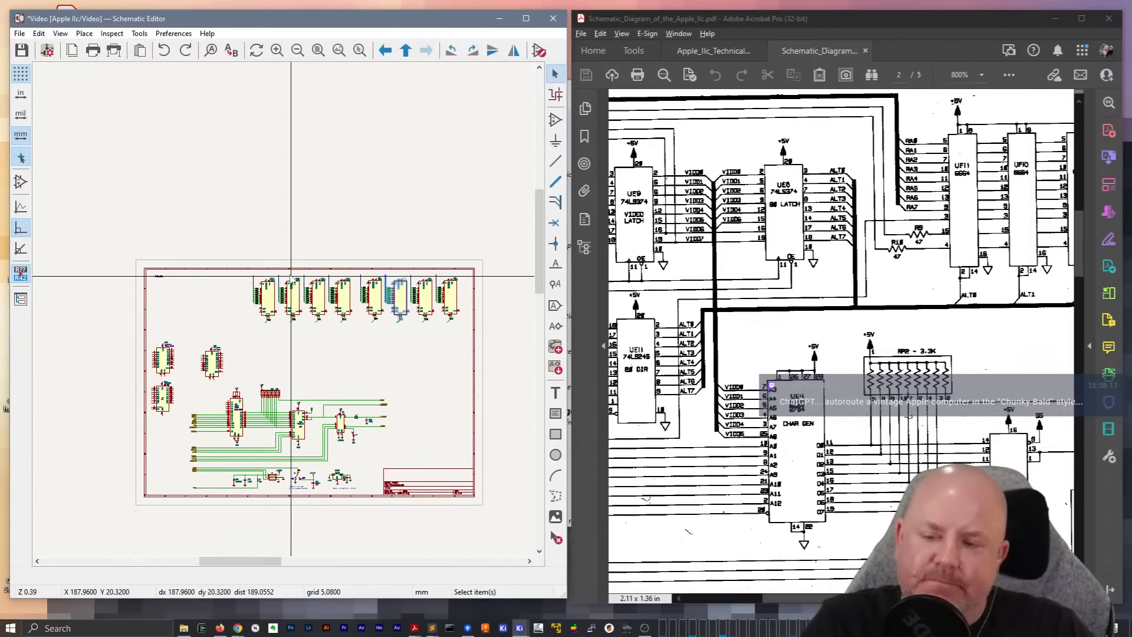
{"action": "left_click", "coordinate": [253, 229]}
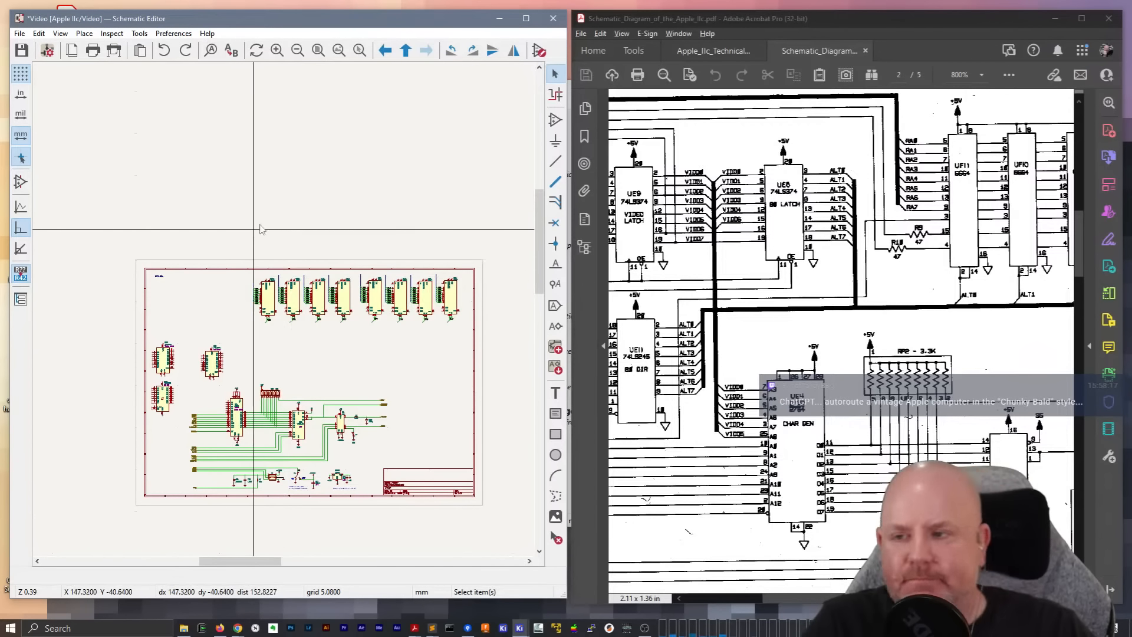
{"action": "left_click", "coordinate": [24, 32]}
{"action": "left_click", "coordinate": [307, 151]}
{"action": "left_click", "coordinate": [548, 13]}
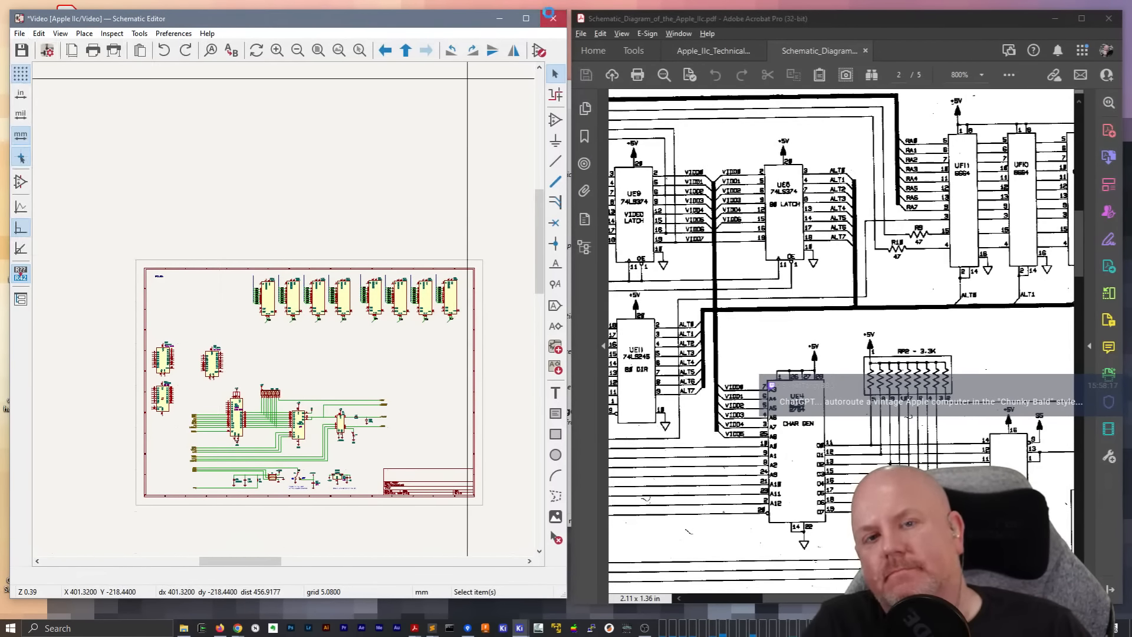
{"action": "key", "text": "Escape"}
{"action": "left_click", "coordinate": [20, 33]}
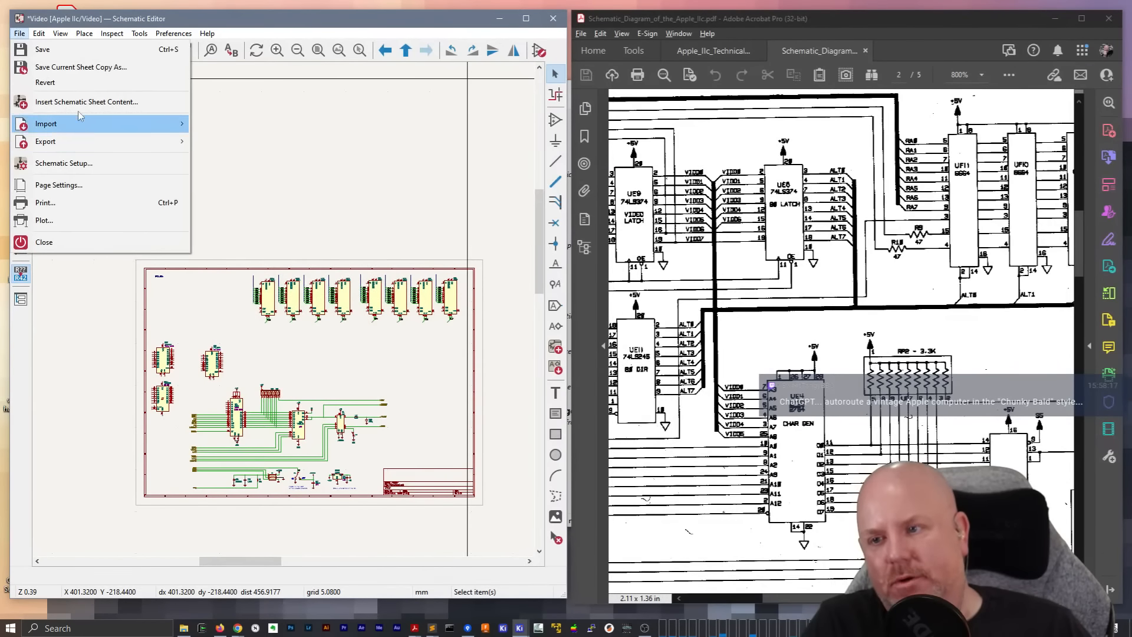
{"action": "left_click", "coordinate": [47, 82]}
{"action": "left_click", "coordinate": [378, 312]}
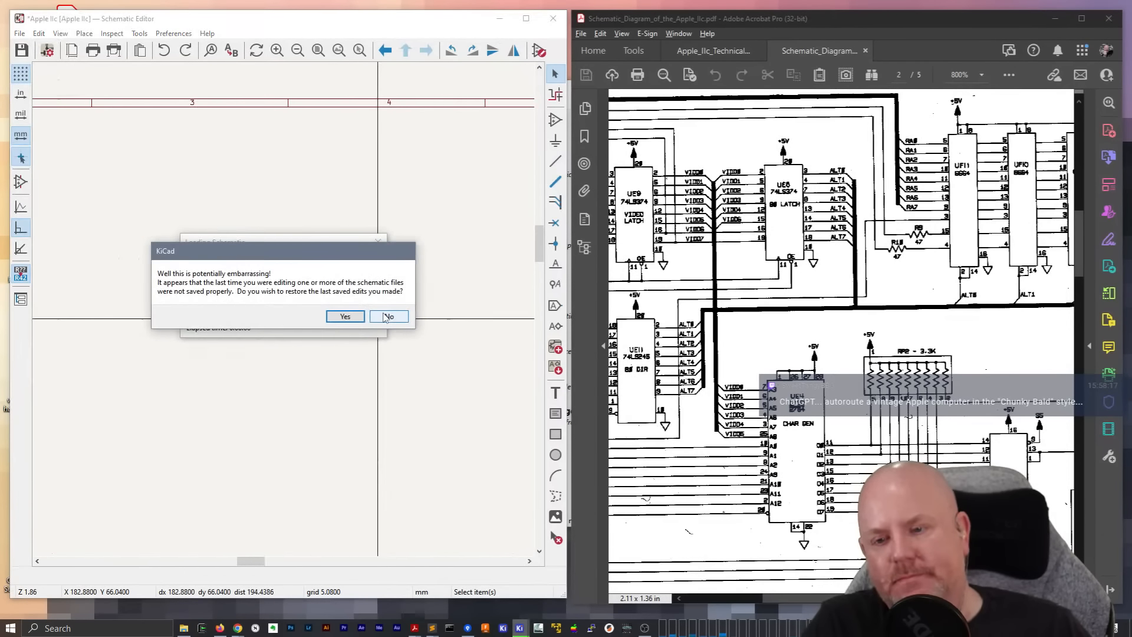
{"action": "left_click", "coordinate": [388, 317]}
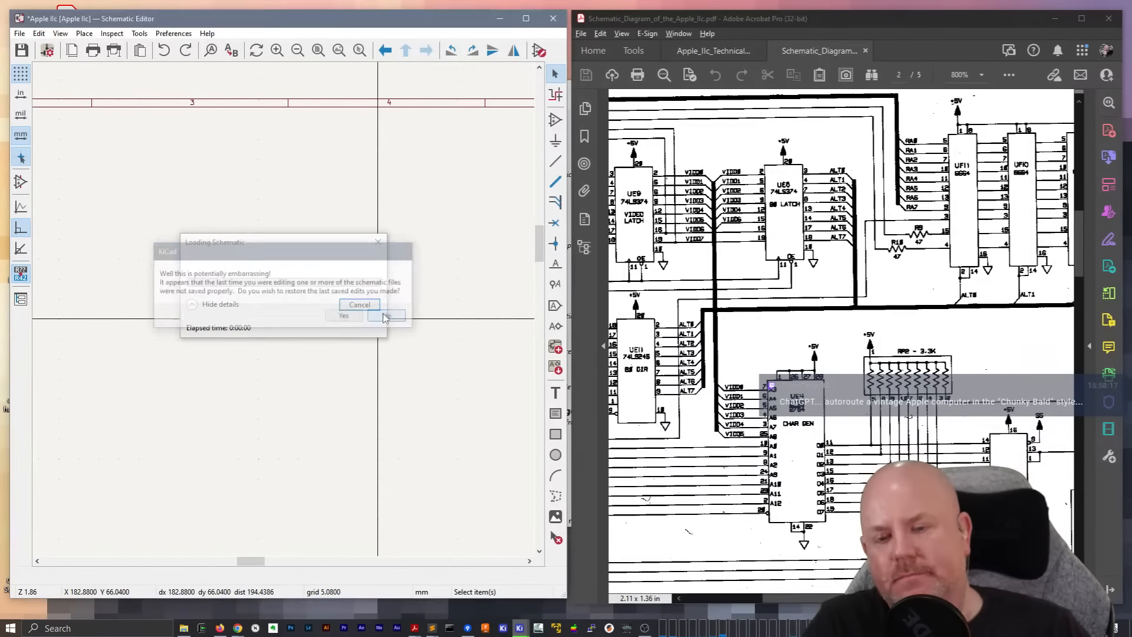
Open the Video sheet from the root schematic
{"action": "double_click", "coordinate": [287, 242]}
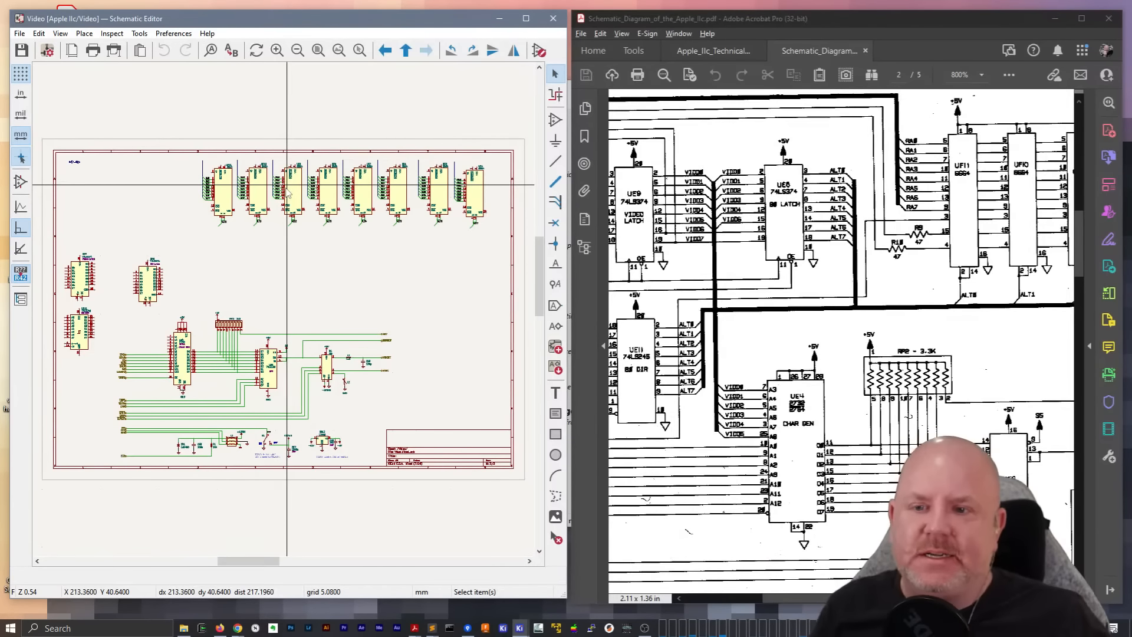
{"action": "right_click", "coordinate": [329, 284]}
{"action": "left_click", "coordinate": [354, 286]}
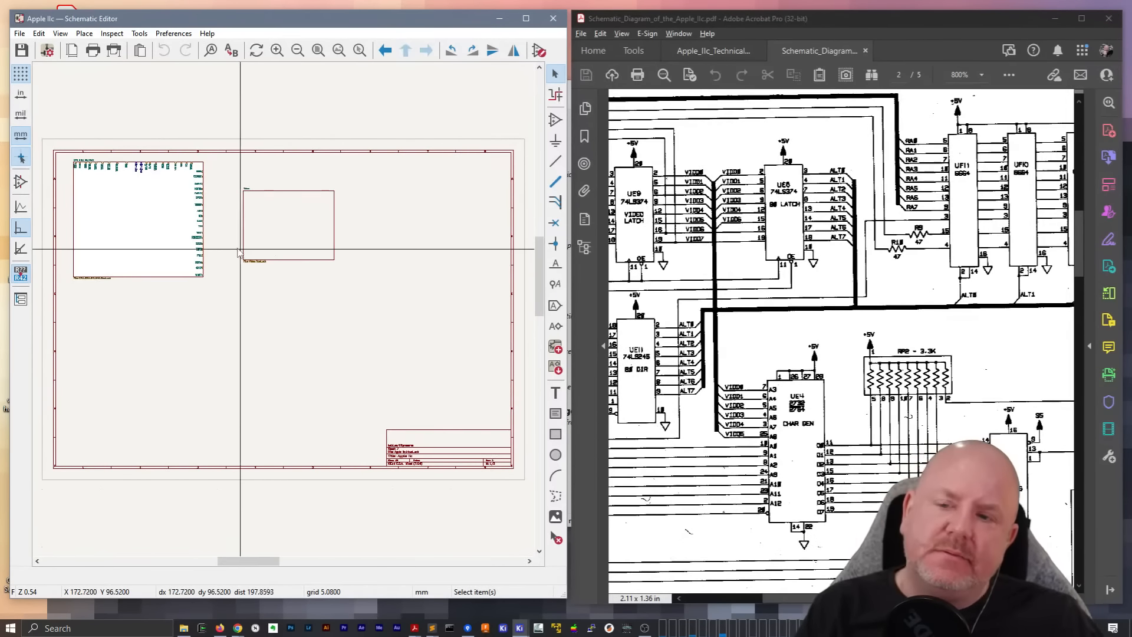
{"action": "double_click", "coordinate": [295, 242]}
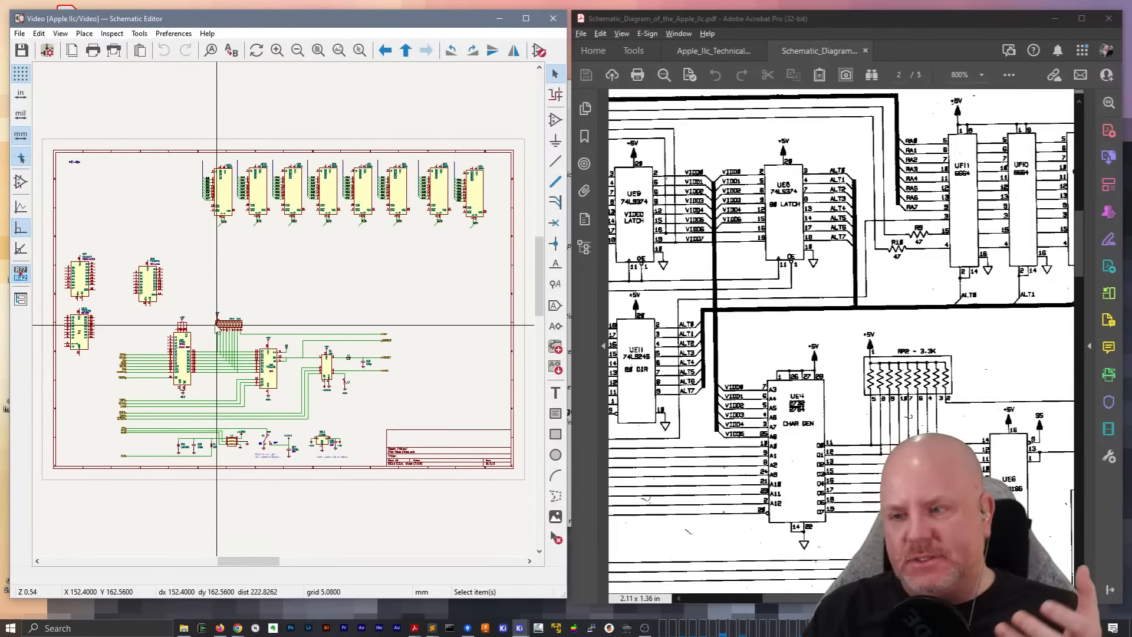
Compare the UE8, UE9 and UE11 area of the Video sheet with the scanned diagram, and examine the bus wiring on its following page
{"action": "scroll", "coordinate": [217, 326], "scroll_direction": "up", "scroll_amount": 3}
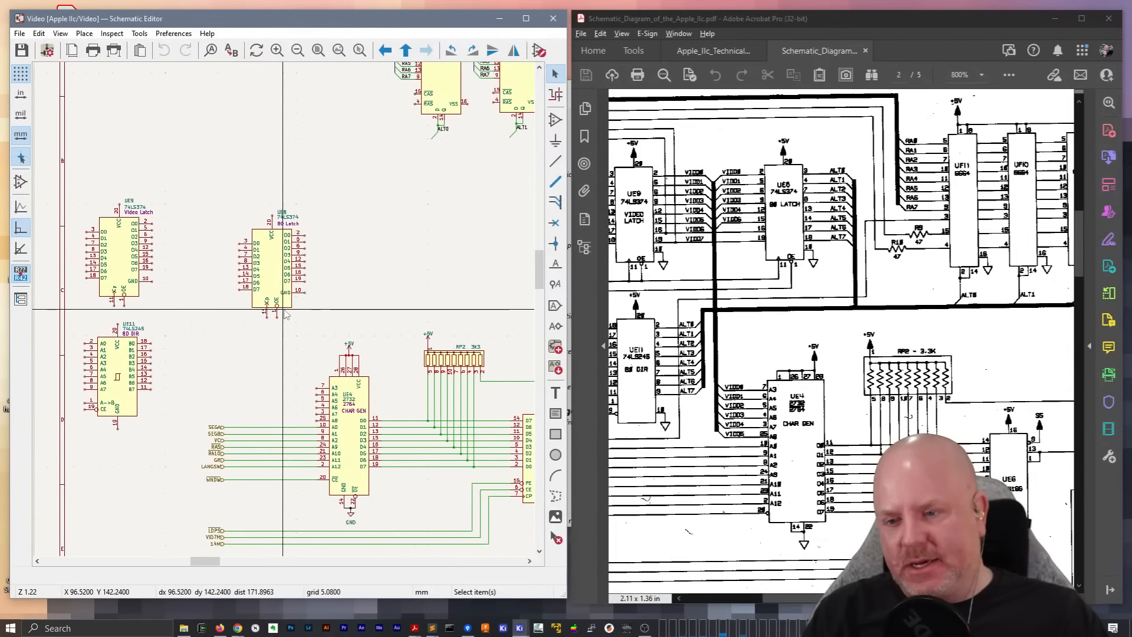
{"action": "scroll", "coordinate": [331, 354], "scroll_direction": "up", "scroll_amount": 2}
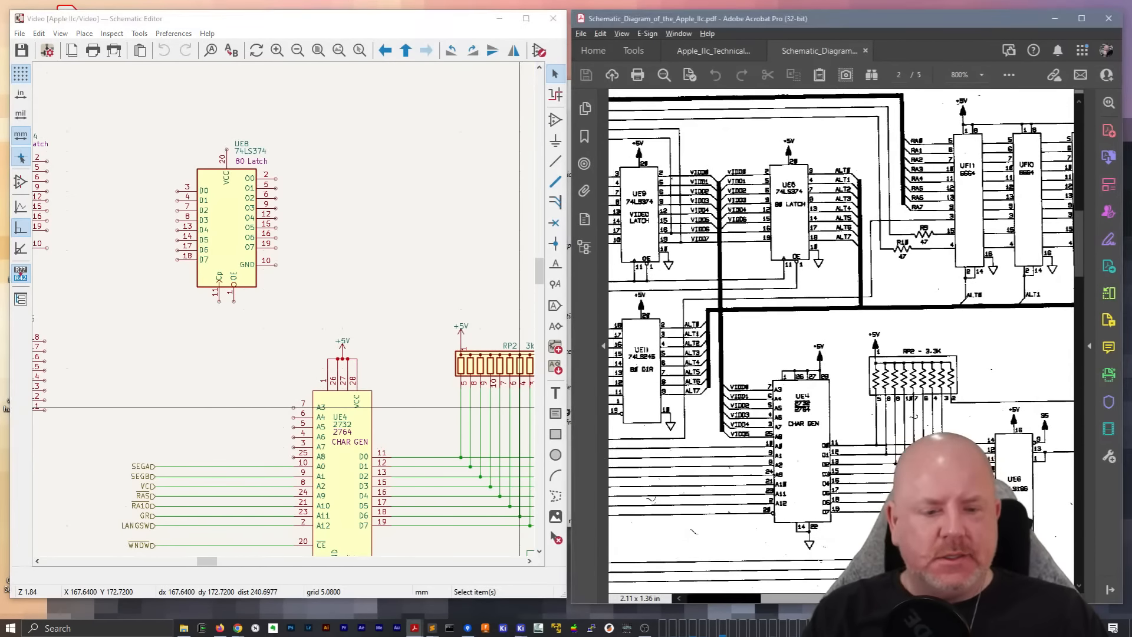
{"action": "left_click_drag", "start_coordinate": [760, 599], "coordinate": [719, 603]}
{"action": "scroll", "coordinate": [737, 223], "scroll_direction": "up", "scroll_amount": 2}
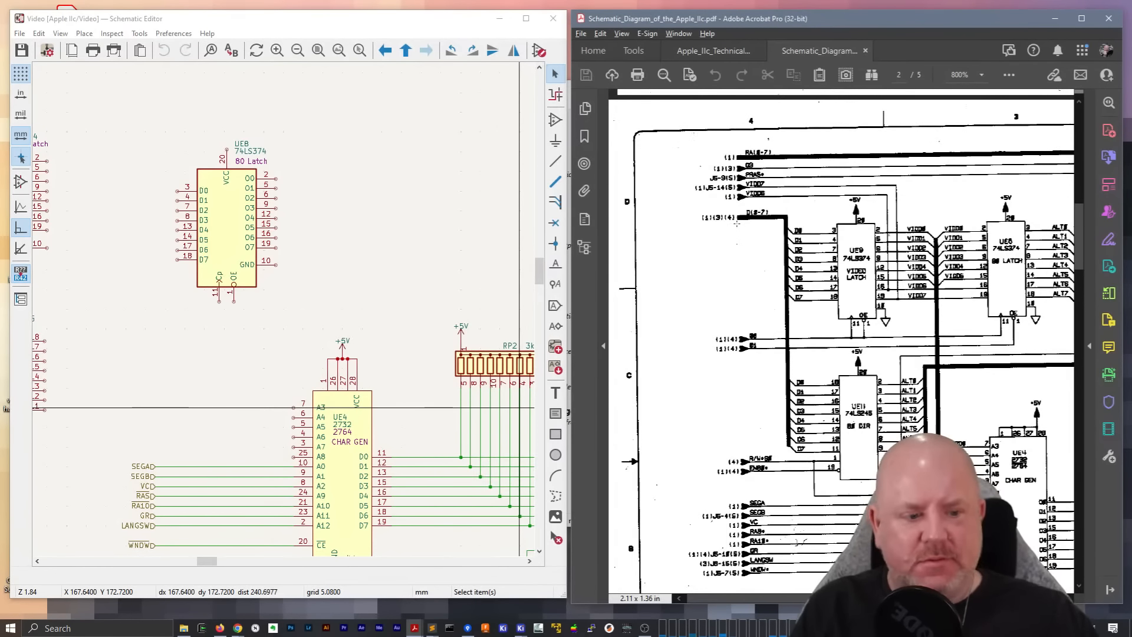
{"action": "left_click_drag", "start_coordinate": [760, 601], "coordinate": [980, 602]}
{"action": "scroll", "coordinate": [825, 342], "scroll_direction": "down", "scroll_amount": 6}
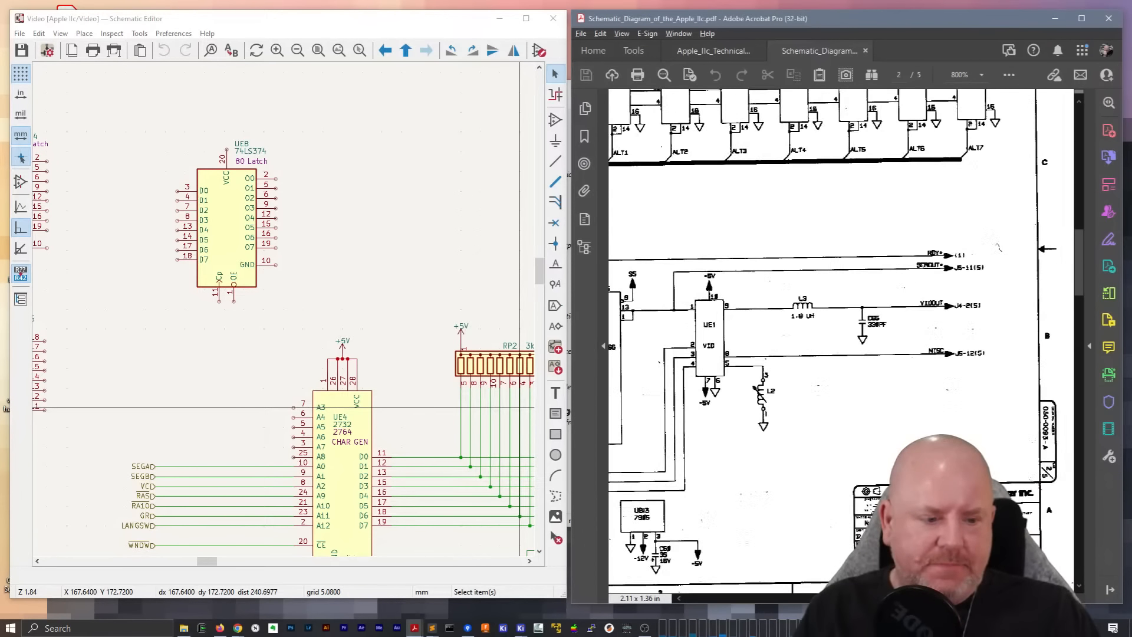
{"action": "scroll", "coordinate": [826, 342], "scroll_direction": "down", "scroll_amount": 10}
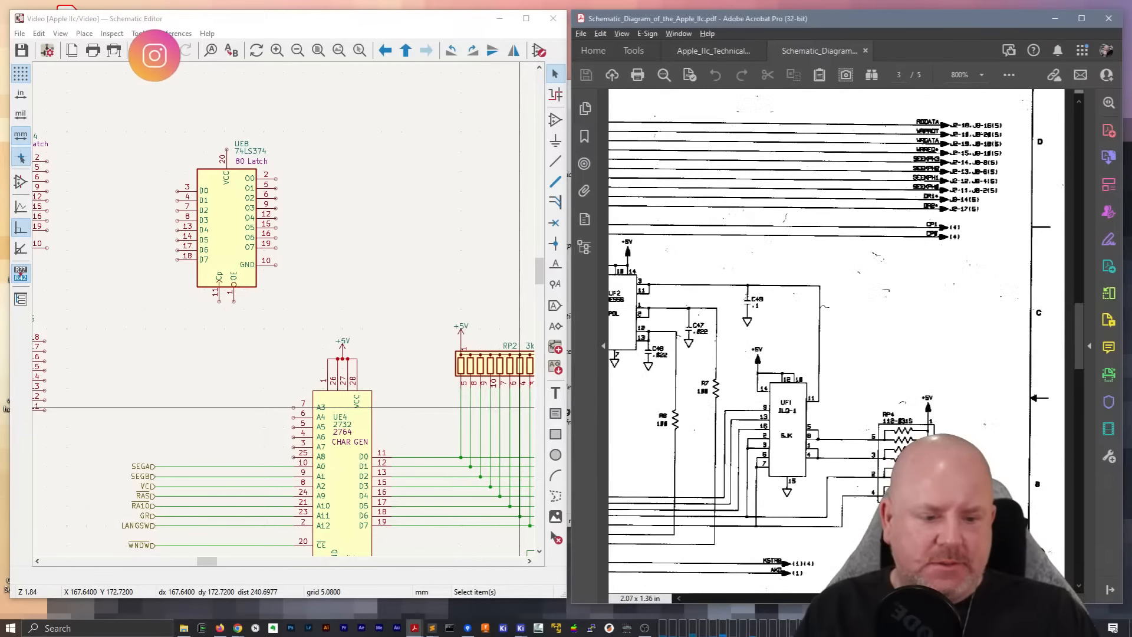
{"action": "scroll", "coordinate": [825, 342], "scroll_direction": "left", "scroll_amount": 5}
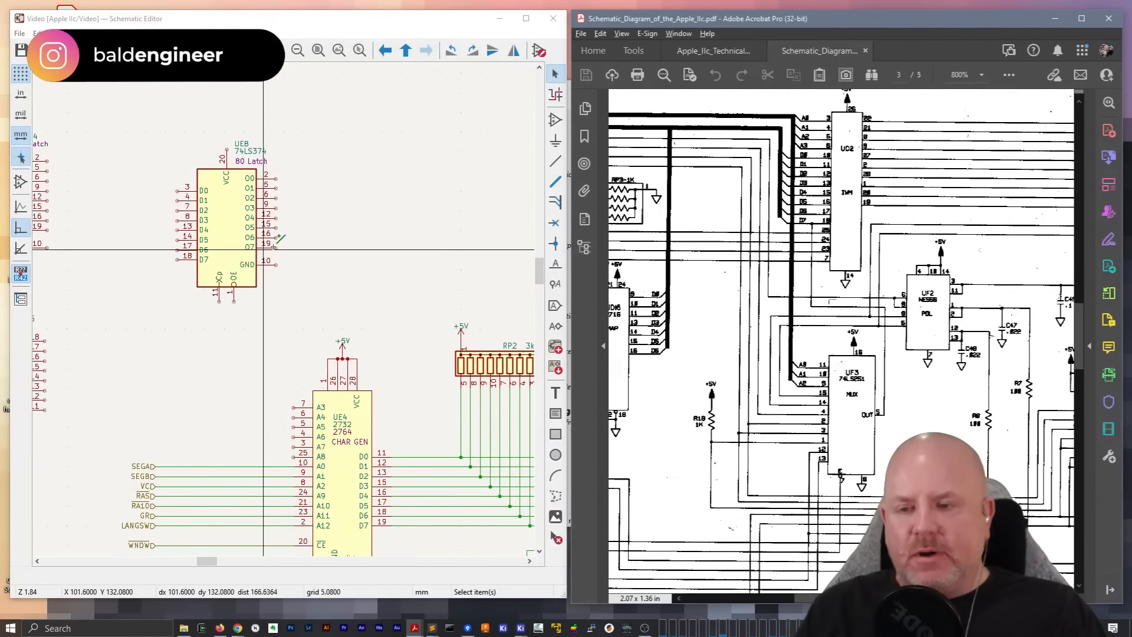
{"action": "scroll", "coordinate": [285, 312], "scroll_direction": "down", "scroll_amount": 6}
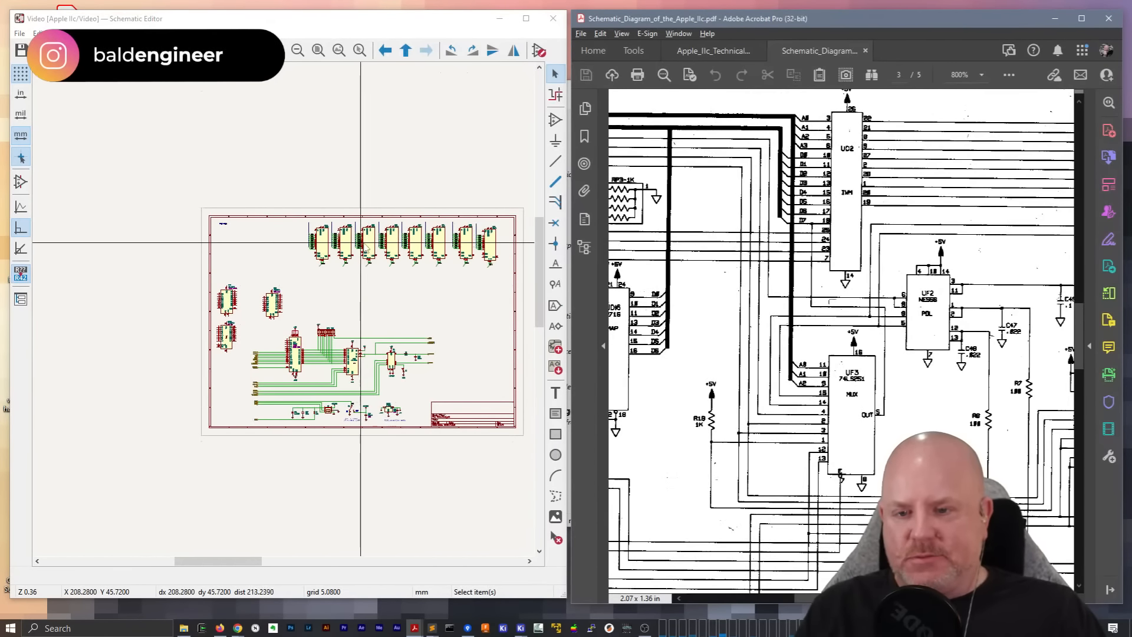
View UF4's symbol properties without changing them, and examine the spacing and alignment of RAM chips UF4 to UF7
{"action": "left_click", "coordinate": [371, 295]}
{"action": "scroll", "coordinate": [372, 295], "scroll_direction": "up", "scroll_amount": 3}
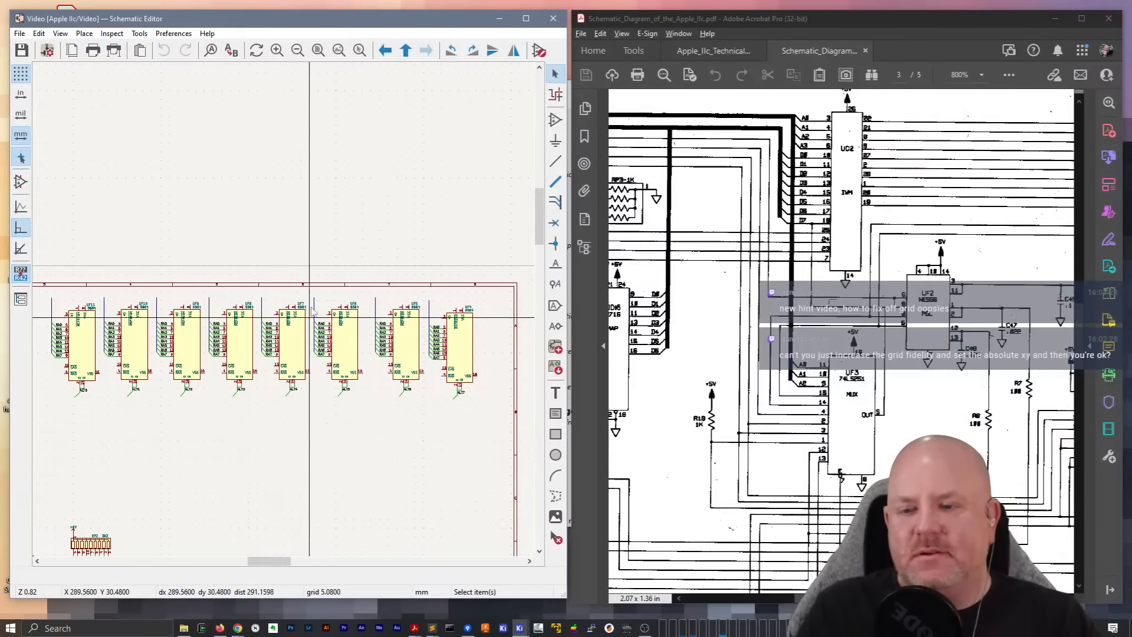
{"action": "double_click", "coordinate": [468, 354]}
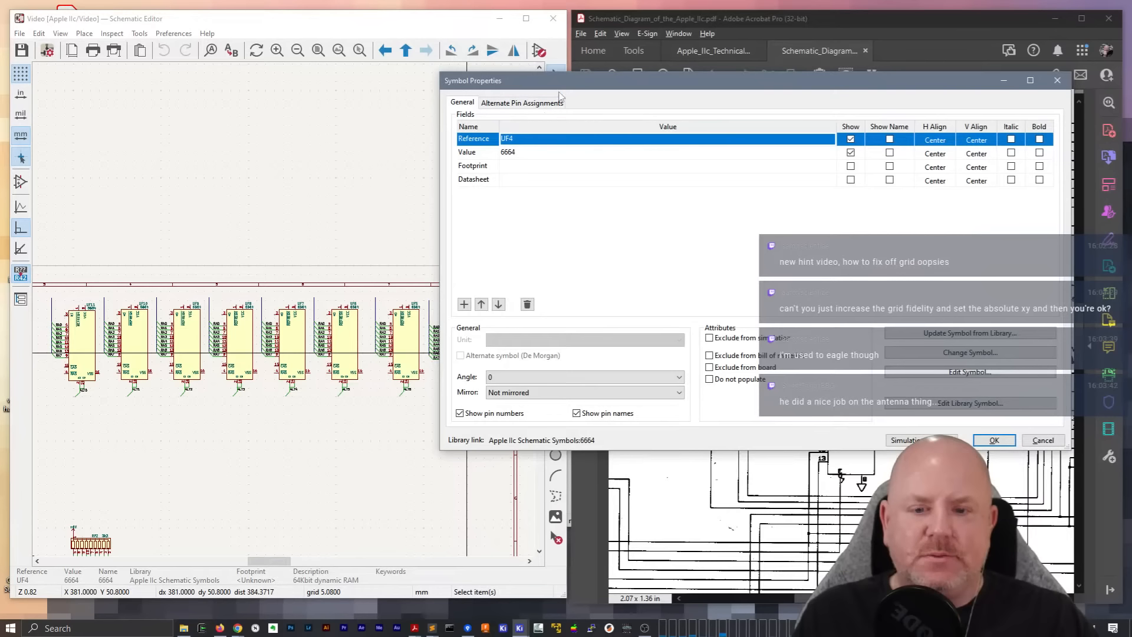
{"action": "key", "text": "Escape"}
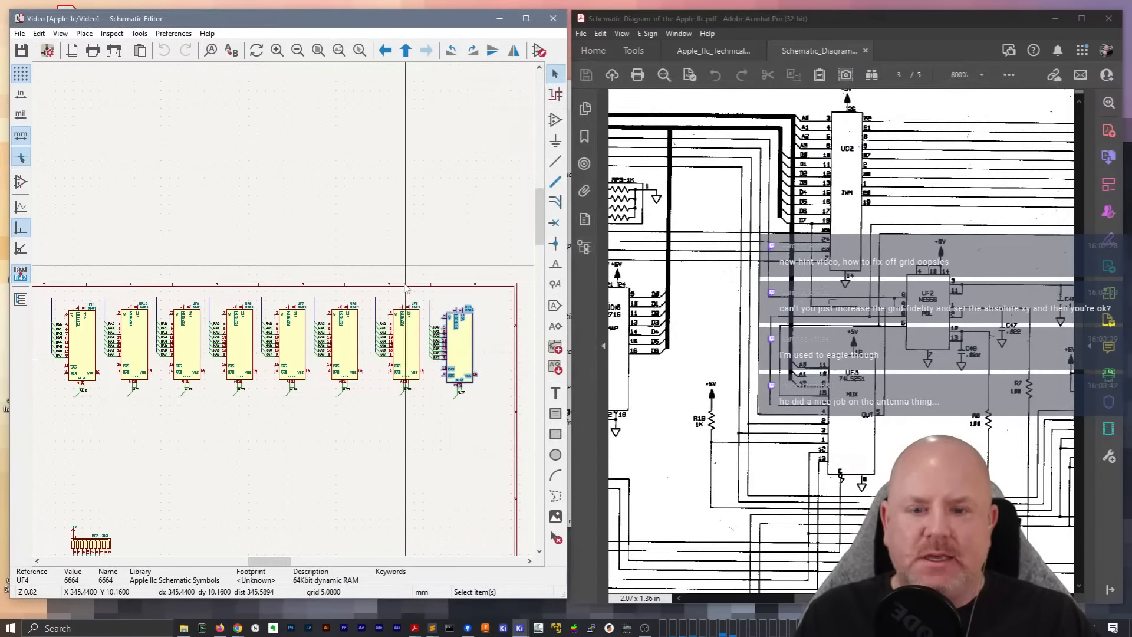
{"action": "scroll", "coordinate": [397, 309], "scroll_direction": "up", "scroll_amount": 5}
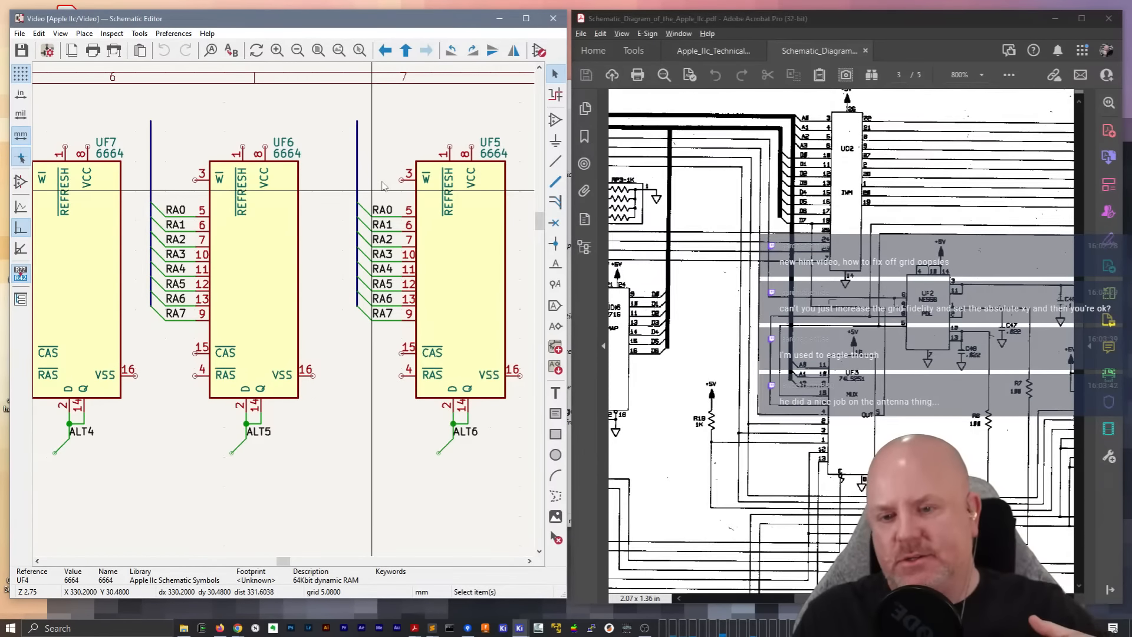
{"action": "scroll", "coordinate": [321, 345], "scroll_direction": "down", "scroll_amount": 3}
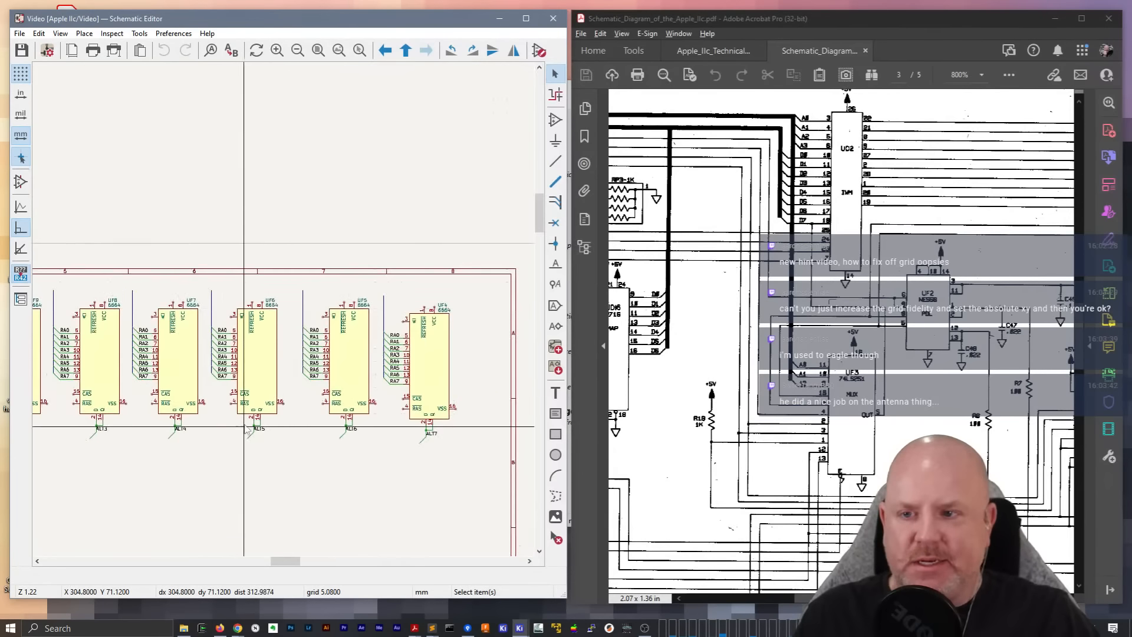